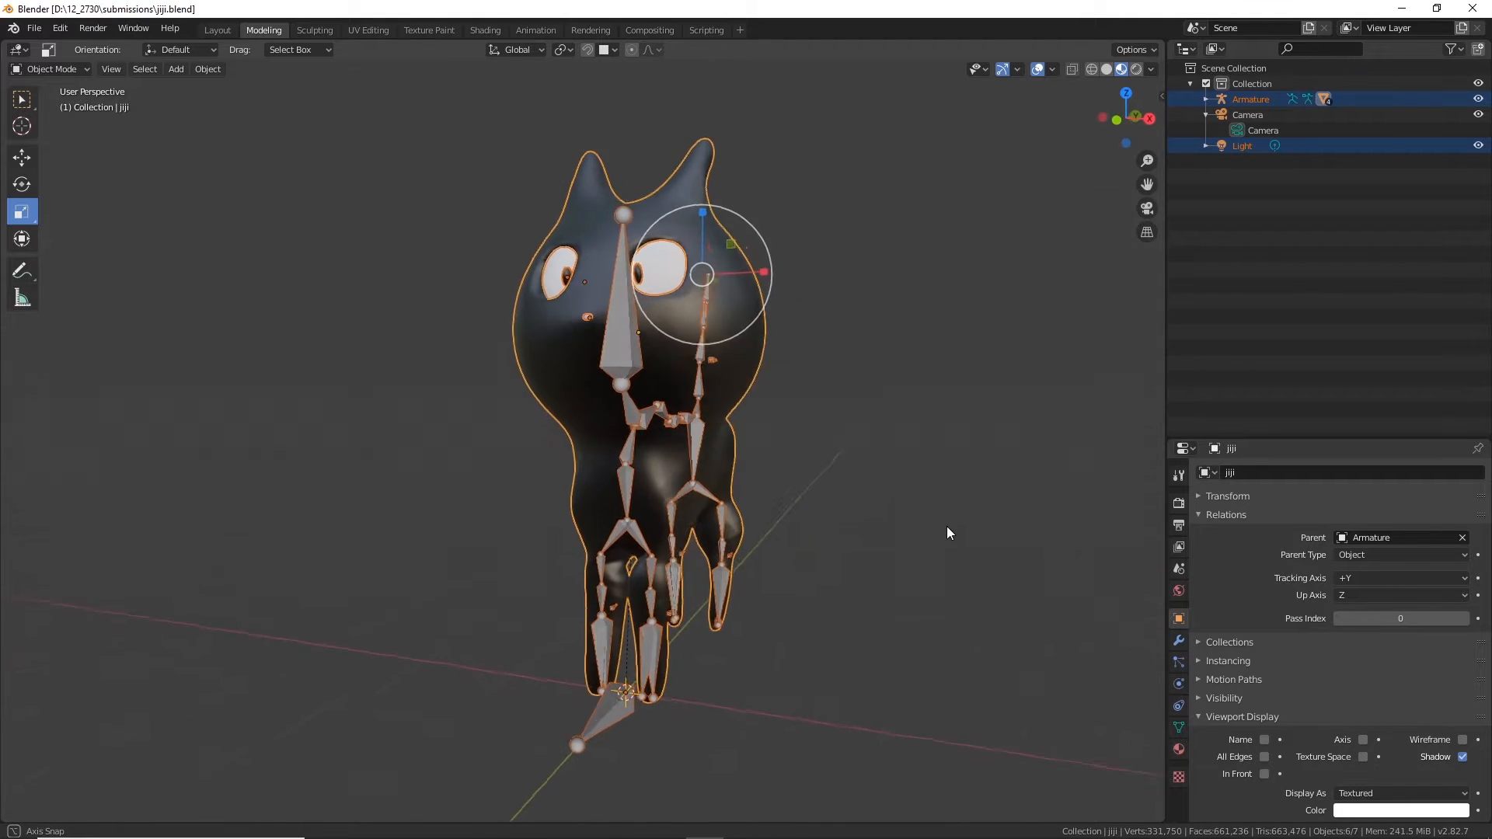
Step: Examine the rigged black cat from the front and the side, with its body mesh selected
scroll(847, 583, "up", 3)
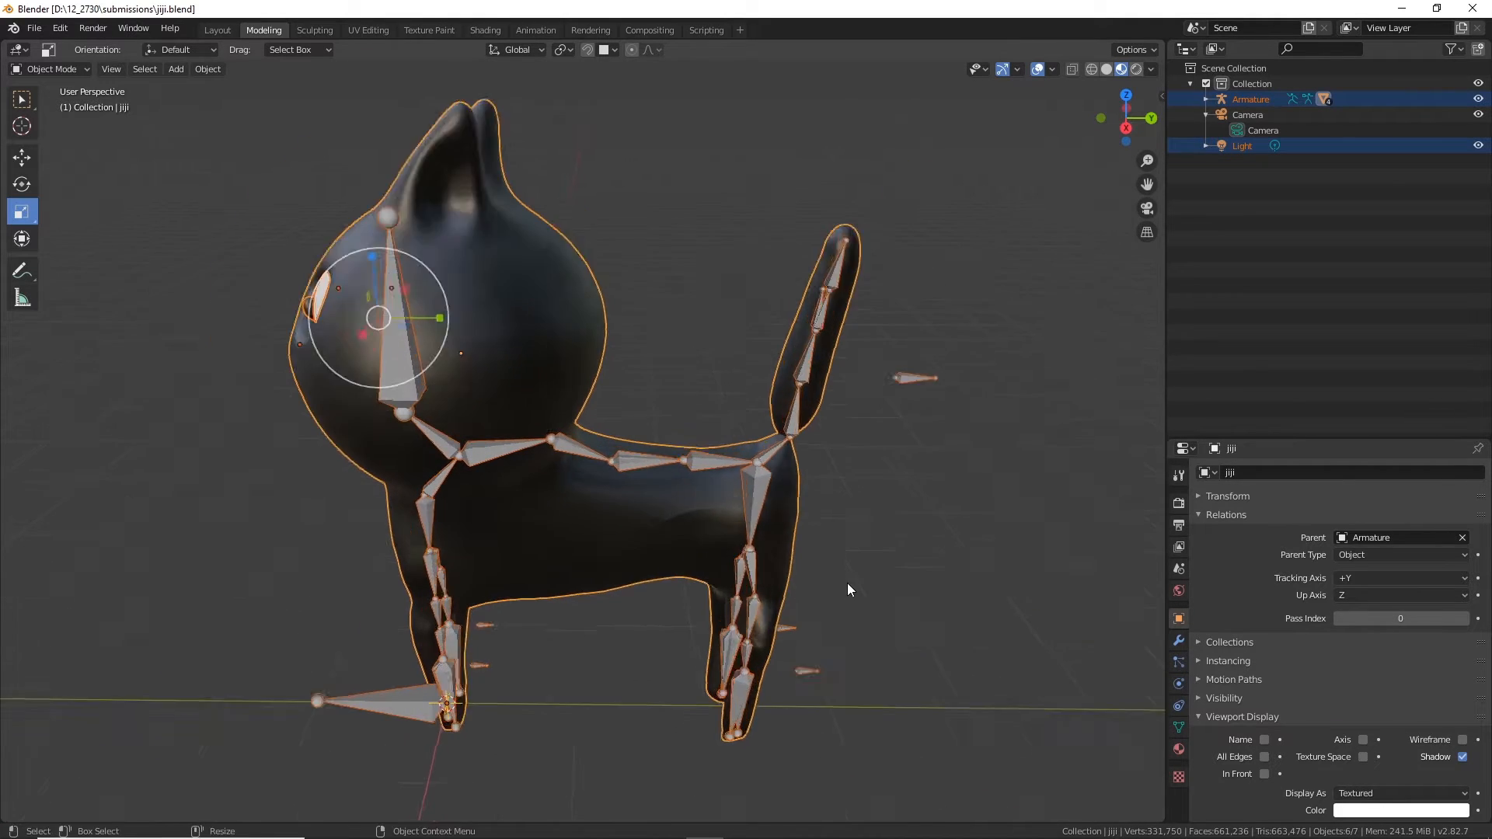
scroll(803, 558, "down", 3)
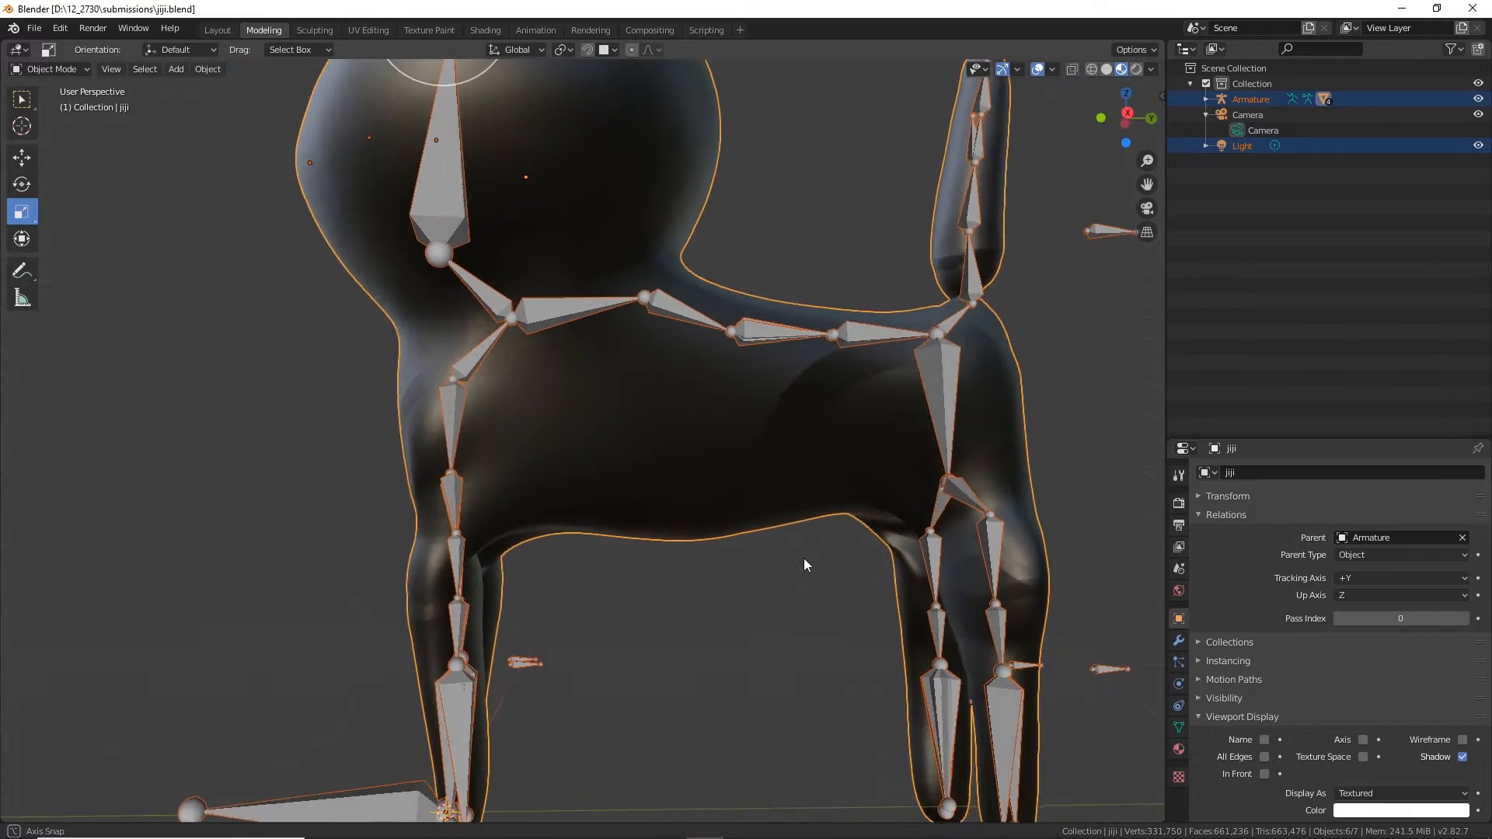
scroll(804, 558, "down", 3)
middle_click_drag(804, 558, 795, 645)
scroll(632, 580, "up", 2)
middle_click_drag(633, 581, 681, 567)
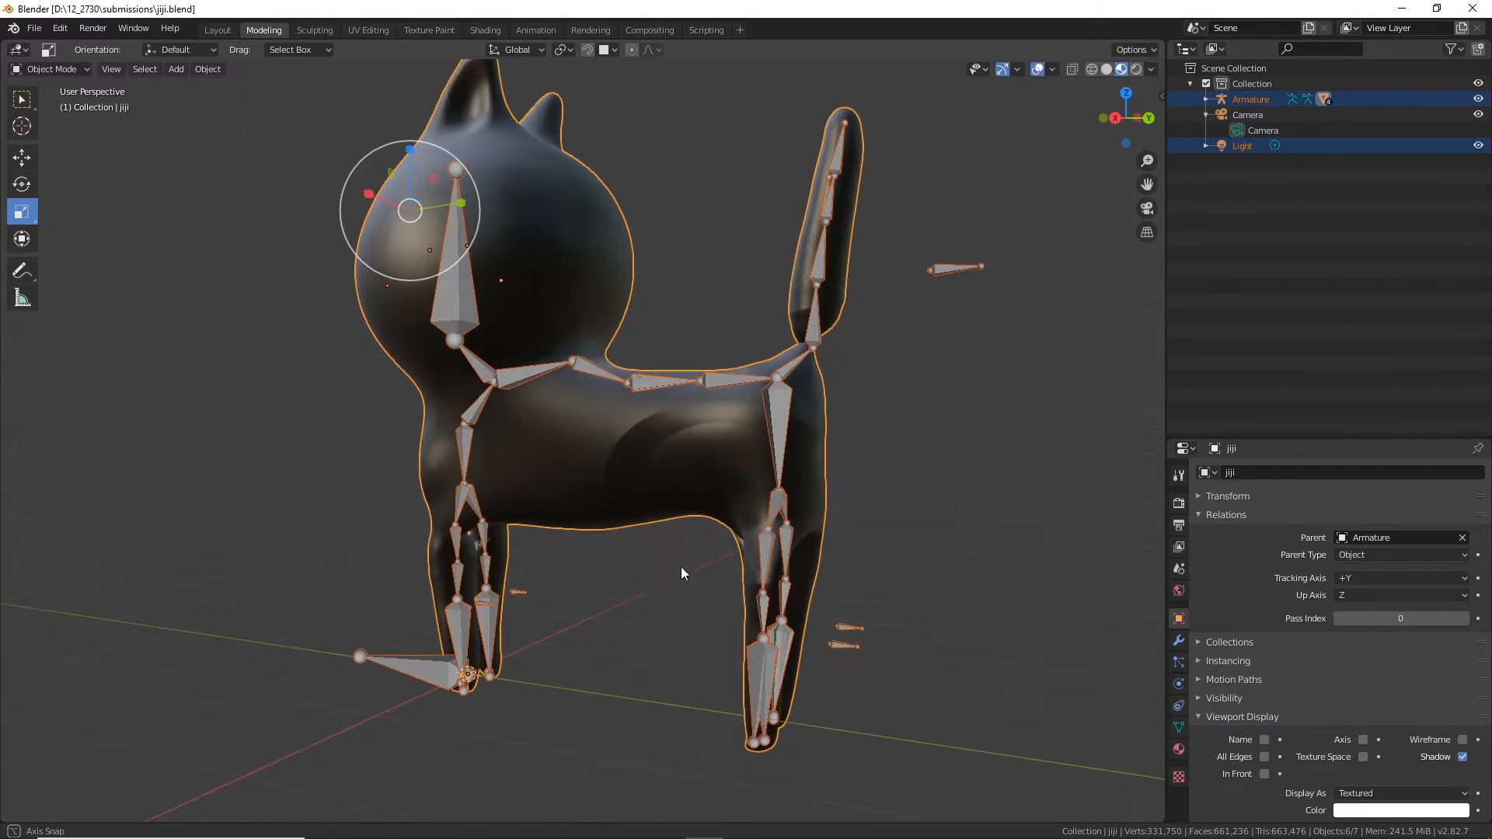
left_click(606, 452)
middle_click_drag(553, 453, 734, 485)
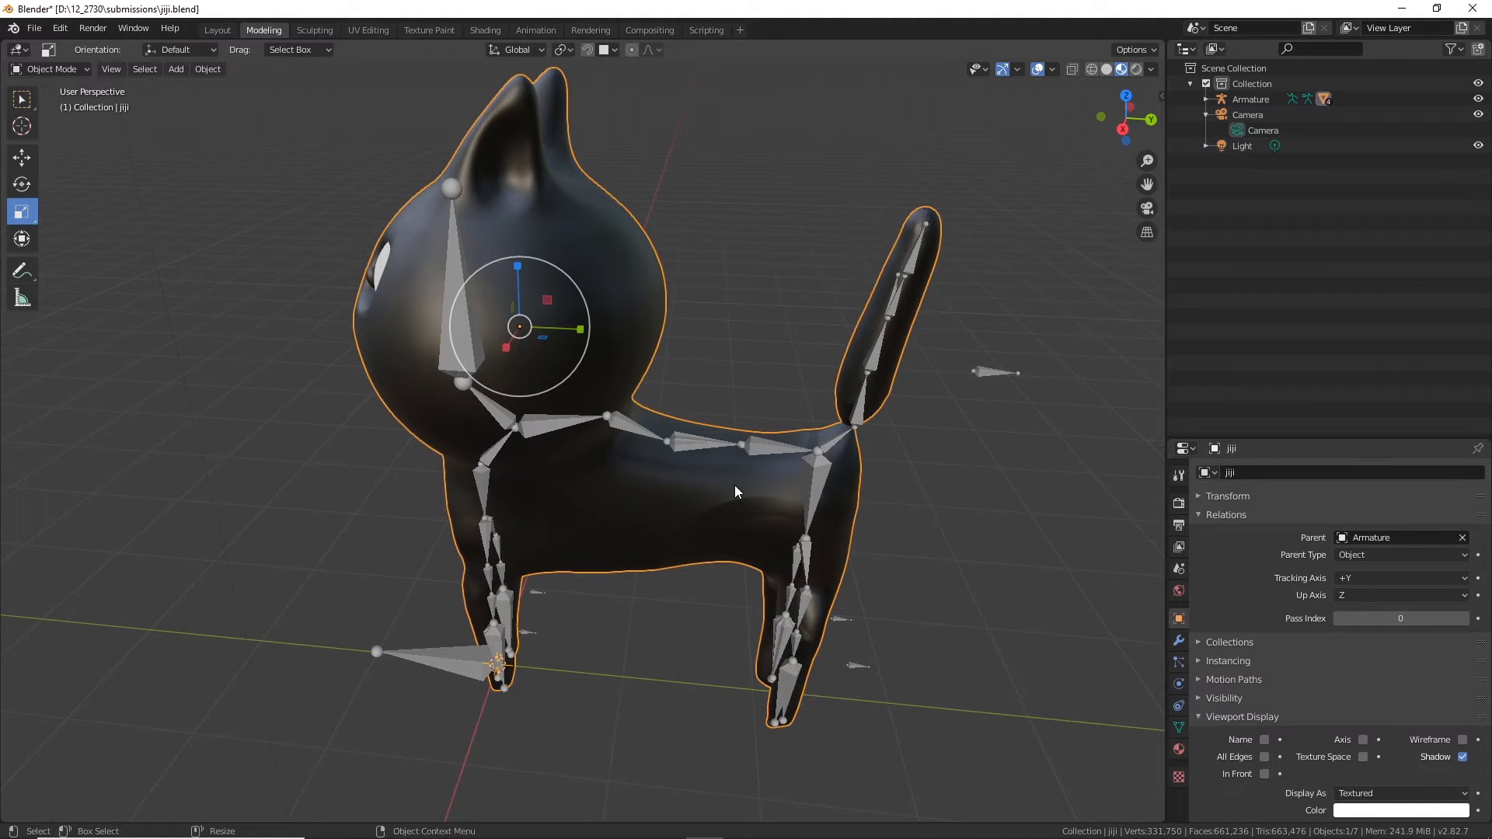
Step: Select the cat's armature and examine its bone chain along the spine, tail and legs
scroll(734, 485, "up", 3)
left_click(749, 432)
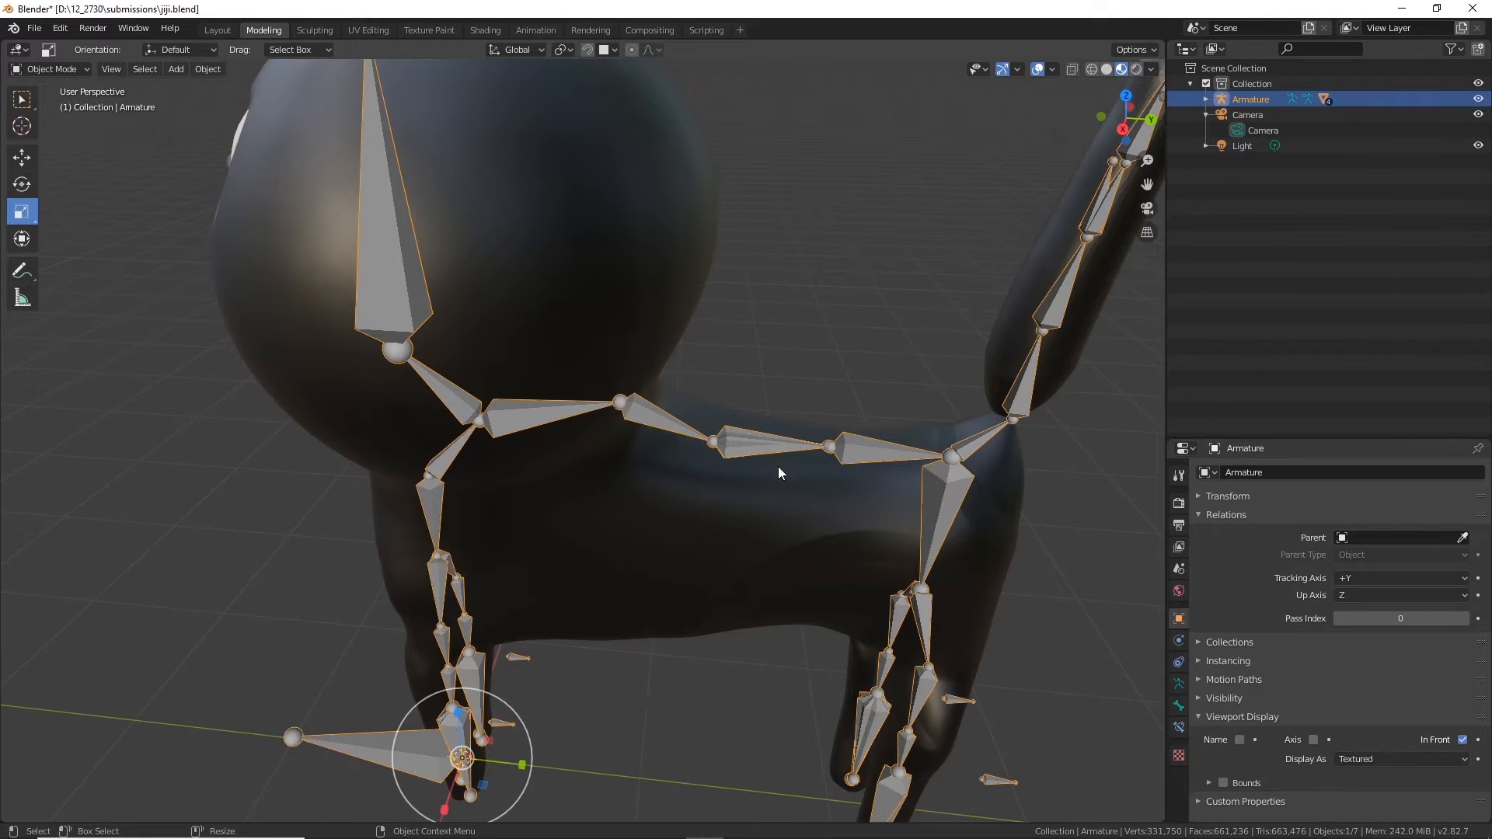
middle_click_drag(777, 466, 660, 502)
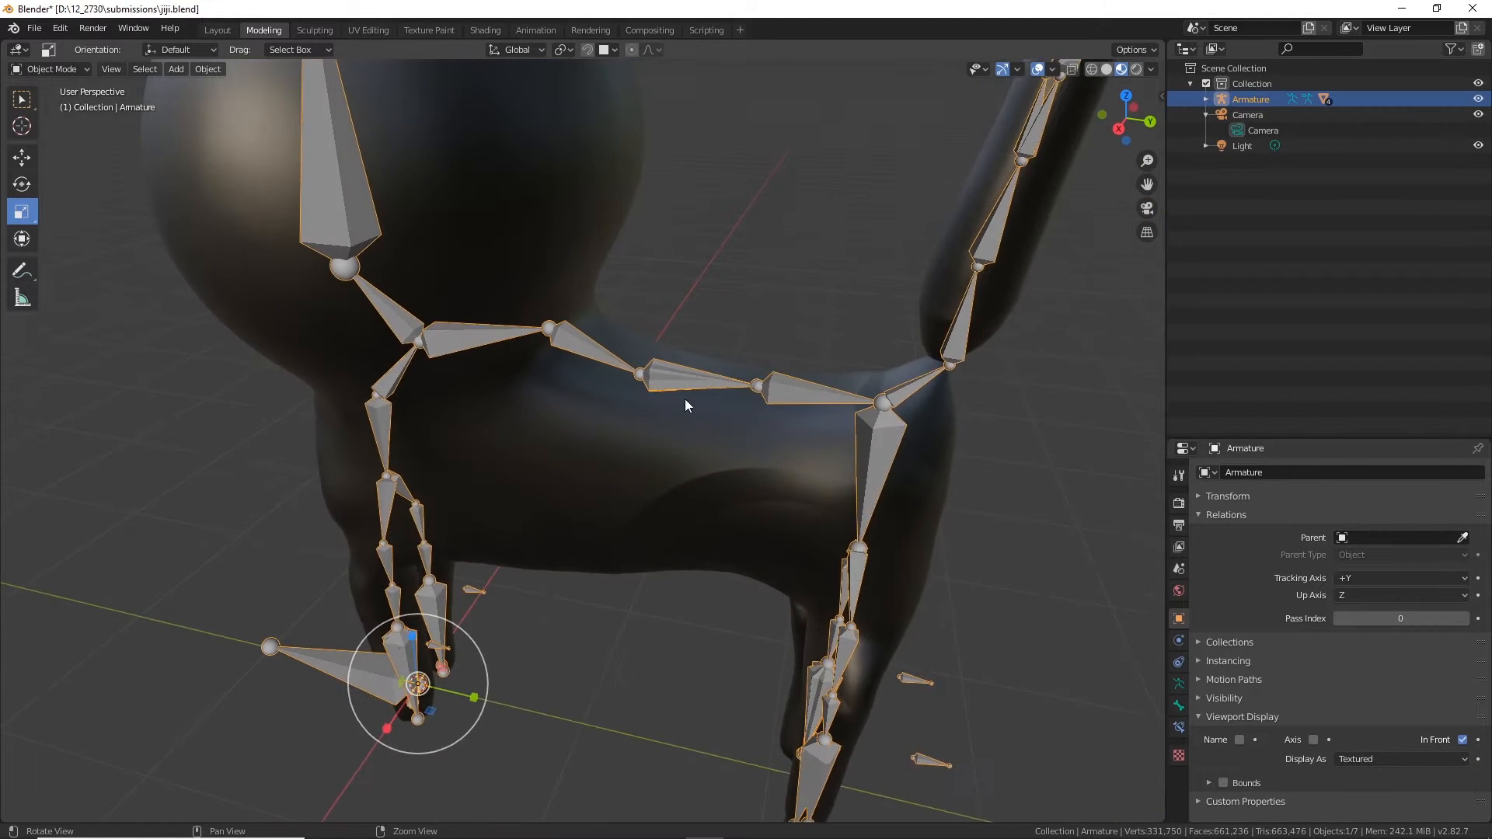
scroll(688, 393, "up", 2)
scroll(746, 350, "up", 1)
middle_click_drag(772, 370, 668, 471)
scroll(709, 364, "up", 1)
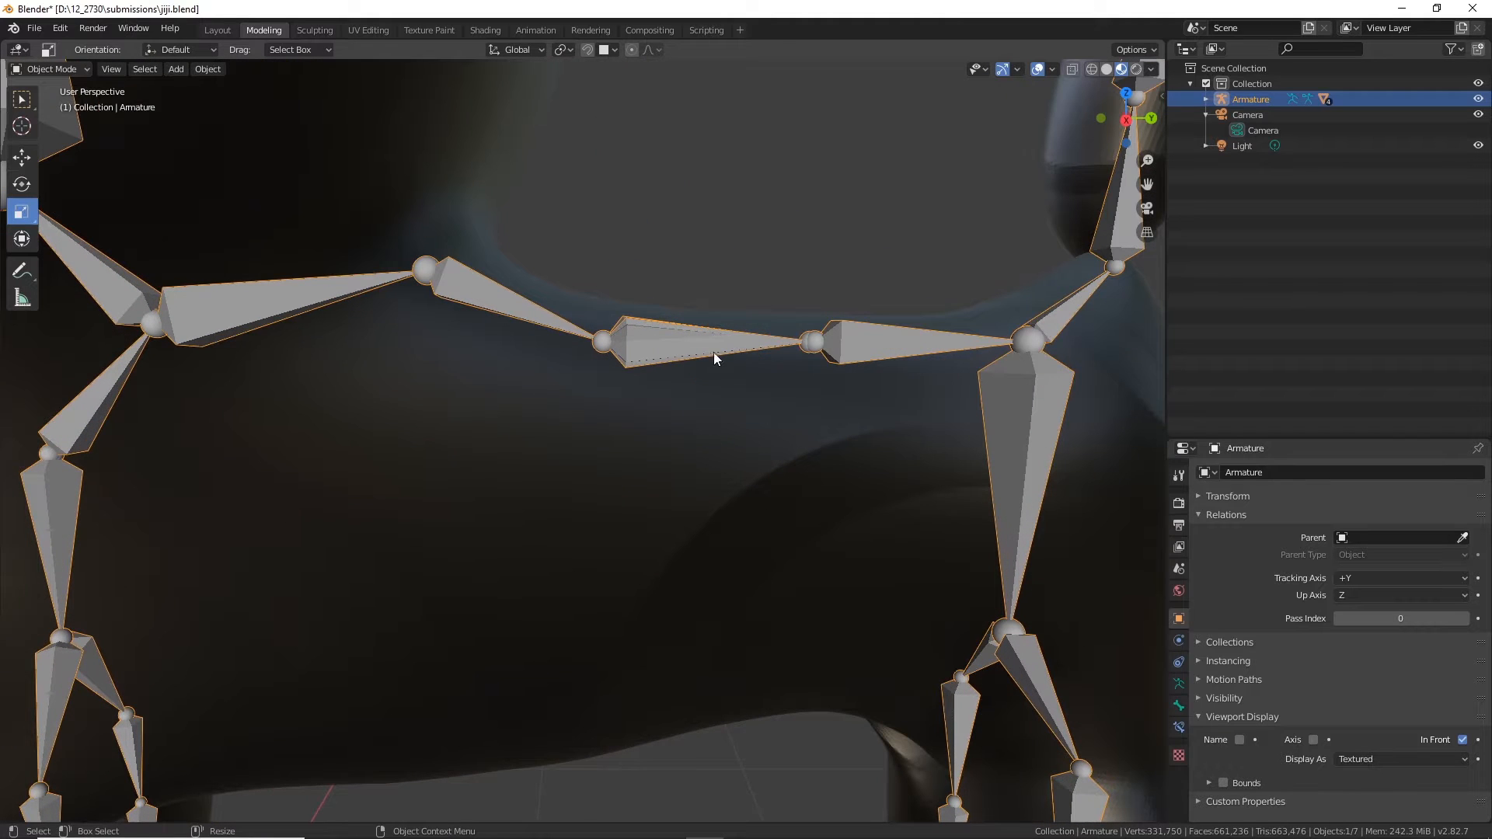
left_click(804, 355)
left_click(801, 344)
left_click_drag(810, 343, 840, 398, "alt")
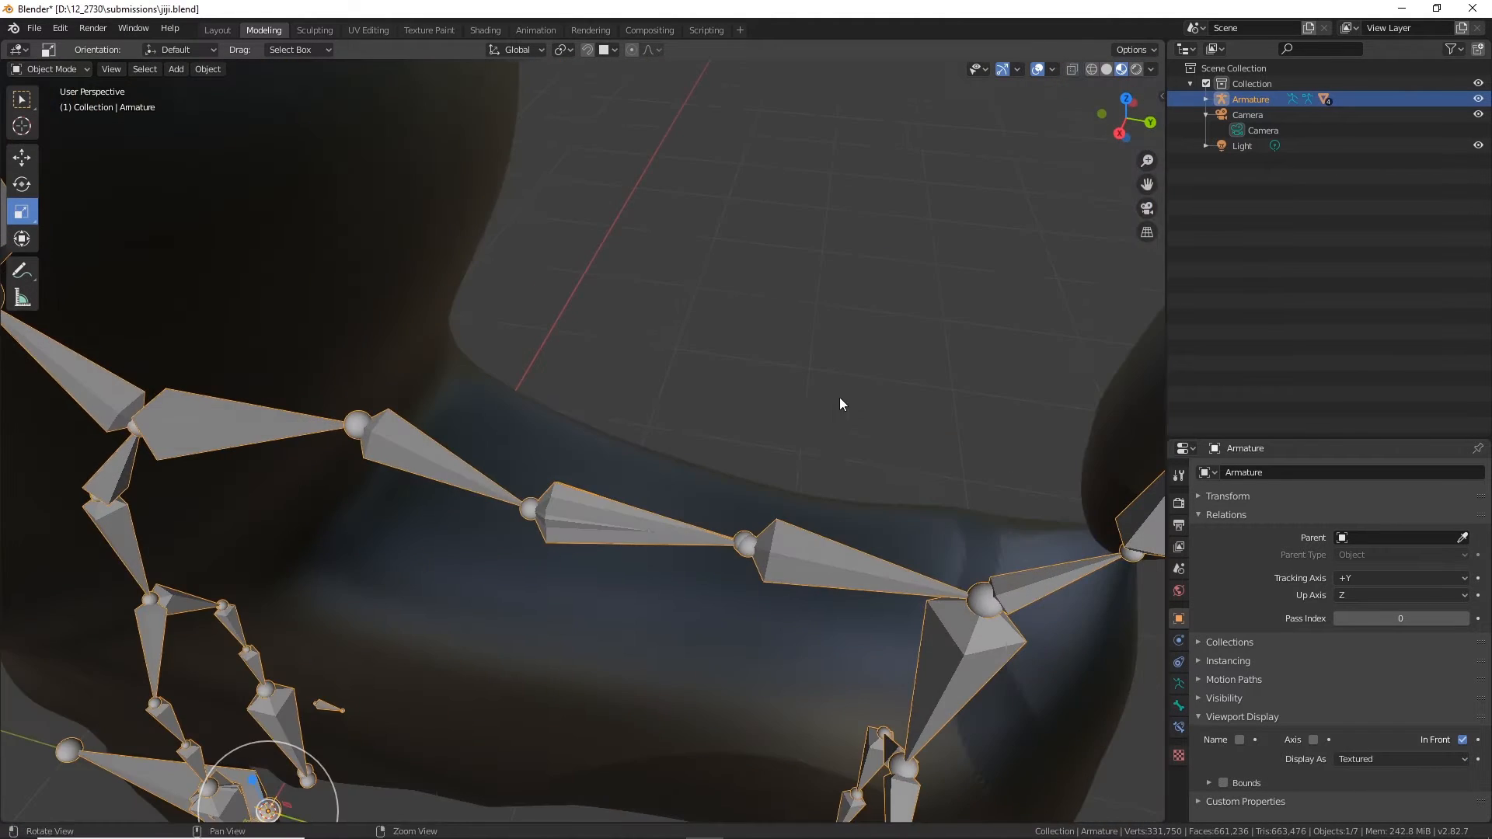
middle_click_drag(839, 398, 553, 416, "alt")
scroll(721, 367, "down", 1)
scroll(722, 217, "down", 1)
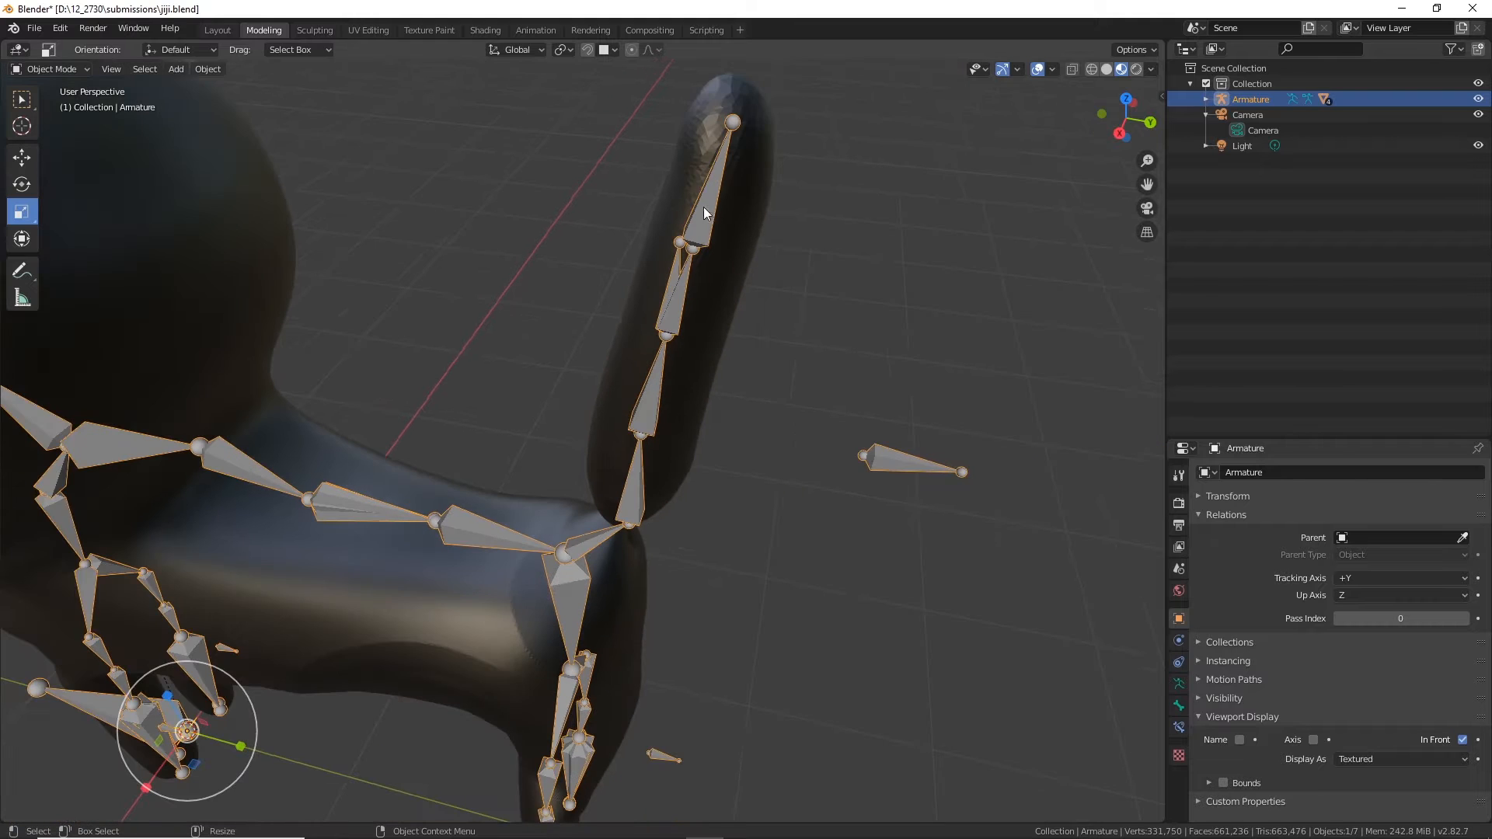
left_click_drag(511, 379, 582, 359, "alt")
middle_click_drag(620, 406, 838, 253, "alt")
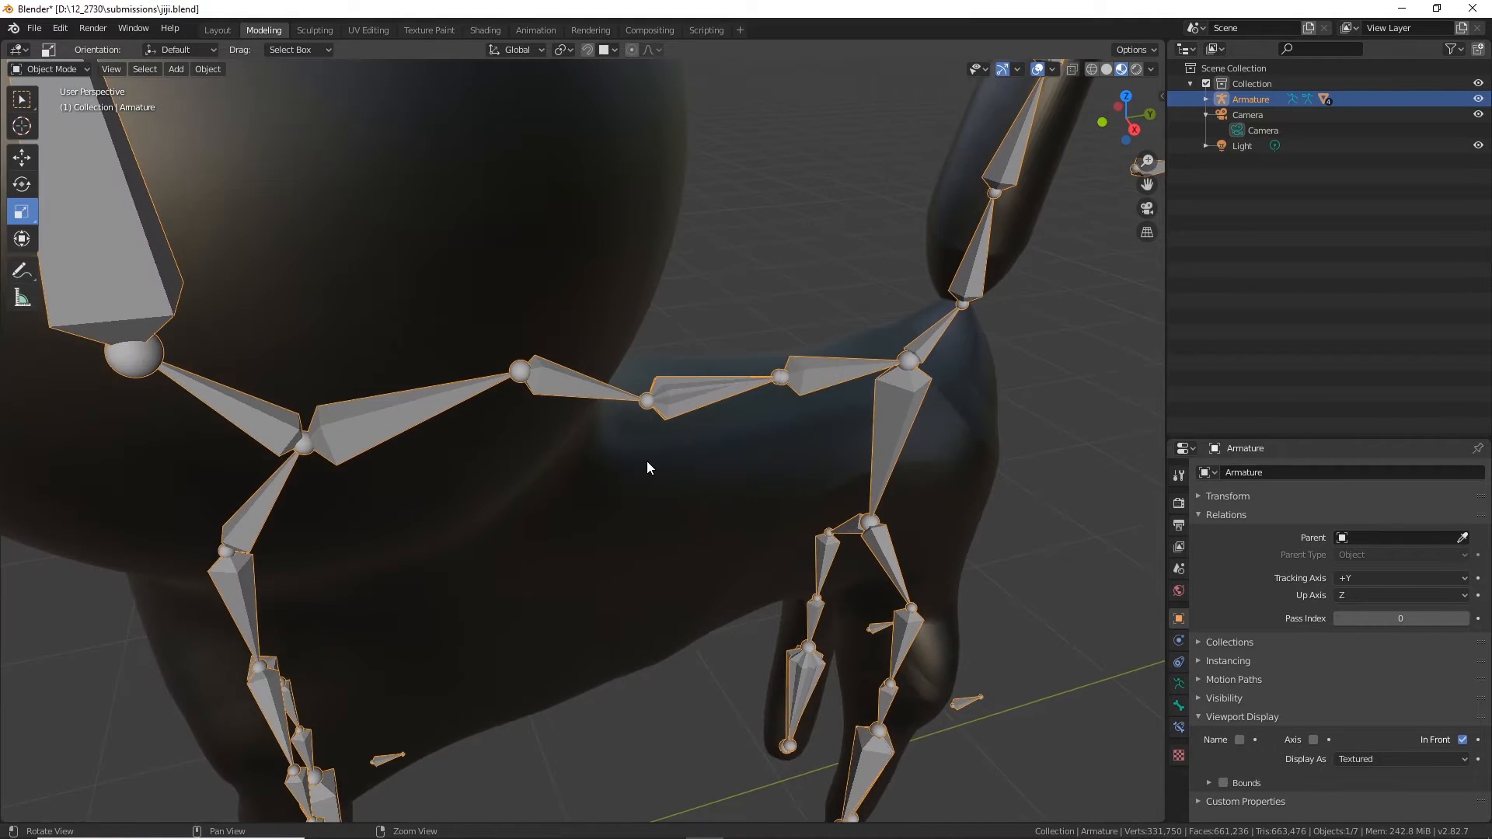
scroll(641, 467, "down", 4)
left_click_drag(620, 495, 656, 469, "alt")
Step: Inspect the cat mesh's density in wireframe and solid shading, and return the viewport to Material Preview
left_click(558, 289)
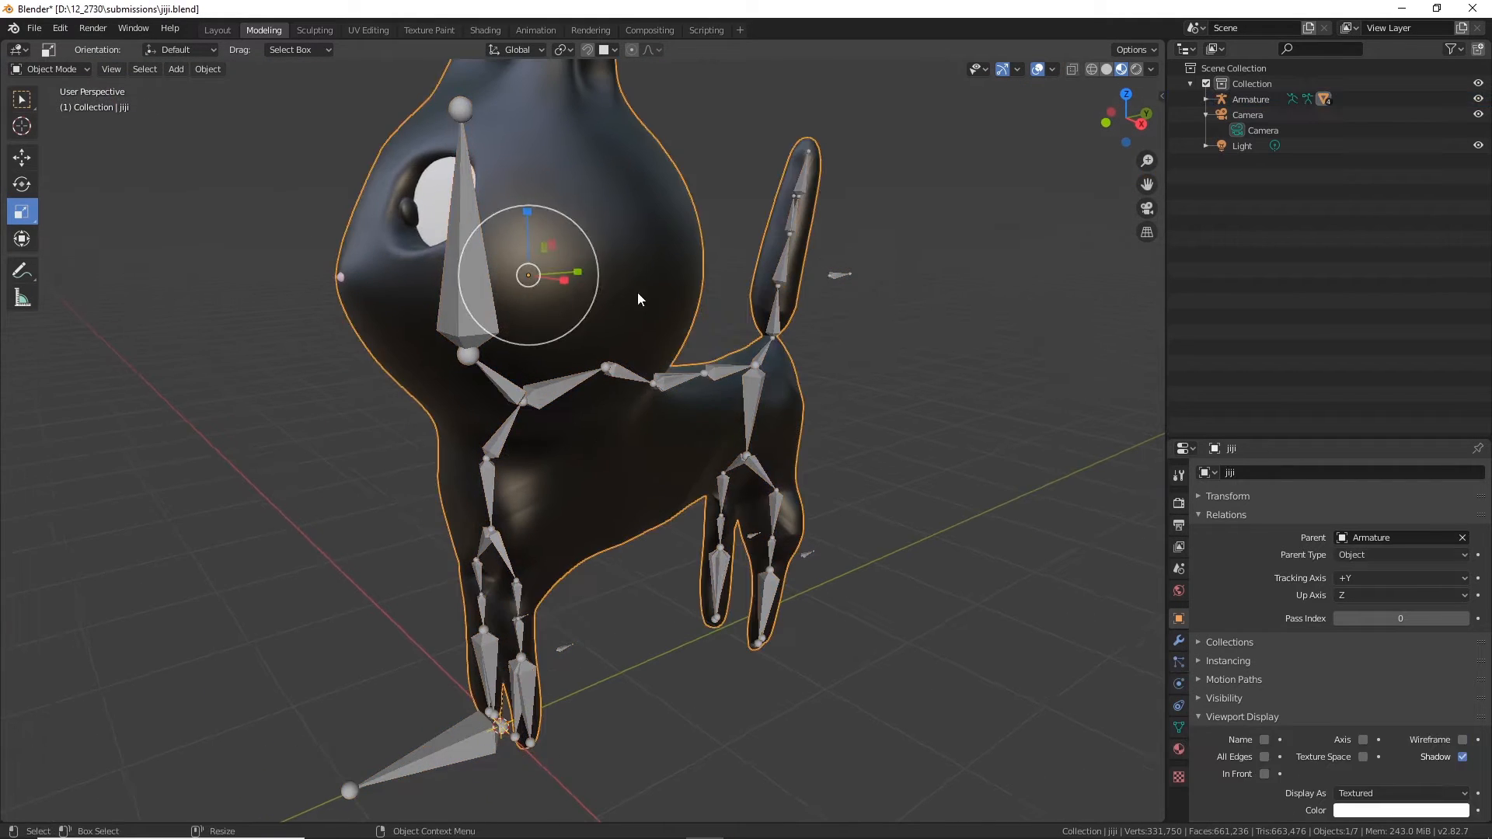
left_click(1092, 69)
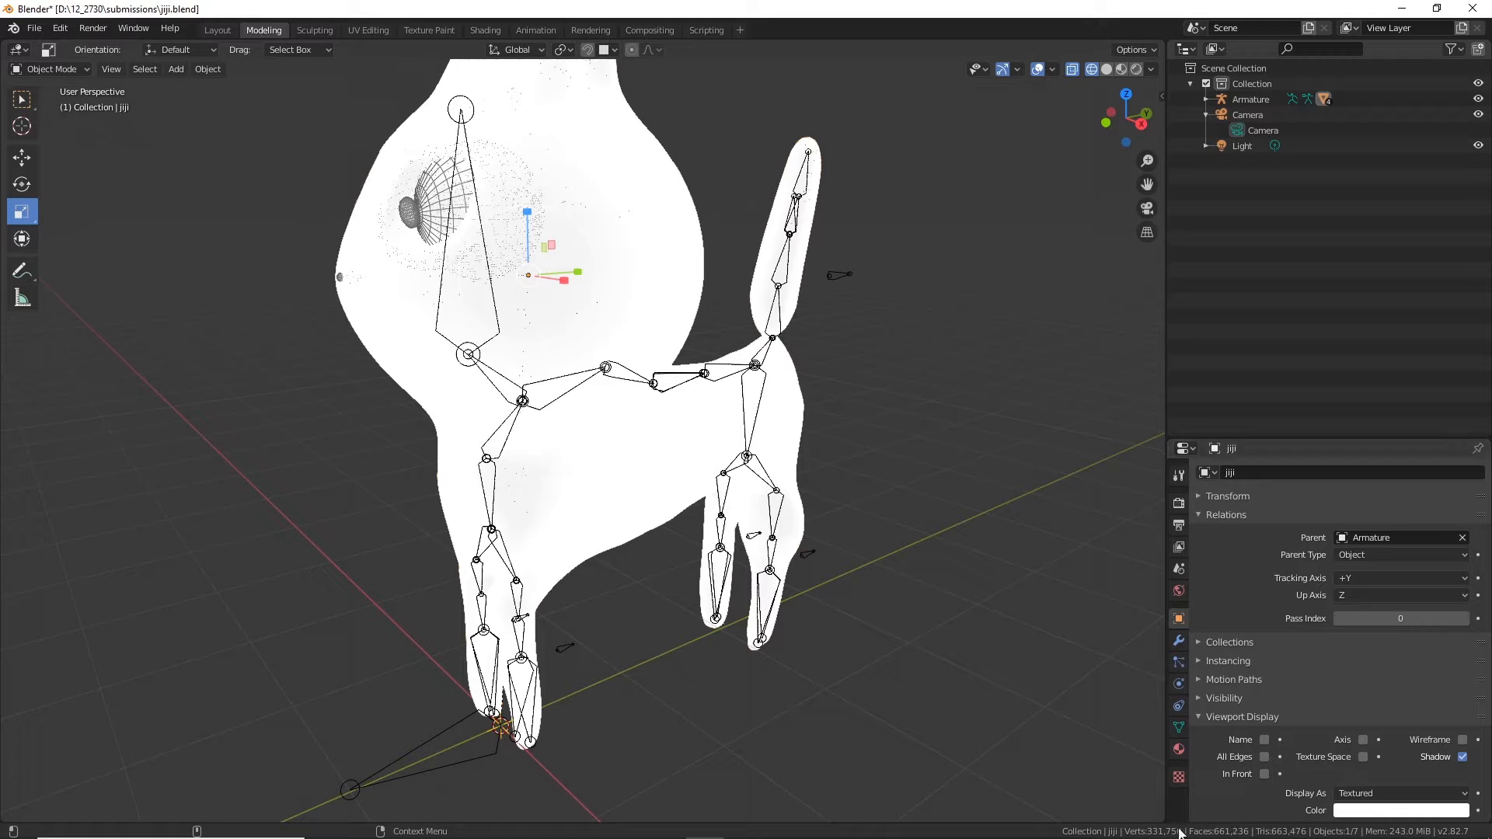
mouse_move(614, 474)
middle_mouse_down()
mouse_move(733, 510)
mouse_move(641, 488)
middle_mouse_up()
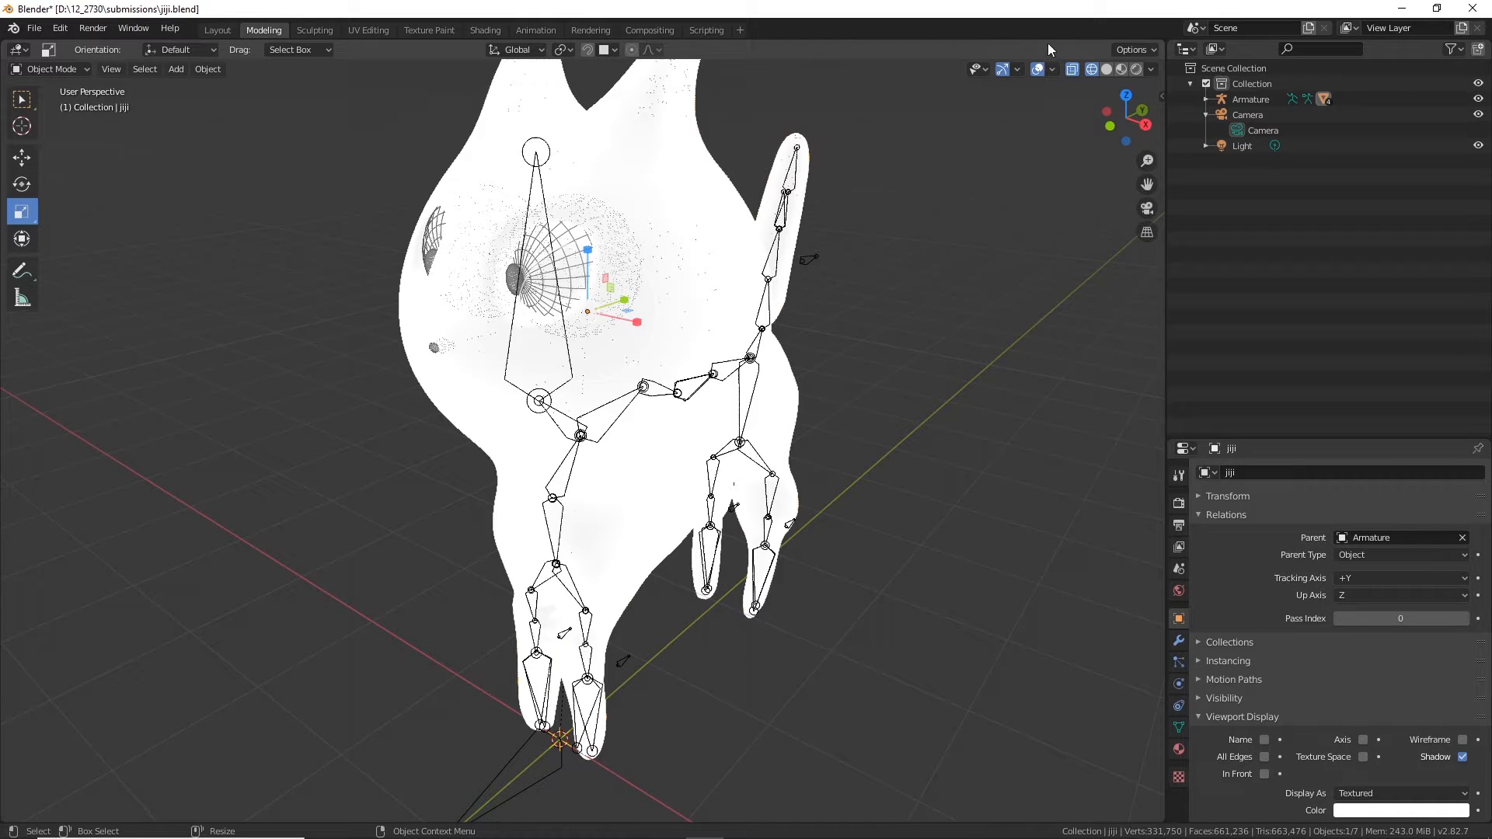
middle_click_drag(894, 201, 1010, 233)
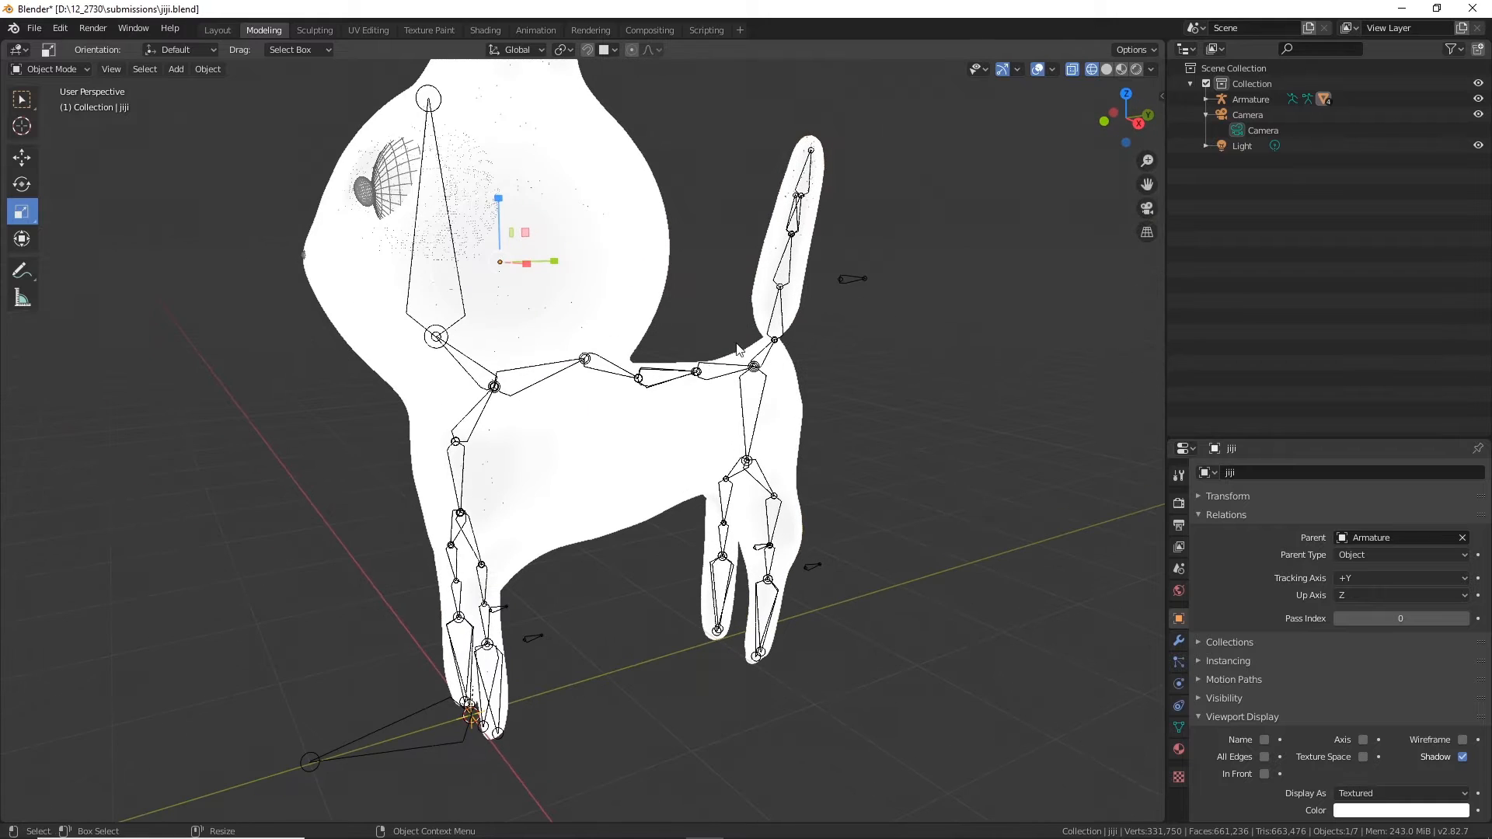
left_click(1106, 69)
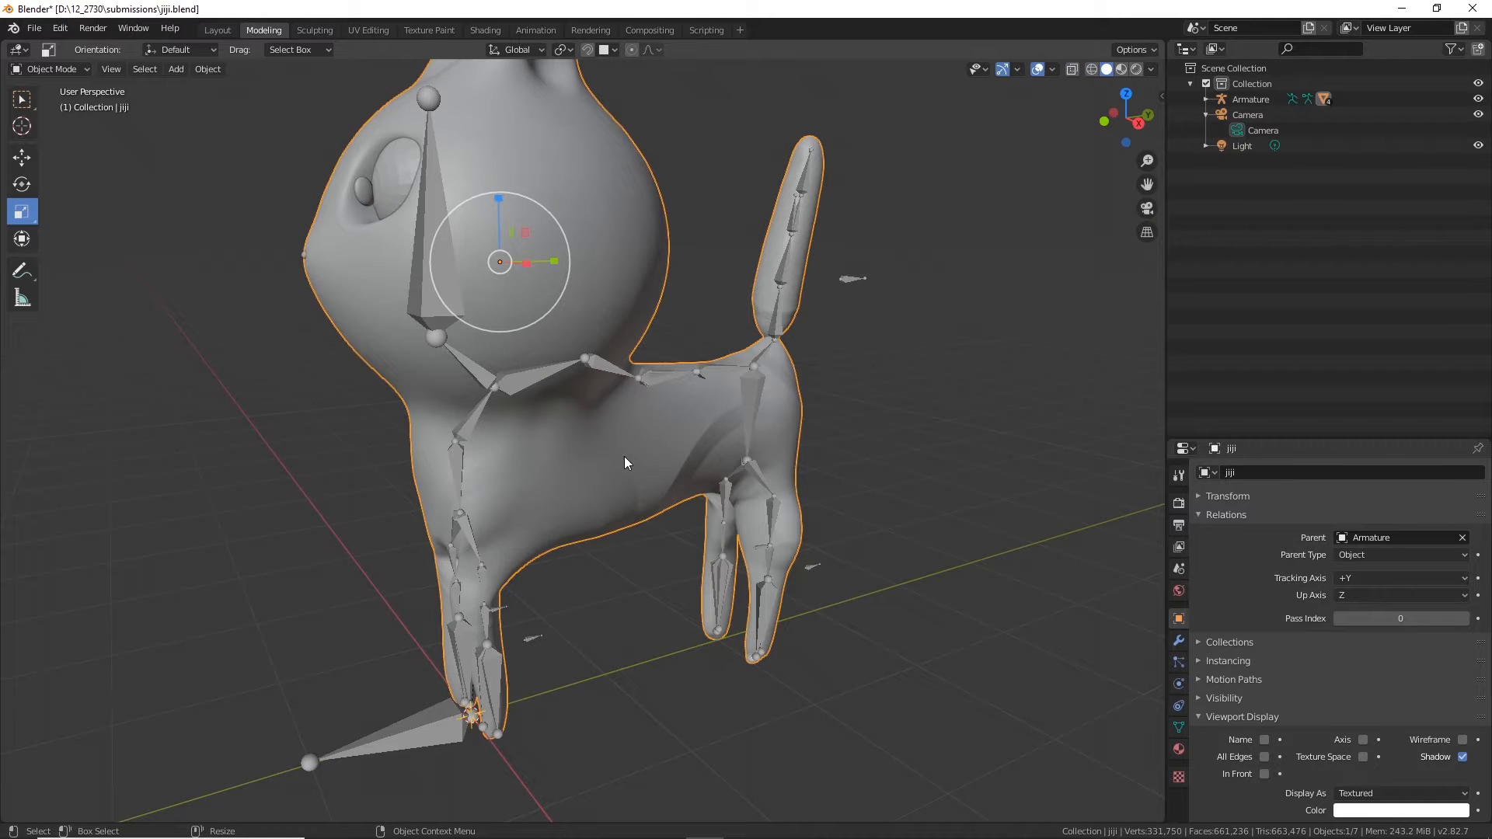
left_click(1121, 69)
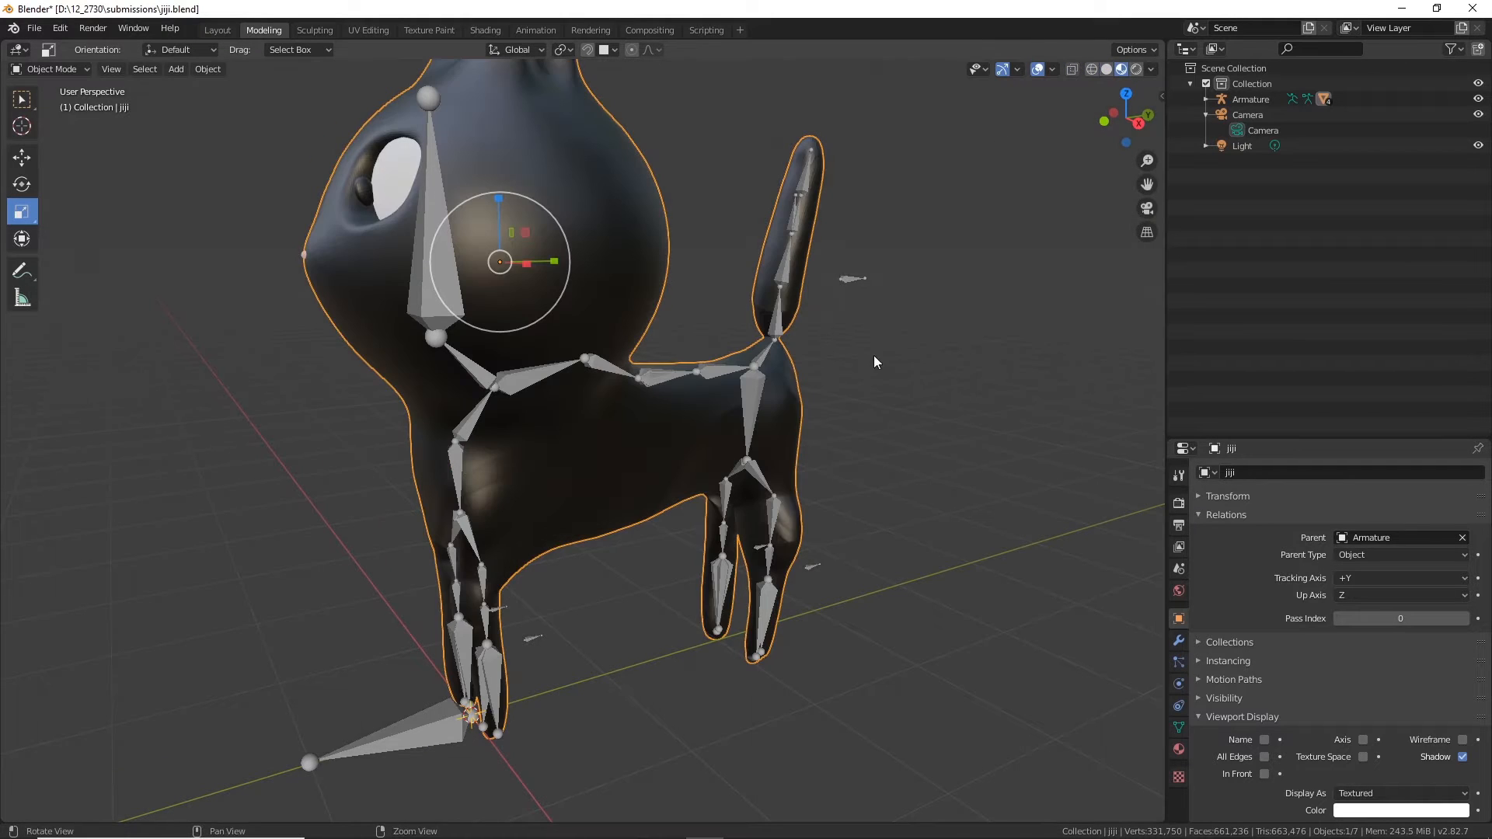
Step: Remove the Armature modifier from the cat mesh
left_click_drag(875, 357, 785, 339, "alt")
scroll(785, 339, "up", 3)
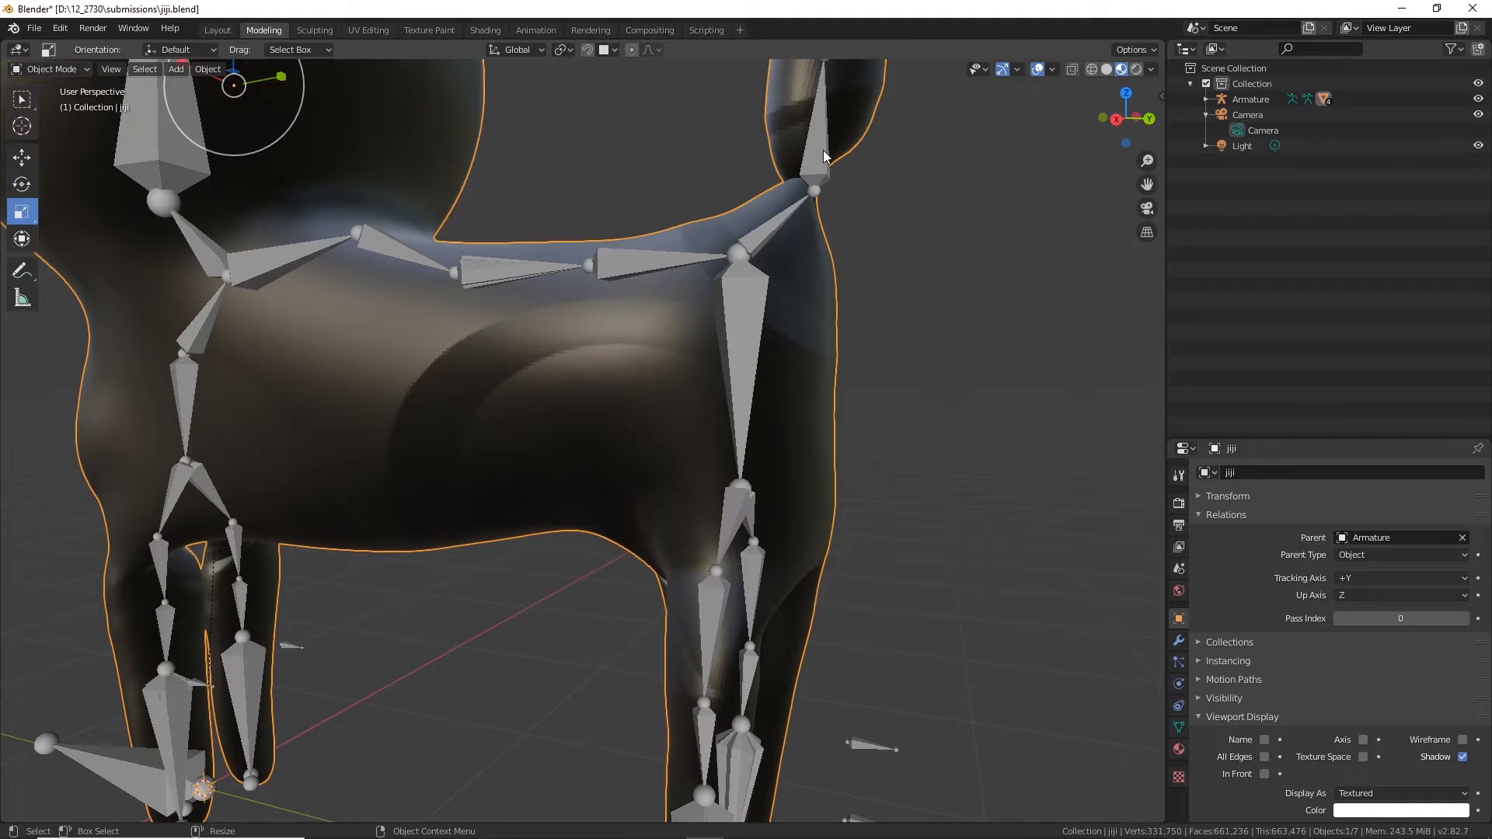
scroll(823, 151, "down", 5)
middle_click_drag(692, 312, 816, 380)
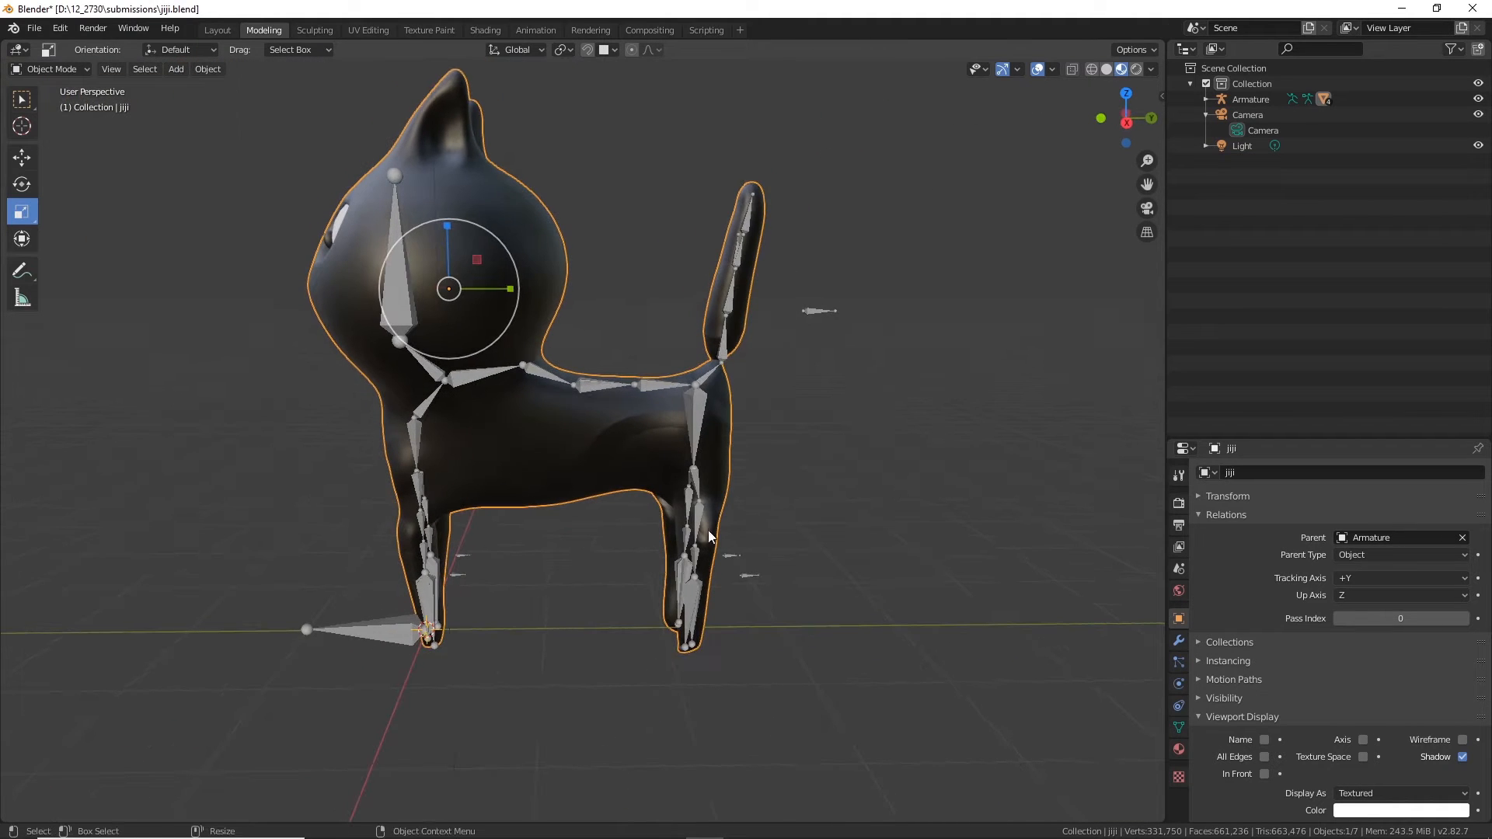
left_click(1179, 643)
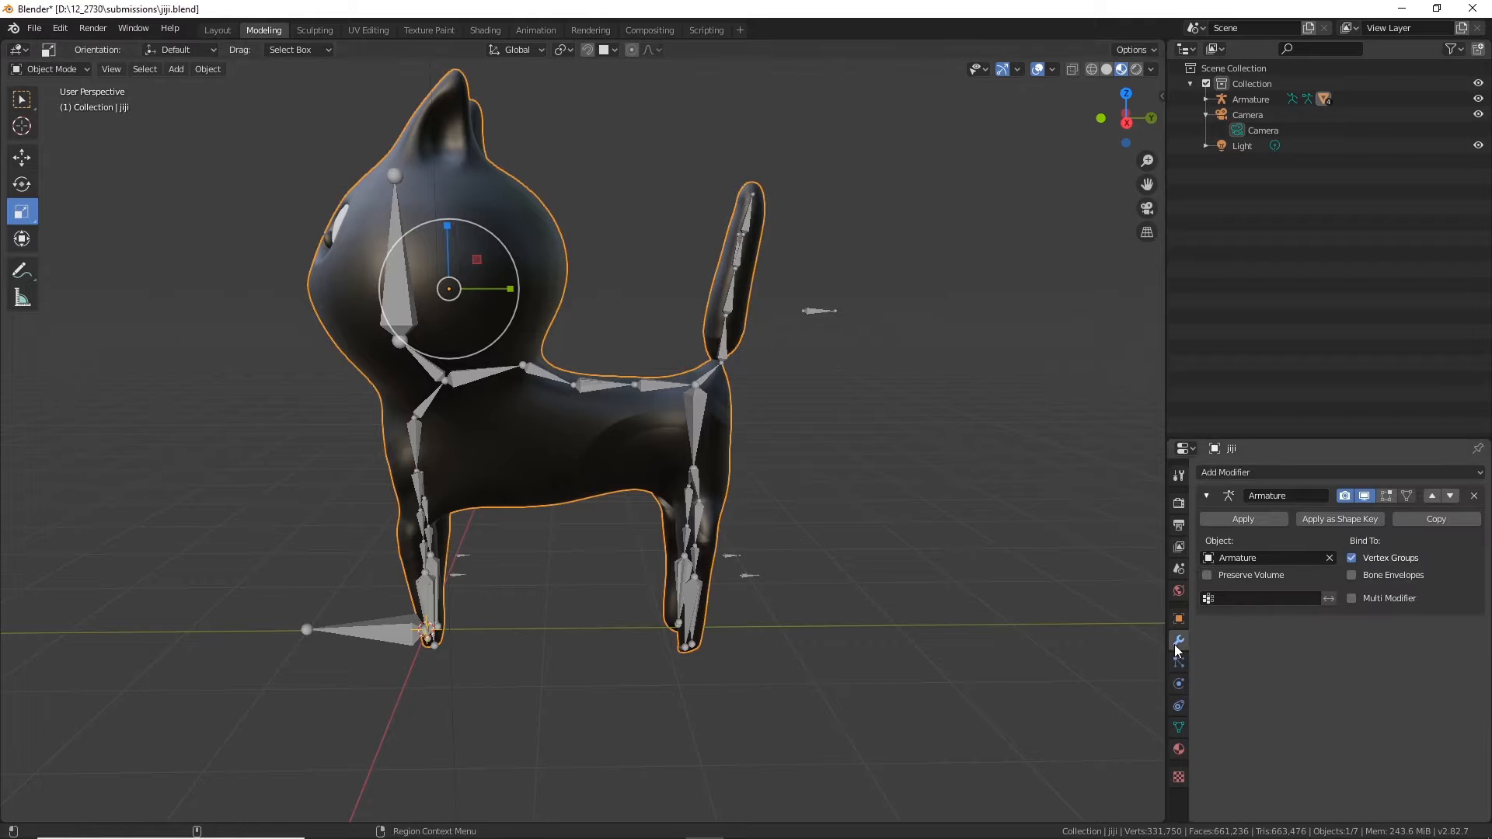
left_click(1474, 496)
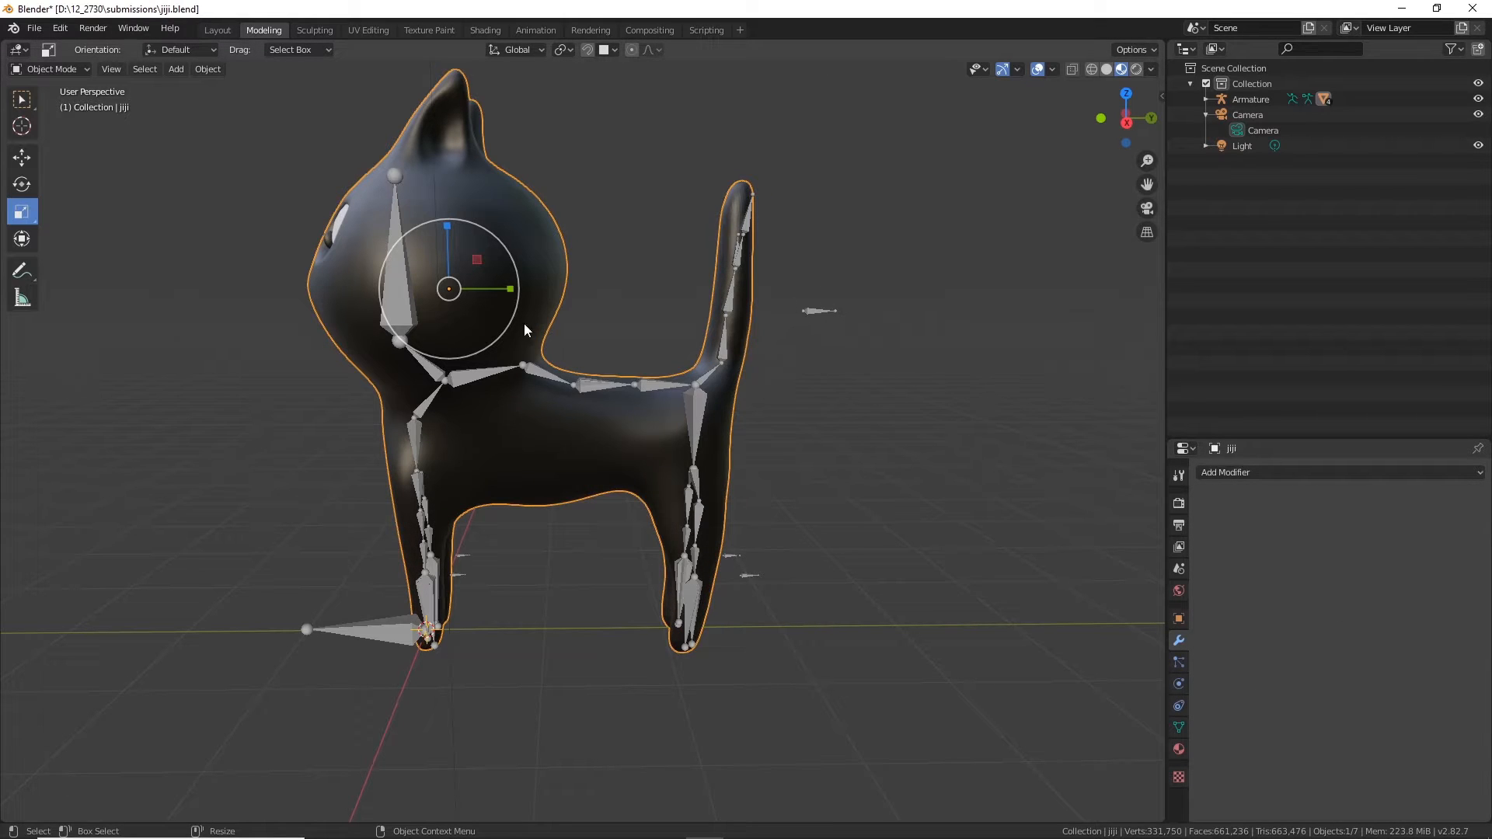
Step: Delete the armature object from the scene
middle_click_drag(573, 241, 559, 402)
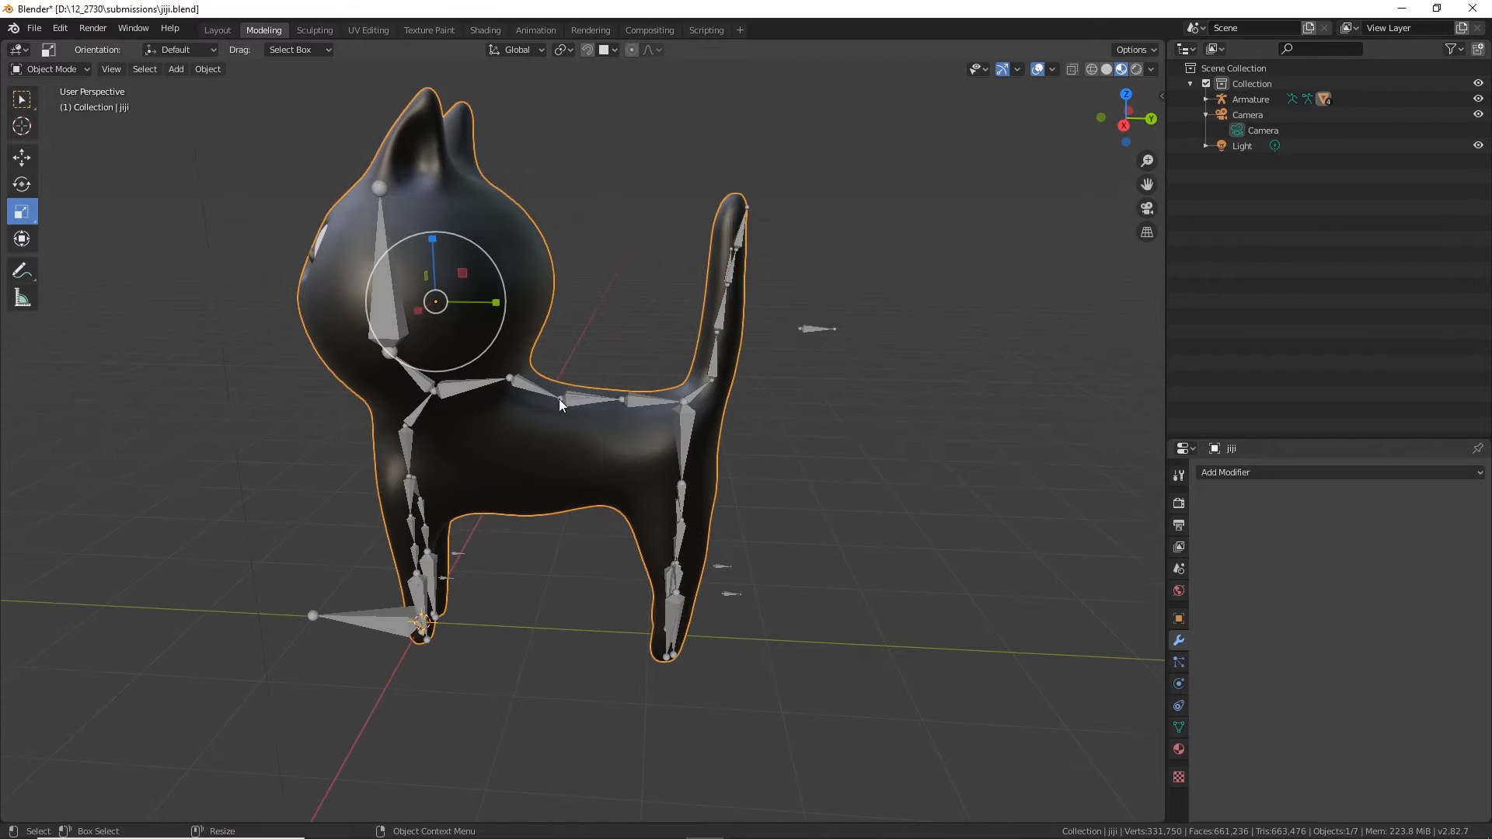
left_click(468, 384)
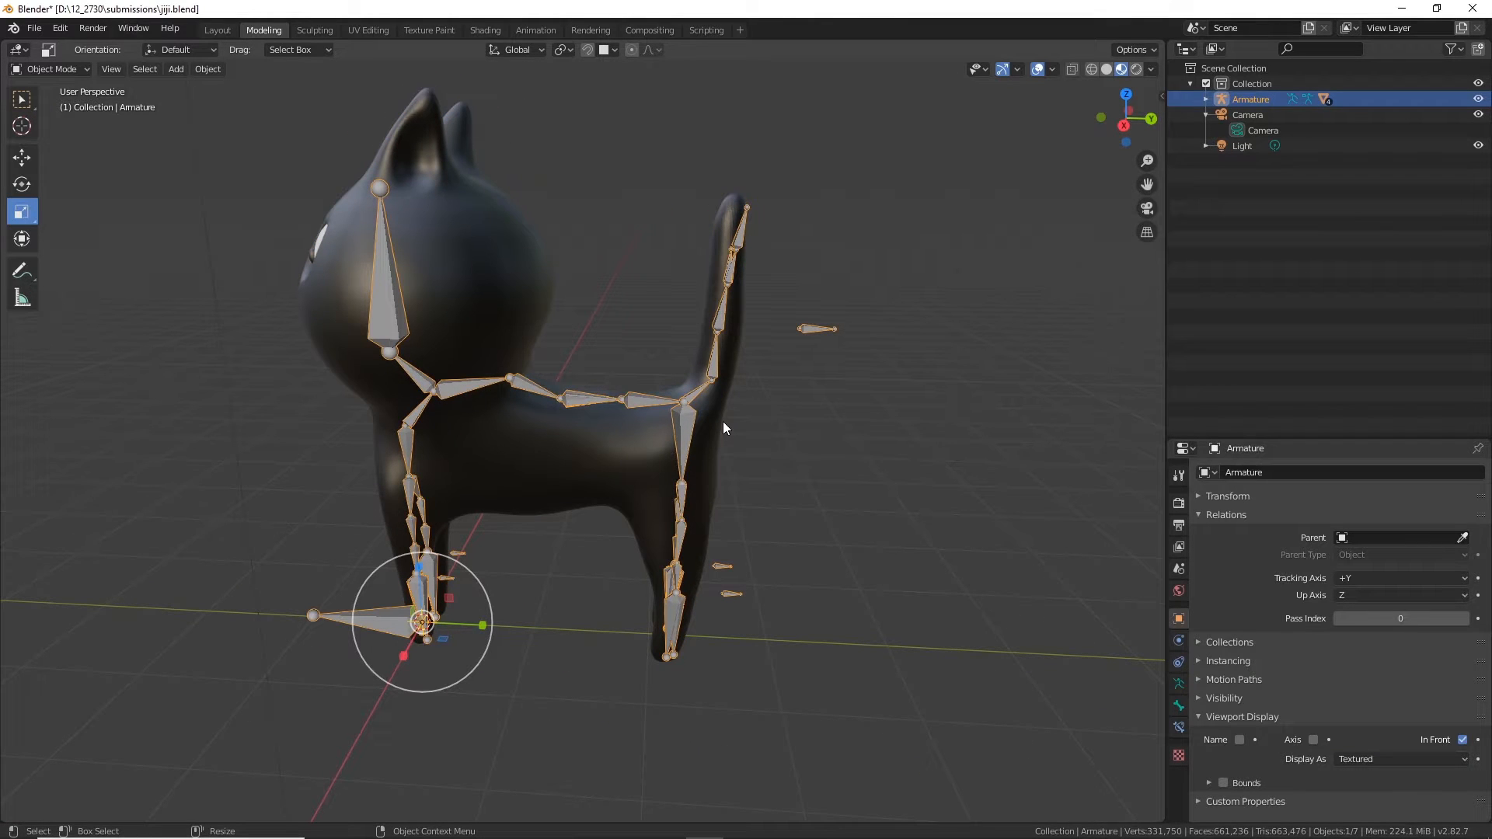
key("Delete")
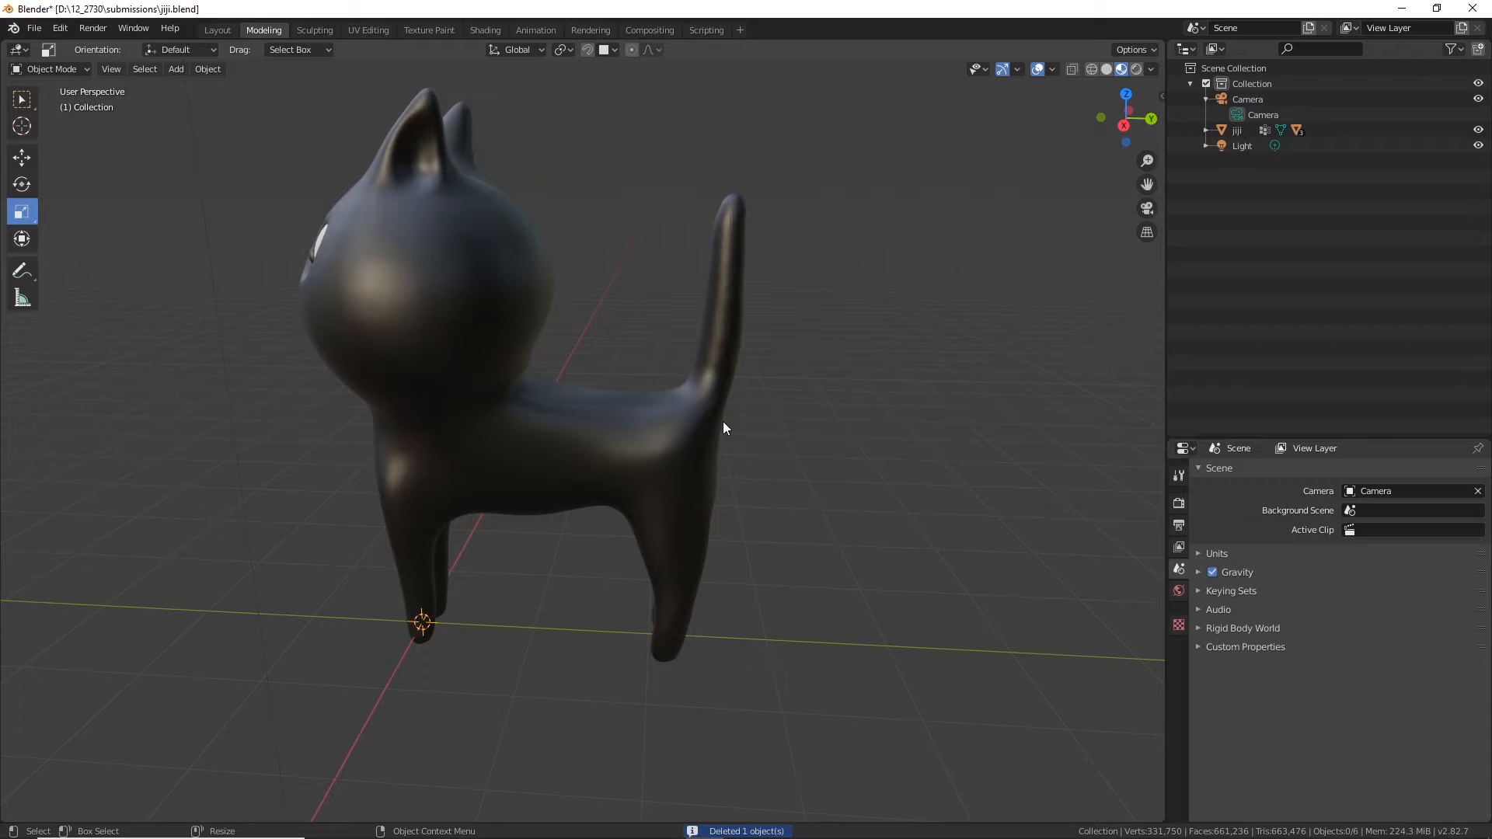
Step: Select the cat mesh and set its Remesh mode to Quad in the object data properties
left_click(523, 441)
middle_click_drag(533, 523, 697, 473)
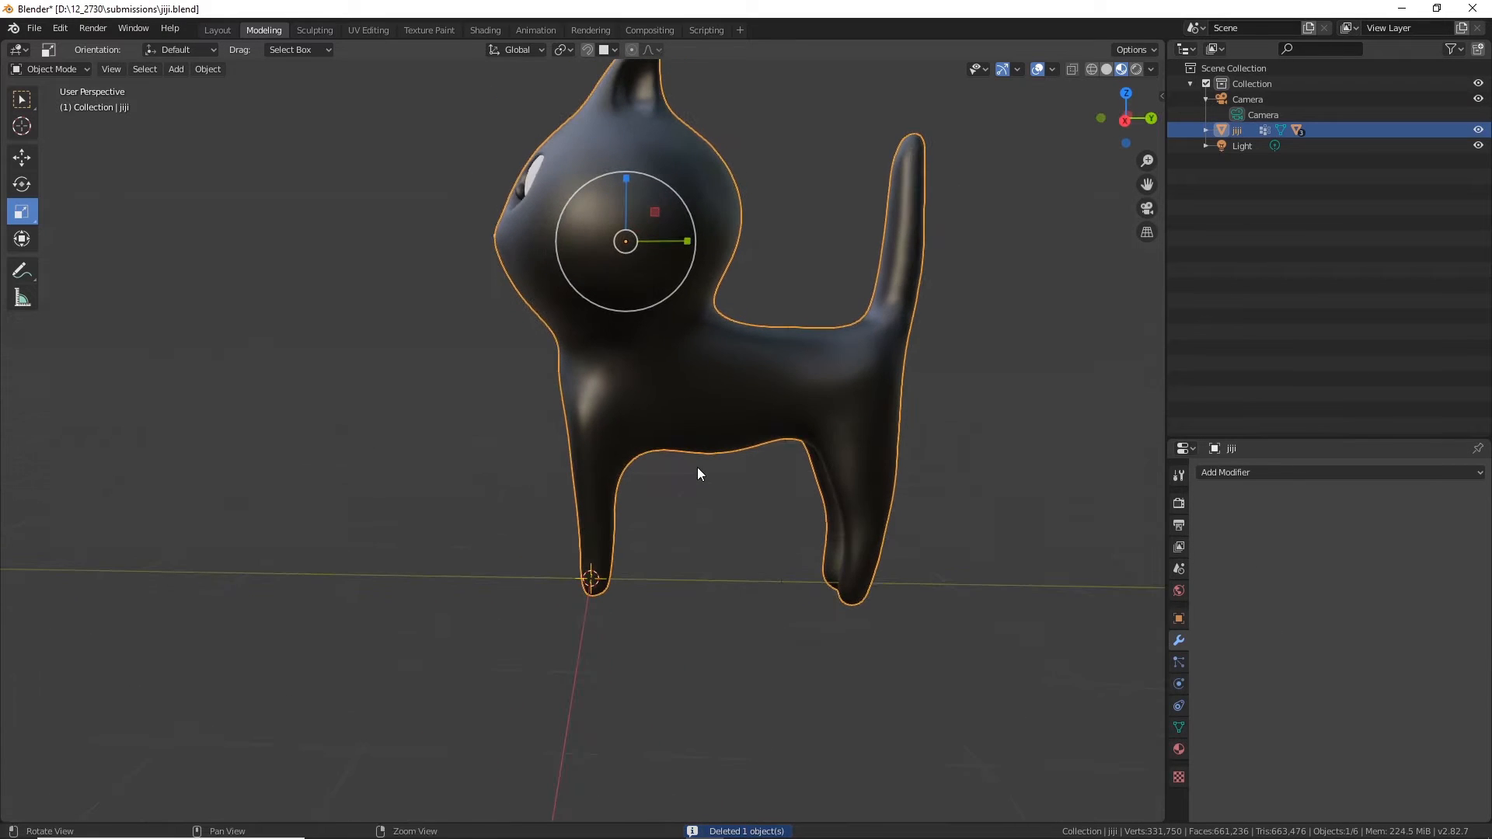
middle_click_drag(689, 386, 704, 476)
scroll(673, 498, "up", 3)
scroll(572, 445, "up", 3)
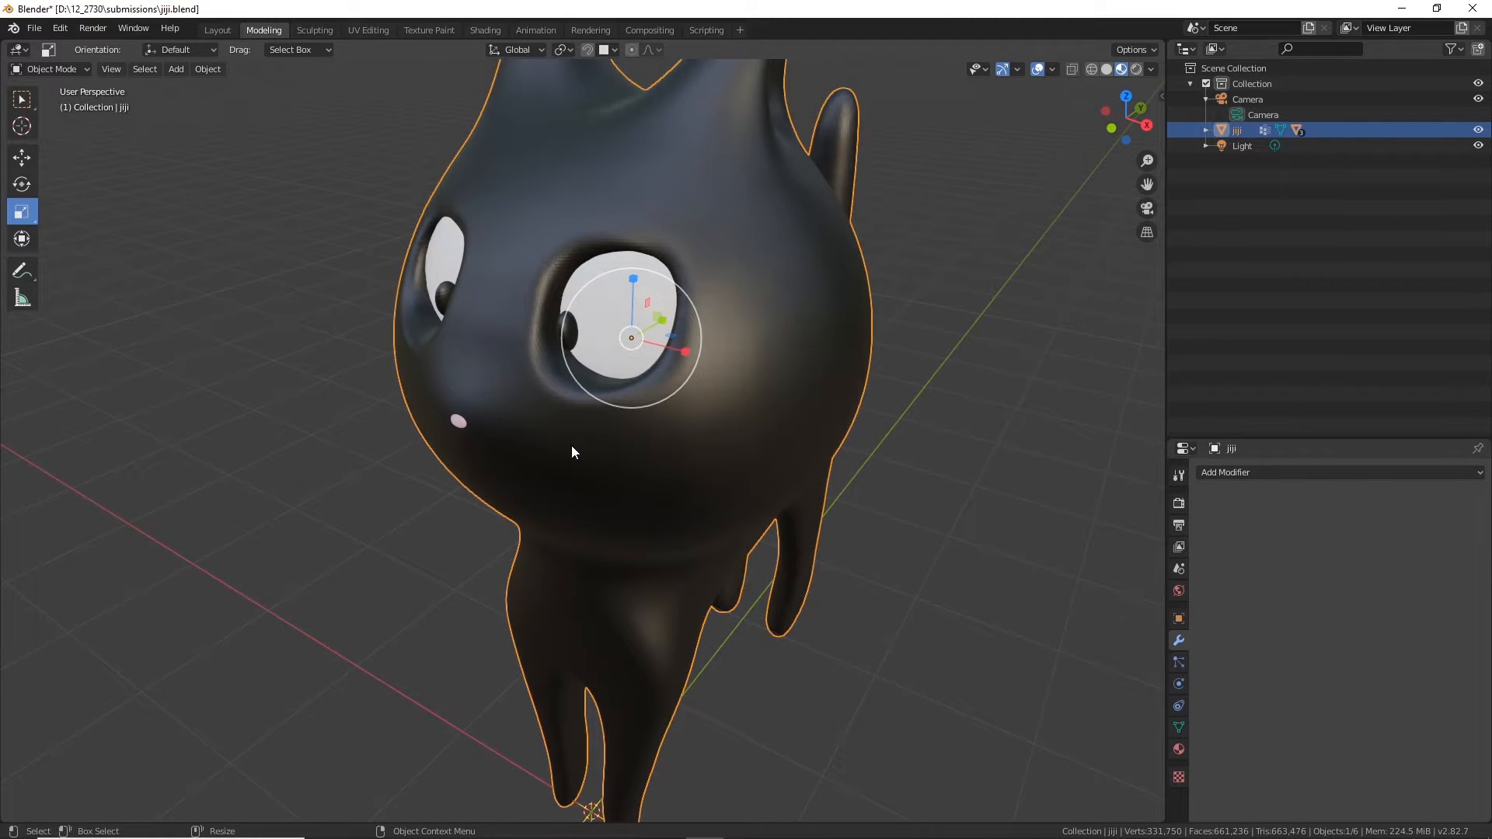
middle_click_drag(572, 446, 697, 524)
scroll(814, 371, "down", 2)
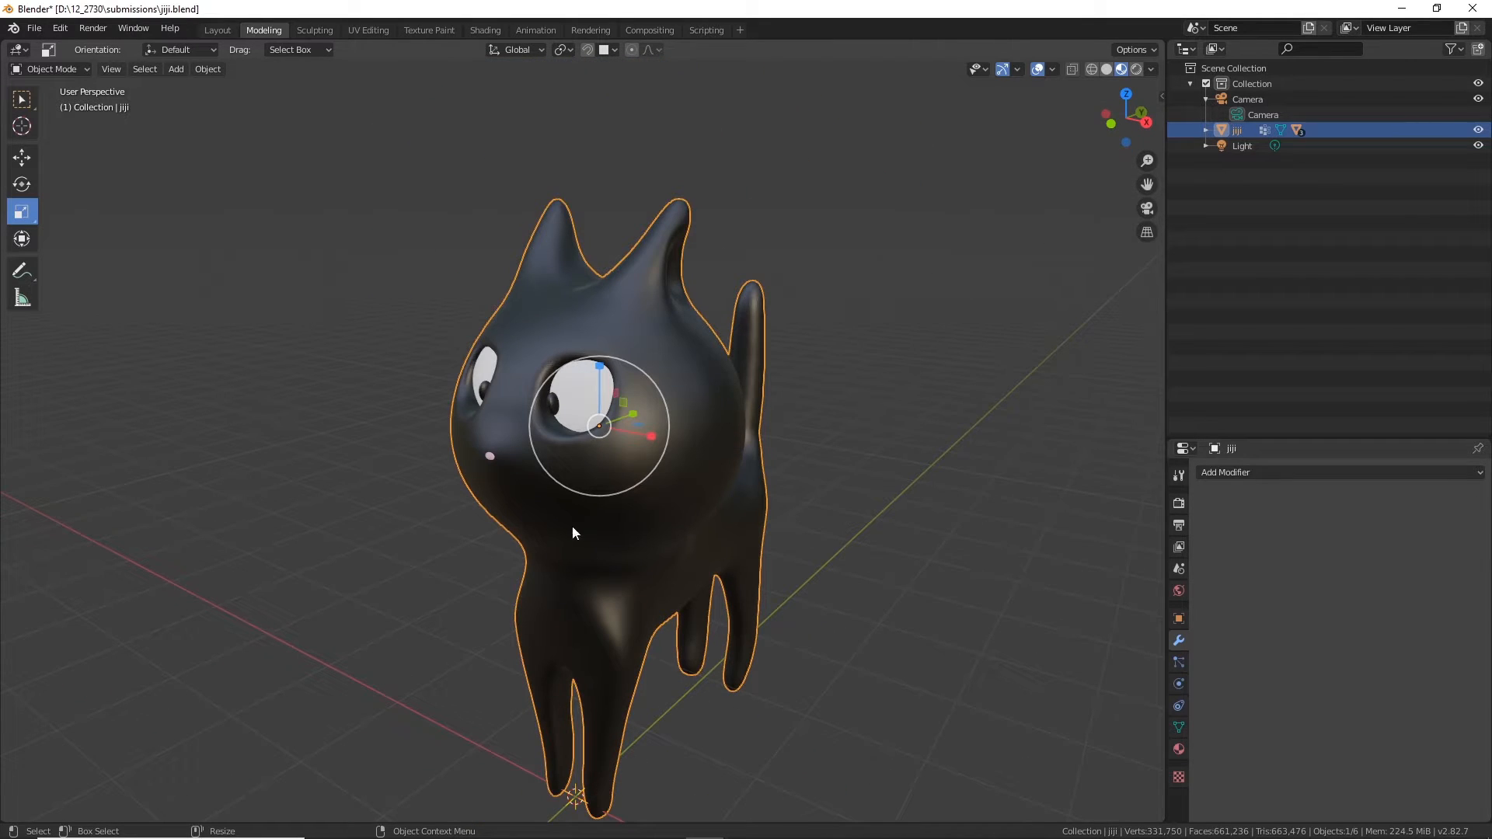
left_click(1180, 729)
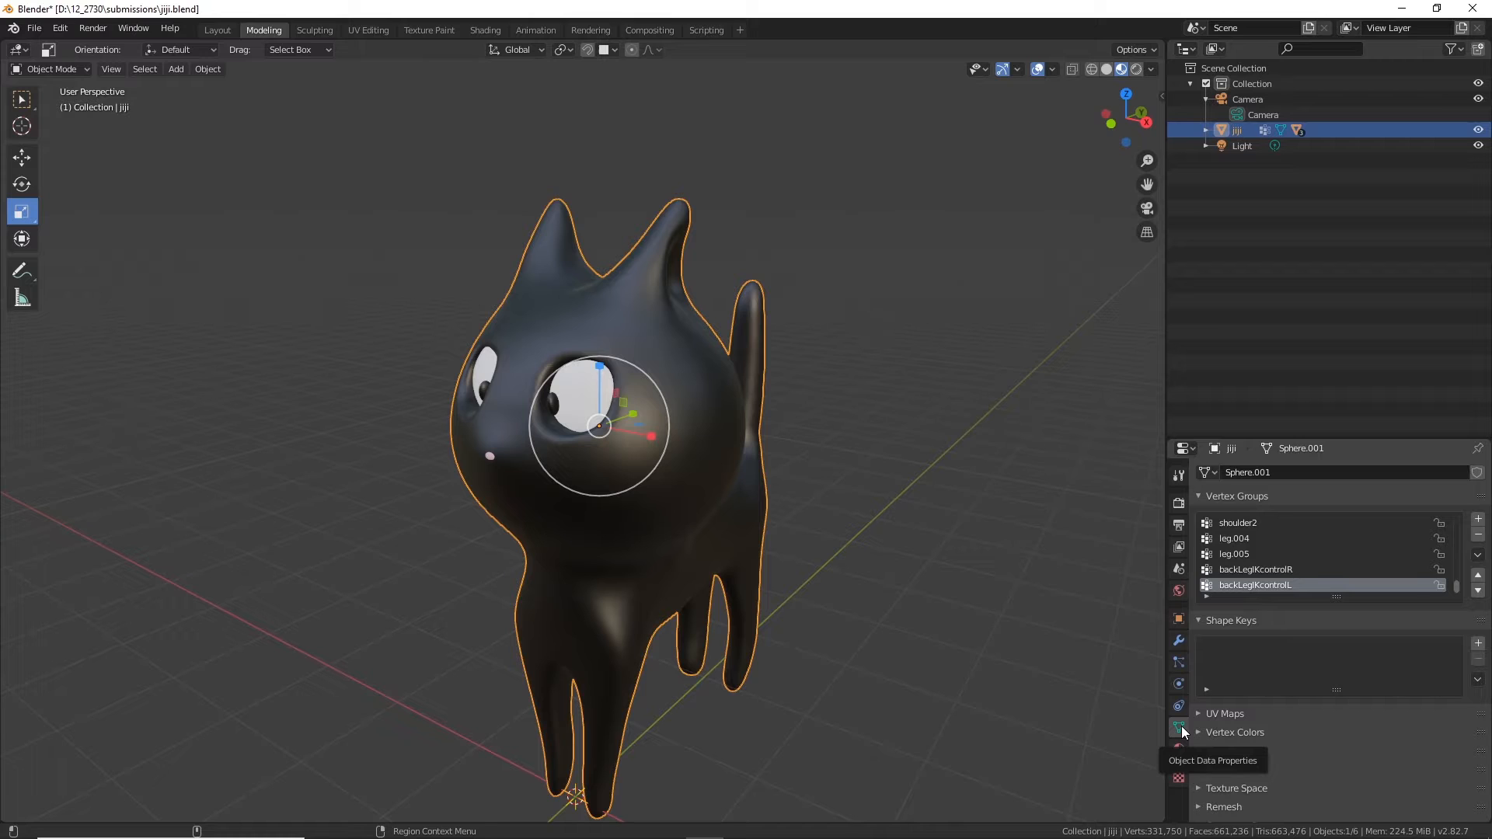
scroll(1331, 741, "down", 2)
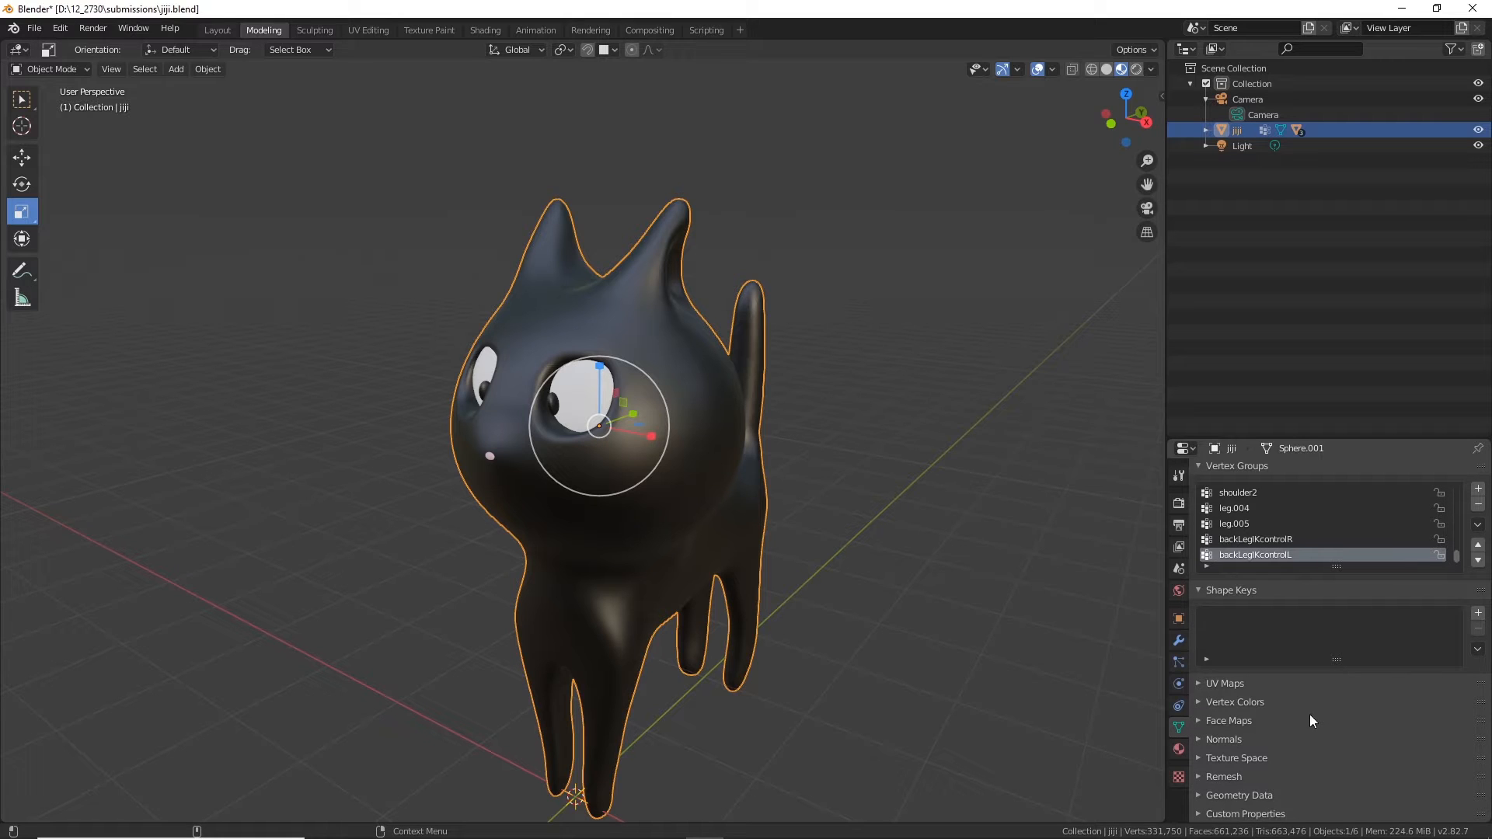
left_click(1201, 777)
scroll(1346, 654, "down", 5)
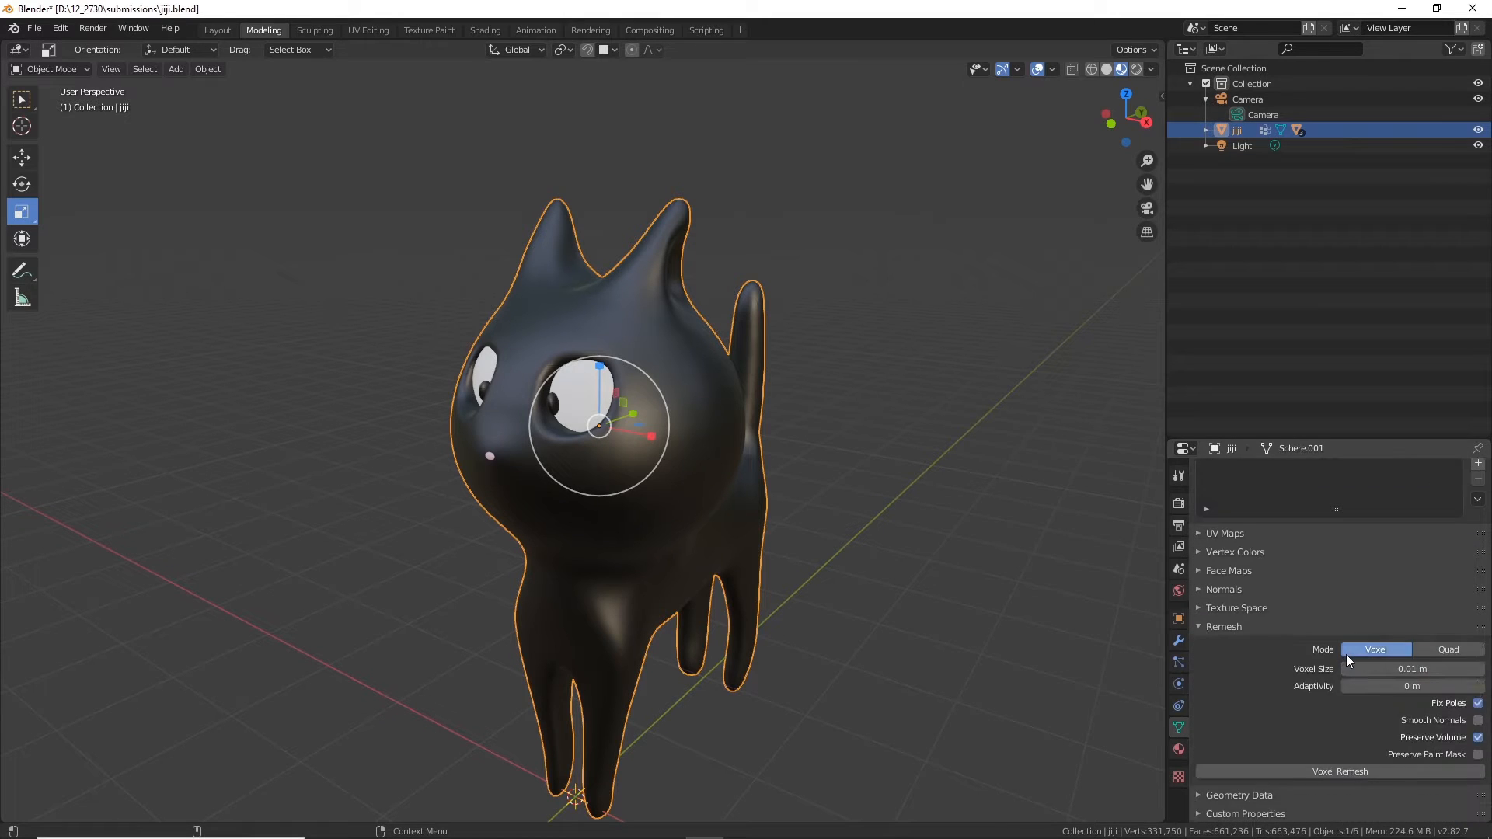
left_click(1447, 651)
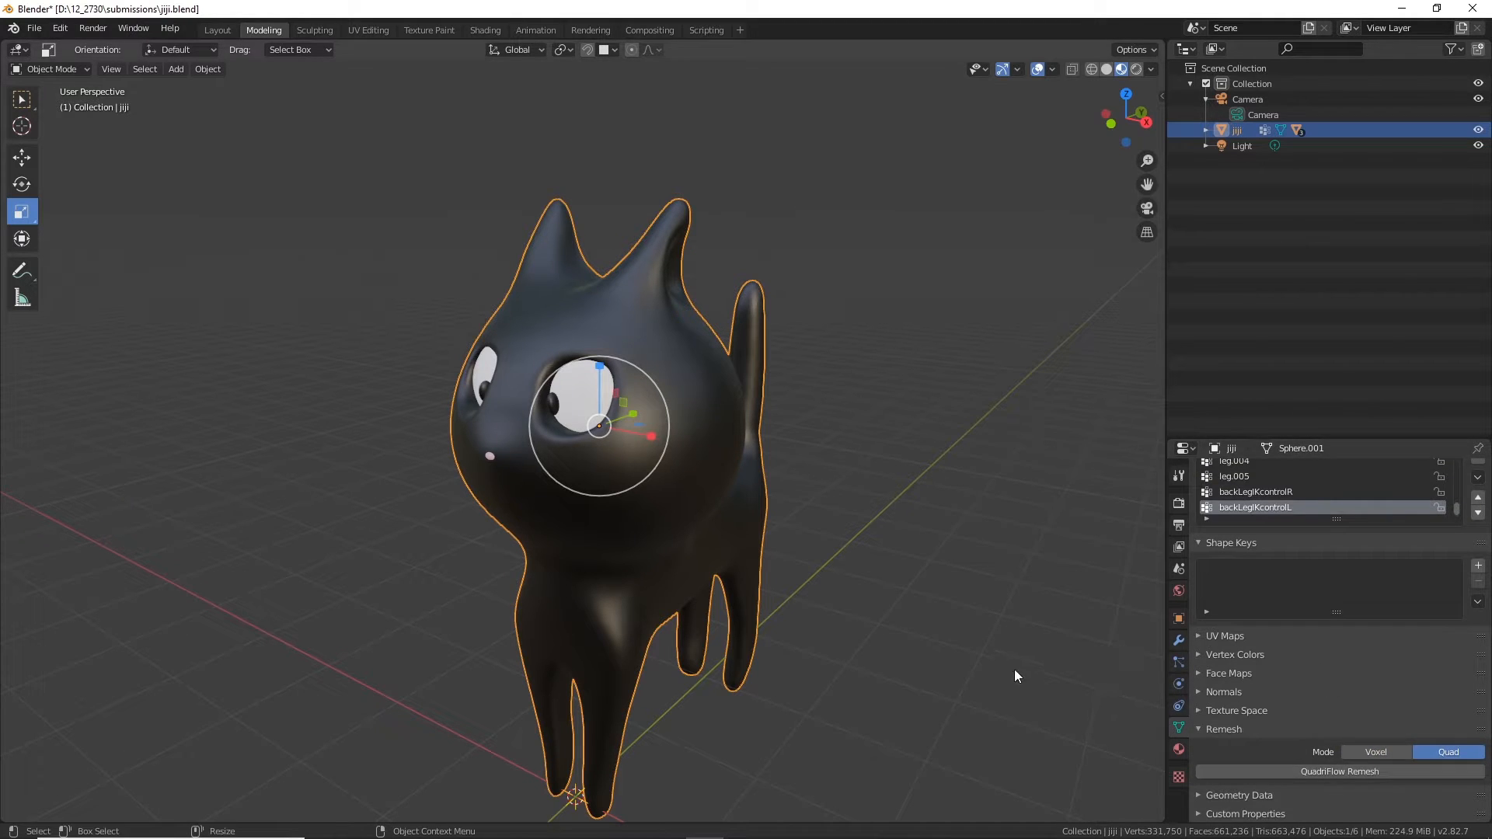
Step: Start a QuadriFlow Remesh of the cat with Use Mesh Curvature and Smooth Normals enabled and 5000 faces
middle_click_drag(1014, 669, 906, 562)
scroll(906, 561, "up", 5)
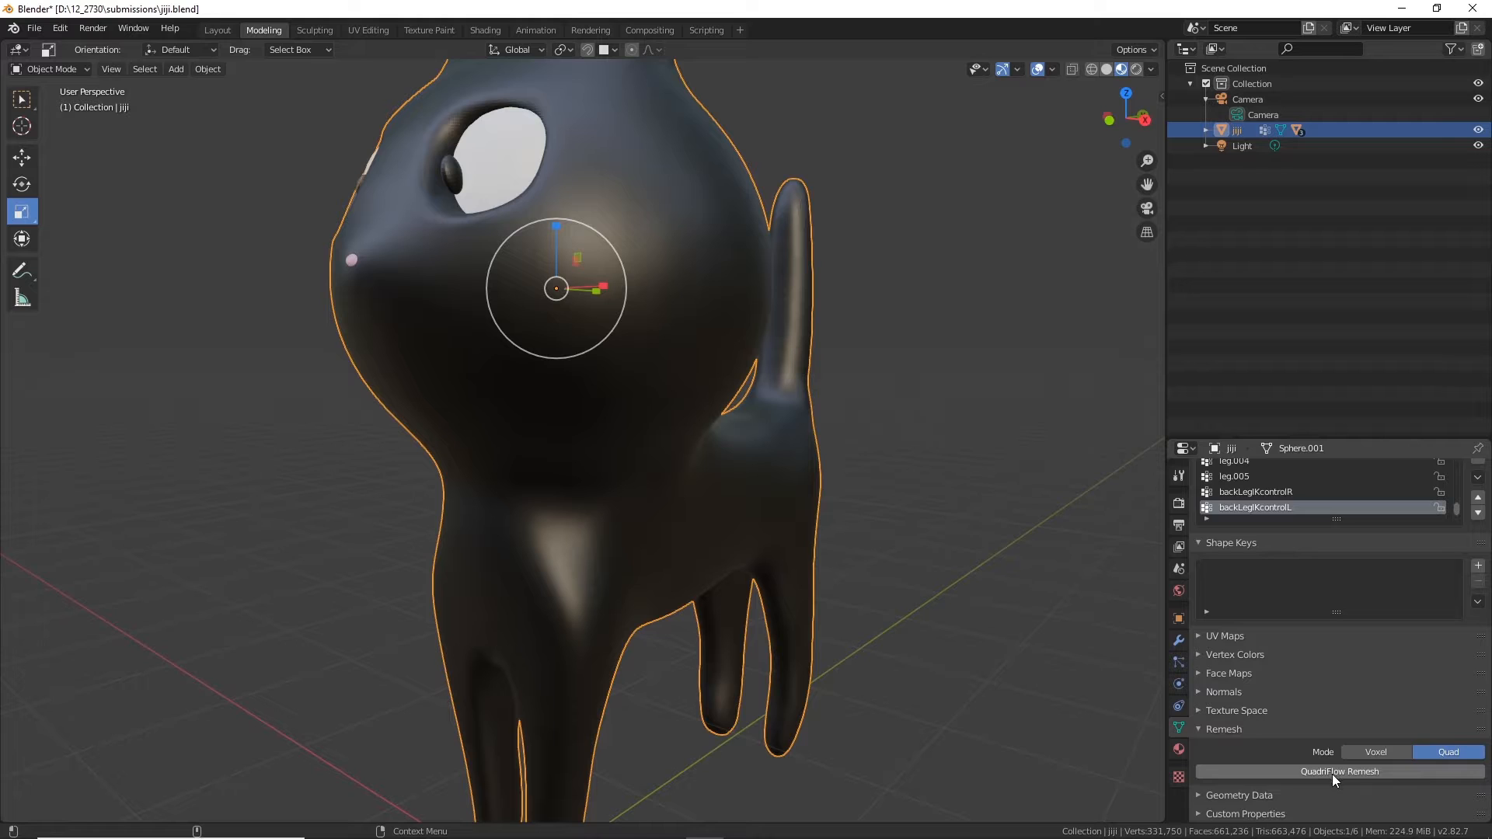
left_click(1332, 774)
left_click_drag(1344, 628, 1046, 403)
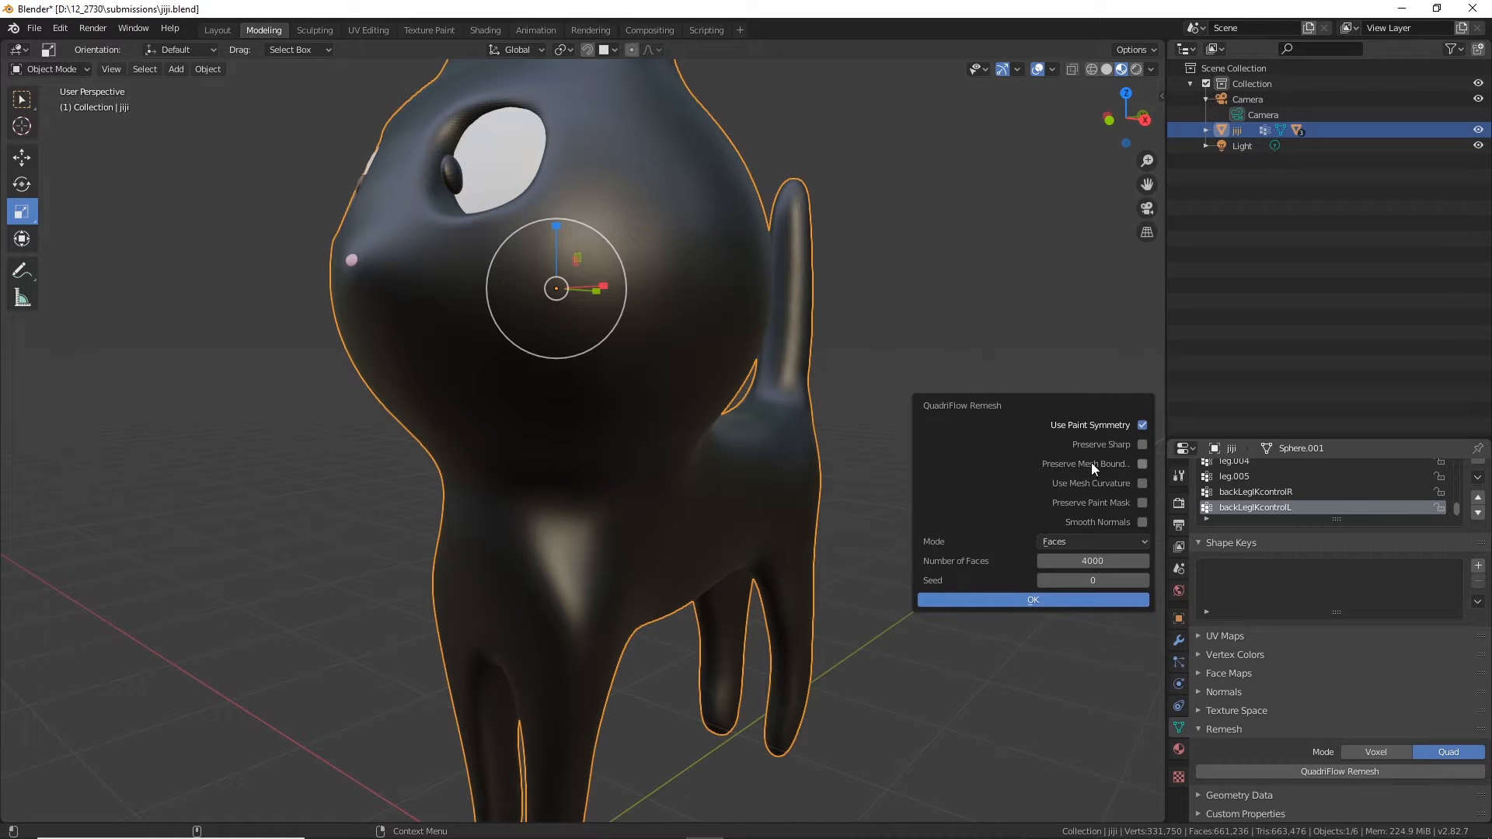
left_click(1143, 483)
left_click(1143, 522)
left_click(1102, 566)
type("5000")
Step: Set the remesh seed to 147 and run the QuadriFlow Remesh on the cat mesh
left_click(1088, 580)
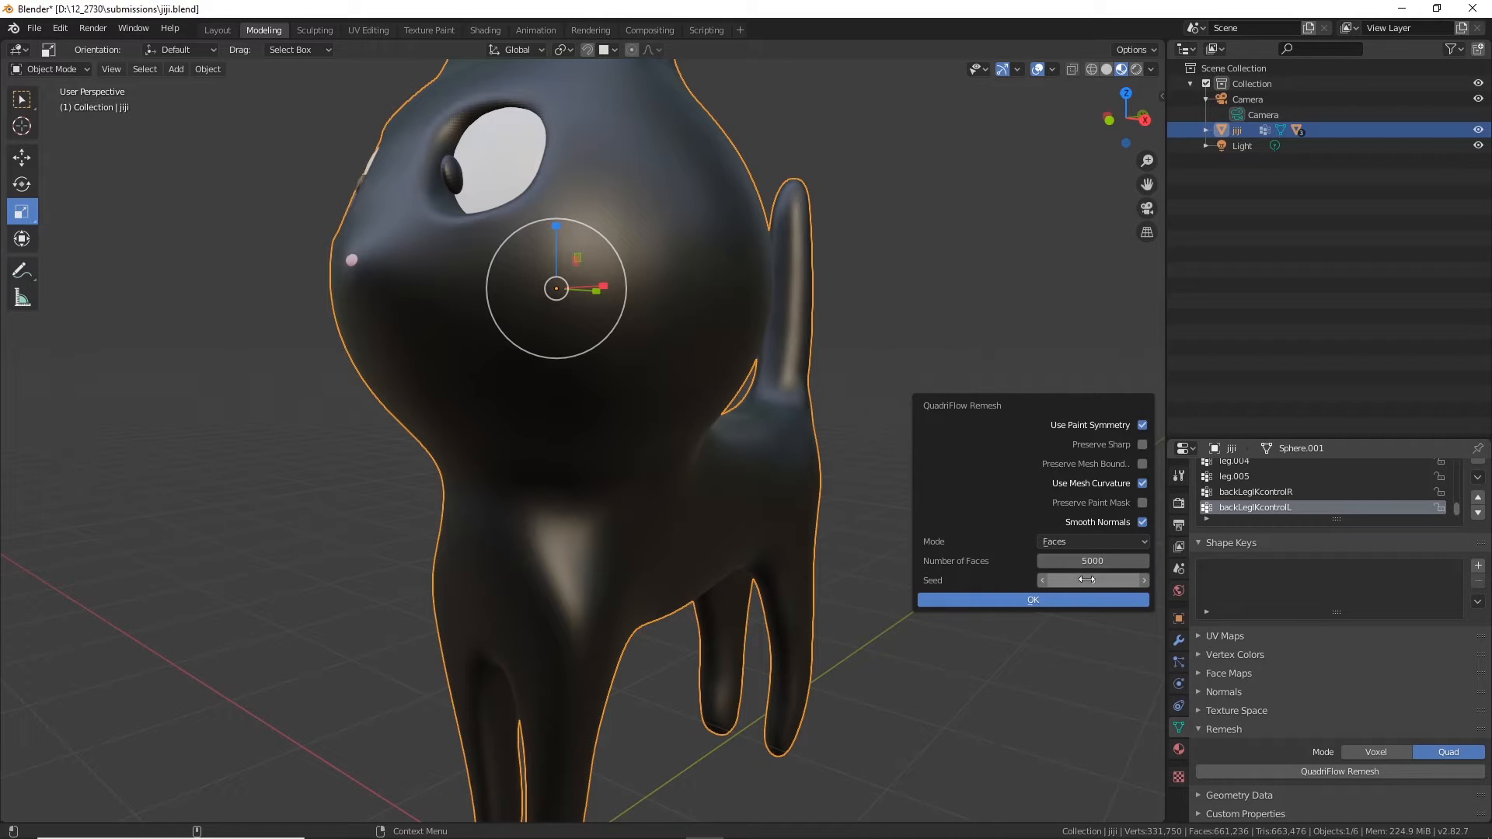
left_click(1144, 578)
left_click(1144, 578)
left_click(1143, 578)
left_click_drag(1076, 581, 1300, 580)
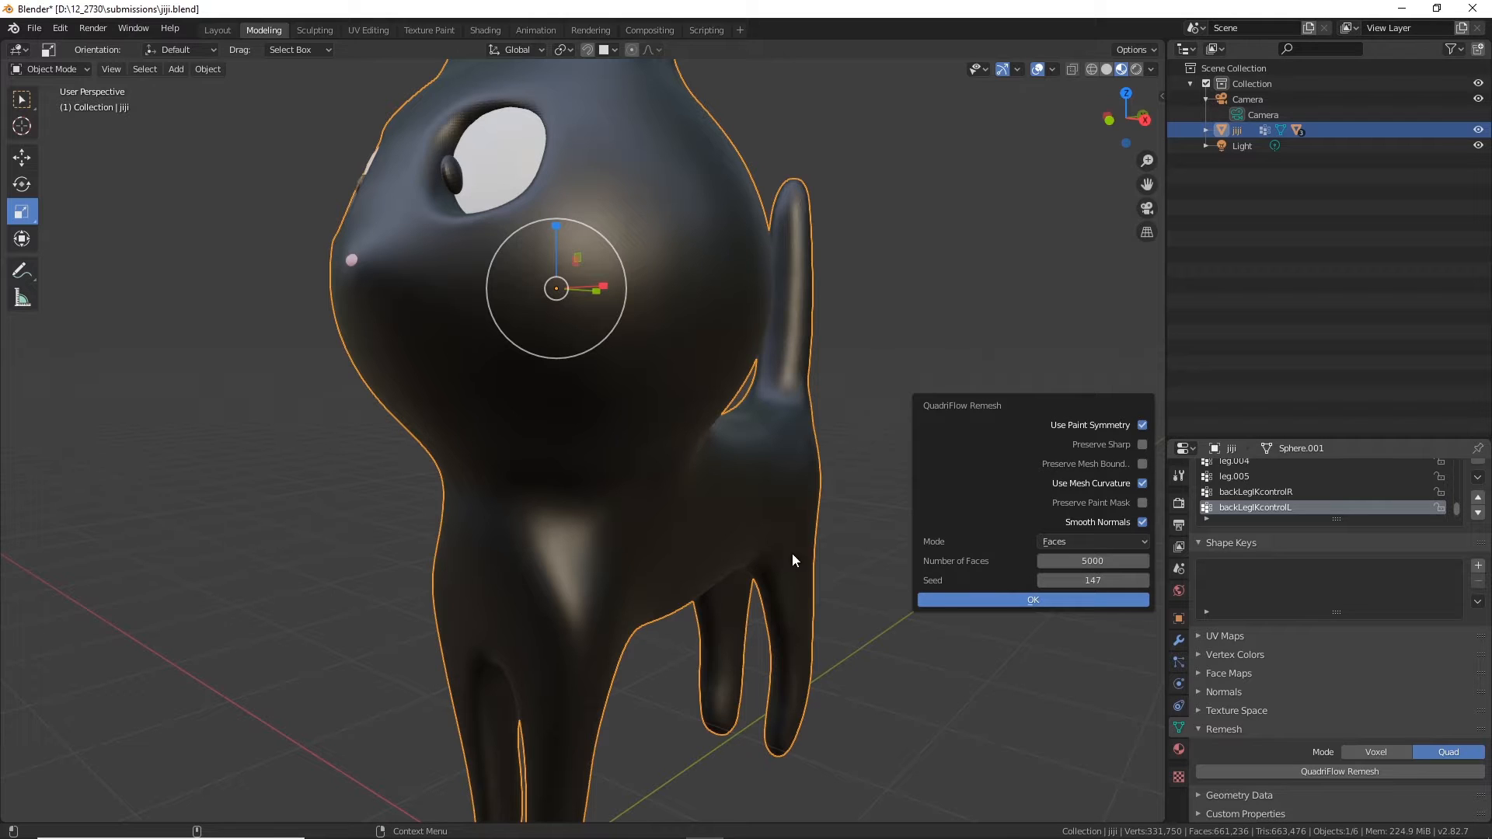
left_click(1040, 600)
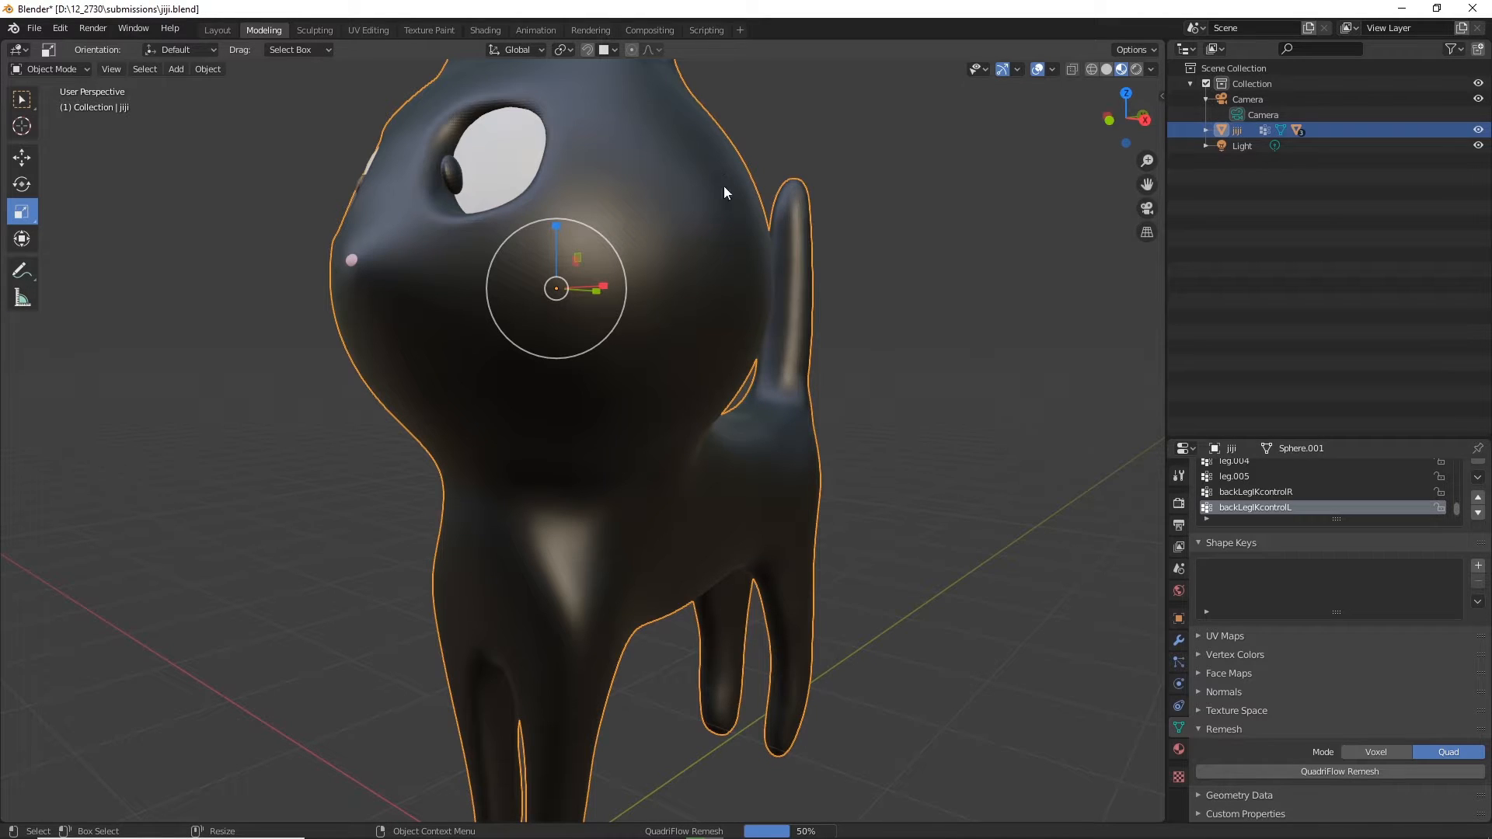
Step: Display the remeshed cat as a wireframe with X-ray off and examine the new quad topology
middle_click_drag(733, 230, 542, 339)
middle_click_drag(479, 353, 500, 389)
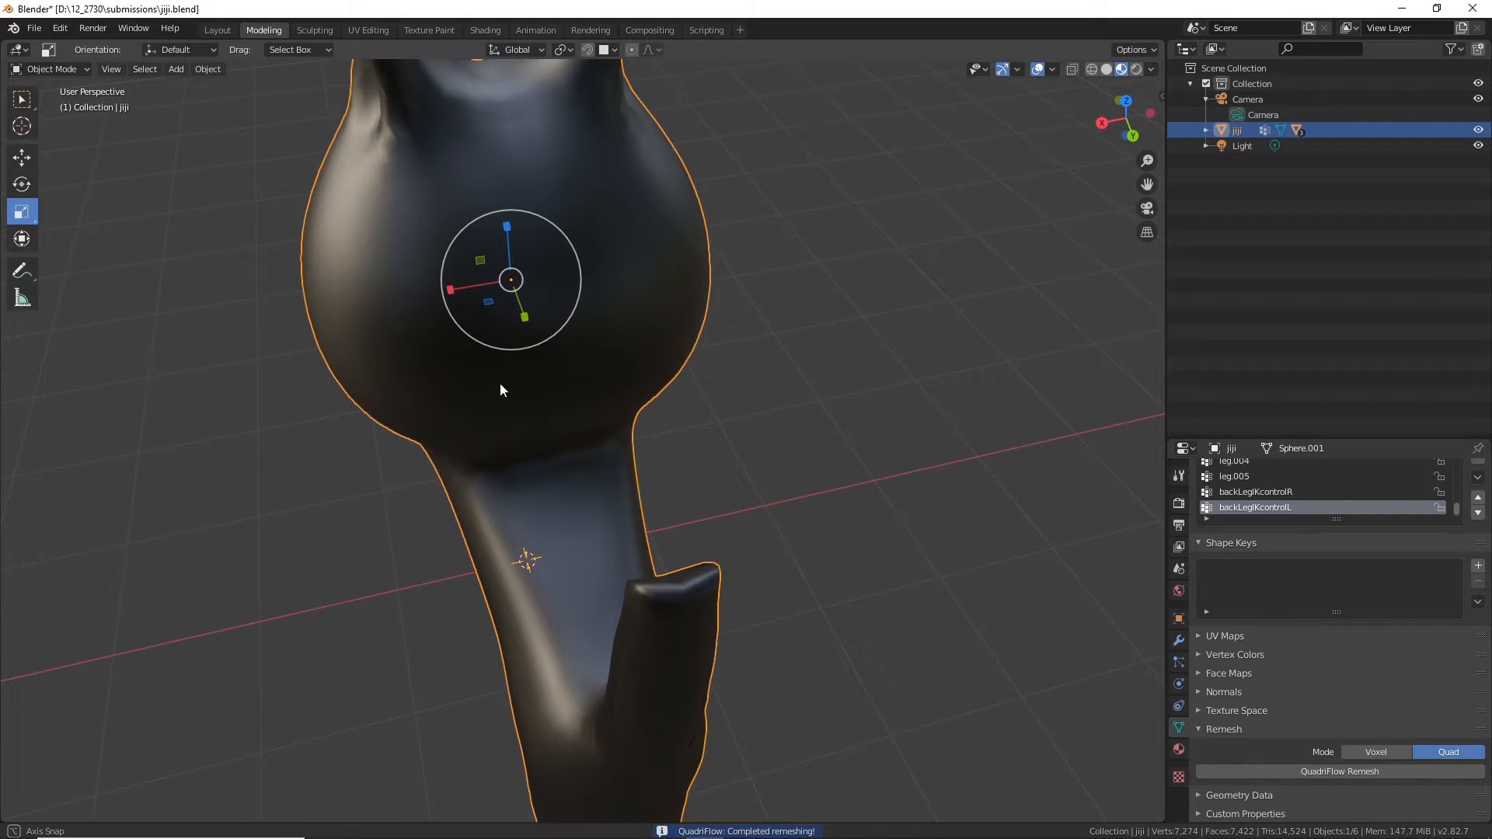
left_click(1090, 71)
mouse_move(828, 314)
middle_mouse_down()
mouse_move(908, 244)
mouse_move(573, 392)
mouse_move(656, 379)
mouse_move(645, 330)
mouse_move(995, 41)
middle_mouse_up()
scroll(645, 330, "up", 5)
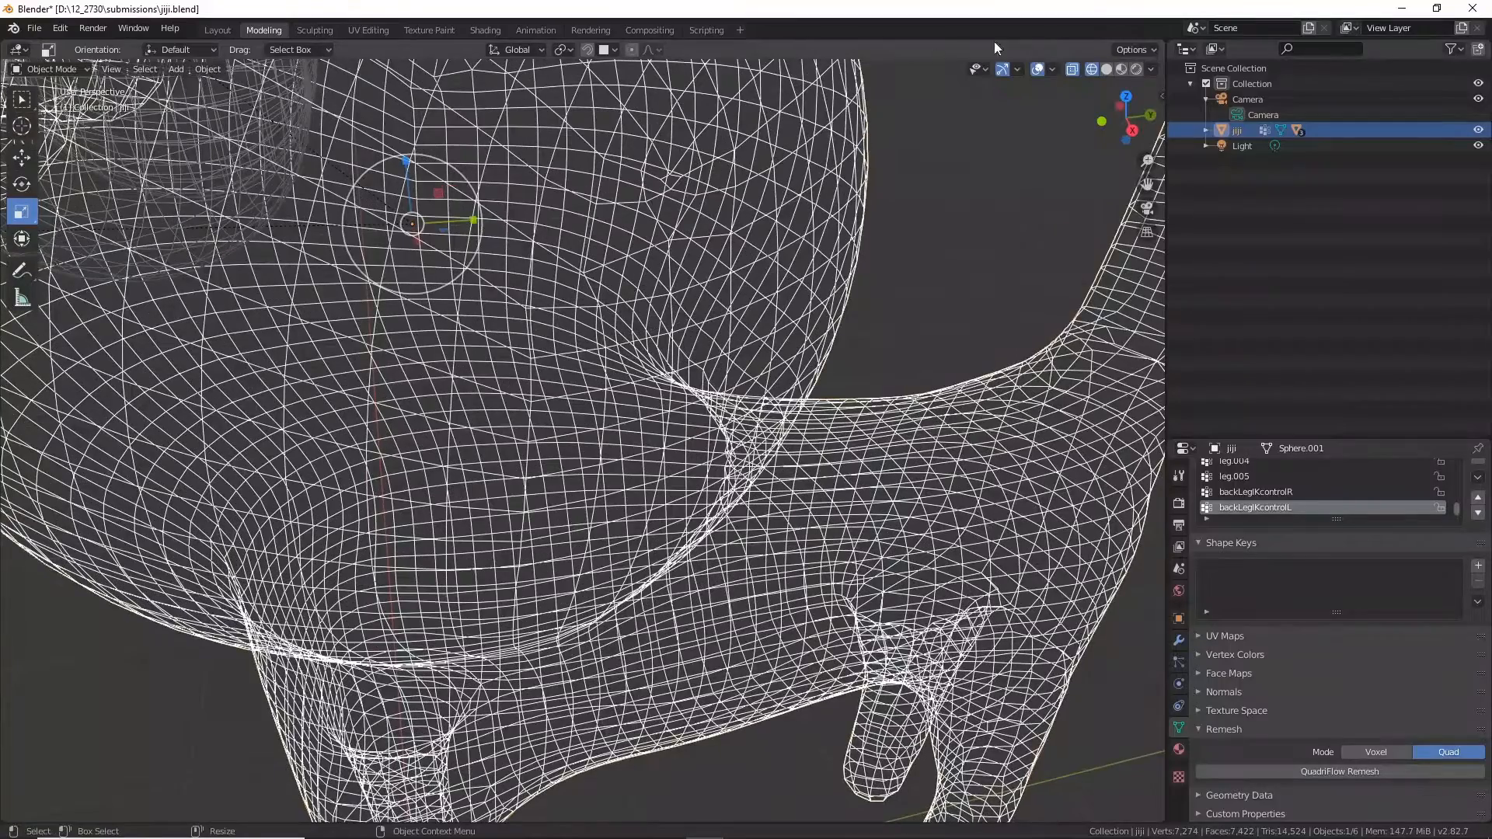
left_click(1072, 69)
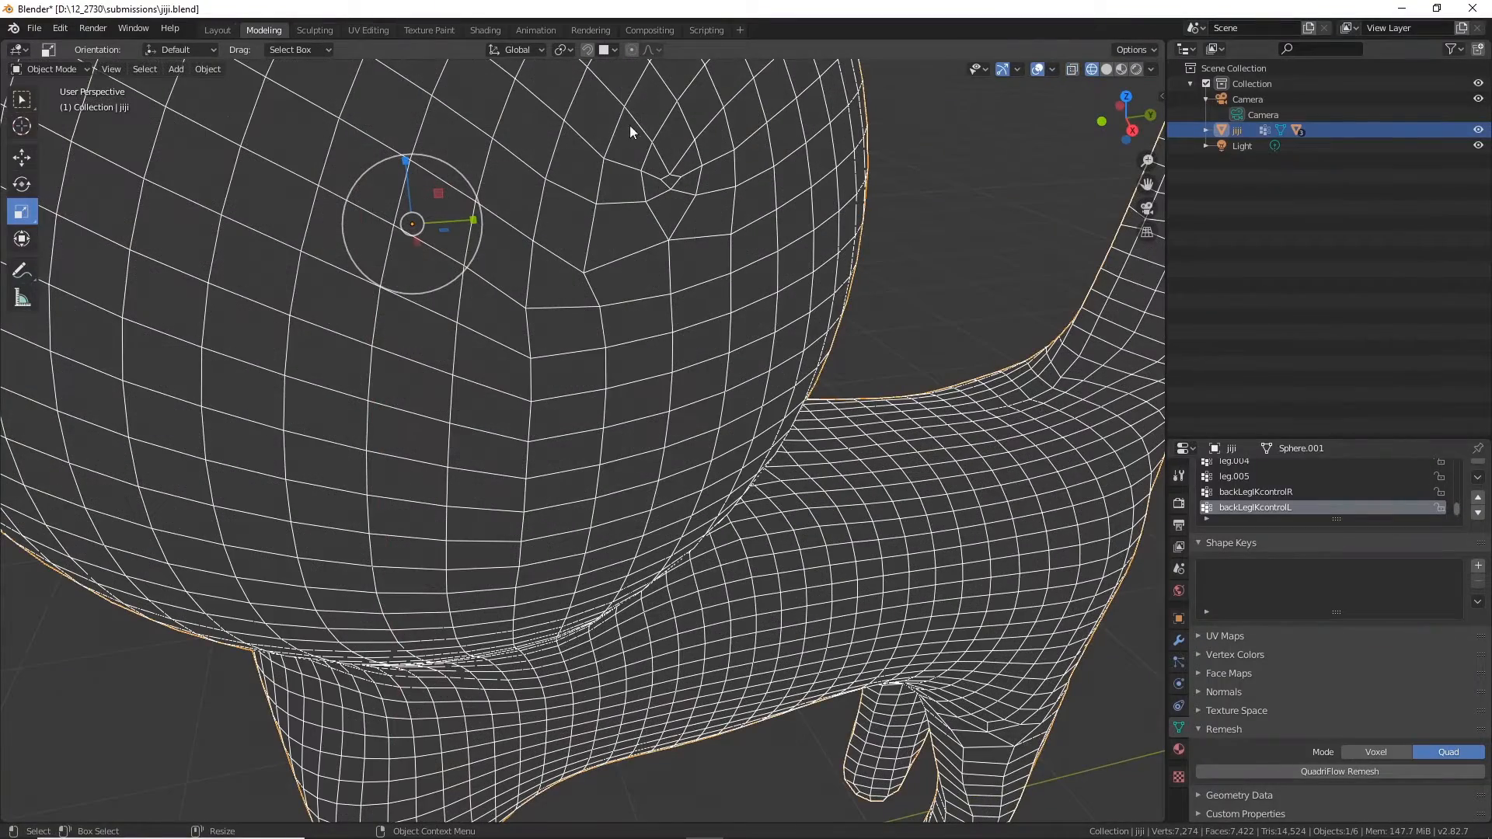
scroll(689, 195, "down", 5)
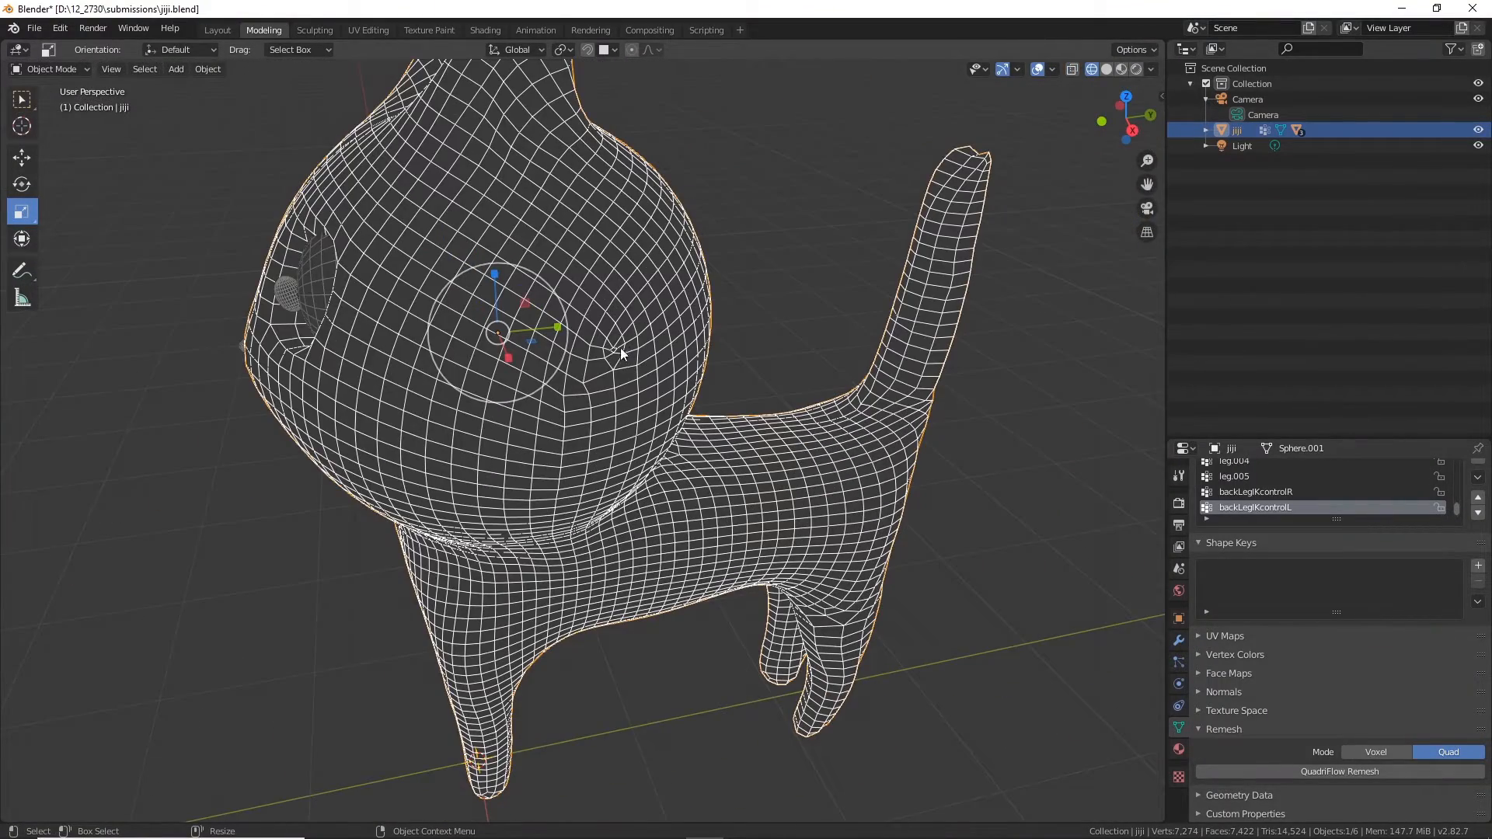
middle_click_drag(617, 348, 870, 350)
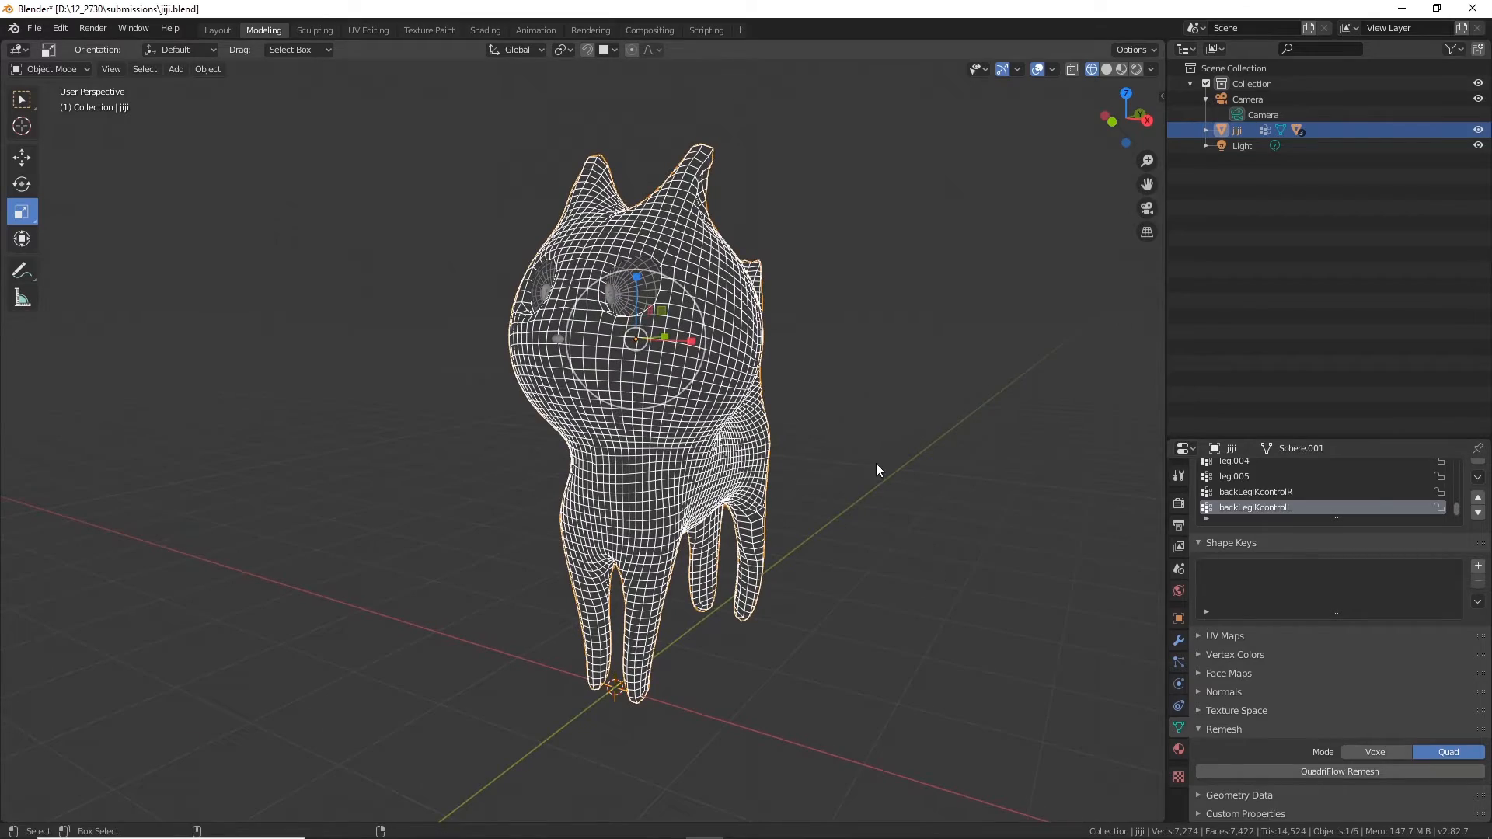
Step: Undo the last QuadriFlow remesh of the cat and examine the original mesh's wireframe density
key("ctrl+z")
left_click_drag(963, 413, 915, 430, "alt")
scroll(915, 430, "up", 5)
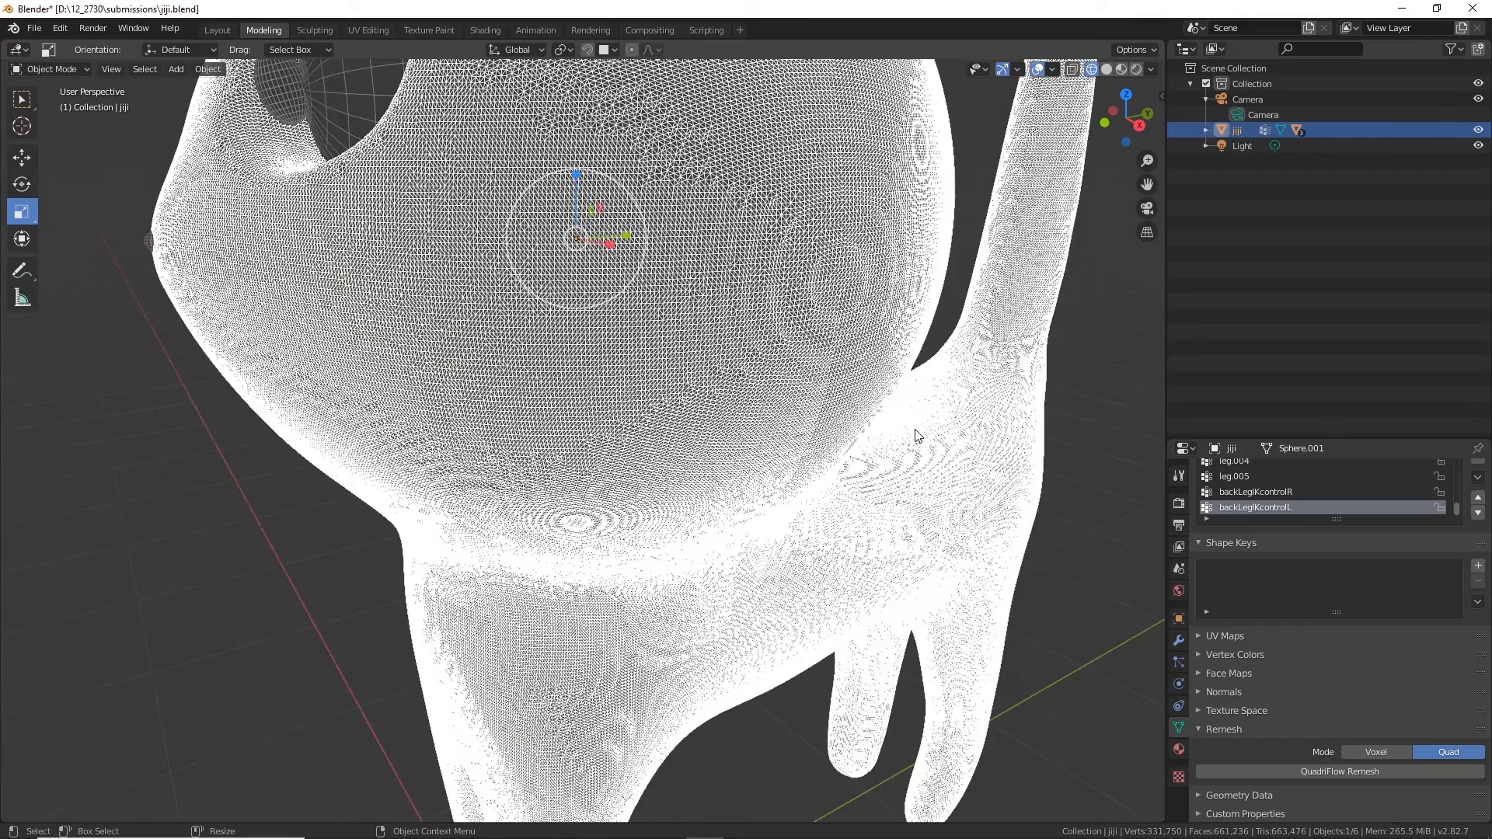
middle_click_drag(916, 431, 842, 476, "alt")
left_click_drag(843, 475, 801, 468, "alt")
middle_click_drag(803, 473, 1009, 507)
scroll(852, 454, "down", 4)
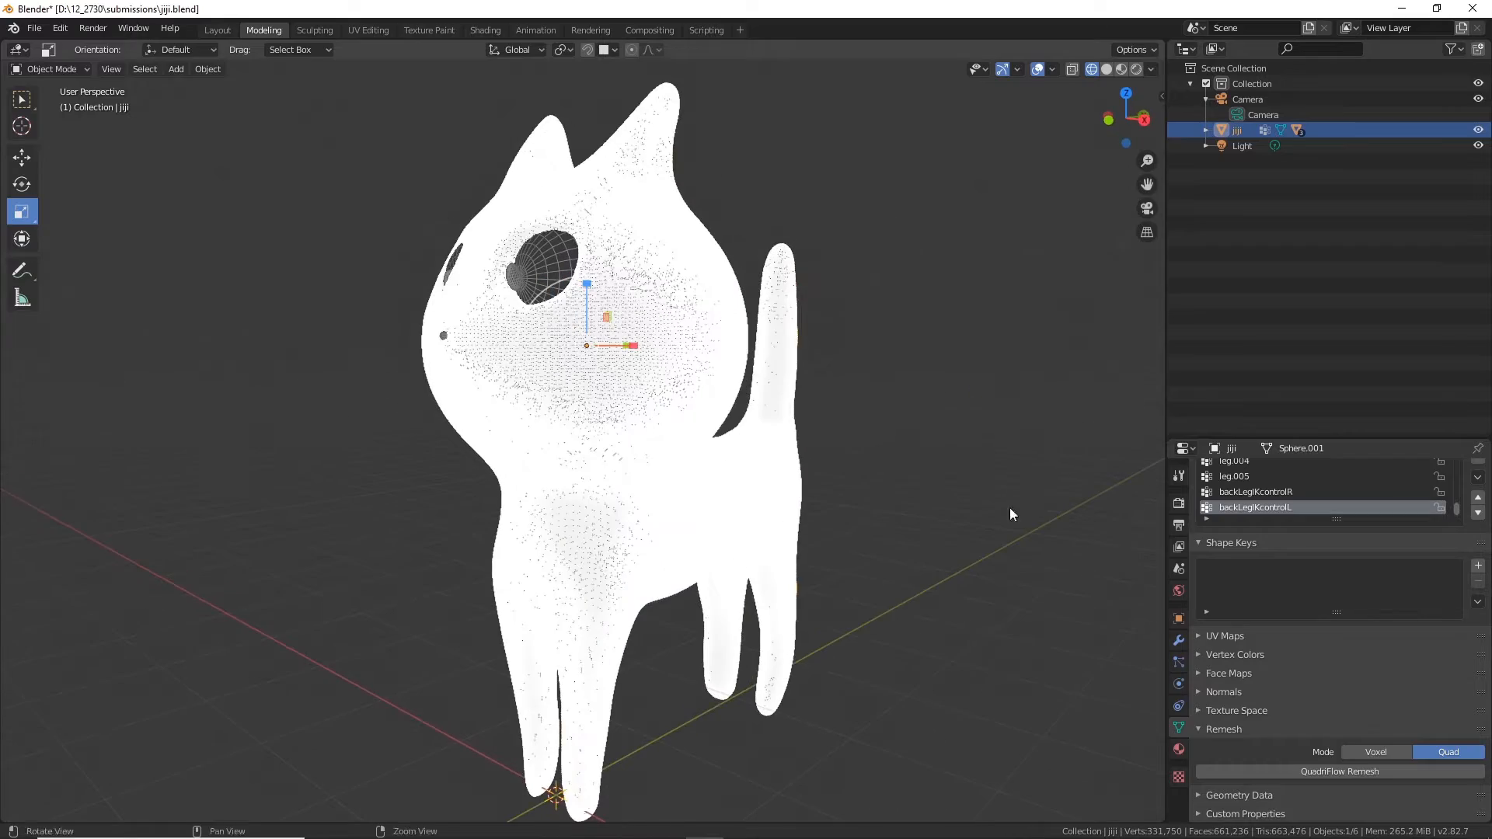
Step: Check the cat's remeshed topology from the side, and undo this latest remesh
middle_click_drag(746, 366, 519, 476)
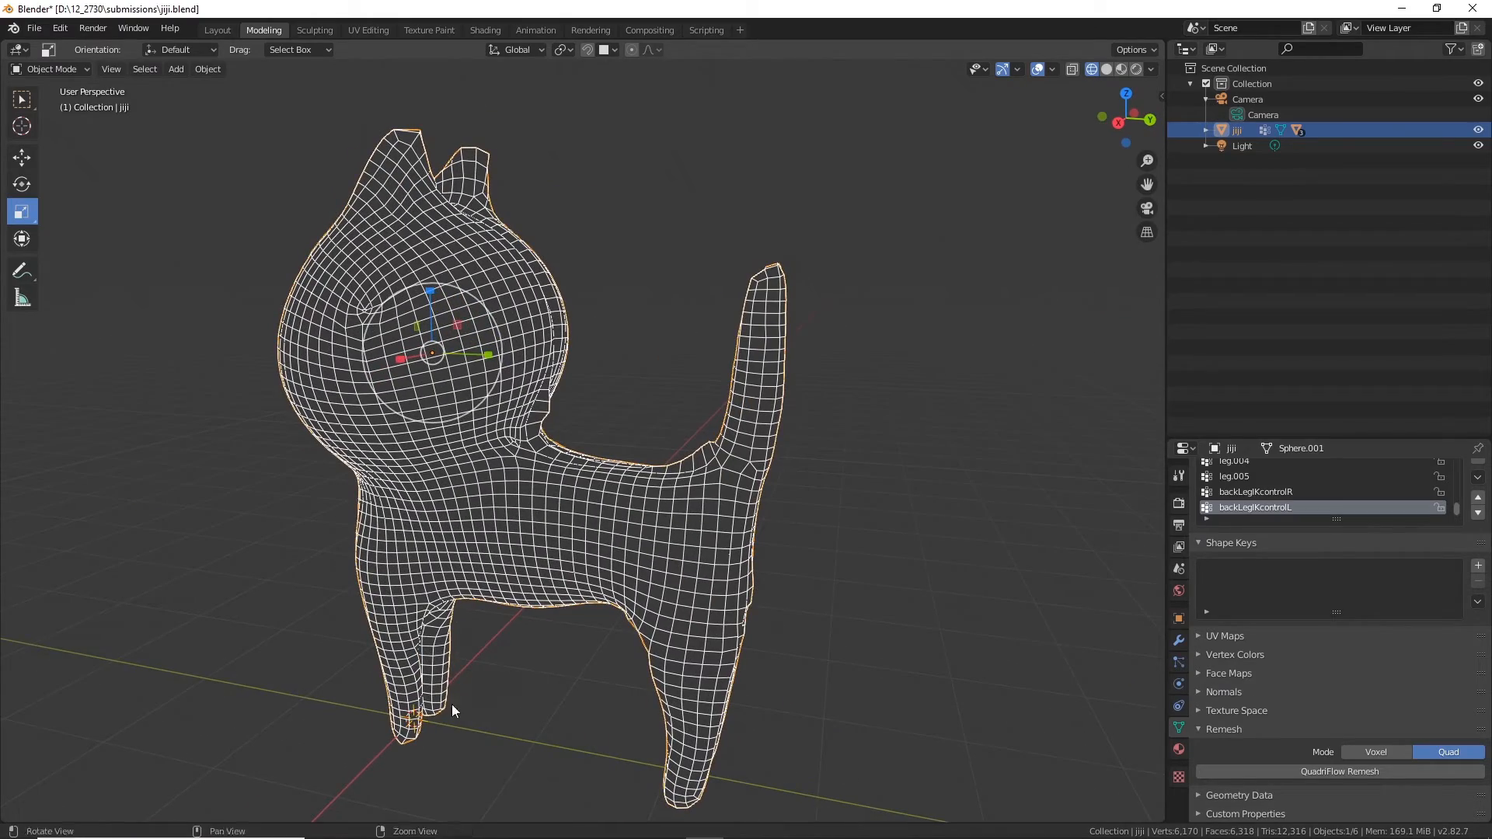
middle_click_drag(379, 710, 522, 592)
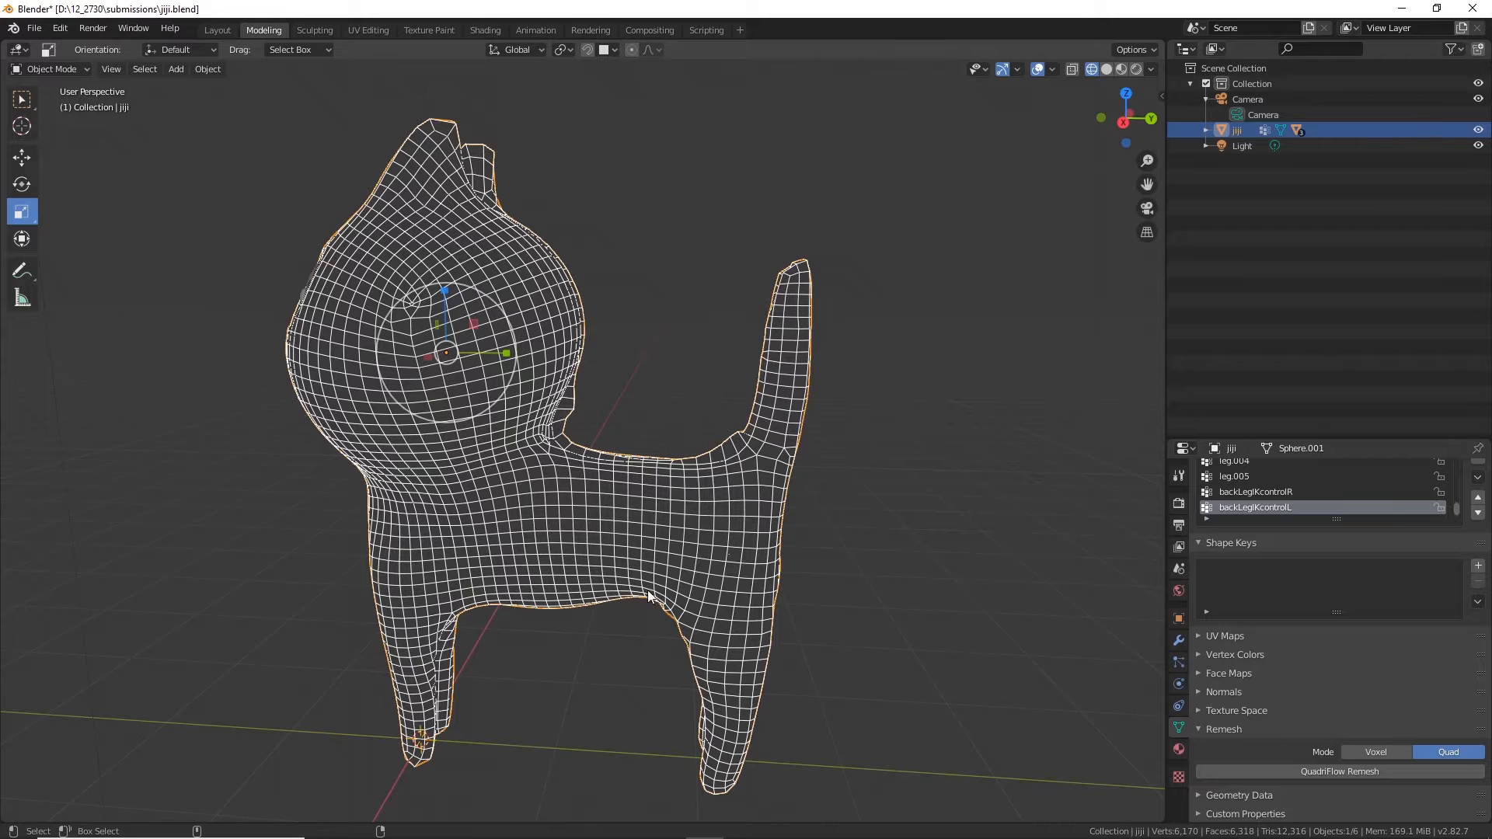
key("ctrl+z")
Step: Move the cat along the Y axis until the world origin lies between its front and back legs
middle_click_drag(756, 623, 804, 603)
scroll(805, 596, "down", 4)
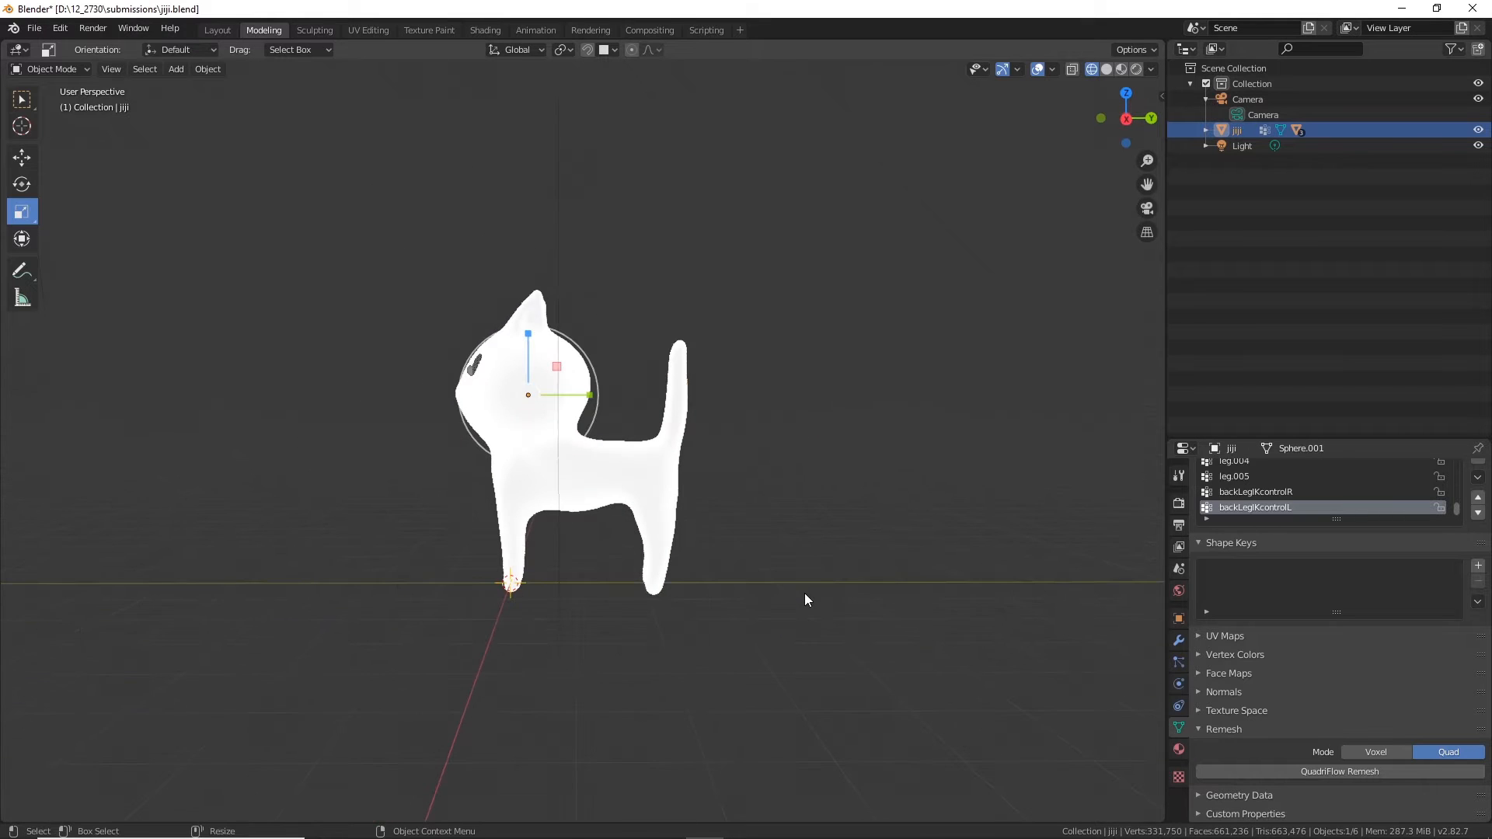
key("shift+space")
key("g")
left_click_drag(589, 395, 508, 405)
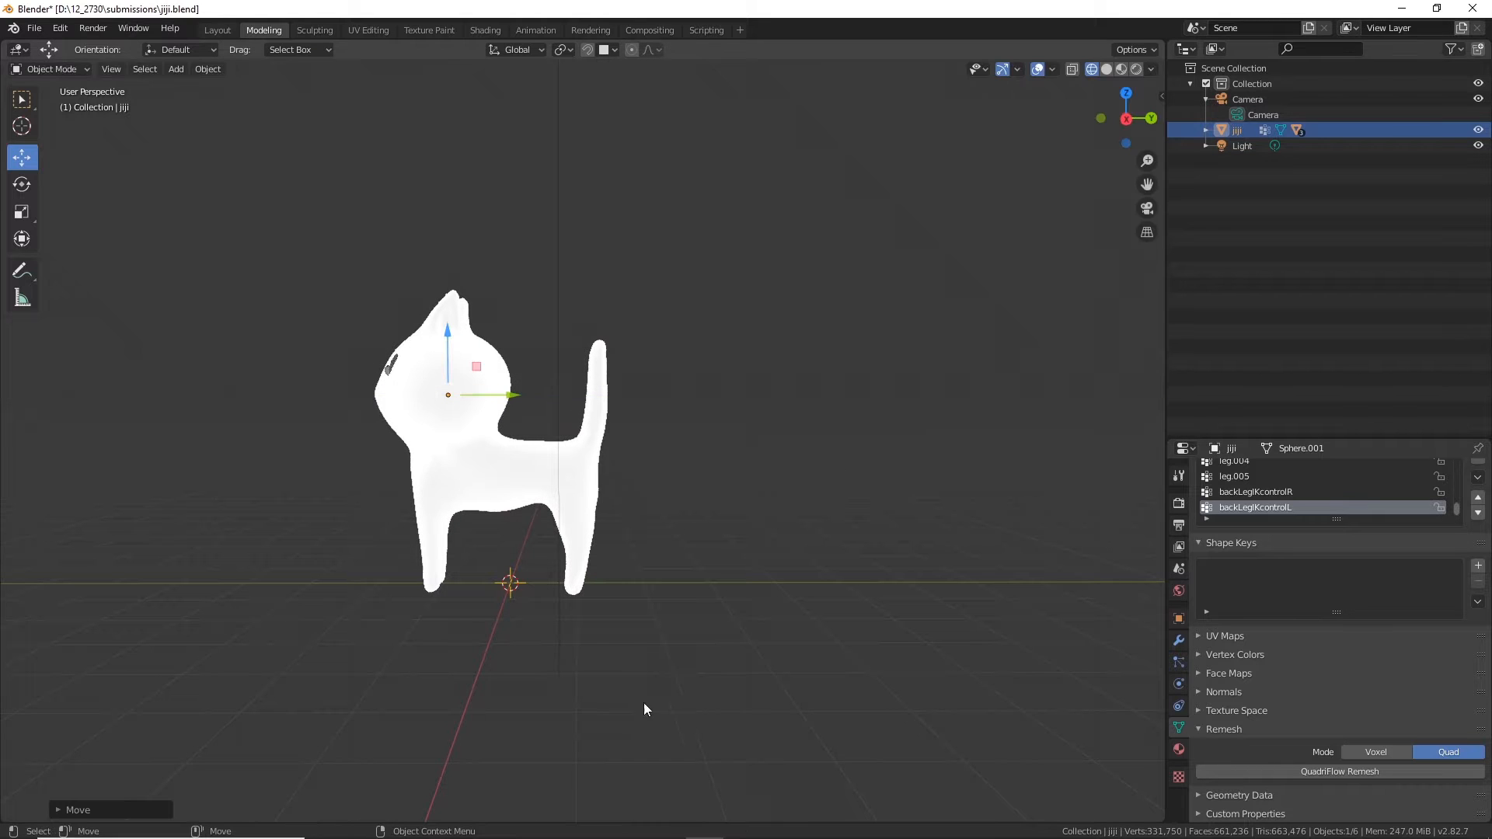
Step: Apply all transforms to the cat object
left_click(208, 68)
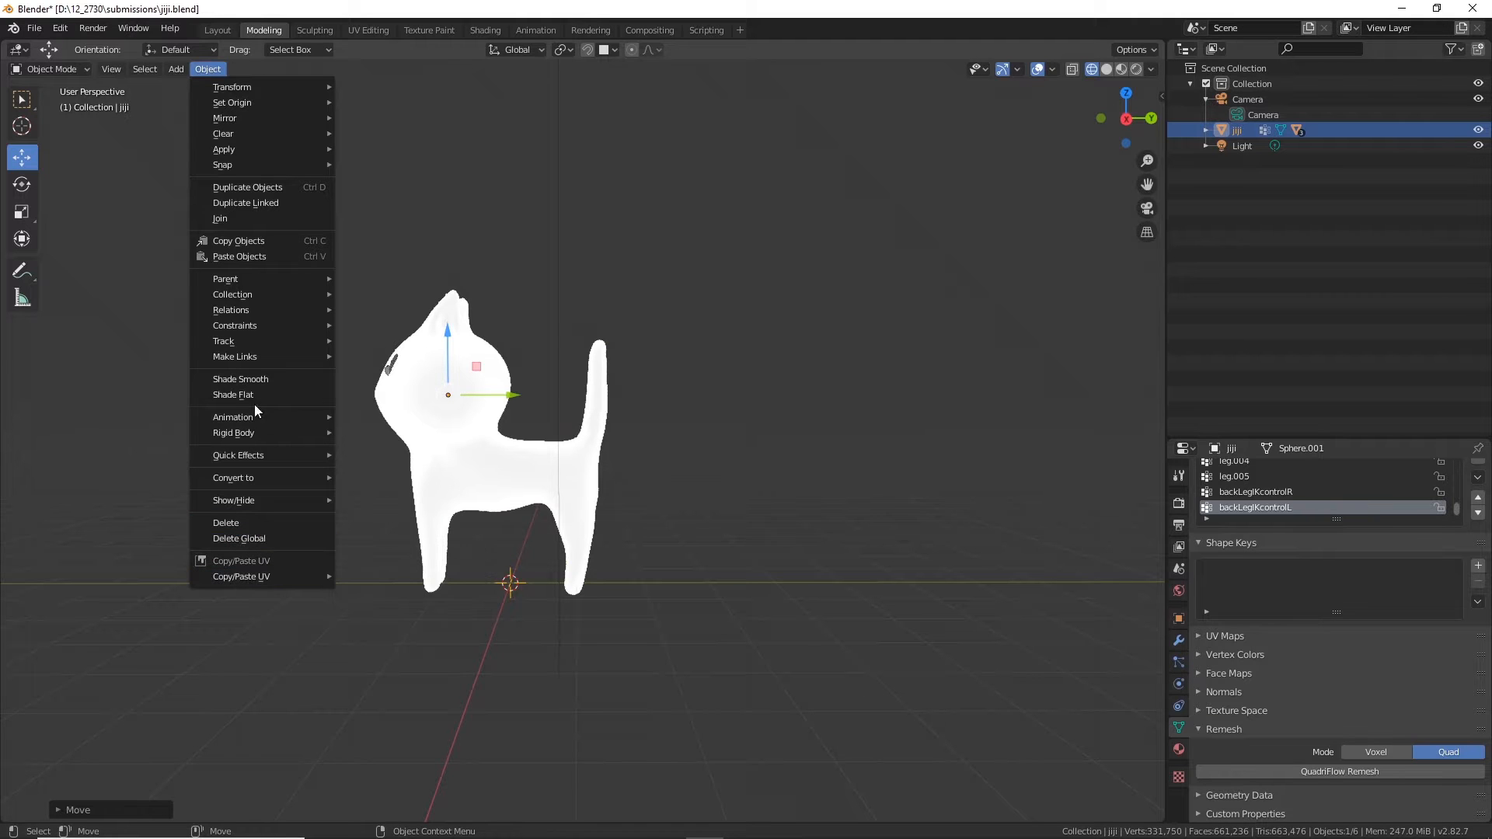
mouse_move(233, 150)
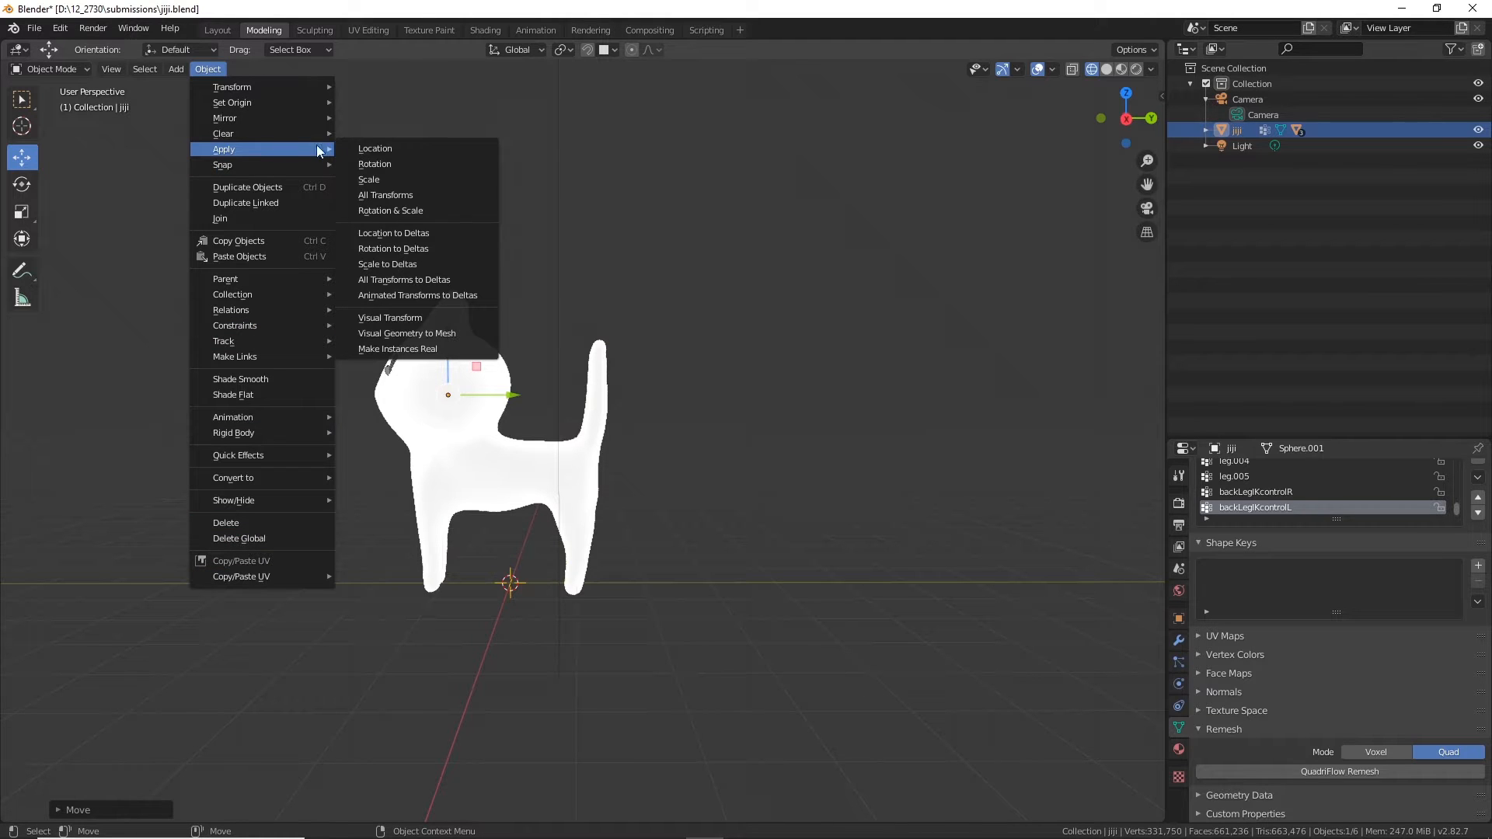
left_click(417, 199)
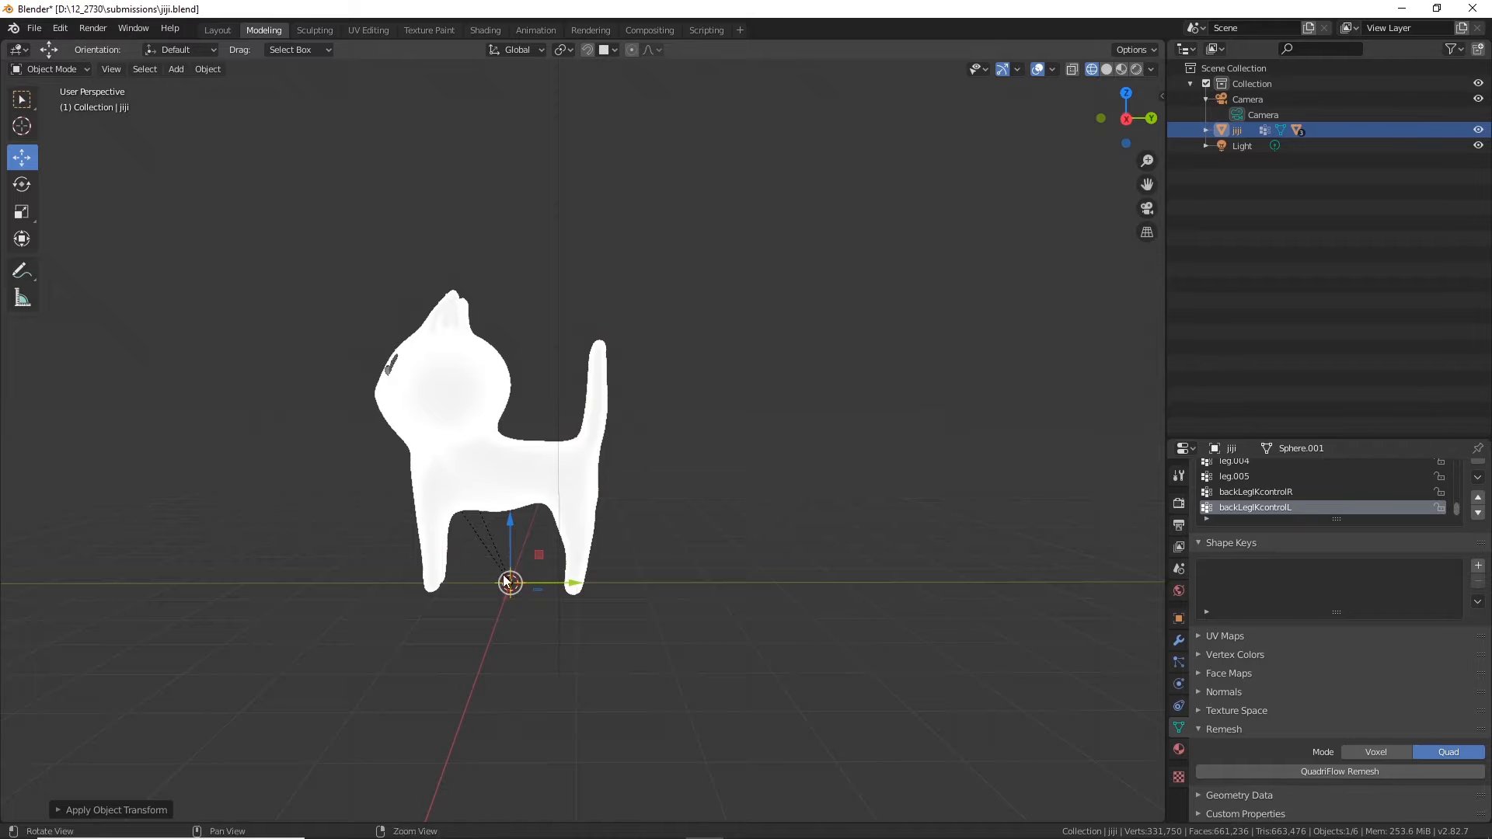
mouse_move(506, 582)
middle_mouse_down()
mouse_move(625, 581)
mouse_move(509, 581)
middle_mouse_up()
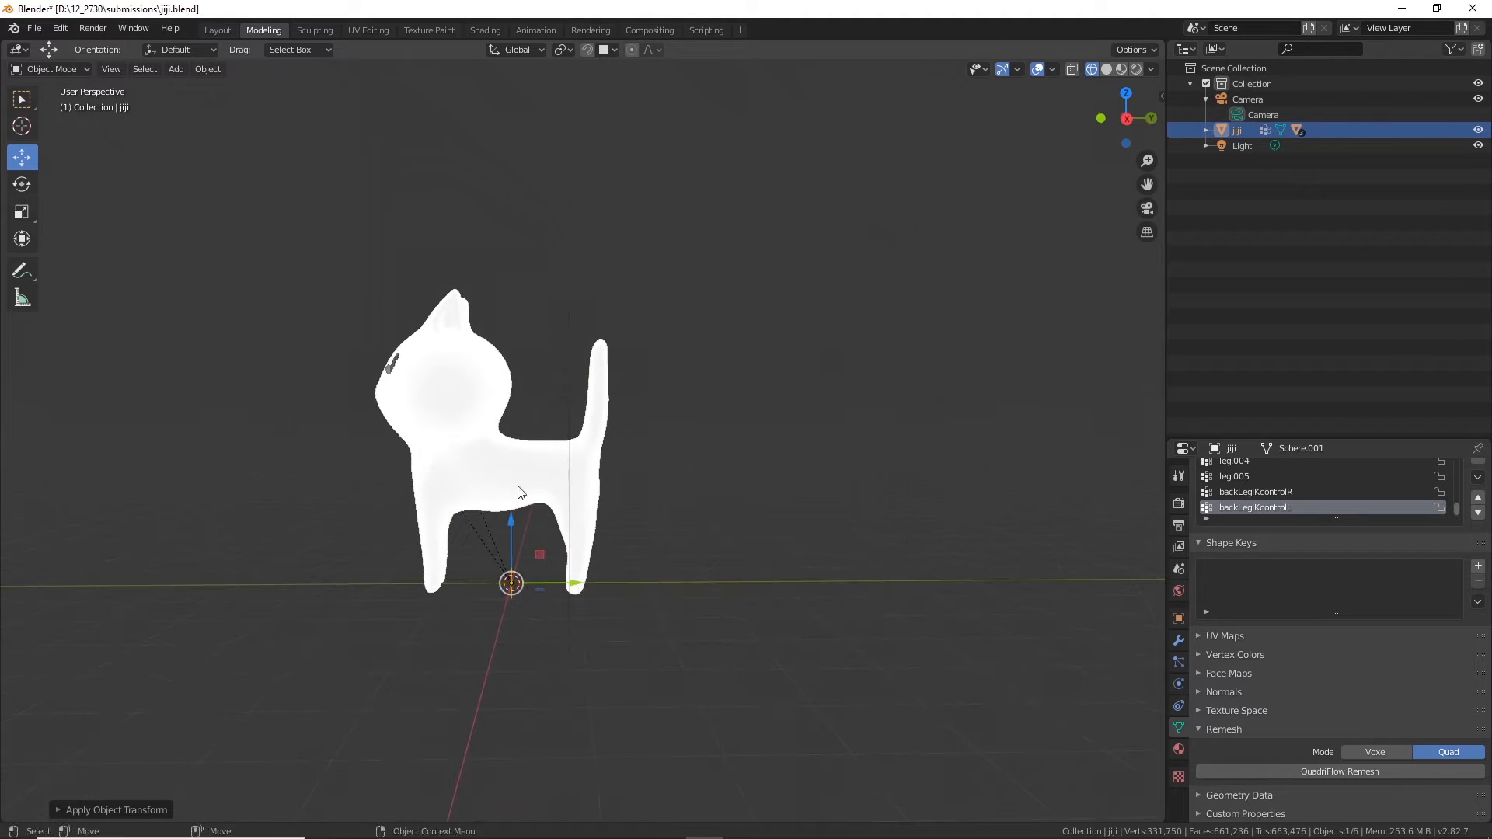
scroll(669, 513, "up", 2)
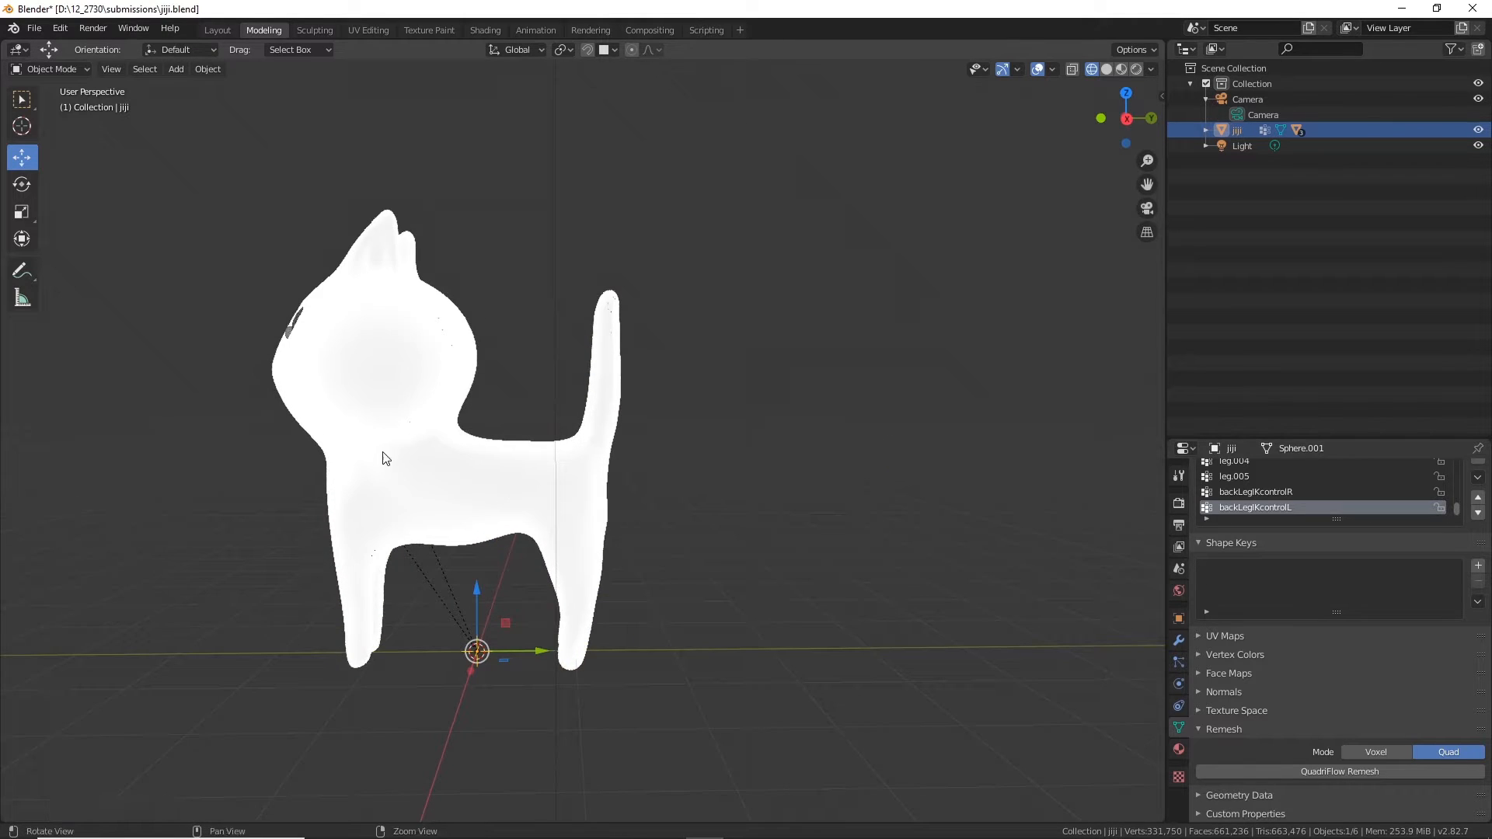
Step: Run a QuadriFlow Remesh on the cat with 4000 faces, seed 147, Use Paint Symmetry and Smooth Normals
middle_click_drag(506, 493, 477, 493)
scroll(476, 495, "up", 3)
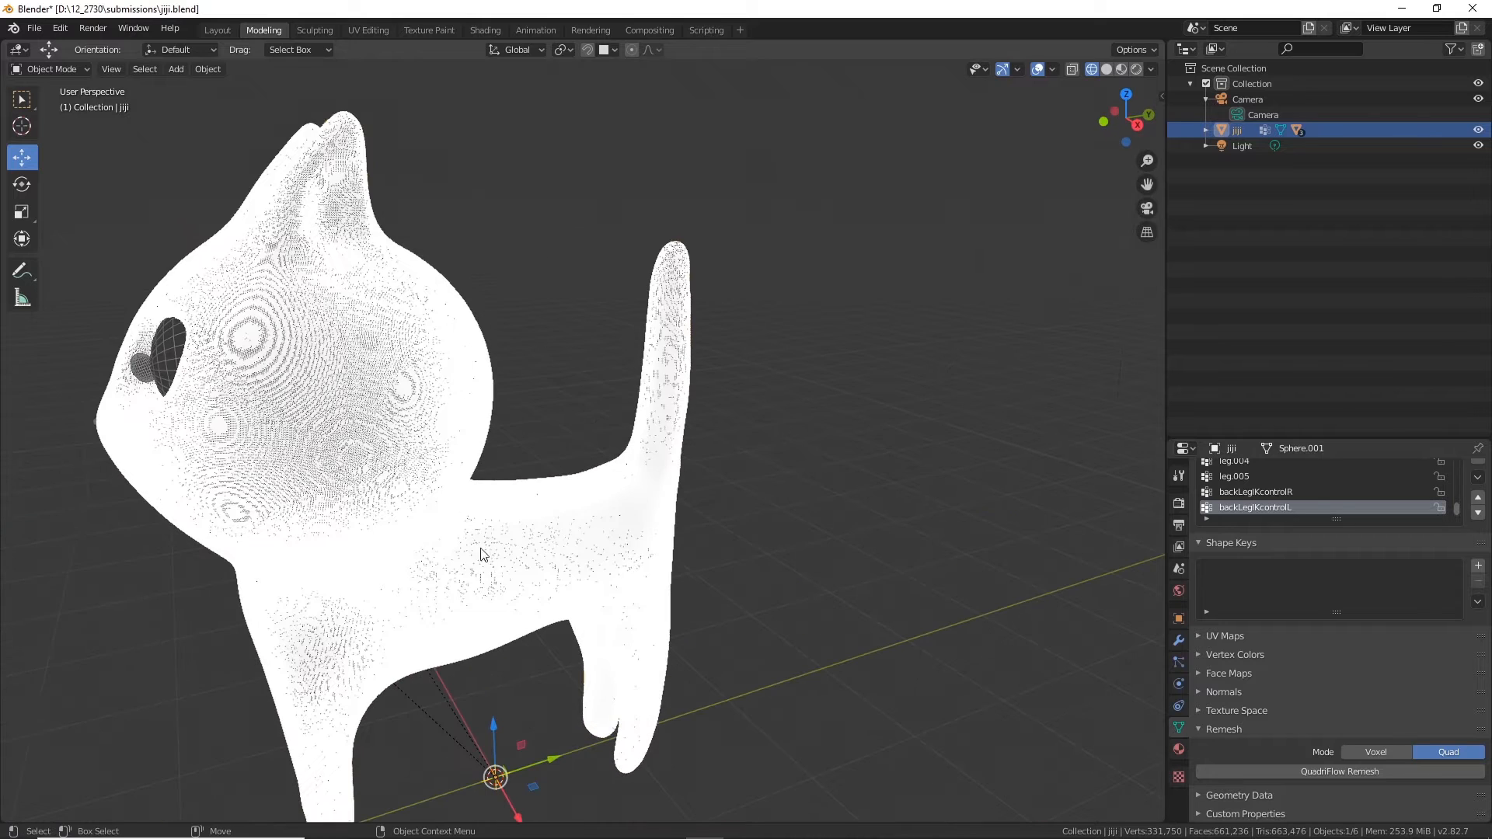
middle_click_drag(482, 553, 1220, 628)
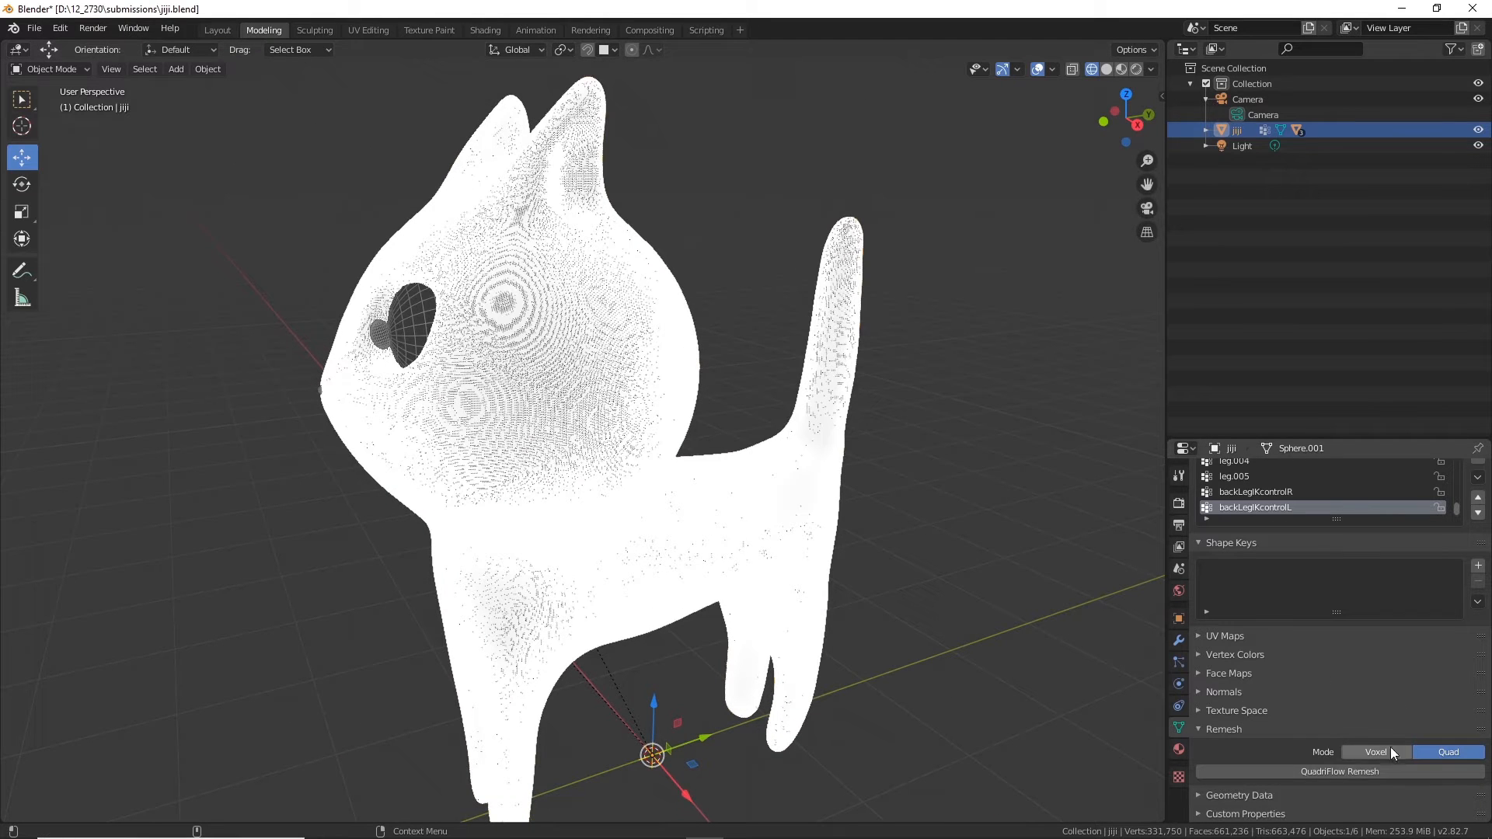
left_click(1358, 772)
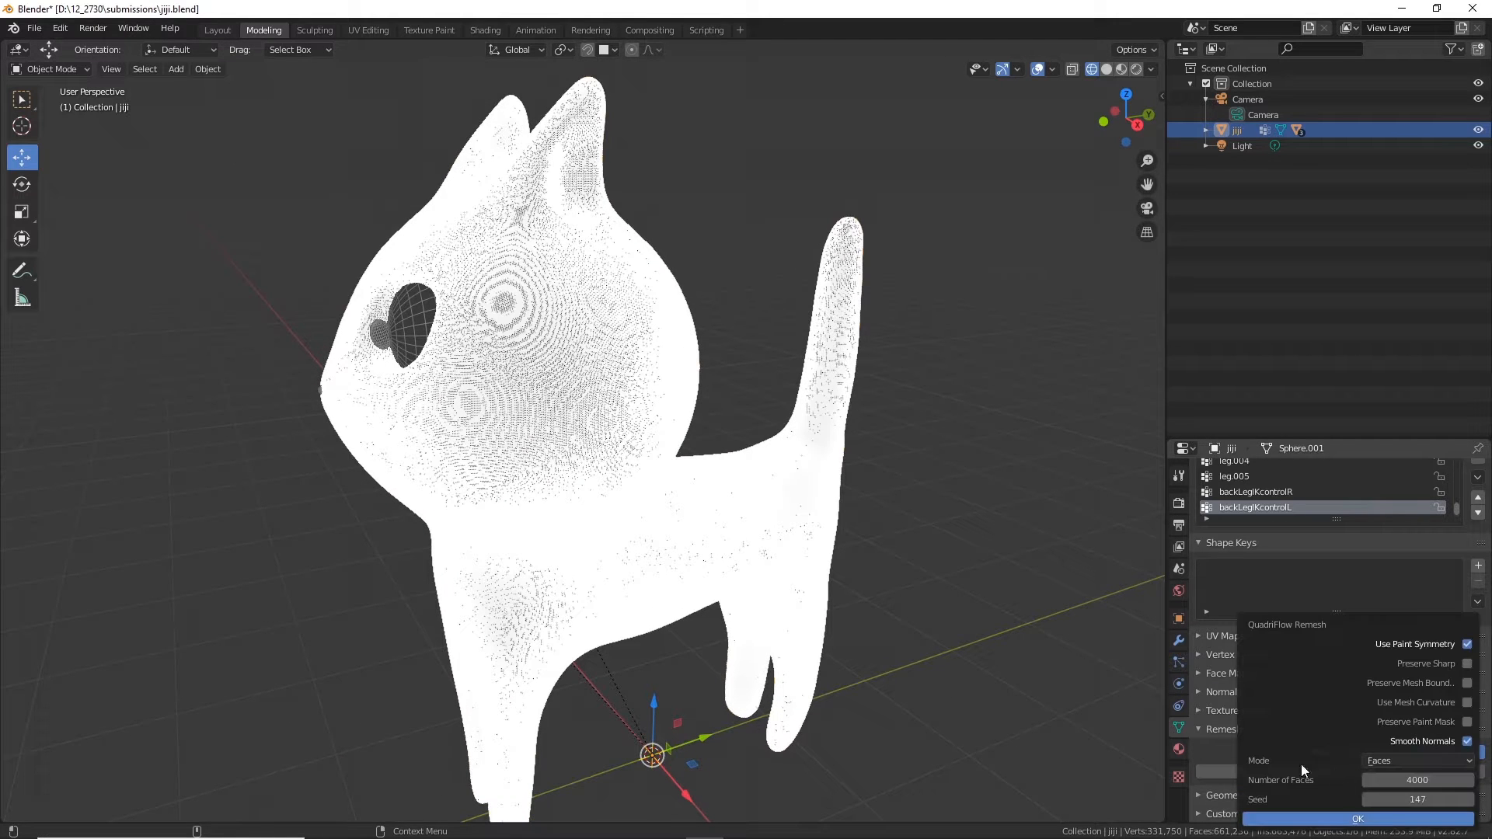
left_click(1376, 822)
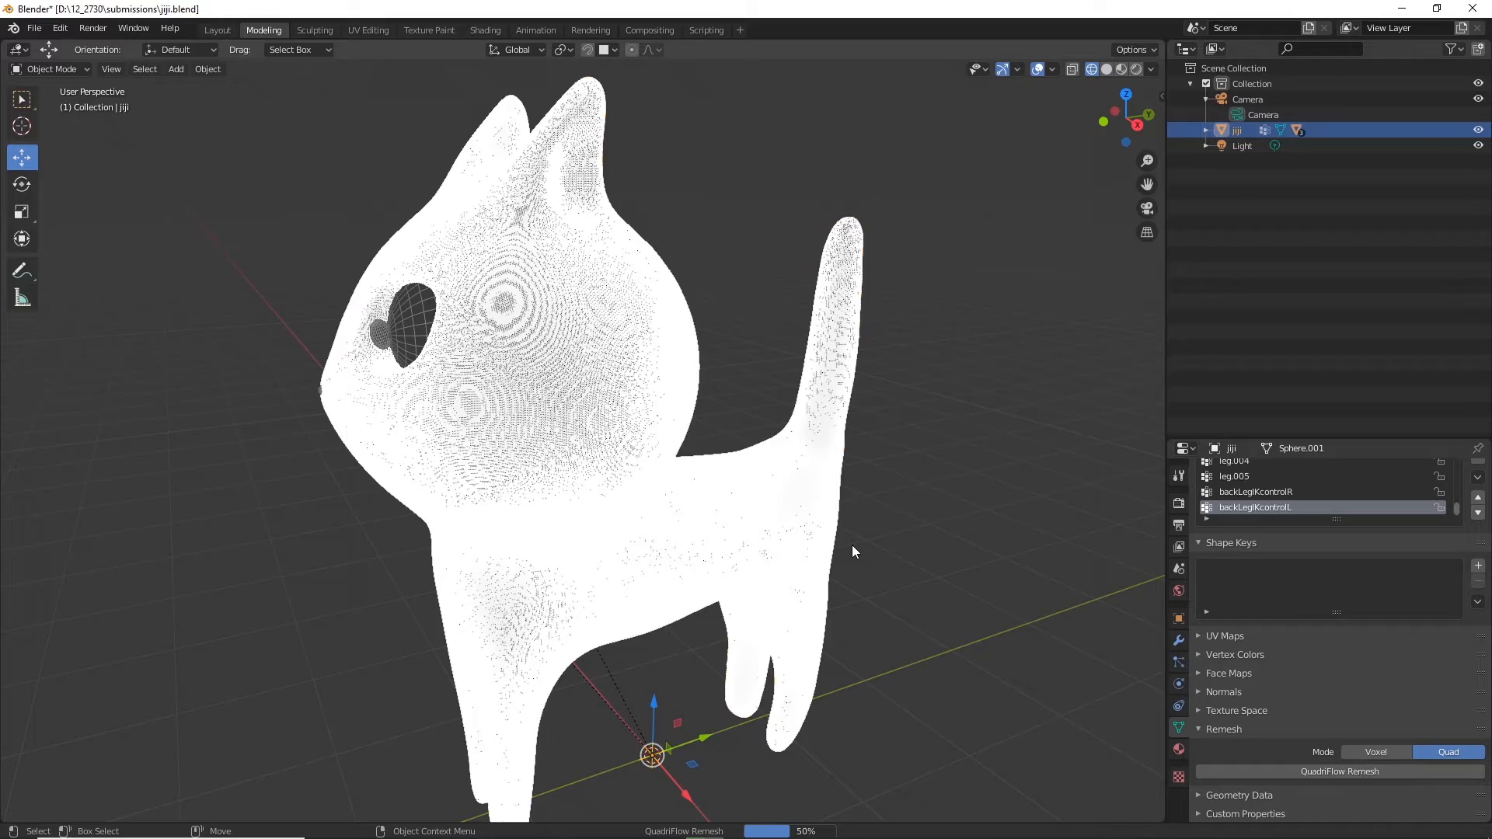
Step: Inspect the edge flow on the cat's head, body and legs, and undo the 4000-face remesh
middle_click_drag(900, 605, 476, 402)
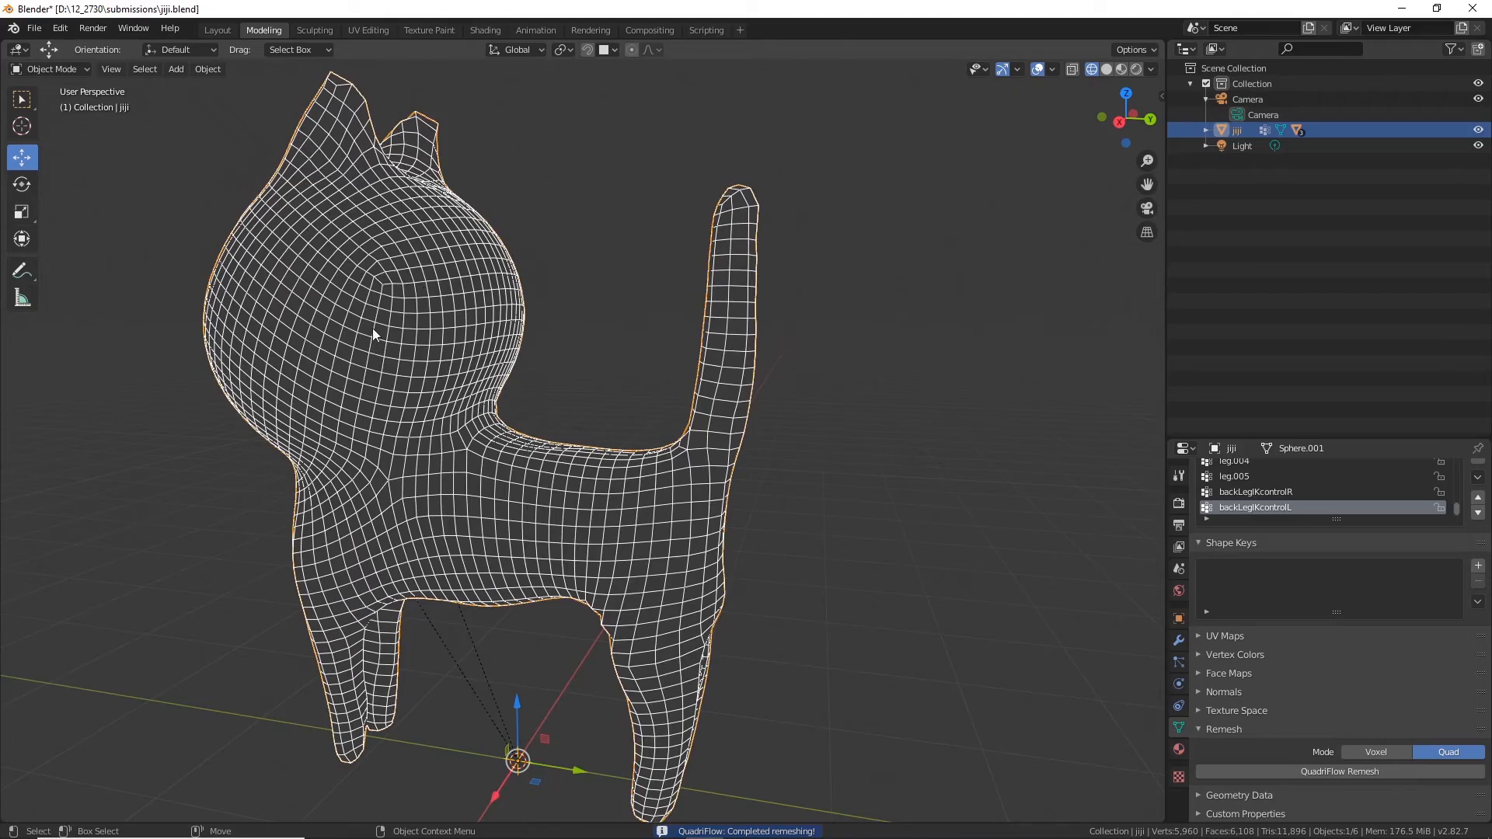
middle_click_drag(373, 334, 553, 639)
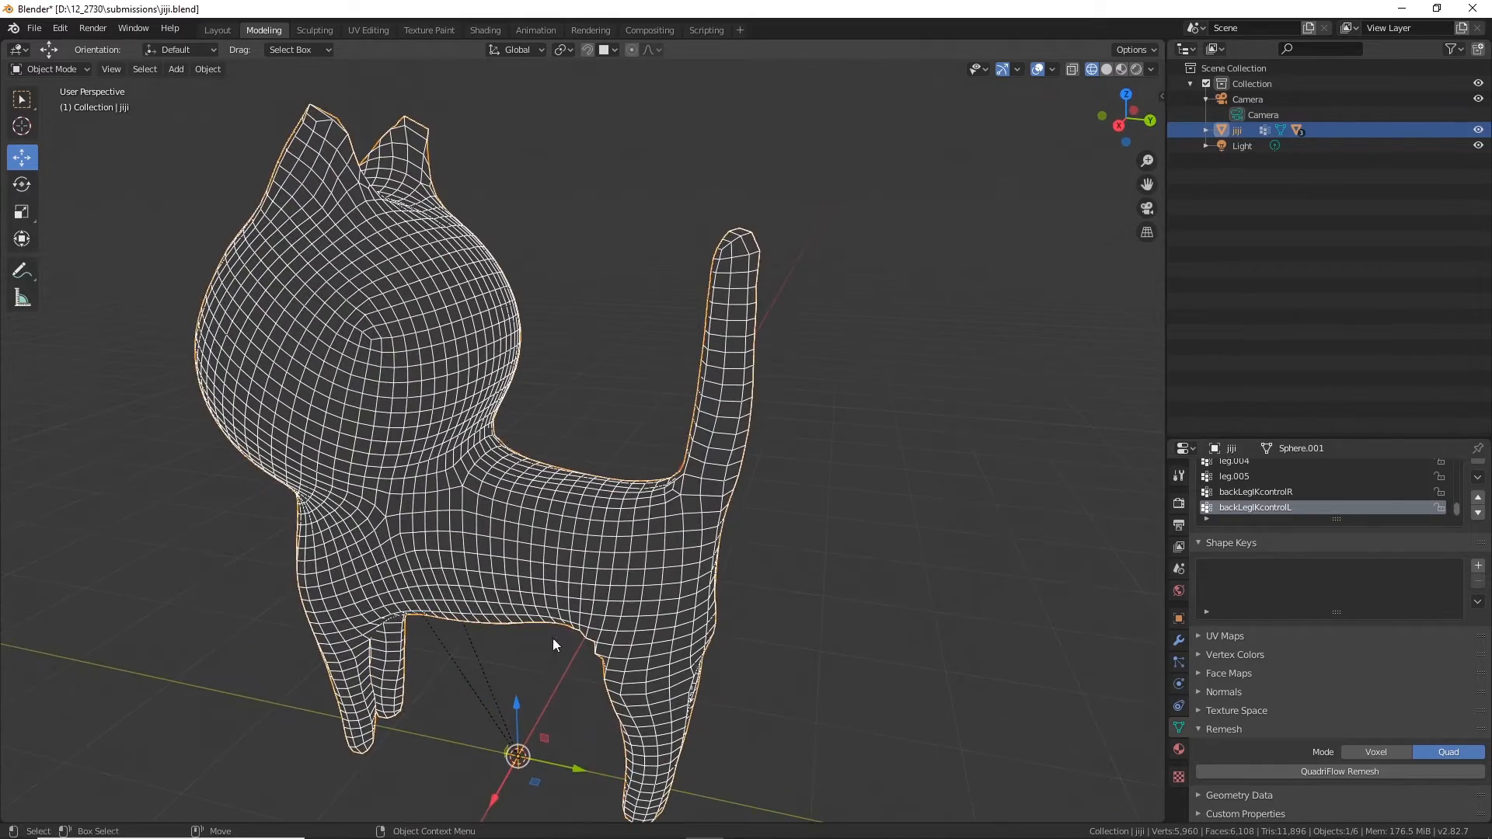
middle_click_drag(513, 472, 669, 451)
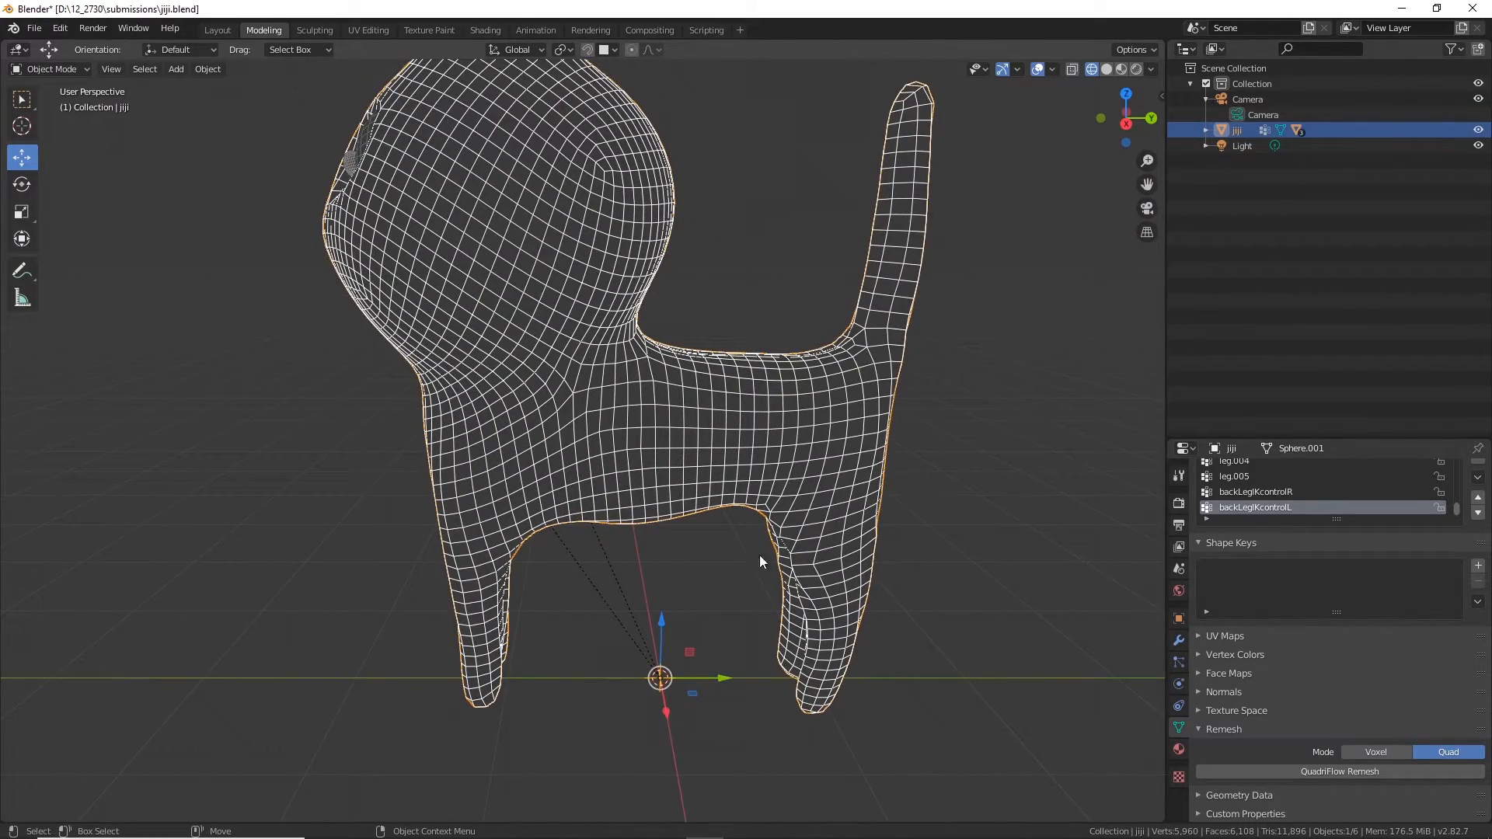
mouse_move(916, 445)
middle_mouse_down()
mouse_move(777, 510)
mouse_move(766, 586)
mouse_move(779, 620)
mouse_move(929, 446)
middle_mouse_up()
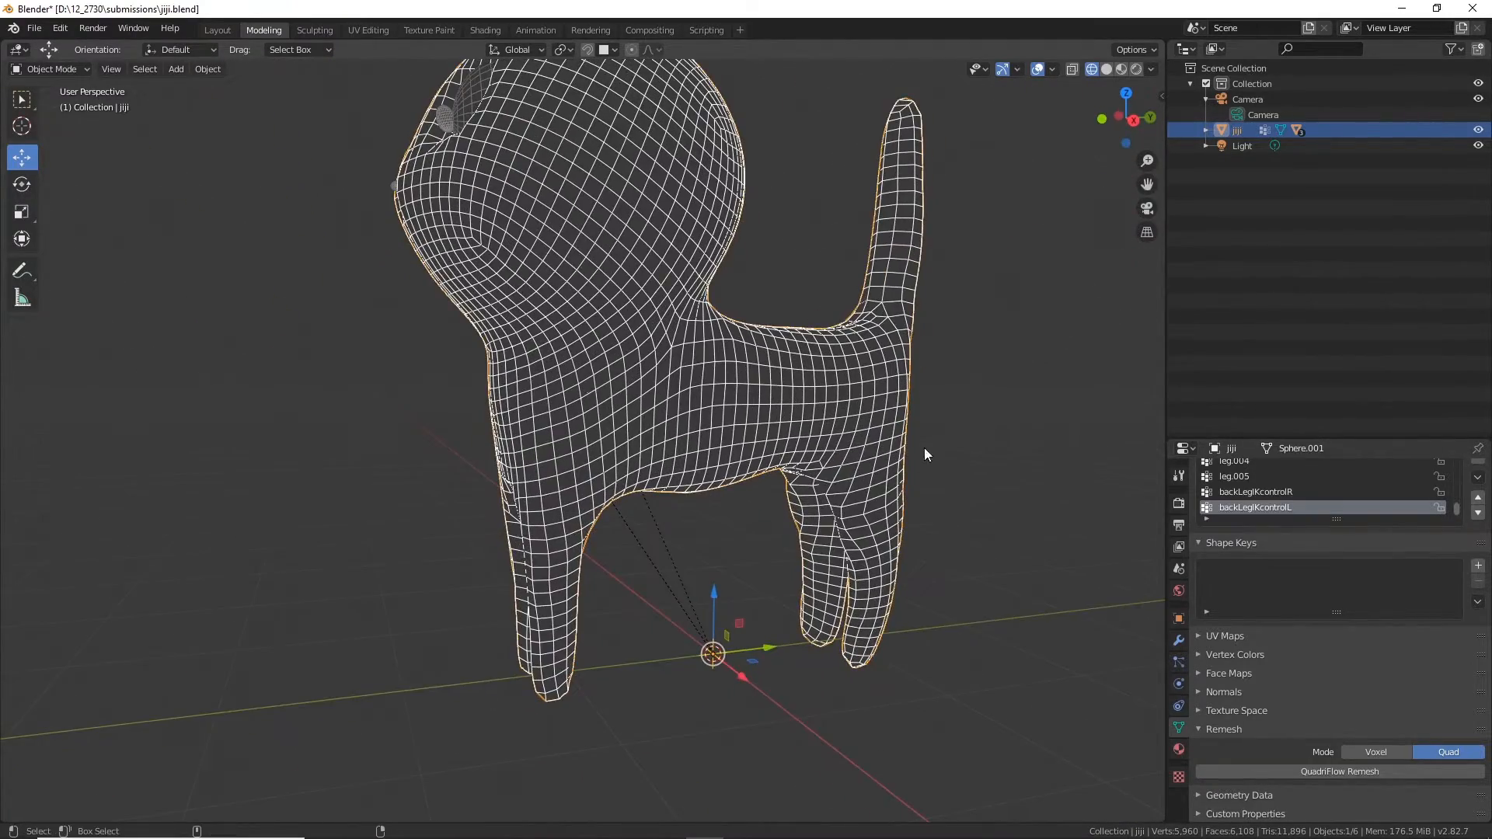
key("ctrl+z")
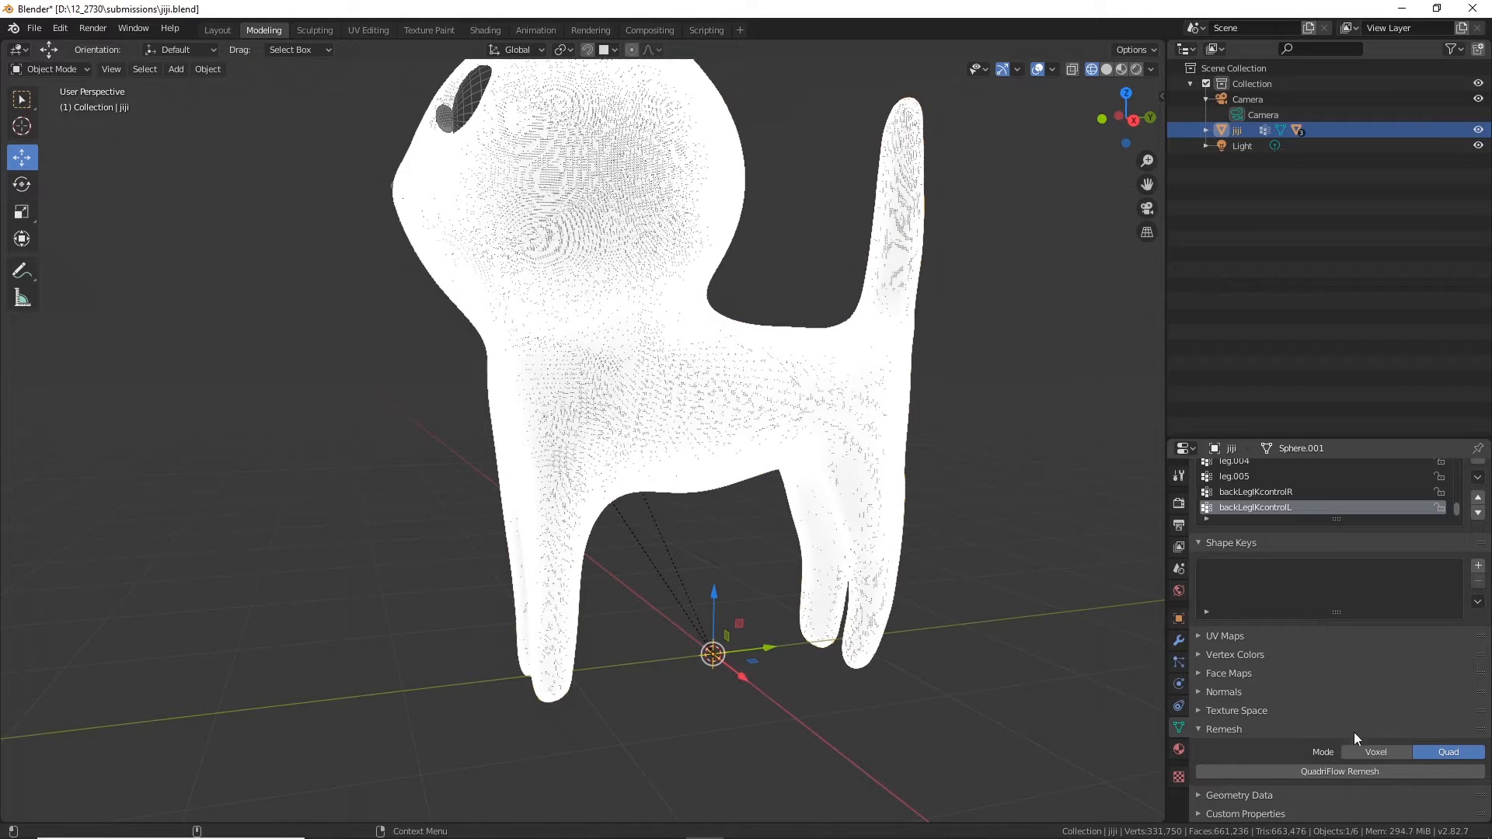
Step: Run the QuadriFlow Remesh on the cat again with Use Mesh Curvature enabled and 5000 faces
left_click(1355, 772)
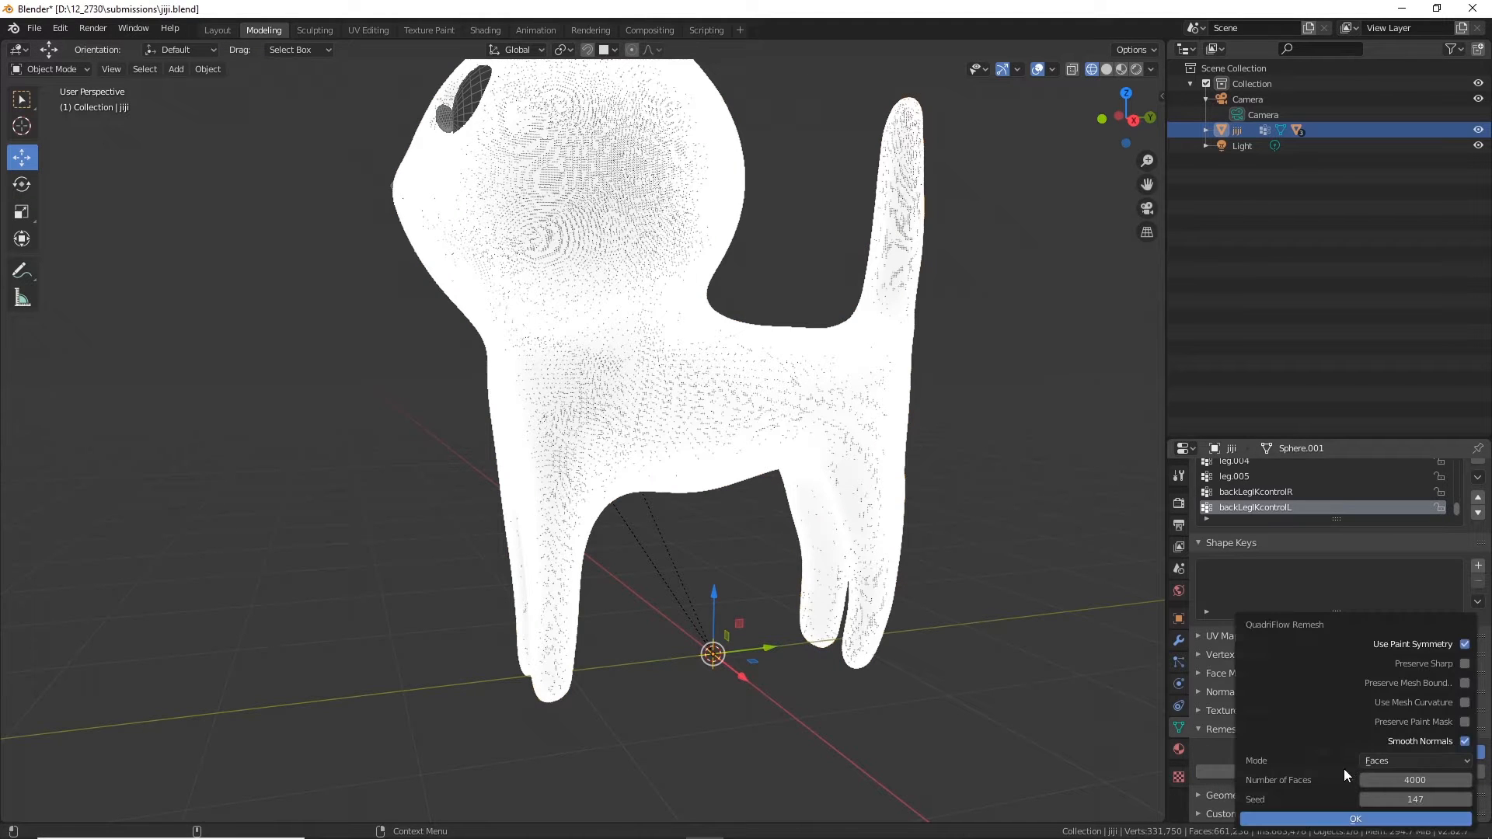
left_click(1465, 703)
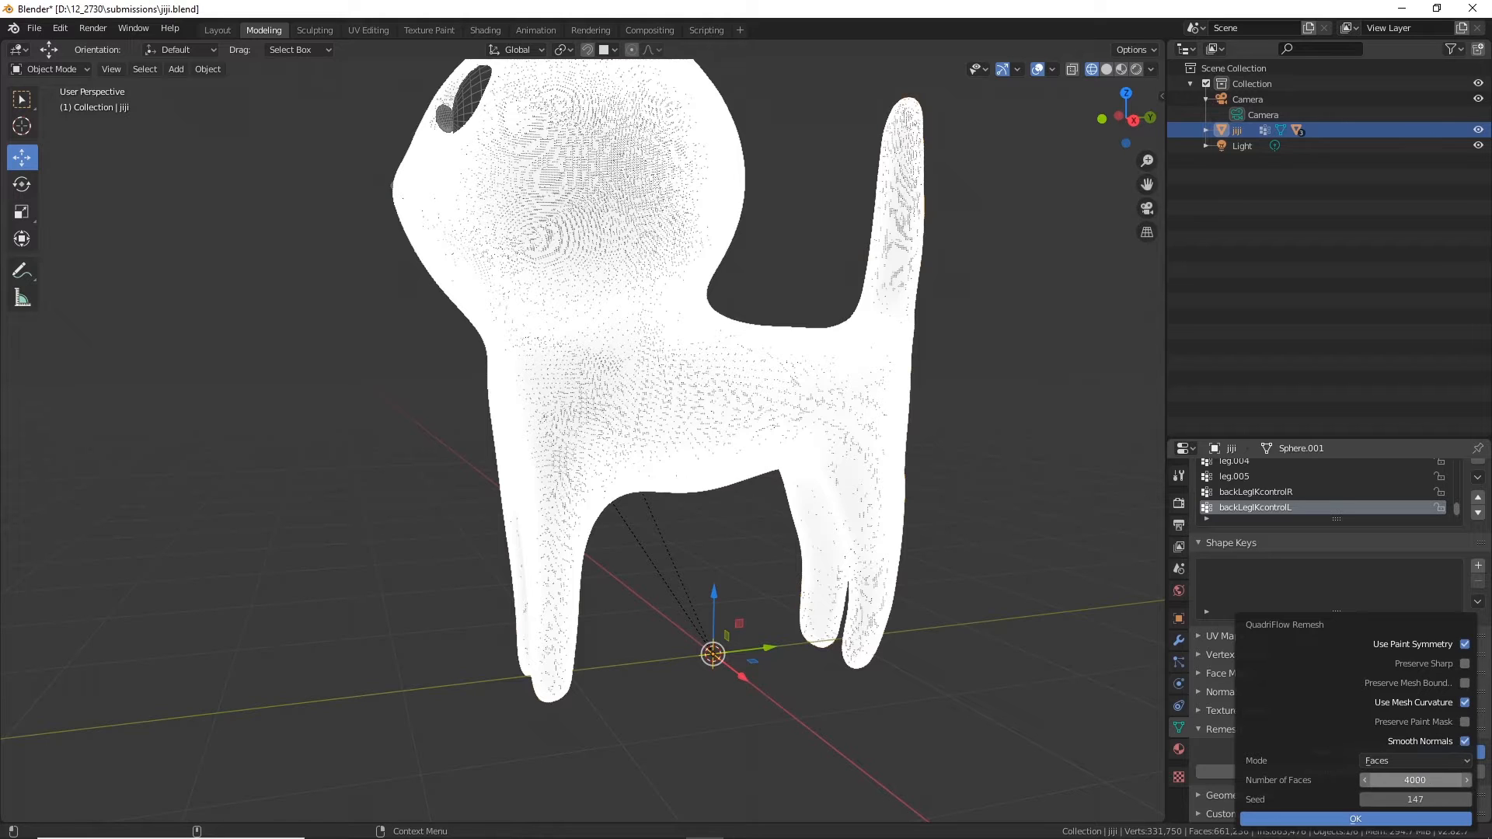
left_click(1424, 781)
type("500")
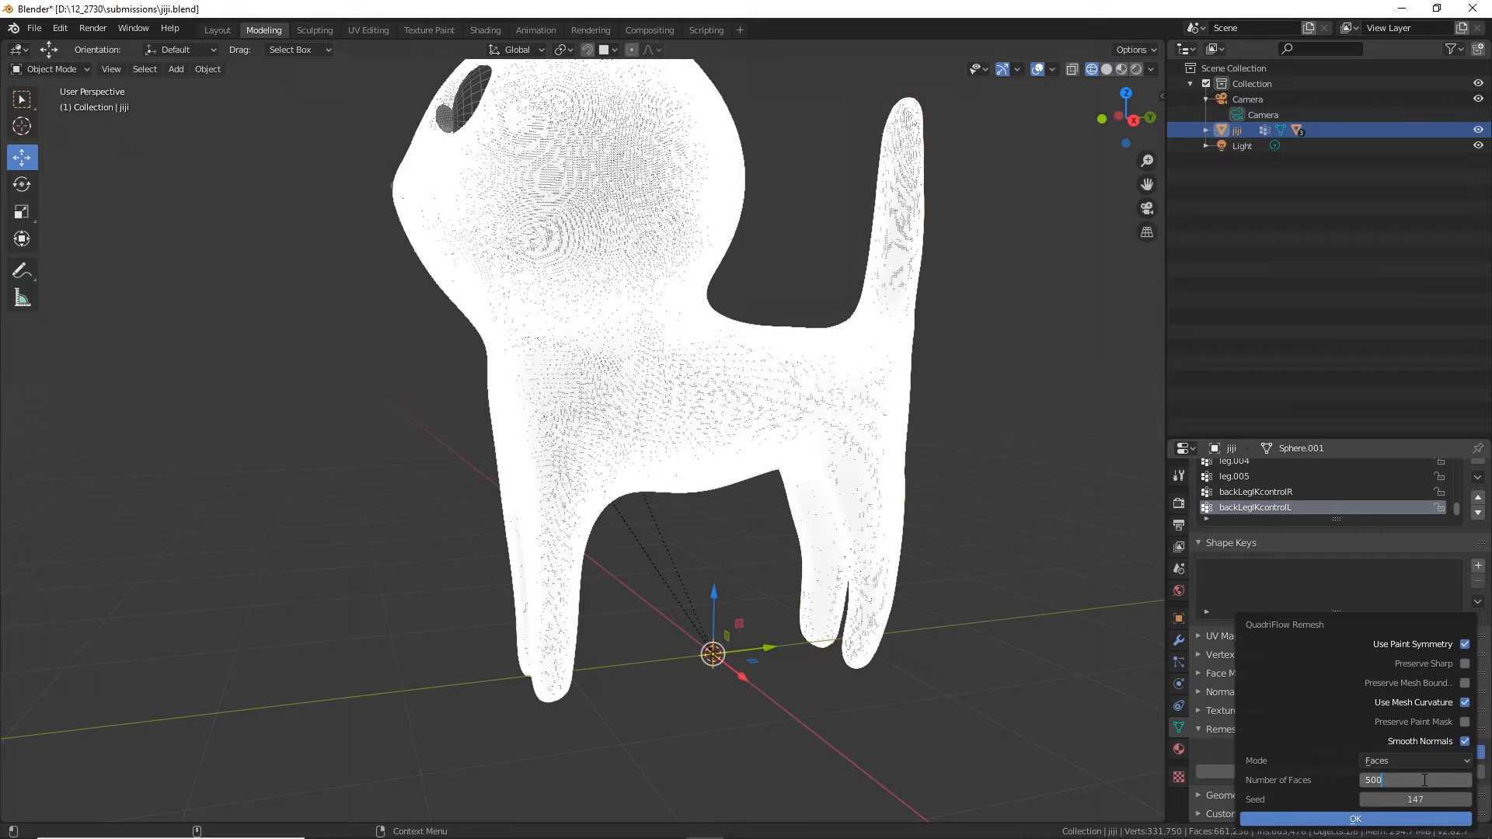
left_click(1362, 819)
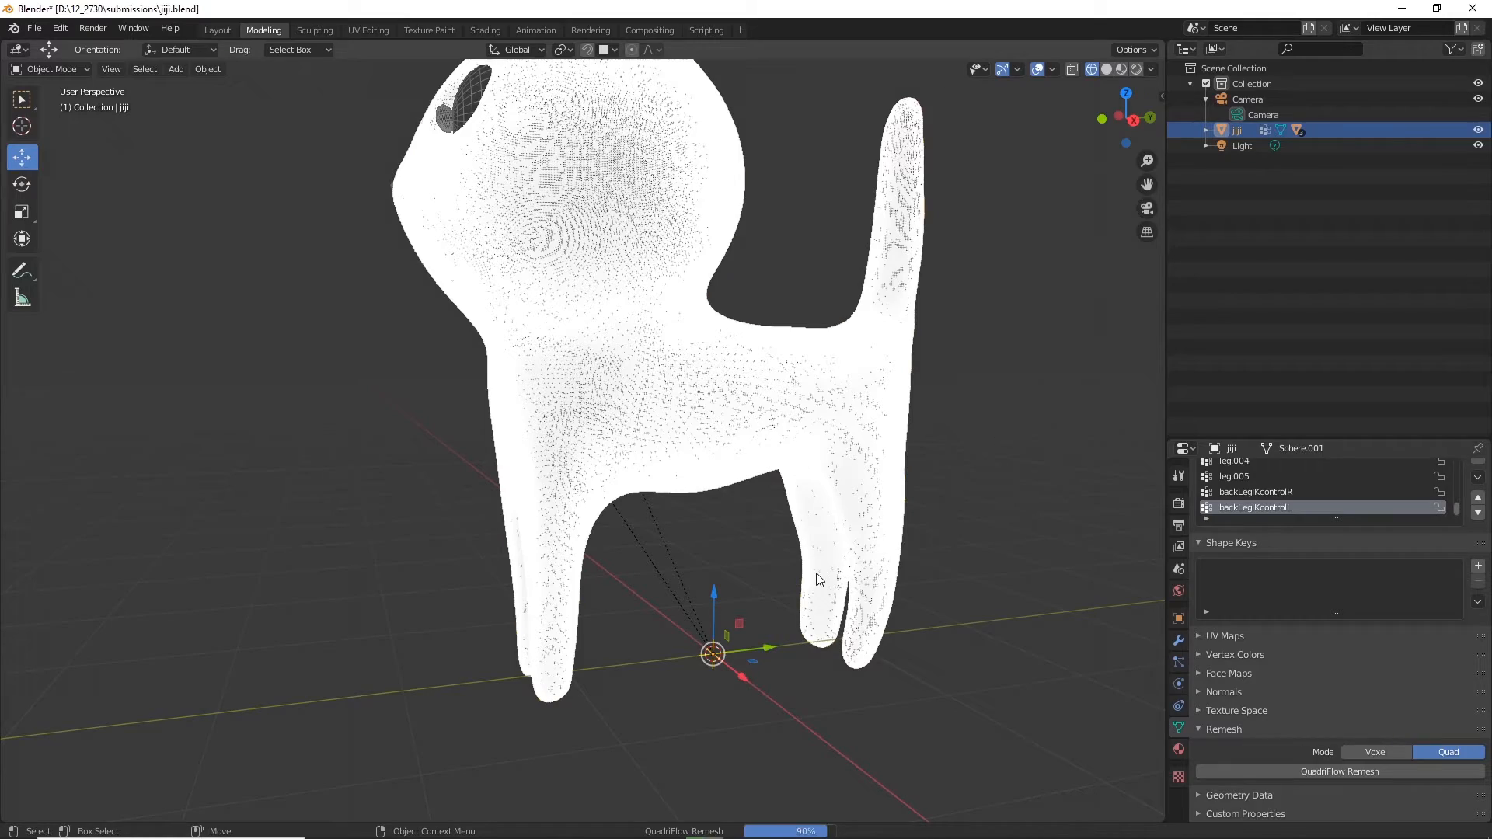
Step: Examine the remeshed cat from the front in wireframe and its eyes, ears and tail in material preview shading
middle_click_drag(908, 423, 822, 505)
middle_click_drag(870, 496, 903, 319)
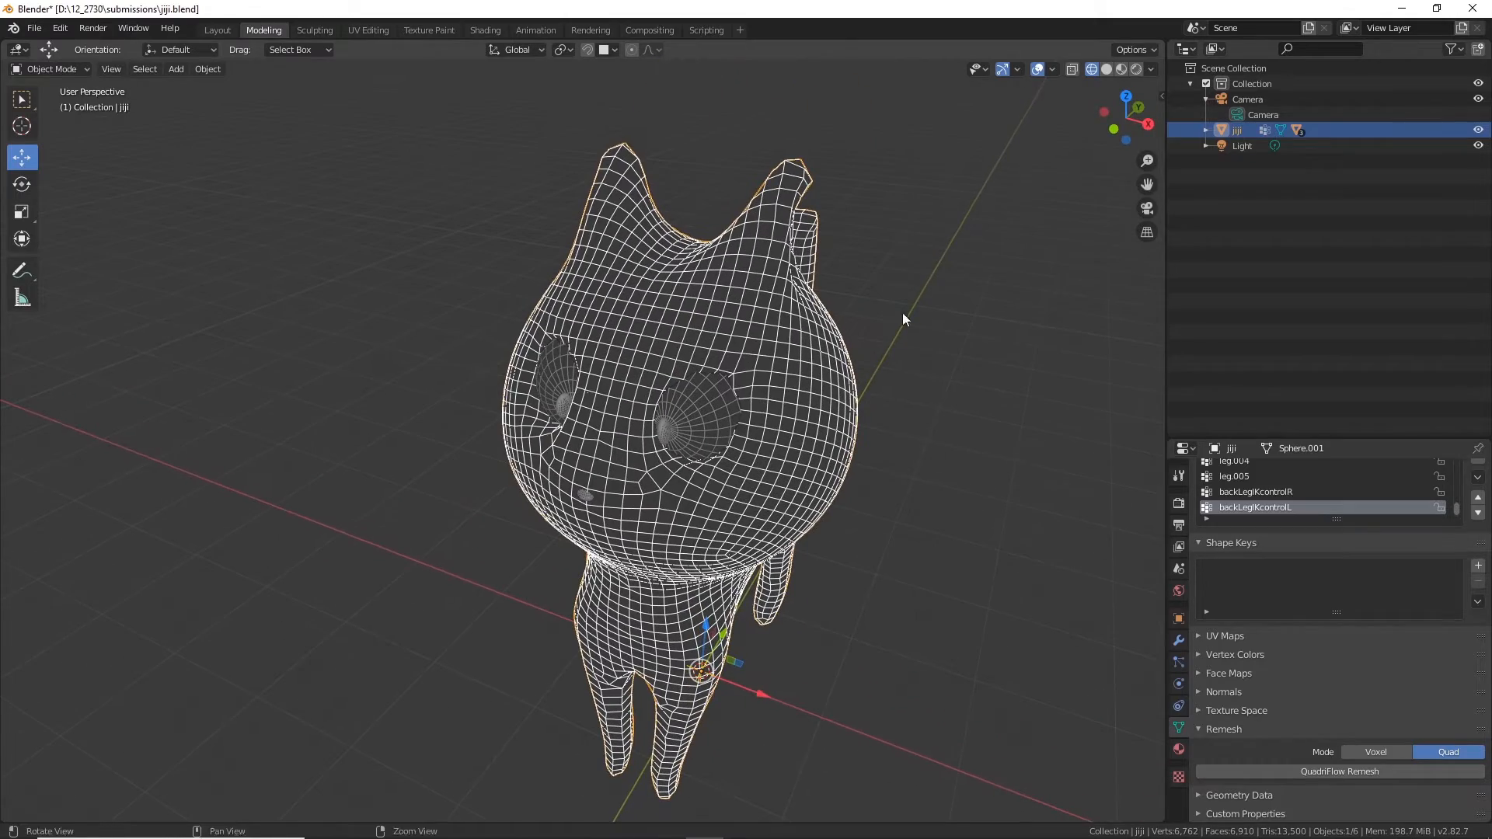
left_click(1121, 68)
scroll(930, 361, "up", 5)
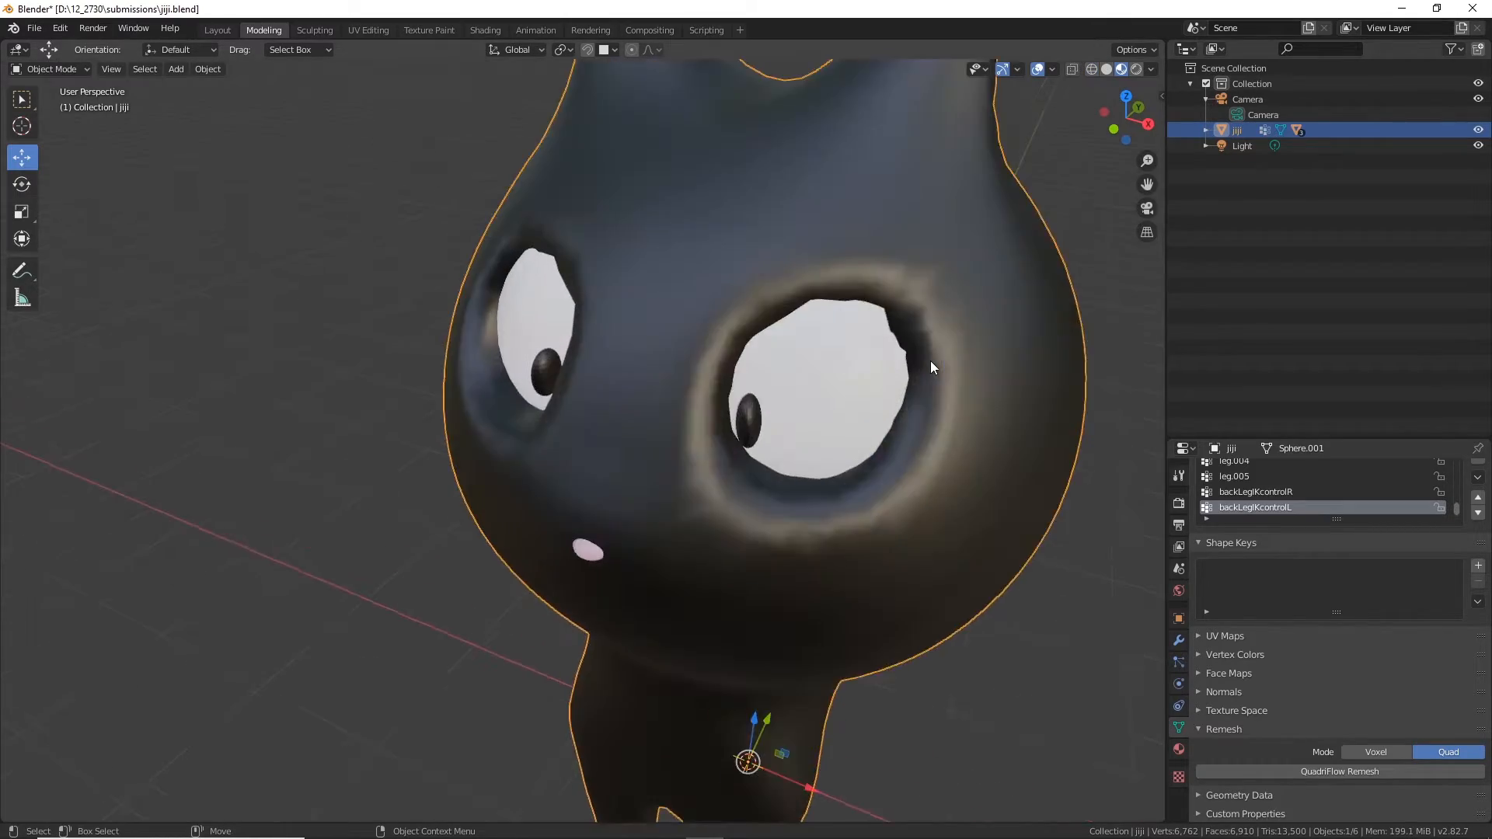
scroll(1060, 343, "down", 2)
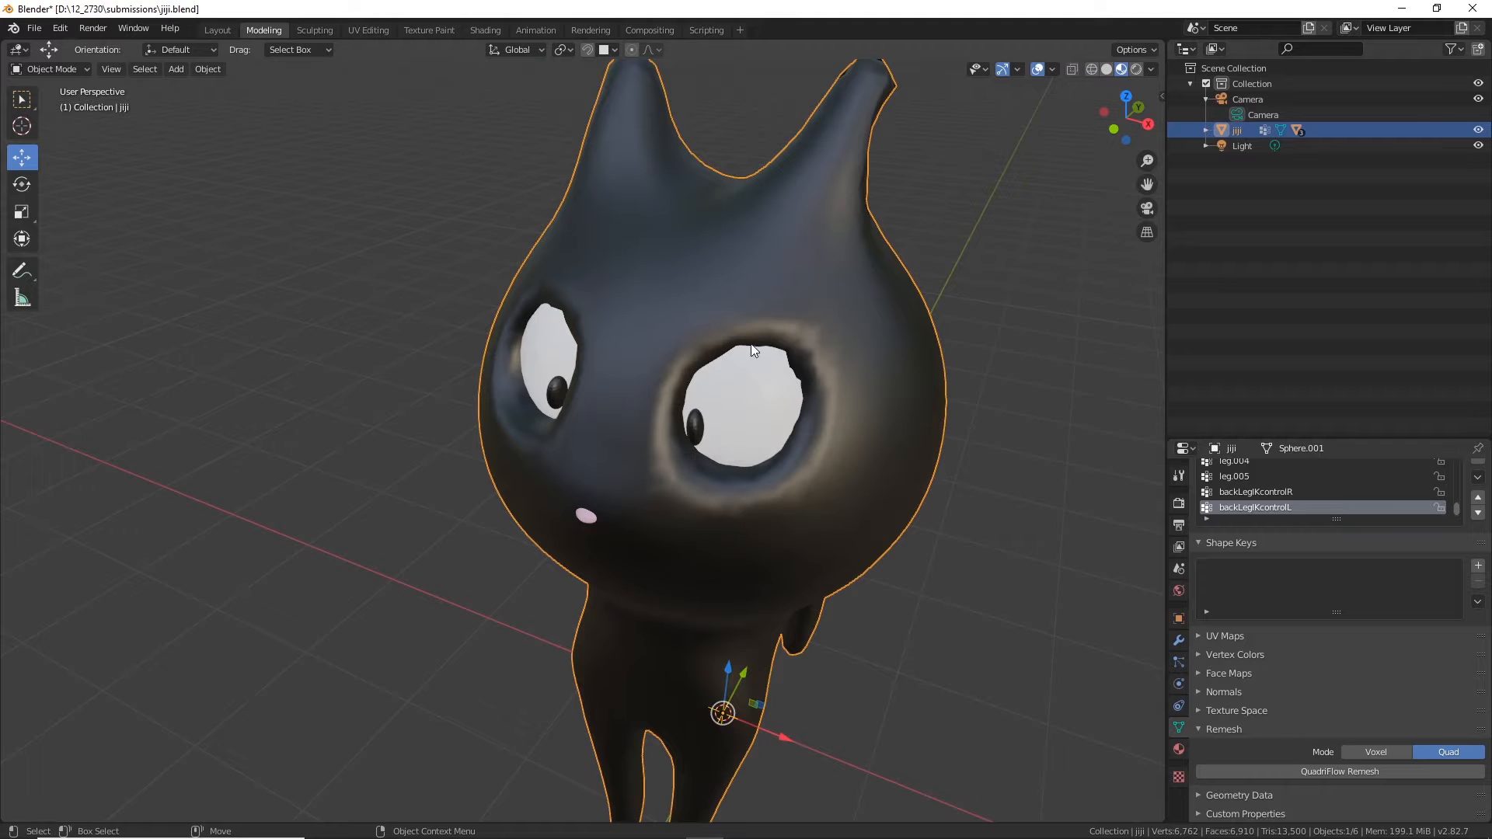
middle_click_drag(765, 357, 1038, 607)
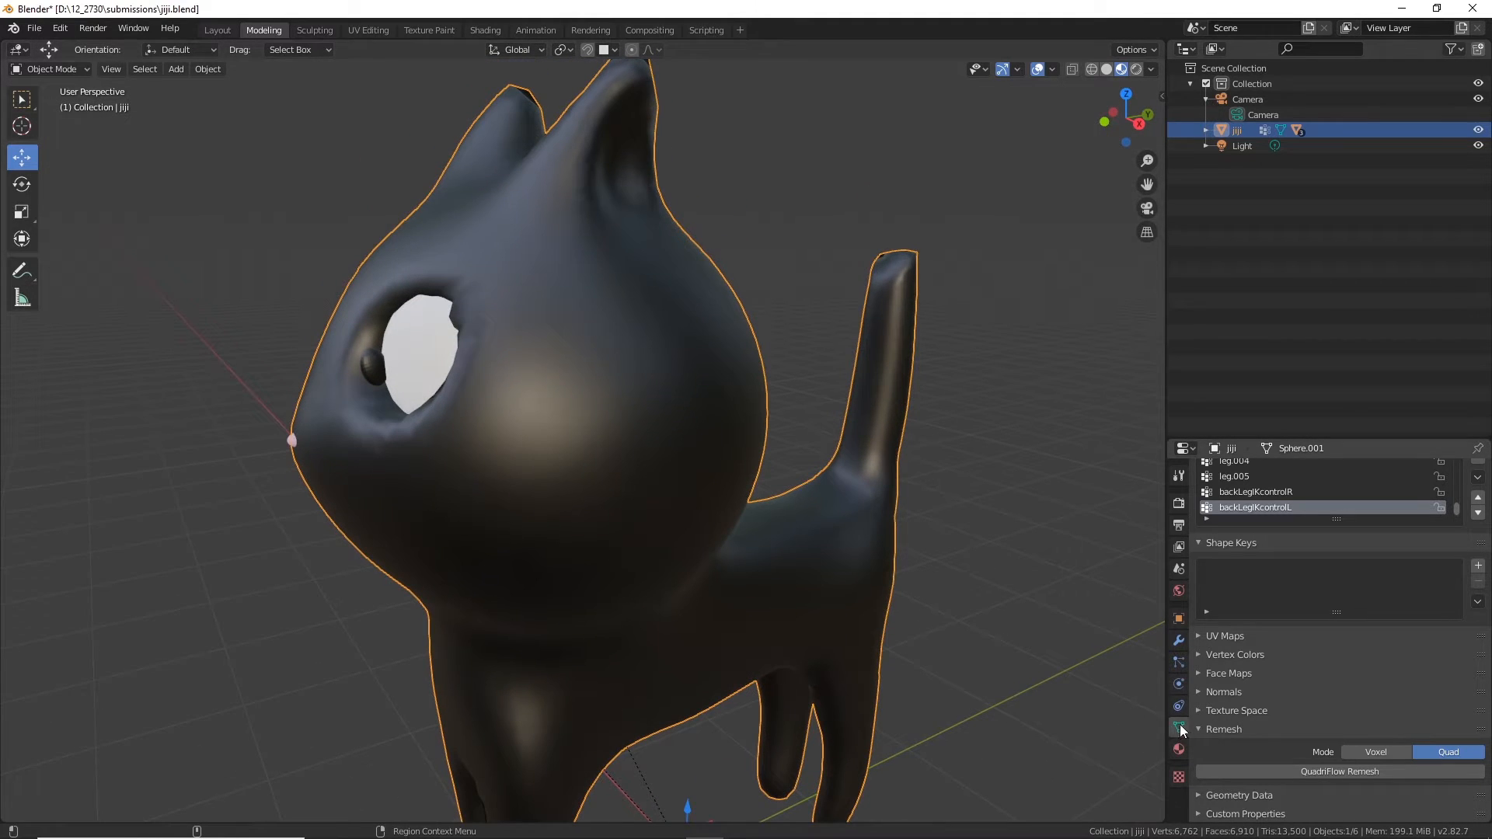
Step: Add a Subdivision Surface modifier to the cat, inspect the smoothed body and eyes, and remove the modifier
left_click(1179, 641)
left_click(1288, 473)
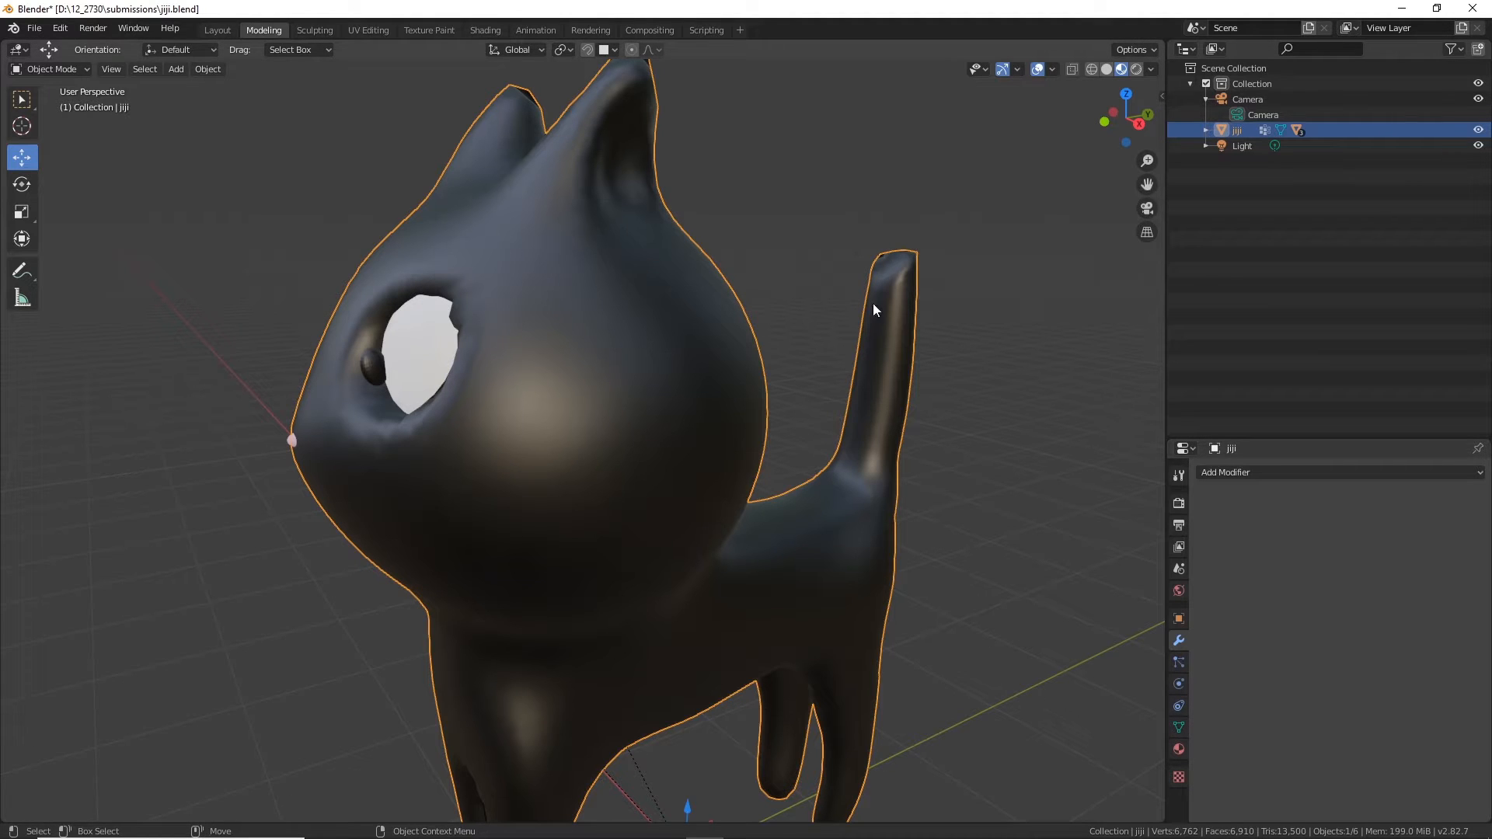
left_click(1239, 472)
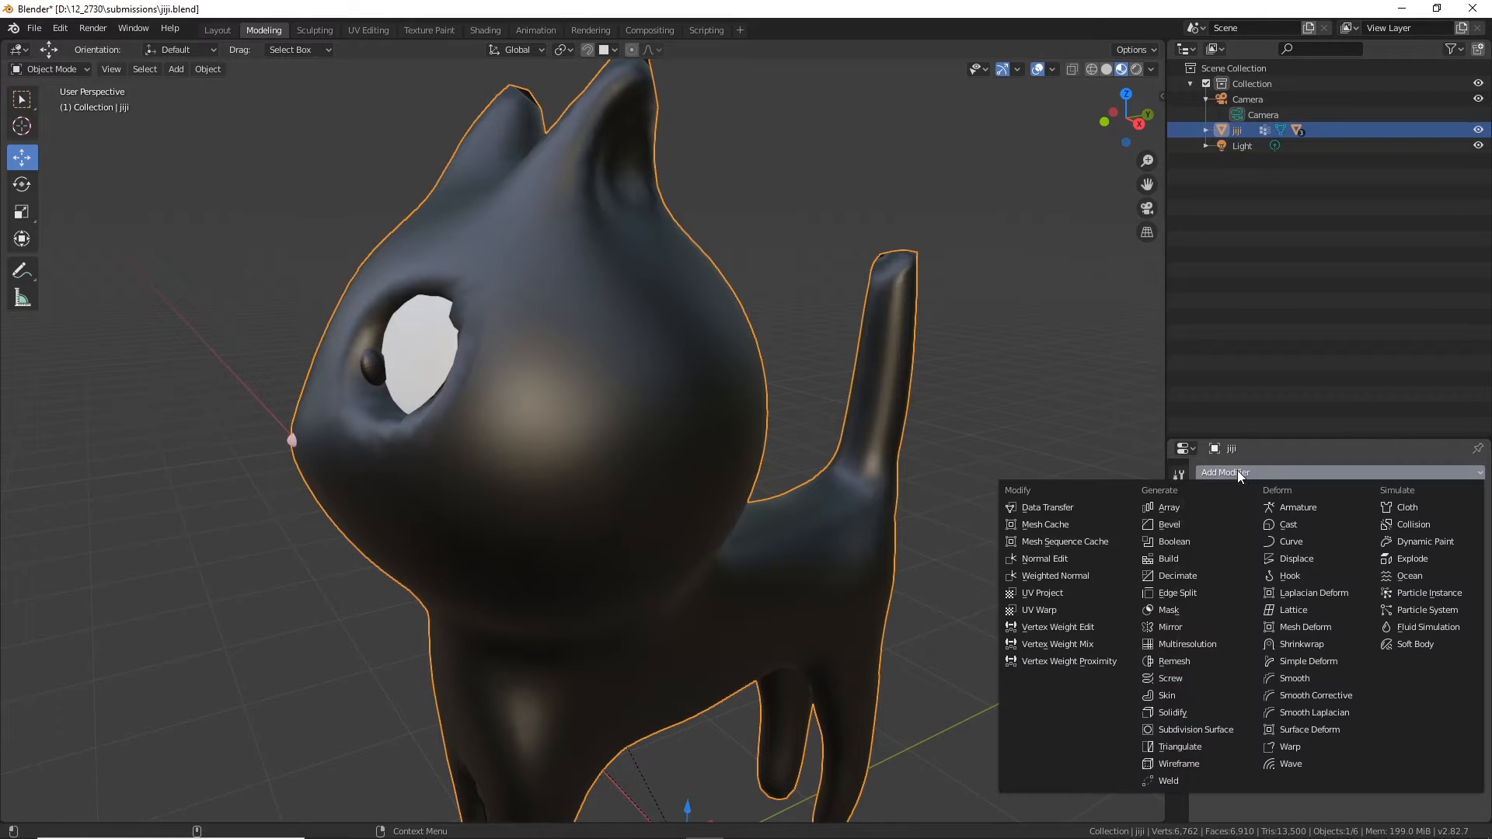
left_click(1200, 729)
middle_click_drag(692, 473, 688, 331)
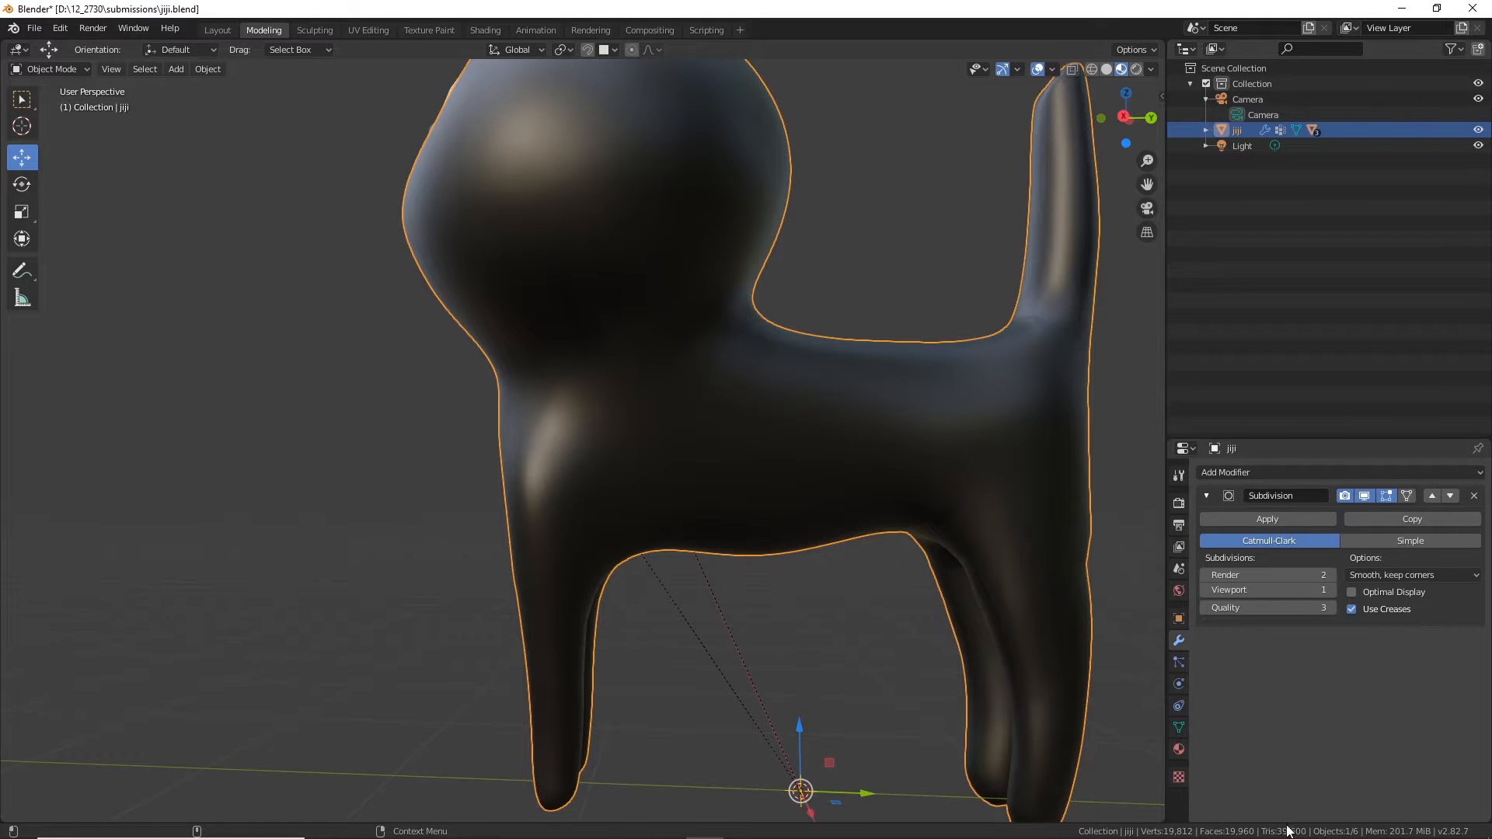
middle_click_drag(915, 435, 1098, 575)
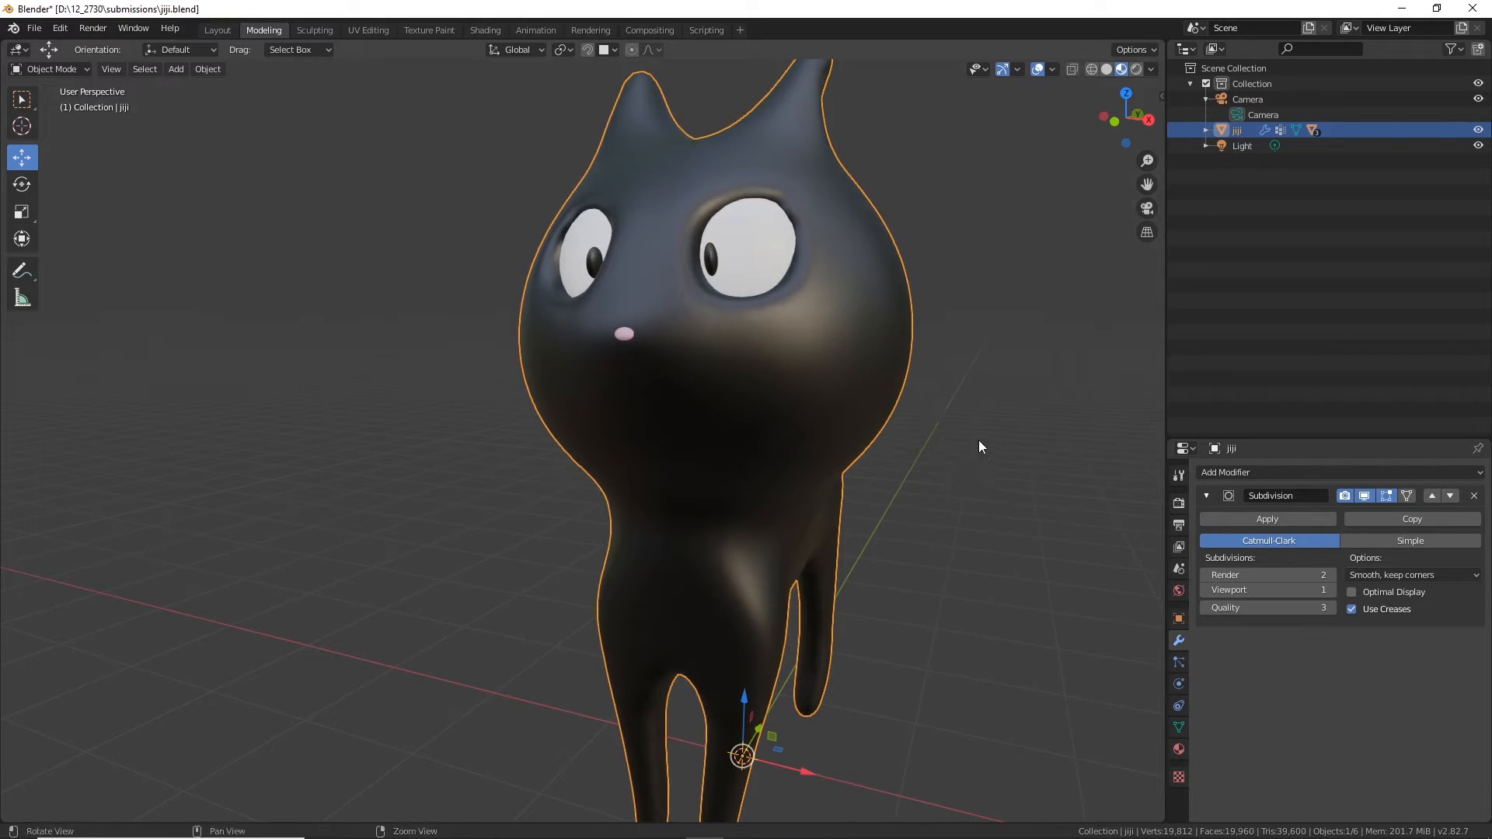
middle_click_drag(980, 441, 874, 447)
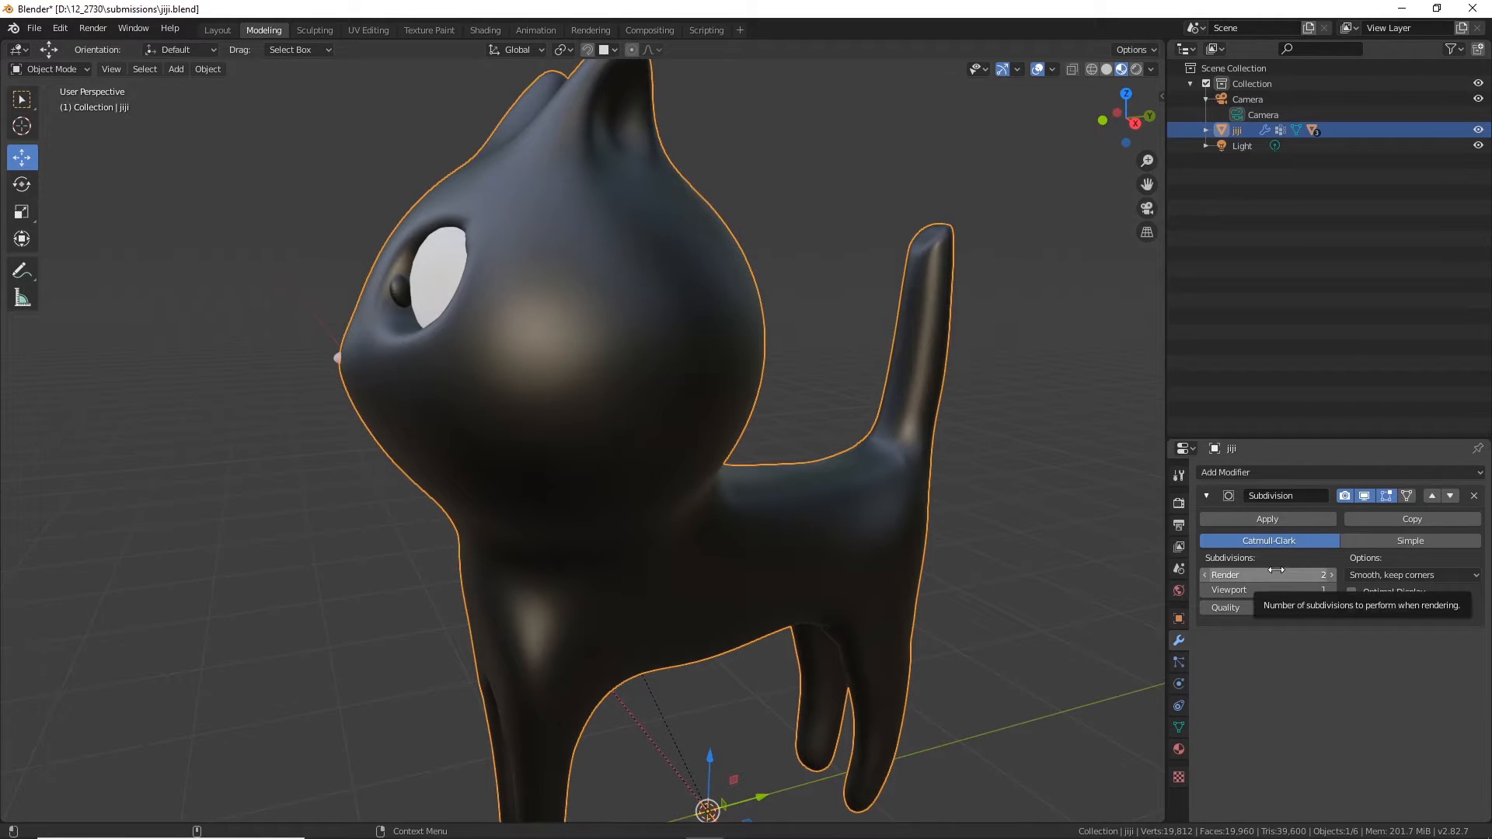
left_click(1475, 496)
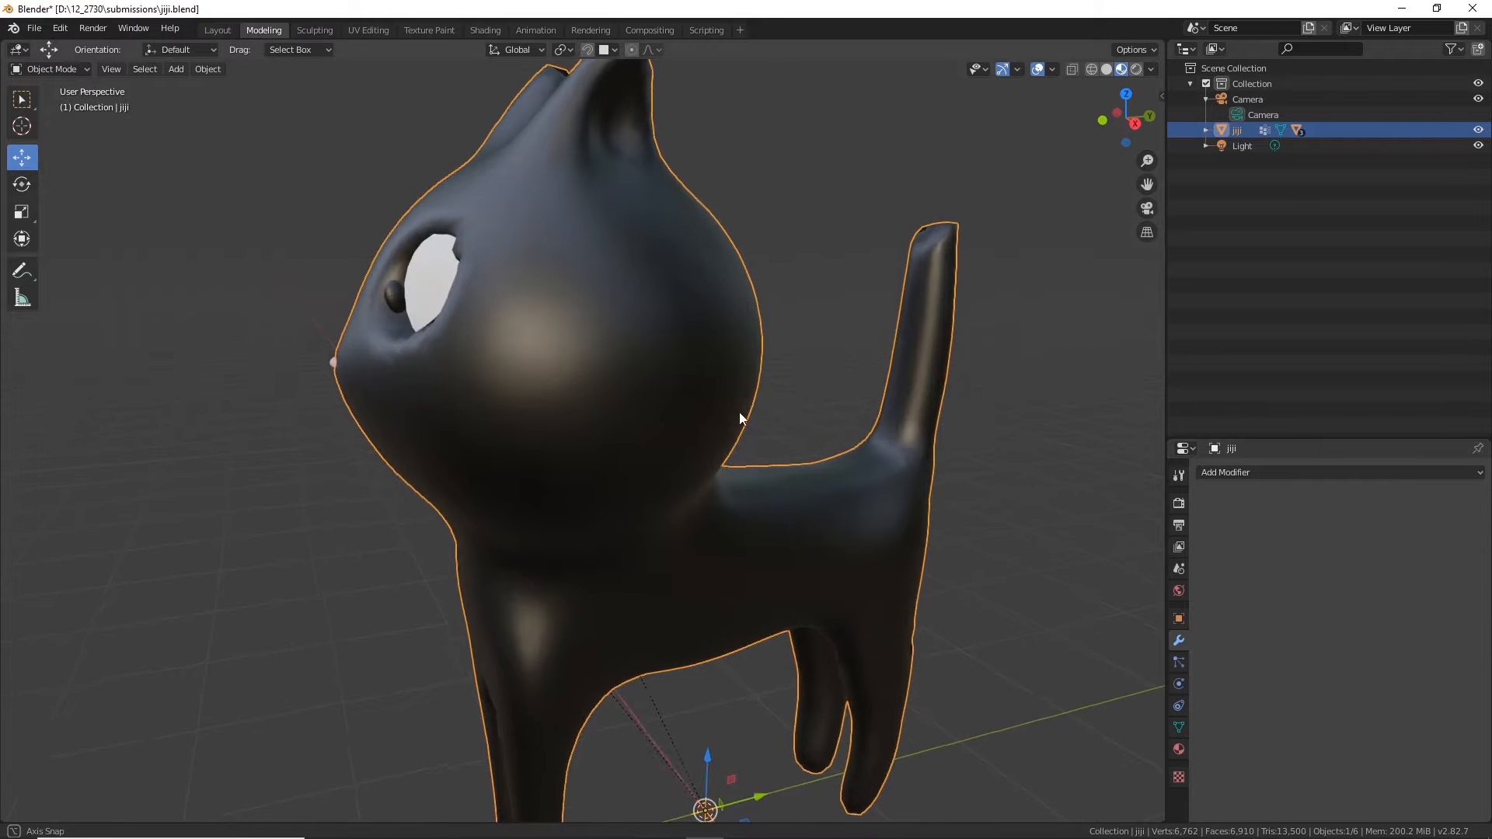
Step: Enter Edit Mode on the cat and adjust the tail-tip vertices, scaling two opposite ones along X
middle_click_drag(739, 412, 563, 431)
scroll(433, 380, "up", 3)
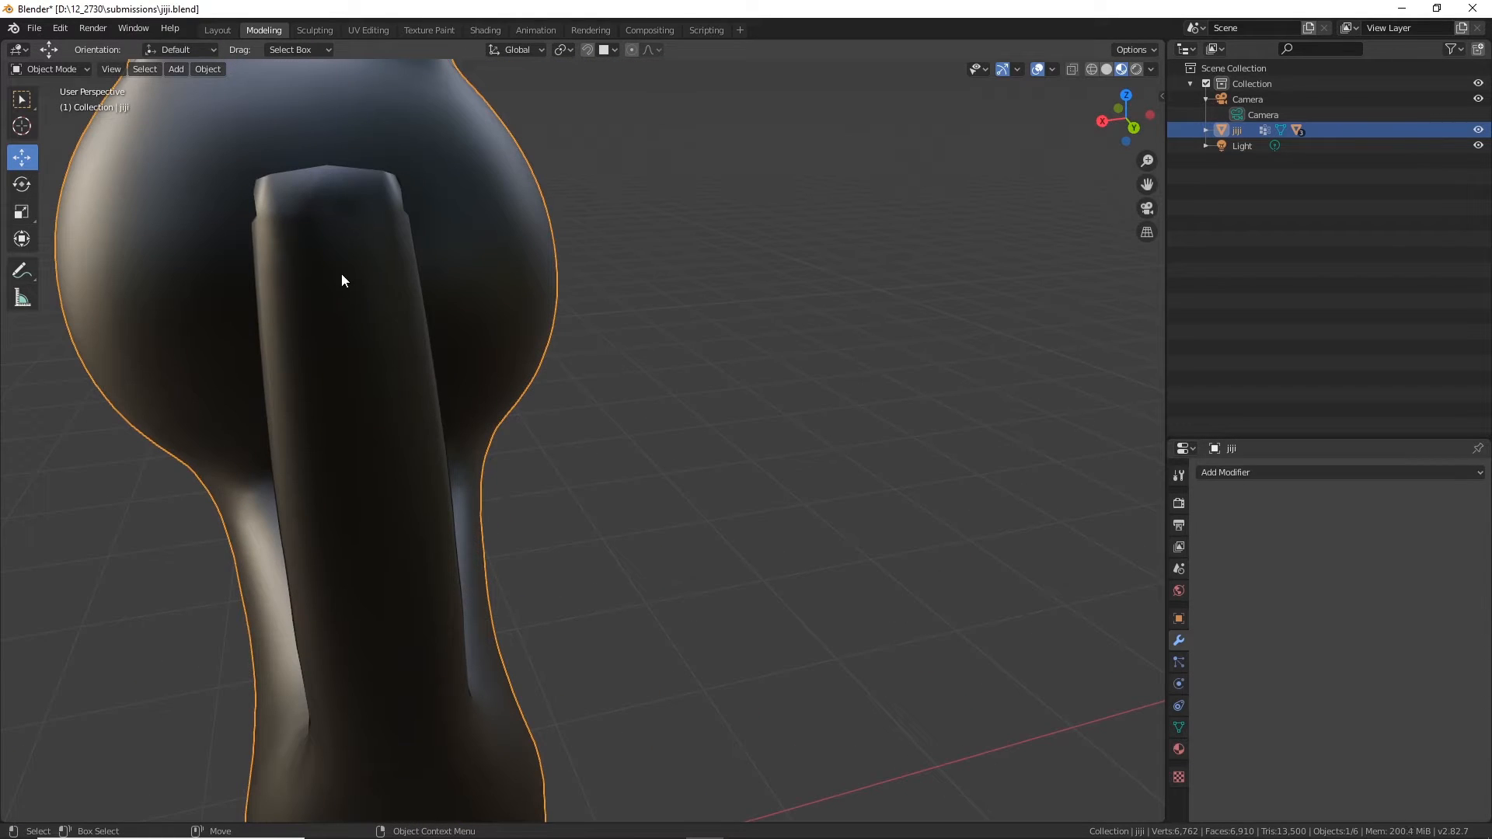
left_click(70, 70)
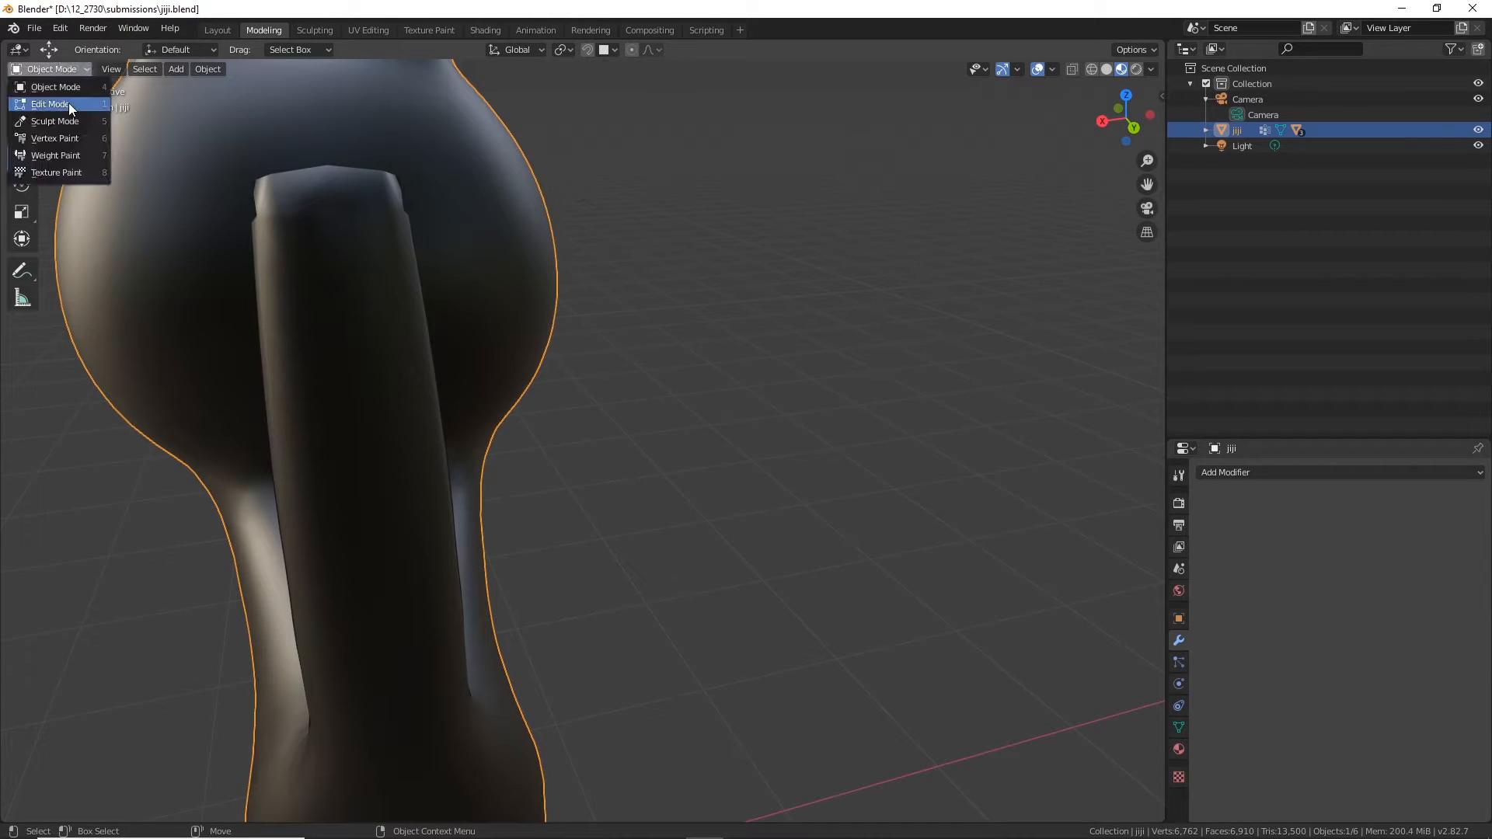
left_click(68, 102)
middle_click_drag(420, 326, 697, 563)
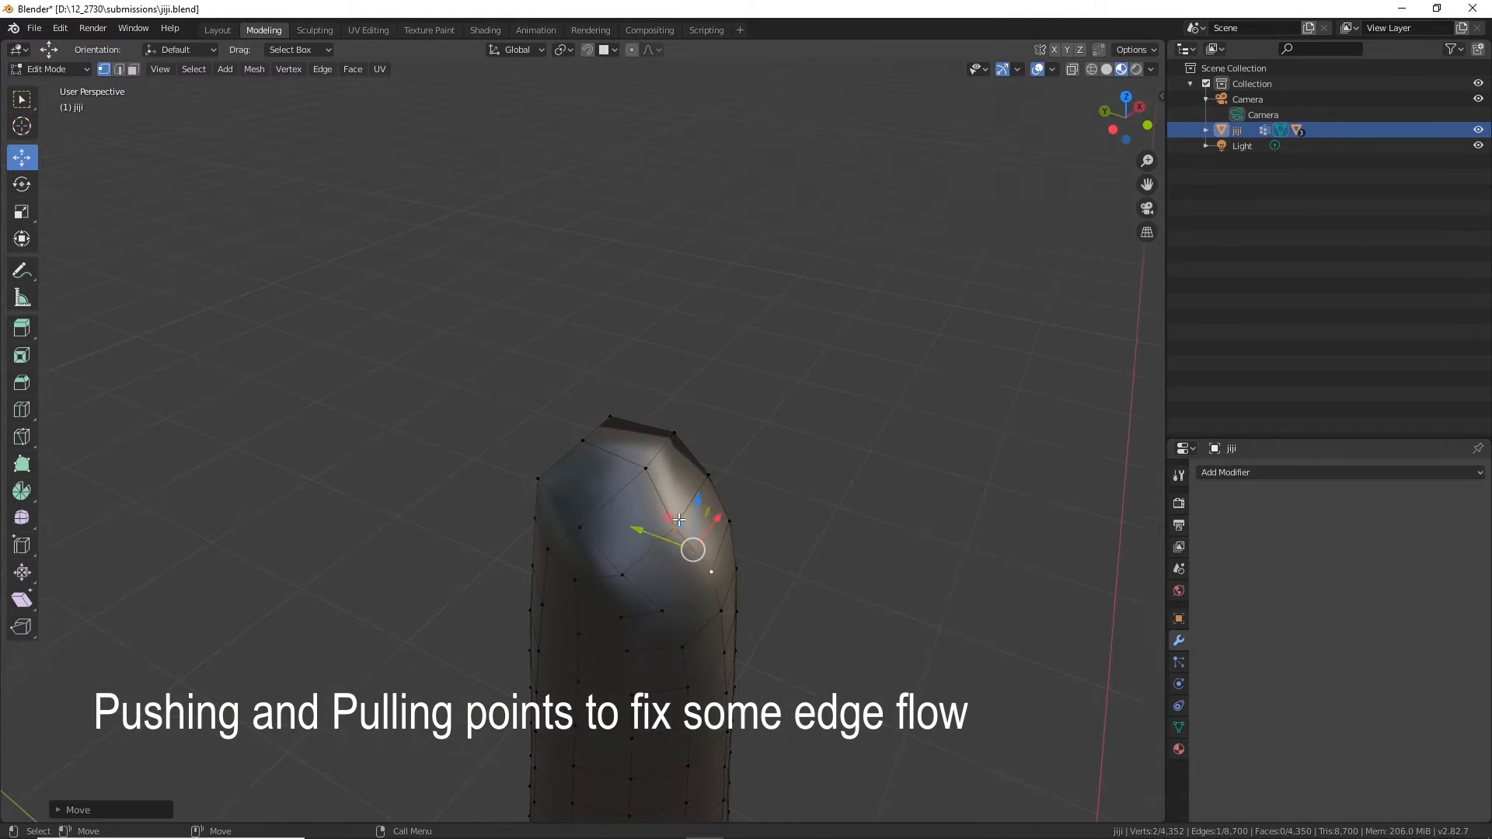
middle_click_drag(706, 492, 594, 476)
left_click_drag(669, 488, 622, 575, "alt")
left_click(525, 404, "shift")
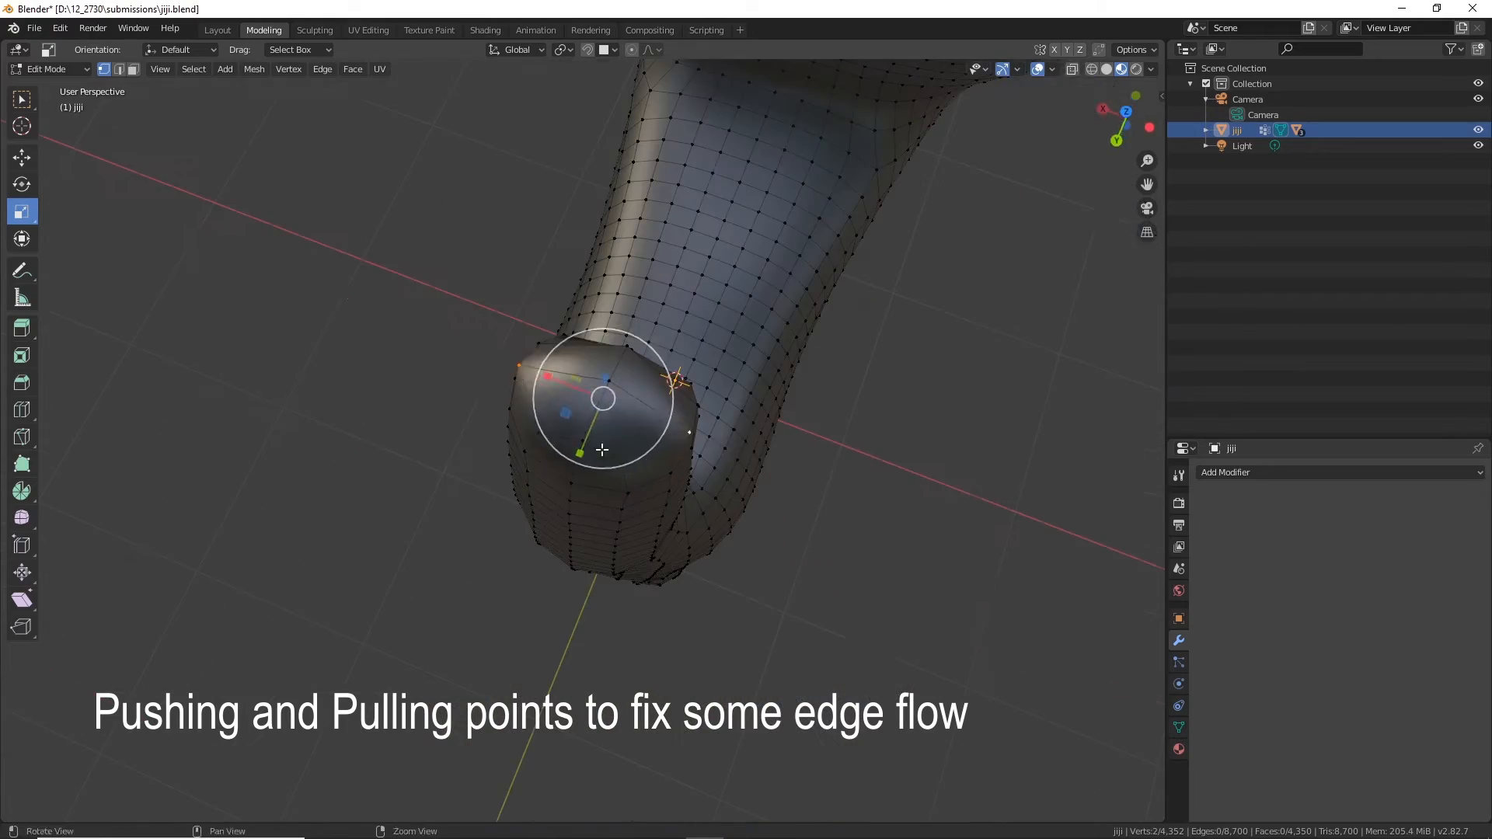
left_click_drag(544, 407, 526, 409)
Step: Move the selected vertices at the base of the tail about 0.02 m along Y to even out the edge flow
left_click_drag(602, 397, 378, 524, "alt")
scroll(379, 523, "down", 6)
key("w")
left_click_drag(577, 445, 569, 445)
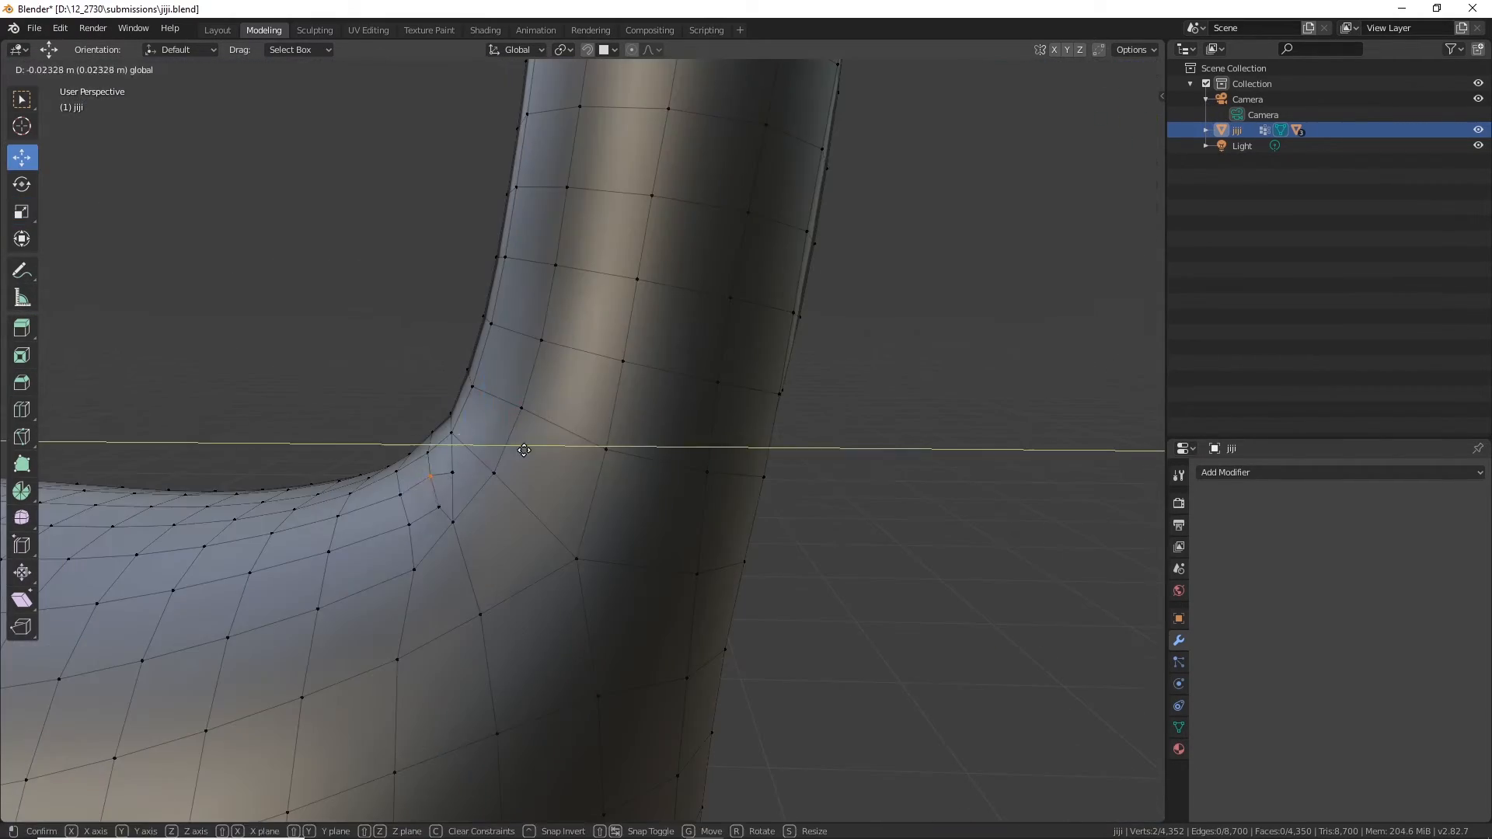
left_click_drag(746, 389, 637, 340, "alt")
Step: Select the edge loop running down the cat's centre line in edge select mode
key("2")
double_click(574, 310)
double_click(572, 260, "shift")
scroll(645, 533, "down", 4)
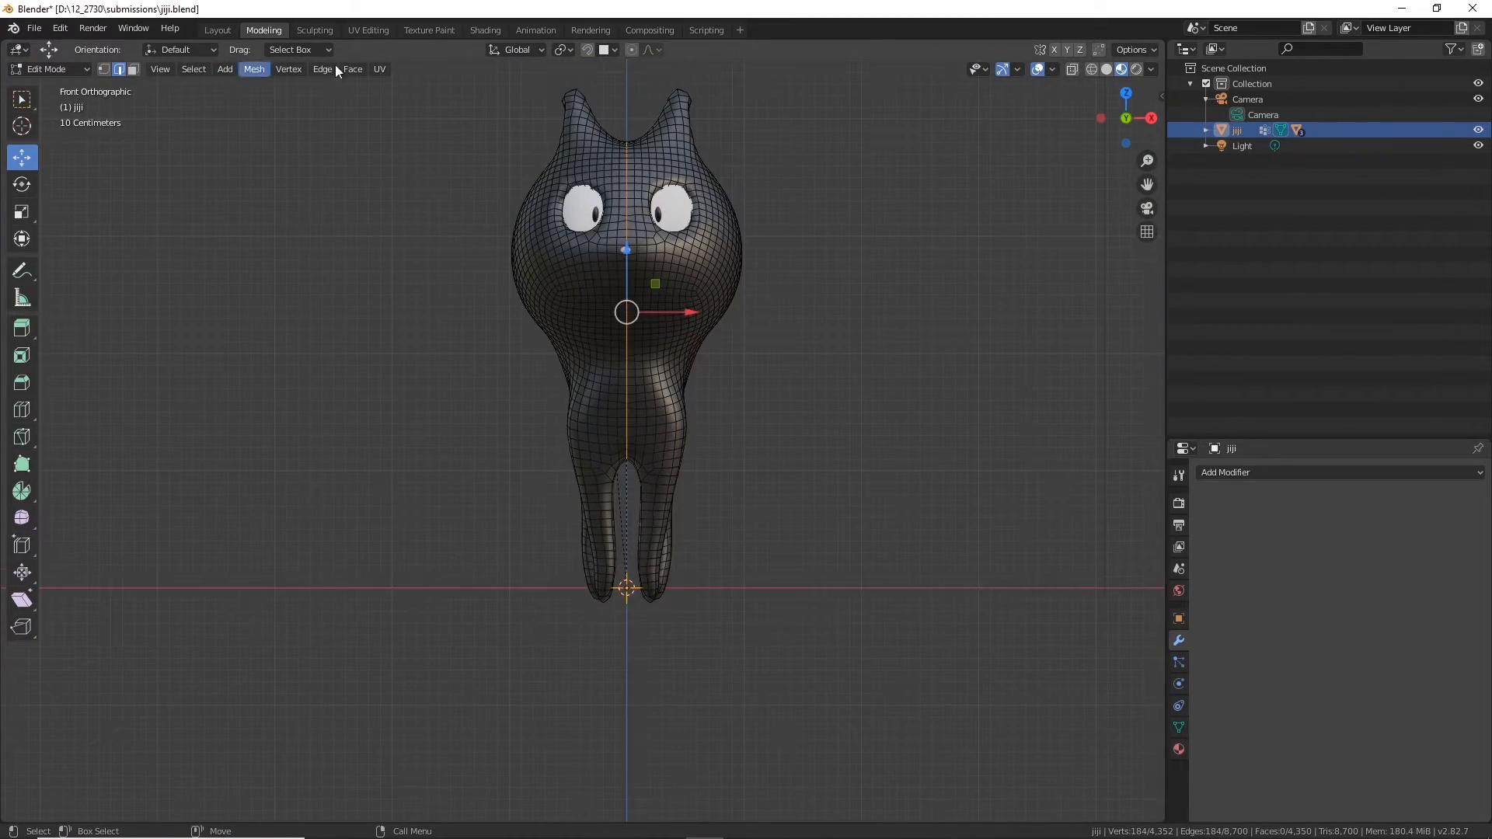
Step: Select all faces on the negative X half of the cat in face select mode and delete them
left_click(134, 70)
left_click_drag(473, 76, 627, 669)
left_click_drag(785, 459, 736, 458, "alt")
scroll(502, 473, "up", 4)
key("x")
left_click(522, 462)
scroll(522, 463, "down", 4)
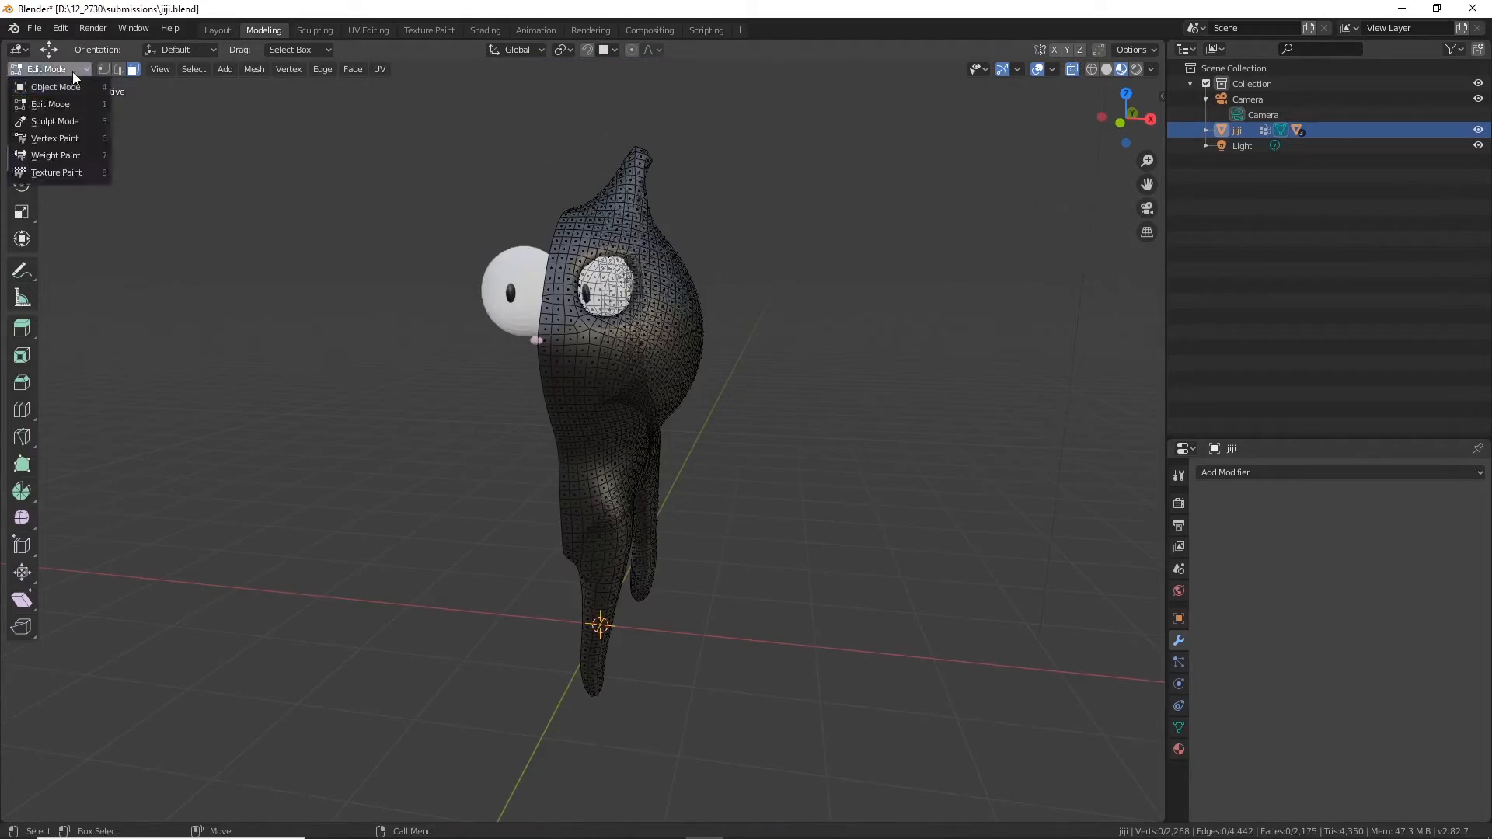
Step: Return to Object Mode and add a Mirror modifier on the X axis to the half cat
left_click(54, 87)
left_click(1339, 473)
left_click(1161, 644)
left_click_drag(580, 431, 571, 412, "alt")
scroll(561, 394, "up", 5)
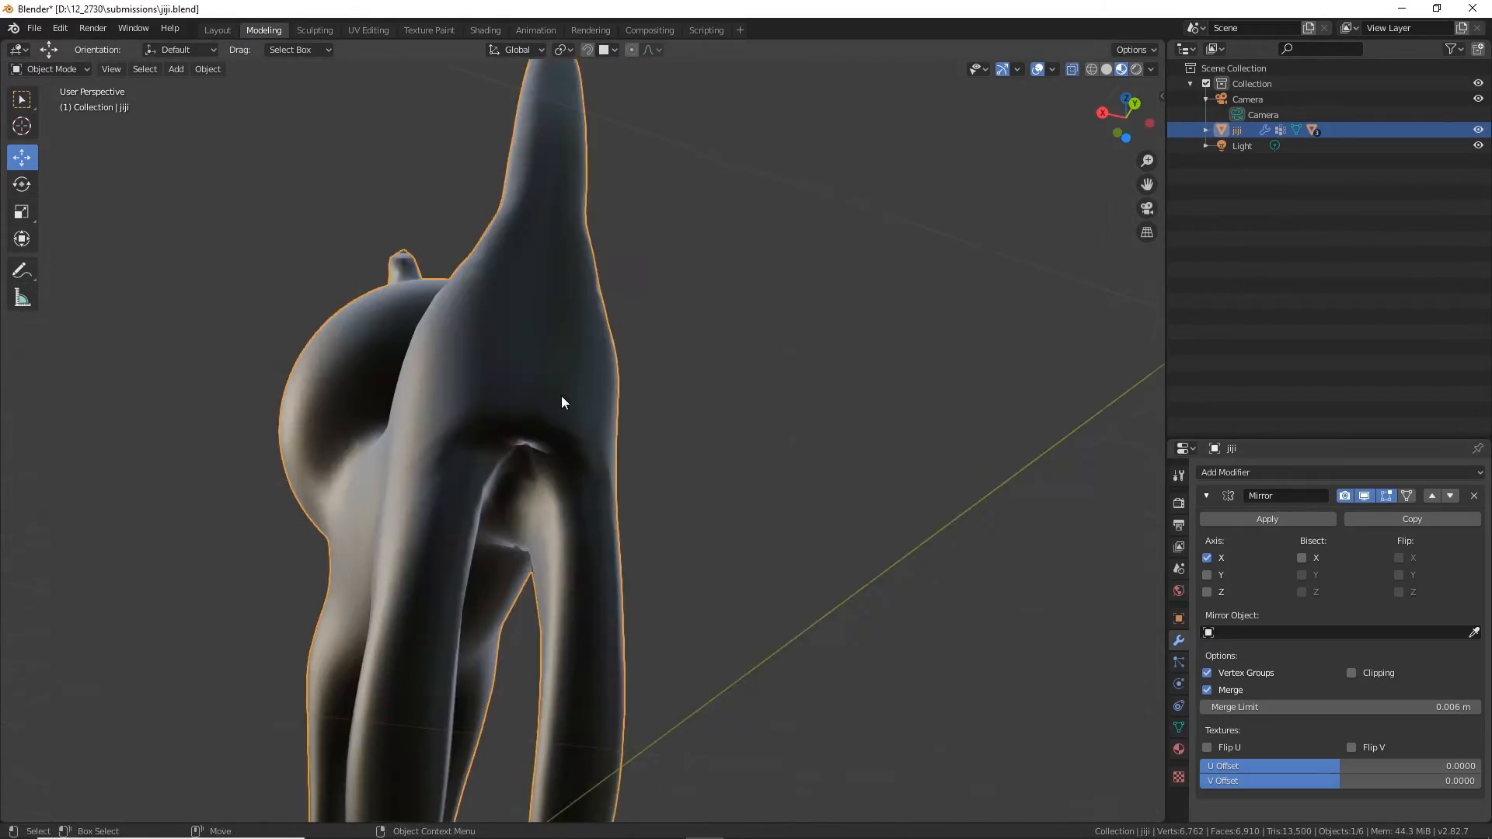
Step: Enter Edit Mode with vertex selection and adjust vertices where the hind legs join the body
left_click(50, 69)
left_click(48, 103)
left_click_drag(579, 575, 479, 520, "alt")
scroll(479, 520, "up", 3)
left_click(104, 70)
left_click_drag(436, 420, 505, 459)
left_click_drag(505, 458, 451, 507, "alt")
left_click_drag(509, 513, 381, 639, "alt")
left_click_drag(544, 544, 734, 497, "alt")
left_click_drag(712, 704, 700, 606)
Step: Reposition single vertices between the legs near the mirror seam, moving one about 0.025 m along Y
left_click(680, 627)
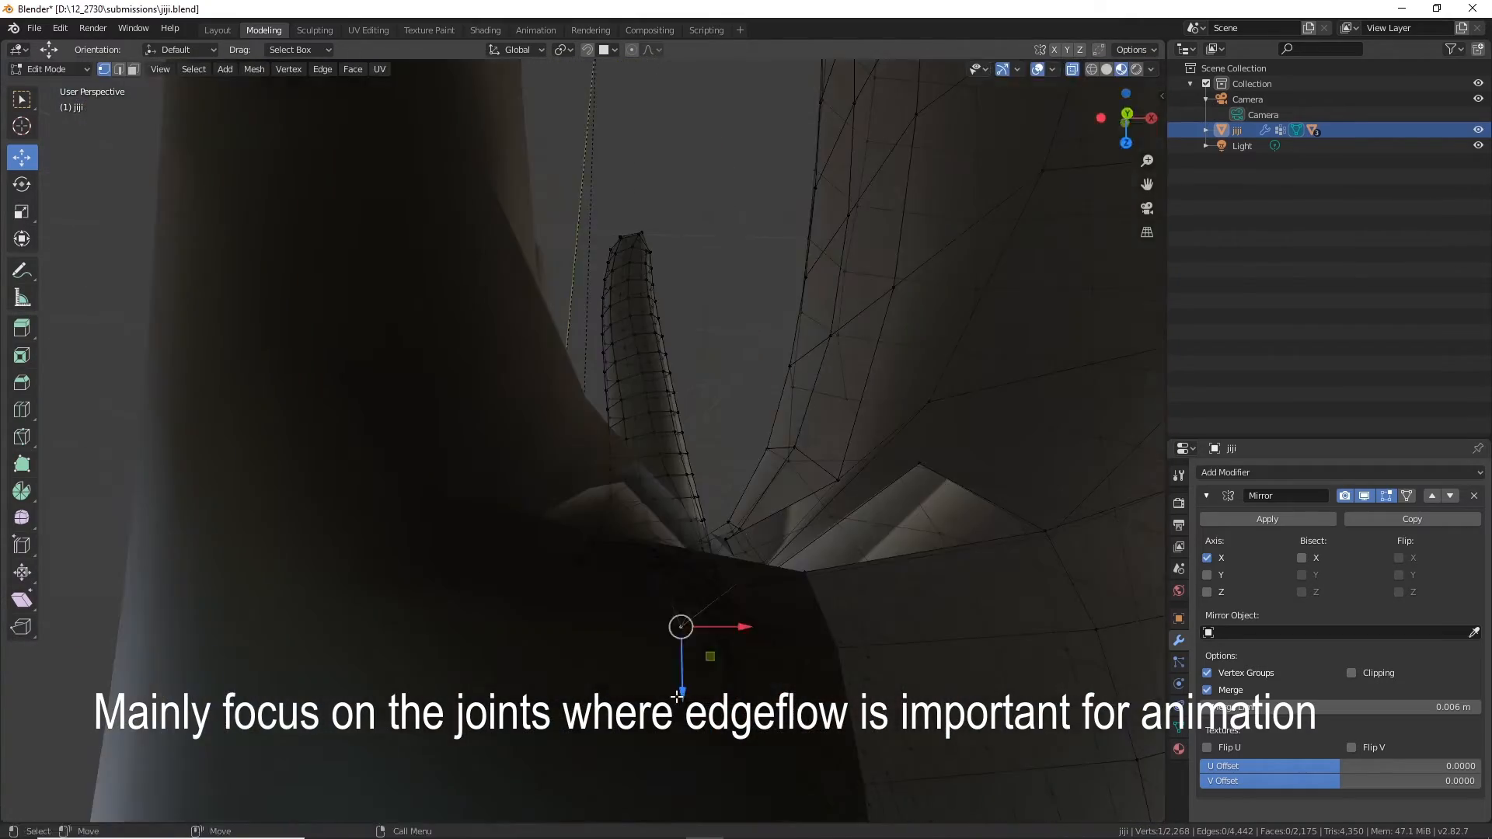
middle_click_drag(677, 697, 816, 685)
left_click_drag(816, 686, 833, 691)
middle_click_drag(833, 692, 747, 607)
left_click_drag(656, 602, 658, 605)
middle_click_drag(658, 606, 521, 594)
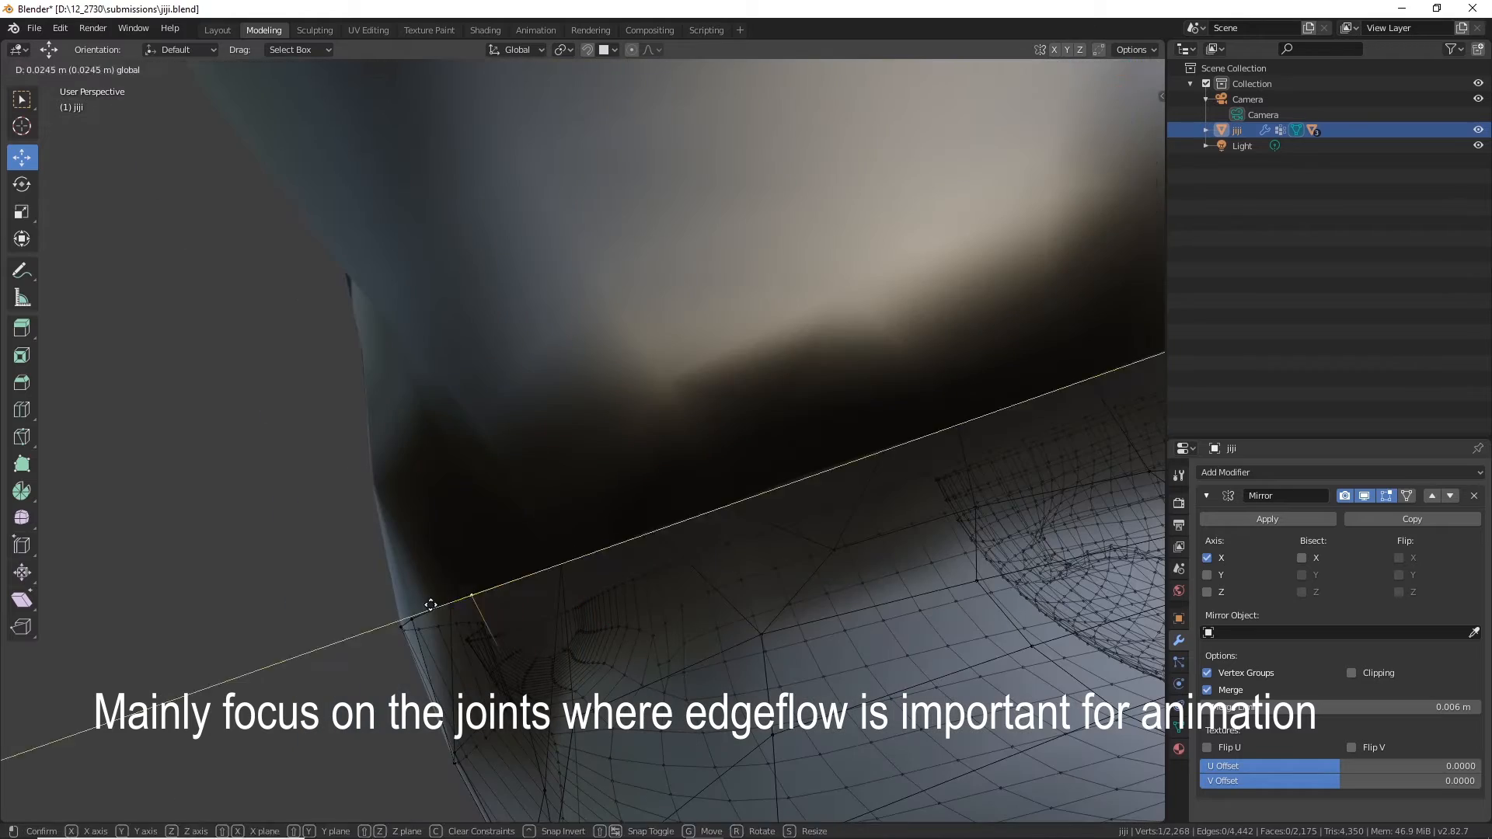
middle_click_drag(432, 605, 603, 545)
left_click(606, 543)
left_click_drag(555, 558, 550, 561)
Step: Move two adjacent vertices on the inner leg edge along Z, and shift the vertex above them as well
middle_click_drag(550, 561, 521, 571)
left_click(514, 578)
left_click(516, 656, "shift")
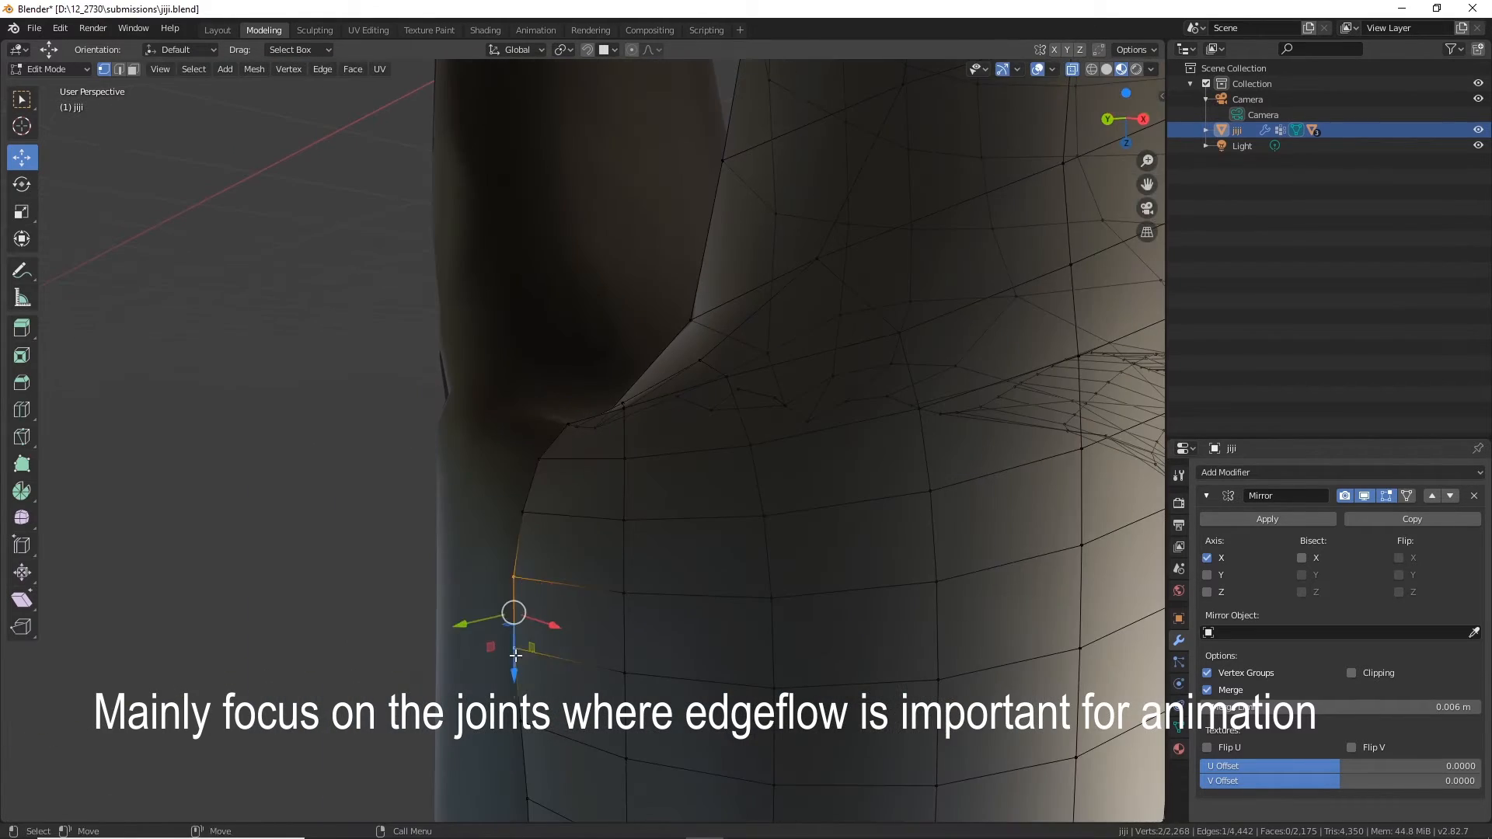
left_click_drag(515, 655, 516, 644)
middle_click_drag(482, 587, 536, 575)
left_click(487, 505)
left_click_drag(487, 556, 488, 548)
middle_click_drag(488, 549, 757, 538)
Step: Slide a vertex near the mirror seam along its edge with Vertex Slide, turn off X-ray, and move a nearby vertex
left_click(24, 552)
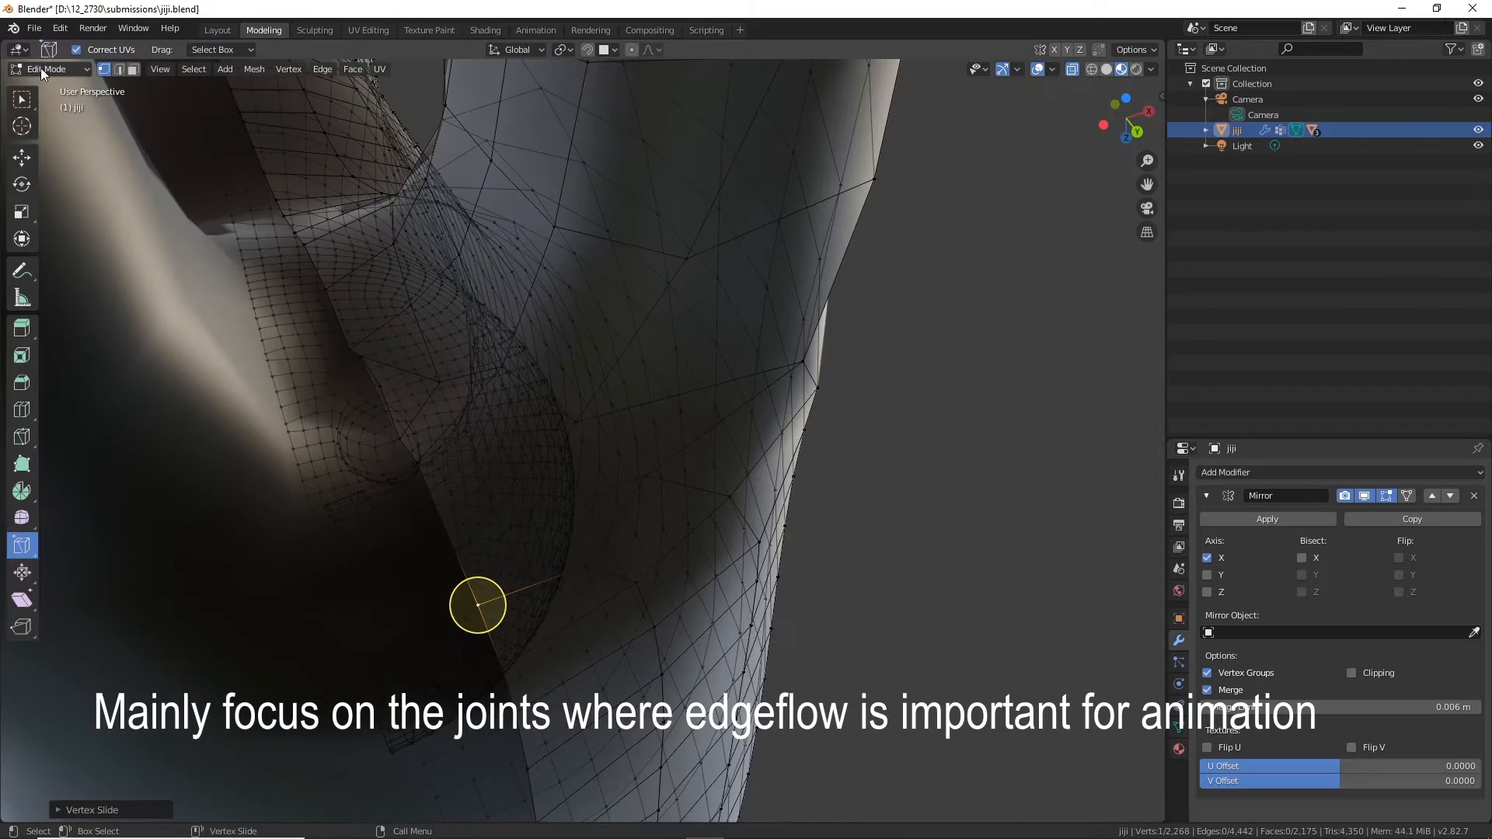
left_click(21, 100)
middle_click_drag(353, 352, 412, 459)
left_click(1076, 73)
left_click(22, 158)
left_click_drag(411, 485, 410, 516)
middle_click_drag(409, 516, 528, 474)
Step: Connect two vertices beside the mirror seam below the tail, and move a vertex nearby
scroll(580, 407, "up", 4)
left_click(518, 488)
left_click(565, 368, "shift")
middle_click_drag(567, 369, 610, 727)
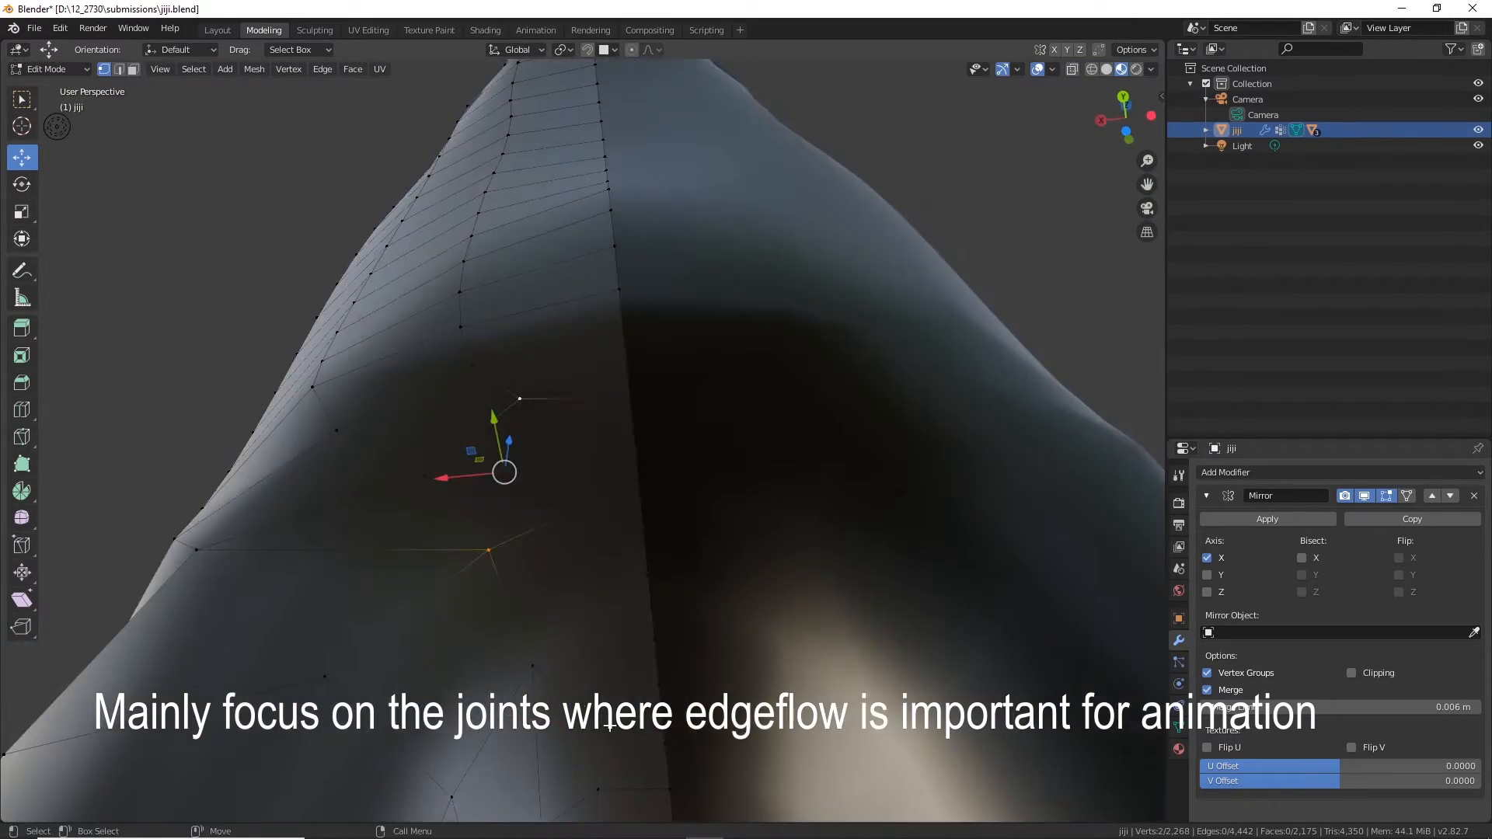
right_click(376, 487)
left_click(376, 489)
middle_click_drag(376, 490, 630, 327)
left_click_drag(528, 180, 529, 184)
middle_click_drag(530, 185, 491, 276)
Step: Clean up a vertex on the cat's rear and move one beside the seam about 0.011 m along X
left_click(21, 99)
scroll(537, 363, "up", 2)
left_click(533, 364)
right_click(531, 362)
left_click(531, 770)
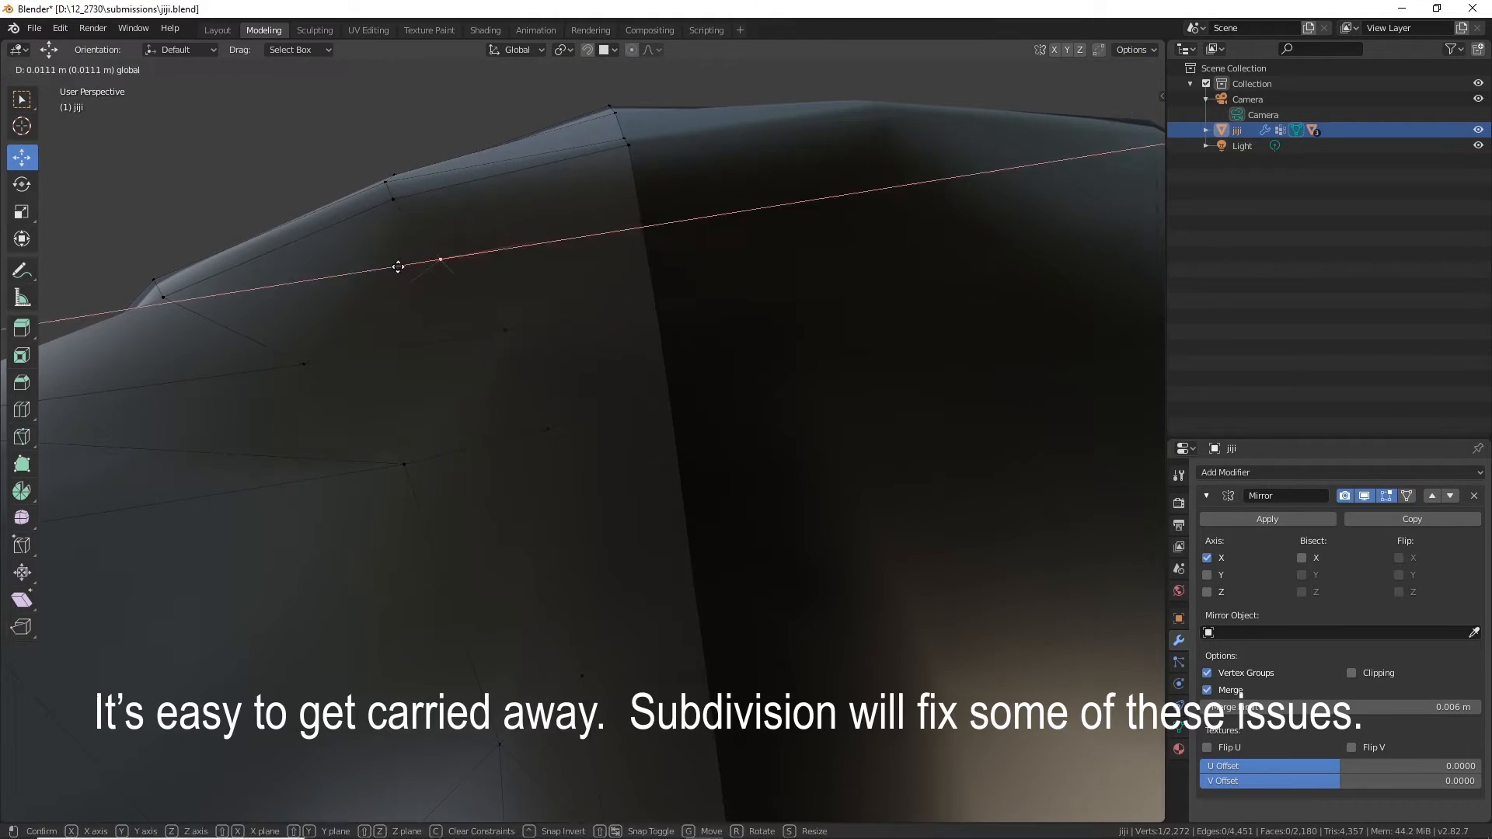
left_click_drag(398, 267, 397, 267)
scroll(398, 266, "down", 5)
Step: Join two vertices on the upper hind leg with Connect Vertex Path and move a vertex on the new path
middle_click_drag(398, 266, 575, 402)
left_click(527, 430)
left_click(522, 199, "shift")
right_click(523, 200)
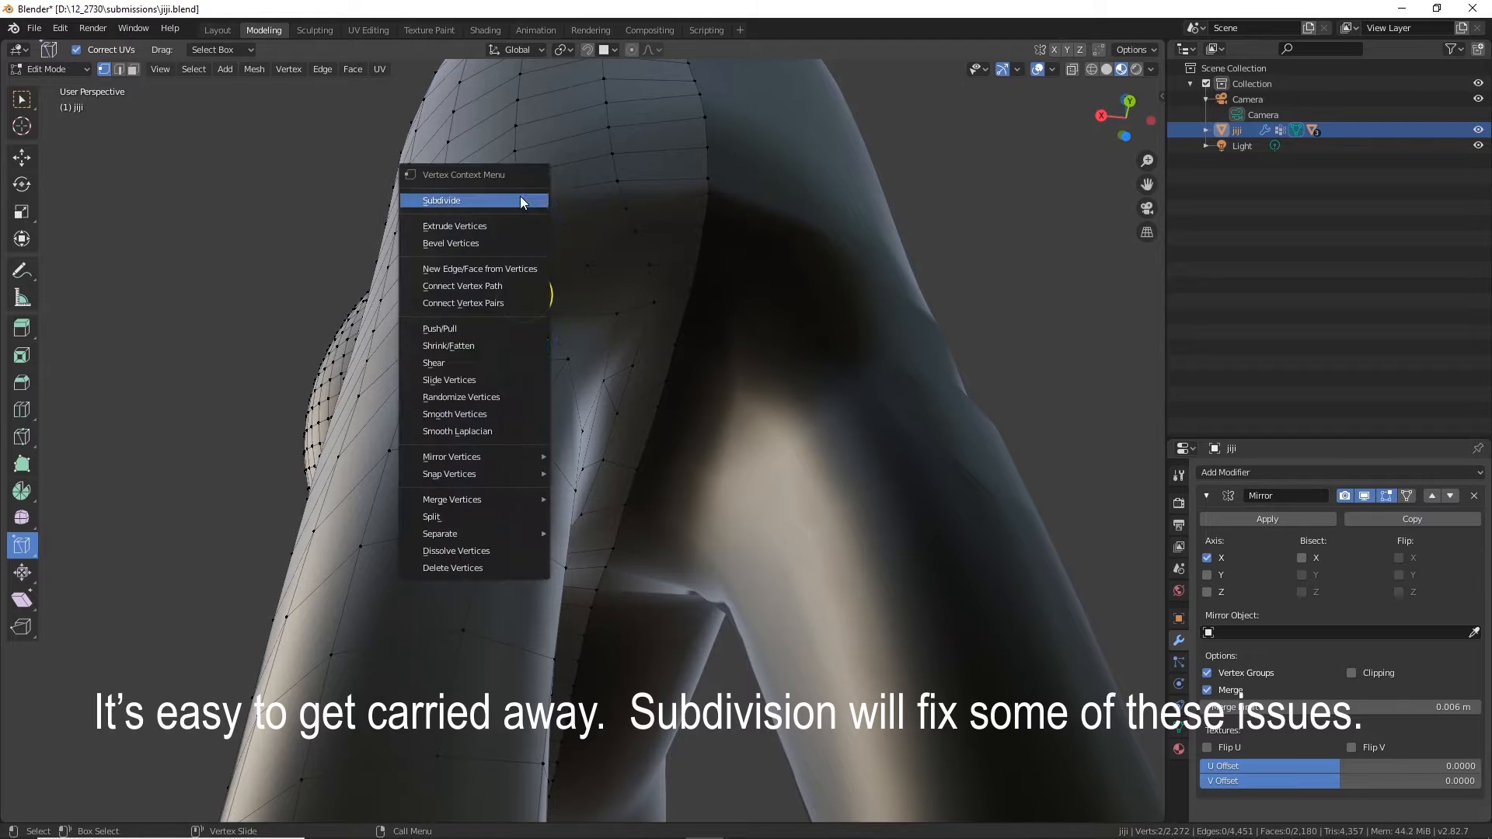
left_click(495, 289)
left_click(524, 358)
middle_click_drag(466, 349, 536, 342)
left_click_drag(536, 322, 523, 342)
middle_click_drag(523, 342, 41, 138)
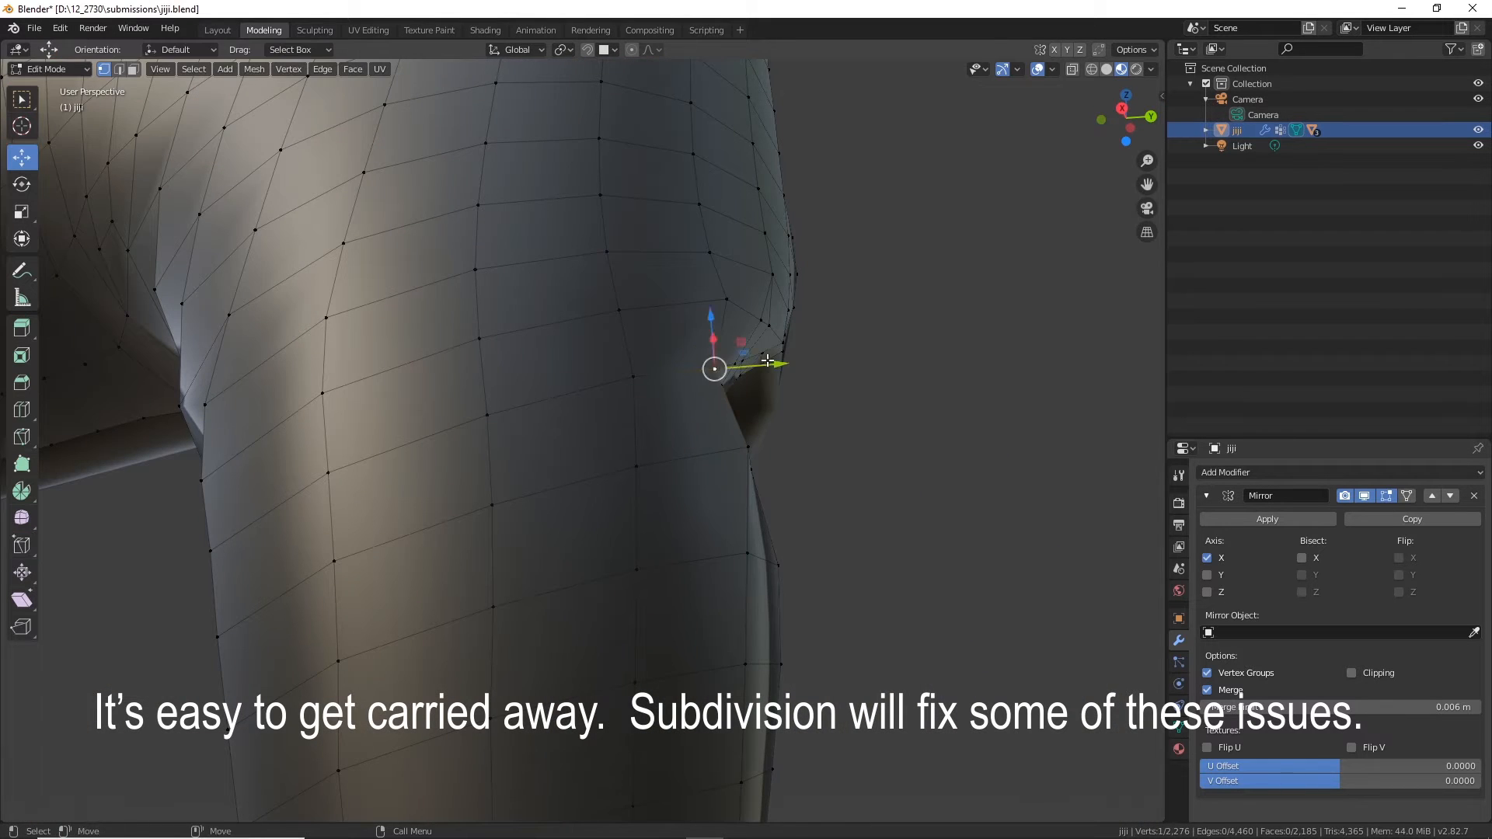
Step: Move two vertices on the rear edge of the hind leg outward along Y to smooth its profile
middle_click_drag(768, 361, 536, 559)
left_click(509, 663)
left_click_drag(445, 668, 407, 668)
left_click(490, 481)
left_click_drag(427, 480, 412, 480)
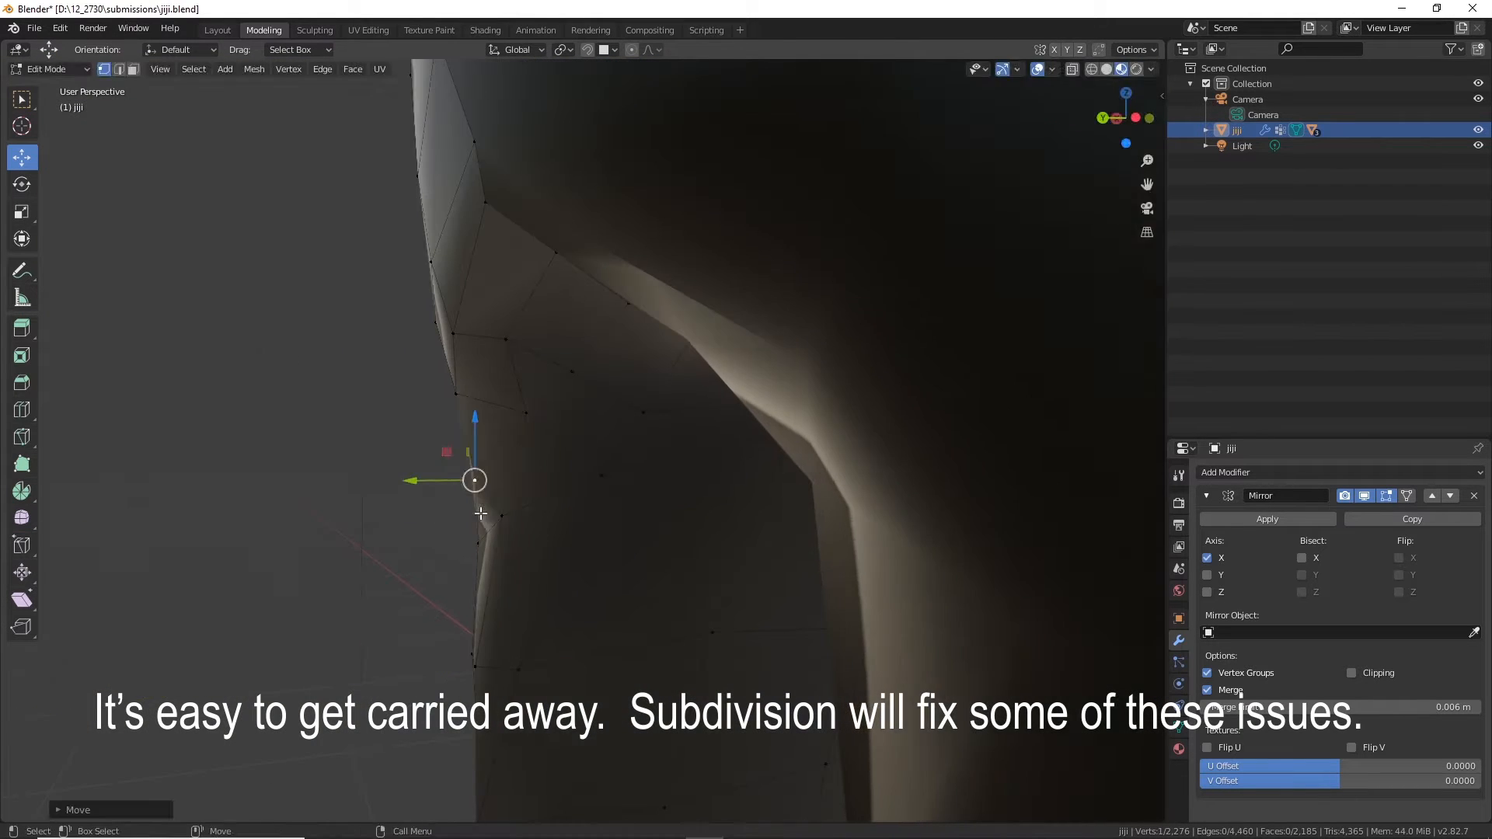
middle_click_drag(480, 513, 516, 356)
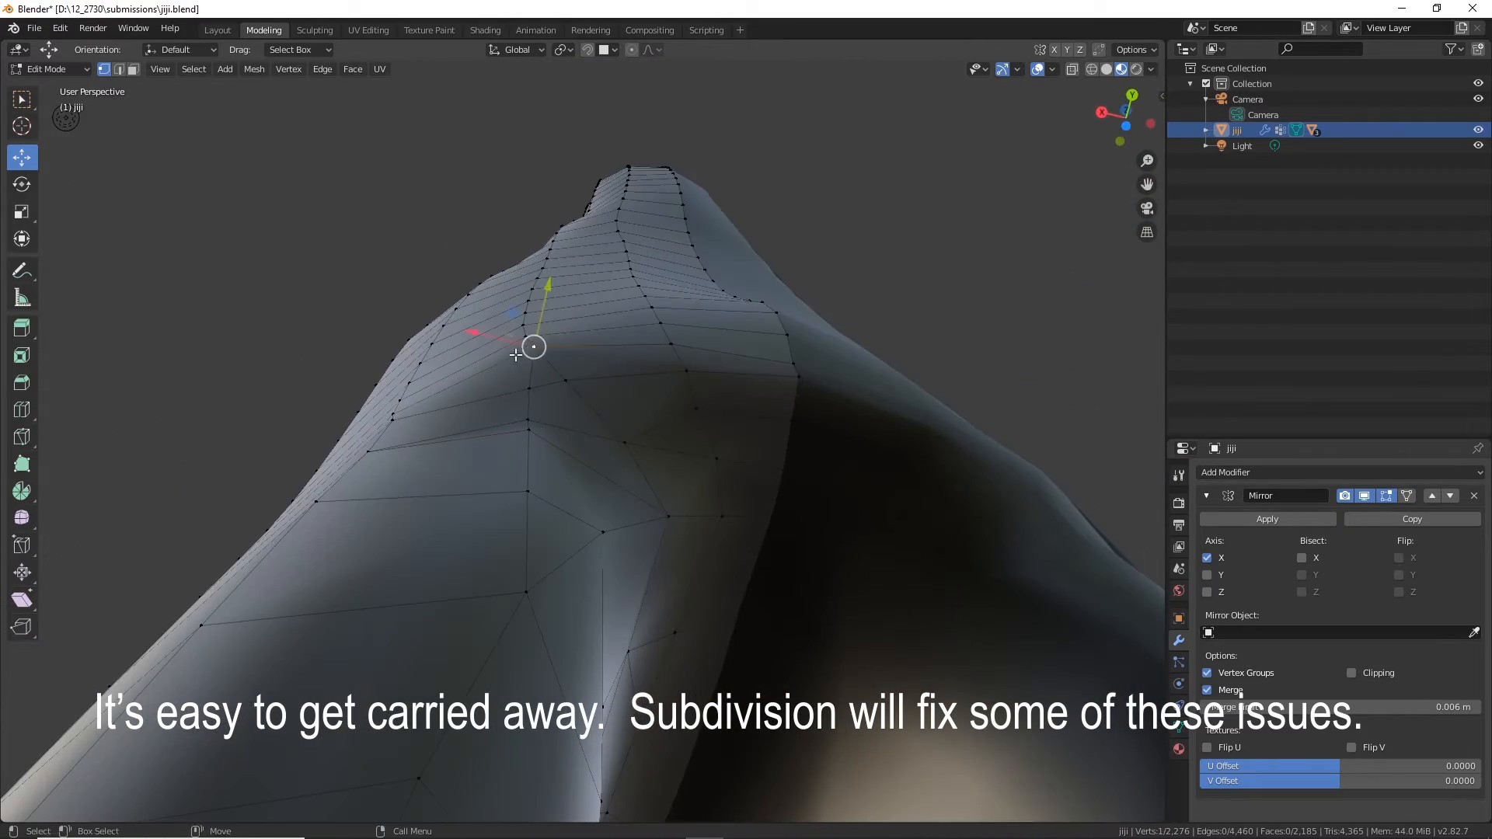
Step: Merge two neighbouring vertices on the back of the upper hind leg
left_click(532, 418)
middle_click_drag(534, 414, 536, 529)
left_click(540, 480, "shift")
right_click(539, 479)
left_click(656, 477)
middle_click_drag(656, 476, 639, 380)
Step: Select another pair of vertices near the hind leg joint and merge them At Last
left_click(625, 440)
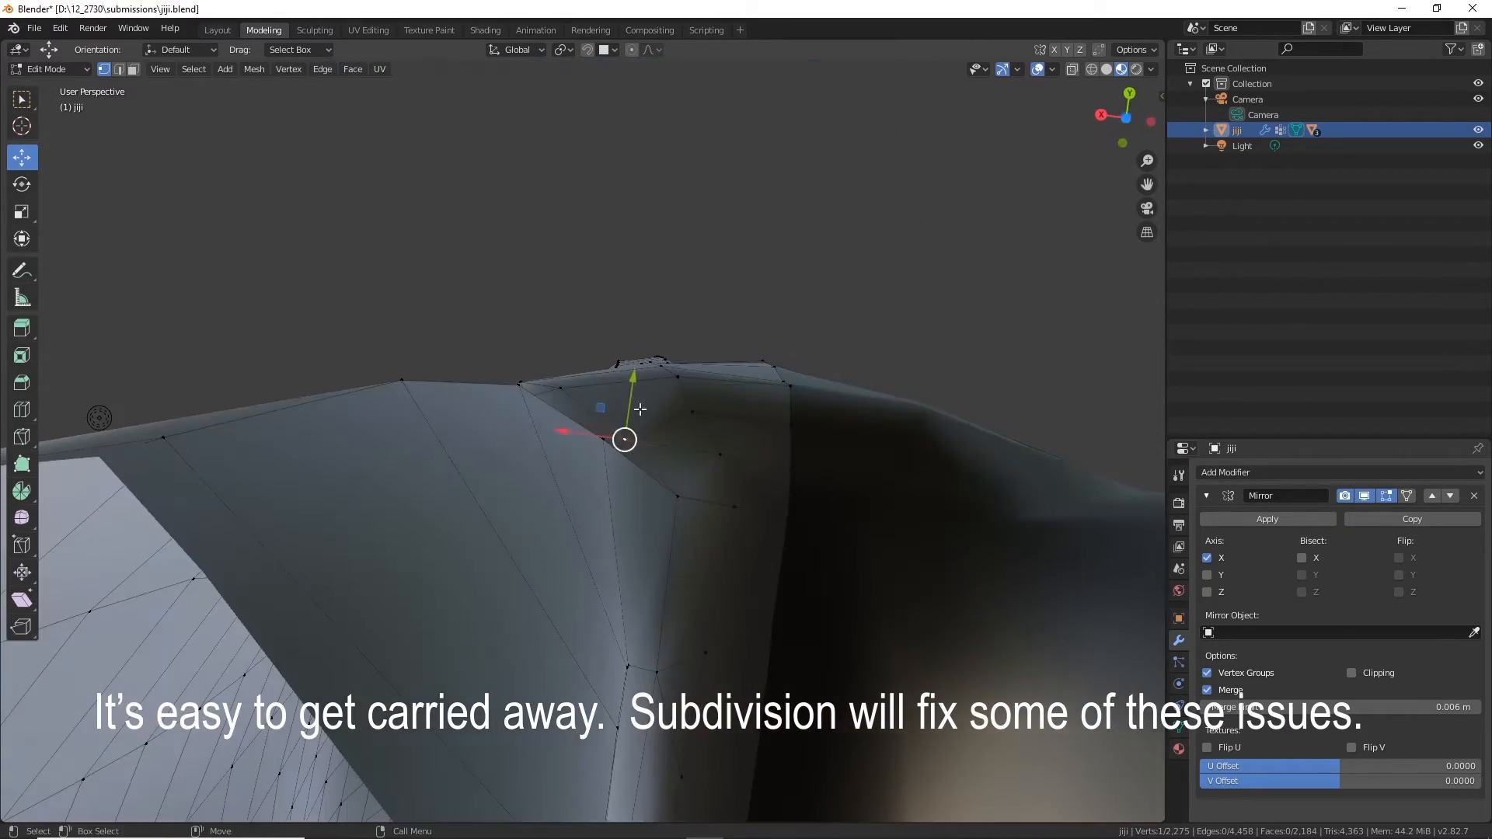
middle_click_drag(702, 476, 610, 382)
left_click(712, 400, "shift")
right_click(714, 395)
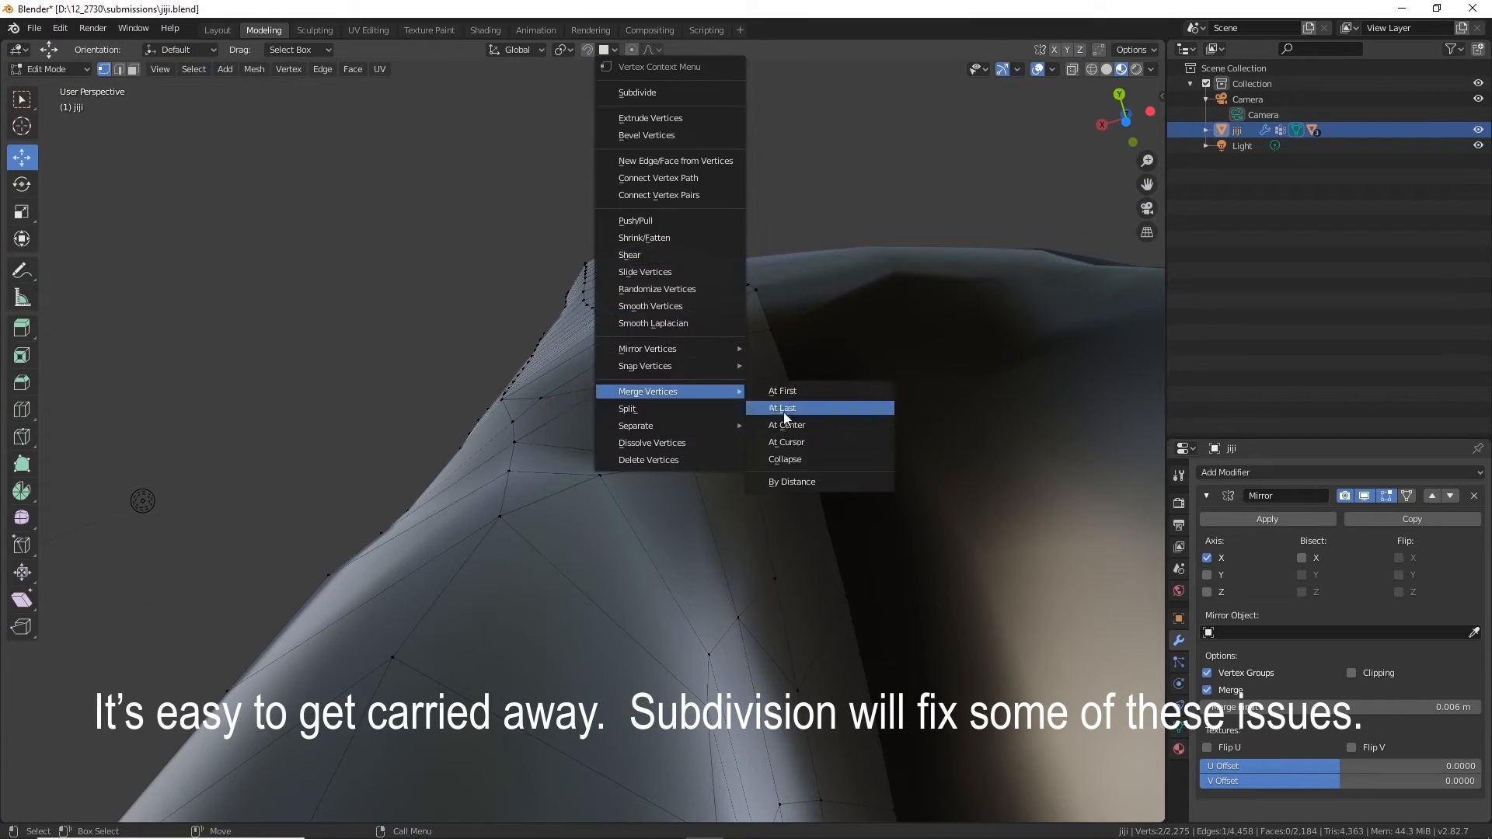
left_click(783, 412)
Step: Merge the next adjacent vertex pair on the rear At Last and reposition the merged vertex
middle_click_drag(783, 413, 792, 479)
left_click(793, 415, "shift")
right_click(794, 411)
left_click(865, 432)
left_click_drag(799, 380, 792, 412)
Step: Connect the merged vertex to the one below it on the hind leg, and move a nearby vertex along X
middle_click_drag(801, 489, 593, 544)
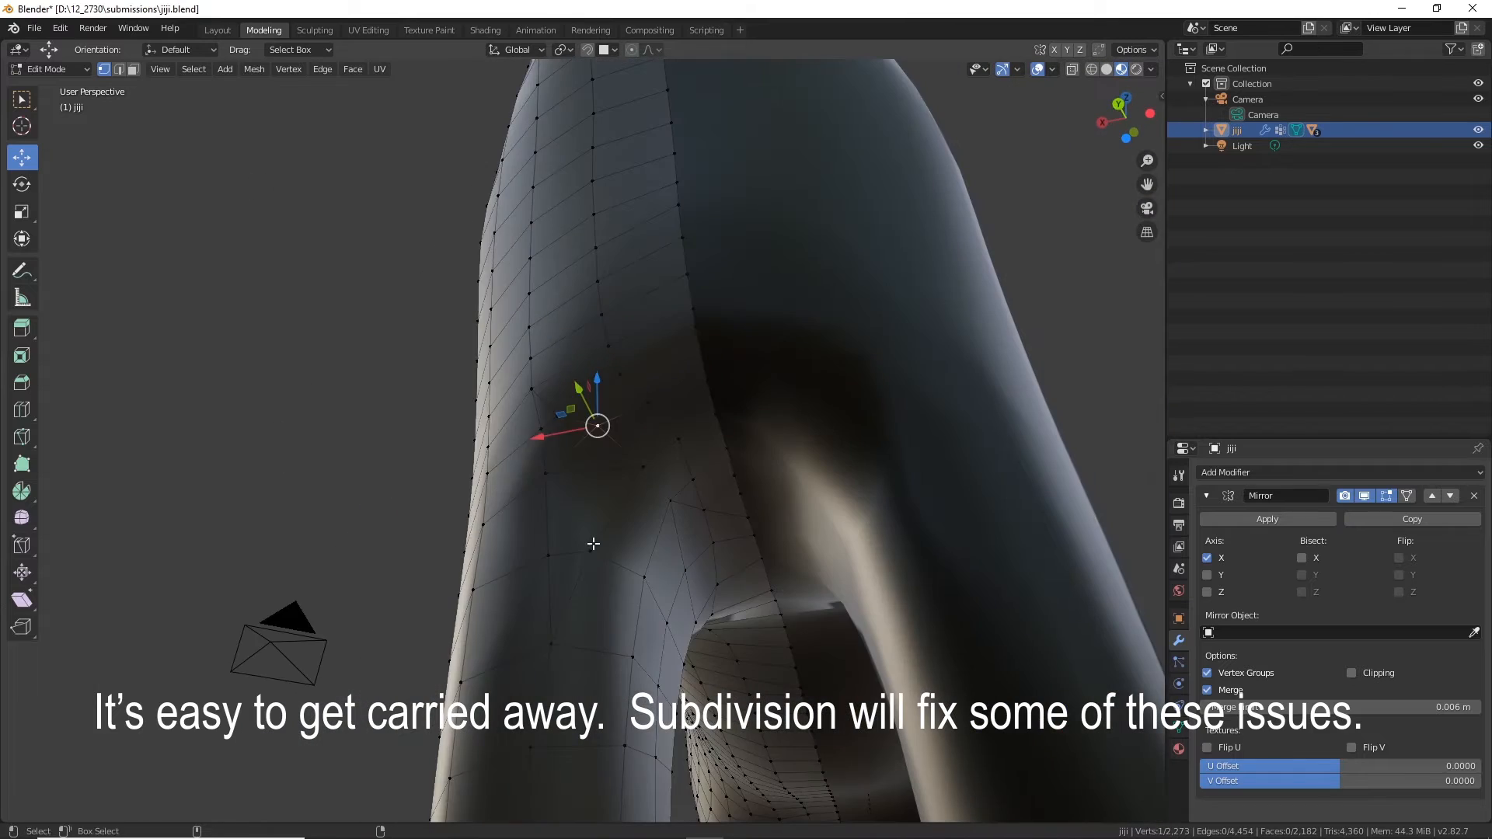
left_click(594, 546, "shift")
right_click(594, 544)
left_click(569, 339)
middle_click_drag(685, 517, 544, 661)
left_click(564, 425)
left_click(611, 673)
left_click_drag(498, 398, 468, 395)
Step: Dissolve the surplus edge at the hind leg joint in edge select mode
key("2")
left_click(610, 416)
right_click(575, 432)
left_click(517, 801)
middle_click_drag(544, 559, 607, 461)
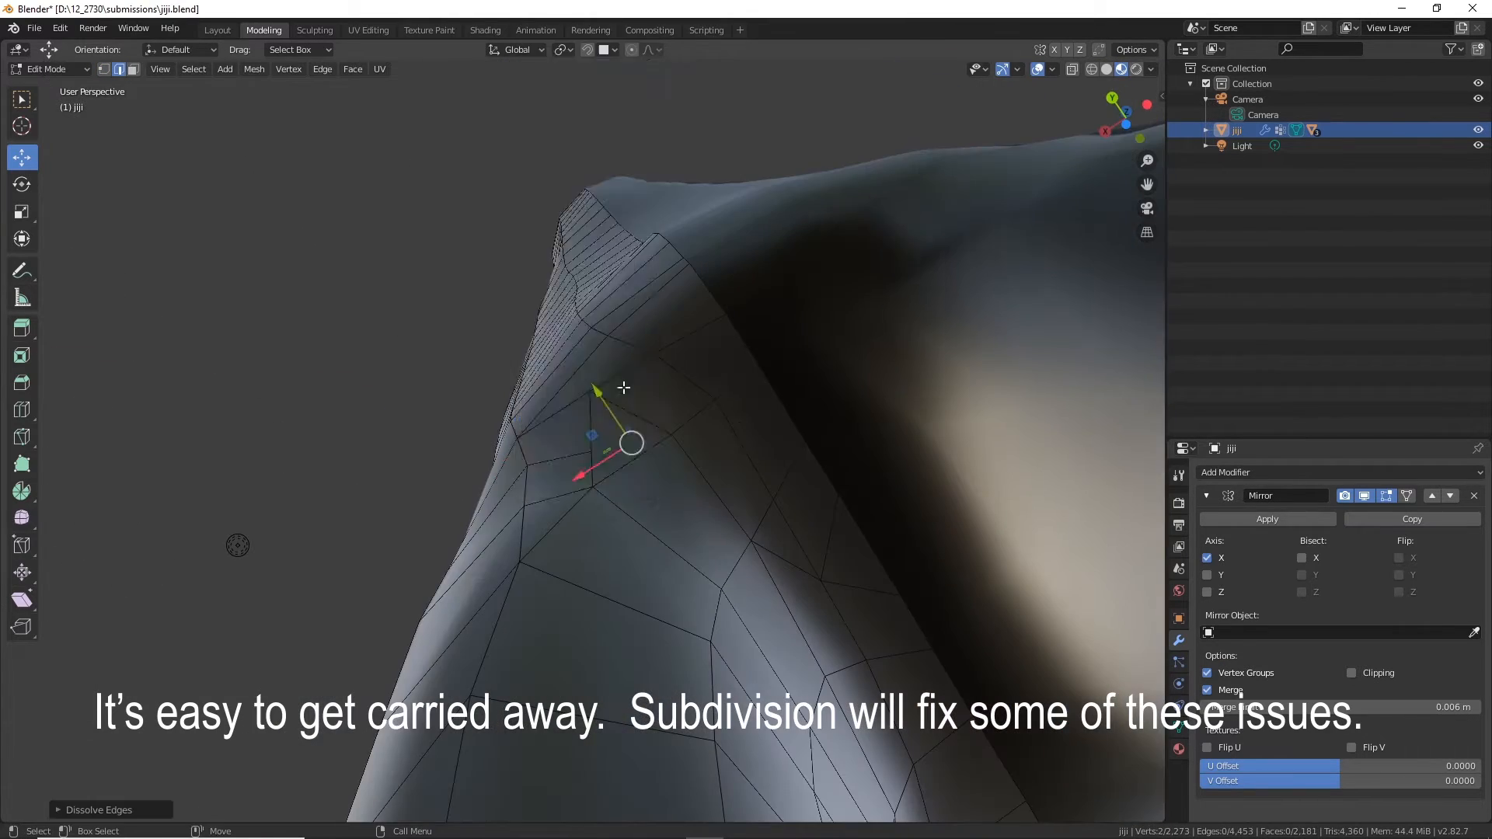
Step: Switch to vertex selection and shift a vertex beside the dissolved edge to even the spacing
key("1")
middle_click_drag(624, 387, 559, 497)
left_click(583, 505)
left_click_drag(560, 497, 580, 499)
middle_click_drag(580, 500, 602, 474)
Step: Move a vertex on the back of the hind leg about -0.013 m along Z, and shift its neighbour along X
left_click(592, 494)
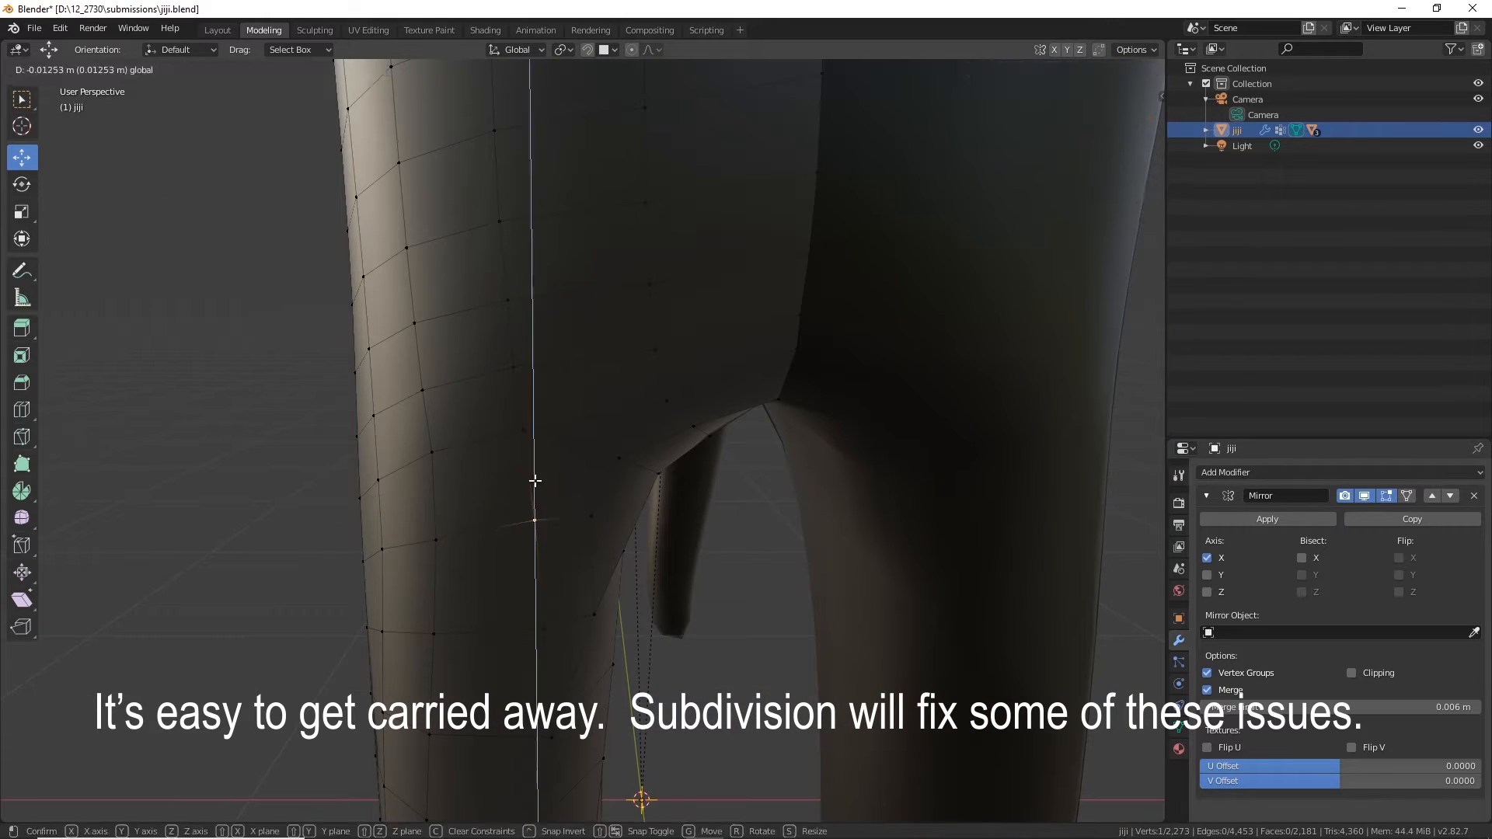
left_click_drag(535, 481, 535, 477)
mouse_move(536, 482)
middle_mouse_down()
mouse_move(467, 513)
mouse_move(559, 481)
middle_mouse_up()
left_click(603, 516)
left_click_drag(551, 516, 537, 518)
middle_click_drag(598, 602, 579, 397)
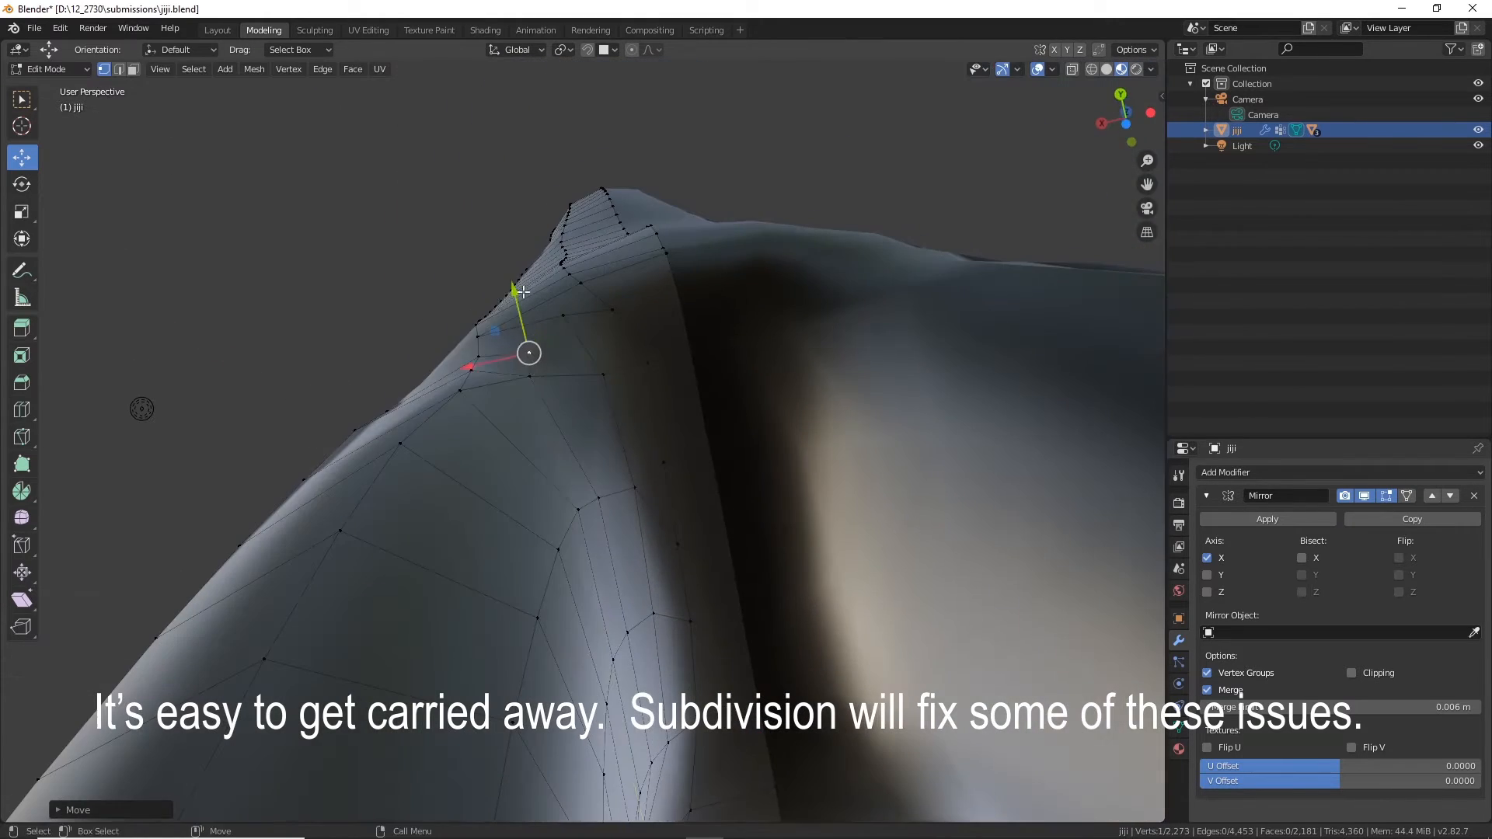
Step: Merge two vertices at the mirror seam between the hind legs At Center
left_click(462, 318)
middle_click_drag(462, 318, 624, 515)
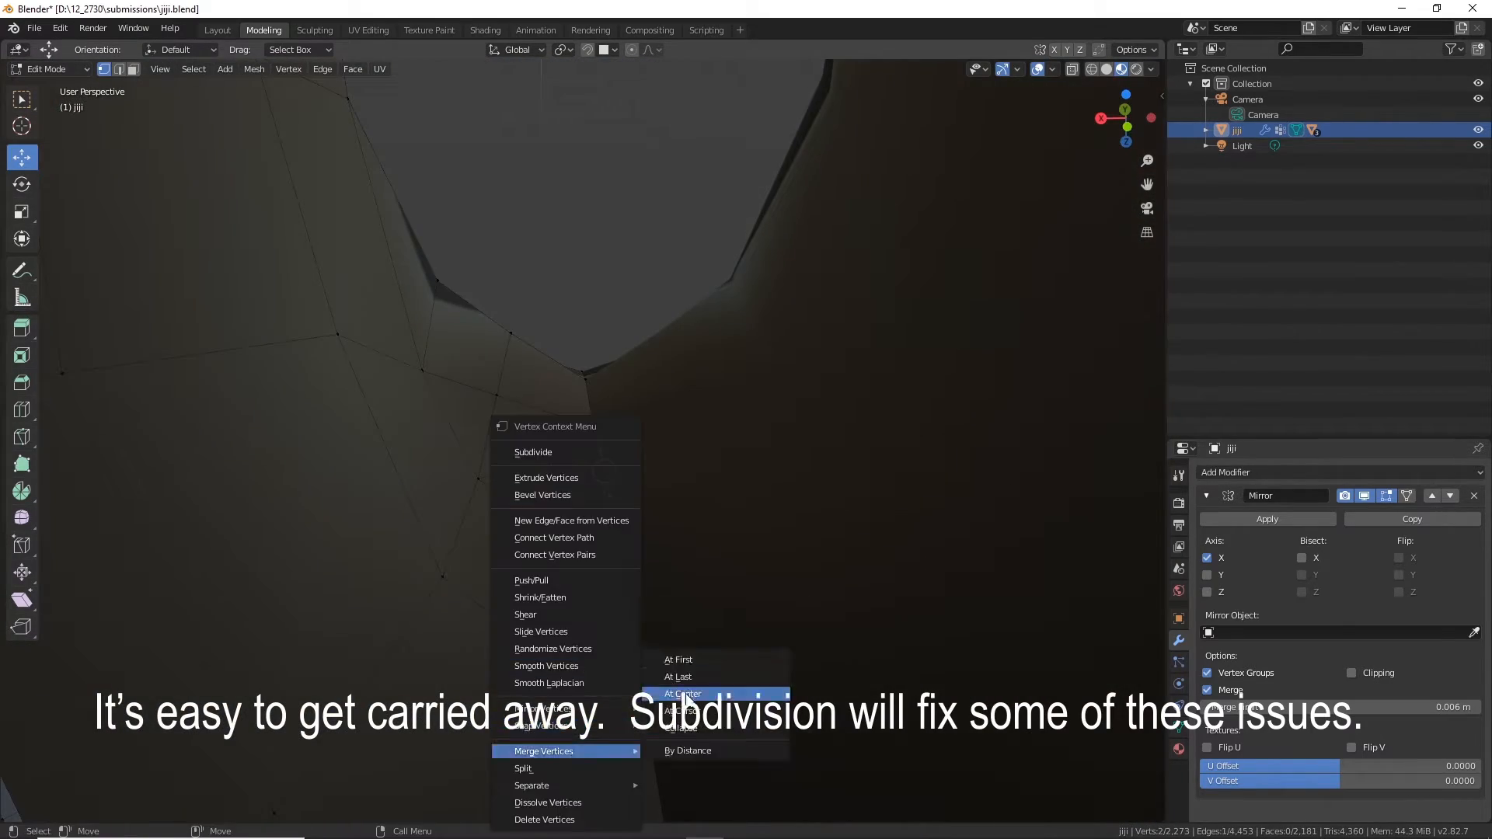
left_click(685, 694)
middle_click_drag(686, 694, 609, 441)
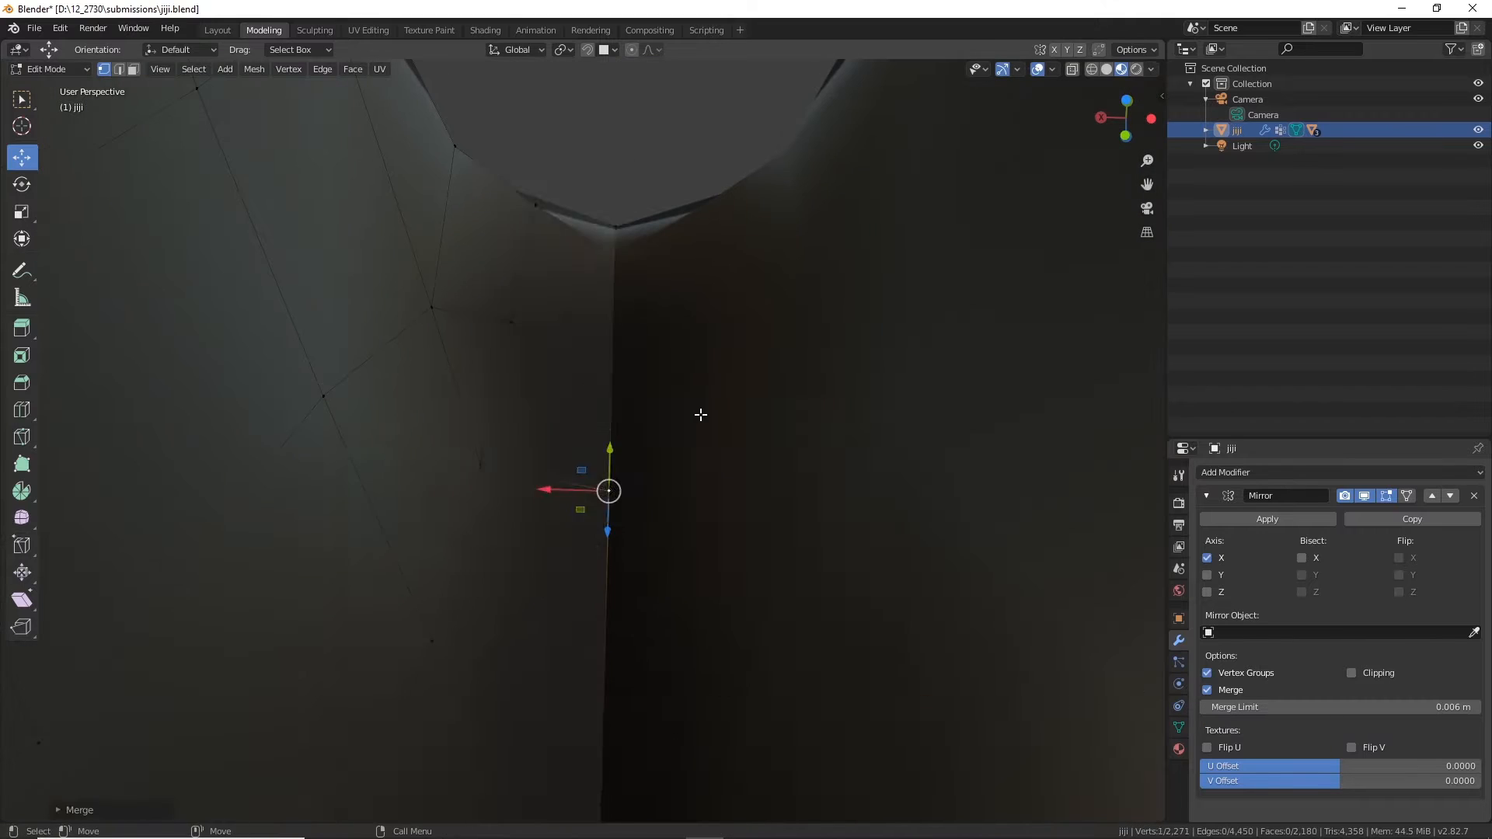
middle_click_drag(700, 414, 659, 710)
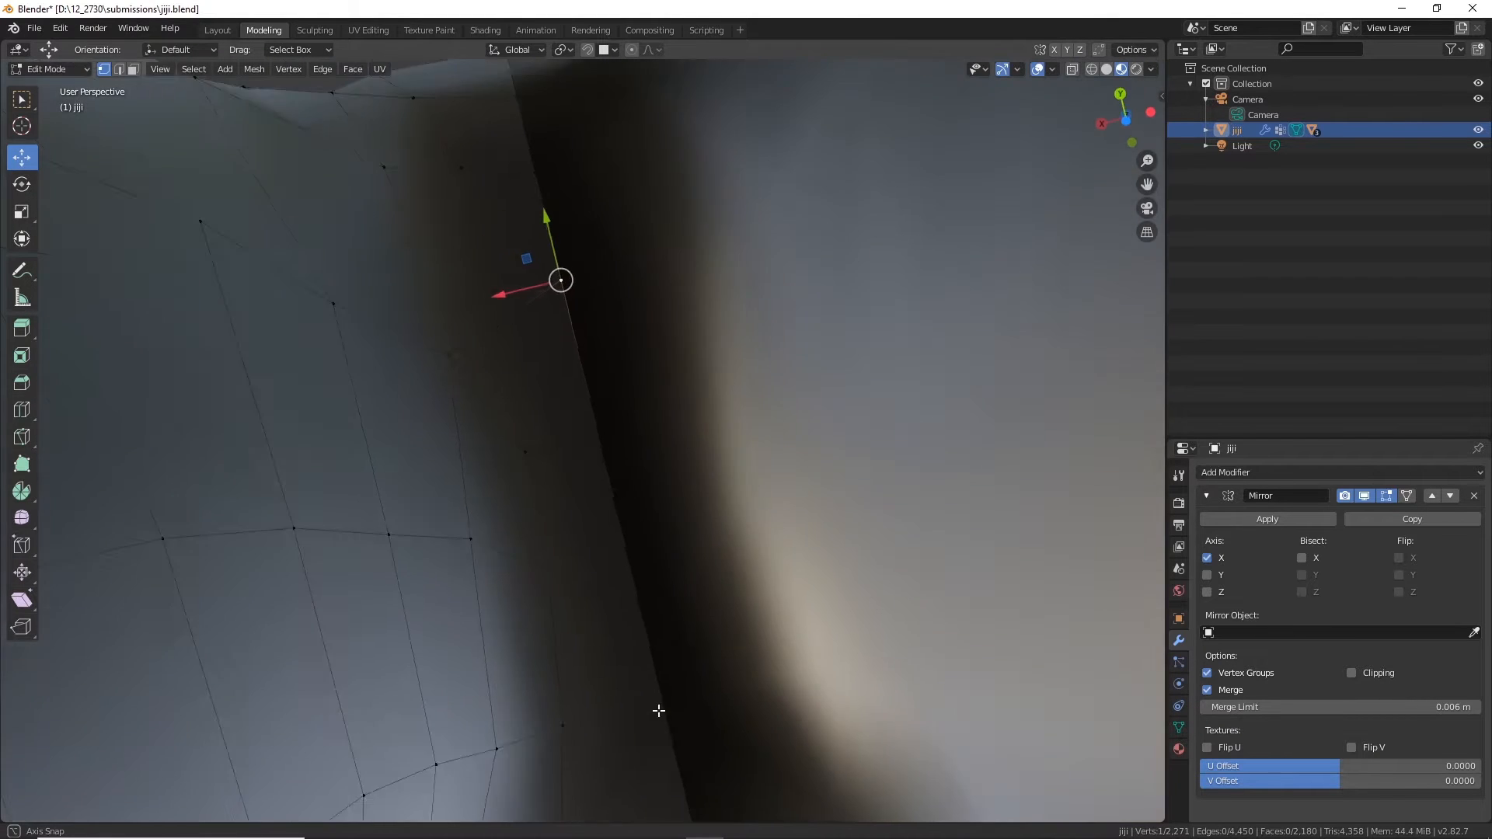
scroll(635, 487, "down", 1)
Step: Merge a pair of vertices near the mirror seam where the belly meets the hind legs
left_click(509, 391)
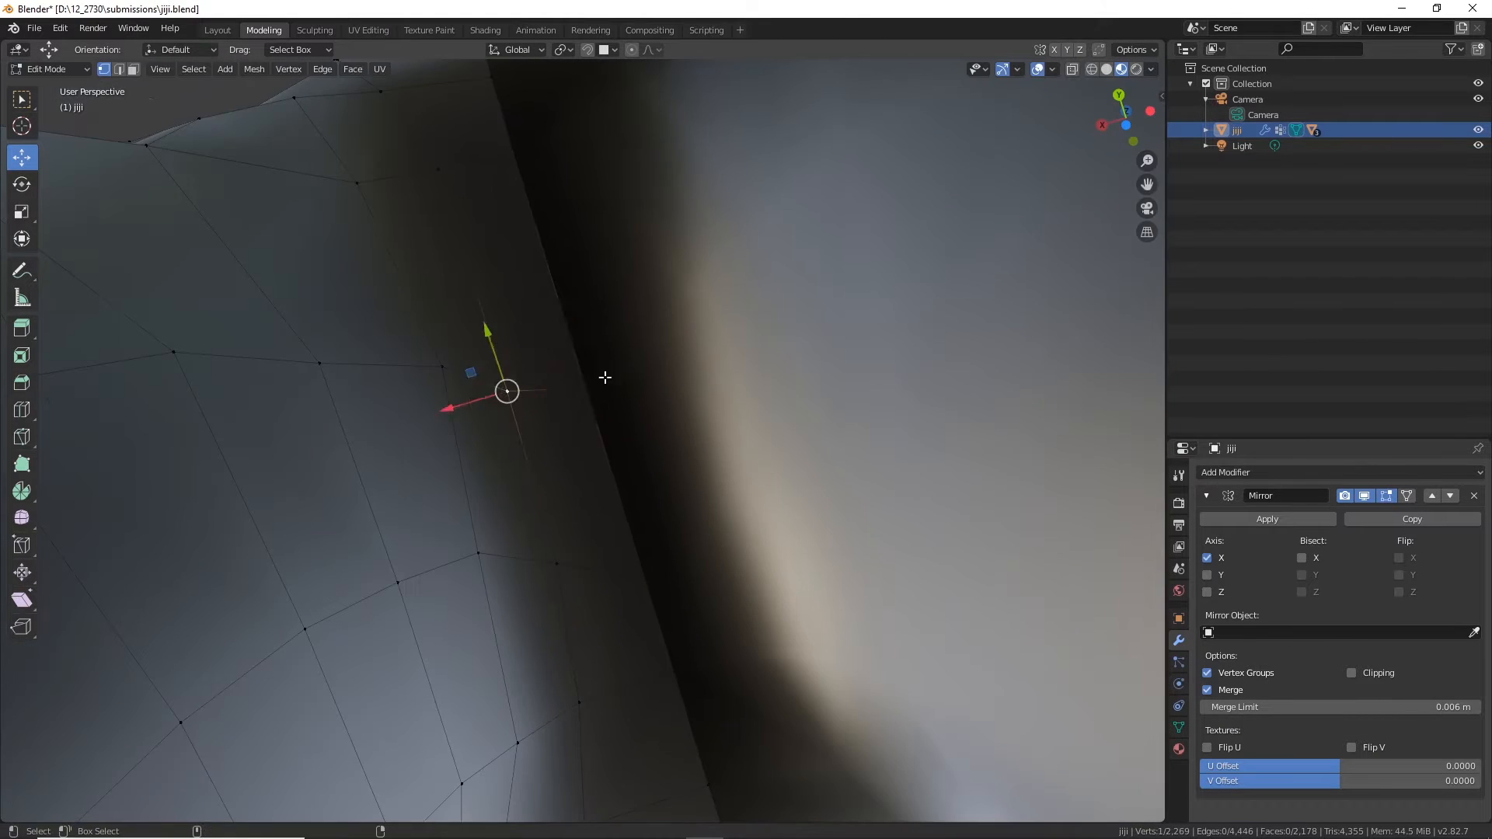
left_click(588, 376, "shift")
scroll(616, 510, "down", 4)
left_click_drag(561, 342, 561, 342)
middle_click_drag(561, 342, 590, 621)
left_click_drag(523, 362, 523, 349)
middle_click_drag(523, 466, 600, 327)
left_click(374, 529)
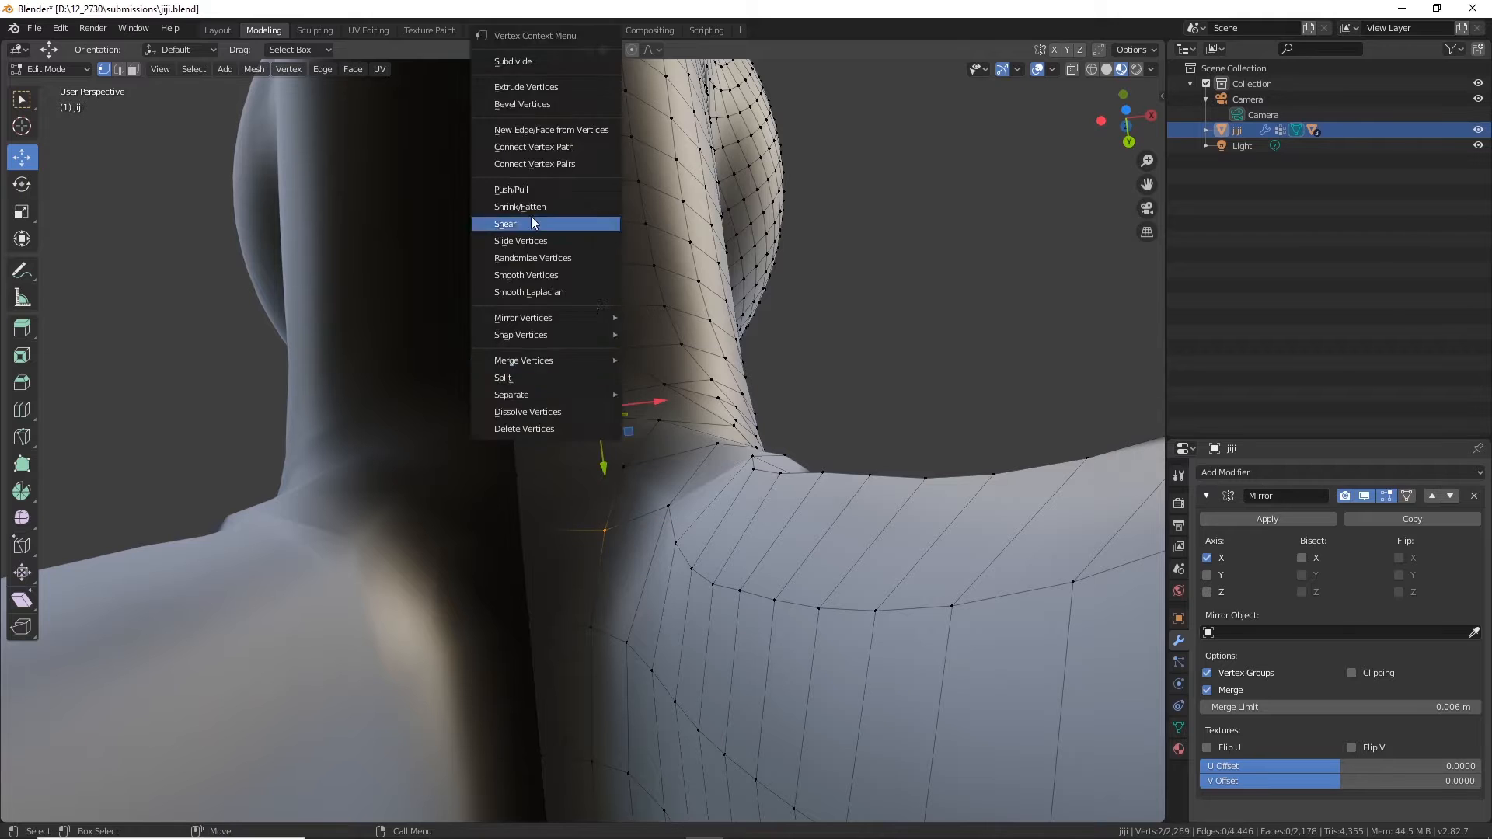
mouse_move(556, 625)
left_click(657, 642)
Step: Merge another vertex pair on the inner side of the joint between belly and hind leg
middle_click_drag(616, 404, 745, 437)
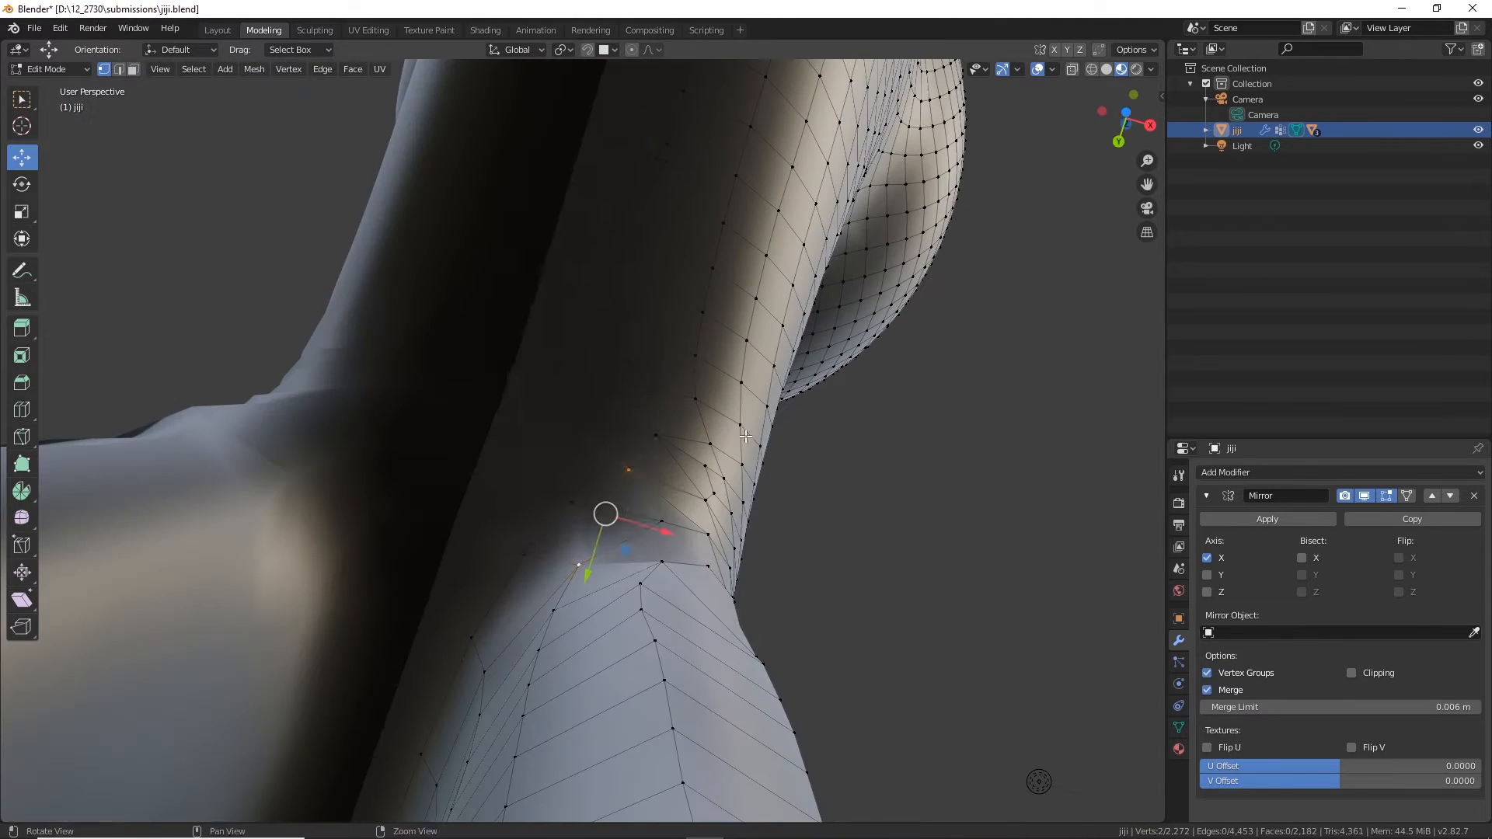
left_click(551, 495, "shift")
right_click(552, 495)
mouse_move(550, 708)
left_click(651, 727)
middle_click_drag(668, 704, 532, 551)
middle_click_drag(692, 421, 735, 416)
Step: Dissolve a surplus edge at the belly and hind leg joint in edge select mode
left_click(510, 546)
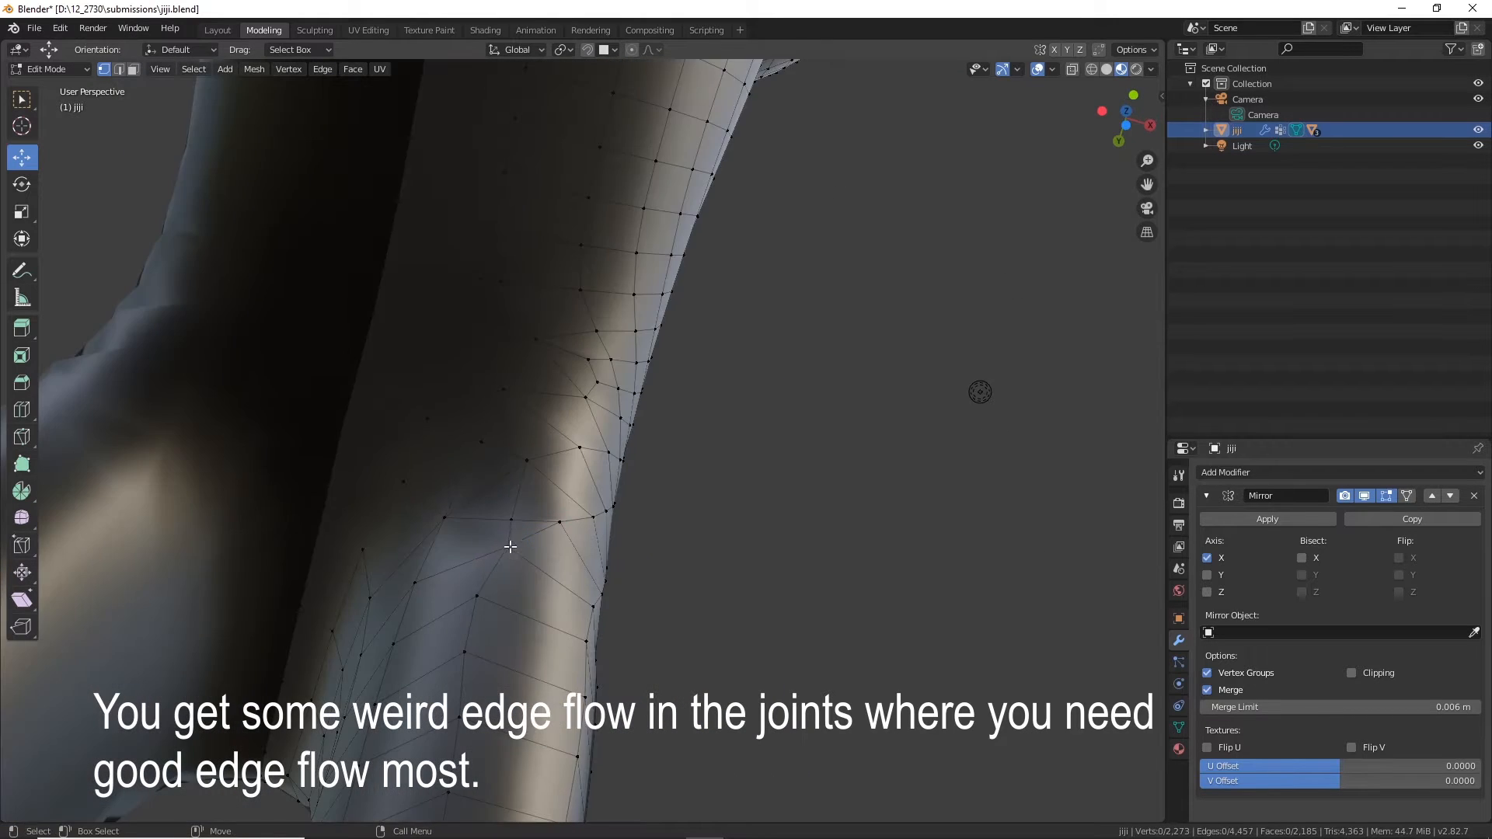
middle_click_drag(505, 540, 470, 506)
key("2")
left_click(500, 530)
right_click(501, 530)
left_click(423, 807)
middle_click_drag(505, 599, 528, 420)
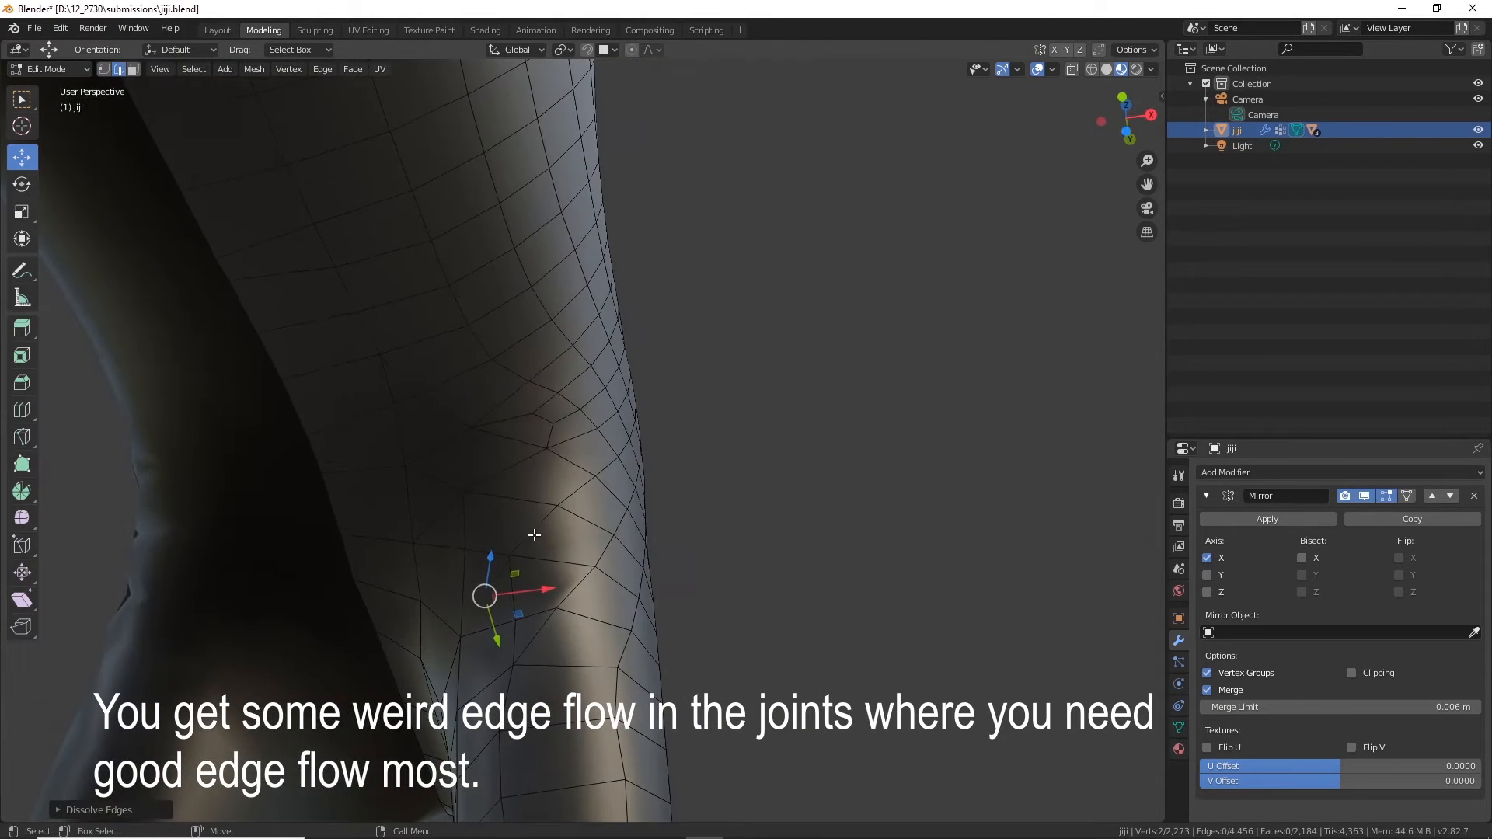
Step: Dissolve the extra edges on the darker inner side of the hind leg joint, next to the two selected vertices
left_click(484, 654)
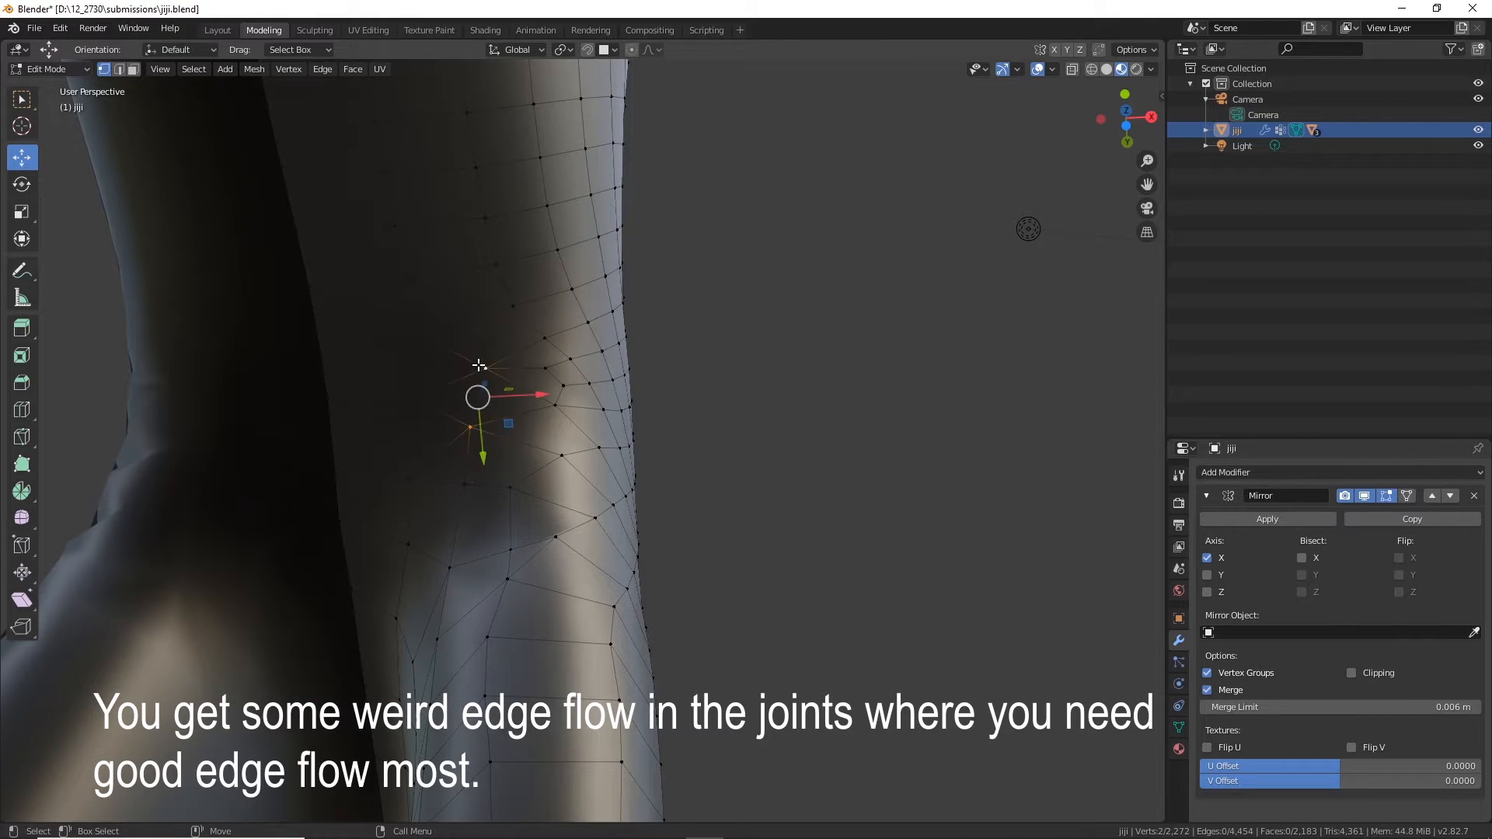
left_click(119, 70)
left_click(447, 384)
left_click(440, 453, "shift")
right_click(440, 452)
left_click(459, 726)
mouse_move(528, 439)
middle_mouse_down()
mouse_move(520, 362)
mouse_move(516, 523)
mouse_move(530, 410)
middle_mouse_up()
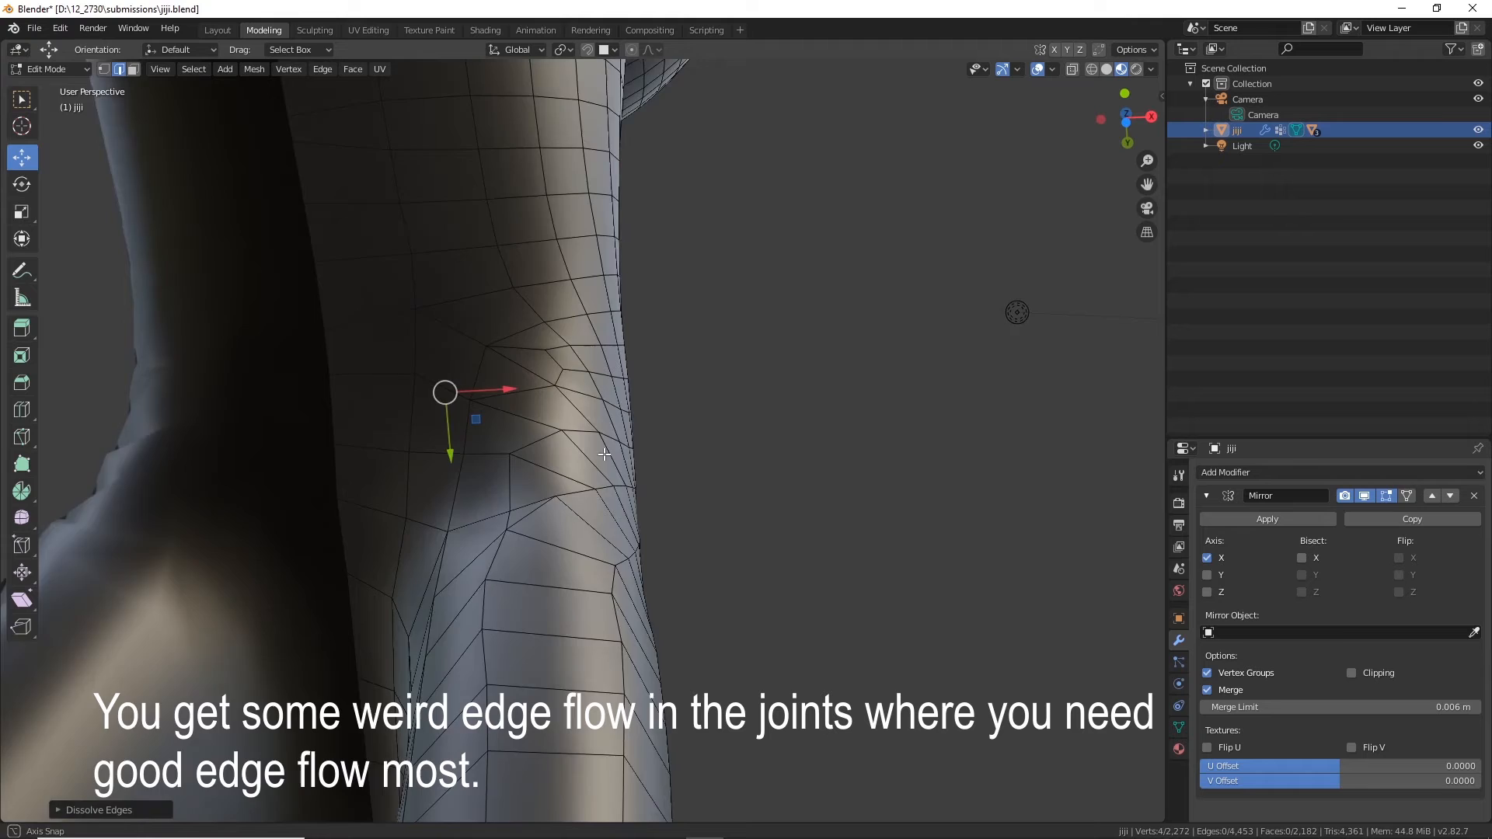
Step: Switch to vertex selection and adjust a vertex above the hind leg joint with Vertex Slide
scroll(501, 365, "up", 2)
key("1")
left_click(484, 336)
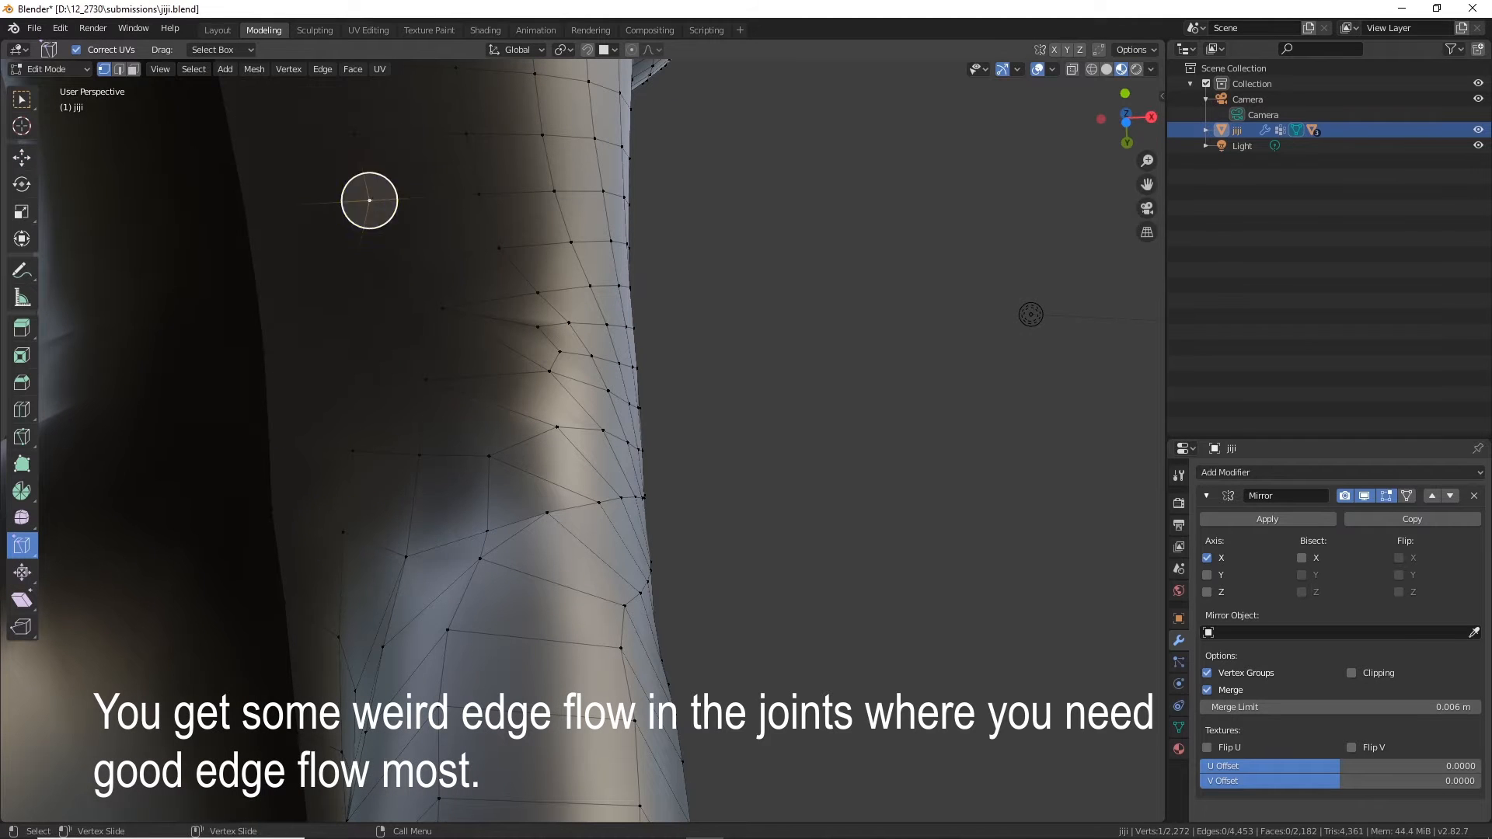
left_click(355, 135)
Step: Merge two vertices beside the hind leg joint At First
middle_click_drag(420, 272, 466, 400)
left_click(528, 215)
right_click(527, 317)
left_click(473, 301)
right_click(381, 650)
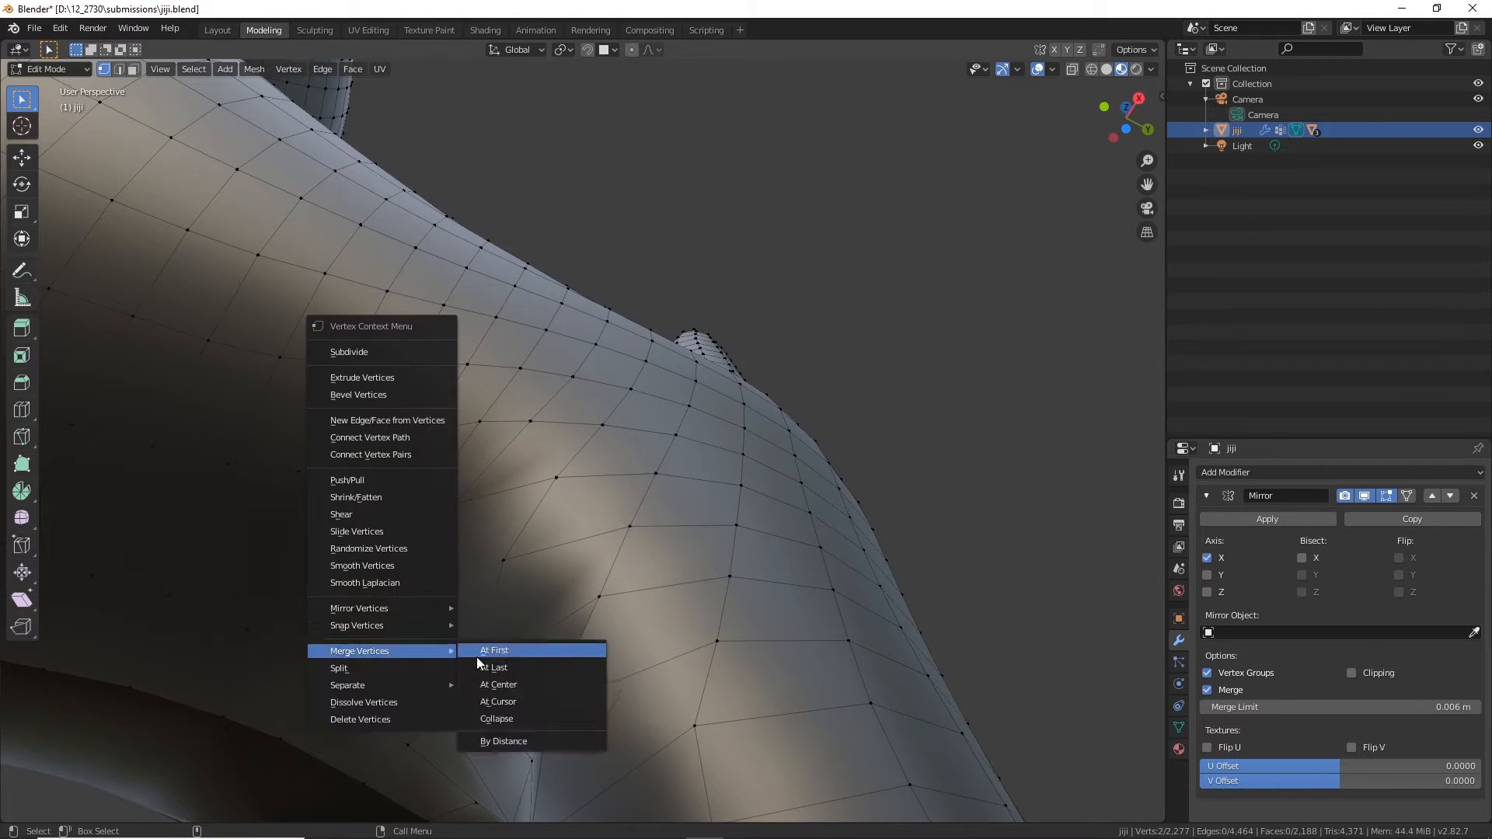
left_click(477, 656)
middle_click_drag(474, 435, 461, 413)
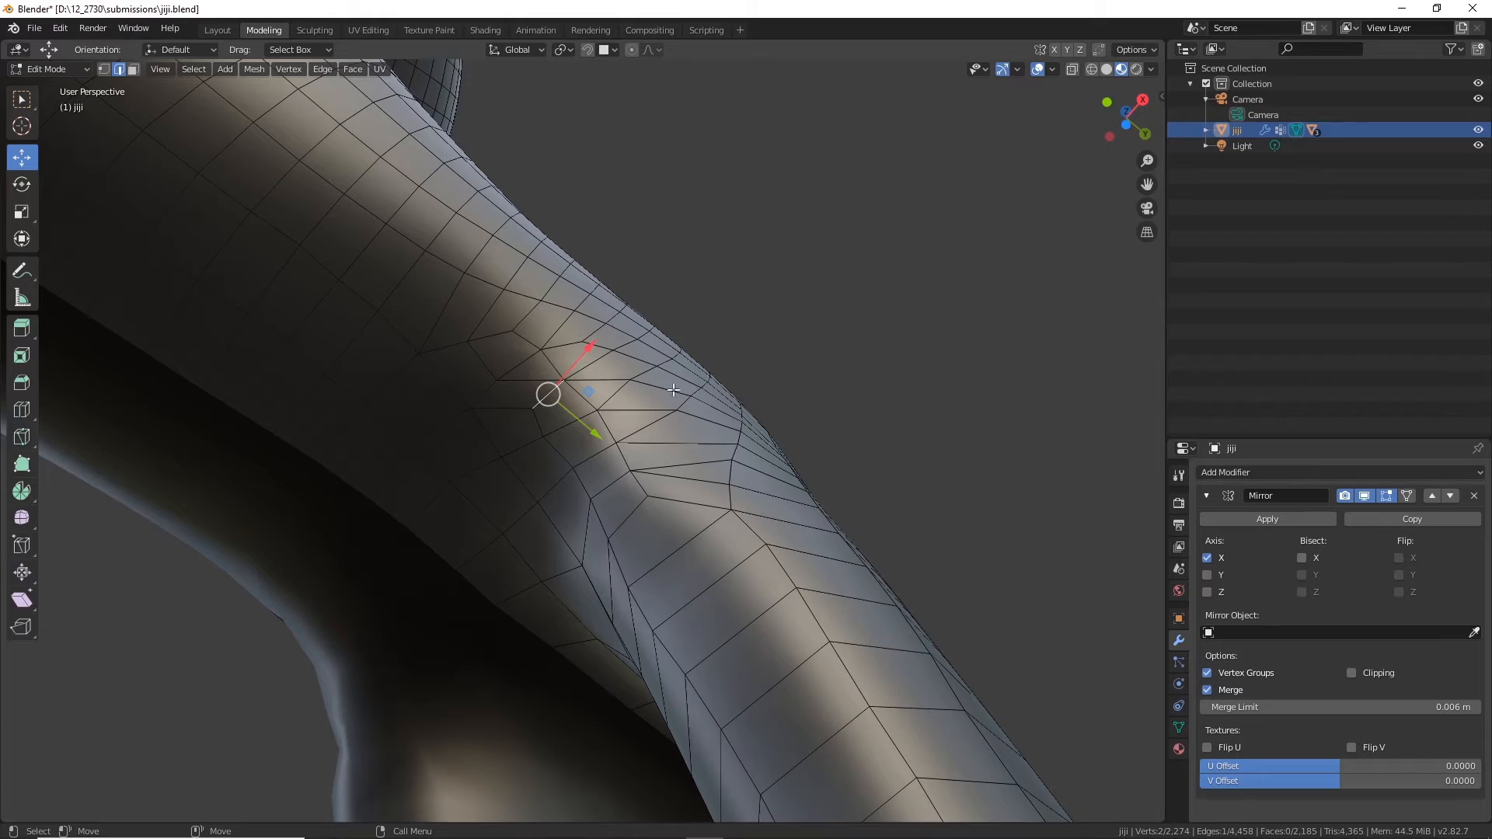
Step: Switch the cat body to Object Mode and apply its Mirror modifier
middle_click_drag(673, 389, 626, 479)
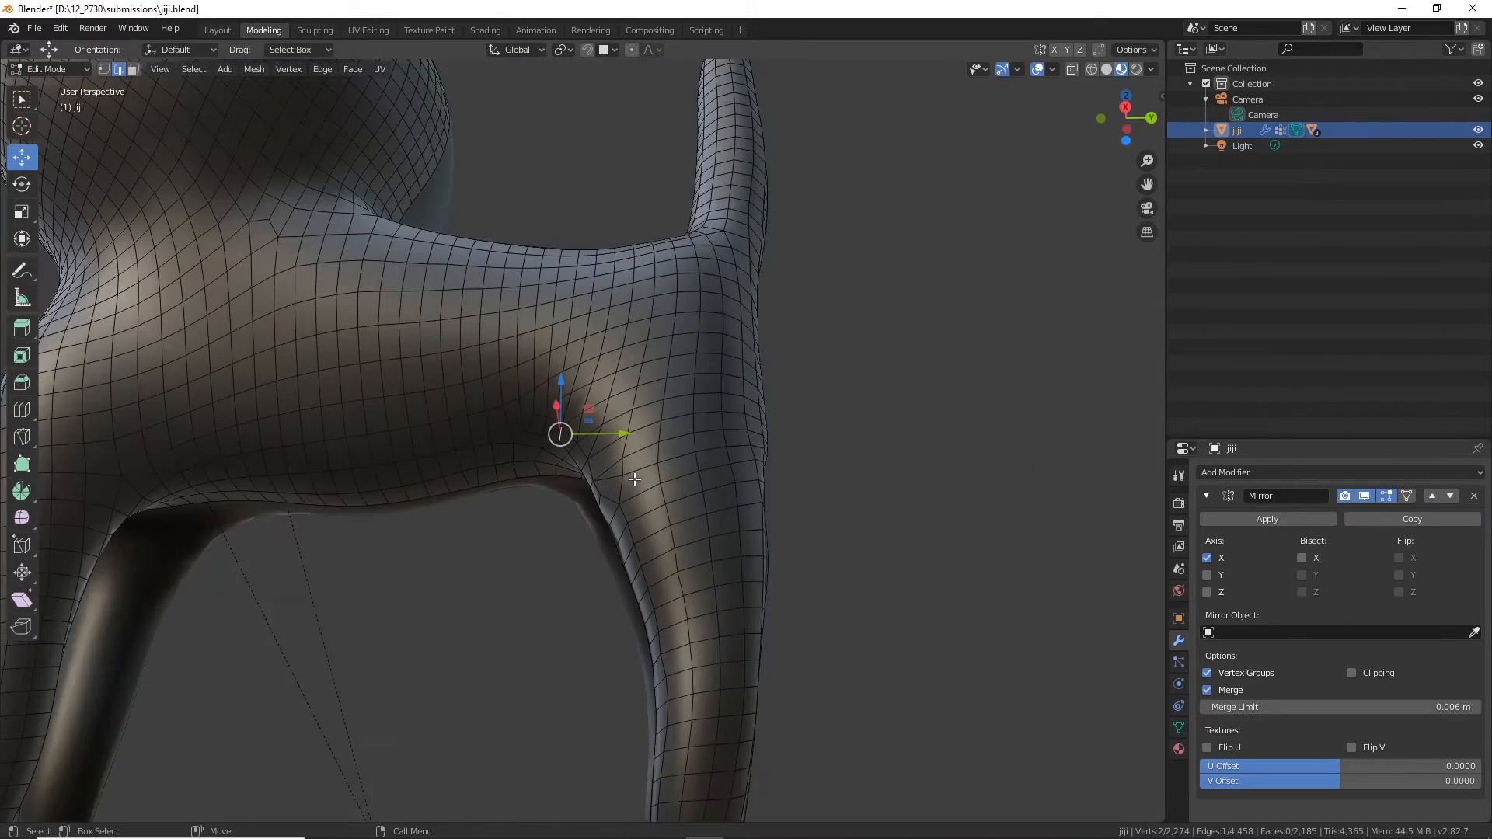
scroll(634, 479, "down", 6)
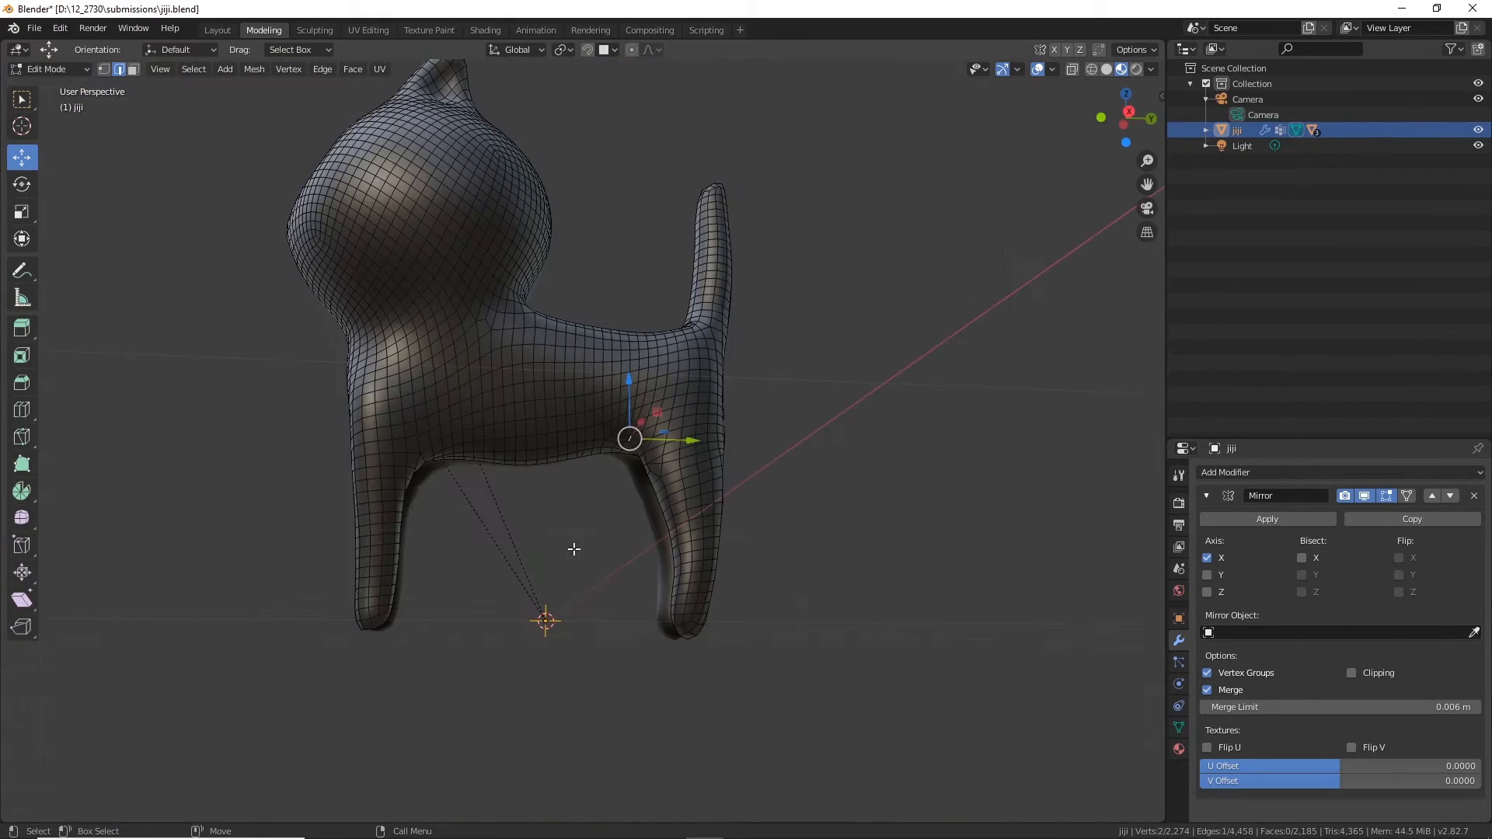
middle_click_drag(573, 549, 477, 258)
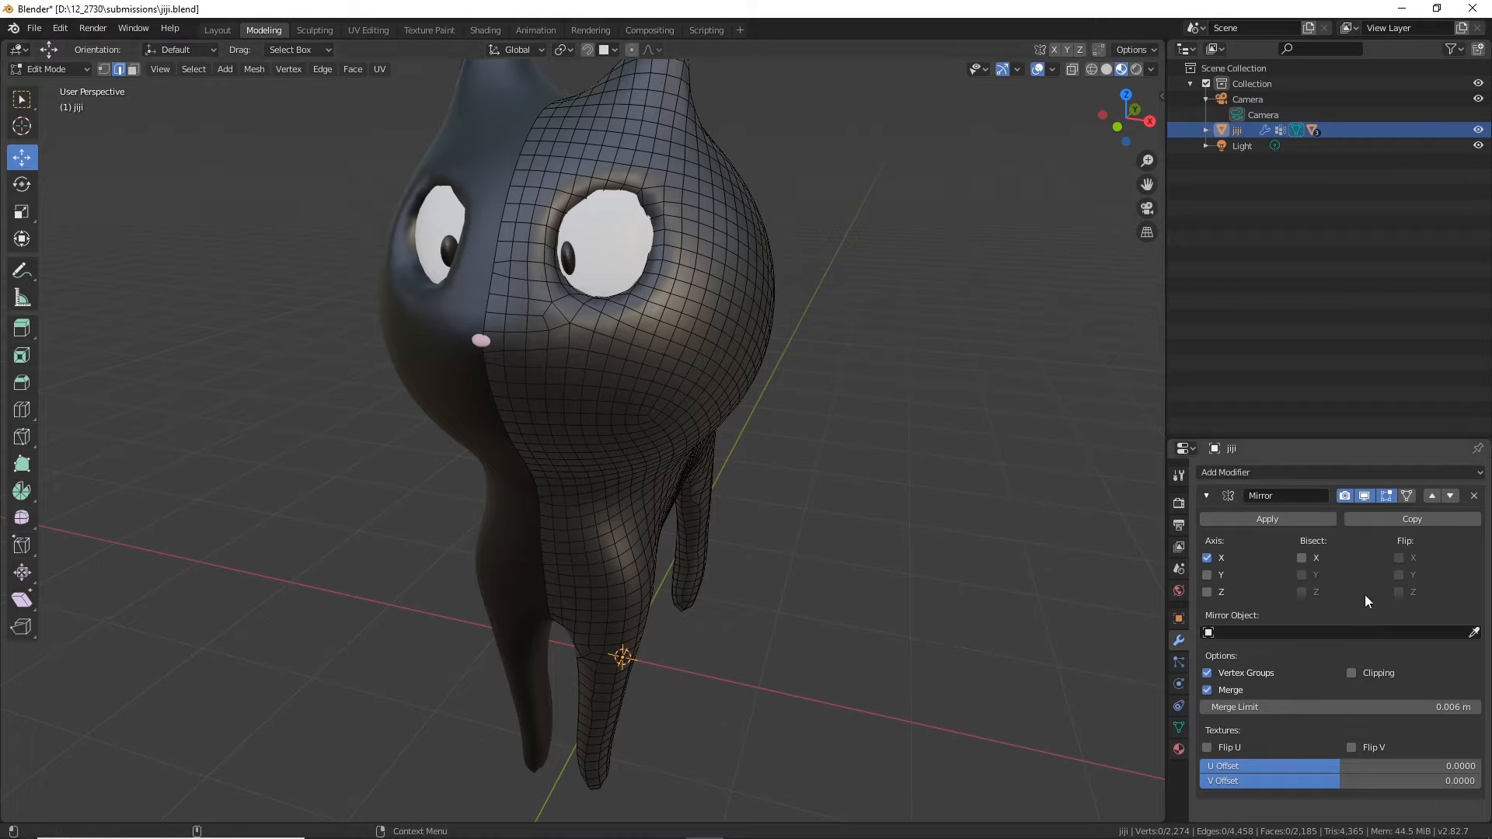
left_click(1269, 519)
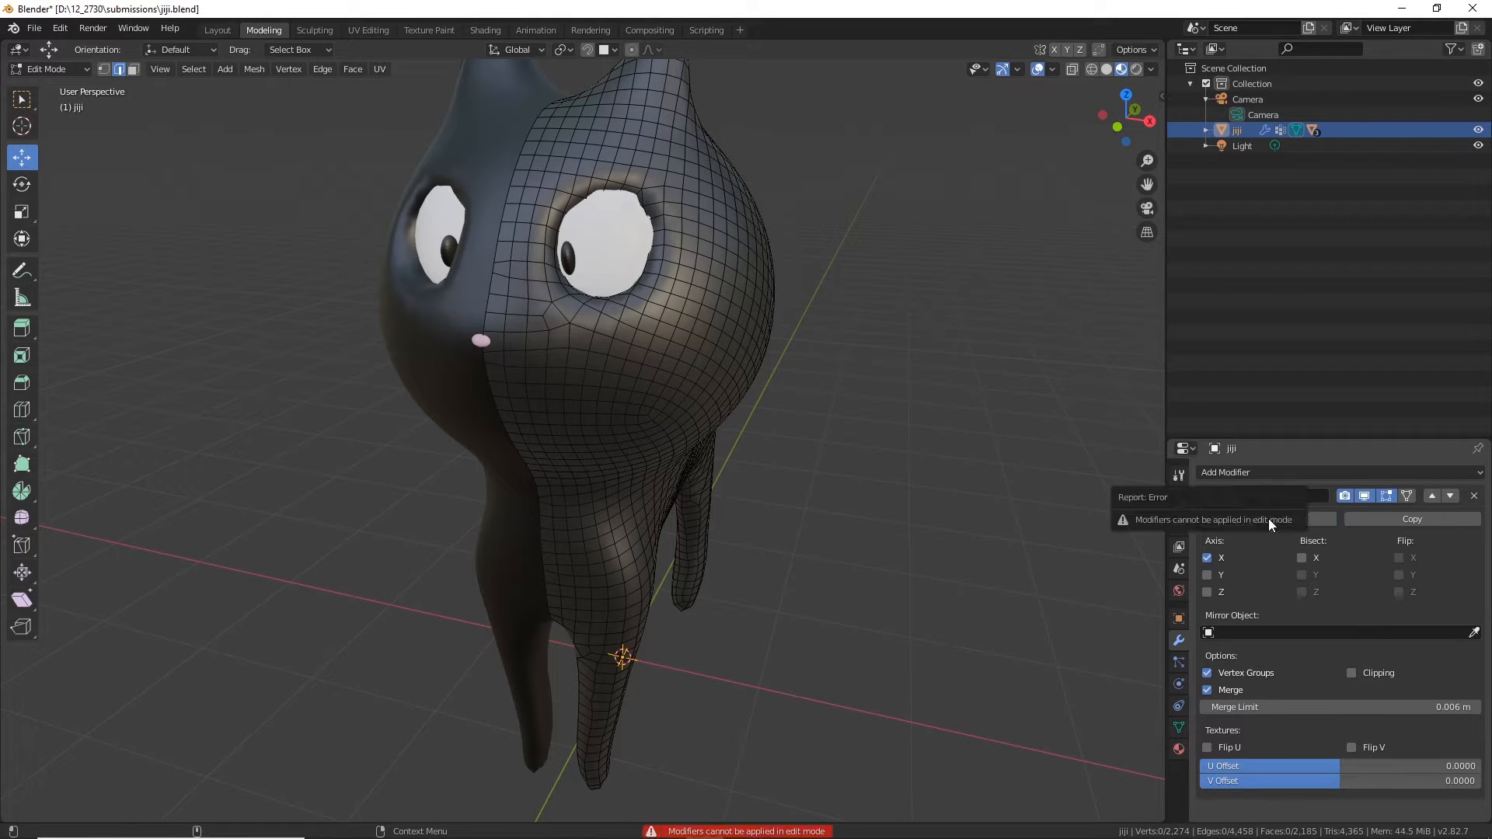
left_click(73, 69)
left_click(48, 86)
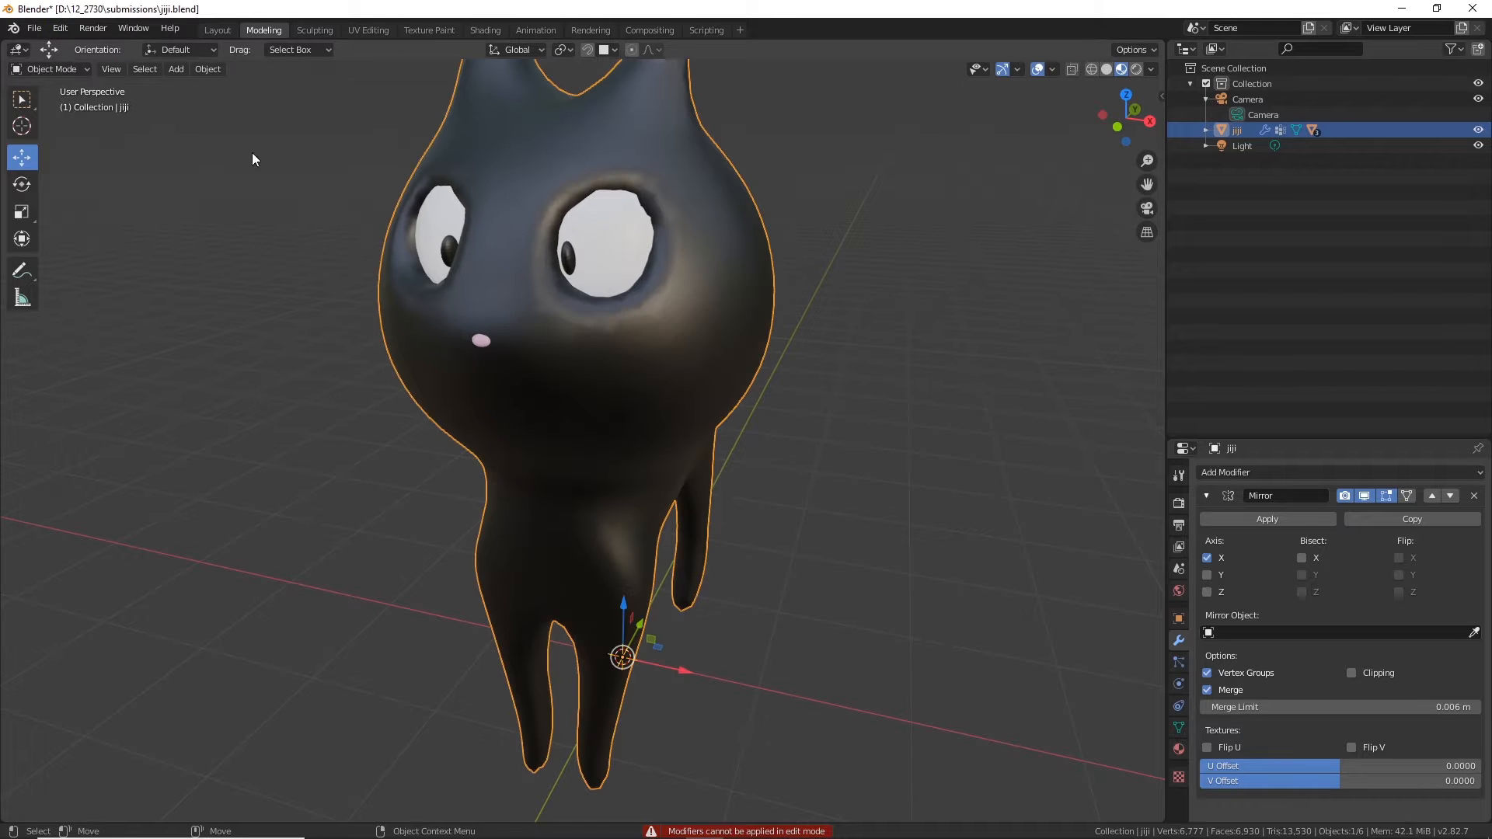
left_click(1271, 519)
Step: Select the eyes object and show the viewport in wireframe with X-ray
scroll(785, 328, "up", 3)
scroll(811, 411, "up", 6)
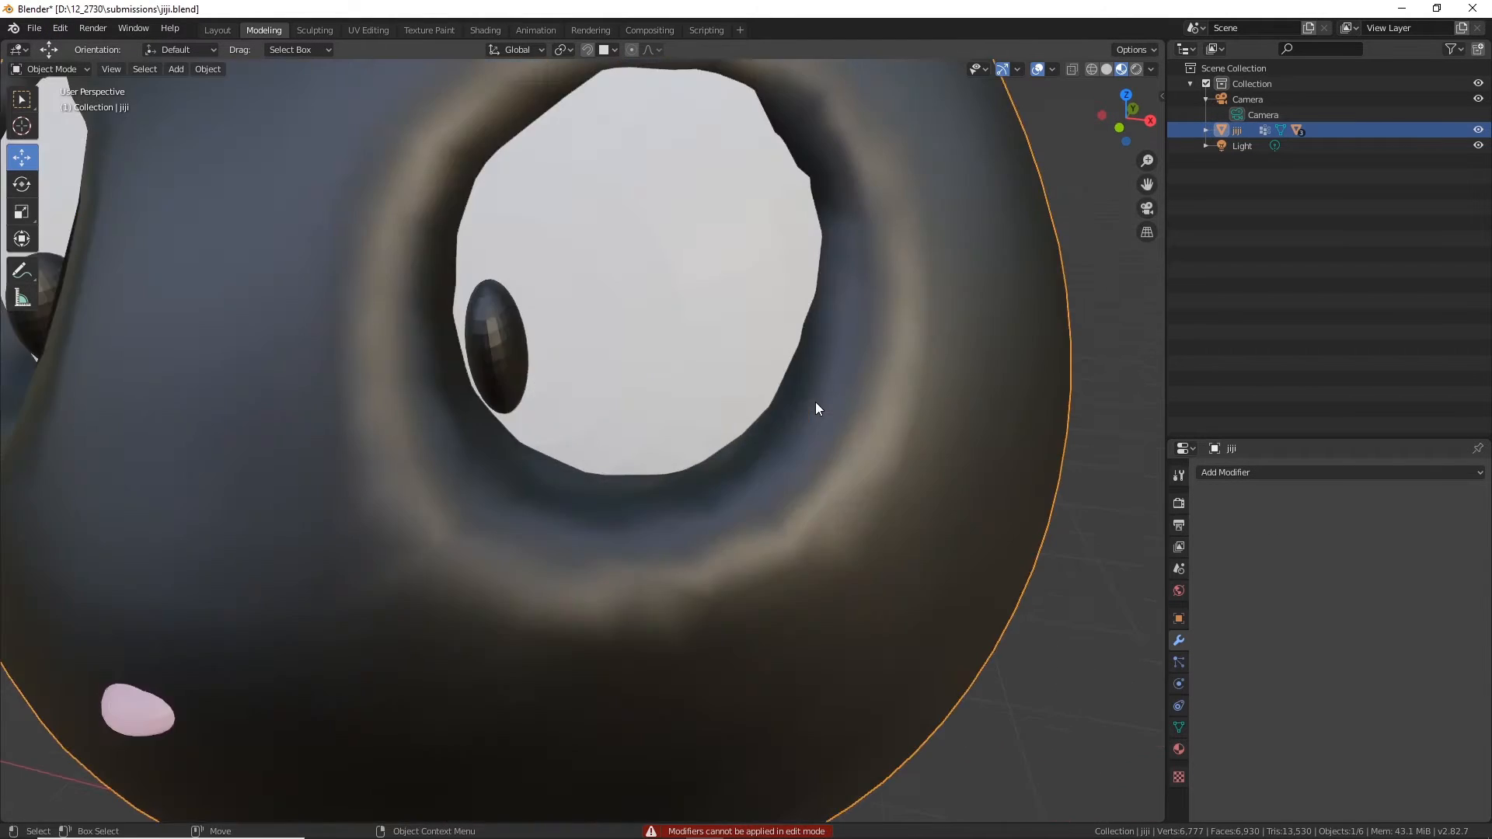
left_click(625, 296)
scroll(626, 294, "down", 5)
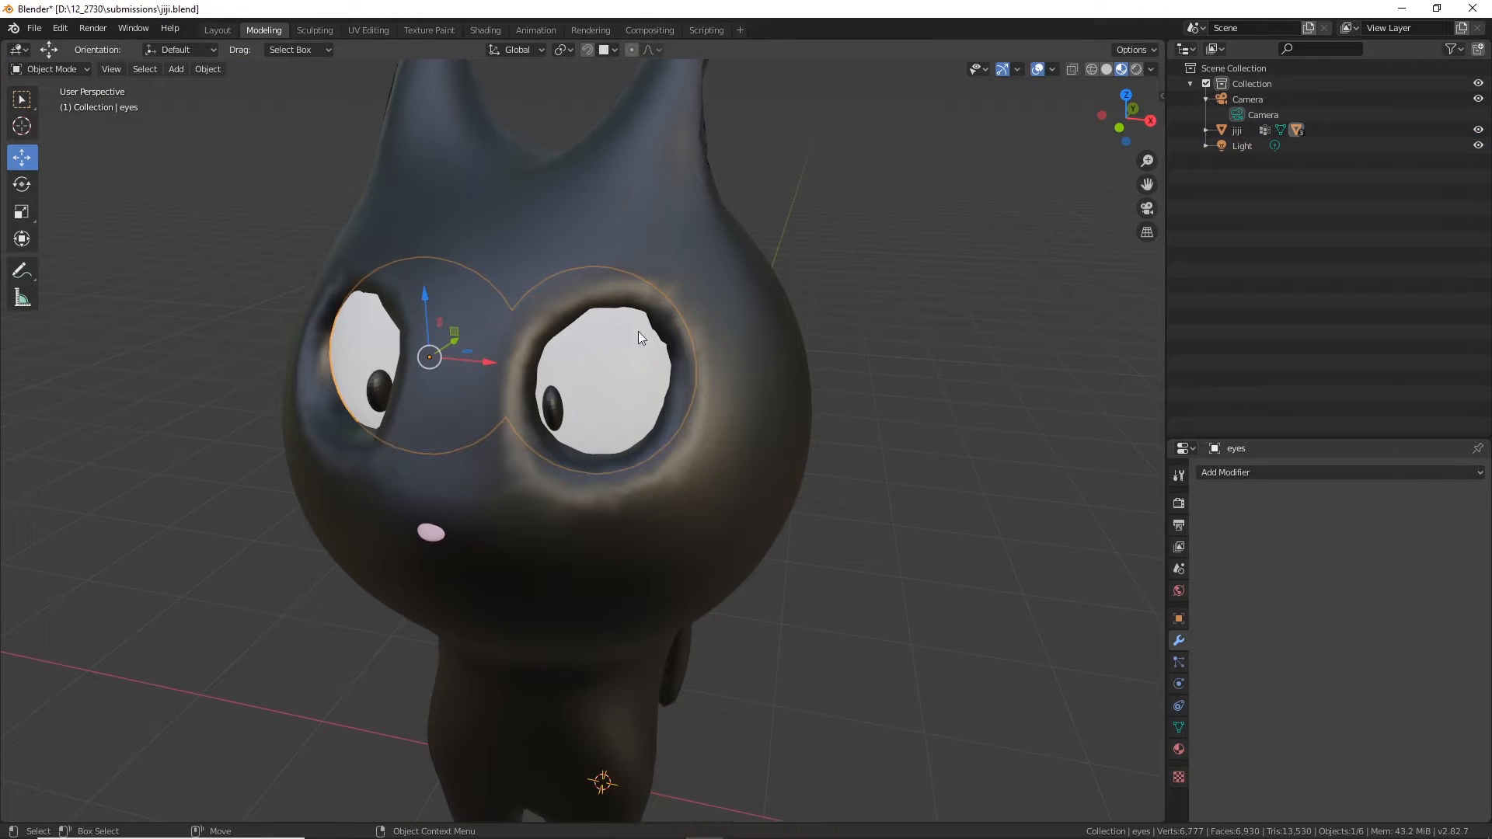
middle_click_drag(640, 425, 595, 301)
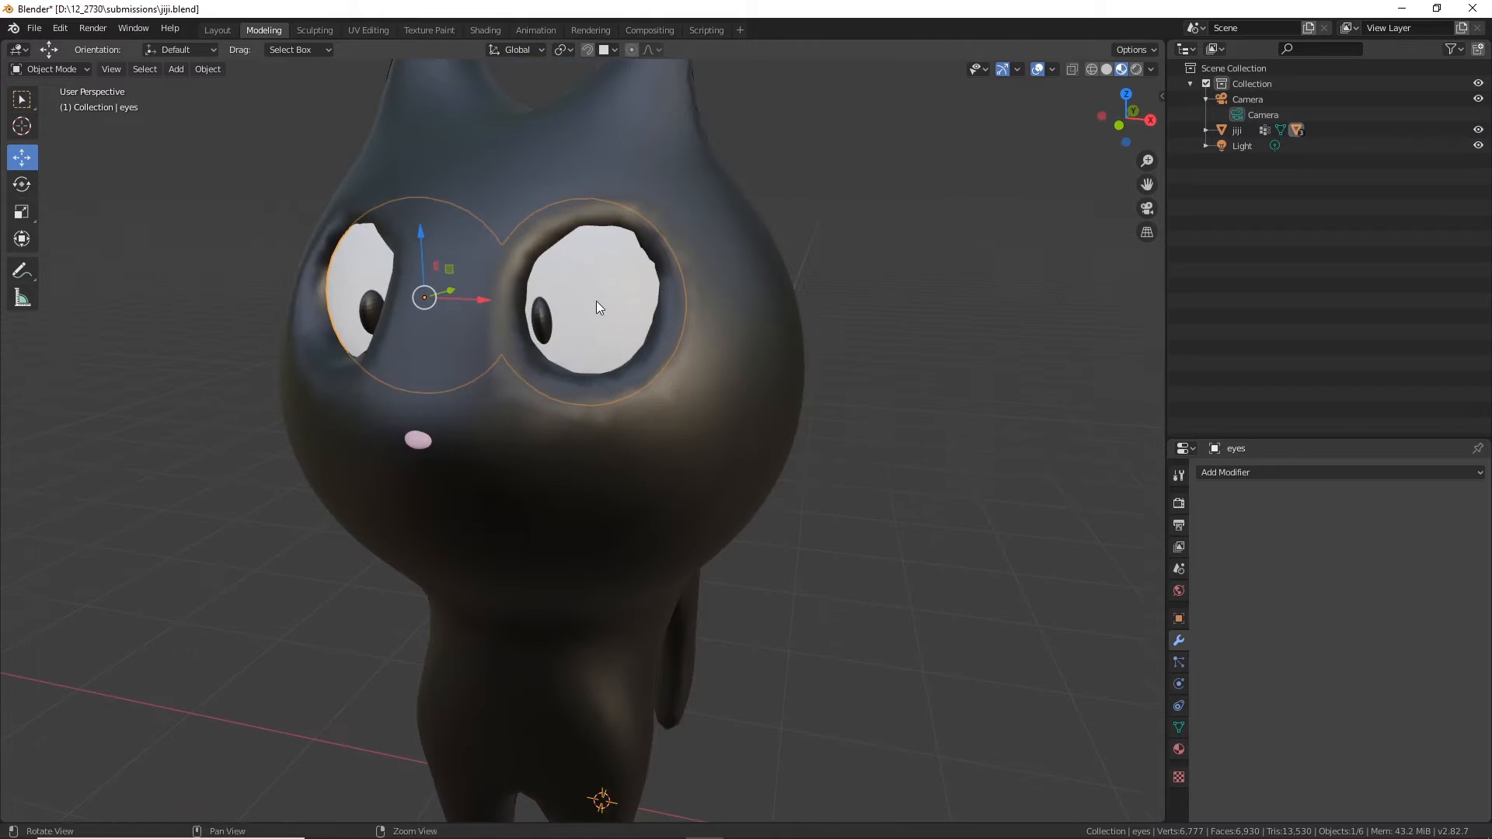
left_click(1073, 68)
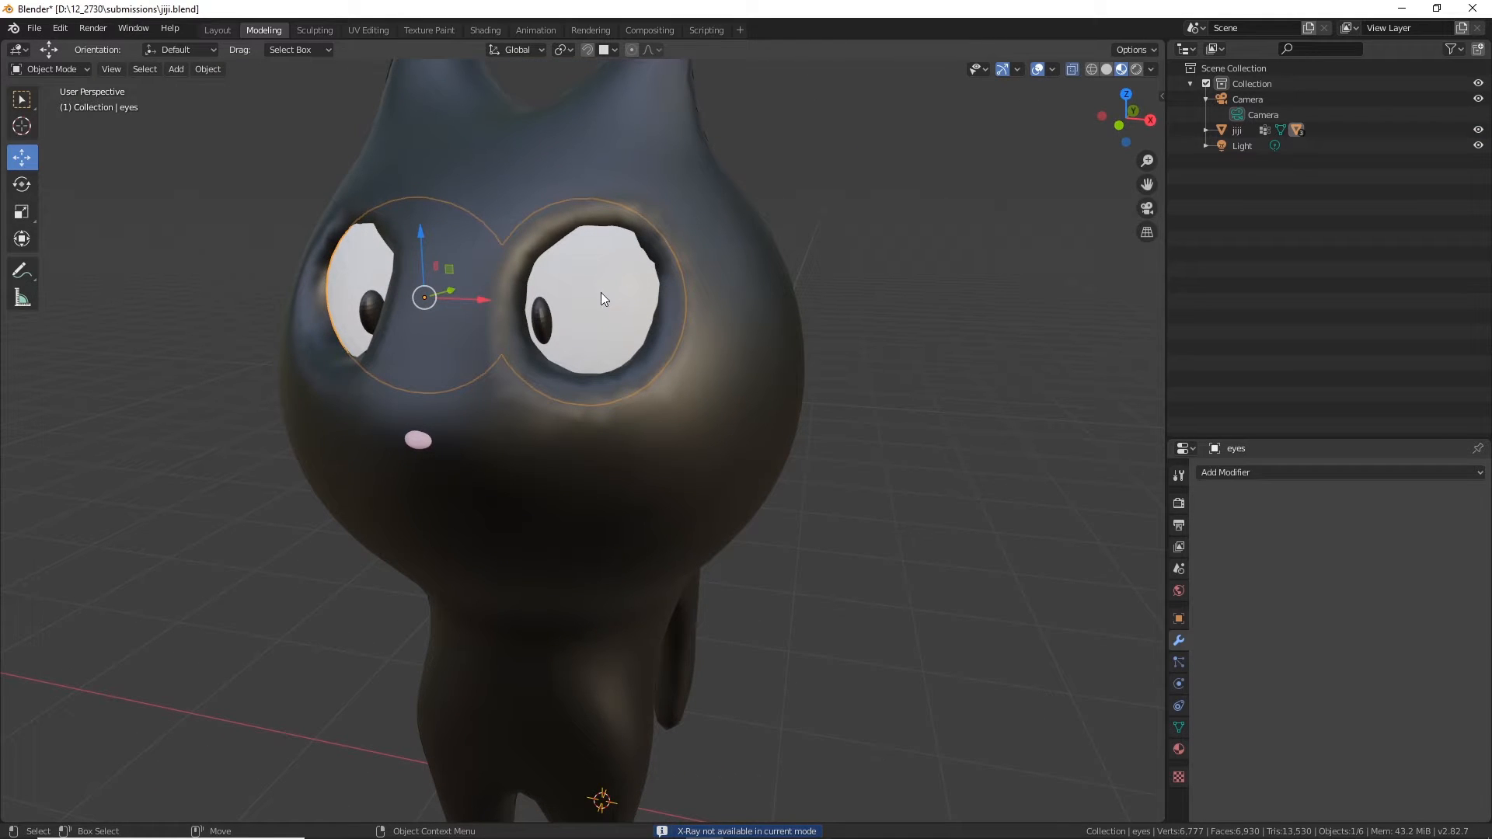
scroll(987, 260, "down", 3)
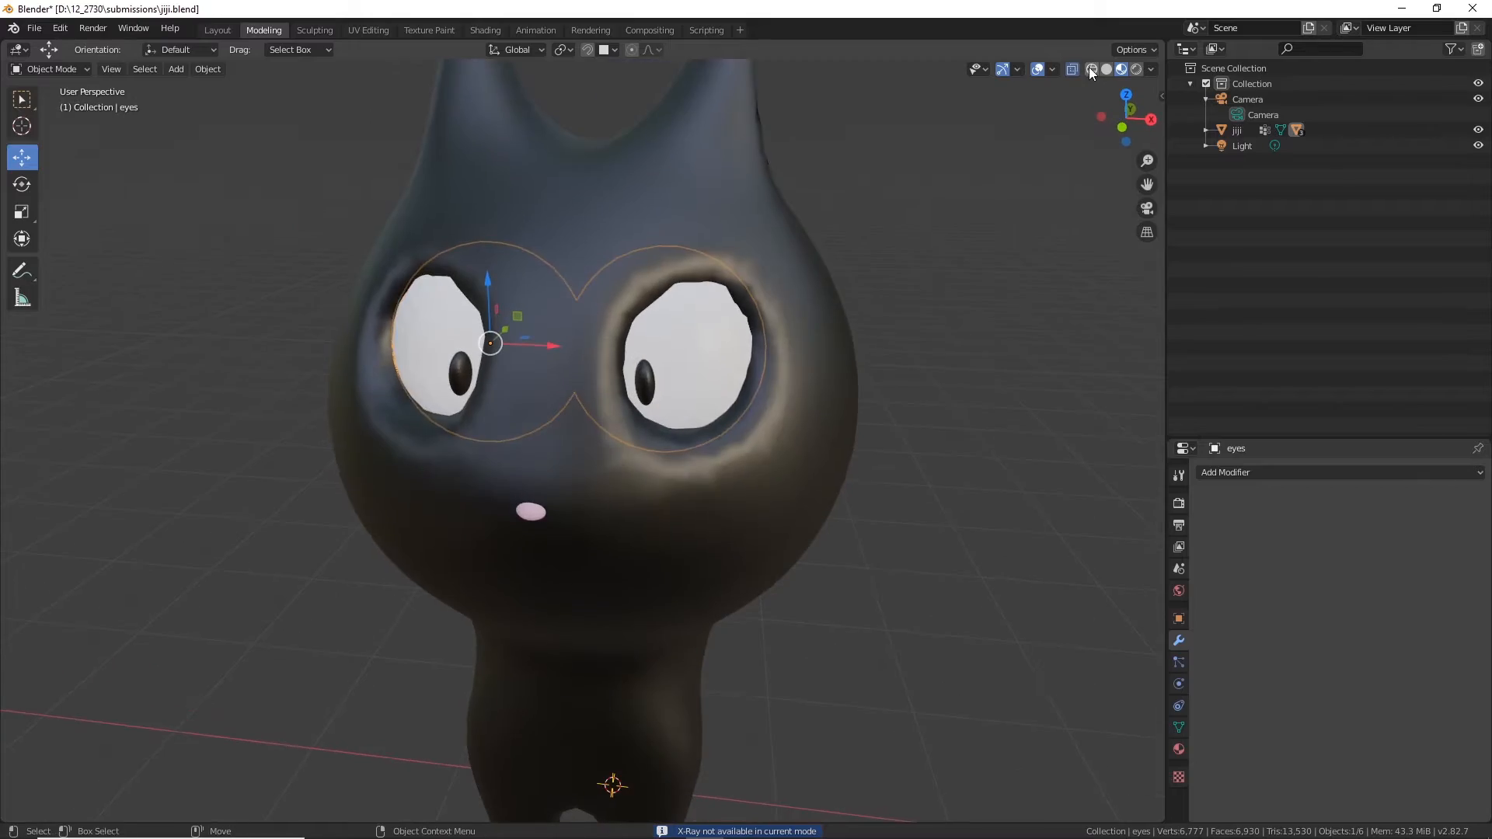
left_click(1091, 68)
left_click(1073, 68)
middle_click_drag(748, 346, 685, 368)
scroll(719, 483, "up", 3)
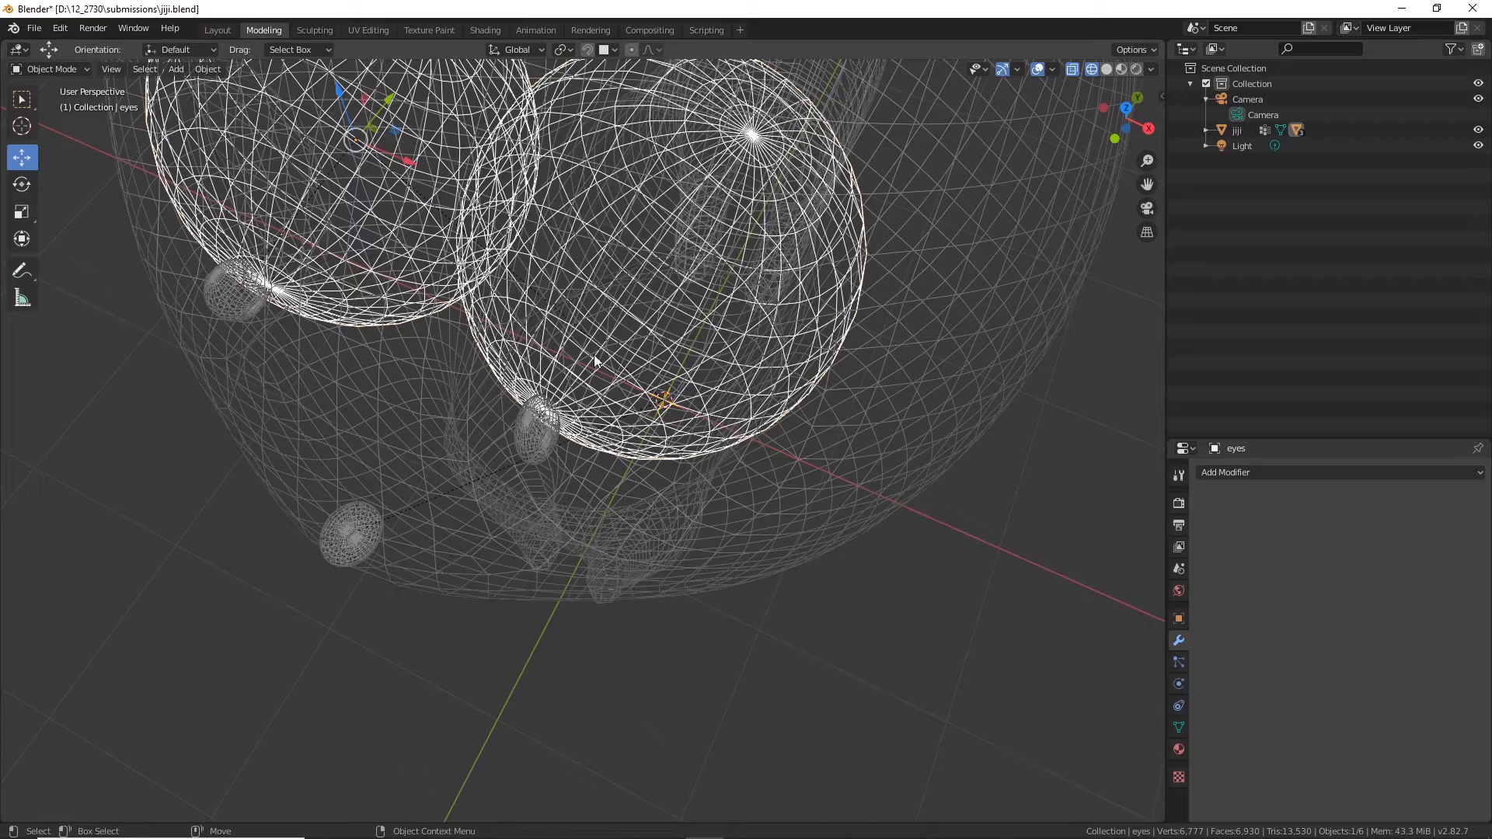
Step: Look at the eyes in top orthographic view and enter Edit Mode on them
key("KP_3")
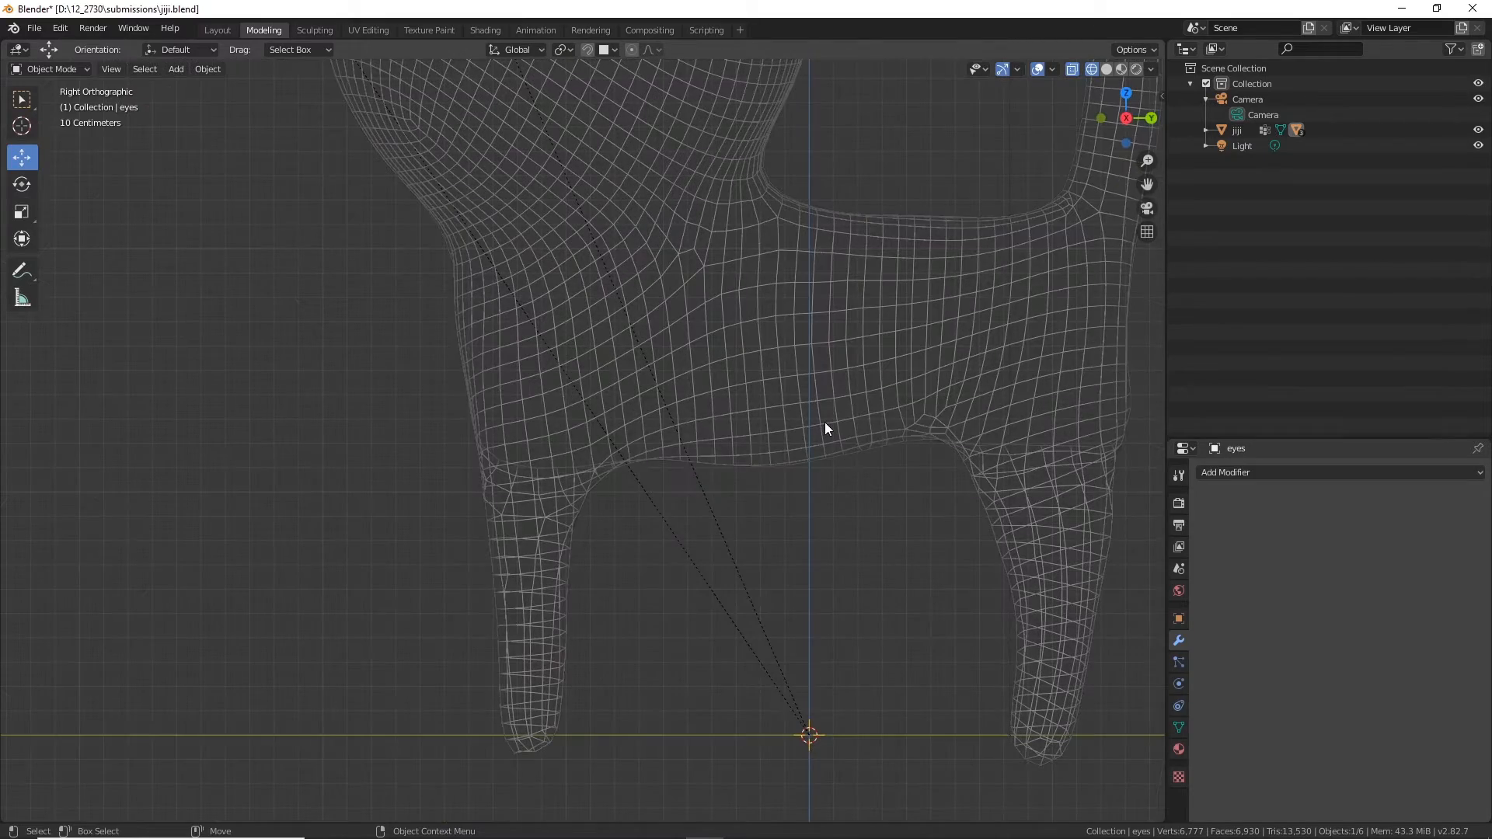
key("KP_7")
scroll(788, 567, "up", 3)
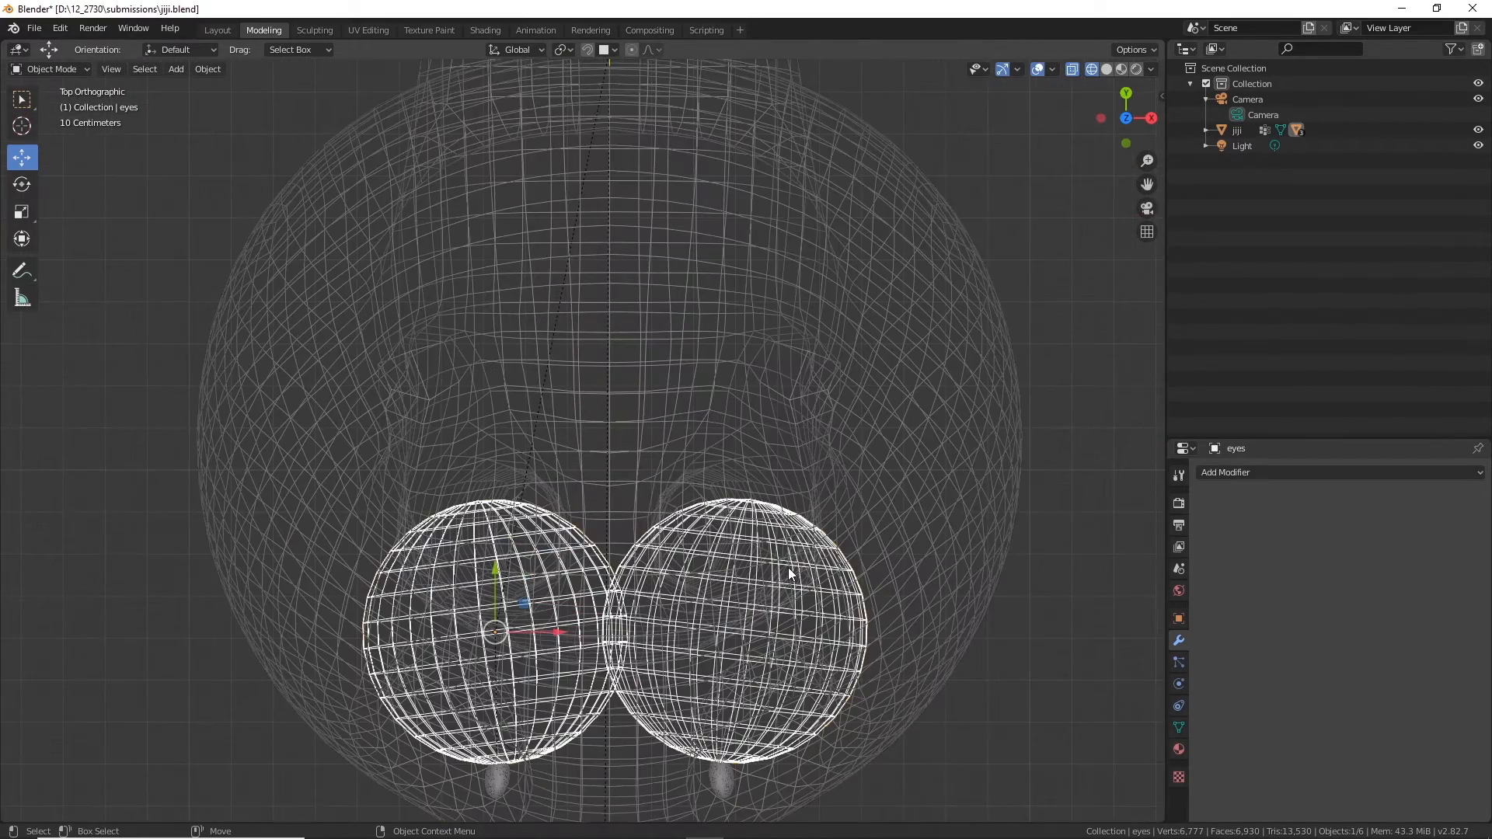
middle_click_drag(708, 359, 706, 351, "shift")
scroll(703, 351, "up", 2)
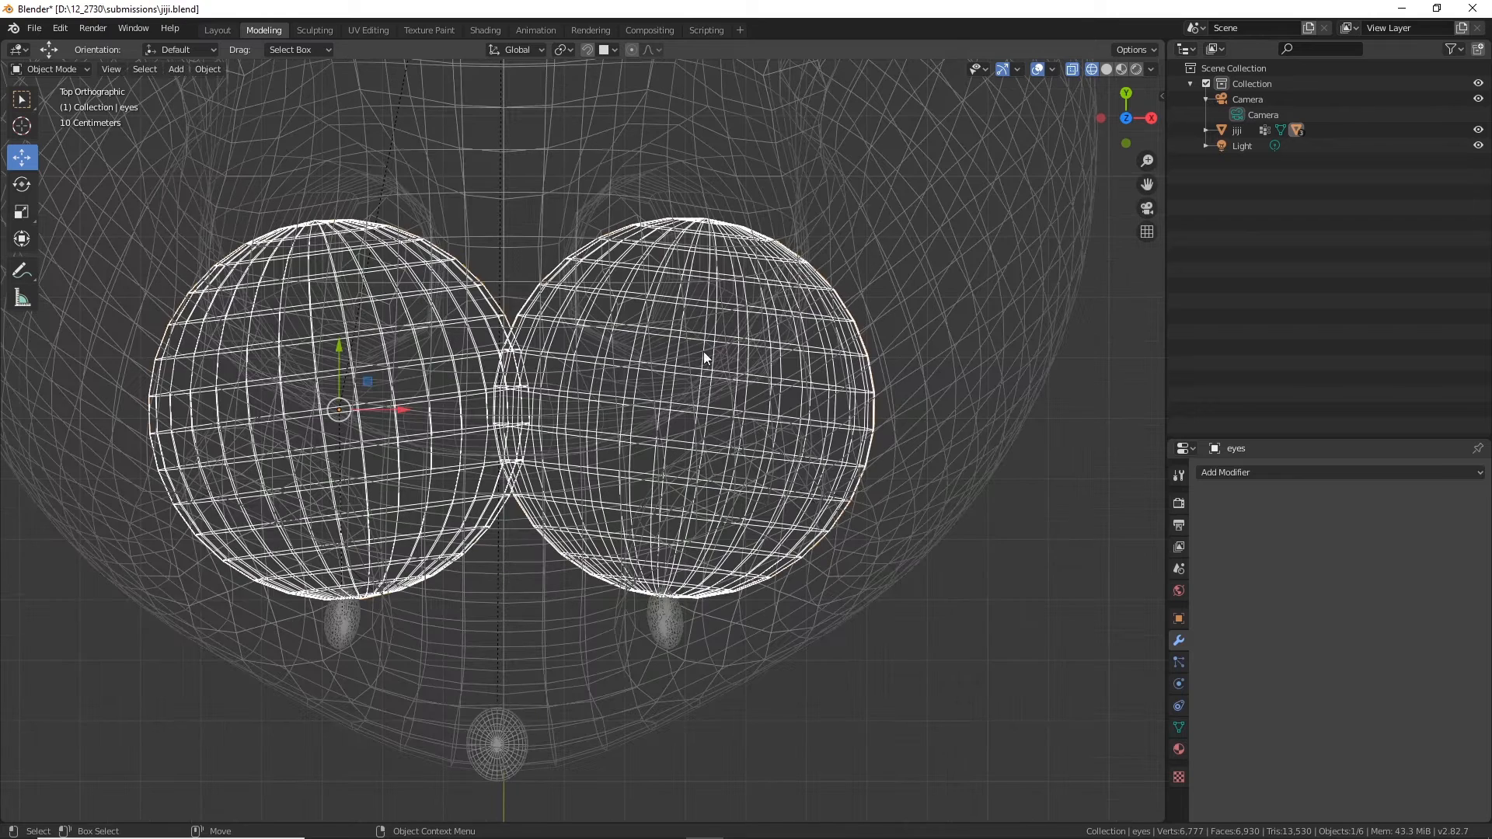
left_click(57, 71)
left_click(73, 99)
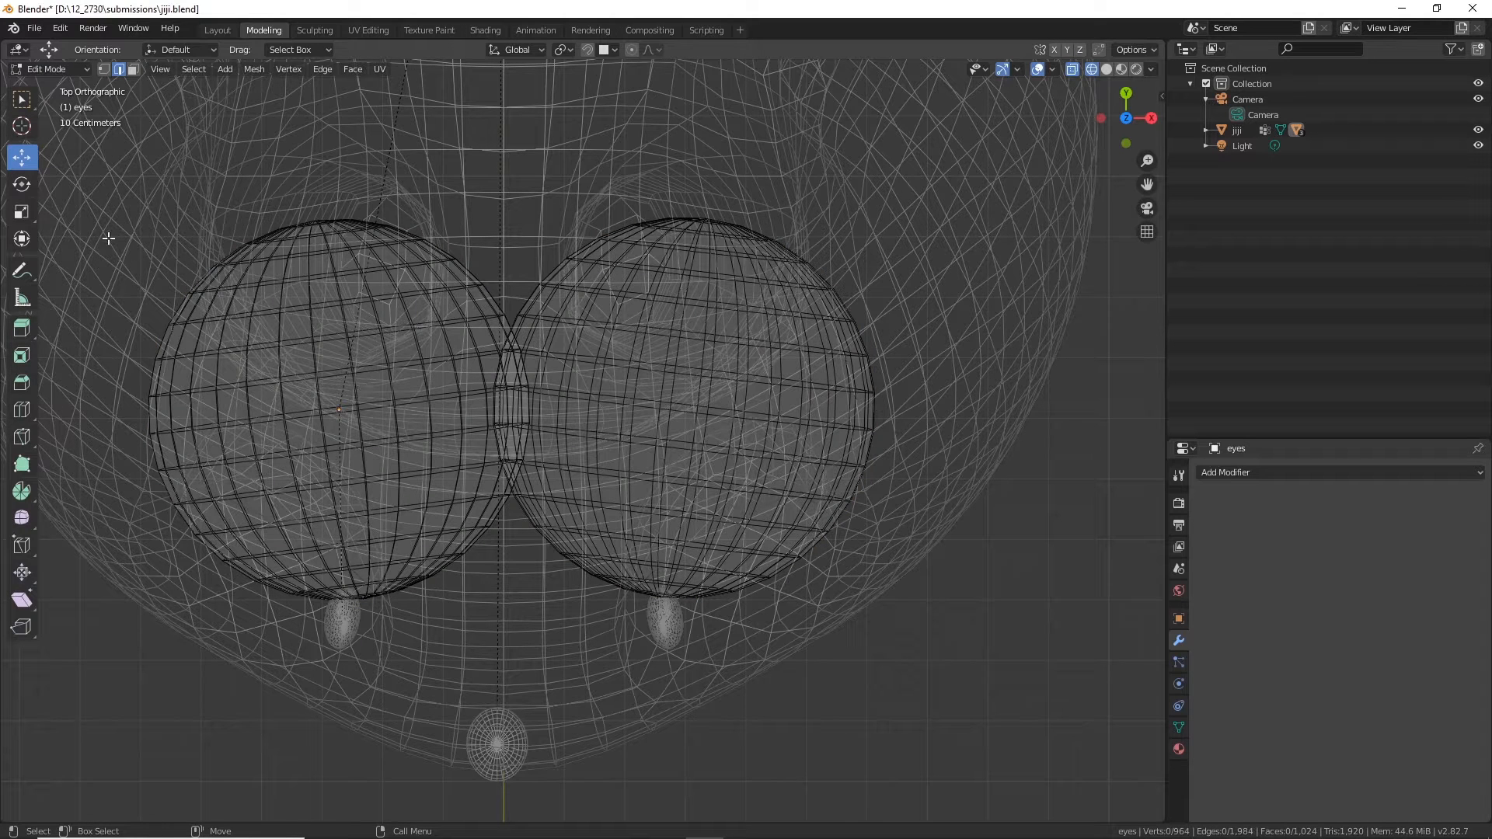
Step: In face select mode, select all linked faces of the eye sphere on the negative X side and delete them
left_click(132, 69)
left_click(309, 430)
key("ctrl+l")
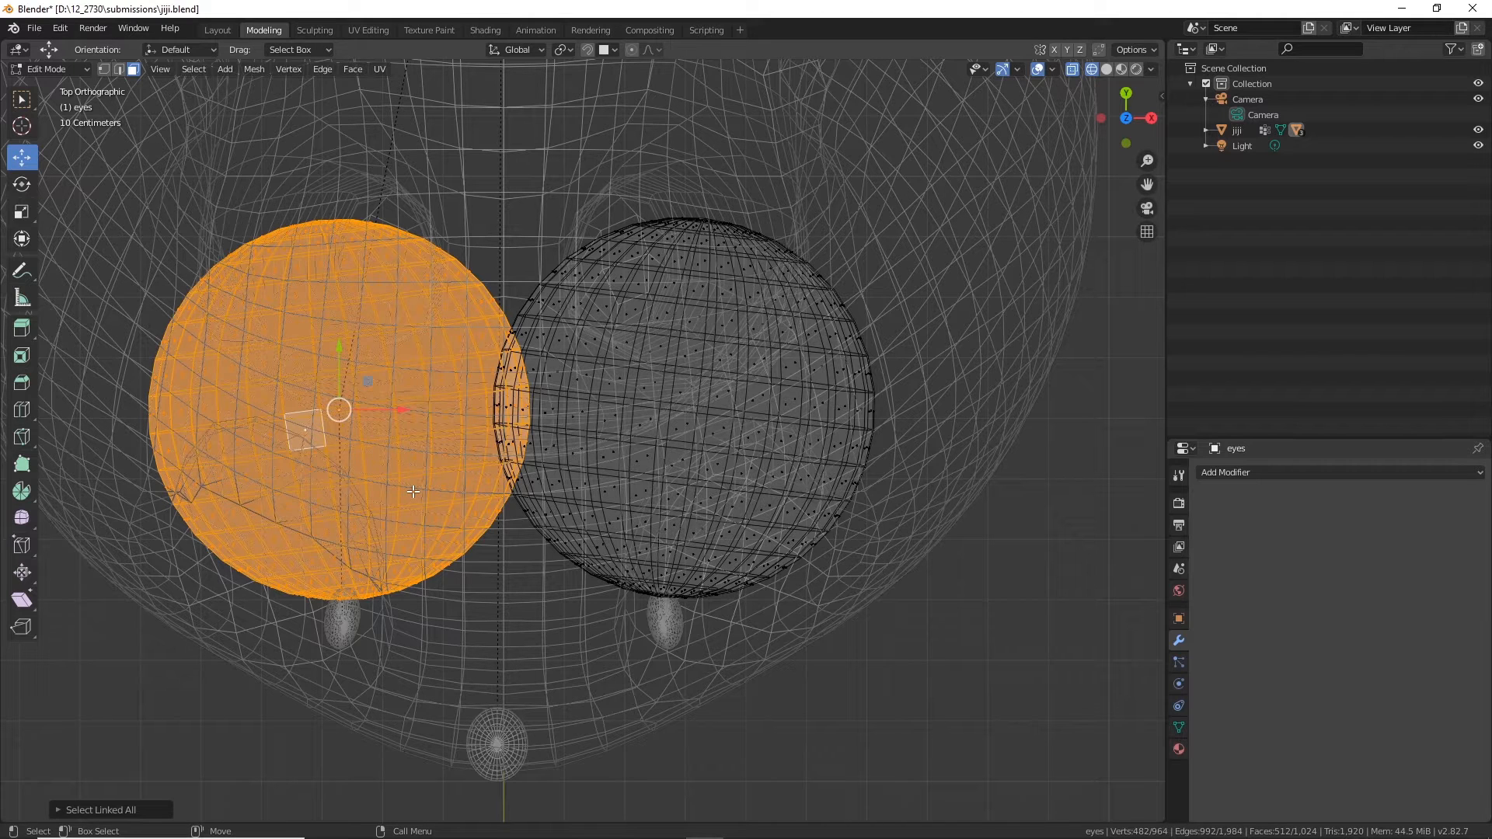
key("x")
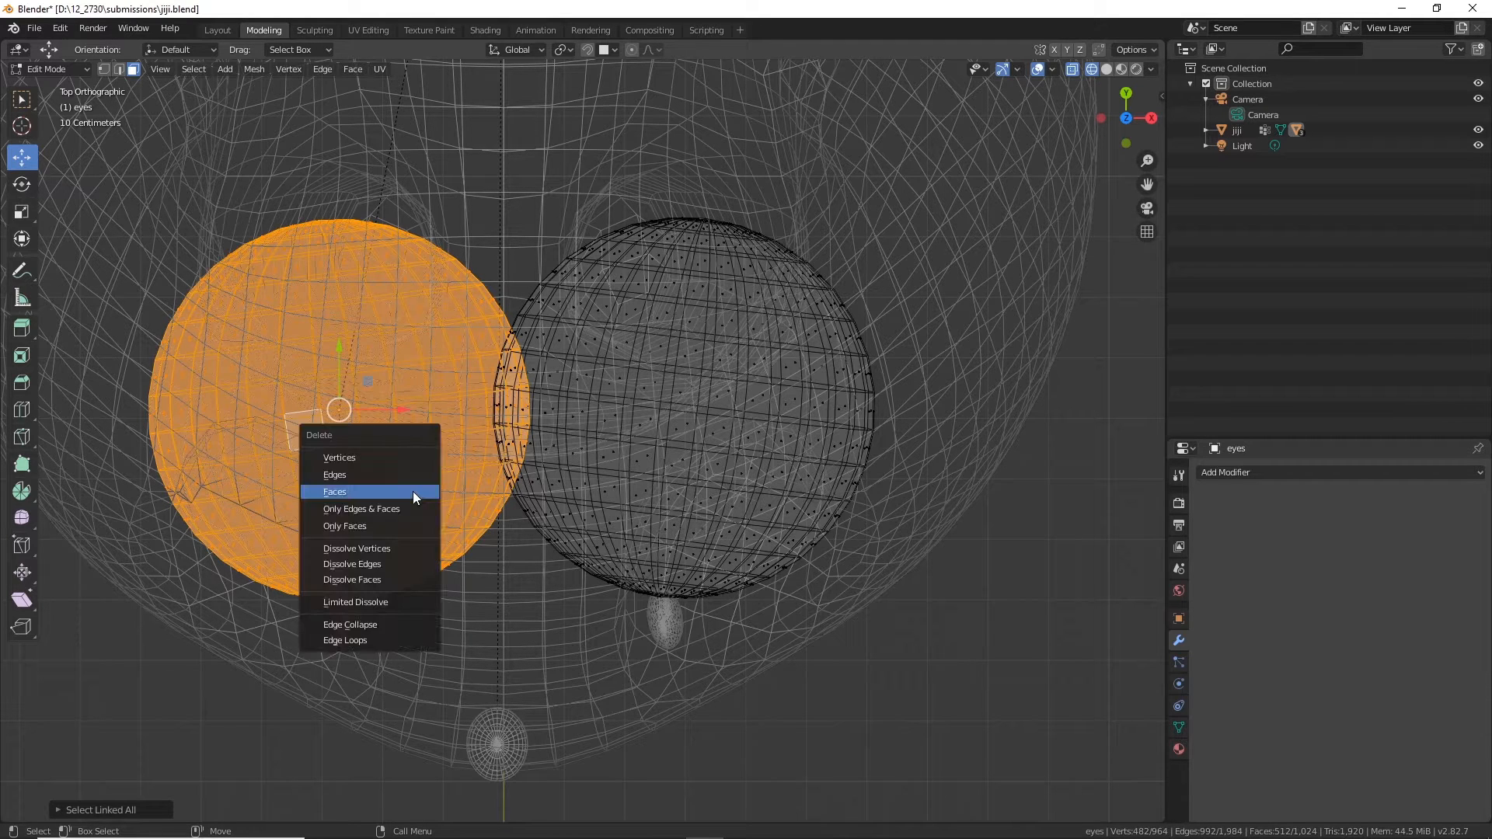
left_click(414, 497)
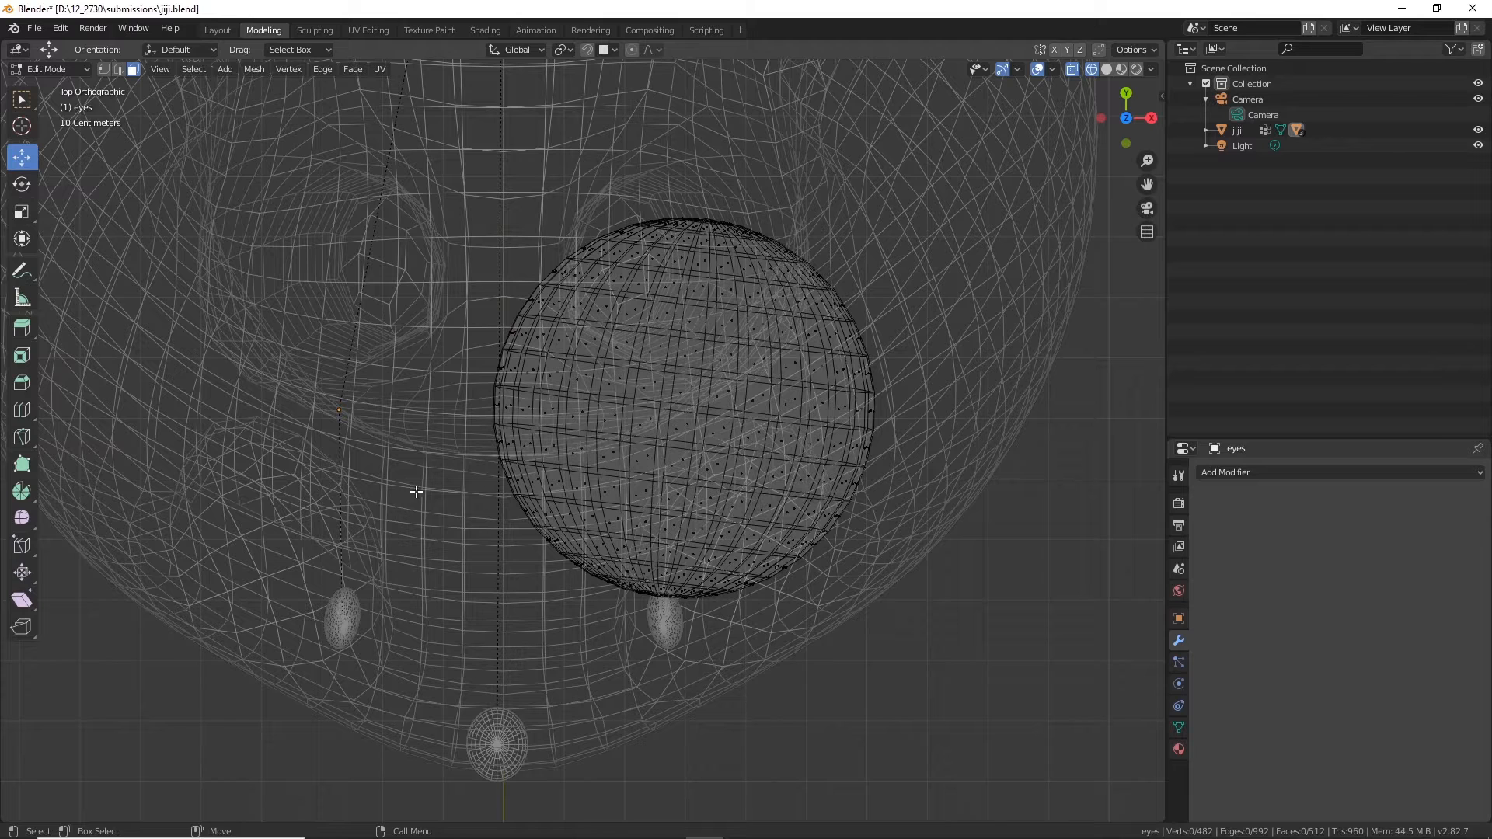
Step: Select all linked faces of the remaining eye sphere and rotate it about 7.3 degrees around Z
left_click(681, 393)
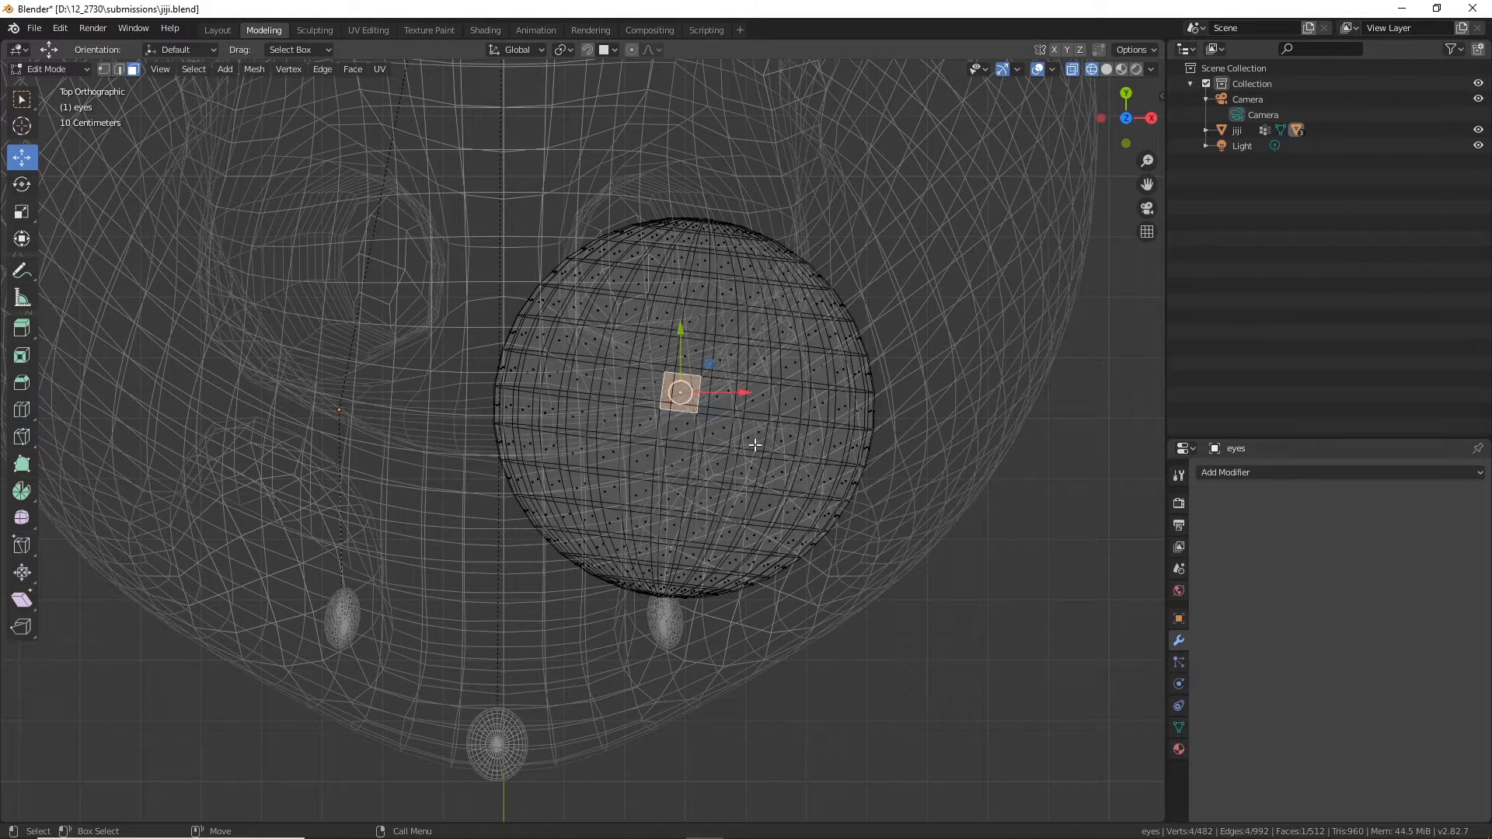
key("ctrl+l")
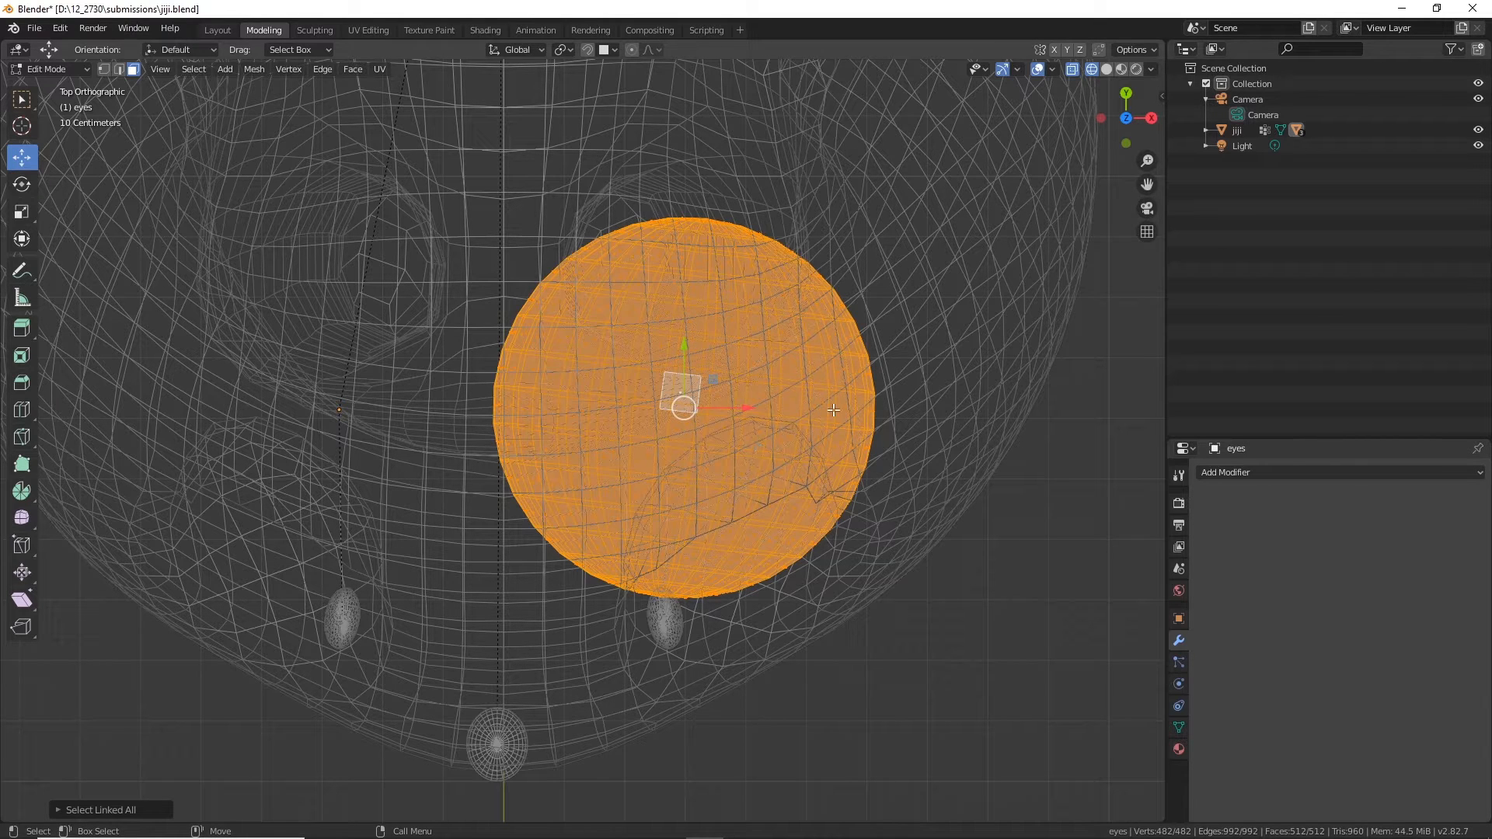
key("e")
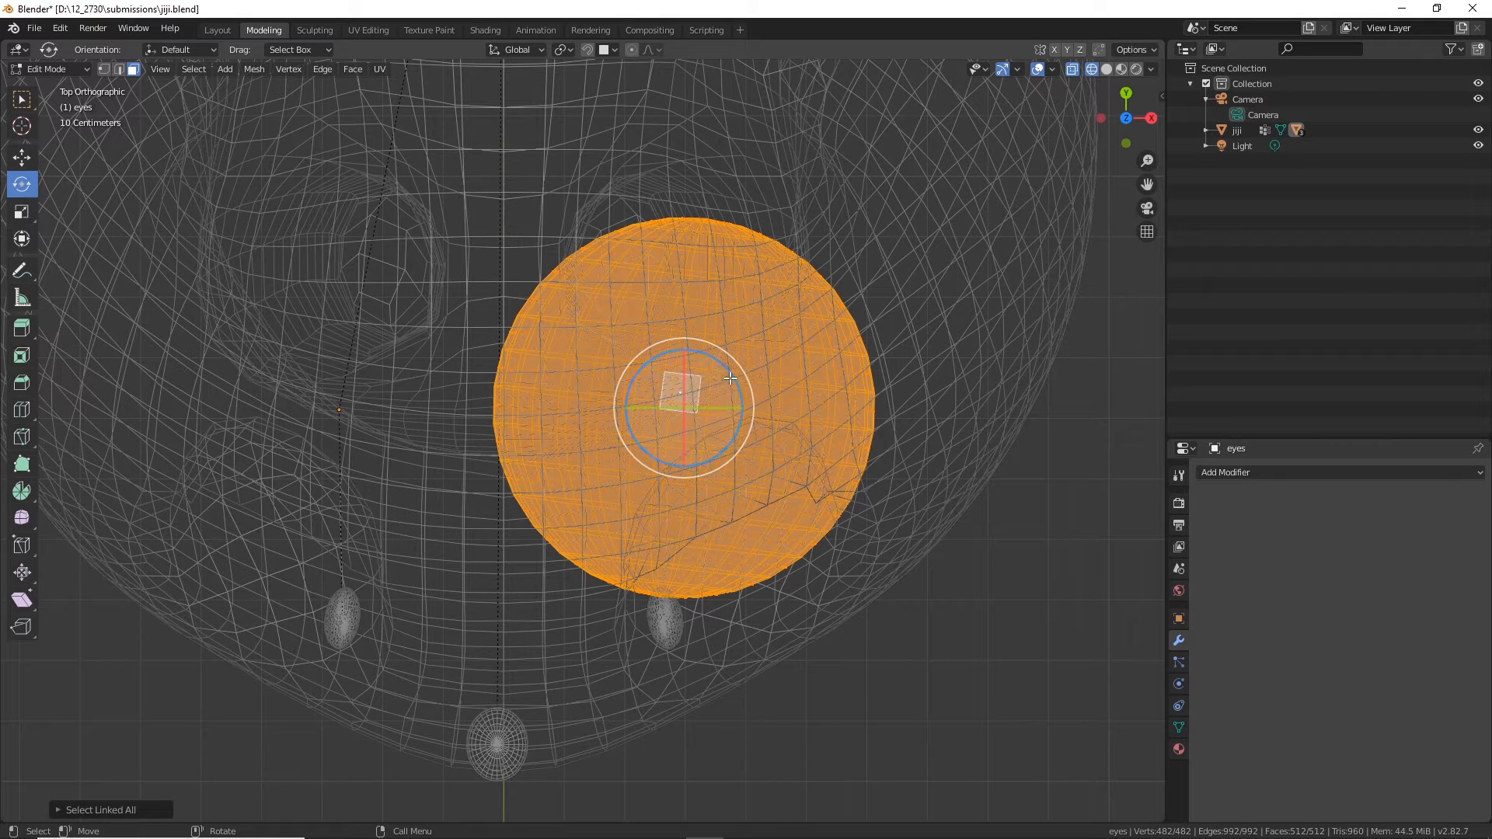
left_click_drag(731, 379, 814, 245)
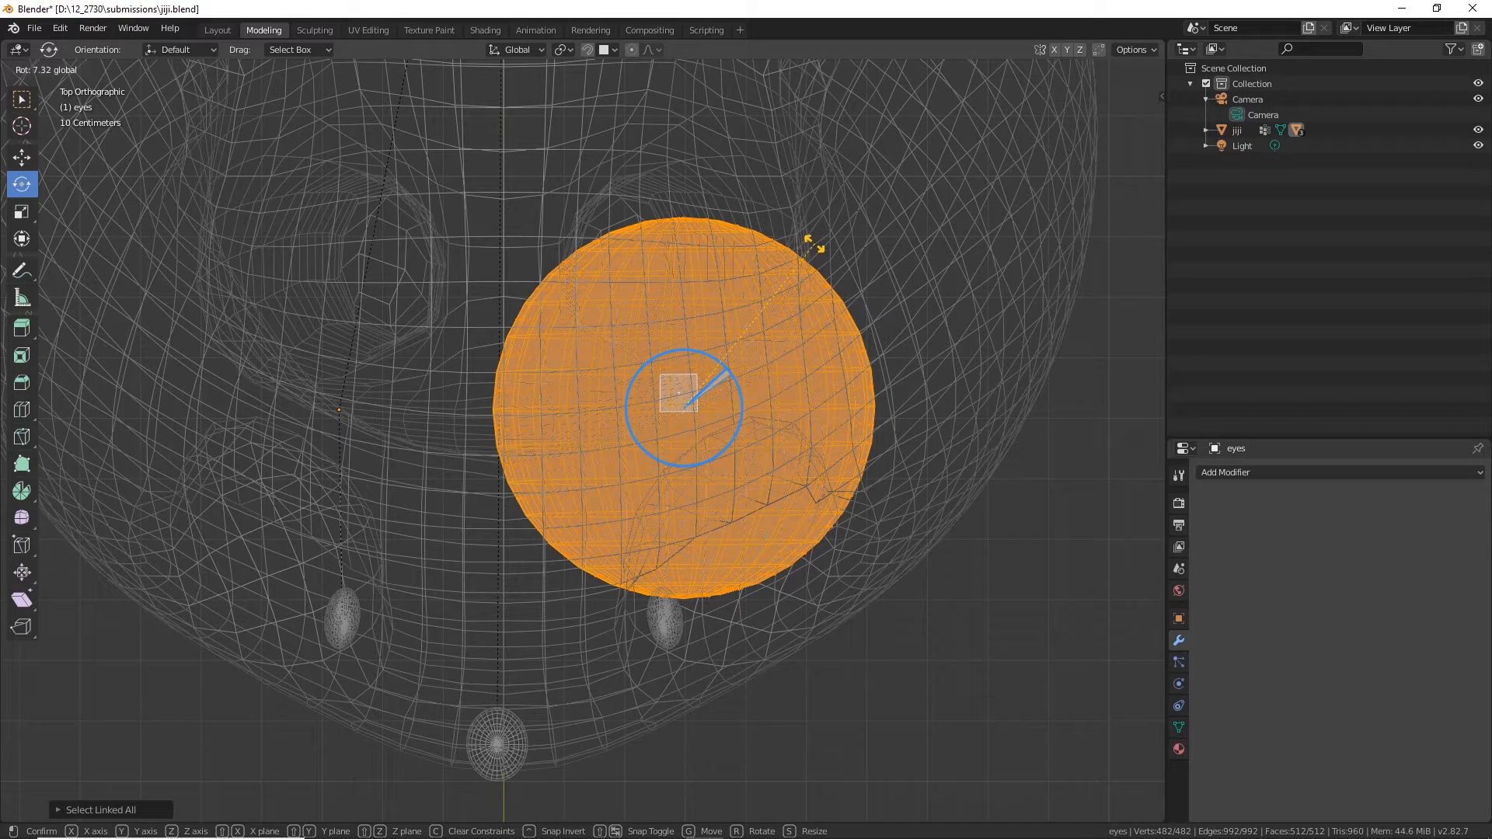
left_click_drag(813, 243, 814, 245)
Step: Switch to vertex selection and fine-tune the eye sphere's rotation so its rings align with the axes
scroll(868, 469, "up", 3)
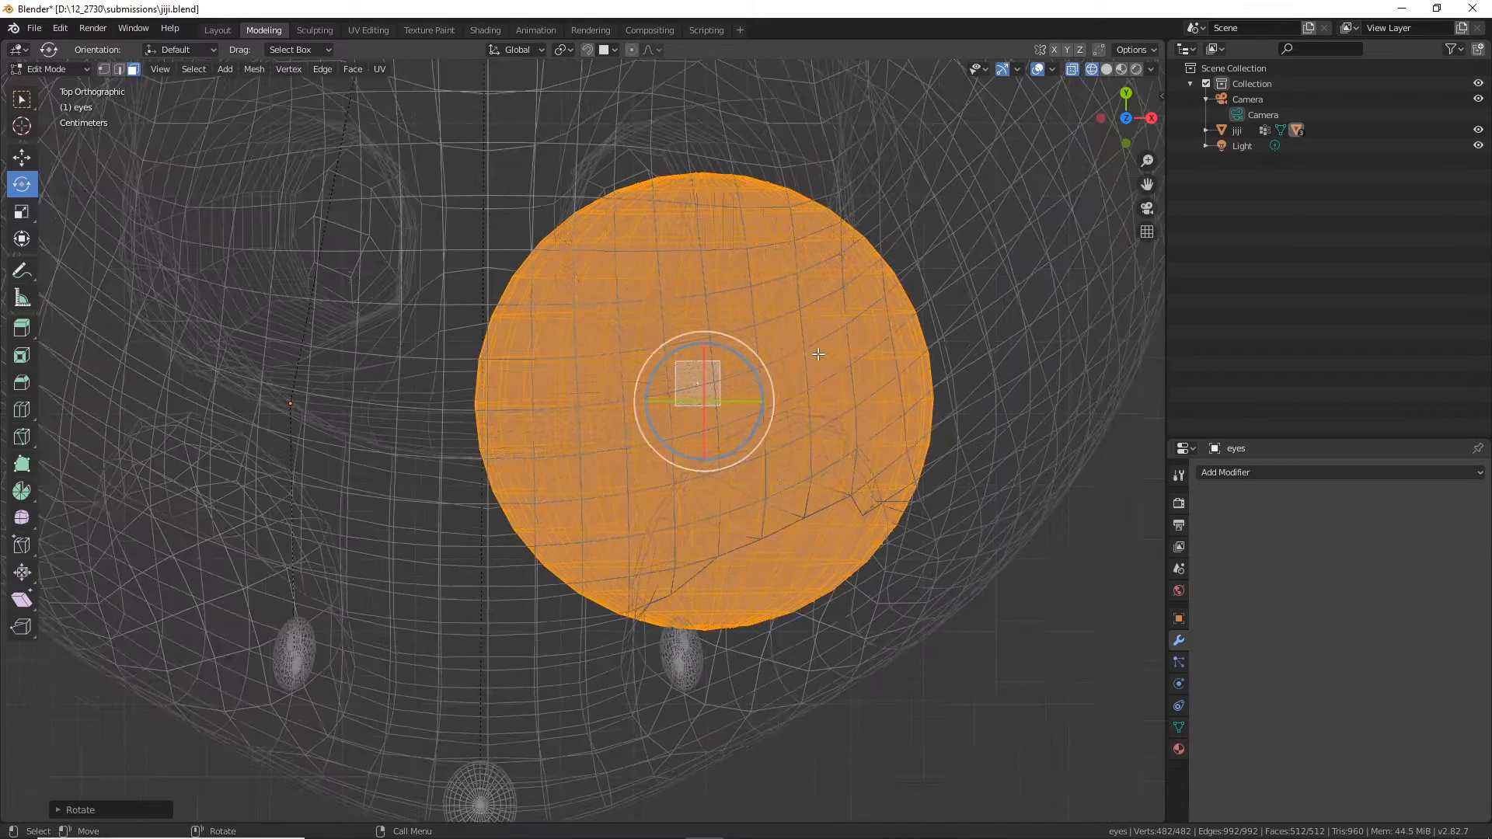
middle_click_drag(868, 469, 588, 438, "shift")
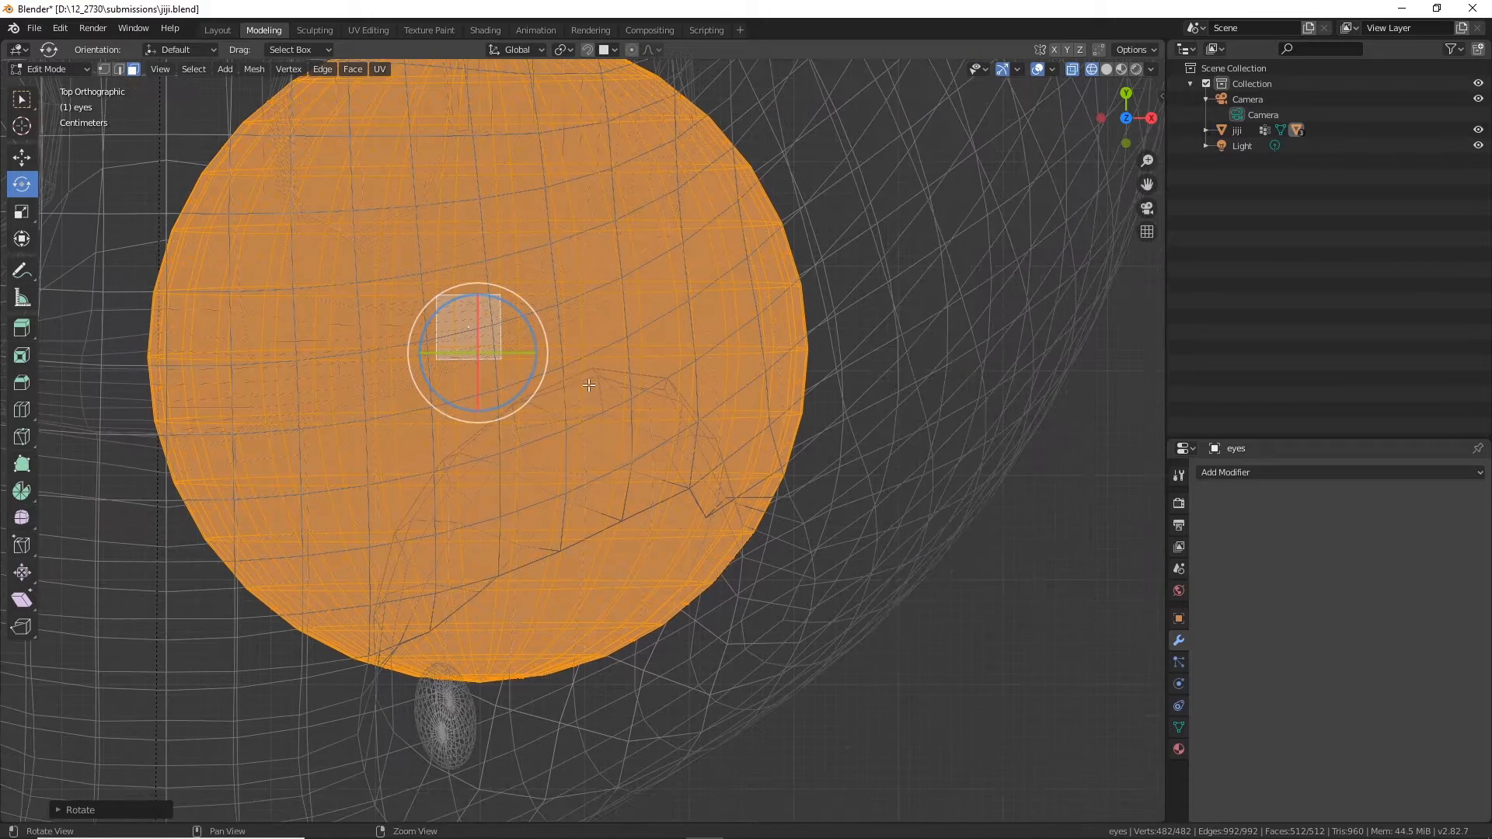
left_click(106, 66)
middle_click_drag(437, 342, 518, 401, "shift")
mouse_move(559, 384)
left_mouse_down()
mouse_move(612, 350)
mouse_move(567, 380)
left_mouse_up()
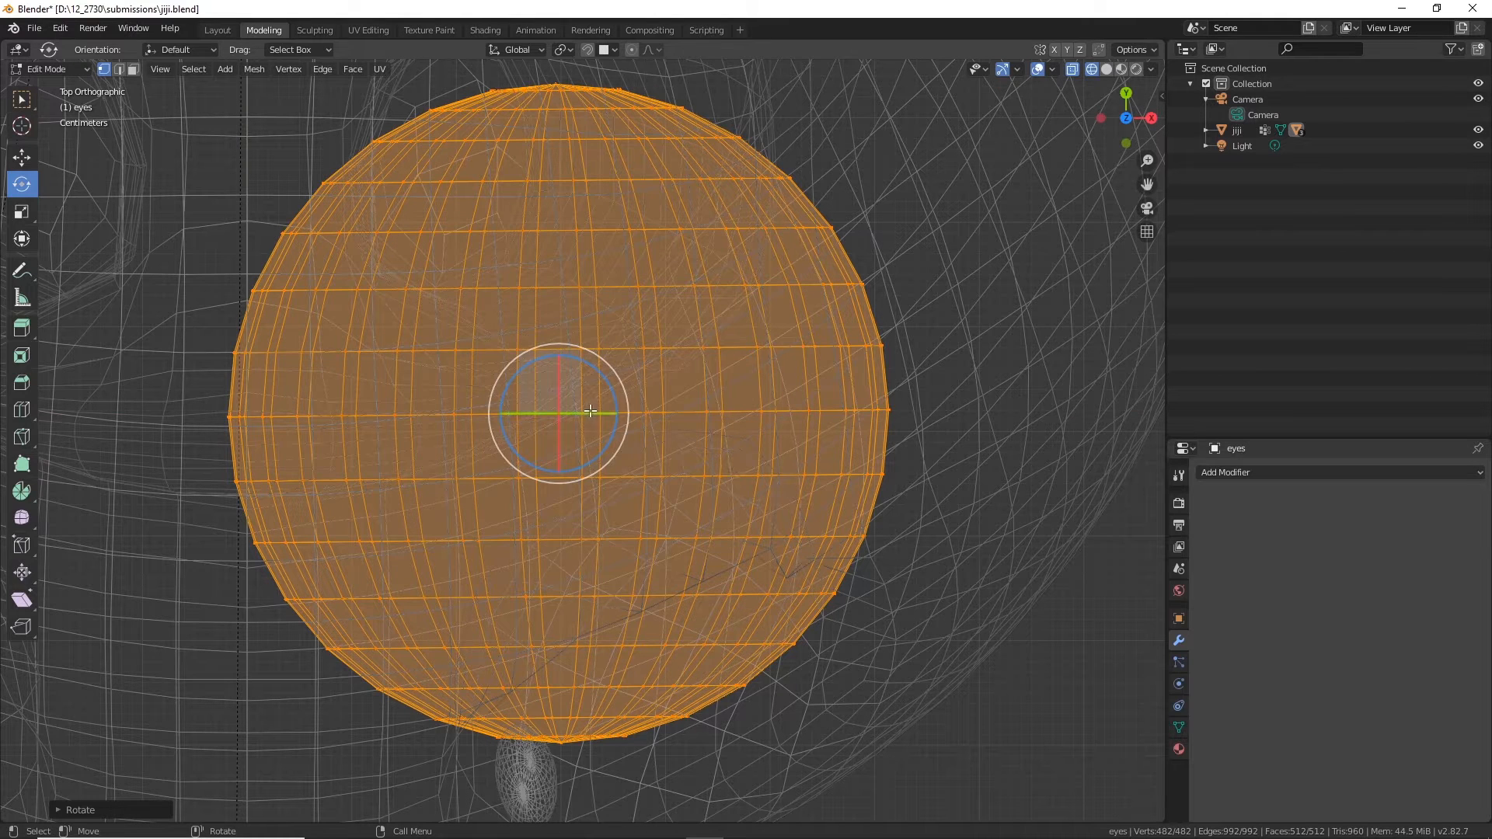
Step: Rotate the eye sphere slightly in the top and right orthographic views to straighten its rings
left_click_drag(583, 413, 583, 432)
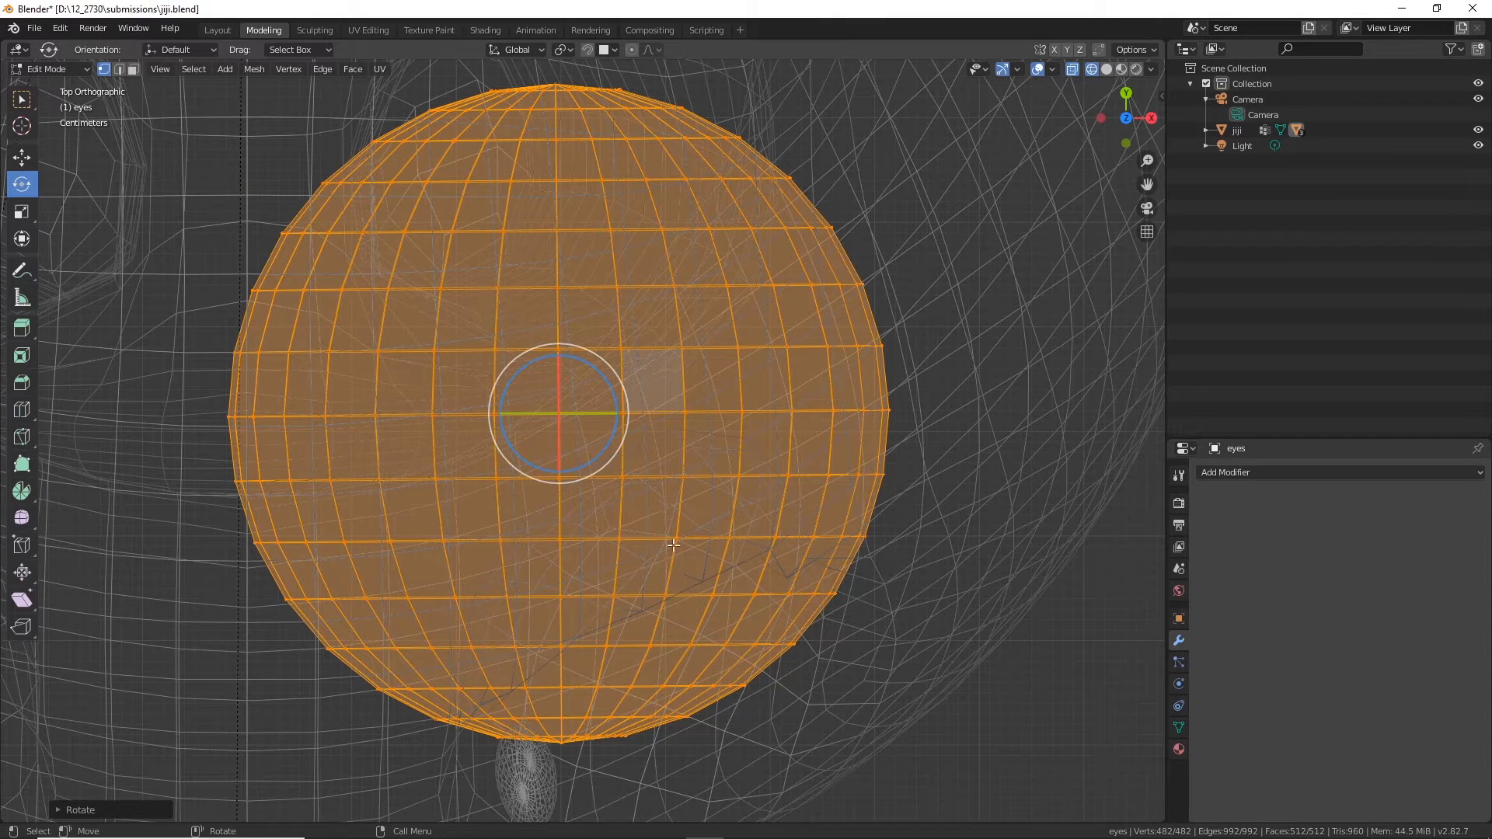
key("KP_3")
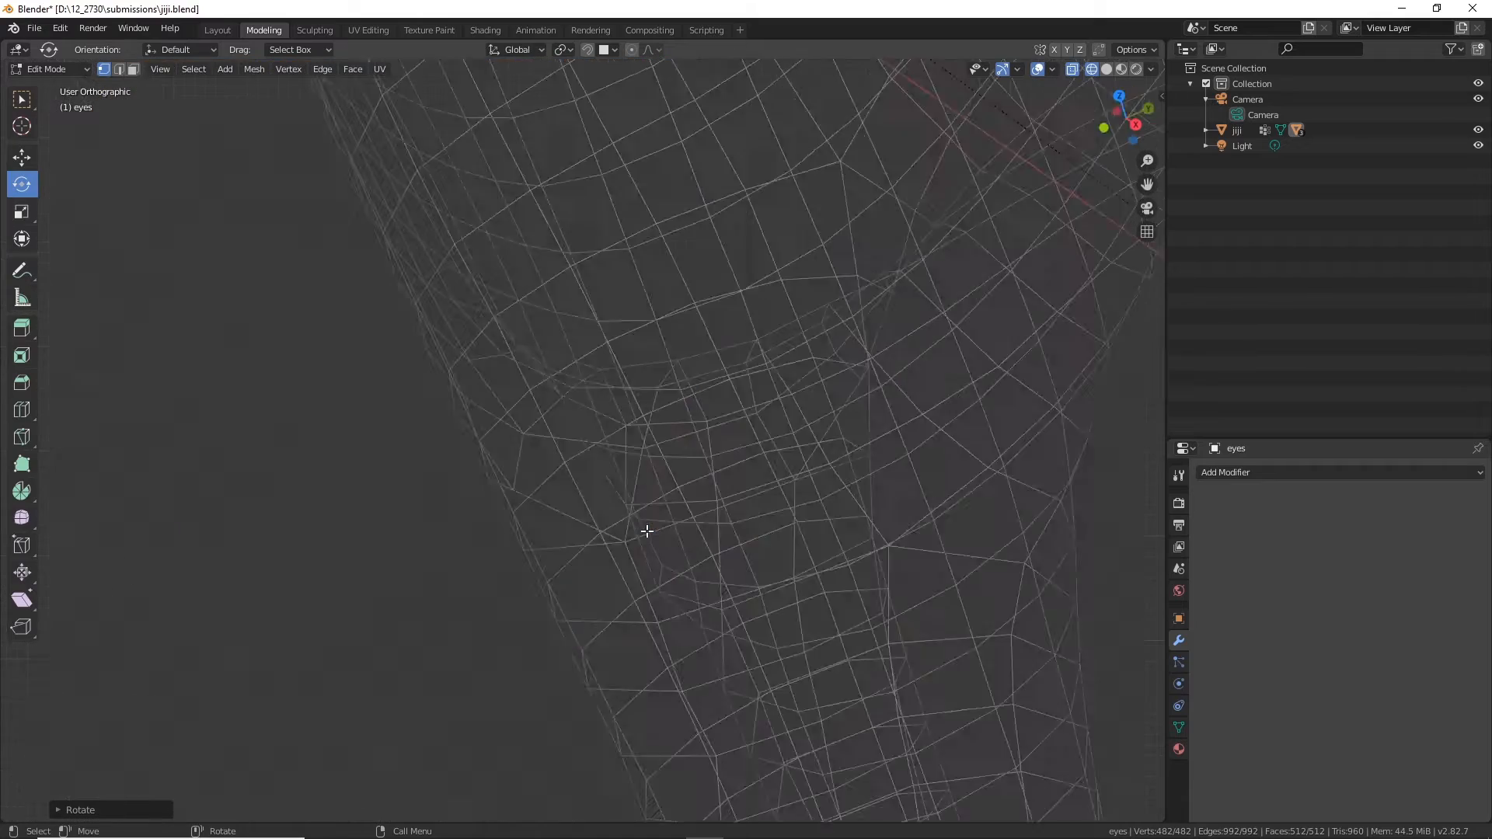
key("KP_Decimal")
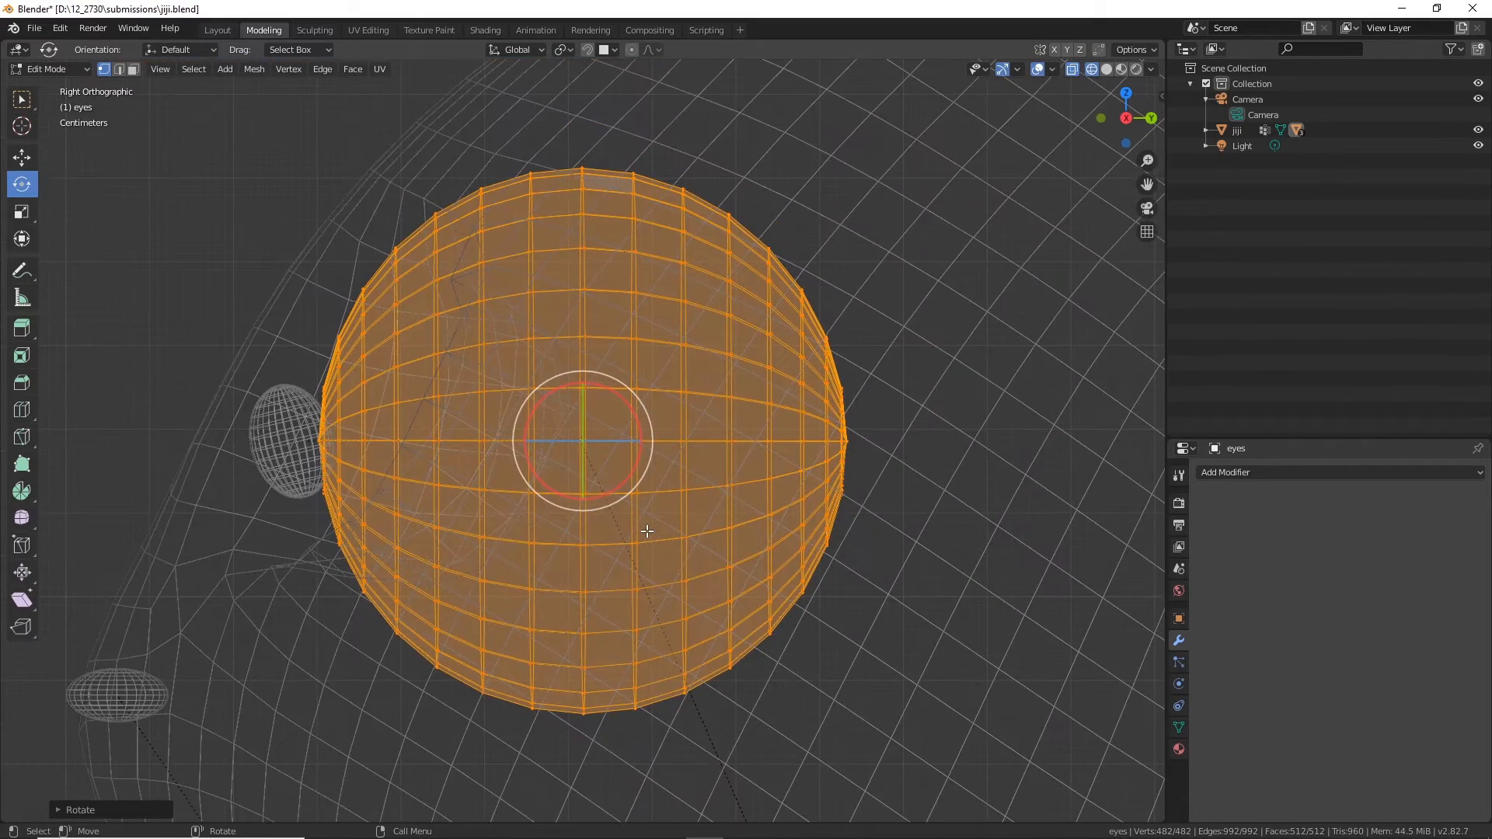
scroll(678, 476, "up", 1)
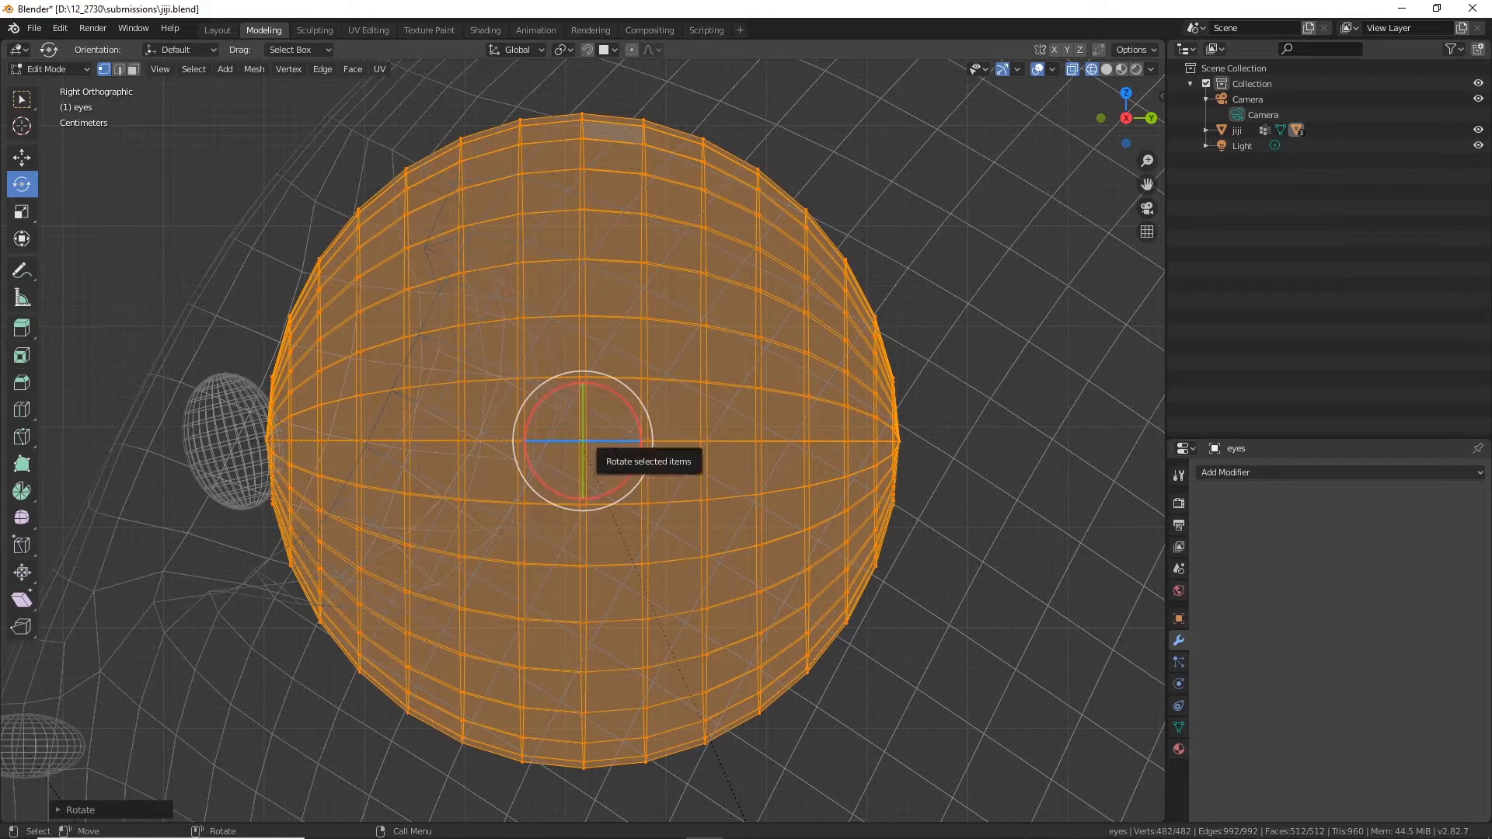
left_click_drag(616, 447, 664, 435)
scroll(703, 435, "down", 2)
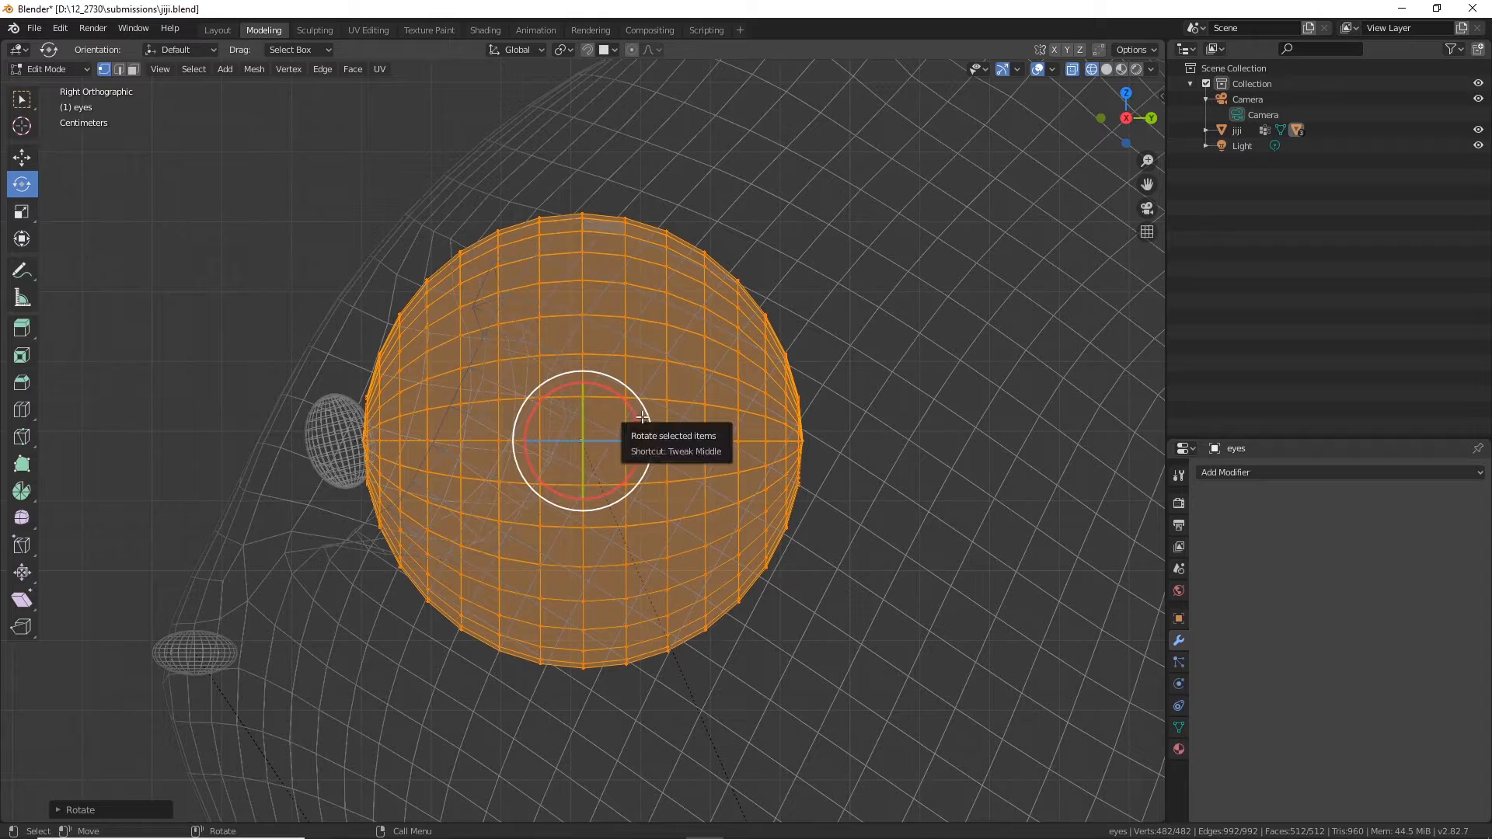
Step: Try rotating the eye sphere further in the right view and stretching it slightly along the Y axis
left_click_drag(614, 395, 683, 466)
key("ctrl+z")
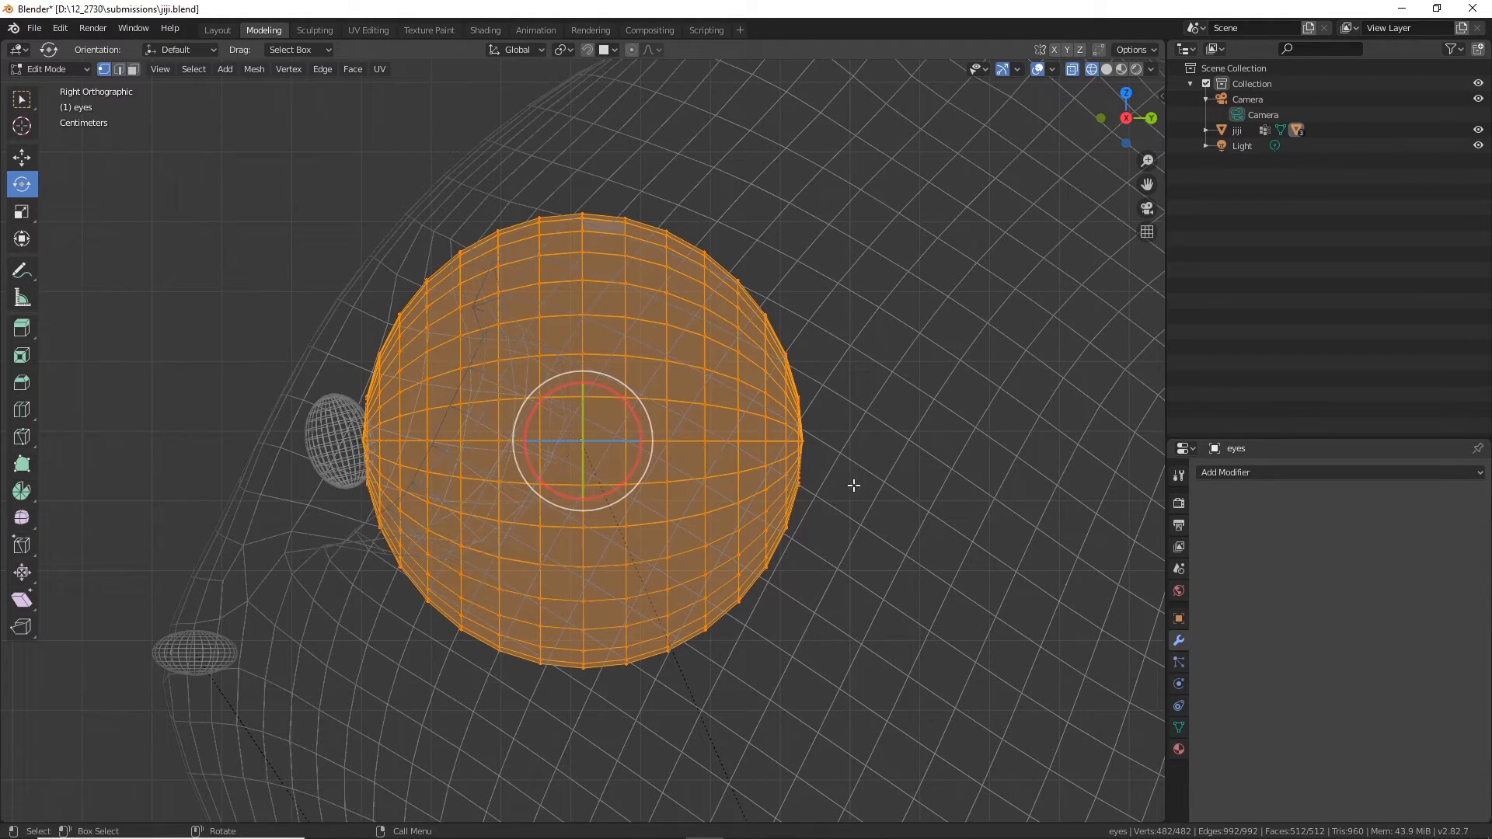
key("shift+space")
key("s")
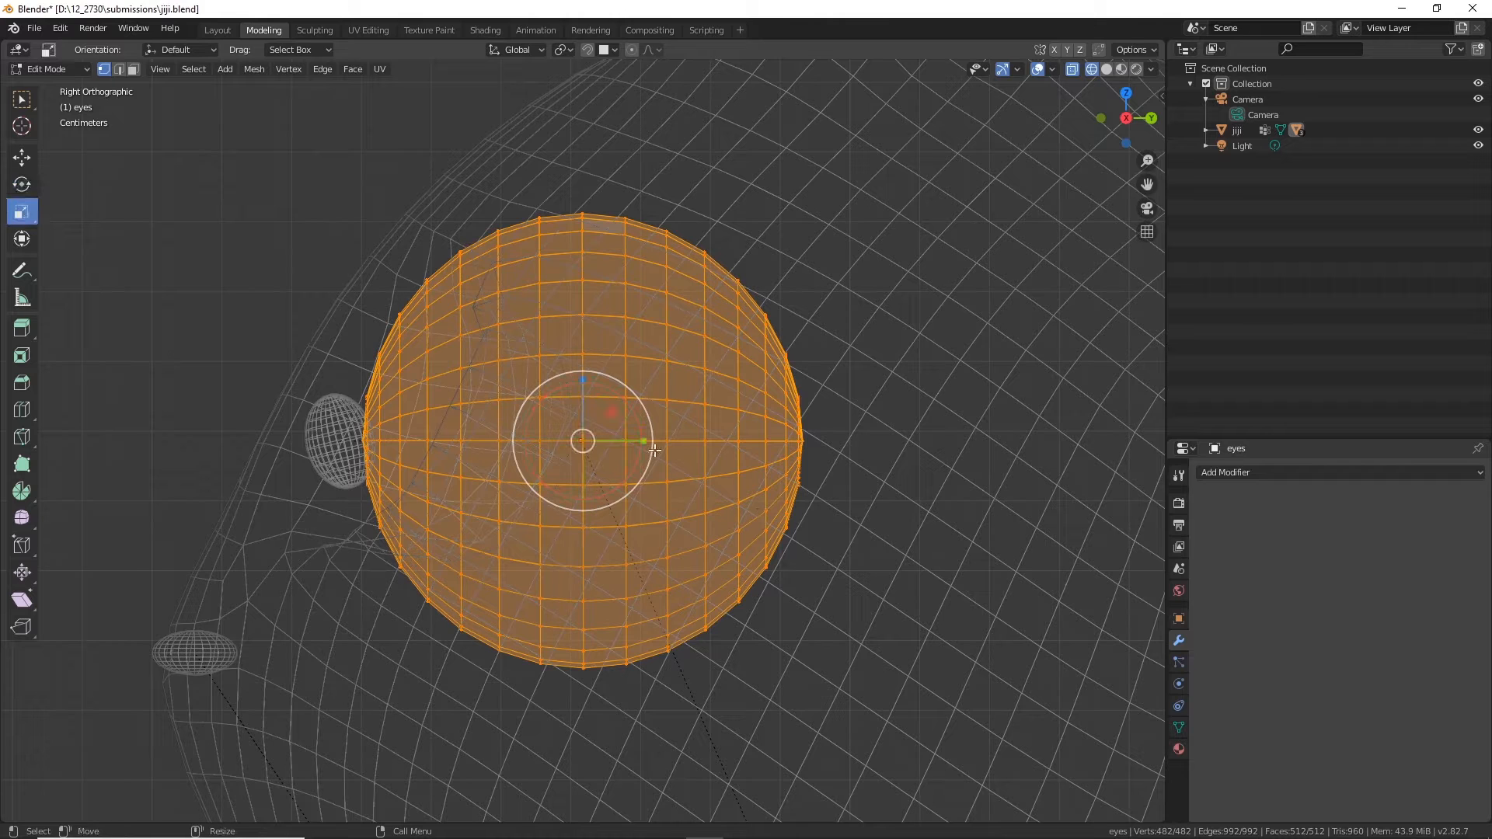
left_click_drag(647, 441, 651, 440)
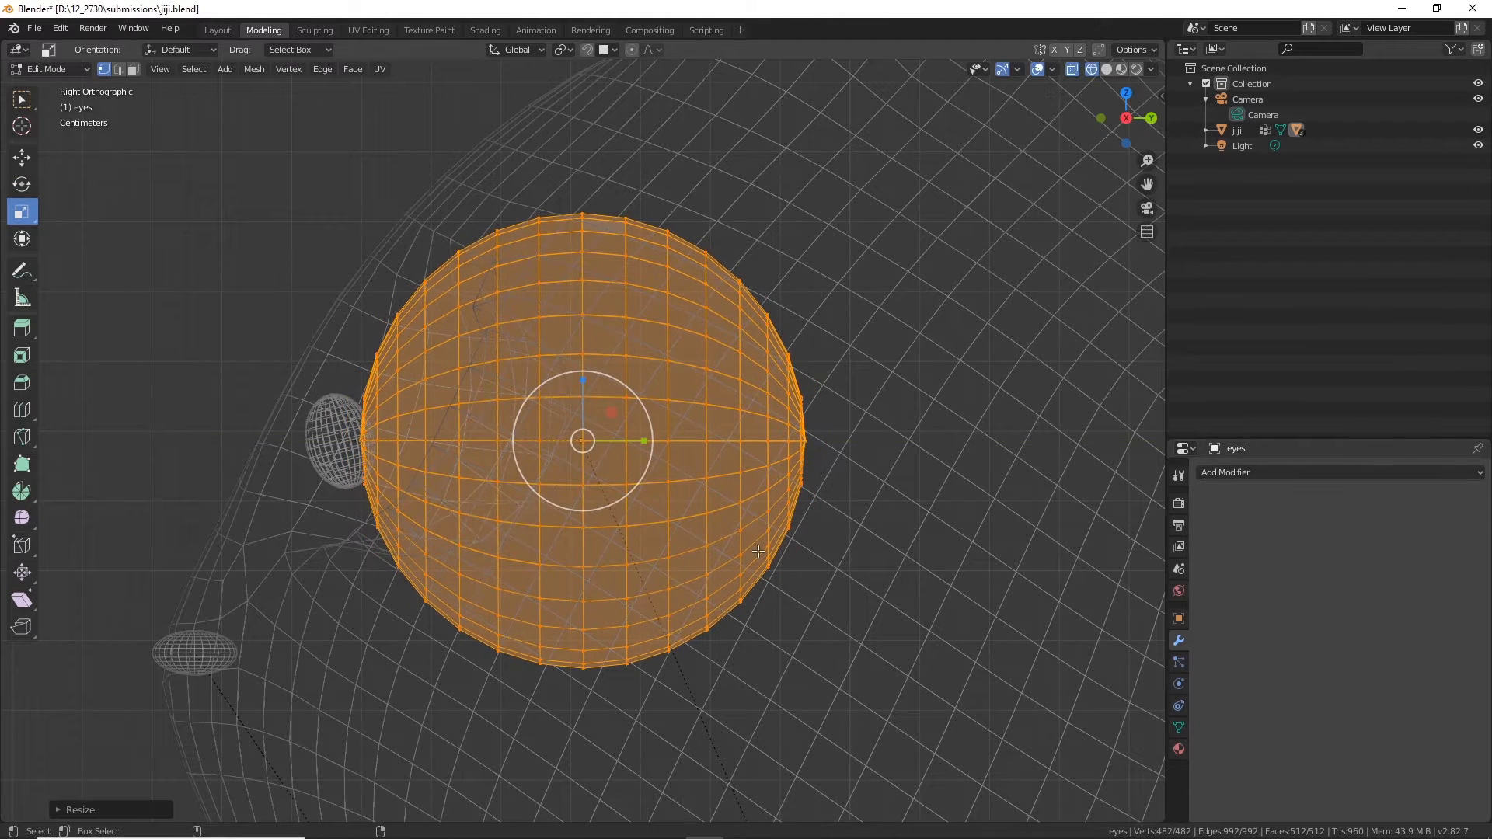
key("ctrl+z")
scroll(760, 551, "down", 6)
scroll(759, 551, "down", 1)
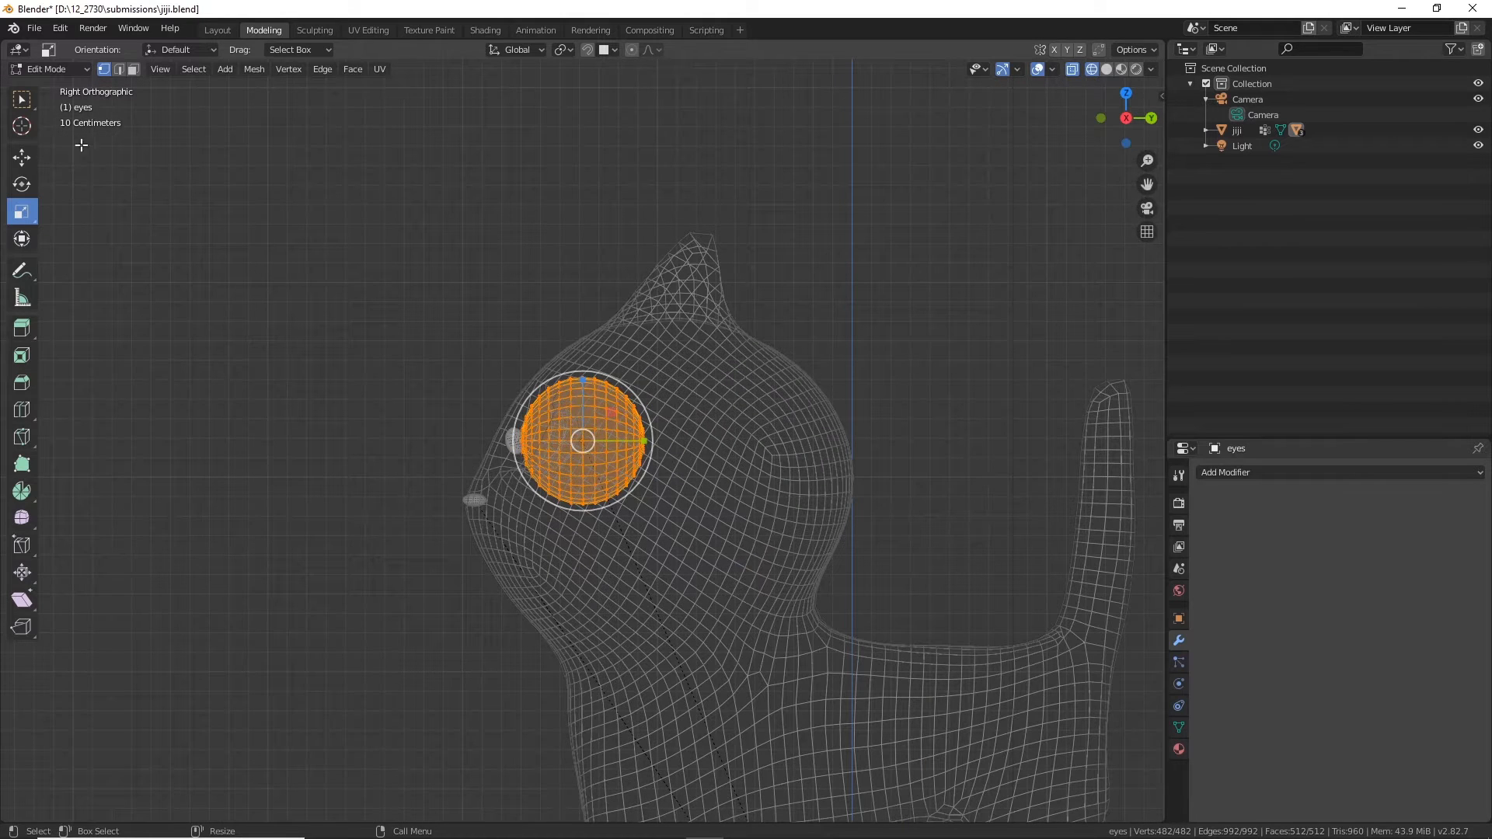
Step: Return to Object Mode and add a new UV sphere to the scene
left_click(60, 70)
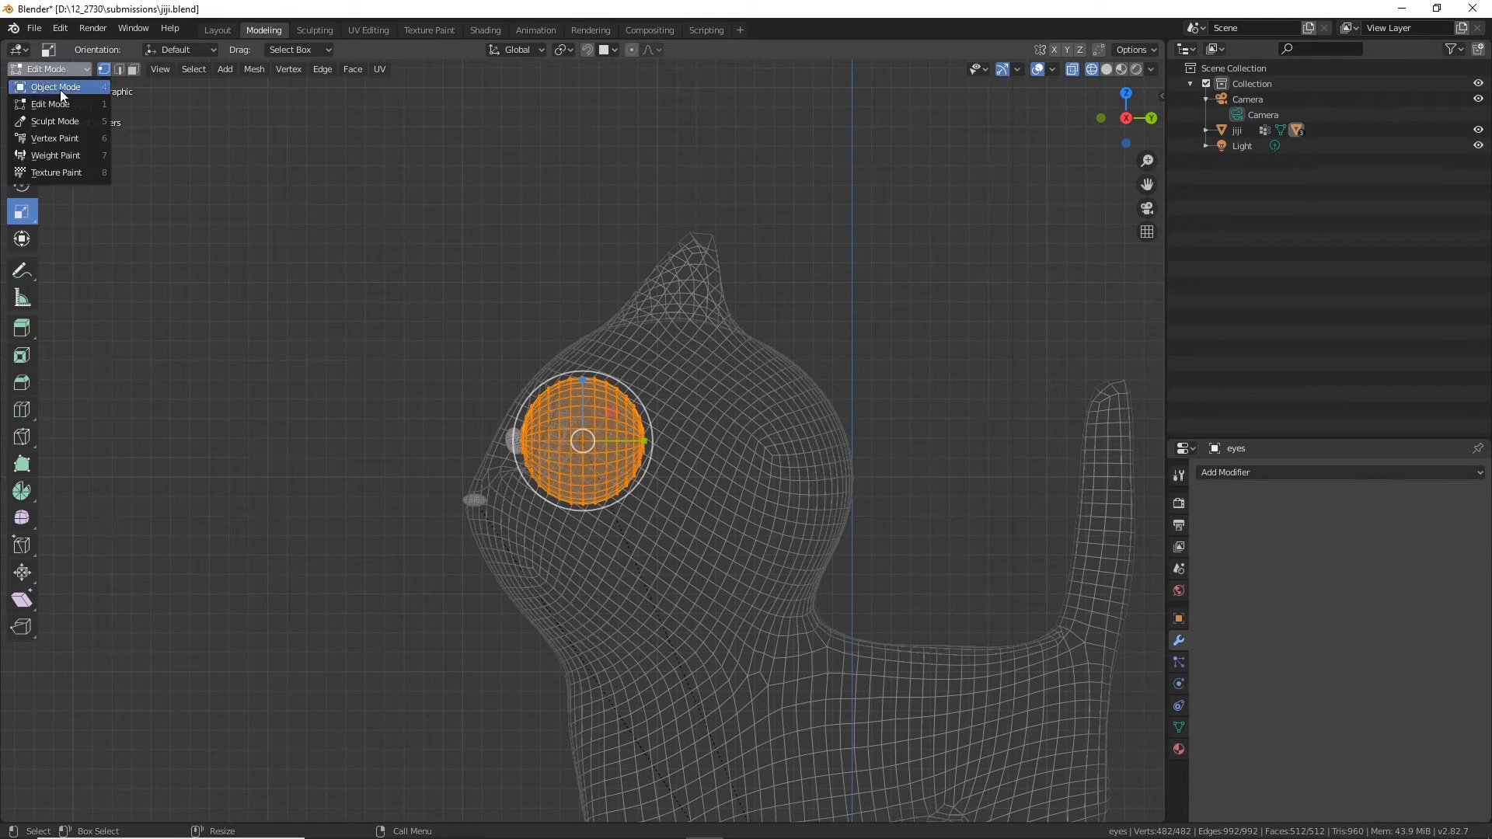
left_click(59, 89)
scroll(747, 542, "down", 5)
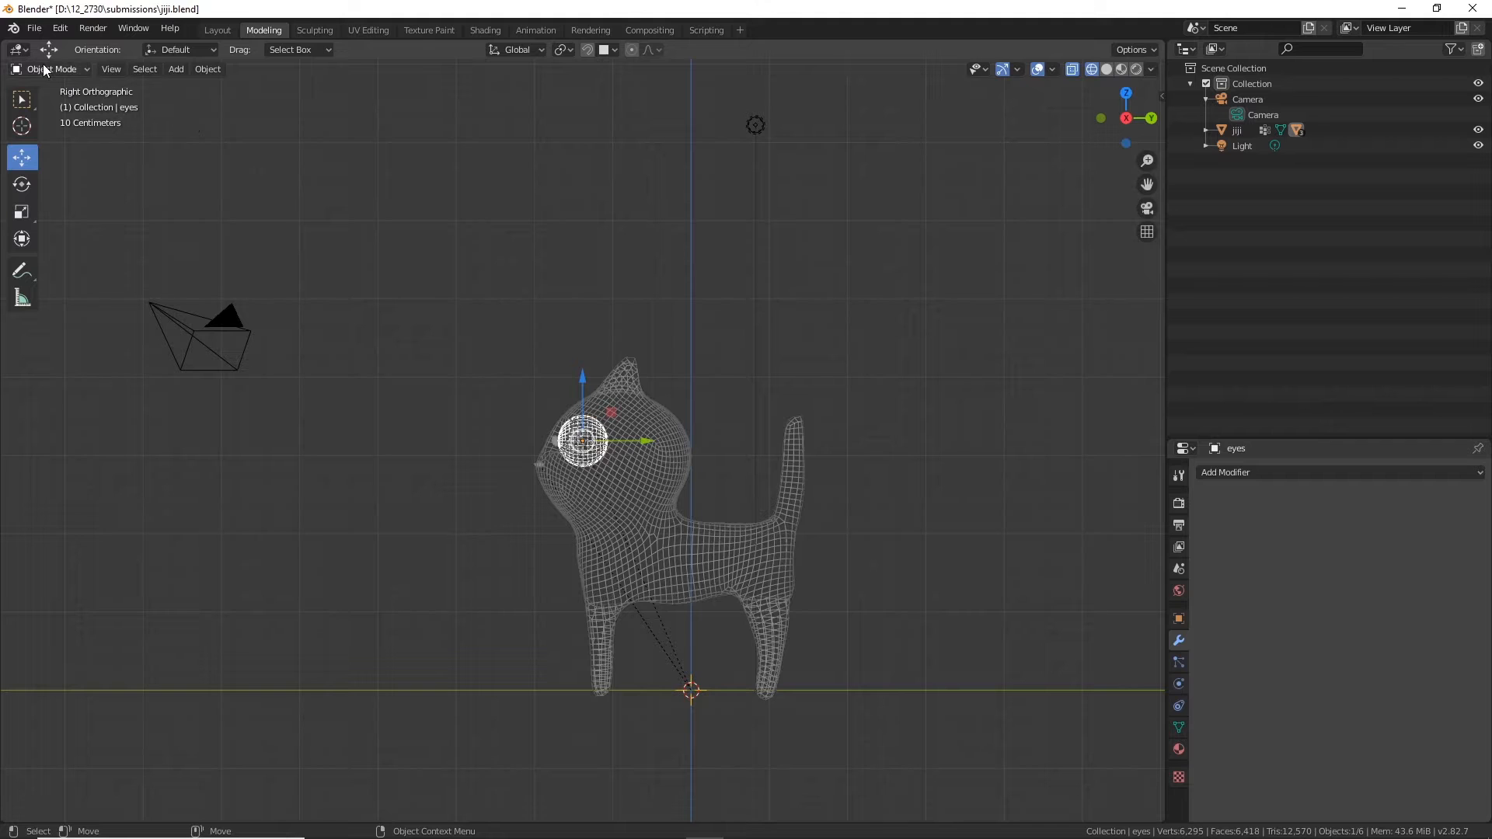
left_click(176, 69)
mouse_move(200, 87)
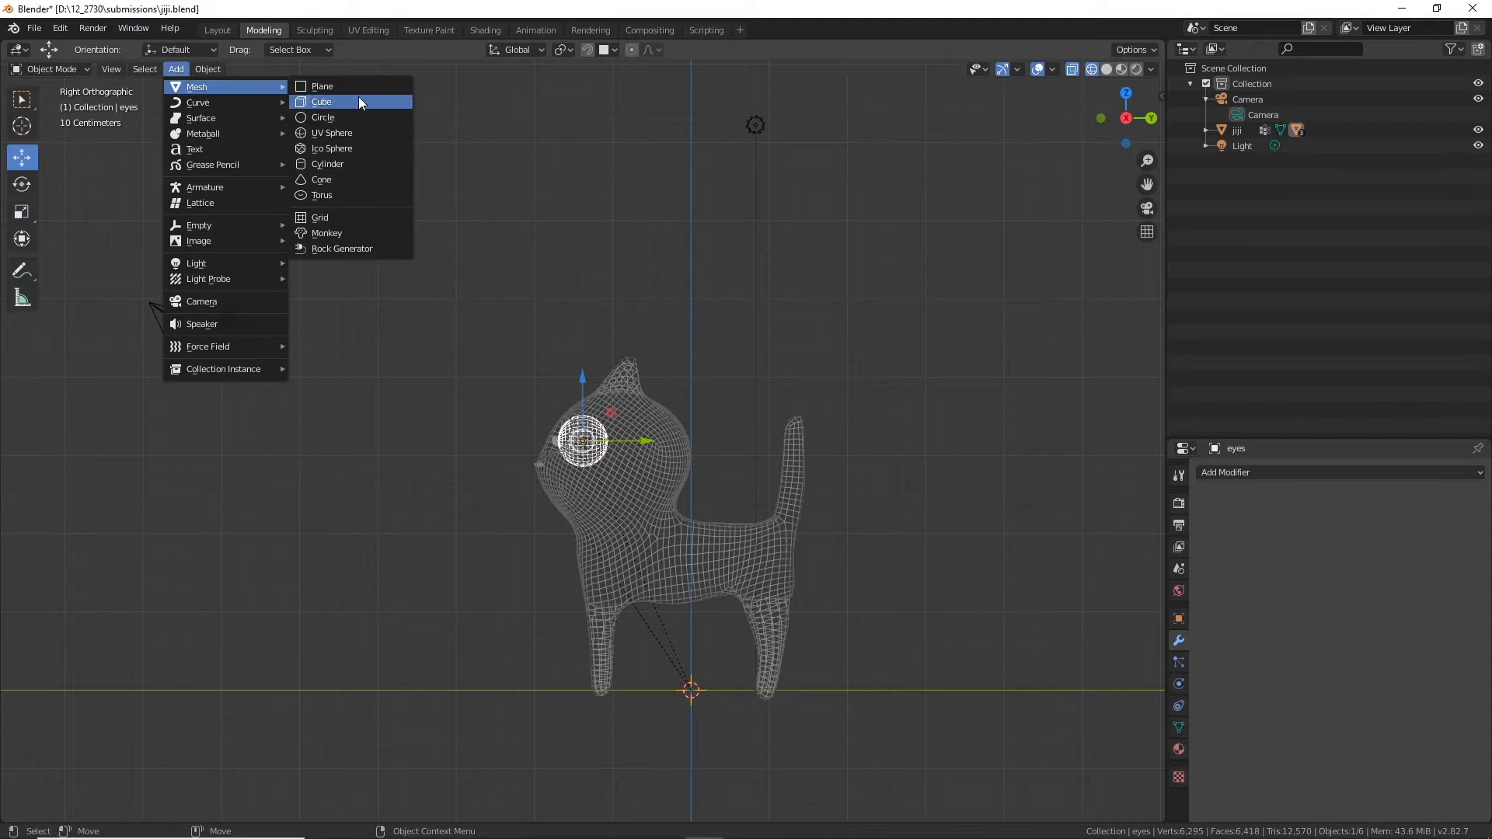
left_click(342, 132)
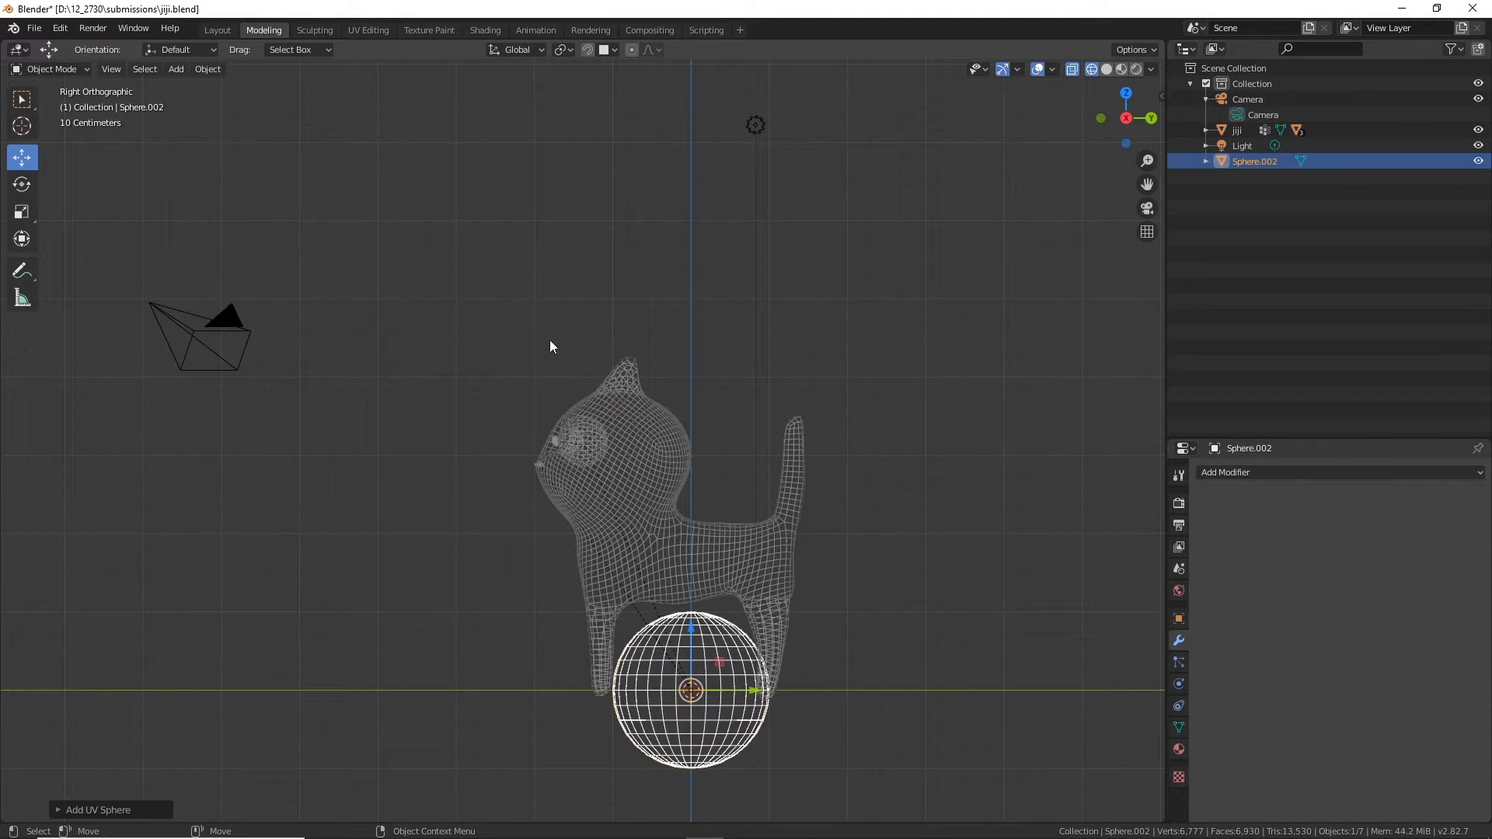
Step: Raise the new UV sphere to head height, turn its poles along the Y axis and scale it down to roughly eye size
left_click_drag(690, 628, 656, 407)
key("e")
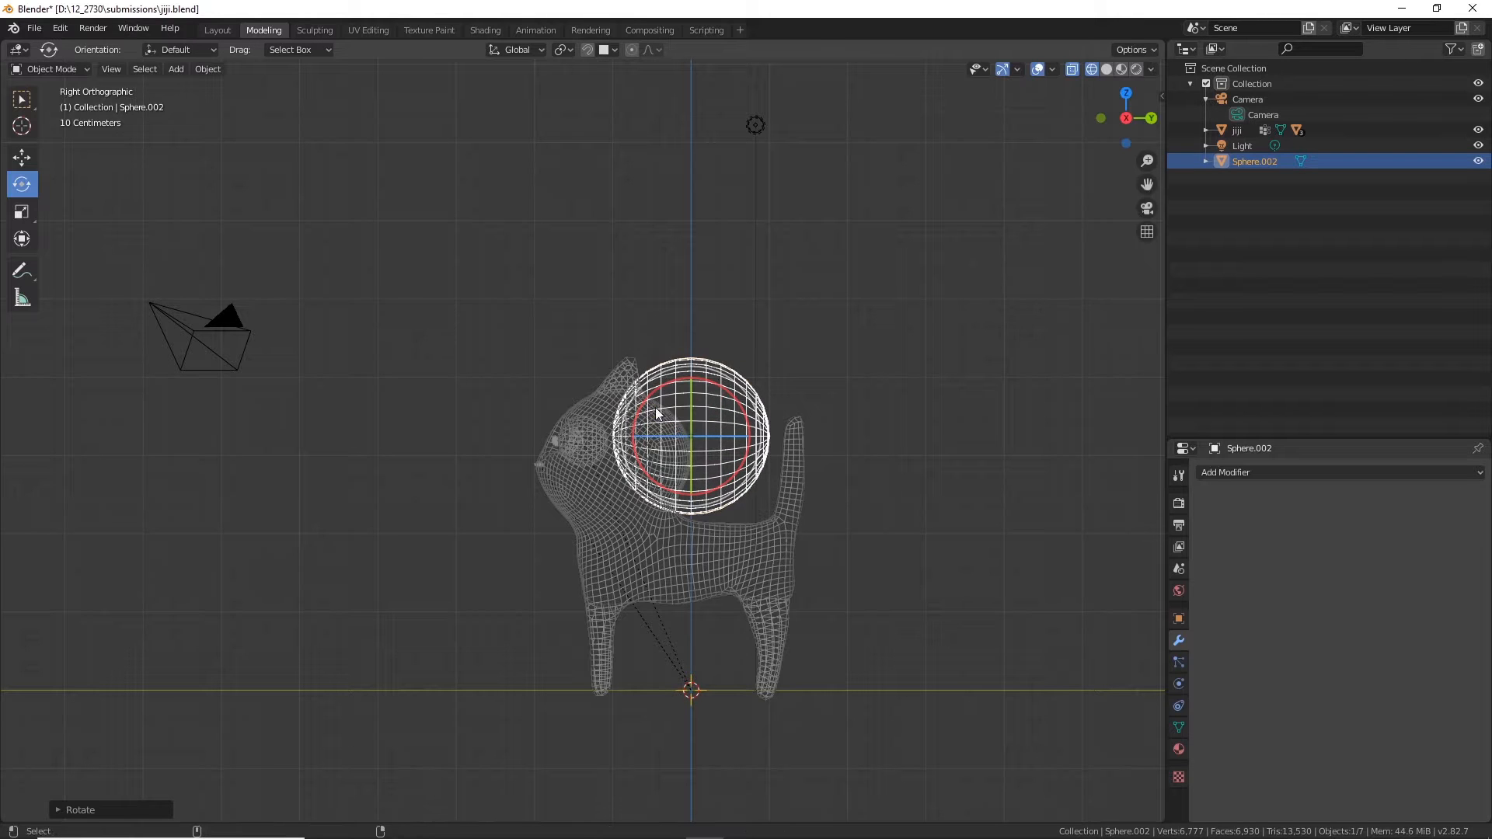
key("r")
scroll(829, 454, "up", 4)
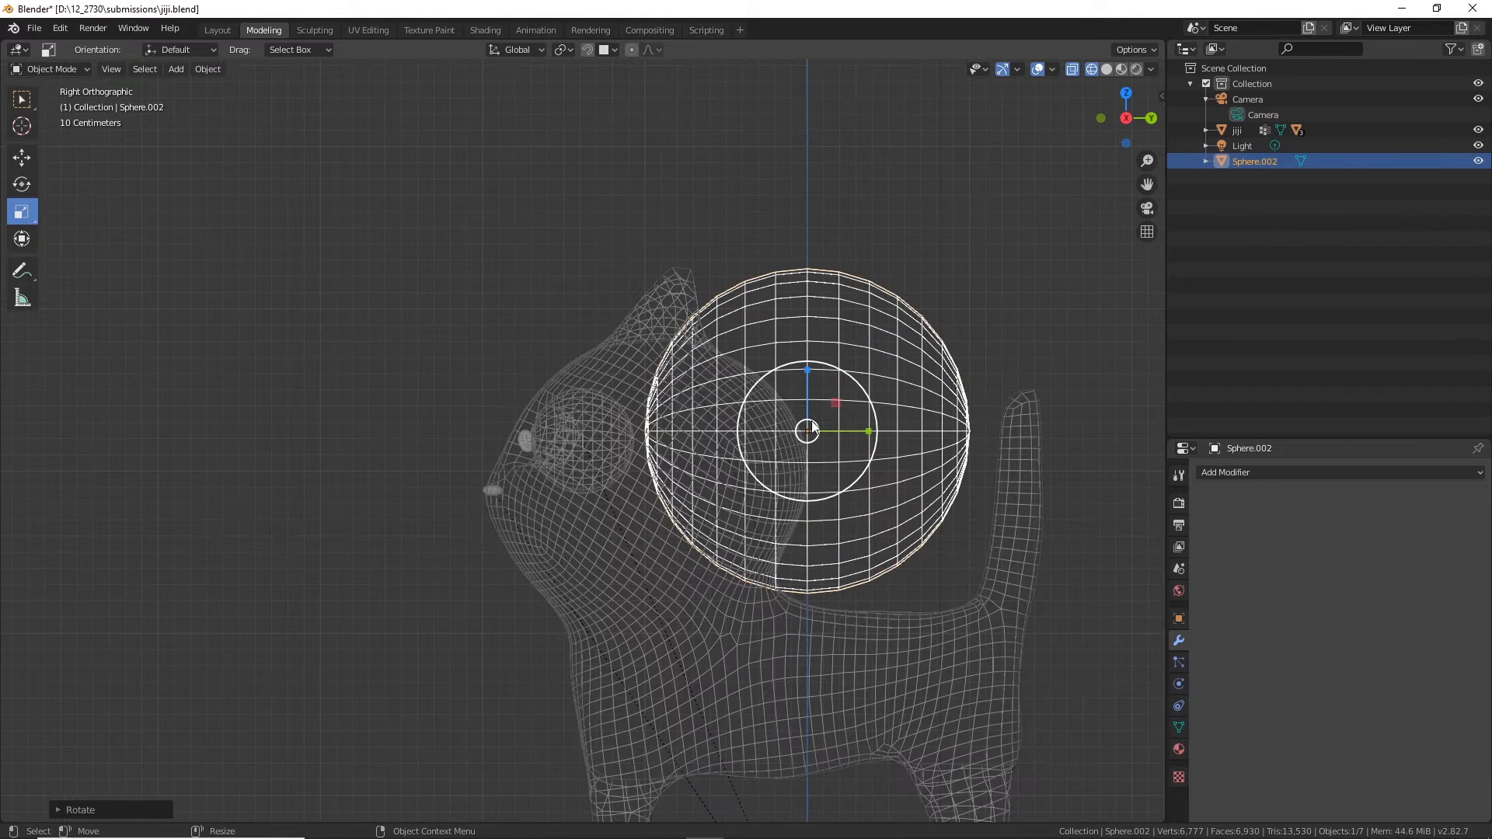
left_click_drag(846, 375, 641, 477)
Step: Move the new sphere along Y and Z in the right view until its centre matches the old eye
key("w")
scroll(640, 477, "up", 6)
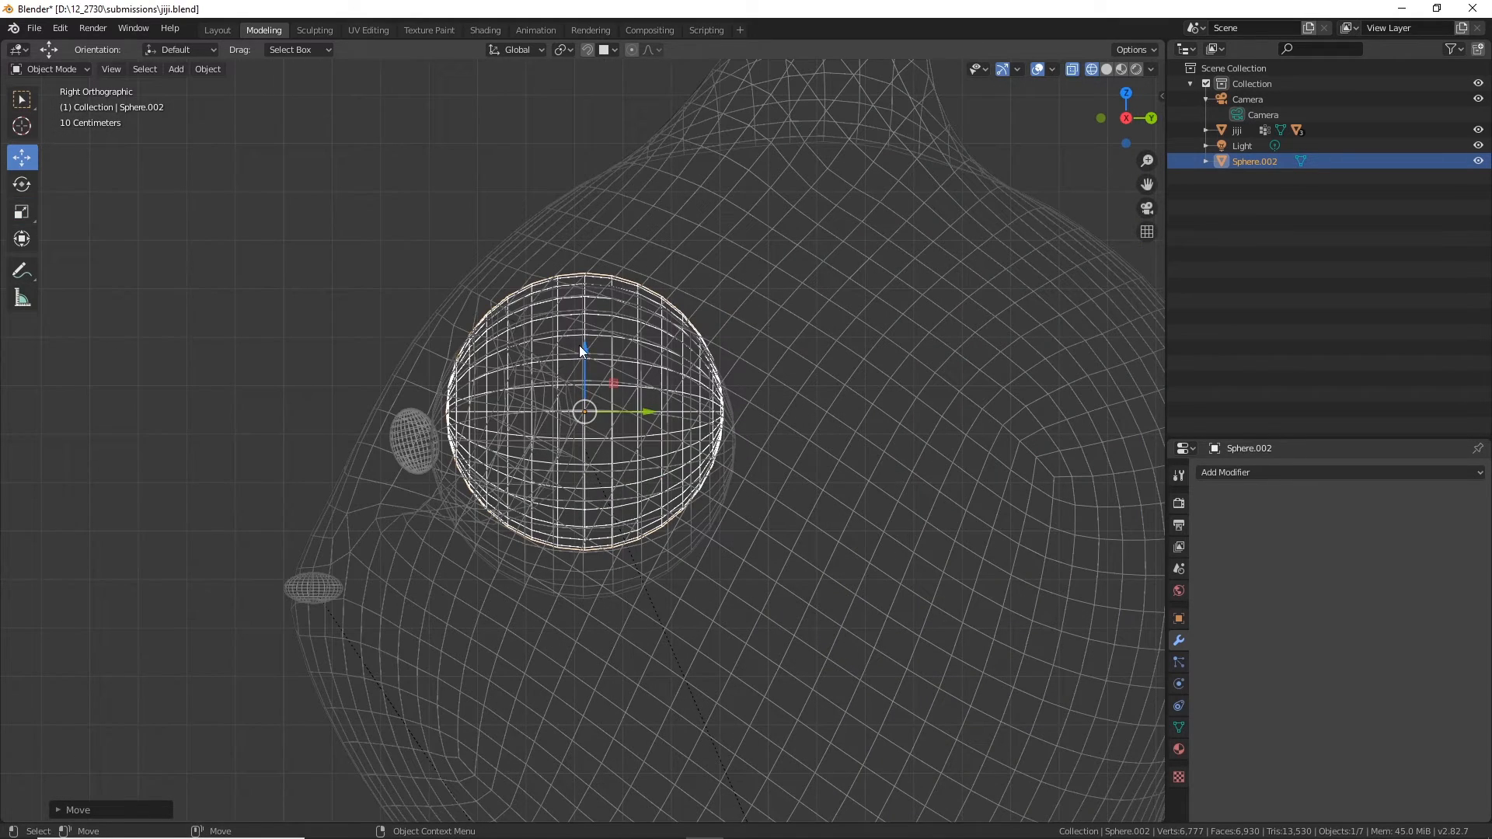
left_click_drag(579, 345, 583, 379)
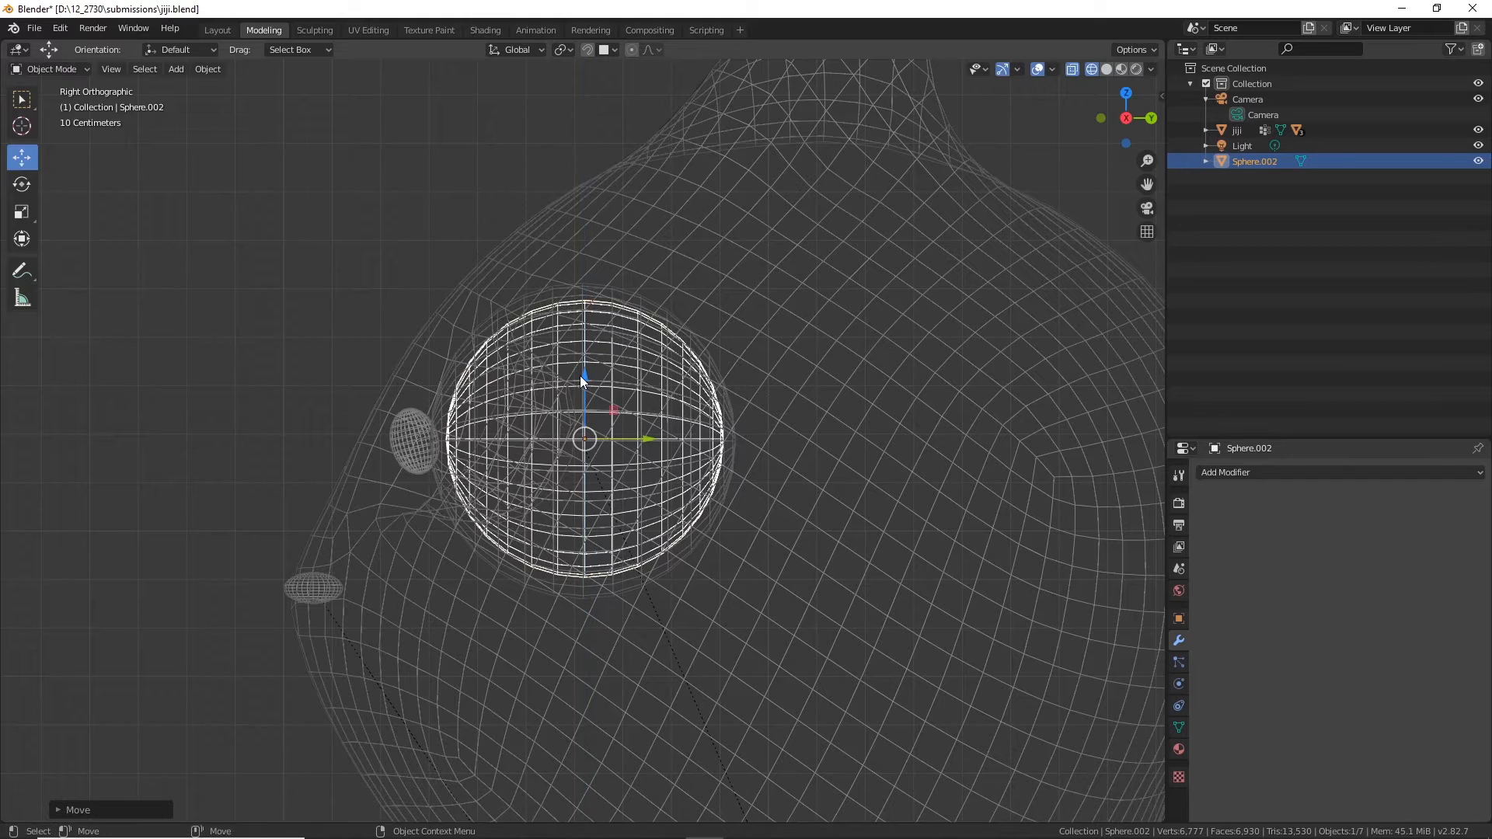
scroll(583, 379, "up", 2)
left_click_drag(644, 438, 639, 437)
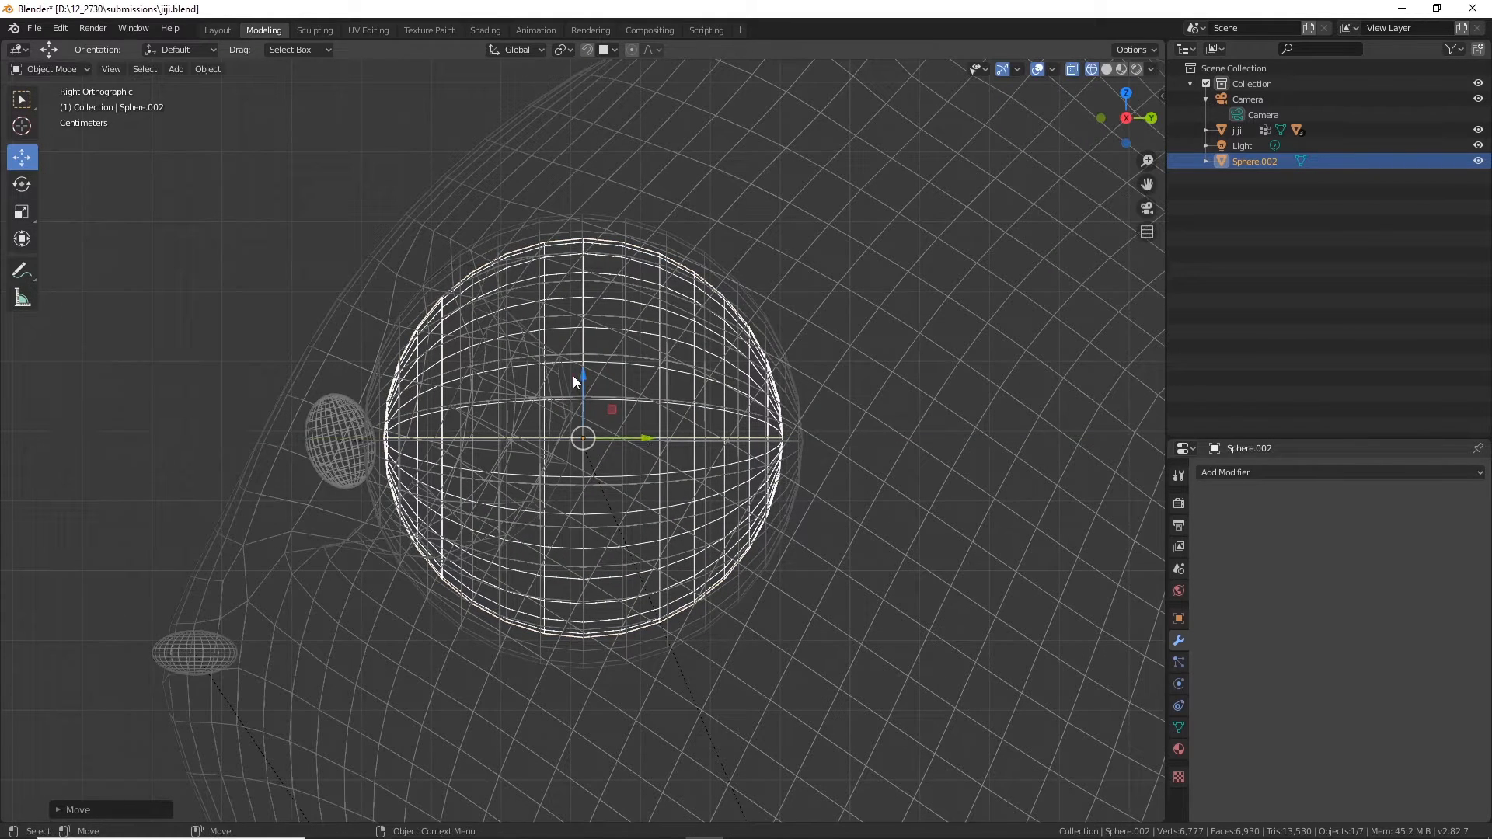
left_click_drag(582, 378, 601, 381)
Step: Scale the new sphere up to the old eye's size and move it along positive X onto the old eye
key("shift+space")
key("s")
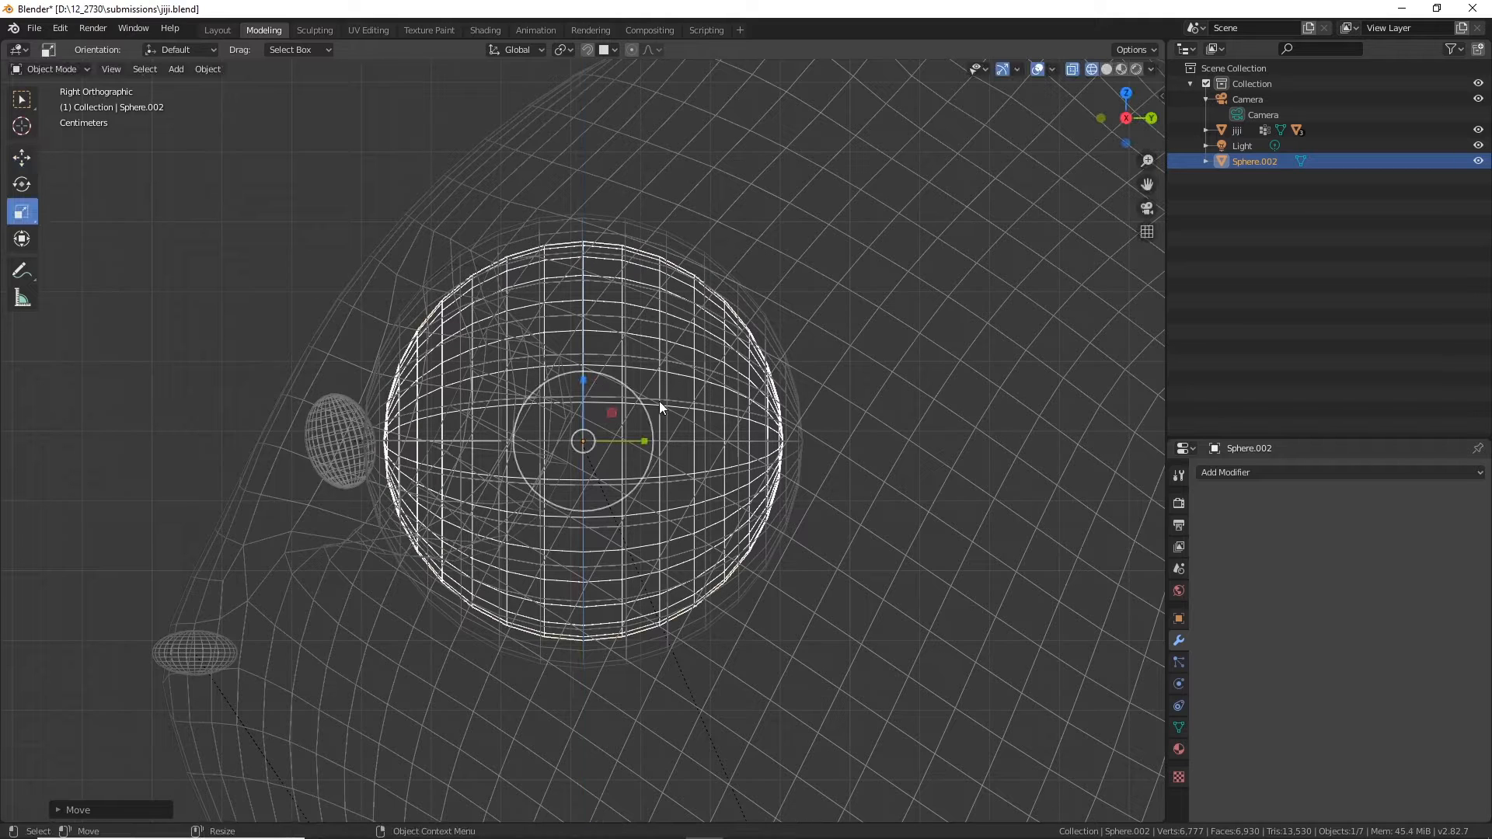
left_click_drag(642, 397, 644, 407)
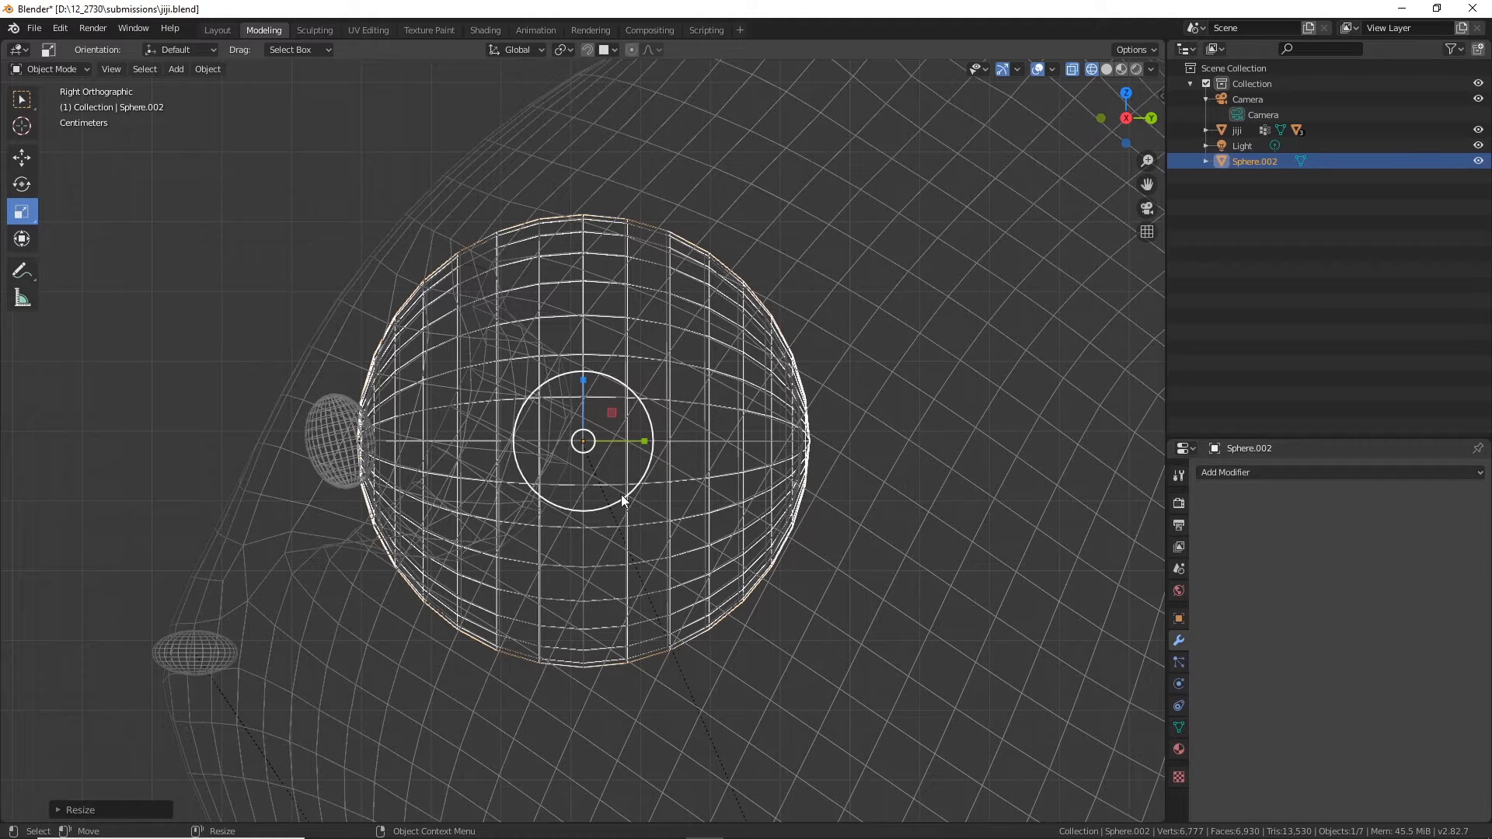
scroll(564, 550, "down", 2)
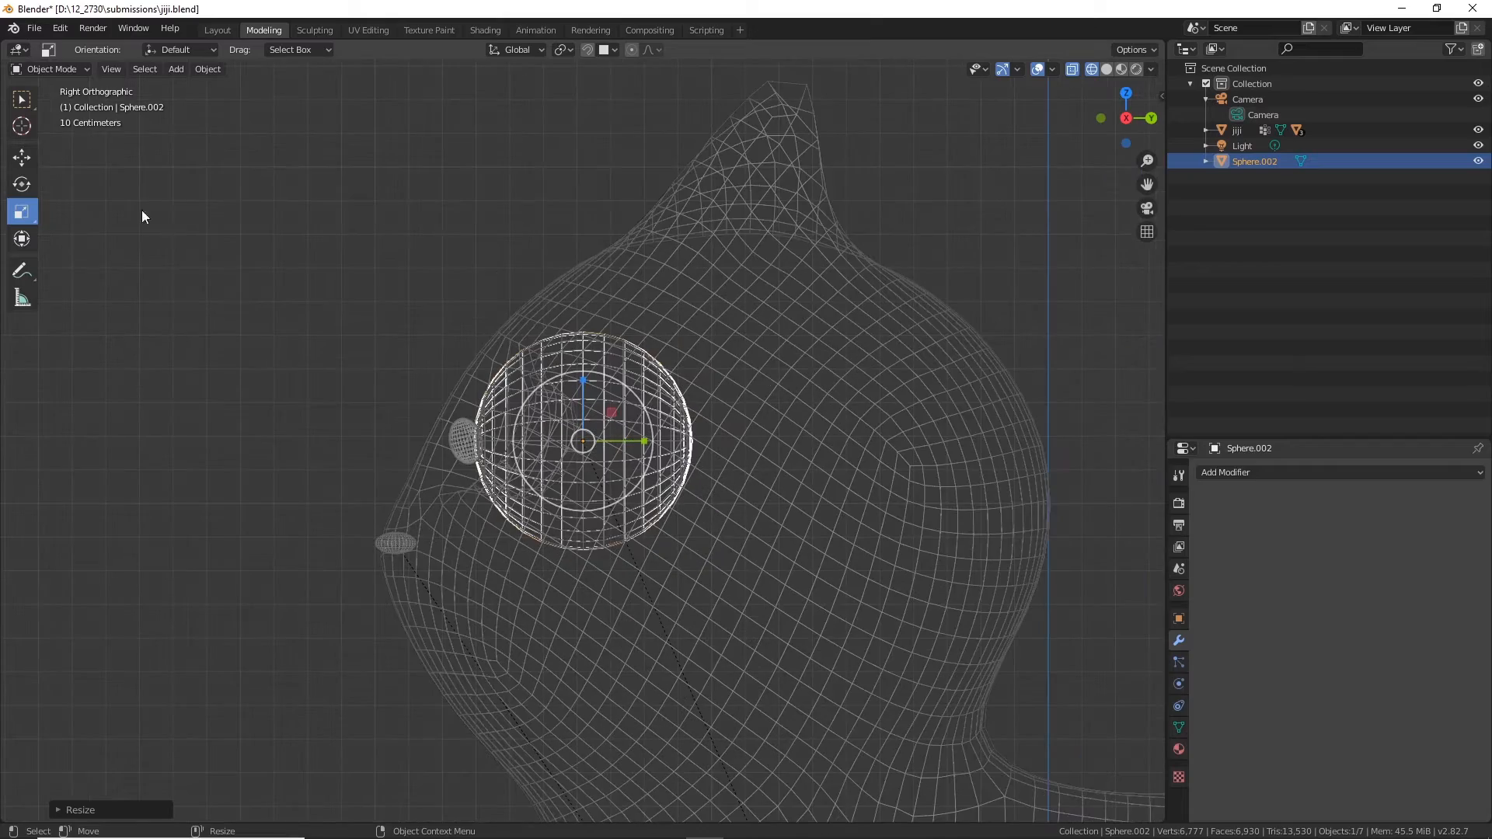
middle_click_drag(319, 343, 515, 432)
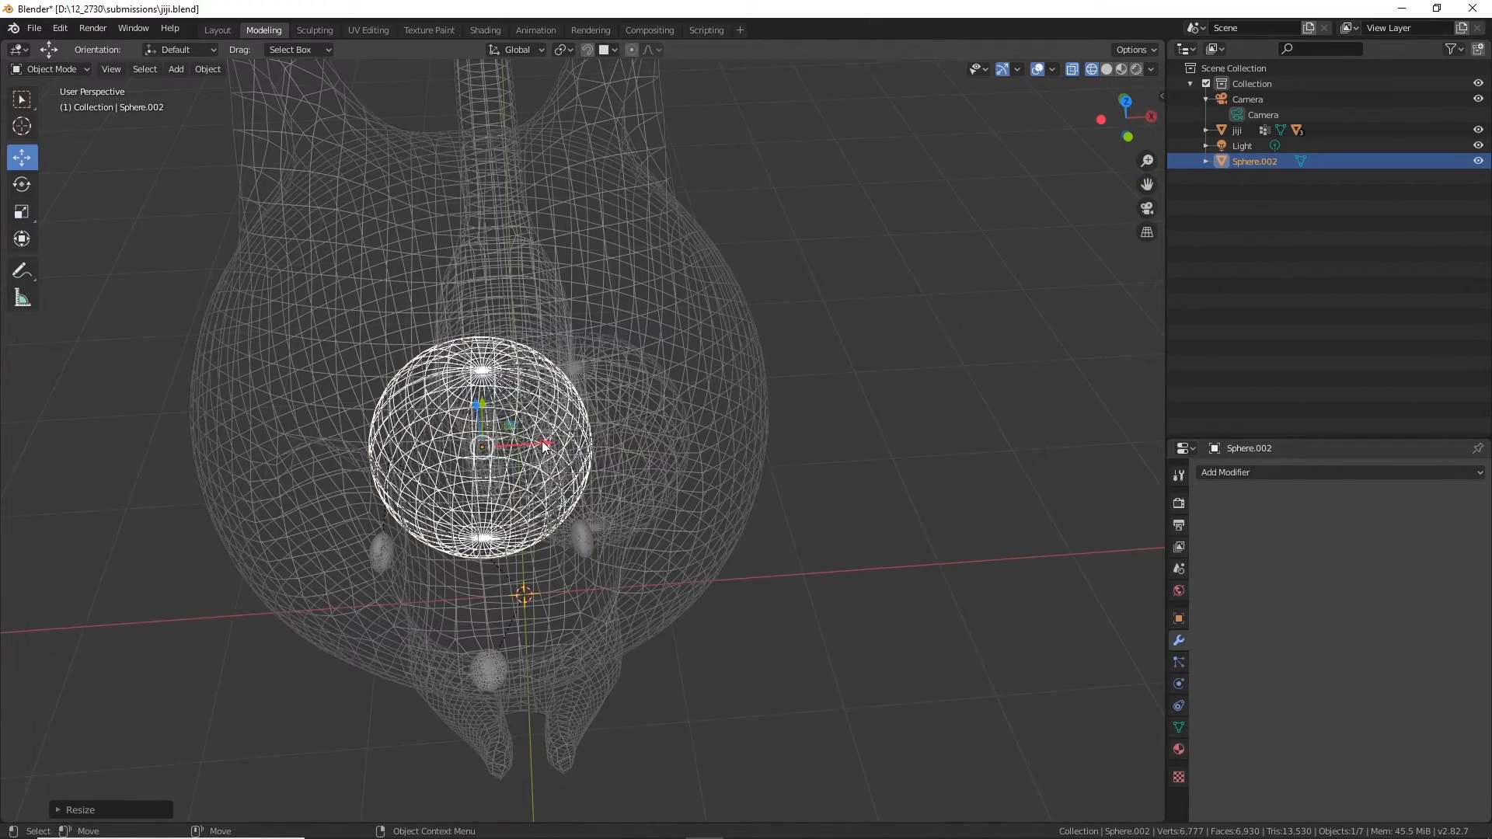
left_click_drag(544, 446, 647, 461)
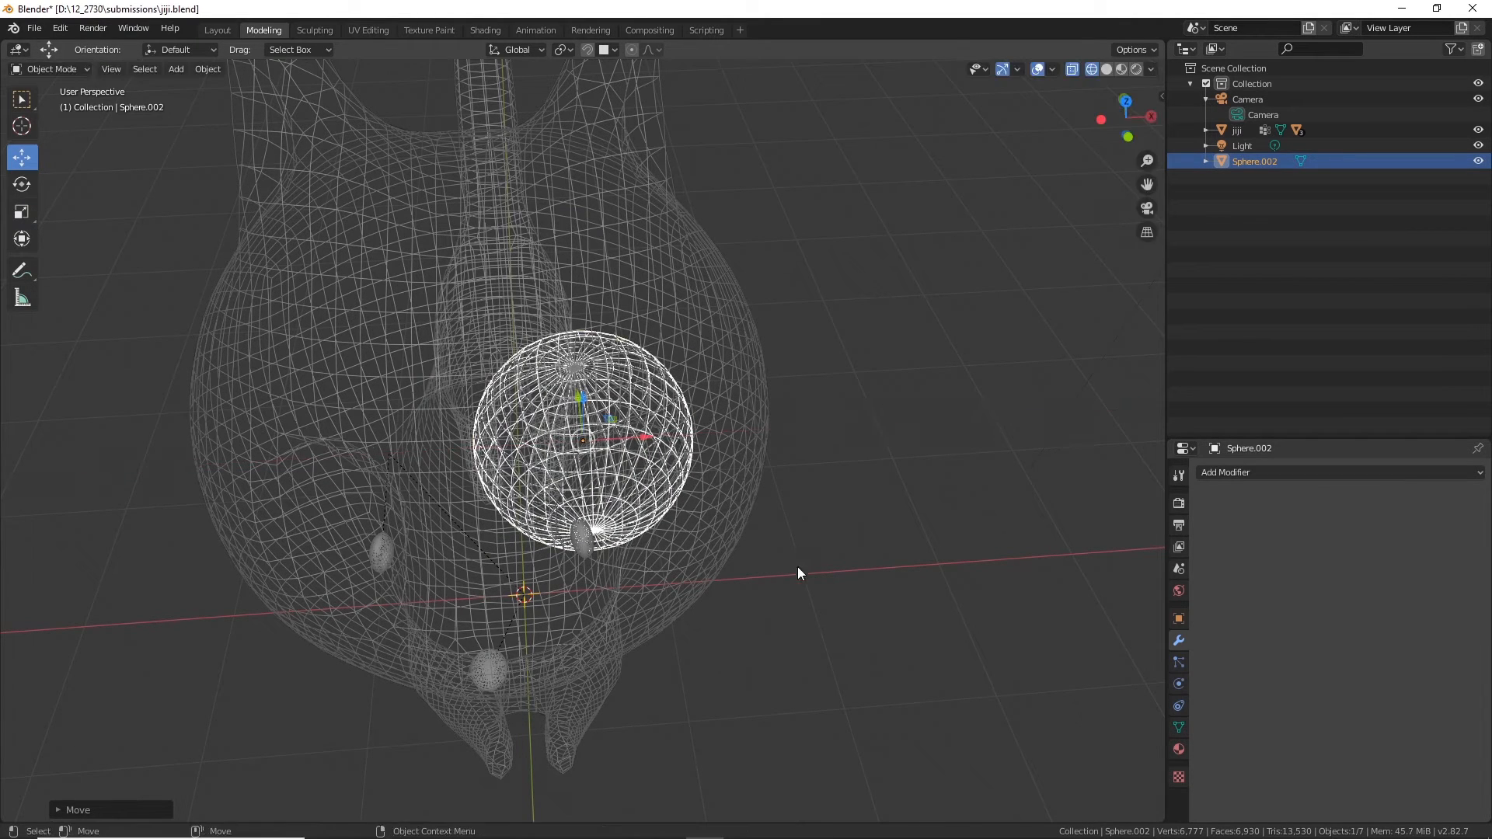
Step: Compare the new sphere with the old eye from several angles and delete the old eyes object
middle_click_drag(797, 566, 808, 506)
scroll(801, 491, "up", 4)
scroll(800, 492, "up", 1)
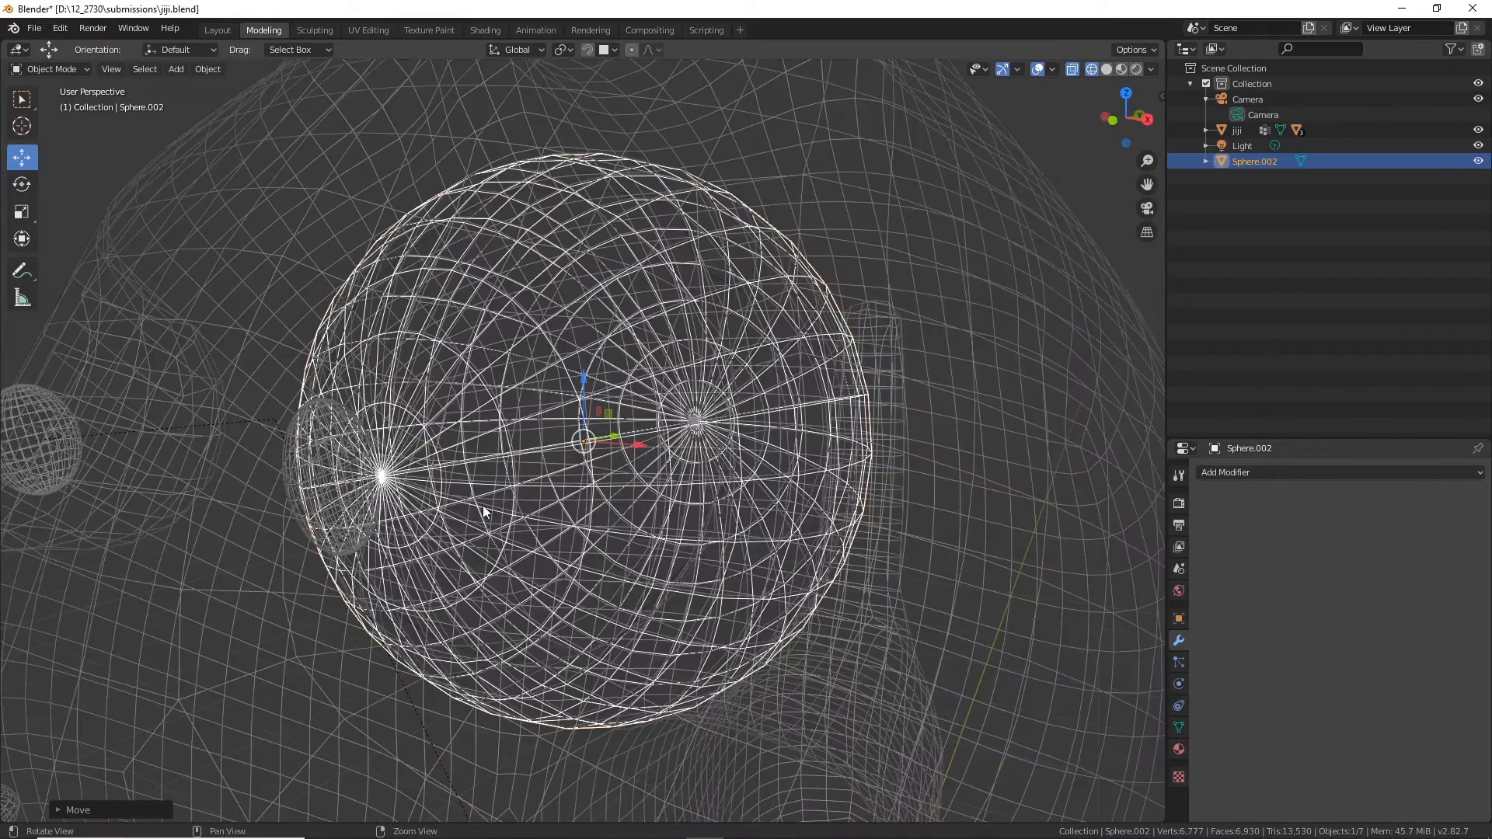
middle_click_drag(483, 505, 473, 459)
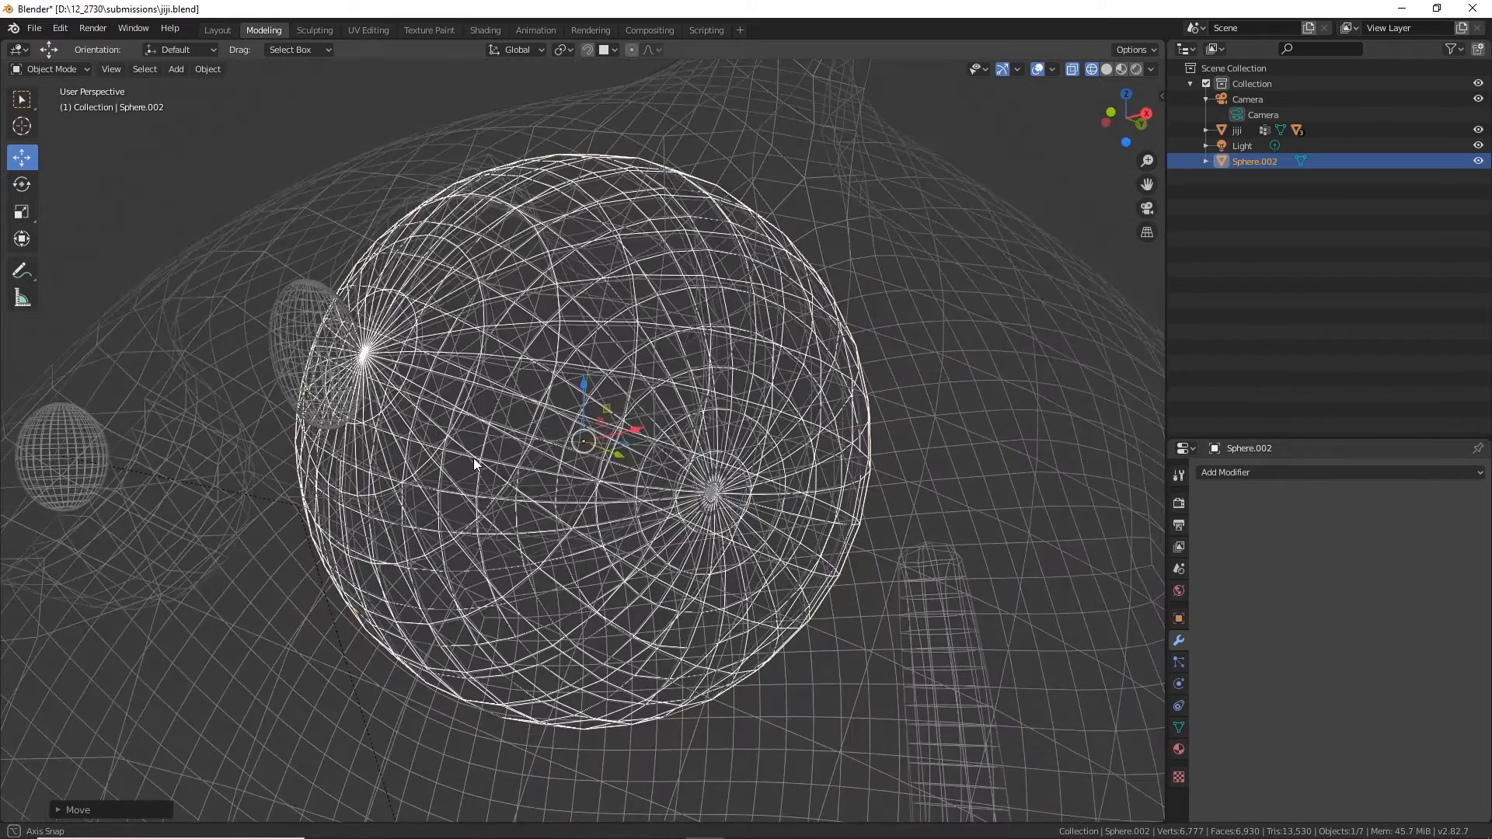
left_click(455, 258)
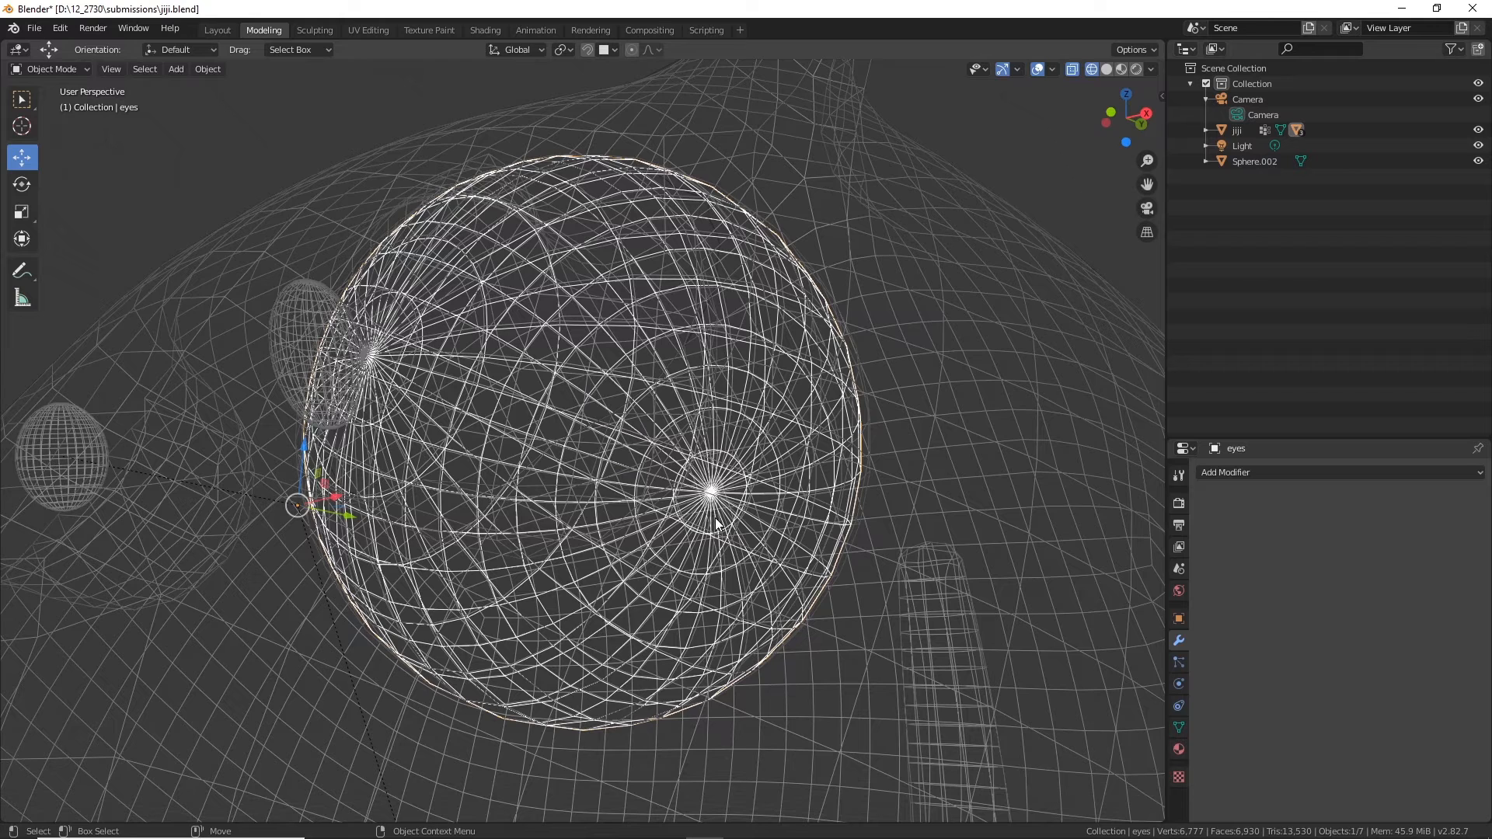
key("Delete")
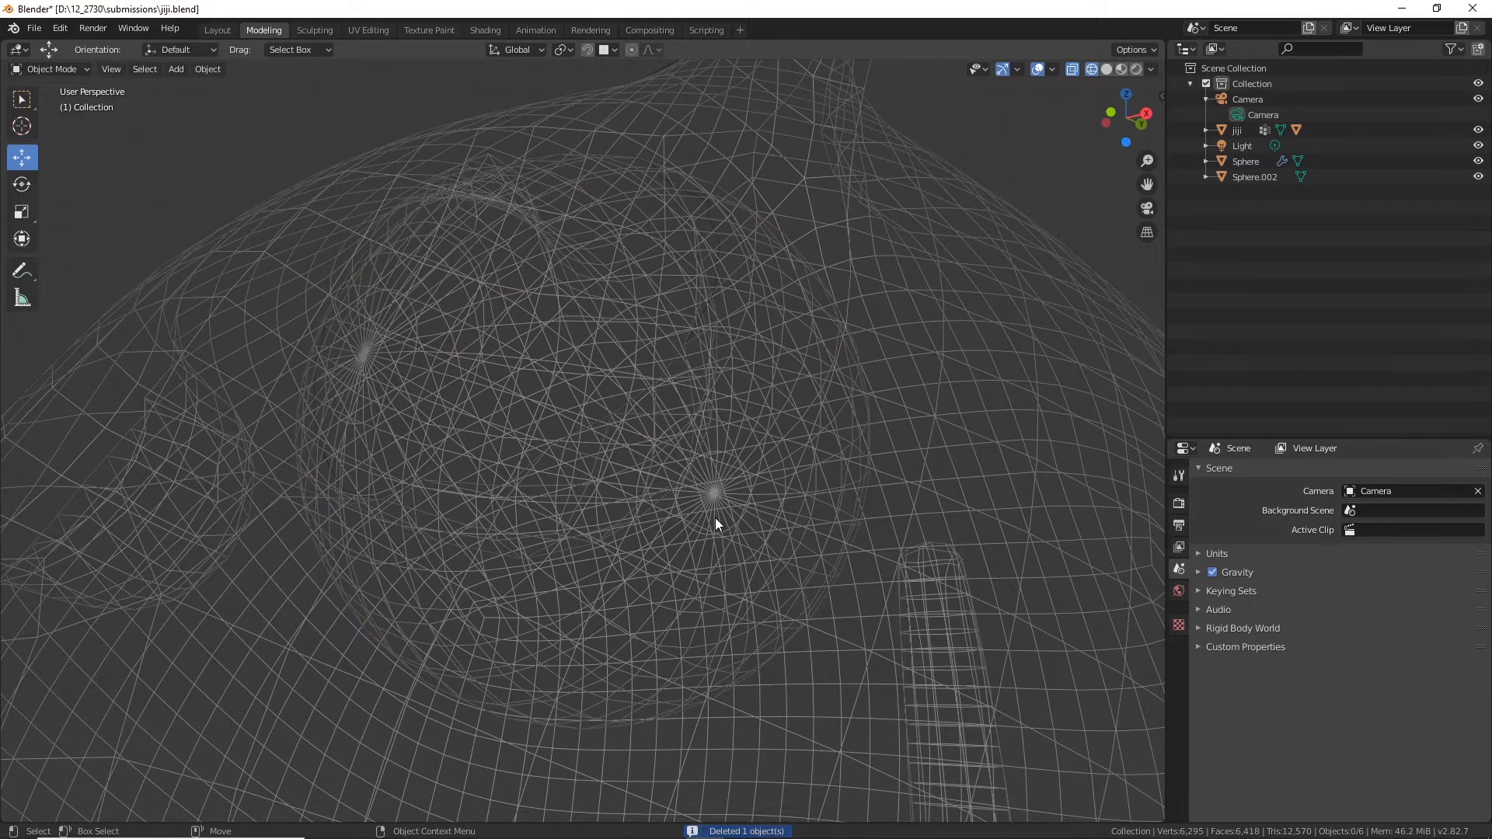
Step: Switch the viewport to material preview and examine how the new eye sphere sits in the cat's eye socket
left_click(1121, 69)
mouse_move(735, 286)
middle_mouse_down()
mouse_move(739, 356)
mouse_move(776, 377)
middle_mouse_up()
scroll(775, 377, "down", 5)
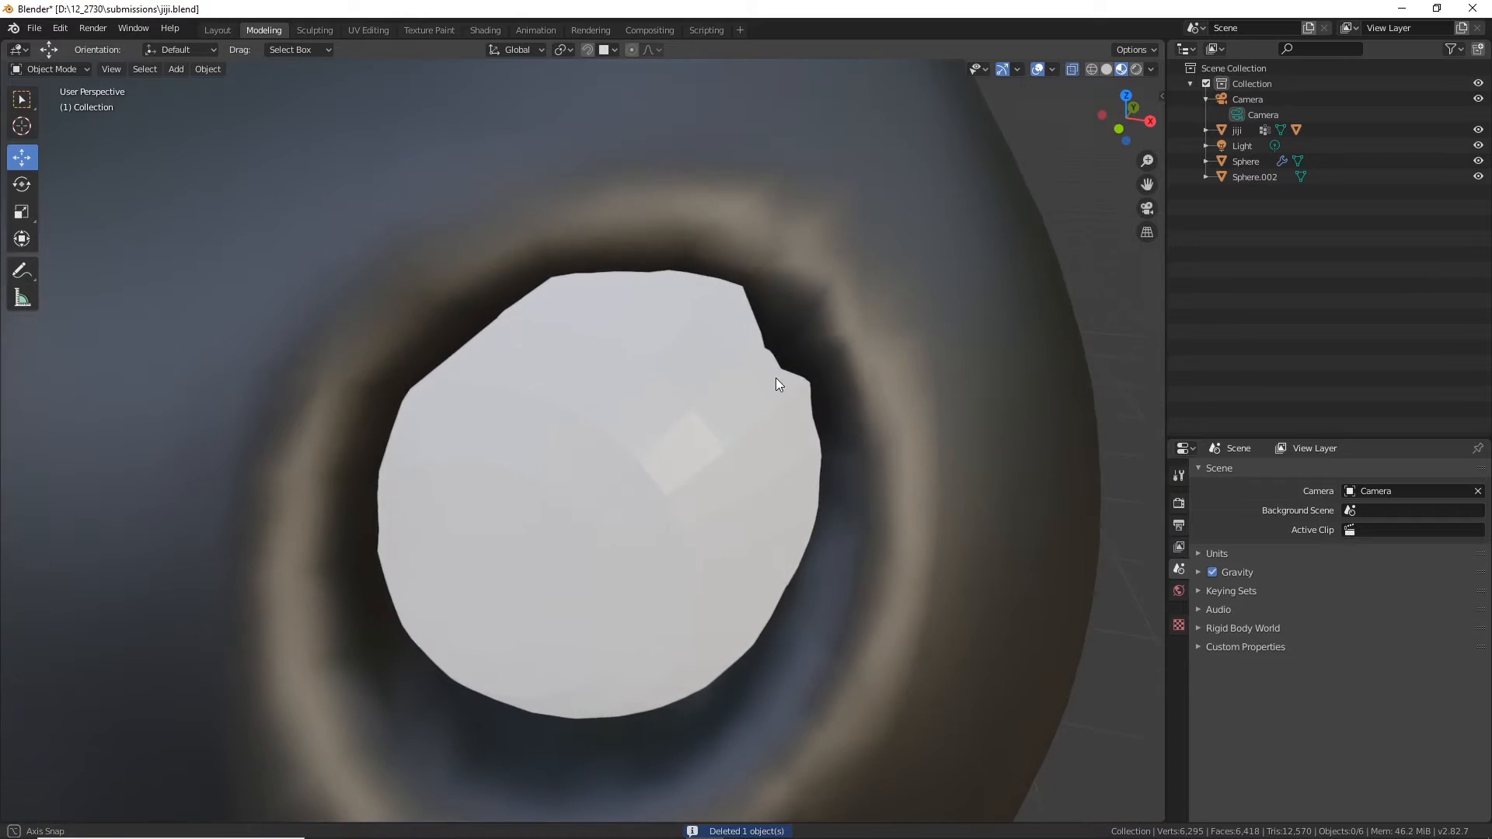
middle_click_drag(827, 487, 721, 476)
right_click(637, 436)
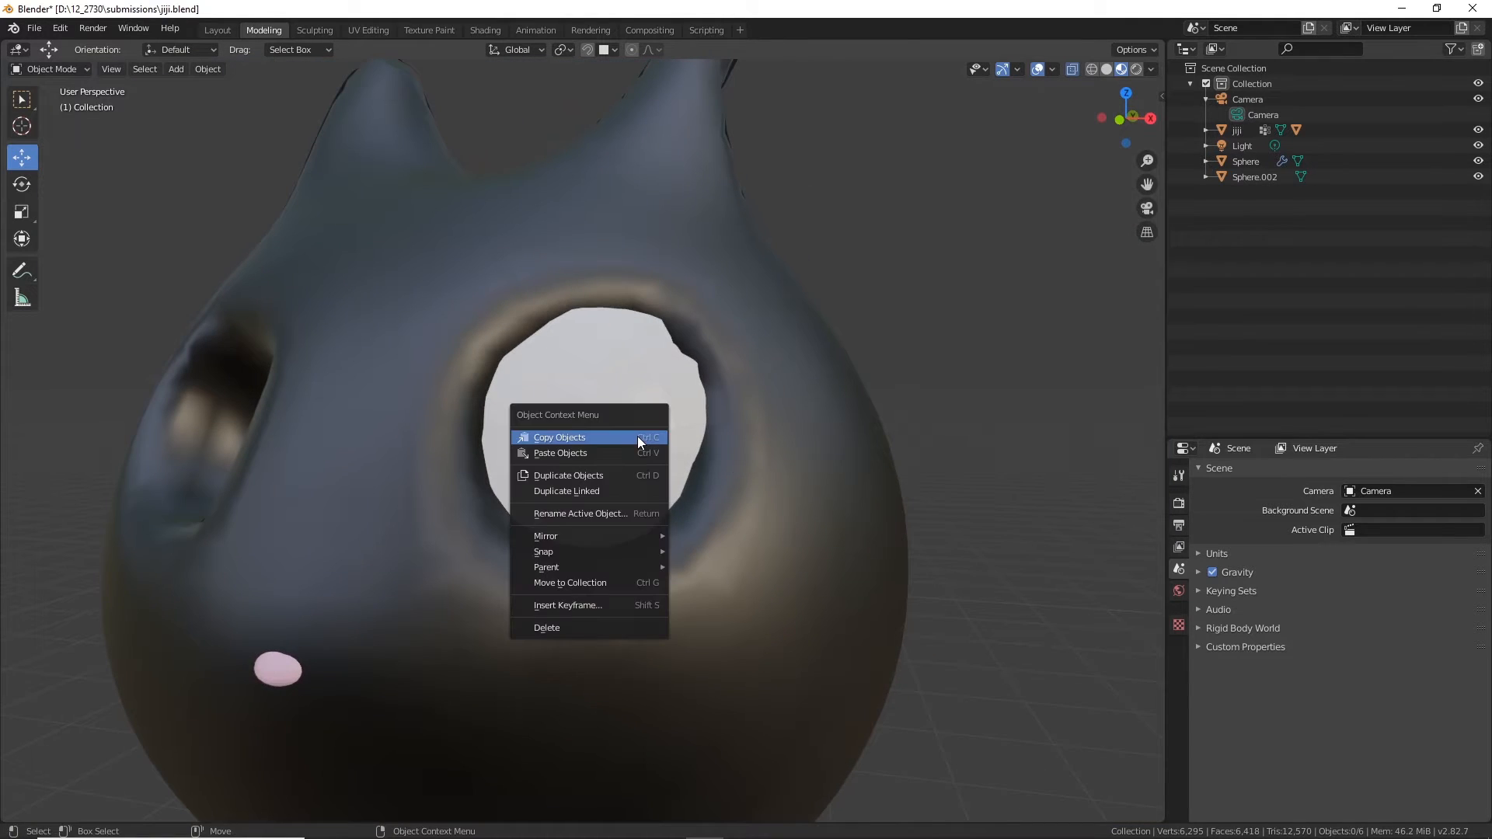
left_click(630, 366)
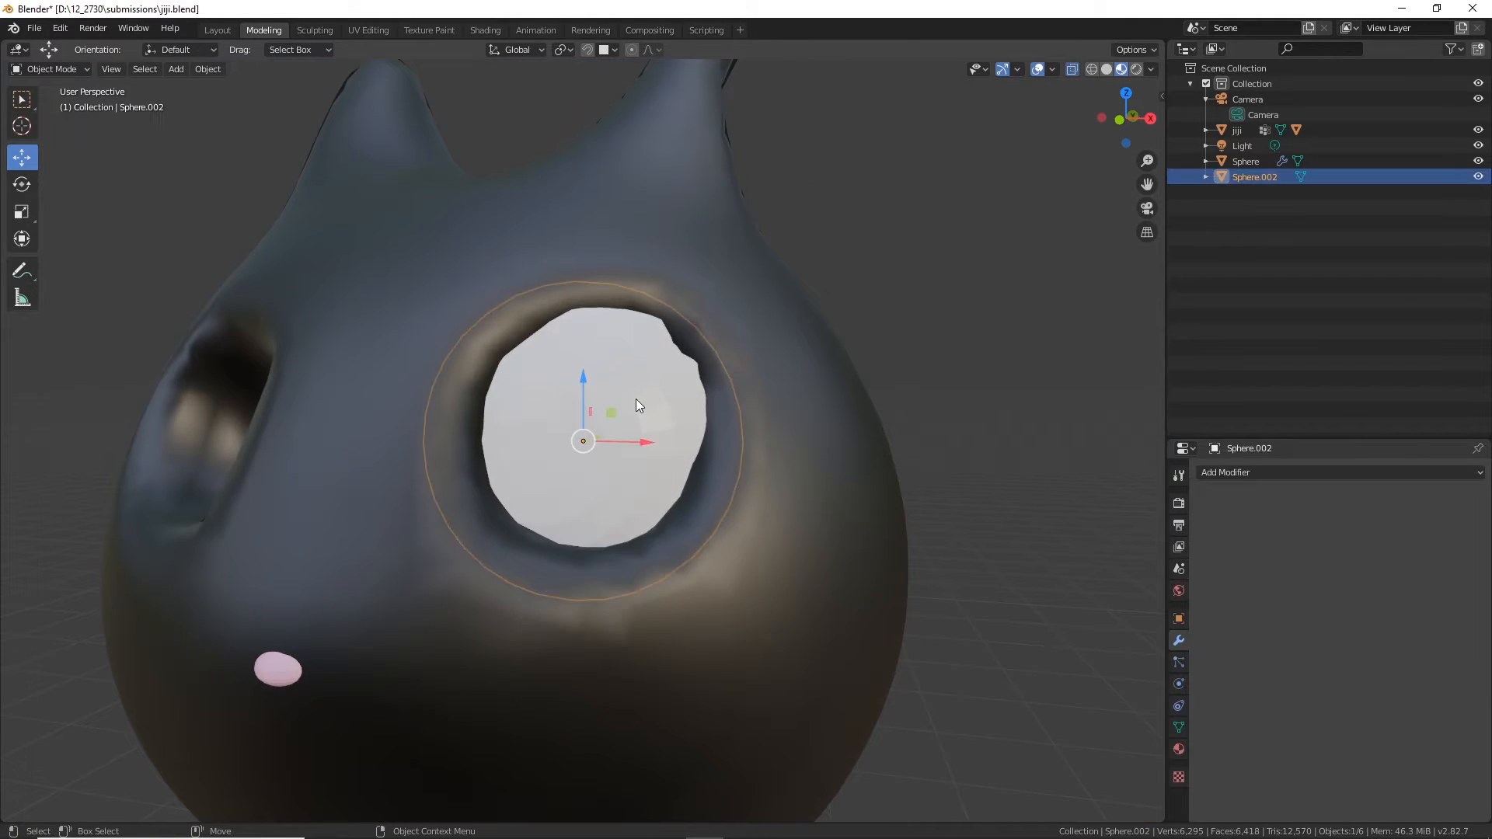
right_click(584, 401)
key("Escape")
scroll(697, 501, "down", 4)
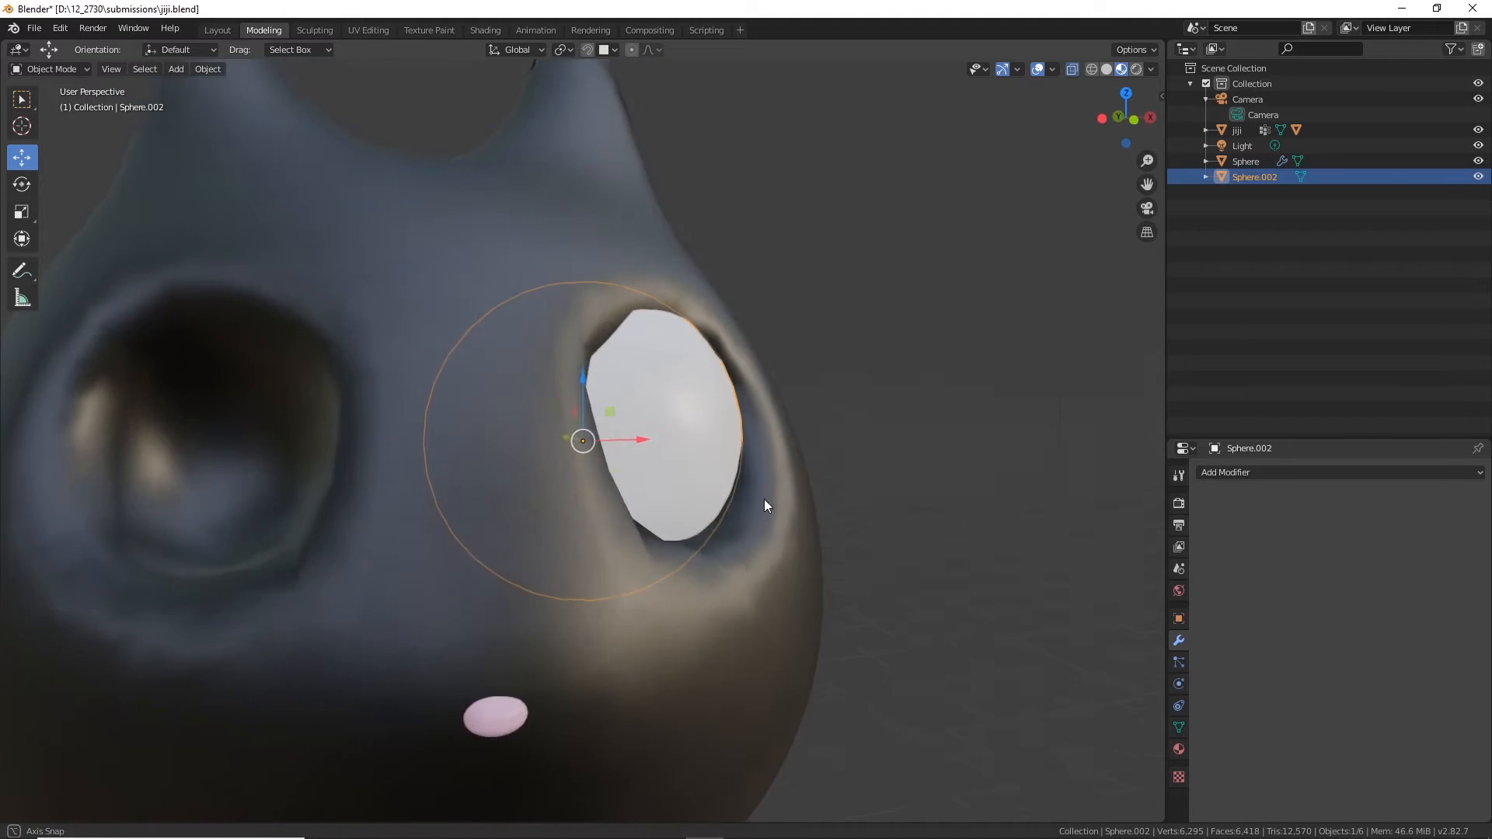
middle_click_drag(763, 499, 725, 523)
scroll(726, 522, "up", 4)
Step: Add a Subdivision Surface modifier to the cat body and check the smoothed head from the side
left_click(795, 416)
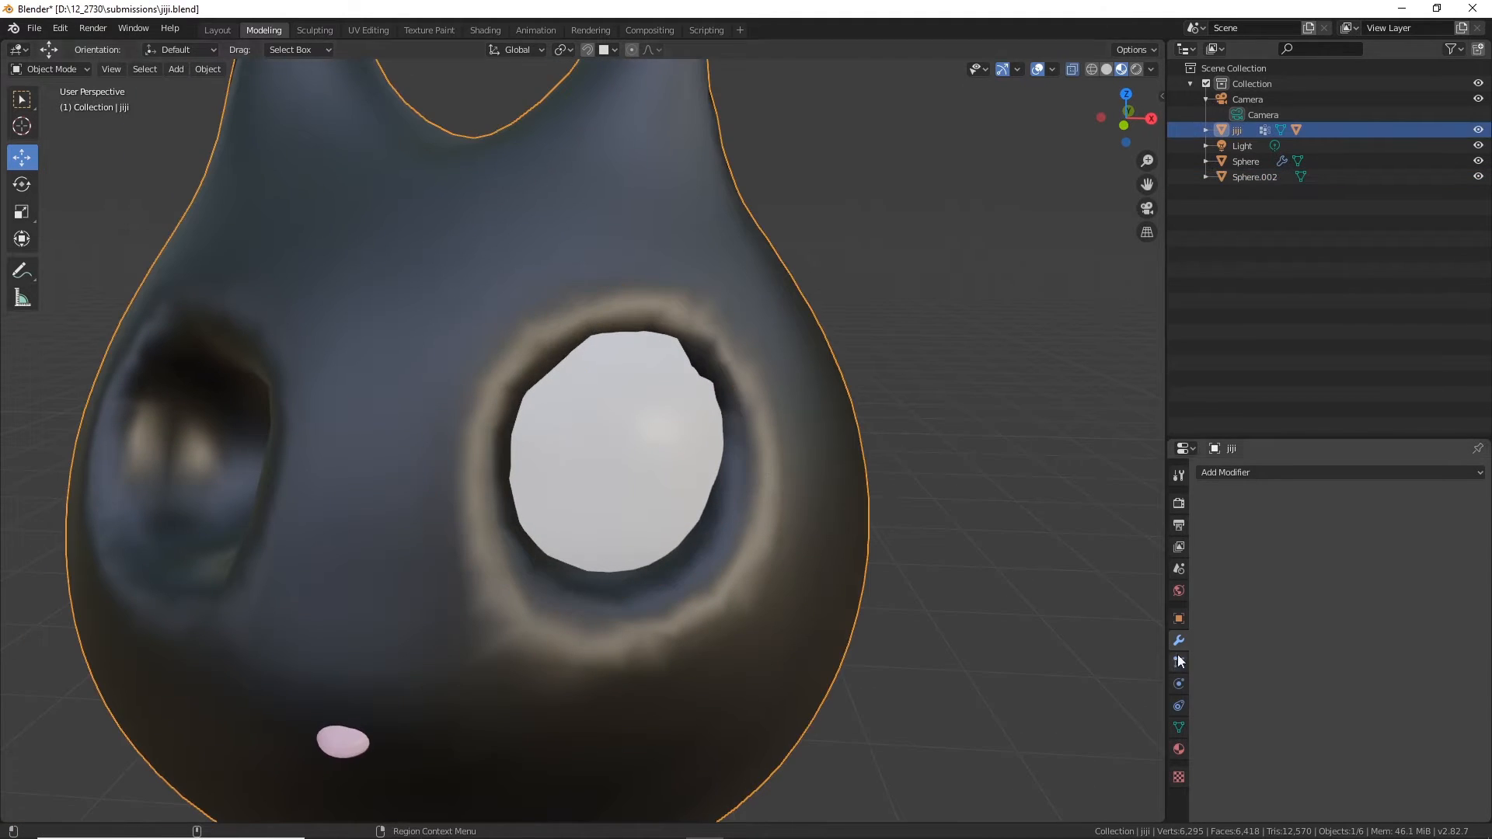
left_click(1242, 475)
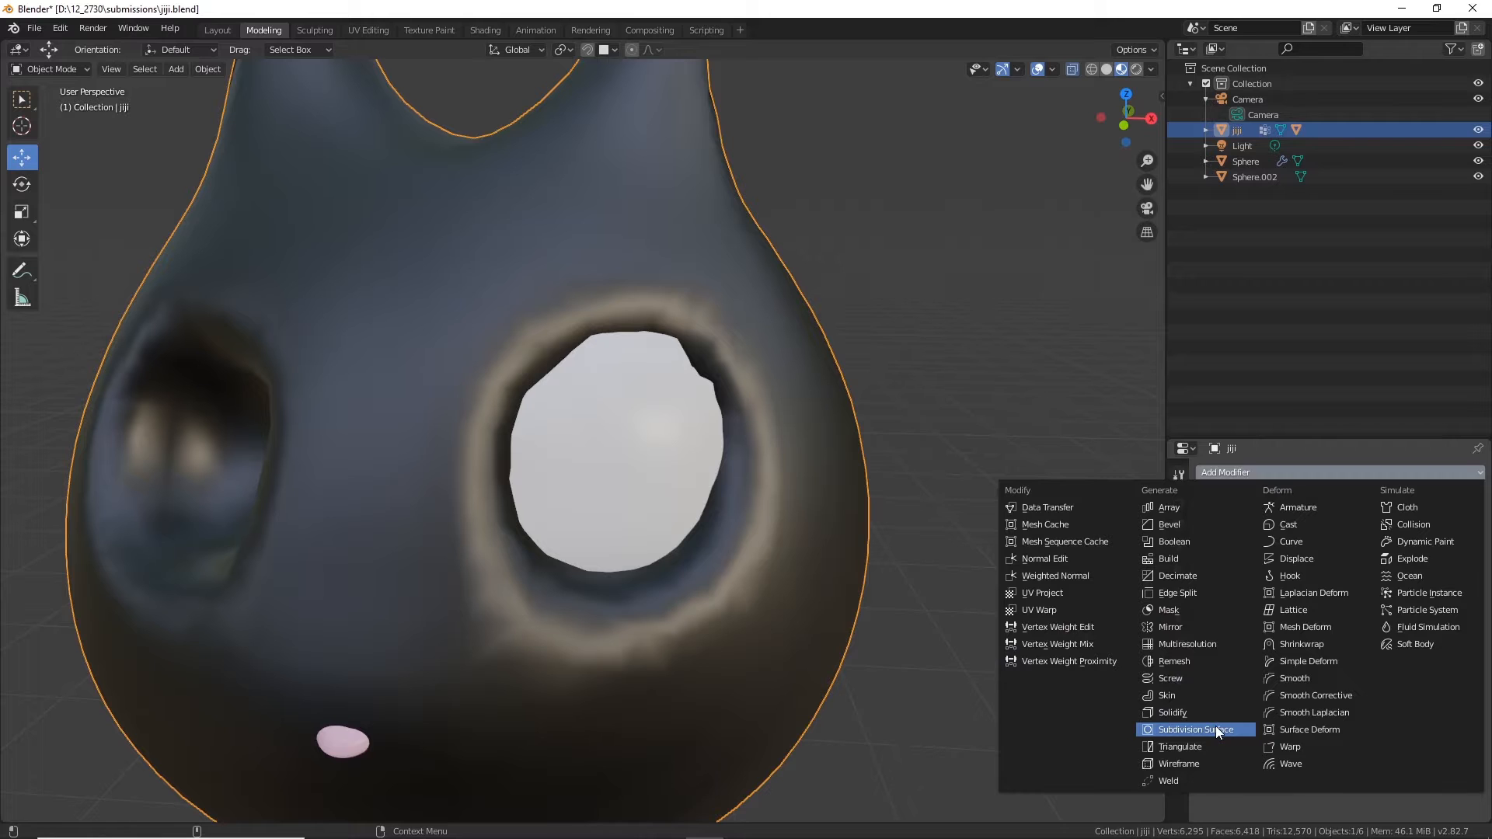
left_click(1217, 729)
middle_click_drag(861, 478, 617, 334)
scroll(719, 415, "down", 5)
middle_click_drag(720, 417, 528, 522)
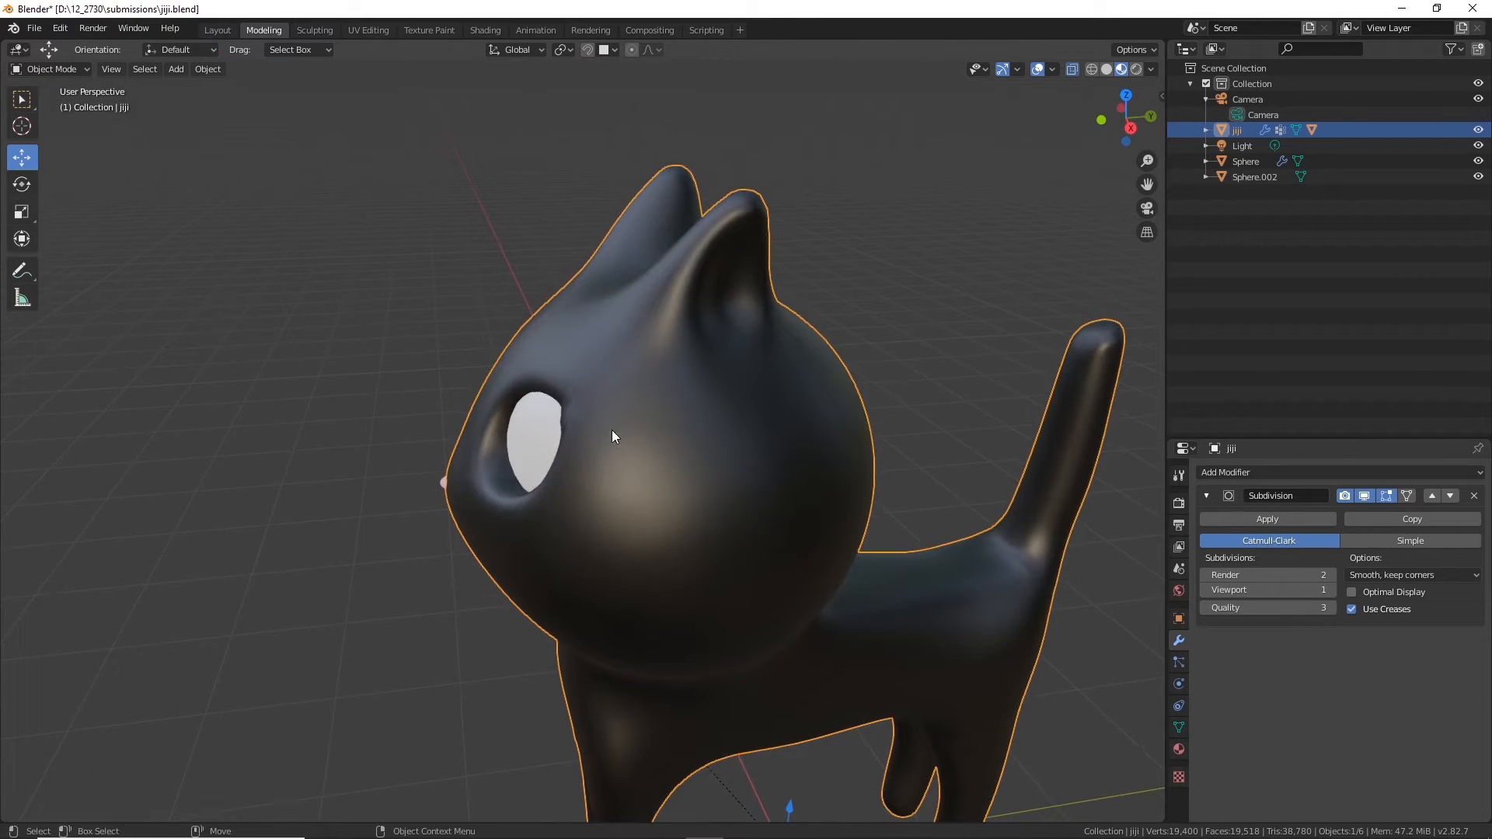
Step: Nudge the new eye sphere slightly along the Y axis inside the cat's eye socket
left_click(518, 450)
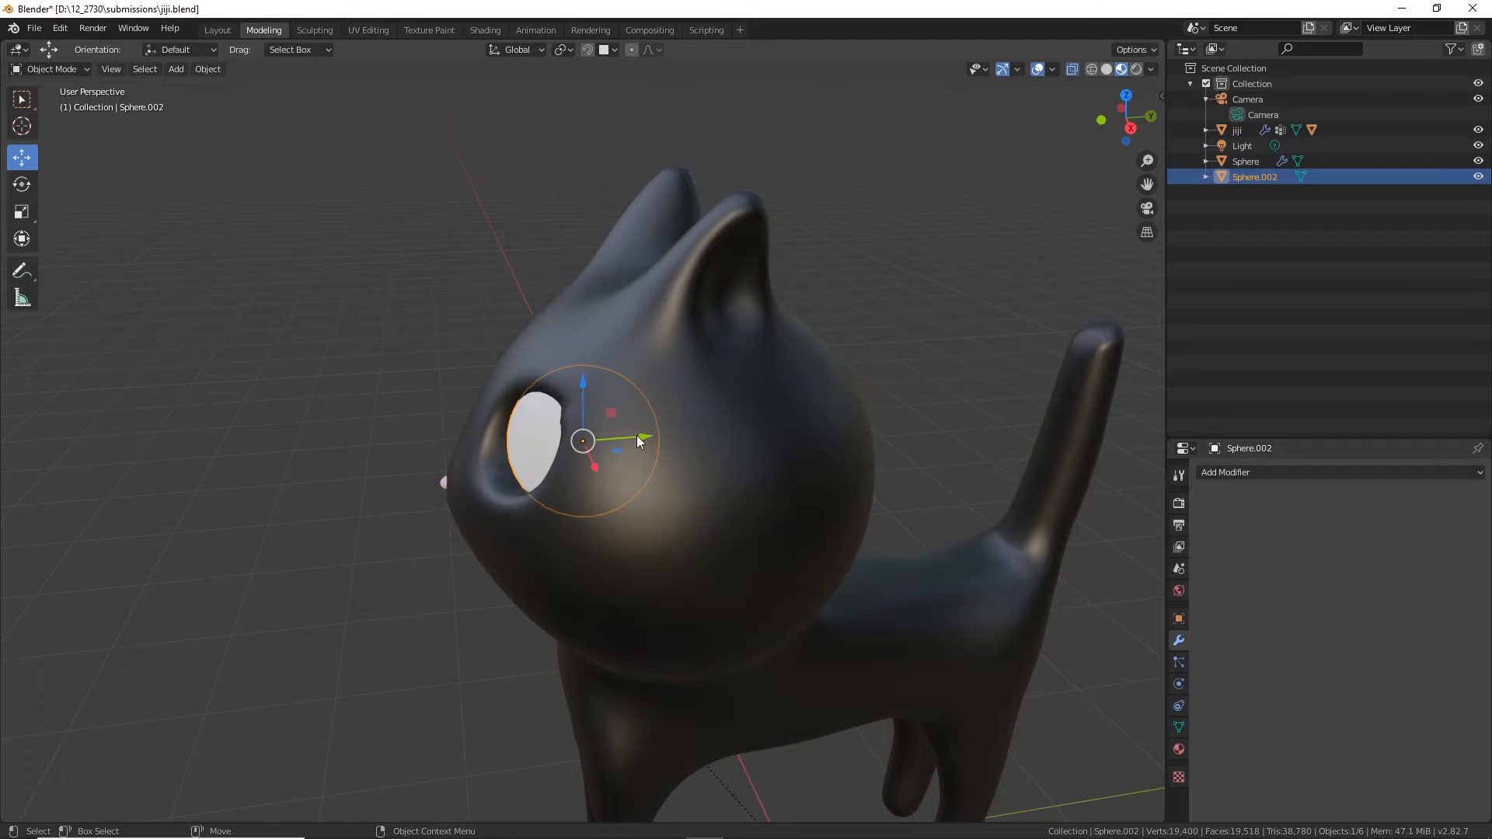
left_click_drag(641, 436, 647, 436)
Step: Select the cat body and open it in the Sculpting workspace with the eye socket in close view
left_click(686, 369)
scroll(564, 355, "up", 3)
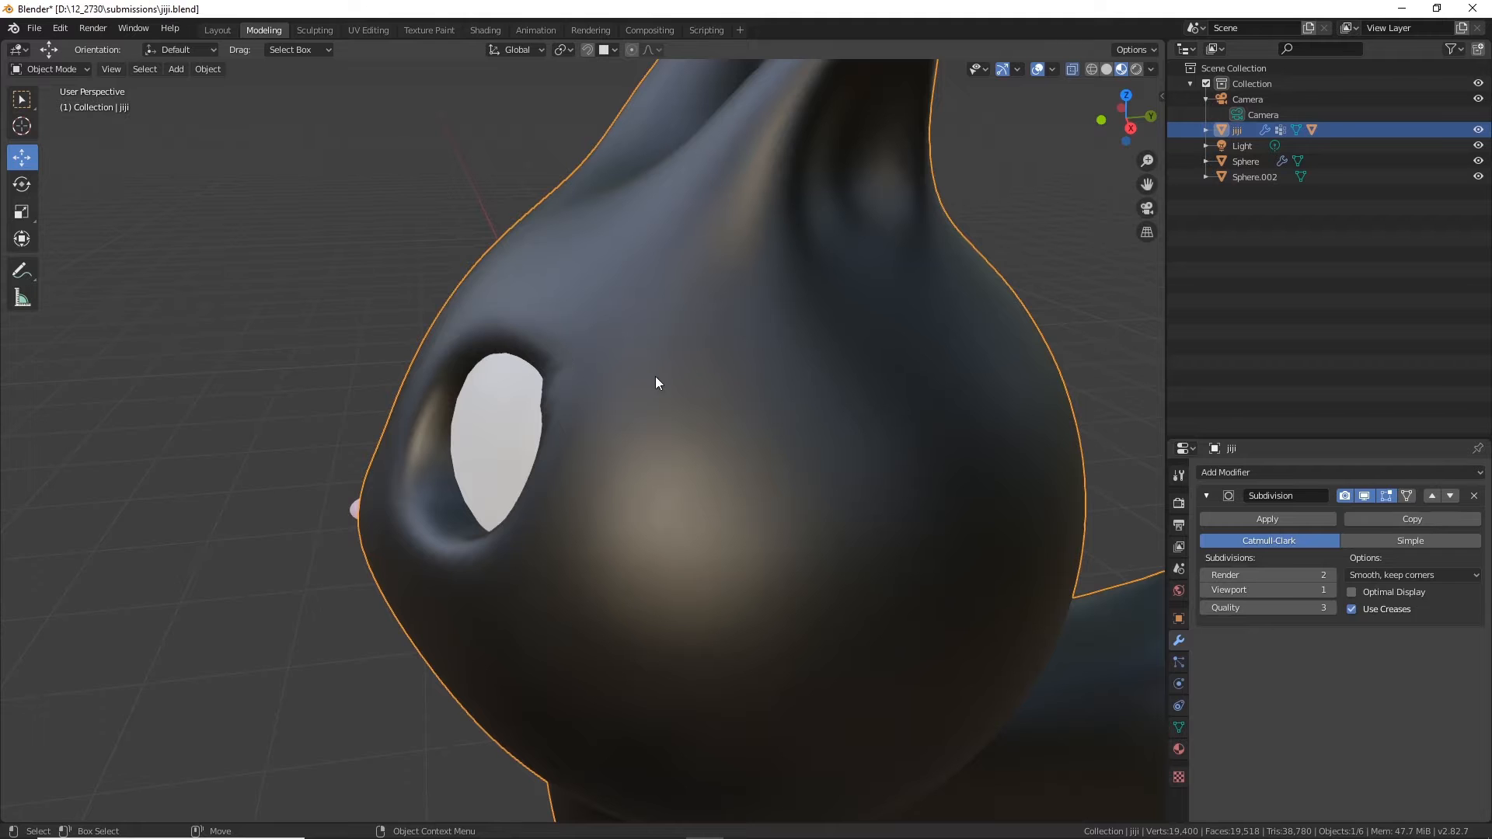
left_click(315, 30)
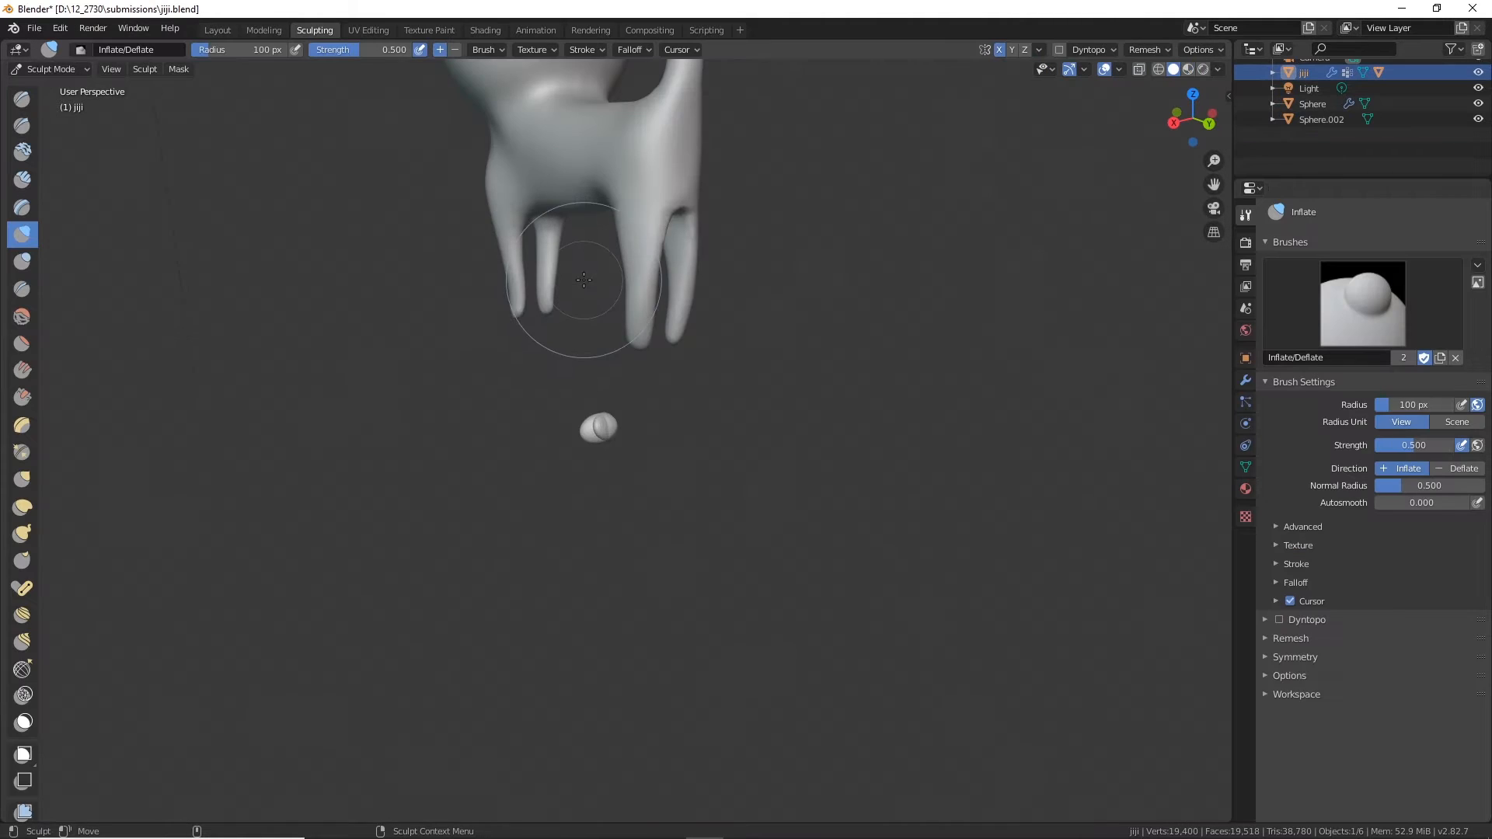
middle_click_drag(790, 336, 814, 436)
left_click_drag(814, 437, 841, 466, "alt")
middle_click_drag(842, 467, 730, 540, "alt")
scroll(782, 393, "up", 7)
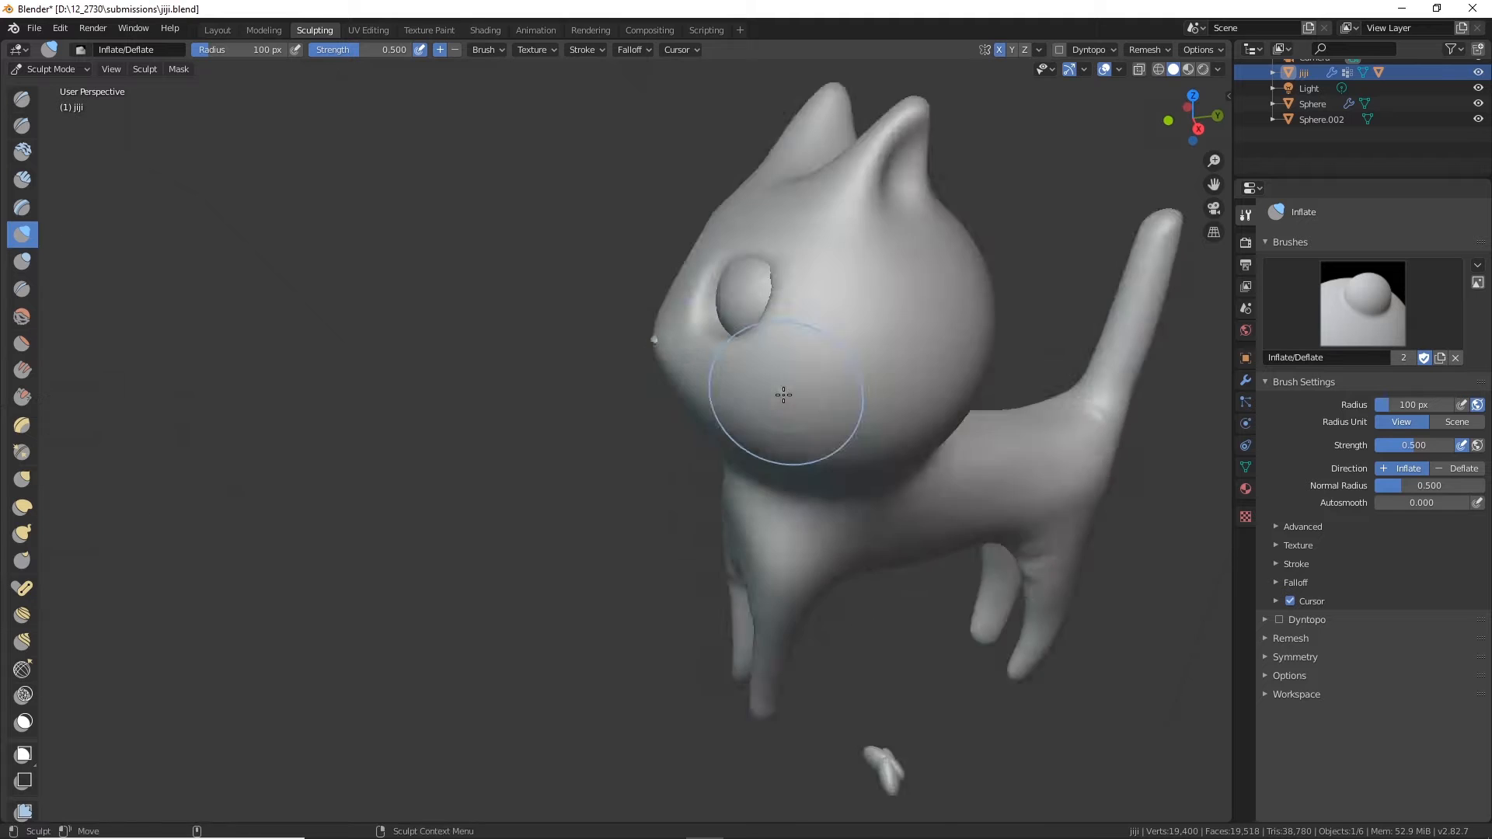
middle_click_drag(791, 361, 667, 606, "alt")
scroll(715, 505, "up", 3)
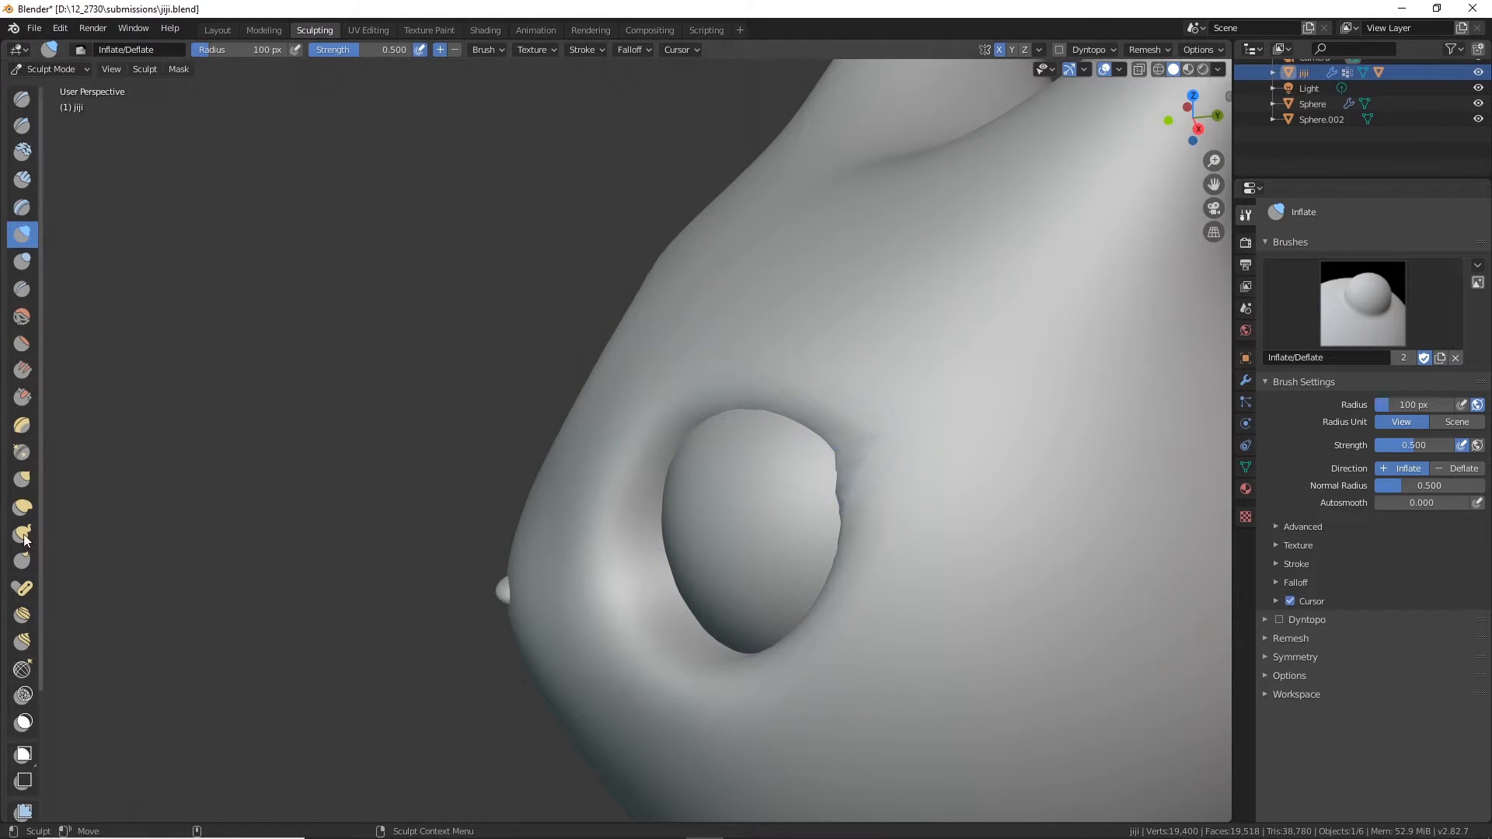
Step: Reshape the jagged outer rim of the cat's eye socket with the Elastic Deform brush
left_click(22, 507)
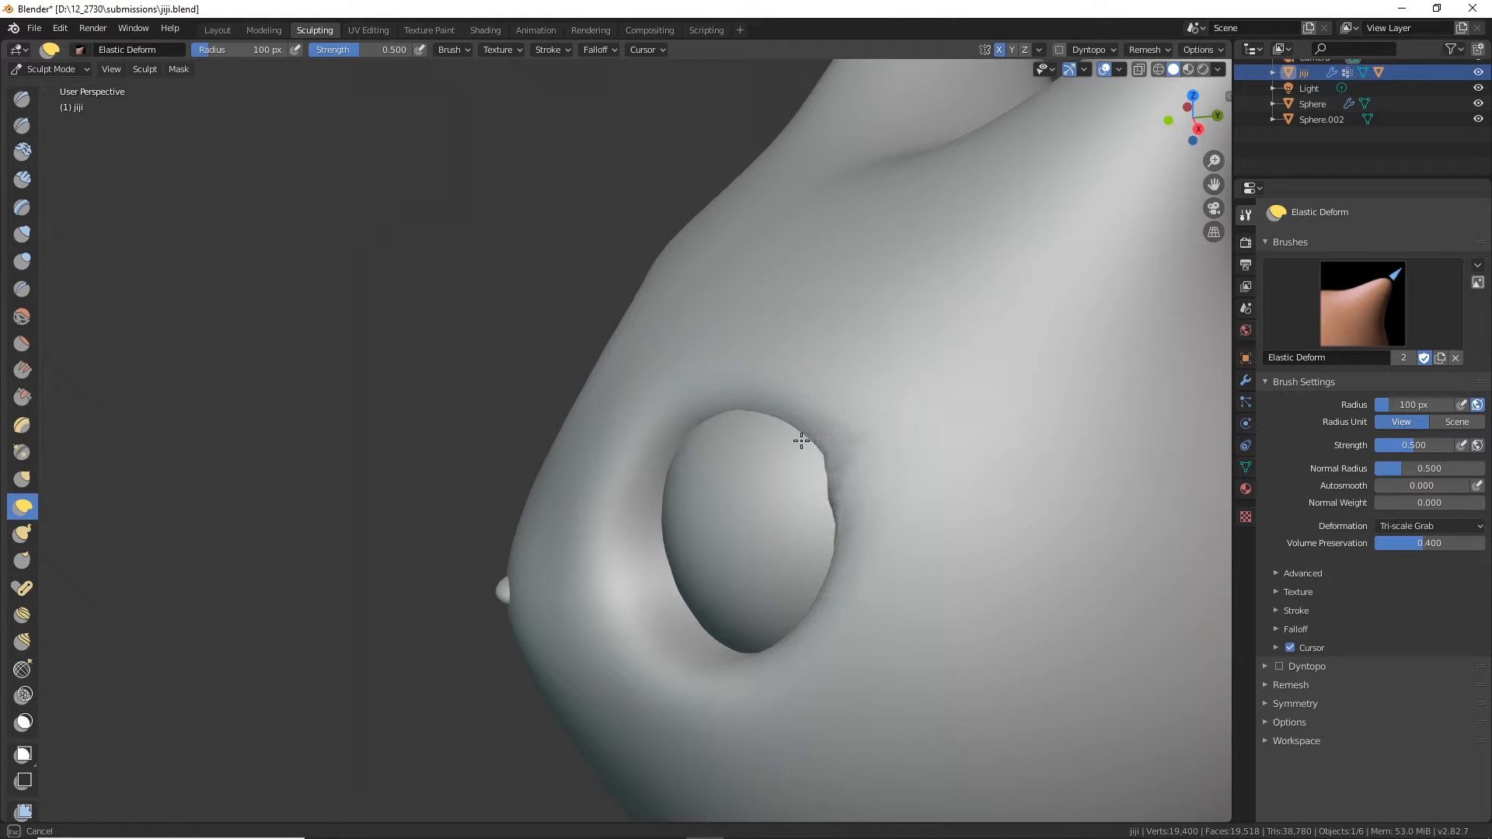
left_click_drag(750, 445, 750, 449)
mouse_move(663, 575)
left_mouse_down("alt")
mouse_move(790, 516)
mouse_move(780, 539)
left_mouse_up("alt")
middle_click_drag(897, 513, 576, 590, "alt")
mouse_move(709, 551)
left_mouse_down("alt")
mouse_move(630, 567)
mouse_move(575, 532)
mouse_move(626, 549)
mouse_move(726, 543)
mouse_move(806, 515)
mouse_move(726, 526)
mouse_move(679, 576)
mouse_move(695, 571)
left_mouse_up("alt")
left_click_drag(750, 498, 666, 506, "alt")
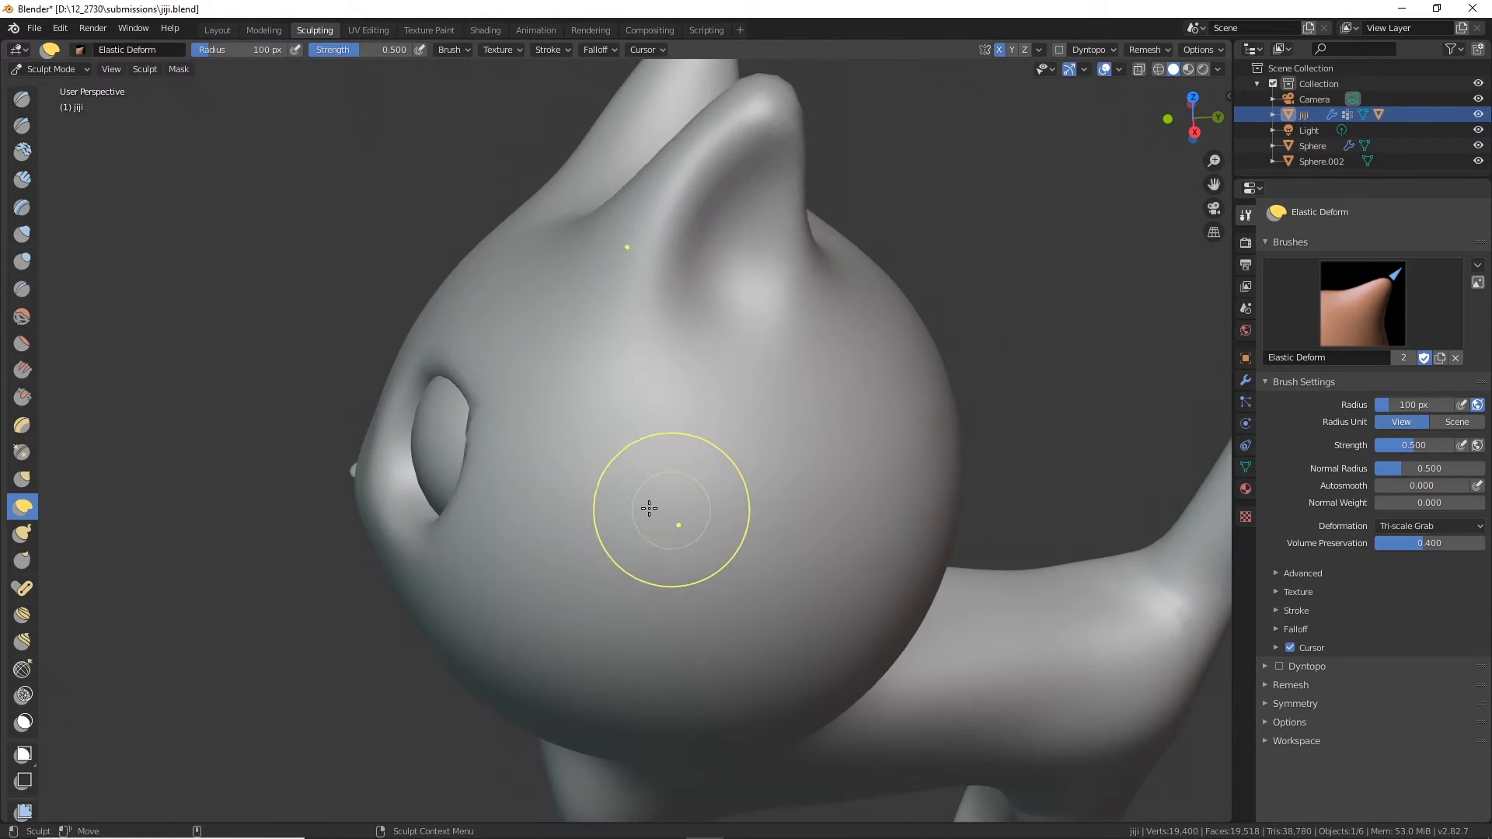
scroll(582, 491, "up", 4)
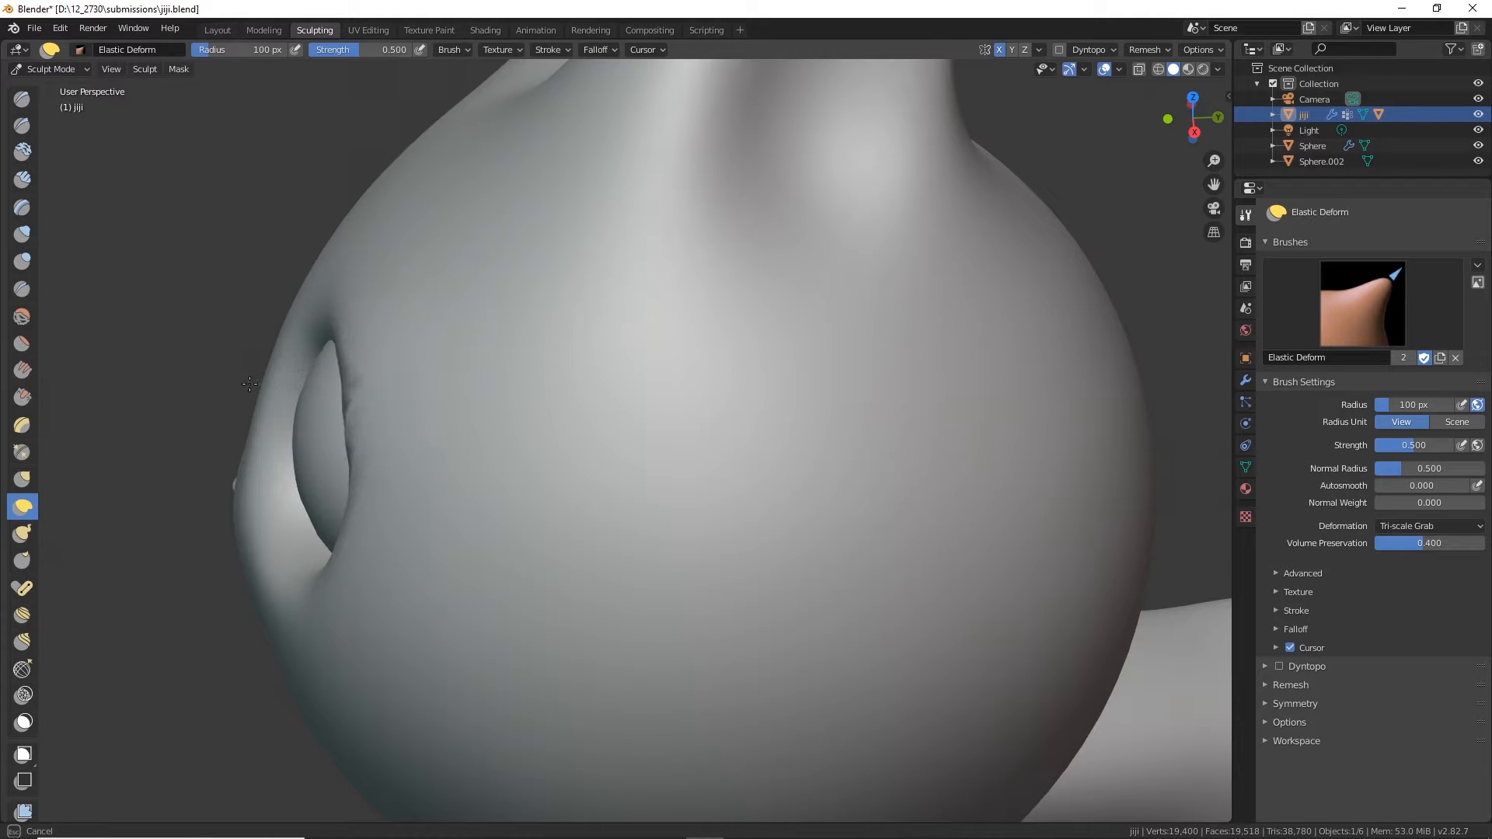
mouse_move(307, 488)
left_mouse_down("alt")
mouse_move(465, 490)
mouse_move(532, 509)
left_mouse_up("alt")
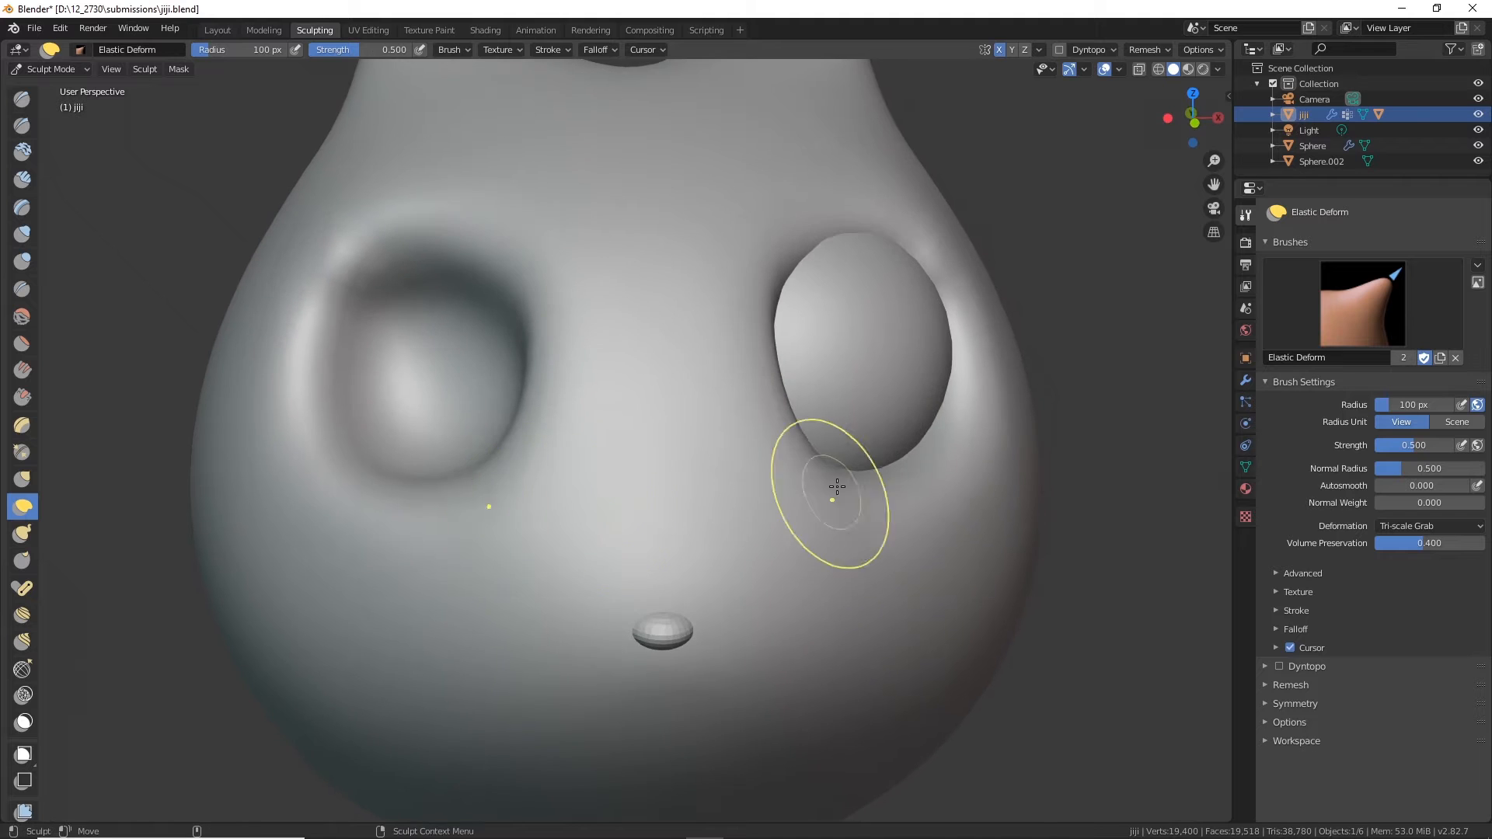
Step: Refine the upper outer edge of the eye socket around the eye with Elastic Deform, checking from front and side
scroll(837, 485, "down", 3)
left_click_drag(832, 483, 822, 523, "alt")
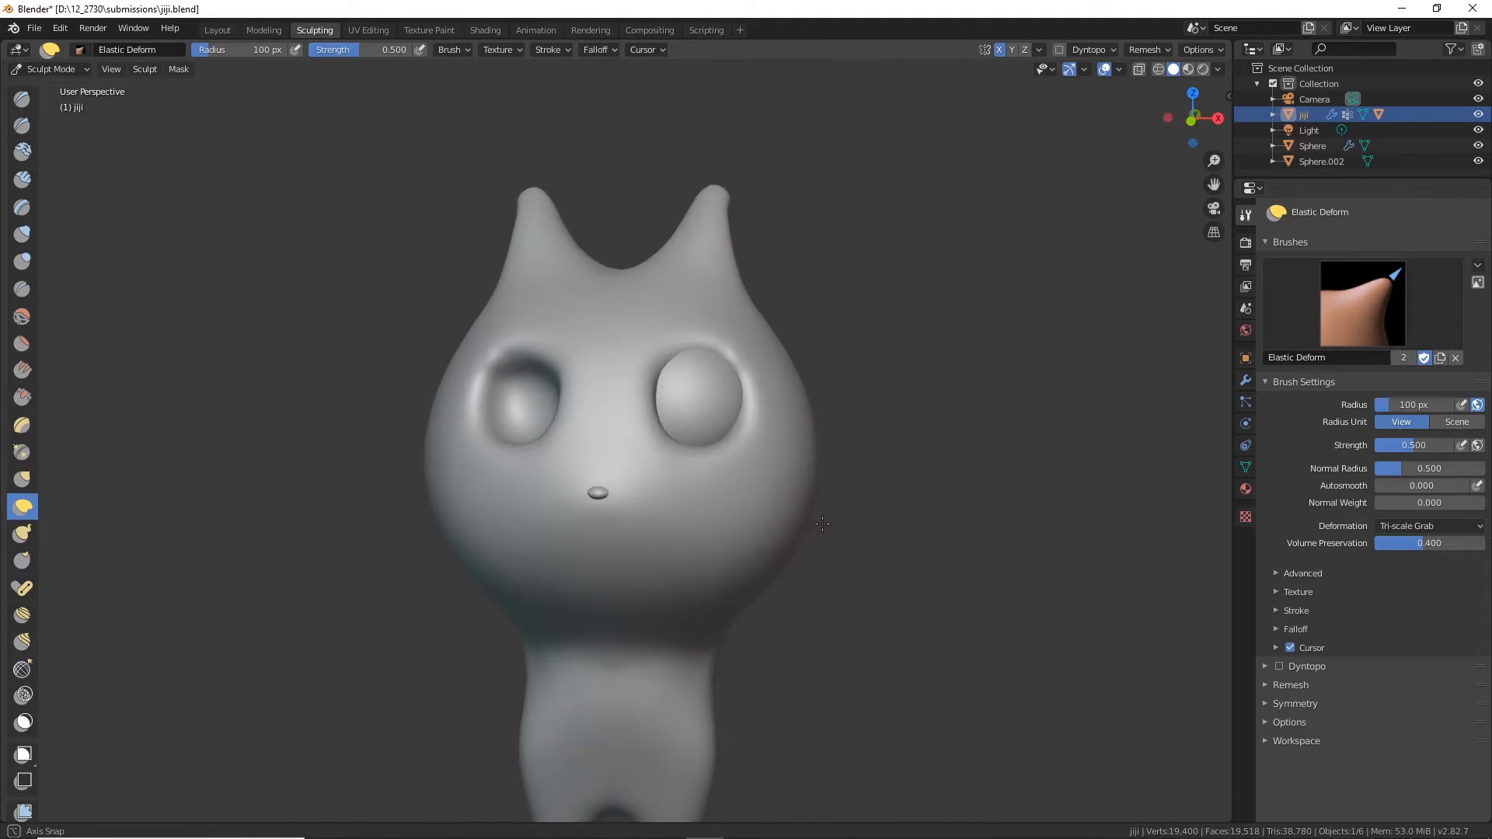
scroll(812, 393, "up", 5)
middle_click_drag(806, 374, 636, 530, "alt")
scroll(667, 453, "up", 3)
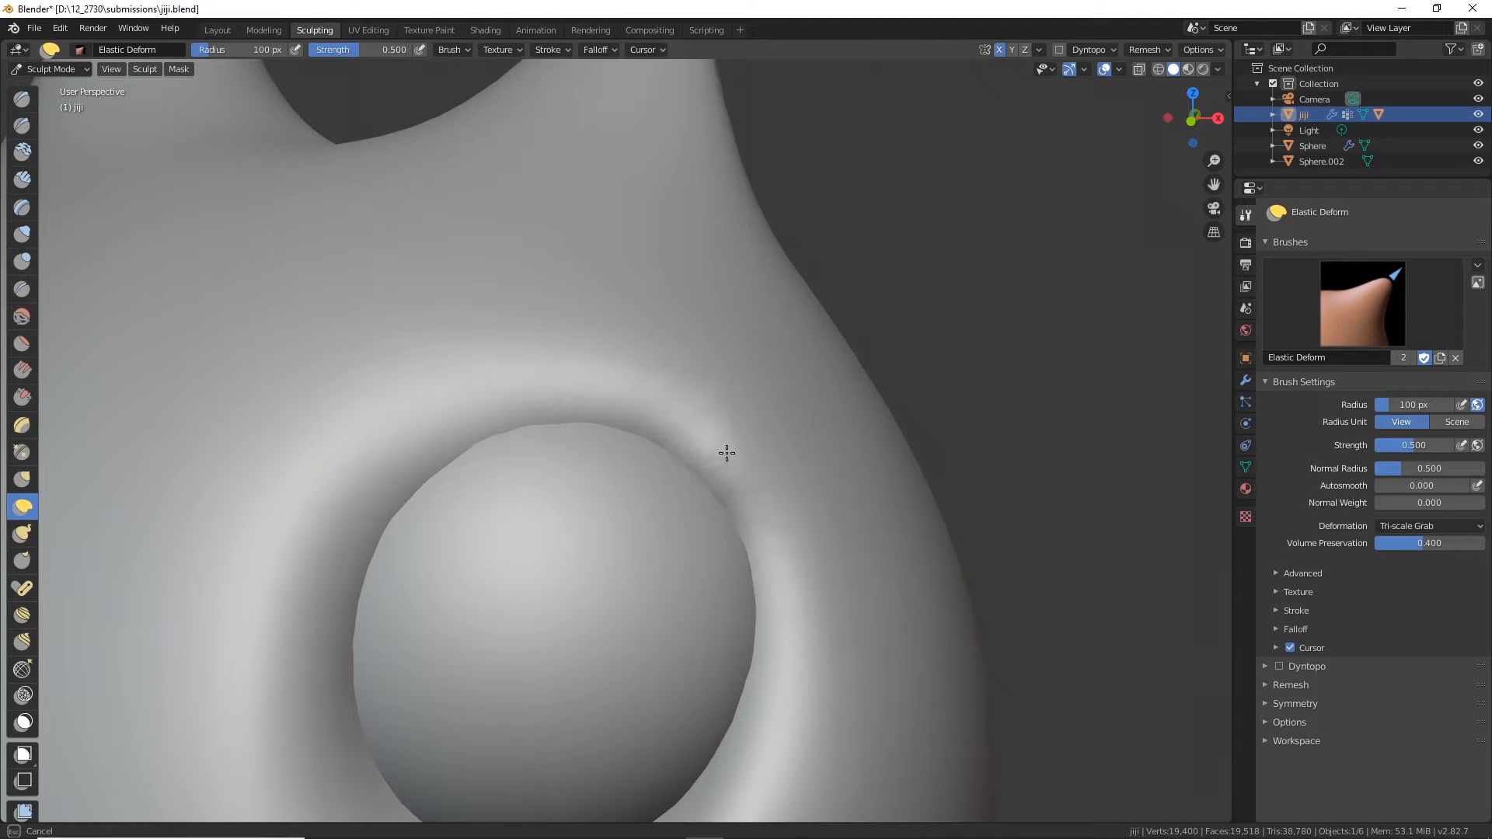
scroll(750, 459, "down", 3)
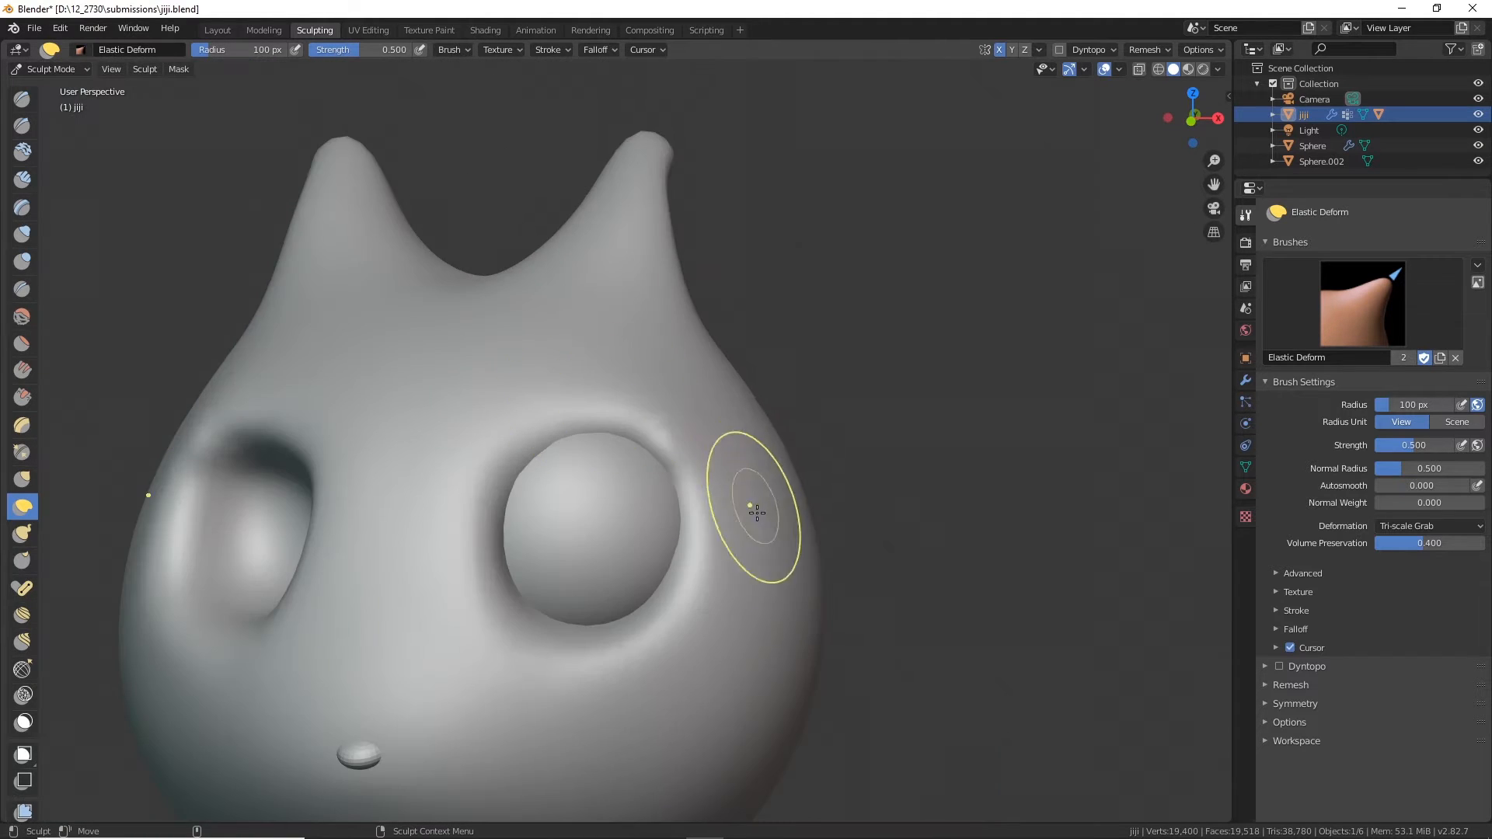
left_click_drag(756, 513, 666, 564, "alt")
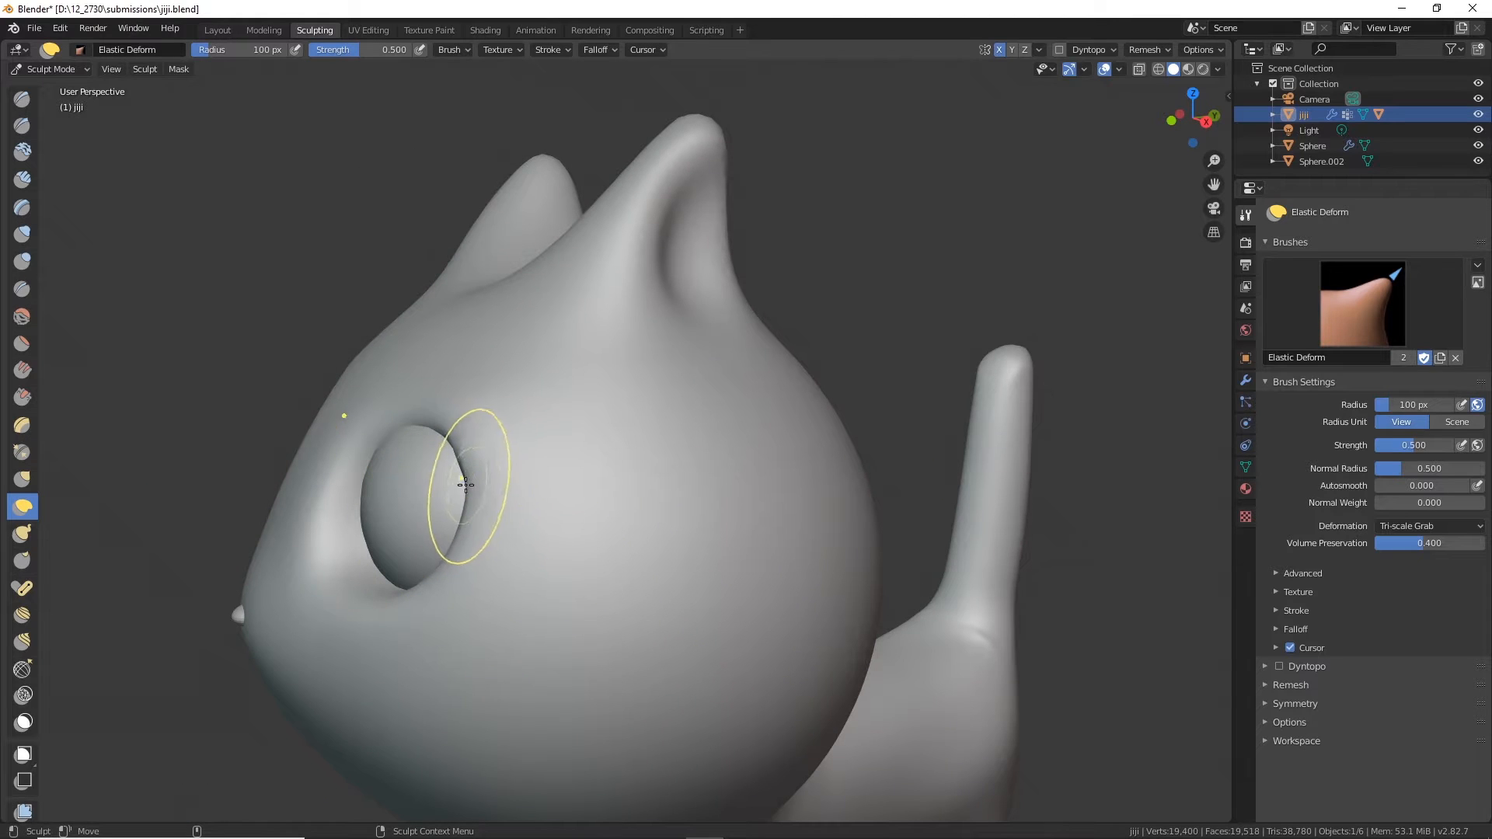
left_click_drag(497, 499, 442, 483, "alt")
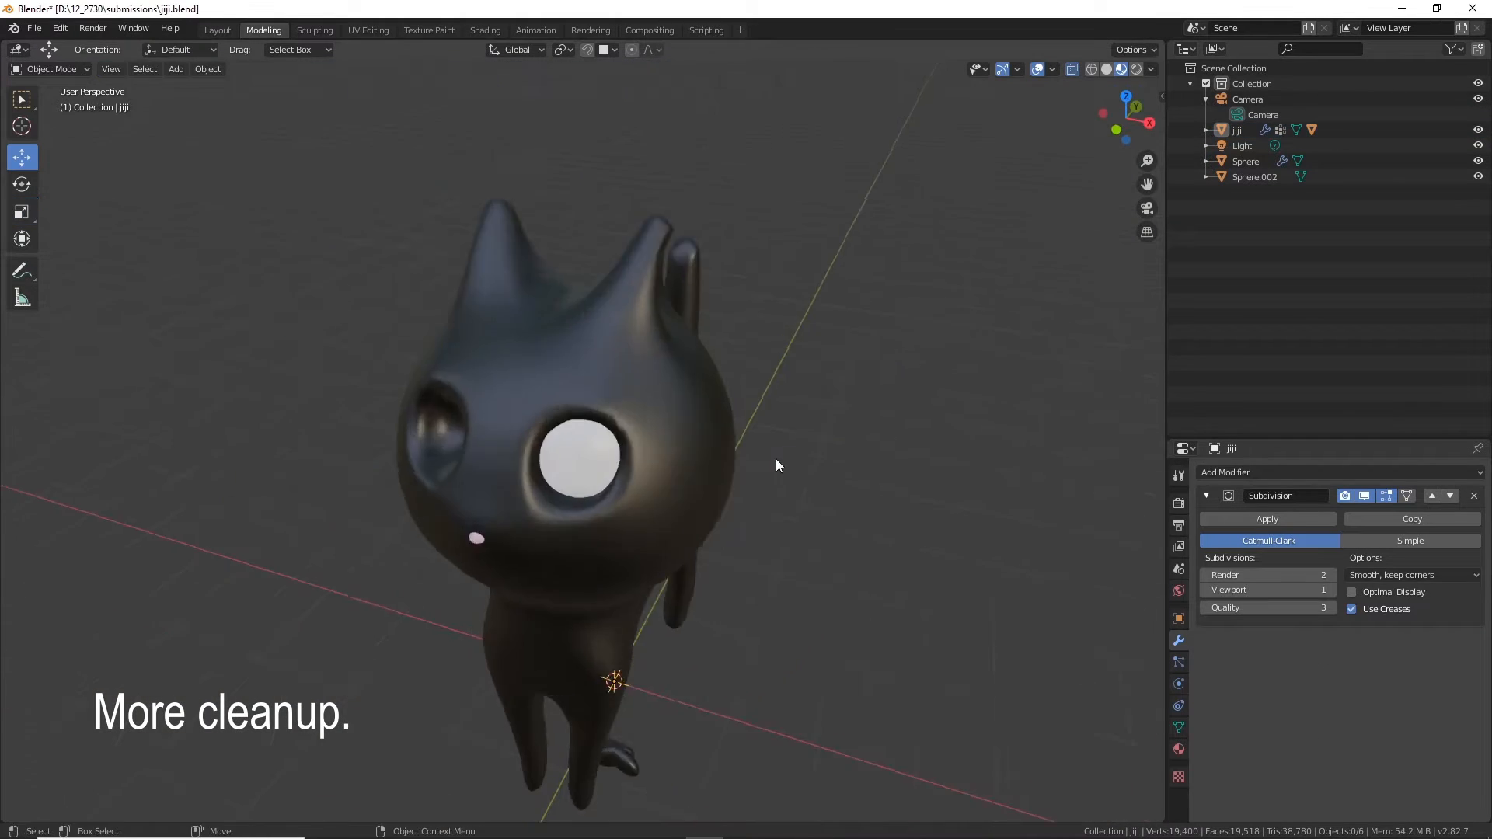
Step: Return to the Modeling workspace and rotate the white eye sphere in its socket
left_click(681, 365)
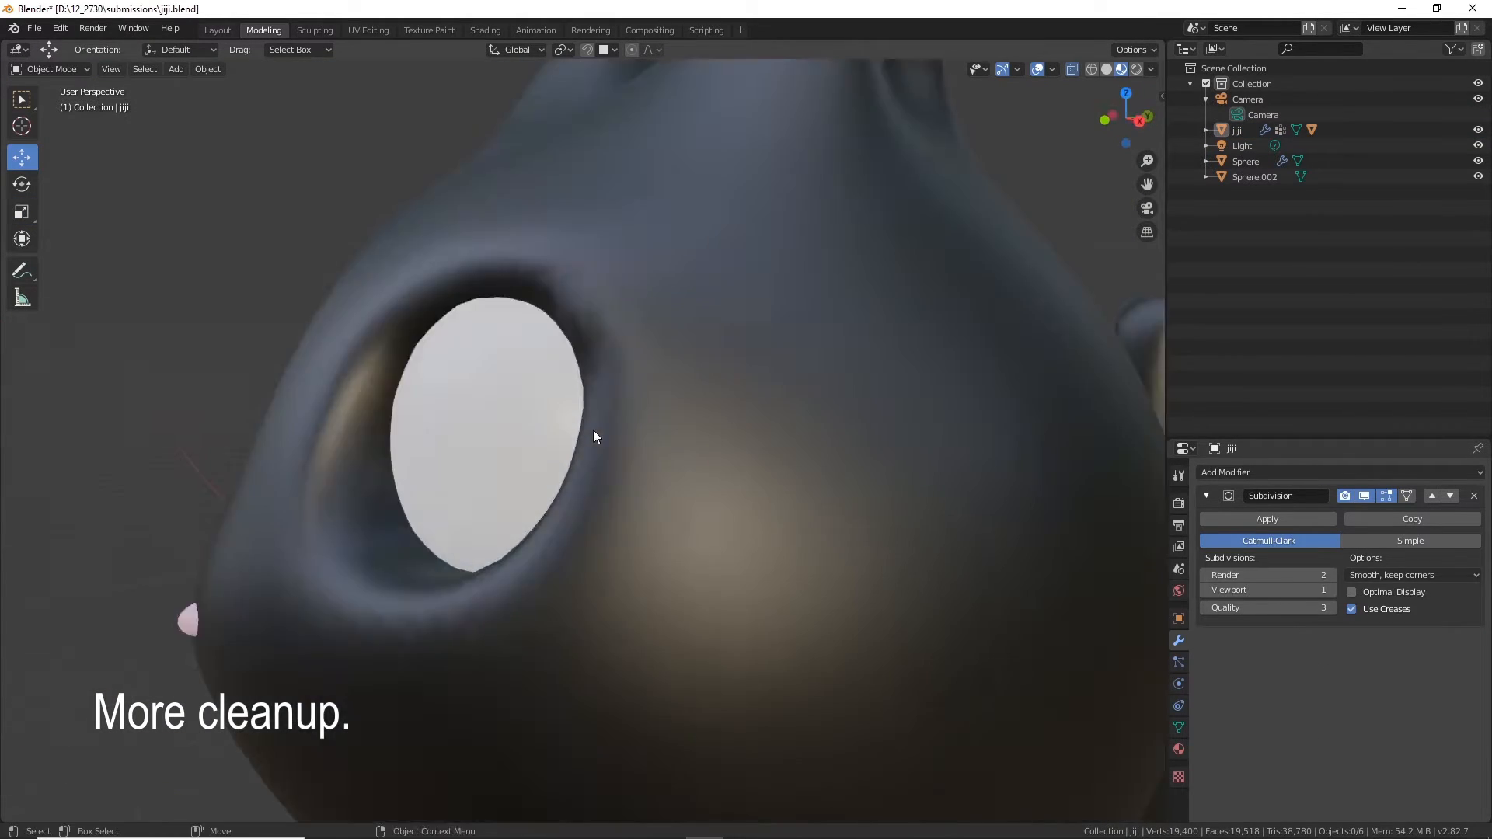
left_click(443, 359)
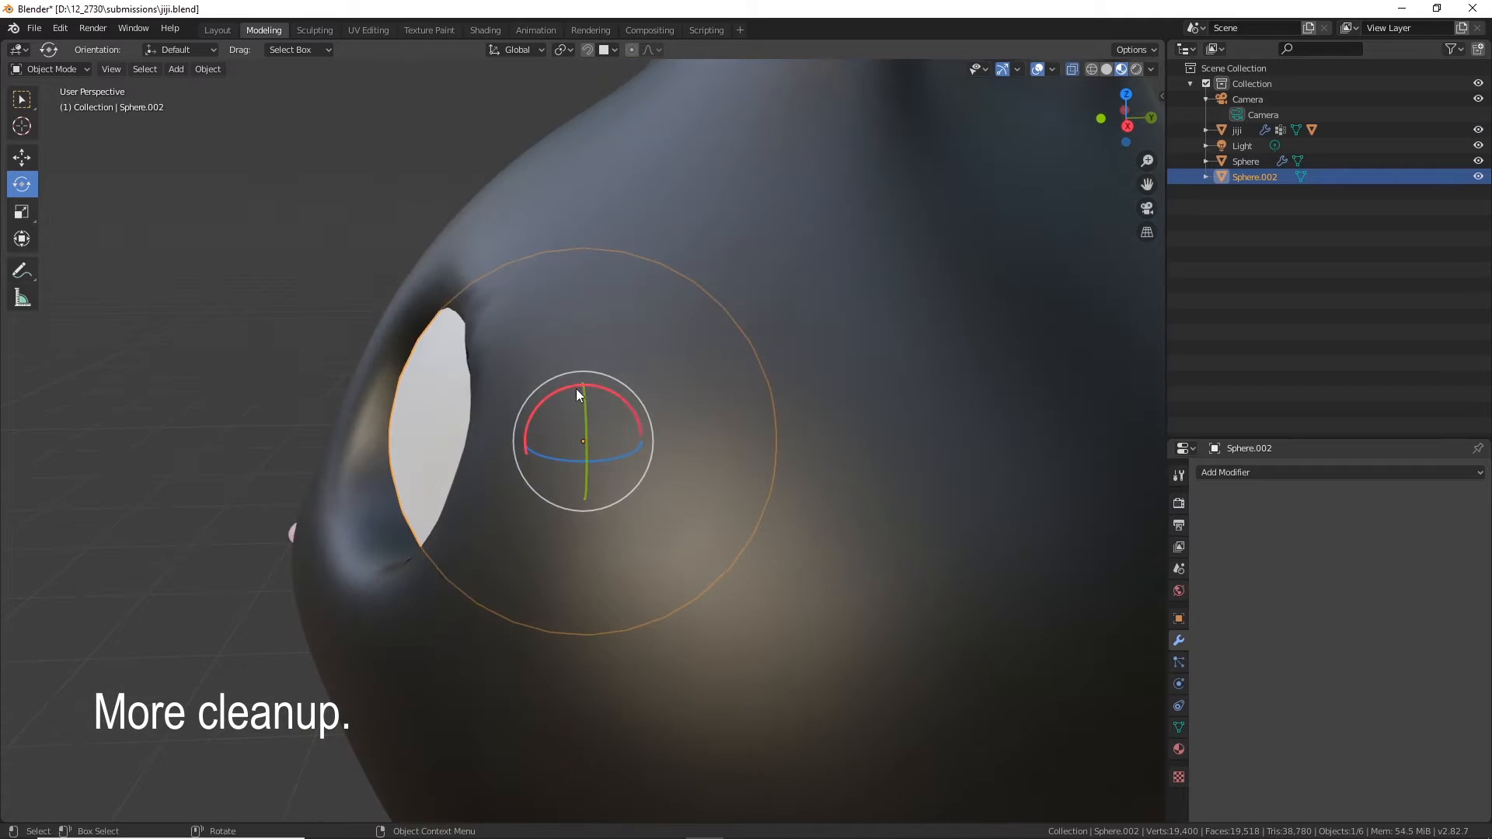
left_click_drag(576, 388, 679, 433)
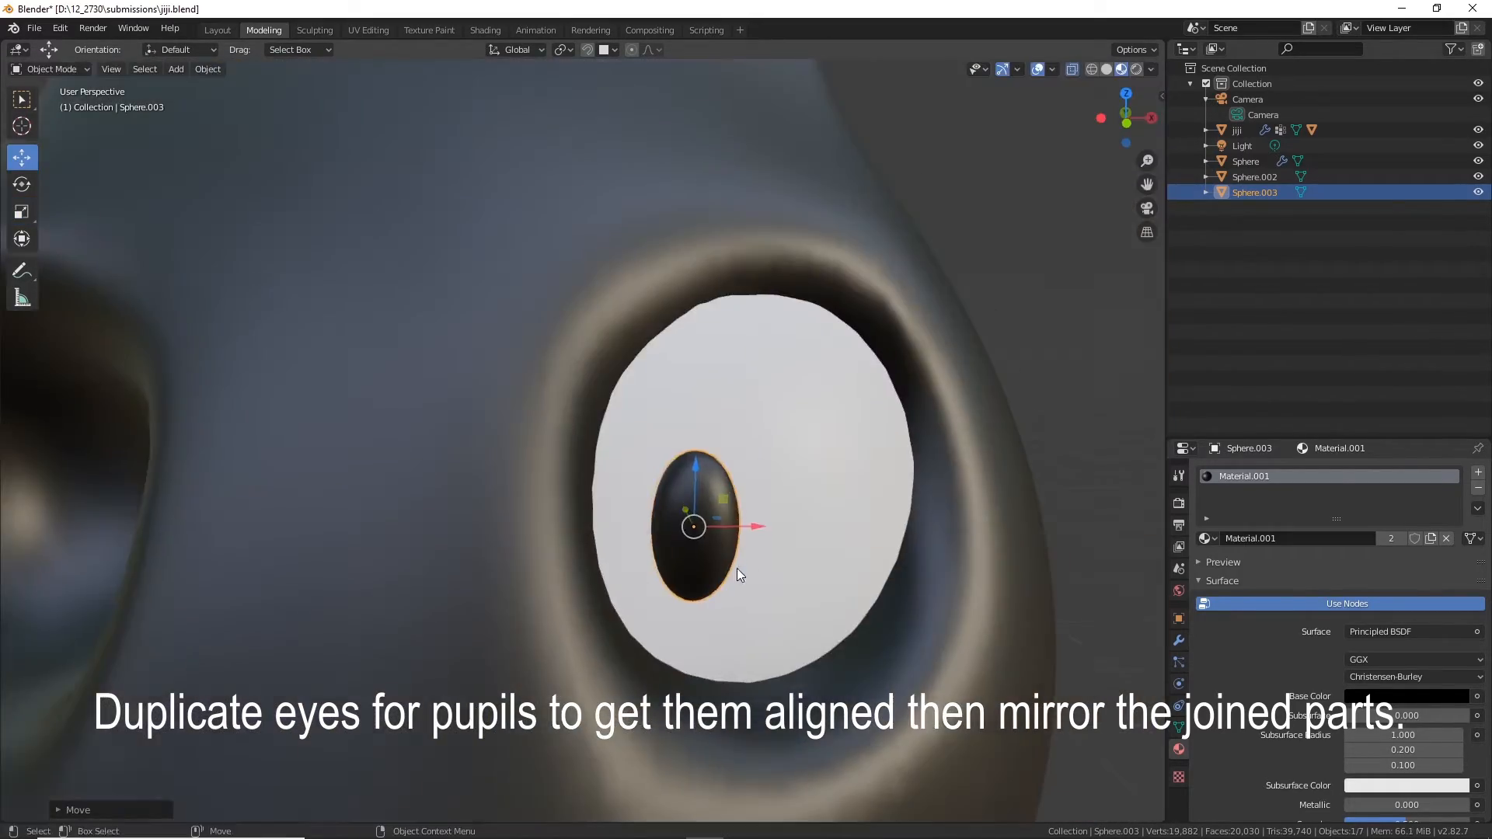
Step: Move the black pupil into position on the white of the eye
left_click_drag(745, 477, 738, 485)
scroll(866, 572, "down", 10)
left_click(865, 572)
Step: Try Sphere.003 as the mirror object in the Mirror modifier of the black sphere below the cat's feet
middle_click_drag(865, 572, 750, 225)
left_click(576, 555)
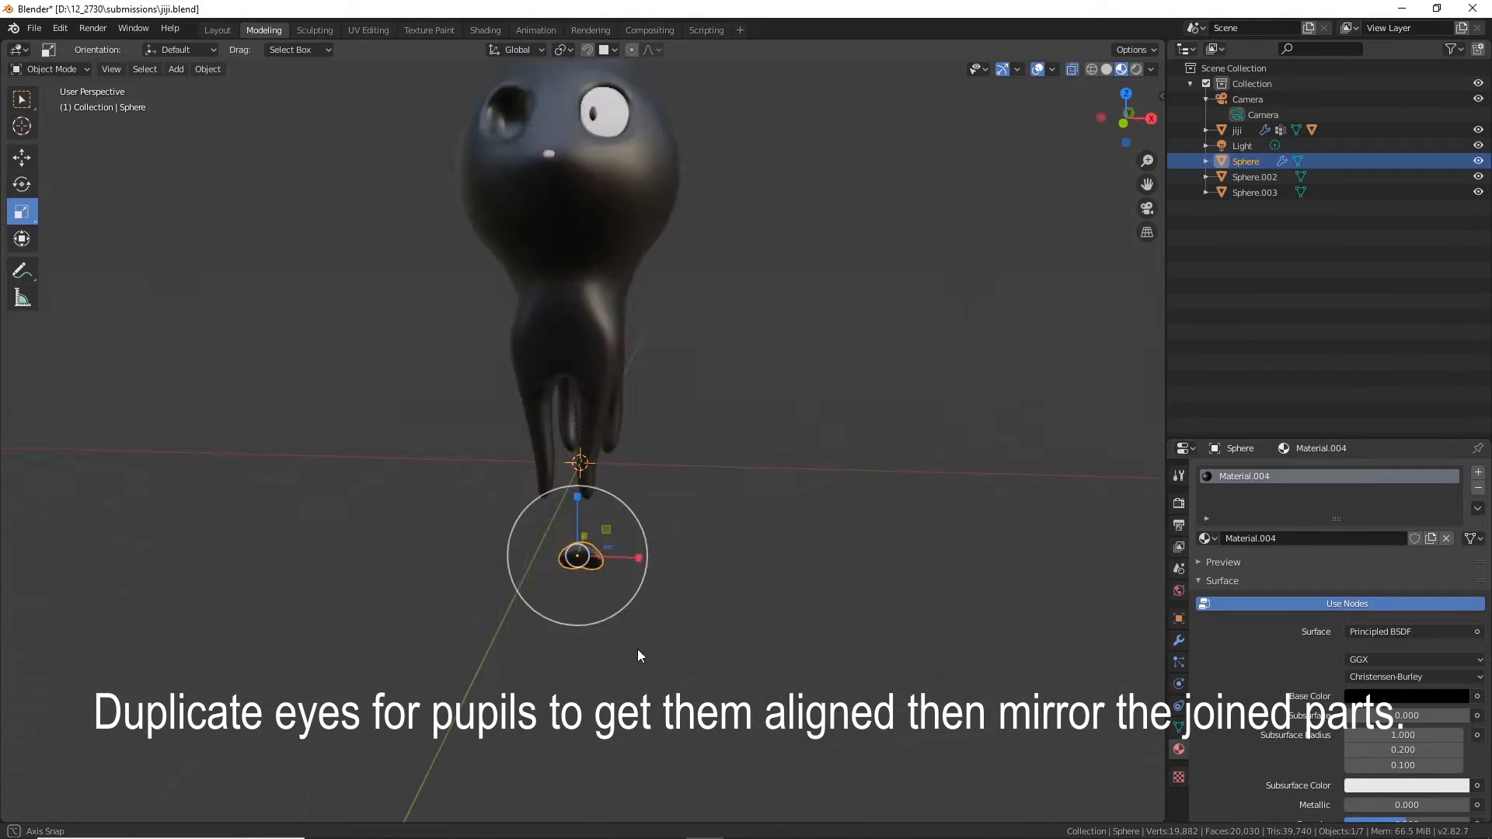
middle_click_drag(637, 650, 726, 548)
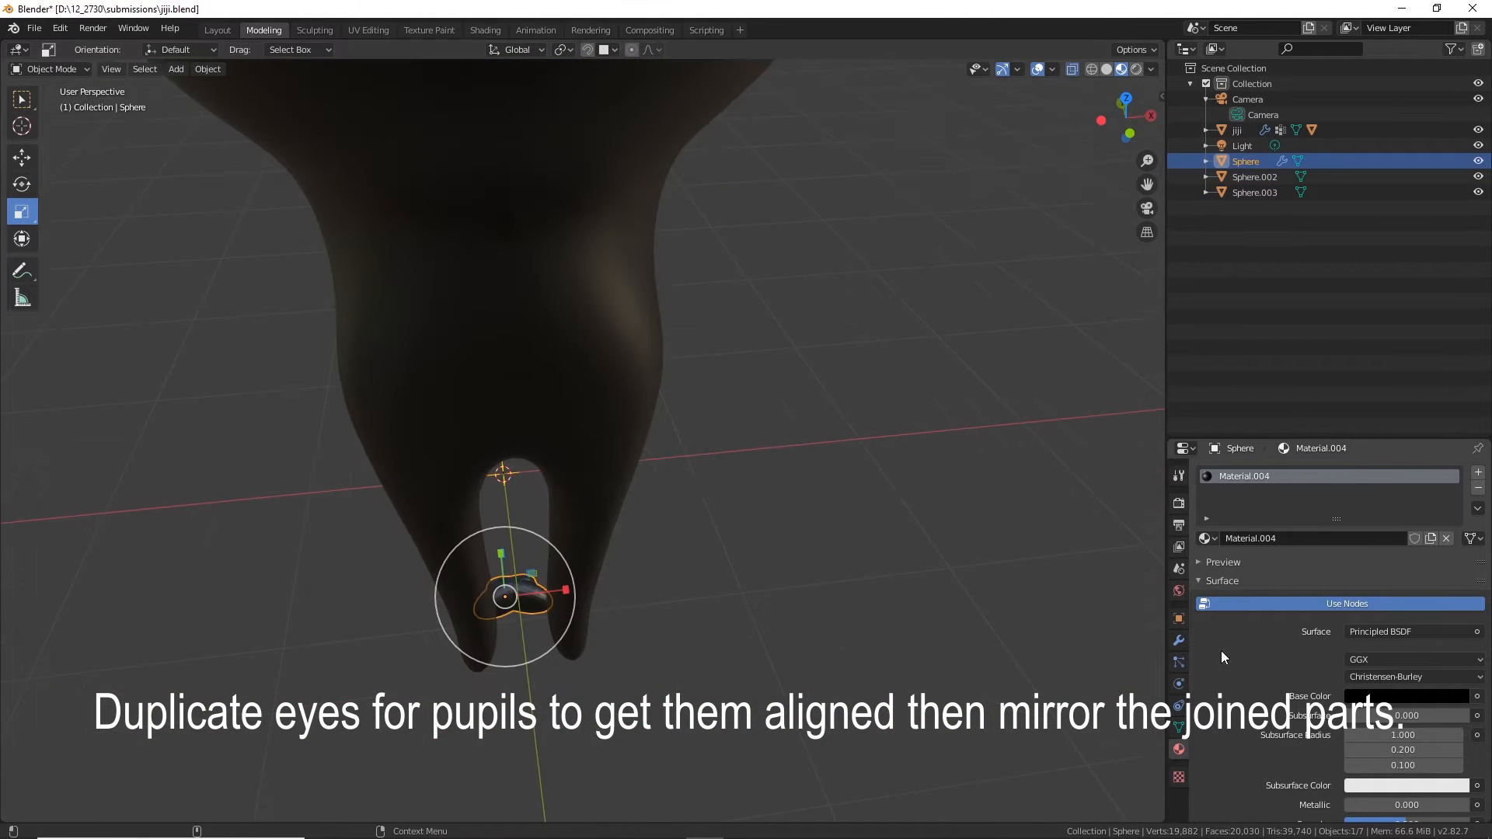
left_click(1179, 640)
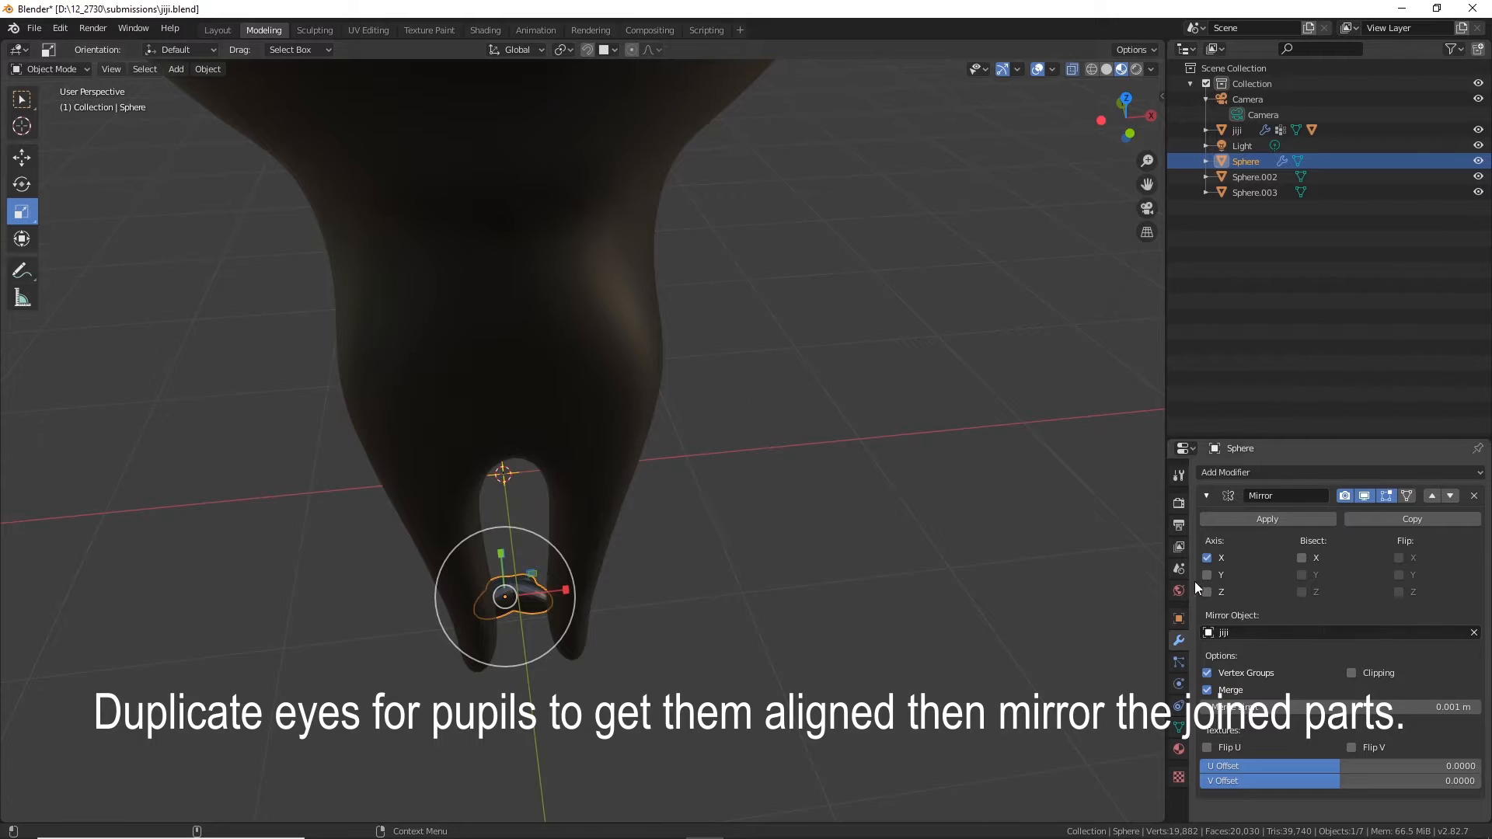
scroll(1131, 575, "down", 2)
left_click(1263, 632)
left_click(1273, 718)
left_click(1267, 633)
left_click(1249, 704)
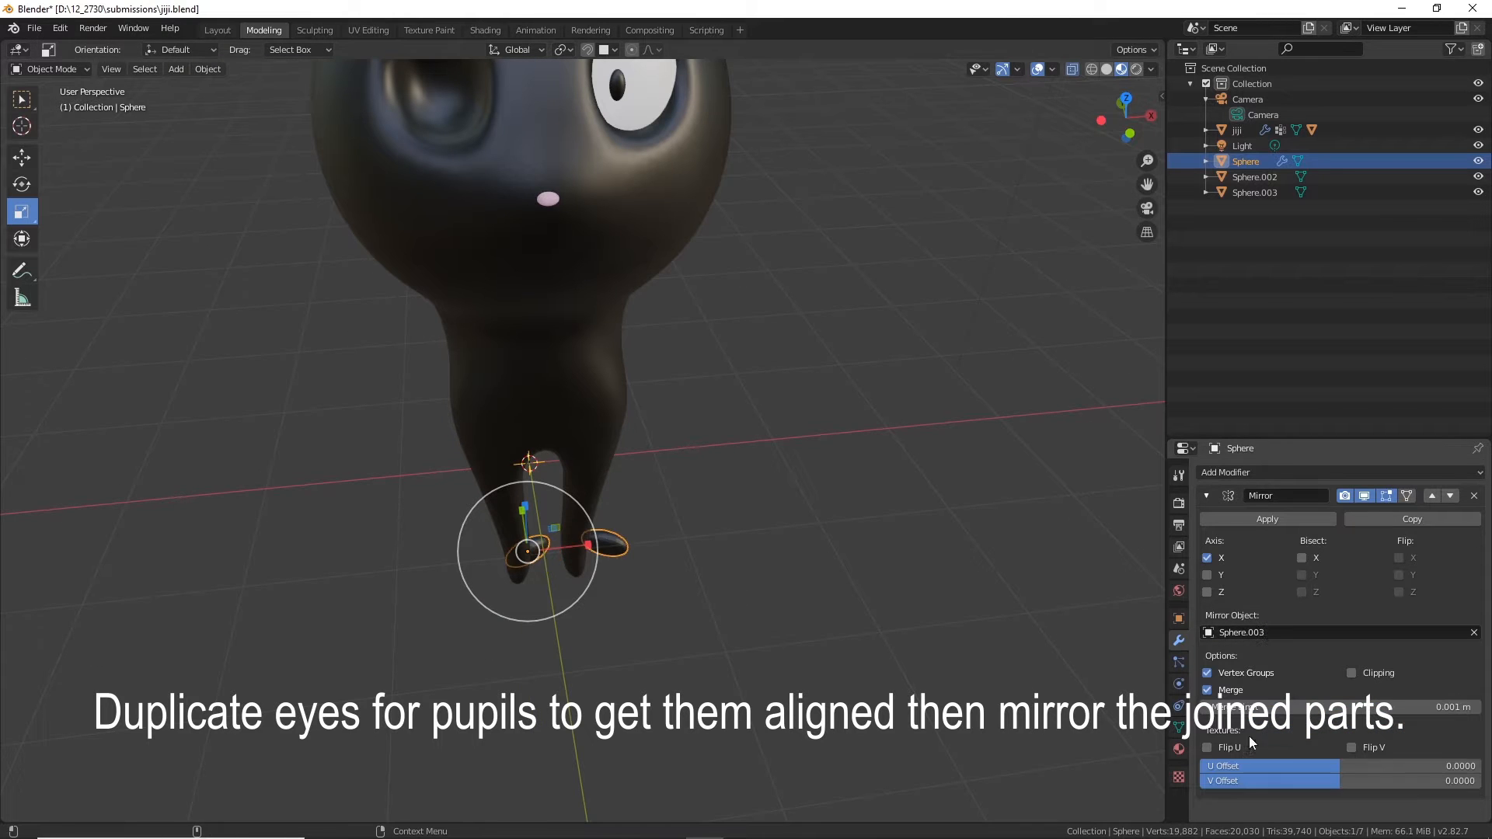
Step: Try Sphere.002 as the black sphere's mirror object and check the mirrored pair from the front
middle_click_drag(1088, 637, 813, 645)
left_click(1266, 633)
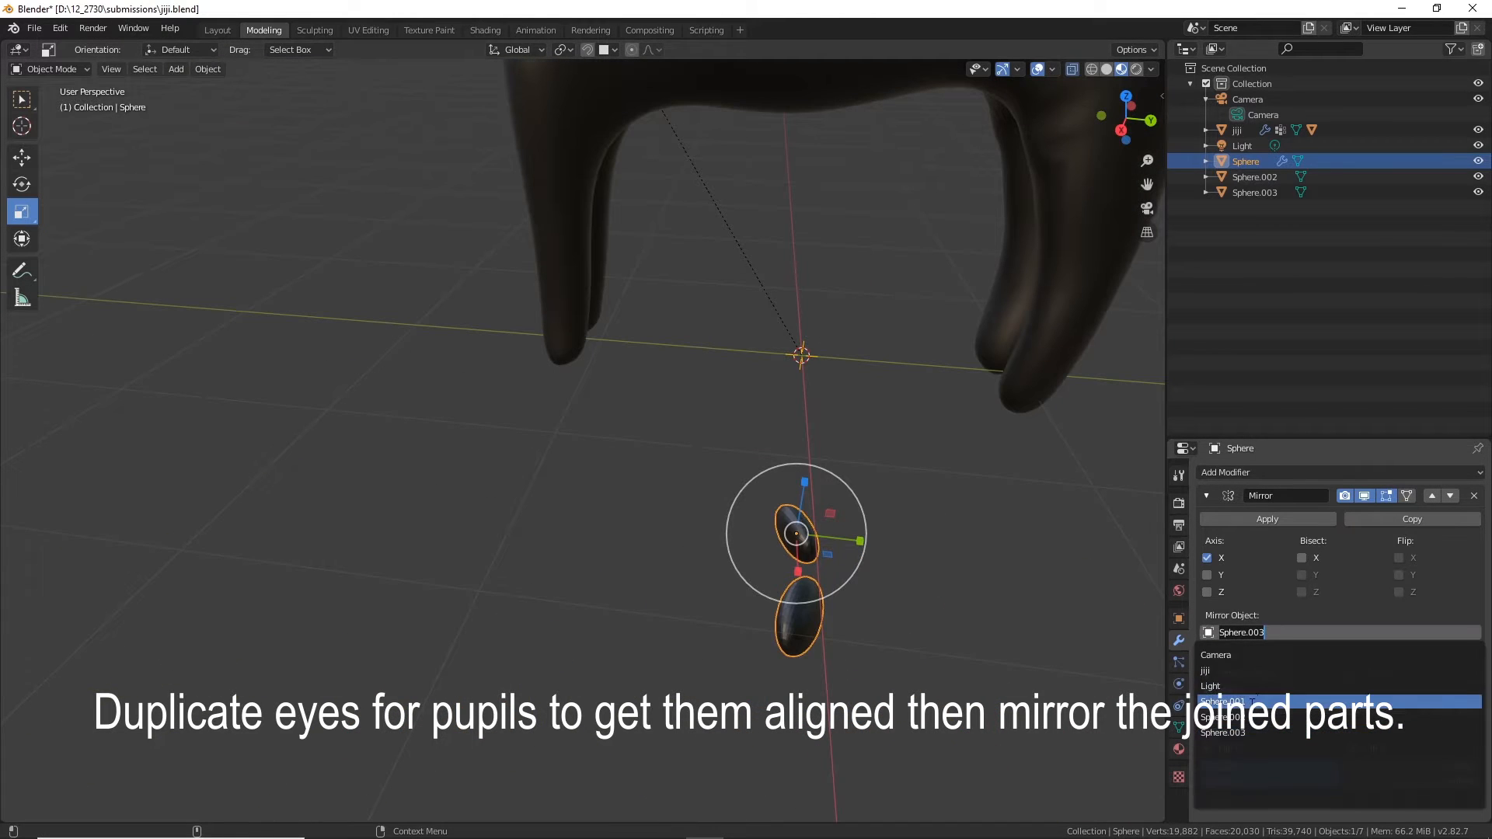
left_click(1253, 718)
scroll(746, 607, "down", 3)
left_click_drag(591, 614, 752, 604, "alt")
key("F1")
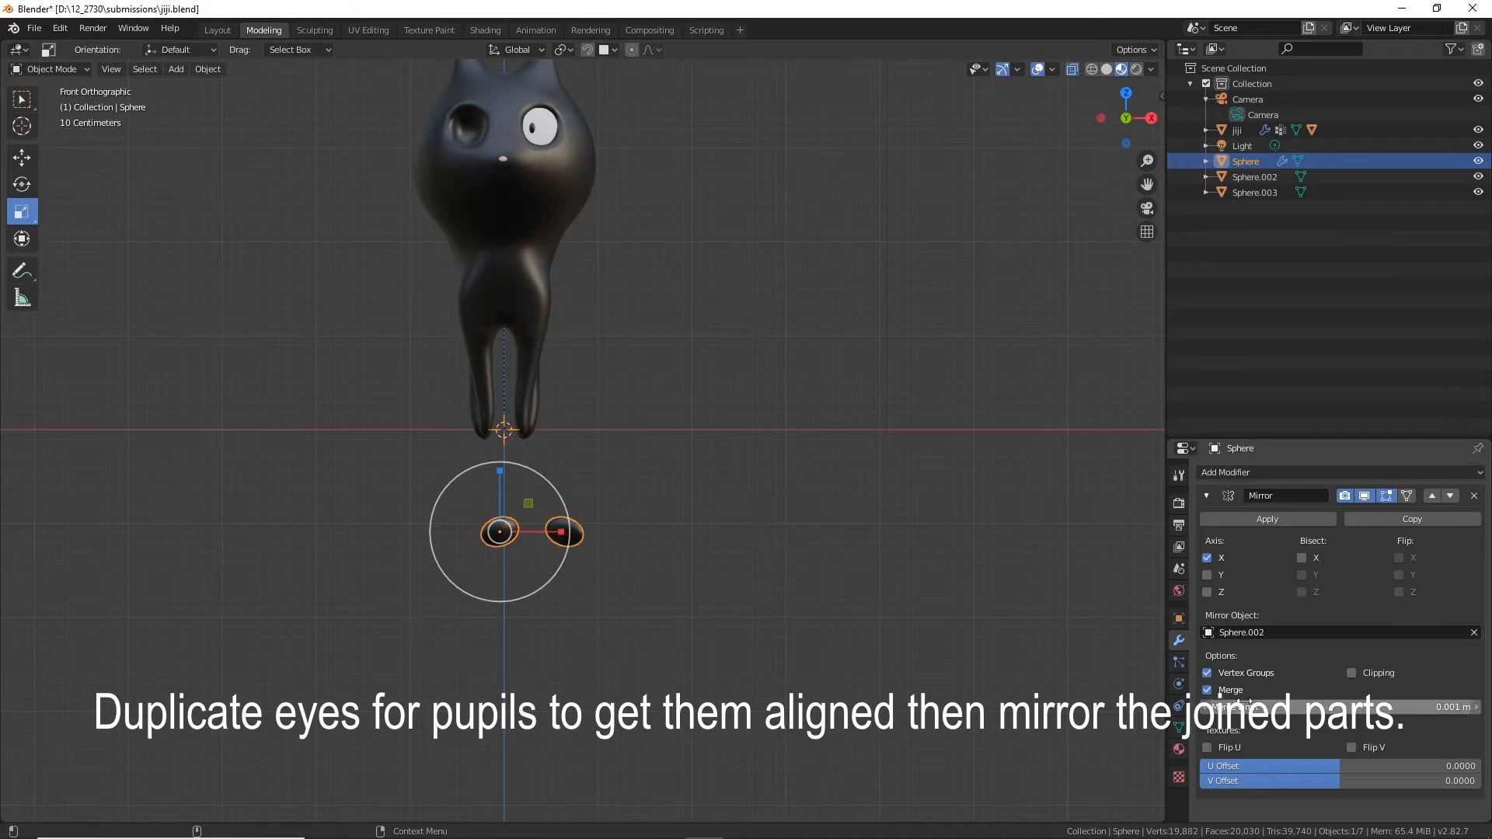
Step: Delete the leftover mirrored black sphere below the cat's feet
left_click_drag(789, 354, 741, 381, "alt")
scroll(678, 536, "up", 8)
left_click(694, 302)
left_click_drag(694, 301, 619, 302, "alt")
left_click_drag(618, 342, 683, 362, "alt")
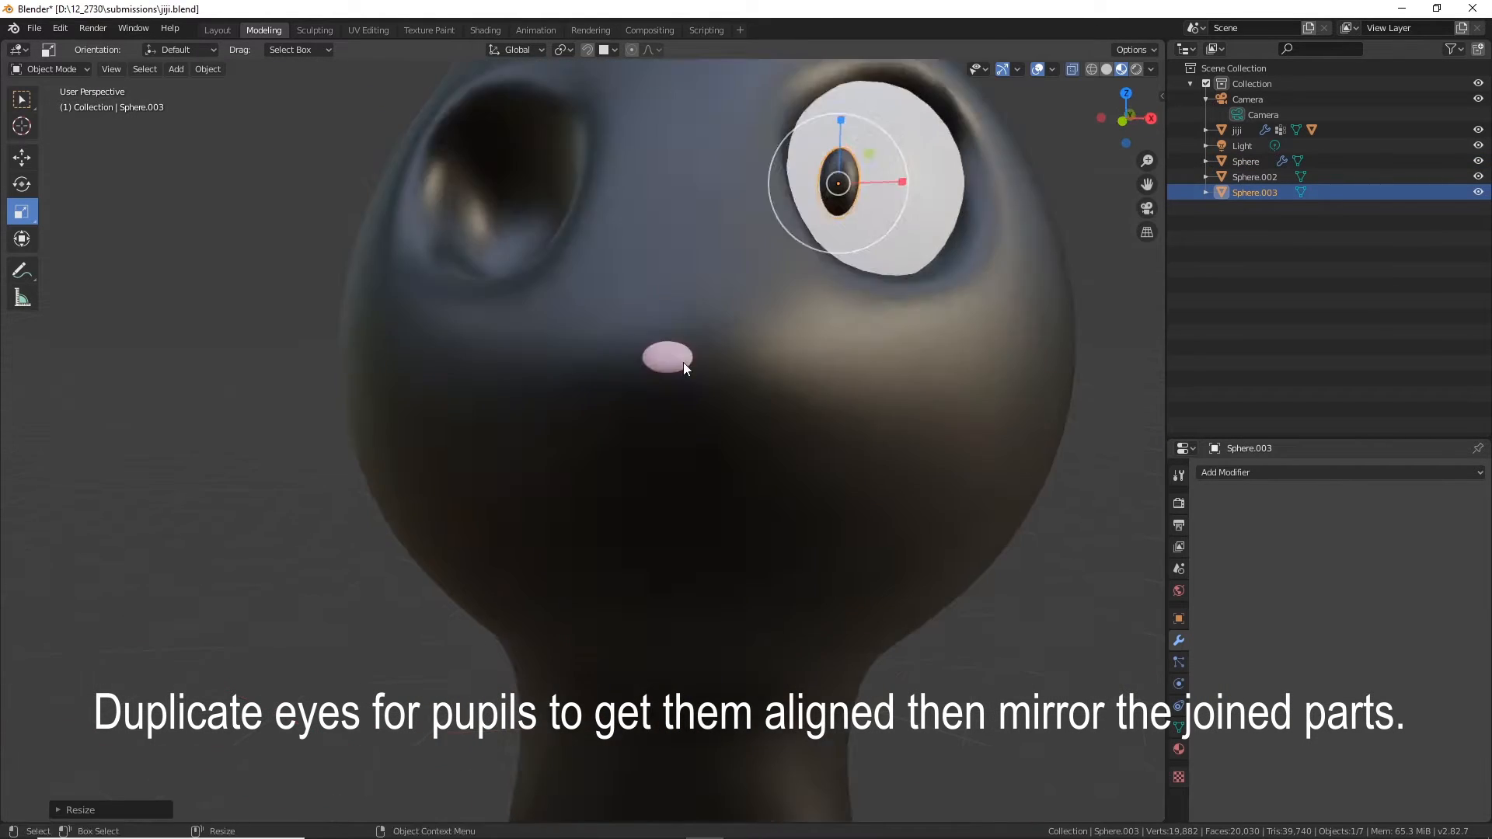
scroll(683, 362, "down", 5)
left_click(870, 567)
left_click_drag(870, 567, 836, 611, "alt")
left_click(743, 651)
key("Delete")
Step: Join the black pupil and the white eye sphere into one object
scroll(711, 519, "up", 5)
left_click(575, 498)
left_click_drag(575, 497, 567, 558, "alt")
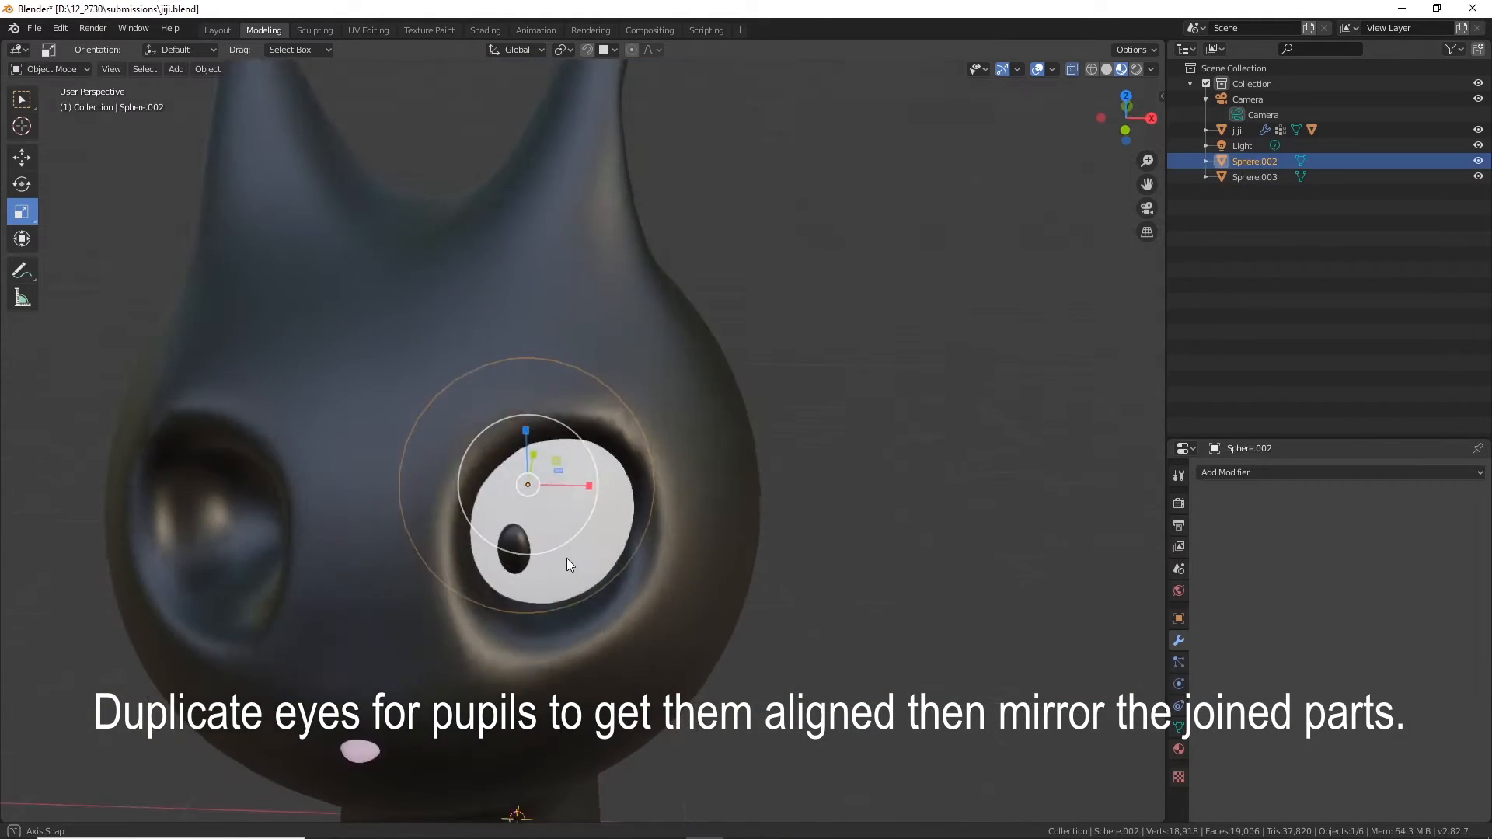
scroll(559, 536, "up", 3)
left_click(474, 555)
left_click(525, 492, "shift")
left_click(208, 68)
left_click(233, 222)
Step: Add a Mirror modifier to the joined eye with jiji as the mirror object
scroll(788, 550, "down", 4)
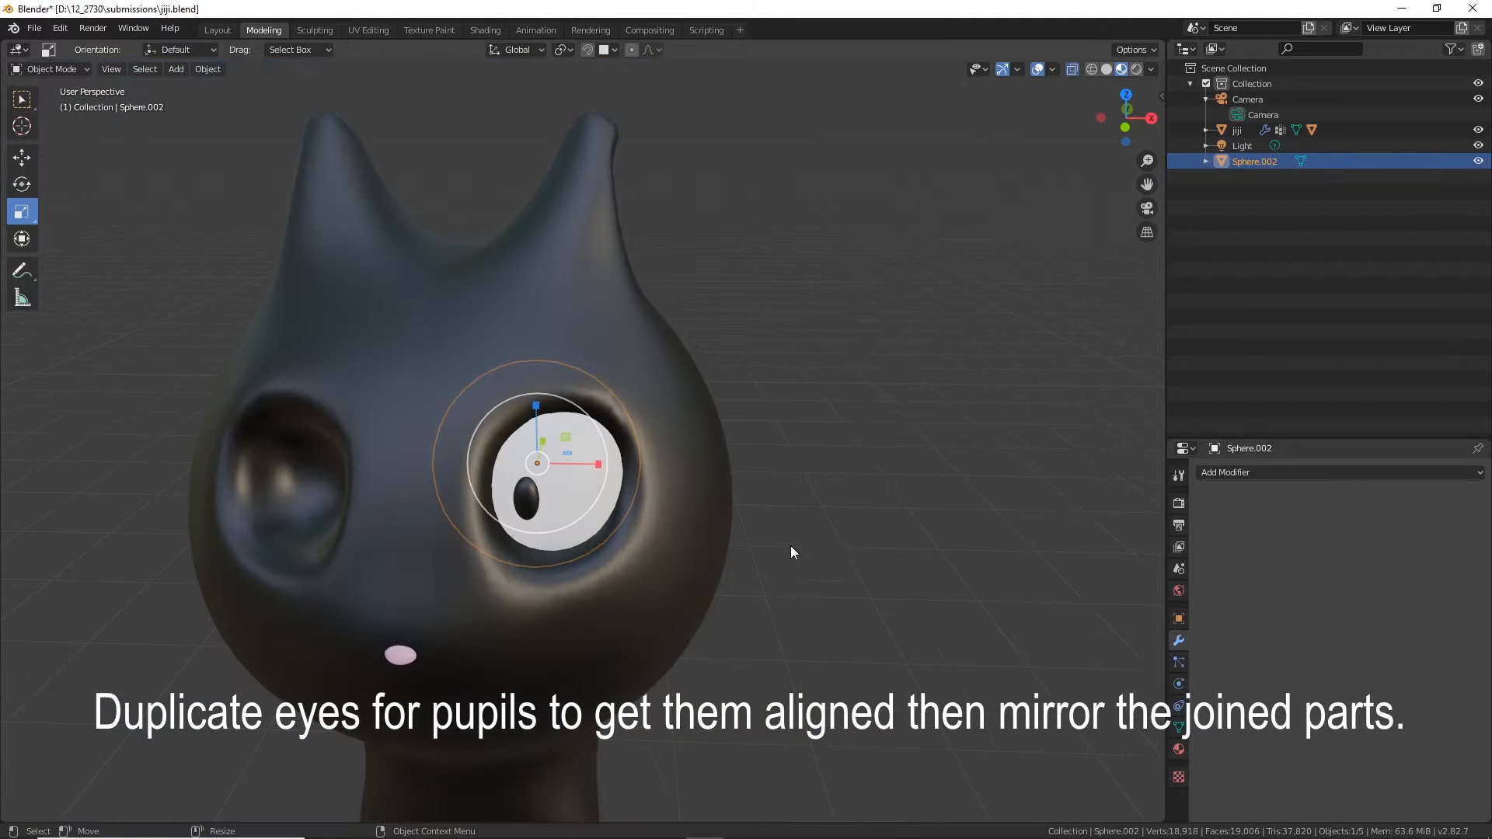
left_click(1212, 473)
left_click(1167, 627)
left_click(1218, 633)
left_click(1222, 672)
left_click(765, 552)
left_click_drag(700, 553, 613, 416, "alt")
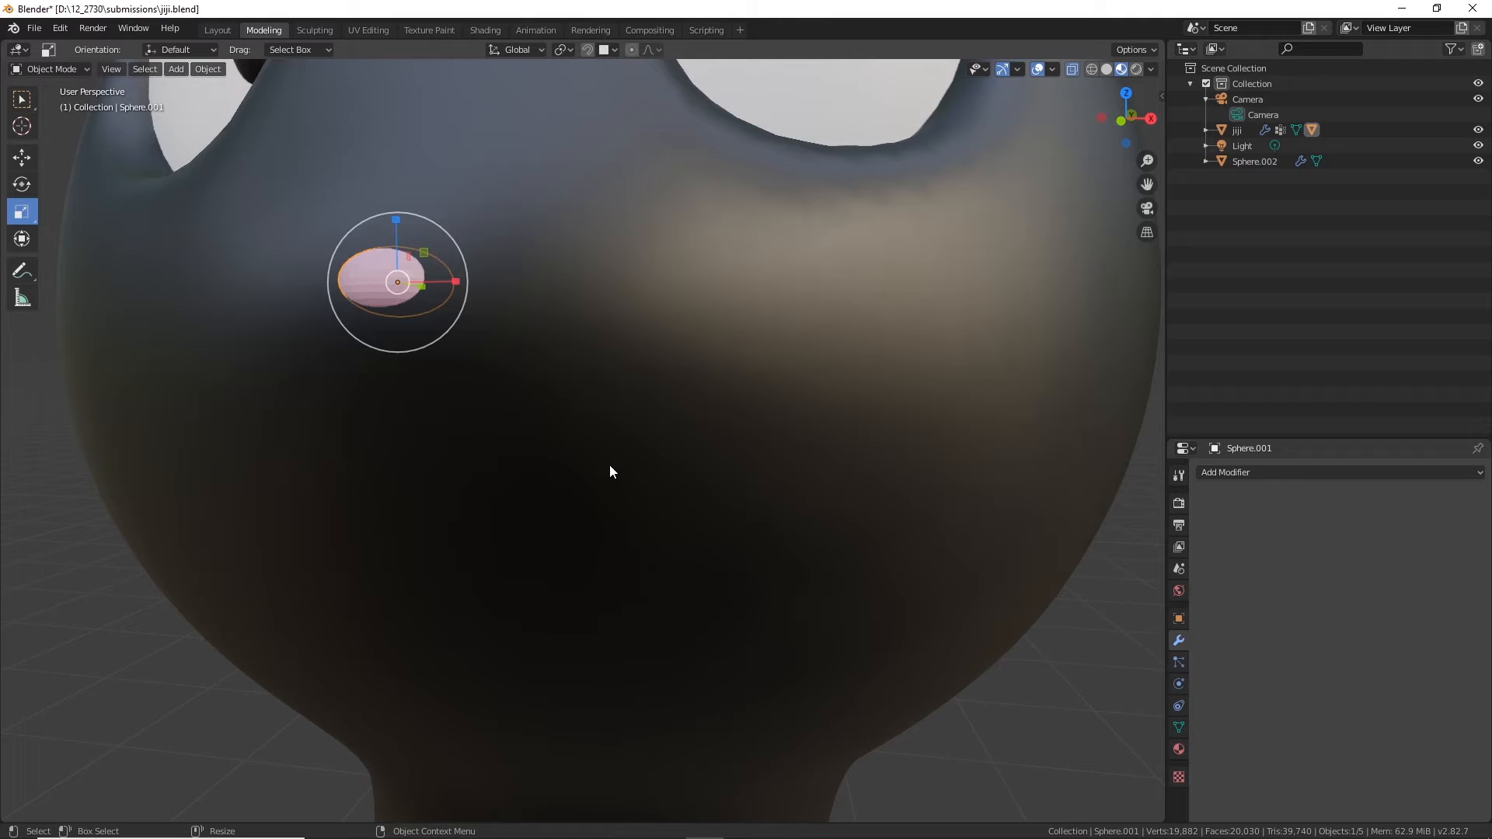
Step: Centre the pink nose on the cat's face by moving it along X in the top view
right_click(311, 266)
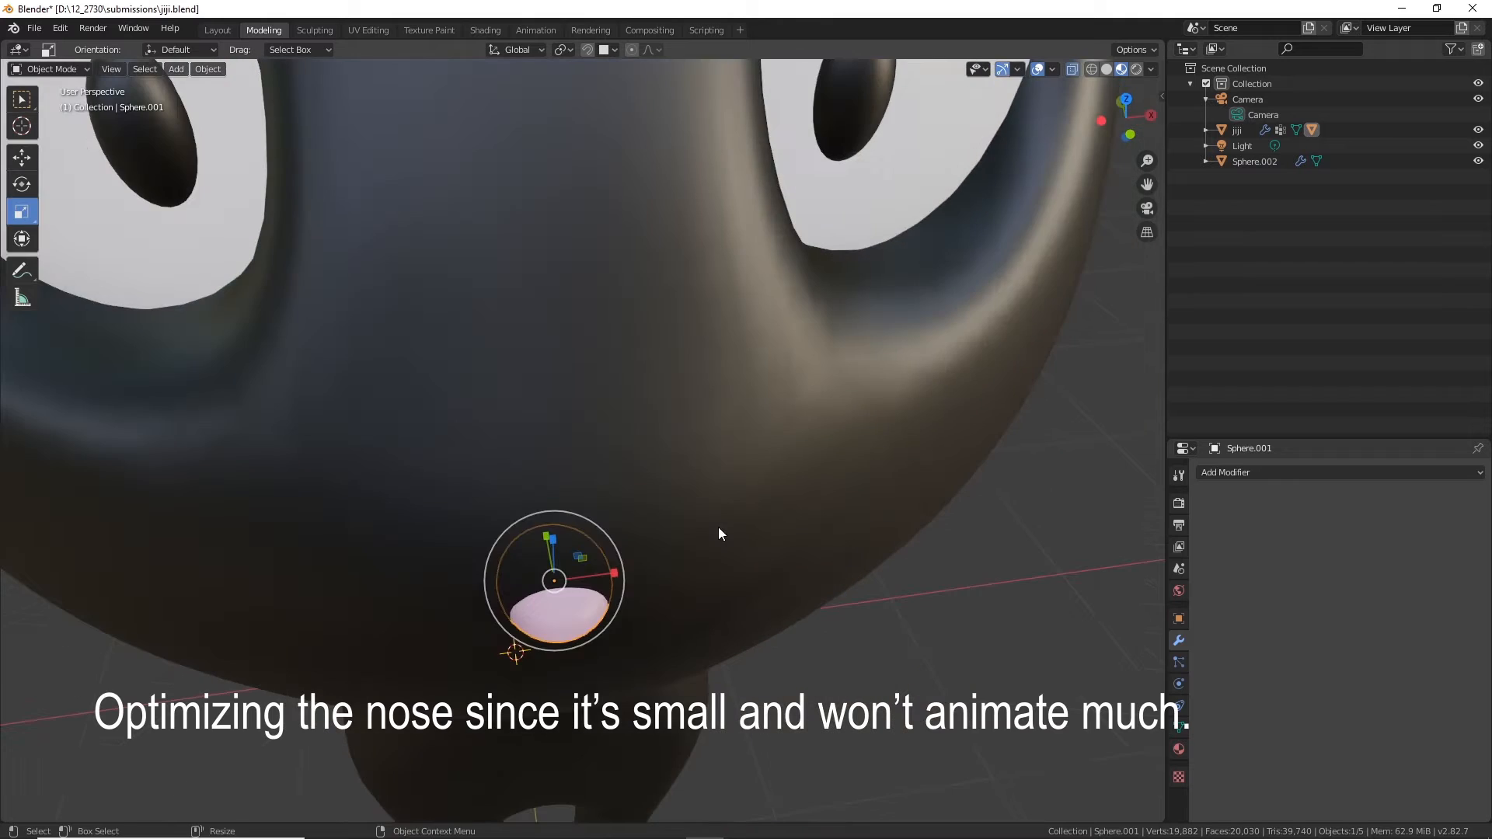
key("F3")
middle_click_drag(634, 728, 692, 628, "alt")
scroll(692, 628, "up", 3)
key("w")
left_click_drag(552, 612, 566, 613)
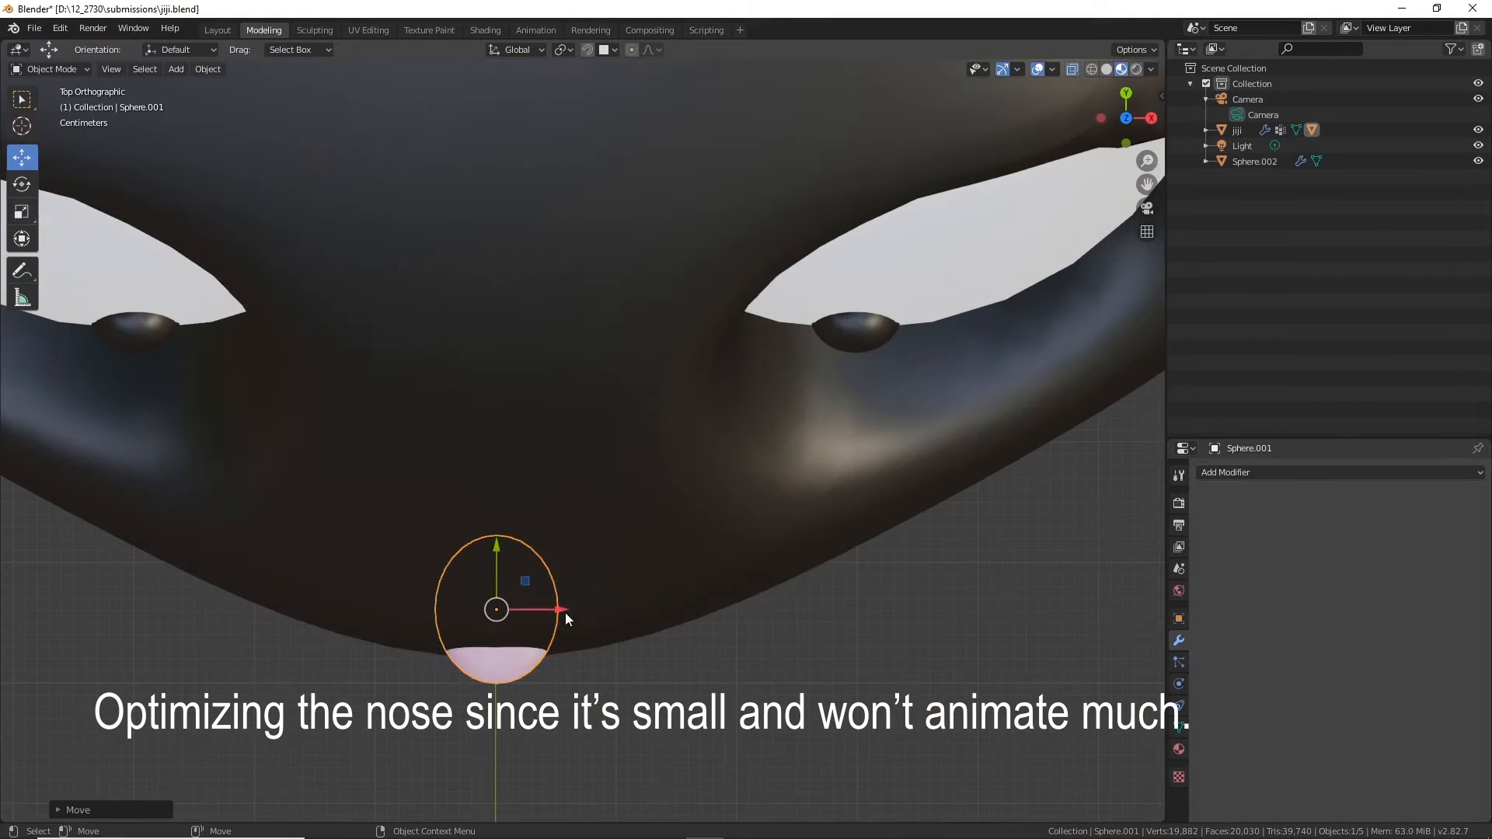
scroll(497, 563, "down", 8)
left_click_drag(497, 563, 785, 497, "alt")
scroll(509, 561, "up", 8)
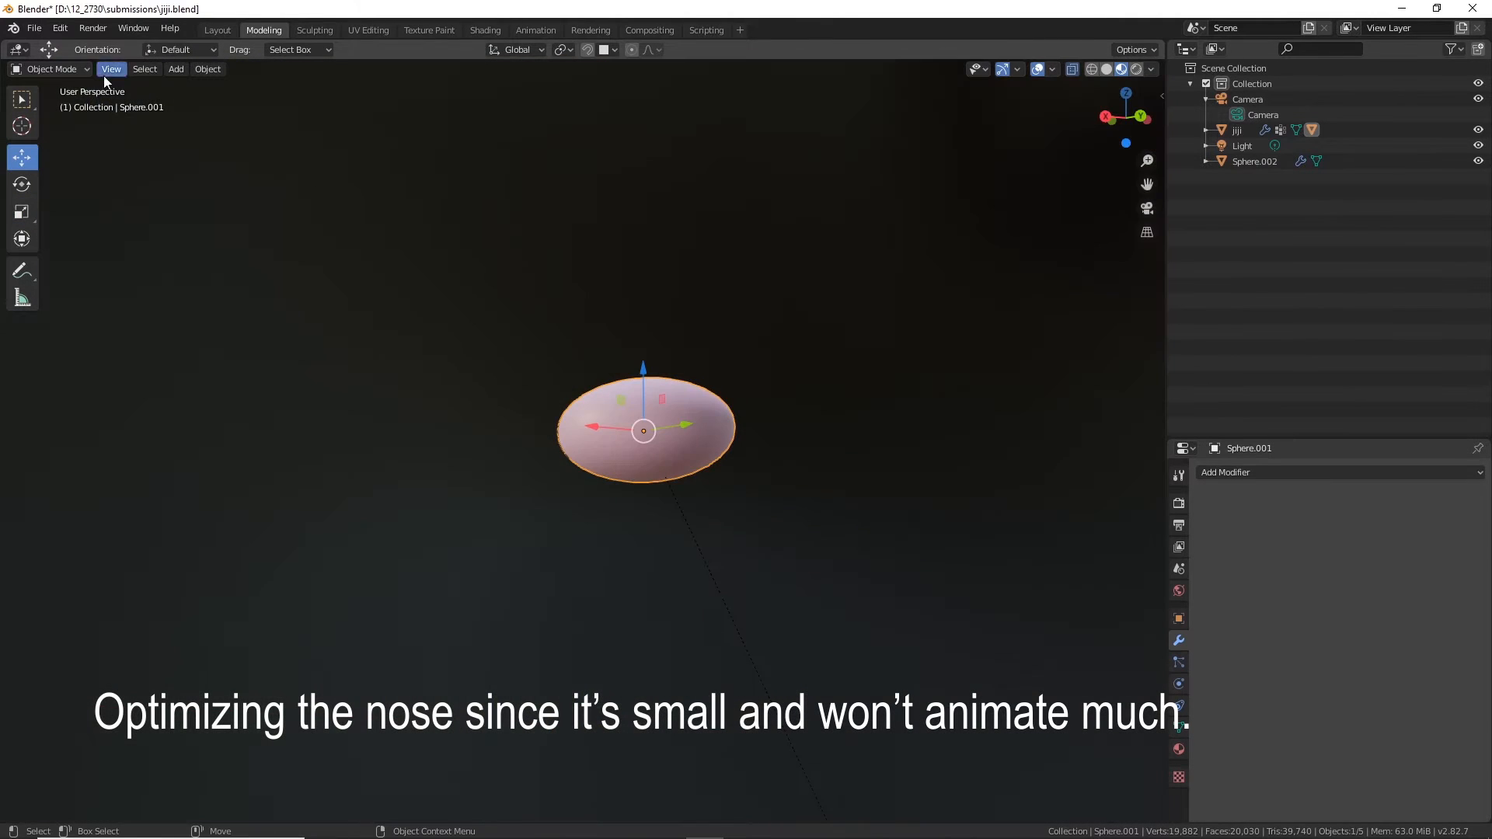
Step: Inspect the nose's mesh density in Edit Mode and return to Object Mode
left_click(52, 69)
left_click(59, 102)
left_click_drag(520, 447, 633, 459, "alt")
scroll(632, 459, "up", 5)
middle_click_drag(812, 549, 610, 588, "alt")
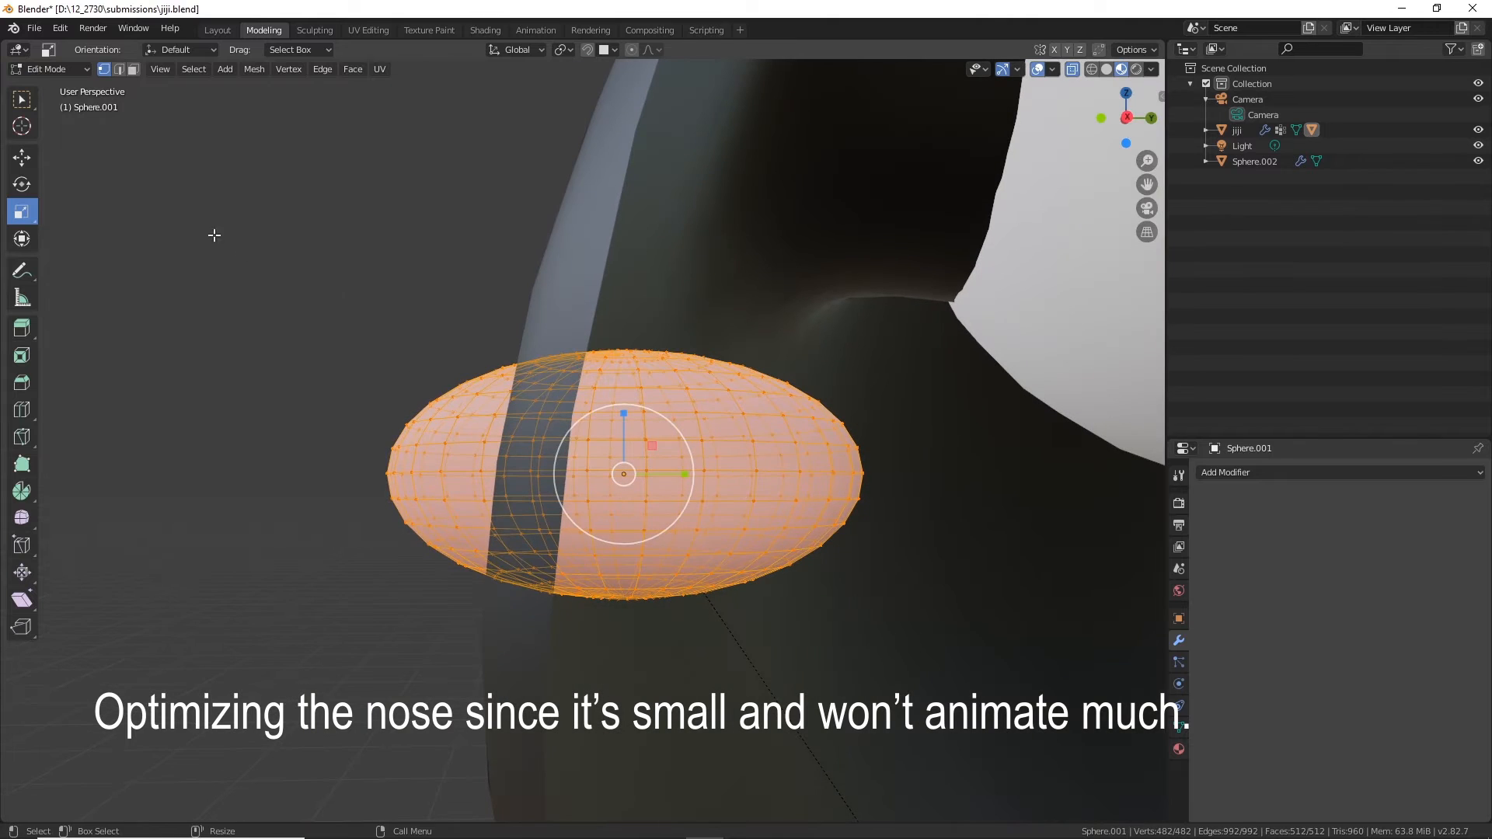
key("Tab")
Step: Paste a duplicate of the nose in place and rotate it about 90 degrees around the X axis
key("ctrl+v")
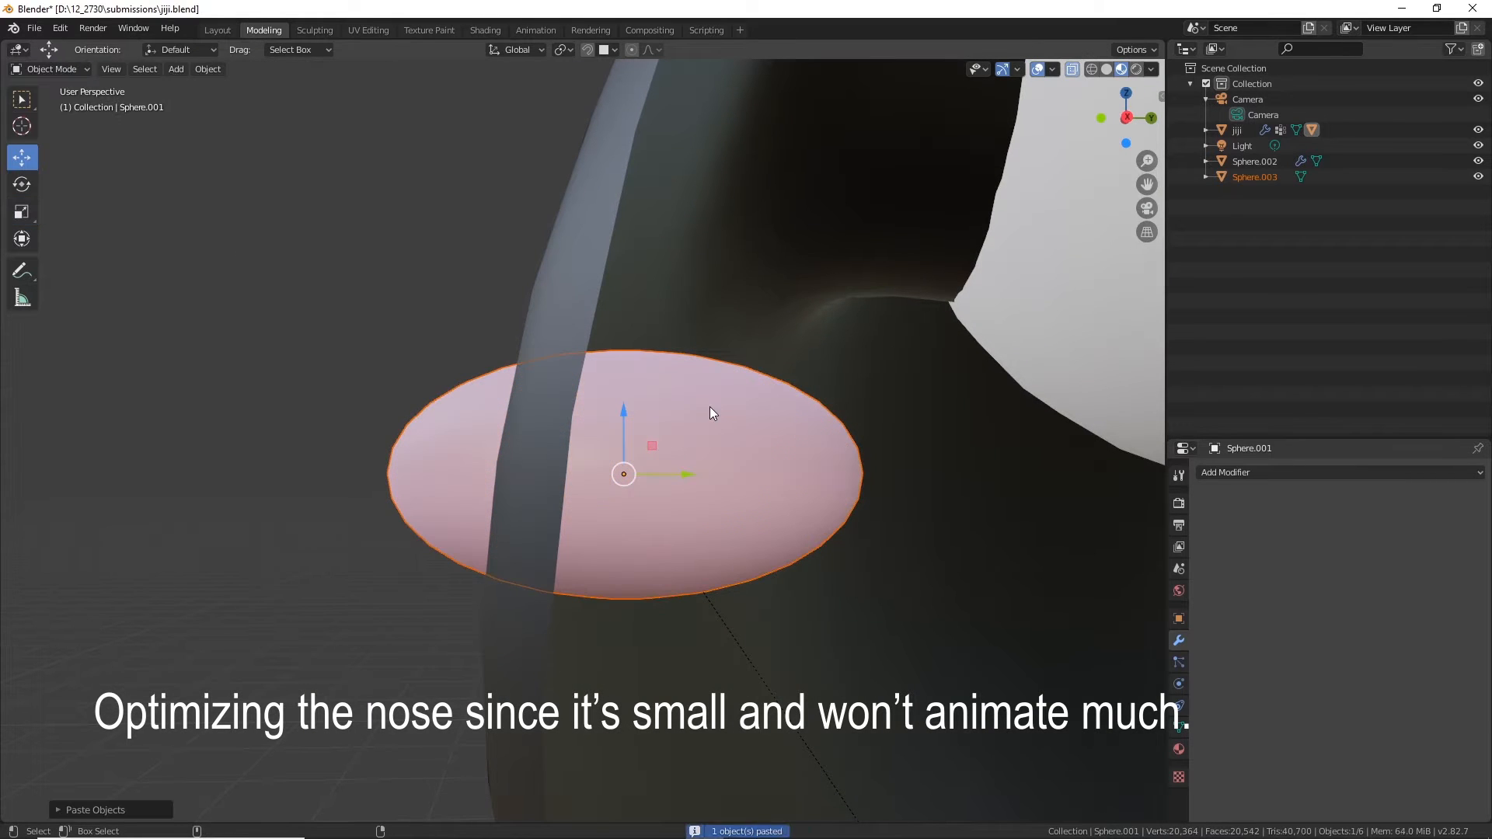
left_click_drag(663, 516, 542, 539)
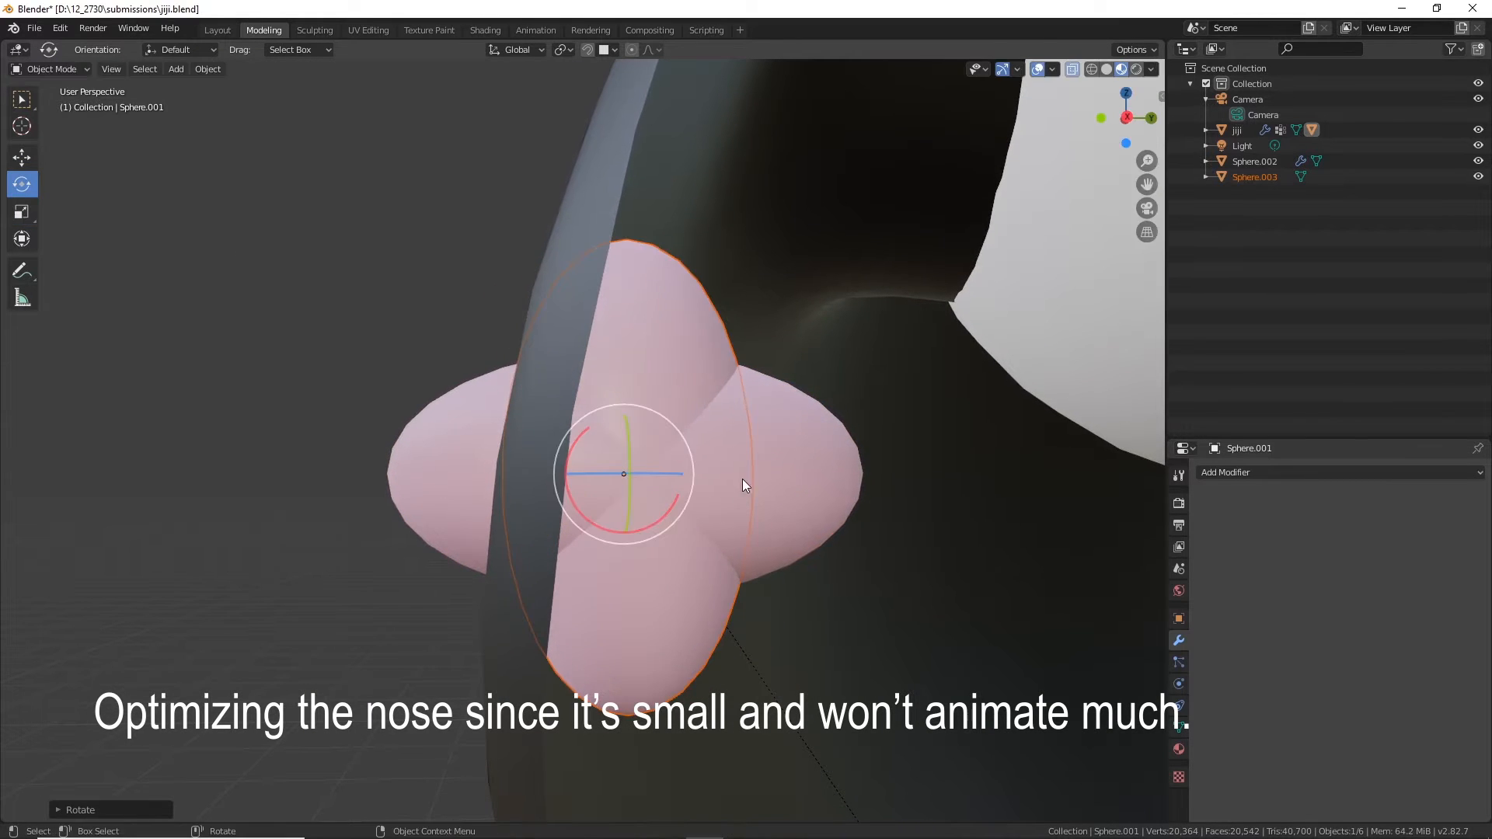
key("r")
left_click_drag(687, 481, 739, 472)
key("ctrl+z")
Step: Scale the rotated nose duplicate to match the original nose's outline, comparing them in wireframe from the right view
left_click_drag(623, 414, 626, 442)
key("KP_3")
scroll(622, 436, "up", 2)
key("shift+z")
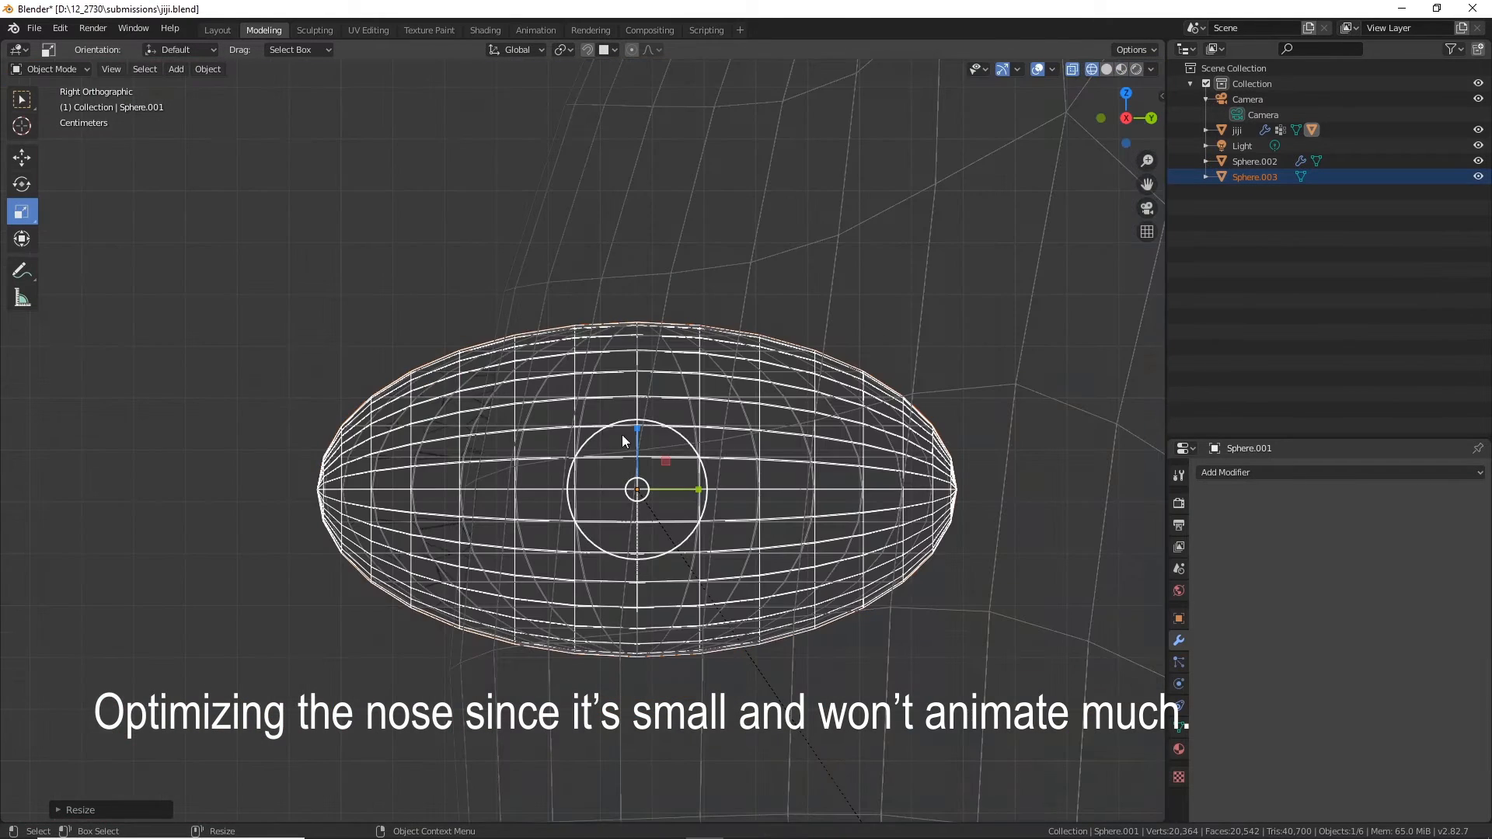
key("s")
left_click(647, 450)
key("shift+z")
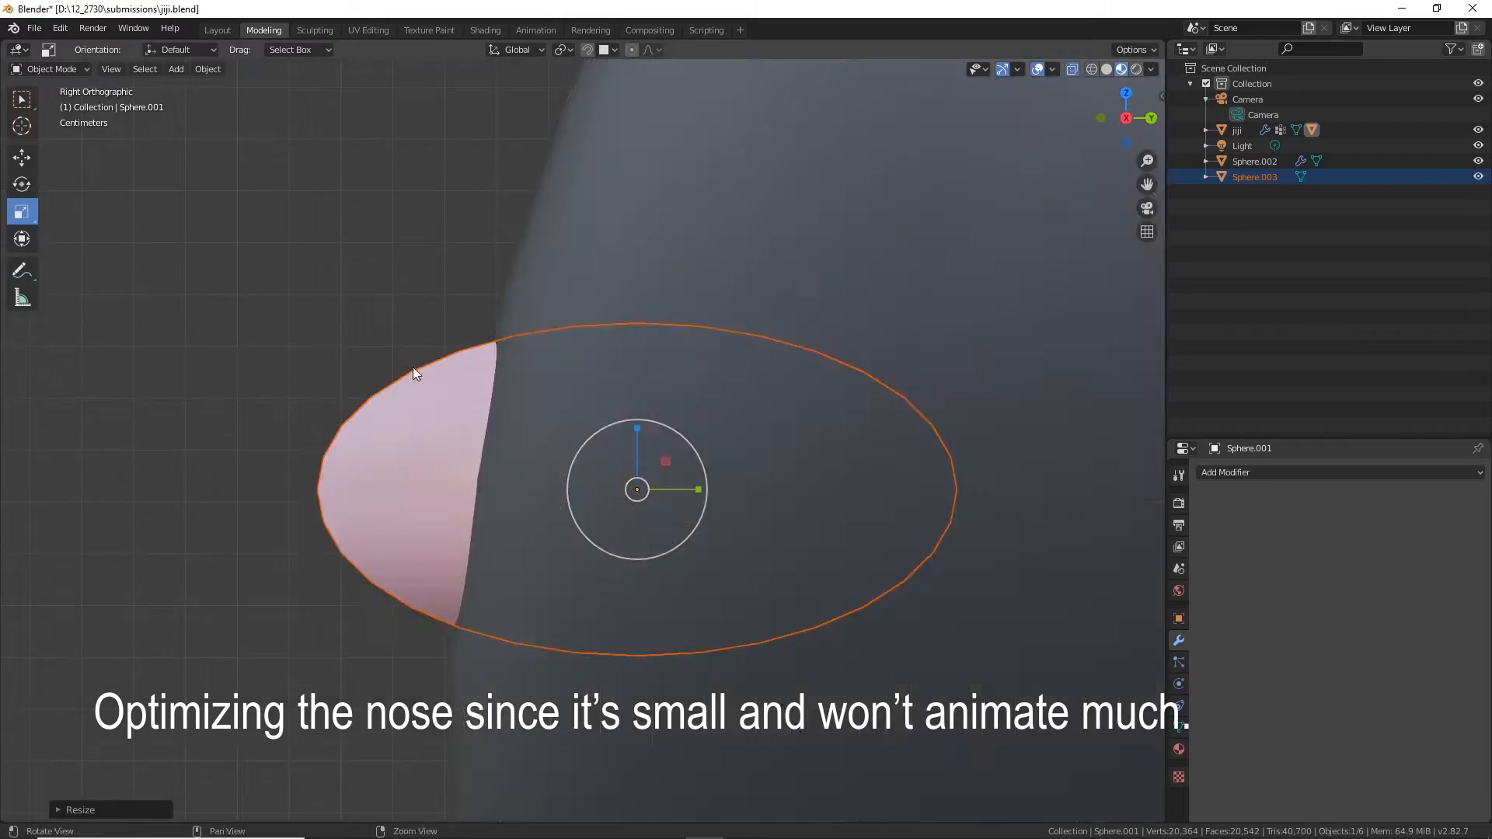
Step: Move the original nose forward along Y, clear of the rotated duplicate, and compare both meshes in wireframe
middle_click_drag(809, 542, 787, 568)
key("w")
left_click_drag(673, 506, 97, 468)
left_click(450, 498)
left_click_drag(449, 498, 495, 485, "alt")
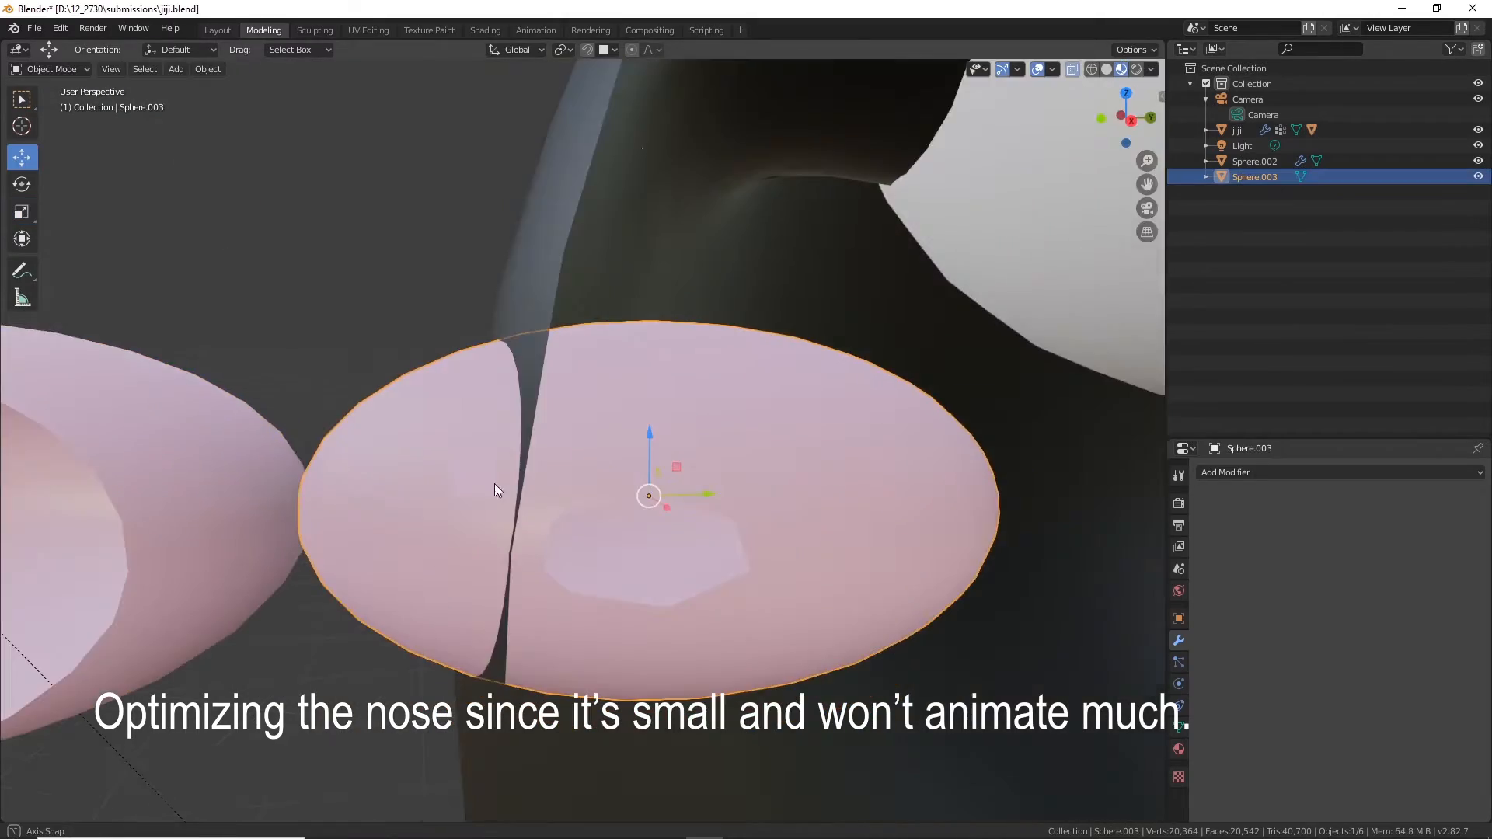
left_click(1092, 69)
scroll(406, 462, "down", 3)
middle_click_drag(406, 468, 729, 602)
scroll(729, 602, "down", 4)
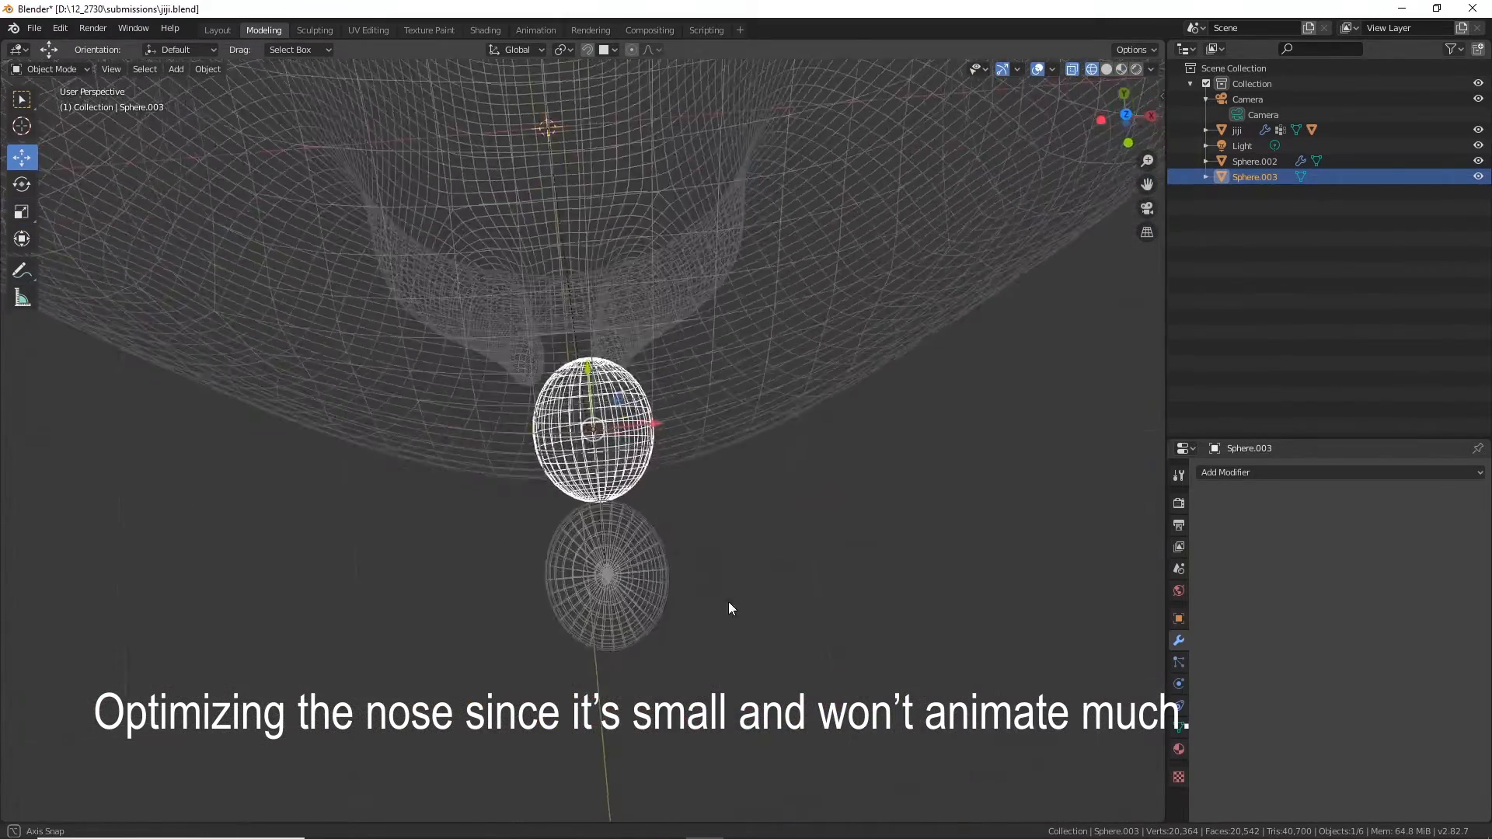
scroll(729, 601, "up", 3)
Step: Delete the original nose sphere in front of the face, keeping the rotated duplicate
left_click(634, 590)
mouse_move(619, 577)
left_mouse_down()
mouse_move(631, 337)
mouse_move(604, 348)
mouse_move(606, 674)
left_mouse_up()
key("KP_7")
key("KP_3")
key("KP_7")
key("Delete")
mouse_move(606, 674)
middle_mouse_down()
mouse_move(502, 315)
mouse_move(552, 366)
middle_mouse_up()
Step: Dissolve edge loops around the middle and back of the remaining nose in Edit Mode with material preview shading
left_click(1121, 69)
left_click(578, 473)
key("Tab")
mouse_move(578, 473)
middle_mouse_down()
mouse_move(473, 454)
mouse_move(489, 460)
middle_mouse_up()
left_click(120, 70)
left_click(490, 460, "alt")
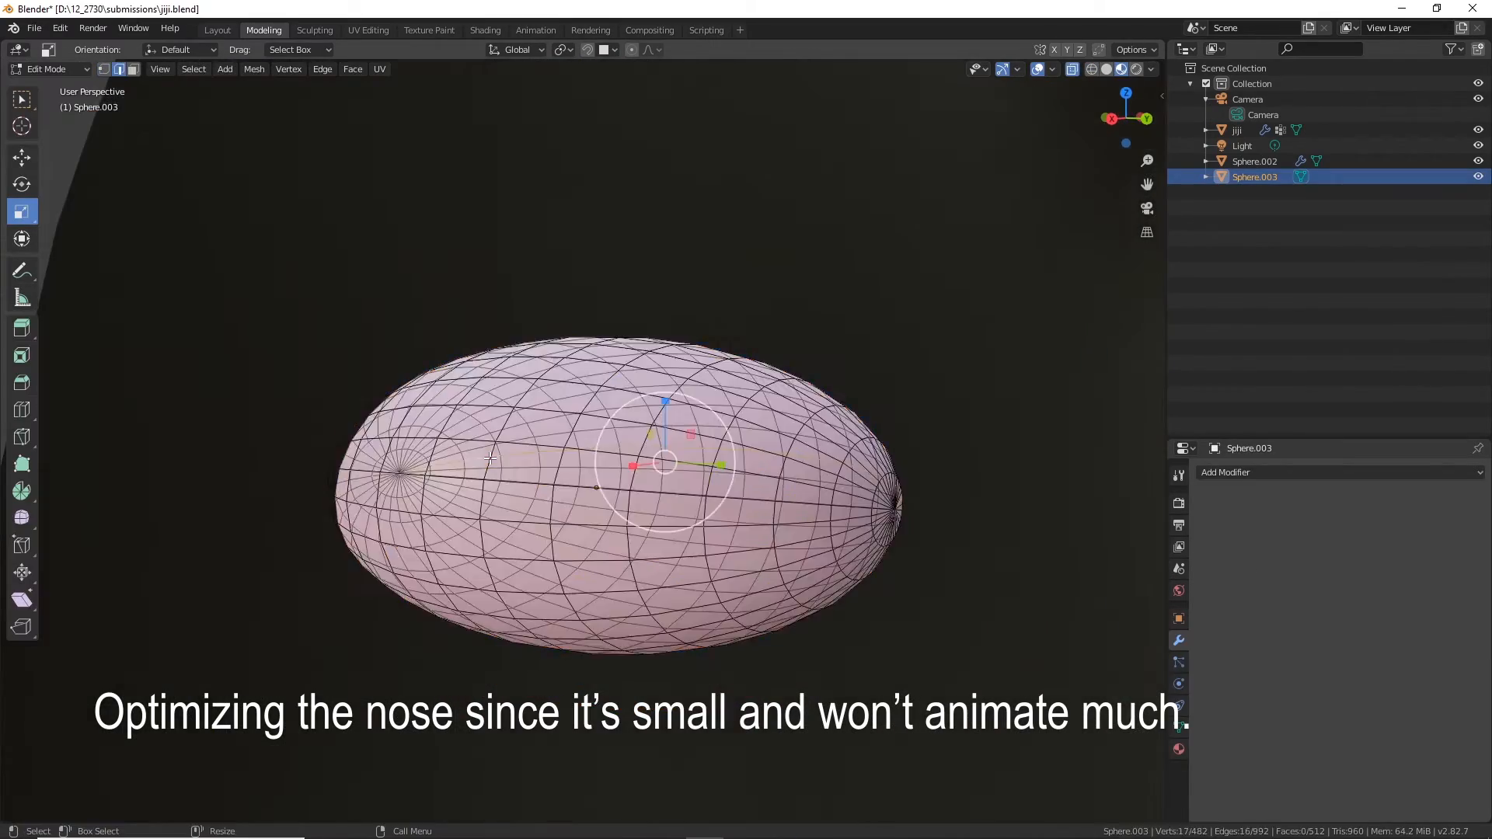
left_click(558, 473)
left_click(1072, 71)
key("x")
left_click(757, 457)
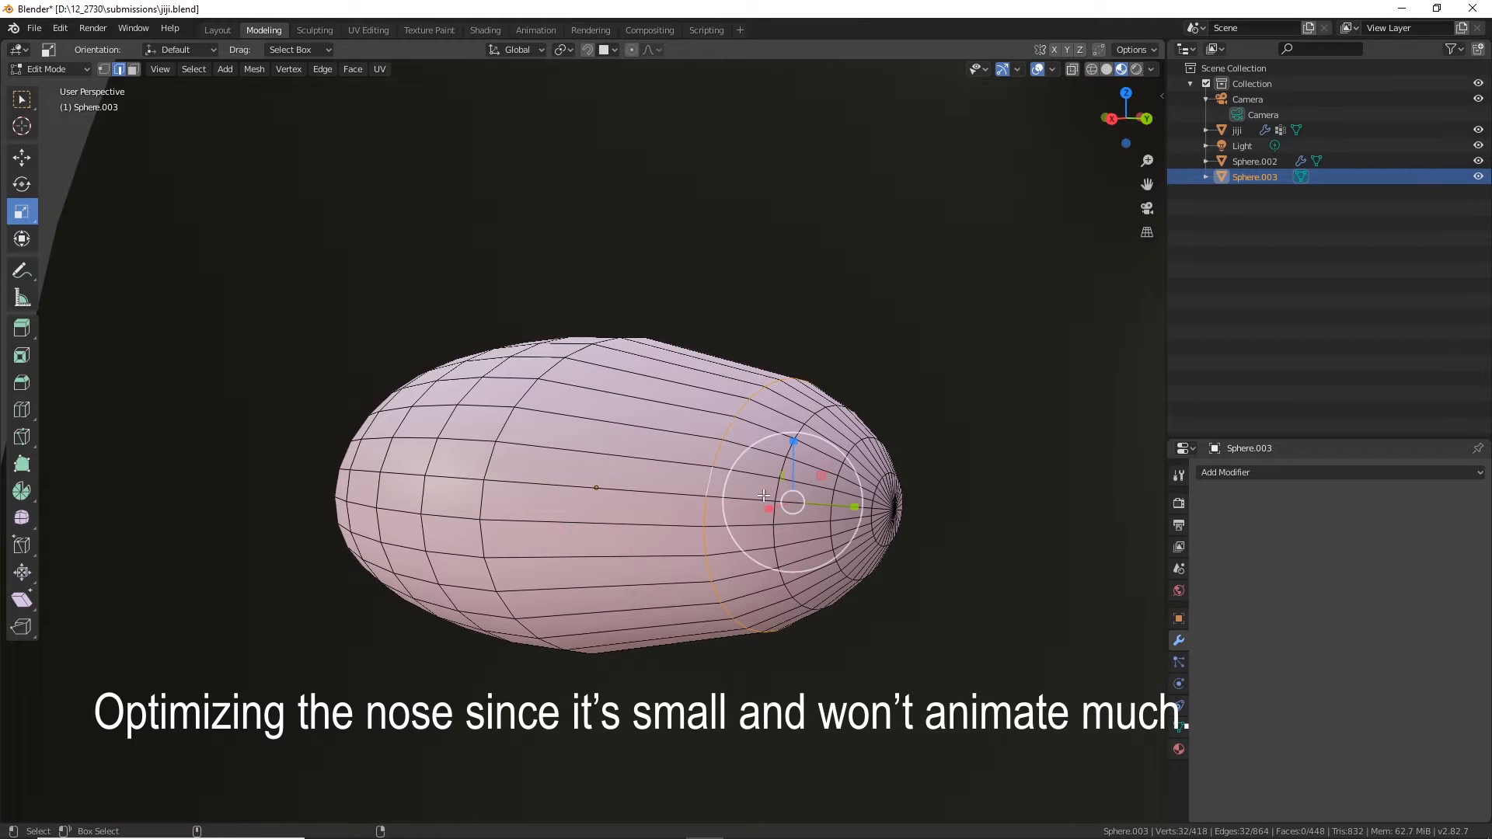
right_click(832, 498)
left_click(832, 503)
Step: Dissolve two more neighbouring edge loops around the middle of the nose
middle_click_drag(746, 497, 692, 599)
left_click(612, 467, "alt")
left_click(537, 458, "alt+shift")
right_click(539, 457)
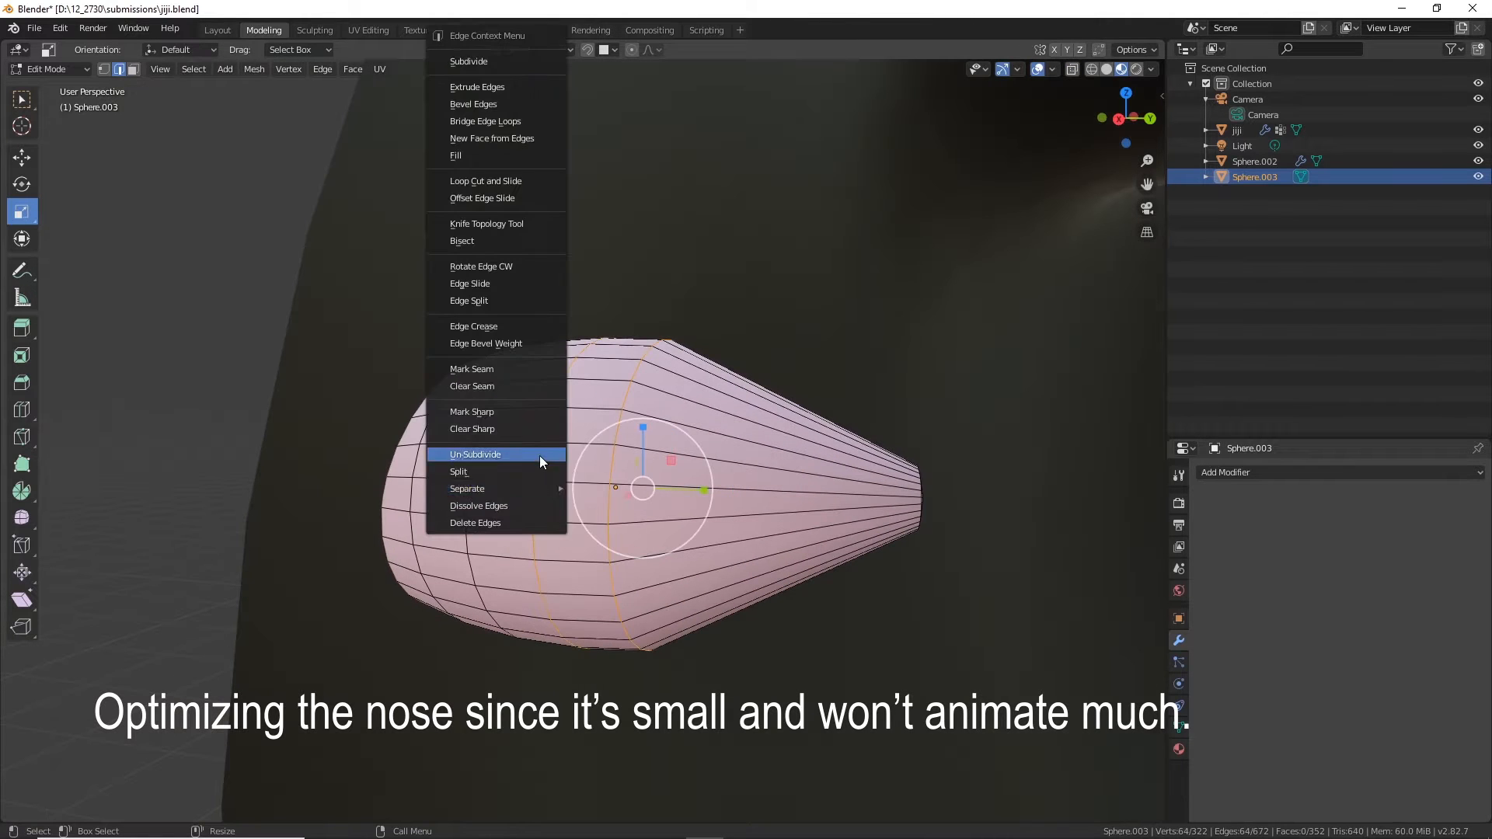
left_click(479, 505)
Step: Delete the long face ring on the nose's hidden back half and the linked end cap left behind it
left_click(134, 70)
left_click(762, 455, "alt")
key("x")
left_click(780, 513)
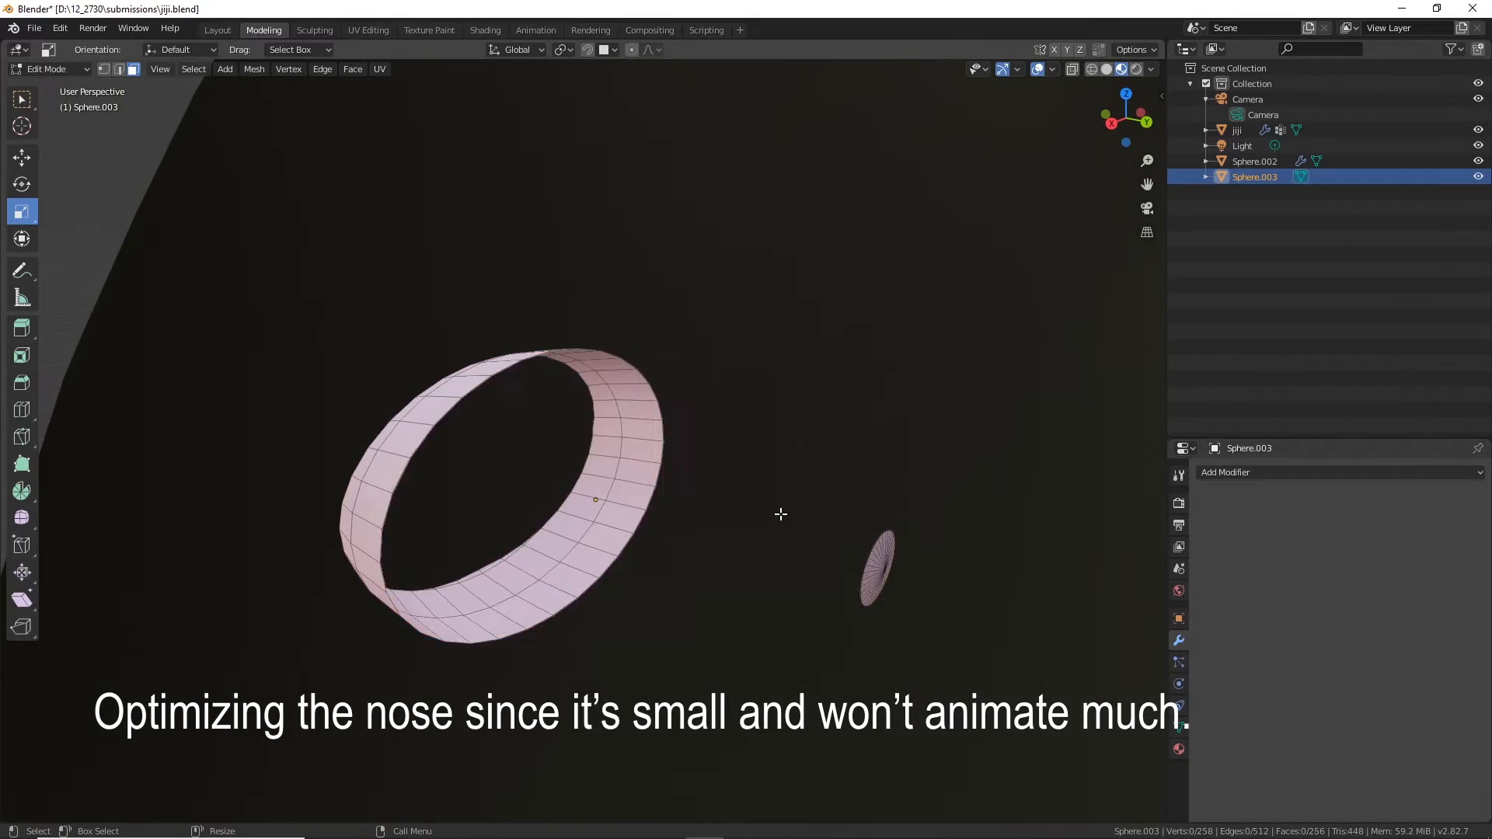
key("l")
key("x")
left_click(595, 674)
Step: Check the trimmed nose on the cat's face, return to Object Mode and deselect it
middle_click_drag(435, 606, 831, 471)
left_click(498, 498, "alt")
scroll(830, 471, "down", 12)
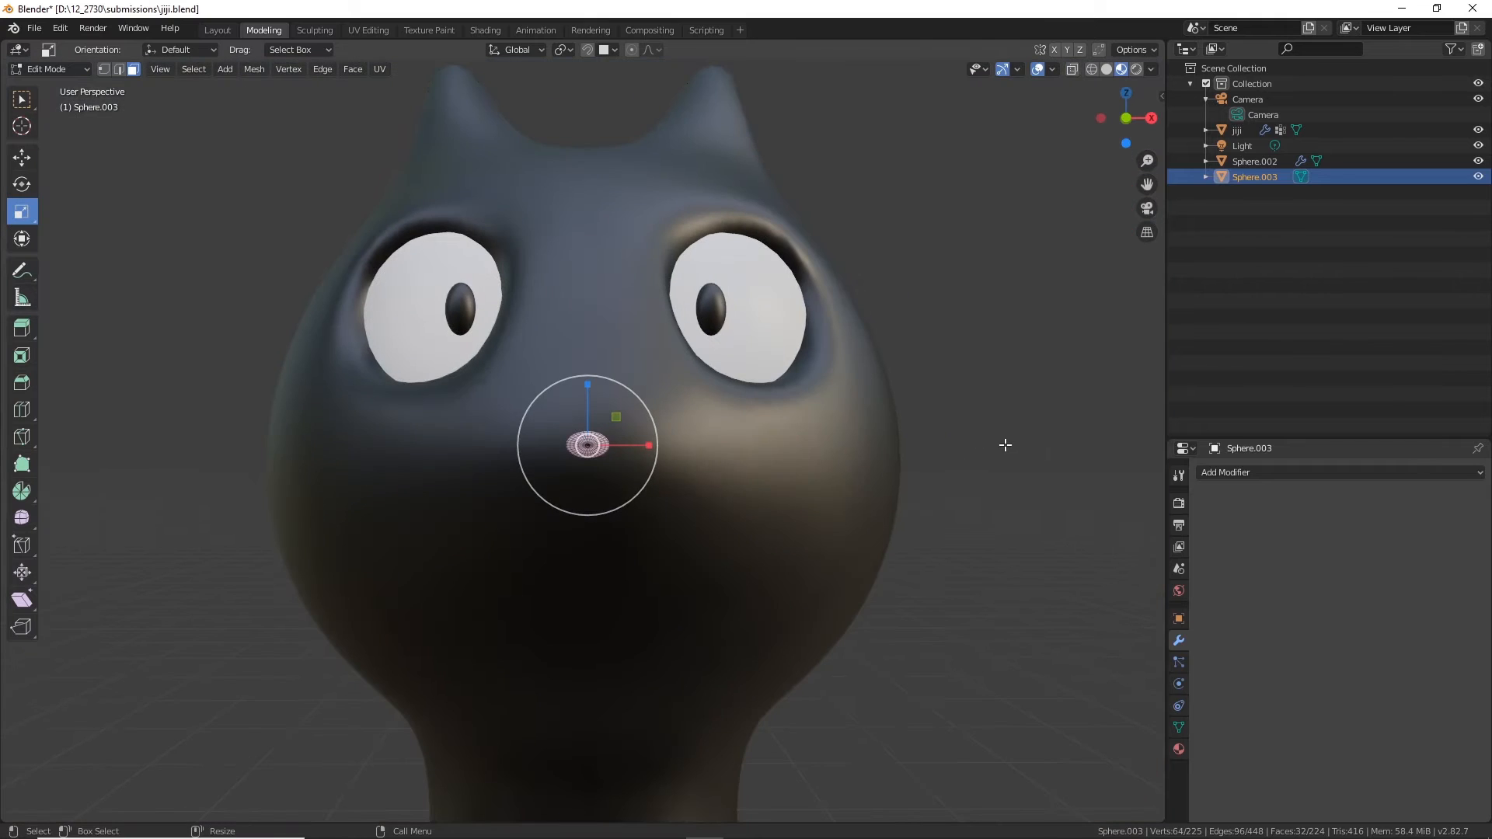
middle_click_drag(984, 538, 883, 522)
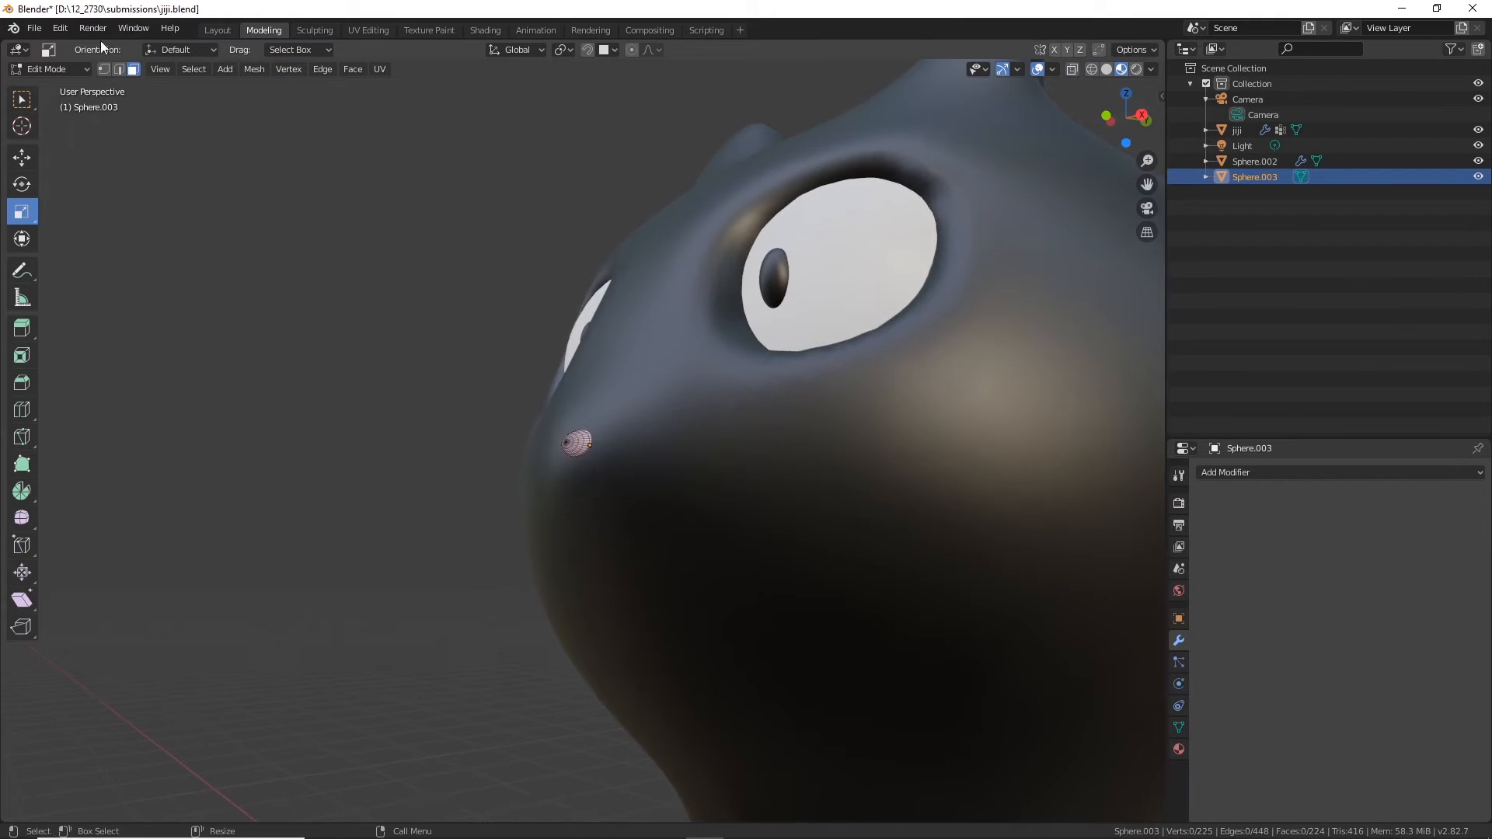
left_click(67, 68)
left_click(60, 87)
left_click(339, 458)
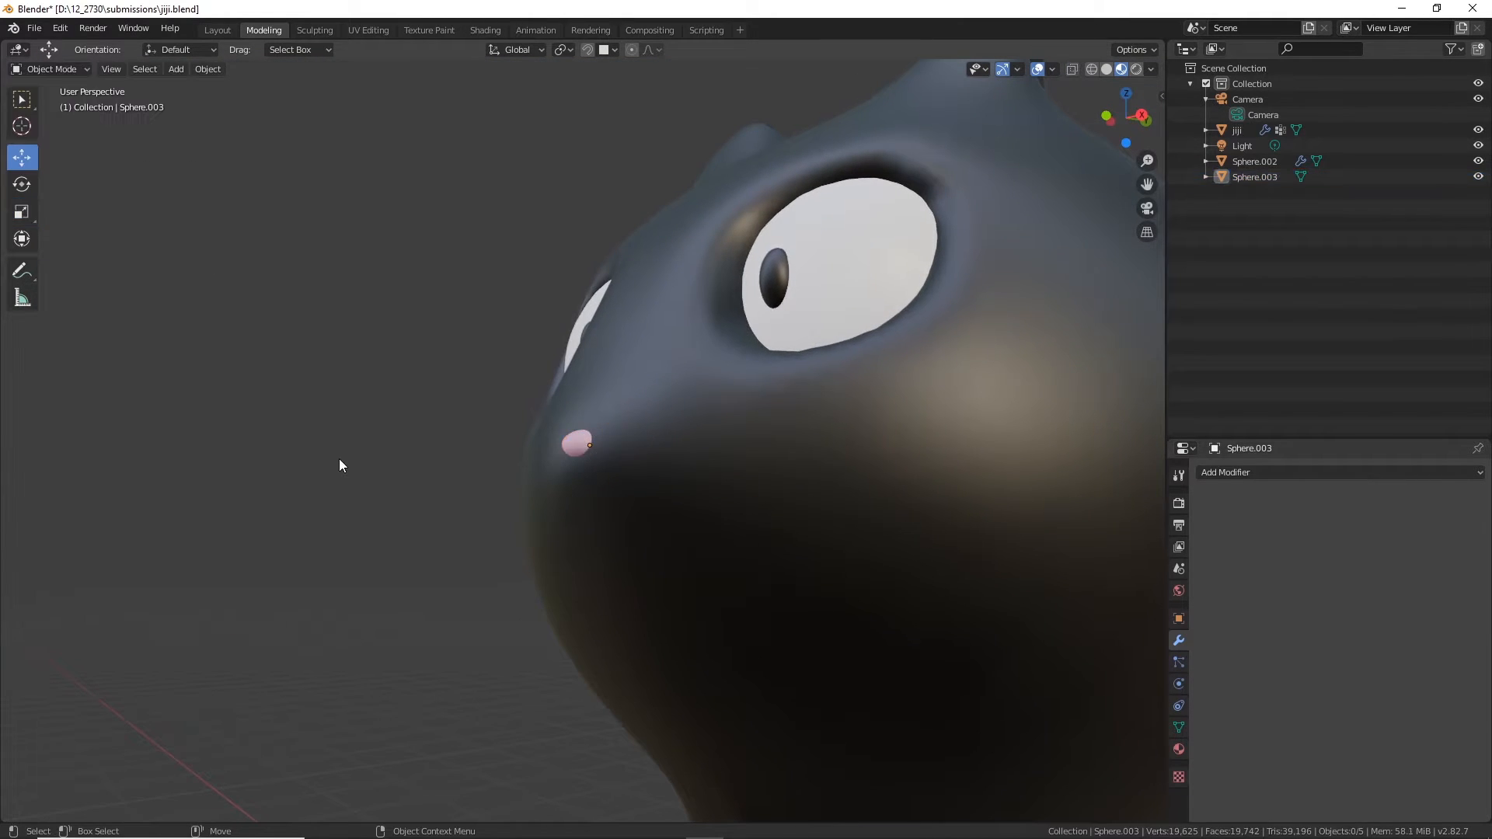
Step: Apply the Mirror modifier on the cat's eyes
middle_click_drag(339, 458, 647, 502)
scroll(647, 502, "down", 5)
middle_click_drag(852, 464, 627, 394)
middle_click_drag(304, 296, 511, 367)
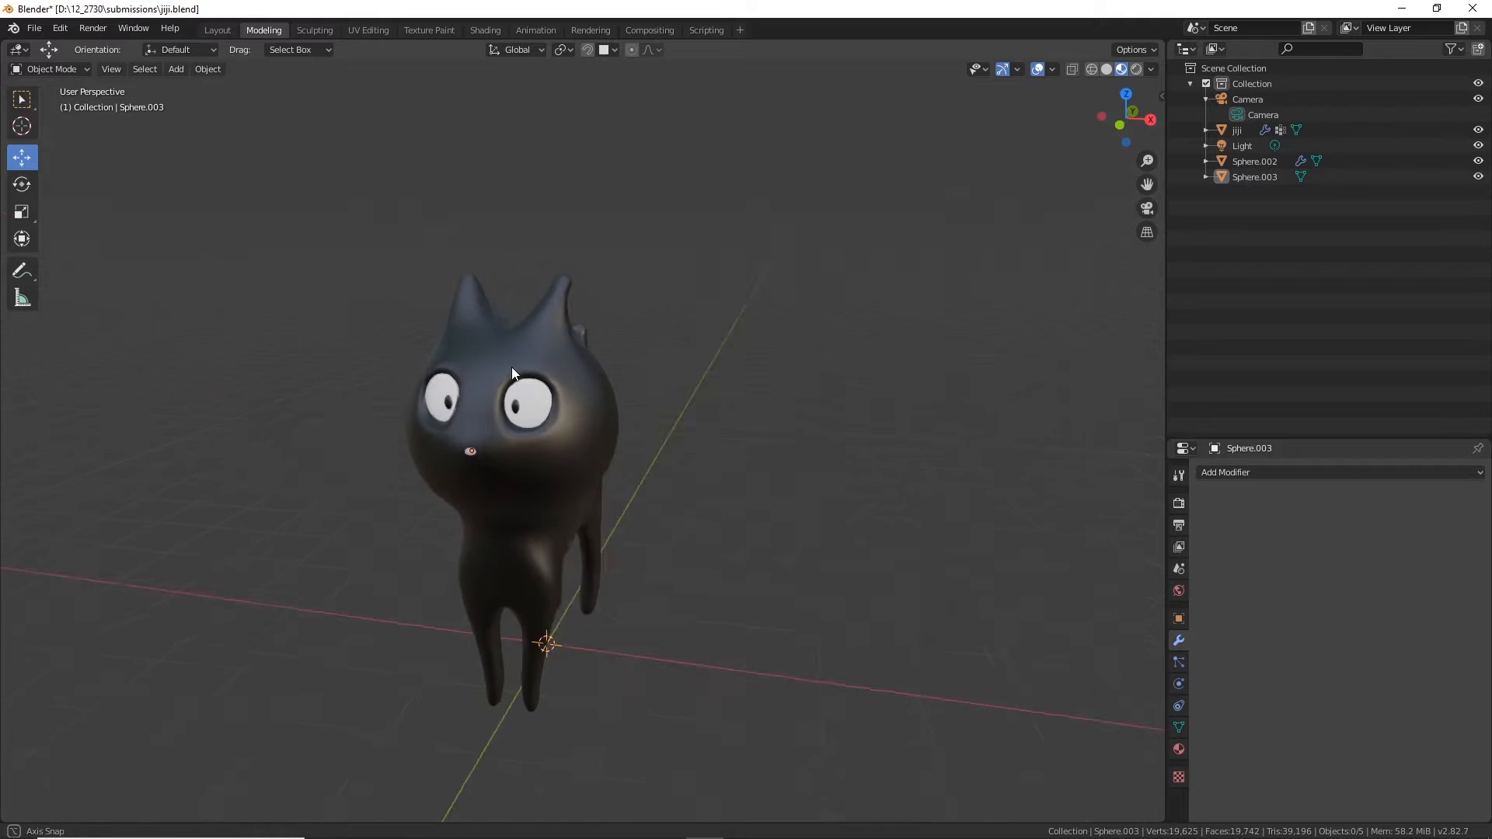
scroll(511, 367, "up", 8)
middle_click_drag(343, 431, 519, 442)
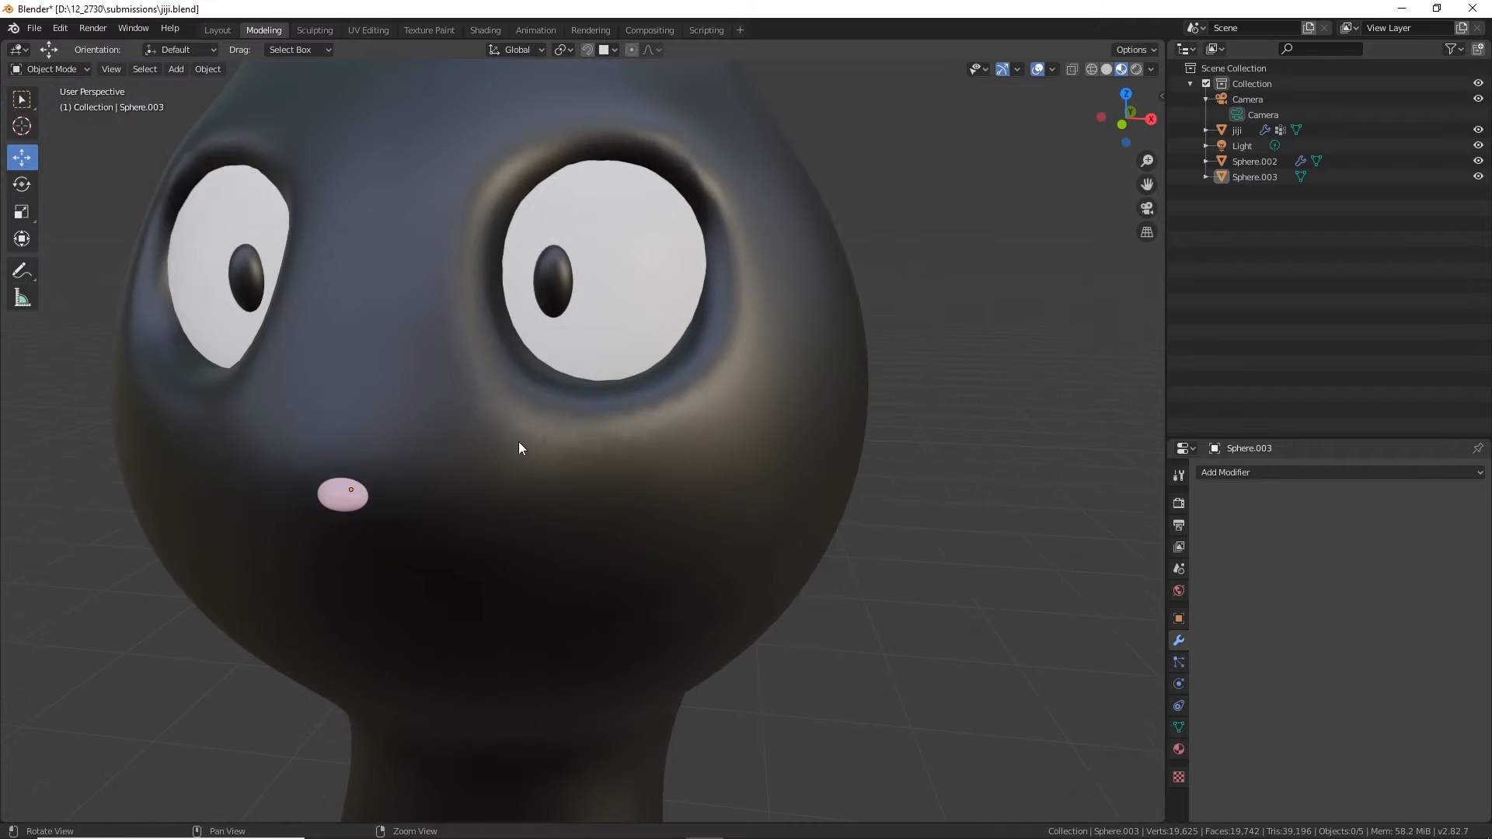
left_click(357, 505)
left_click(592, 307, "shift")
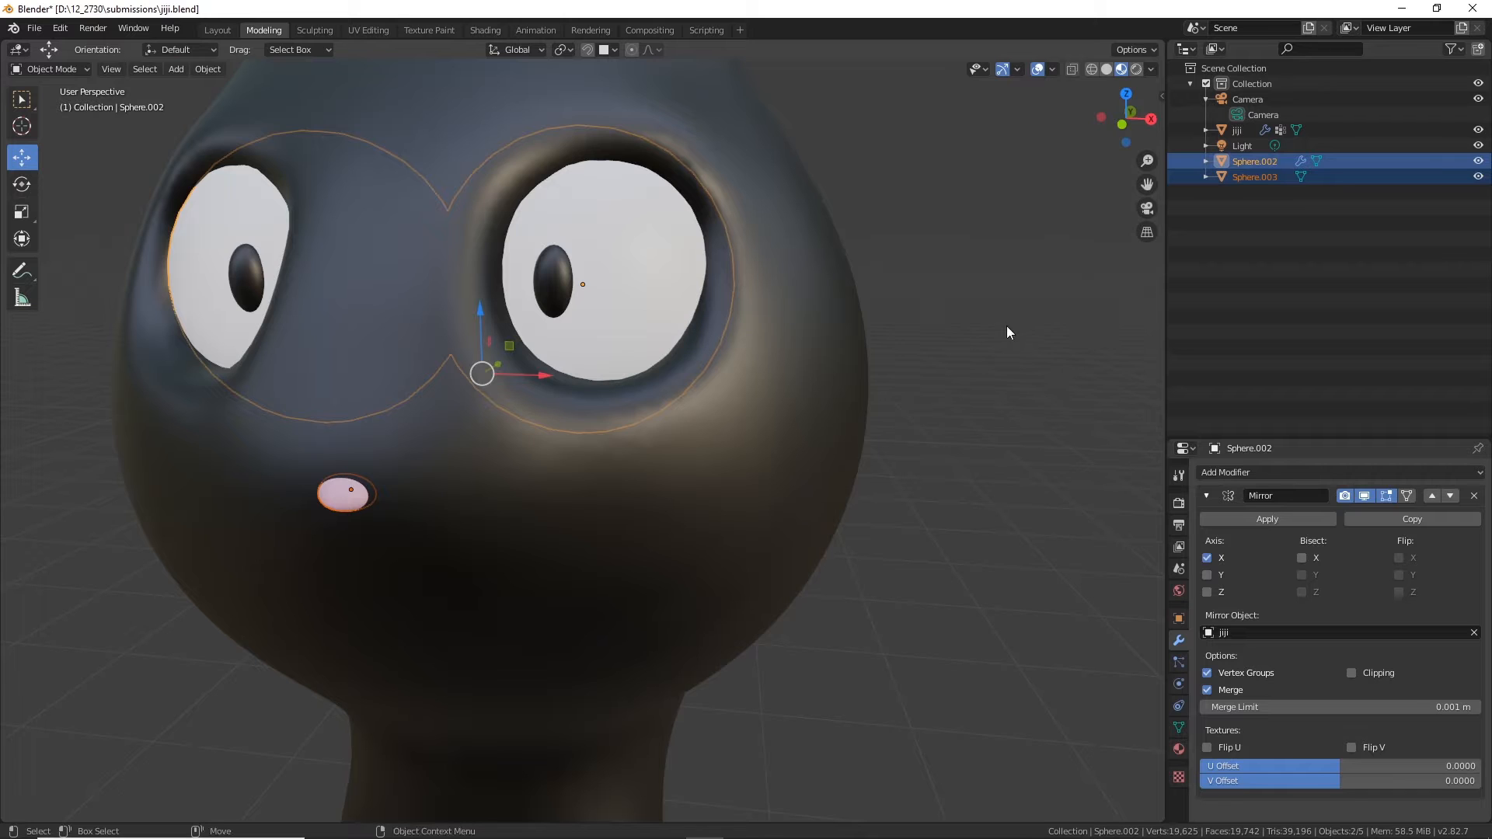
left_click(659, 303)
left_click(1226, 519)
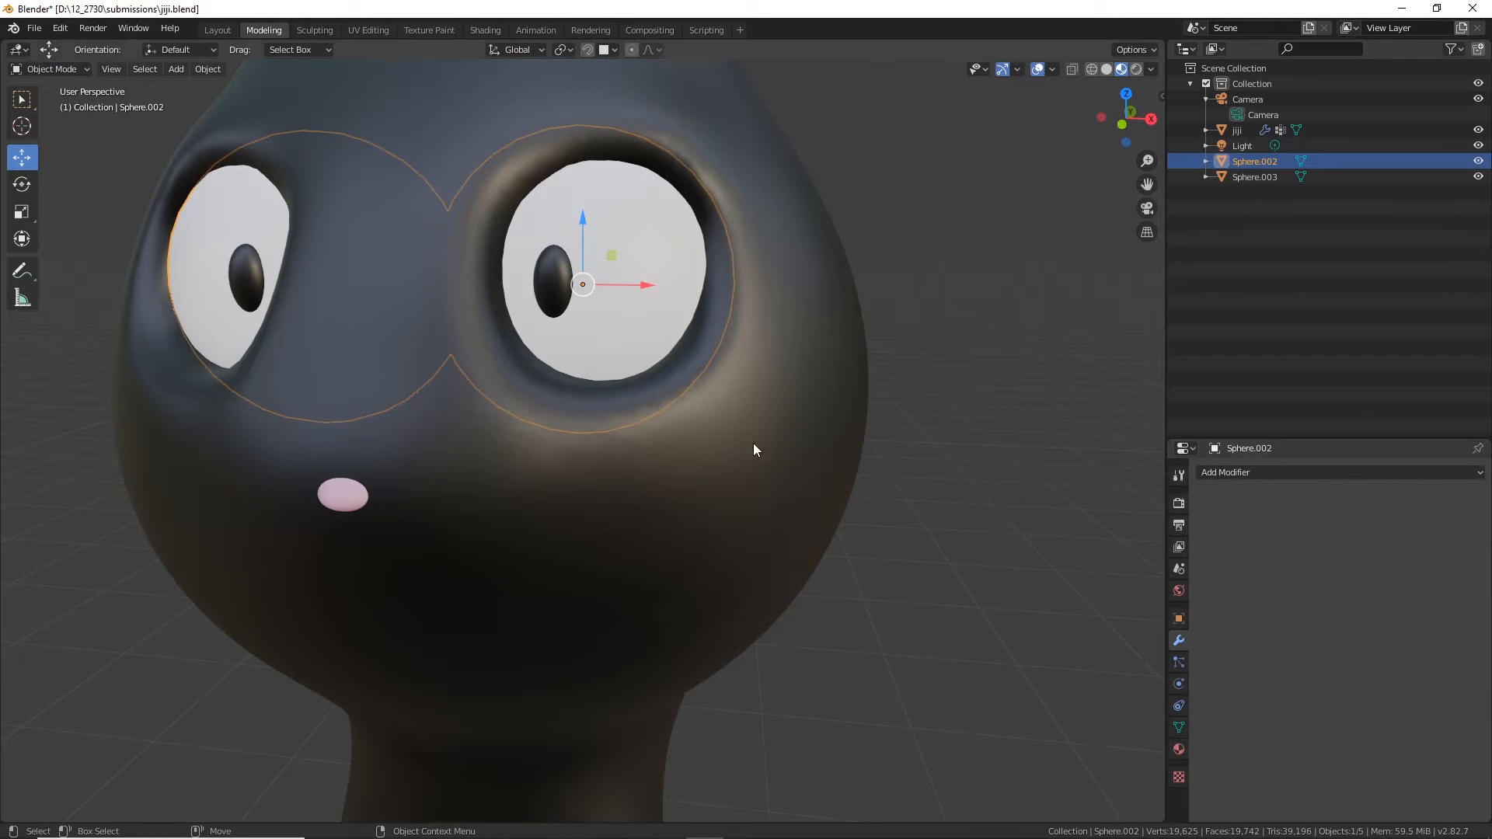
Step: Join the eyes and nose into the cat body, with the body as the active object
left_click(359, 501, "shift")
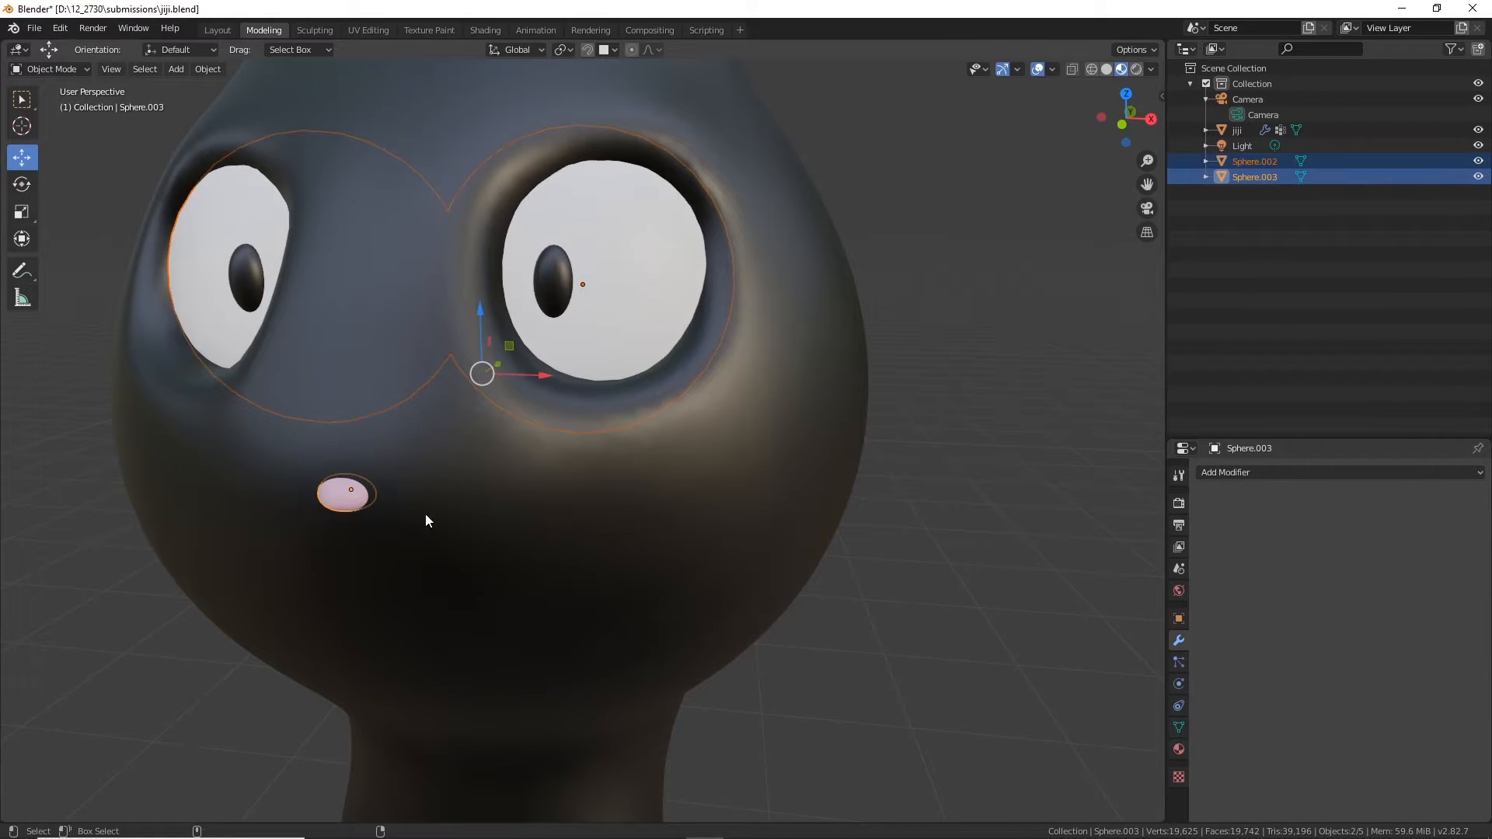
left_click(623, 481, "shift")
left_click(209, 69)
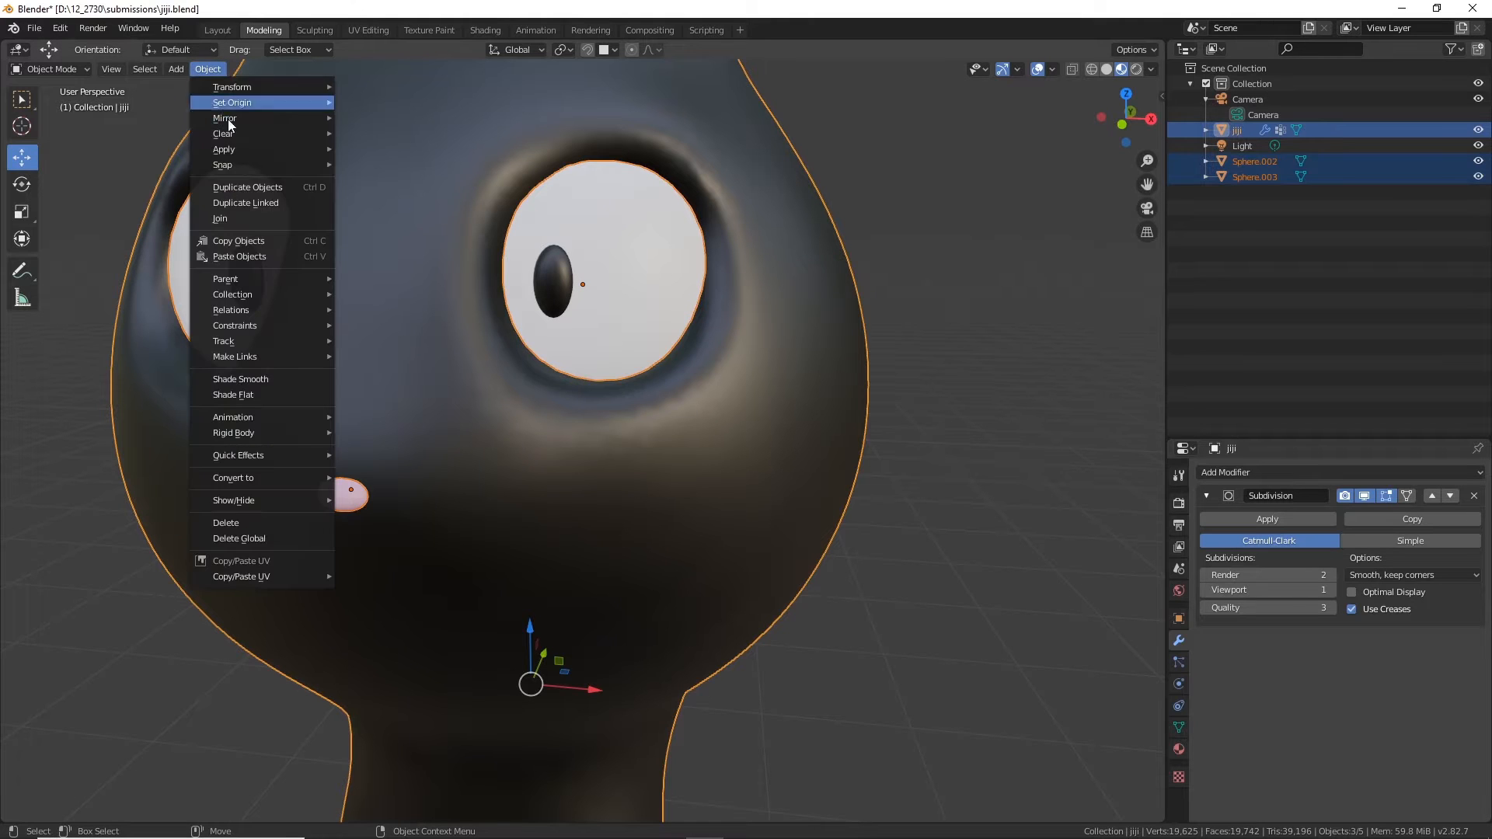
left_click(223, 219)
scroll(902, 459, "down", 3)
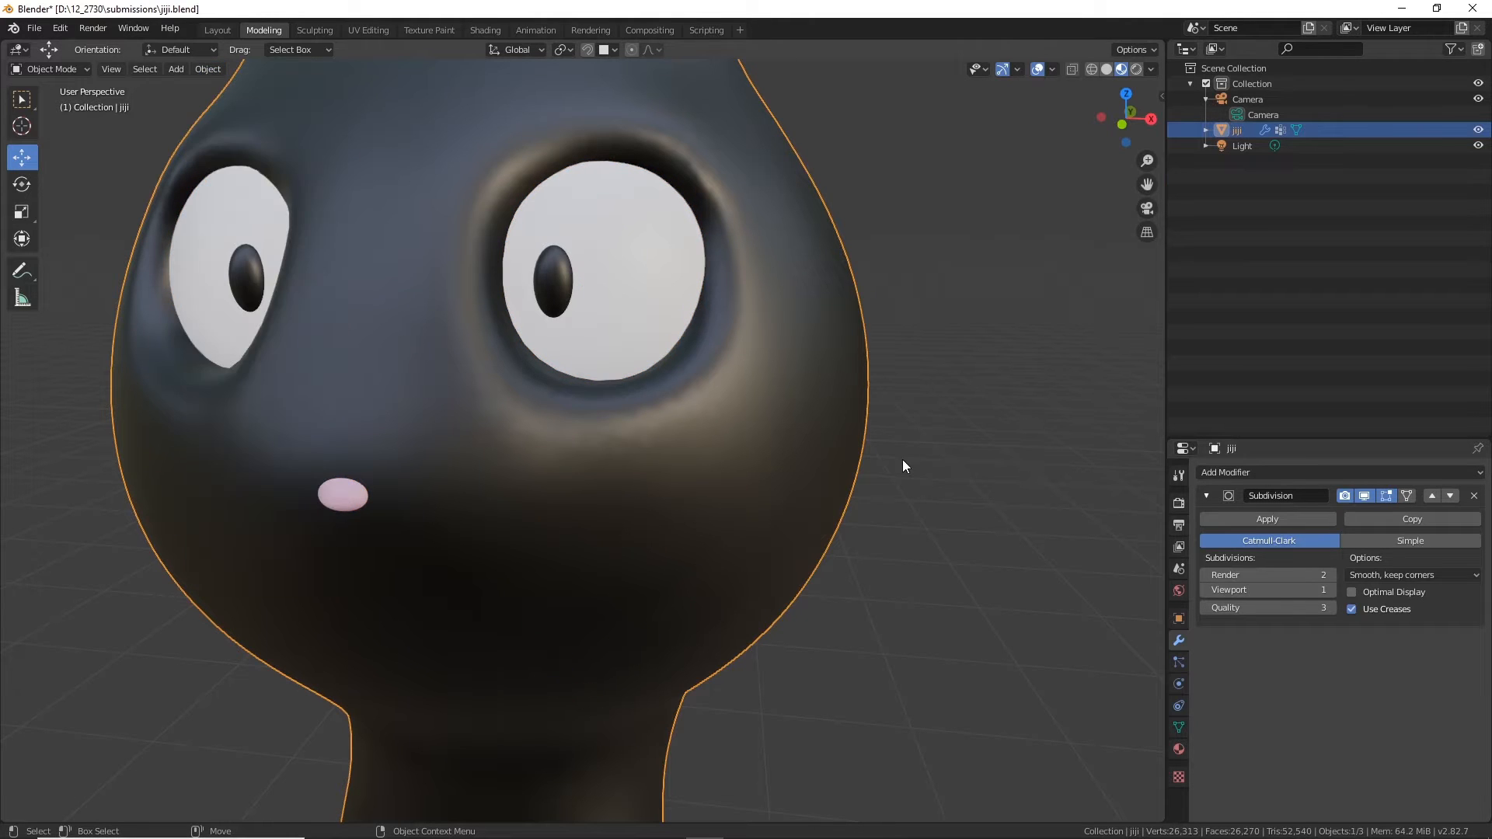
Step: Examine the joined cat and its material slots, then clear the selection
left_click(1000, 494)
scroll(1001, 494, "down", 3)
left_click(604, 458)
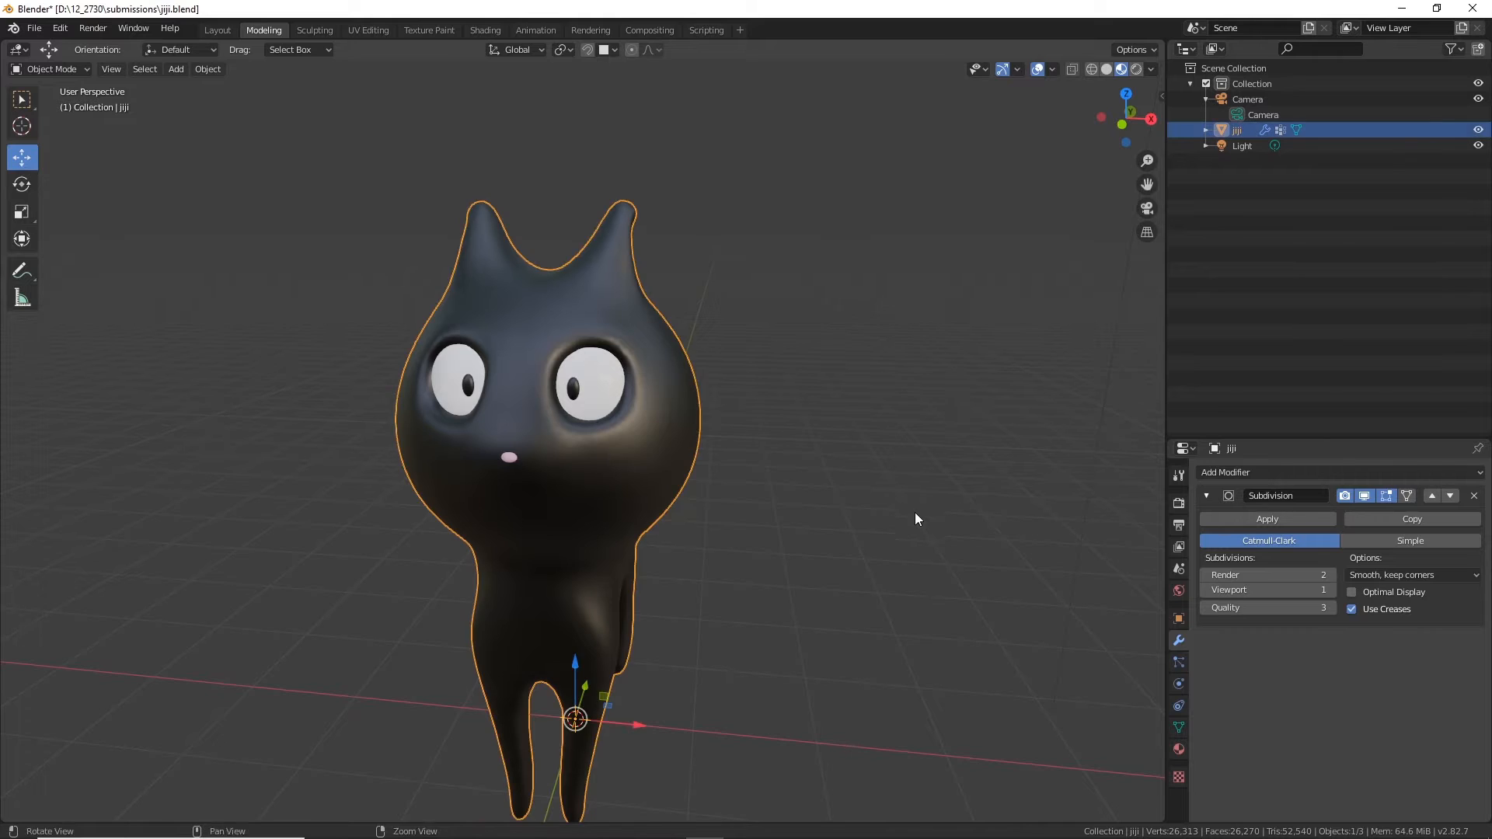
middle_click_drag(916, 516, 1002, 620)
left_click(1179, 748)
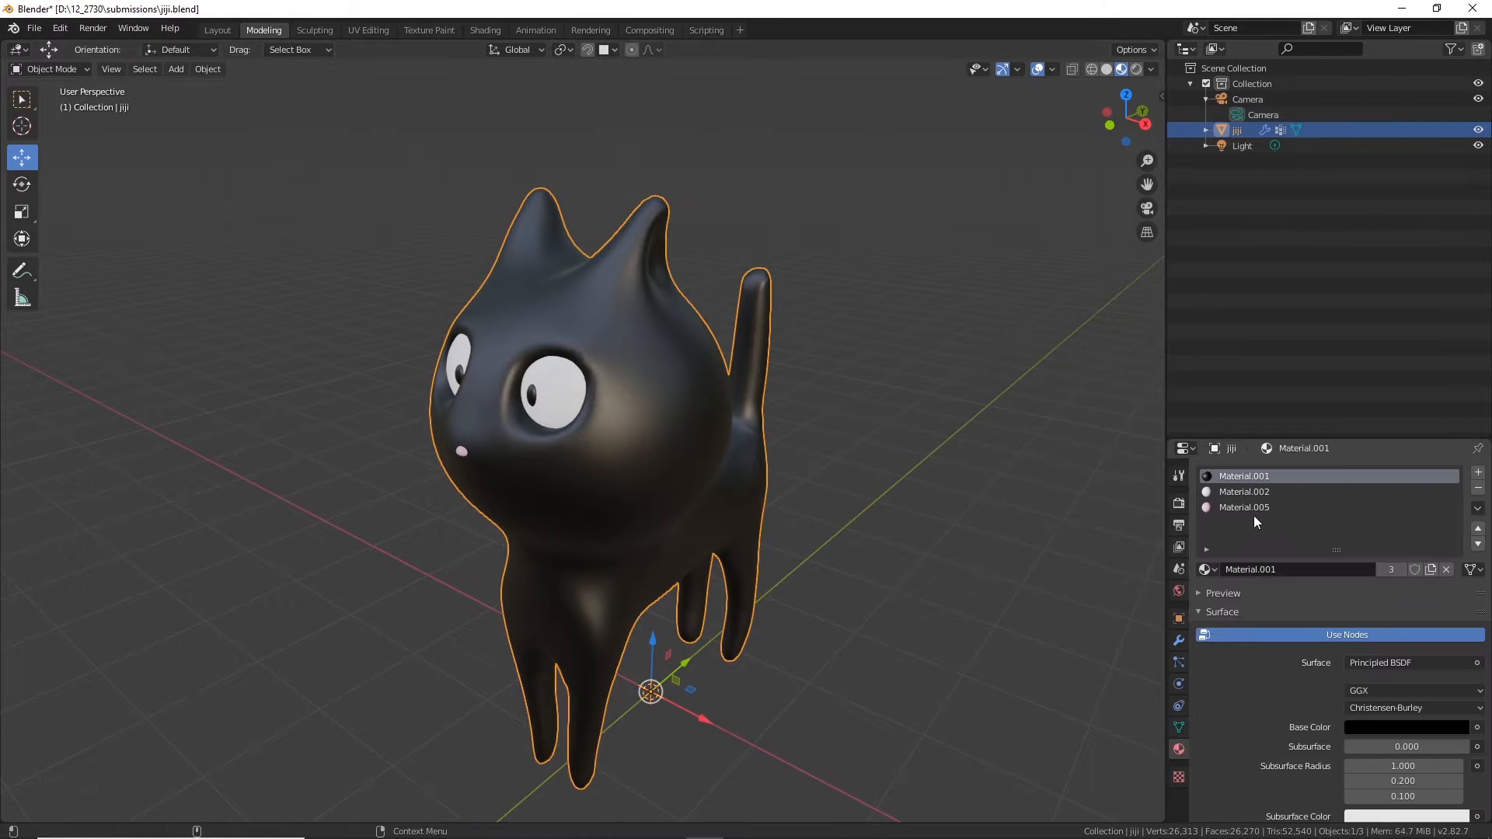
left_click(1023, 603)
middle_click_drag(1023, 603, 585, 435)
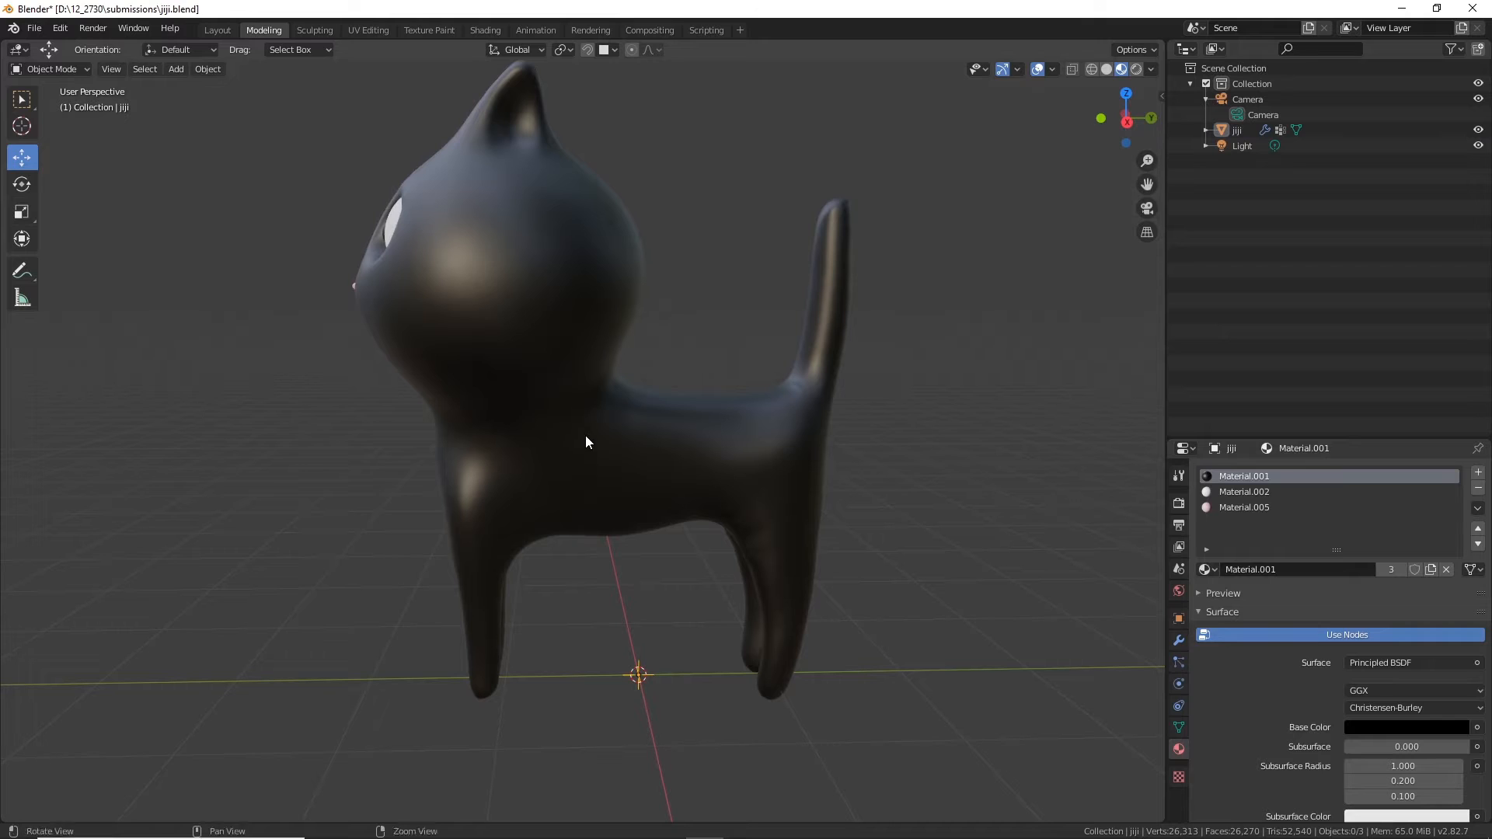
Step: Save the Blender file under its existing name
left_click(35, 28)
left_click(60, 133)
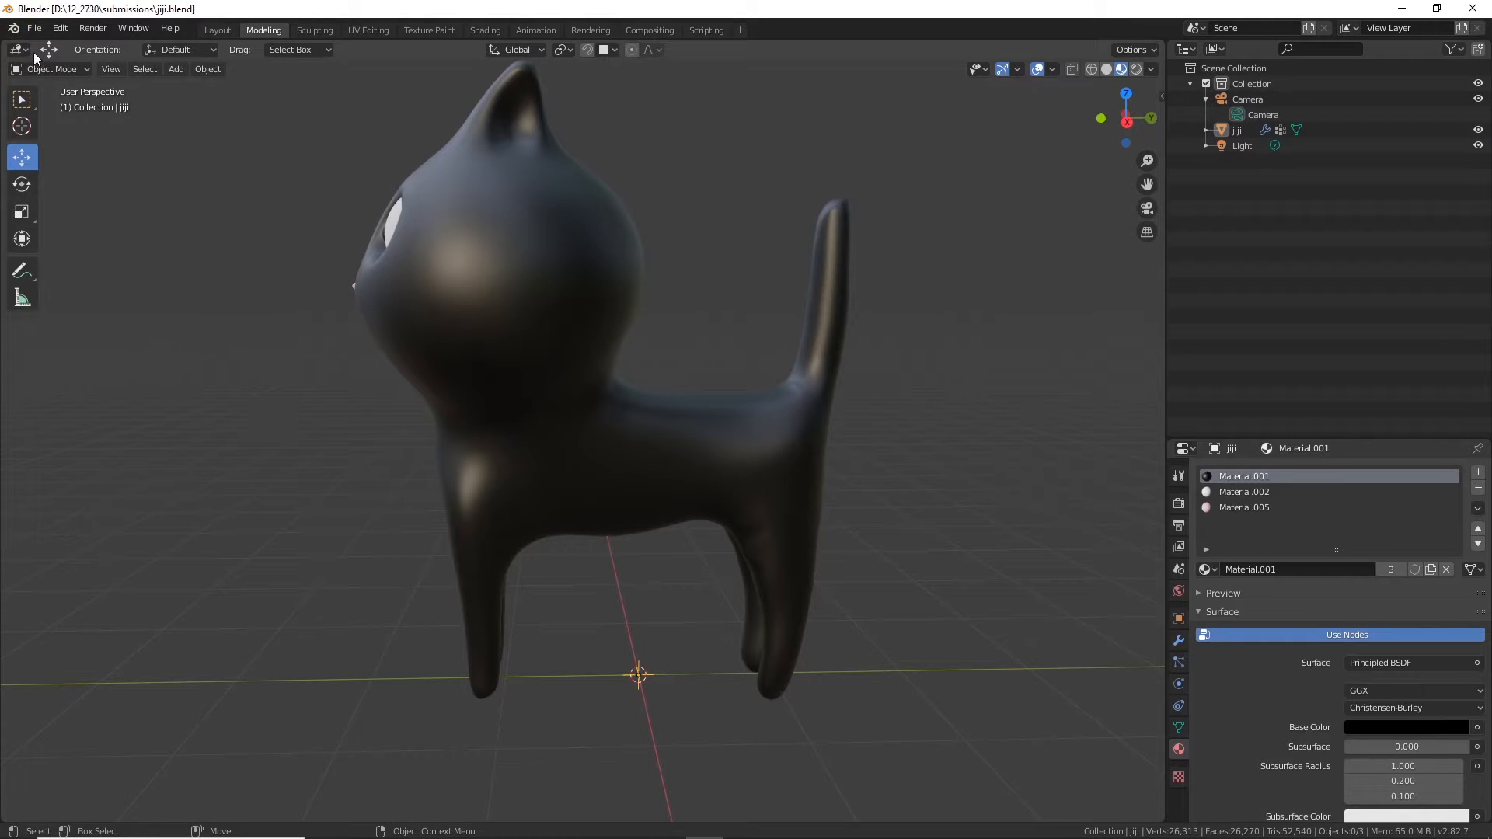
middle_click_drag(288, 445, 613, 476)
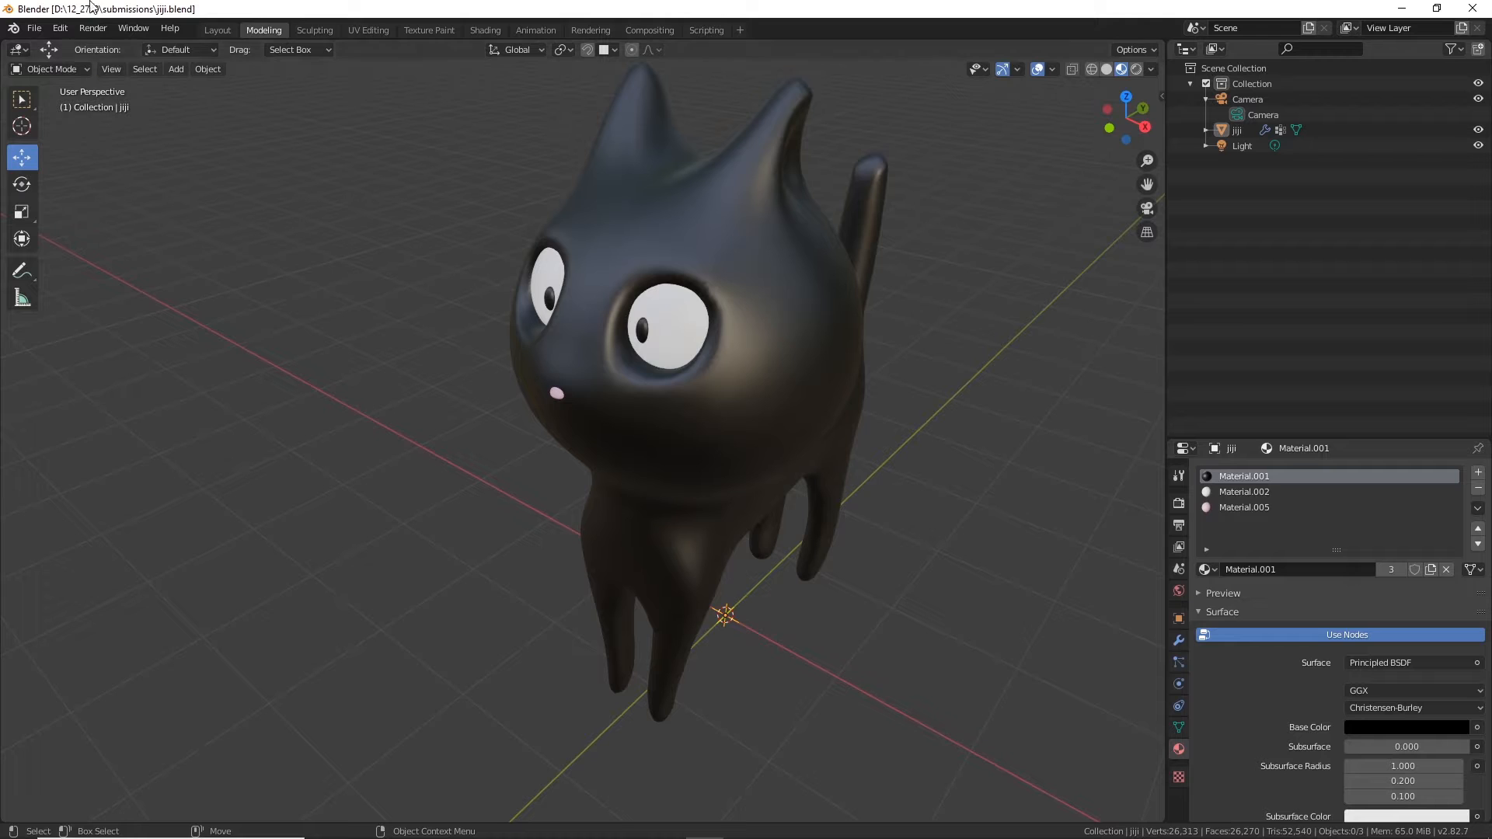
Step: Search the add-on preferences for "rig" and check that Rigging: Rigify is enabled
left_click(60, 28)
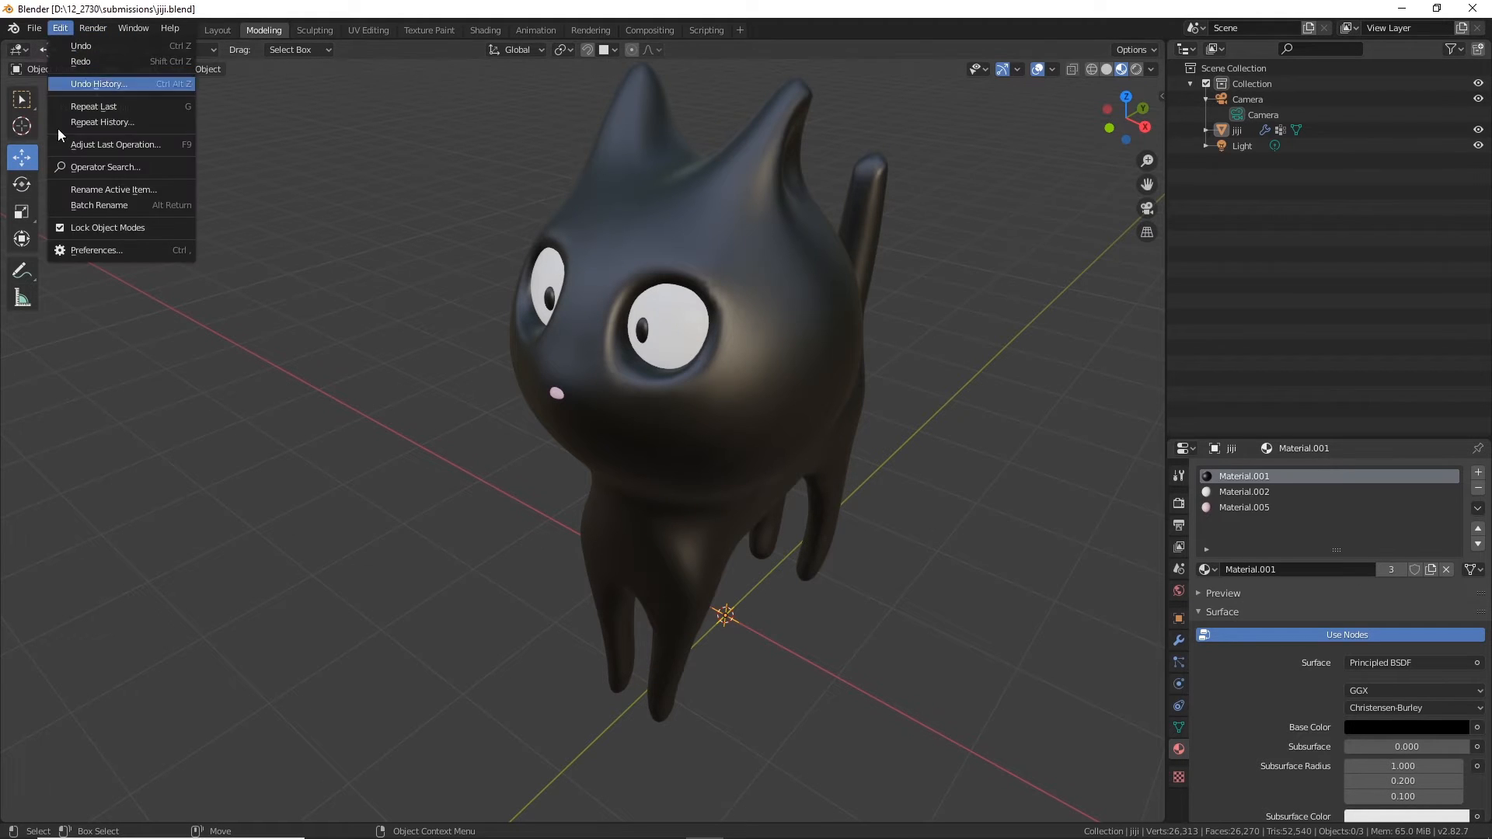
left_click(96, 250)
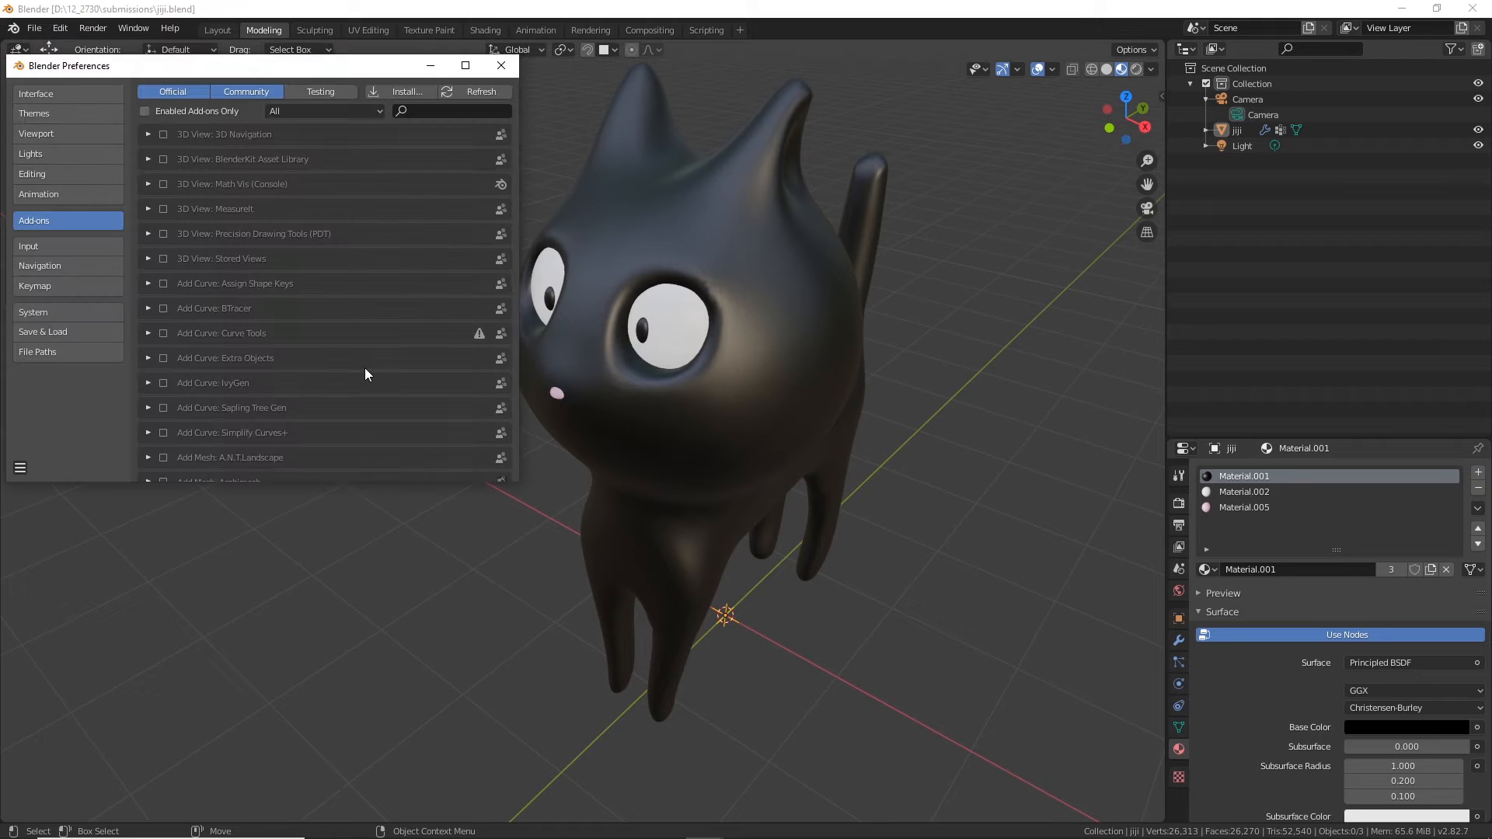
left_click(433, 111)
type("rig")
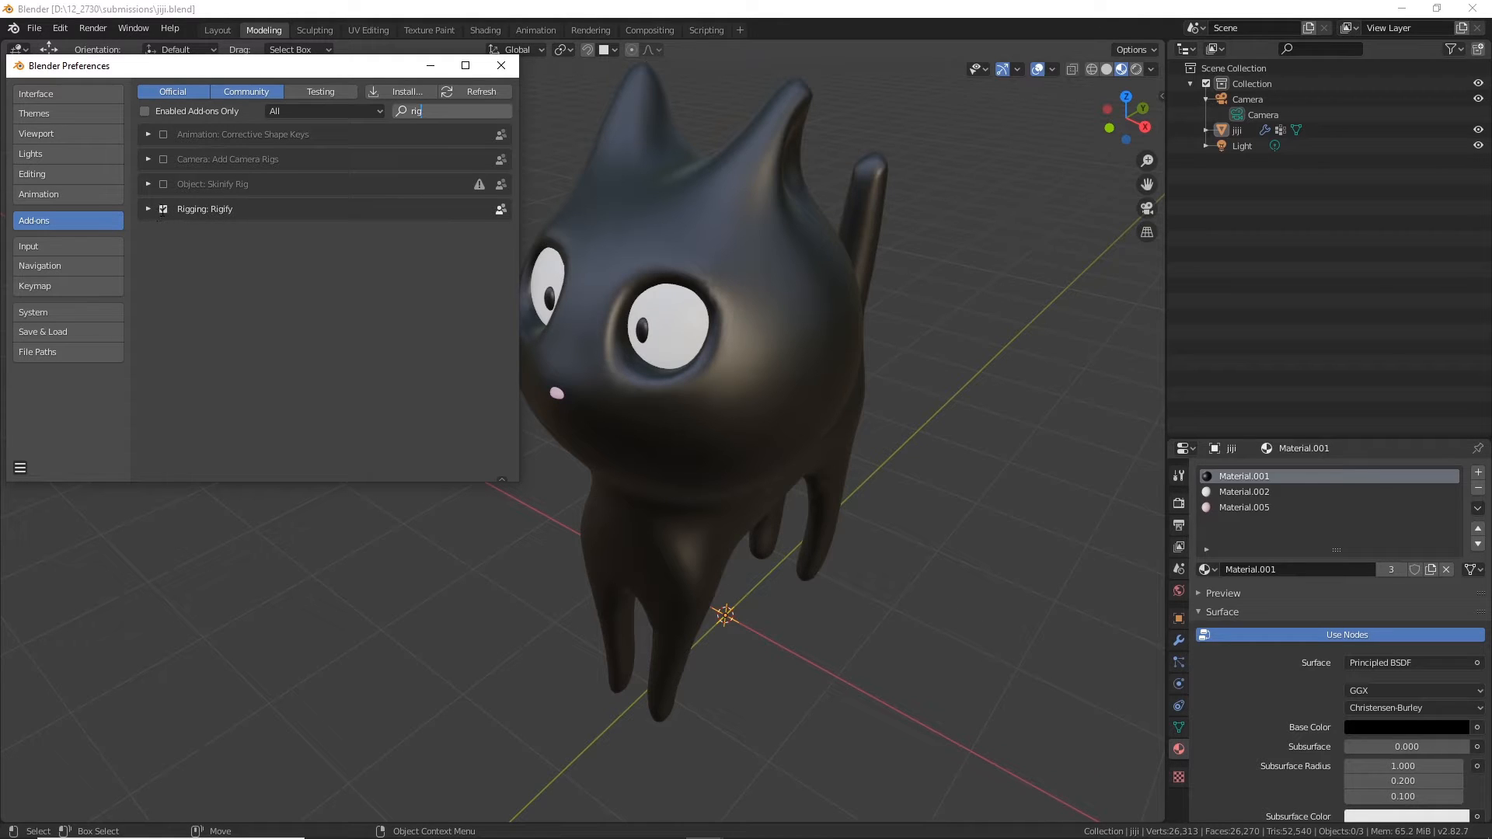
left_click(147, 209)
left_click(148, 208)
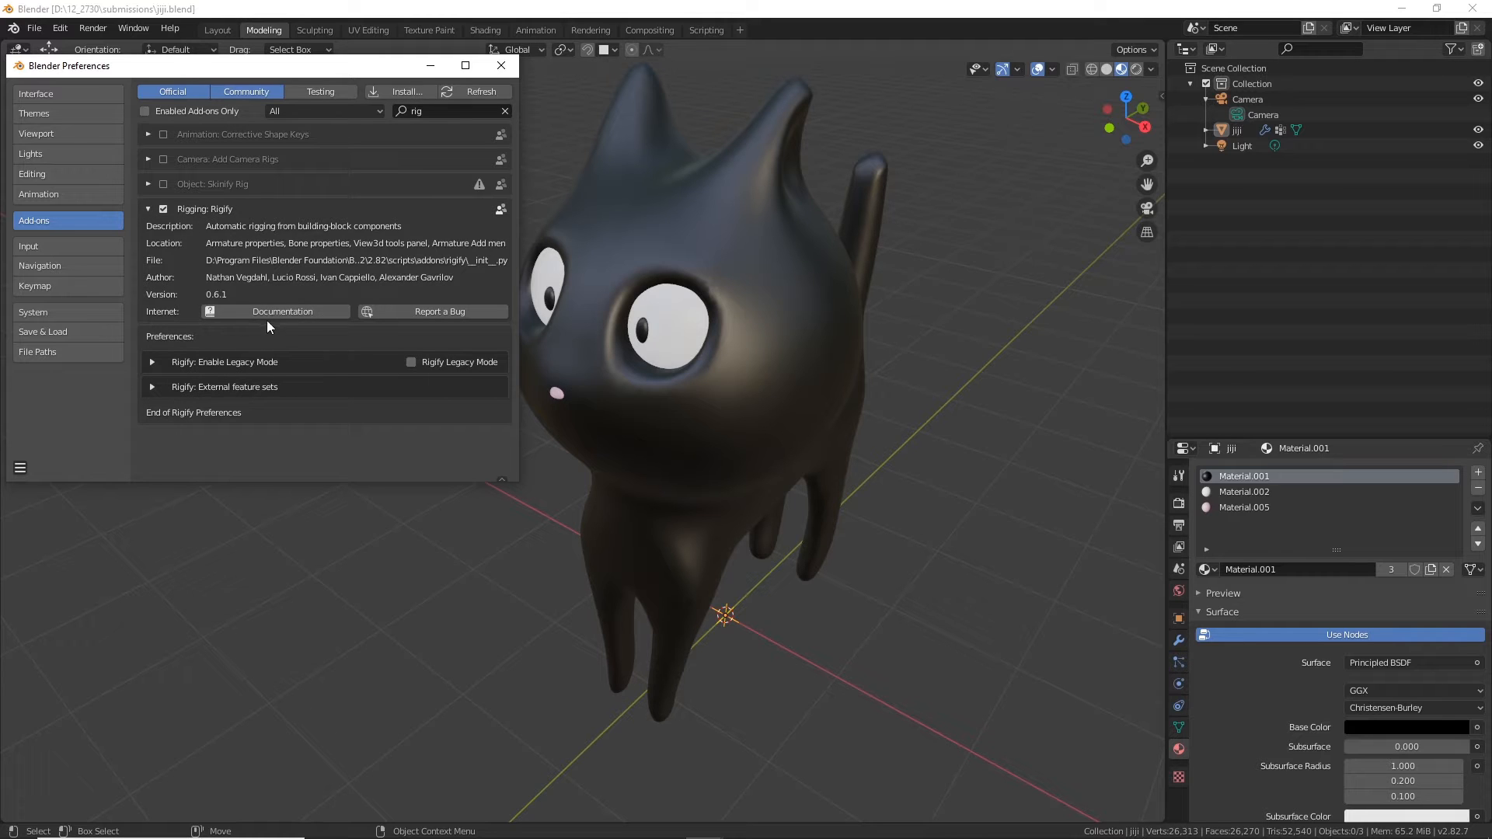
left_click(501, 67)
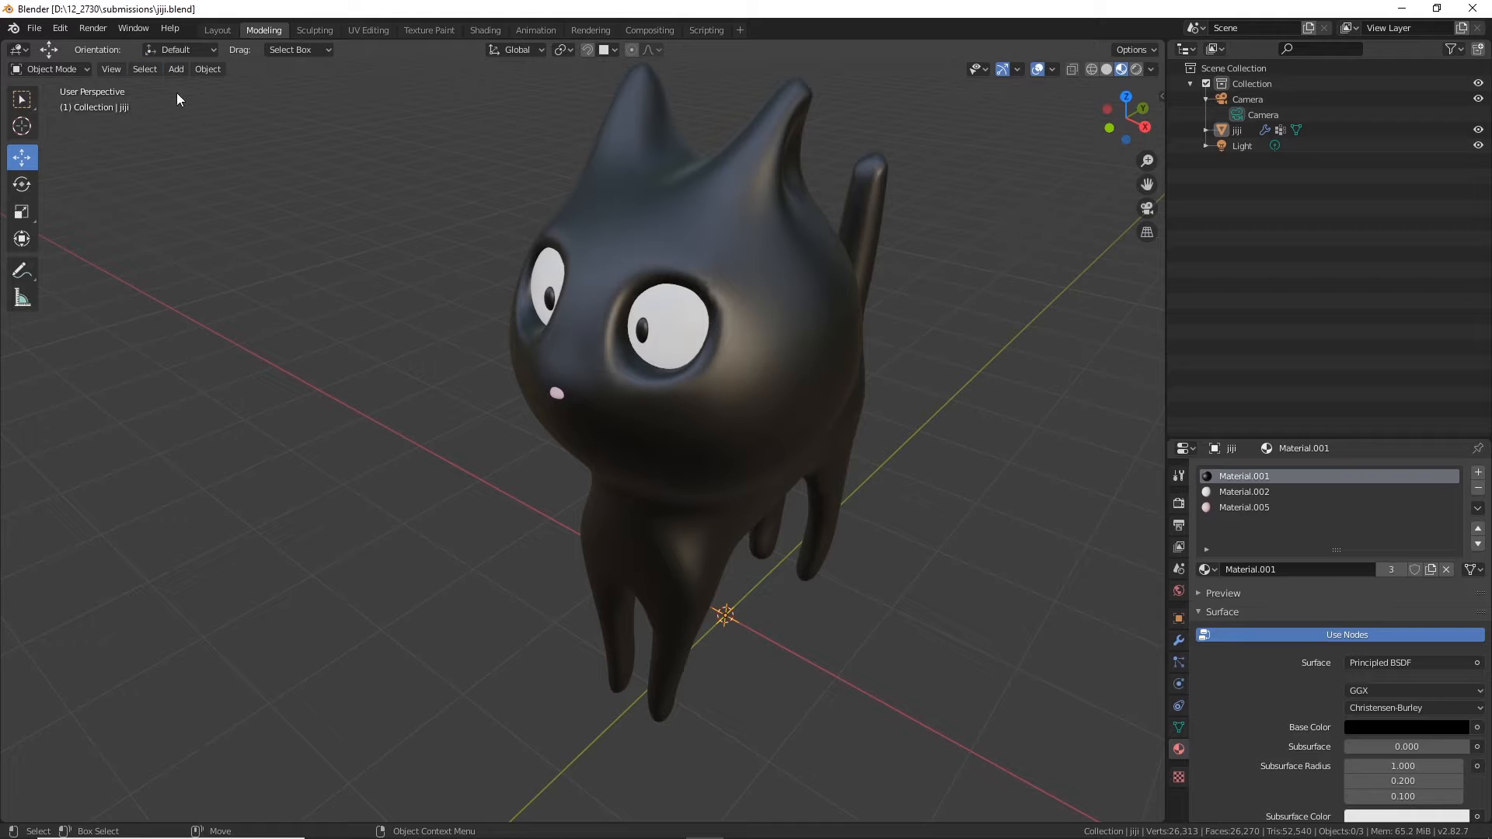
Step: Add a Cat (Meta-Rig) armature at the scene origin
left_click(175, 72)
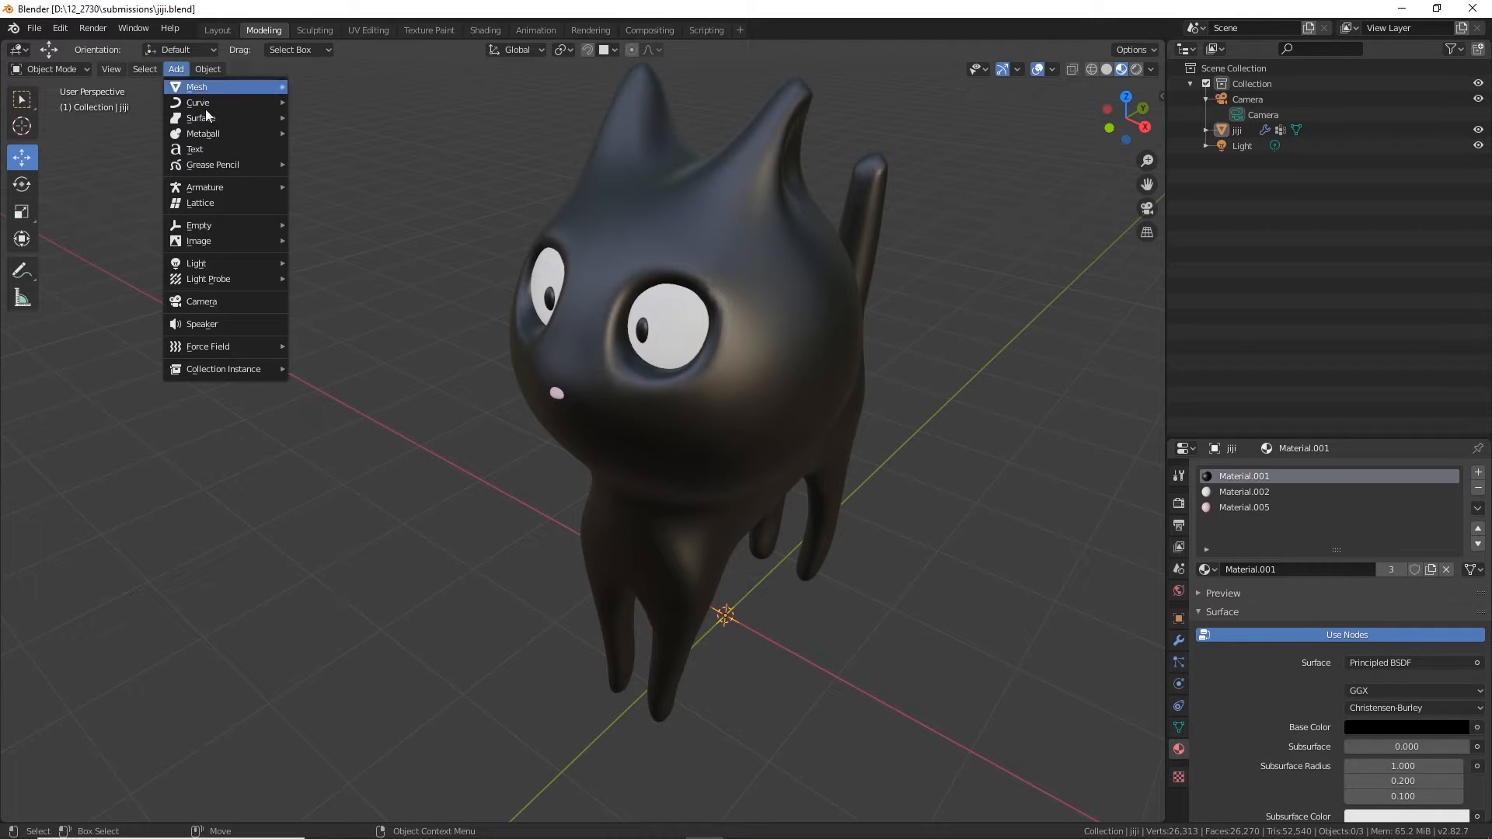
mouse_move(250, 190)
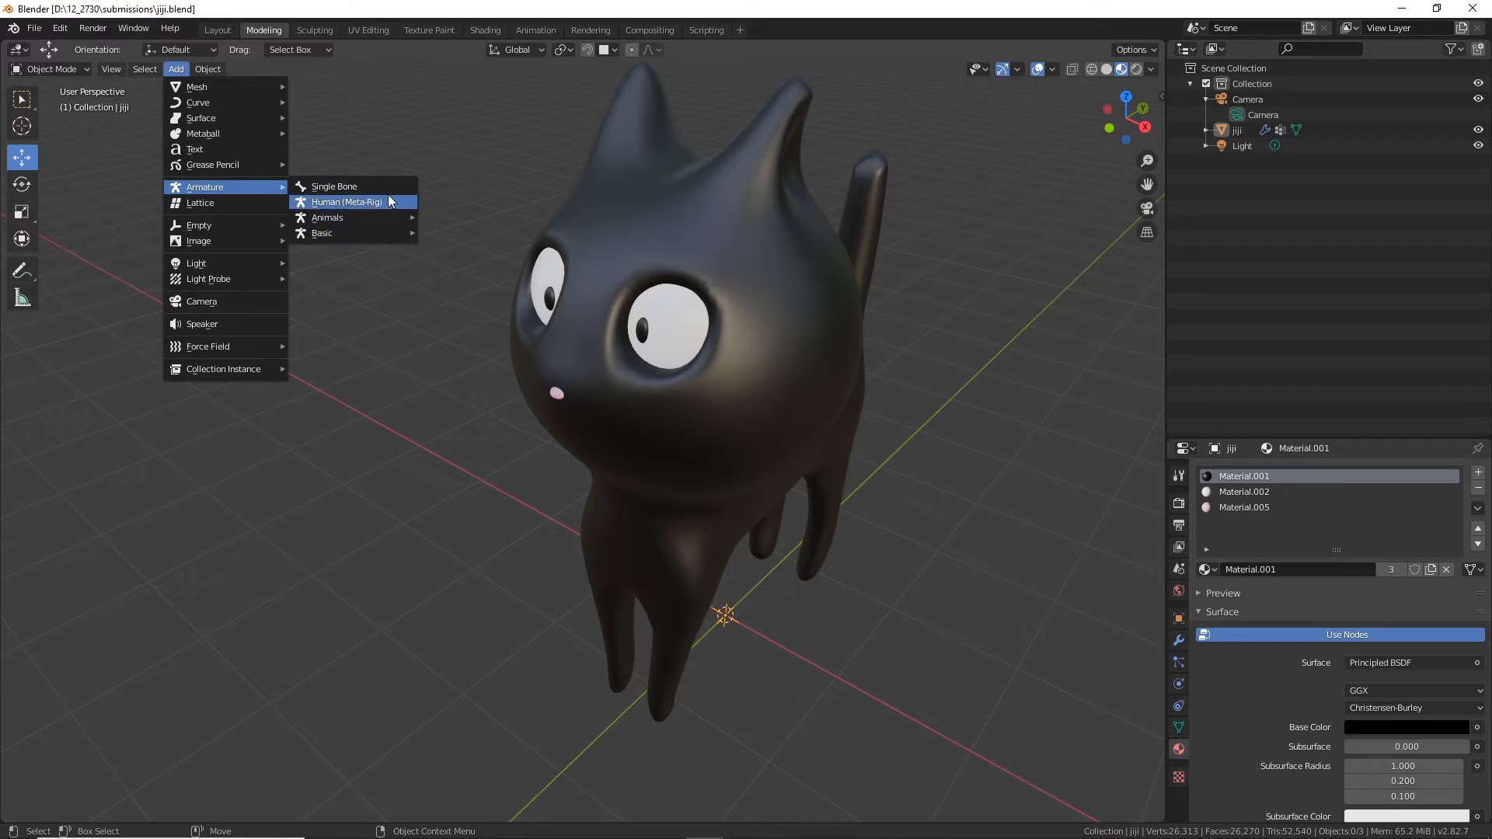
mouse_move(357, 220)
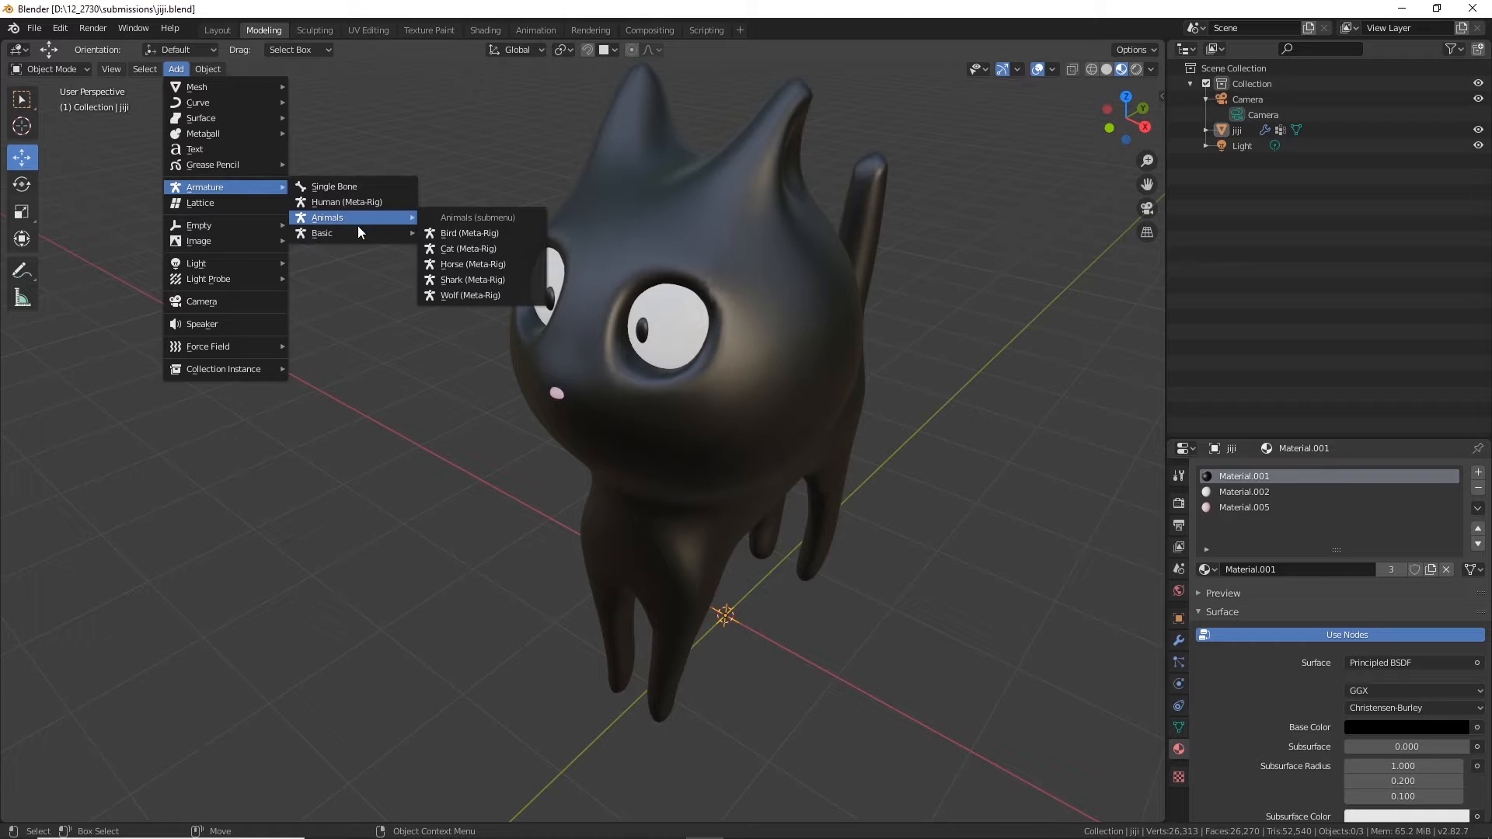
left_click(497, 251)
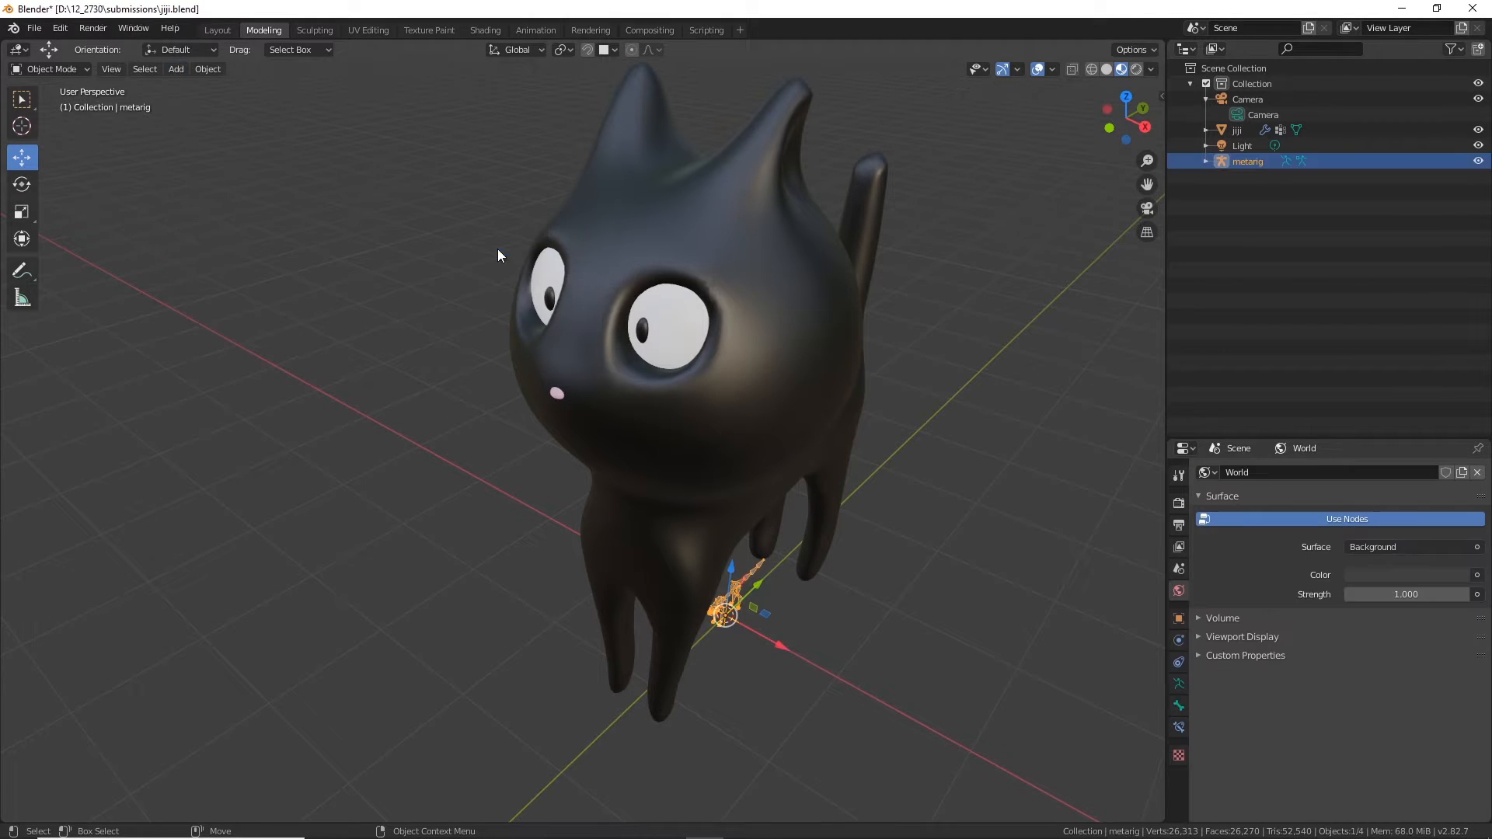
Step: Compare the cat meta-rig's bones with the cat model and delete the meta-rig
scroll(872, 606, "up", 4)
middle_click_drag(879, 613, 813, 565)
mouse_move(804, 506)
middle_mouse_down("shift")
mouse_move(555, 238)
mouse_move(466, 97)
middle_mouse_up("shift")
middle_click_drag(679, 494, 590, 183, "shift")
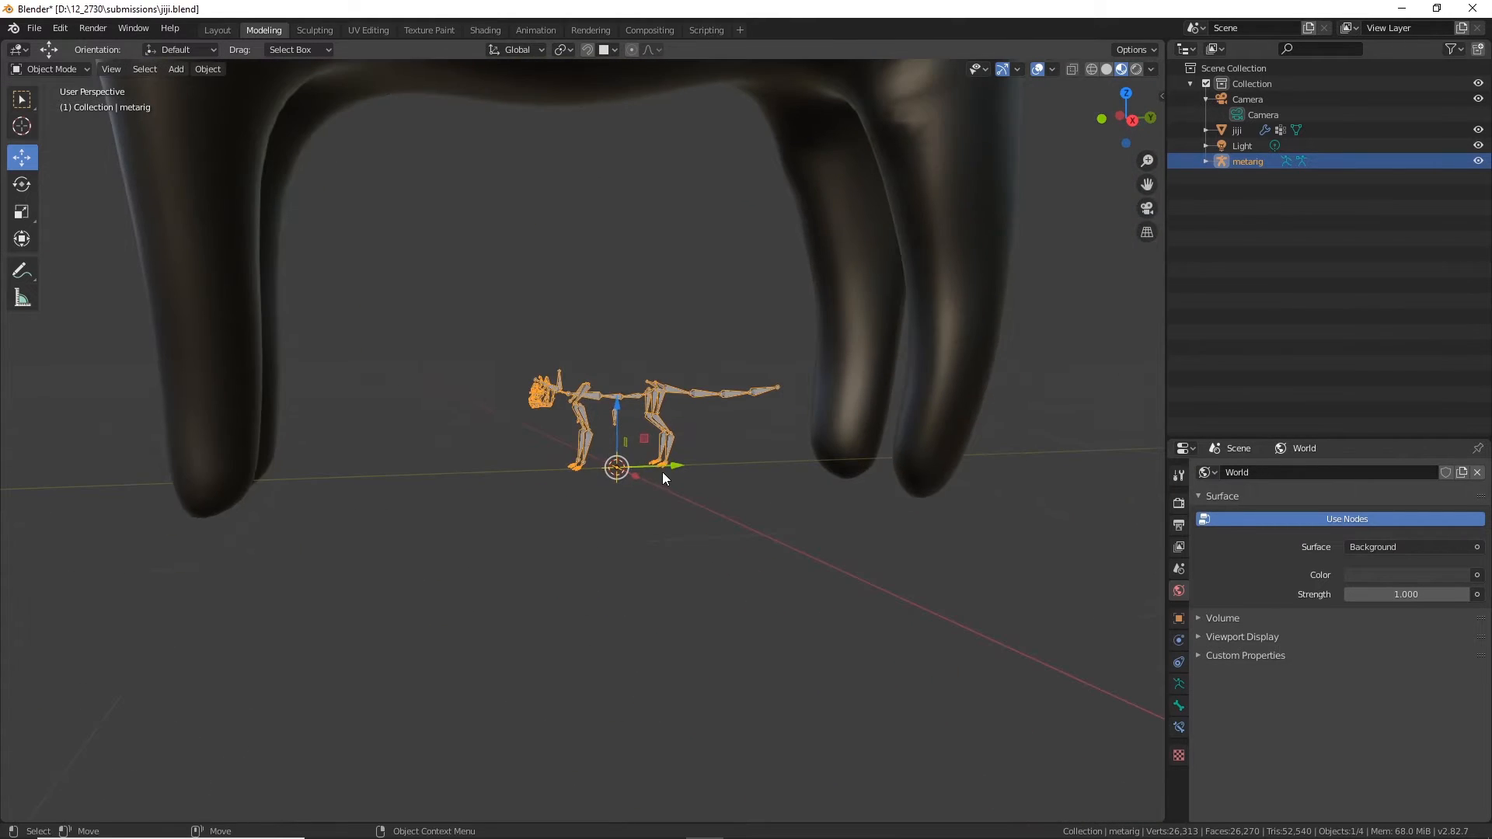
scroll(662, 472, "up", 6)
middle_click_drag(662, 472, 515, 303)
middle_click_drag(746, 346, 729, 489)
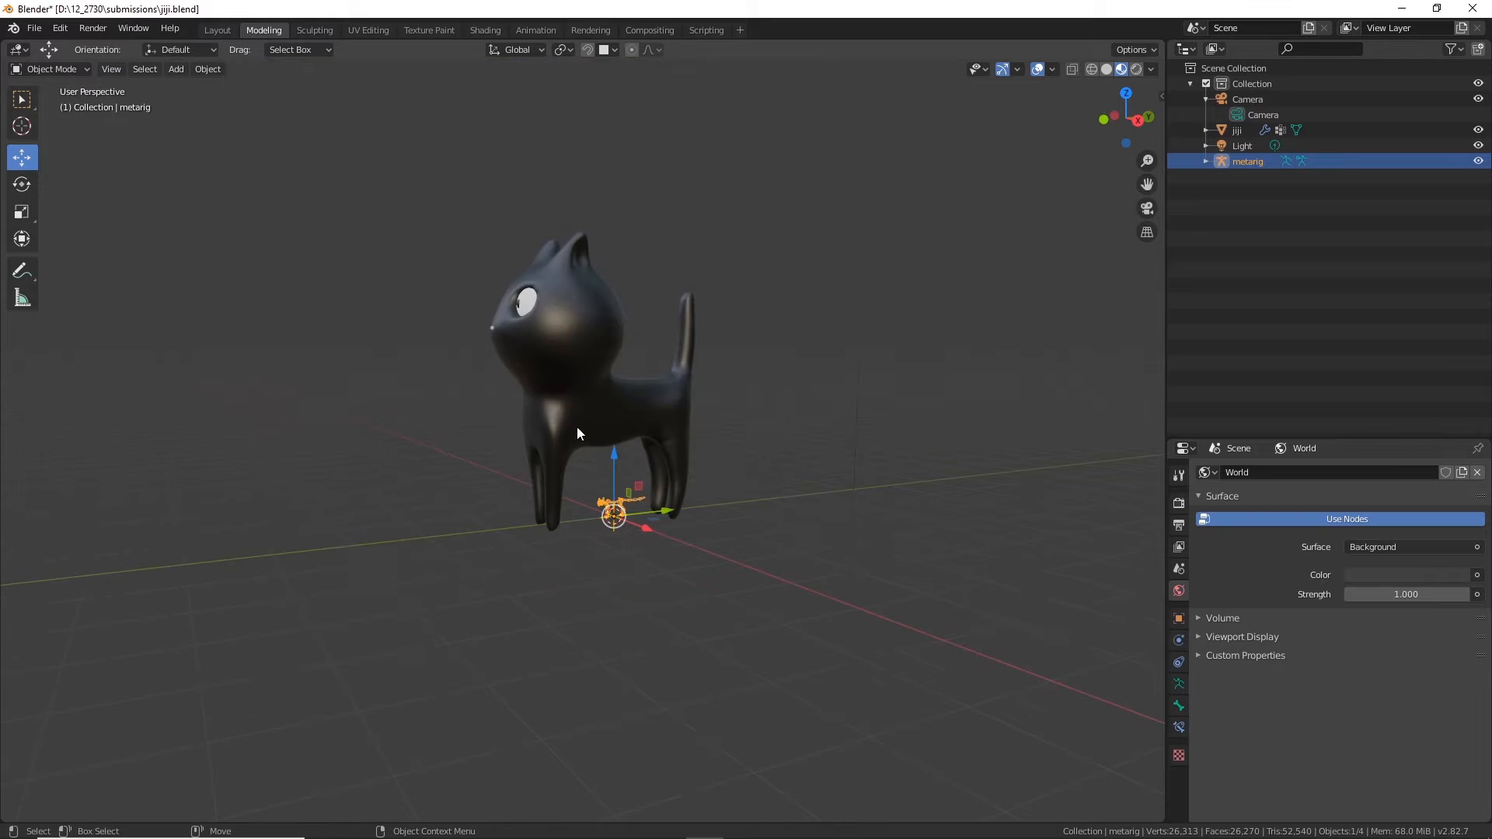
scroll(698, 600, "up", 3)
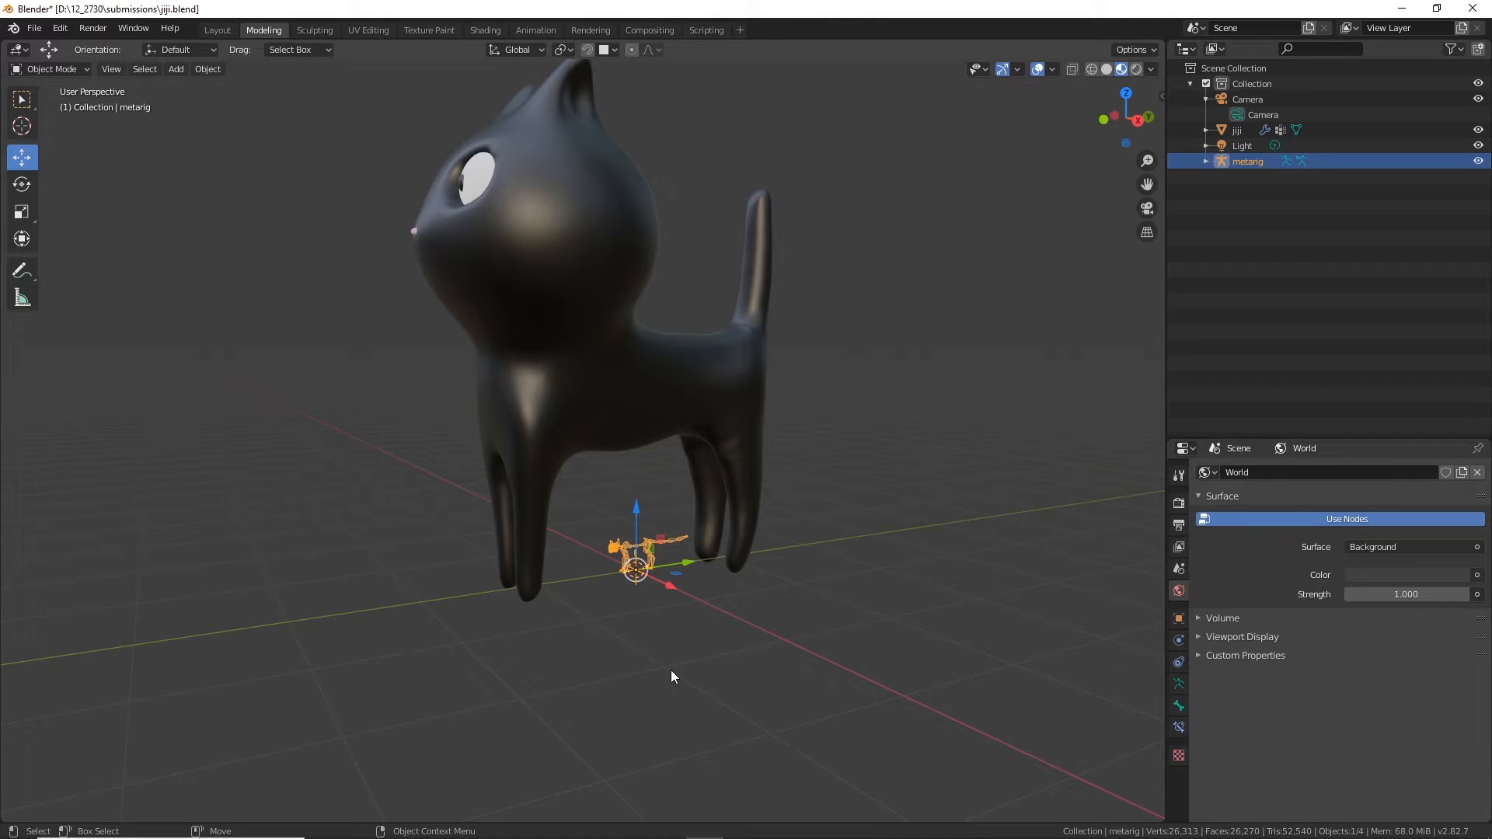
key("Delete")
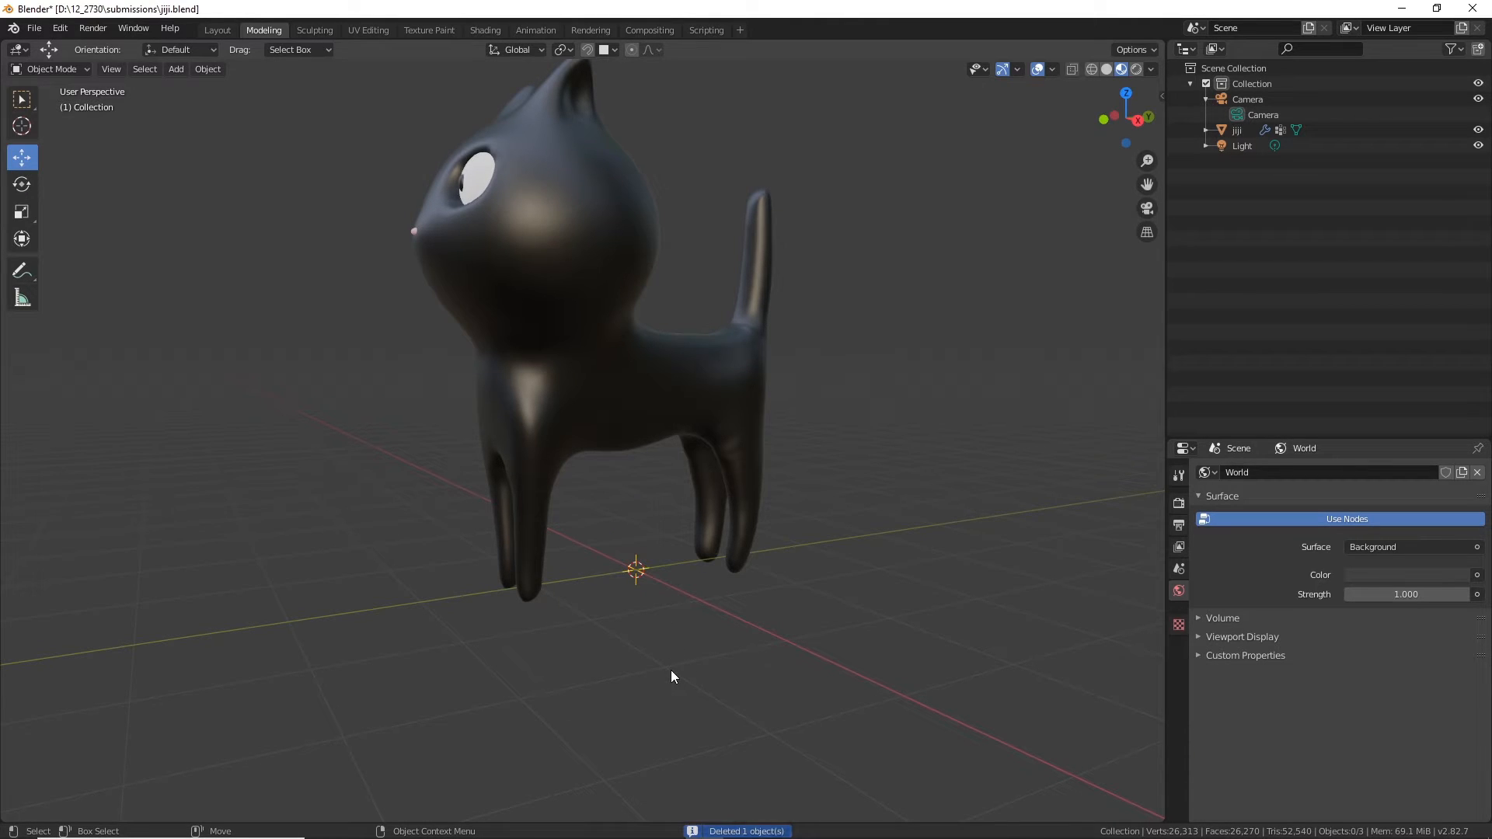
Step: Add a Basic Quadruped (Meta-Rig) armature at the scene origin and inspect its bones against the cat
left_click(179, 71)
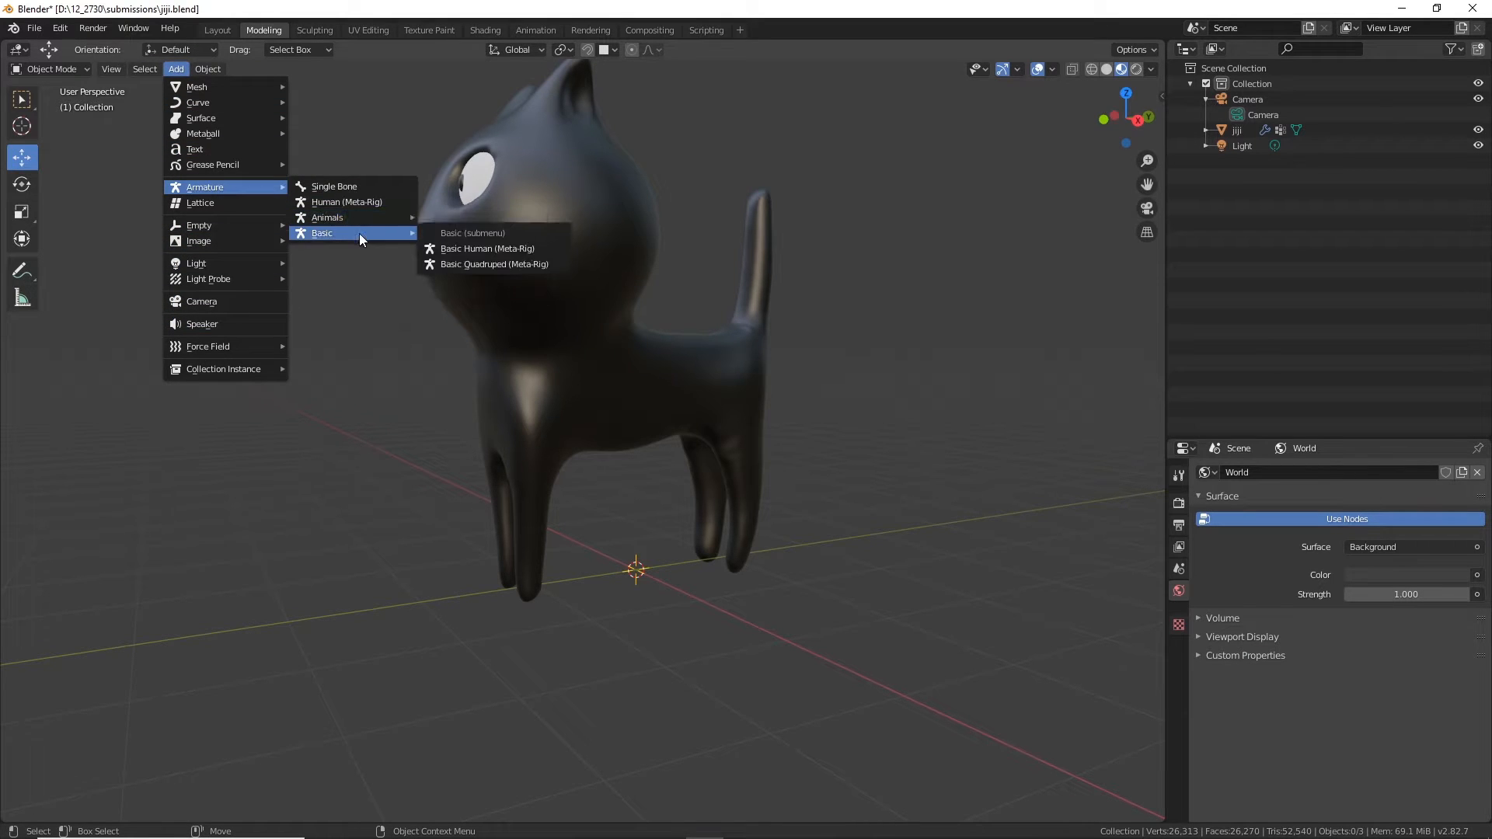
left_click(510, 266)
middle_click_drag(787, 461, 740, 455)
scroll(788, 523, "up", 5)
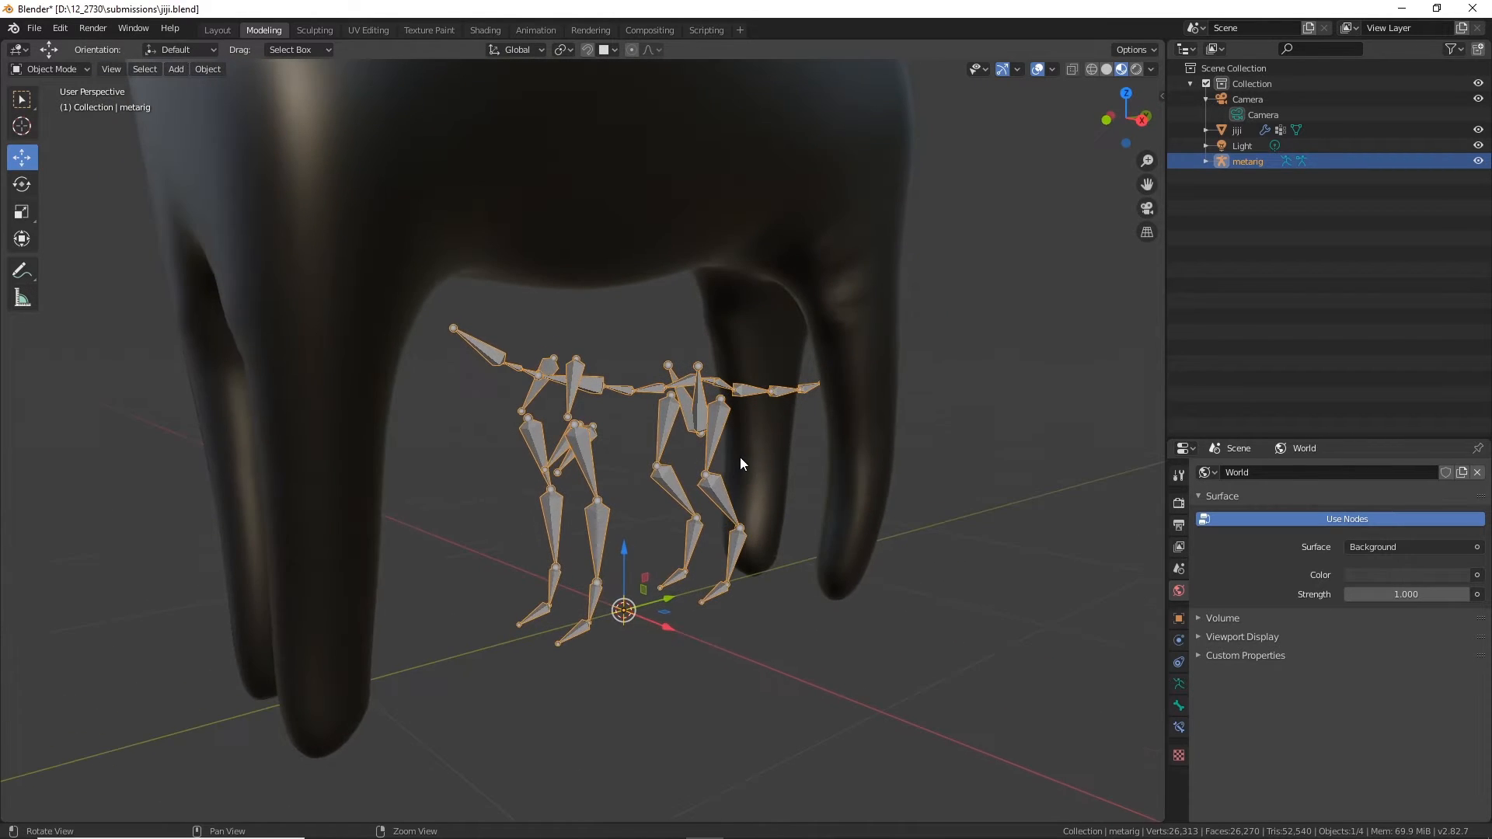
scroll(800, 507, "up", 3)
middle_click_drag(812, 496, 175, 314)
middle_click_drag(354, 420, 544, 445, "shift")
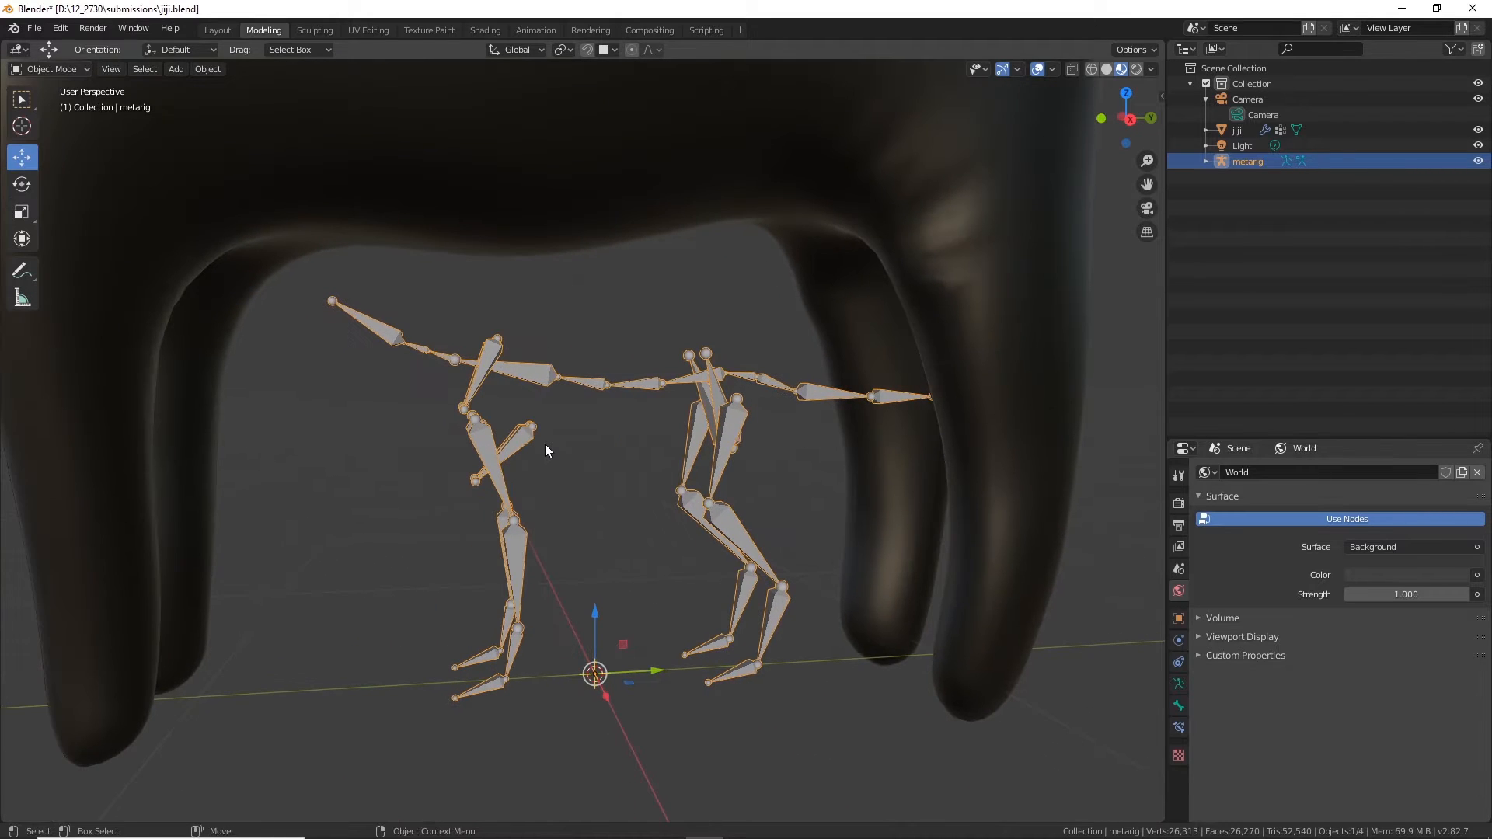
scroll(614, 618, "down", 3)
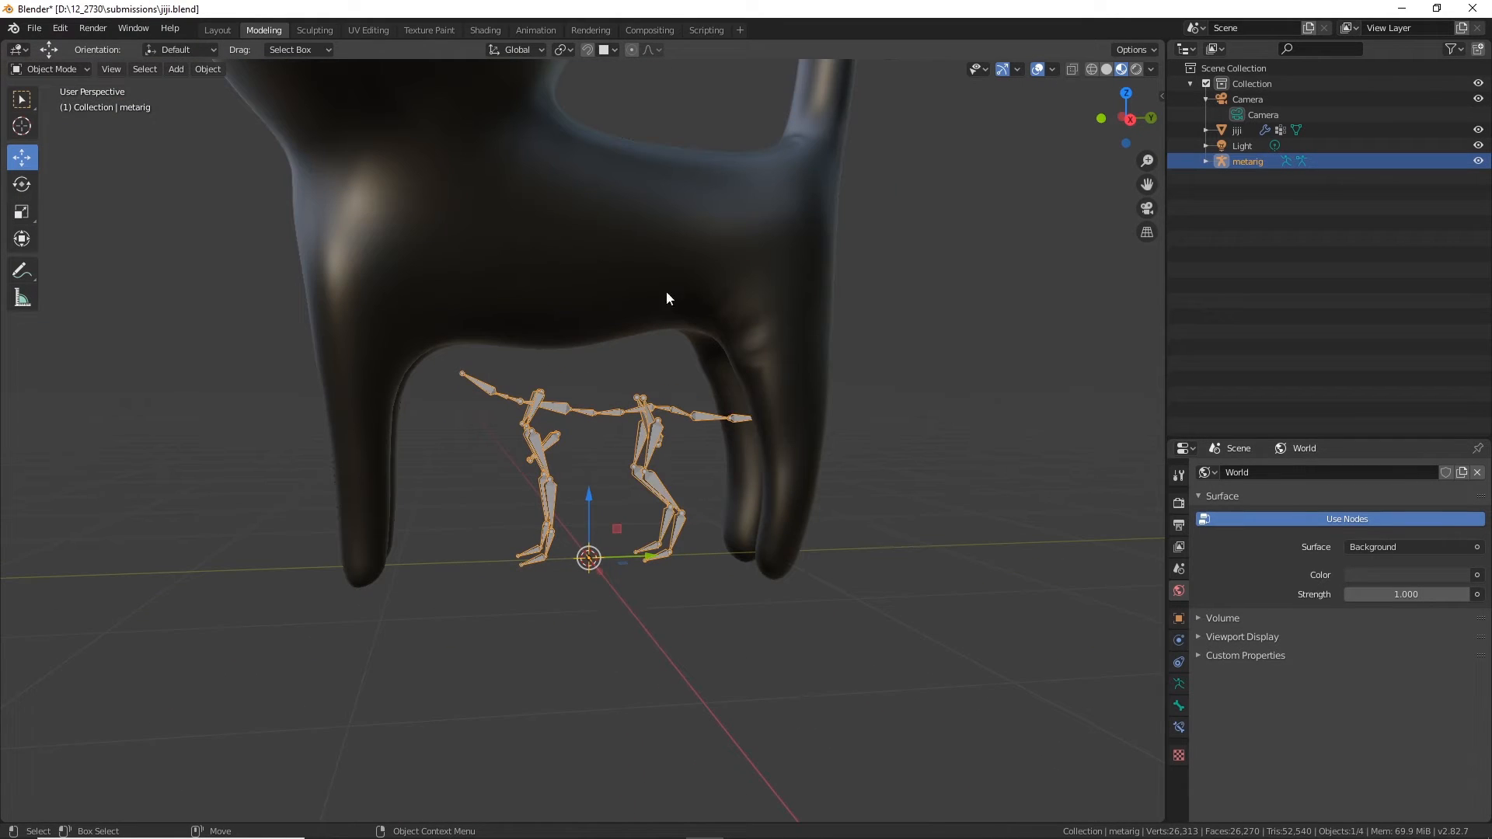
Step: Scale the cat model down uniformly about its origin until it is smaller than the meta-rig
left_click(642, 263)
scroll(676, 389, "down", 5)
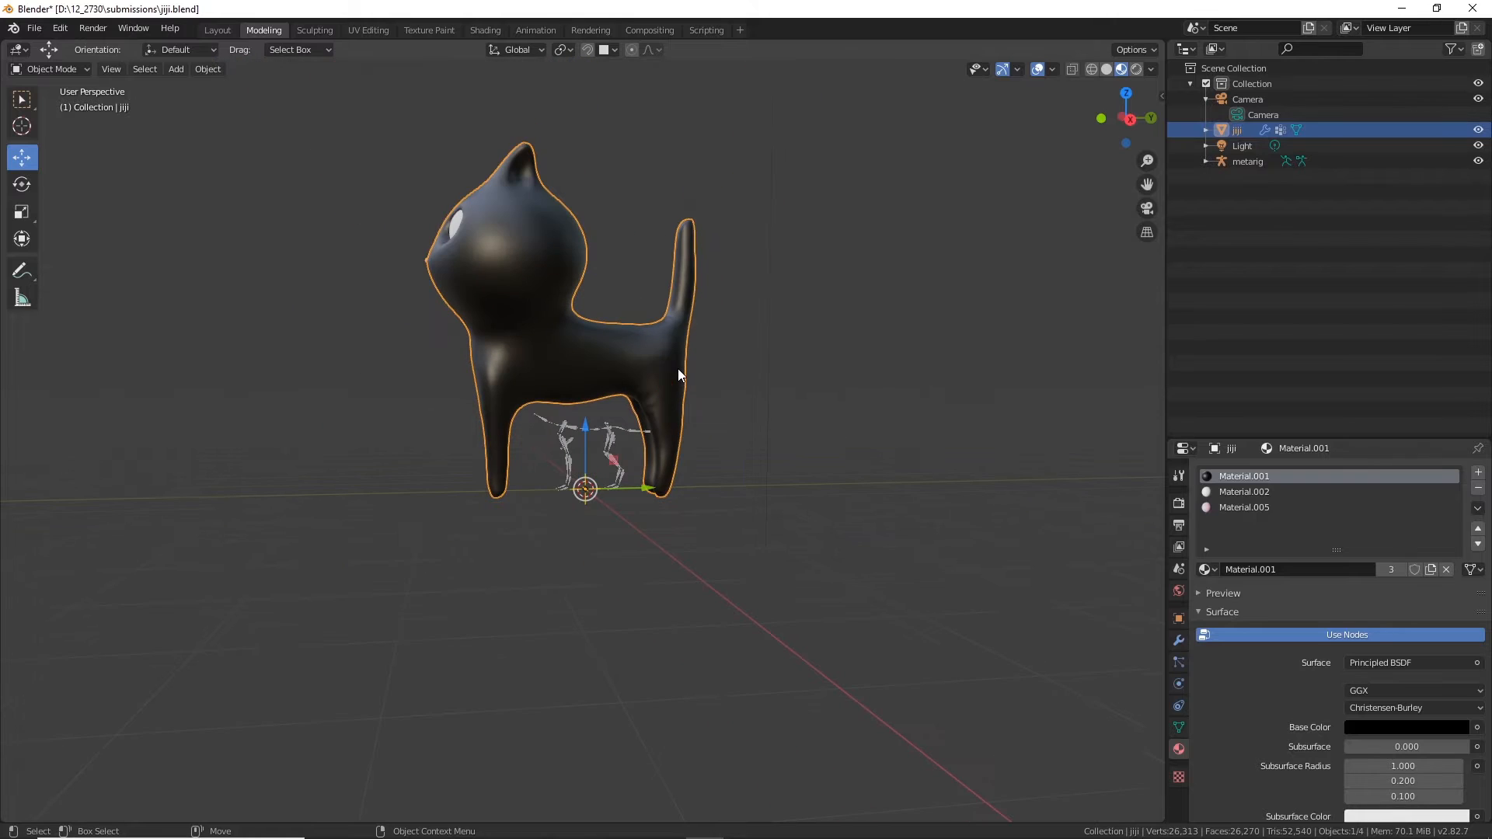
key("r")
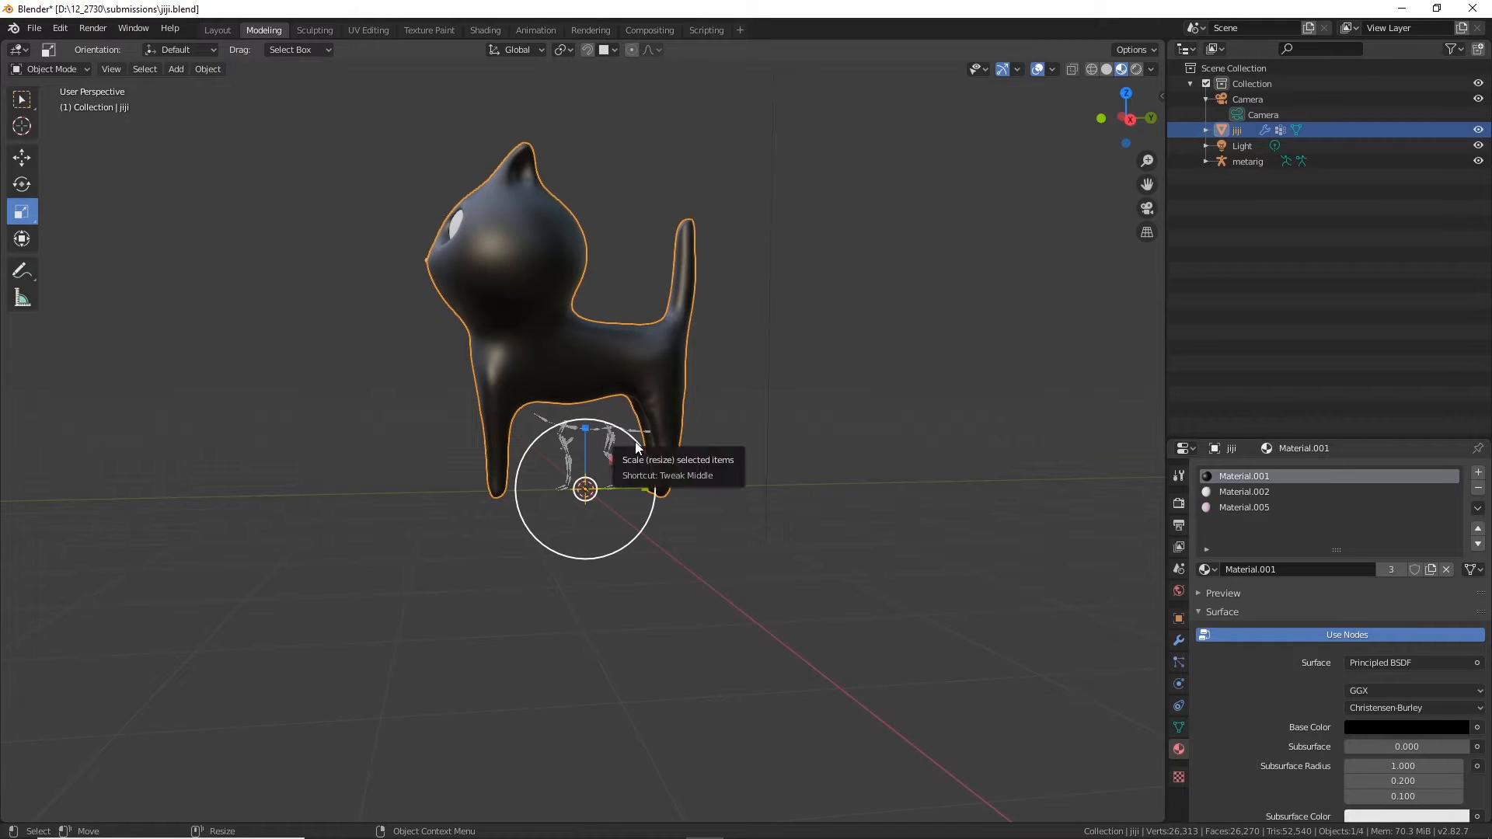
left_click_drag(637, 445, 603, 490)
scroll(603, 490, "up", 5)
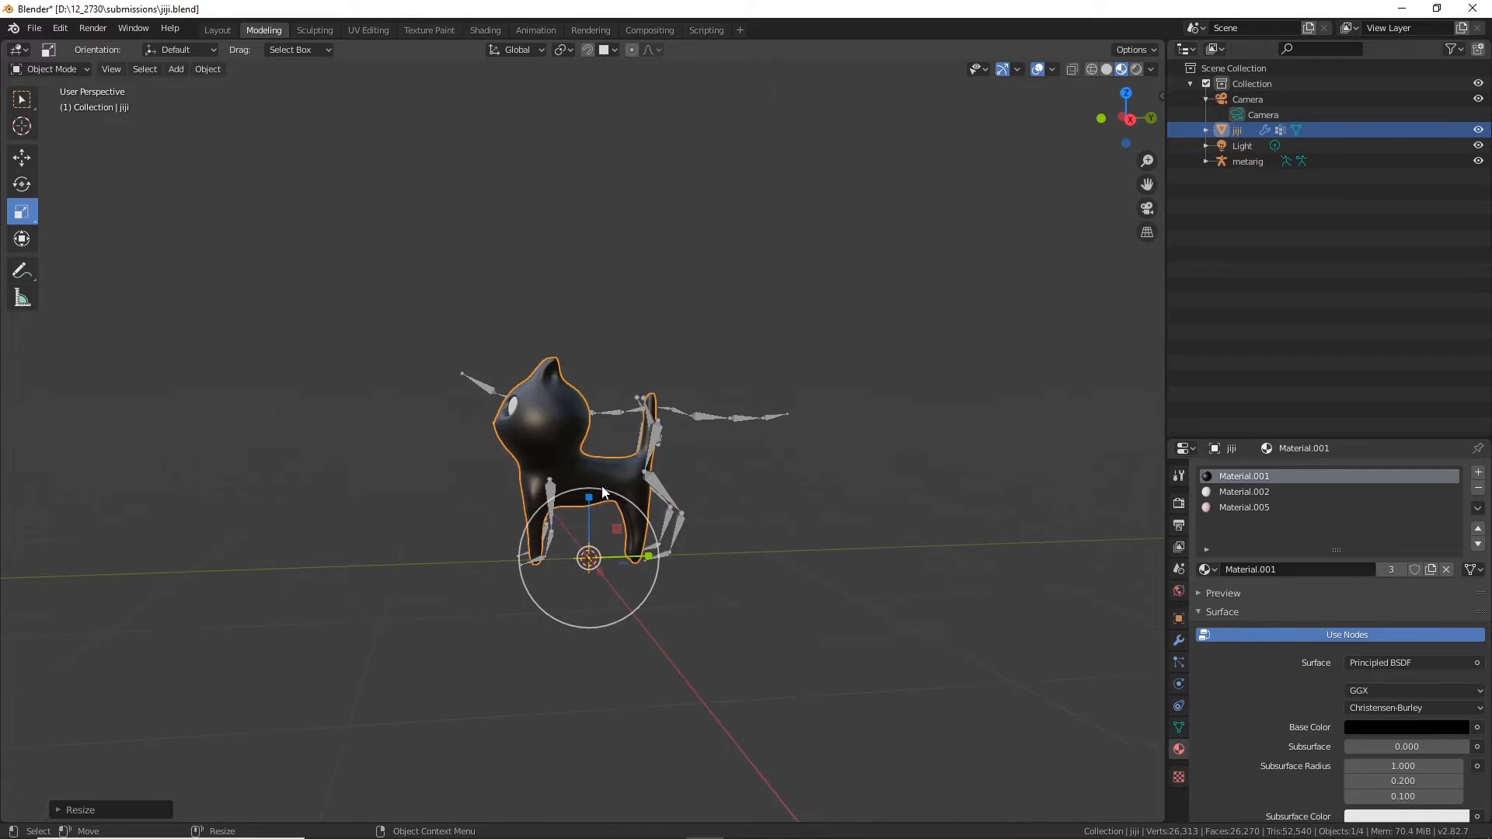
middle_click_drag(722, 487, 550, 497)
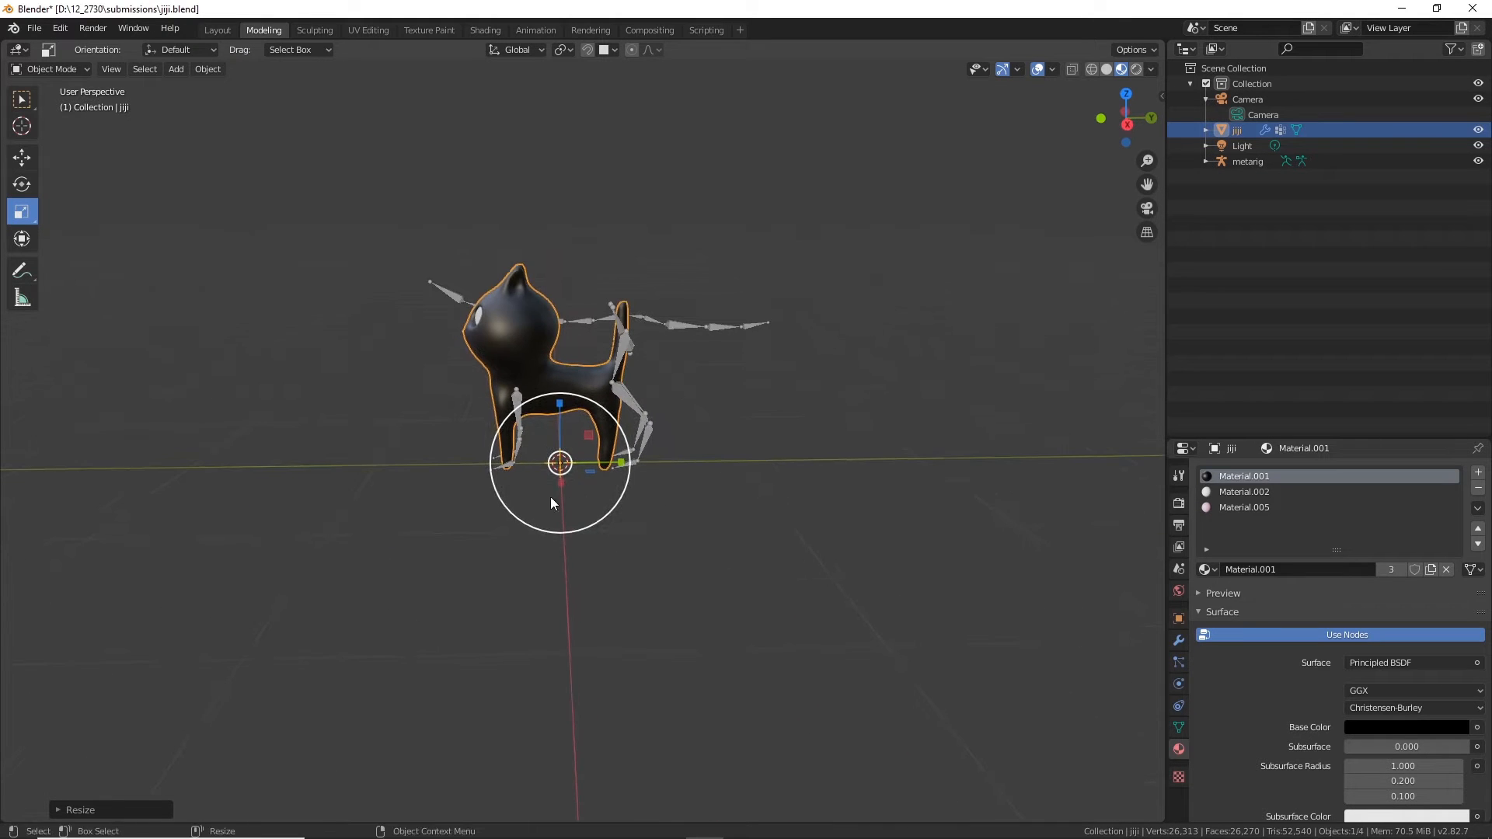
scroll(707, 478, "up", 3)
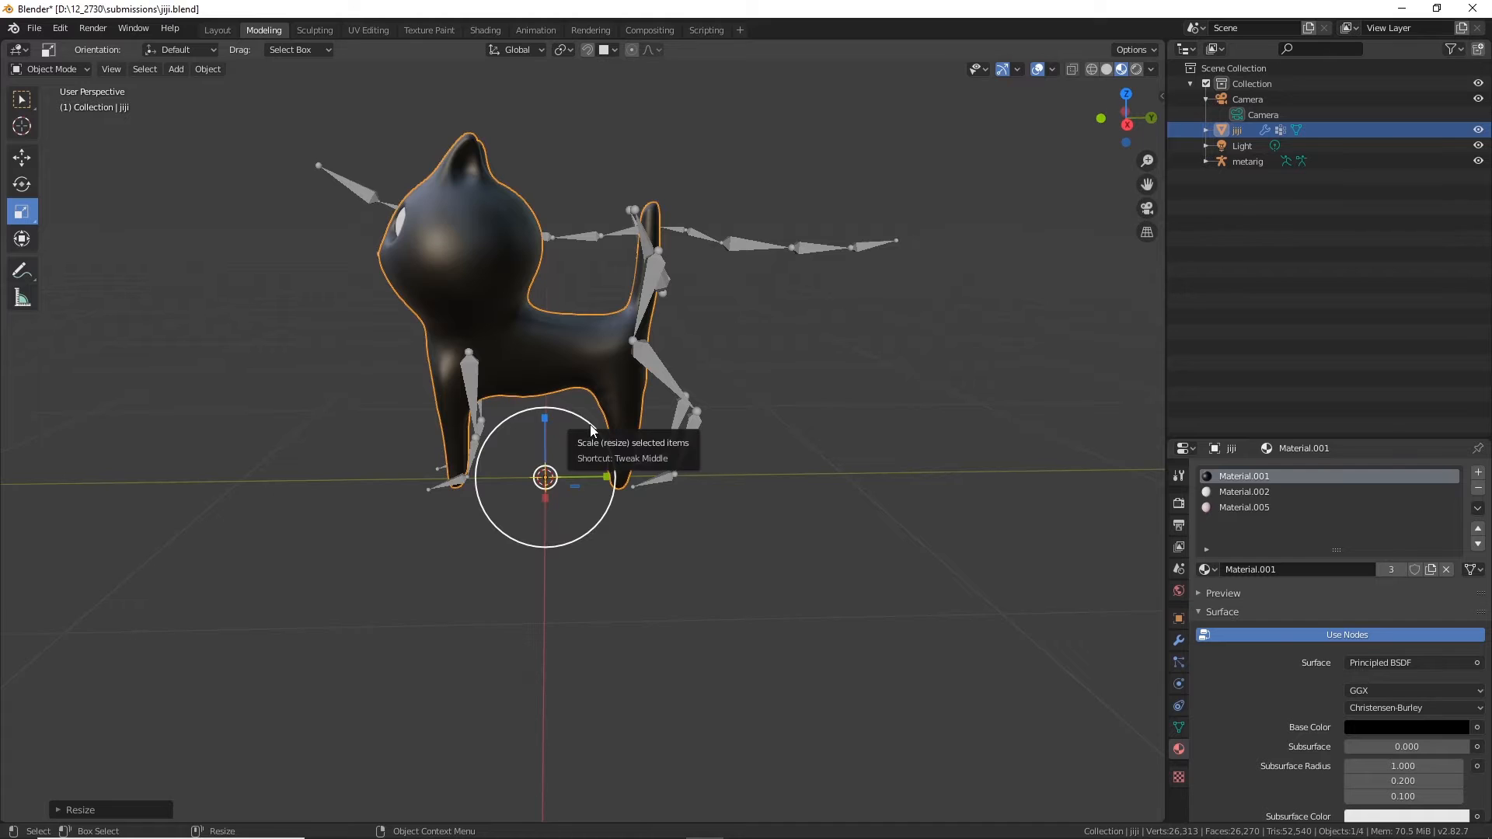
left_click_drag(592, 430, 583, 459)
Step: Apply all transforms to the resized cat model
left_click(208, 70)
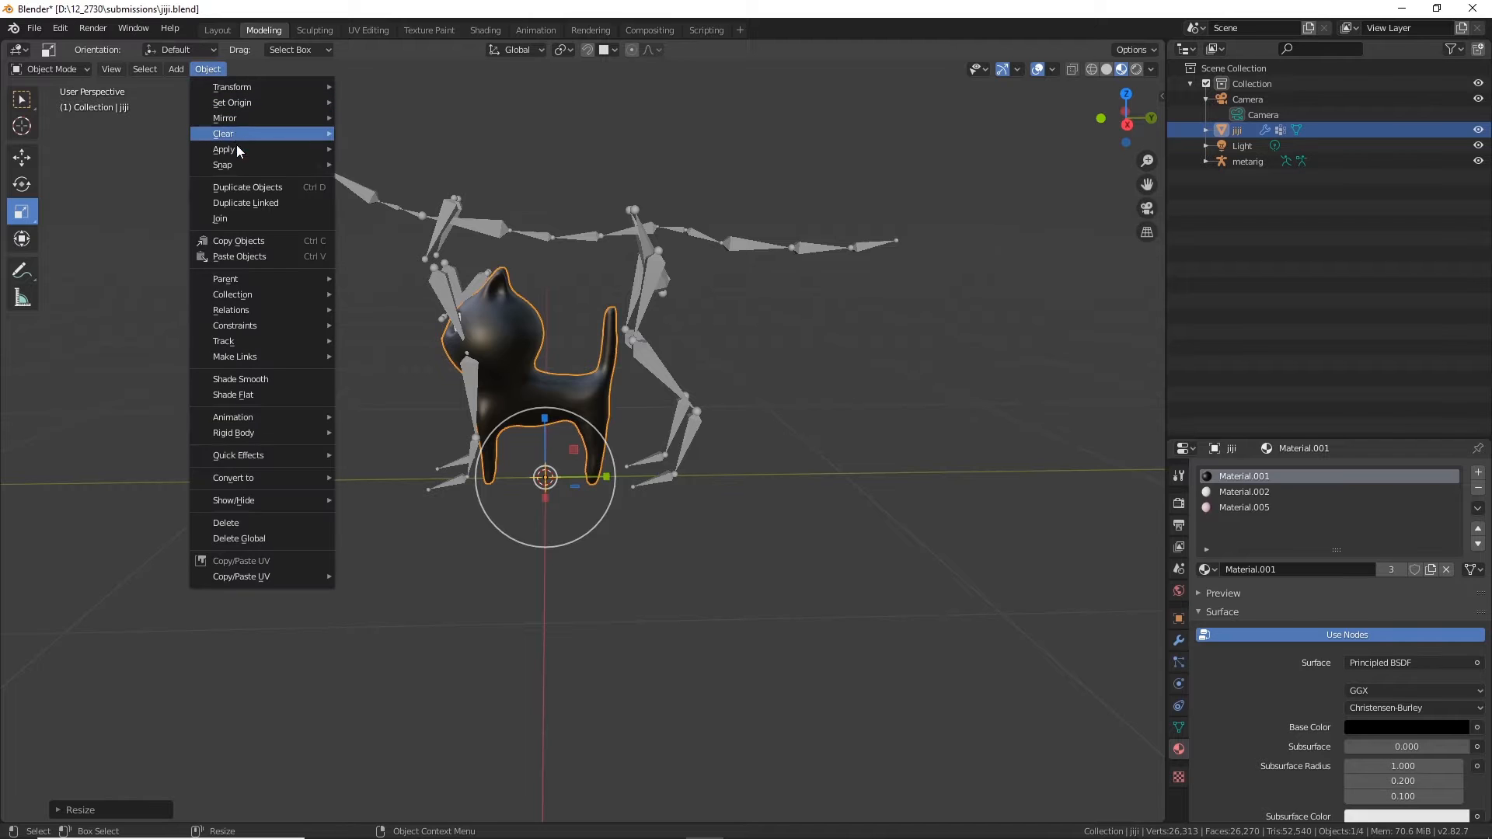
mouse_move(236, 147)
left_click(390, 197)
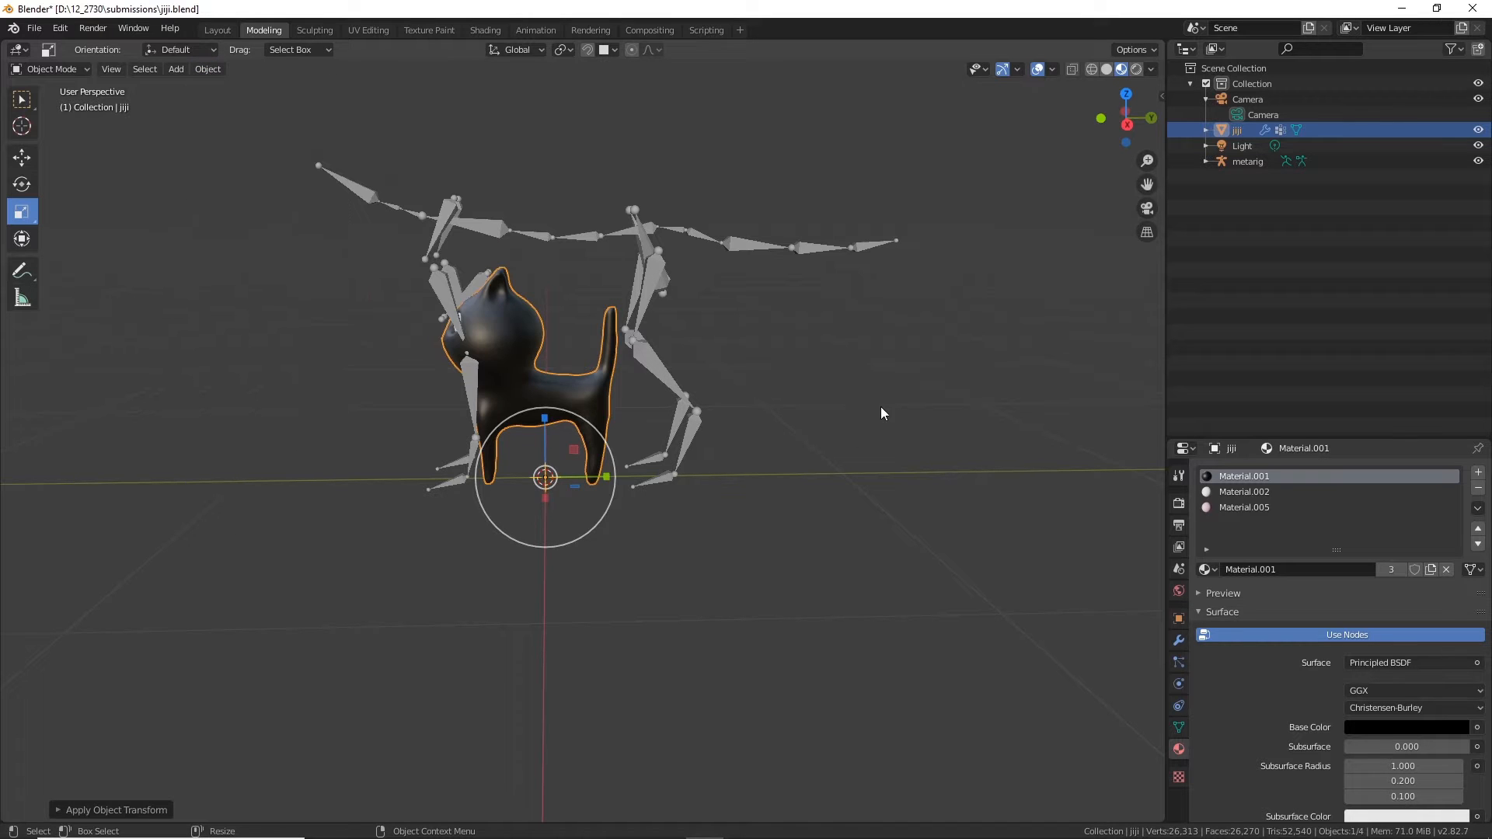
left_click(885, 394)
middle_click_drag(888, 393, 650, 371)
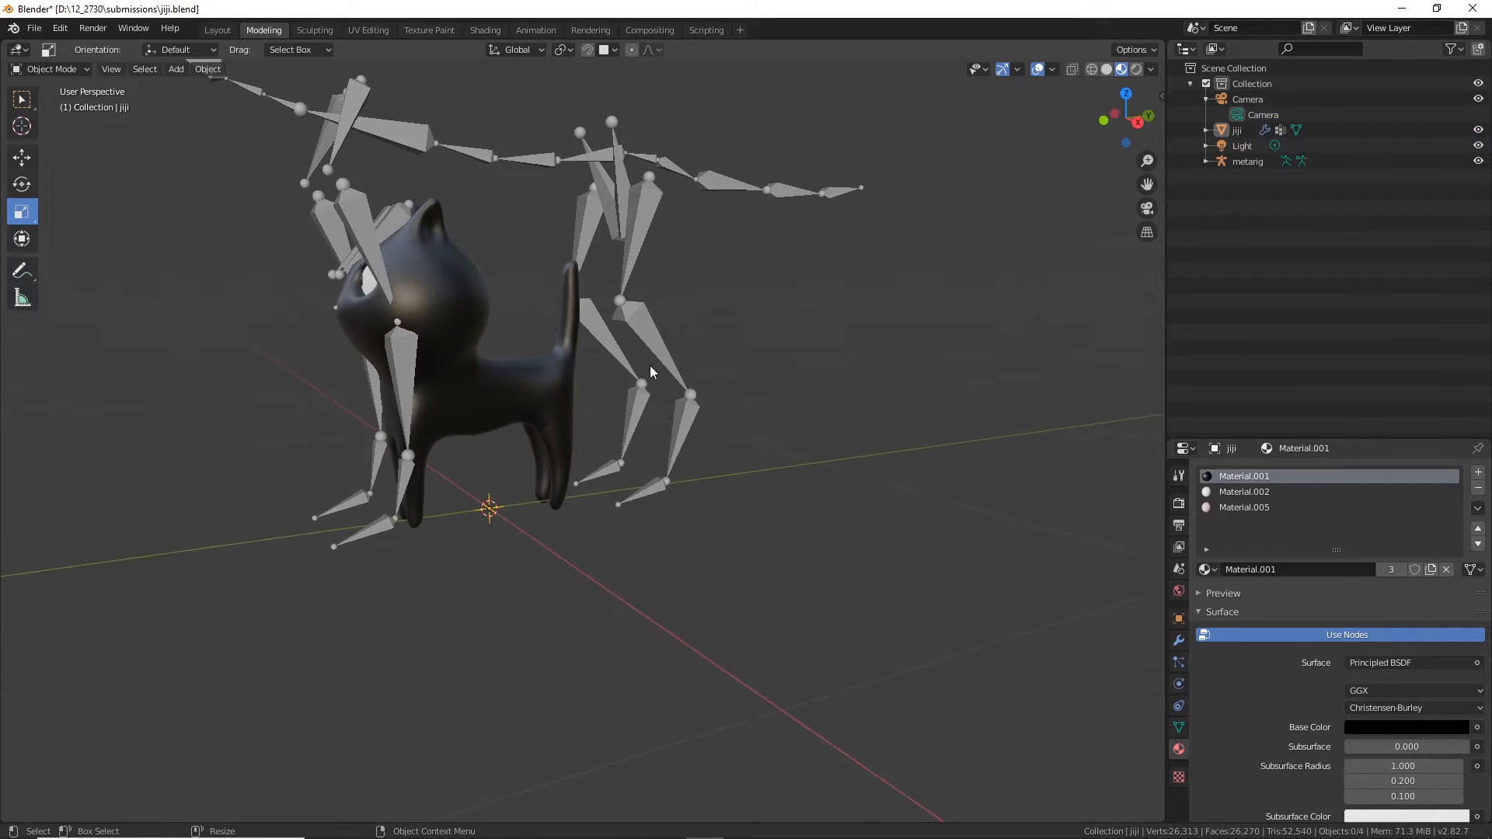
Step: Scale the meta-rig down uniformly until it is roughly the size of the cat's body
left_click(641, 323)
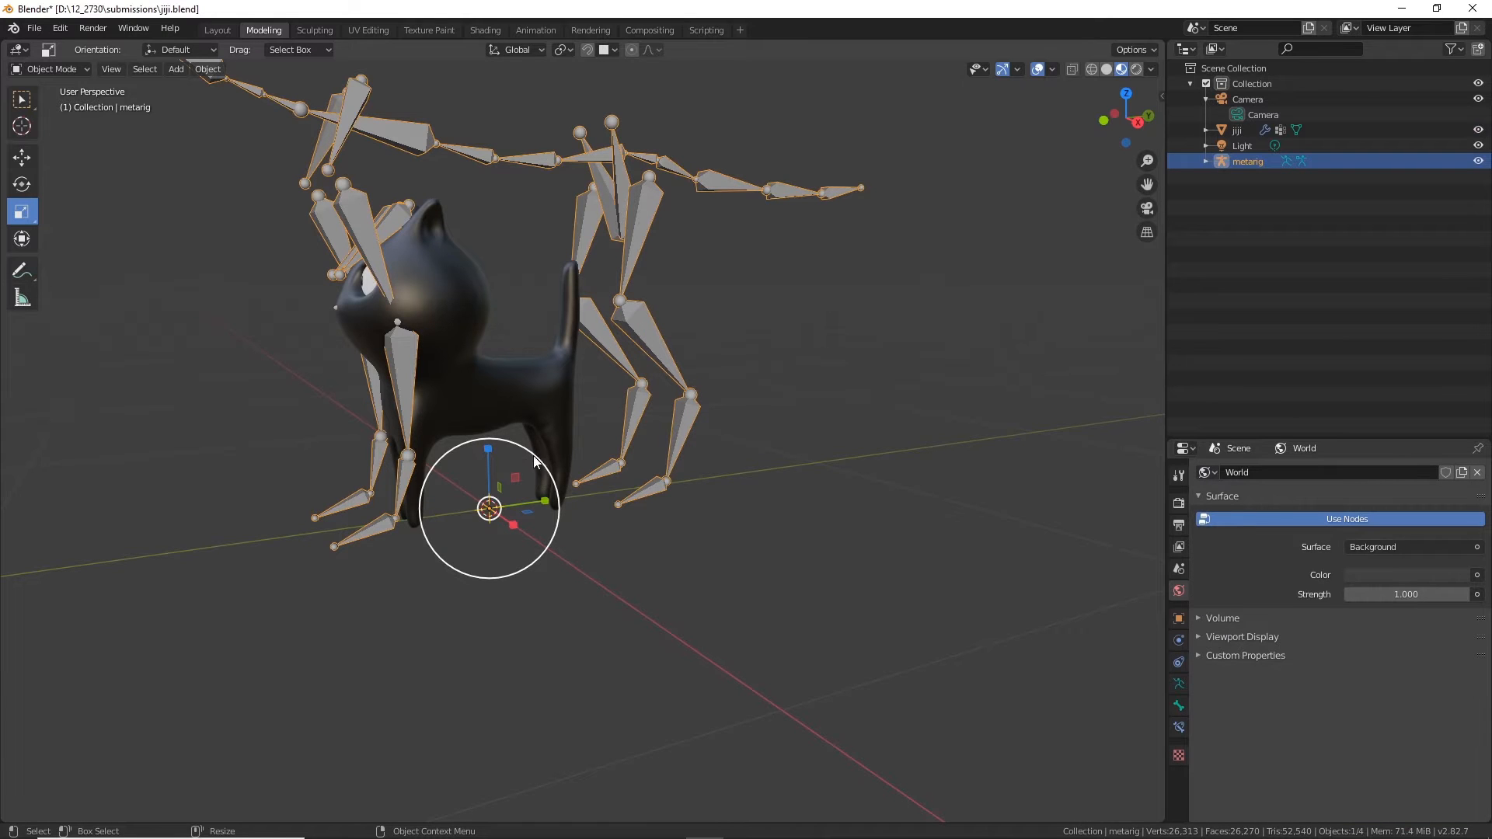
left_click_drag(533, 453, 502, 482)
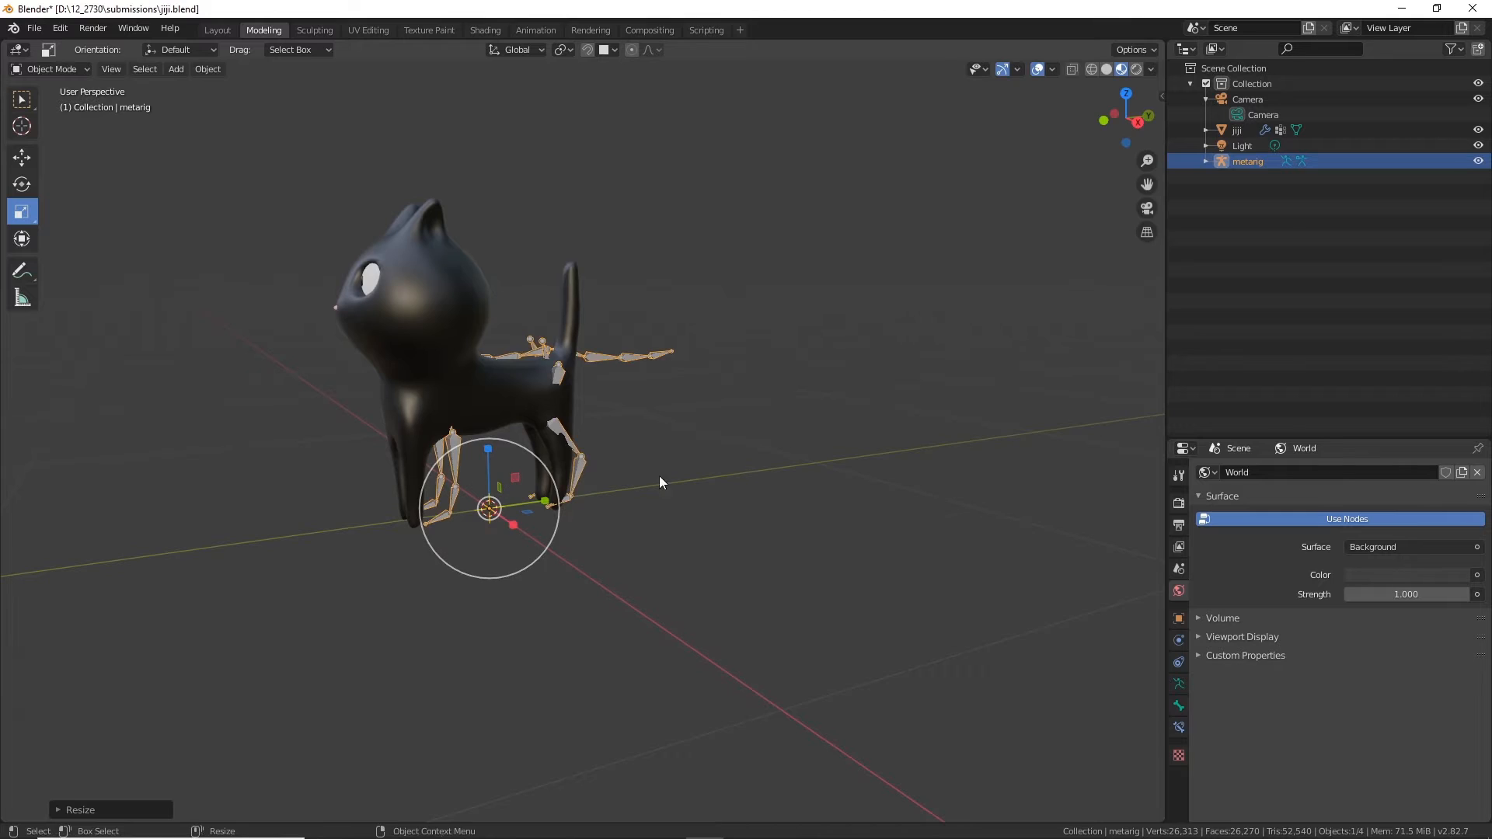
middle_click_drag(659, 475, 608, 440)
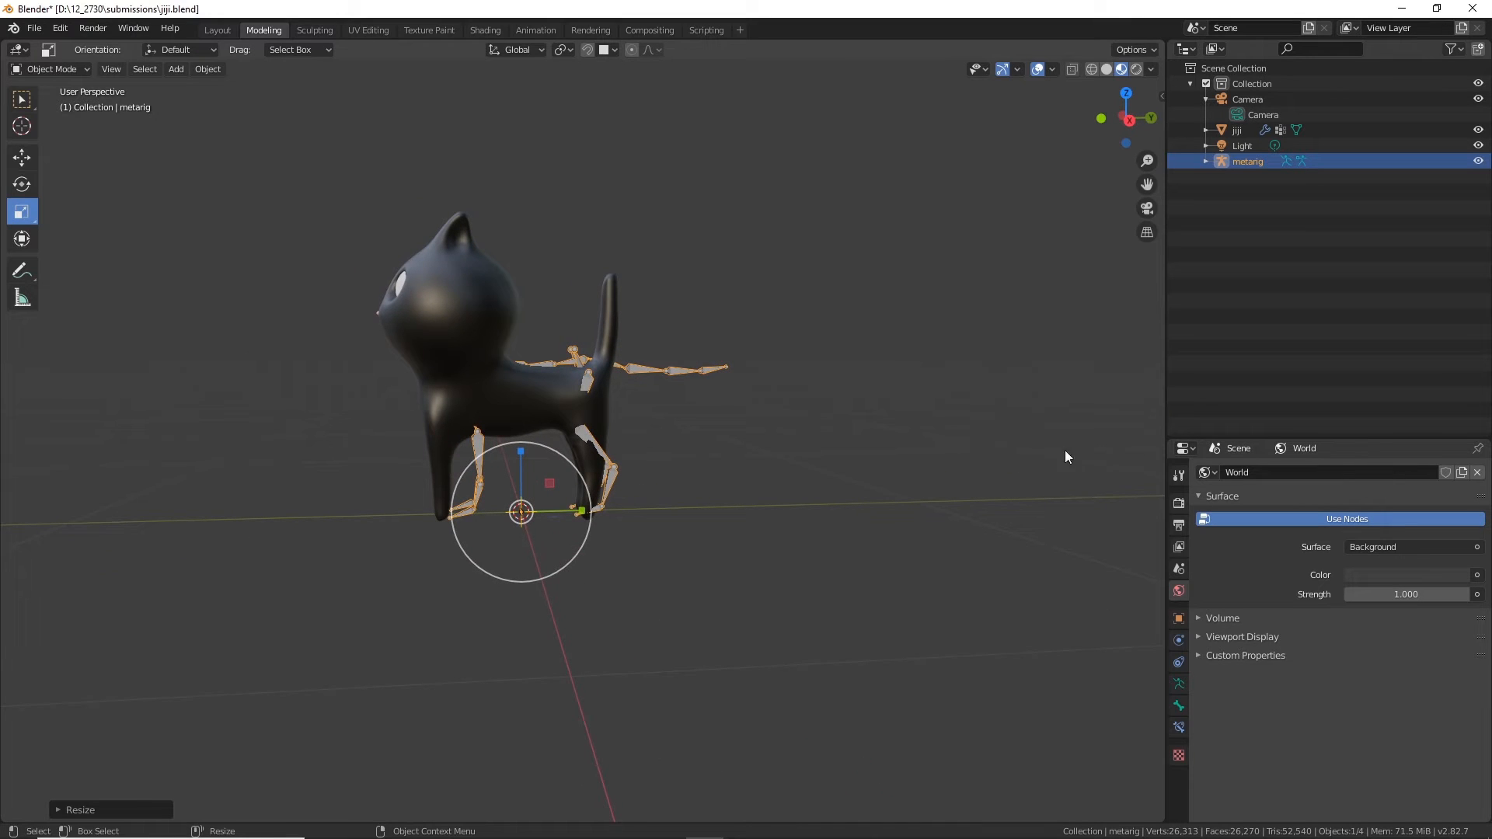
Step: Set the meta-rig to display in front of the cat mesh in the viewport
left_click(1179, 618)
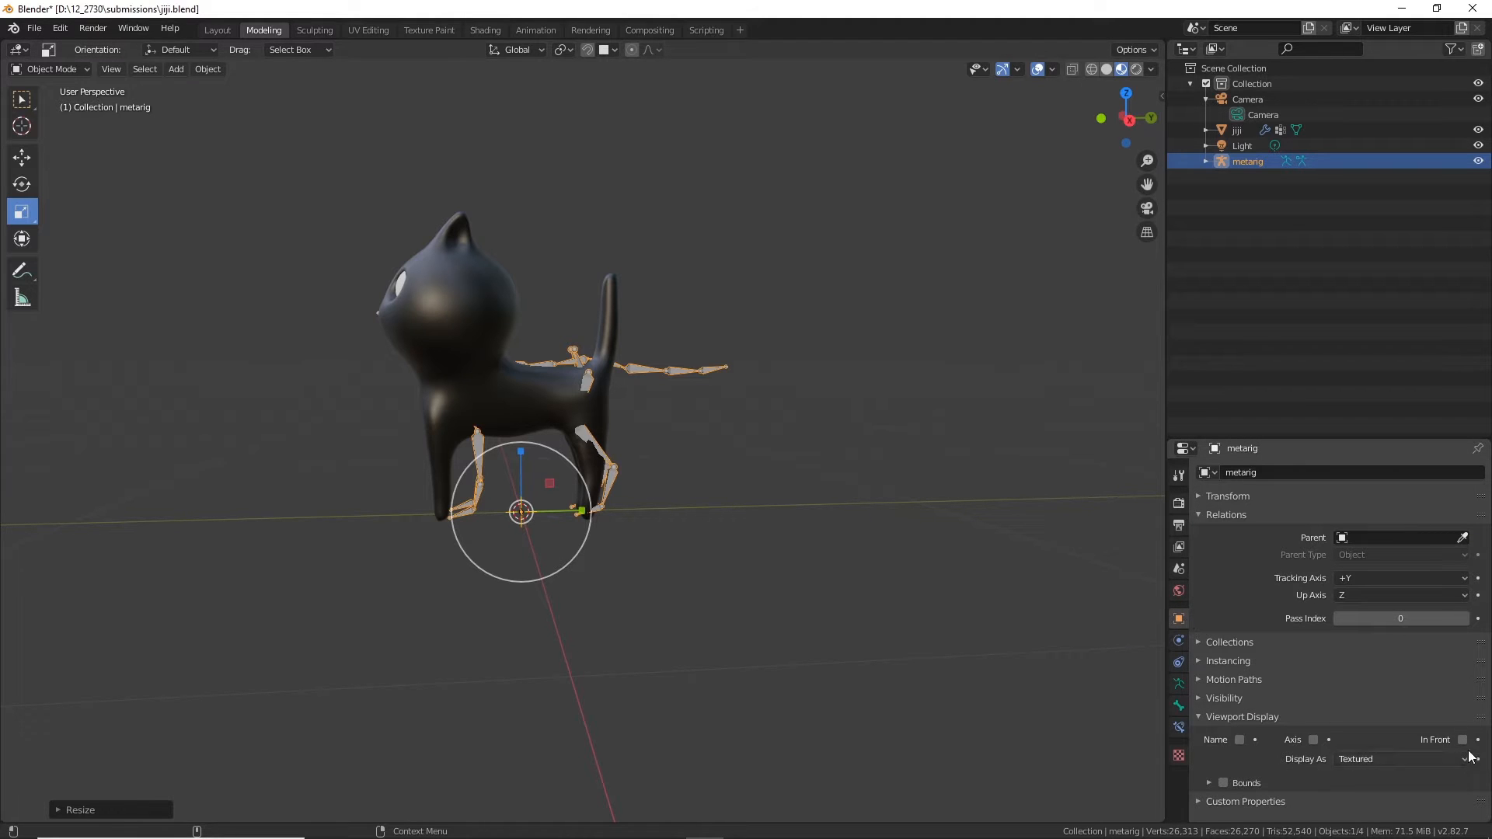
left_click(1462, 741)
scroll(609, 441, "up", 3)
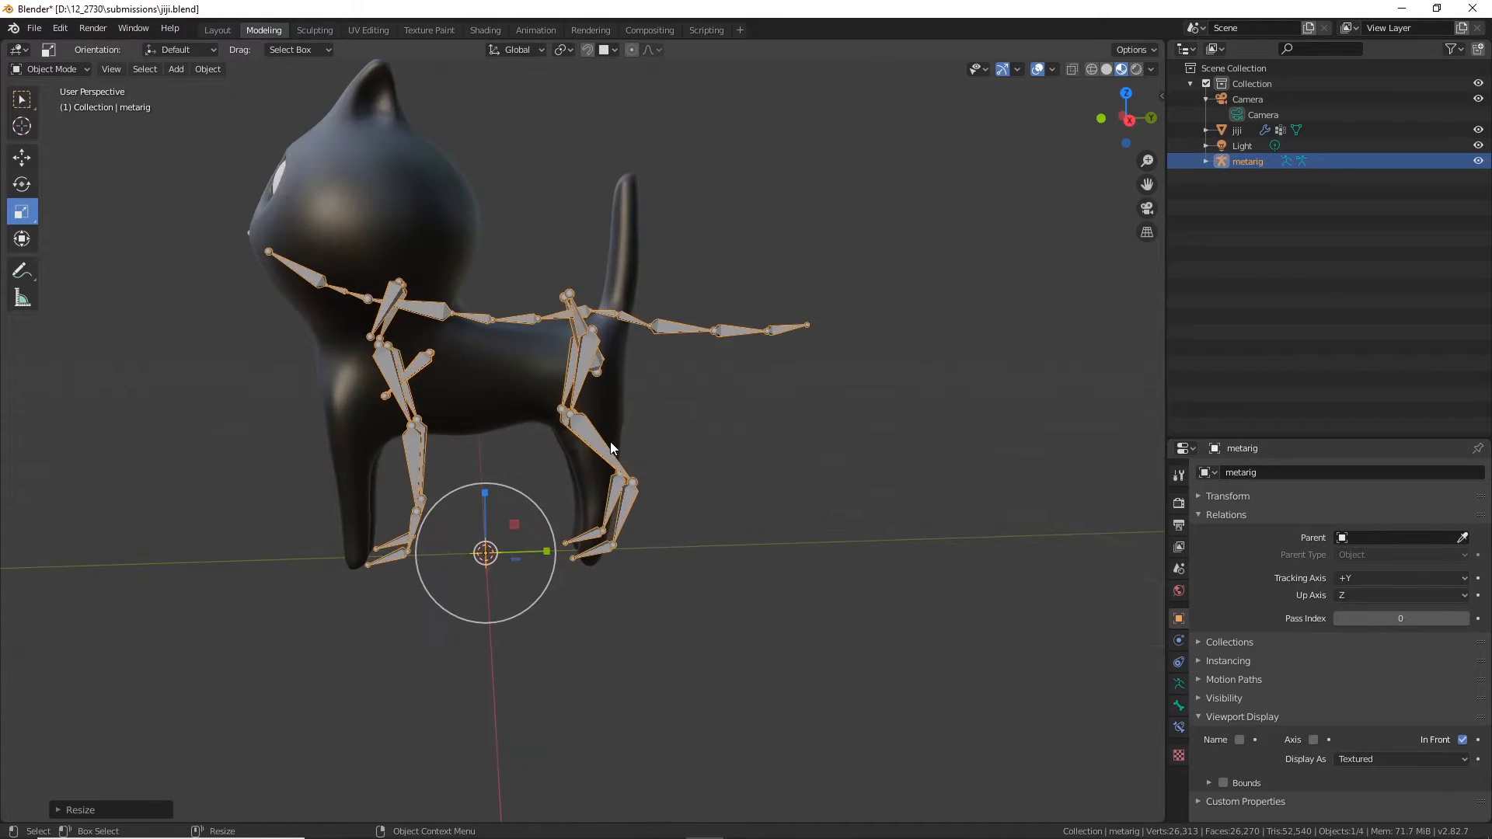
middle_click_drag(609, 441, 736, 494)
Step: In the right orthographic view, scale the meta-rig by about 0.8 so its spine lies within the cat's body
key("KP_3")
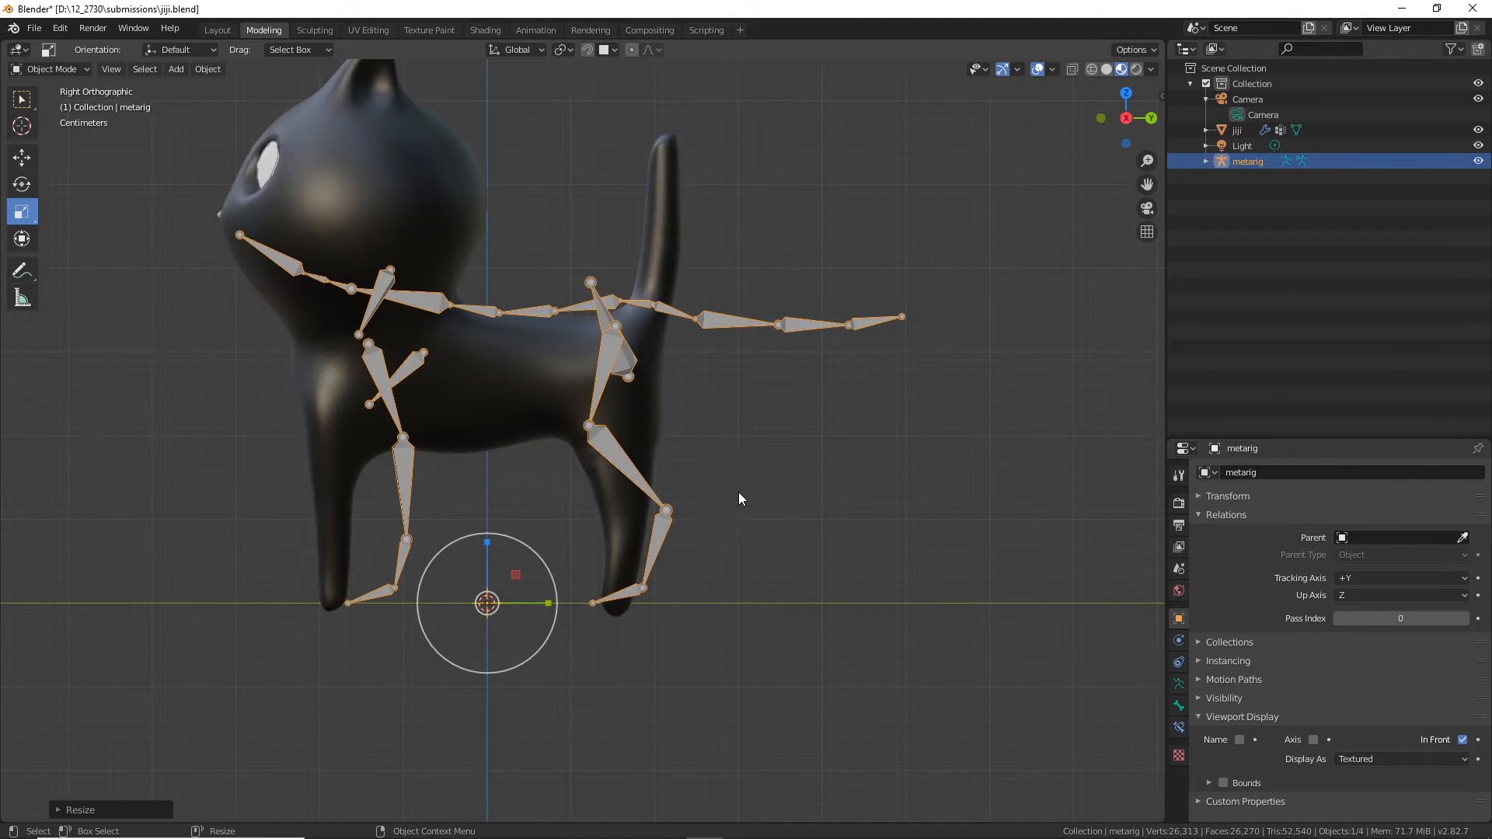
middle_click_drag(878, 517, 1051, 504, "shift")
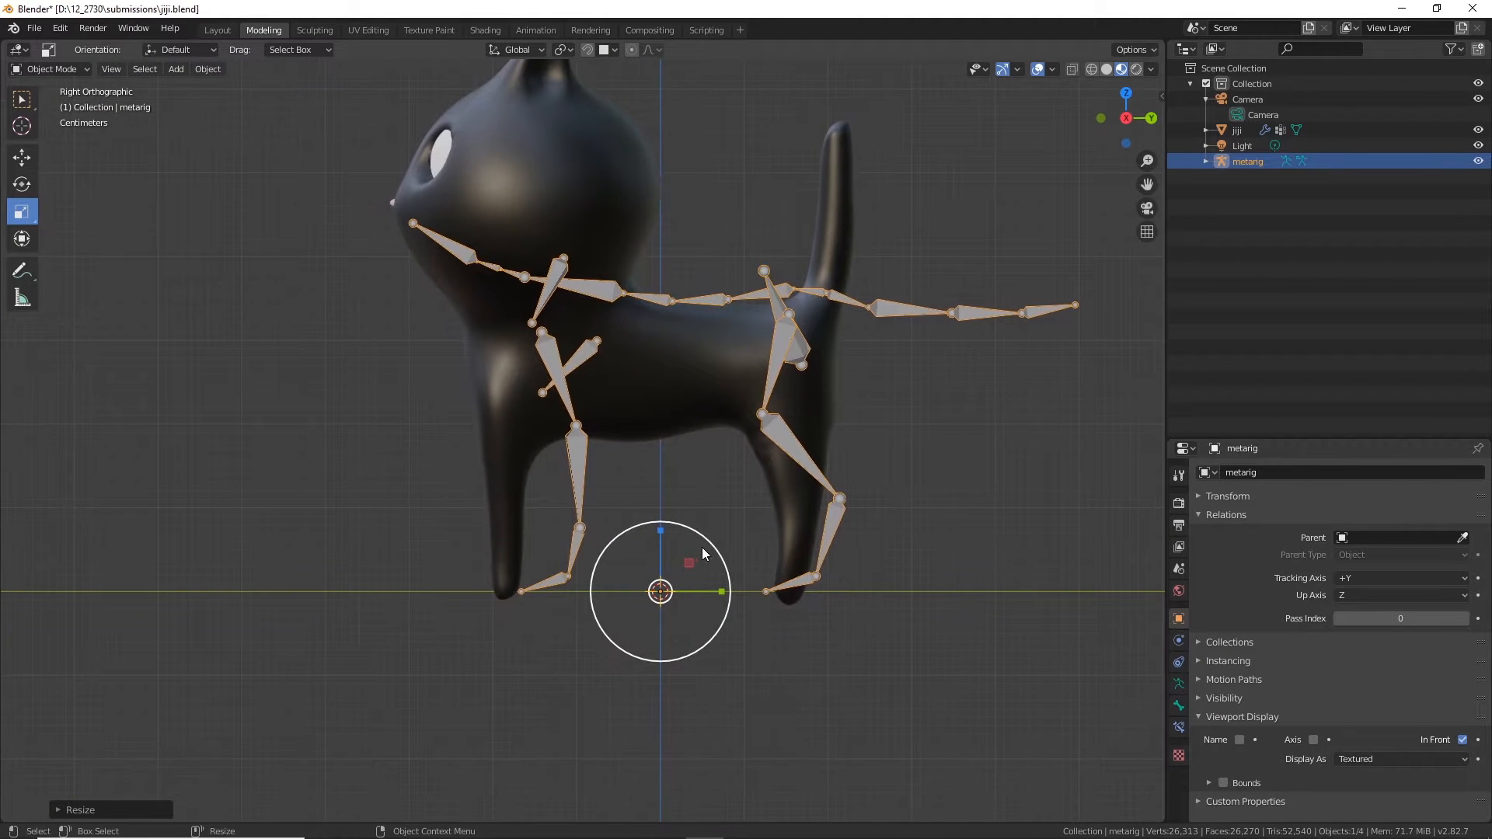
left_click_drag(704, 538, 695, 548)
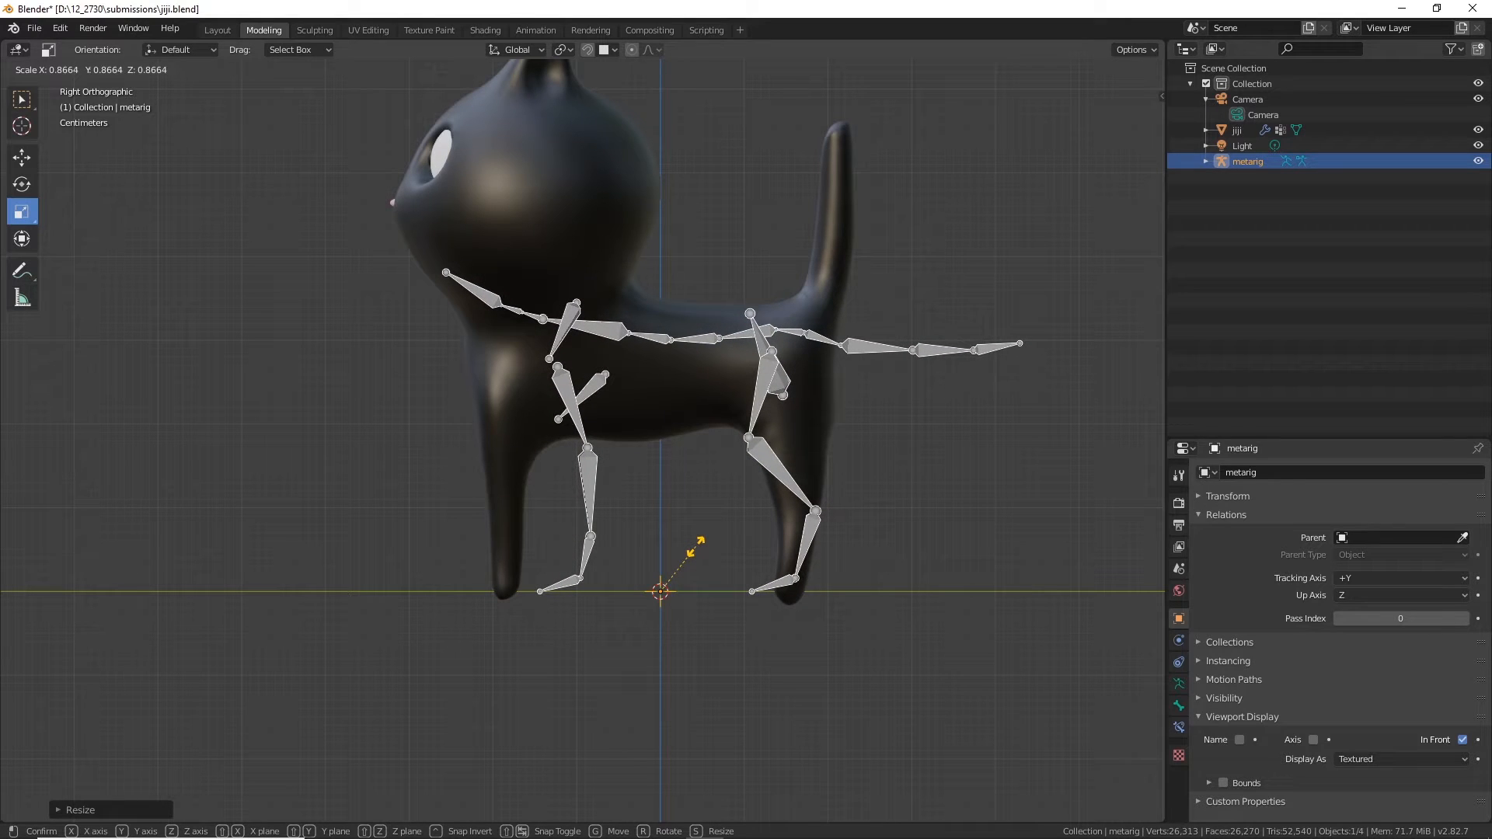
left_click_drag(696, 547, 693, 550)
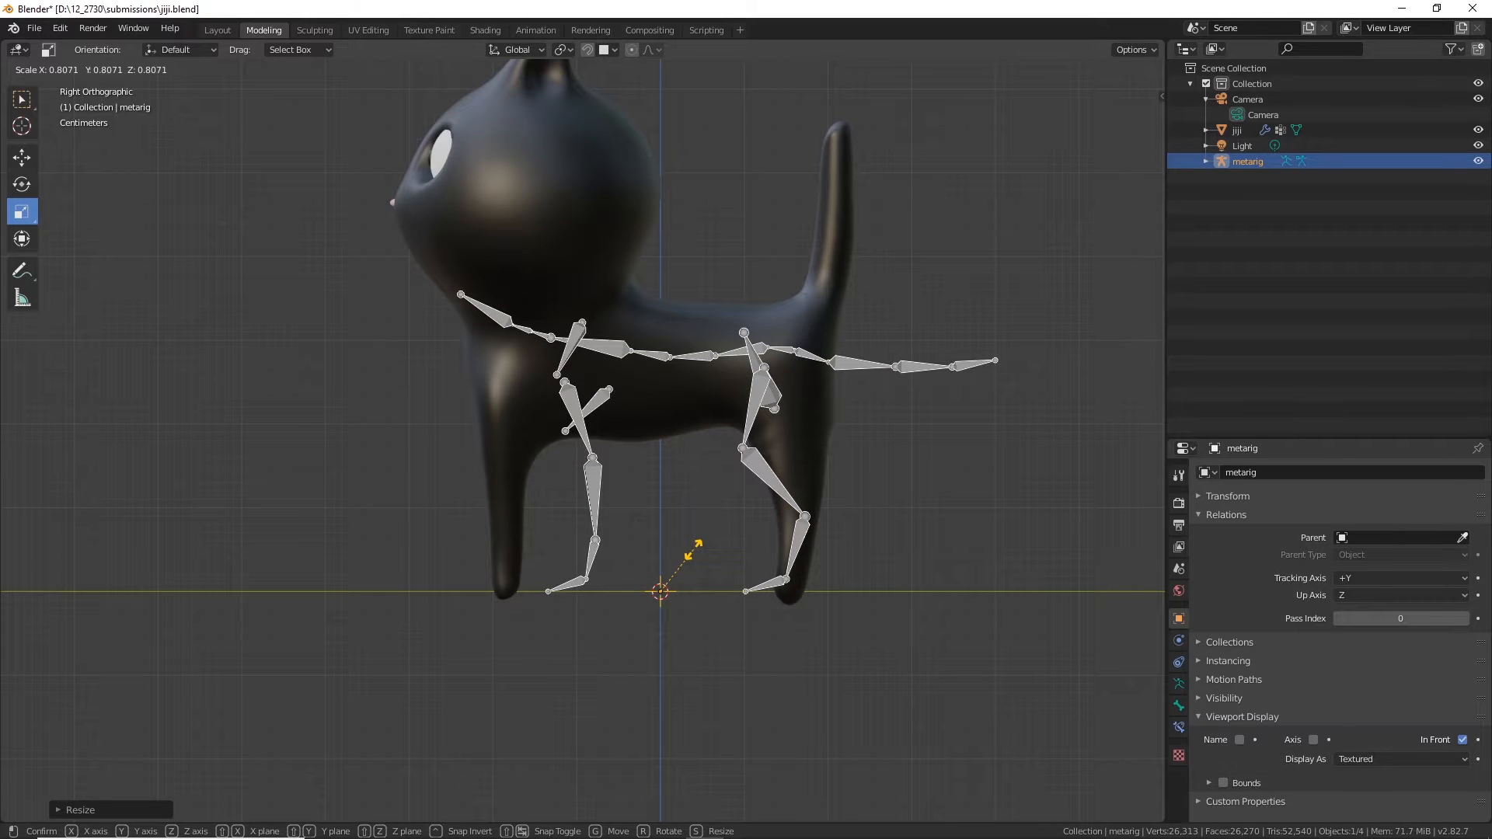
left_click_drag(693, 551, 698, 542)
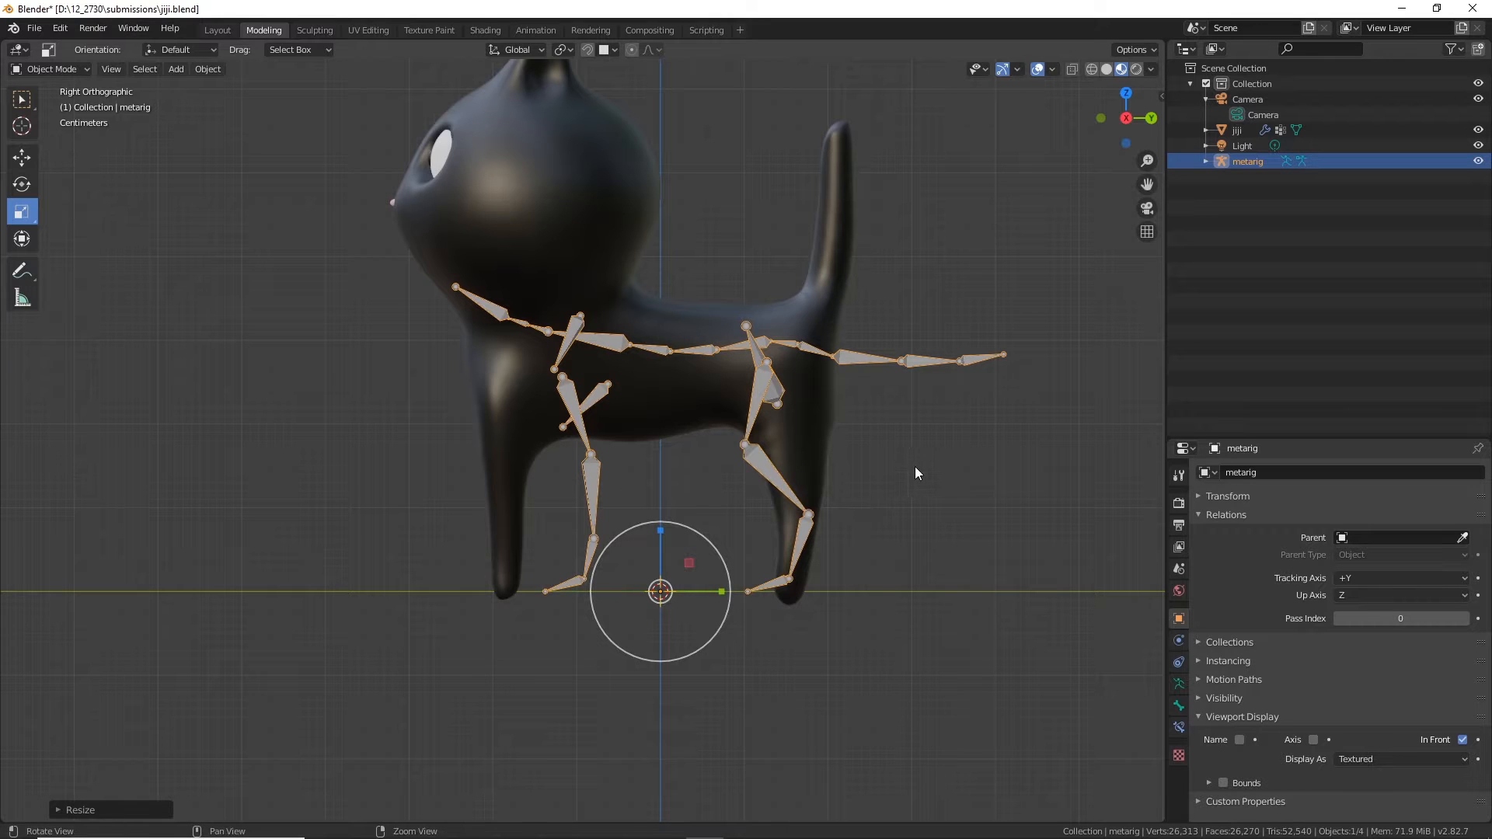
middle_click_drag(915, 466, 822, 488, "shift")
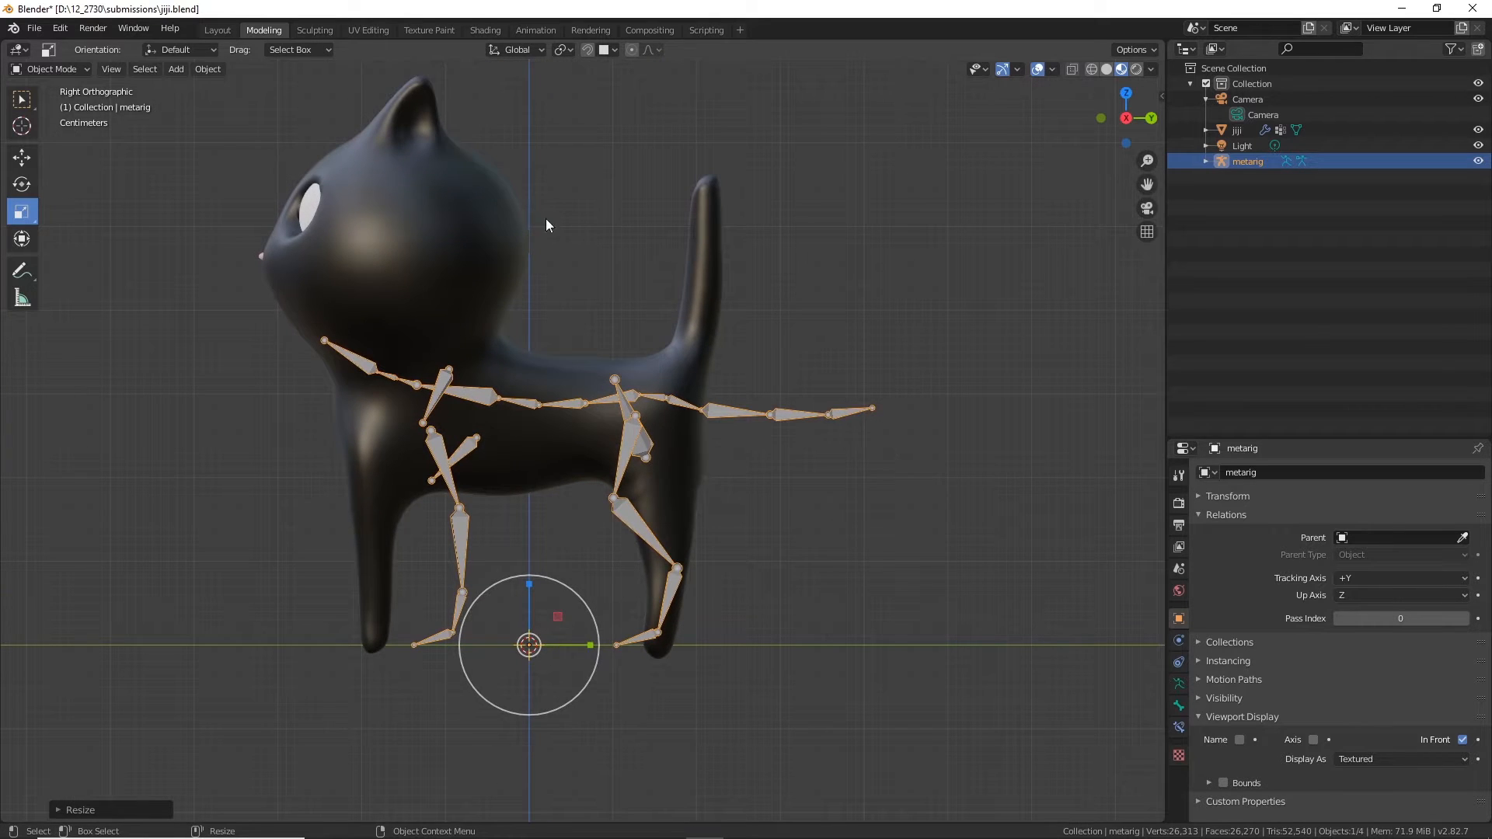
Step: Apply all transforms to the rescaled meta-rig
left_click(978, 399)
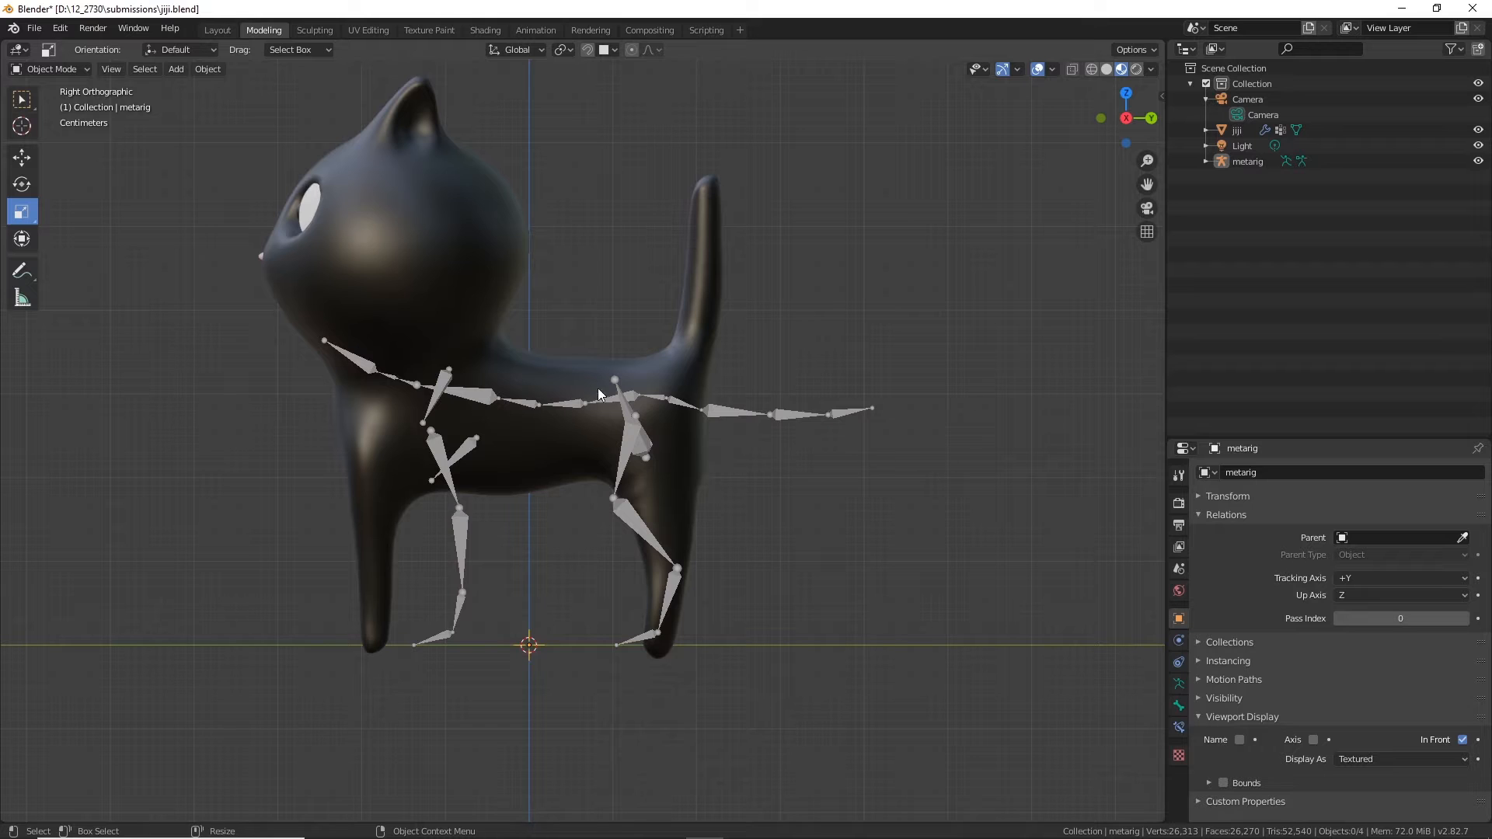
left_click(642, 442)
left_click(207, 68)
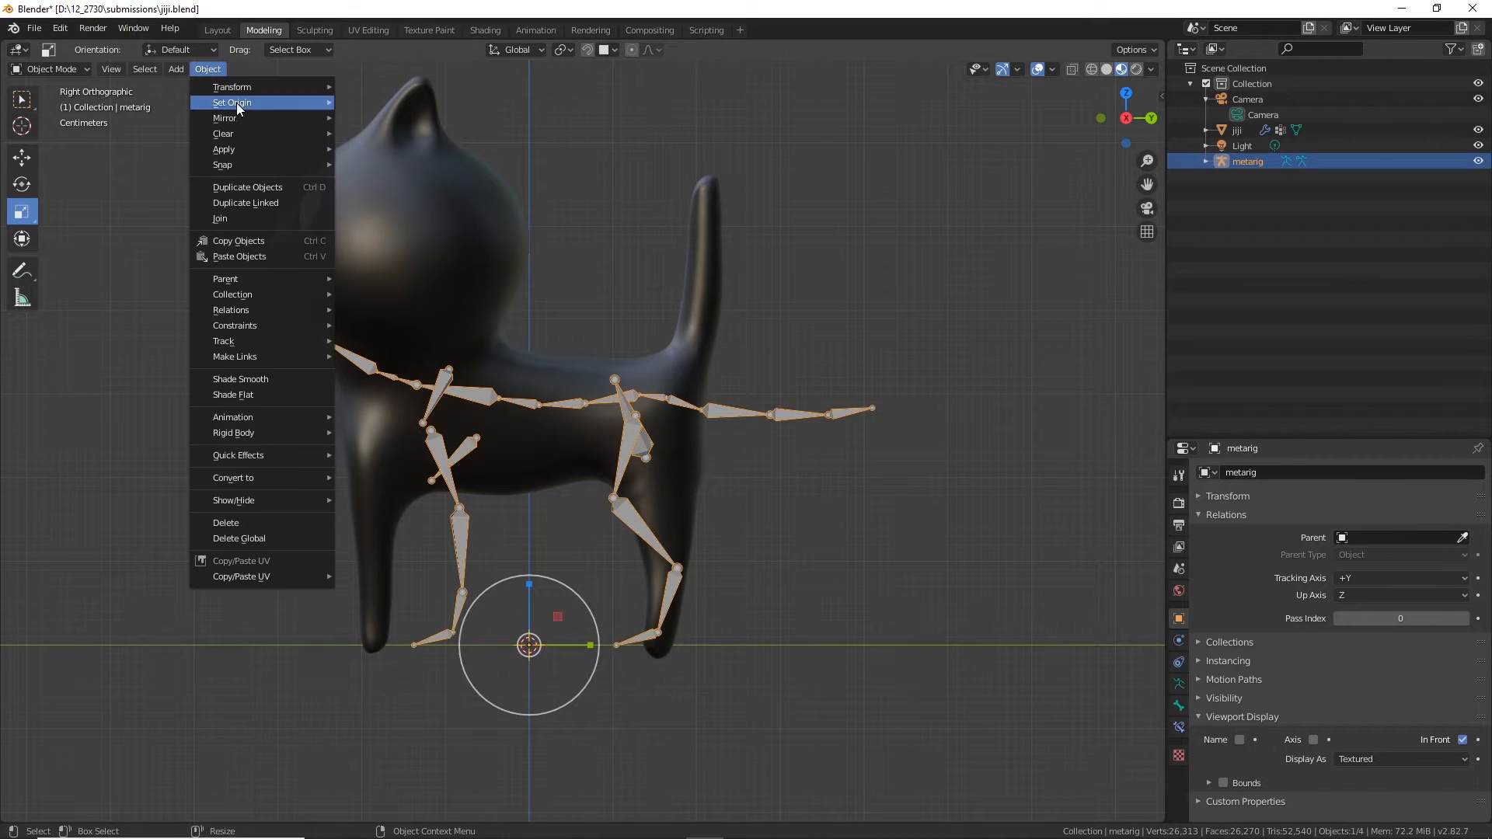
mouse_move(241, 149)
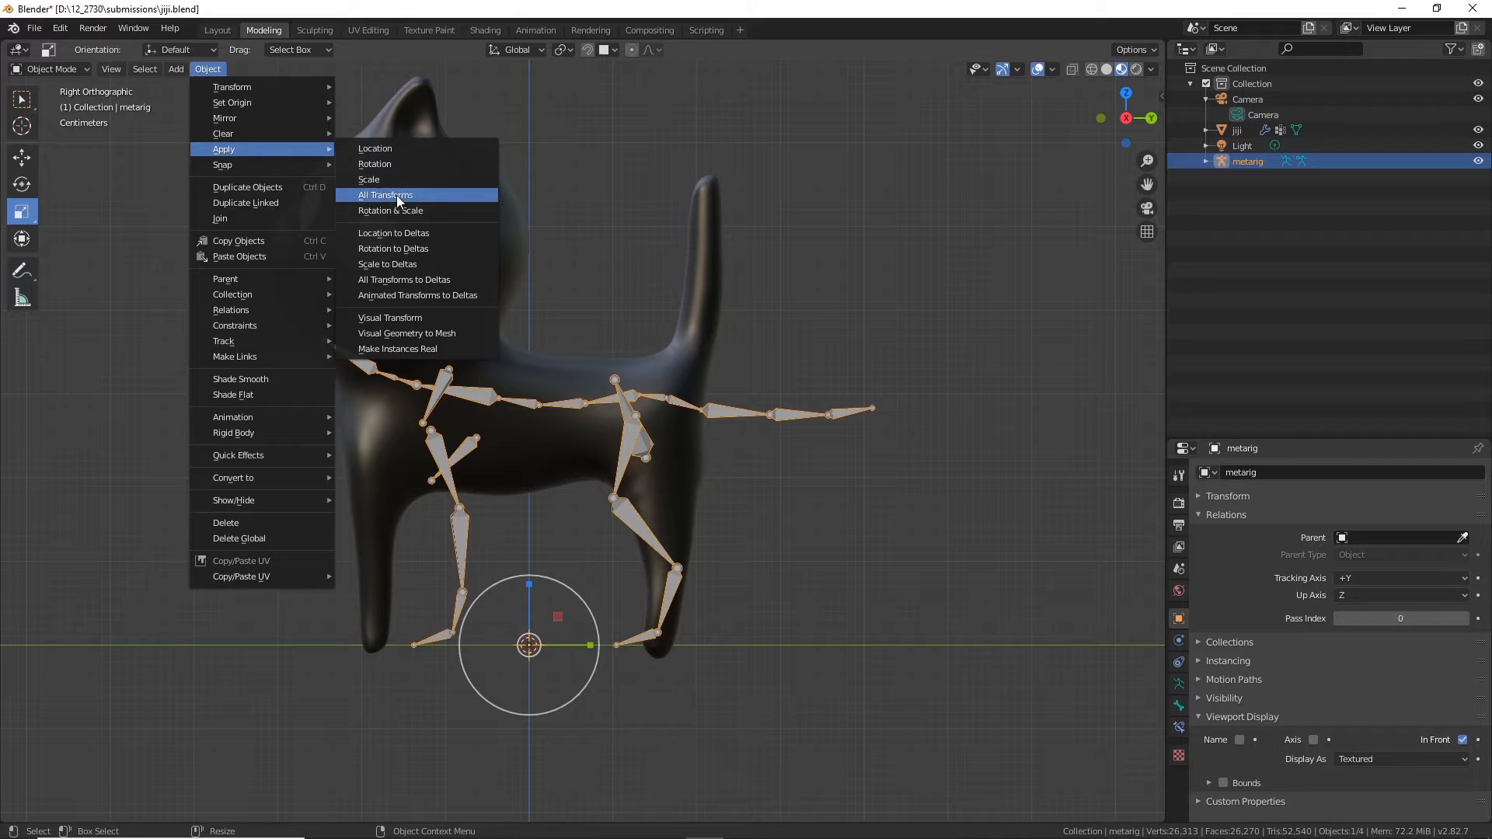
left_click(396, 194)
left_click(793, 479)
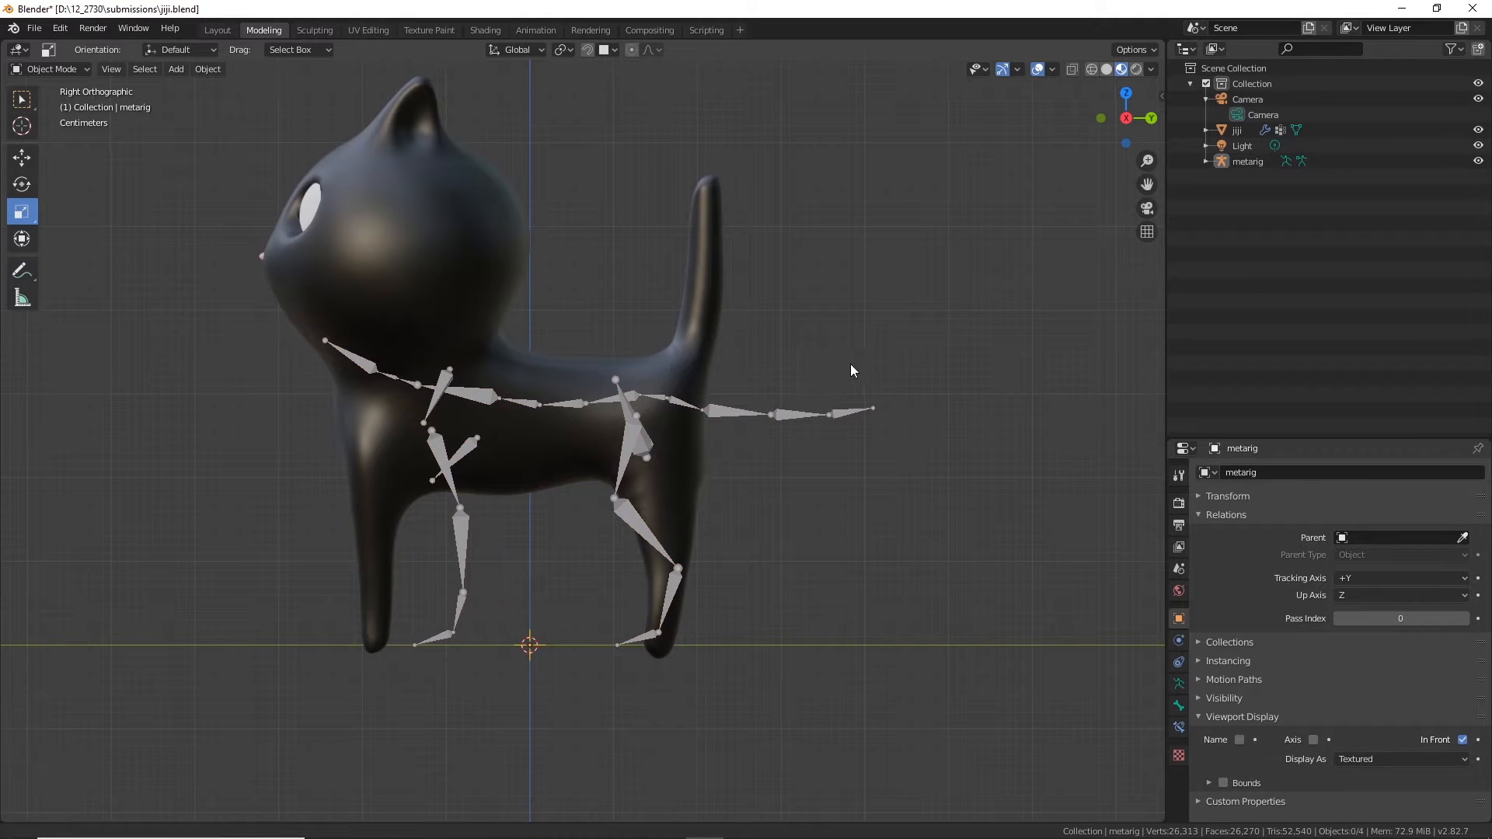
Step: Put the meta-rig into Edit Mode with the hind legs and tail bones in close view
middle_click_drag(850, 363, 937, 358, "shift")
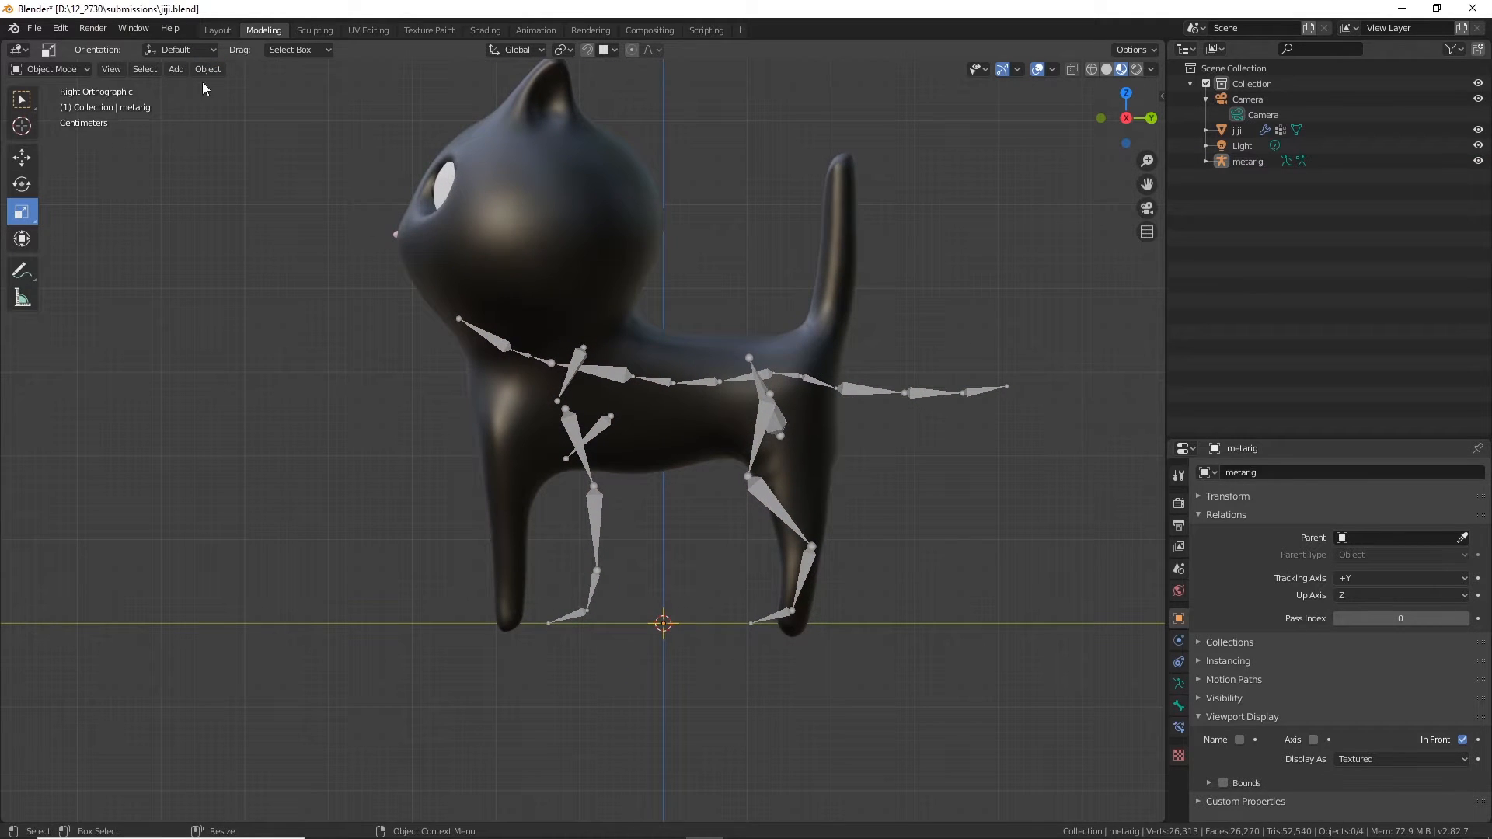
left_click(766, 413)
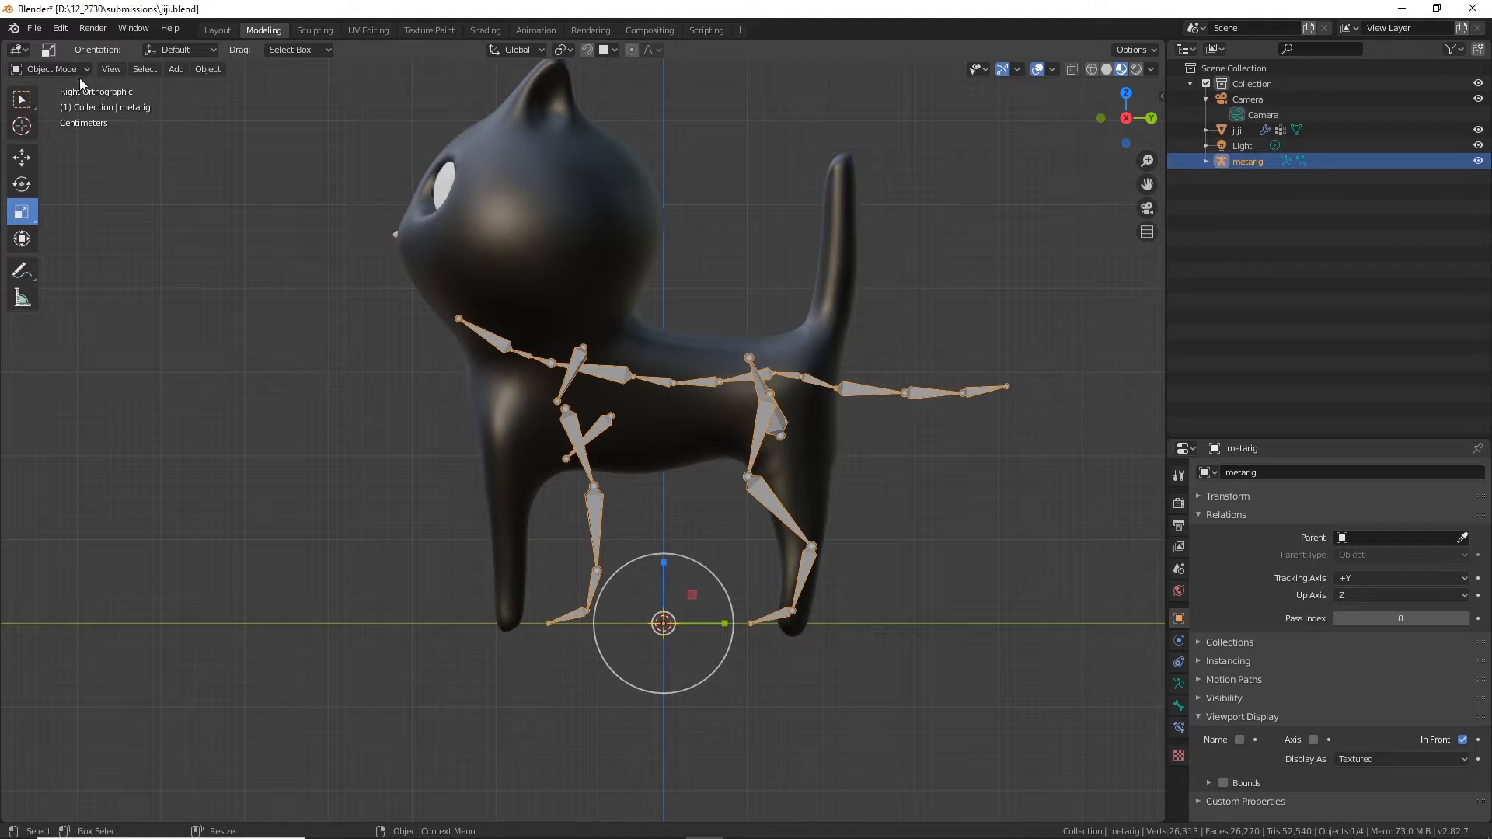
left_click(46, 69)
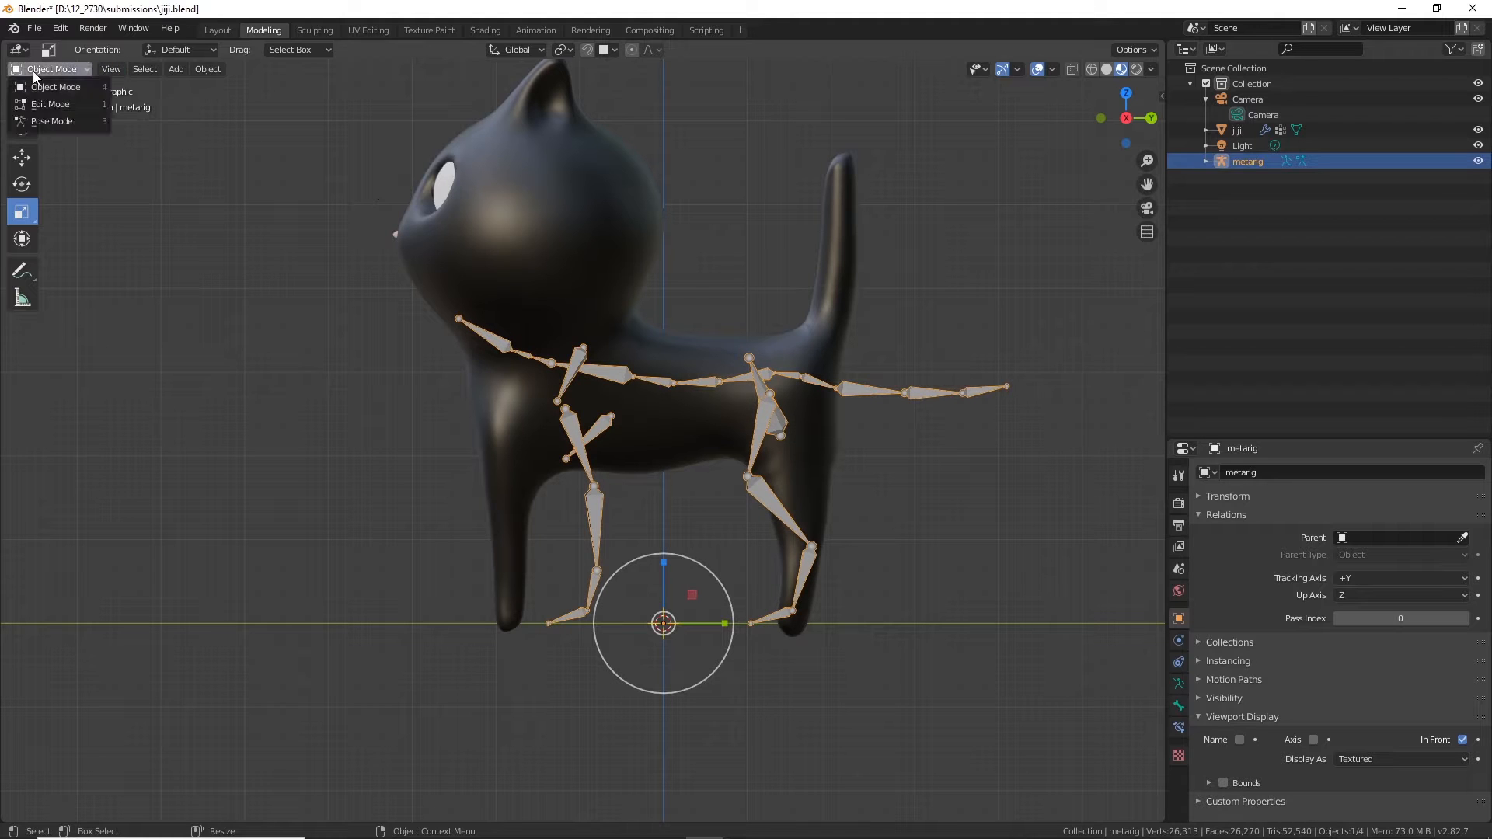
left_click(56, 104)
middle_click_drag(899, 376, 702, 373, "shift")
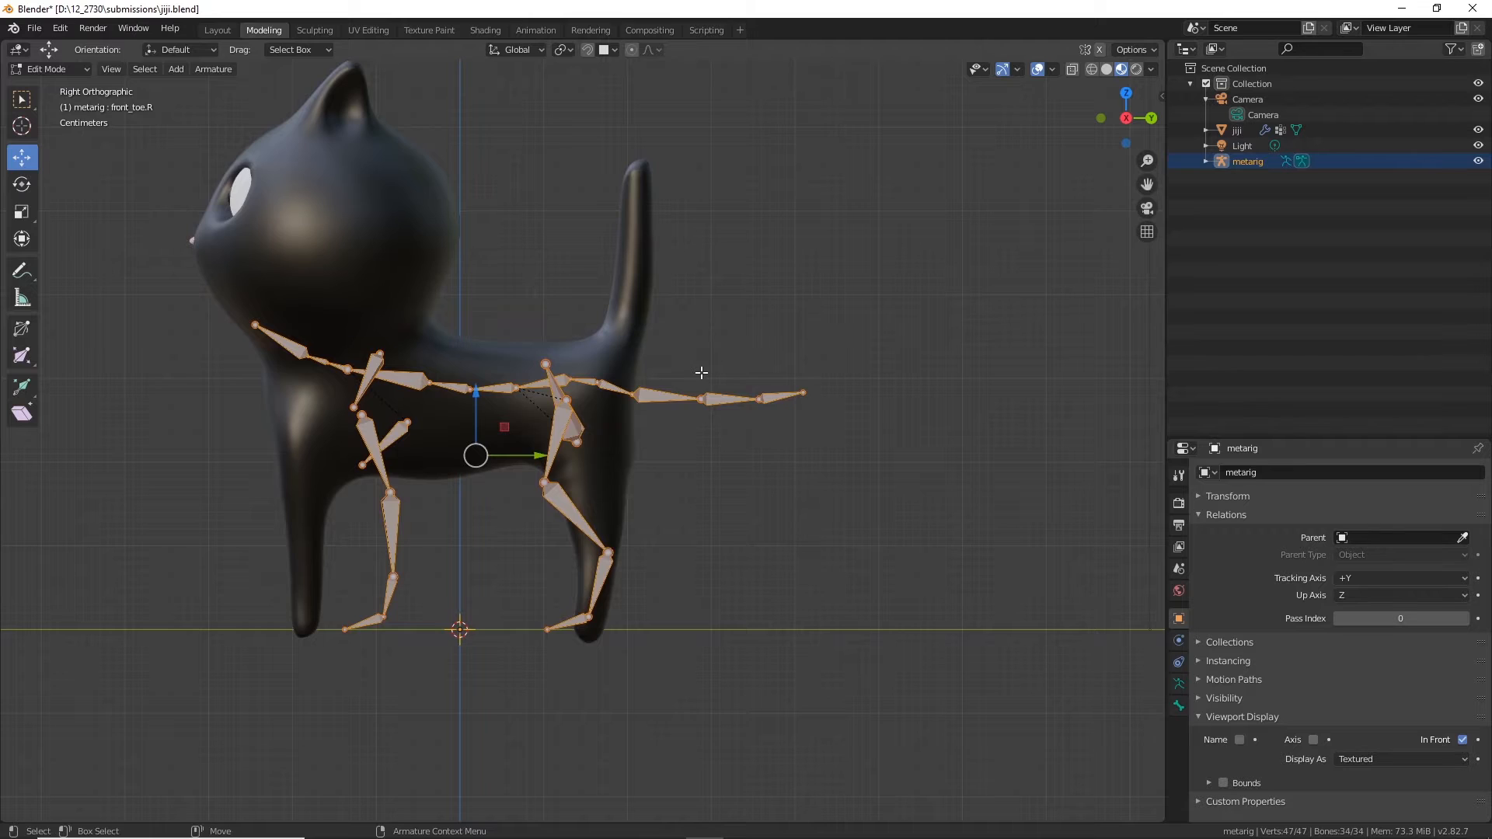
scroll(702, 373, "up", 2)
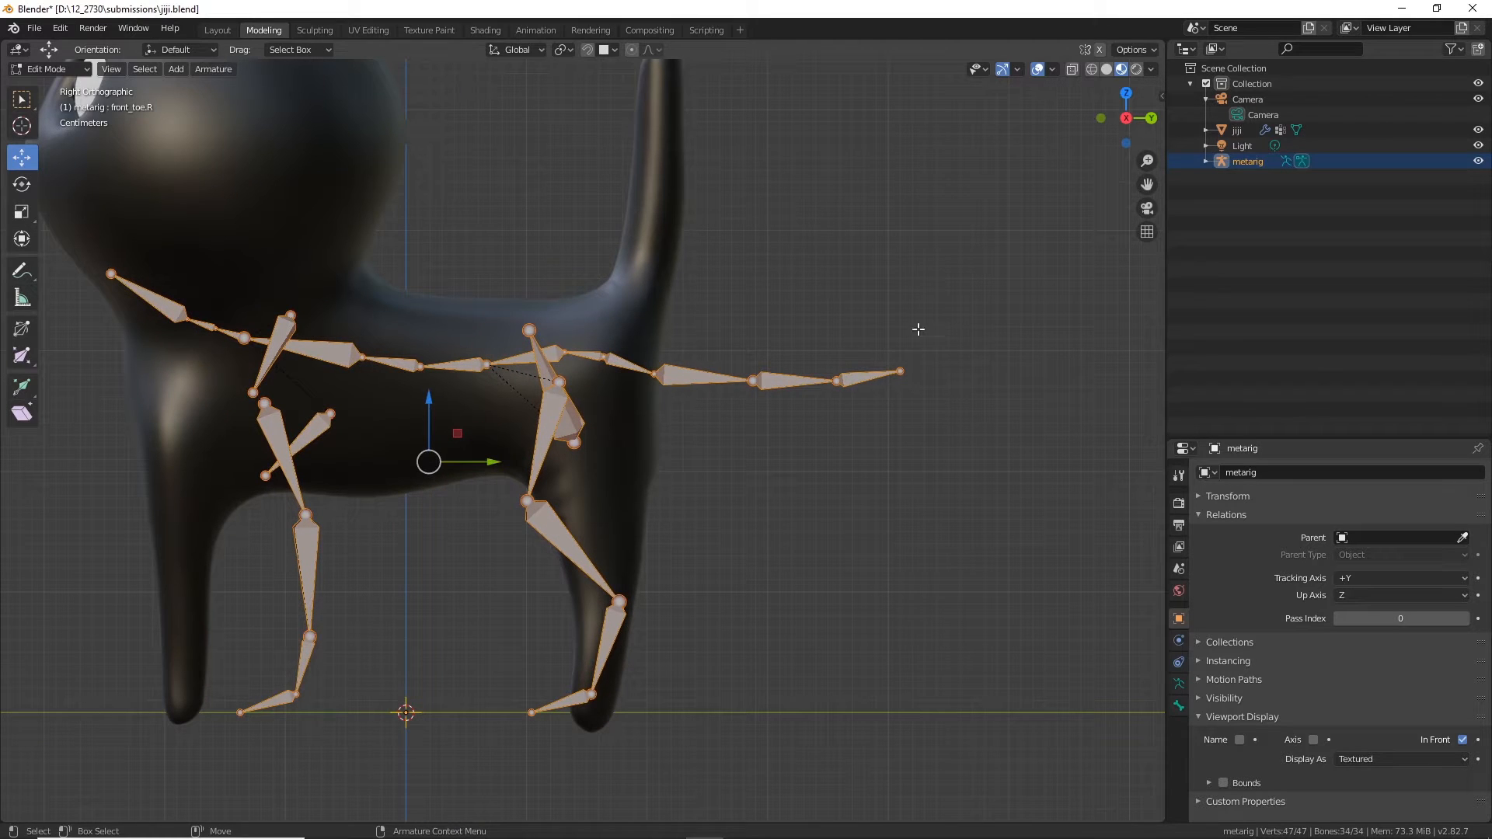
left_click_drag(958, 293, 824, 453)
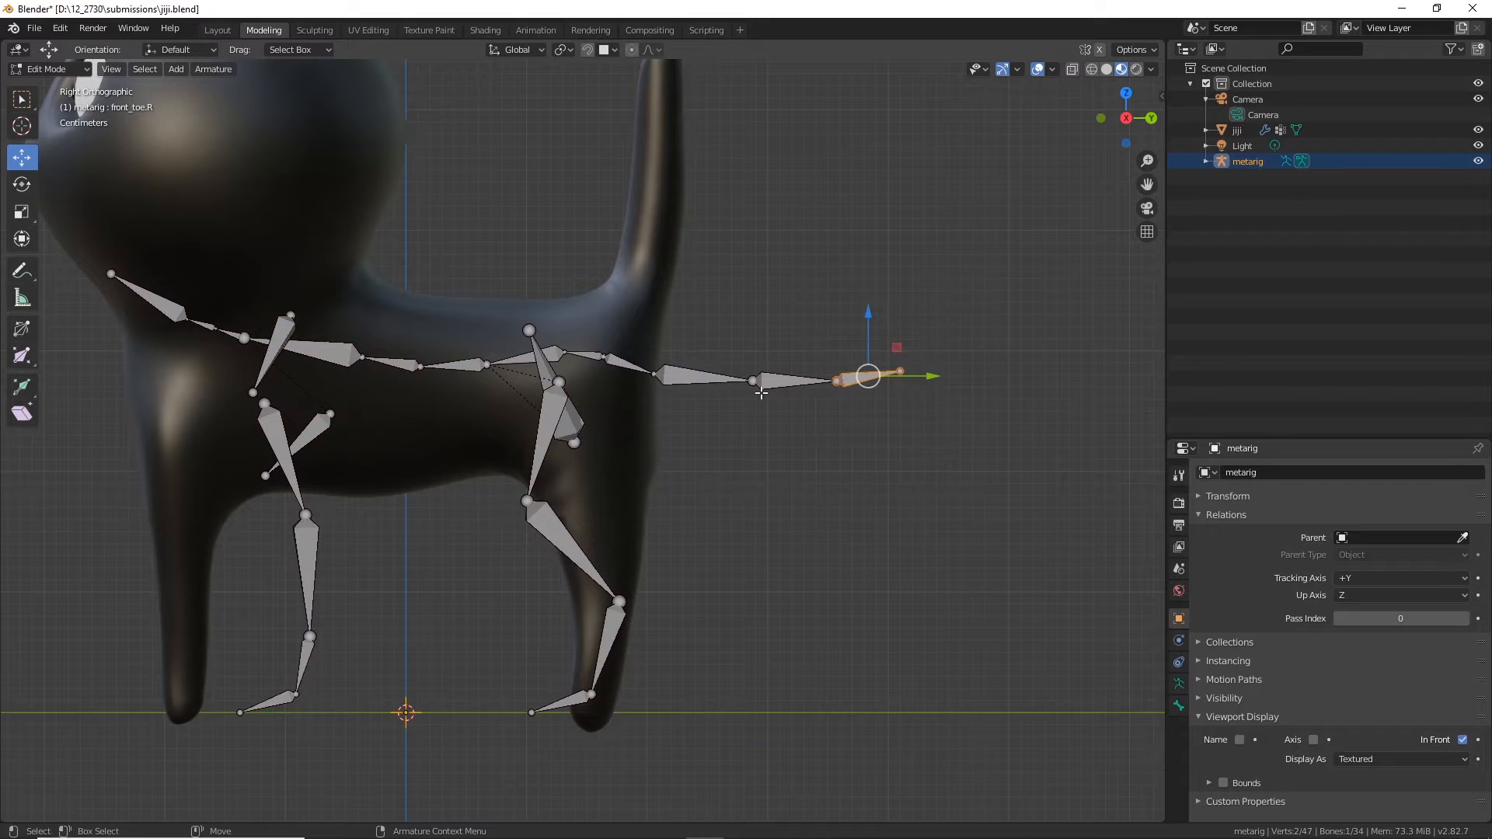
left_click_drag(510, 451, 660, 451)
left_click(658, 508)
left_click(553, 413)
key("ctrl+z")
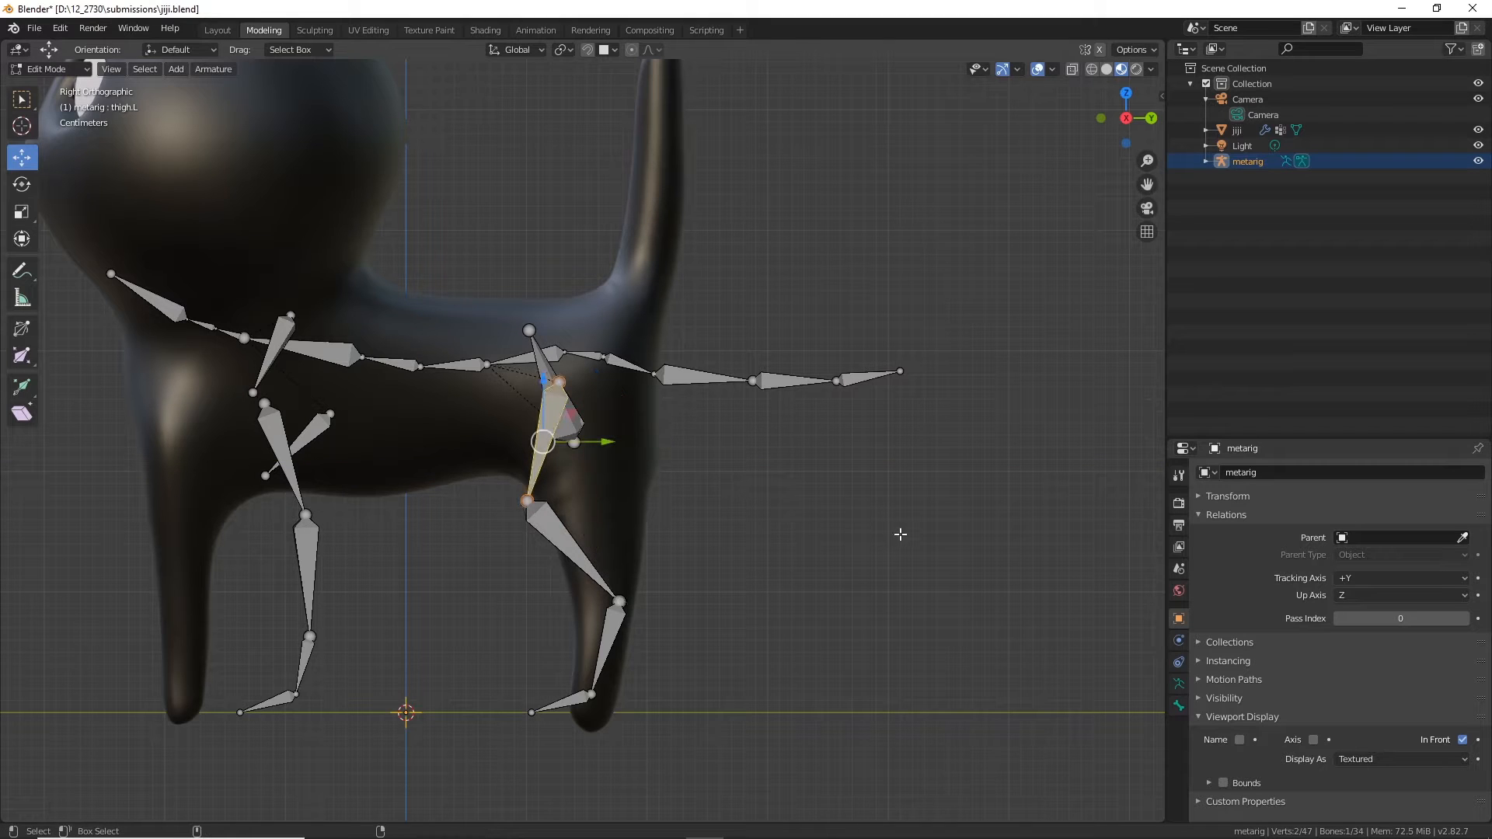
Step: Shift both thigh bones about 0.032 m rearward along Y, and nudge both pelvis bones slightly toward the tail
left_click_drag(500, 466, 558, 483)
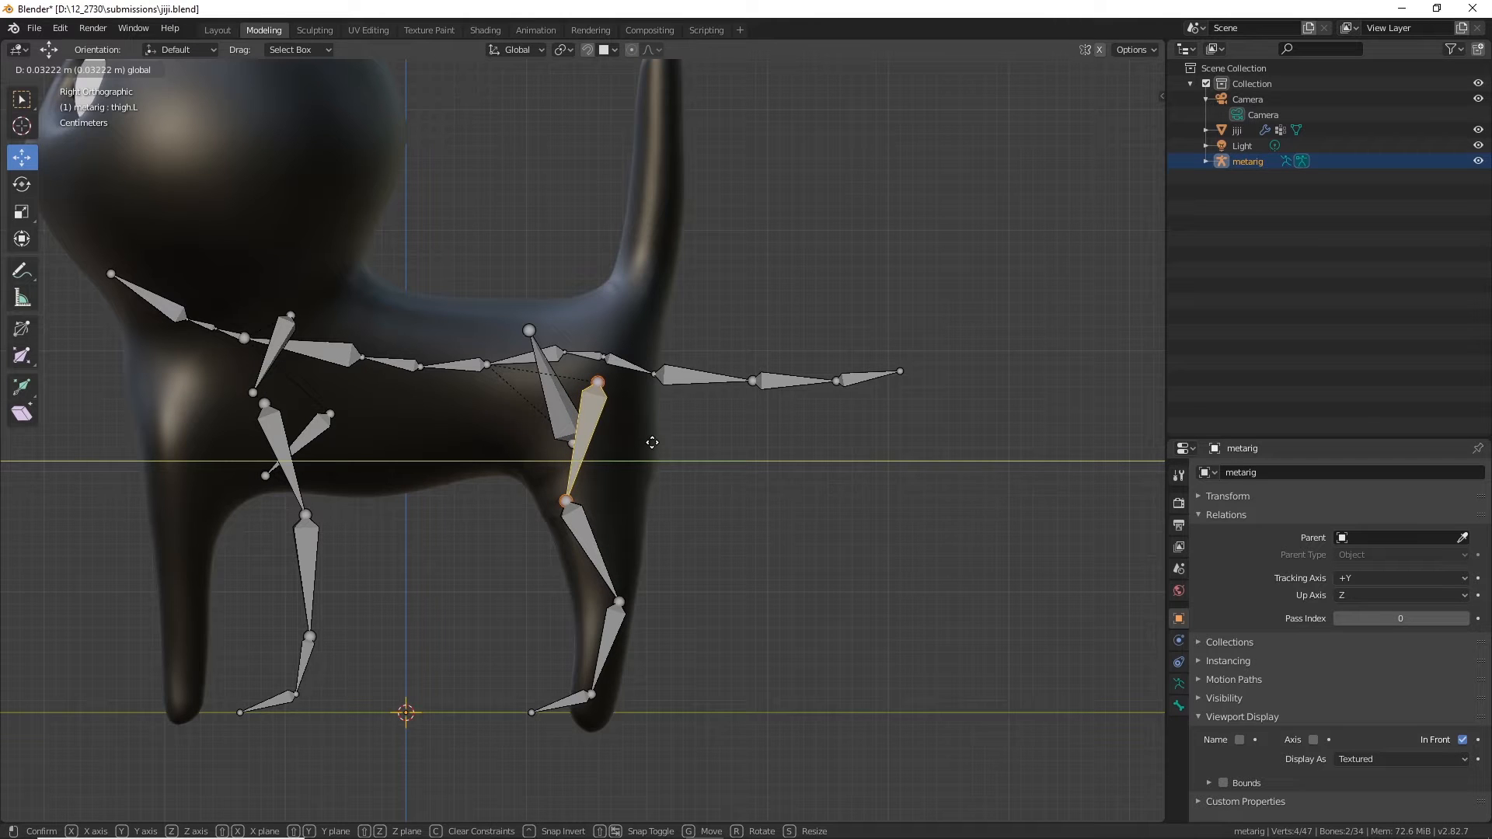
left_click(652, 442)
left_click(570, 394)
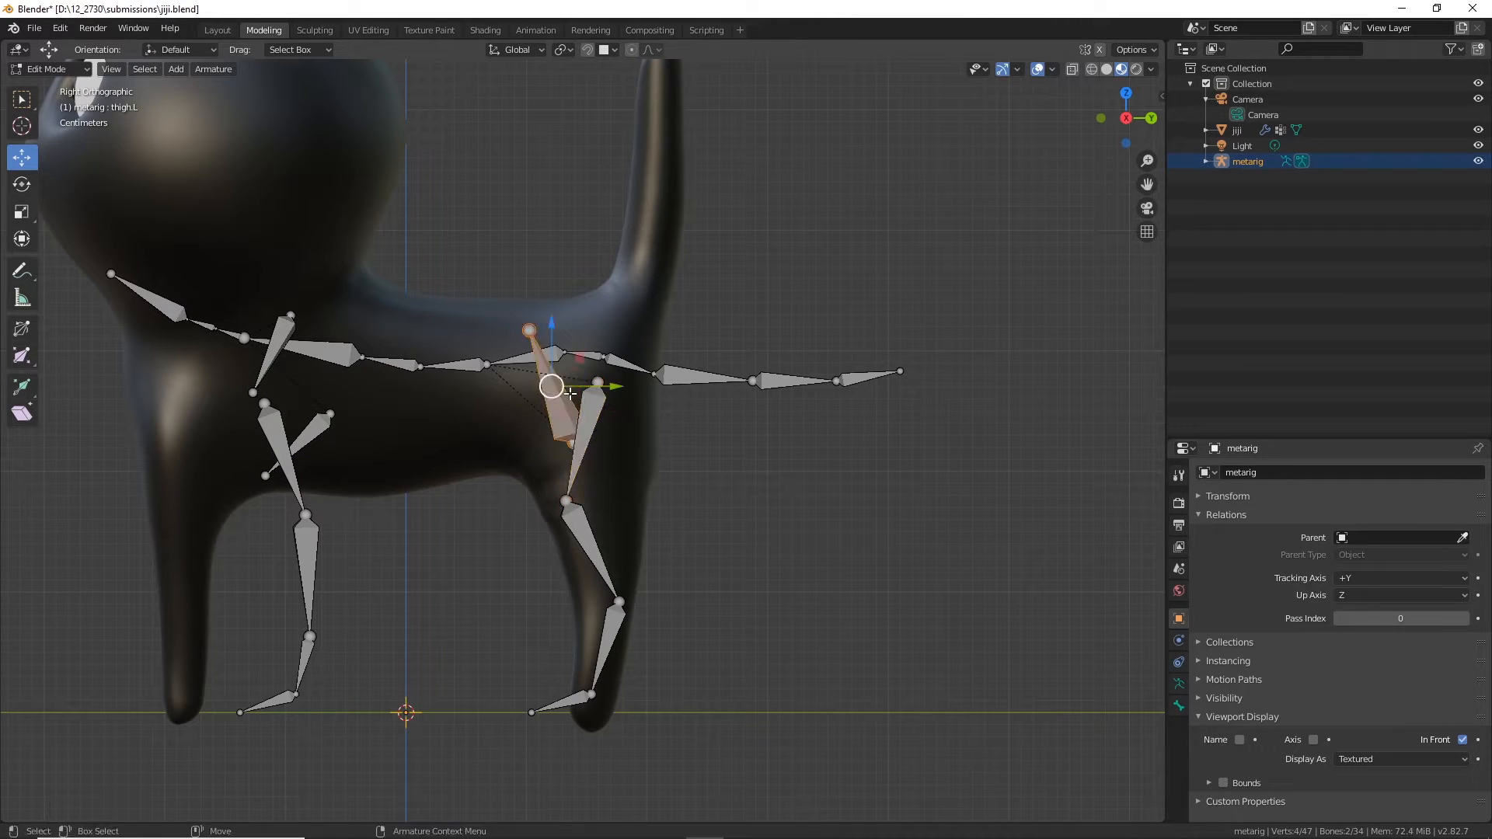
left_click_drag(613, 387, 619, 388)
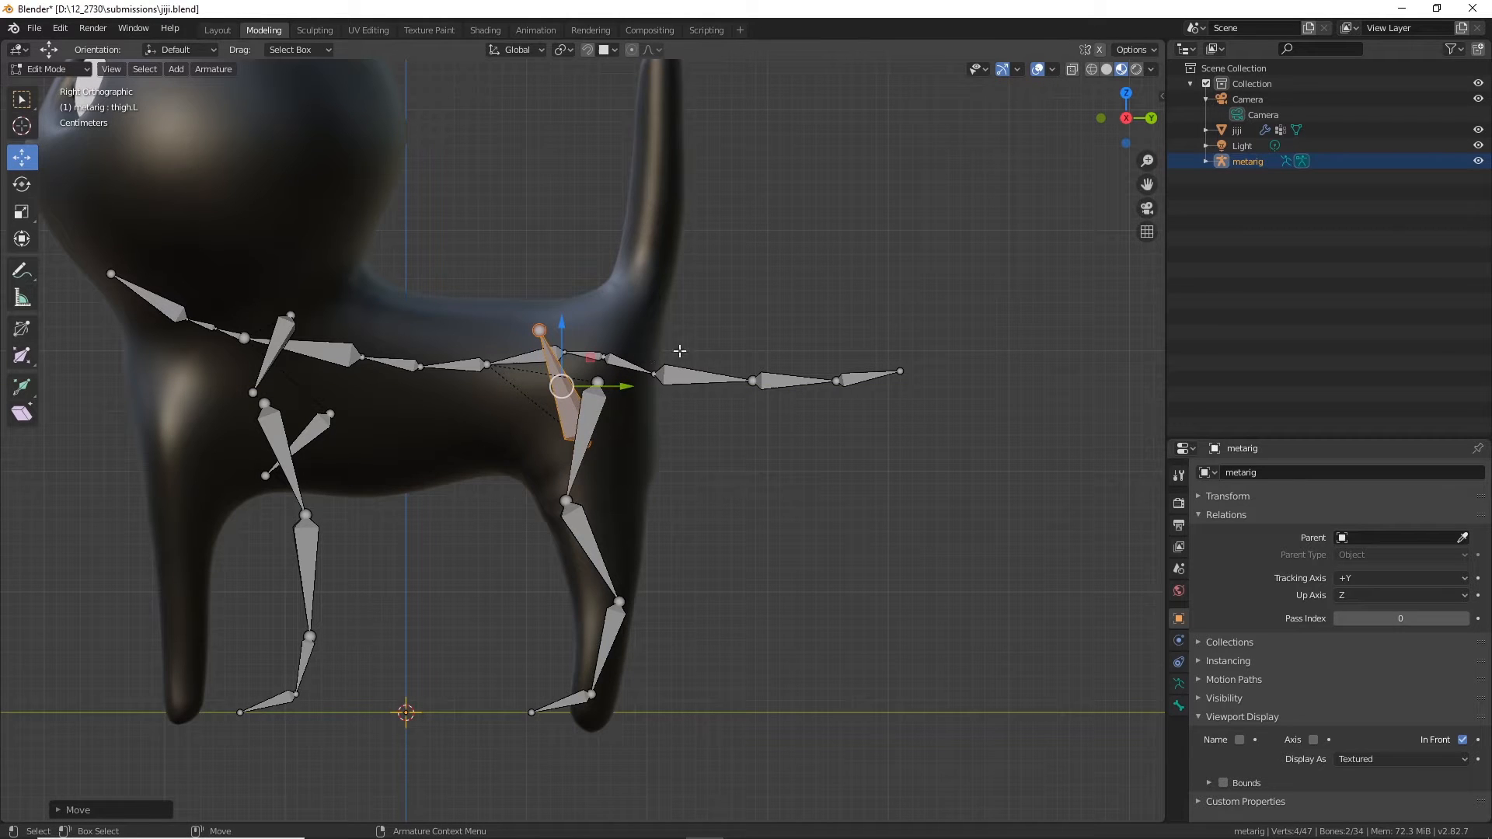
Step: Rotate the four tail bones upright as a chain and move them onto the cat's raised tail
left_click(626, 365)
left_click(707, 379, "shift")
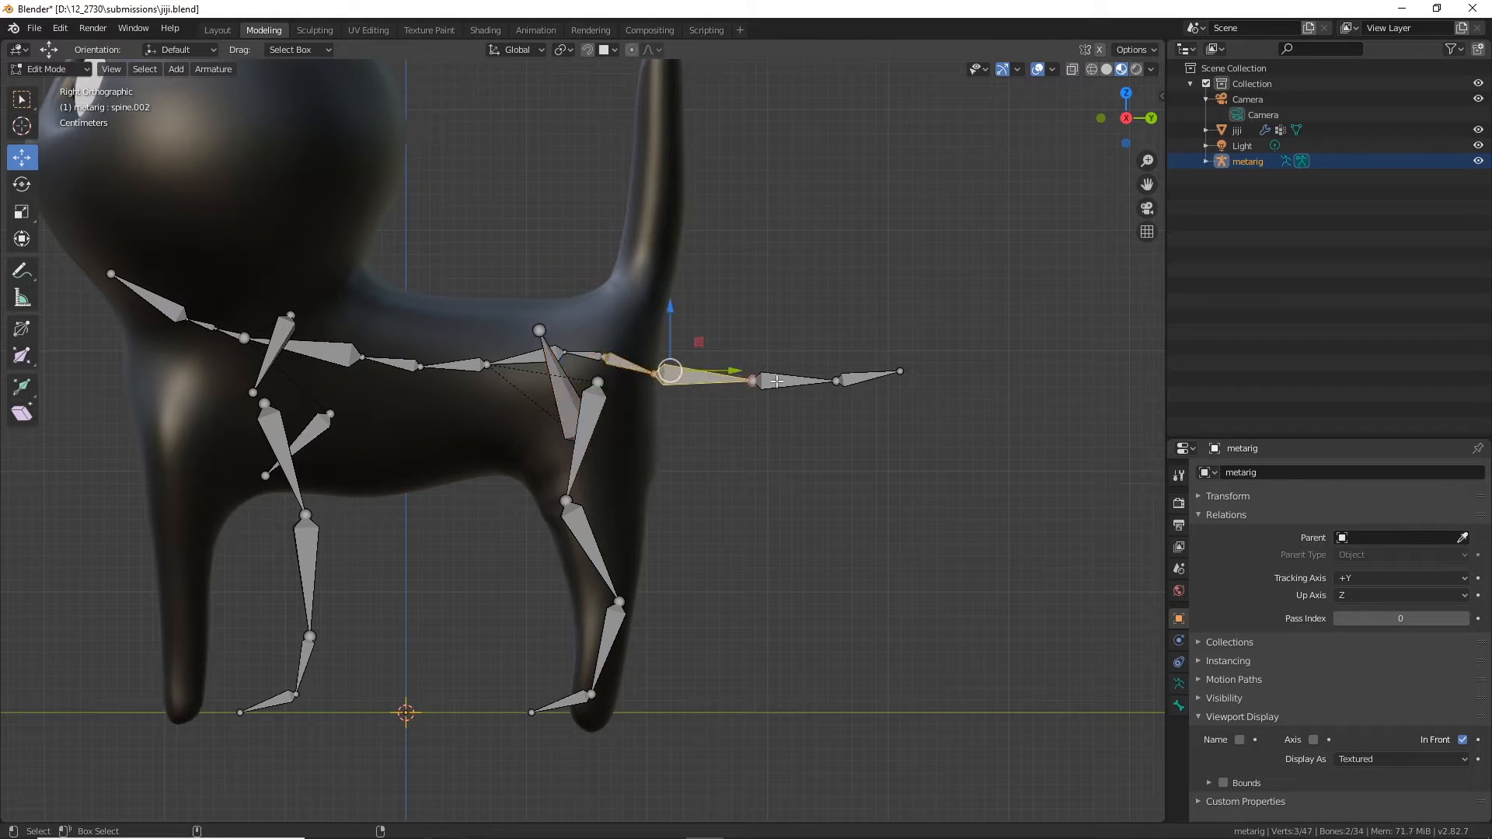
left_click(793, 381, "shift")
left_click(892, 379, "shift")
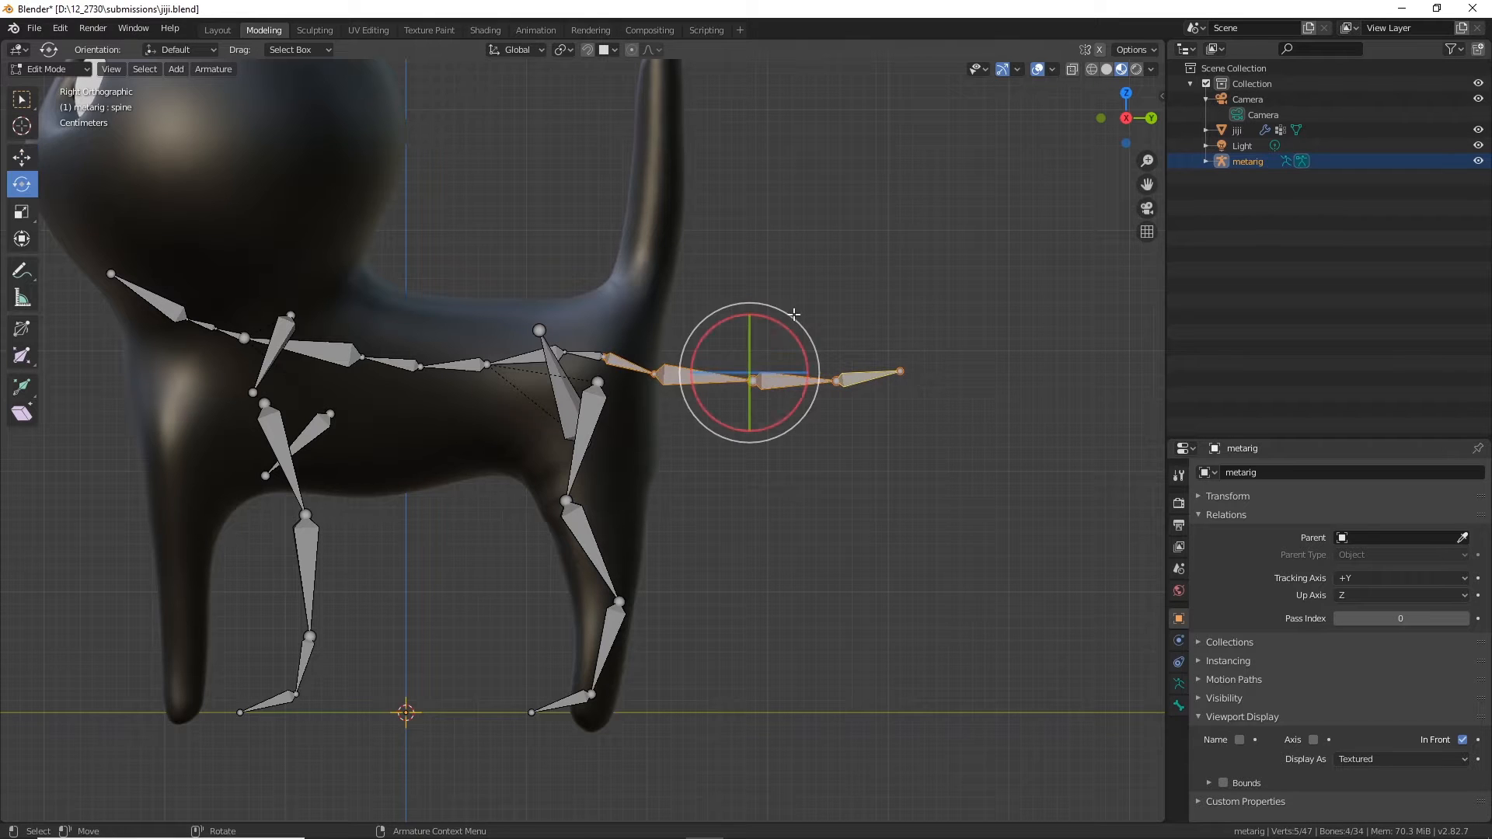
key("shift+space")
key("r")
left_click_drag(791, 332, 736, 176)
key("shift+space")
key("g")
left_click_drag(807, 224, 713, 230)
middle_click_drag(839, 282, 859, 415, "shift")
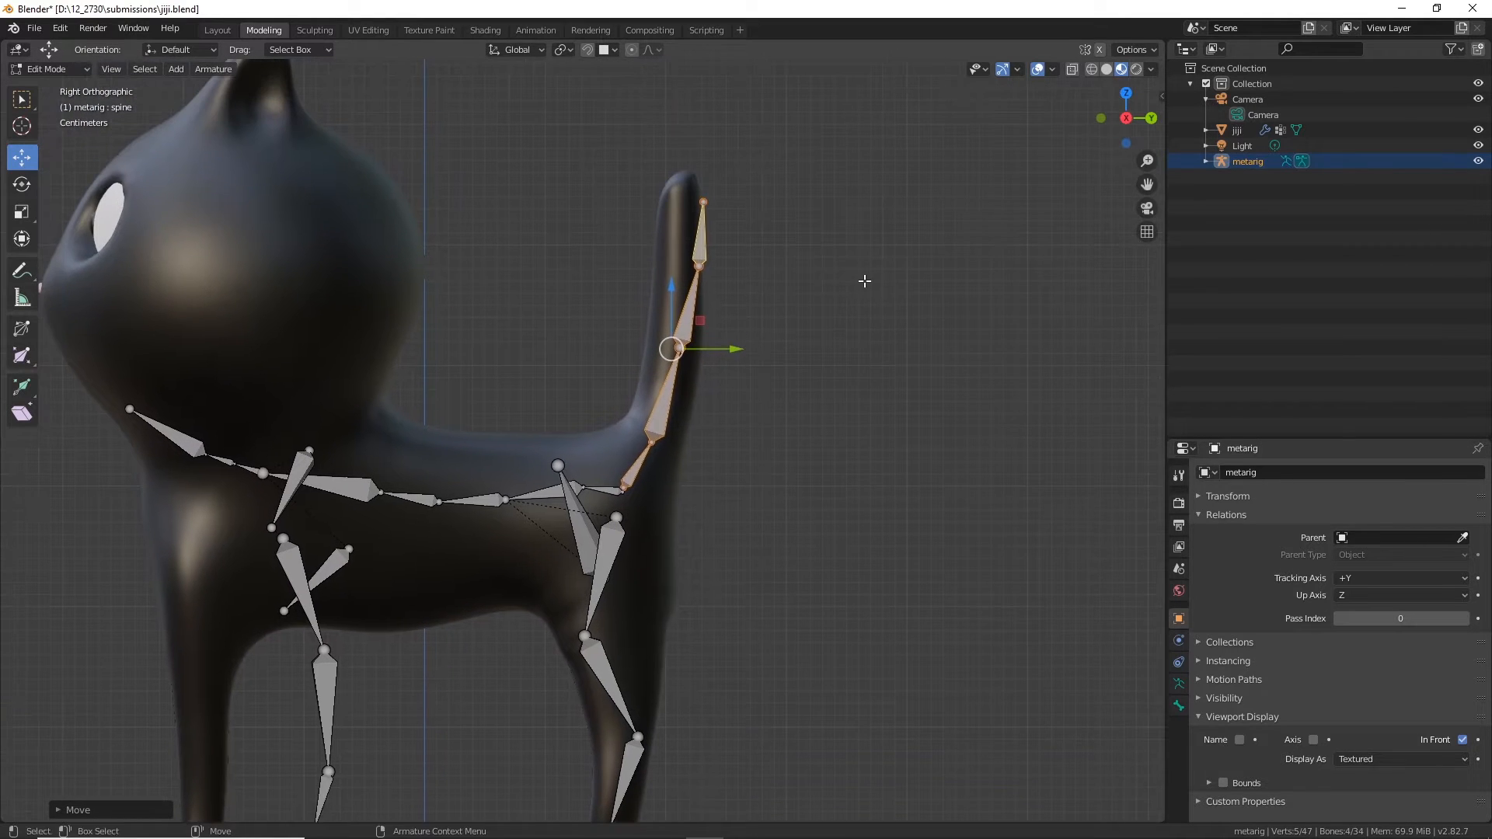
Step: Shift the tail's tip bone and the middle tail joint forward along Y to center them inside the tail mesh
key("alt+a")
left_click(701, 233)
left_click_drag(753, 239, 734, 237)
left_click(677, 350)
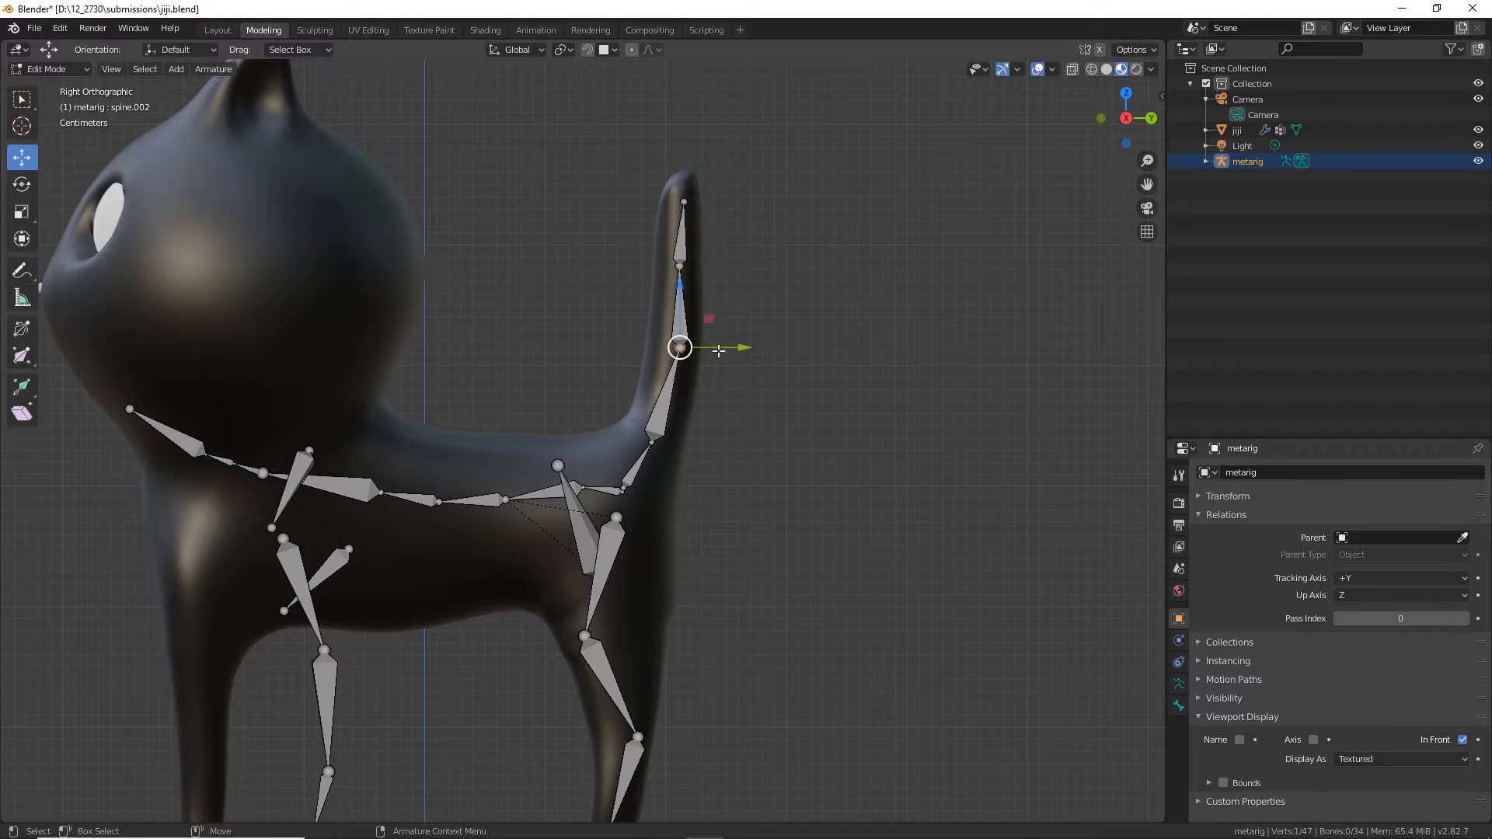
left_click_drag(734, 347, 726, 347)
Step: Raise the joint where the tail bones meet the spine slightly along Z to follow the rump's curve
left_click(651, 441)
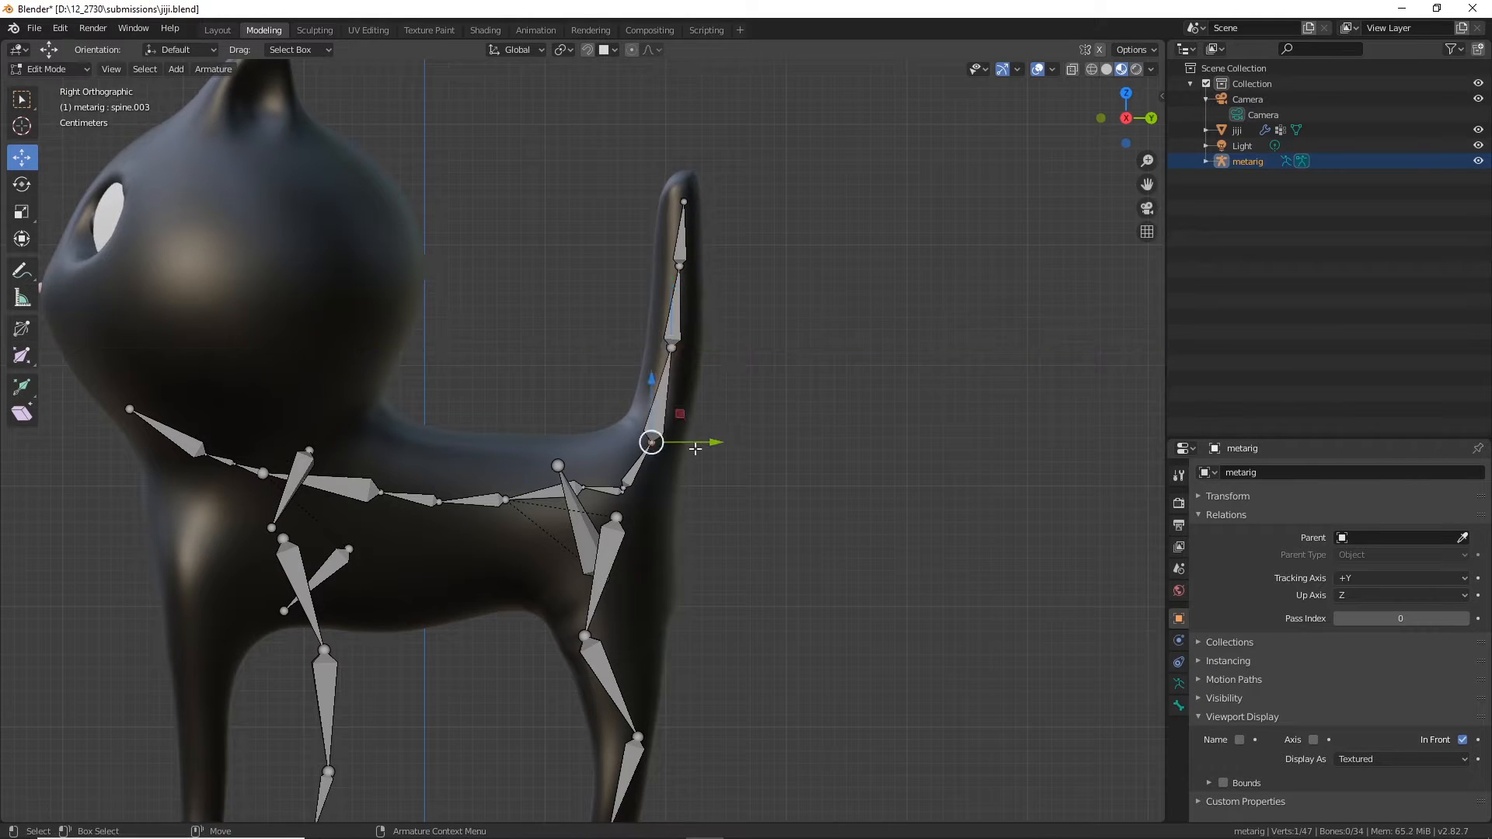
left_click(613, 490)
key("g")
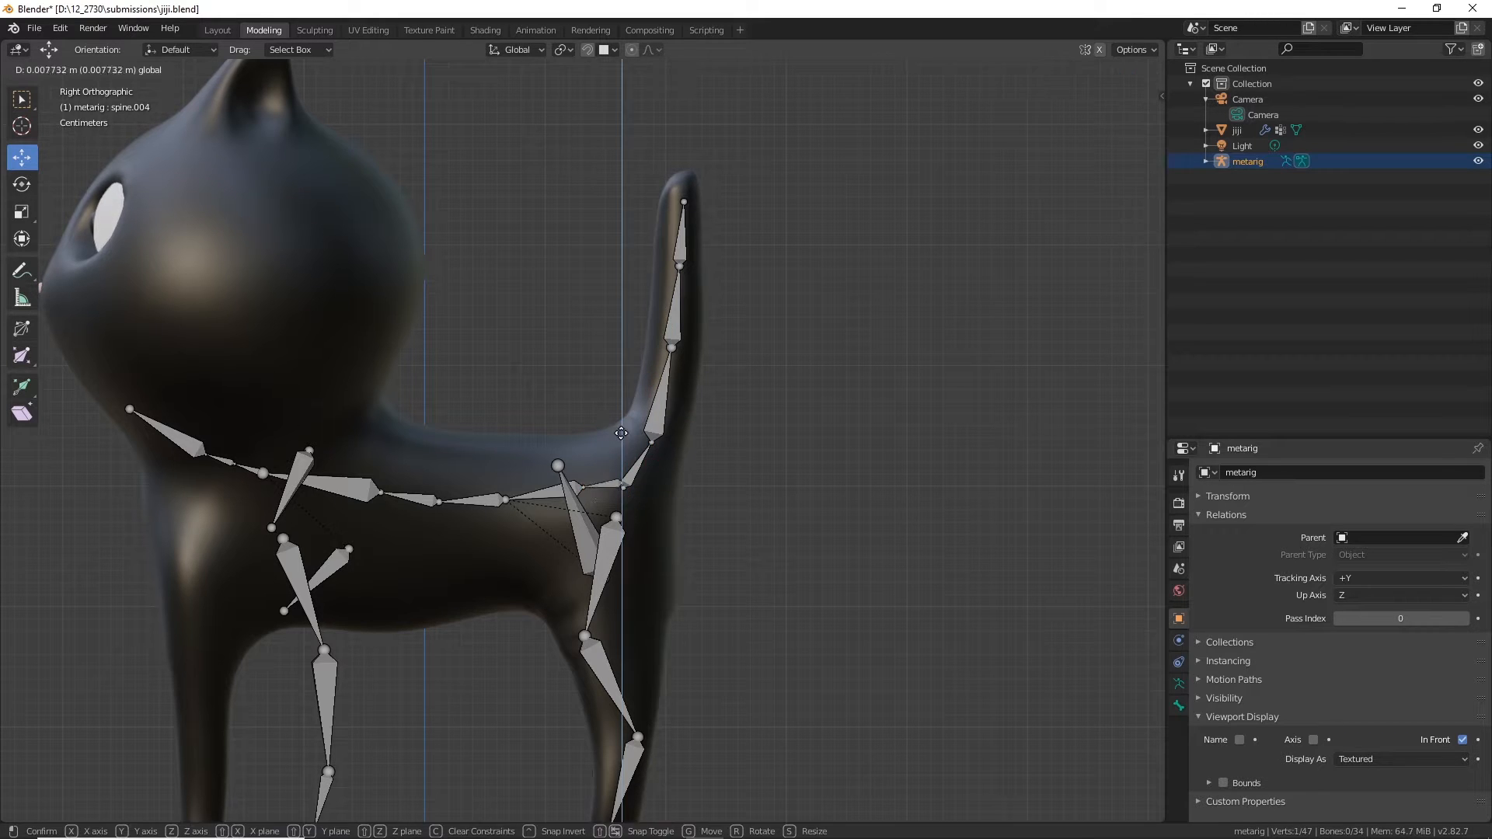
left_click(628, 500)
left_click(700, 520)
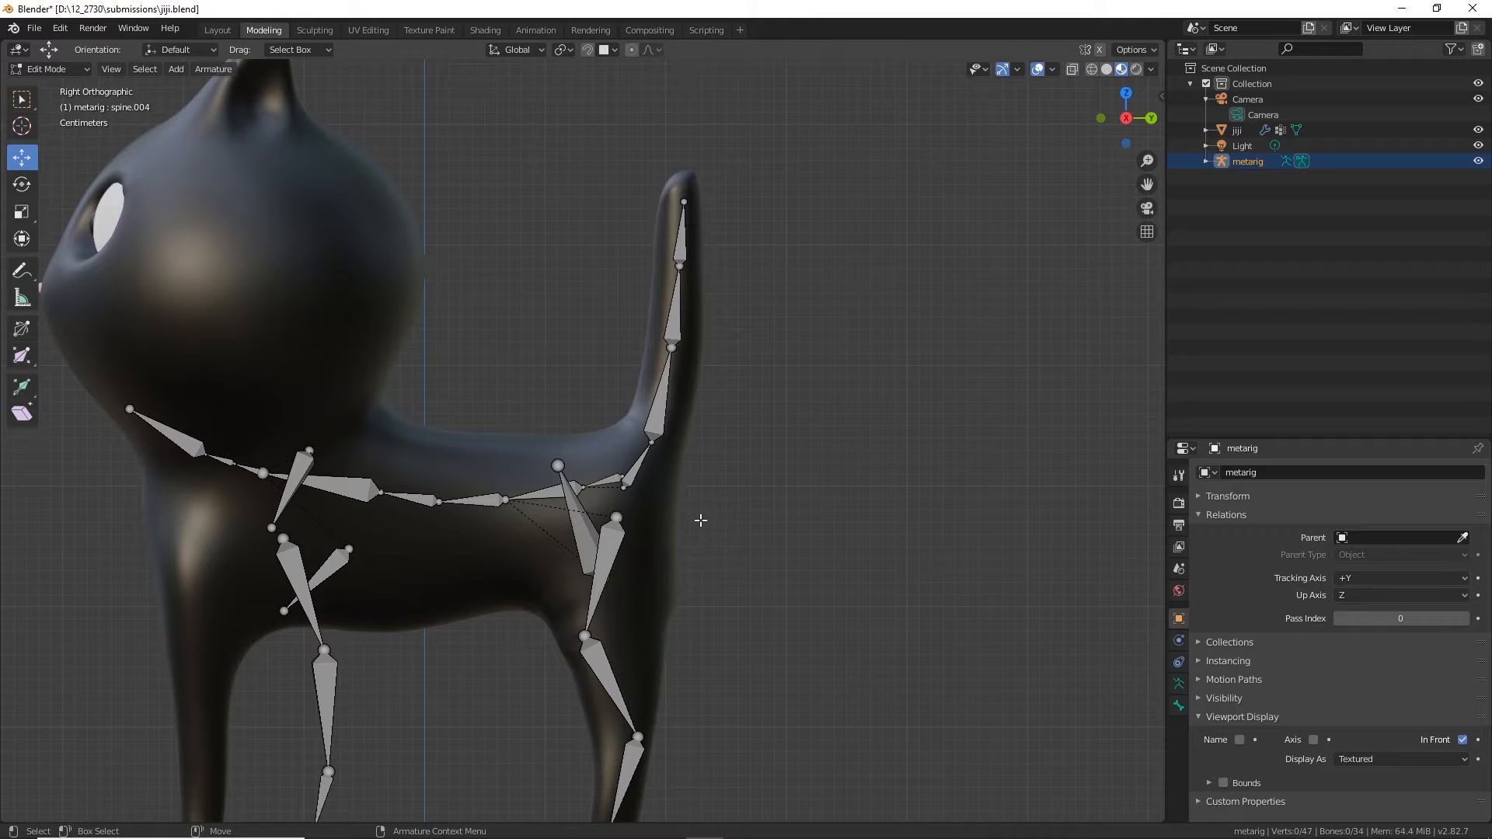
left_click(625, 487)
left_click_drag(621, 447, 620, 436)
Step: Move all front-leg bones together with the breast bones forward along Y to line up with the cat's front legs
middle_click_drag(753, 524, 760, 339, "shift")
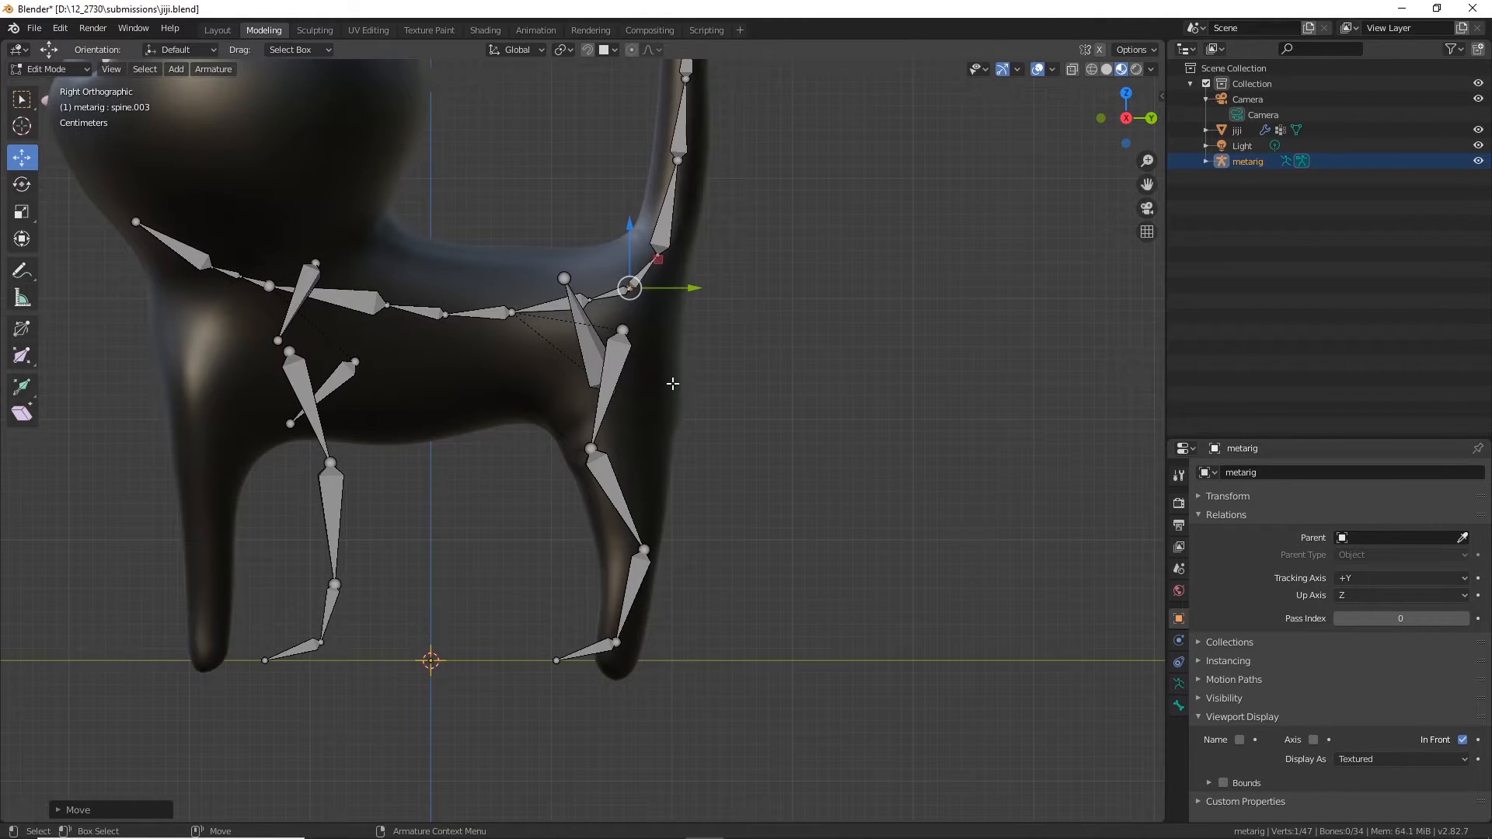
middle_click_drag(479, 414, 686, 373, "shift")
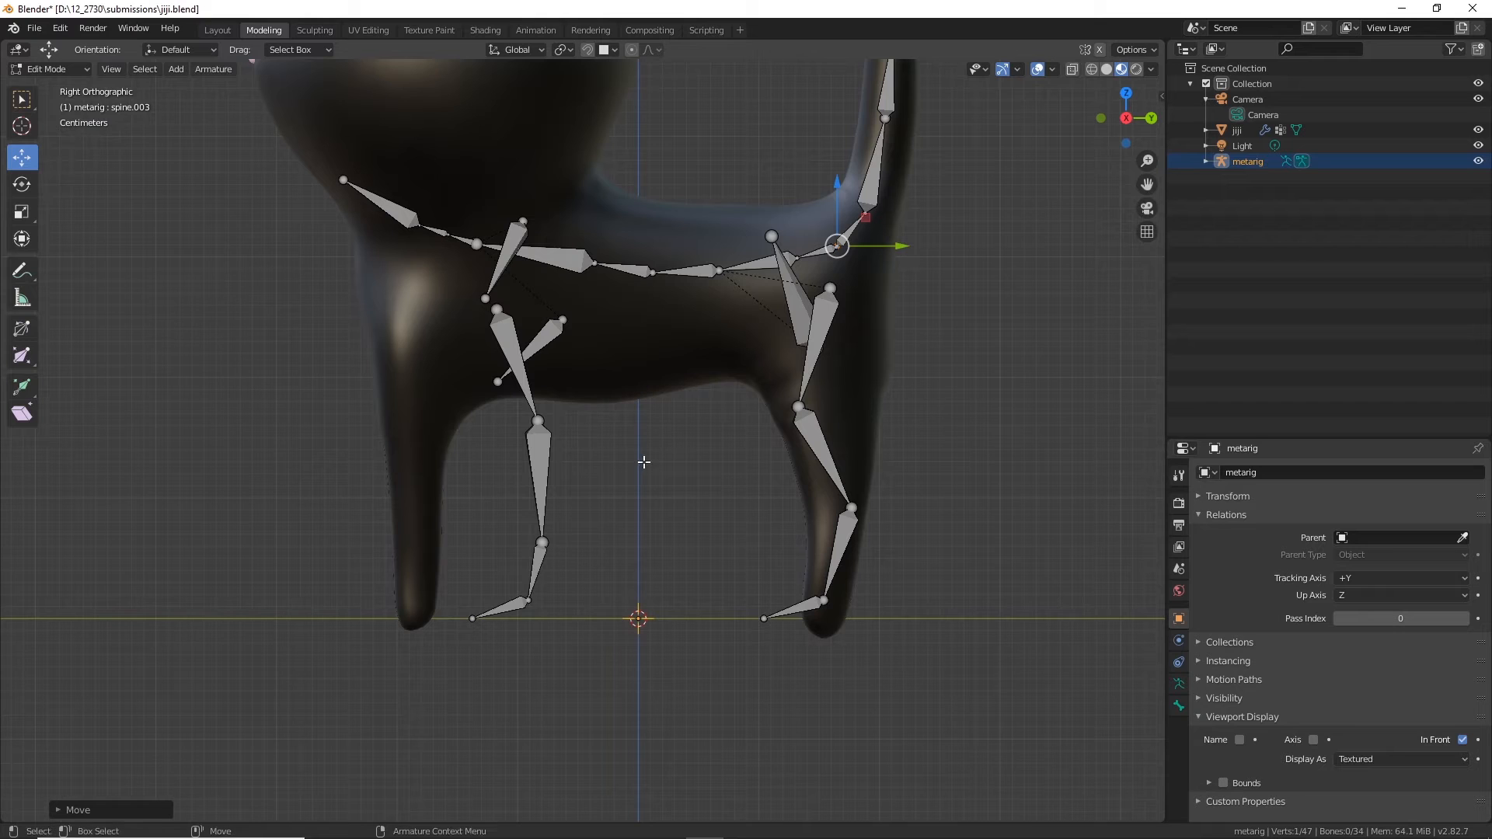
left_click_drag(578, 405, 447, 670)
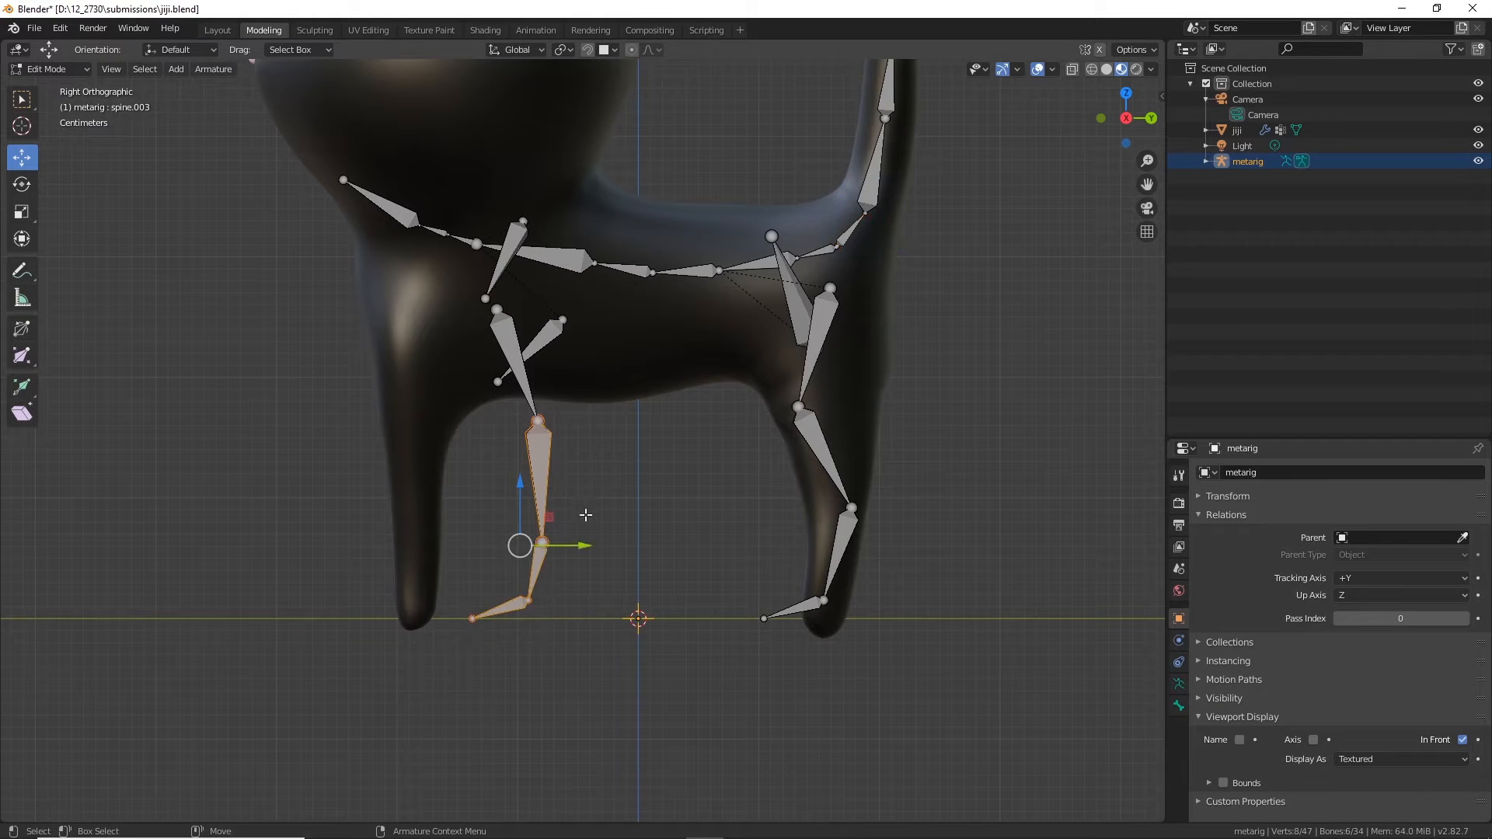
left_click(526, 386, "shift")
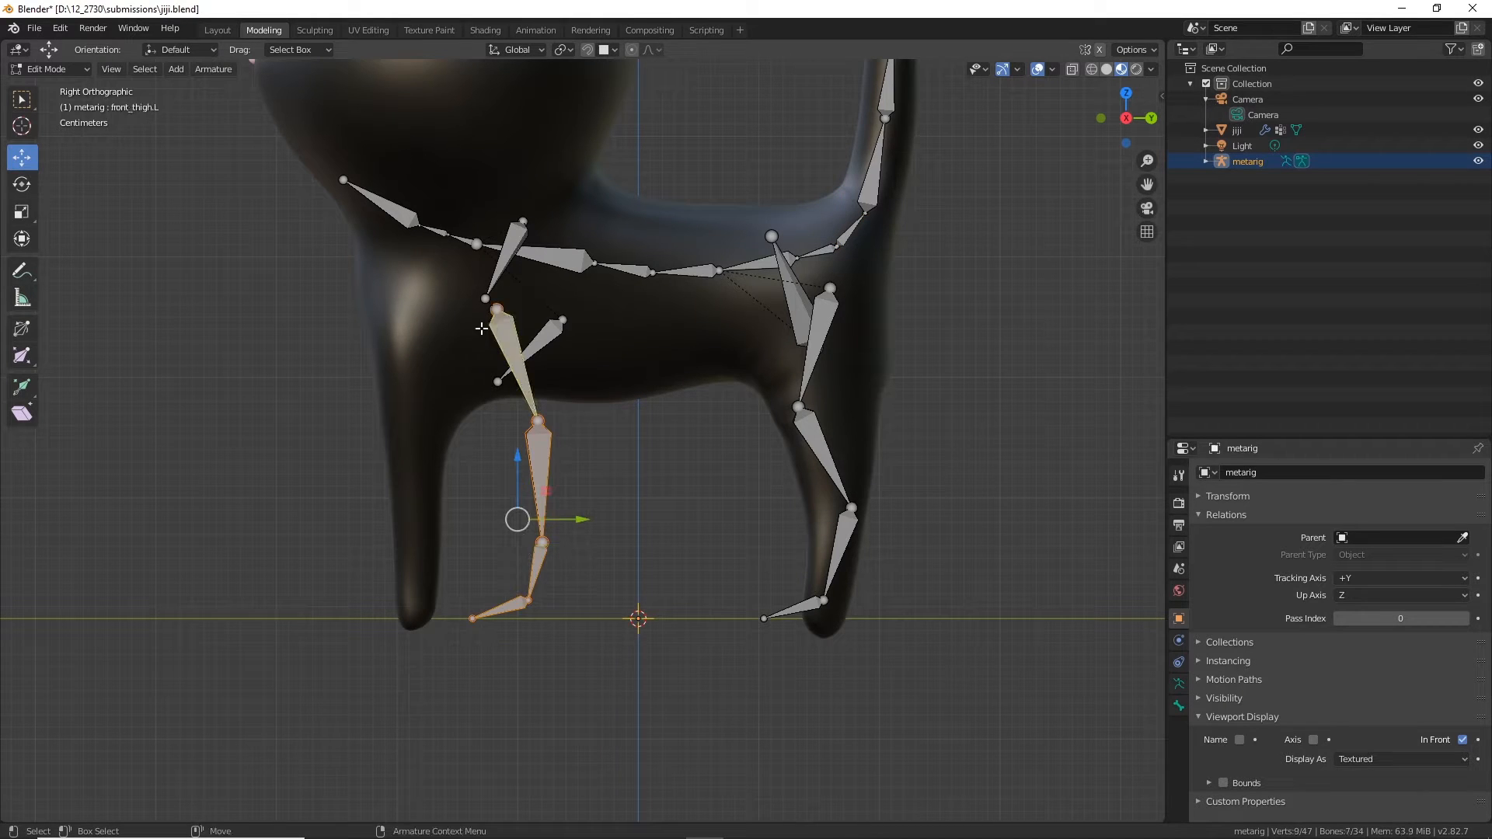
left_click_drag(481, 327, 591, 673)
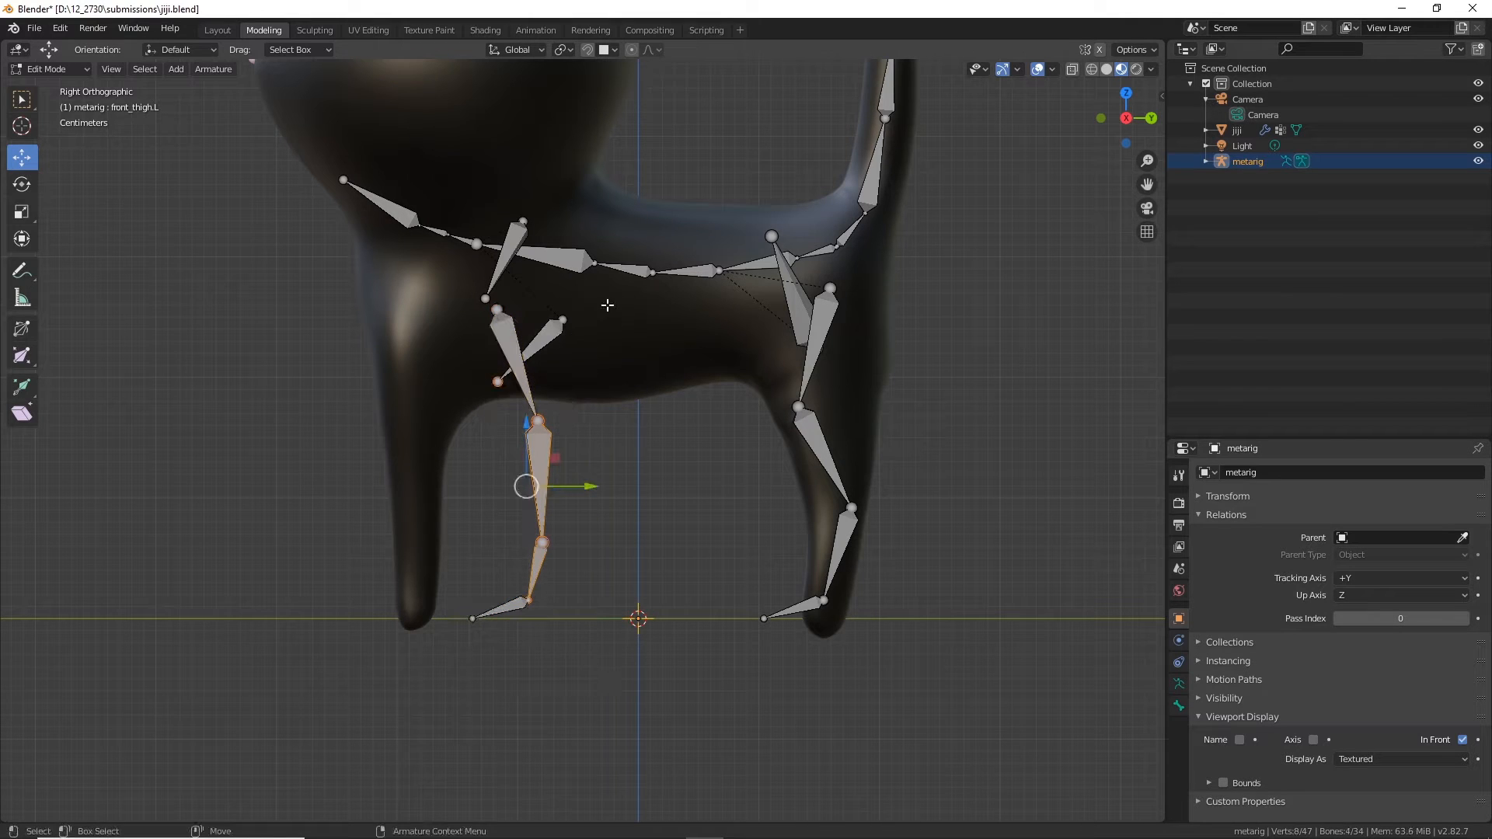
left_click_drag(608, 305, 429, 685)
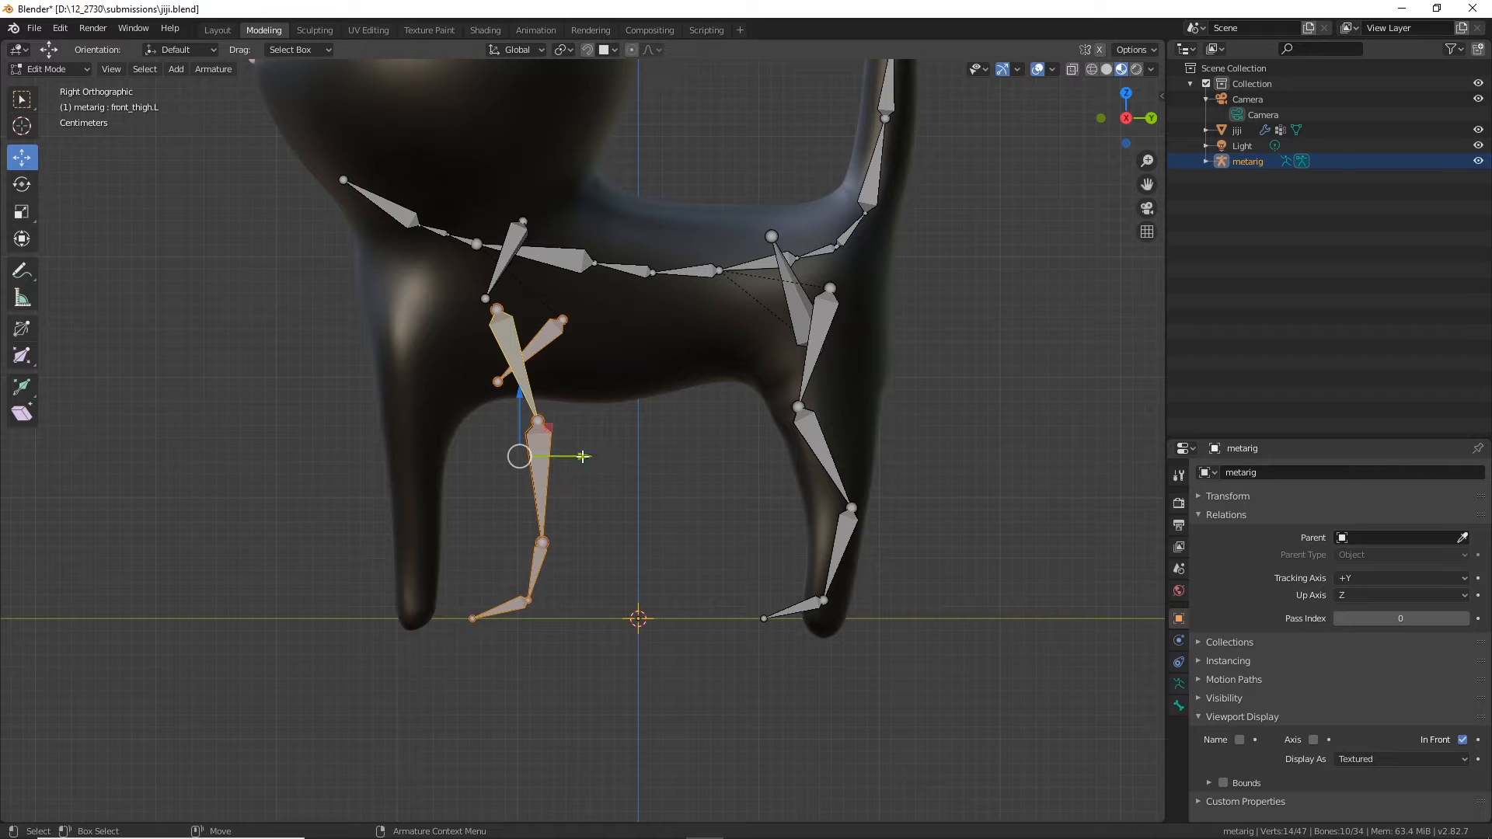
left_click_drag(583, 456, 488, 467)
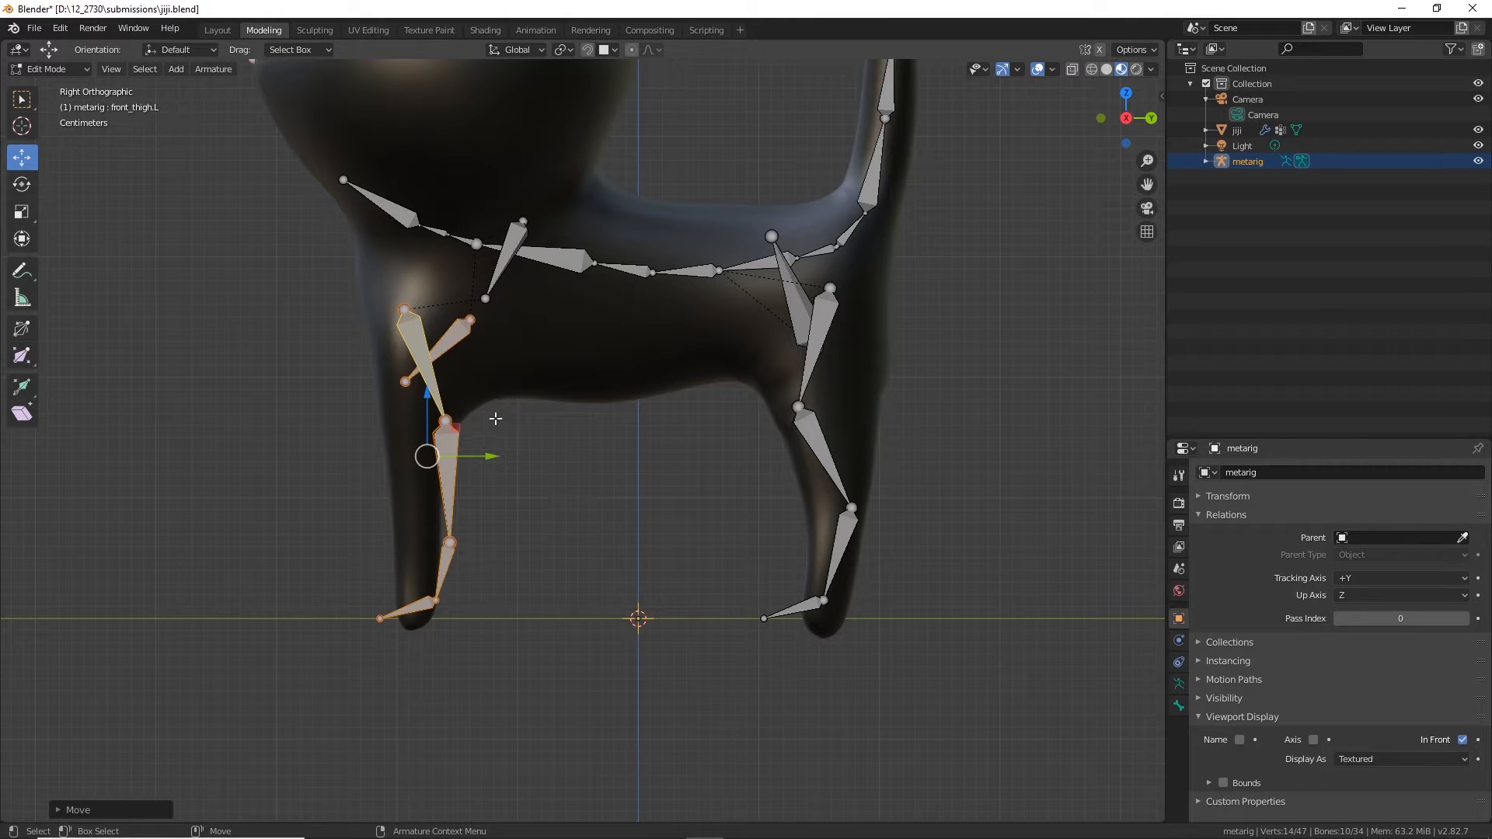
Step: Shift the lower front-leg bones forward into the leg mesh, and move the front thighs' upper joints slightly forward
left_click_drag(538, 401, 339, 676)
left_click_drag(487, 545, 459, 553)
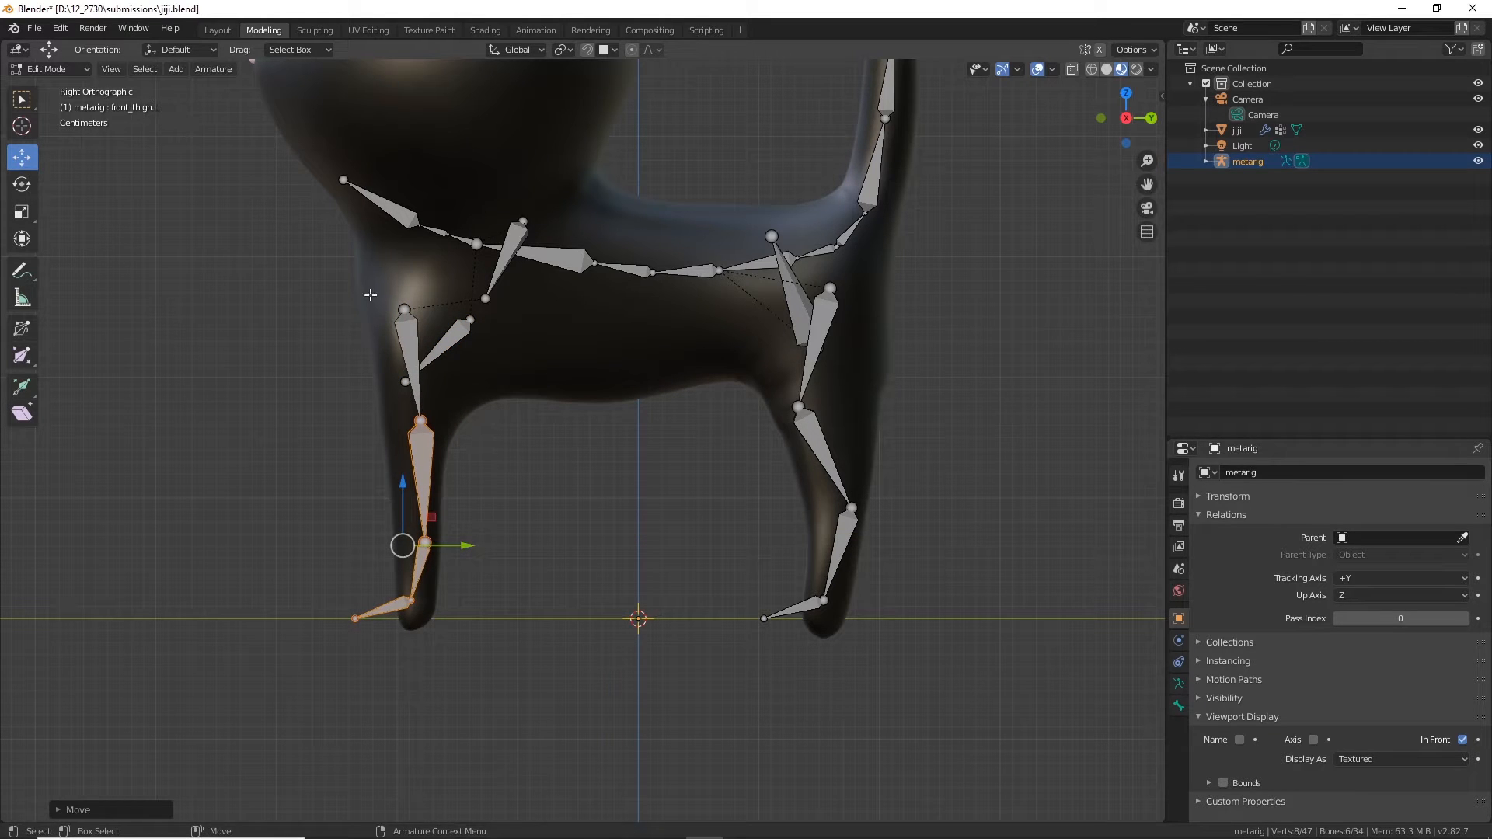
left_click(404, 309)
left_click_drag(459, 309, 446, 311)
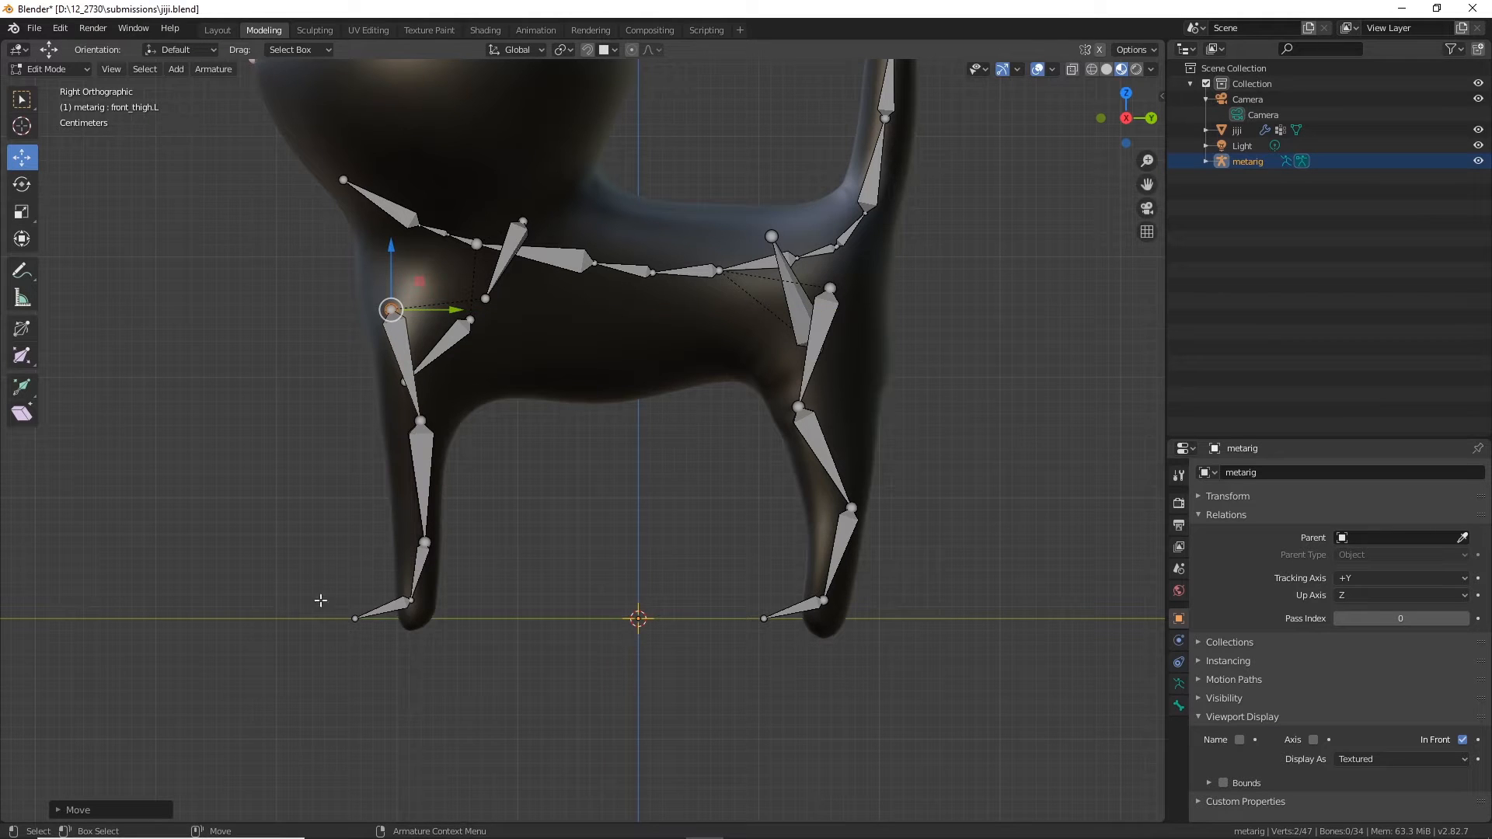
Step: Move the front foot bones slightly back and down into the paws, and pull their toe tips rearward to shorten them
left_click_drag(308, 590, 459, 680)
left_click_drag(447, 608, 459, 616)
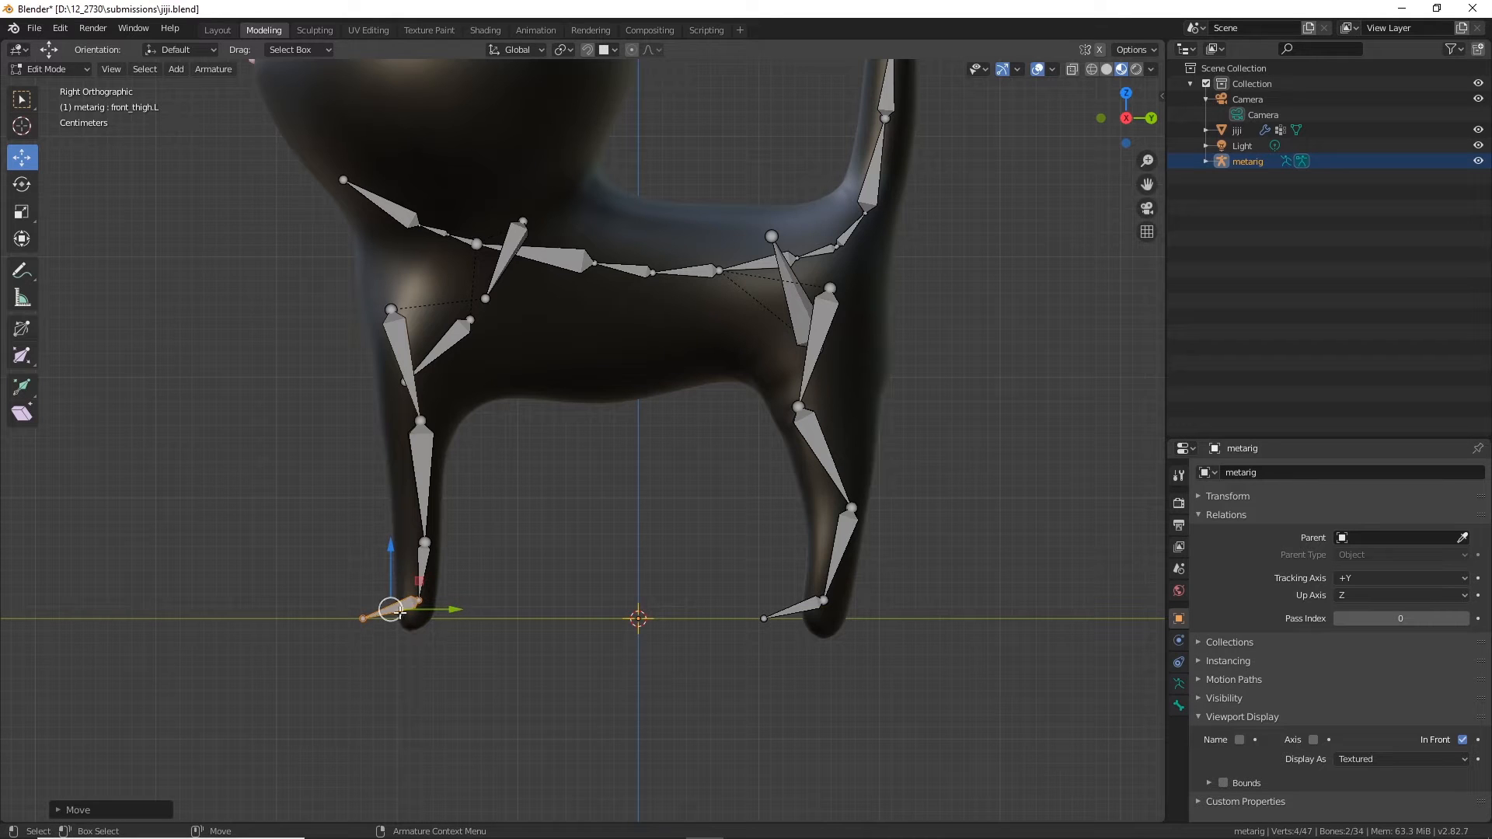
left_click_drag(392, 546, 392, 556)
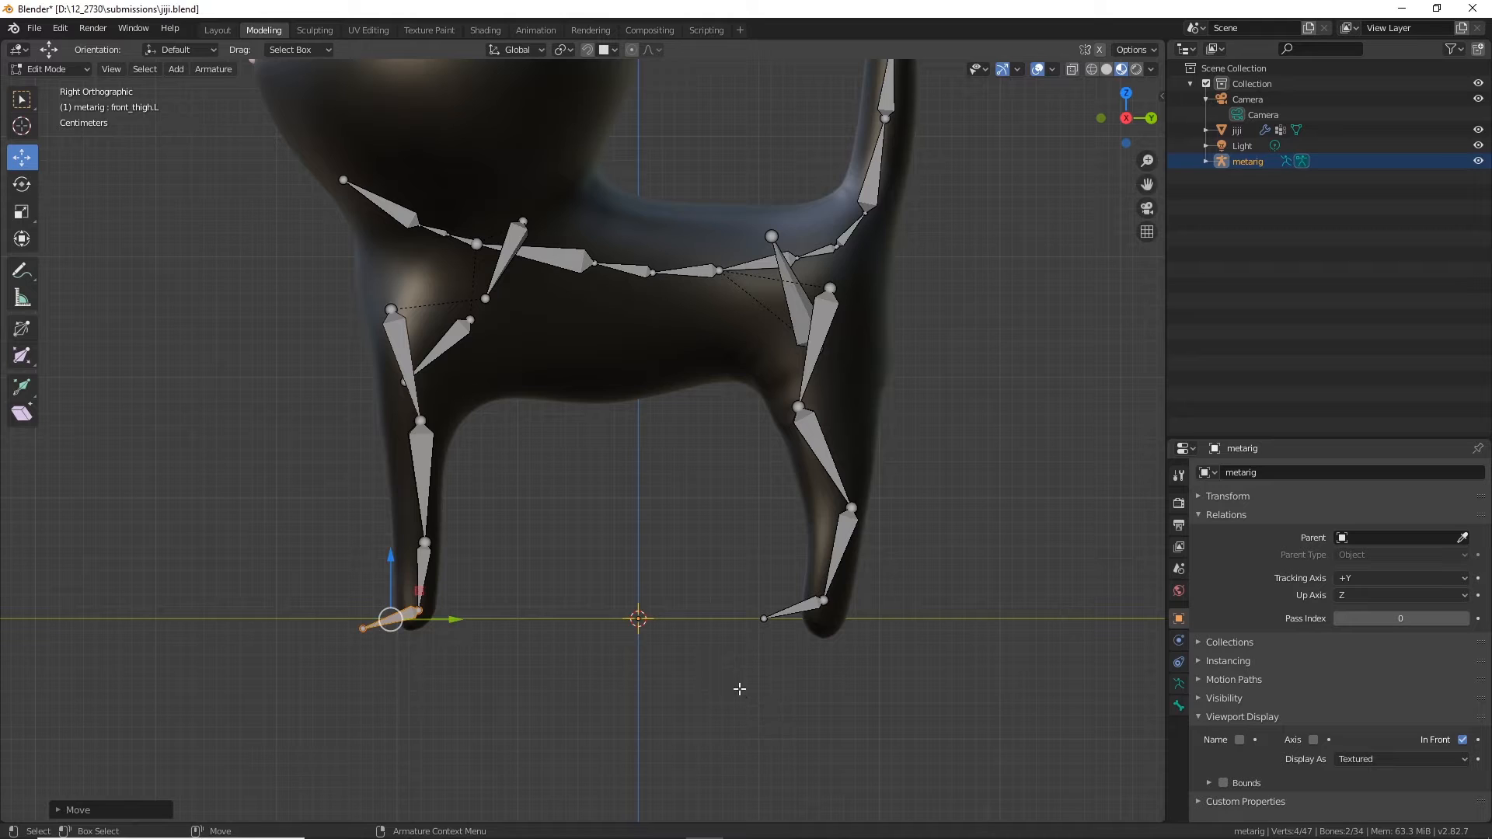
left_click(363, 628)
left_click_drag(420, 634, 434, 634)
left_click_drag(382, 568, 381, 565)
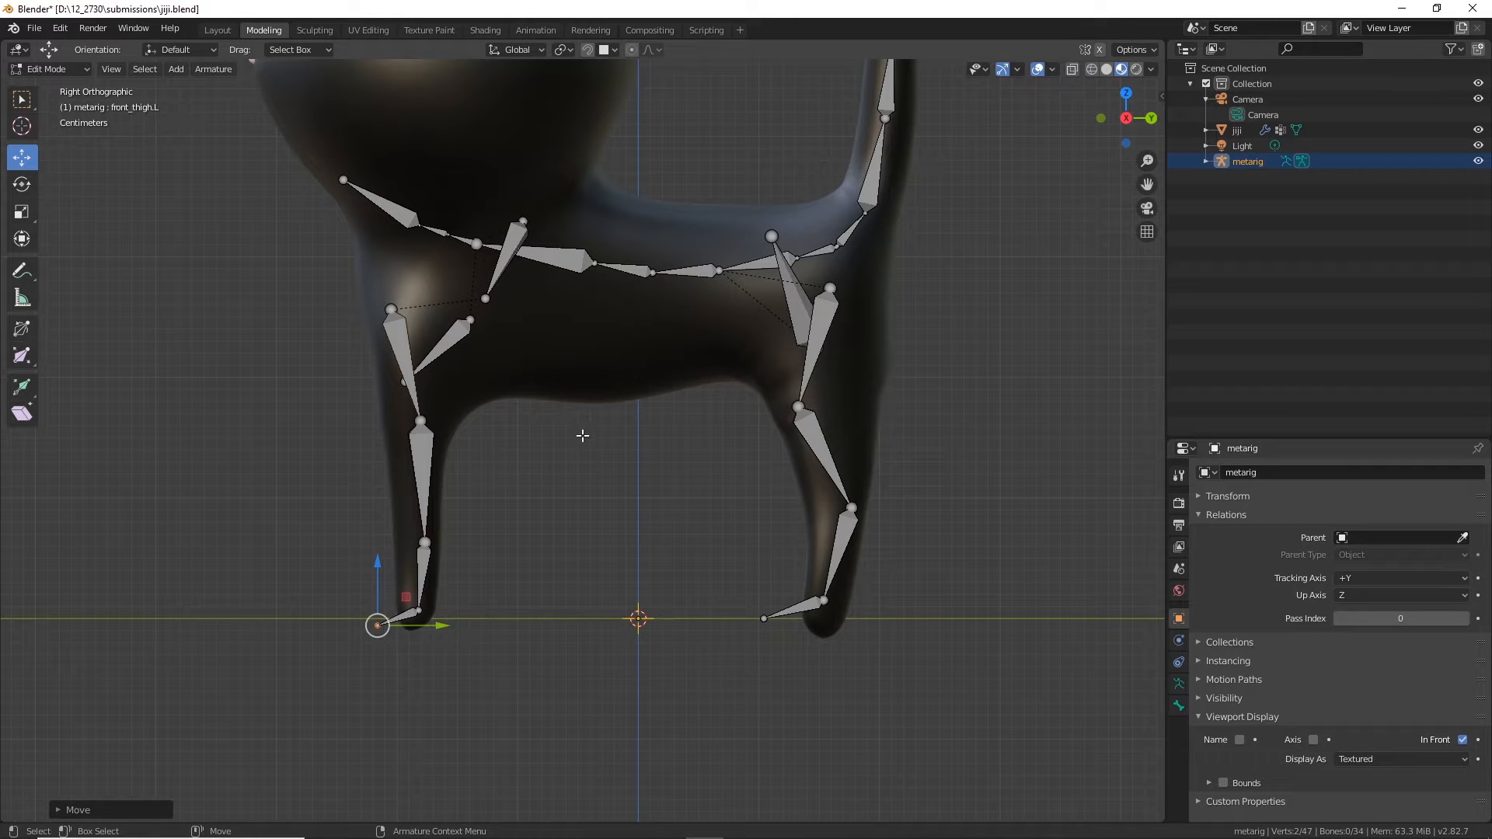
Step: Shift the lower hind-leg bones slightly forward along Y within the hind leg mesh
middle_click_drag(591, 375, 527, 246, "shift")
left_click_drag(763, 342, 586, 556)
left_click_drag(735, 444, 728, 448)
Step: Lower the hind foot bones into the paws, and shift their toe tips and ankle joints slightly rearward
left_click_drag(586, 456, 732, 548)
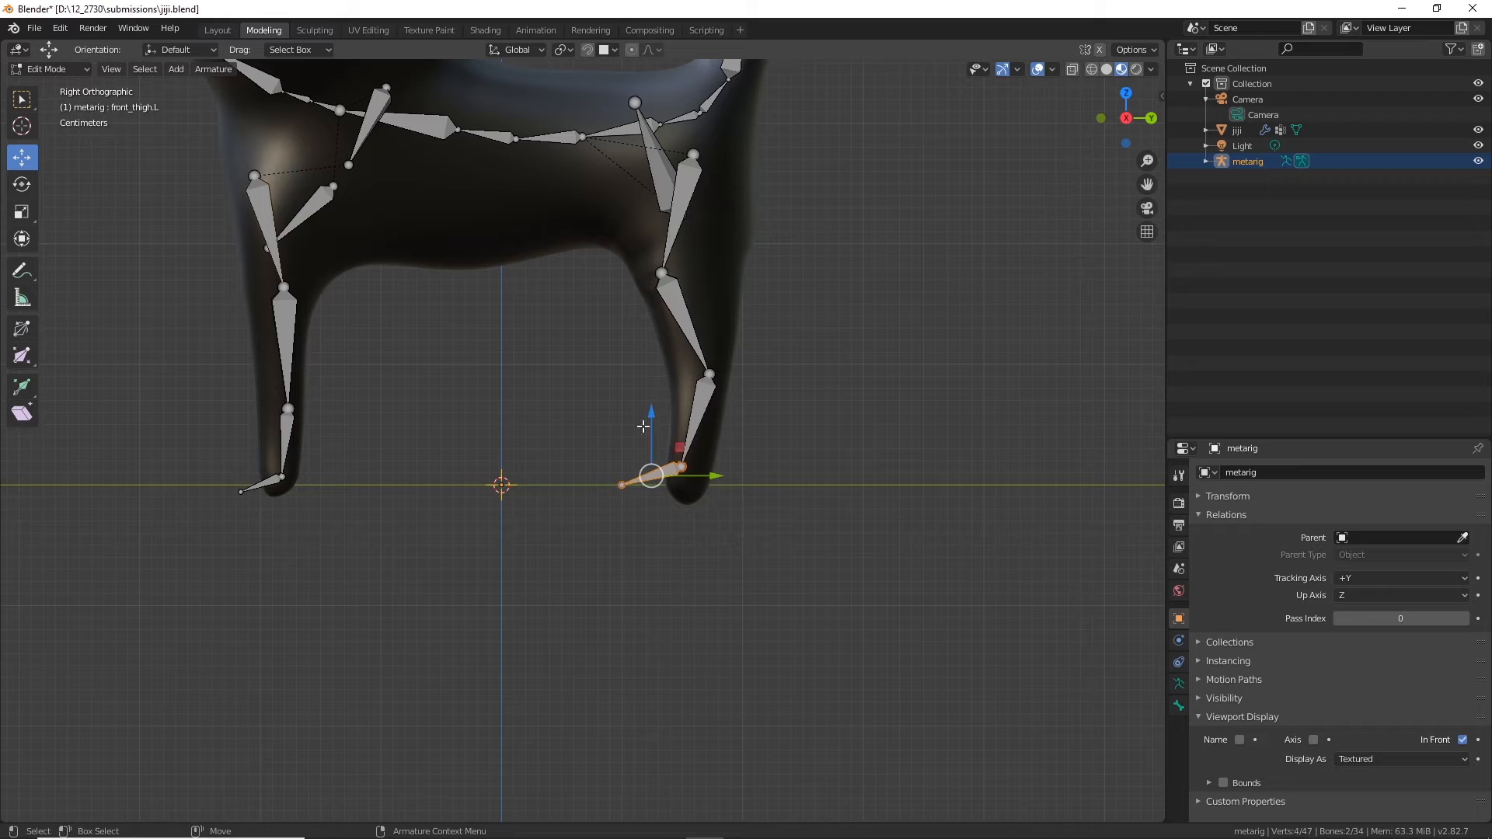
left_click_drag(649, 415, 652, 434)
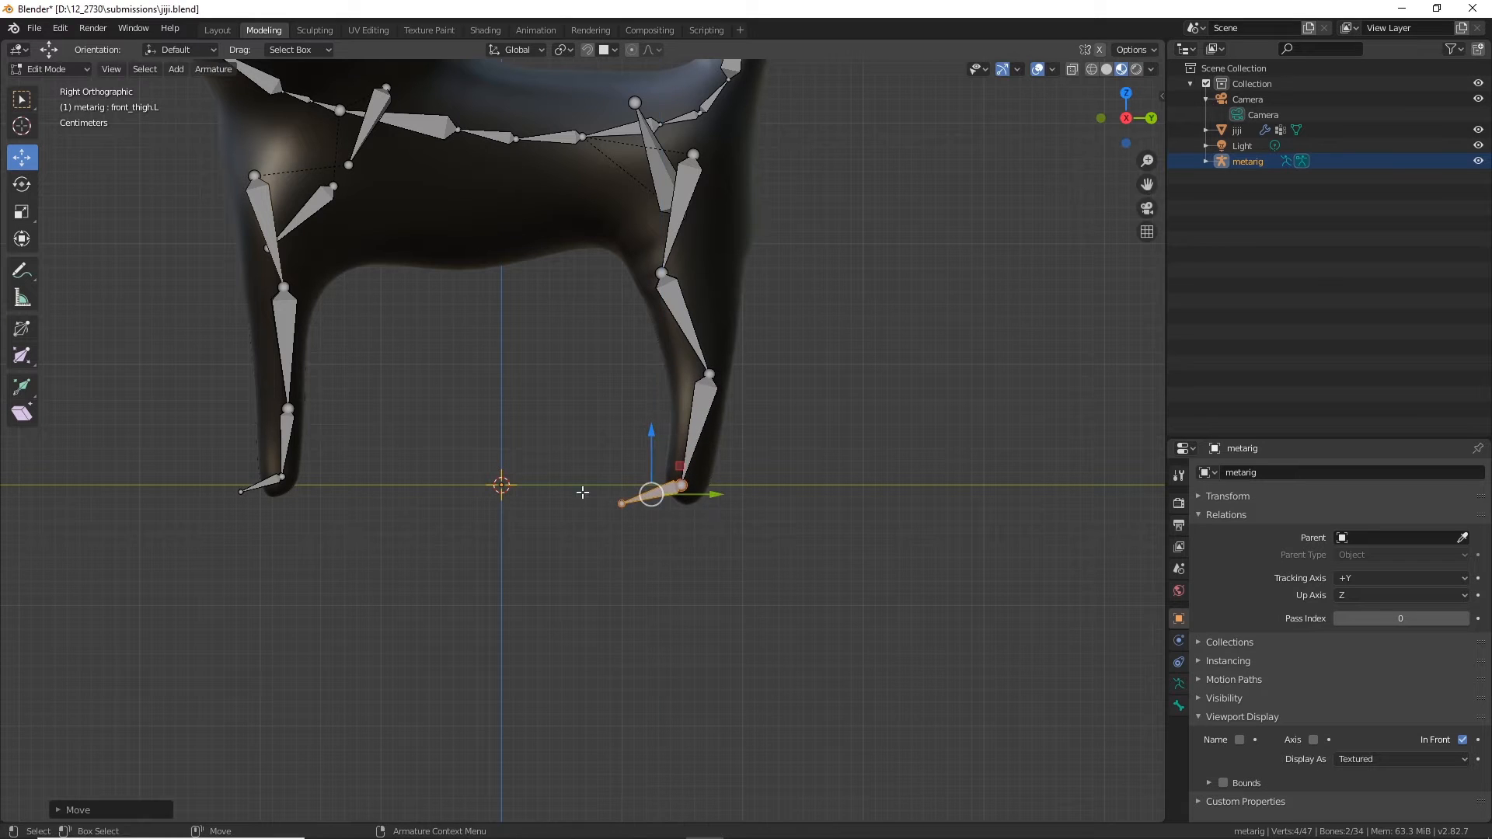
left_click(622, 503)
left_click_drag(682, 505, 748, 489)
left_click(702, 513)
Step: Raise the hind legs' knee joints slightly along Z
middle_click_drag(816, 389, 839, 527, "shift")
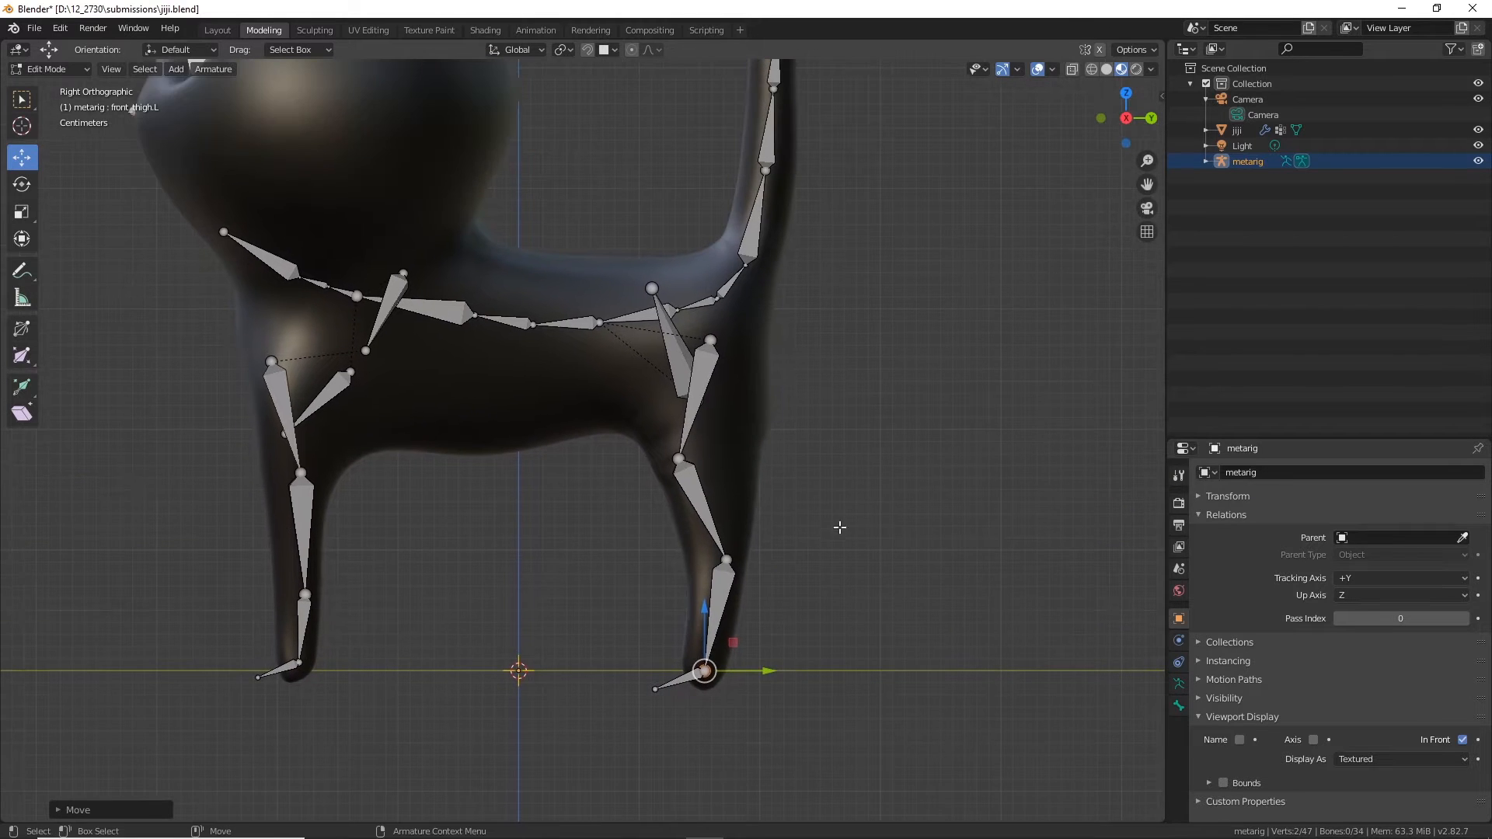
left_click_drag(646, 434, 716, 502)
left_click_drag(680, 400, 677, 387)
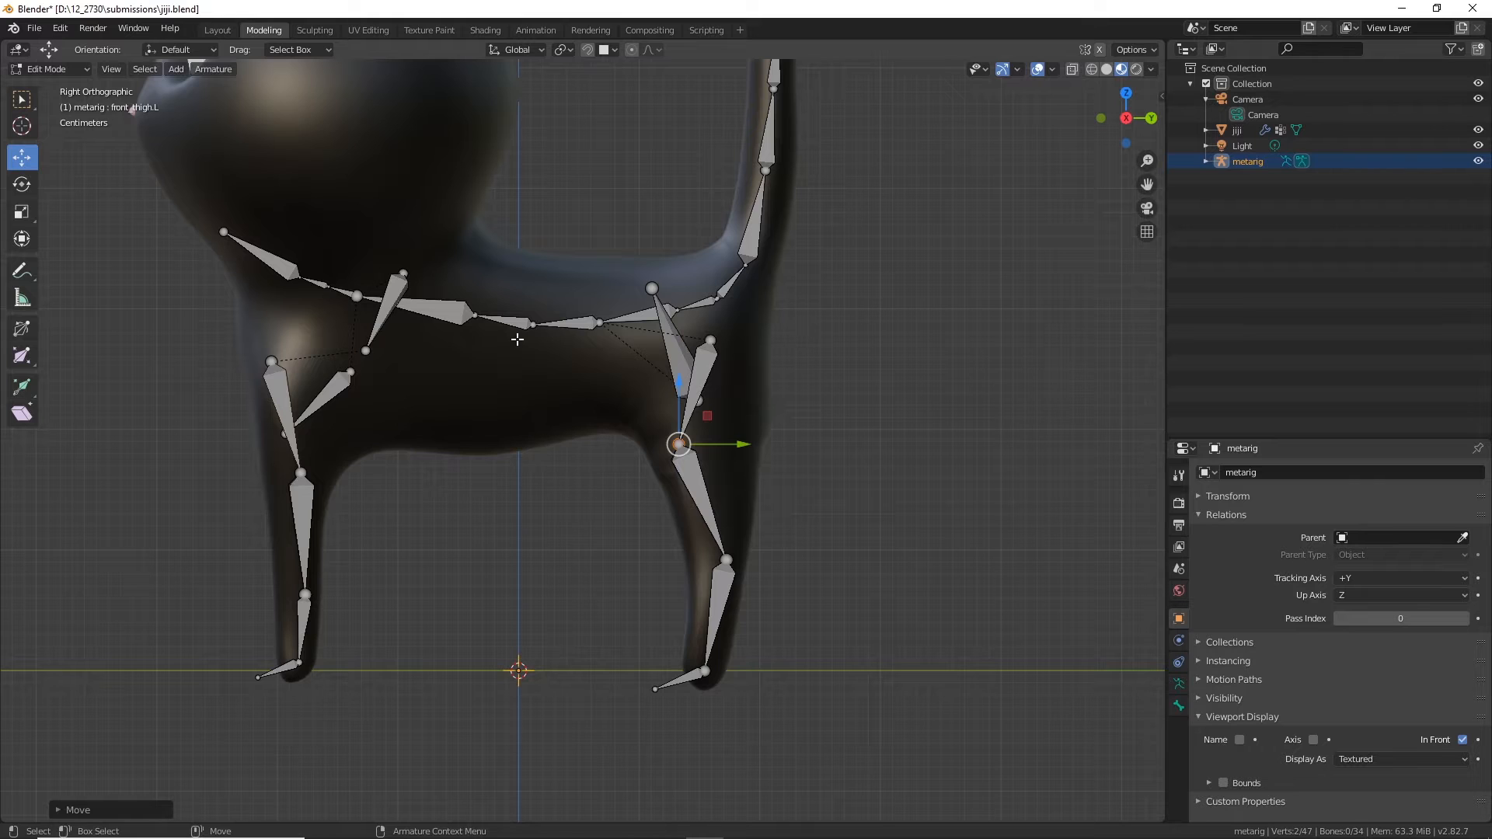
Step: Rotate the neck and head bones upright as a group and move them rearward inside the cat's head
middle_click_drag(547, 343, 729, 486, "shift")
key("b")
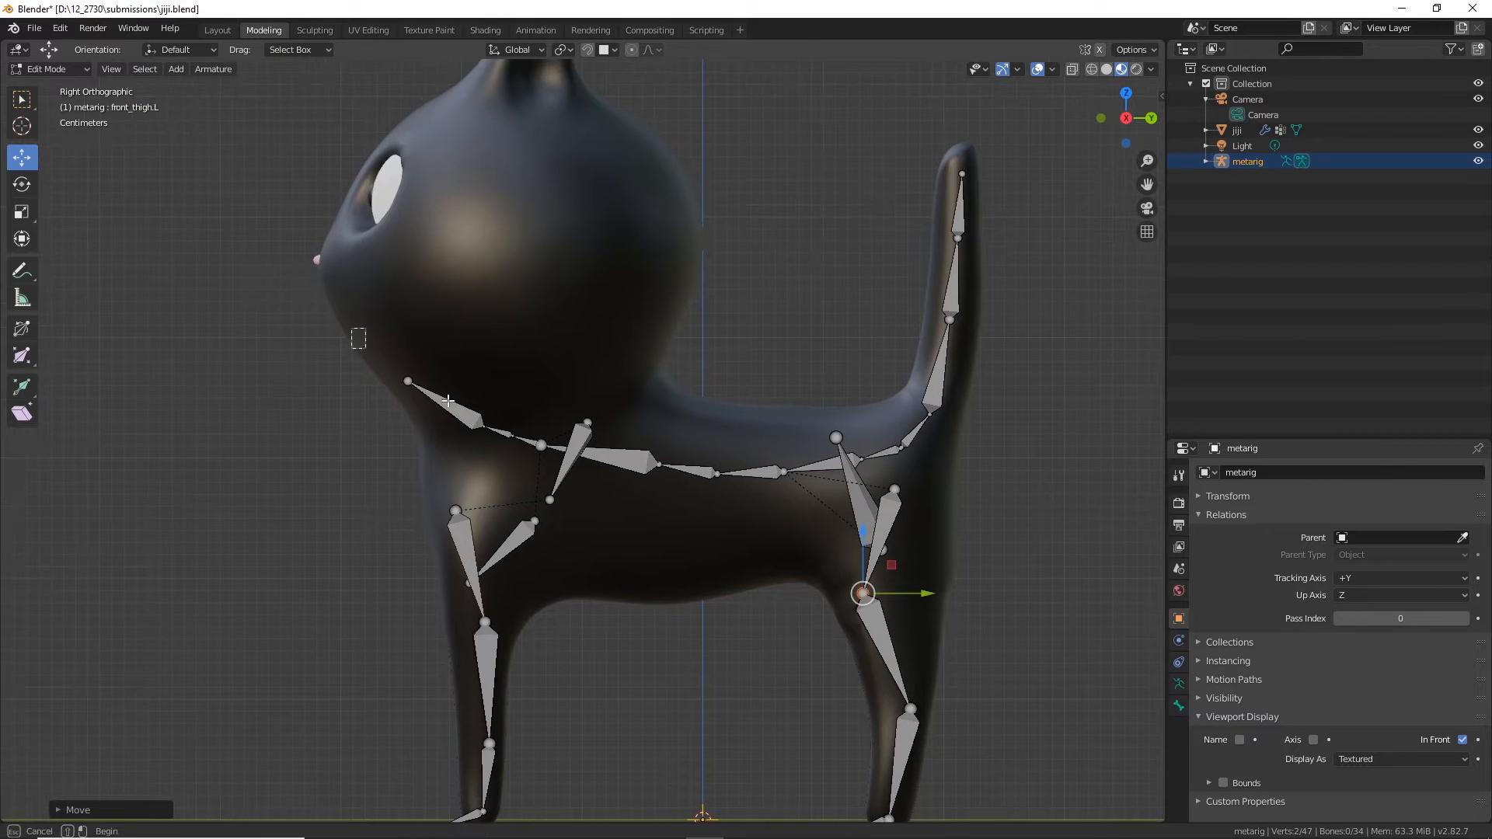
left_click_drag(354, 329, 554, 463)
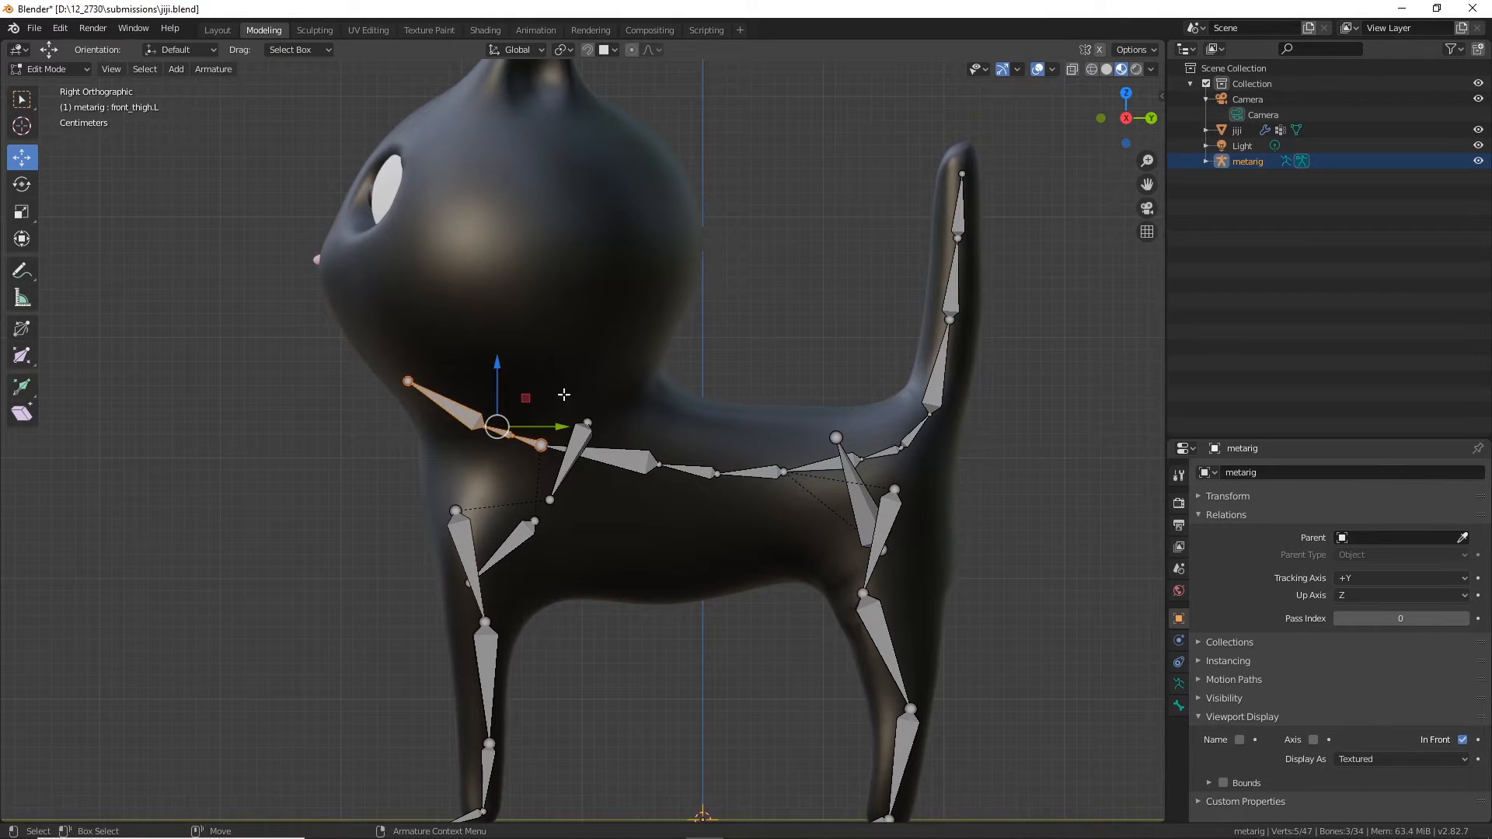
key("e")
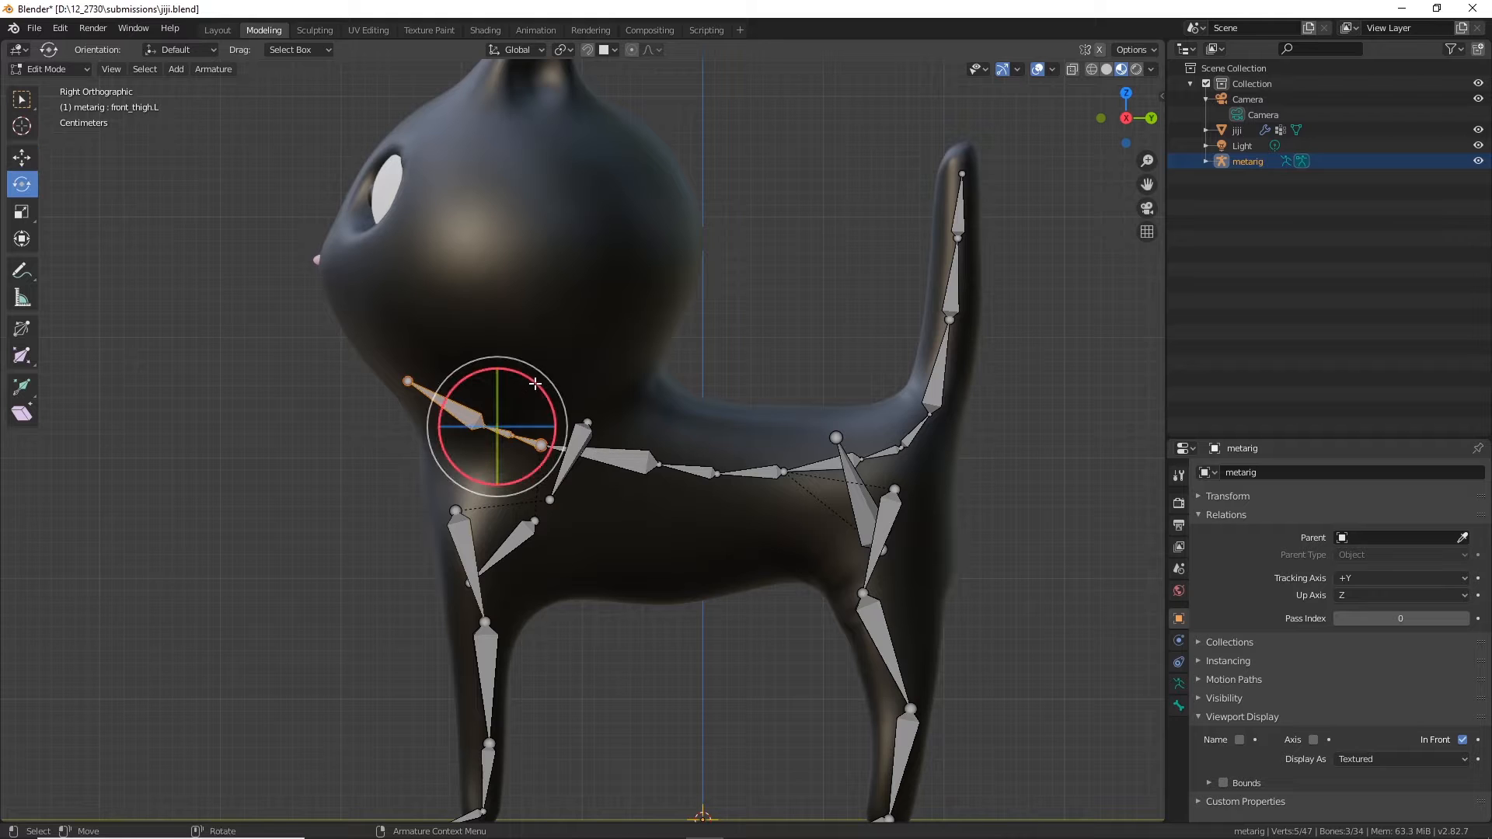
left_click_drag(537, 387, 535, 271)
key("w")
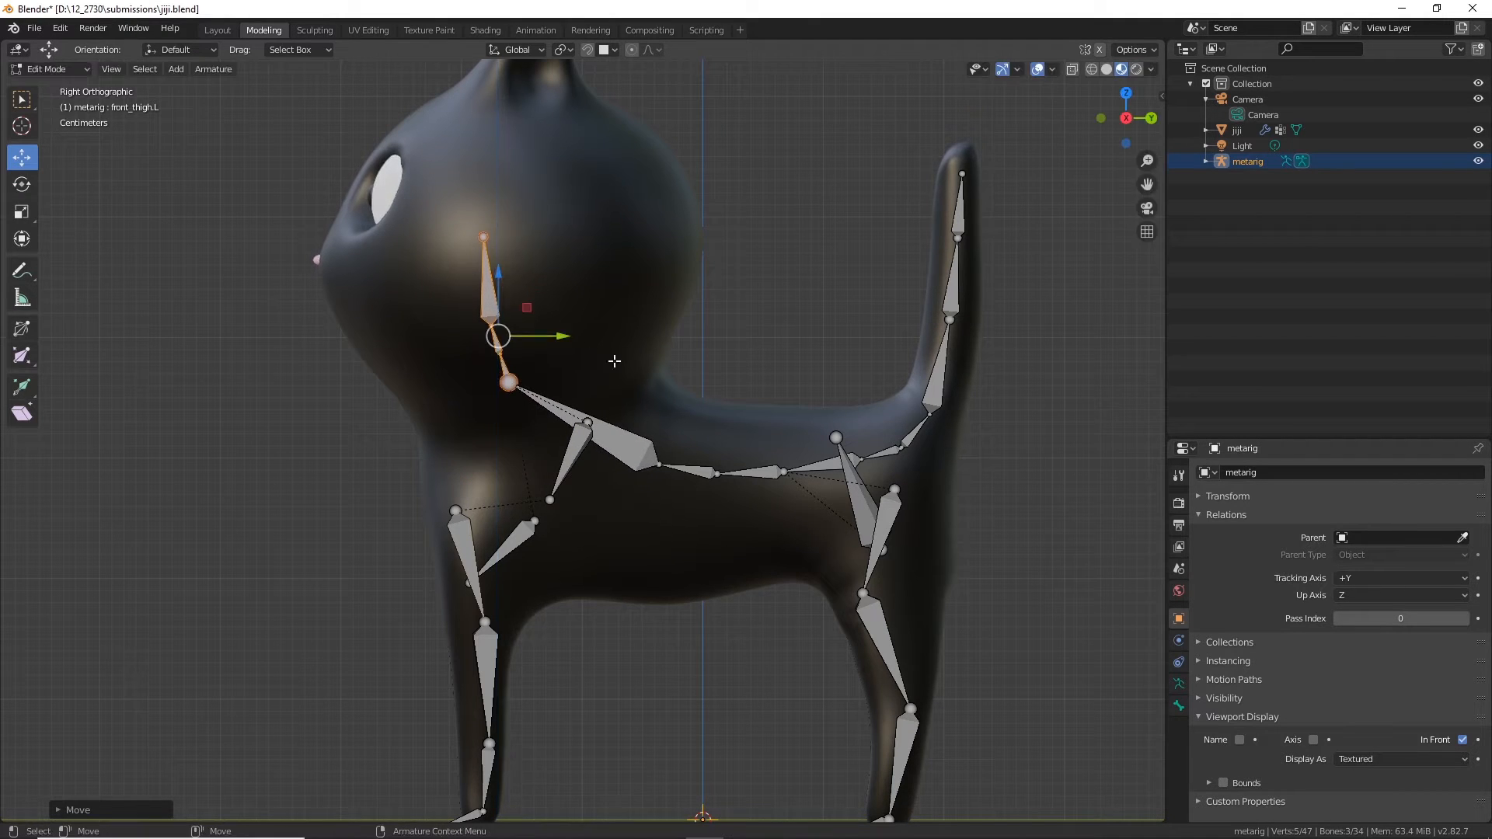
left_click_drag(541, 333, 633, 354)
Step: Lower the neck joints toward the bottom of the head, and shift the neck's base joint slightly rearward
left_click_drag(487, 304, 613, 406)
left_click_drag(574, 299, 649, 401)
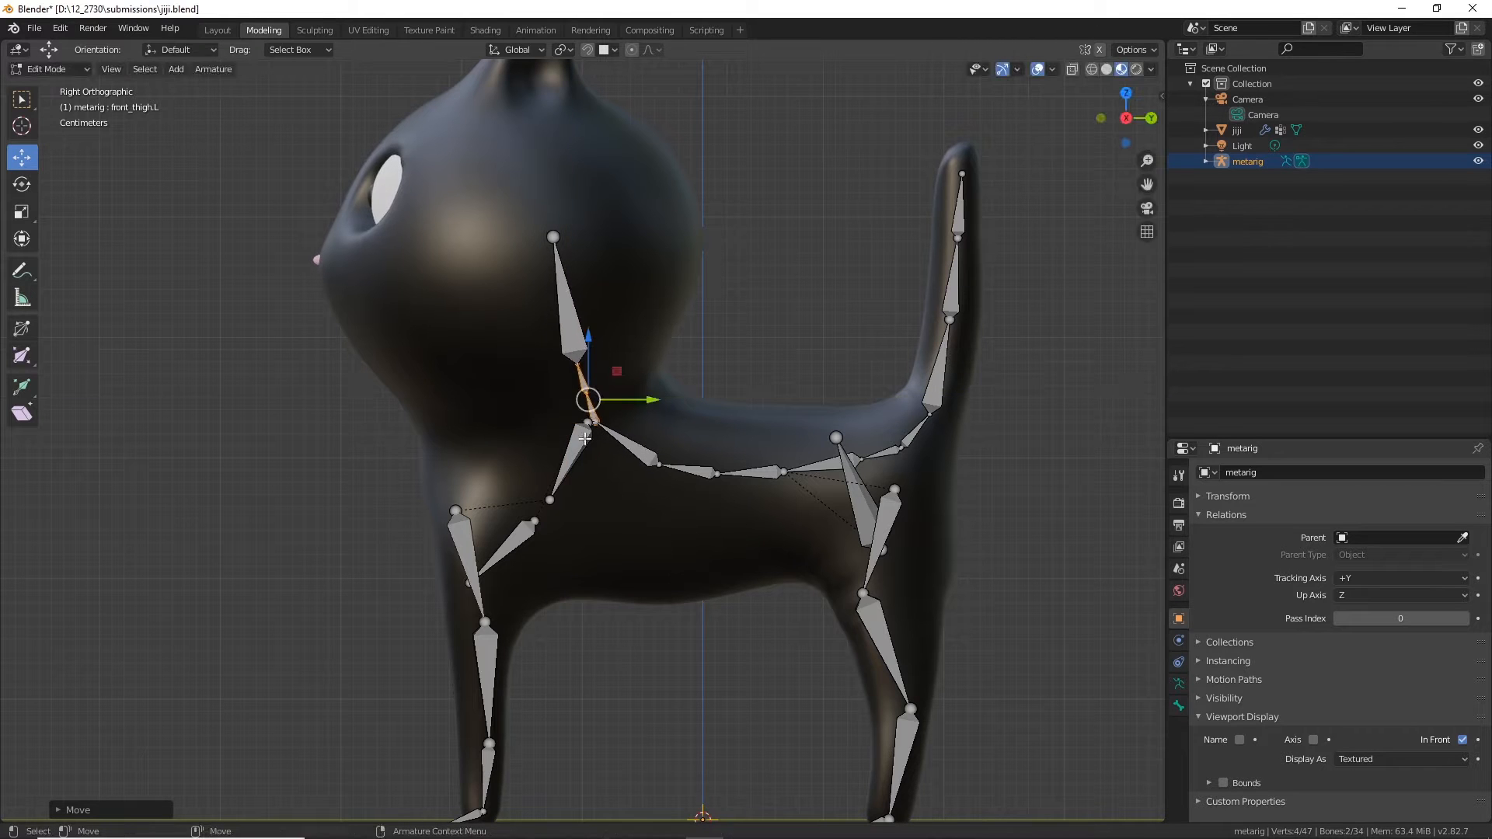
scroll(749, 466, "up", 2)
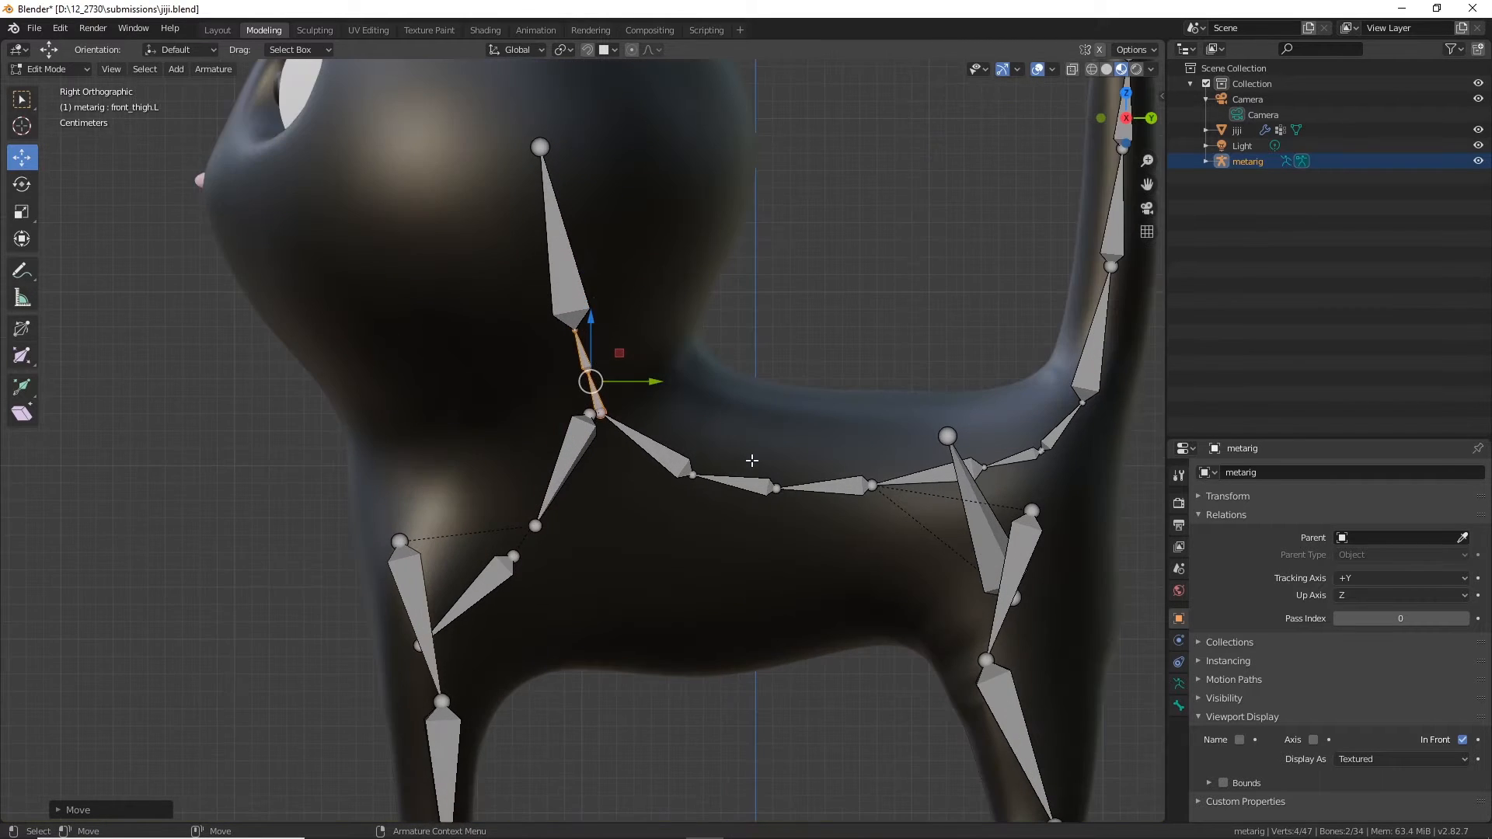
left_click_drag(504, 355, 598, 387)
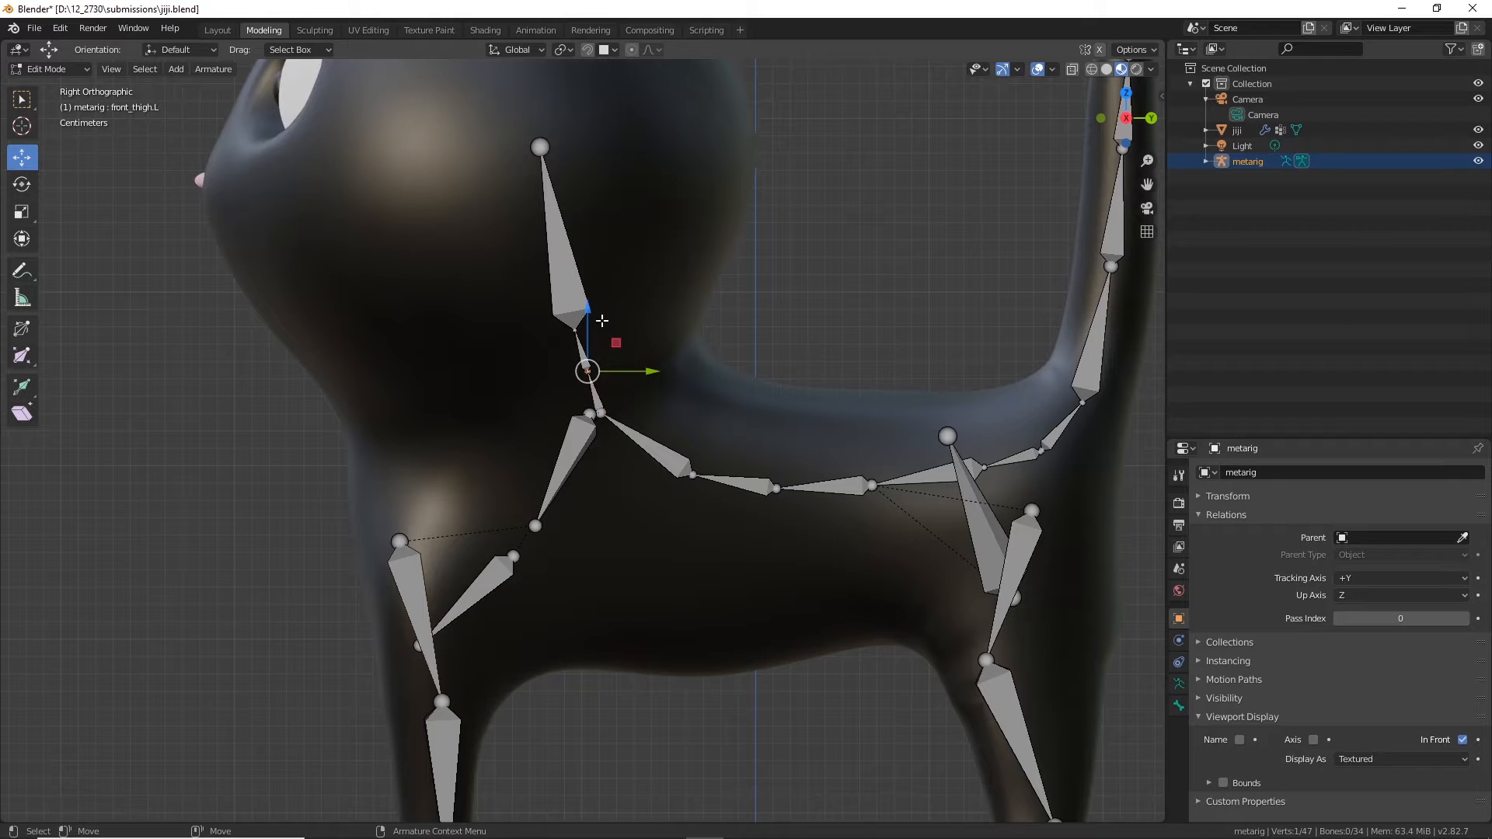
left_click_drag(589, 321, 694, 360)
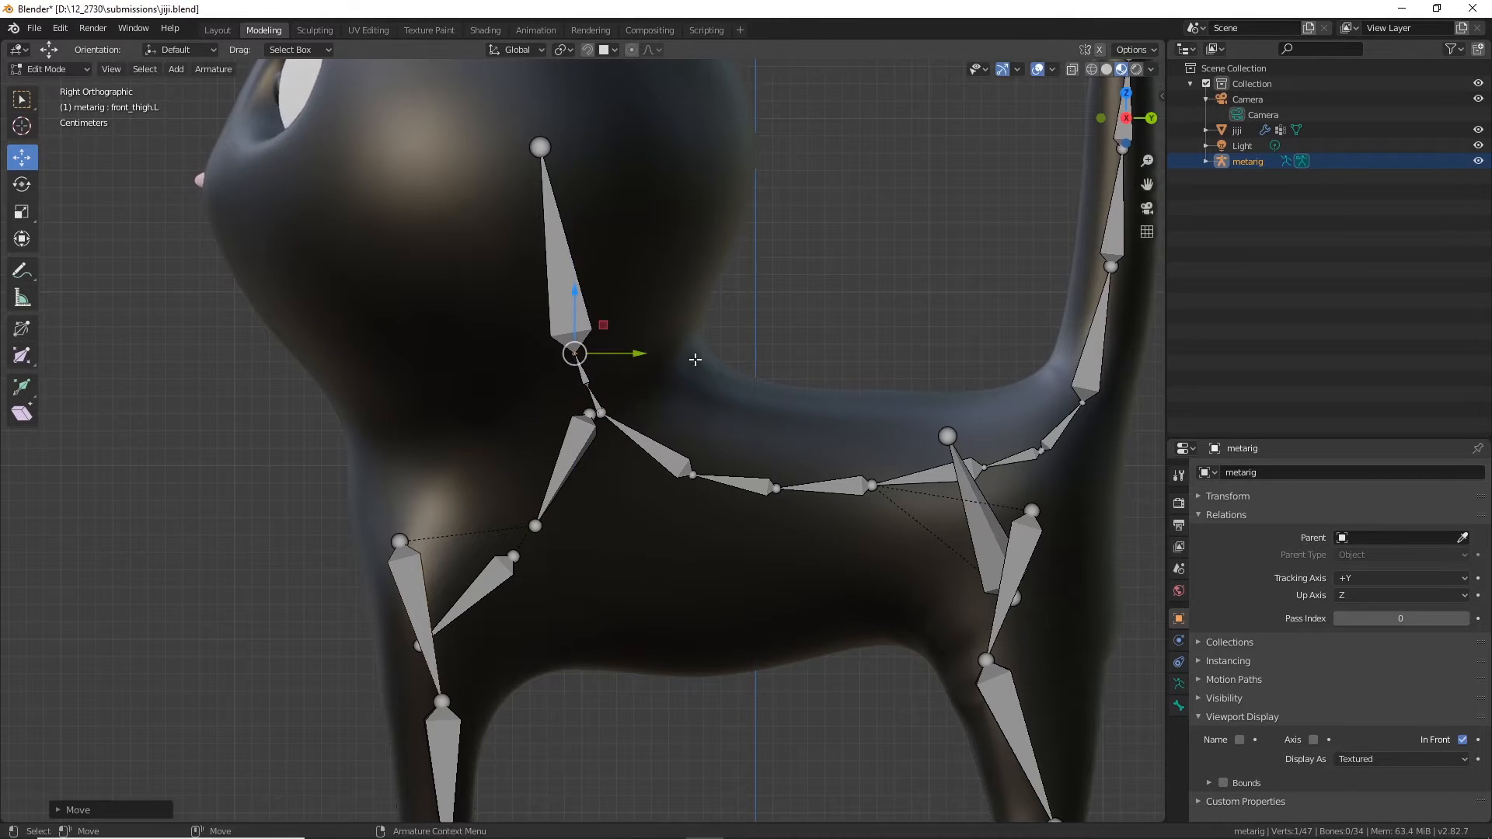
left_click_drag(557, 386, 669, 411)
left_click(629, 409)
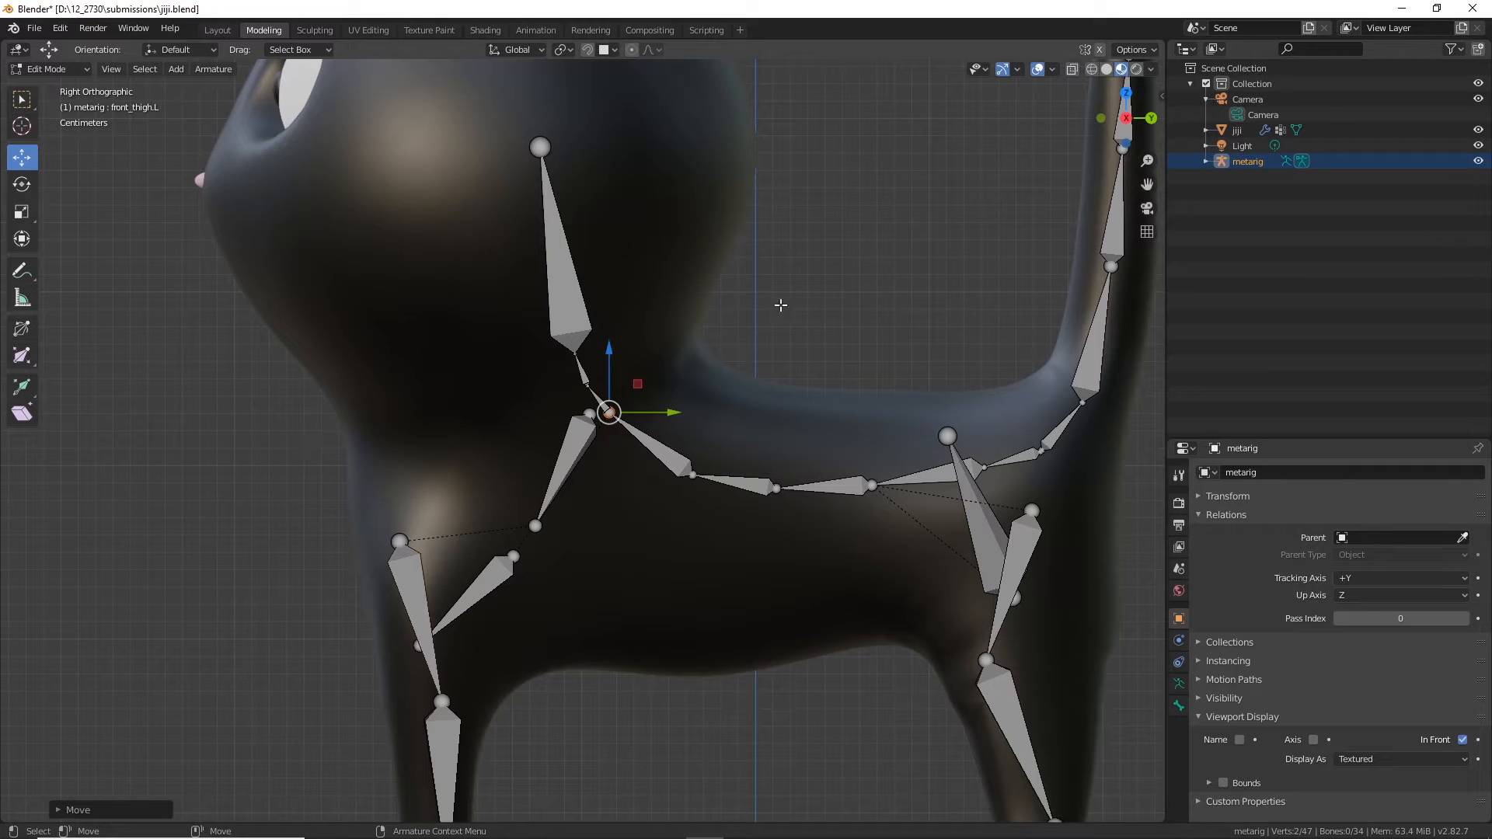
Step: Move the tip of the head bone slightly lower and forward inside the cat's head
scroll(780, 305, "down", 3)
left_click(562, 300)
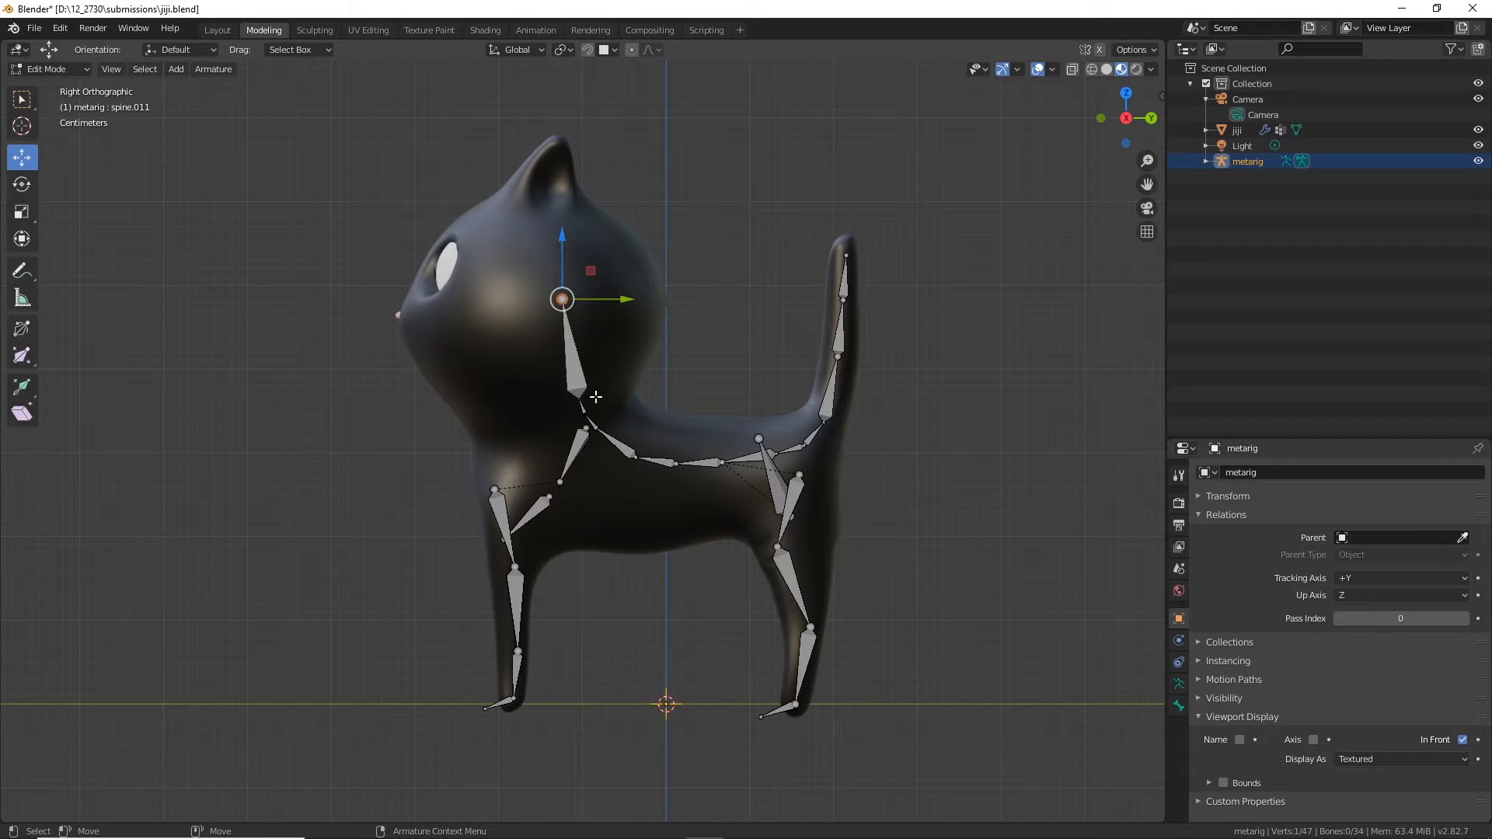
left_click_drag(565, 238, 573, 208)
left_click_drag(624, 251, 603, 256)
left_click_drag(543, 197, 542, 212)
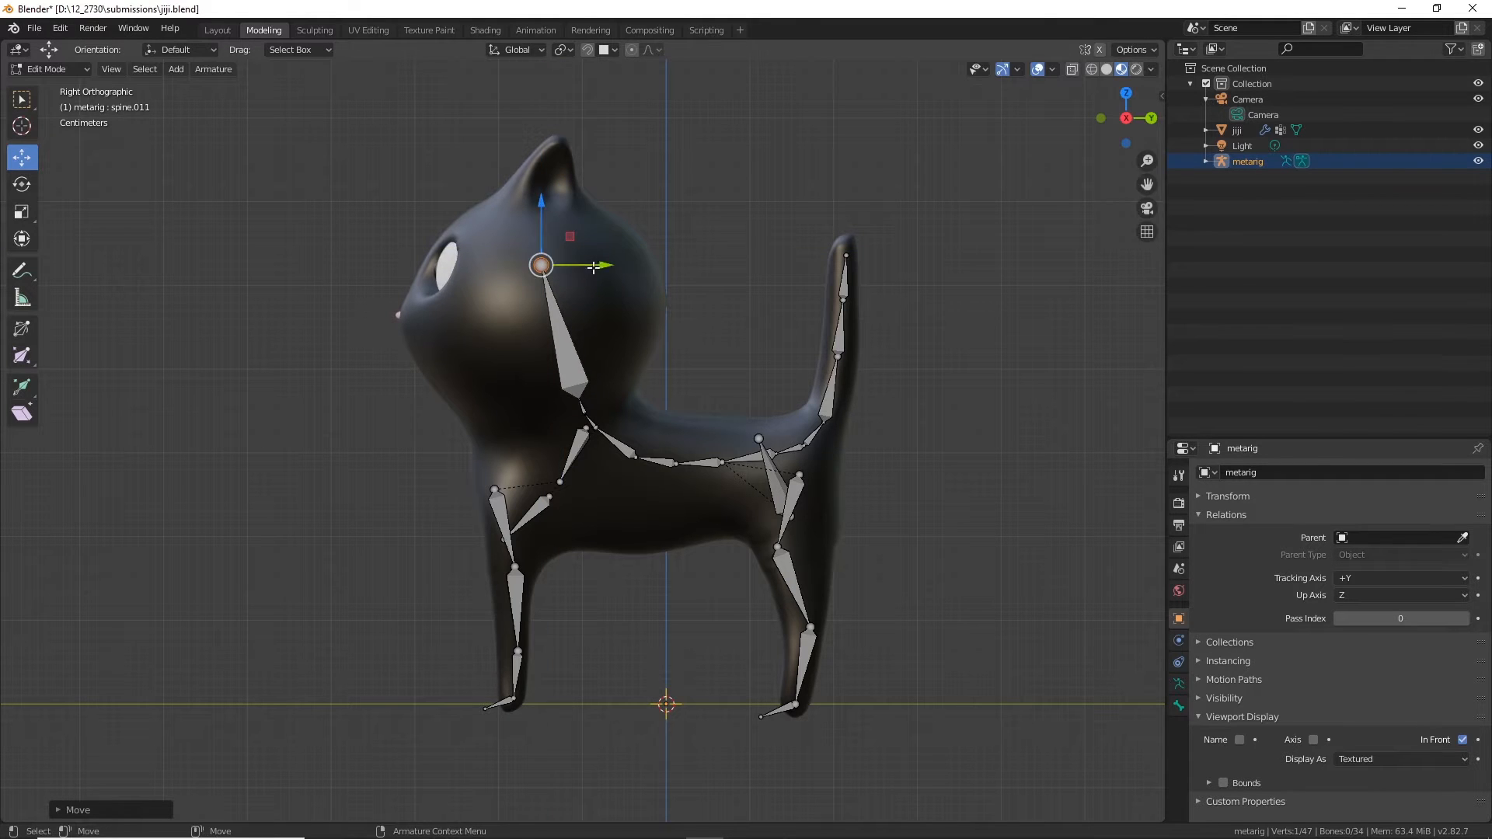
left_click_drag(596, 268, 607, 272)
left_click_drag(560, 208, 571, 254)
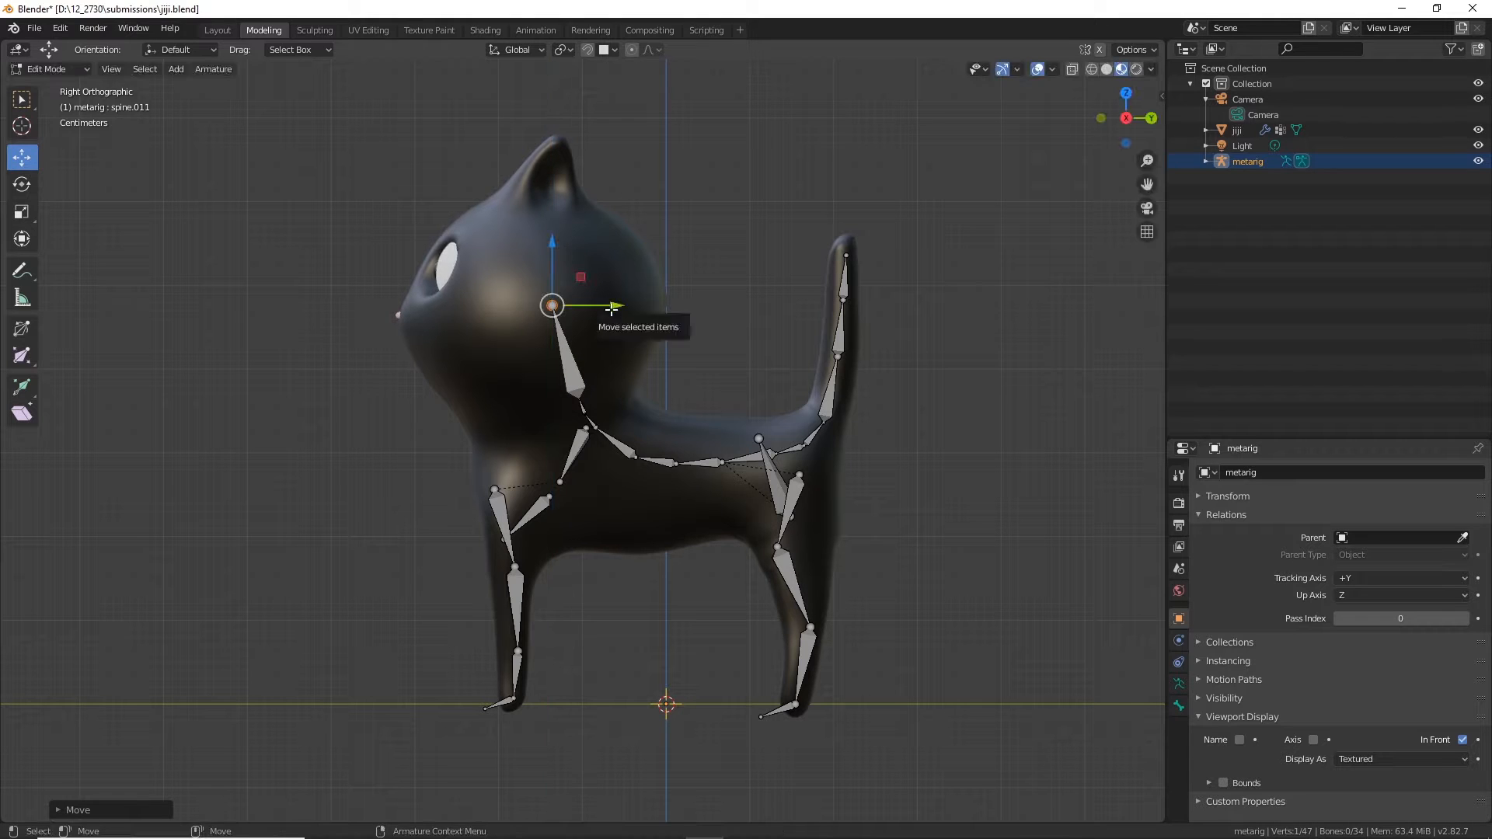
left_click_drag(614, 303, 618, 303)
left_click_drag(559, 243, 558, 256)
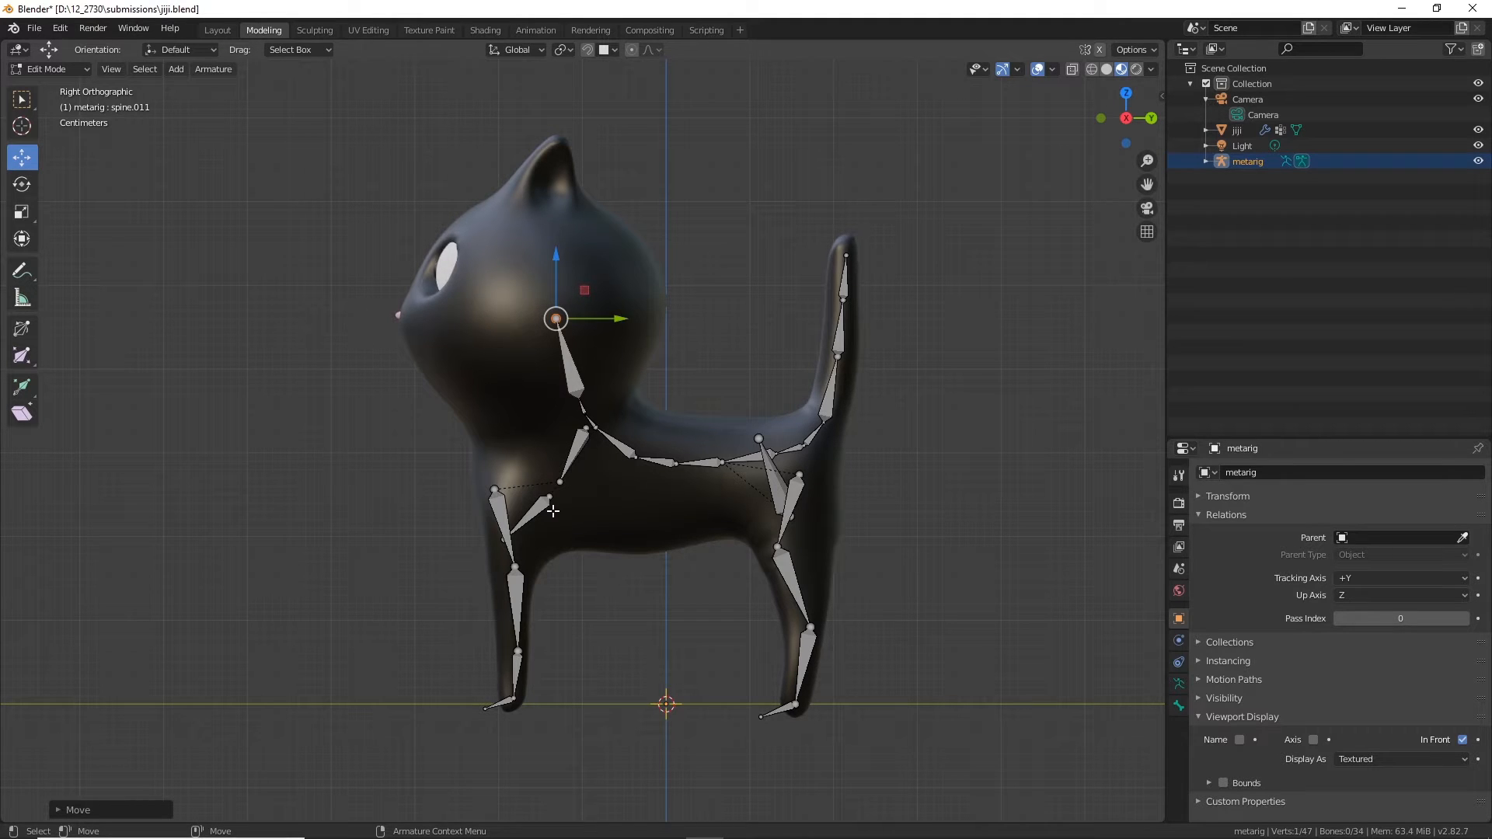
Step: Move the left front foot and toe bones inward along X into the paw, and symmetrize them to the right side
middle_click_drag(609, 545, 557, 418, "shift")
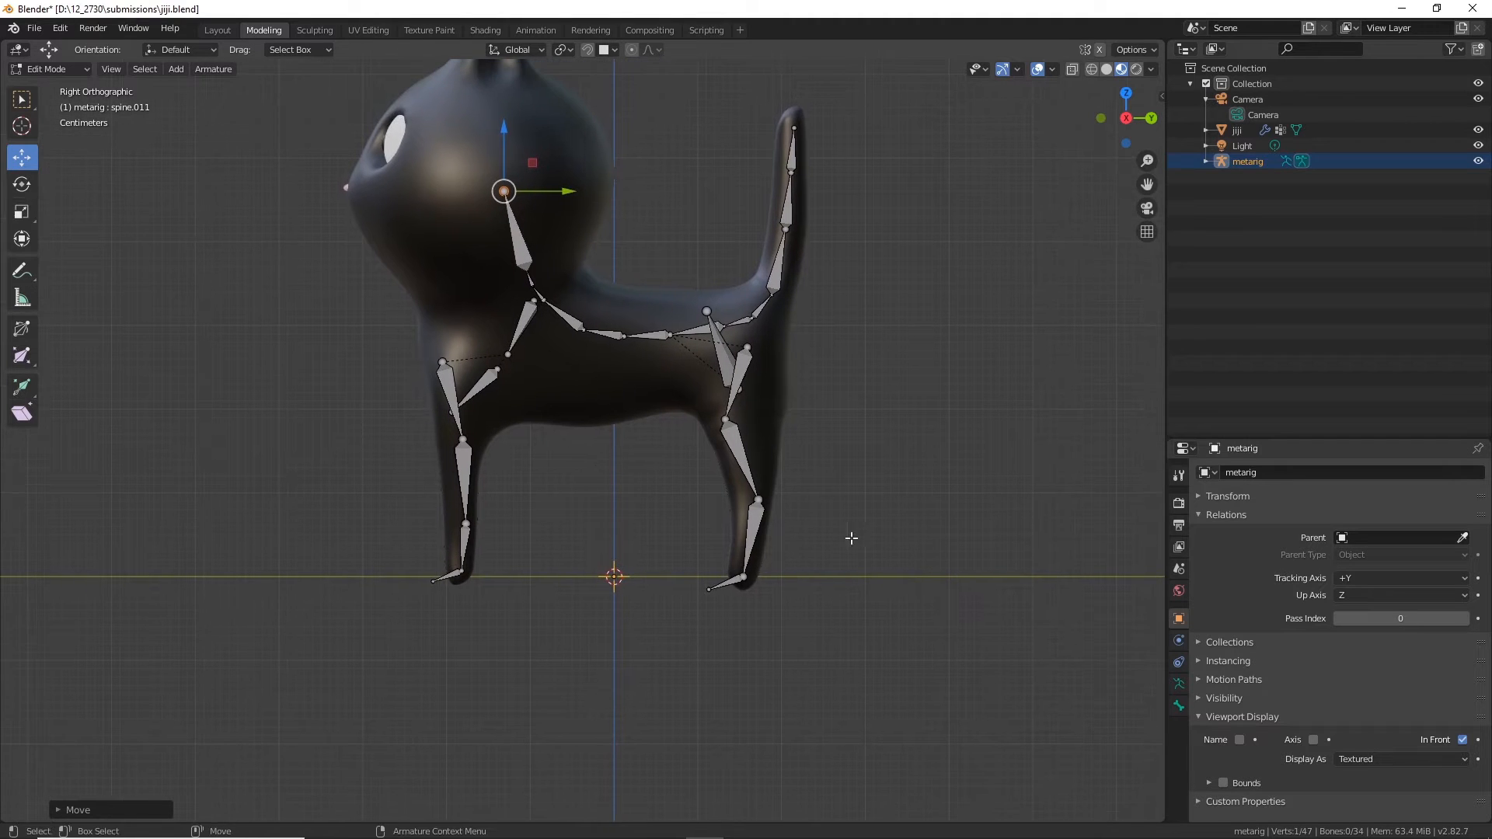
scroll(868, 544, "up", 2)
middle_click_drag(566, 500, 692, 413)
left_click_drag(704, 412, 590, 662)
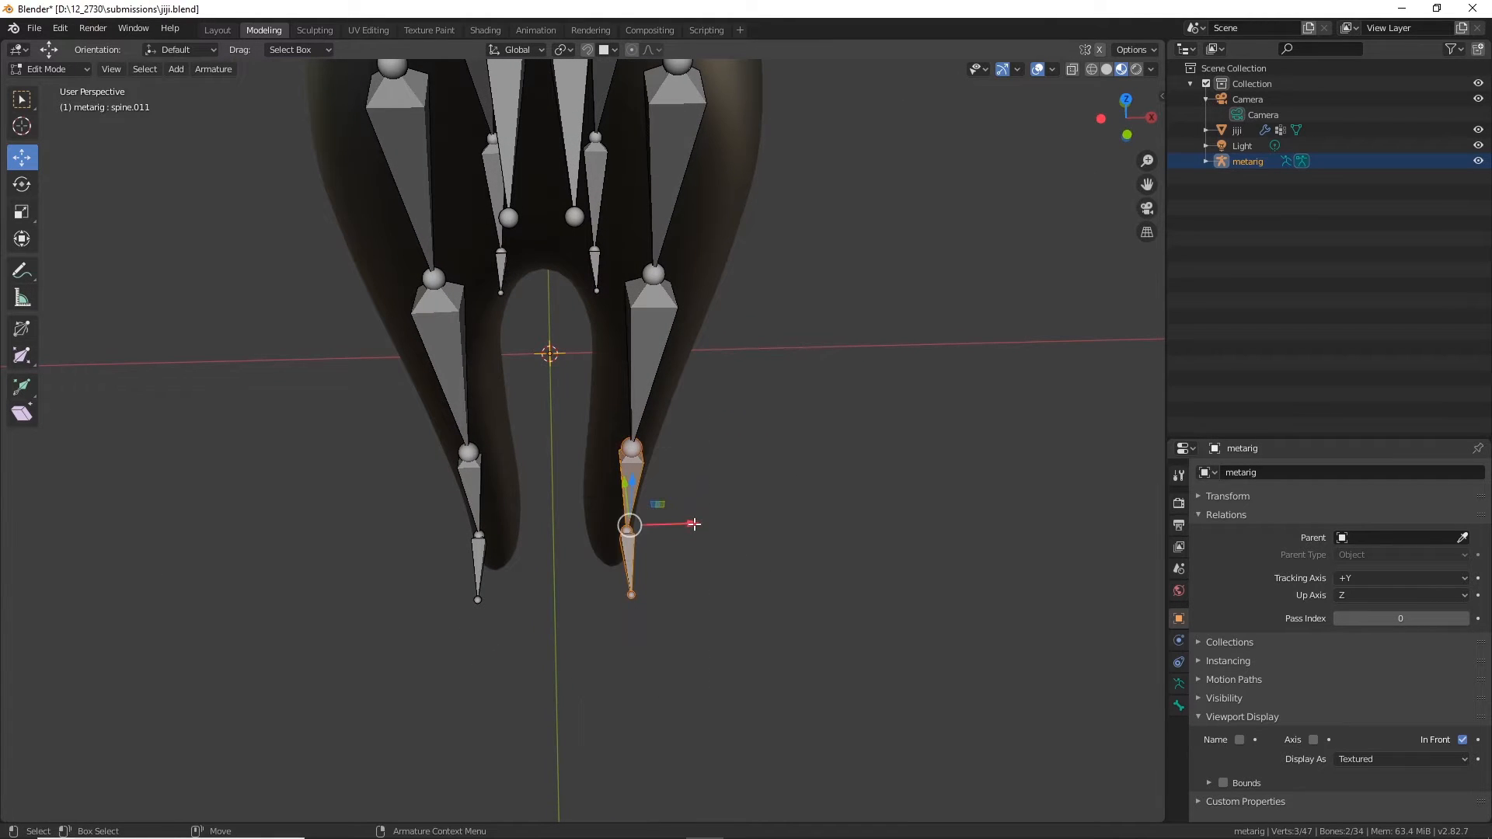
left_click_drag(692, 526, 676, 533)
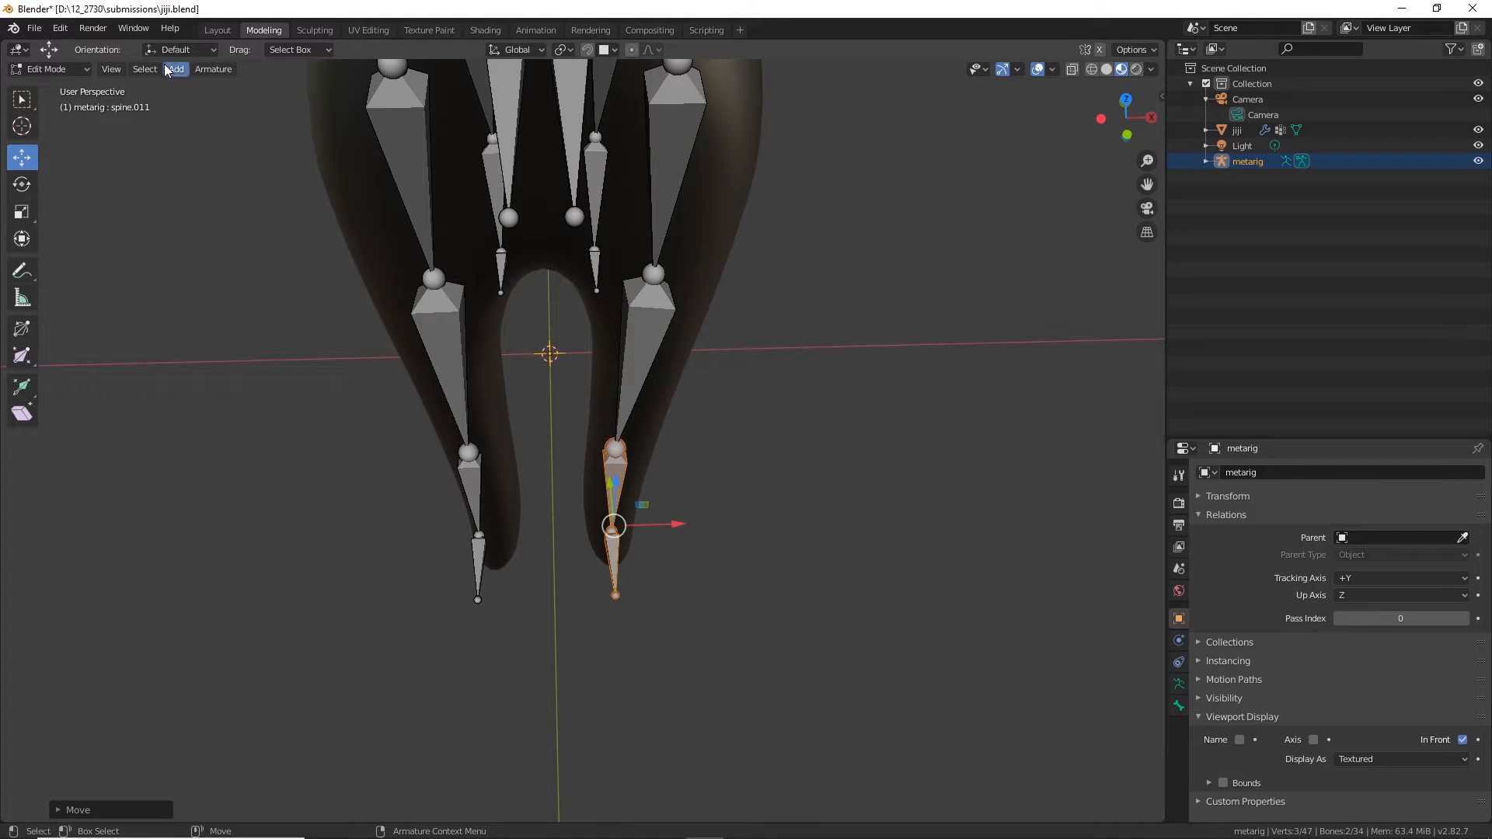
left_click(207, 70)
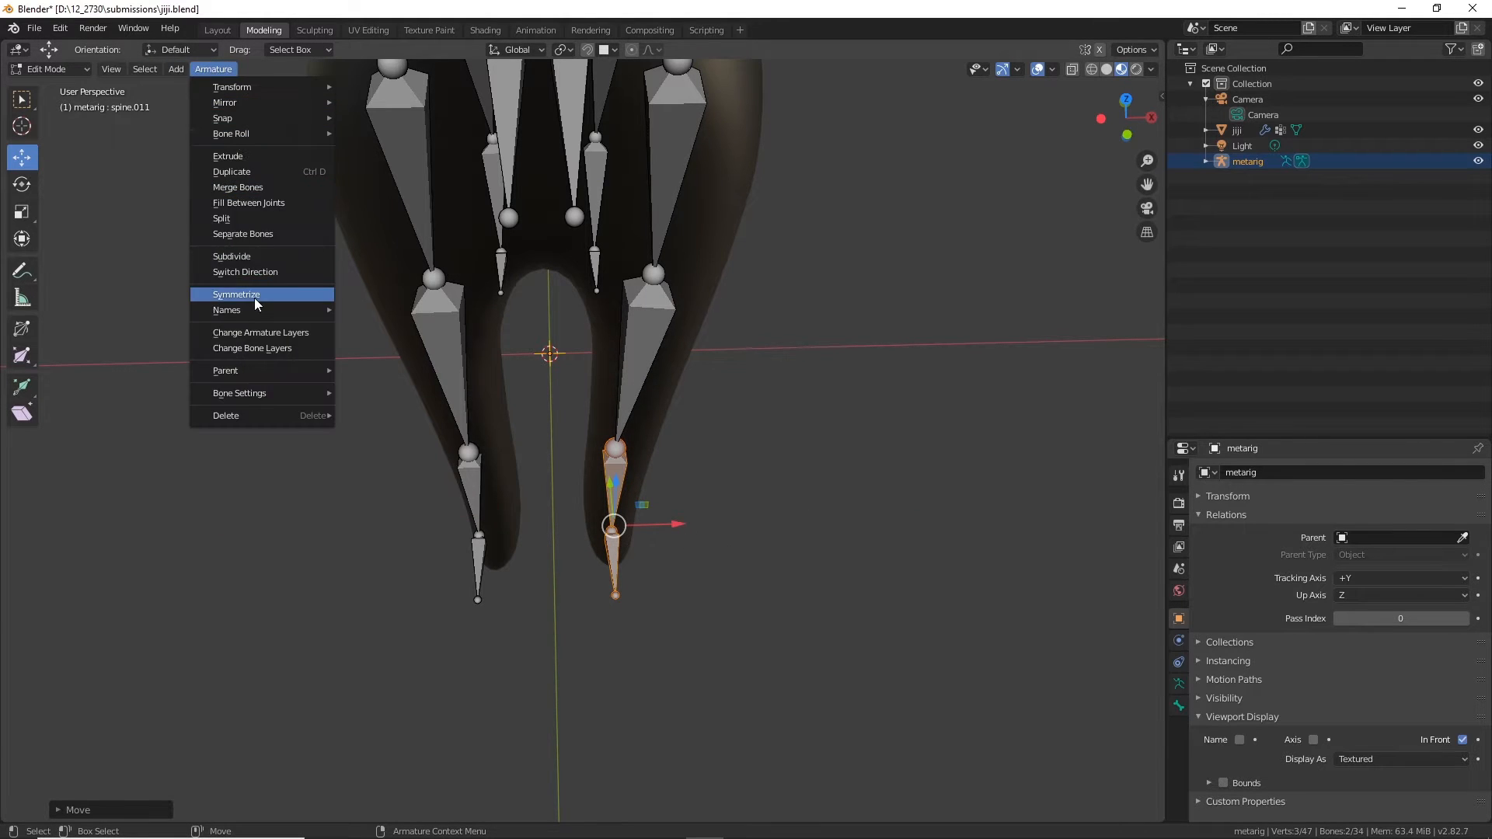
left_click(257, 297)
left_click(853, 506)
Step: Move the left hind toe bone inward along X into the paw, and symmetrize it to the right side
middle_click_drag(853, 506, 533, 622)
scroll(533, 623, "up", 4)
left_click(471, 464)
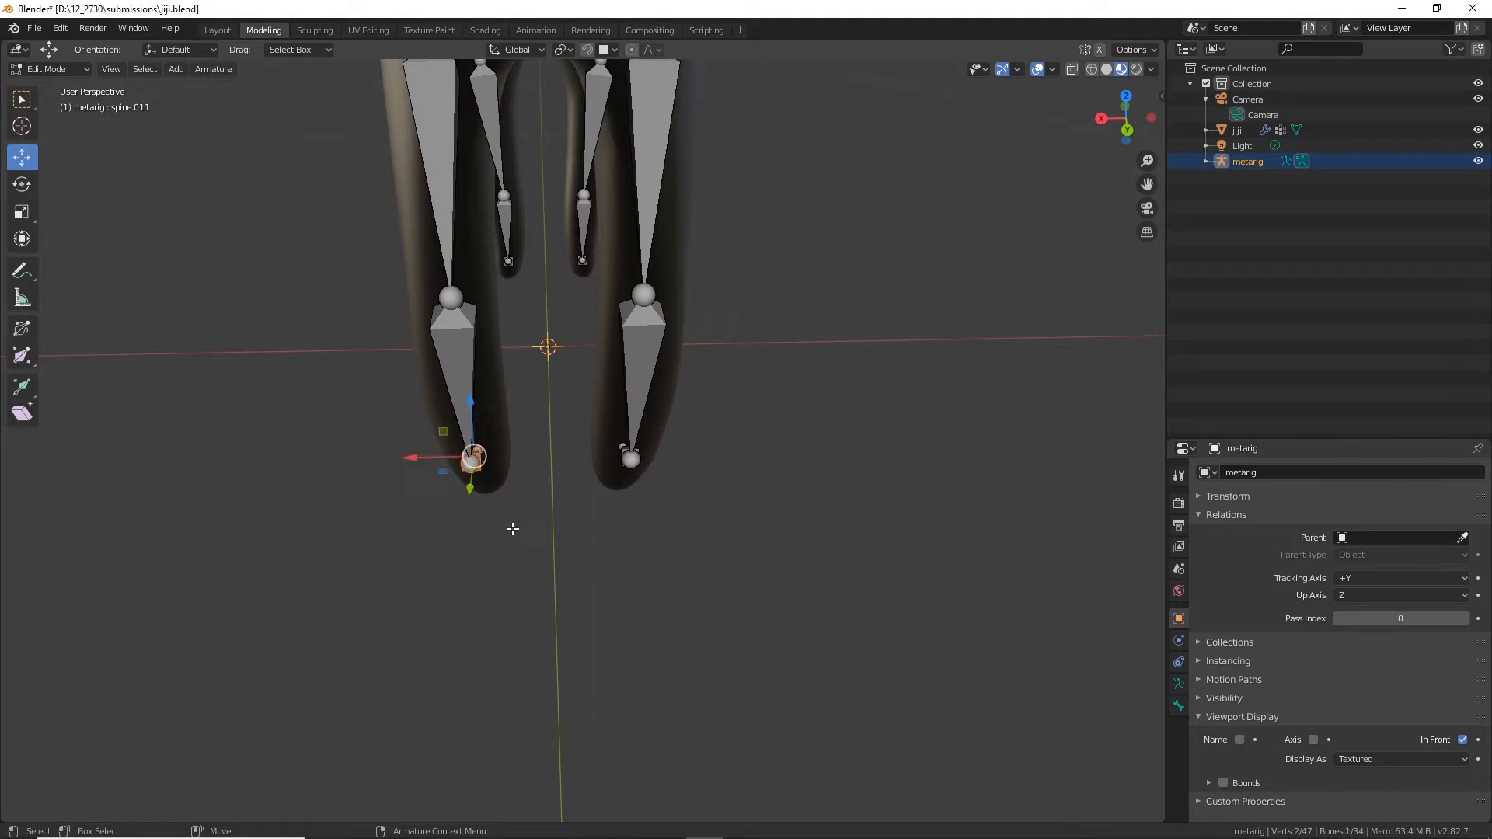
left_click(390, 457)
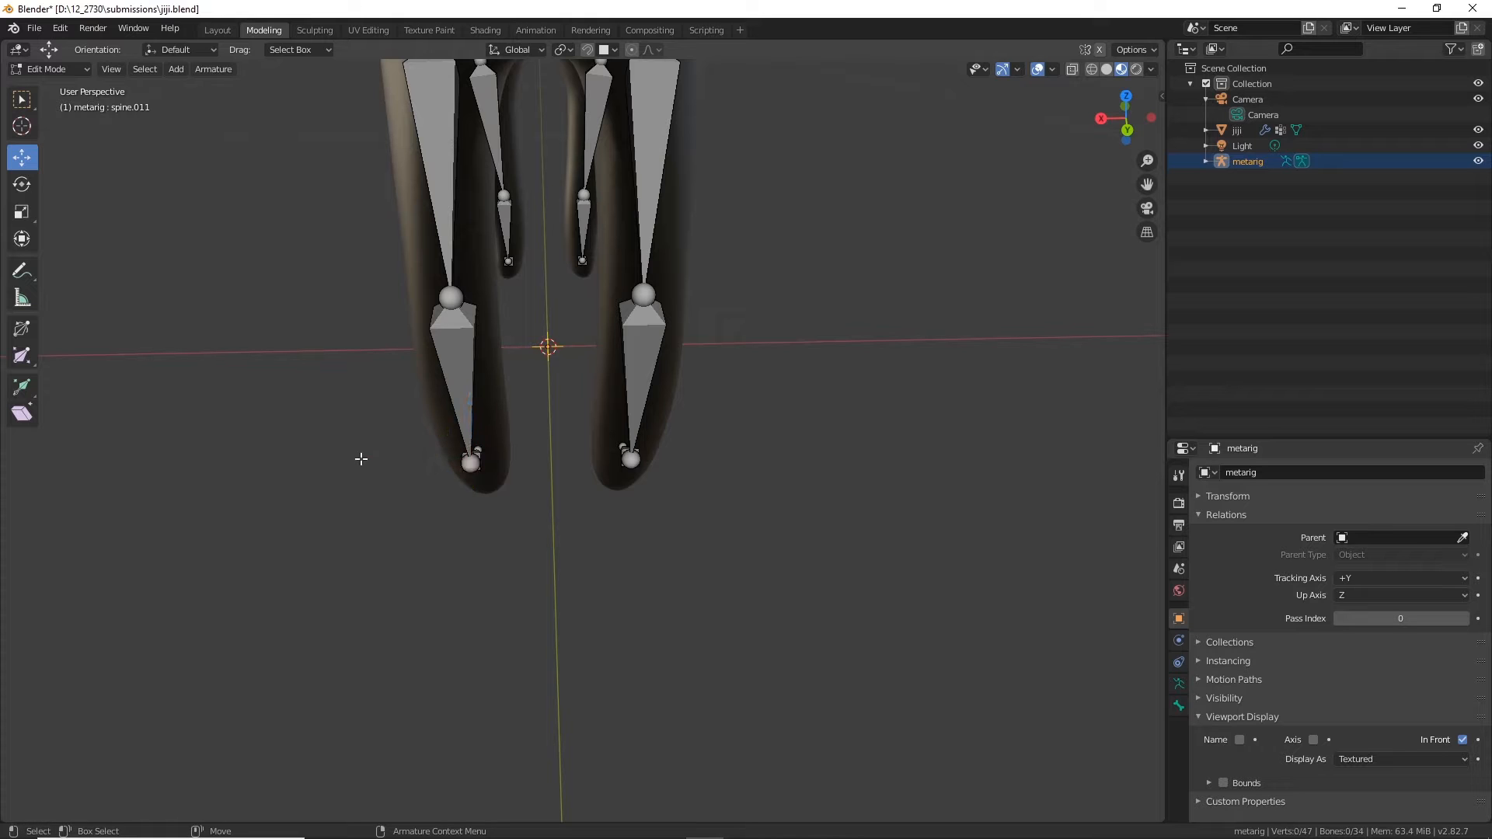
left_click_drag(368, 425, 519, 542)
left_click_drag(404, 459, 424, 460)
middle_click_drag(399, 487, 377, 662)
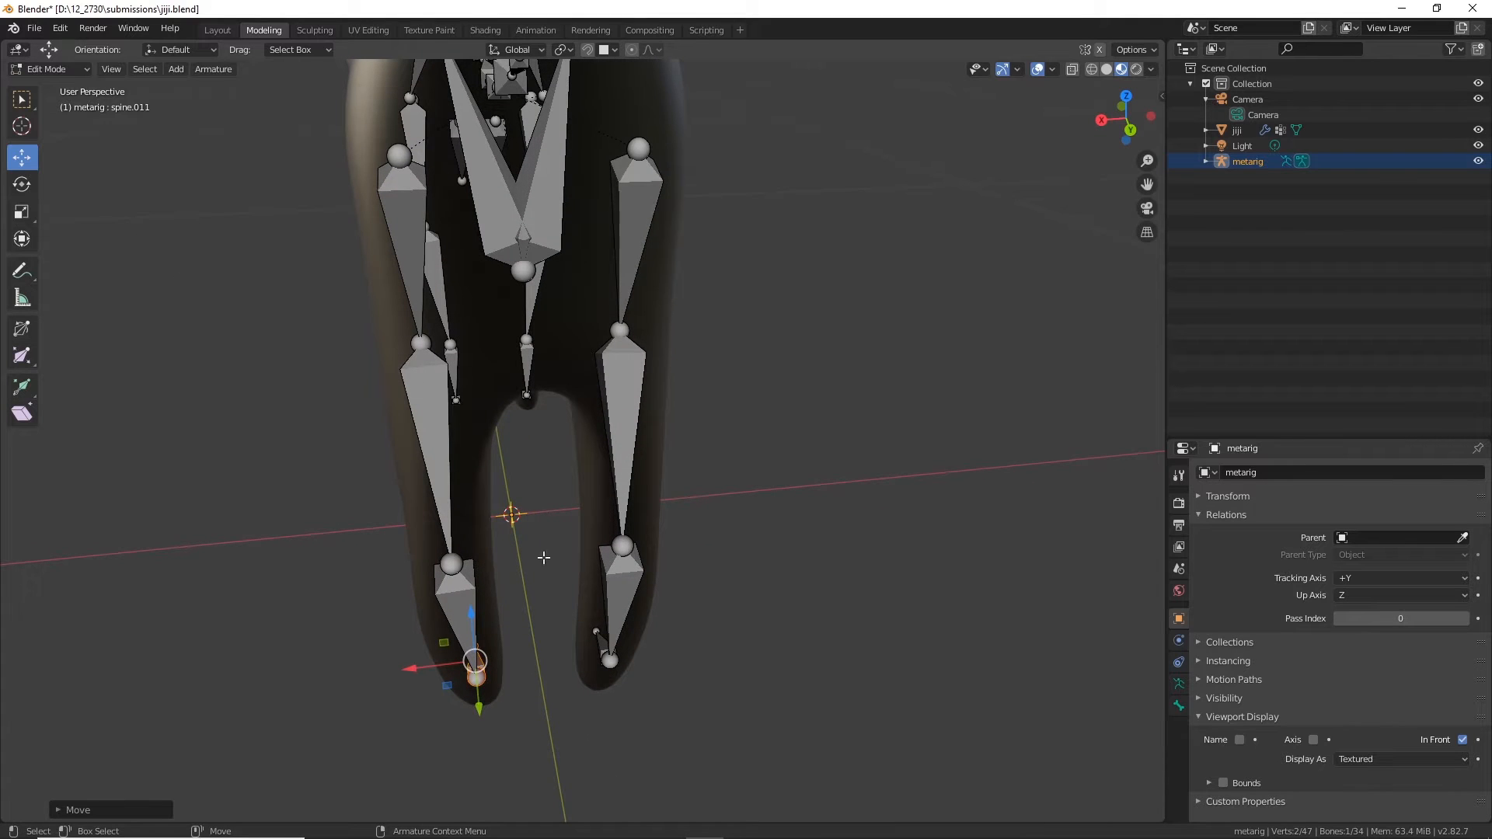
left_click(213, 69)
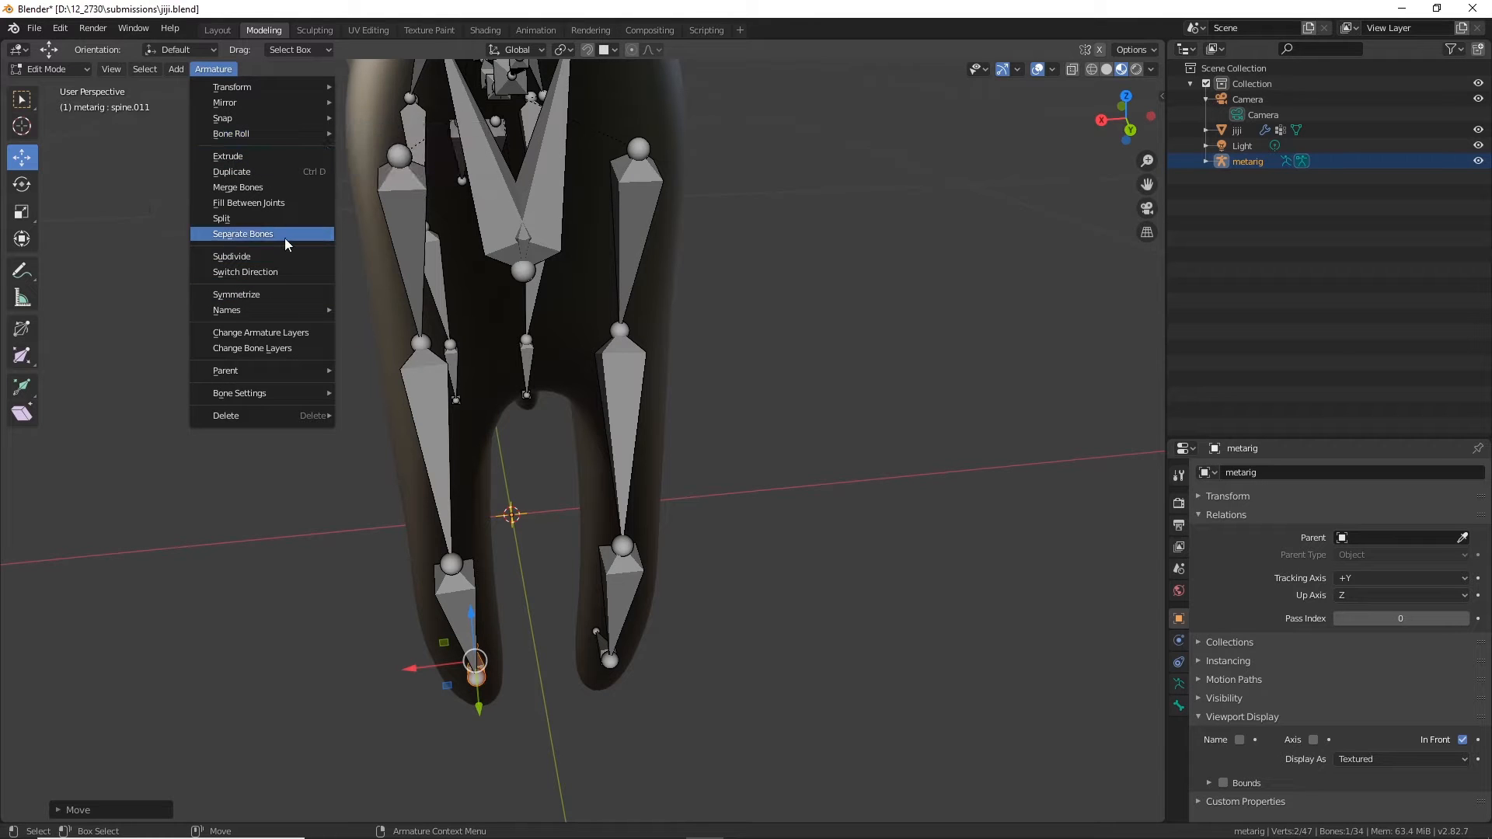
left_click(259, 294)
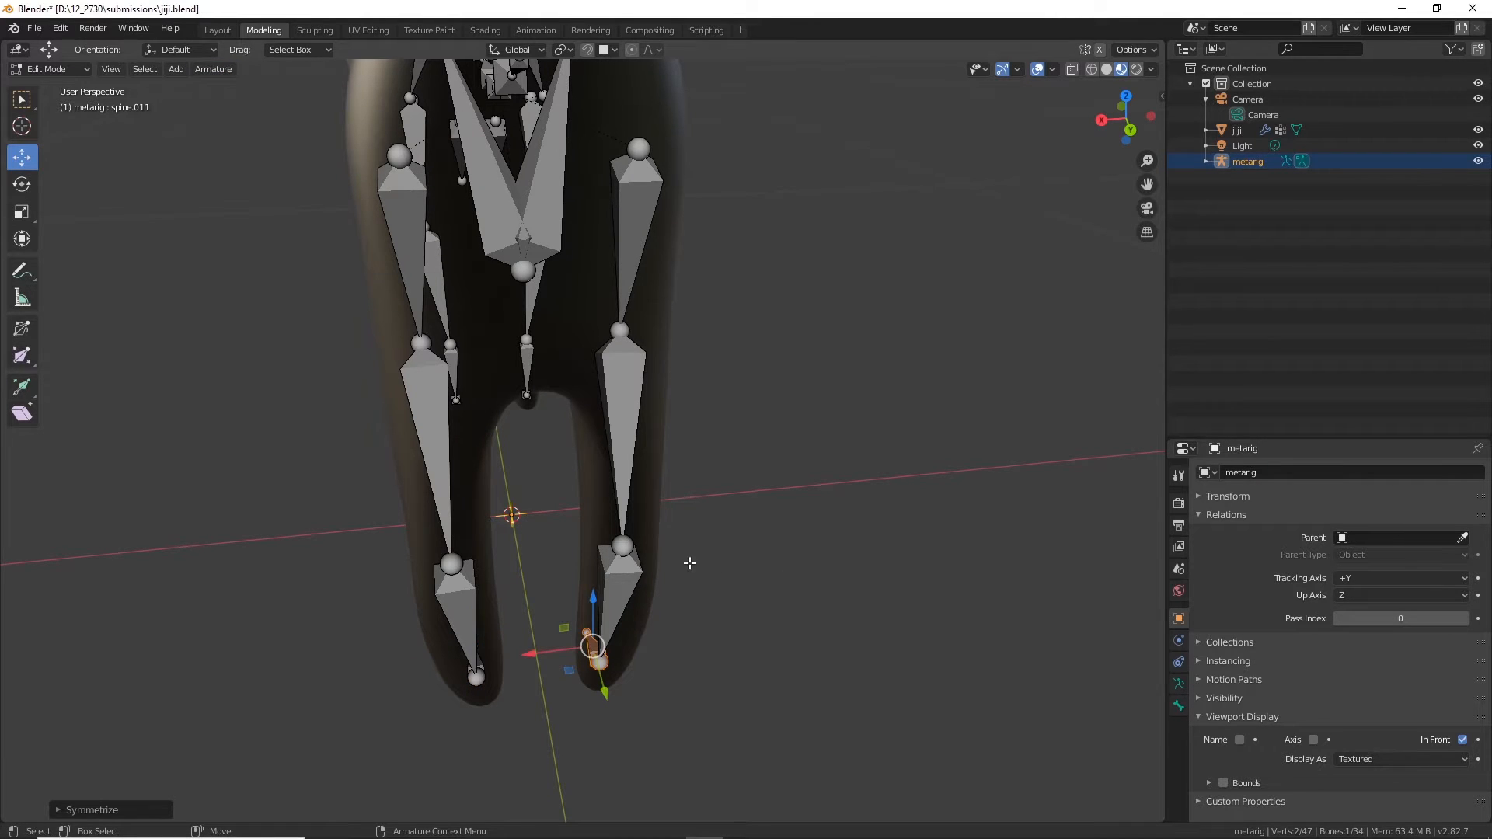
key("alt+a")
Step: Save the Blender file with the aligned meta-rig
middle_click_drag(800, 609, 221, 313)
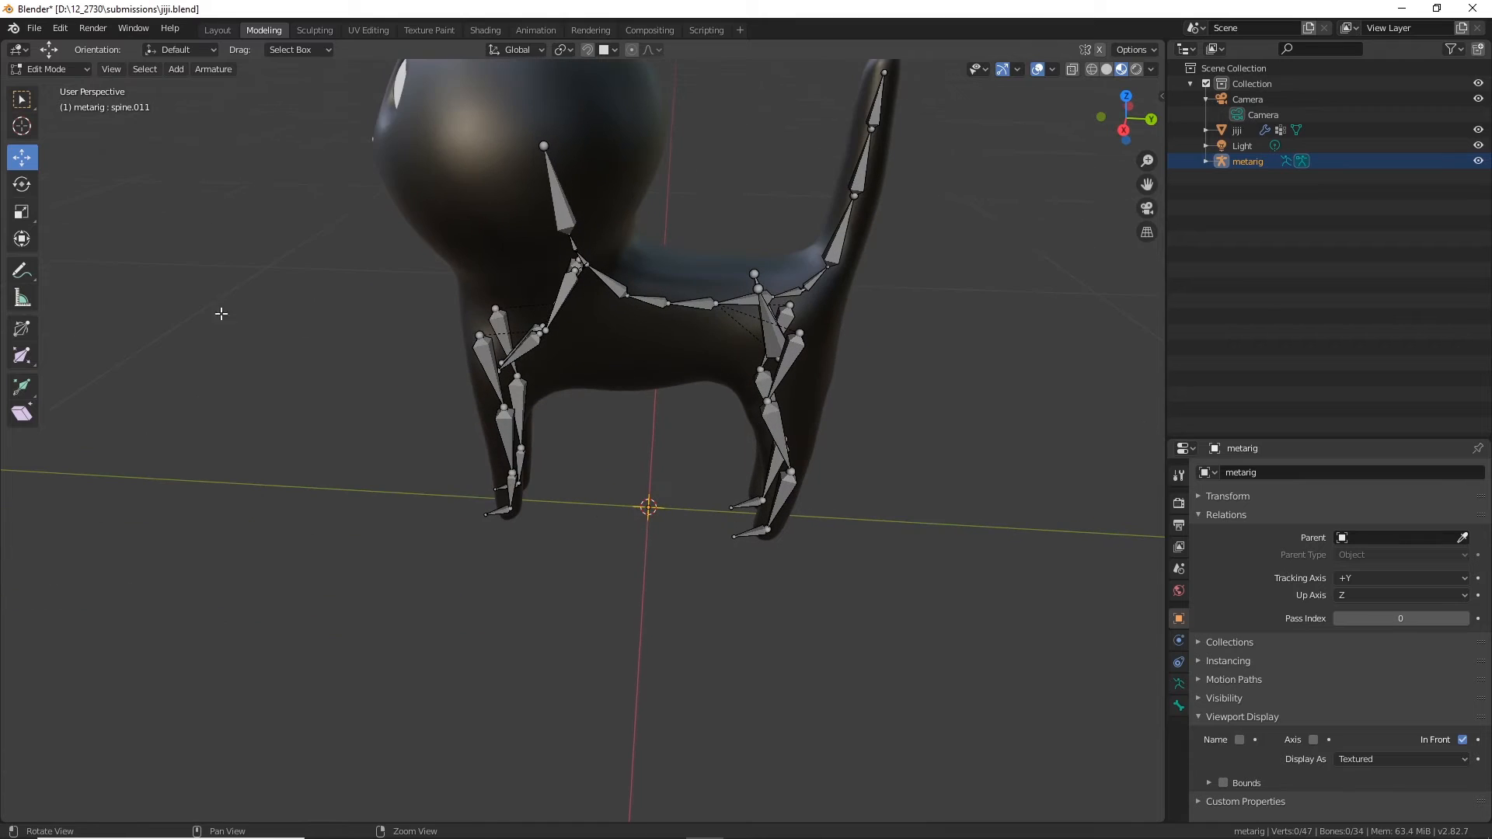
left_click(35, 28)
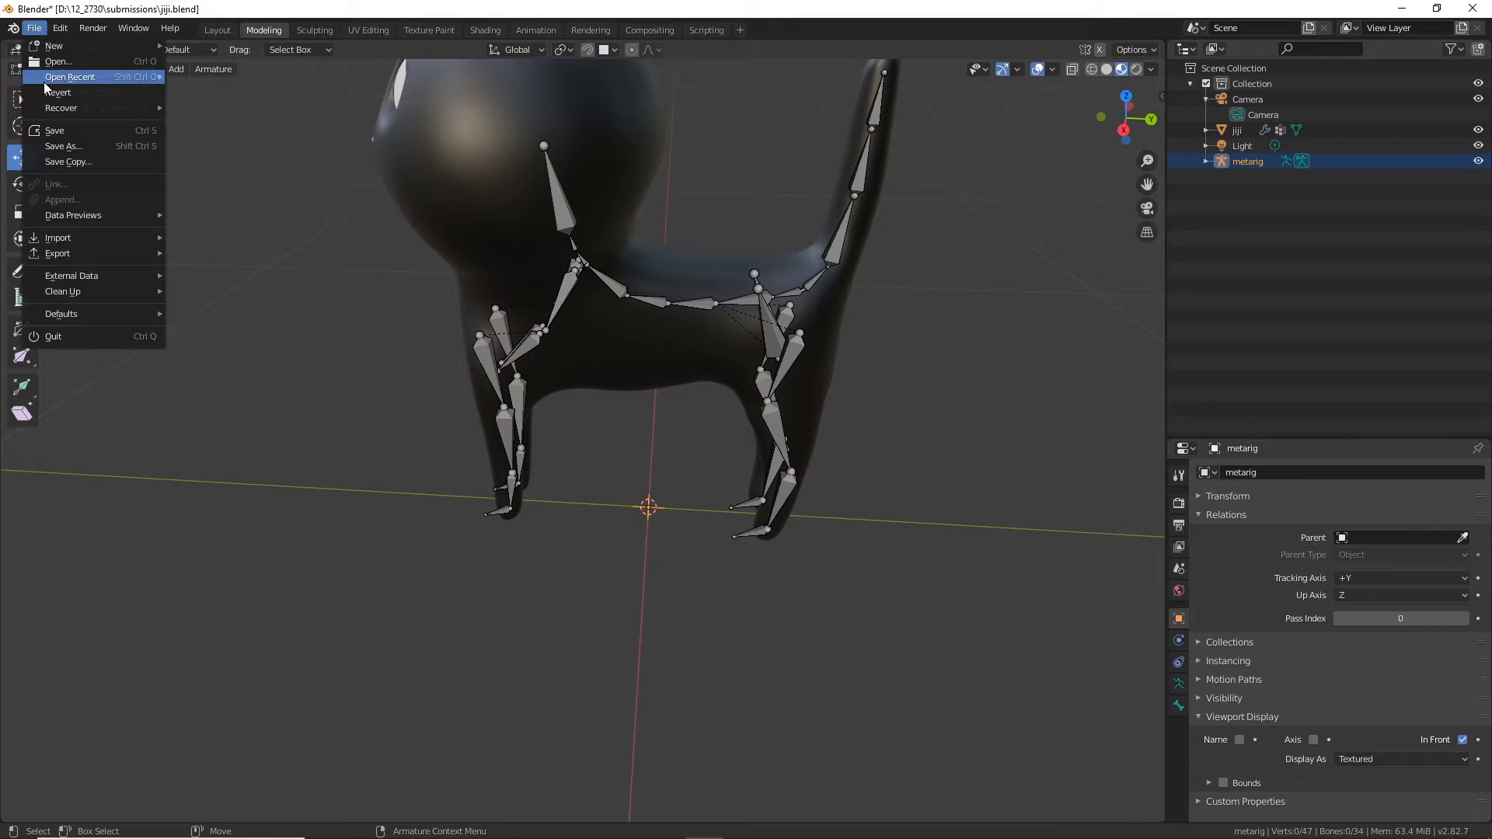
left_click(67, 131)
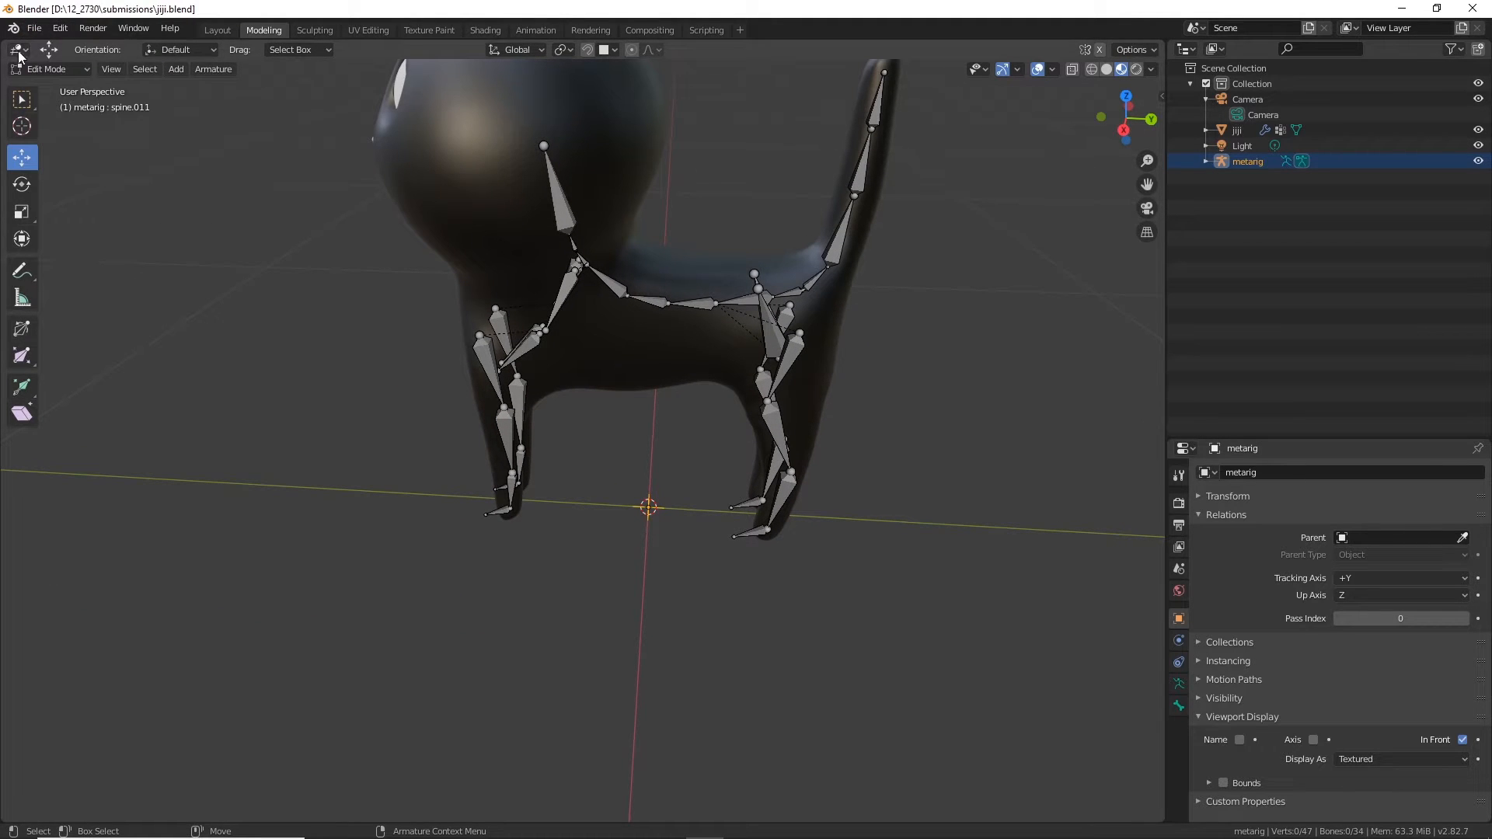
Step: Return the meta-rig to Object Mode and save the file again
middle_click_drag(606, 416, 590, 539)
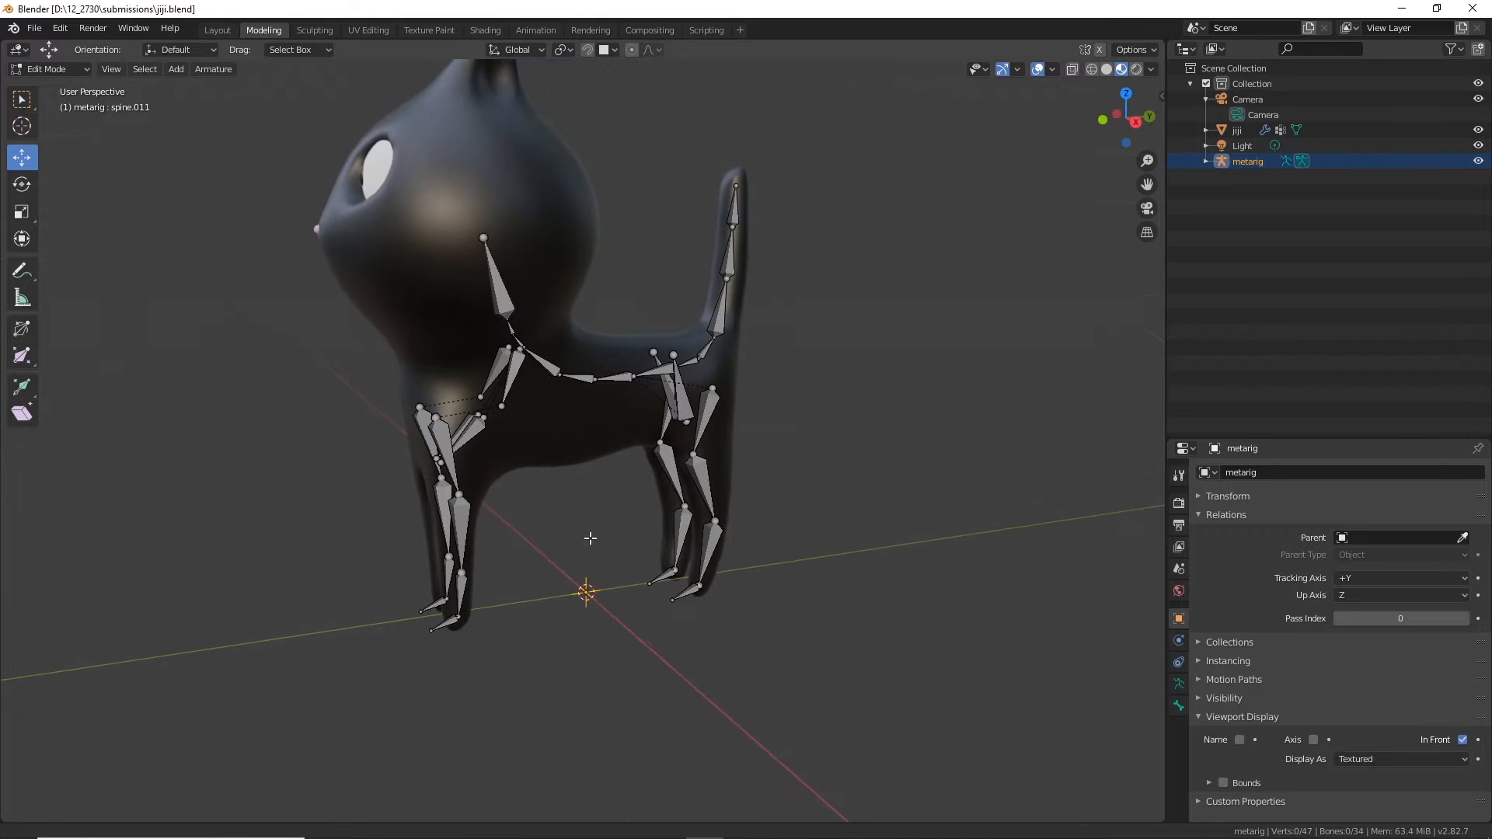
middle_click_drag(916, 466, 737, 516)
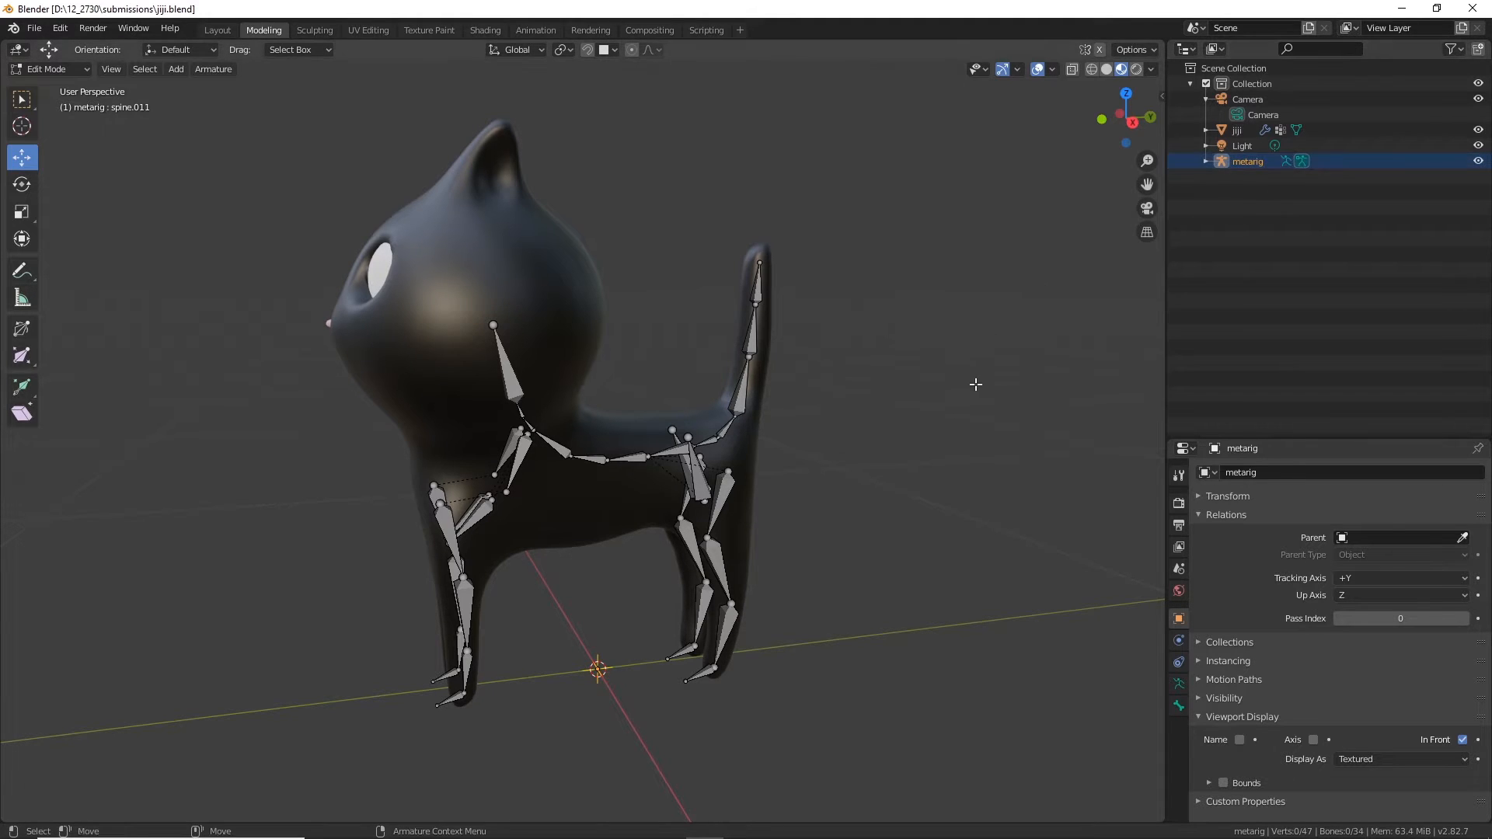
middle_click_drag(976, 383, 914, 441)
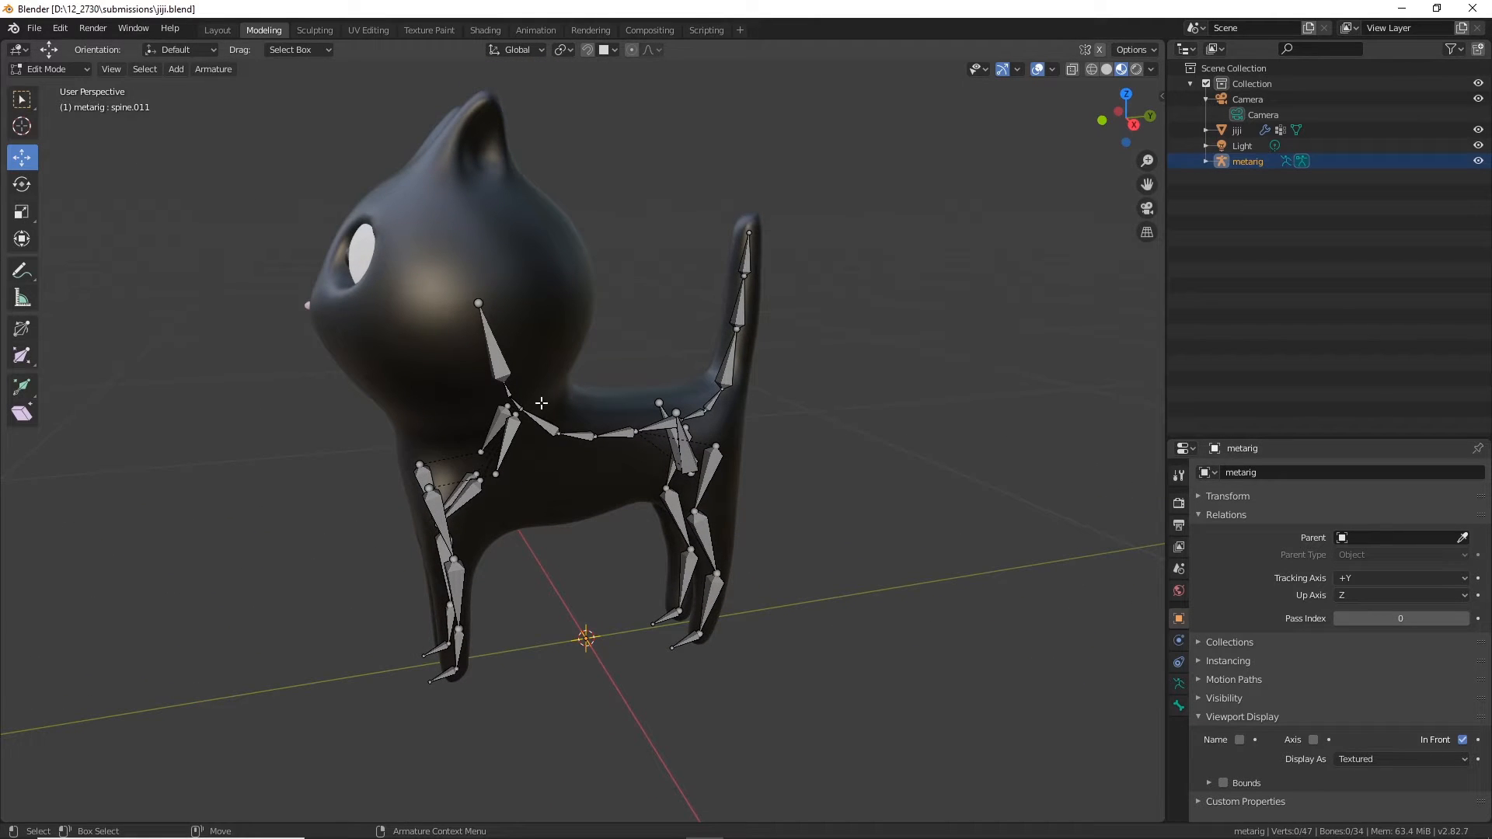
middle_click_drag(570, 505, 553, 487)
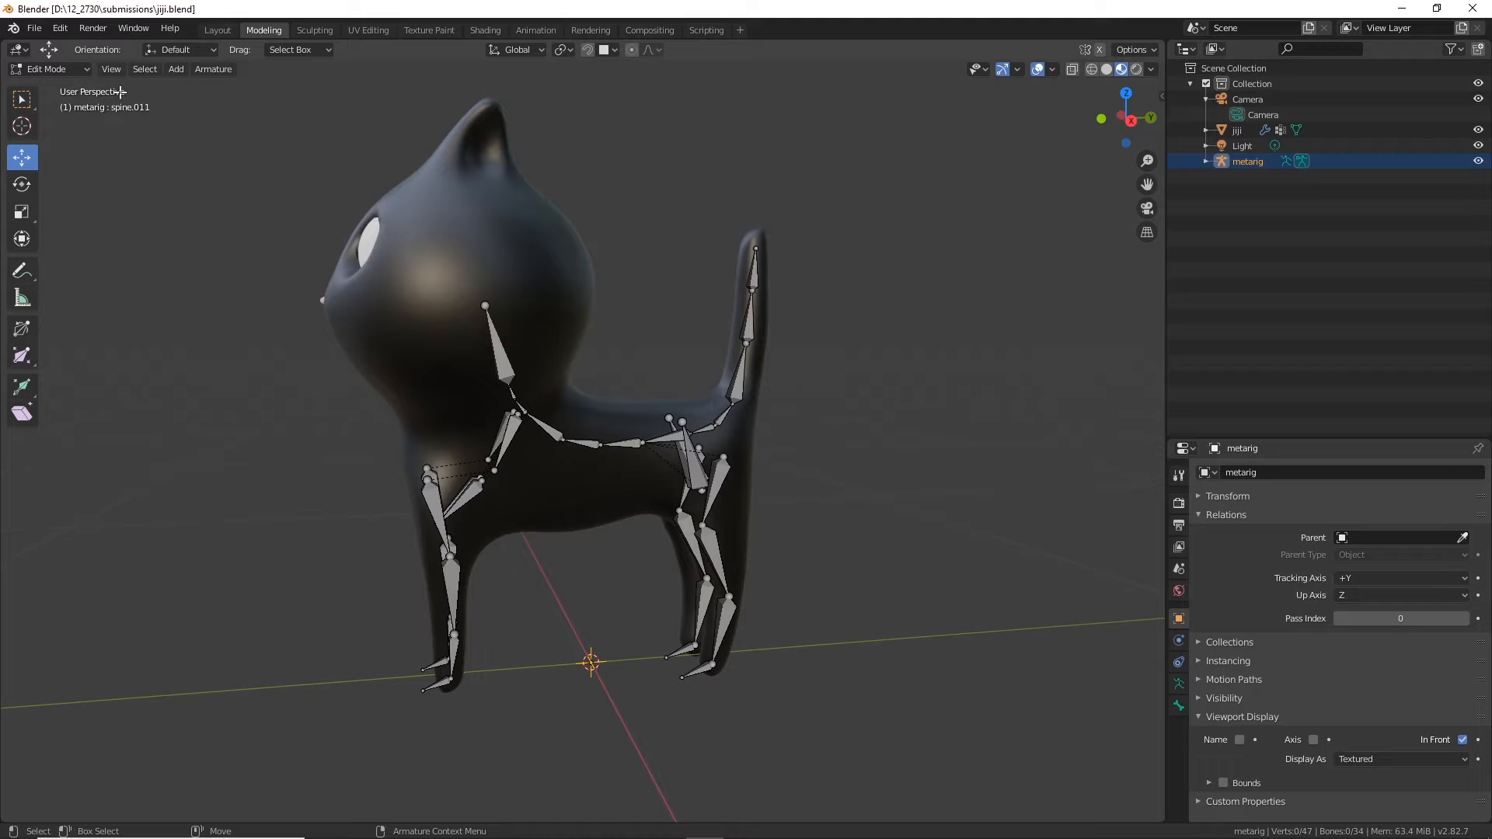
left_click(47, 69)
left_click(42, 87)
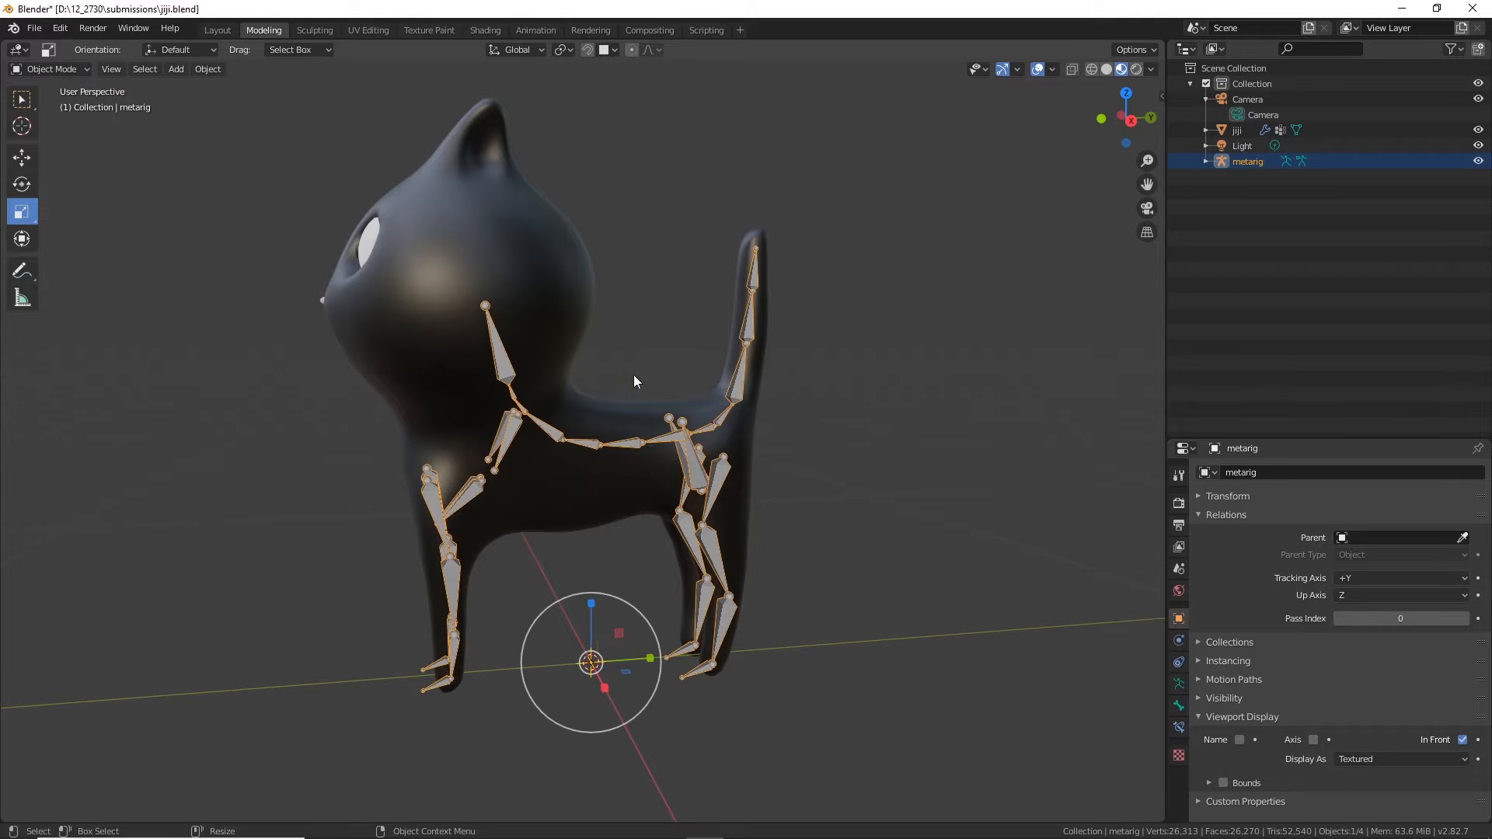
scroll(634, 381, "down", 3)
left_click(36, 29)
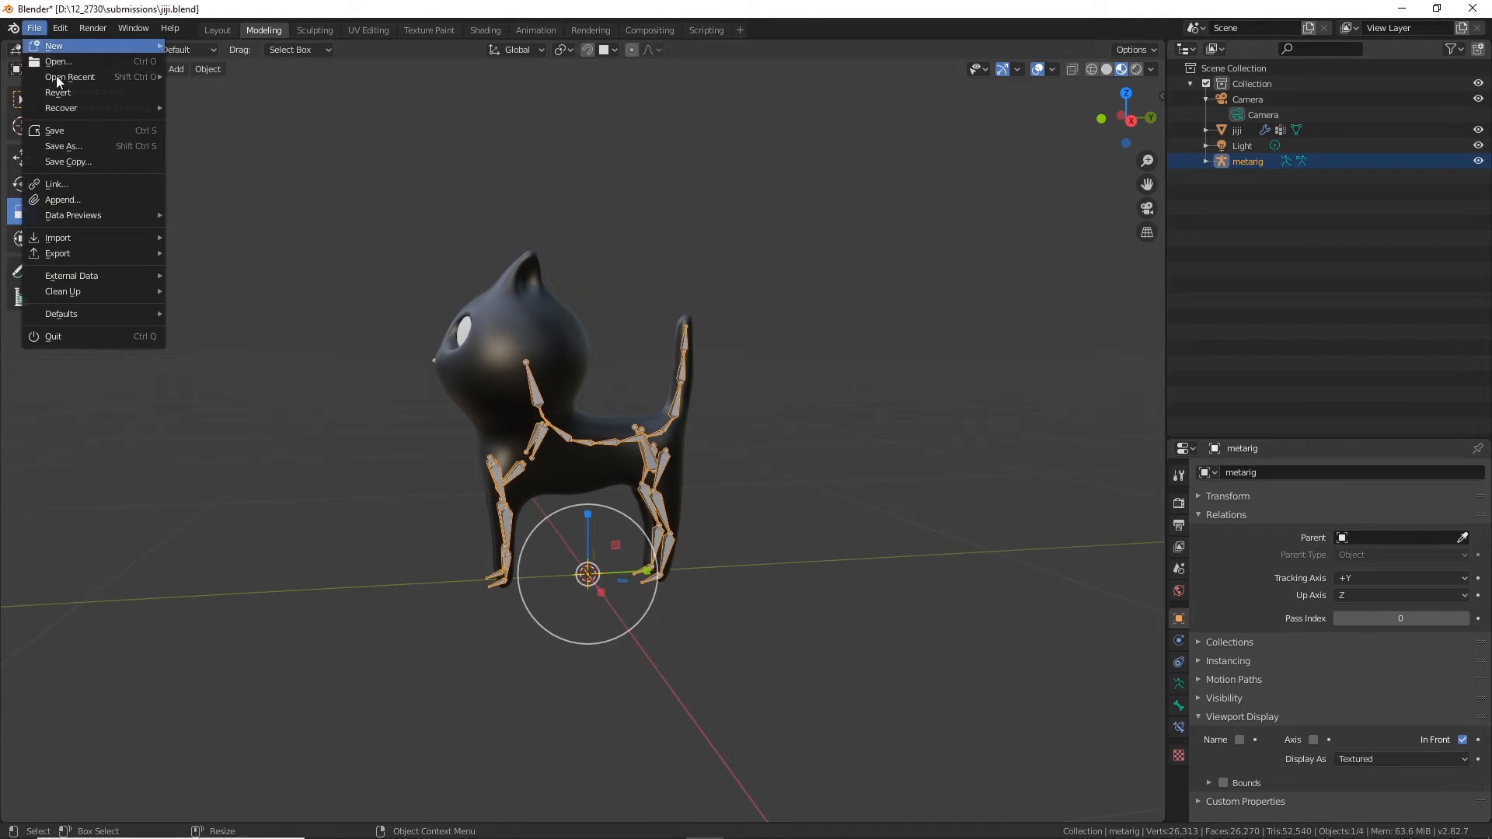
left_click(67, 129)
Step: Try to generate the Rigify control rig from the meta-rig
middle_click_drag(855, 455, 845, 469)
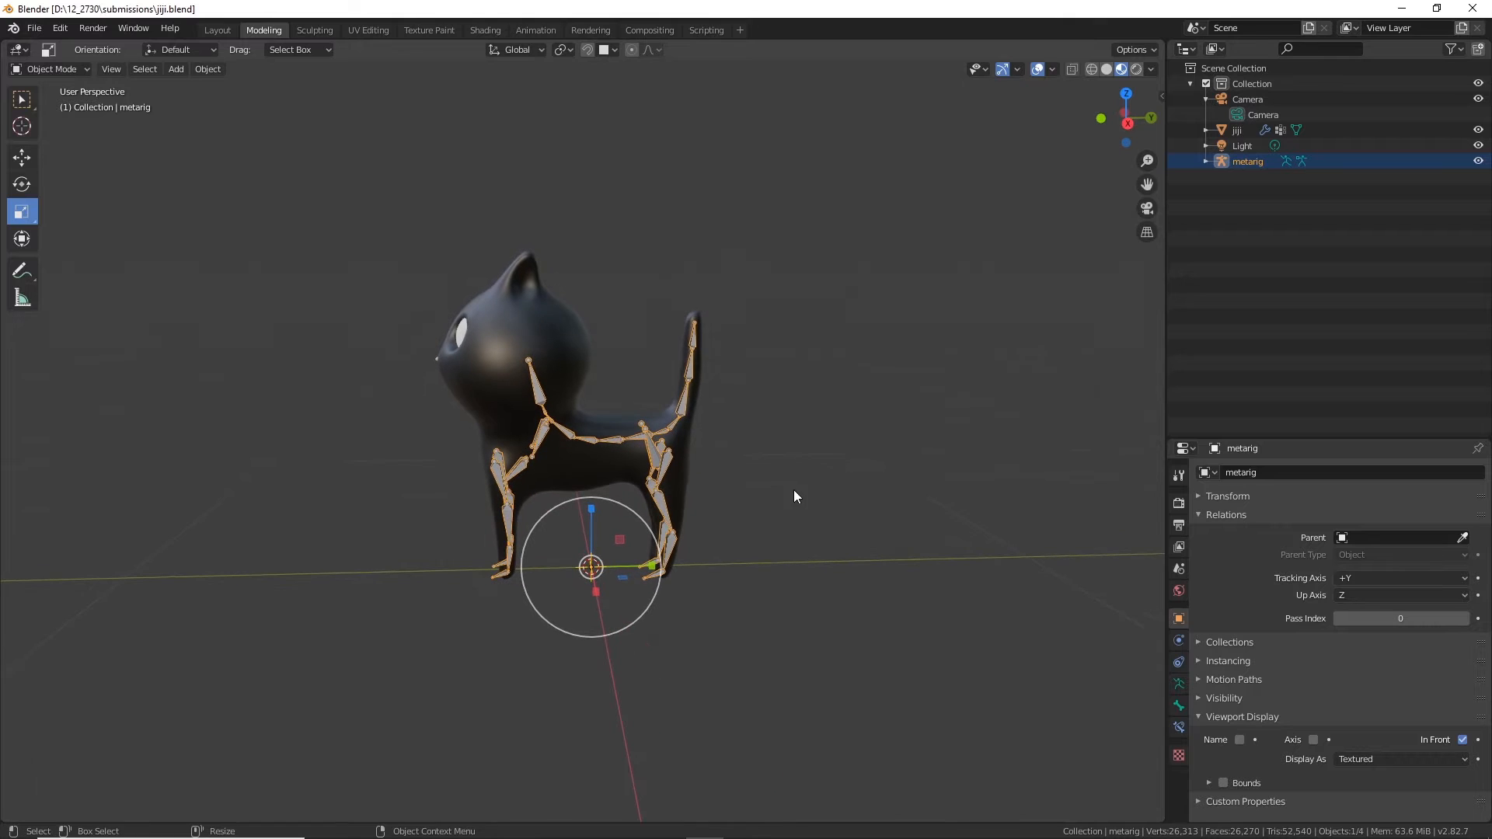
left_click(1179, 685)
scroll(1274, 673, "down", 1)
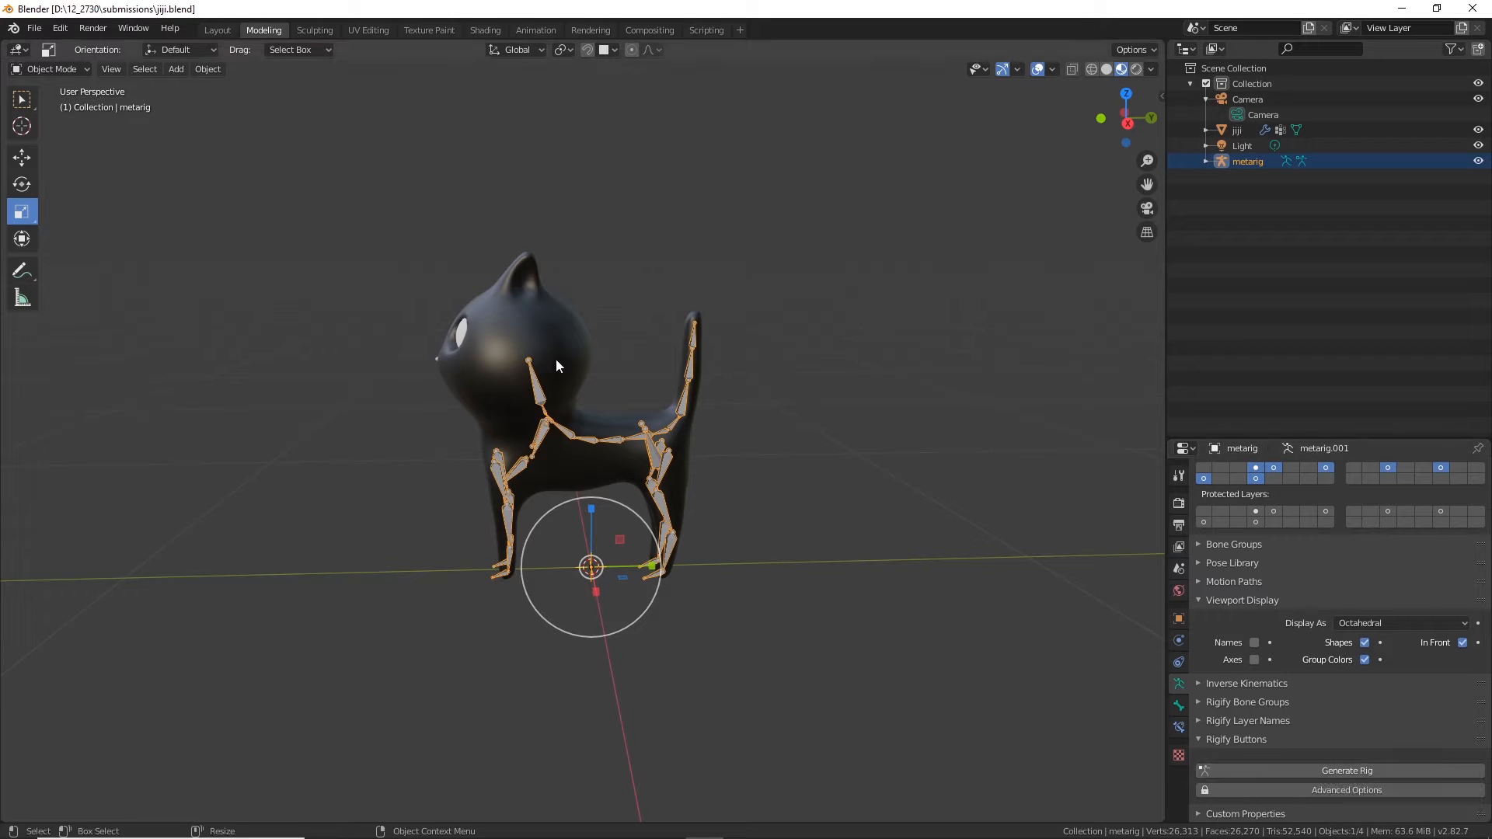
left_click(1357, 770)
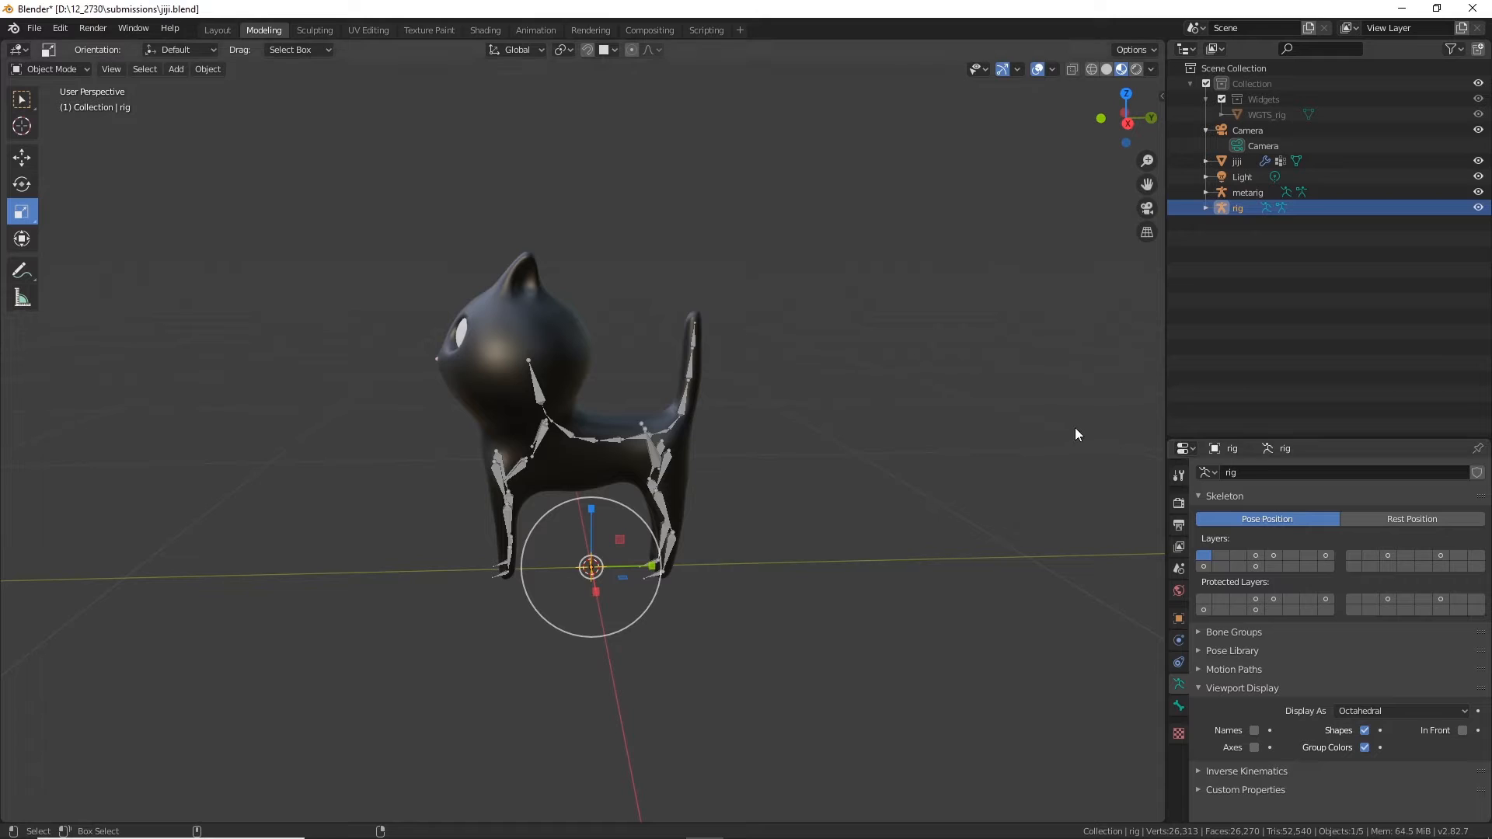
key("ctrl+z")
scroll(831, 502, "up", 3)
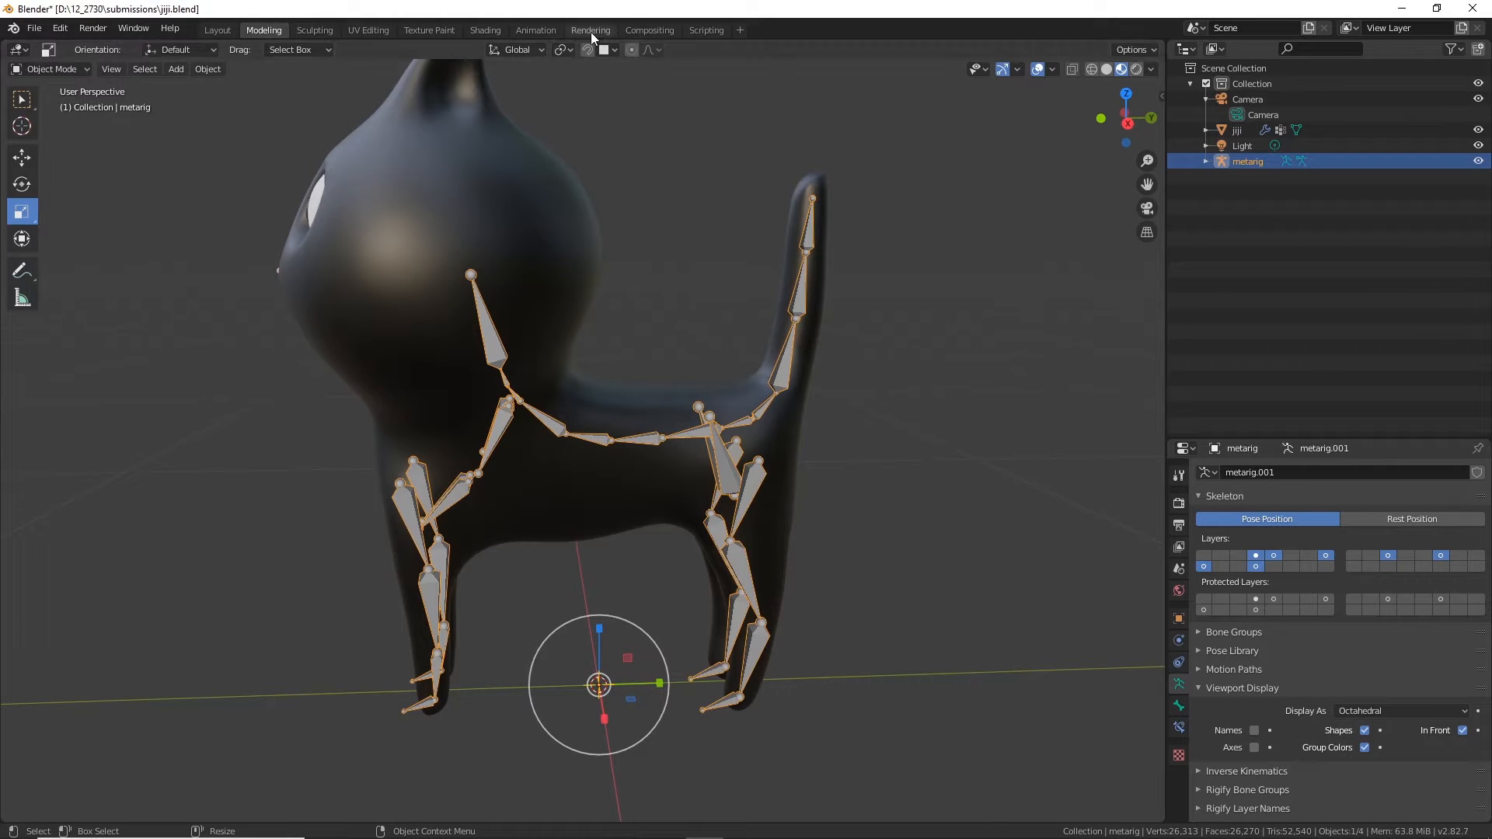
left_click(144, 29)
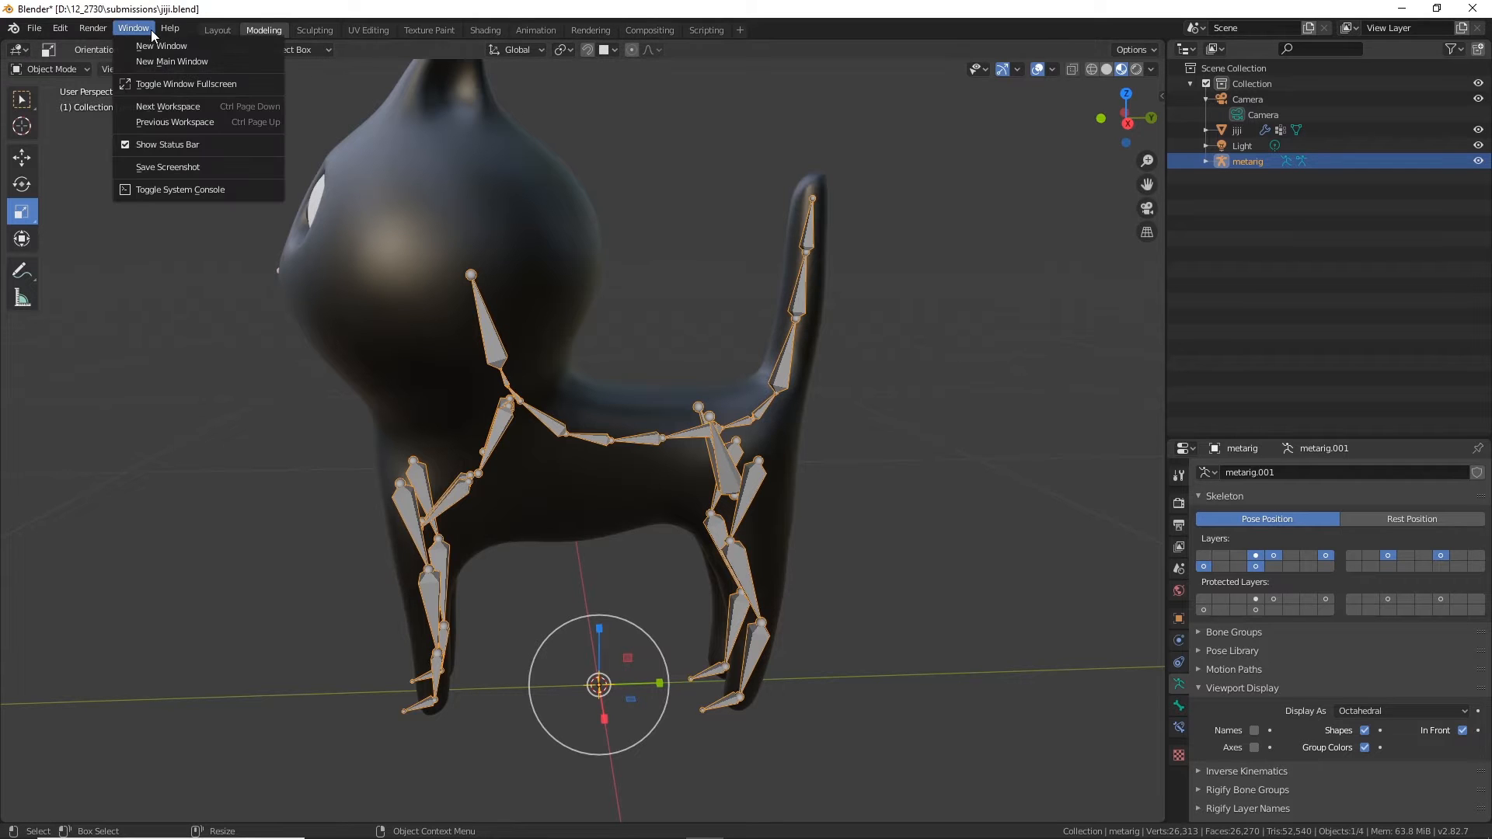
left_click(766, 212)
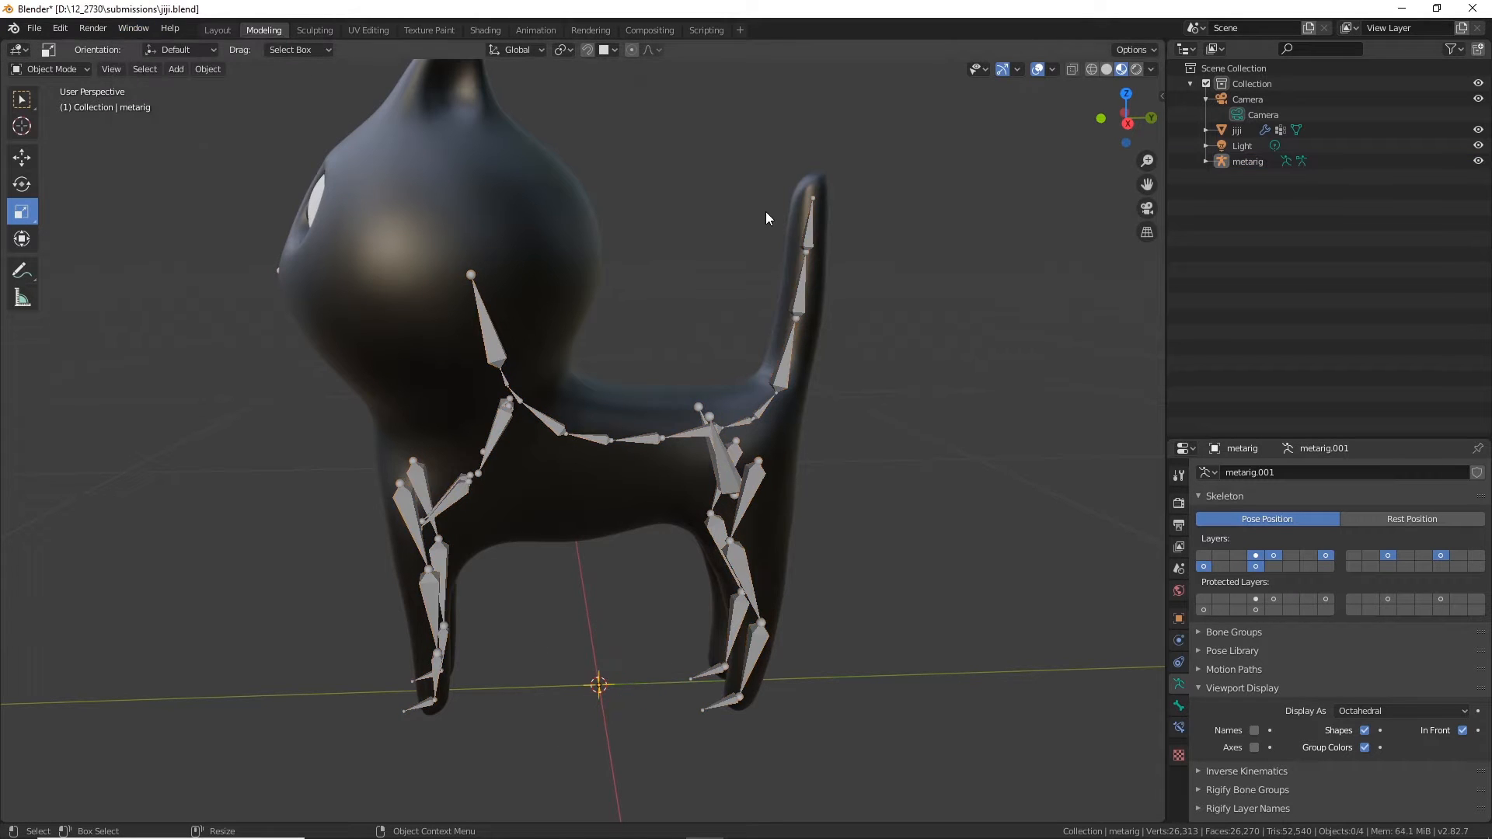
Step: Select the meta-rig again and enter Edit Mode with the spine and hip bones in close view
scroll(701, 332, "up", 6)
middle_click_drag(776, 342, 472, 278)
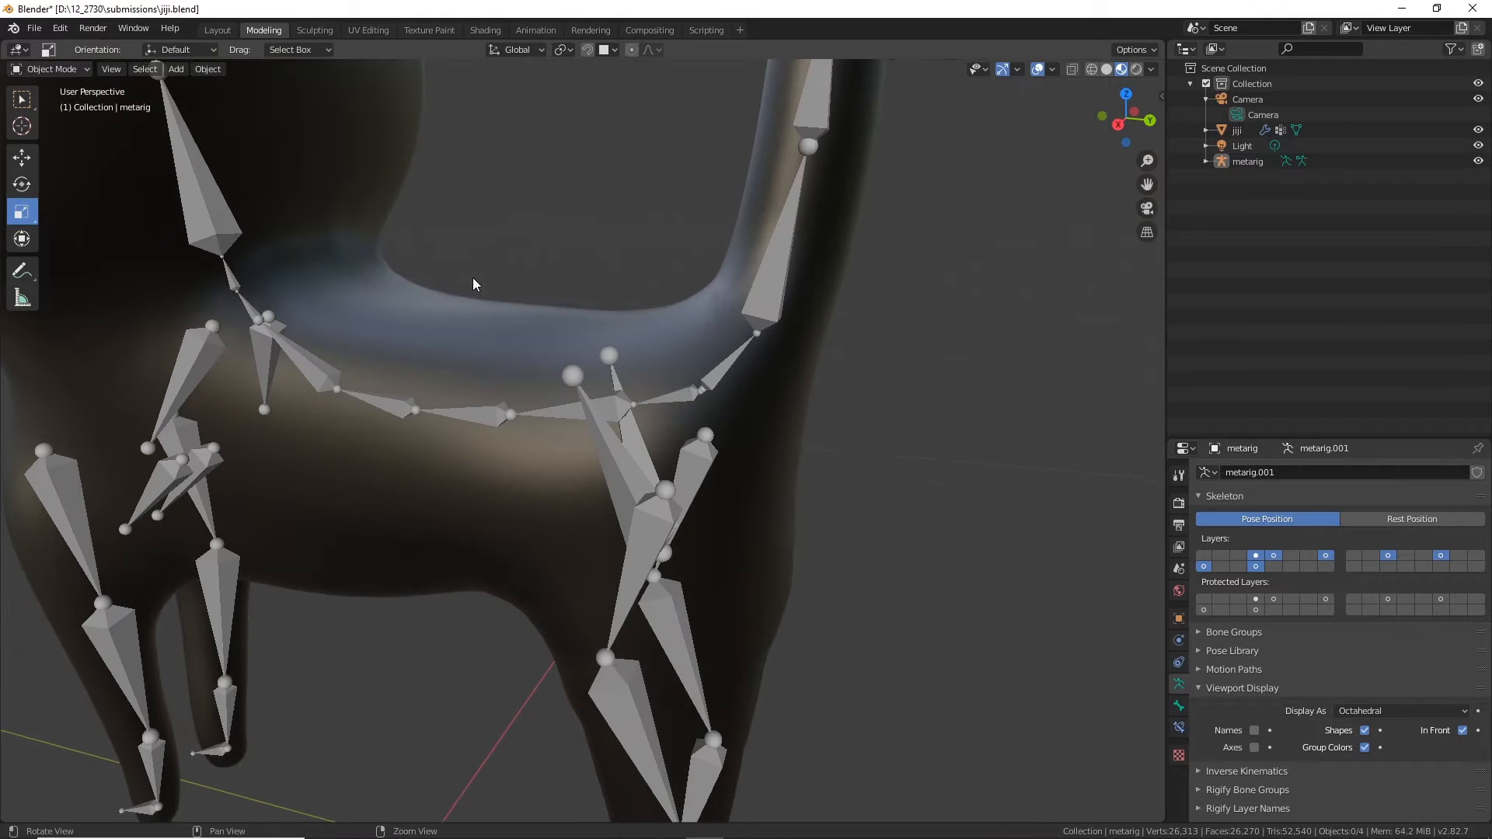
left_click(689, 389)
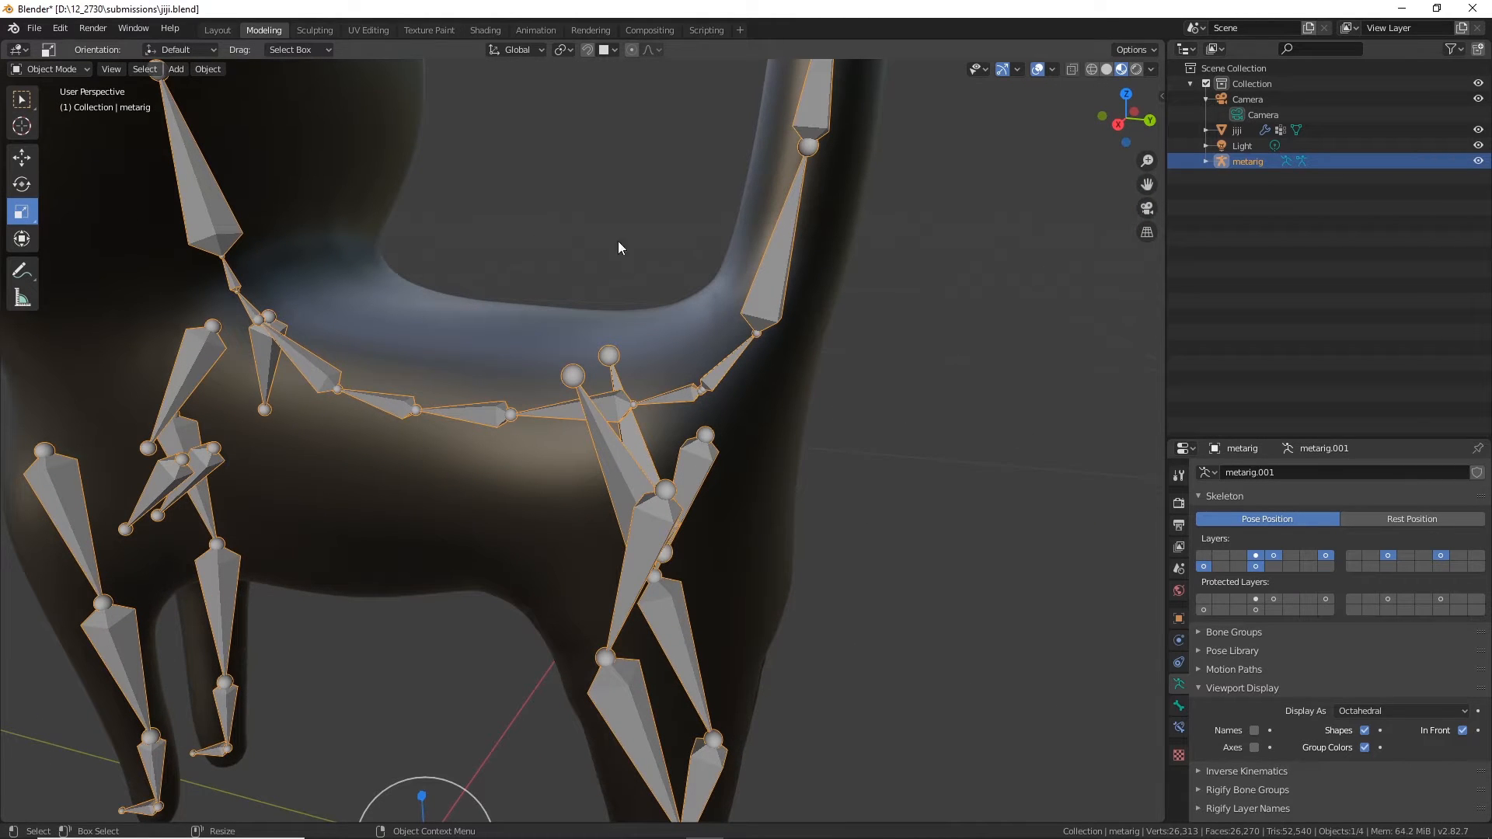
left_click(50, 68)
left_click(46, 100)
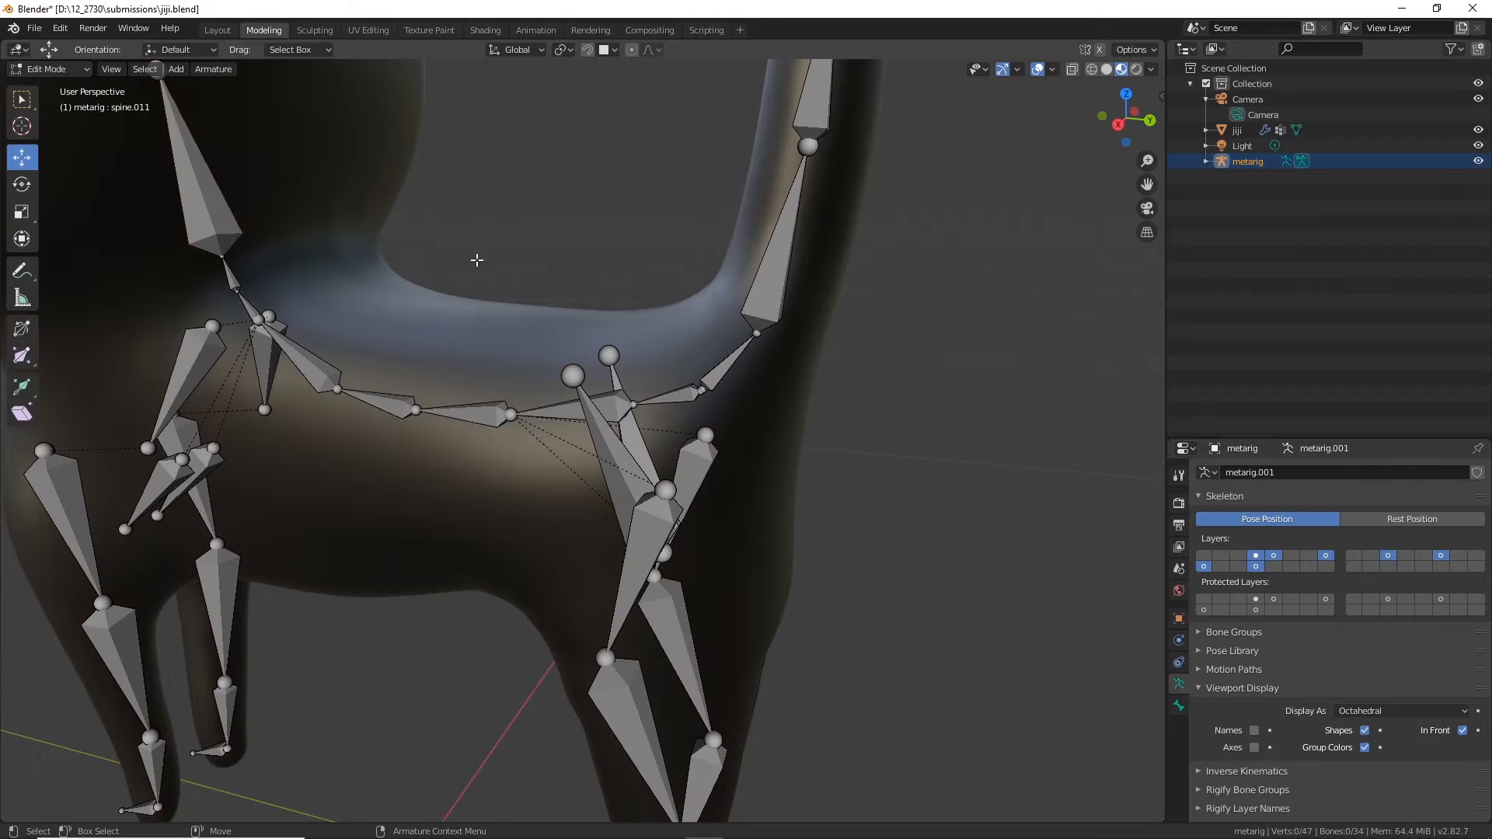
Step: Show the bone properties and inspect the transform values of spine.004 and spine.003 at the base of the tail
left_click(692, 398)
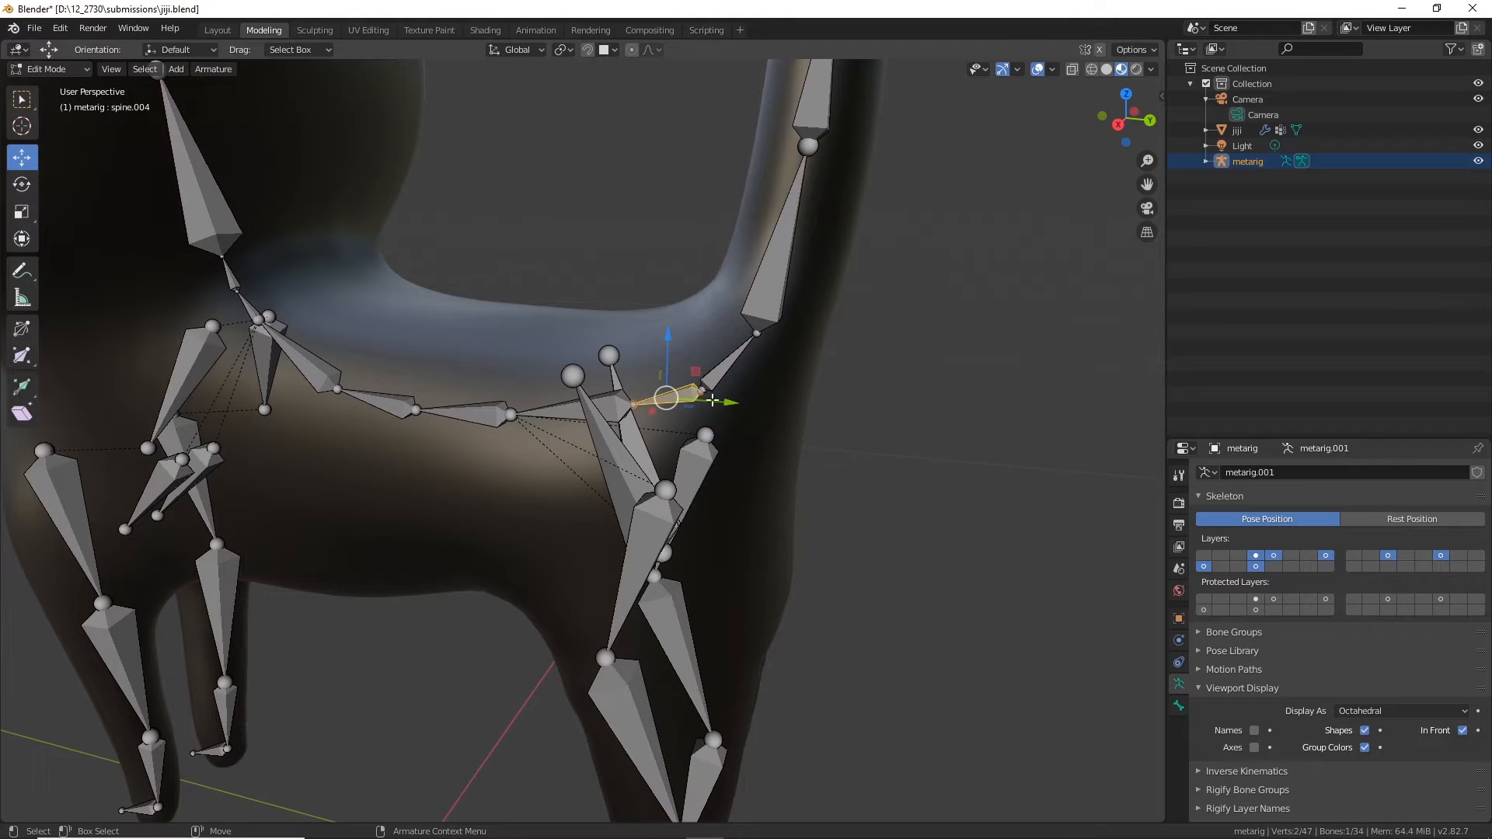
scroll(709, 391, "up", 5)
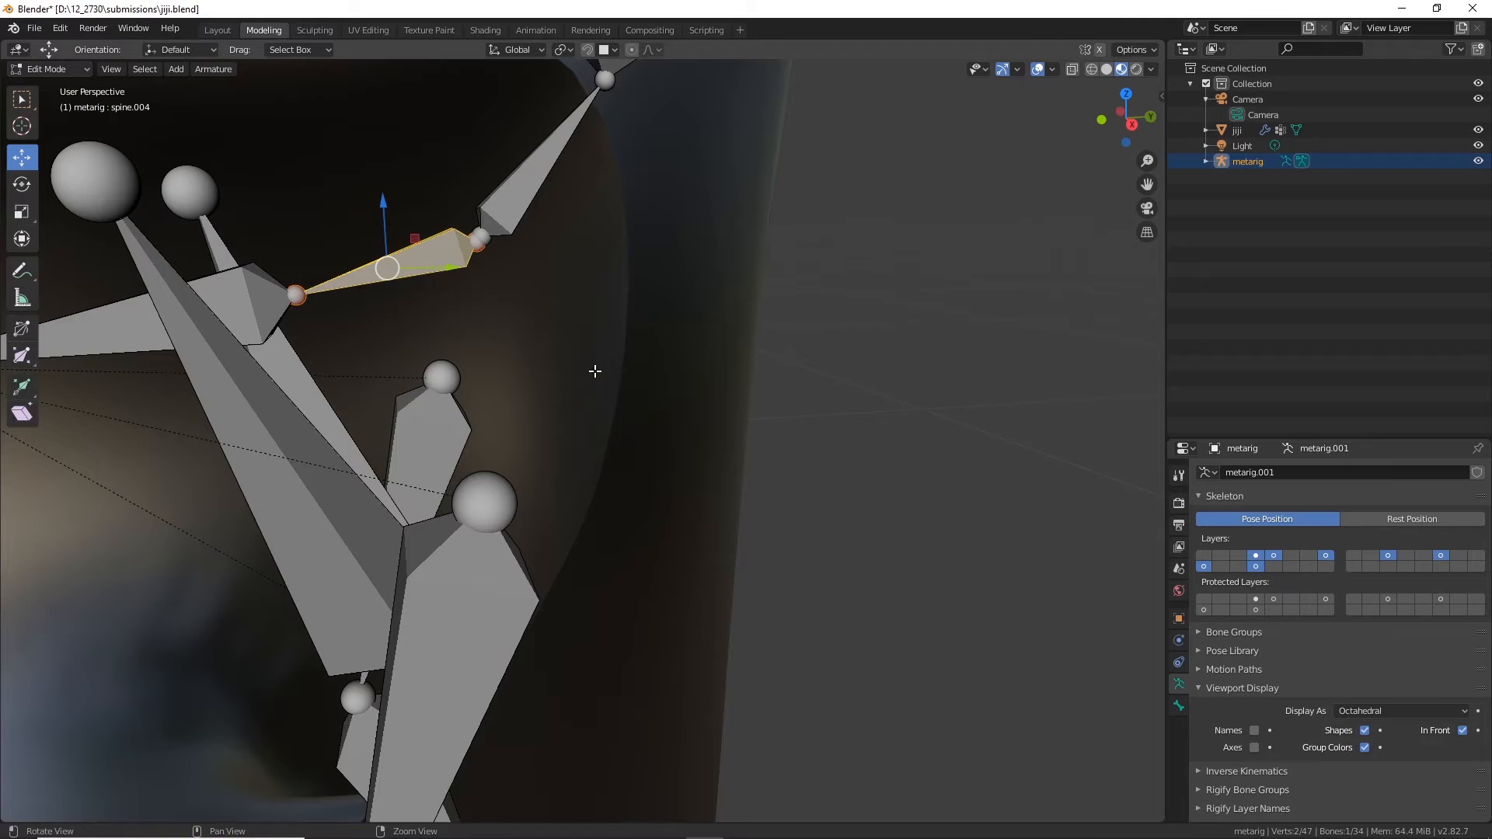
middle_click_drag(594, 371, 662, 487)
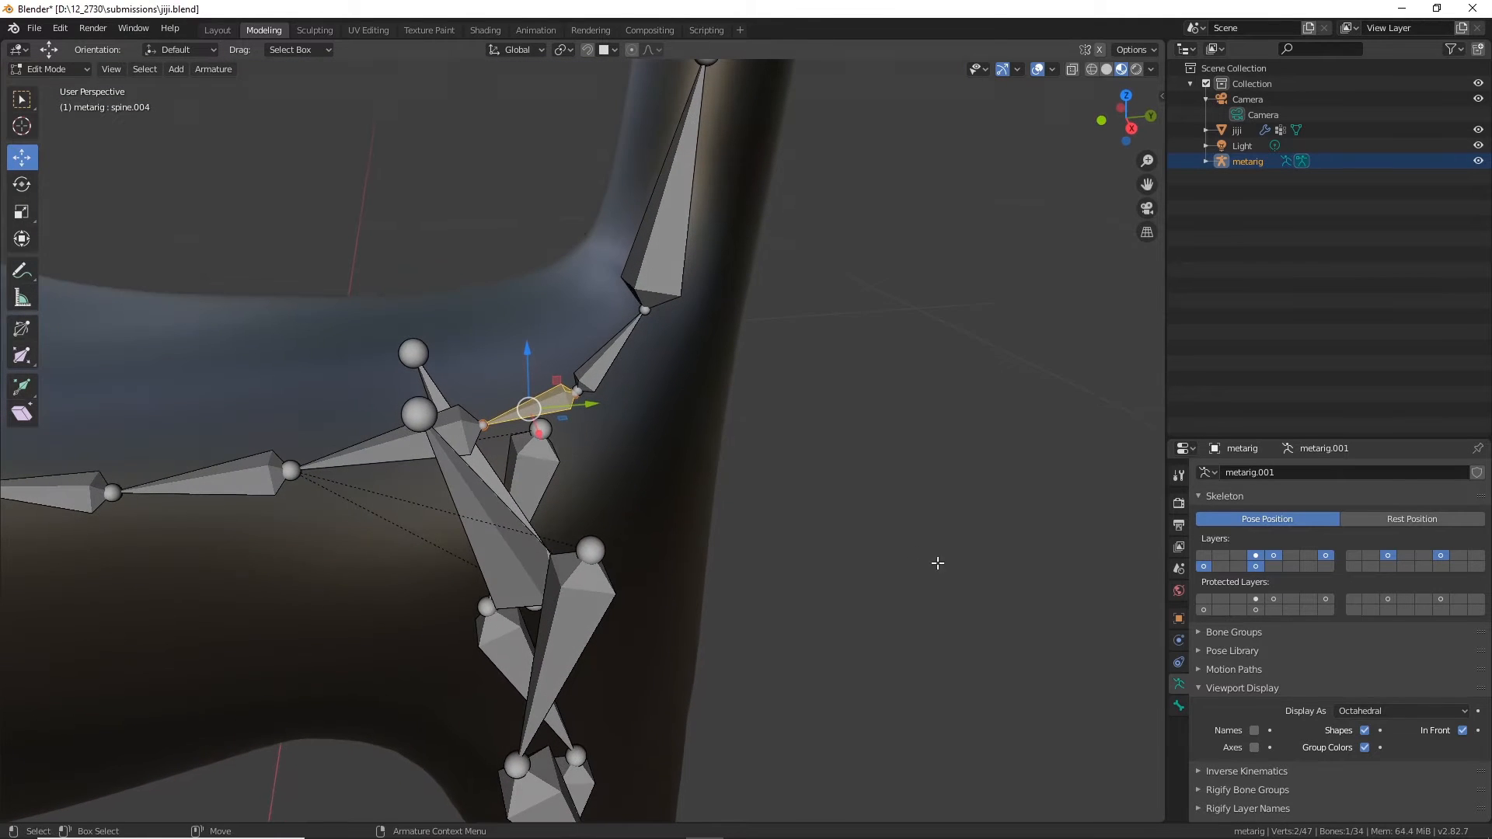
left_click(1179, 707)
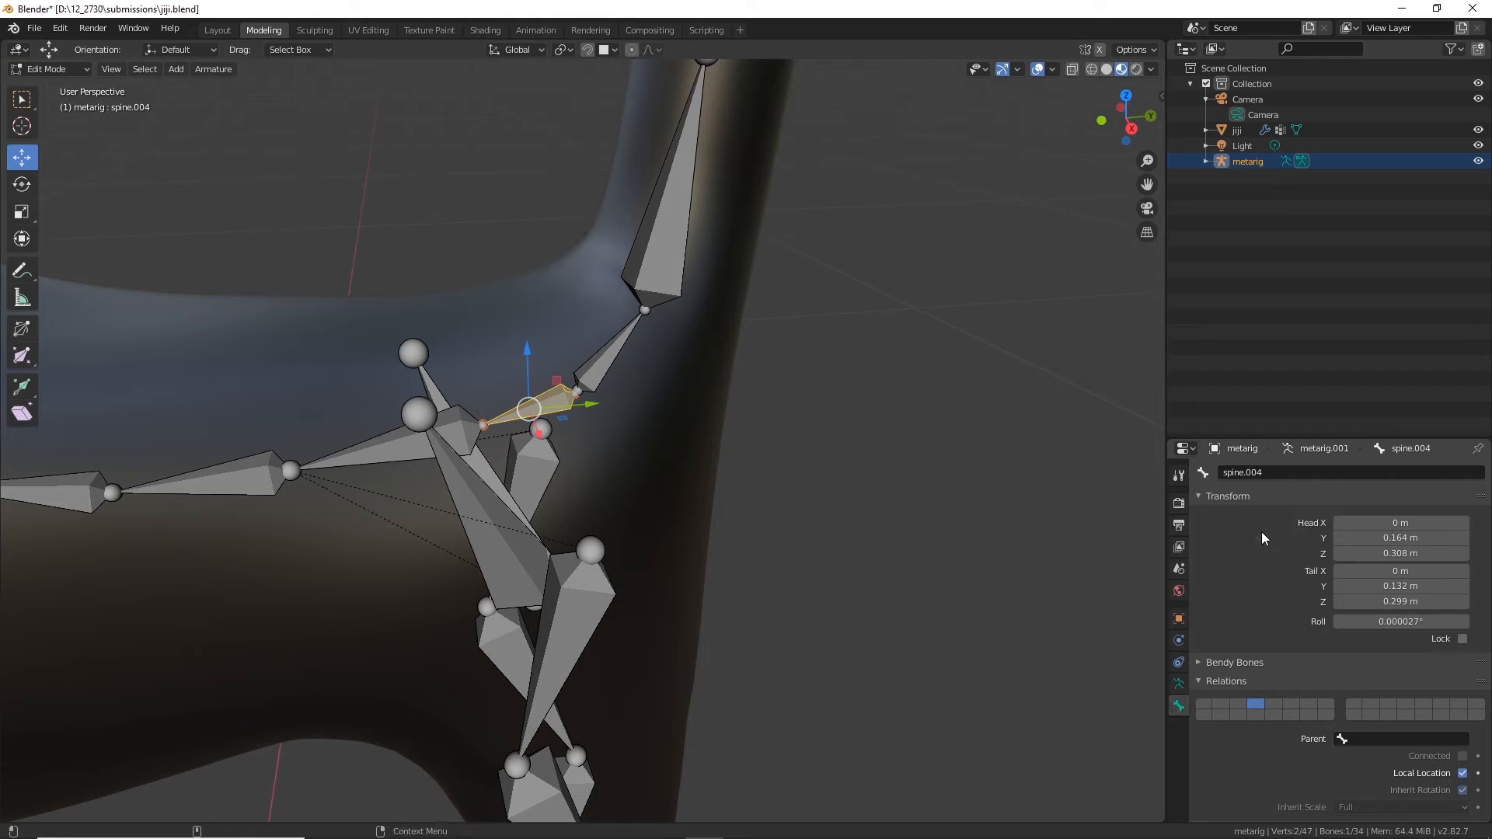
left_click(604, 360)
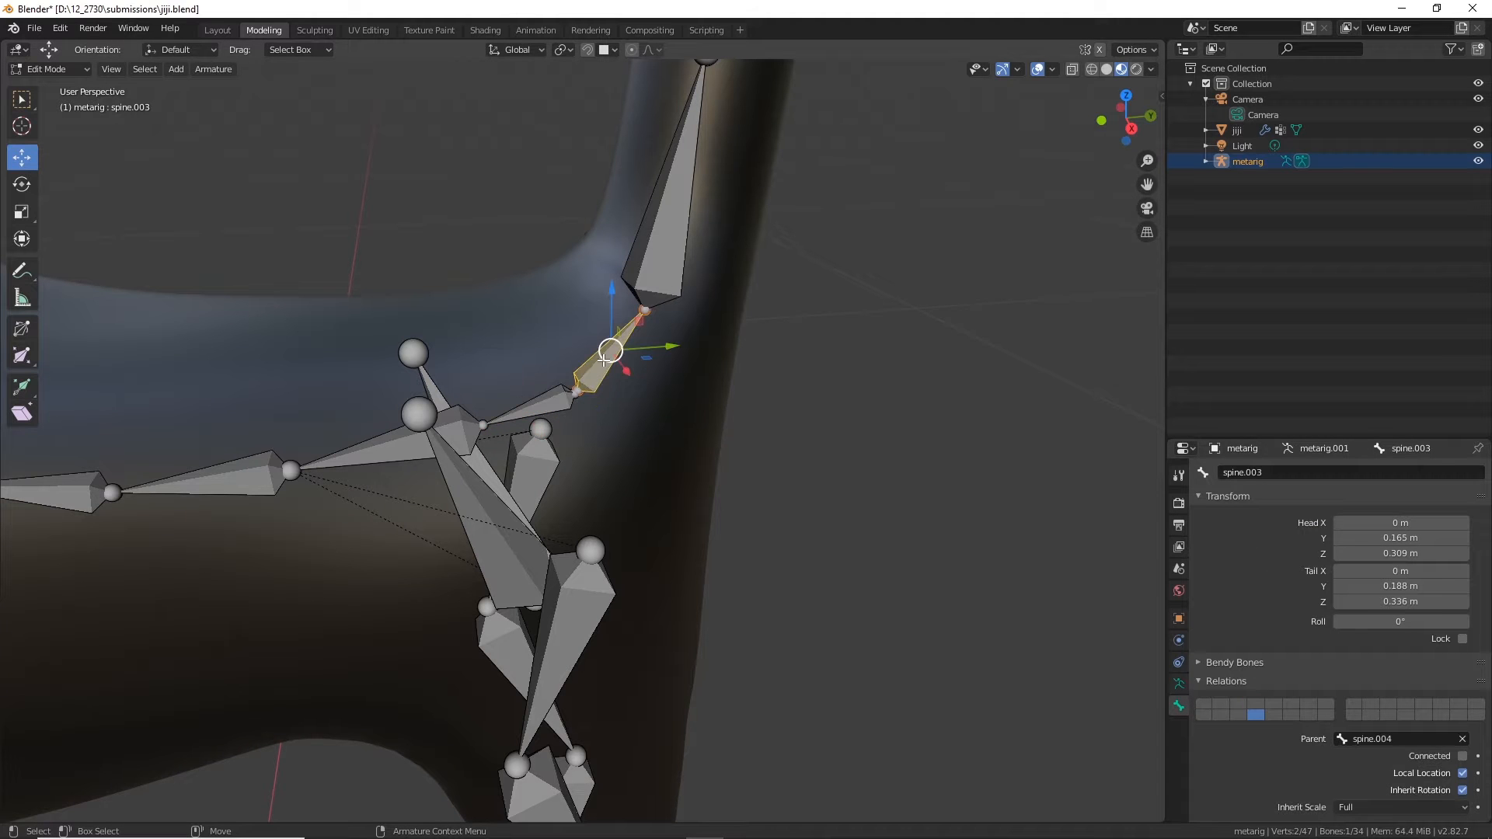
Step: Move the head joint of spine.004 onto the head of spine.003, at about Y 0.165 m and Z 0.309 m
scroll(620, 425, "up", 4)
mouse_move(619, 427)
middle_mouse_down()
mouse_move(593, 381)
mouse_move(634, 437)
middle_mouse_up()
scroll(638, 438, "up", 2)
left_click(632, 437)
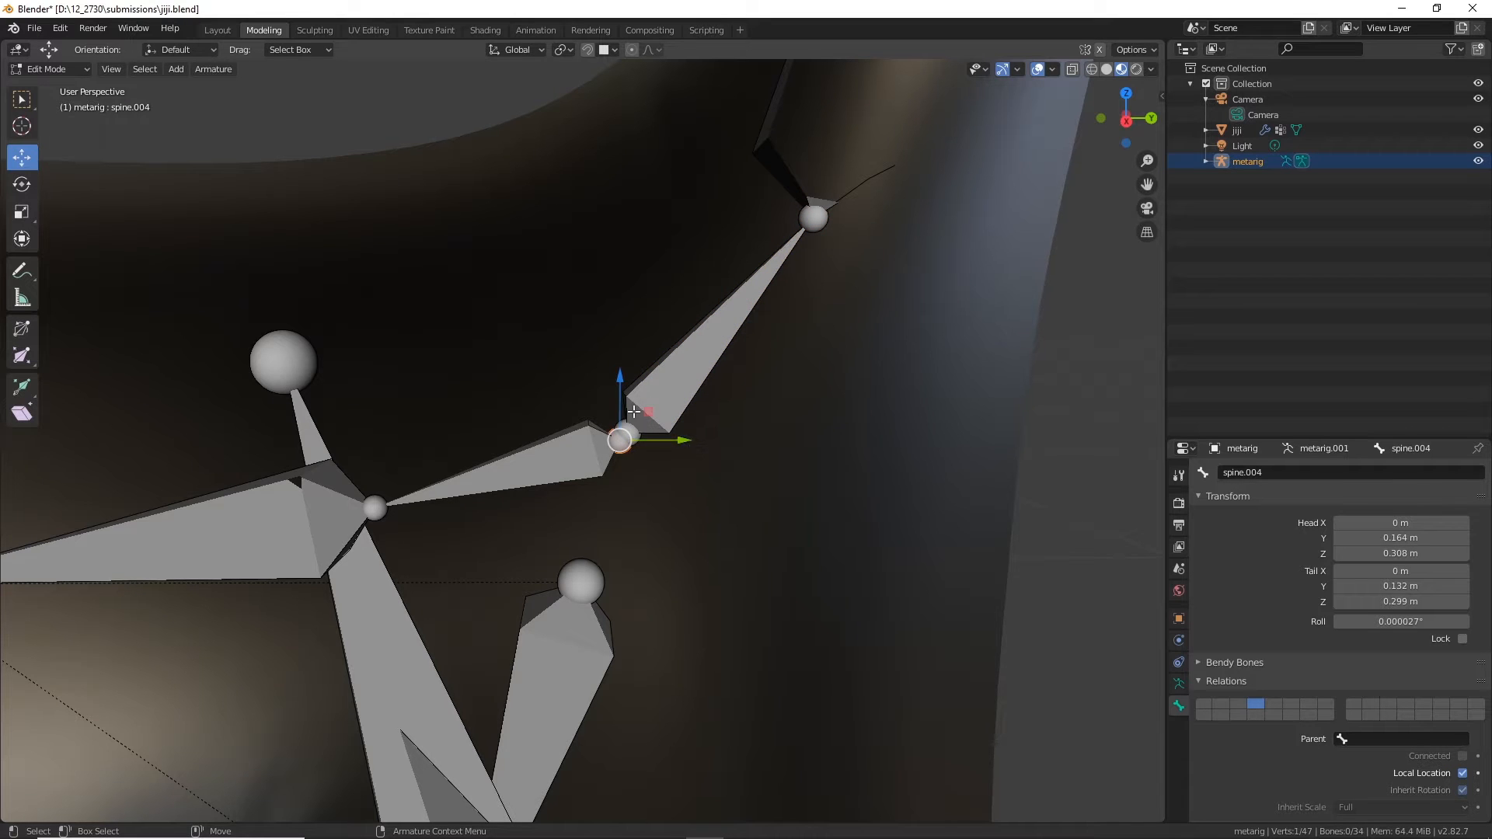
left_click(664, 412)
left_click(630, 434)
left_click(640, 430)
left_click(626, 440)
left_click_drag(669, 440, 680, 437)
mouse_move(626, 393)
left_mouse_down()
mouse_move(624, 365)
mouse_move(628, 383)
left_mouse_up()
left_click(624, 365)
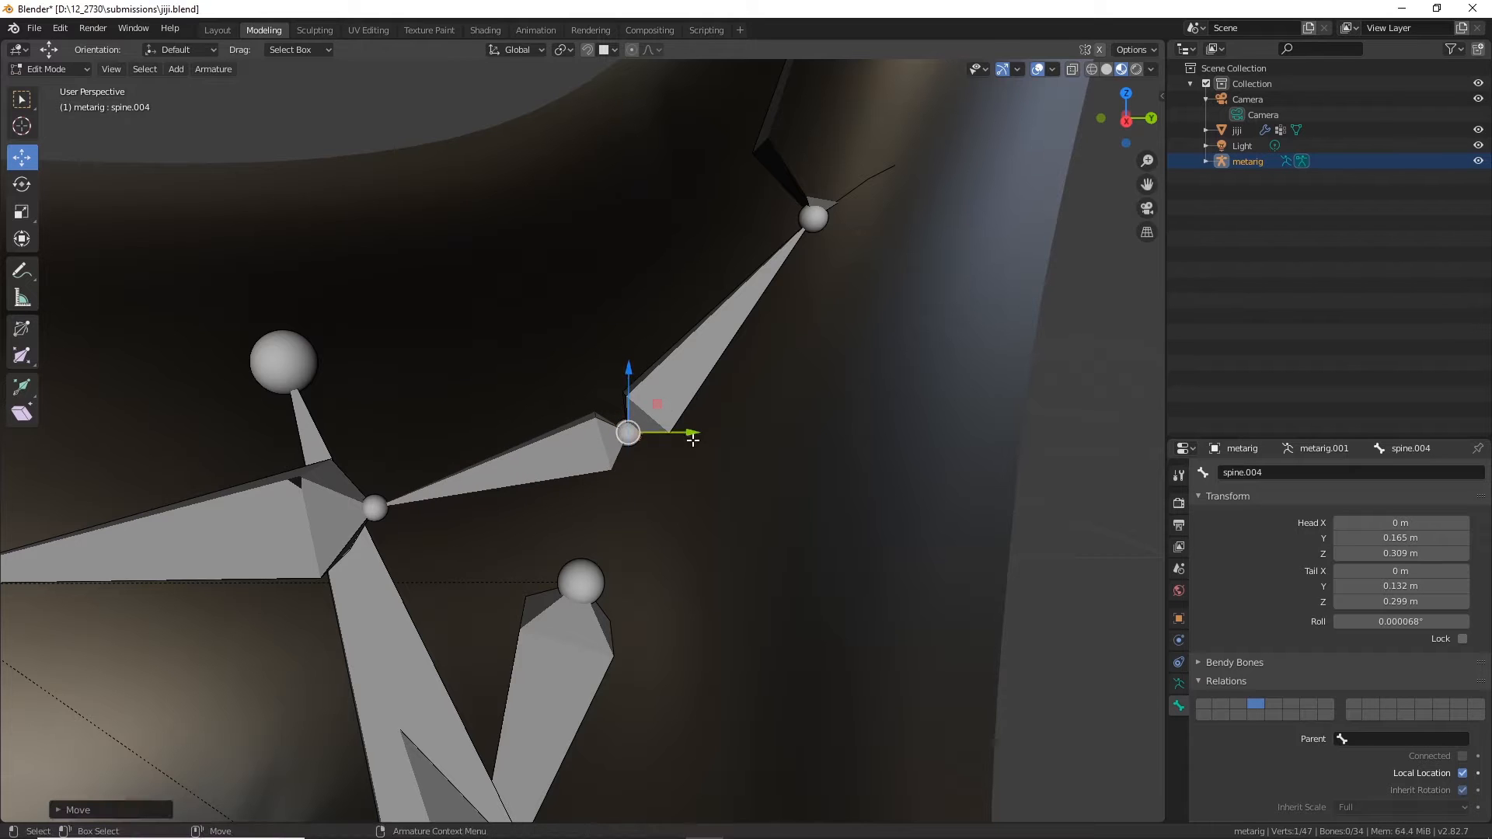
left_click_drag(690, 438, 688, 437)
Step: Examine from the right side how closely the touching joints of spine.004 and spine.003 overlap
key("KP_3")
scroll(690, 466, "up", 5)
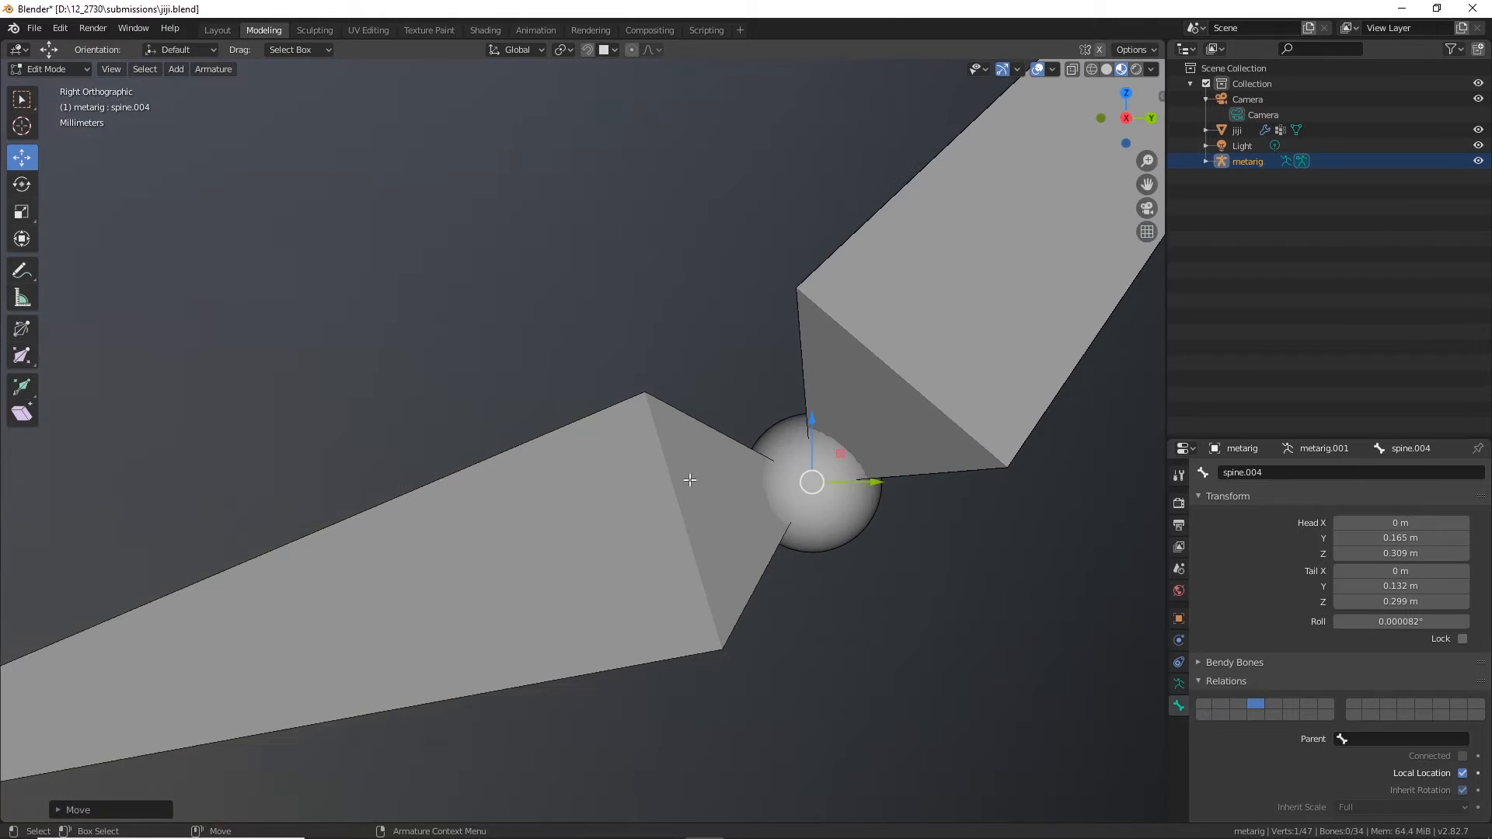
middle_click_drag(787, 506, 599, 437, "shift")
scroll(635, 460, "up", 4)
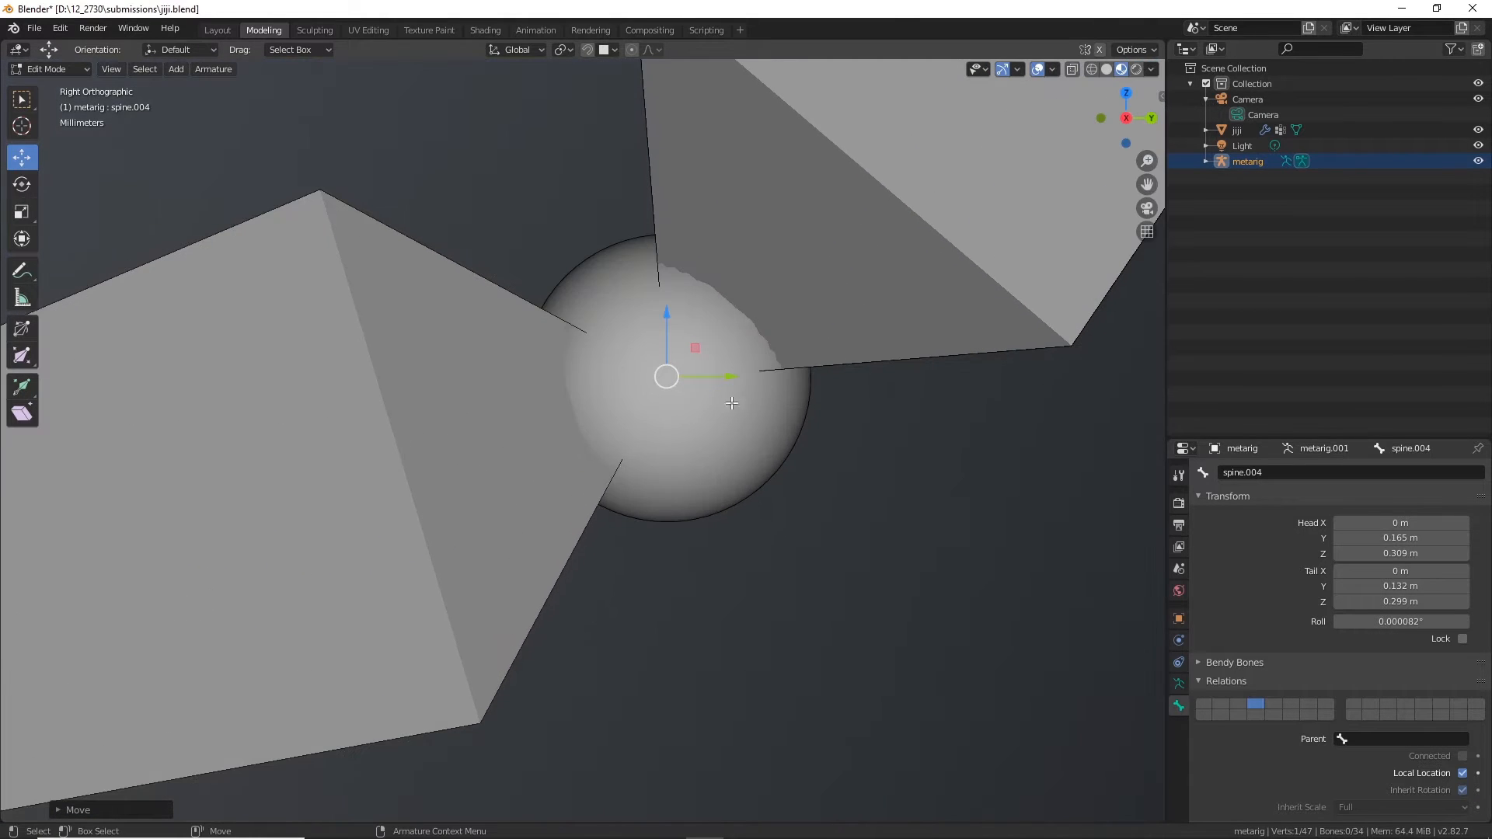
scroll(732, 402, "down", 10)
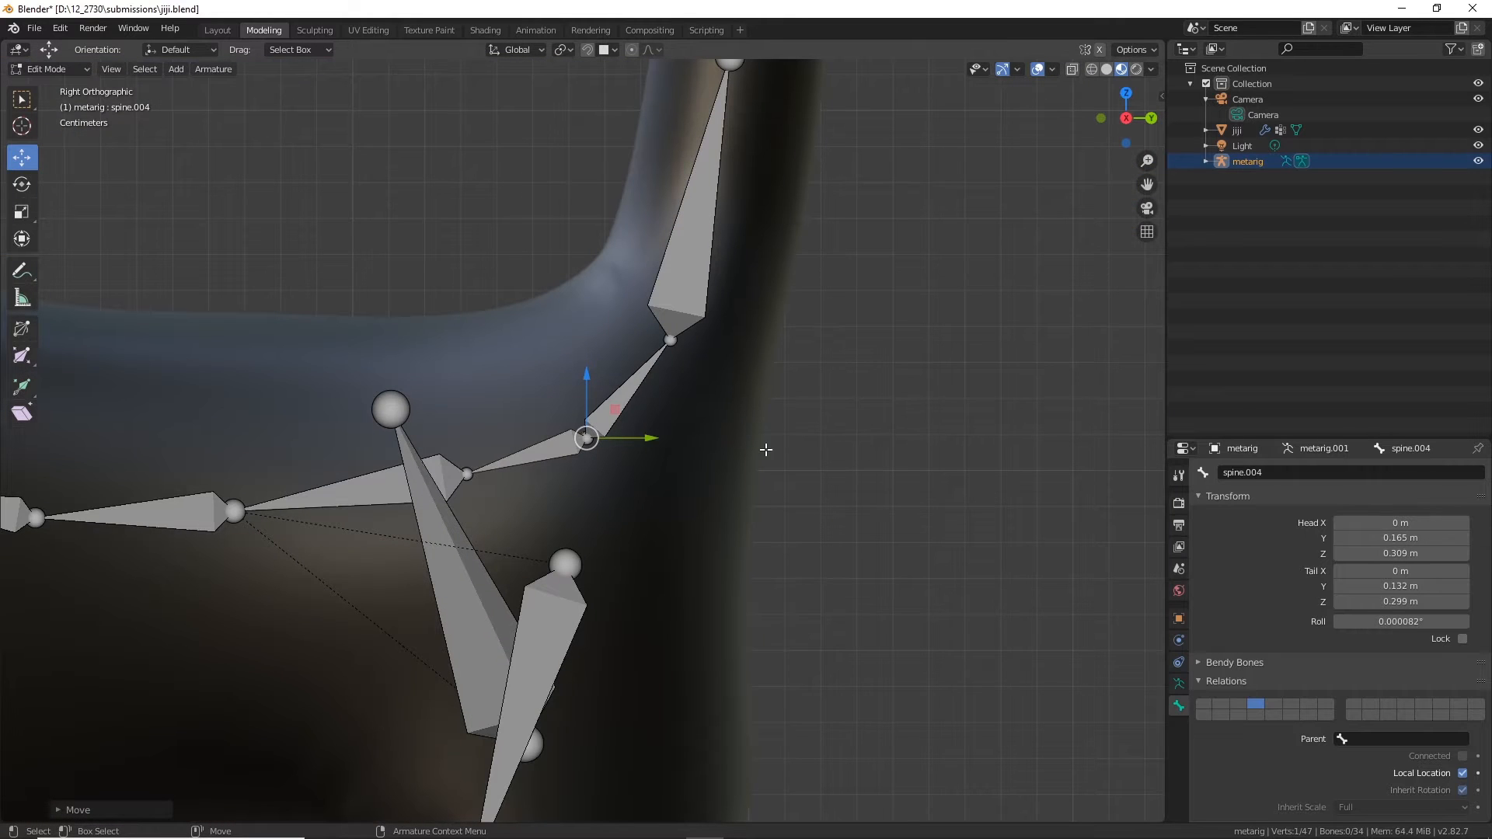
scroll(787, 488, "down", 8)
middle_click_drag(787, 489, 786, 442)
scroll(770, 543, "up", 2)
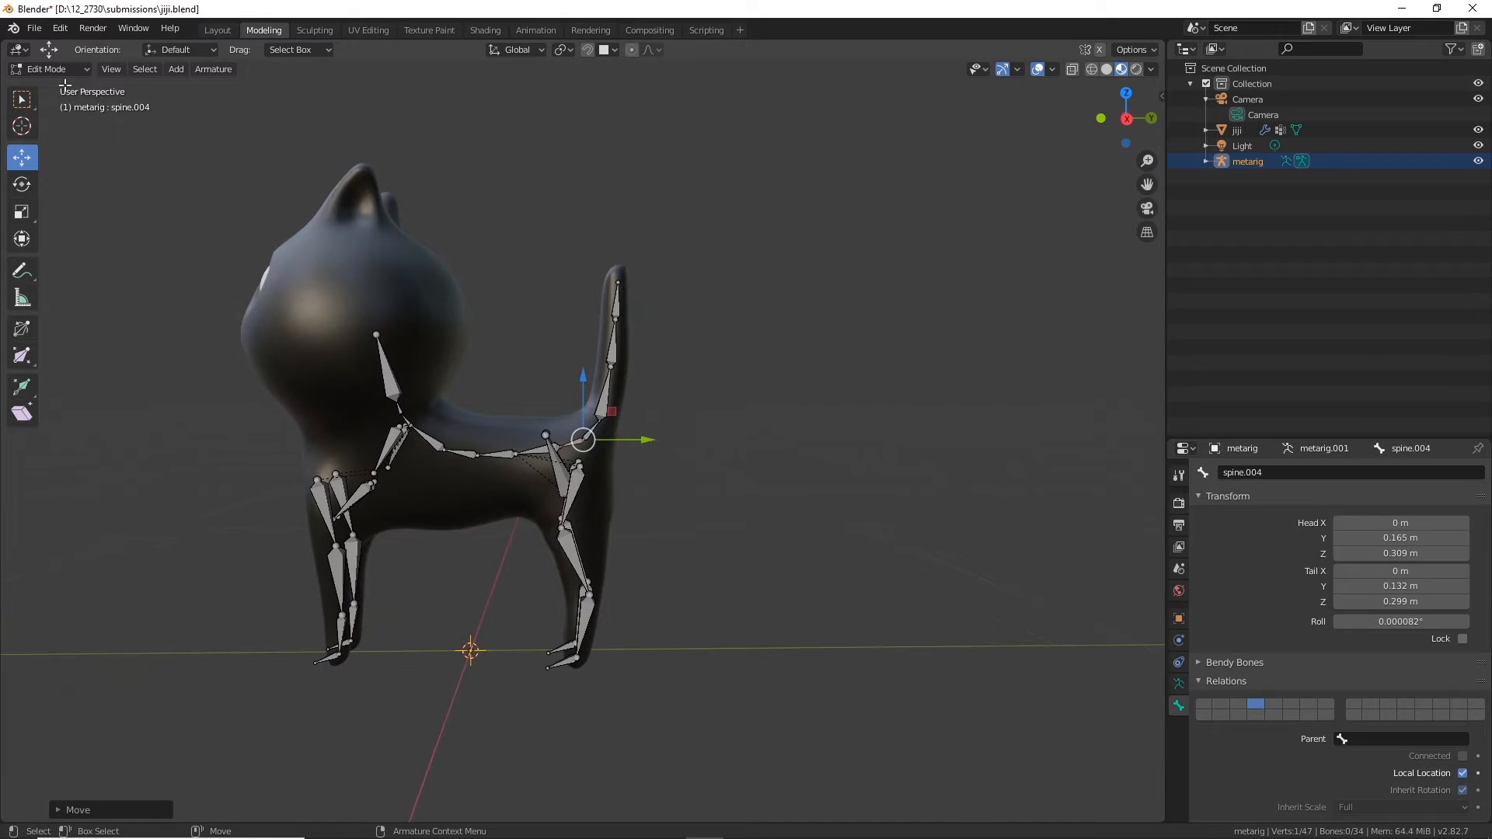
Step: Switch the metarig to Object Mode and try to generate the Rigify rig from it
left_click(46, 69)
left_click(46, 87)
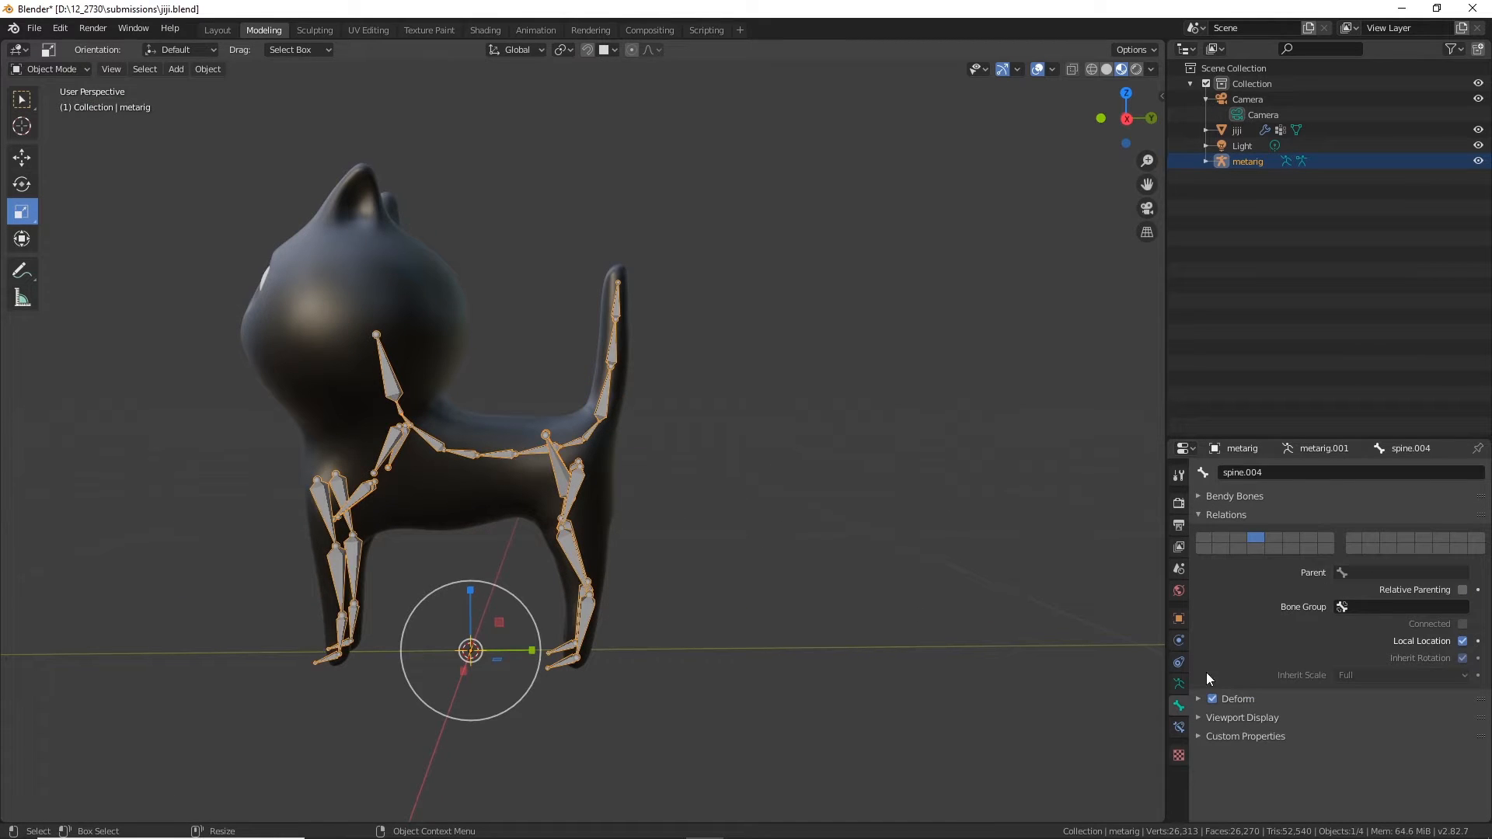
left_click(1179, 684)
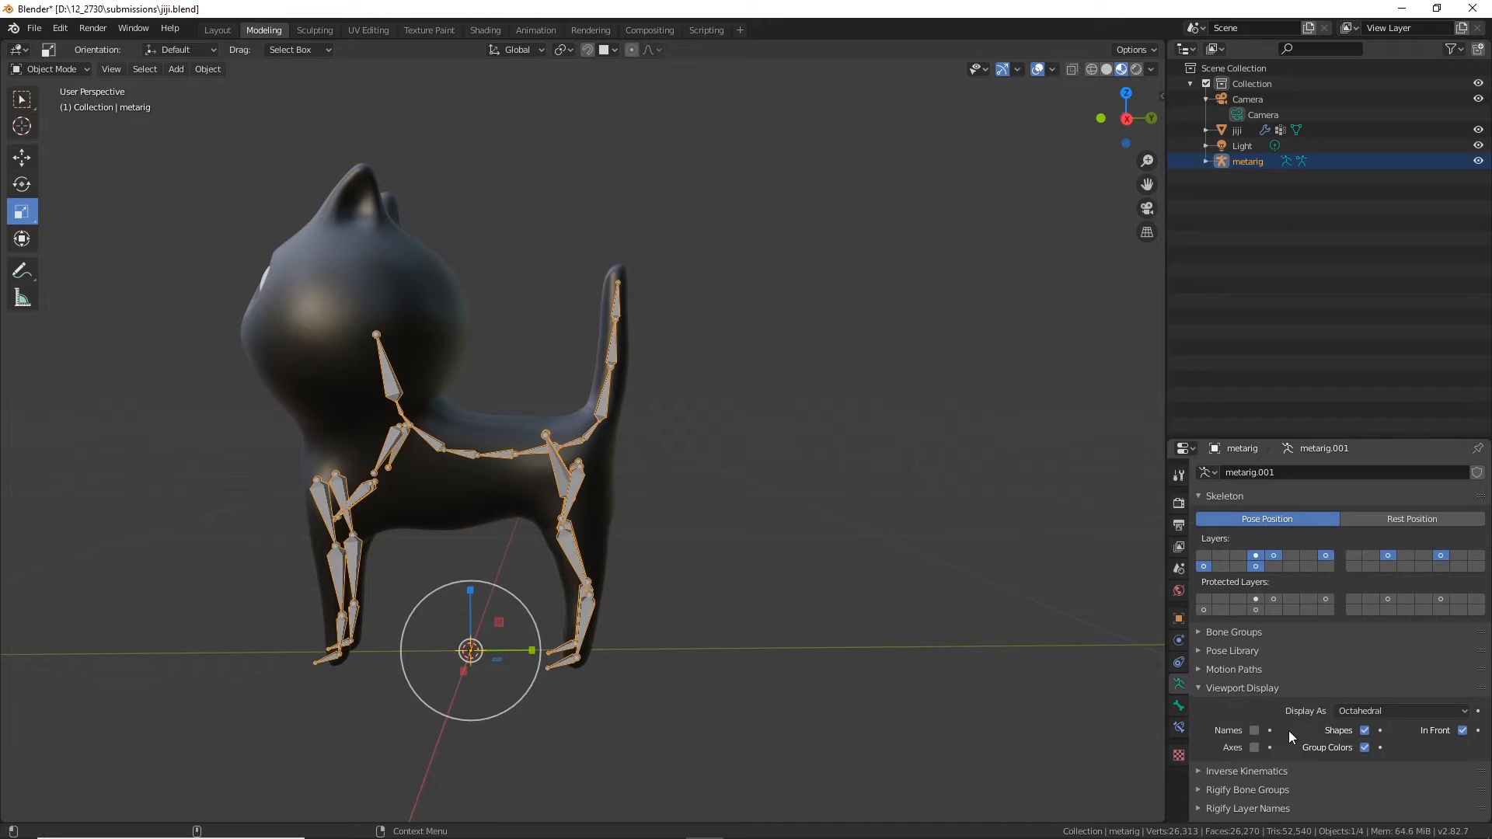
scroll(1303, 729, "down", 3)
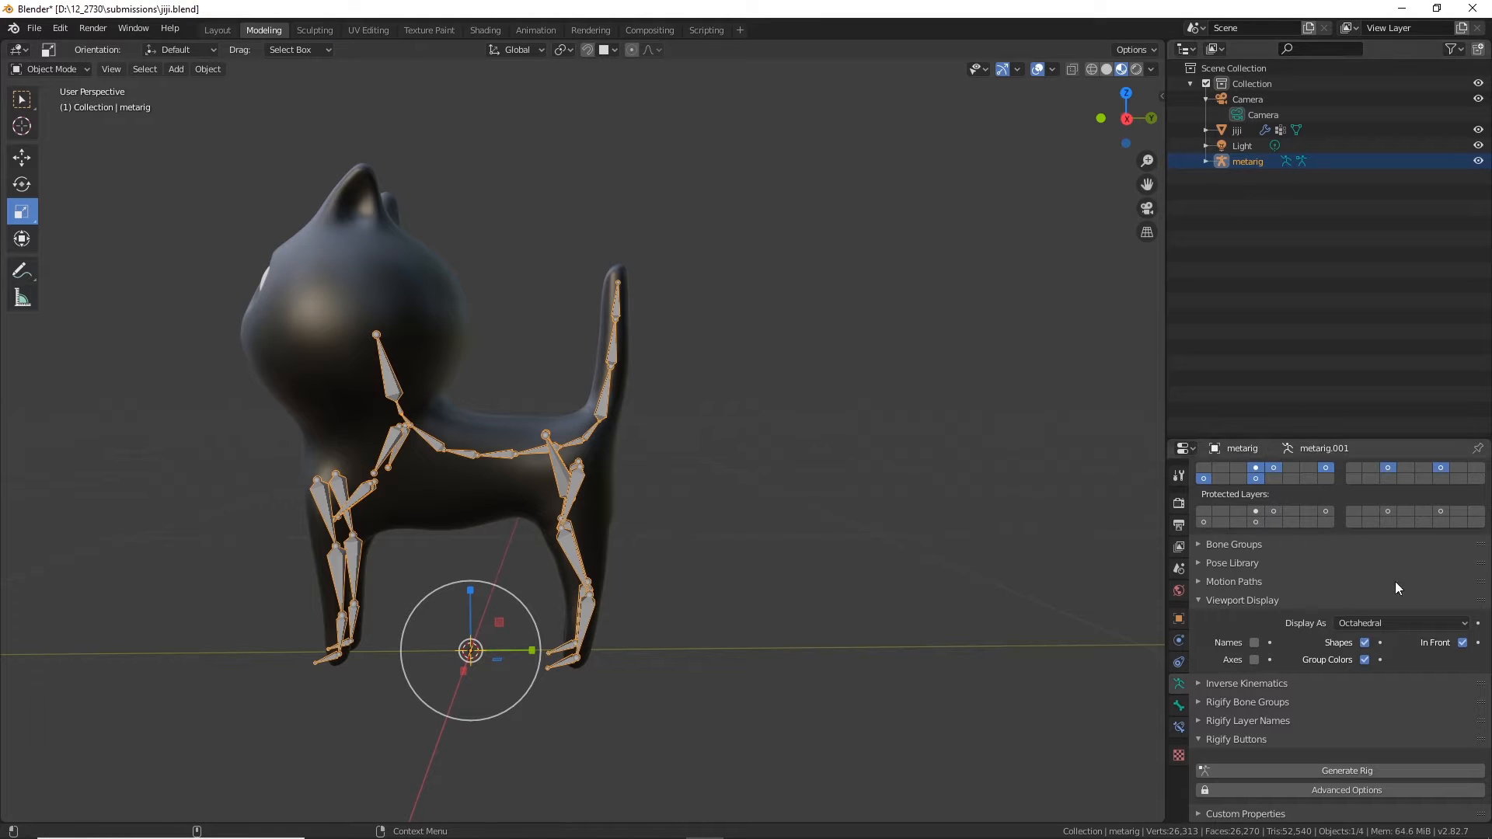
left_click(1346, 772)
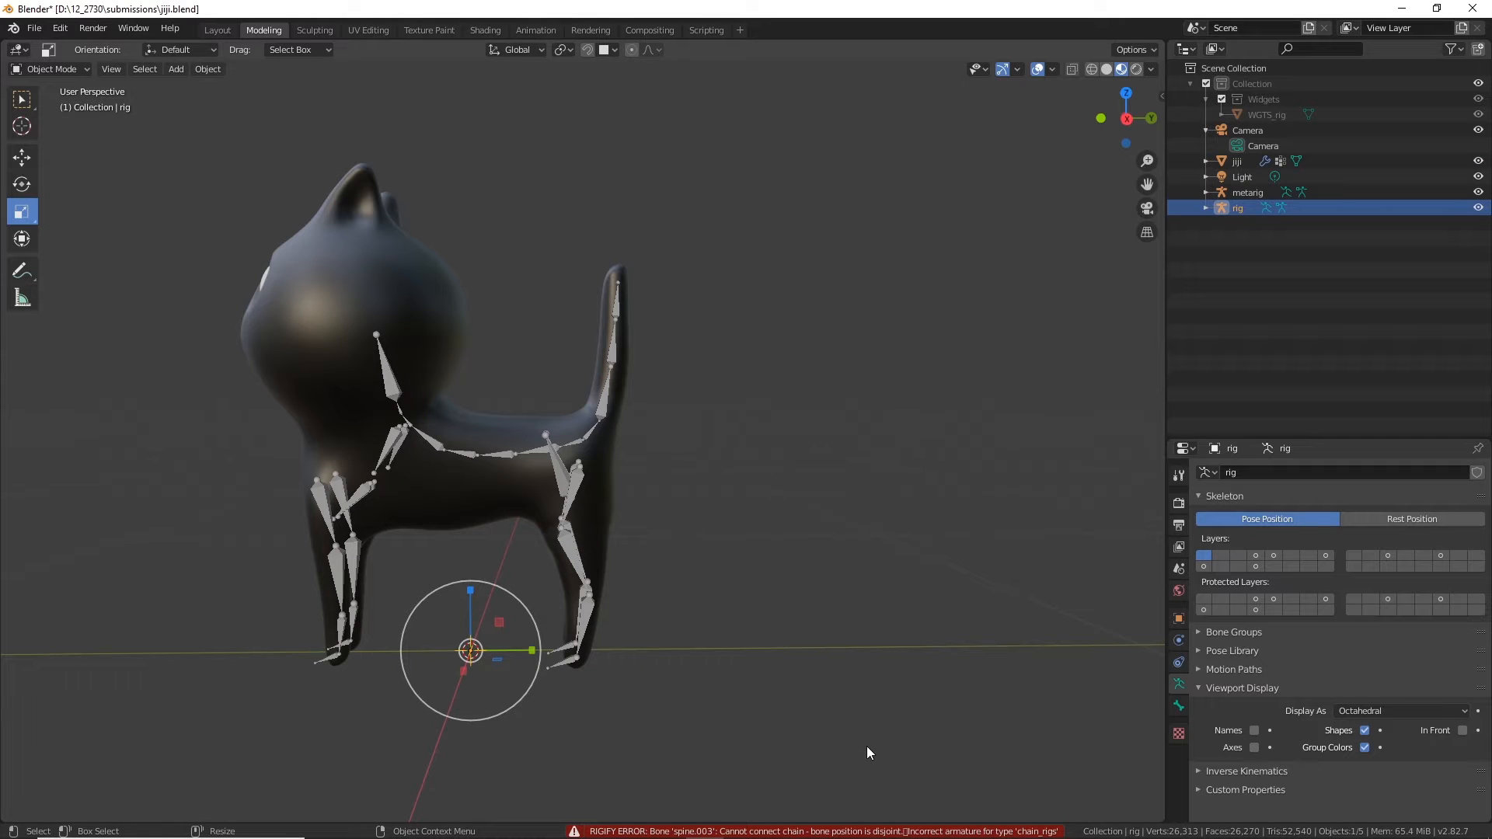
Step: Undo the rig generation and return the metarig to Edit Mode
middle_click_drag(893, 622, 808, 575)
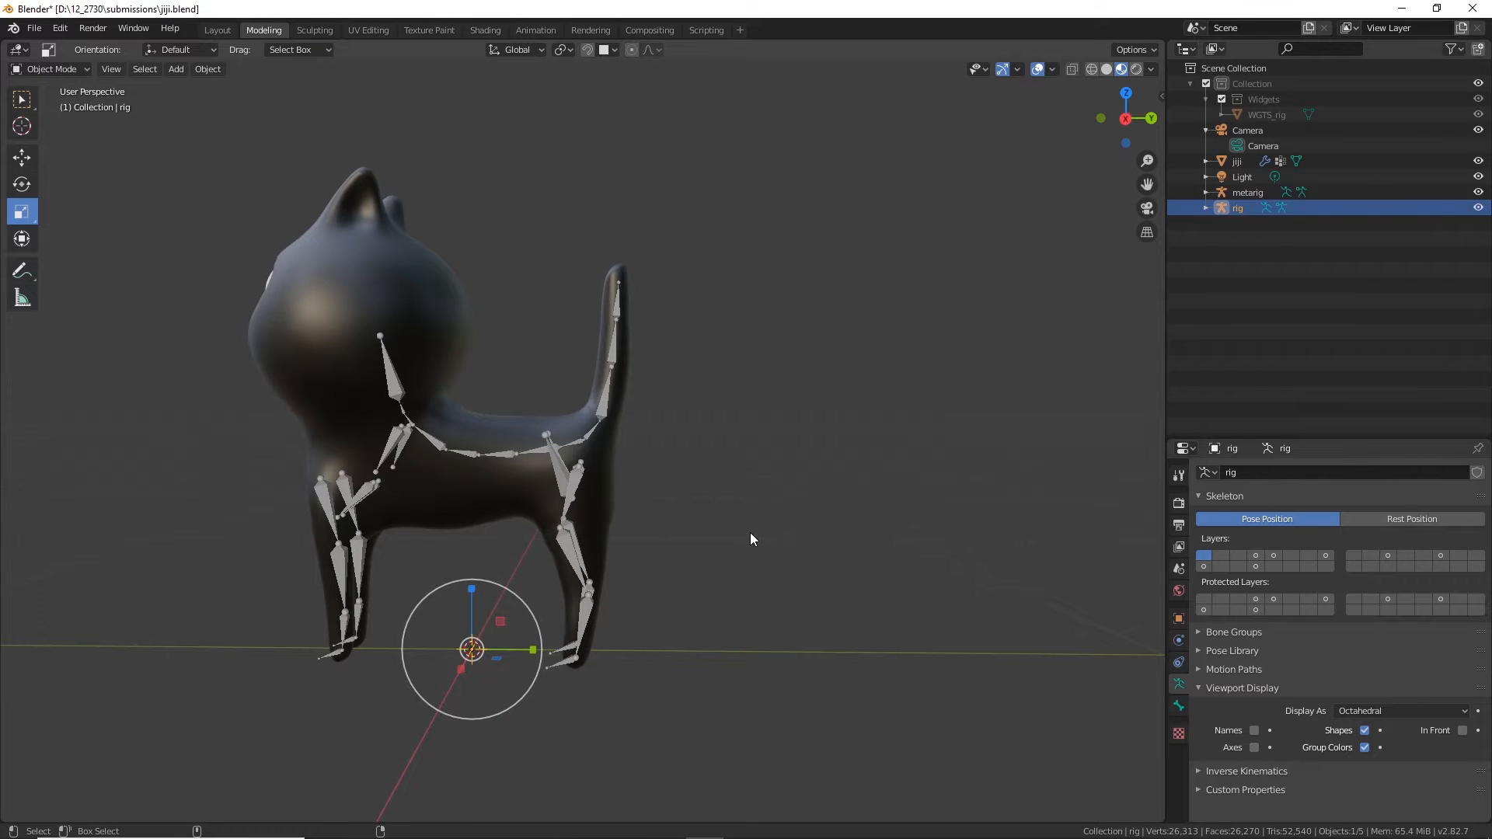
key("ctrl+z")
key("Tab")
Step: Examine the joint between spine.003 and spine.004 at the tail base up close, selecting each bone and their shared joint
middle_click_drag(755, 475, 792, 516, "shift")
middle_click_drag(914, 514, 789, 566)
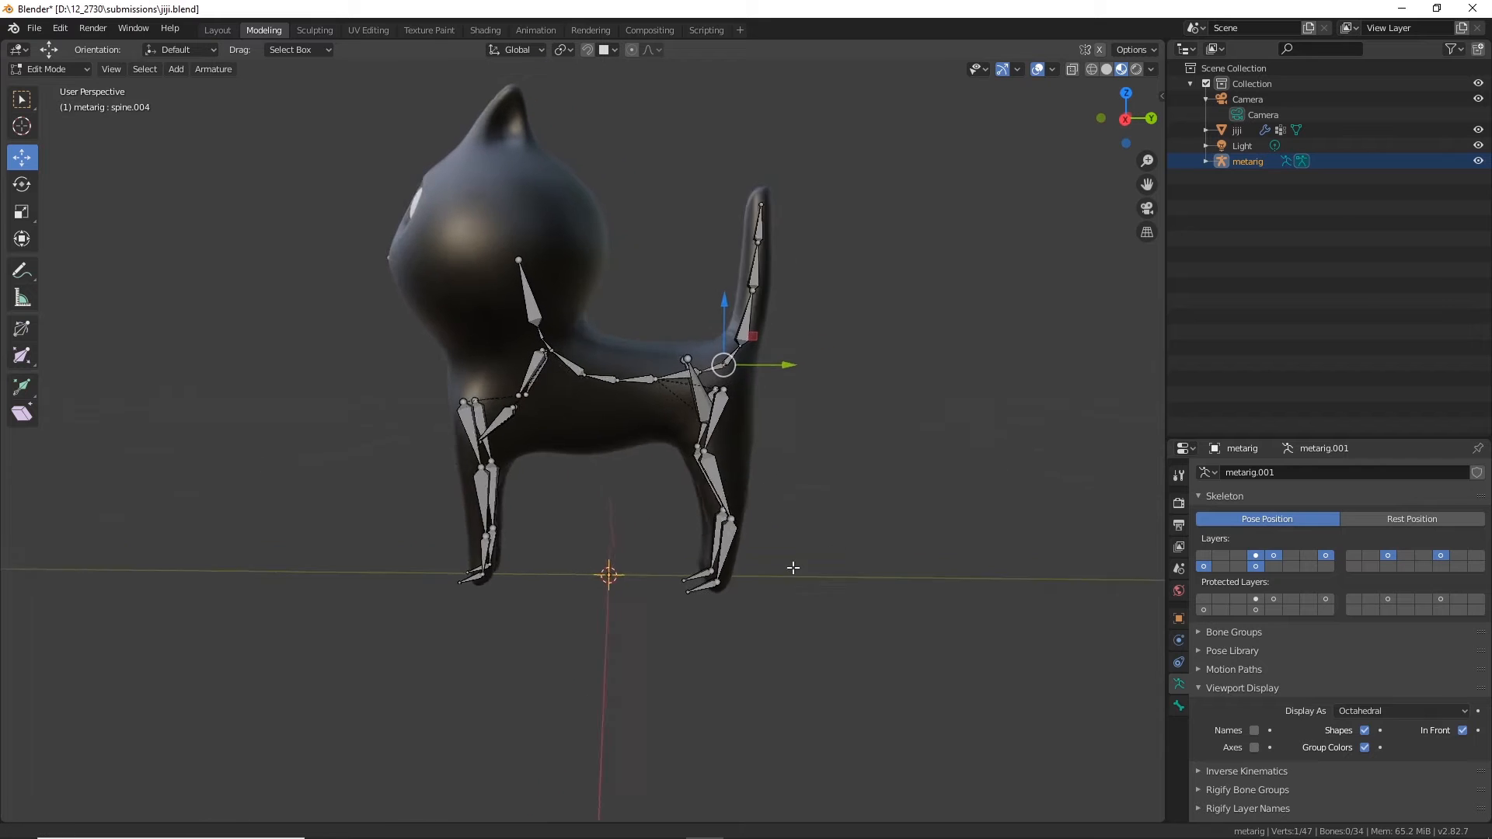
scroll(858, 516, "up", 6)
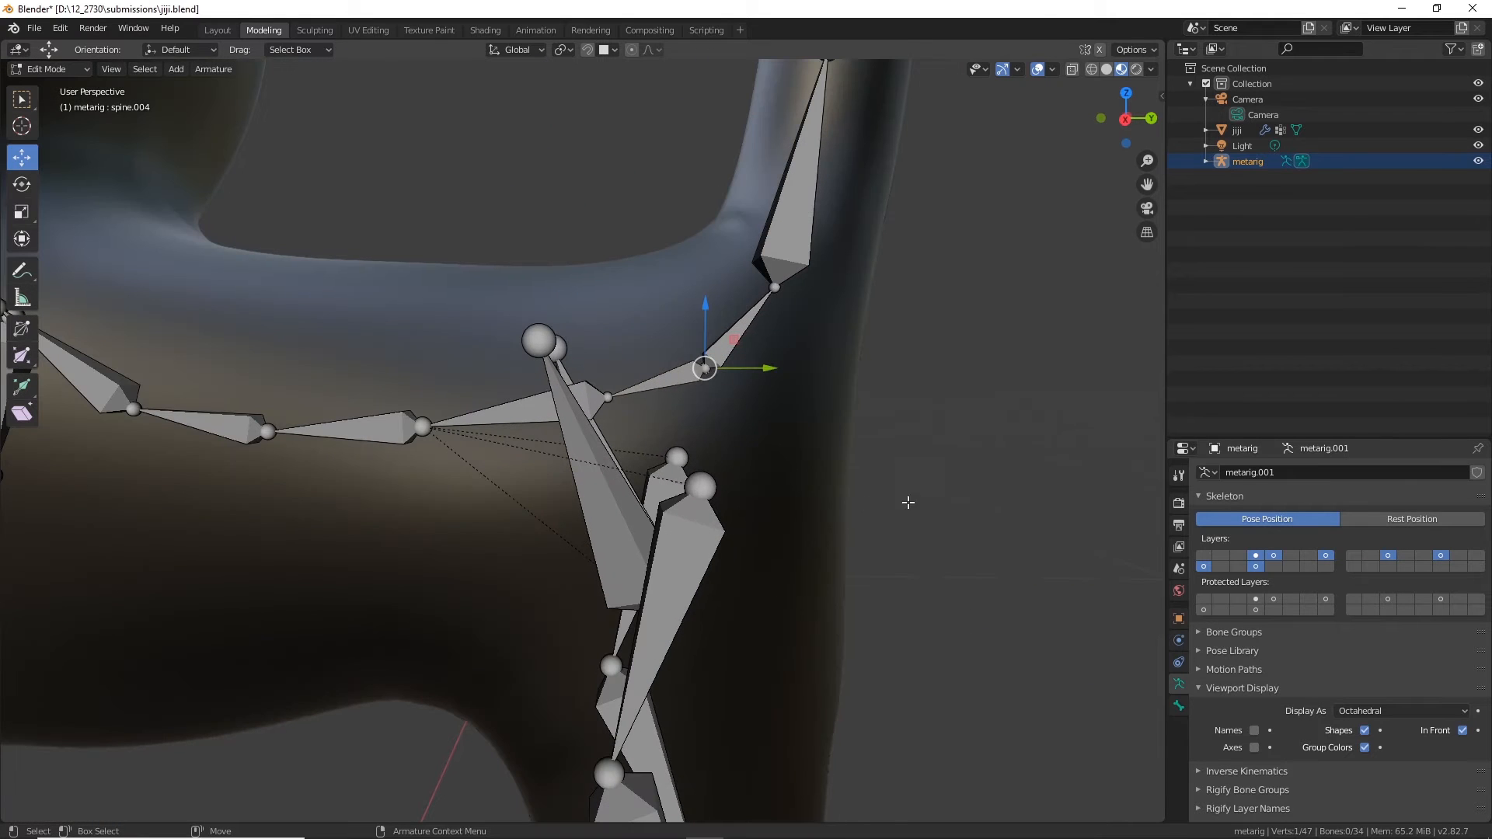
mouse_move(914, 536)
middle_mouse_down()
mouse_move(855, 544)
mouse_move(746, 470)
mouse_move(925, 549)
mouse_move(836, 692)
mouse_move(919, 546)
middle_mouse_up()
scroll(746, 470, "up", 3)
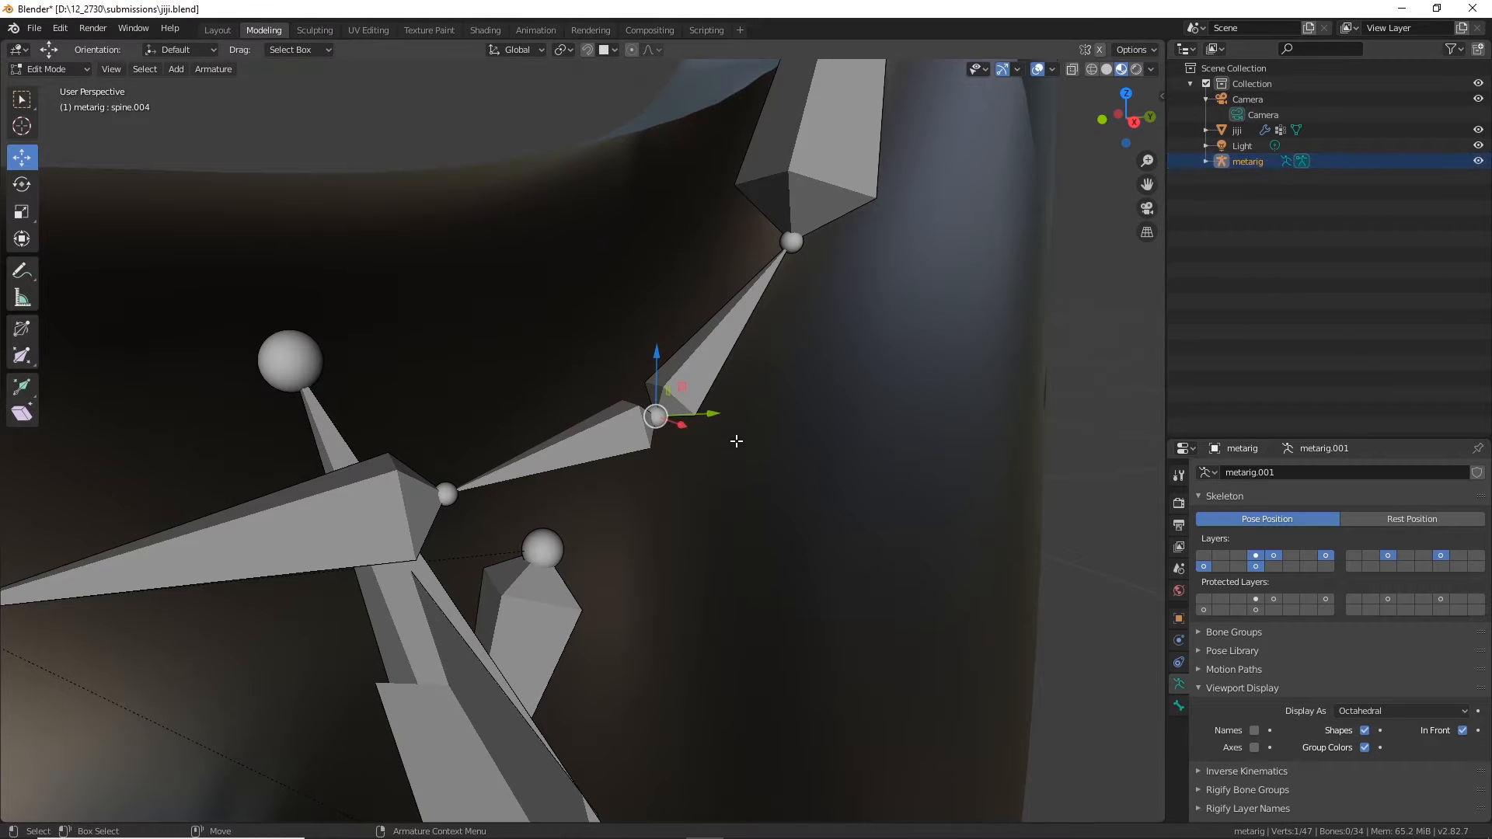
scroll(782, 461, "down", 3)
left_click(684, 365)
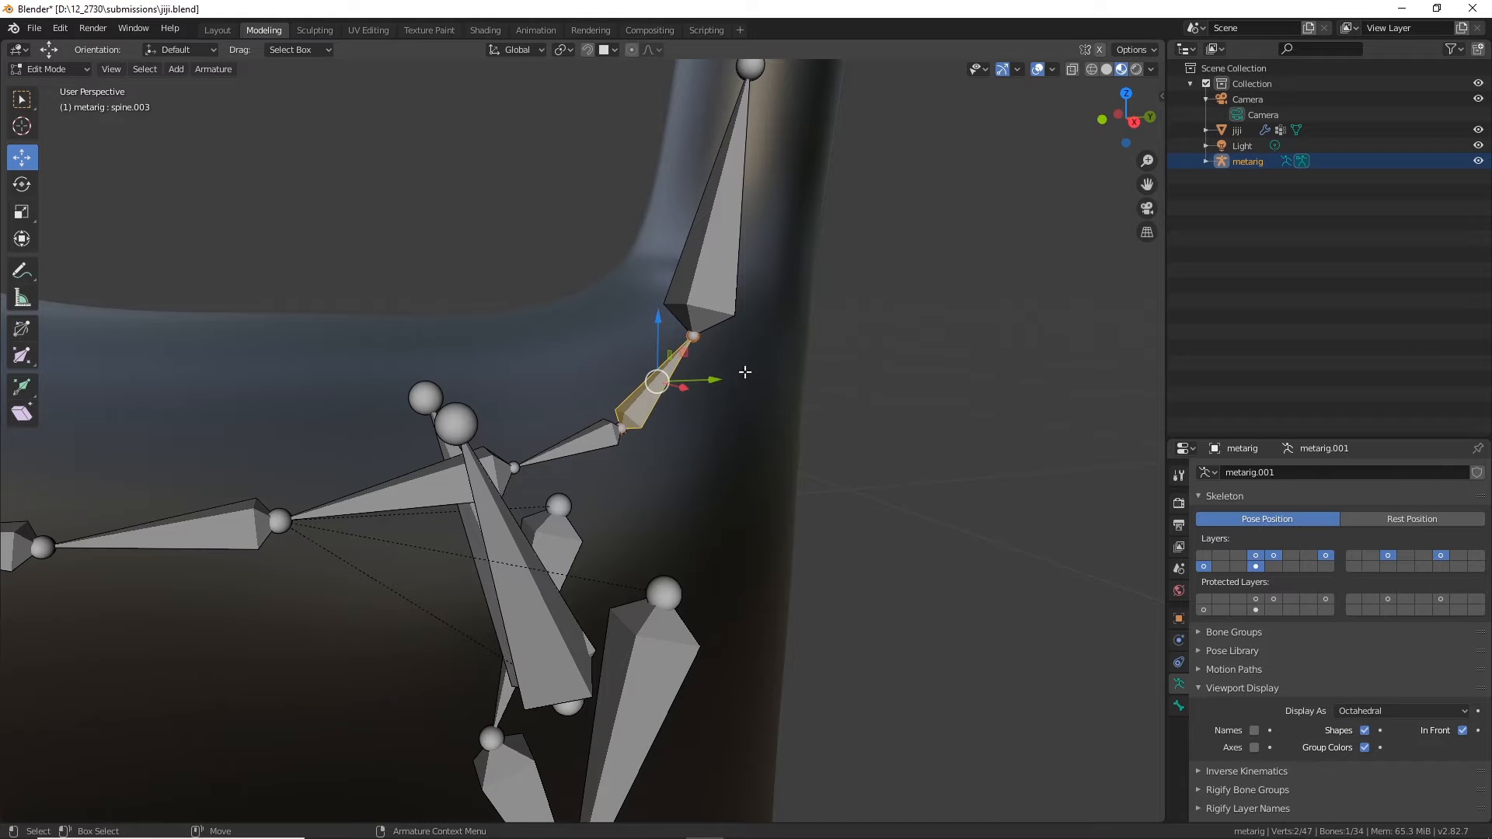
left_click(604, 434)
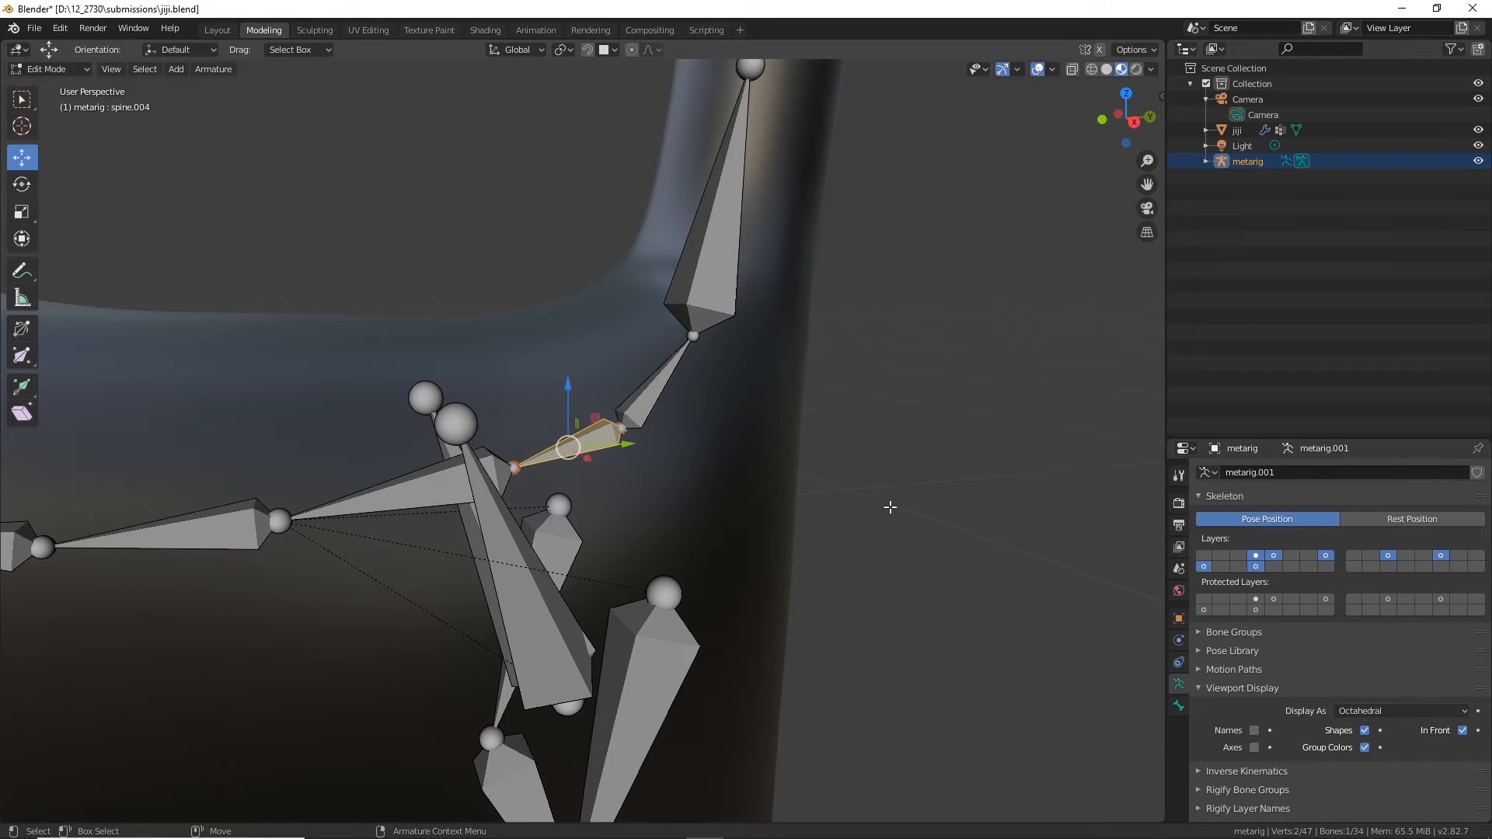
scroll(843, 499, "down", 2)
scroll(843, 500, "up", 5)
scroll(843, 499, "down", 3)
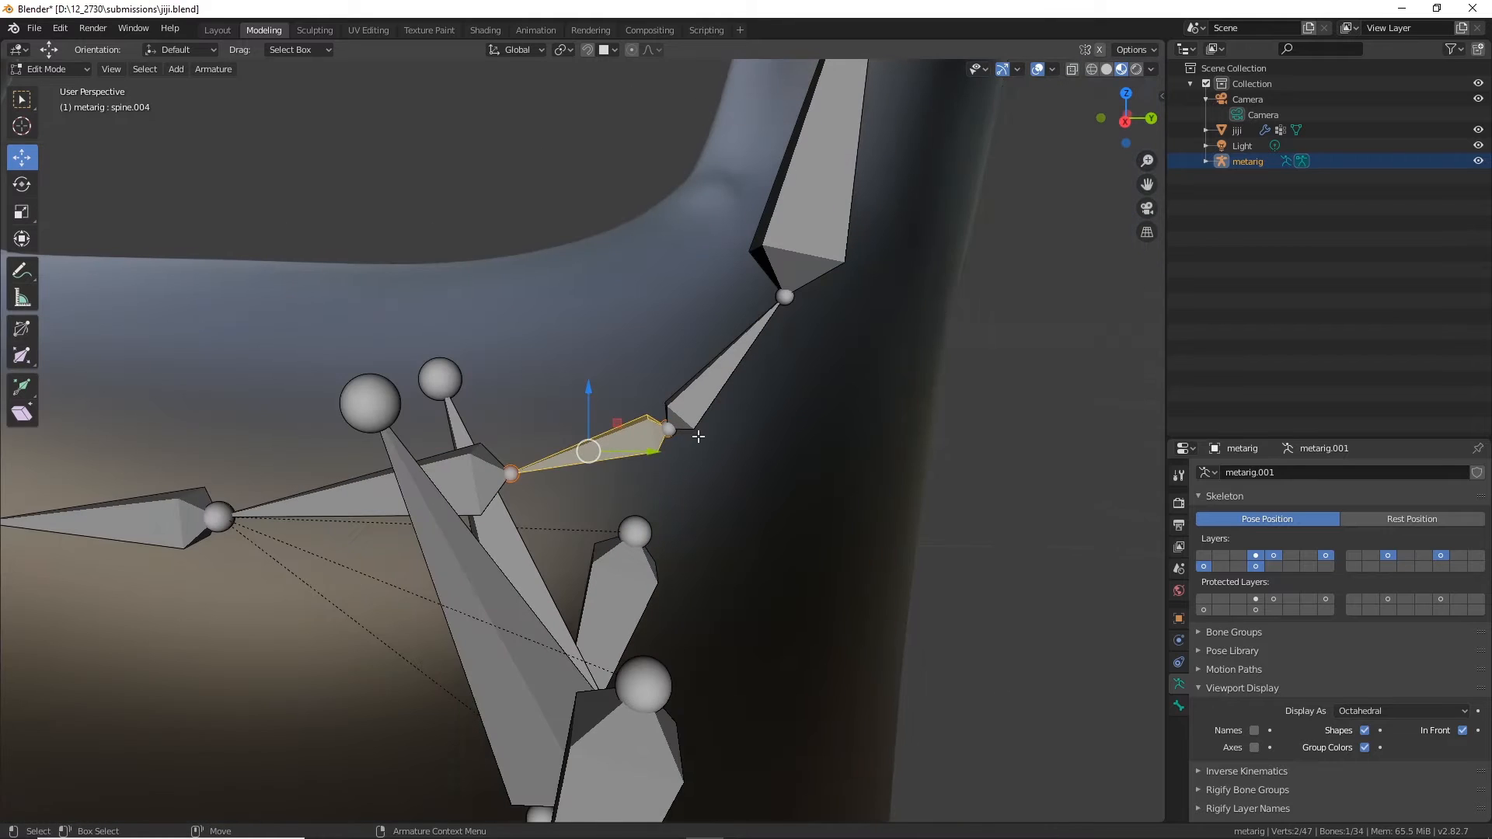
left_click(668, 430)
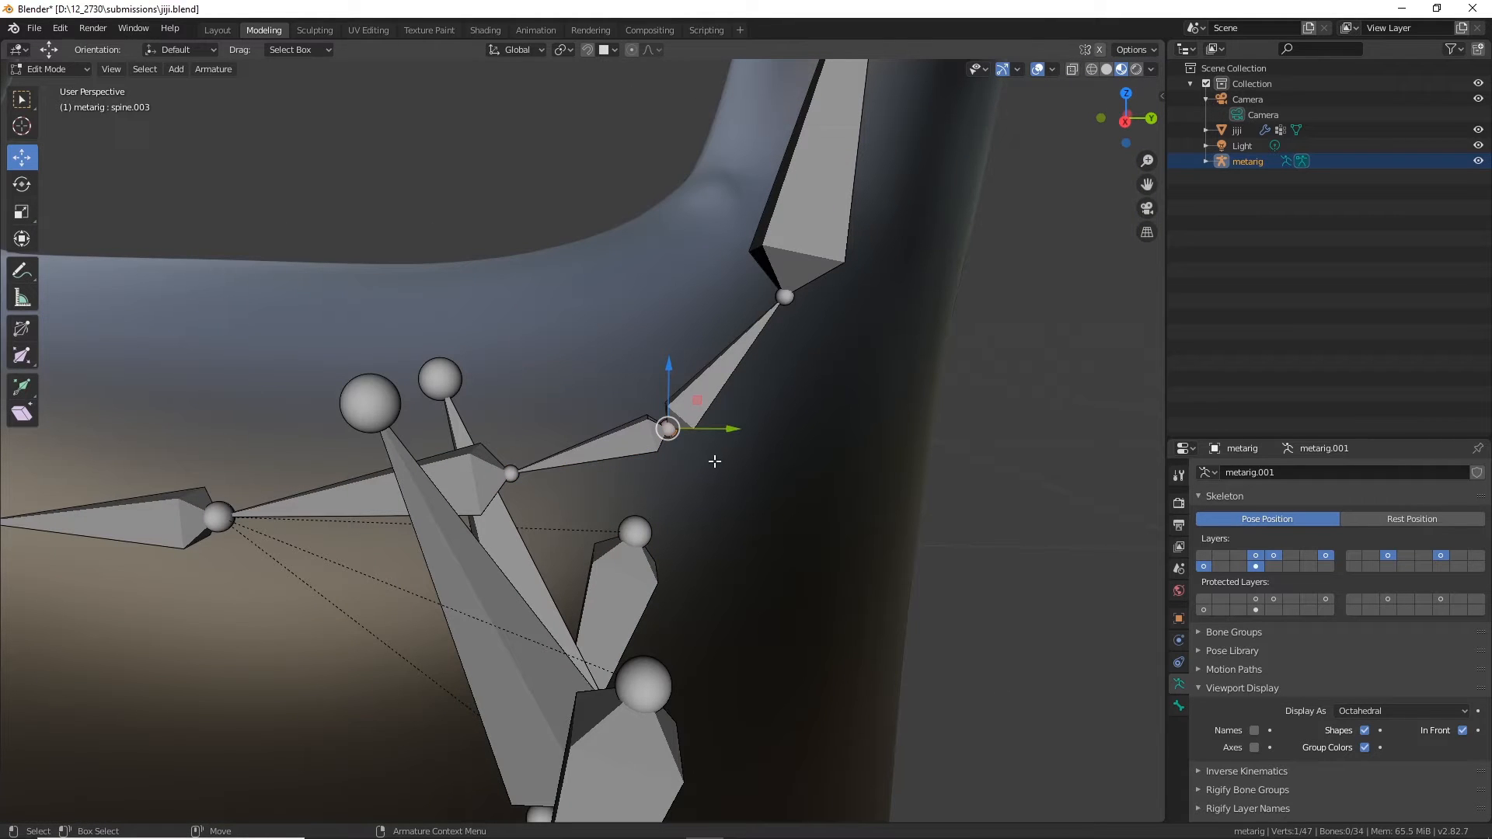
scroll(714, 462, "up", 2)
key("KP_3")
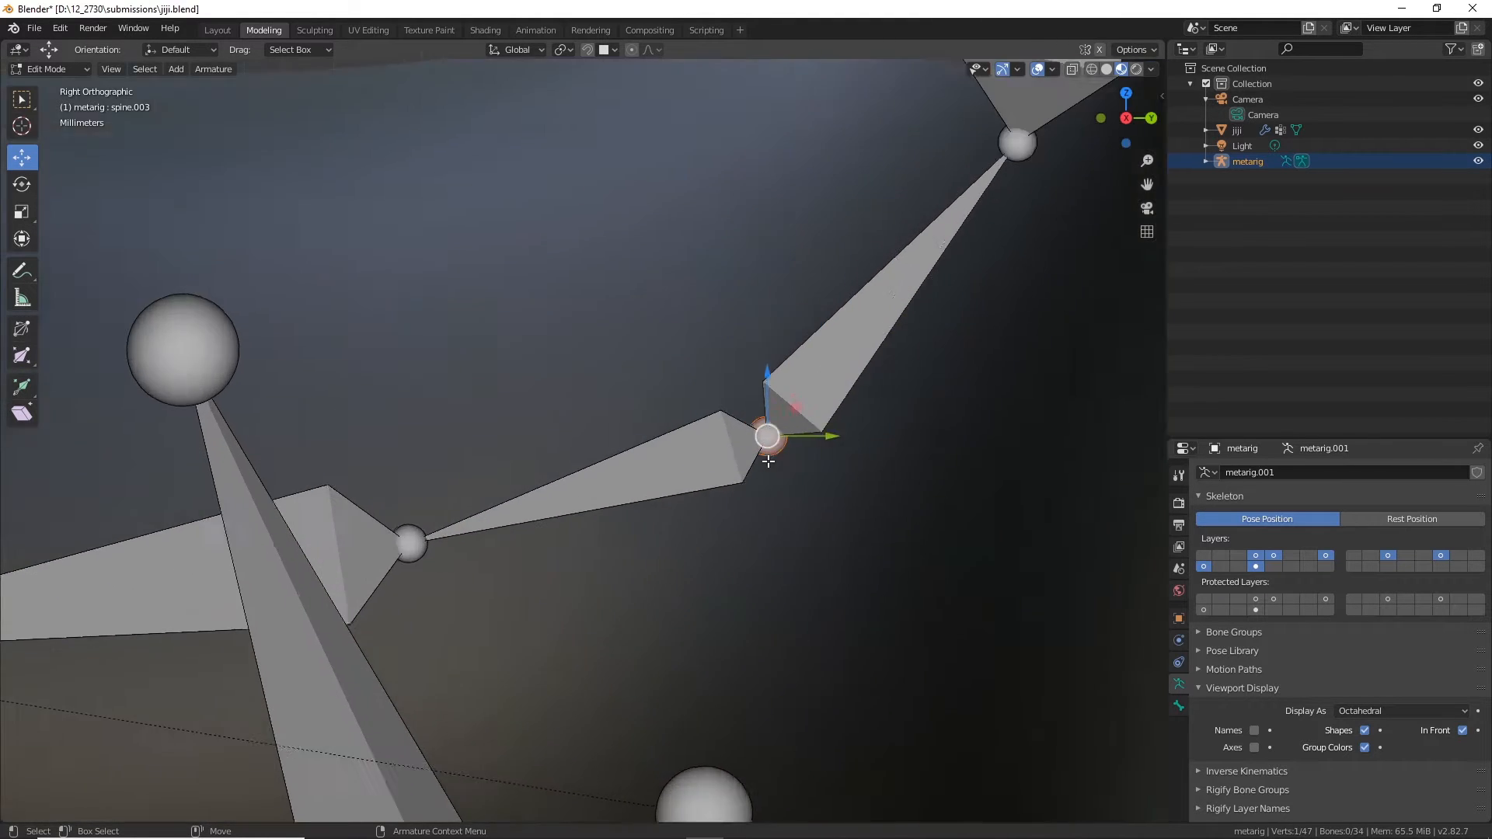
Step: Compare the head coordinates of spine.003 and spine.004 in the bone properties
left_click(1177, 706)
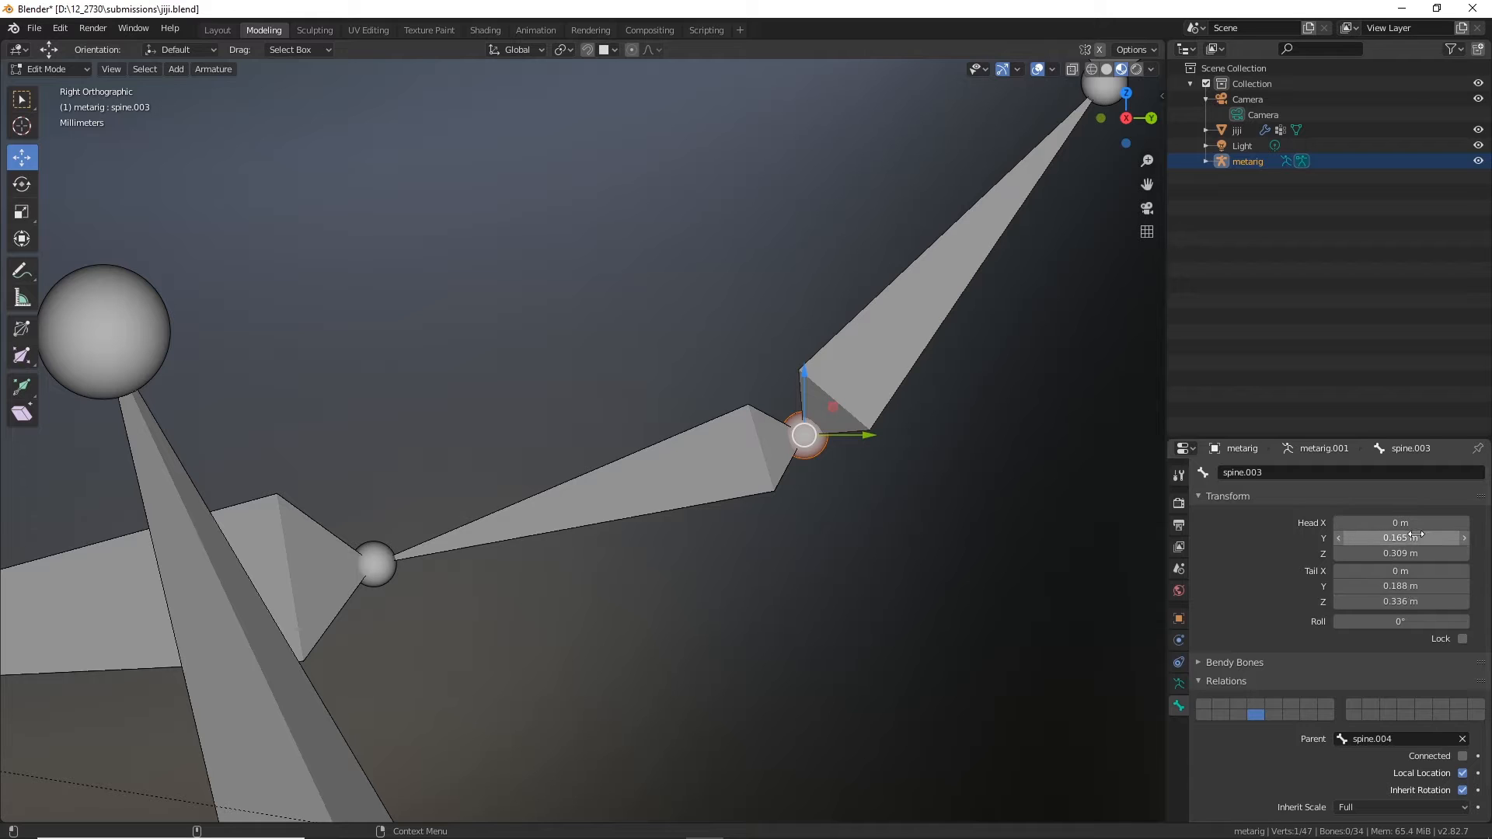
left_click(865, 393)
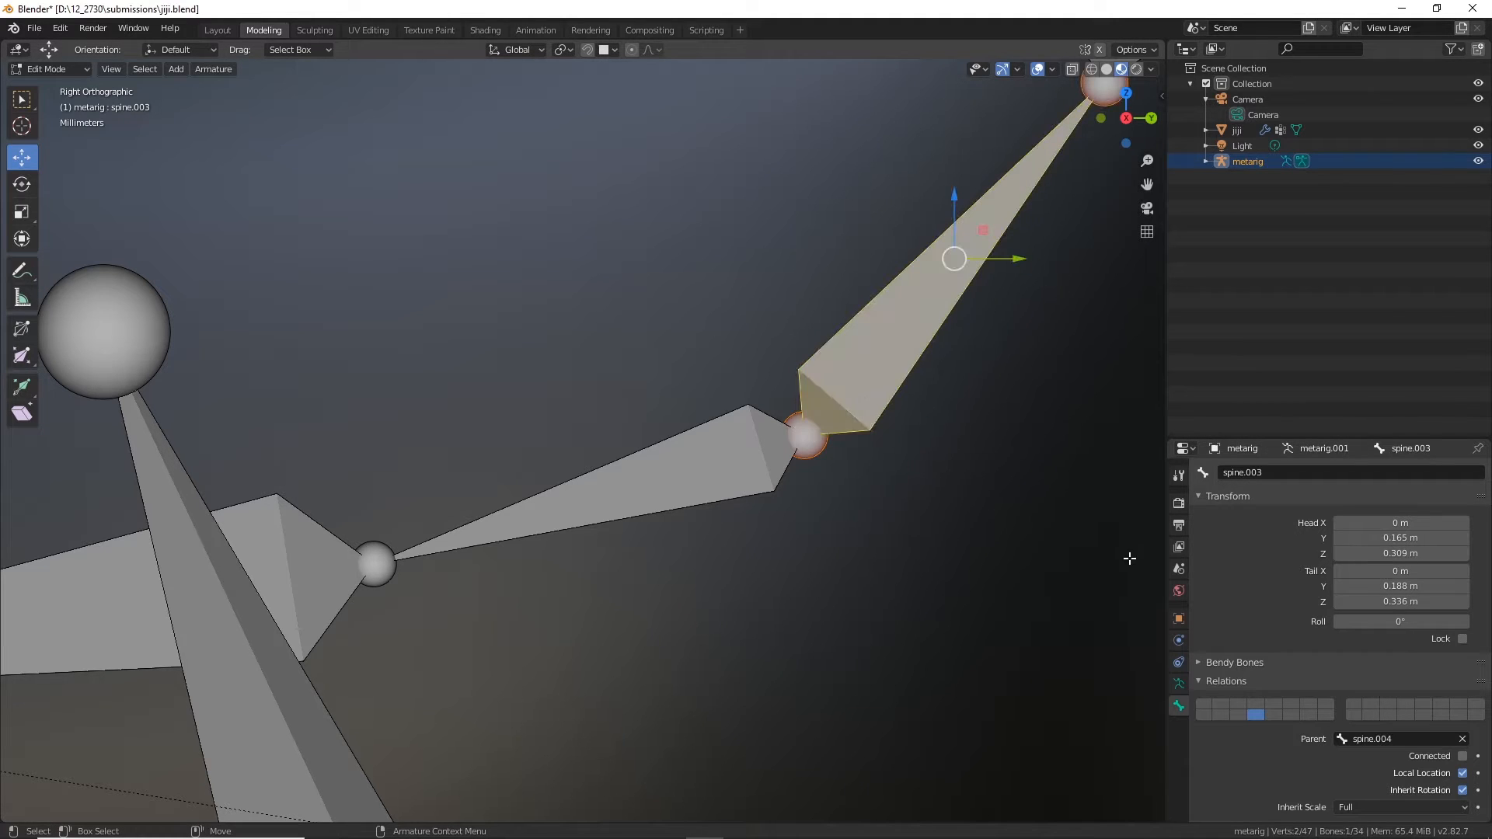
left_click(727, 455)
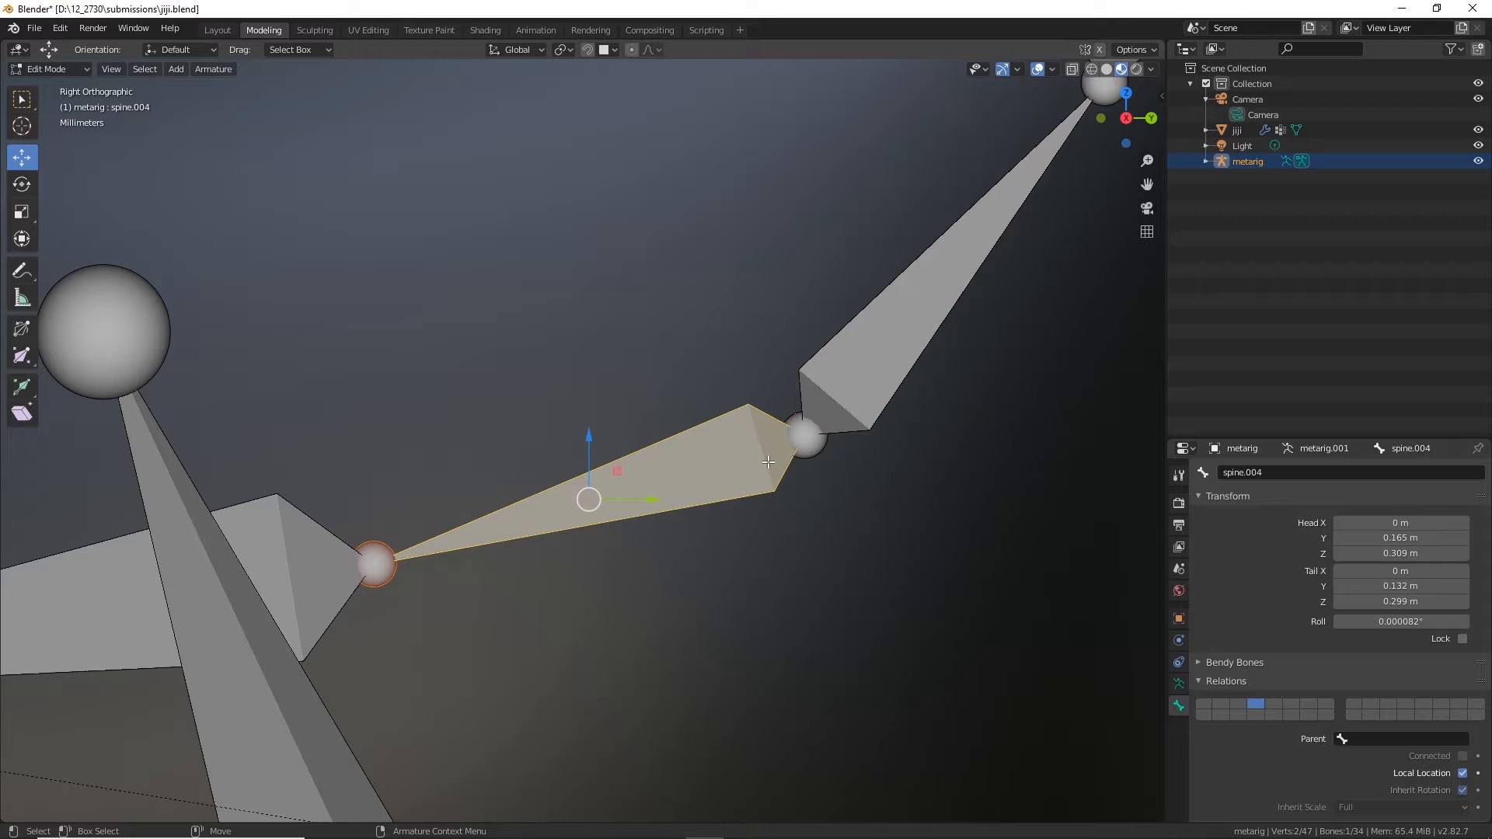
Step: Open the head Y value of spine.004 to read it at full precision, leaving it unedited
left_click(1411, 541)
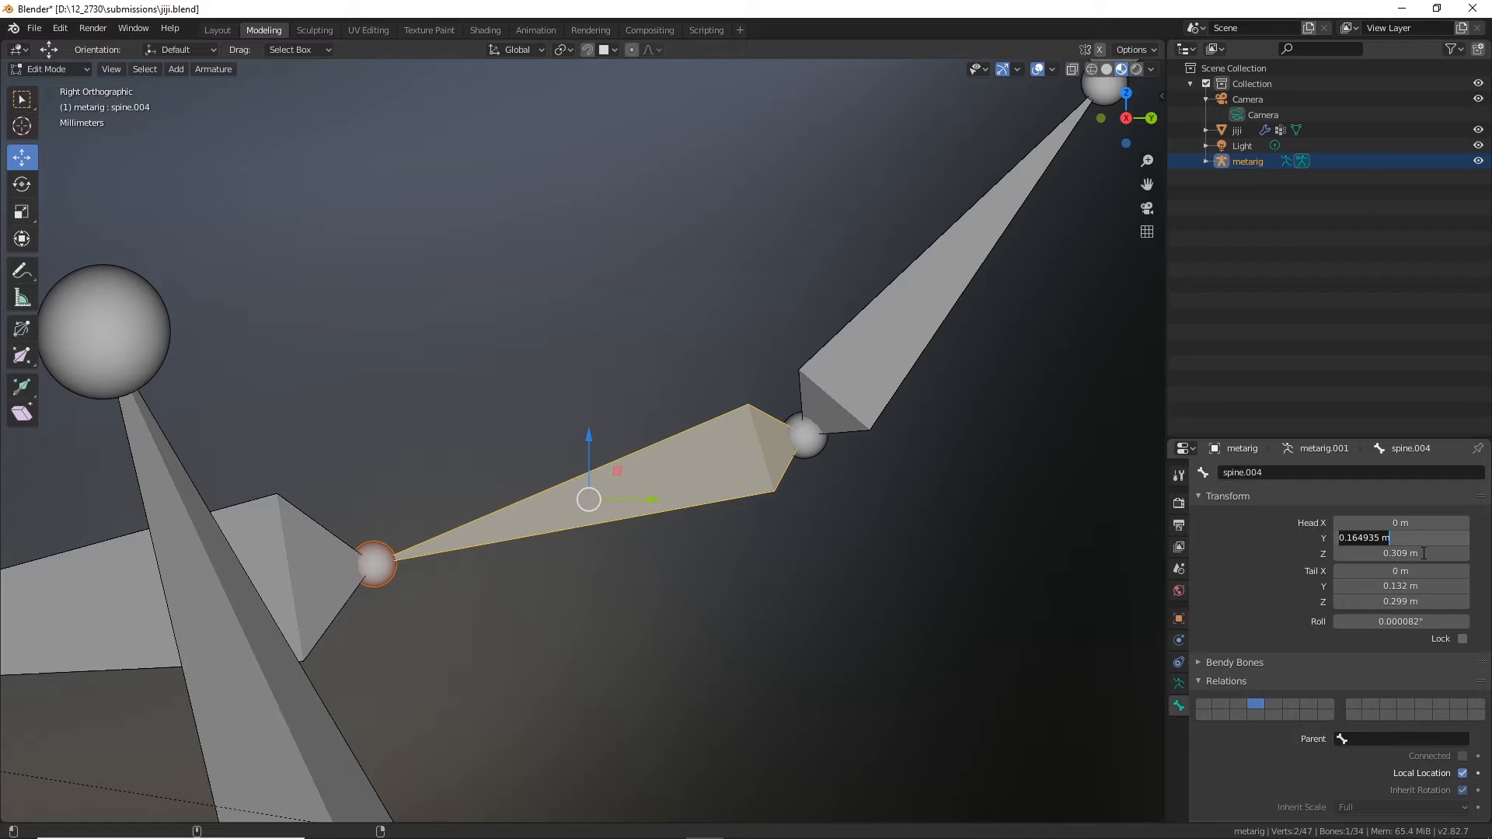
key("Return")
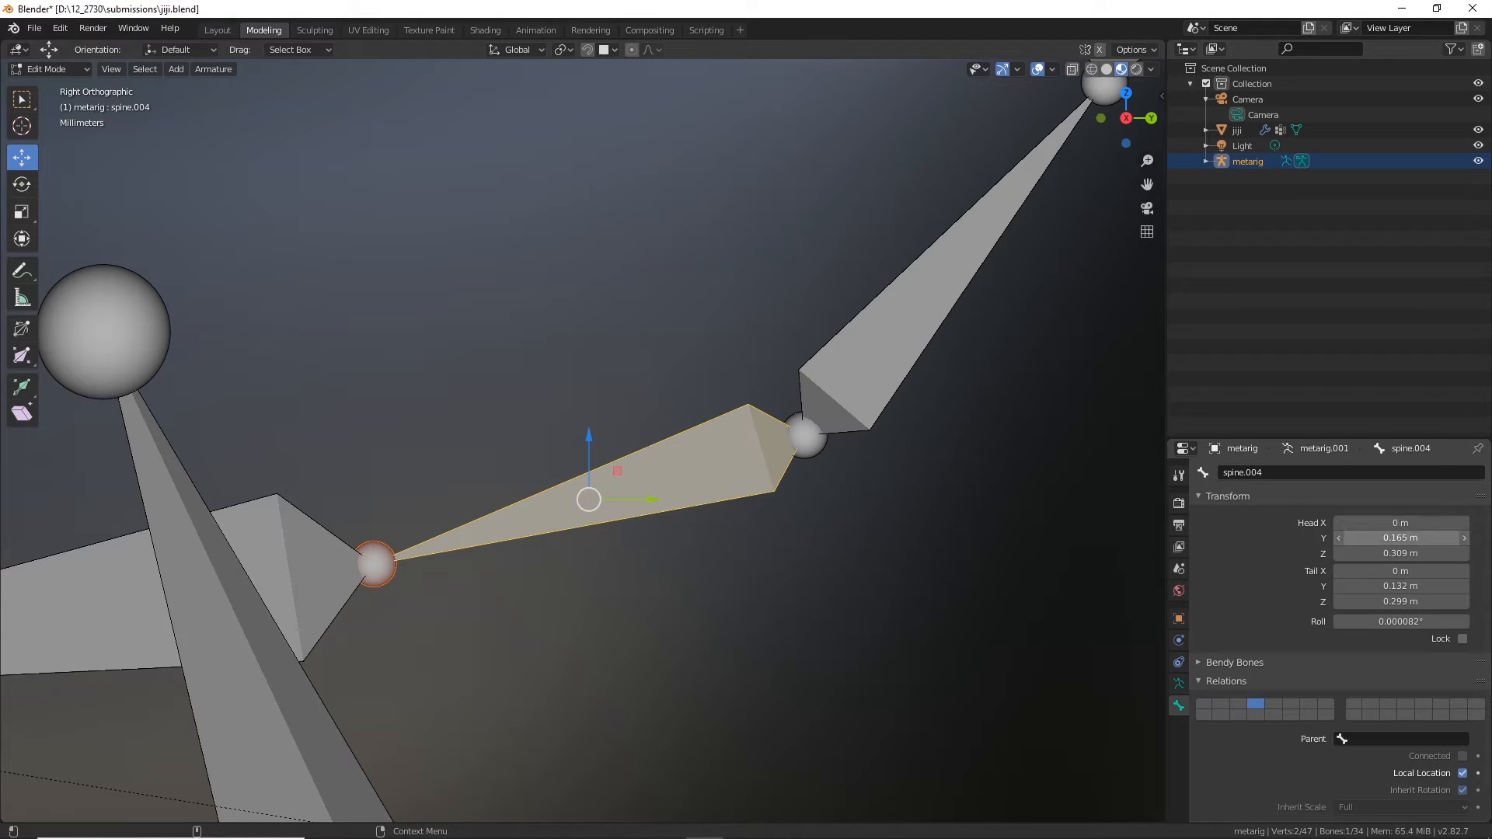
left_click(1408, 538)
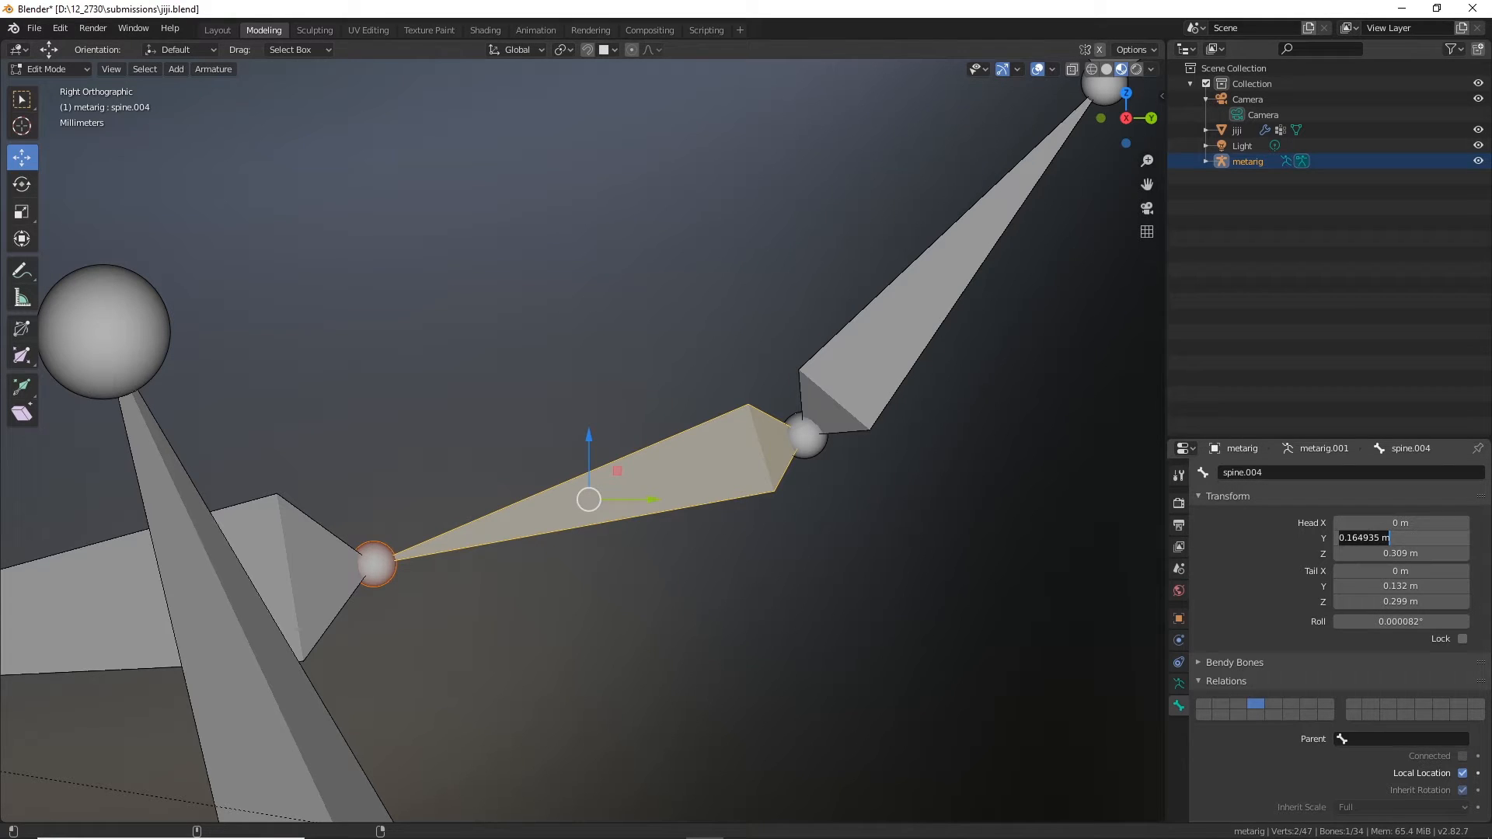
left_click(1390, 537)
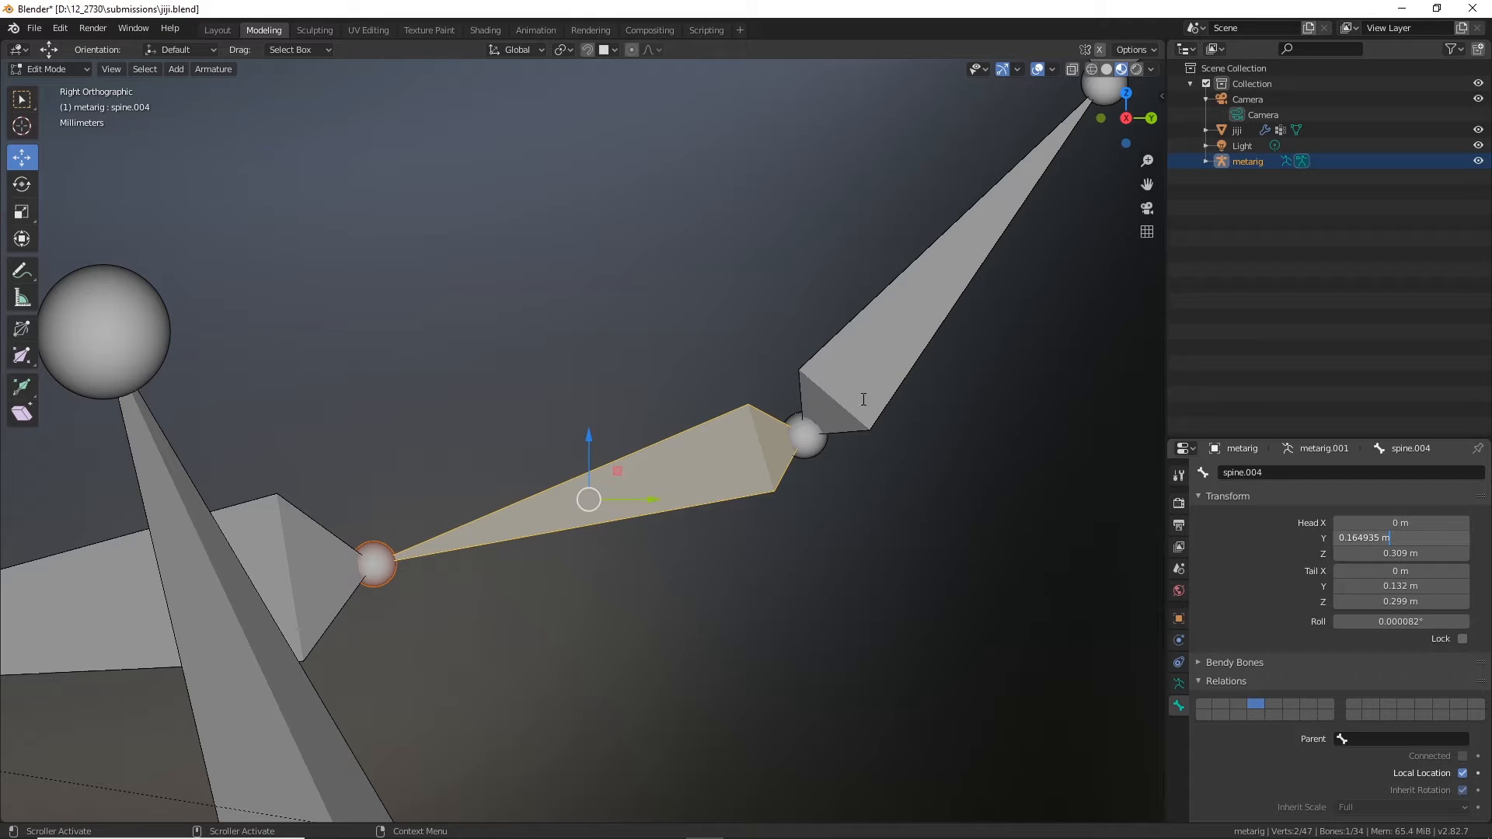
left_click(755, 447)
left_click(913, 492)
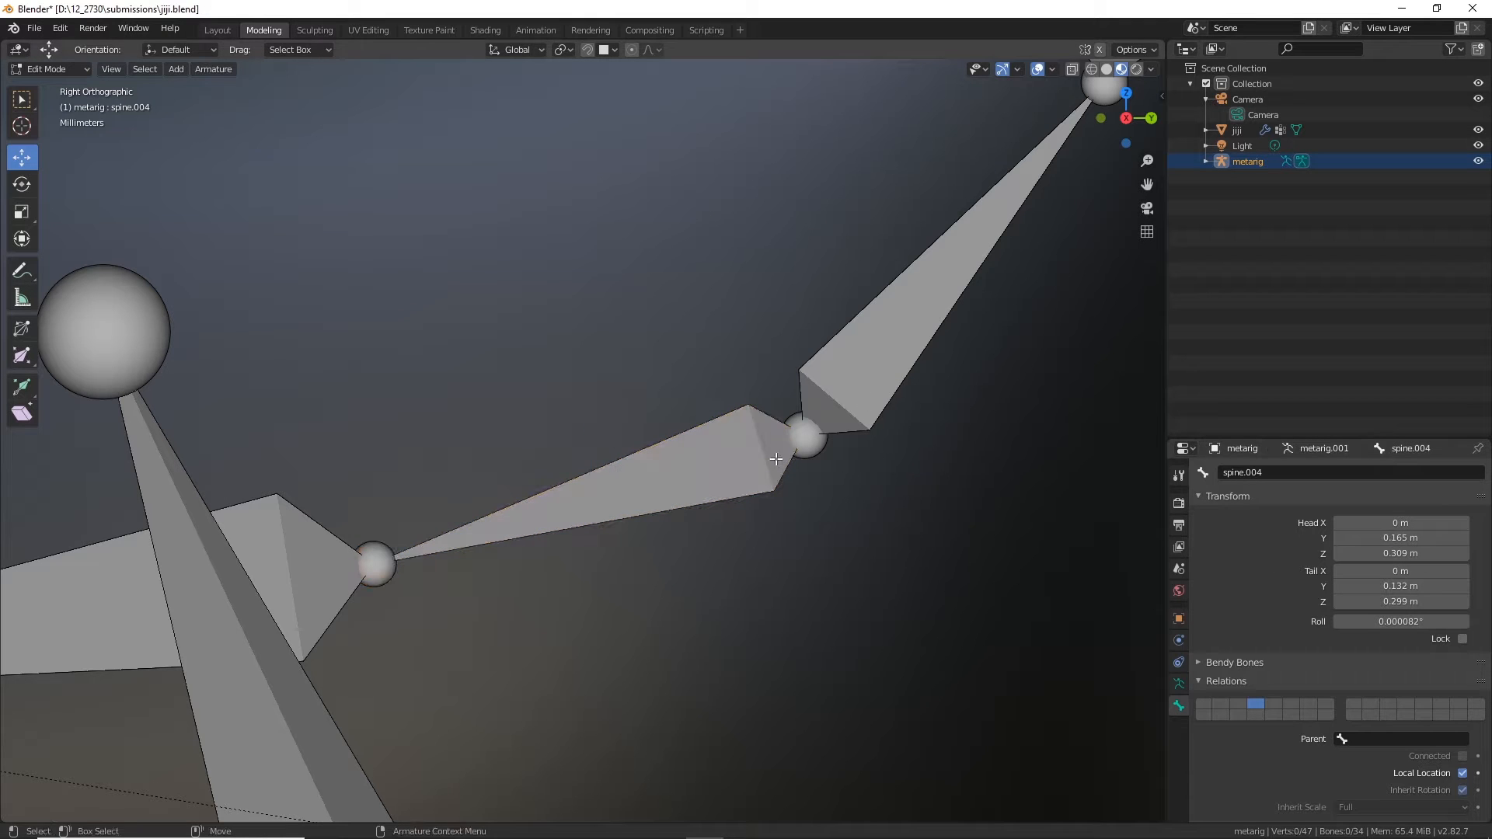
Step: Copy the head Z value of spine.004 into the head Z of spine.003 so their joint coordinates match
left_click(775, 458)
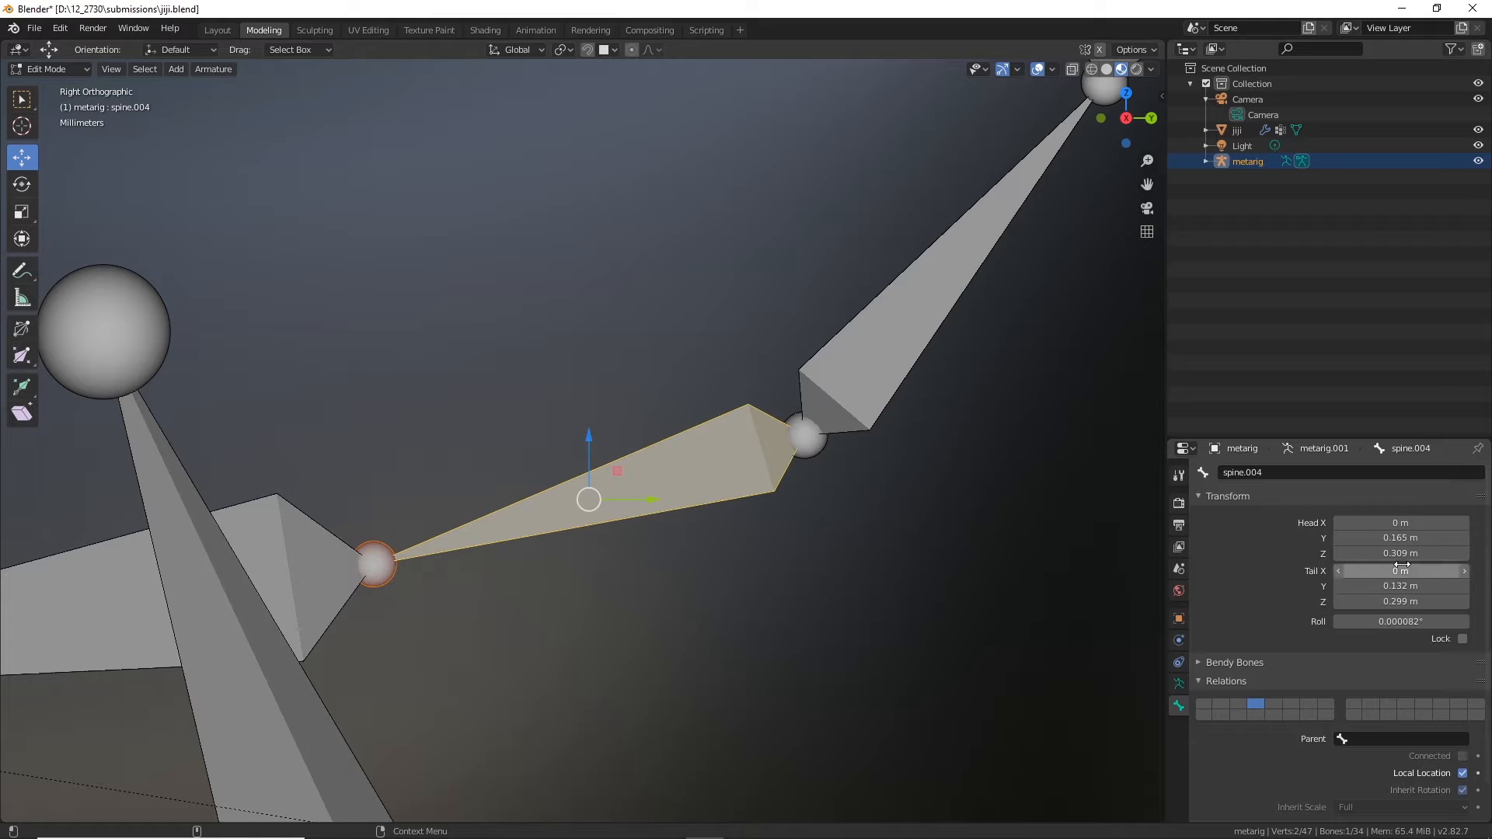
scroll(996, 460, "down", 3)
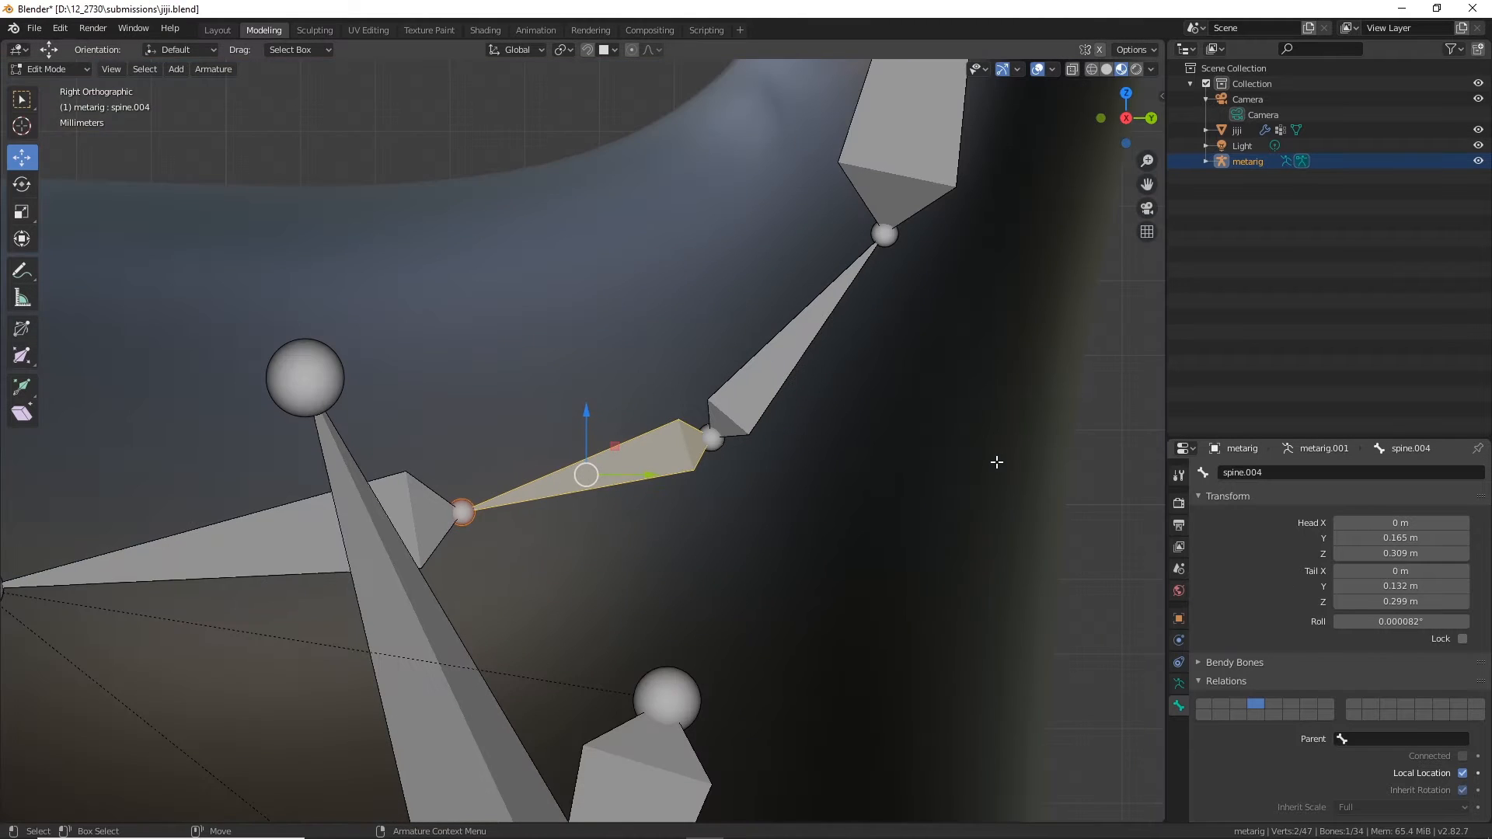
scroll(997, 462, "up", 2)
left_click(814, 398)
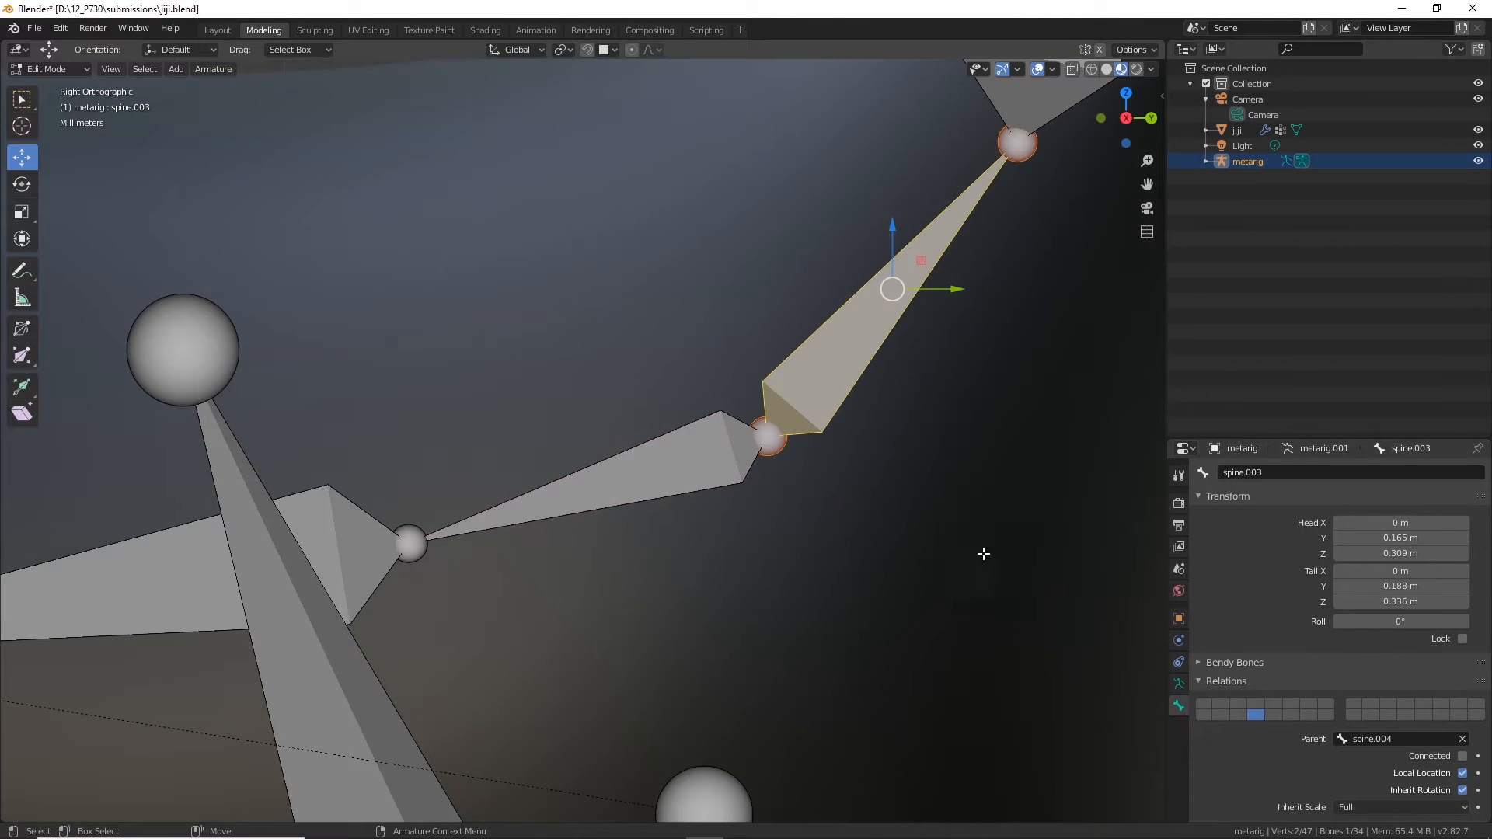
left_click(667, 461)
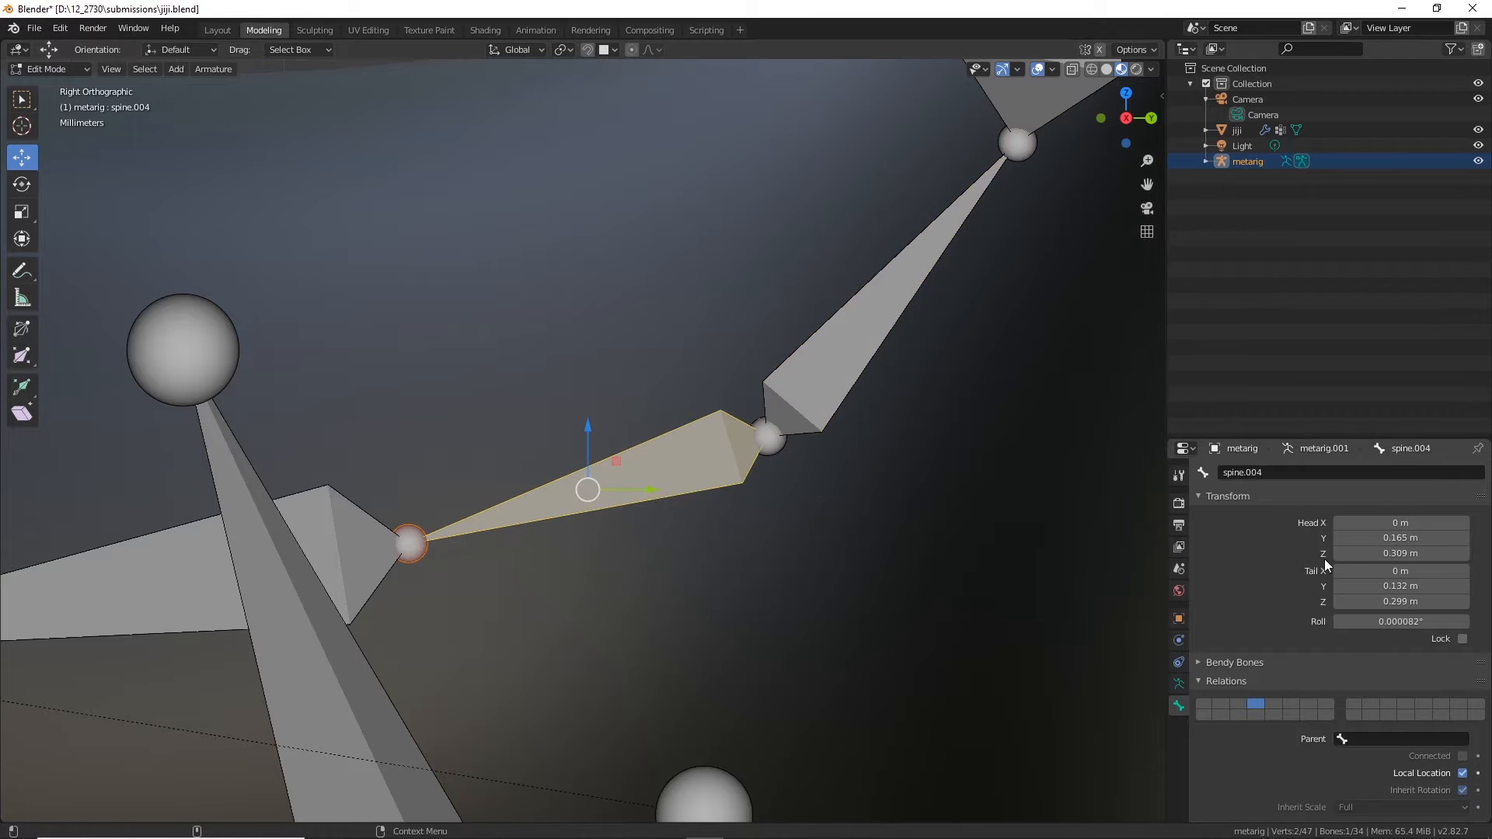
left_click(1412, 553)
key("ctrl+c")
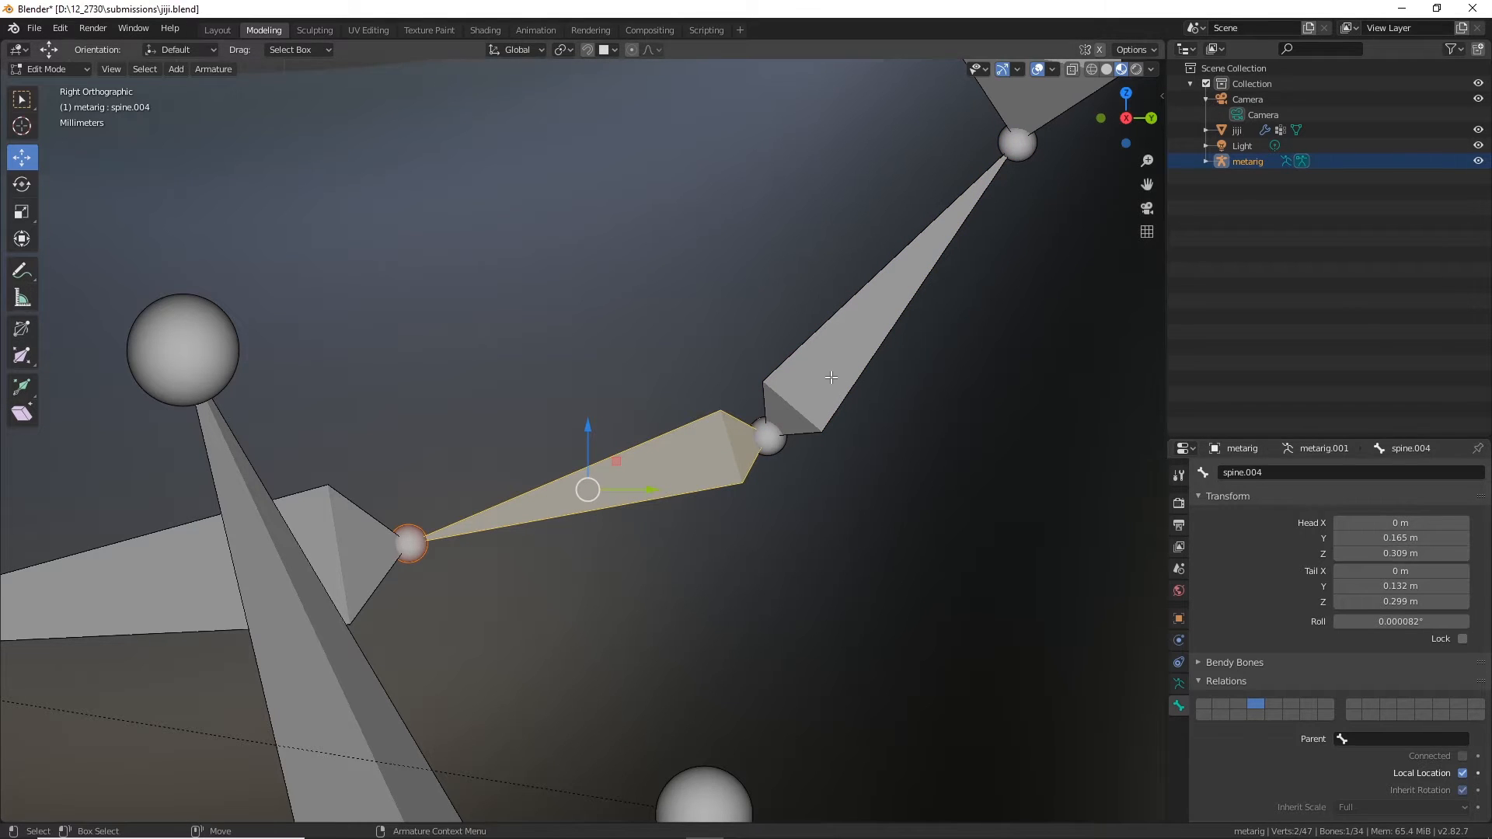
left_click(792, 400)
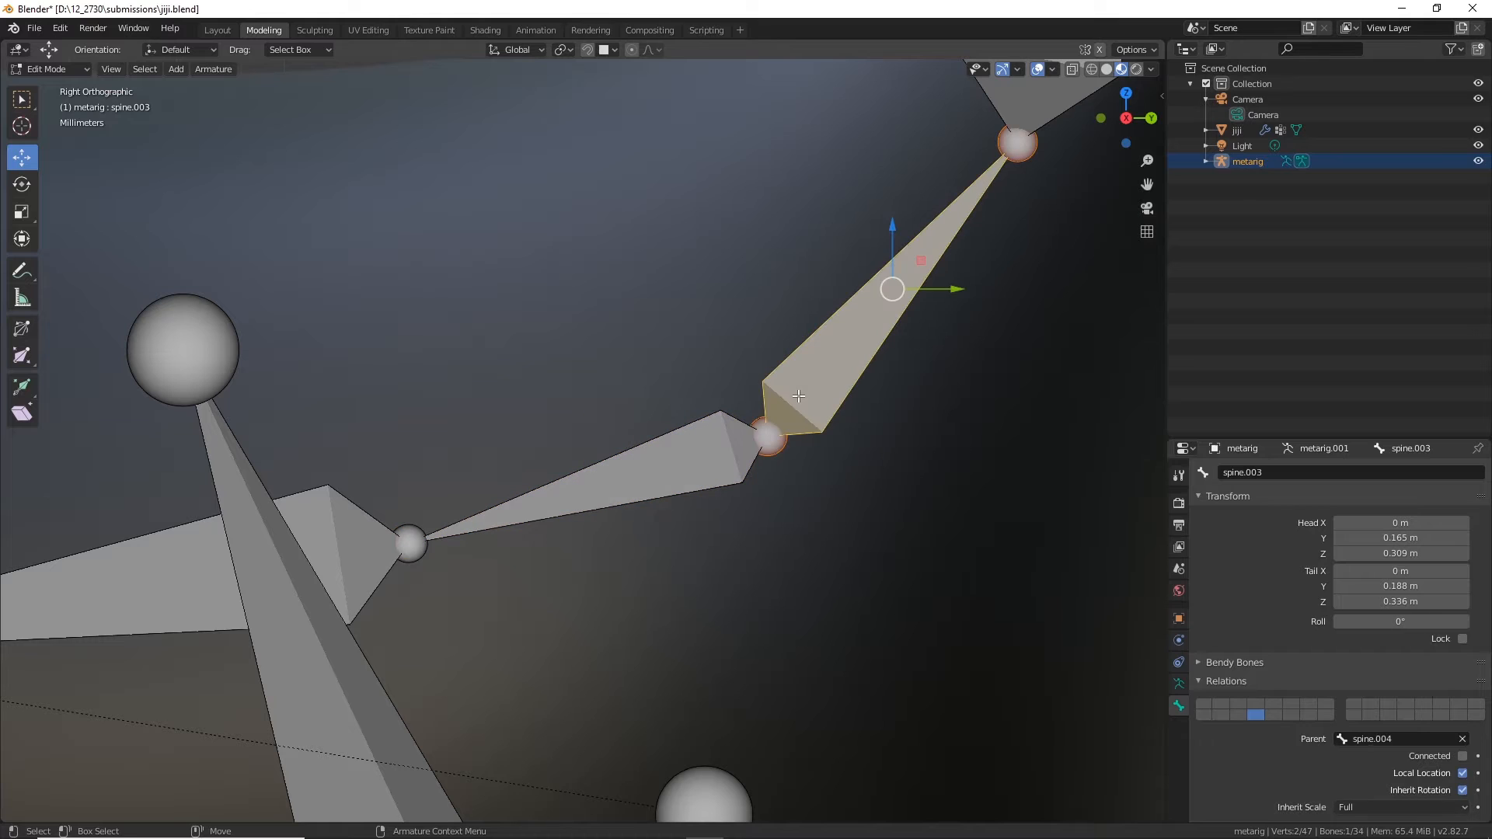
left_click(1409, 553)
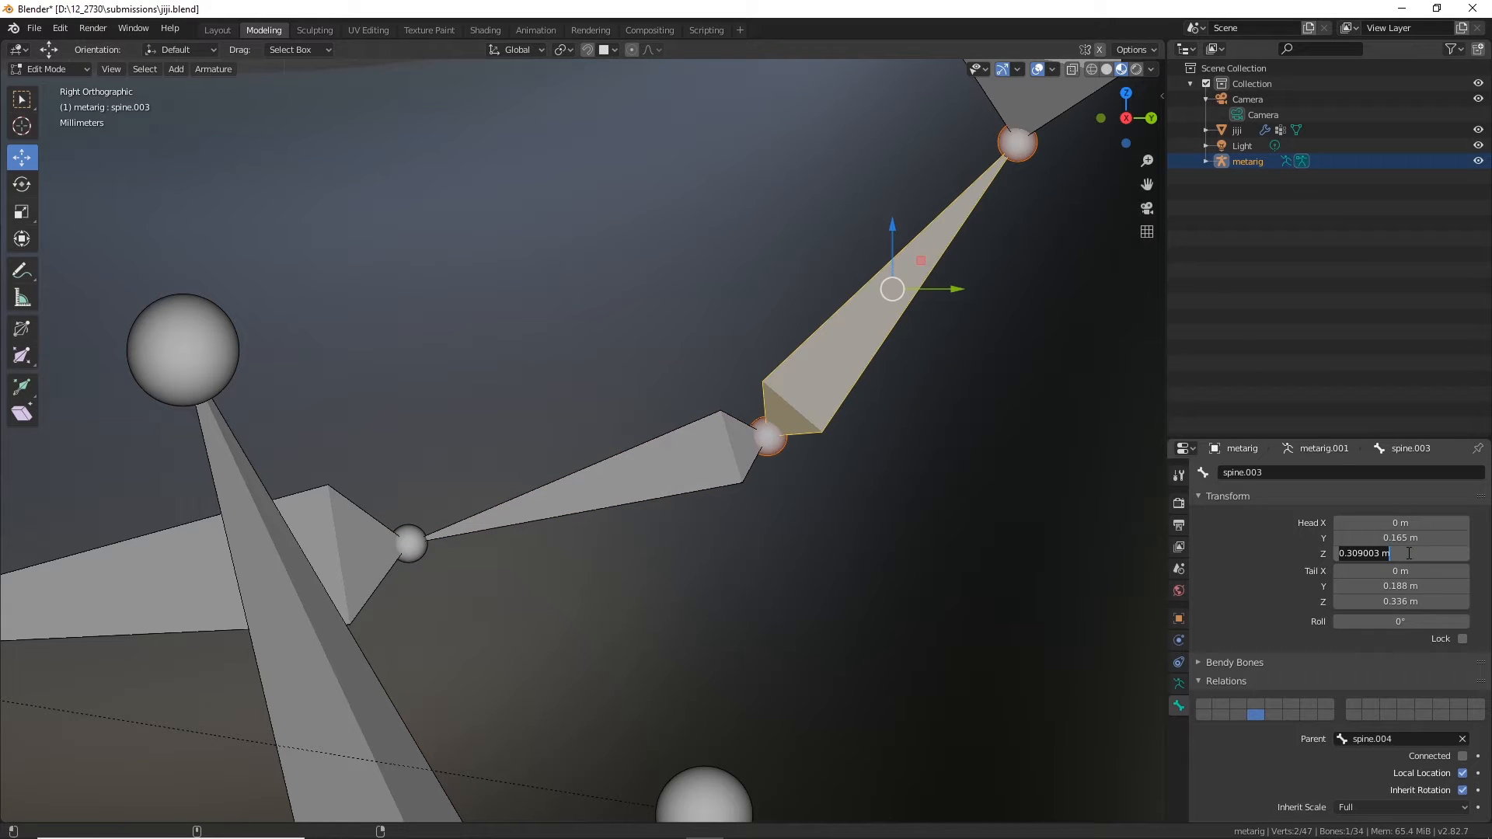
key("ctrl+v")
key("Return")
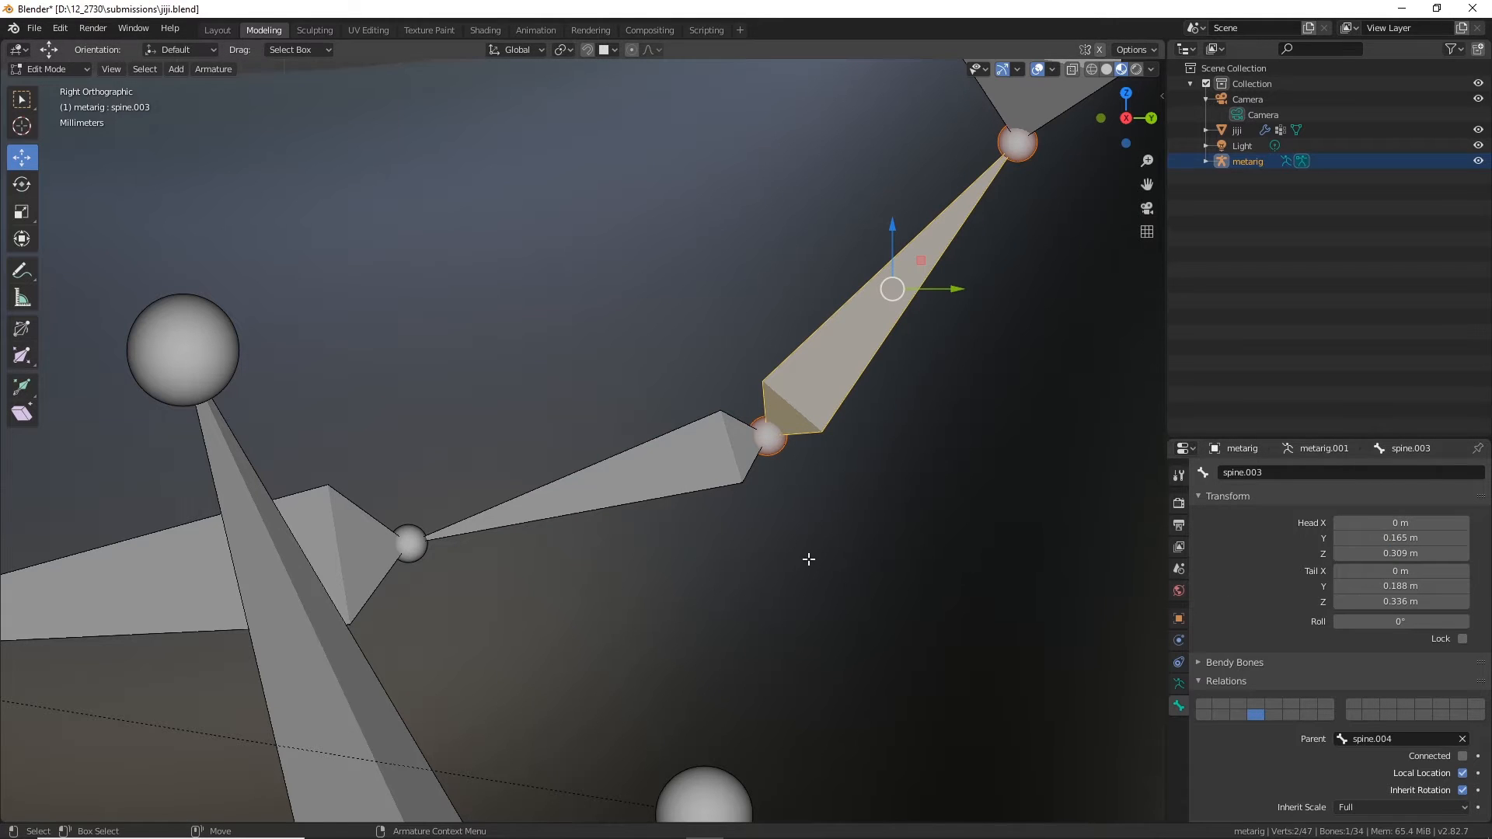
Step: Return the metarig to Object Mode and generate the Rigify rig from its armature data
scroll(808, 558, "down", 3)
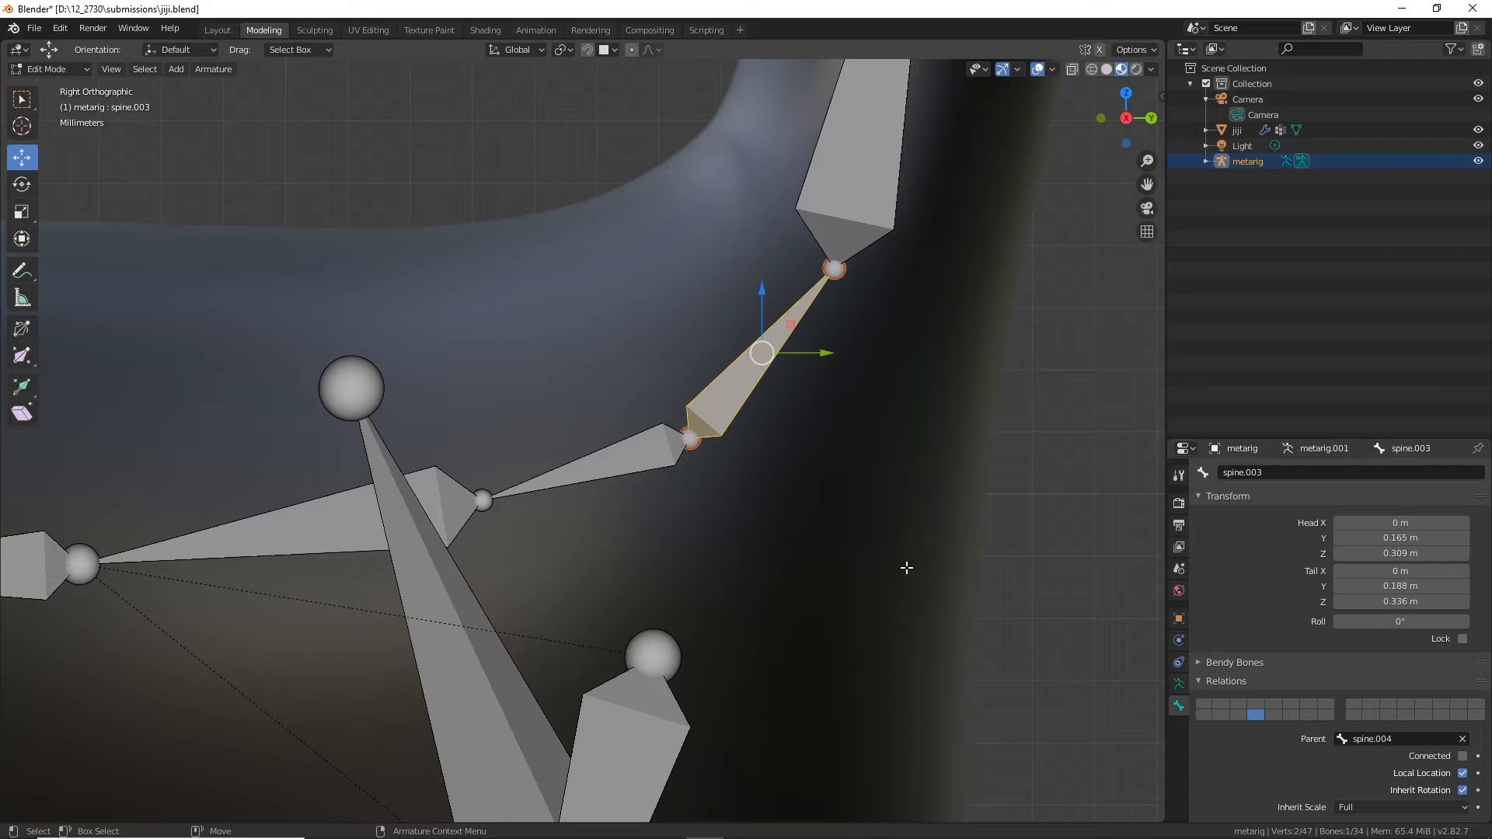
scroll(732, 474, "down", 5)
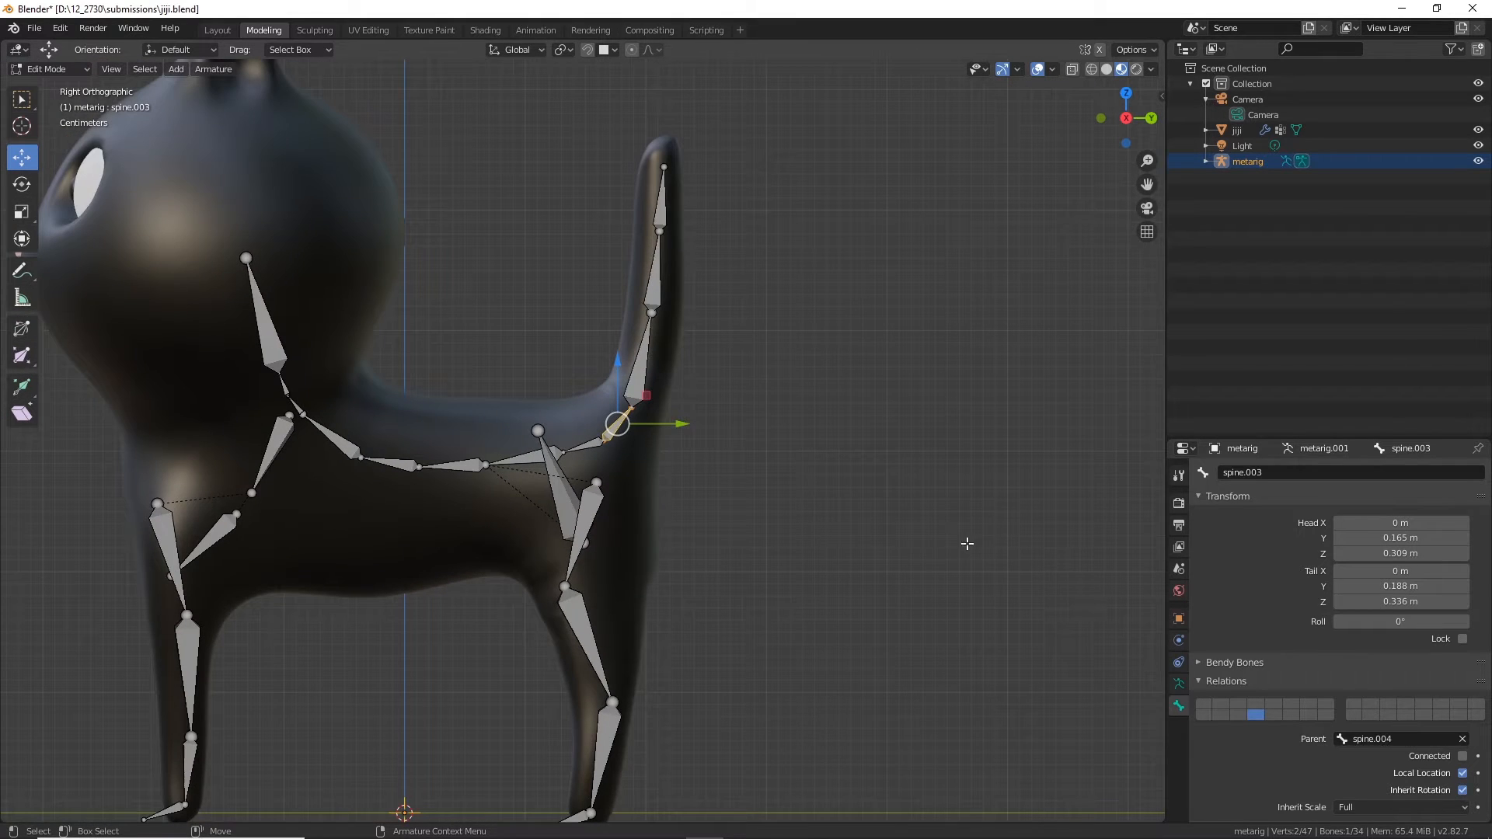
left_click(66, 78)
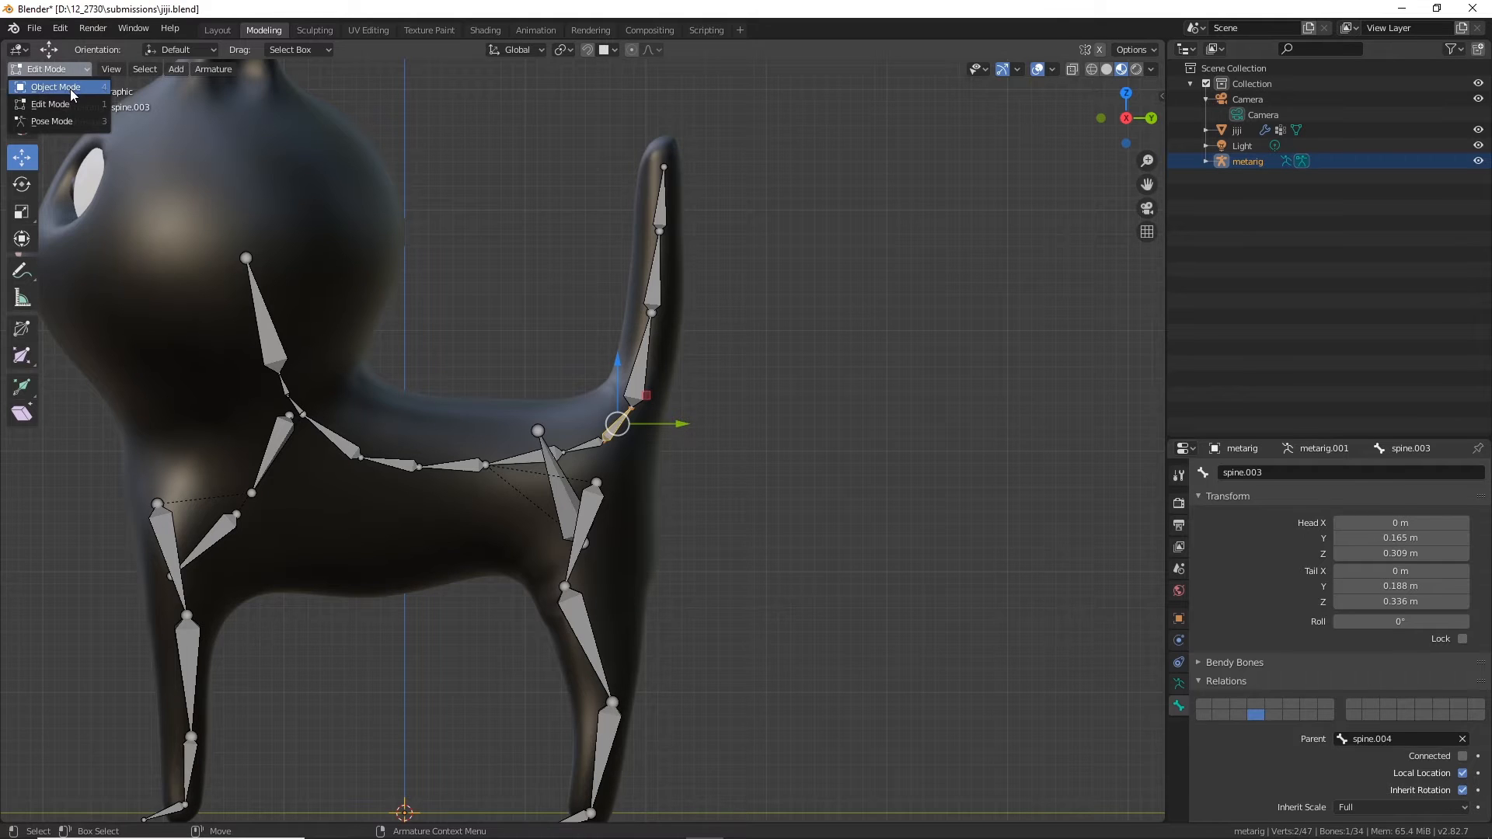
left_click(68, 75)
scroll(866, 474, "down", 3)
middle_click_drag(844, 533, 1104, 529, "shift")
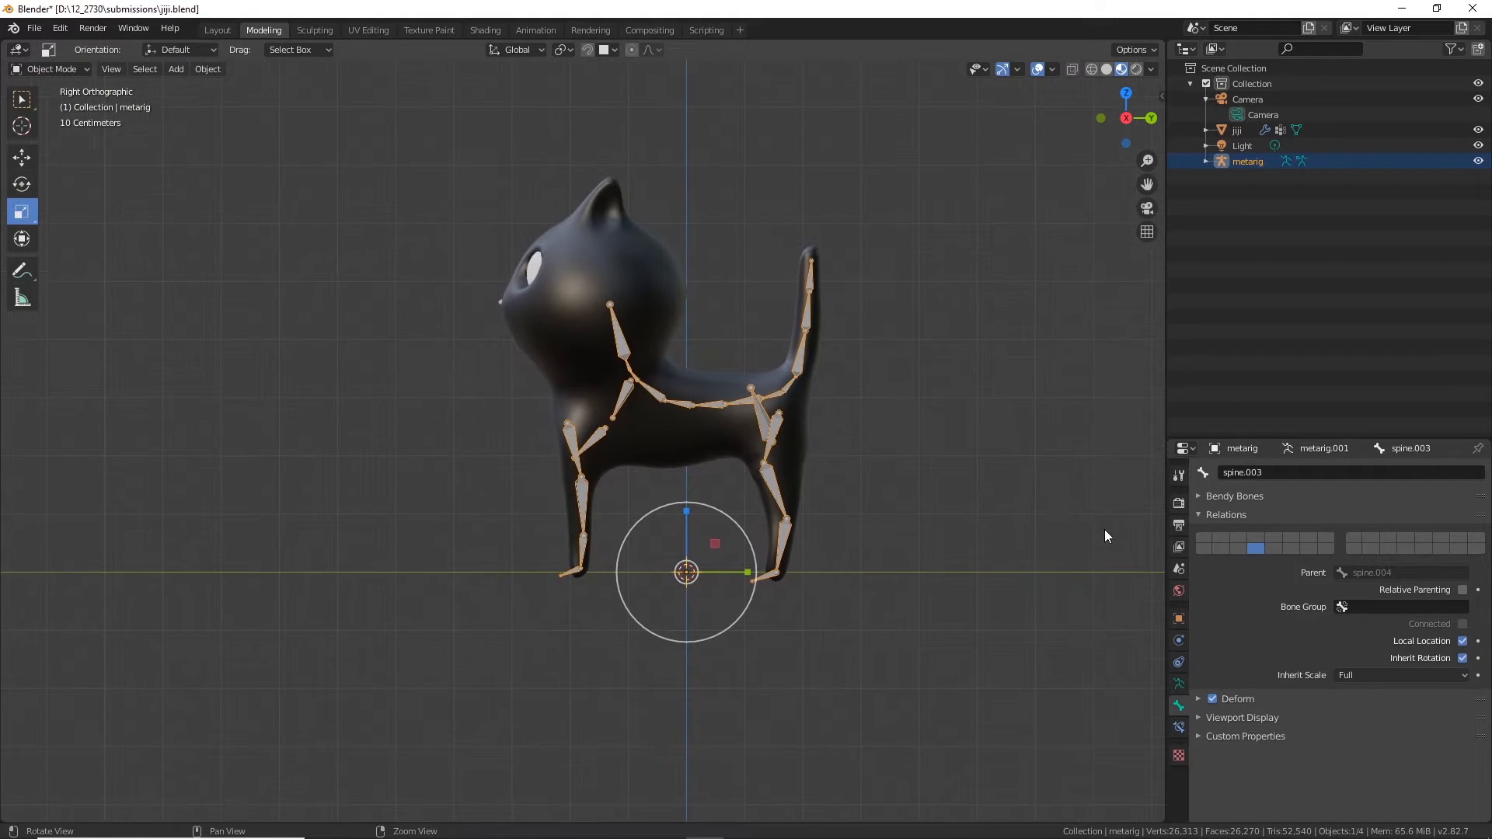
left_click(1179, 684)
scroll(1327, 754, "down", 4)
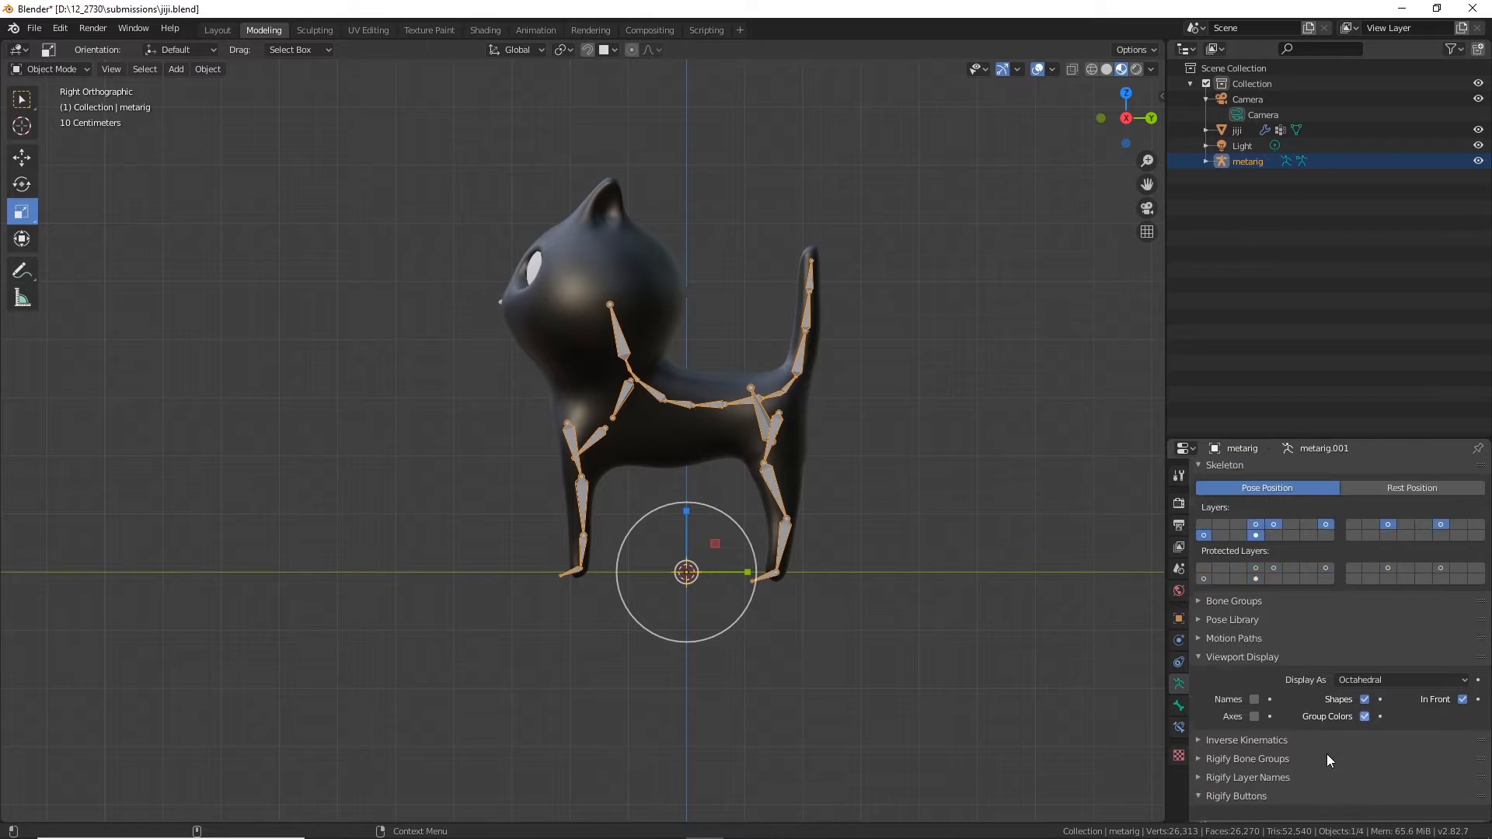
left_click(1354, 776)
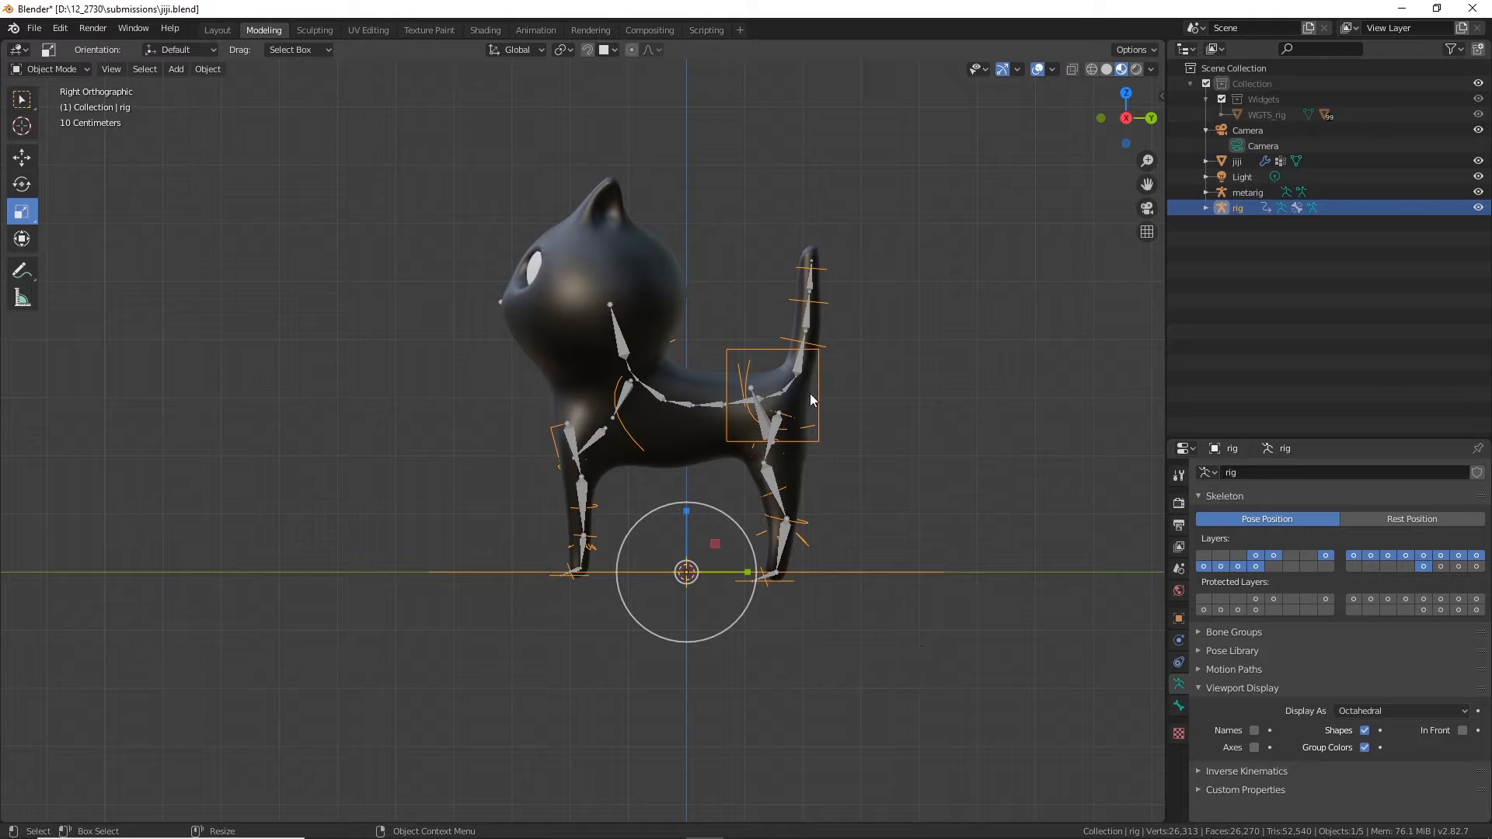
Step: Hide the metarig and set the generated rig to display in front of the cat mesh
scroll(810, 390, "up", 3)
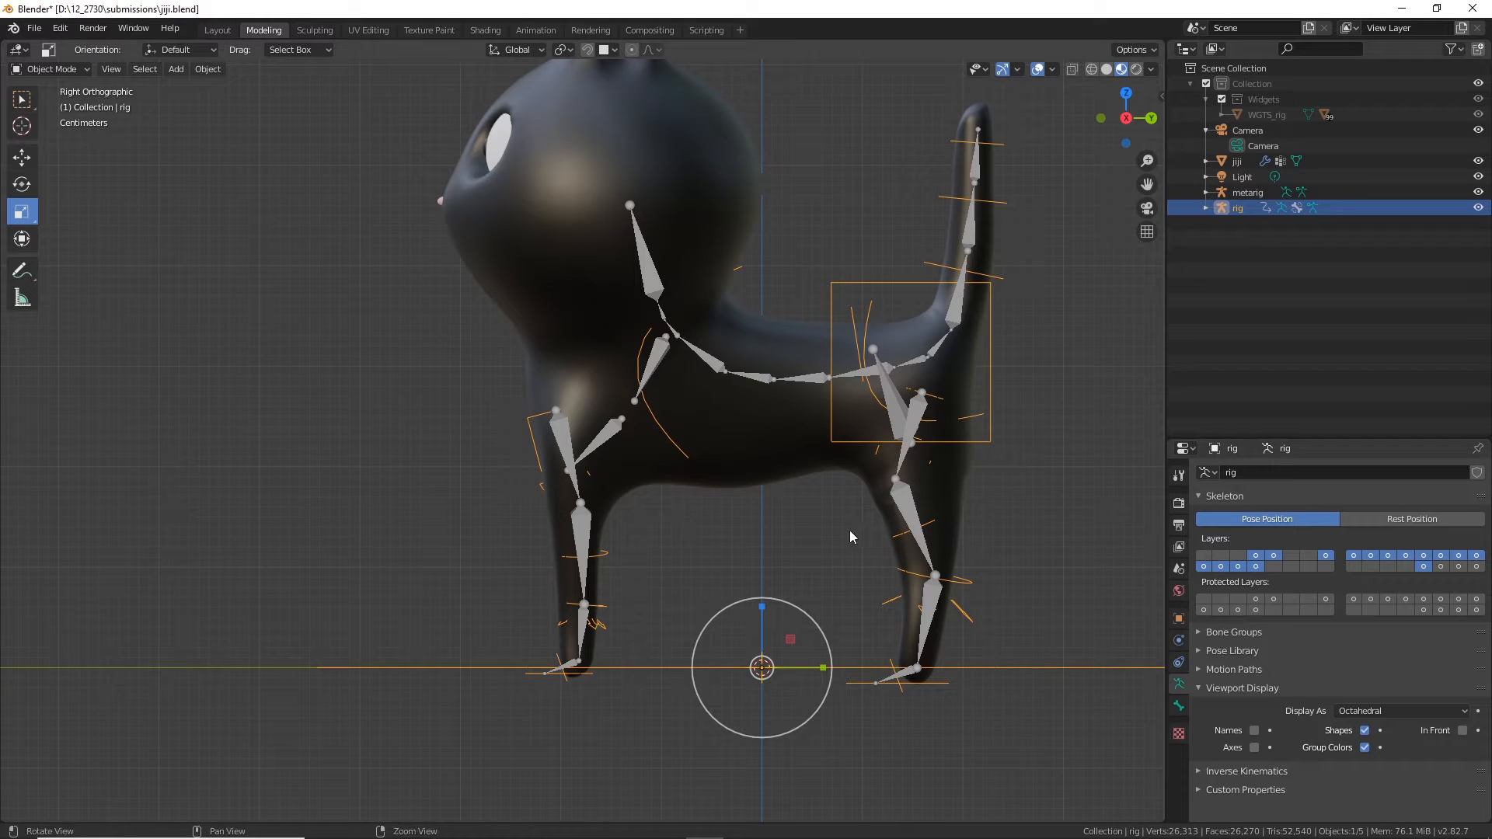
middle_click_drag(850, 530, 554, 520)
scroll(555, 518, "down", 4)
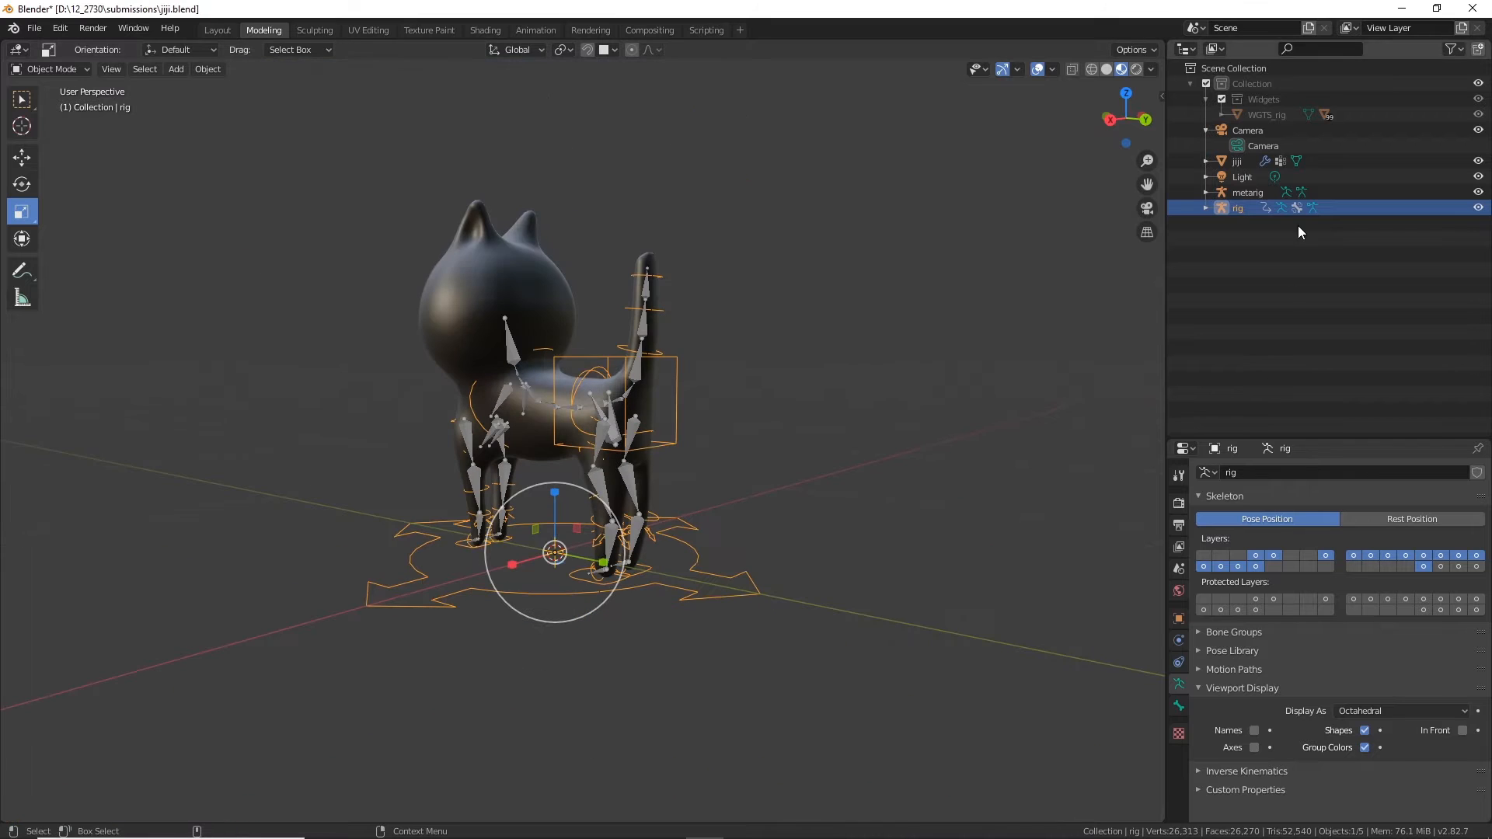
left_click(1478, 192)
middle_click_drag(1010, 373, 793, 425)
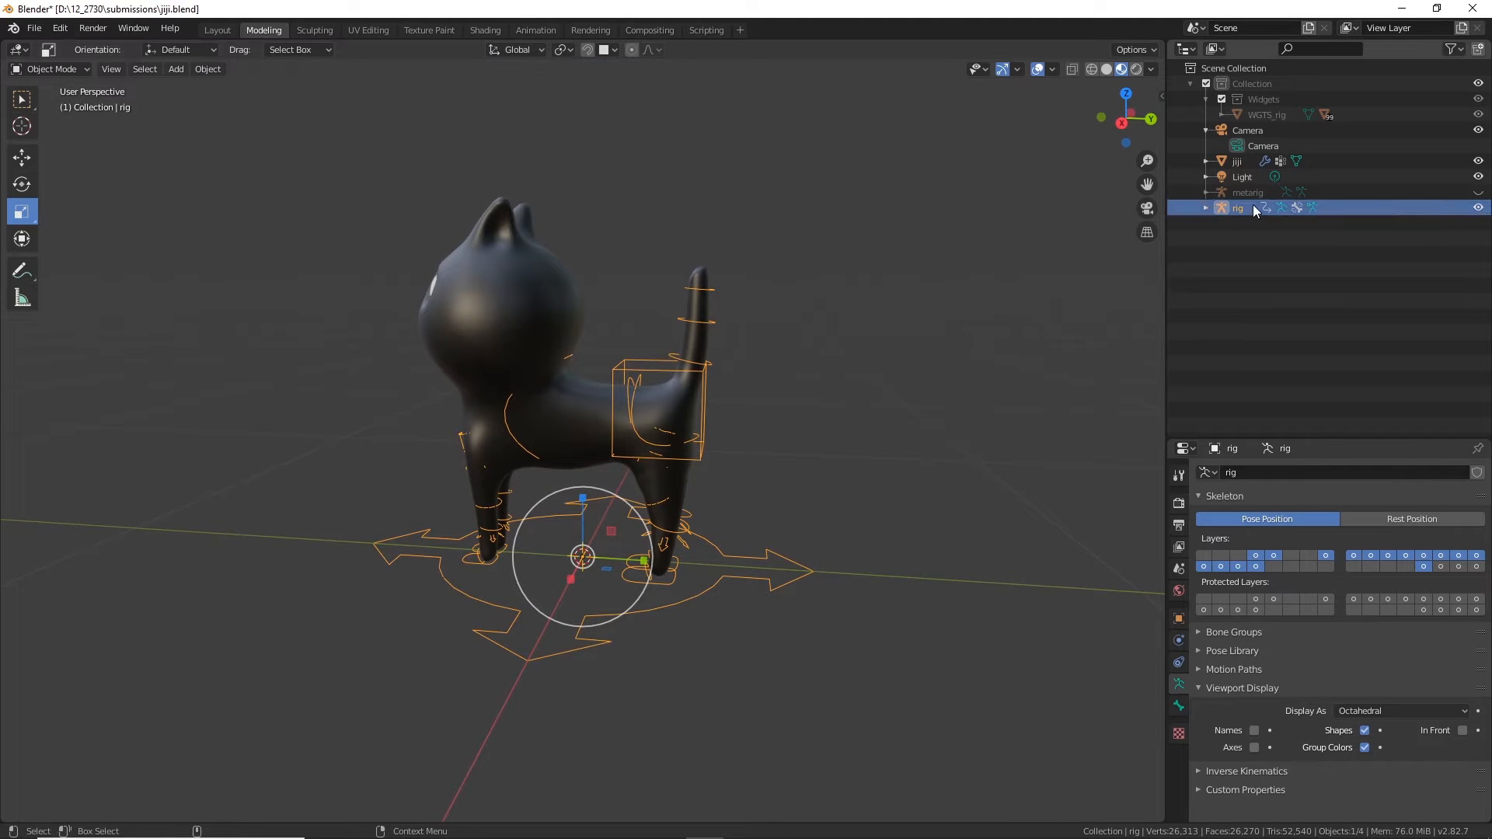
left_click(1178, 618)
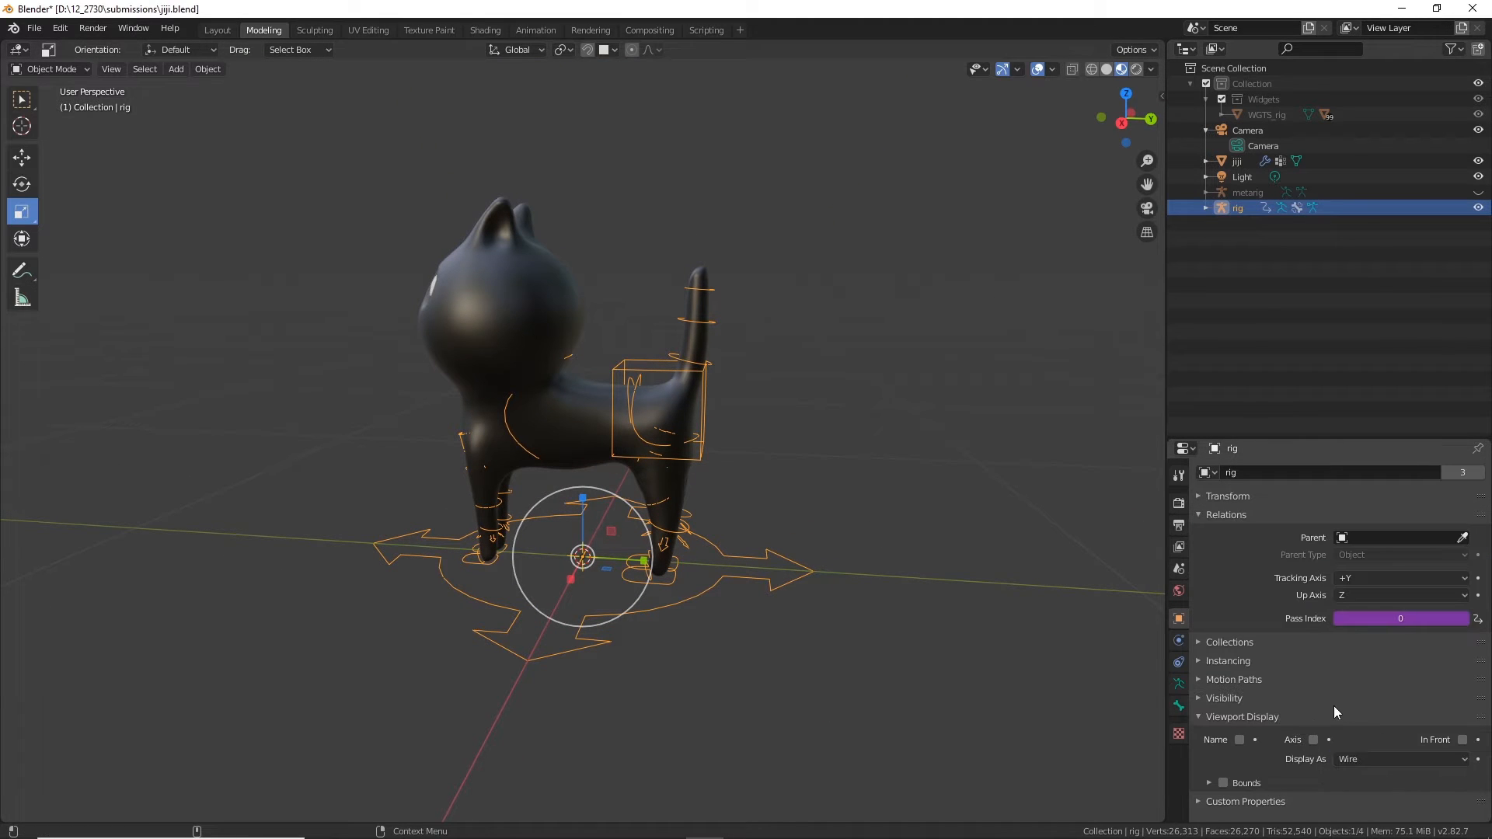
left_click(1464, 741)
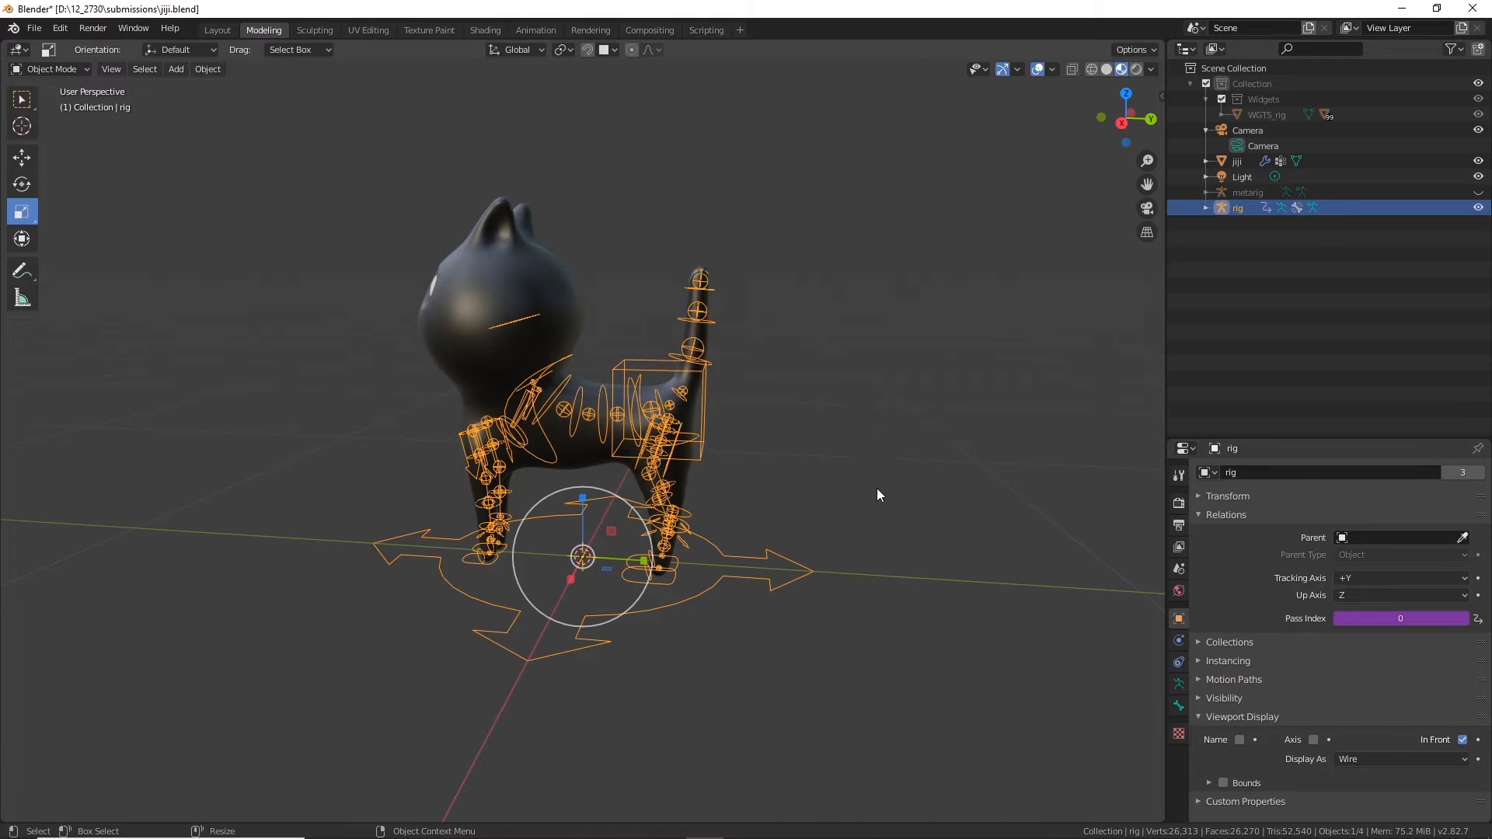
Step: Deselect the rig and examine its control shapes along the cat's body, legs and tail
left_click(874, 483)
scroll(873, 482, "up", 6)
mouse_move(874, 482)
middle_mouse_down()
mouse_move(930, 459)
mouse_move(873, 446)
mouse_move(814, 458)
middle_mouse_up()
scroll(873, 446, "down", 5)
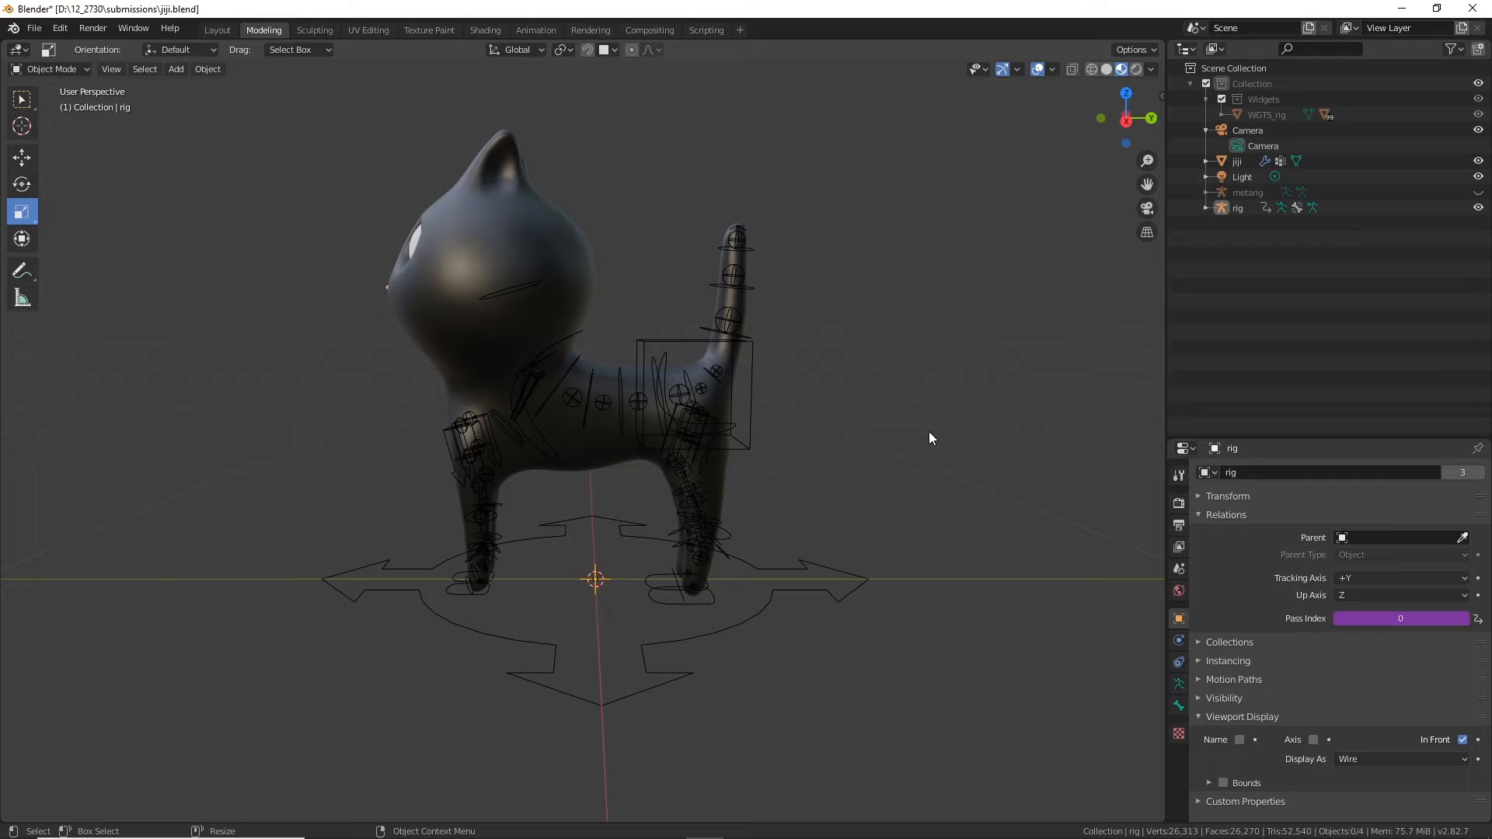
scroll(887, 403, "up", 4)
middle_click_drag(945, 412, 936, 450)
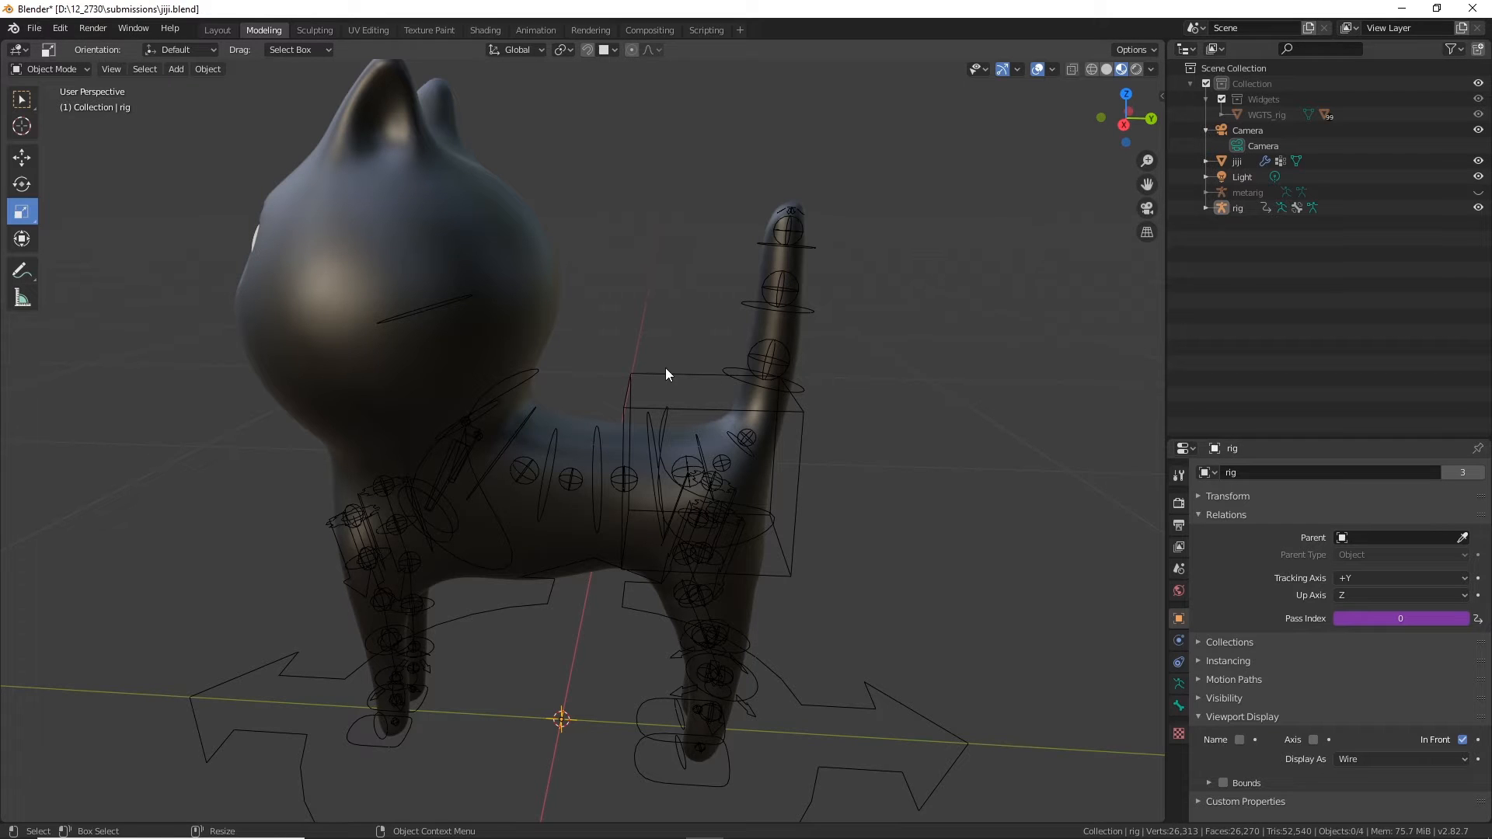
middle_click_drag(882, 539, 815, 410)
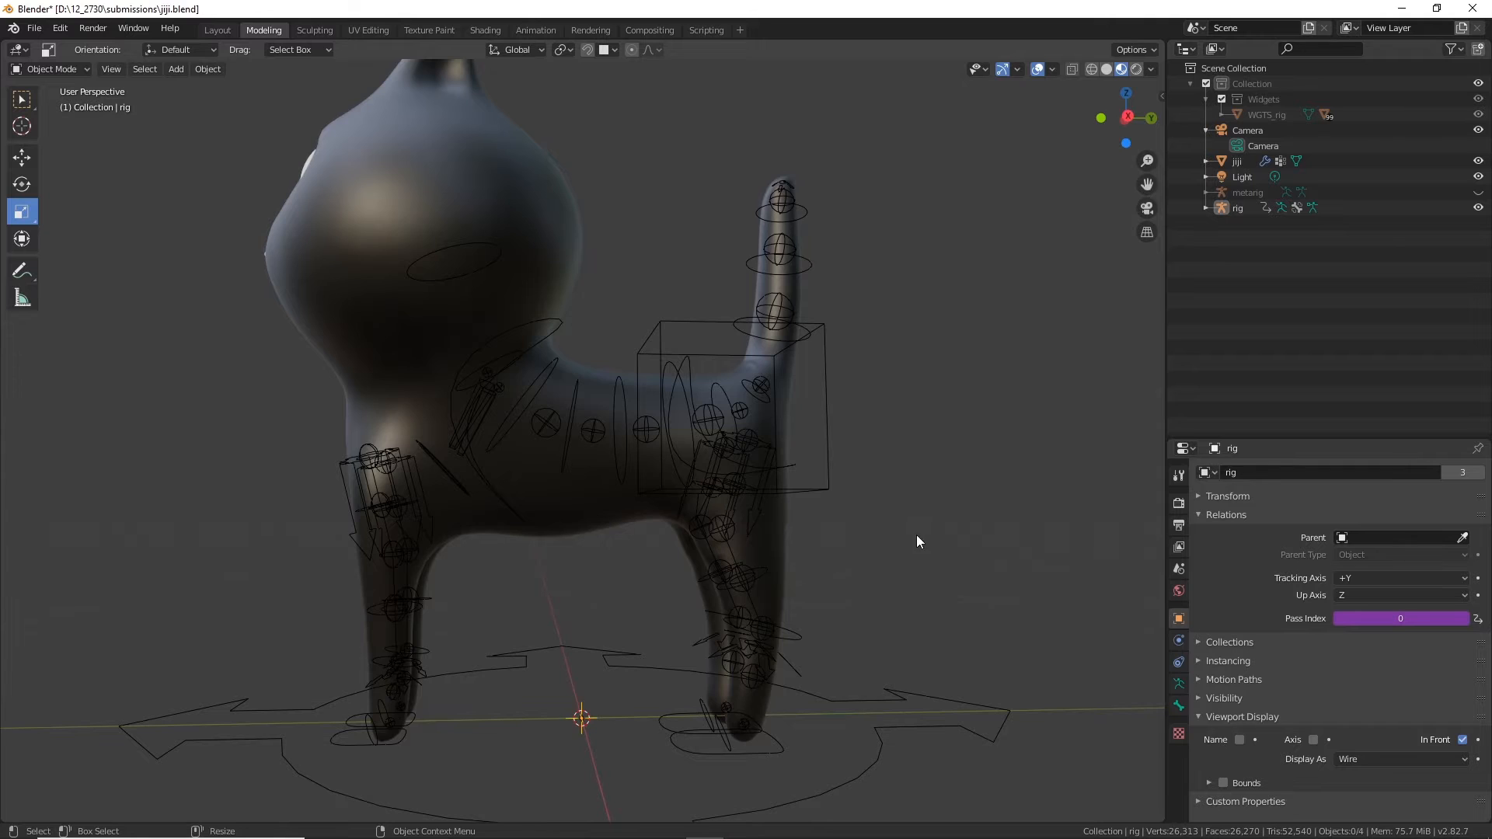
scroll(916, 534, "down", 3)
Step: Save the jiji.blend file
left_click(34, 28)
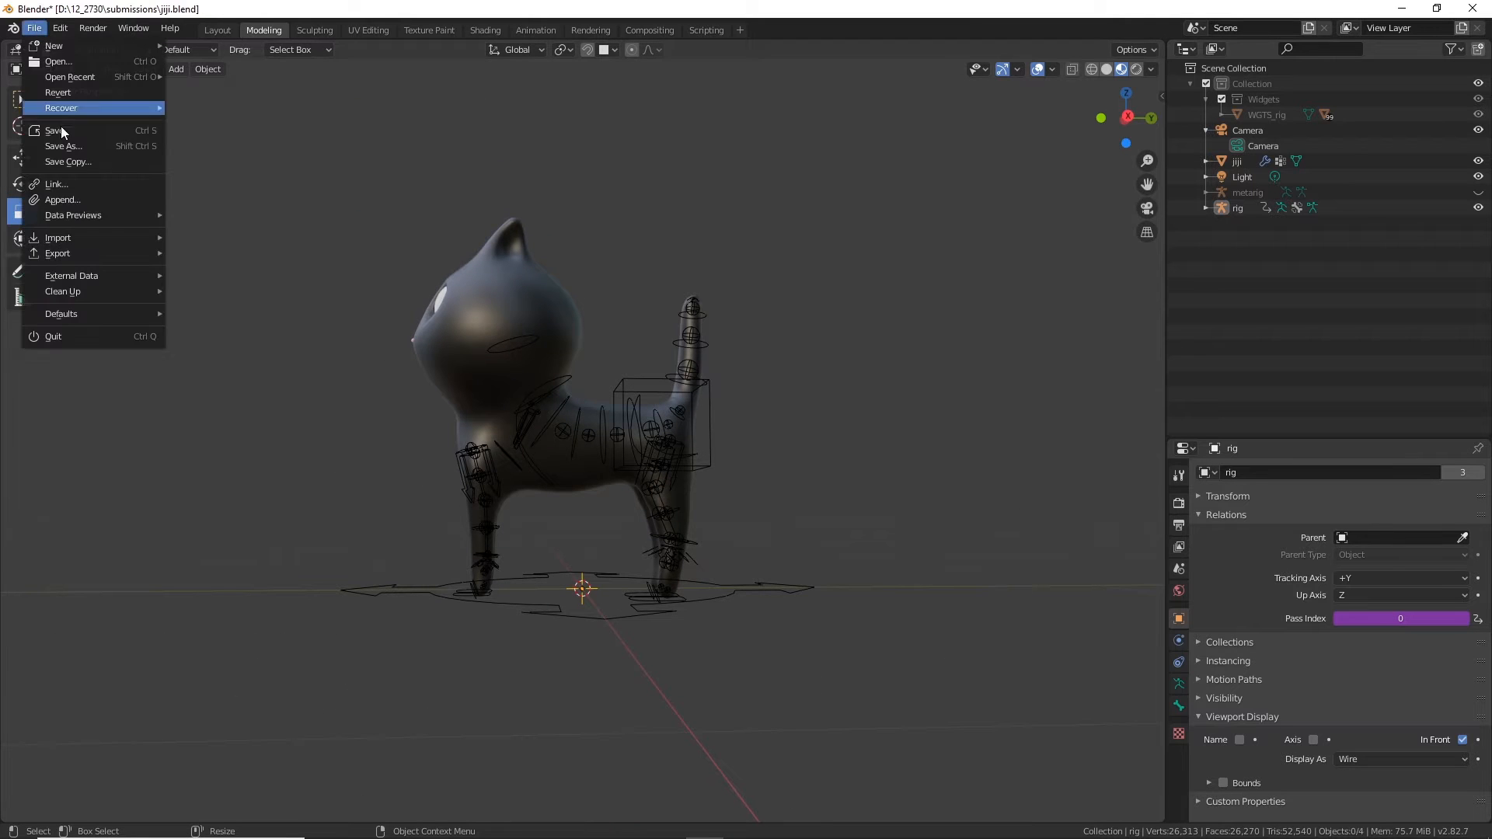
left_click(62, 130)
scroll(890, 513, "up", 4)
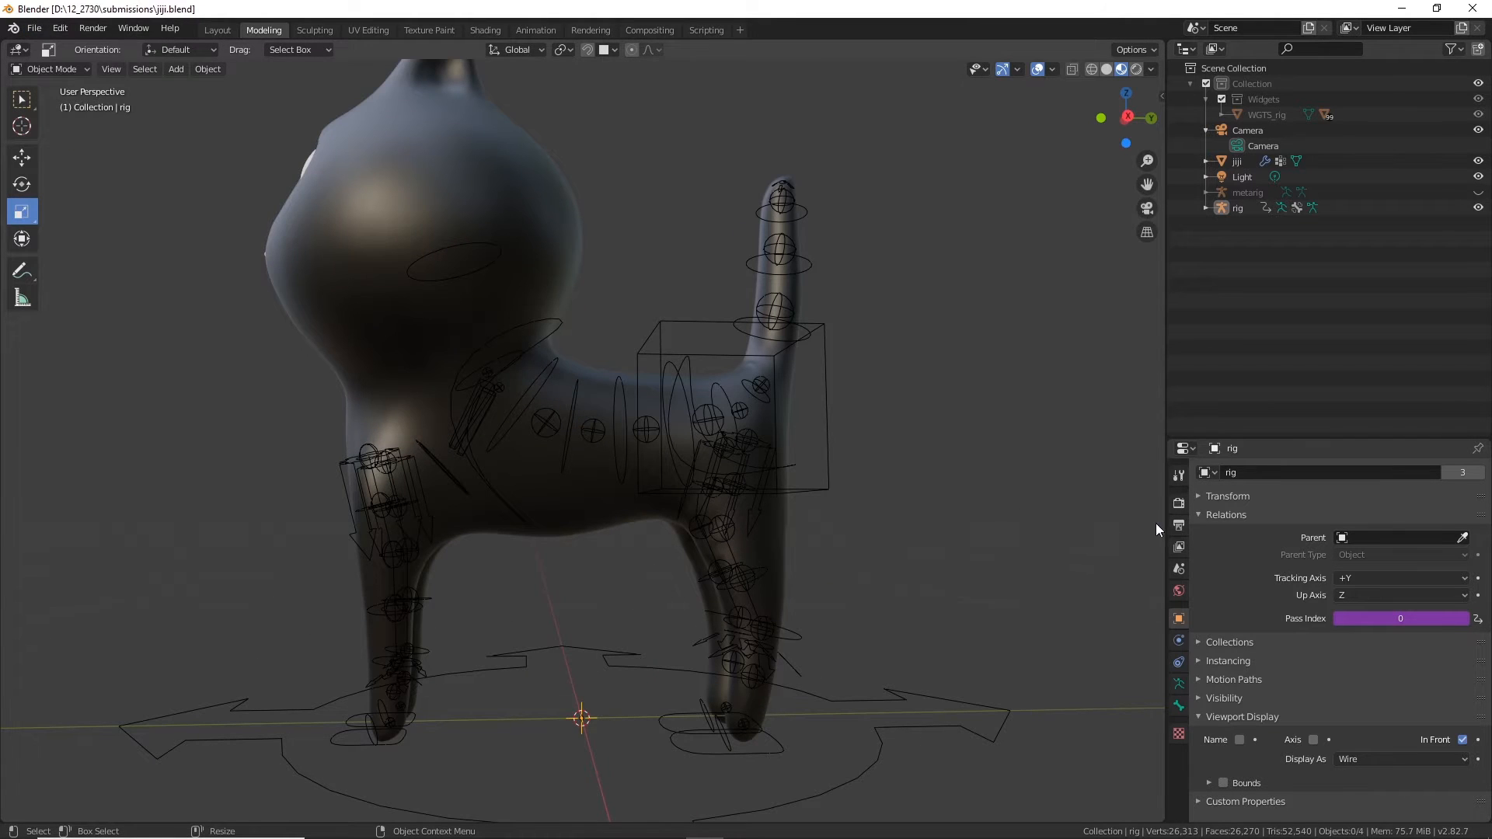
Step: Select the rig and hide its Root, Tail, Spine (Tweak) and Spine rig layers
left_click(1229, 207)
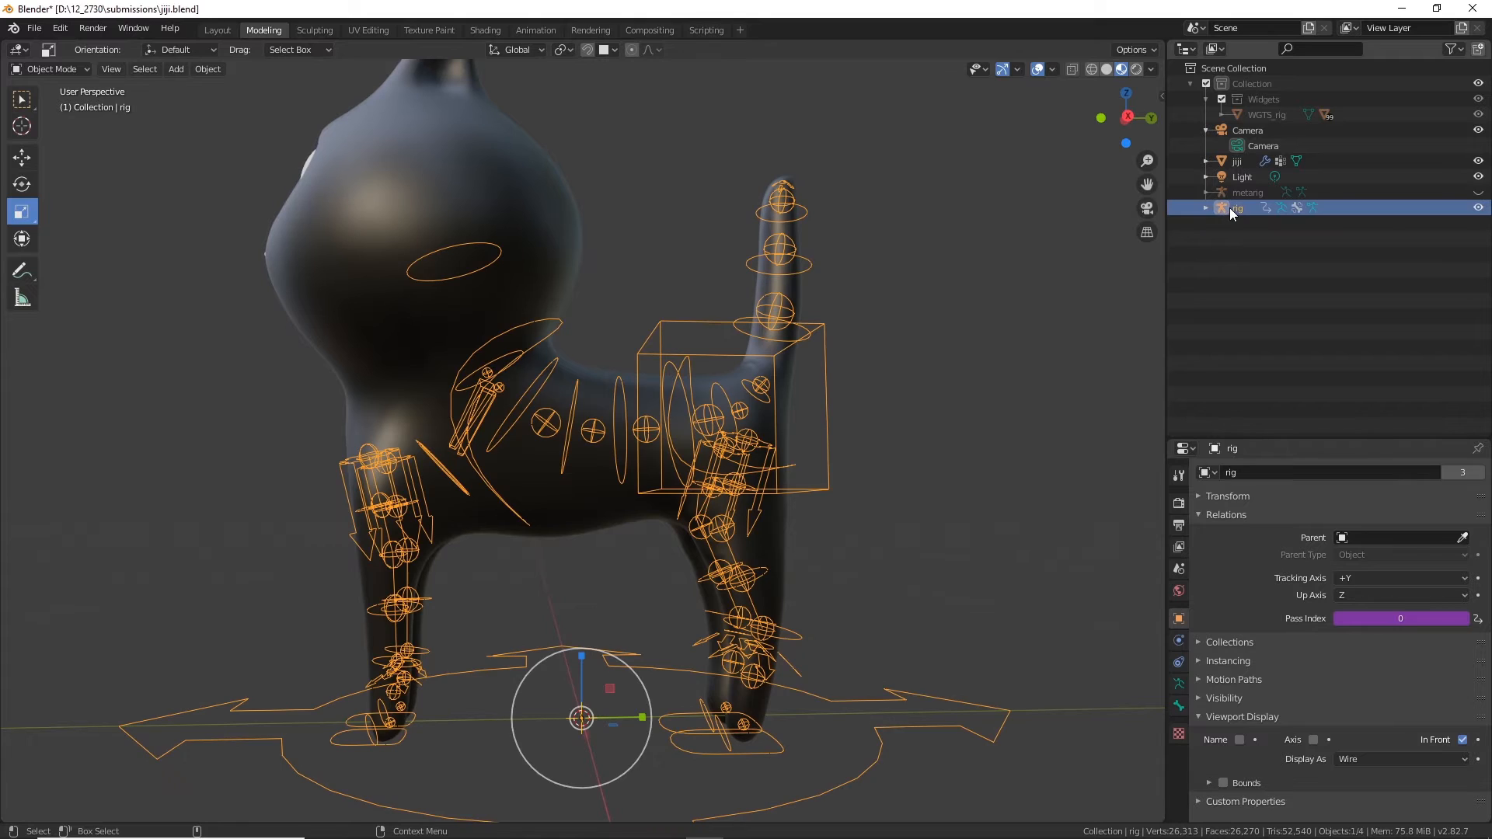
left_click(1162, 96)
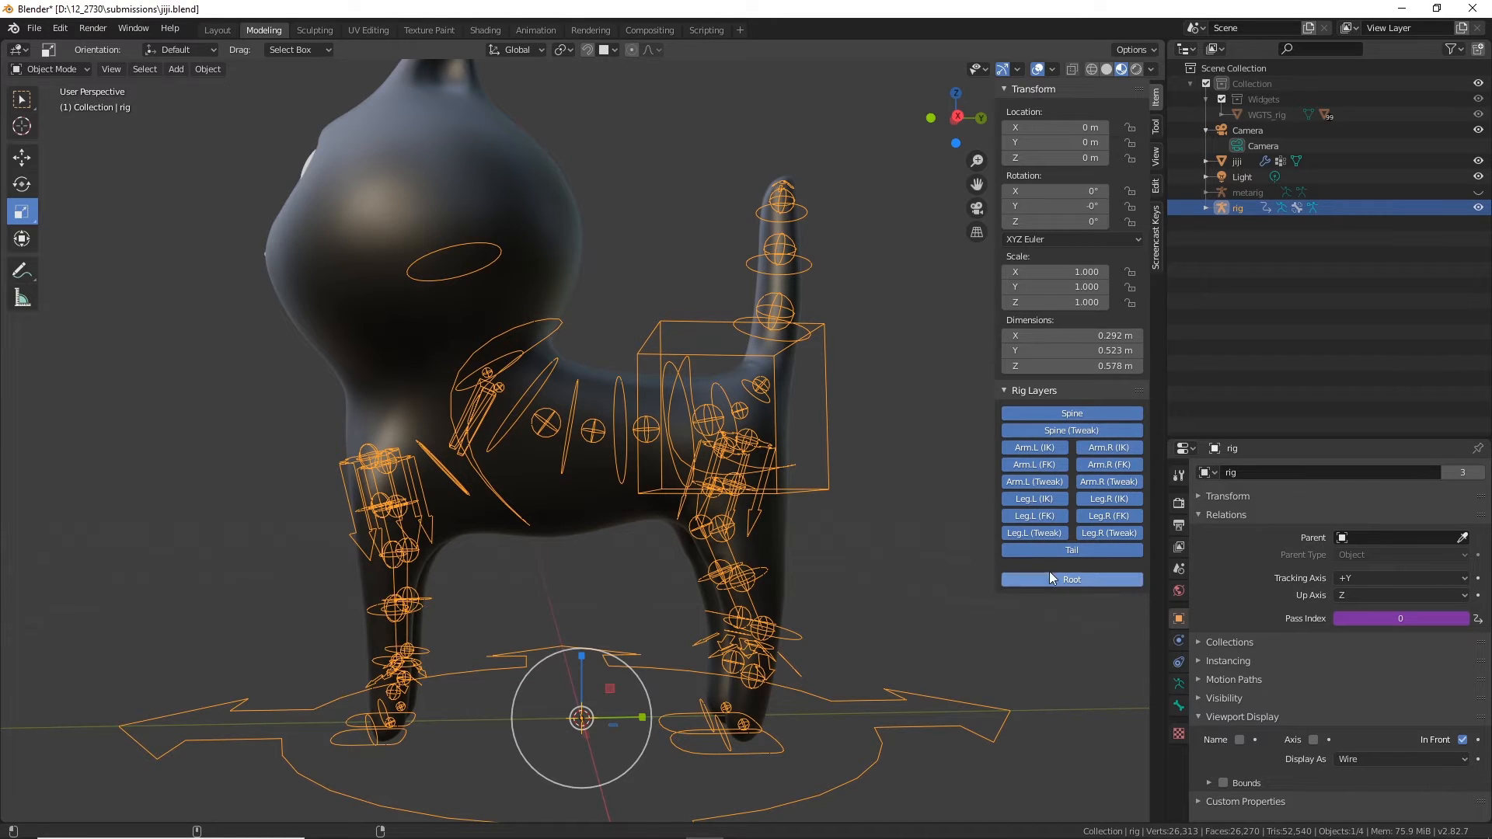
left_click(1084, 578)
left_click(1080, 553)
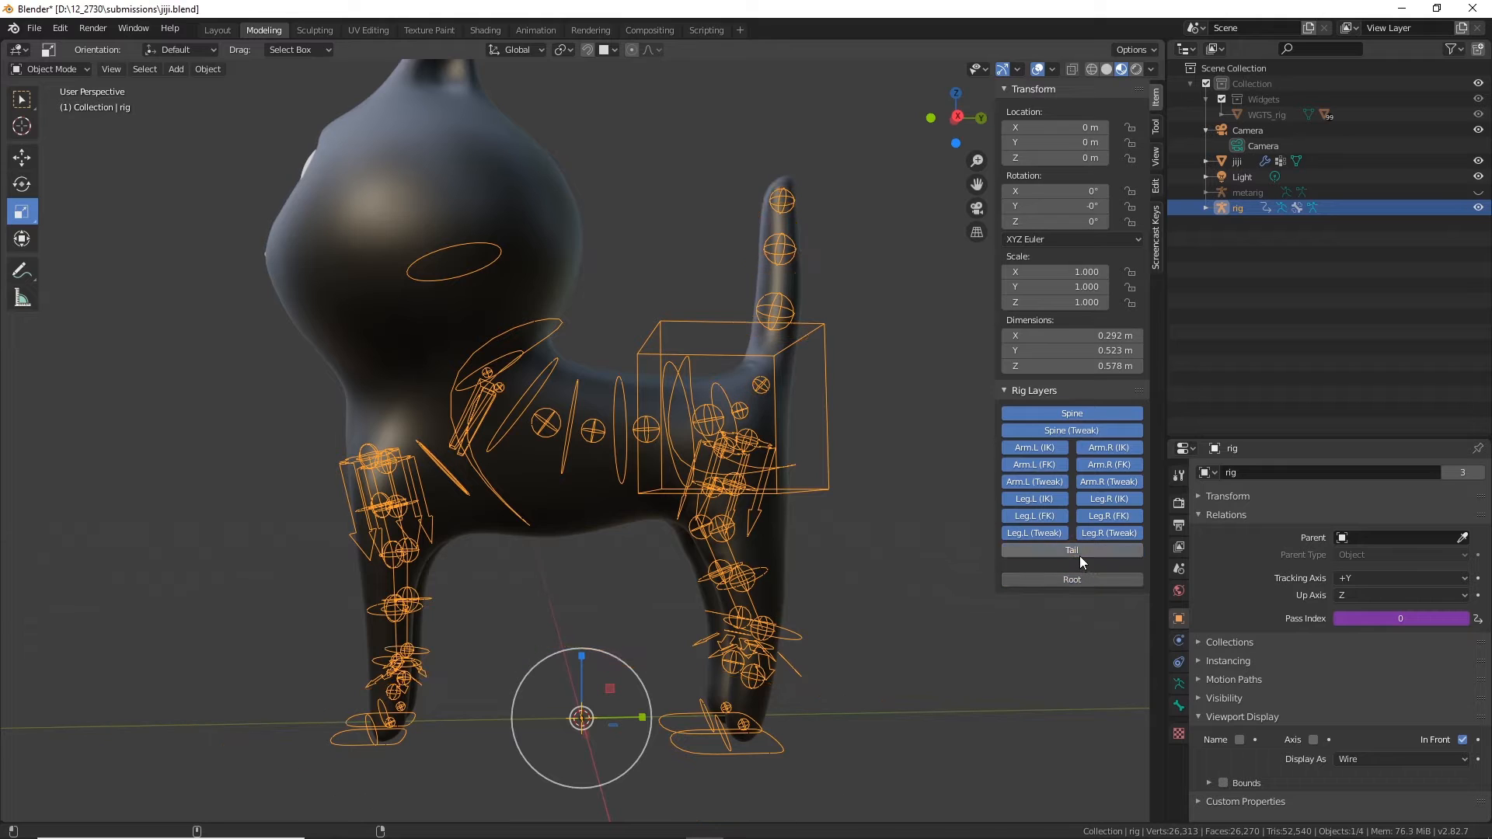
left_click(1055, 429)
left_click(1060, 419)
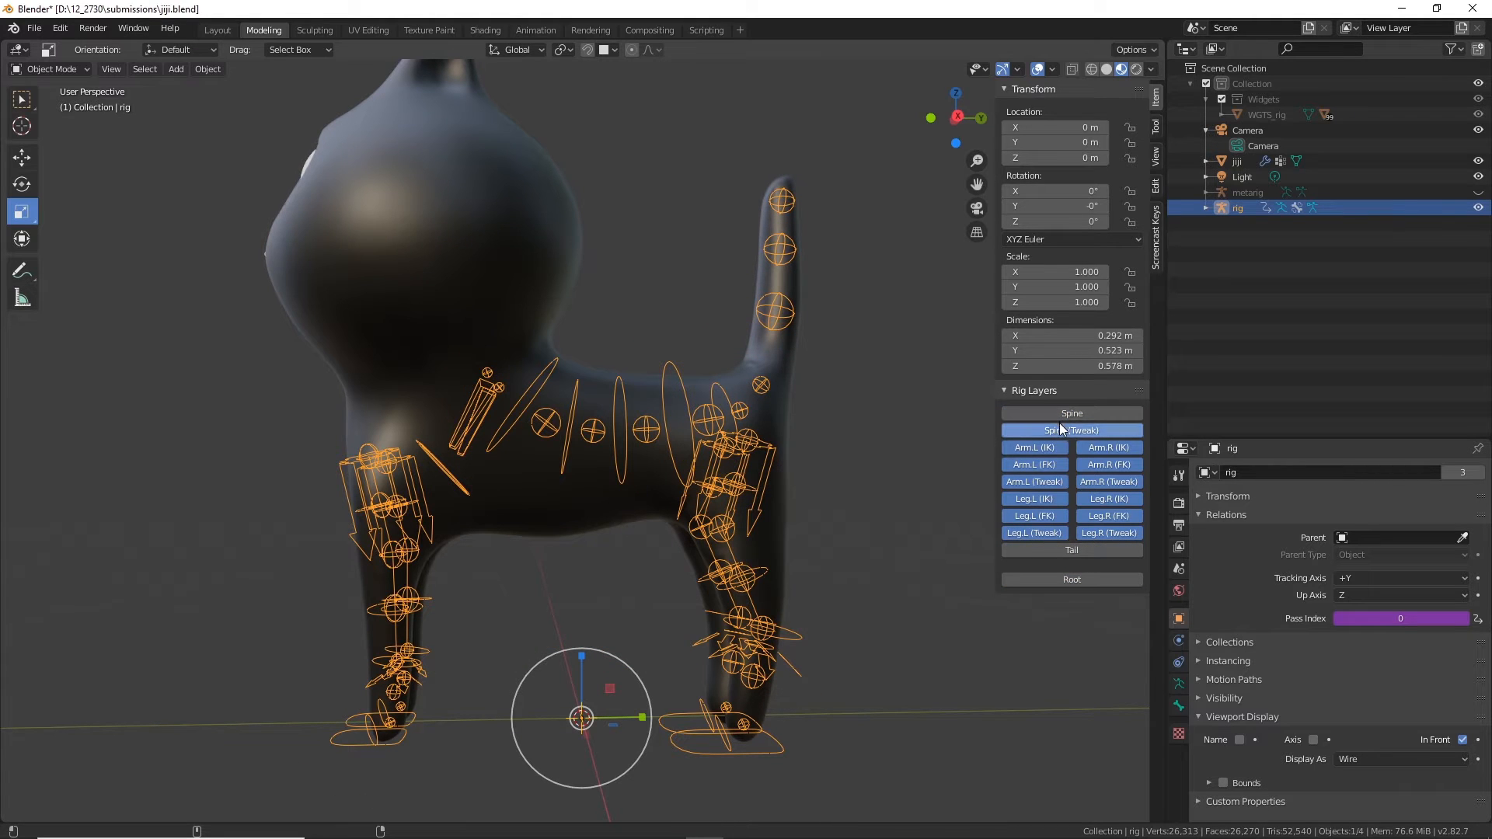
Step: Hide the IK, FK and Tweak rig layers of the left arm and left leg
left_click(1047, 447)
left_click(1041, 465)
left_click(1038, 482)
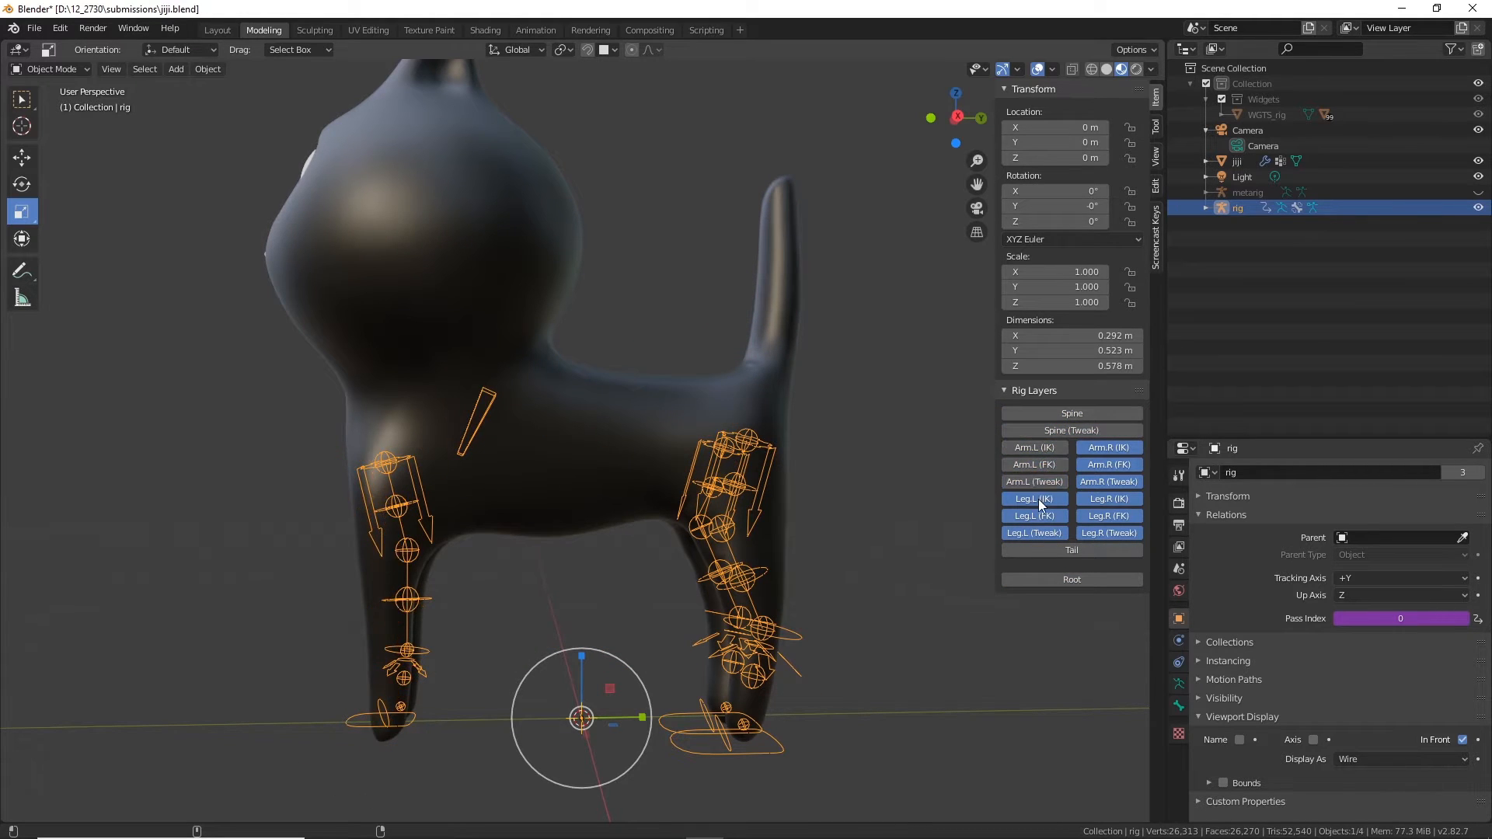
left_click(1039, 499)
left_click(1041, 516)
left_click(1037, 533)
Step: Hide the IK, FK and Tweak rig layers of the right arm and right leg, and show the Root layer again
left_click(1107, 448)
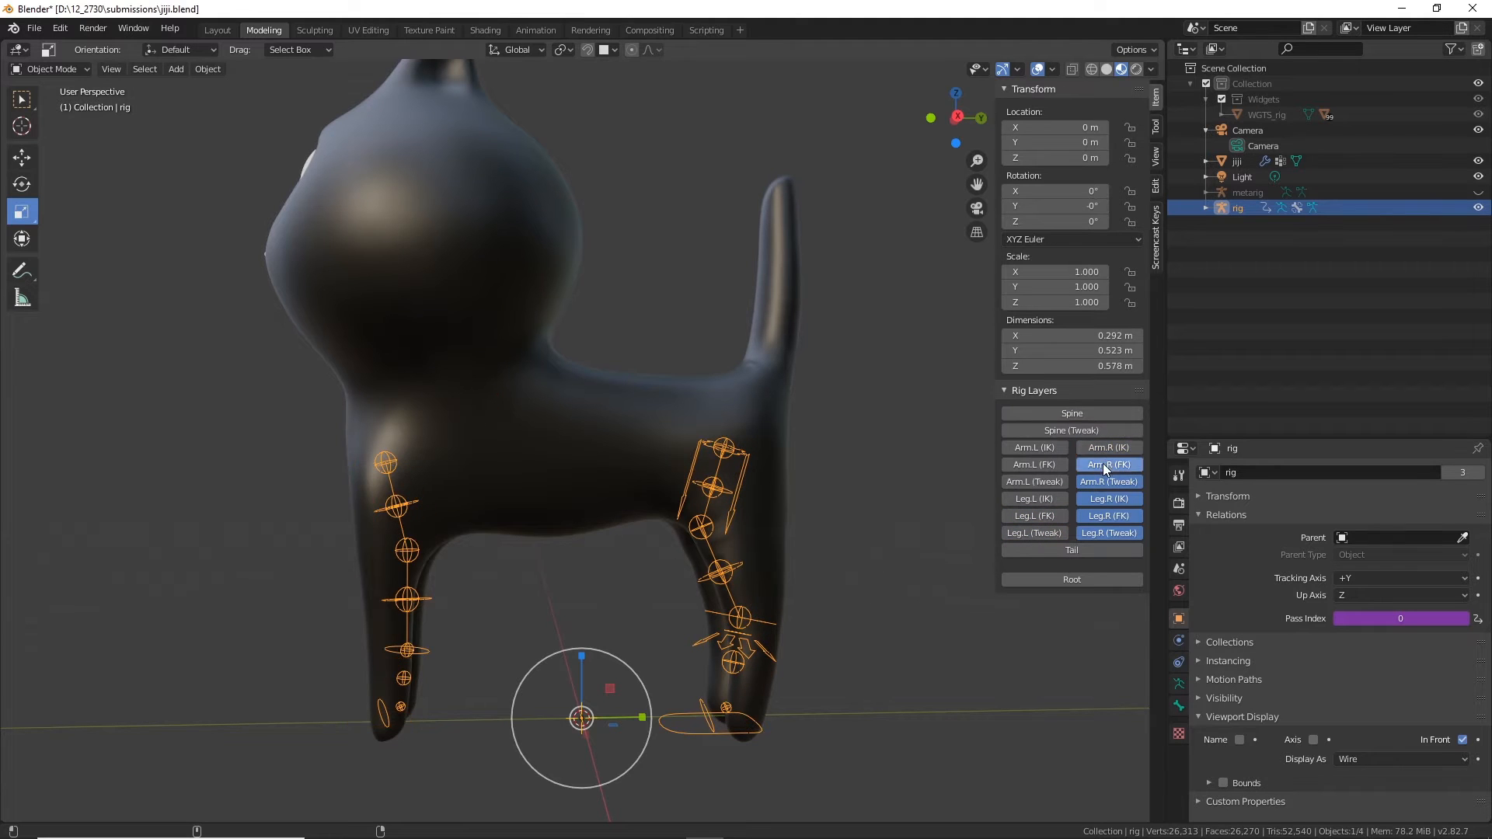
left_click(1102, 464)
left_click(1101, 485)
left_click(1099, 500)
left_click(1107, 516)
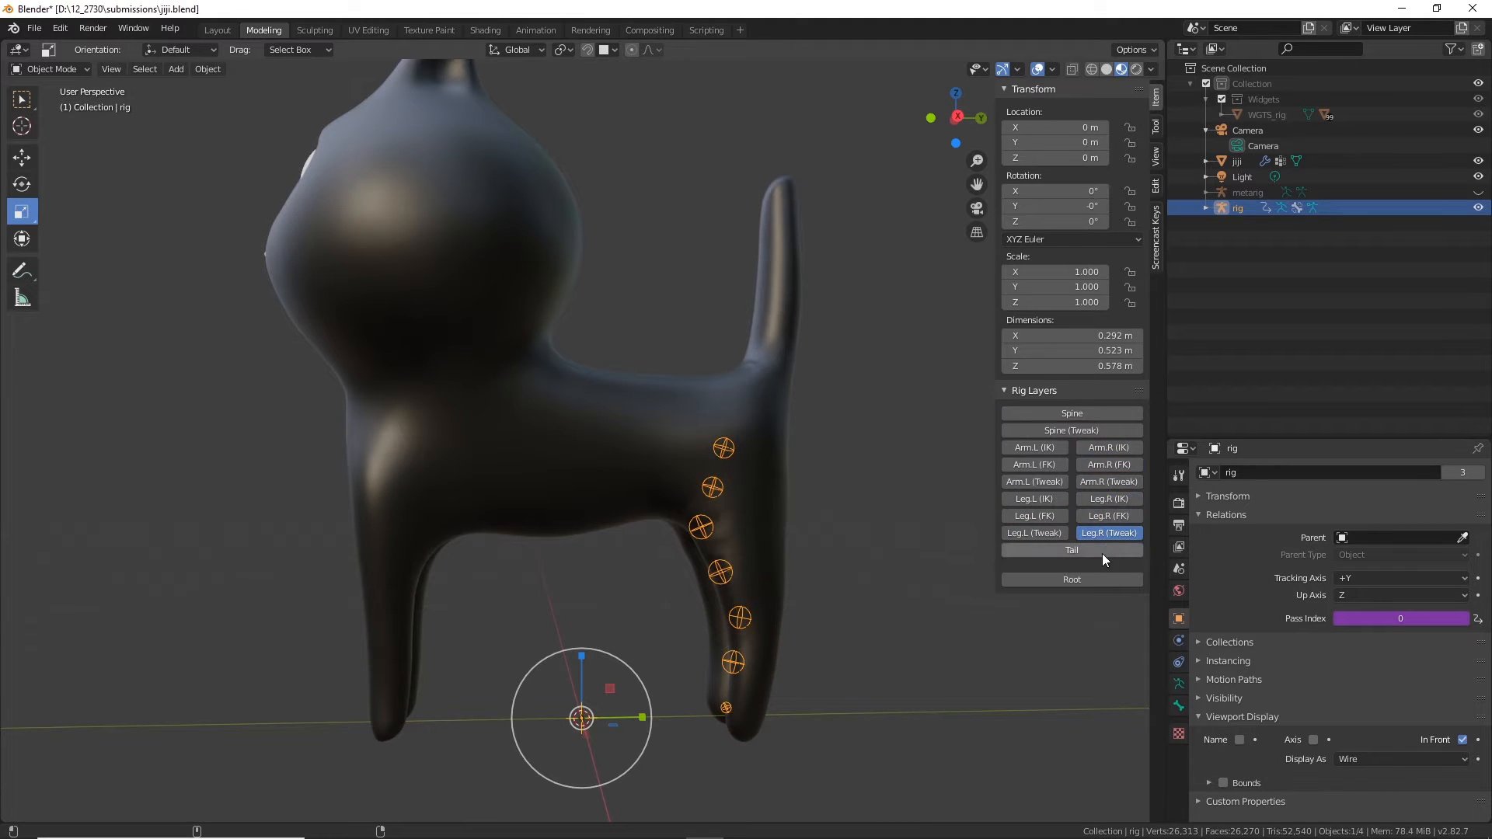
left_click(1075, 580)
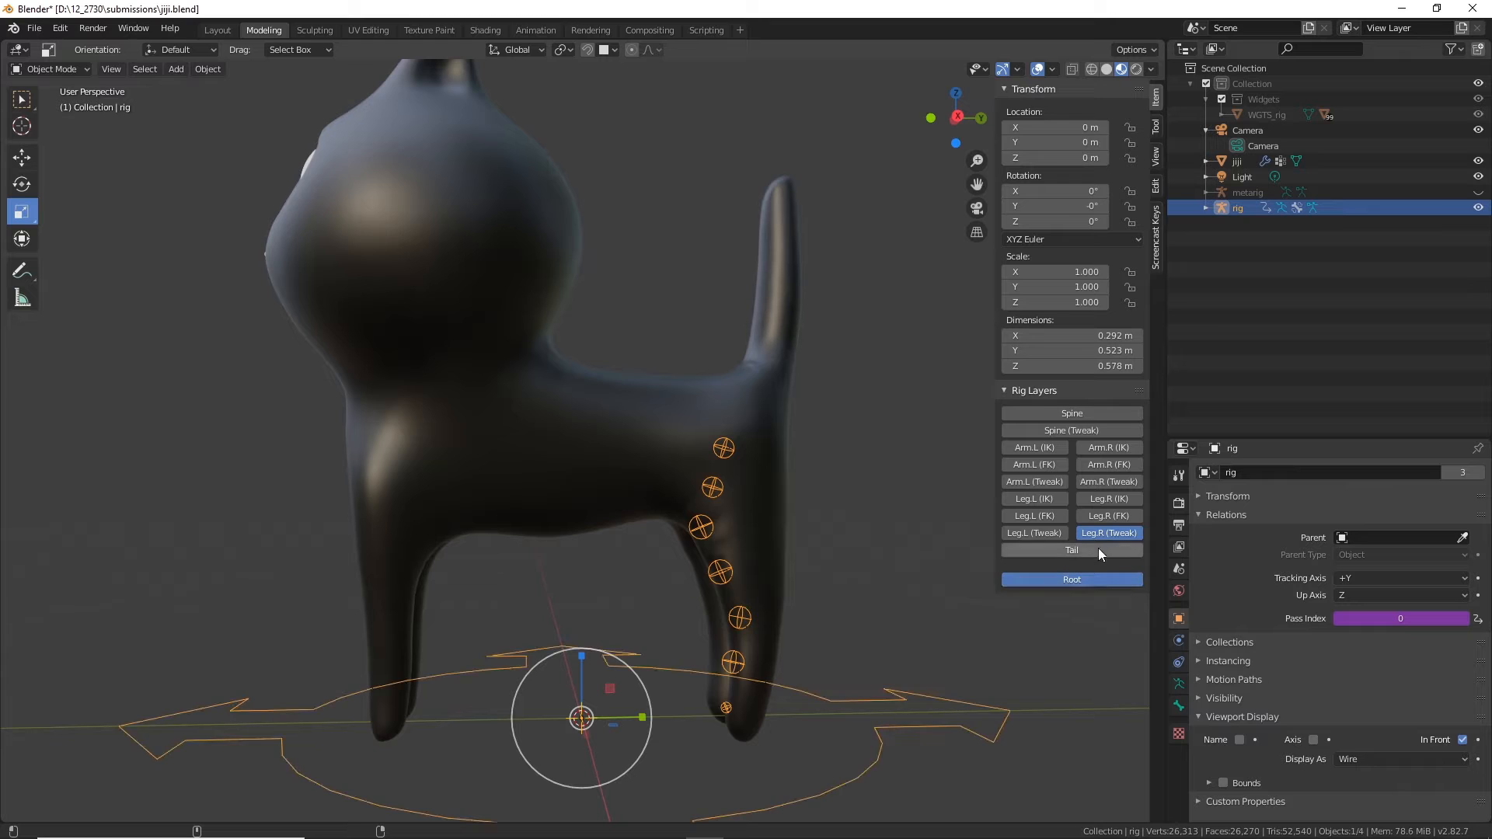
left_click(1112, 532)
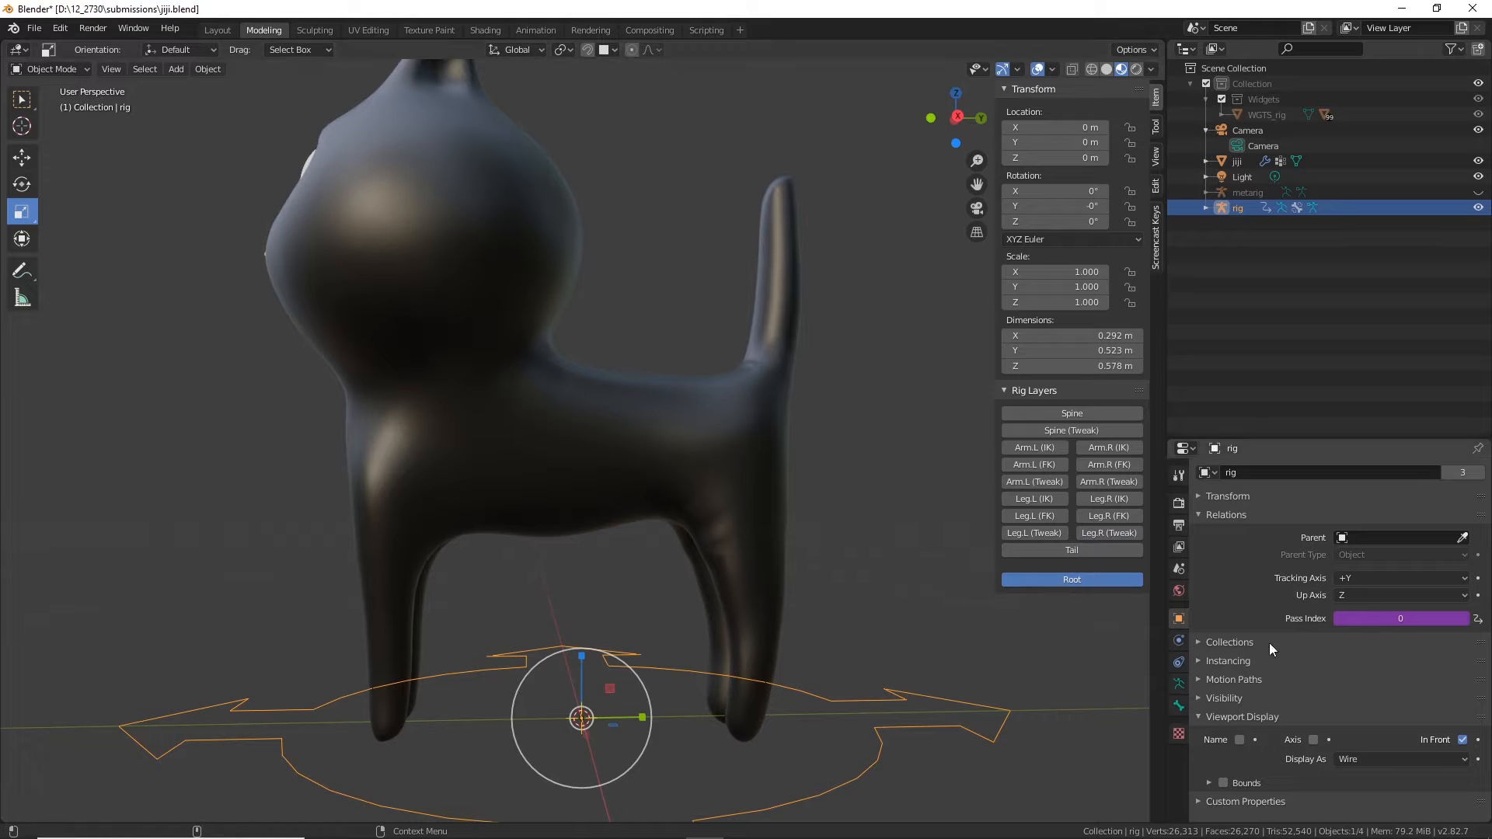
Step: Show only the armature layer with the rig's deform bones, the one directly after the Root layer
left_click(1179, 683)
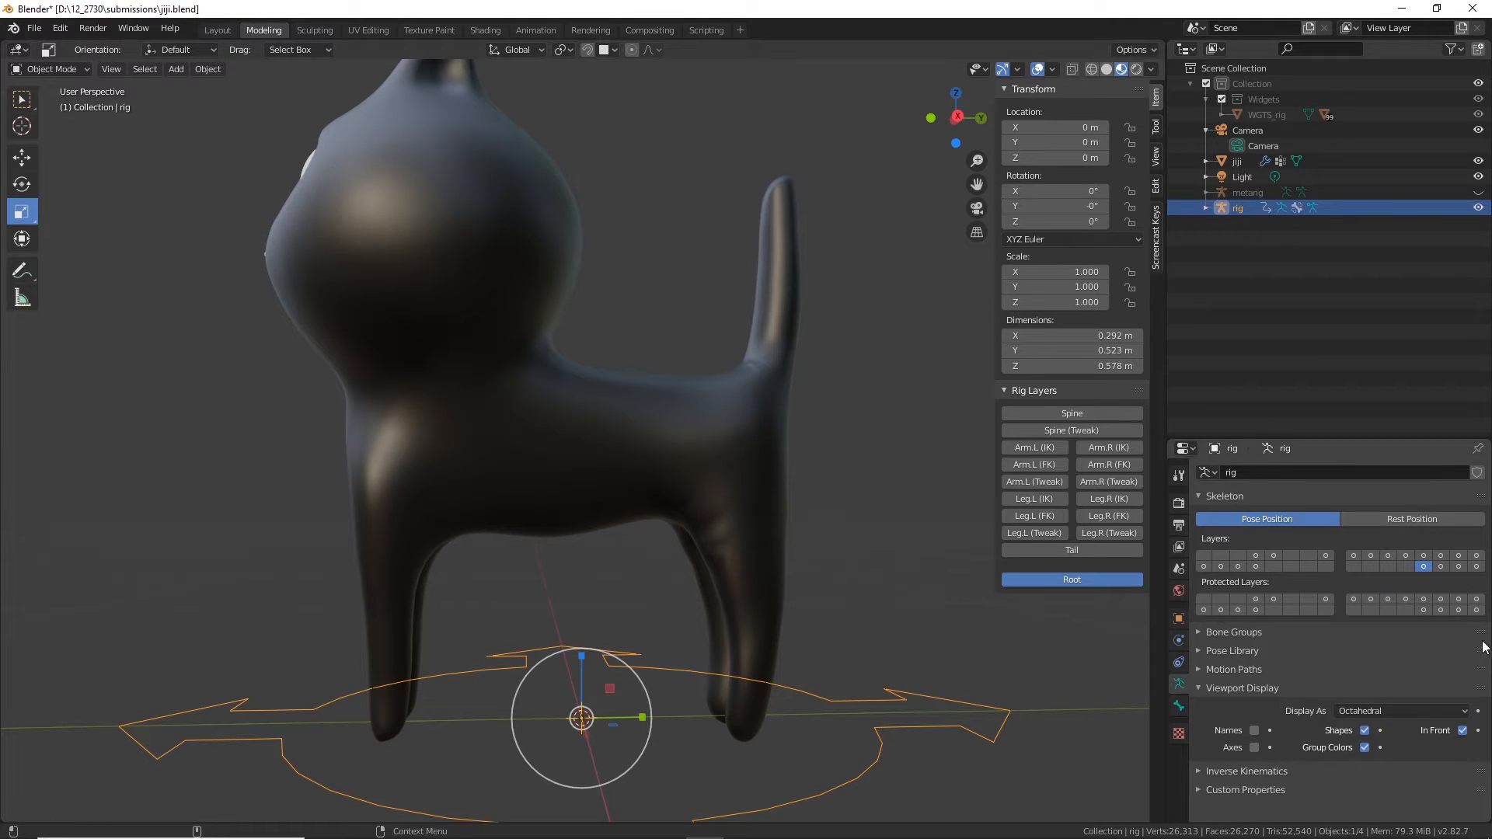
left_click(1442, 566)
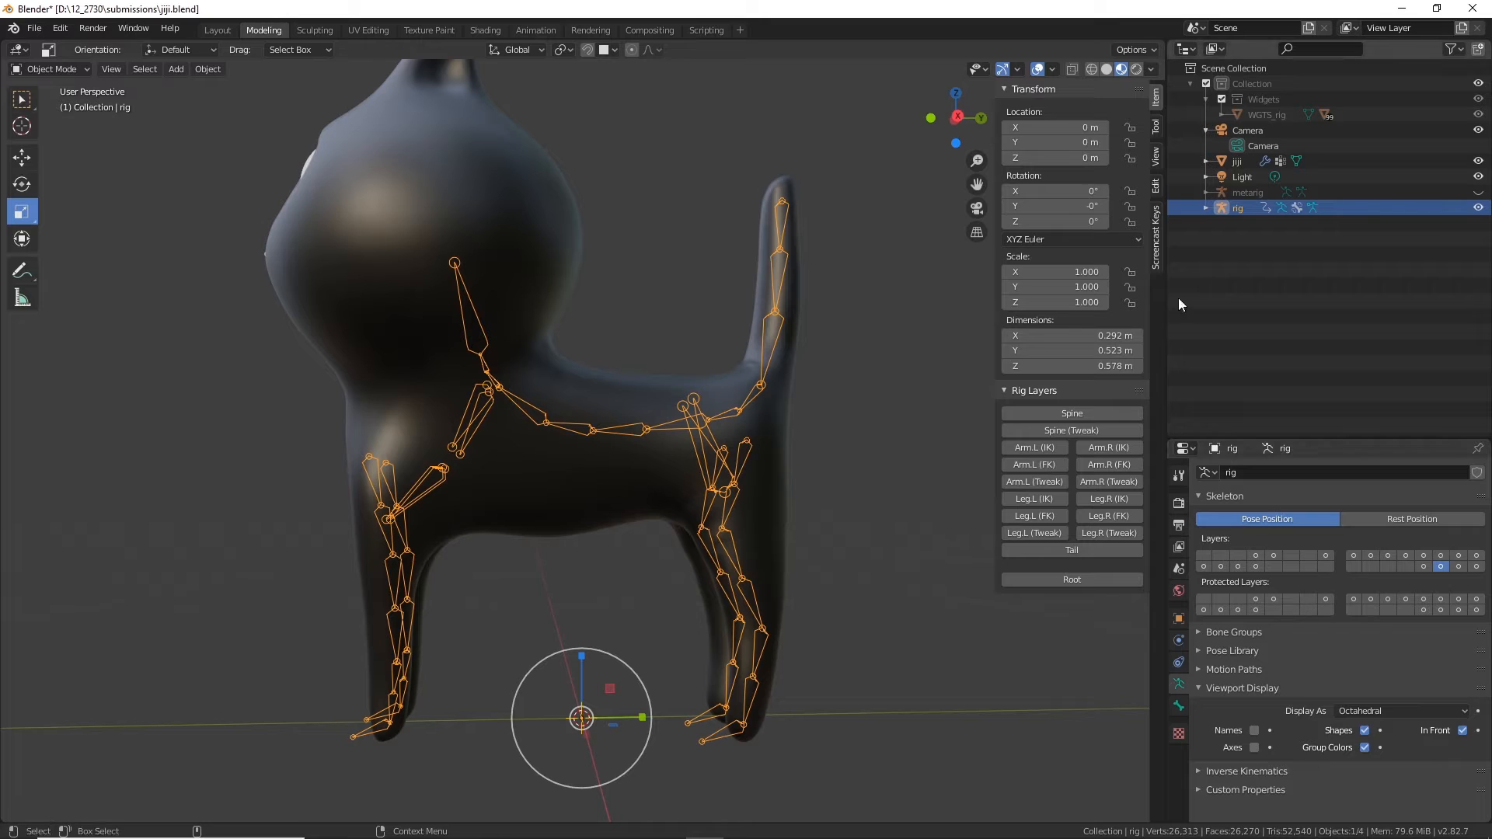
Step: Expand the rig's bone hierarchy down through root and inspect the DEF-spine.004 and DEF-spine.005 bones
left_click(1205, 208)
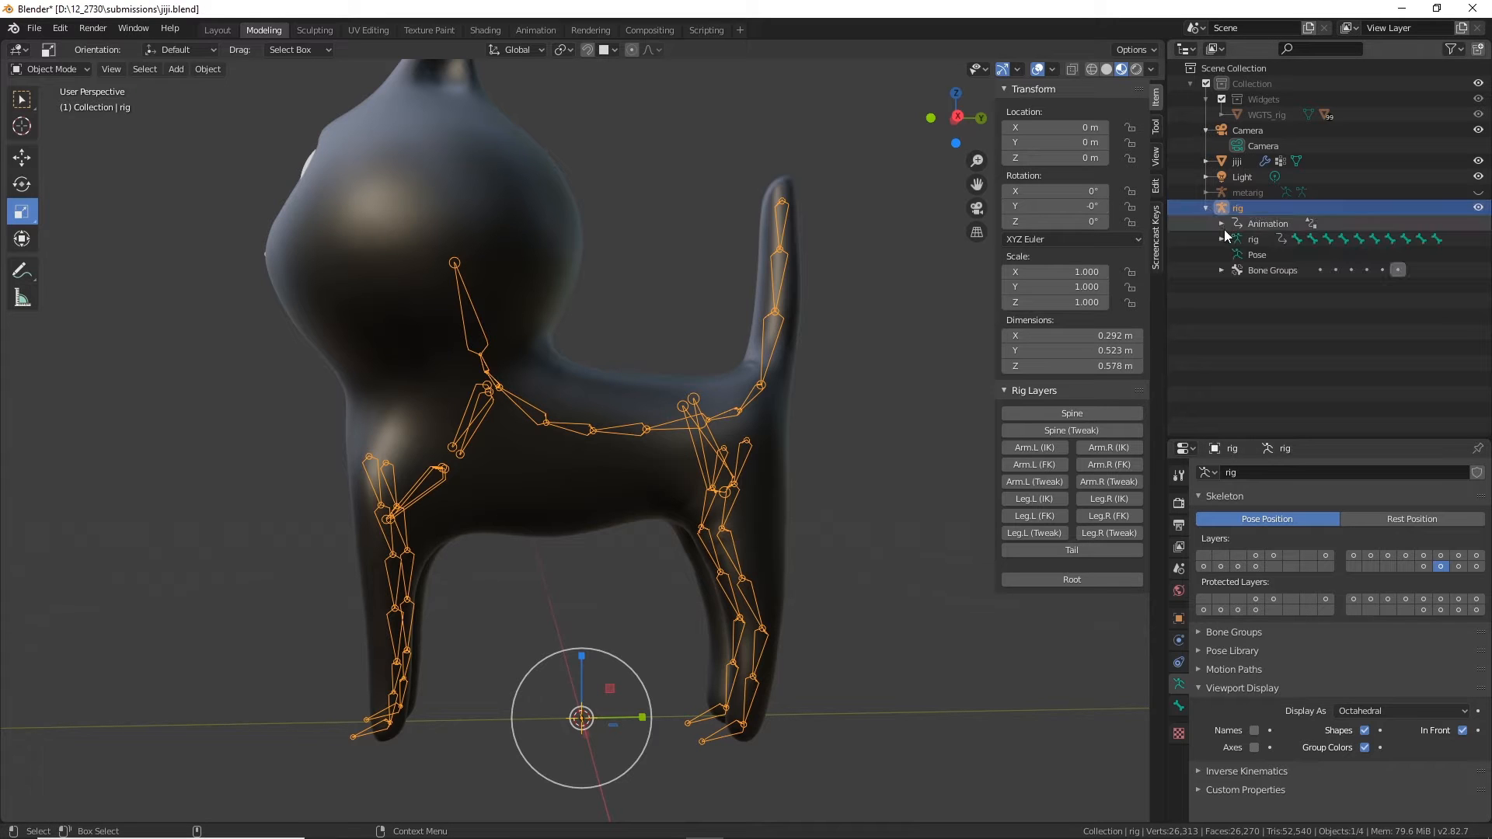
left_click(1221, 240)
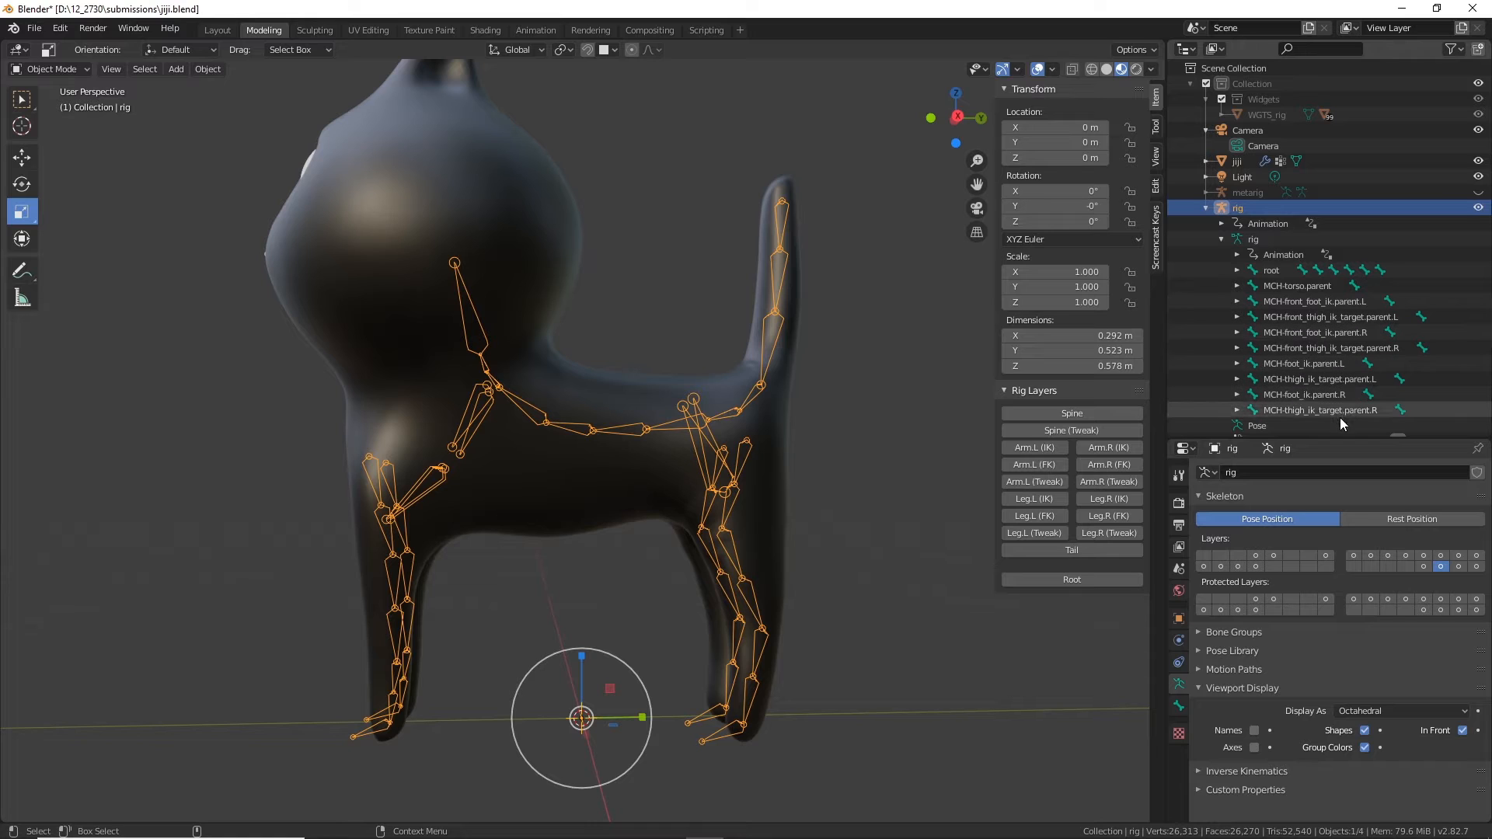
left_click(1237, 270)
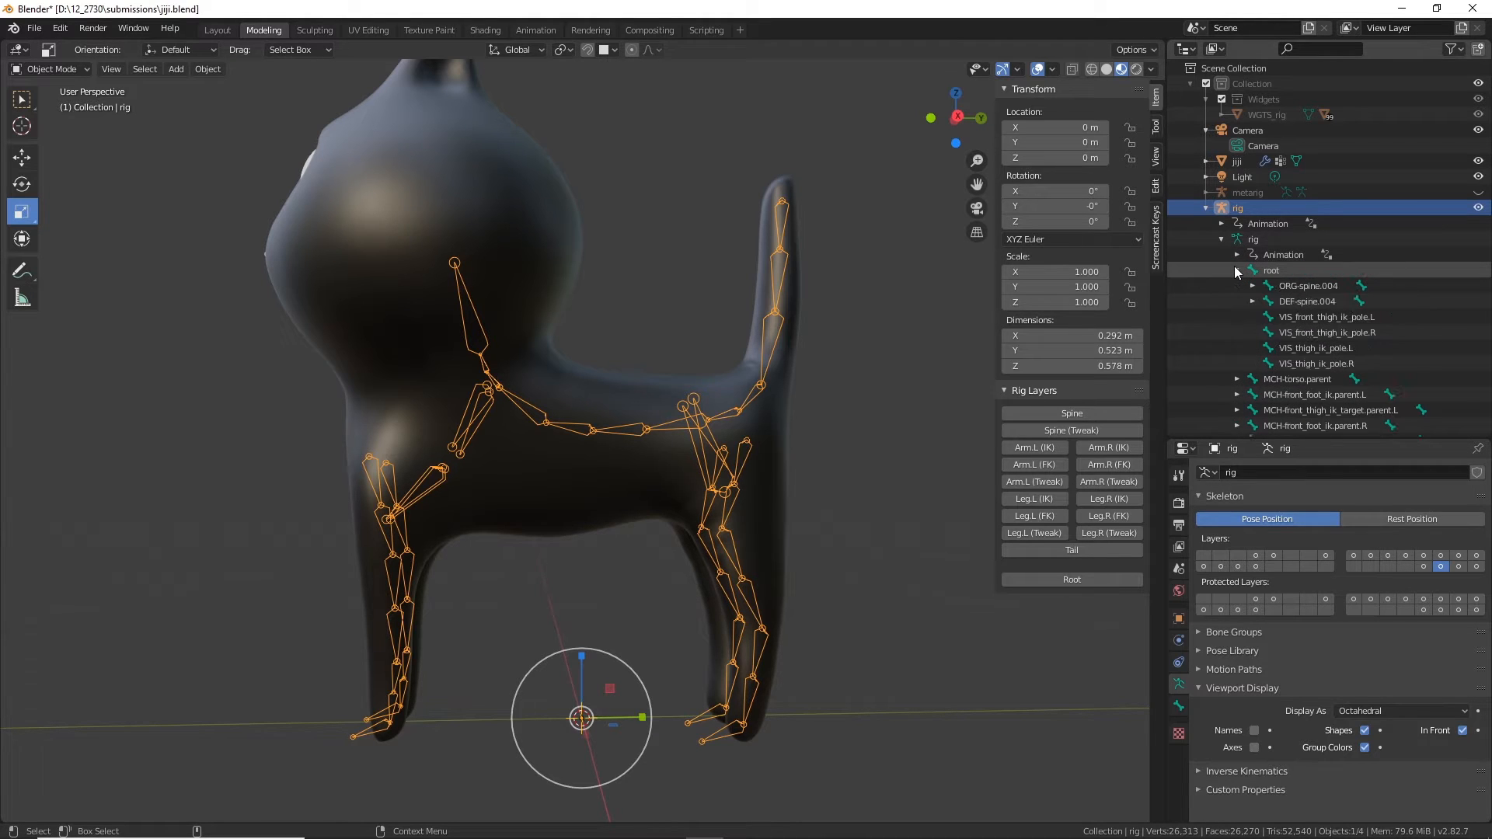
left_click(1321, 300)
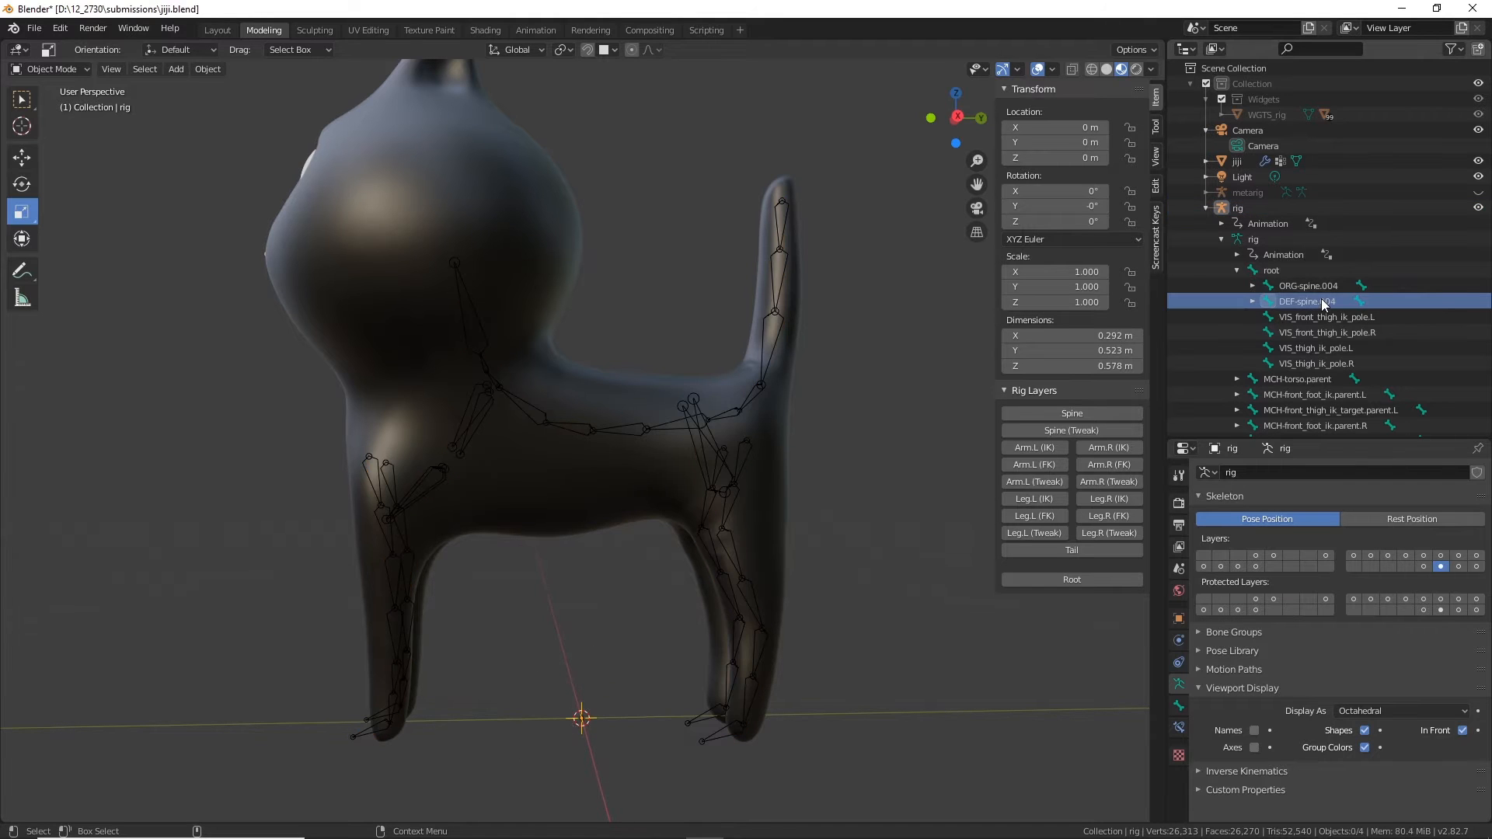
left_click(1251, 301)
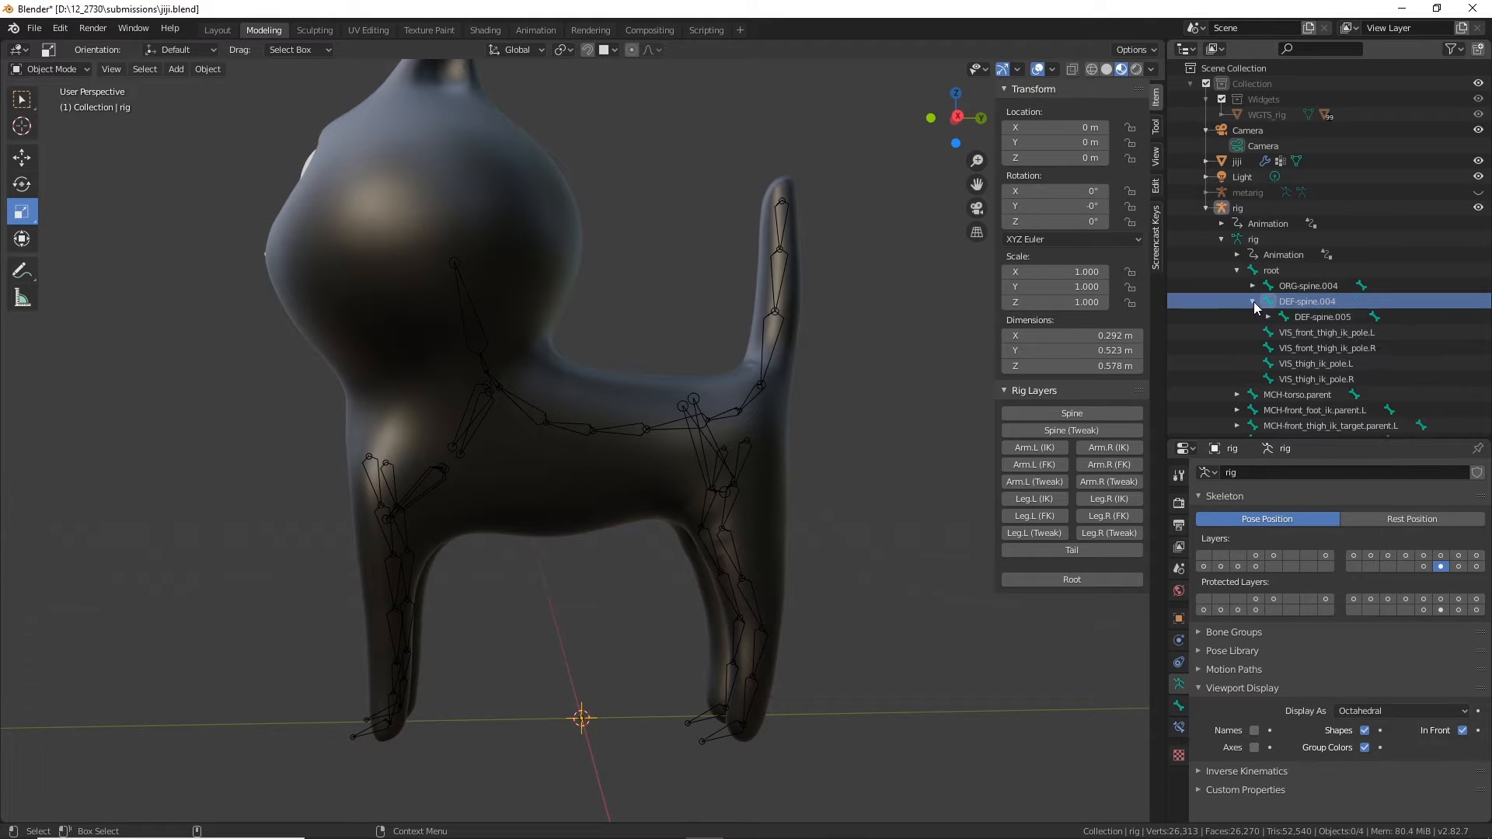
left_click(1317, 316)
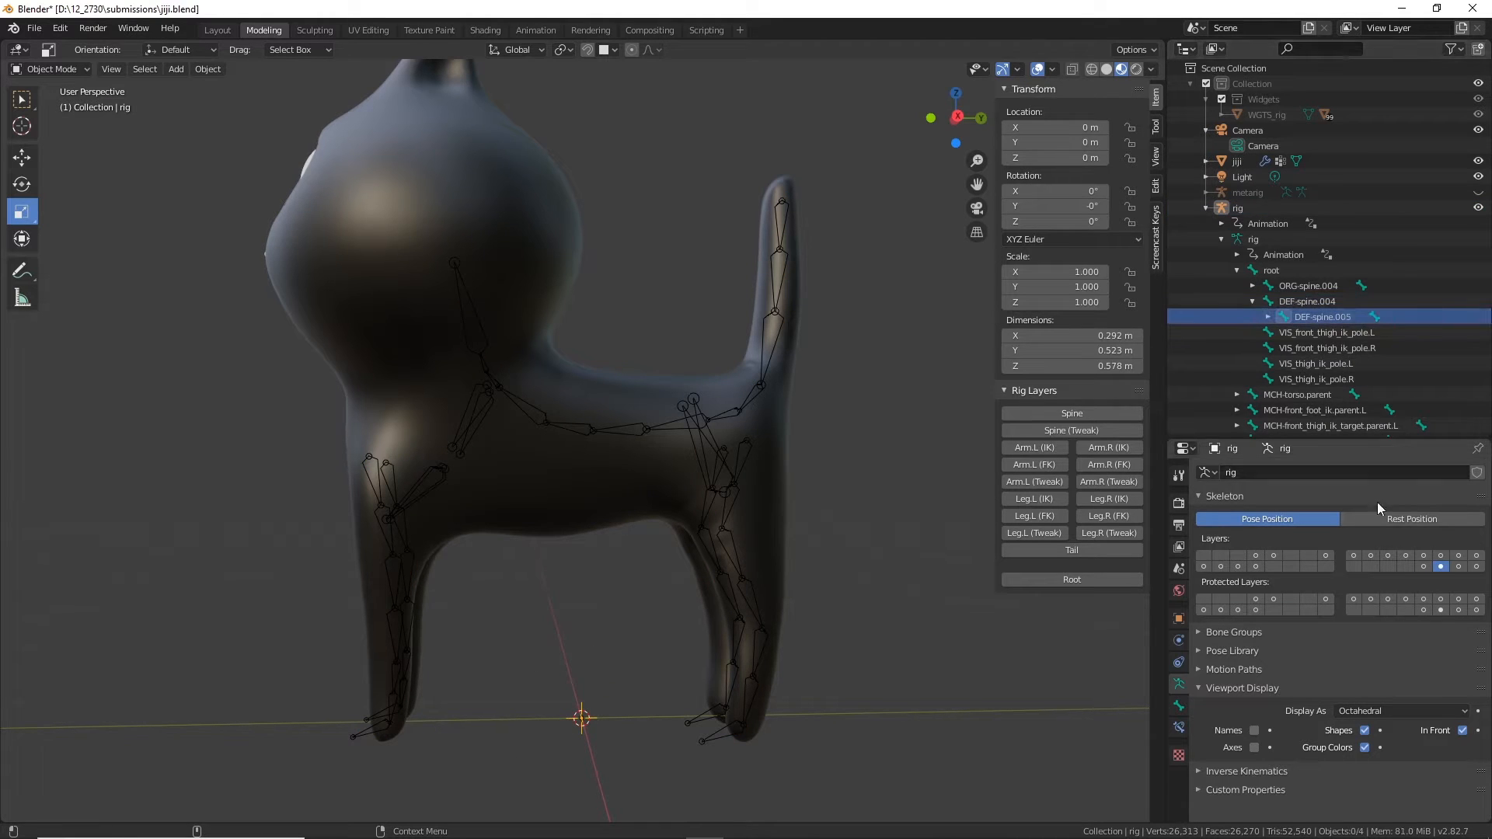
Step: Compare the armature layers on either side of the deform layer, return to the deform layer alone, and inspect the DEF-spine.004 and root bones
left_click(1425, 567)
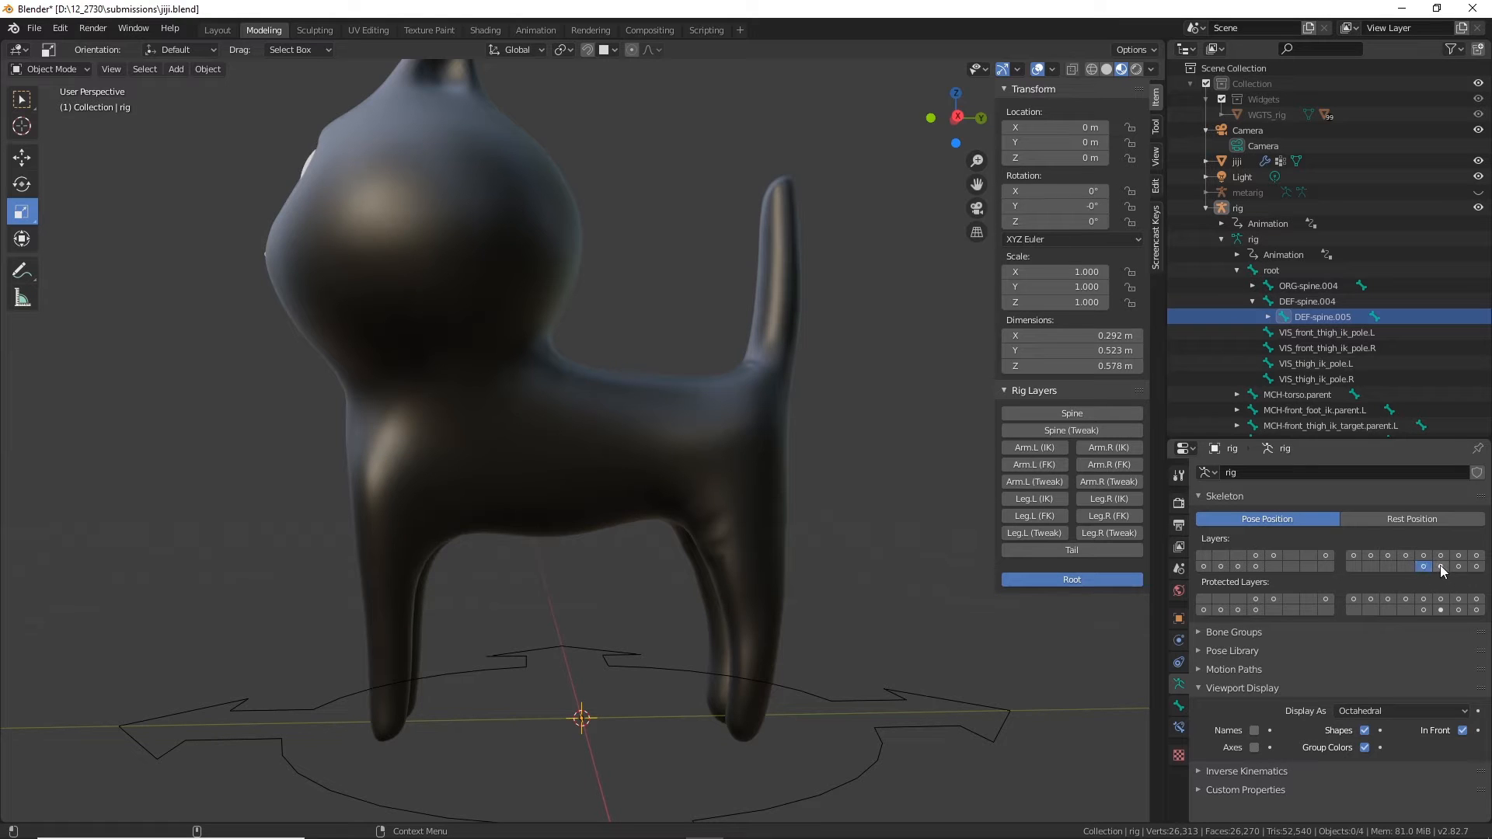
left_click(1459, 567)
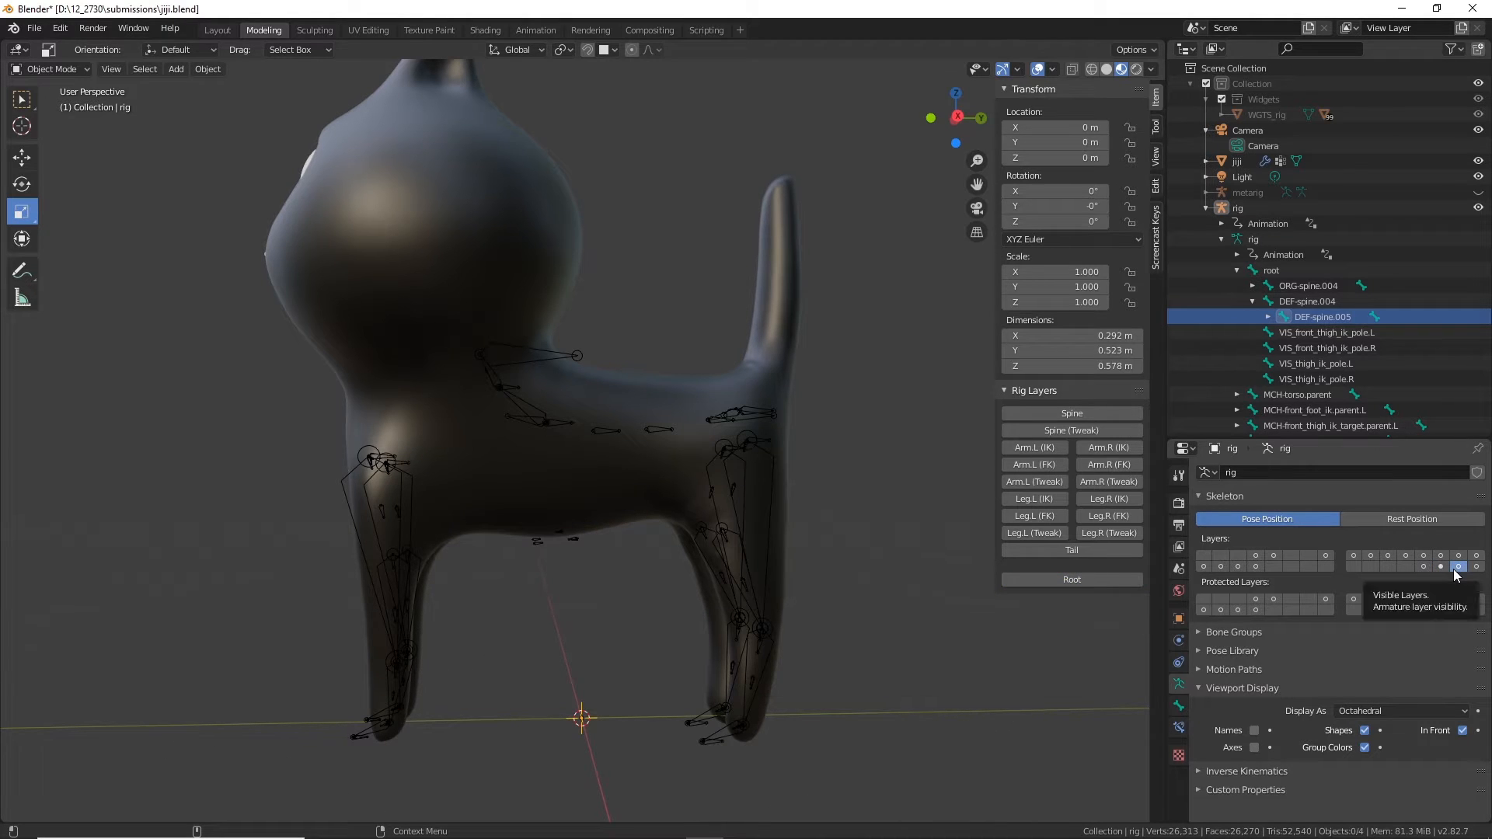
left_click(1441, 566)
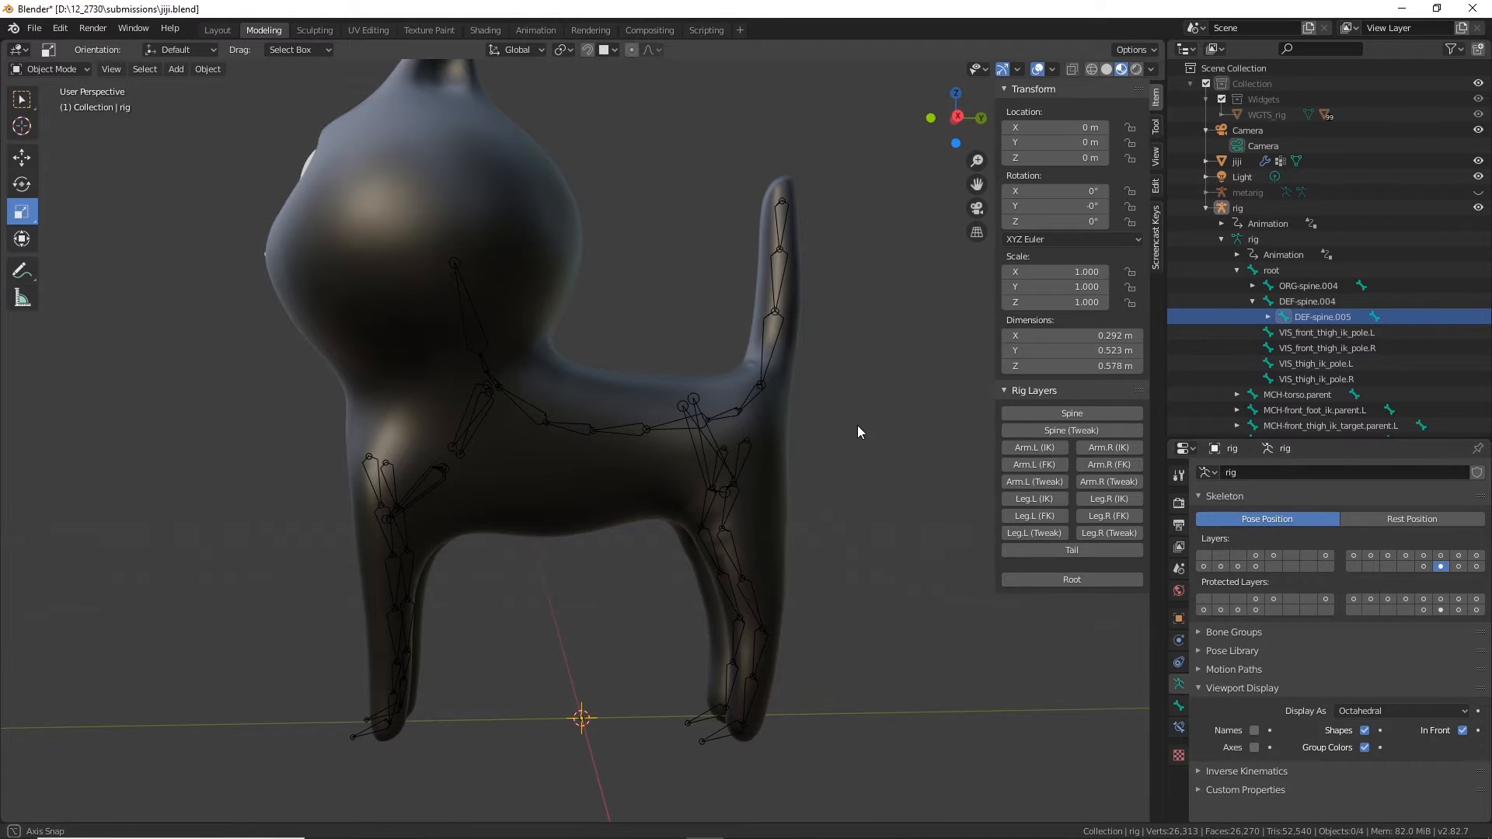
middle_click_drag(856, 426, 1198, 339)
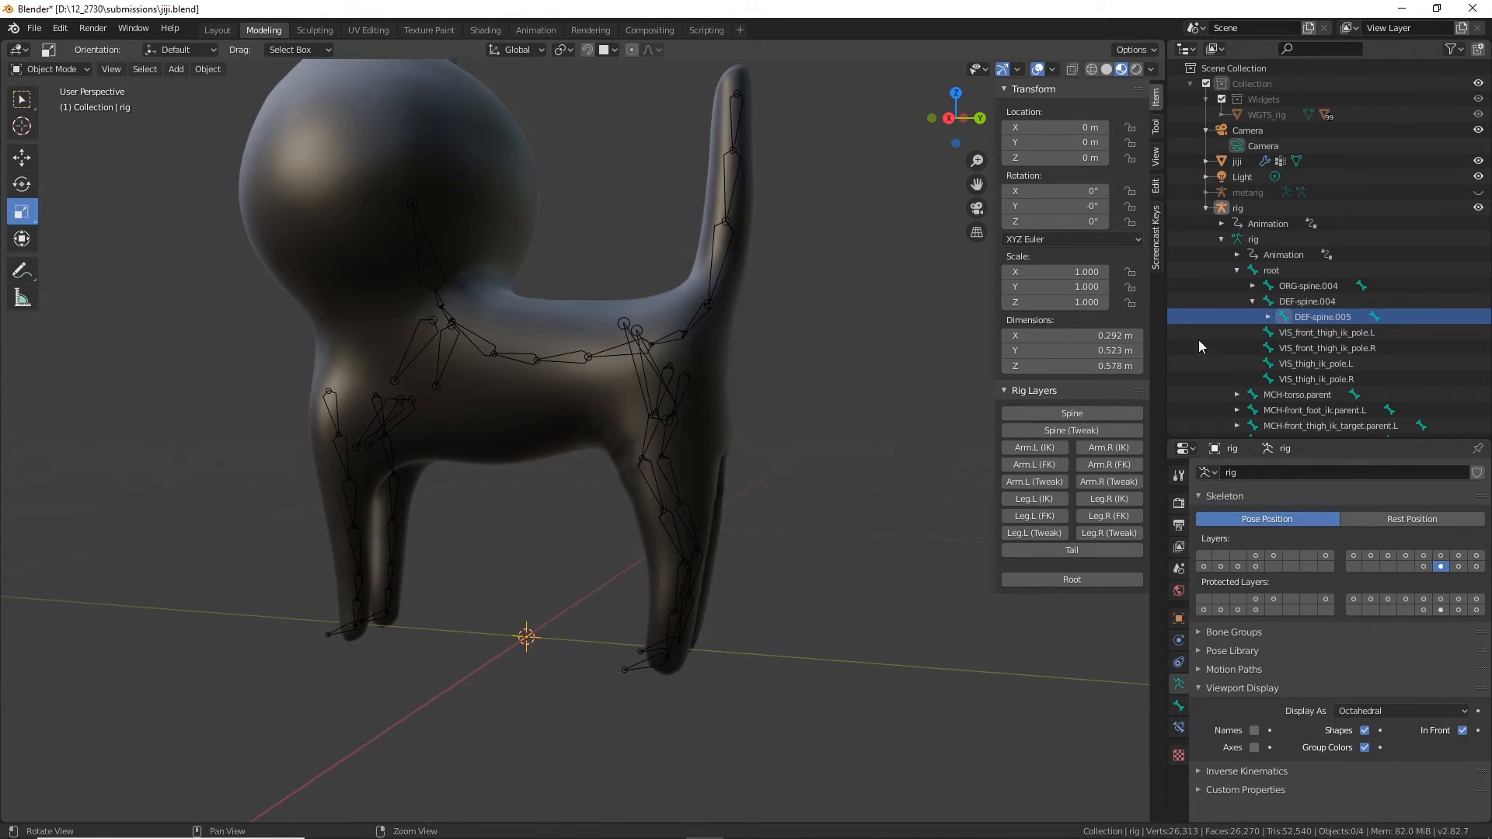
left_click(1316, 305)
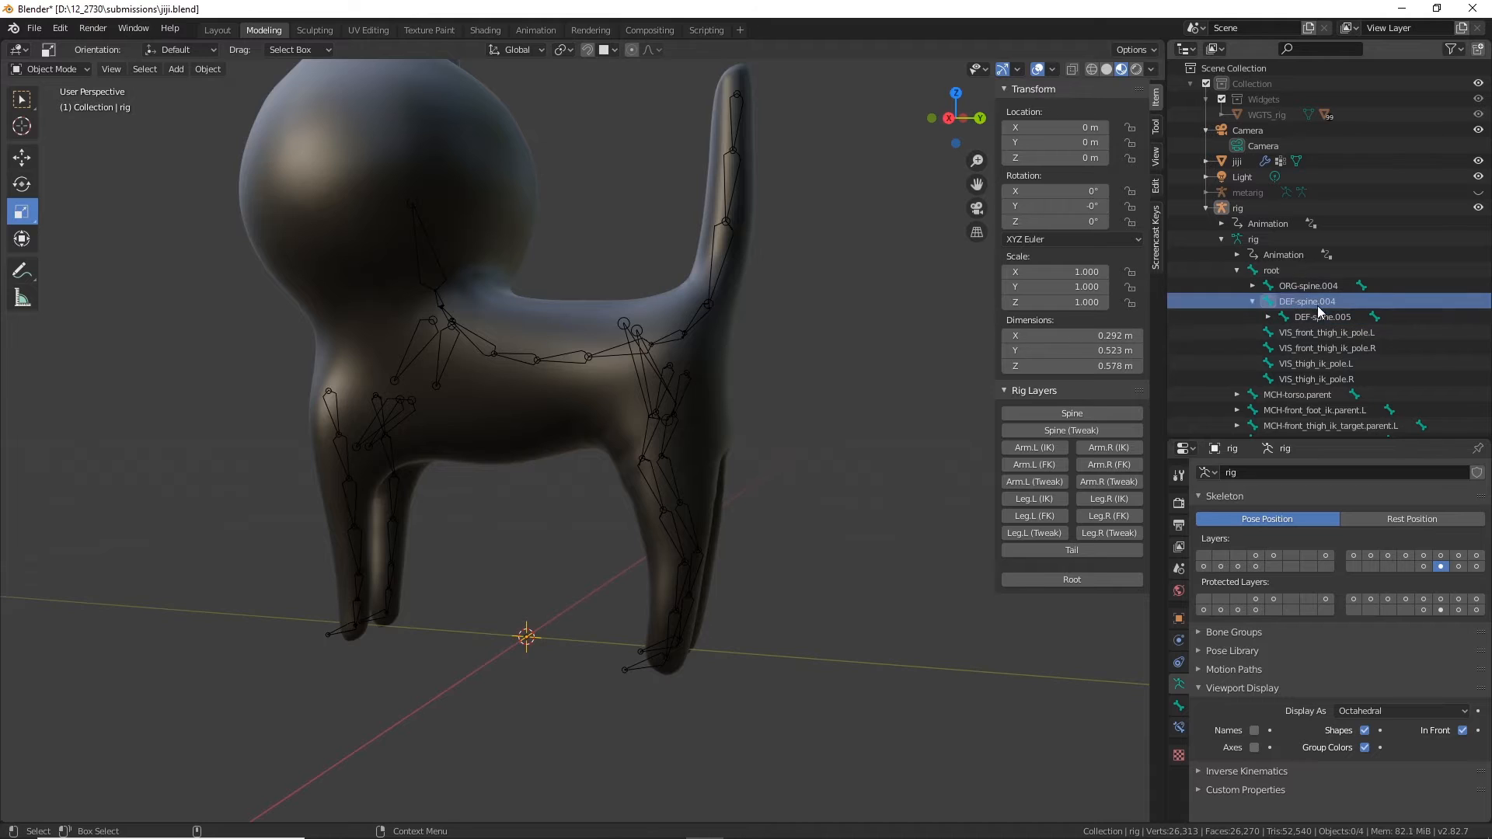
left_click(1275, 272)
middle_click_drag(862, 438, 680, 432)
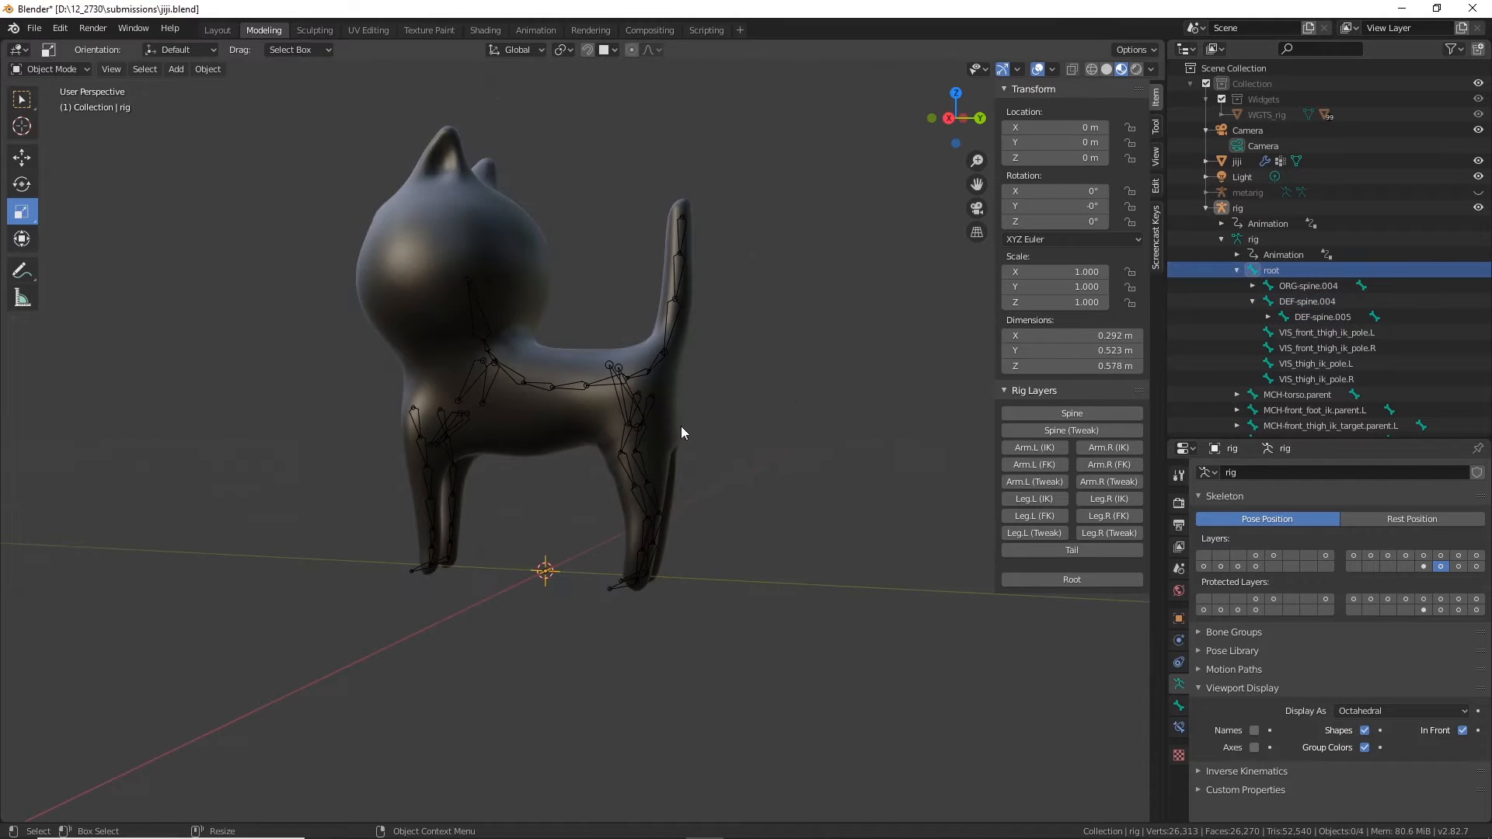
Step: Enter Edit Mode on the rig, select the middle spine bone, and show its bone properties to check its name
left_click(543, 386)
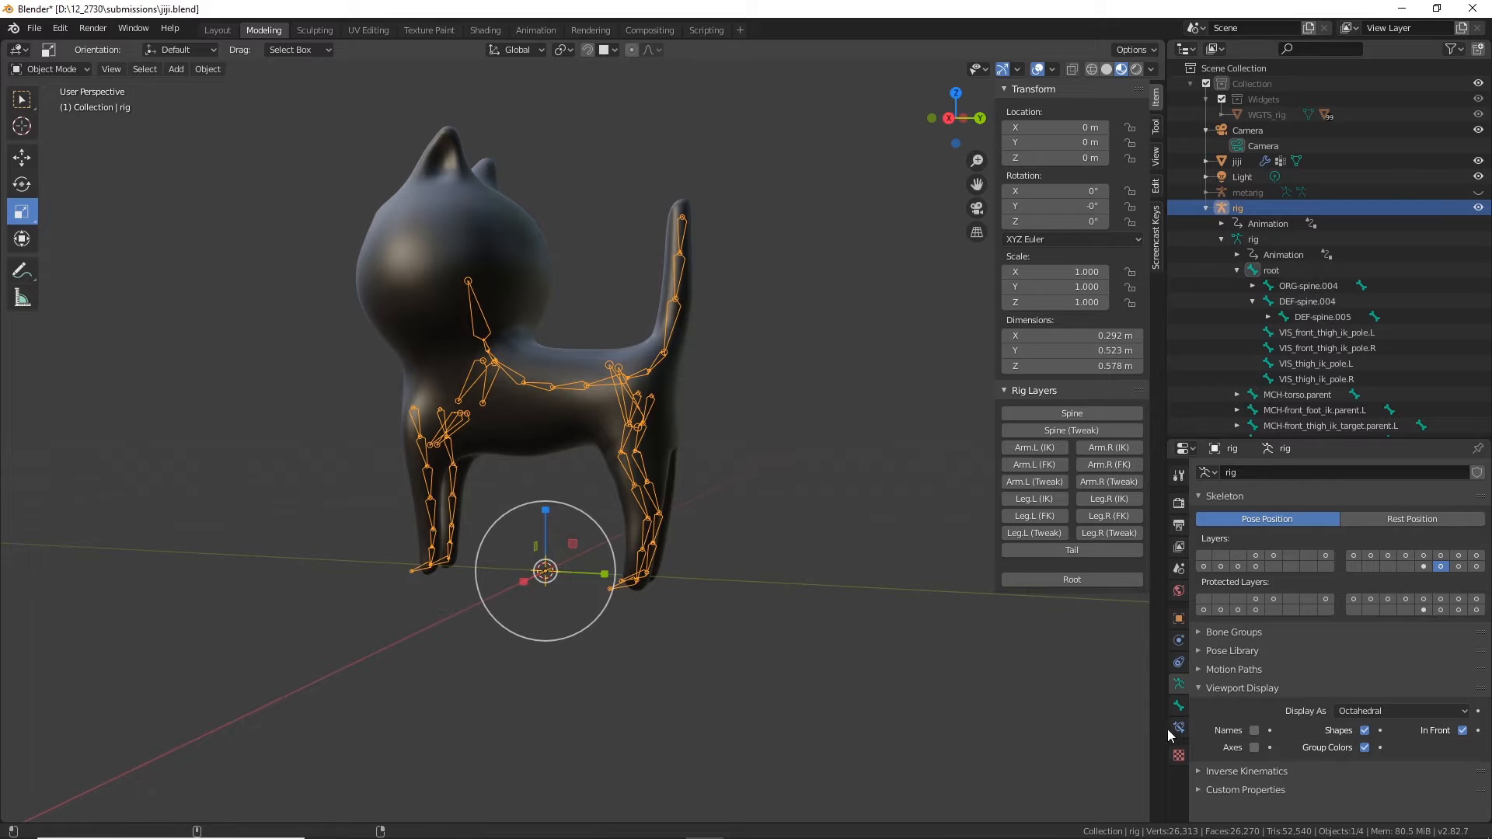
left_click(78, 68)
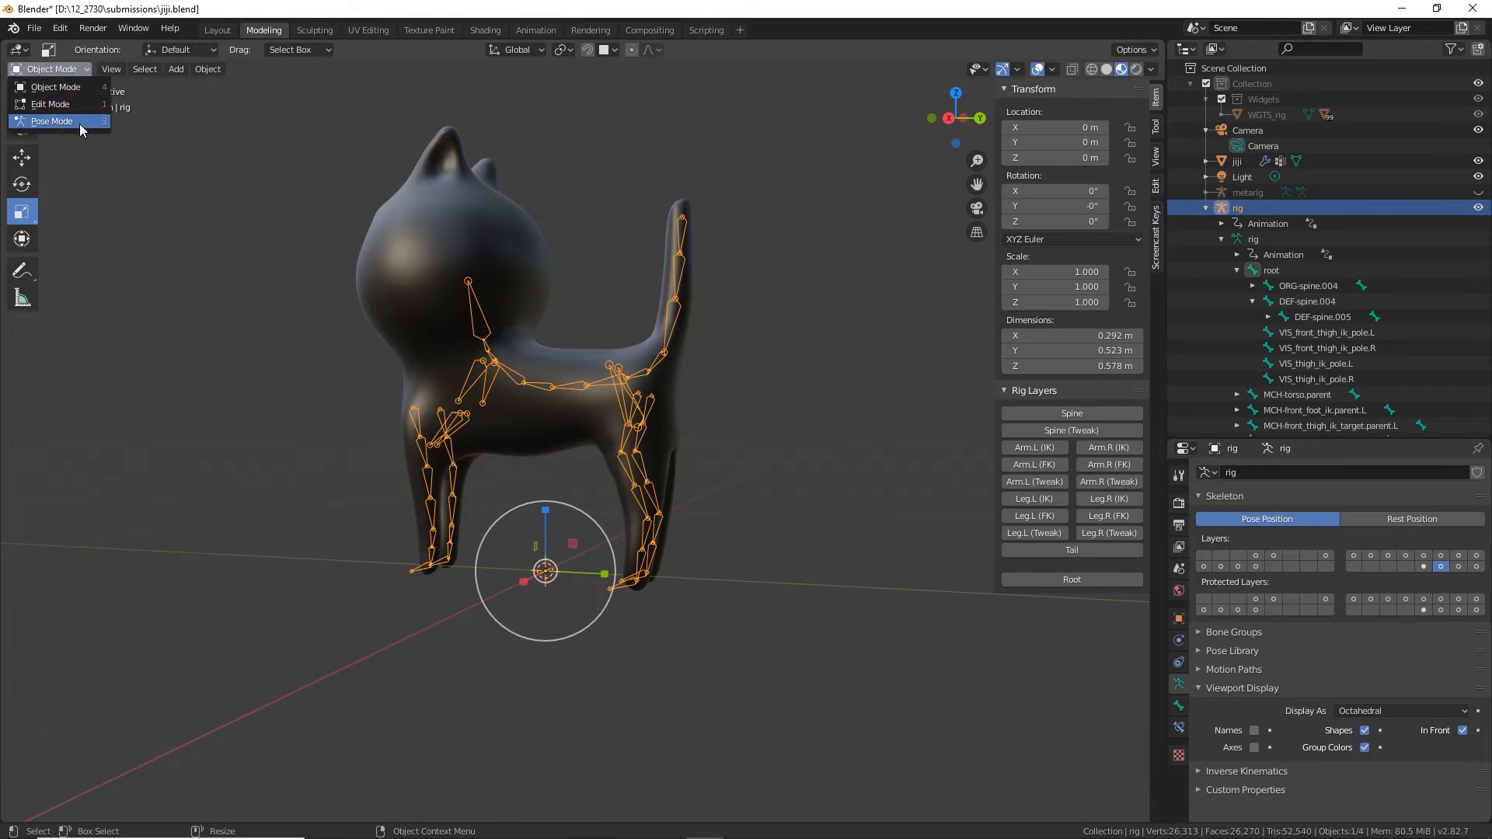
left_click(65, 103)
scroll(562, 360, "up", 4)
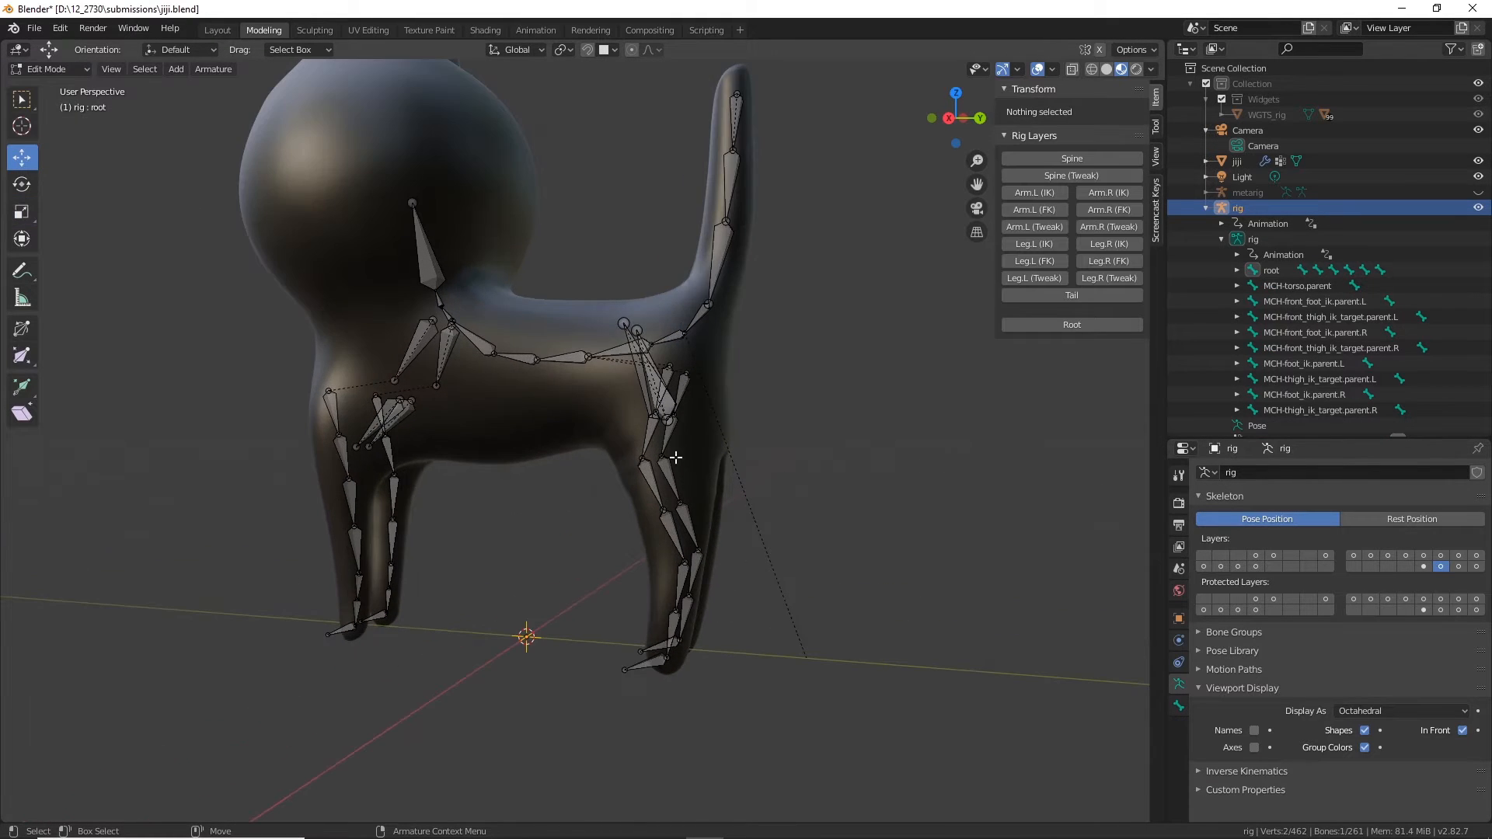
key("w")
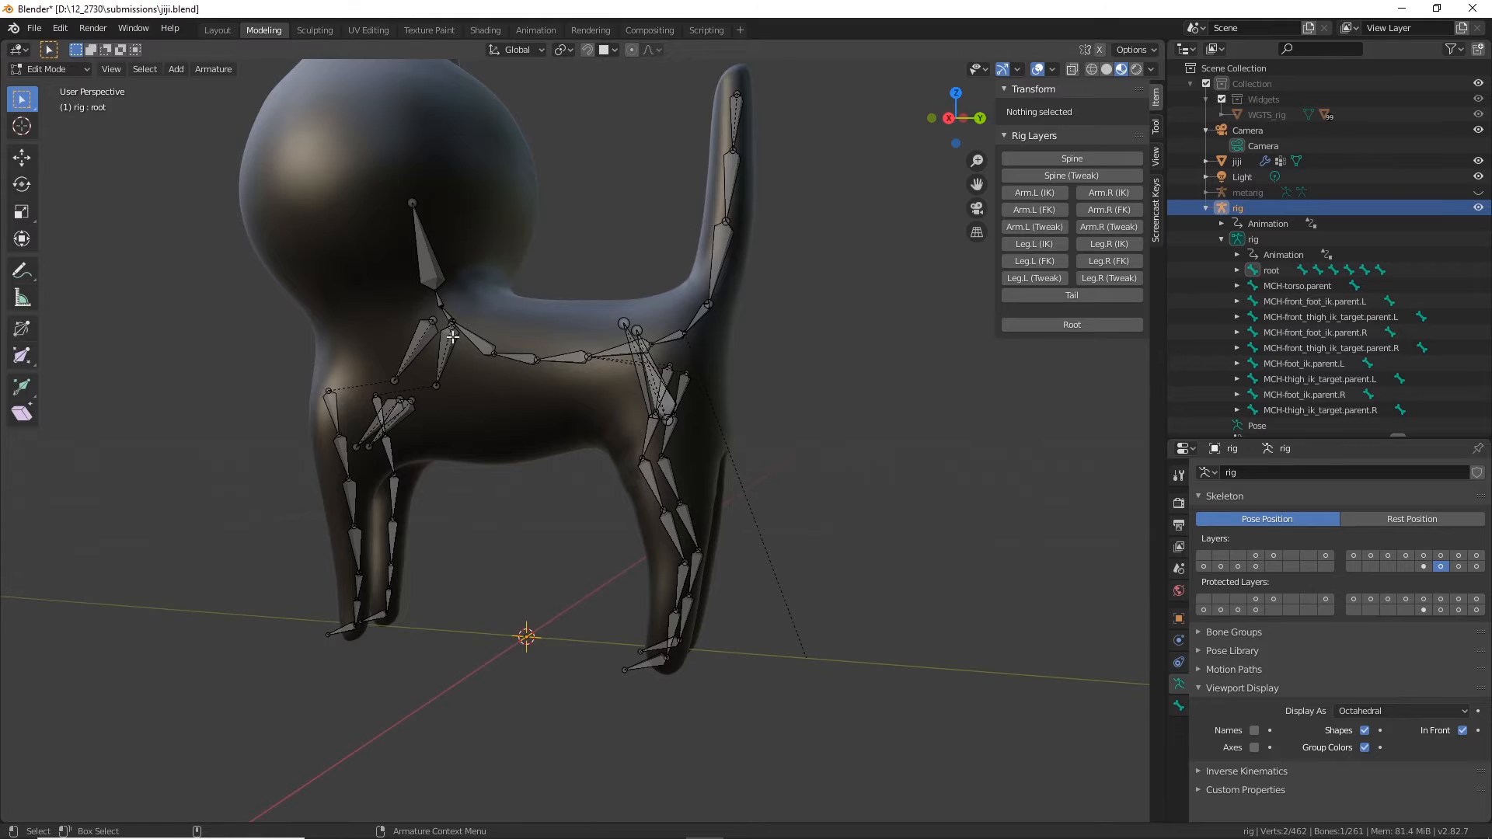
left_click(595, 359)
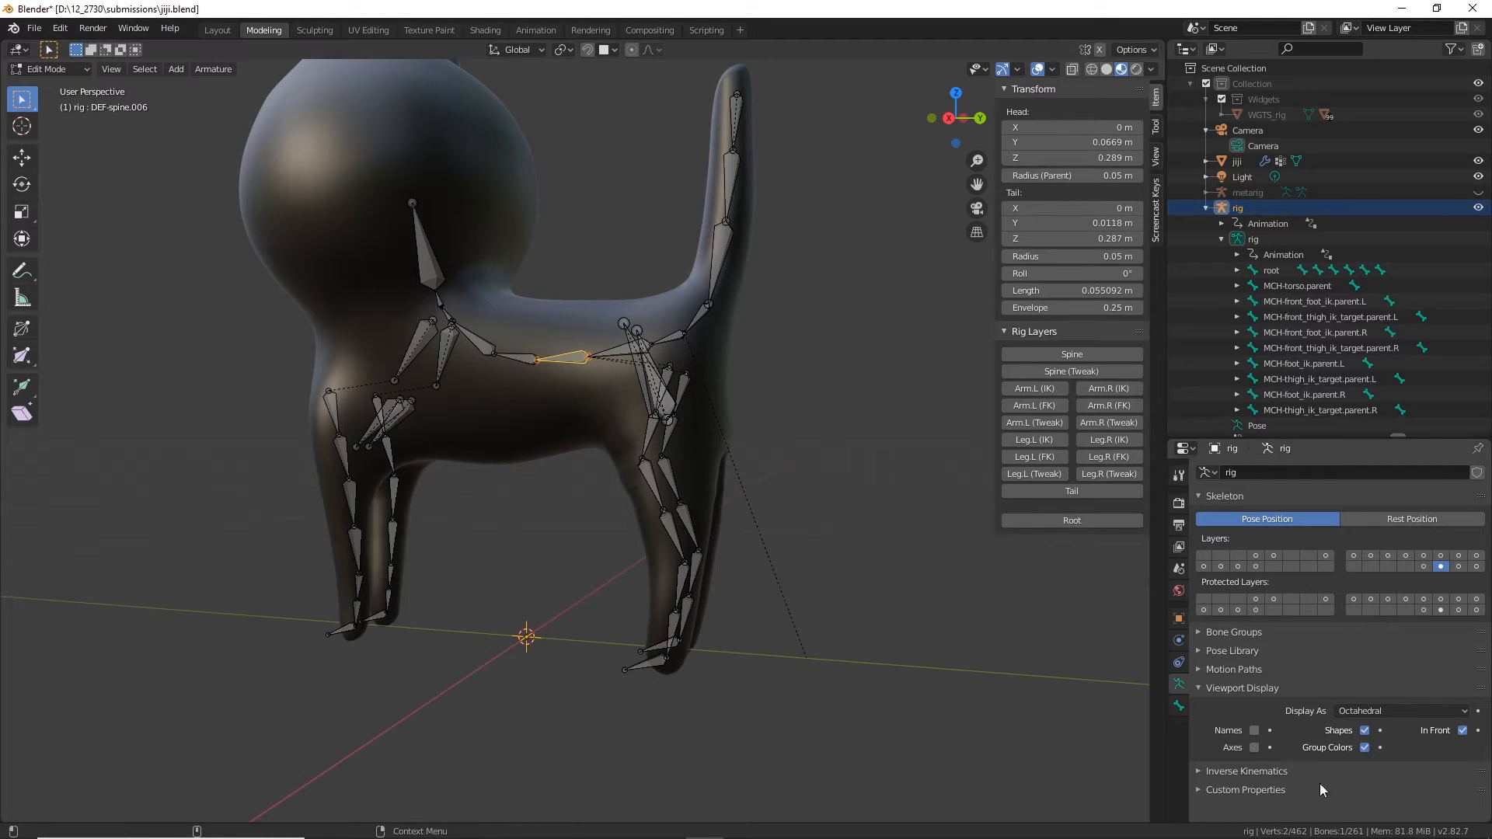
left_click(1178, 705)
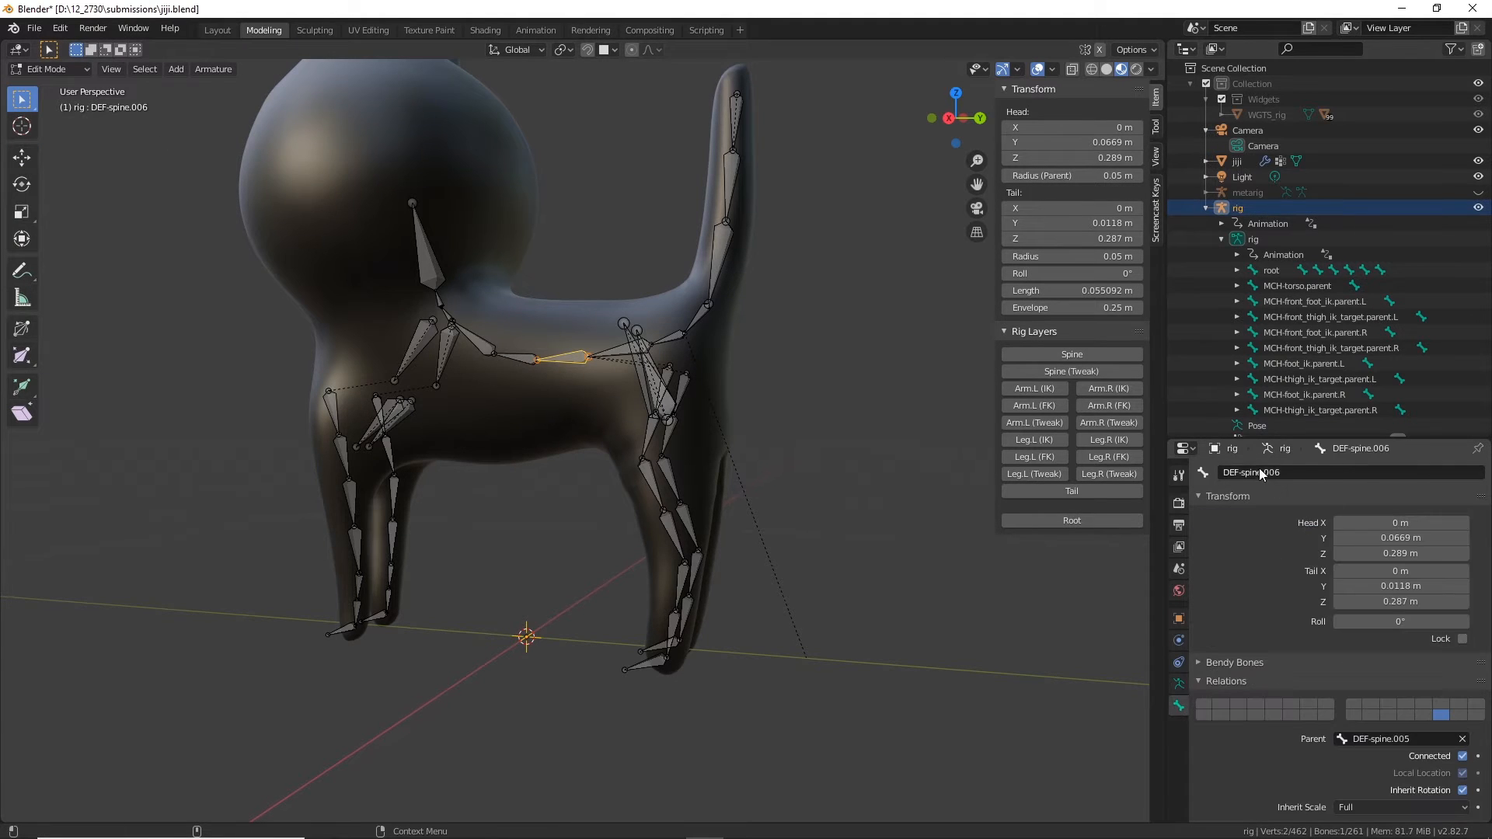
Step: In the right orthographic view, extrude a new bone about 0.075 m long upward from the head bone's tip
scroll(560, 358, "down", 5)
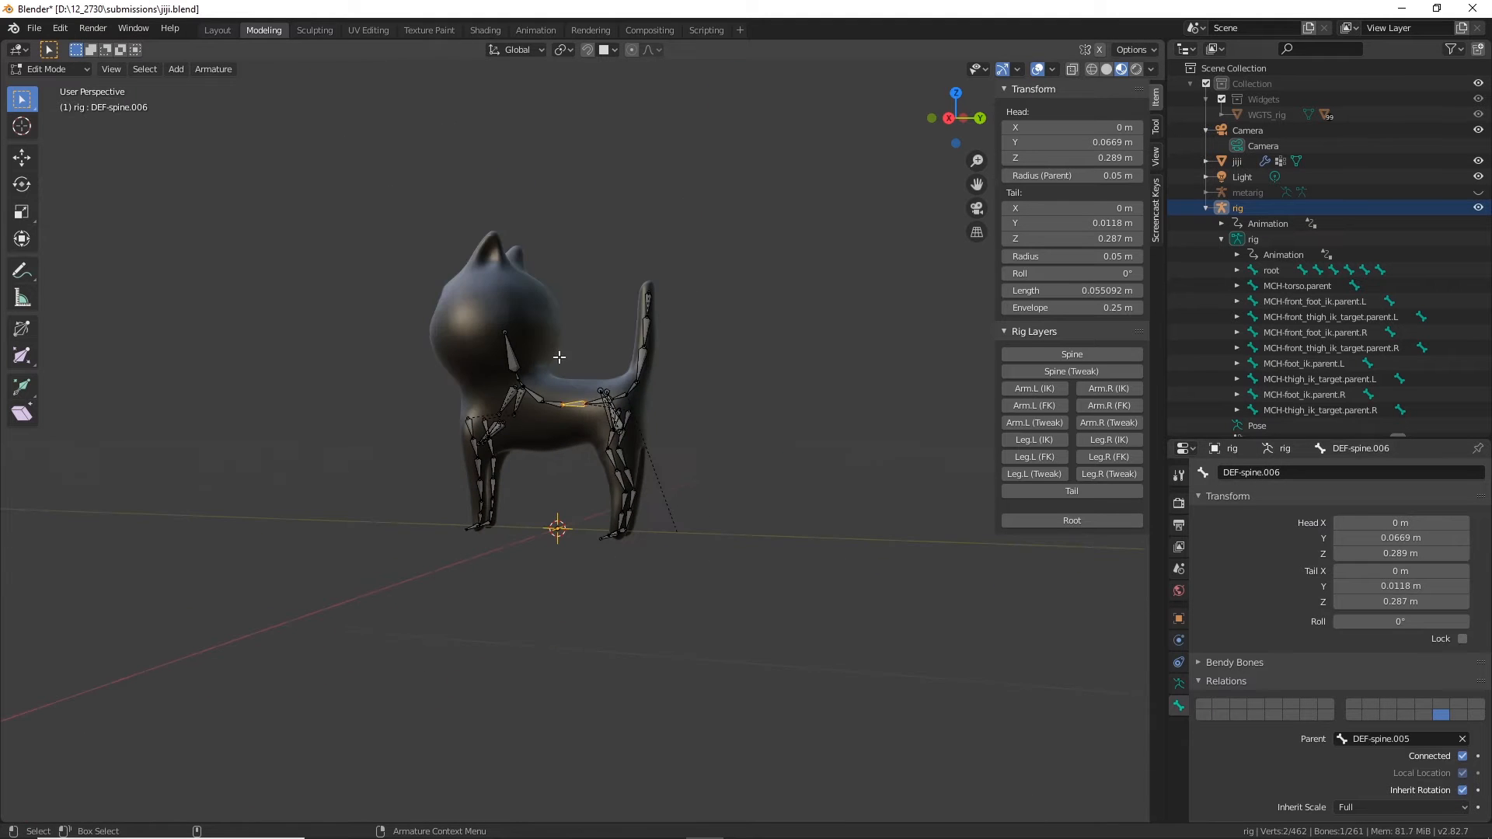
middle_click_drag(513, 575, 453, 583)
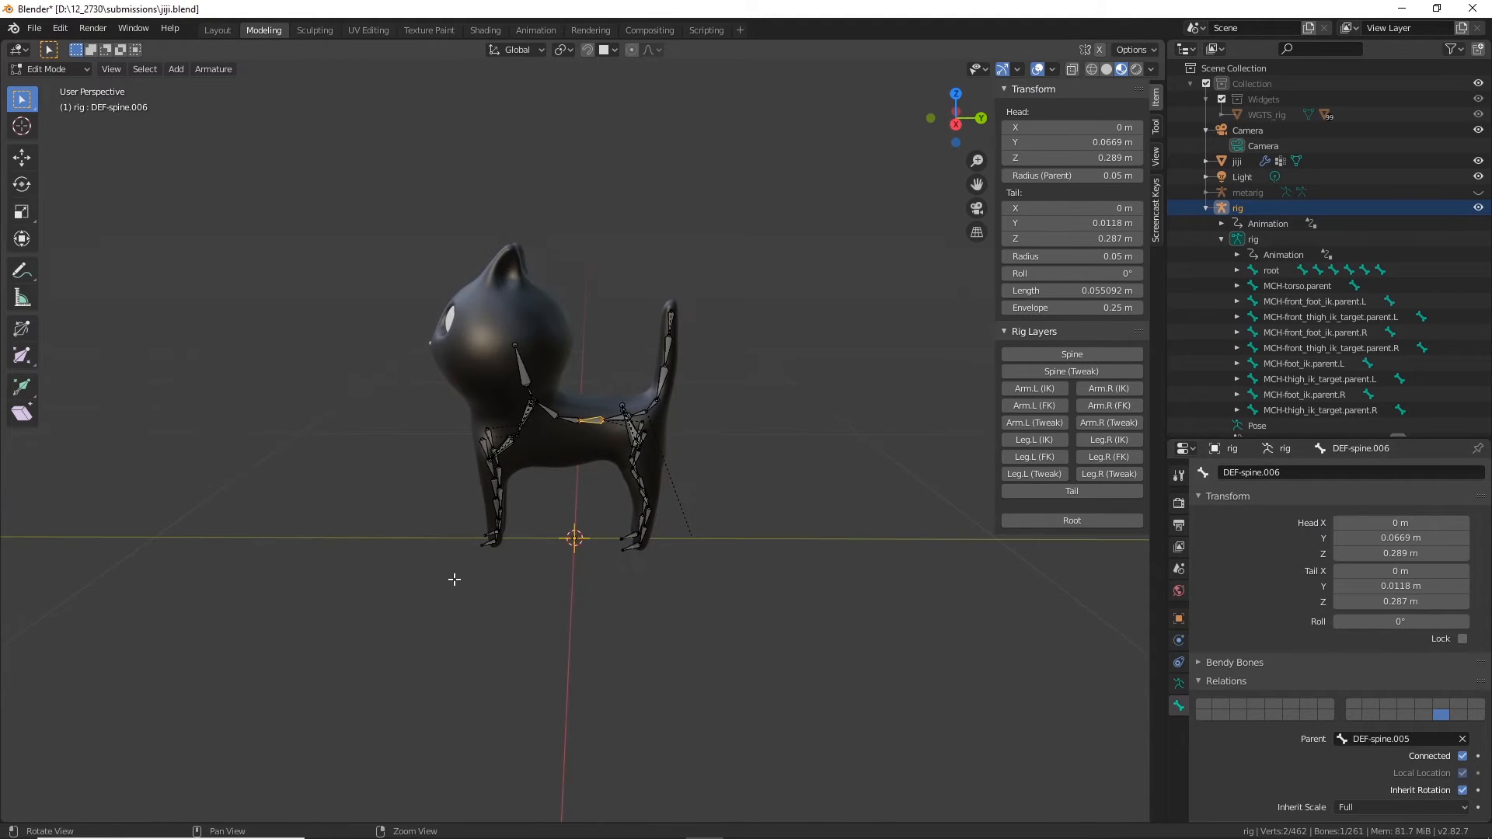
scroll(653, 548, "up", 2)
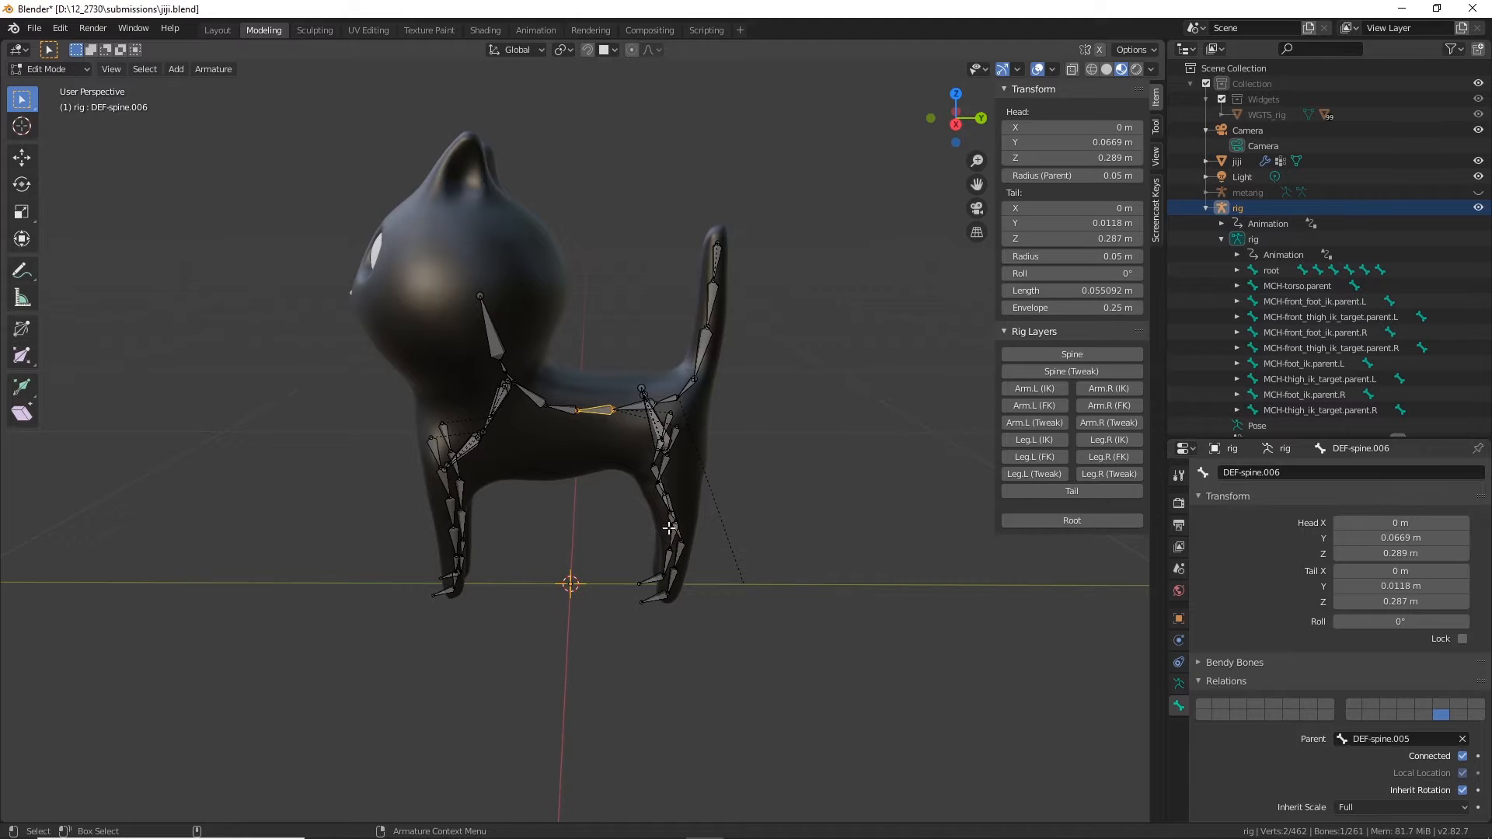
middle_click_drag(669, 528, 809, 424)
scroll(853, 418, "up", 1)
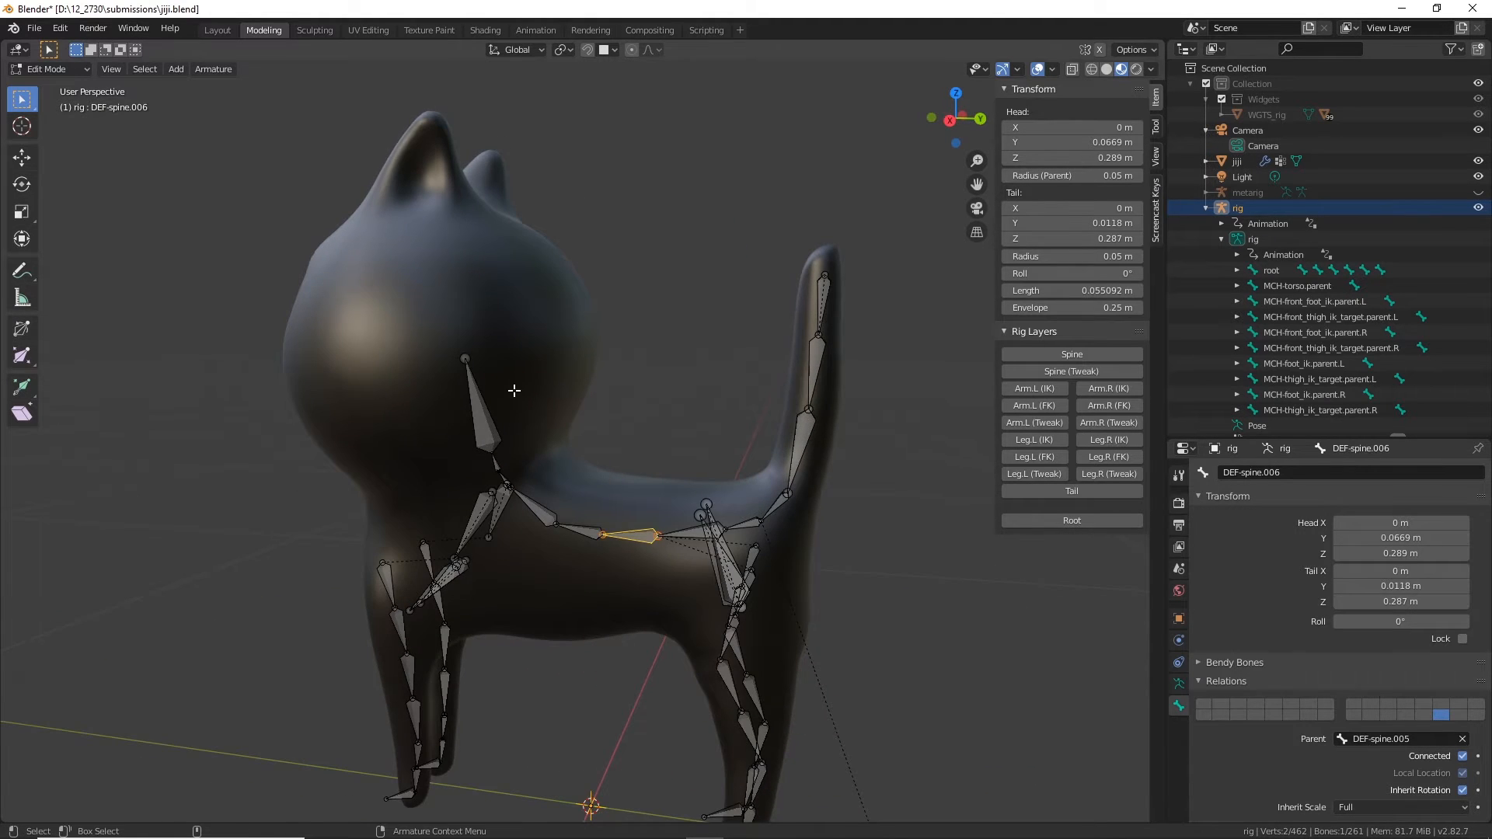
scroll(357, 301, "up", 3)
left_click(397, 312)
scroll(397, 312, "up", 2)
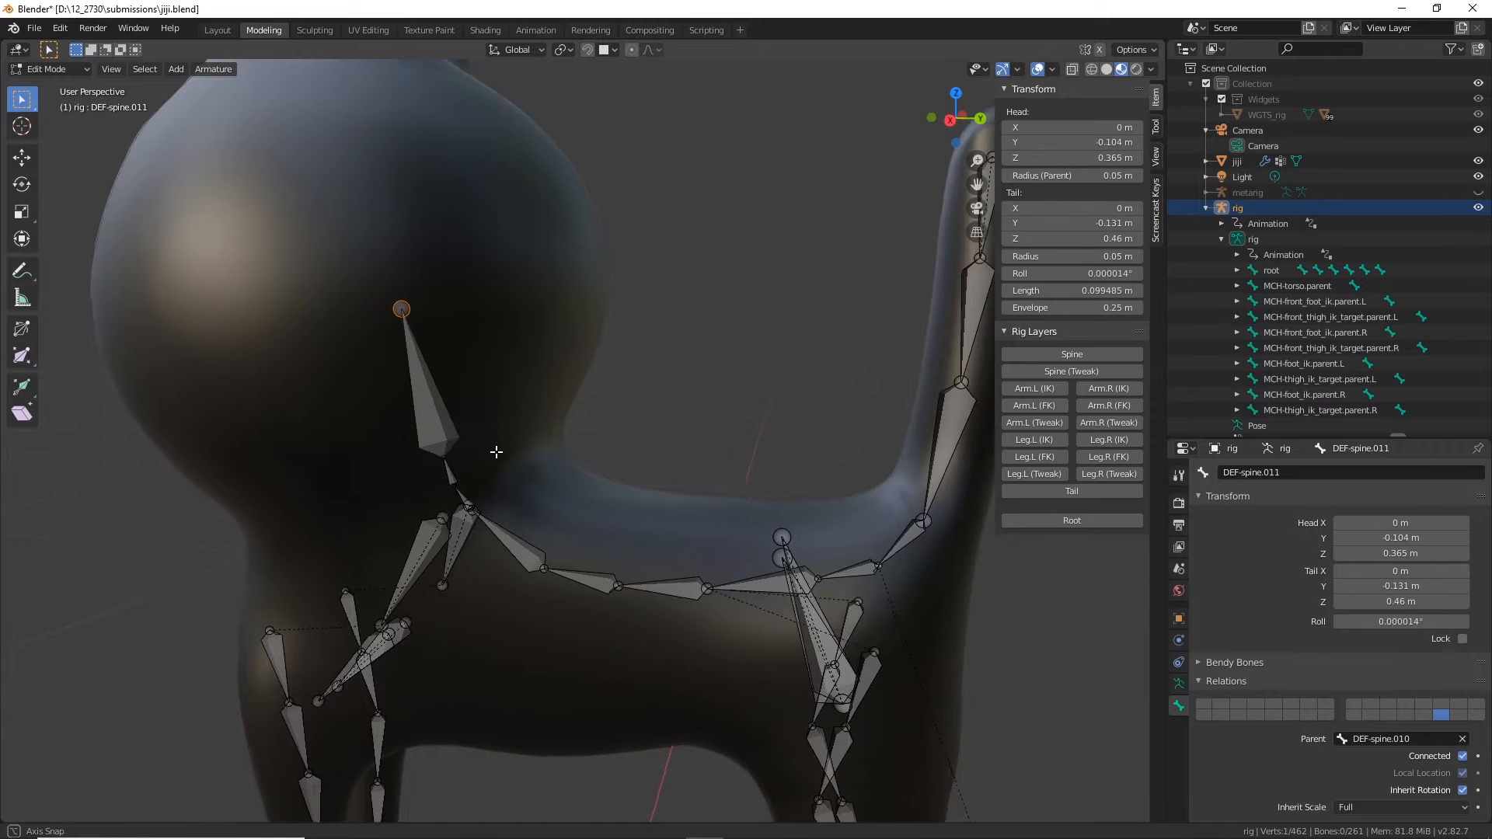
middle_click_drag(397, 311, 752, 584, "shift")
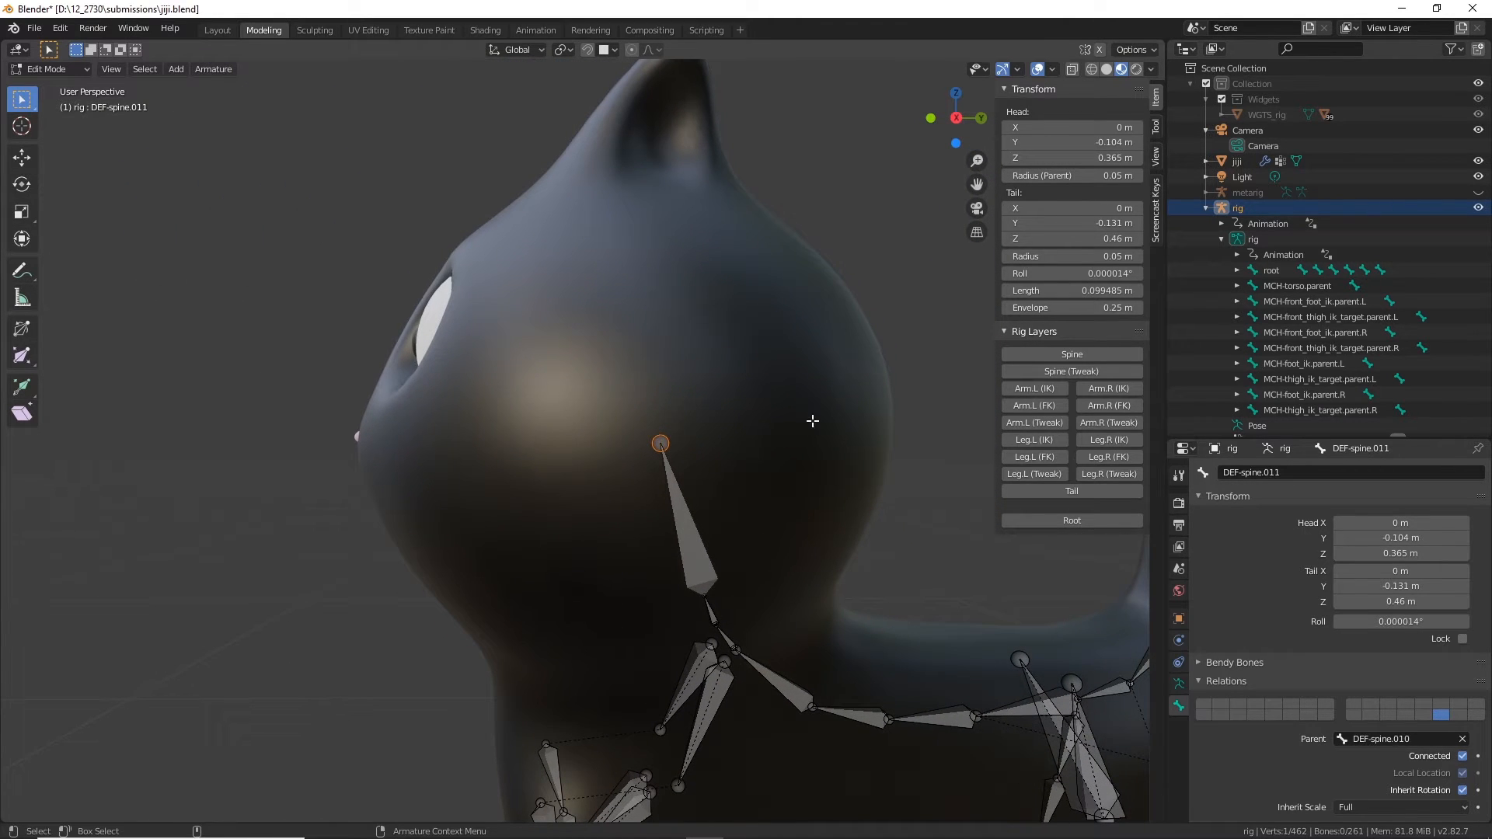
key("KP_3")
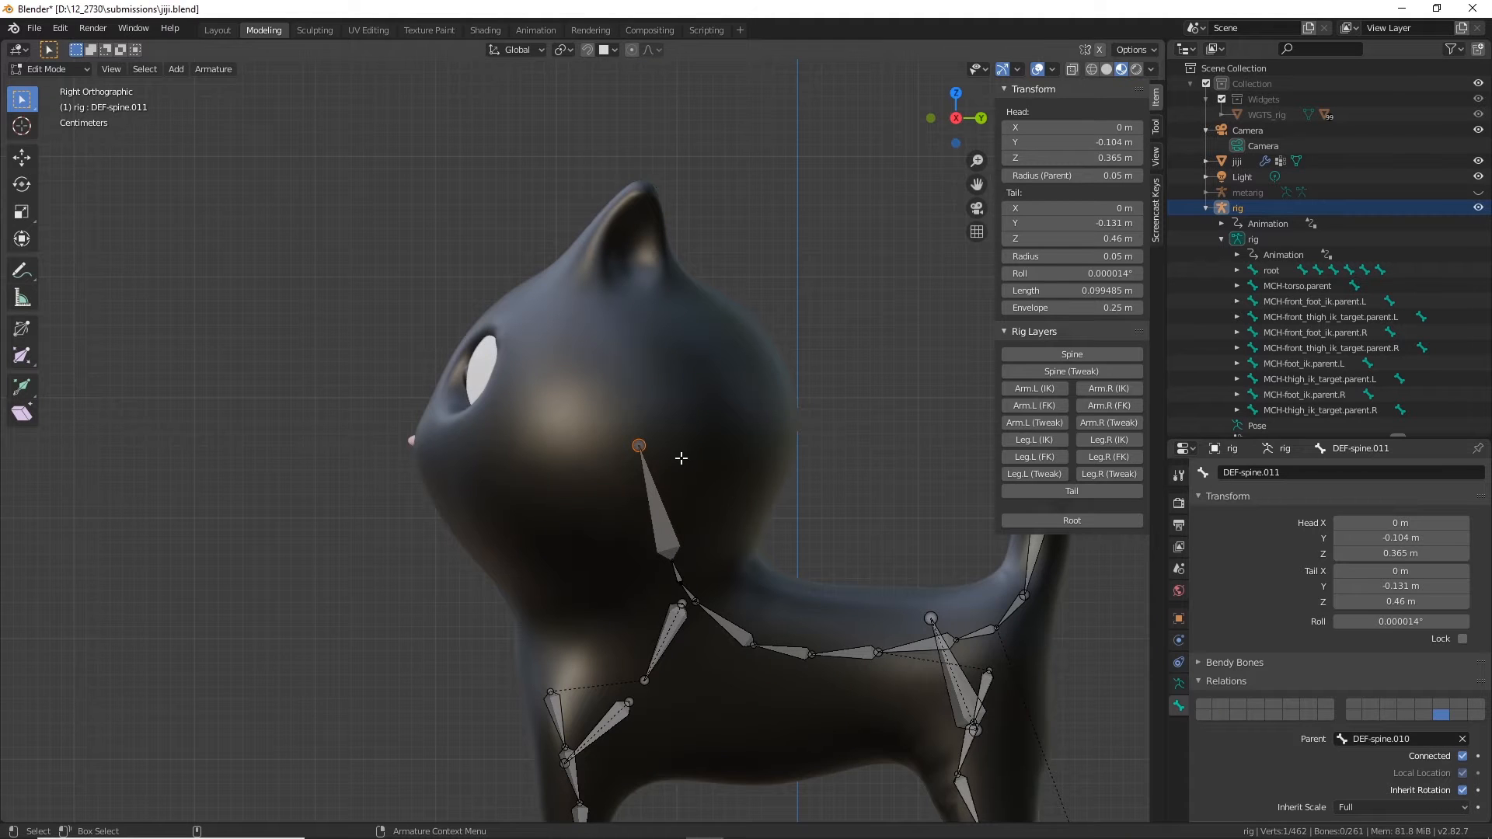
scroll(682, 458, "up", 2)
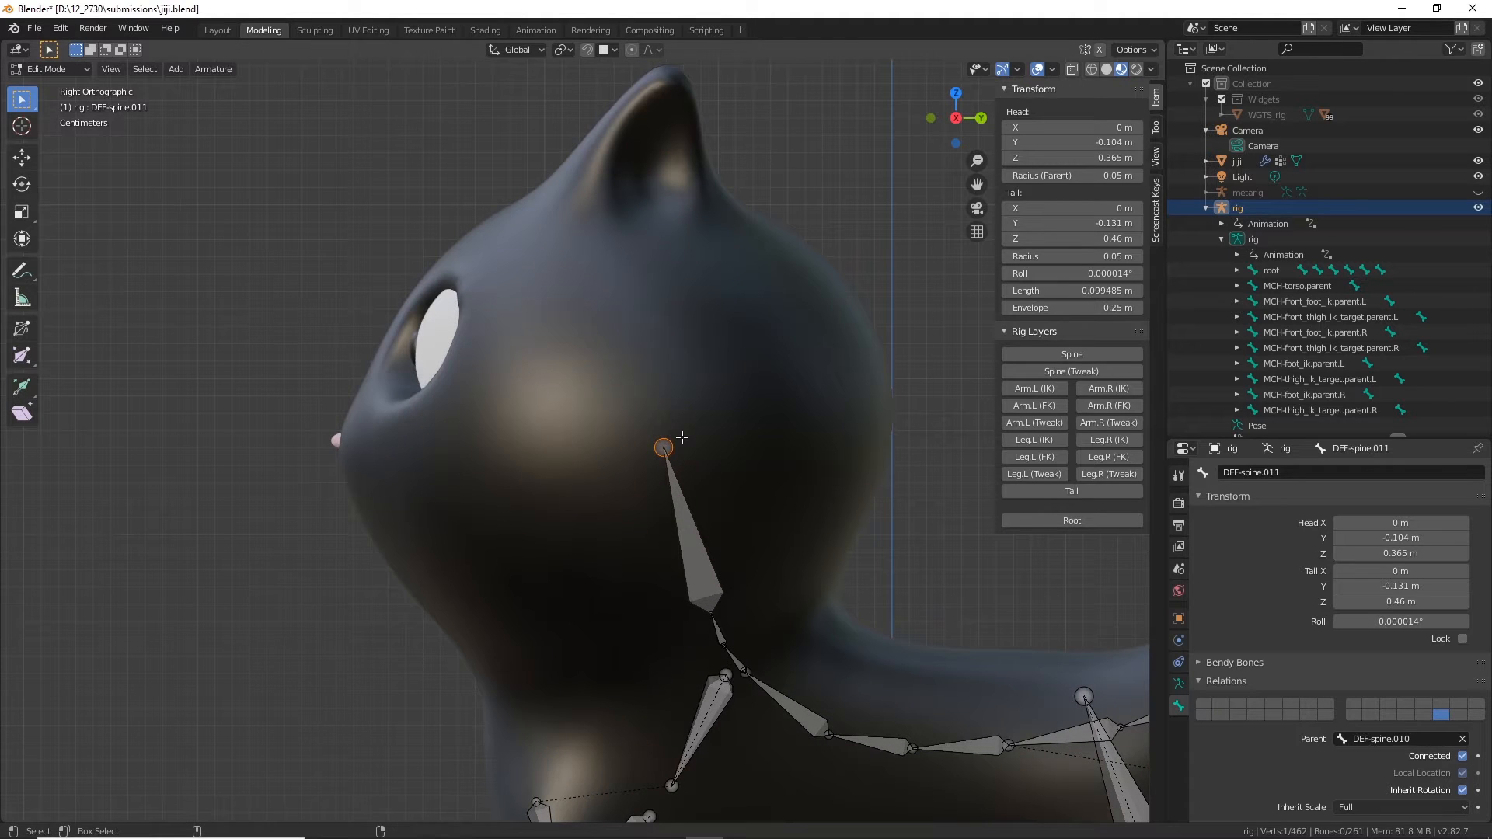
key("shift+space")
key("e")
left_click_drag(673, 432, 611, 266)
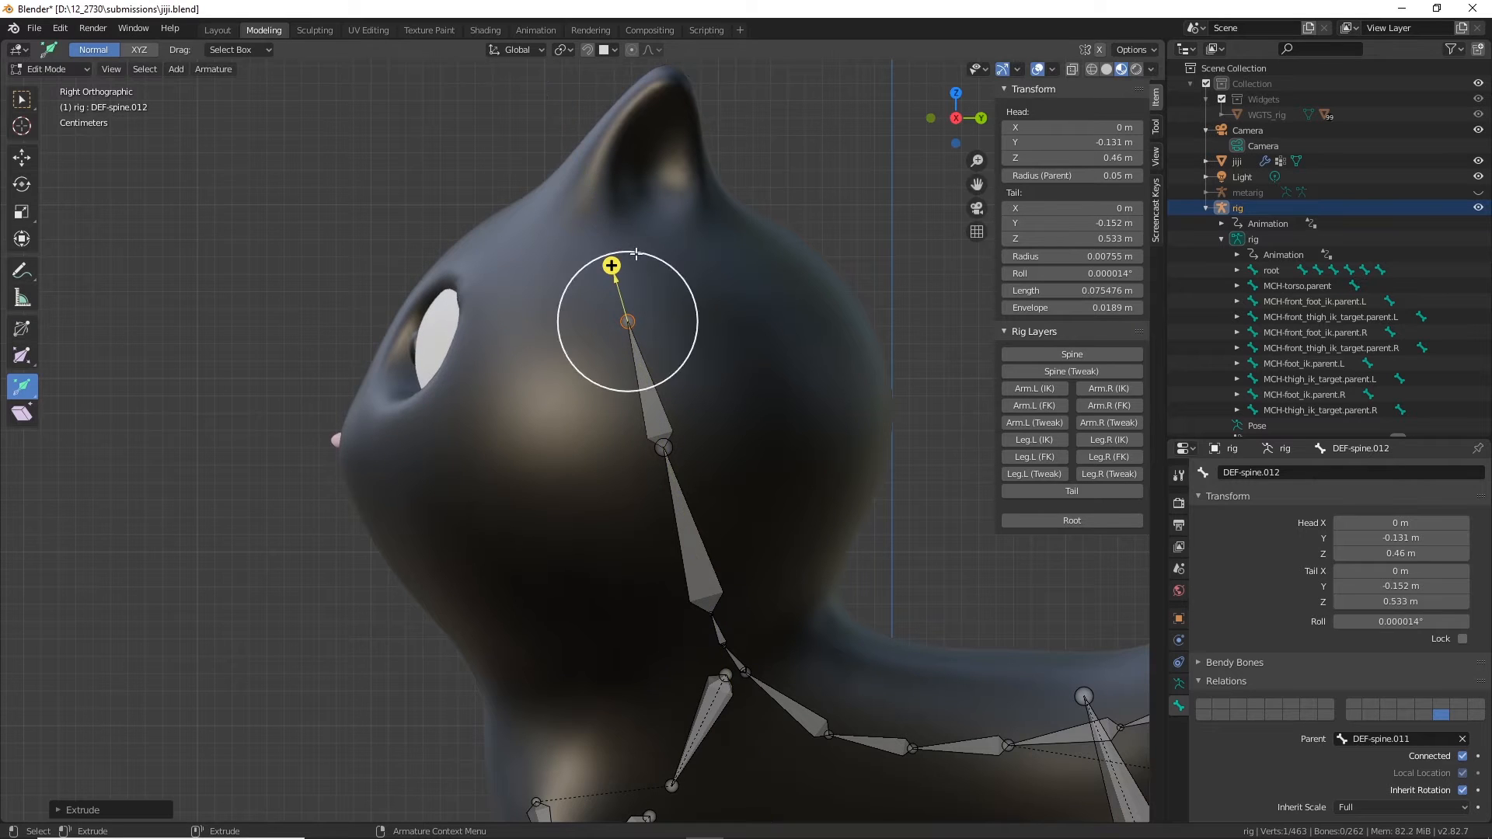
Step: Select the newly extruded head bone and rename it eye.L
left_click(22, 98)
left_click(655, 404)
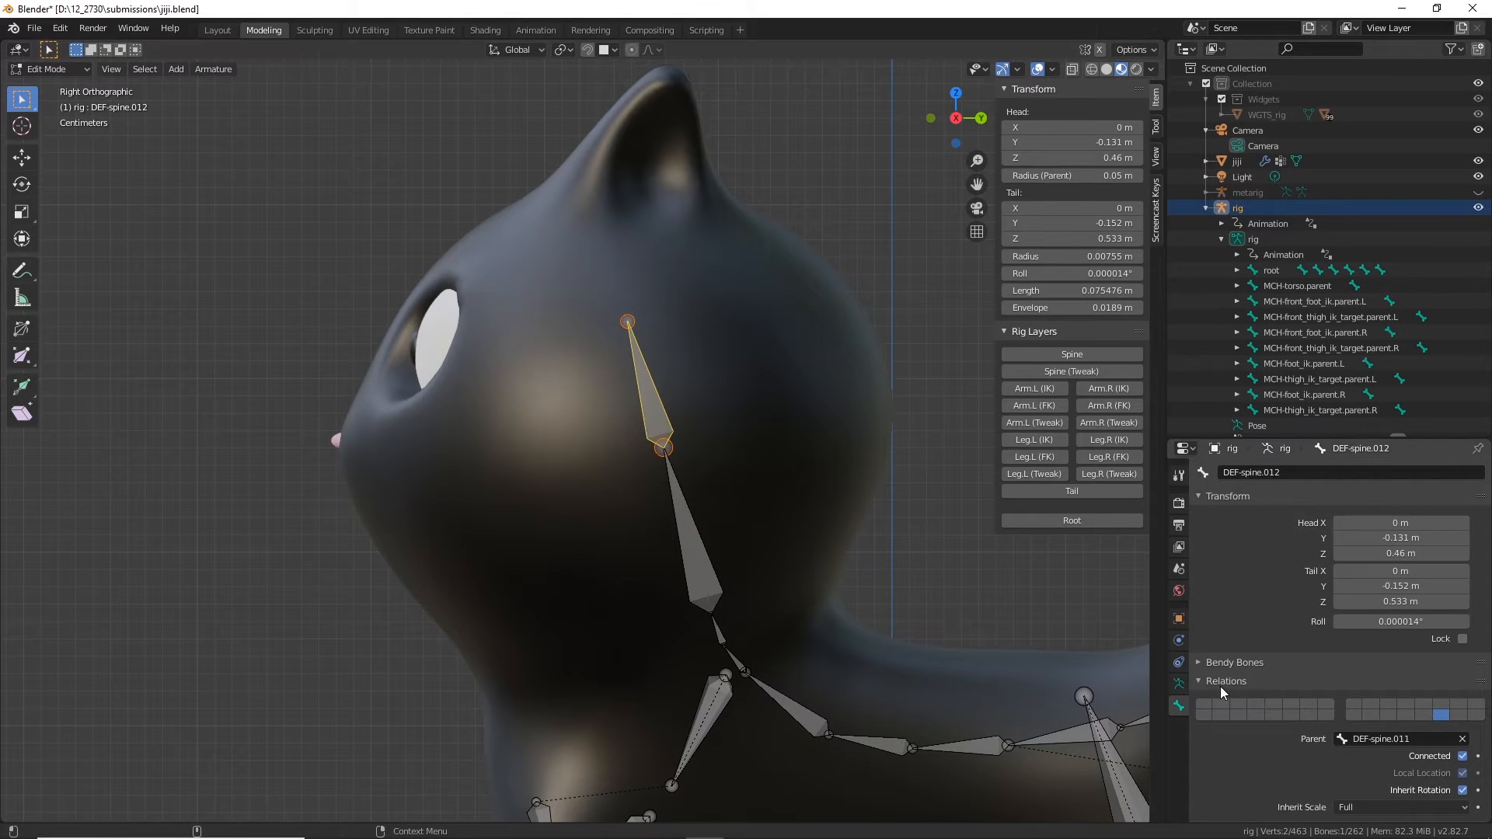
left_click(1381, 477)
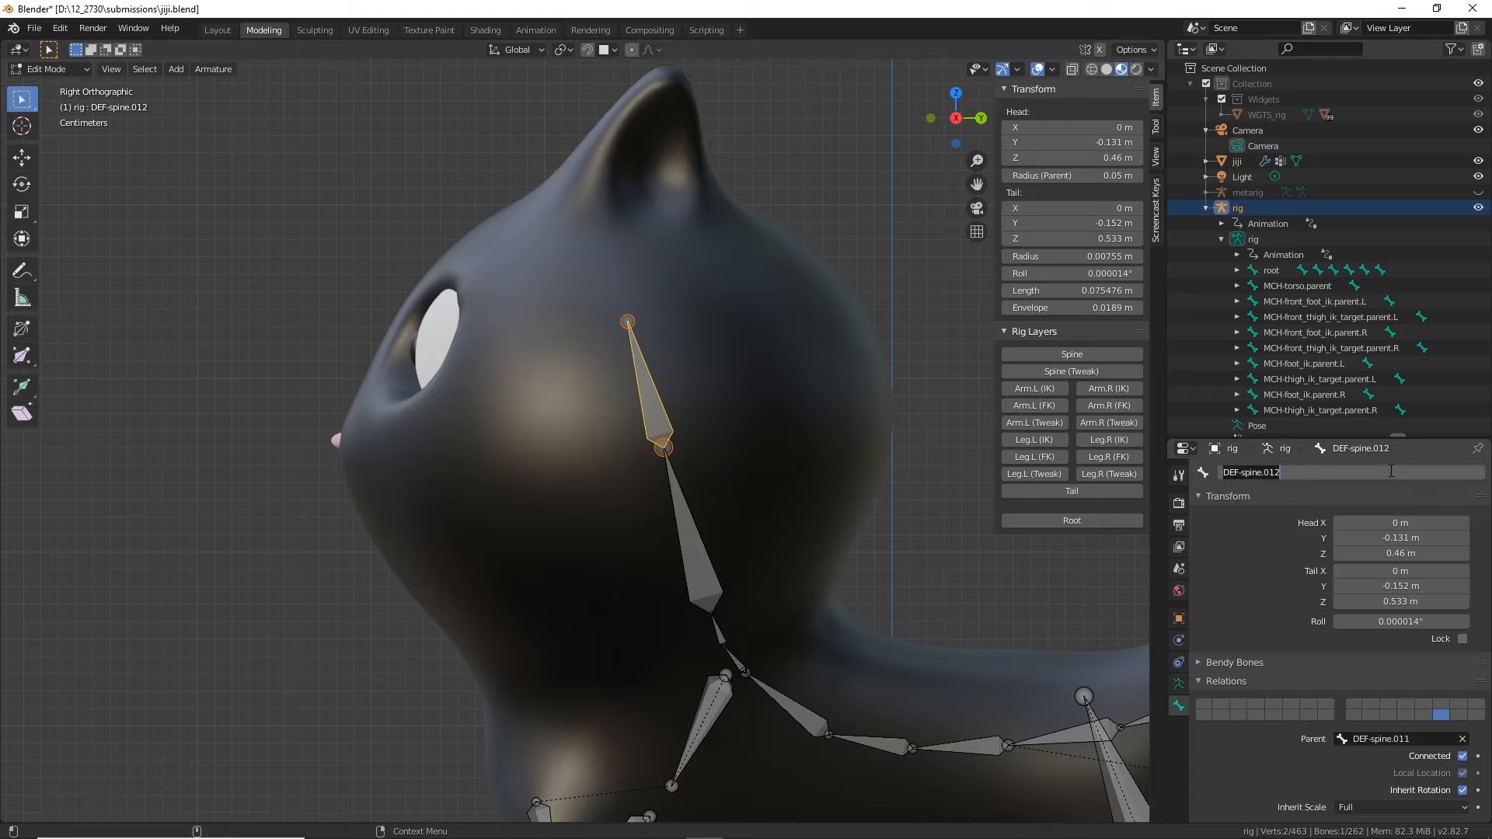
type("eye.L")
key("Return")
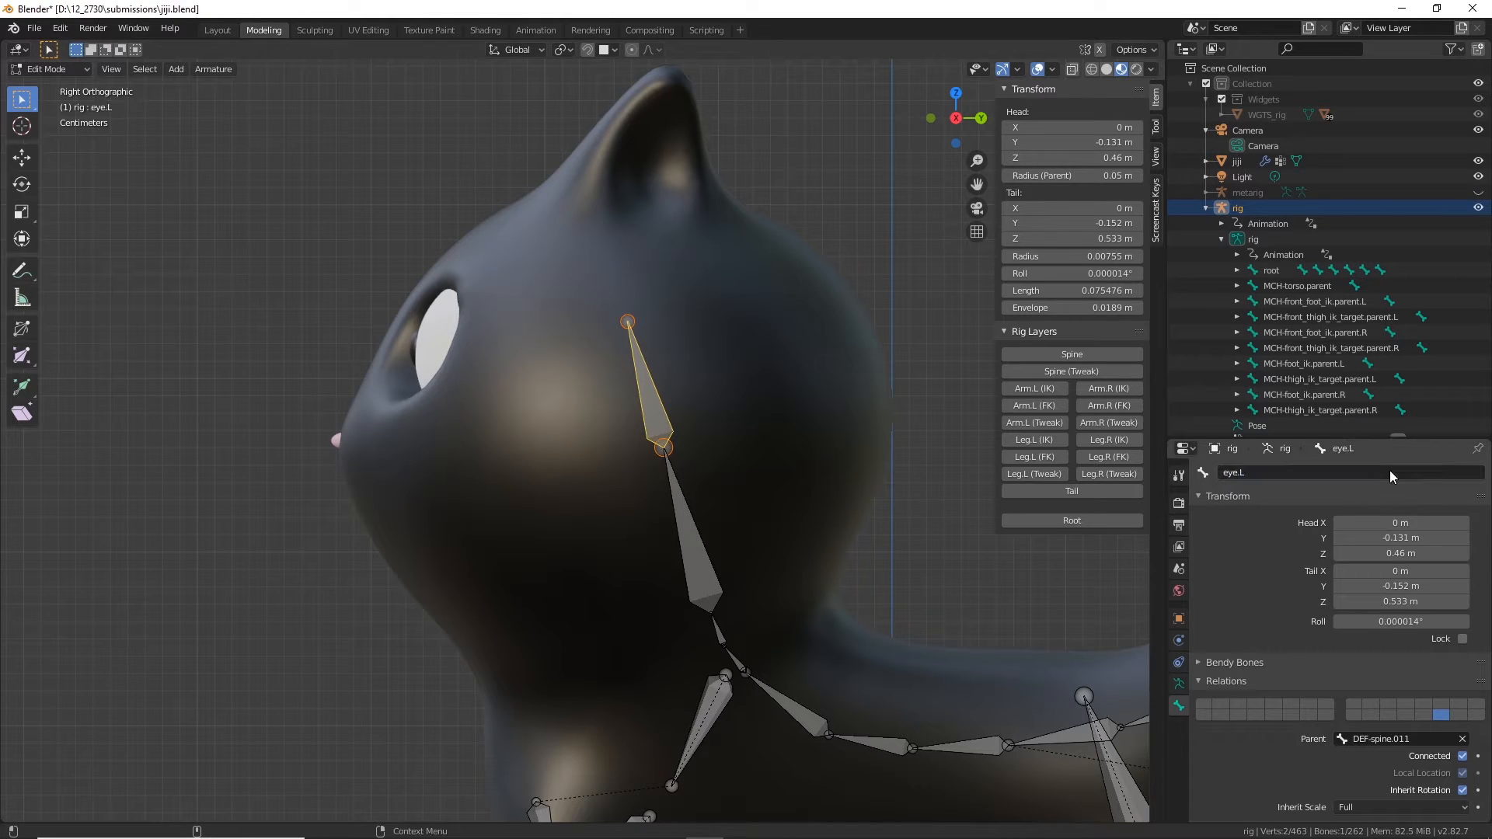
Step: Disconnect the eye.L bone from its parent and move it forward along Y toward the cat's eye
scroll(1311, 603, "down", 1)
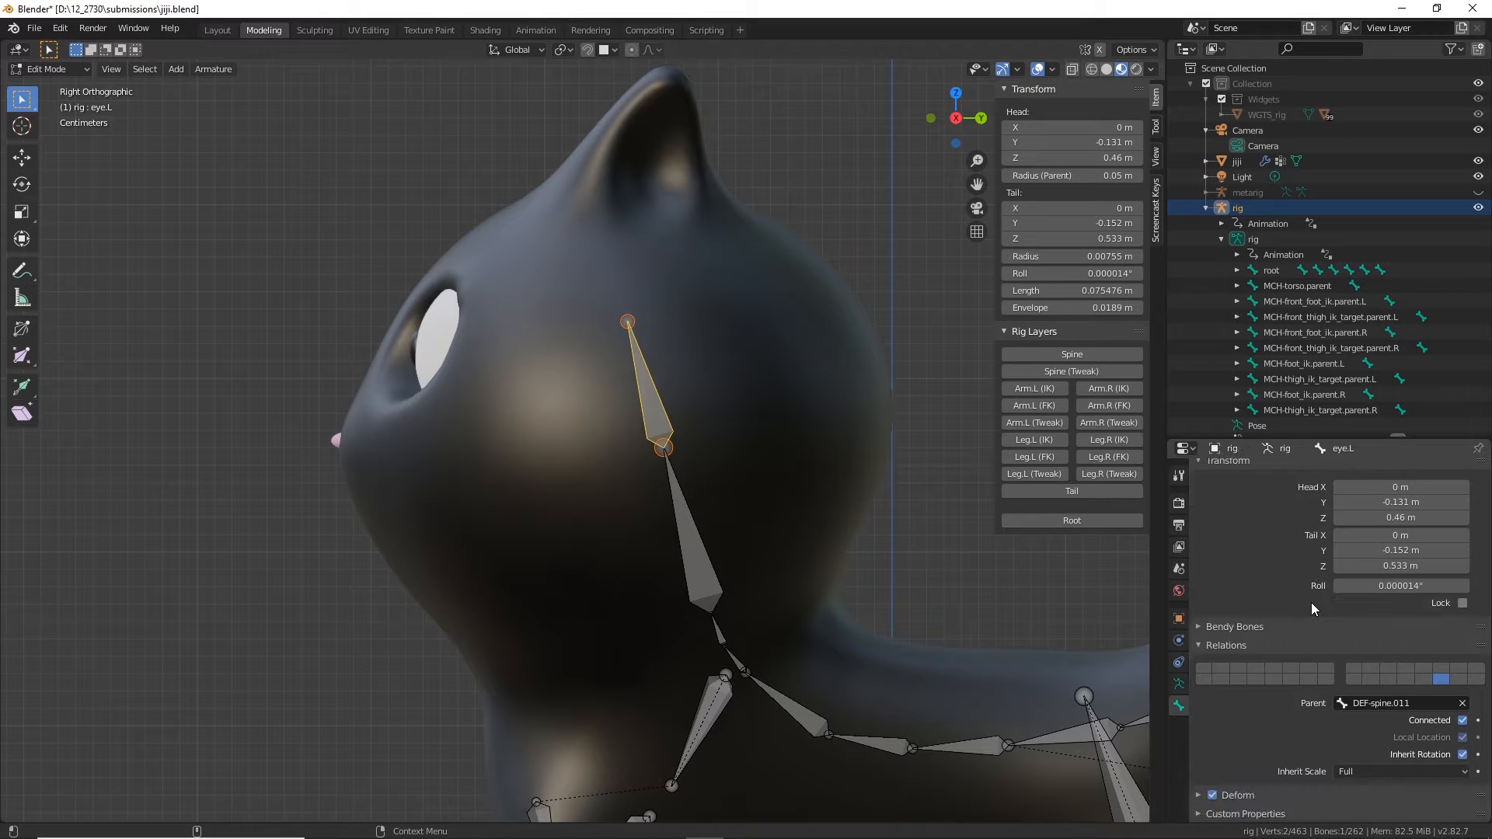
left_click(1463, 721)
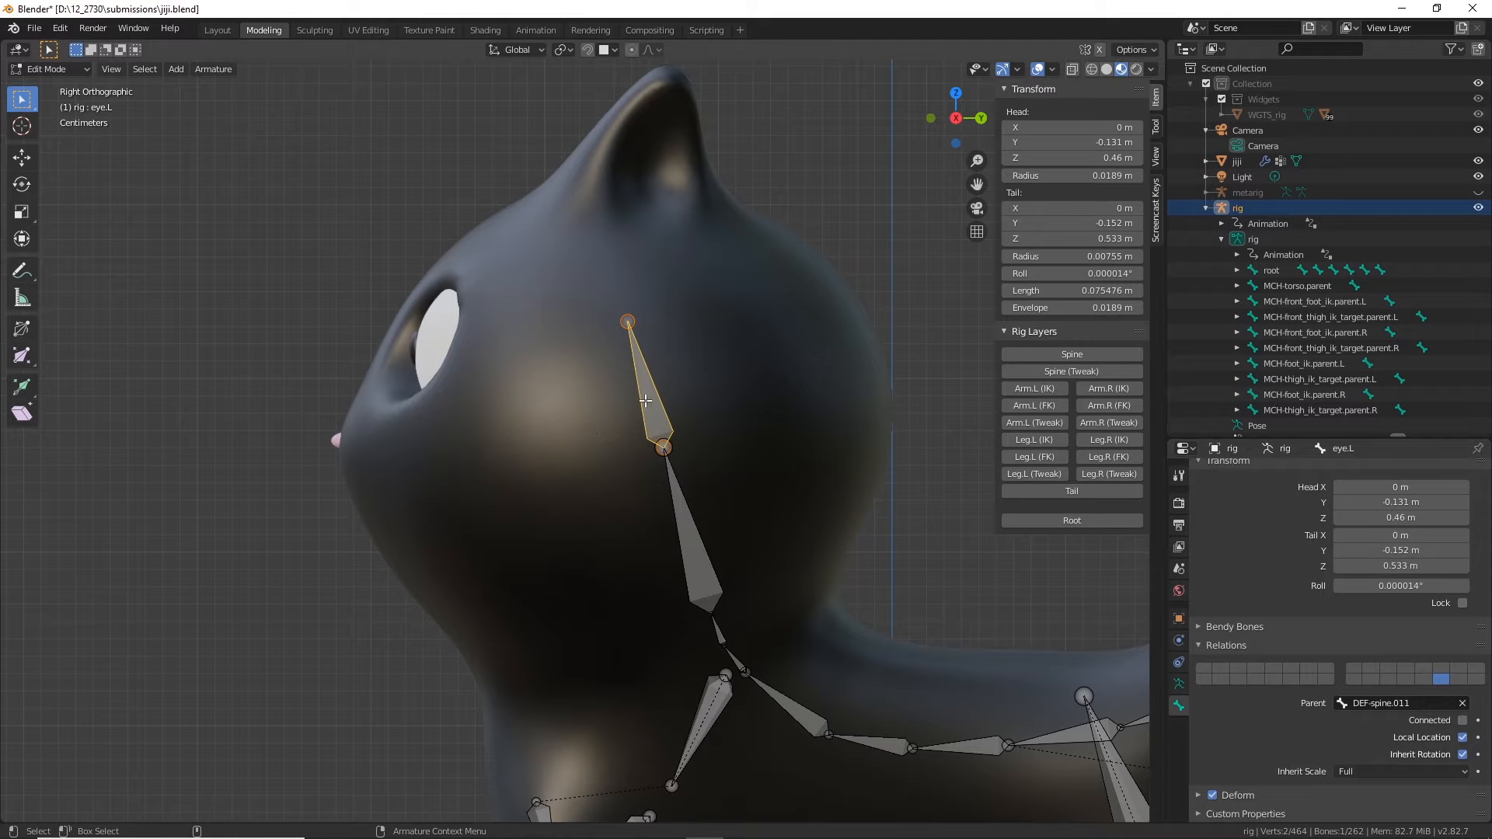
key("shift+space")
key("g")
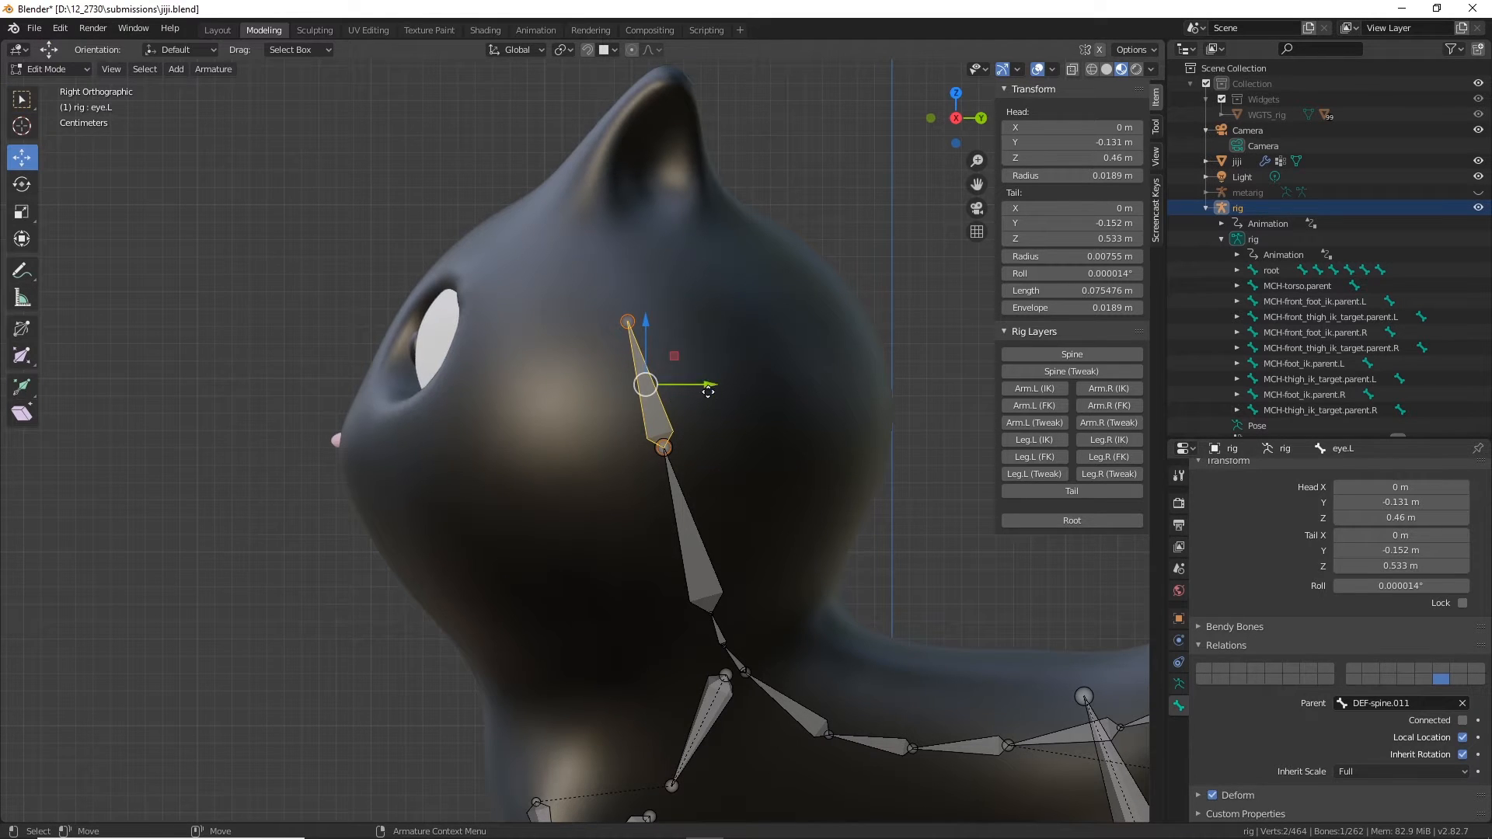
left_click_drag(711, 386, 517, 342)
Step: Rotate the eye.L bone so it lies horizontally with its tip pointing forward toward the eye
key("shift+space")
key("r")
scroll(604, 410, "up", 4)
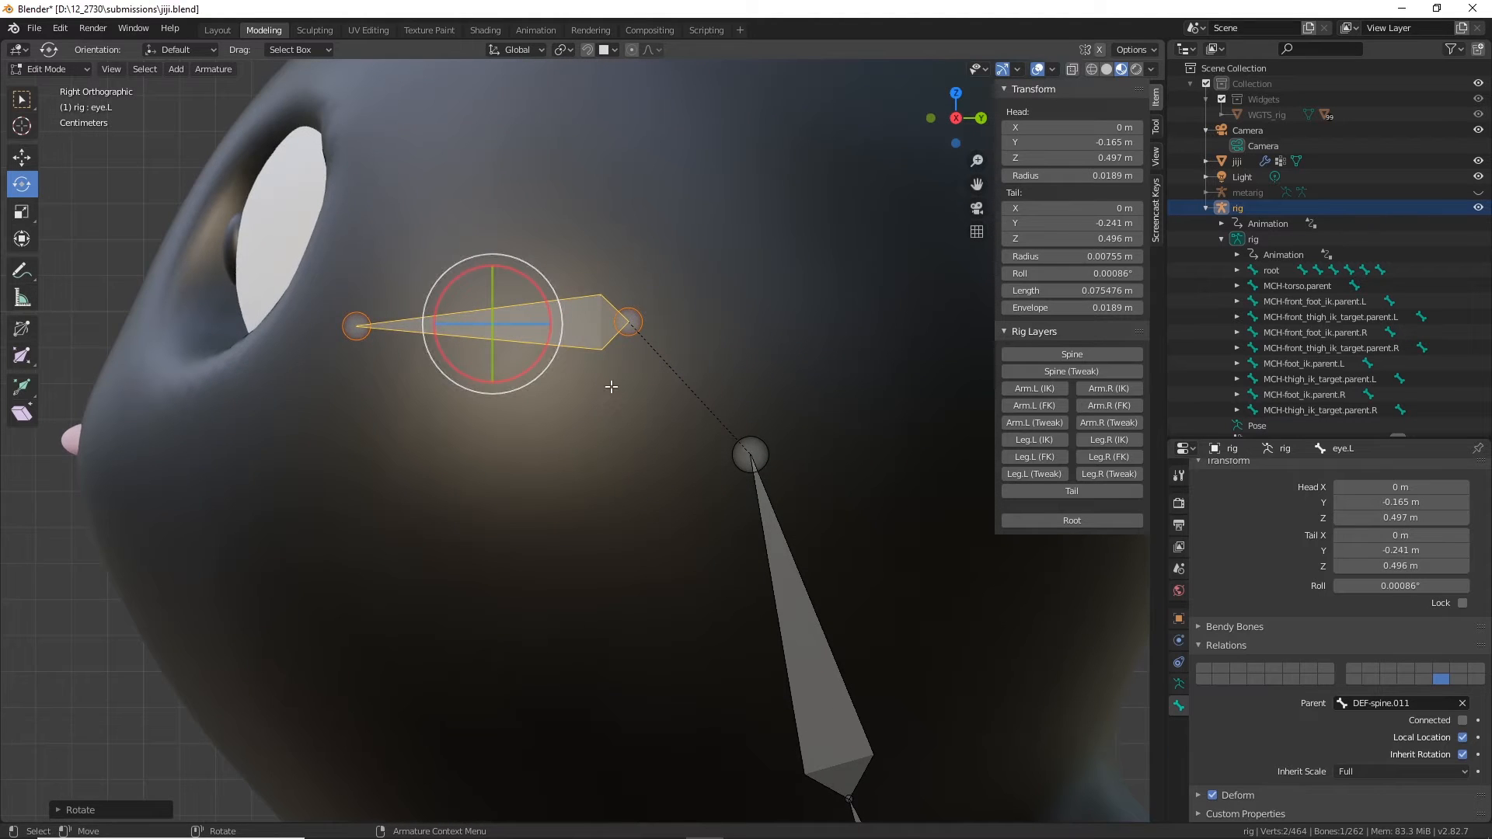
Step: Show the model in wireframe and move eye.L forward and up into the eyeball, with its head at about Y -0.223 m, Z 0.513 m
key("shift+space")
key("g")
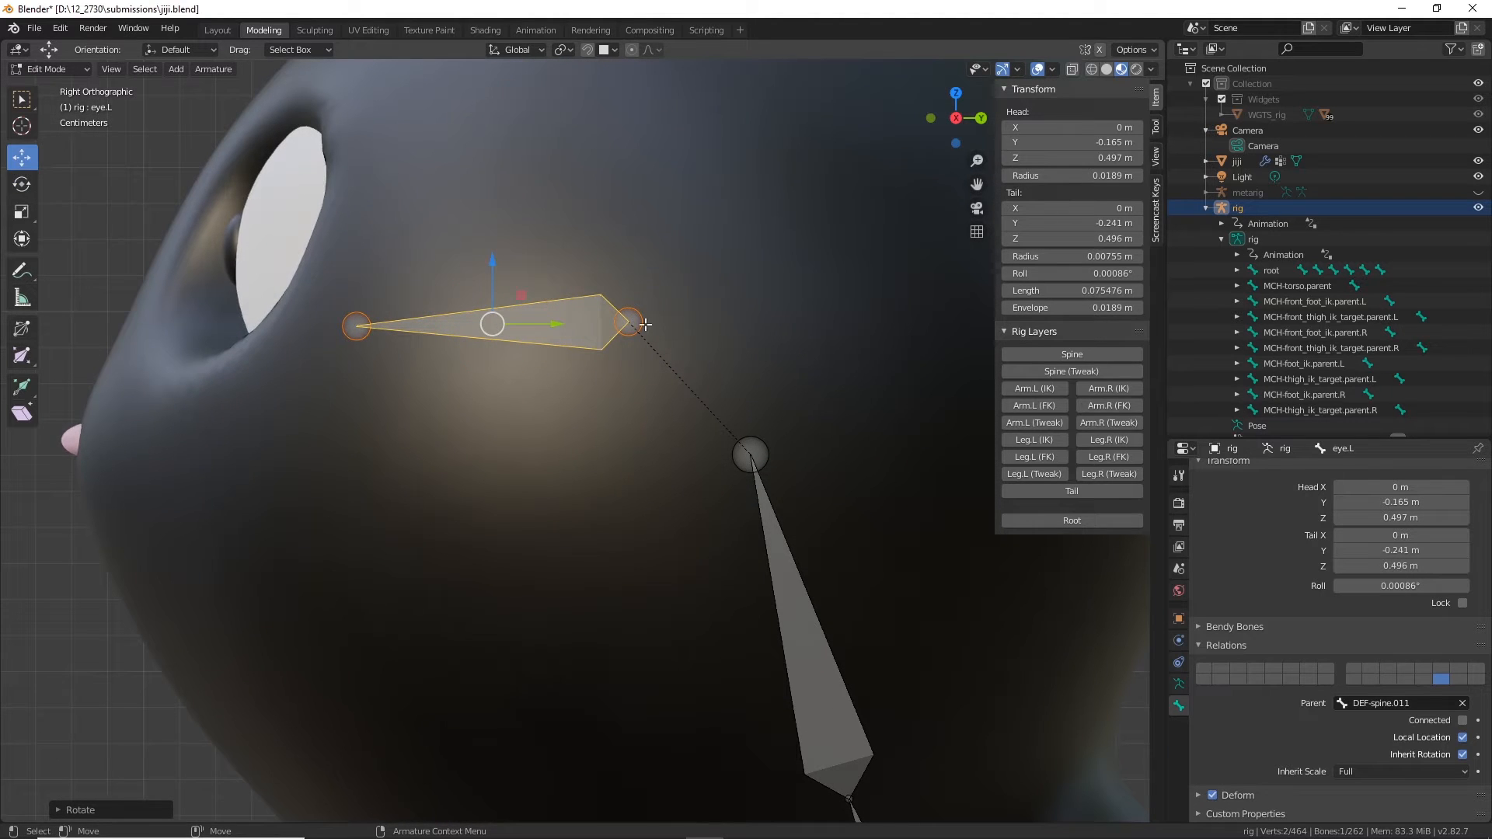
middle_click_drag(263, 198, 384, 332, "shift")
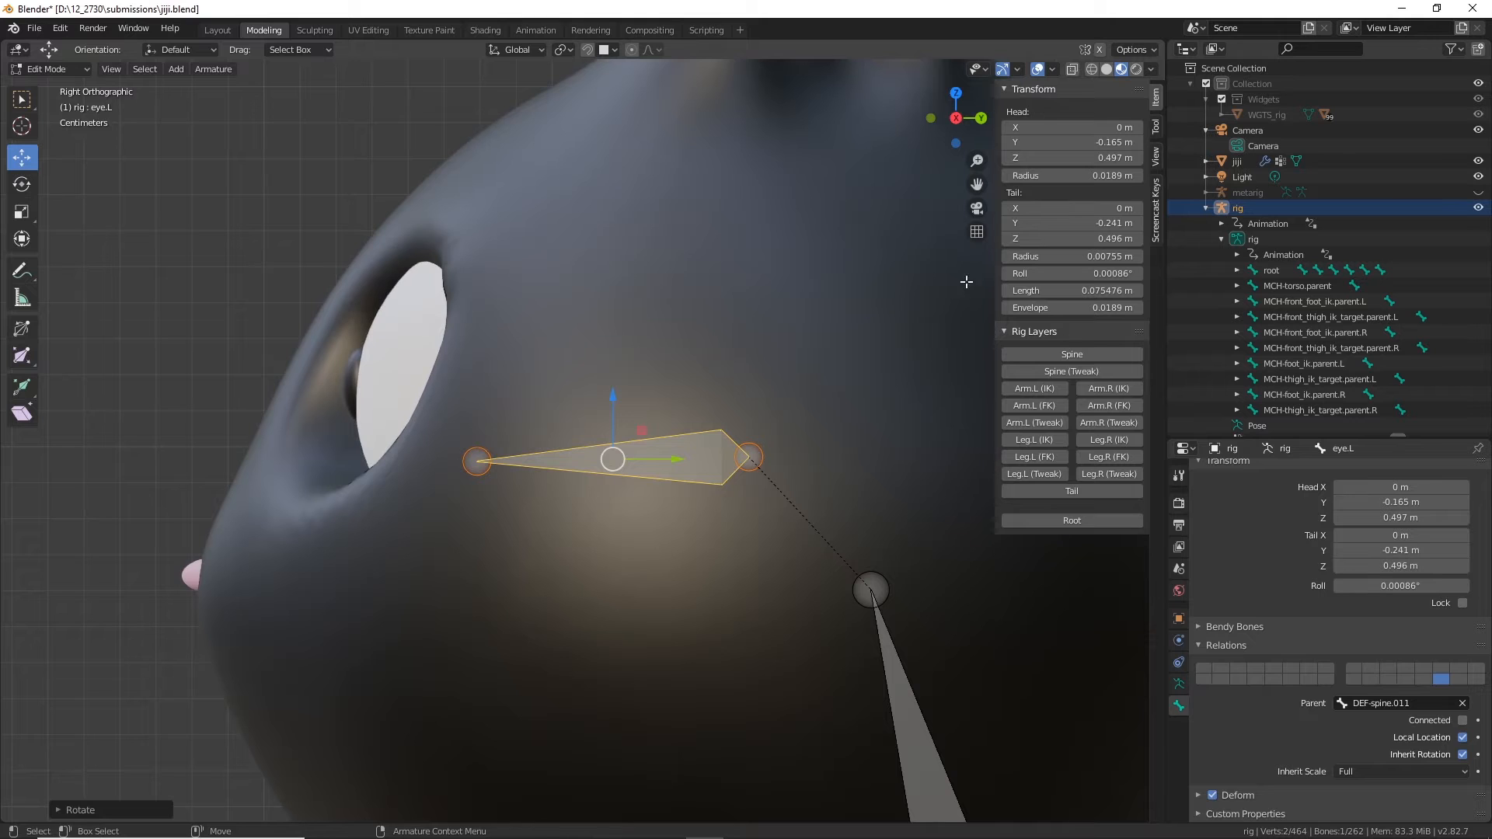
key("shift+z")
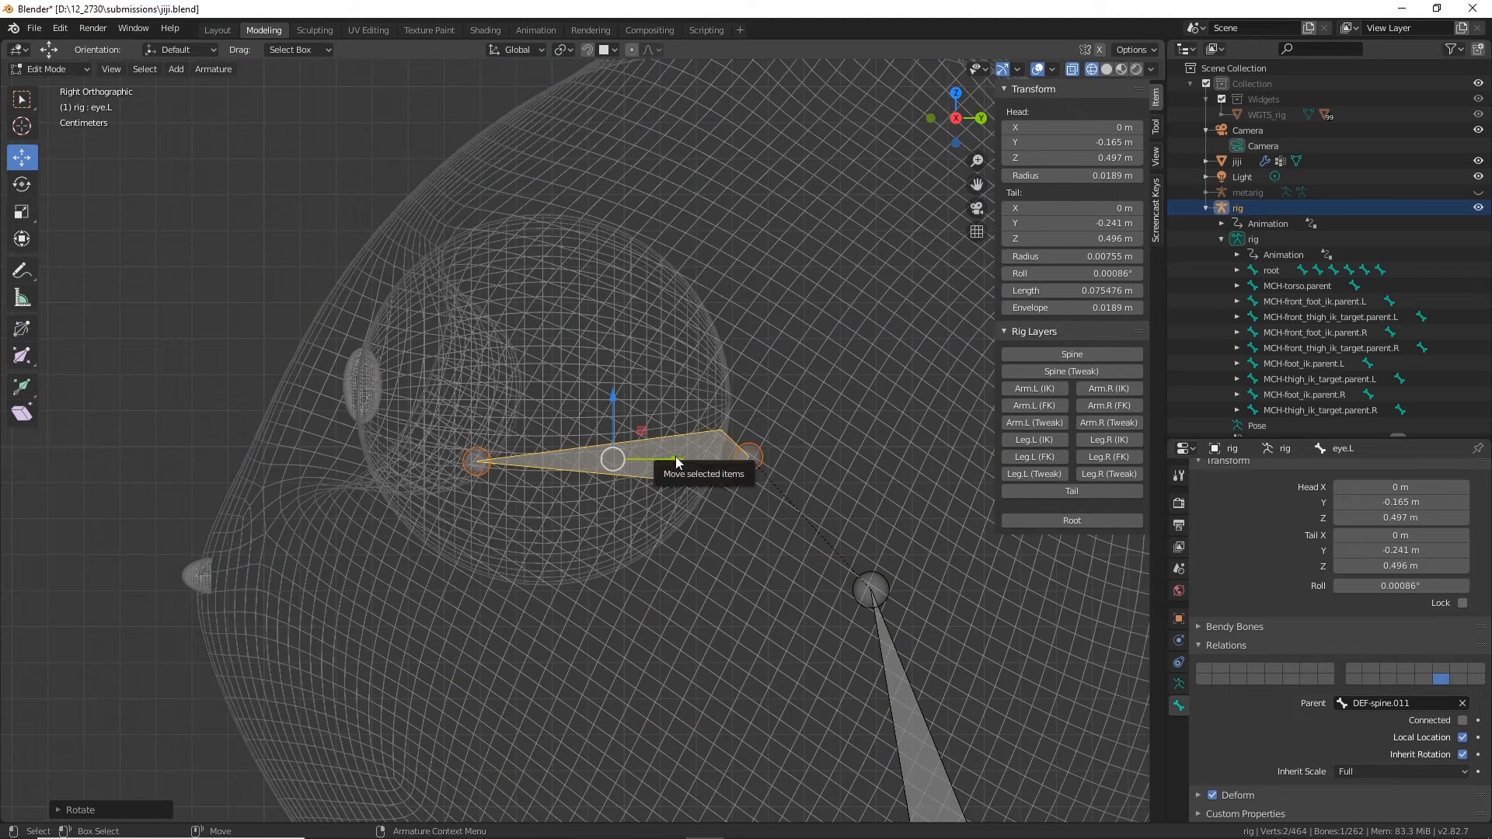
left_click_drag(675, 458, 466, 436)
left_click_drag(403, 398, 419, 335)
key("Escape")
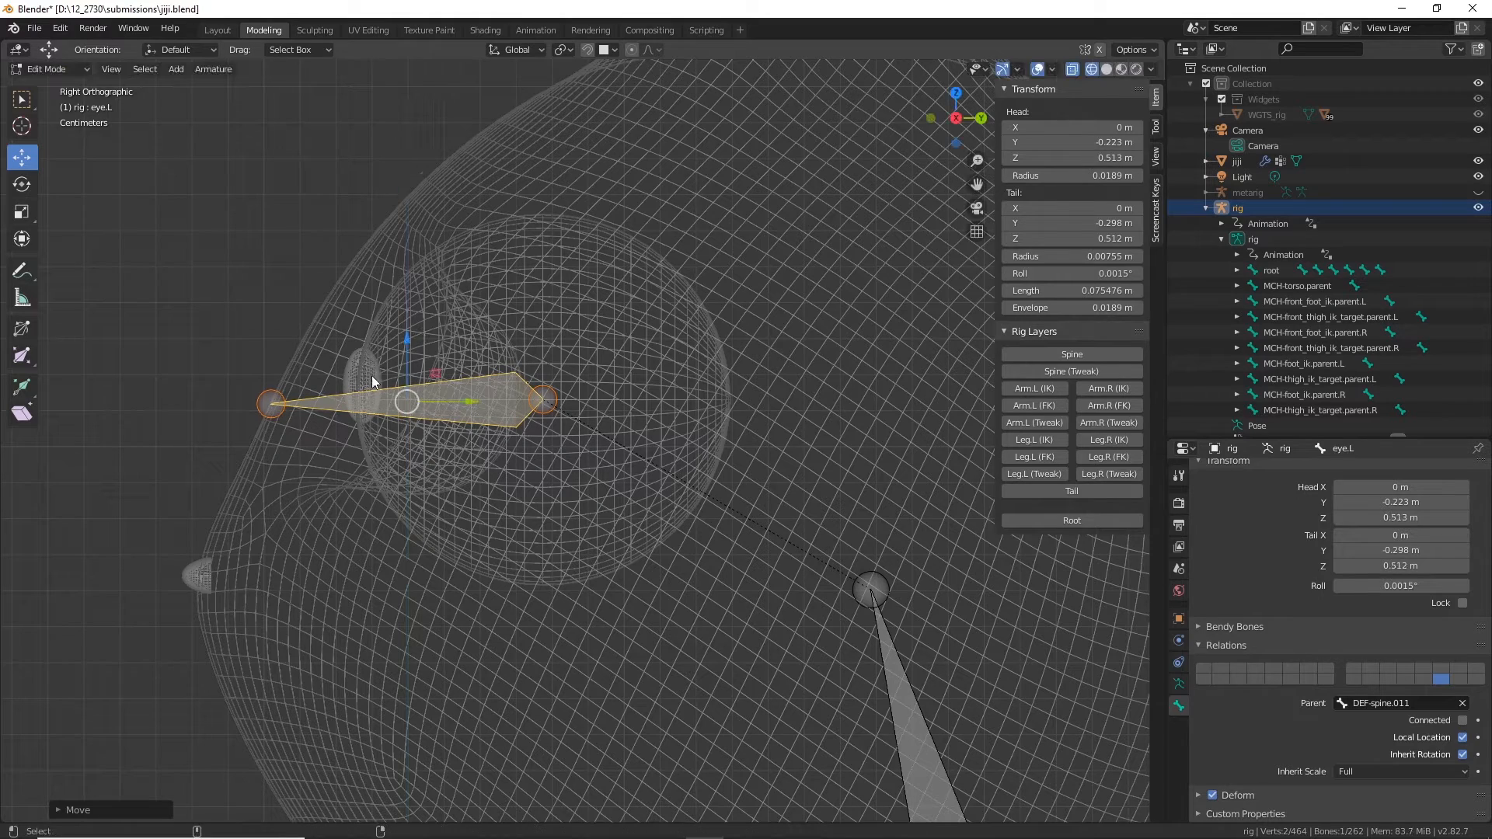
Step: Shorten eye.L to about 0.052 m by moving its tip to the pupil, level with the head at Z 0.513 m
scroll(261, 393, "up", 5)
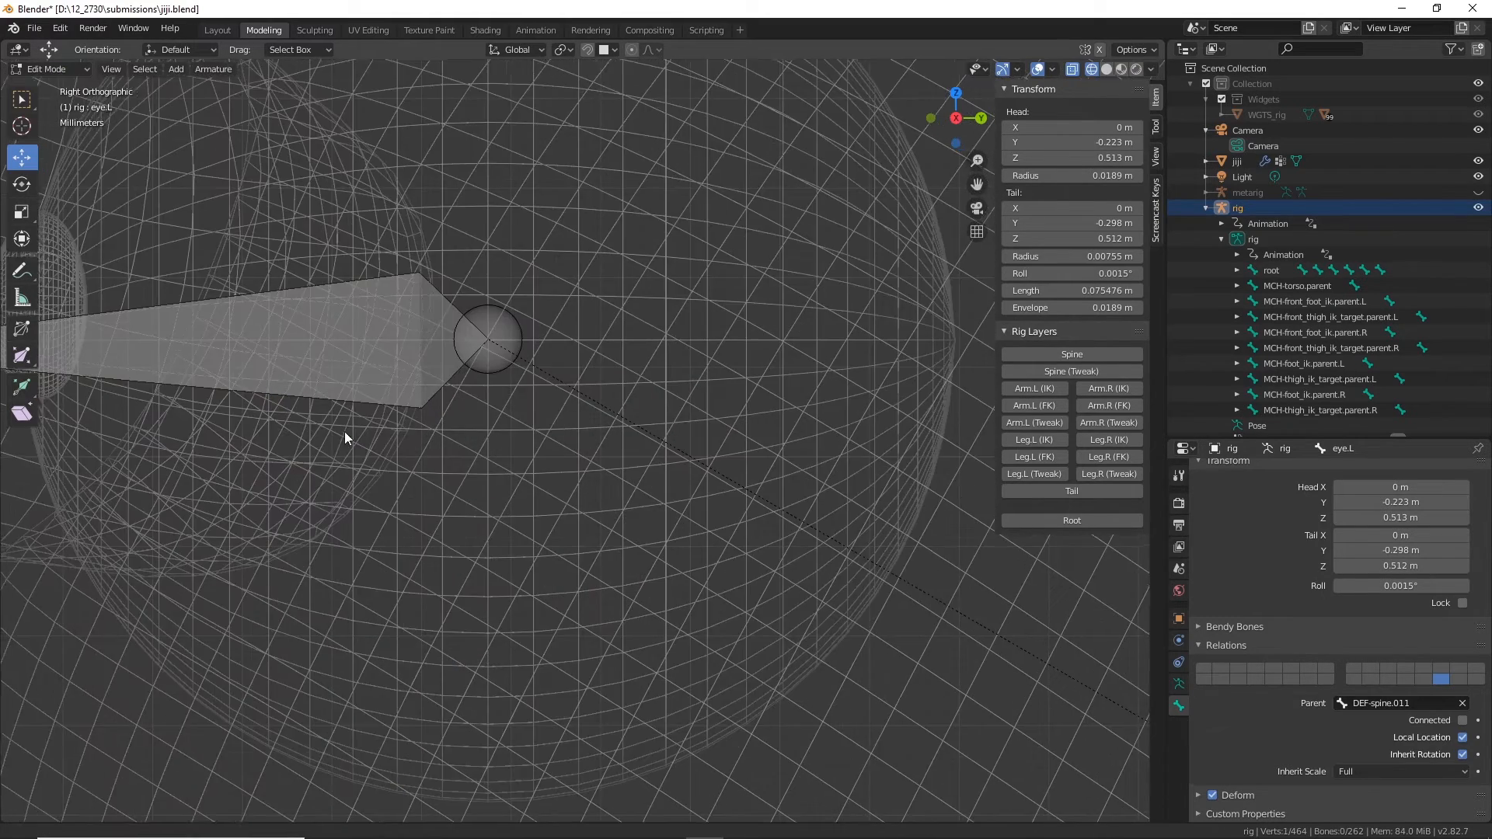
left_click_drag(334, 421, 658, 419)
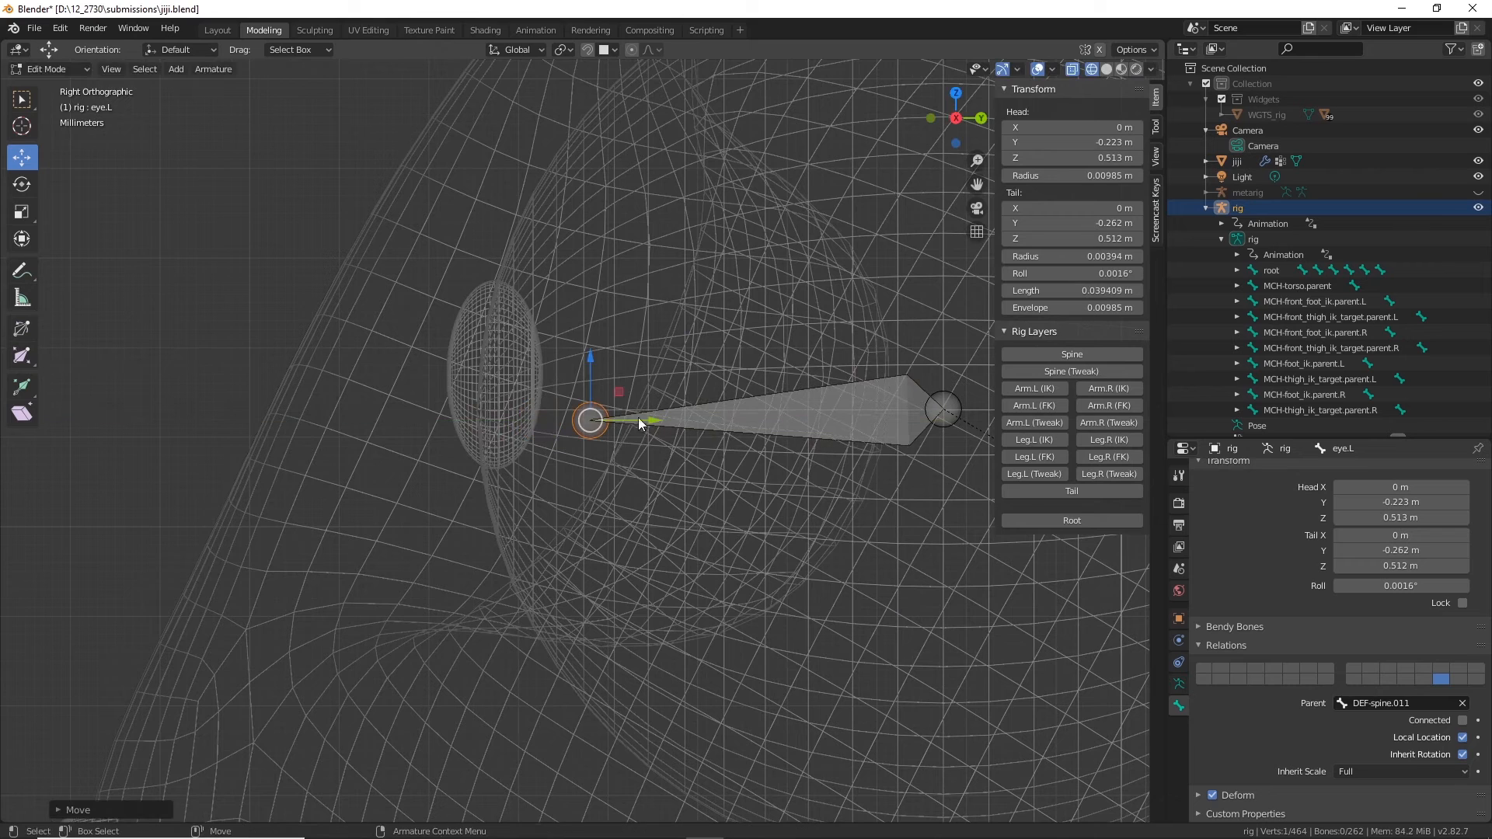
left_click_drag(589, 357, 596, 342)
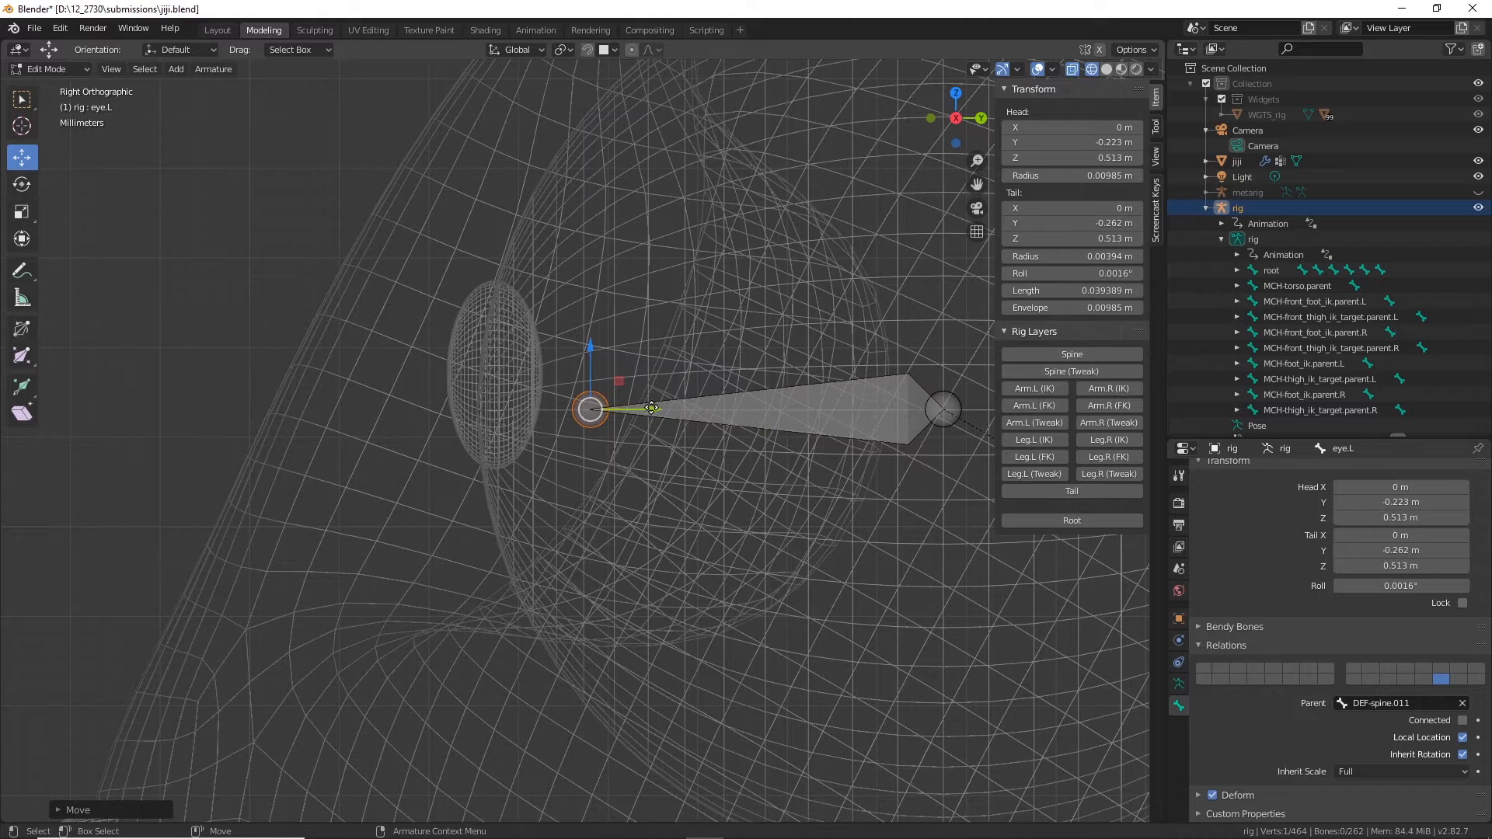
left_click_drag(652, 407, 537, 414)
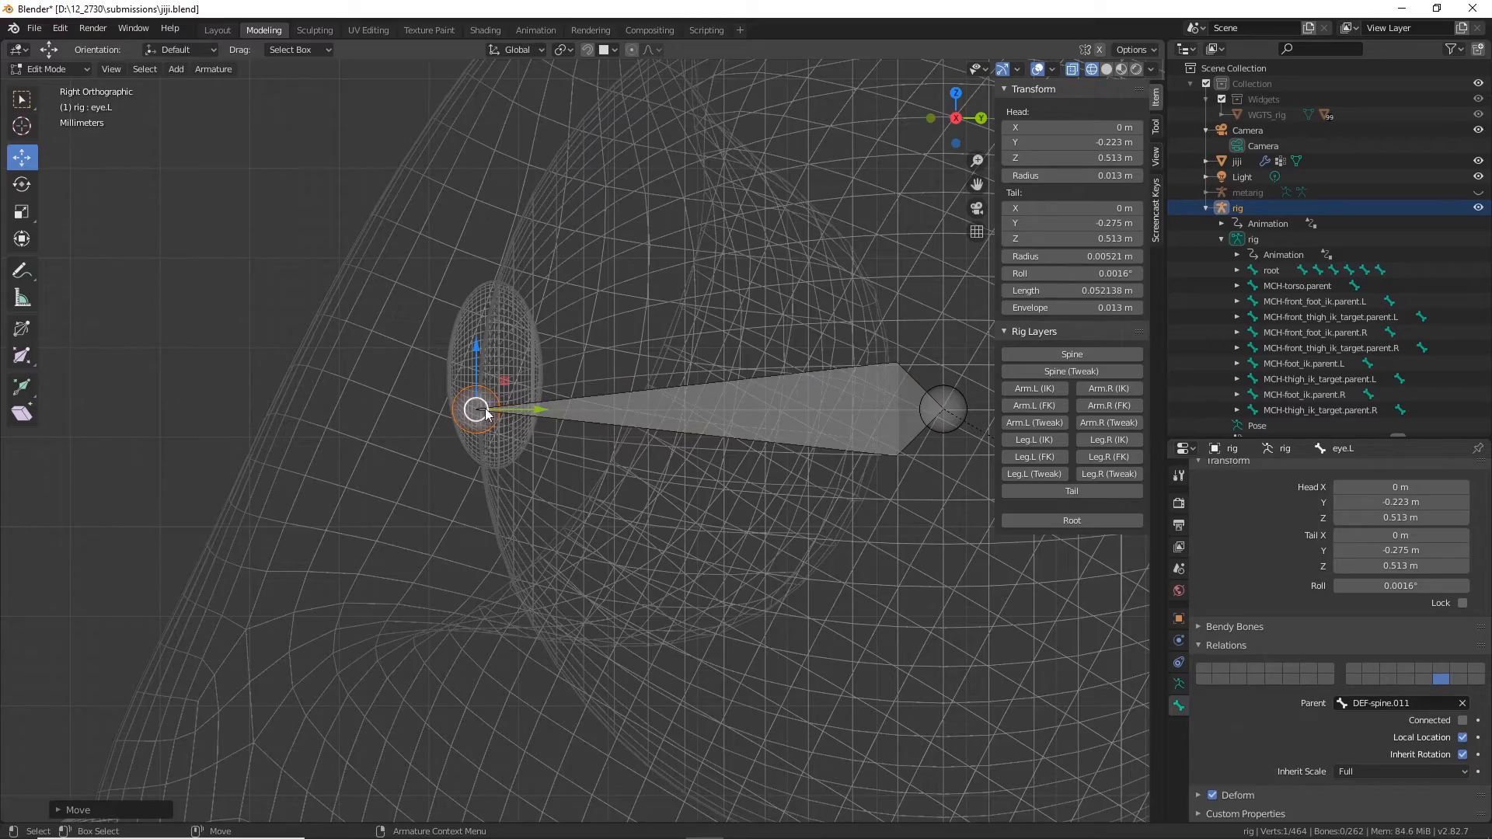
Step: Leave armature editing, select the cat mesh jiji, switch to solid shading and put the mesh in Edit Mode
middle_click_drag(466, 404, 777, 506)
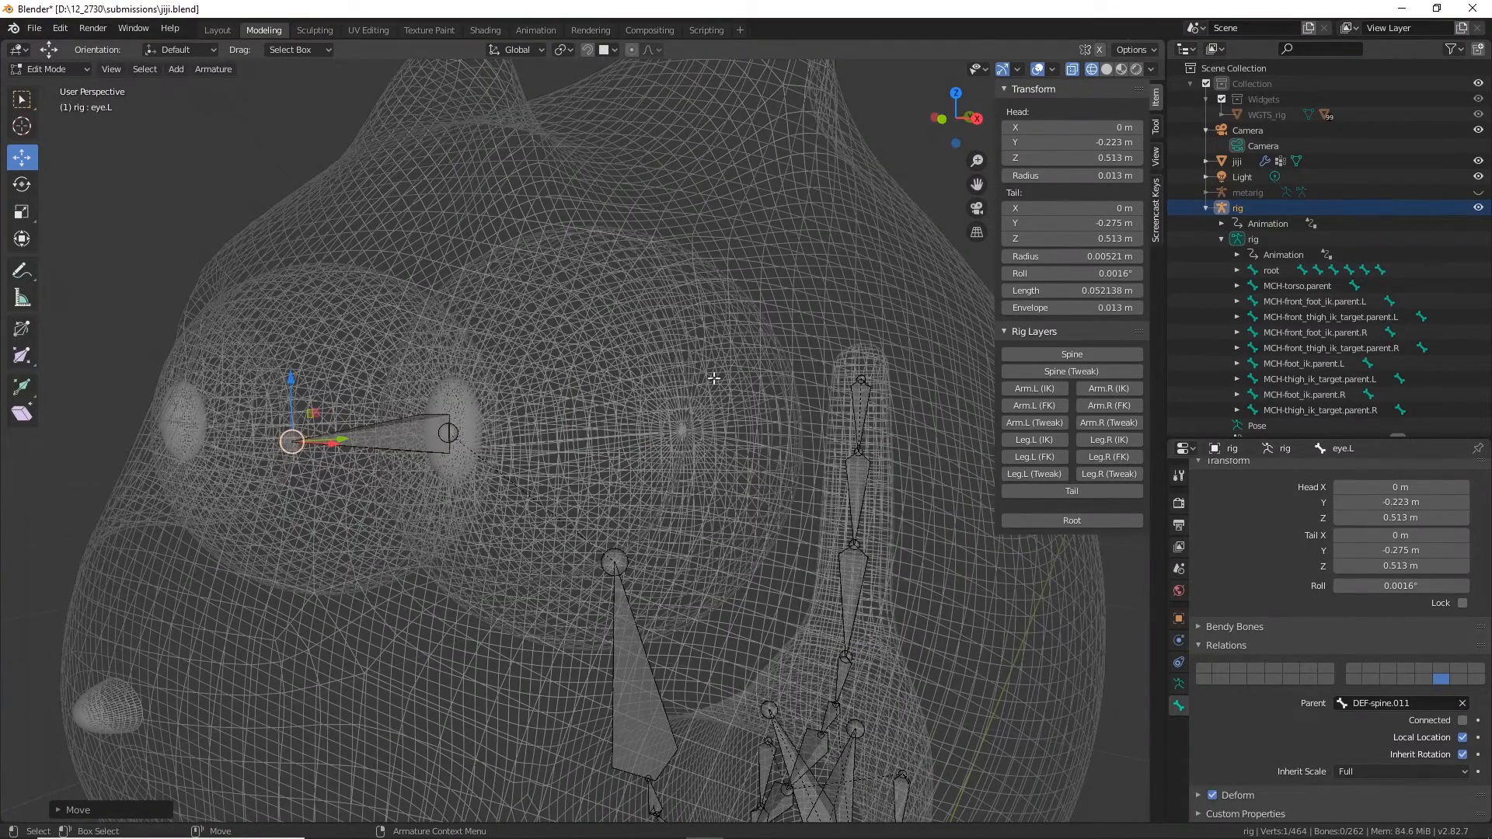
left_click(48, 69)
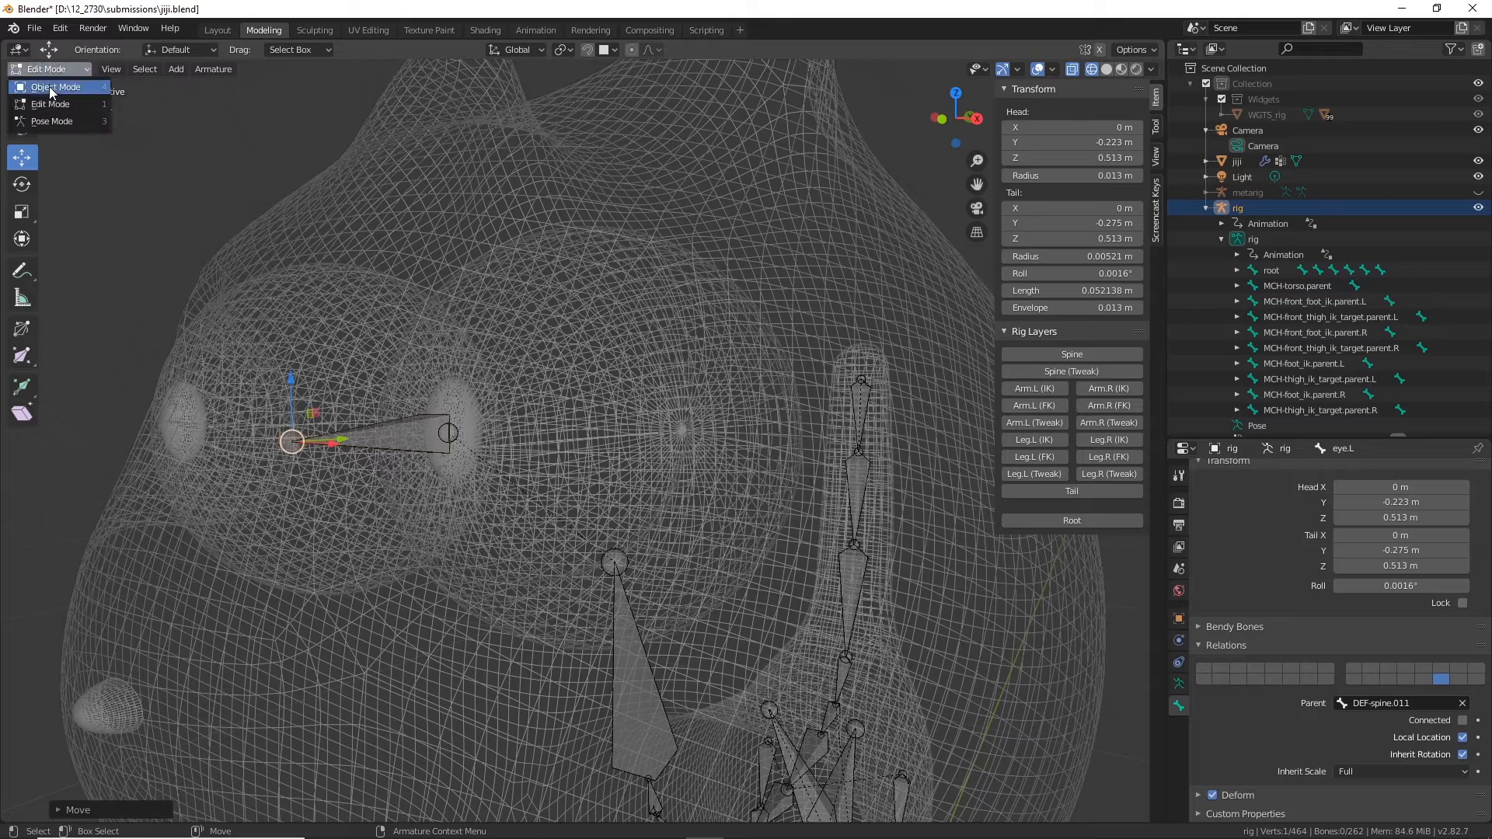
left_click(49, 87)
left_click(344, 276)
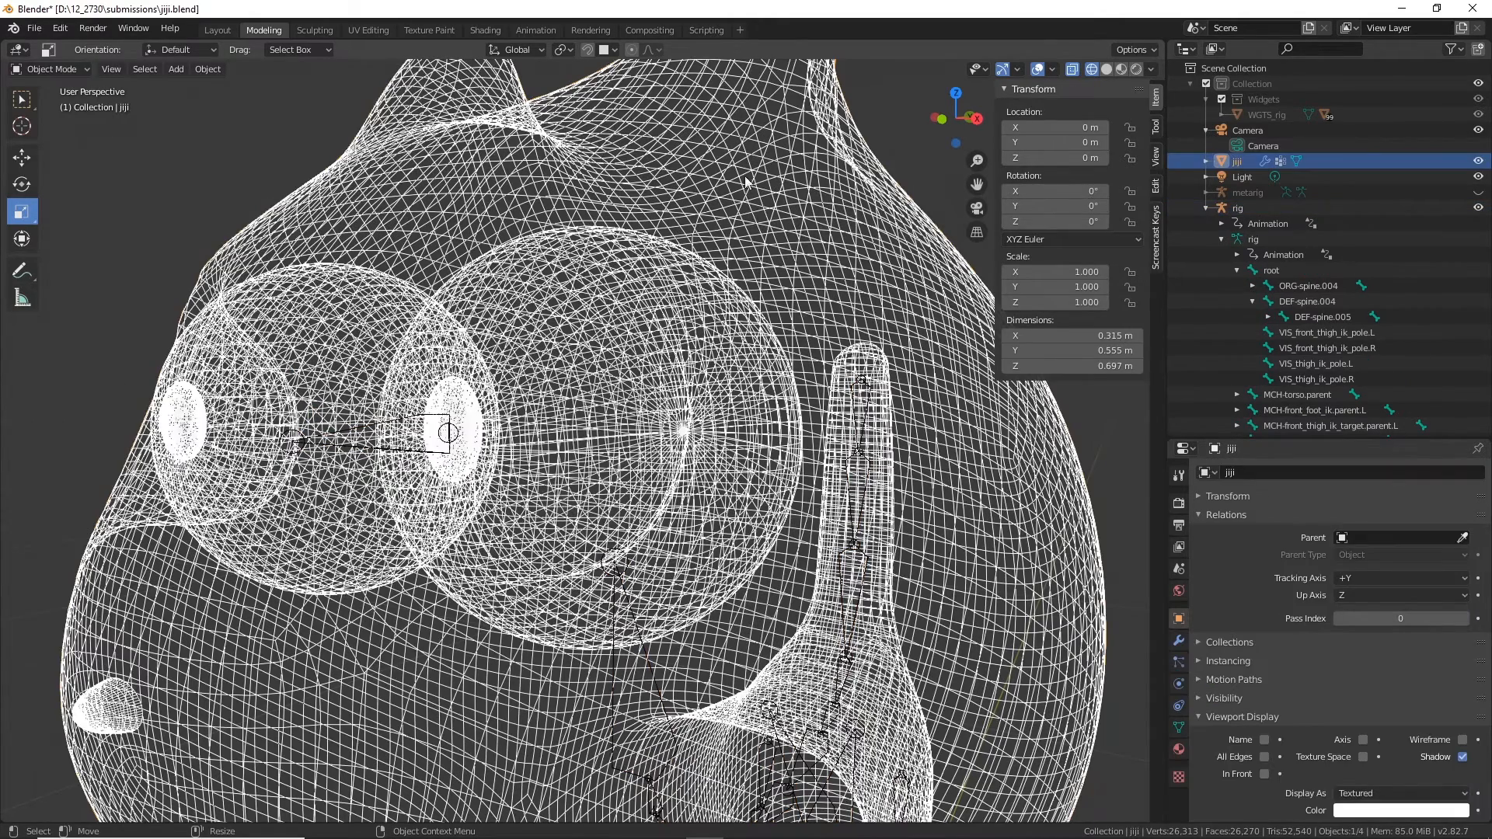
left_click(1107, 69)
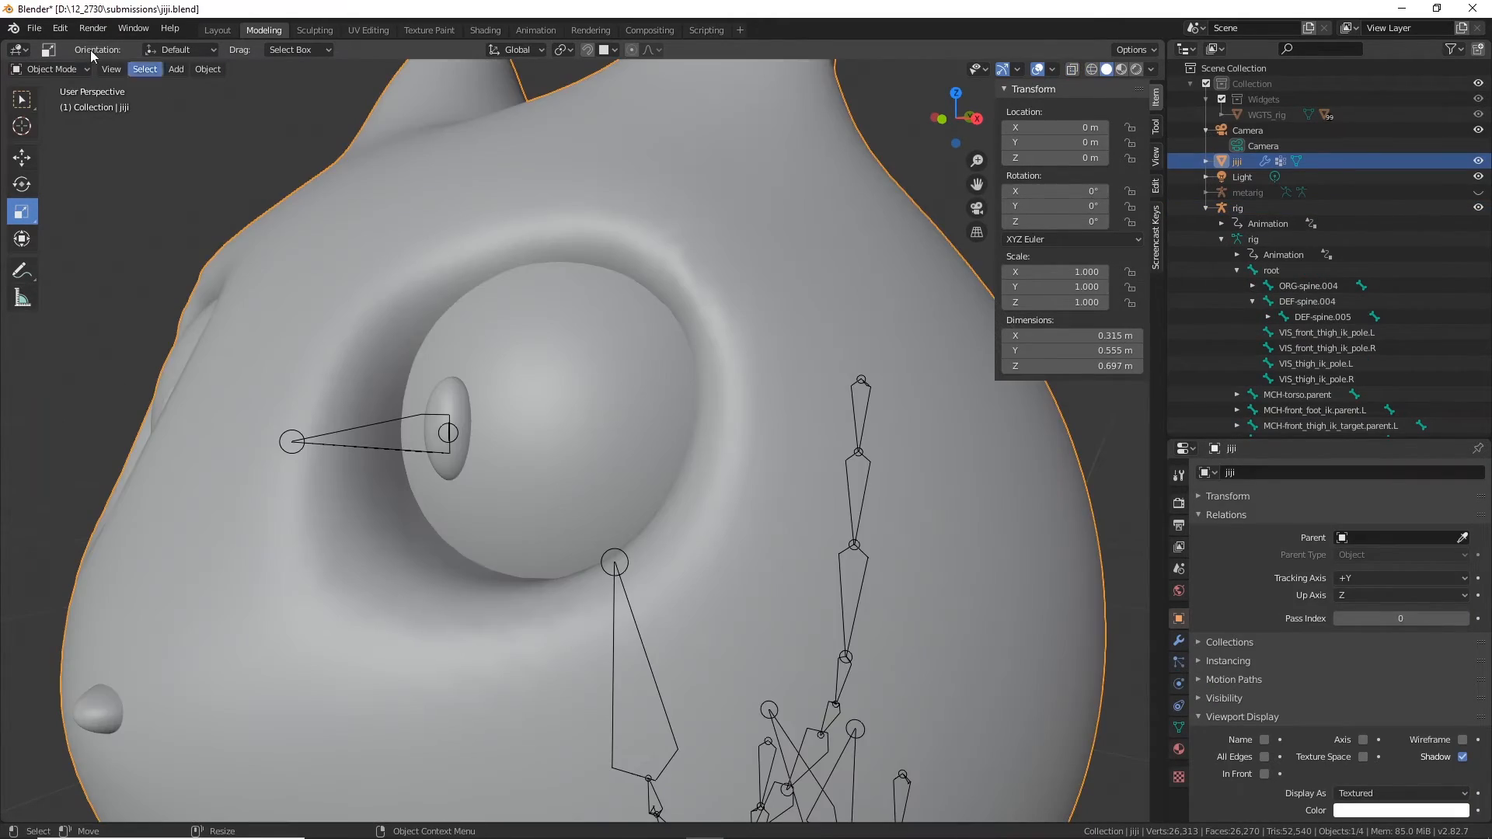
left_click(55, 68)
left_click(54, 121)
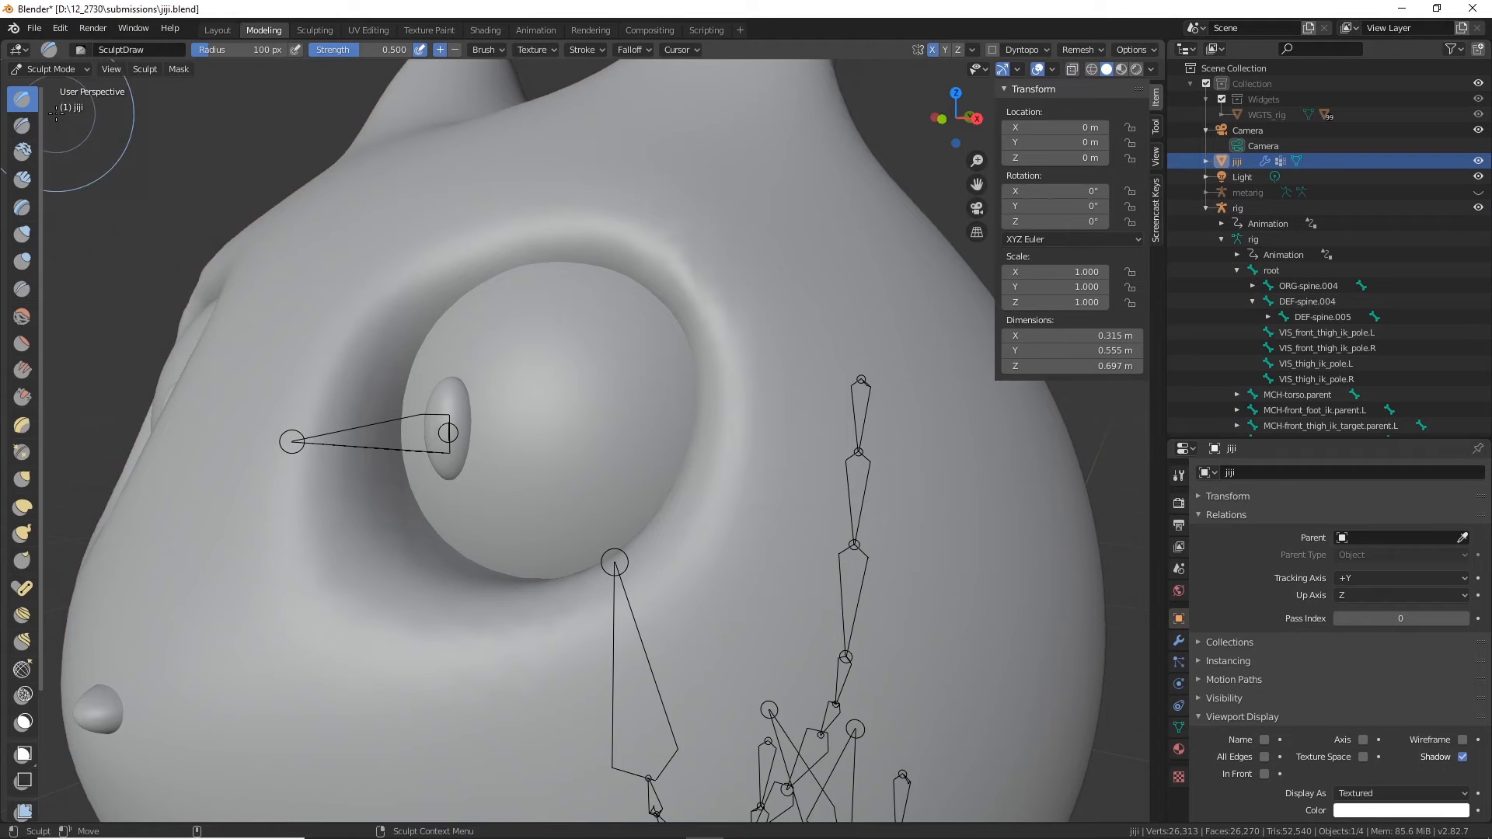
left_click(57, 70)
left_click(69, 104)
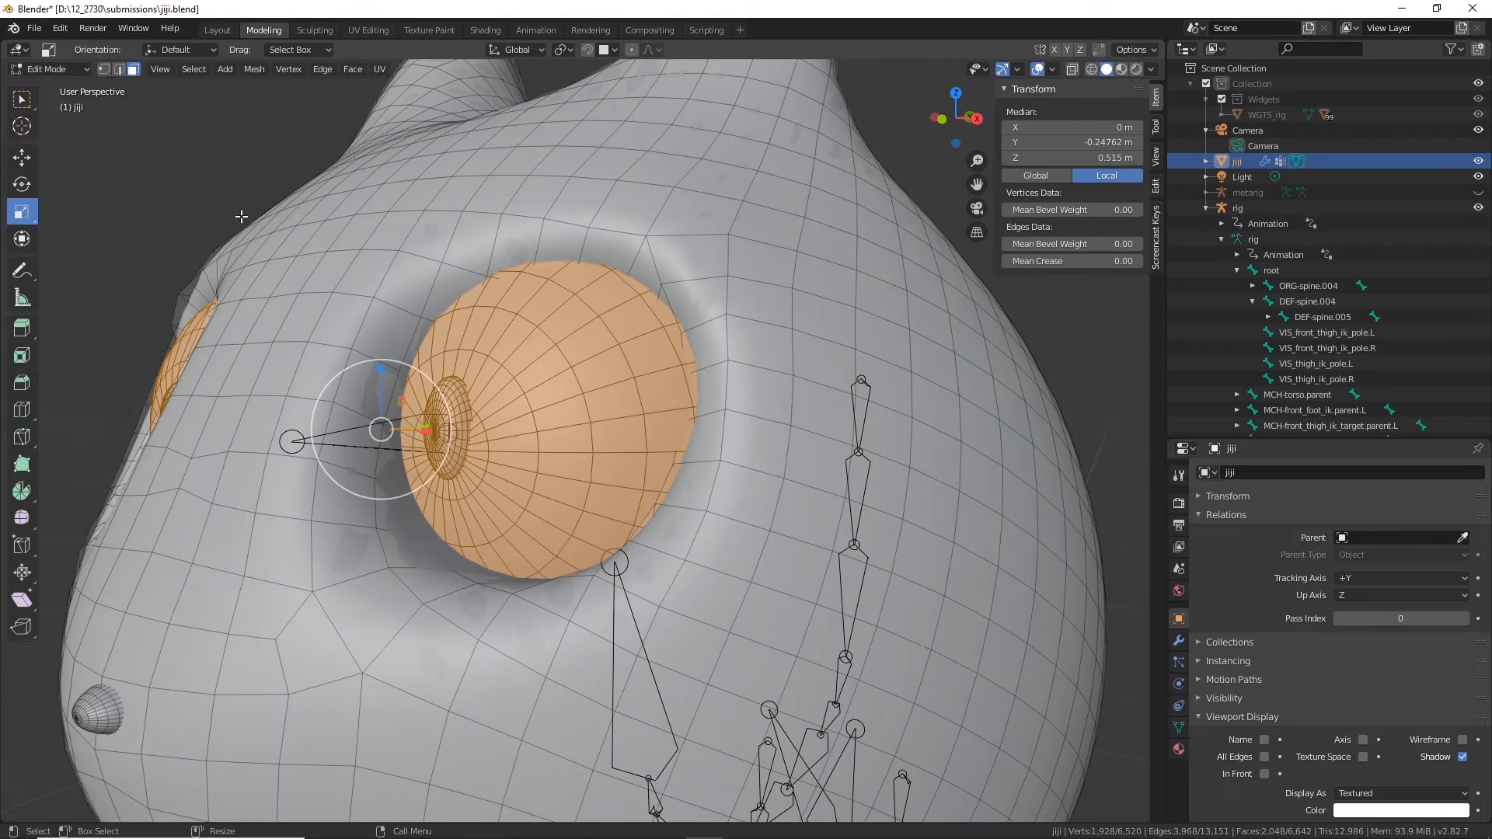
Step: Select both pupils with all their linked faces and lower them along Z to about 0.513 m, in line with the eye bone
left_click(462, 391)
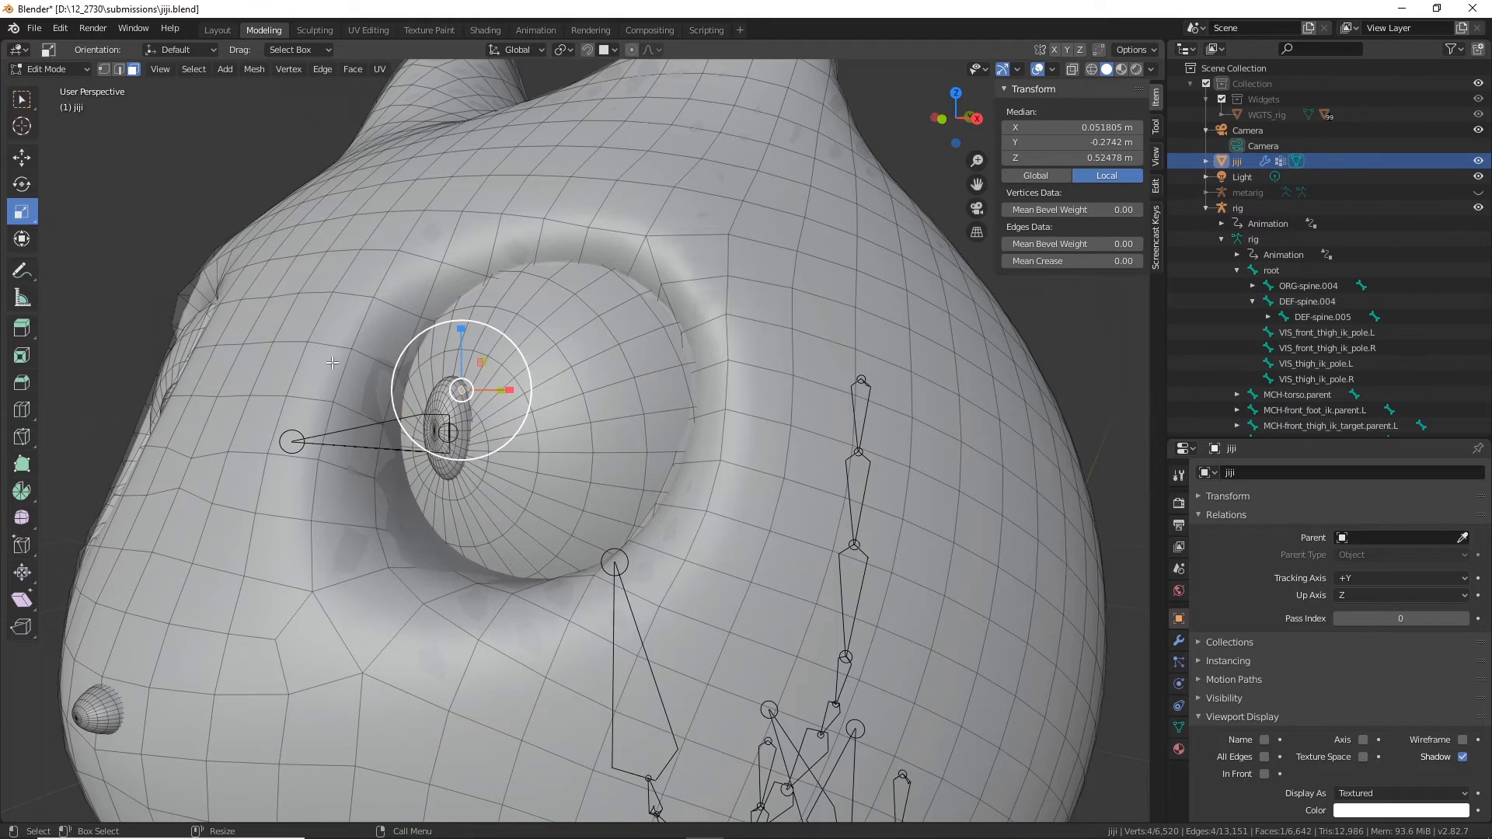
middle_click_drag(333, 363, 161, 429)
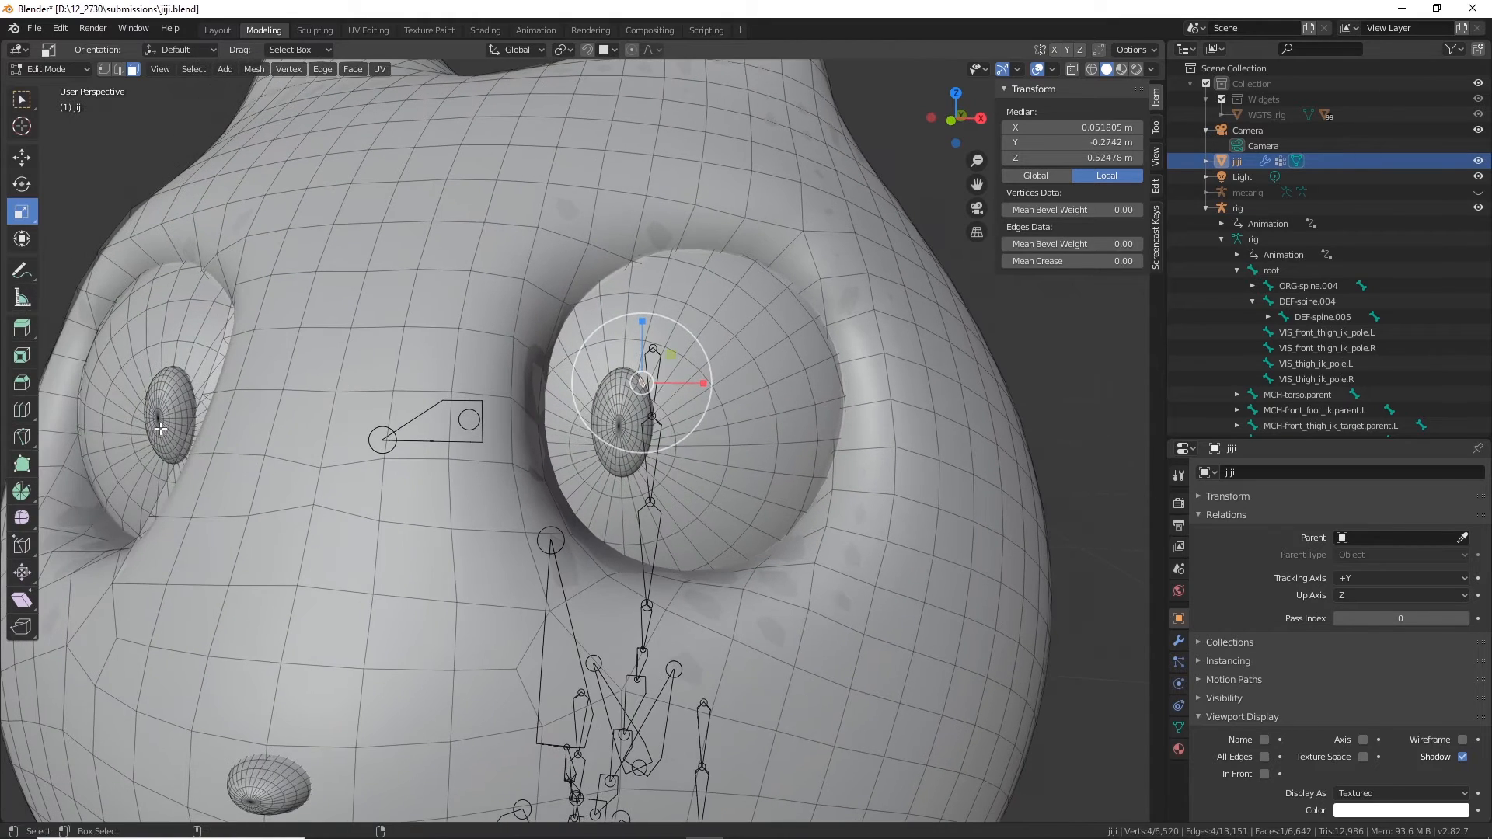
left_click(174, 388, "shift")
key("ctrl+l")
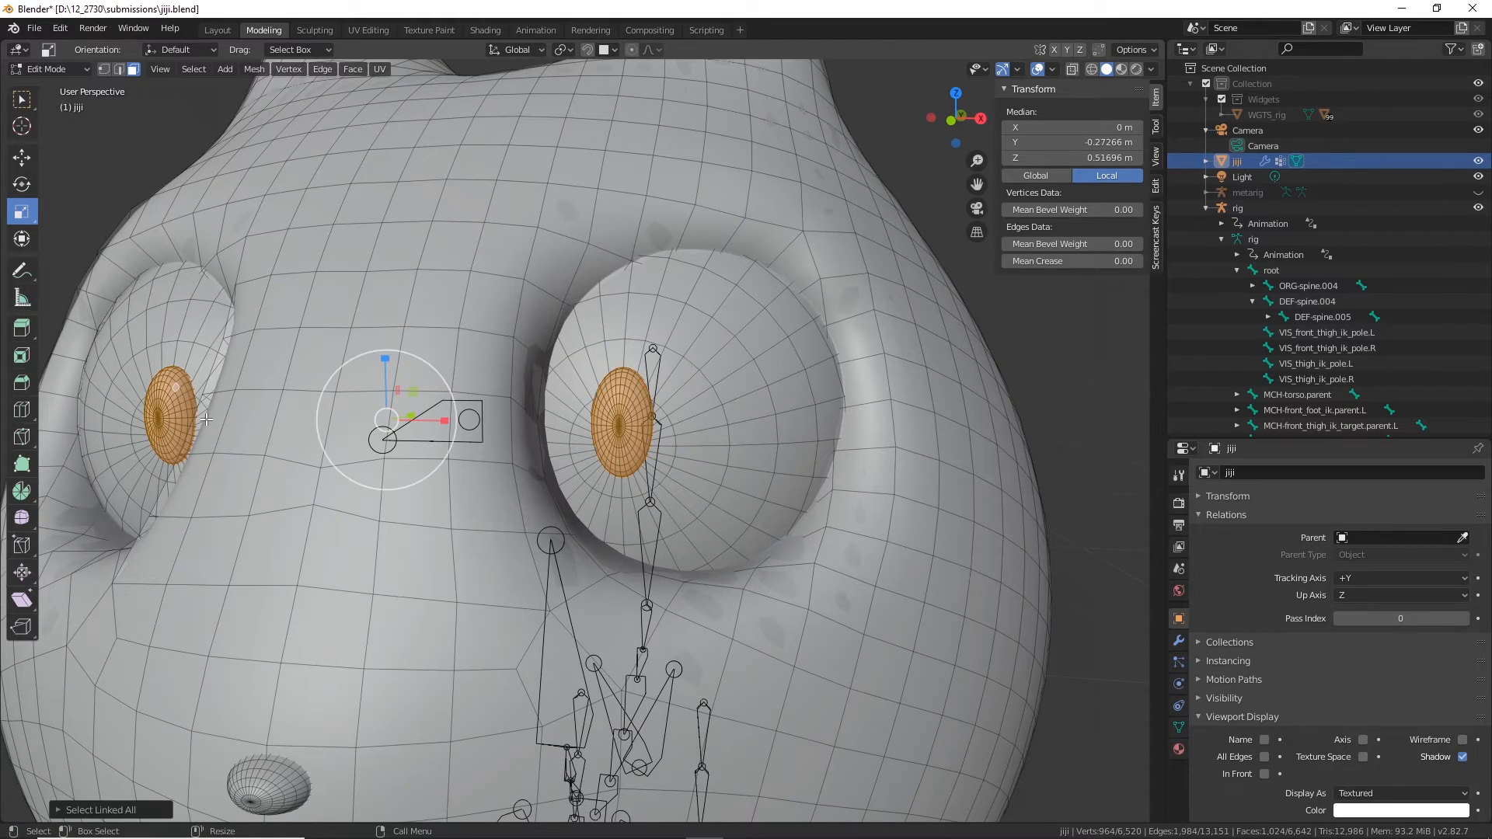
middle_click_drag(206, 420, 512, 430)
key("shift+space")
key("g")
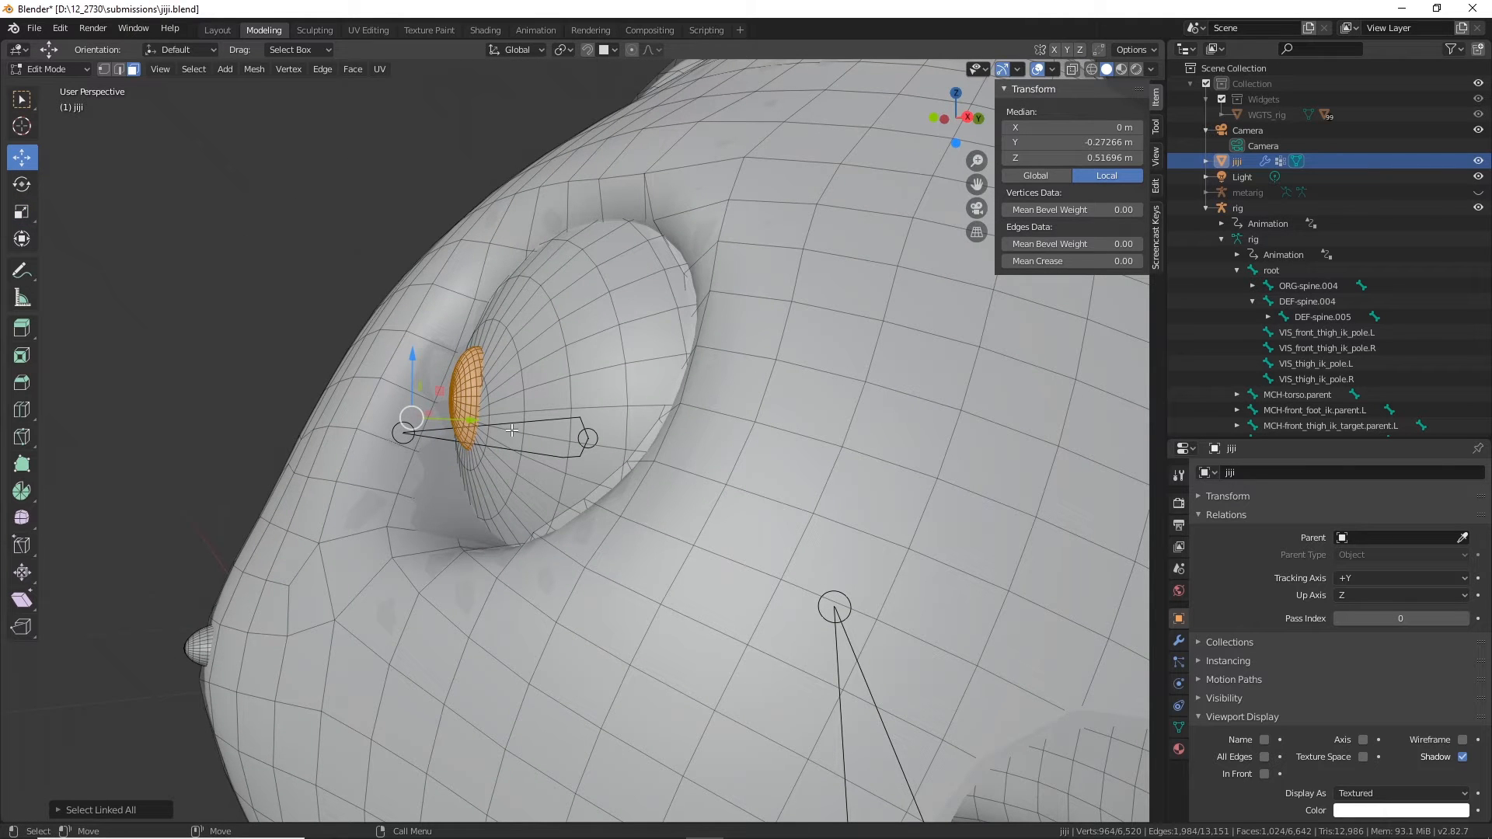
key("KP_3")
scroll(512, 430, "up", 2)
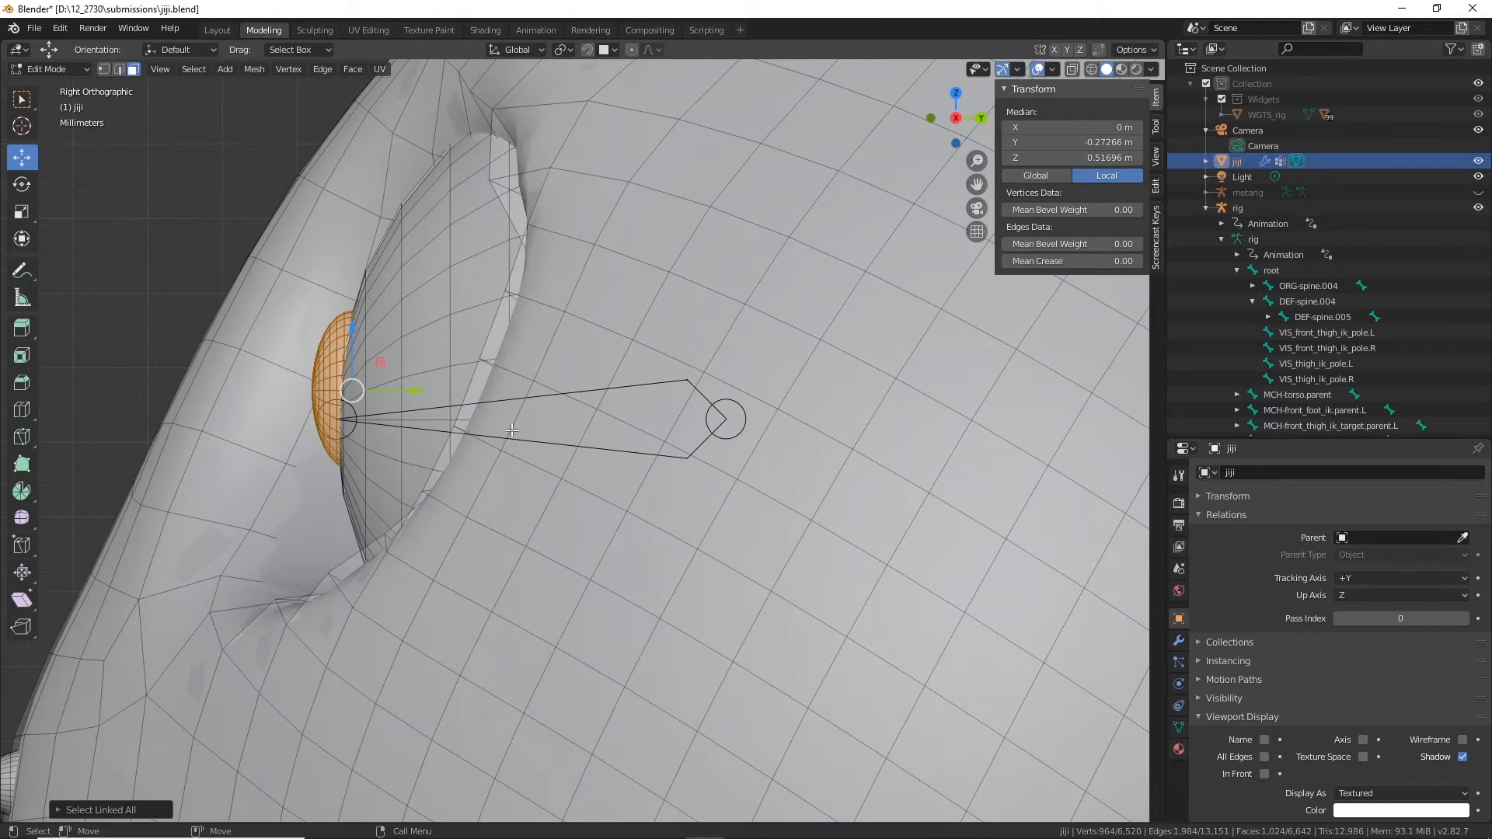
scroll(327, 424, "up", 4)
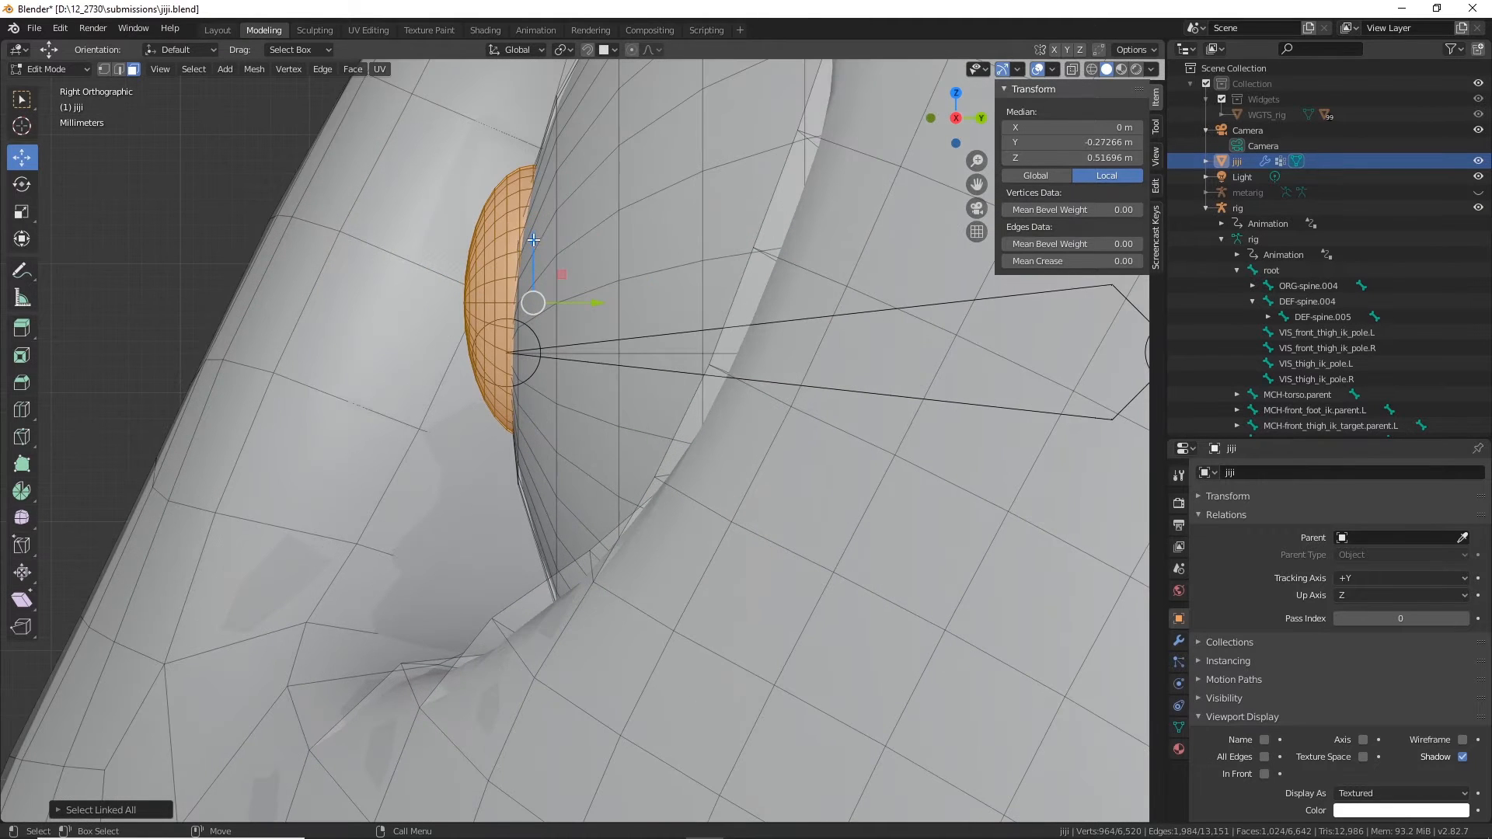
left_click_drag(533, 240, 547, 295)
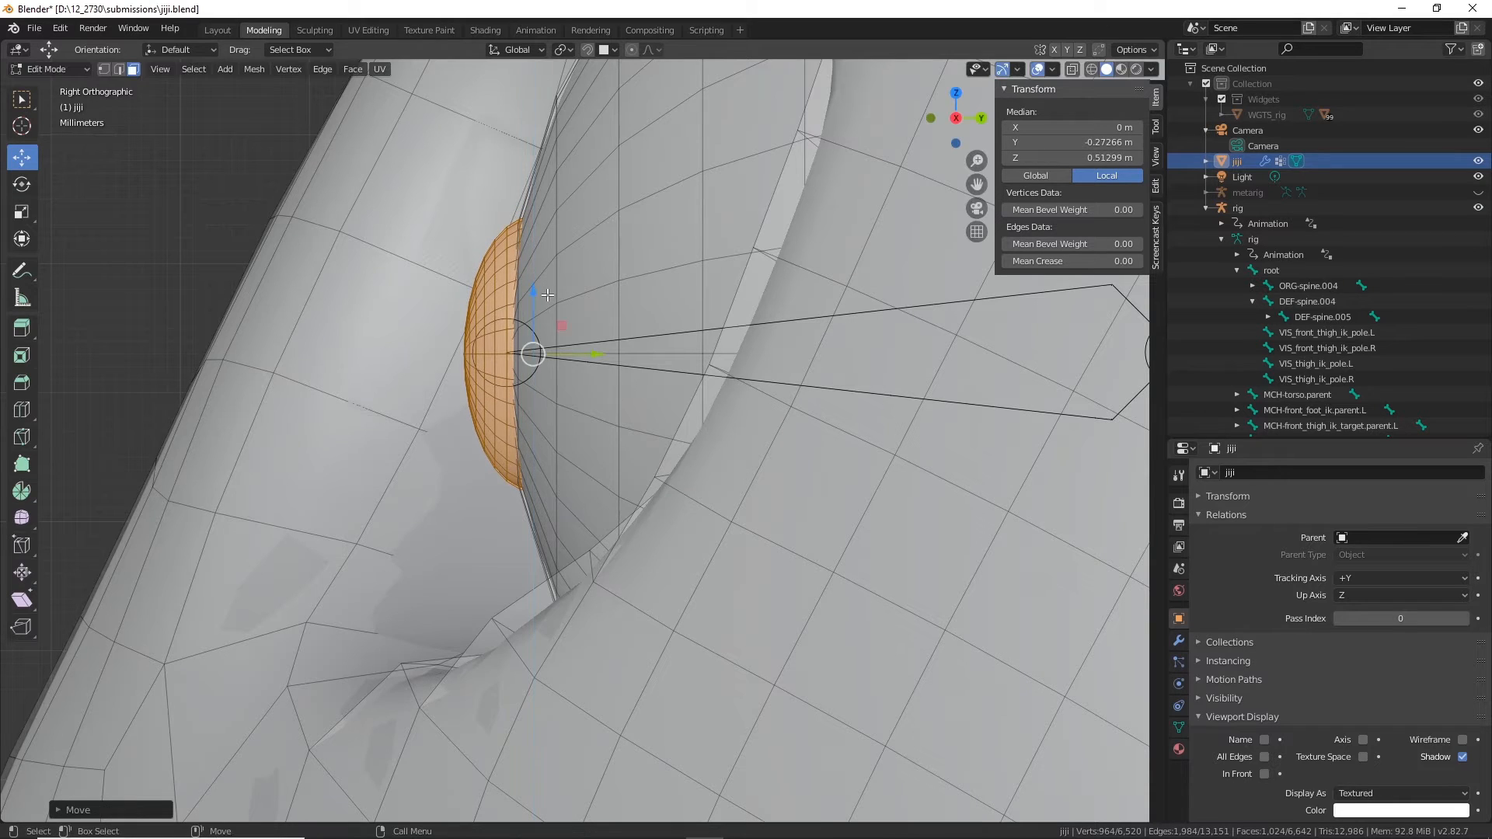
scroll(288, 361, "down", 2)
left_click(274, 339)
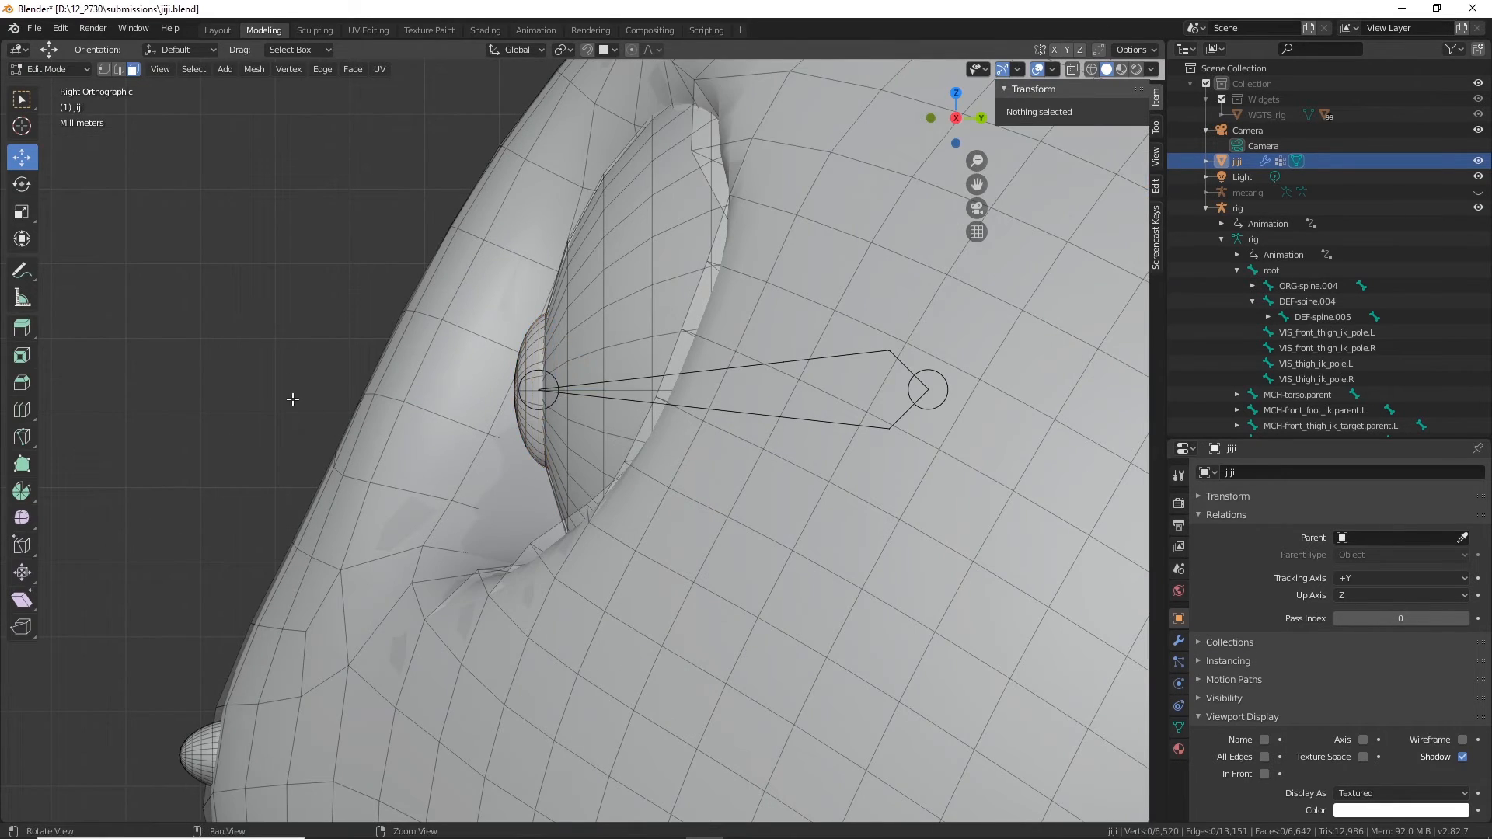
Step: Exit mesh editing, select the rig and put it in Edit Mode
middle_click_drag(293, 399, 483, 402)
scroll(487, 404, "down", 6)
middle_click_drag(688, 460, 513, 315)
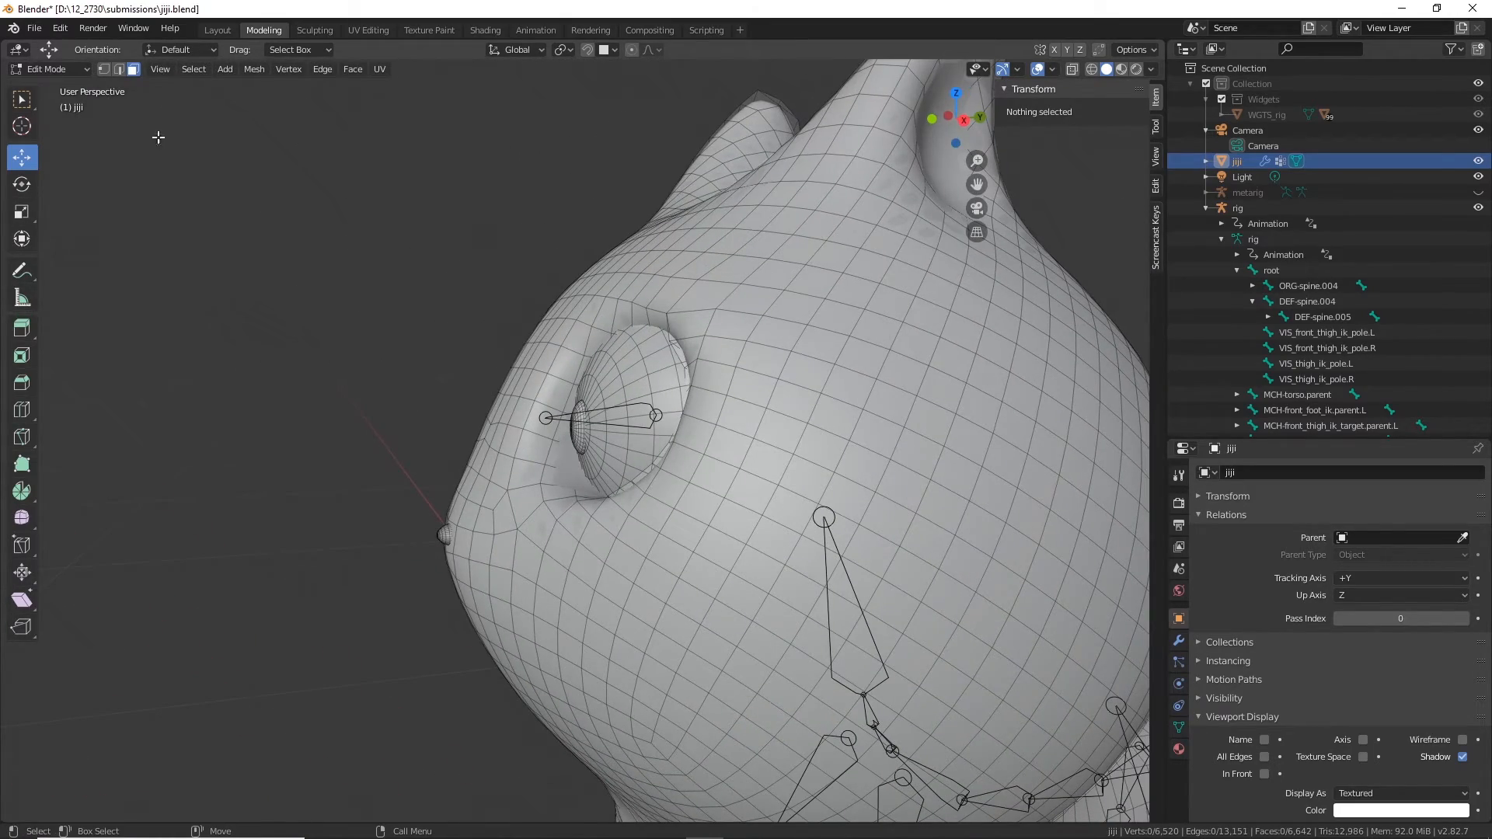
left_click(65, 65)
left_click(56, 71)
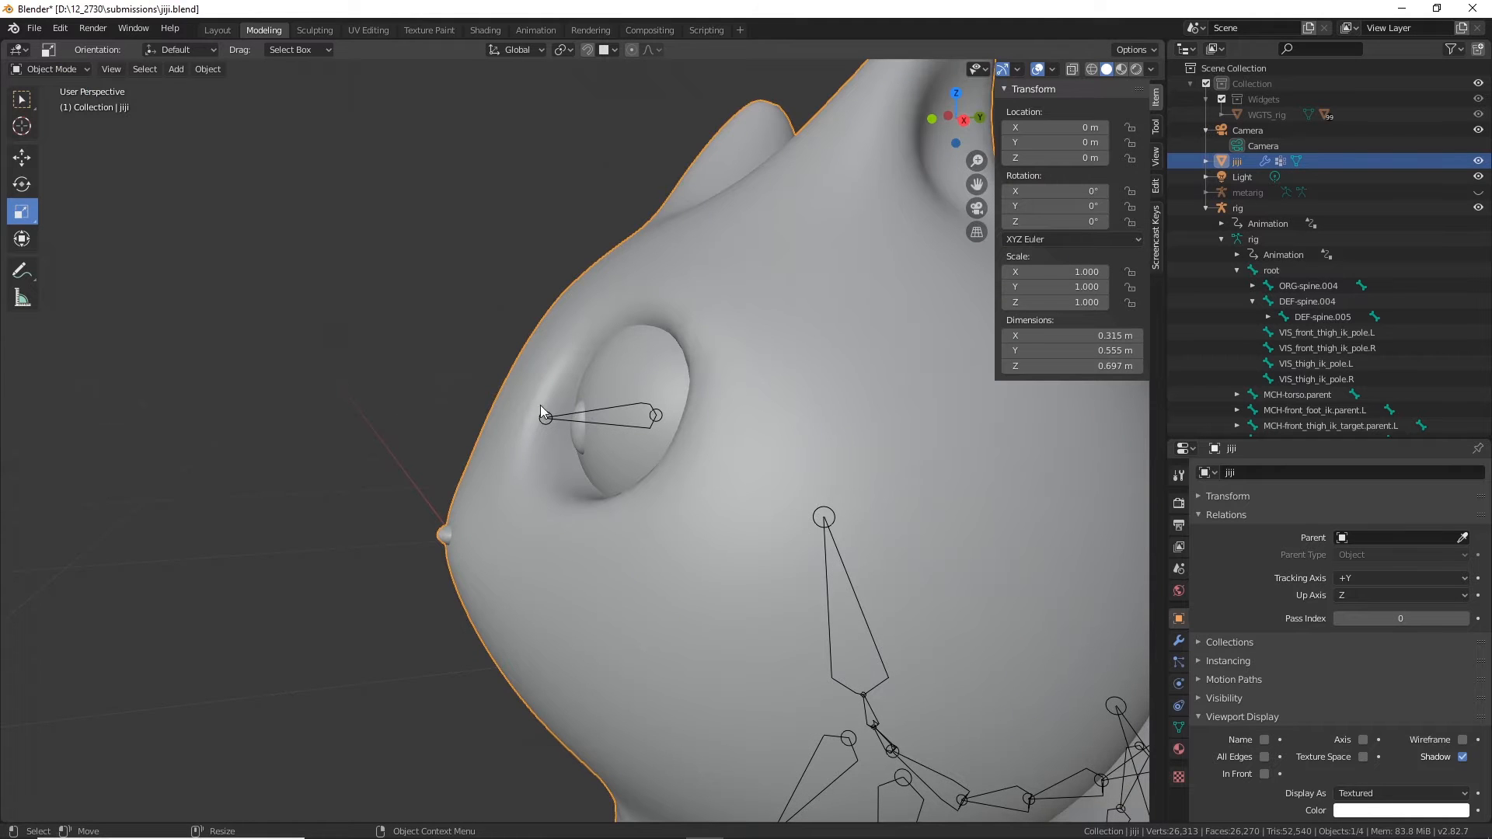
left_click(555, 421)
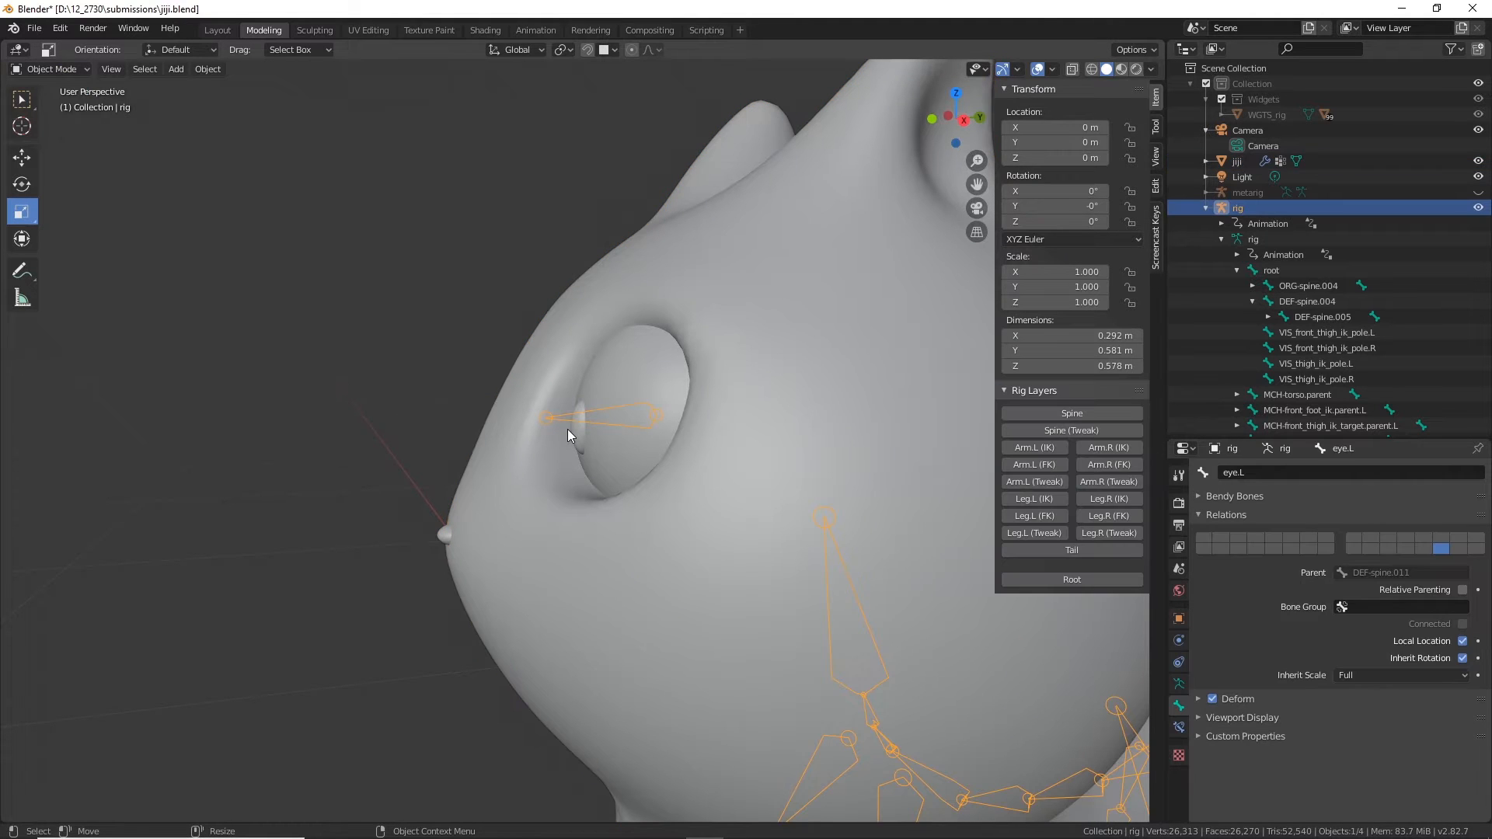
left_click(54, 69)
left_click(67, 104)
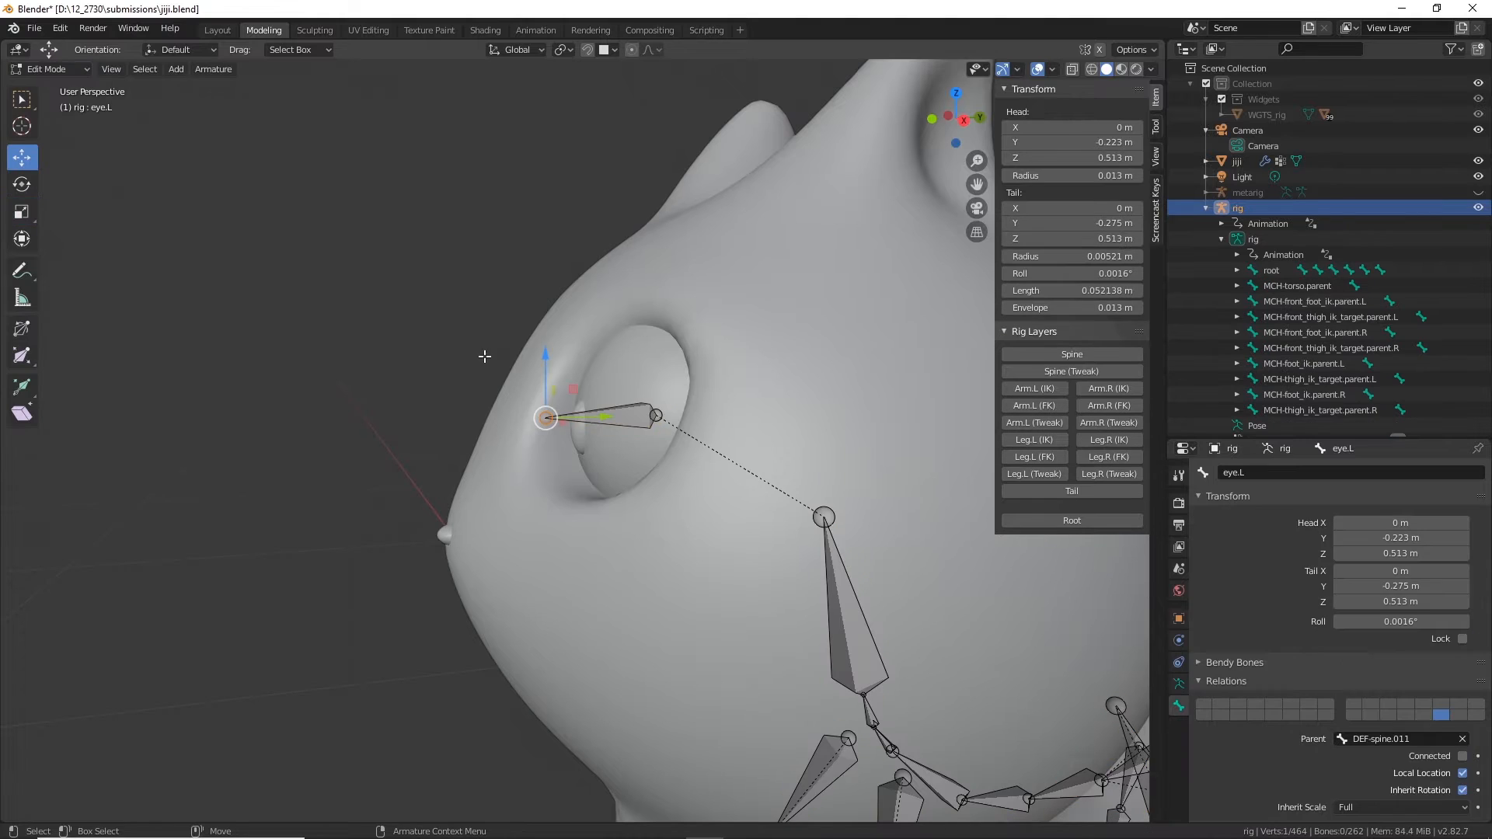
Step: Select the whole eye.L bone and, in the front view, move it along X to about 0.048 m, centred on the cat's left pupil
left_click(640, 411)
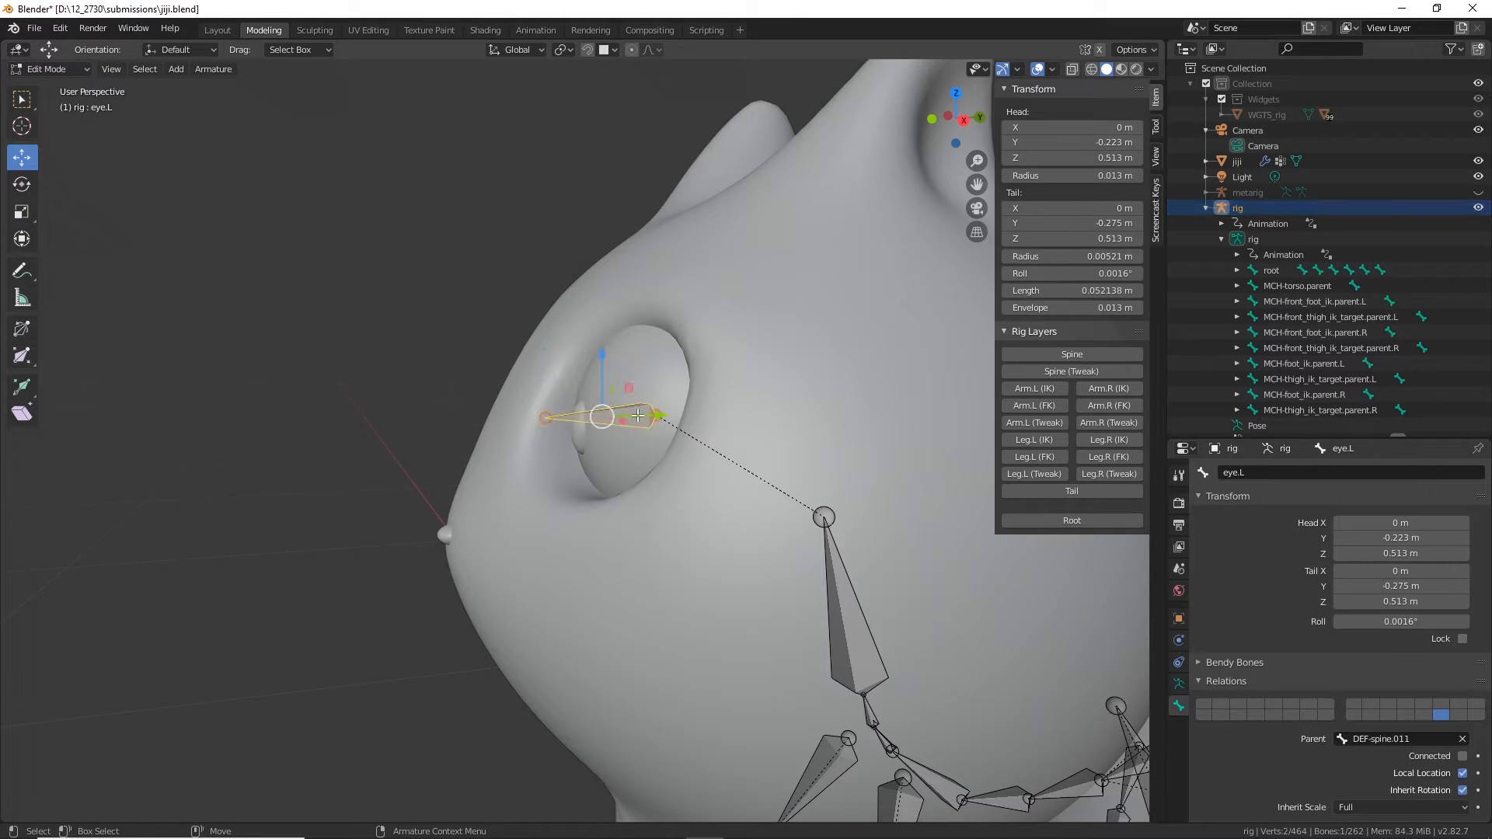
middle_click_drag(441, 441, 418, 356)
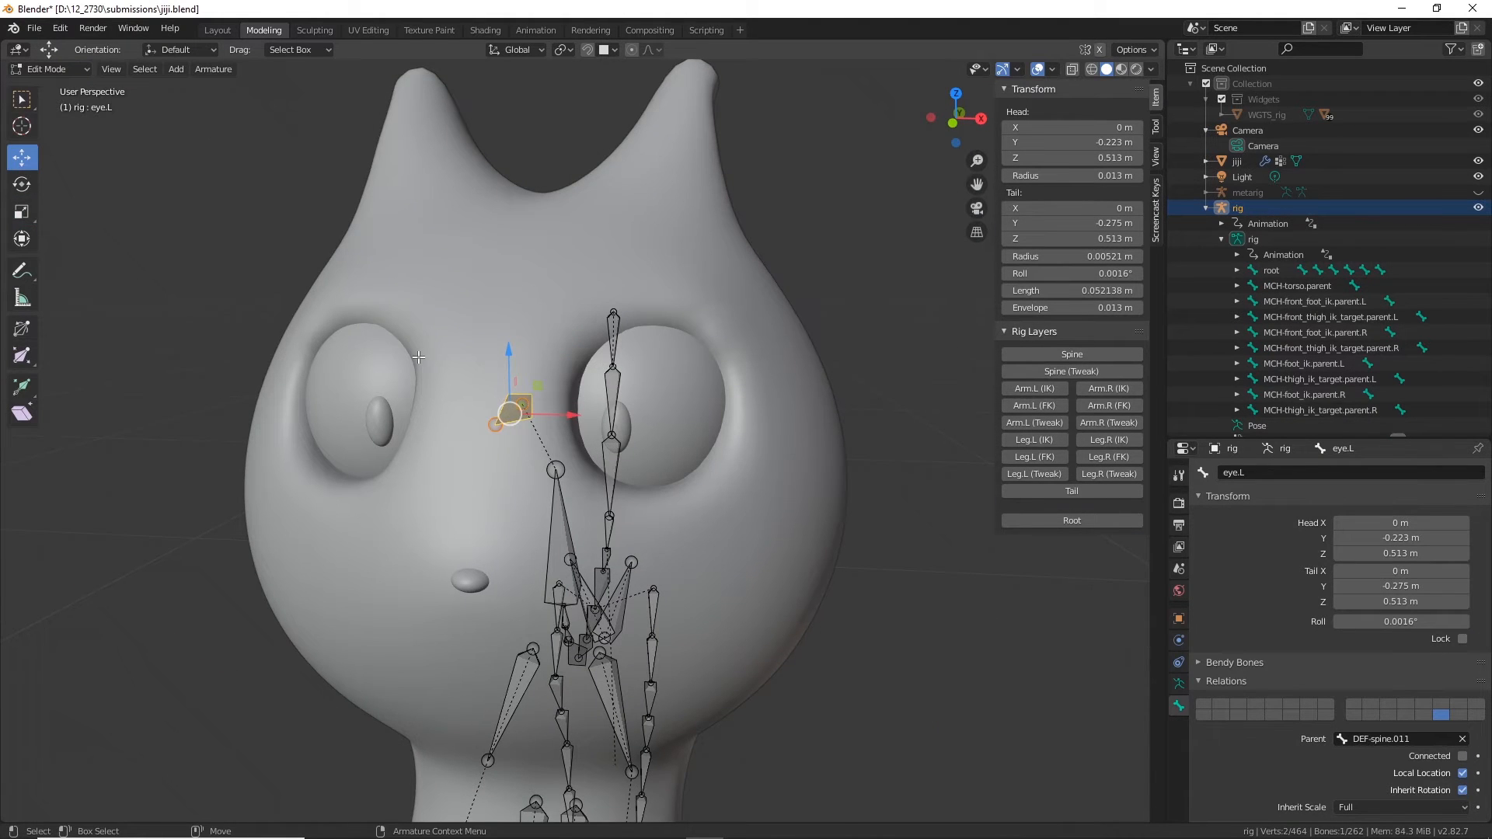
key("KP_1")
scroll(431, 393, "up", 6)
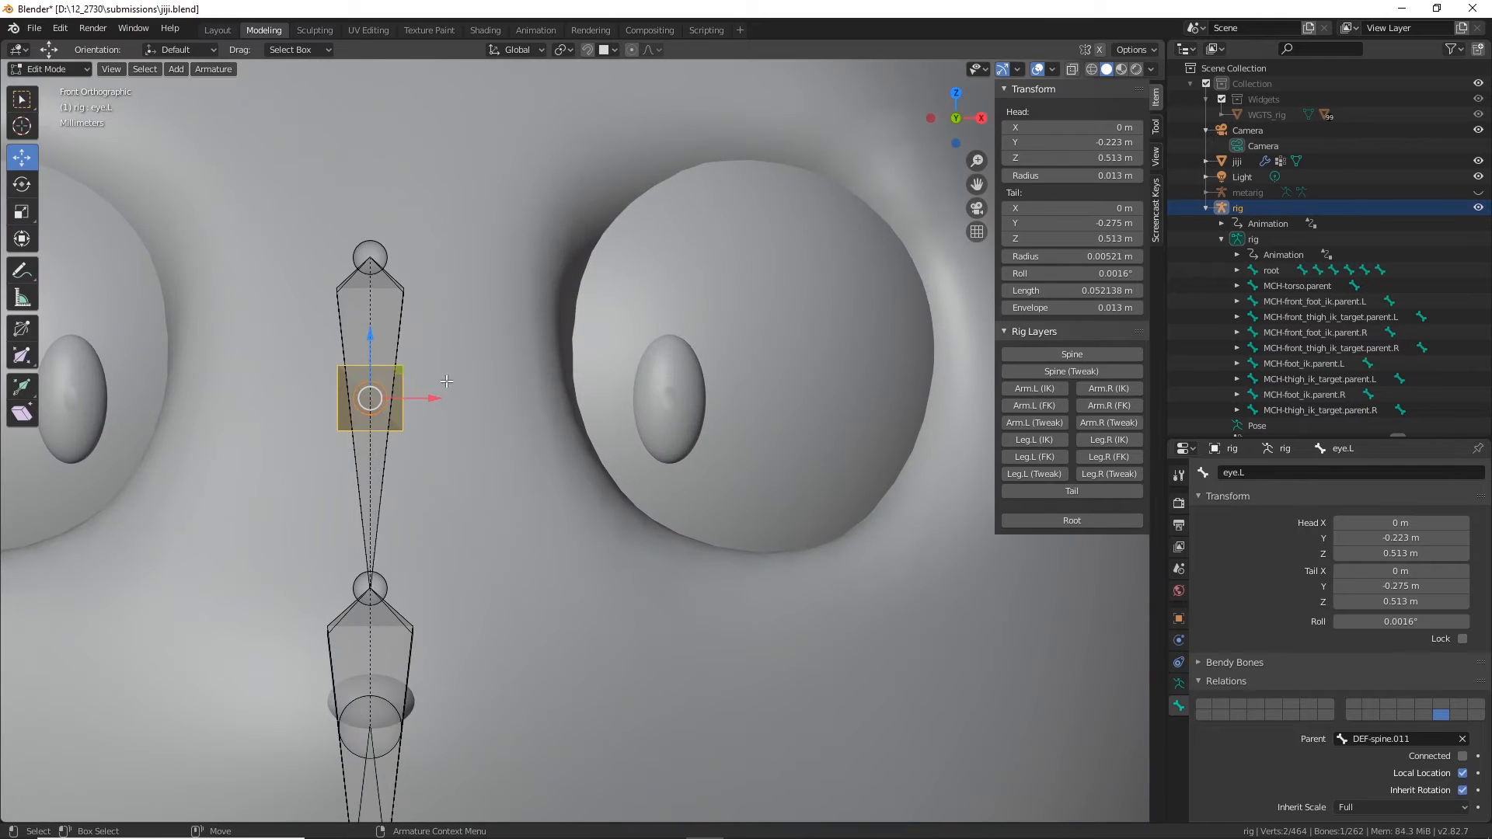
mouse_move(435, 399)
left_mouse_down()
mouse_move(579, 400)
mouse_move(735, 428)
left_mouse_up()
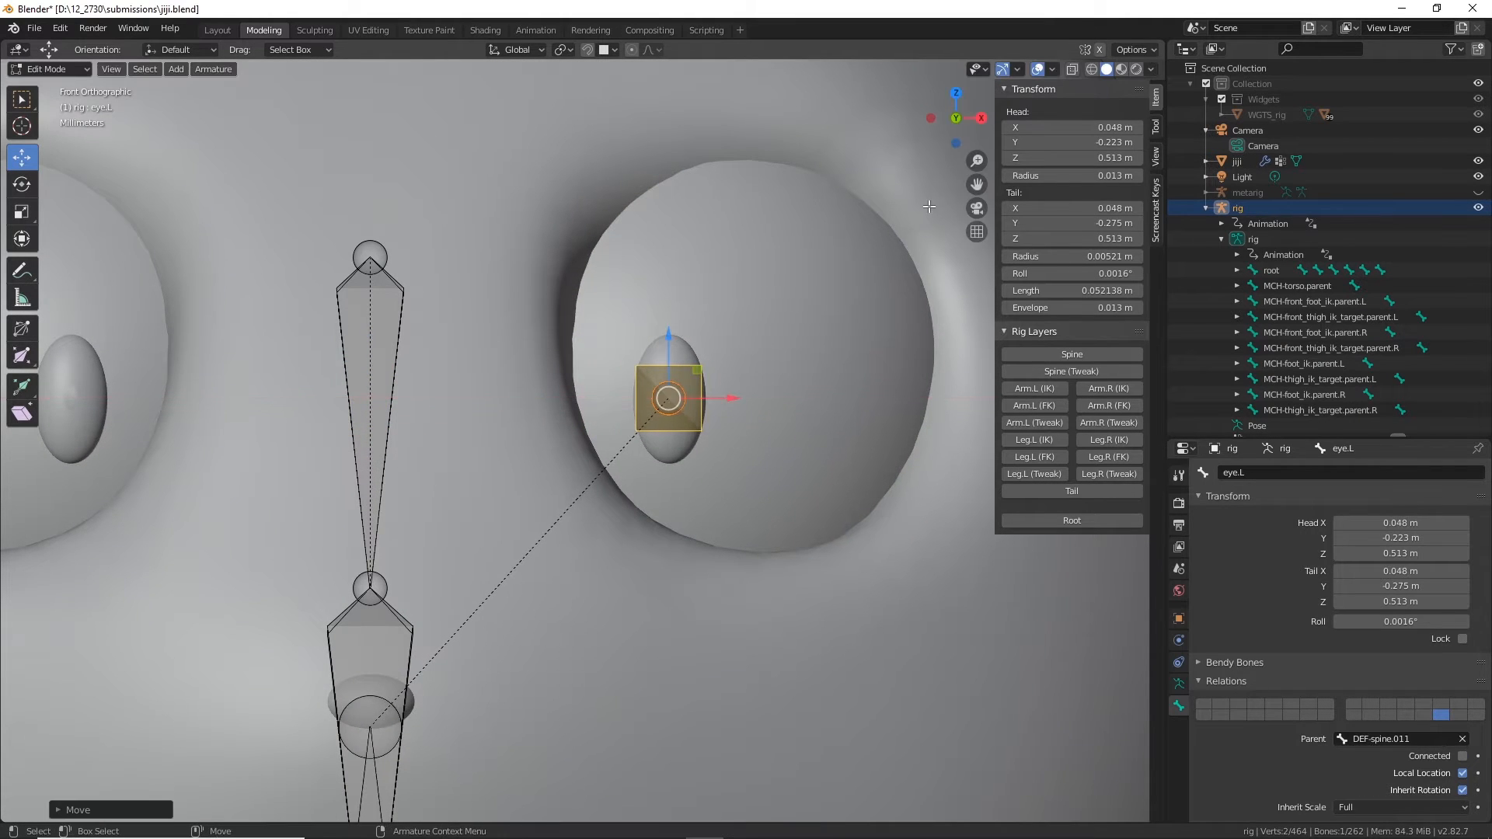
Step: In the wireframe top view, fine-tune eye.L along X to about 0.0482 m so it lines up with the pupil's centre
left_click(1089, 71)
scroll(866, 323, "up", 3)
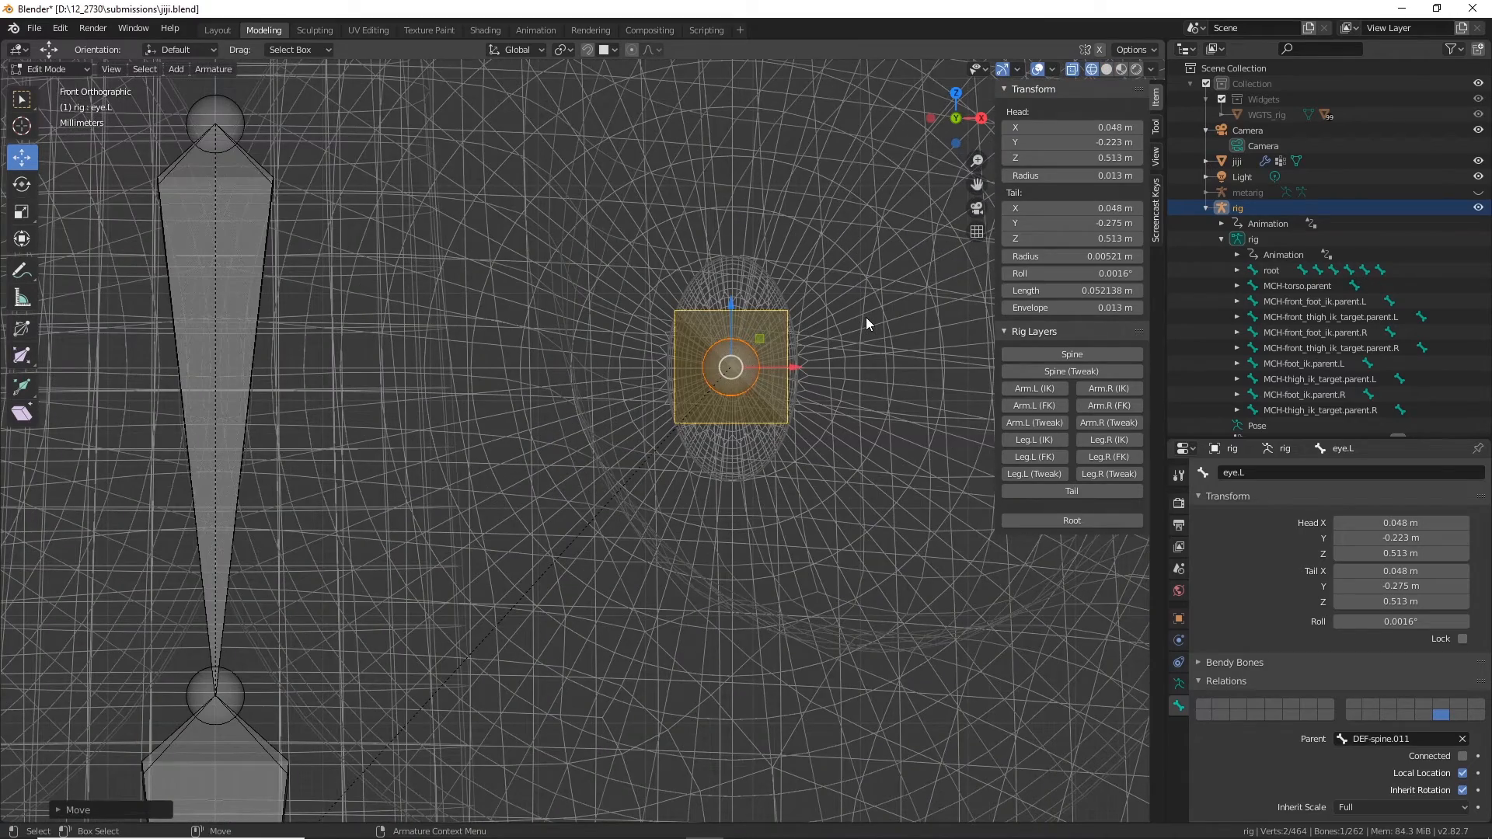
key("KP_7")
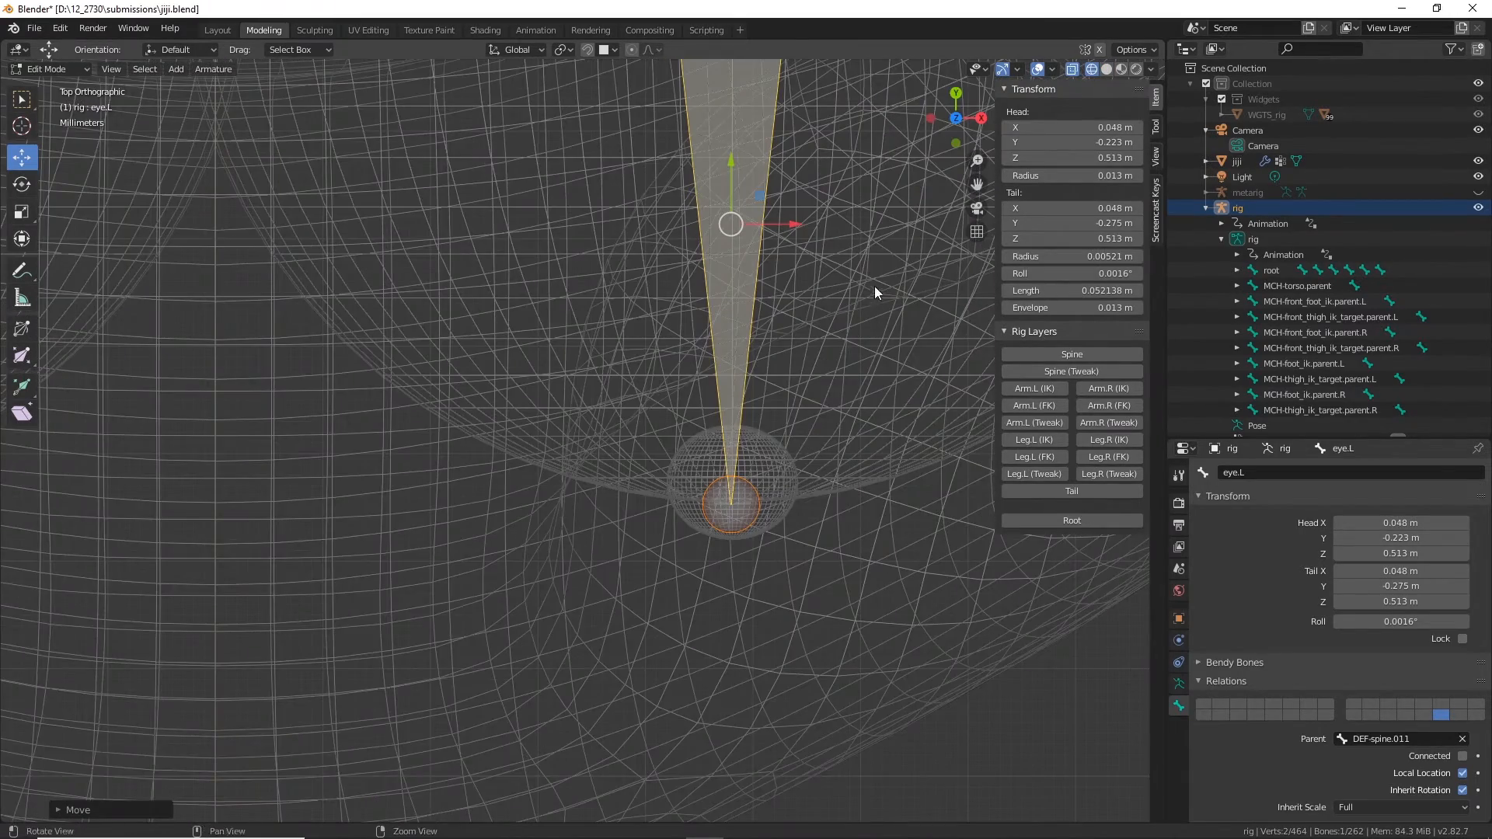
middle_click_drag(882, 257, 823, 520, "shift")
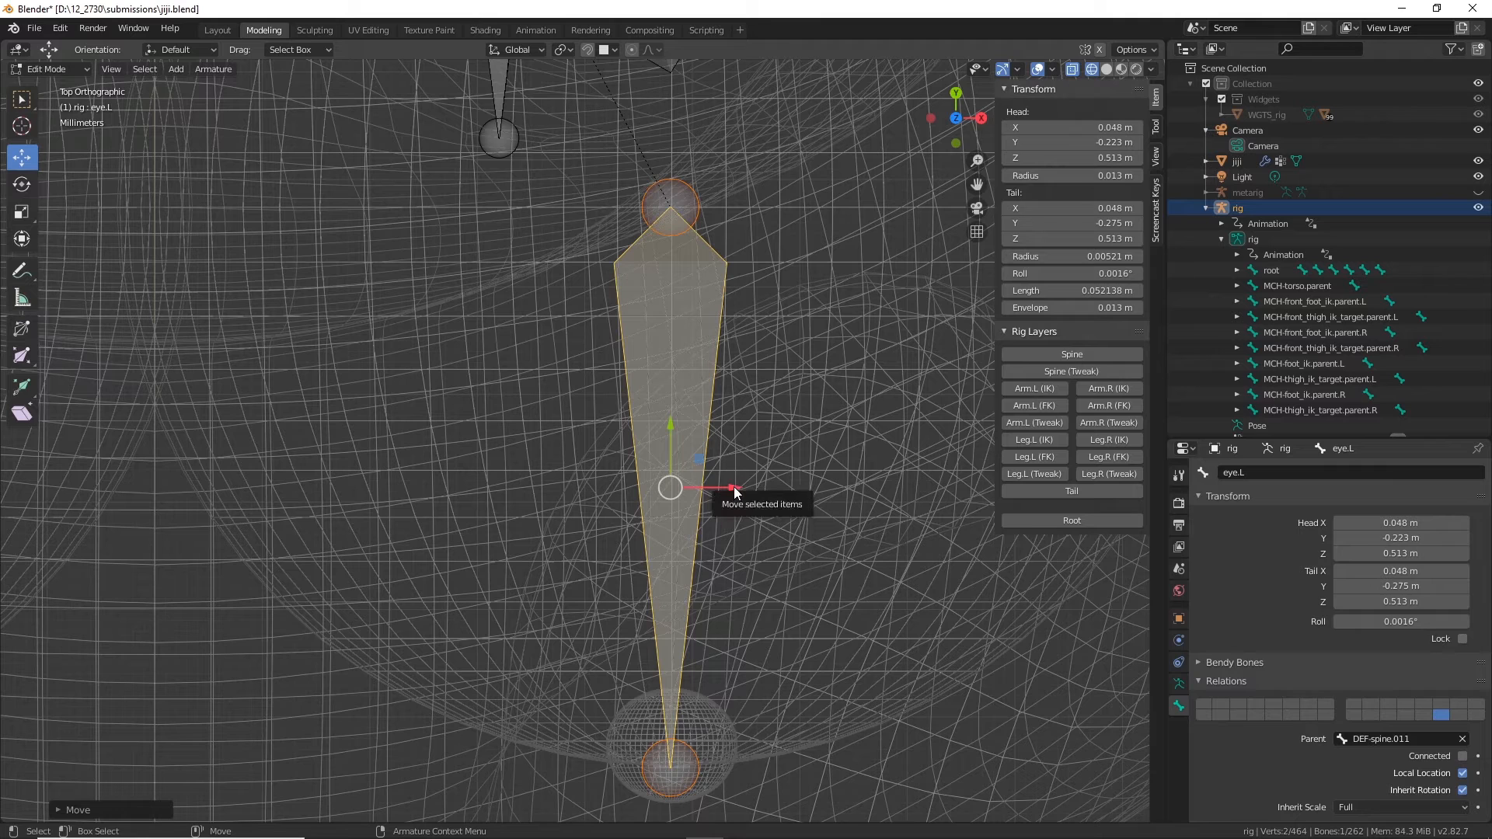
left_click_drag(744, 488, 739, 501)
scroll(739, 501, "down", 4)
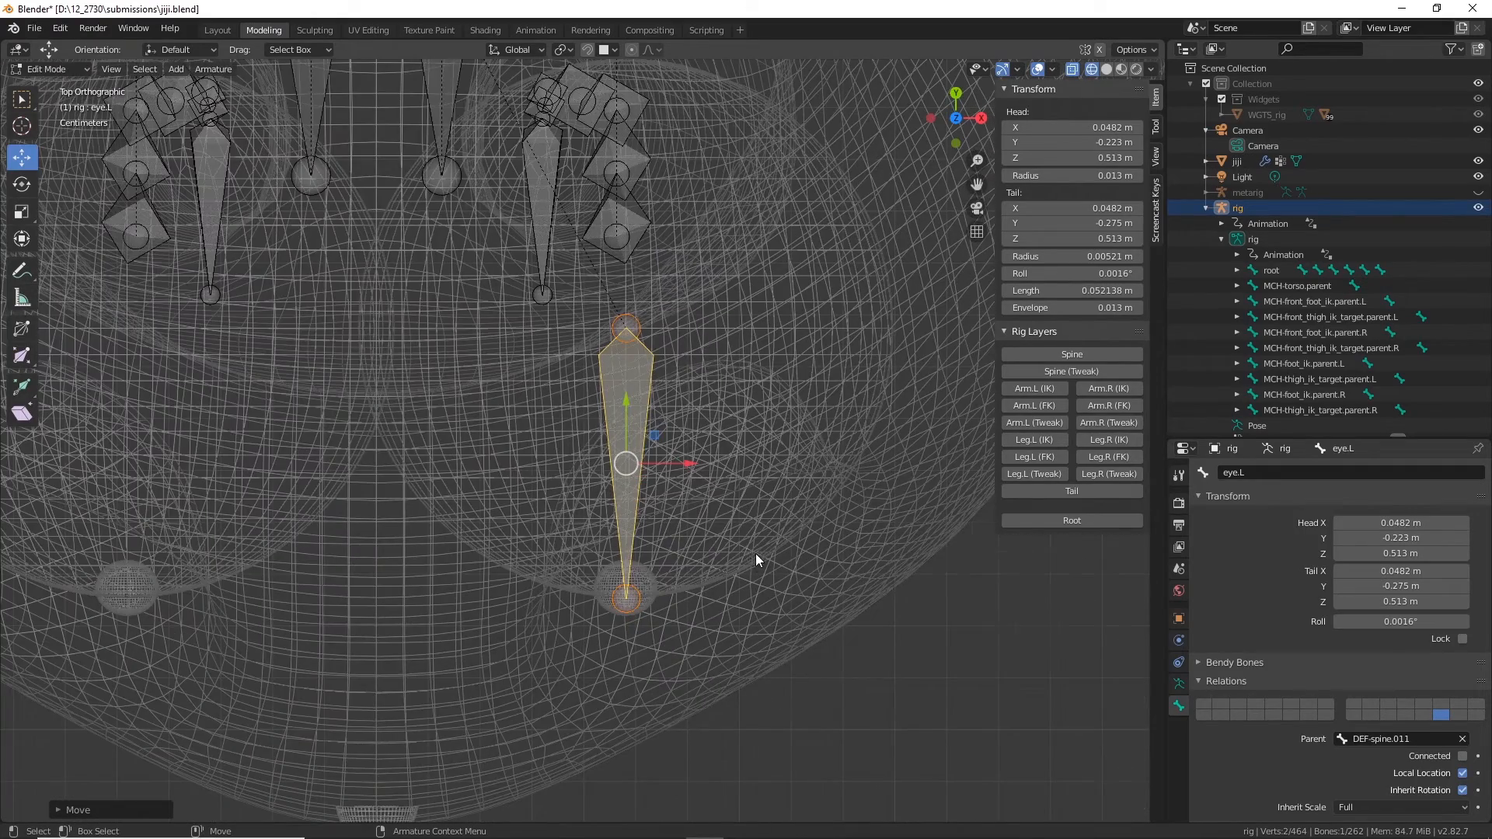
scroll(756, 554, "down", 4)
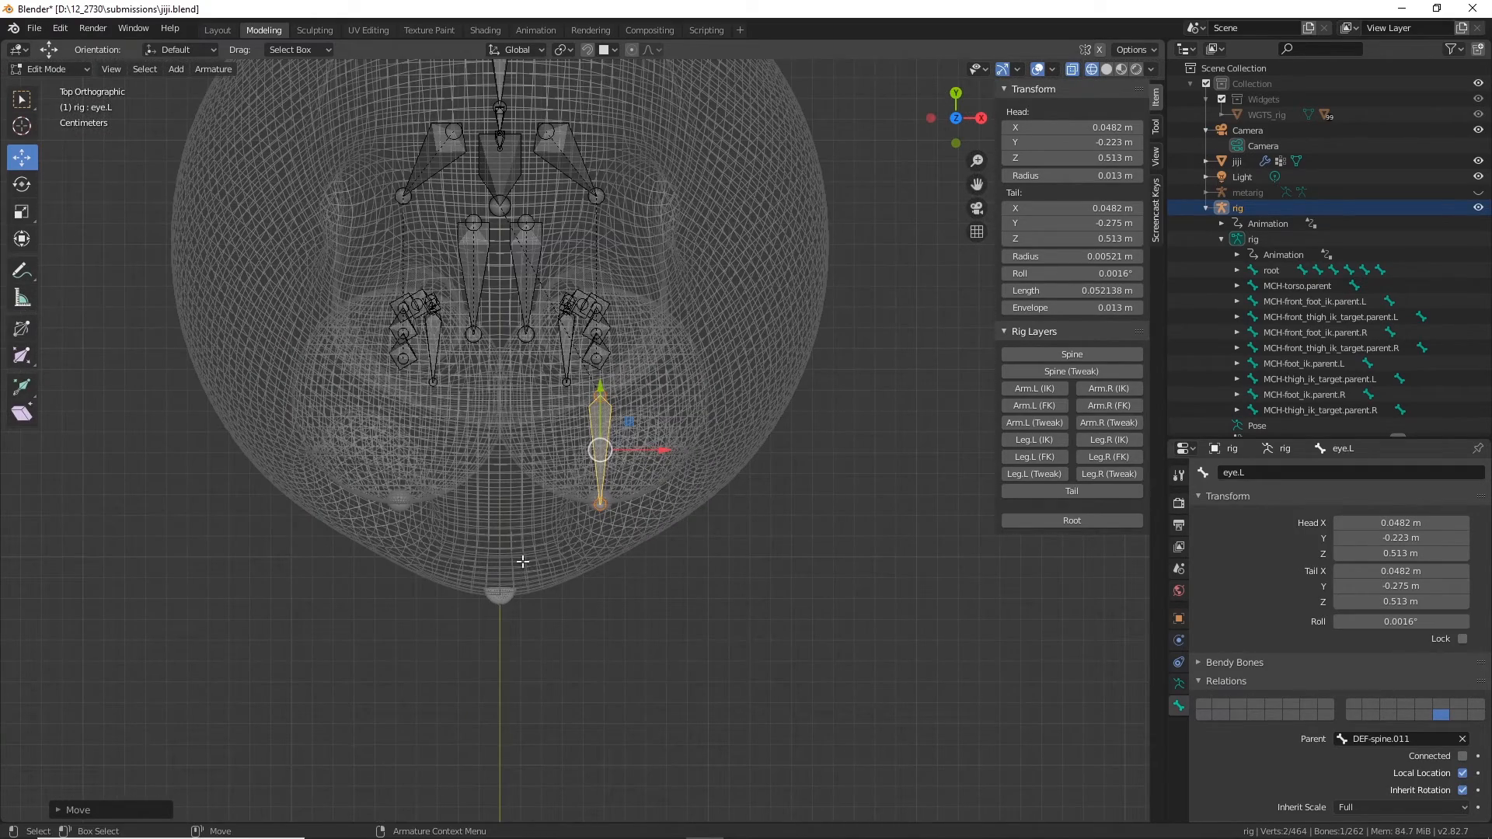
Step: Duplicate eye.L and move the copy along X to about -0.0481 m, centred on the cat's right pupil
scroll(698, 542, "up", 3)
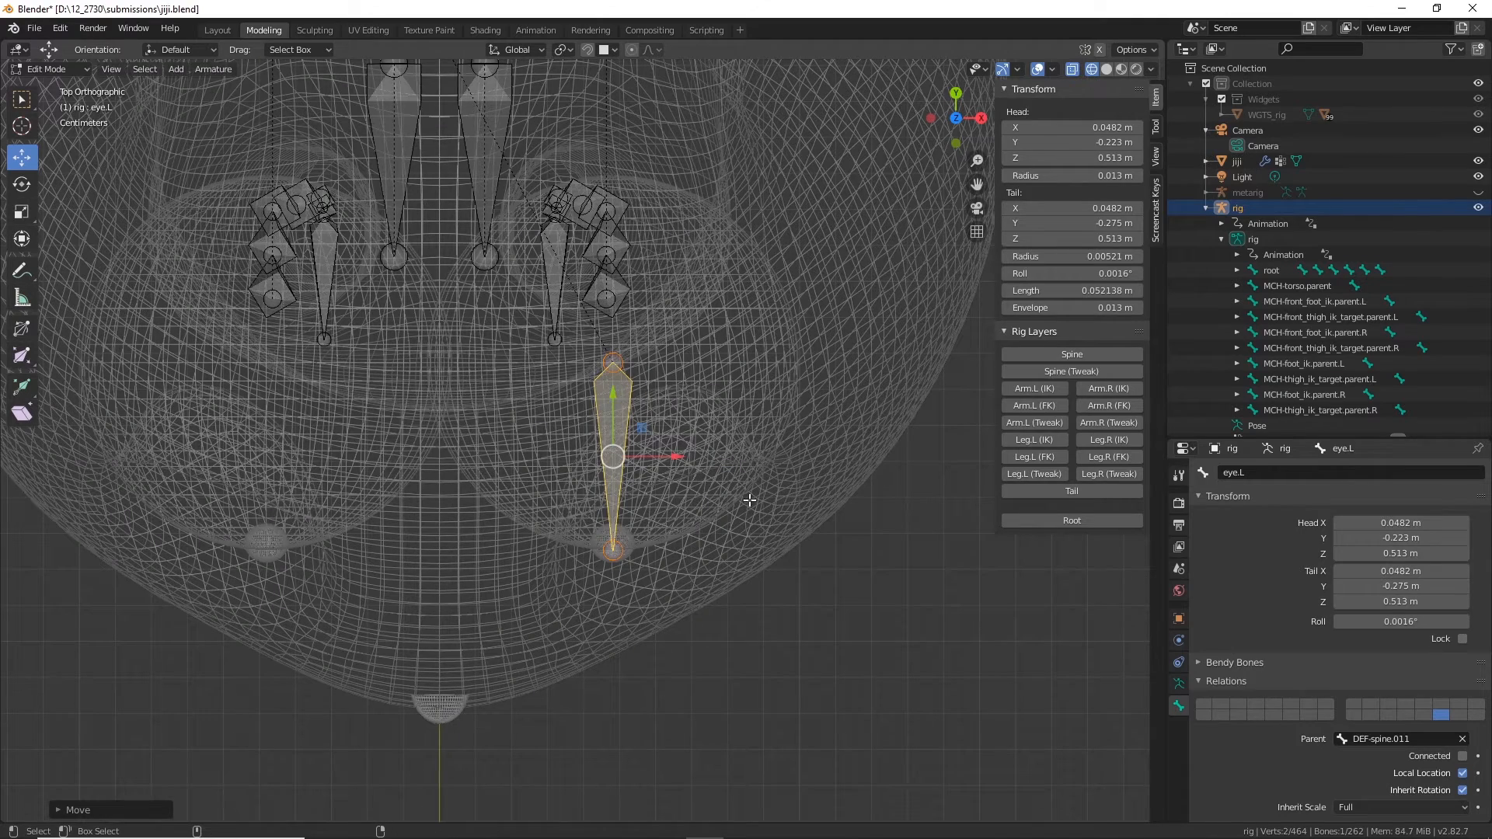
key("shift+d")
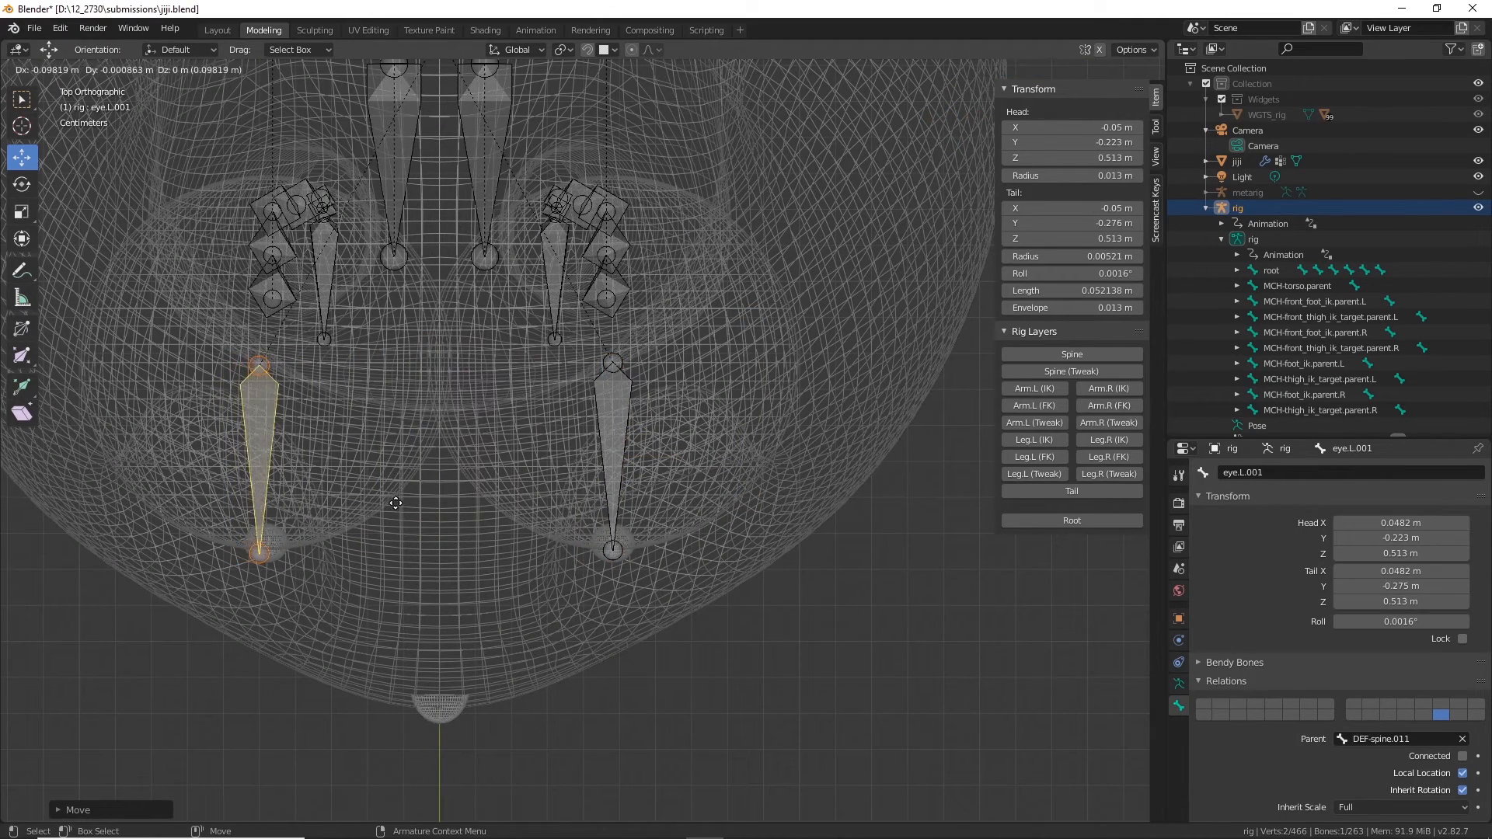
key("x")
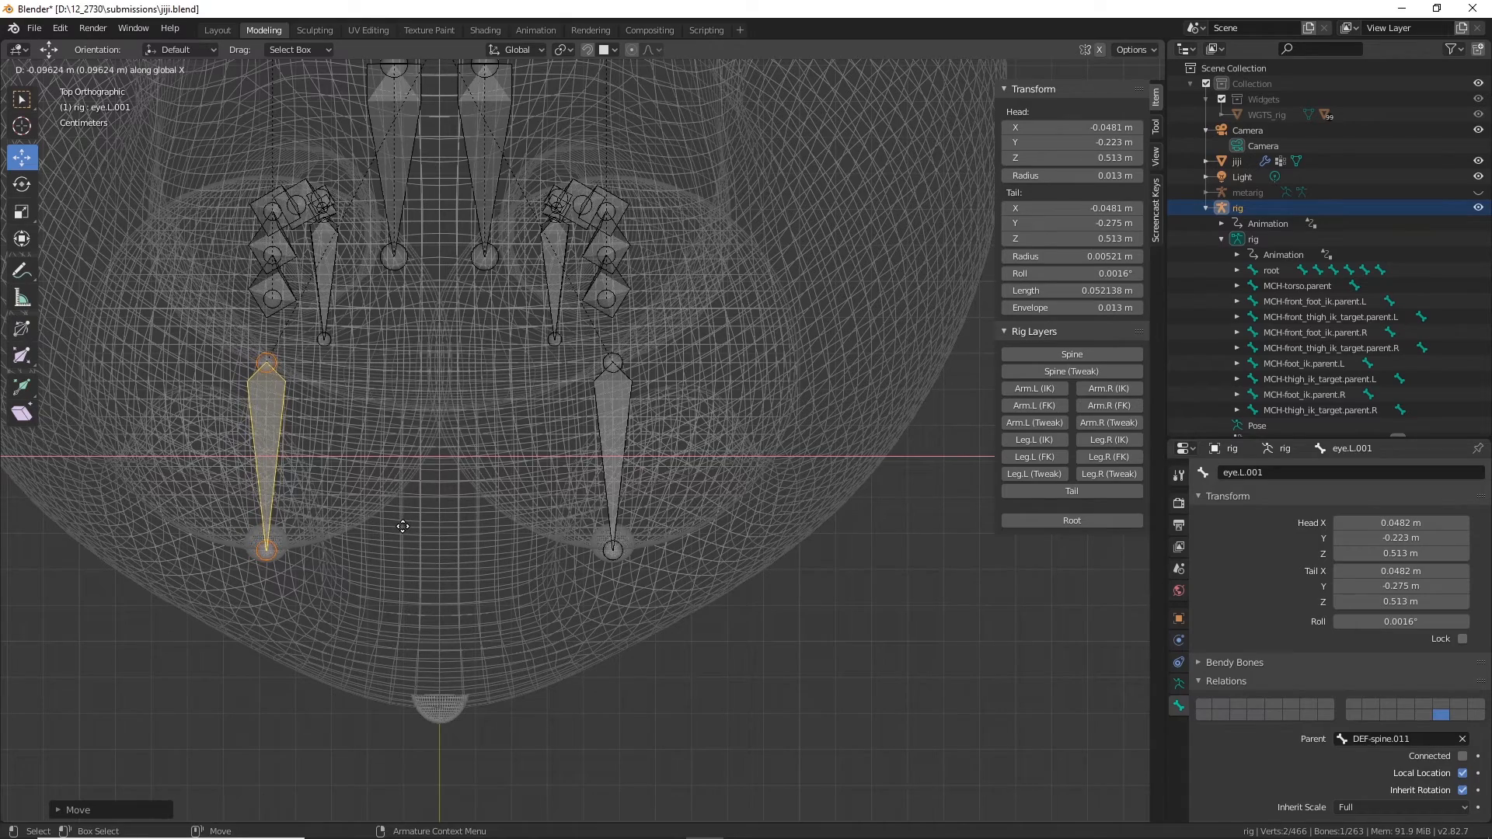
left_click(402, 529)
middle_click_drag(432, 541, 649, 526, "shift")
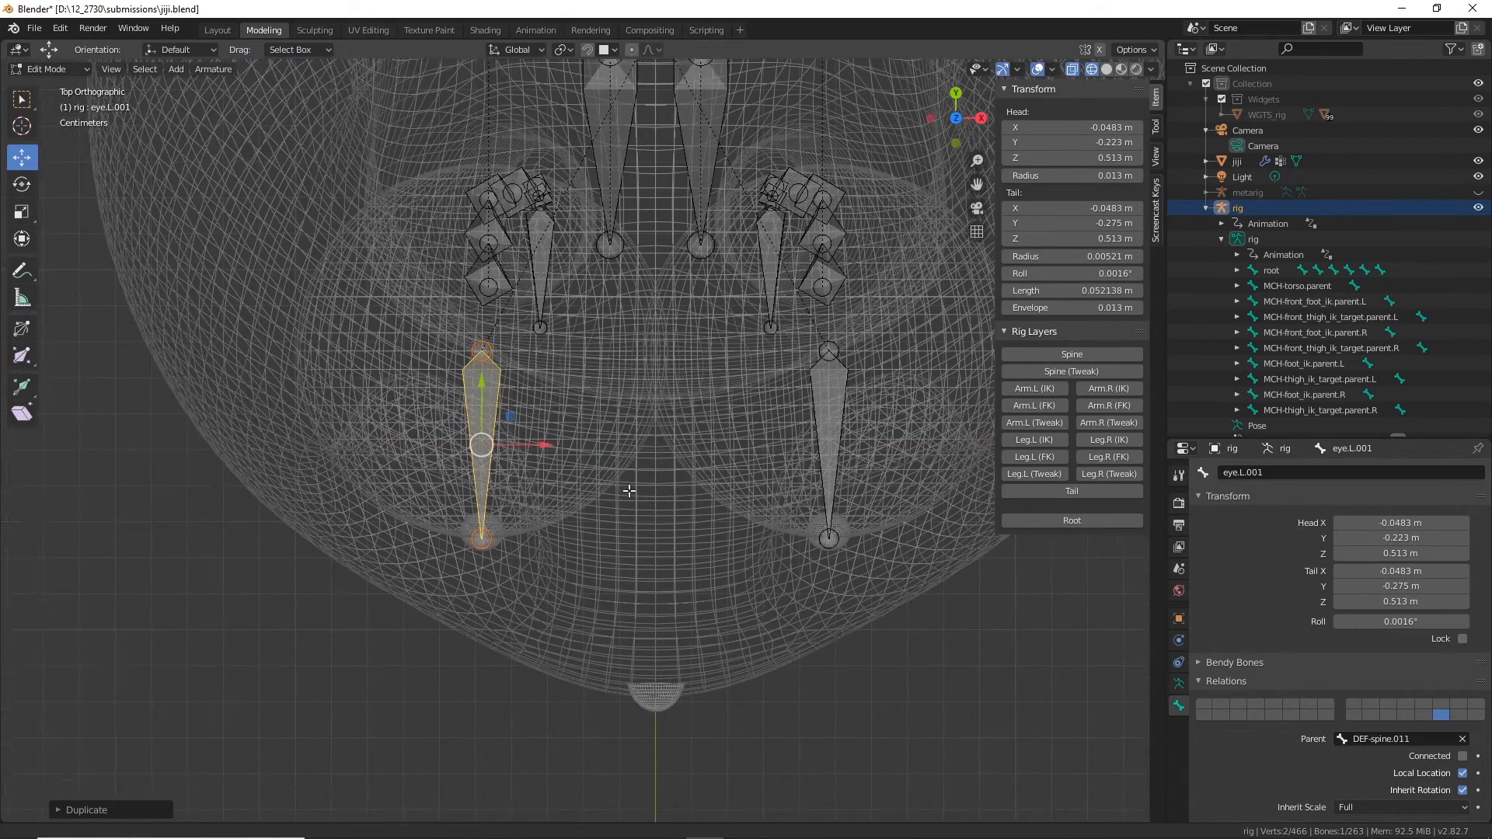
scroll(631, 483, "up", 5)
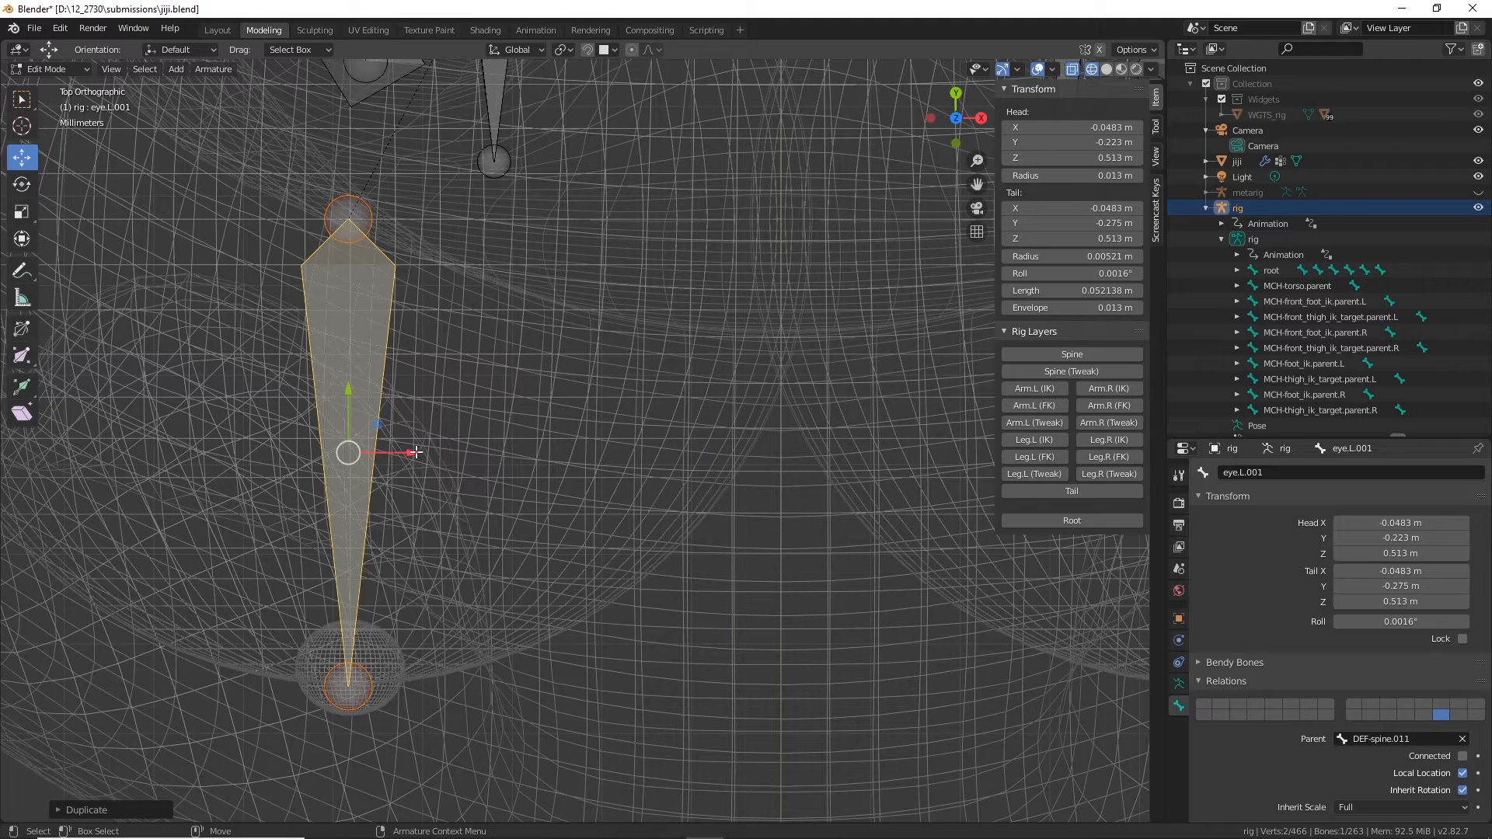
left_click_drag(415, 452, 394, 495)
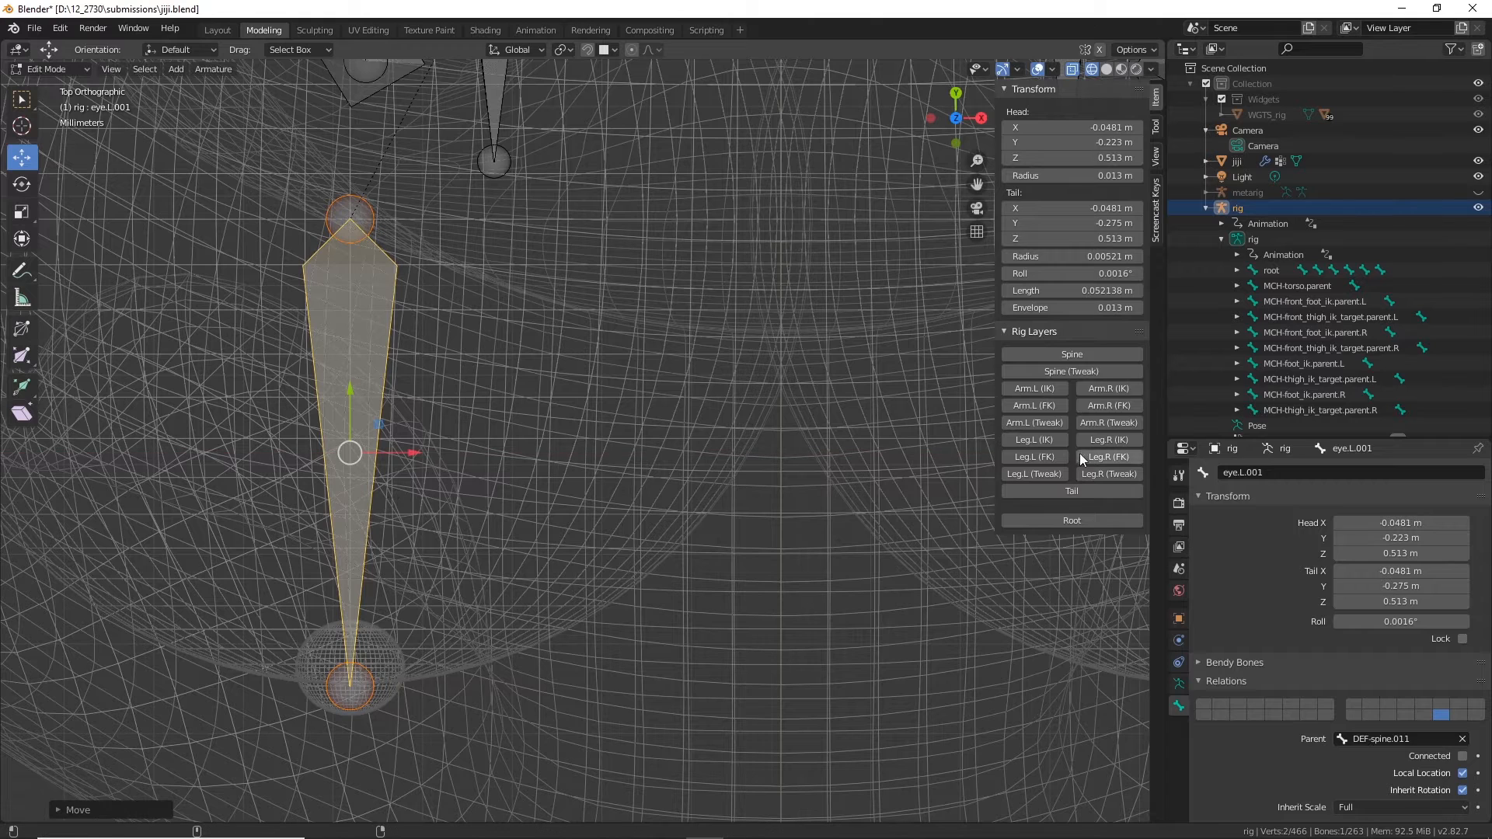
Step: Rename the duplicated eye bone as eye.R
left_click(1247, 475)
left_click_drag(1237, 473, 1429, 494)
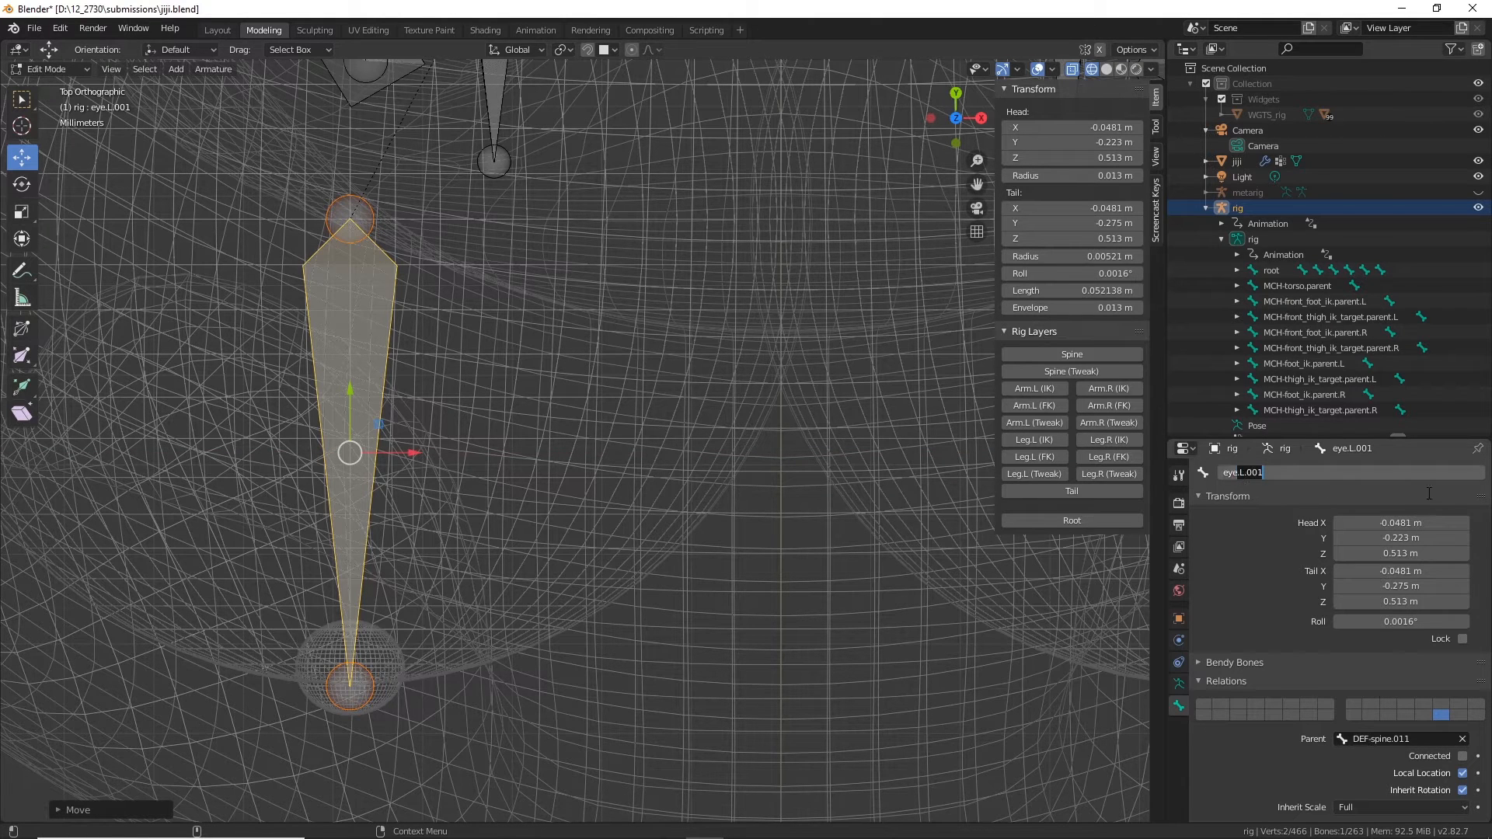
key("BackSpace")
type("R")
key("Return")
Step: Leave bone editing and return the rig to Object Mode
scroll(824, 636, "down", 7)
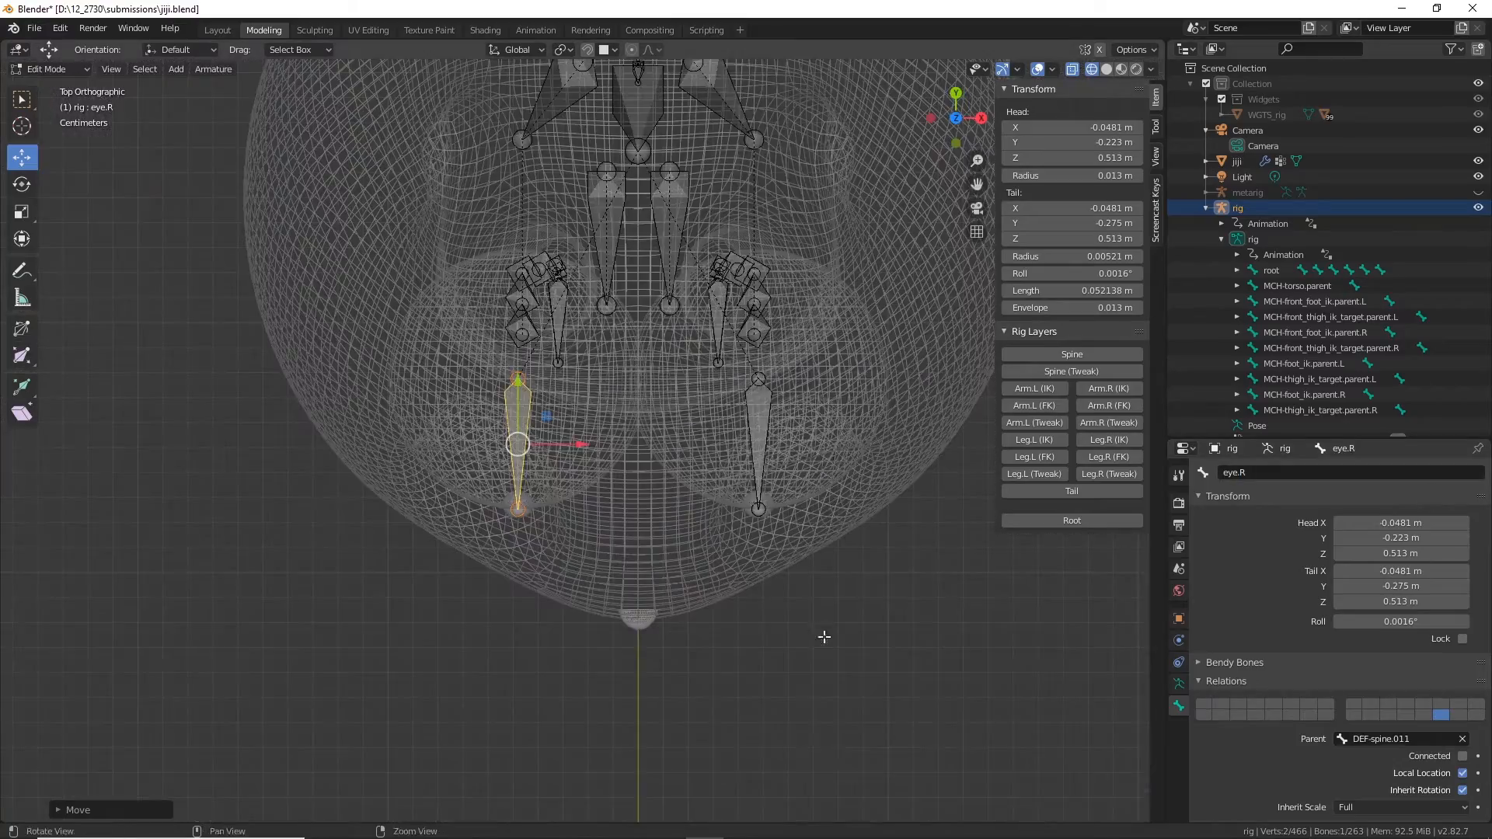
middle_click_drag(824, 636, 746, 474)
scroll(783, 606, "down", 4)
scroll(576, 418, "down", 4)
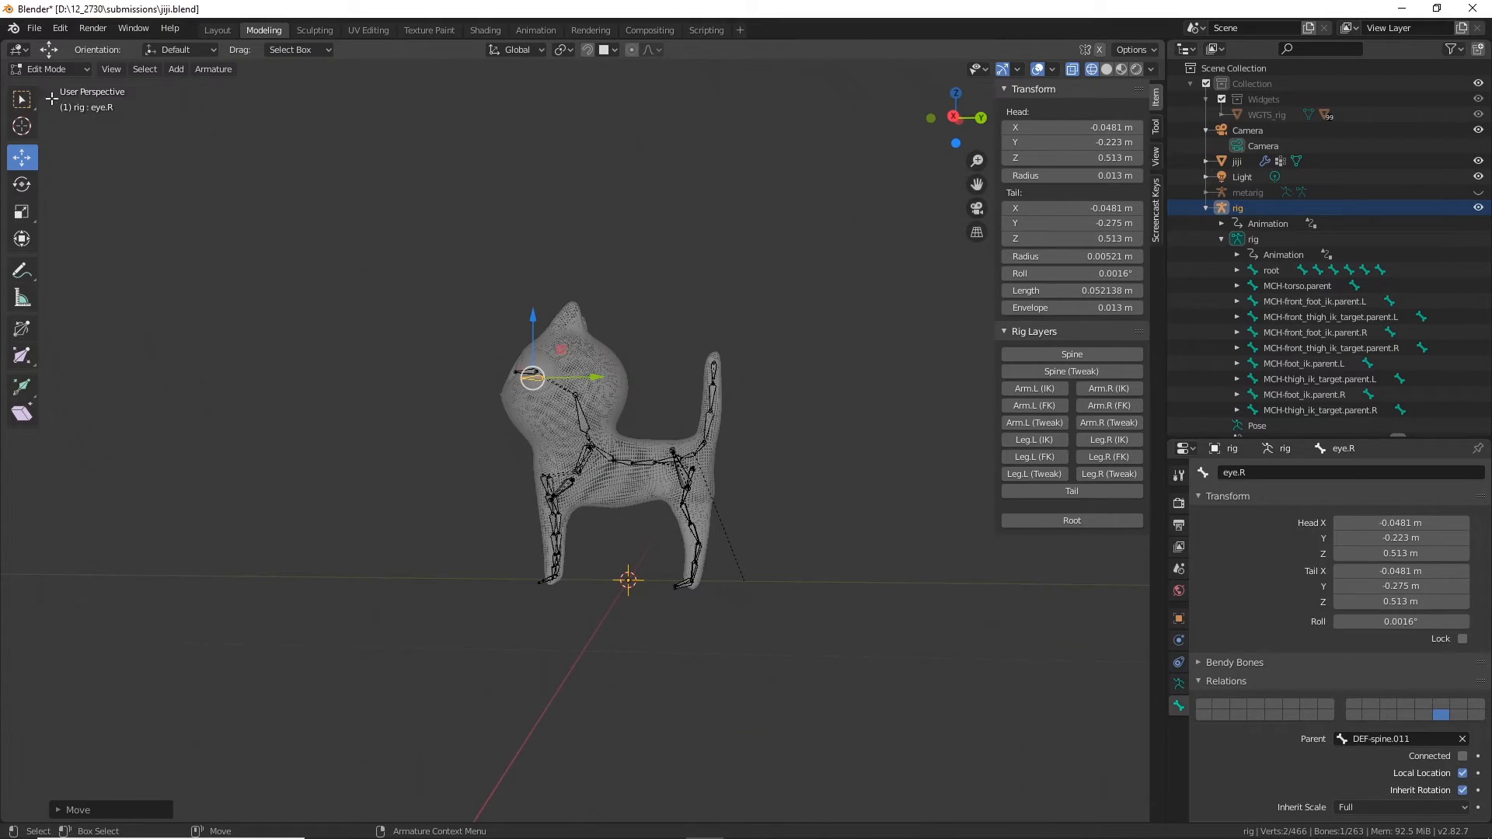
left_click(54, 71)
left_click(47, 86)
scroll(724, 410, "up", 4)
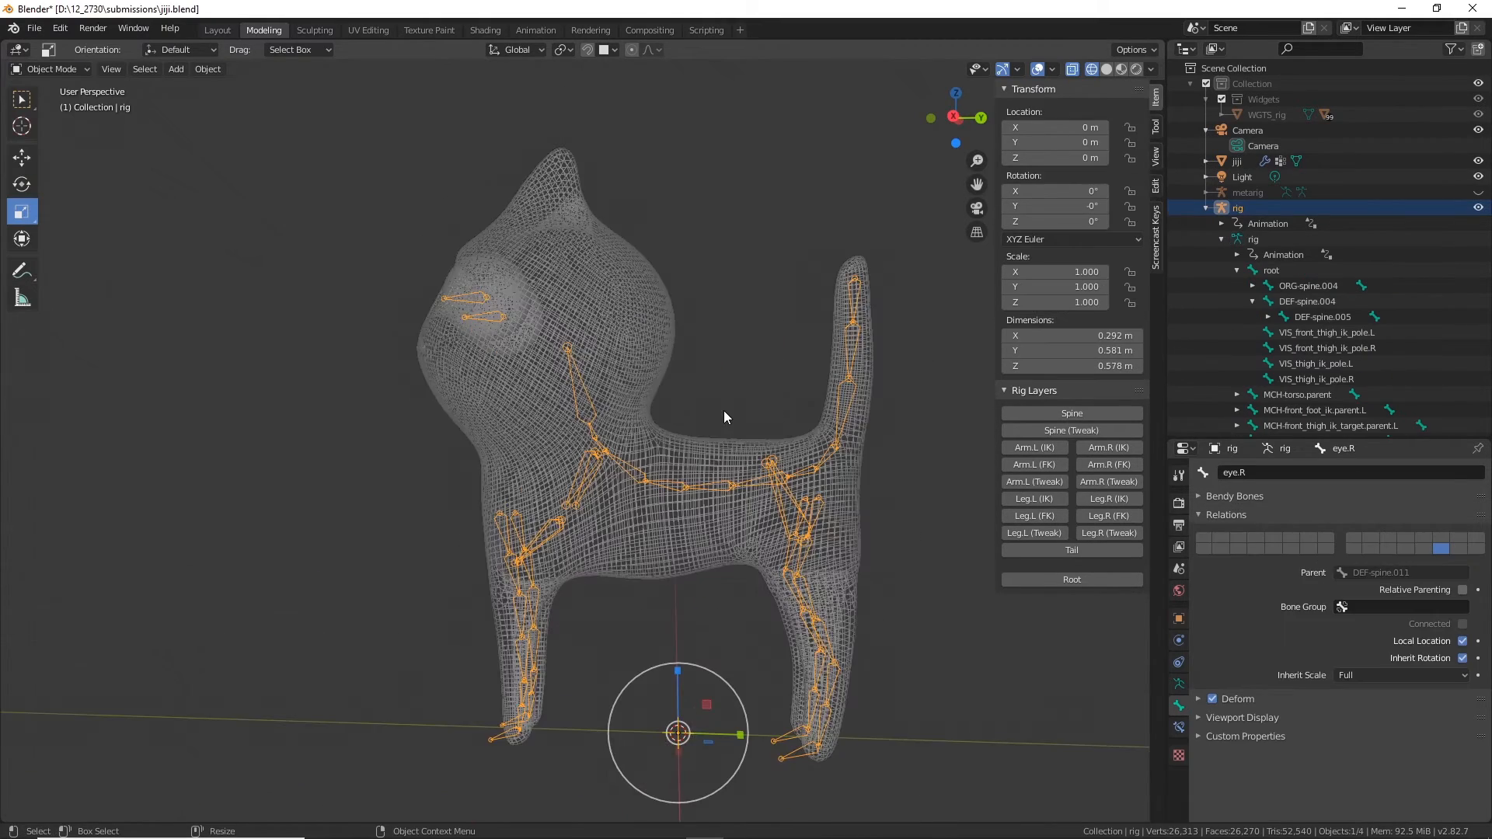
middle_click_drag(724, 410, 707, 427)
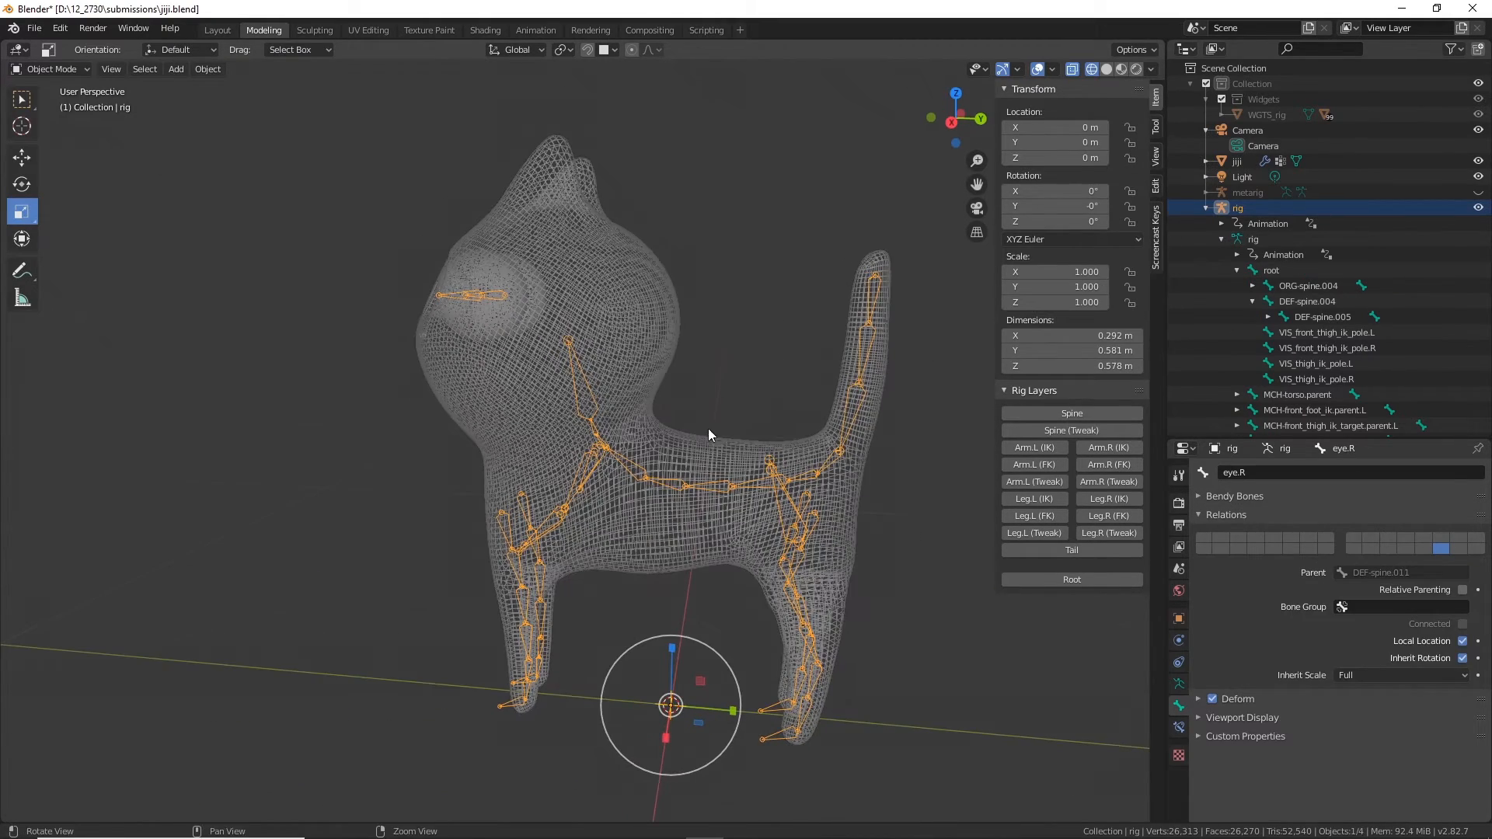
Step: Switch the viewport shading to Material Preview and save the file
left_click(1120, 69)
left_click(34, 28)
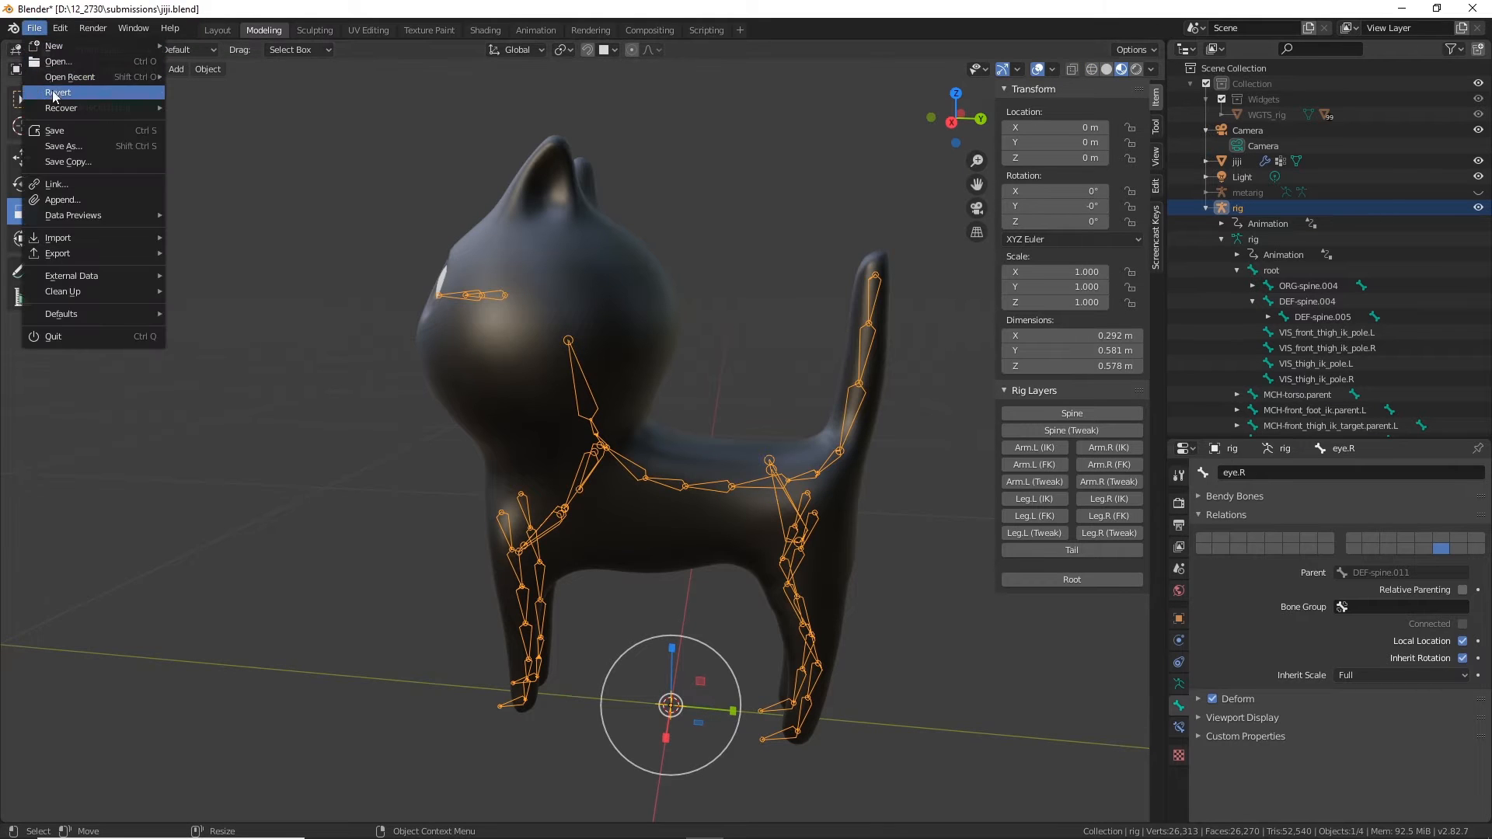
left_click(62, 128)
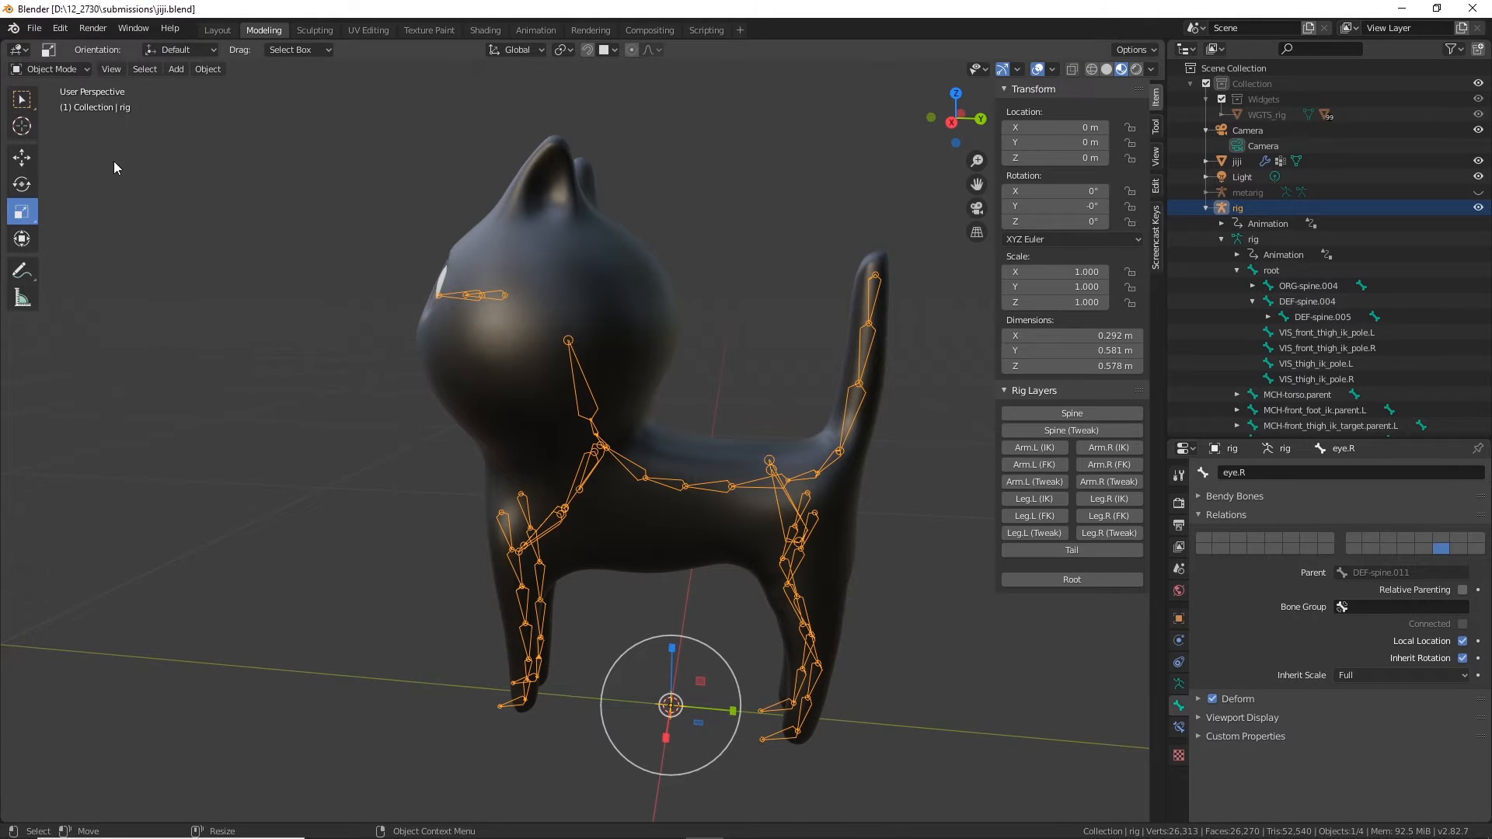
Step: Select the jiji mesh plus the rig as active object, and parent the mesh to it with Automatic Weights
left_click(708, 340)
left_click(647, 346)
middle_click_drag(564, 416, 653, 471)
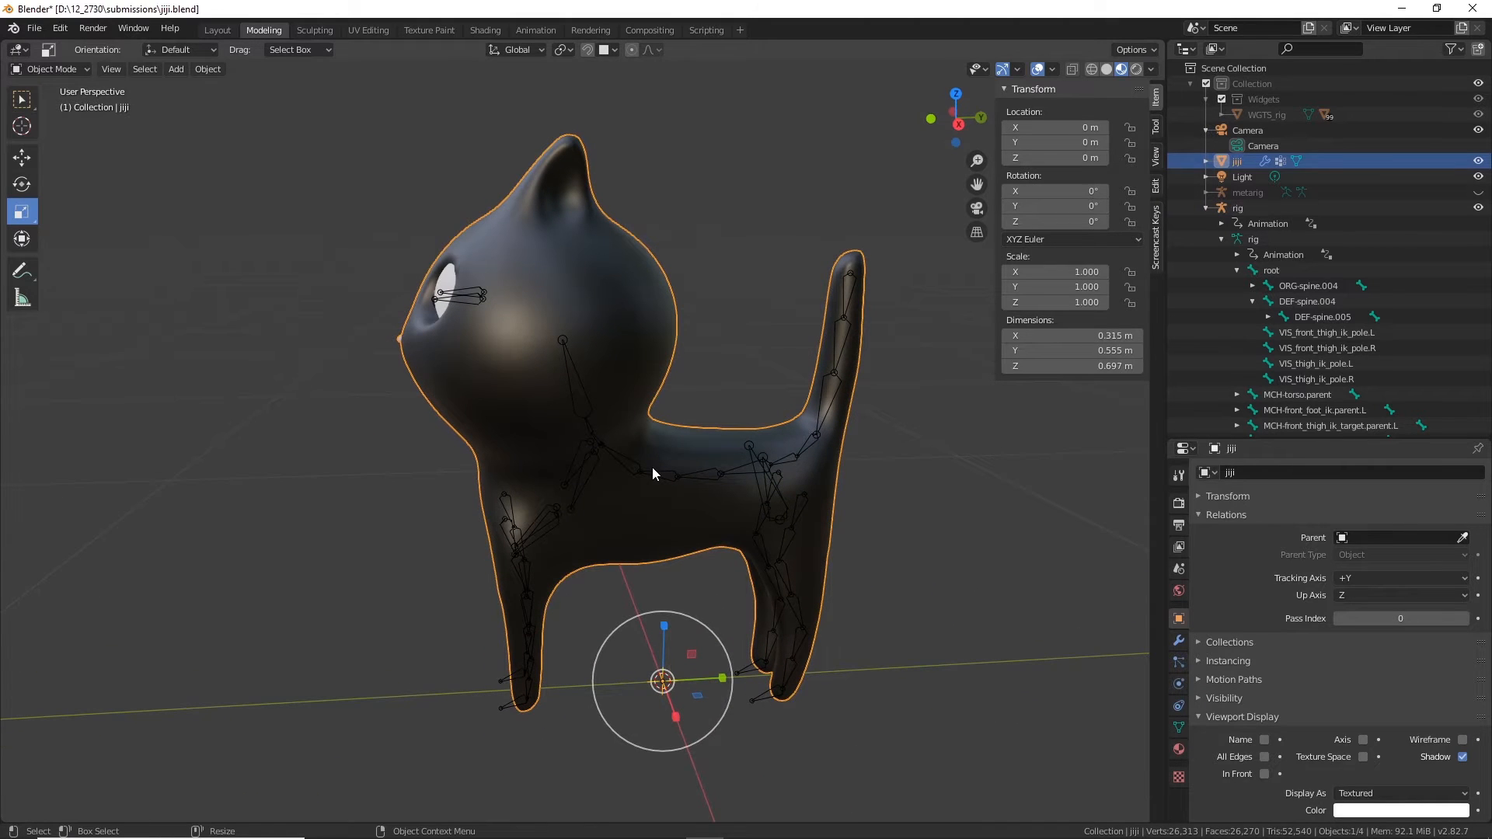
key("shift+space")
key("g")
left_click(575, 398, "shift")
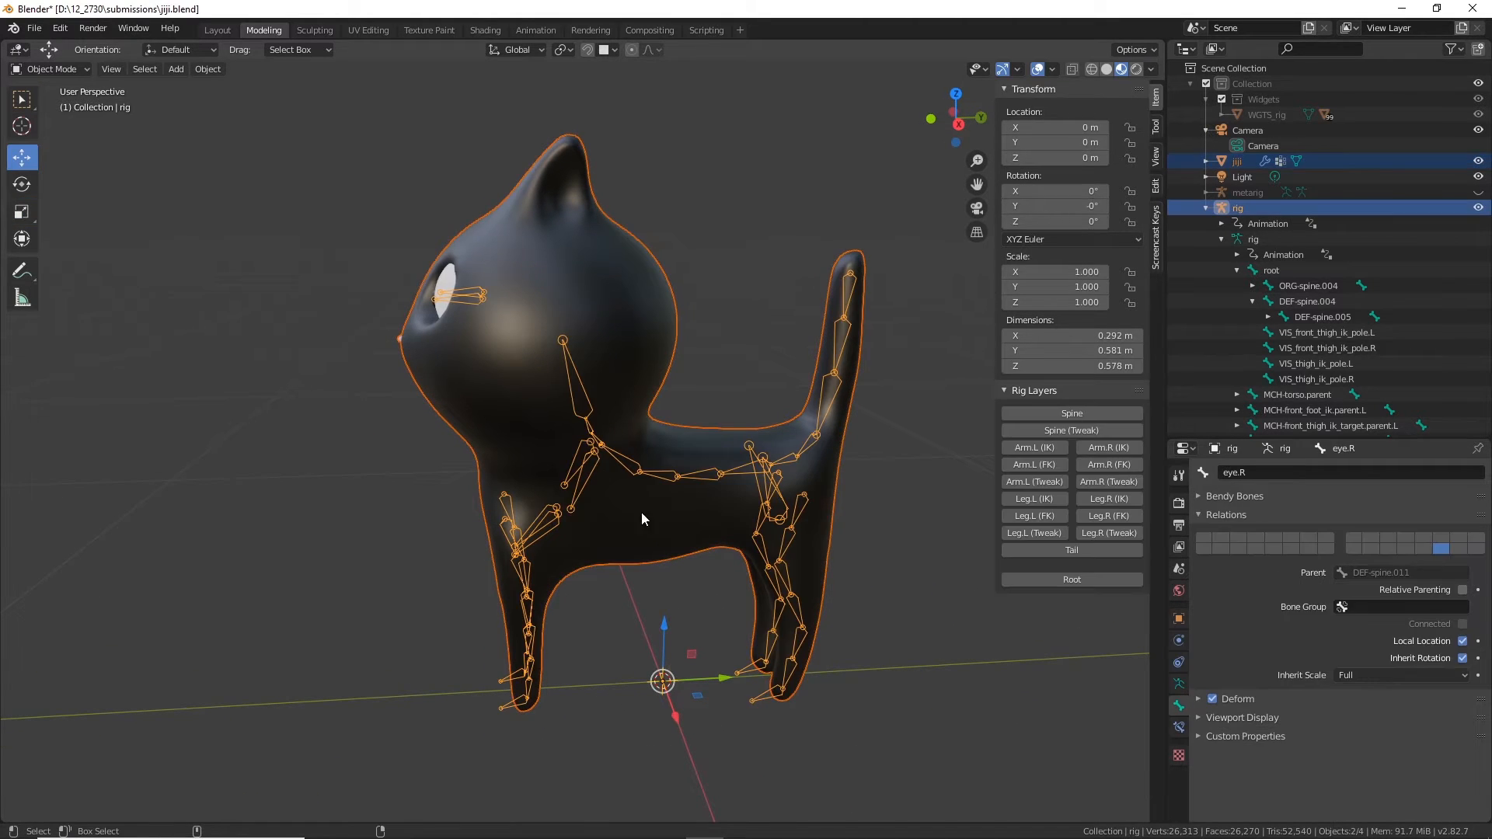
right_click(586, 393)
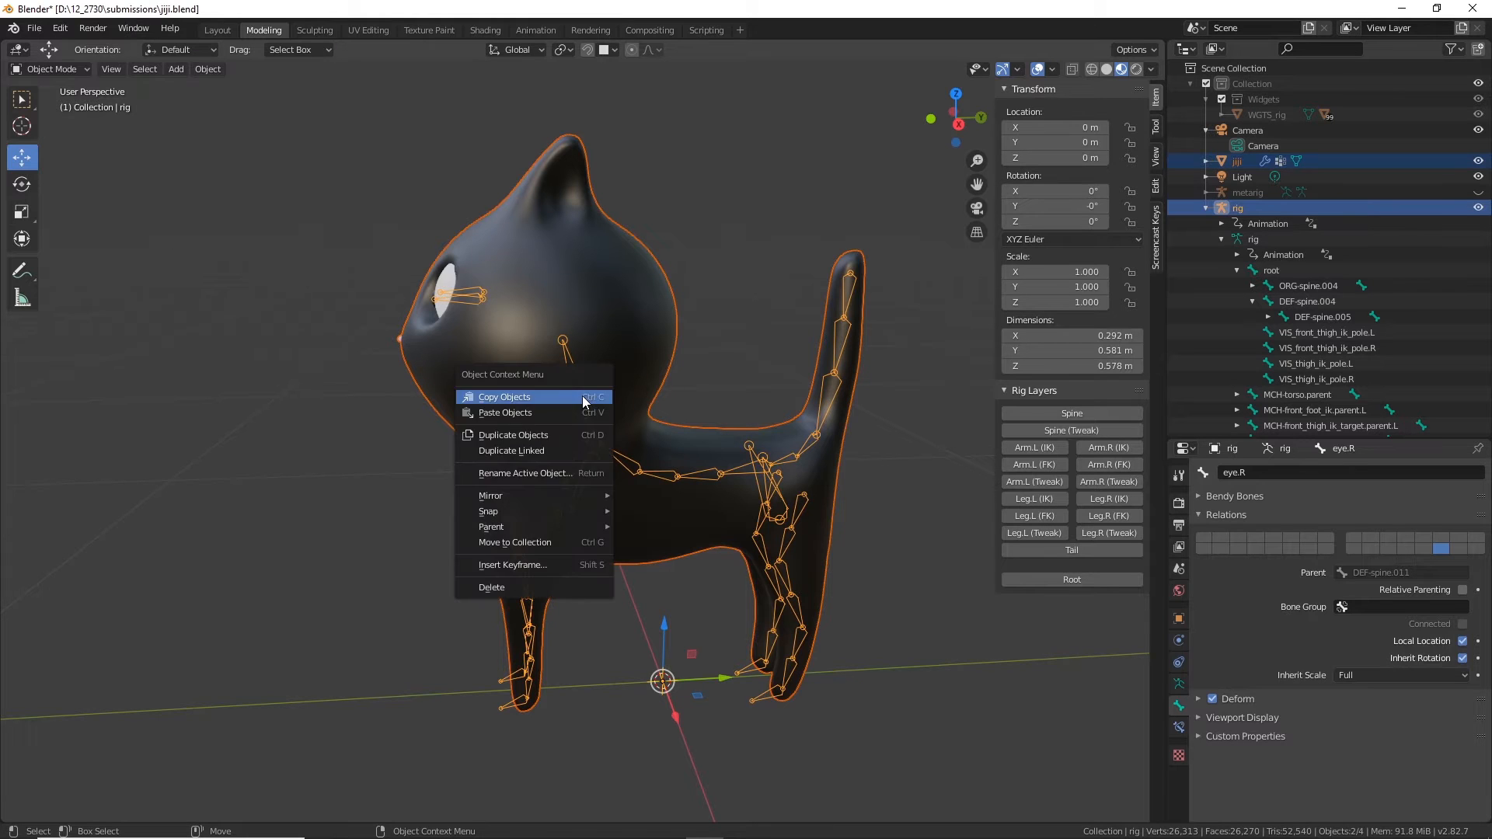
mouse_move(521, 526)
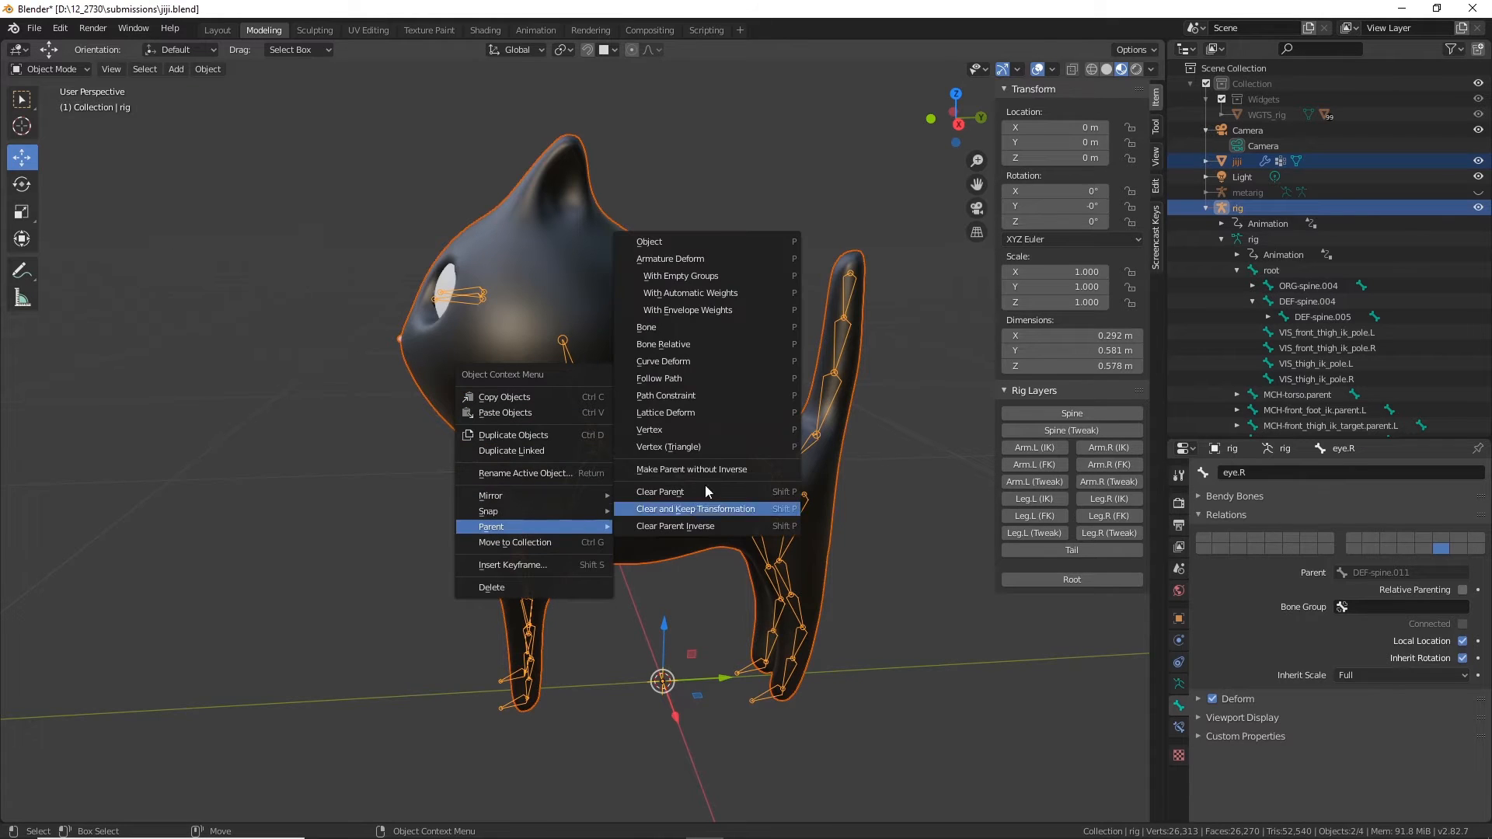
left_click(707, 297)
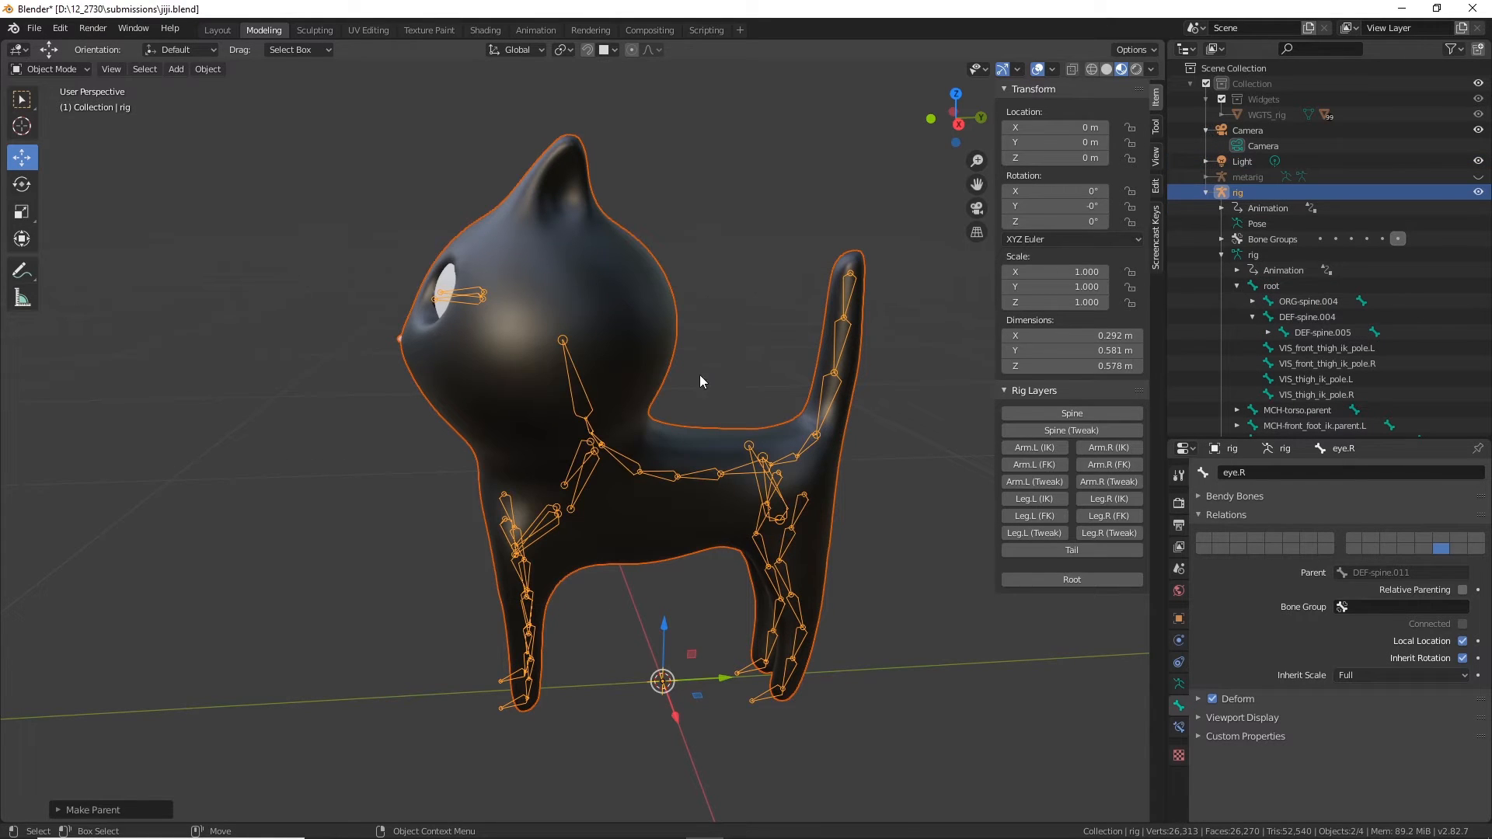
Step: Hide the rig's deform bone layer and show only the left and right arm and leg IK, Root and Spine control layers
middle_click_drag(699, 375, 642, 449)
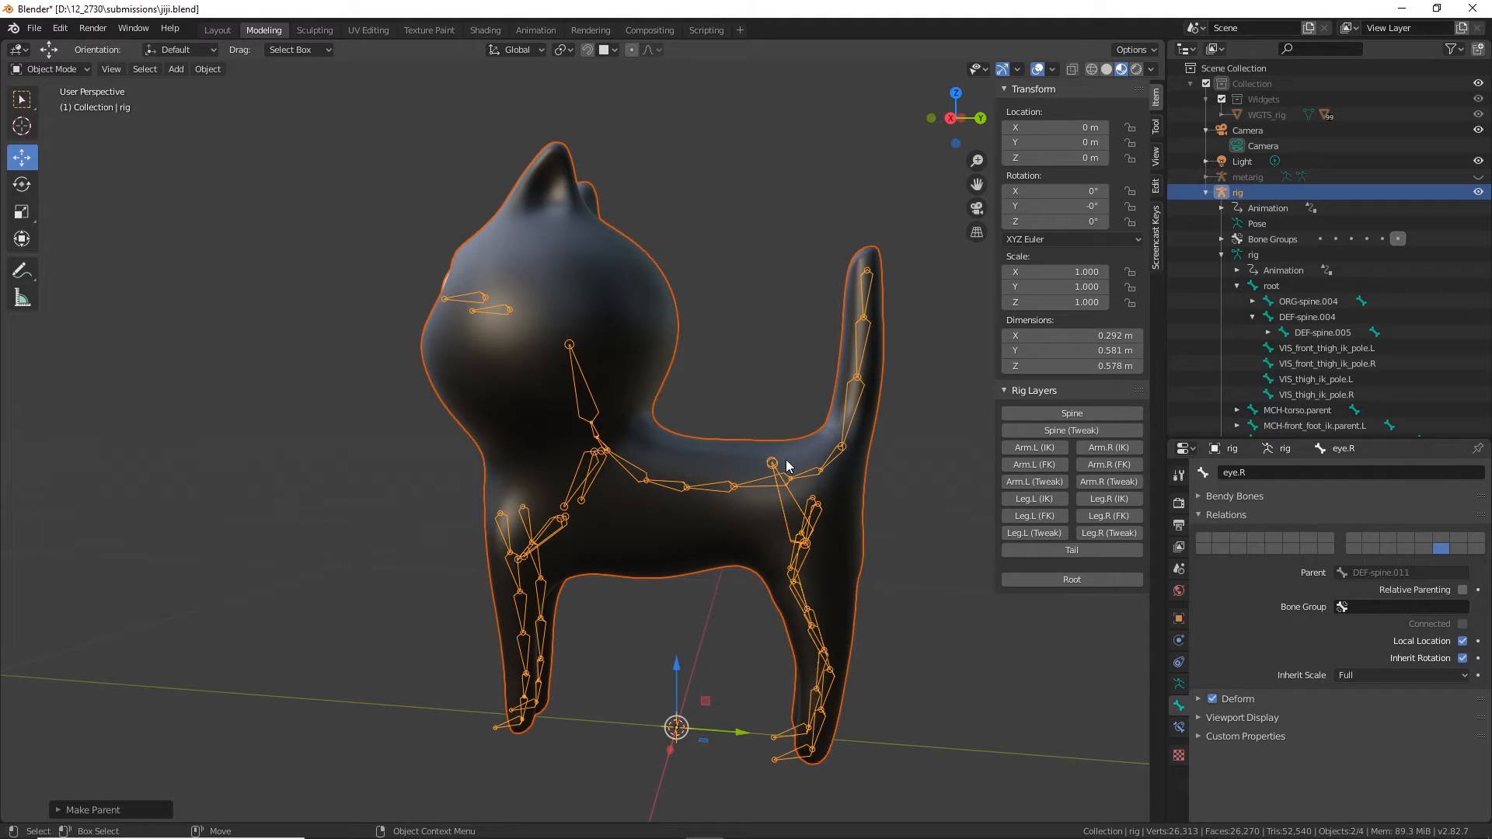
middle_click_drag(625, 357, 664, 352)
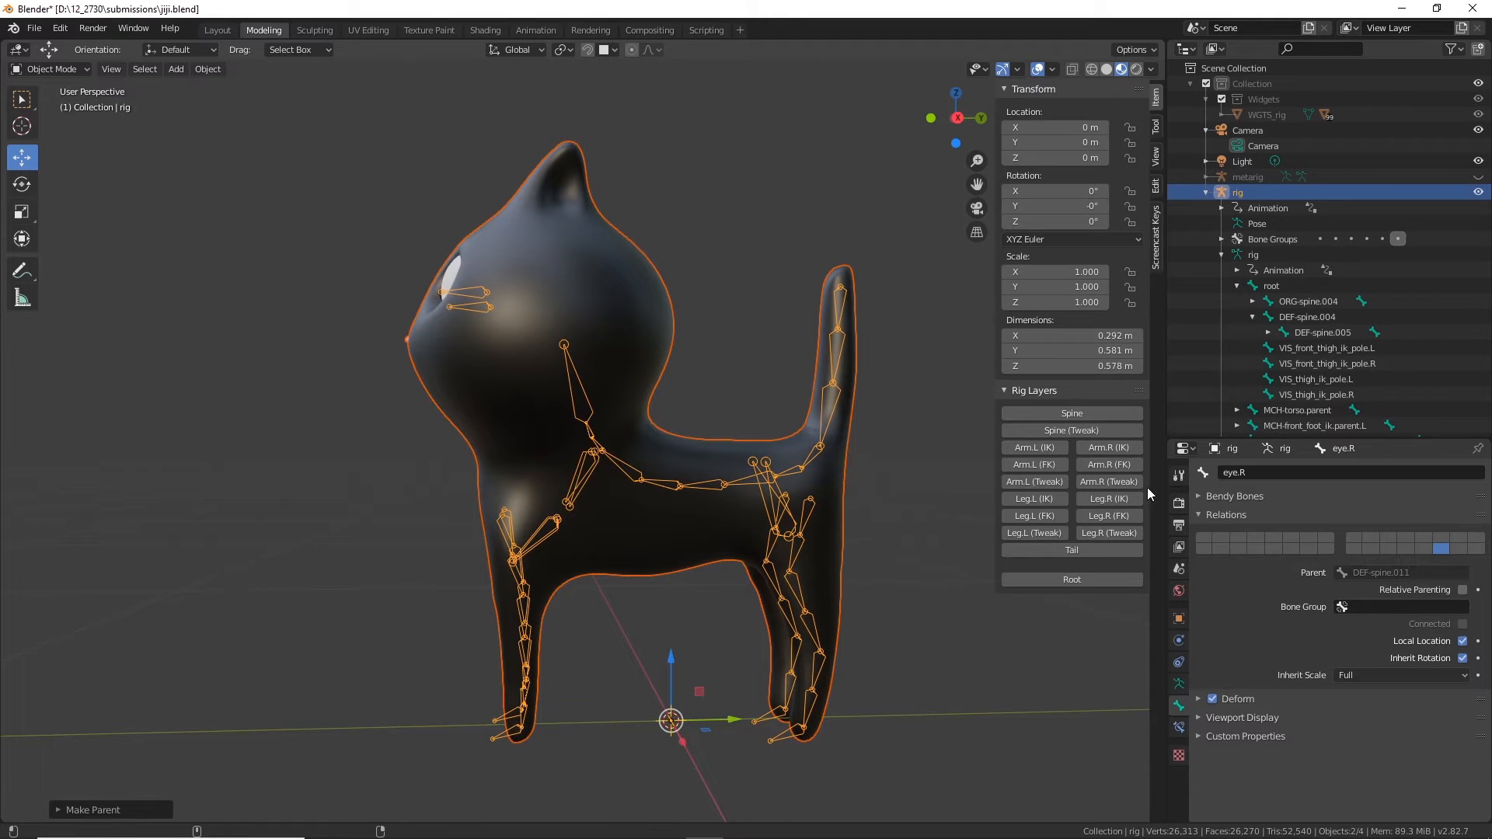
left_click(1179, 683)
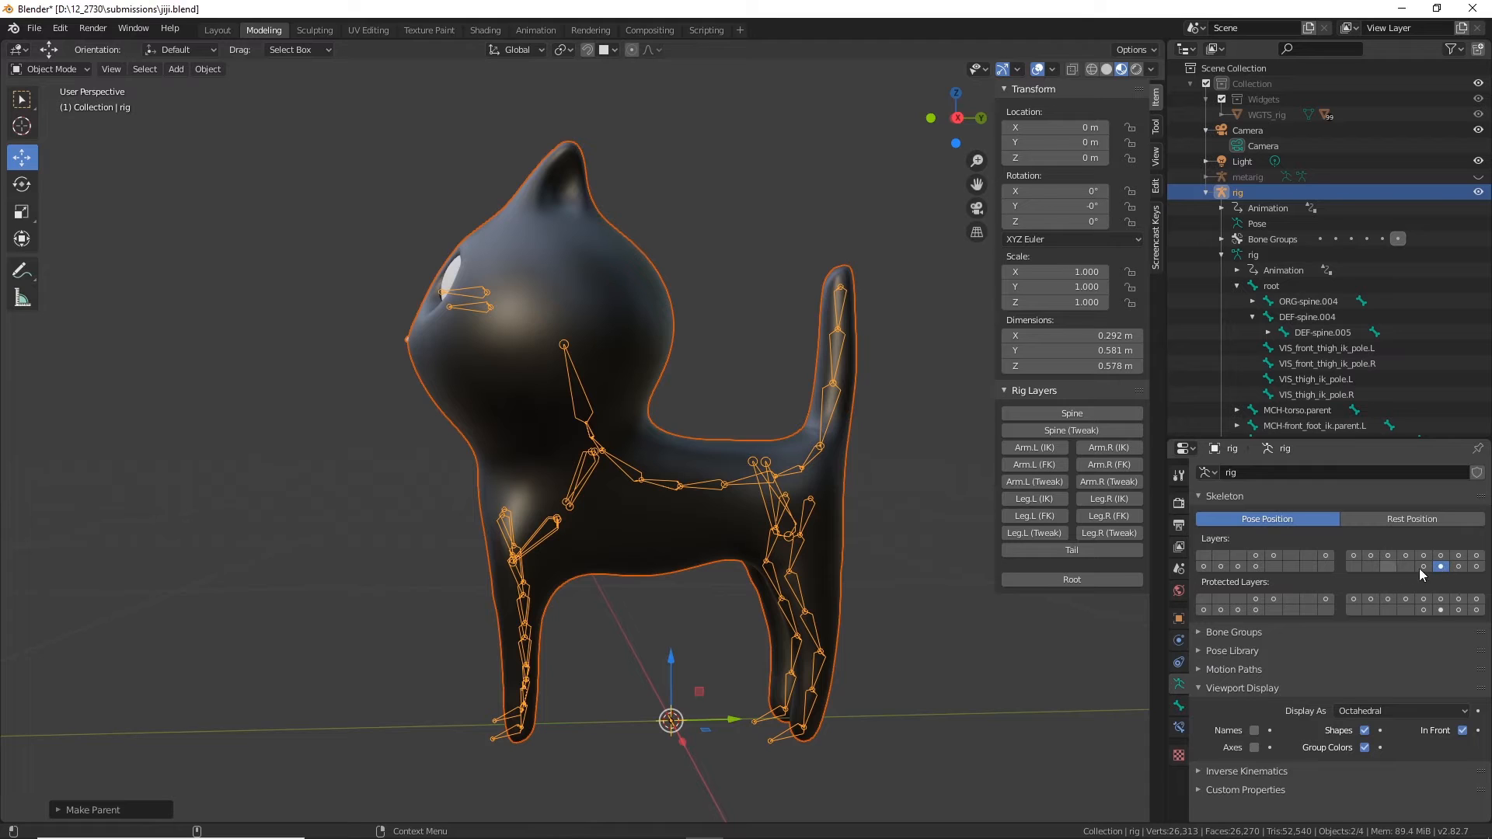
left_click(1203, 566)
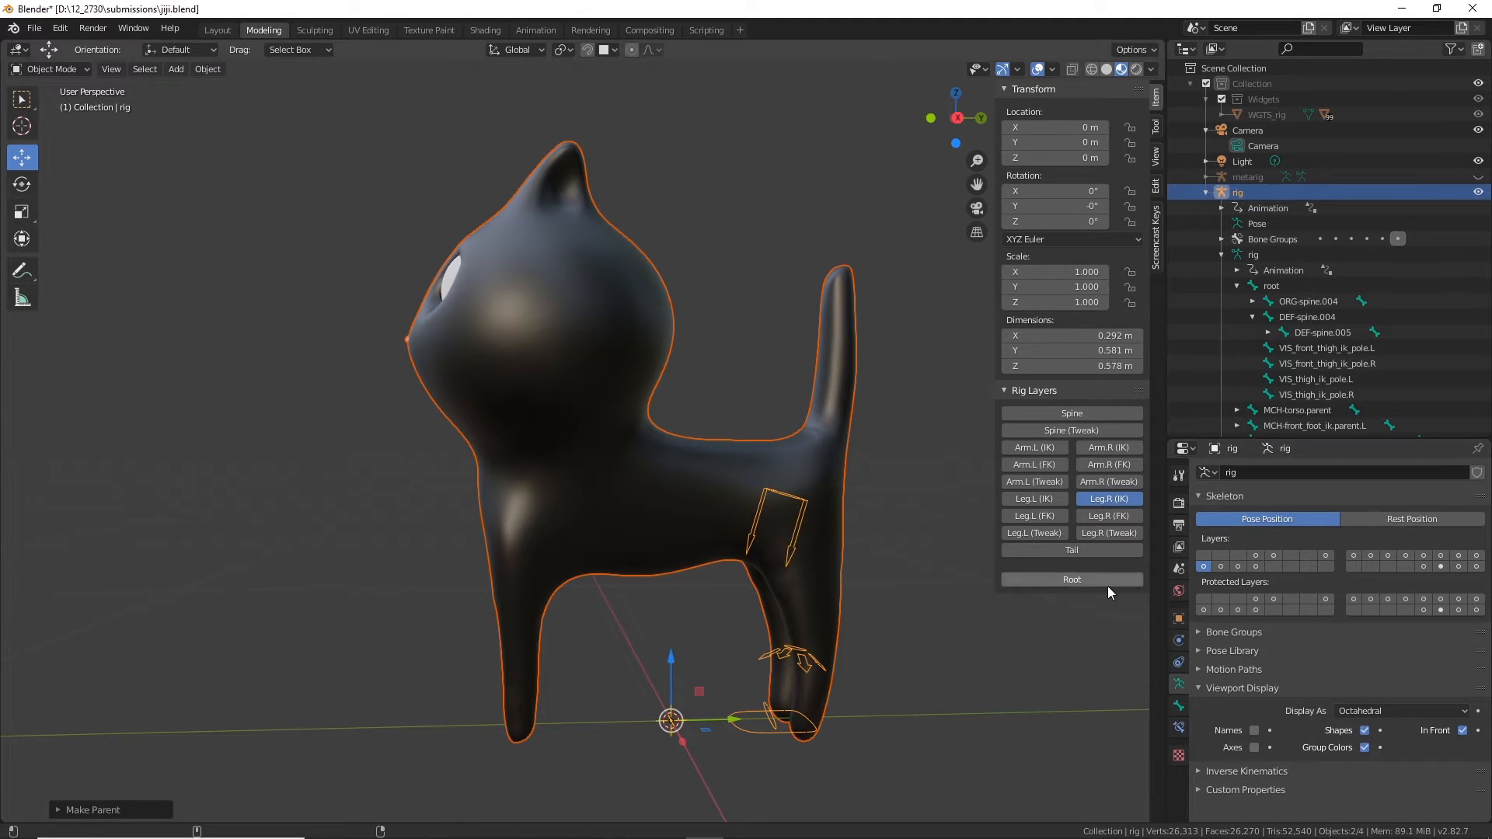
left_click(1043, 449)
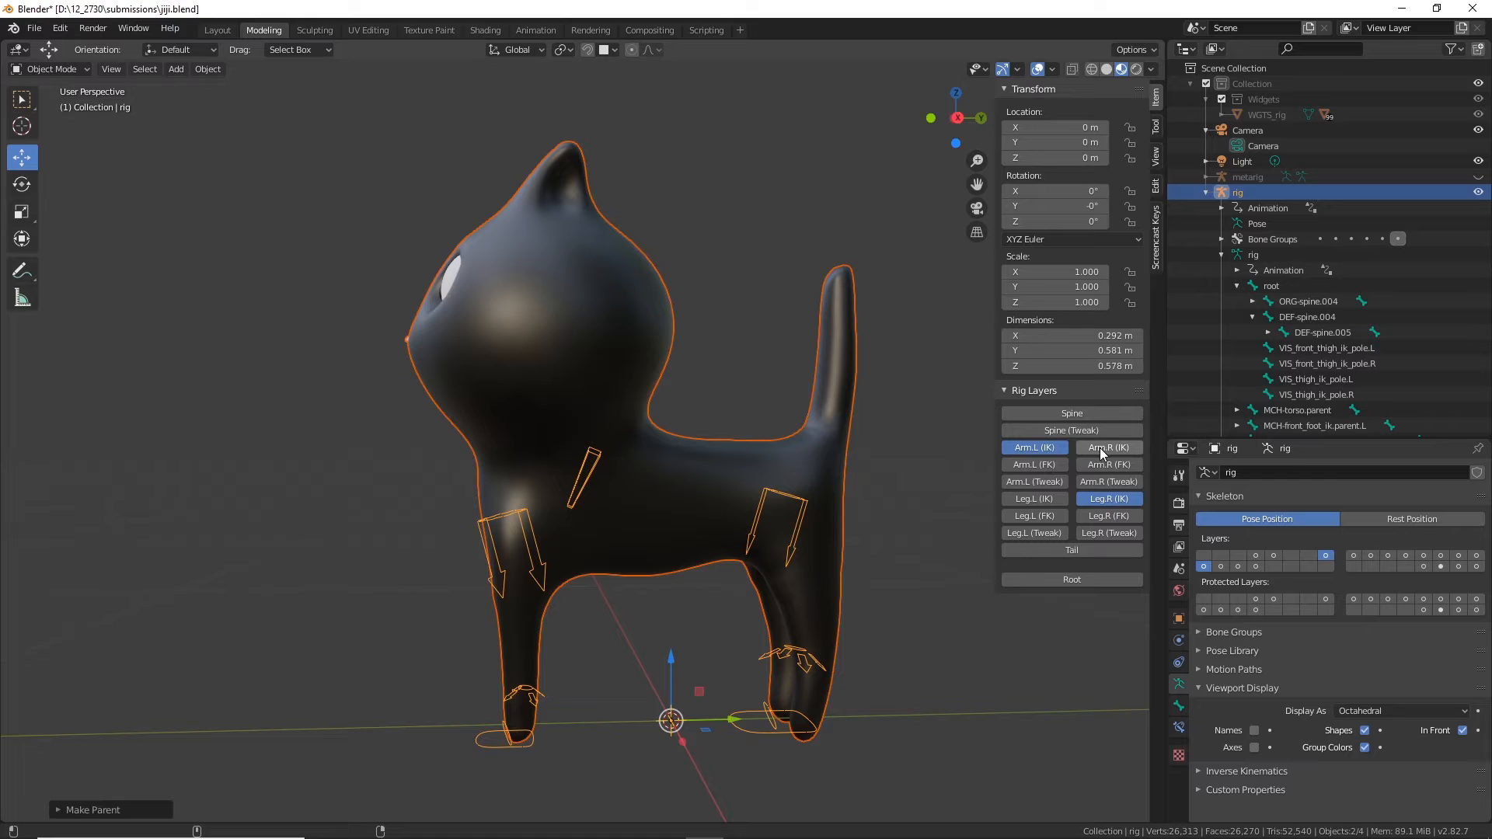
left_click(1099, 447)
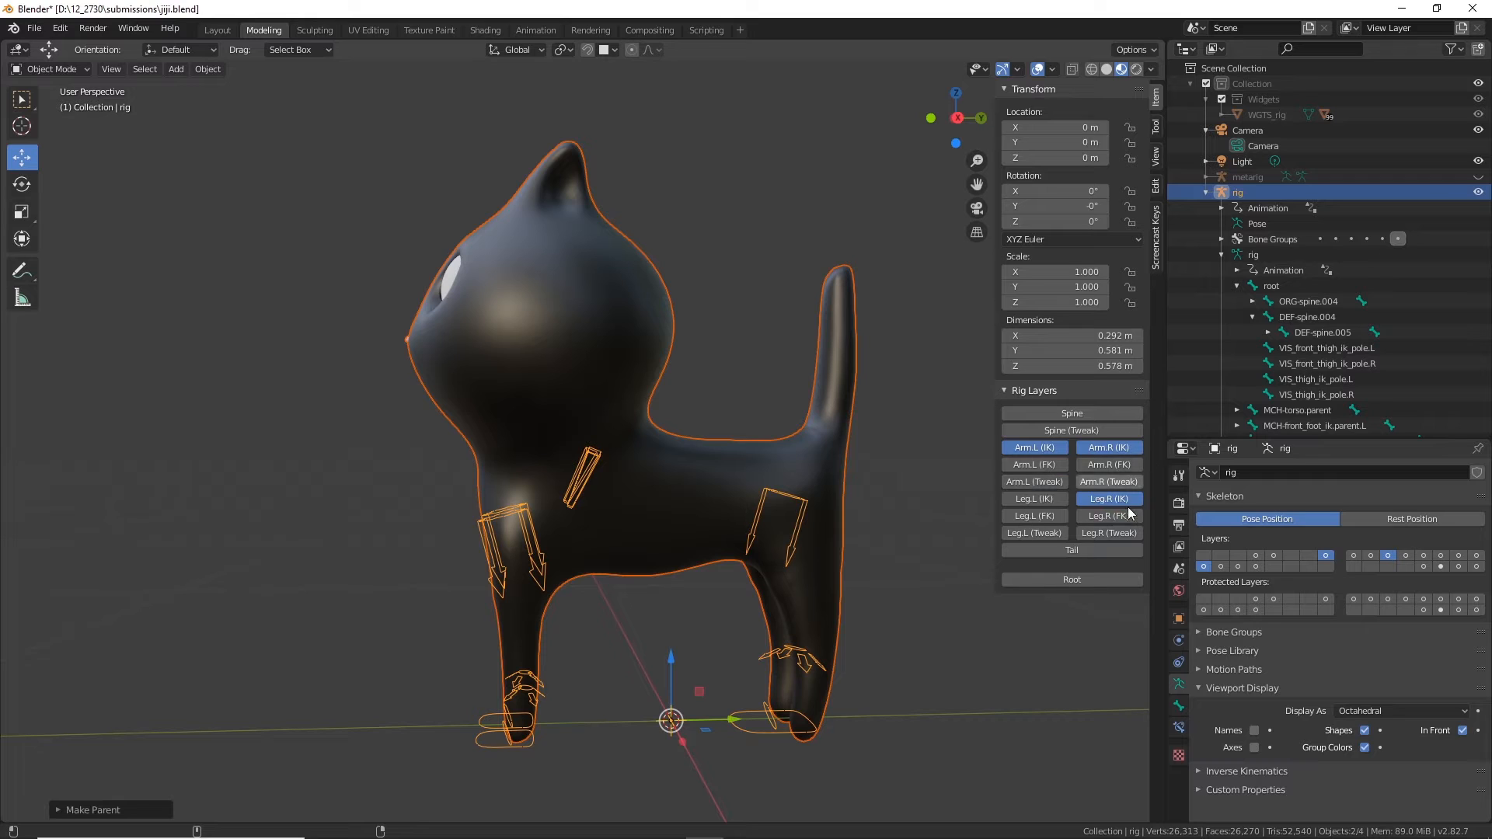
left_click(1045, 500)
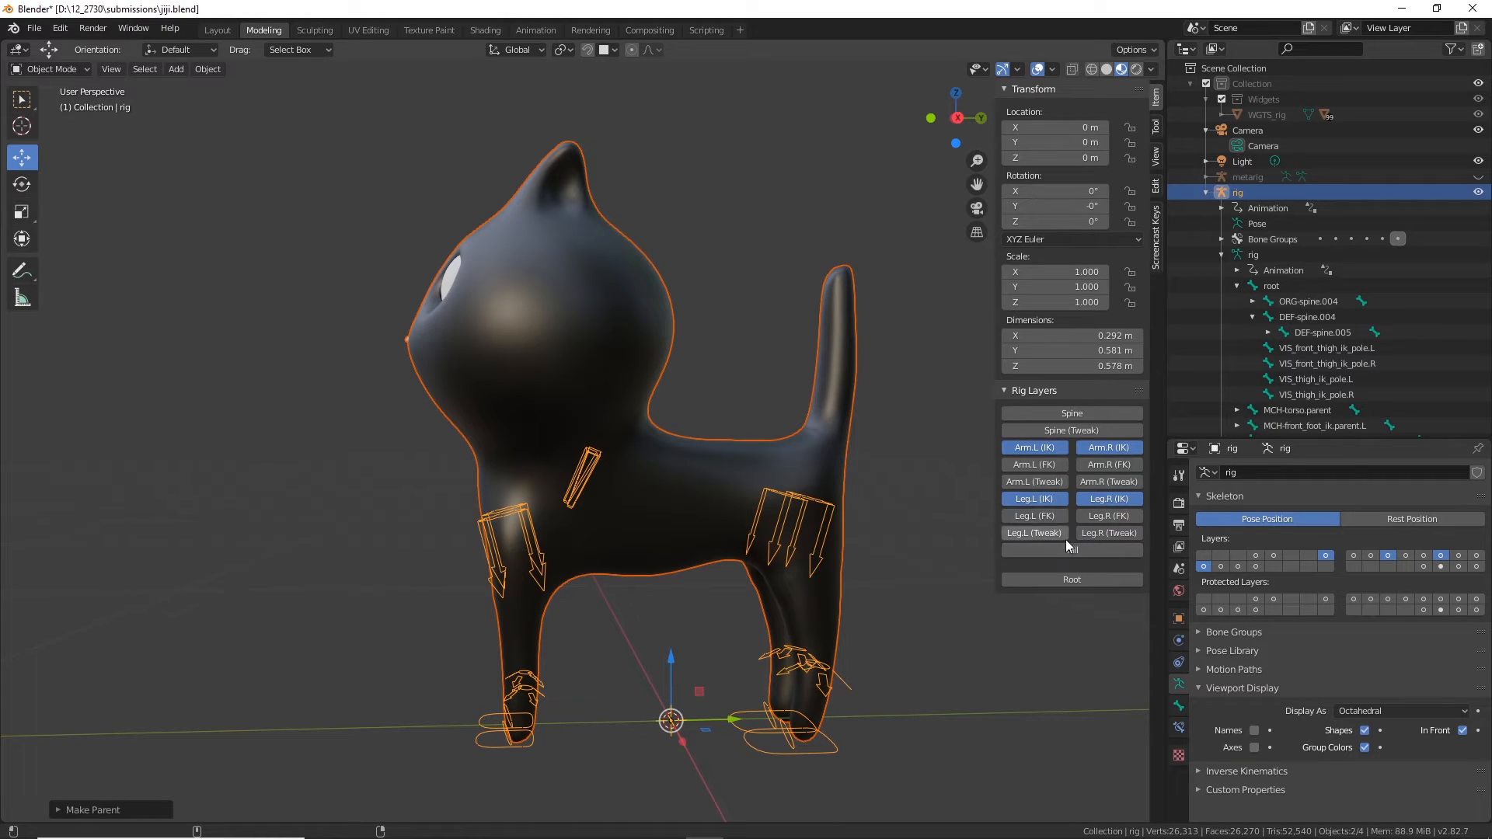
left_click(1075, 579)
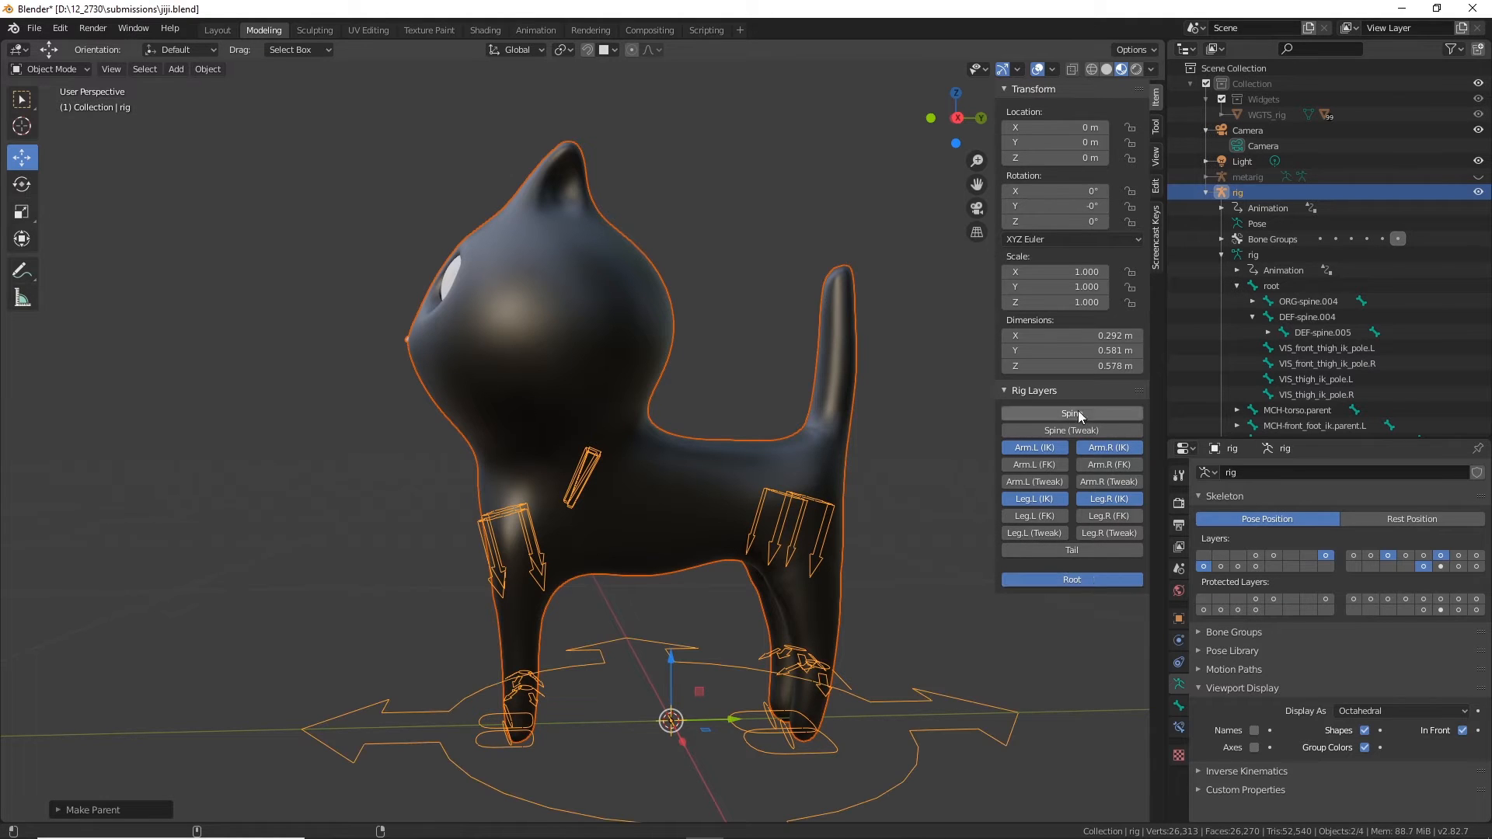
left_click(1102, 417)
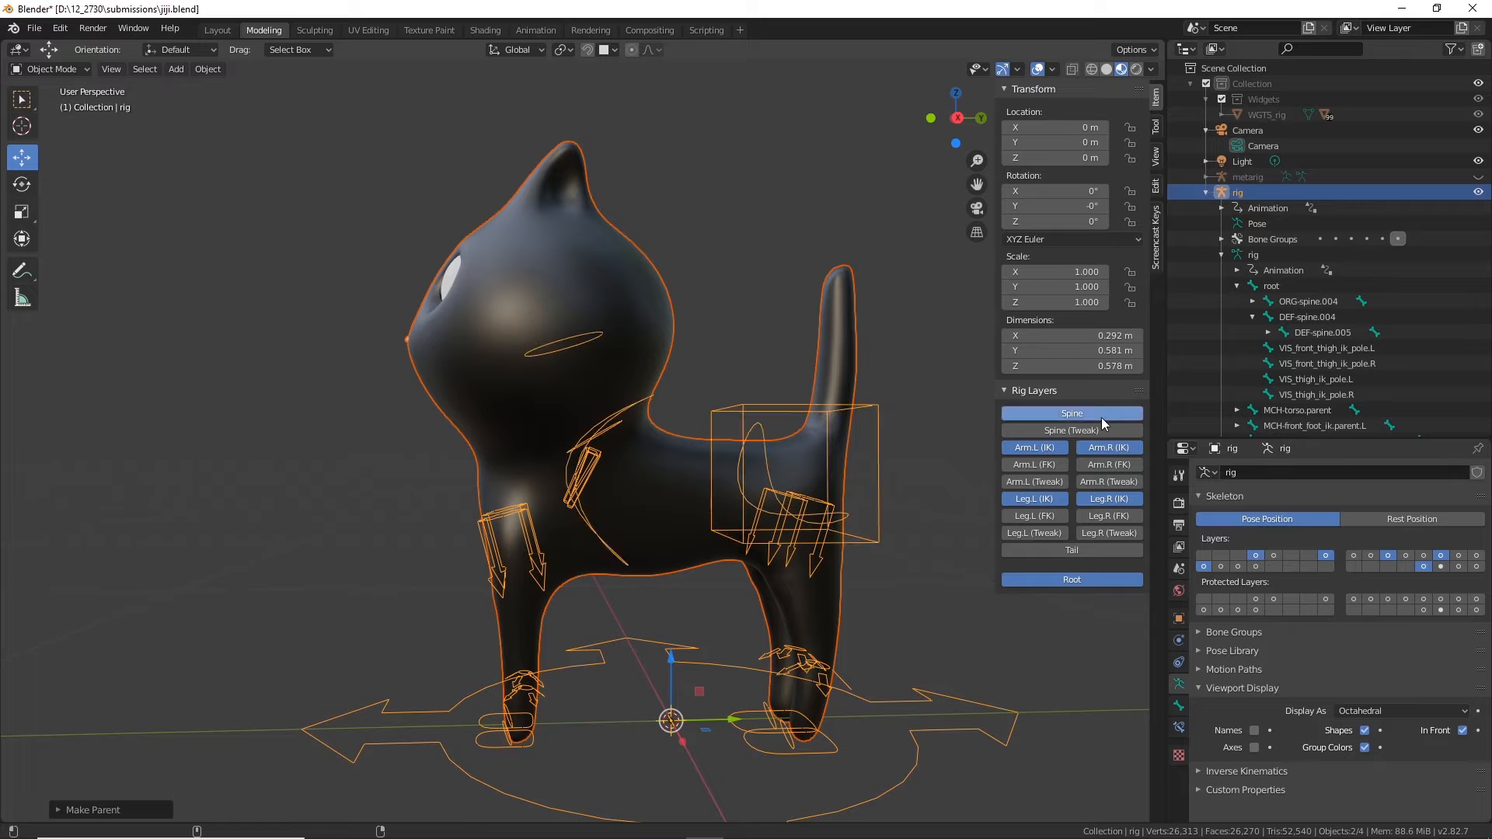
Step: Select only the rig and put it in Pose Mode
middle_click_drag(698, 457, 738, 338)
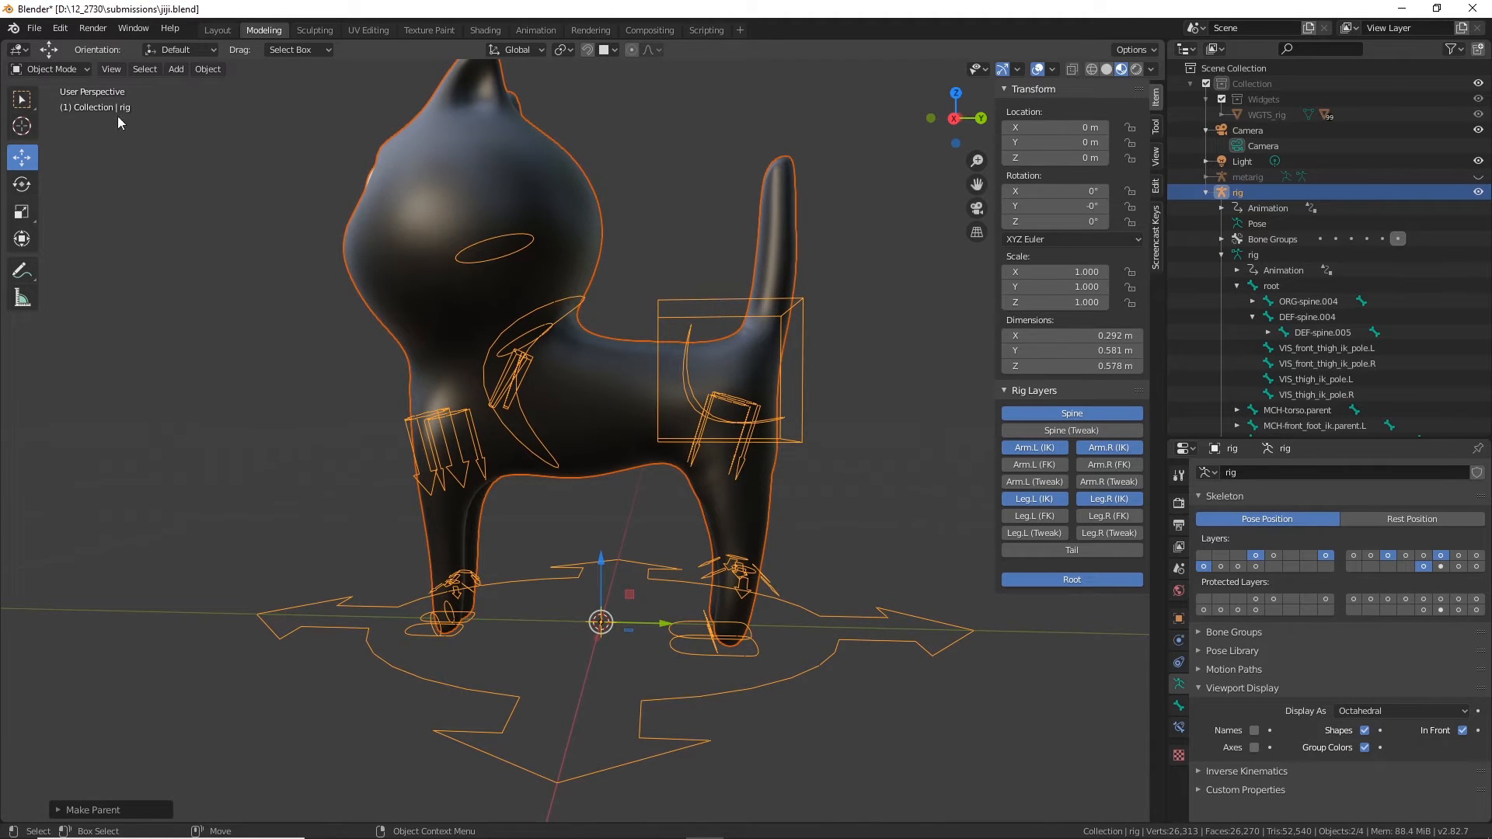
left_click(663, 309)
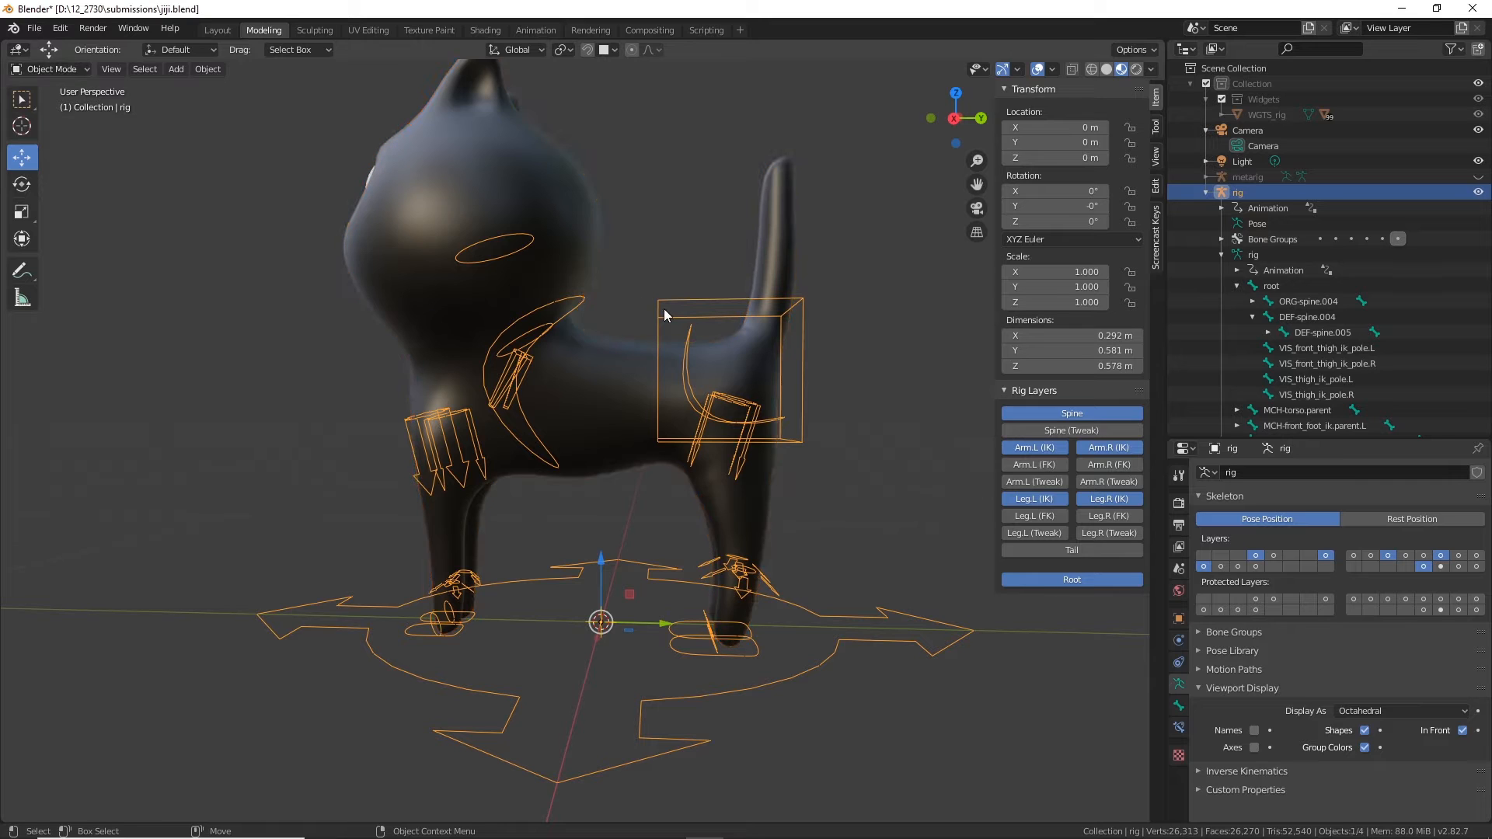
left_click(35, 70)
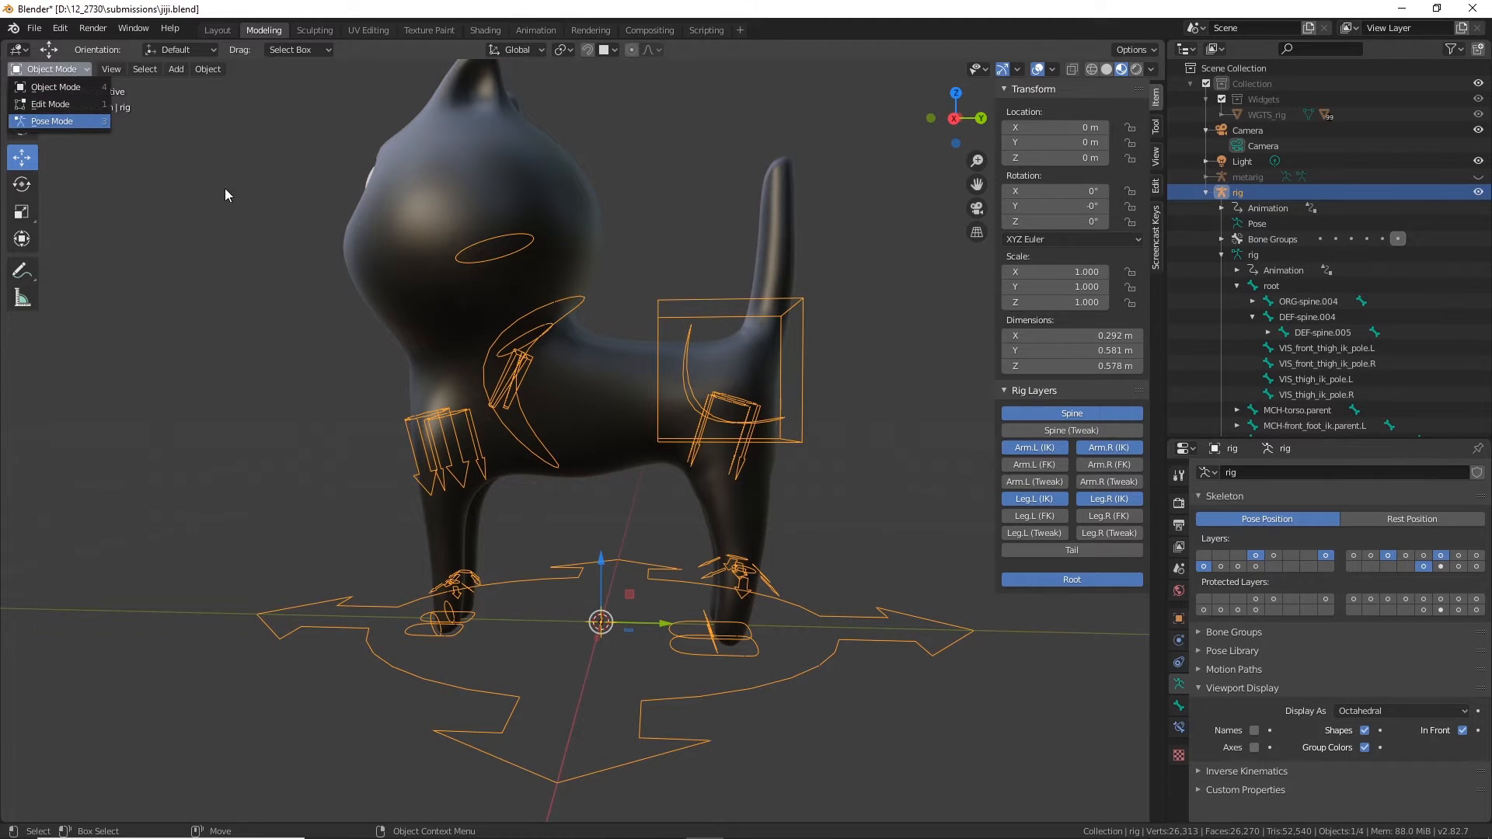
left_click(52, 122)
Step: Test the torso control by moving it down along Z and rotating it, undoing each change
left_click(693, 306)
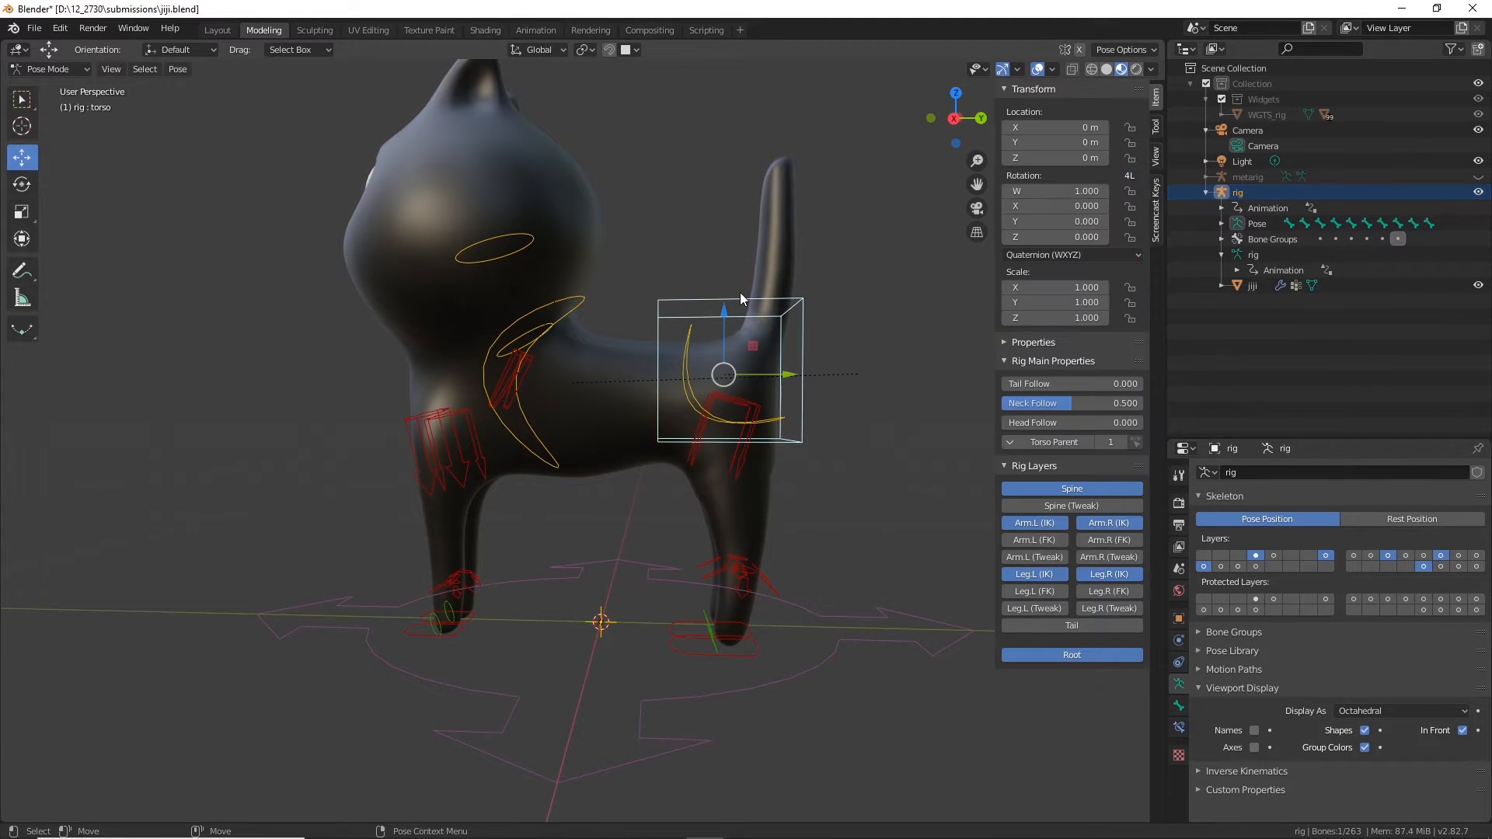
left_click_drag(724, 314, 725, 376)
key("ctrl+z")
key("r")
mouse_move(757, 328)
left_mouse_down()
mouse_move(766, 342)
mouse_move(739, 319)
left_mouse_up()
key("ctrl+z")
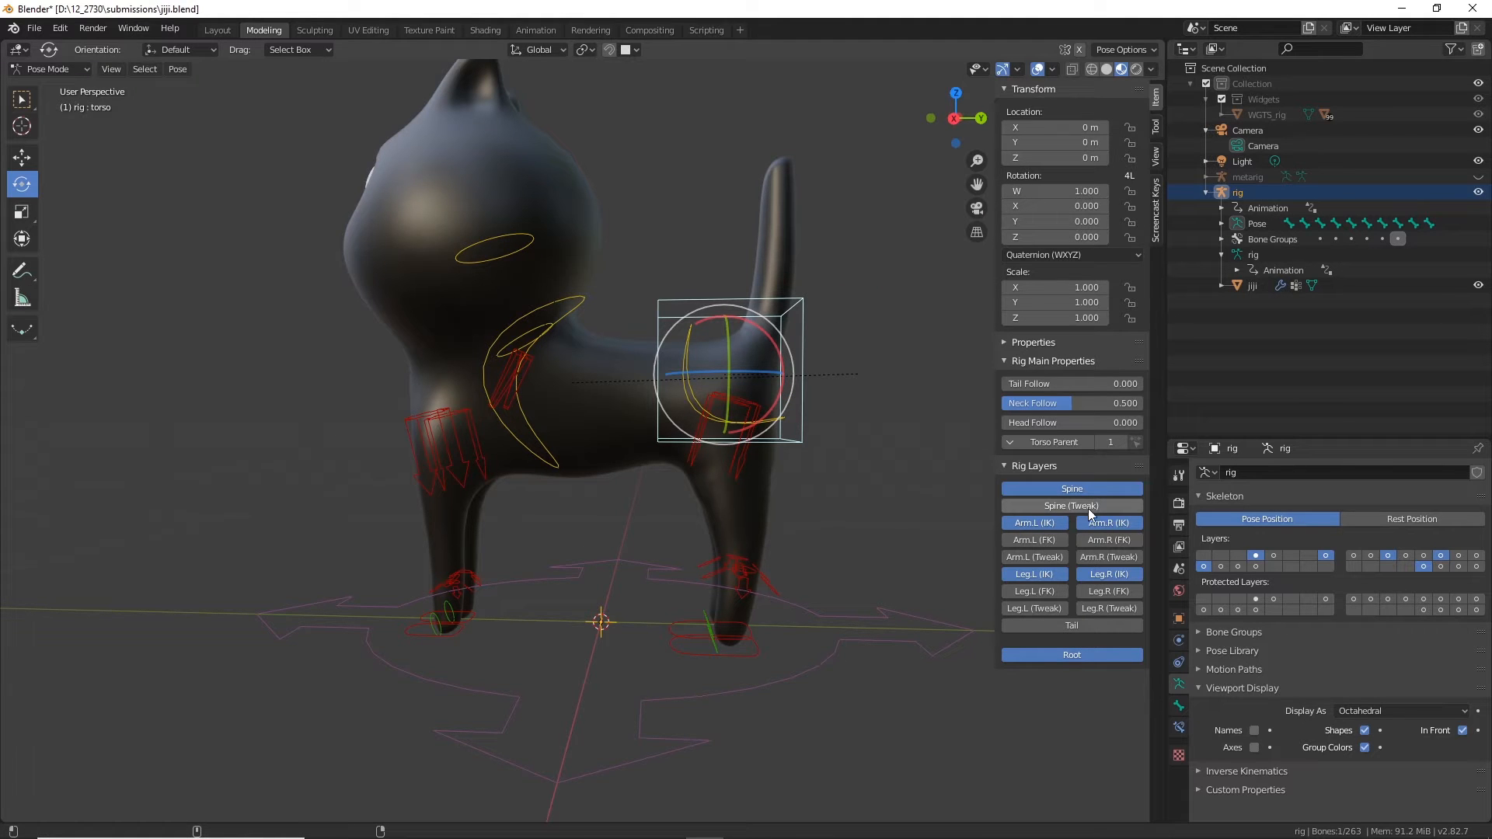
Step: Show the Tail layer and test-rotate the tail's master control at the tail tip, undoing the rotation
left_click(1088, 622)
left_click(781, 162)
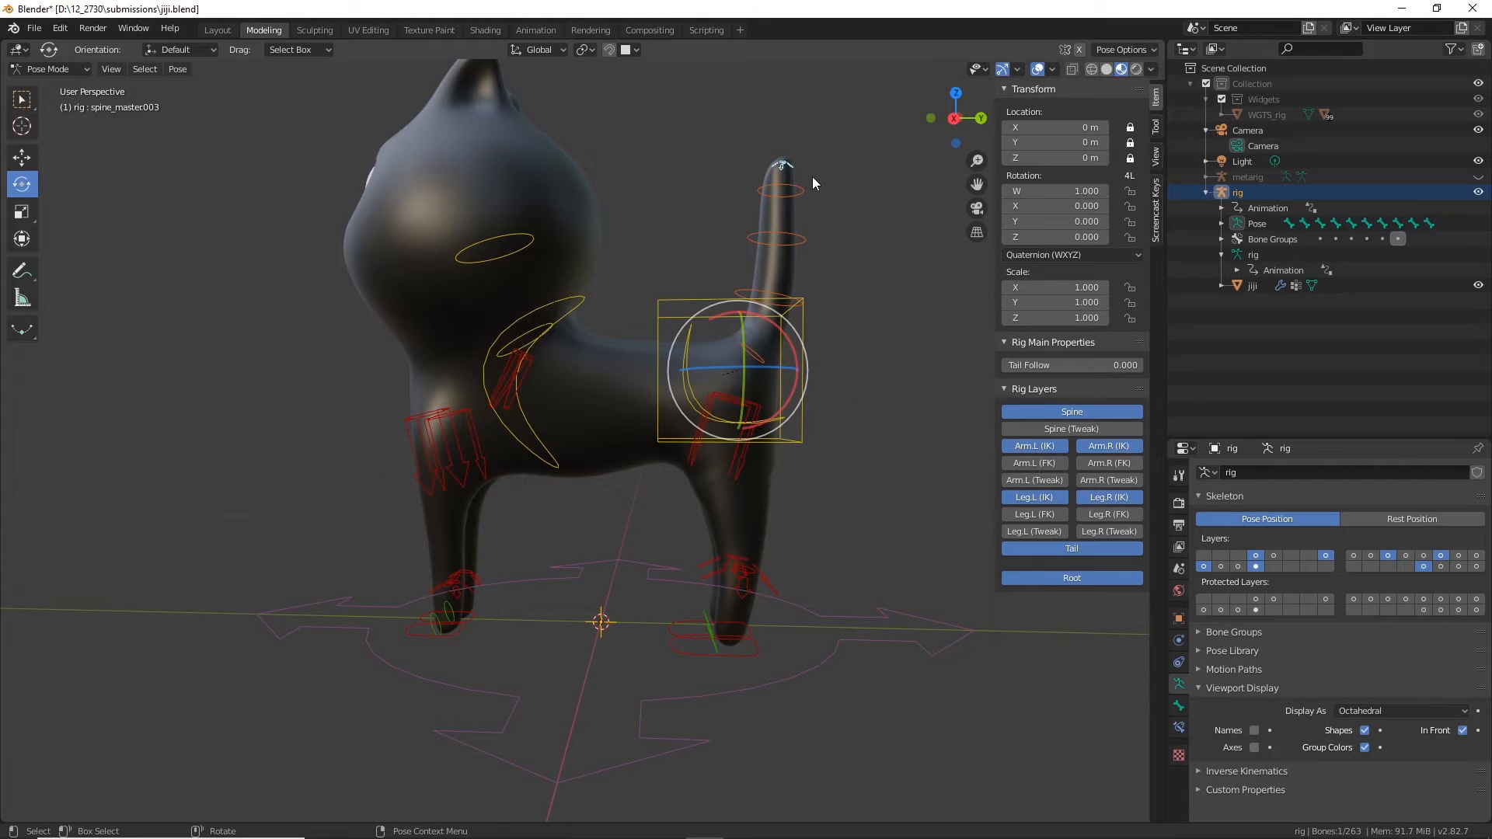
middle_click_drag(845, 323, 776, 441, "shift")
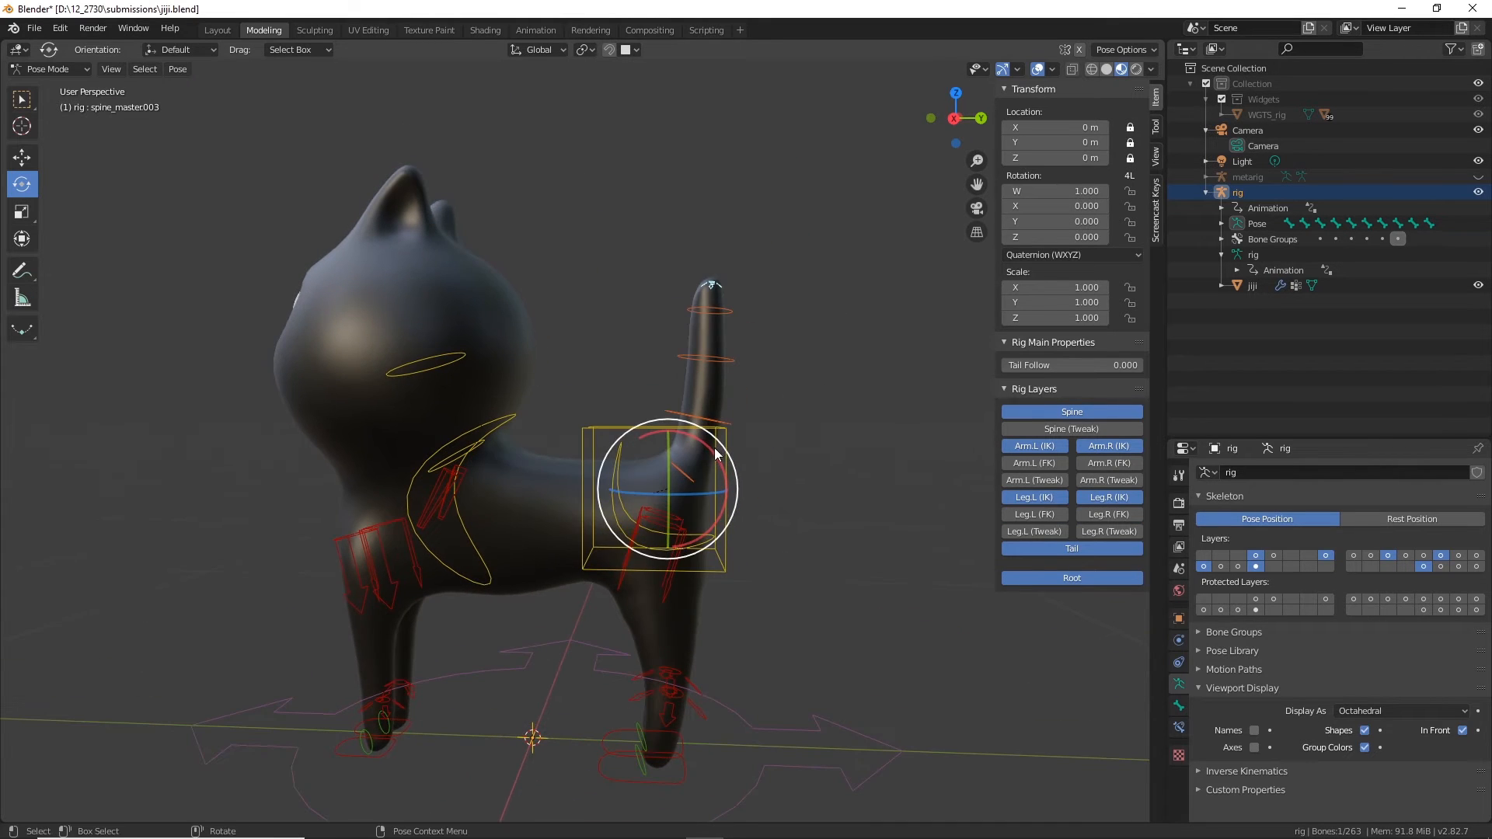
left_click_drag(667, 432, 814, 523)
key("ctrl+z")
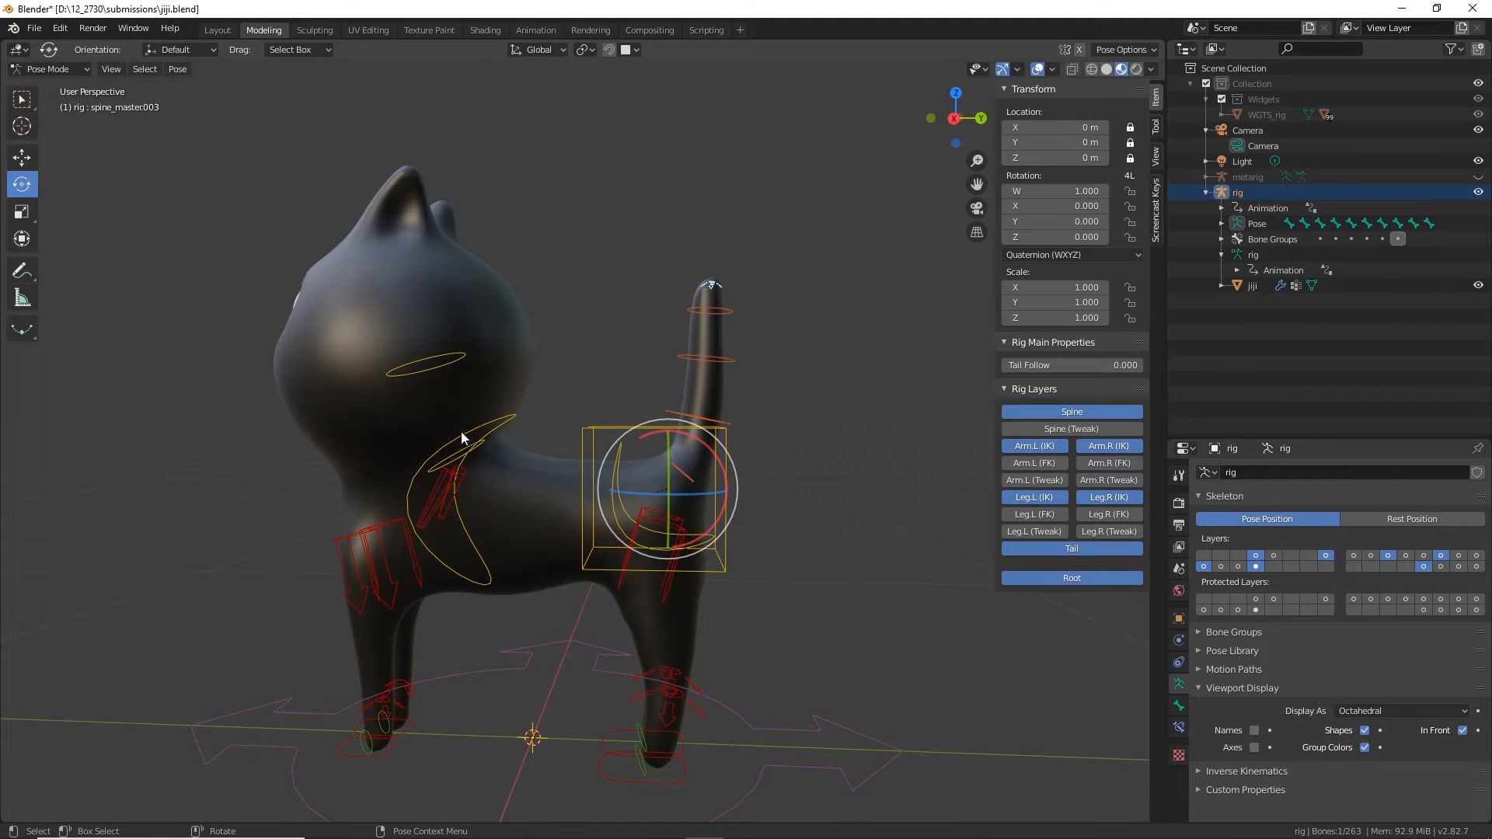
Step: Test-rotate the chest control at the front of the spine and undo the rotation
left_click(487, 424)
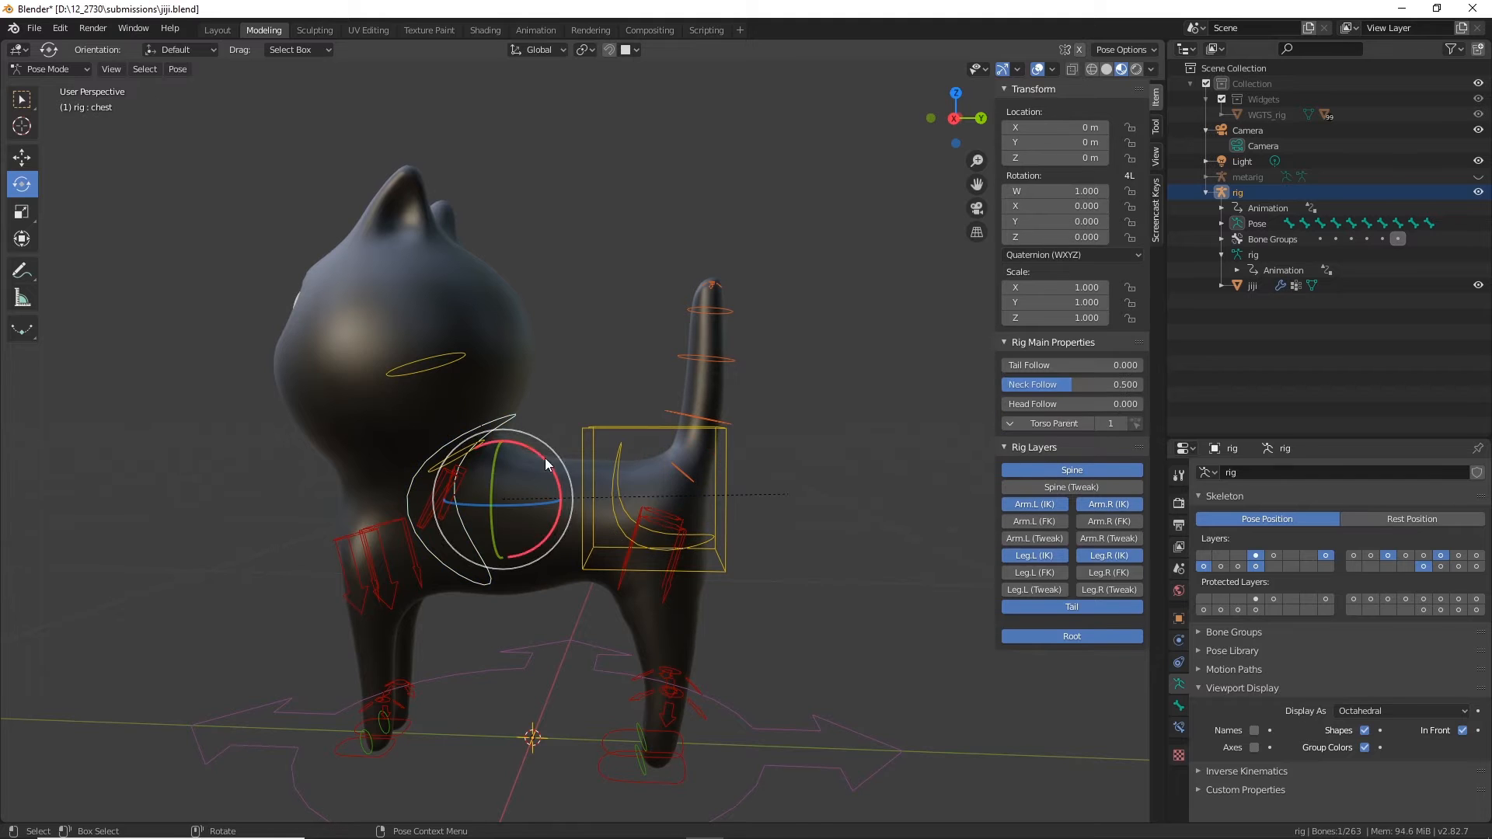
left_click_drag(544, 458, 559, 495)
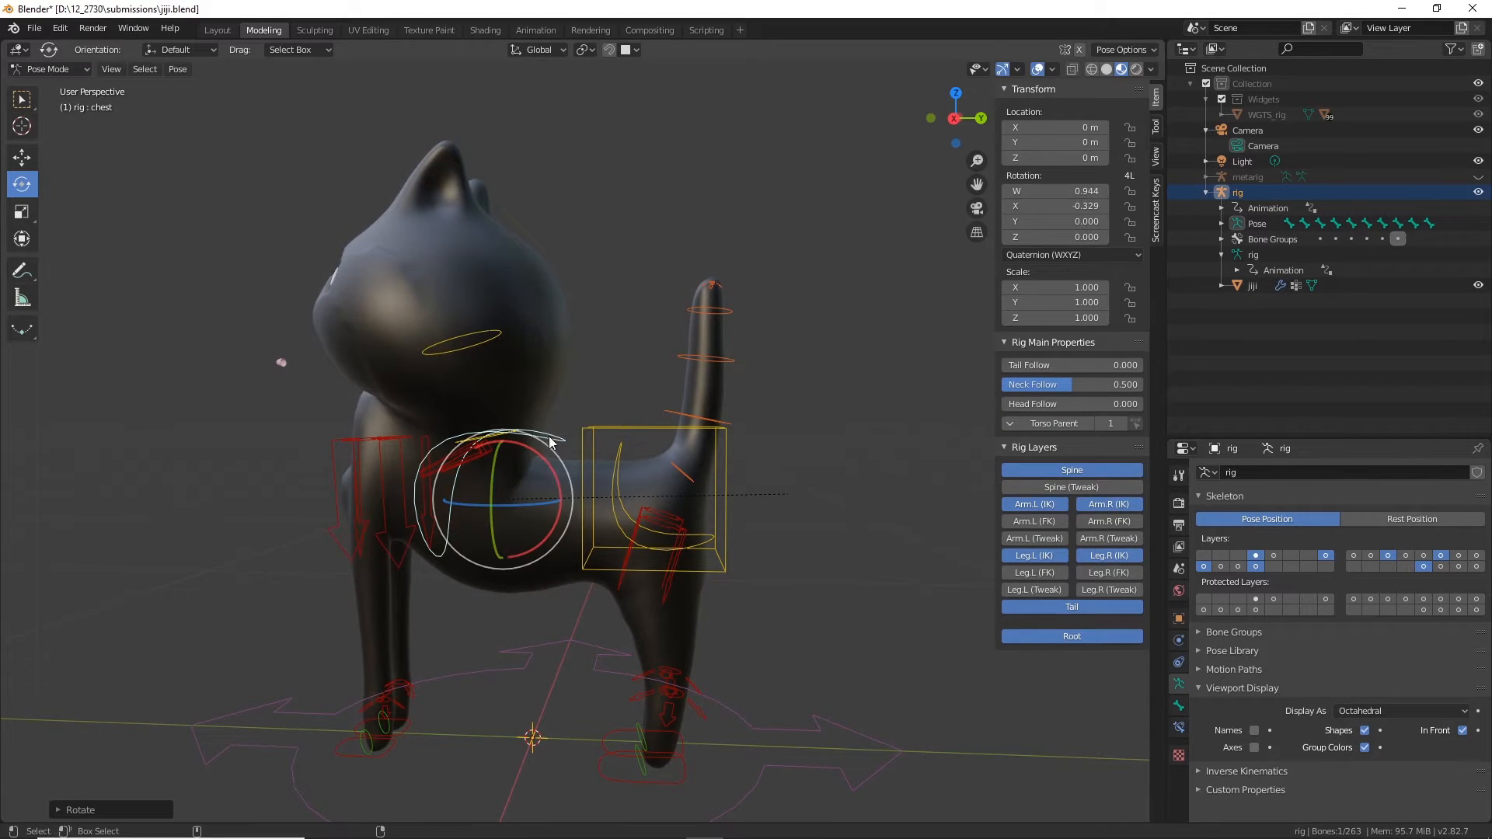
key("ctrl+z")
Step: Test-rotate the head control up and down, undo the last rotation and clear the remaining rotation
middle_click_drag(550, 435, 590, 323)
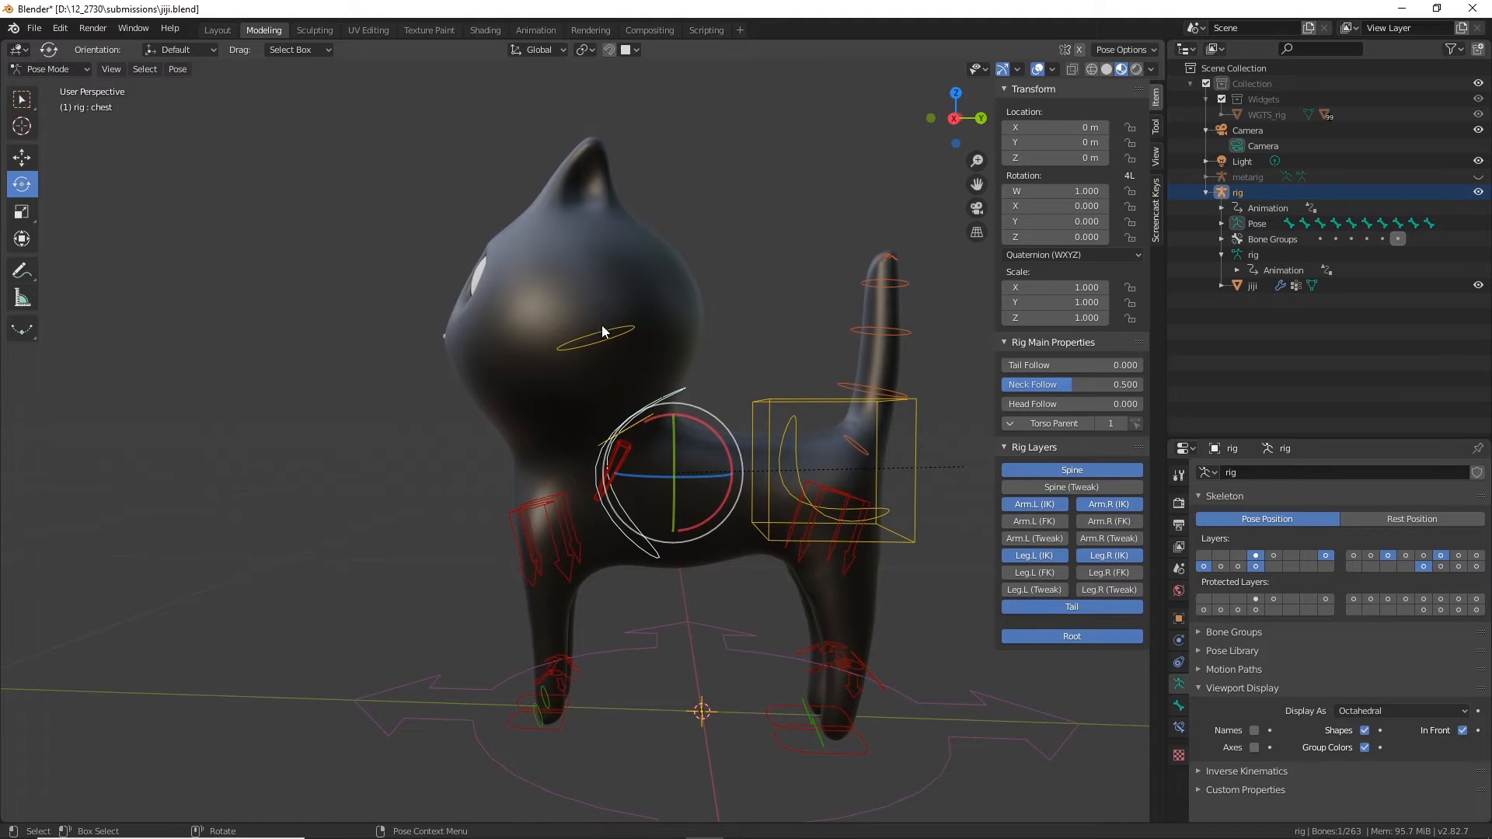
left_click(608, 334)
mouse_move(662, 381)
left_mouse_down()
mouse_move(634, 359)
mouse_move(669, 391)
left_mouse_up()
middle_click_drag(590, 383, 663, 461)
scroll(655, 401, "up", 3)
mouse_move(664, 461)
left_mouse_down()
mouse_move(626, 439)
mouse_move(663, 460)
mouse_move(638, 455)
left_mouse_up()
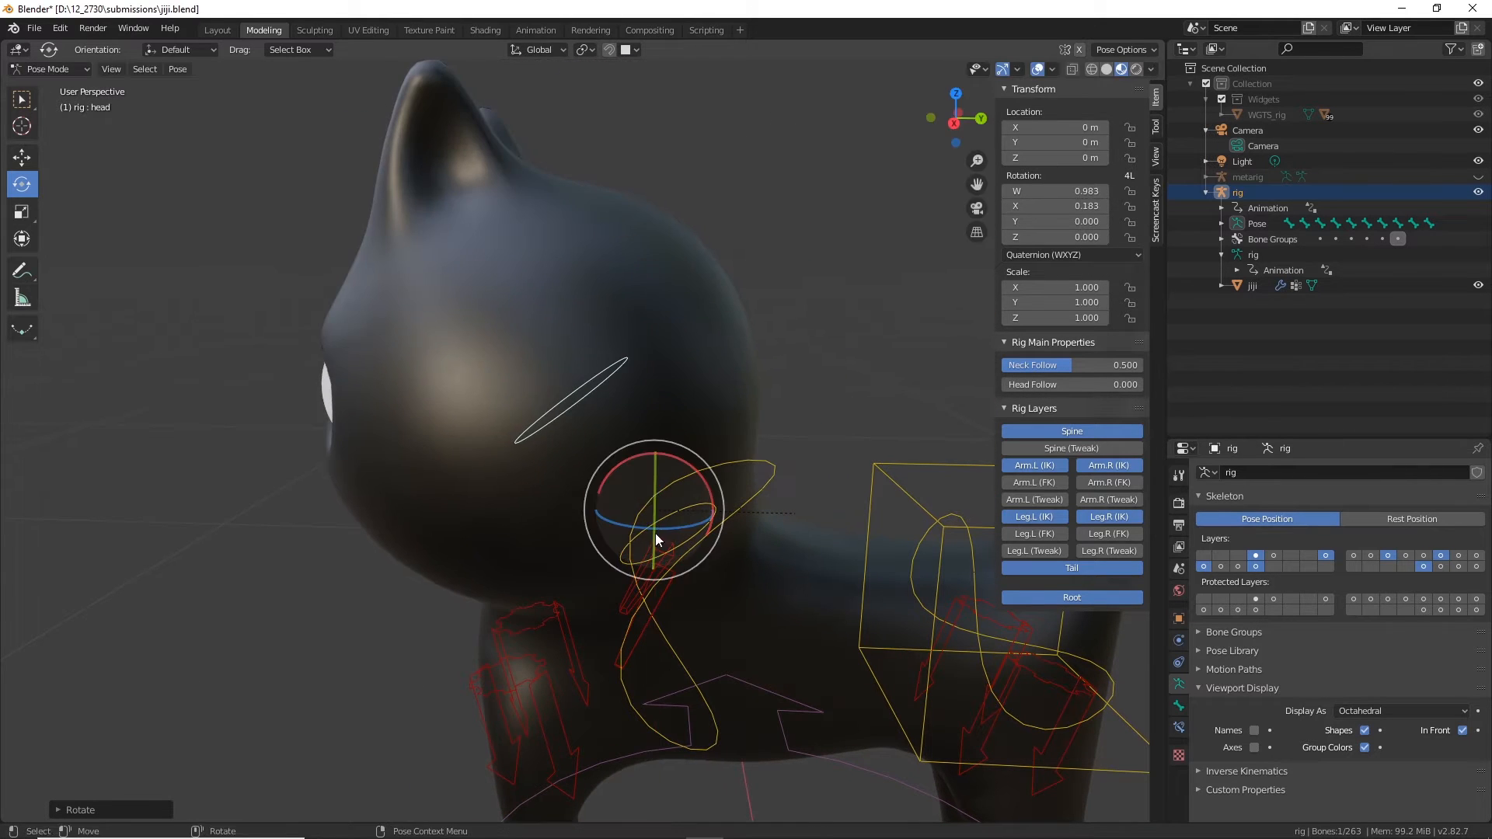
middle_click_drag(655, 534, 739, 449)
key("ctrl+z")
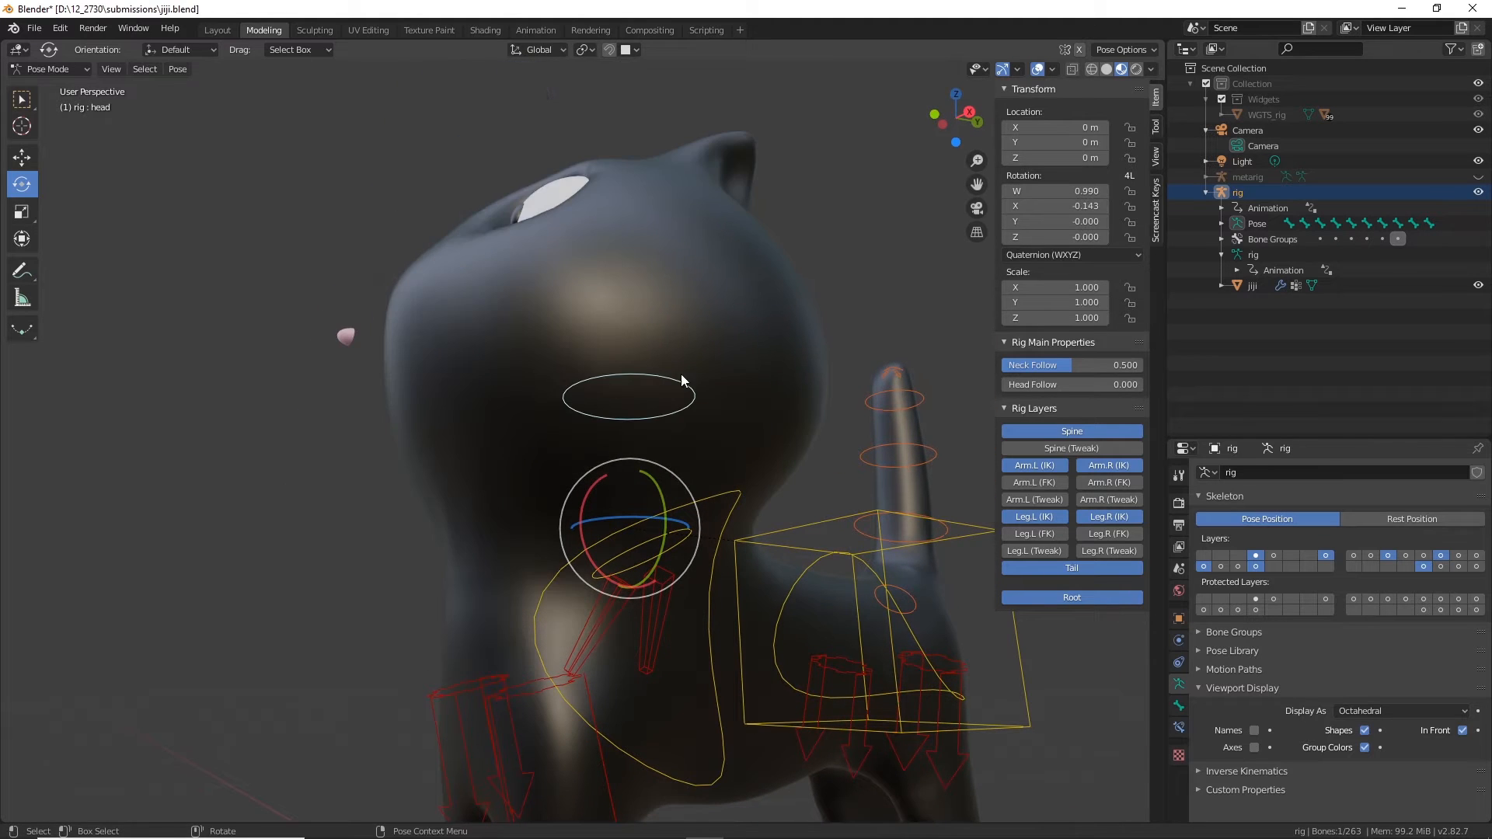
middle_click_drag(642, 354, 576, 378)
key("alt+r")
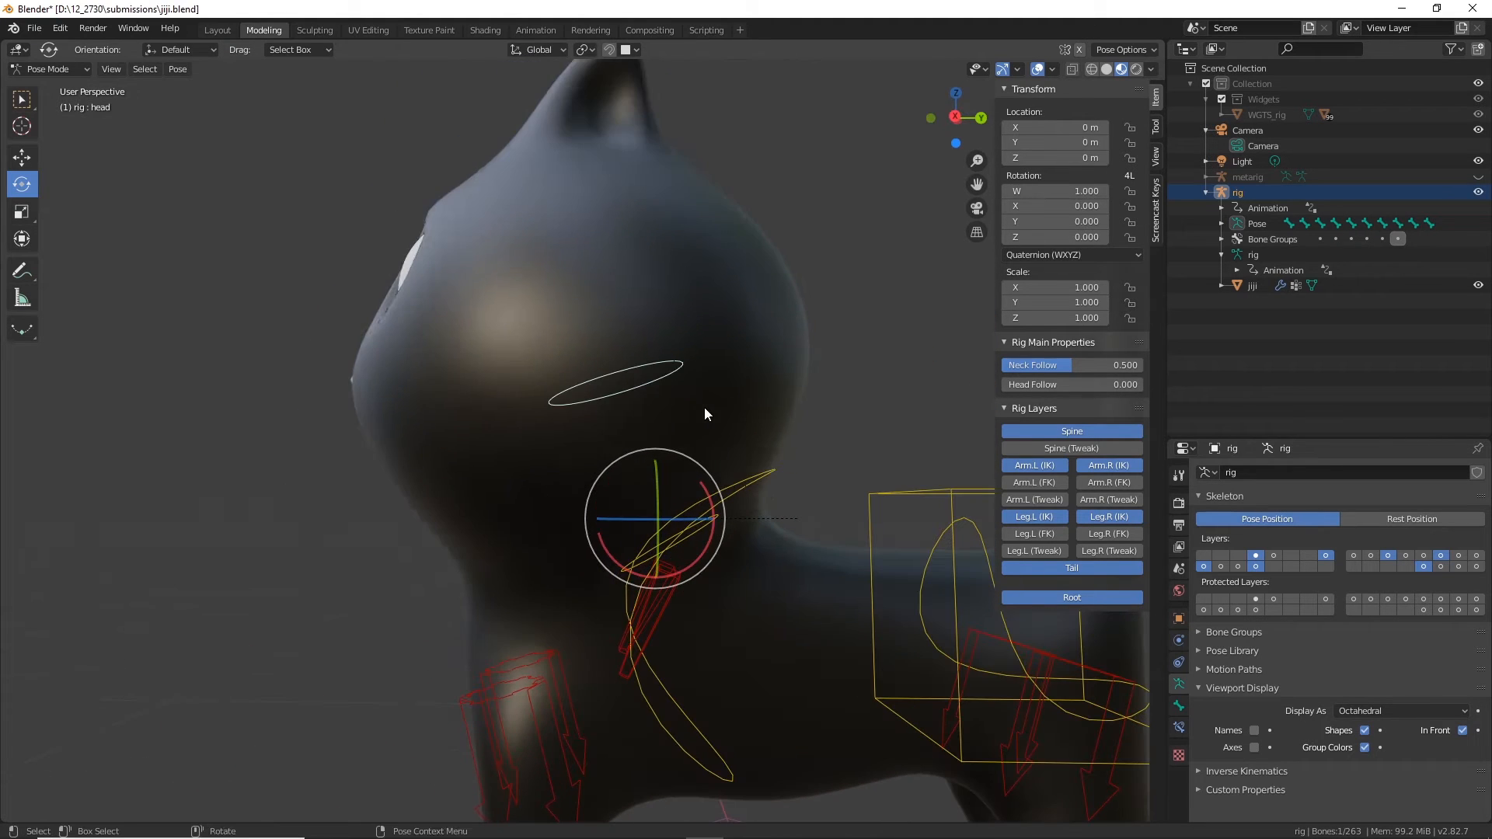
scroll(693, 412, "down", 5)
middle_click_drag(698, 431, 743, 479)
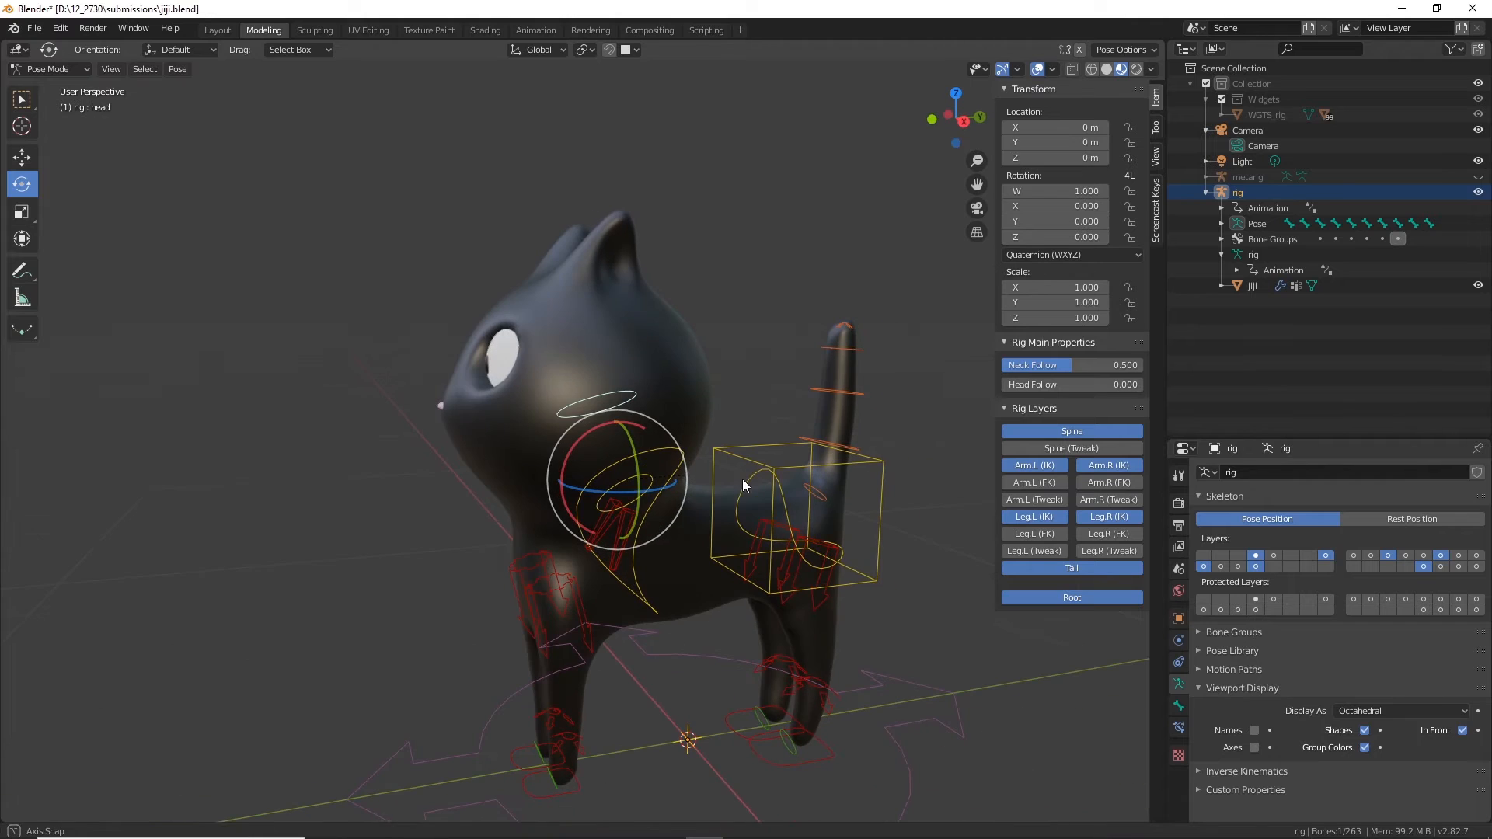
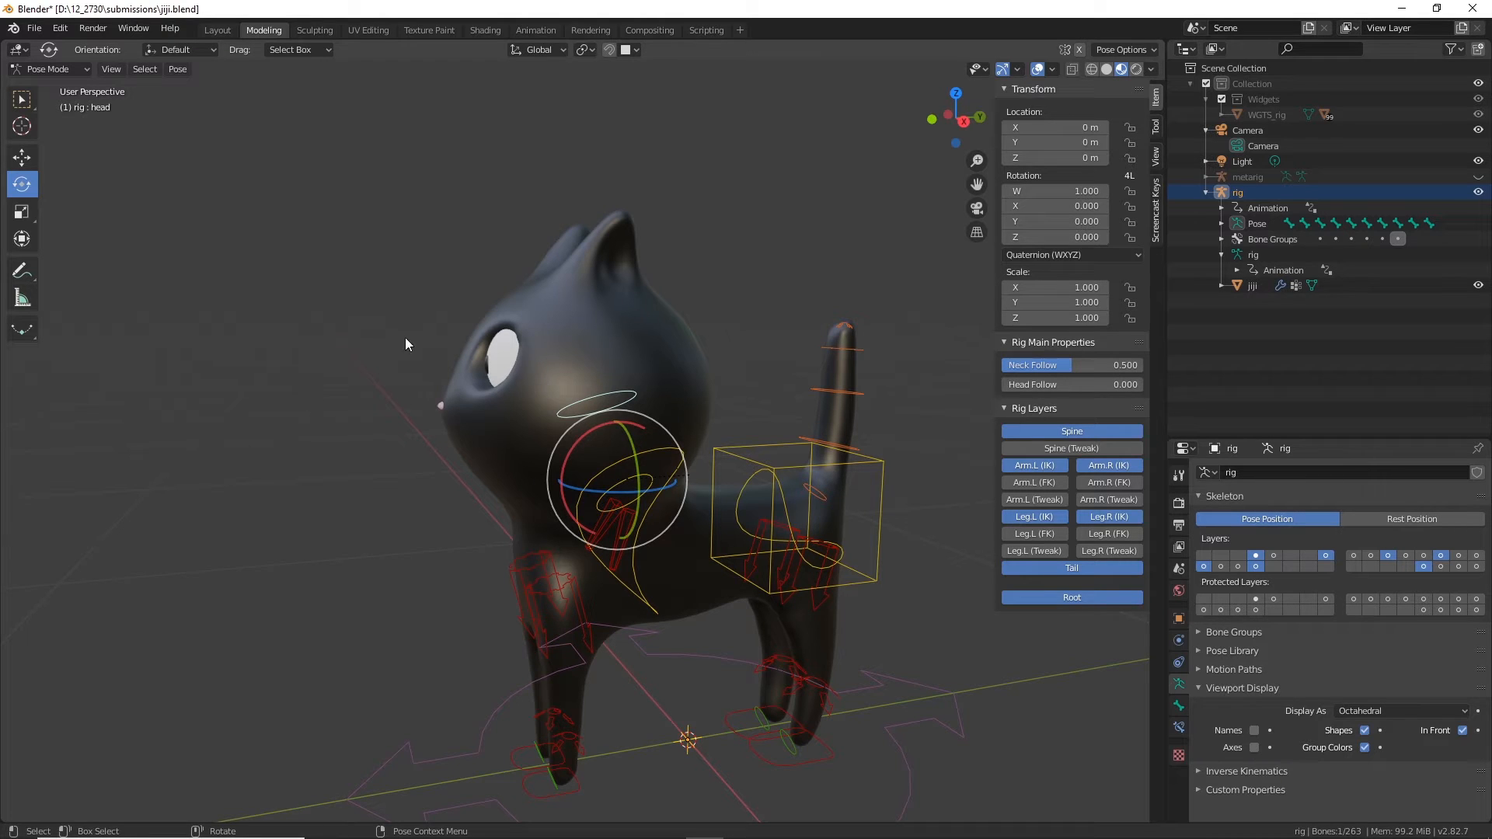
middle_click_drag(408, 336, 473, 305)
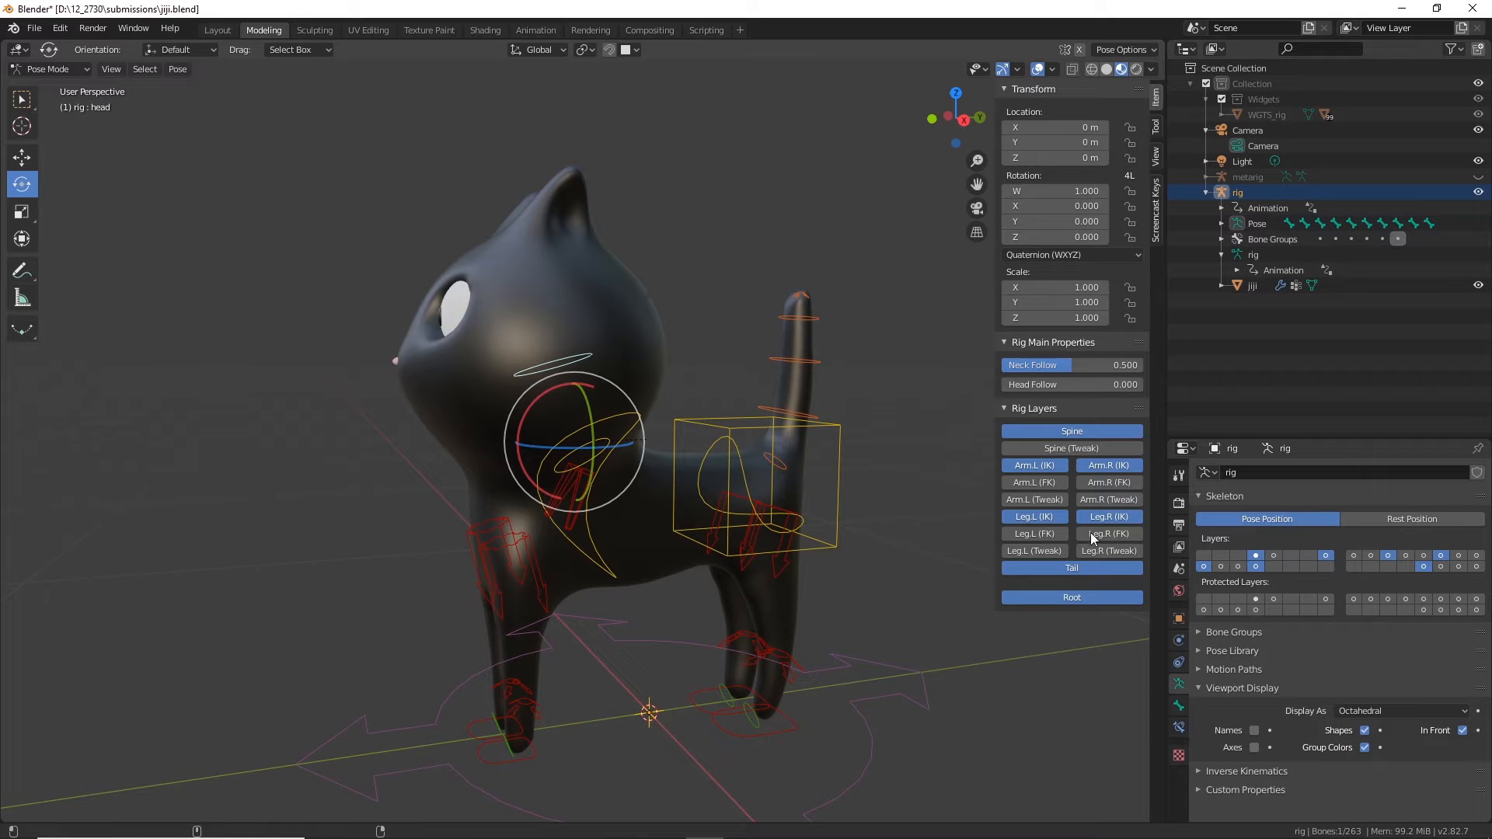
Step: Hide the Spine, Arm.L and Arm.R IK, Leg.L and Leg.R IK, and Tail control layers, leaving only Root shown
left_click(1078, 431)
left_click(1049, 215)
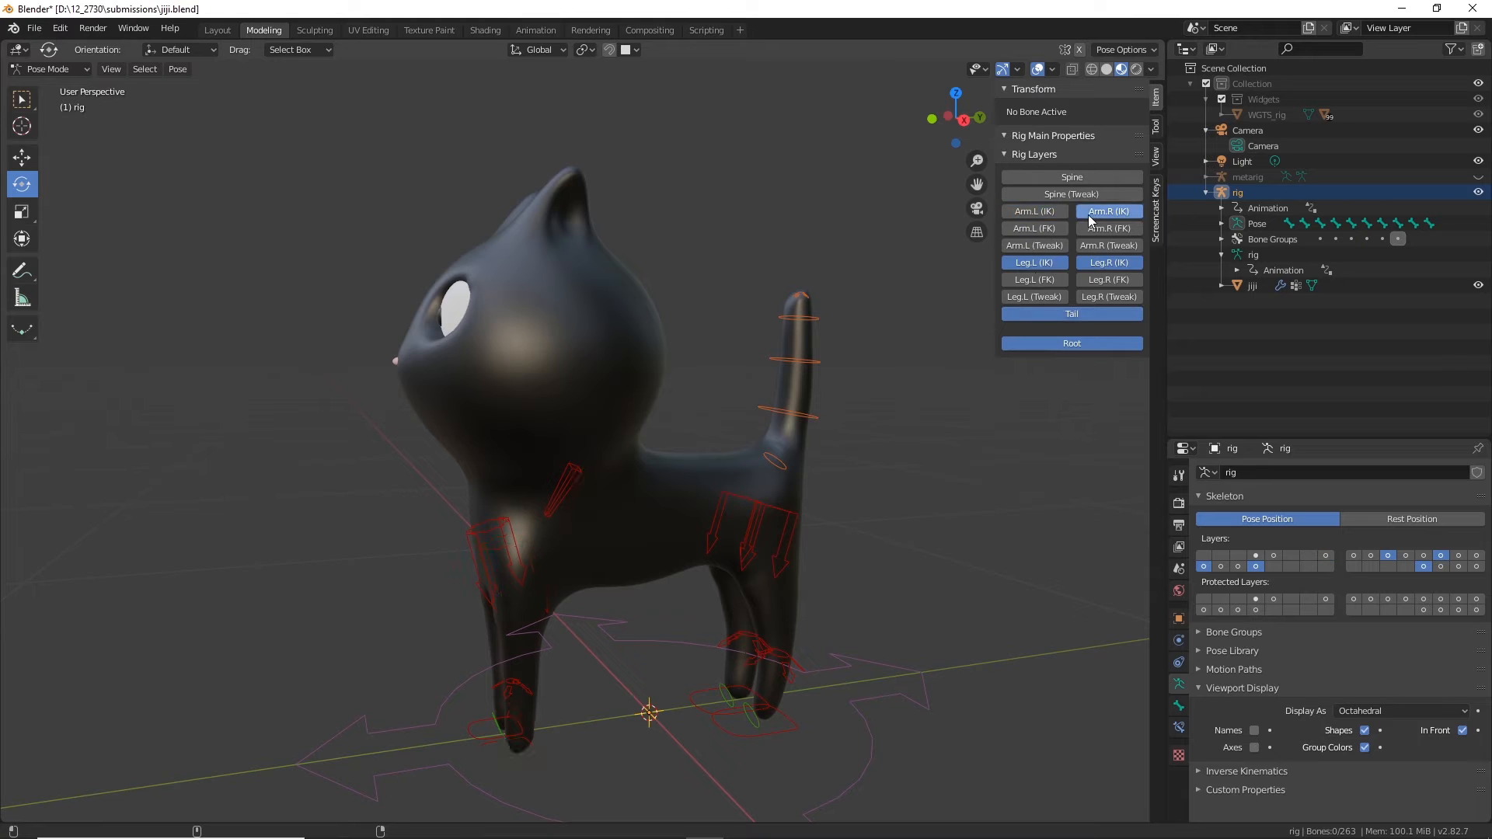
left_click(1107, 213)
left_click(1056, 262)
left_click(1089, 261)
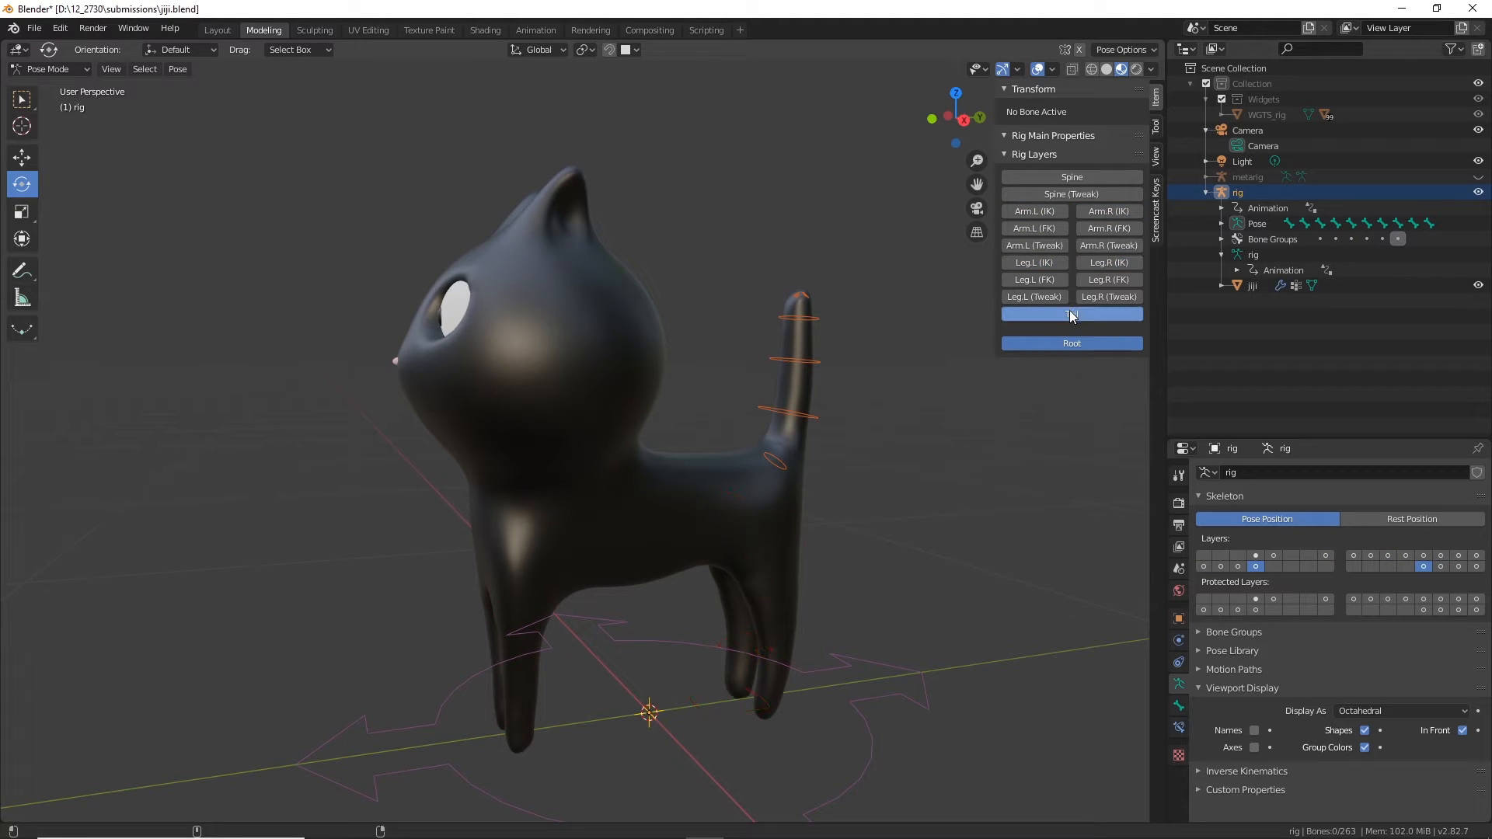
left_click(1078, 314)
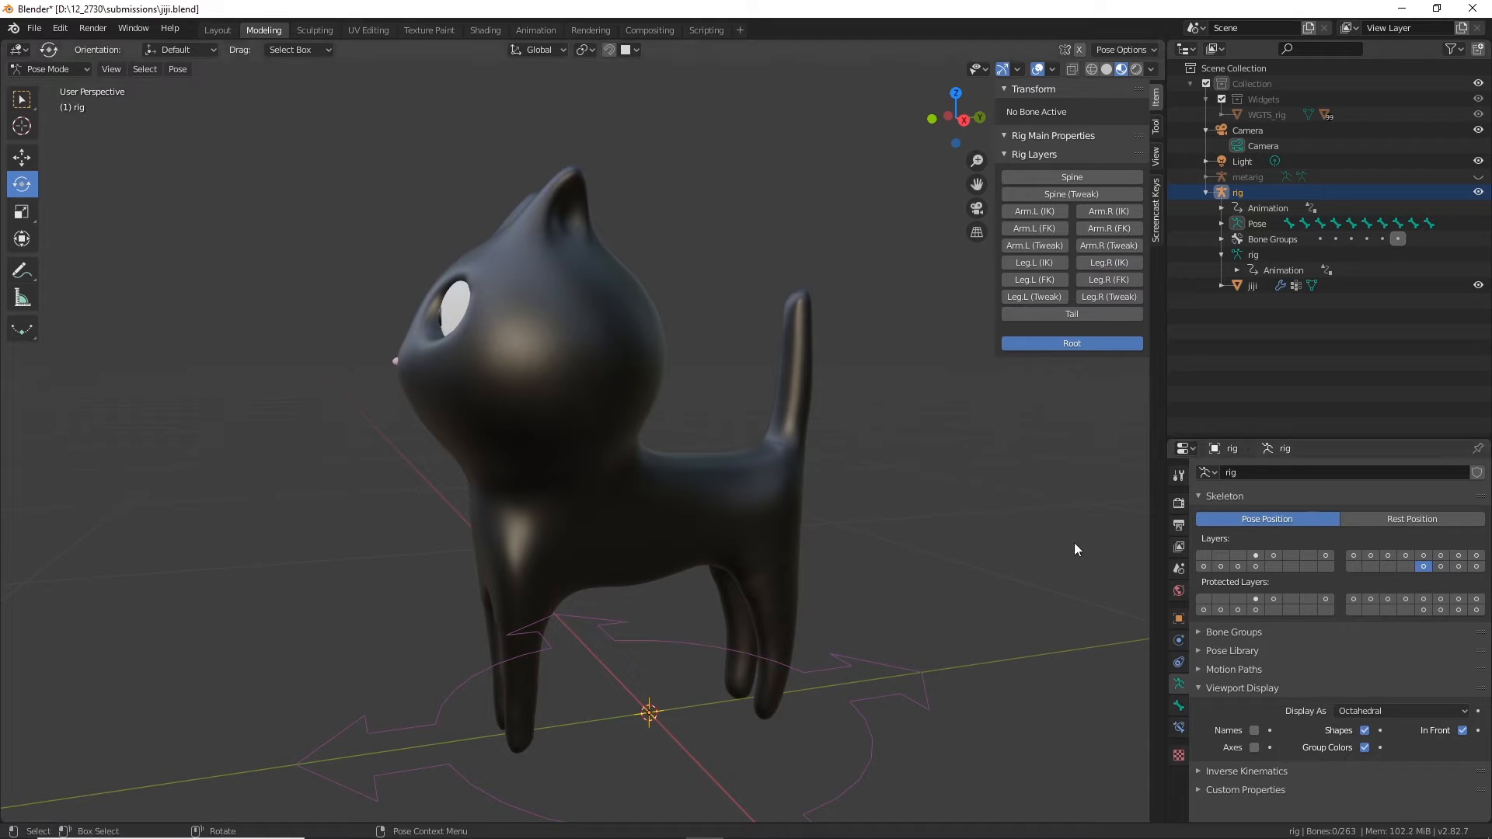
Step: Return the rig to Object Mode and display only its deform bone layer in the armature layers
left_click(62, 70)
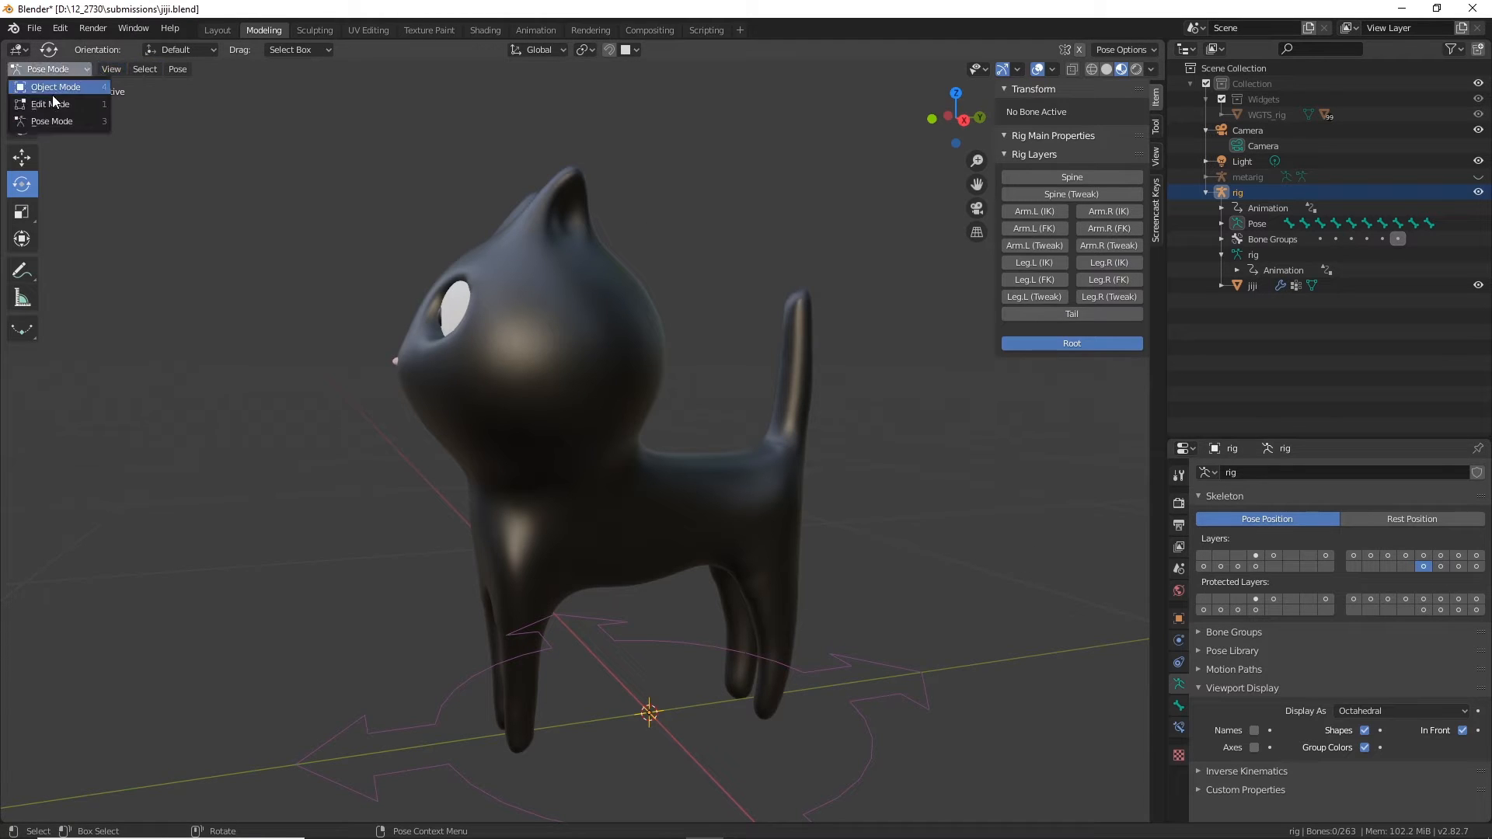
left_click(53, 89)
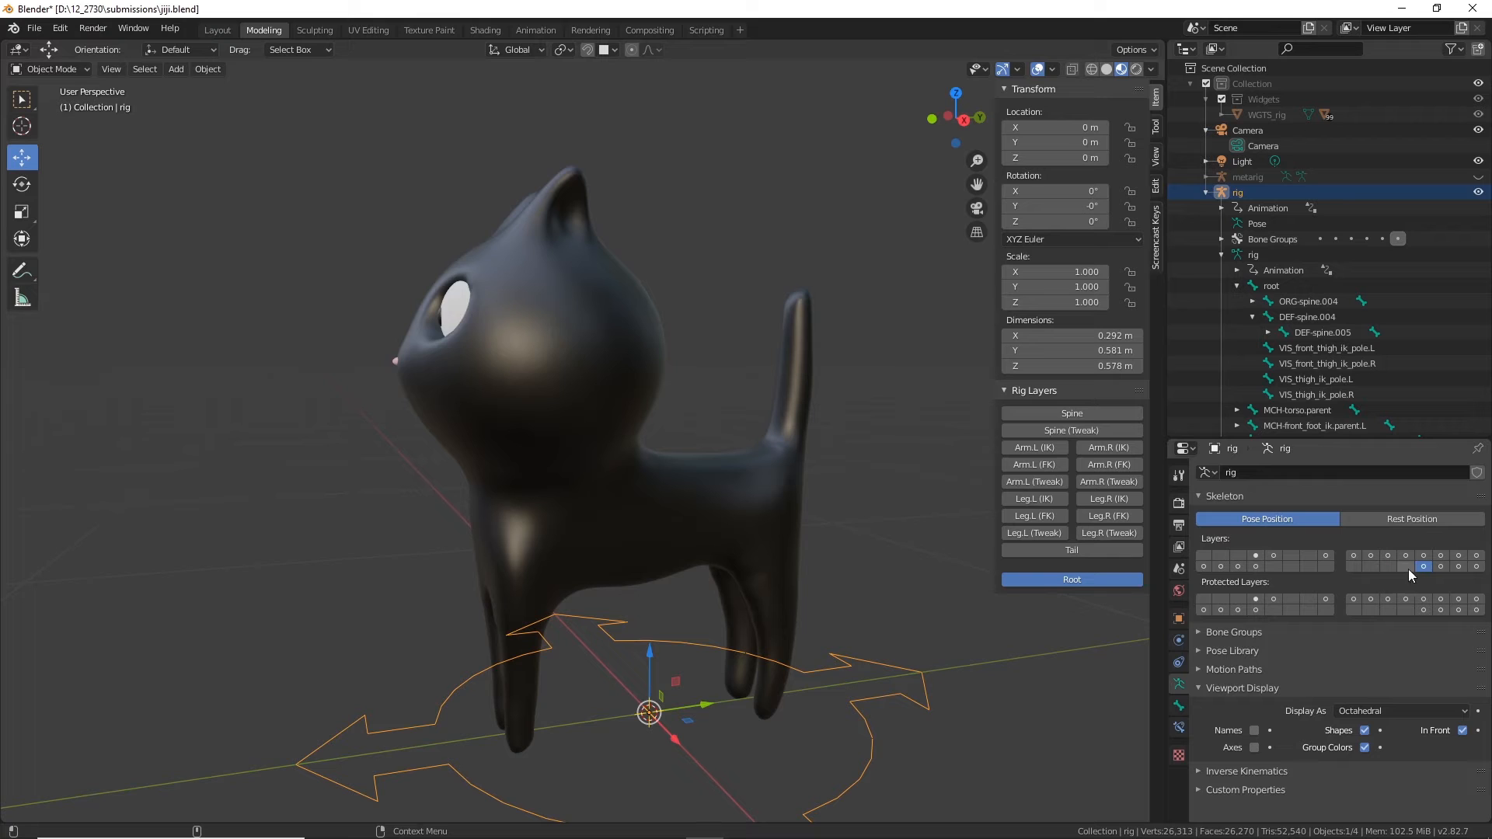
left_click(1424, 556)
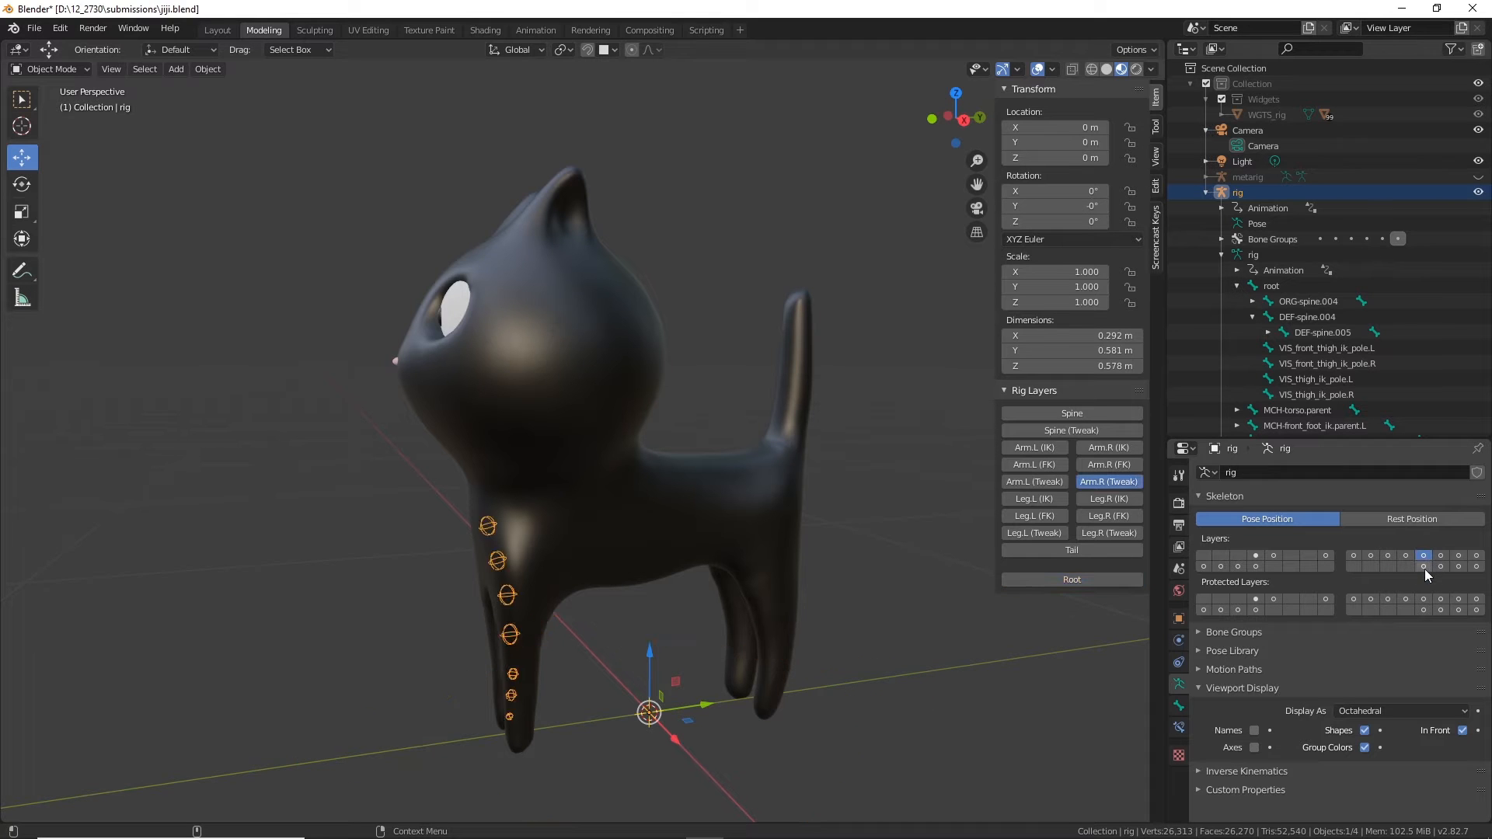
left_click(1424, 567)
left_click(1442, 566)
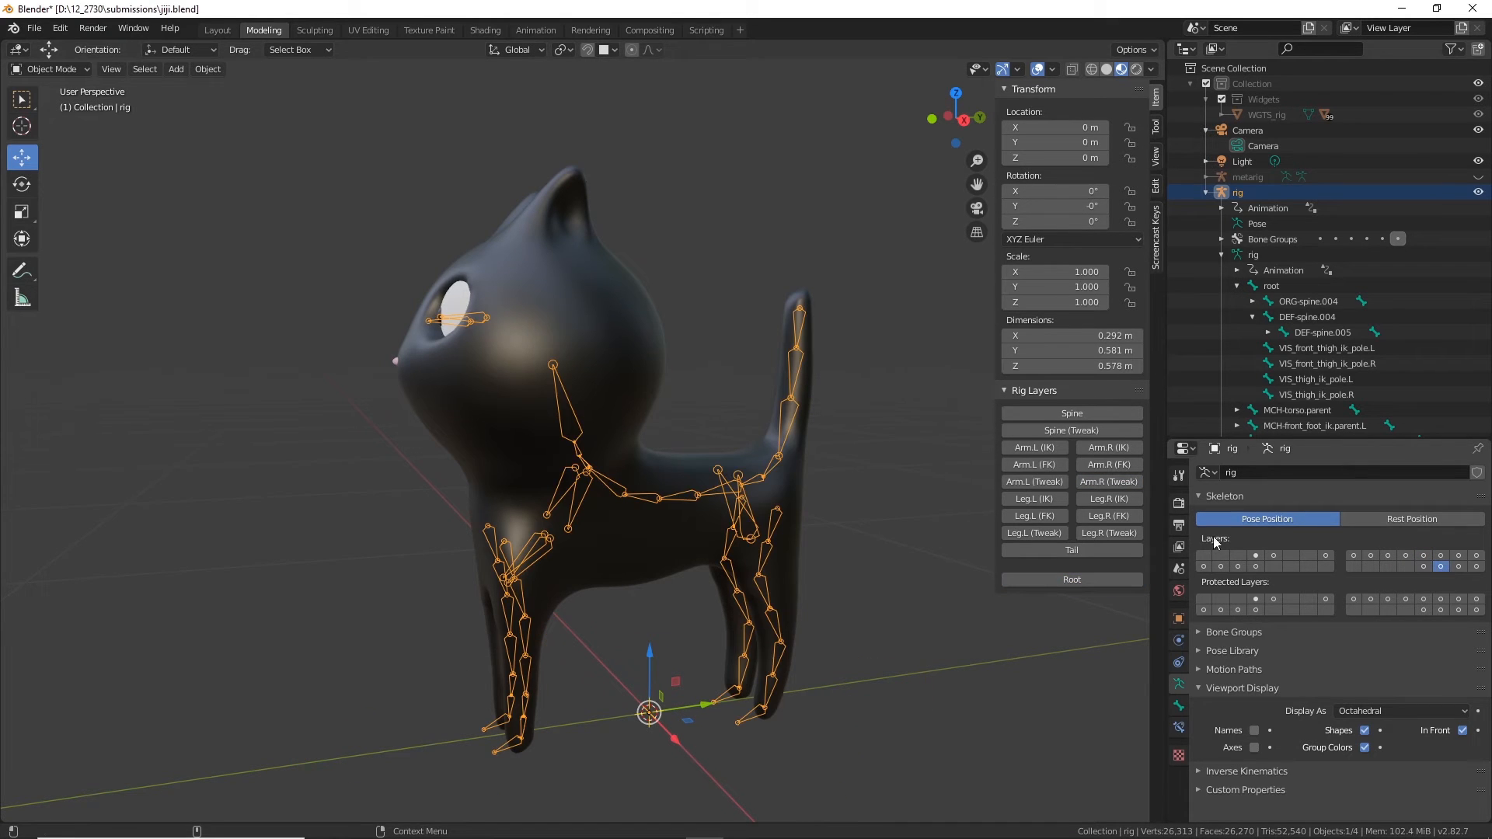
middle_click_drag(854, 513, 708, 431)
middle_click_drag(588, 437, 619, 392, "shift")
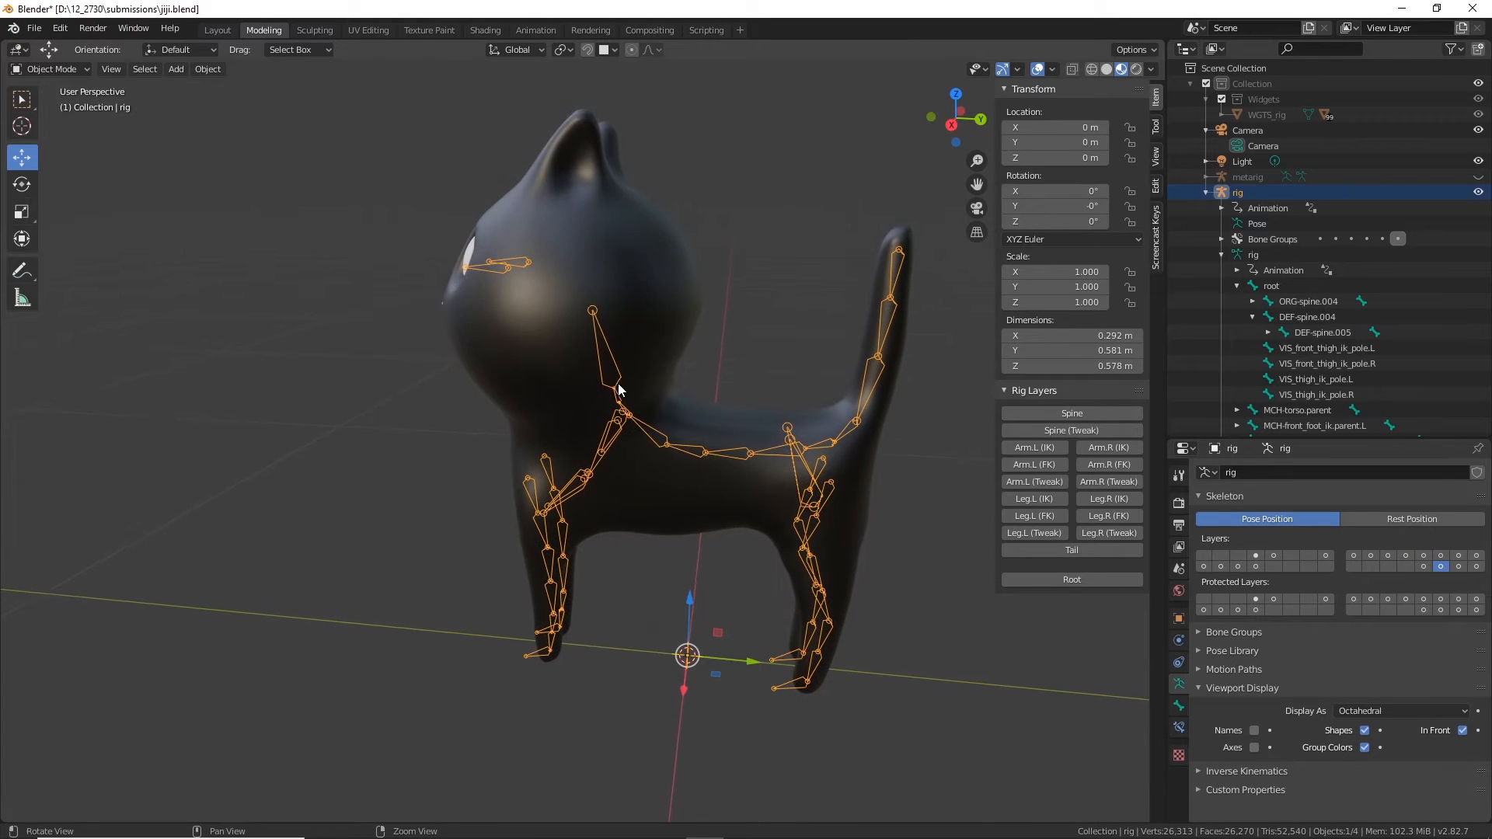
left_click(1423, 566)
left_click(1442, 566)
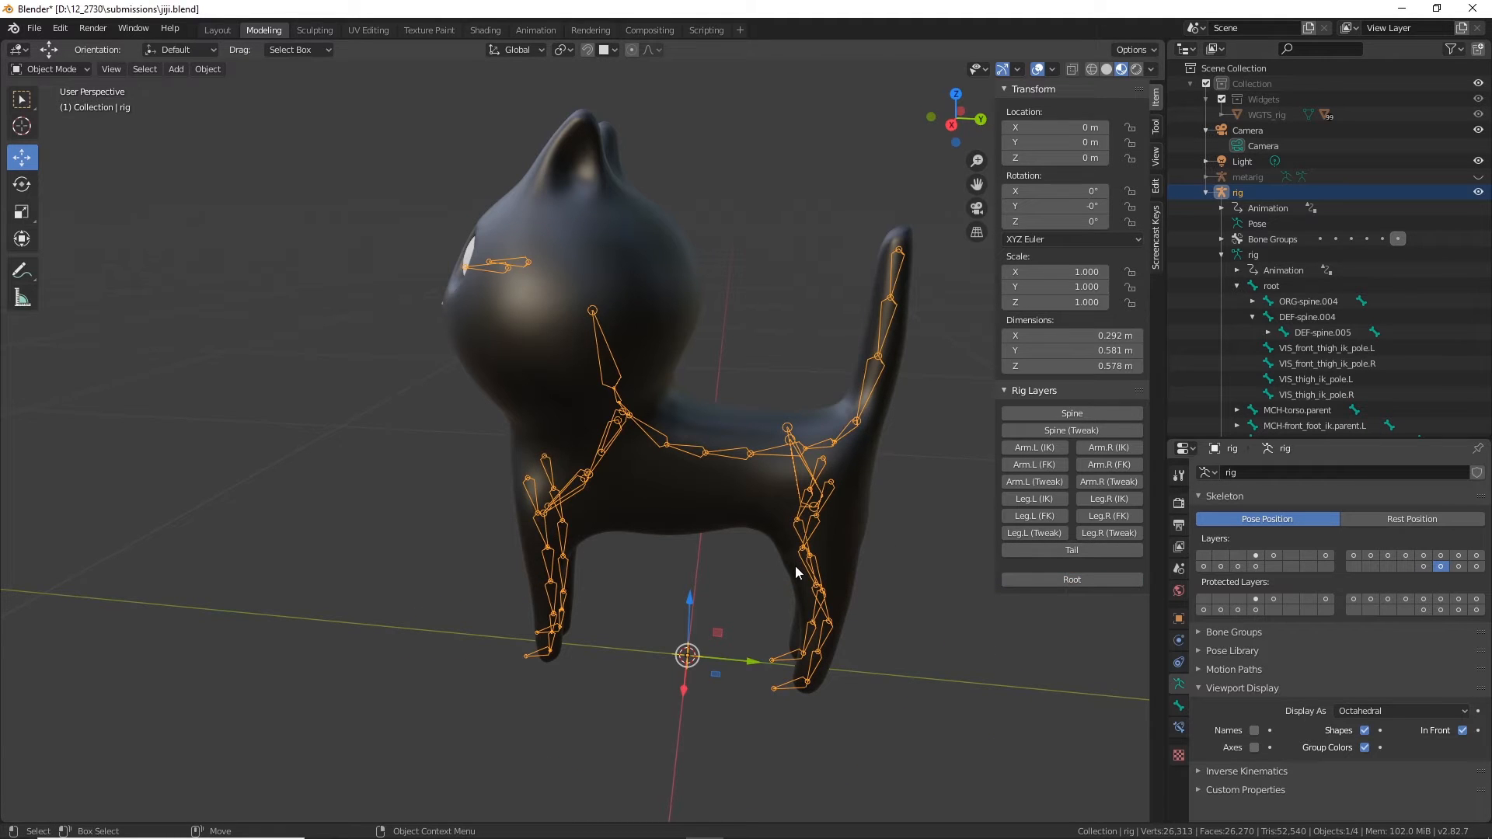
Step: Save the jiji.blend file
middle_click_drag(335, 324, 420, 381)
left_click(34, 28)
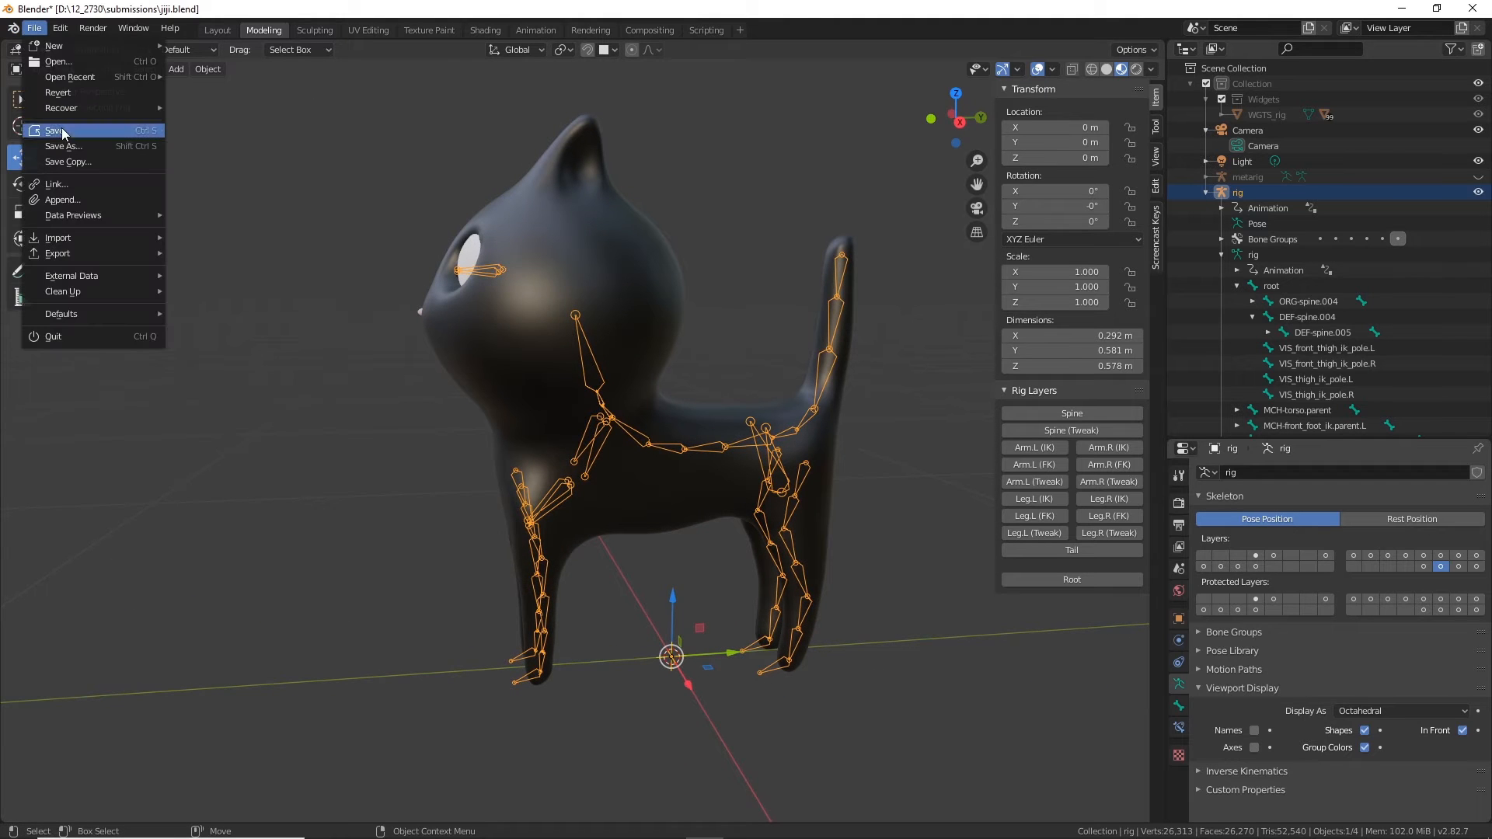
left_click(62, 128)
Step: Select the jiji mesh, put it in Weight Paint mode and set the viewport to Solid shading
middle_click_drag(385, 403, 424, 433)
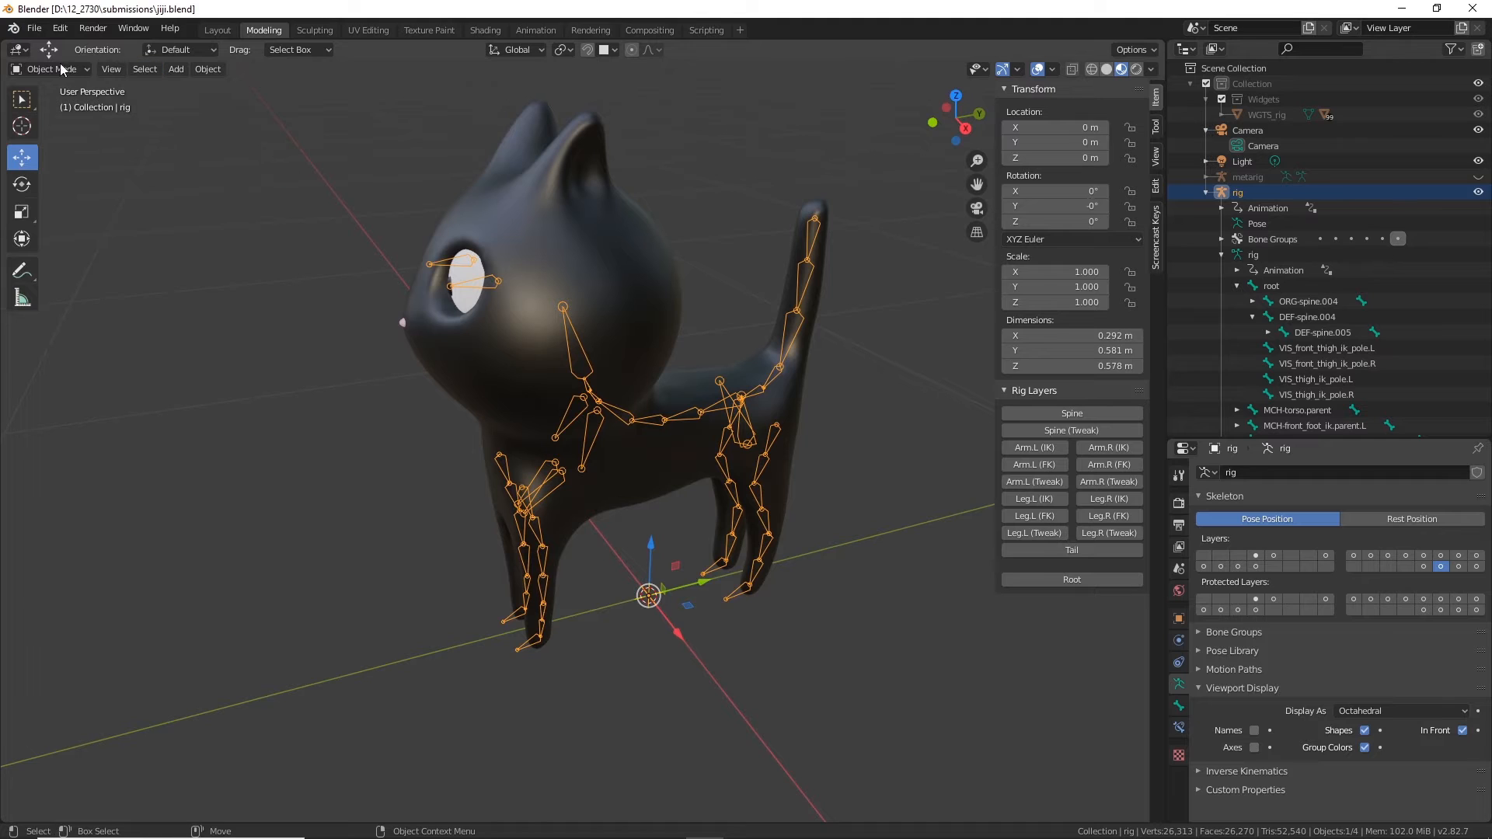
left_click(637, 309)
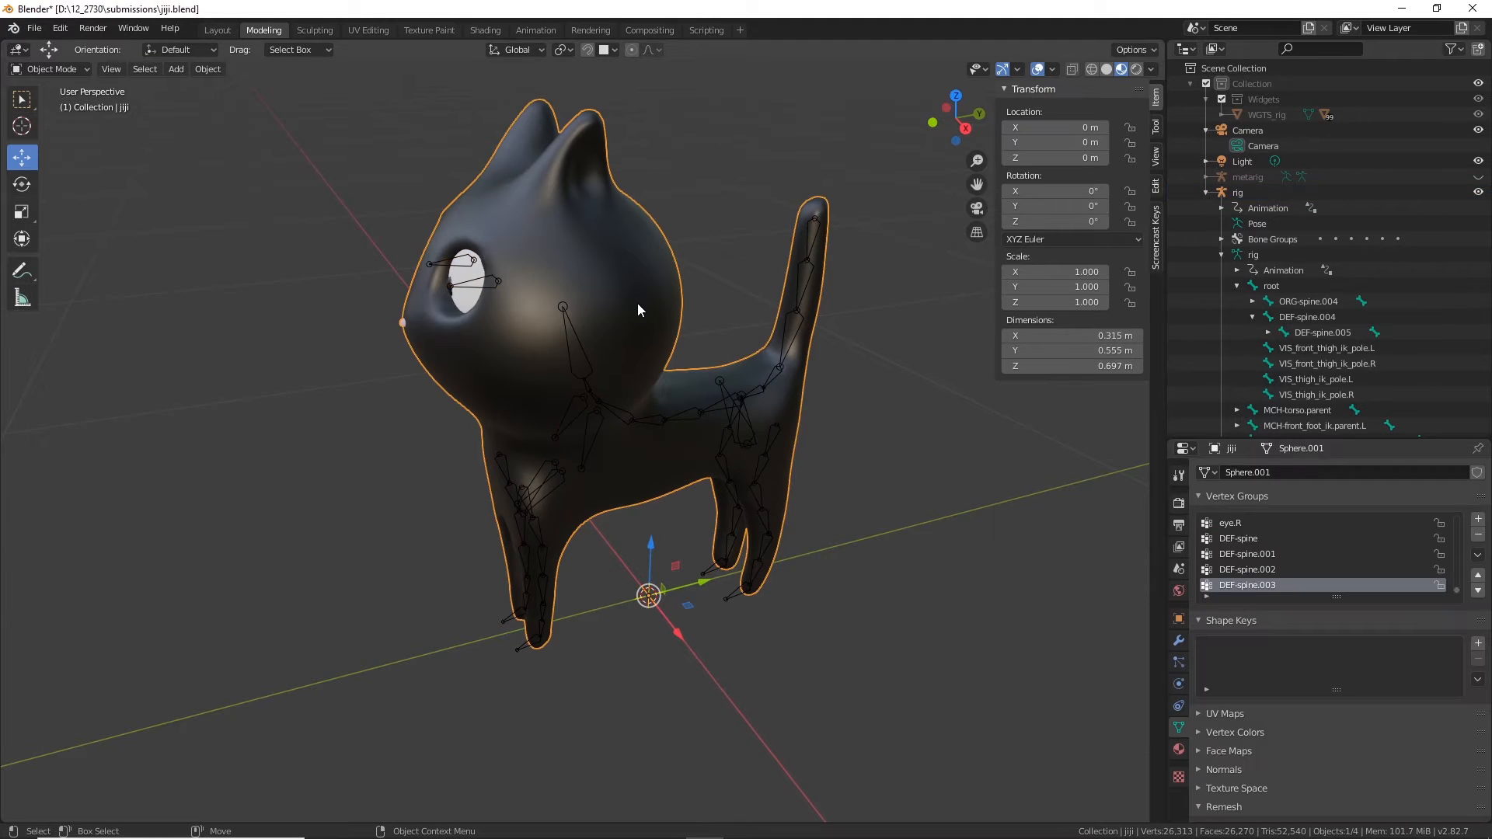
left_click(50, 68)
left_click(71, 160)
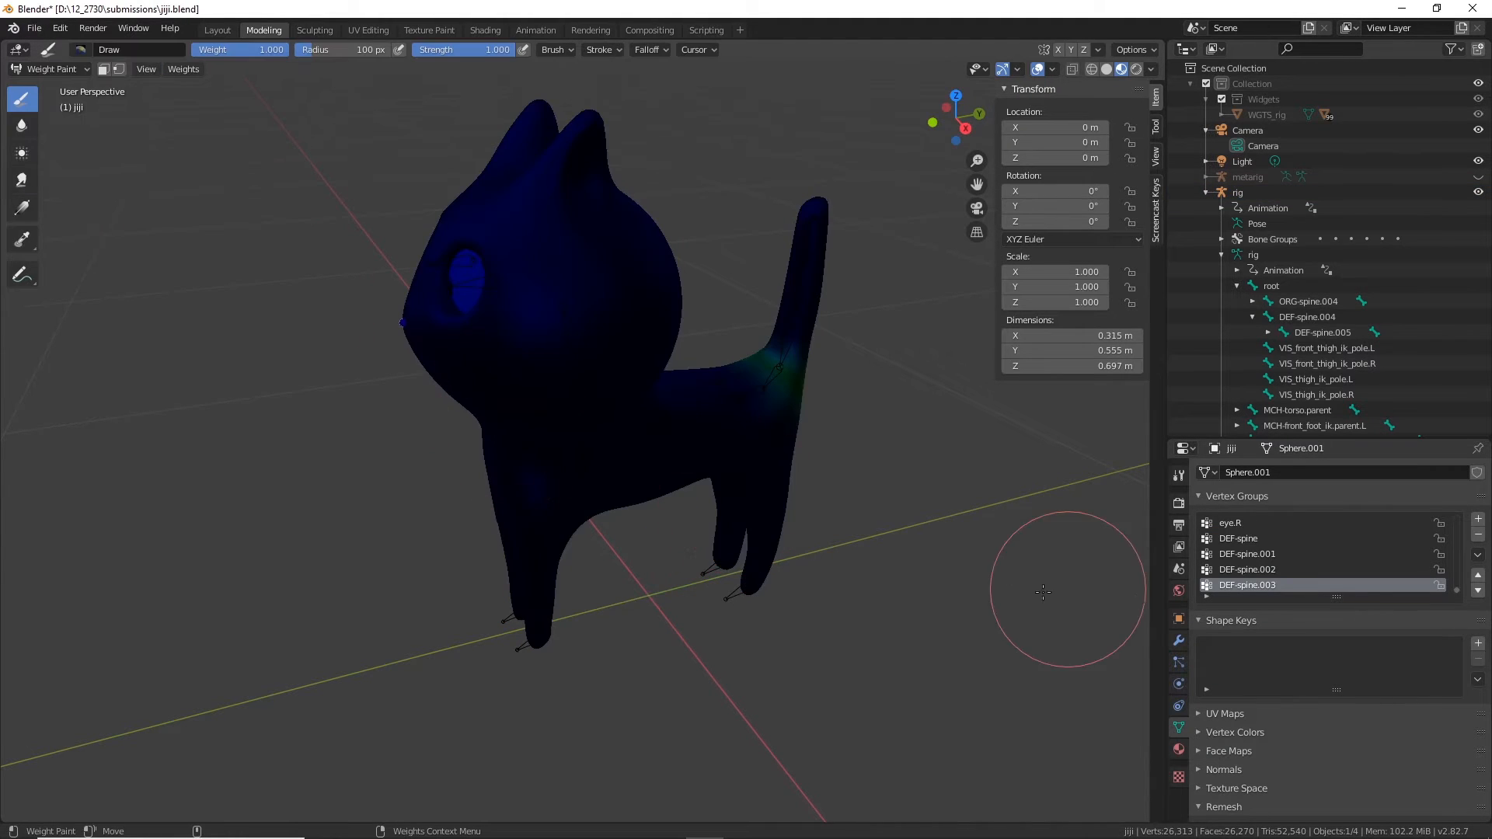
left_click(1104, 69)
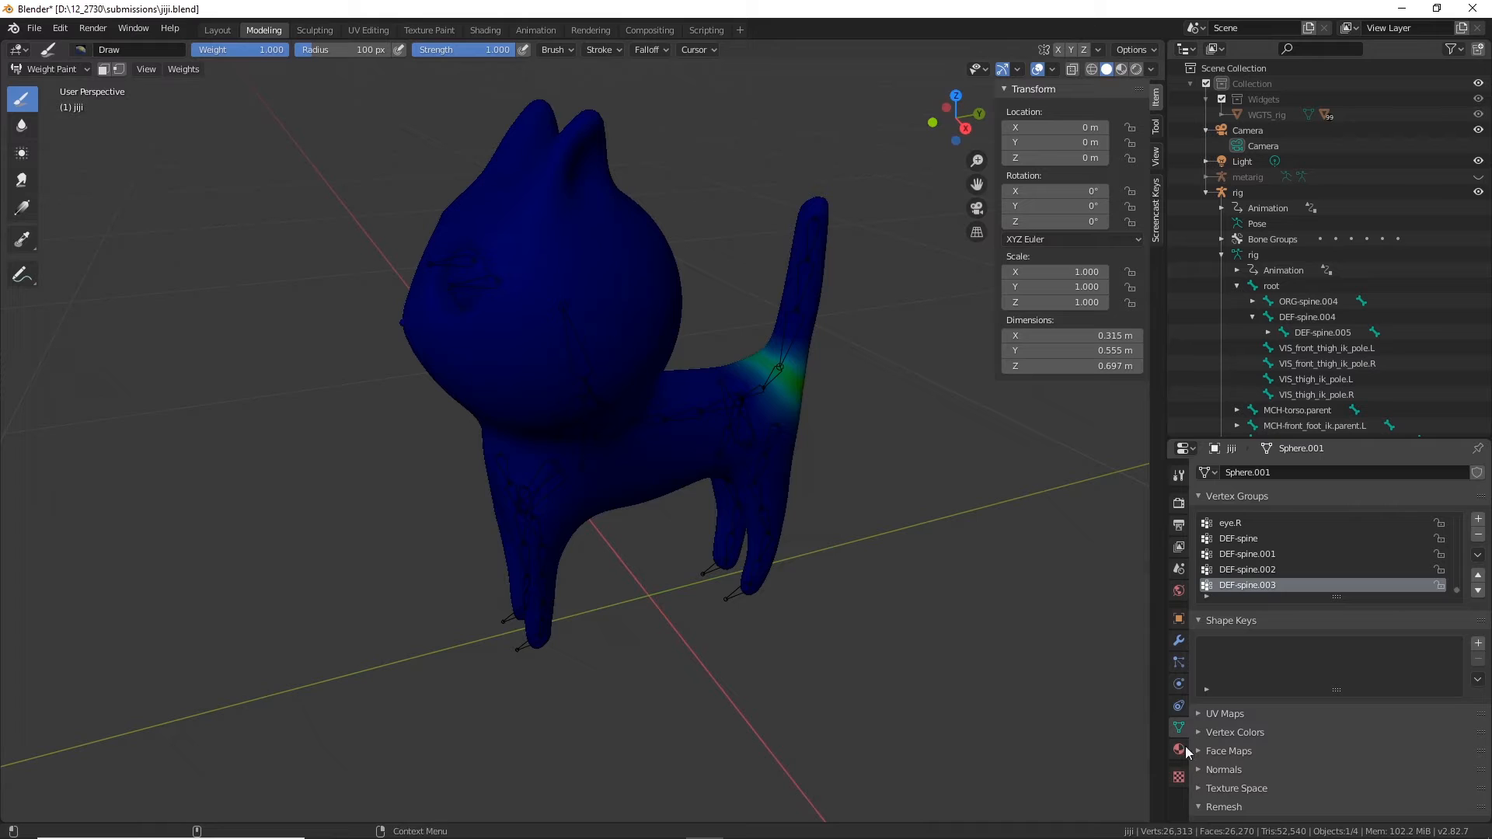
Step: Activate the eye.L vertex group and examine its weights around the left eye and head from several angles
scroll(1273, 588, "up", 2)
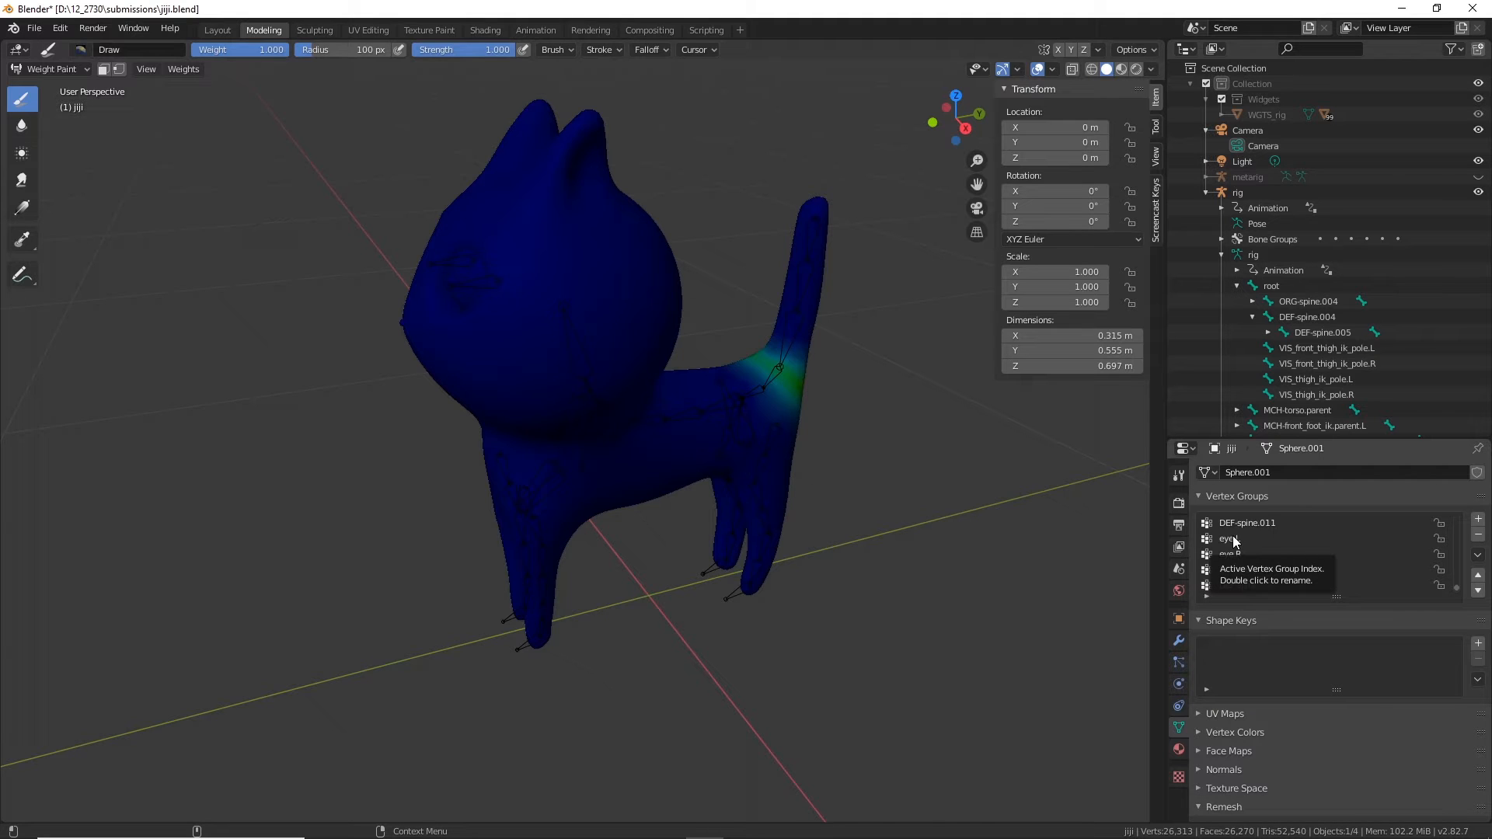
left_click(1235, 539)
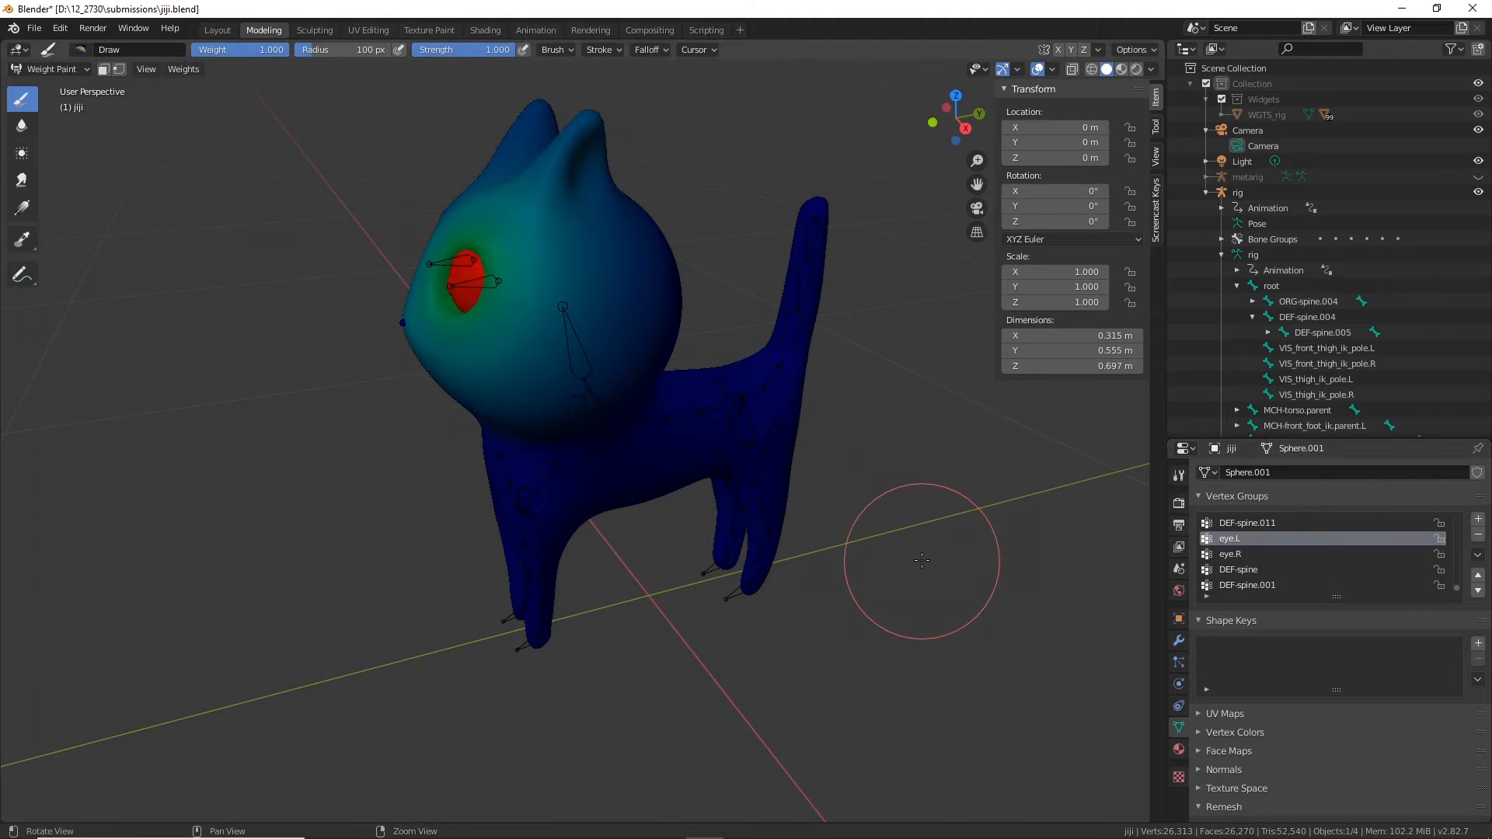
middle_click_drag(899, 566, 891, 513)
middle_click_drag(579, 344, 621, 464, "alt")
scroll(623, 464, "up", 4)
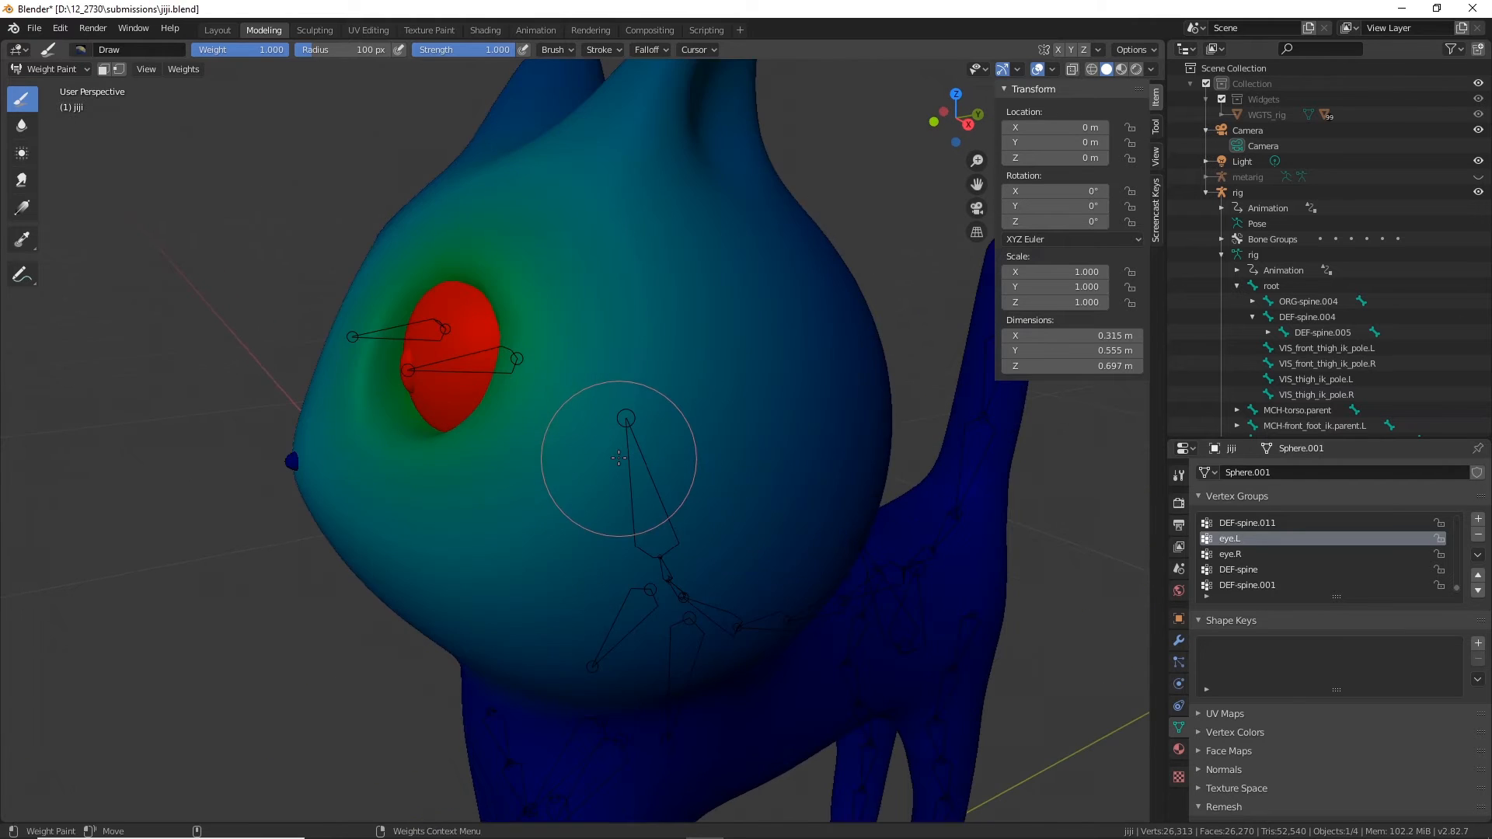
left_click_drag(623, 464, 719, 447, "alt")
middle_click_drag(718, 447, 617, 427)
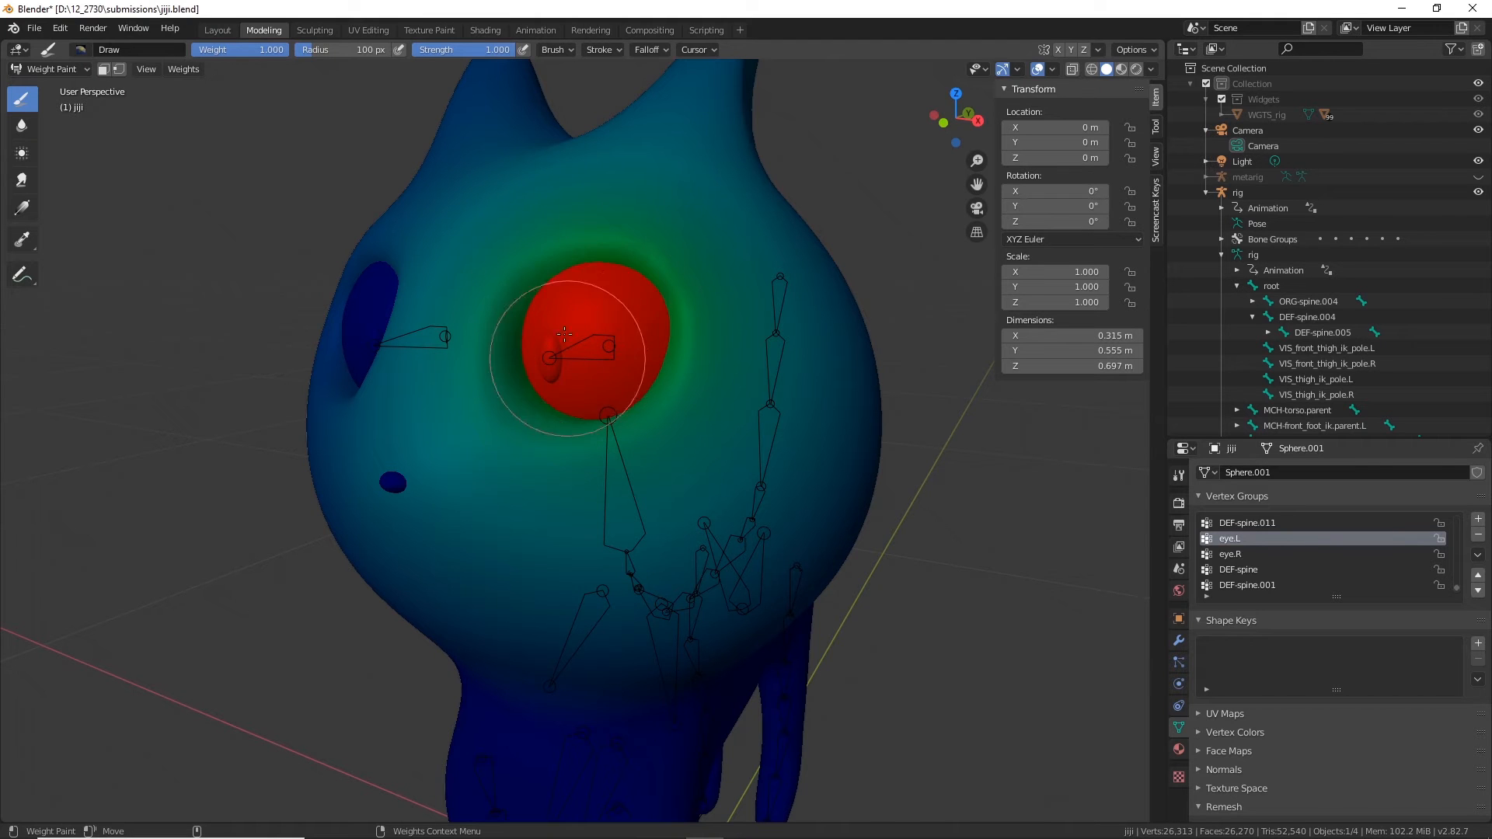
middle_click_drag(585, 375, 771, 392)
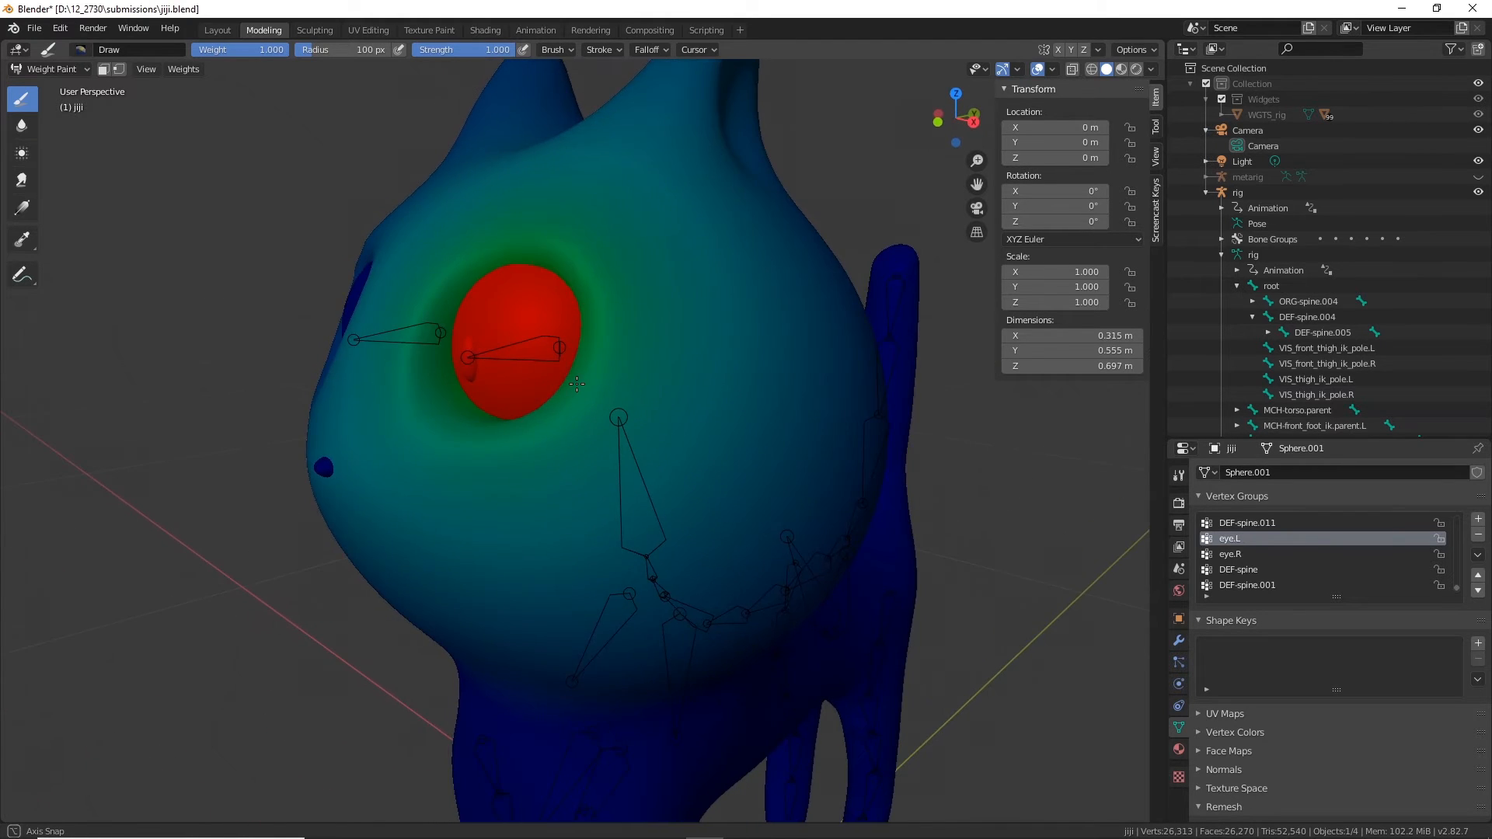
Step: Activate the eye.R vertex group and examine its weights around both eyes and the face
left_click(1230, 554)
middle_click_drag(1065, 554, 1142, 525)
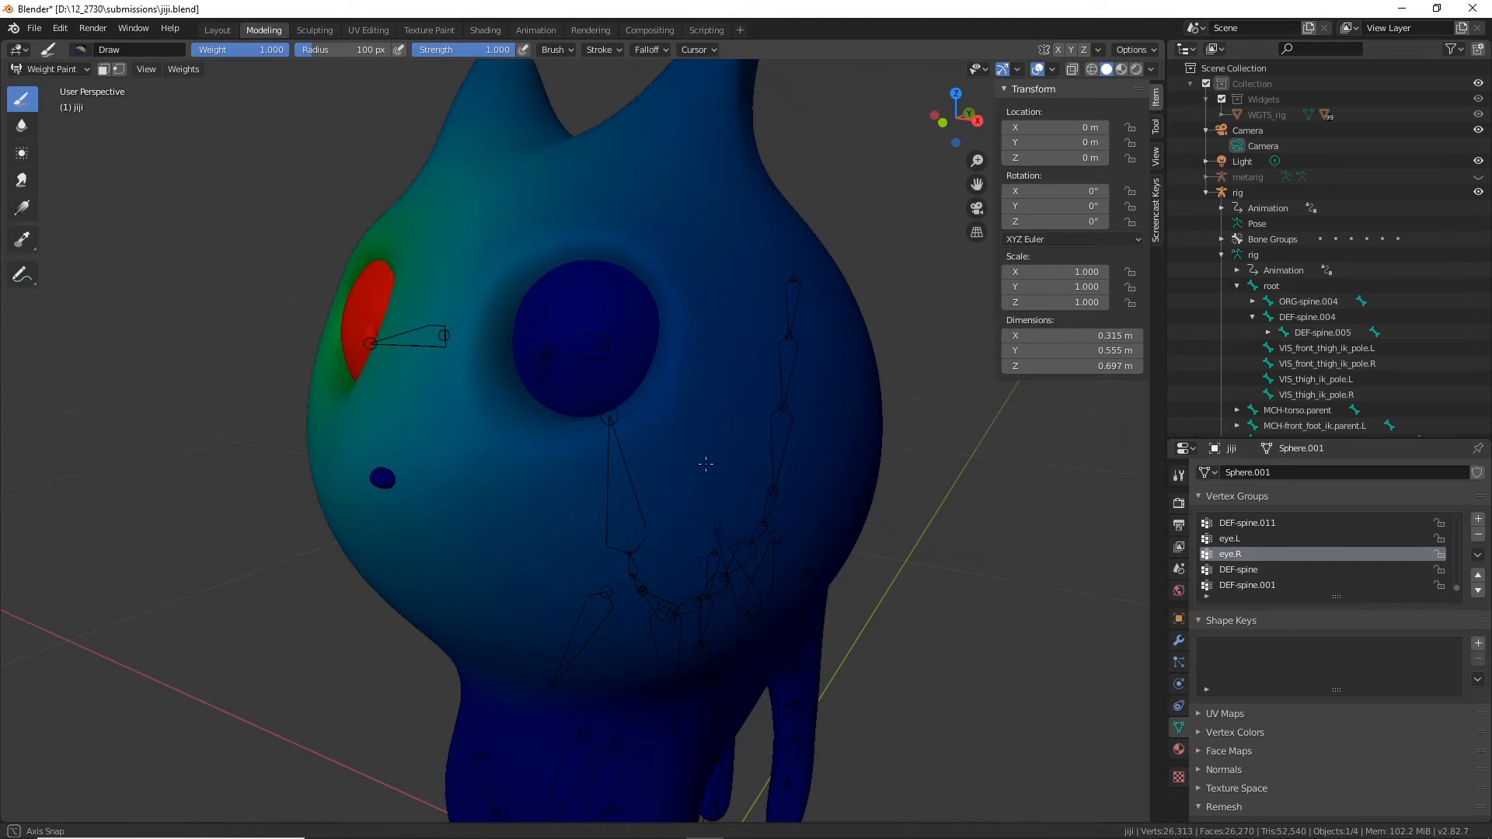
middle_click_drag(482, 365, 690, 470)
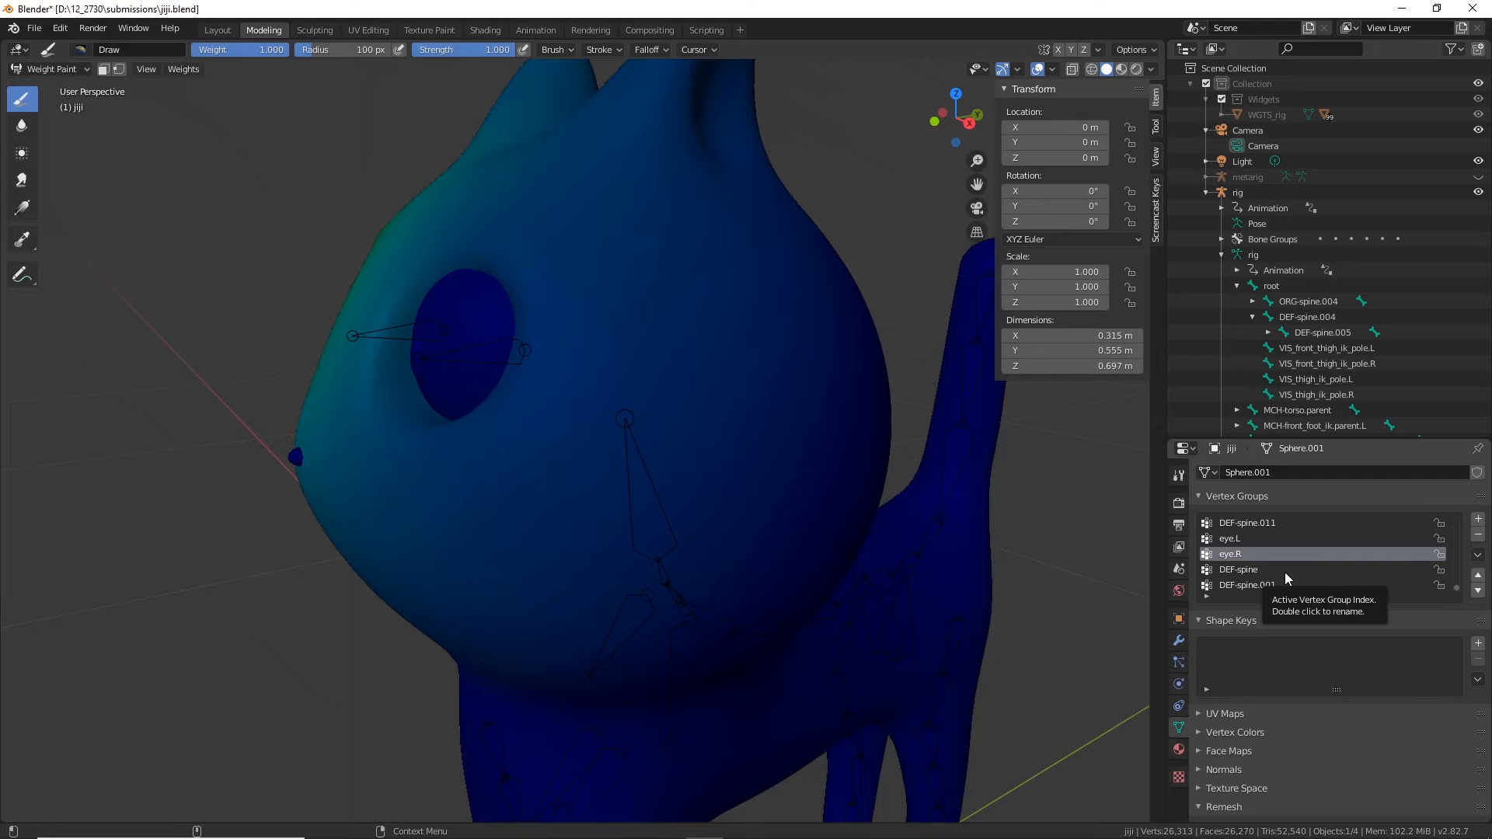
mouse_move(749, 423)
middle_mouse_down()
mouse_move(579, 376)
mouse_move(590, 386)
middle_mouse_up()
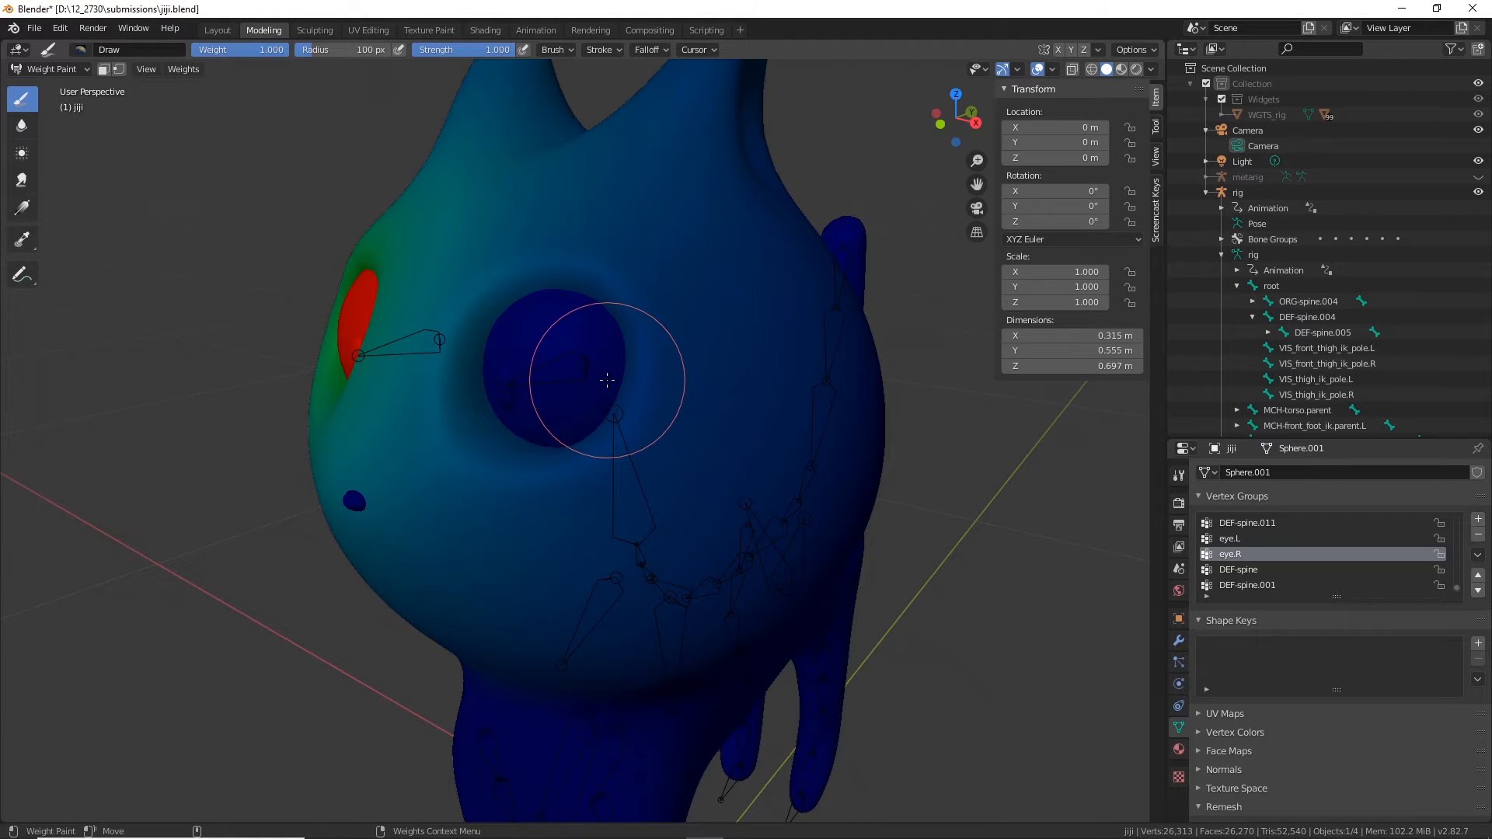
Step: Turn on vertex selection masking for weight painting and switch the jiji mesh to Edit Mode
left_click(119, 67)
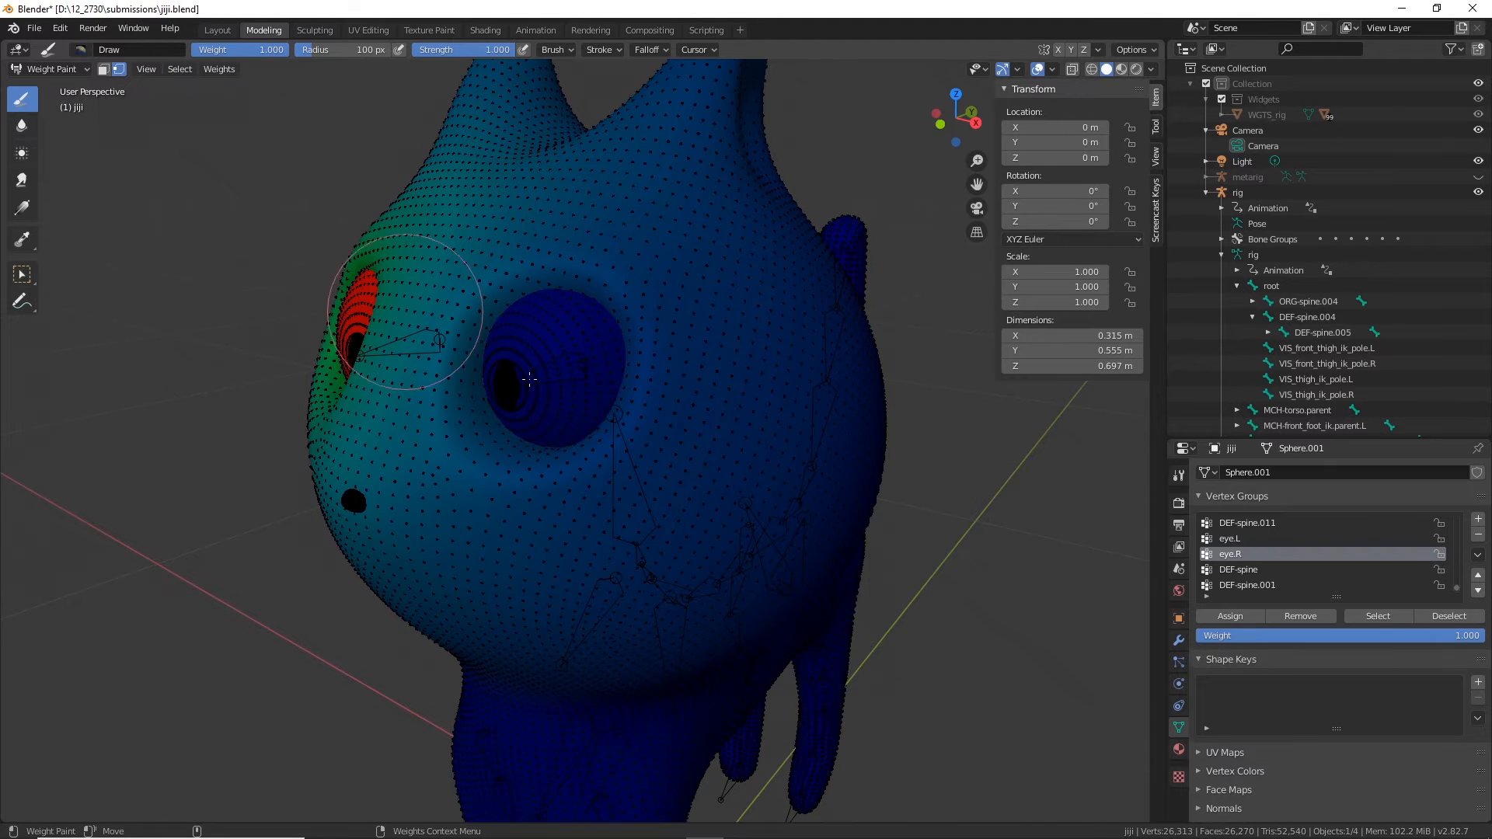
scroll(548, 439, "up", 3)
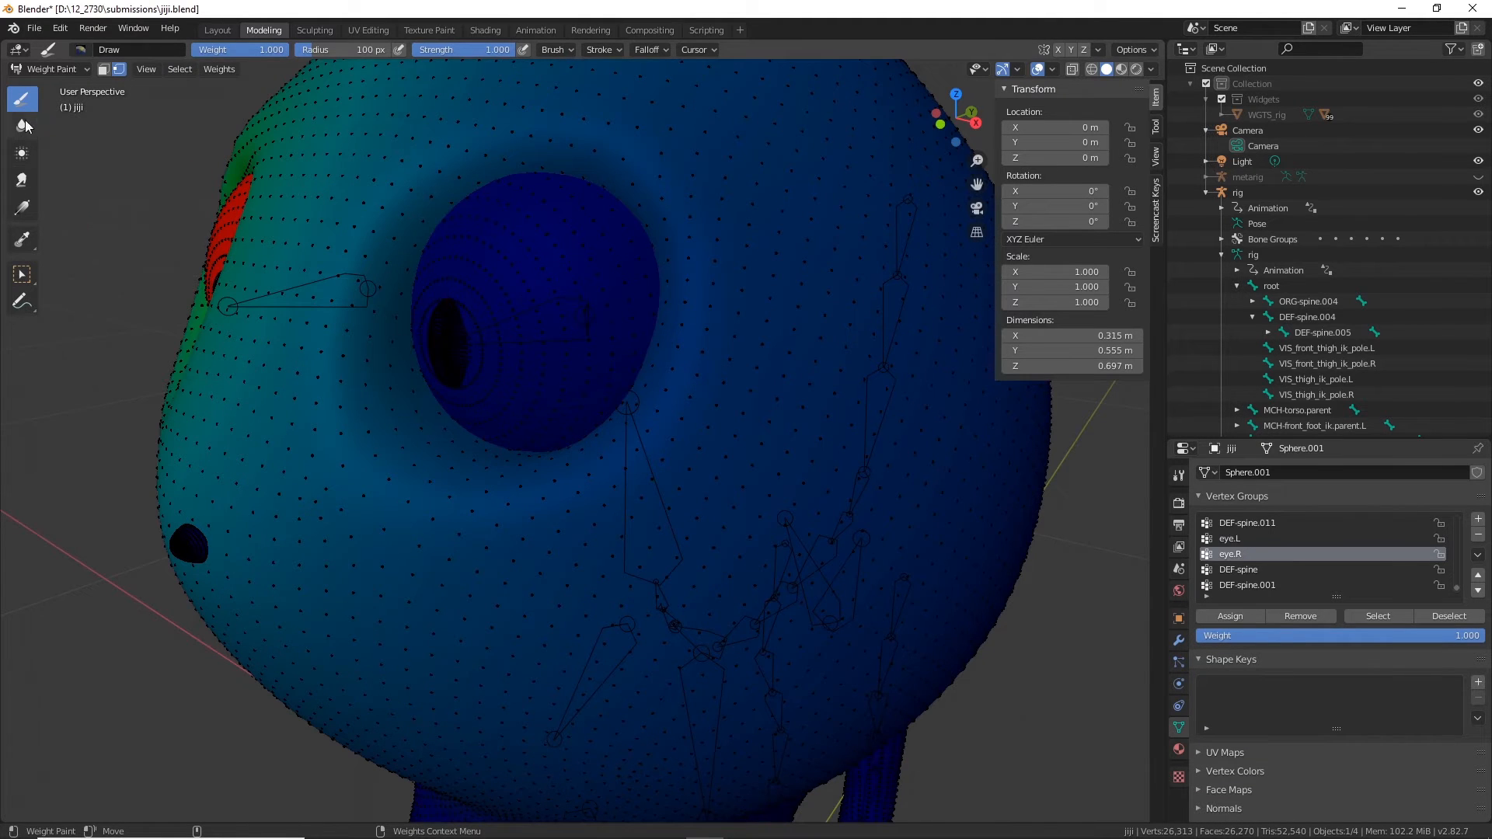
left_click(49, 70)
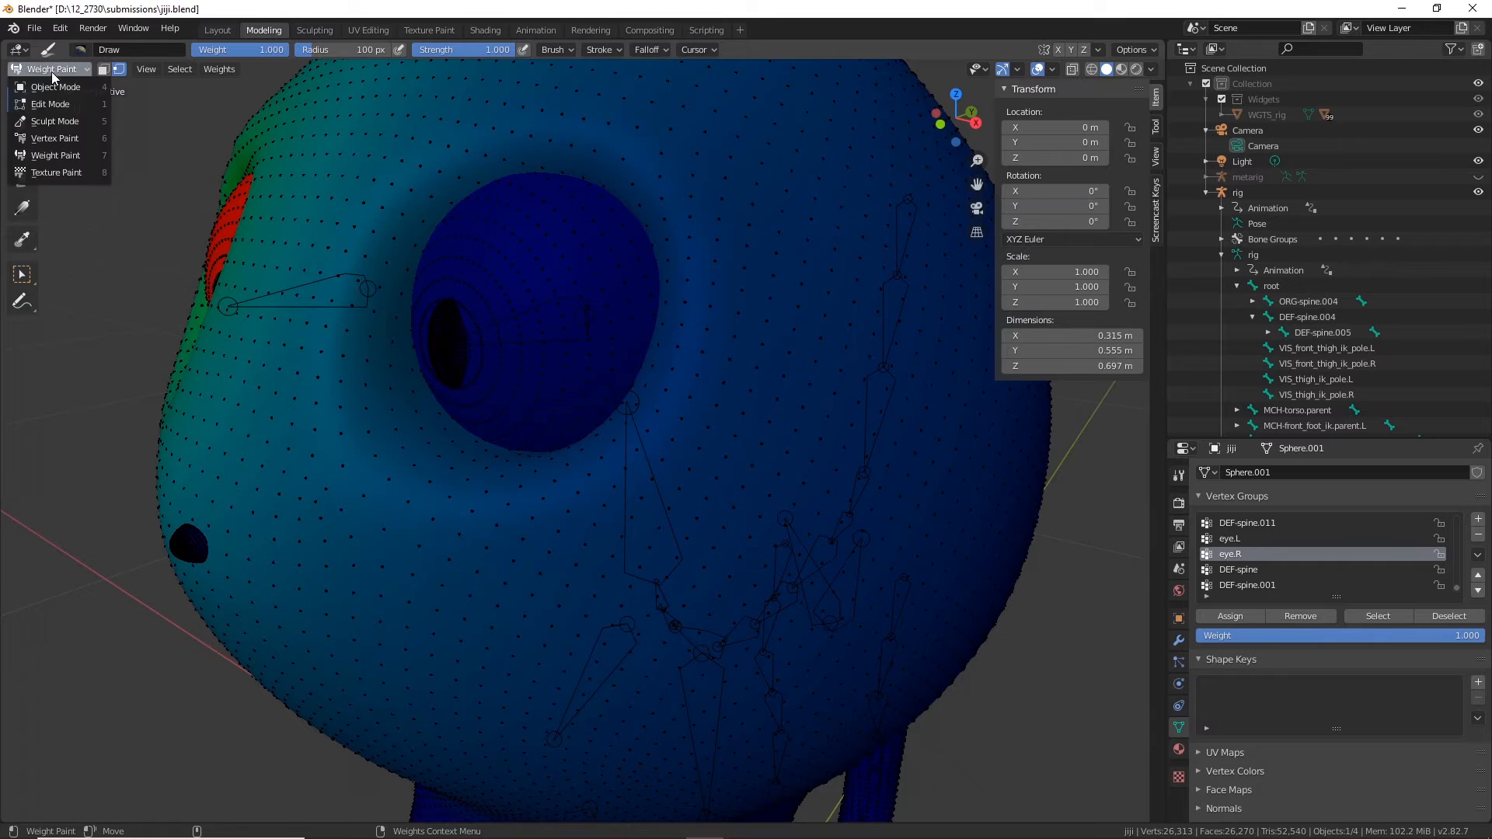
left_click(57, 105)
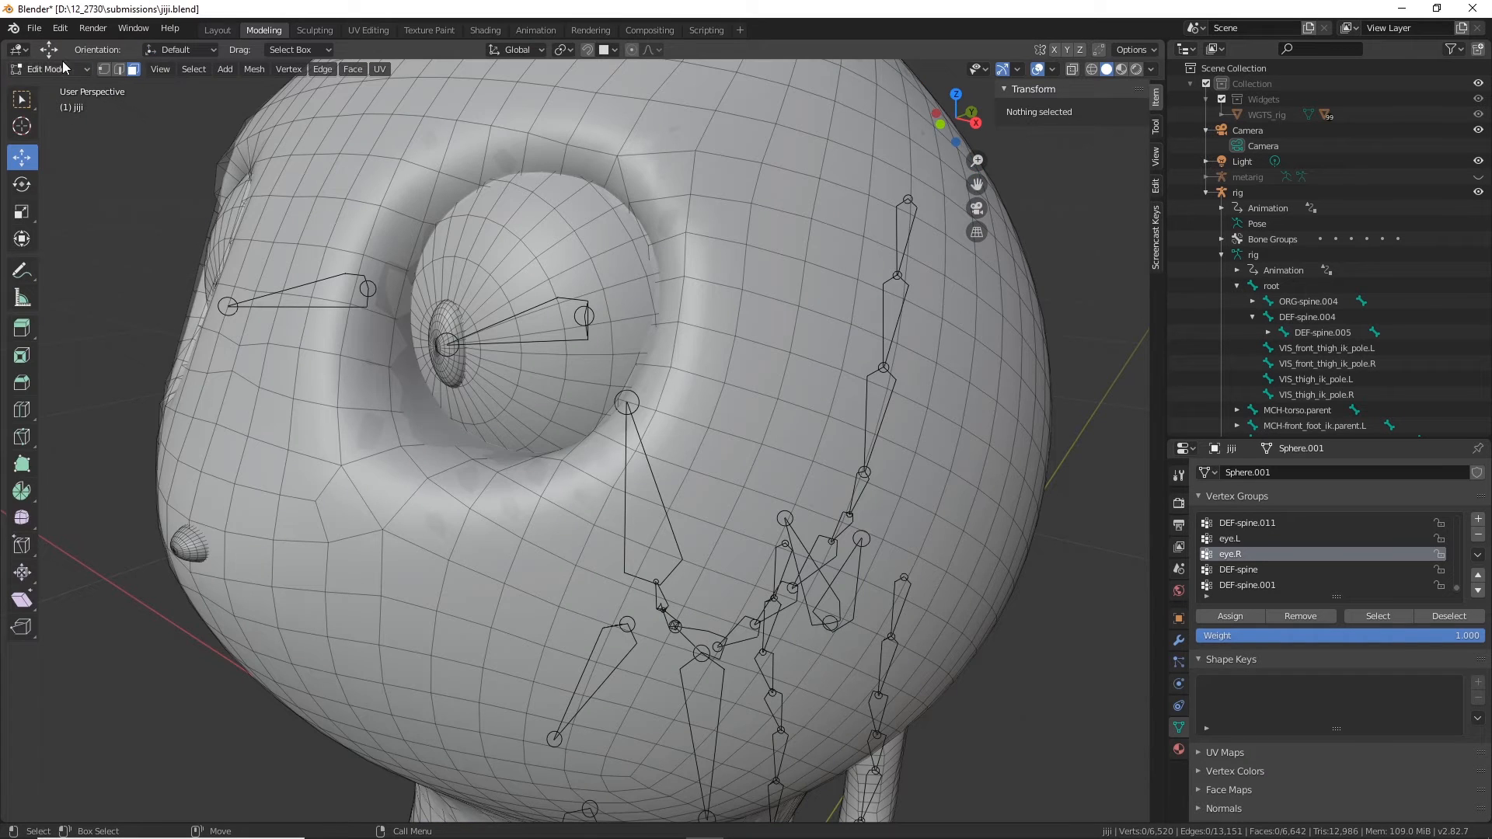
Step: In vertex select mode, select all linked geometry of the cat's left eyeball and its pupil
left_click(104, 69)
left_click(536, 258)
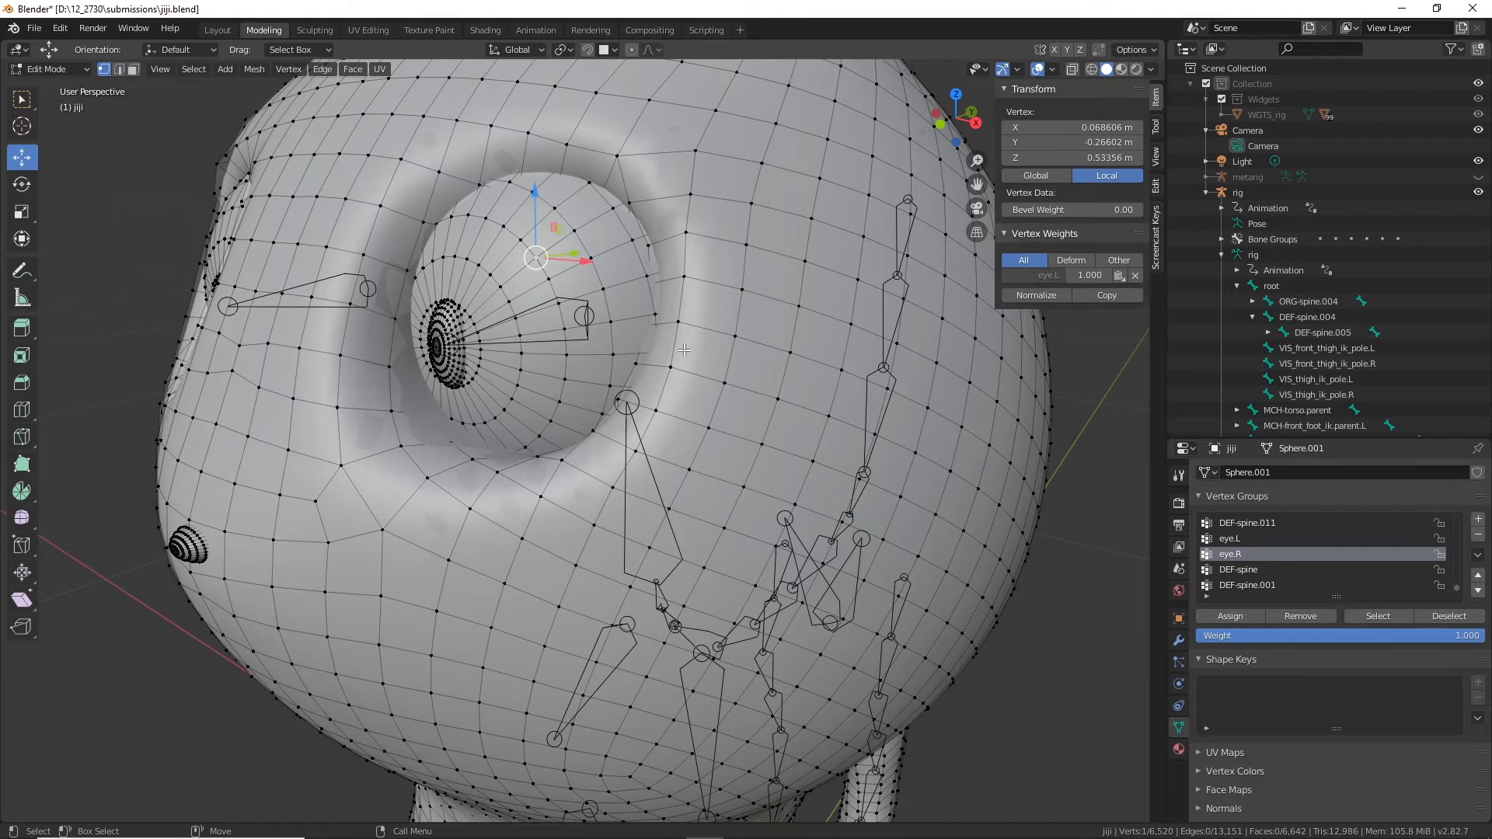
key("ctrl+l")
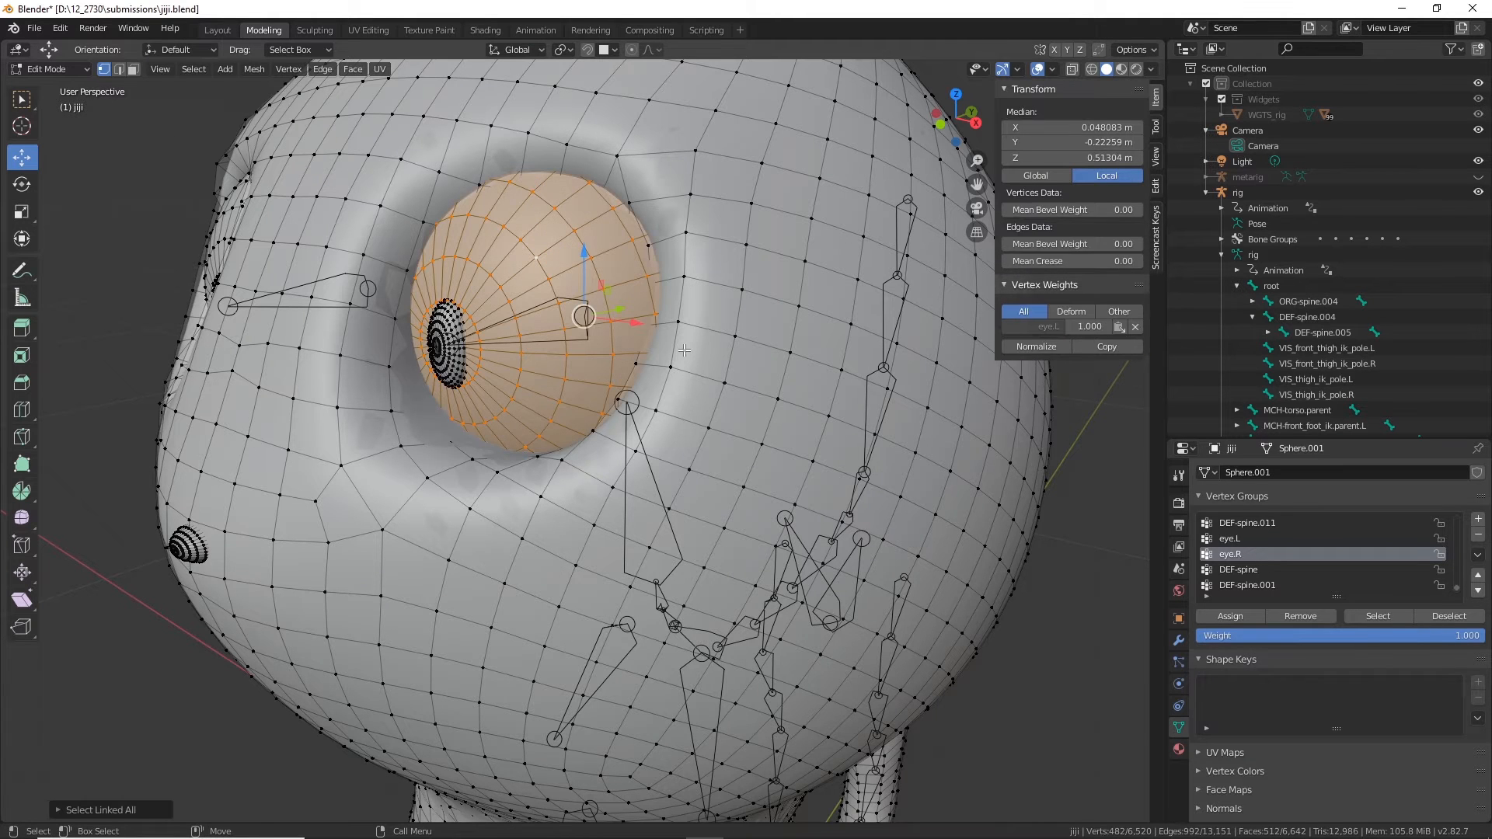
middle_click_drag(684, 351, 583, 329)
scroll(594, 313, "up", 4)
scroll(567, 326, "down", 4)
left_click(566, 370, "shift")
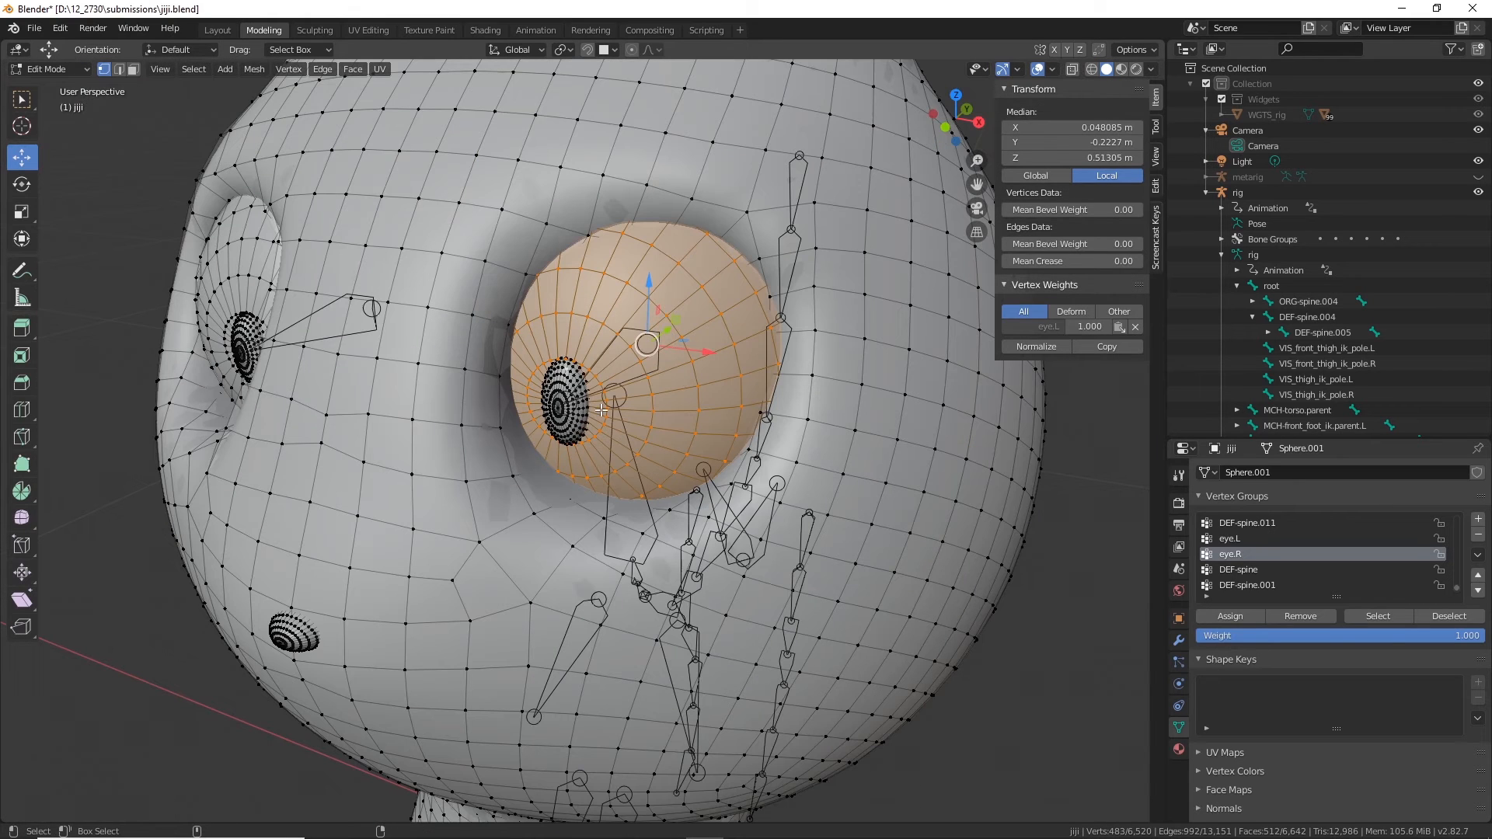
key("ctrl+l")
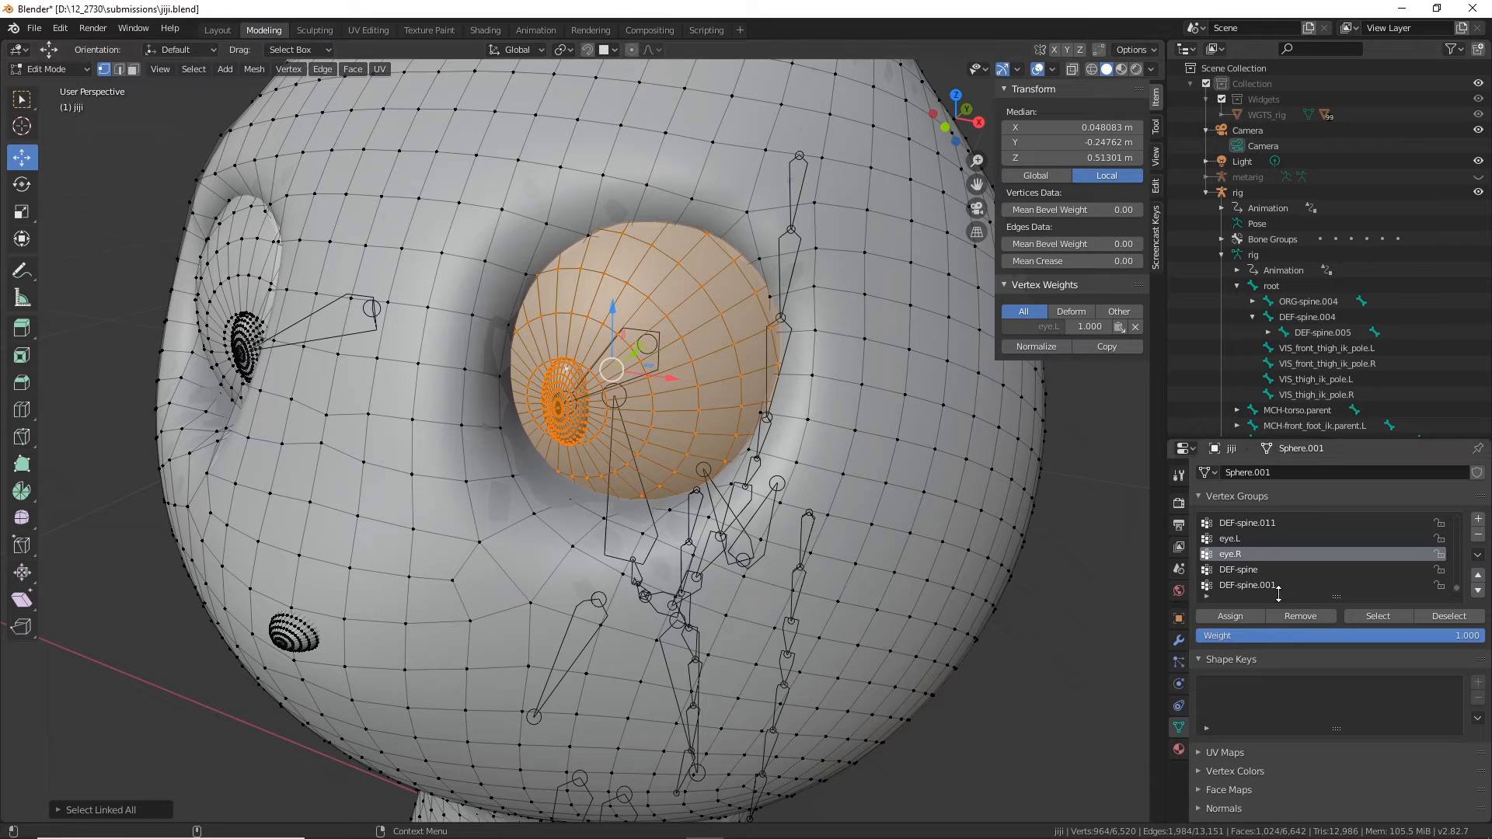
Step: Assign the selected eyeball and pupil to the eye.L vertex group at weight 1.000, and activate the eye.R group
left_click(1243, 539)
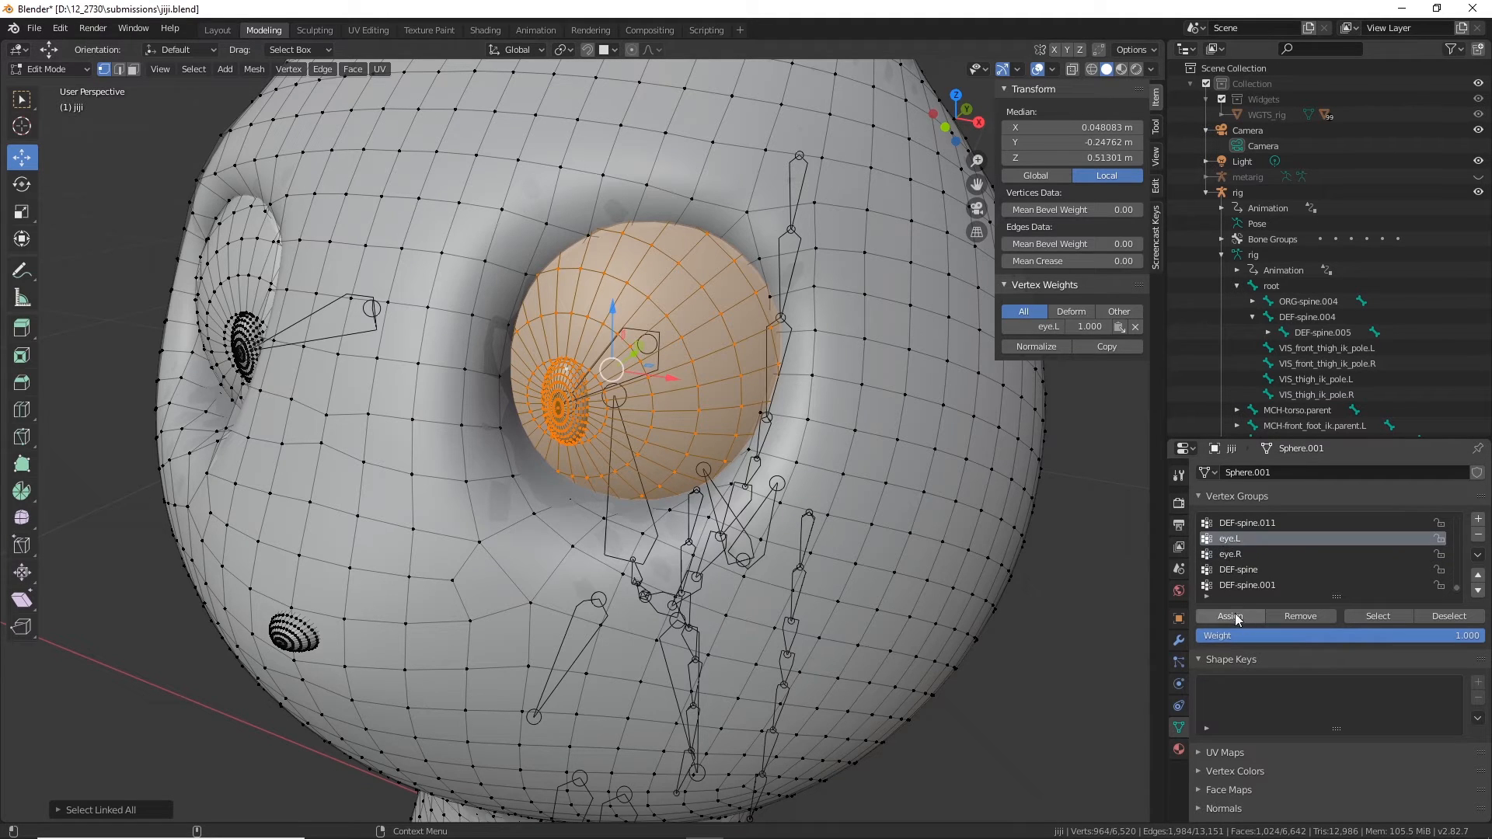
left_click(1235, 616)
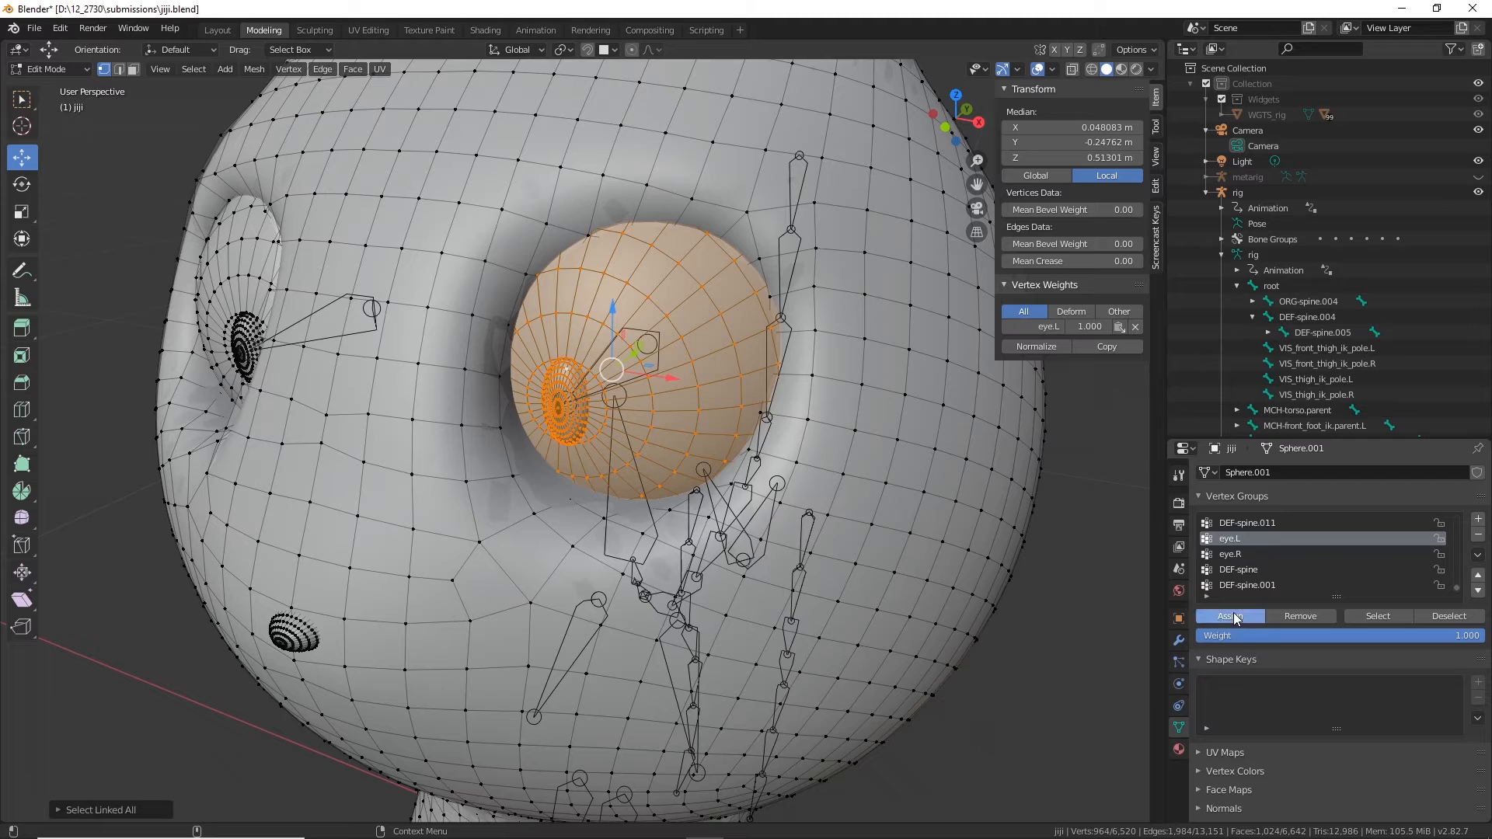
left_click(1227, 554)
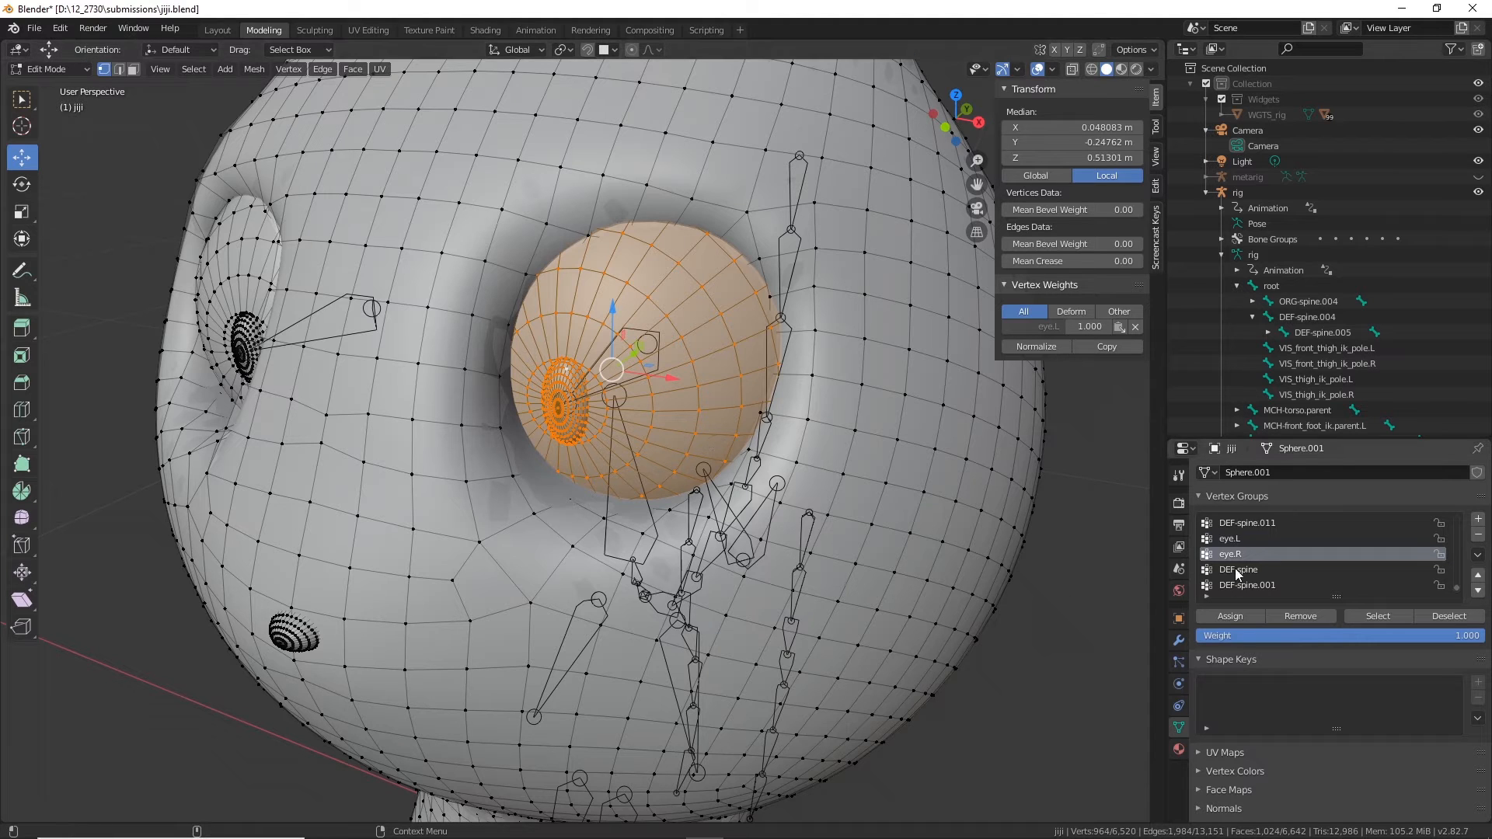
Step: Remove the selected left eye vertices from the head, head.001, neck and chest vertex groups
scroll(1235, 571, "down", 5)
scroll(1271, 542, "up", 6)
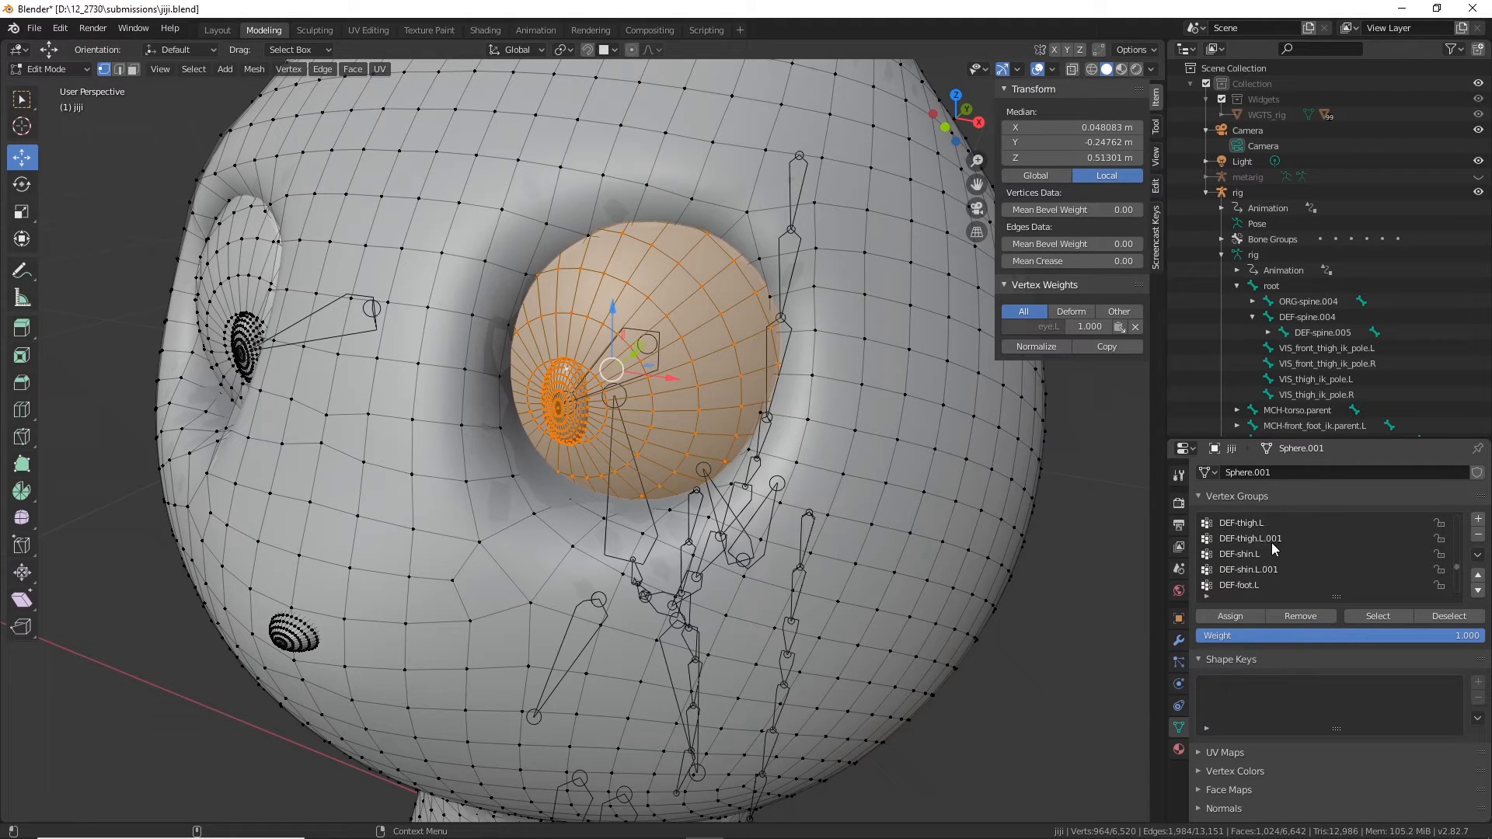
scroll(1271, 542, "up", 10)
left_click(1232, 554)
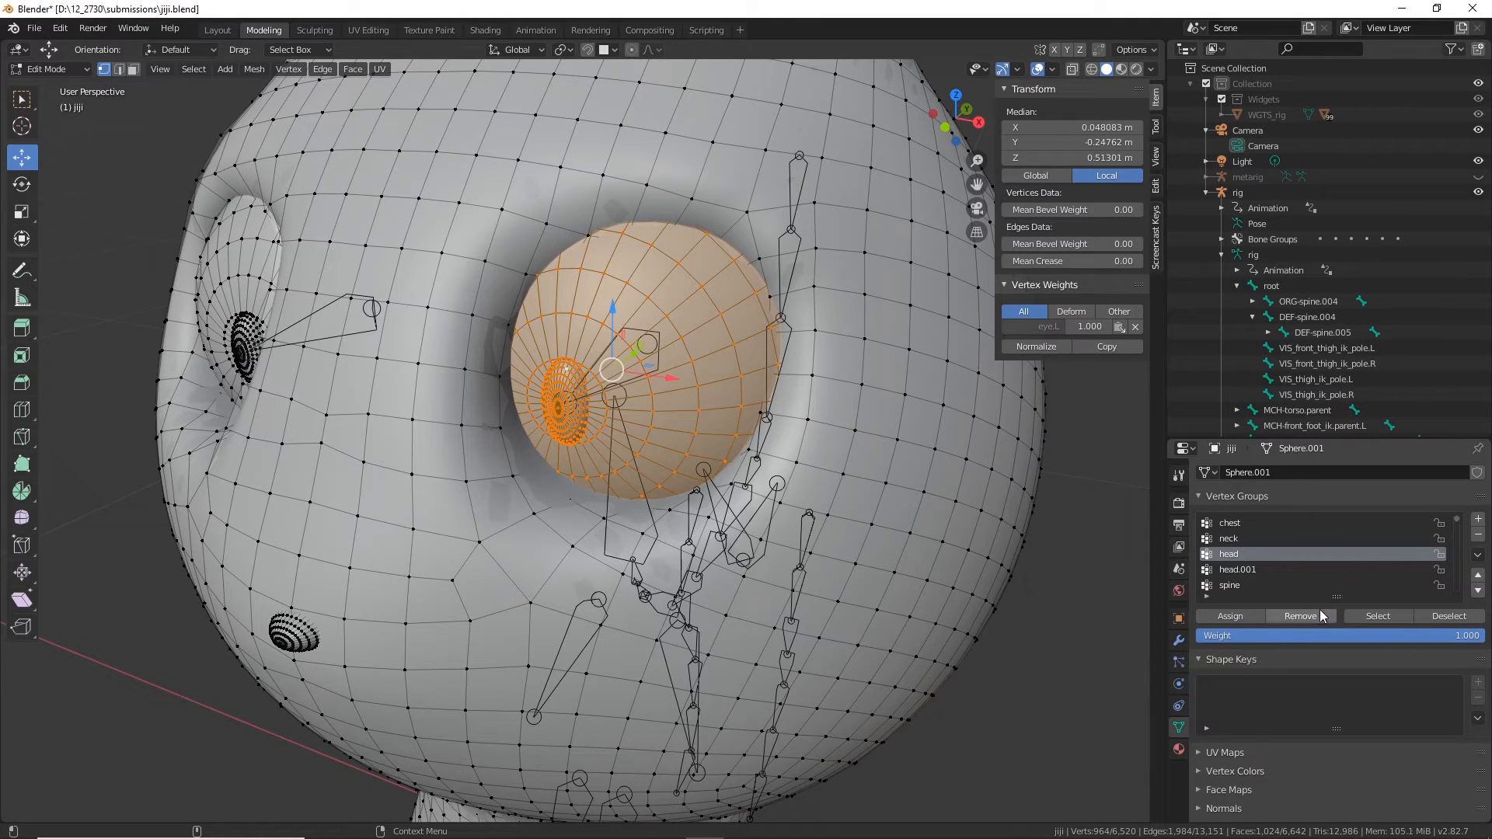
left_click(1252, 570)
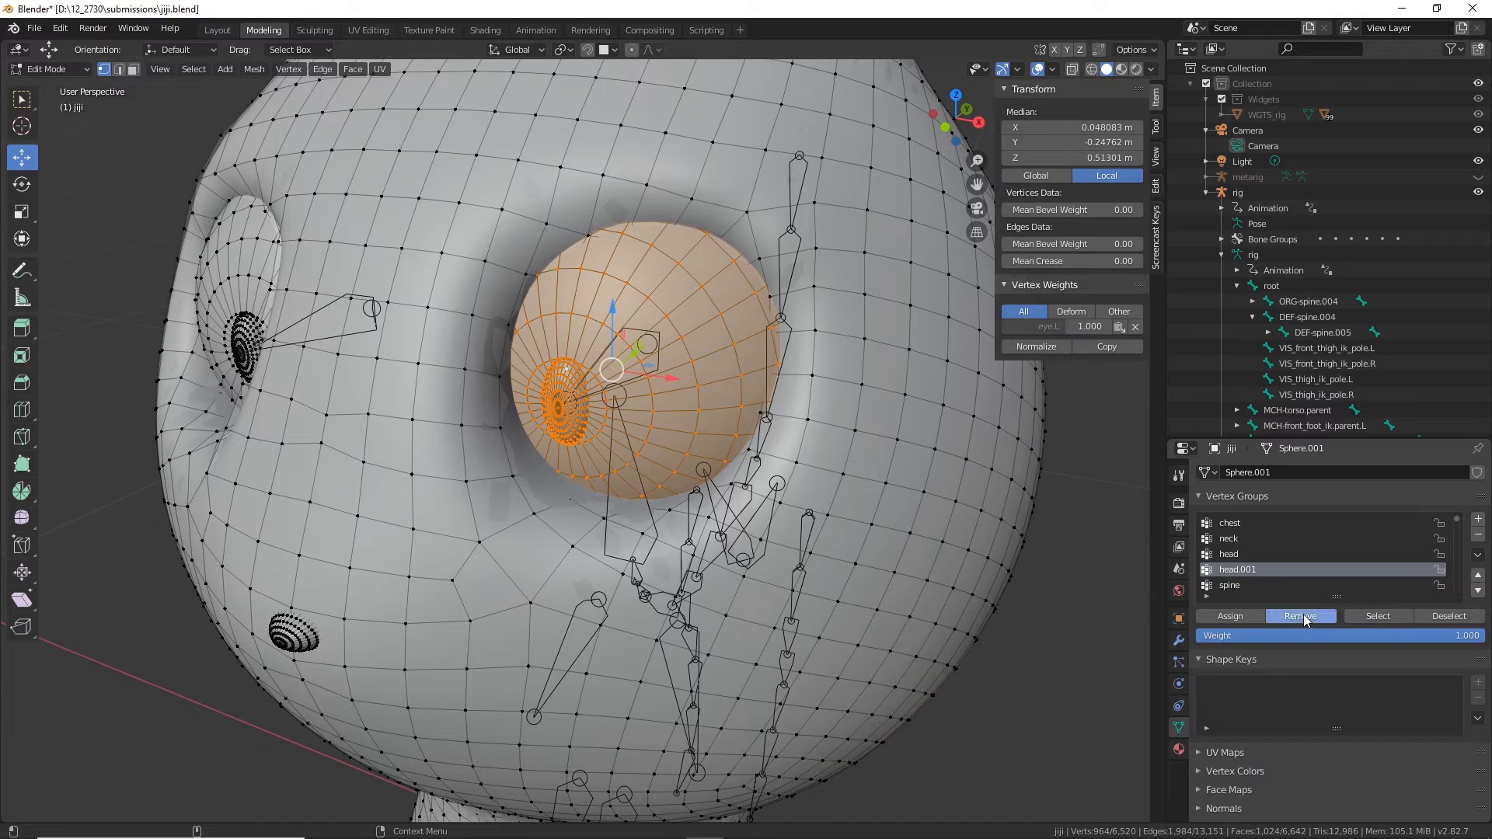
left_click(1303, 614)
left_click(1235, 538)
left_click(1306, 615)
left_click(1242, 524)
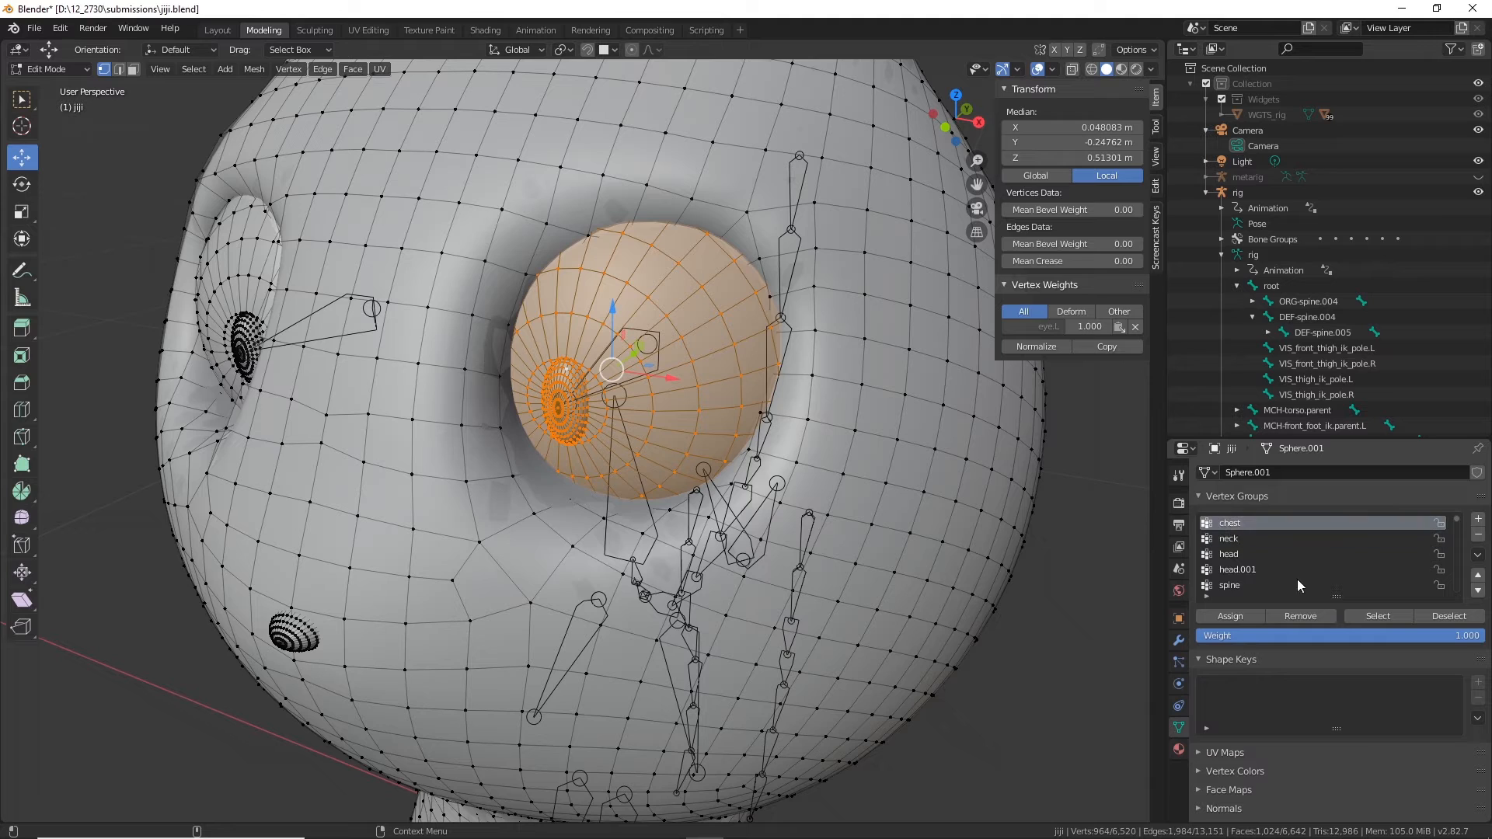
left_click(1300, 616)
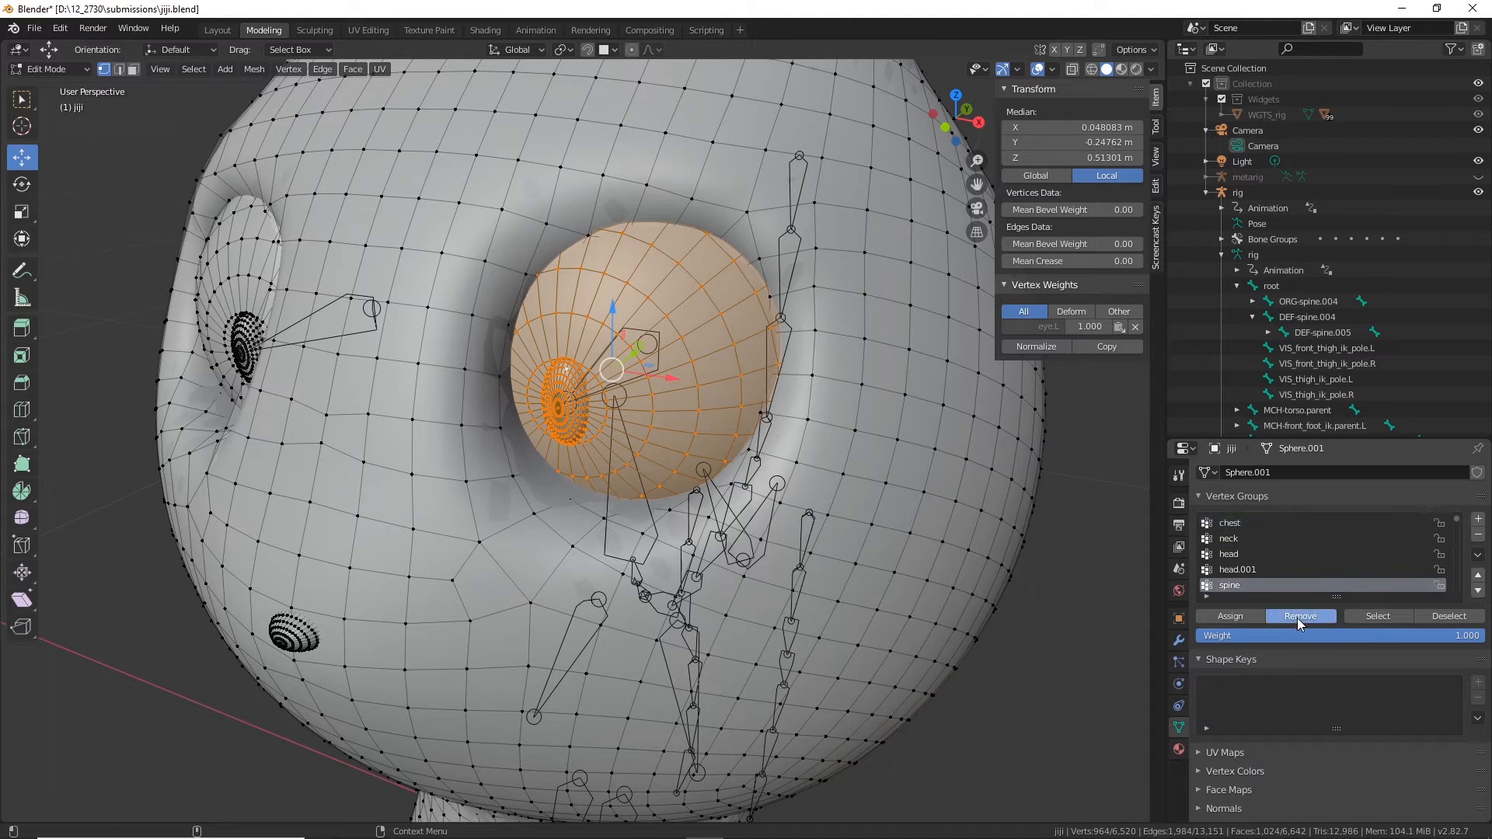
Step: Remove the selected eye vertices from the spine, spine.001, spine.002 and spine.004 vertex groups
left_click(1243, 585)
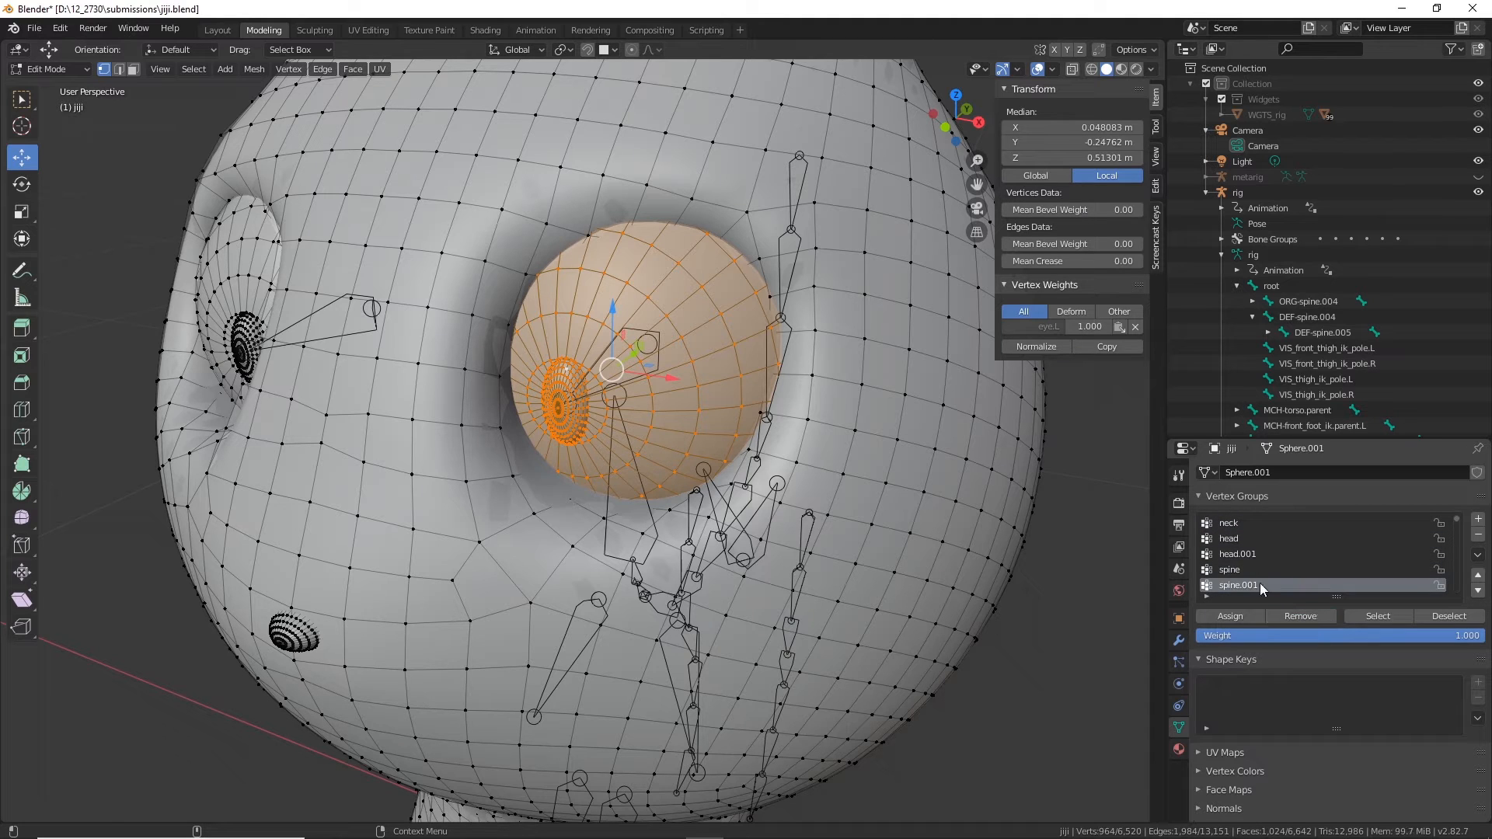
scroll(1258, 578, "down", 3)
left_click(1241, 554)
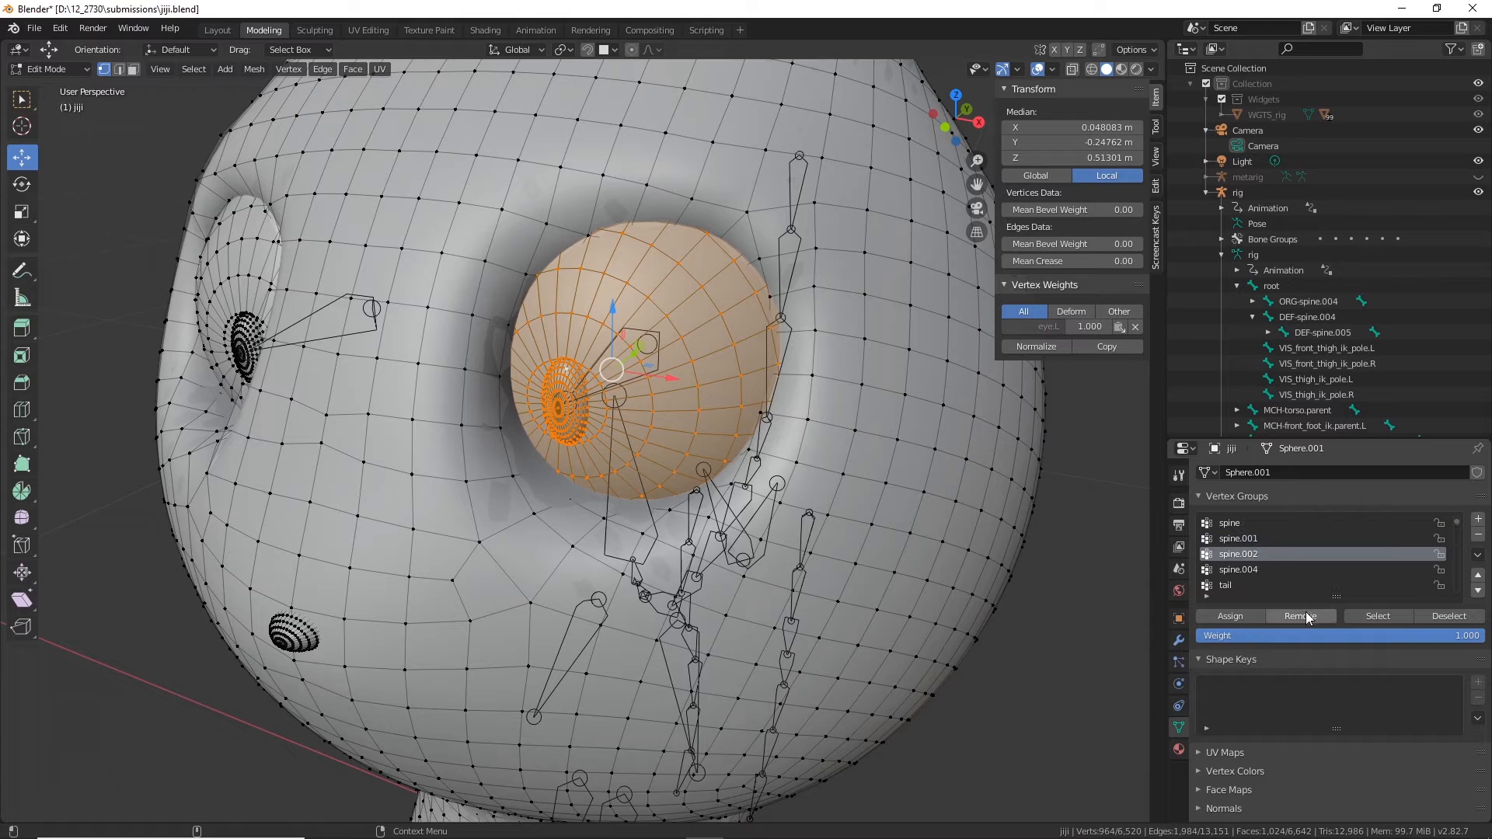
left_click(1251, 572)
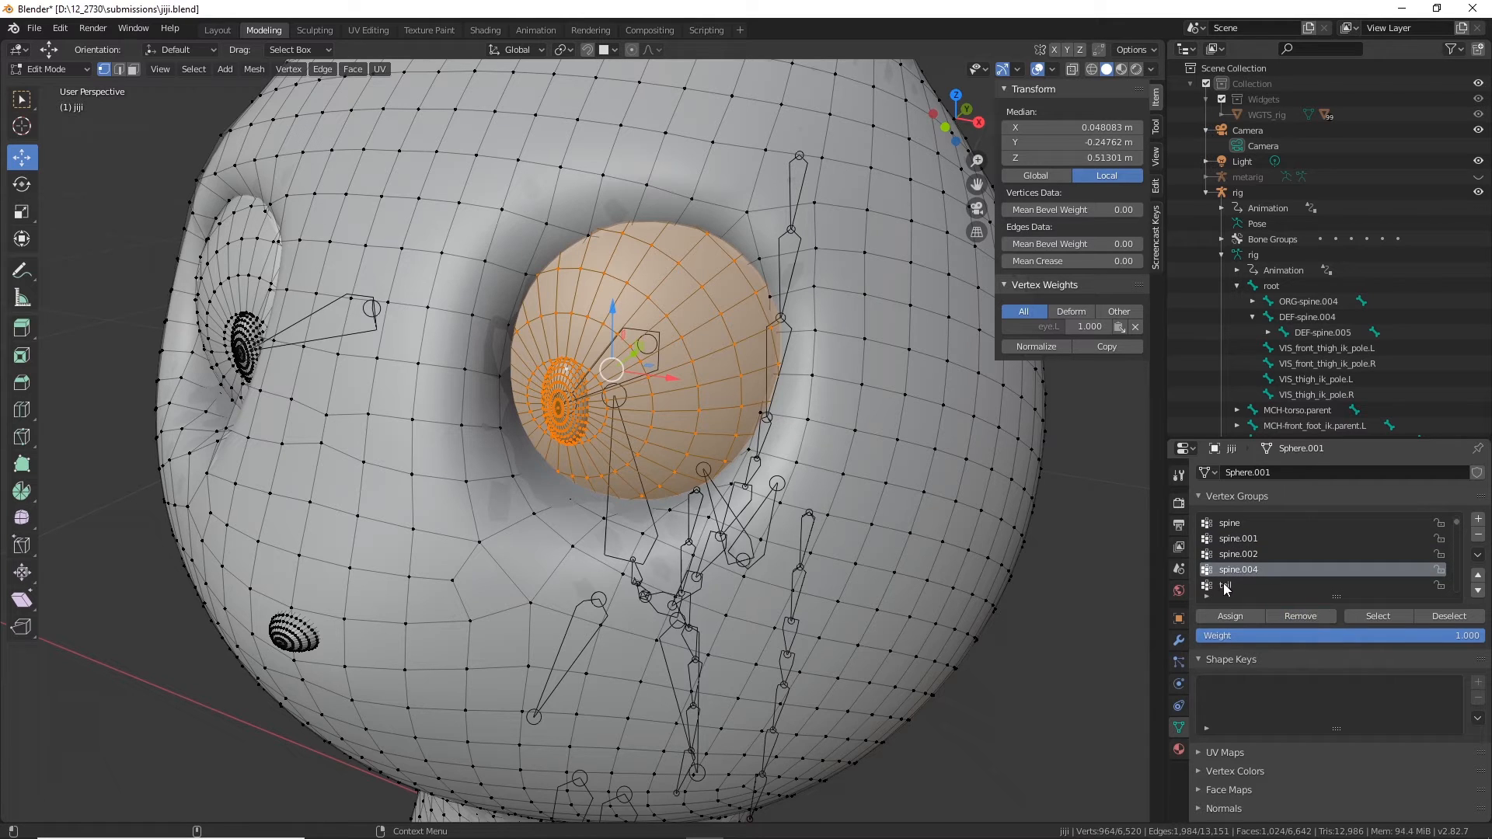
left_click(1311, 615)
Step: Remove the selected eye vertices from the tail, tail.001, tail.002 and tail.004 vertex groups
left_click(1243, 586)
scroll(1293, 542, "down", 2)
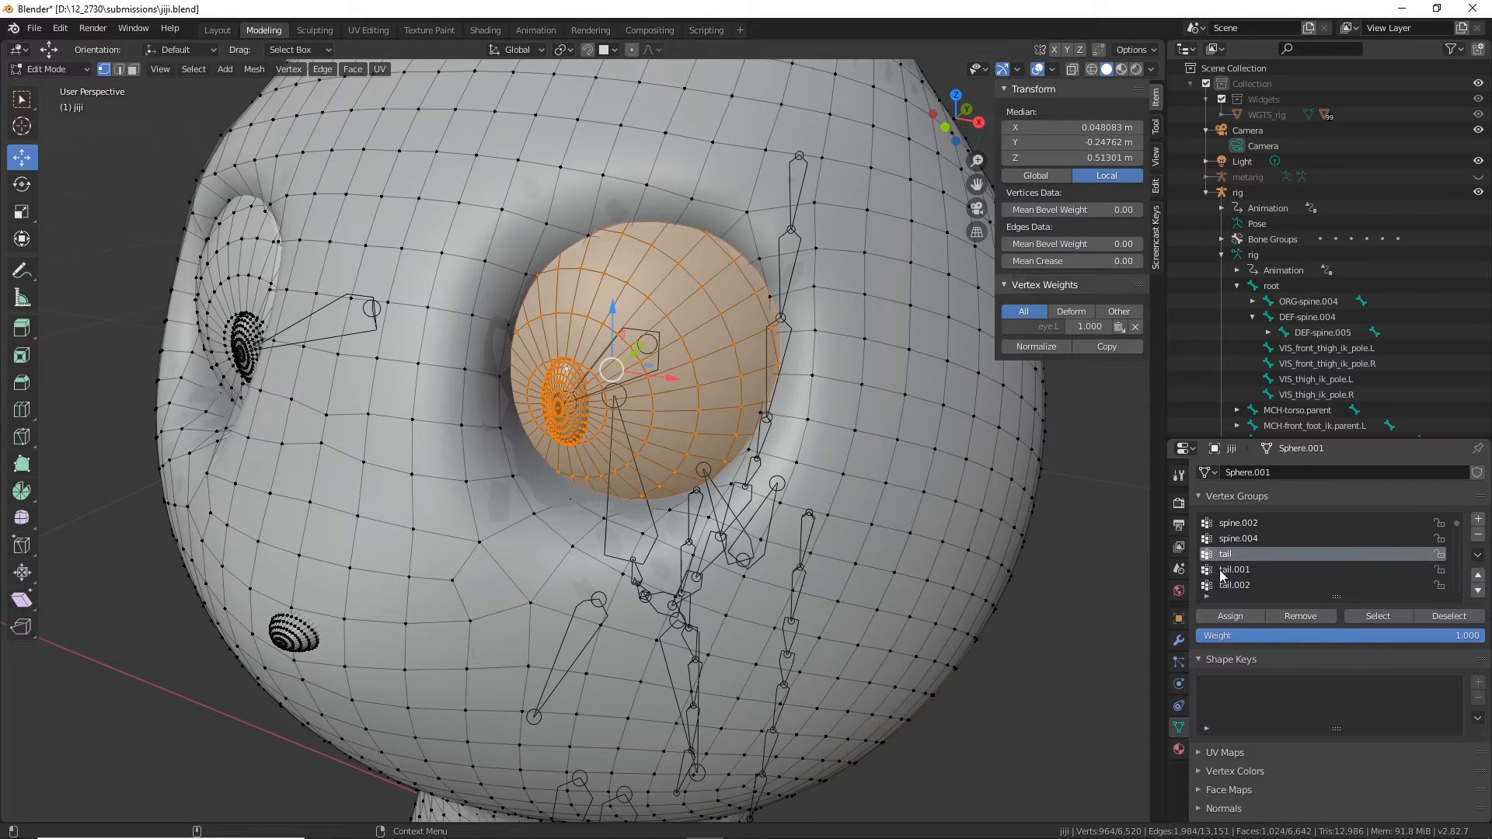
left_click(1242, 587)
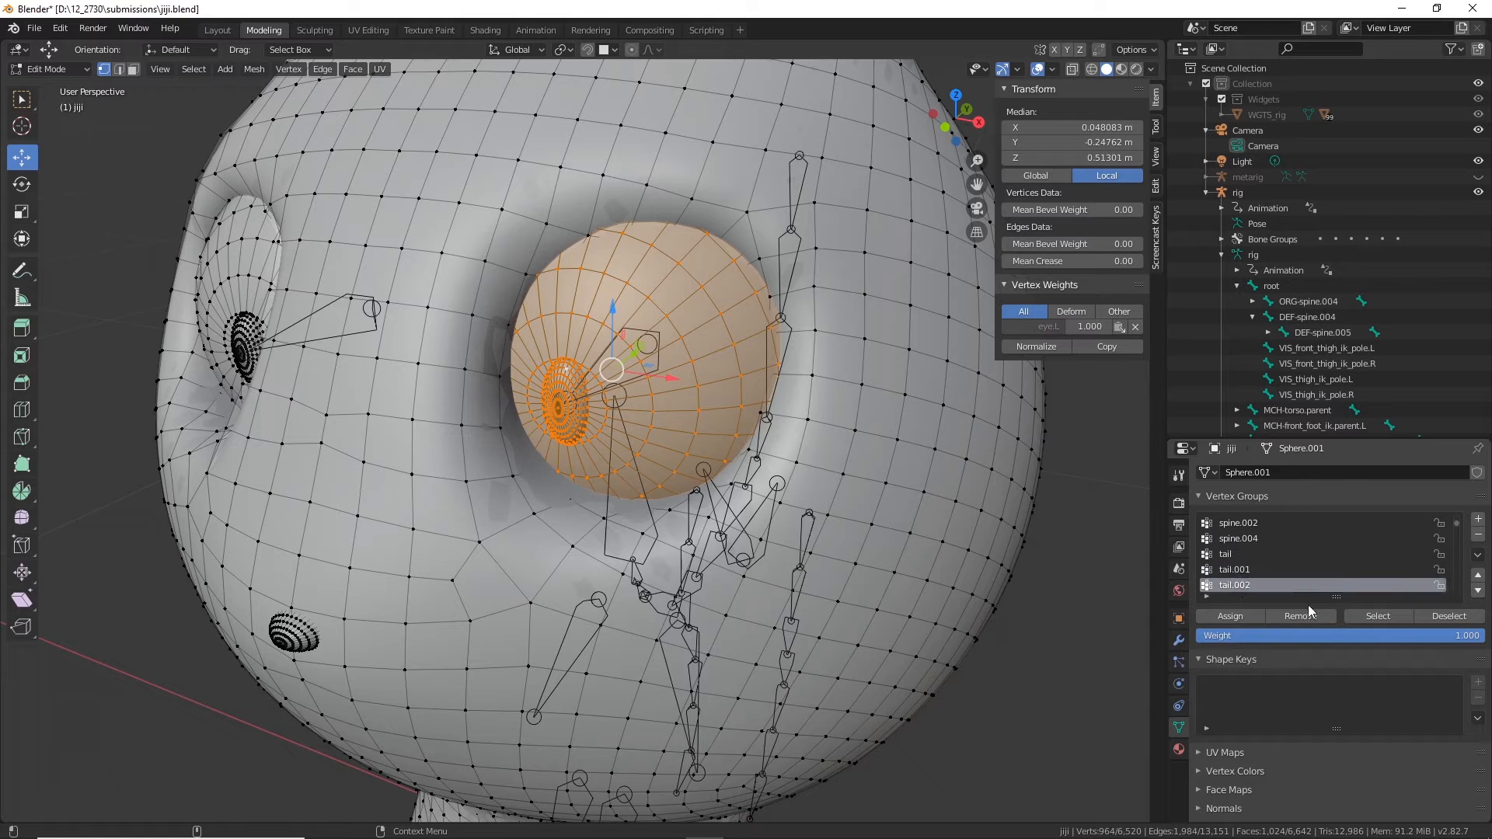
left_click(1312, 616)
scroll(1290, 546, "down", 2)
left_click(1243, 570)
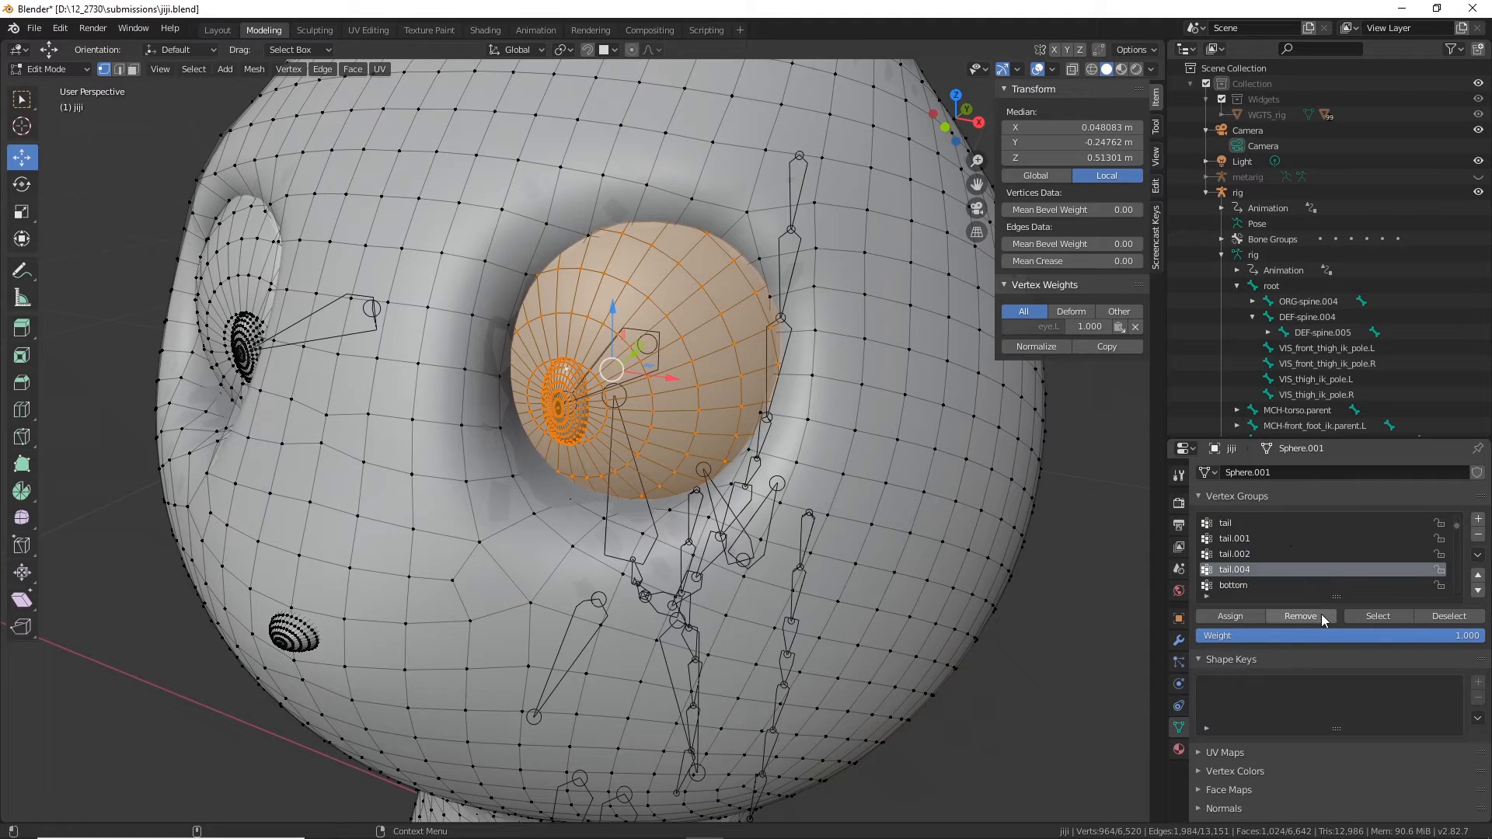
left_click(1321, 614)
Step: Remove the selected eye vertices from the bottom, leg.010, leg.011 and leg.013 vertex groups
left_click(1246, 584)
scroll(1316, 595, "down", 2)
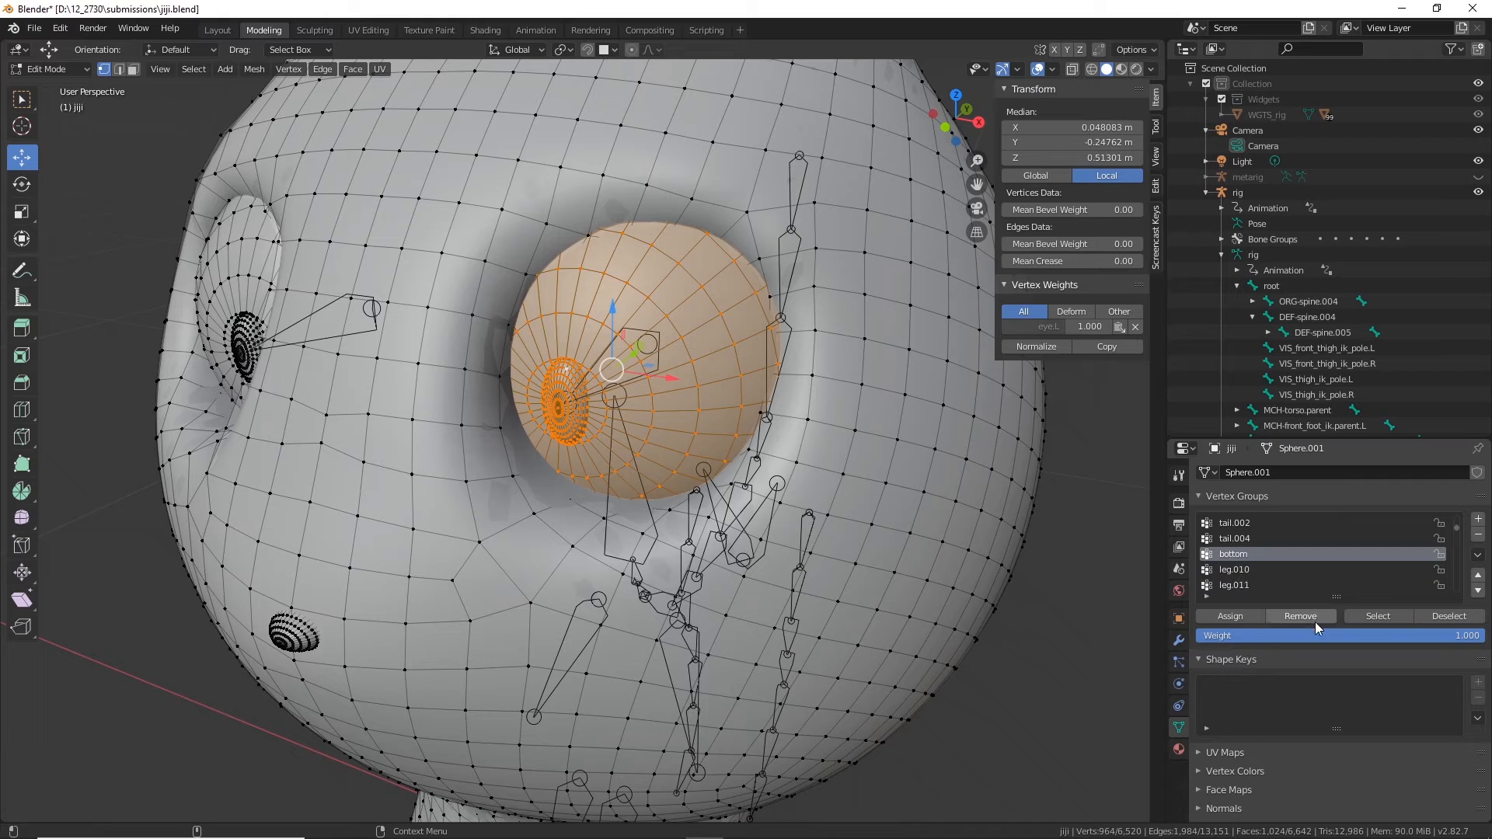
left_click(1225, 569)
left_click(1307, 615)
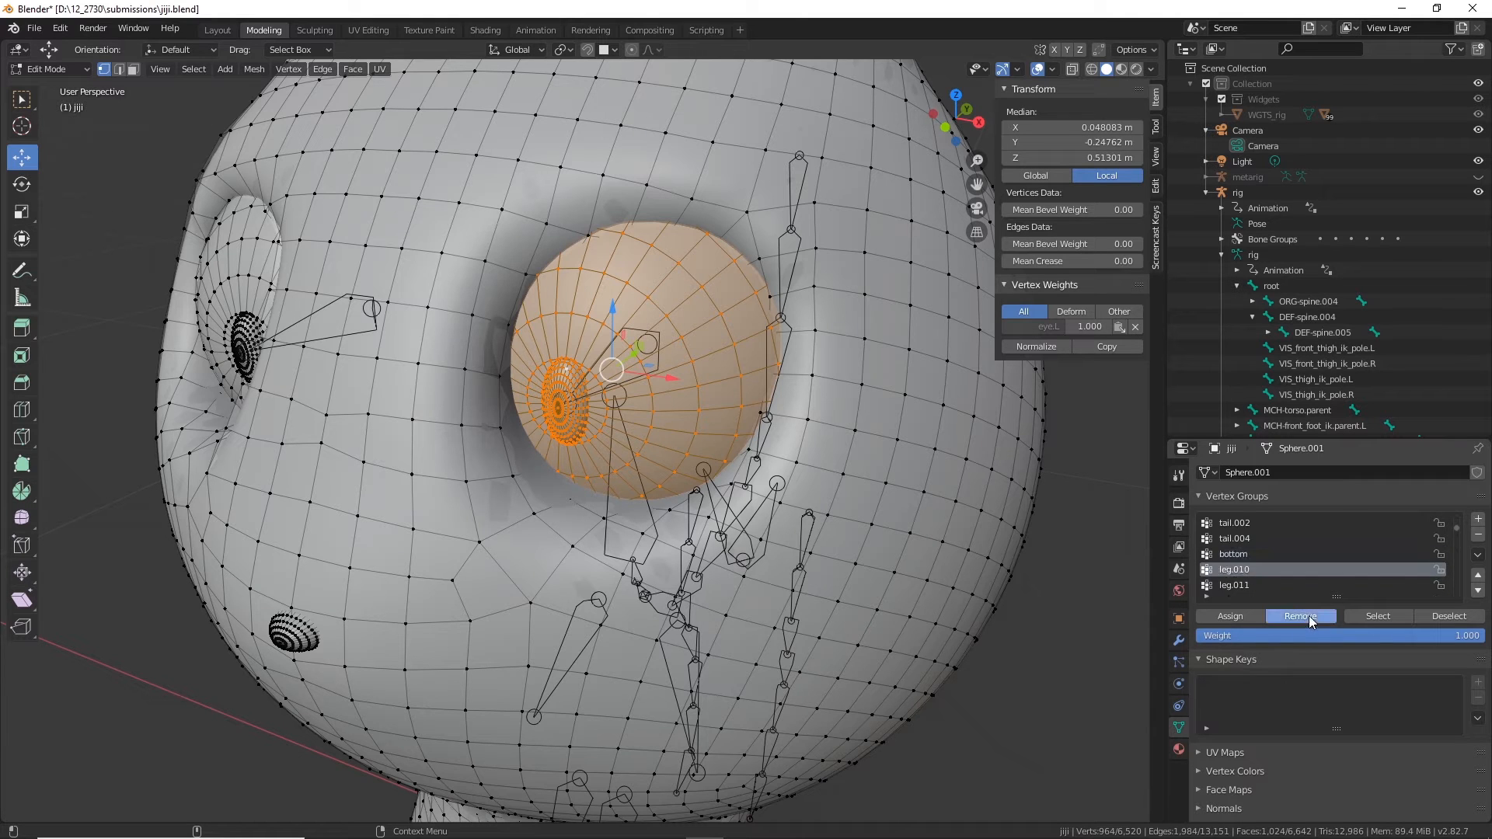
left_click(1239, 584)
left_click(1308, 614)
scroll(1292, 547, "down", 2)
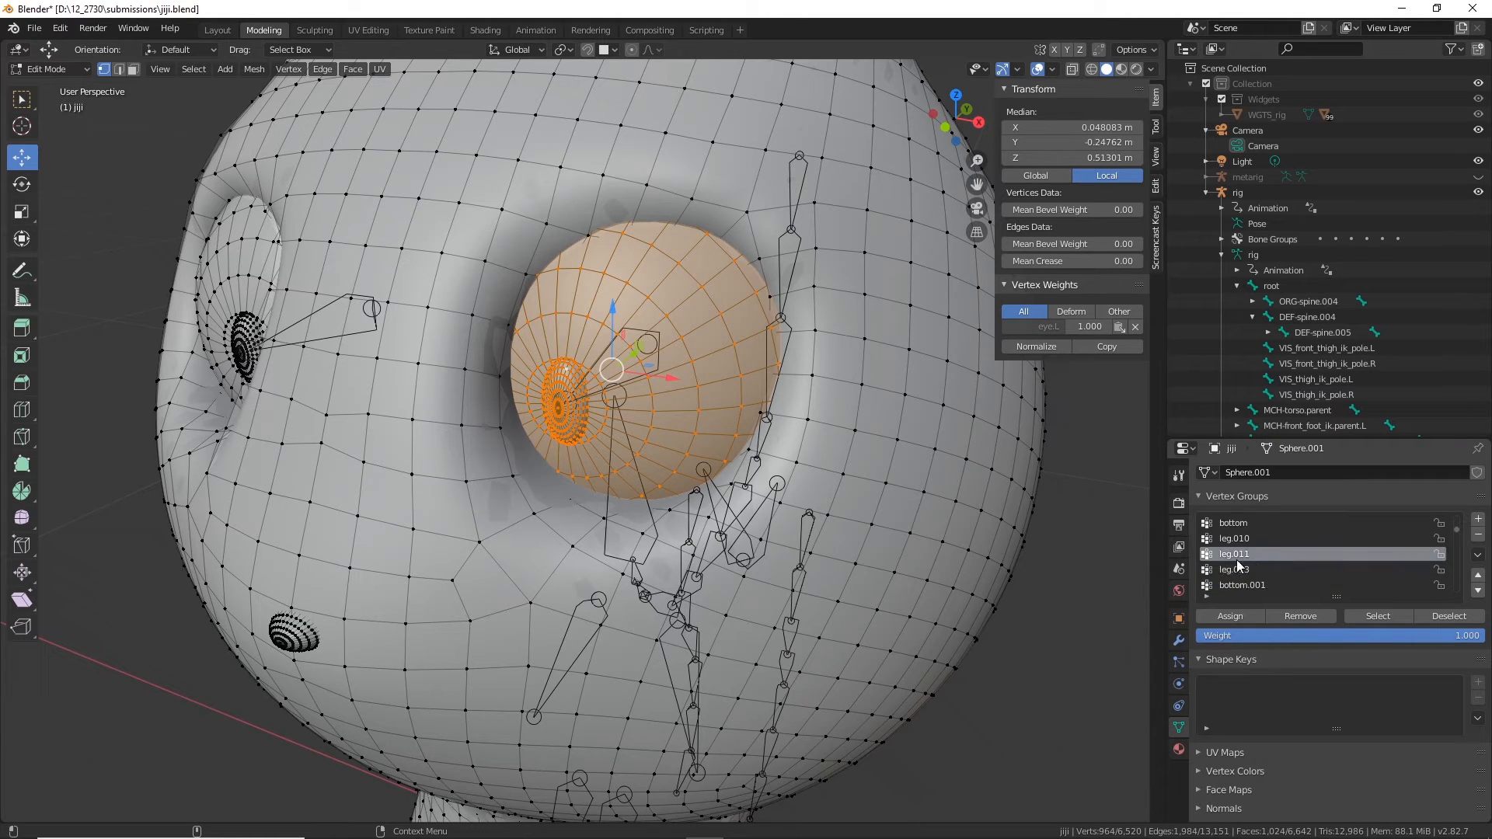
left_click(1242, 571)
left_click(1298, 614)
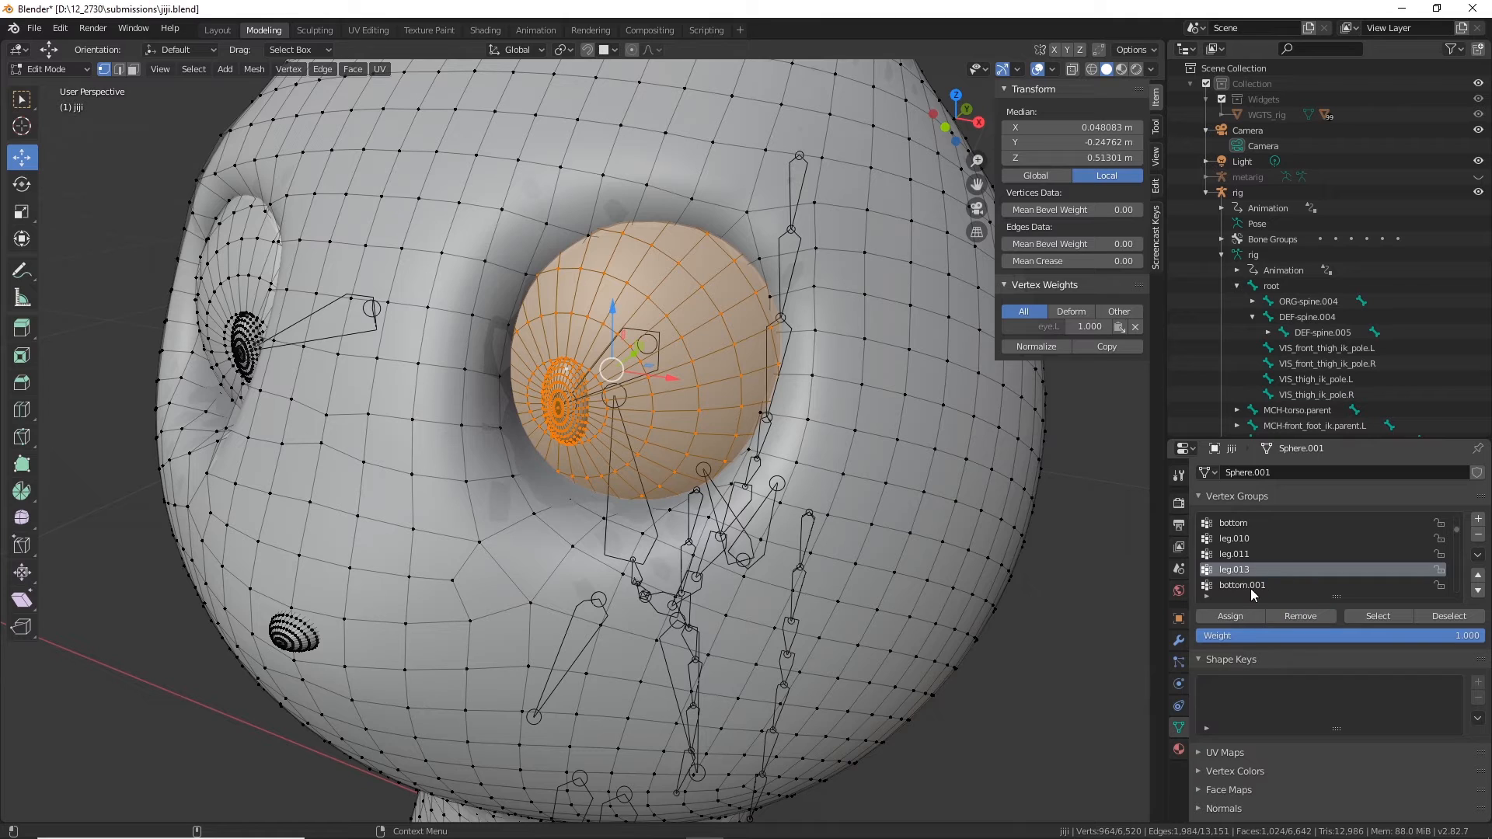
Step: Remove the selected eye vertices from the bottom.001, bottom.002 and bottom.004 vertex groups
left_click(1267, 587)
left_click(1304, 617)
scroll(1312, 583, "down", 2)
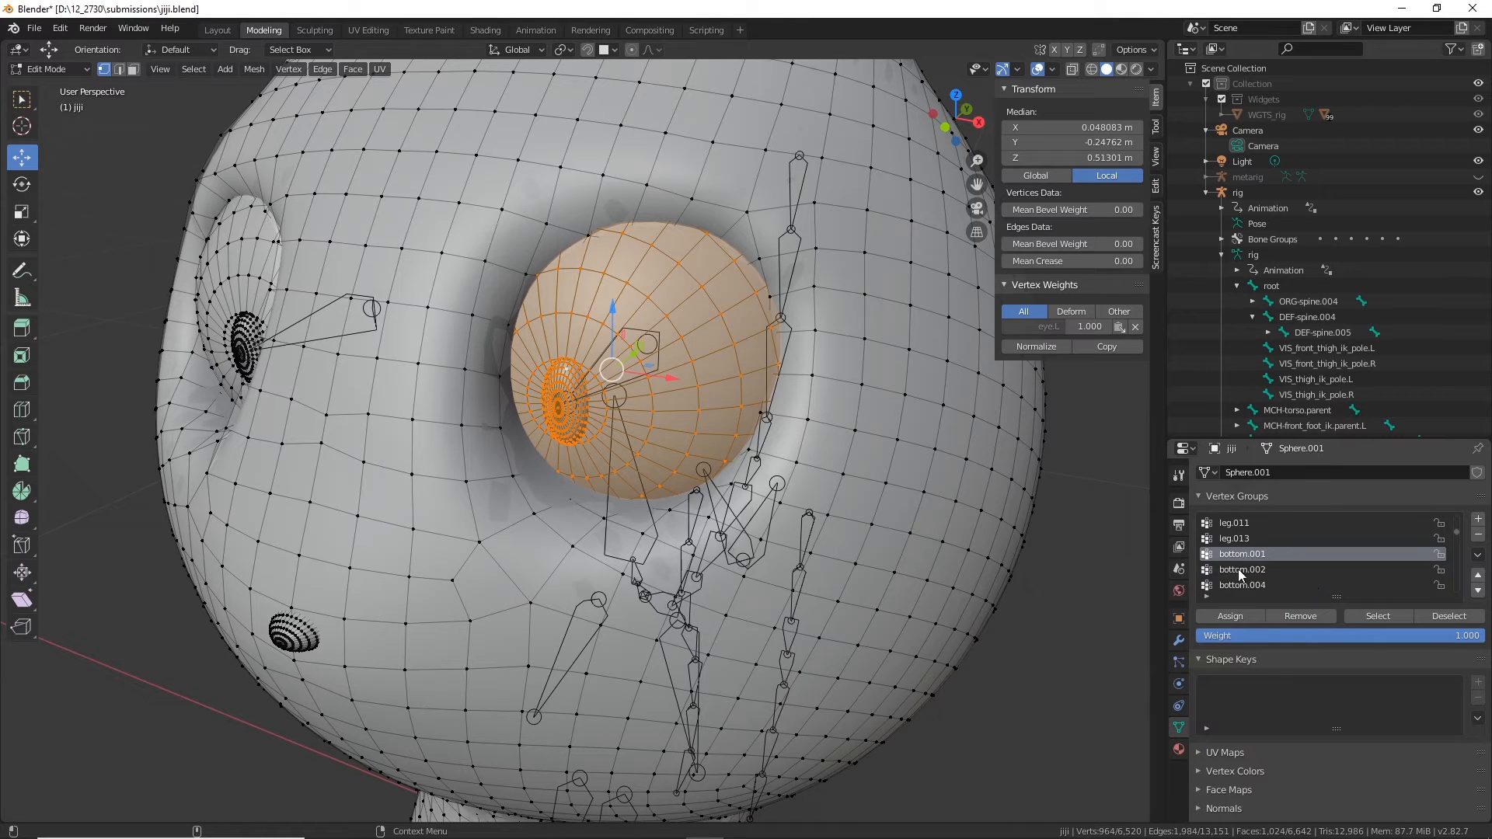
left_click(1239, 571)
left_click(1315, 616)
left_click(1259, 585)
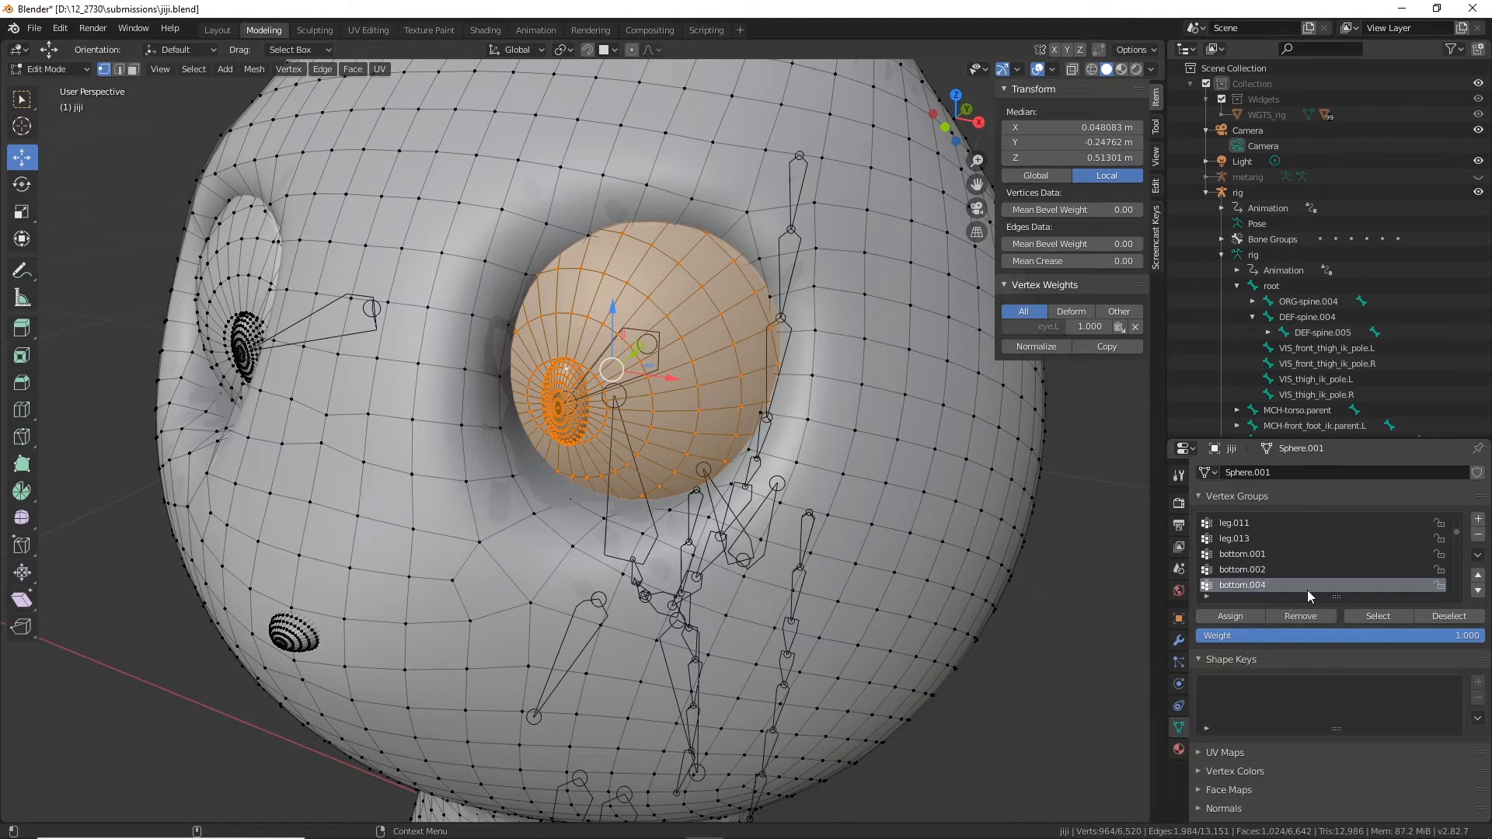
Step: Remove the selected eye vertices from the spine.003, shoulder1, leg, shoulder1.003 and shoulder2 vertex groups
scroll(1307, 590, "down", 3)
left_click(1283, 555)
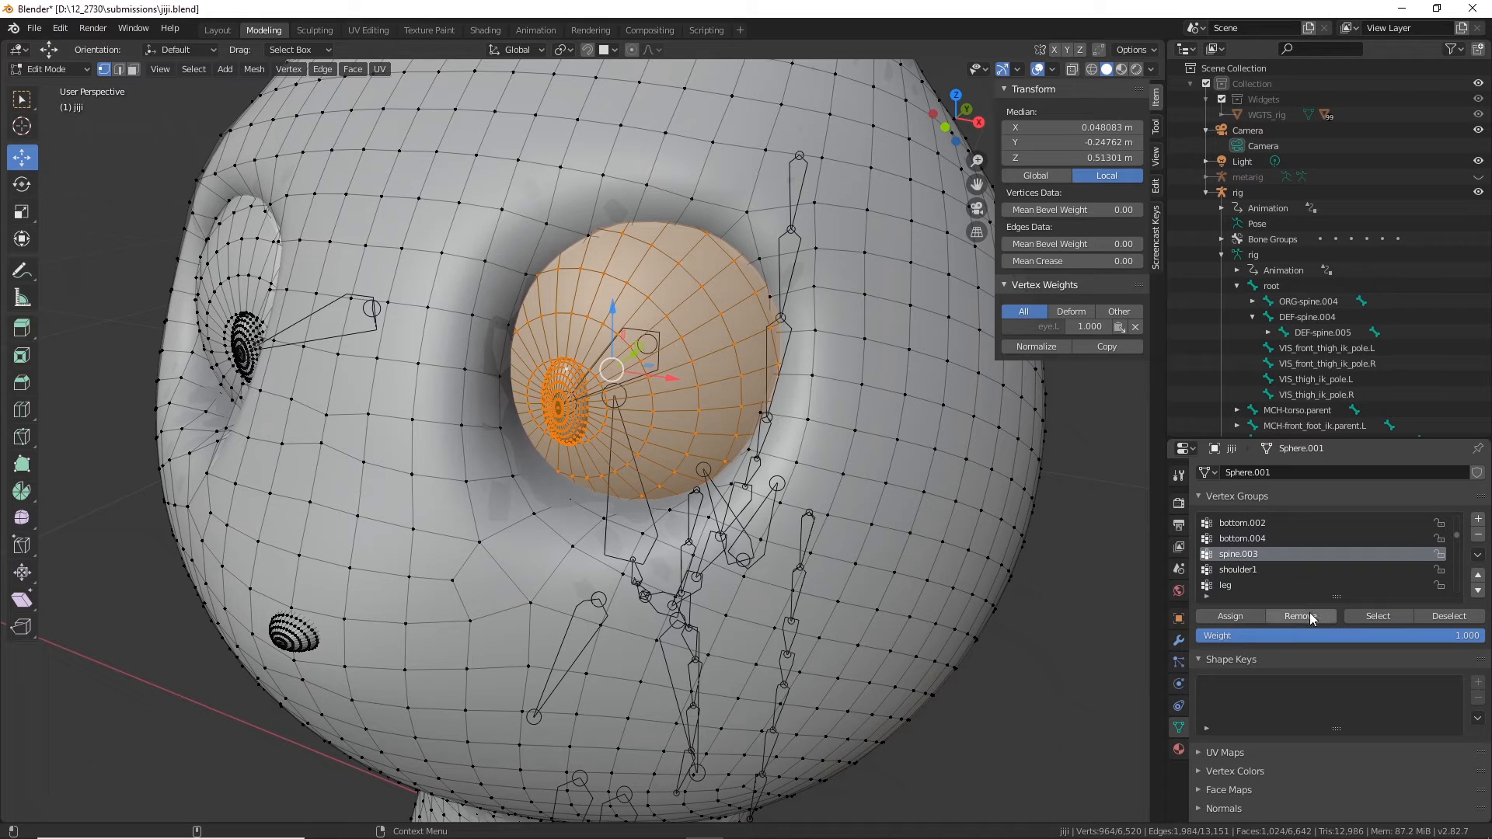
left_click(1308, 614)
left_click(1282, 571)
left_click(1296, 614)
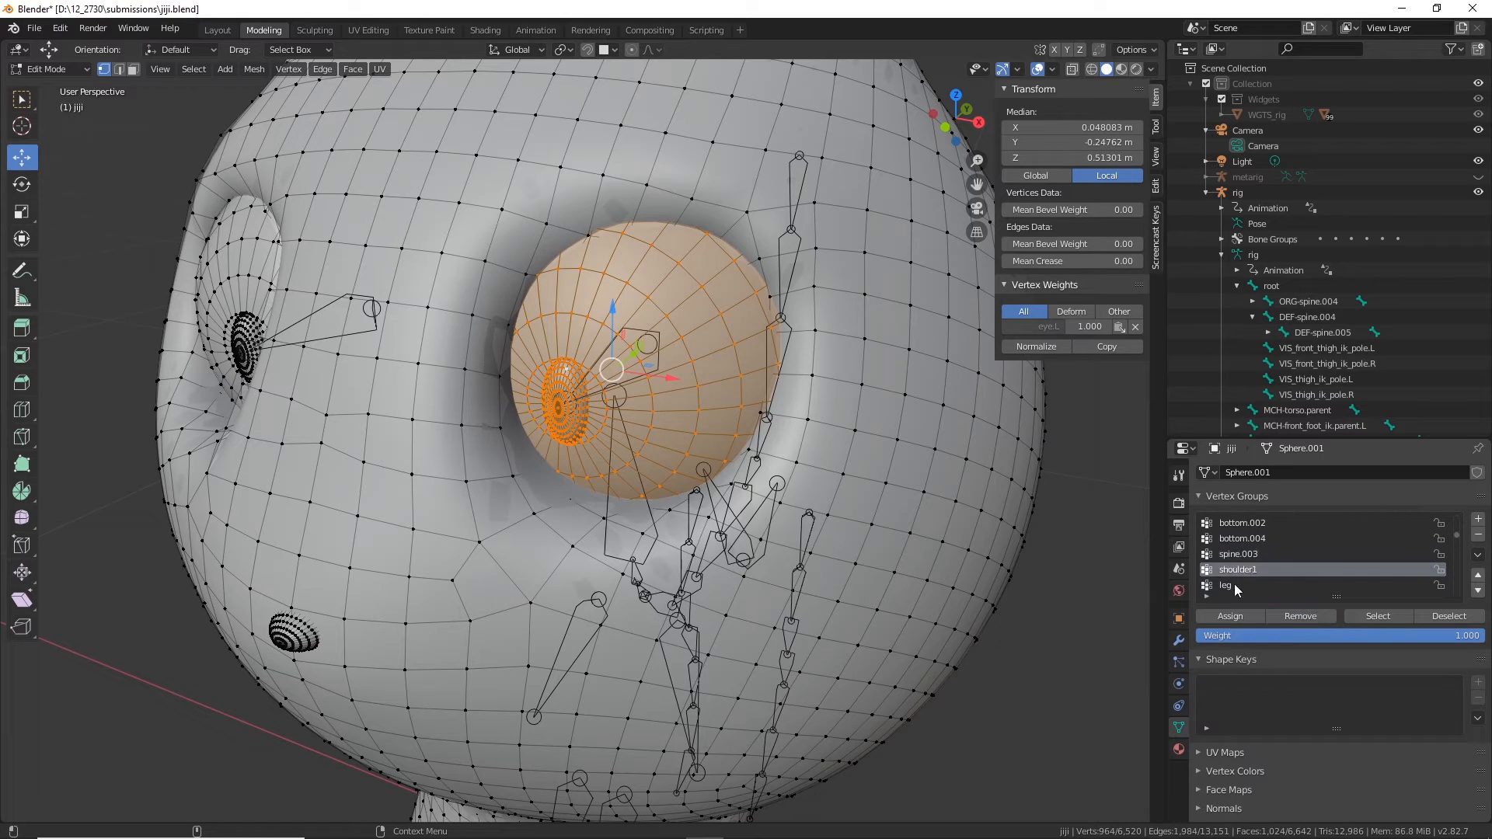
left_click(1248, 587)
scroll(1308, 589, "down", 2)
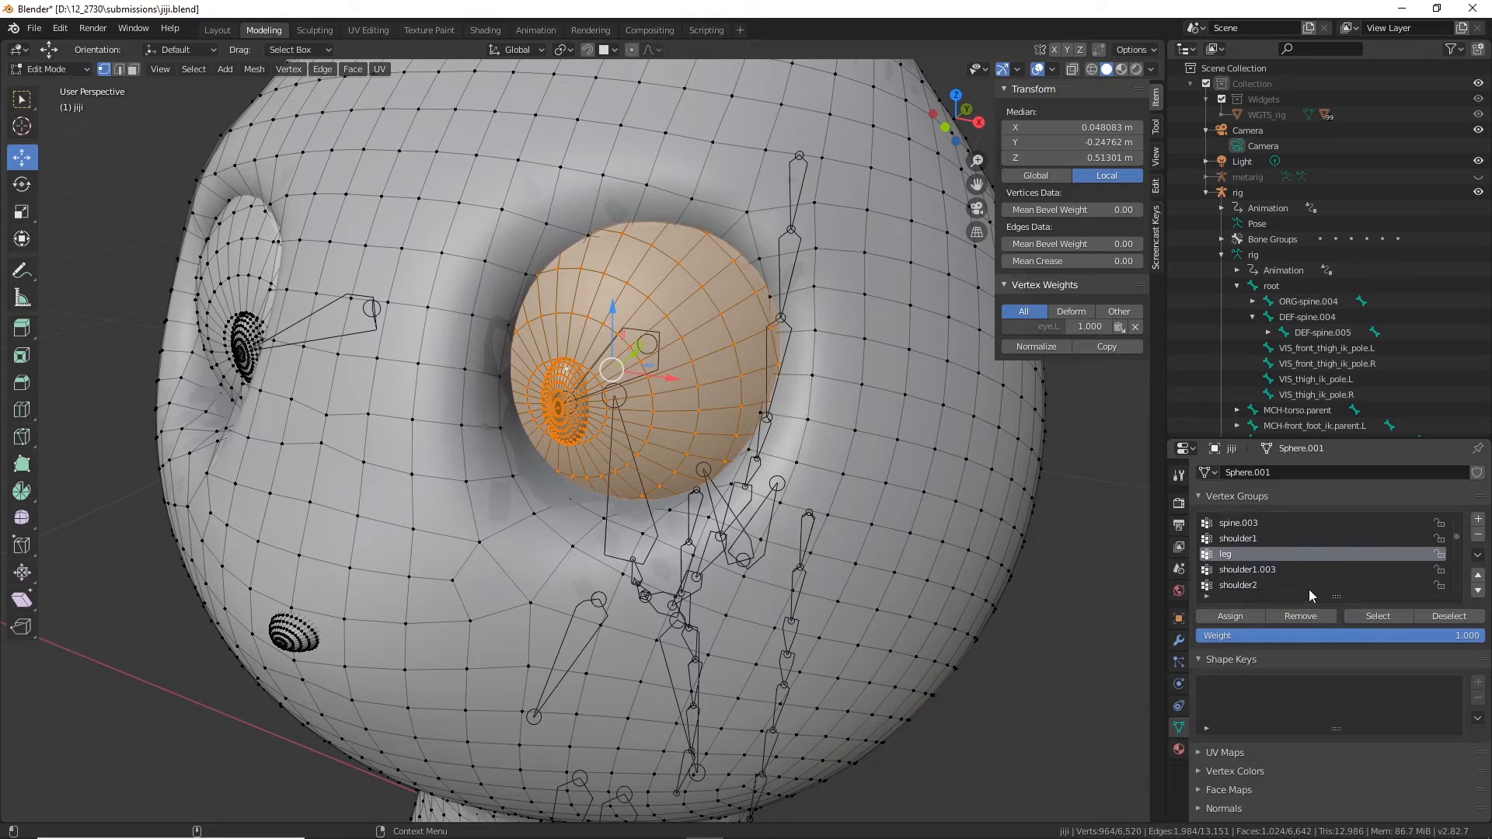
left_click(1258, 565)
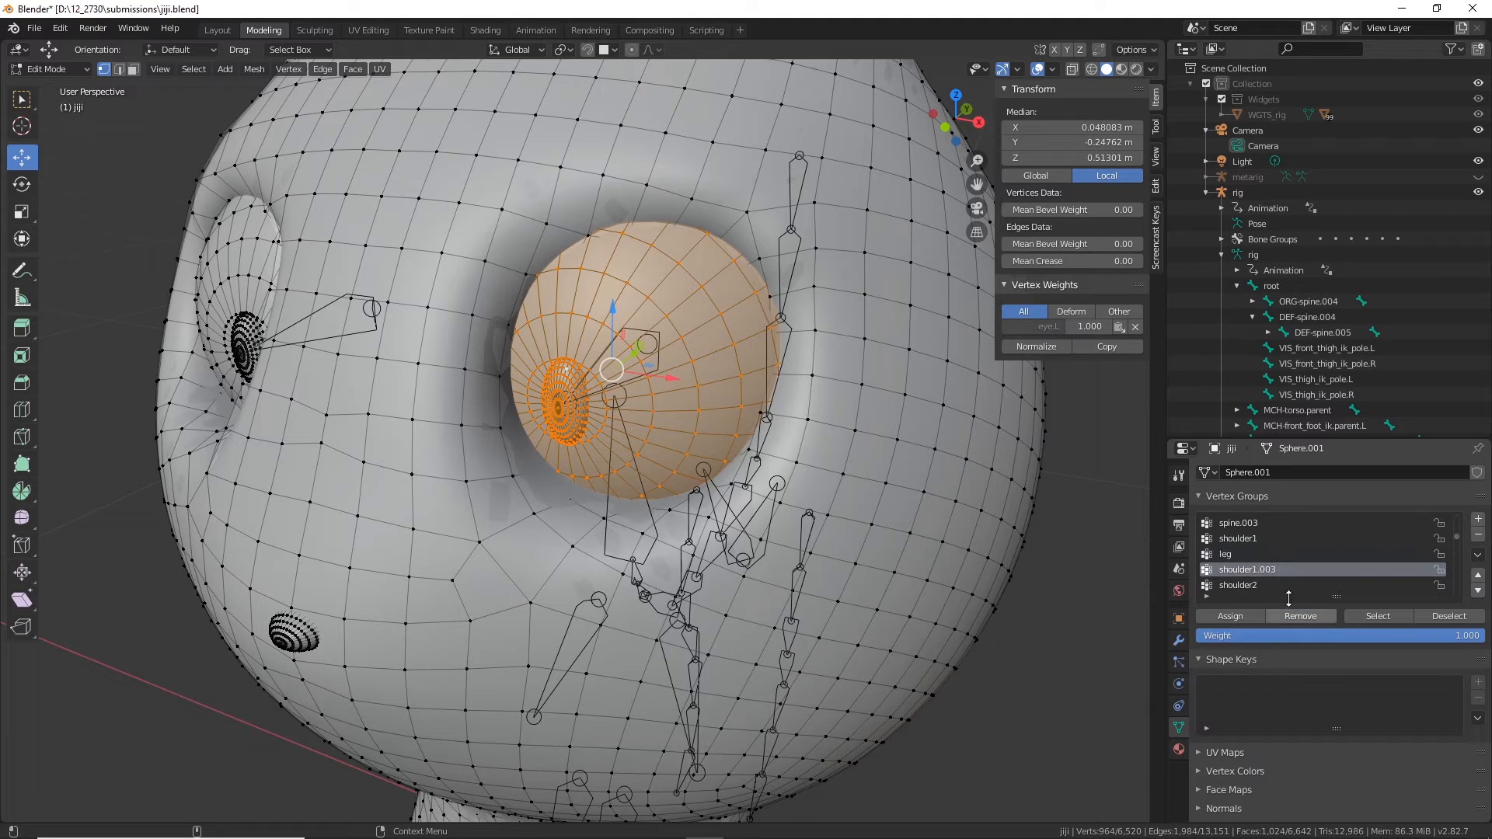
left_click(1321, 617)
left_click(1247, 587)
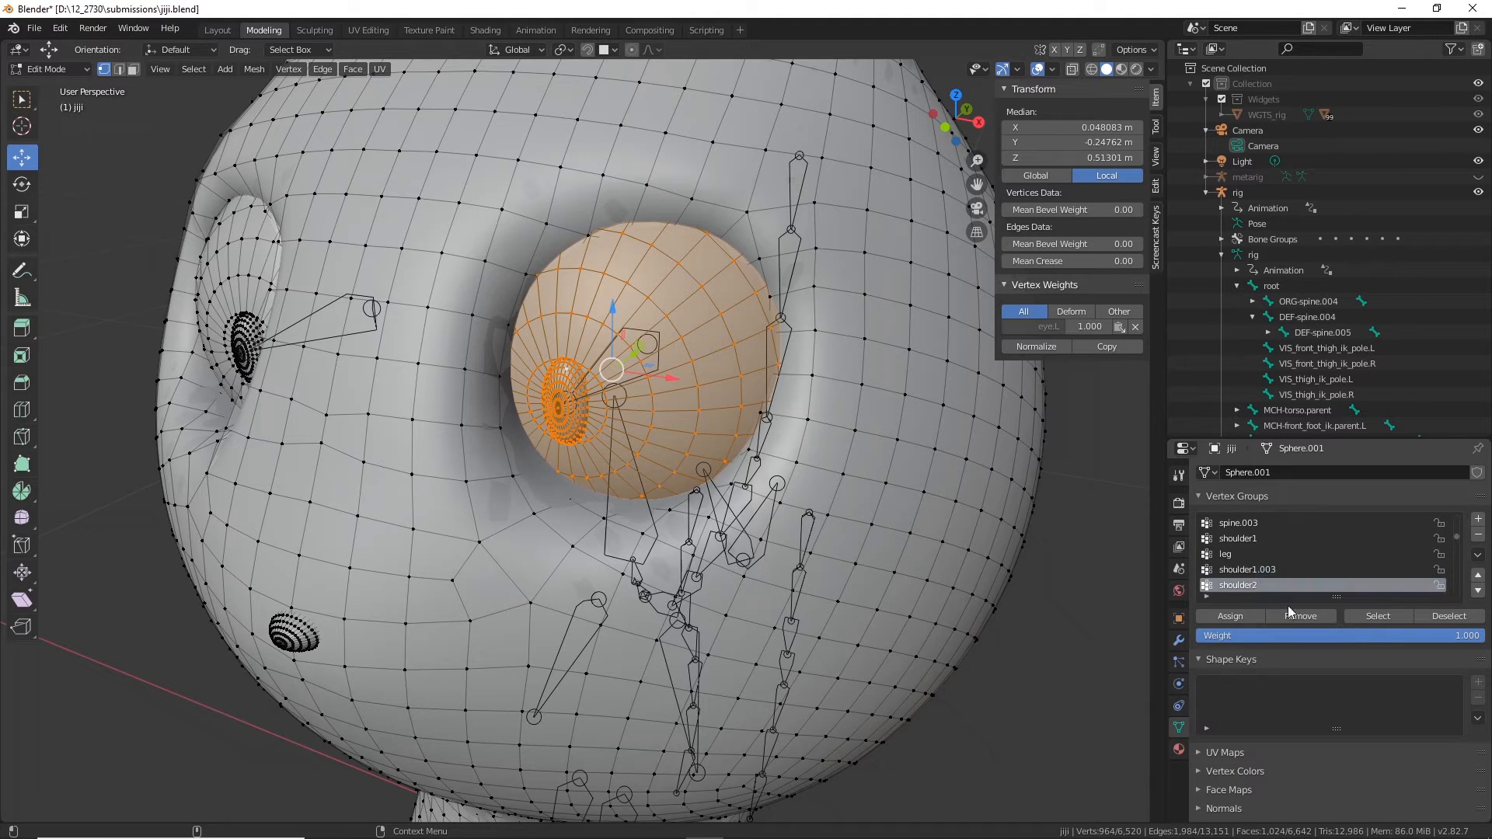
Step: Remove the selected eye vertices from the leg.004, leg.005, backLegIKcontrolR and backLegIKcontrolL vertex groups
scroll(1311, 575, "down", 2)
left_click(1247, 570)
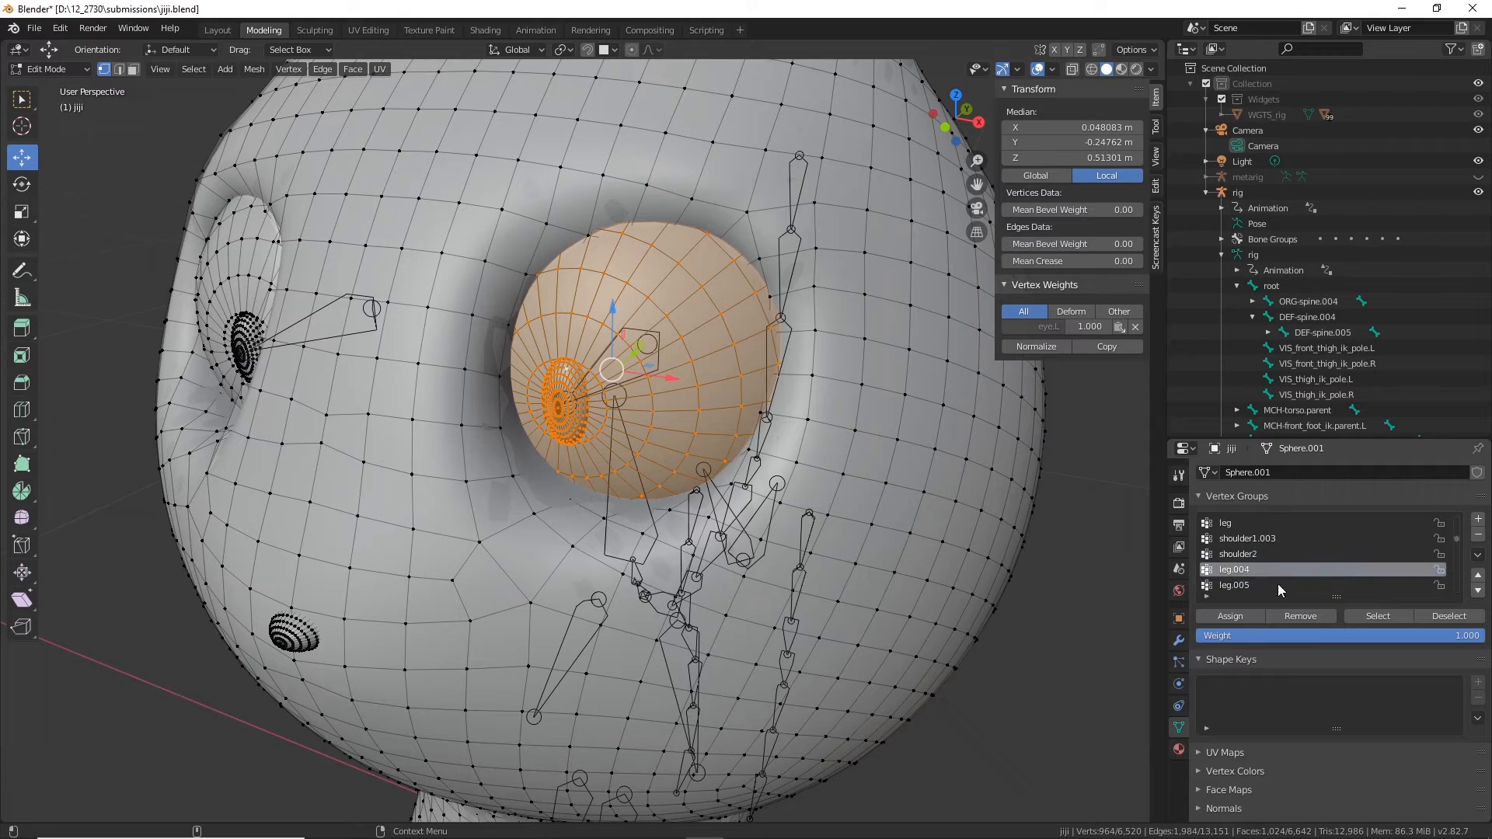
left_click(1312, 616)
left_click(1246, 584)
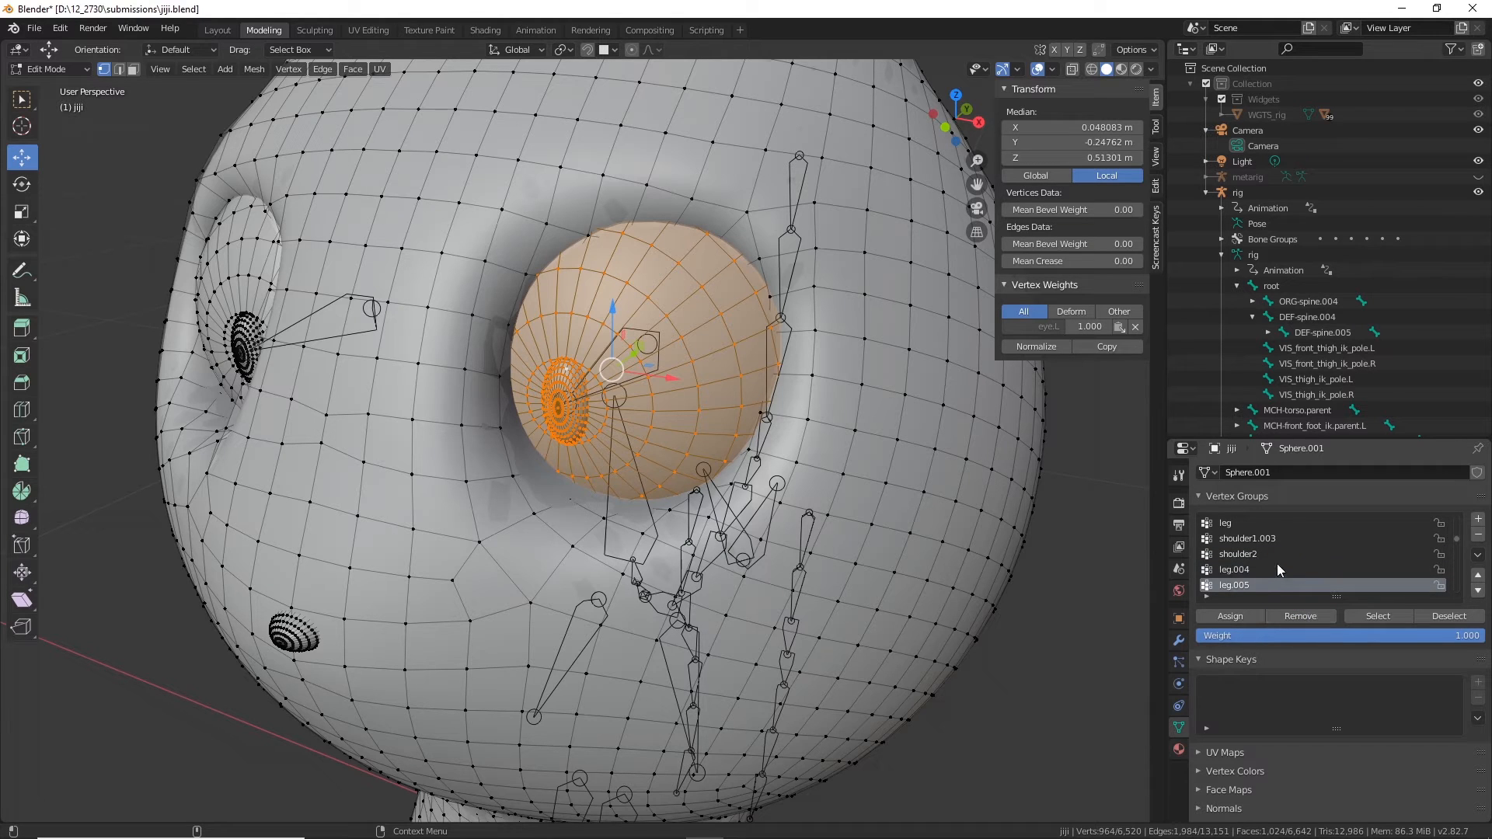
scroll(1276, 570, "down", 2)
left_click(1290, 570)
left_click(1308, 616)
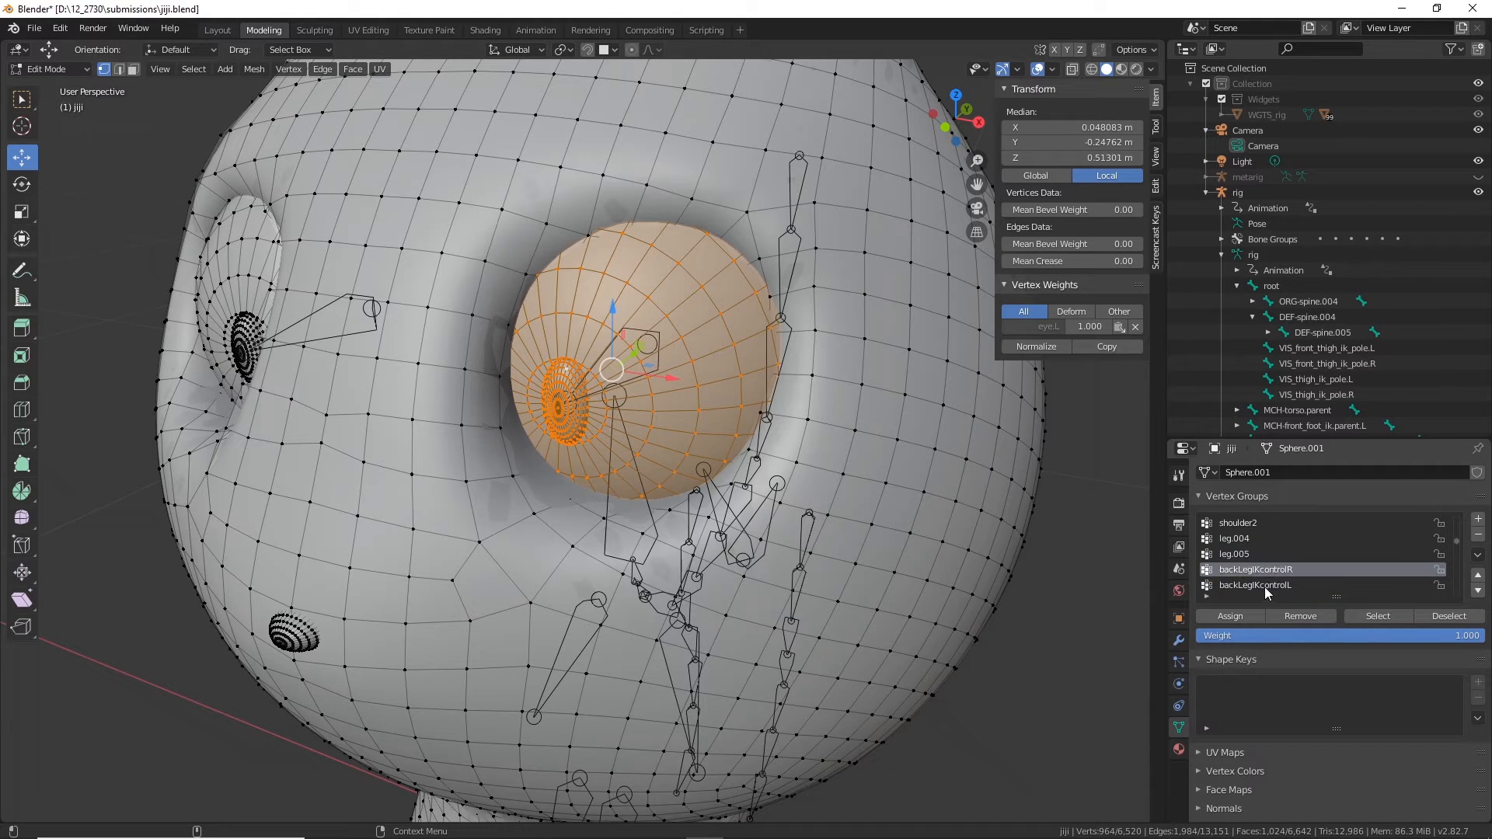
left_click(1266, 585)
left_click(1308, 615)
Step: Remove the selected eye vertices from the DEF-shoulder.L, DEF-front_thigh.L, DEF-front_thigh.L.001 and DEF-front_shin.L vertex groups
scroll(1298, 575, "down", 2)
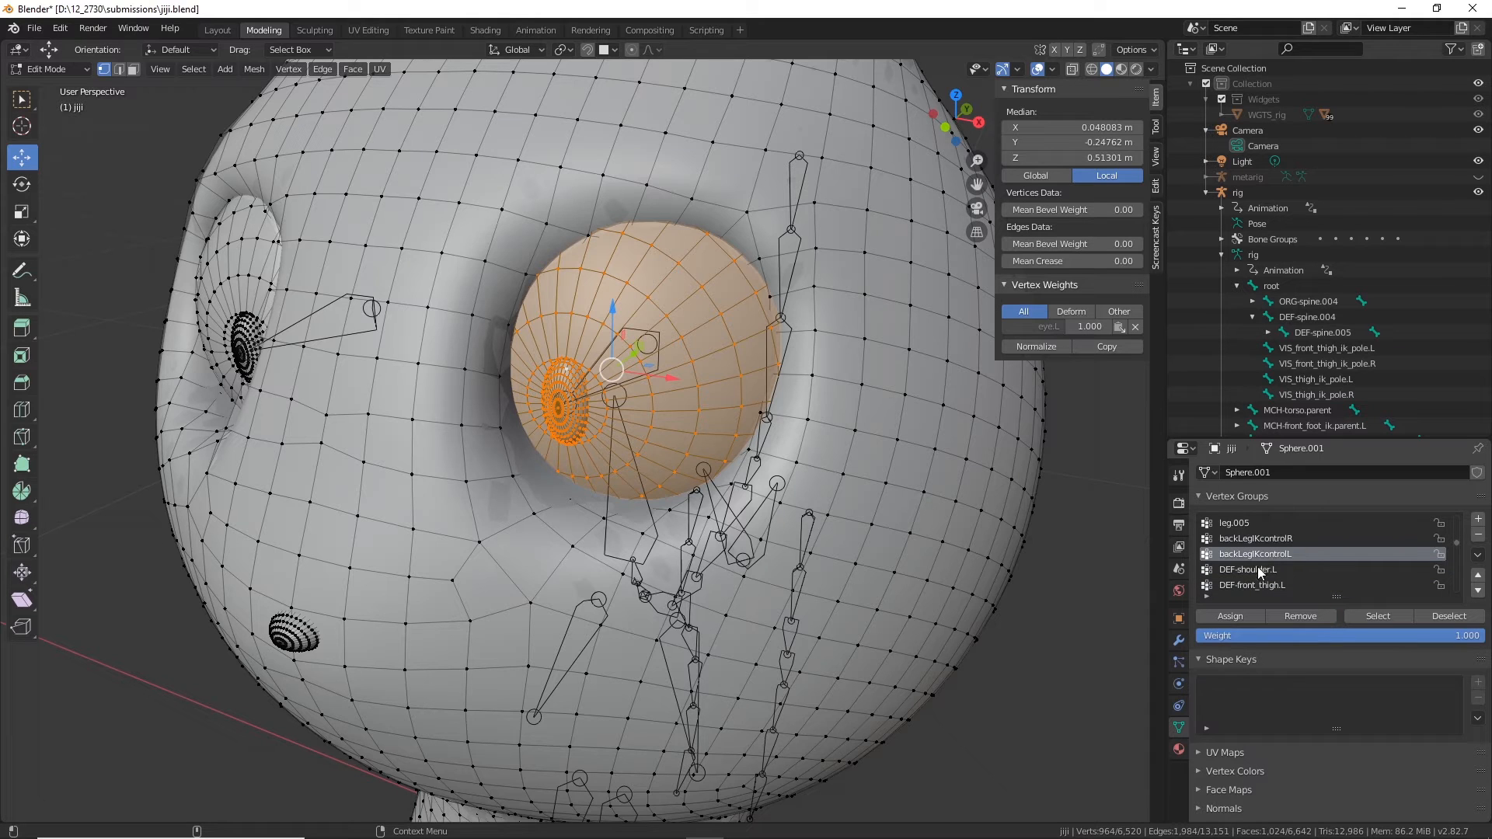
left_click(1298, 571)
left_click(1259, 585)
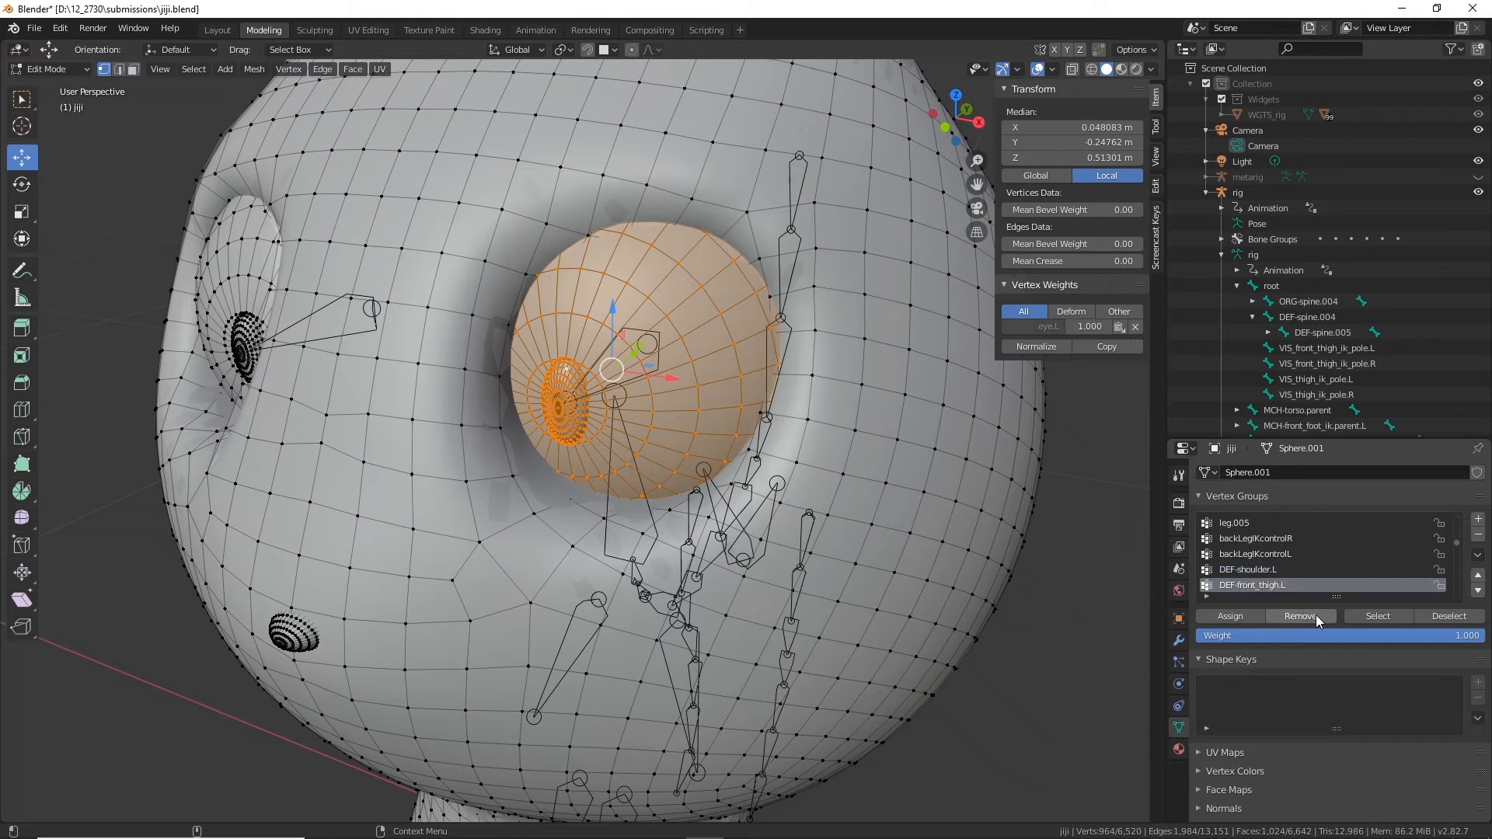
scroll(1284, 565, "down", 2)
left_click(1271, 570)
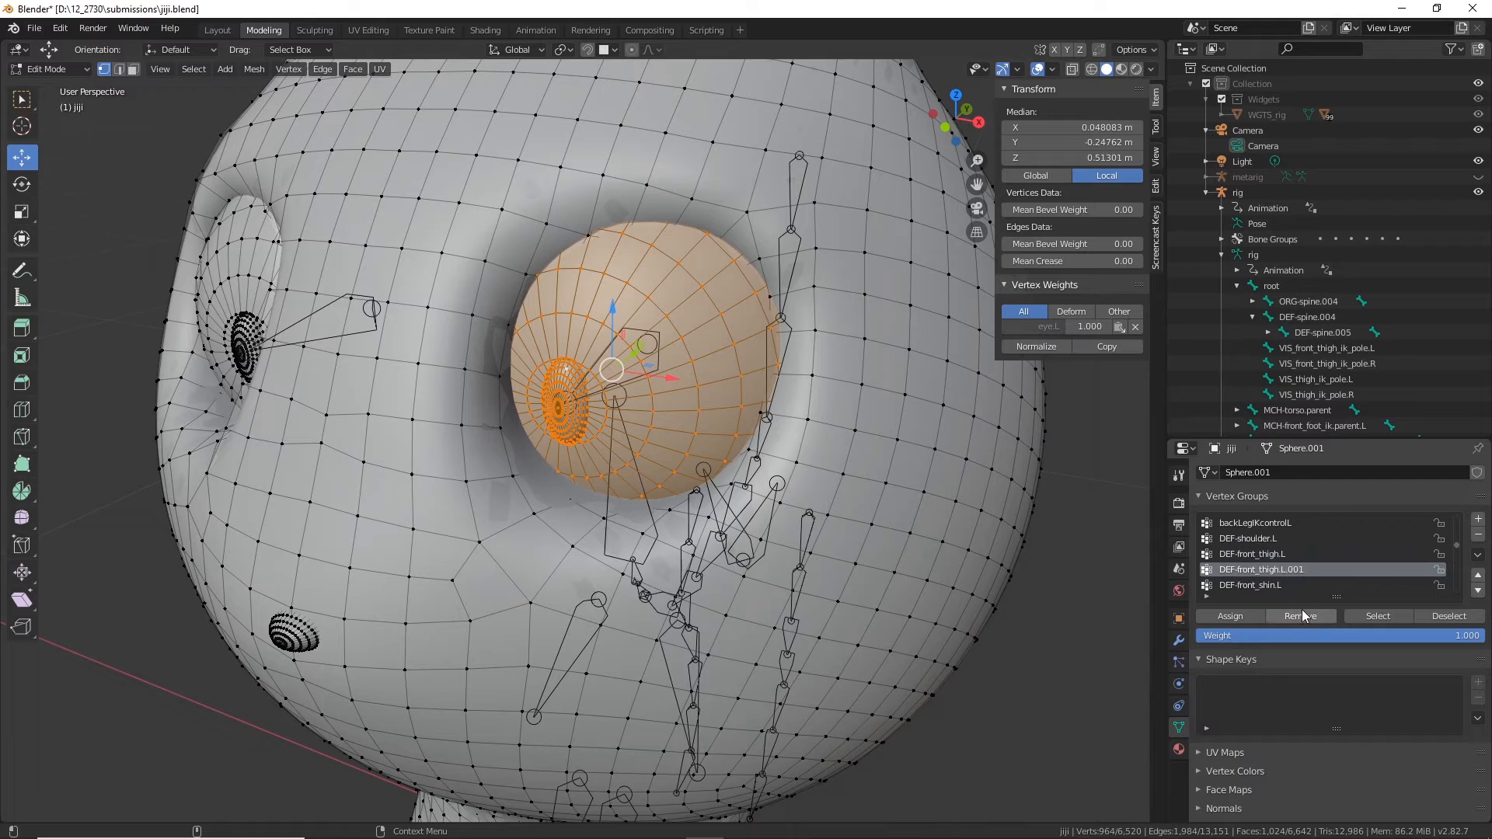
left_click(1272, 582)
left_click(1301, 617)
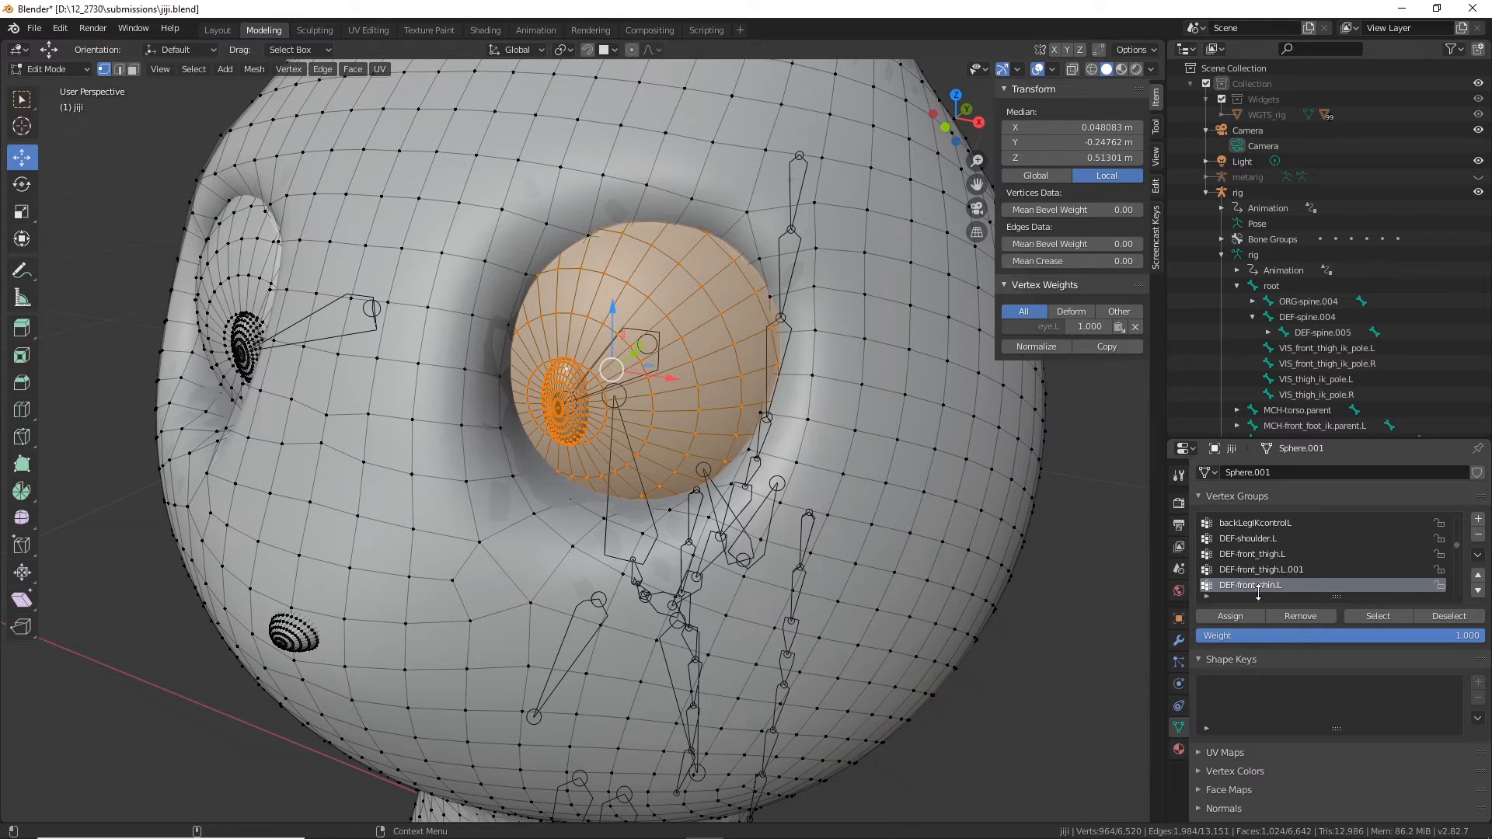
Step: Remove the selected eye vertices from the DEF-front_shin.L.001, DEF-front_foot.L, DEF-front_foot.L.001 and DEF-front_toe.L vertex groups
scroll(1290, 584, "down", 2)
left_click(1272, 570)
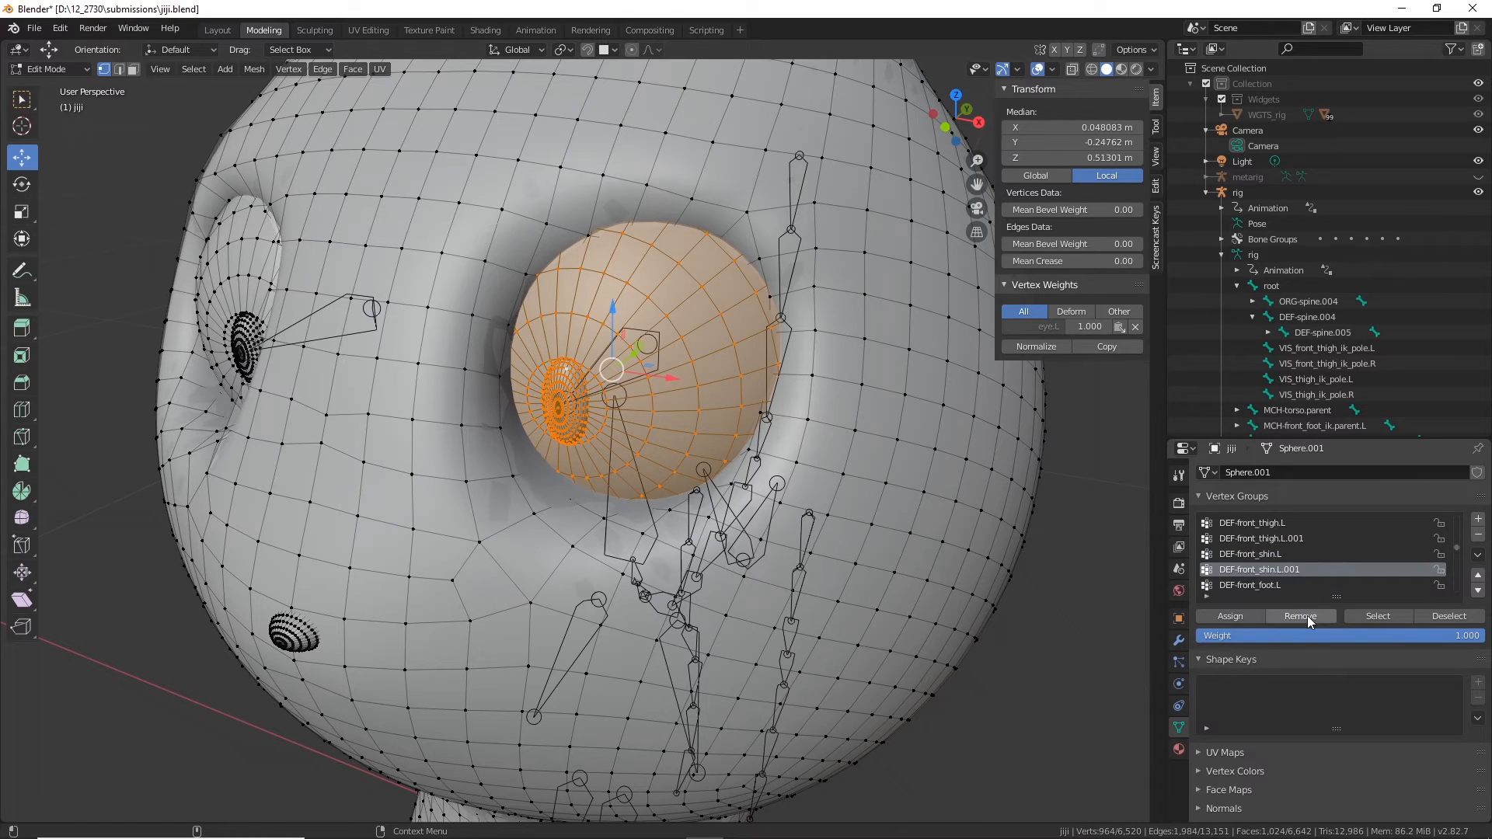
left_click(1267, 586)
scroll(1297, 594, "down", 2)
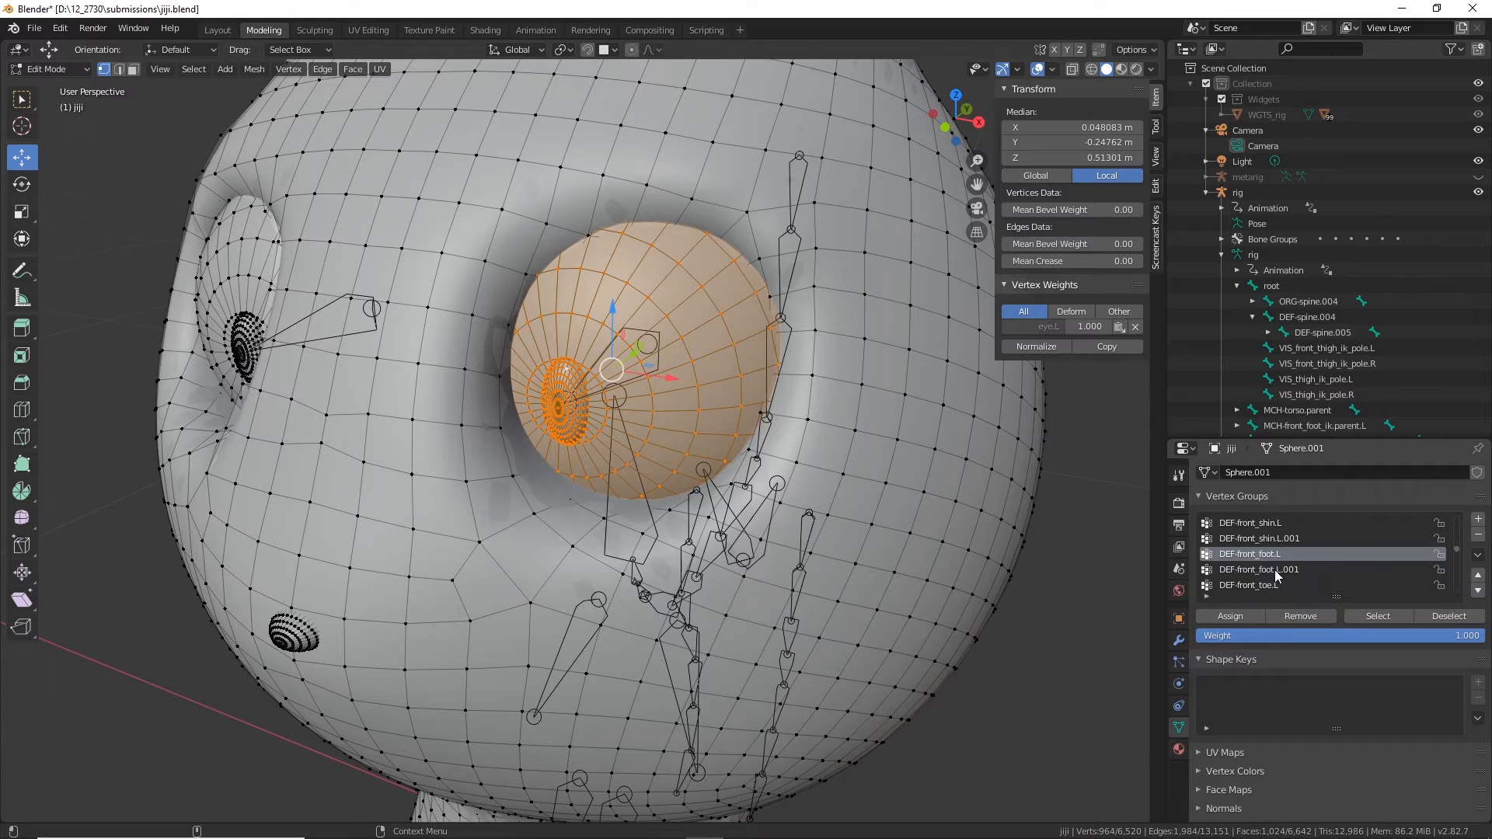
left_click(1274, 571)
left_click(1308, 614)
left_click(1273, 585)
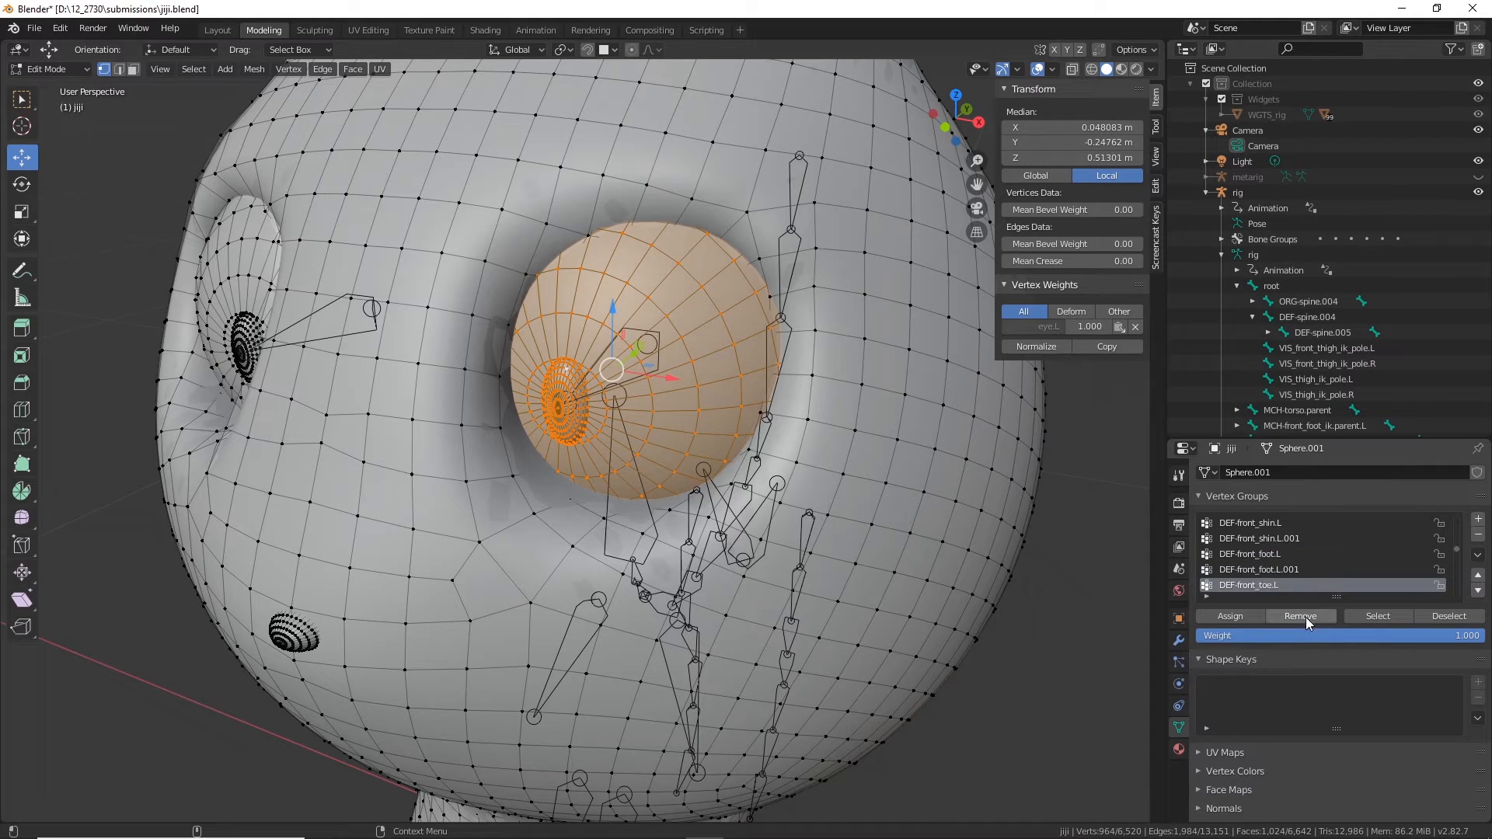
left_click(1306, 616)
Step: Remove the selected eye vertices from the DEF-shoulder.R, DEF-front_thigh.R and DEF-front_thigh.R.001 vertex groups
scroll(1307, 575, "down", 3)
left_click(1267, 556)
left_click(1314, 612)
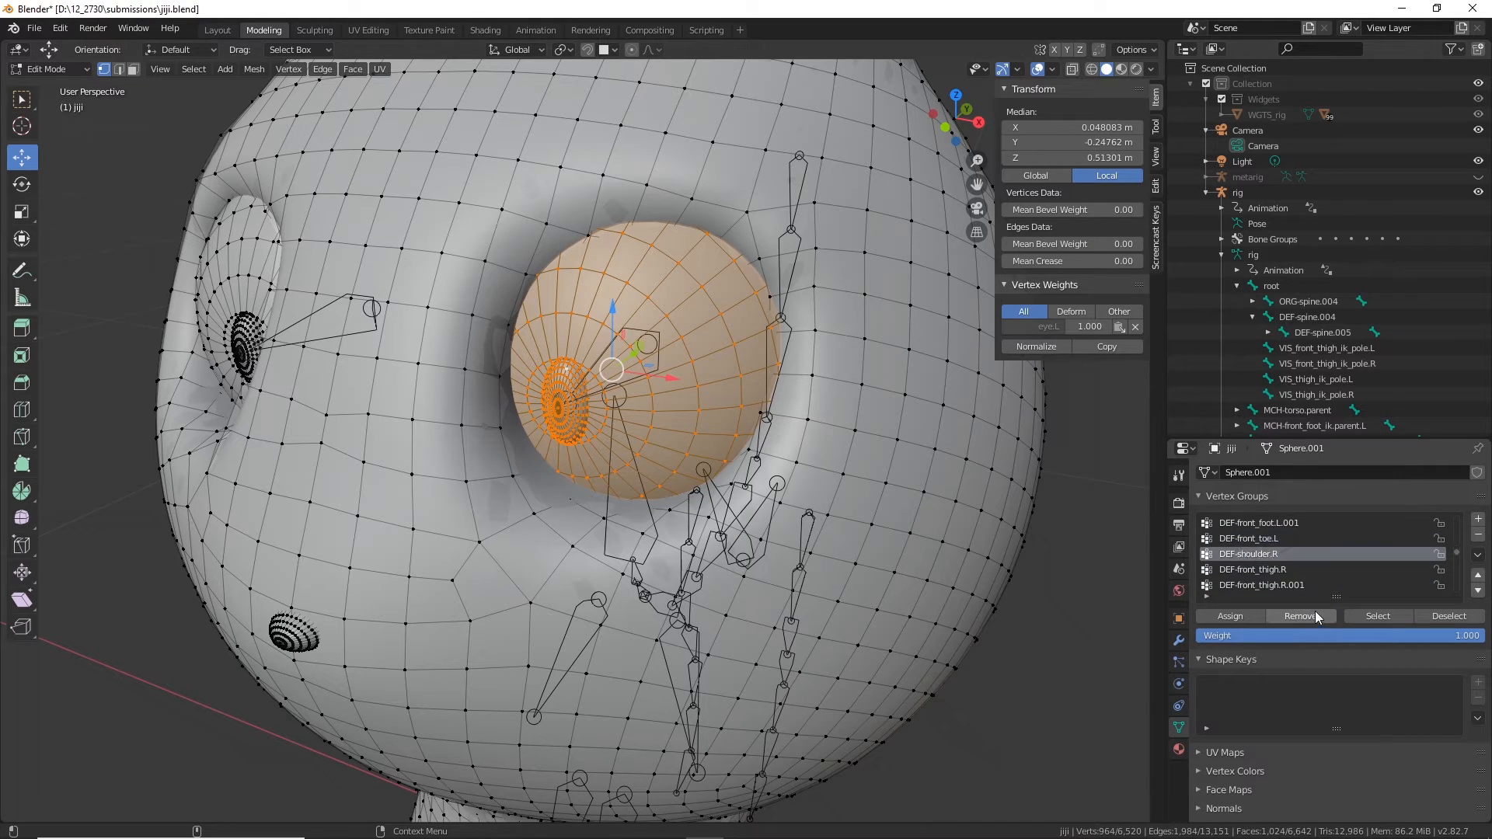
left_click(1281, 572)
left_click(1308, 617)
left_click(1282, 585)
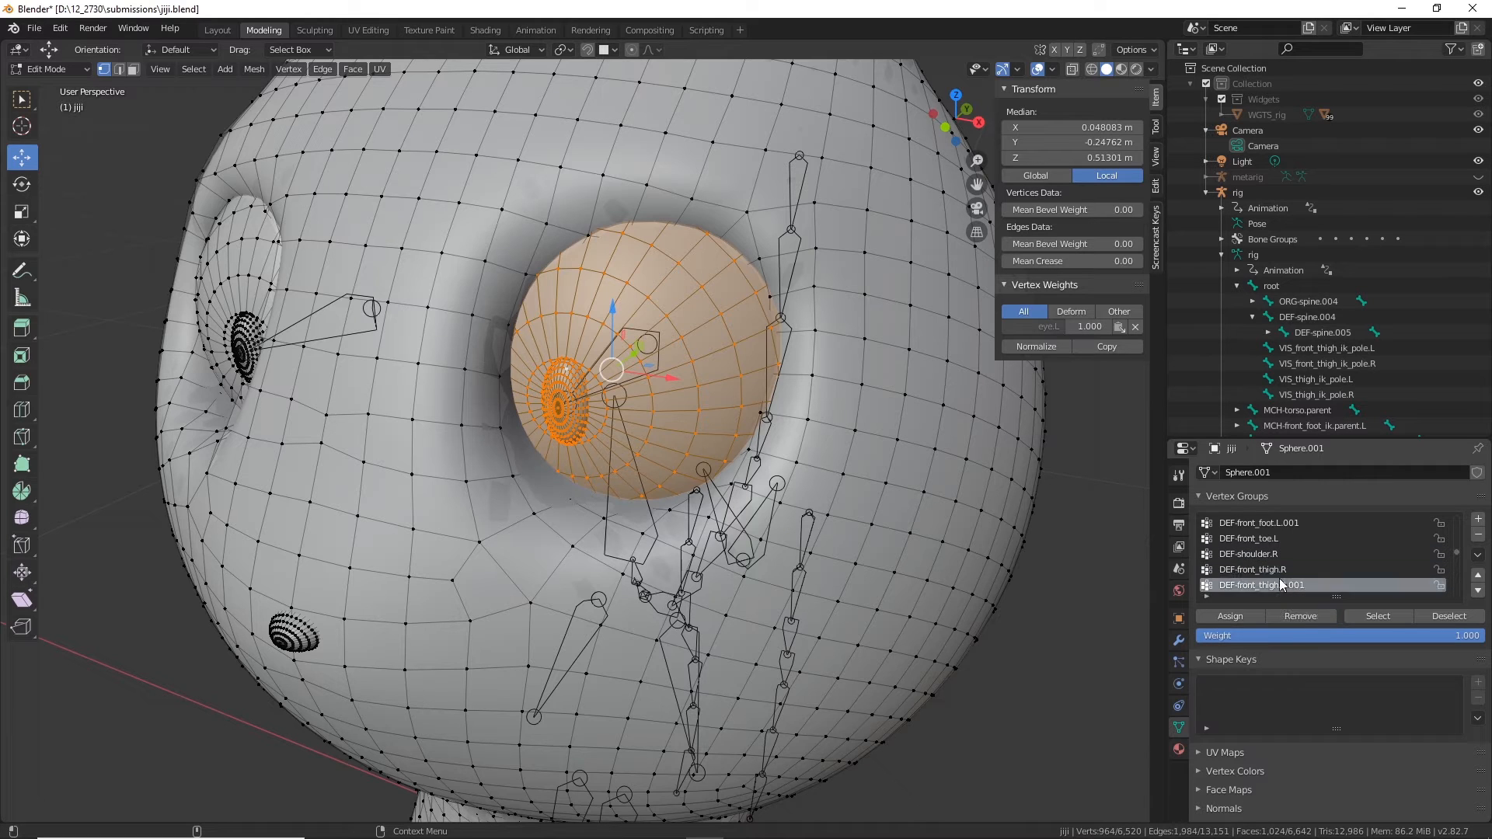
left_click(1312, 616)
Step: Remove the selected eye vertices from the DEF-front_shin.R, DEF-front_shin.R.001, DEF-front_foot.R, DEF-front_foot.R.001 and DEF-front_toe.R vertex groups
scroll(1298, 570, "down", 3)
left_click(1281, 555)
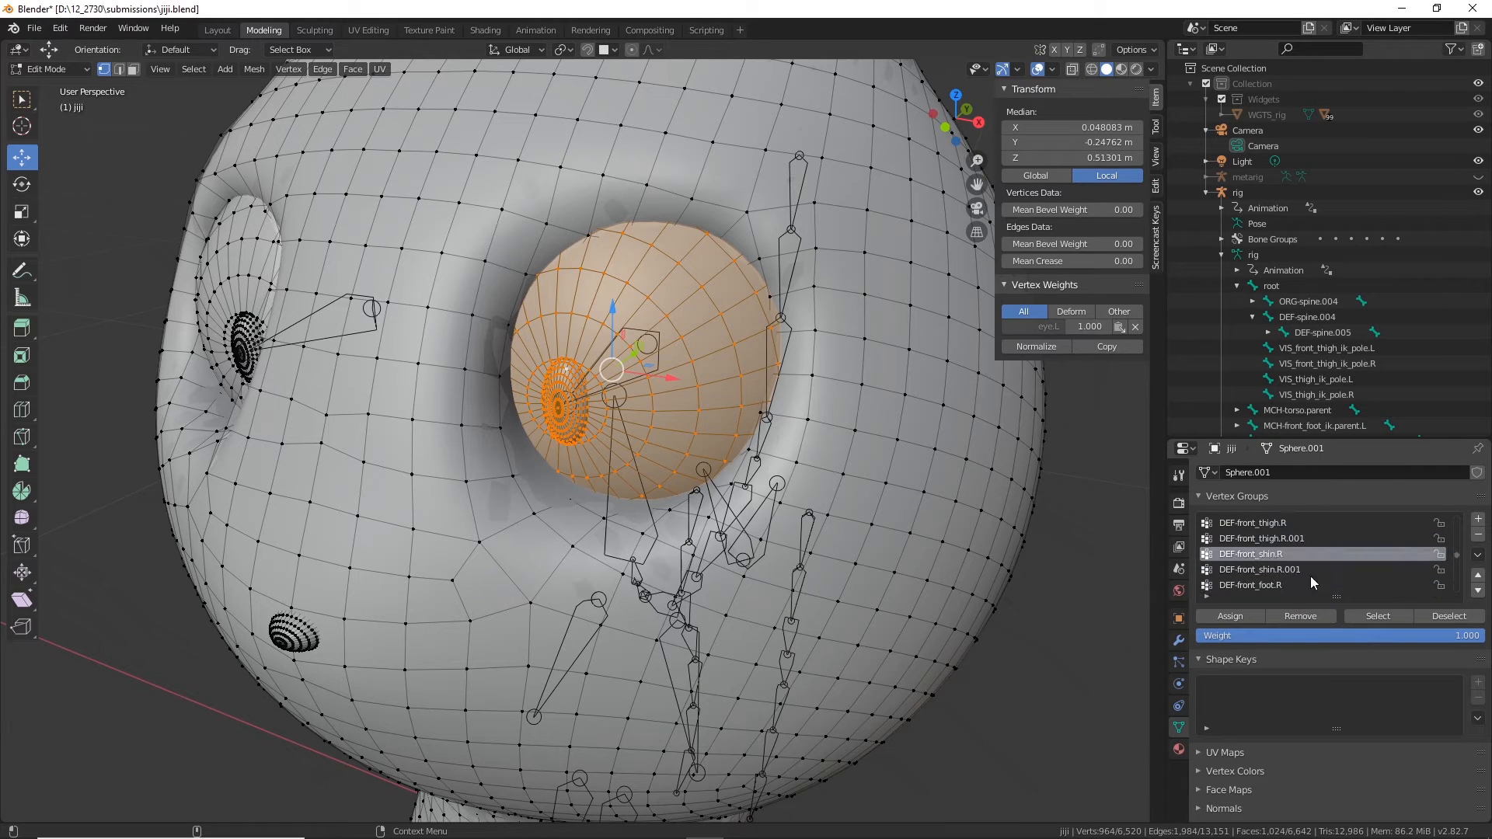
left_click(1311, 616)
left_click(1282, 572)
left_click(1312, 615)
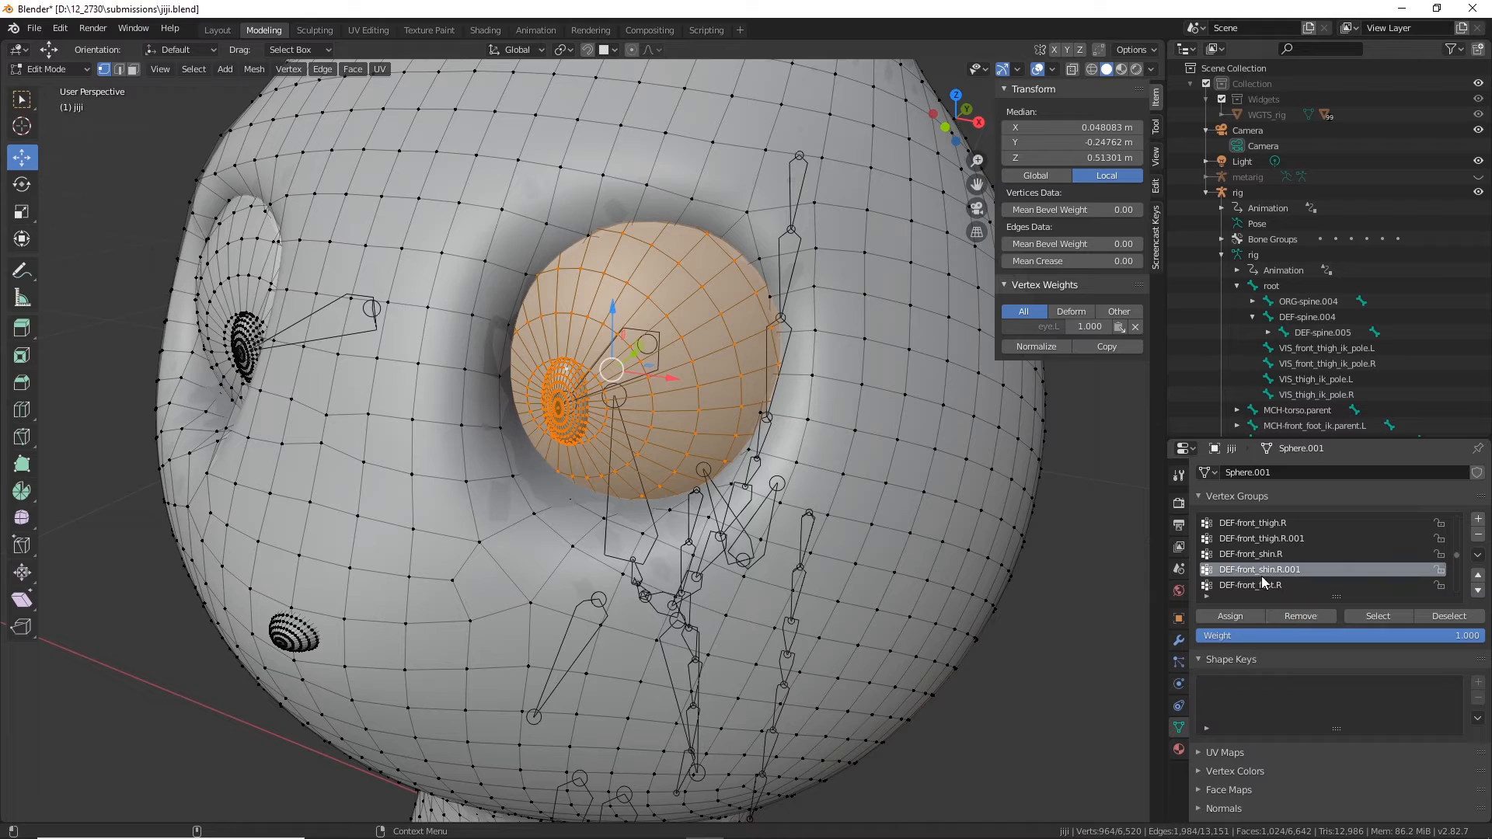
left_click(1281, 585)
scroll(1286, 570, "down", 2)
left_click(1282, 570)
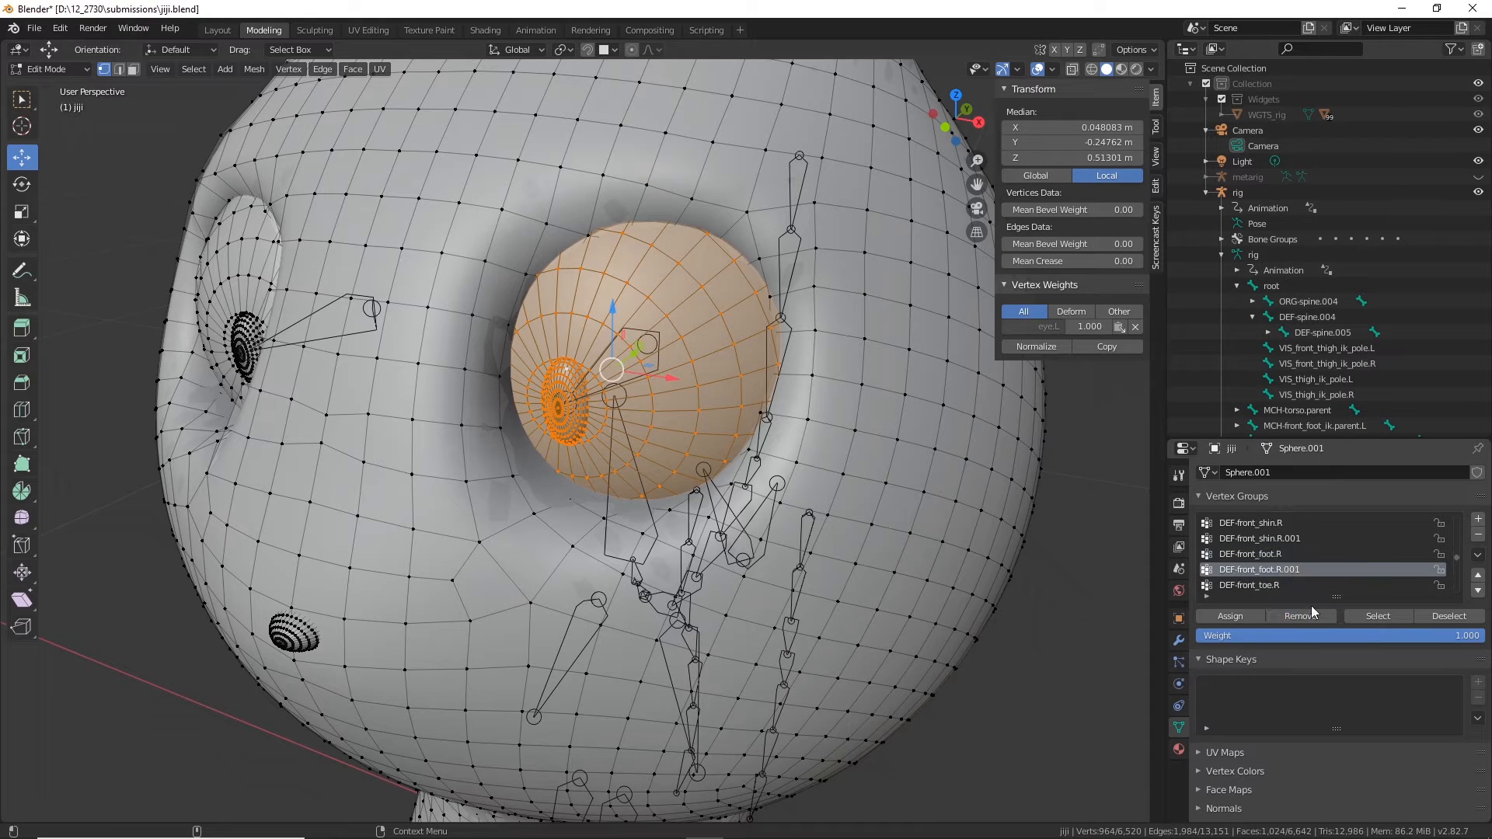
left_click(1275, 587)
left_click(1309, 615)
Step: Remove the selected eye vertices from the DEF-breast.L, DEF-breast.R, DEF-pelvis.L and DEF-pelvis.R vertex groups
scroll(1292, 574, "down", 3)
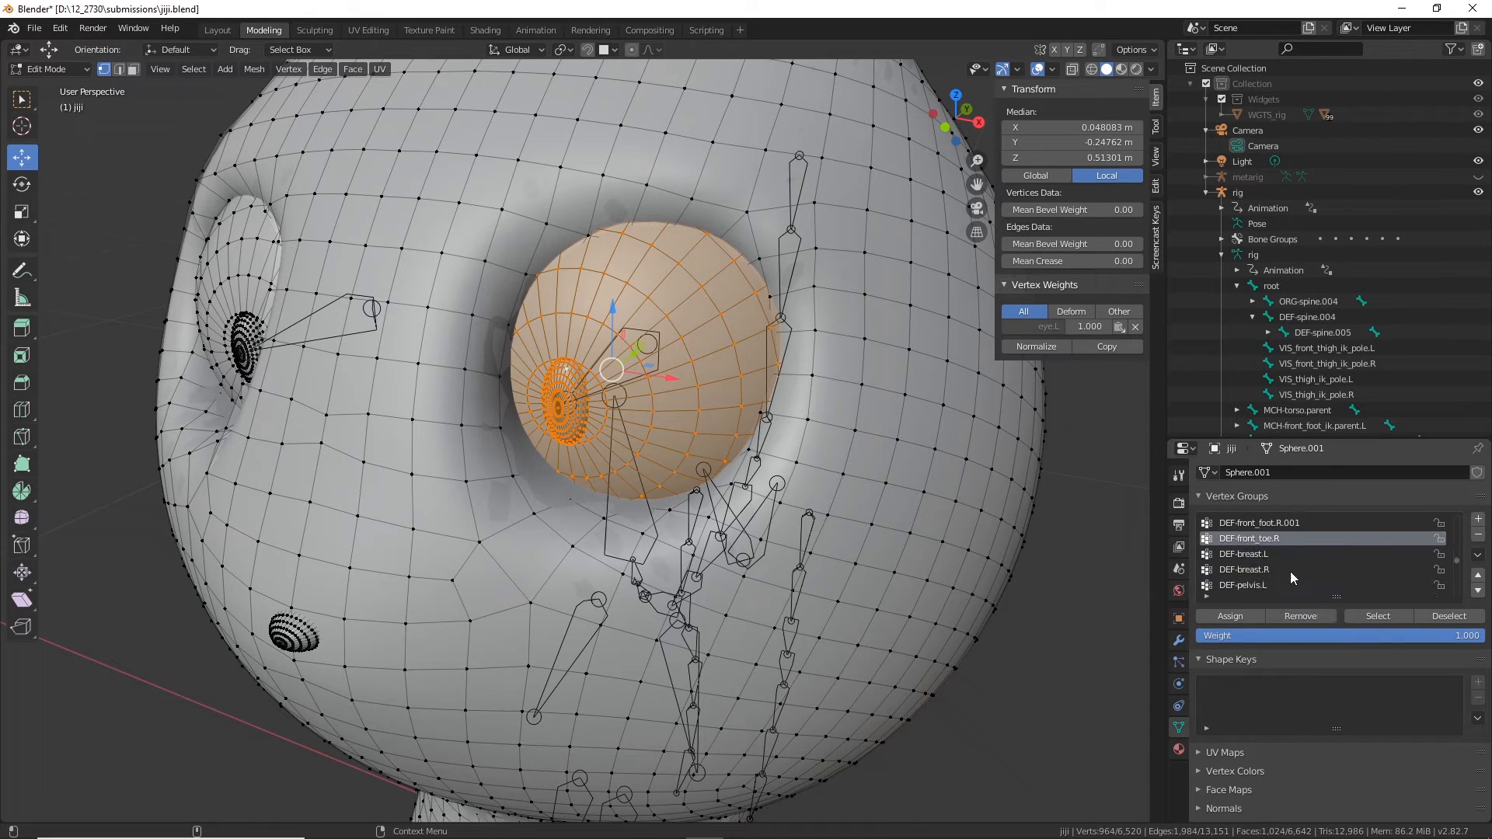
left_click(1263, 554)
left_click(1312, 616)
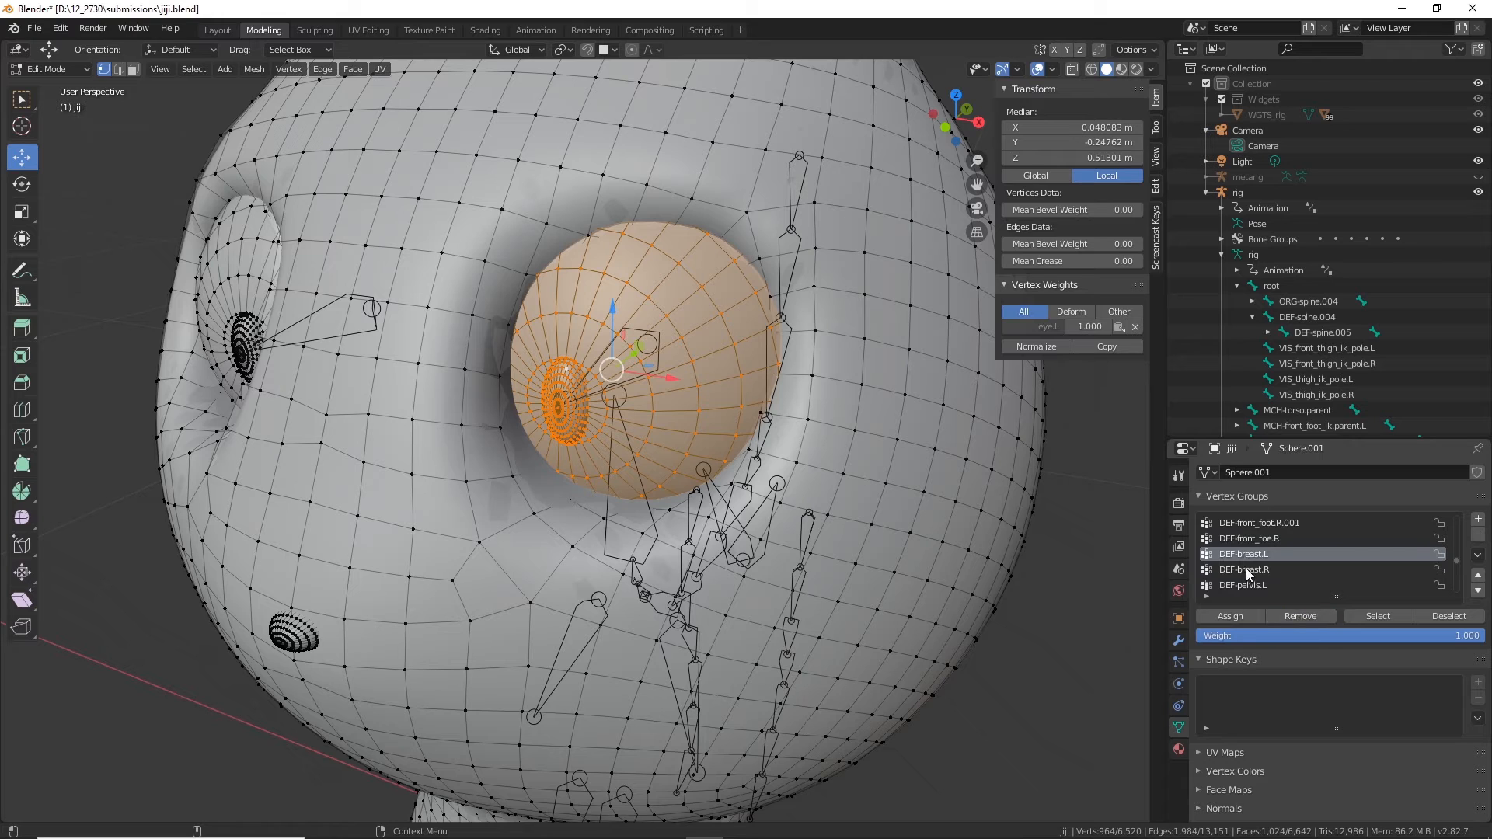
left_click(1247, 569)
left_click(1290, 615)
left_click(1257, 586)
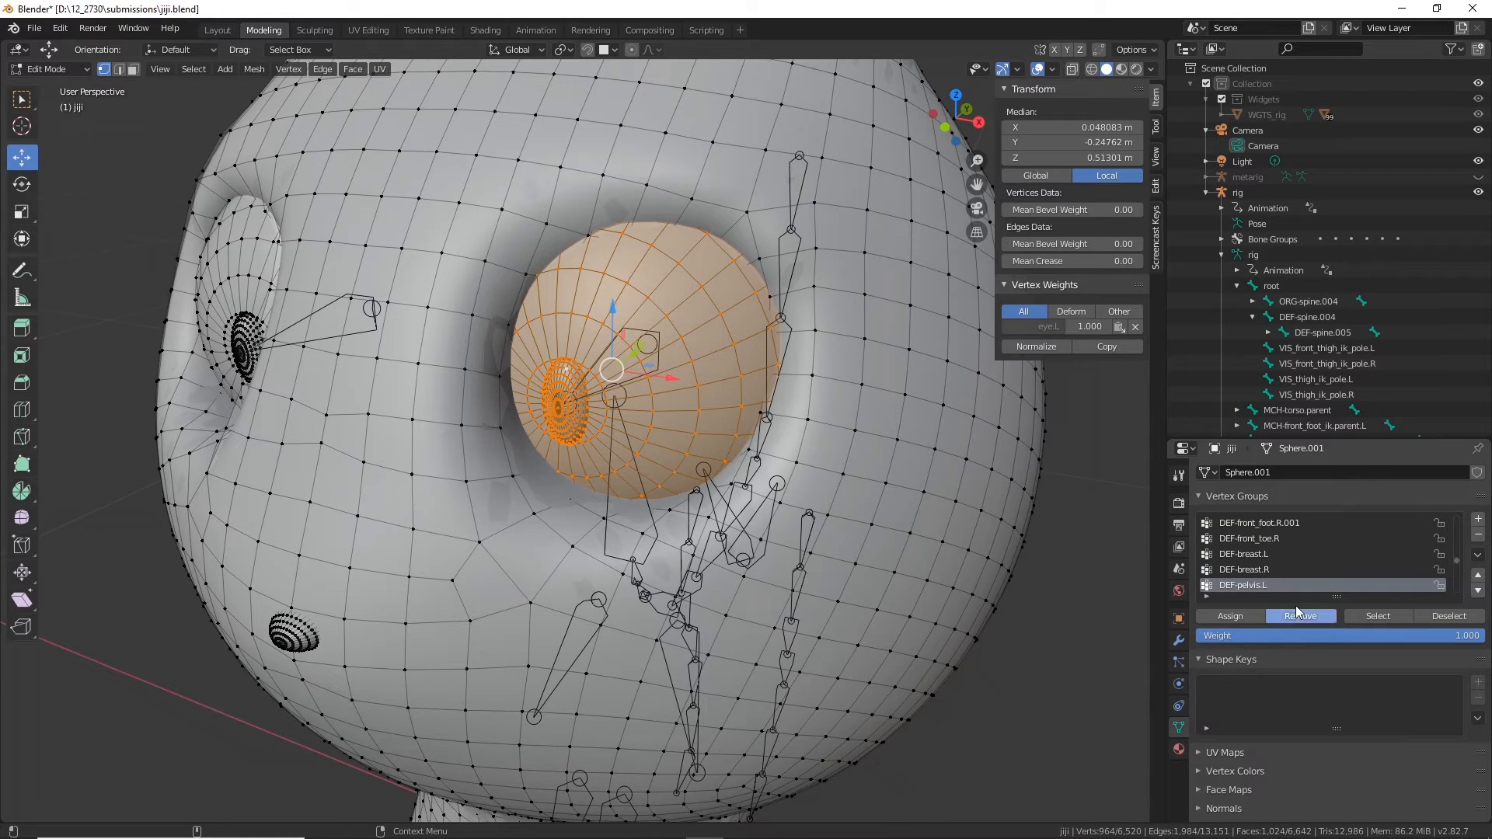
scroll(1292, 568, "down", 3)
left_click(1257, 554)
left_click(1303, 615)
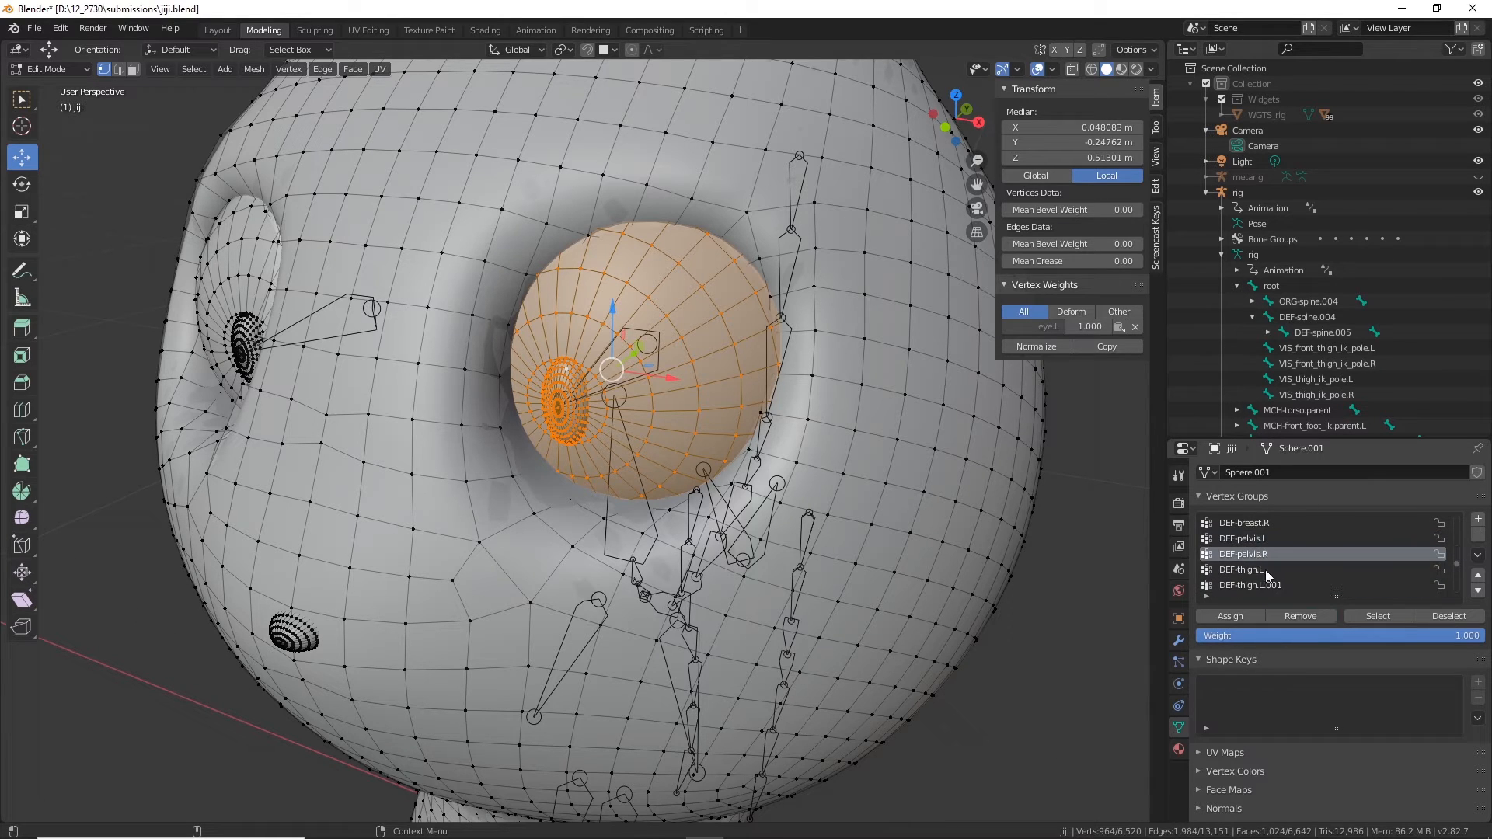
Step: Remove the selected eye vertices from the DEF-thigh.L, DEF-thigh.L.001, DEF-shin.L and DEF-shin.L.001 vertex groups
left_click(1265, 570)
left_click(1271, 586)
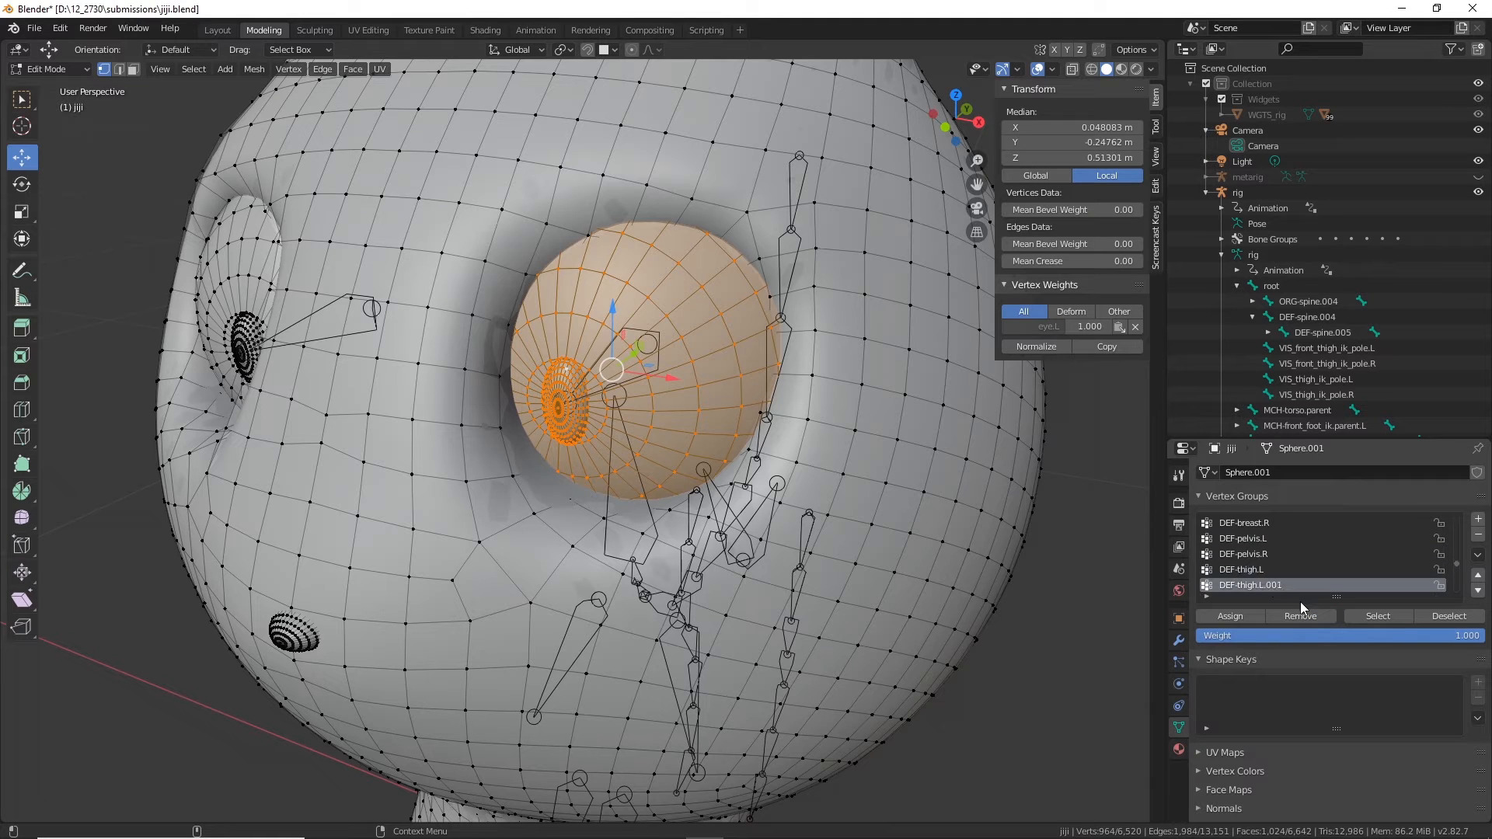
scroll(1294, 570, "down", 2)
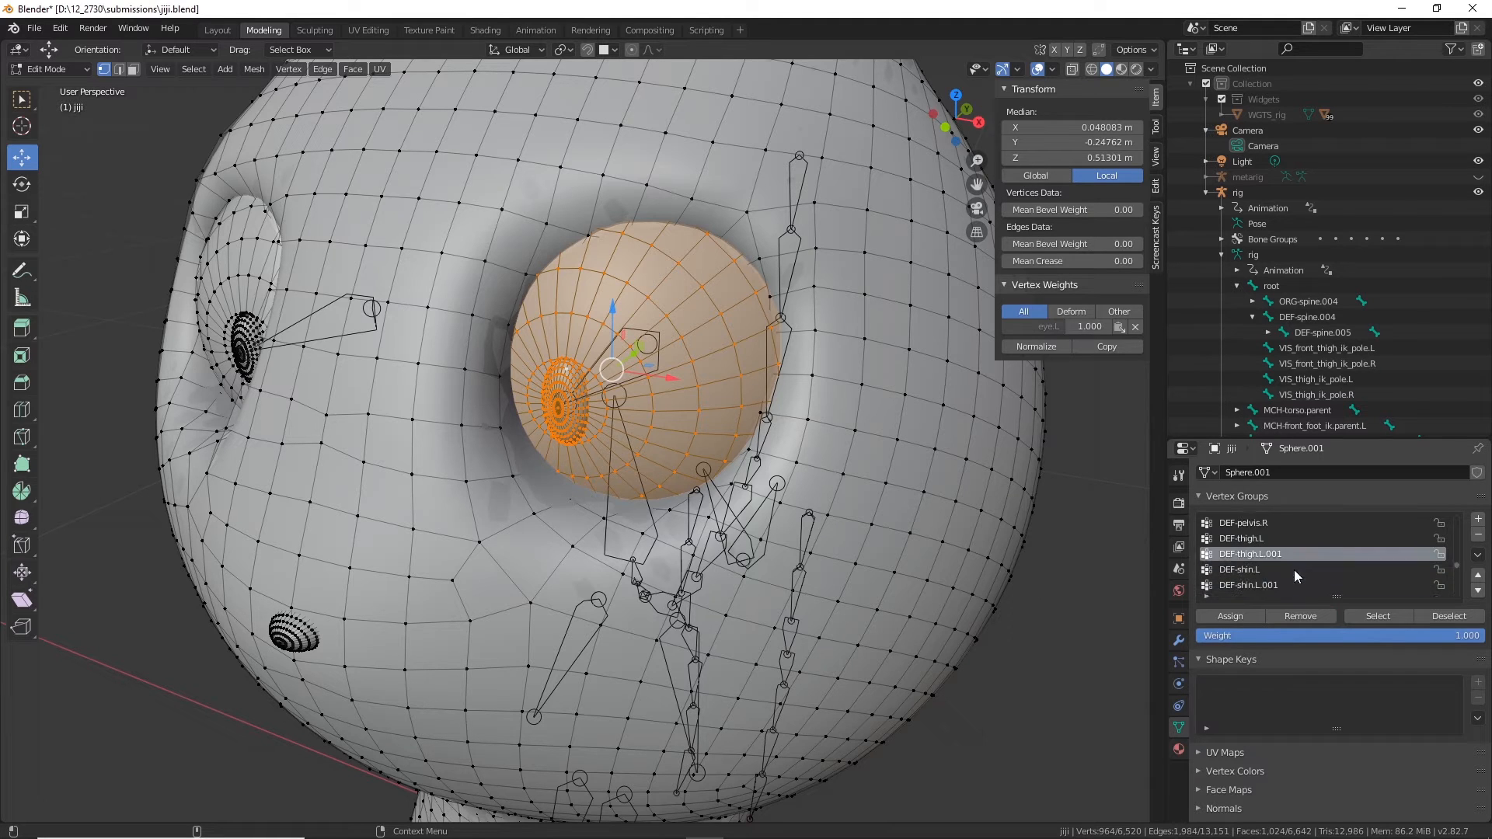
left_click(1245, 570)
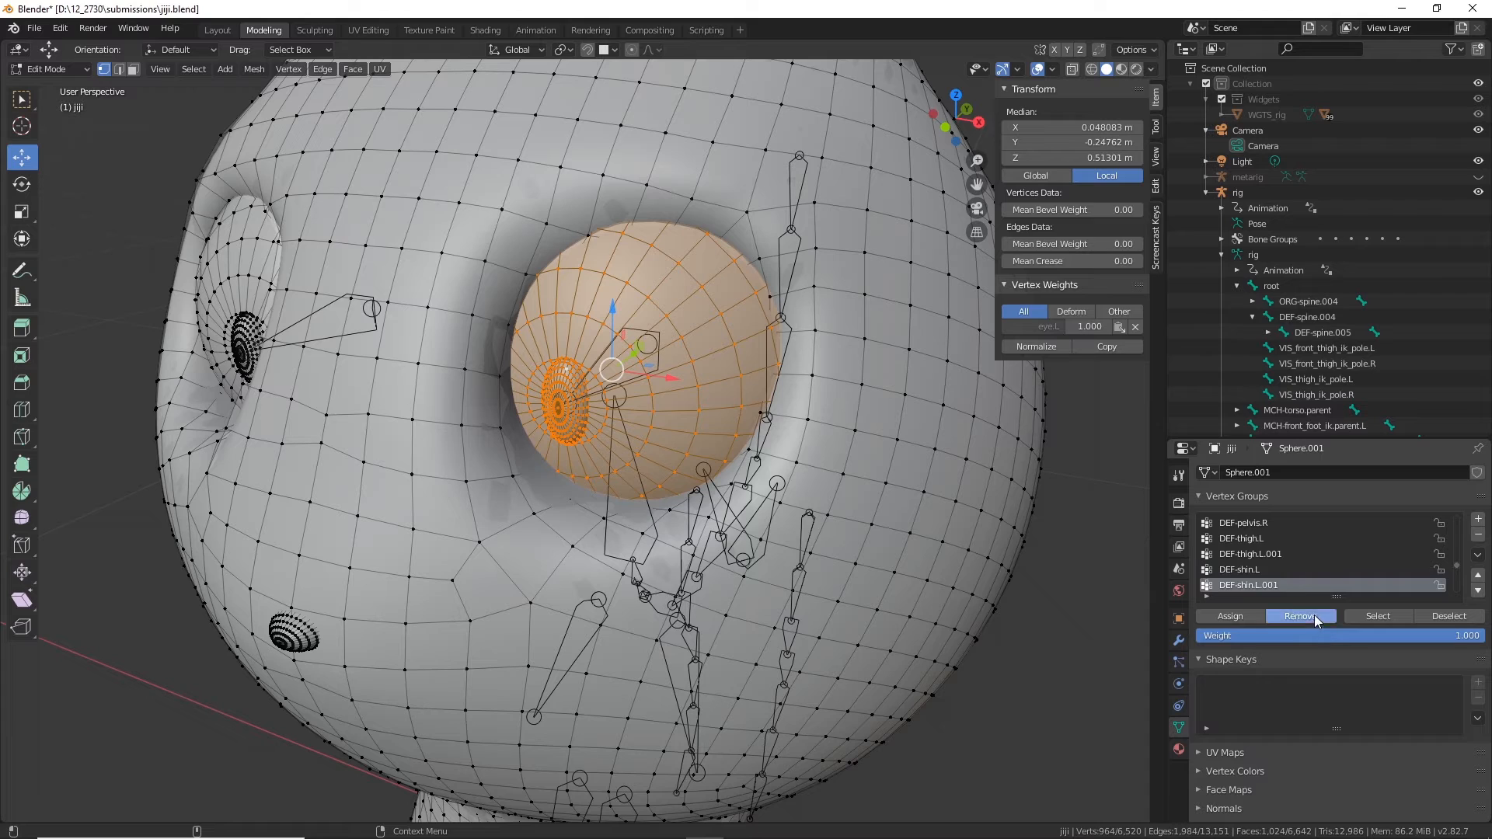
Step: Remove the selected eye vertices from the DEF-foot.L, DEF-foot.L.001 and DEF-toe.L vertex groups
scroll(1298, 575, "down", 3)
left_click(1274, 553)
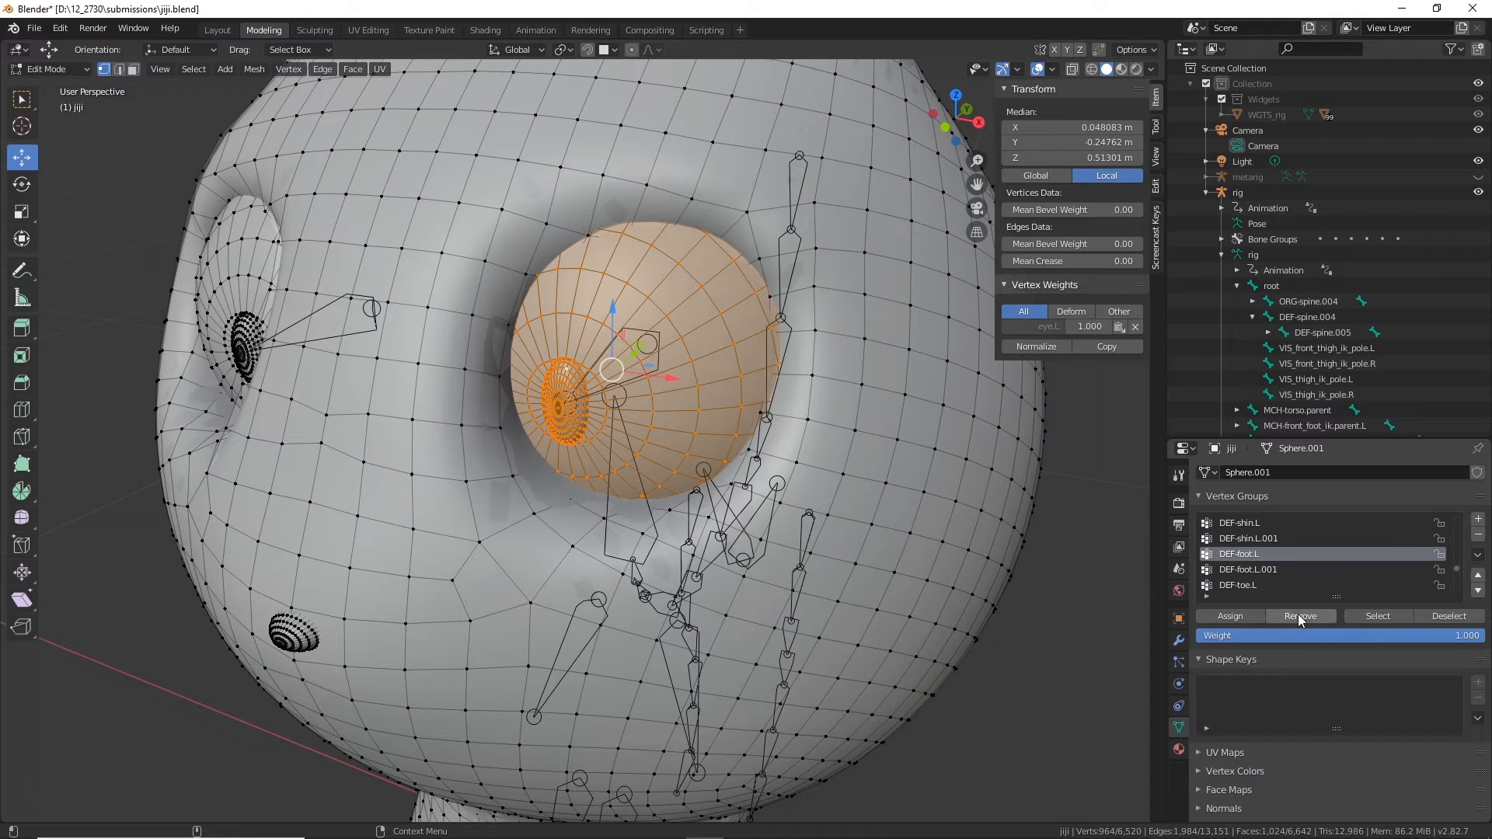
left_click(1259, 584)
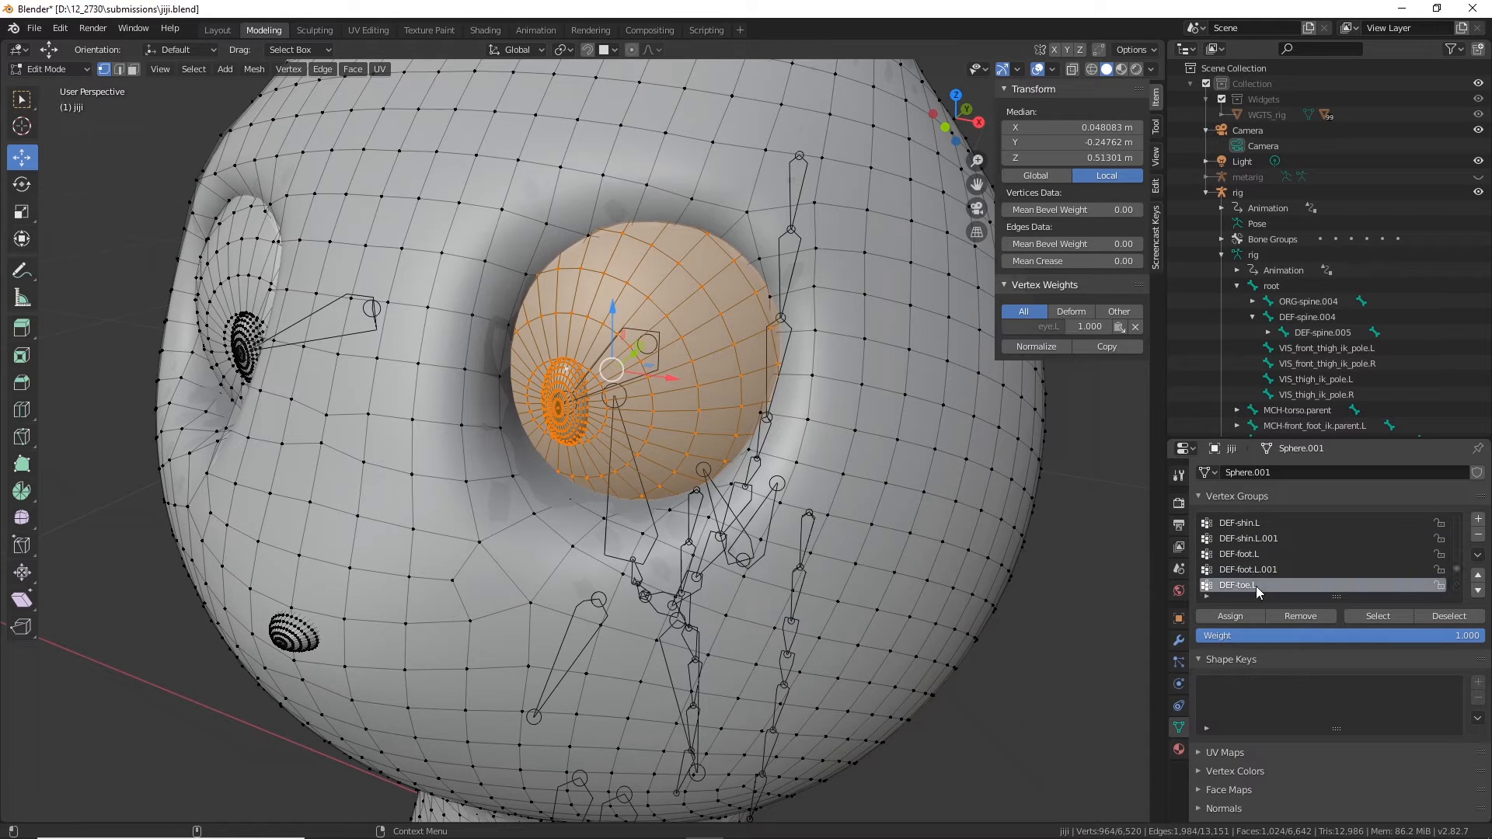
left_click(1302, 615)
Step: Remove the selected eye vertices from the DEF-thigh.R, DEF-thigh.R.001, DEF-shin.R and DEF-shin.R.001 vertex groups
scroll(1291, 576, "down", 3)
left_click(1246, 553)
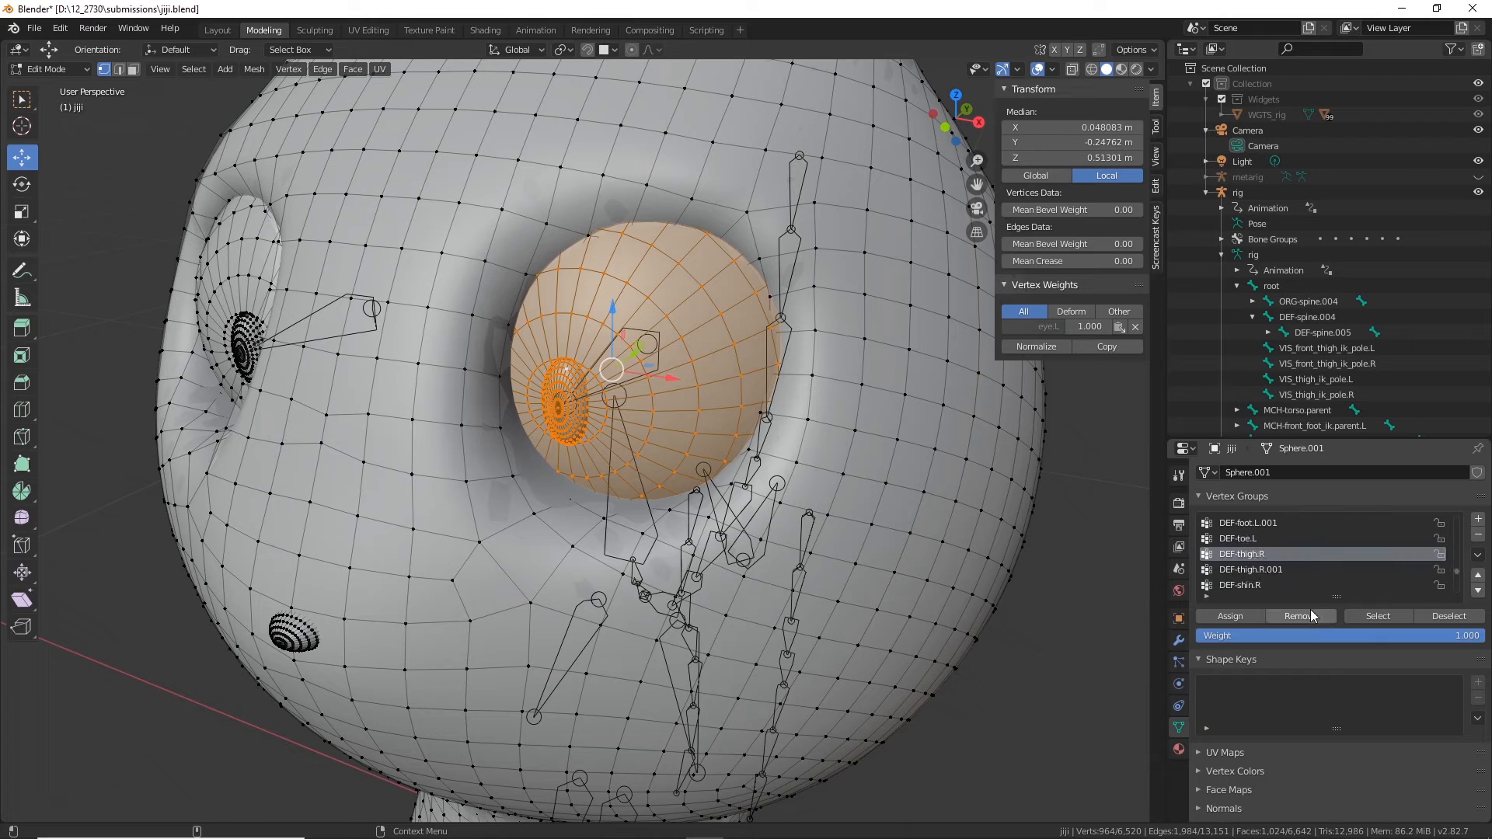
left_click(1272, 570)
left_click(1259, 586)
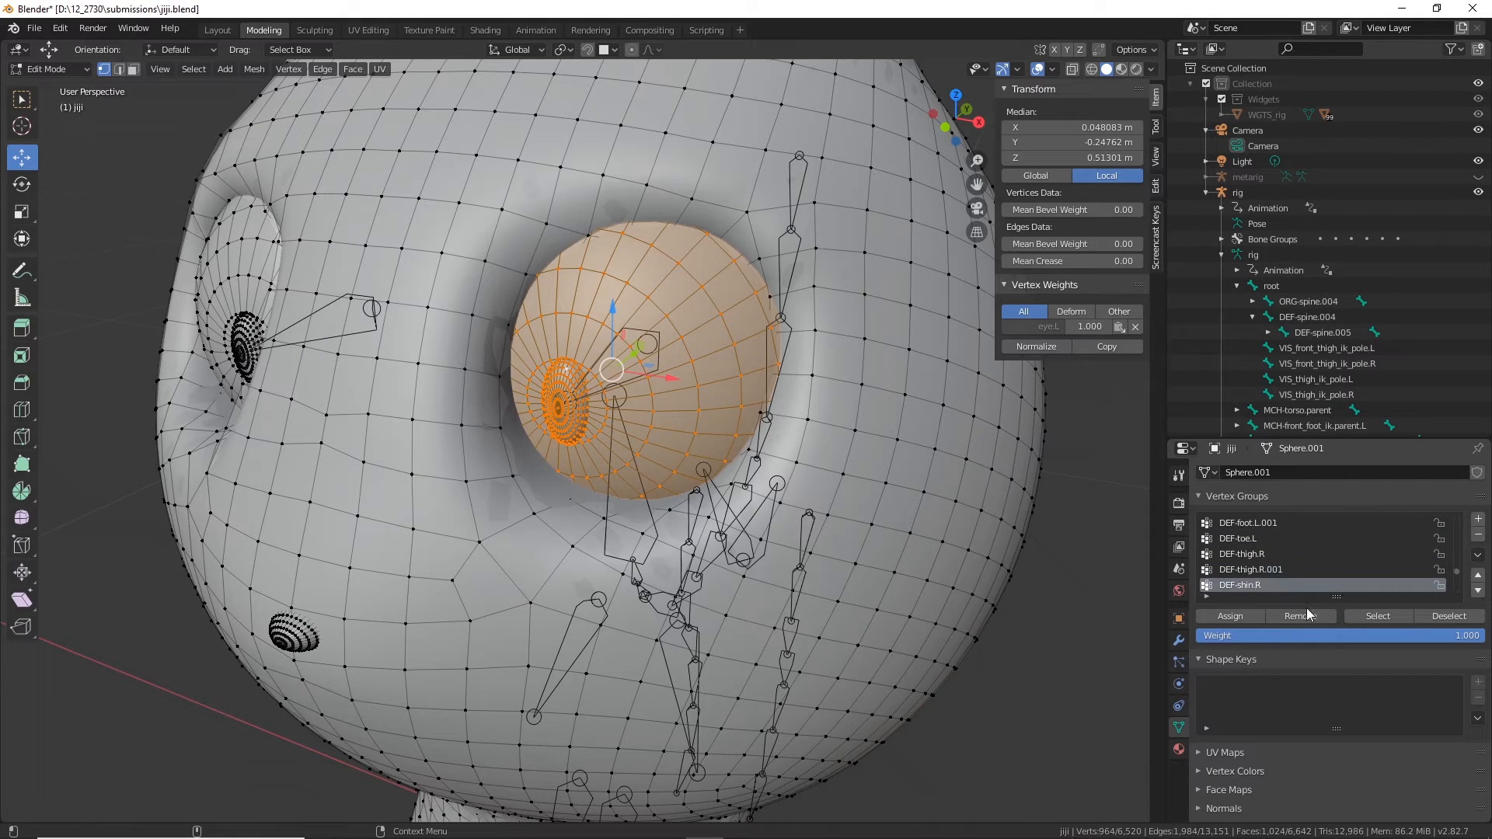
scroll(1289, 584, "down", 2)
left_click(1281, 555)
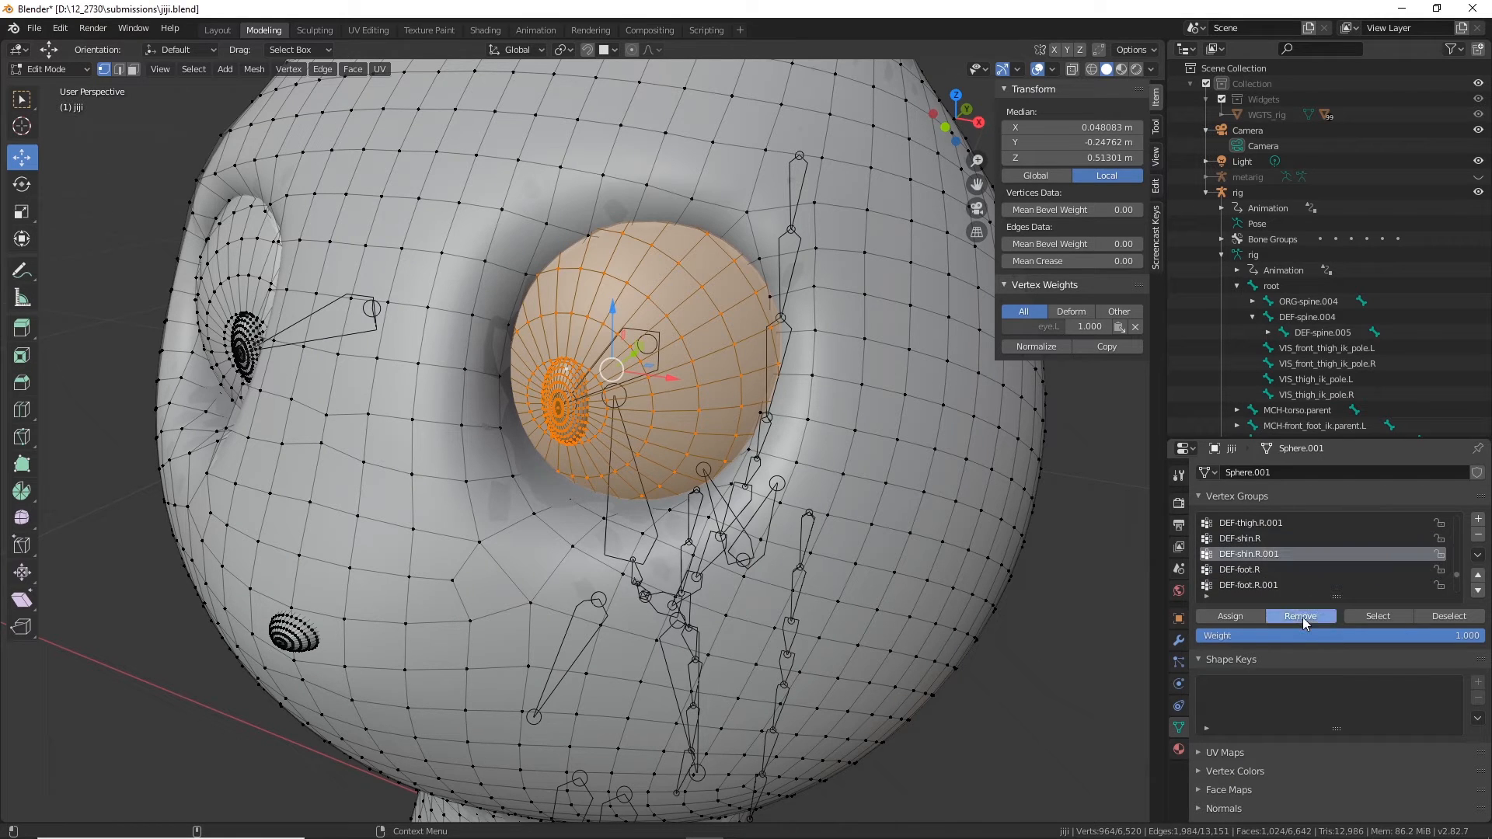
Step: Remove the selected eye vertices from the DEF-foot.R, DEF-foot.R.001 and DEF-toe.R vertex groups
left_click(1253, 572)
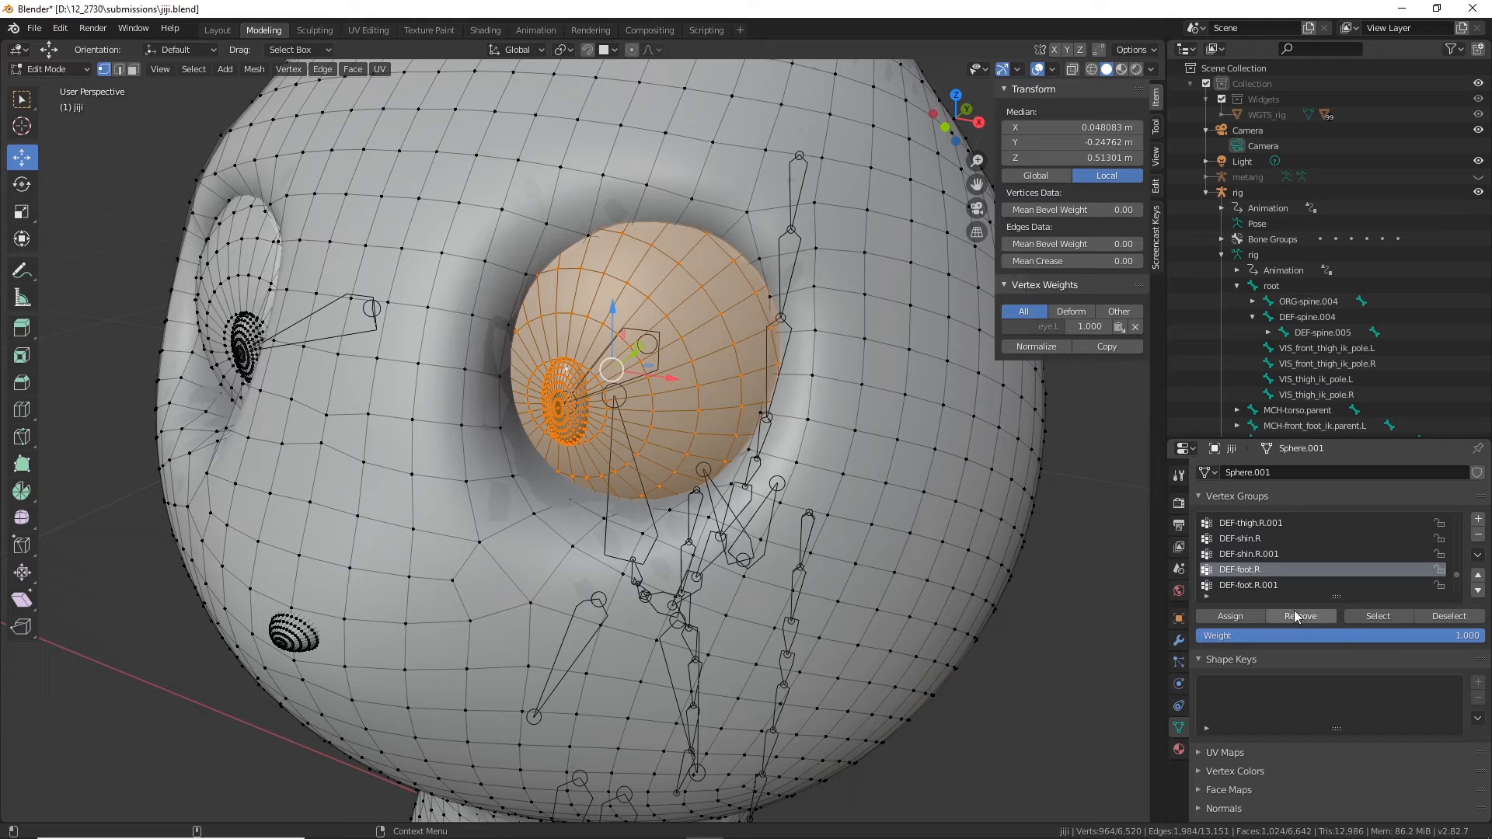
left_click(1260, 584)
scroll(1301, 576, "down", 3)
left_click(1263, 556)
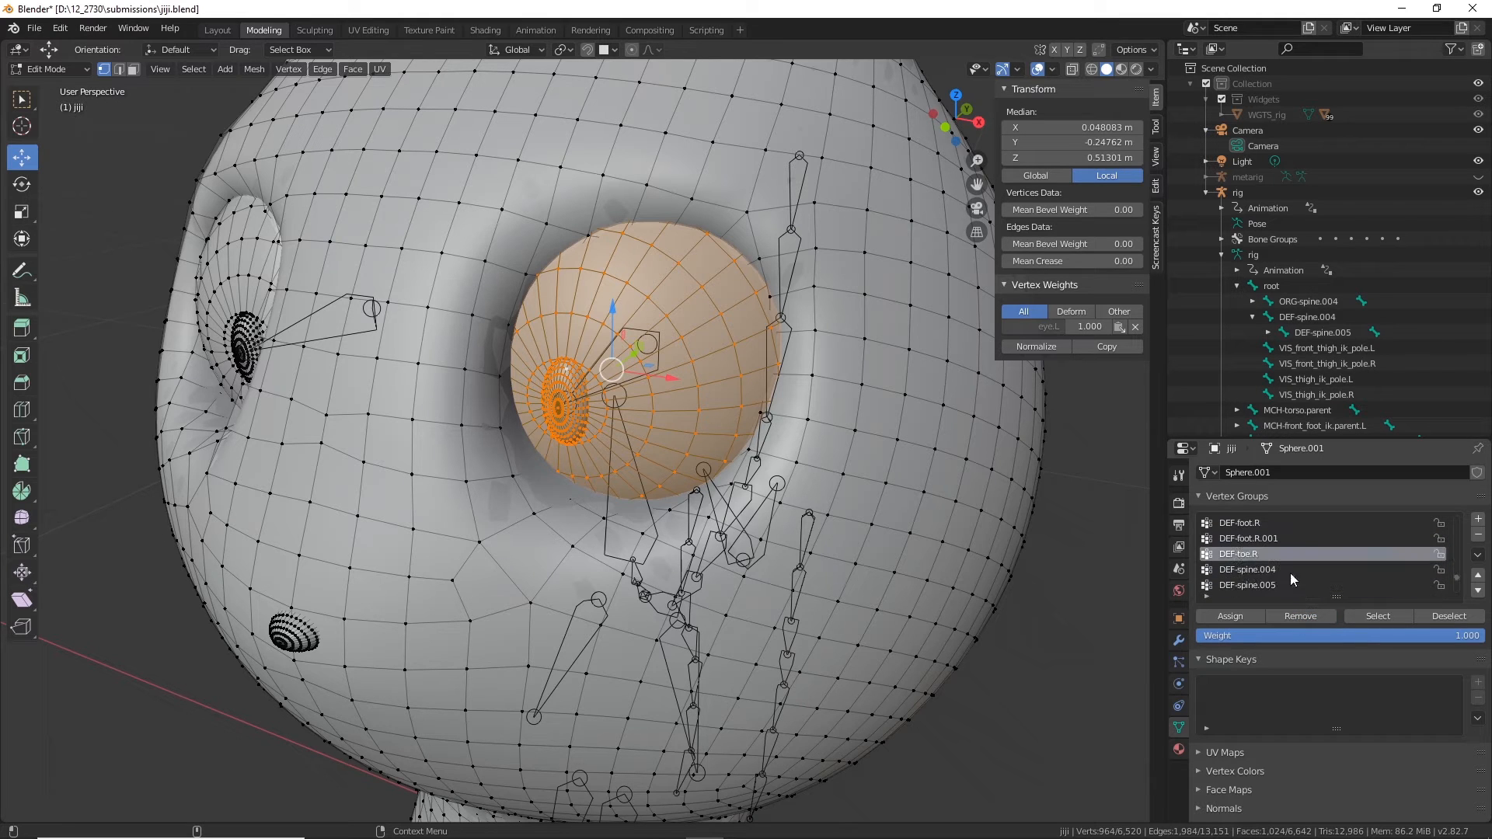
Step: Remove the selected eye vertices from the DEF-spine.004, DEF-spine.005, DEF-spine.006 and DEF-spine.007 vertex groups
left_click(1271, 572)
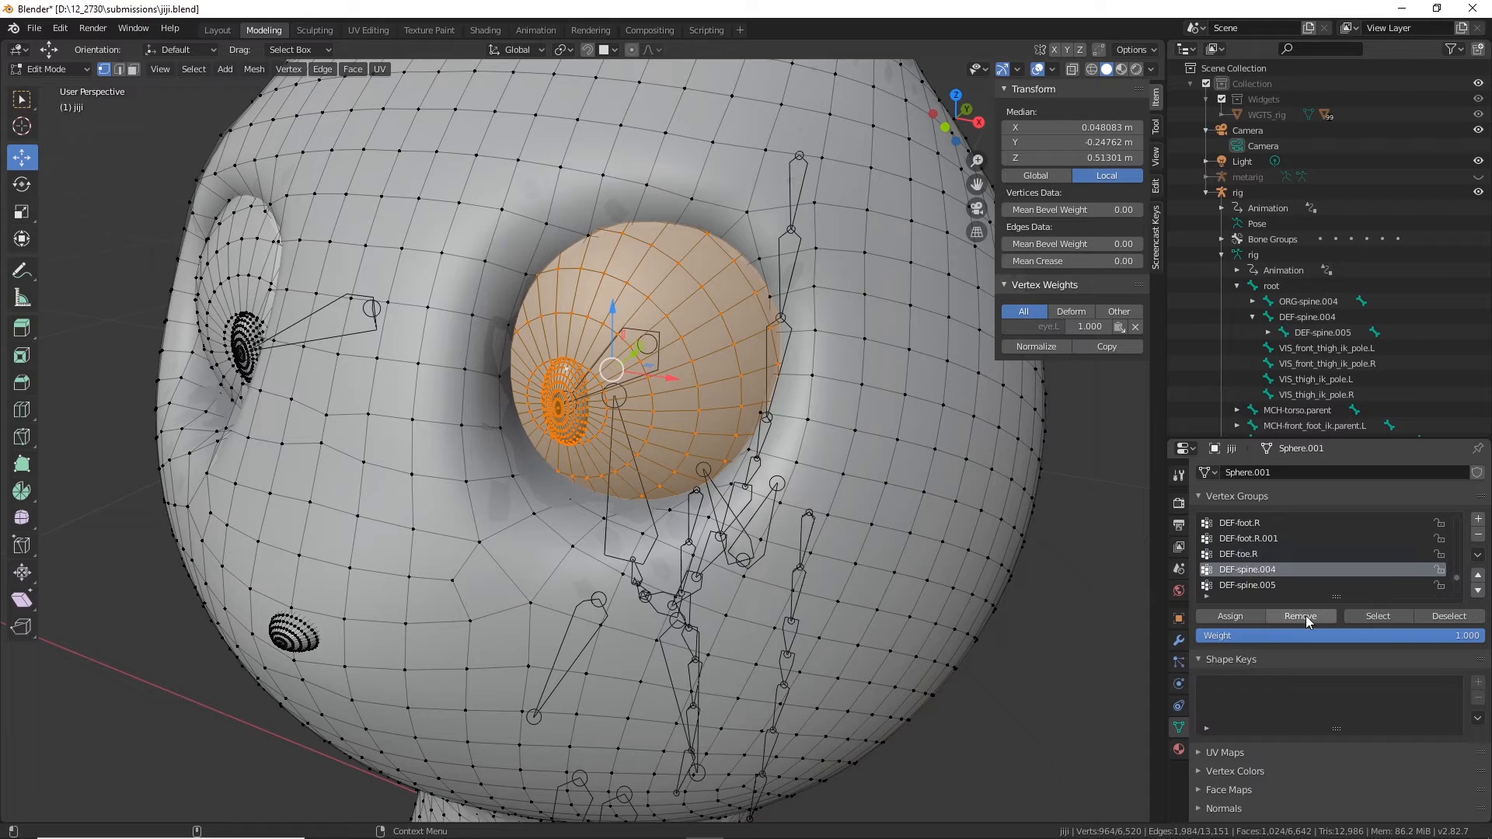
left_click(1274, 587)
scroll(1253, 558, "down", 2)
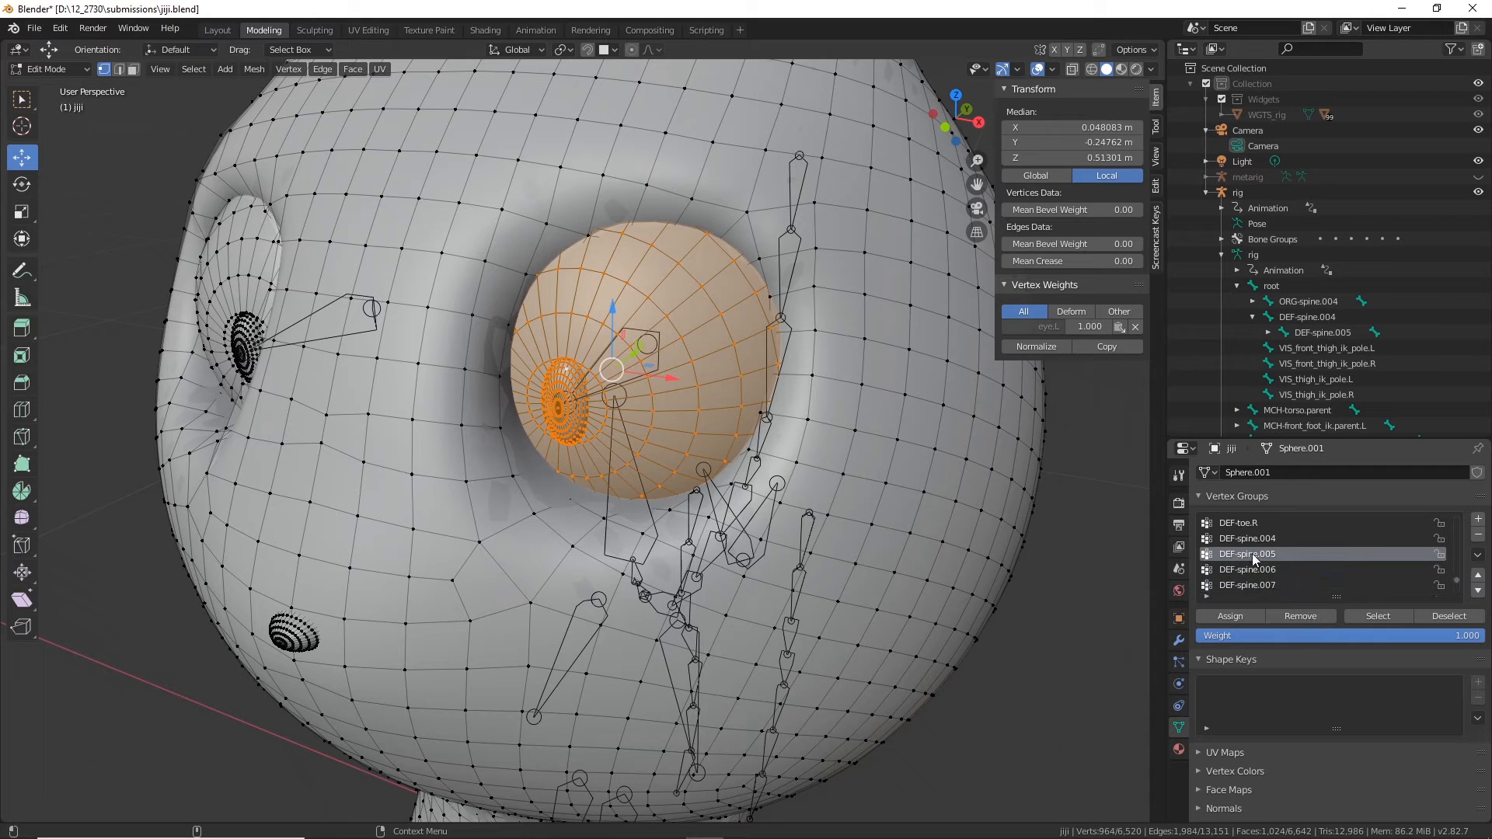
left_click(1261, 572)
left_click(1316, 617)
left_click(1276, 589)
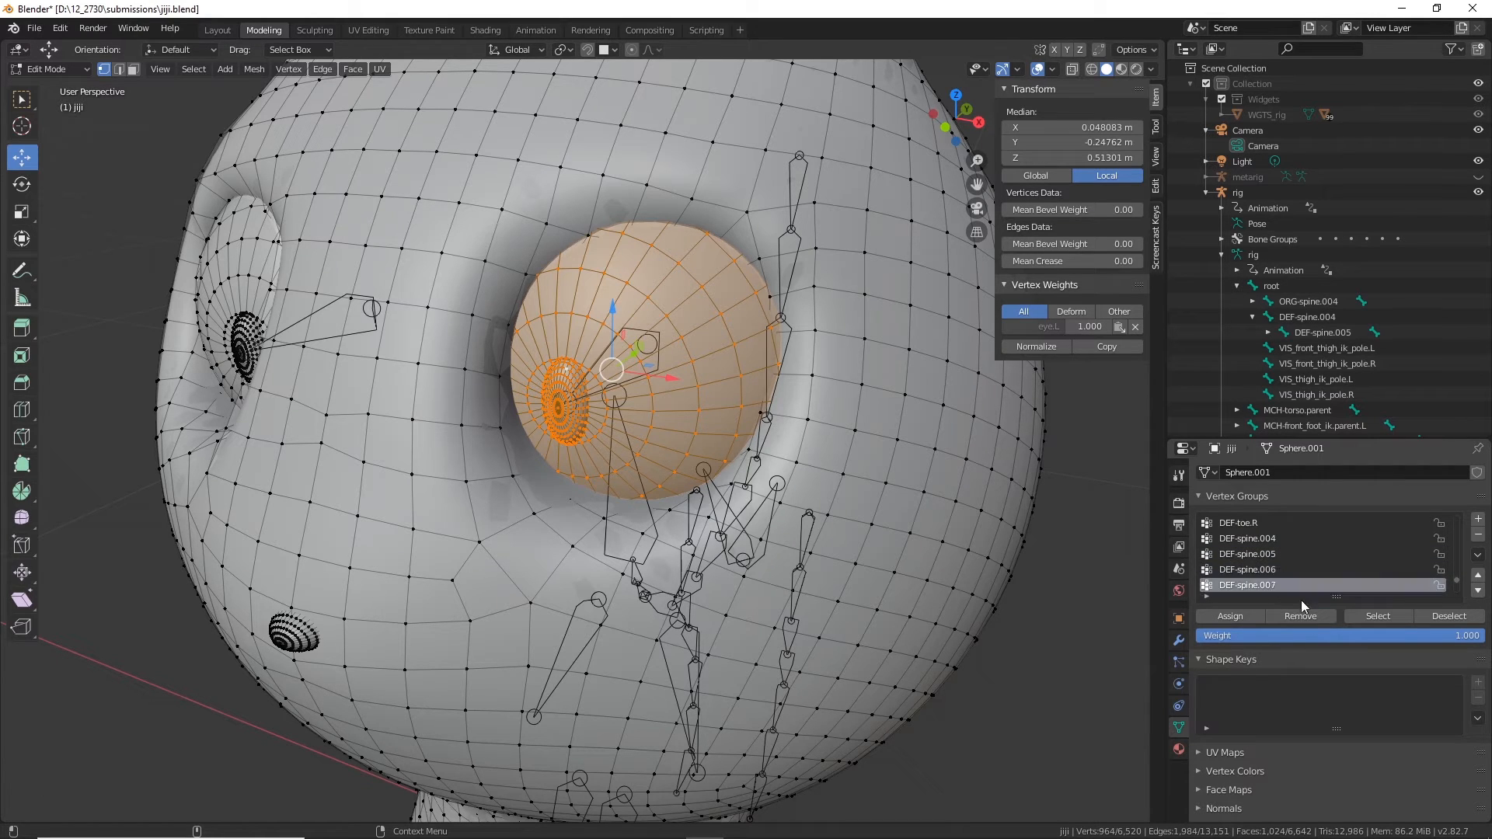
left_click(1312, 615)
Step: Remove the selected eye vertices from the DEF-spine.008, DEF-spine.009, DEF-spine.010 and DEF-spine.011 vertex groups
scroll(1304, 571, "down", 2)
left_click(1274, 572)
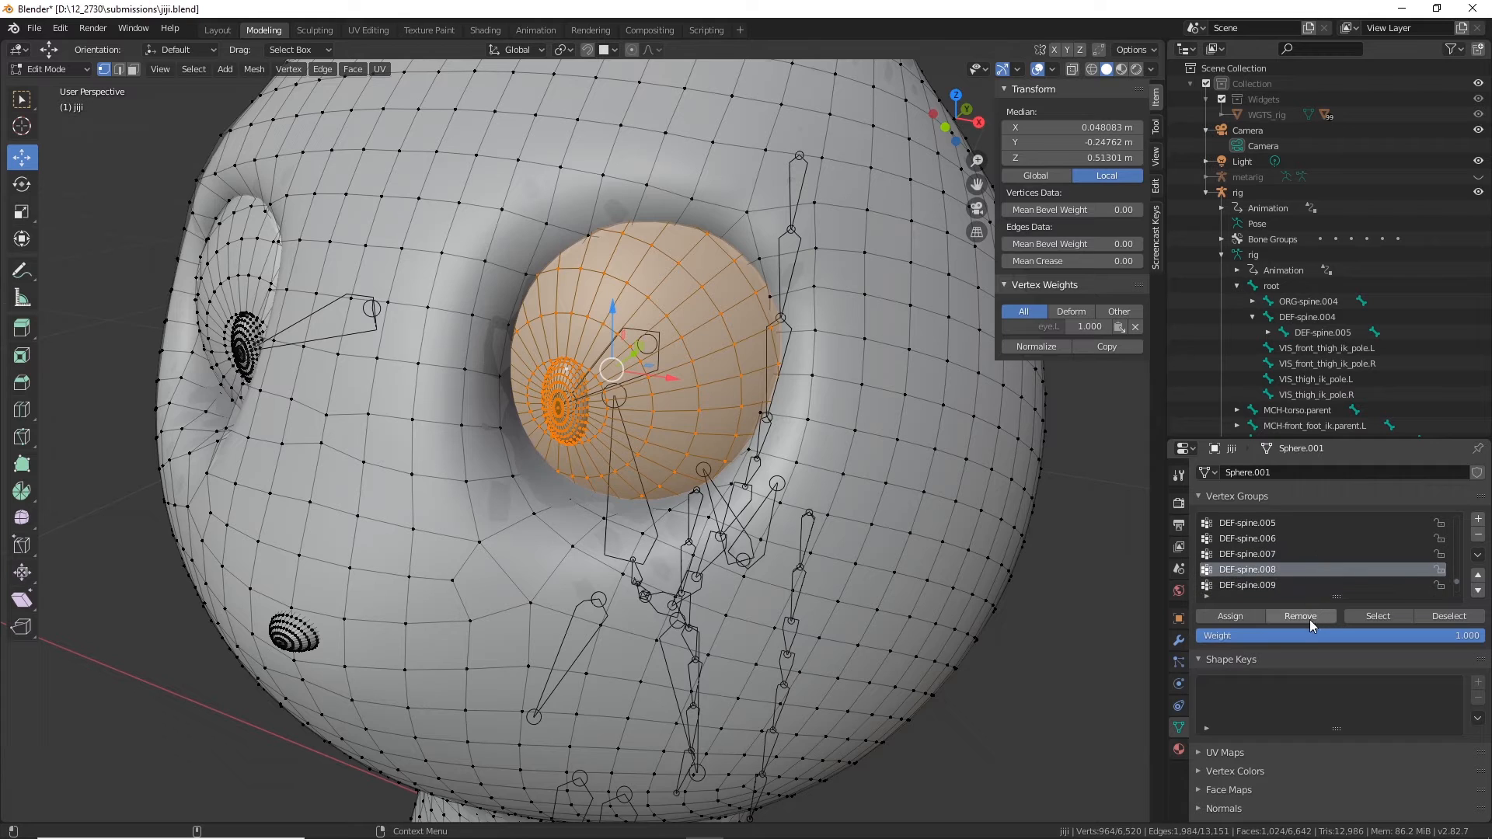
left_click(1310, 616)
left_click(1275, 586)
left_click(1305, 615)
scroll(1300, 566, "down", 2)
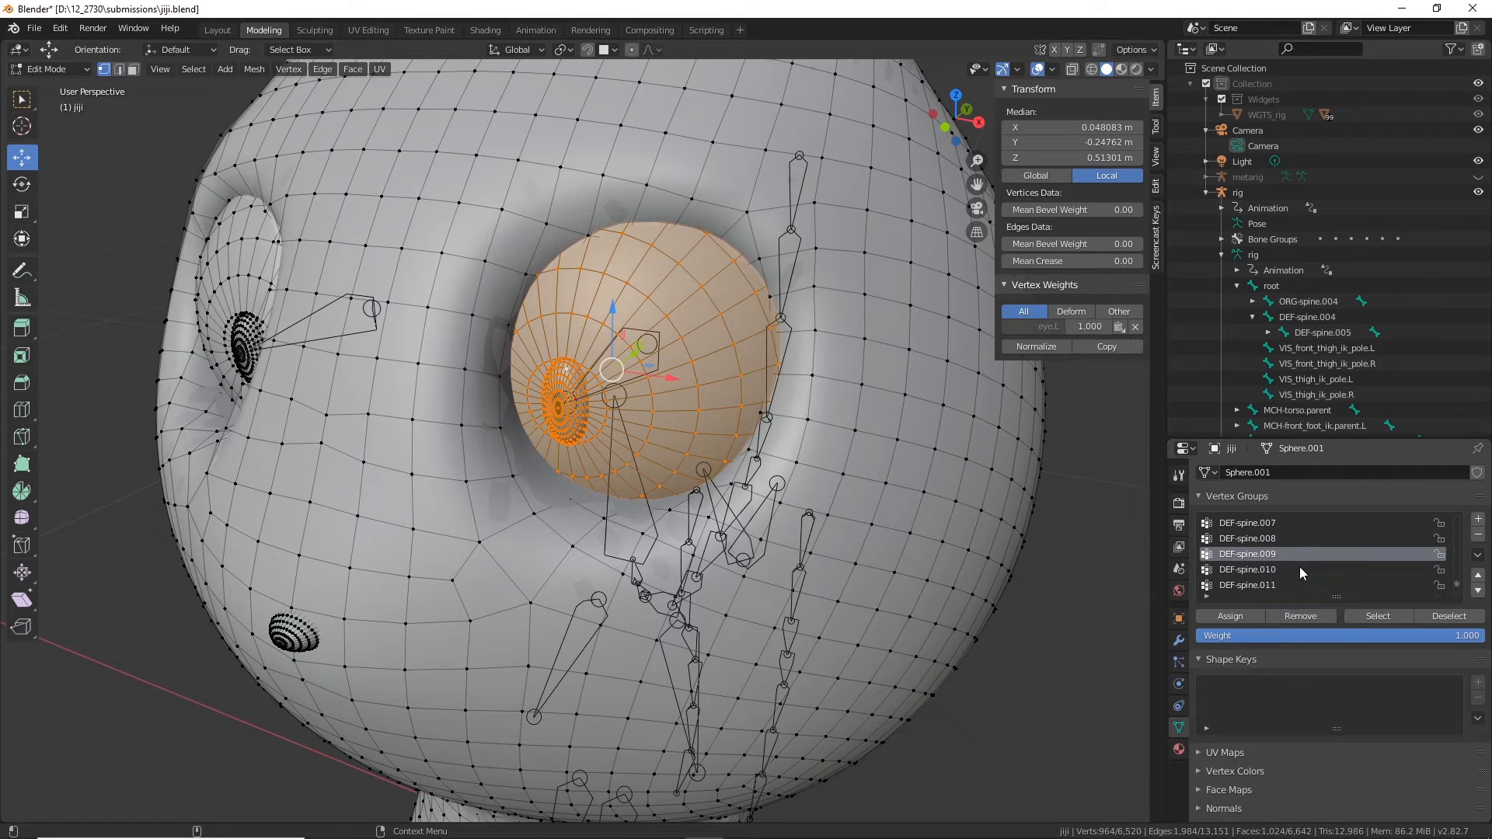
left_click(1268, 572)
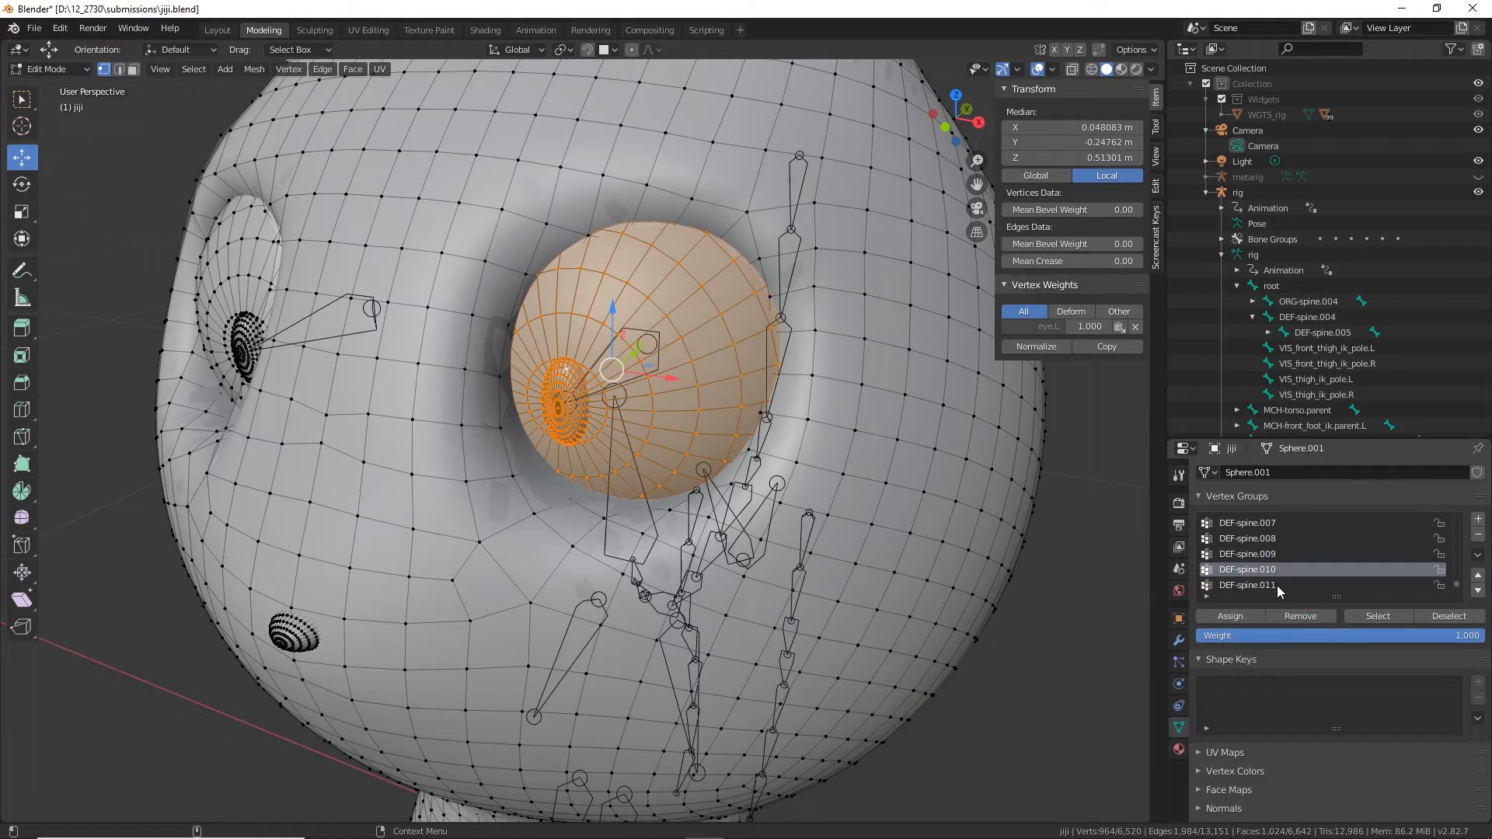
left_click(1276, 585)
left_click(1309, 615)
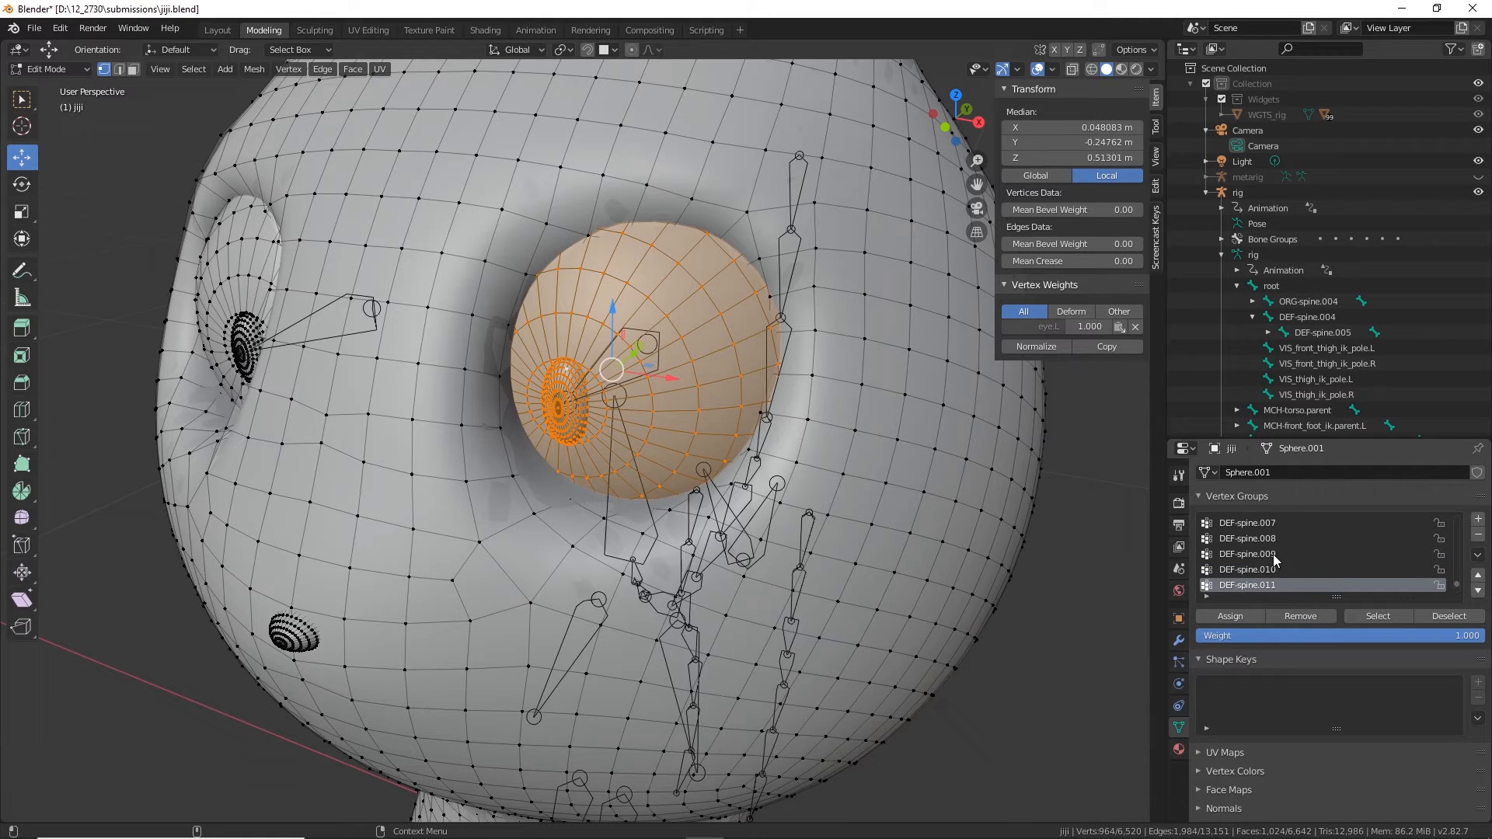
left_click(1318, 614)
scroll(1297, 571, "down", 1)
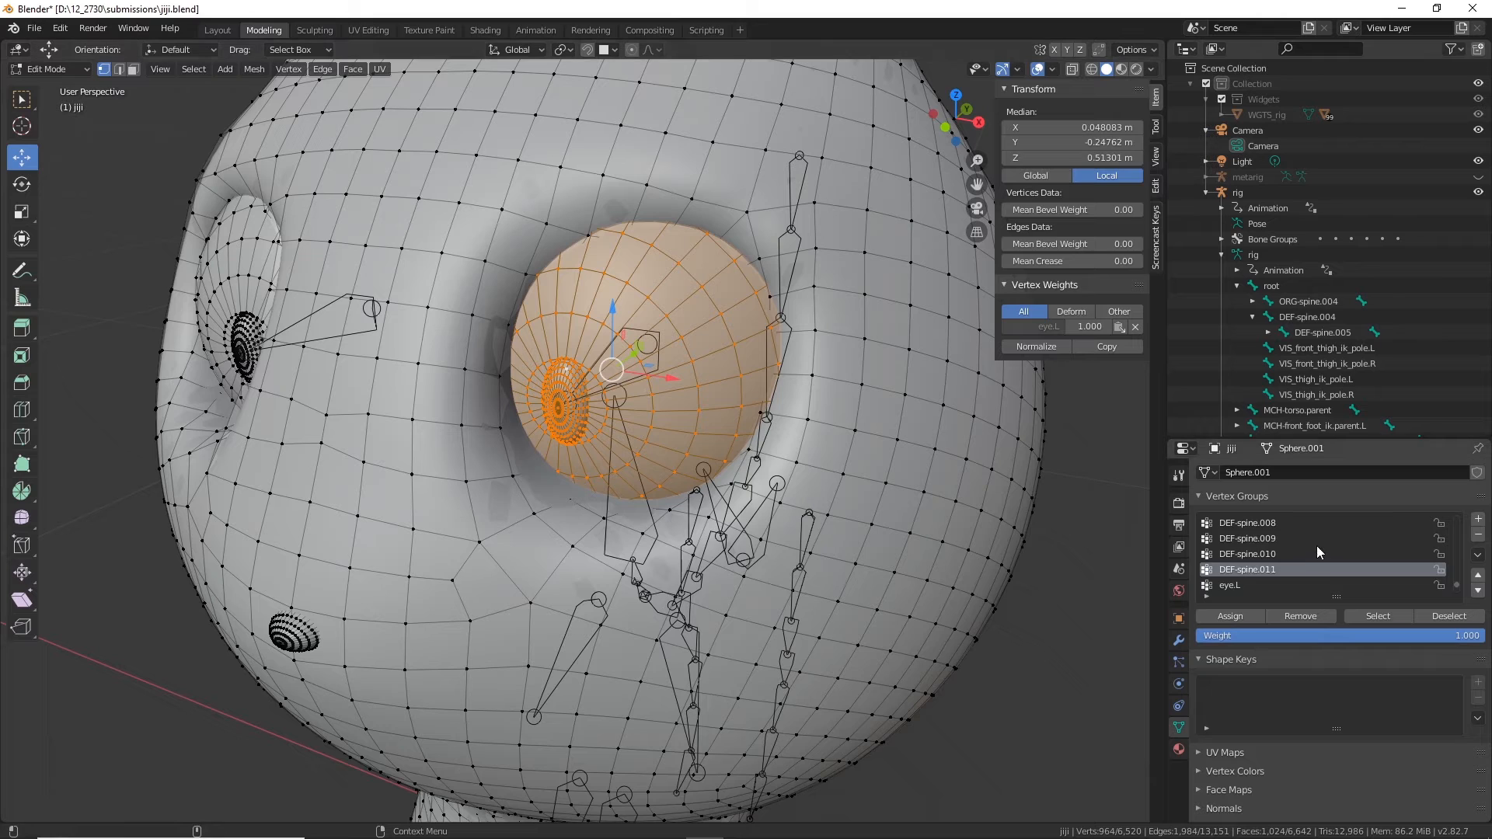
scroll(1317, 549, "down", 2)
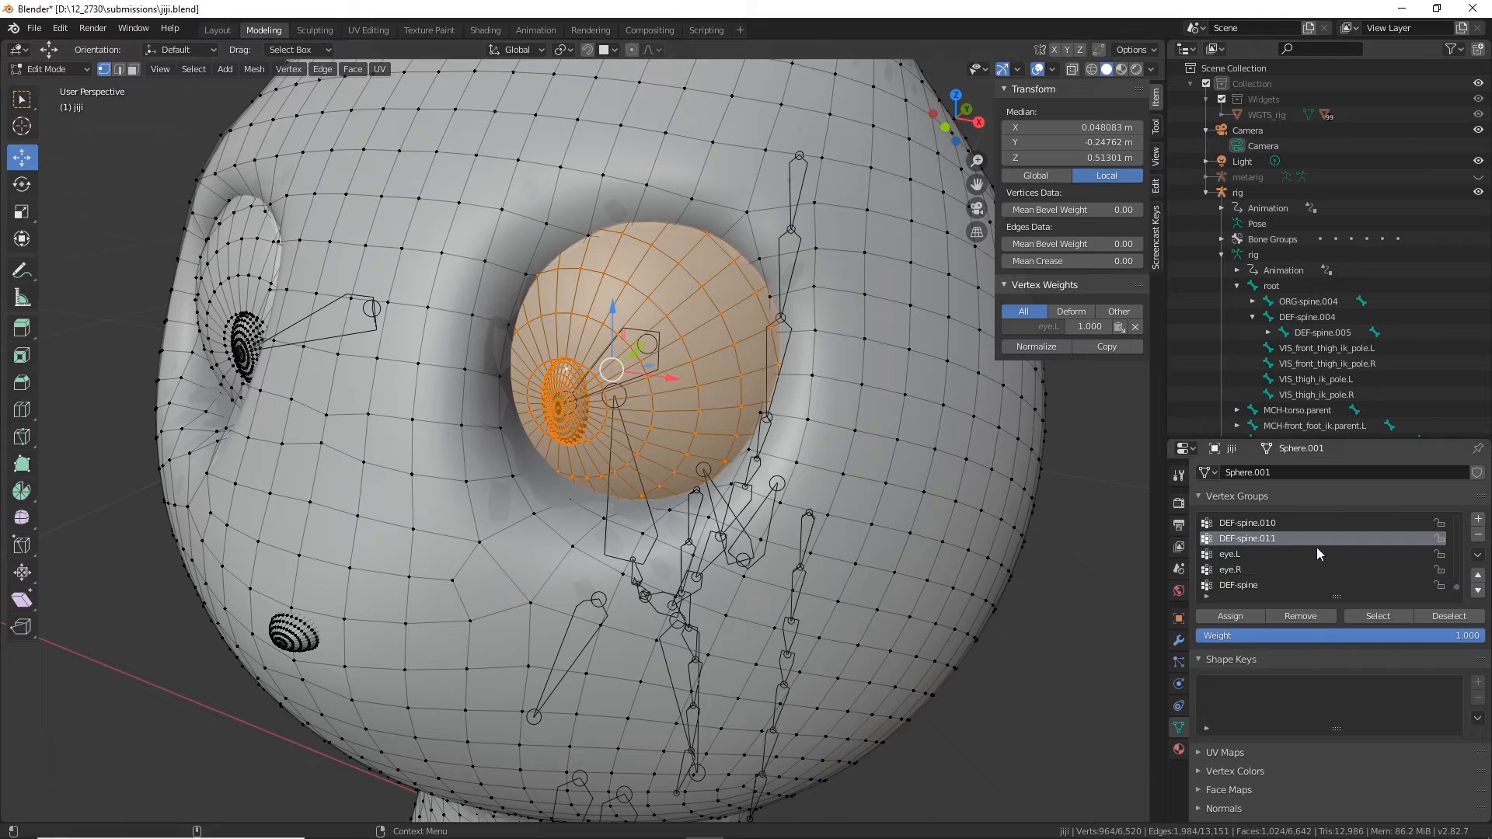
Step: Assign the selected left eye vertices to the eye.L vertex group and remove them from eye.R and DEF-spine
left_click(1227, 554)
left_click(1231, 617)
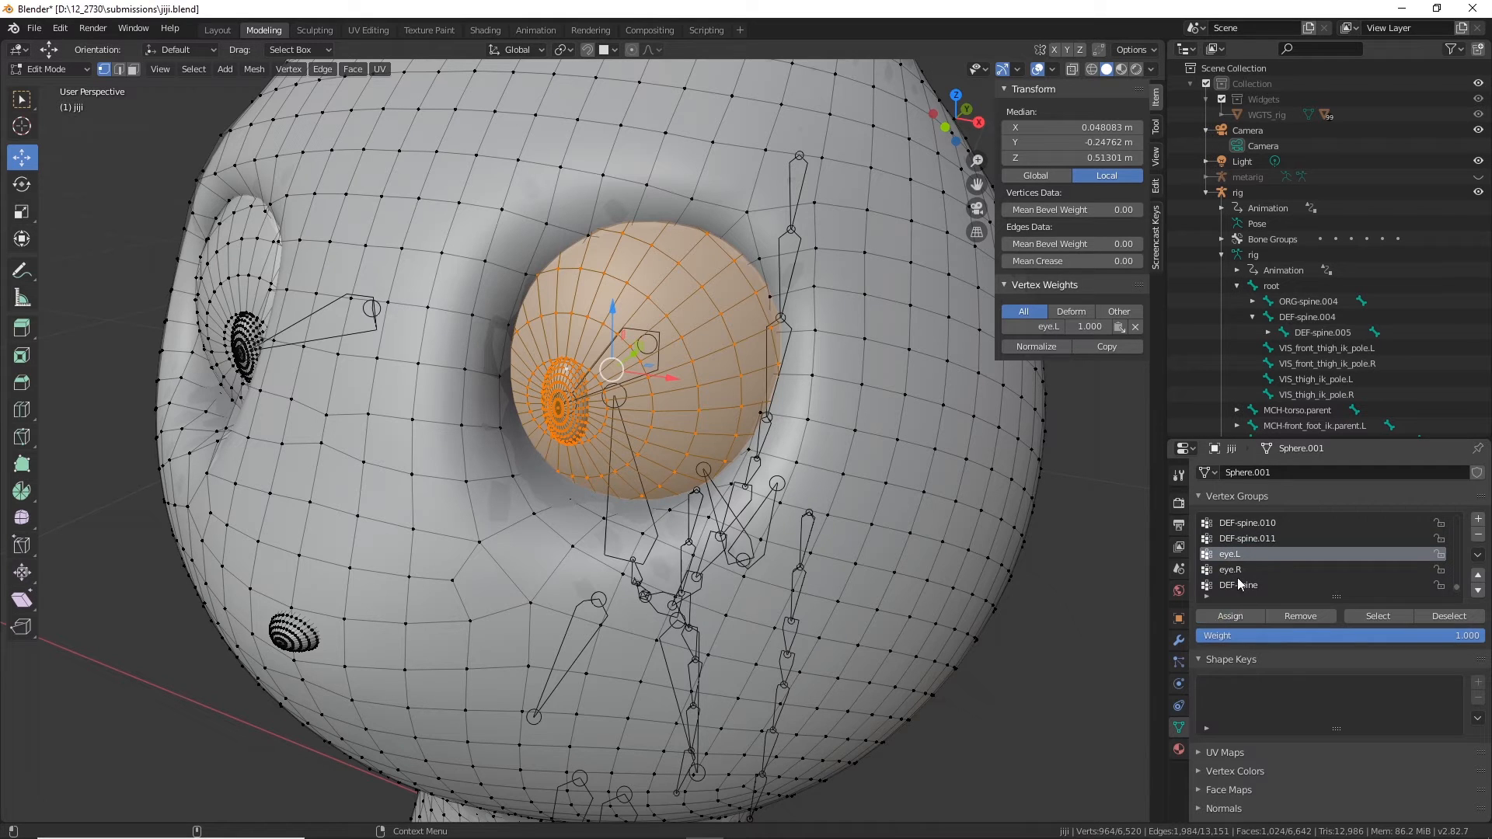
left_click(1232, 572)
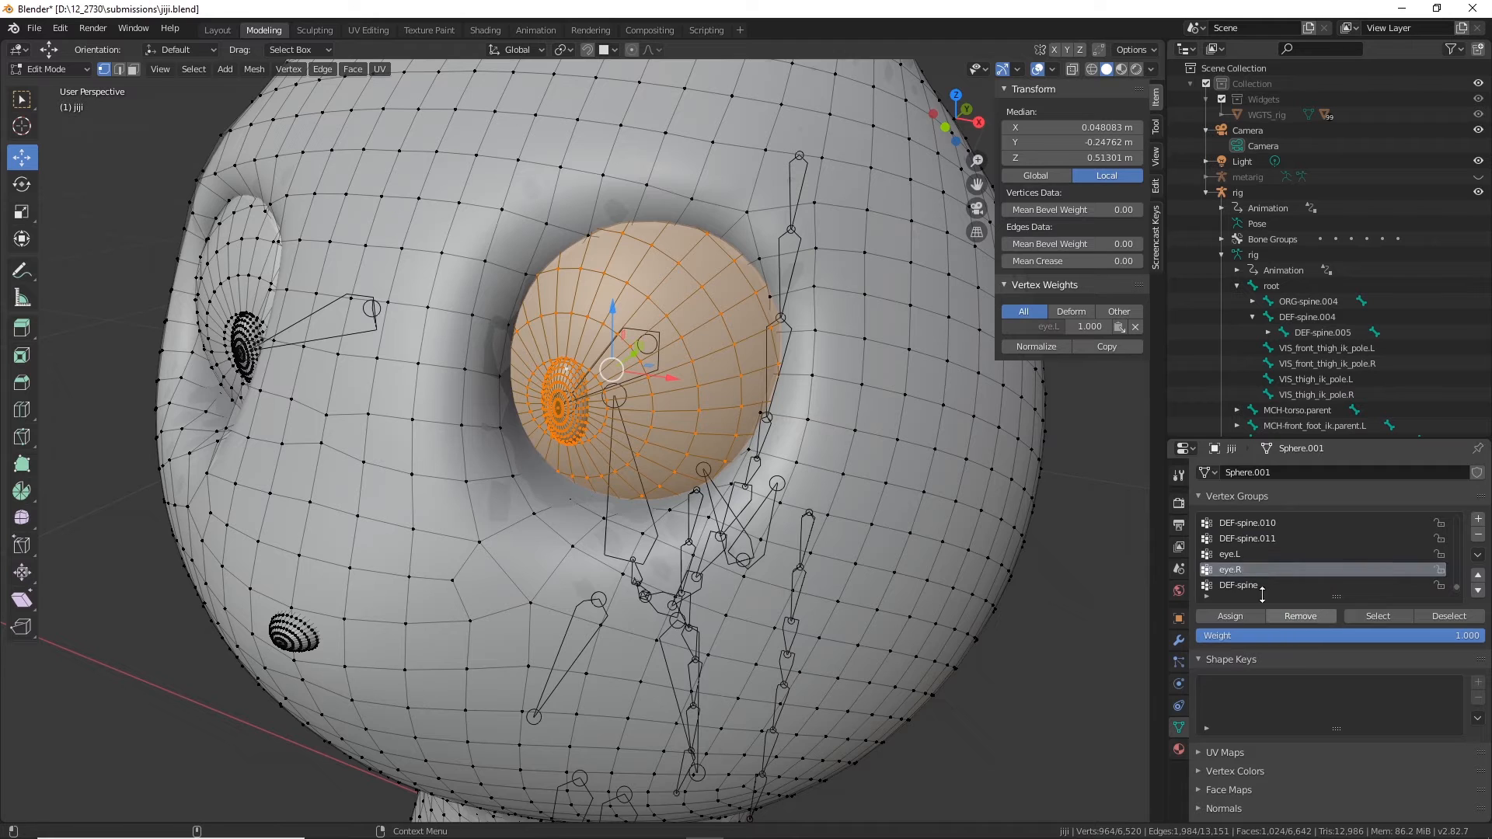
left_click(1247, 586)
left_click(1310, 617)
Step: Remove the selected eye vertices from the DEF-spine.001, DEF-spine.002 and DEF-spine.003 vertex groups
scroll(1308, 558, "down", 3)
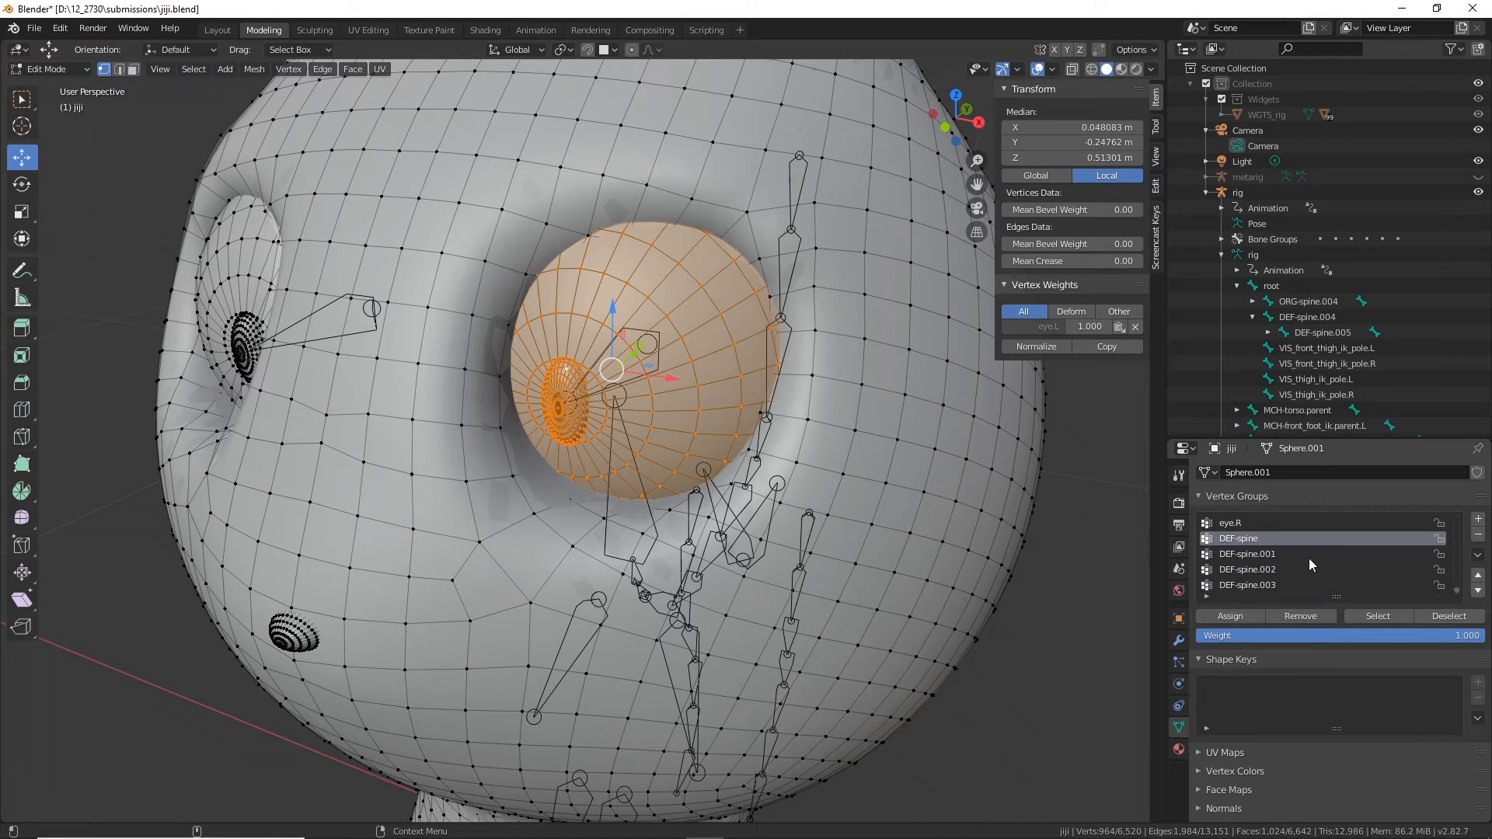
left_click(1260, 553)
left_click(1270, 574)
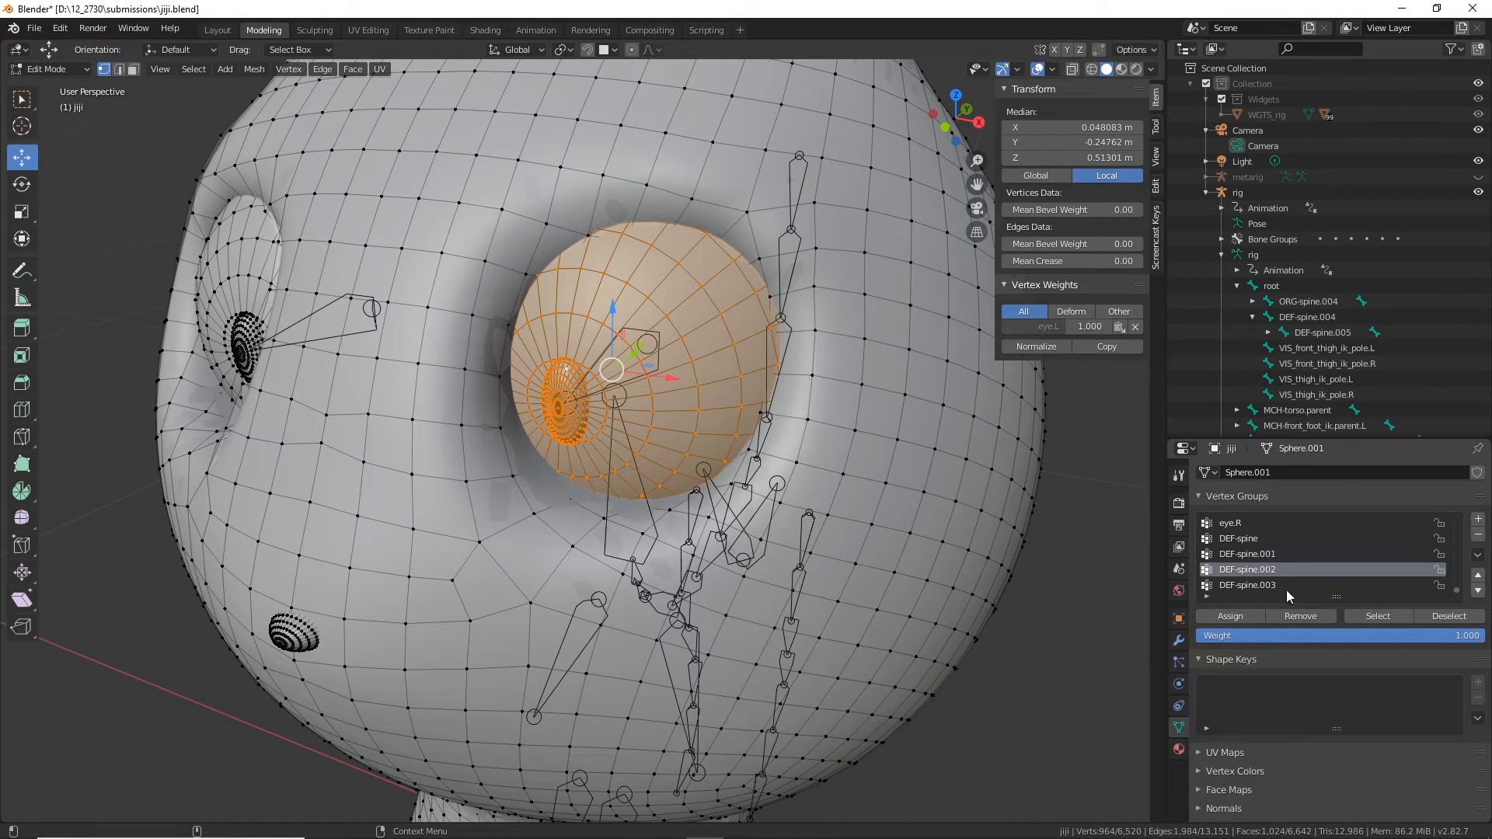
left_click(1276, 586)
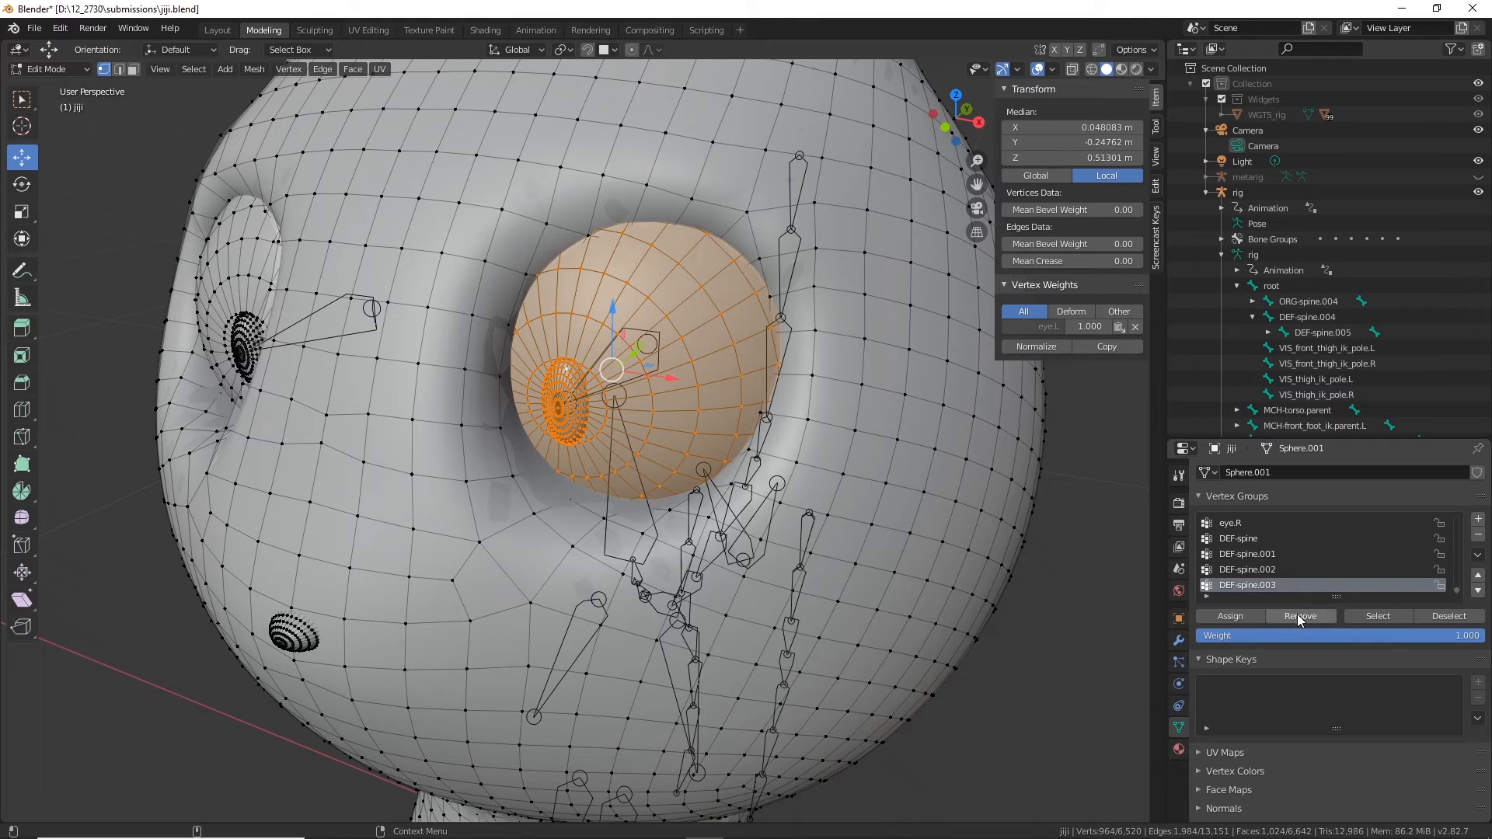
Step: Select all linked vertices of the cat's right eye and assign them to the eye.R vertex group
middle_click_drag(700, 404, 450, 405)
left_click(583, 326)
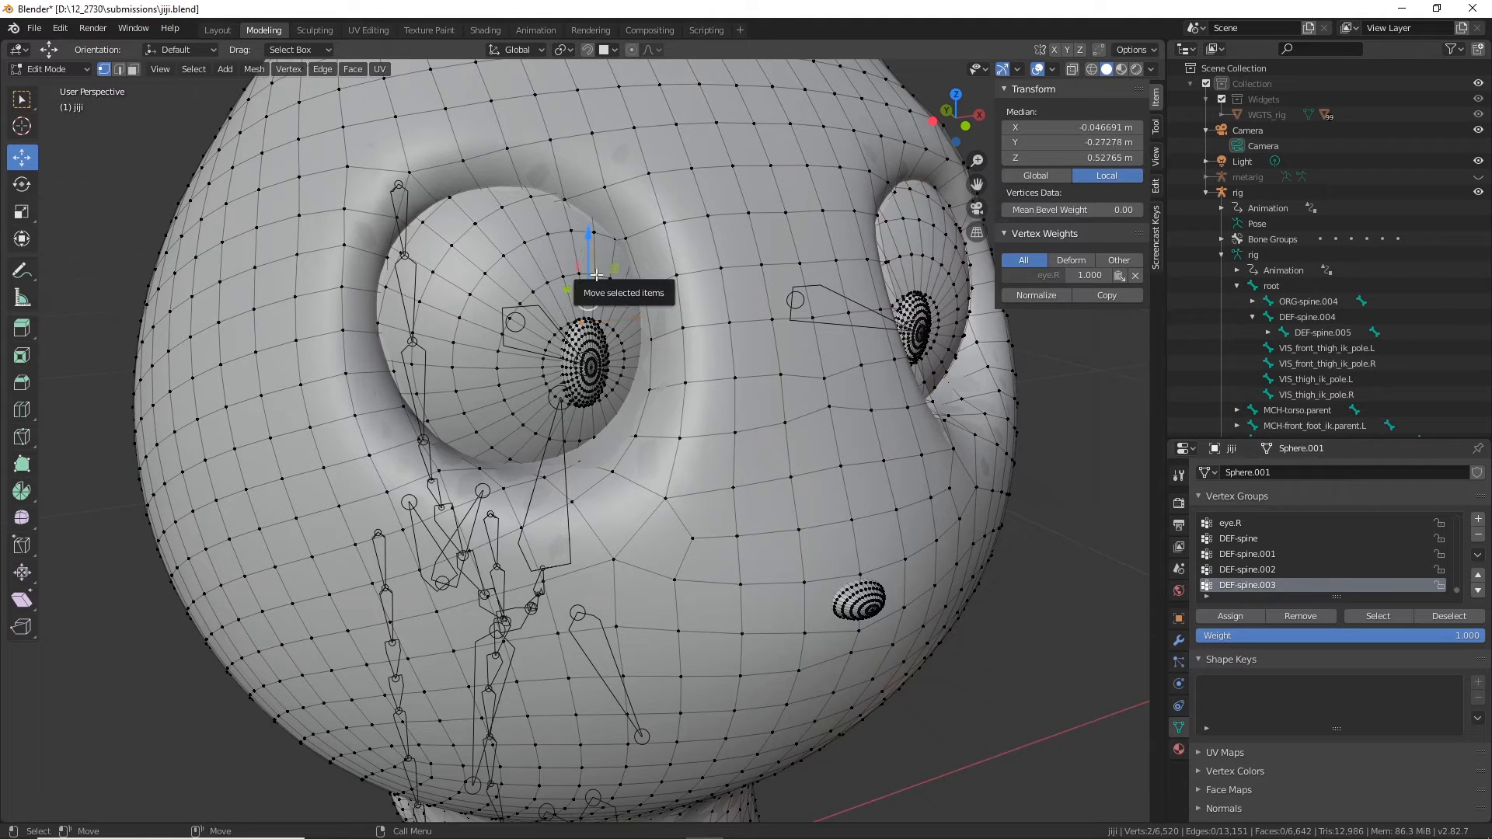
key("ctrl+l")
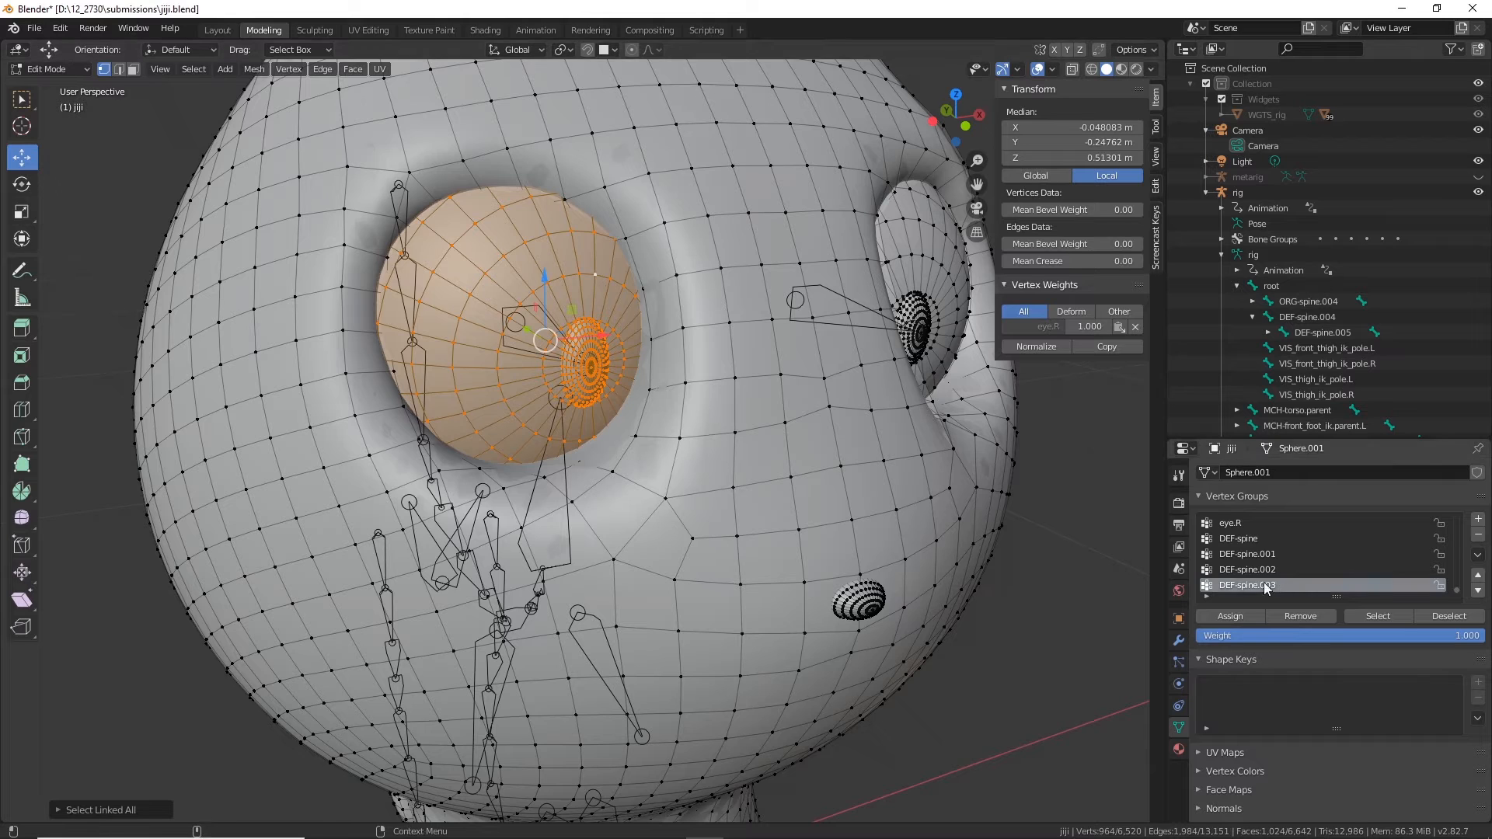
scroll(1253, 583, "up", 1)
scroll(1257, 574, "down", 1)
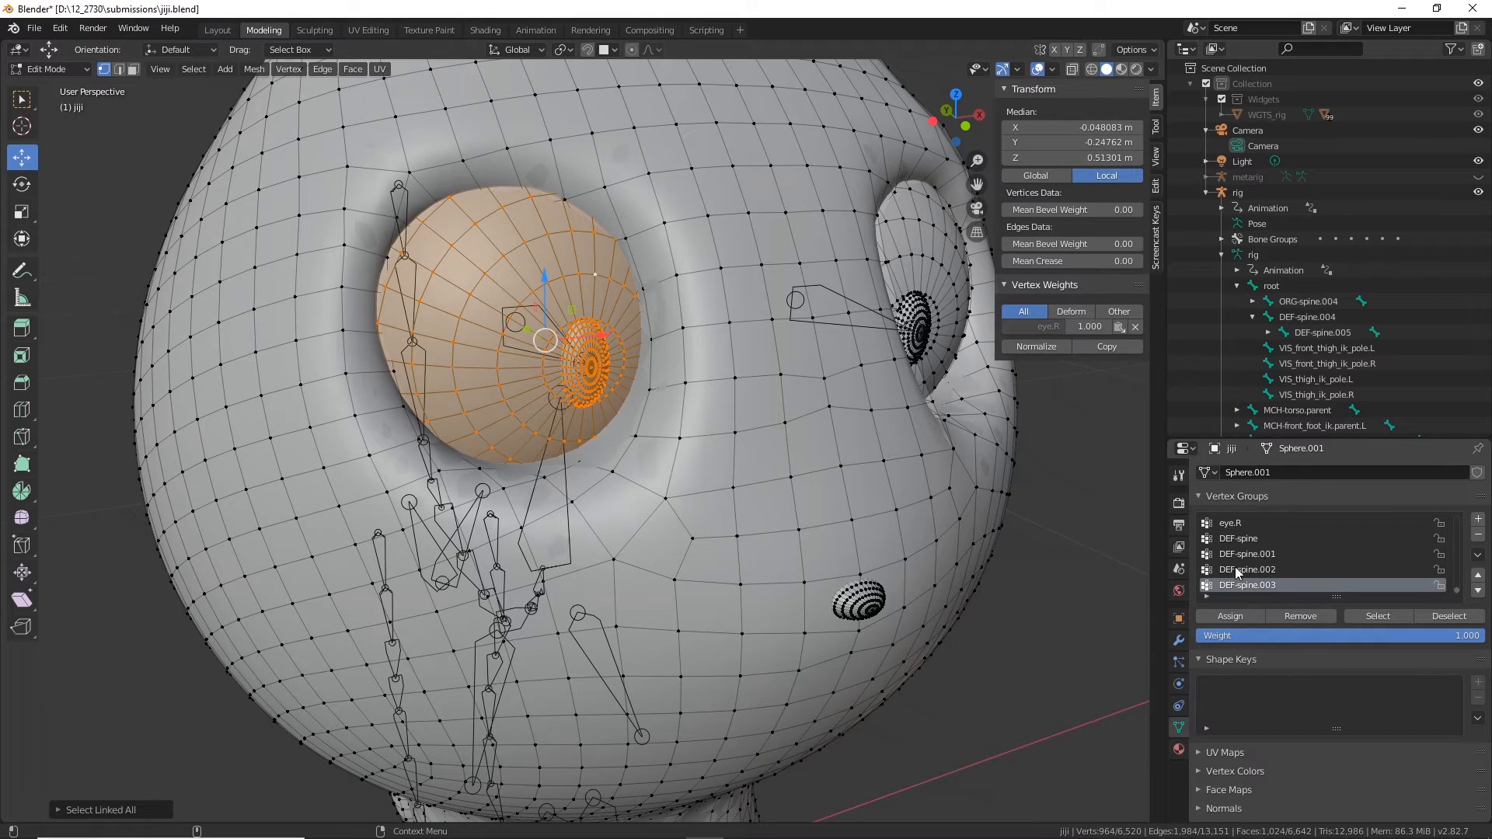
left_click(1236, 523)
left_click(1224, 616)
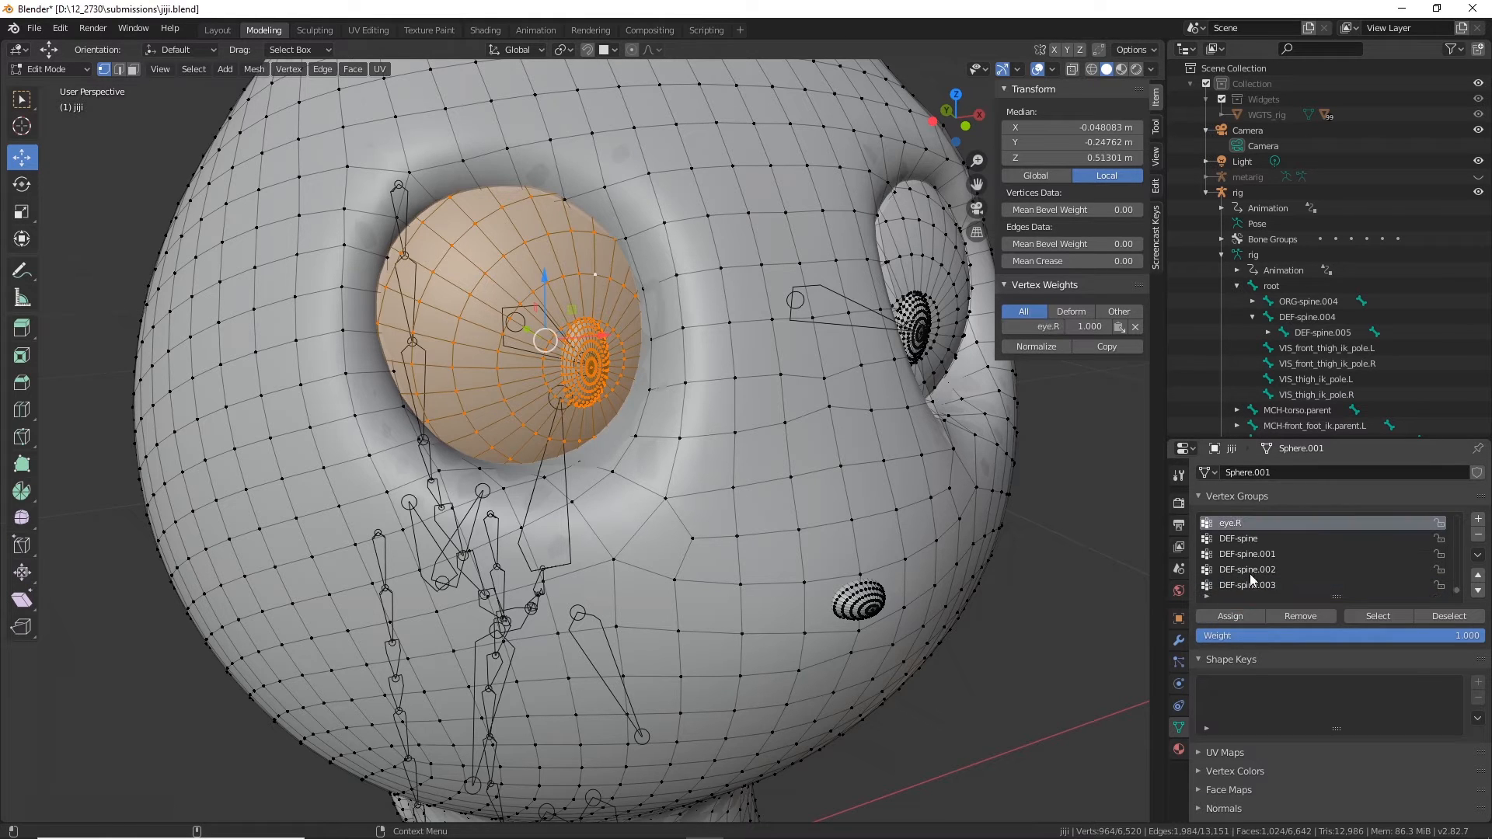
Step: Remove the selected right eye vertices from the DEF-spine, DEF-spine.001, DEF-spine.002 and DEF-spine.003 vertex groups
scroll(1250, 574, "up", 1)
left_click(1242, 554)
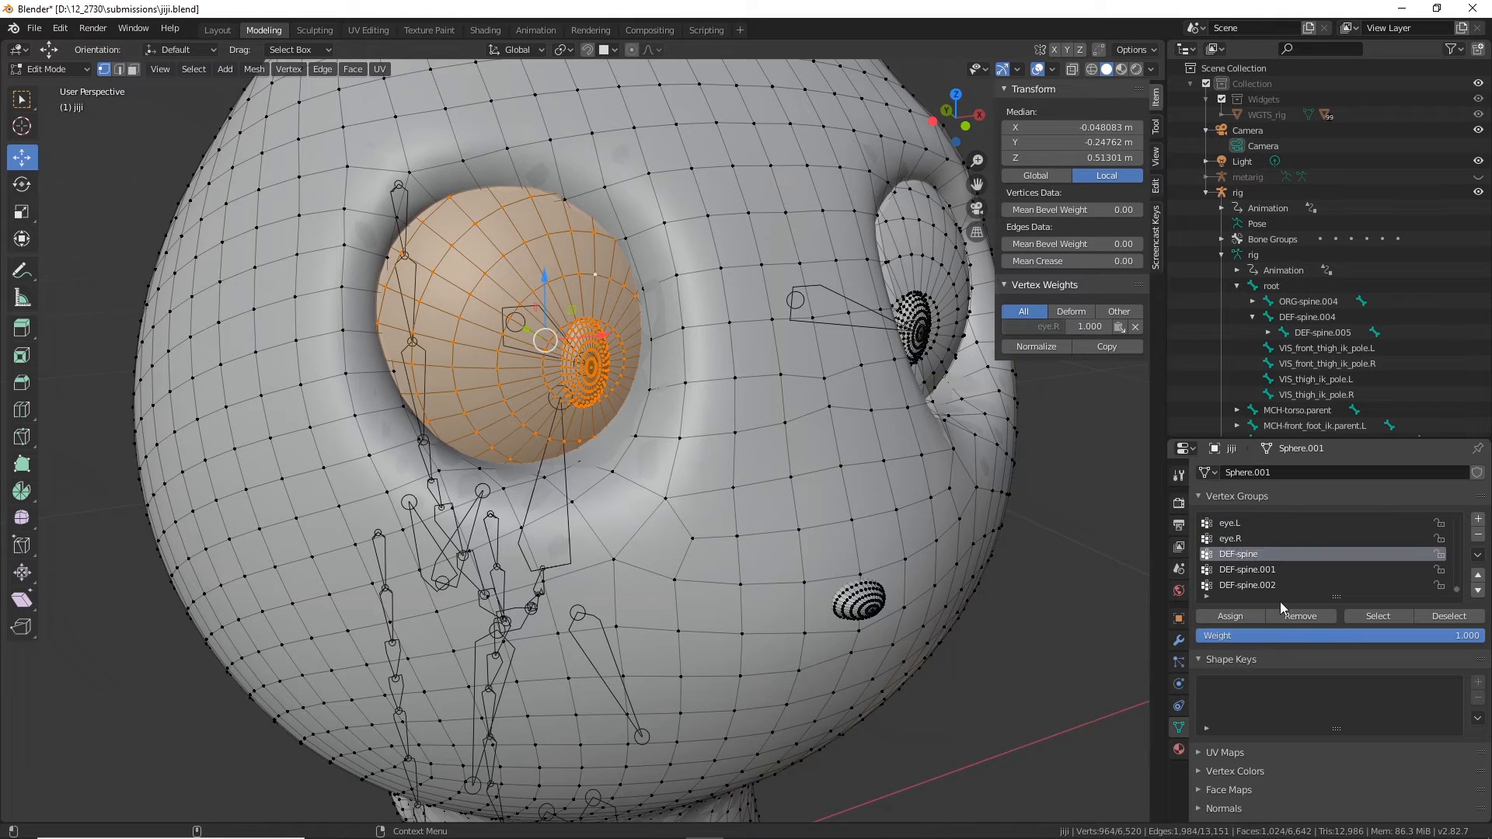
left_click(1256, 572)
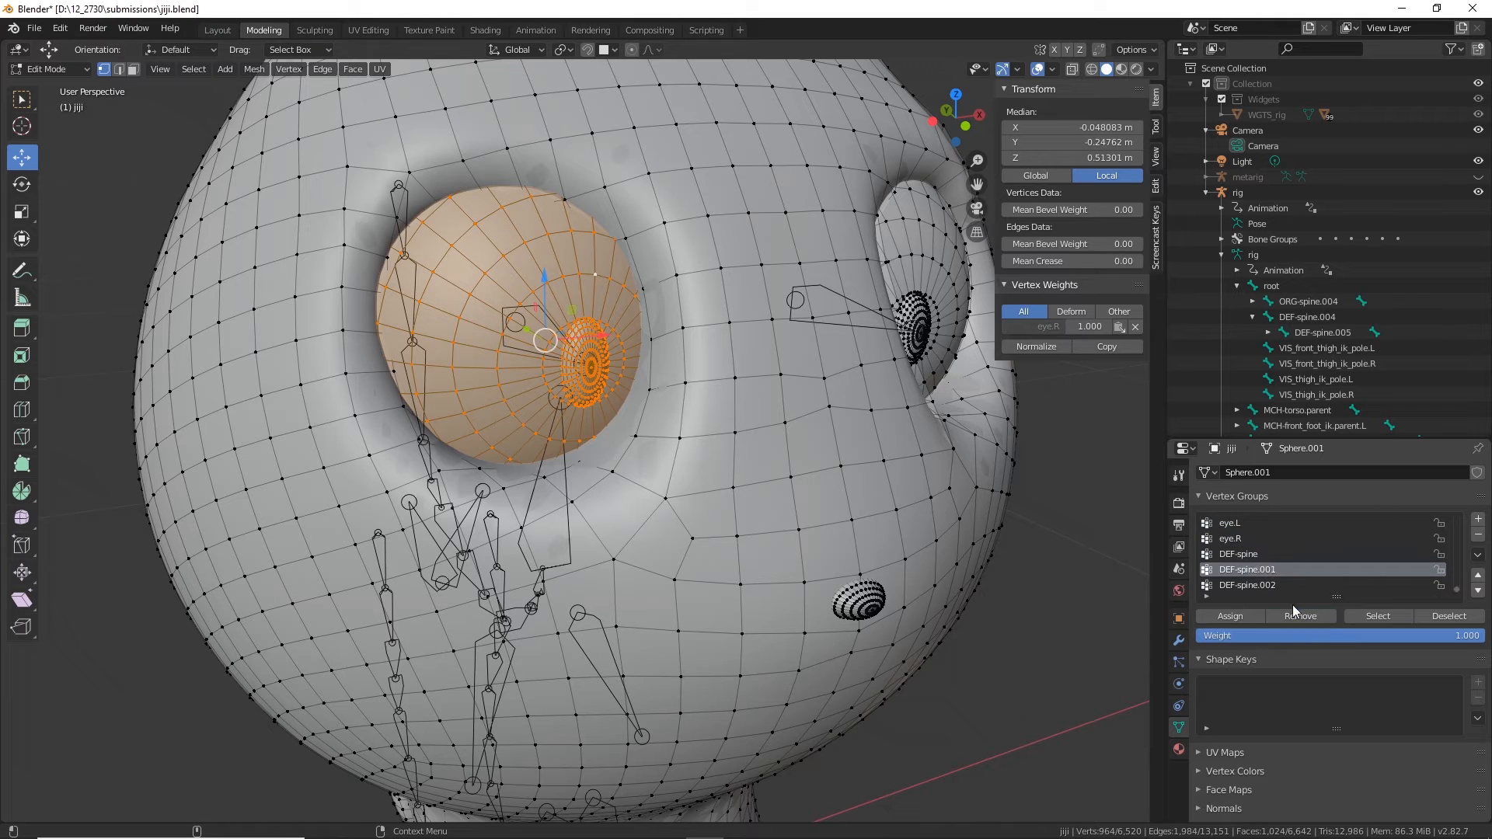
left_click(1257, 585)
scroll(1293, 561, "down", 1)
left_click(1267, 585)
Step: Remove the selected right eye vertices from the DEF-spine.011, DEF-spine.010 and DEF-spine.009 vertex groups
scroll(1303, 610, "down", 3)
scroll(1303, 609, "up", 3)
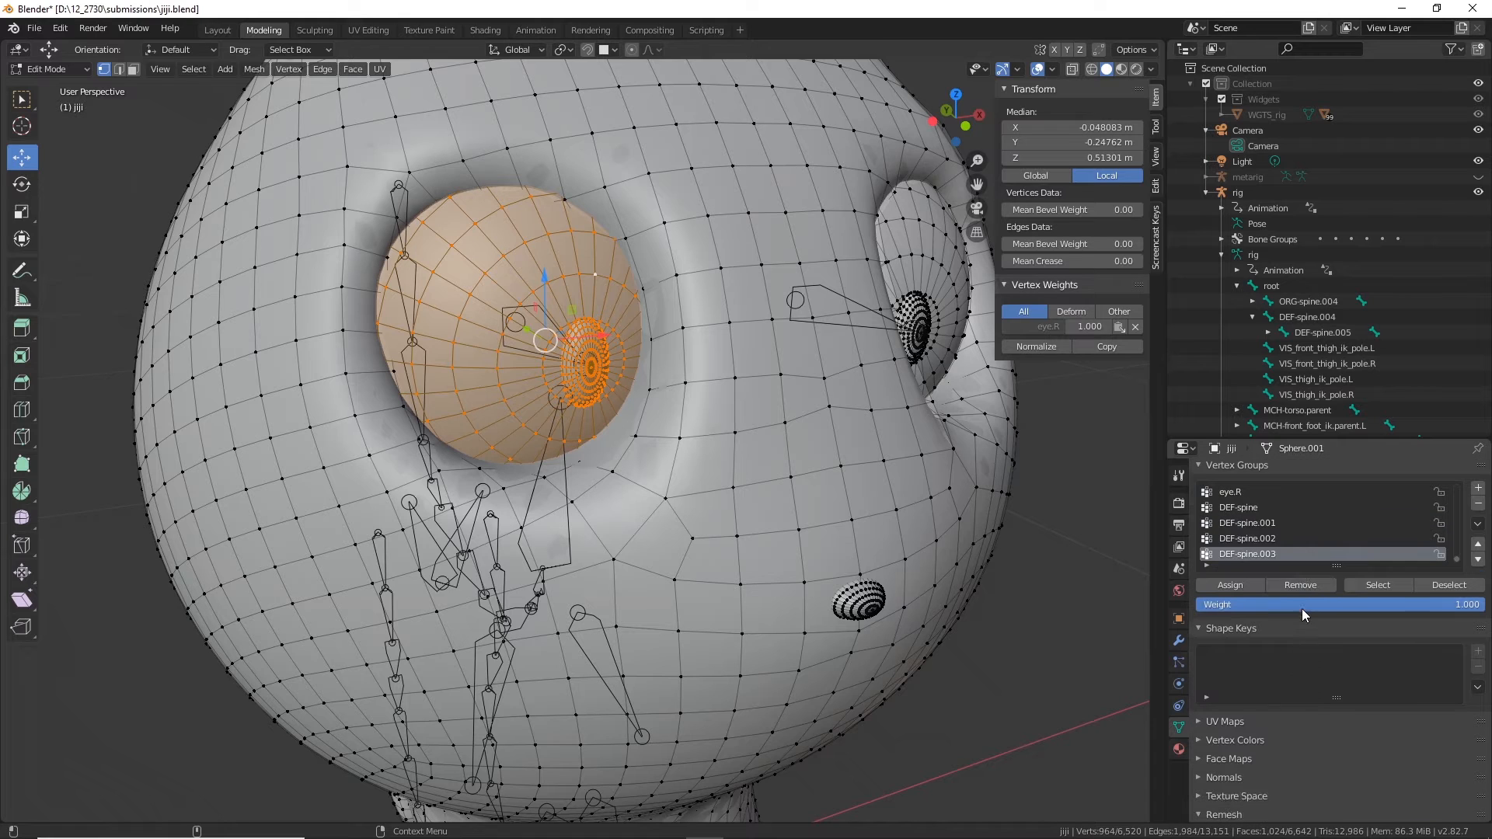
scroll(1282, 570, "up", 1)
scroll(1280, 567, "up", 1)
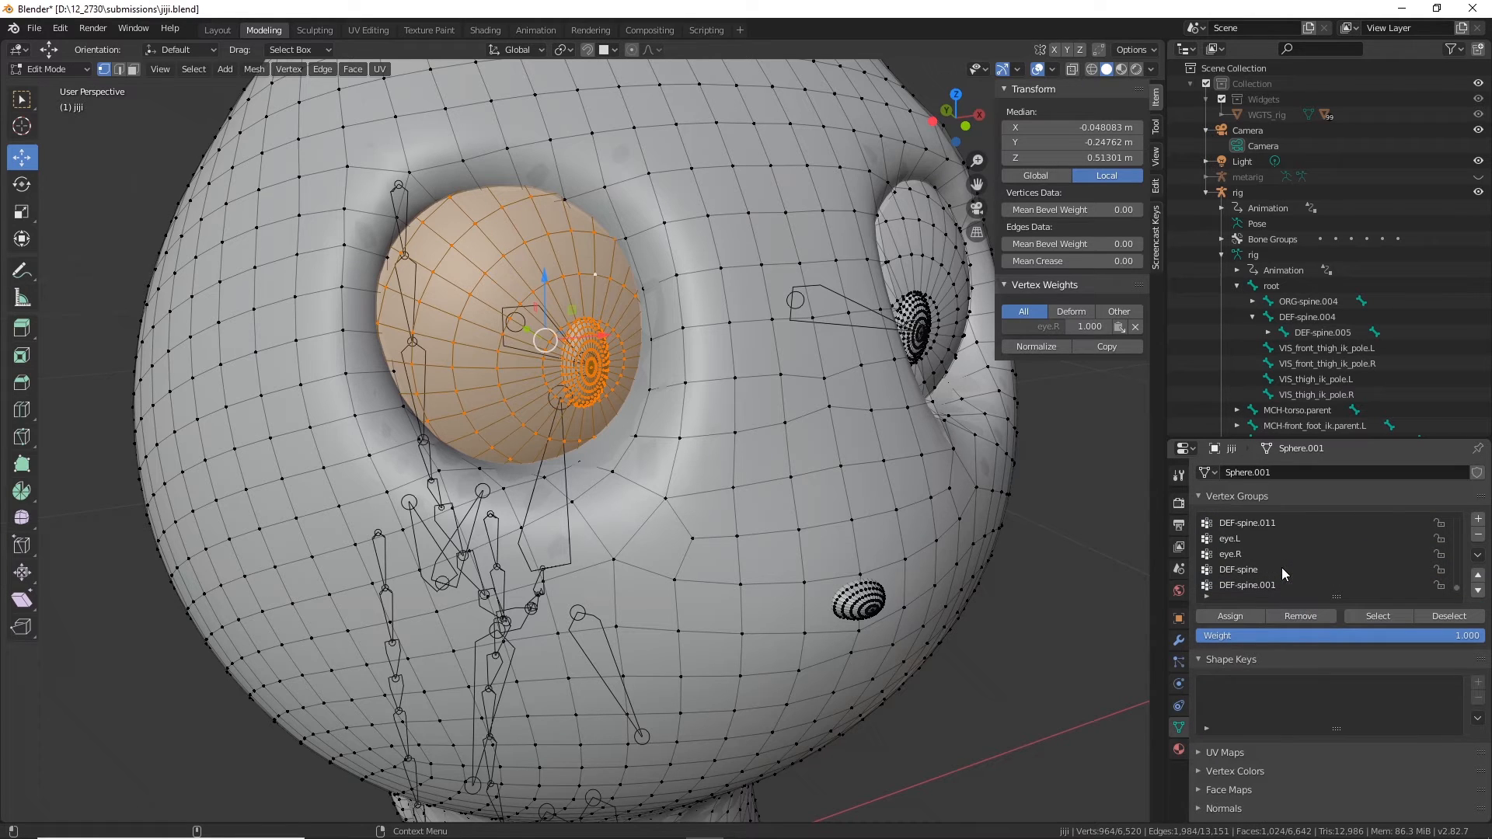
left_click(1244, 524)
scroll(1304, 557, "up", 1)
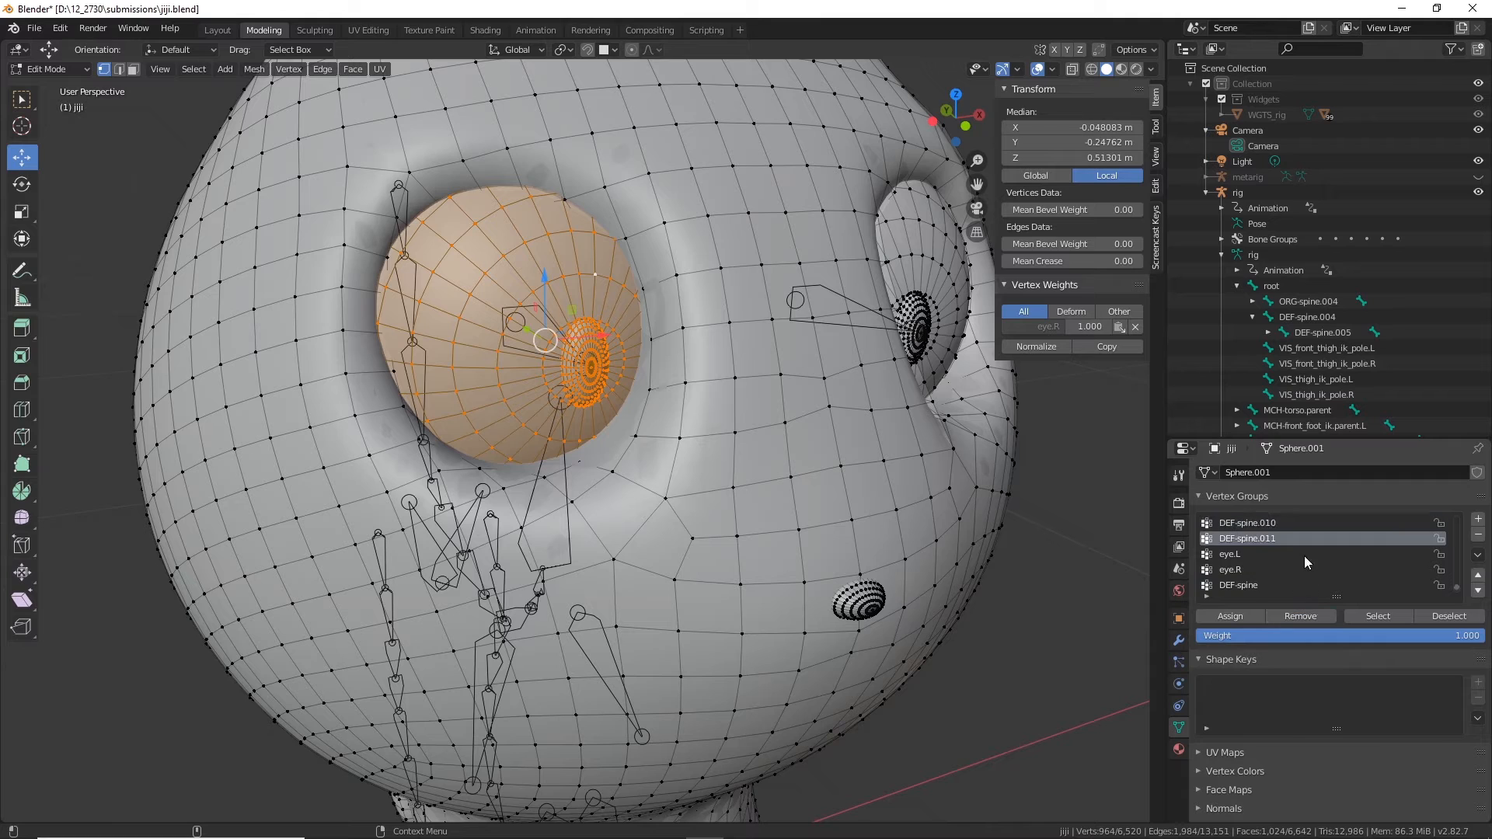
left_click(1252, 525)
scroll(1298, 567, "up", 2)
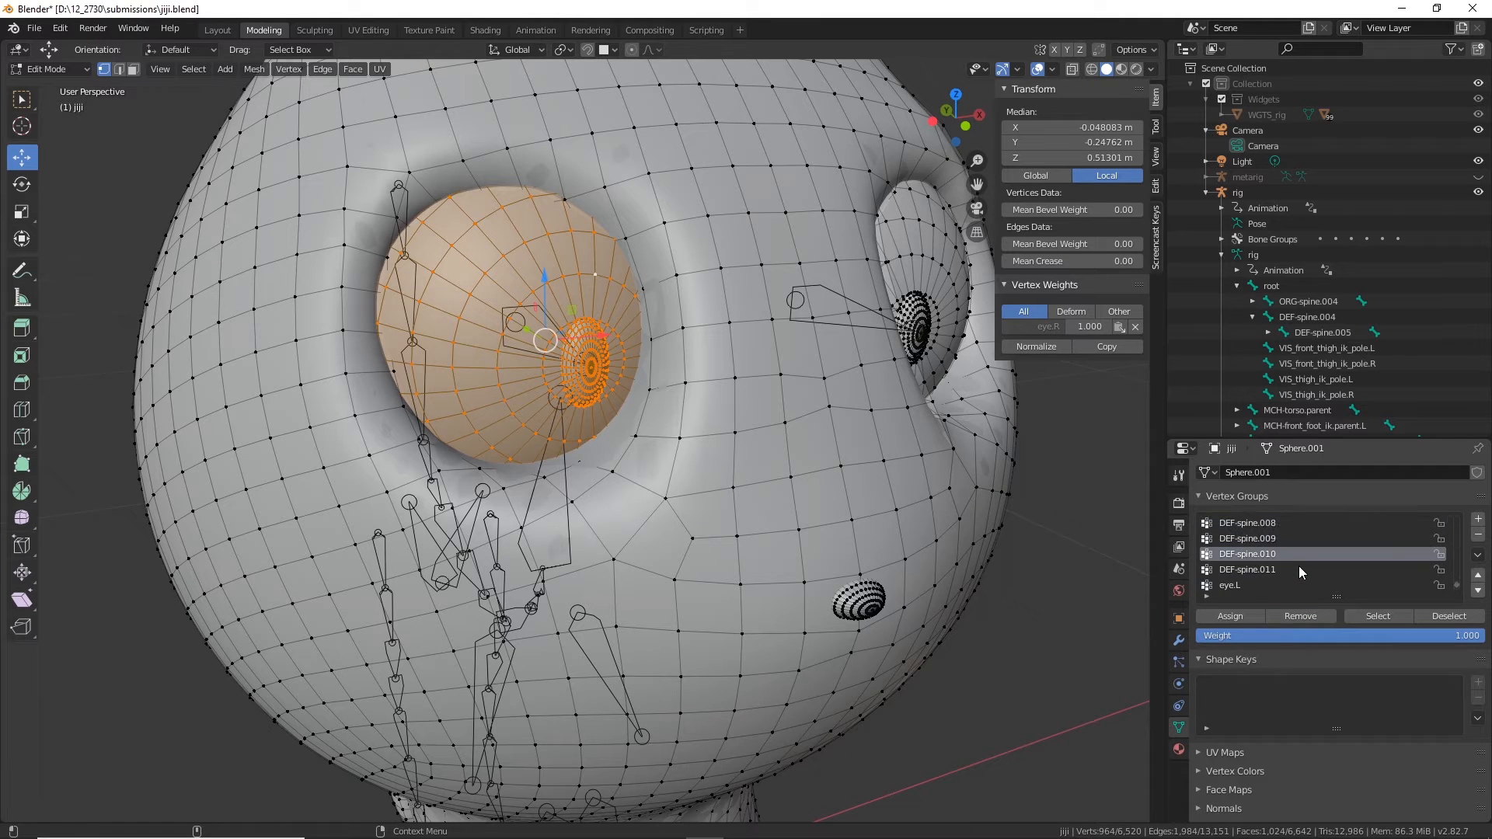
left_click(1270, 539)
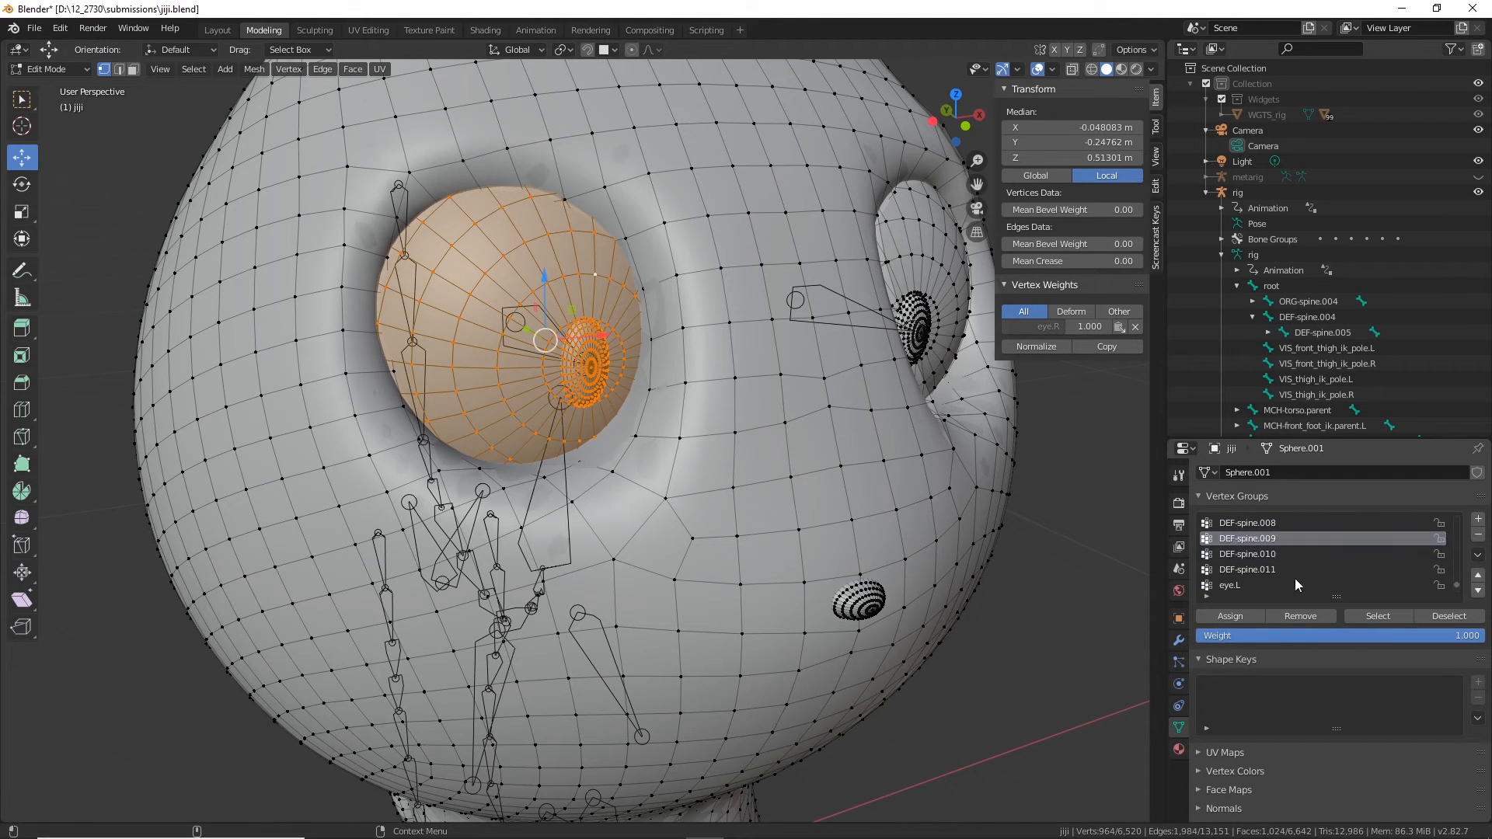
Step: Remove the selected right eye vertices from the DEF-spine.008, DEF-spine.007, DEF-spine.006, DEF-spine.005 and DEF-spine.004 vertex groups
scroll(1301, 544, "up", 2)
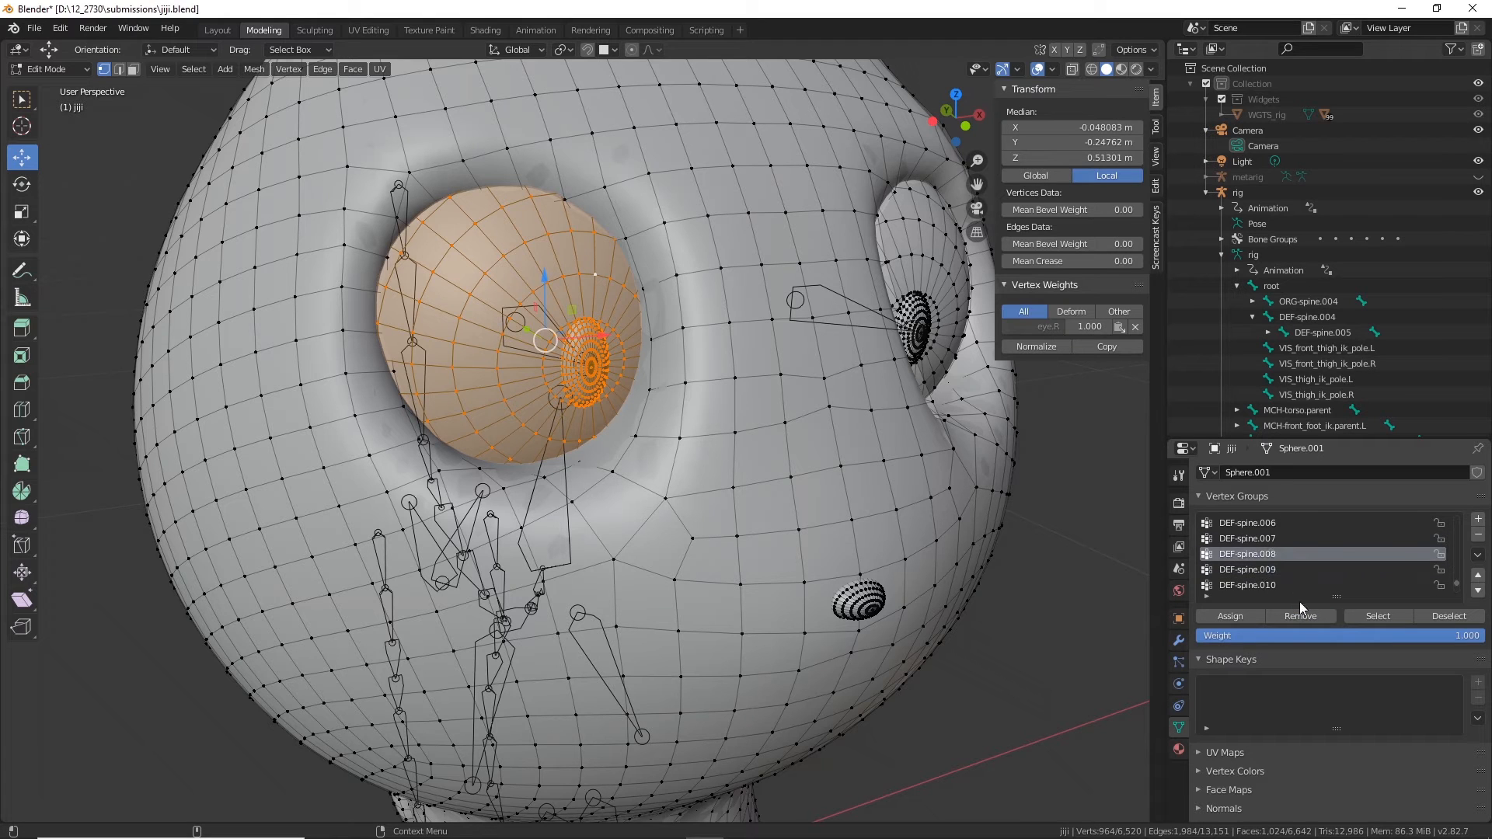
left_click(1299, 553)
scroll(1298, 548, "up", 1)
left_click(1269, 553)
scroll(1296, 553, "up", 1)
left_click(1271, 555)
left_click(1264, 538)
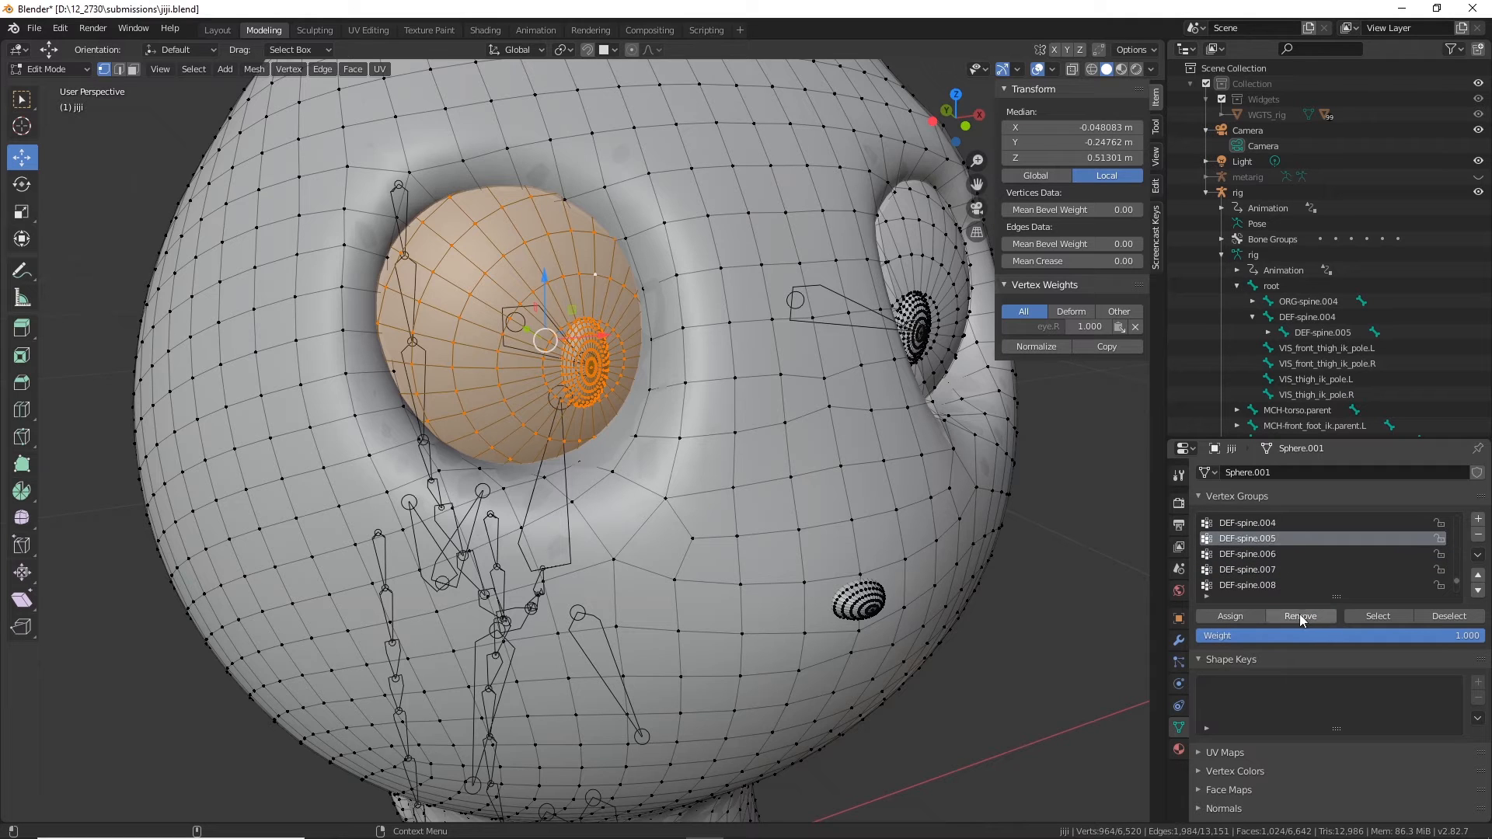
left_click(1265, 522)
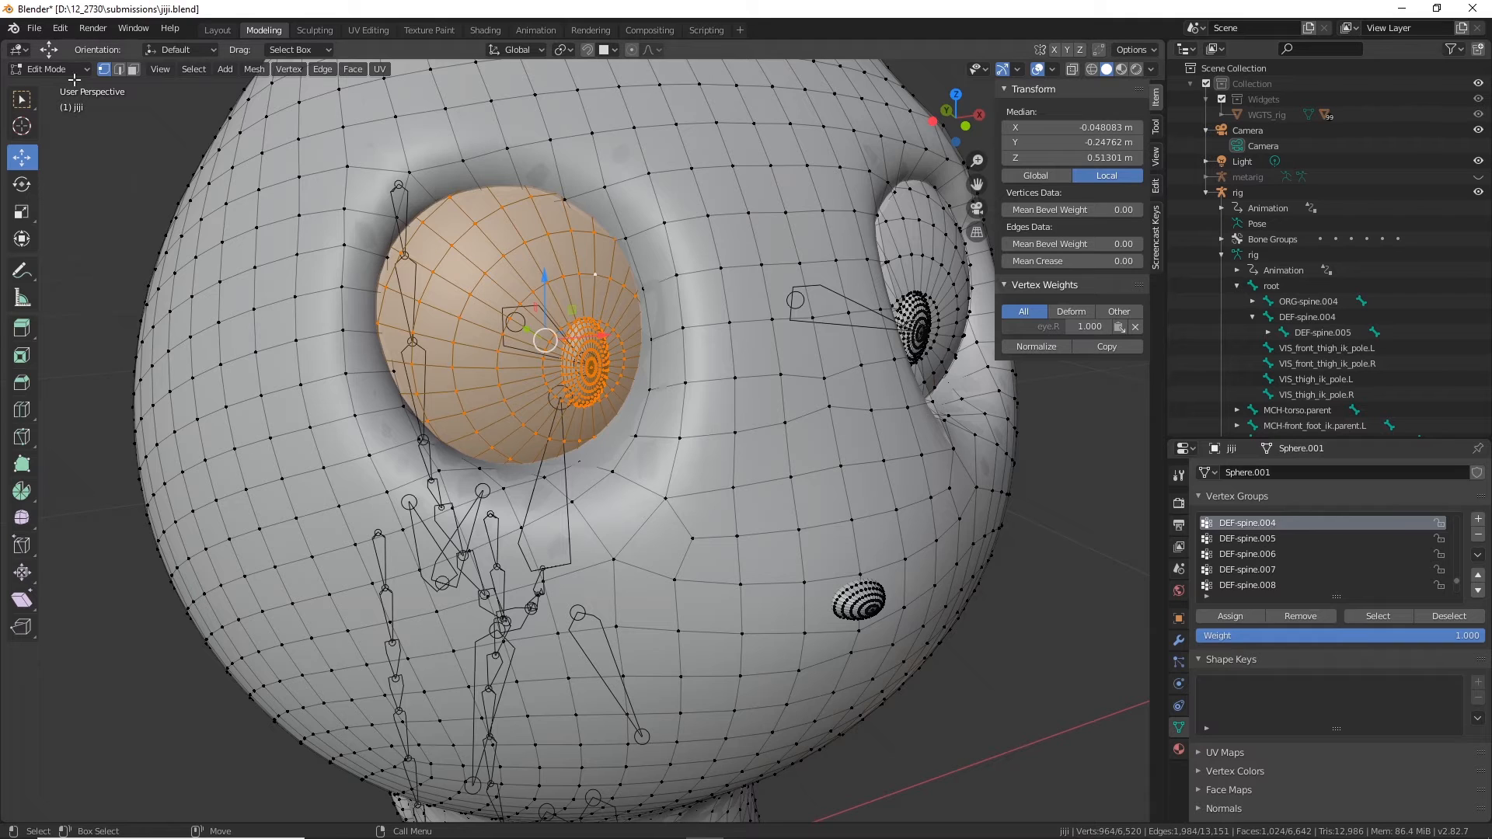
Step: Examine the eye.L group's weights on the cat's head in Weight Paint mode with face selection masking on
left_click(48, 69)
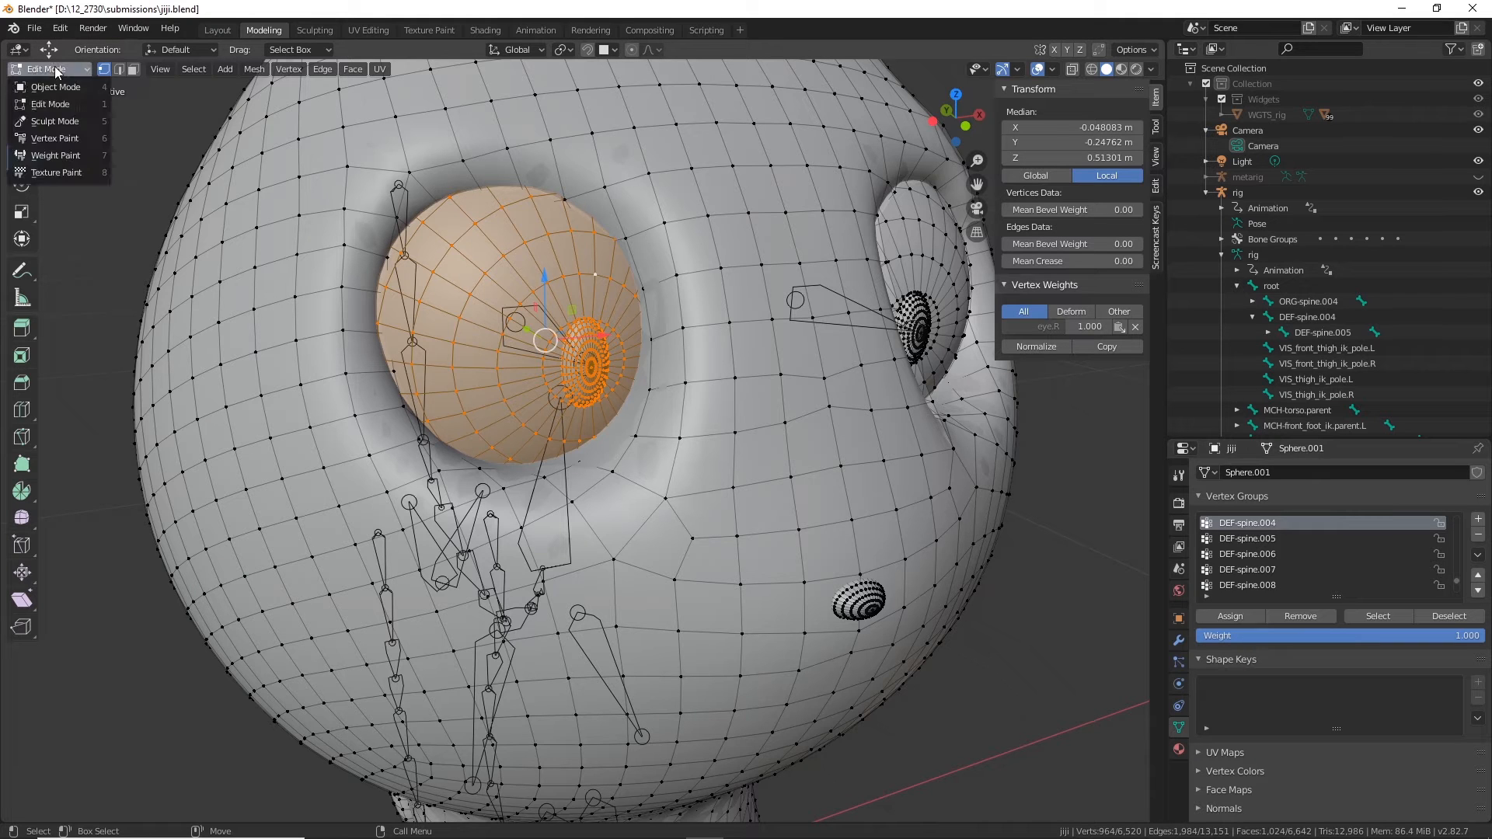
left_click(54, 155)
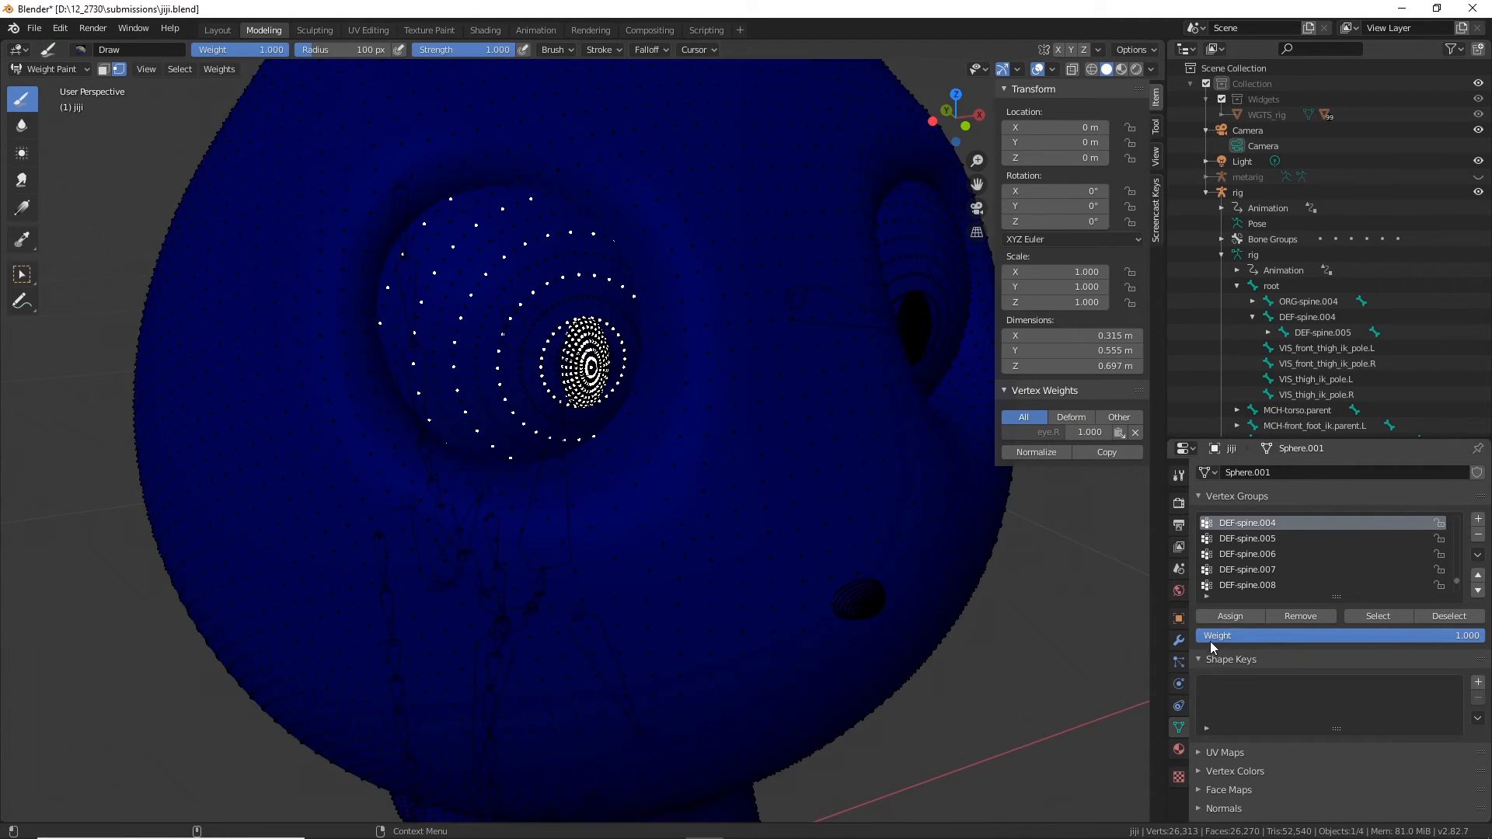
middle_click_drag(950, 497, 875, 472)
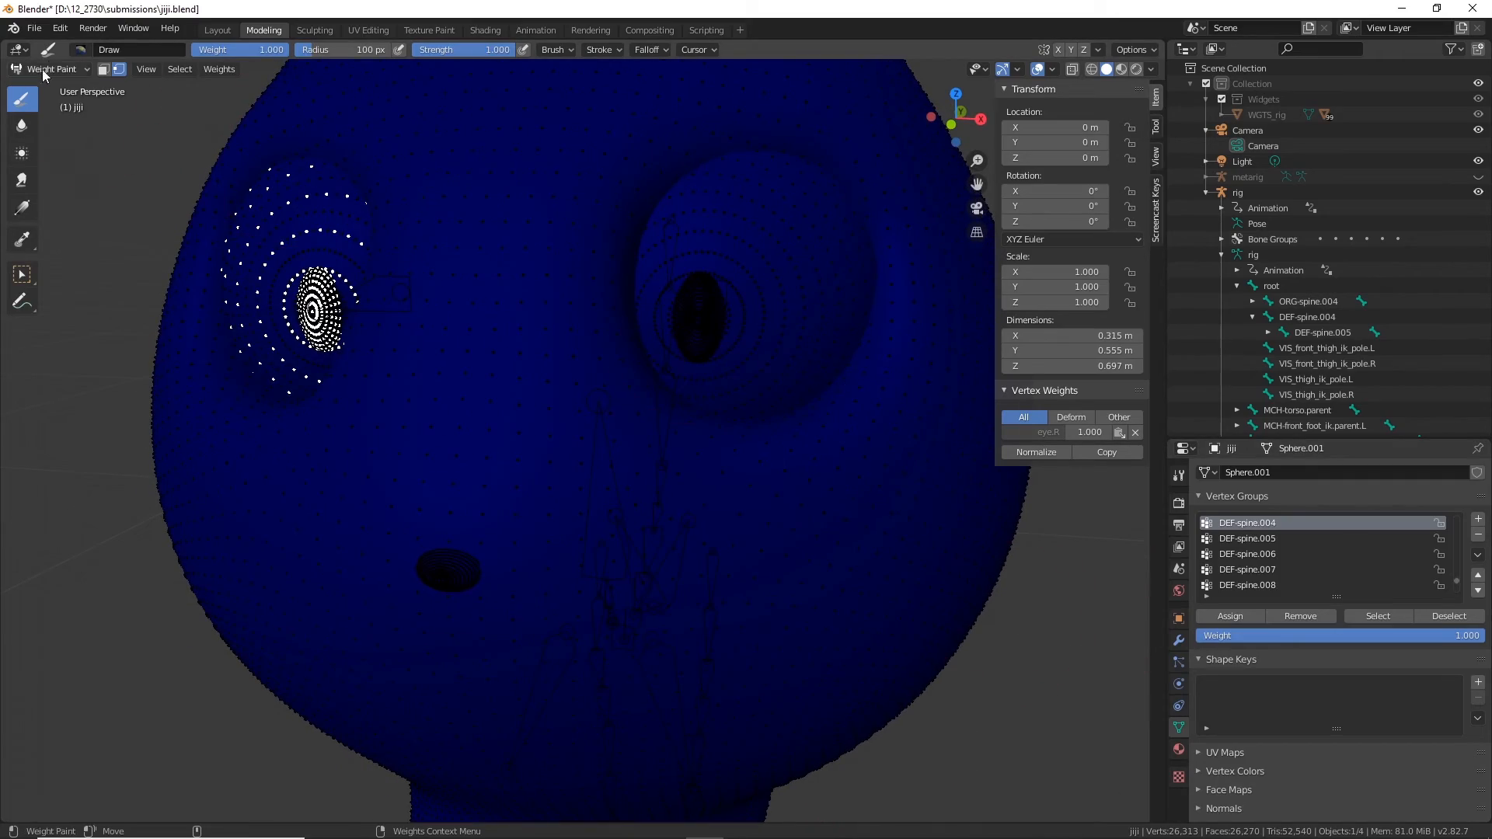
left_click(103, 70)
scroll(357, 300, "down", 5)
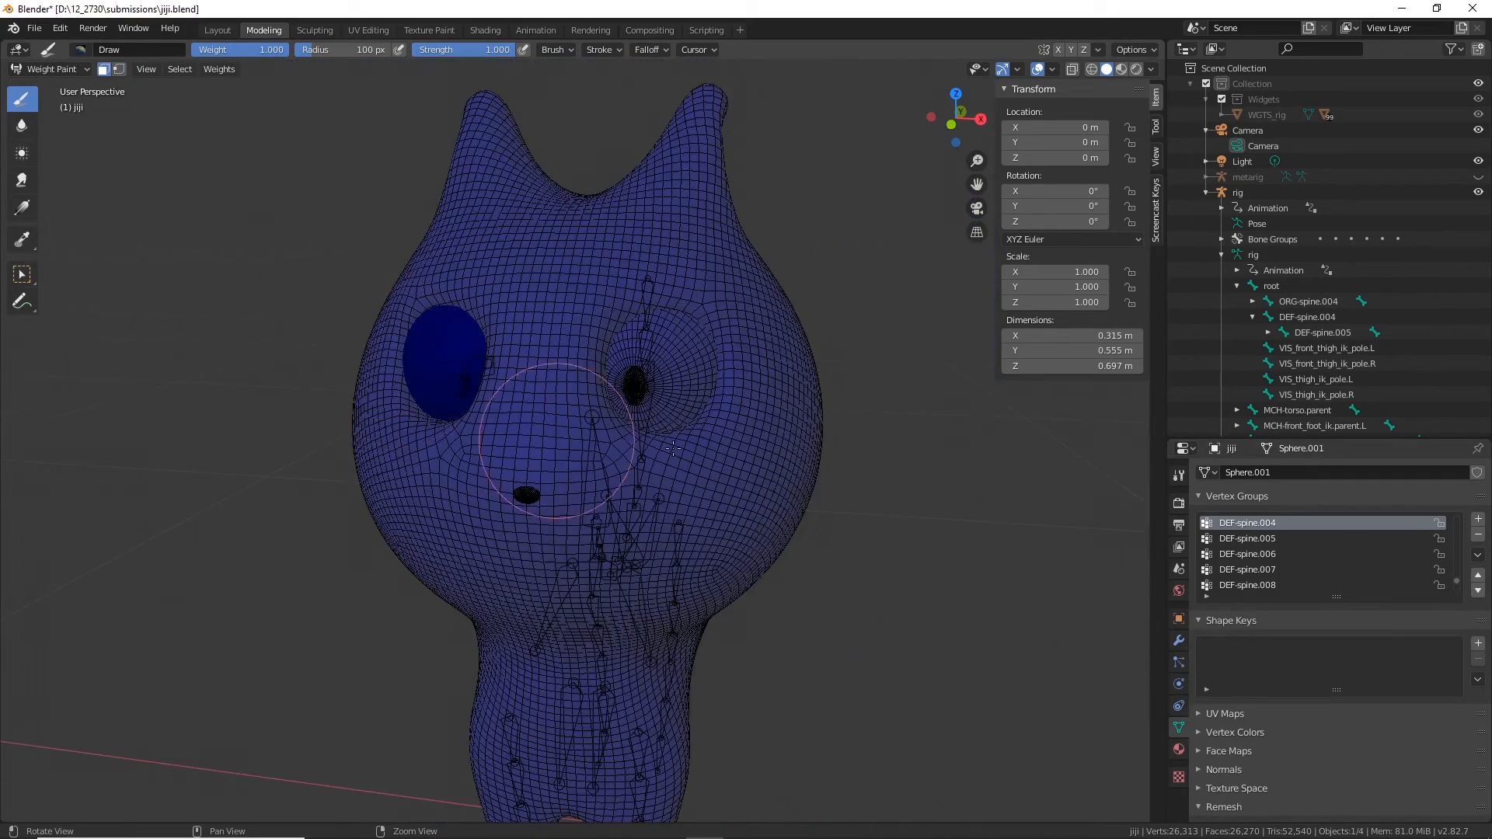
mouse_move(551, 435)
middle_mouse_down()
mouse_move(782, 513)
mouse_move(860, 521)
middle_mouse_up()
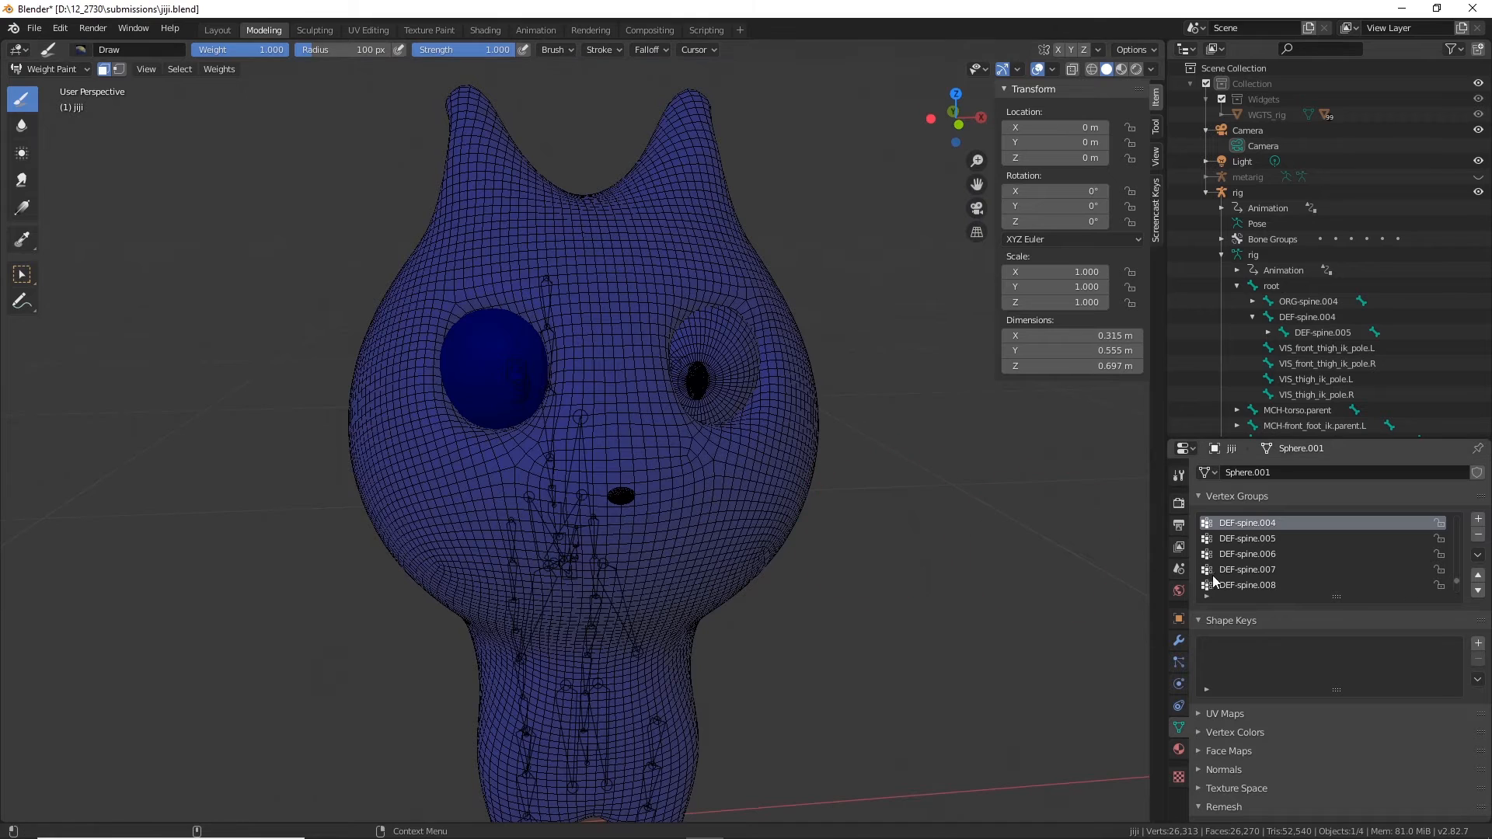
scroll(1297, 544, "up", 6)
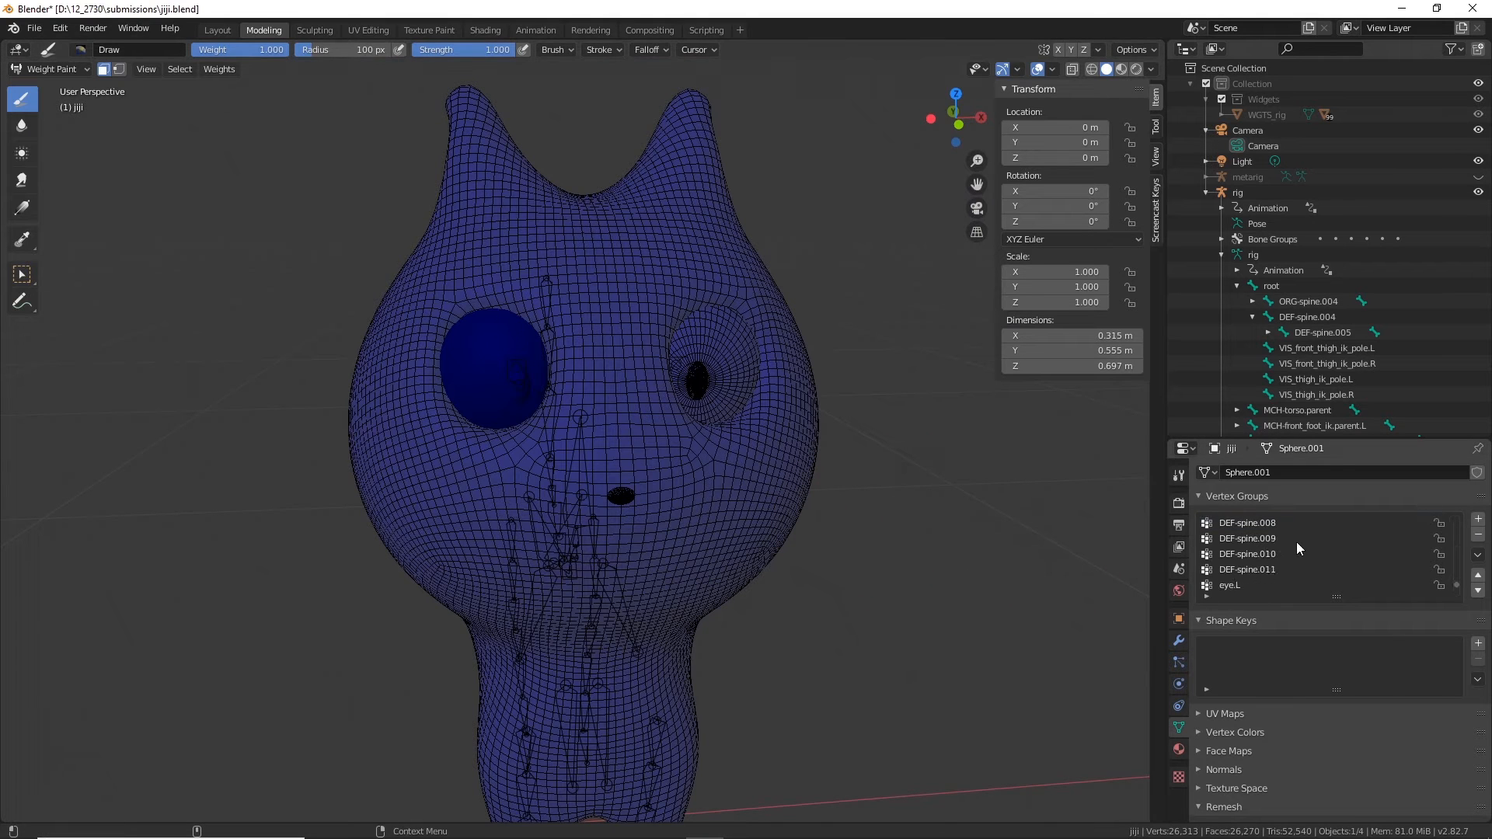
left_click(1233, 538)
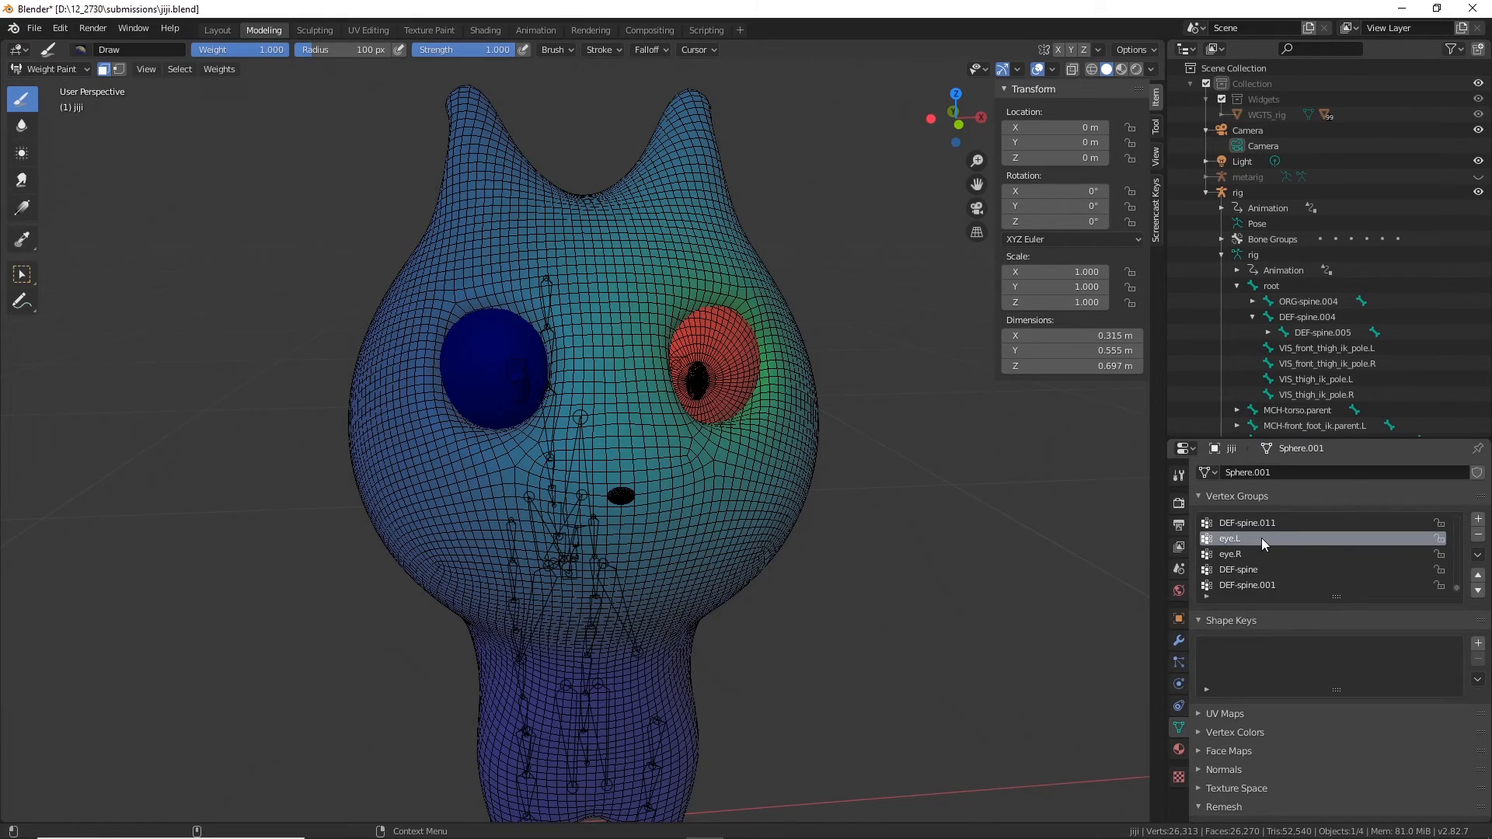
middle_click_drag(1001, 513, 963, 583)
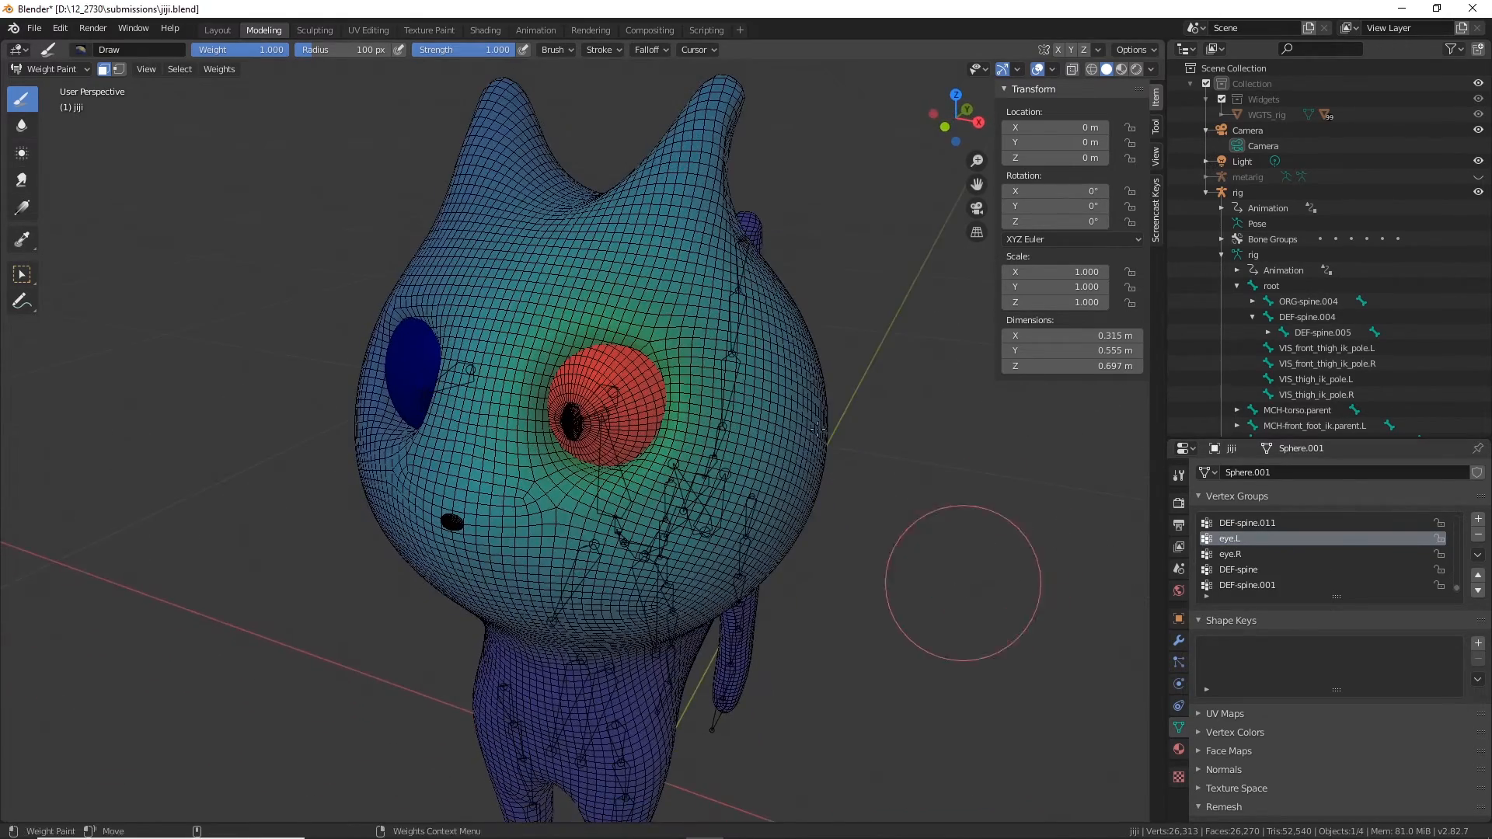
Step: Return the jiji mesh to Edit Mode and select all linked vertices of the cat's body
left_click(49, 68)
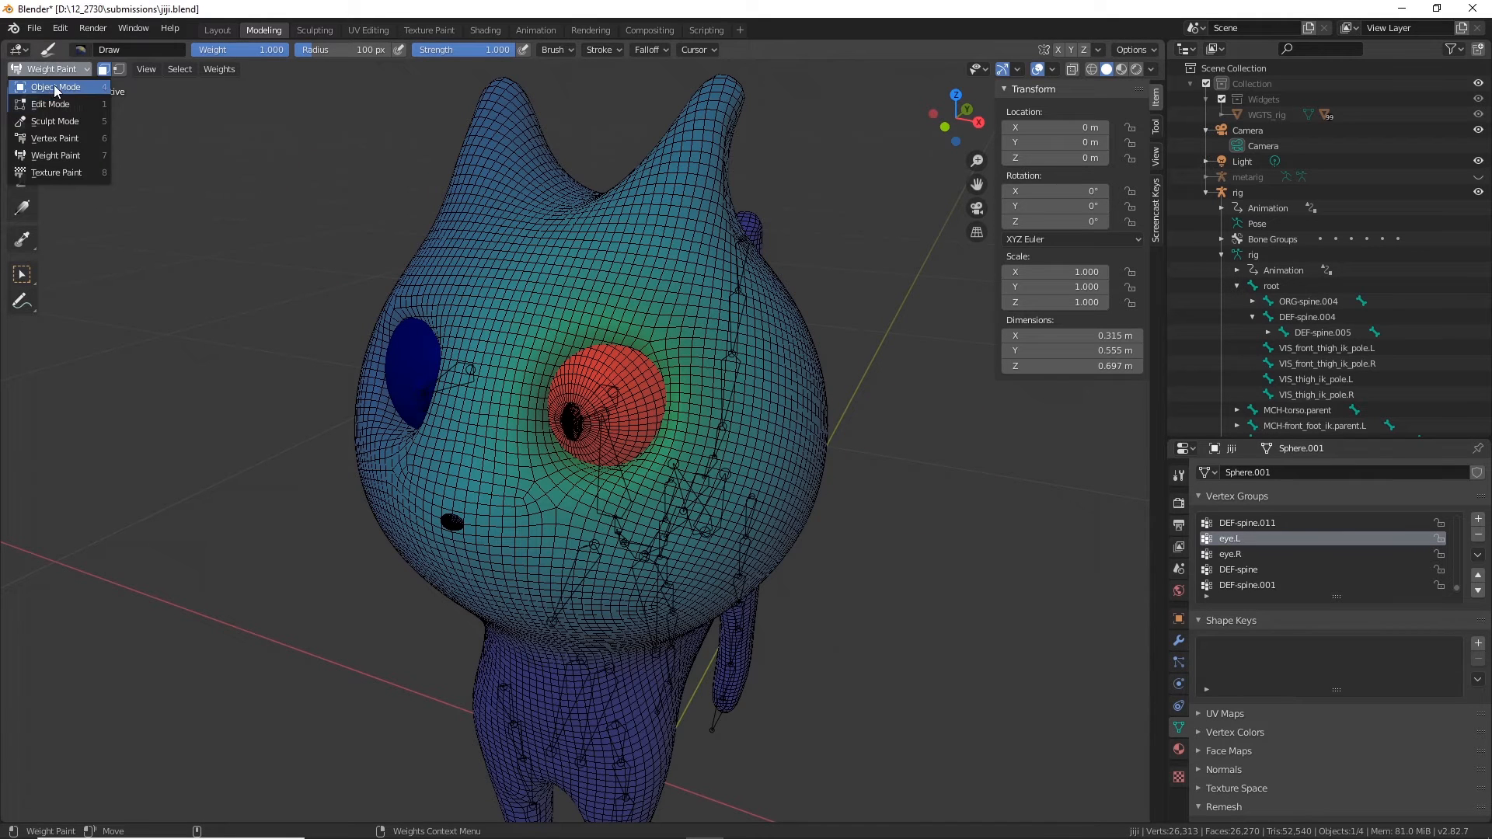
left_click(49, 104)
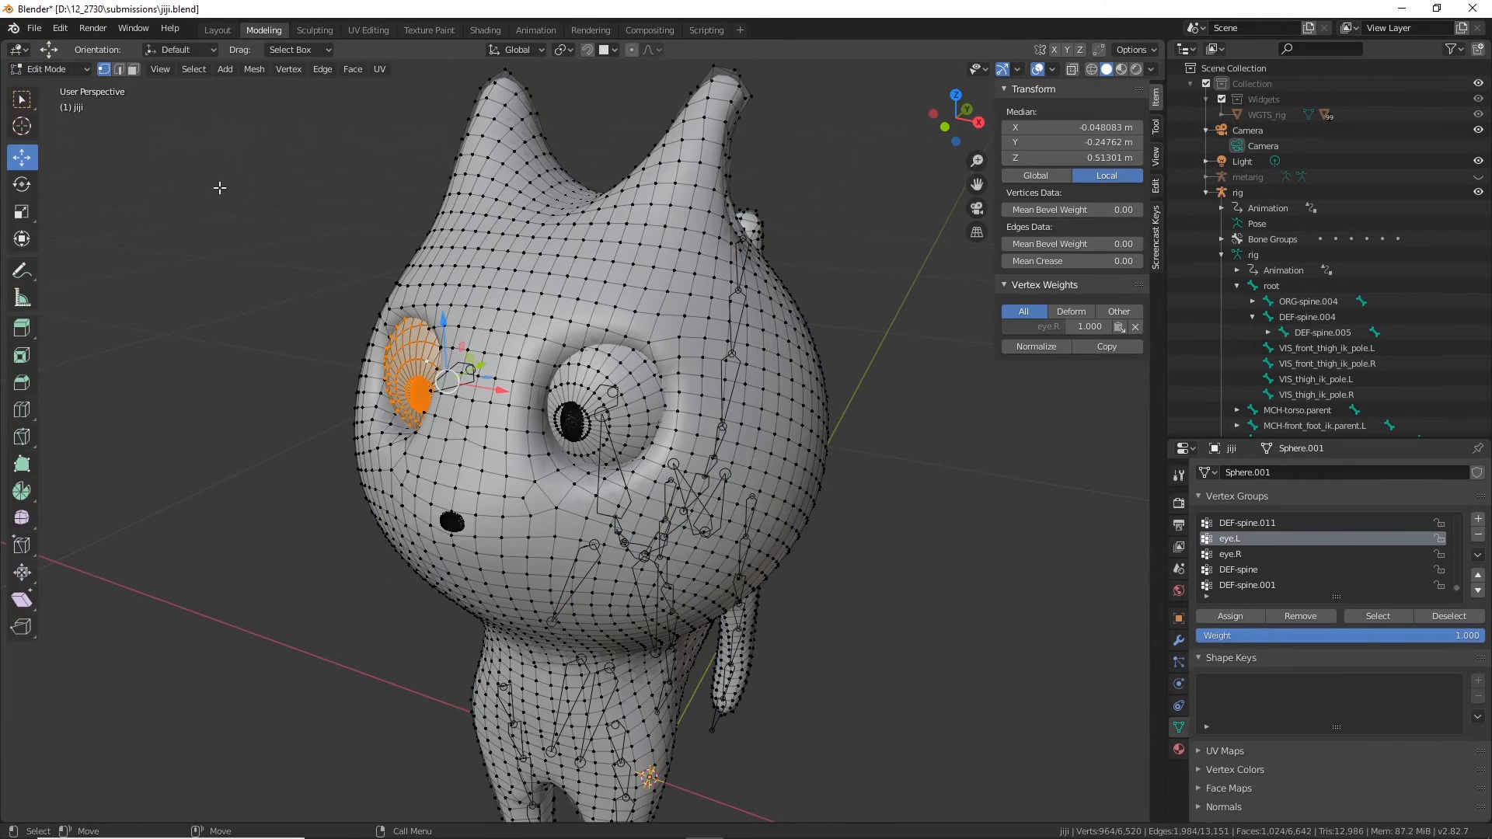
left_click(579, 299)
key("ctrl+l")
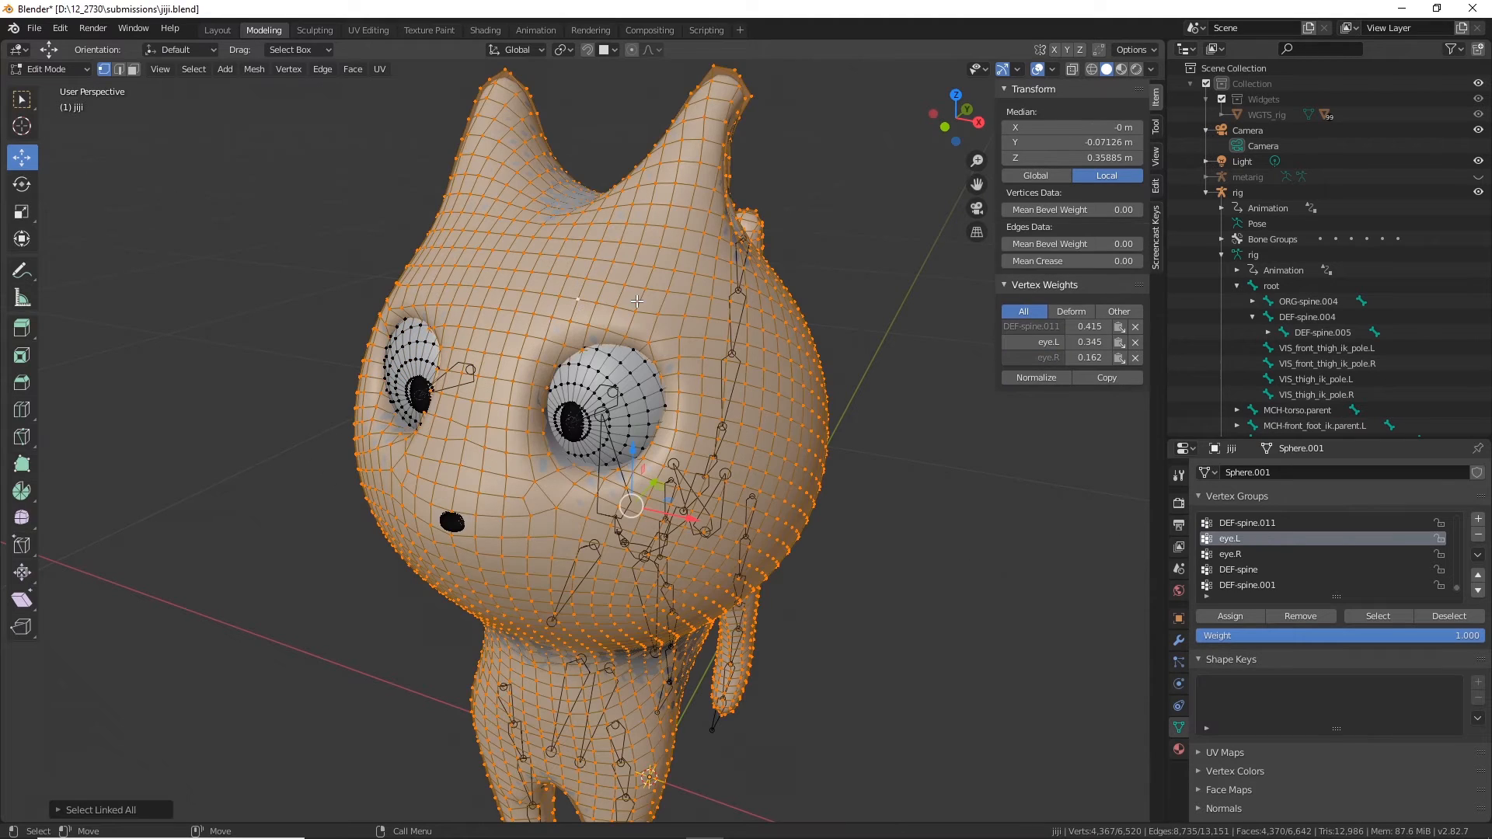
middle_click_drag(715, 418, 704, 472)
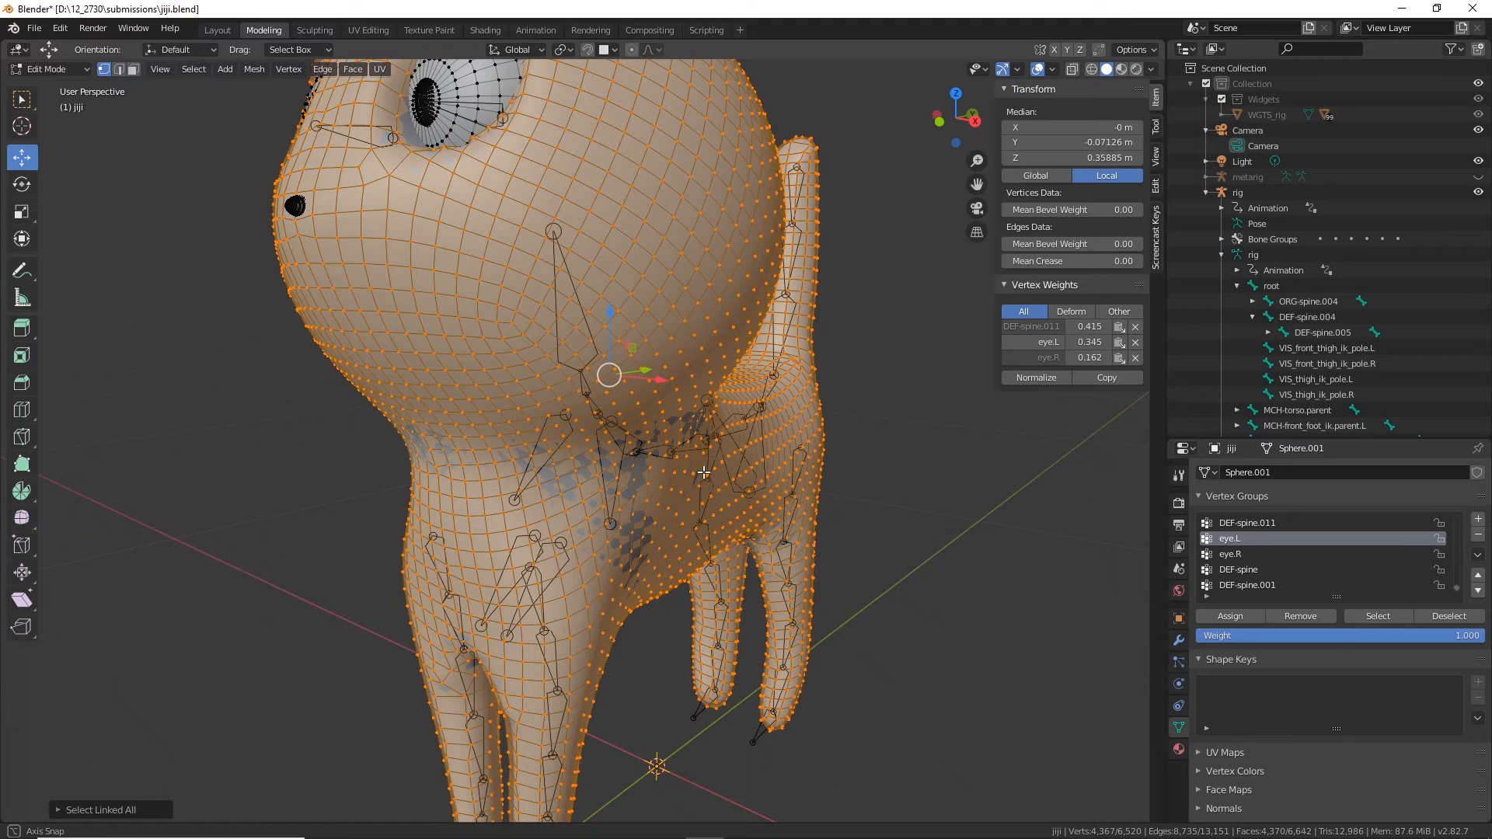
Step: Try moving the cat mesh along the X axis in Object Mode, undo the move and return to Edit Mode
left_click(76, 69)
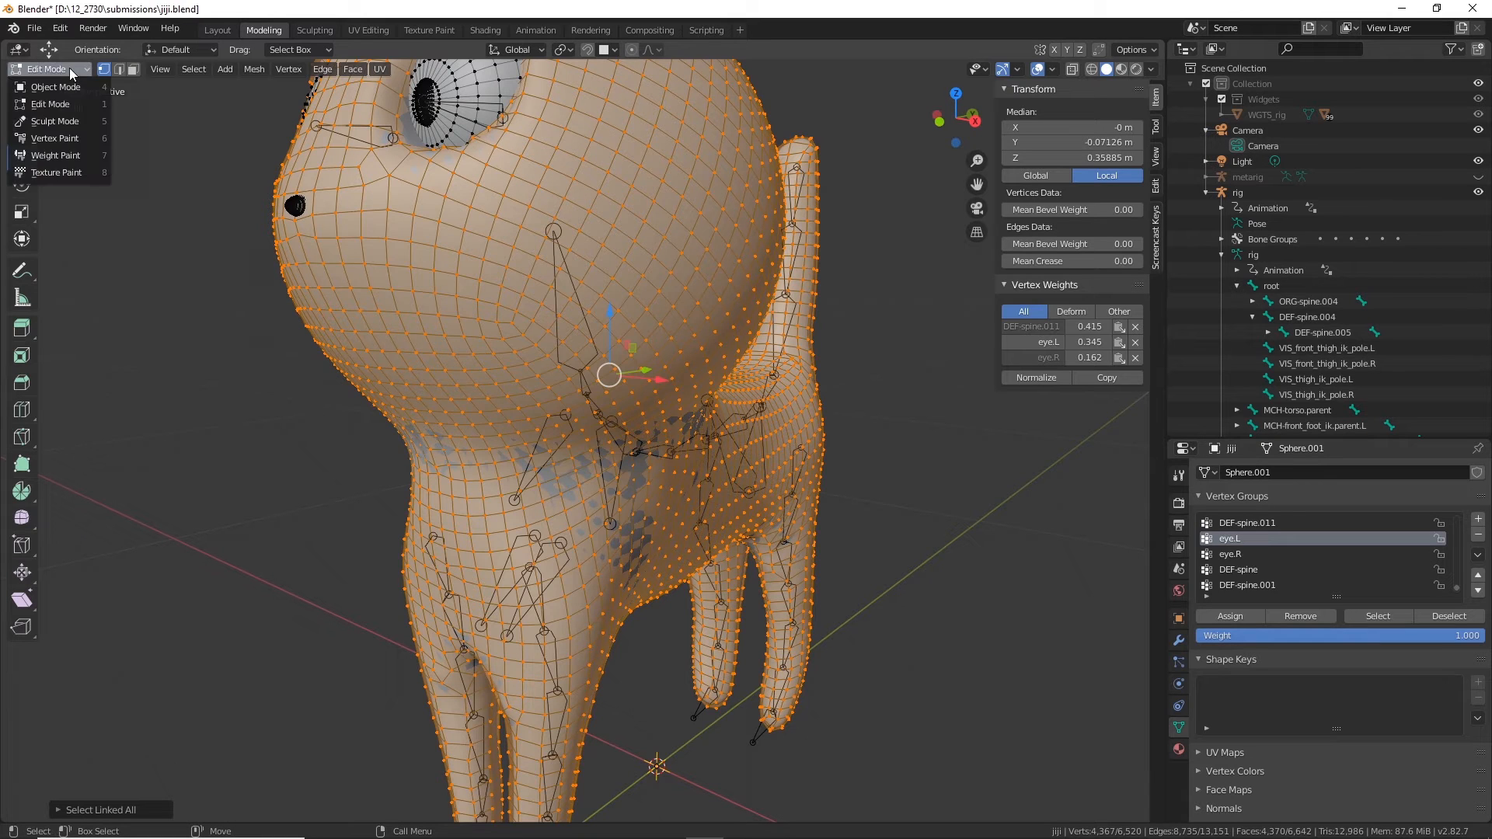
left_click(56, 87)
scroll(757, 510, "down", 3)
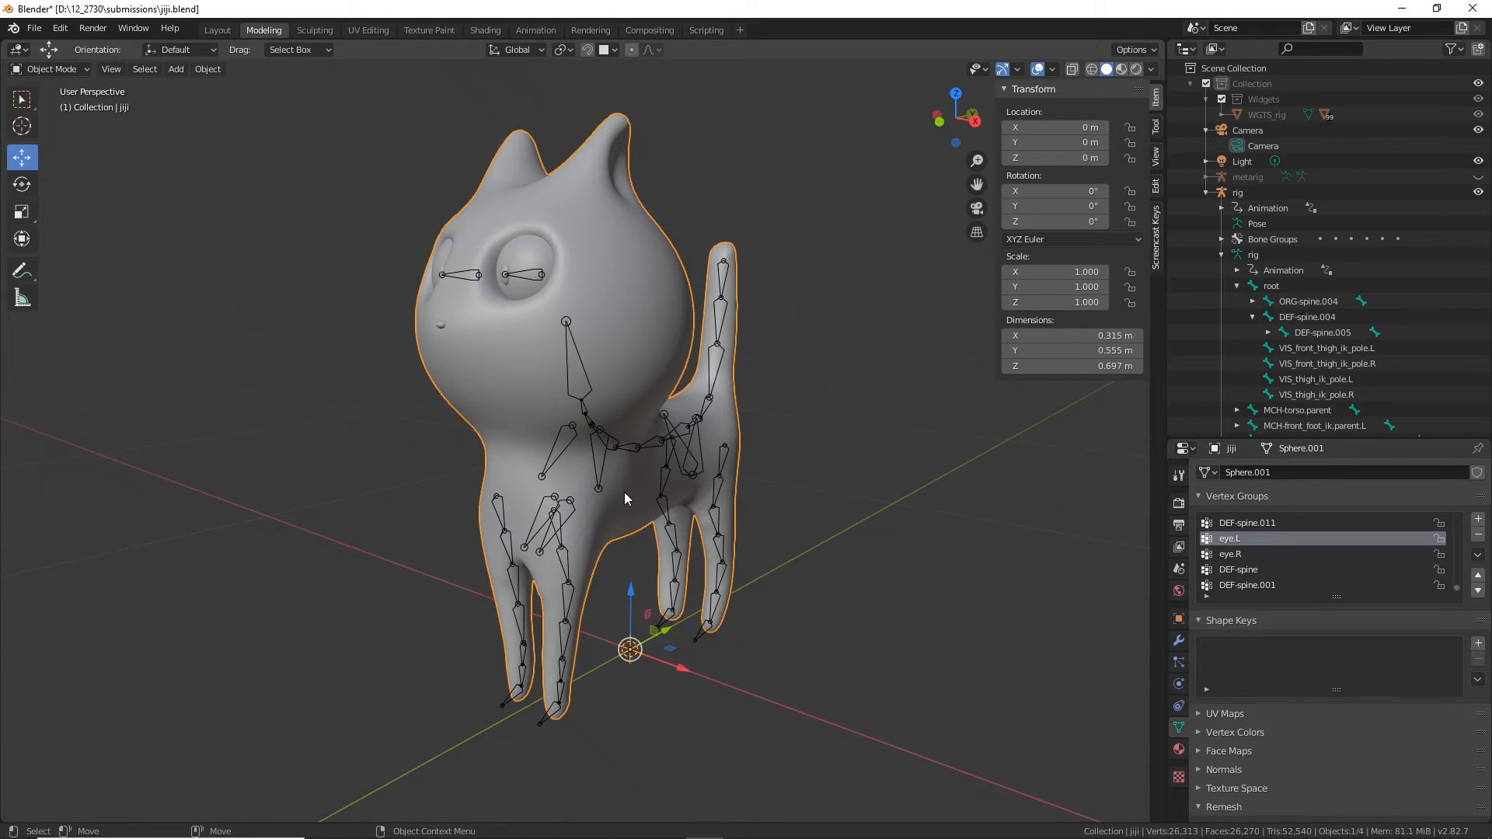
left_click_drag(682, 660, 892, 711)
key("ctrl+z")
left_click(48, 69)
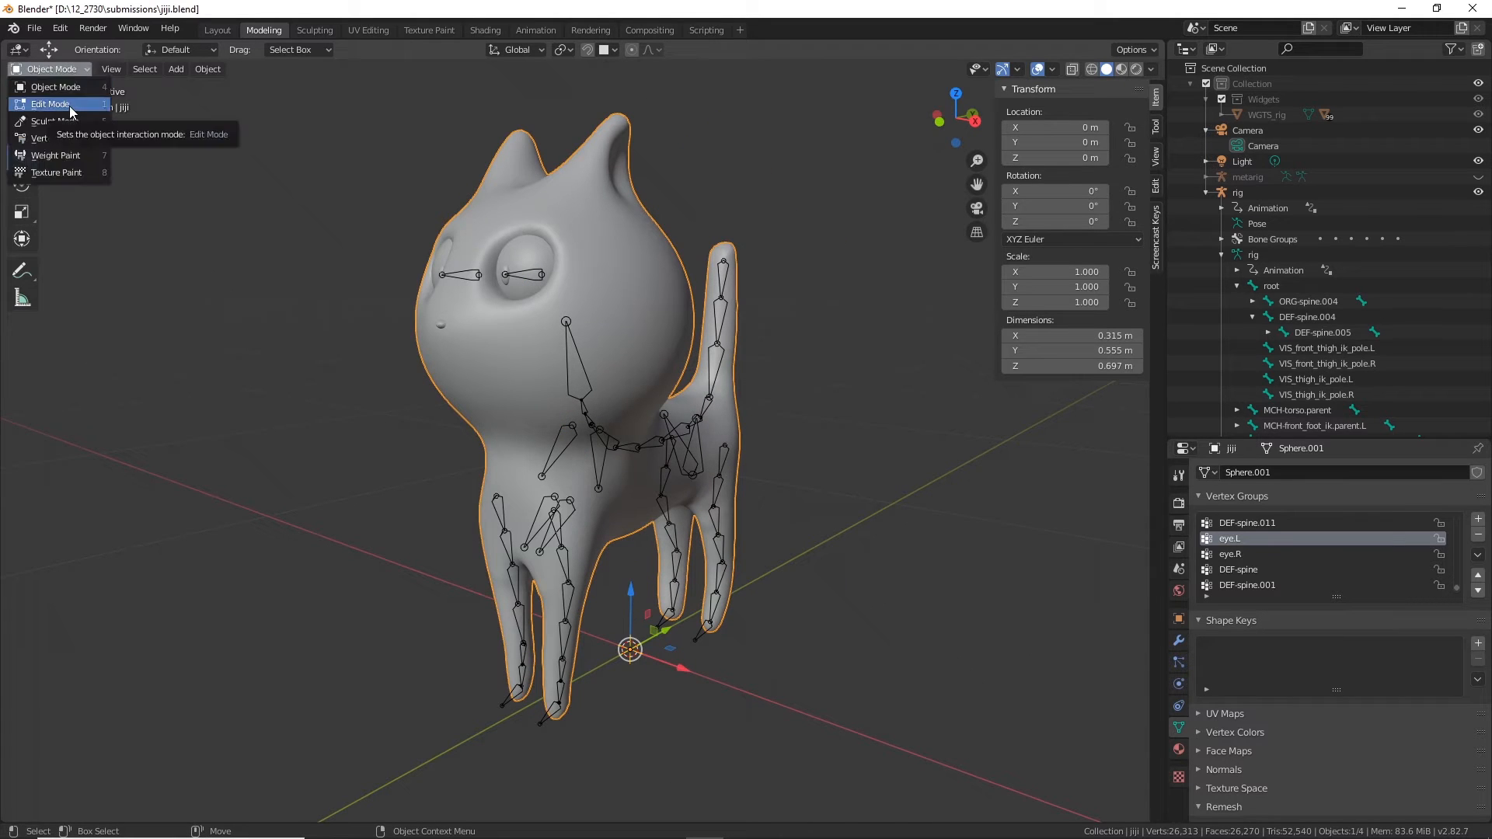
left_click(68, 106)
scroll(507, 334, "up", 3)
middle_click_drag(571, 470, 506, 430)
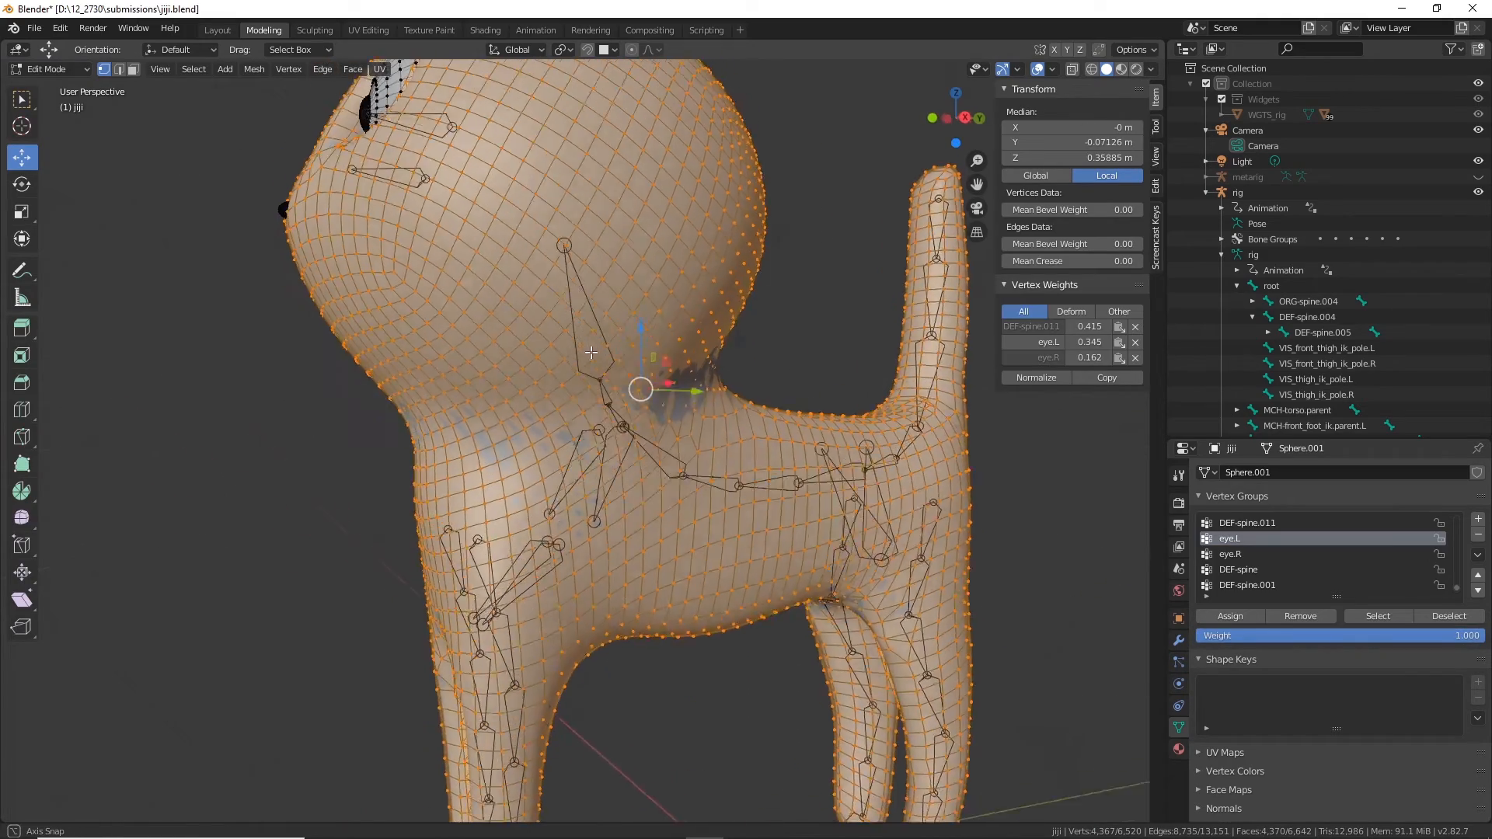
Step: Clear the current selection and reselect all linked faces of the cat's body in face select mode
scroll(505, 429, "up", 1)
scroll(505, 429, "up", 2)
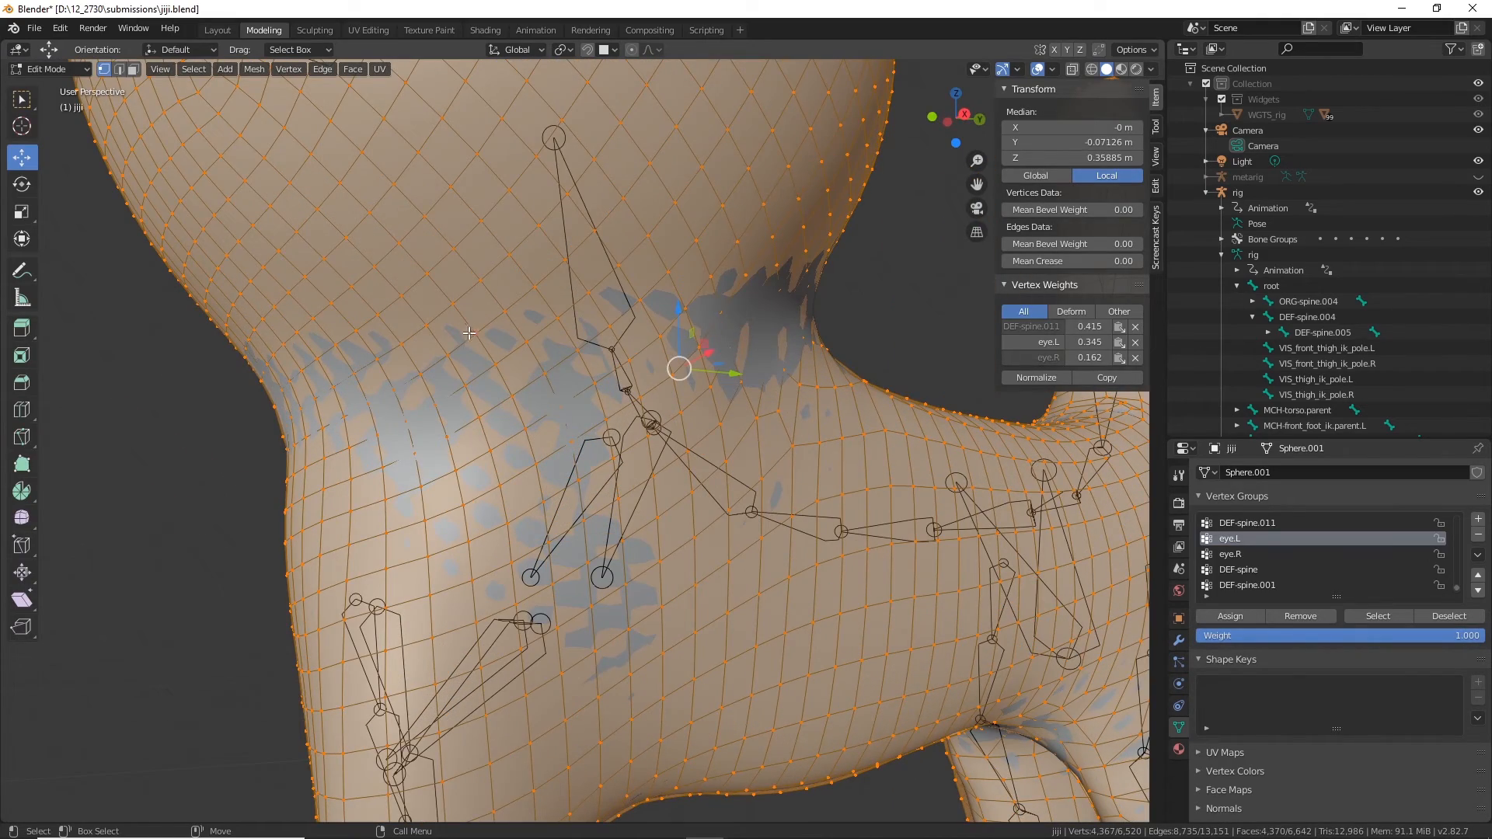
key("alt+a")
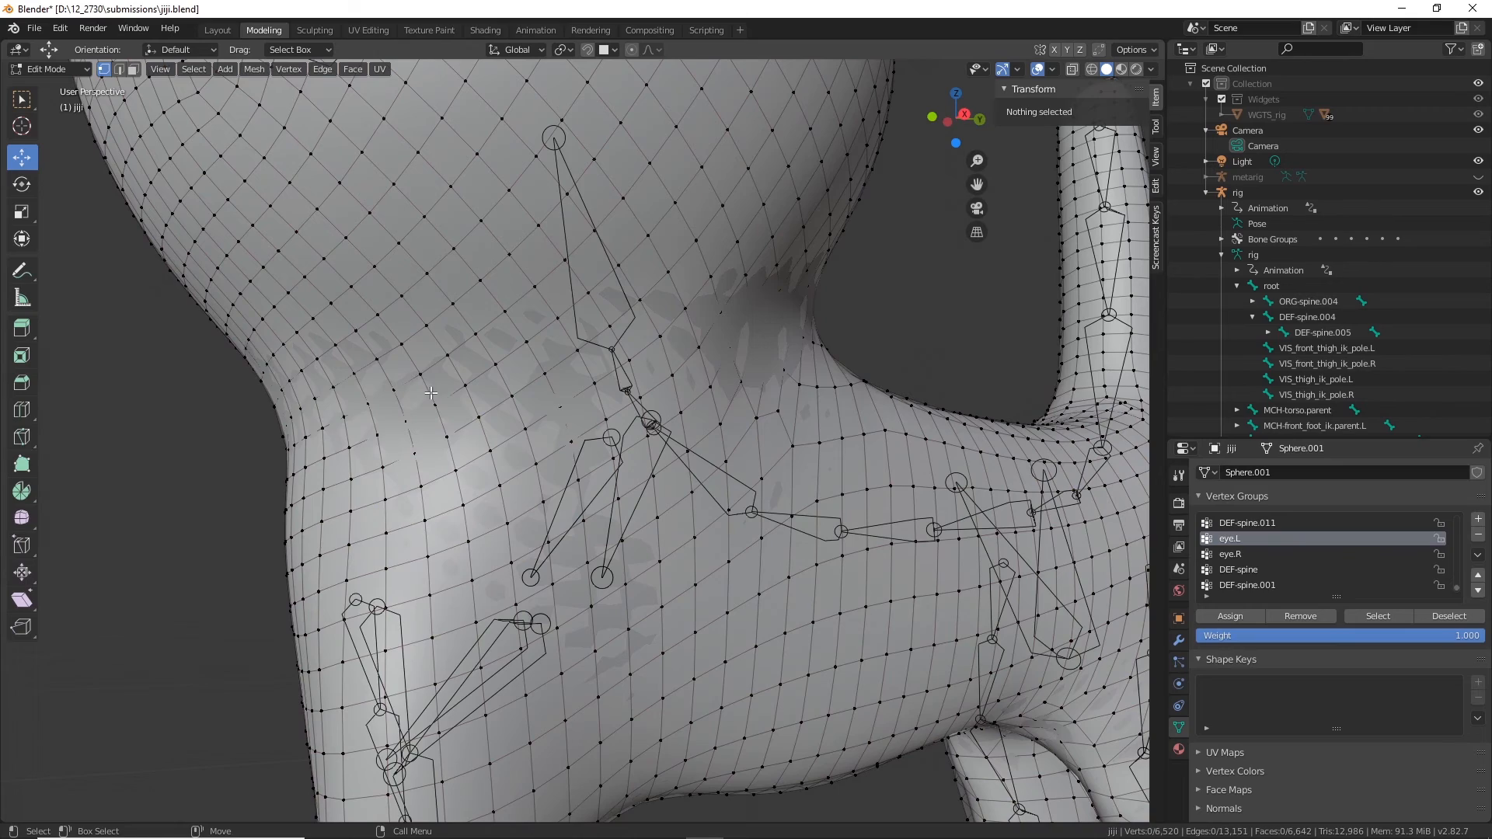
middle_click_drag(431, 393, 317, 446)
left_click(483, 405)
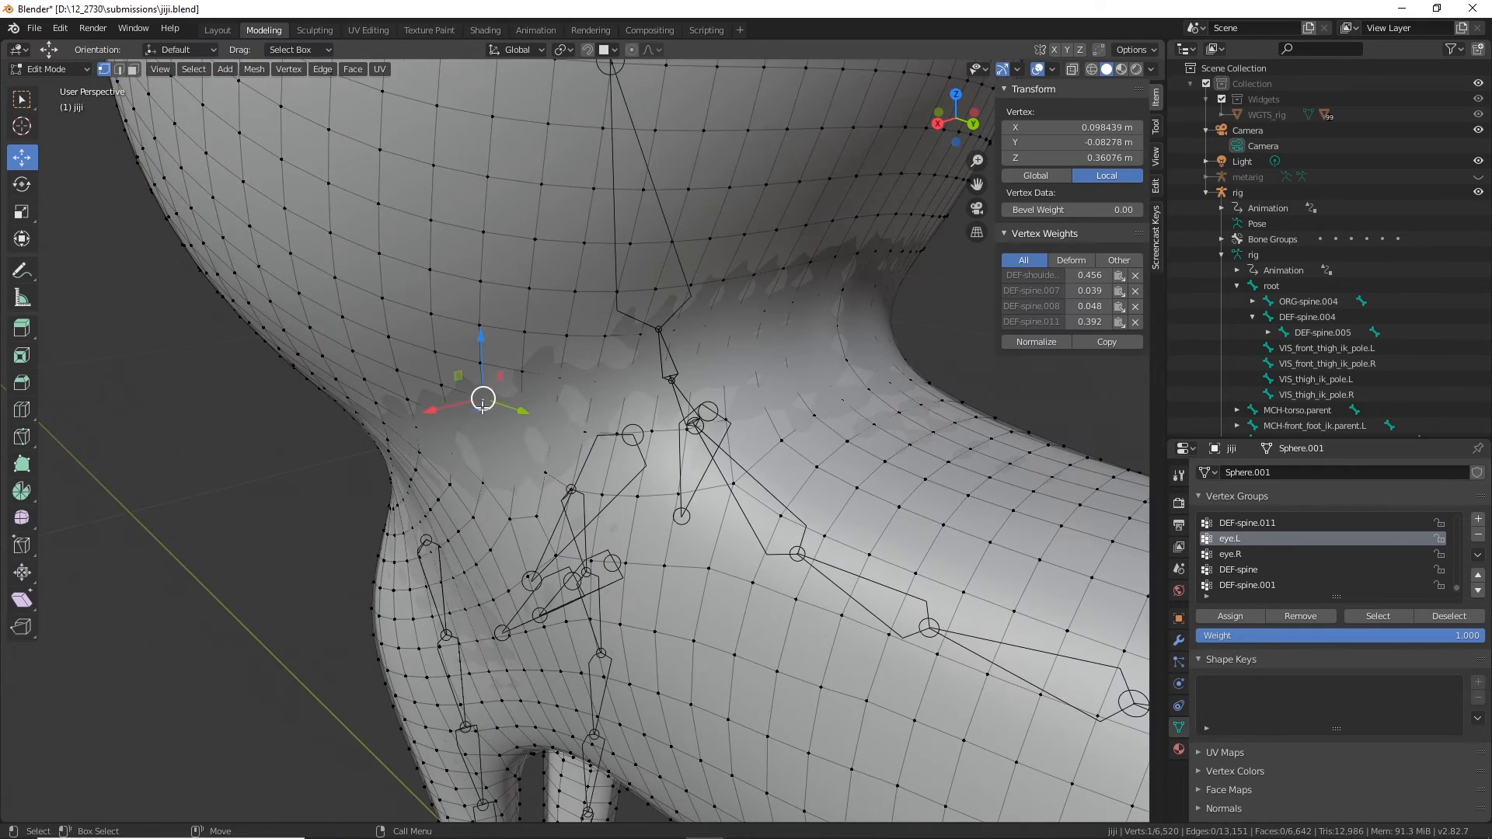
left_click(133, 69)
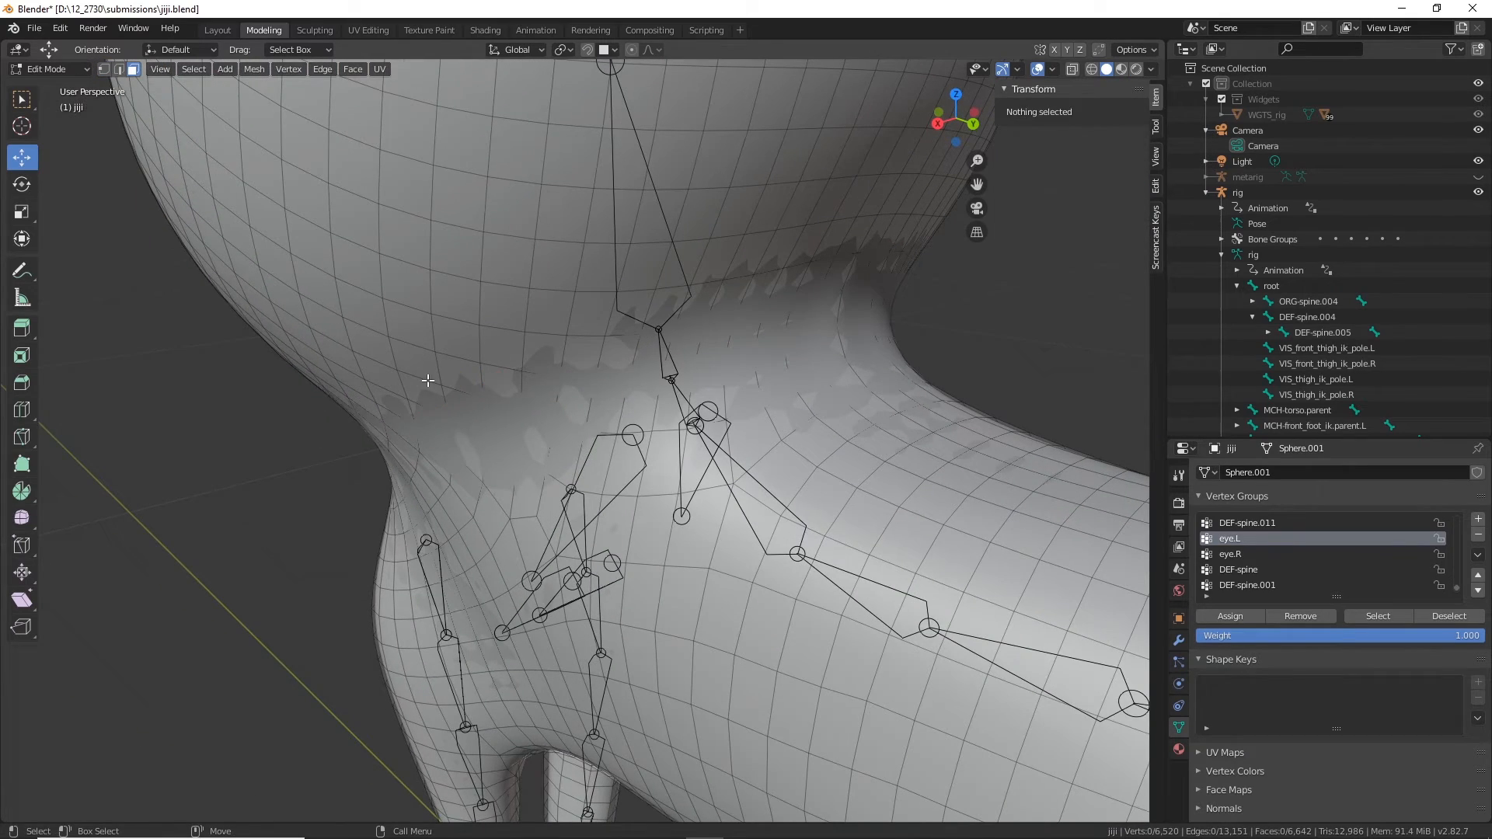
left_click(474, 410)
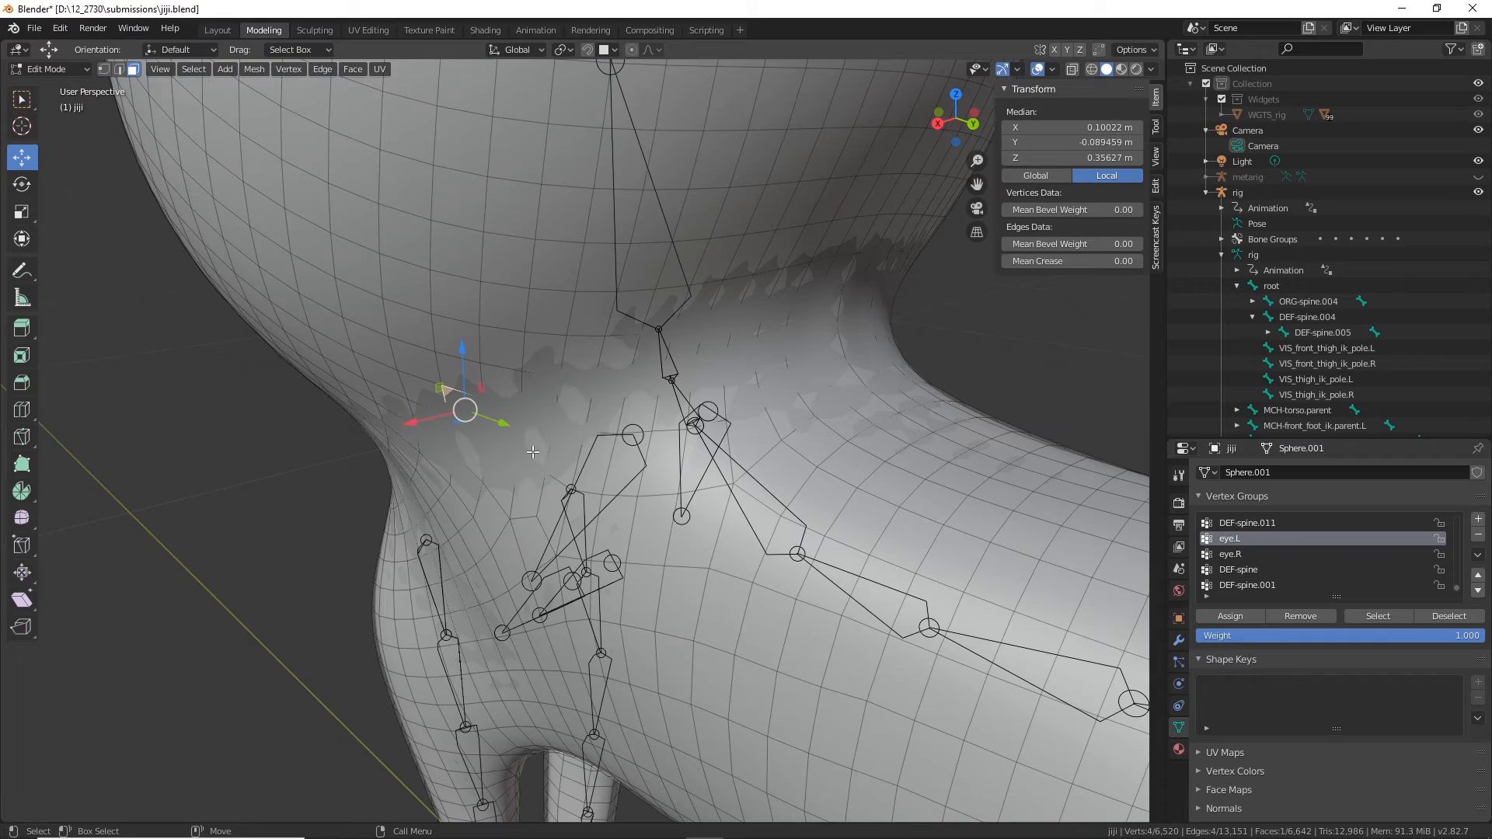
key("ctrl+l")
scroll(533, 453, "down", 8)
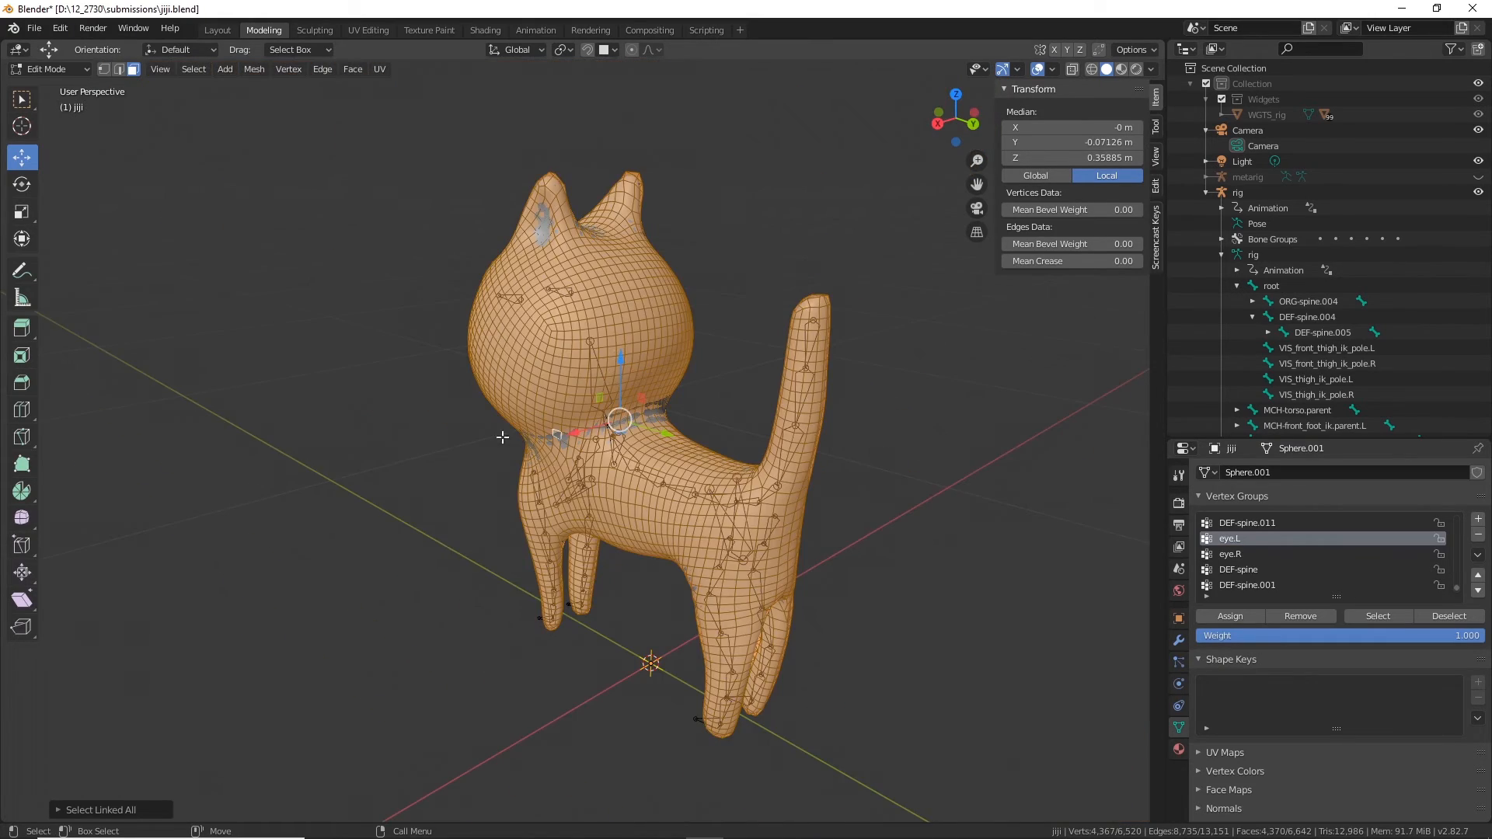
middle_click_drag(533, 452, 770, 453)
scroll(770, 453, "up", 4)
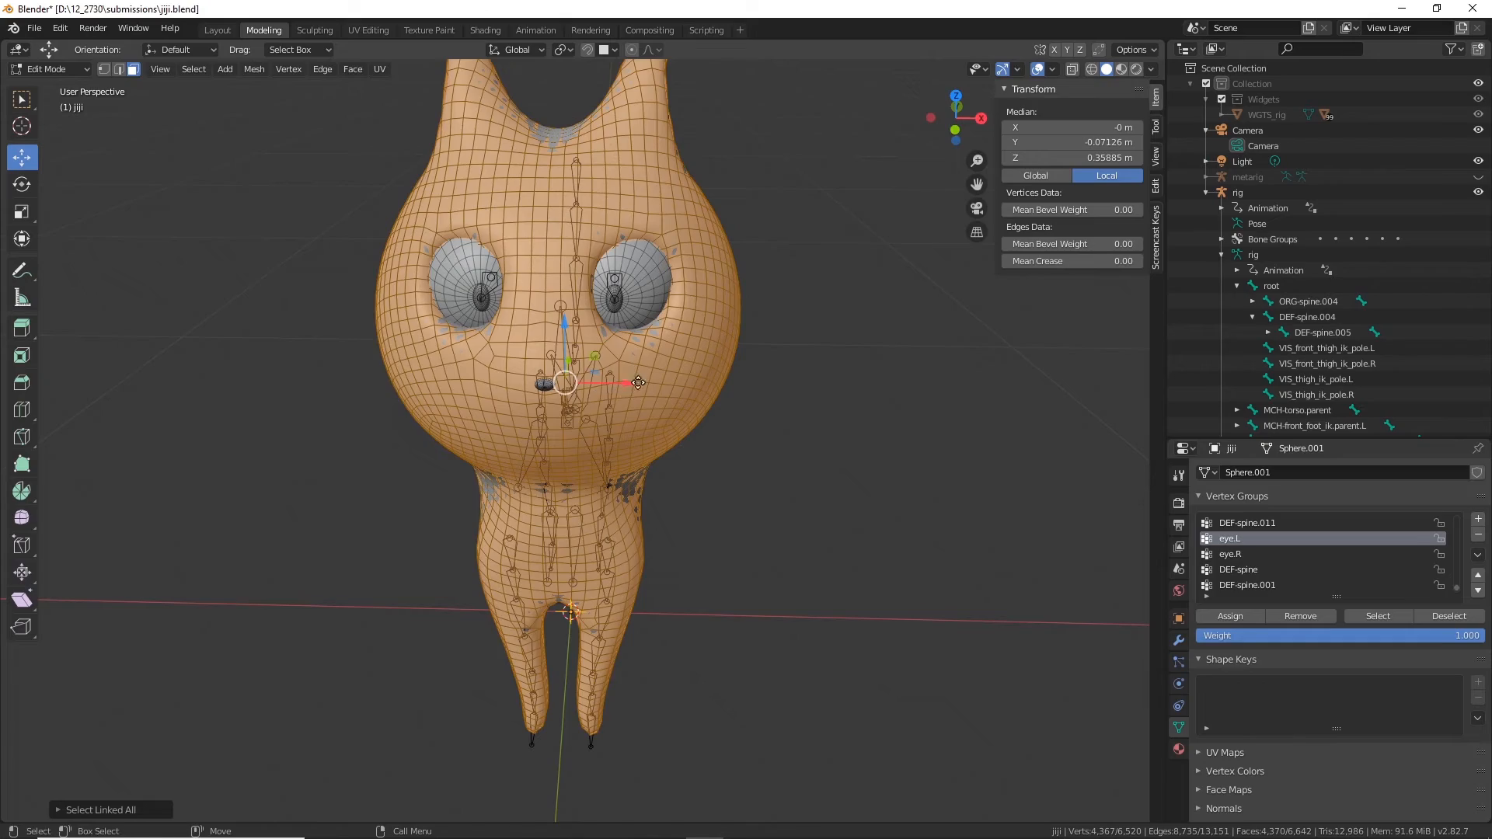
Step: Try moving the selected body along the X axis and deleting it to test the selection, undoing each change
left_click_drag(626, 383, 955, 528)
key("ctrl+z")
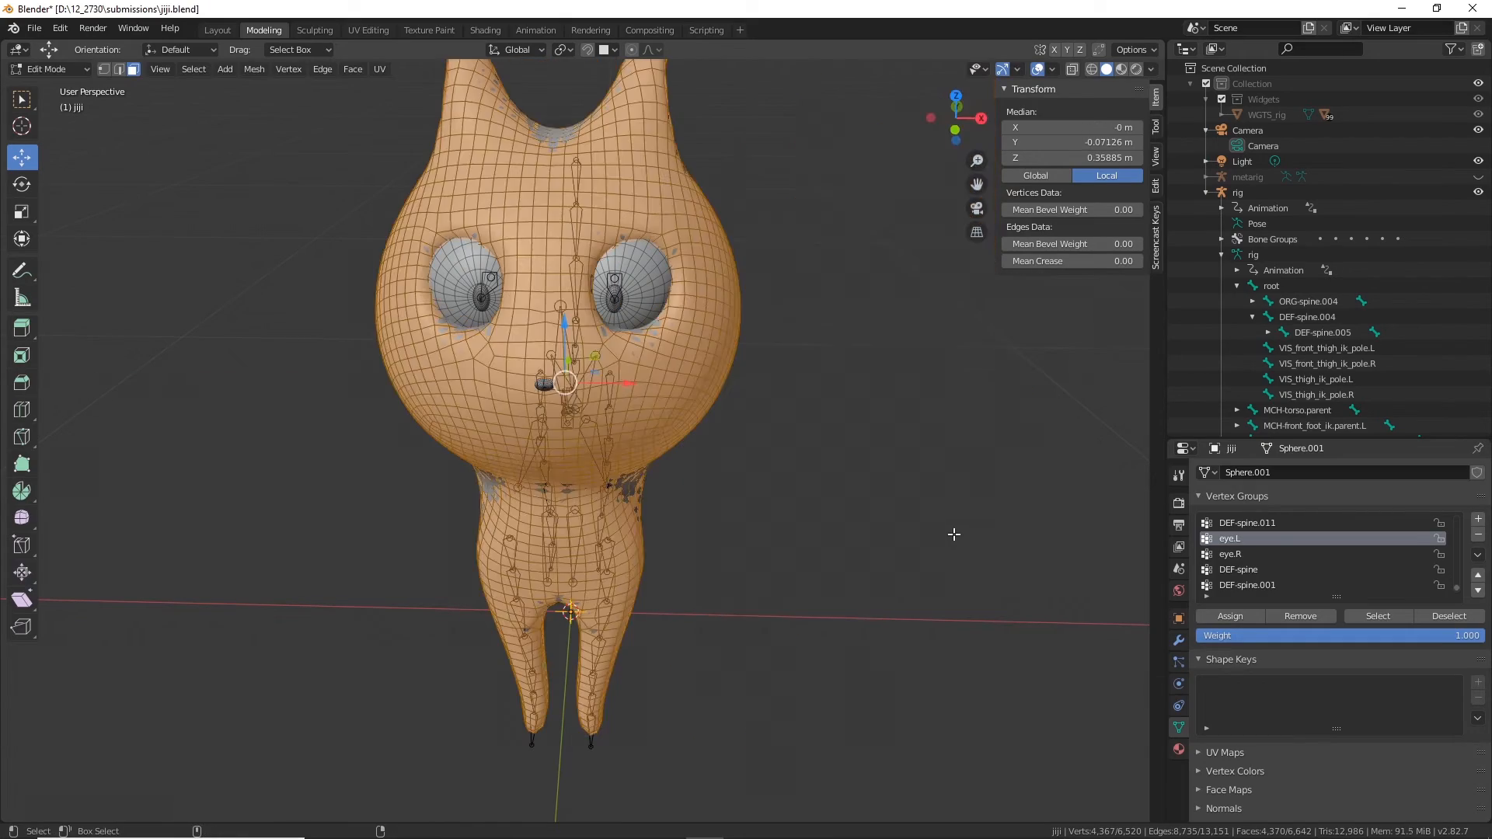
middle_click_drag(873, 523, 598, 390)
scroll(595, 389, "up", 3)
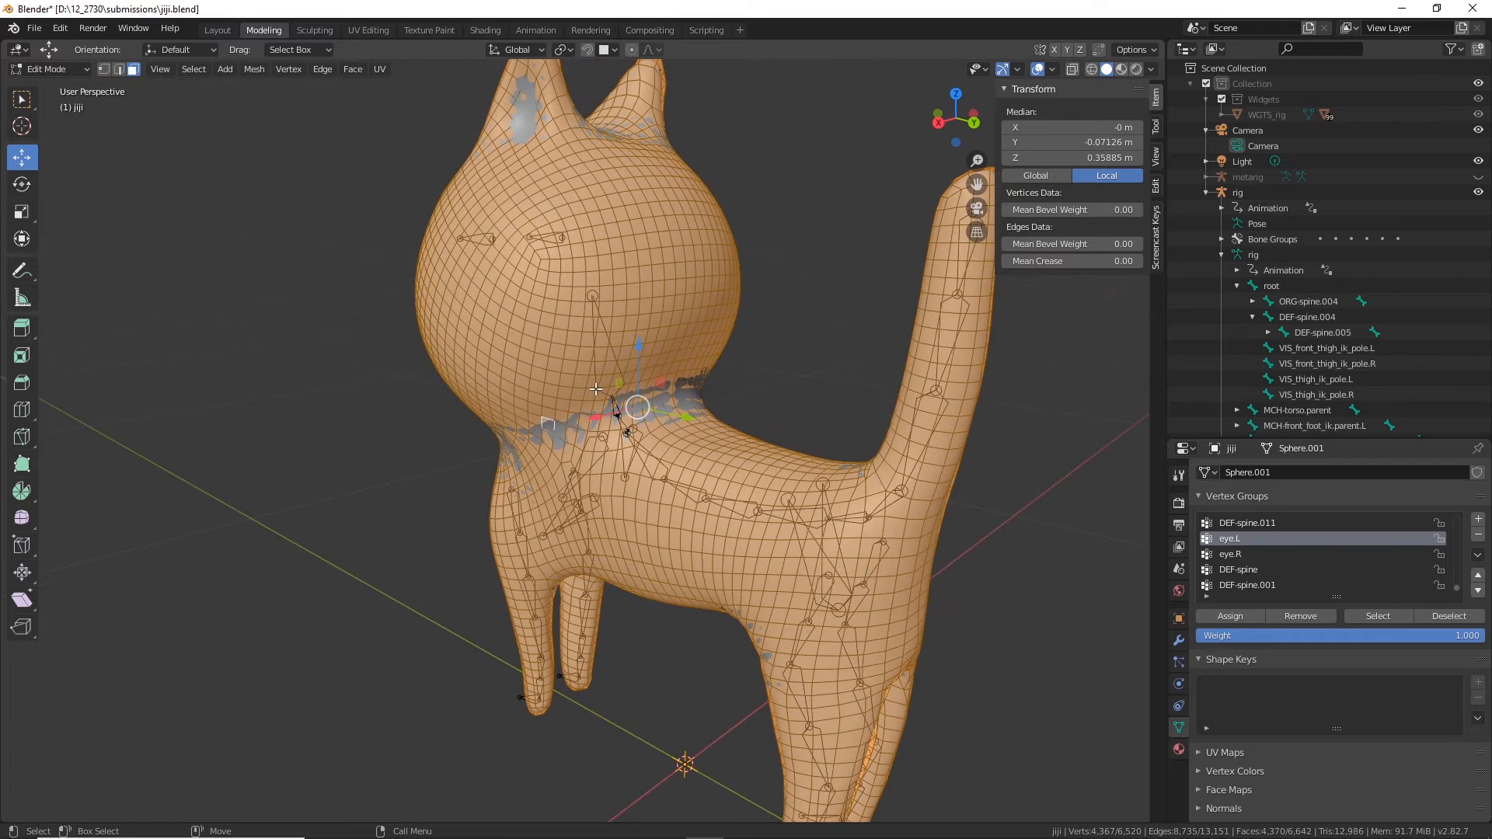
key("x")
left_click(595, 389)
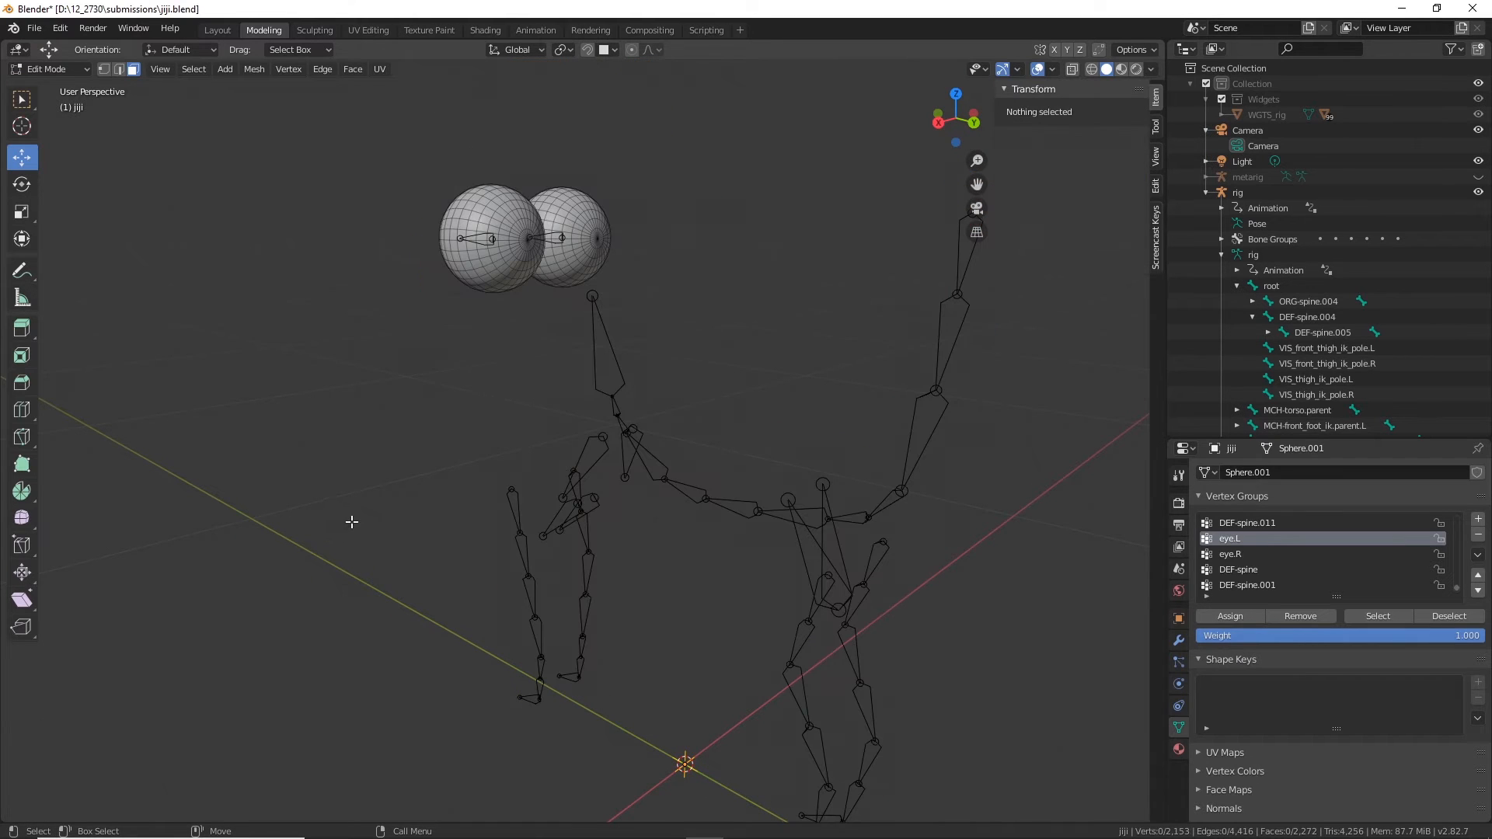
key("ctrl+z")
scroll(382, 489, "up", 3)
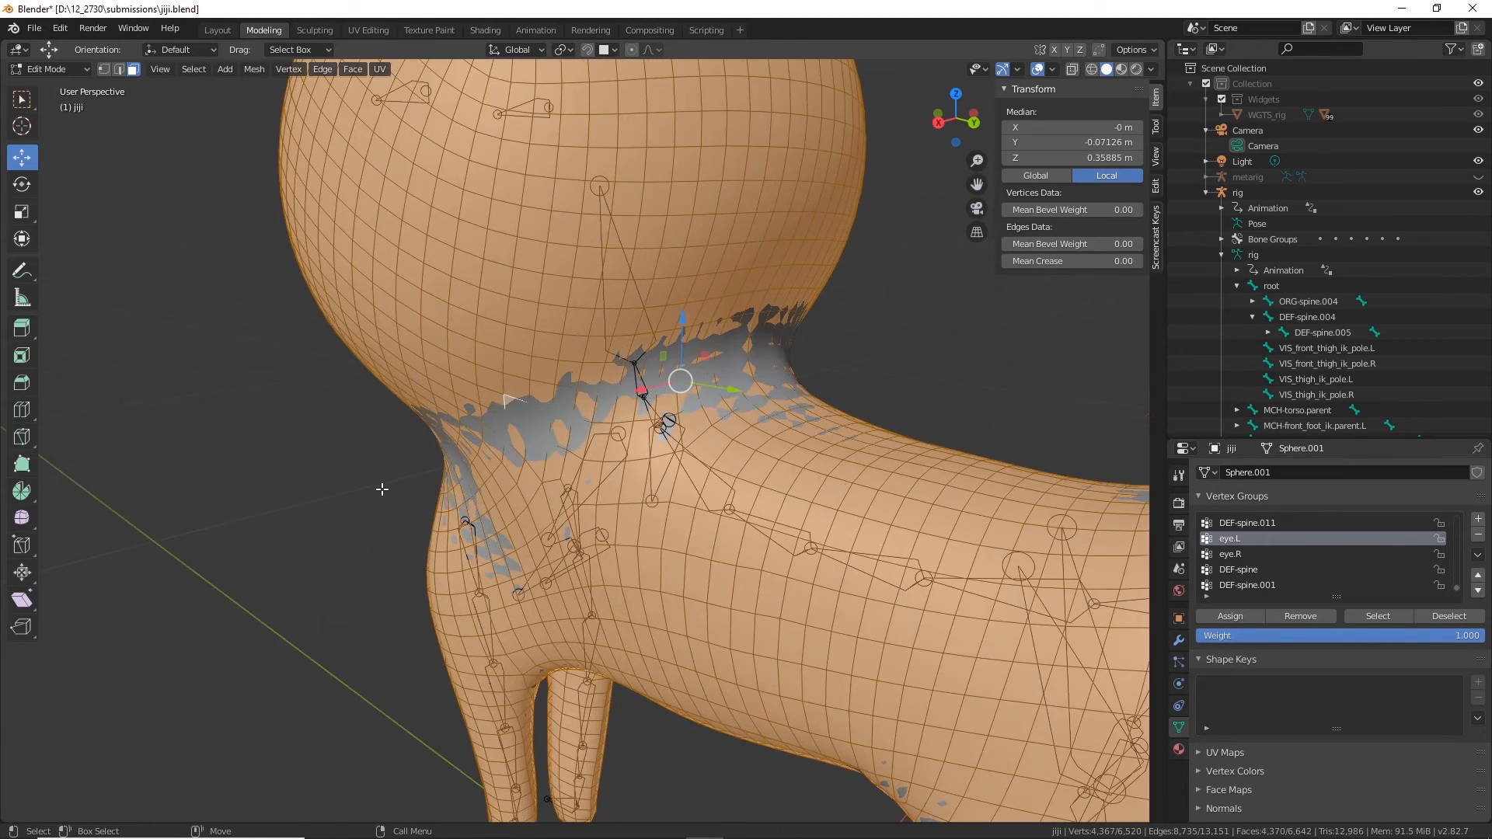
Step: Switch to vertex select mode and remove the selected body vertices from the eye.L and eye.R vertex groups
middle_click_drag(382, 489, 201, 334)
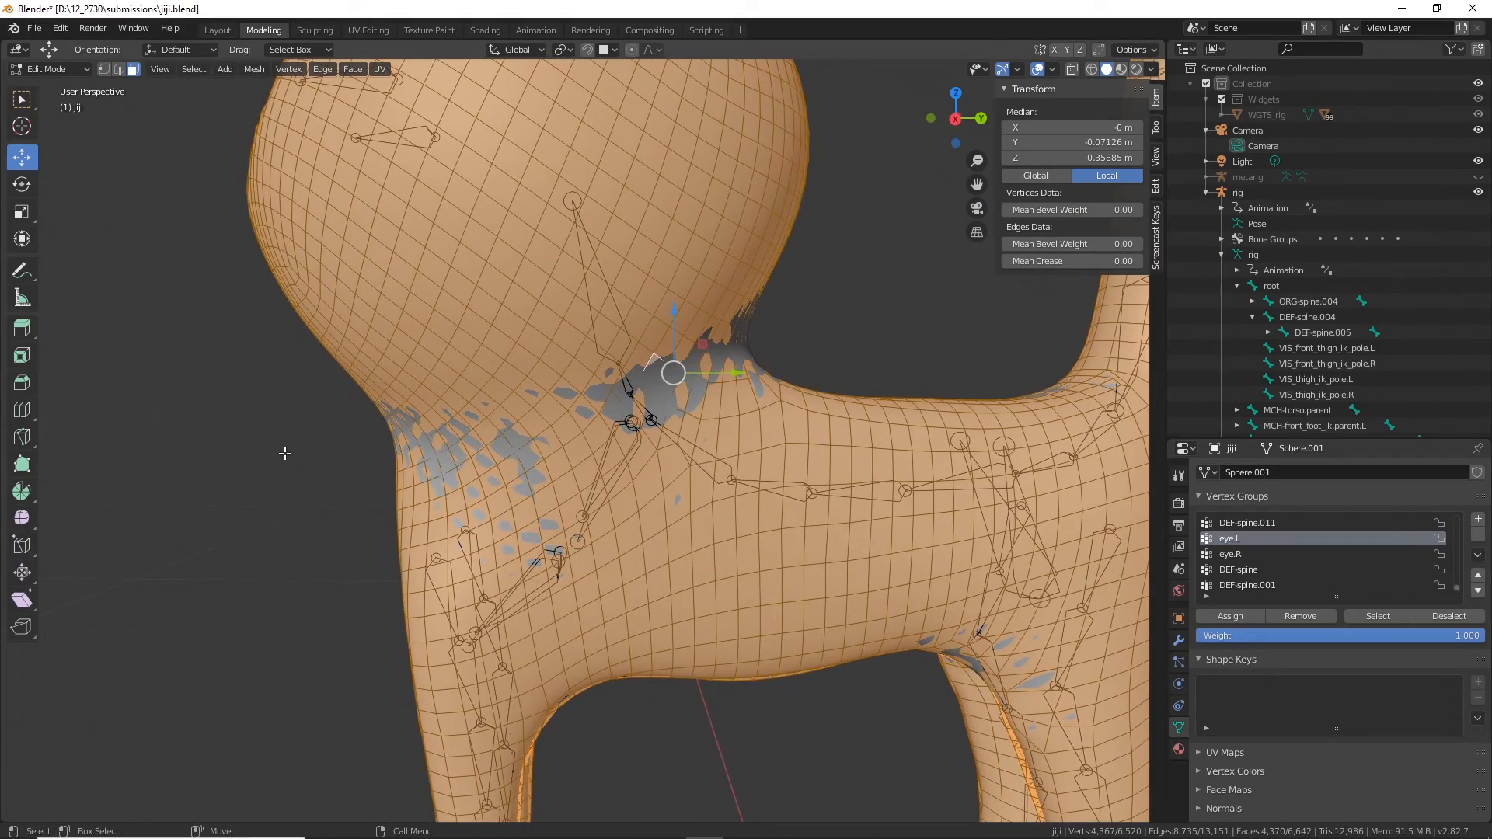
scroll(285, 453, "down", 3)
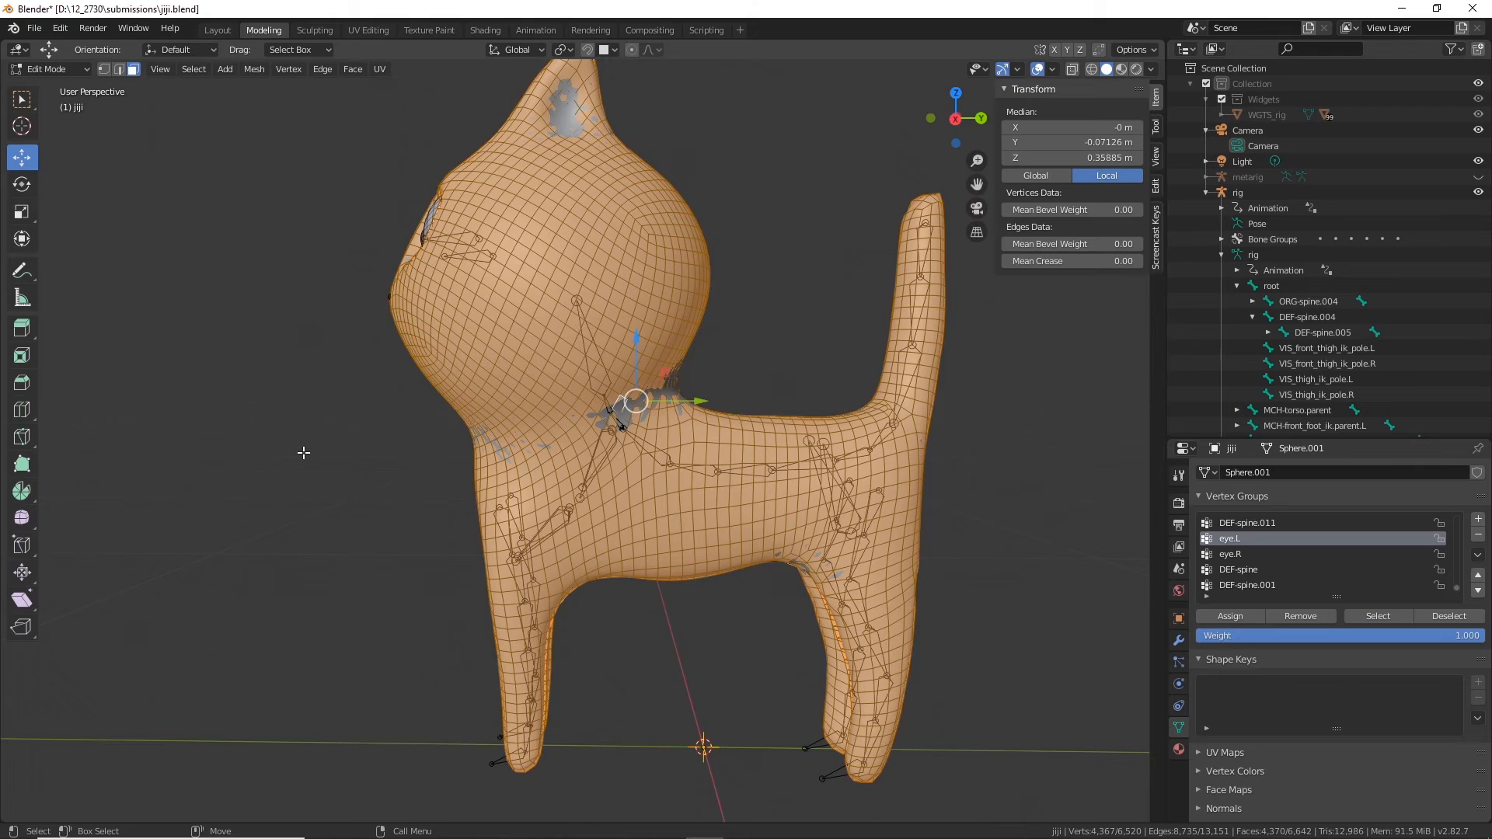
middle_click_drag(304, 452, 399, 493)
scroll(874, 471, "up", 4)
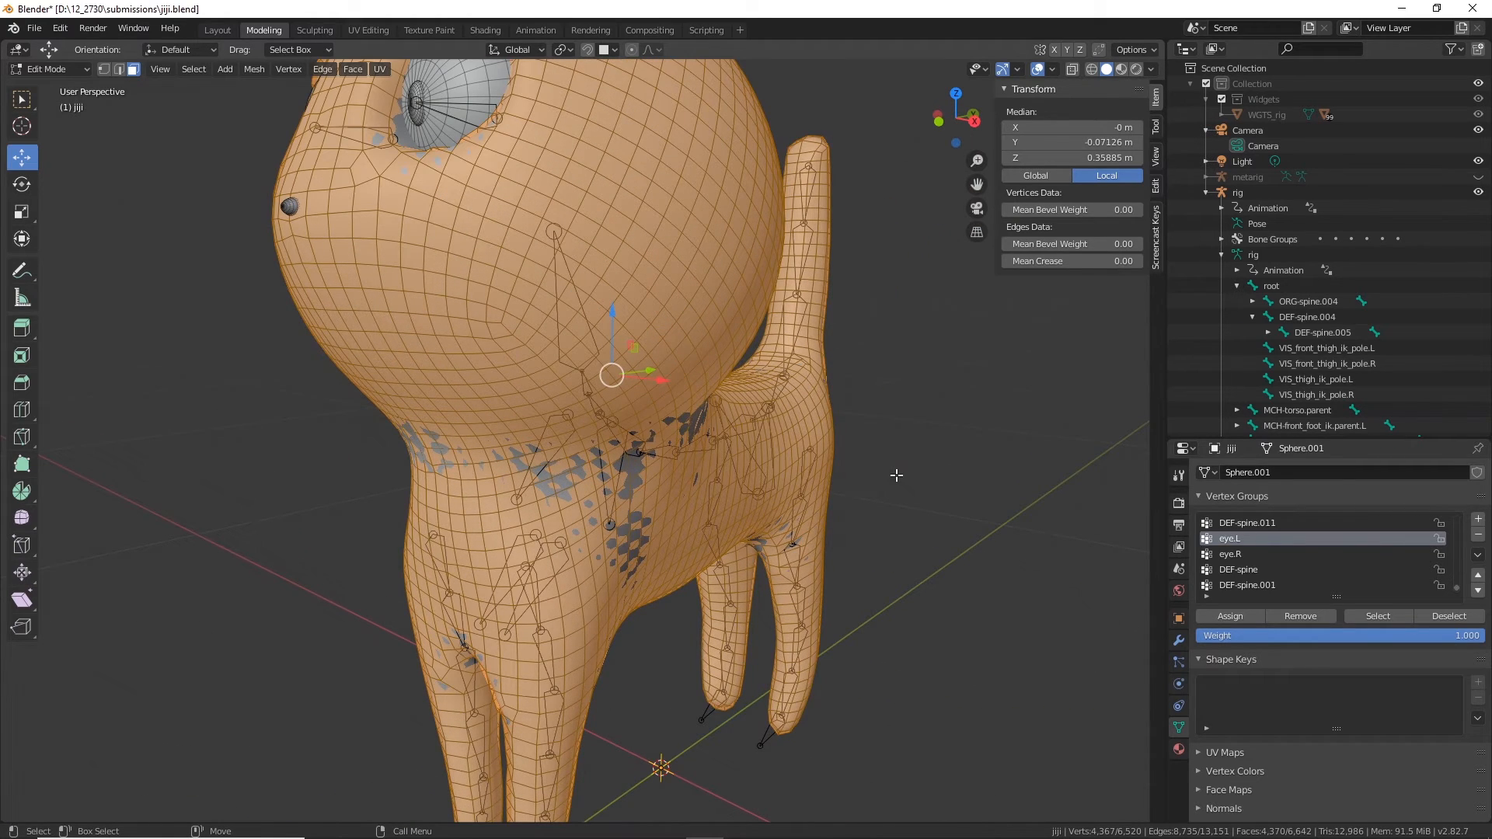
middle_click_drag(680, 382, 562, 294)
scroll(562, 295, "down", 2)
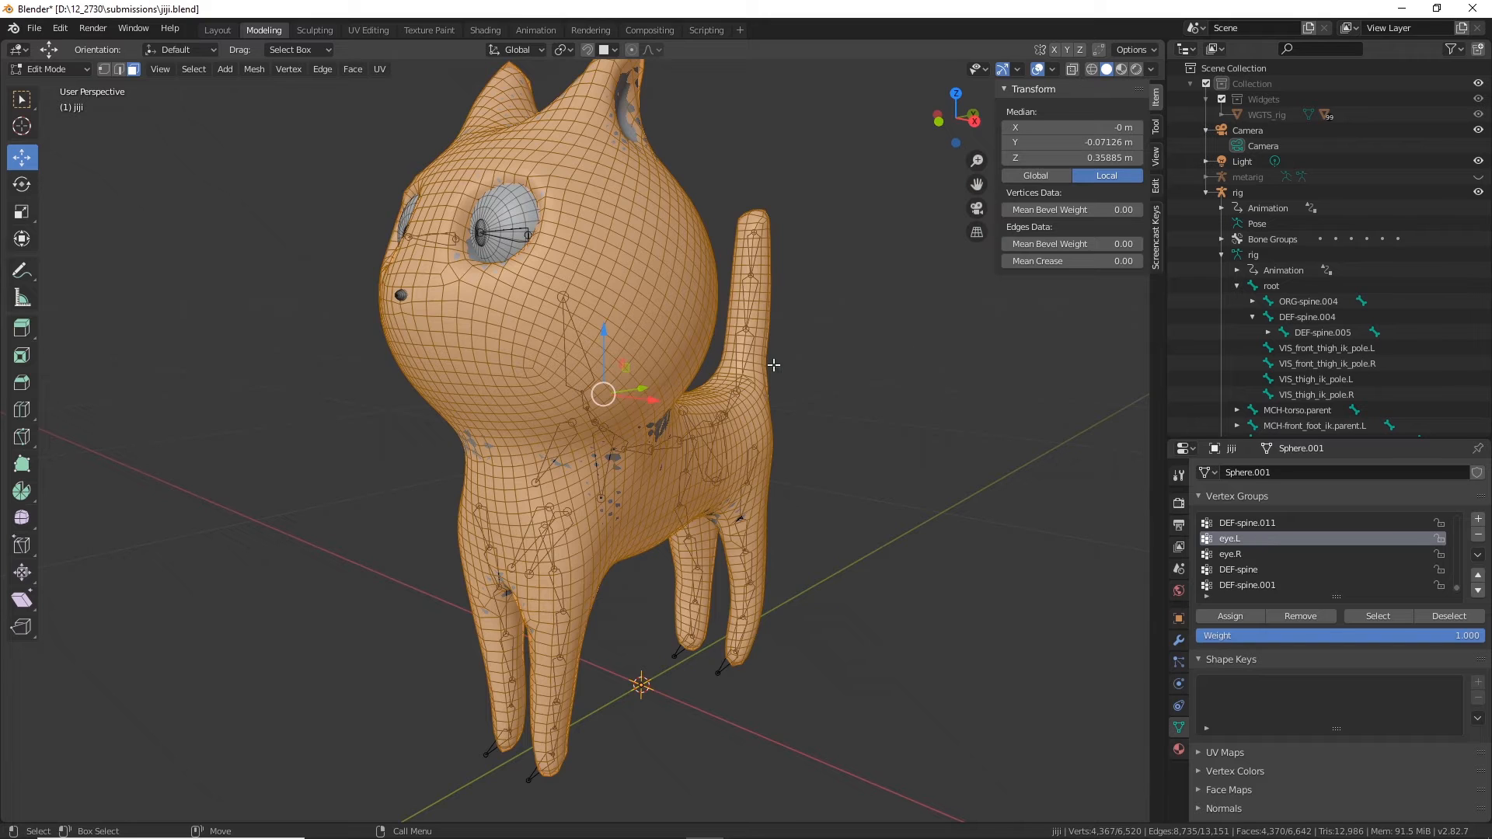
left_click(103, 69)
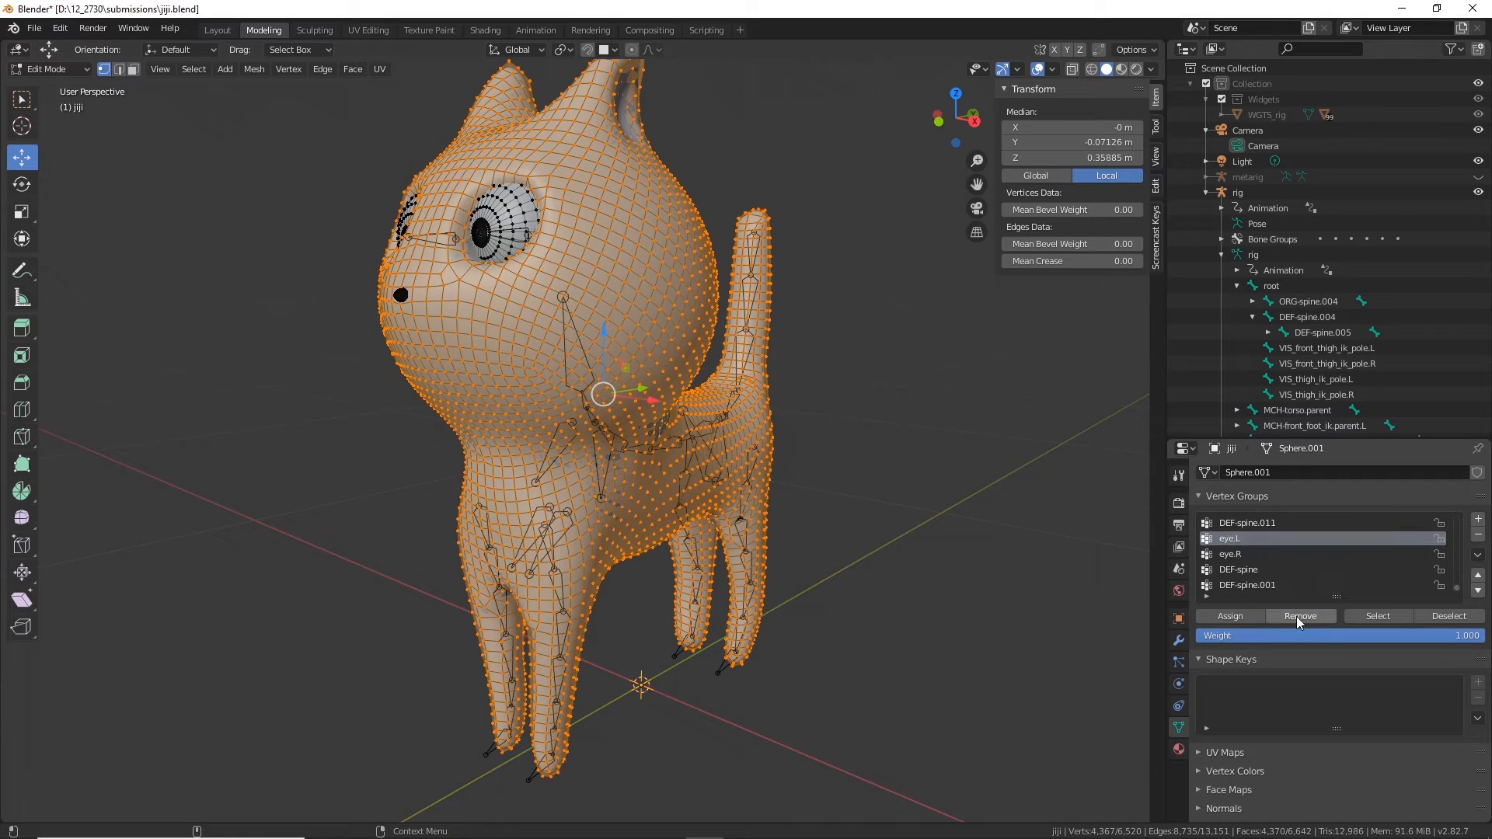
left_click(1237, 554)
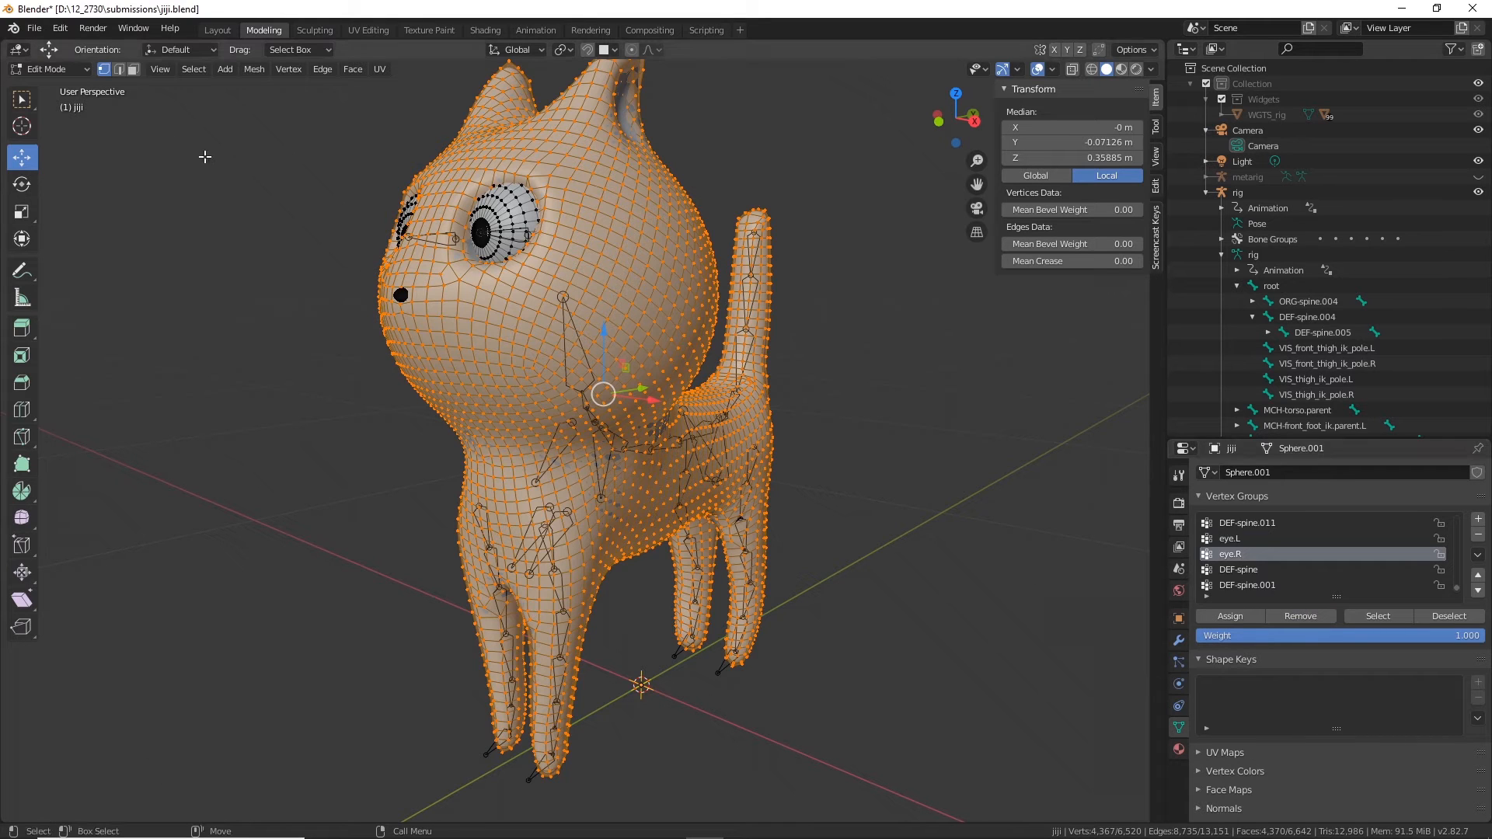
Step: Put the jiji mesh in Weight Paint mode and check the eye.R group's weights on the head and body
left_click(75, 71)
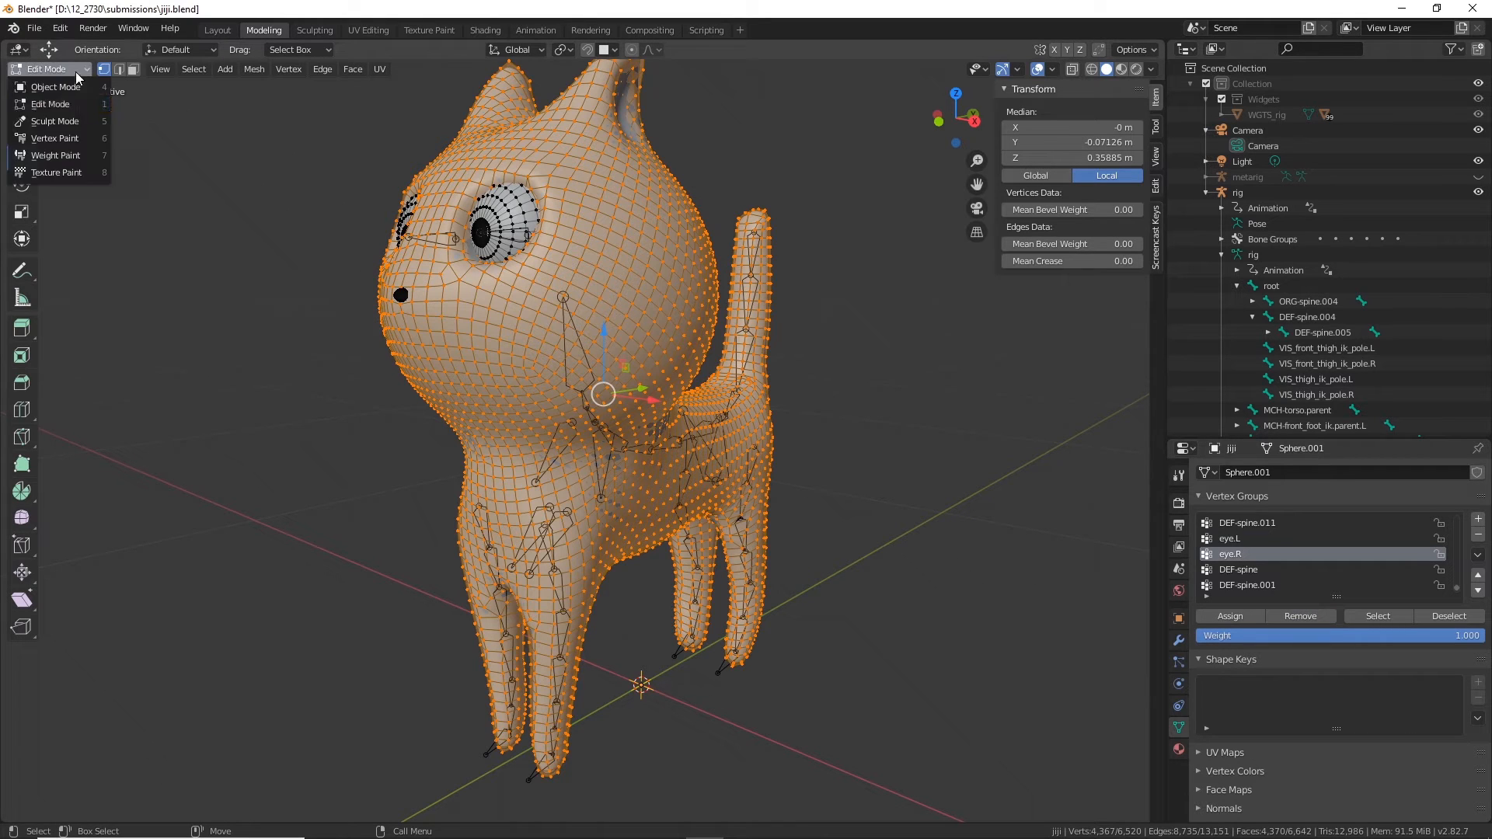
left_click(56, 155)
middle_click_drag(261, 345, 402, 396)
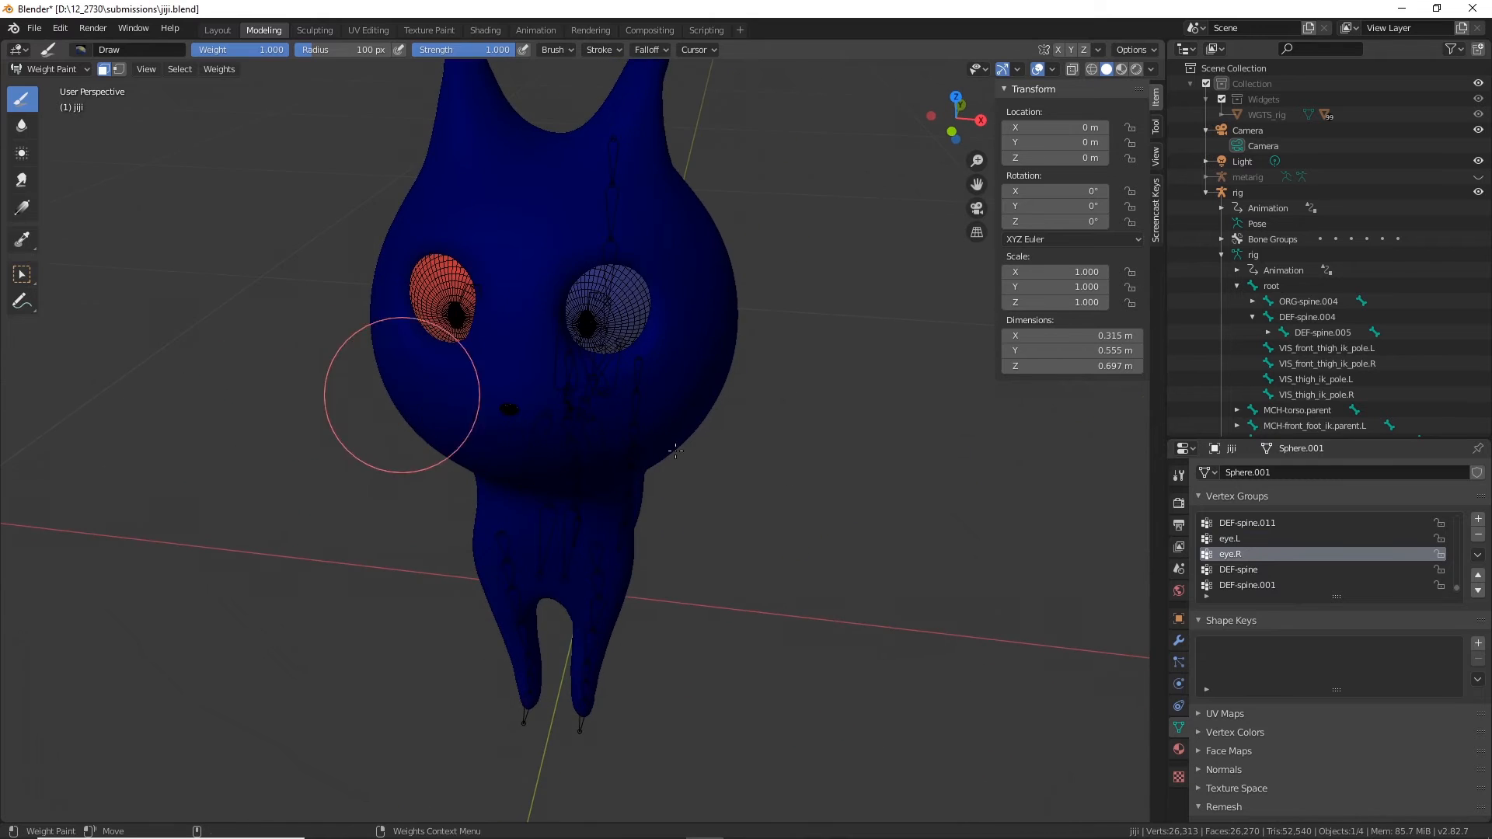
scroll(904, 496, "up", 2)
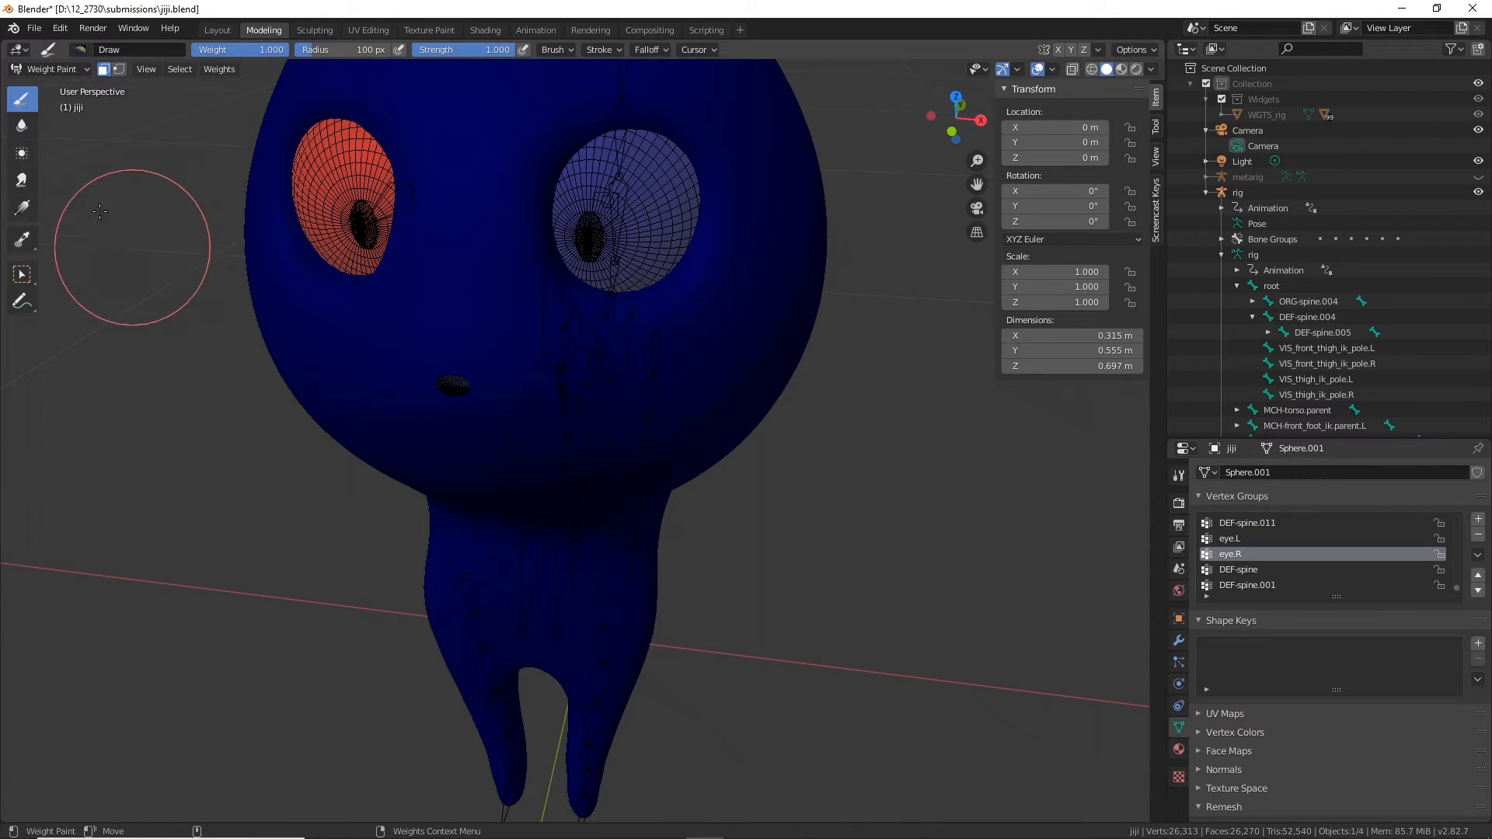
left_click(40, 68)
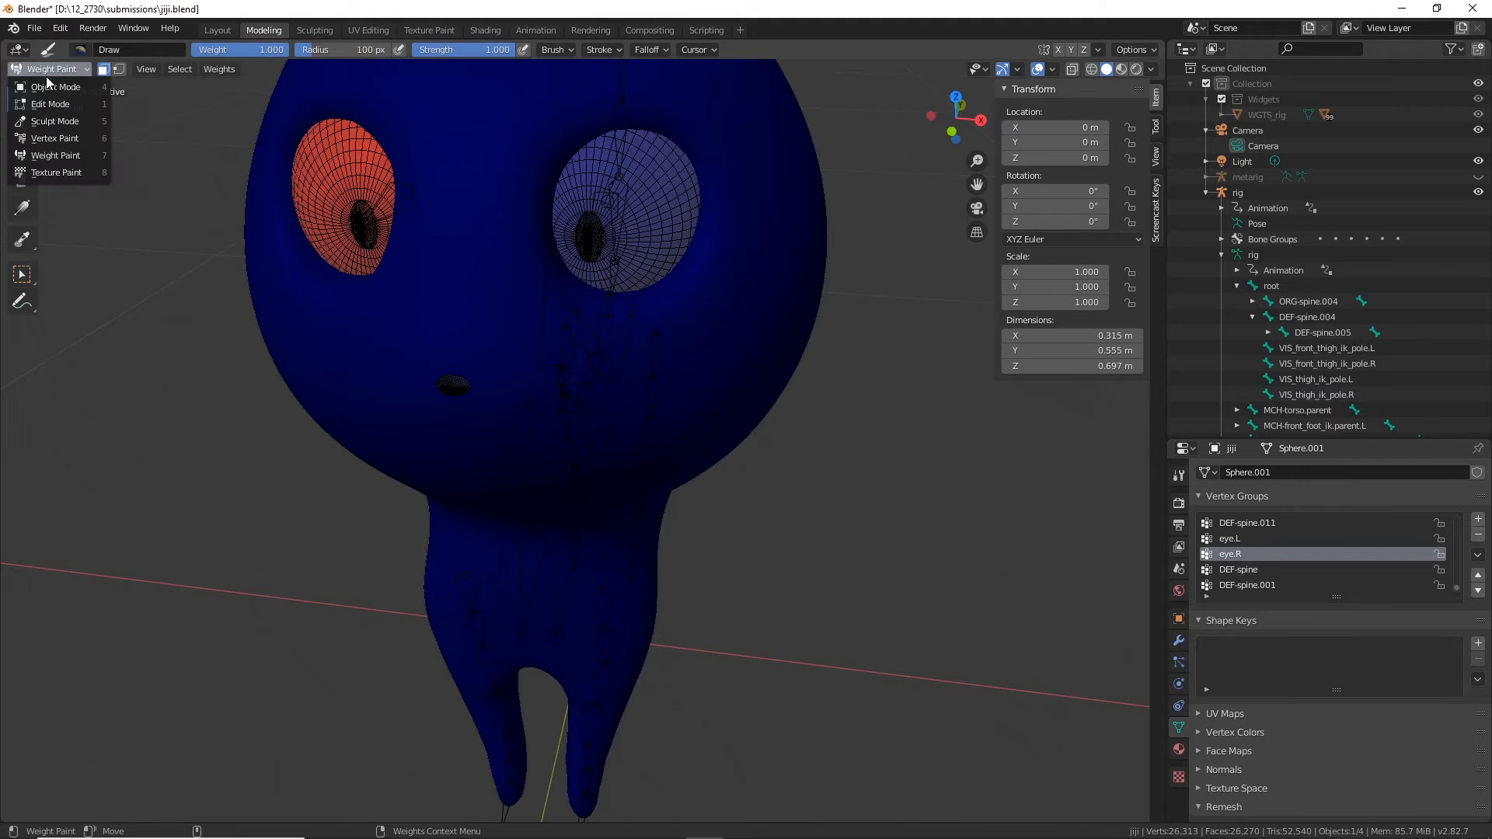
left_click(46, 79)
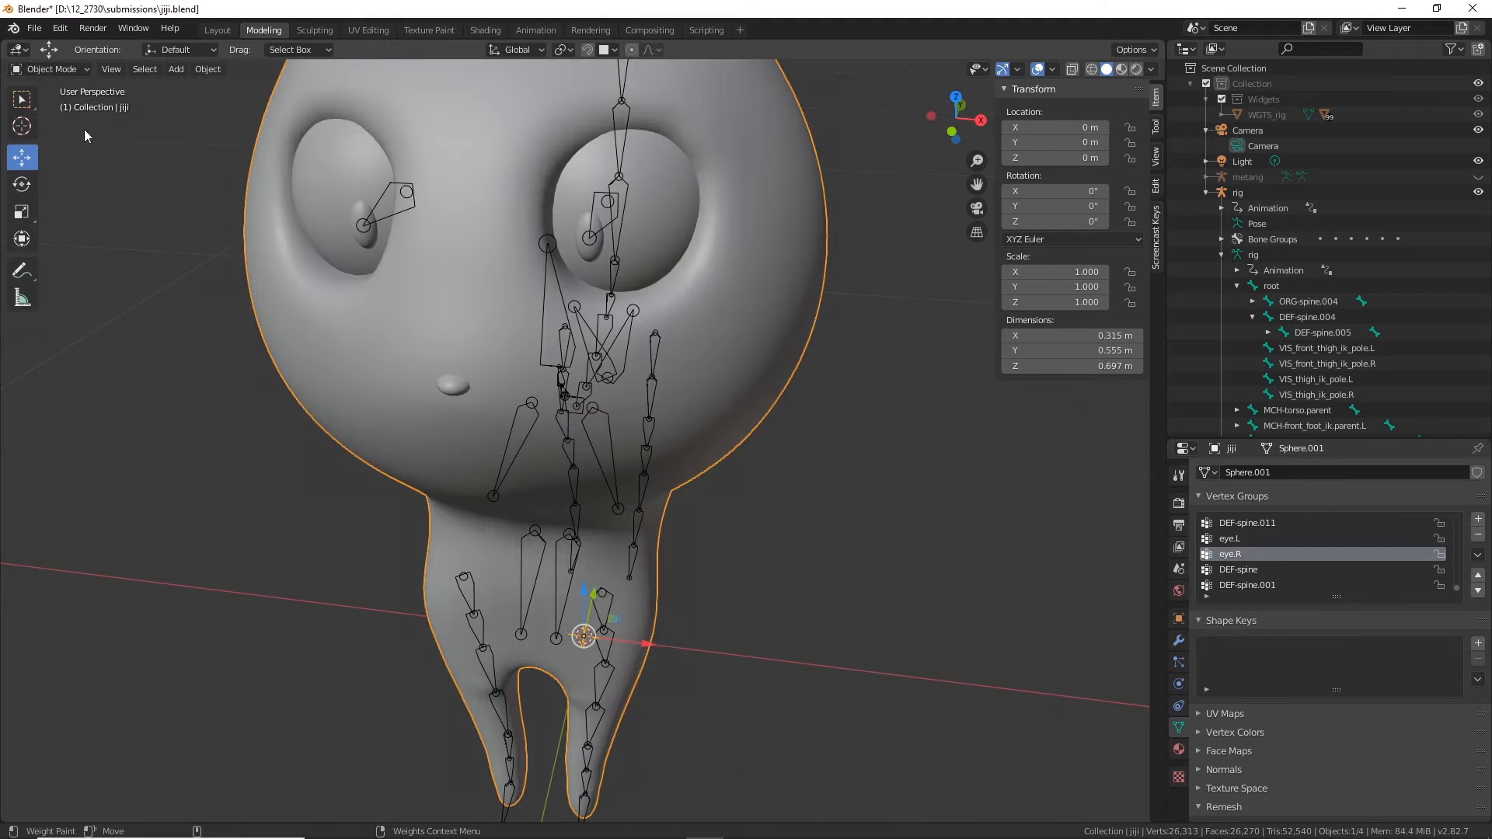
left_click(51, 72)
key("7")
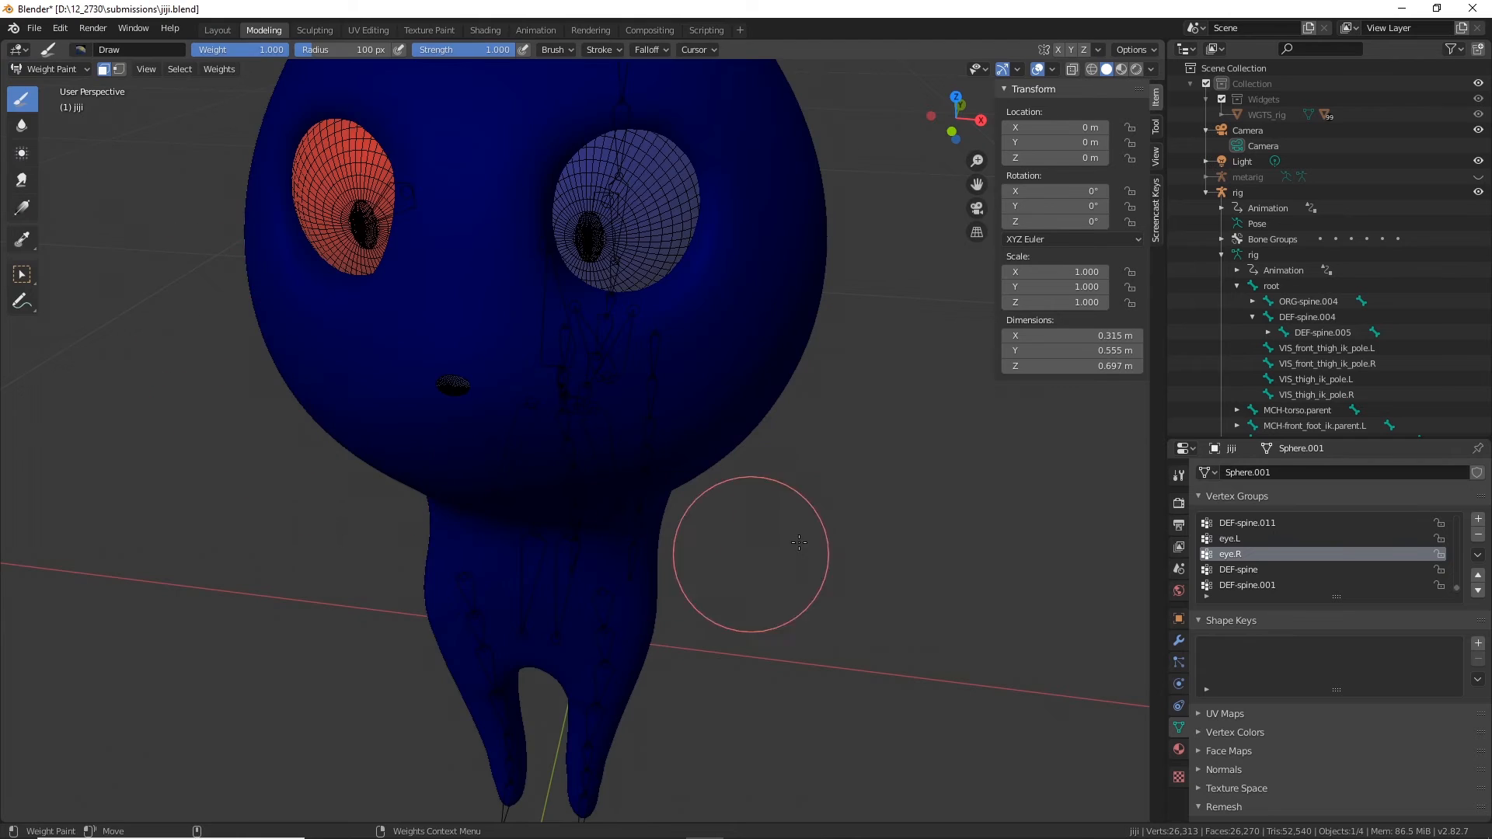
mouse_move(746, 591)
middle_mouse_down()
mouse_move(911, 605)
mouse_move(945, 624)
middle_mouse_up()
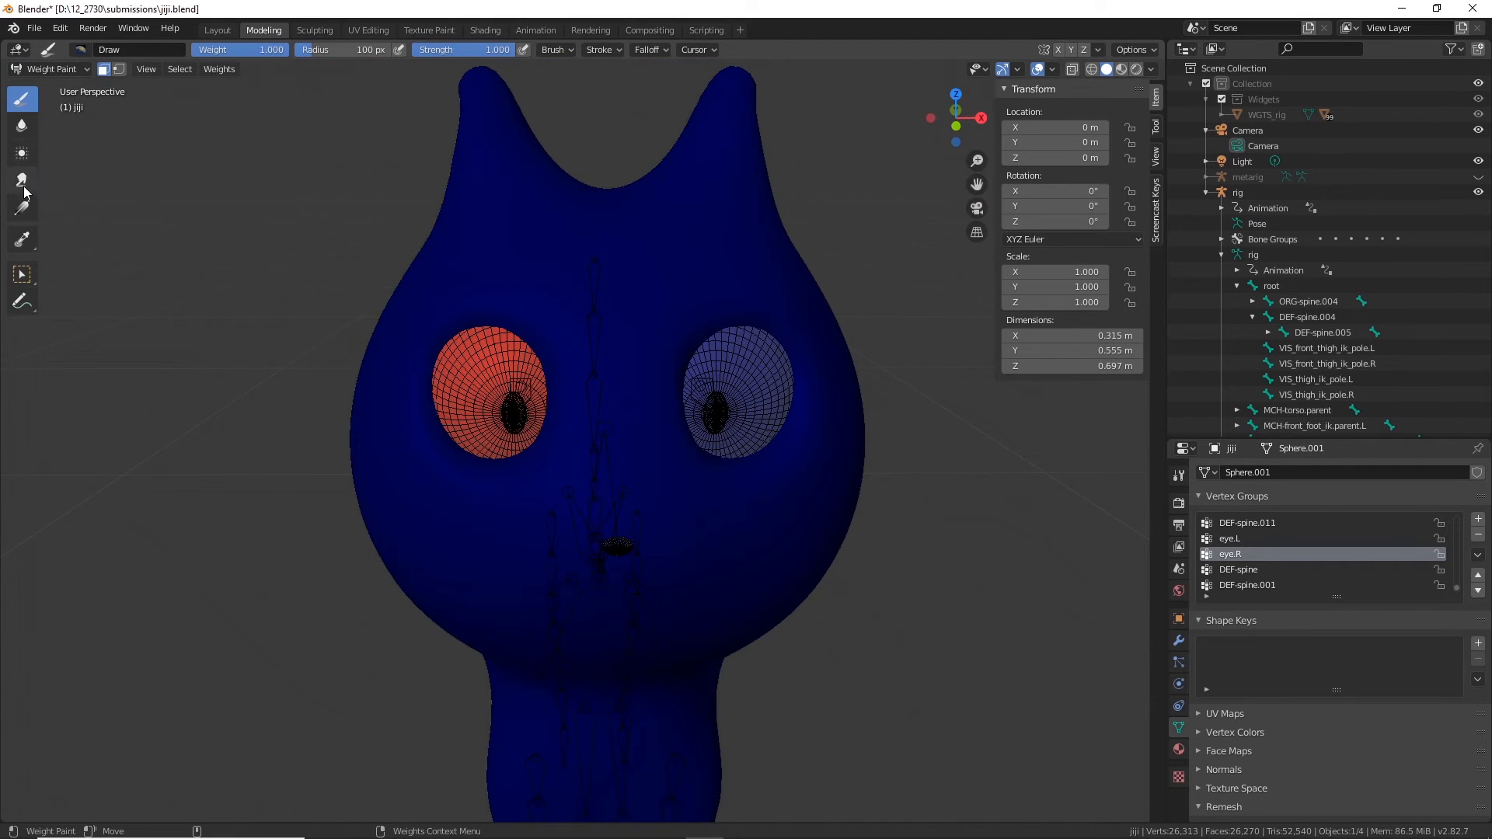
Step: Turn off face selection masking and check the weights of the eye.R and eye.L groups on the head
left_click(102, 70)
mouse_move(839, 516)
middle_mouse_down()
mouse_move(971, 560)
mouse_move(1126, 639)
middle_mouse_up()
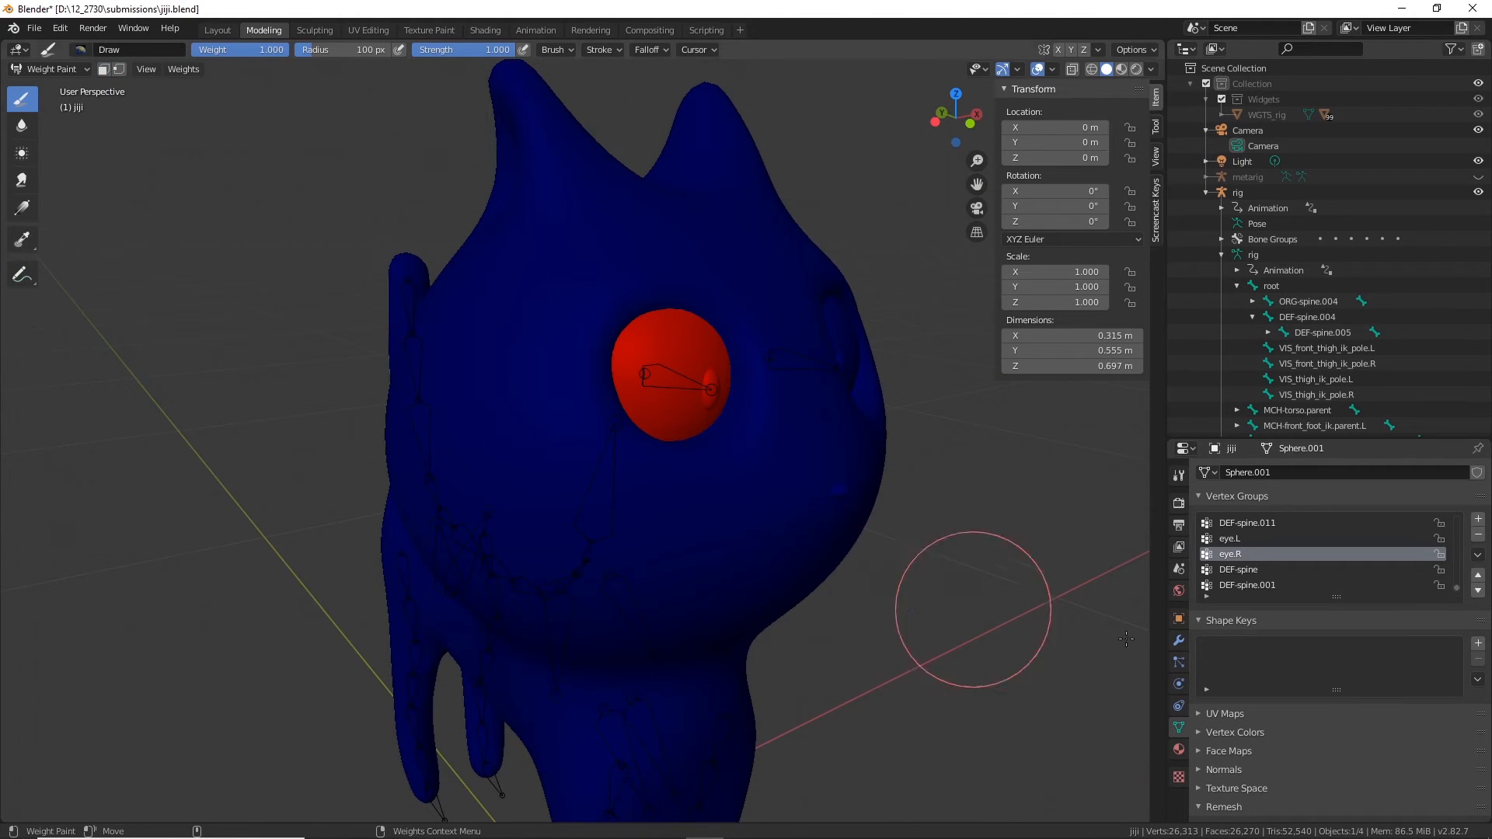
left_click(1234, 540)
middle_click_drag(983, 544, 869, 565)
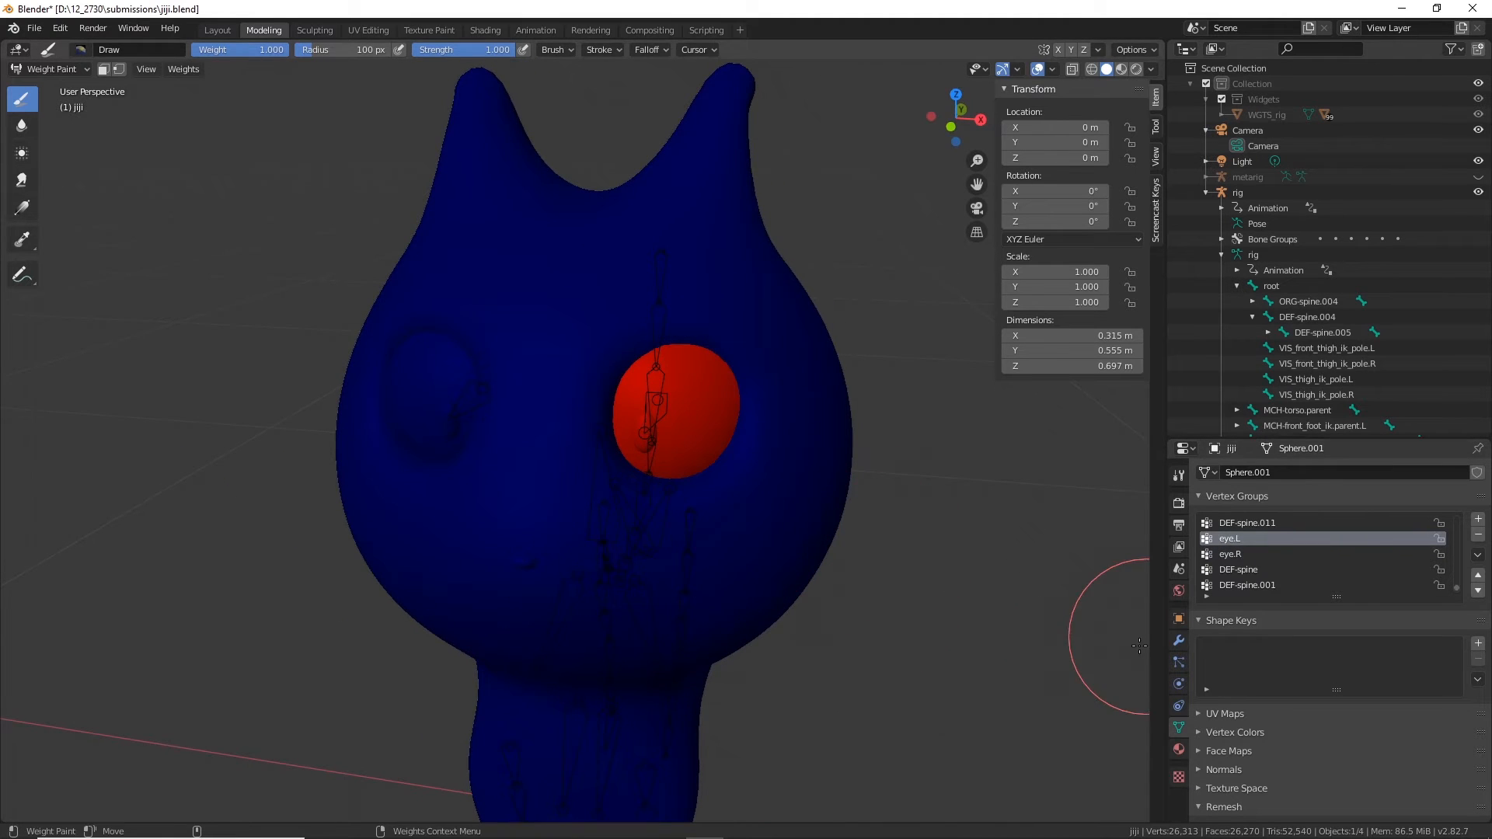
scroll(1276, 576, "up", 2)
Step: Activate the DEF-spine.011 vertex group and paint a weight of 1.000 over the cat's nose
left_click(1272, 553)
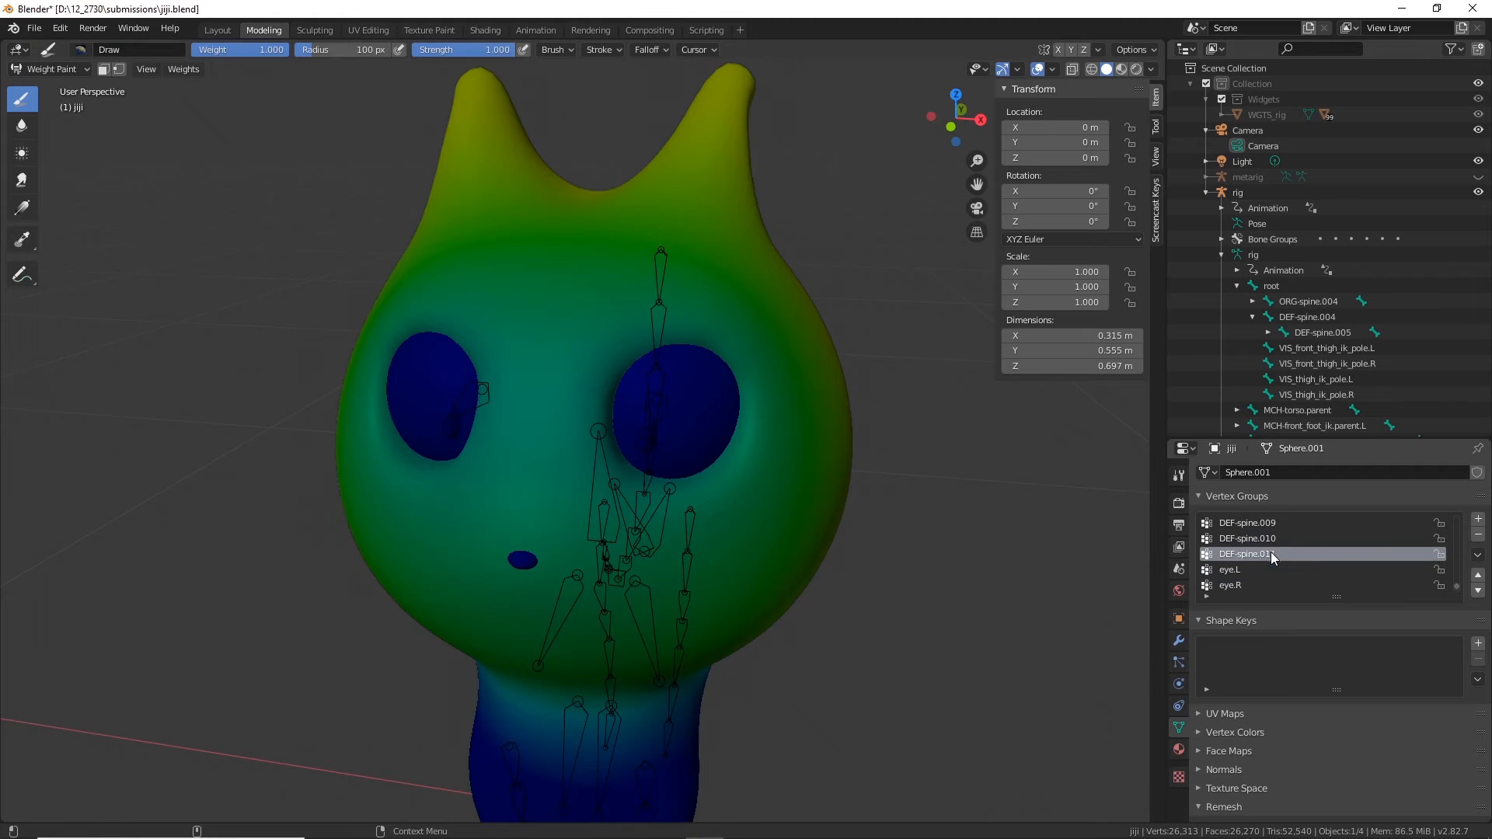
middle_click_drag(914, 581, 1037, 588)
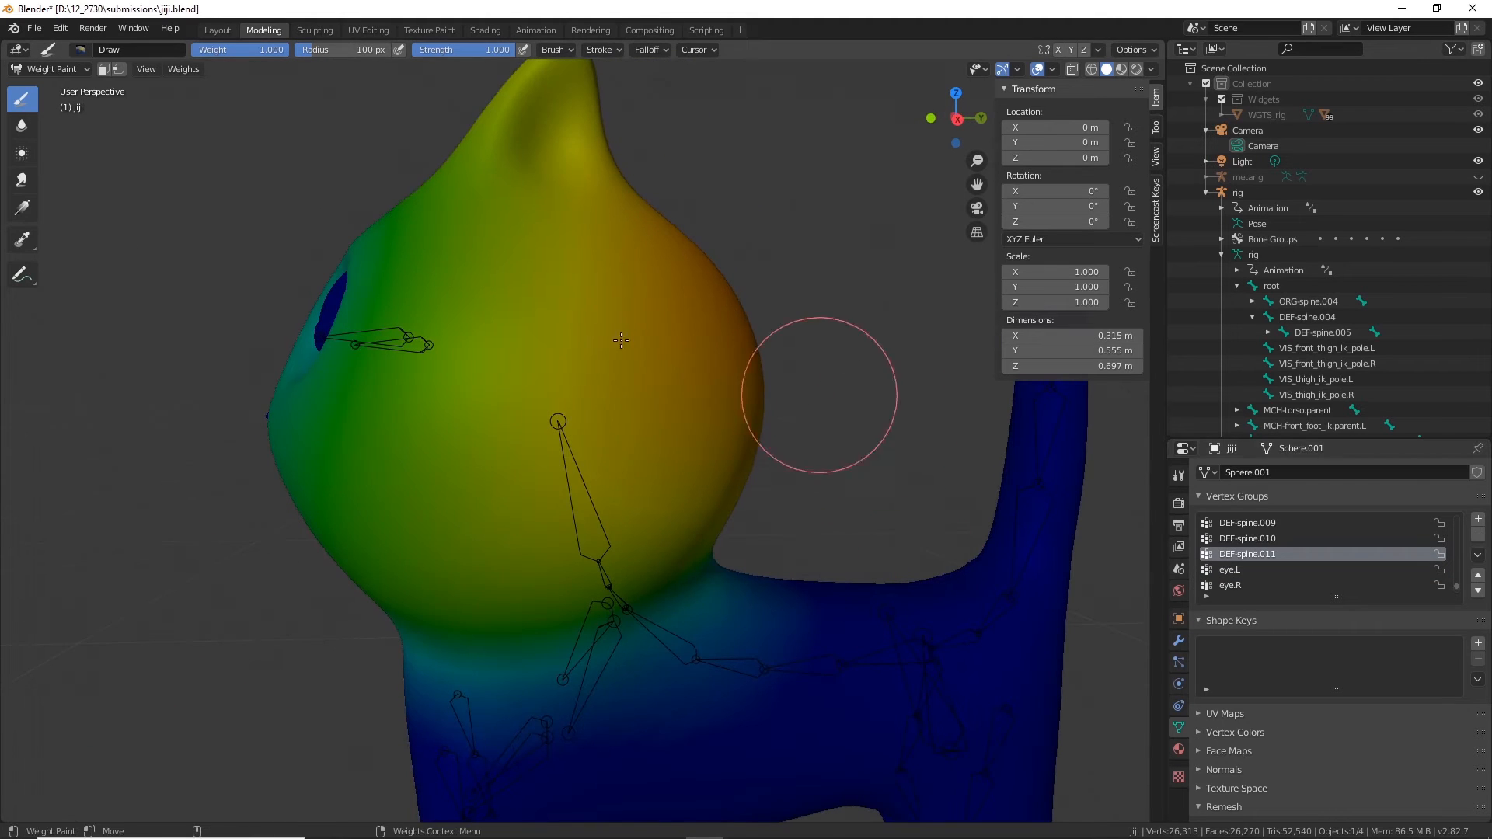
middle_click_drag(467, 482, 250, 450)
middle_click_drag(351, 458, 450, 482)
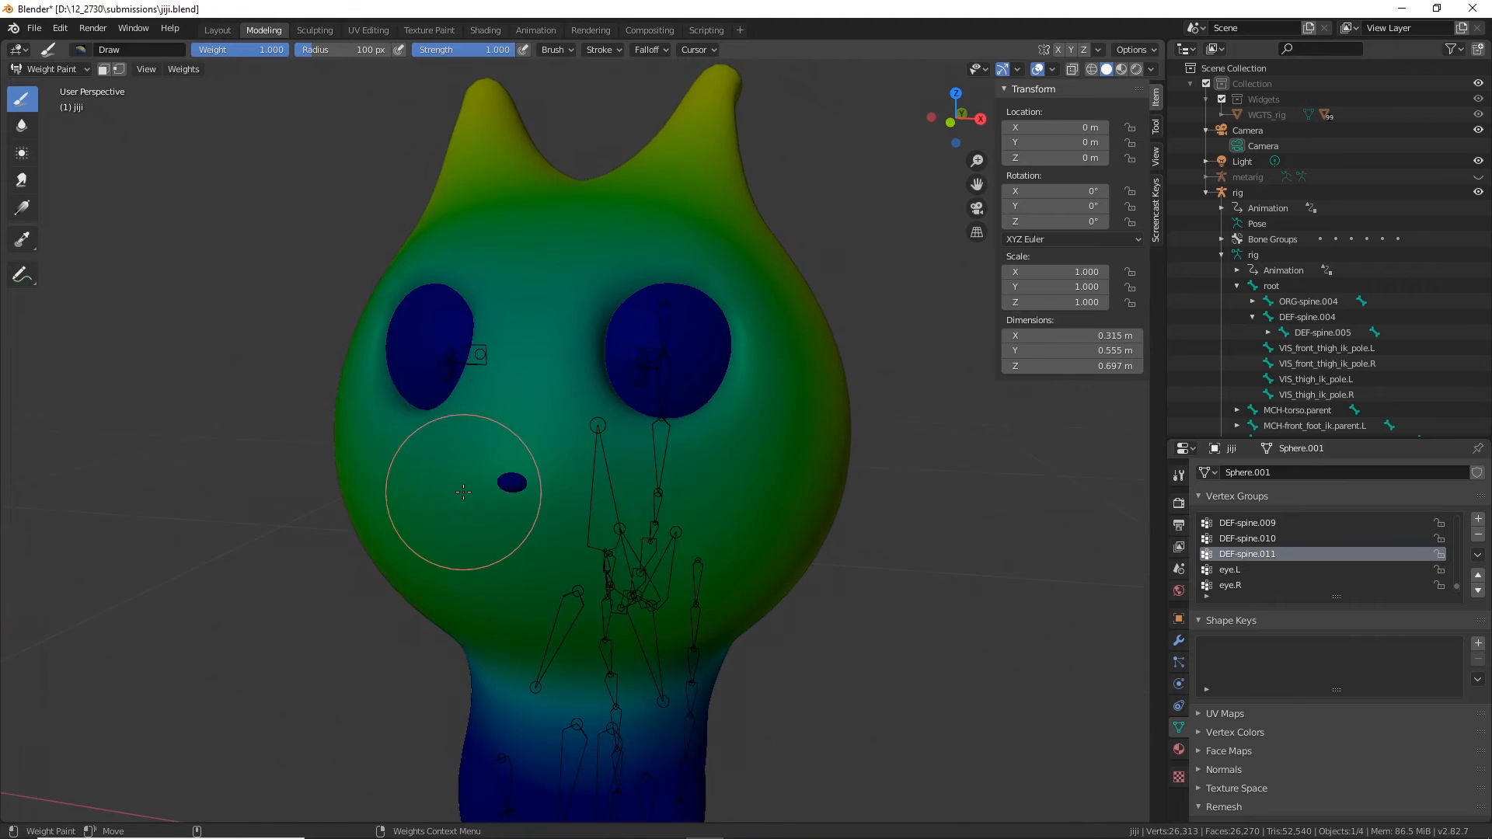
scroll(450, 482, "up", 3)
mouse_move(445, 530)
left_mouse_down()
mouse_move(417, 526)
mouse_move(447, 525)
left_mouse_up()
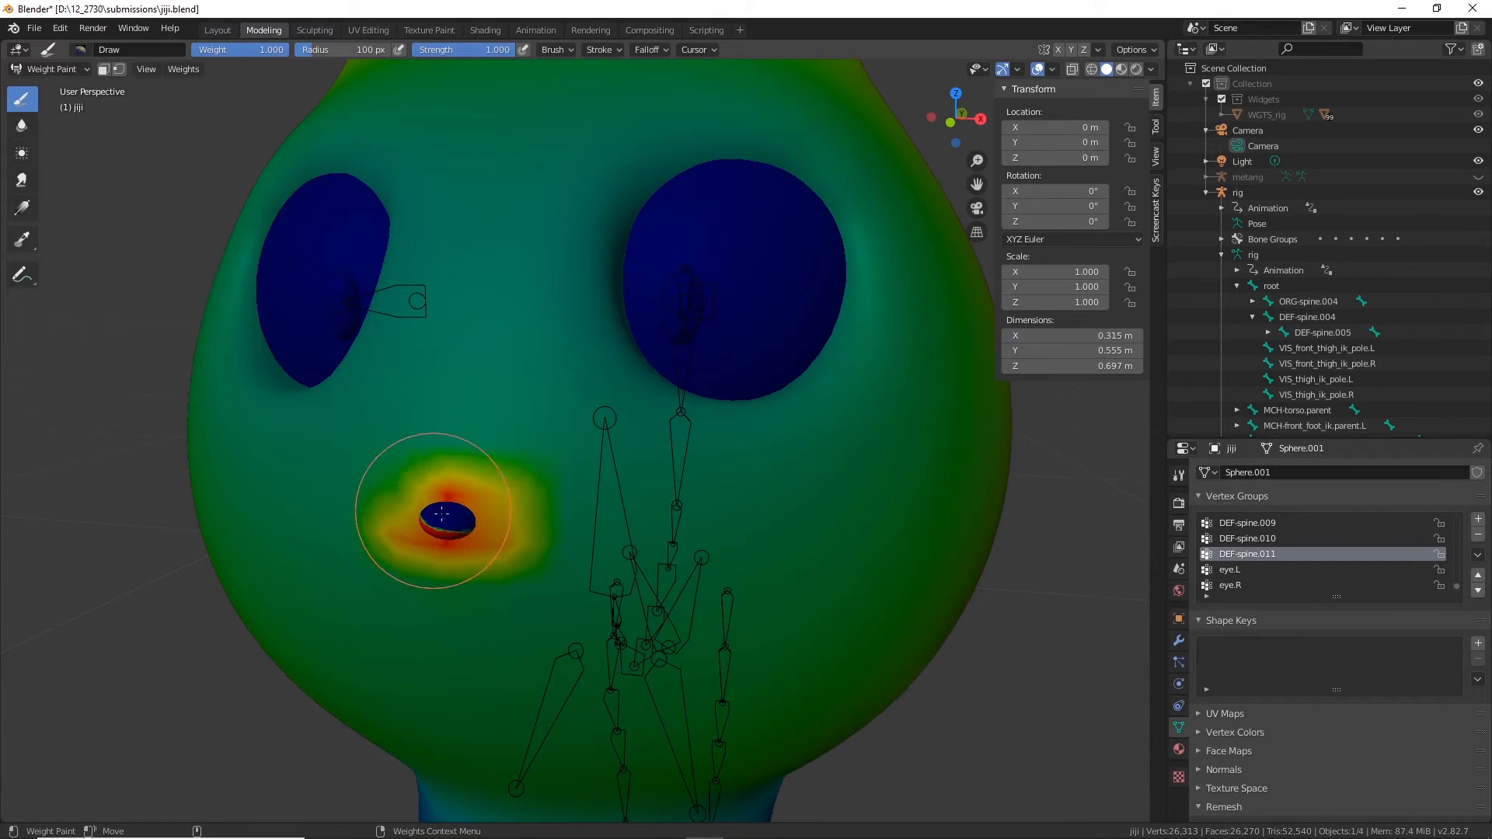
scroll(441, 513, "down", 5)
middle_click_drag(586, 567, 431, 501)
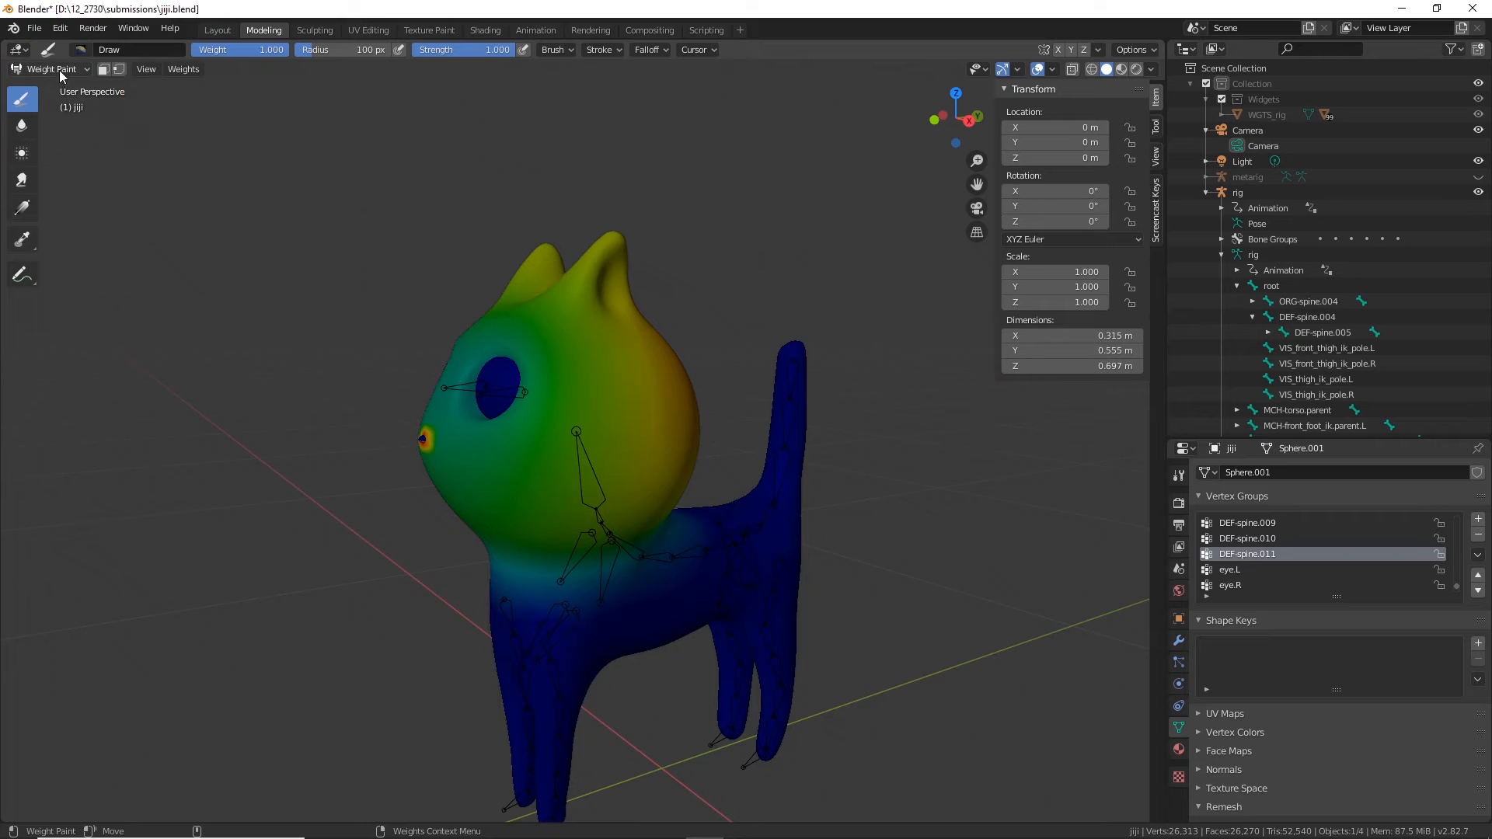
left_click(104, 69)
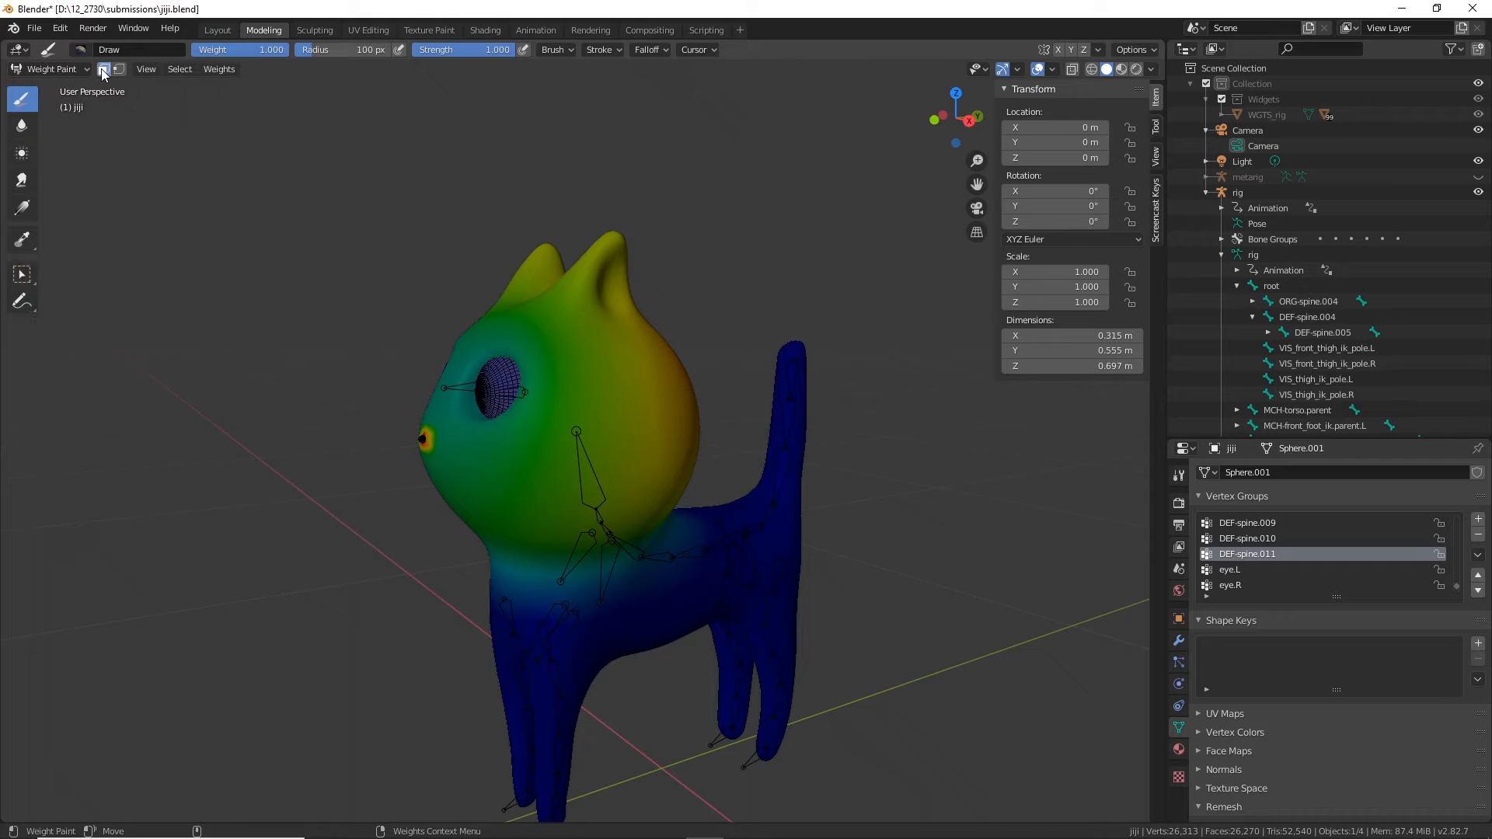
left_click(104, 69)
Step: Paint a weight 1.000 band across the cat's muzzle and left cheek for the DEF-spine.011 vertex group
middle_click_drag(357, 360, 488, 462)
scroll(488, 463, "up", 4)
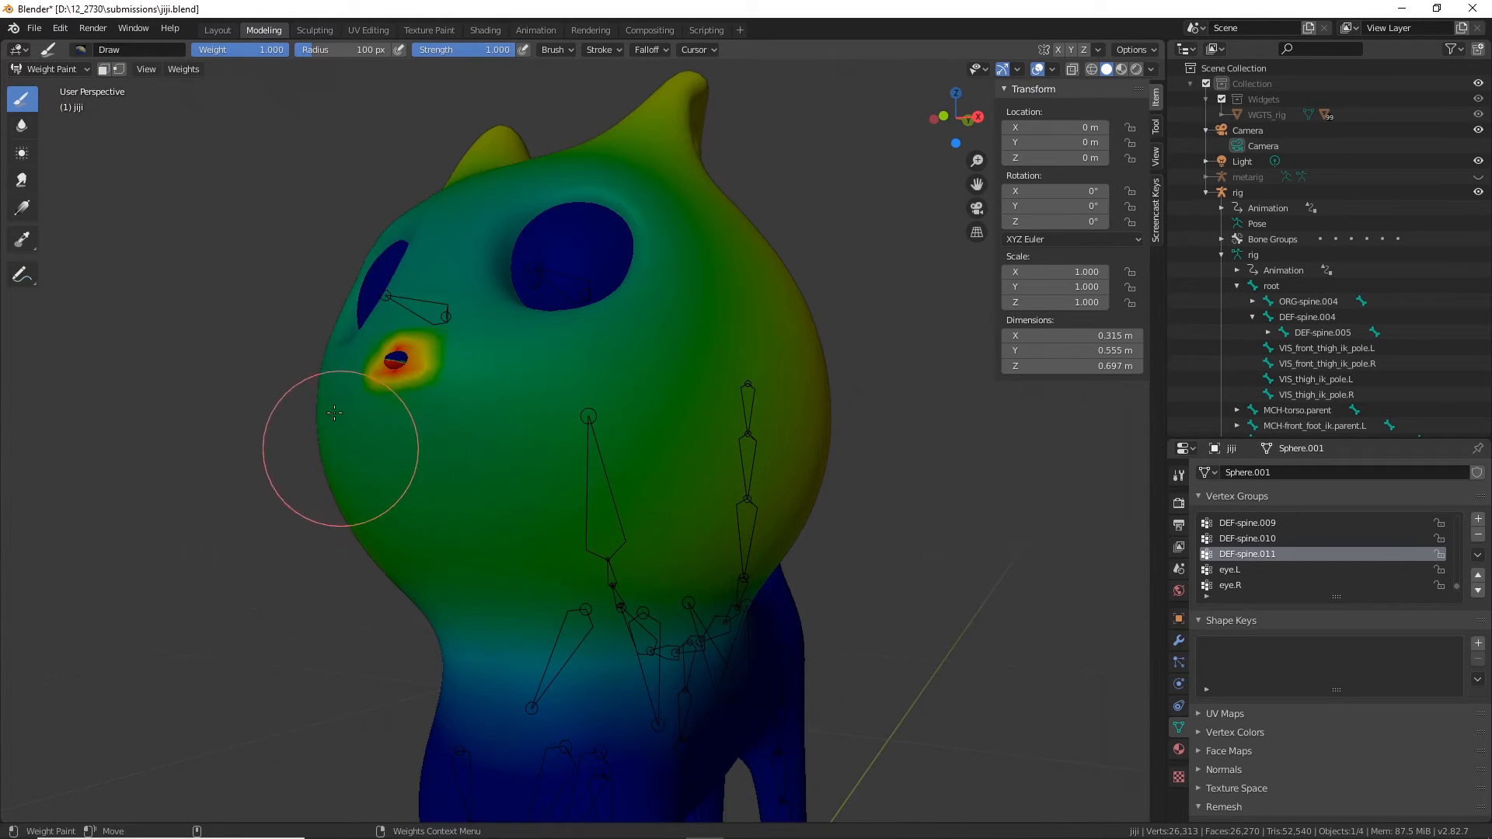
mouse_move(457, 472)
left_mouse_down()
mouse_move(533, 459)
mouse_move(427, 467)
mouse_move(526, 461)
left_mouse_up()
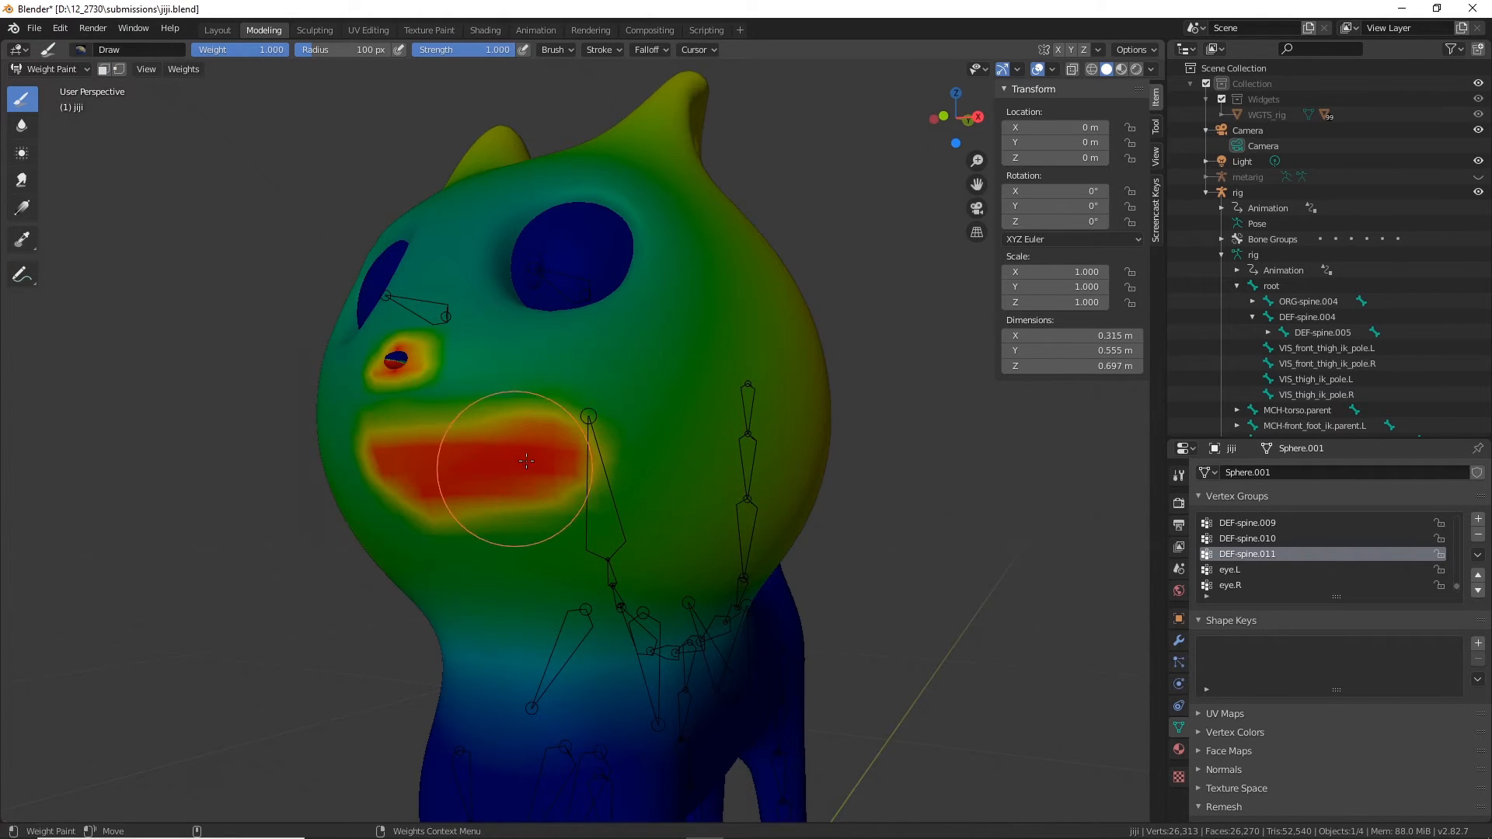
mouse_move(667, 434)
left_mouse_down()
mouse_move(519, 463)
mouse_move(685, 443)
left_mouse_up()
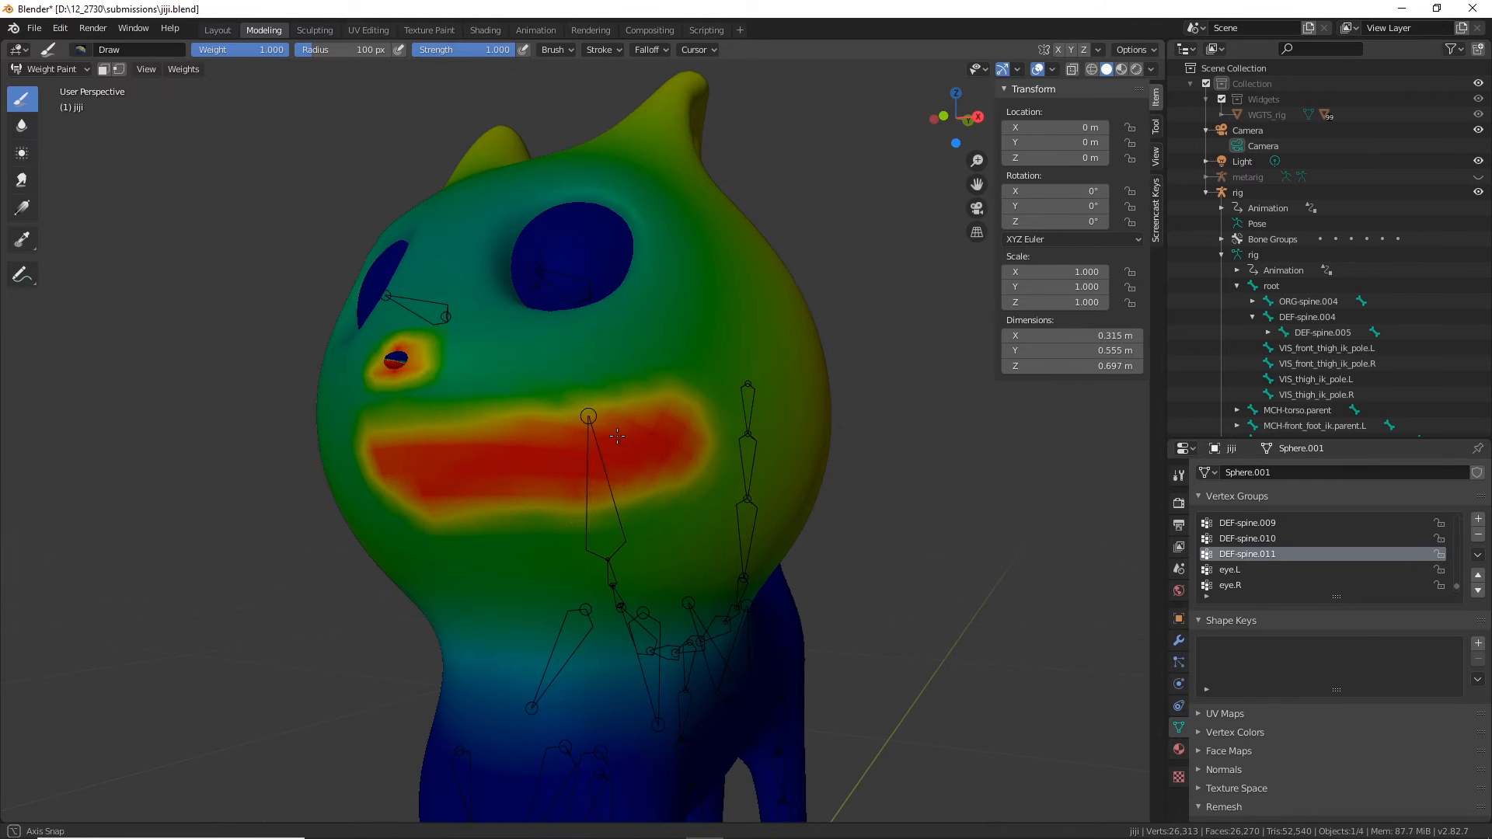
middle_click_drag(684, 444, 614, 430)
mouse_move(613, 430)
left_mouse_down()
mouse_move(656, 393)
mouse_move(393, 493)
mouse_move(642, 404)
left_mouse_up()
mouse_move(466, 451)
left_mouse_down()
mouse_move(683, 350)
mouse_move(677, 396)
left_mouse_up()
Step: Extend the full DEF-spine.011 weight over the left side of the cat's head and up the left ear
scroll(691, 380, "down", 3)
middle_click_drag(707, 366, 849, 466)
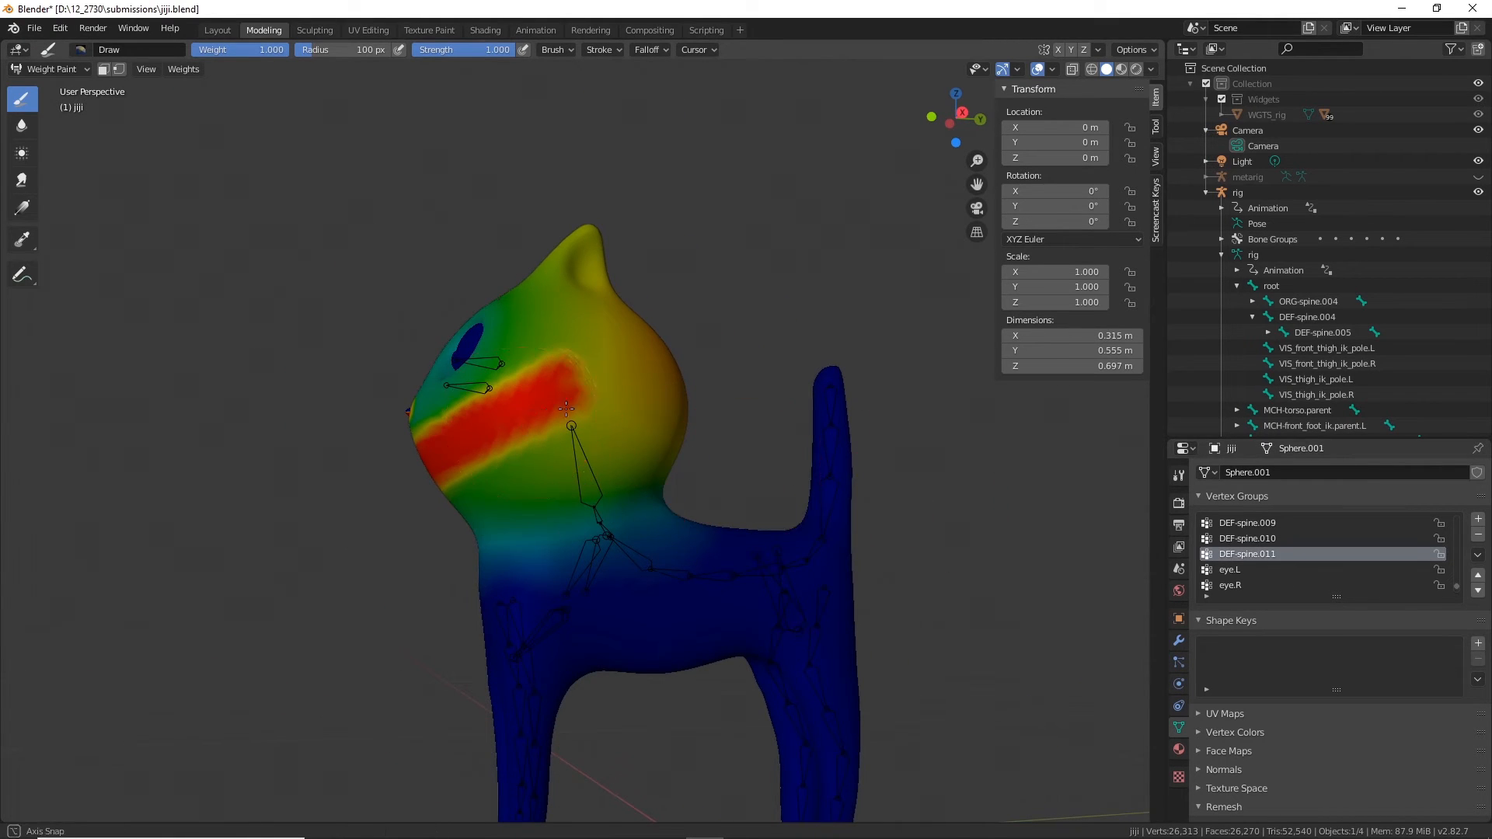
middle_click_drag(565, 408, 642, 415)
left_click_drag(638, 415, 400, 443)
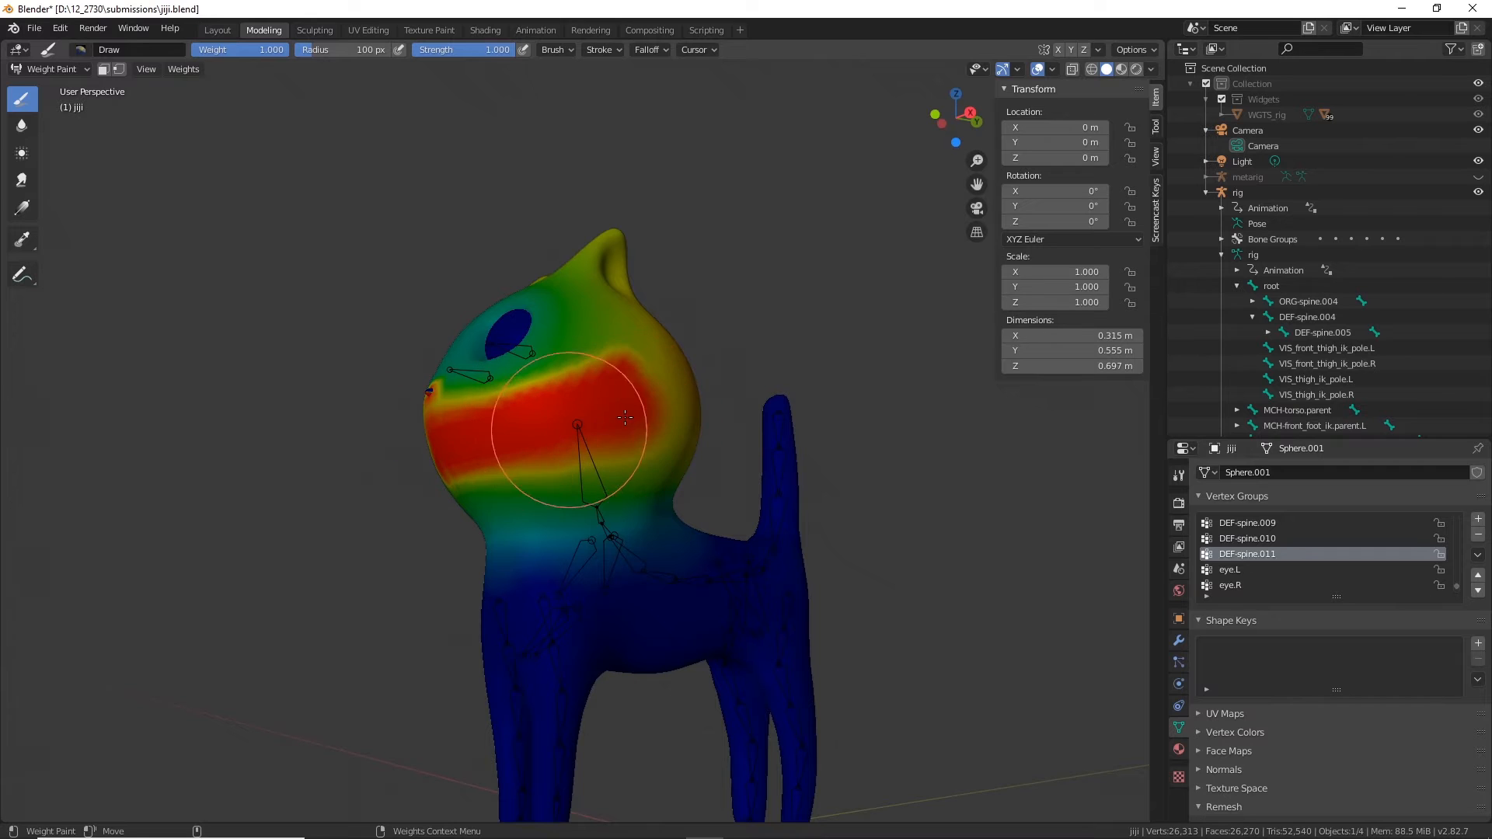
middle_click_drag(651, 372, 530, 469)
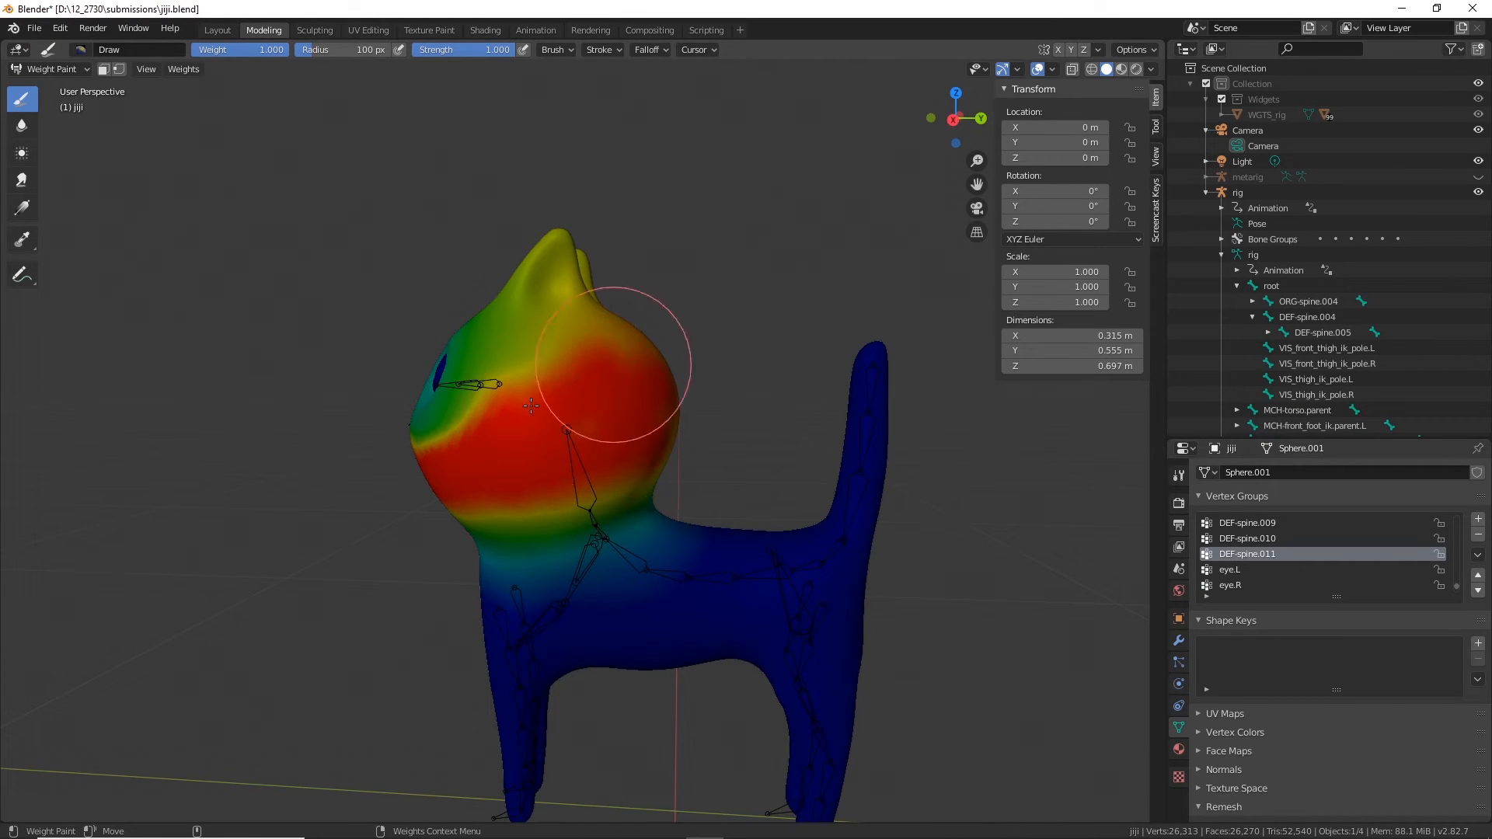
mouse_move(582, 289)
left_mouse_down()
mouse_move(548, 250)
mouse_move(575, 275)
left_mouse_up()
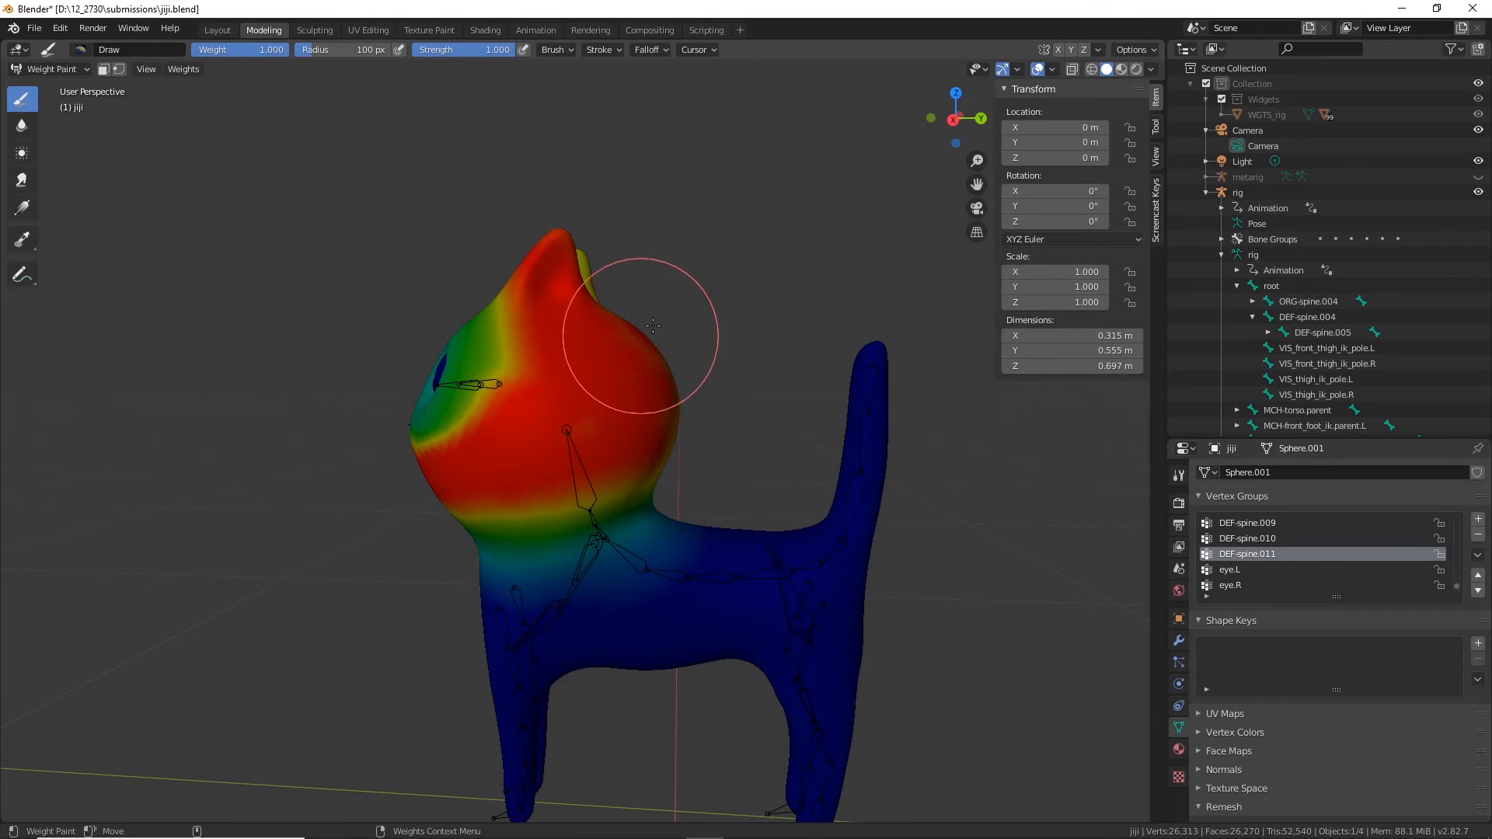
Step: Paint full DEF-spine.011 weight over the back of the cat's head, the crown and the right ear
middle_click_drag(653, 325, 559, 350)
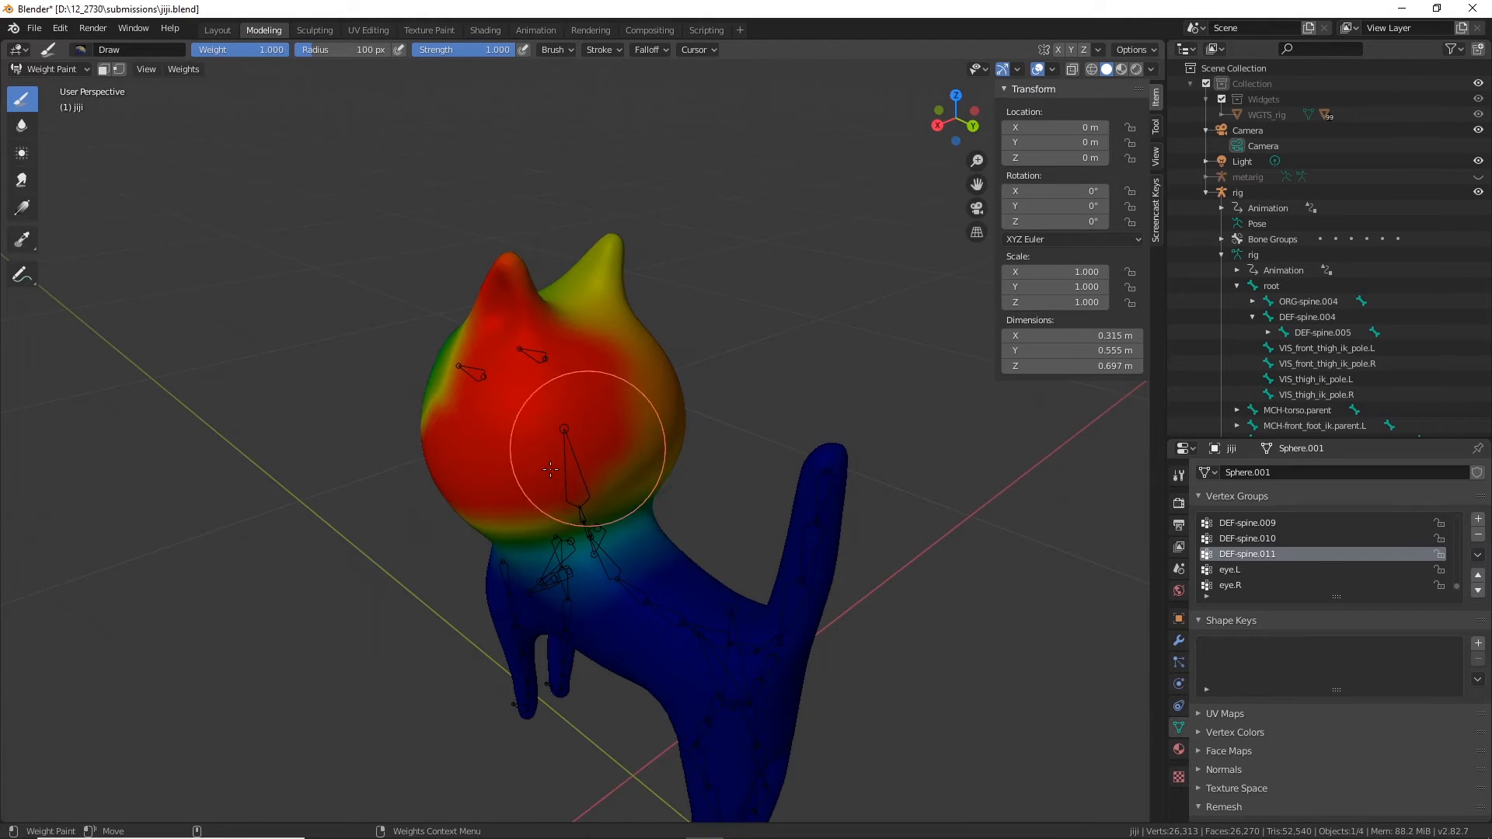
middle_click_drag(621, 438, 523, 451)
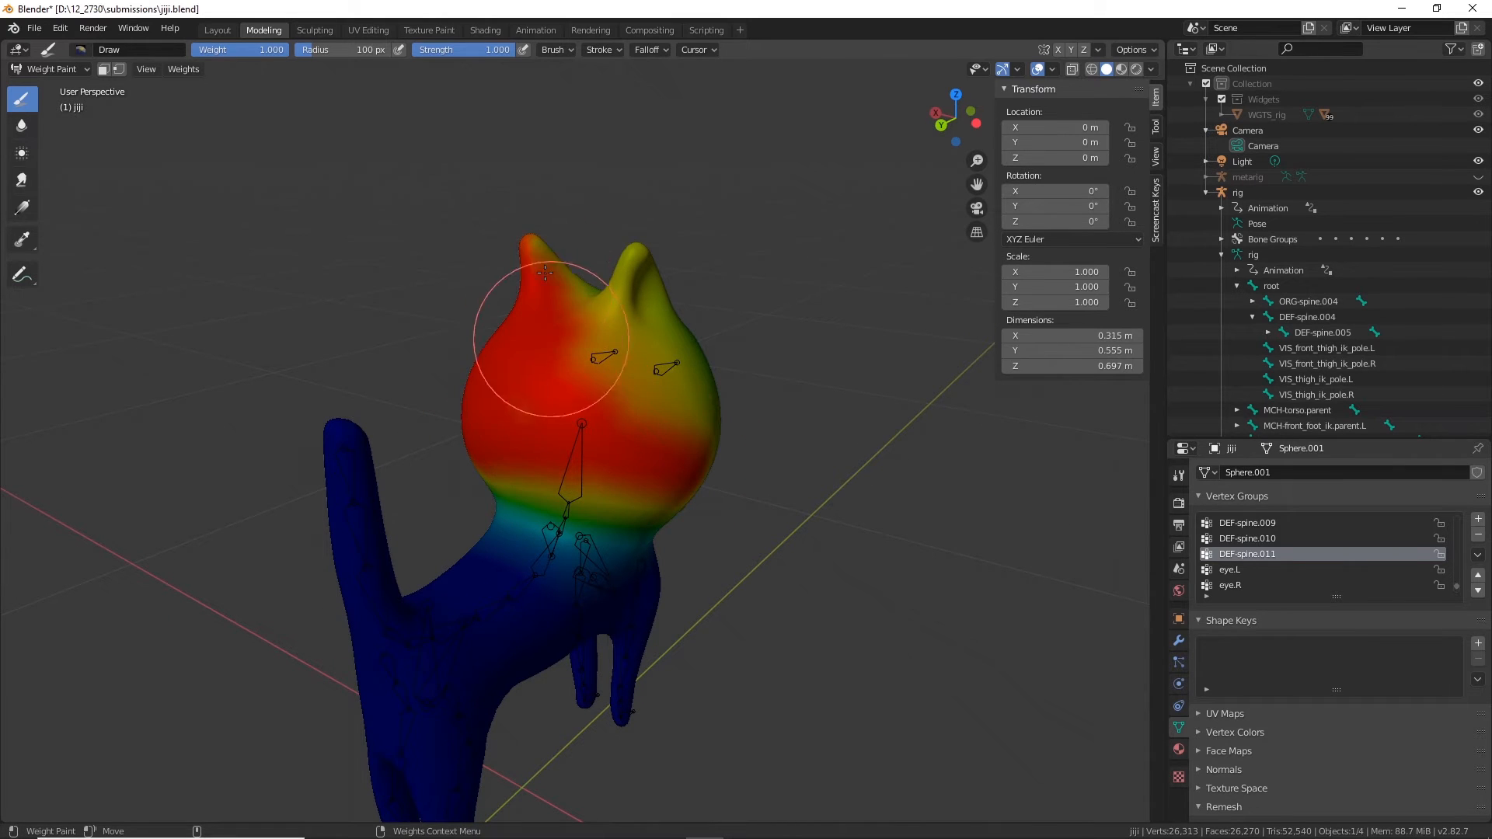
left_click_drag(545, 271, 562, 318)
left_click_drag(619, 272, 635, 270)
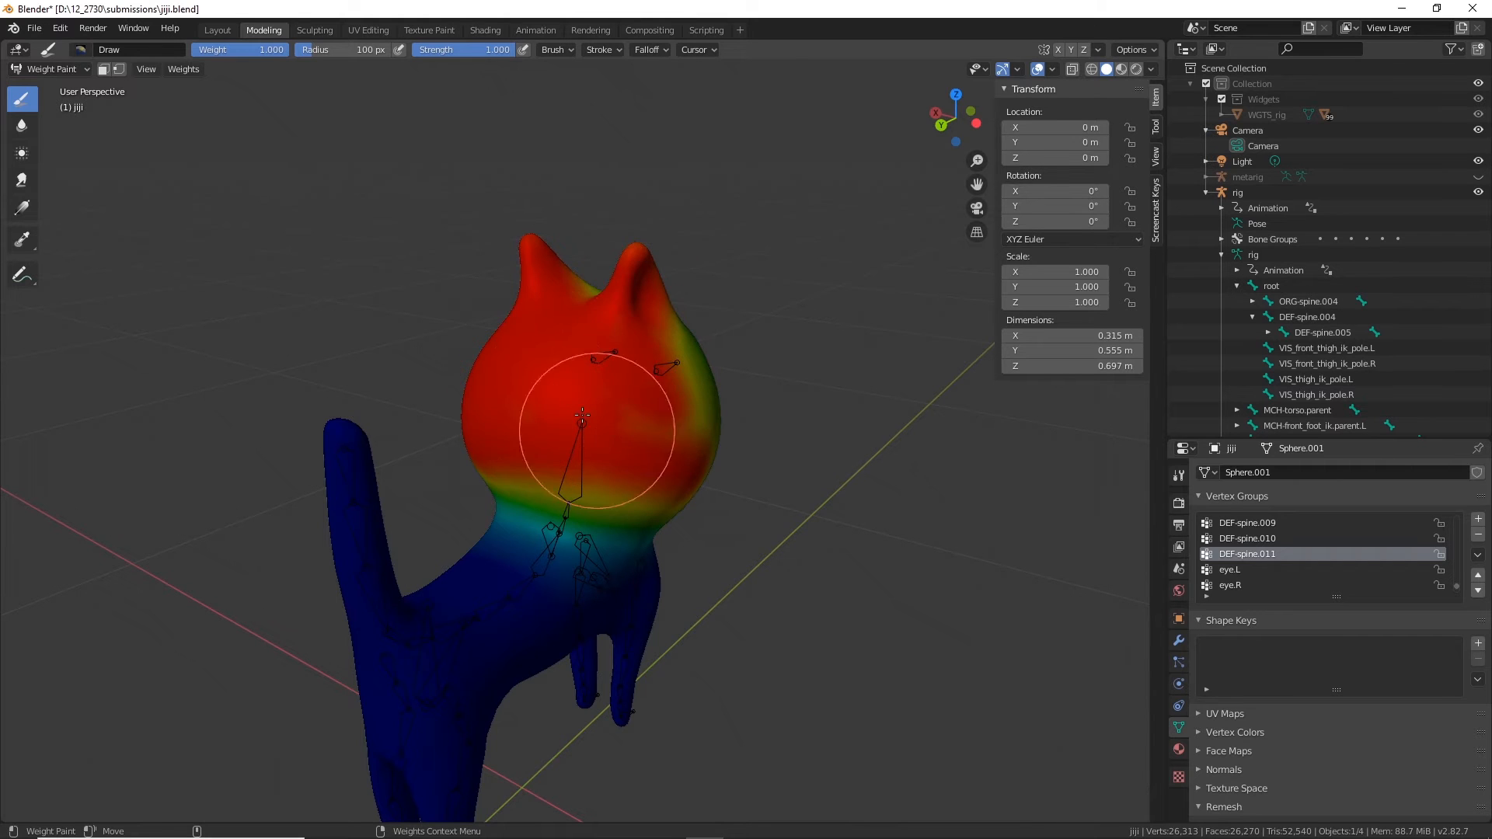
middle_click_drag(552, 408, 462, 420)
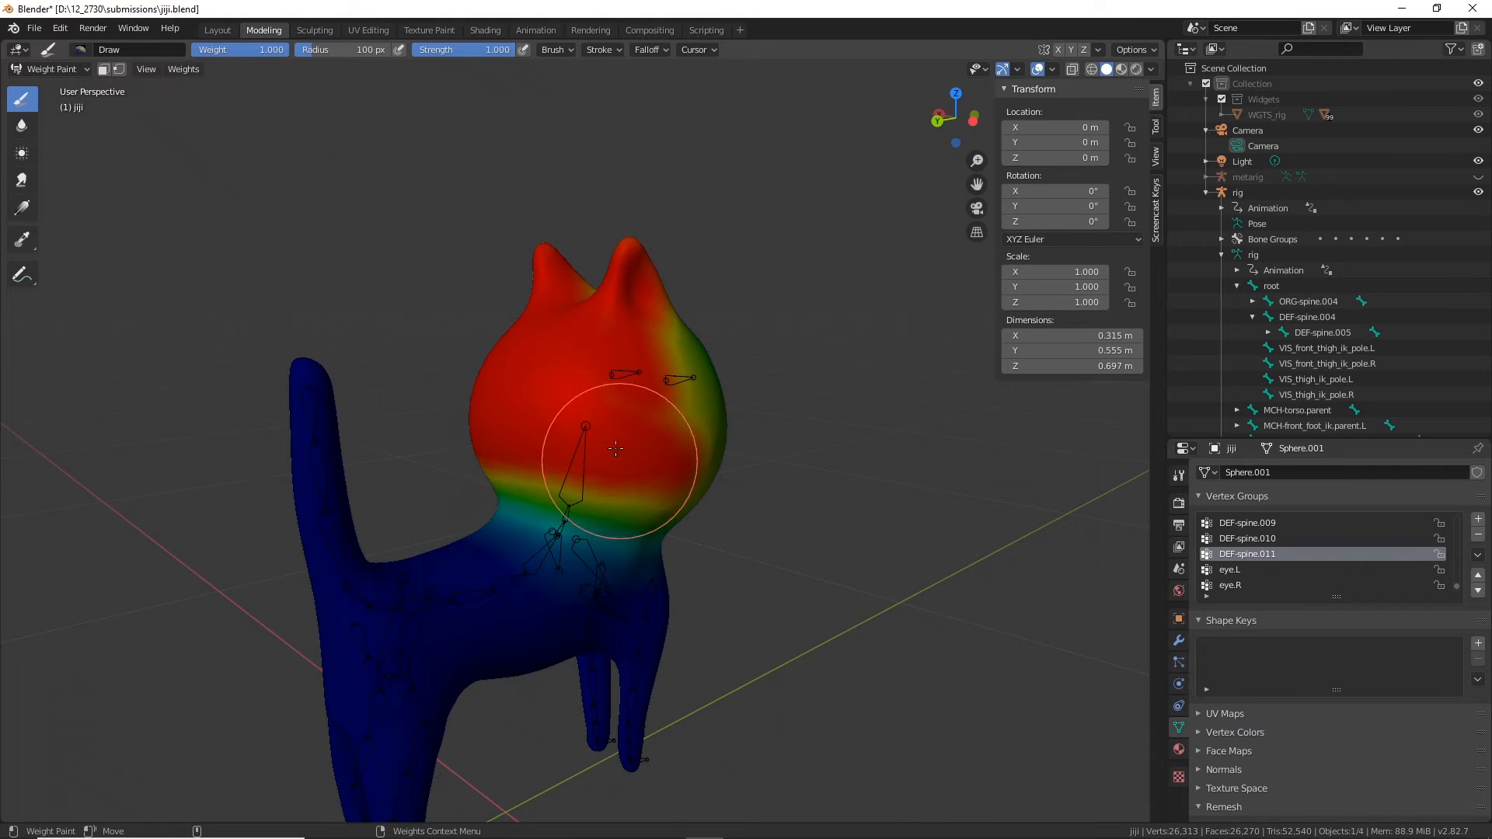
Step: Paint full DEF-spine.011 weight over the right side of the head, from the cheek forward to the right eye and muzzle
middle_click_drag(615, 449, 551, 411)
left_click_drag(519, 422, 715, 463)
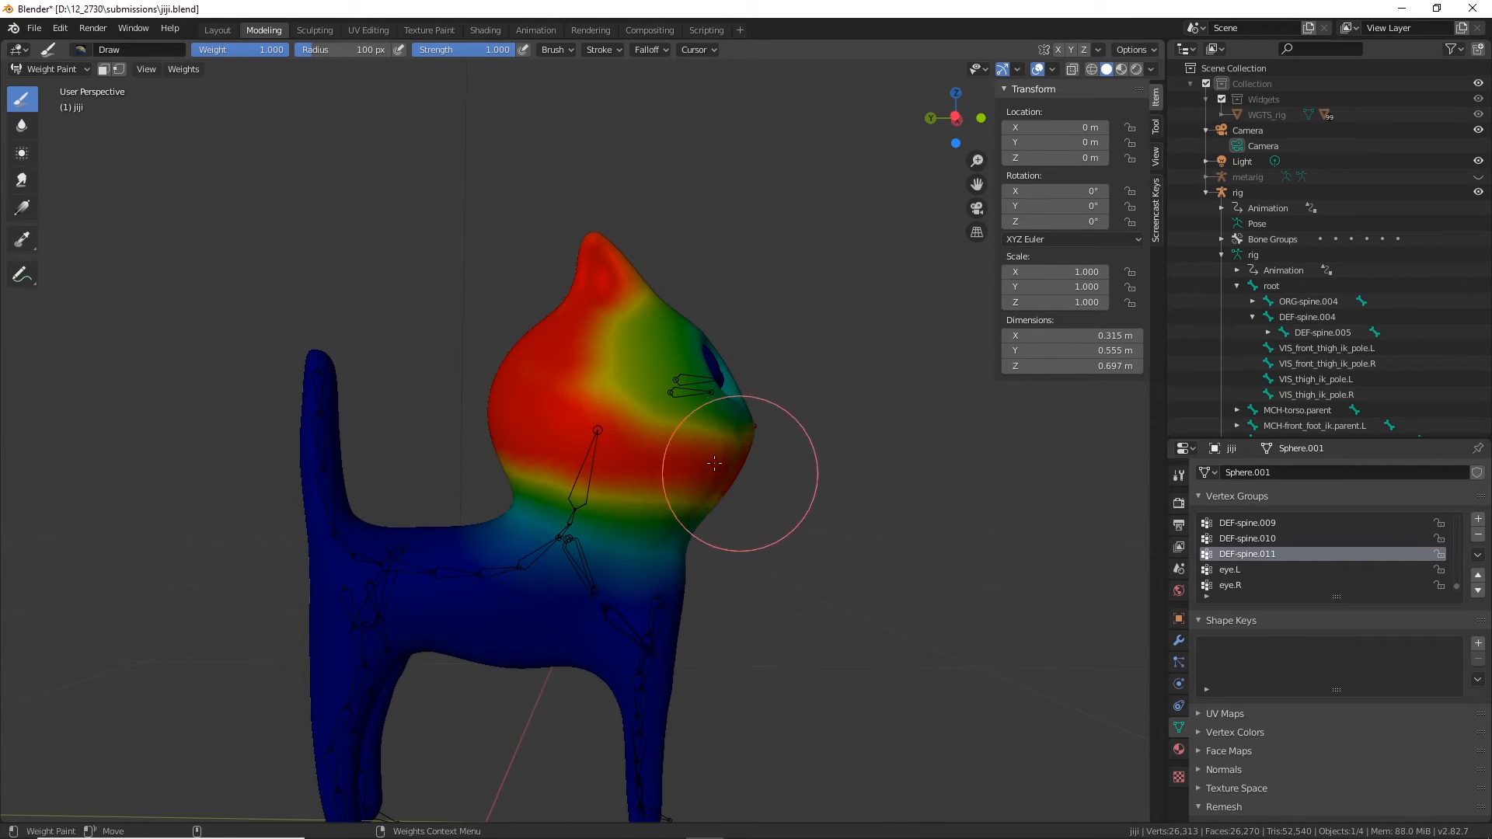
left_click_drag(570, 422, 767, 507)
left_click_drag(576, 402, 728, 440)
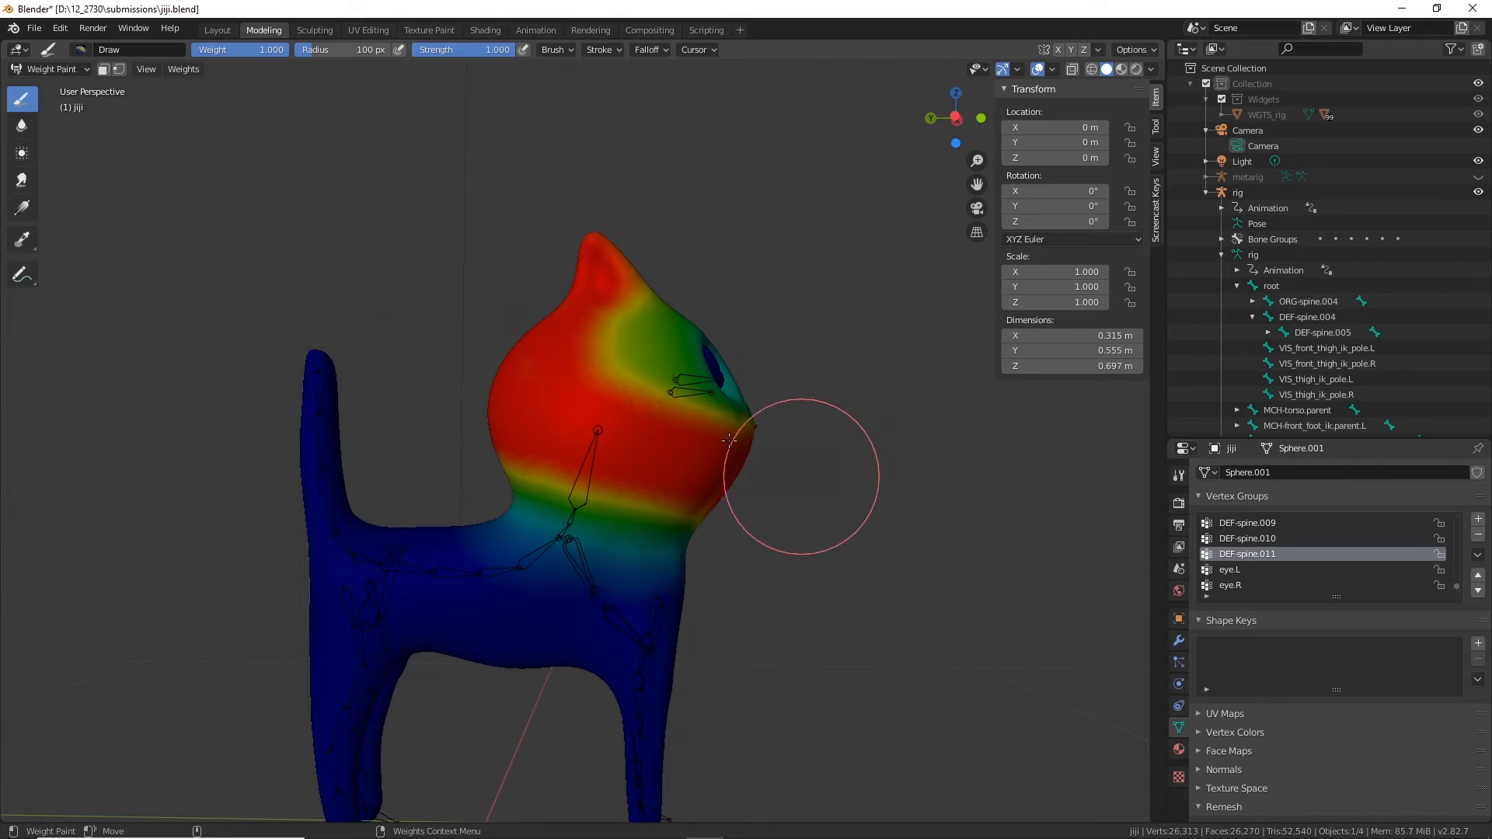
left_click_drag(640, 384, 787, 461)
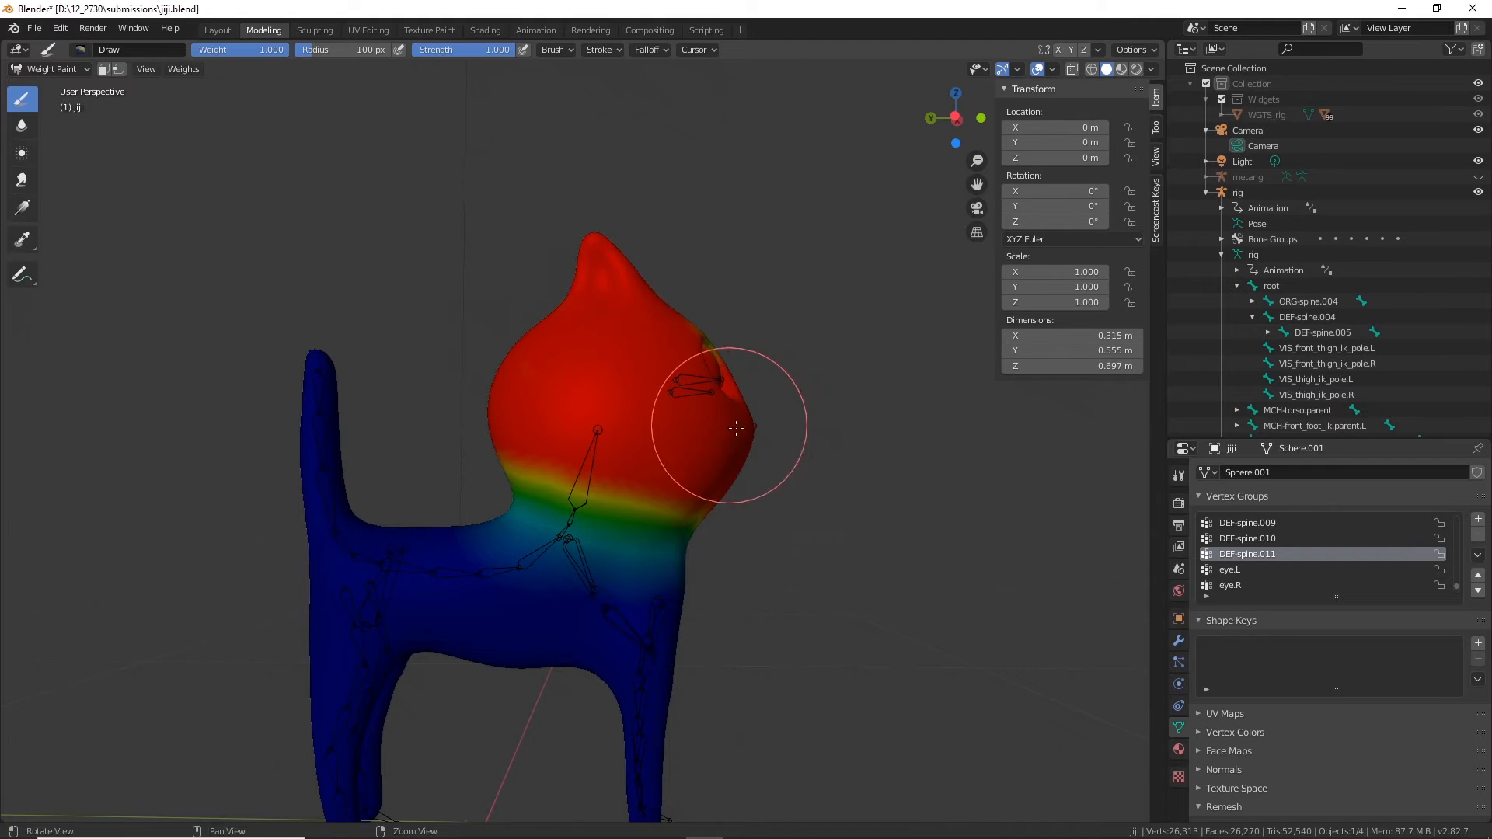
Step: Fill the forehead and the area around both eyes with full DEF-spine.011 weight
middle_click_drag(736, 427, 614, 409)
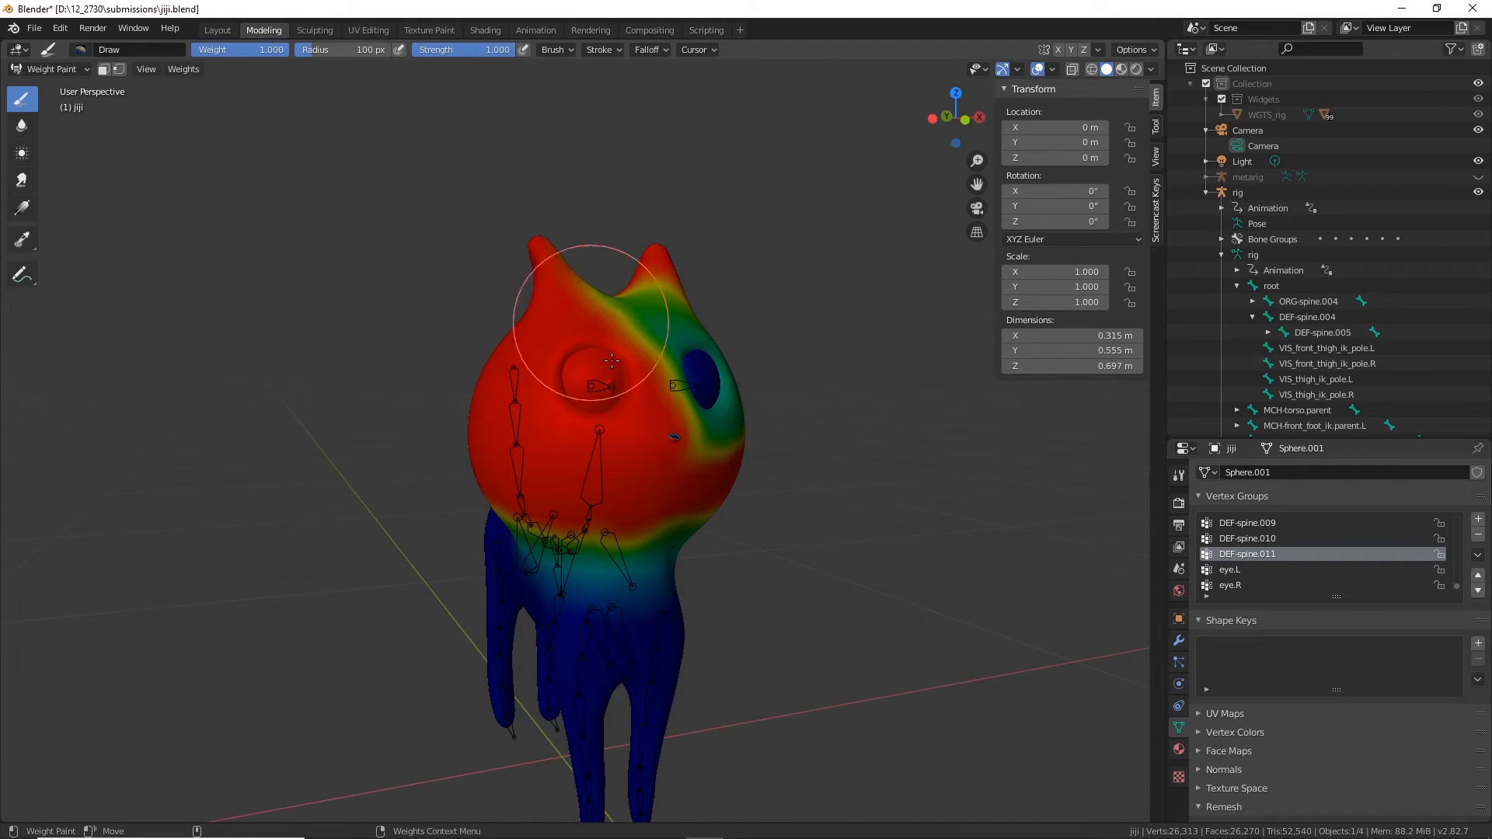
middle_click_drag(591, 264, 646, 287)
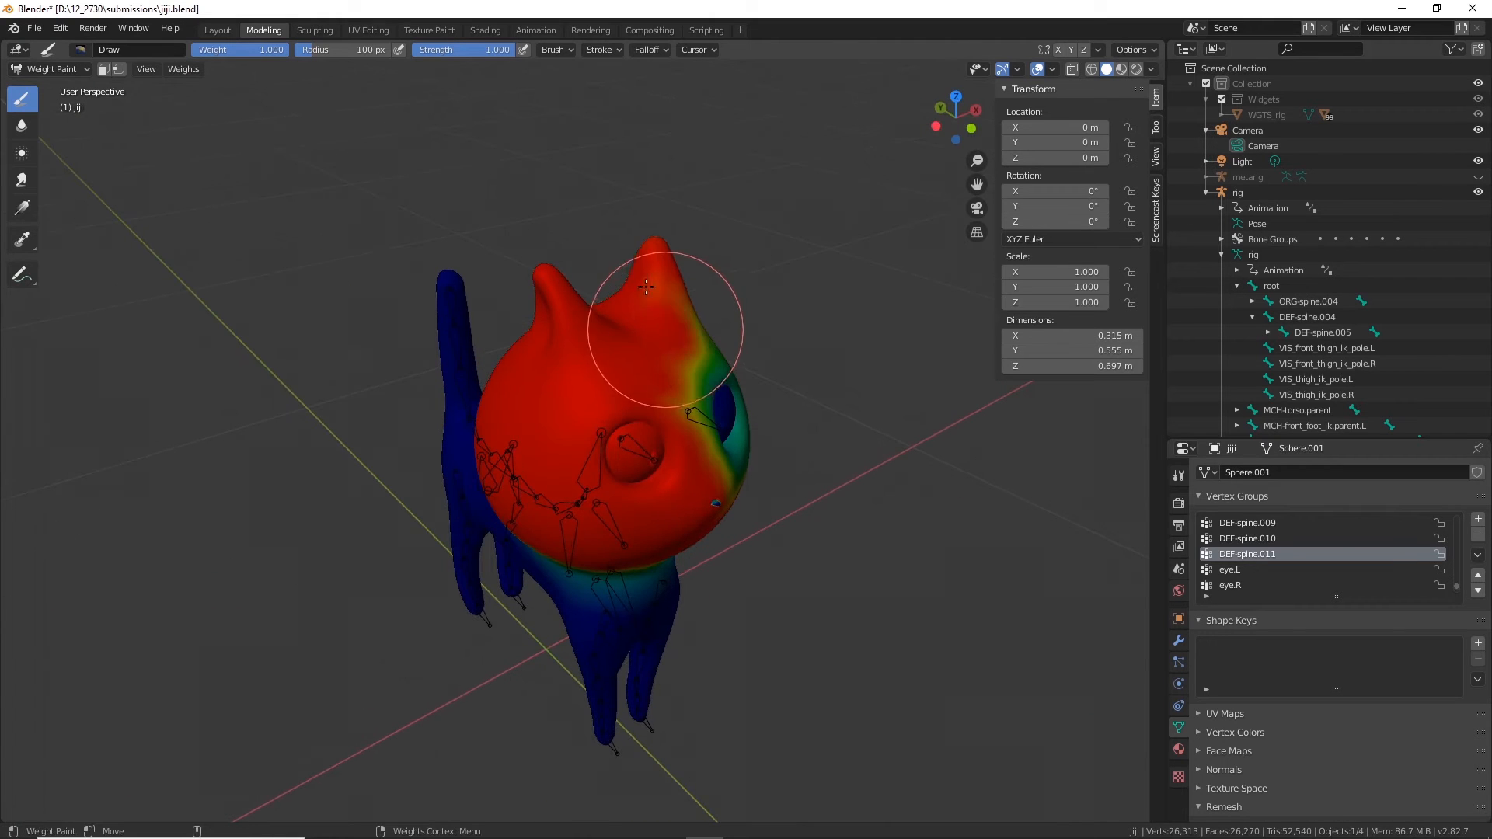
left_click_drag(708, 417, 725, 440)
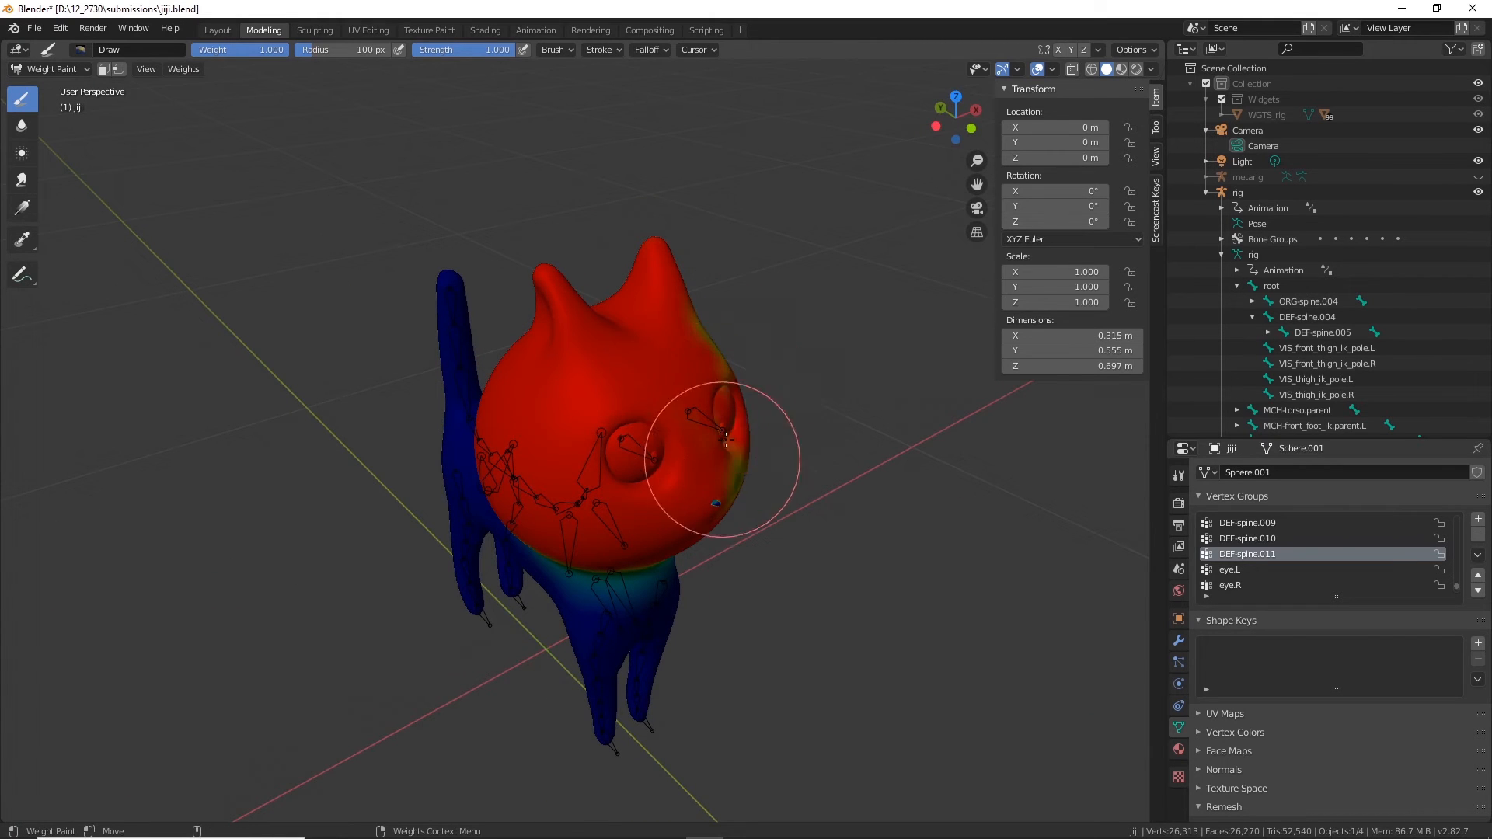
middle_click_drag(712, 320, 440, 429)
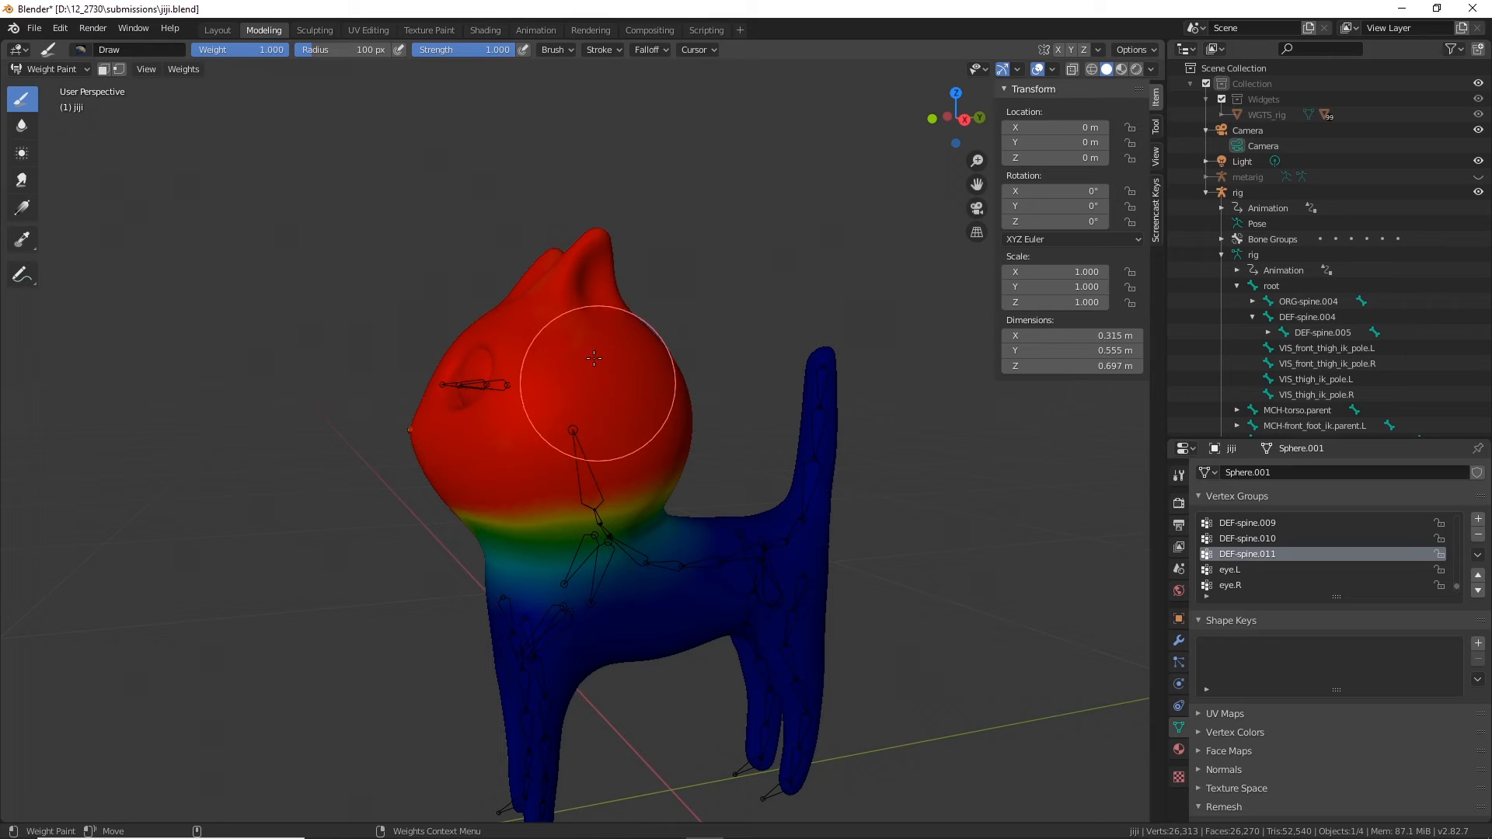
Step: Paint full DEF-spine.011 weight along the chin and lower jaw, just above the neck
middle_click_drag(568, 340, 592, 368)
scroll(592, 368, "up", 4)
middle_click_drag(557, 433, 537, 396)
mouse_move(299, 501)
left_mouse_down()
mouse_move(316, 506)
mouse_move(298, 545)
mouse_move(310, 557)
left_mouse_up()
middle_click_drag(475, 470, 536, 459)
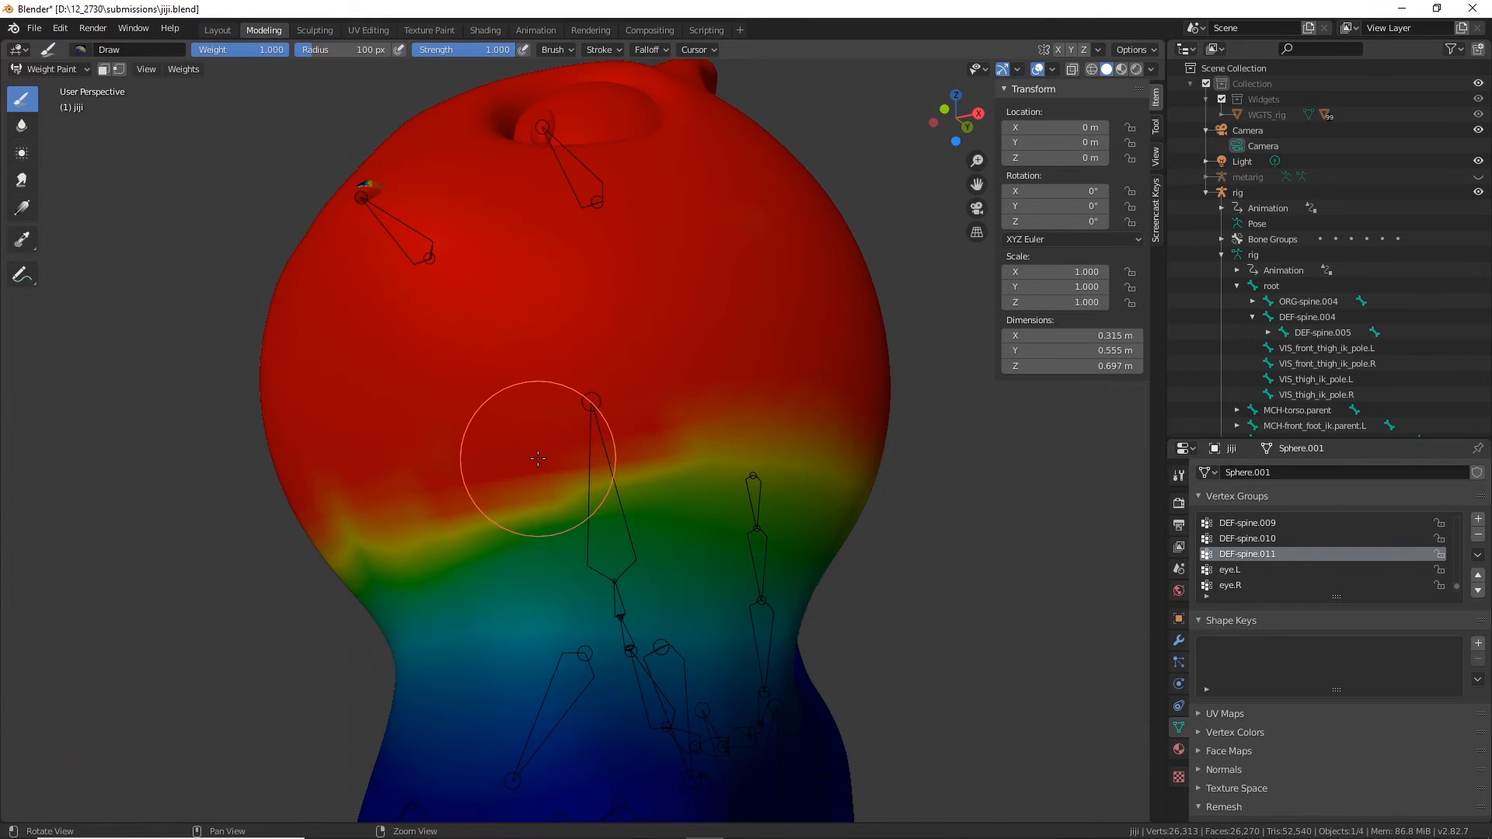
mouse_move(467, 491)
left_mouse_down()
mouse_move(316, 516)
mouse_move(633, 443)
mouse_move(533, 450)
mouse_move(679, 439)
left_mouse_up()
middle_click_drag(678, 438, 362, 482)
left_click_drag(251, 518, 611, 405)
Step: Extend the full DEF-spine.011 weight around the lower back and right side of the head, down to the neck transition
middle_click_drag(789, 389, 544, 412)
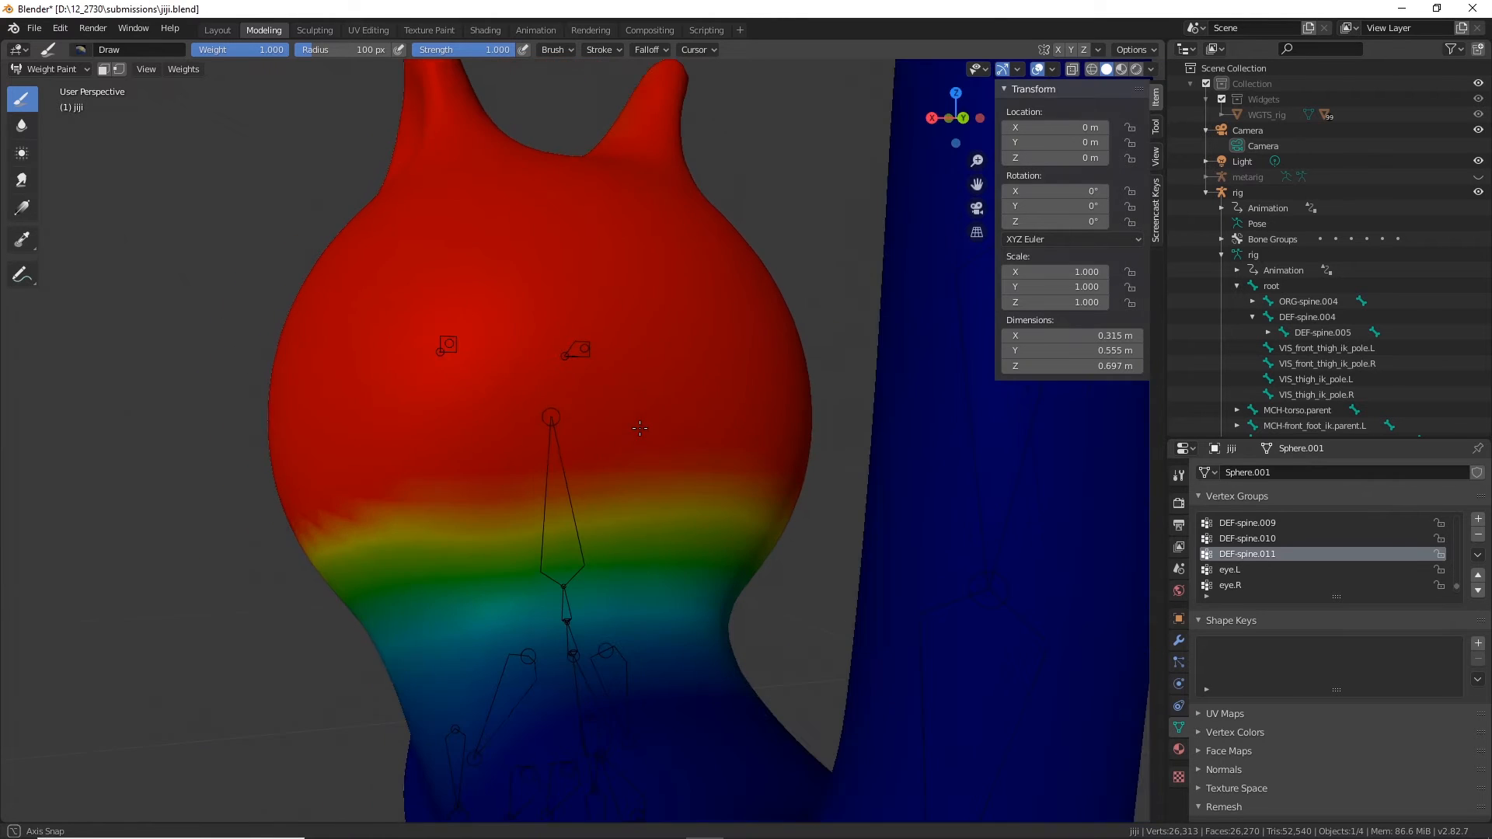
mouse_move(261, 525)
left_mouse_down()
mouse_move(470, 467)
mouse_move(259, 556)
left_mouse_up()
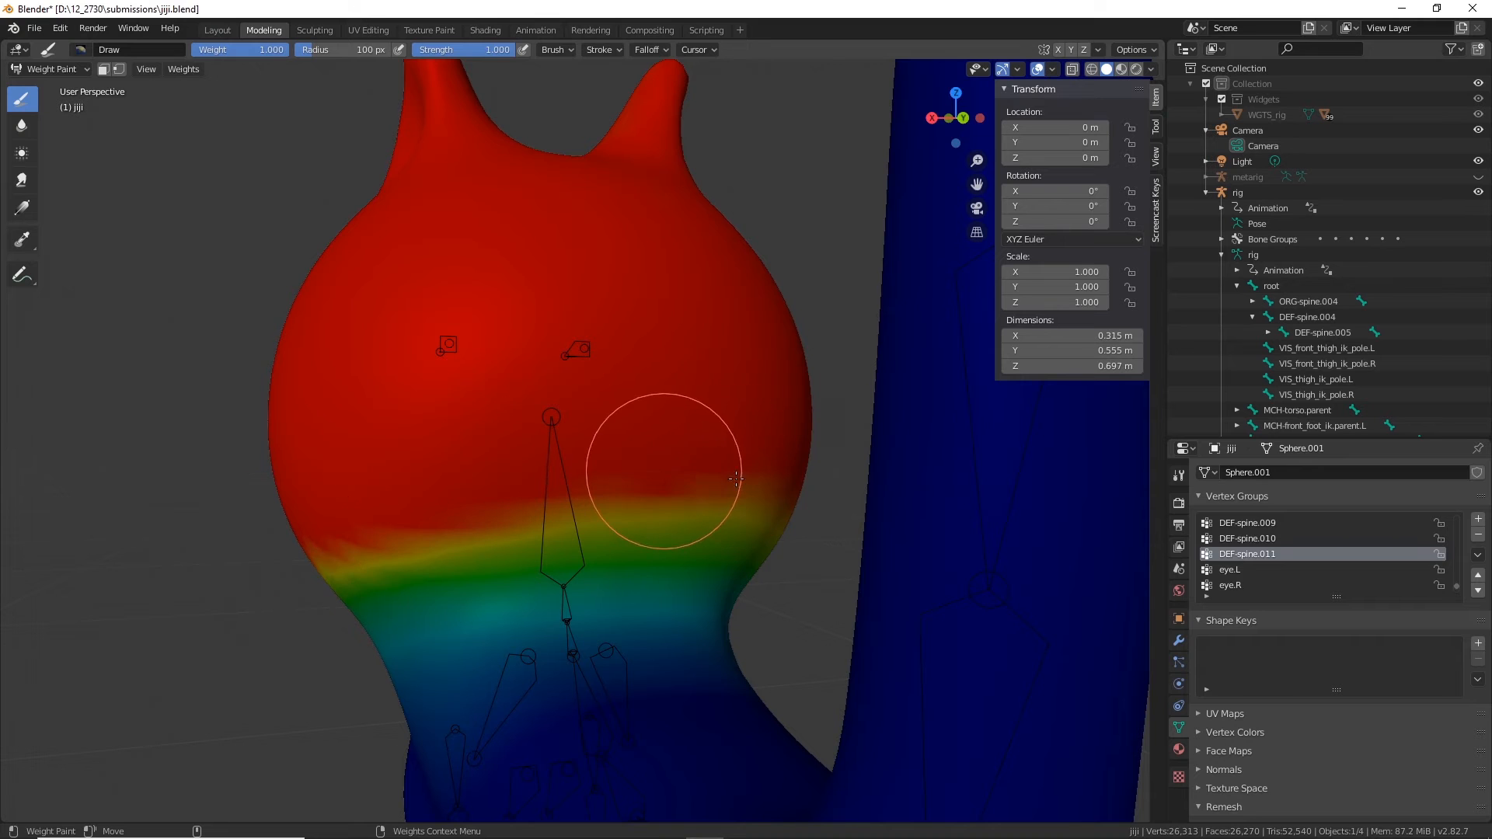
middle_click_drag(733, 467, 631, 472)
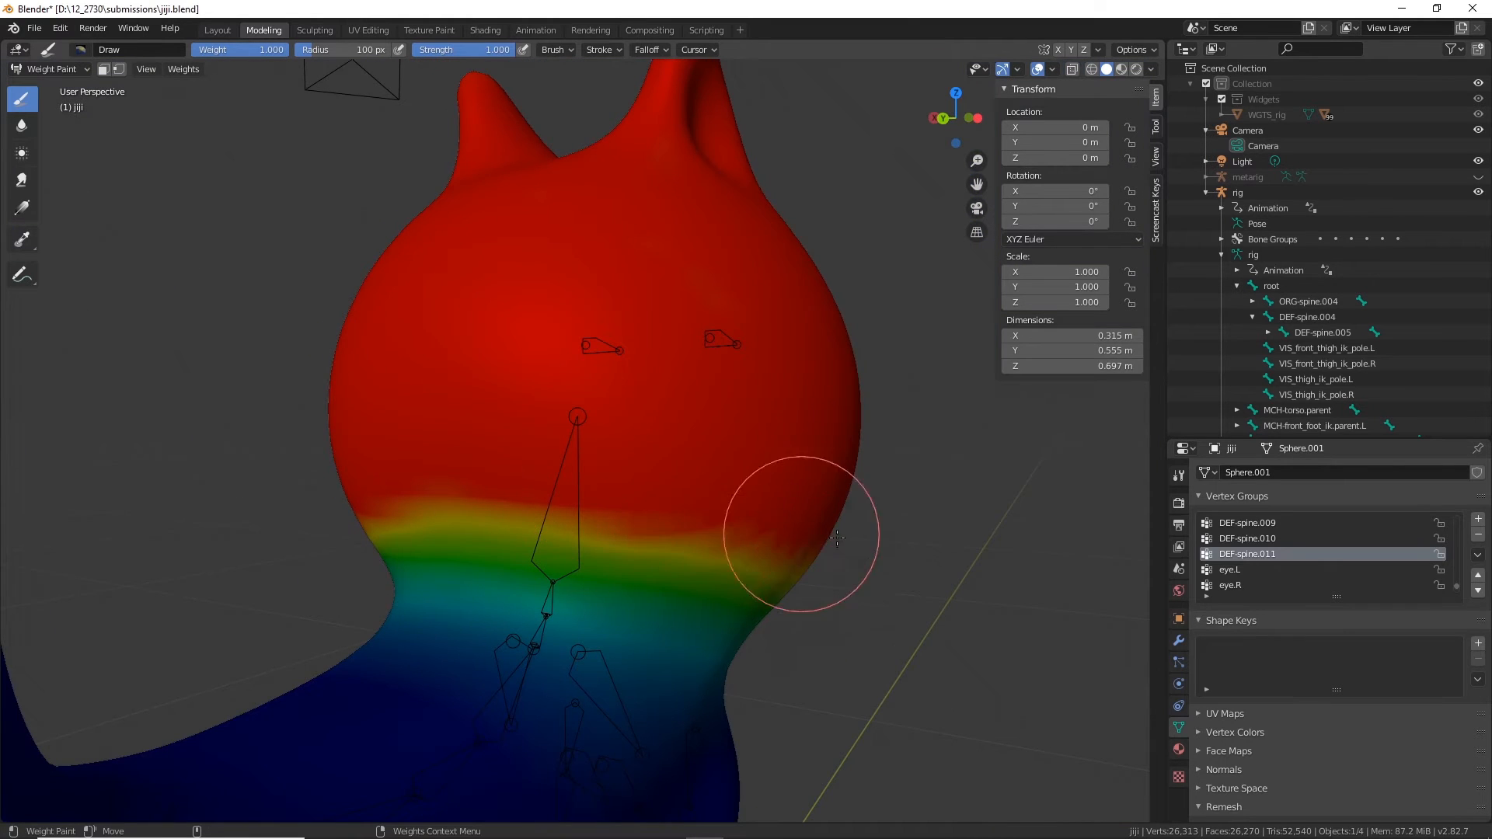
middle_click_drag(792, 533, 633, 501)
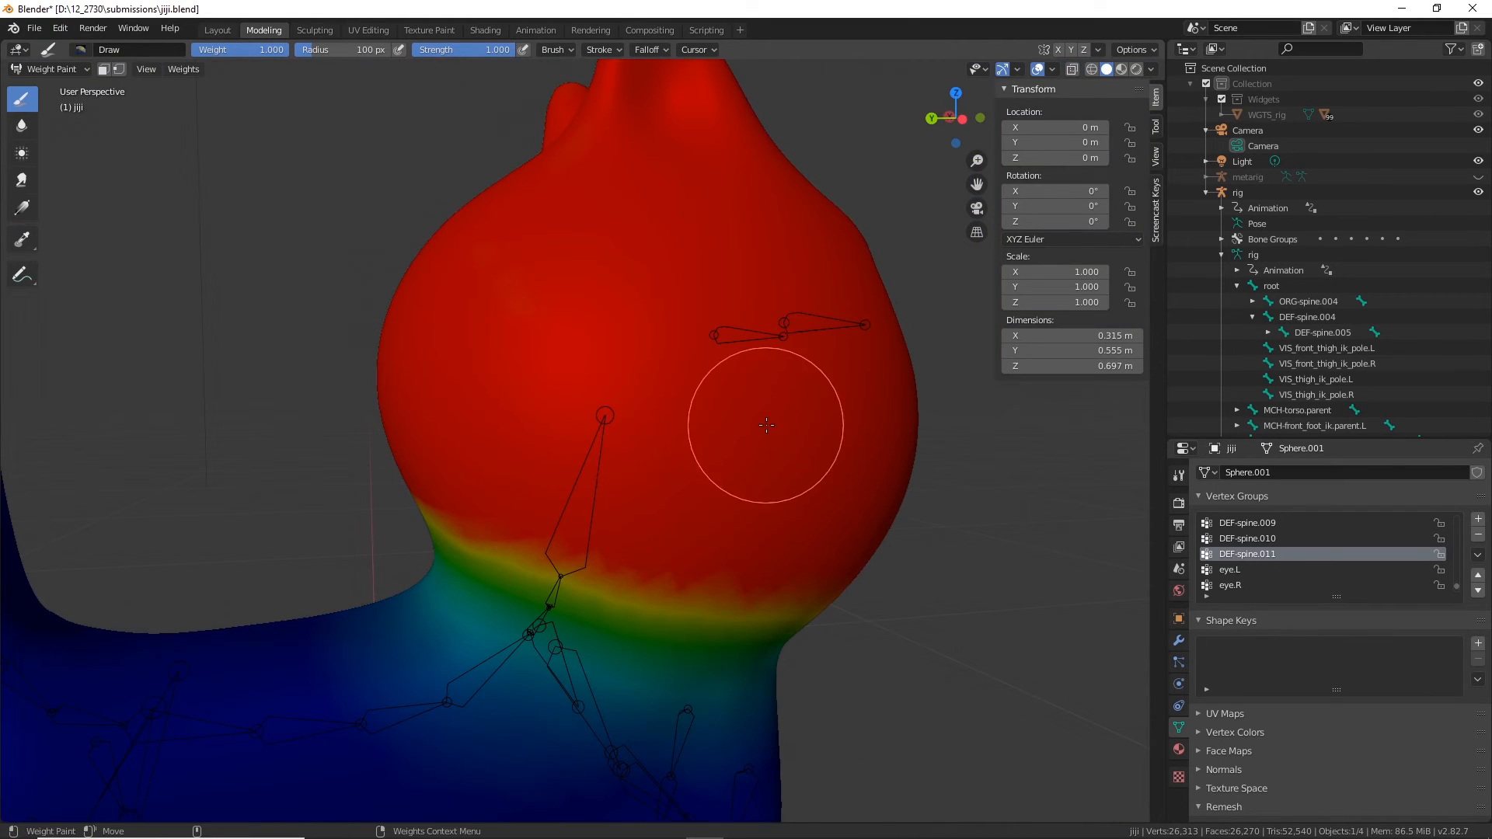
Step: Cover the nose with full DEF-spine.011 weight, including its back surface inside the head
mouse_move(756, 423)
middle_mouse_down()
mouse_move(607, 378)
mouse_move(633, 333)
mouse_move(722, 381)
mouse_move(793, 514)
mouse_move(542, 501)
mouse_move(683, 483)
mouse_move(473, 599)
mouse_move(552, 509)
middle_mouse_up()
scroll(501, 585, "up", 3)
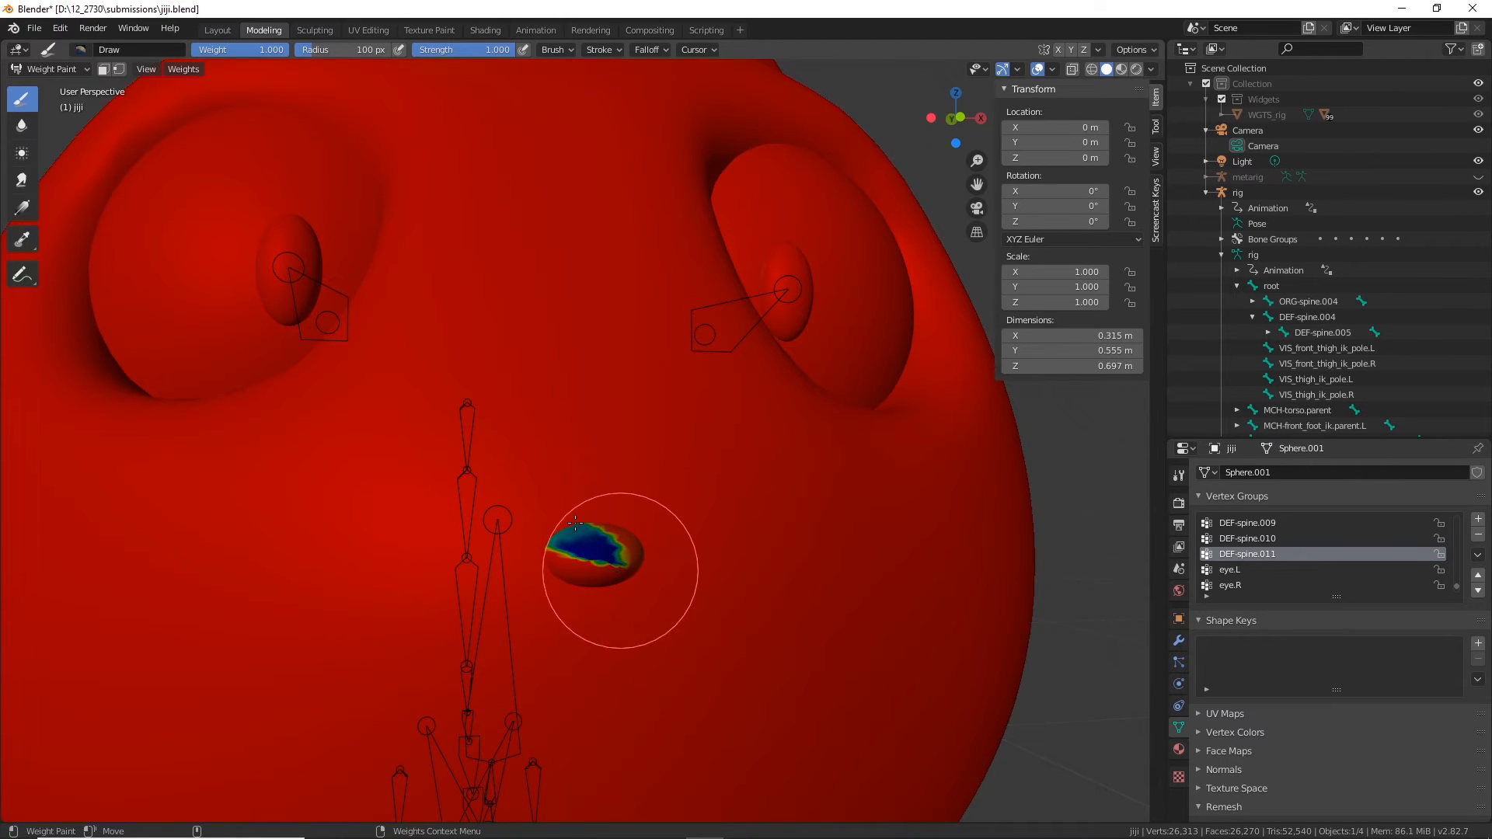
mouse_move(589, 554)
middle_mouse_down()
mouse_move(423, 433)
mouse_move(553, 456)
middle_mouse_up()
scroll(552, 456, "down", 5)
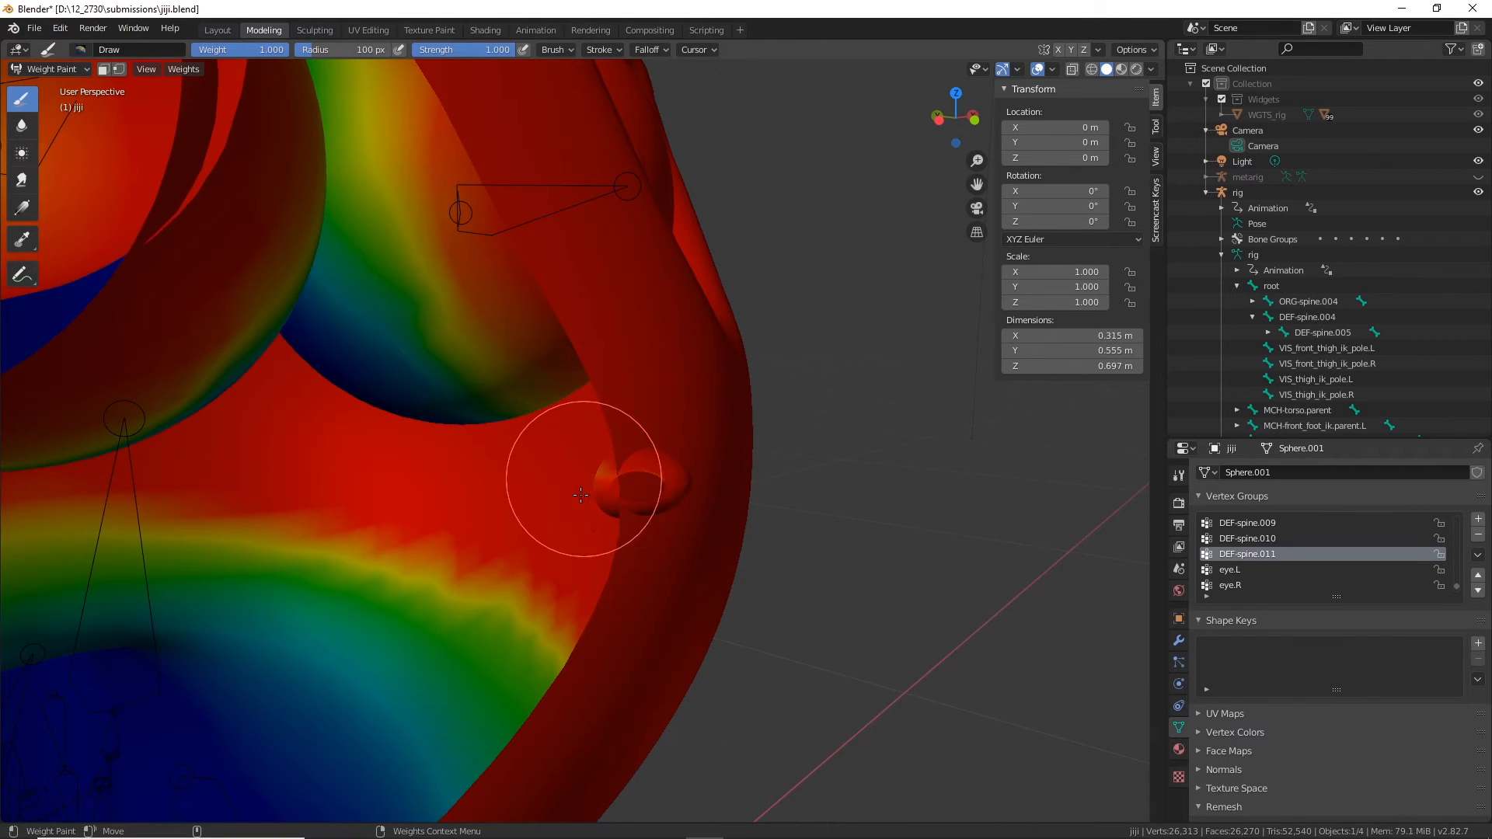
middle_click_drag(676, 482, 456, 573)
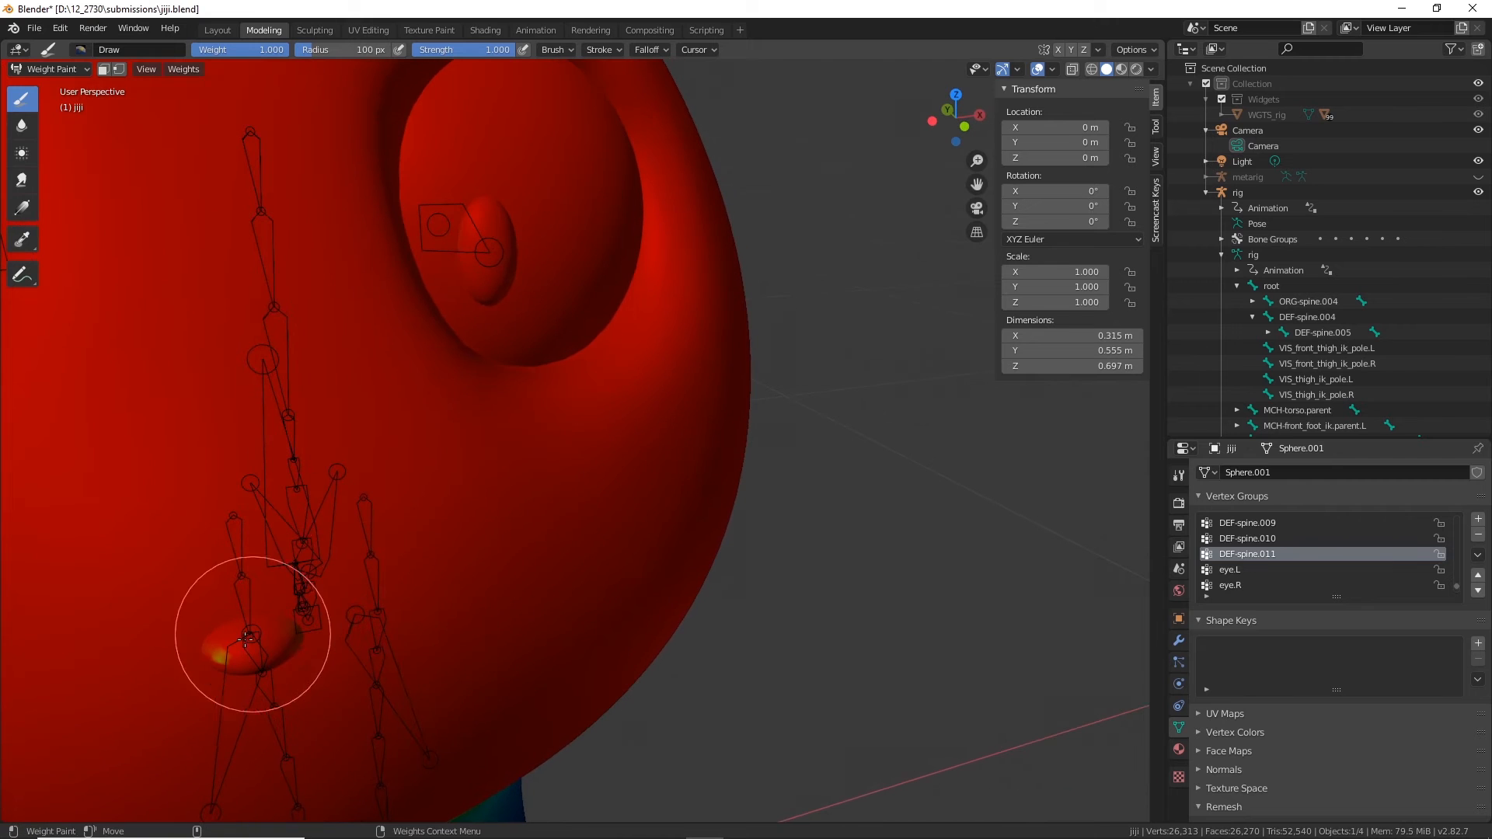
mouse_move(287, 632)
middle_mouse_down()
mouse_move(516, 549)
mouse_move(325, 496)
middle_mouse_up()
scroll(415, 510, "up", 3)
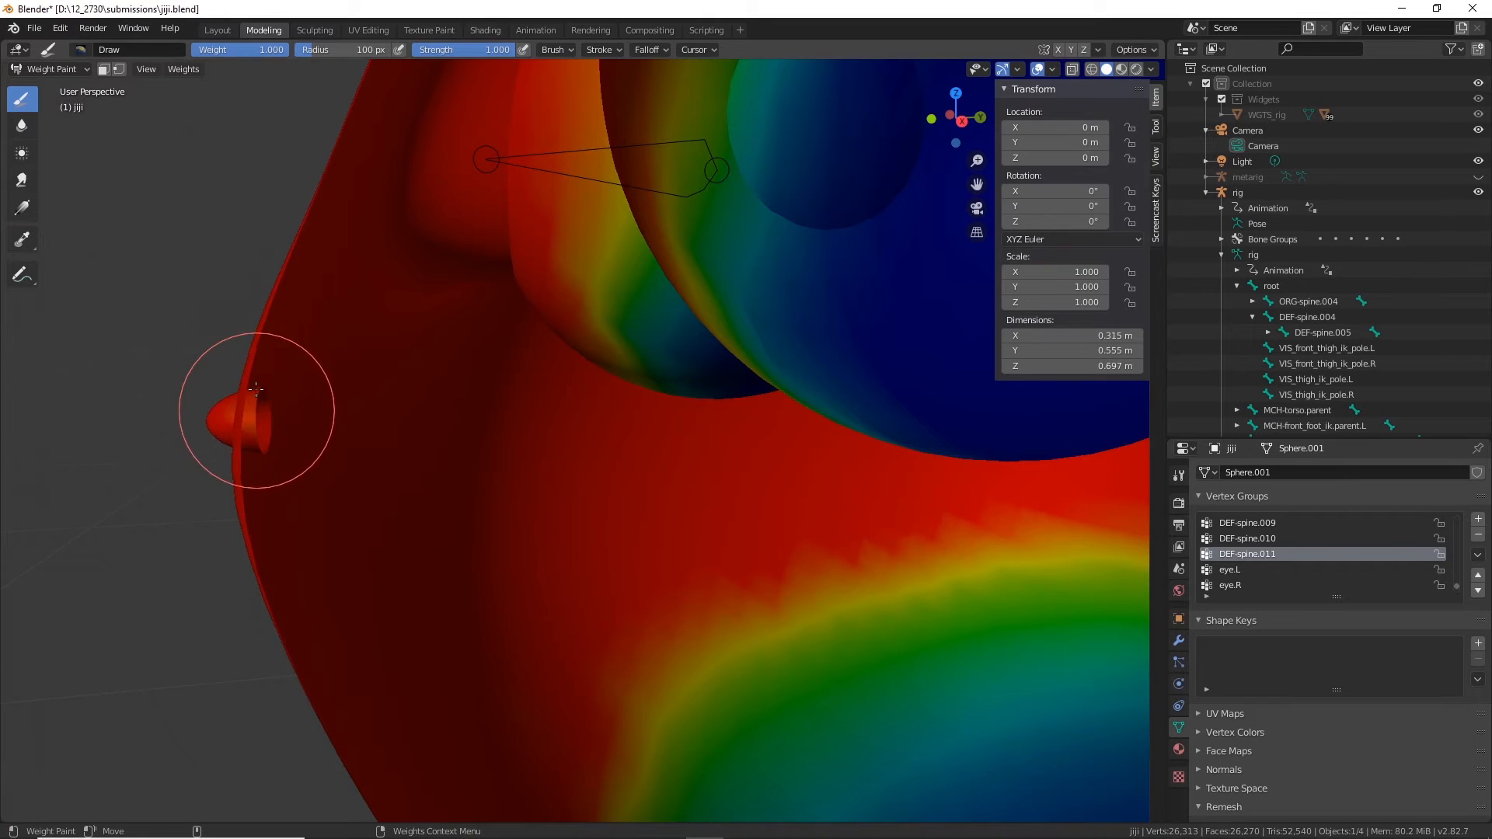
Step: Paint full DEF-spine.011 weight over the raised pupil piece of one eye, including its edges and inner surfaces
mouse_move(150, 427)
middle_mouse_down()
mouse_move(266, 399)
mouse_move(231, 333)
mouse_move(337, 443)
mouse_move(500, 423)
mouse_move(277, 550)
mouse_move(227, 610)
mouse_move(260, 534)
mouse_move(460, 553)
mouse_move(411, 471)
mouse_move(482, 249)
middle_mouse_up()
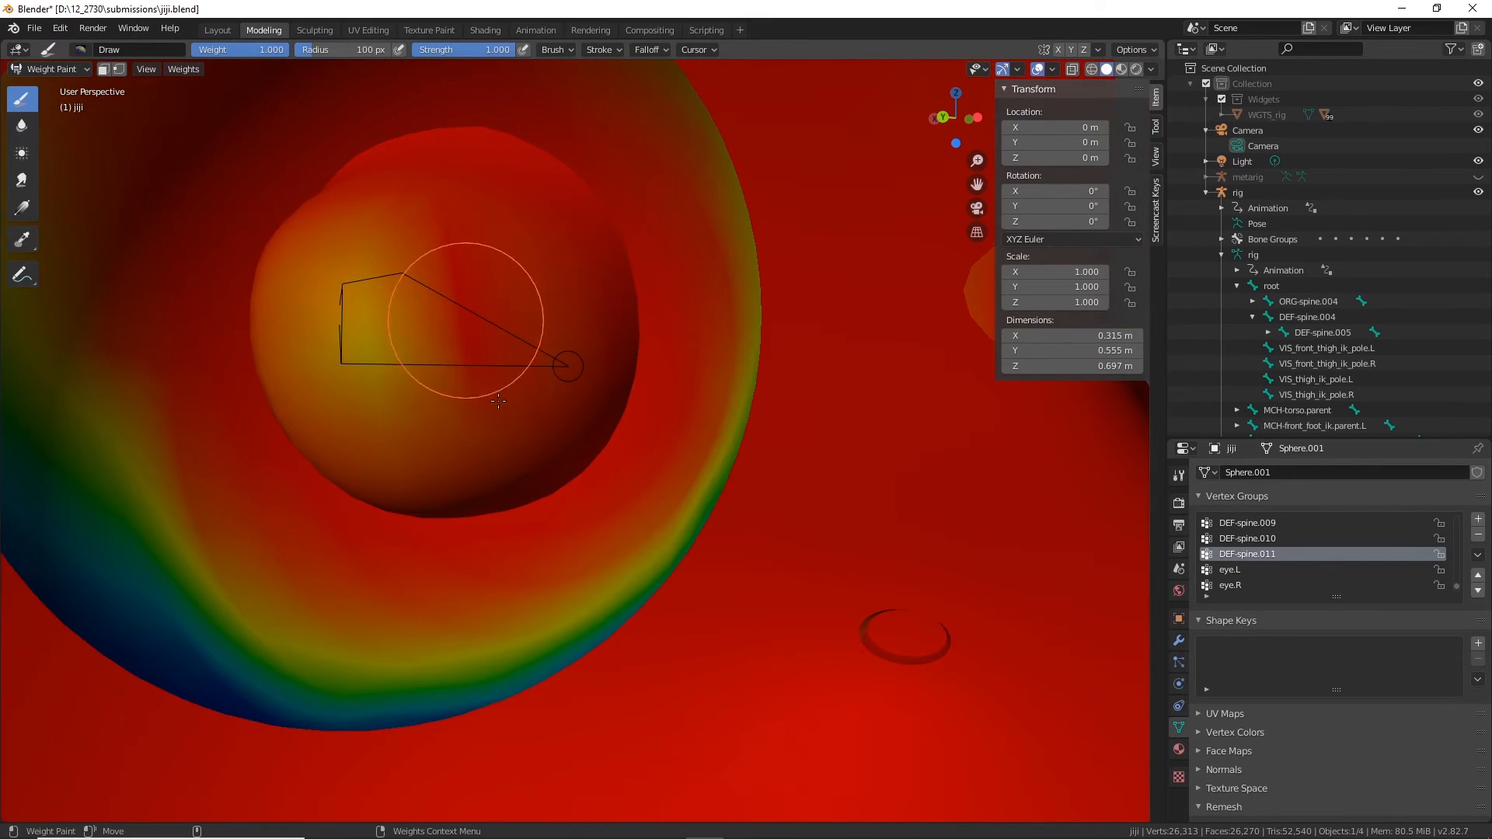
mouse_move(498, 202)
left_mouse_down()
mouse_move(366, 249)
mouse_move(394, 393)
mouse_move(457, 399)
mouse_move(474, 446)
left_mouse_up()
middle_click_drag(474, 445, 417, 282)
mouse_move(417, 283)
left_mouse_down()
mouse_move(326, 399)
mouse_move(265, 373)
mouse_move(314, 457)
left_mouse_up()
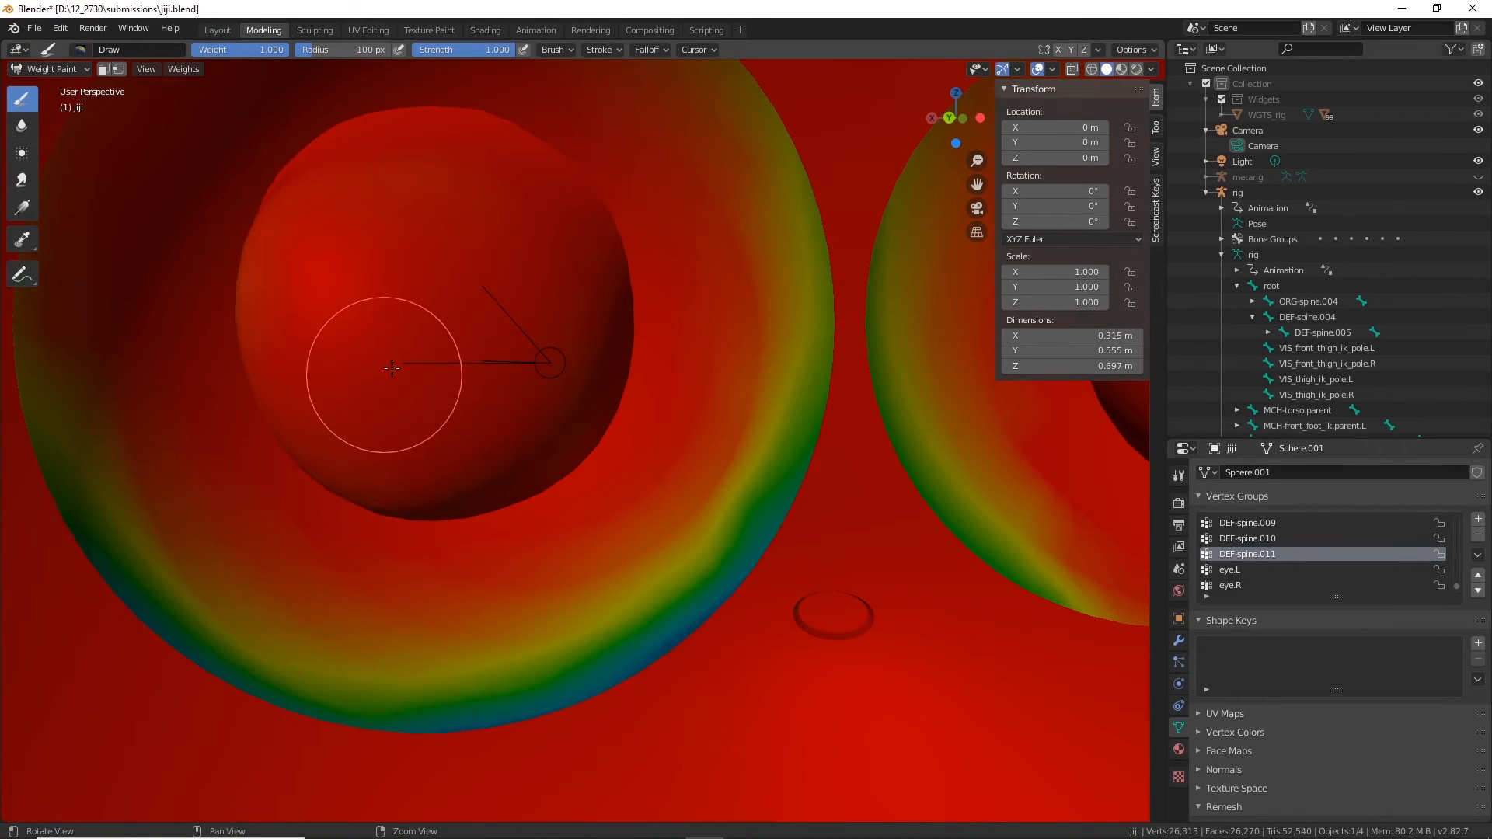
left_click_drag(385, 373, 420, 354, "alt")
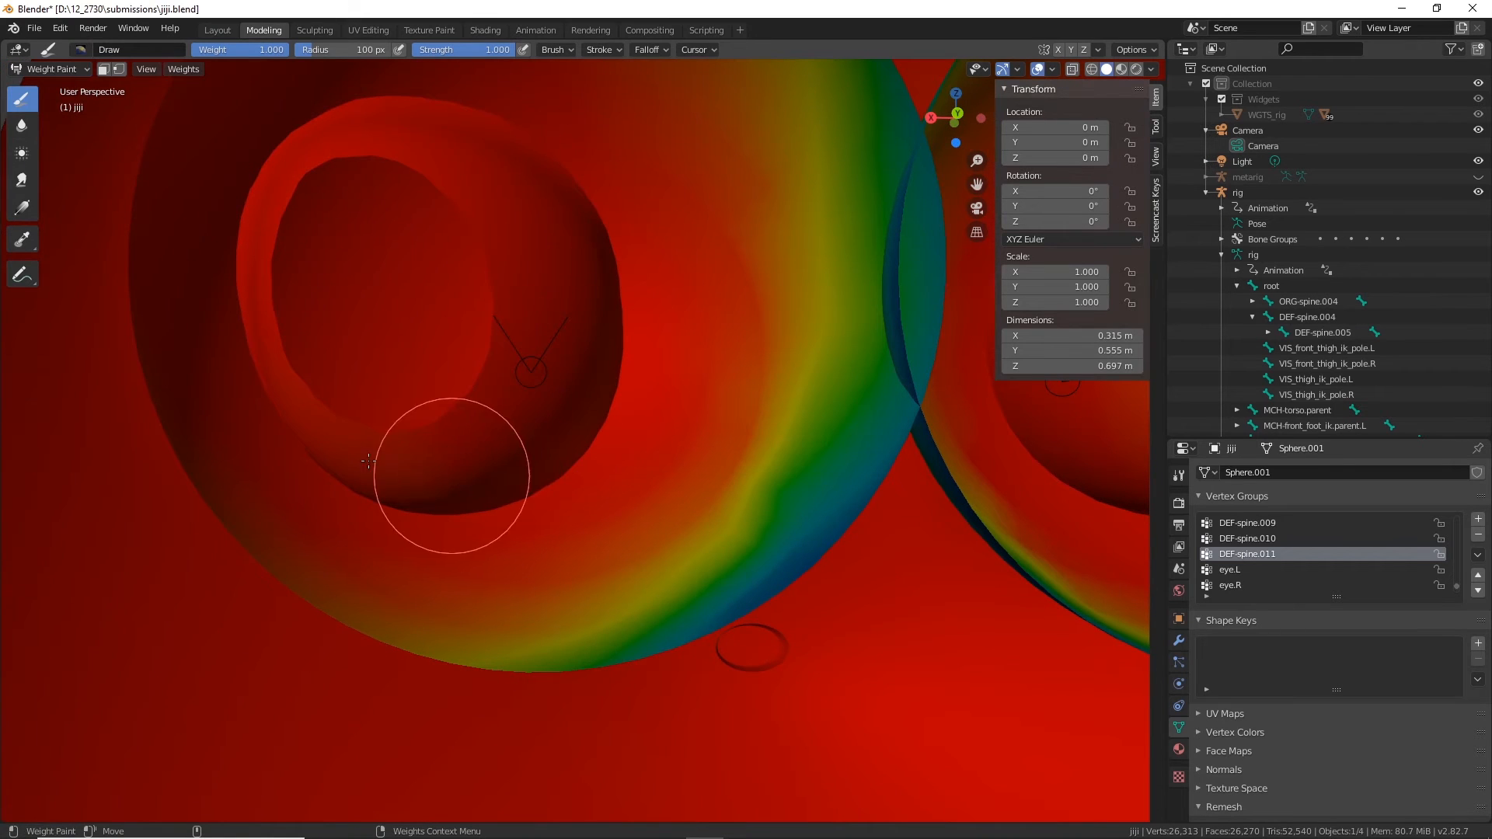
mouse_move(388, 441)
middle_mouse_down()
mouse_move(459, 427)
mouse_move(456, 460)
mouse_move(413, 421)
mouse_move(499, 333)
middle_mouse_up()
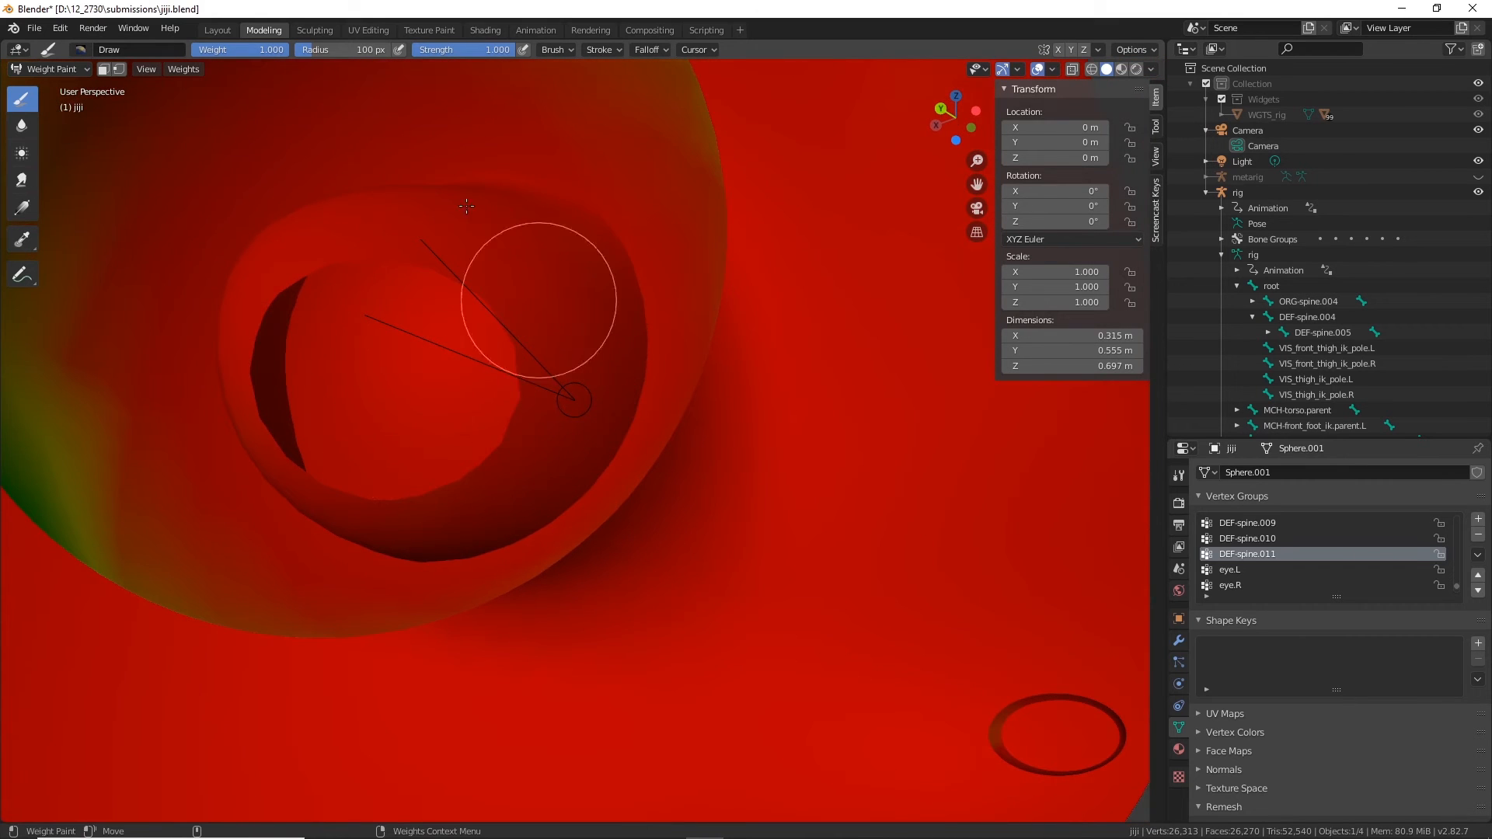
mouse_move(549, 274)
middle_mouse_down()
mouse_move(693, 286)
mouse_move(565, 393)
middle_mouse_up()
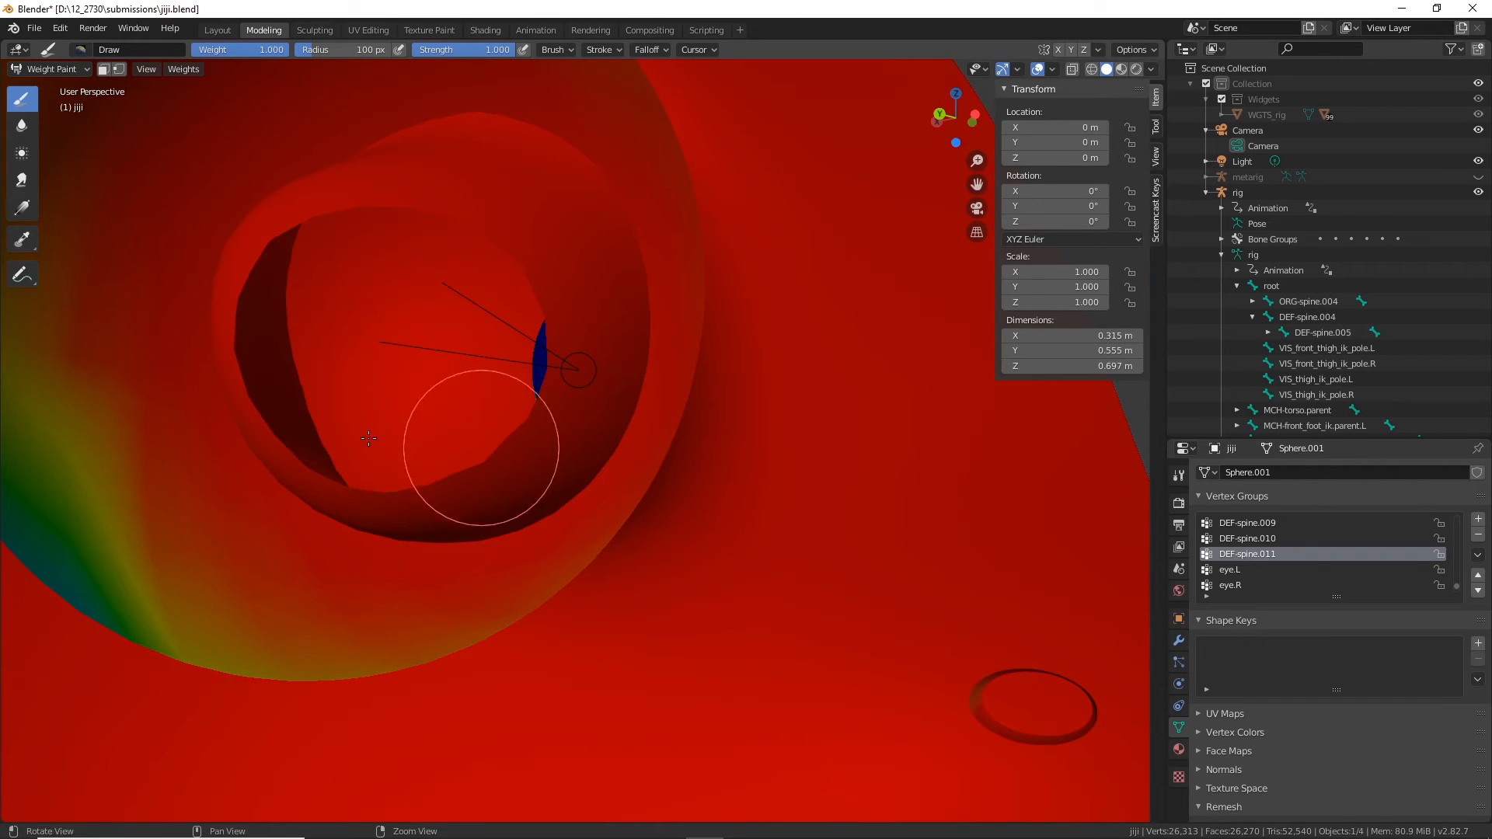
mouse_move(505, 447)
middle_mouse_down()
mouse_move(588, 415)
mouse_move(577, 525)
middle_mouse_up()
Step: Cover the other eye's pupil piece with full DEF-spine.011 weight
scroll(660, 280, "down", 2)
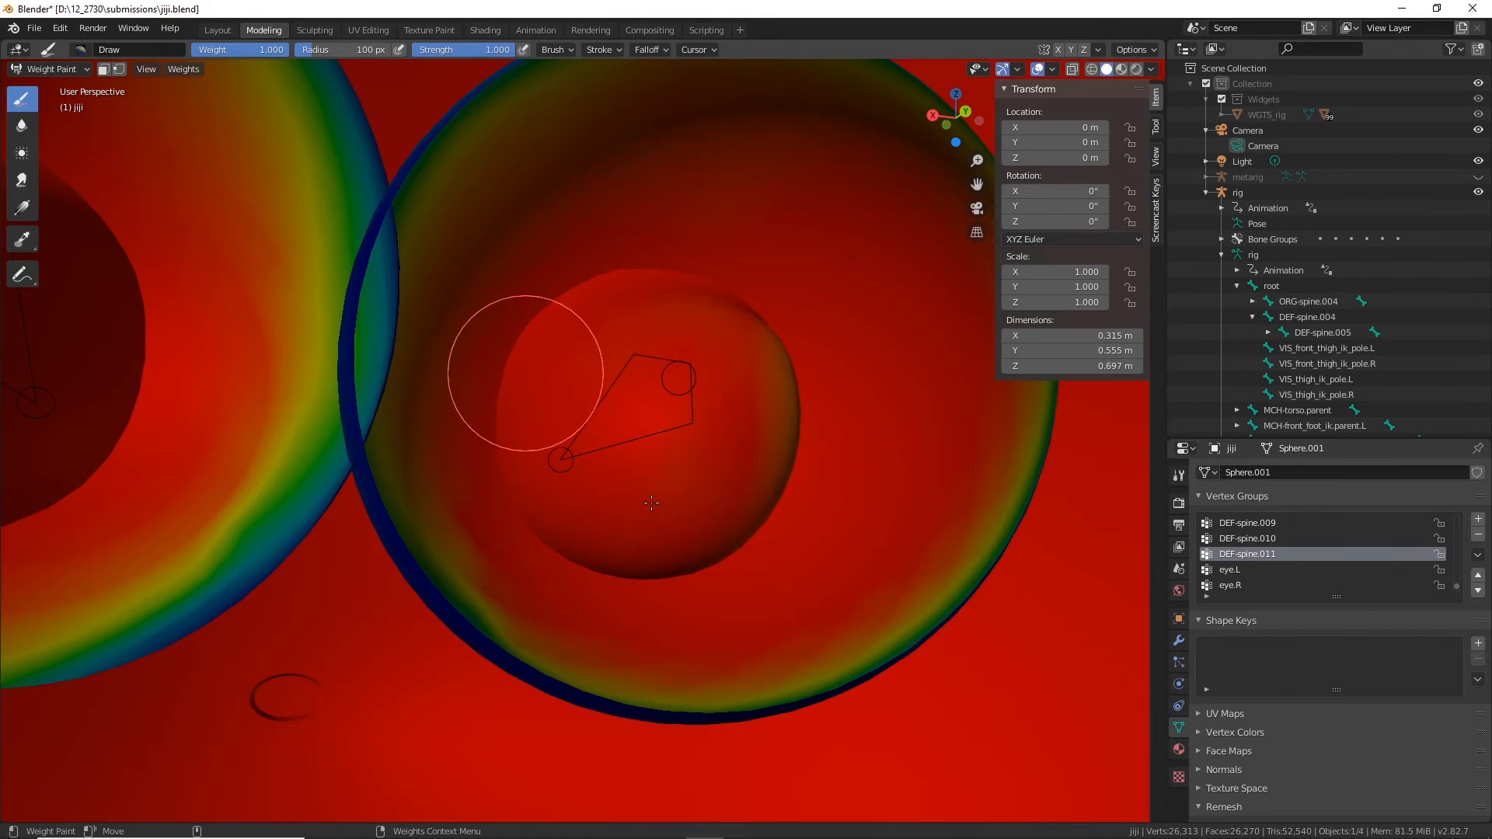
mouse_move(728, 384)
left_mouse_down()
mouse_move(762, 432)
mouse_move(785, 306)
mouse_move(800, 440)
mouse_move(647, 552)
left_mouse_up()
mouse_move(646, 553)
middle_mouse_down()
mouse_move(710, 466)
mouse_move(503, 452)
mouse_move(583, 539)
middle_mouse_up()
scroll(778, 458, "down", 8)
Step: Soften the DEF-spine.011 weight transition around the neck from all sides using the Blur brush
left_click(27, 129)
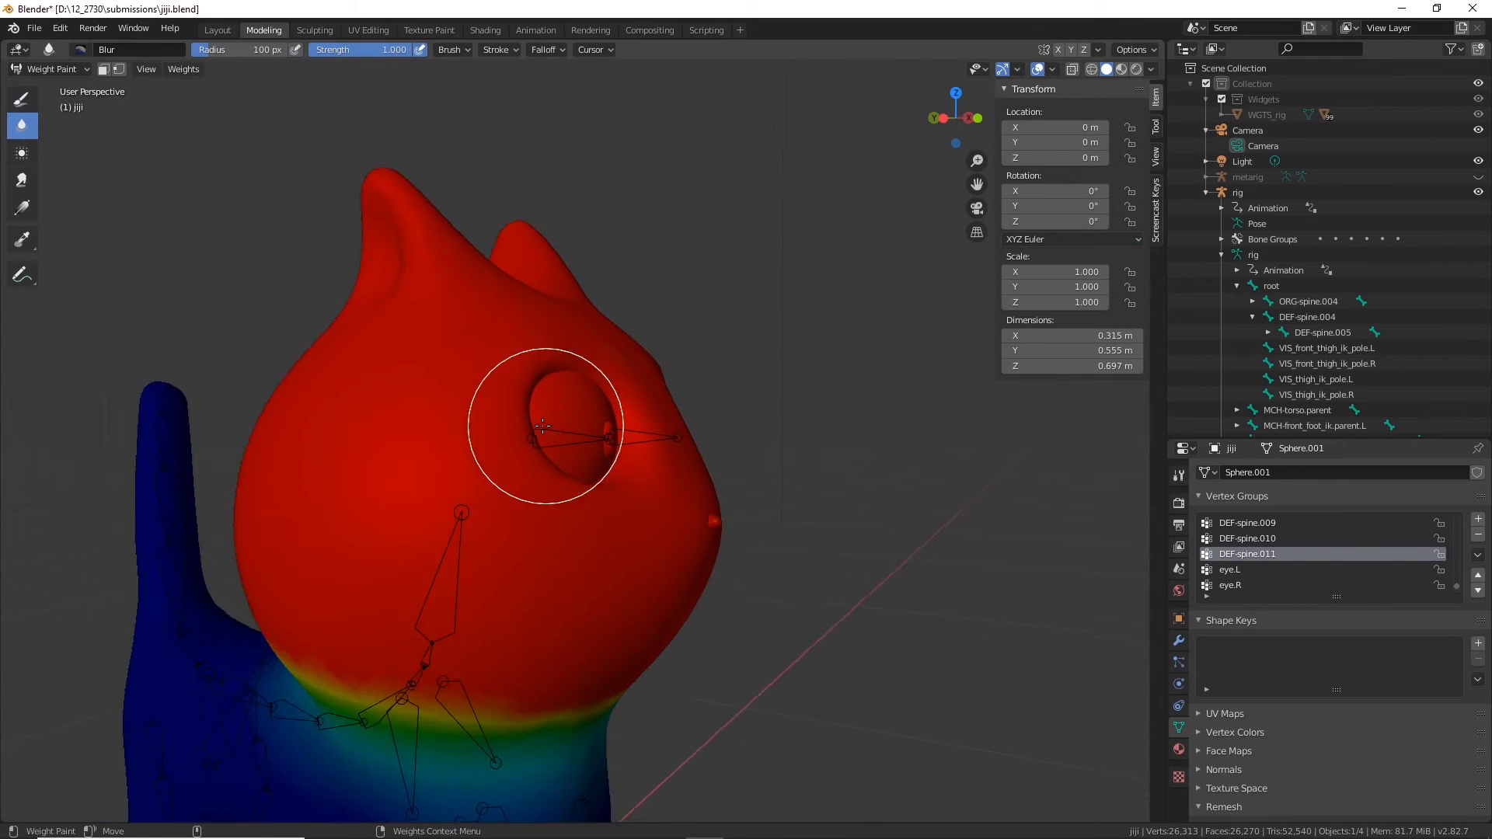
middle_click_drag(543, 423, 491, 420)
mouse_move(491, 420)
left_mouse_down()
mouse_move(676, 466)
mouse_move(619, 487)
mouse_move(680, 472)
mouse_move(528, 457)
left_mouse_up()
mouse_move(648, 478)
left_mouse_down()
mouse_move(539, 450)
mouse_move(510, 412)
mouse_move(560, 400)
left_mouse_up()
mouse_move(559, 400)
middle_mouse_down()
mouse_move(577, 420)
mouse_move(523, 457)
middle_mouse_up()
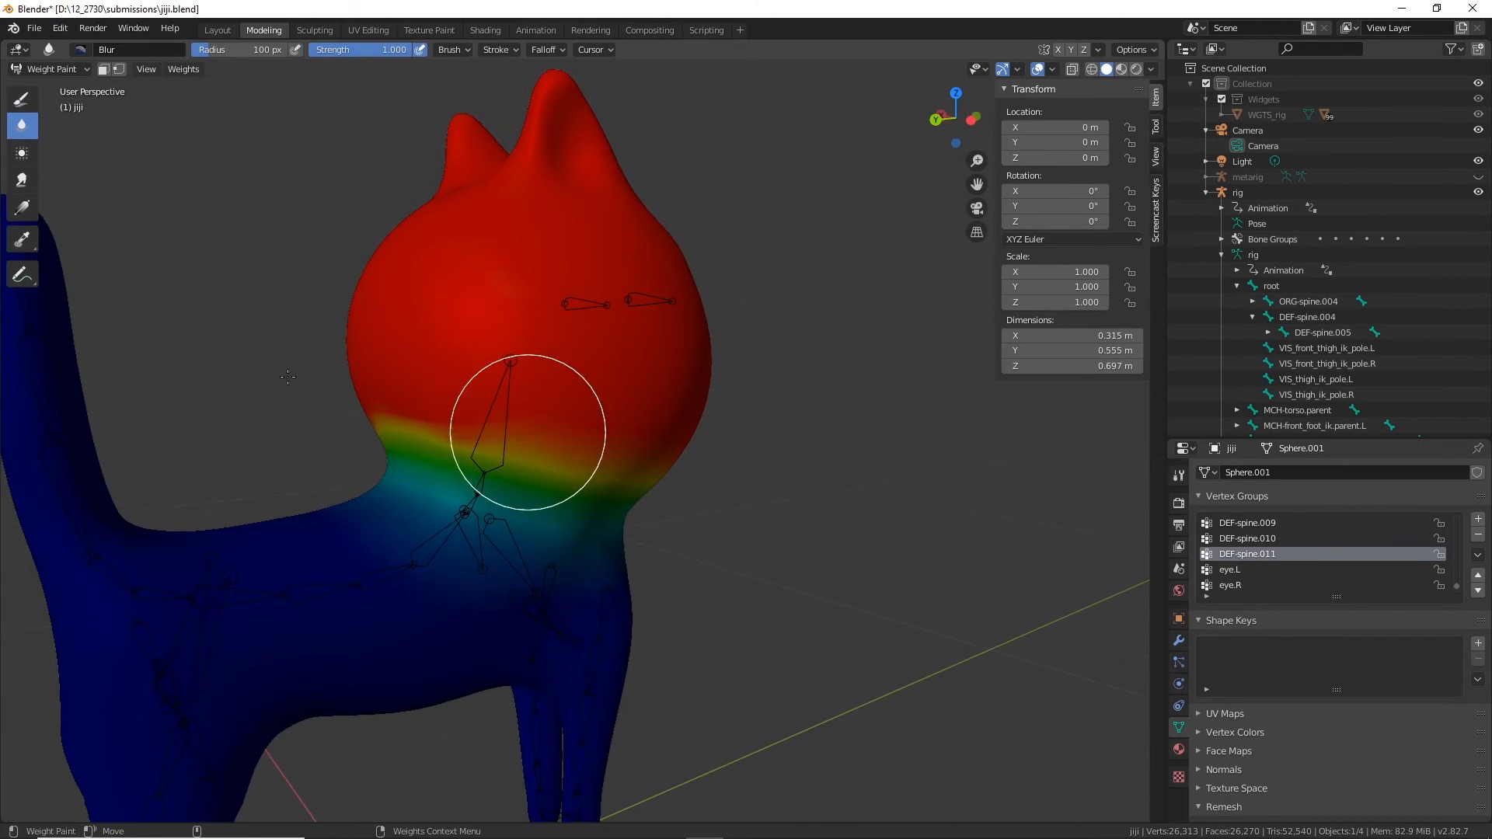
mouse_move(523, 457)
left_mouse_down()
mouse_move(456, 450)
mouse_move(583, 466)
left_mouse_up()
mouse_move(583, 466)
middle_mouse_down()
mouse_move(555, 435)
mouse_move(649, 466)
middle_mouse_up()
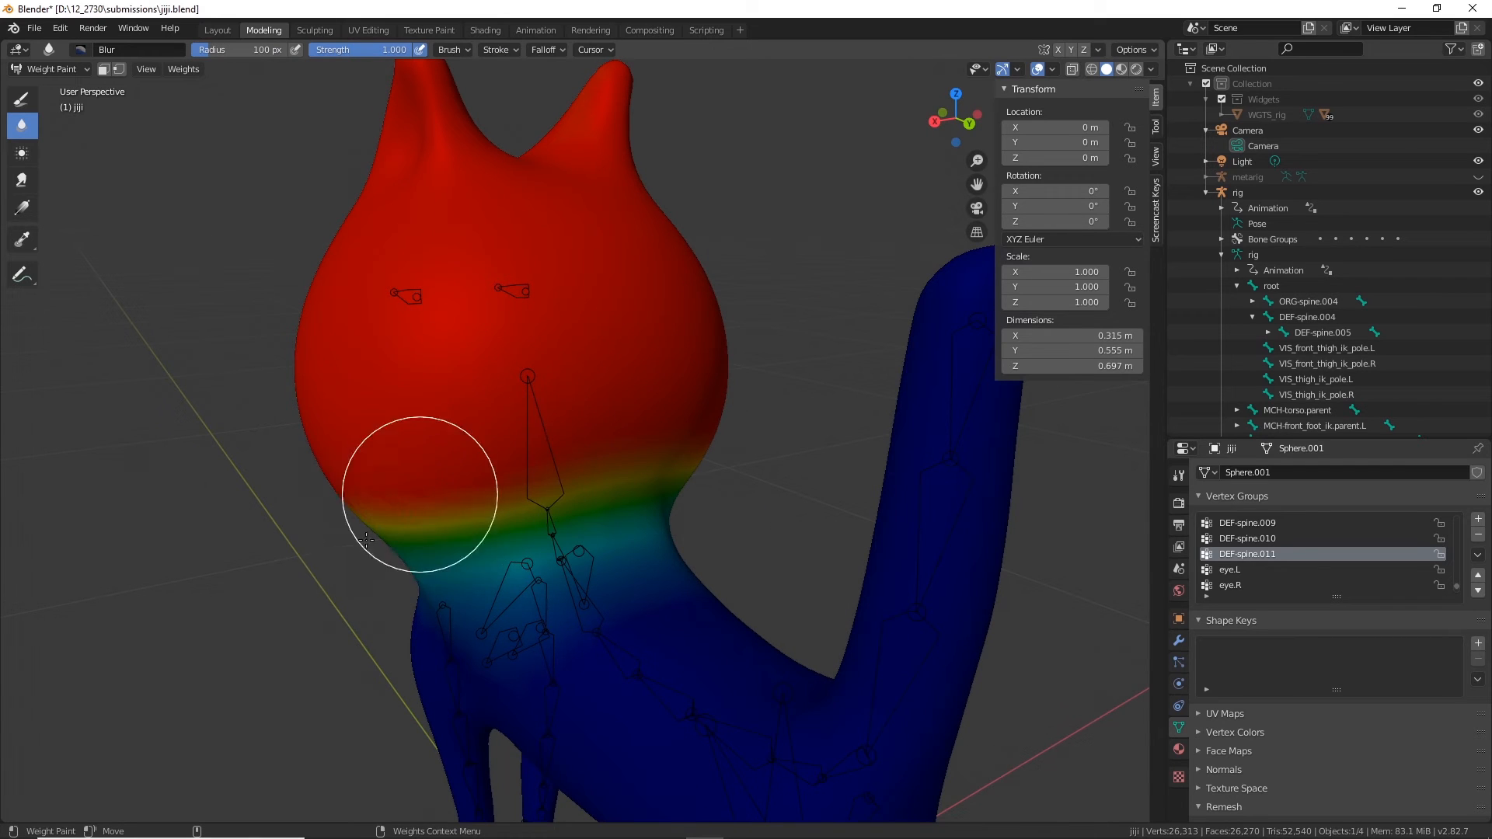
middle_click_drag(417, 483, 466, 500)
mouse_move(466, 500)
left_mouse_down()
mouse_move(699, 393)
mouse_move(576, 475)
mouse_move(533, 466)
mouse_move(400, 499)
mouse_move(492, 466)
left_mouse_up()
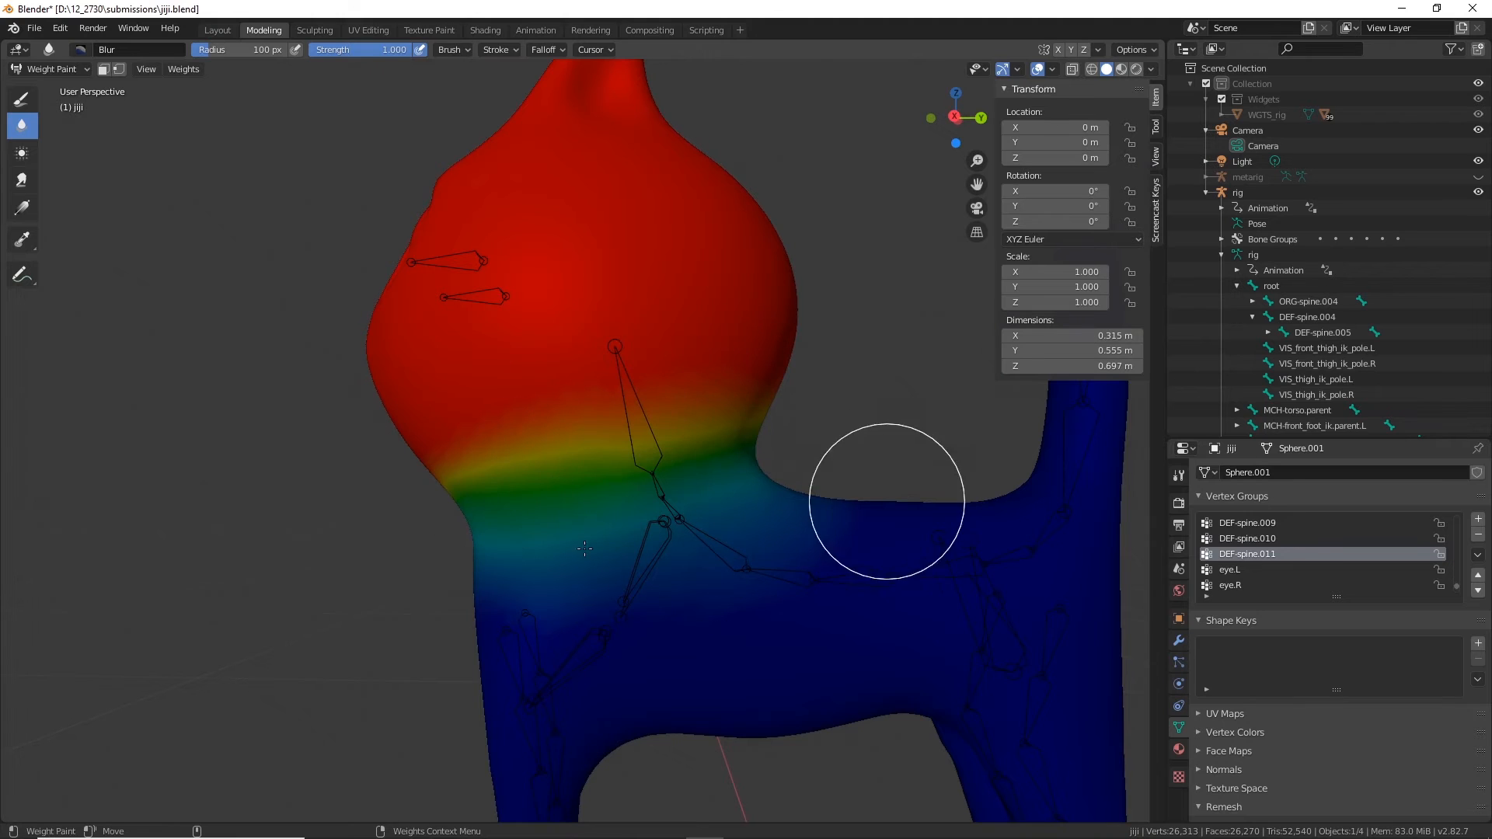
Step: Erase stray DEF-spine.011 weight from the shoulders, chest and upper back with the Draw brush at weight 0.000
left_click(21, 99)
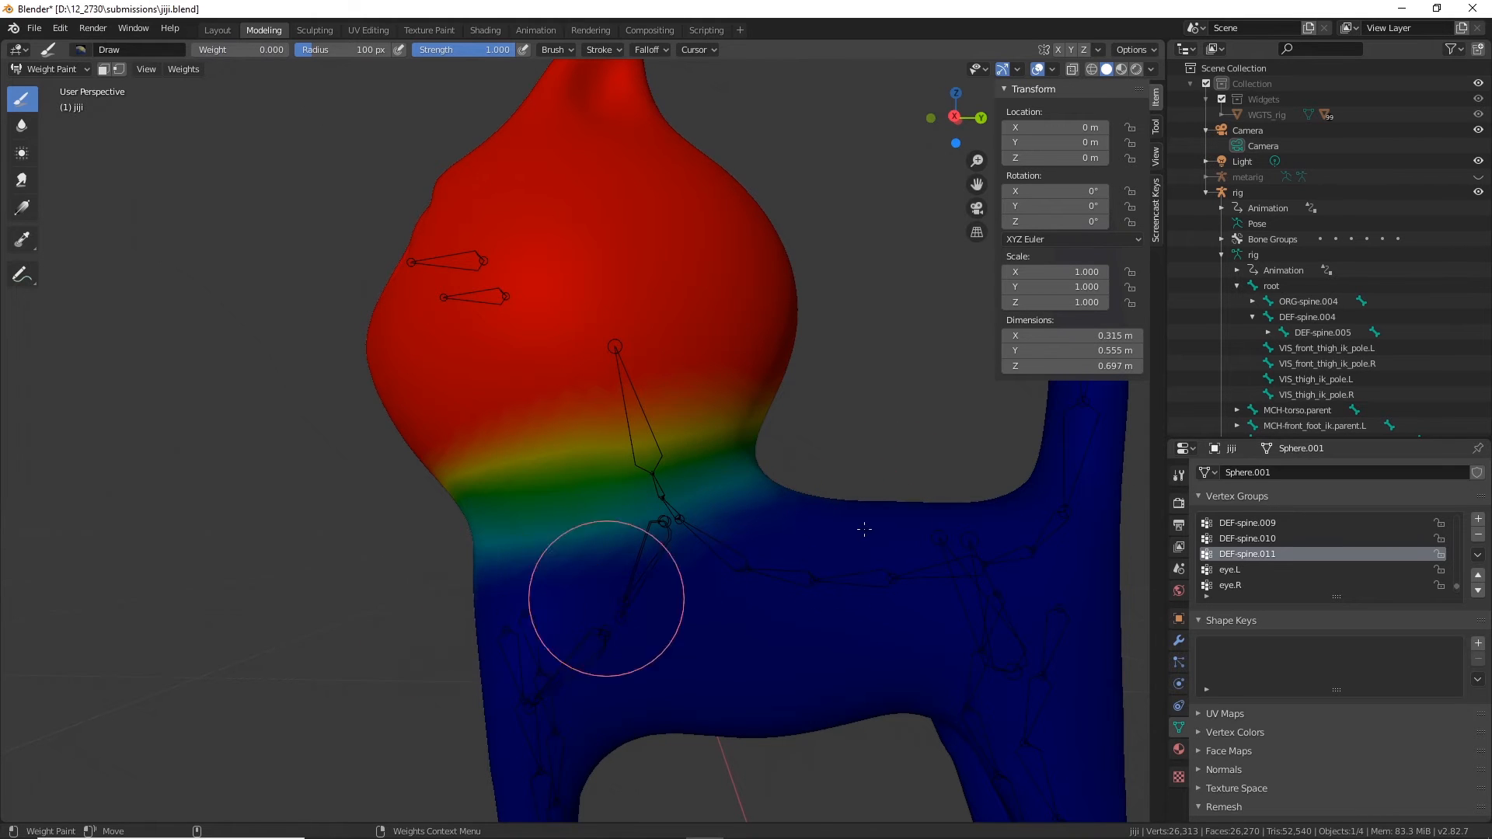
middle_click_drag(606, 586, 786, 588)
mouse_move(602, 692)
left_mouse_down()
mouse_move(726, 623)
mouse_move(669, 609)
mouse_move(559, 640)
mouse_move(720, 589)
left_mouse_up()
middle_click_drag(720, 589, 459, 567)
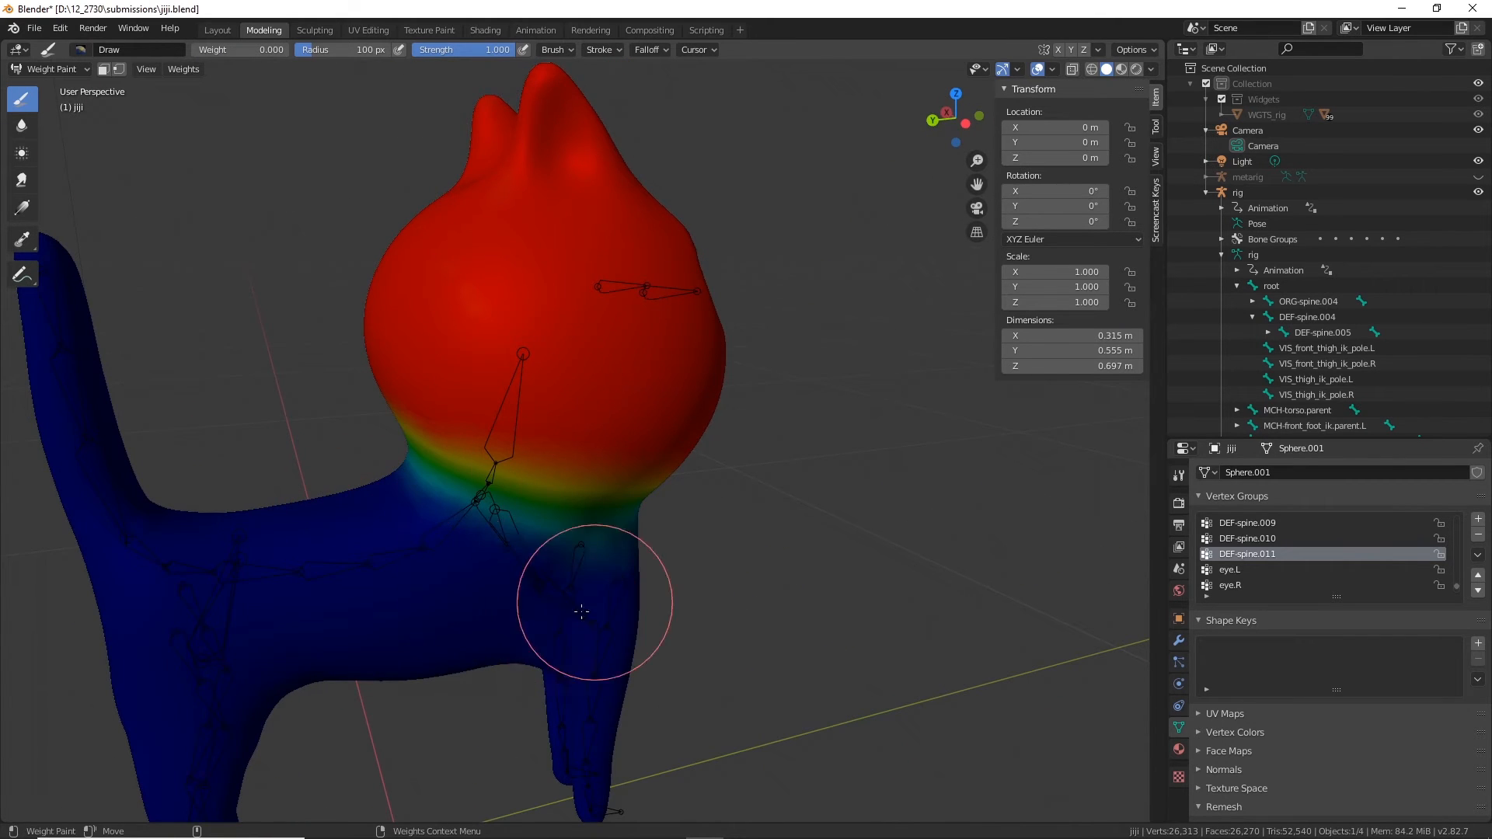
middle_click_drag(599, 633, 466, 567)
middle_click_drag(672, 612, 500, 633)
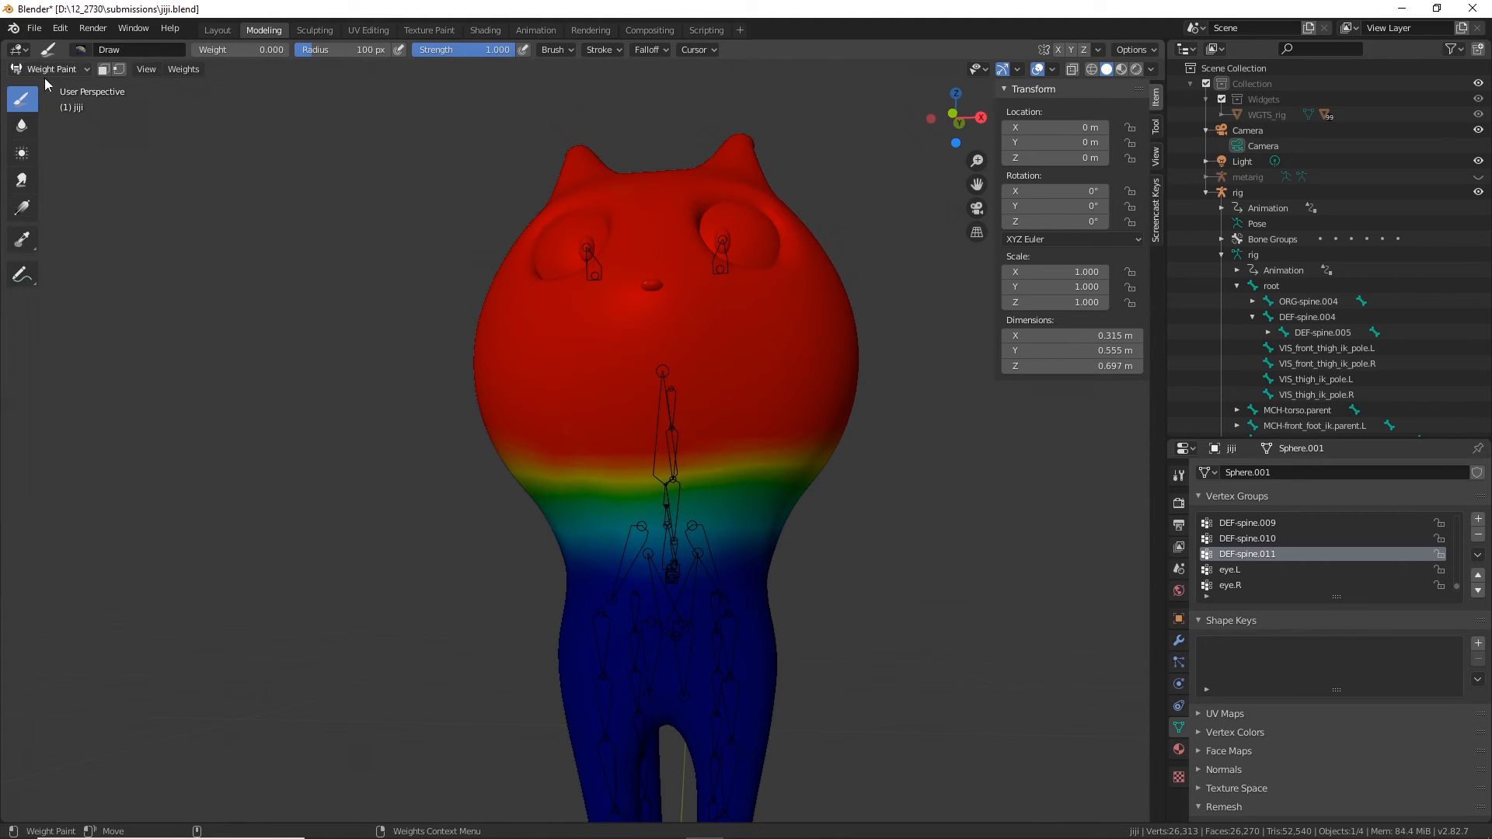
Step: Blur the DEF-spine.011 weights along the front, side and back of the neck
left_click(21, 129)
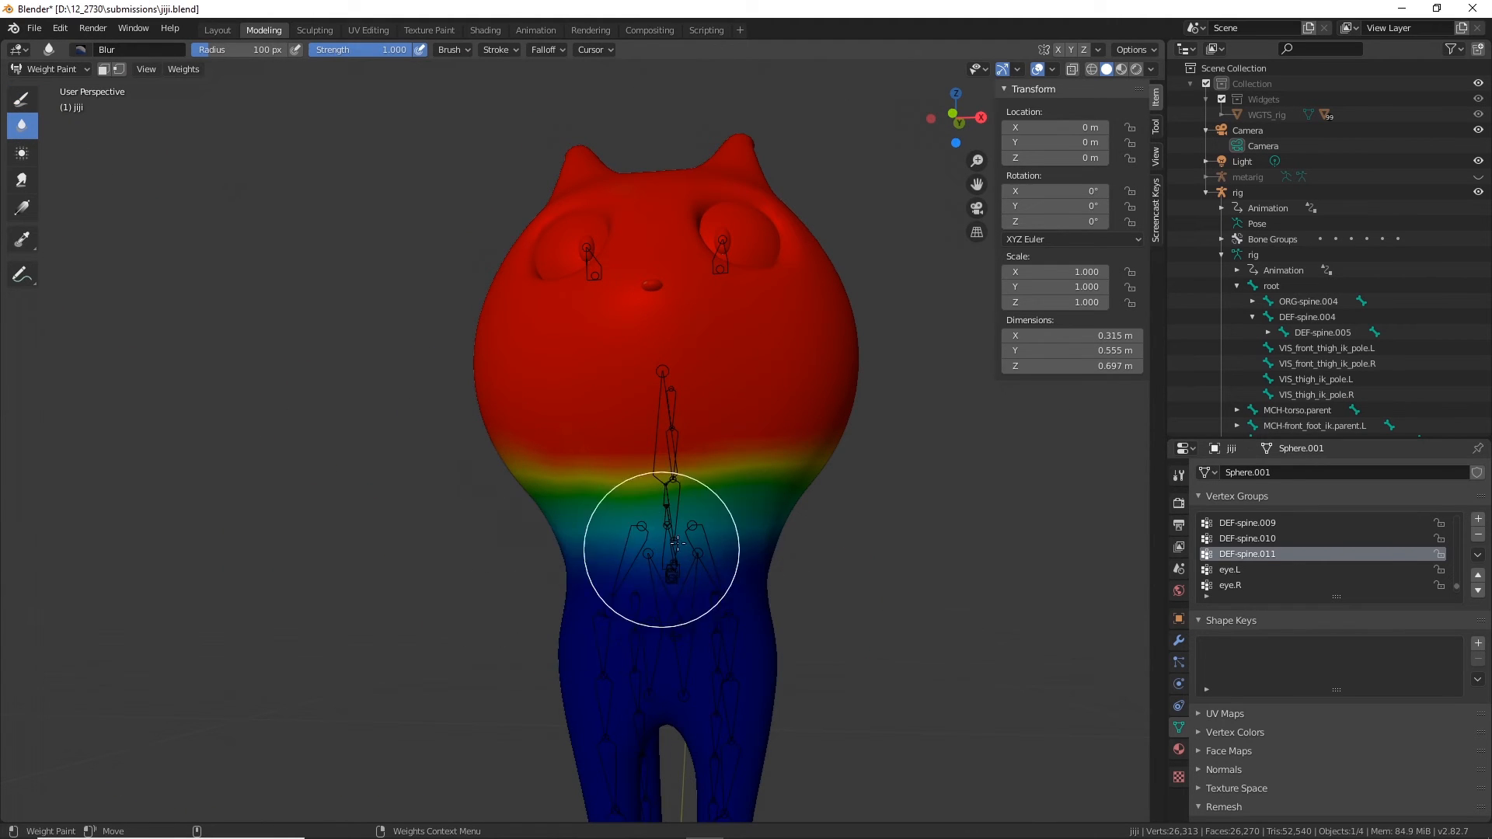
middle_click_drag(653, 533, 622, 575)
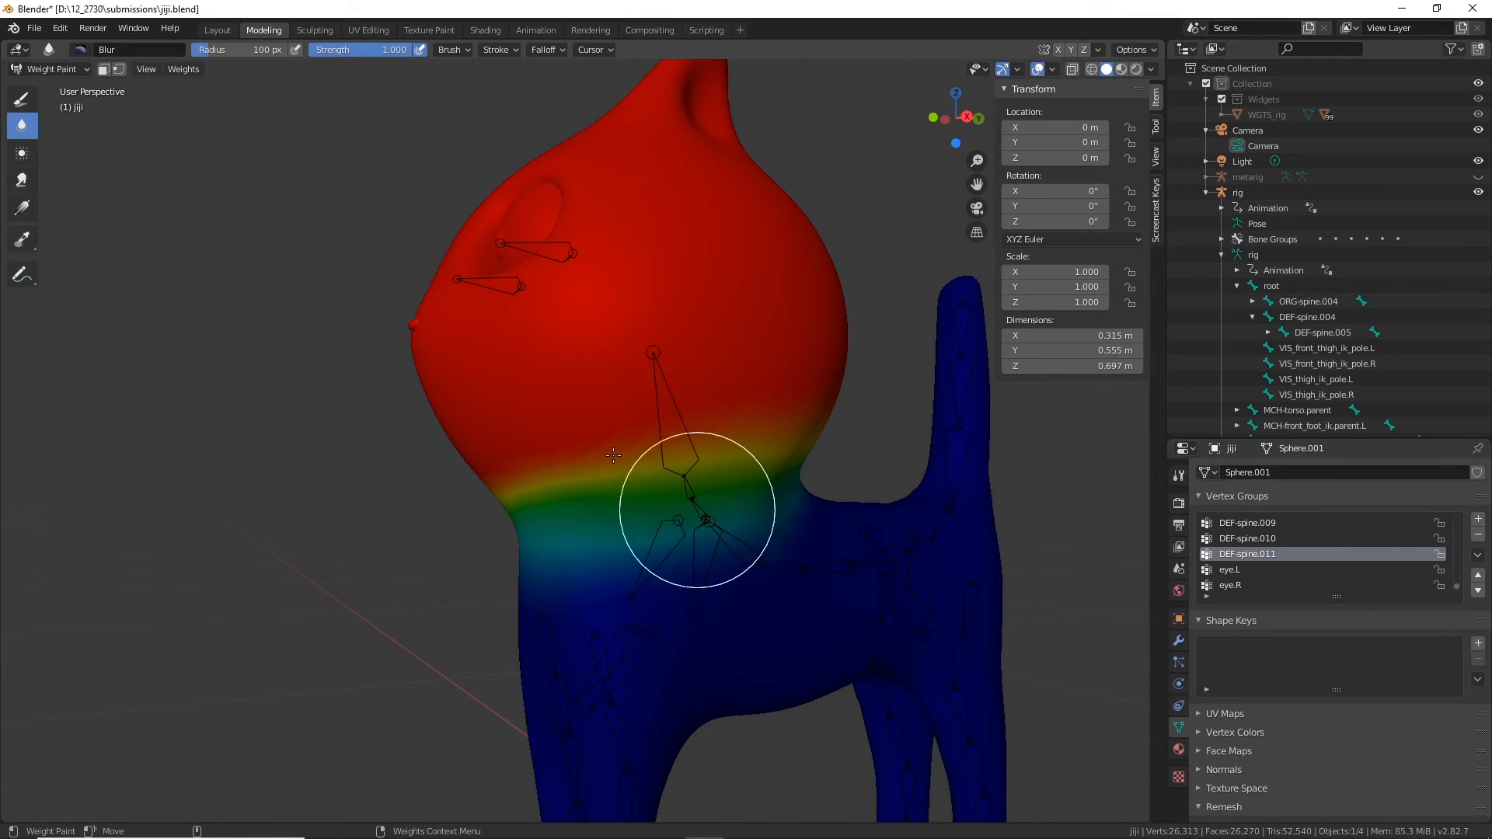
mouse_move(544, 466)
middle_mouse_down()
mouse_move(626, 460)
mouse_move(642, 540)
middle_mouse_up()
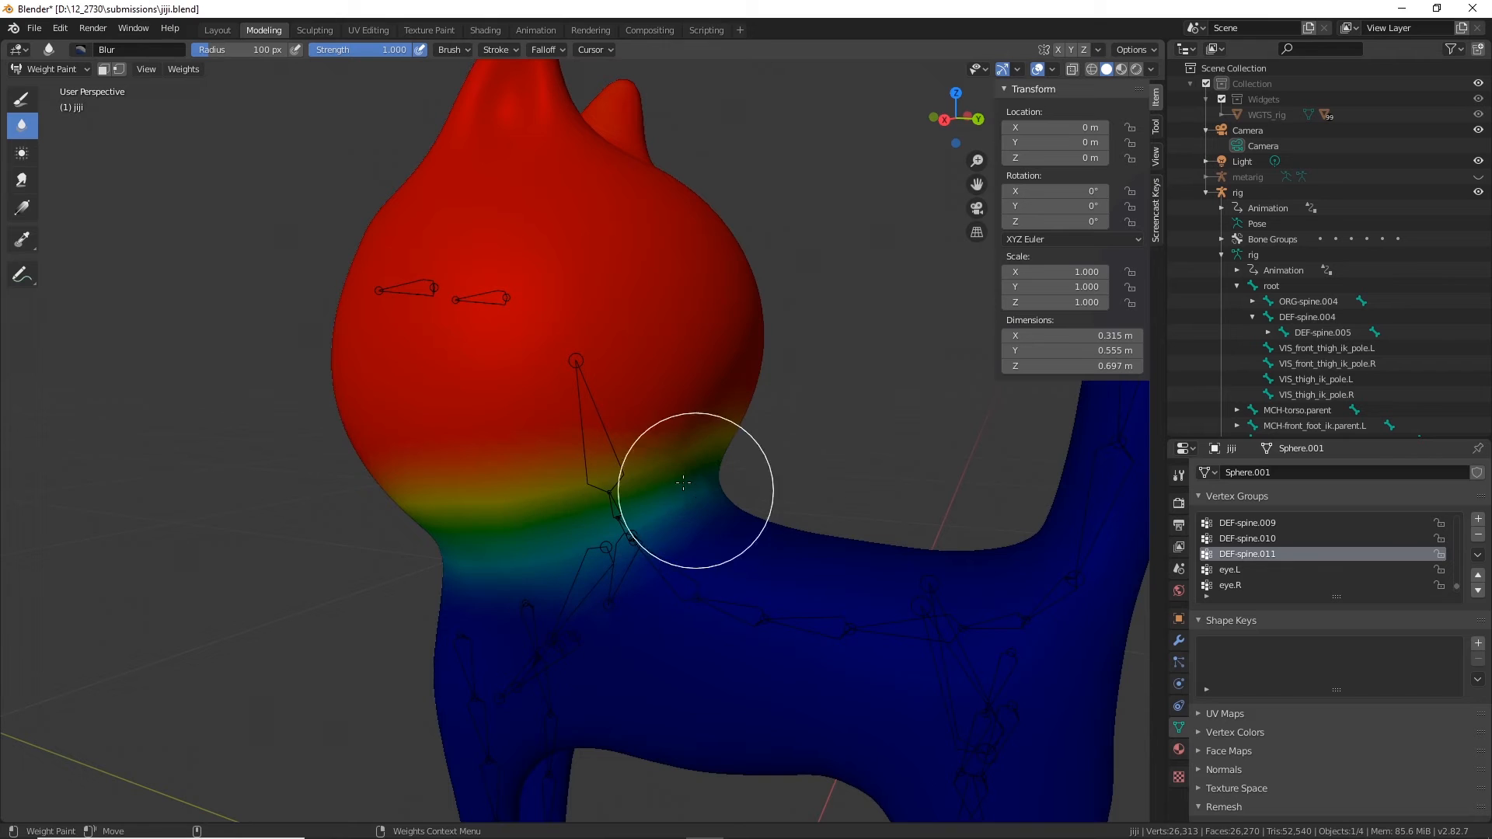
mouse_move(808, 497)
middle_mouse_down()
mouse_move(632, 533)
mouse_move(523, 477)
mouse_move(579, 513)
mouse_move(645, 481)
middle_mouse_up()
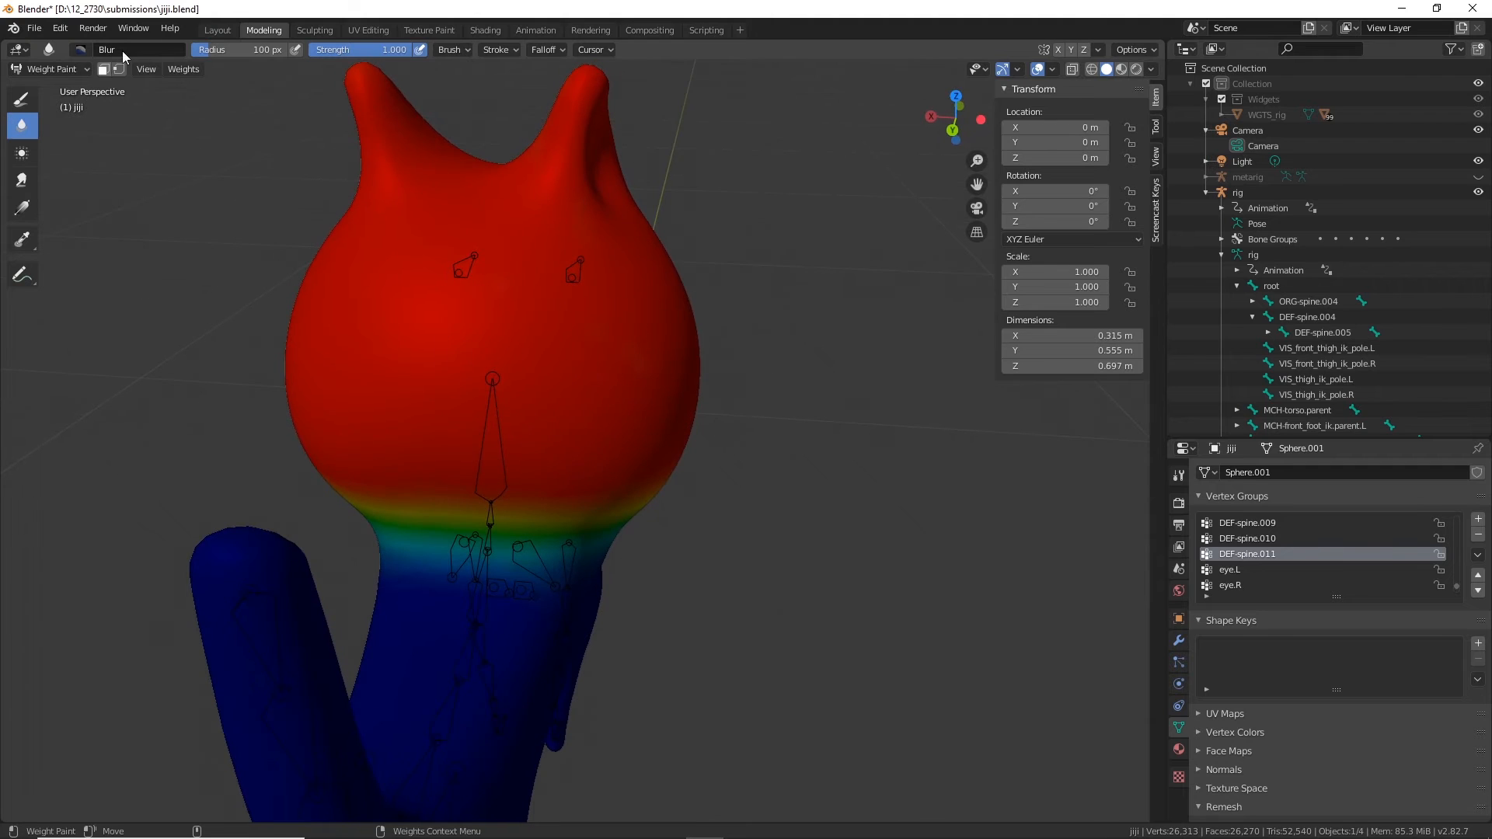
Step: Set the Draw brush weight to 1.000 and touch up the back of the head
left_click(22, 98)
left_click_drag(230, 52, 289, 51)
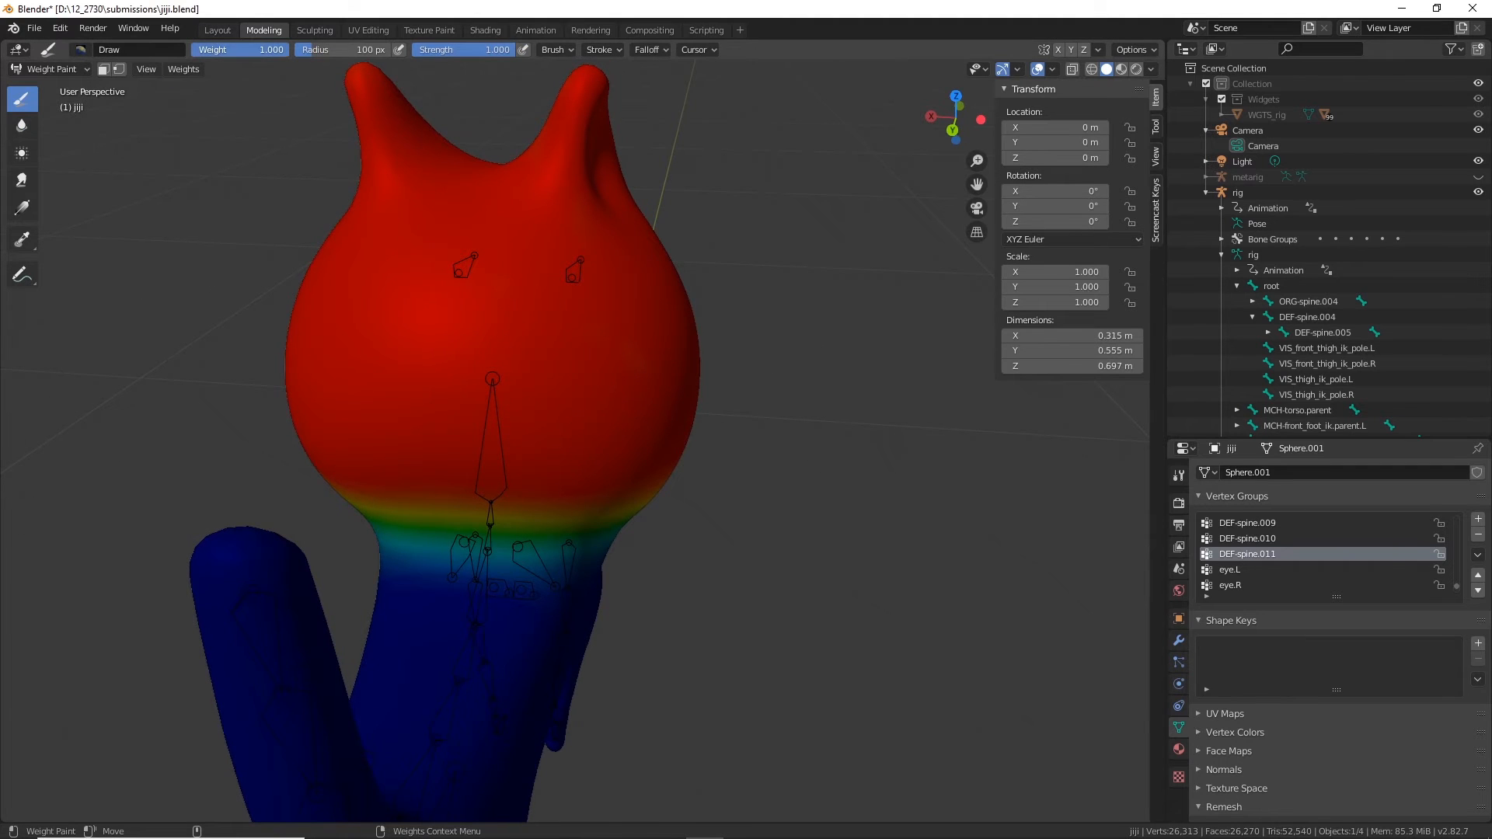
middle_click_drag(407, 340, 433, 326)
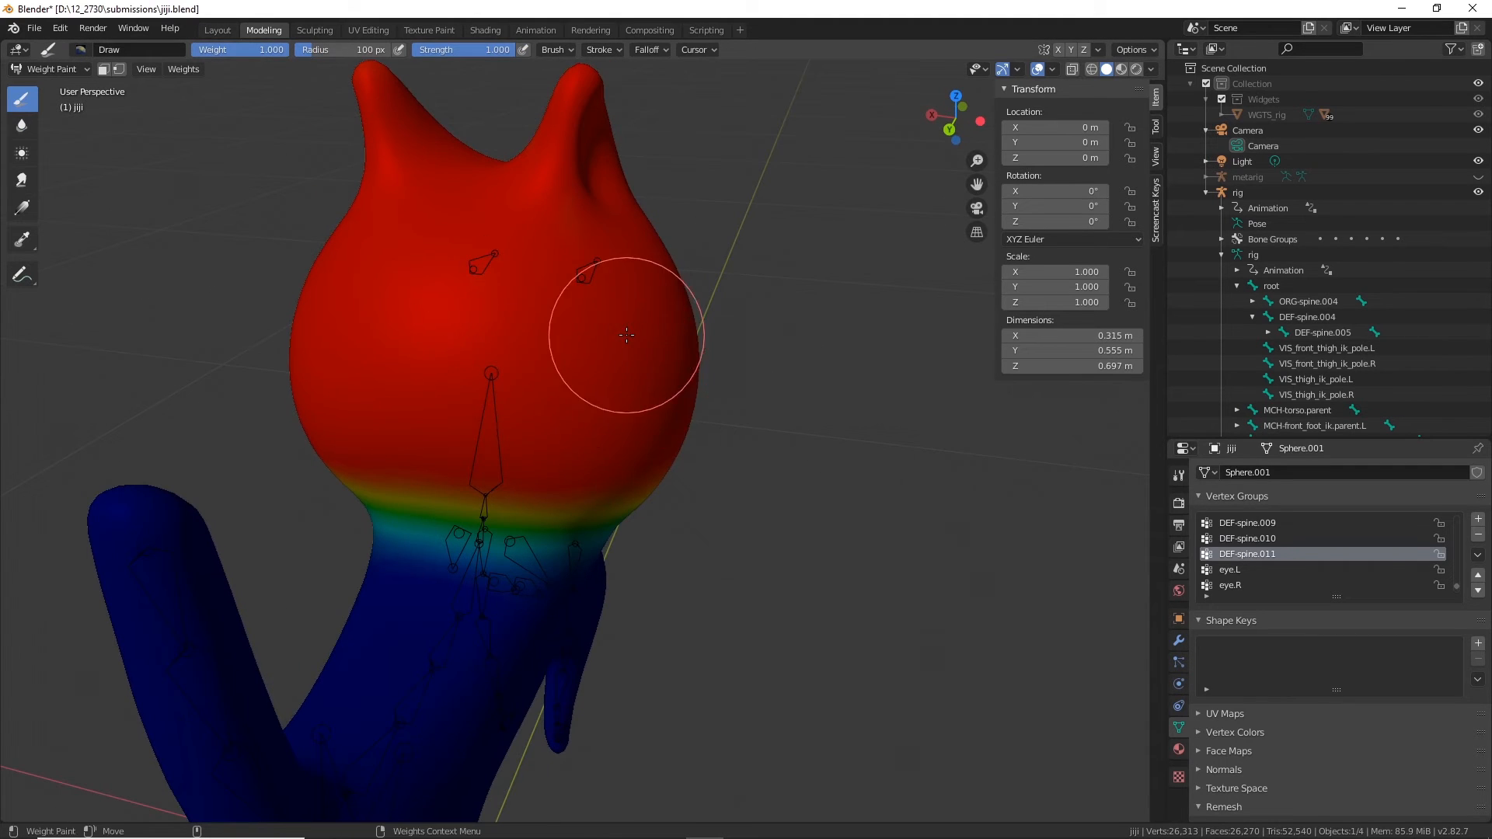
Step: Blur the DEF-spine.011 transition between the lower head and the neck once more
left_click(28, 128)
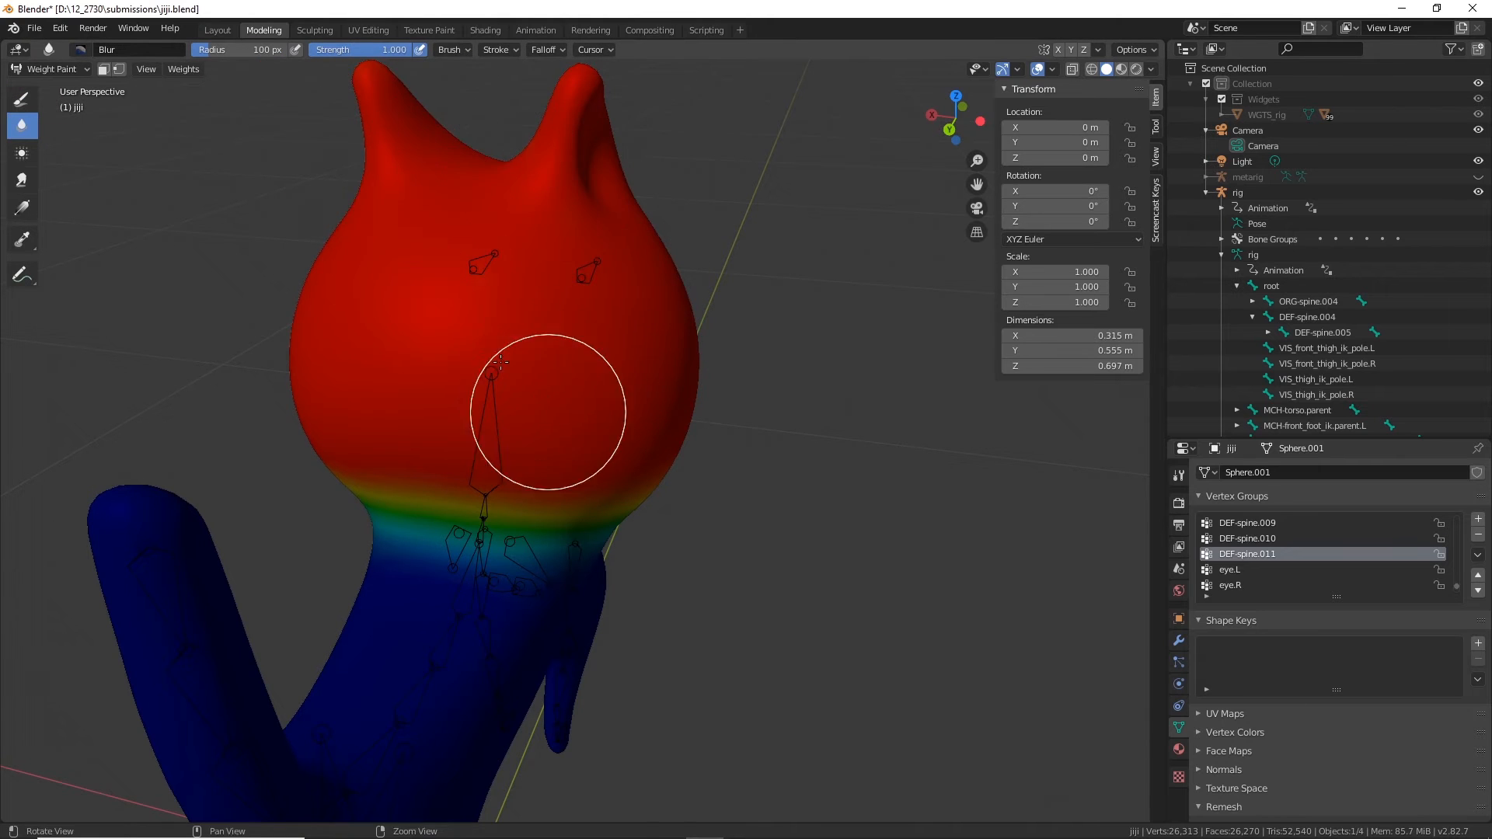
middle_click_drag(544, 409, 470, 343)
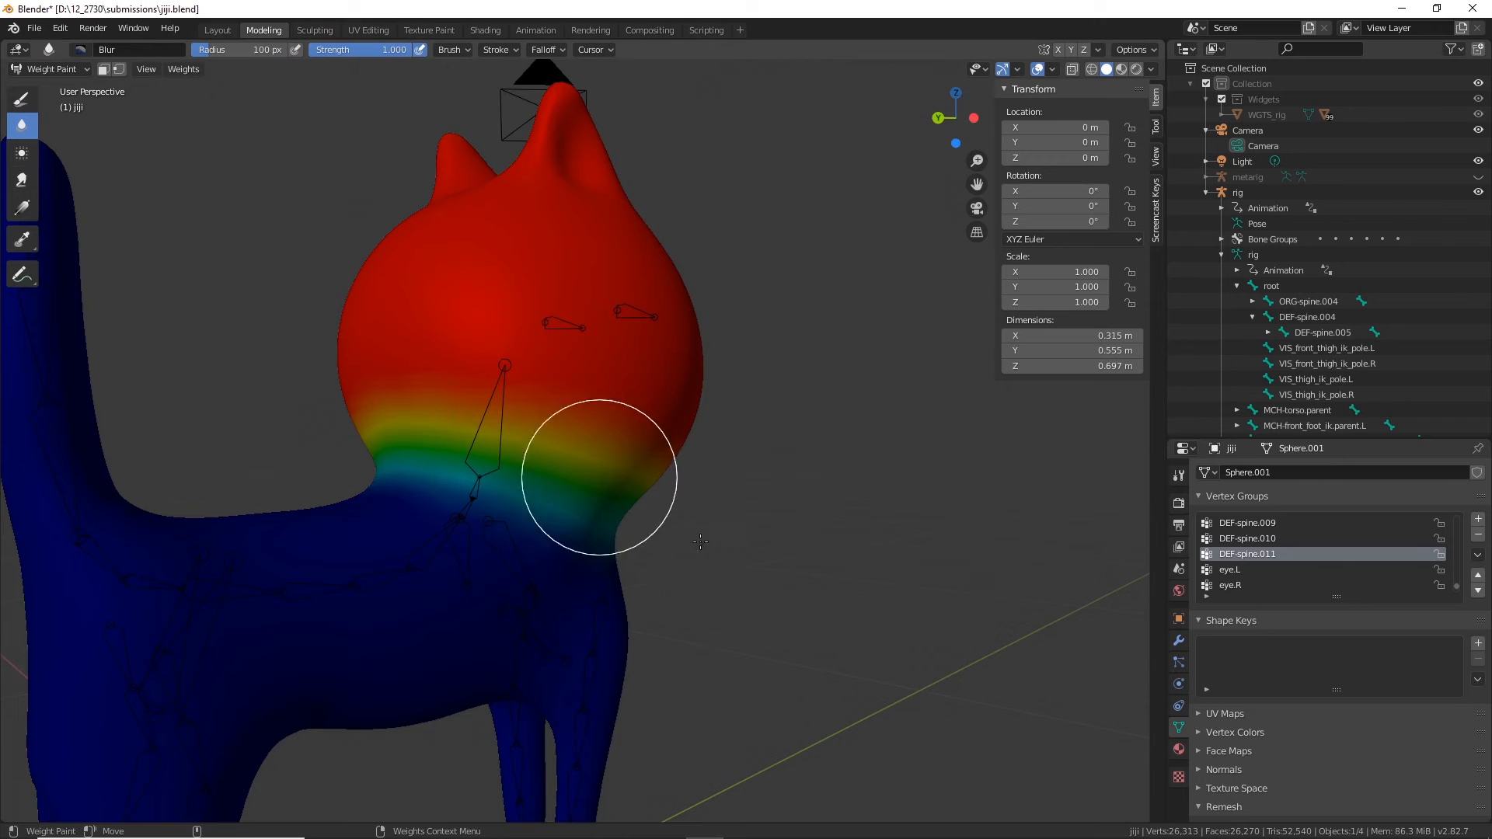
mouse_move(599, 466)
middle_mouse_down()
mouse_move(466, 516)
mouse_move(542, 433)
mouse_move(790, 360)
middle_mouse_up()
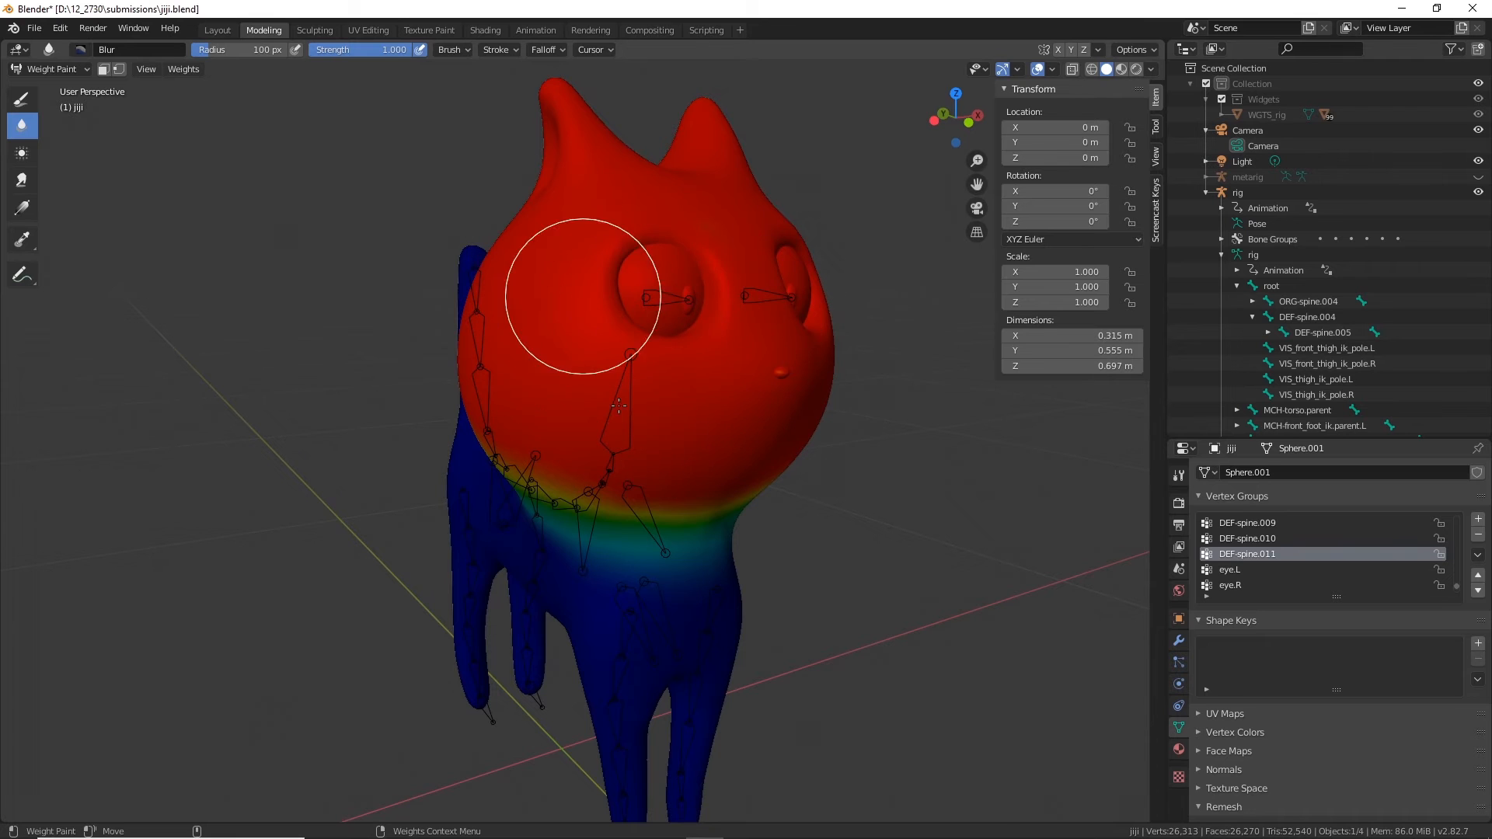
middle_click_drag(575, 334, 320, 149)
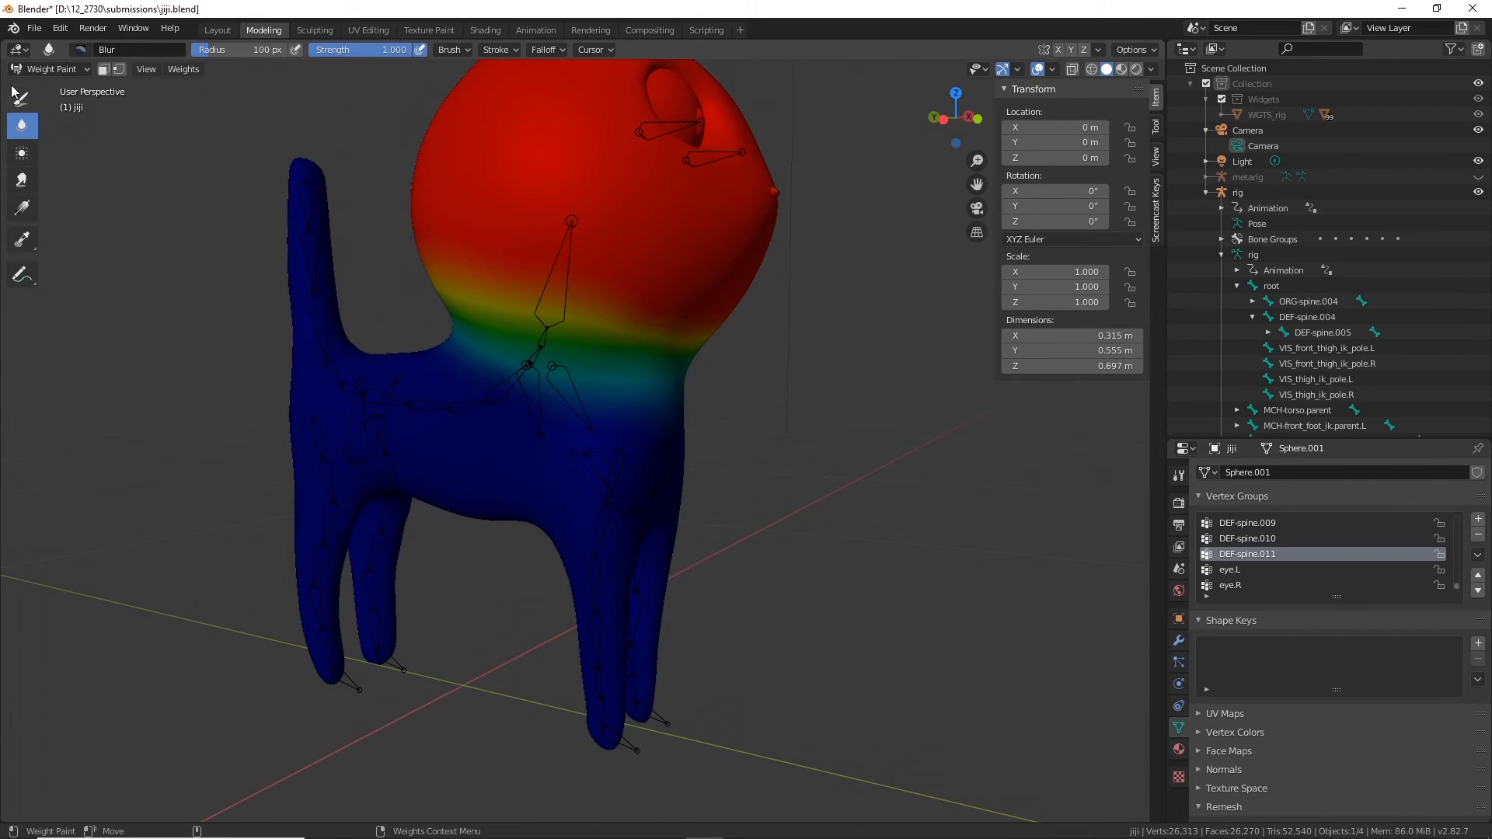
Step: In Edit Mode, select the entire linked nose mesh and assign it to the DEF-spine.011 vertex group with weight 1.000
left_click(44, 68)
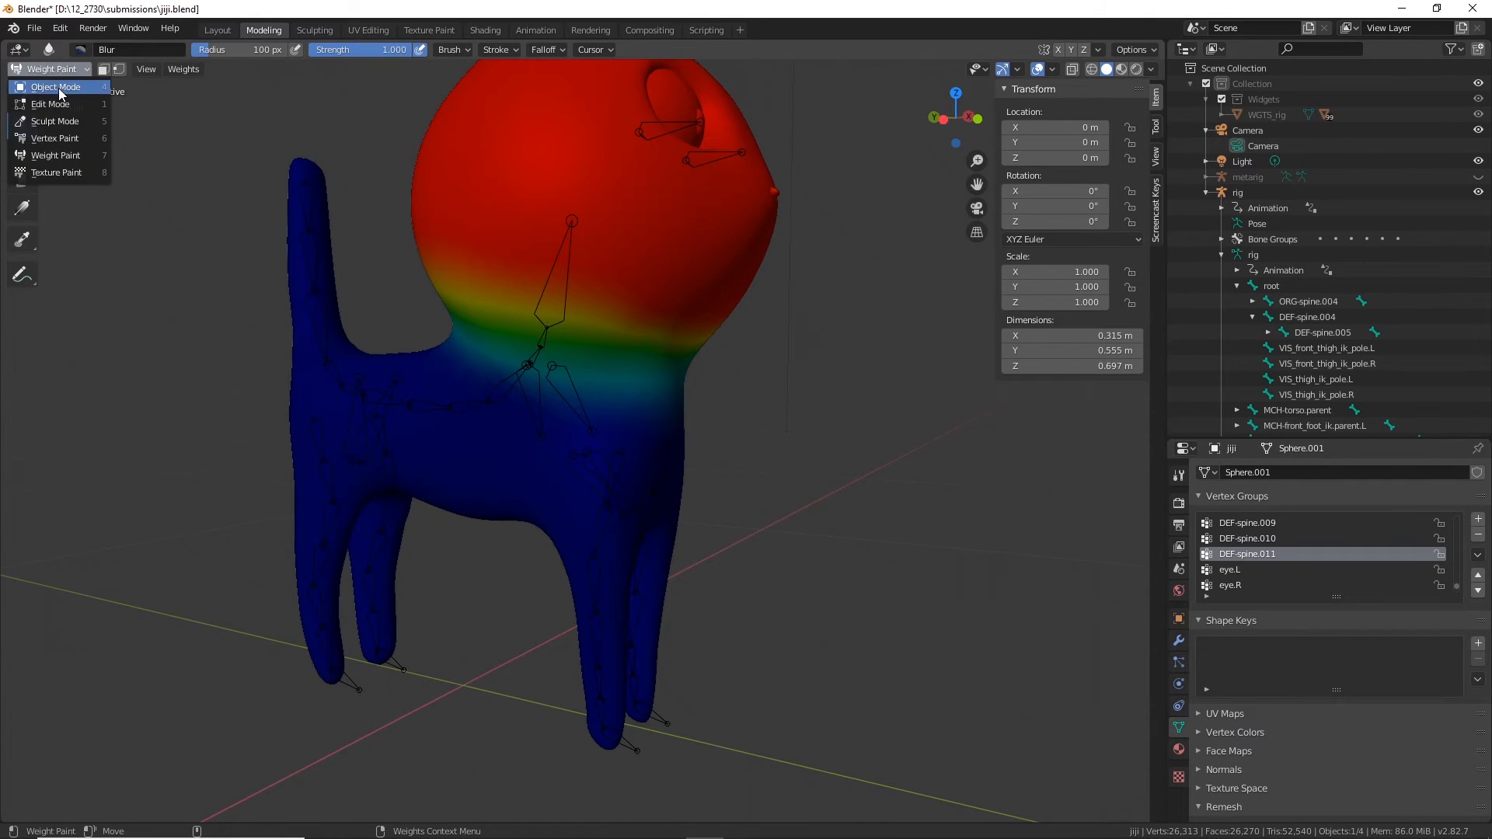
left_click(56, 87)
mouse_move(716, 454)
middle_mouse_down()
mouse_move(617, 402)
mouse_move(491, 456)
mouse_move(474, 423)
mouse_move(505, 454)
middle_mouse_up()
scroll(506, 454, "up", 4)
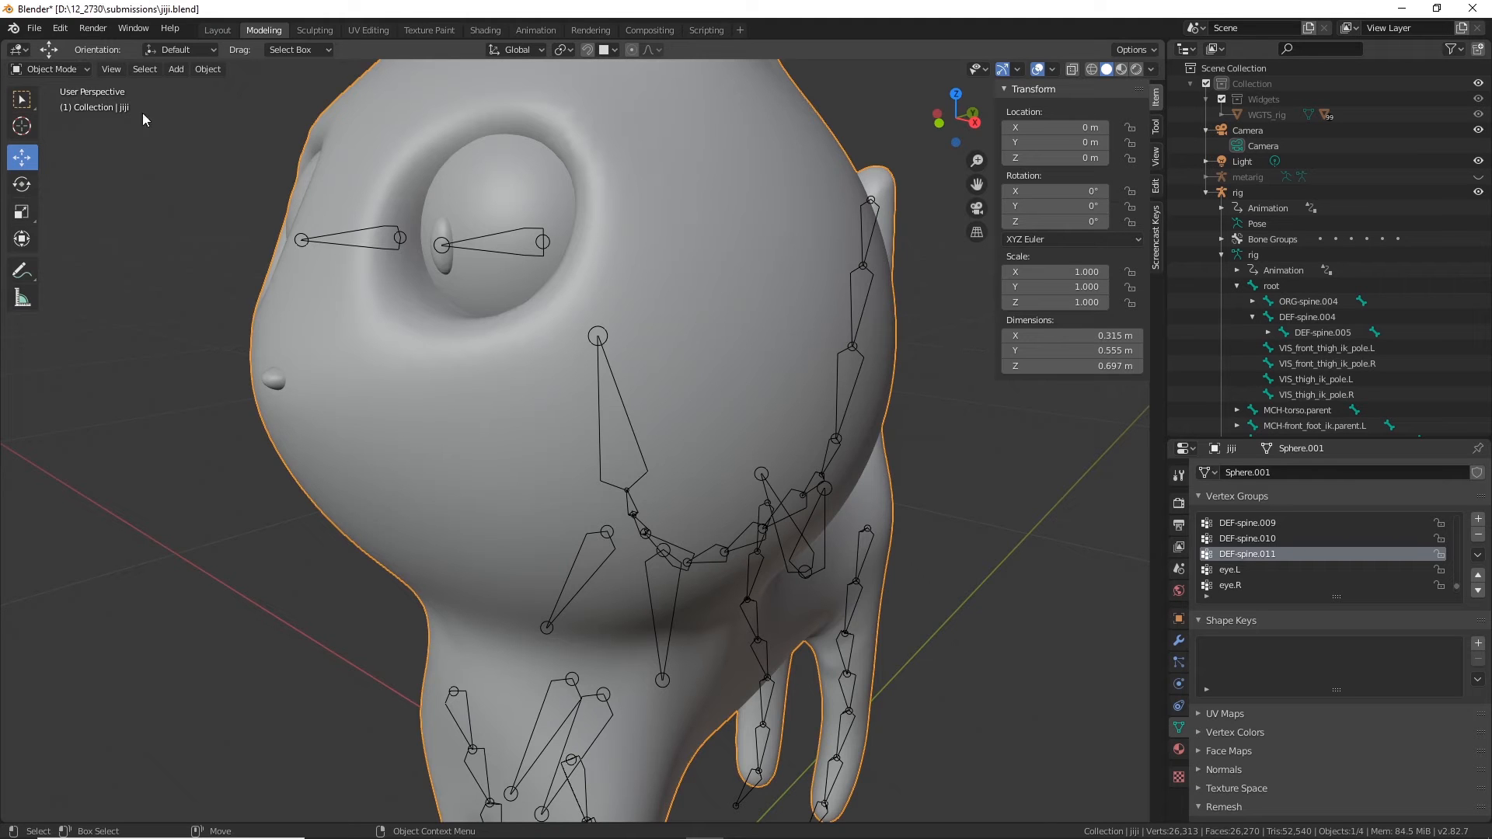
left_click(74, 64)
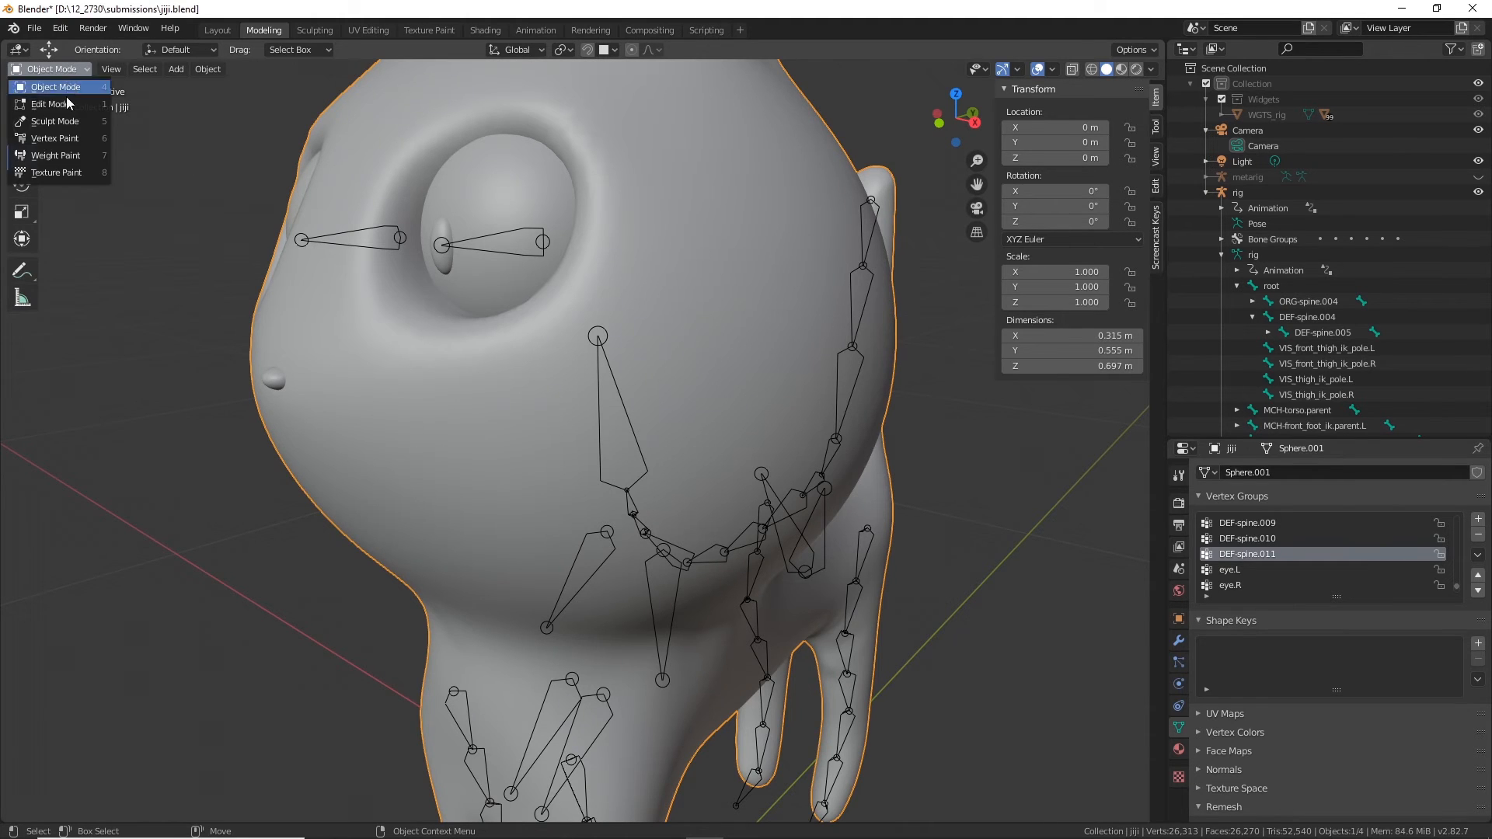
left_click(64, 104)
left_click(272, 376)
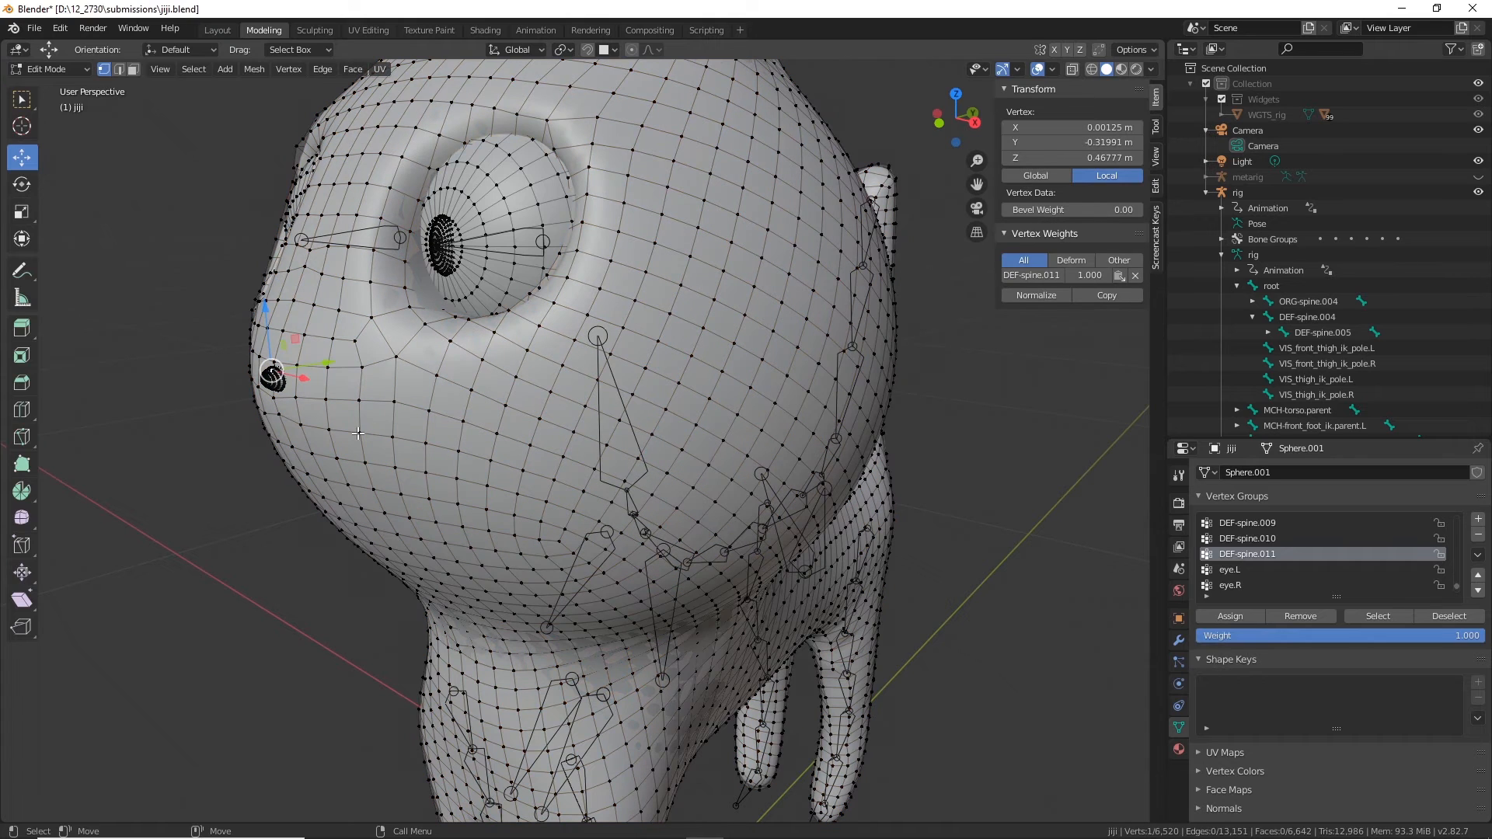
key("ctrl+l")
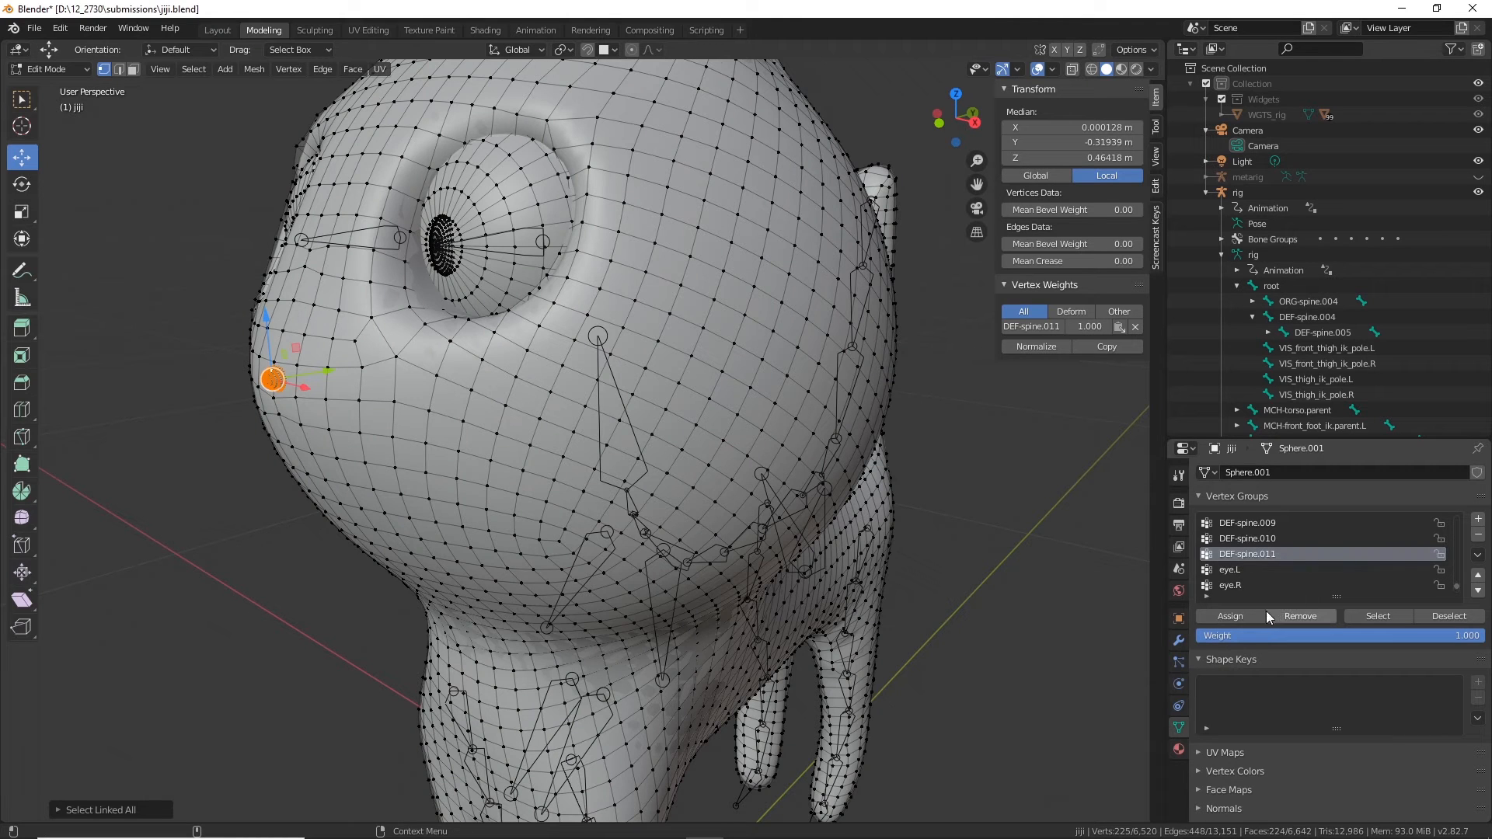
left_click(1234, 617)
Step: Remove the selected nose vertices from the eye.L, eye.R, DEF-spine and DEF-spine.001 vertex groups
scroll(1271, 580, "down", 2)
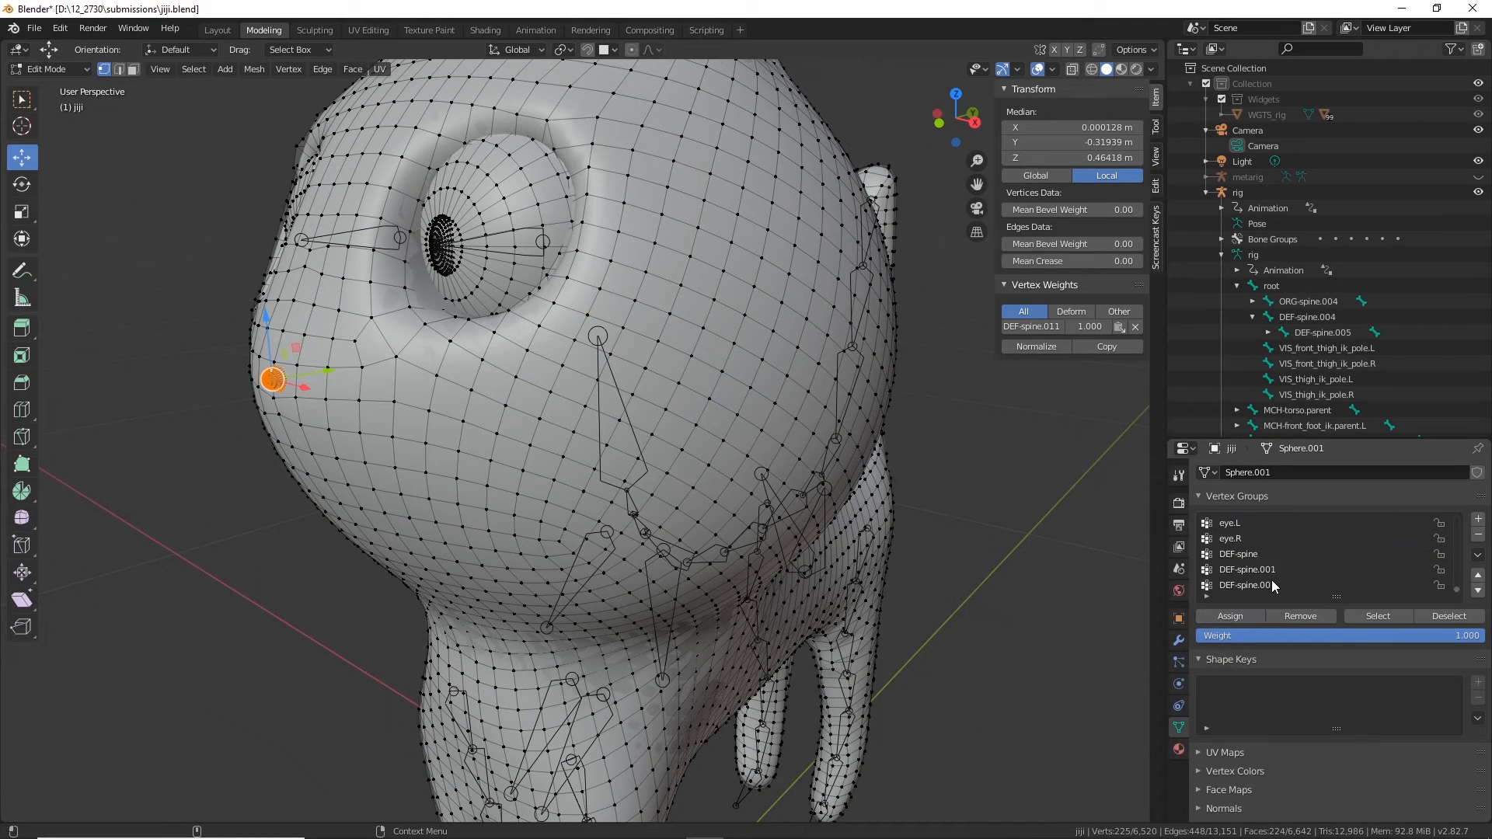
left_click(1232, 540)
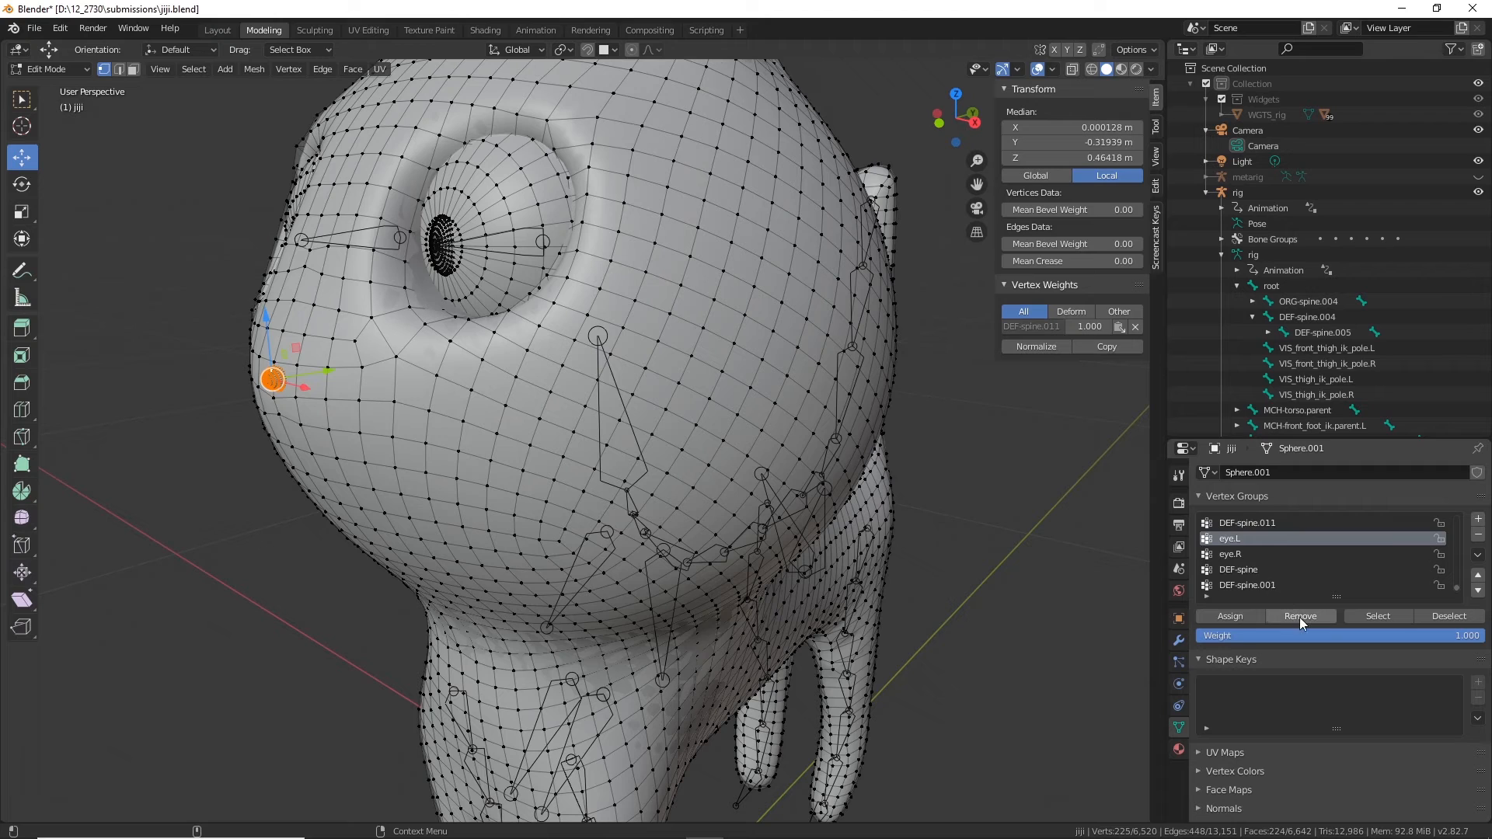
left_click(1234, 554)
left_click(1306, 614)
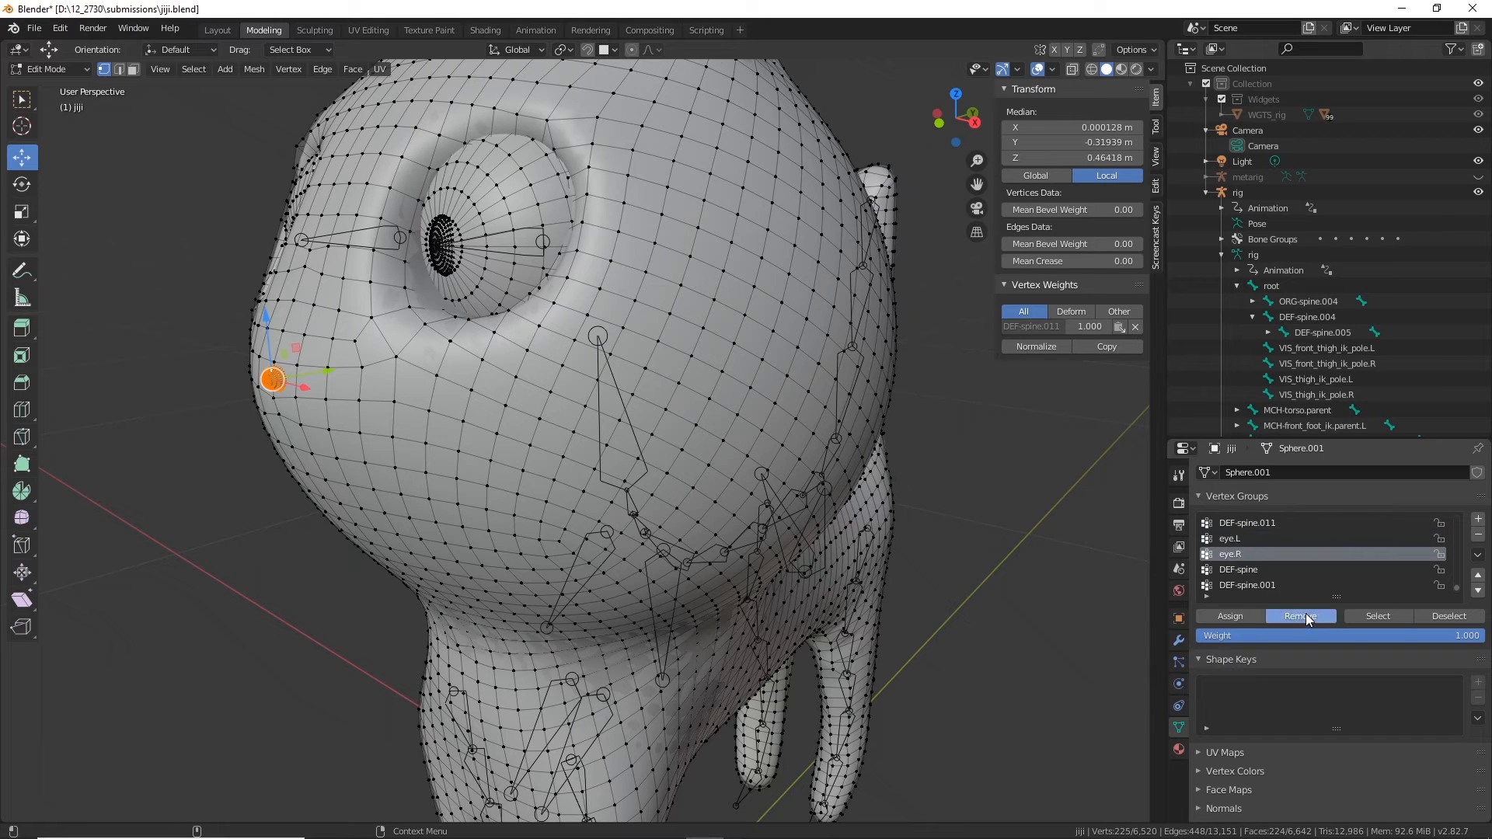
left_click(1243, 567)
left_click(1291, 611)
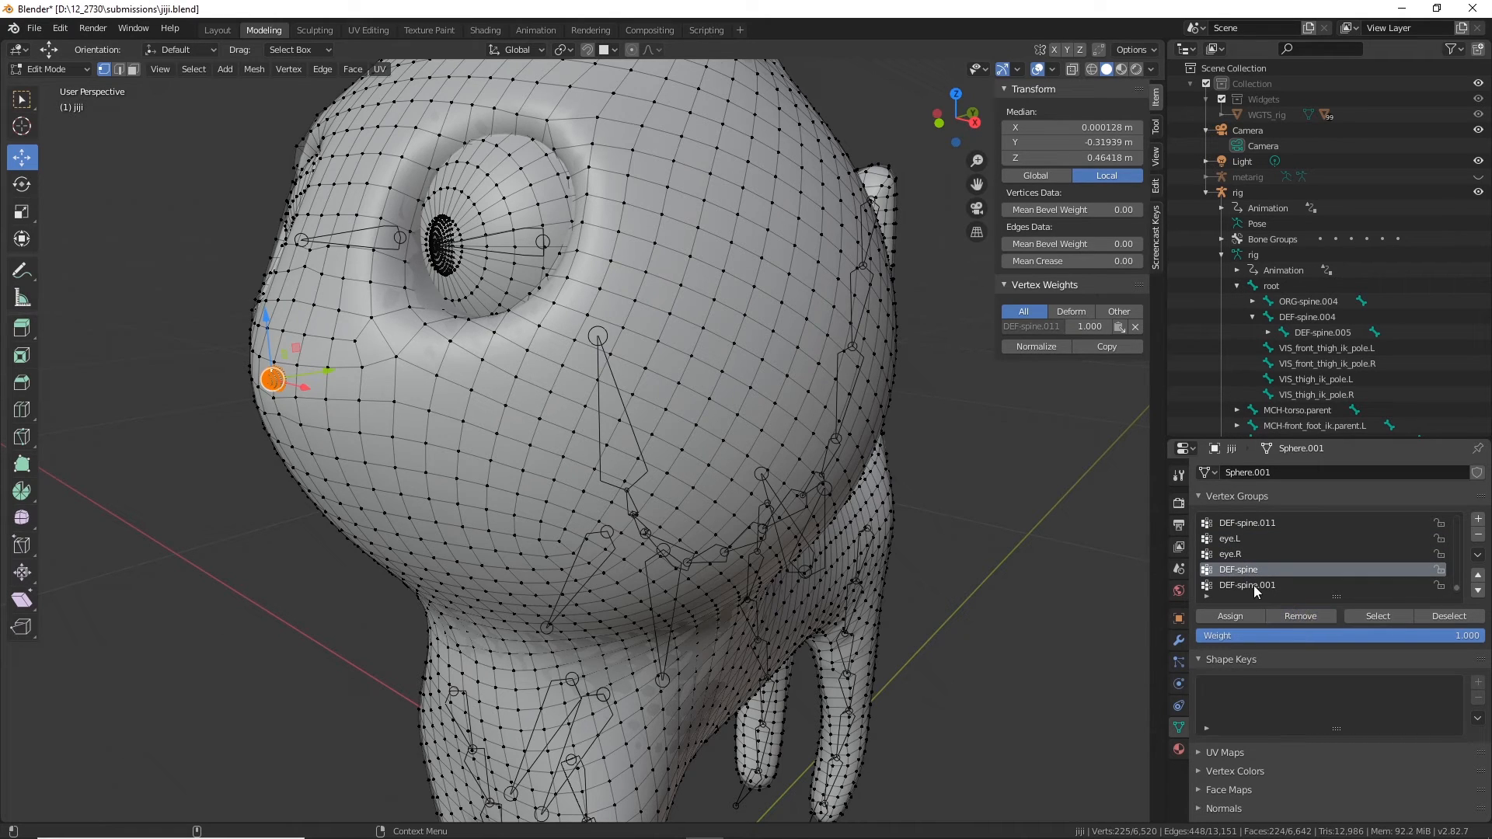
left_click(1252, 586)
left_click(1298, 610)
Step: Remove the nose vertices from DEF-spine.002 and the vertex group directly after it
scroll(1281, 576, "down", 1)
left_click(1274, 584)
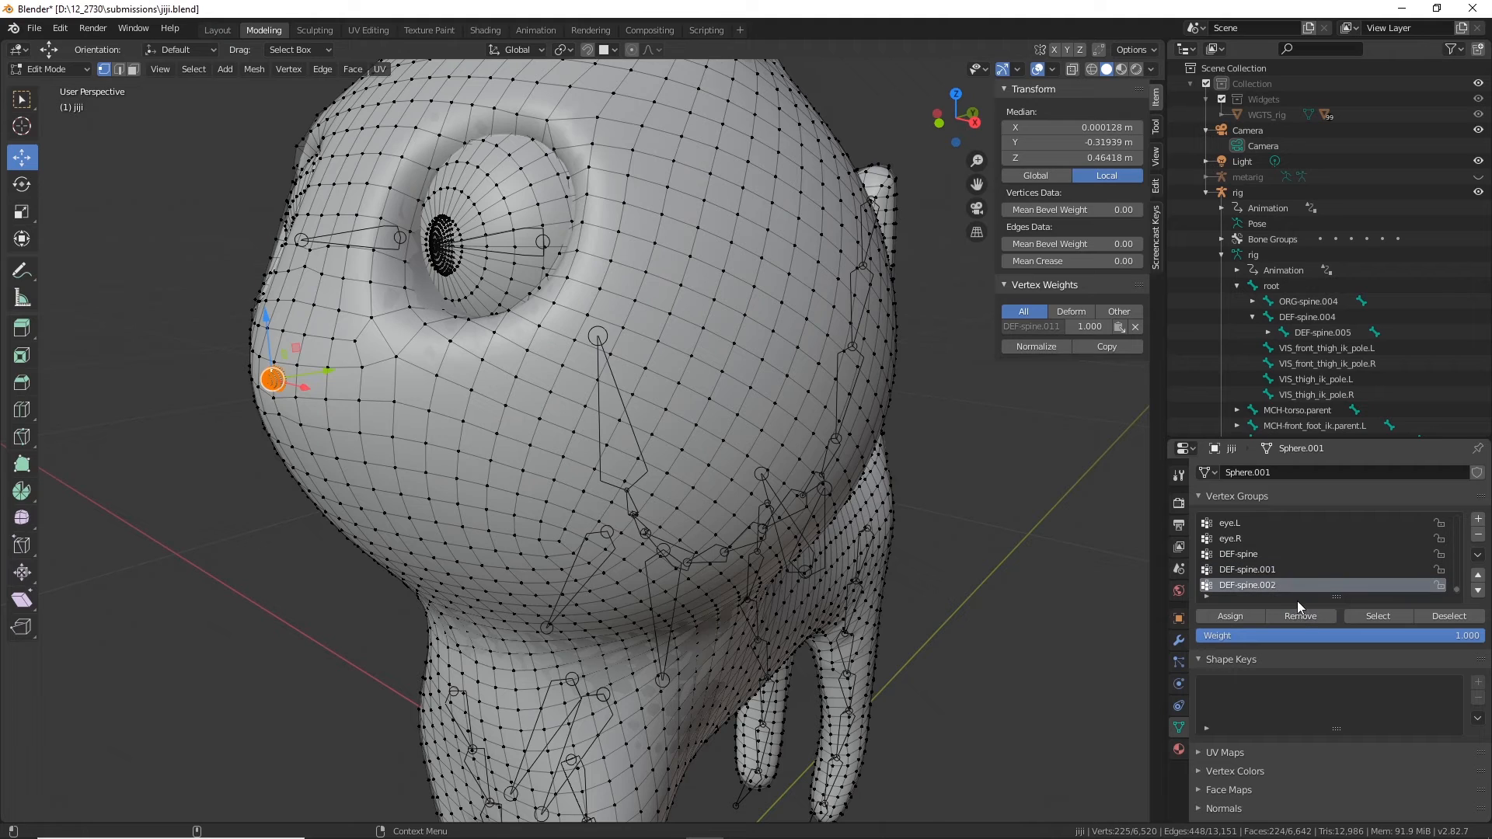
left_click(1299, 615)
scroll(1284, 582, "down", 1)
left_click(1247, 584)
left_click(1307, 615)
Step: Remove the selected nose vertices from the DEF-spine.010, DEF-spine.009, DEF-spine.008 and DEF-spine.007 vertex groups
scroll(1298, 576, "up", 4)
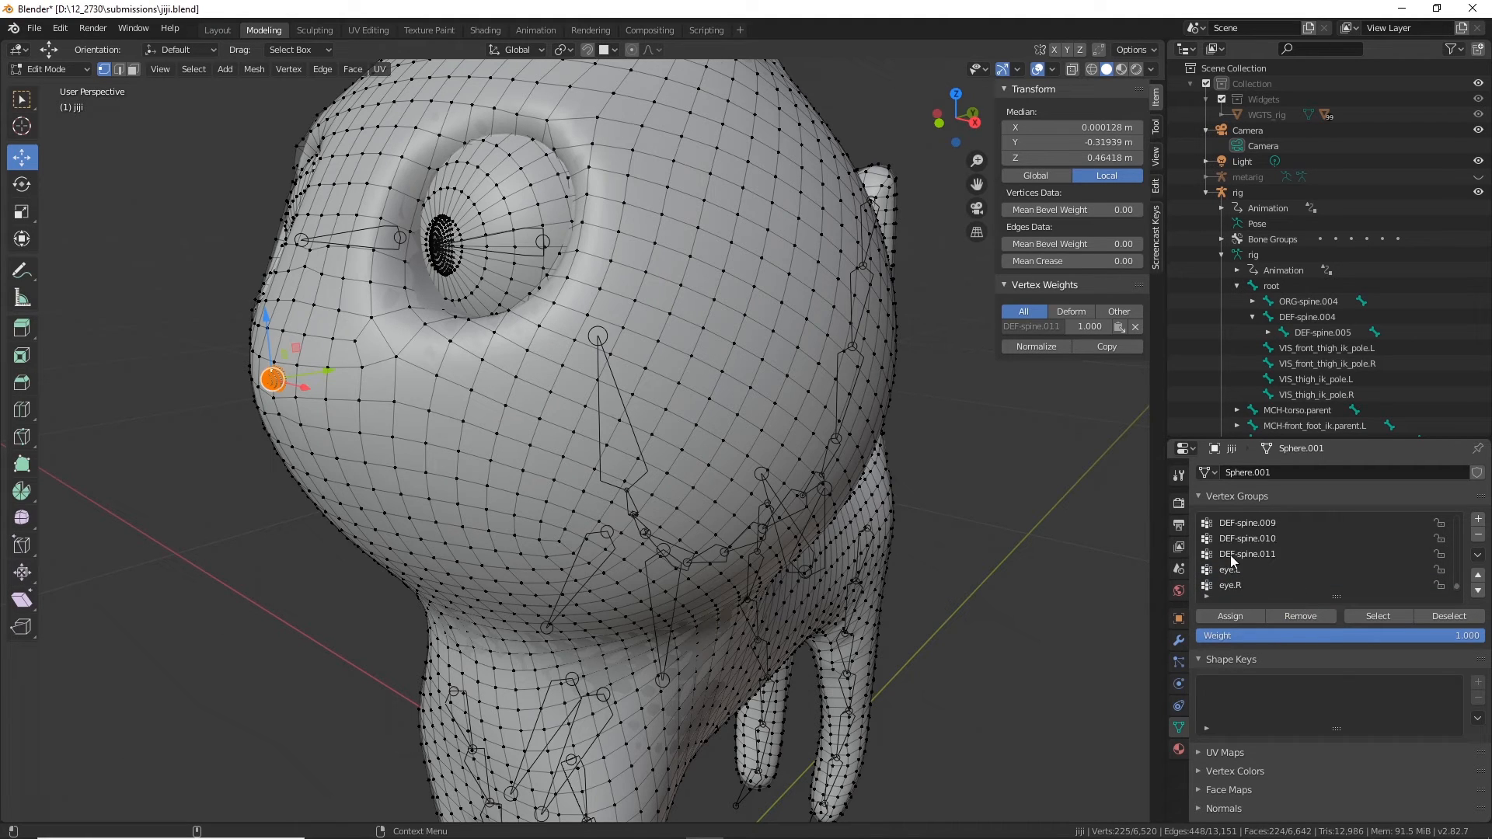
left_click(1263, 538)
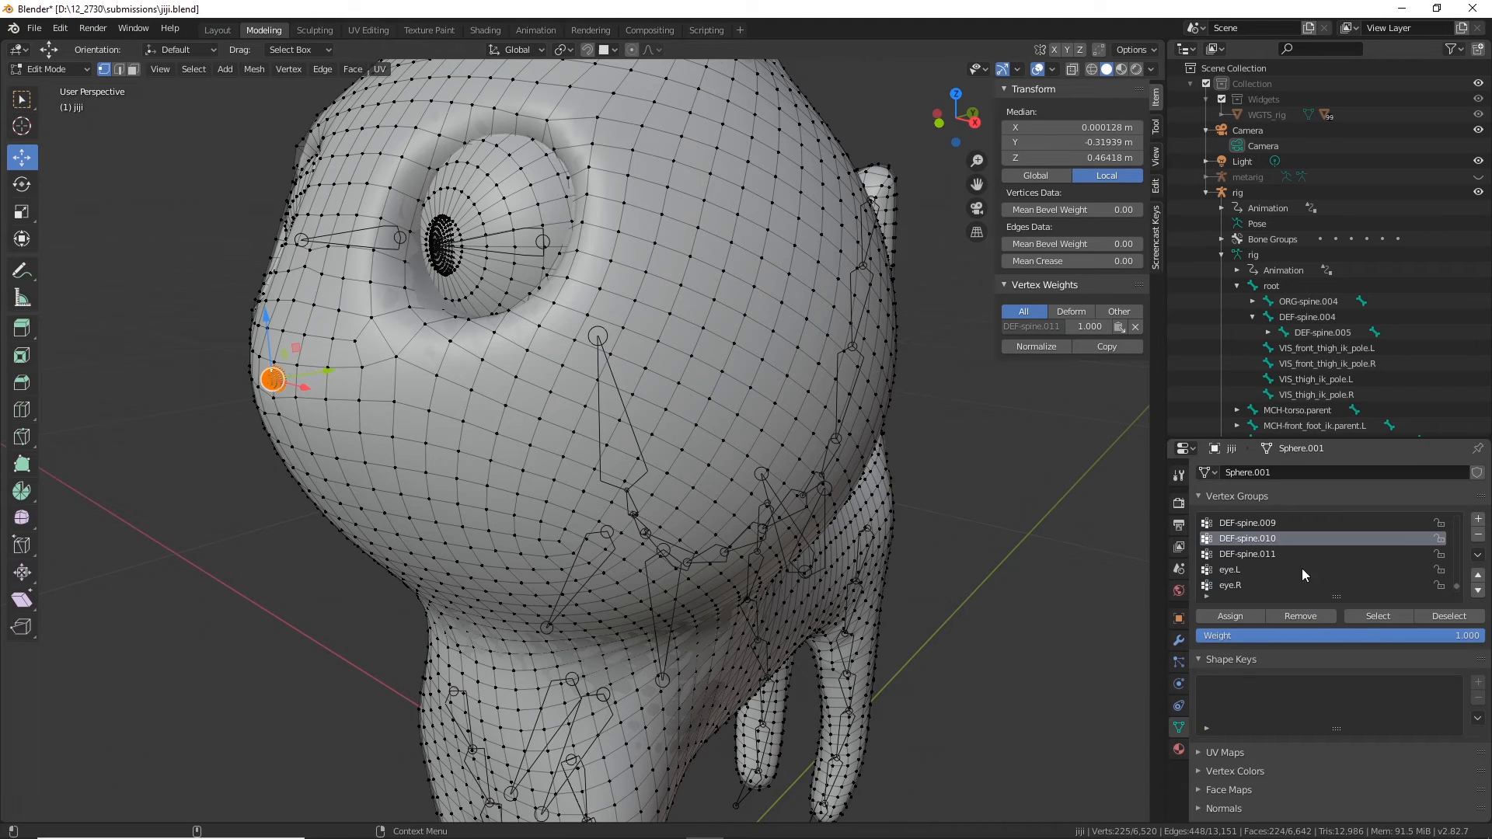
left_click(1319, 611)
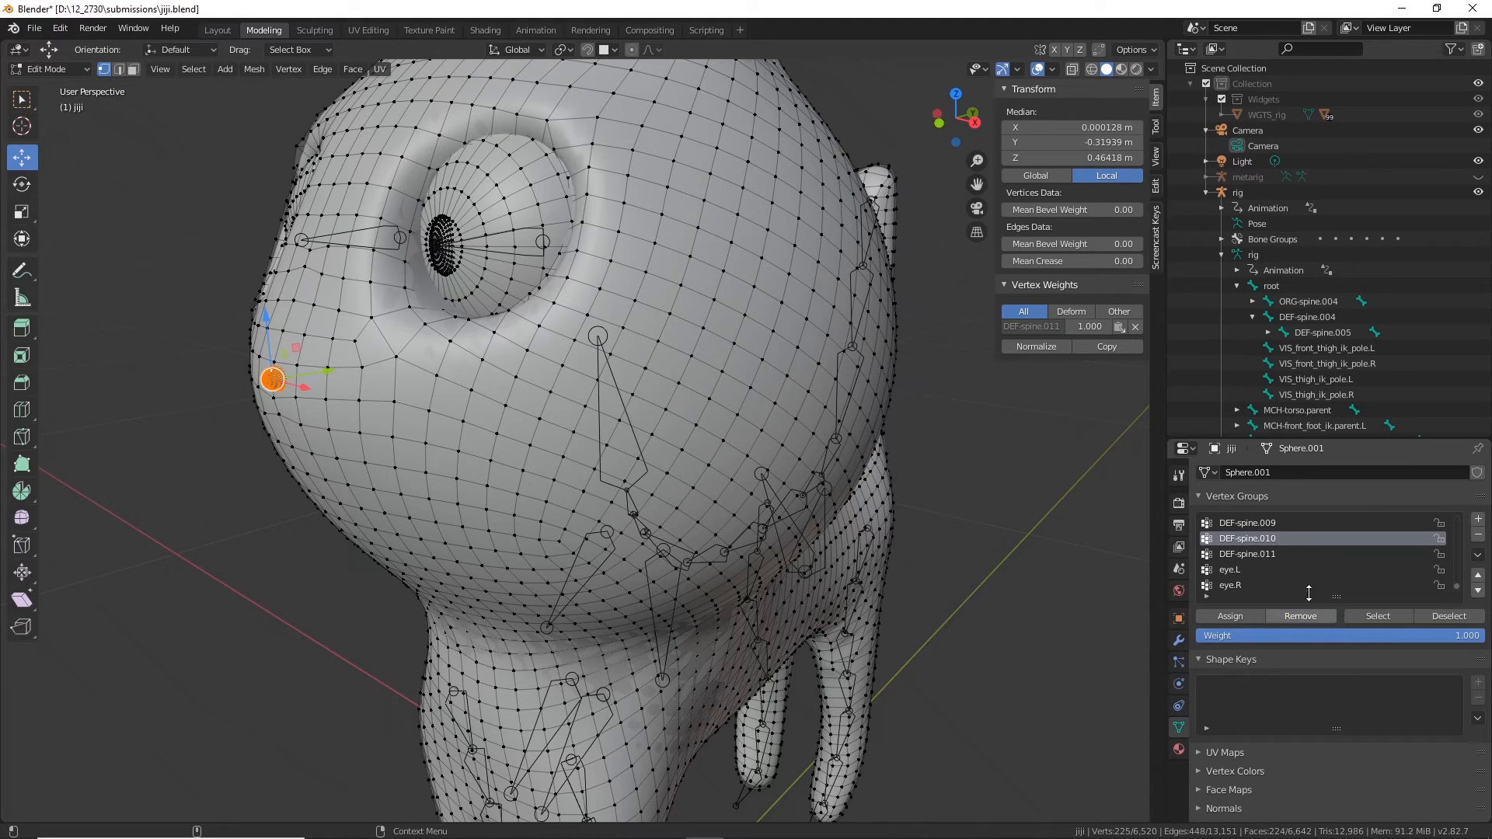
left_click(1251, 524)
scroll(1267, 541, "up", 2)
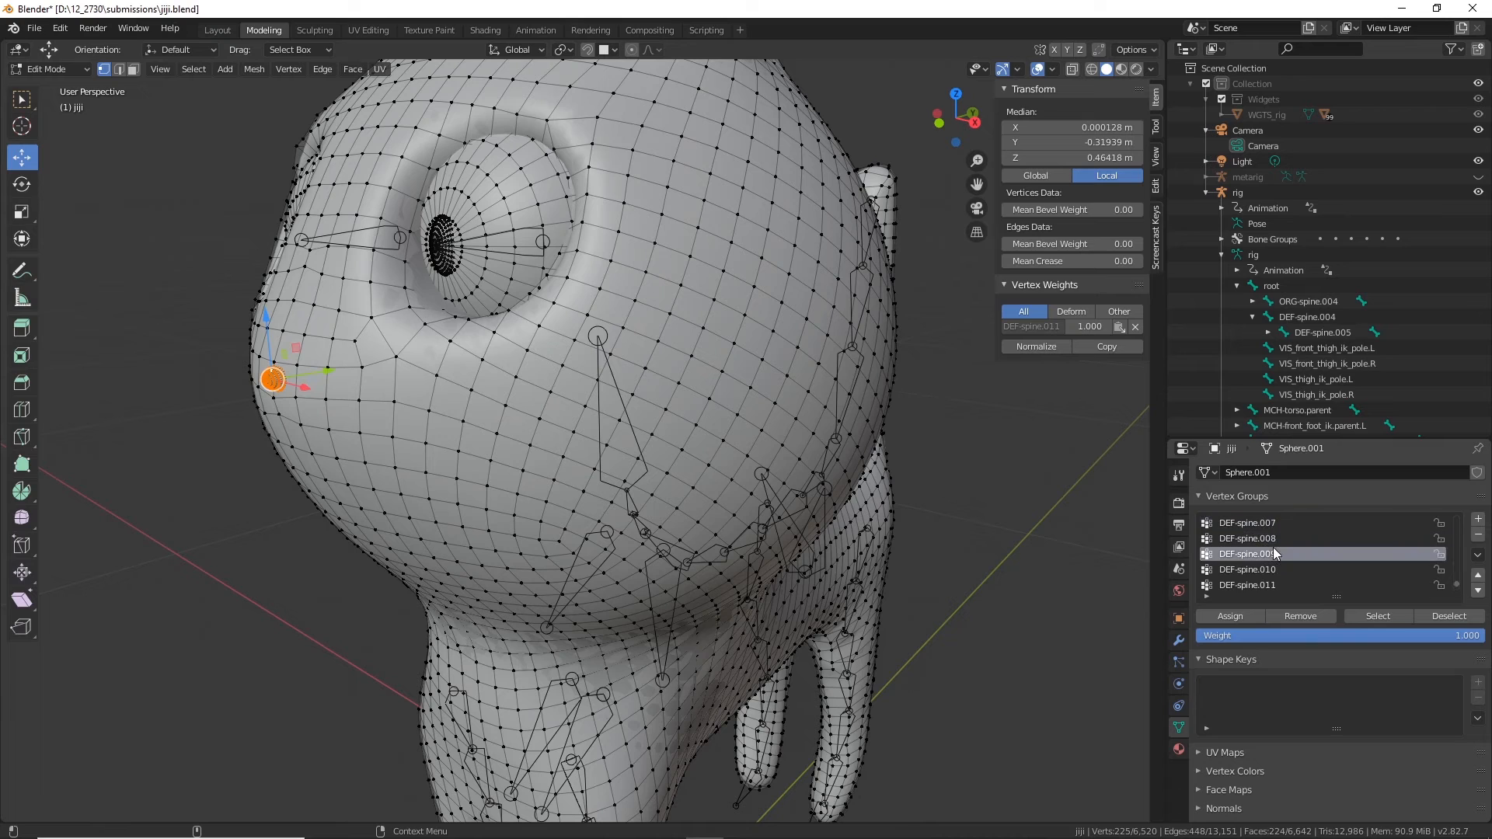
left_click(1248, 537)
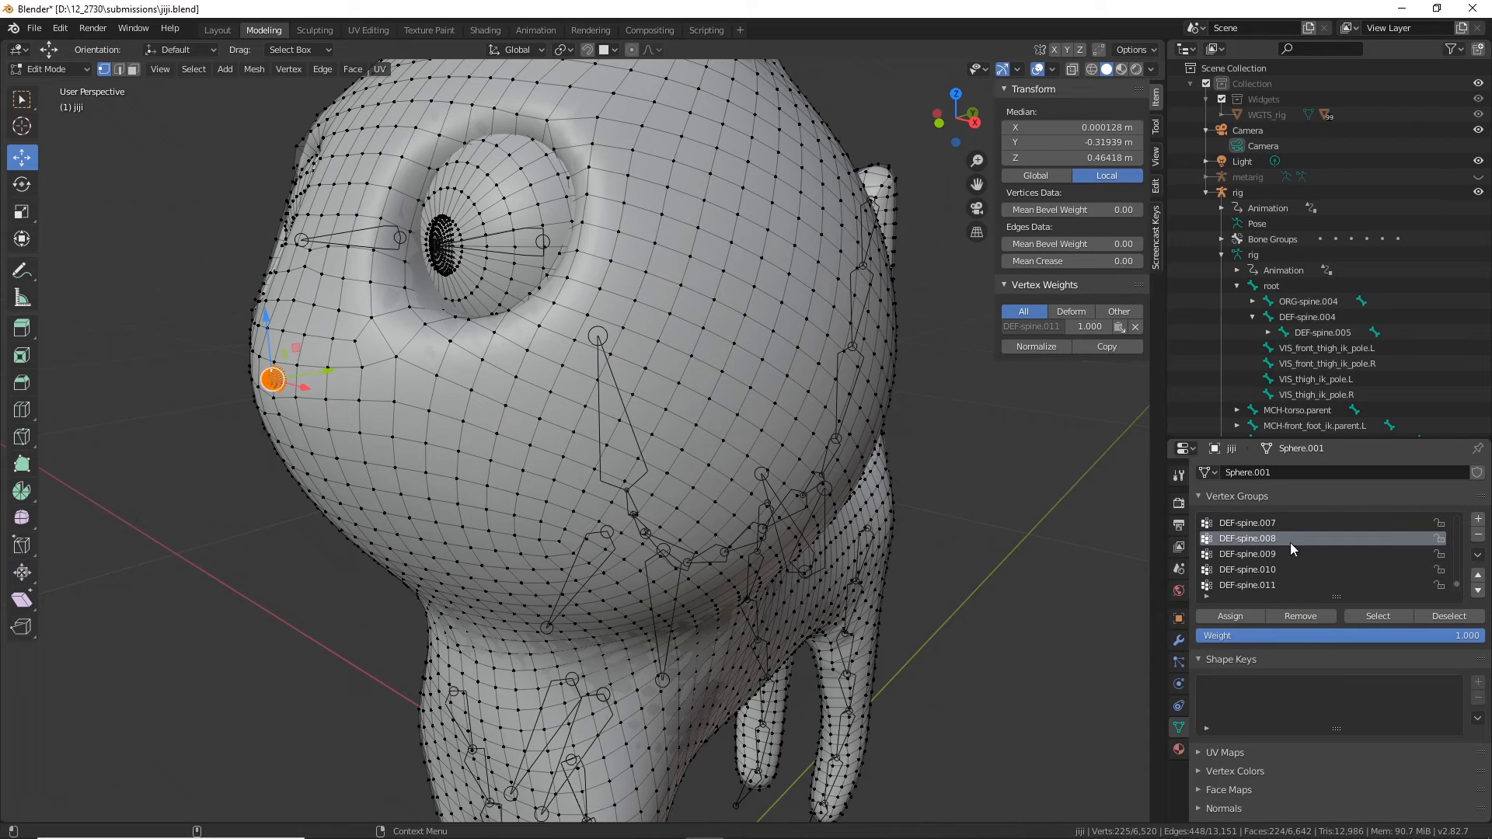
left_click(1265, 521)
Step: Remove the nose vertices from the DEF-spine.006, DEF-spine.005 and DEF-spine.004 vertex groups
scroll(1307, 585, "up", 1)
left_click(1256, 524)
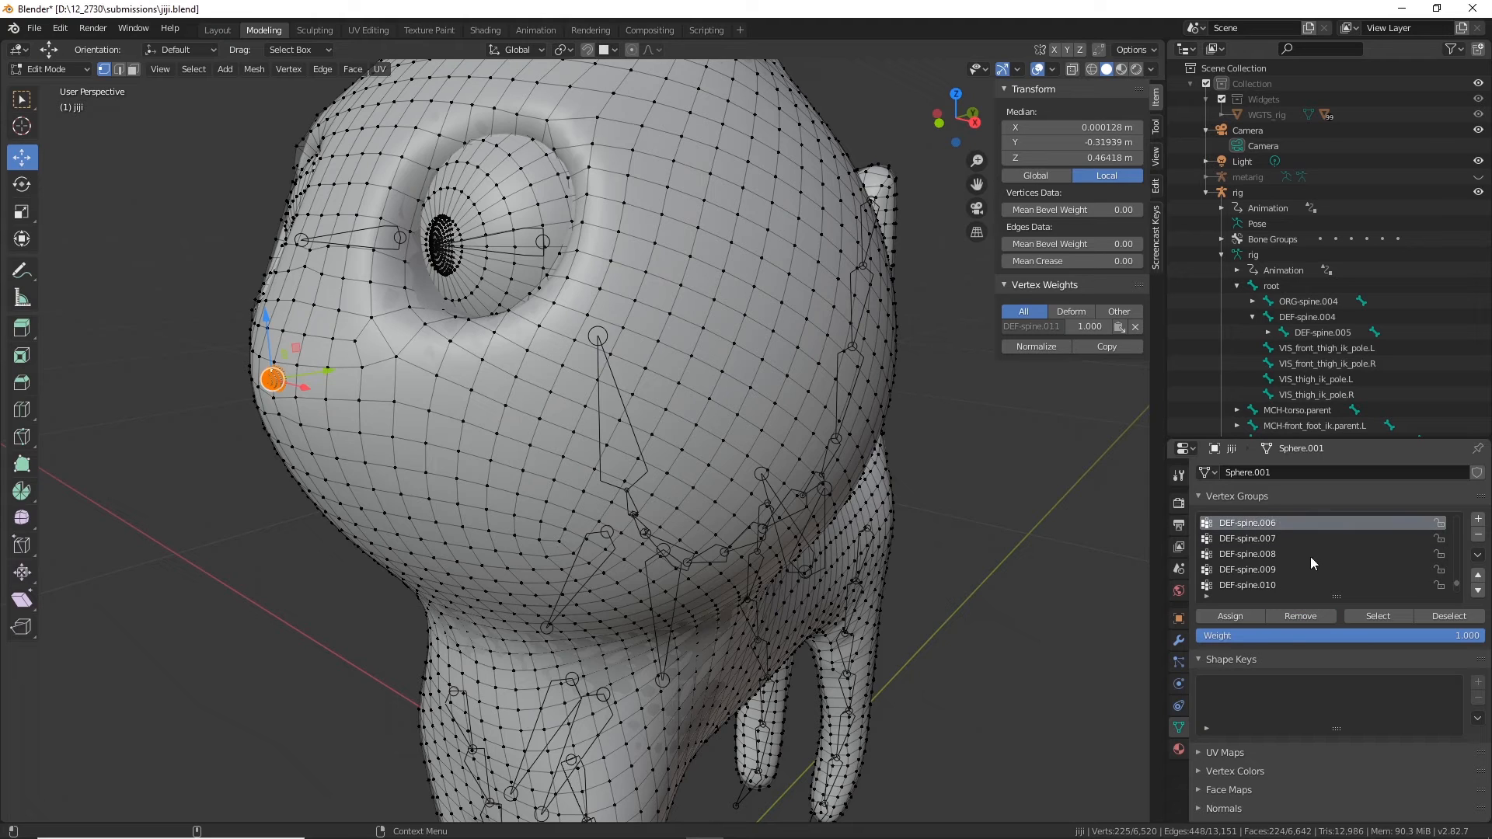
scroll(1311, 556, "up", 2)
left_click(1275, 540)
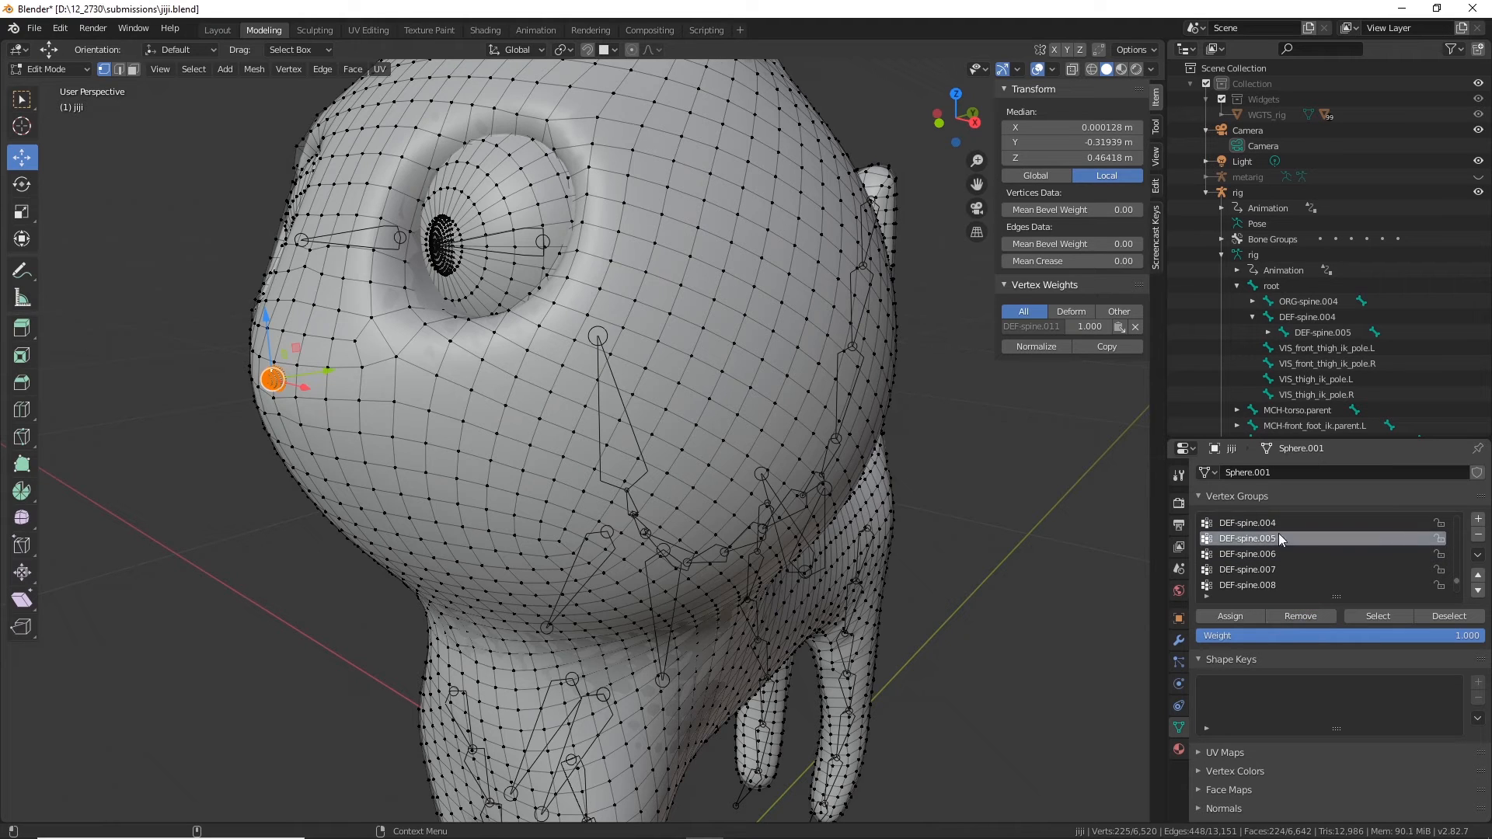
left_click(1274, 523)
Step: Remove the nose vertices from the DEF-breast.R and DEF-breast.L vertex groups
scroll(1318, 553, "up", 3)
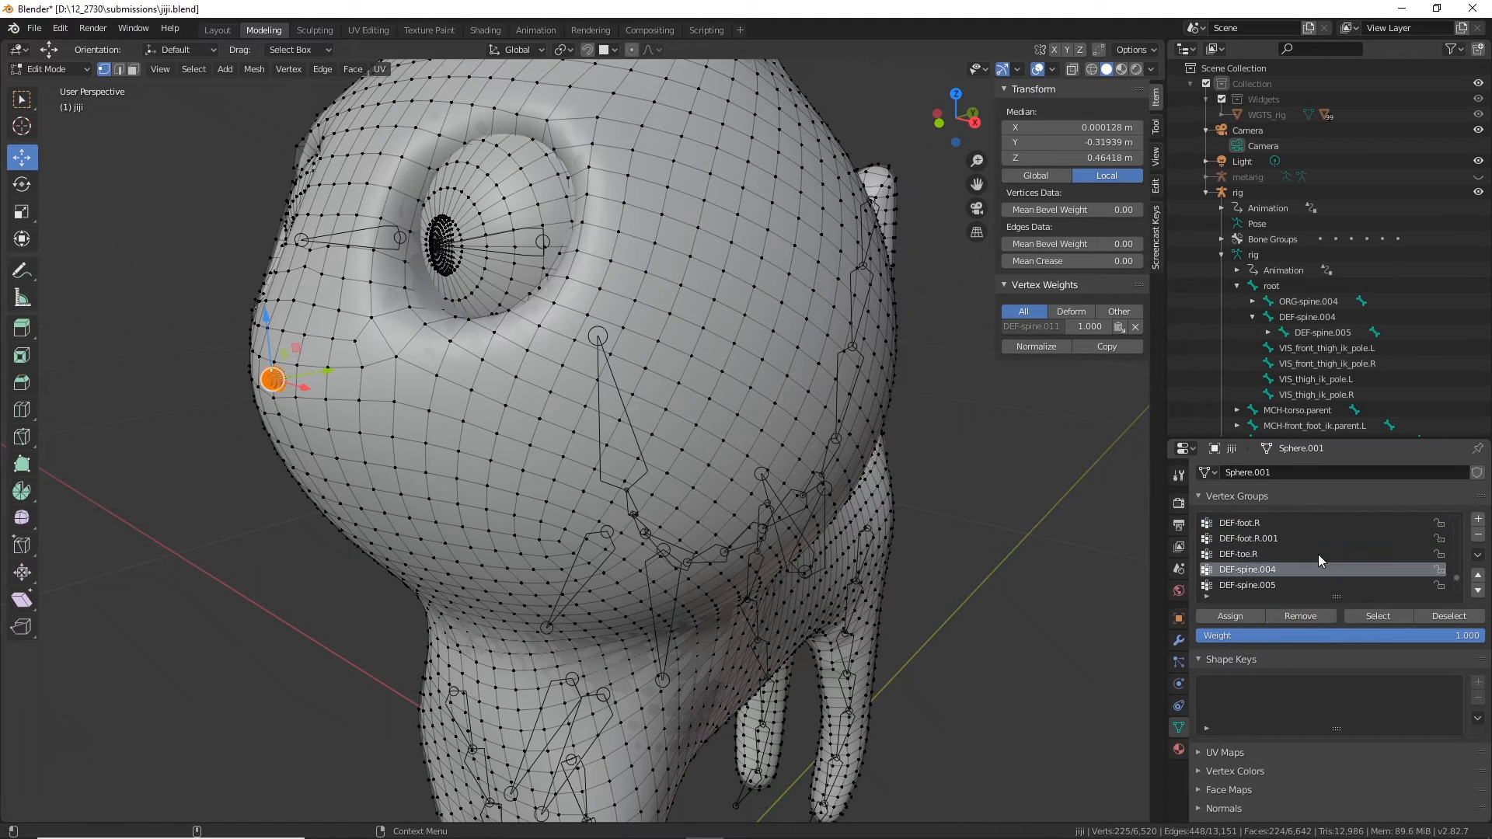
scroll(1256, 561, "up", 3)
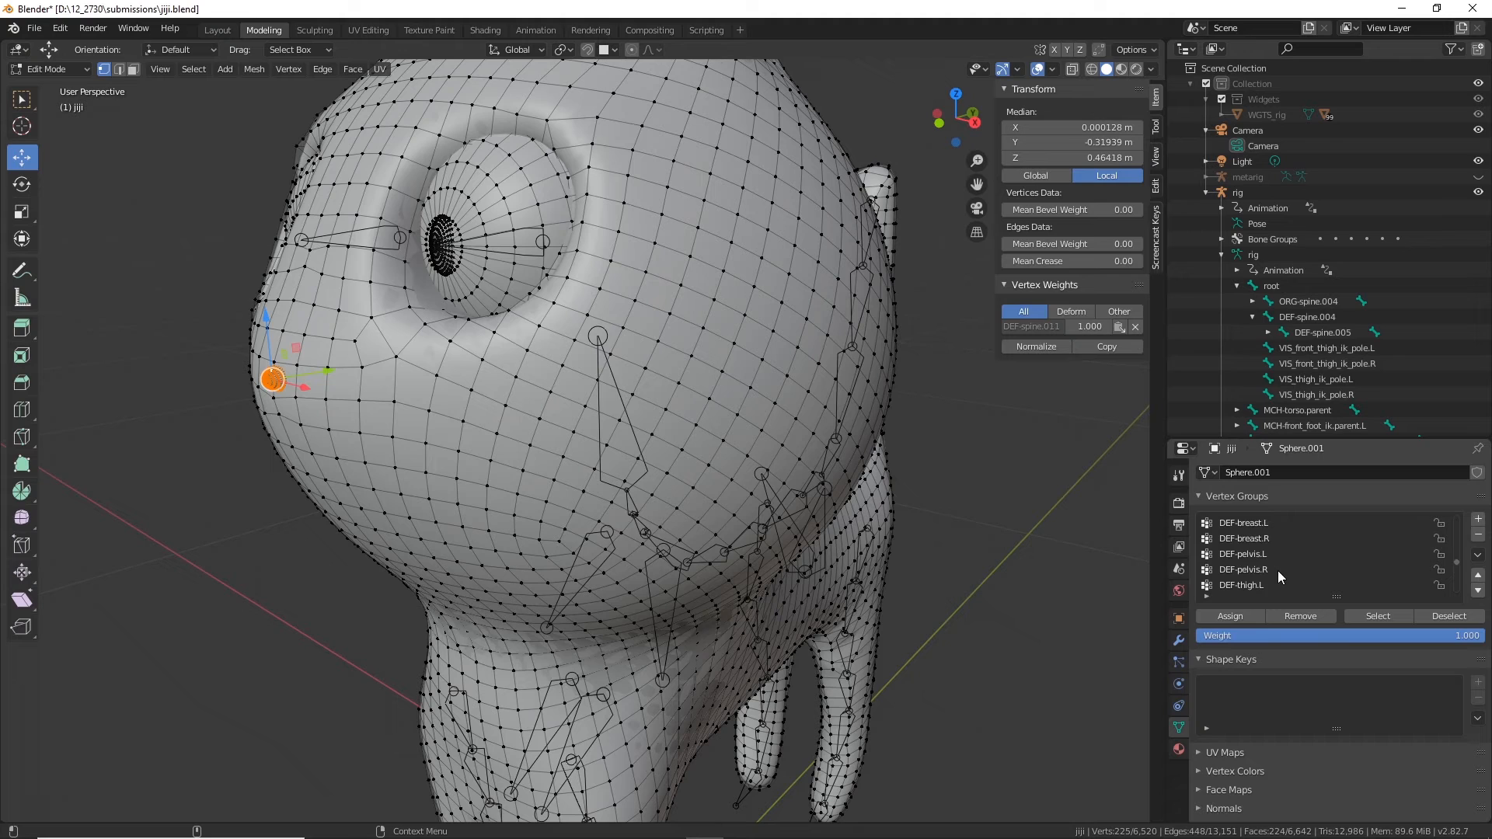
left_click(1252, 540)
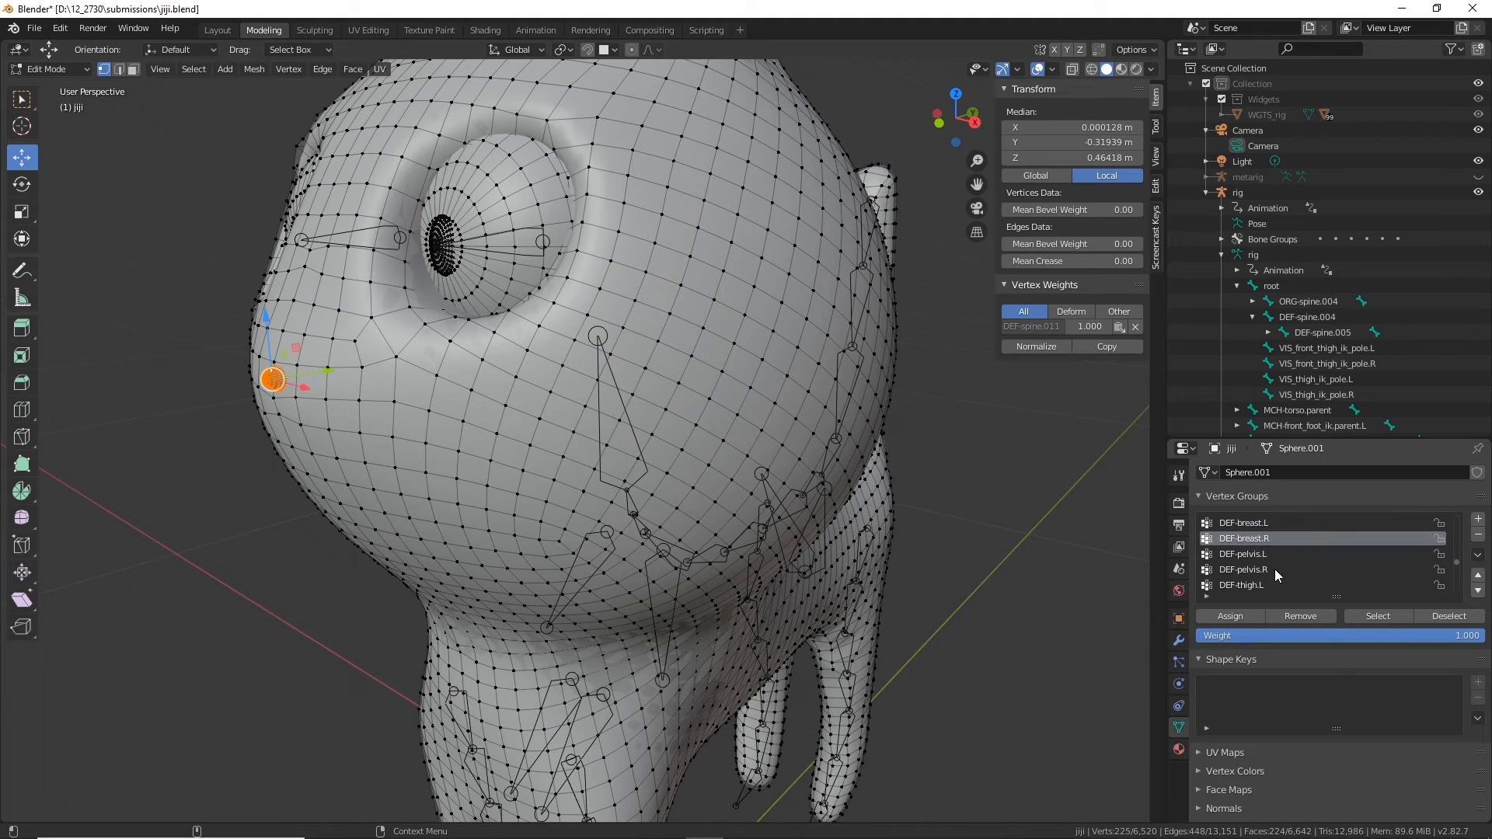
left_click(1250, 522)
left_click(1303, 614)
Step: Remove the nose vertices from the DEF-front_toe.R, DEF-front_foot.R.001, DEF-front_foot.R and DEF-front_shin.R.001 vertex groups
scroll(1307, 556, "up", 2)
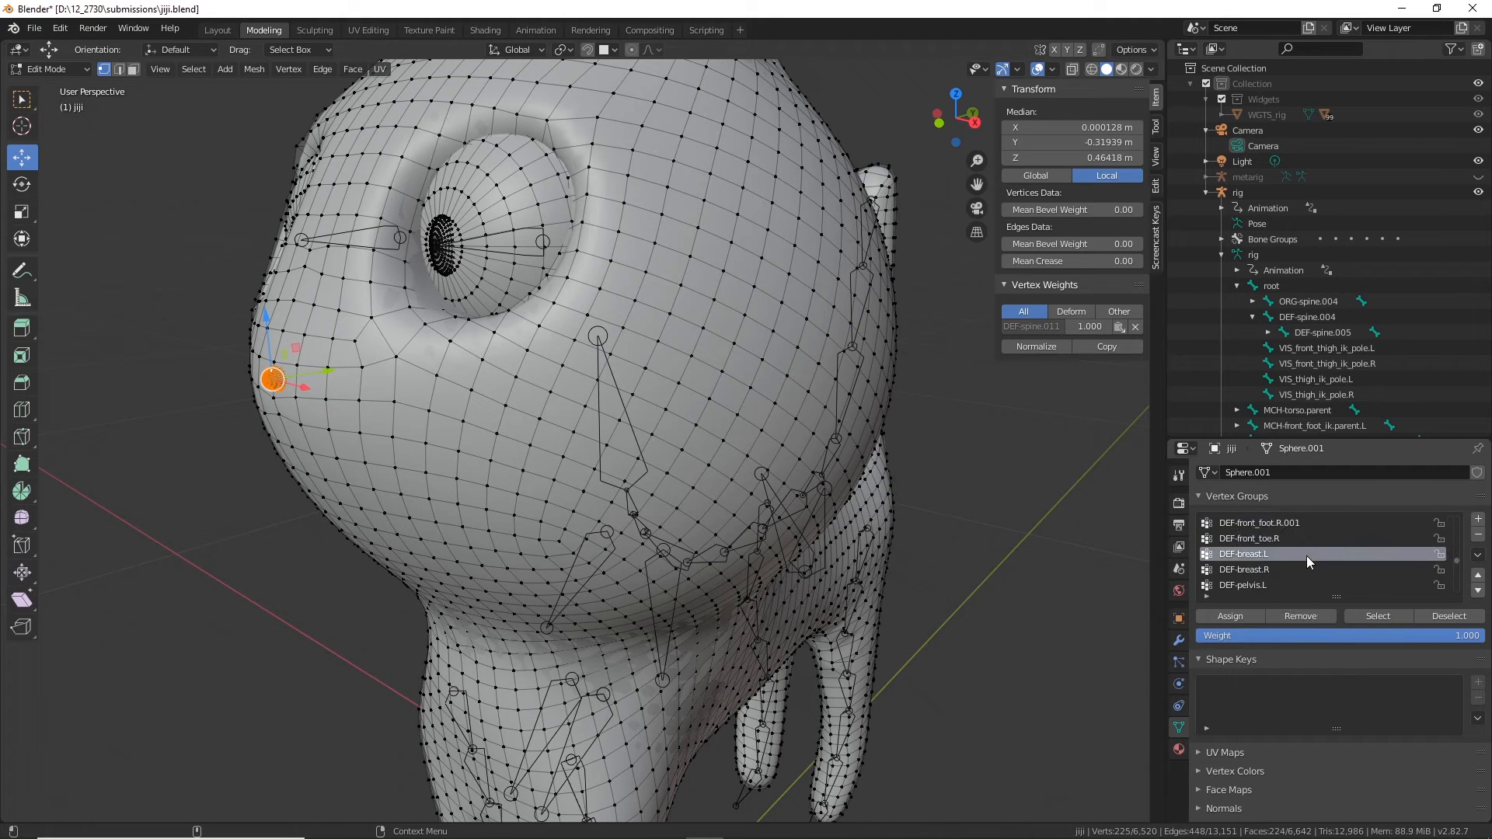
left_click(1245, 539)
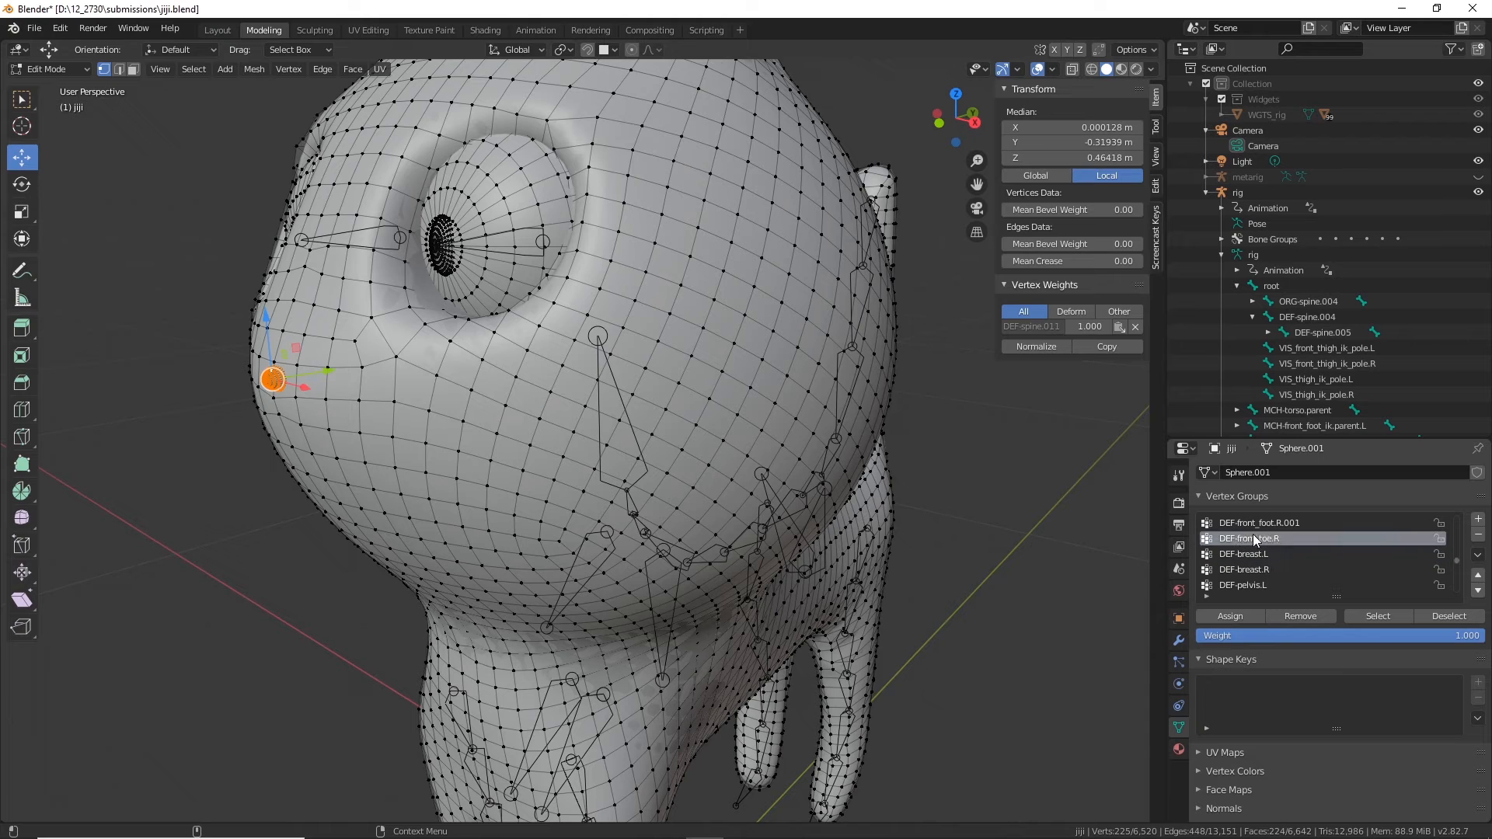
left_click(1321, 617)
left_click(1275, 523)
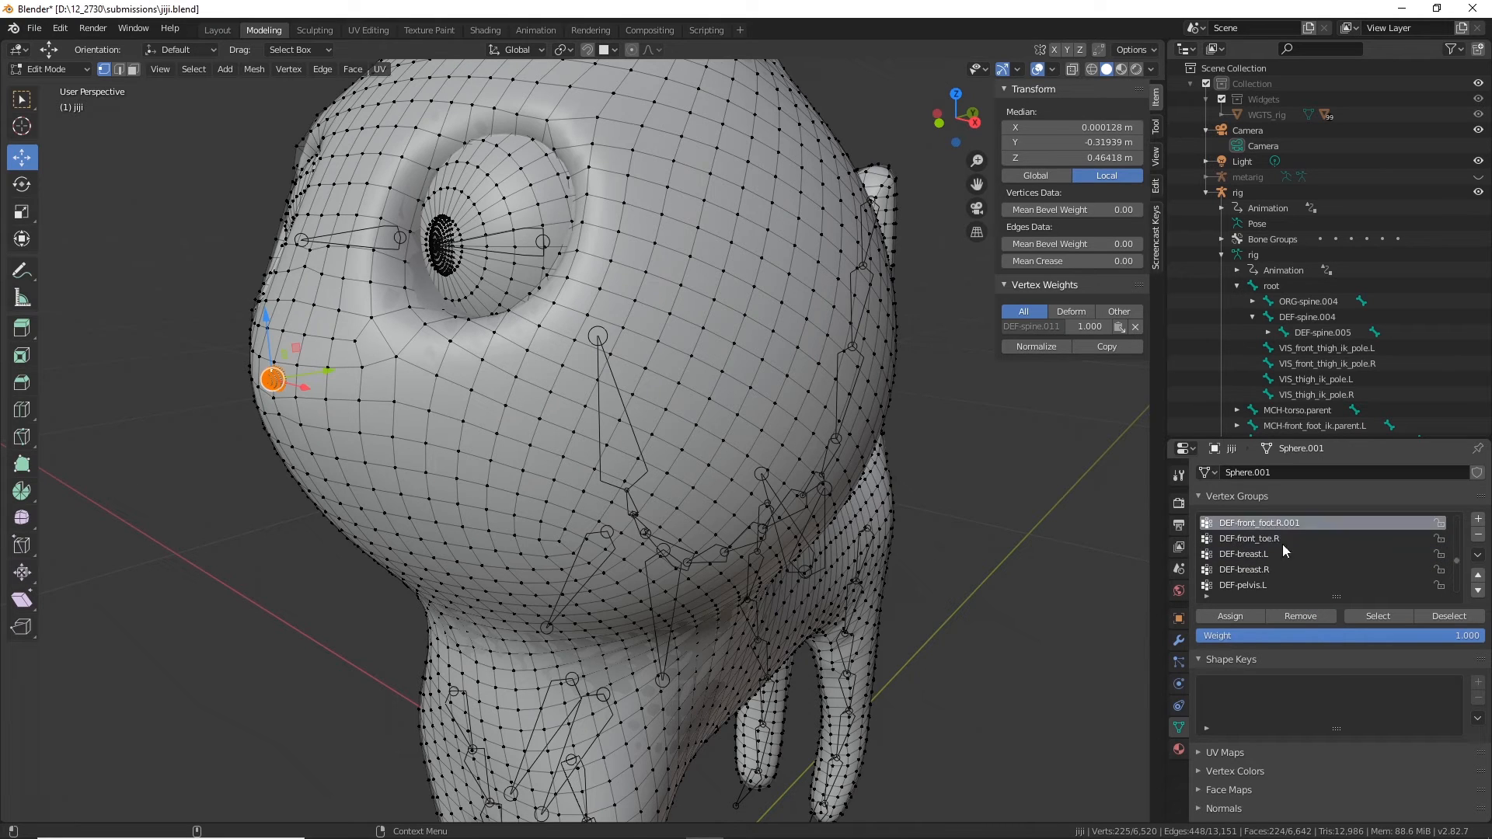
left_click(1300, 613)
scroll(1309, 572, "up", 2)
left_click(1259, 539)
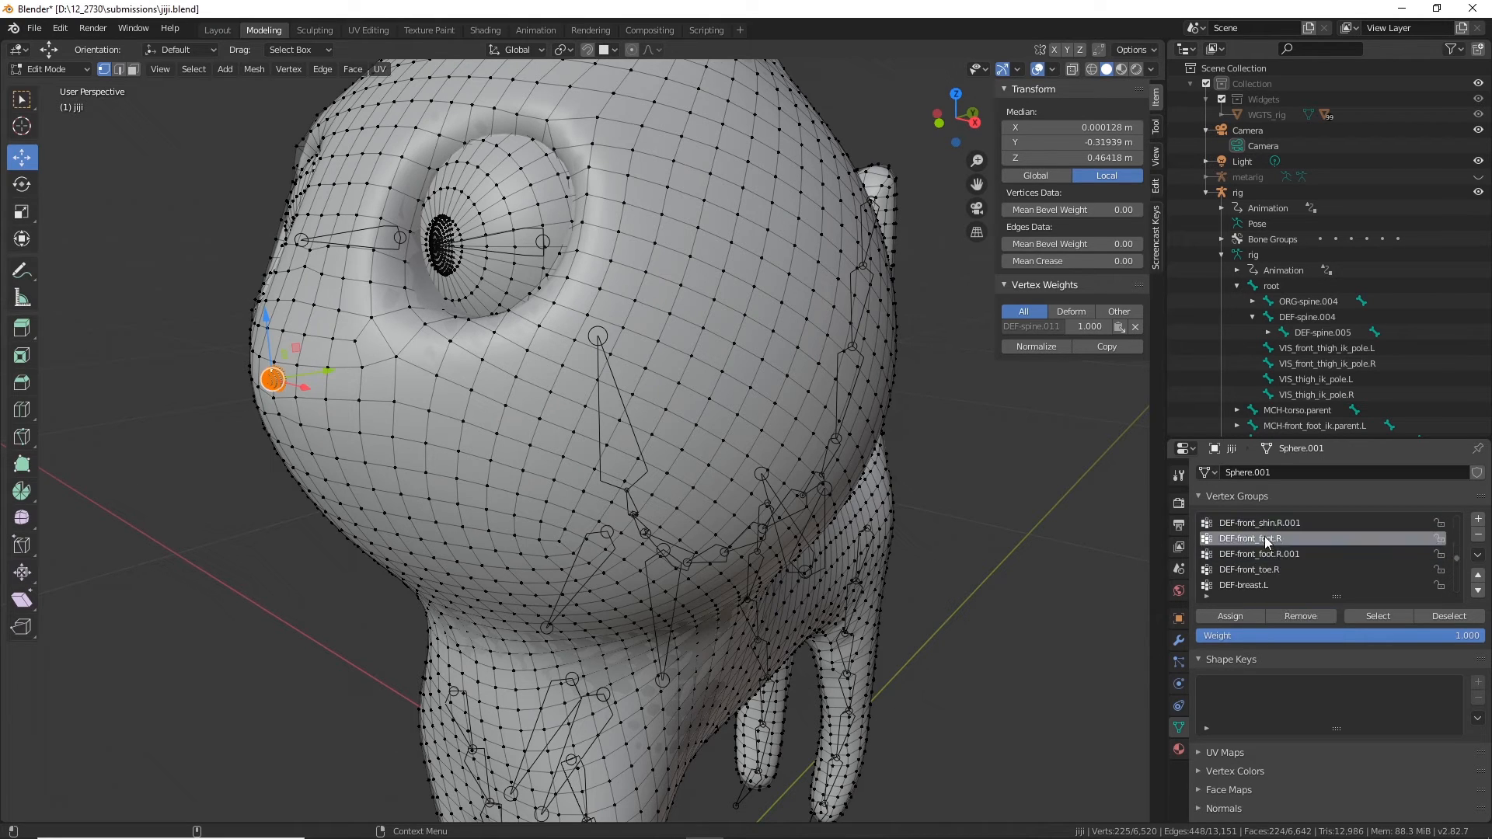
left_click(1259, 522)
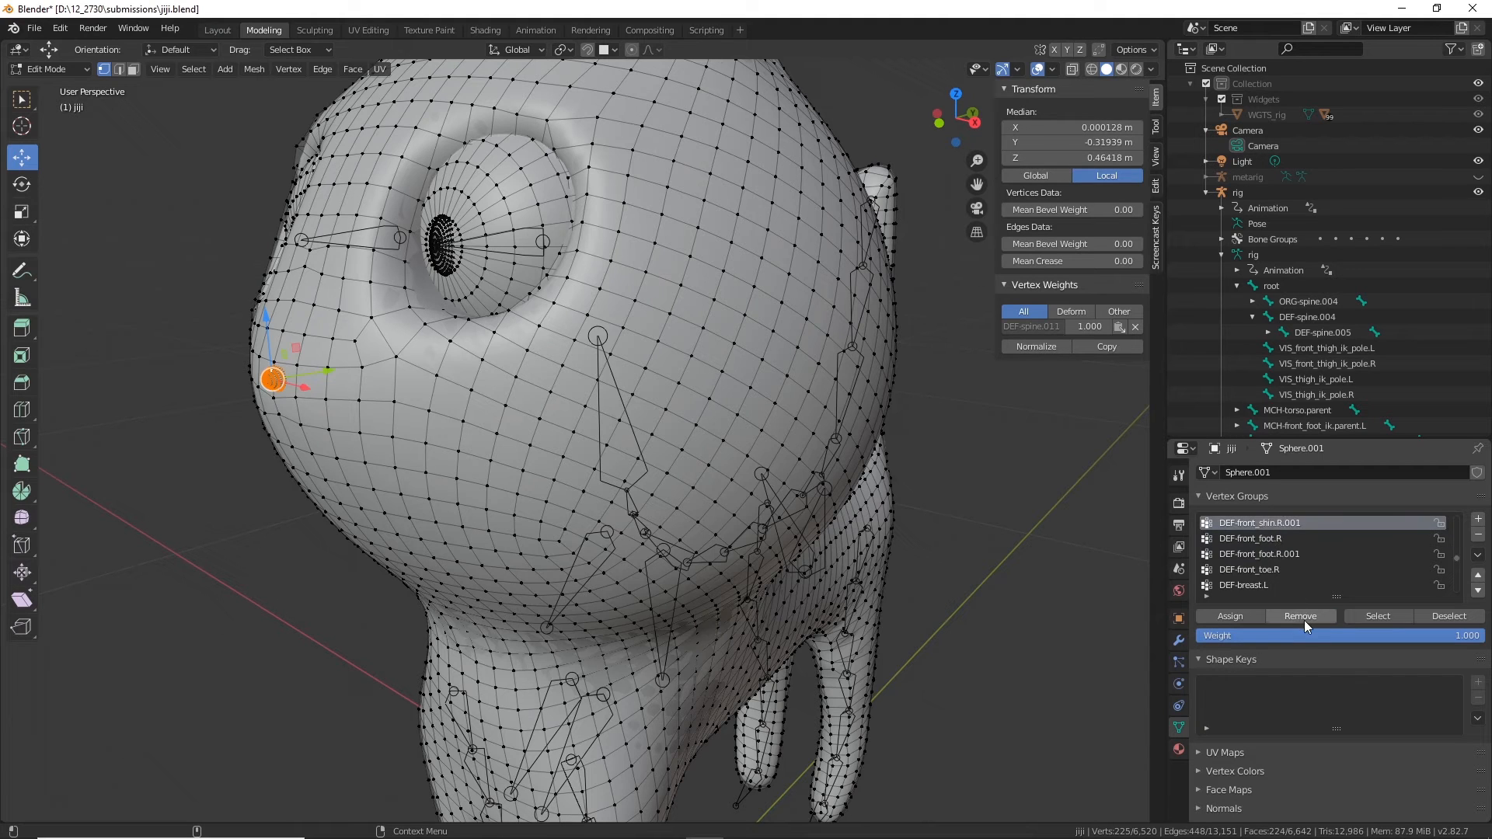
Step: Remove the nose vertices from the DEF-front_shin.R, DEF-front_thigh.R.001, DEF-front_thigh.R and DEF-shoulder.R vertex groups
scroll(1304, 563, "up", 2)
left_click(1242, 538)
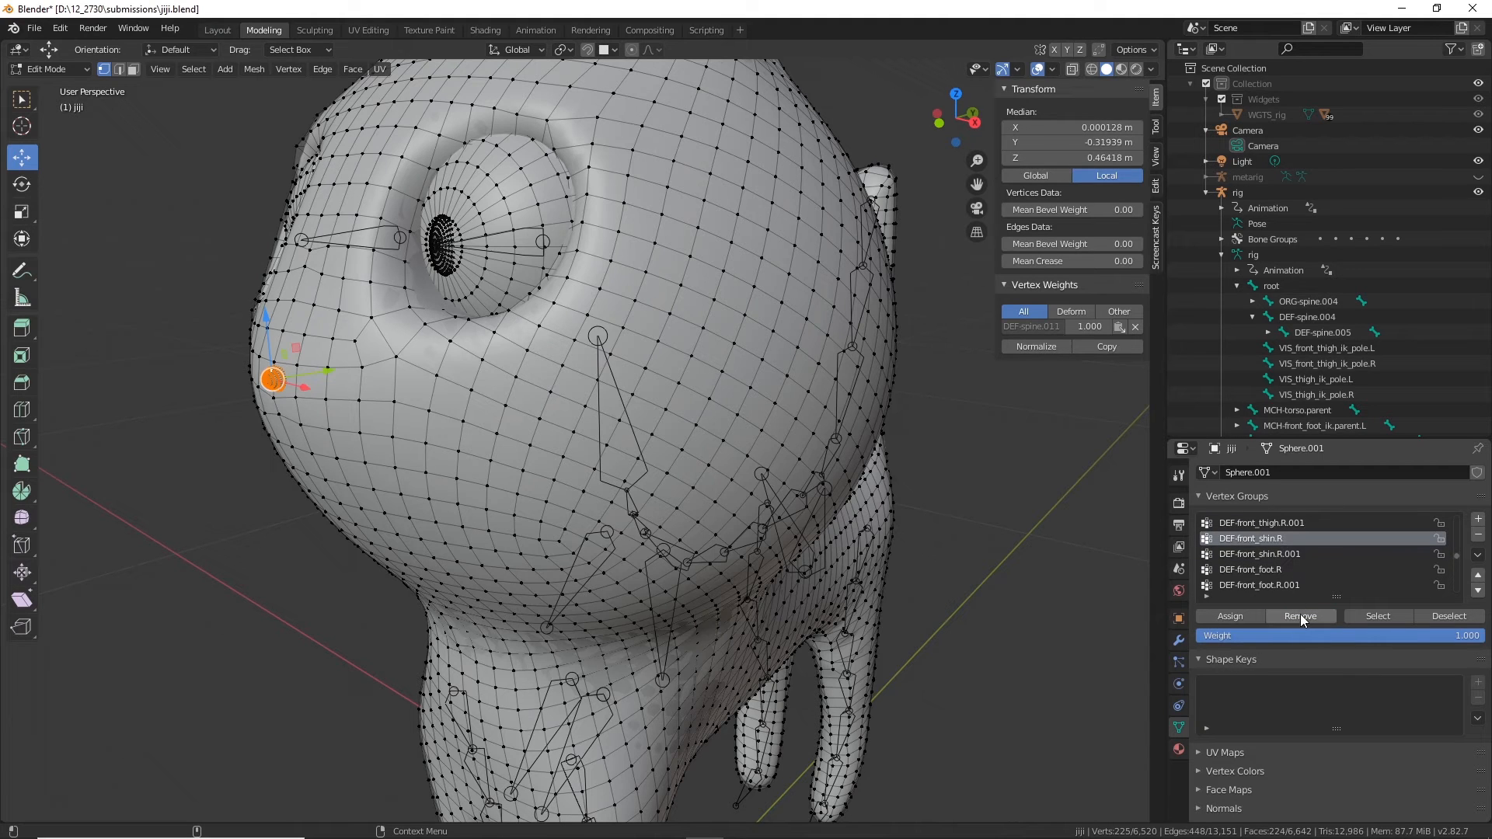
left_click(1282, 524)
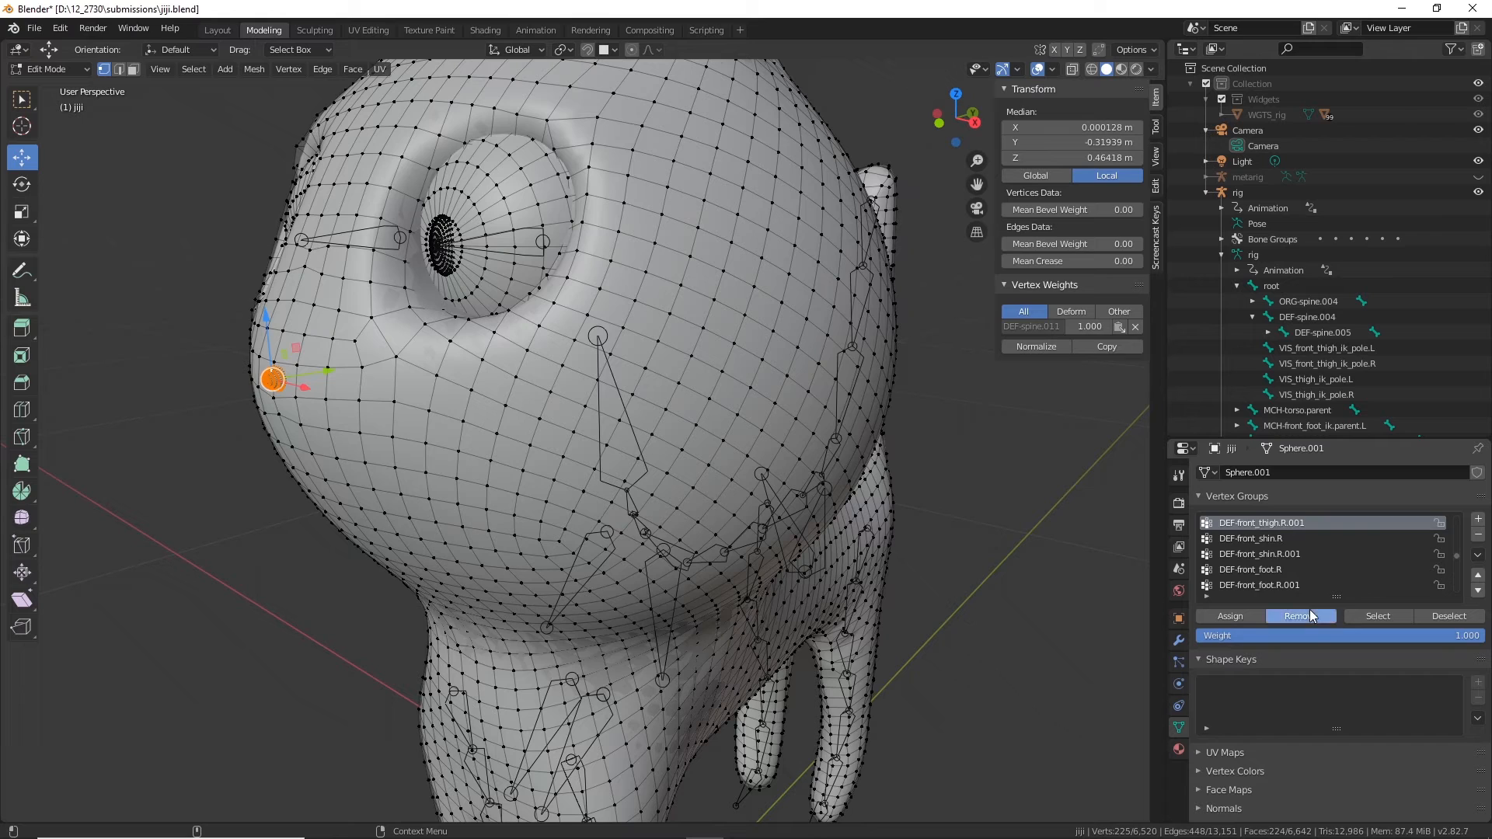
left_click(1310, 615)
scroll(1311, 571, "up", 1)
left_click(1262, 537)
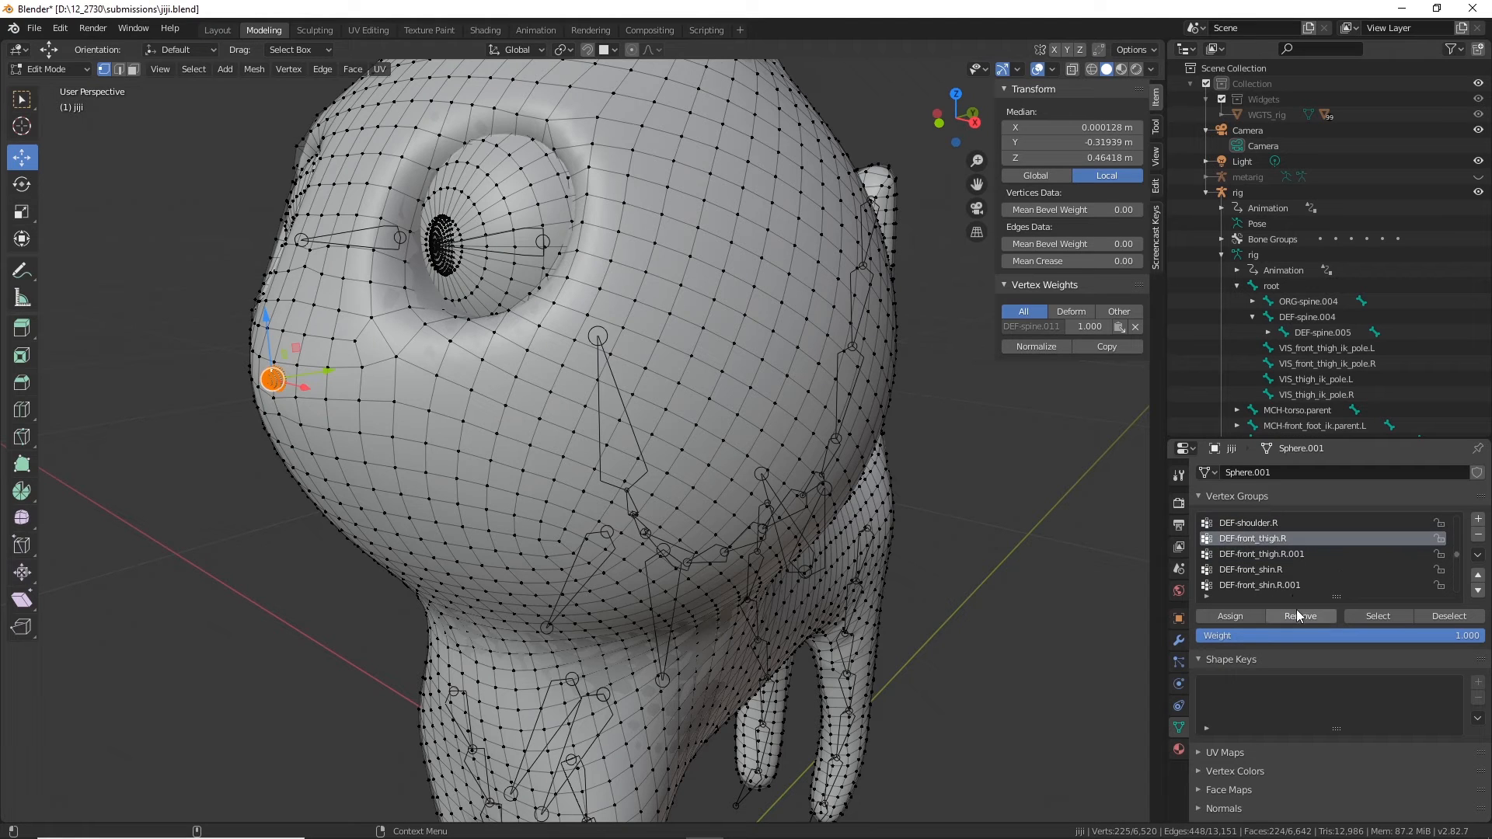
left_click(1275, 524)
Step: Remove the nose vertices from the left front leg's vertex groups, from DEF-front_toe.L up through DEF-front_shin.L.001
scroll(1285, 561, "up", 2)
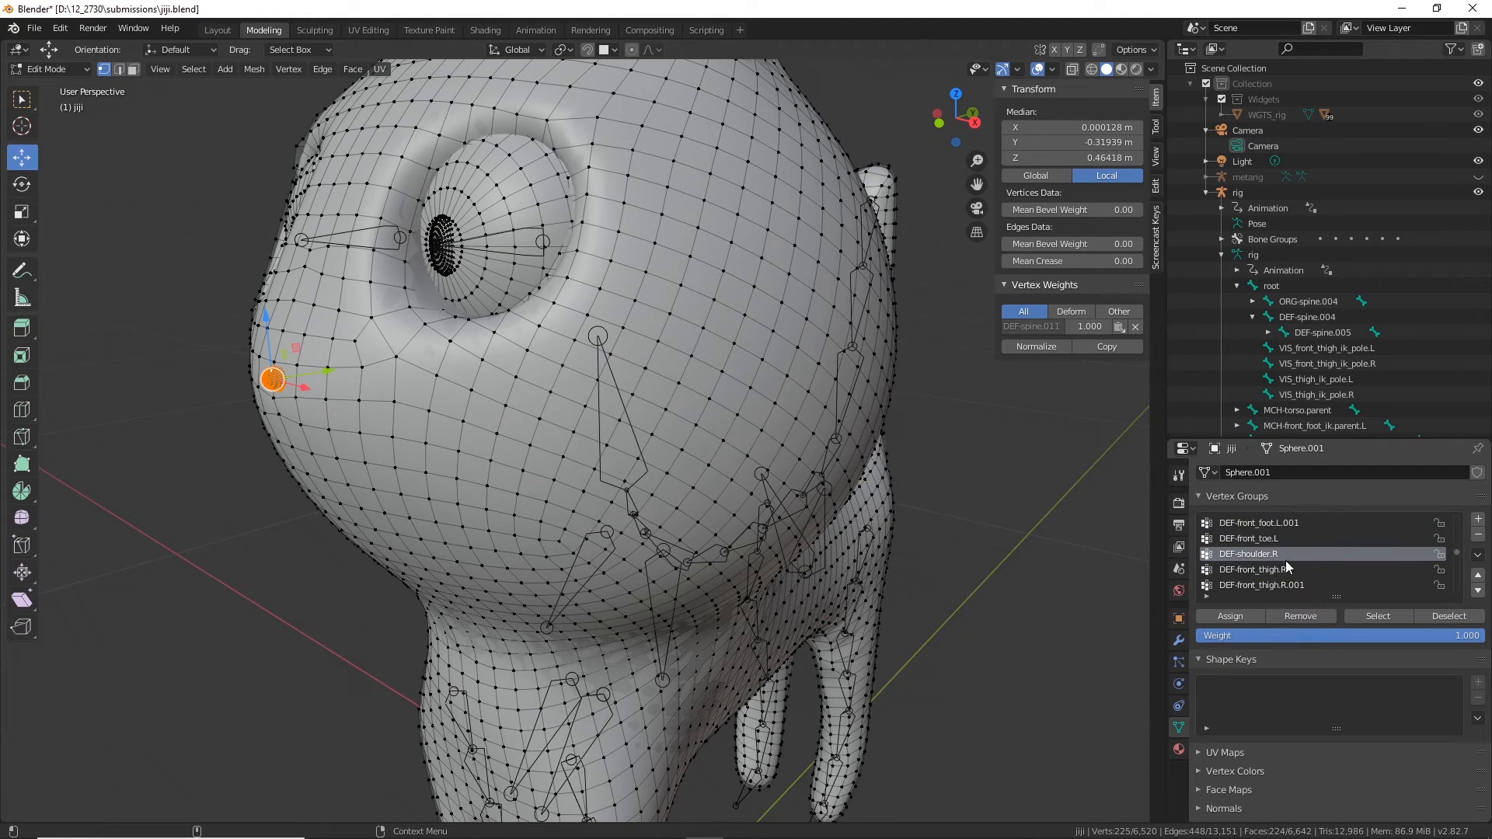
left_click(1256, 539)
left_click(1310, 616)
scroll(1271, 544, "up", 2)
left_click(1270, 553)
left_click(1309, 614)
left_click(1268, 522)
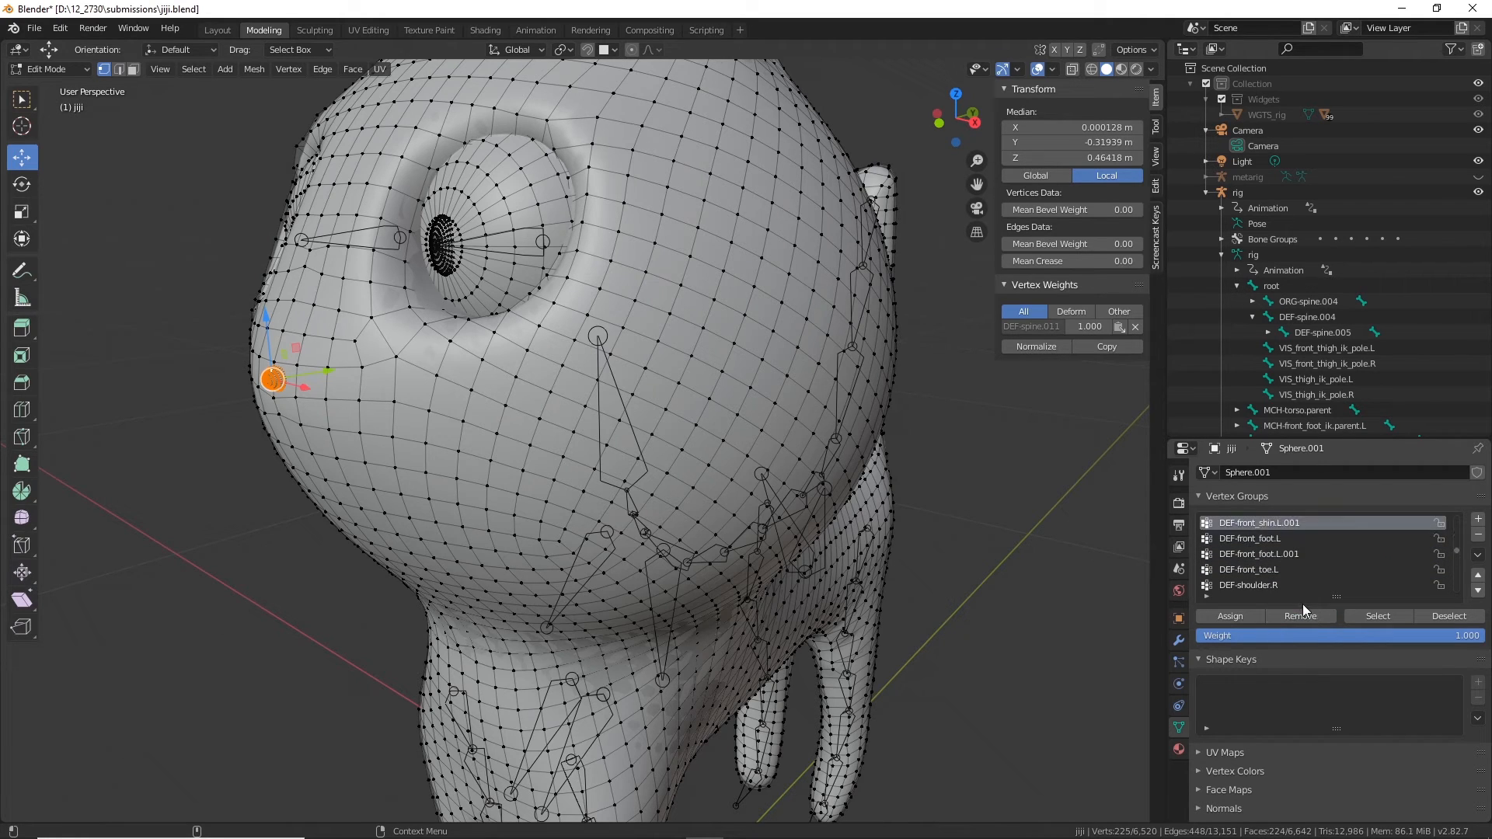
left_click(1303, 614)
Step: Remove the nose vertices from the DEF-front_shin.L, DEF-front_thigh.L.001, DEF-front_thigh.L and DEF-shoulder.L vertex groups
scroll(1303, 553, "up", 2)
left_click(1255, 540)
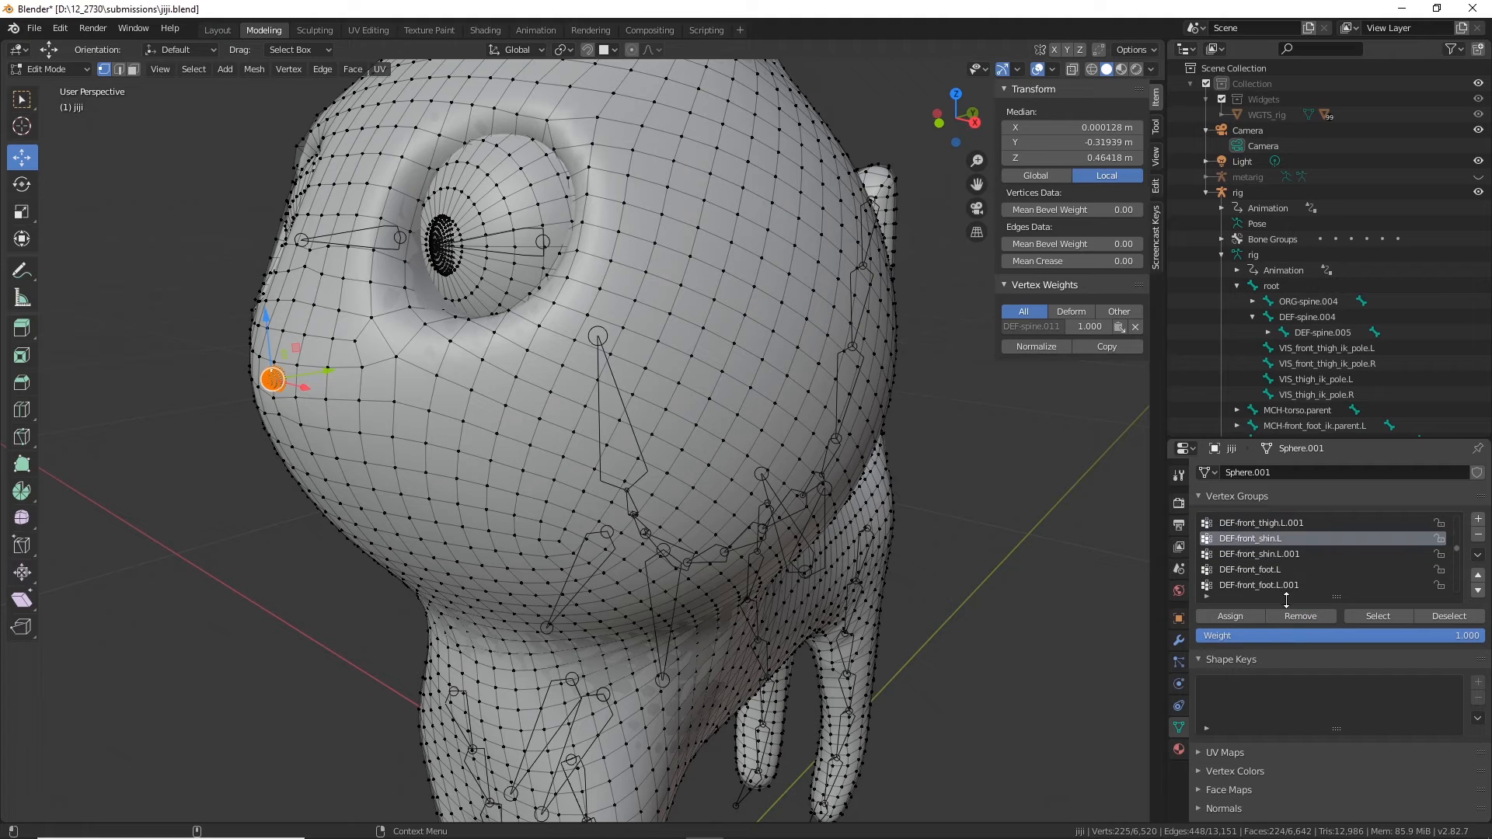
scroll(1277, 519, "up", 1)
left_click(1280, 541)
left_click(1268, 524)
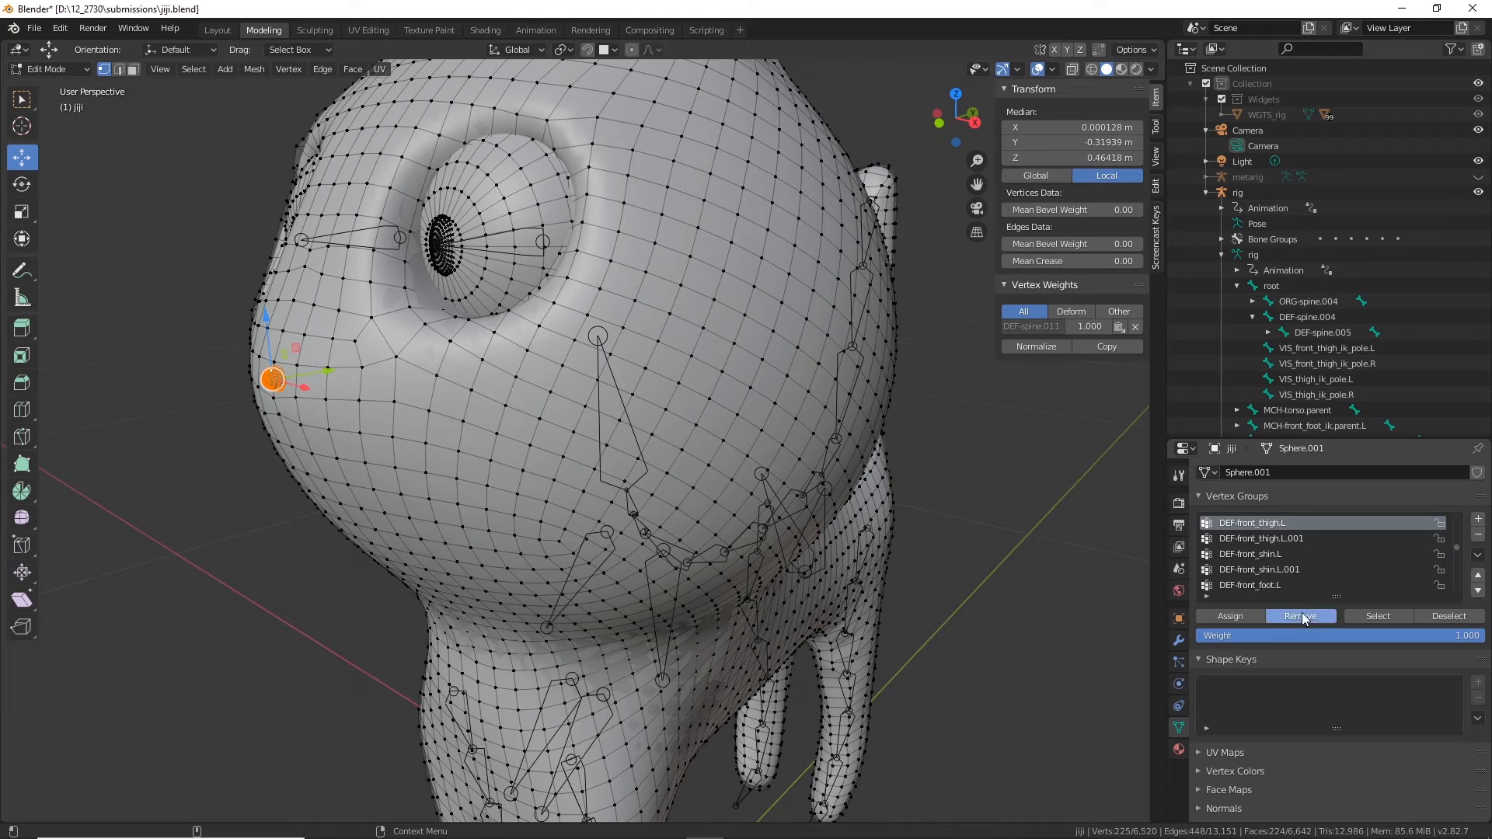
left_click(1302, 615)
scroll(1290, 544, "up", 2)
left_click(1262, 539)
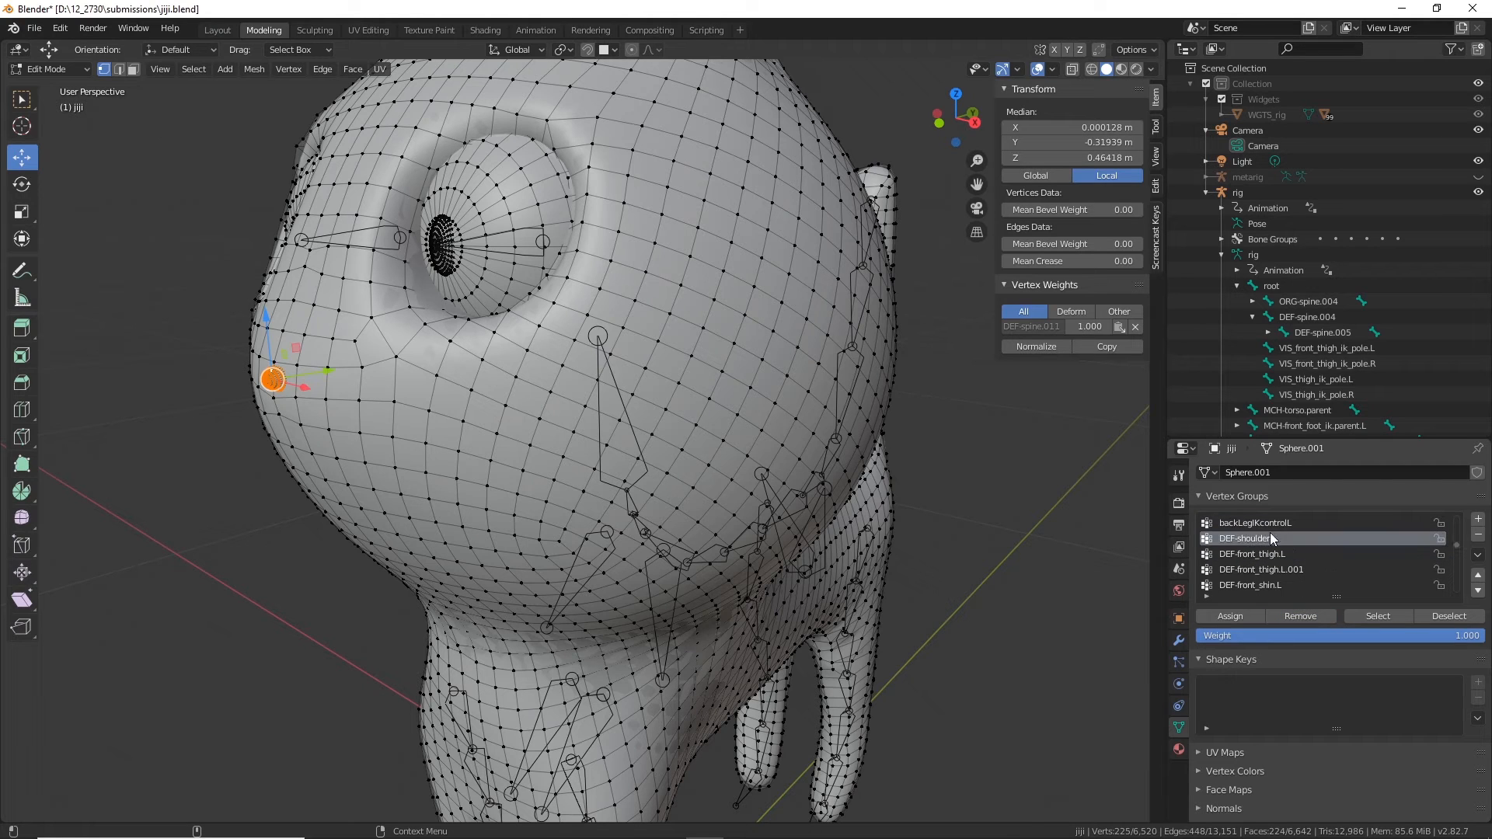
scroll(1282, 547, "up", 3)
scroll(1286, 555, "up", 4)
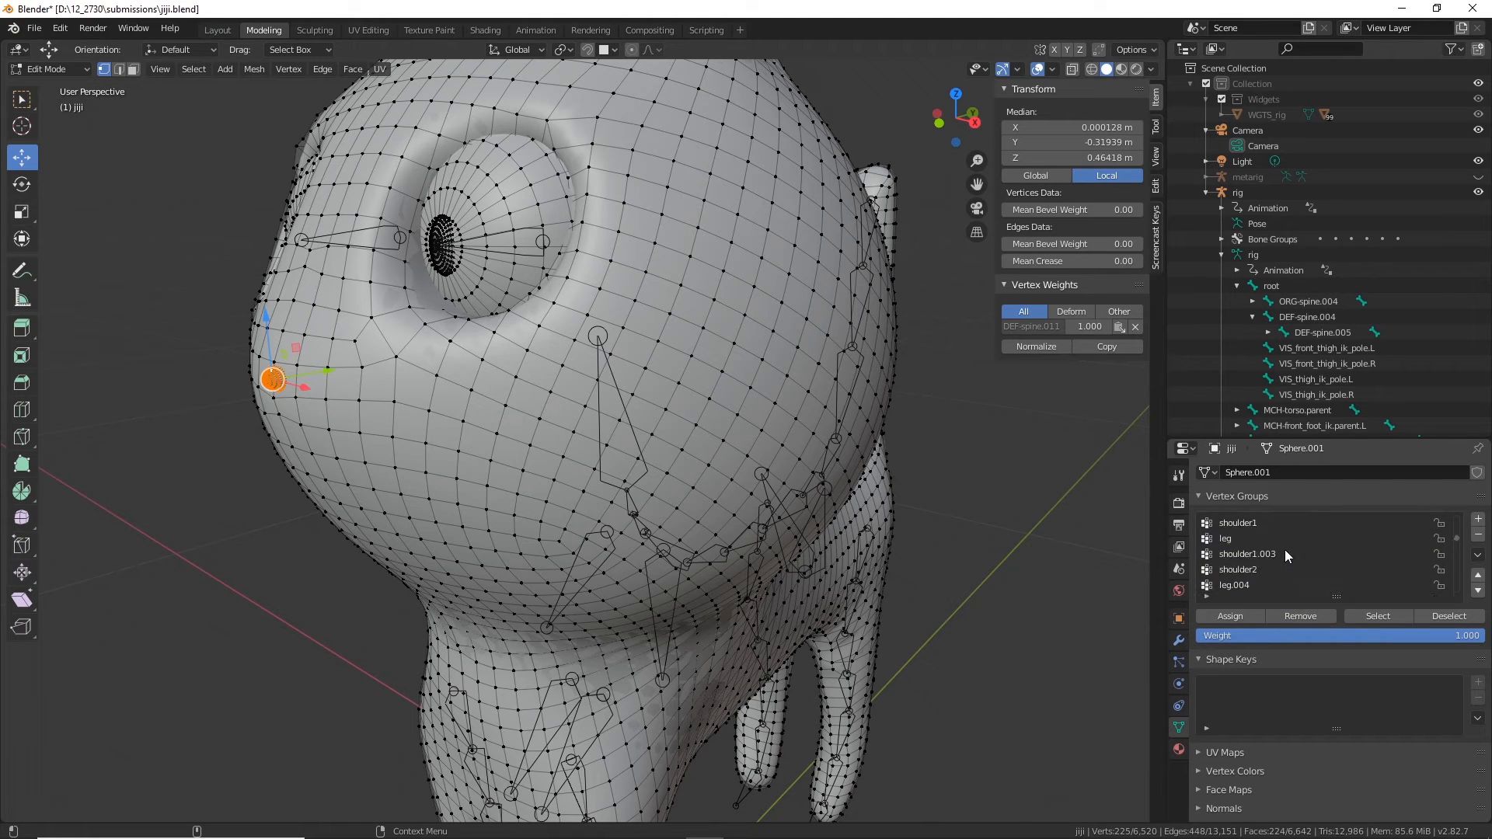
scroll(1285, 549, "up", 3)
Step: Select the complete linked meshes of both eyes in place of the nose
middle_click_drag(417, 439, 521, 294)
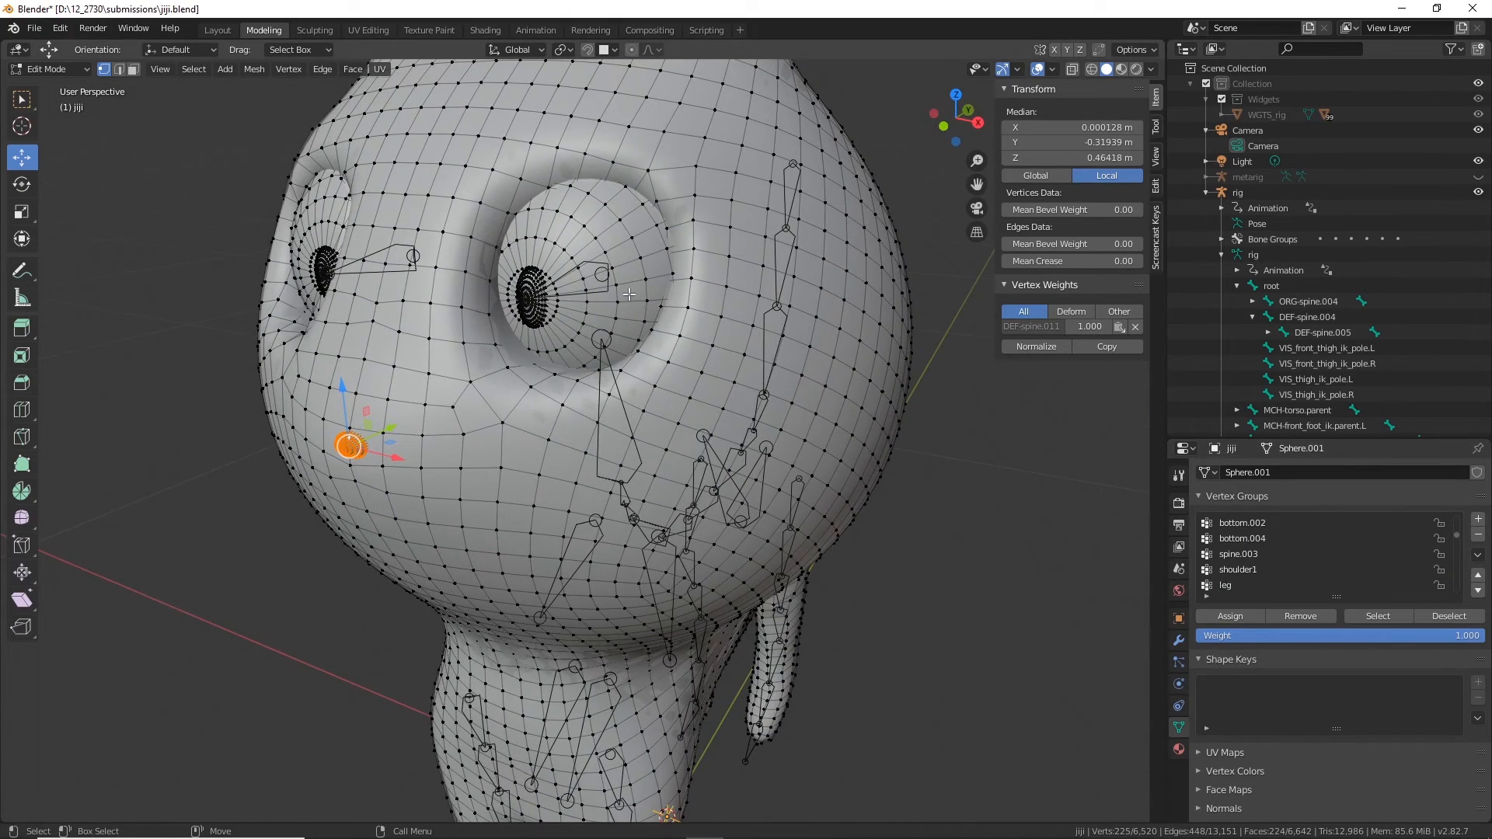
left_click(544, 235)
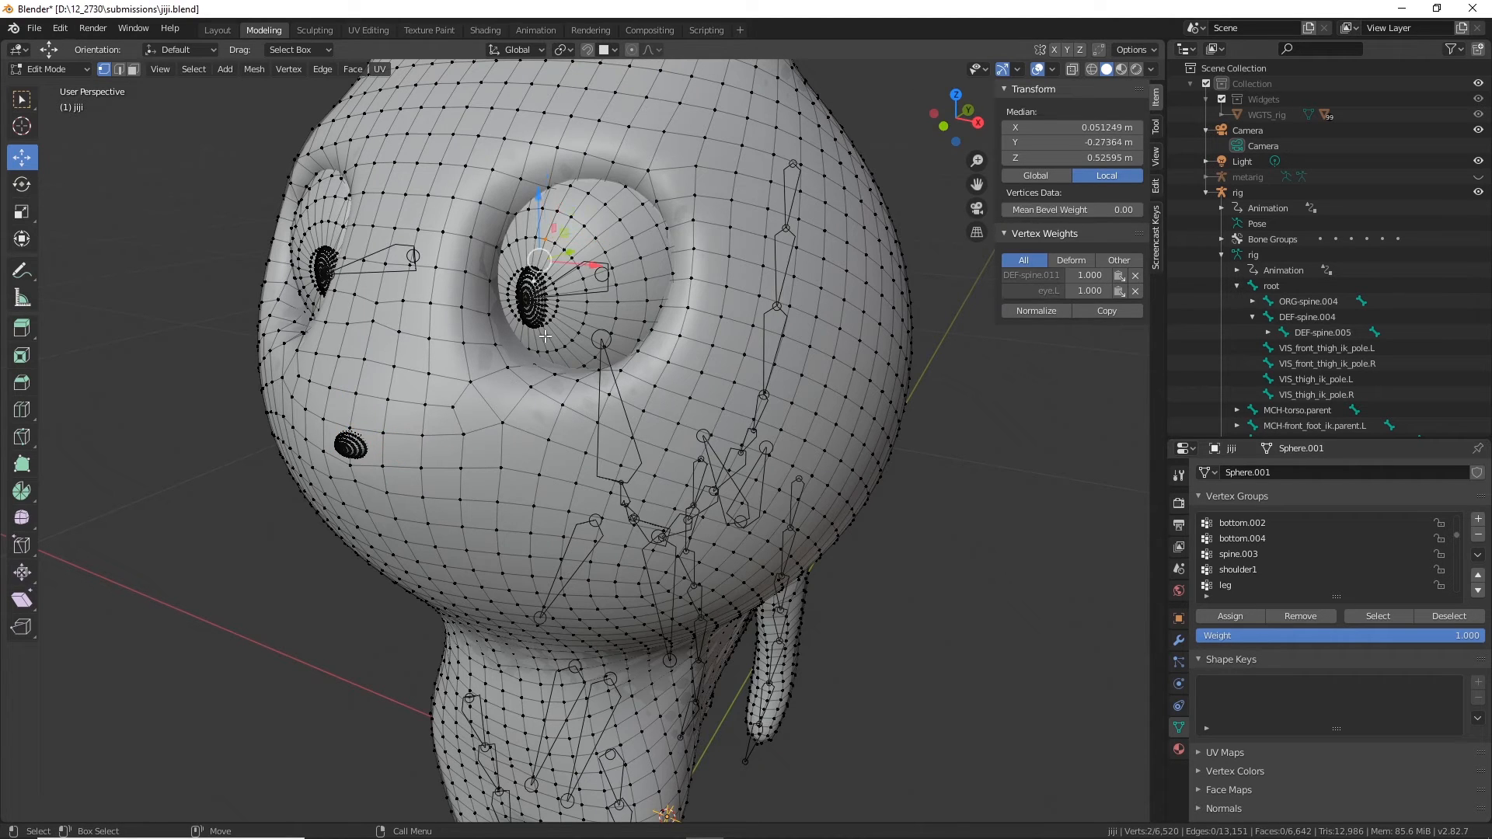
key("ctrl+l")
middle_click_drag(546, 336, 363, 278)
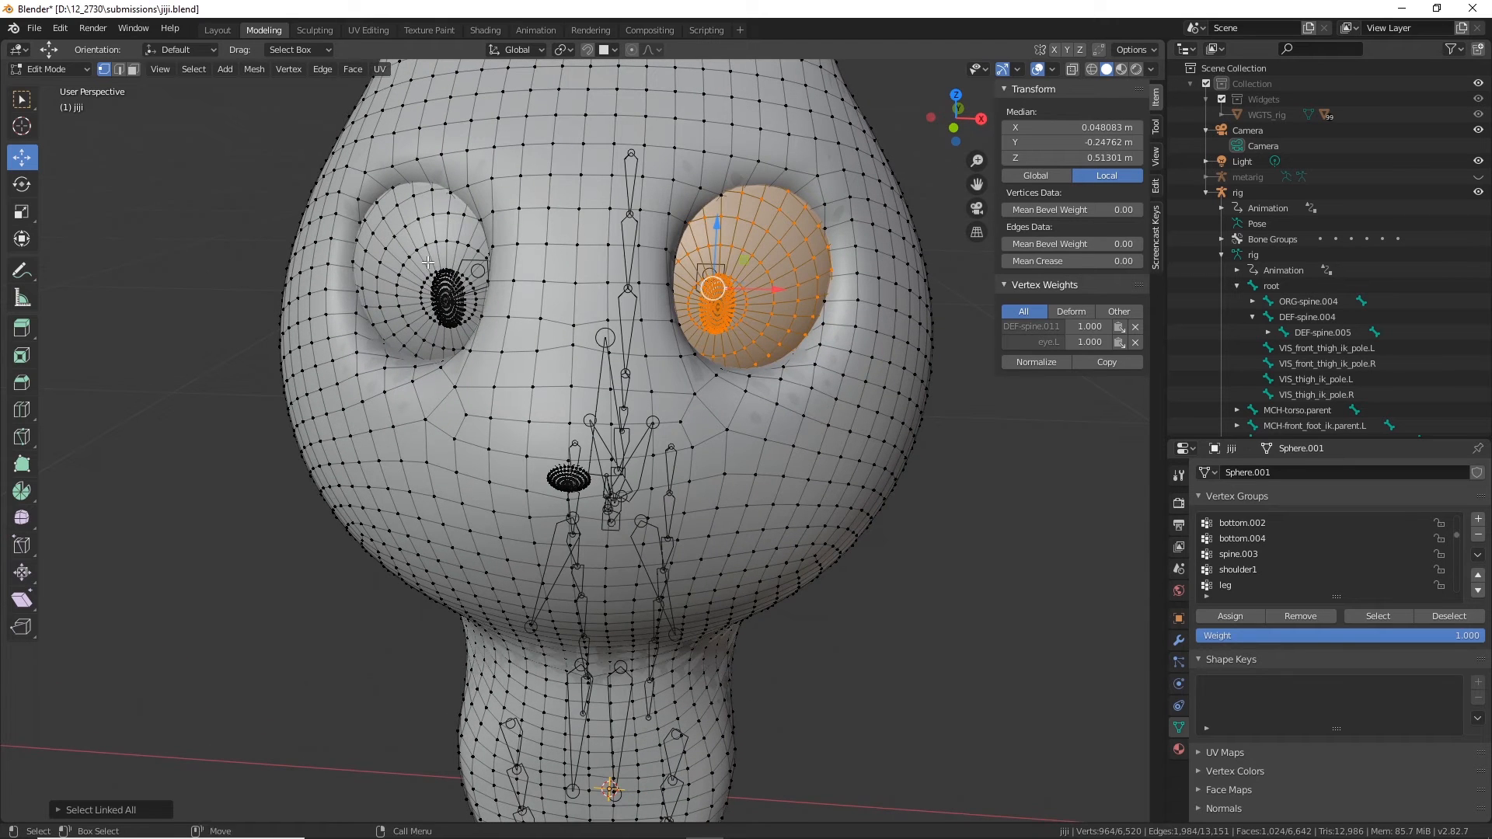
left_click_drag(429, 263, 443, 296, "shift")
key("ctrl+l")
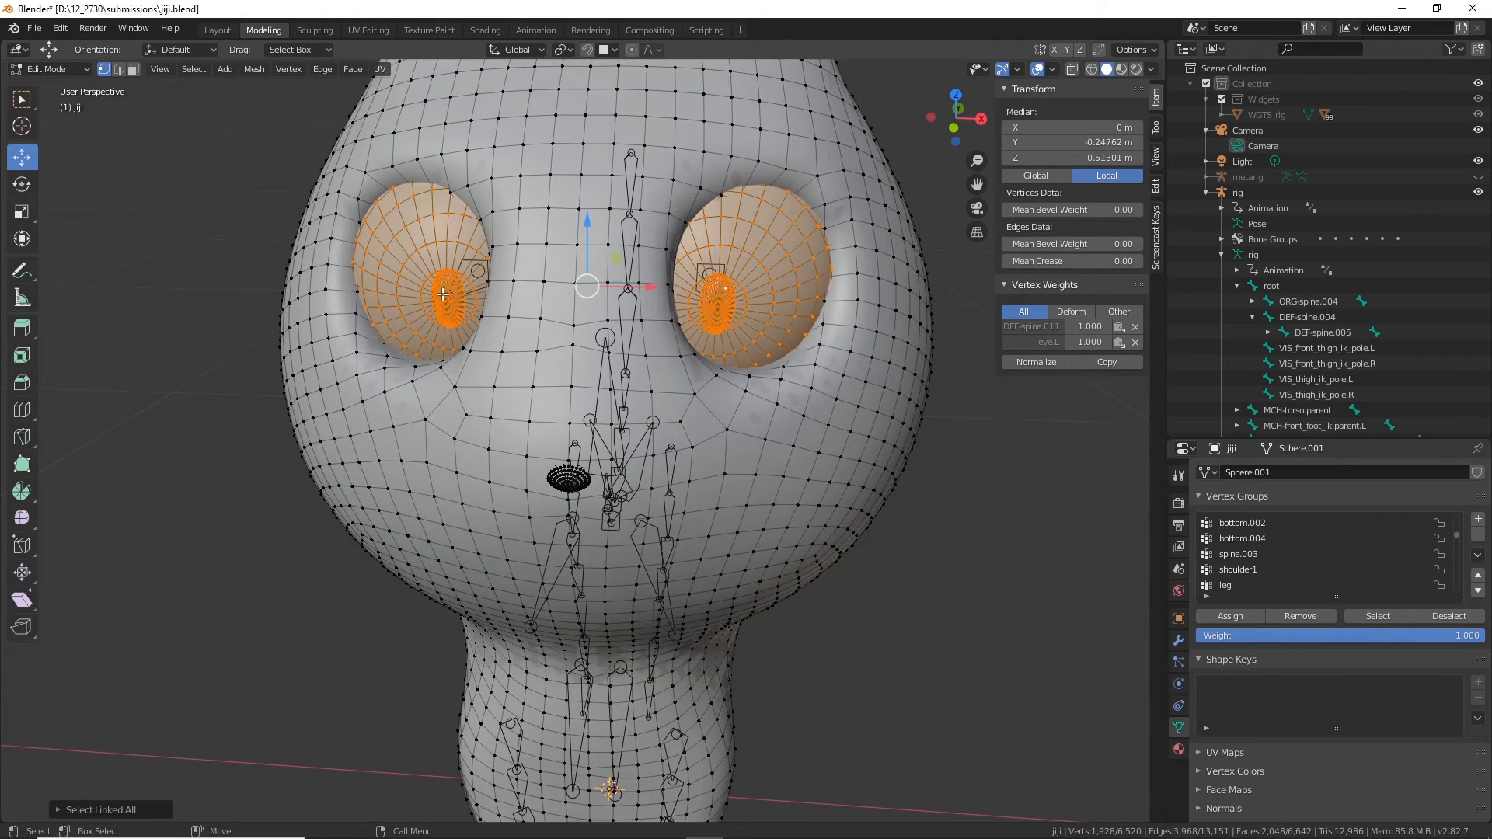
Step: Remove both eyes from the DEF-spine.011 vertex group and select a single vertex on the left eye to check its weights
scroll(1307, 553, "down", 8)
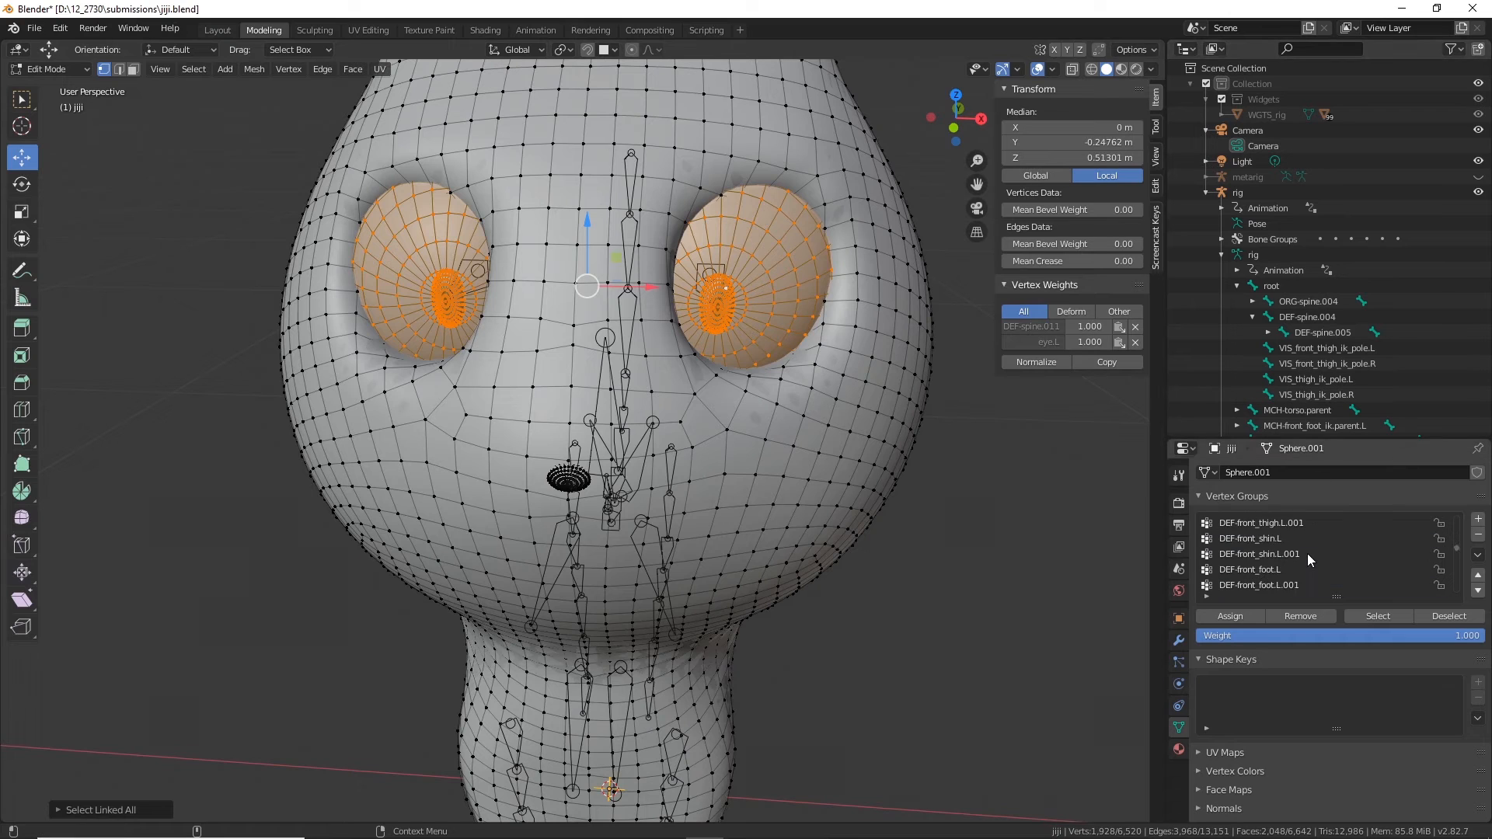
scroll(1307, 554, "down", 5)
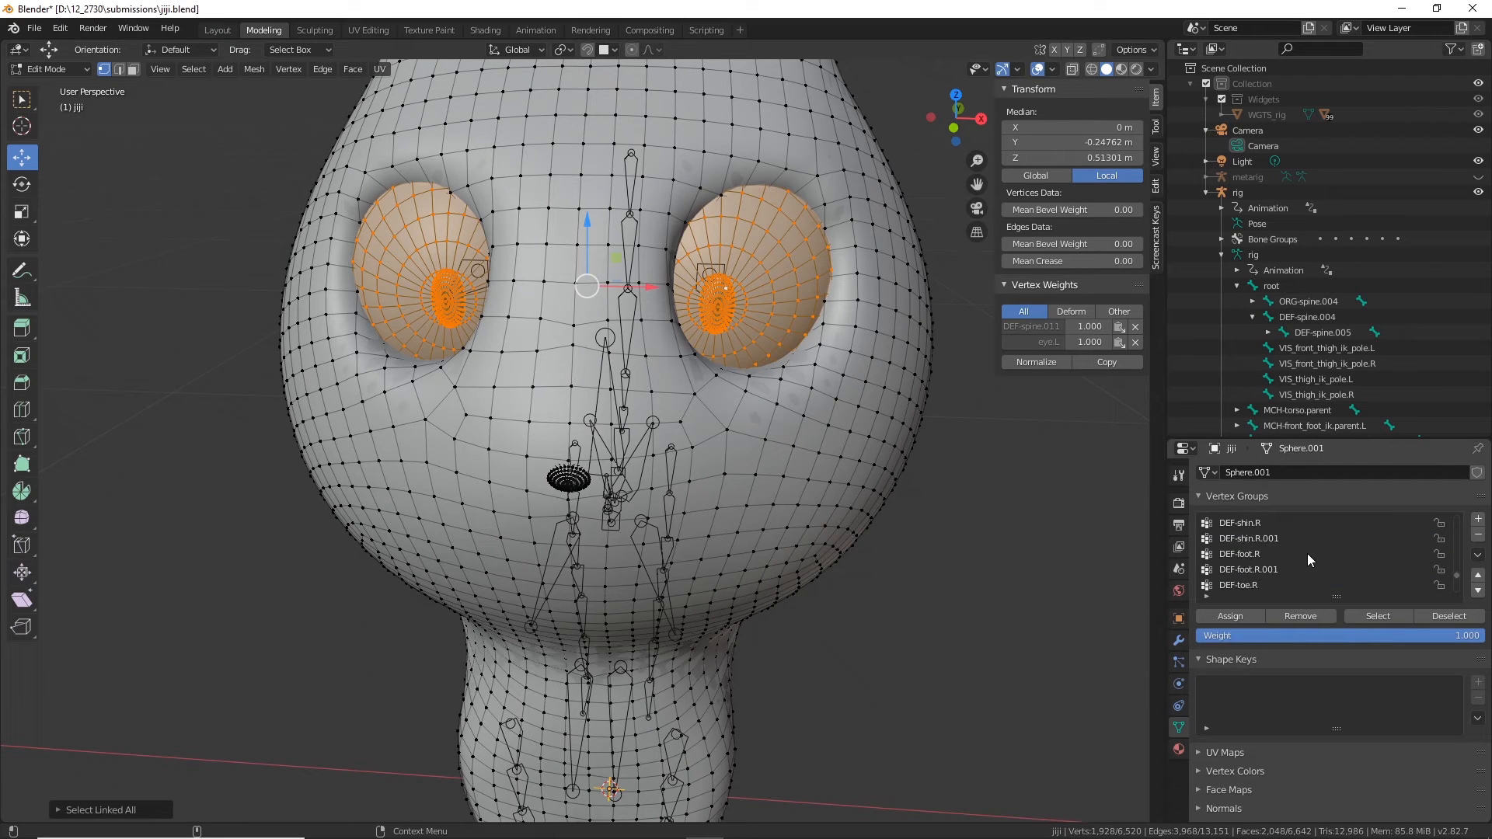
scroll(1294, 577, "up", 3)
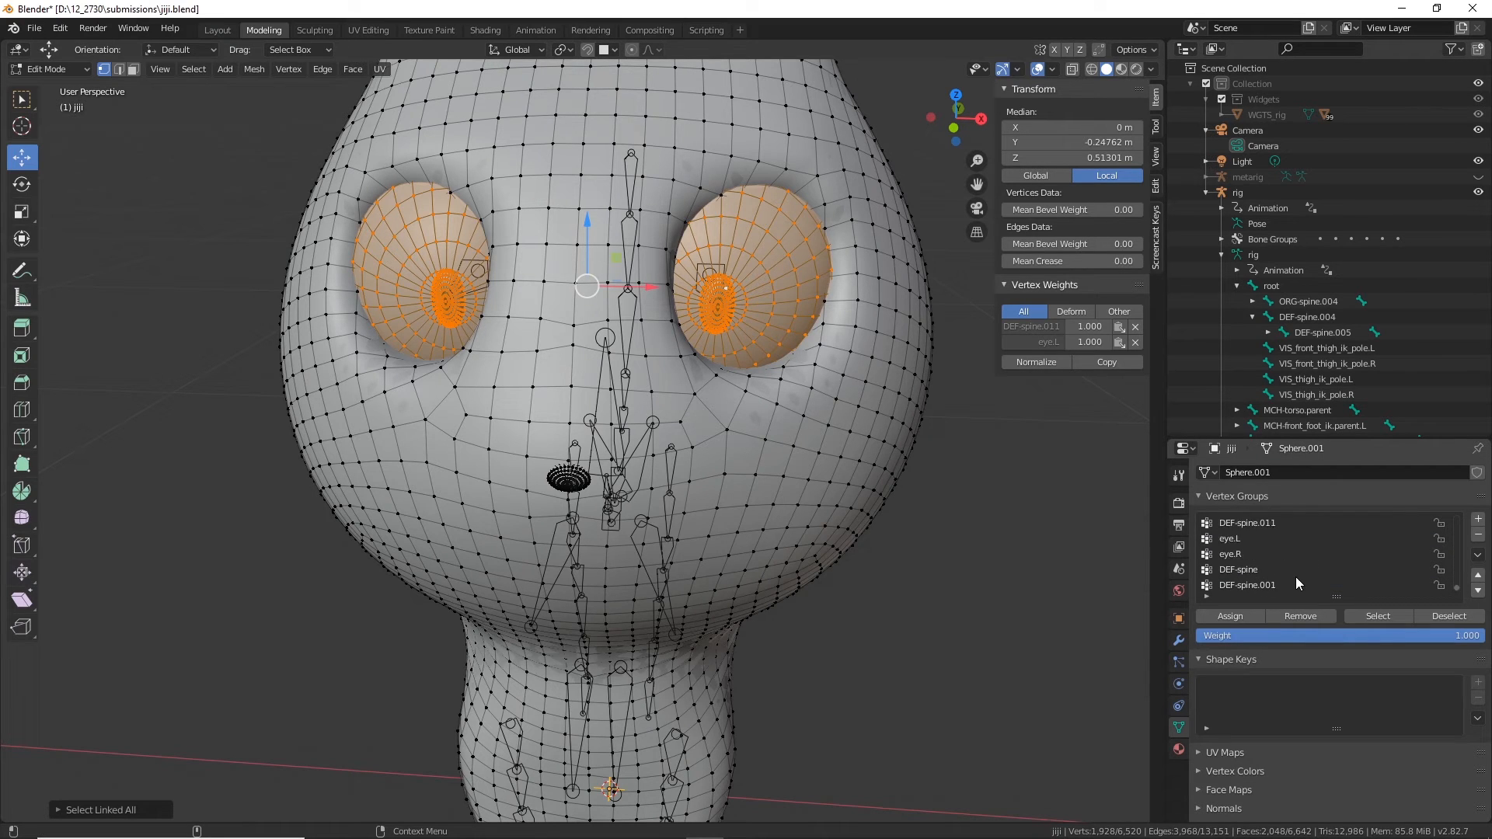
left_click(1262, 538)
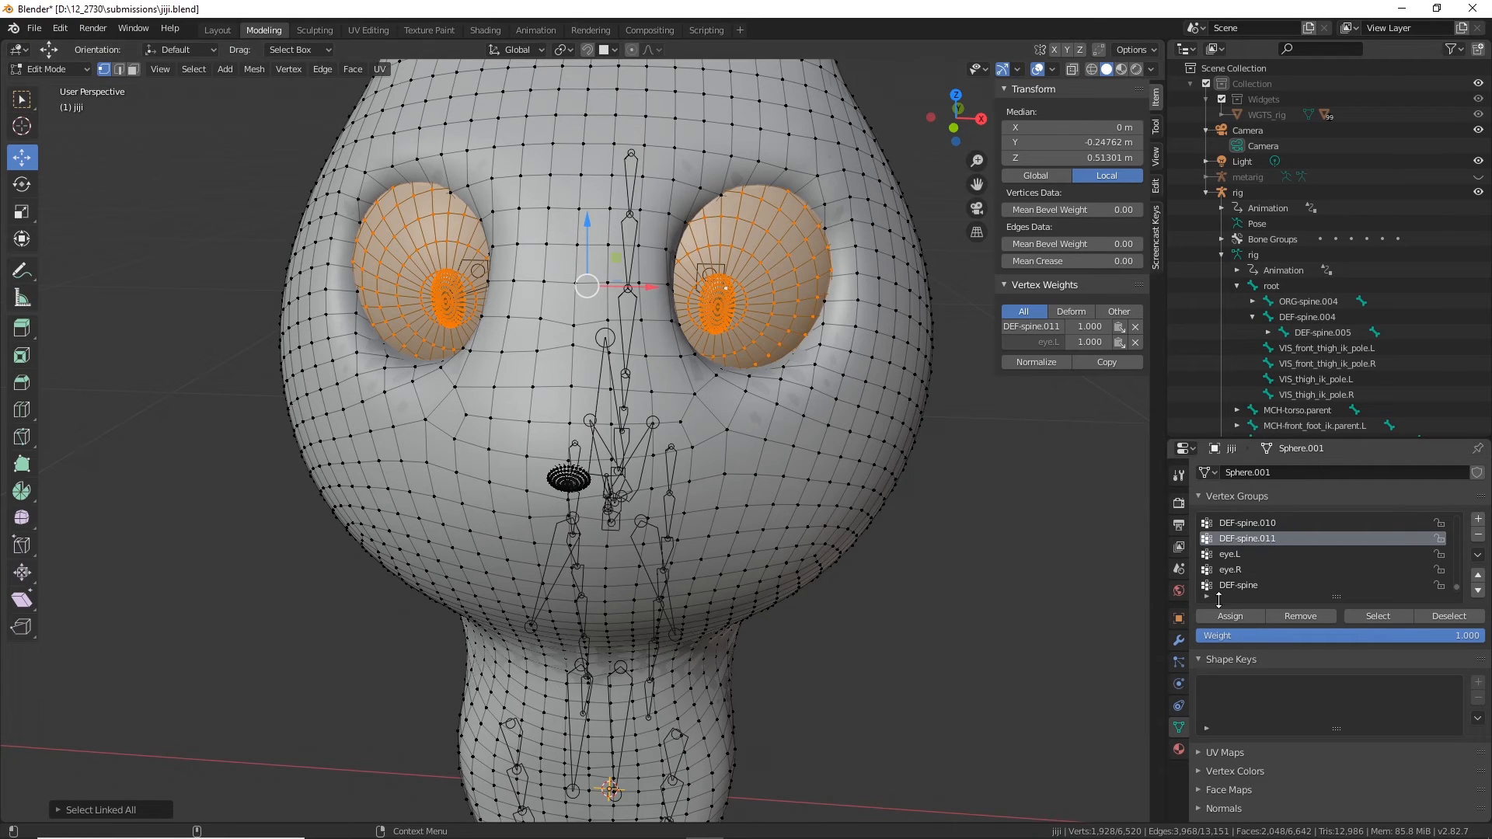
left_click(1295, 617)
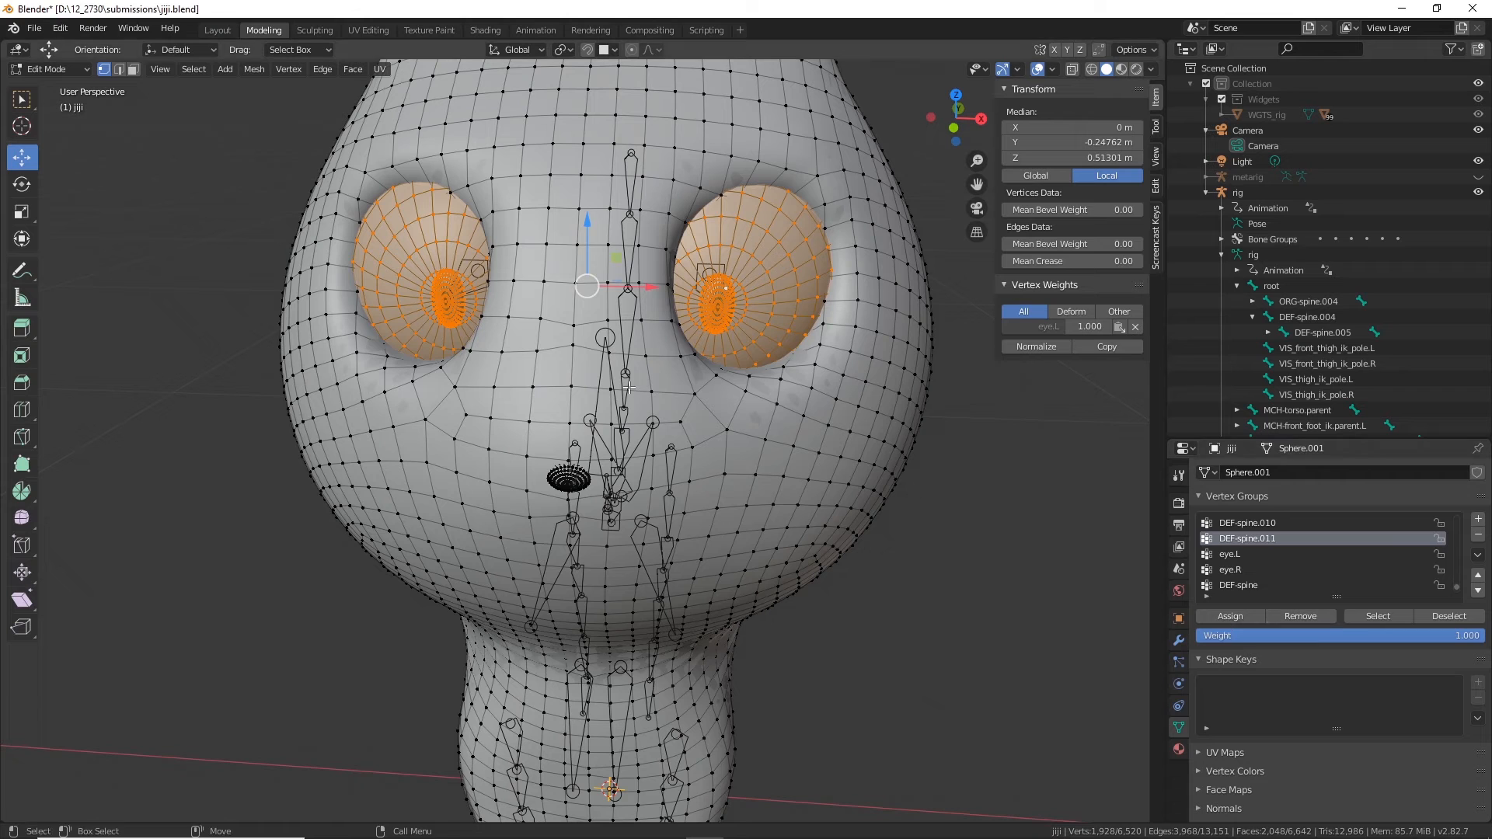
middle_click_drag(723, 360, 722, 389)
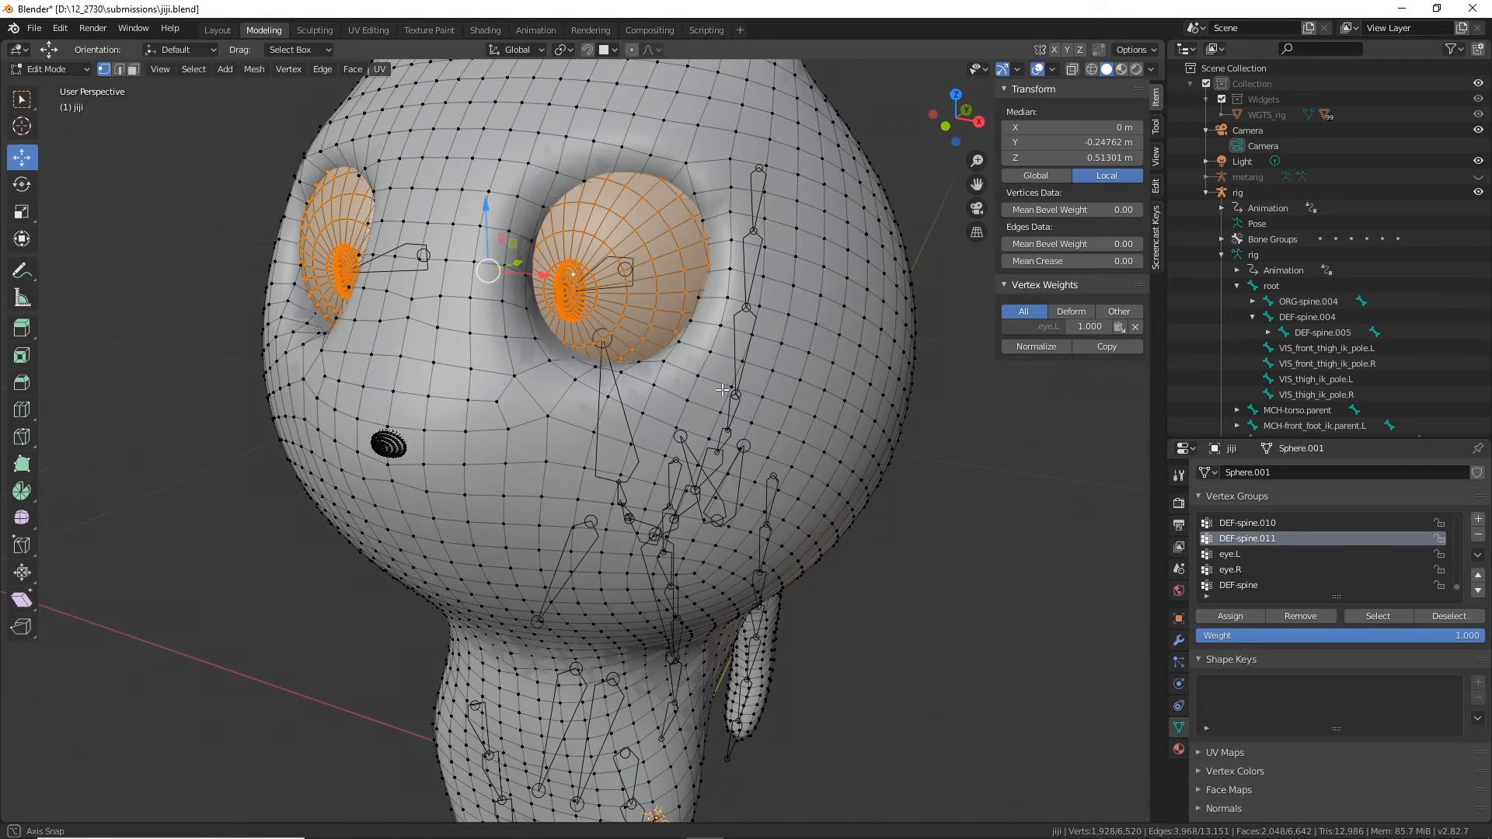
left_click(568, 264)
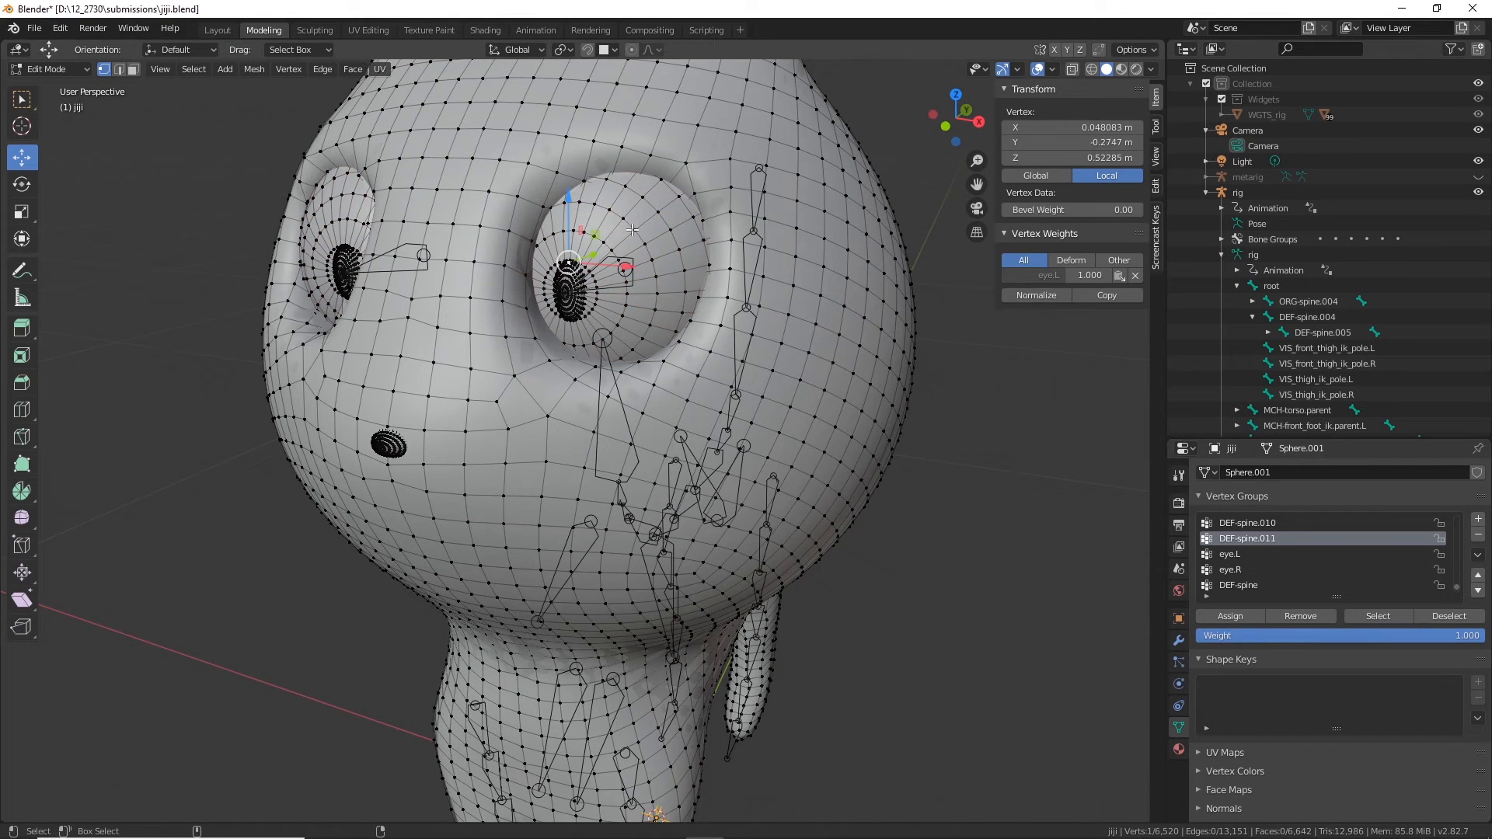
Step: Select the left eye's complete linked mesh and assign it to the eye.L vertex group at weight 1.000
left_click(632, 230, "shift")
key("ctrl+l")
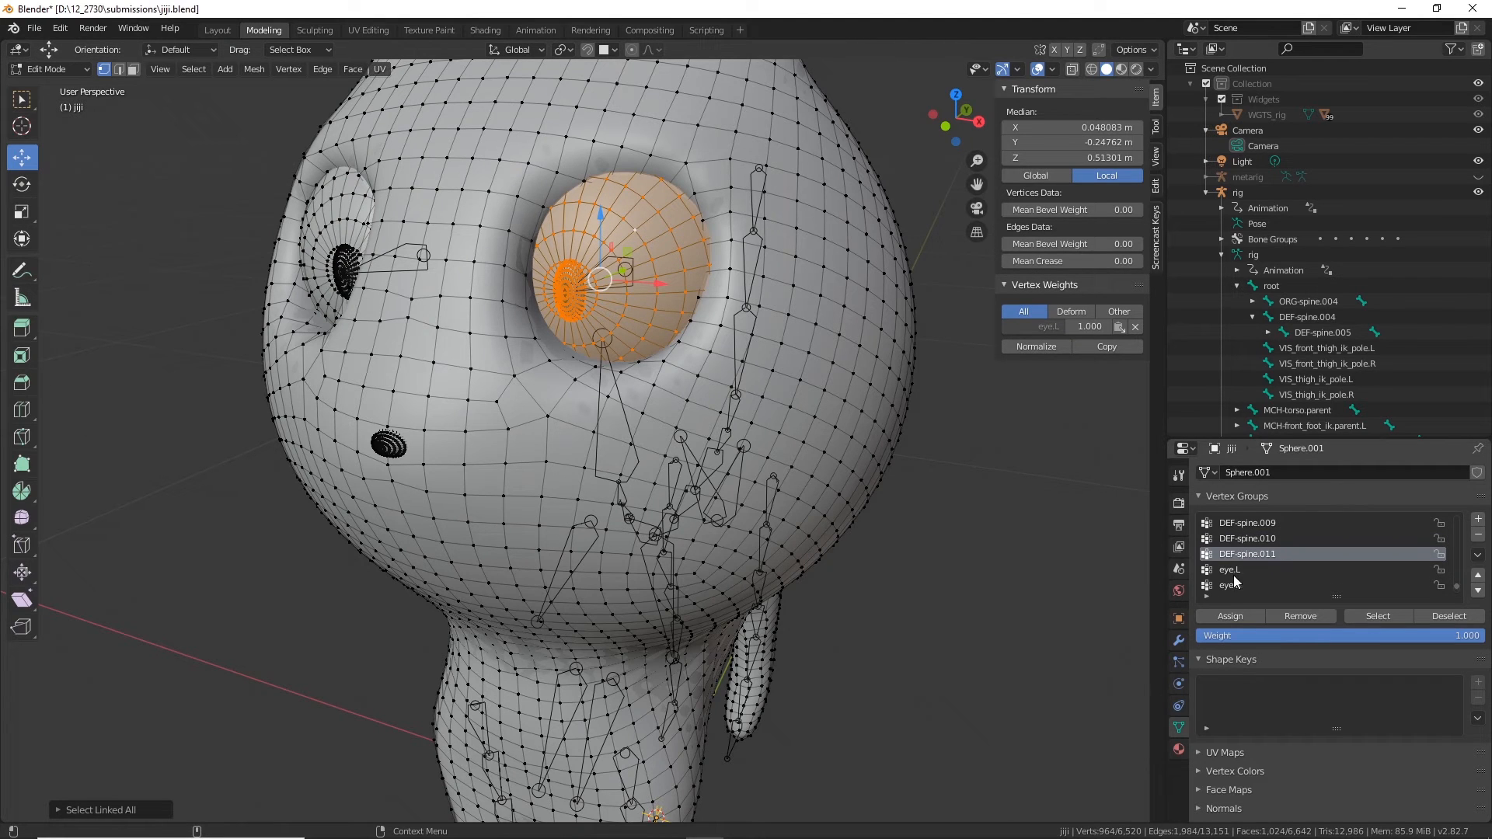
left_click(1232, 574)
left_click(1237, 616)
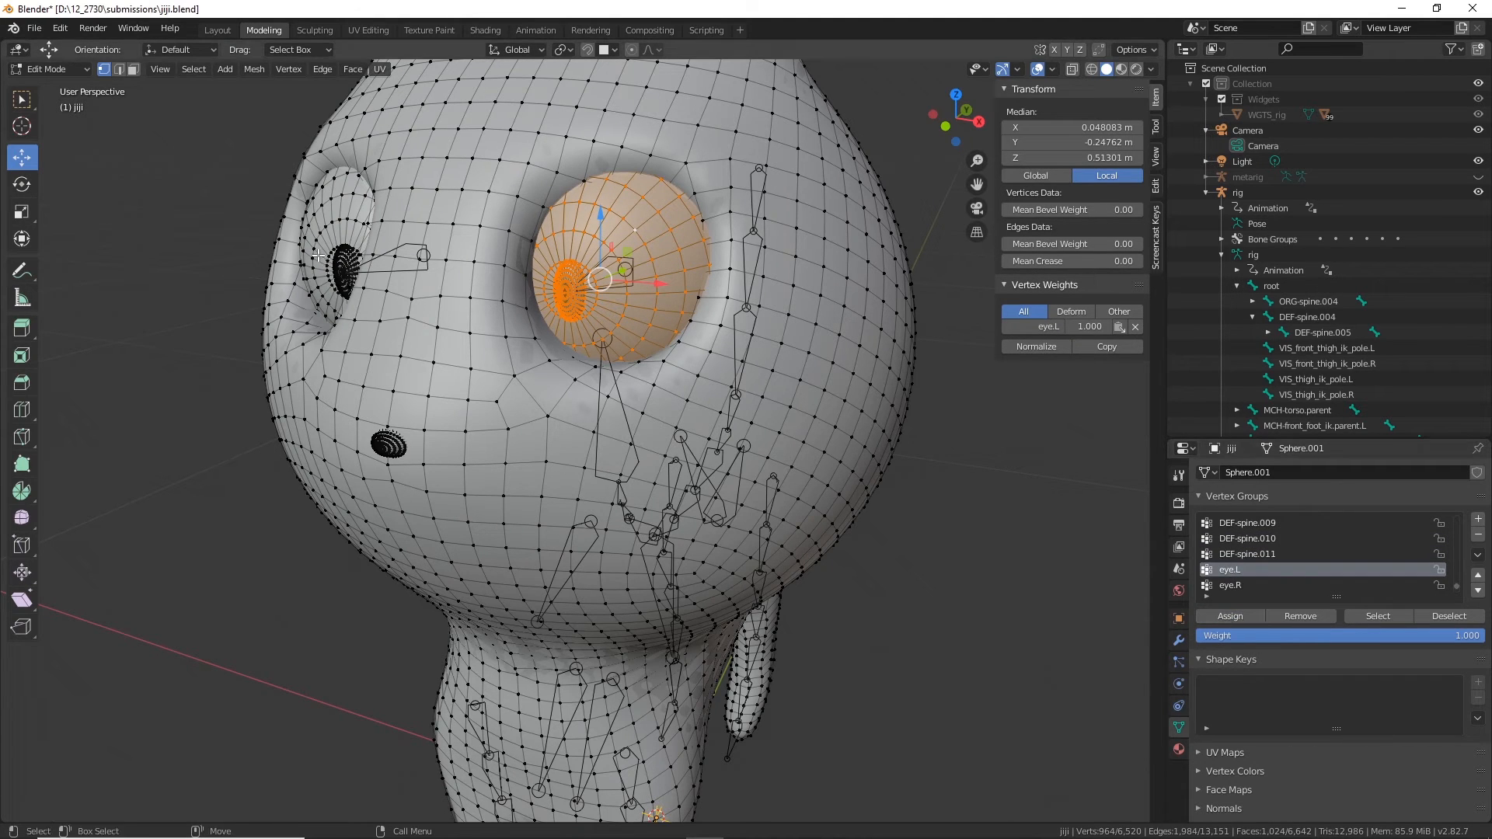
Step: Select the right eye's complete linked mesh and make eye.R the active vertex group
left_click(344, 257)
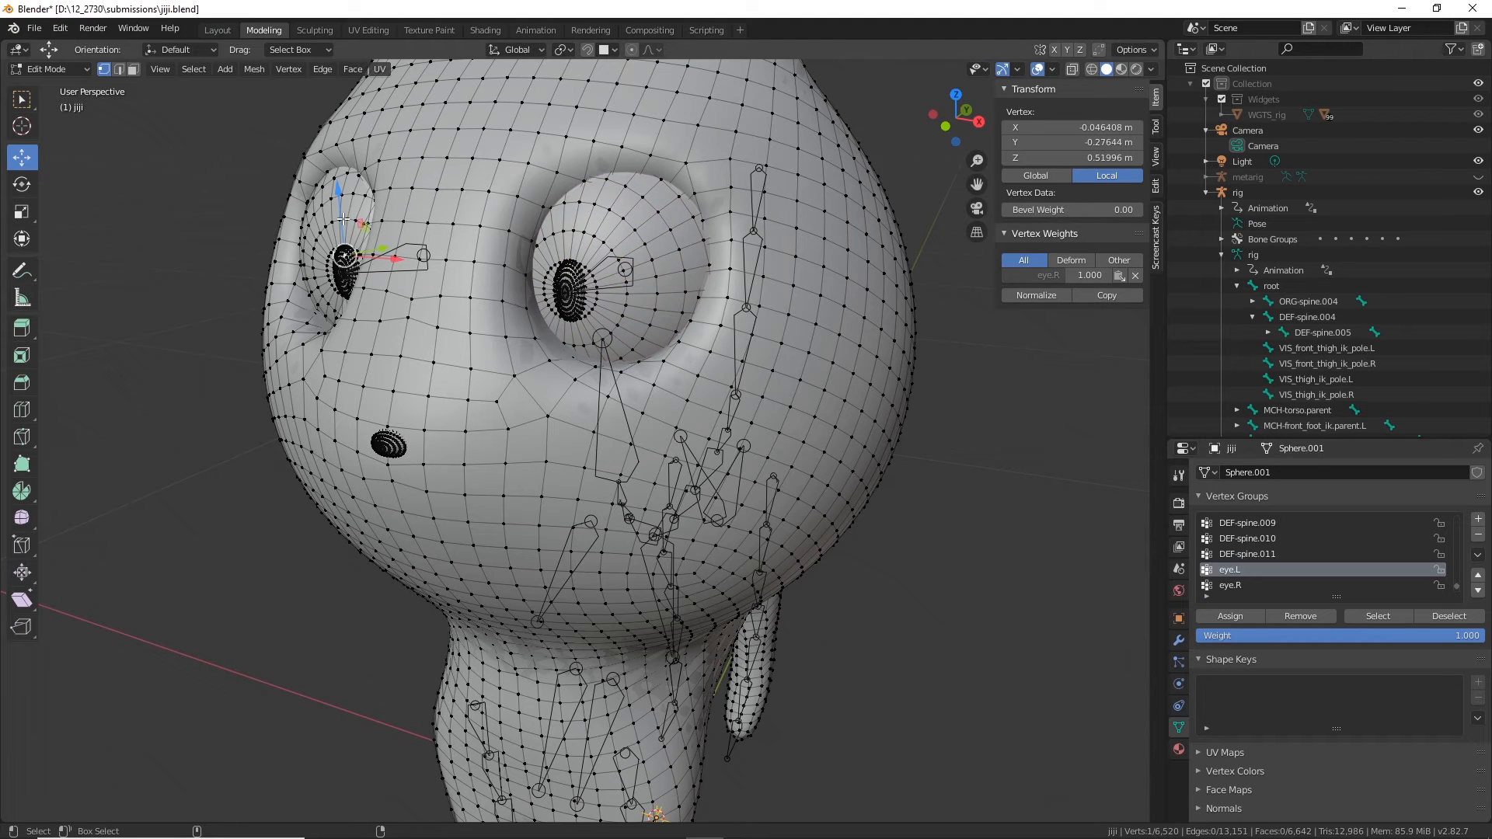
key("ctrl+l")
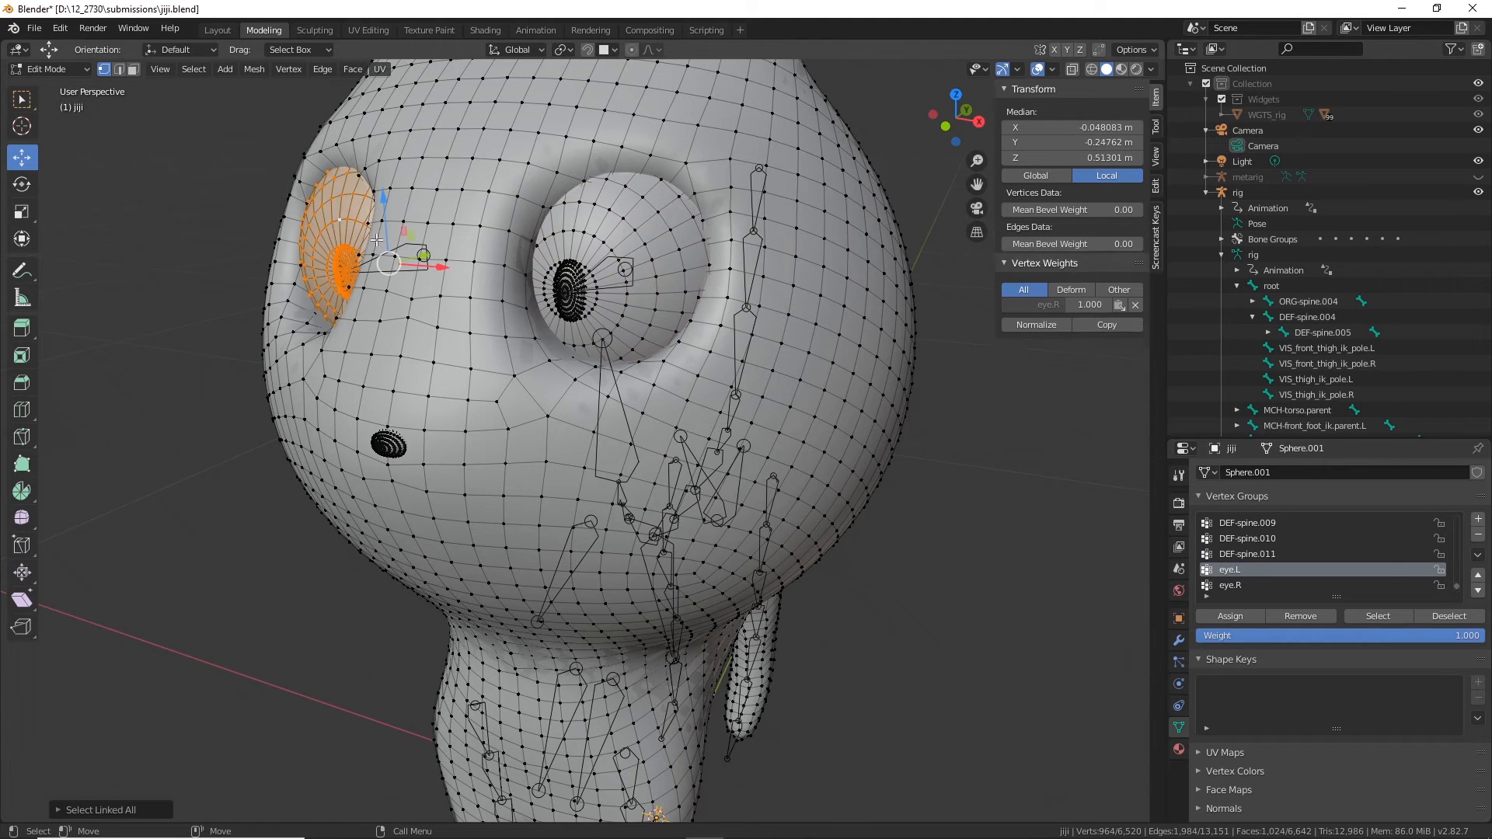
left_click(1231, 585)
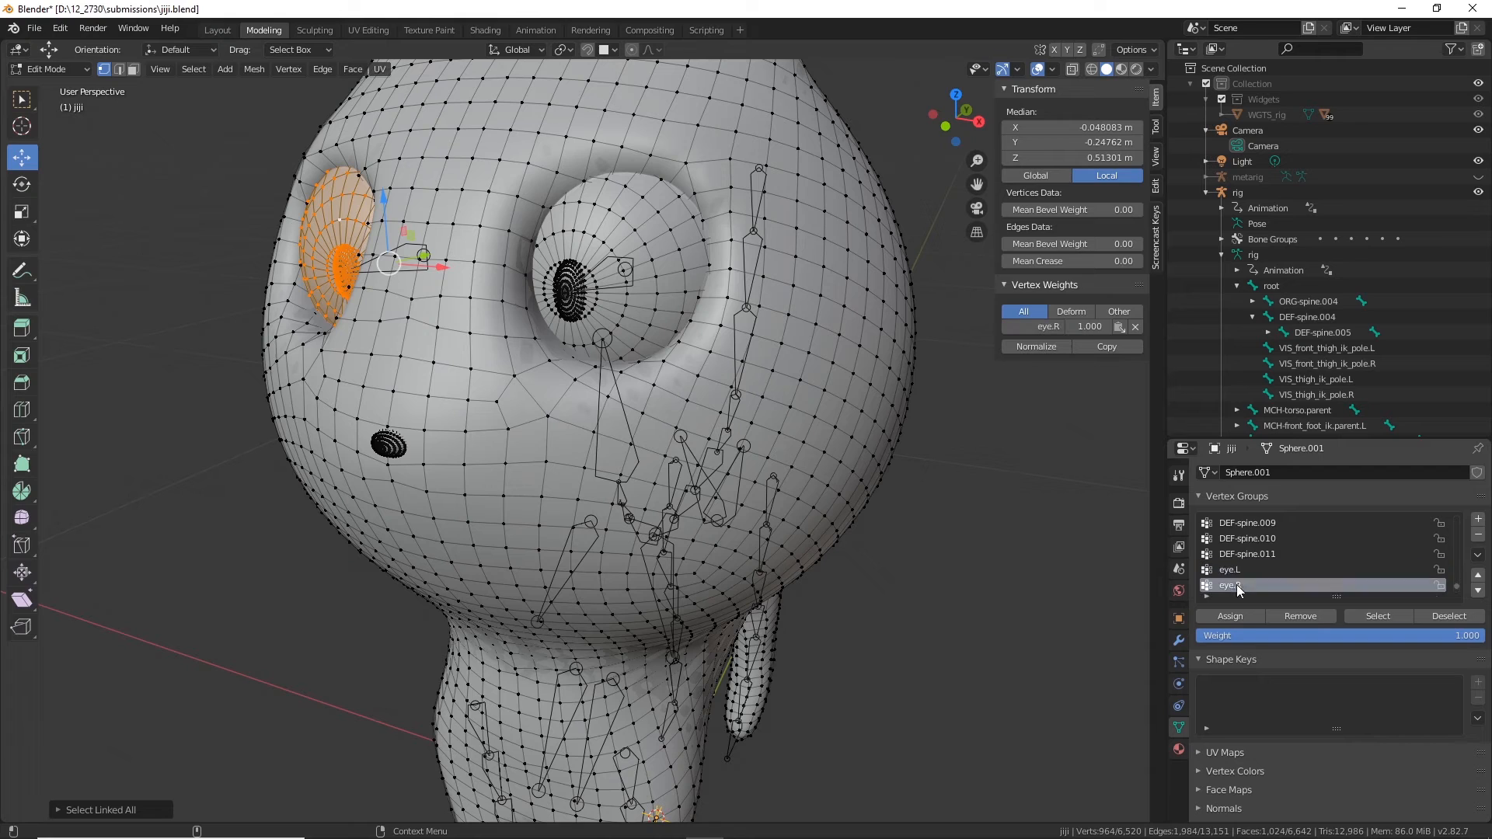
Step: Put the cat mesh into Weight Paint mode and check the eye.R, eye.L and DEF-spine.011 weights
left_click(53, 68)
left_click(53, 82)
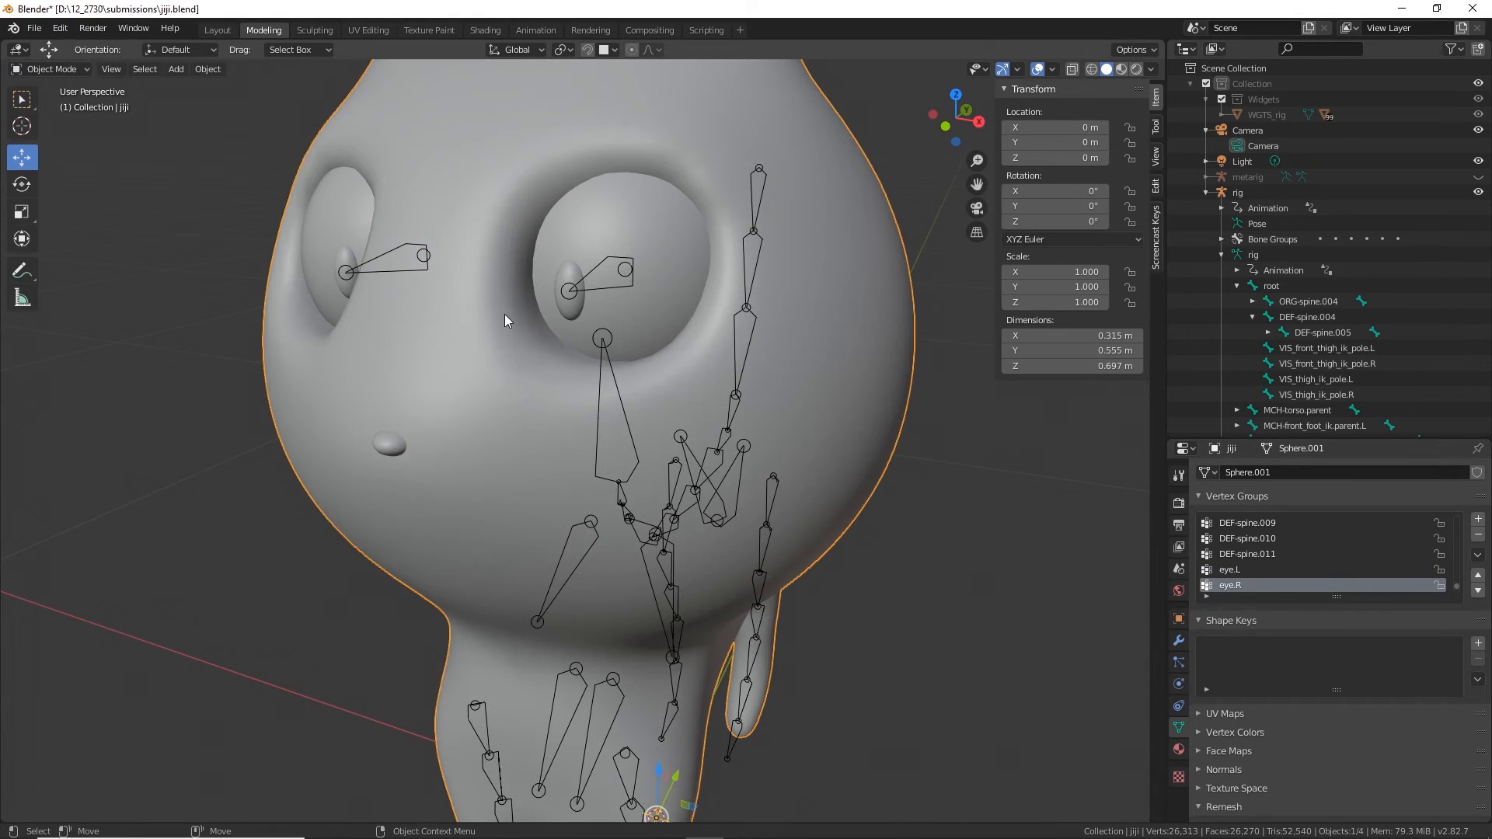
left_click(60, 69)
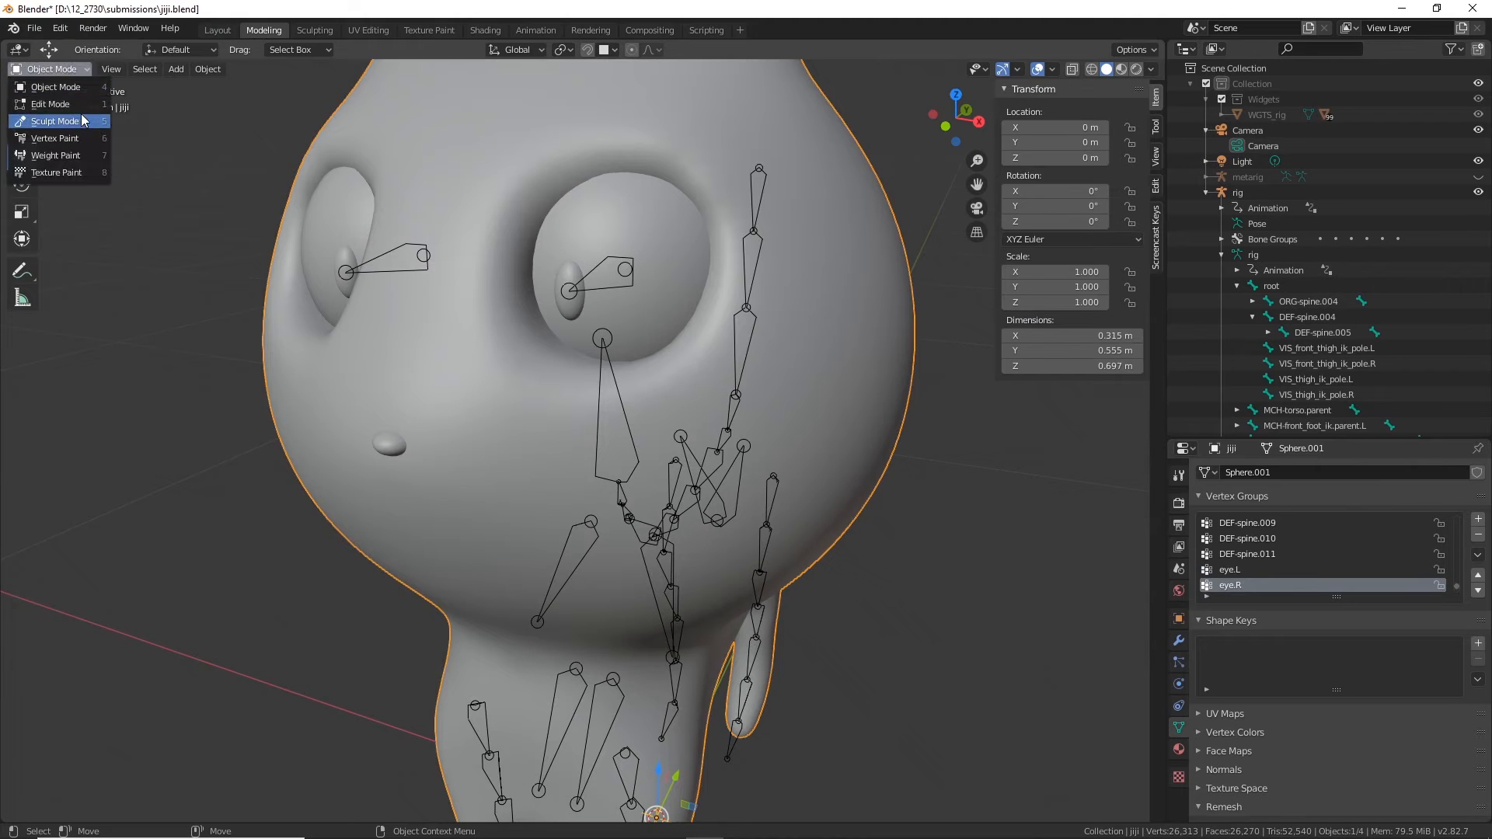
left_click(69, 156)
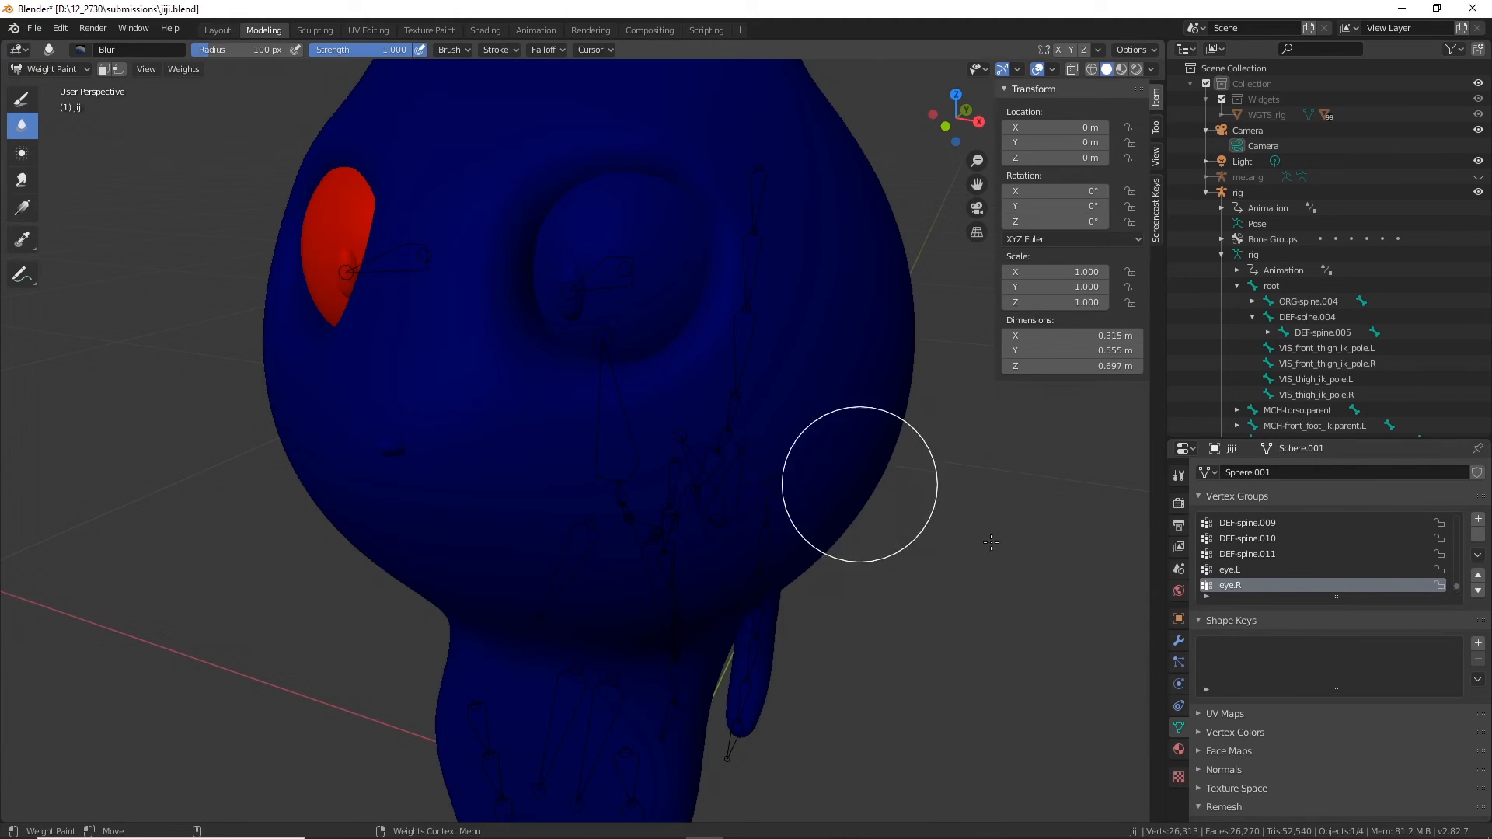
left_click(1240, 570)
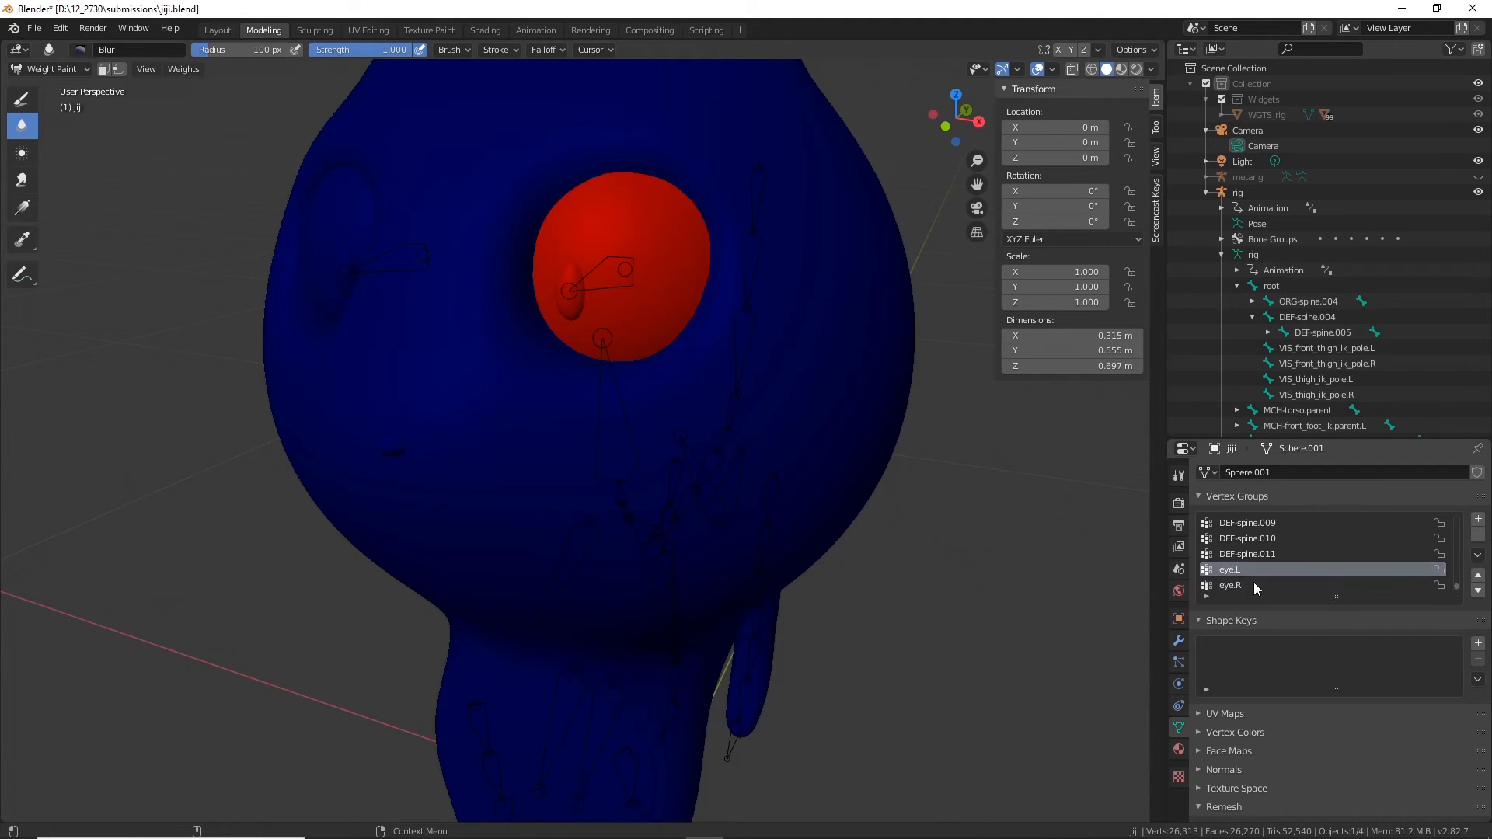
scroll(1265, 572, "down", 2)
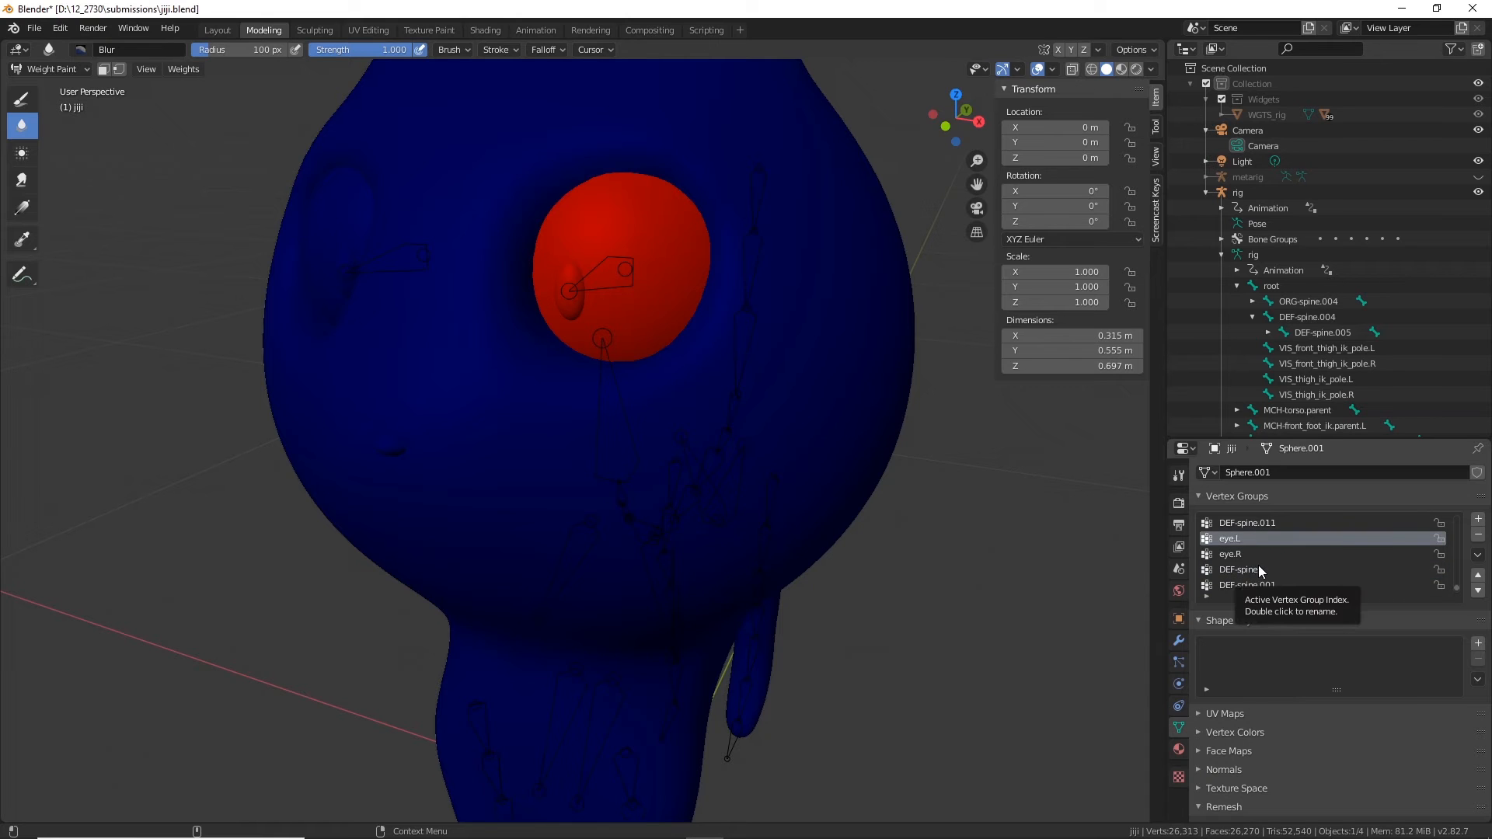
left_click(1257, 522)
scroll(766, 516, "down", 3)
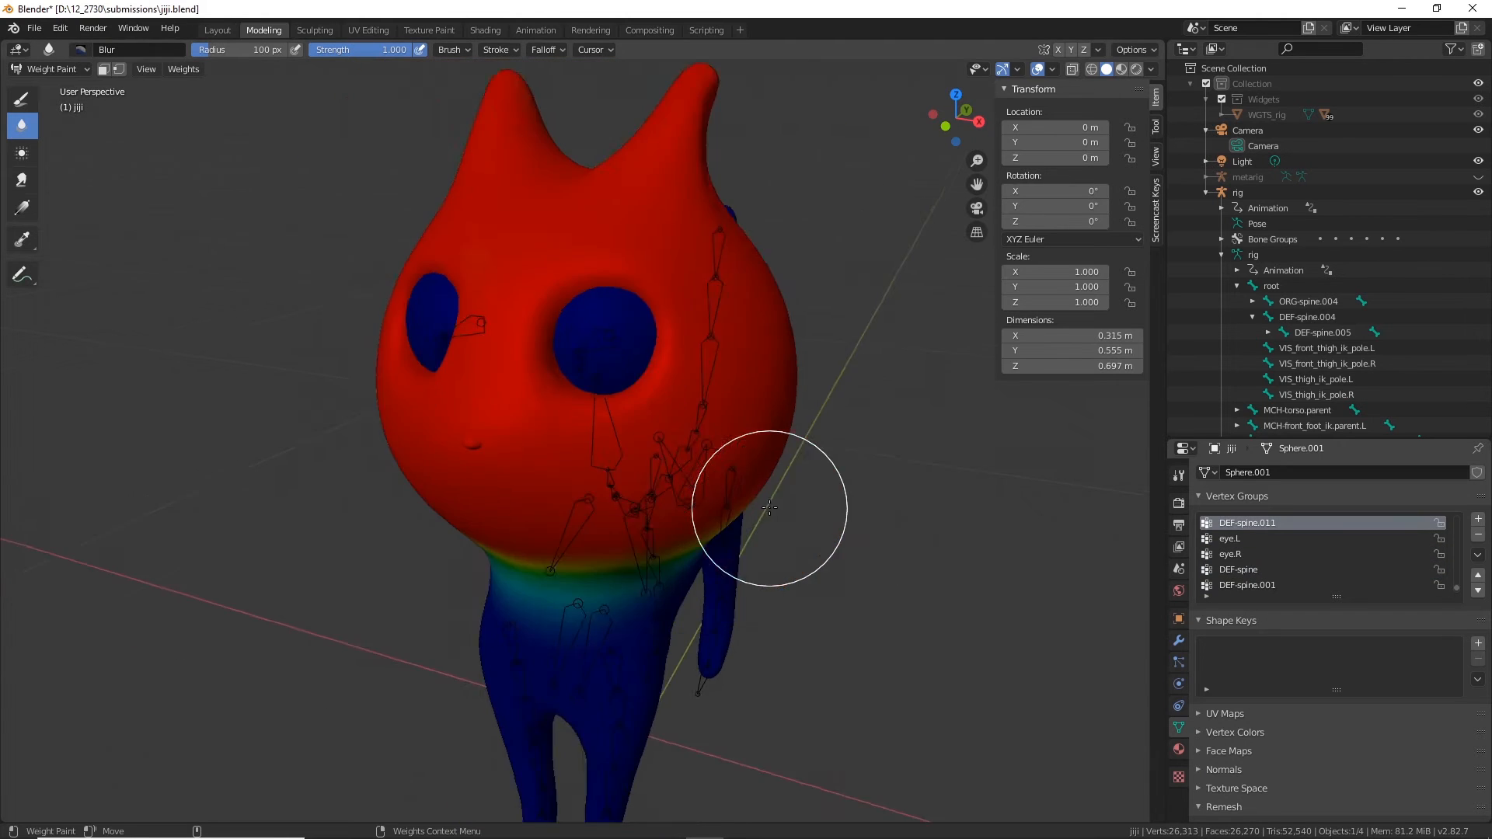
middle_click_drag(766, 516, 813, 533)
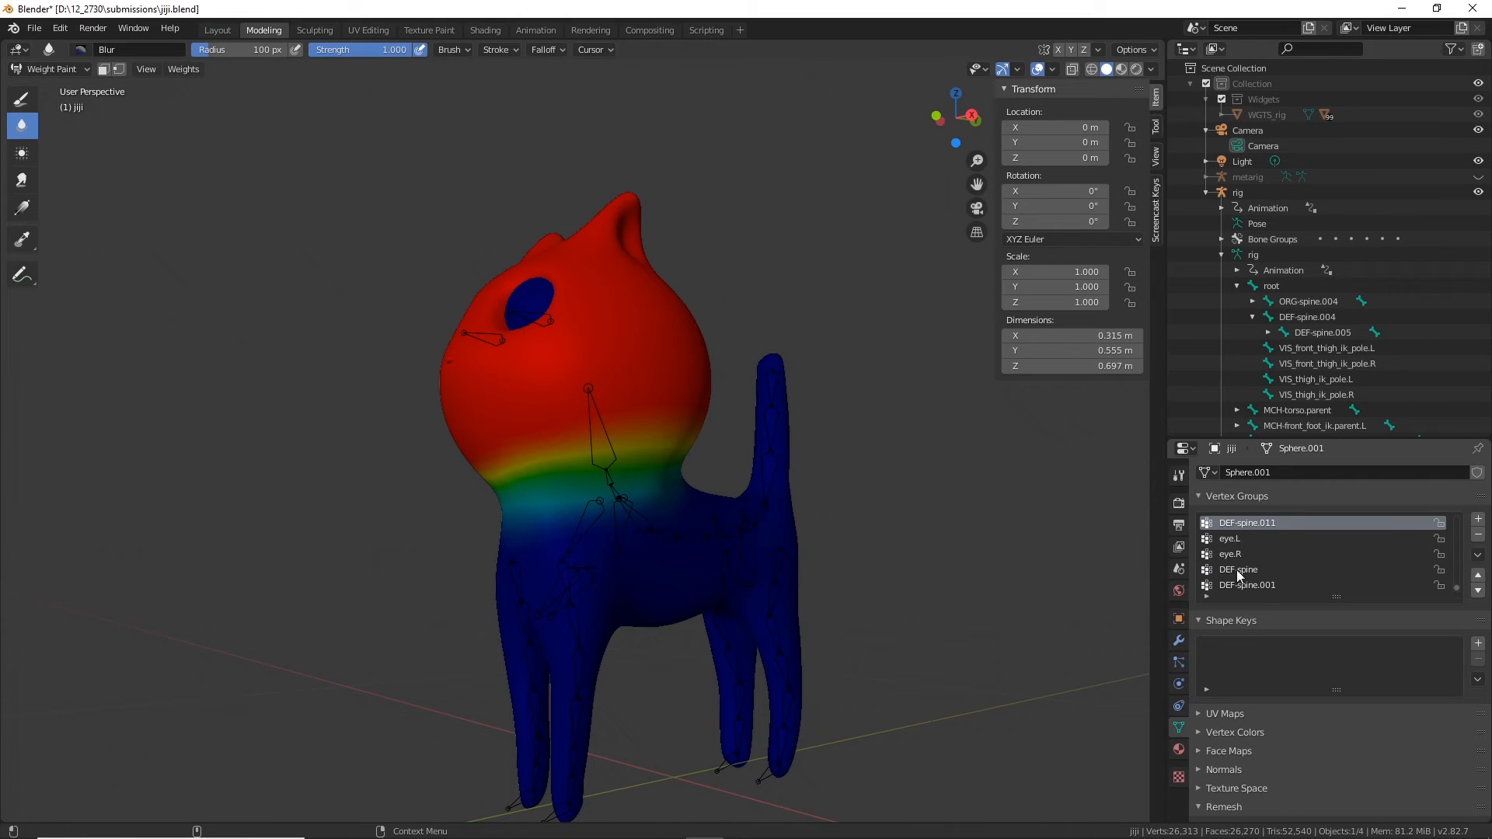
Step: Examine the DEF-spine.010, DEF-spine.009 and DEF-spine.008 weights around the neck and shoulders from several sides
scroll(1251, 565, "up", 2)
left_click(1261, 539)
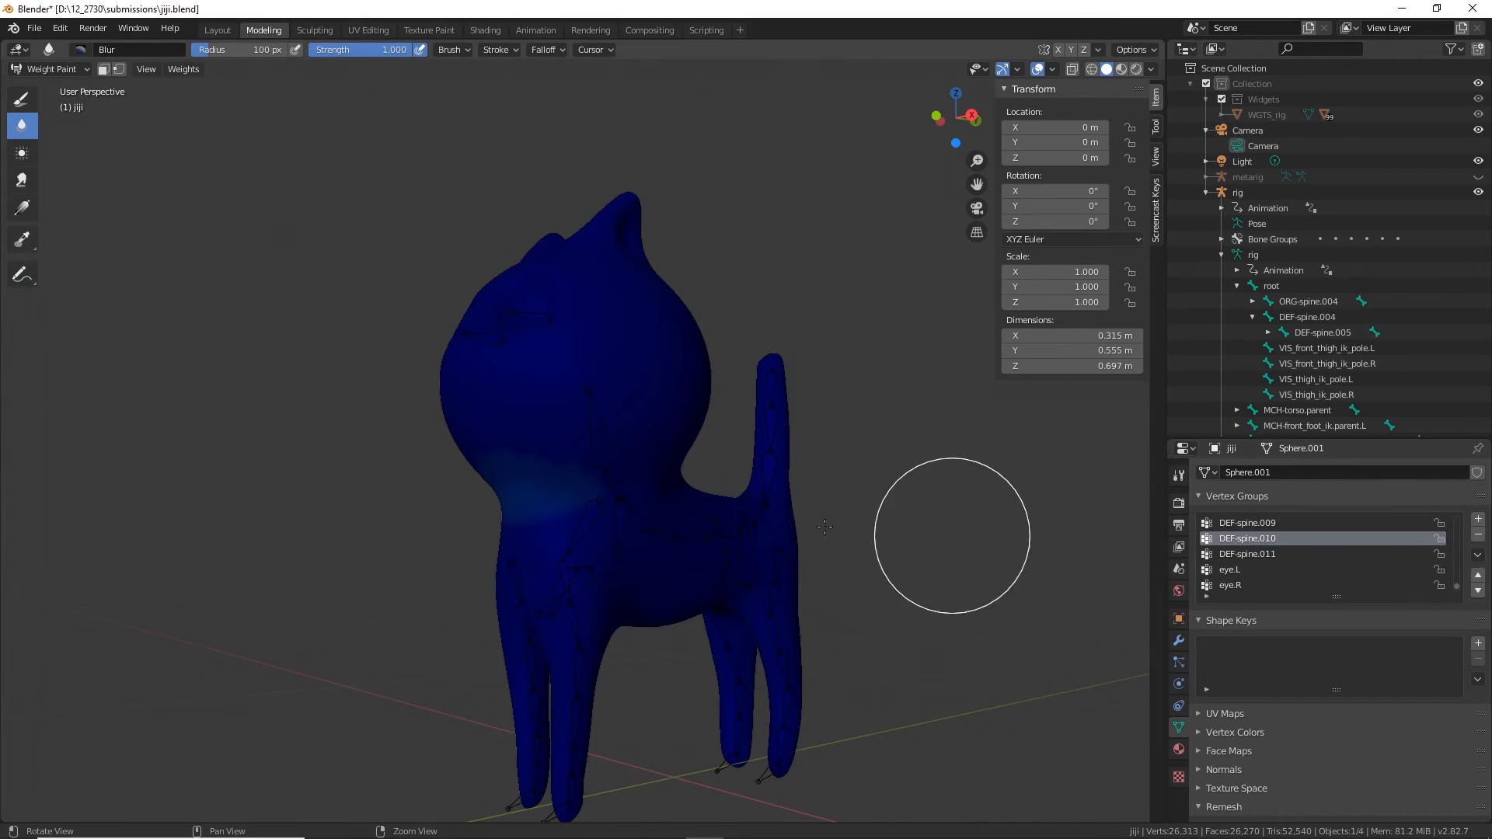
mouse_move(825, 527)
middle_mouse_down()
mouse_move(902, 522)
mouse_move(623, 509)
mouse_move(567, 490)
mouse_move(616, 466)
middle_mouse_up()
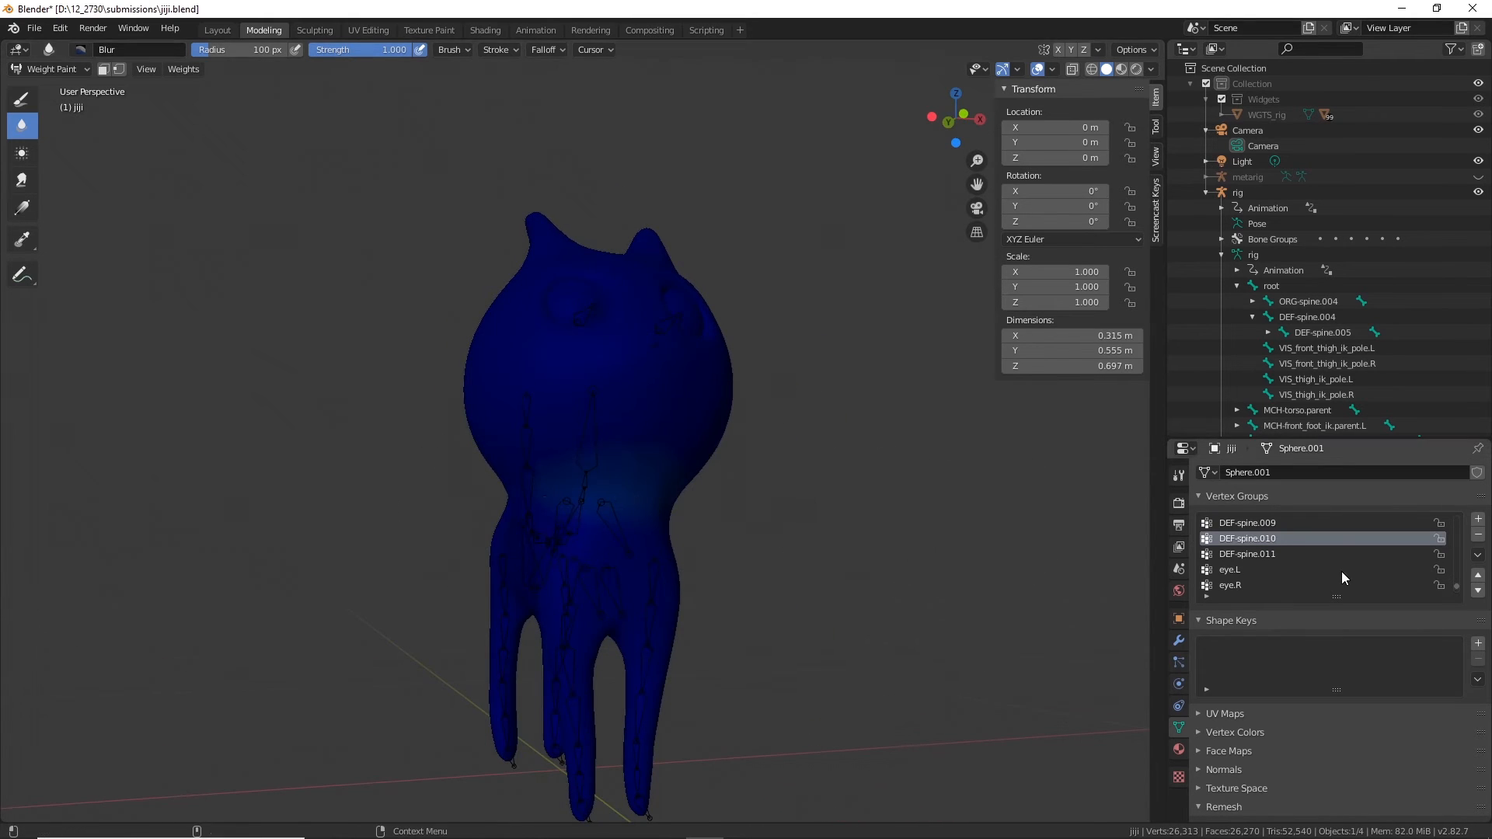
left_click(1261, 522)
middle_click_drag(1104, 550, 777, 567)
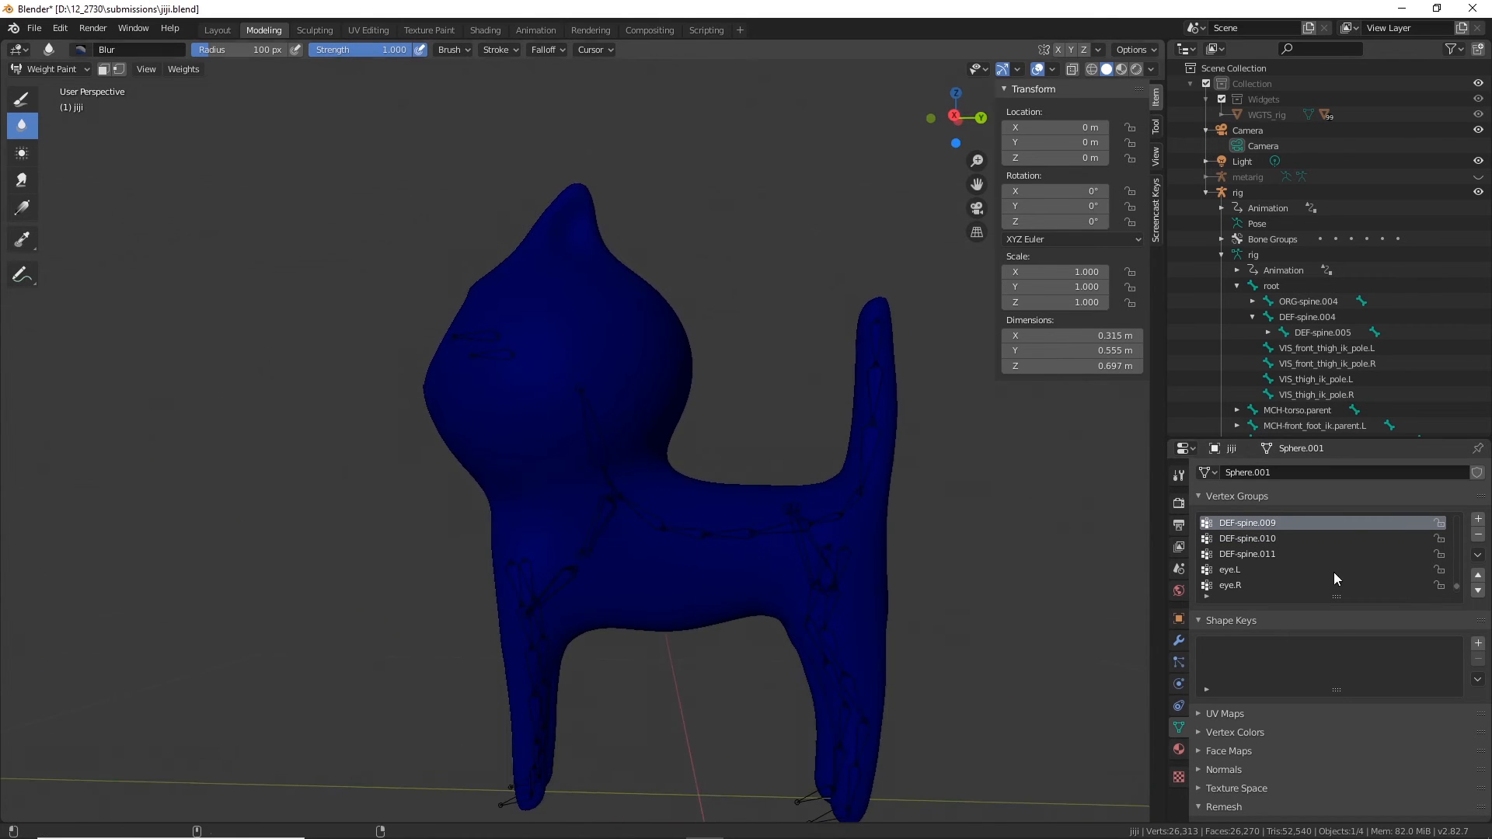
scroll(1341, 570, "up", 2)
left_click(1260, 542)
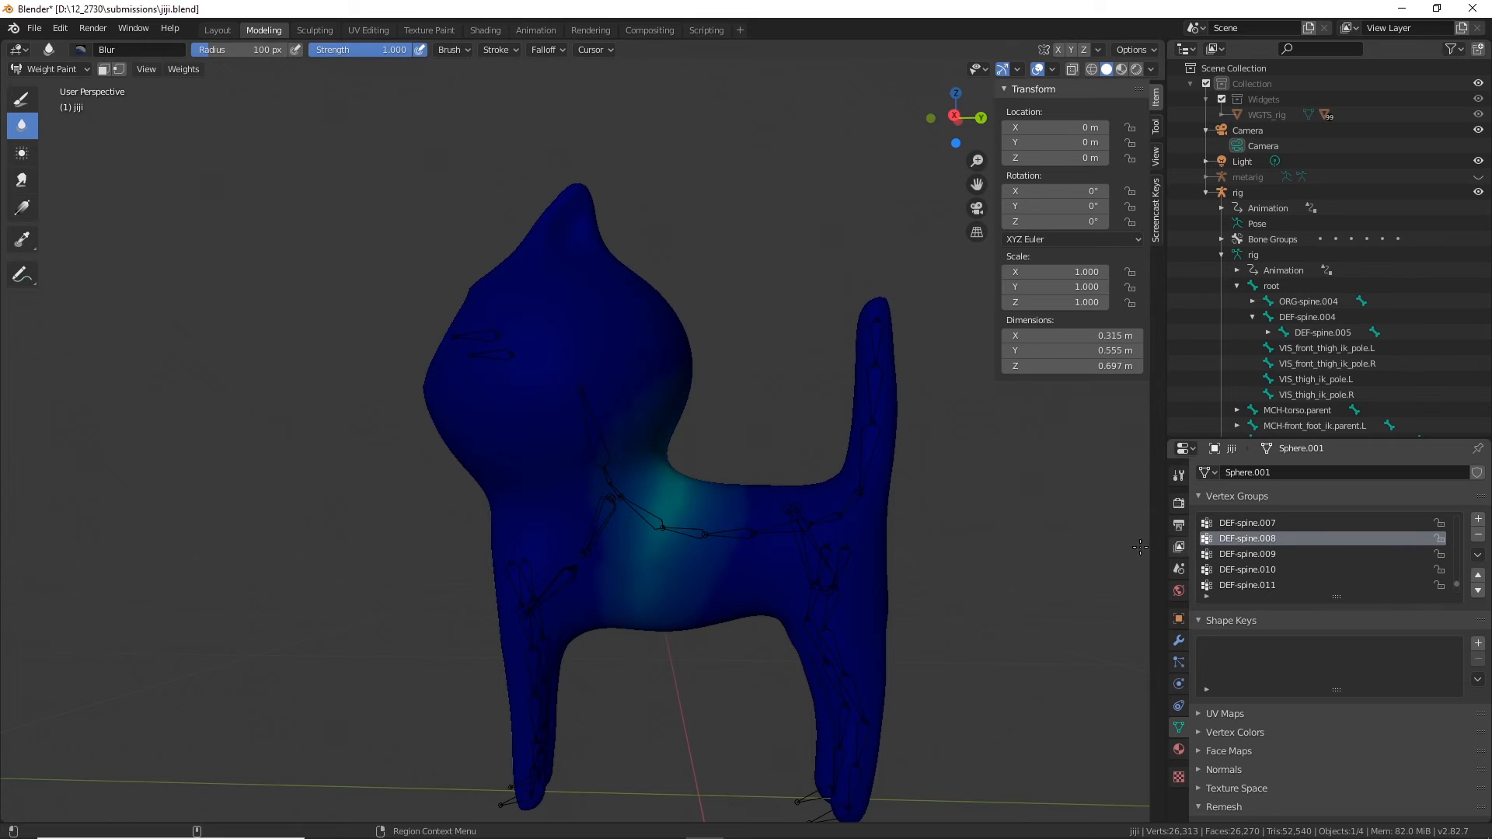
middle_click_drag(716, 550, 633, 483)
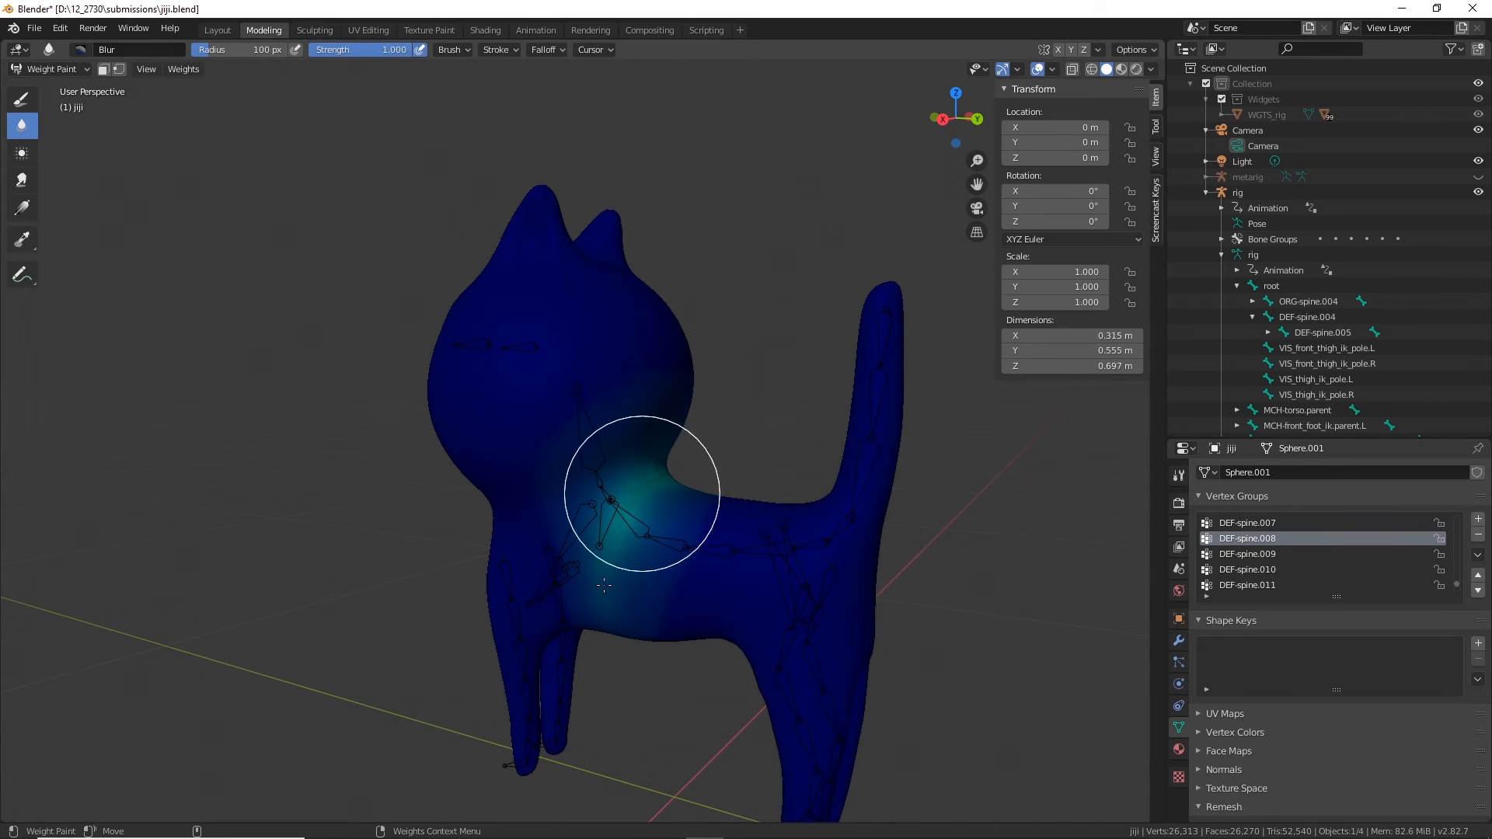
middle_click_drag(620, 626, 549, 466)
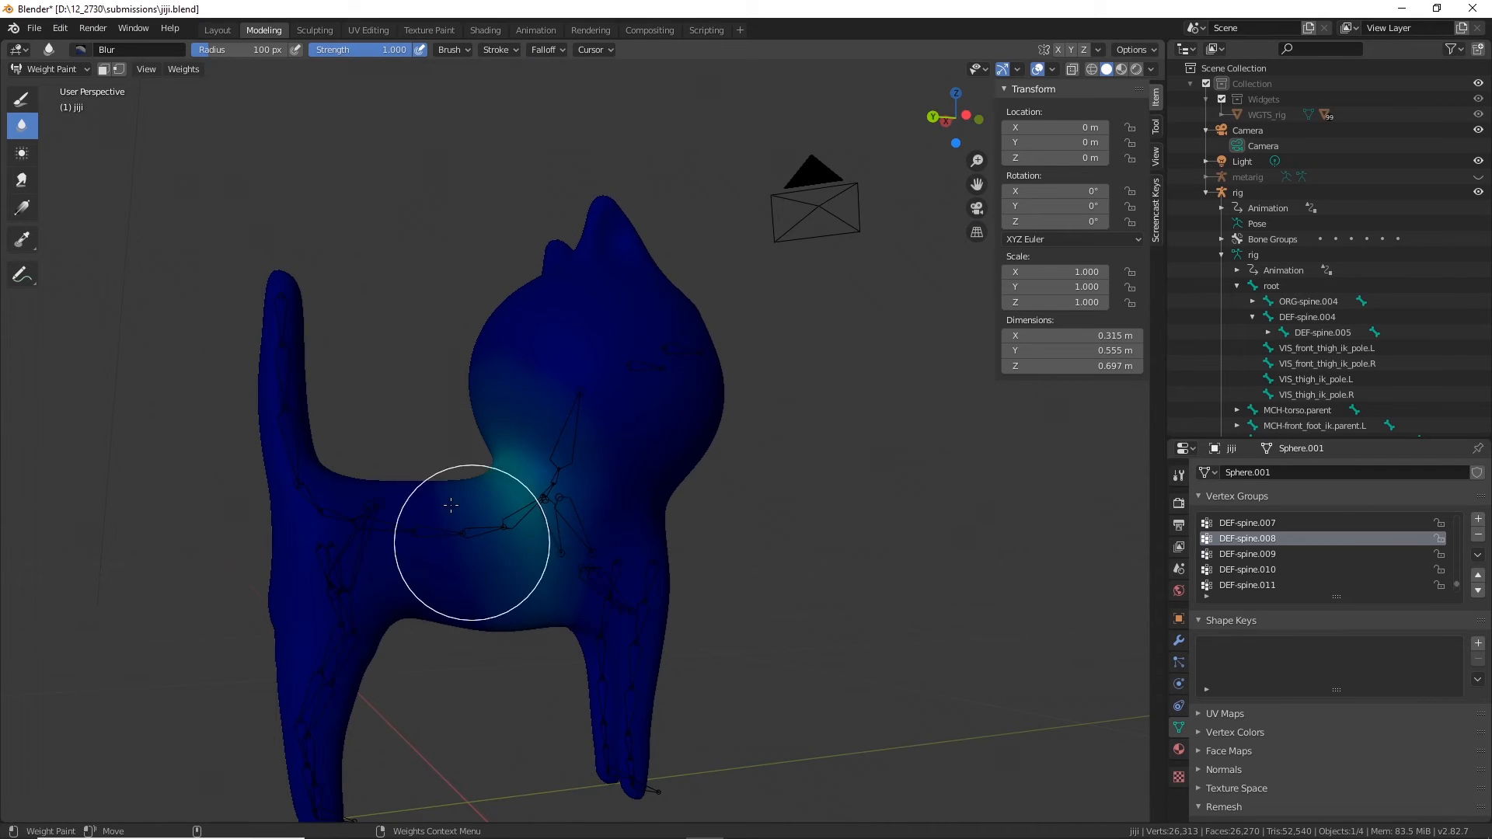
Step: Blur the DEF-spine.007 weights from the back of the head down to the upper back
left_click(1257, 523)
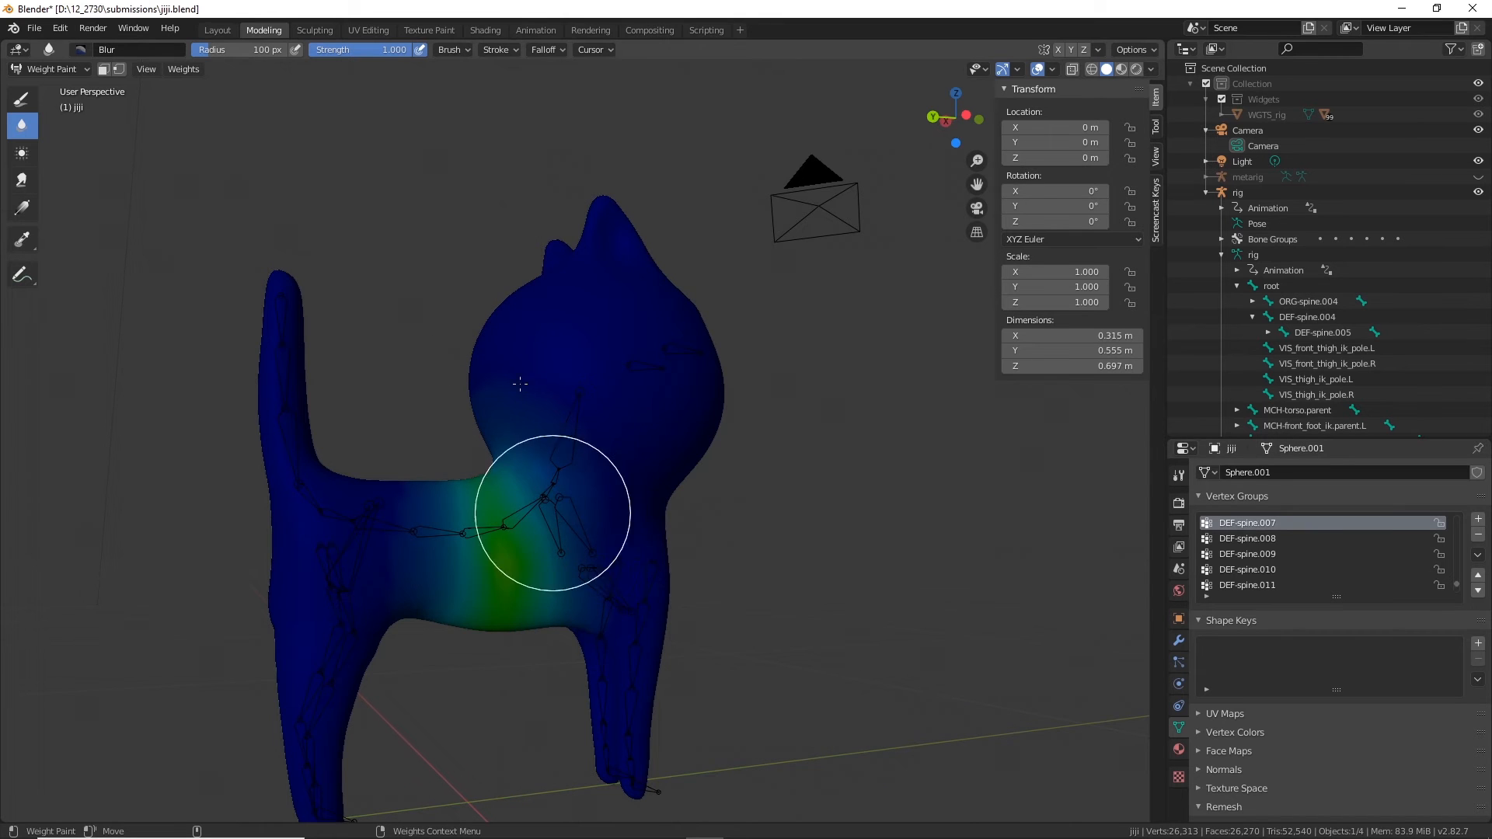
left_click_drag(520, 384, 537, 460)
mouse_move(456, 483)
left_mouse_down()
mouse_move(427, 563)
mouse_move(413, 503)
left_mouse_up()
middle_click_drag(424, 505, 622, 509)
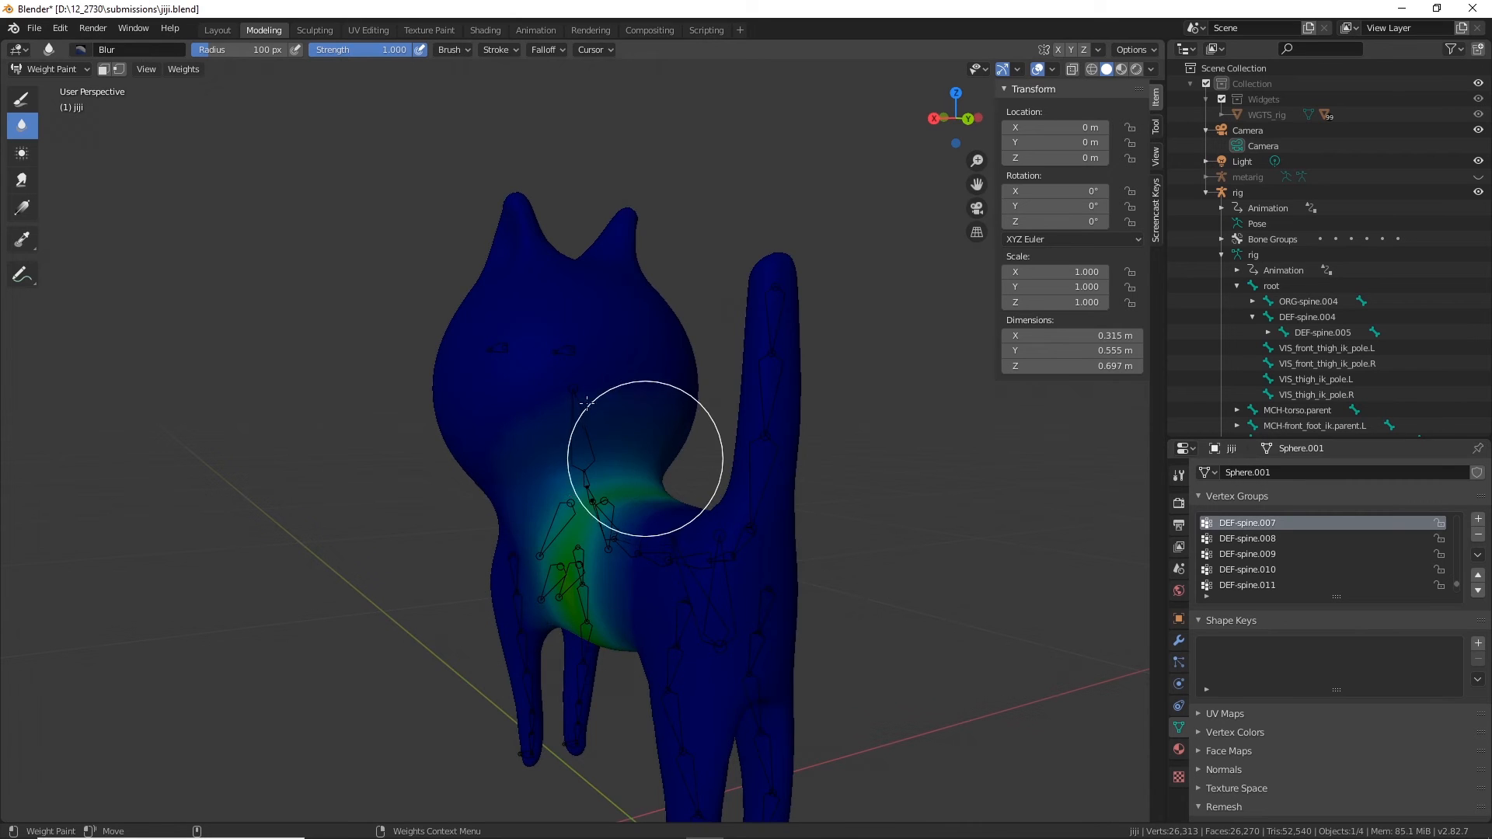
Step: Blur the DEF-spine.006 weights along the side of the chest and check both flanks
scroll(1228, 565, "up", 1)
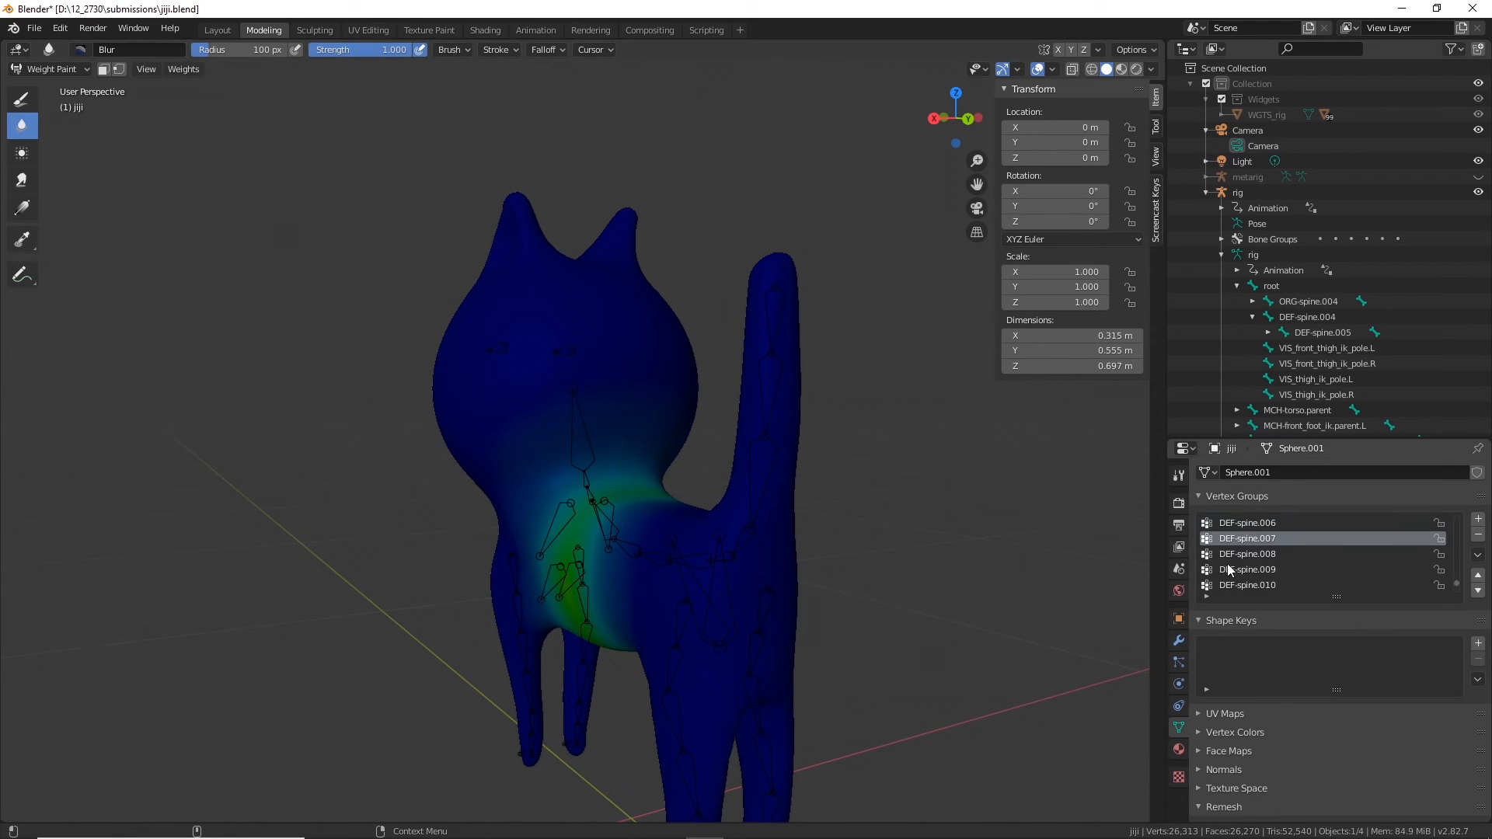
left_click(1247, 523)
middle_click_drag(746, 498, 650, 482)
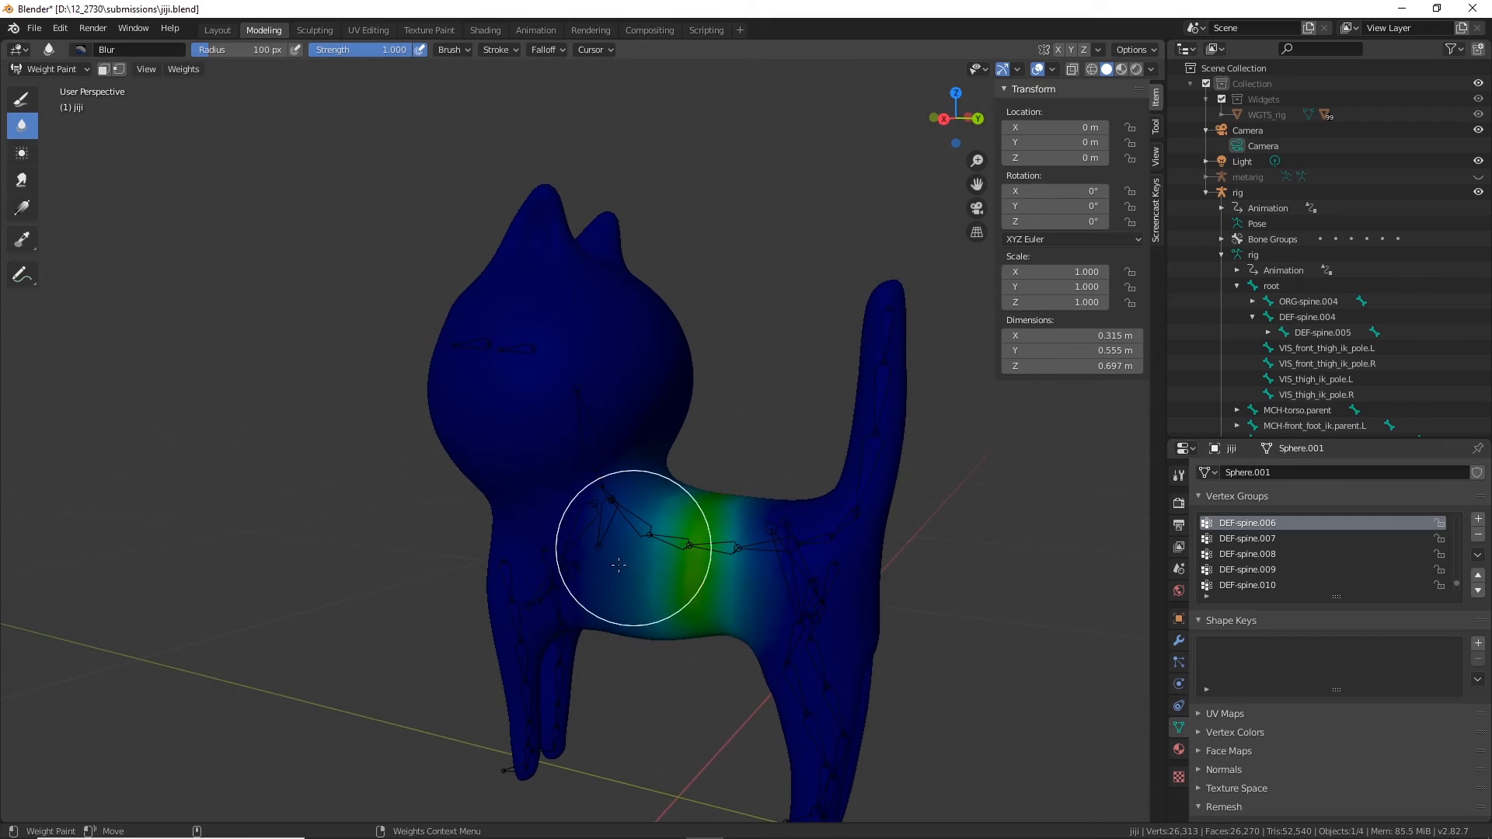
left_click_drag(619, 565, 597, 567)
middle_click_drag(758, 498, 506, 512)
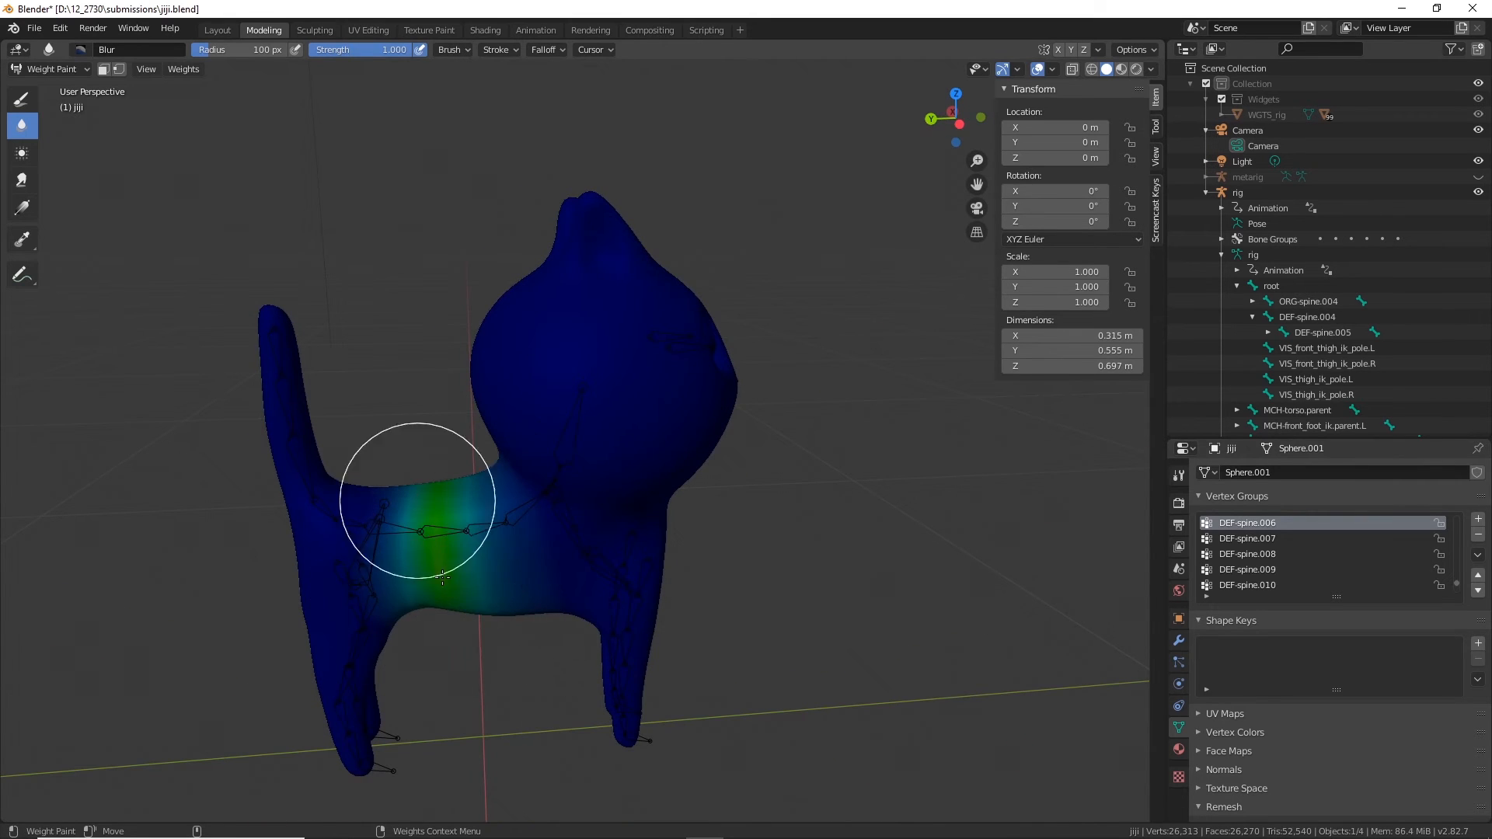
Step: Examine the DEF-spine.005, DEF-spine.004 and DEF-toe.R weights on the lower back, tail base and hind foot
scroll(1305, 568, "up", 2)
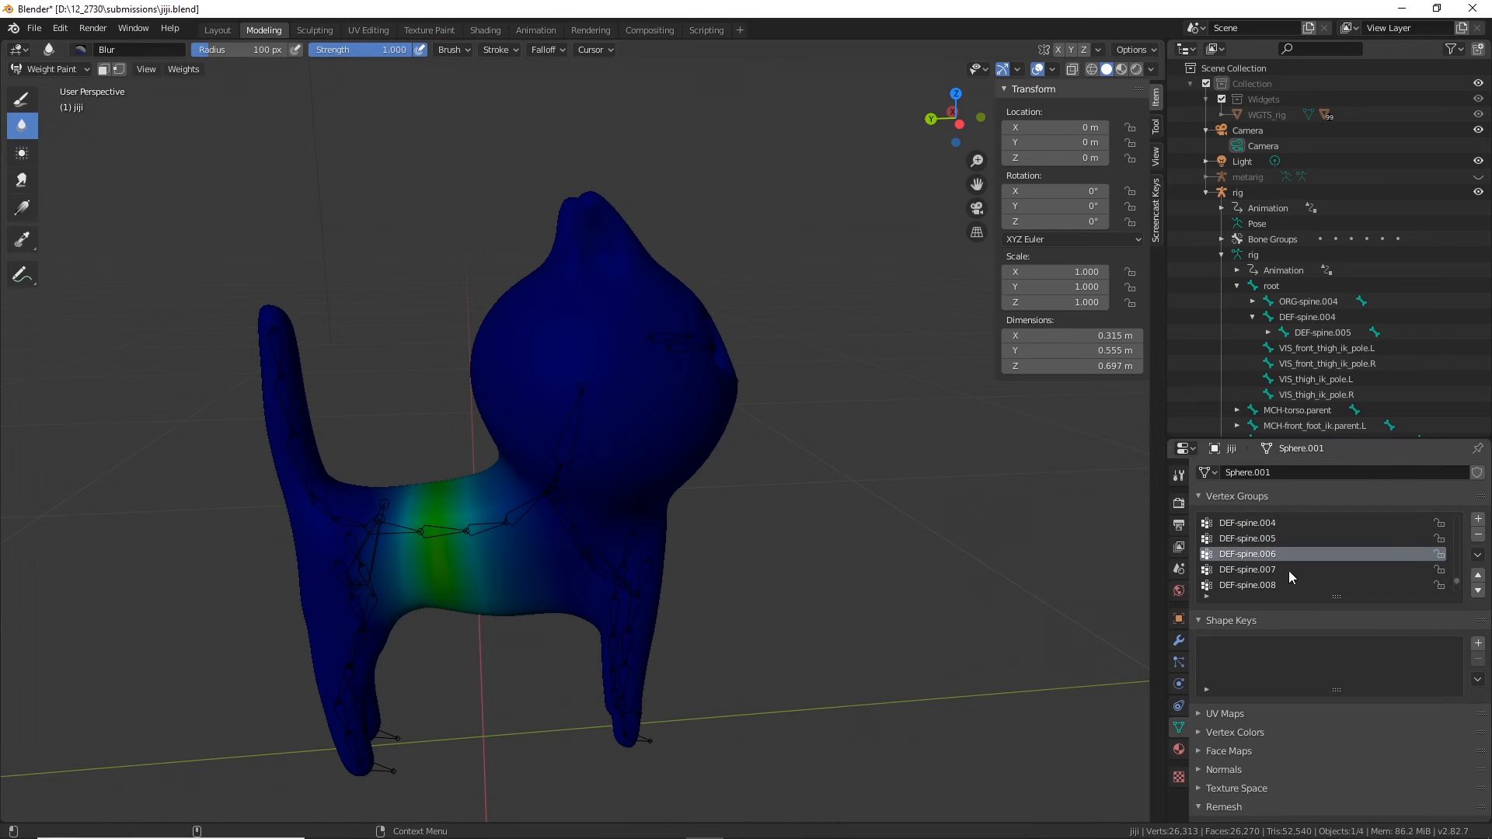
left_click(1261, 540)
middle_click_drag(606, 516, 626, 516)
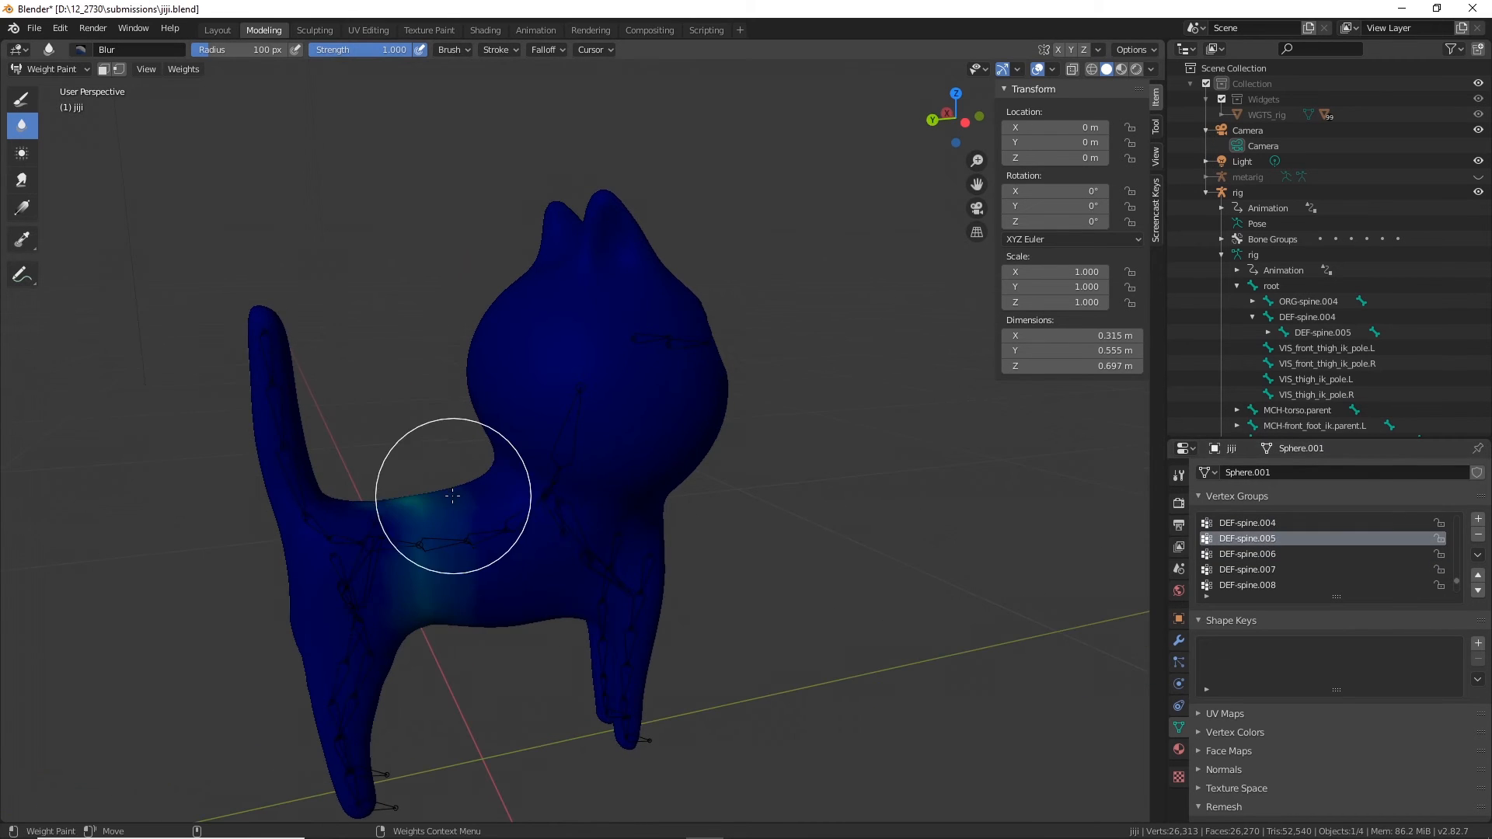
middle_click_drag(393, 544, 699, 594)
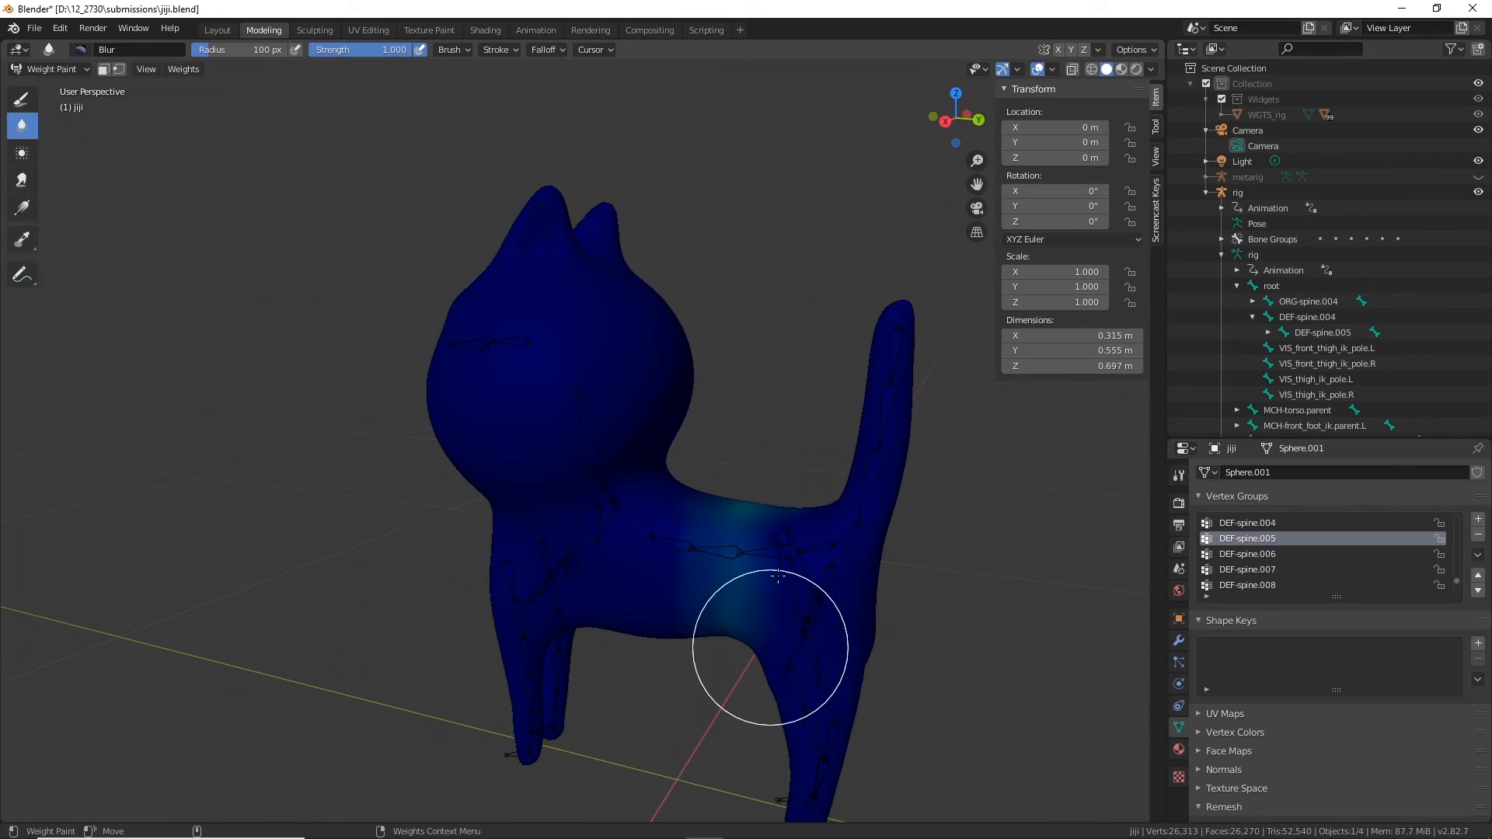
scroll(1317, 552, "up", 2)
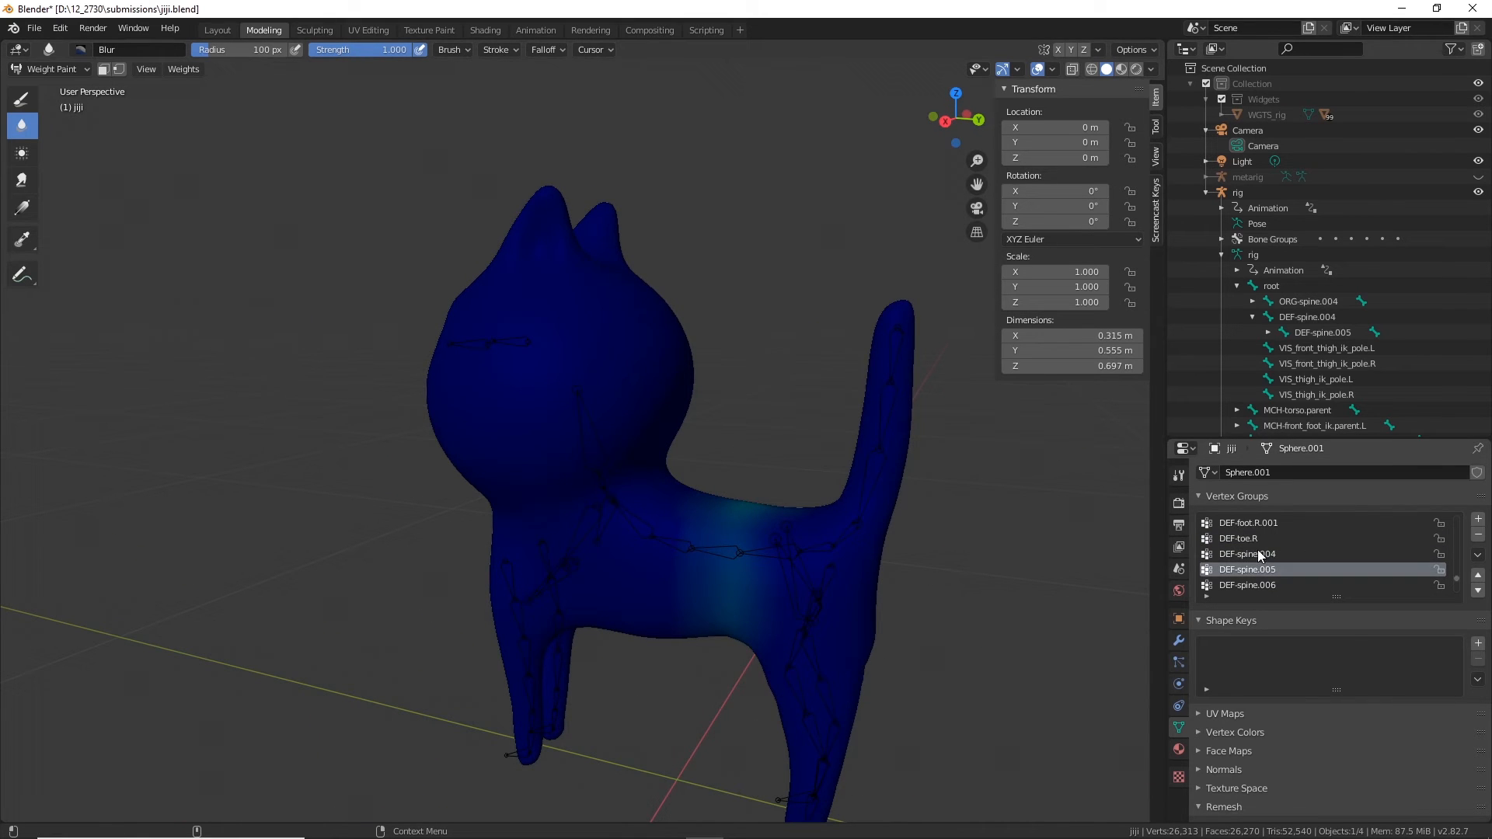
left_click(1256, 554)
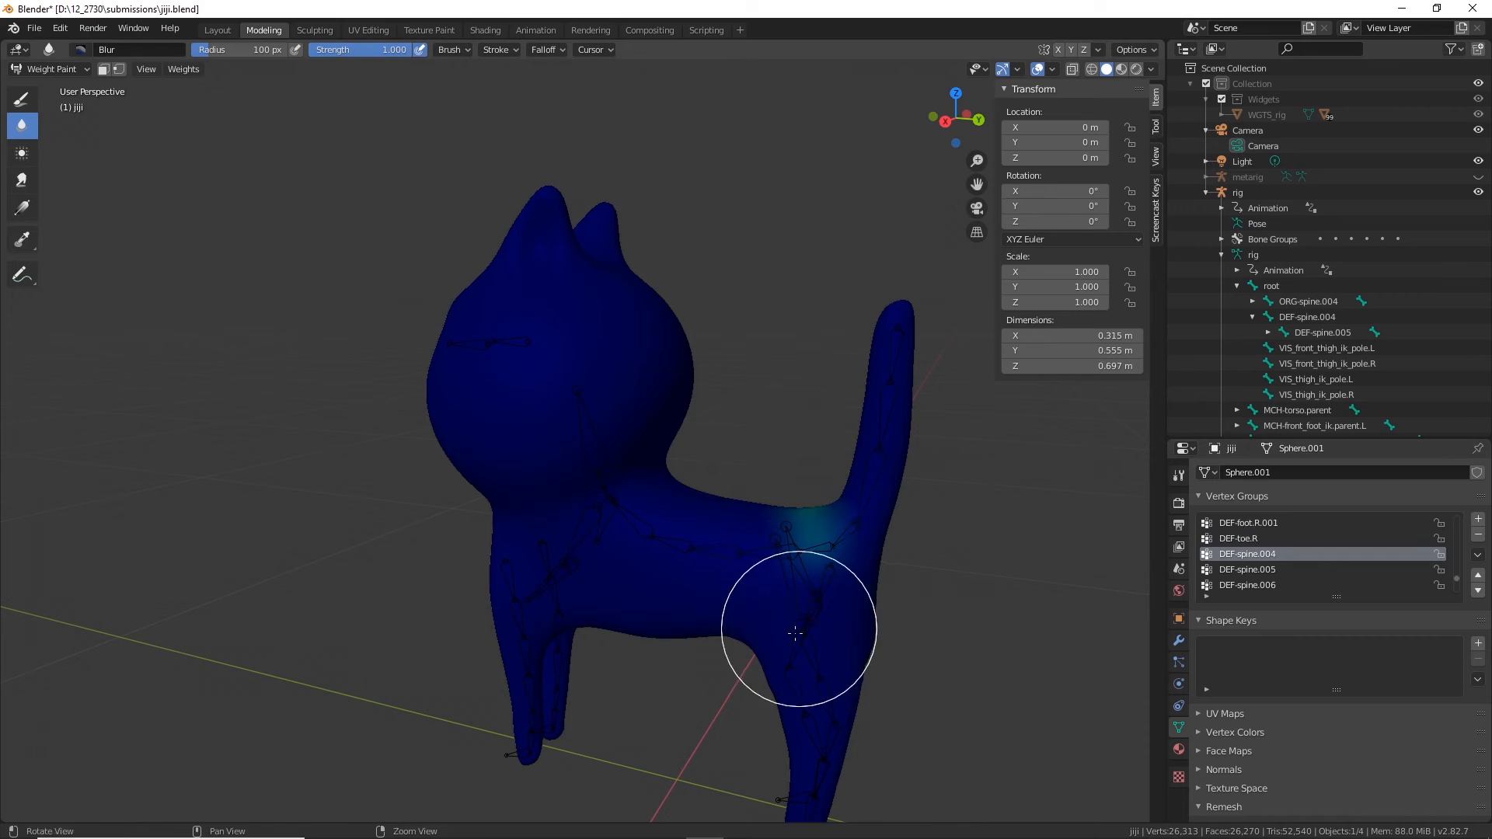
middle_click_drag(800, 633, 466, 599)
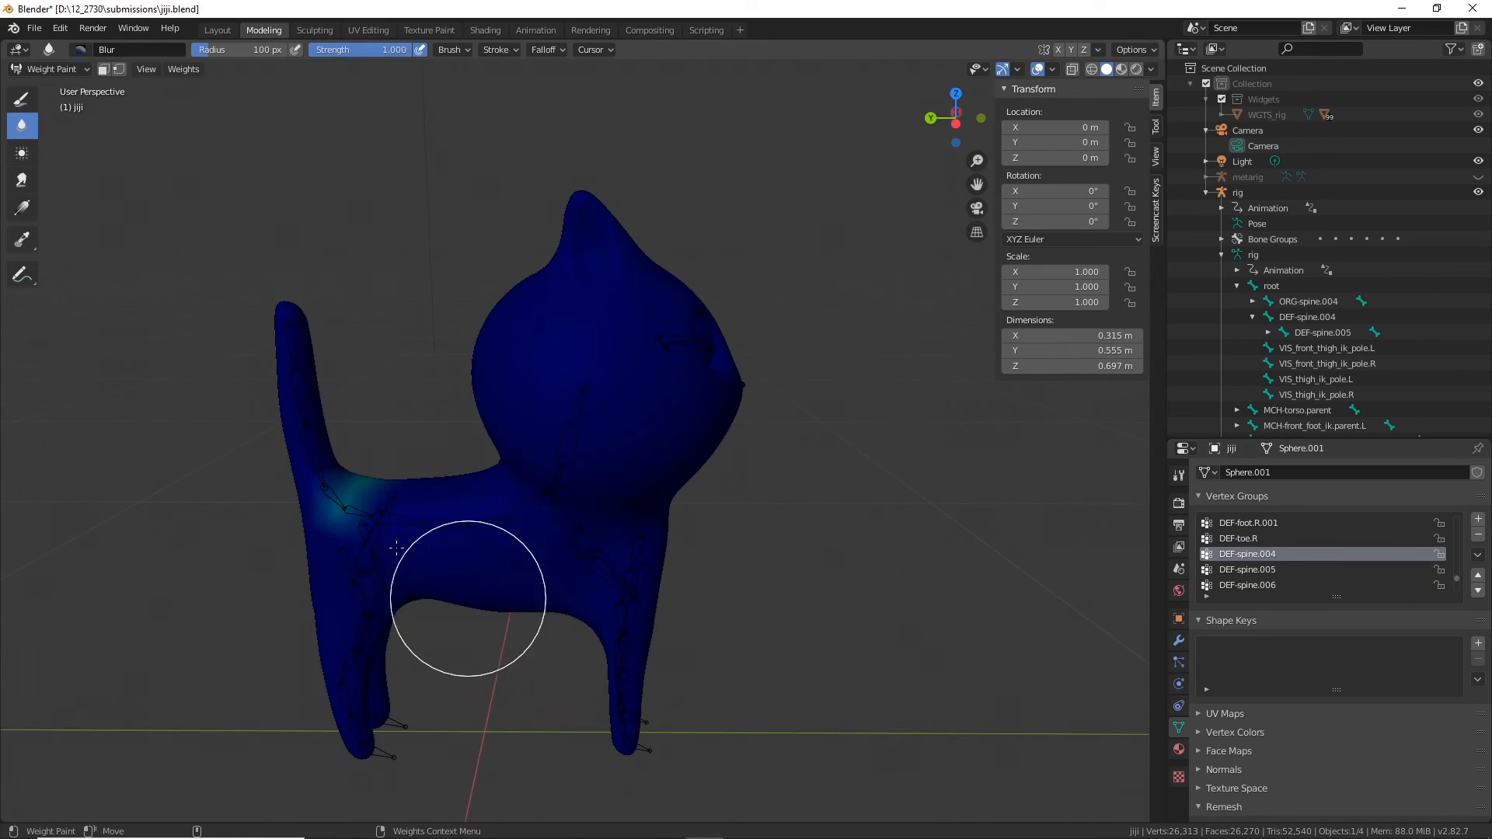
left_click(1237, 539)
middle_click_drag(726, 617, 979, 599)
Step: Examine the DEF-breast.R and DEF-breast.L weights on the chest and belly from the front and sides
scroll(1239, 575, "up", 4)
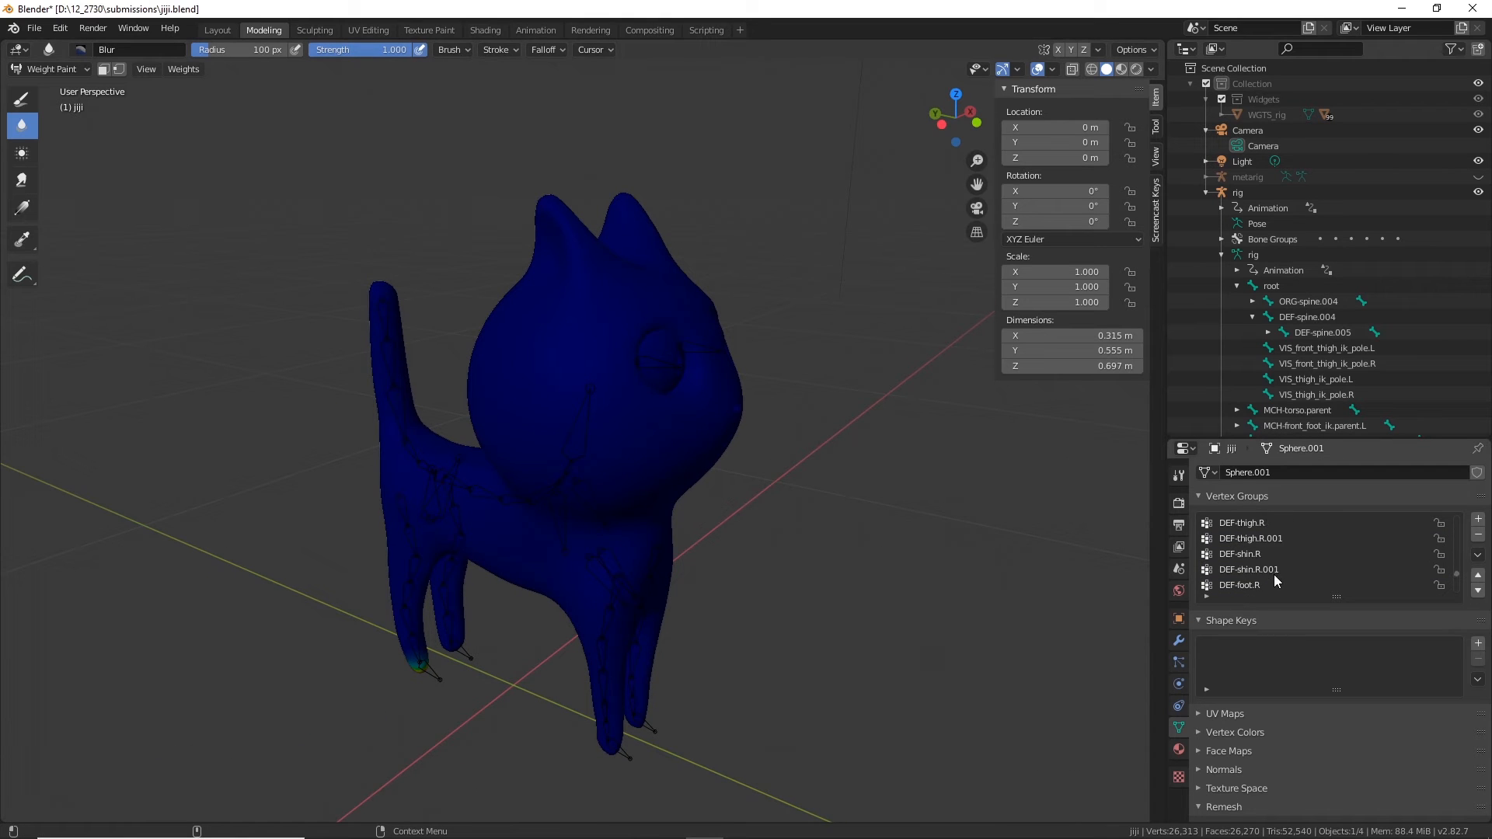
scroll(1274, 574, "up", 3)
scroll(1321, 544, "up", 4)
left_click(1242, 554)
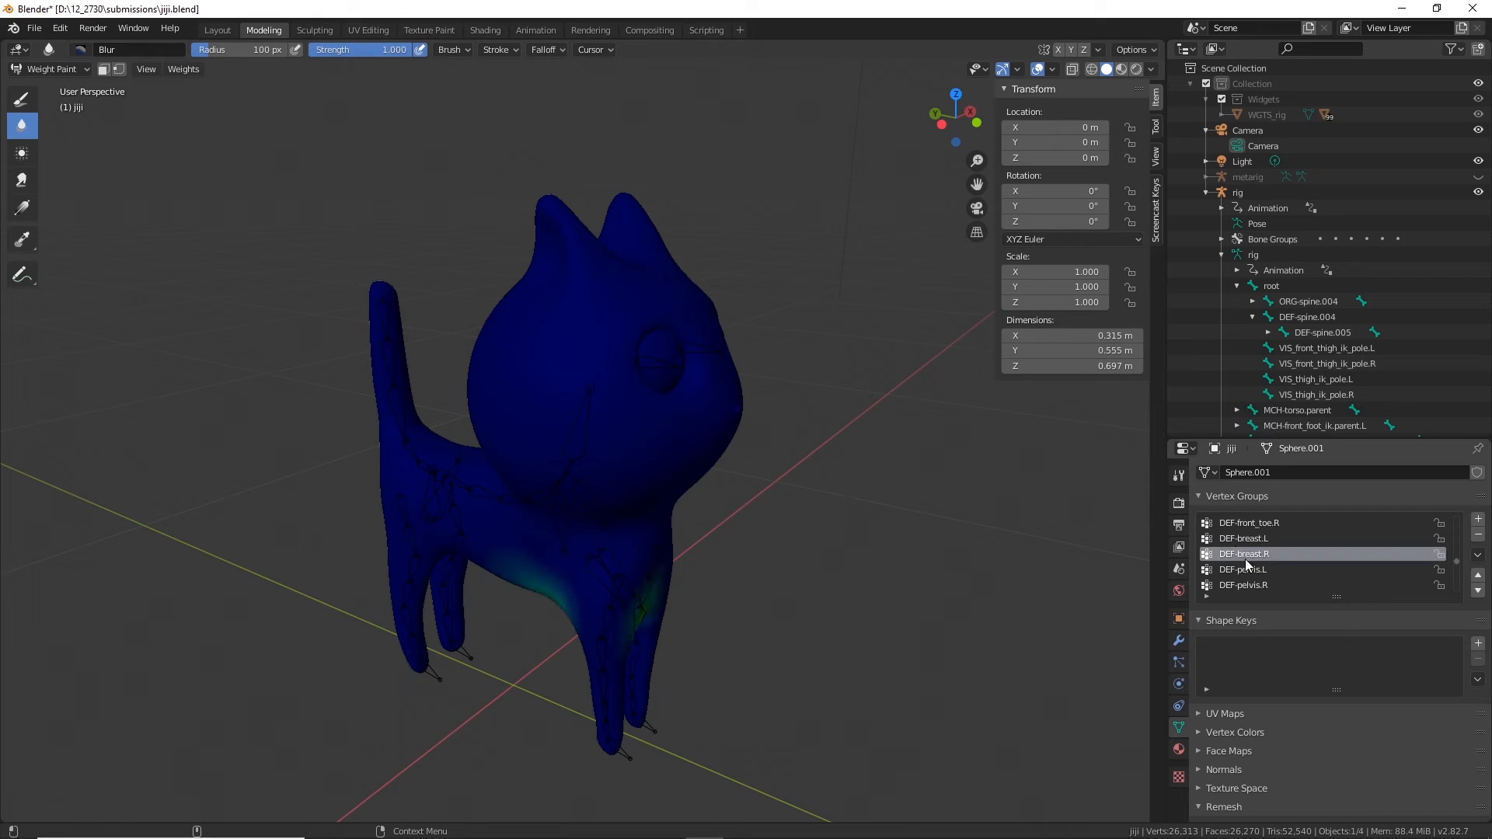
middle_click_drag(894, 544, 729, 537)
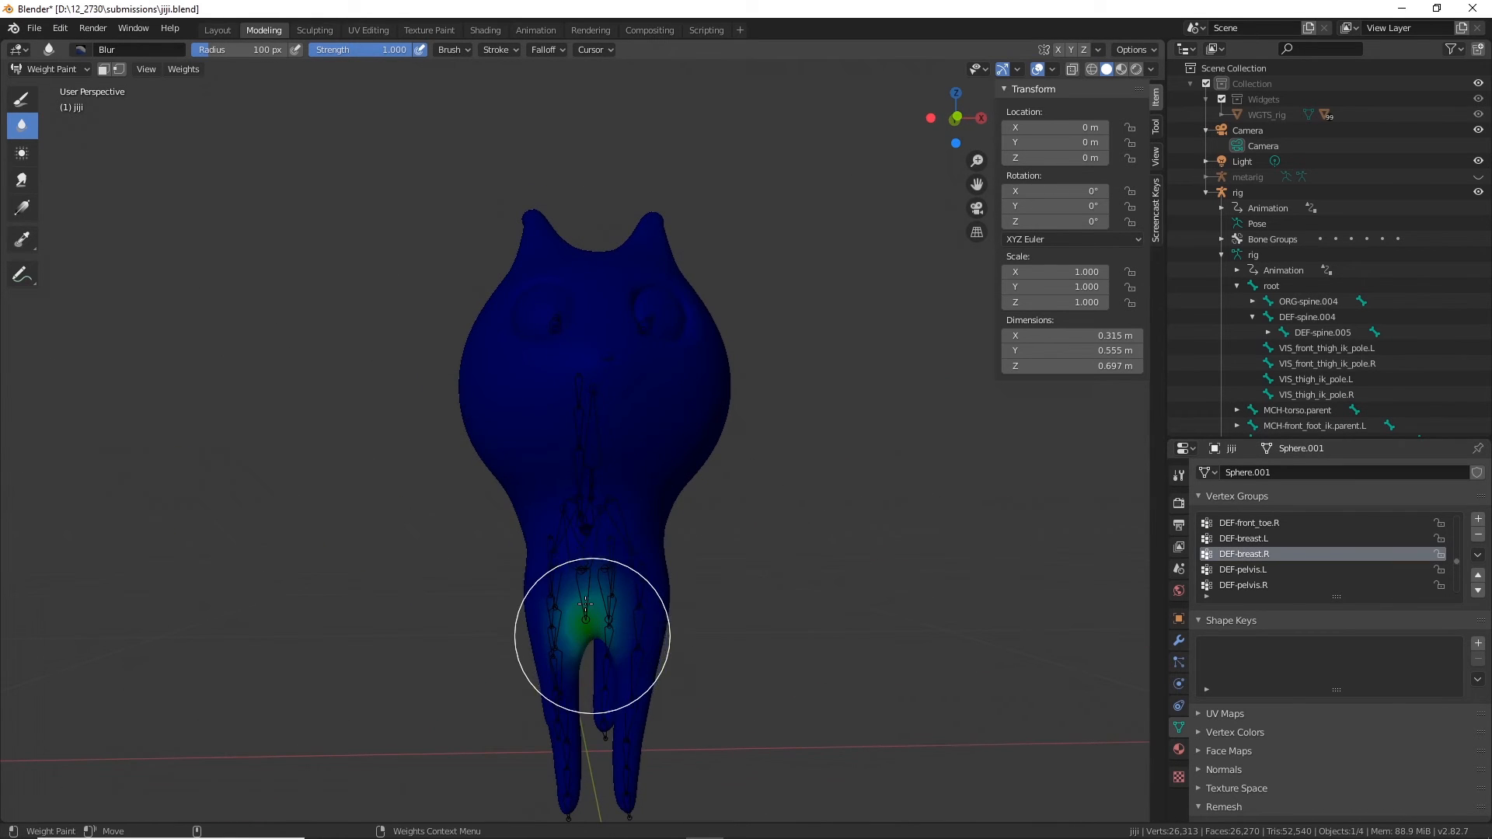
middle_click_drag(590, 622, 593, 584)
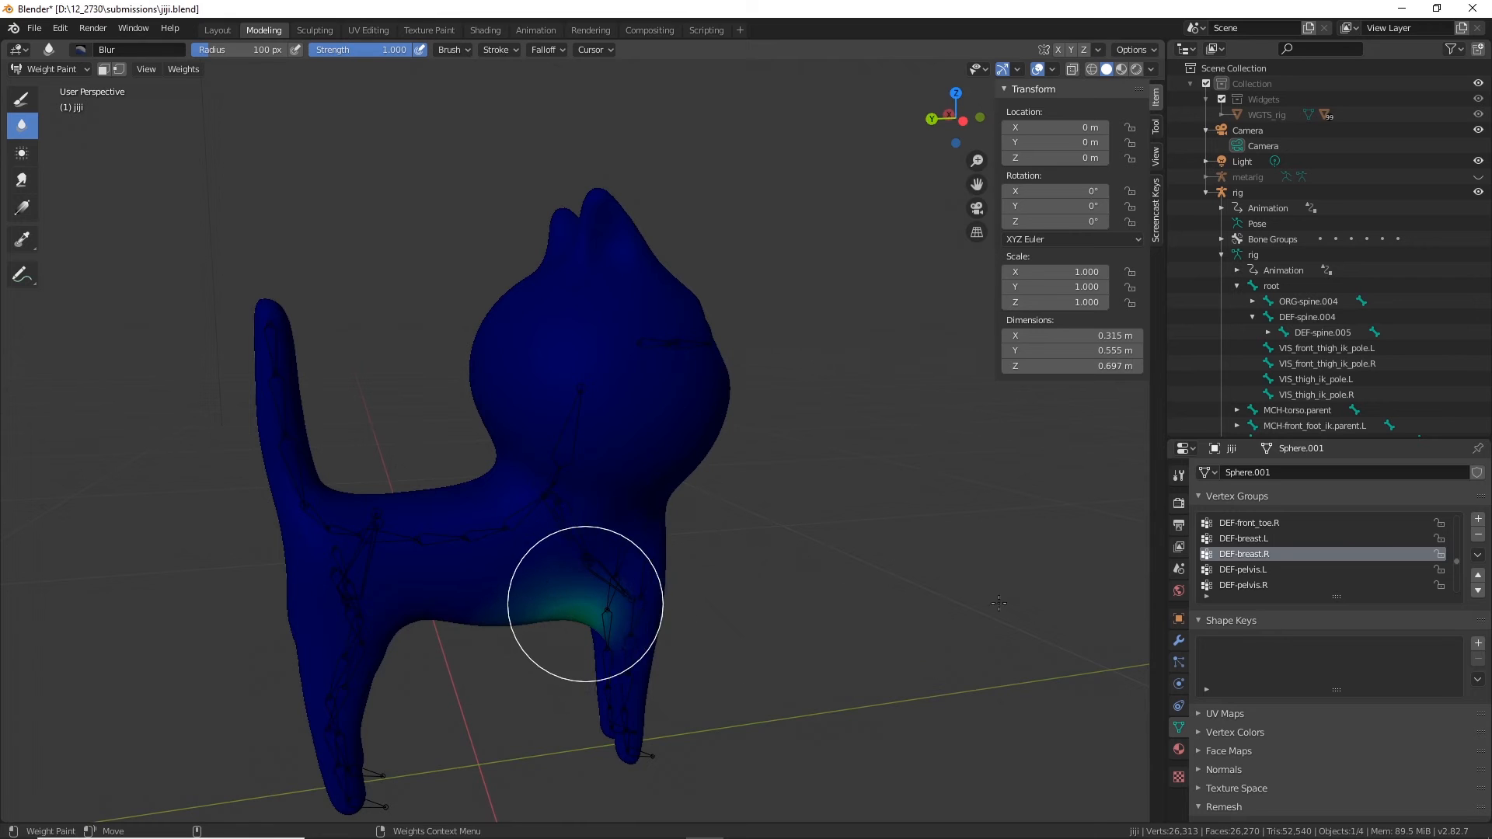
left_click(1251, 540)
middle_click_drag(850, 583, 393, 600)
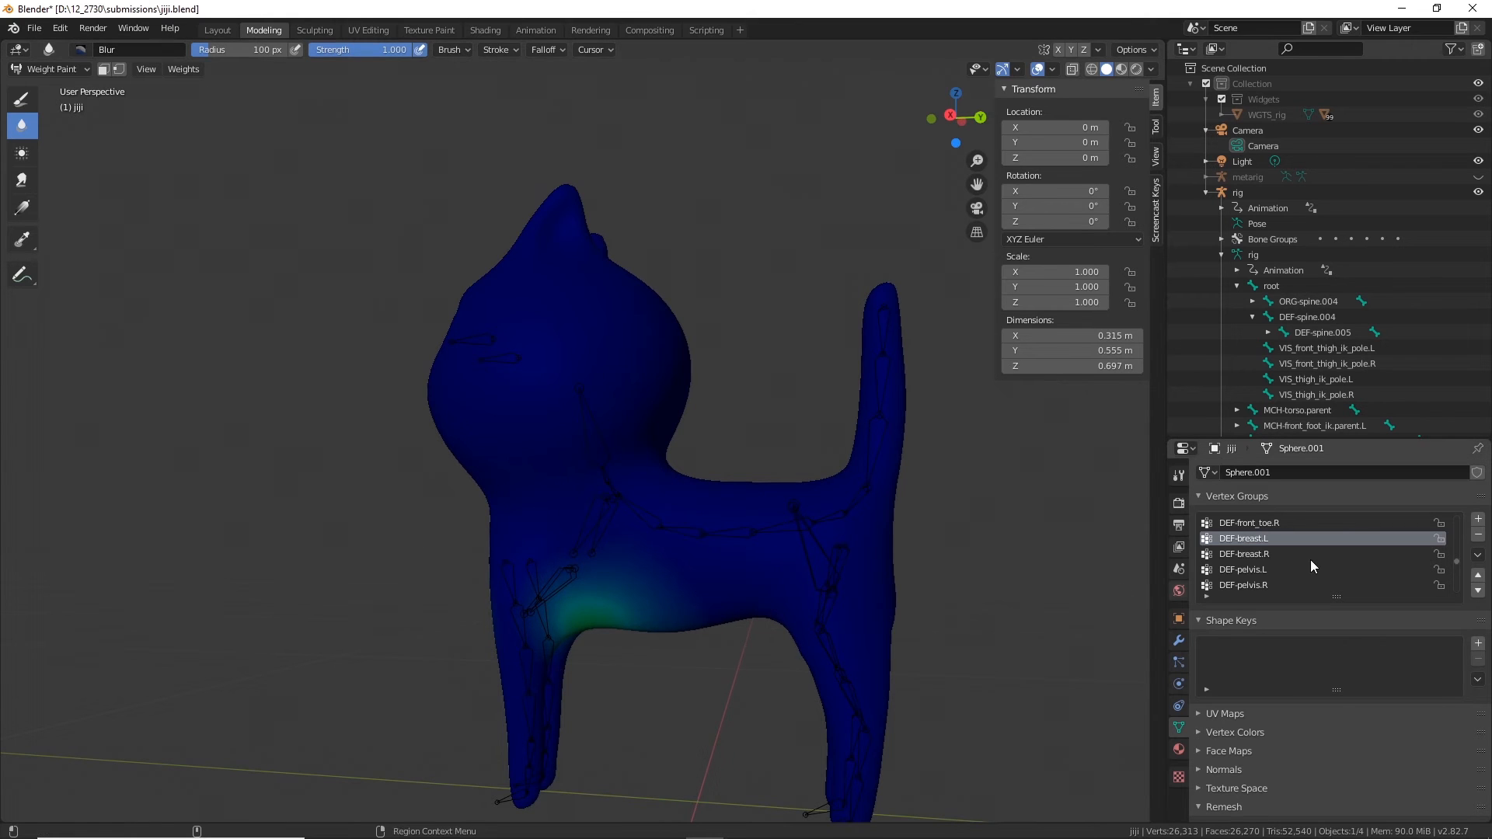
scroll(1268, 553, "up", 1)
scroll(1266, 554, "up", 2)
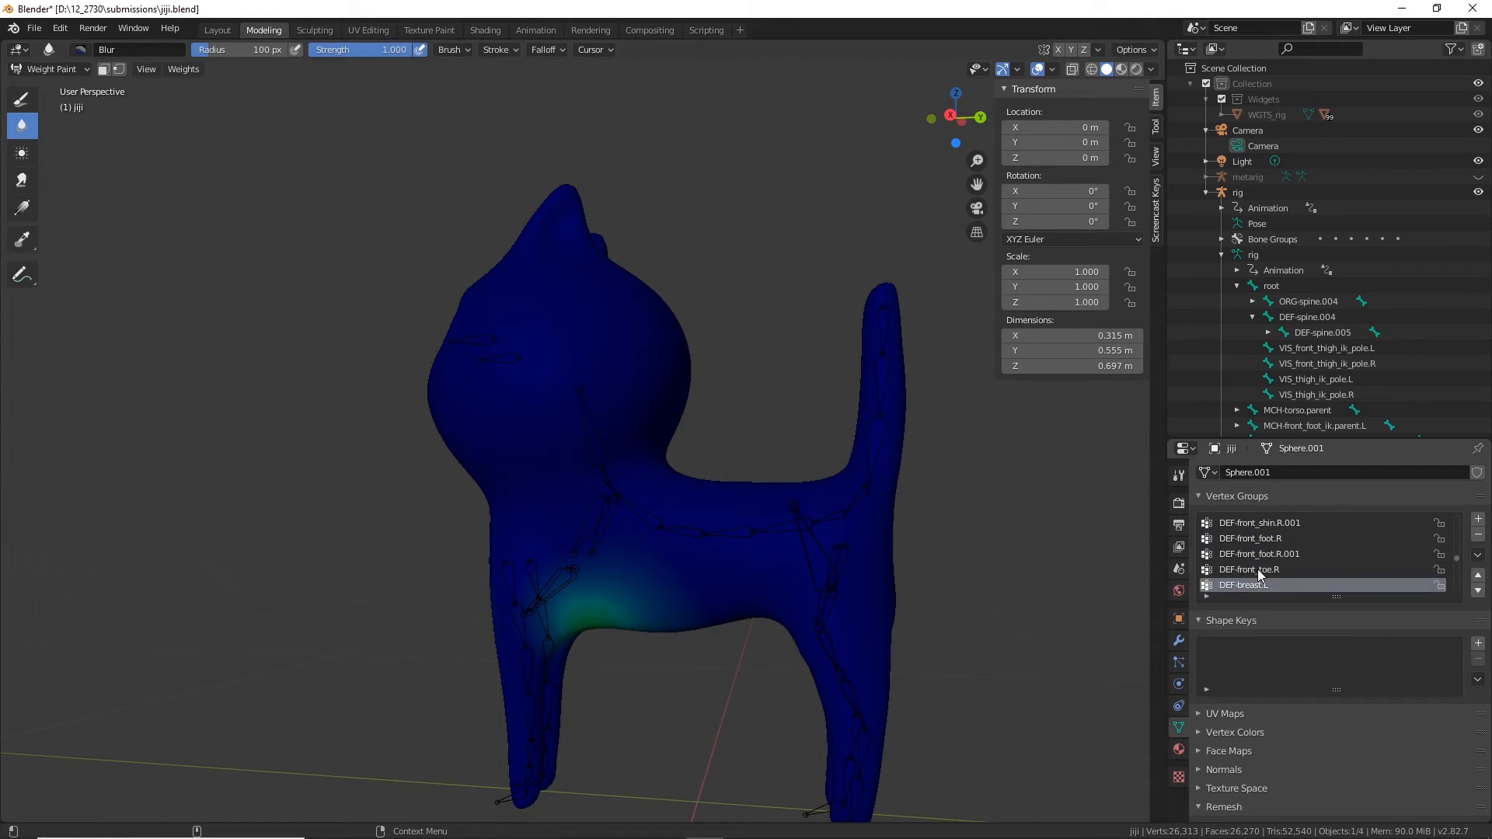
Step: Examine the DEF-front_toe.R, DEF-front_foot.R.001, DEF-front_foot.R and DEF-front_shin.R.001 weights on the lower right front leg
left_click(1257, 568)
middle_click_drag(1106, 574, 799, 556)
left_click(1322, 553)
left_click(1290, 538)
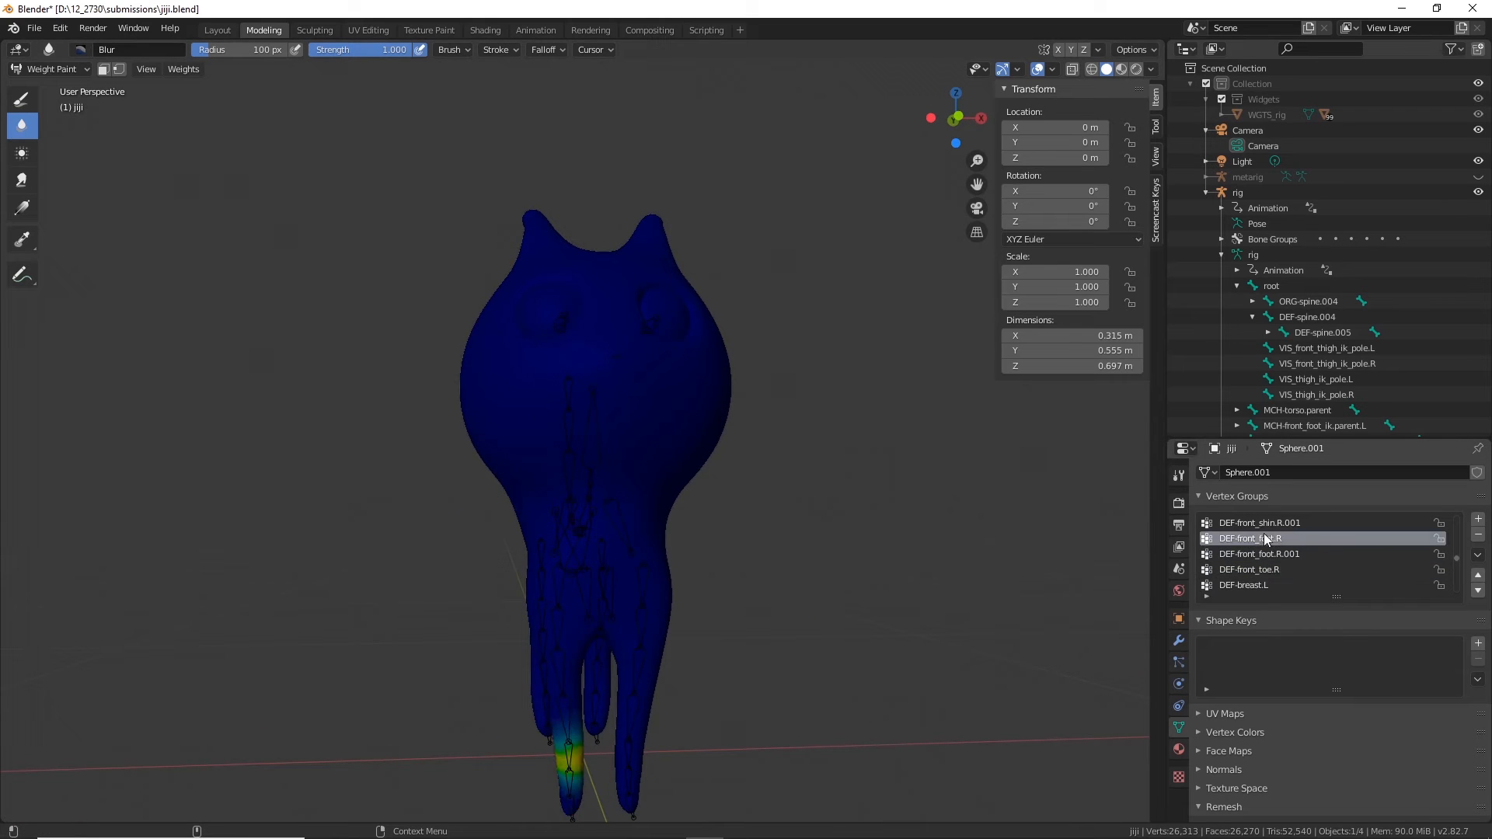
scroll(1284, 550, "up", 2)
left_click(1271, 555)
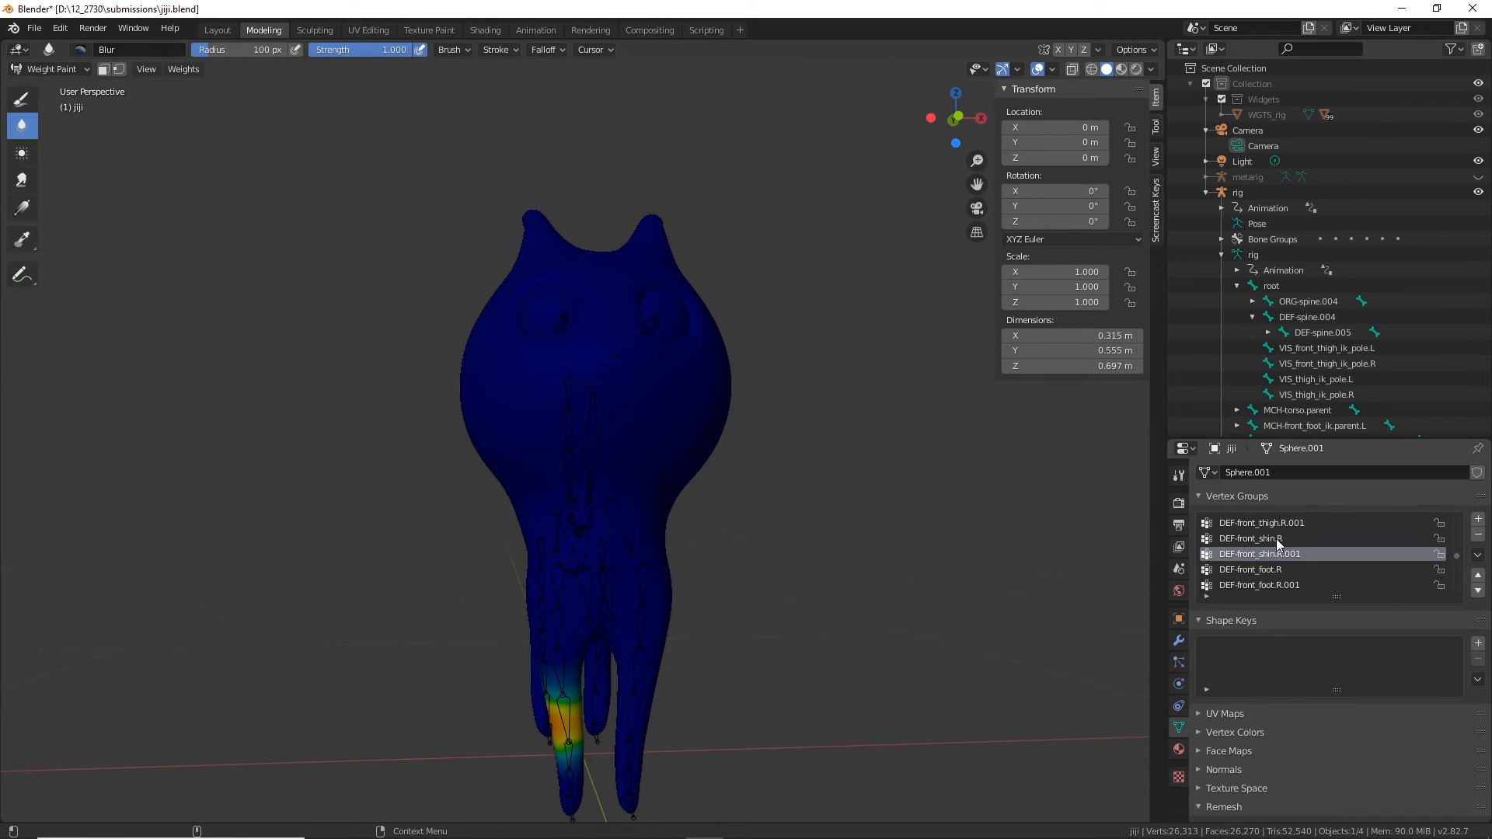
Step: Examine the DEF-front_shin.R and DEF-front_thigh.R.001 weights on the upper right front leg from the side and front
left_click(1276, 539)
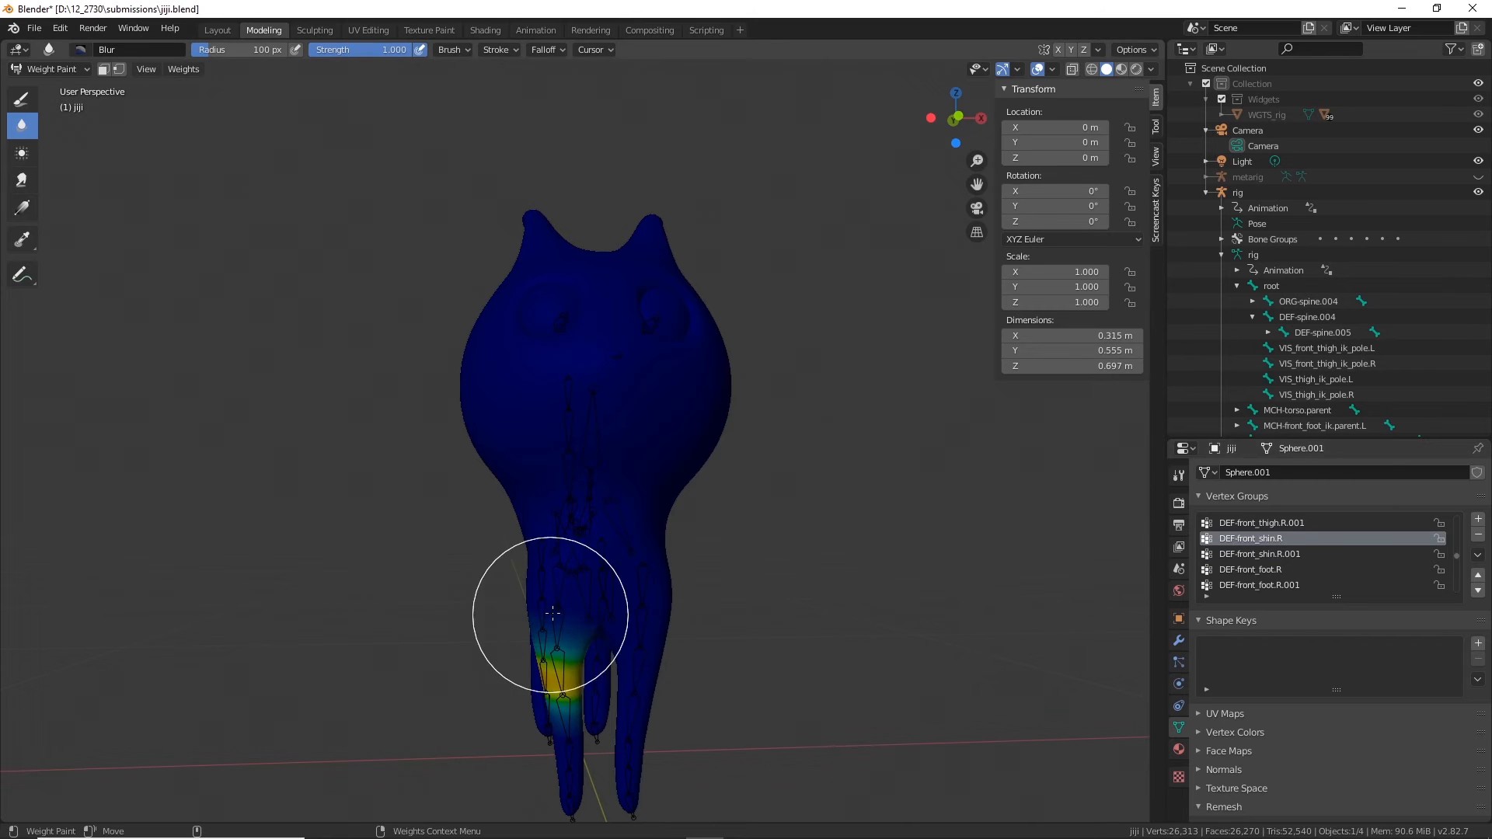
middle_click_drag(533, 593, 687, 591)
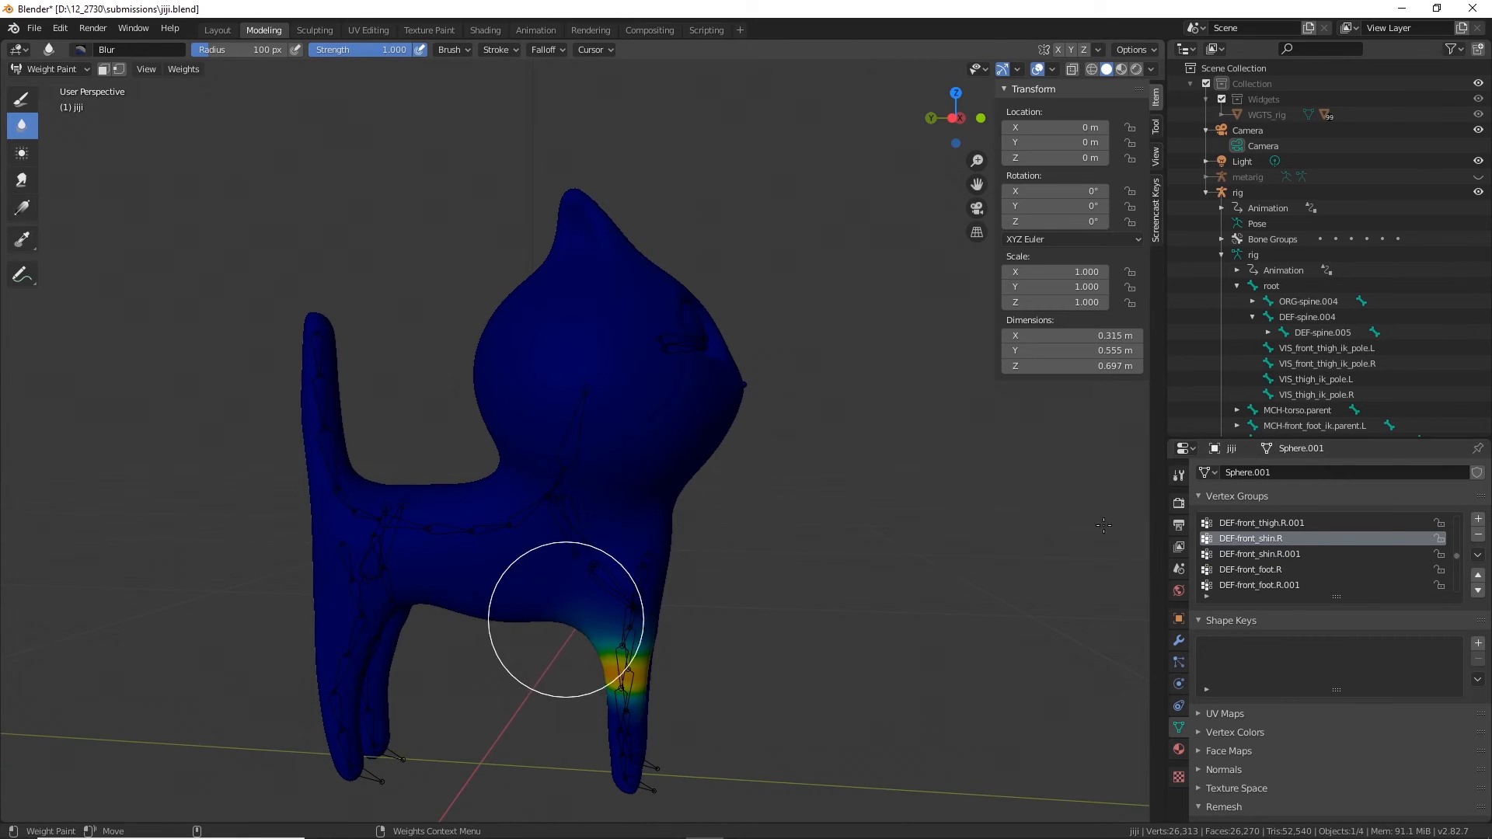
middle_click_drag(692, 623, 776, 640)
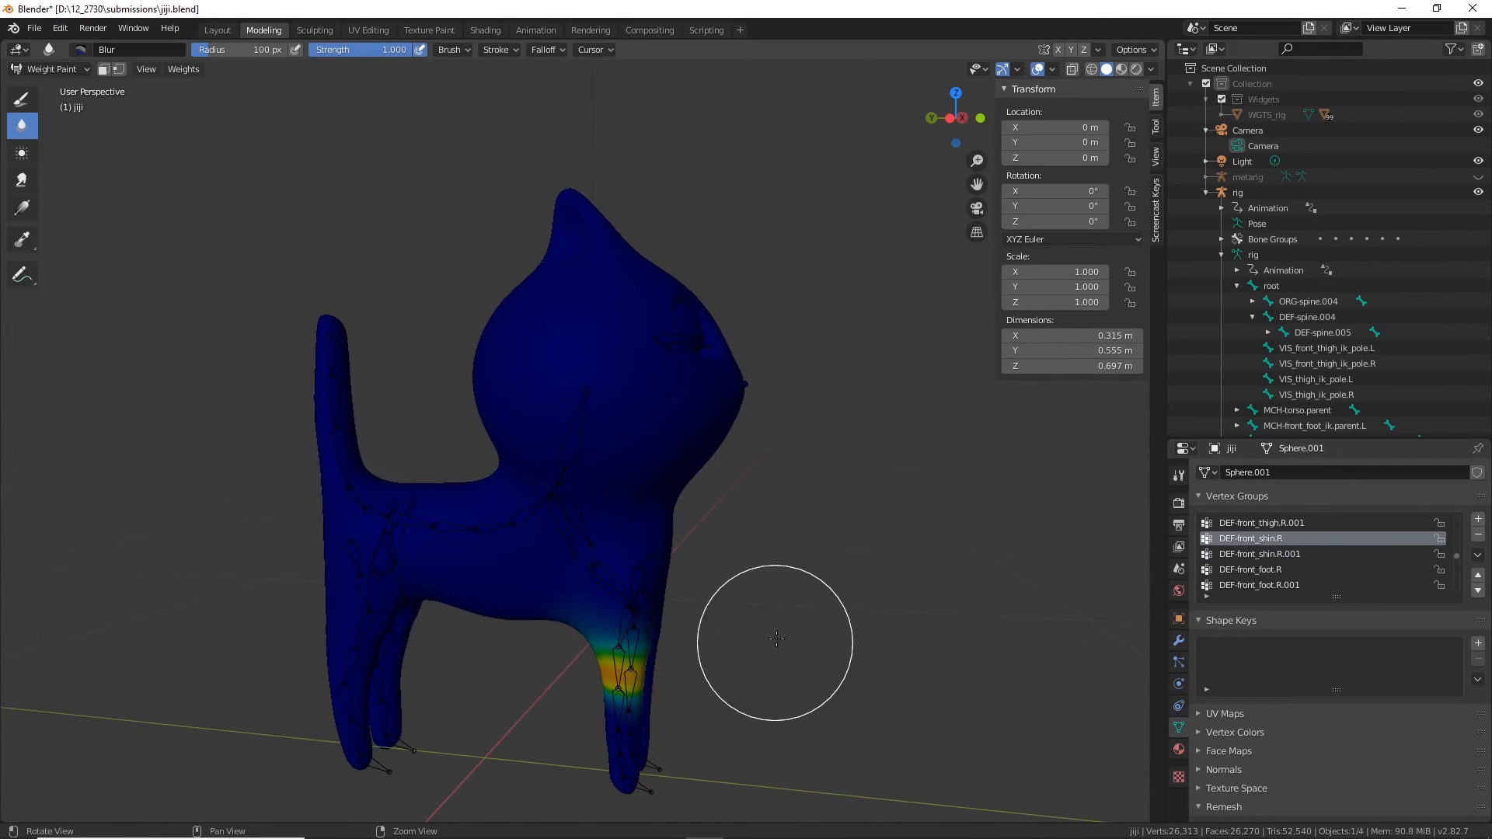
left_click(1281, 523)
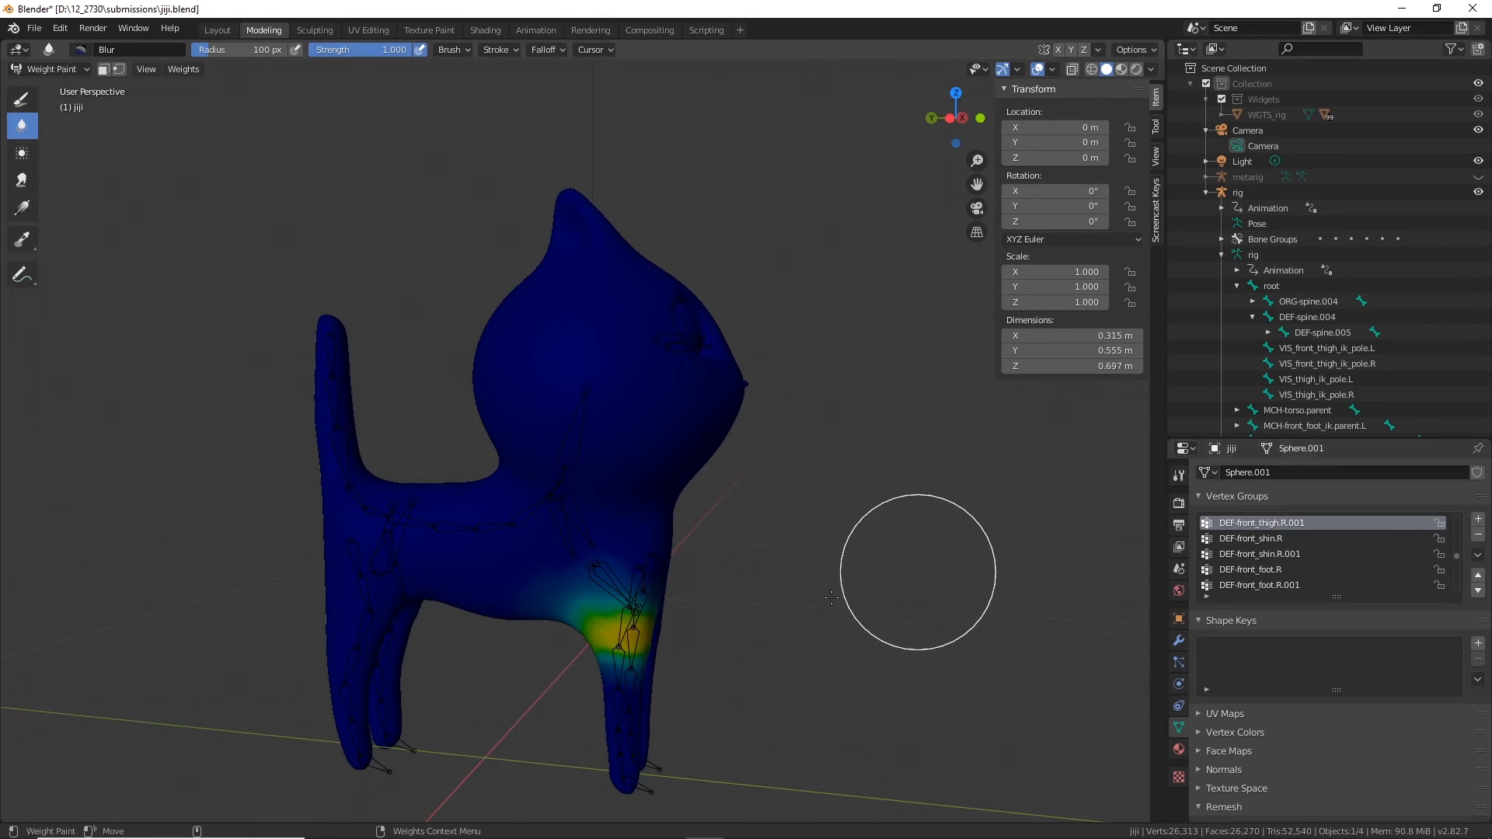
middle_click_drag(590, 620, 521, 564)
Step: Examine how far the DEF-front_thigh.R and DEF-shoulder.R weights spread over the chest, neck and head
scroll(1271, 535, "up", 2)
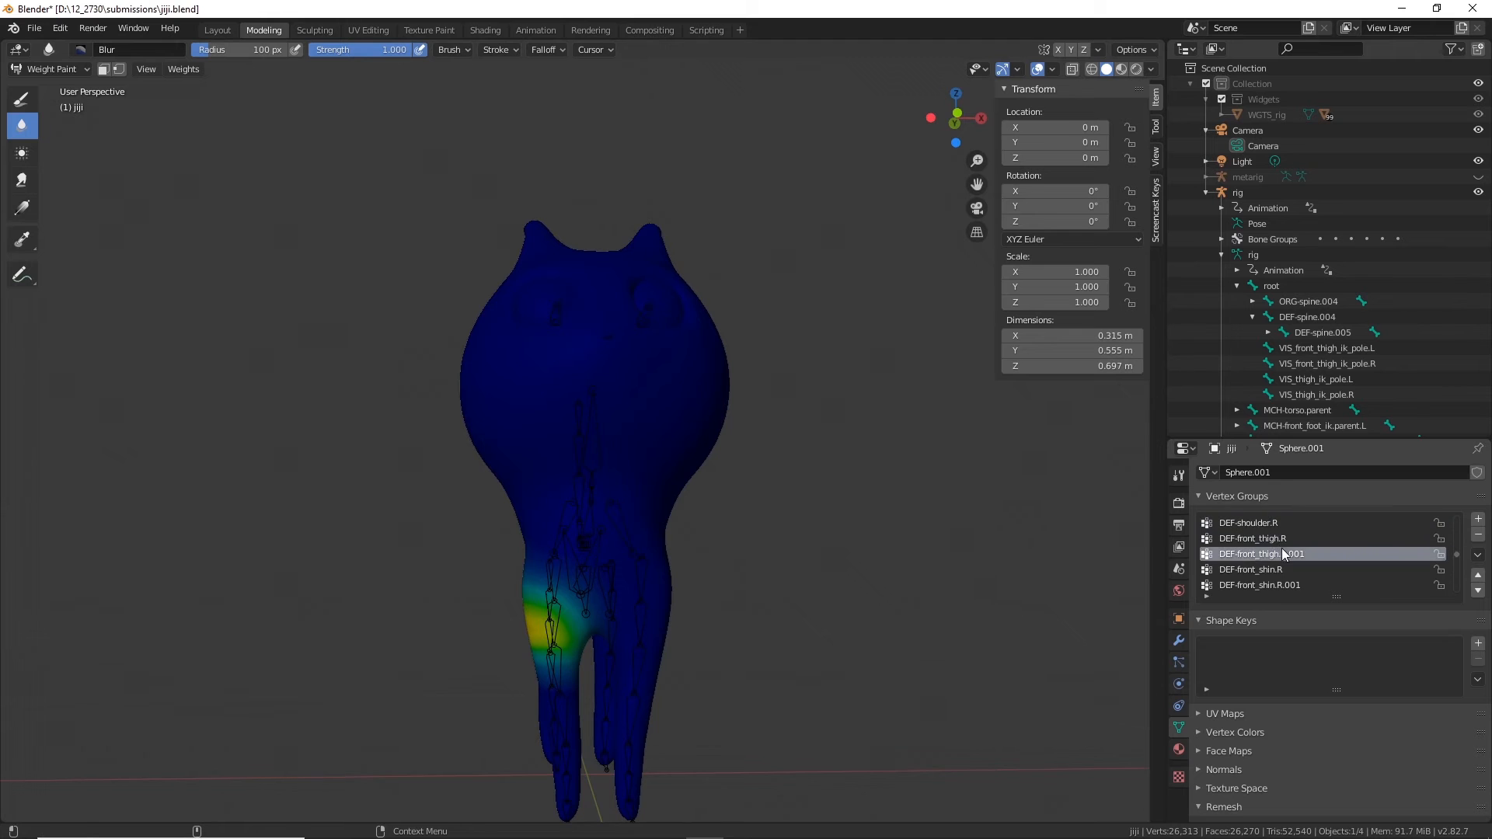
left_click(1261, 539)
mouse_move(586, 541)
middle_mouse_down()
mouse_move(723, 516)
mouse_move(614, 519)
mouse_move(711, 519)
middle_mouse_up()
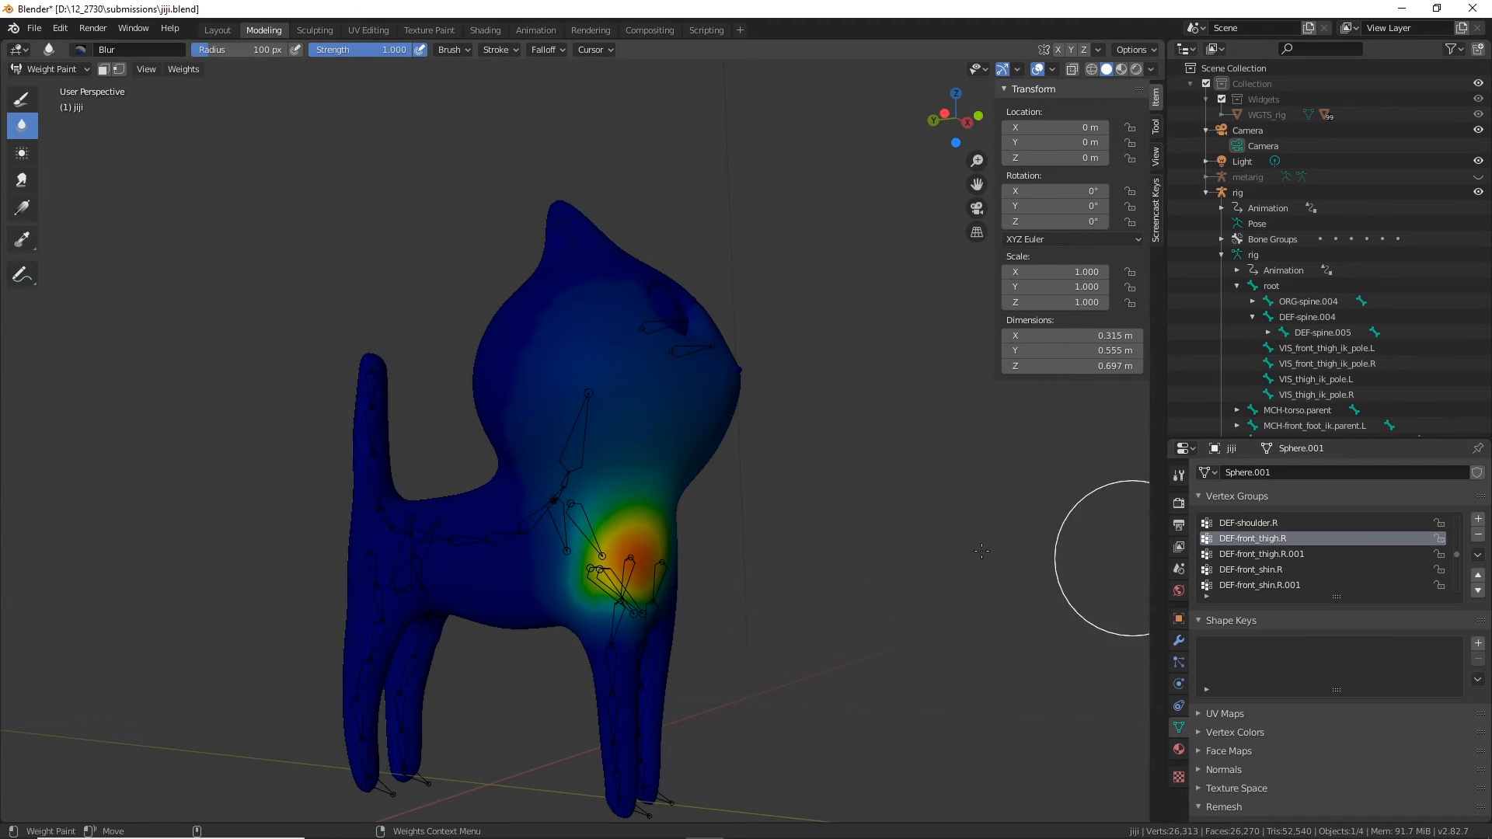
left_click(1248, 523)
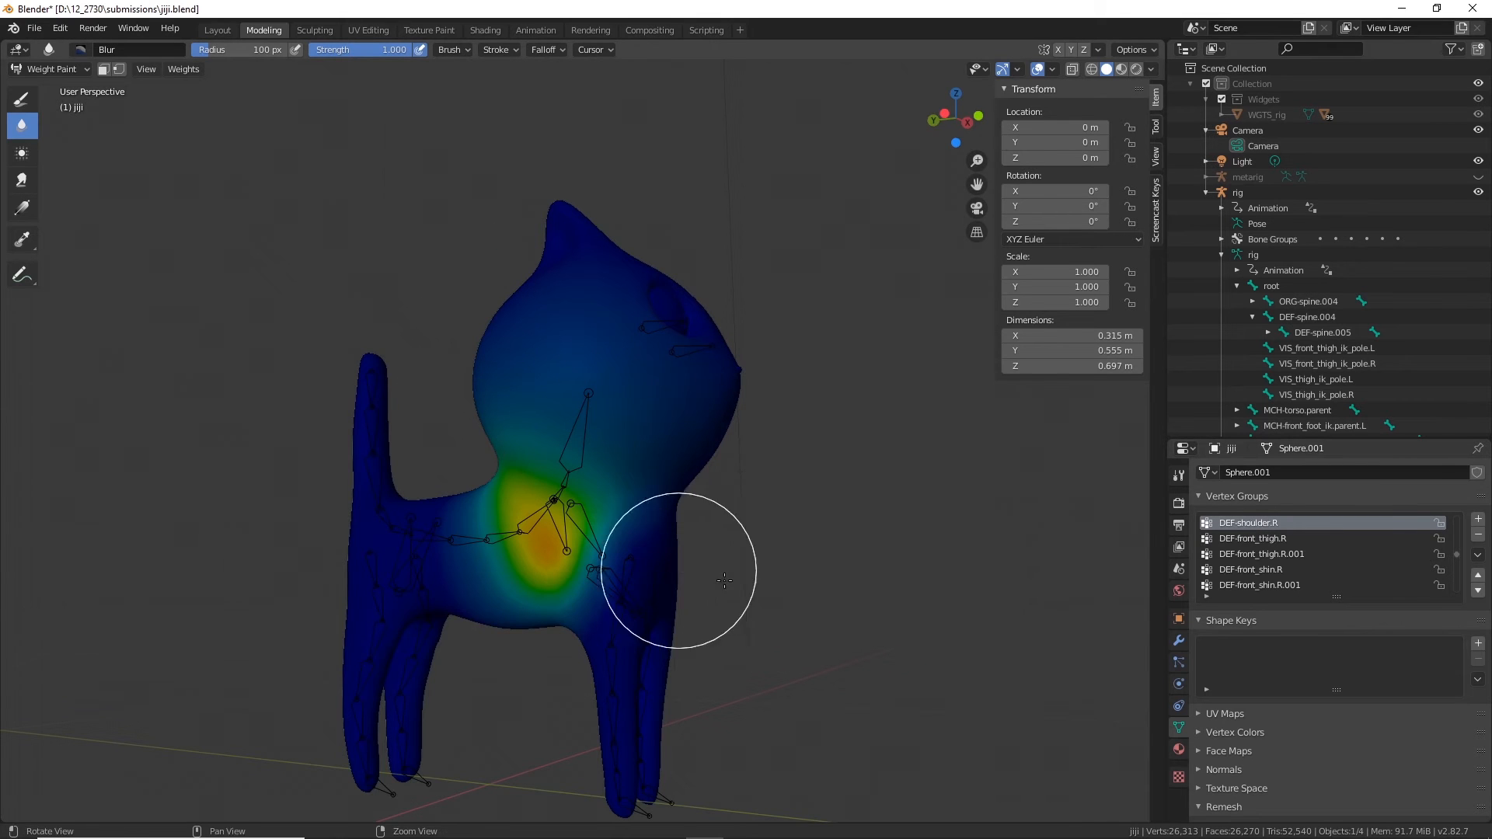
mouse_move(637, 563)
middle_mouse_down()
mouse_move(762, 586)
mouse_move(742, 617)
mouse_move(835, 607)
mouse_move(694, 622)
mouse_move(573, 610)
mouse_move(648, 617)
middle_mouse_up()
scroll(692, 556, "up", 5)
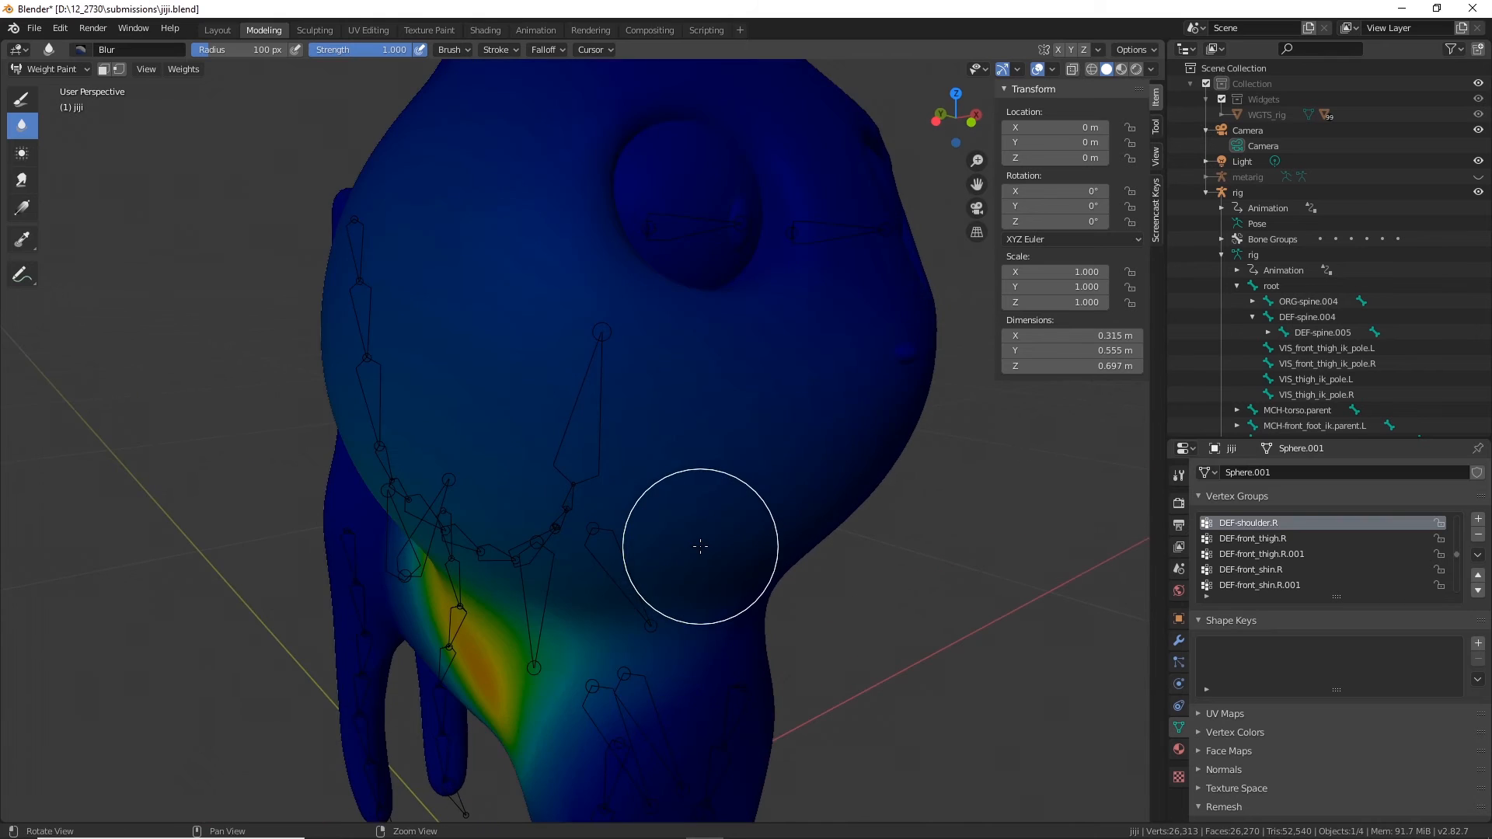
middle_click_drag(699, 546, 777, 519)
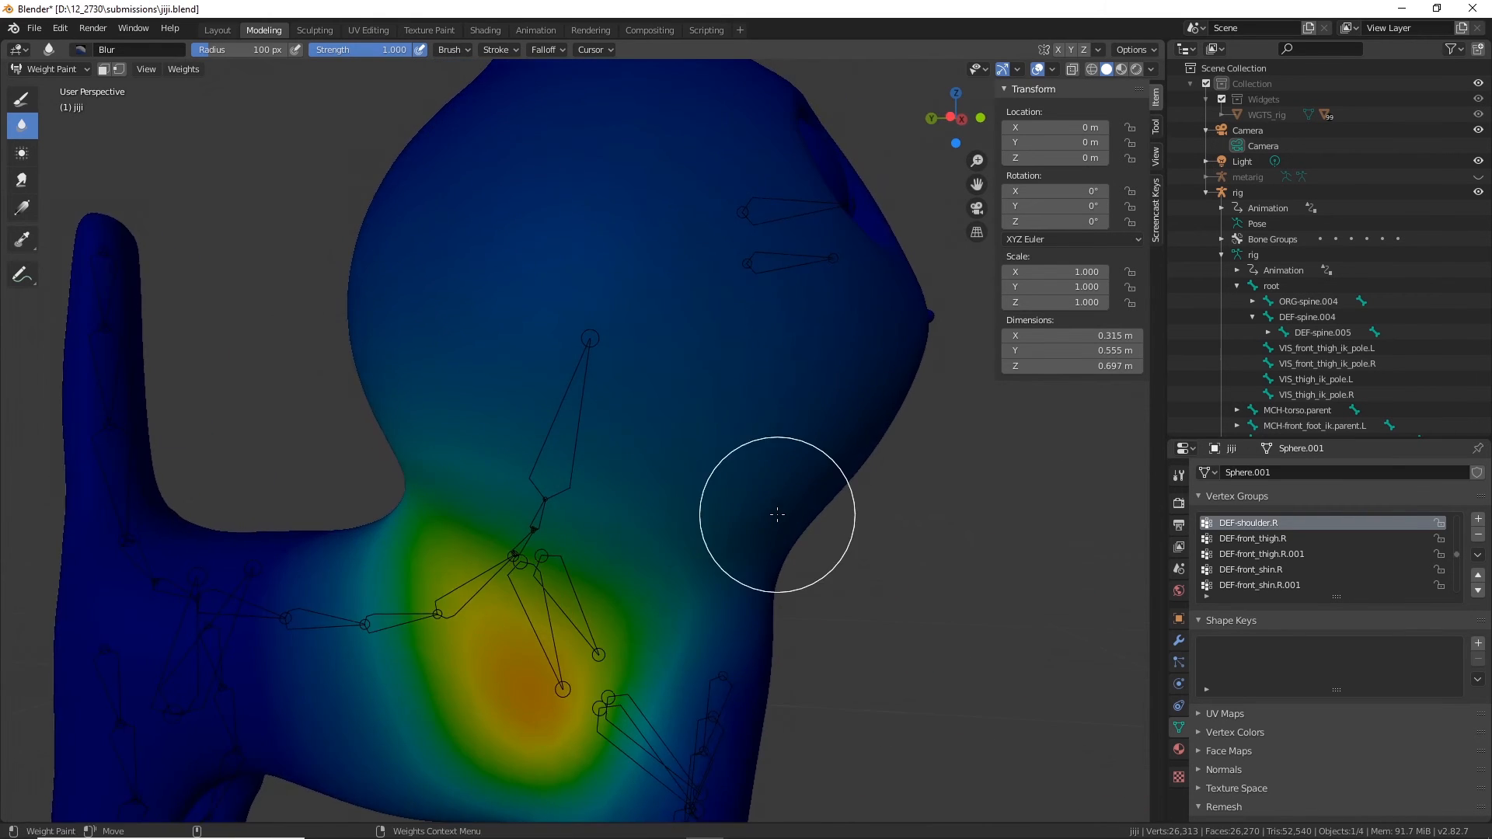
scroll(777, 521, "down", 5)
Step: Erase the DEF-front_thigh.R weights from the head with the Draw brush at weight 0.000, and blur their edge around the chest
left_click(1256, 538)
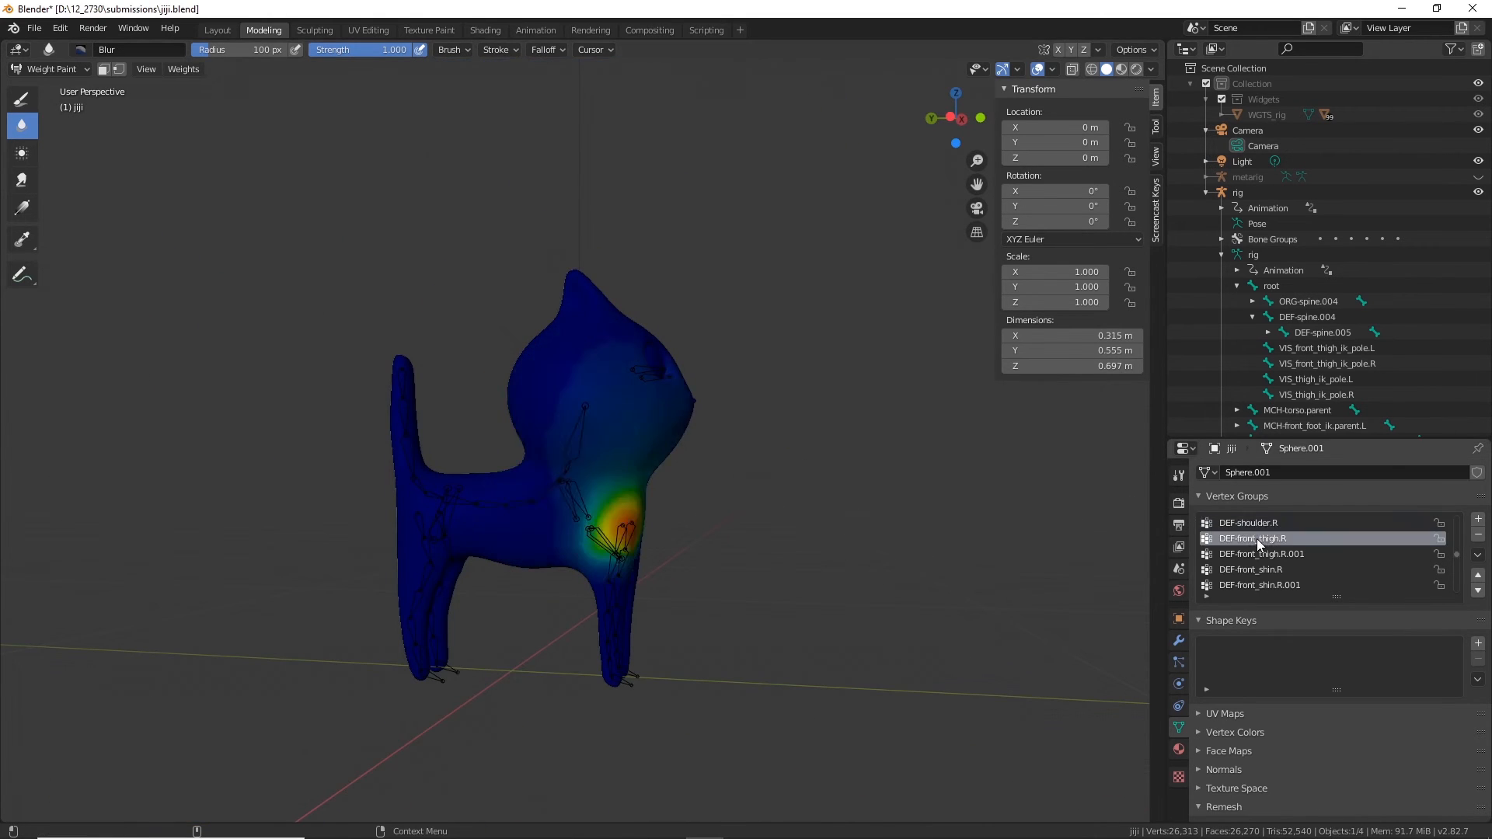
middle_click_drag(749, 459, 699, 432)
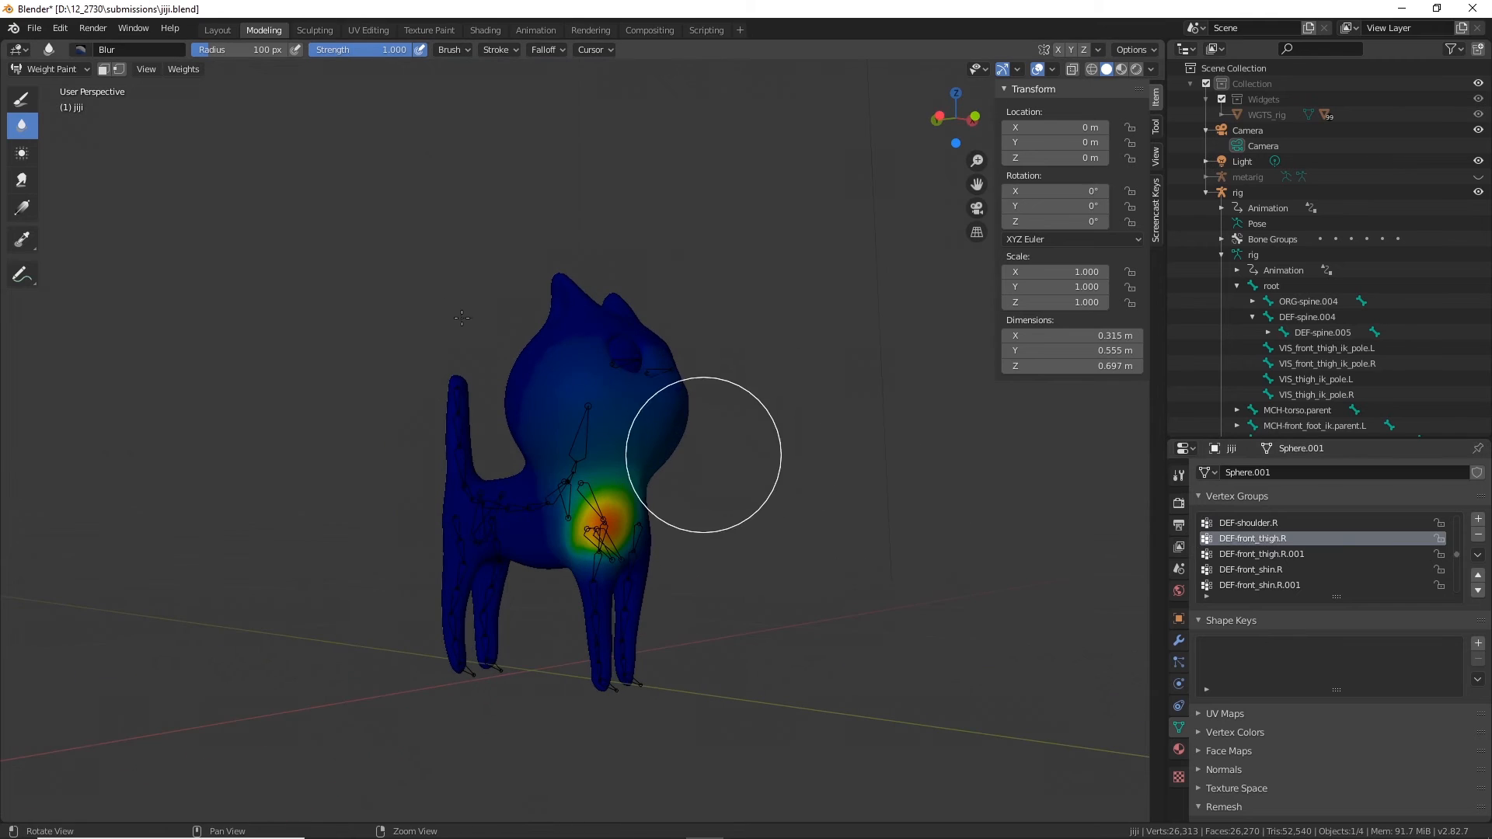
left_click(20, 102)
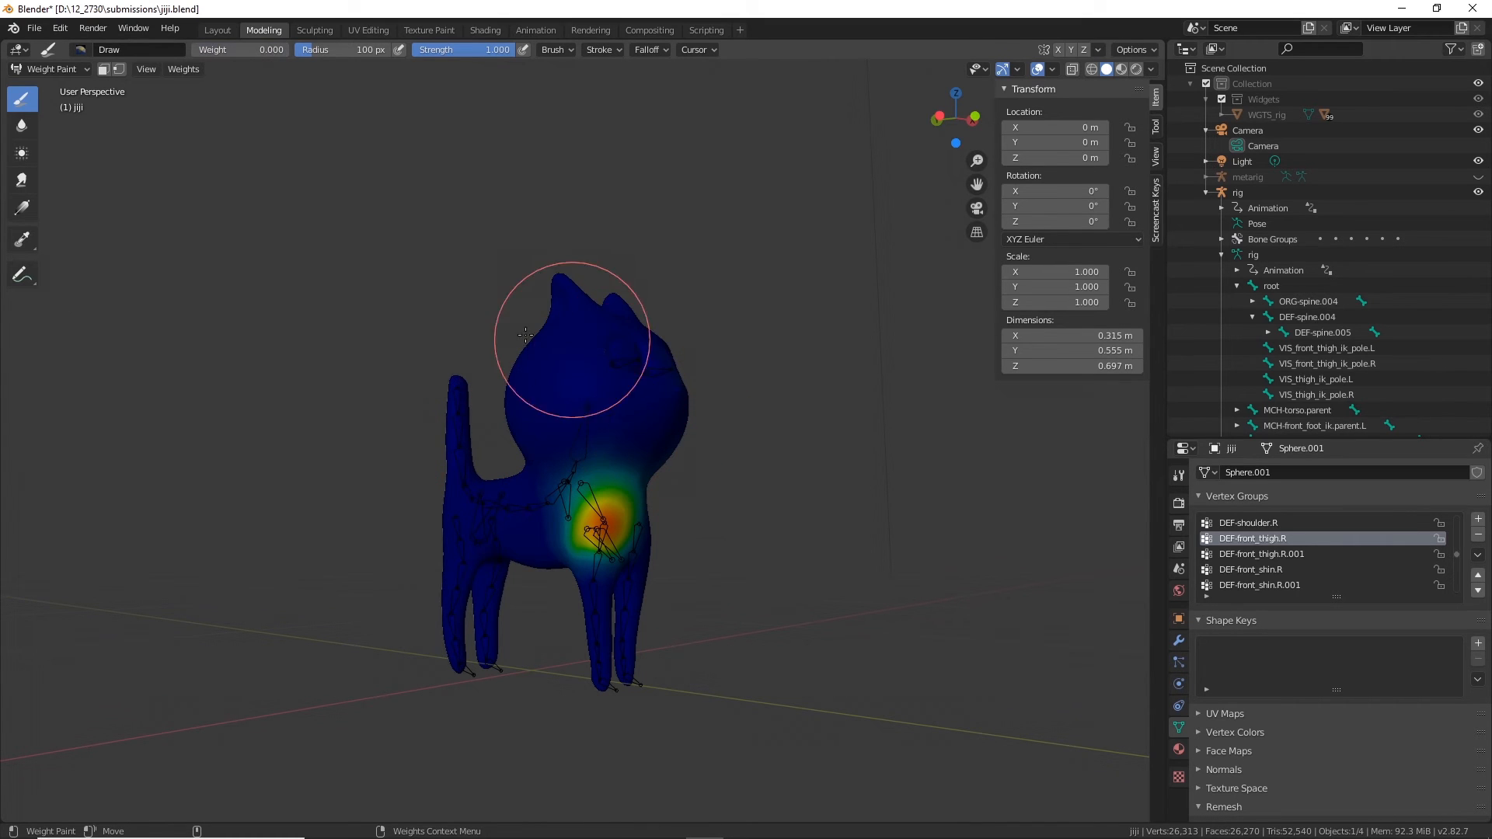
middle_click_drag(675, 366, 601, 352)
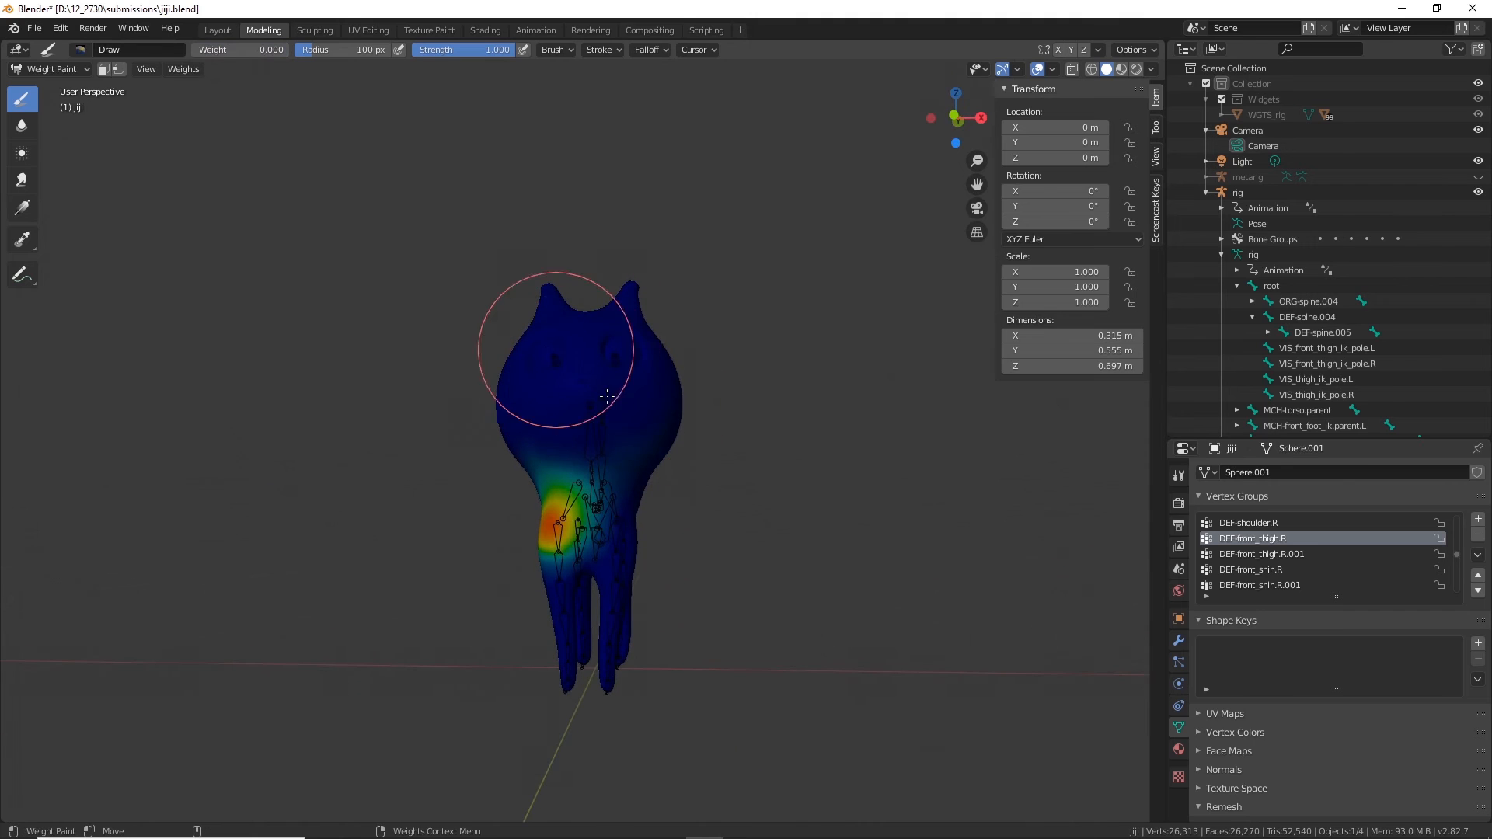
middle_click_drag(624, 410, 589, 396)
scroll(589, 396, "up", 3)
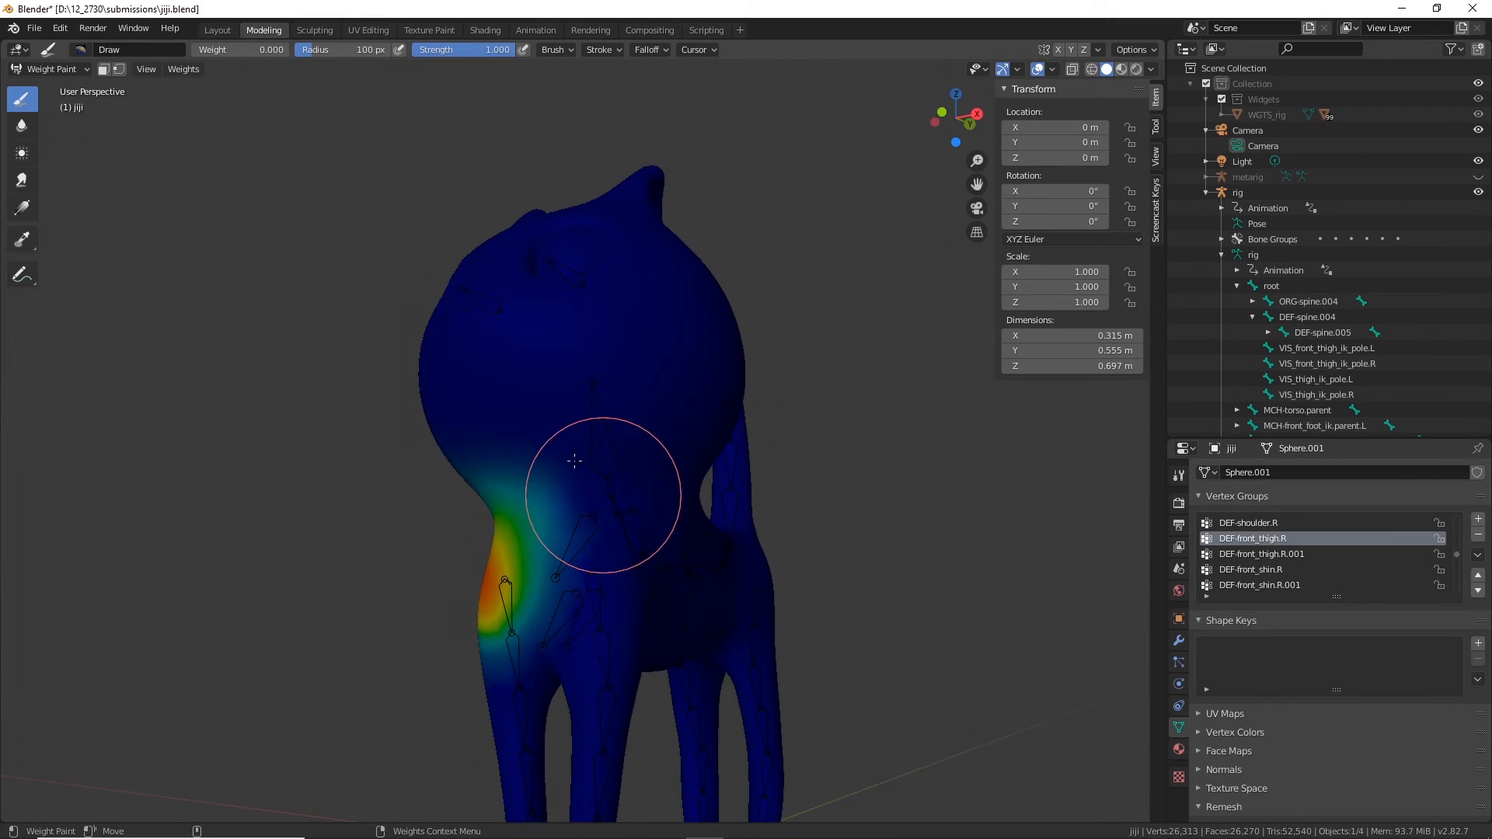
middle_click_drag(613, 426, 703, 453)
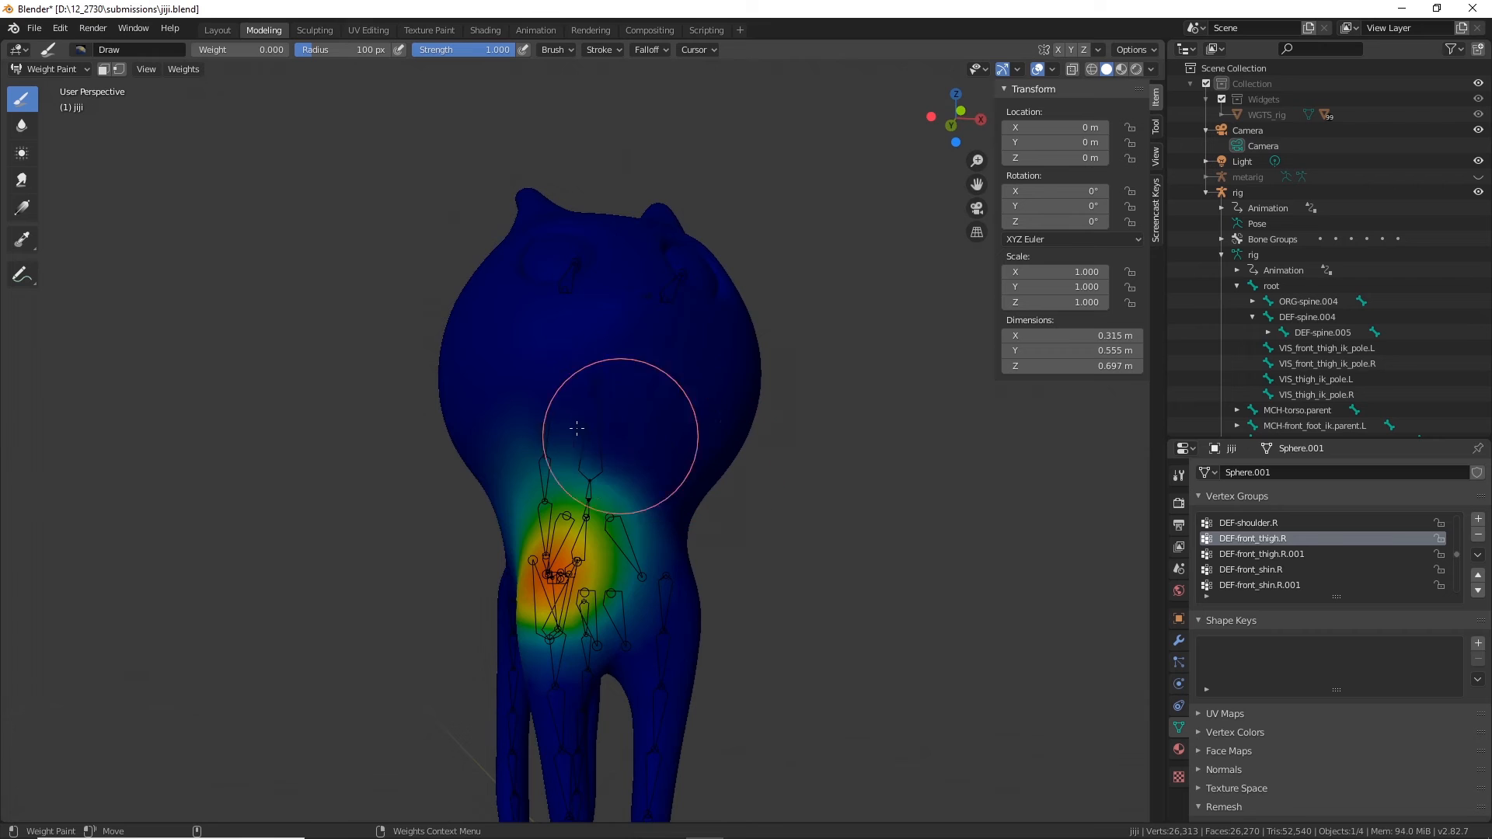
middle_click_drag(526, 427, 716, 441)
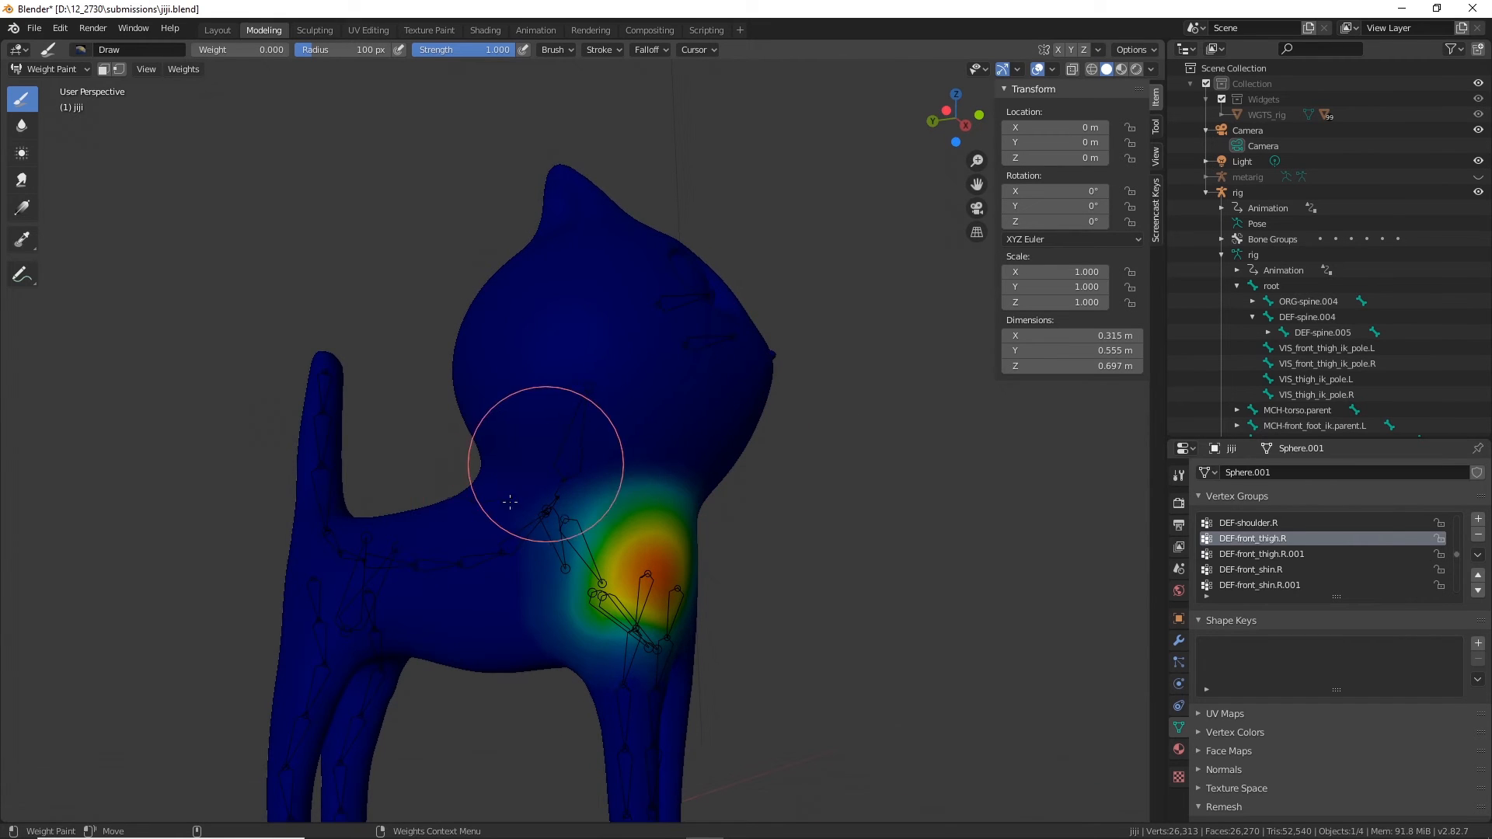
middle_click_drag(746, 412, 556, 442)
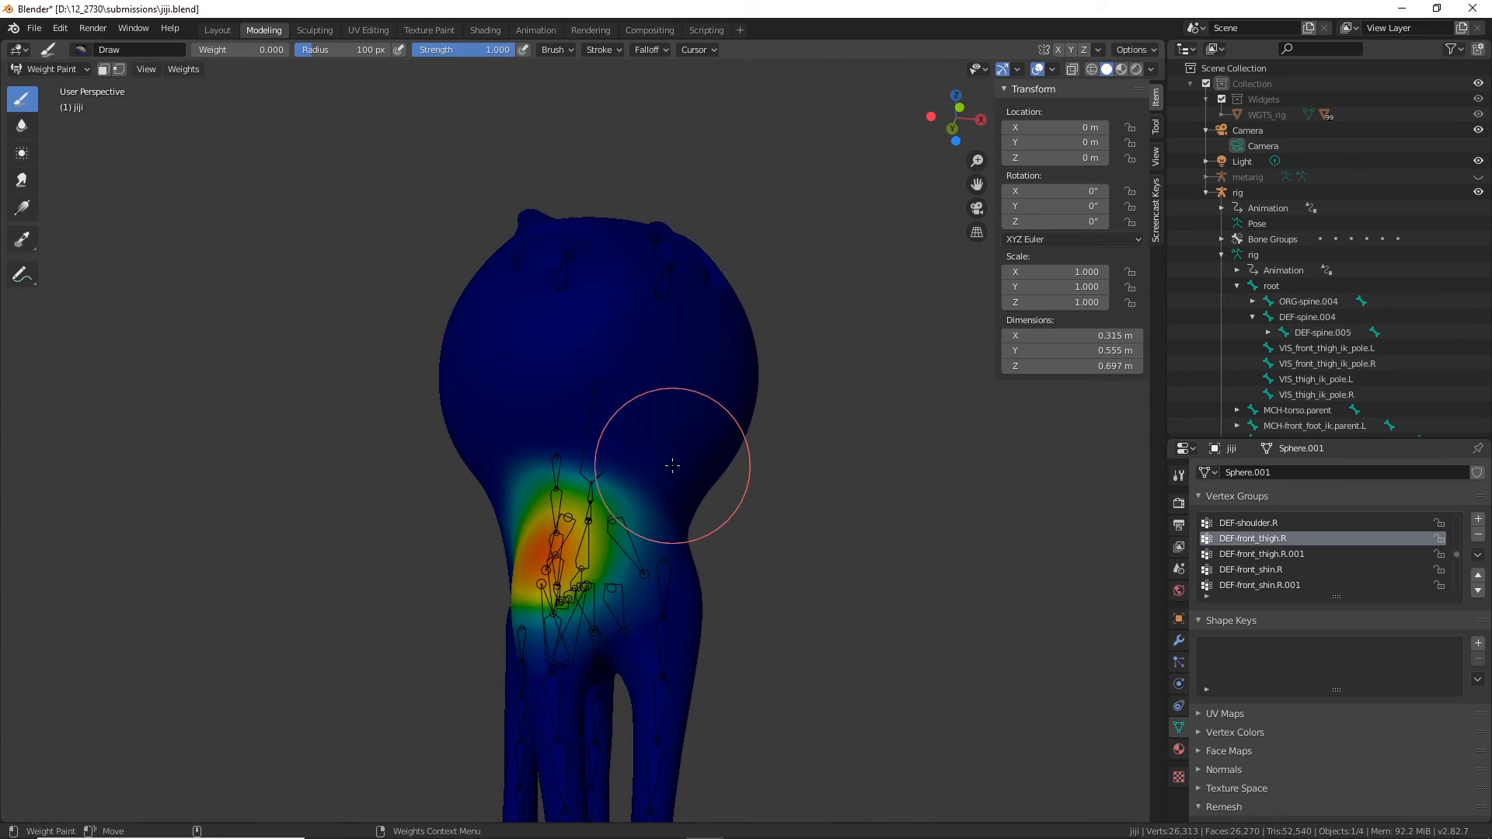
left_click(21, 126)
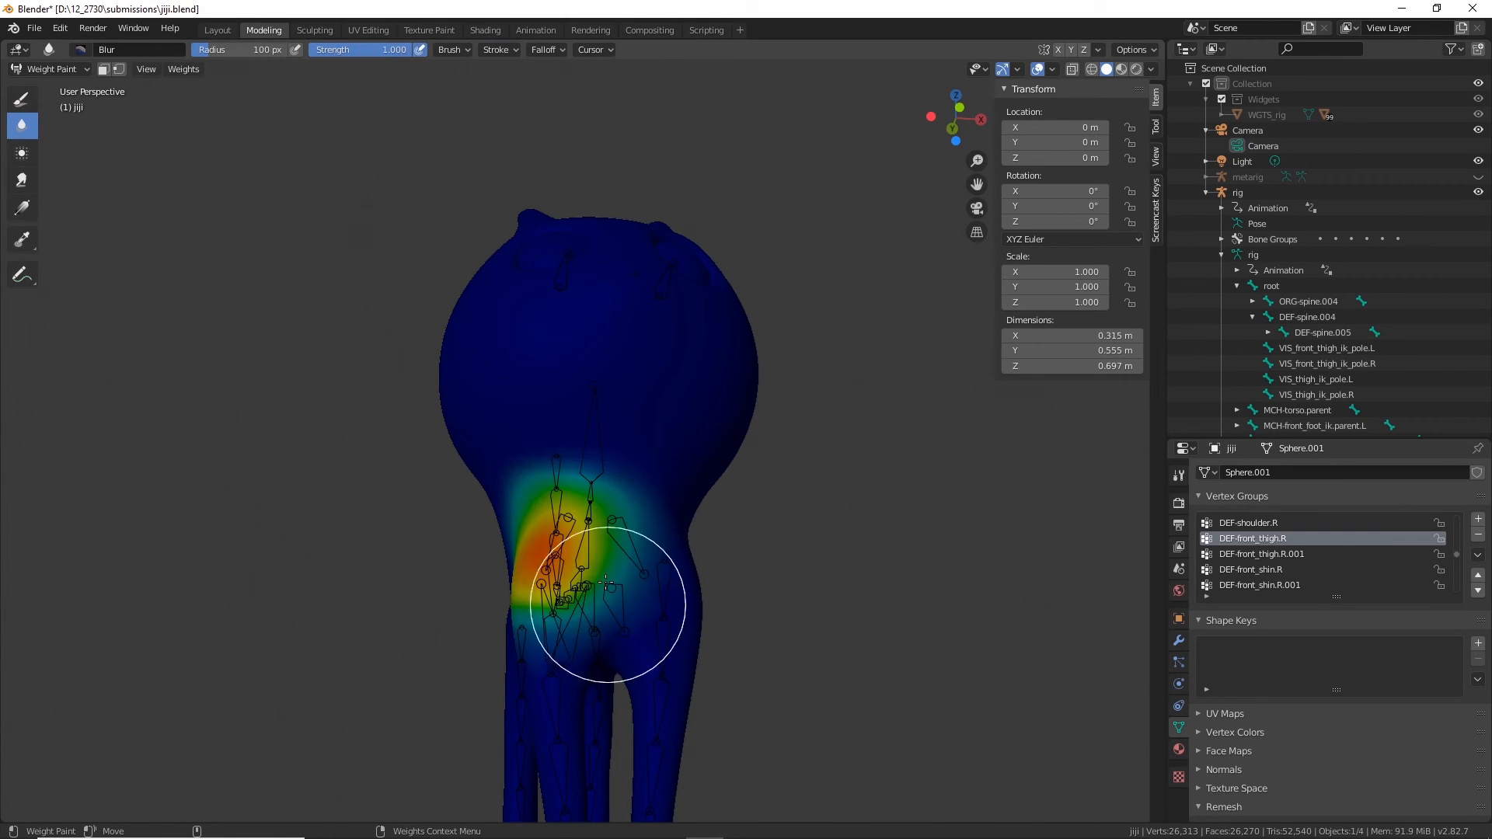
middle_click_drag(615, 498, 692, 483)
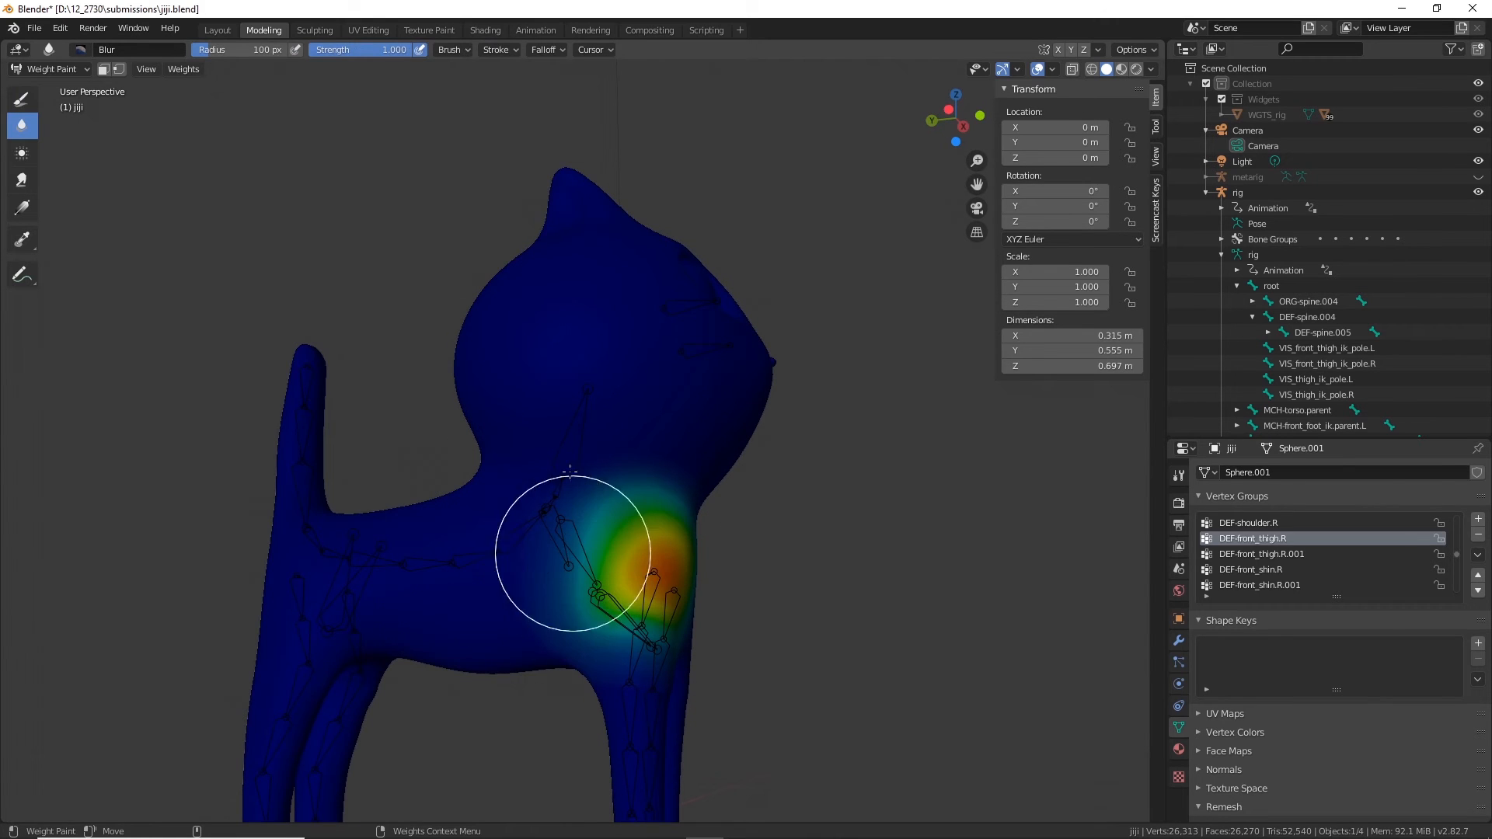
Step: Erase the DEF-shoulder.R weights from the face and right side of the head with the Draw brush at weight 0.000
left_click(1258, 524)
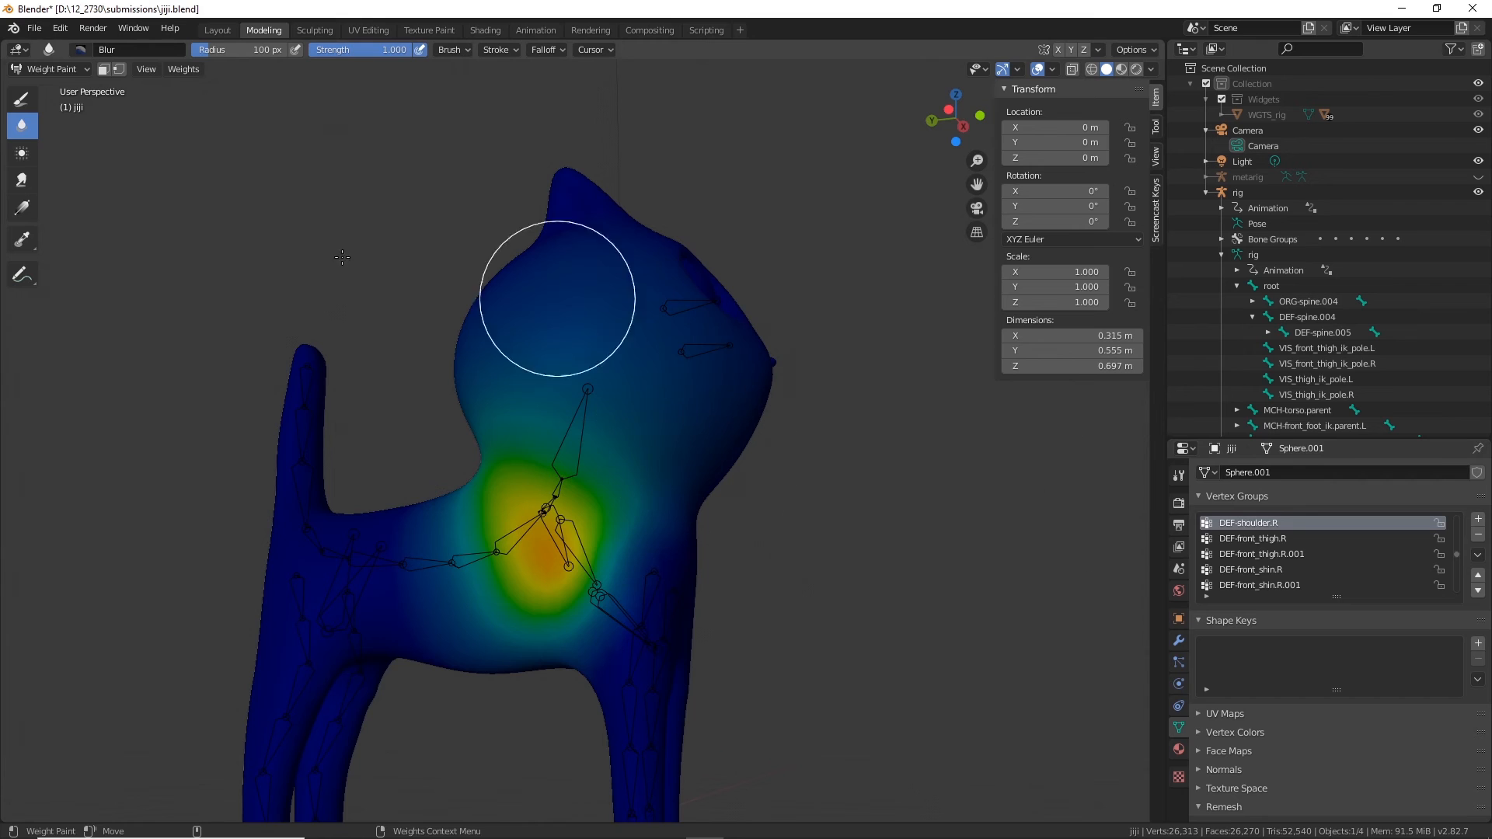
left_click(23, 101)
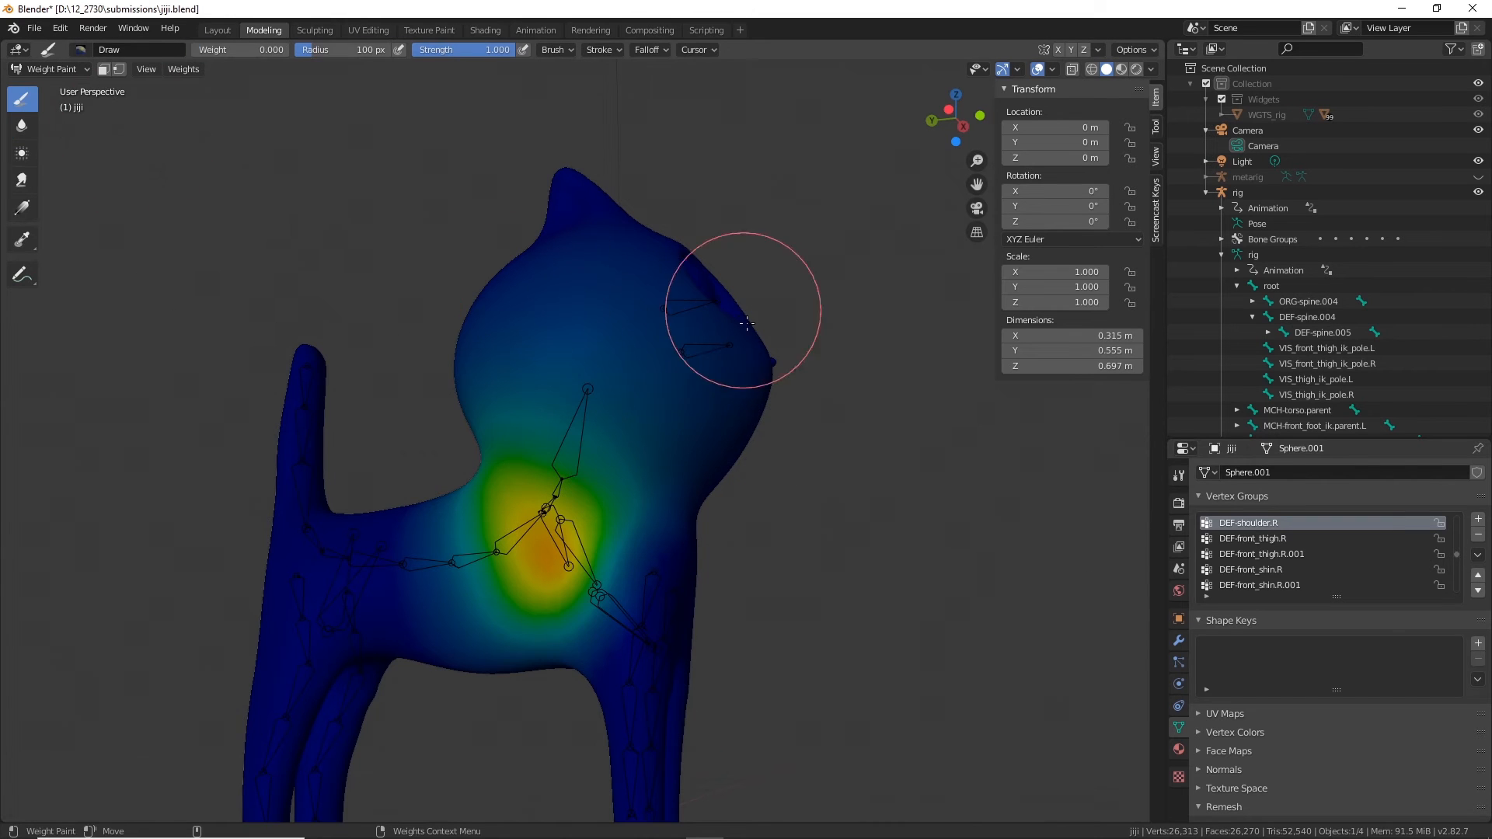
middle_click_drag(739, 316, 666, 350)
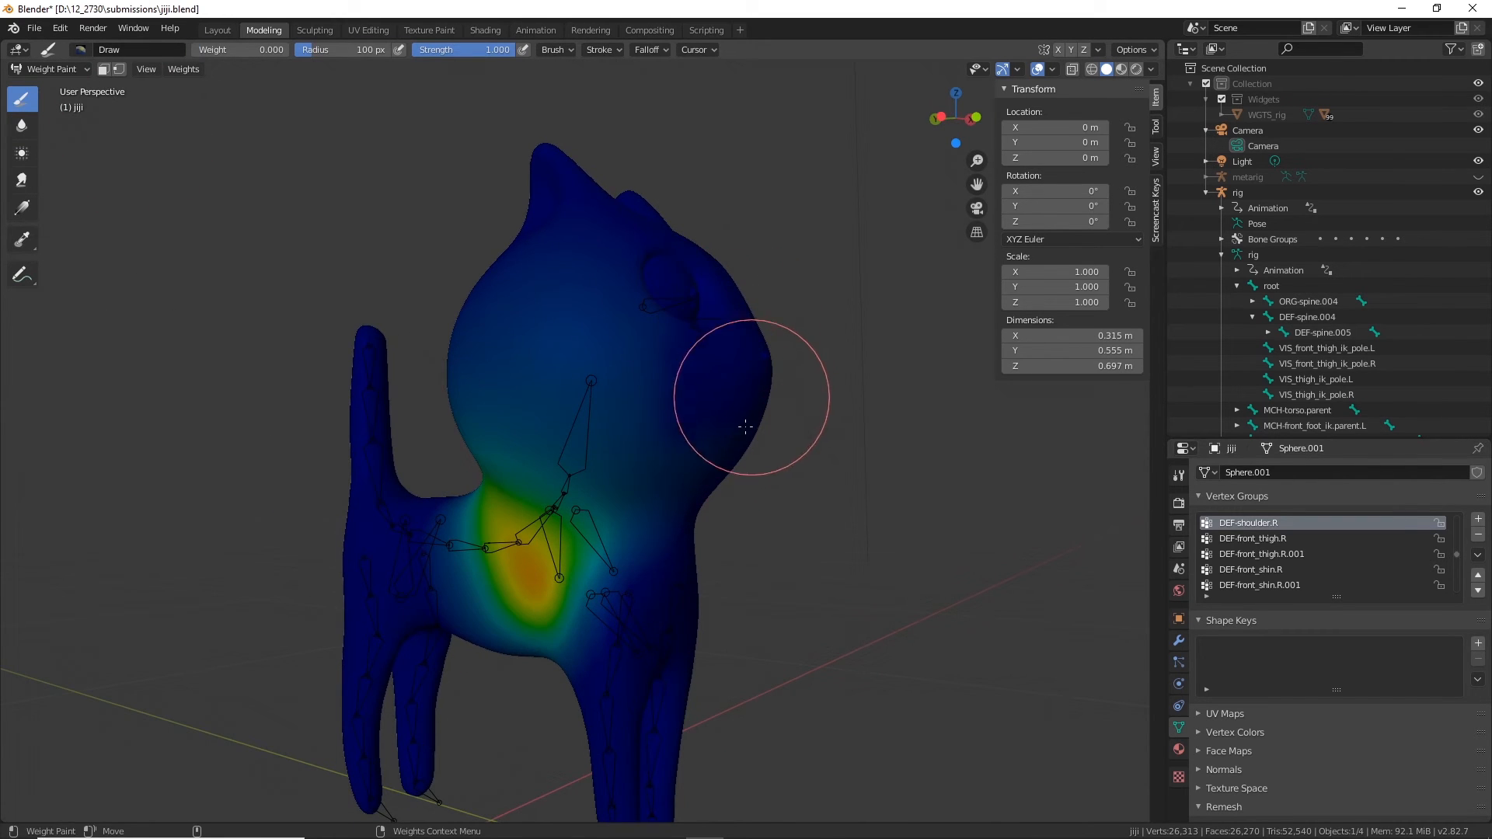
middle_click_drag(744, 426, 646, 396)
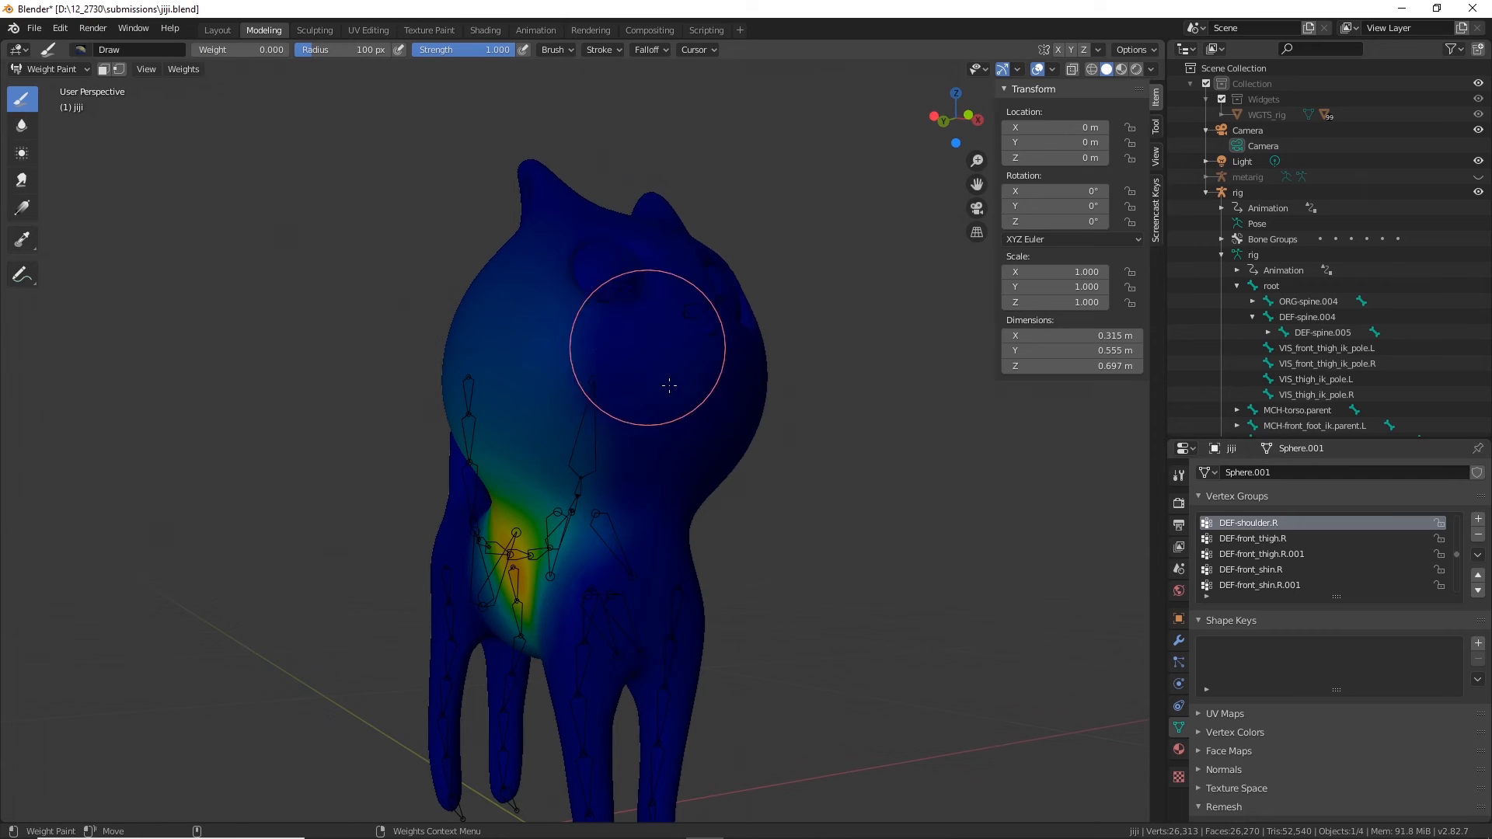
mouse_move(493, 293)
left_mouse_down()
mouse_move(572, 306)
mouse_move(603, 338)
left_mouse_up()
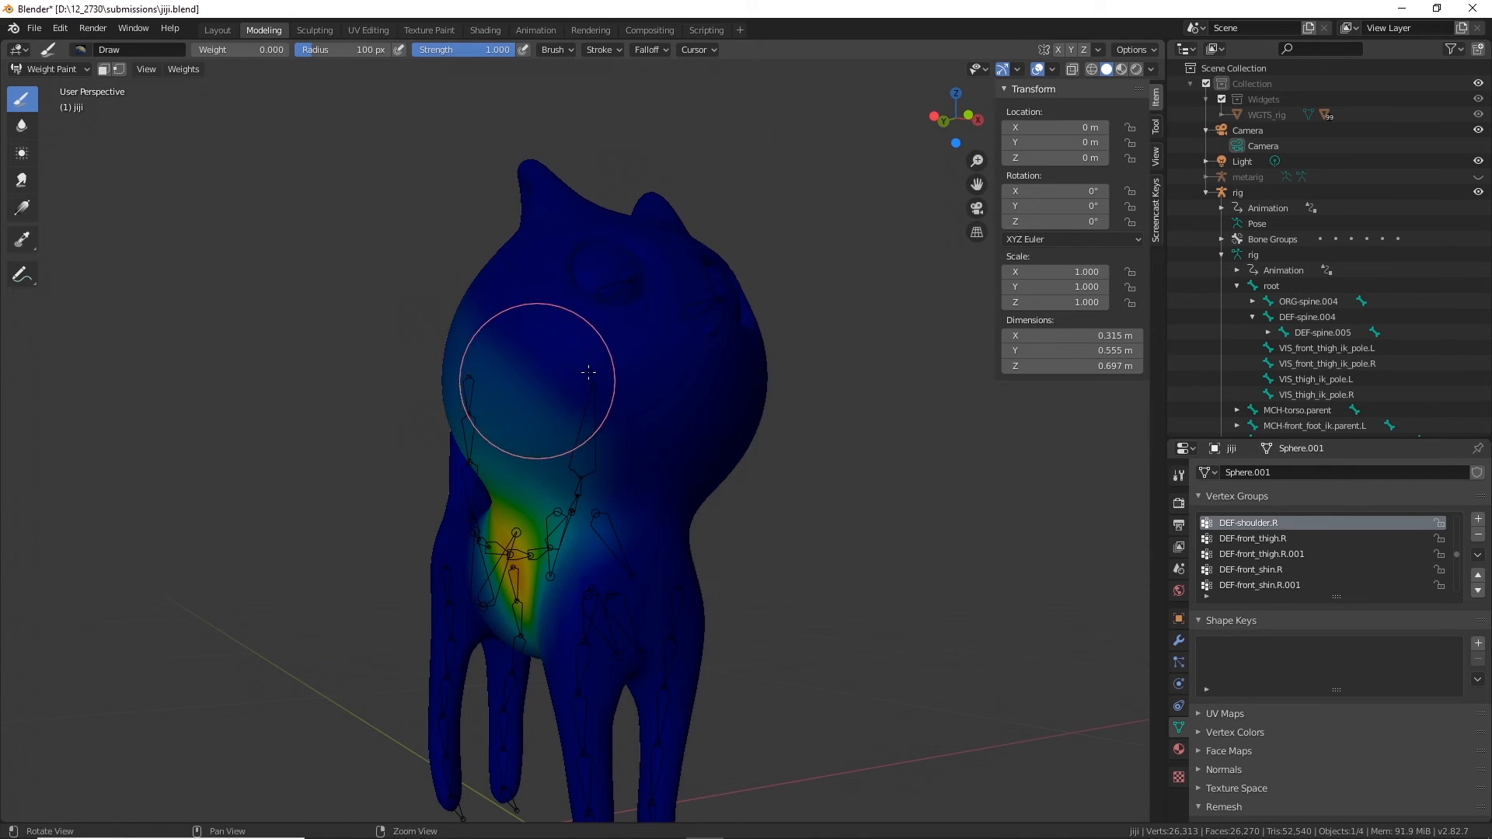
middle_click_drag(588, 372, 699, 450)
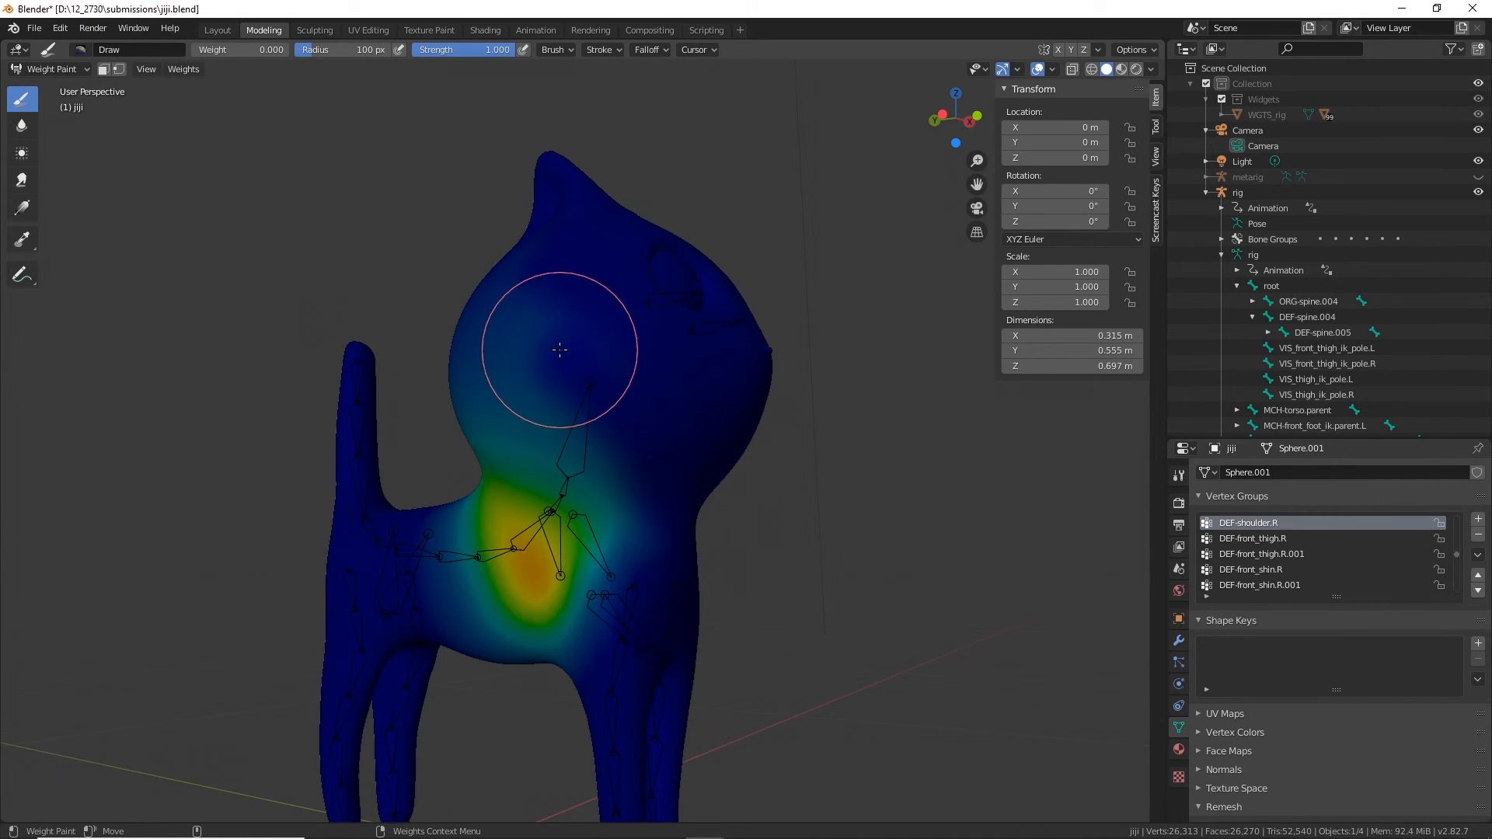
middle_click_drag(560, 350, 684, 466)
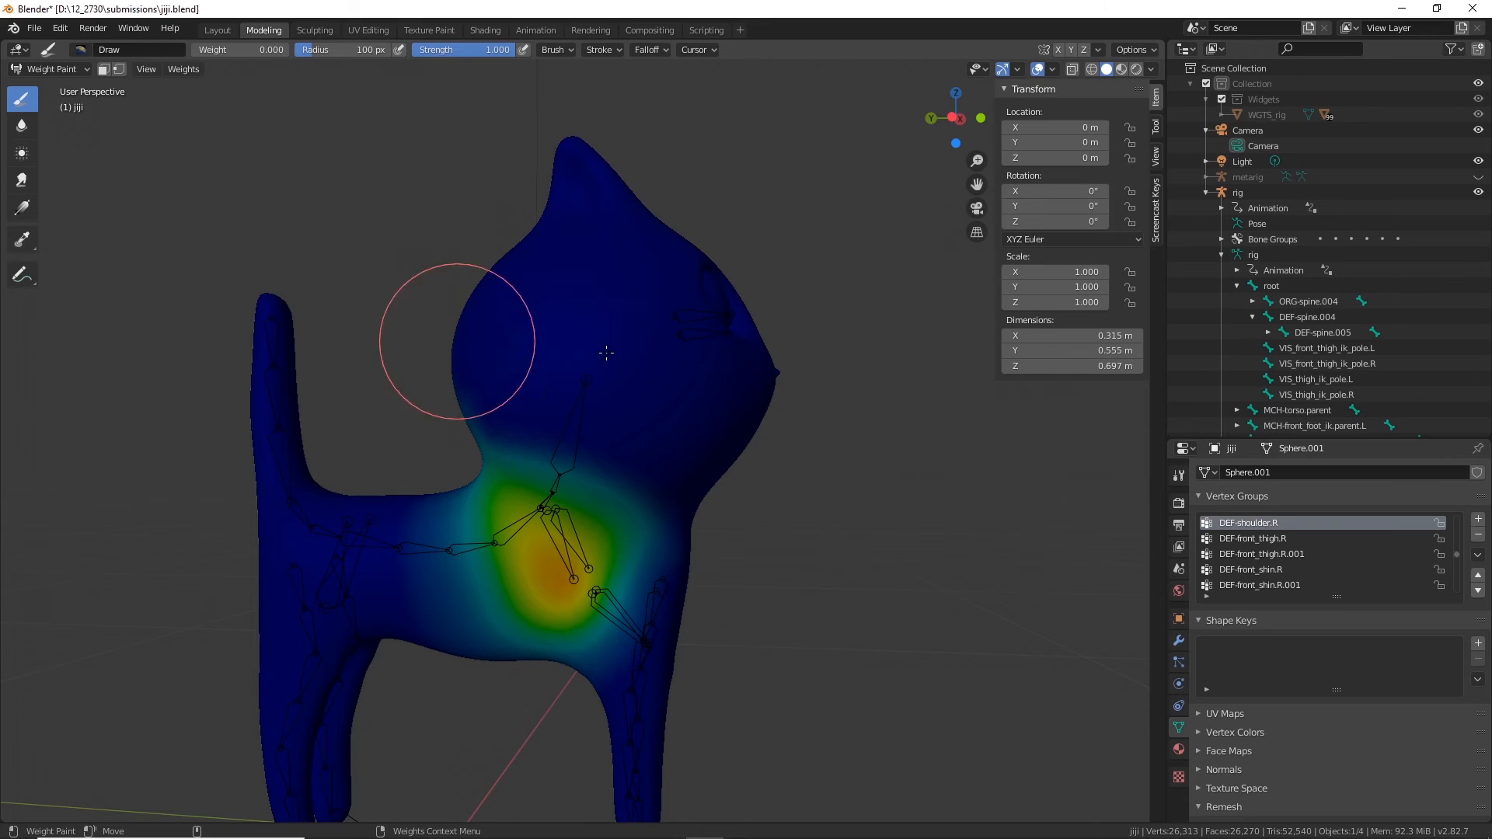
Step: Erase the remaining DEF-shoulder.R weights from the back of the head down to the neck, checking from behind and the side
middle_click_drag(552, 375, 671, 369)
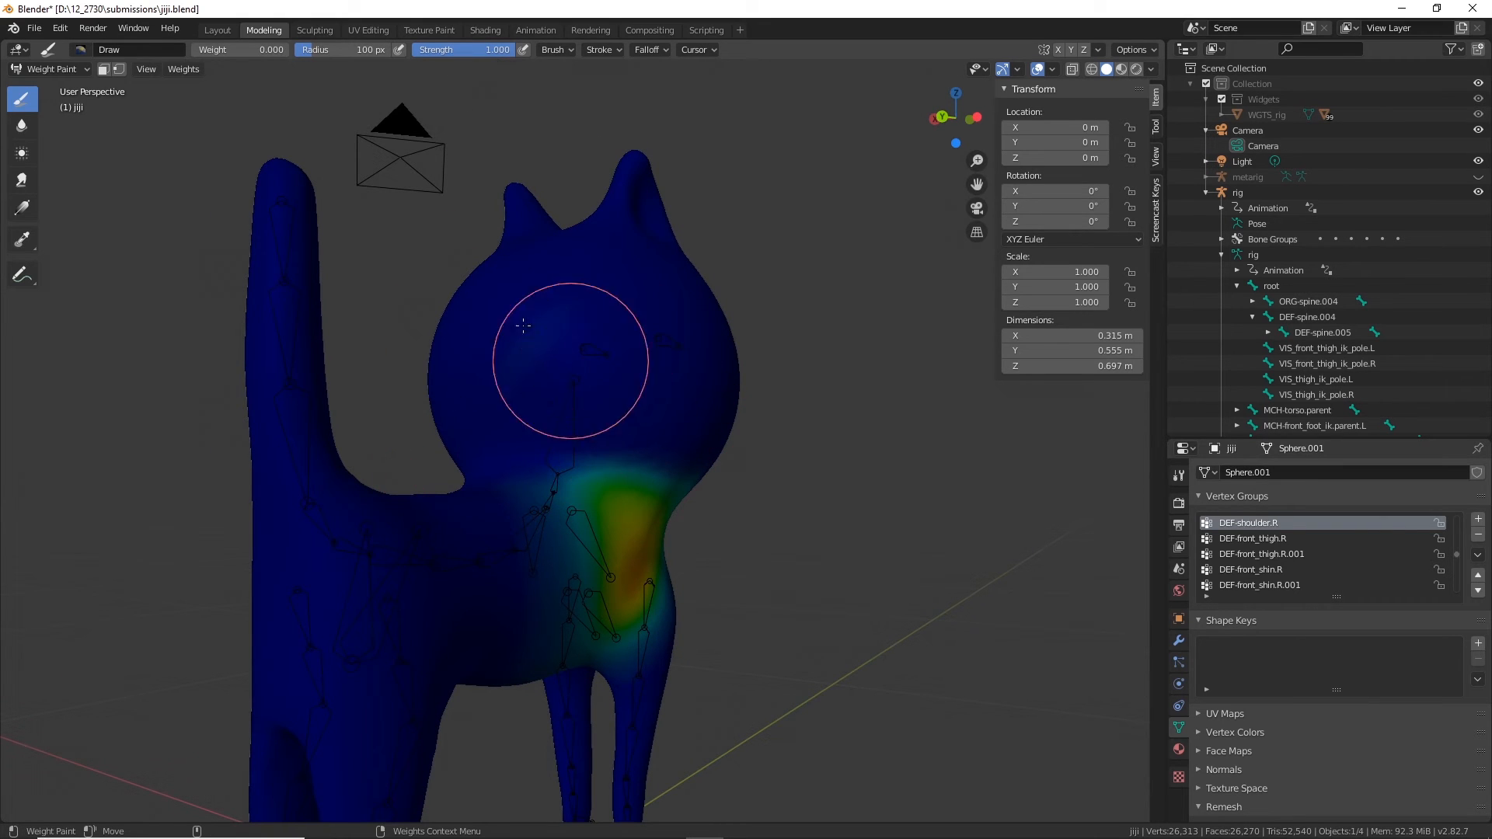
middle_click_drag(669, 386, 542, 441)
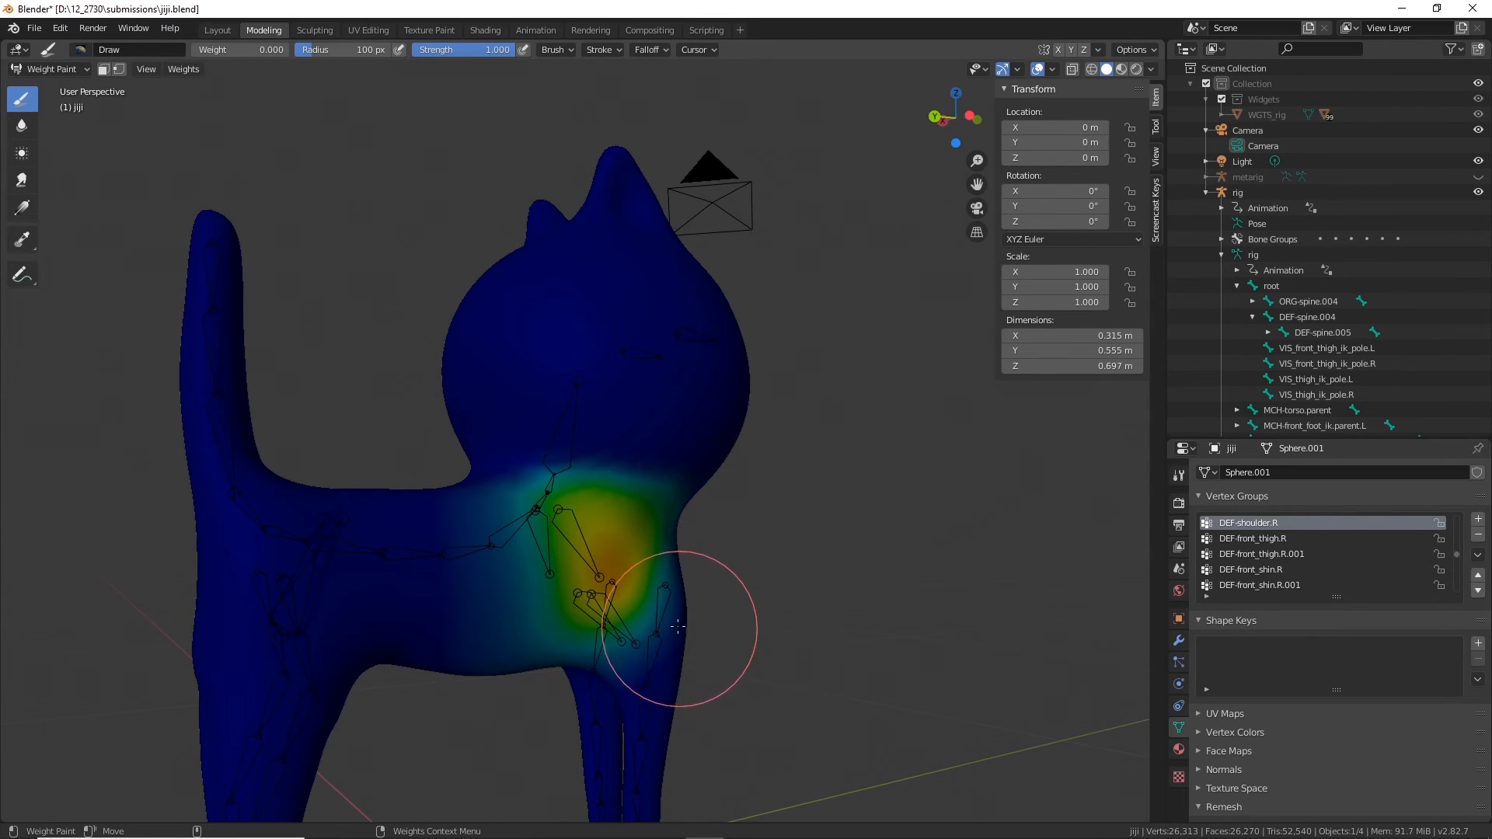
middle_click_drag(759, 573, 602, 377)
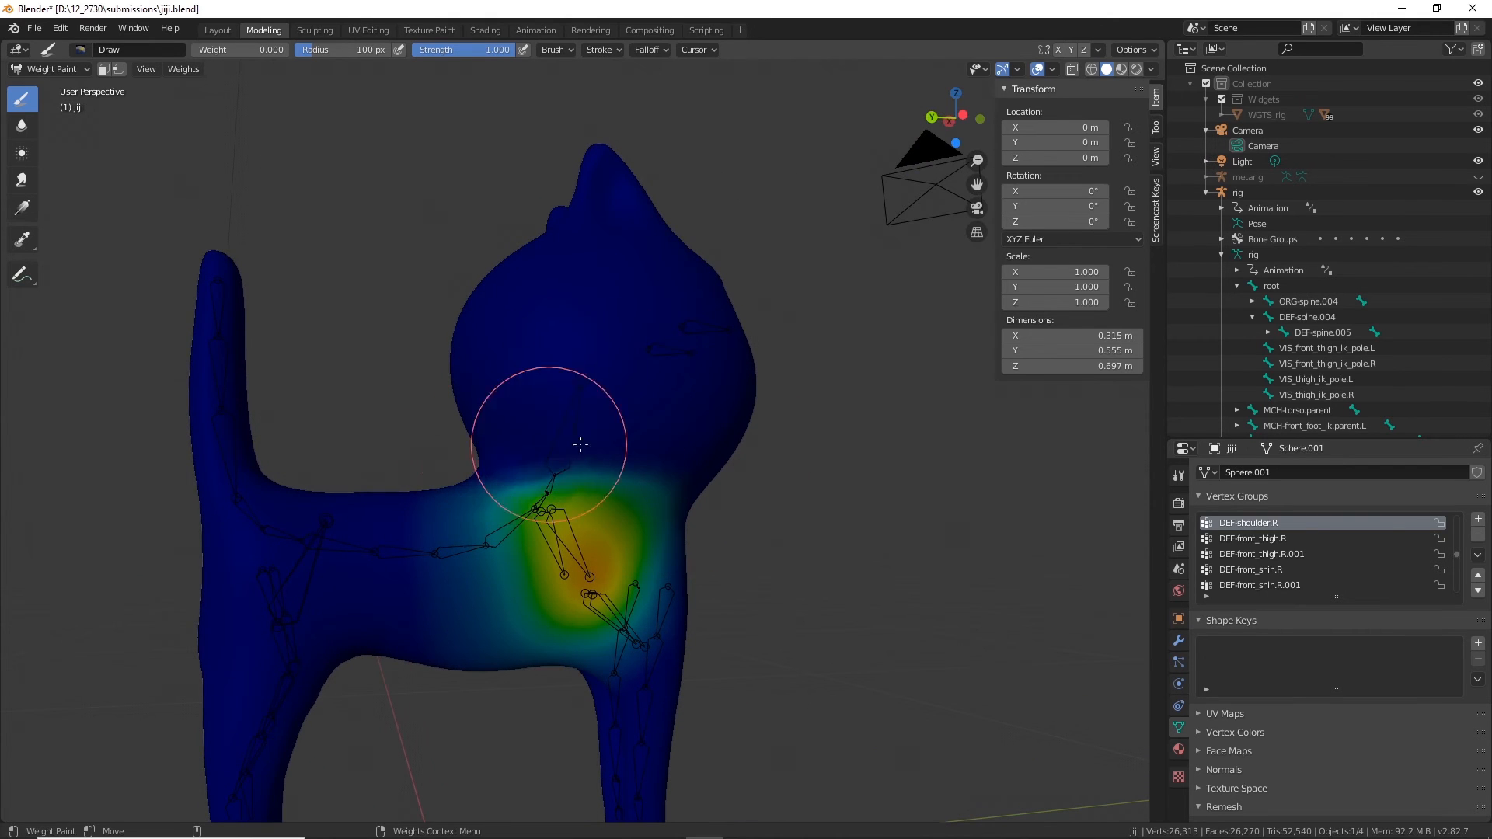
middle_click_drag(687, 470, 603, 441)
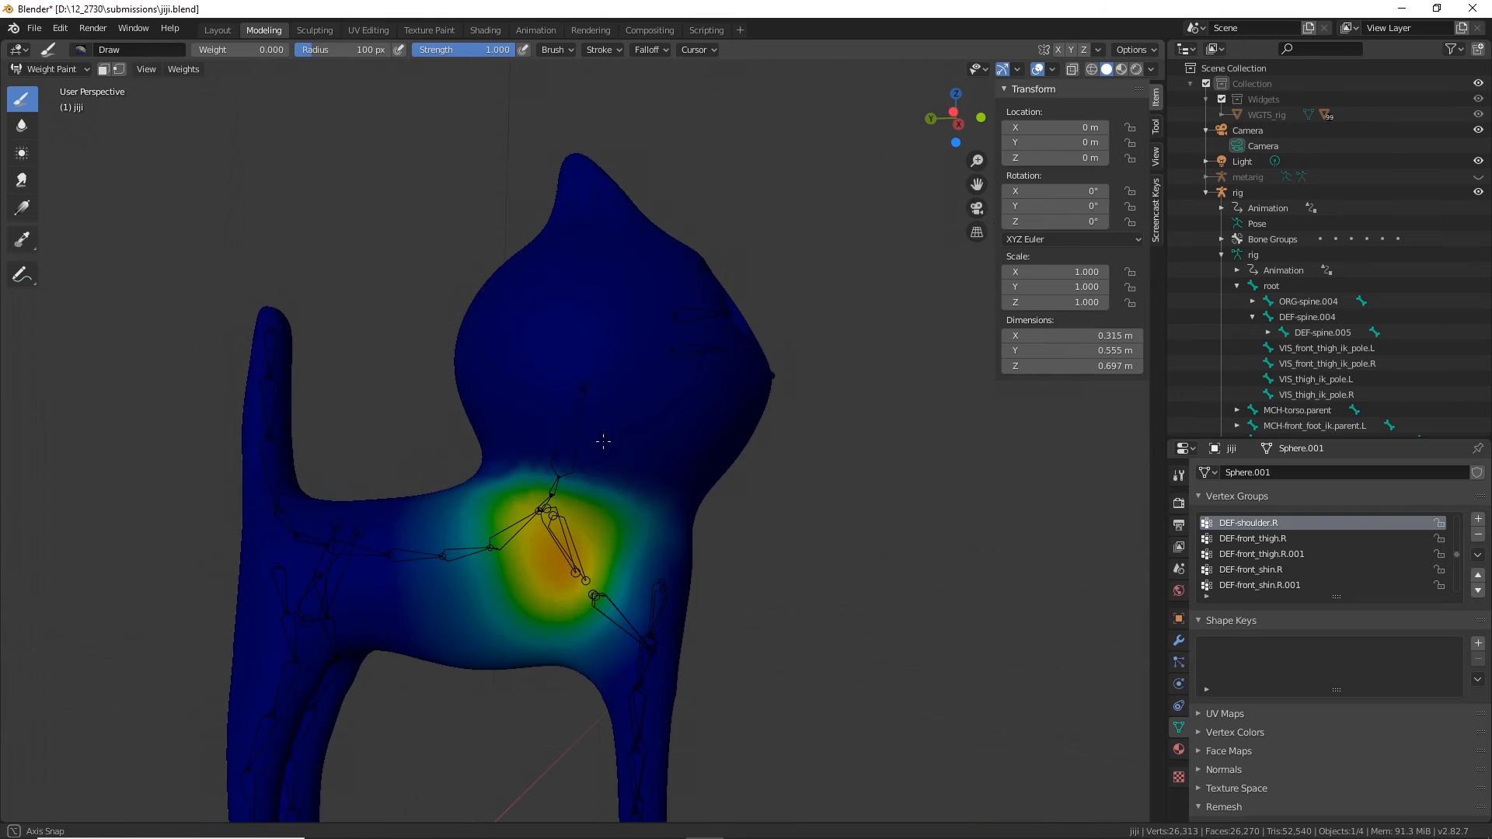
middle_click_drag(690, 482, 659, 455)
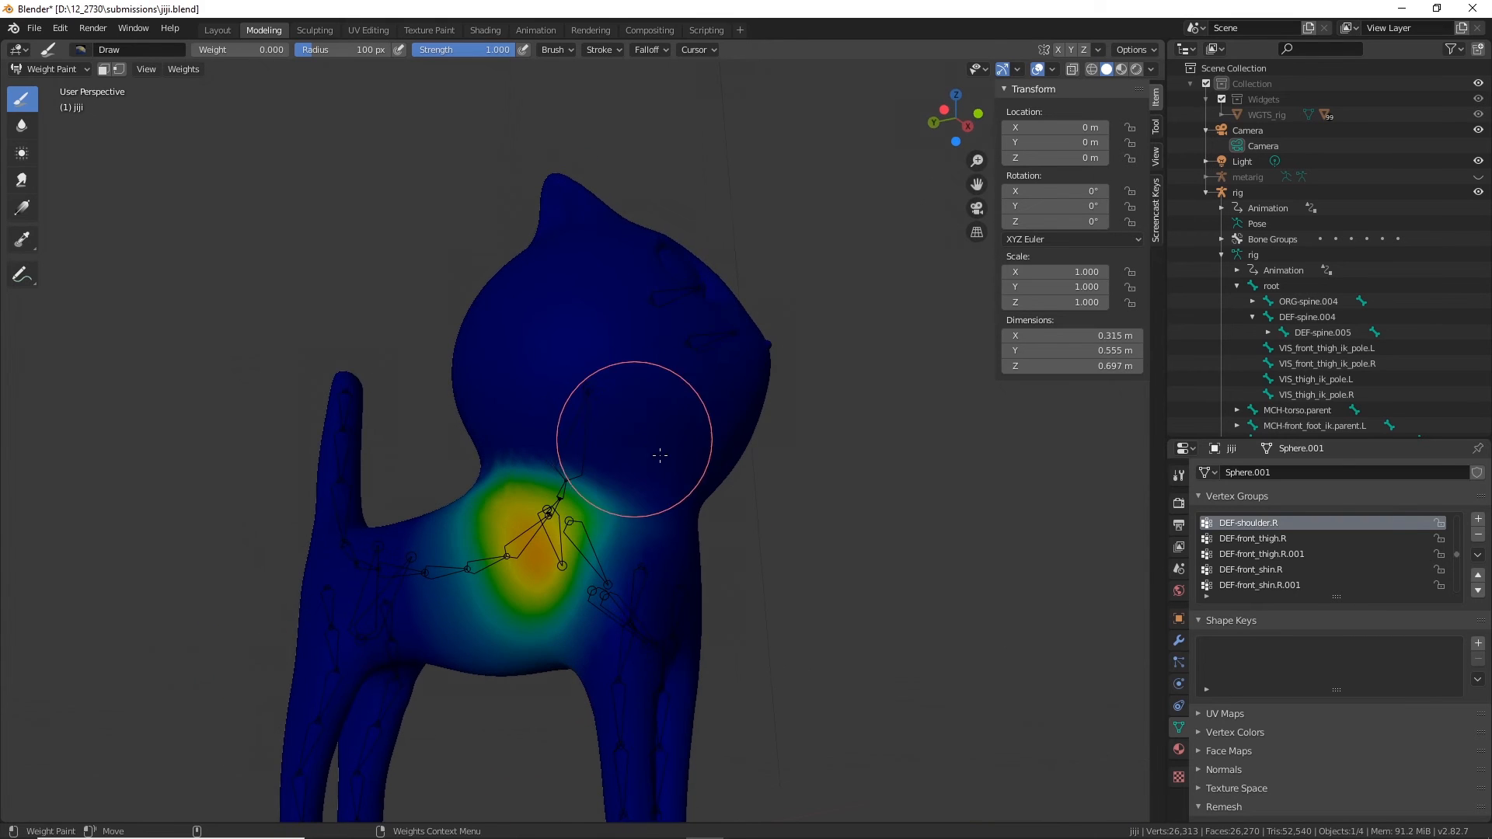
middle_click_drag(681, 544, 350, 311)
Step: Blur the edge of the DEF-shoulder.R weights around the chest and upper back
left_click(22, 125)
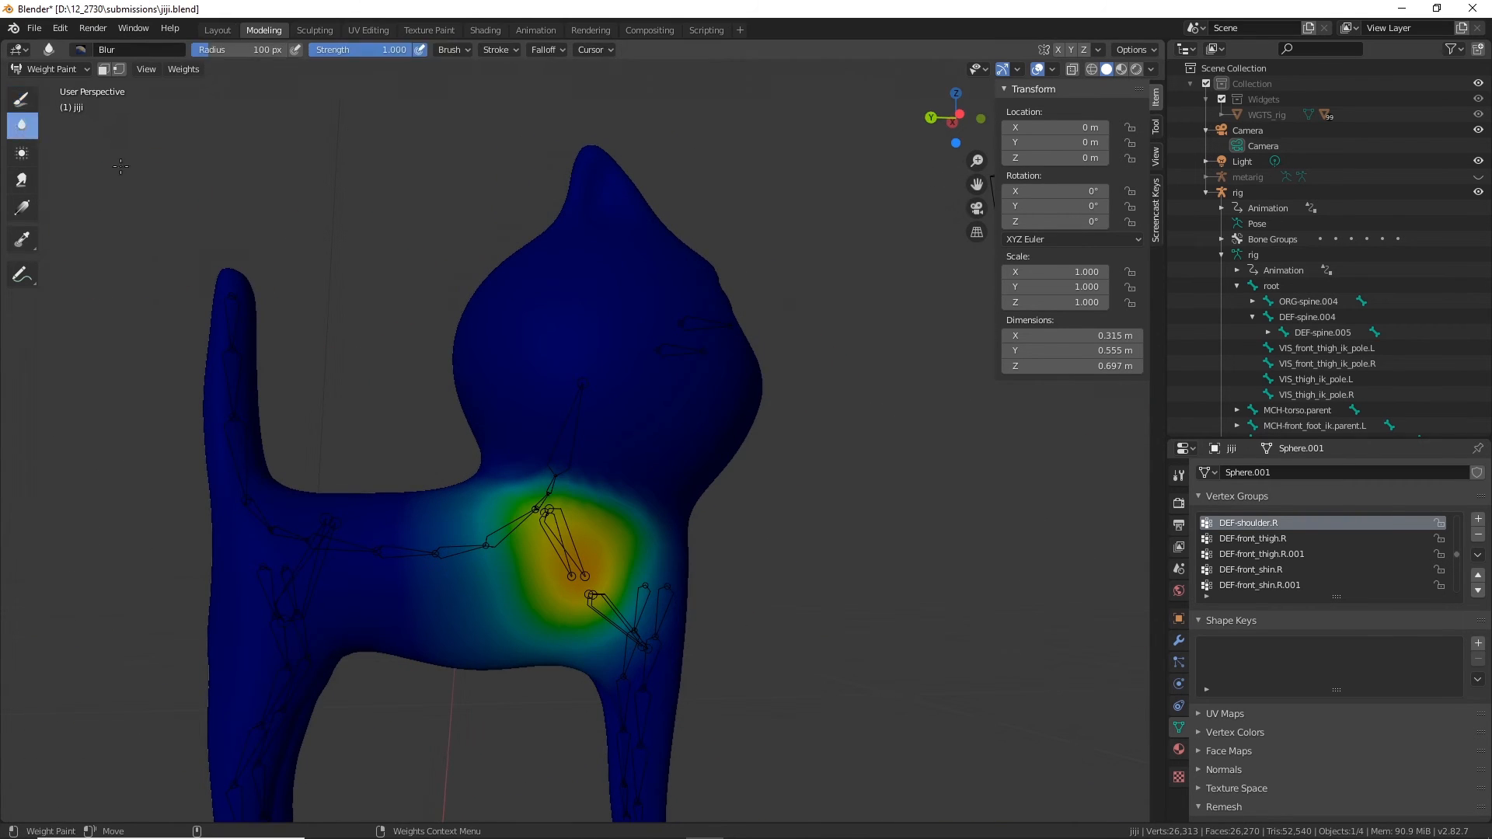
mouse_move(610, 541)
left_mouse_down()
mouse_move(579, 511)
mouse_move(640, 502)
mouse_move(686, 568)
left_mouse_up()
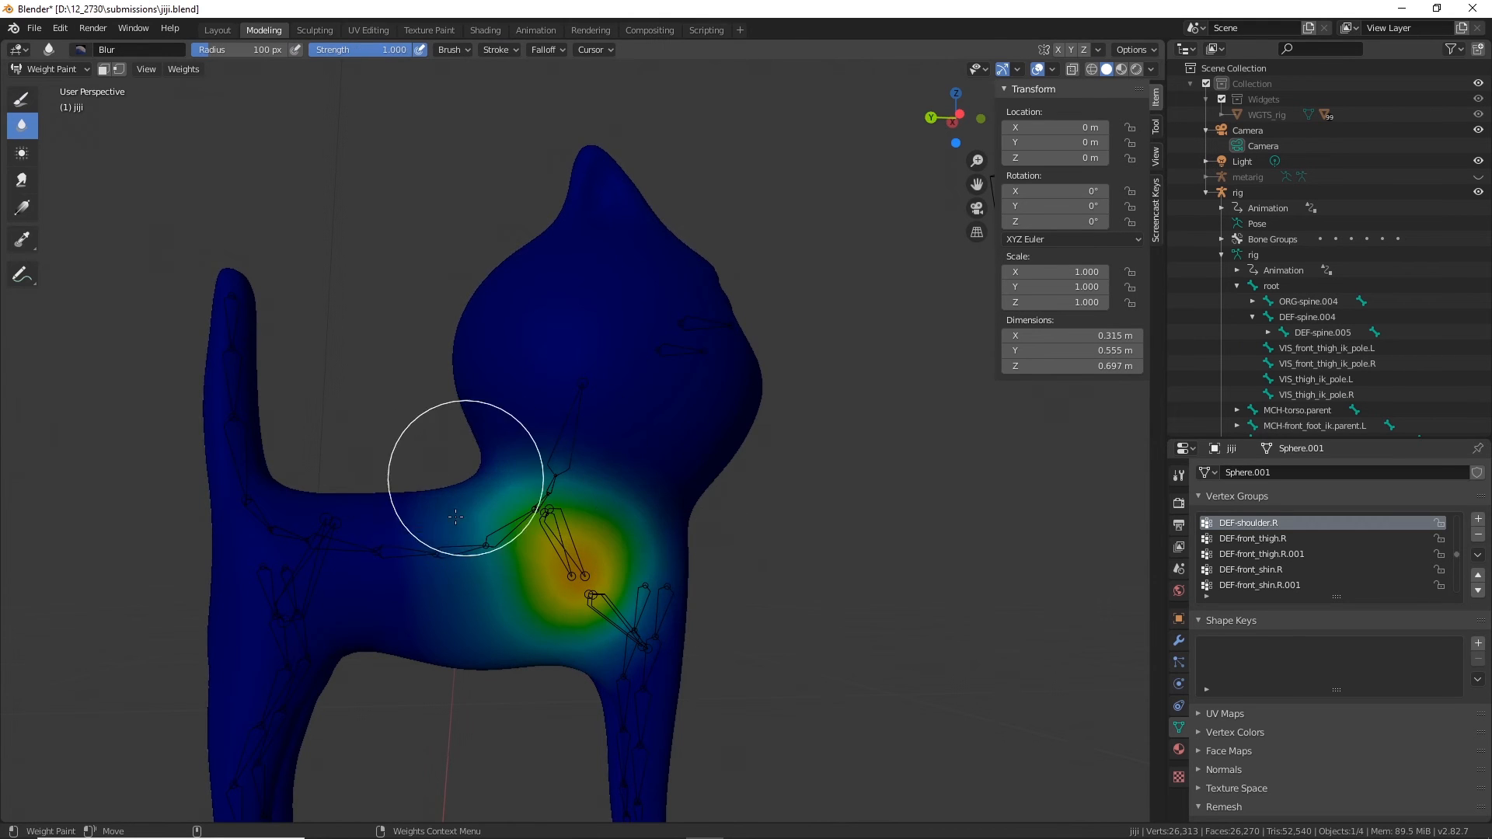
middle_click_drag(451, 467, 489, 517)
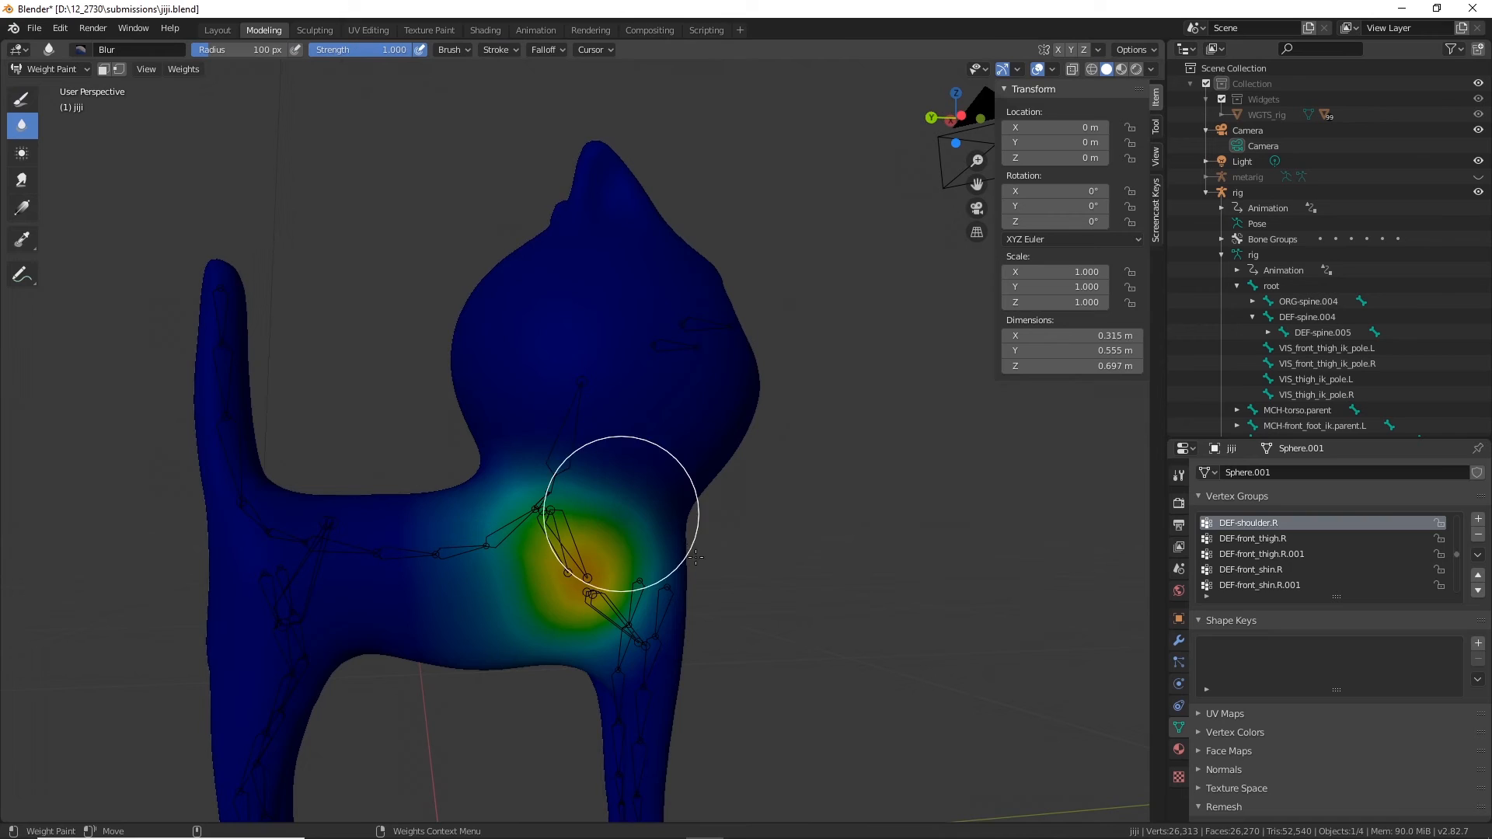
Step: Examine the left front leg's weights in turn, from DEF-front_toe.L through the foot and shin groups up to DEF-front_thigh.L.001
scroll(1274, 542, "up", 1)
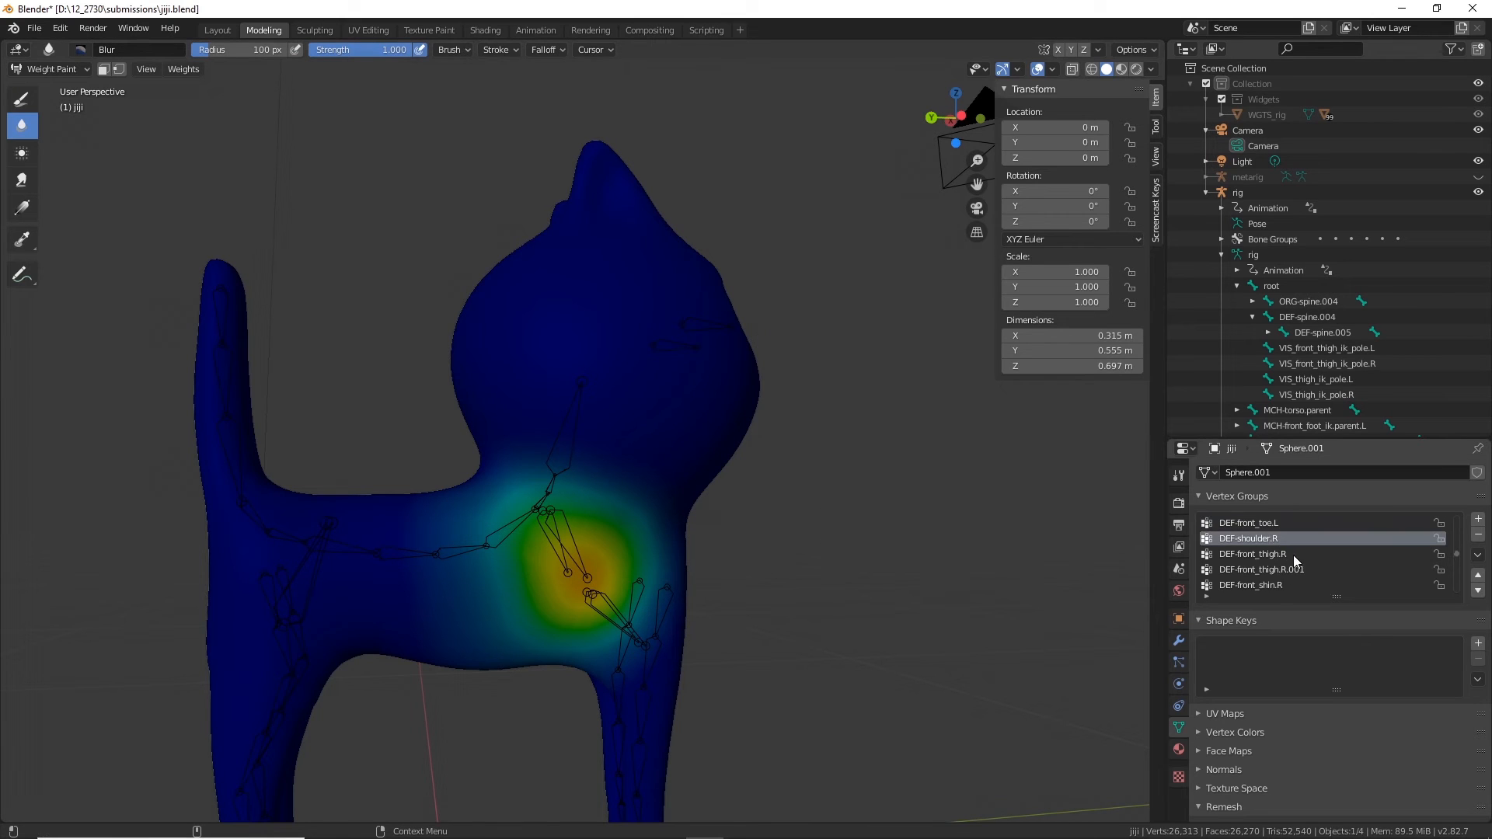
left_click(1252, 522)
scroll(1296, 578, "up", 2)
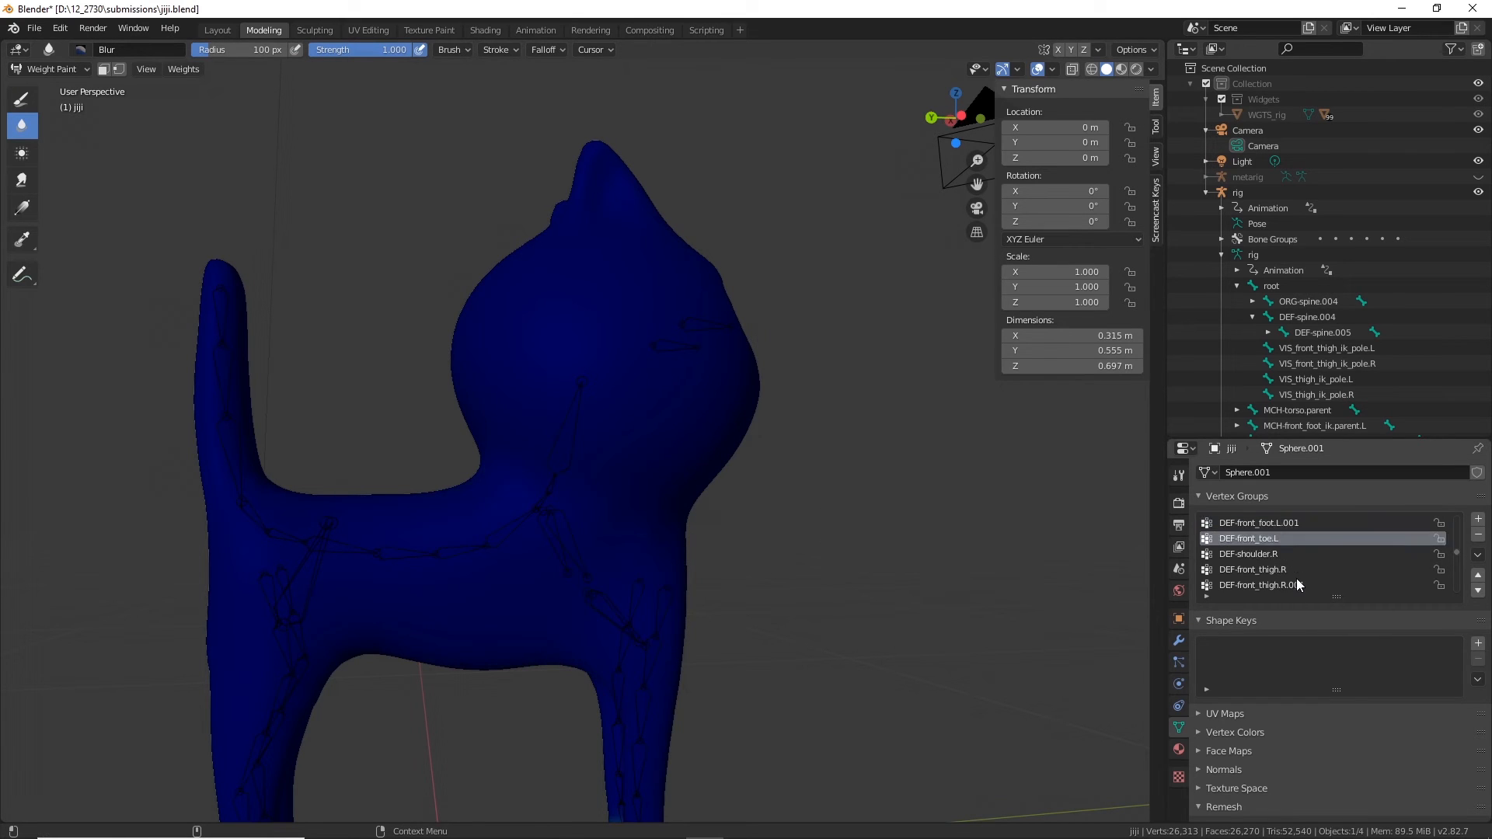
left_click(1274, 538)
left_click(1261, 524)
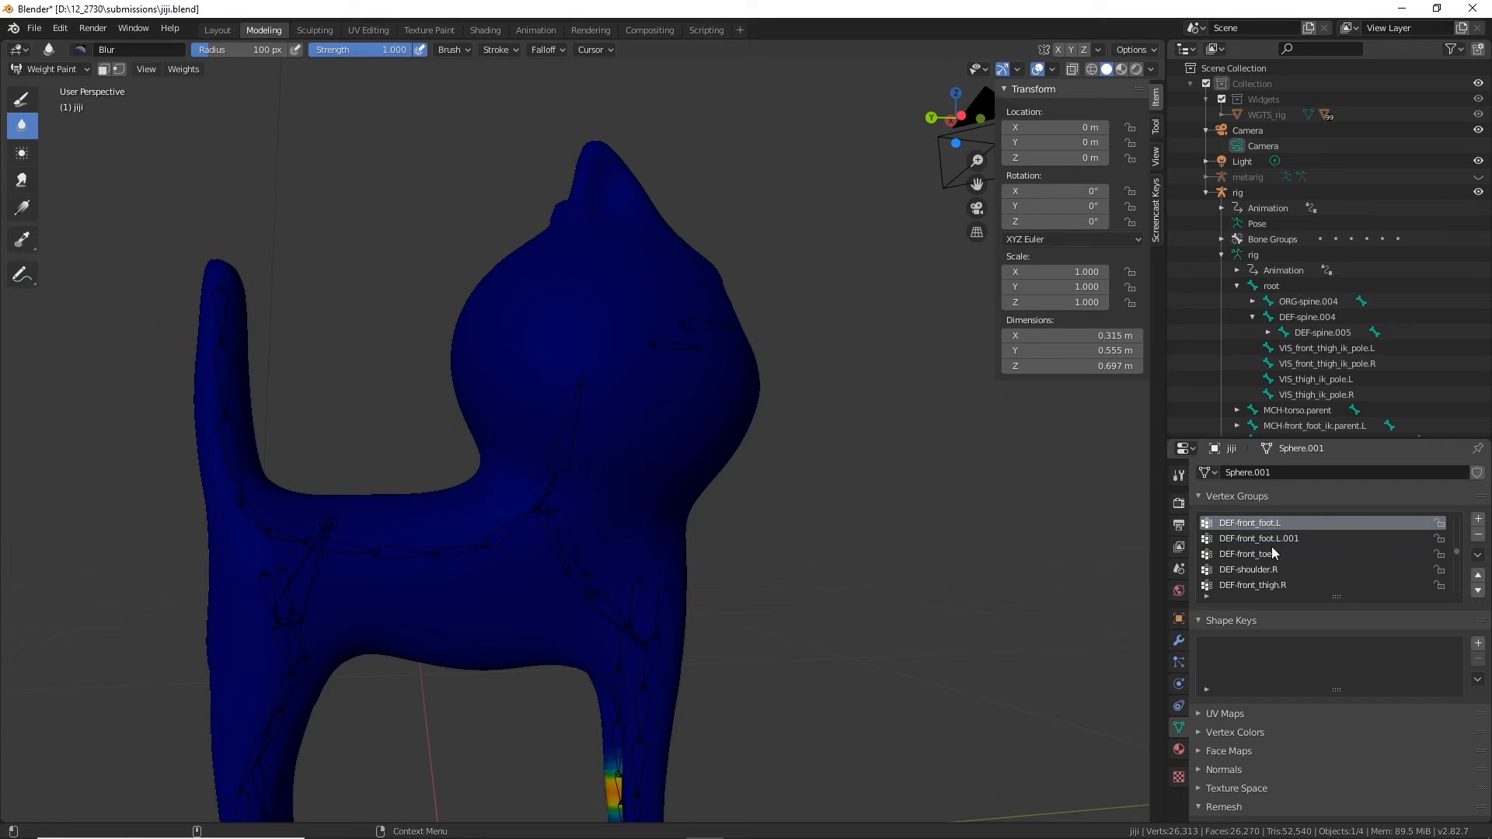
scroll(1285, 569, "up", 2)
left_click(1276, 537)
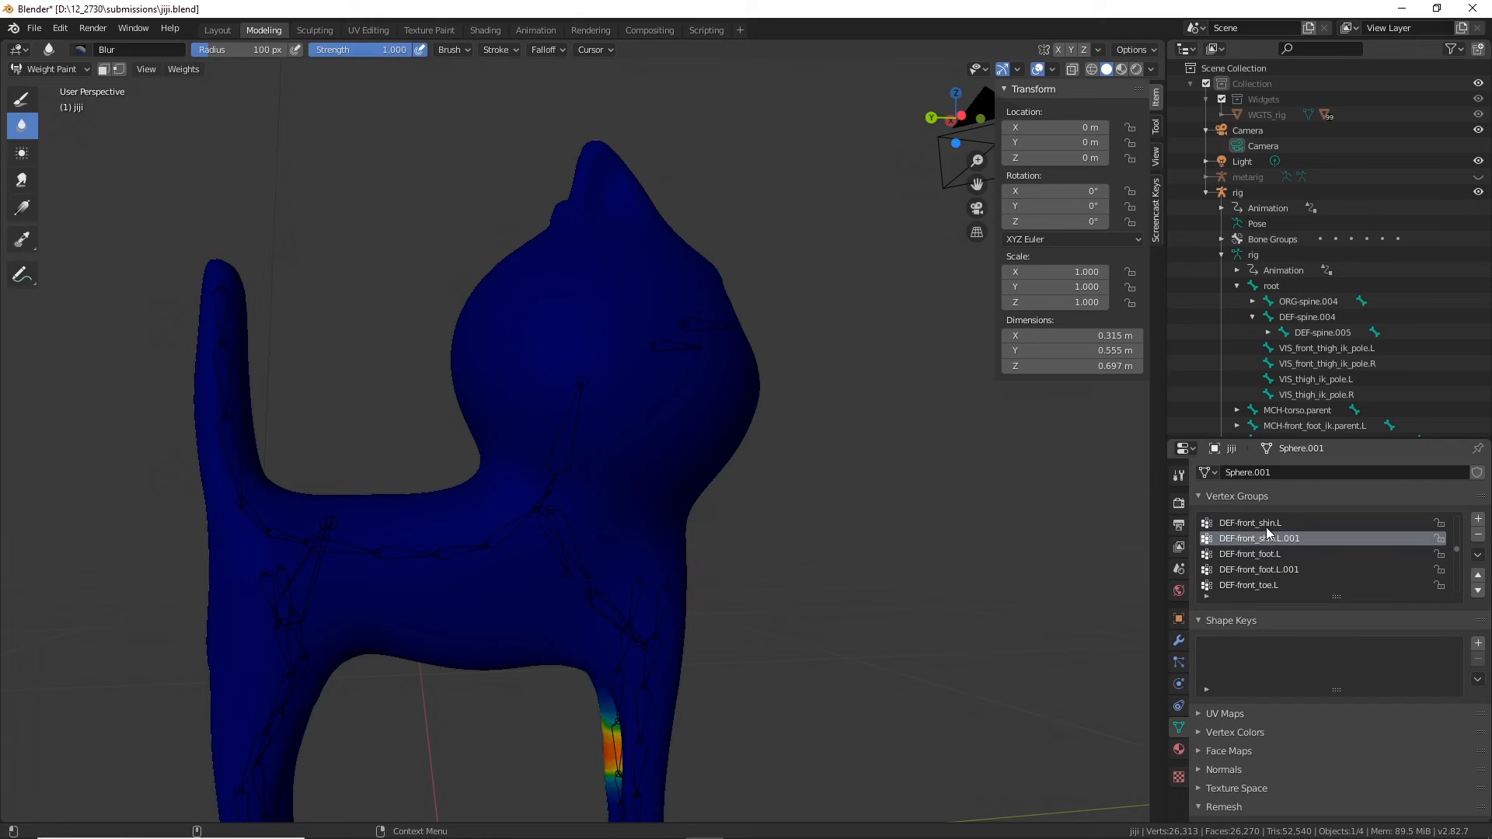
left_click(1268, 523)
middle_click_drag(966, 566, 506, 559)
scroll(1322, 558, "up", 2)
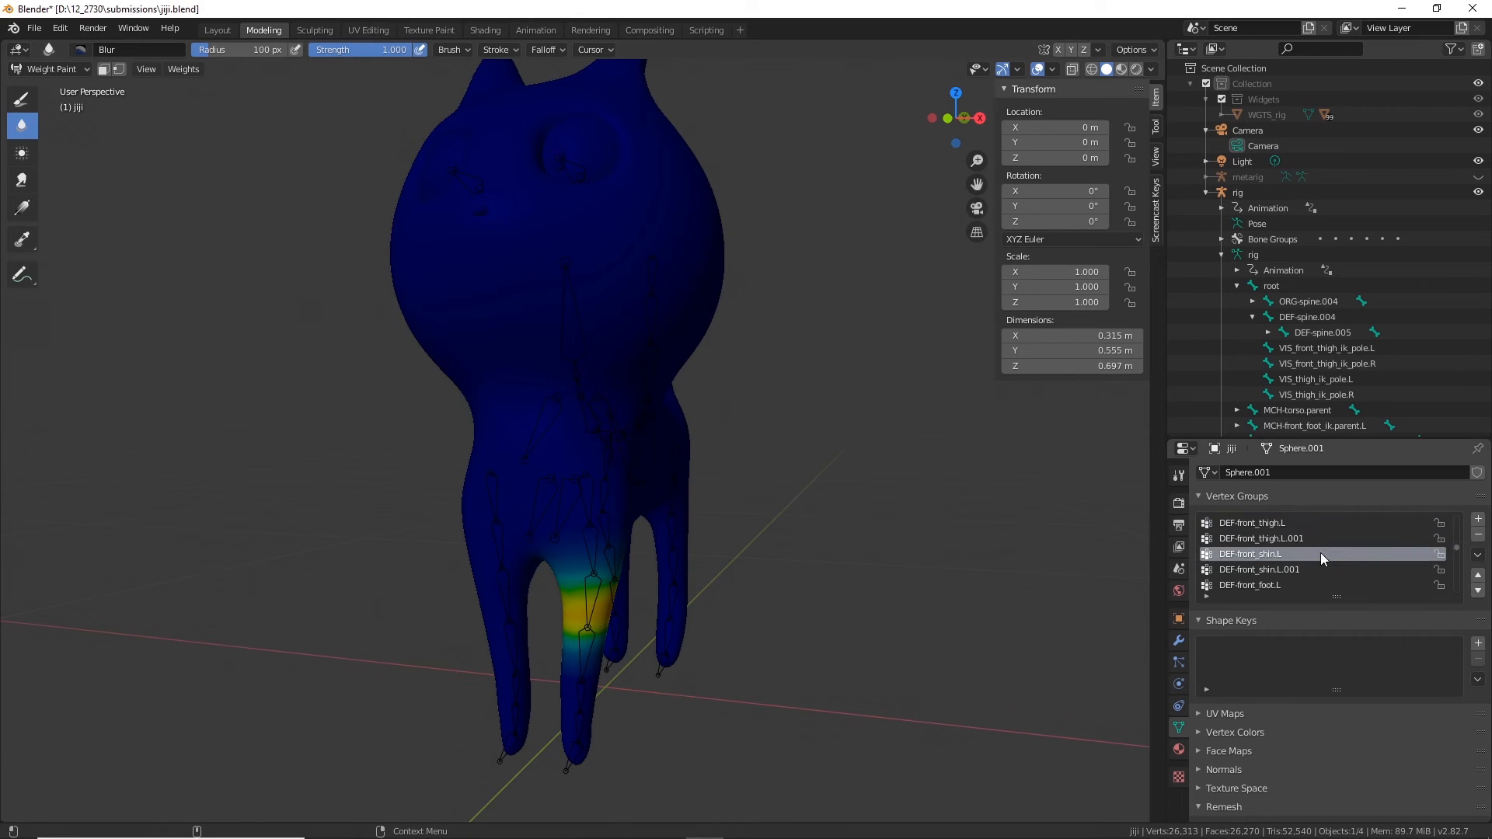
left_click(1268, 537)
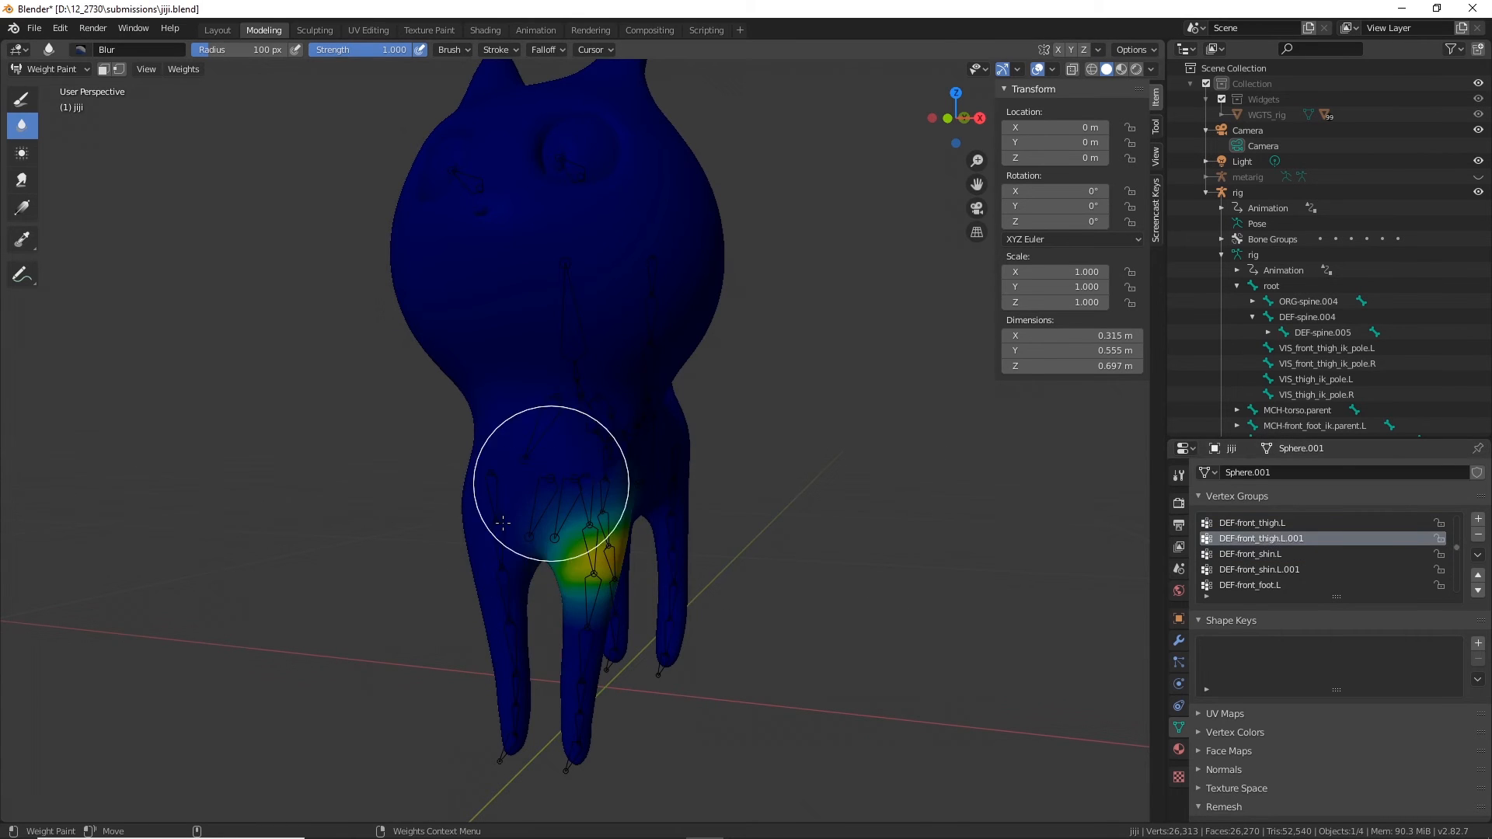
middle_click_drag(580, 596, 499, 493)
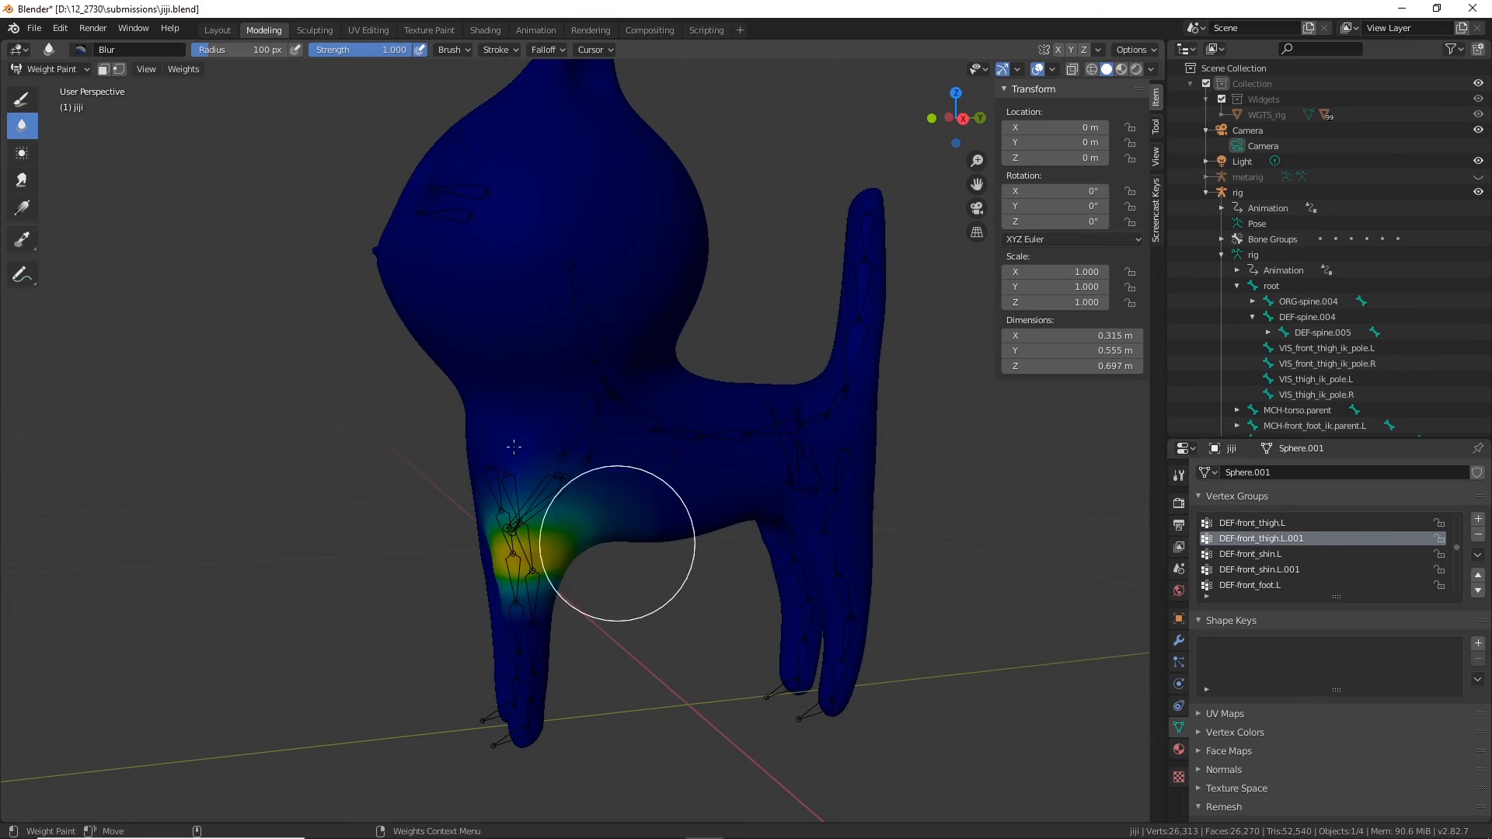
Step: Erase the DEF-front_thigh.L weights from the left side of the head with the Draw brush at weight 0.000
left_click(1243, 523)
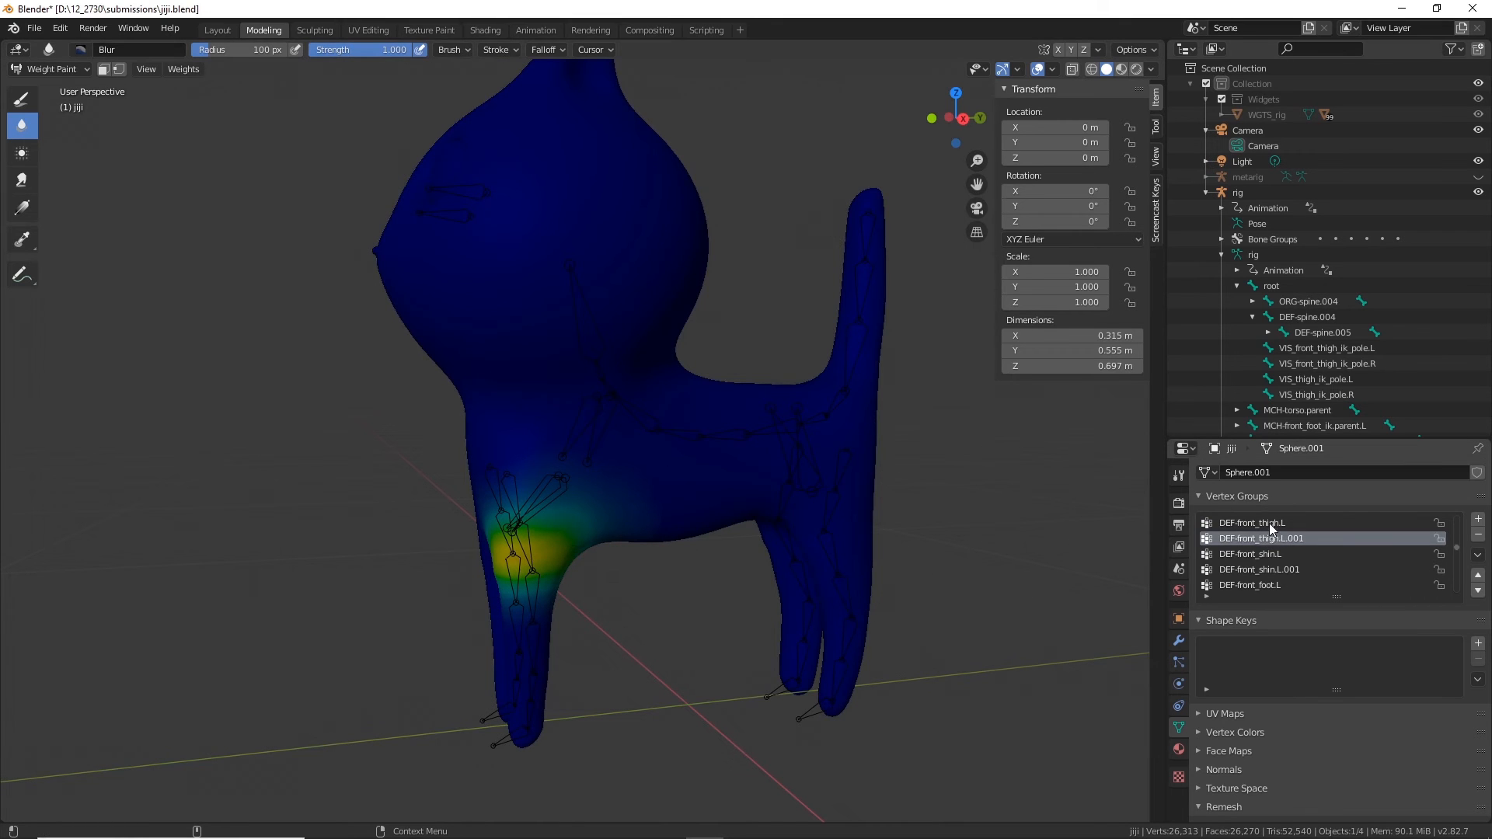
middle_click_drag(826, 513, 403, 345)
left_click(21, 101)
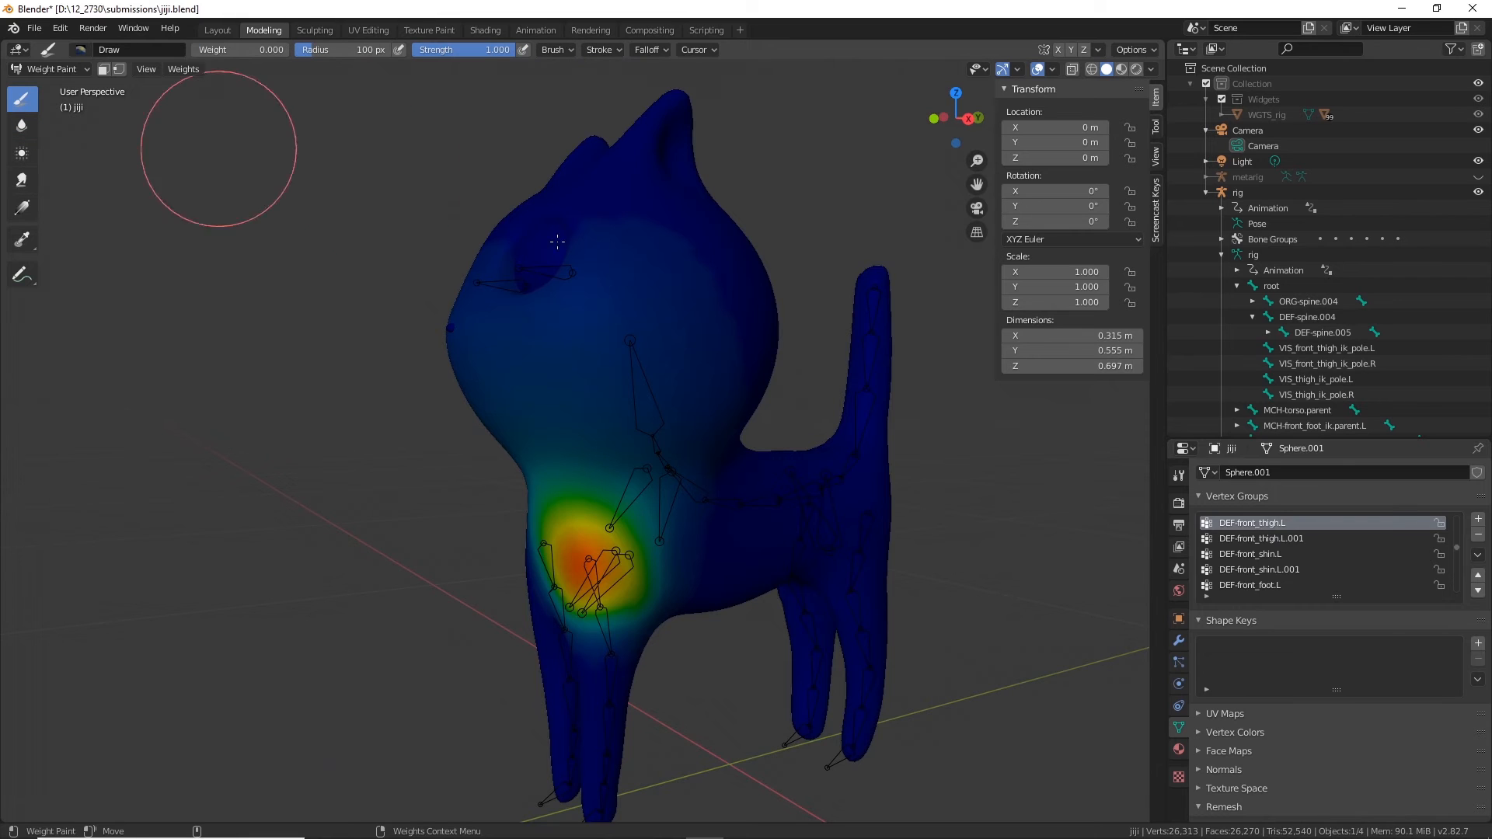
mouse_move(710, 389)
middle_mouse_down()
mouse_move(613, 319)
mouse_move(682, 383)
mouse_move(682, 416)
middle_mouse_up()
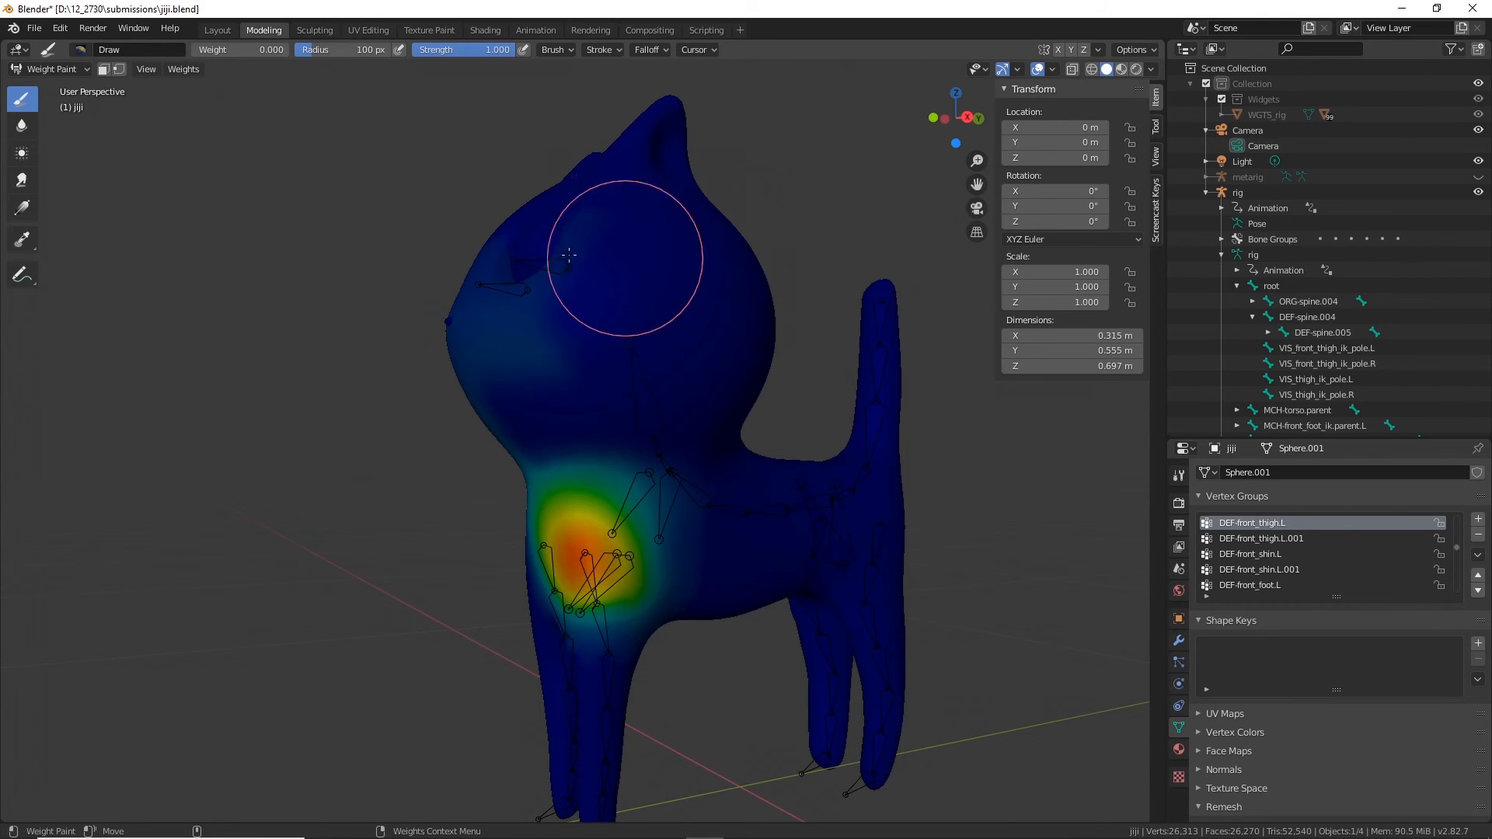
middle_click_drag(533, 249, 649, 327)
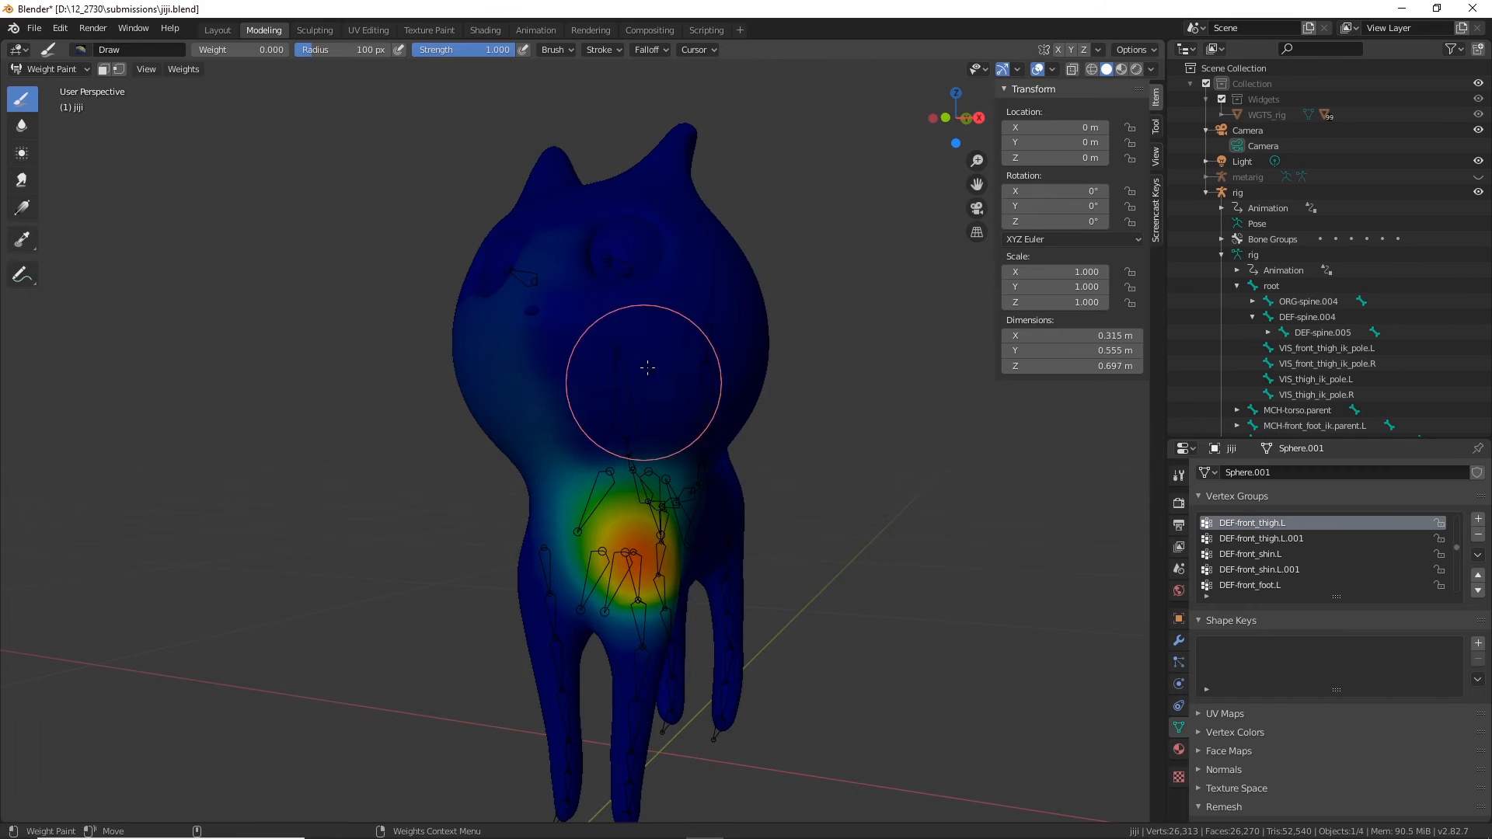
Step: Erase the remaining DEF-front_thigh.L weights from the face, the chin area and the right side of the head
middle_click_drag(514, 338, 599, 267)
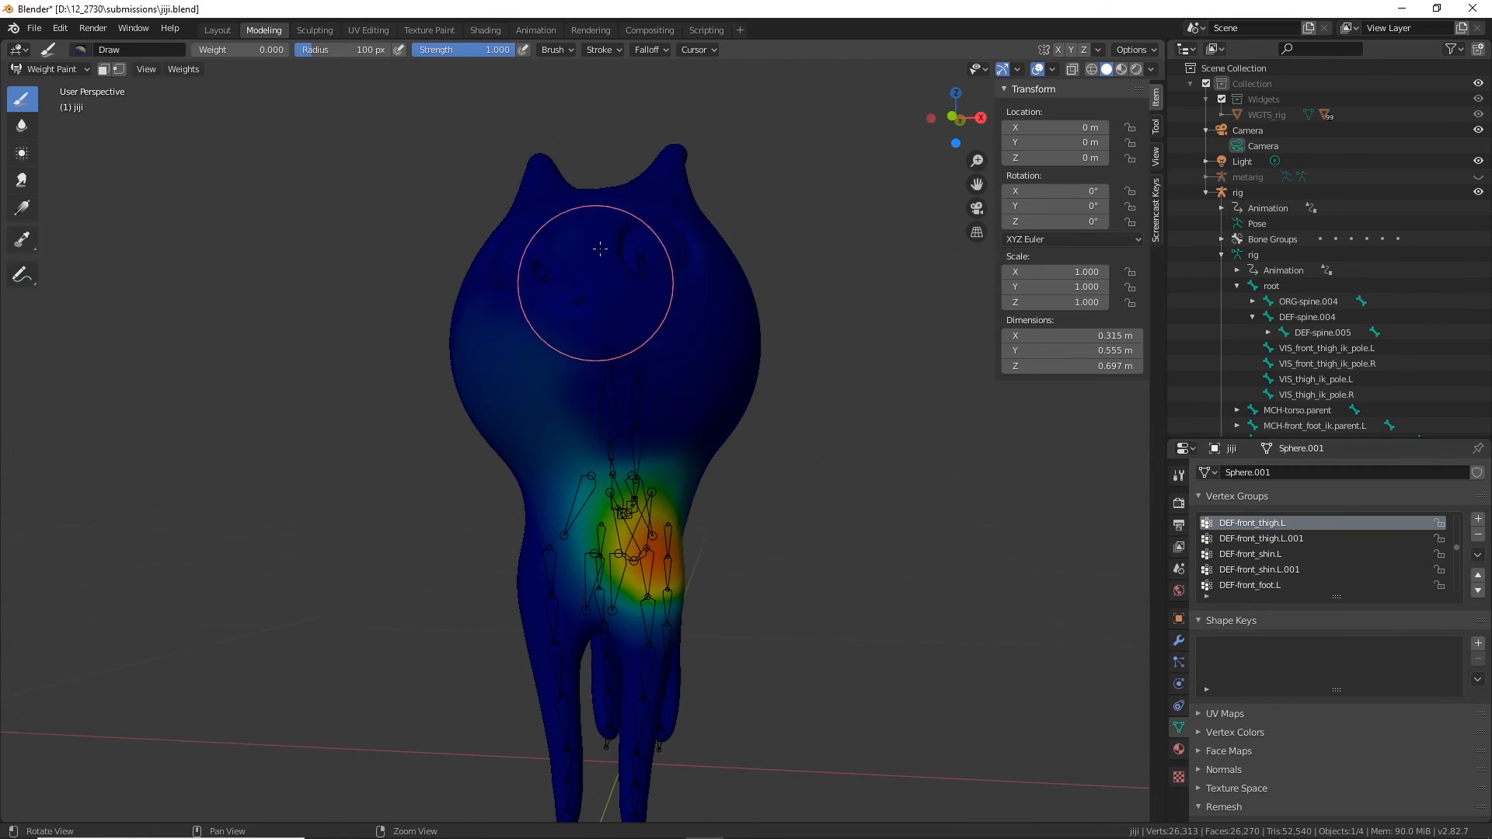
middle_click_drag(613, 364, 610, 332)
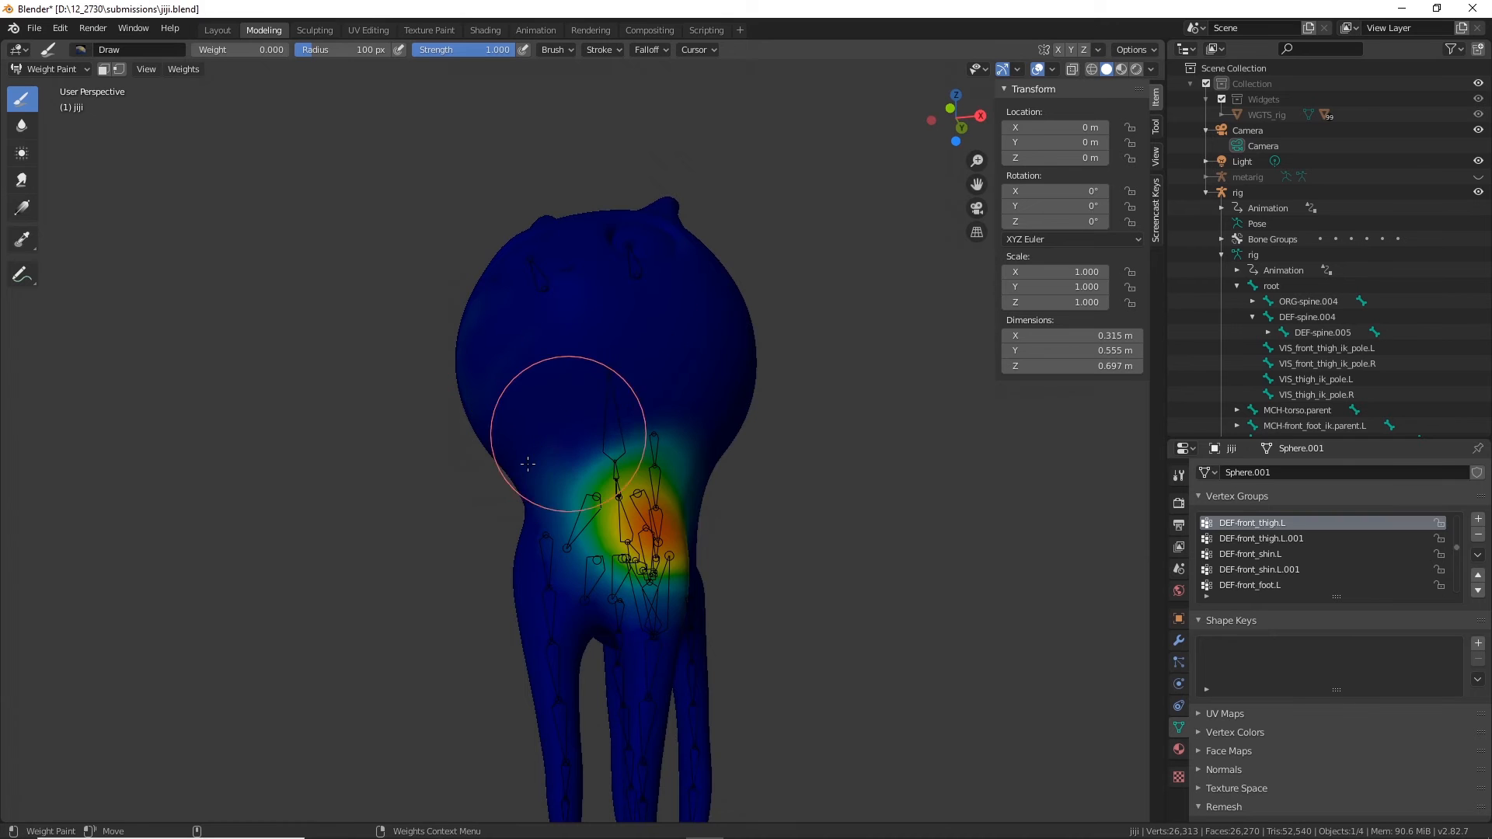
mouse_move(516, 353)
middle_mouse_down()
mouse_move(596, 344)
mouse_move(425, 430)
mouse_move(567, 424)
mouse_move(400, 417)
middle_mouse_up()
mouse_move(638, 320)
middle_mouse_down()
mouse_move(590, 322)
mouse_move(716, 293)
middle_mouse_up()
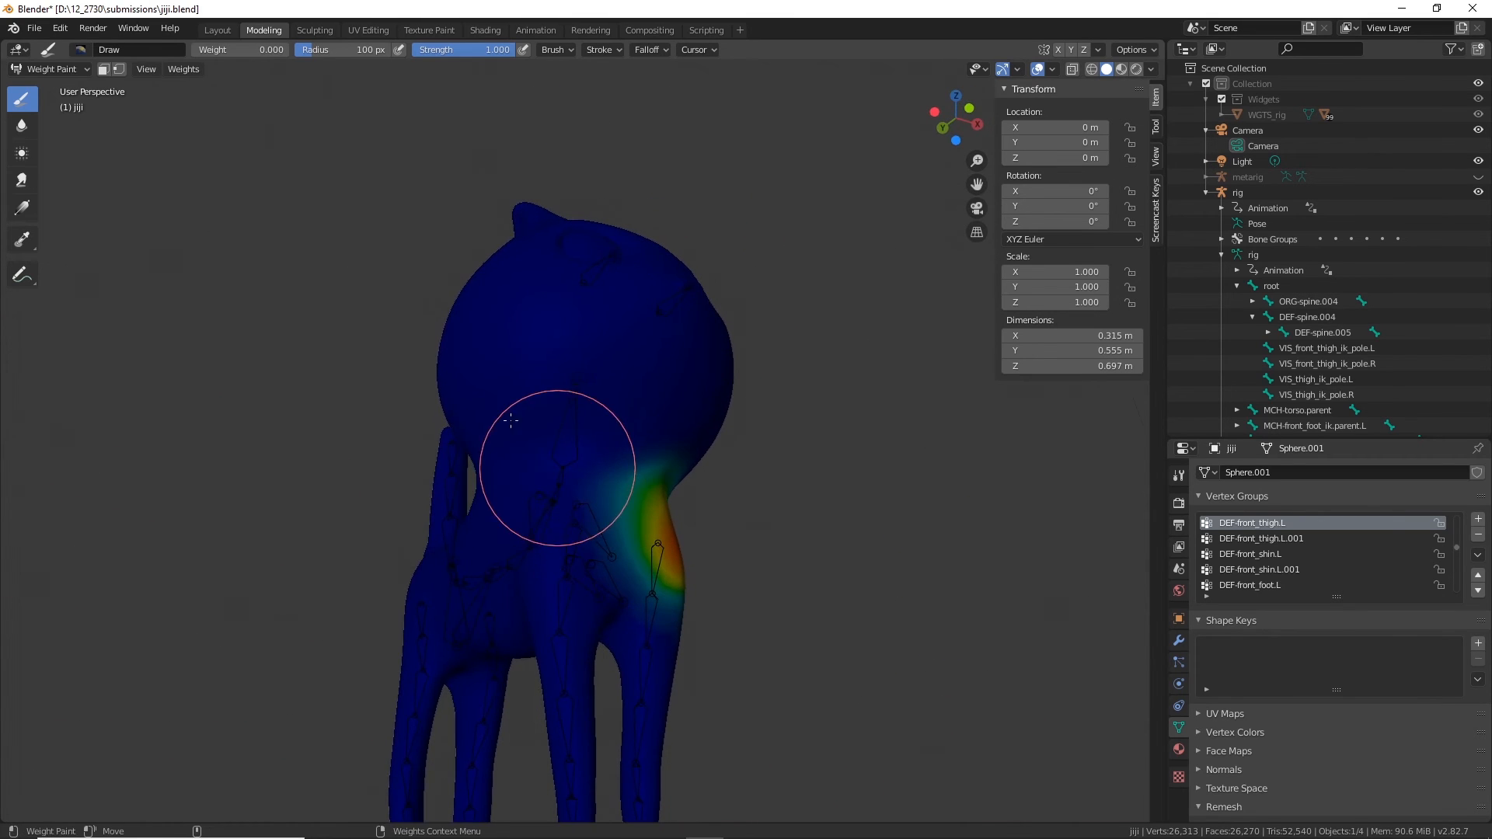
Step: Blur the edge of the DEF-front_thigh.L weights around the chest and lower neck
left_click(28, 129)
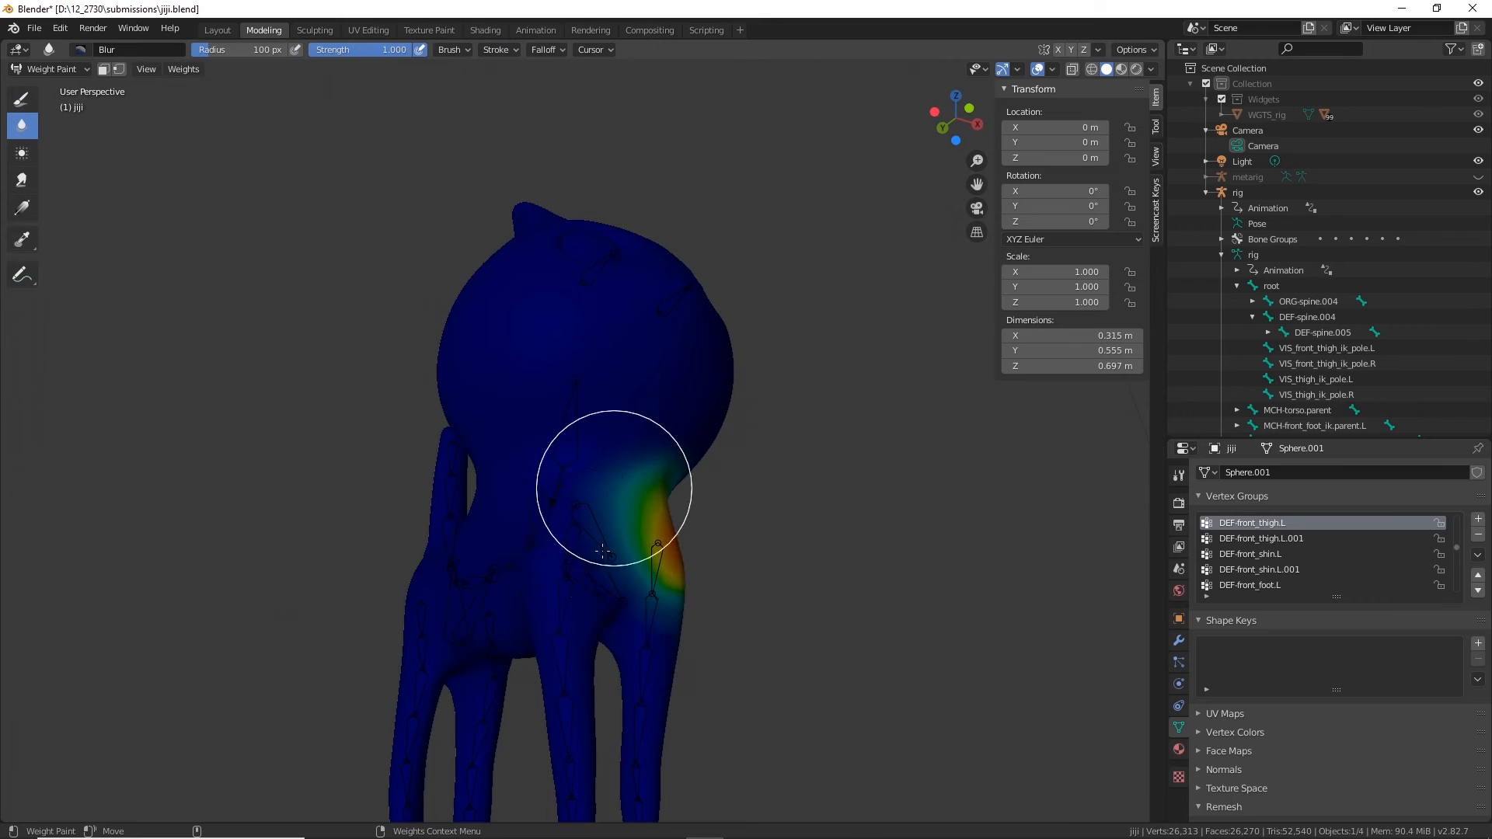
middle_click_drag(599, 544, 666, 467)
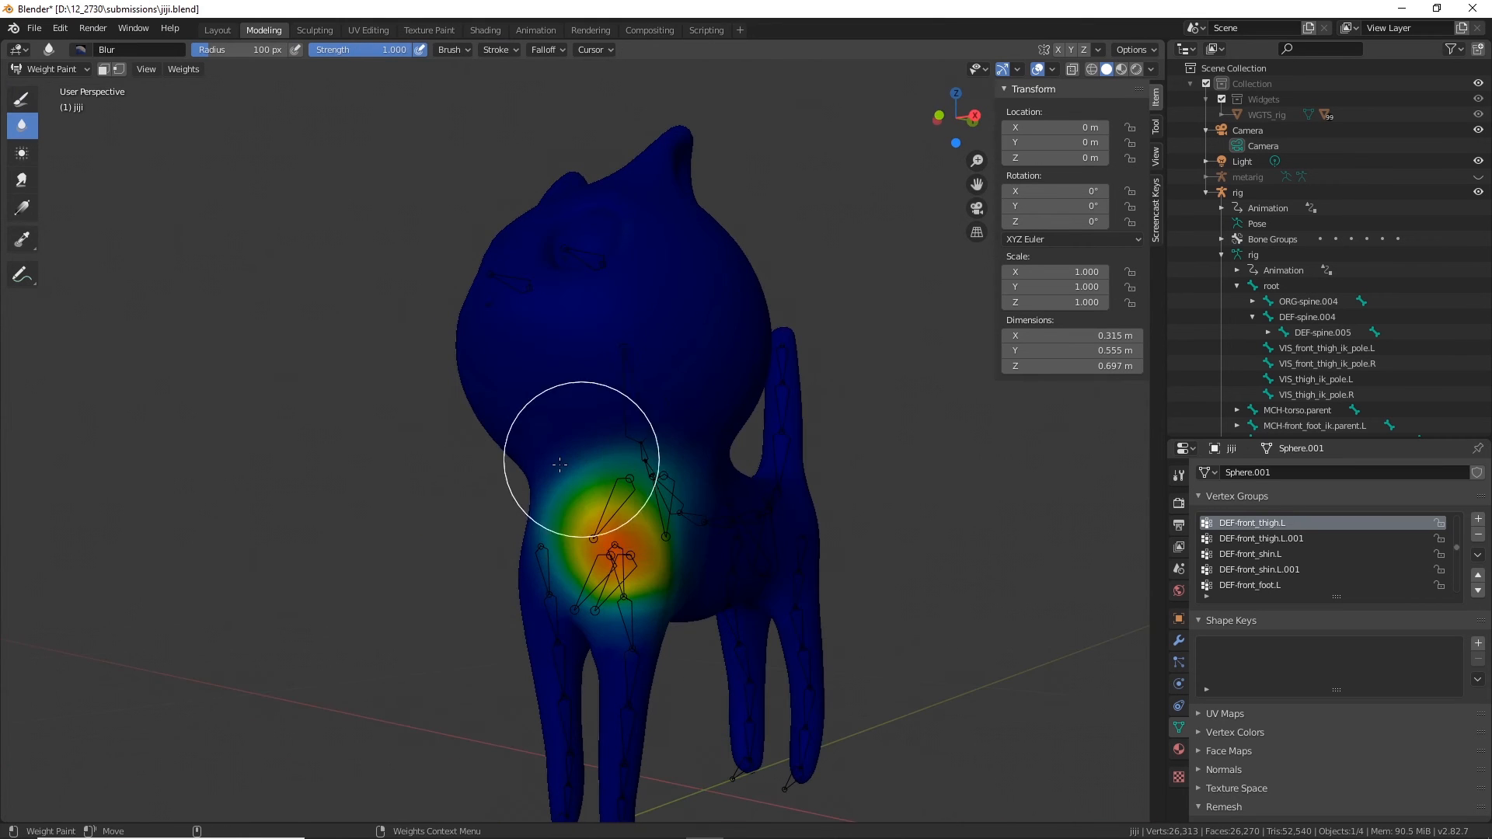
middle_click_drag(560, 465, 633, 467)
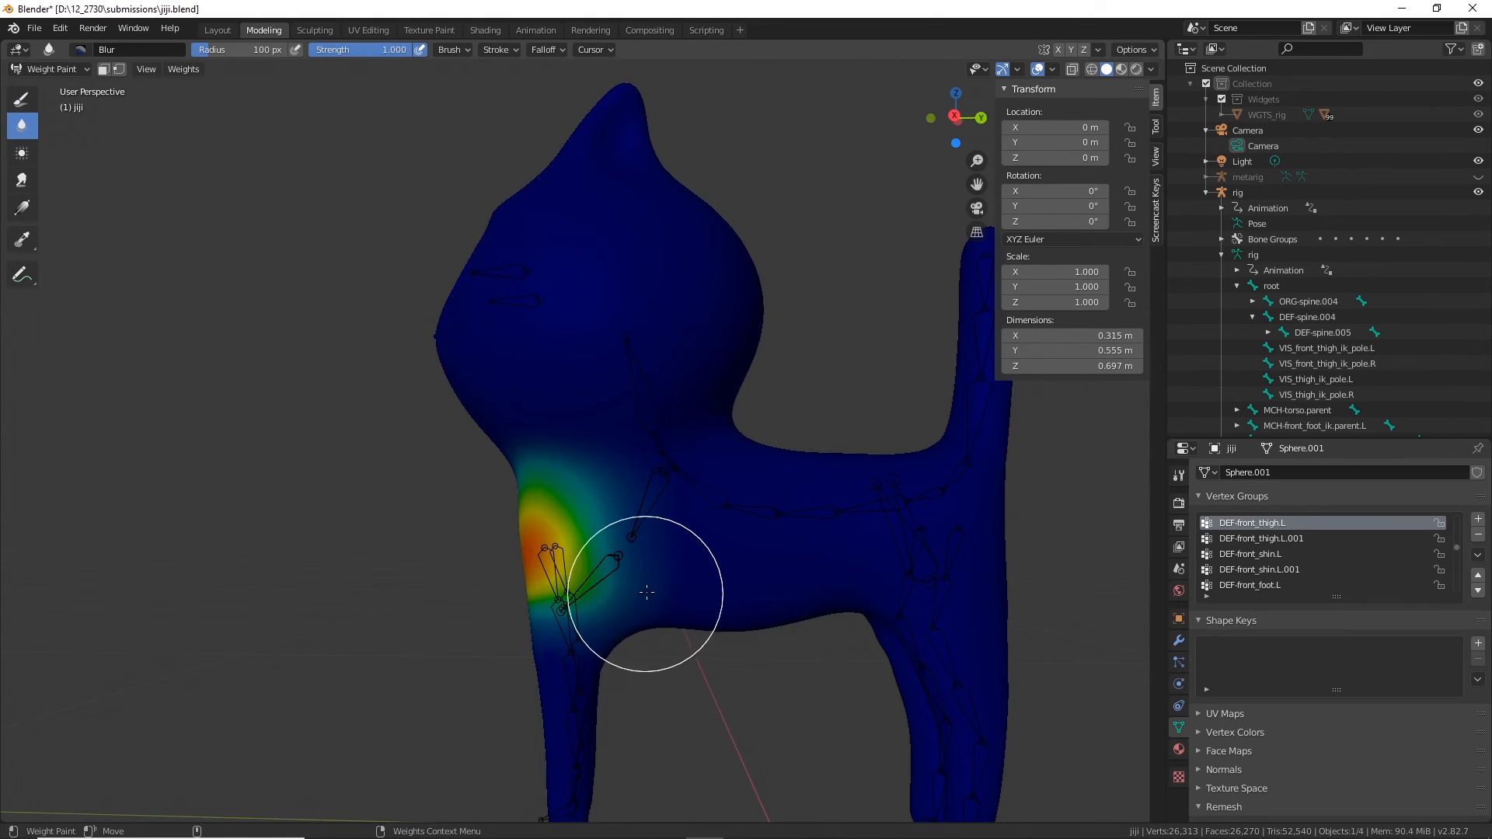
Step: Erase the DEF-shoulder.L weights from the back and left side of the head with the Draw brush at weight 0.000
scroll(1263, 528, "up", 1)
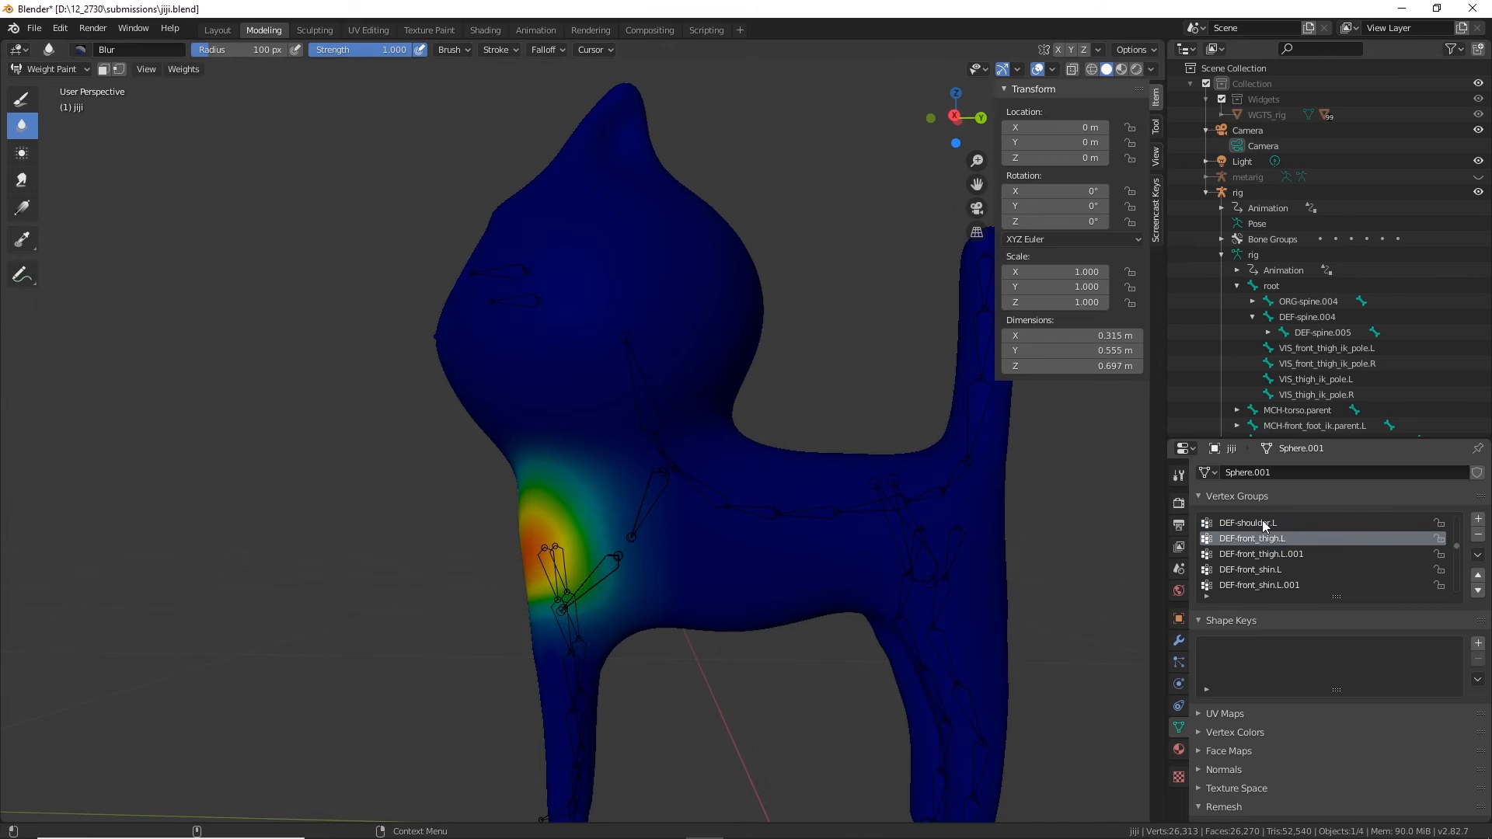
left_click(1264, 523)
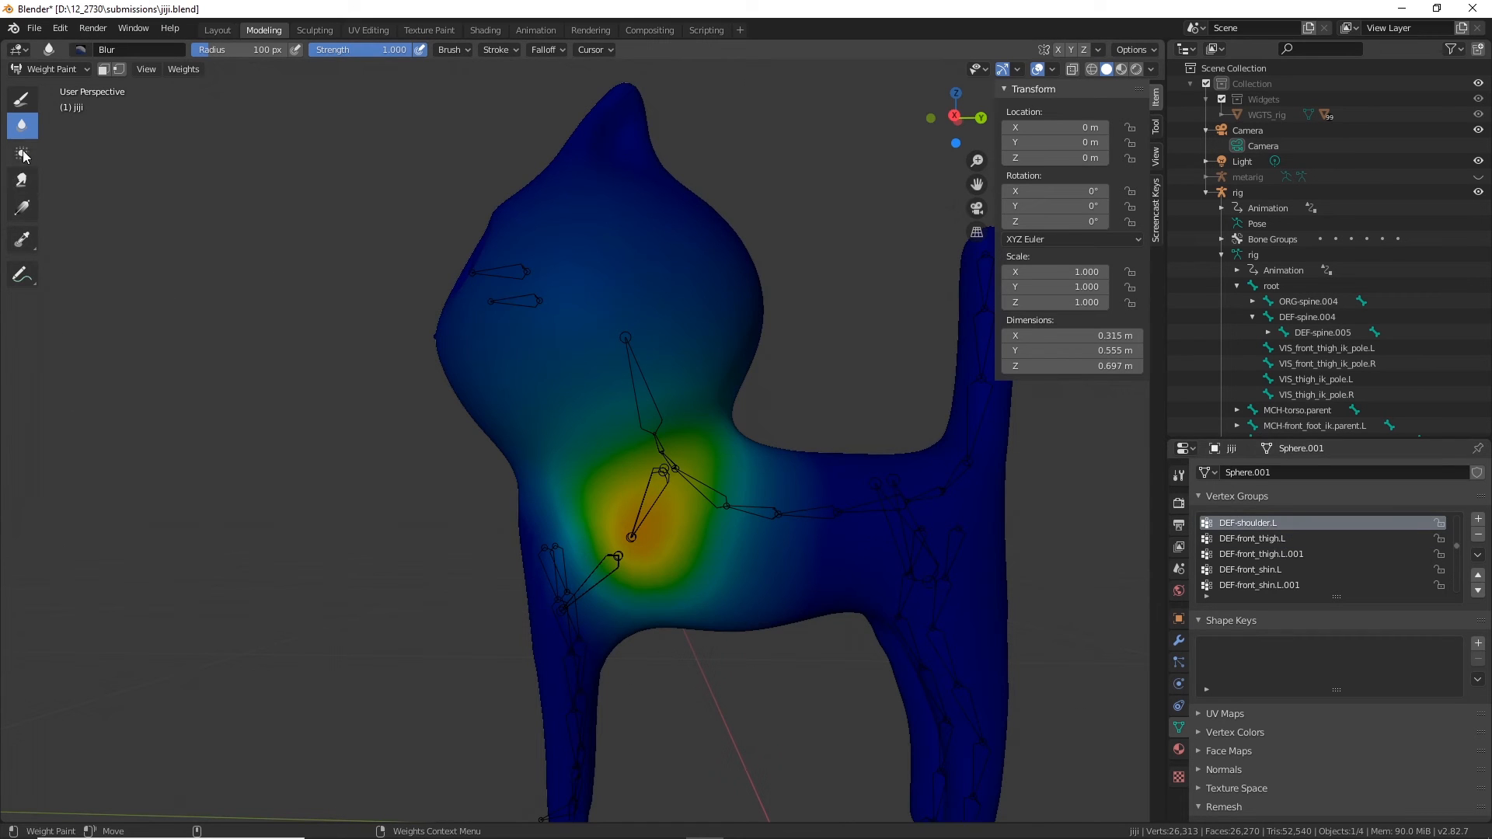
left_click(24, 109)
mouse_move(715, 350)
middle_mouse_down()
mouse_move(609, 373)
mouse_move(673, 393)
middle_mouse_up()
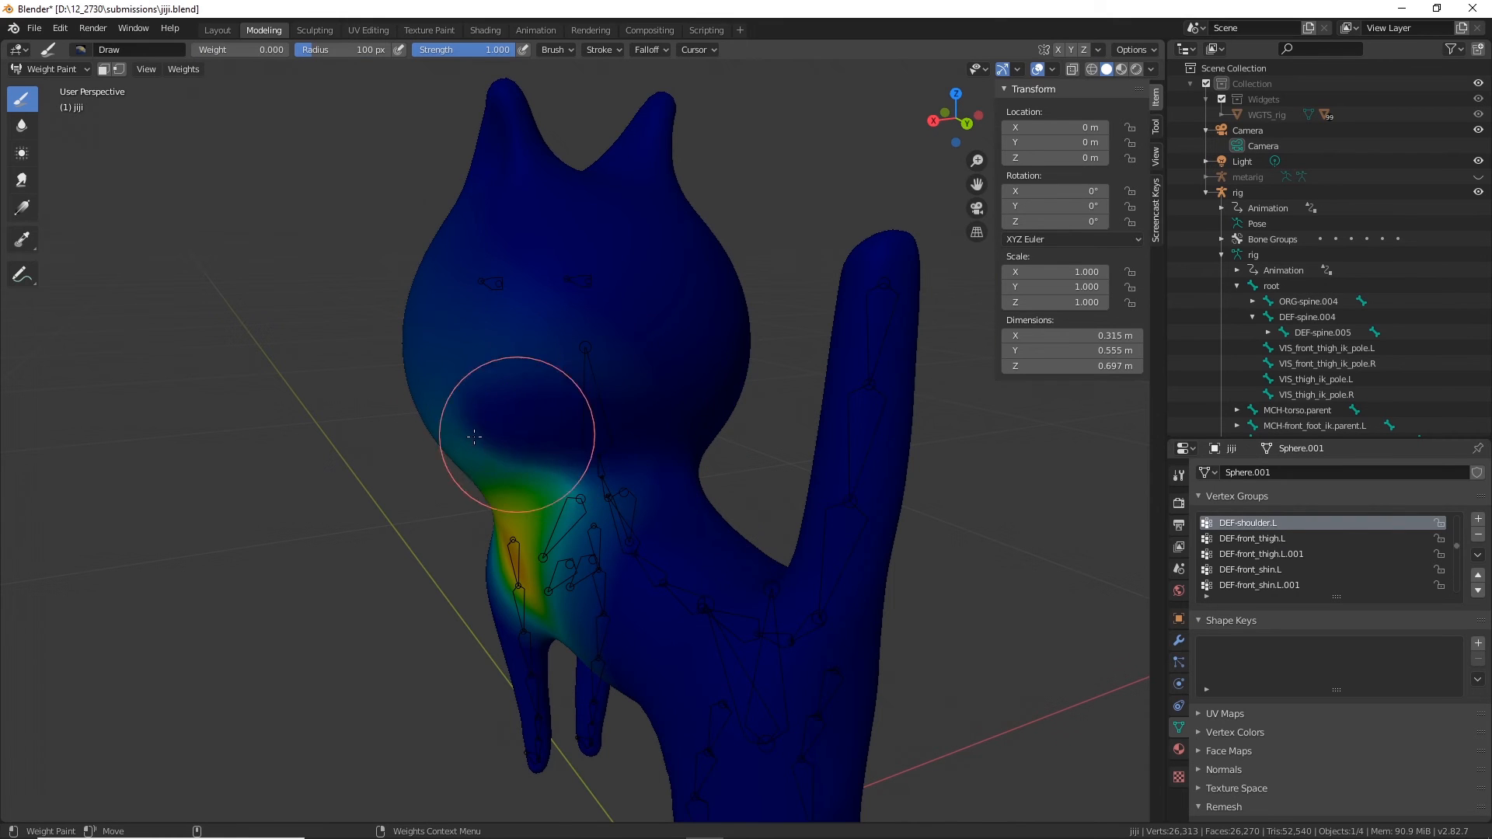
middle_click_drag(516, 417, 650, 350)
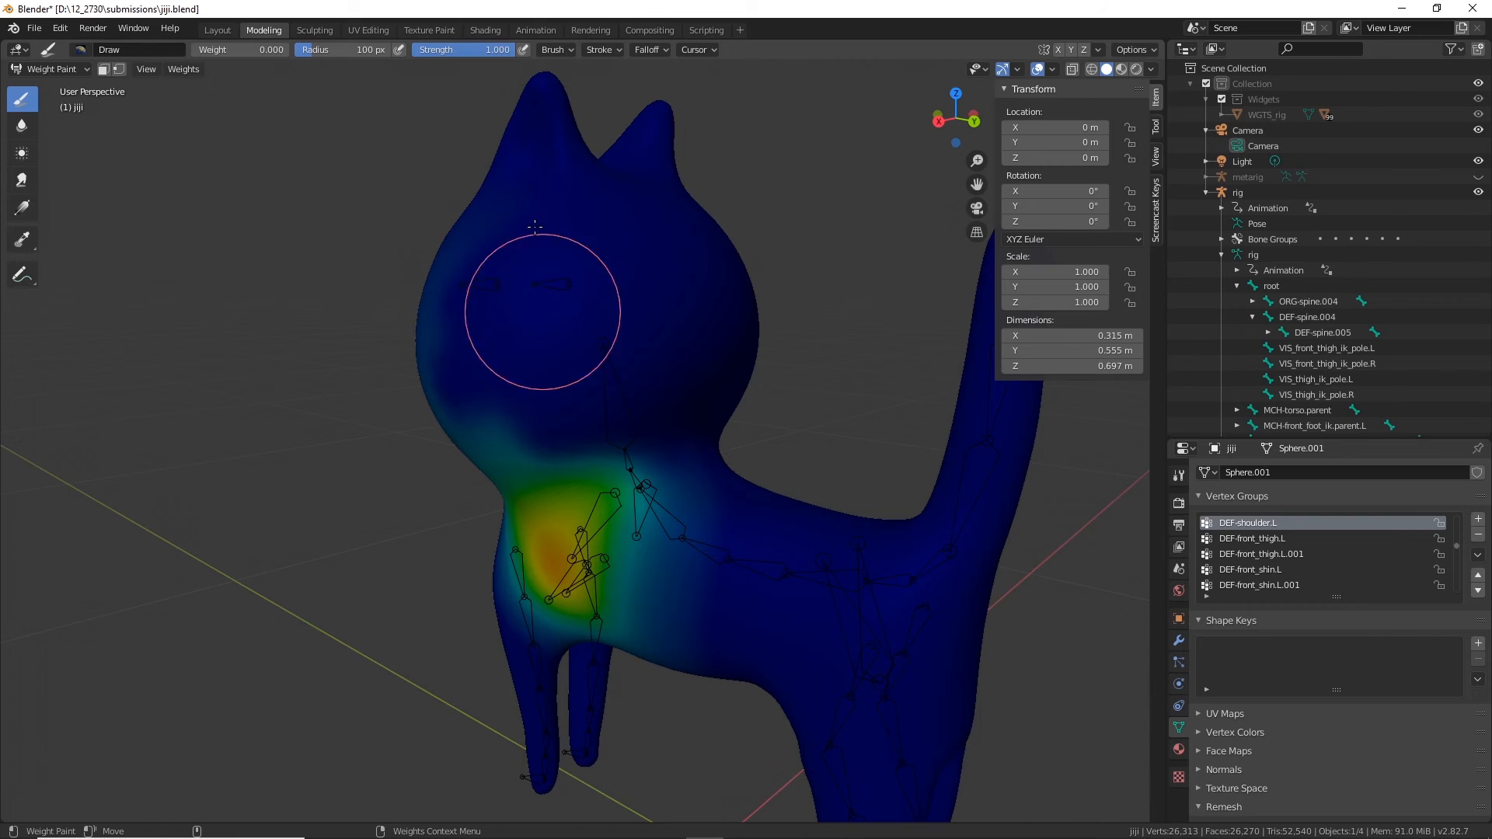
middle_click_drag(488, 286, 599, 260)
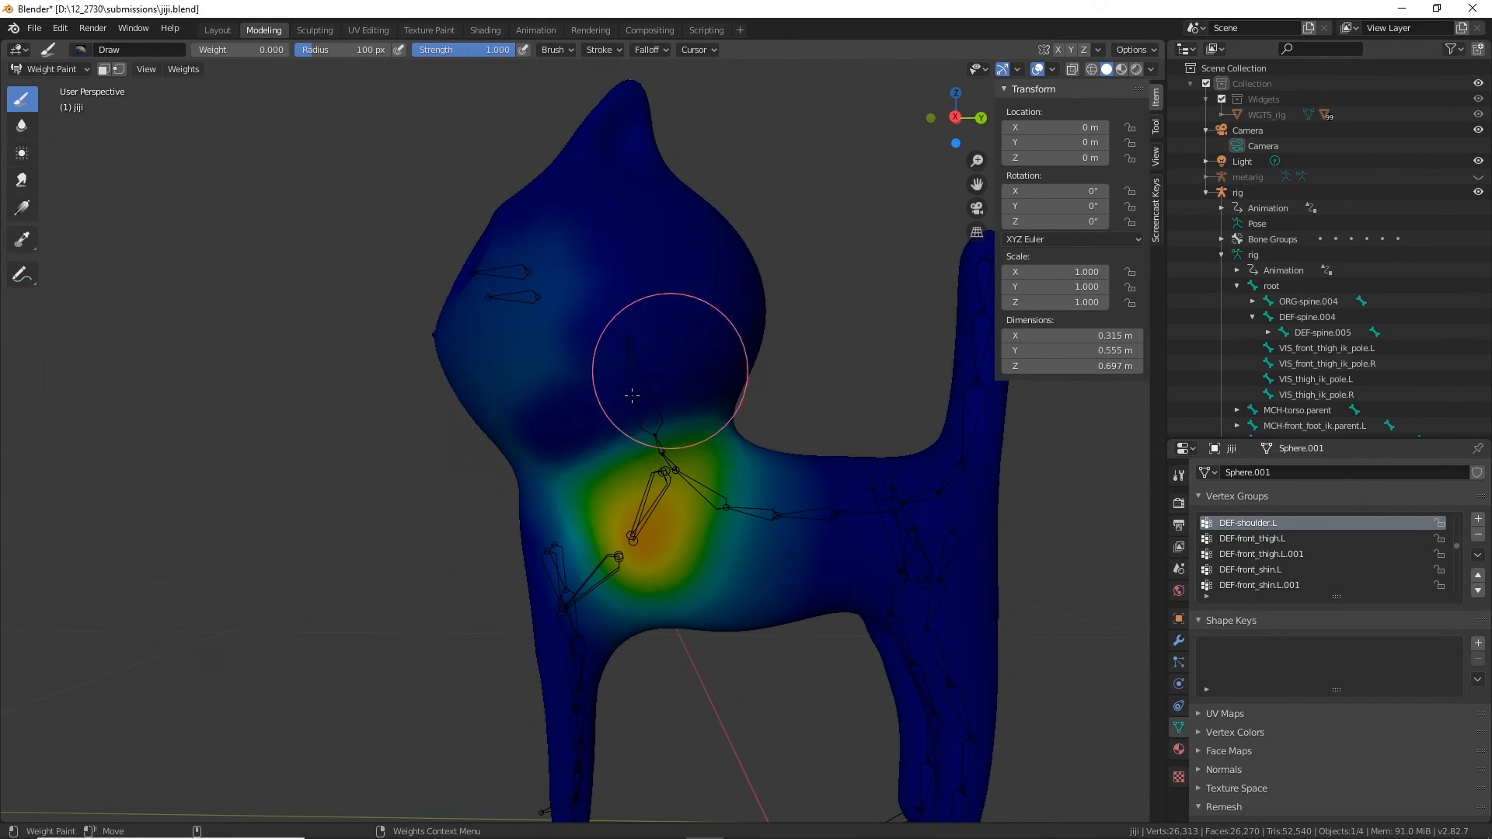
mouse_move(631, 396)
left_mouse_down()
mouse_move(556, 393)
mouse_move(543, 293)
mouse_move(550, 310)
mouse_move(520, 336)
left_mouse_up()
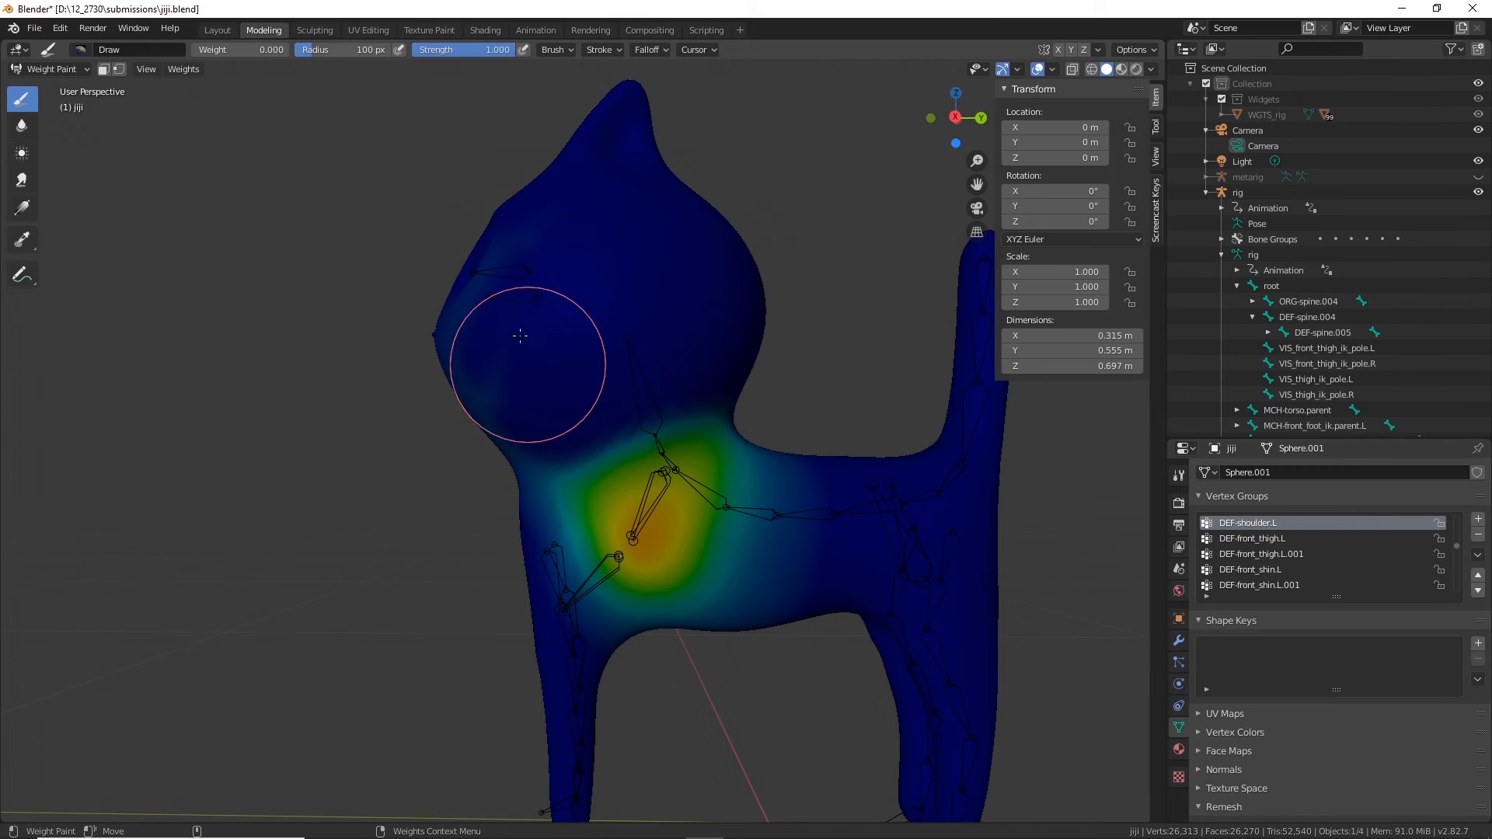
Step: Erase the remaining DEF-shoulder.L weights from the face and back of the head, and blur their edge around the neck and shoulder
middle_click_drag(474, 327, 578, 259)
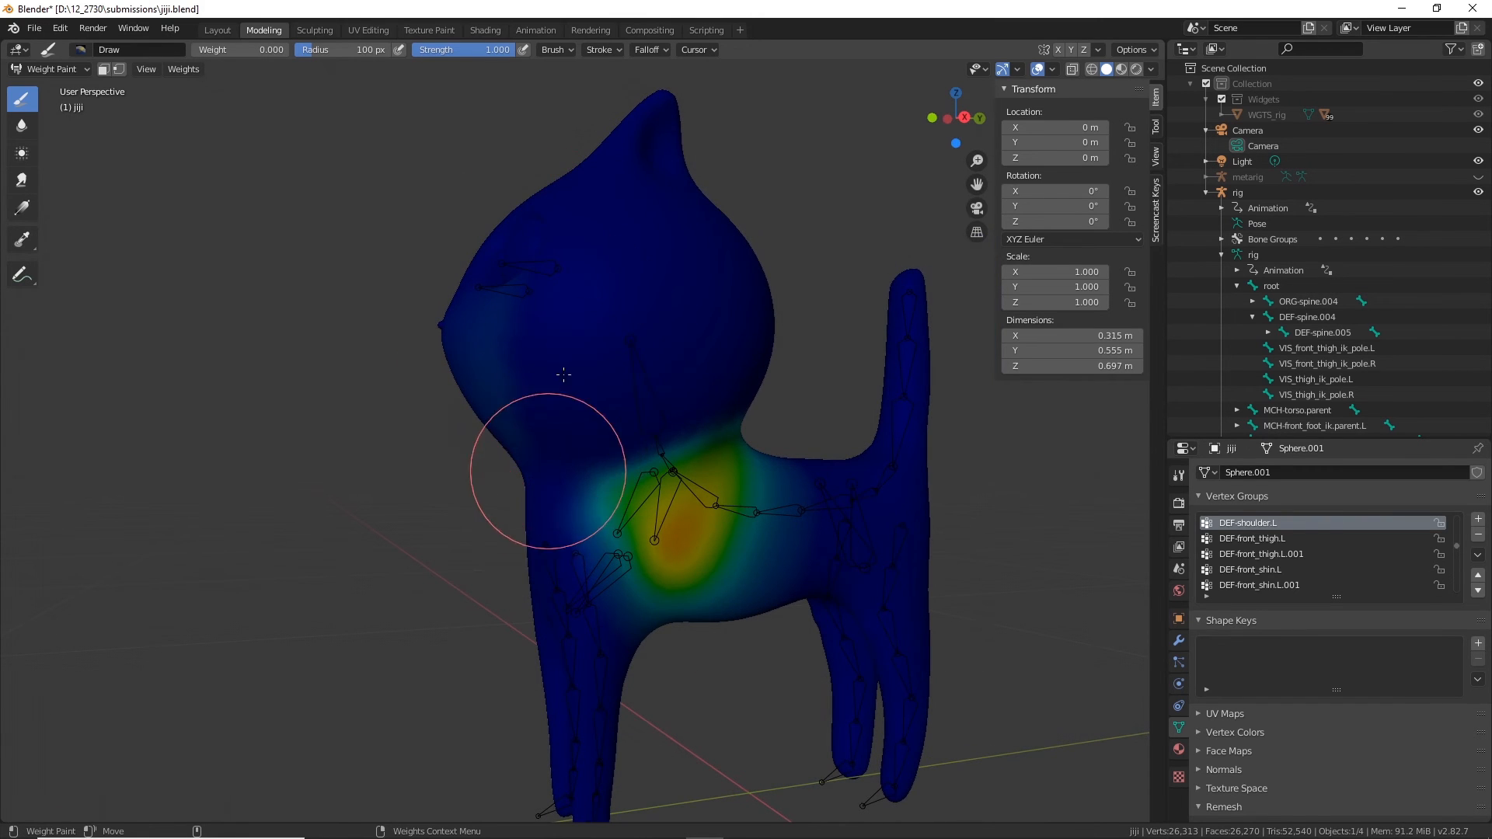
middle_click_drag(521, 349, 557, 283)
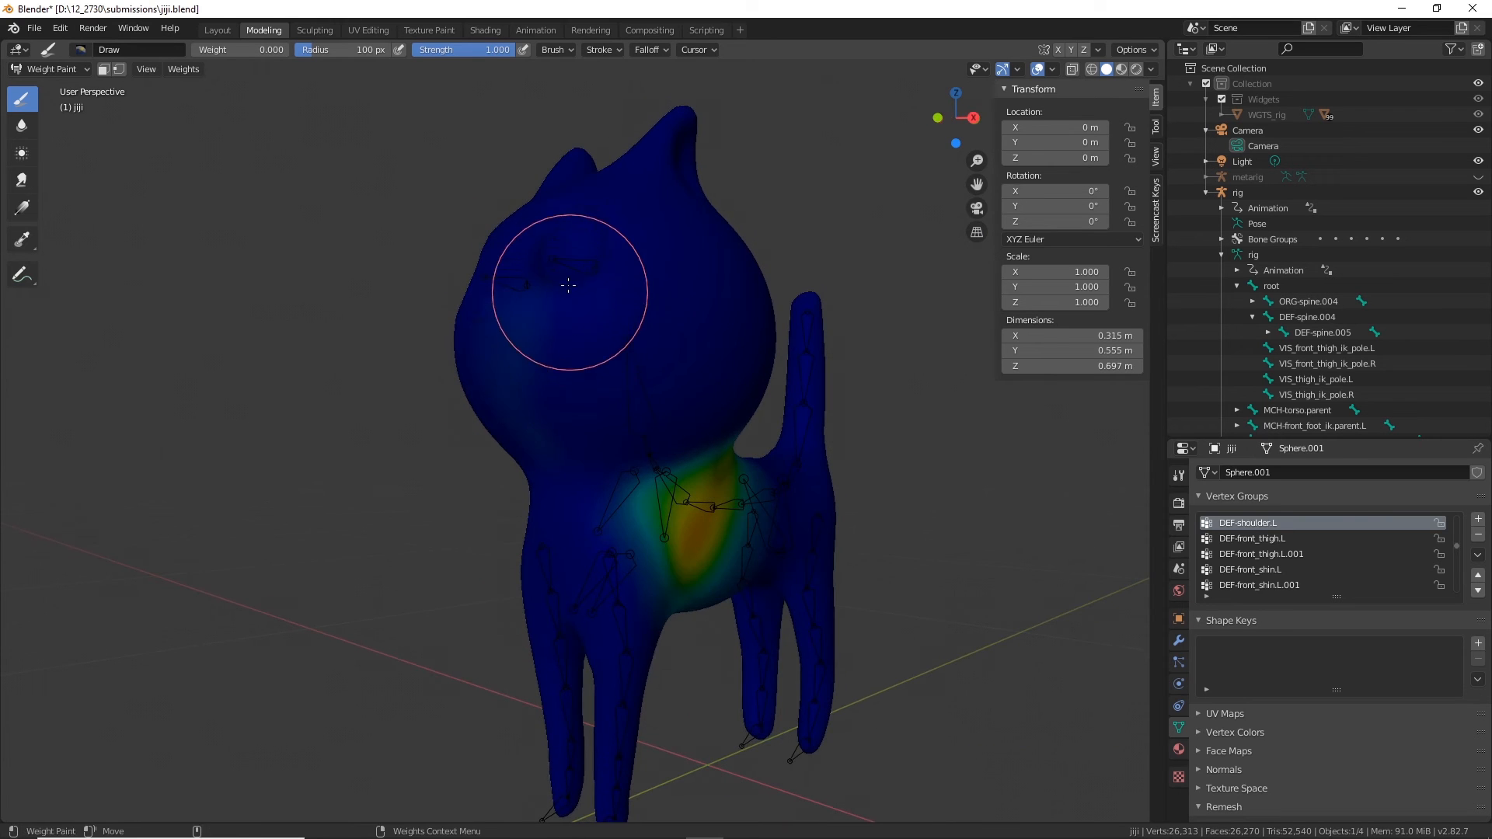
mouse_move(510, 425)
middle_mouse_down()
mouse_move(547, 266)
mouse_move(616, 393)
mouse_move(475, 397)
mouse_move(504, 387)
middle_mouse_up()
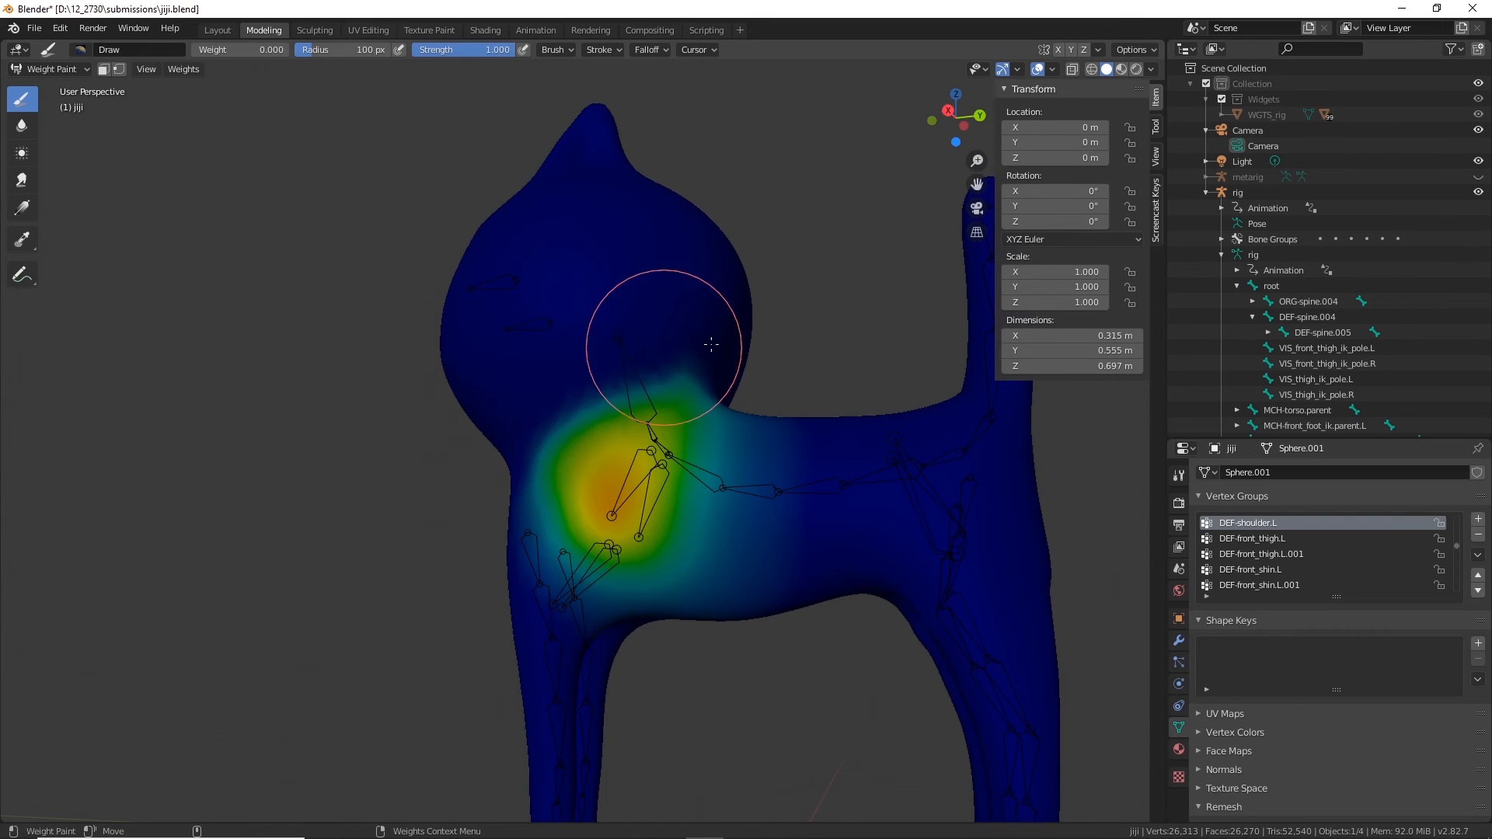
middle_click_drag(739, 327, 668, 347)
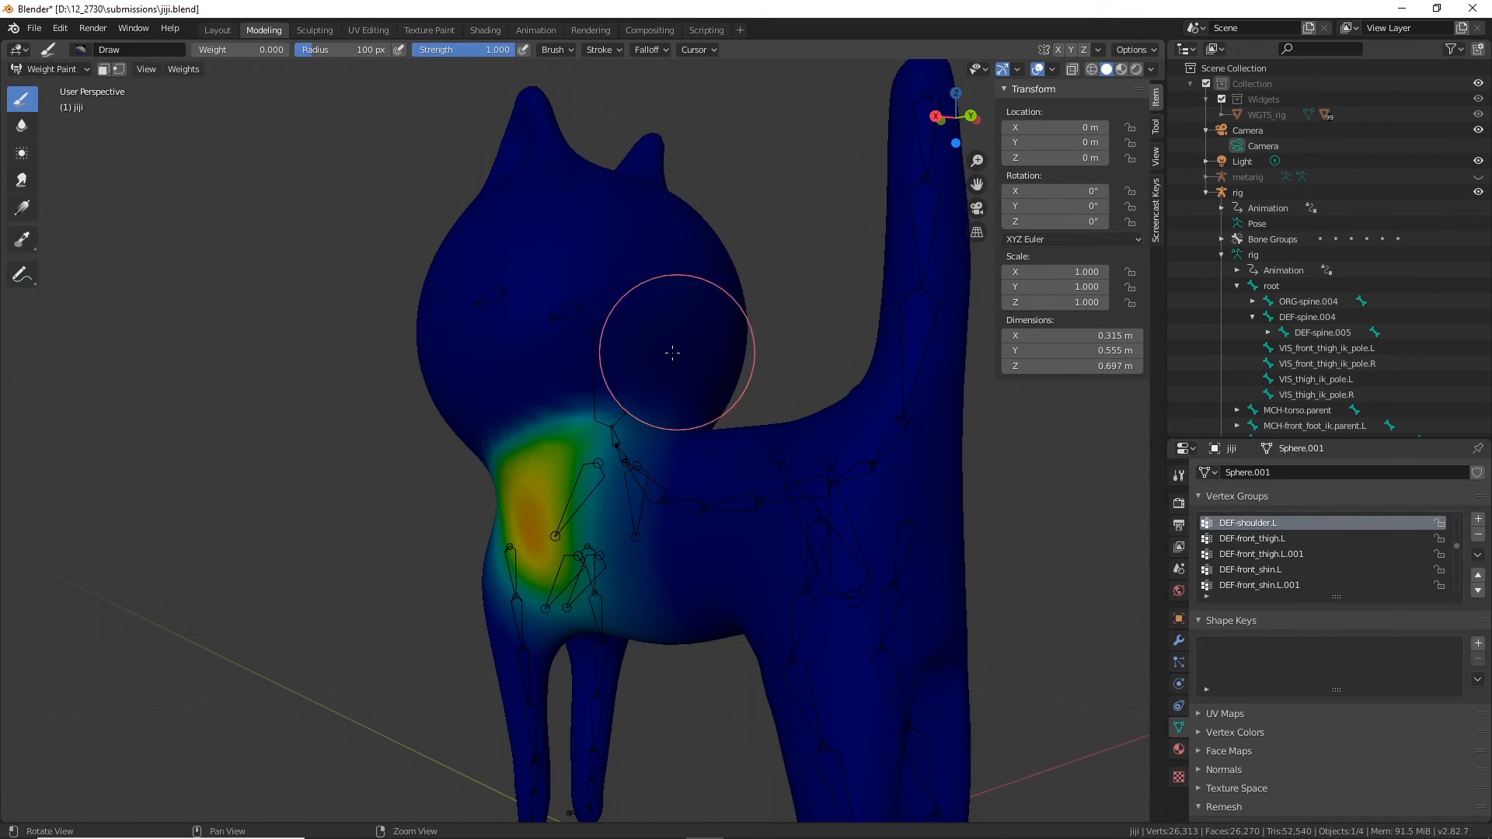
left_click(21, 125)
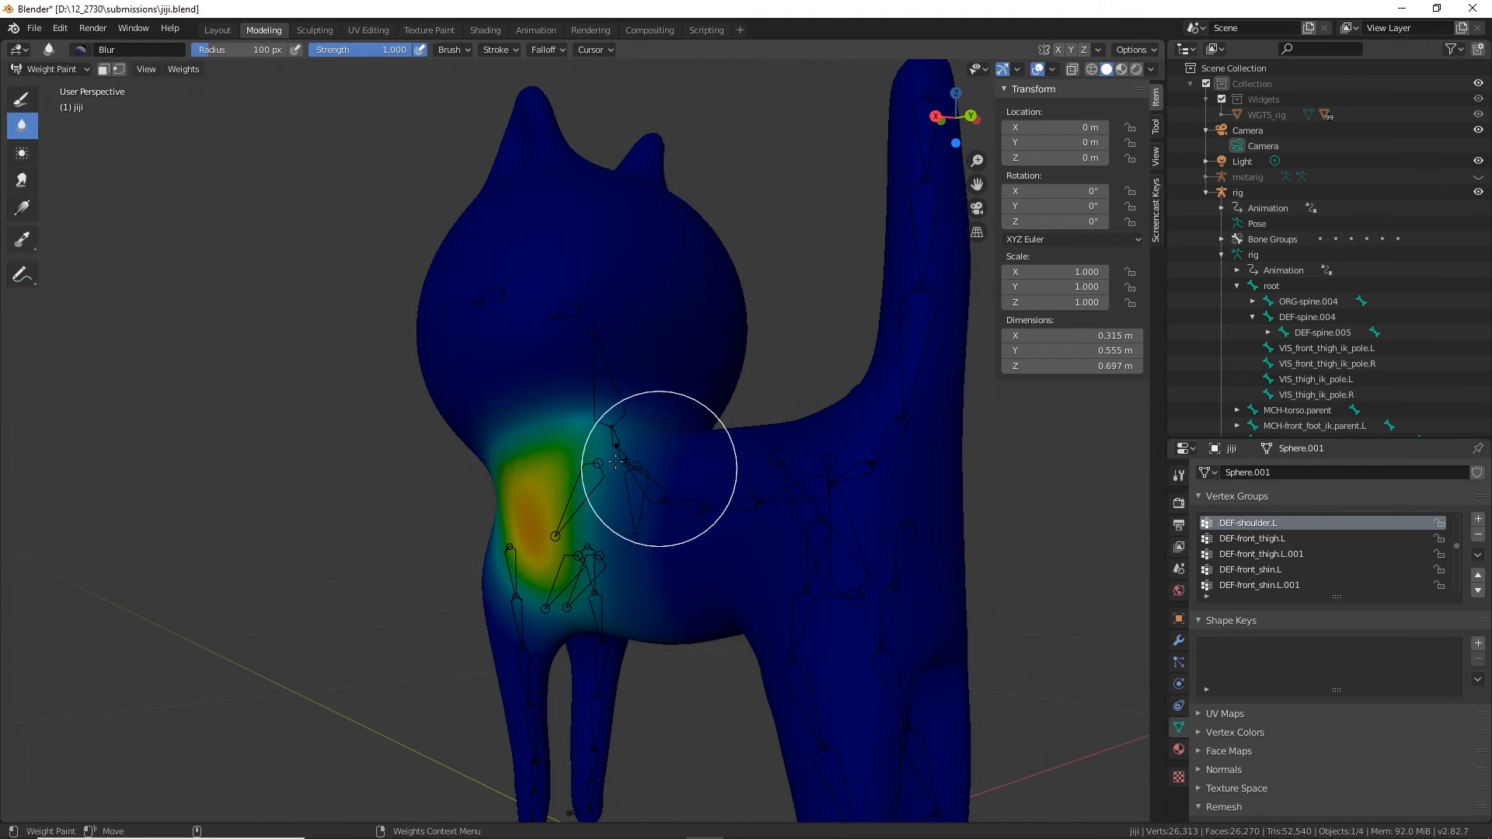
middle_click_drag(661, 443, 746, 424)
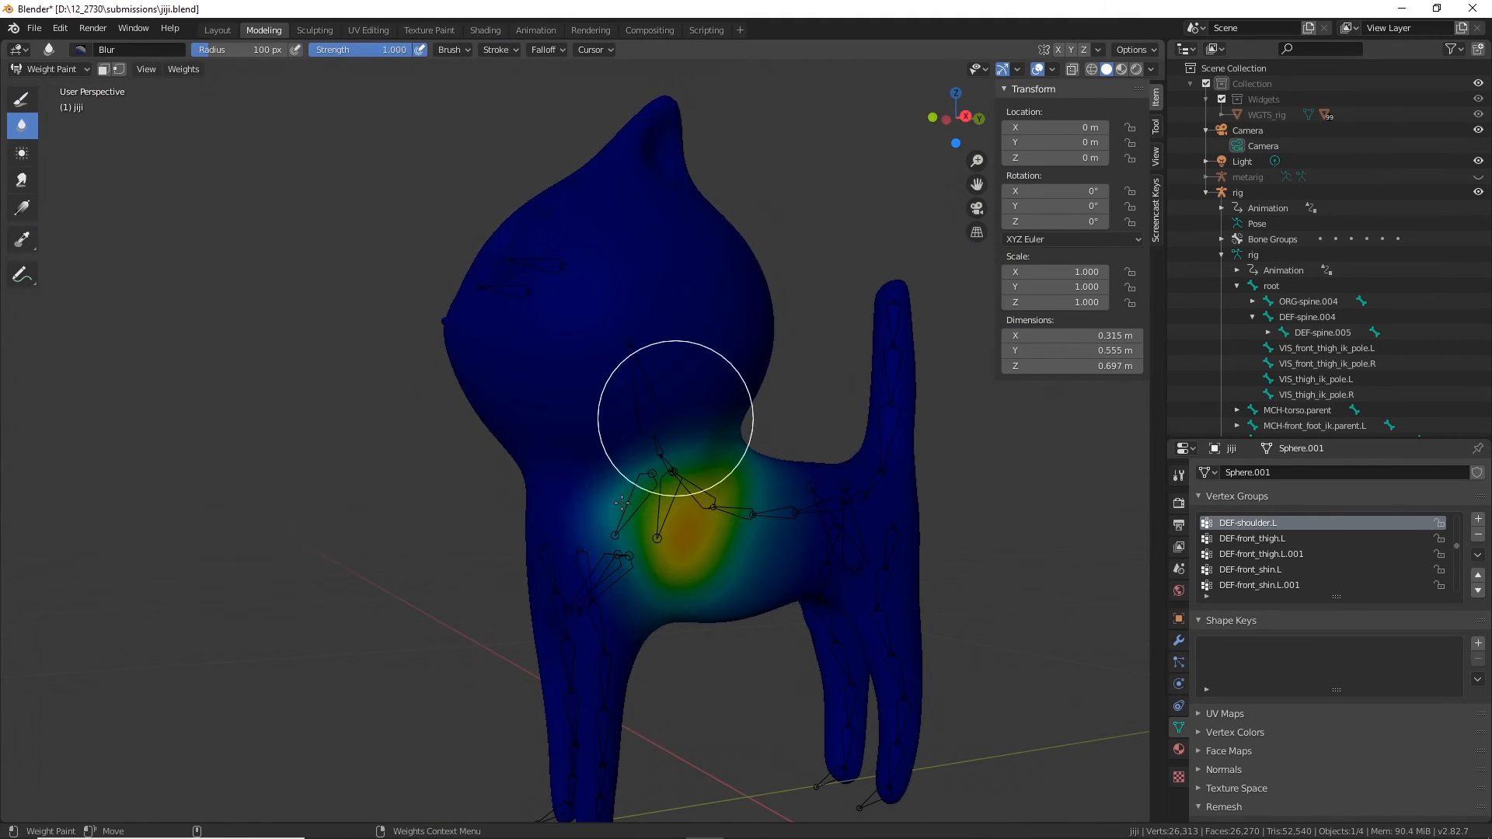
Step: Look through the vertex groups listed above DEF-shoulder.L, up to the bottom and leg groups, for stray weights on the mesh
scroll(1268, 541, "up", 1)
left_click(1255, 523)
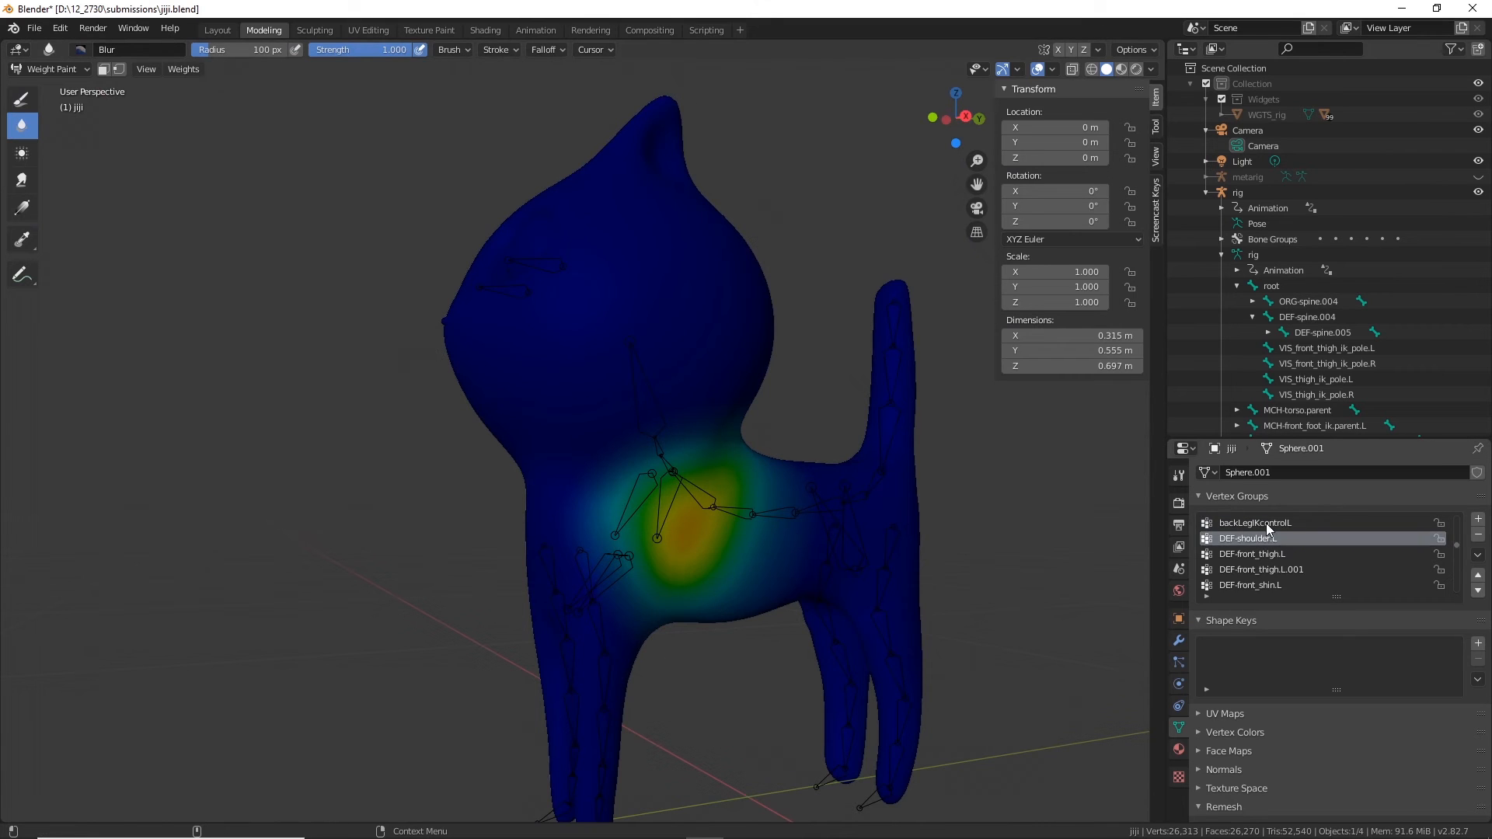
scroll(1252, 550, "up", 3)
left_click(1261, 553)
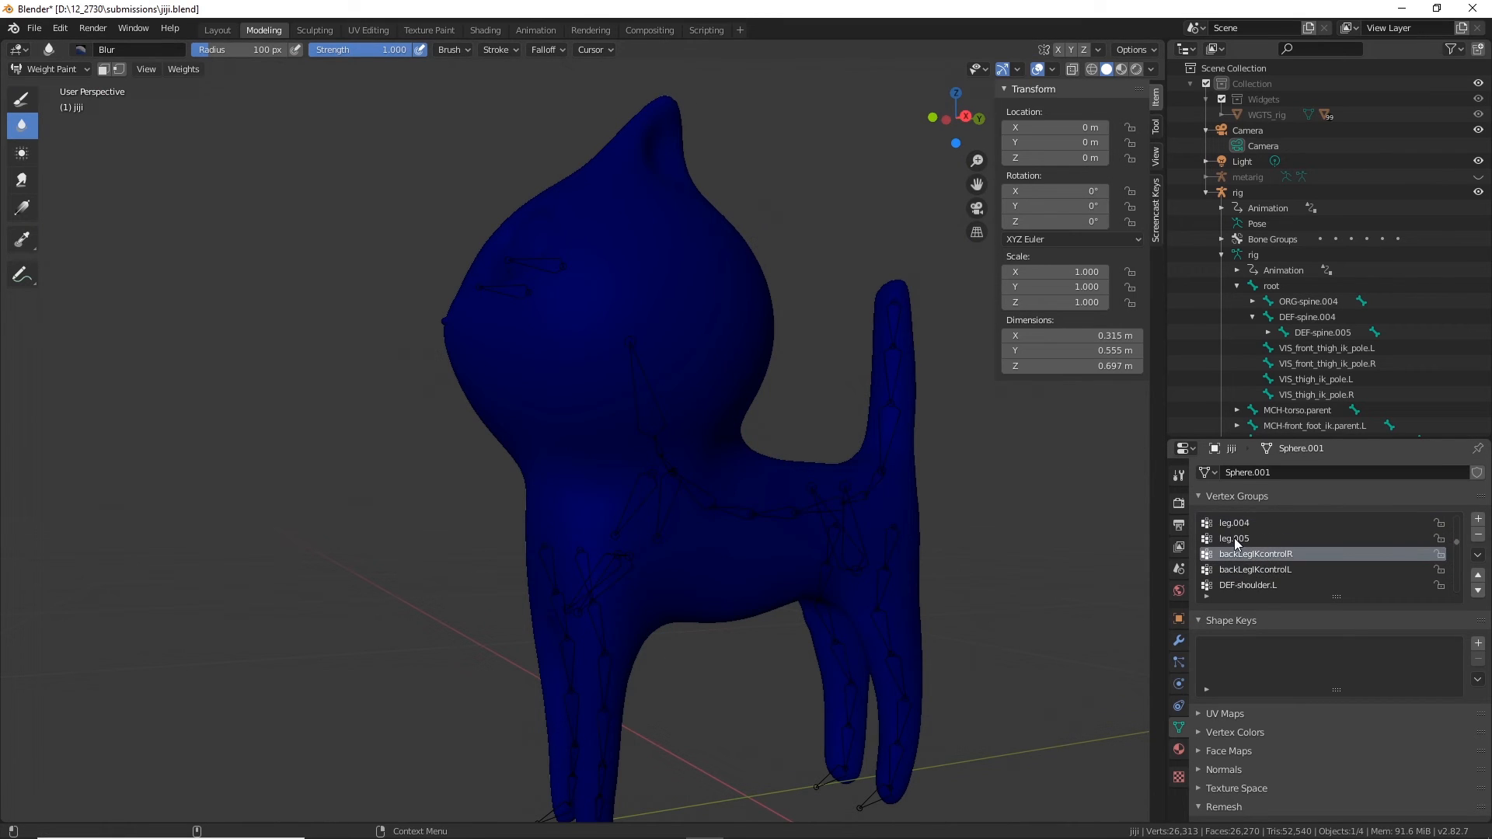
left_click(1234, 538)
left_click(1246, 522)
scroll(1250, 538, "up", 3)
left_click(1251, 542)
left_click(1243, 555)
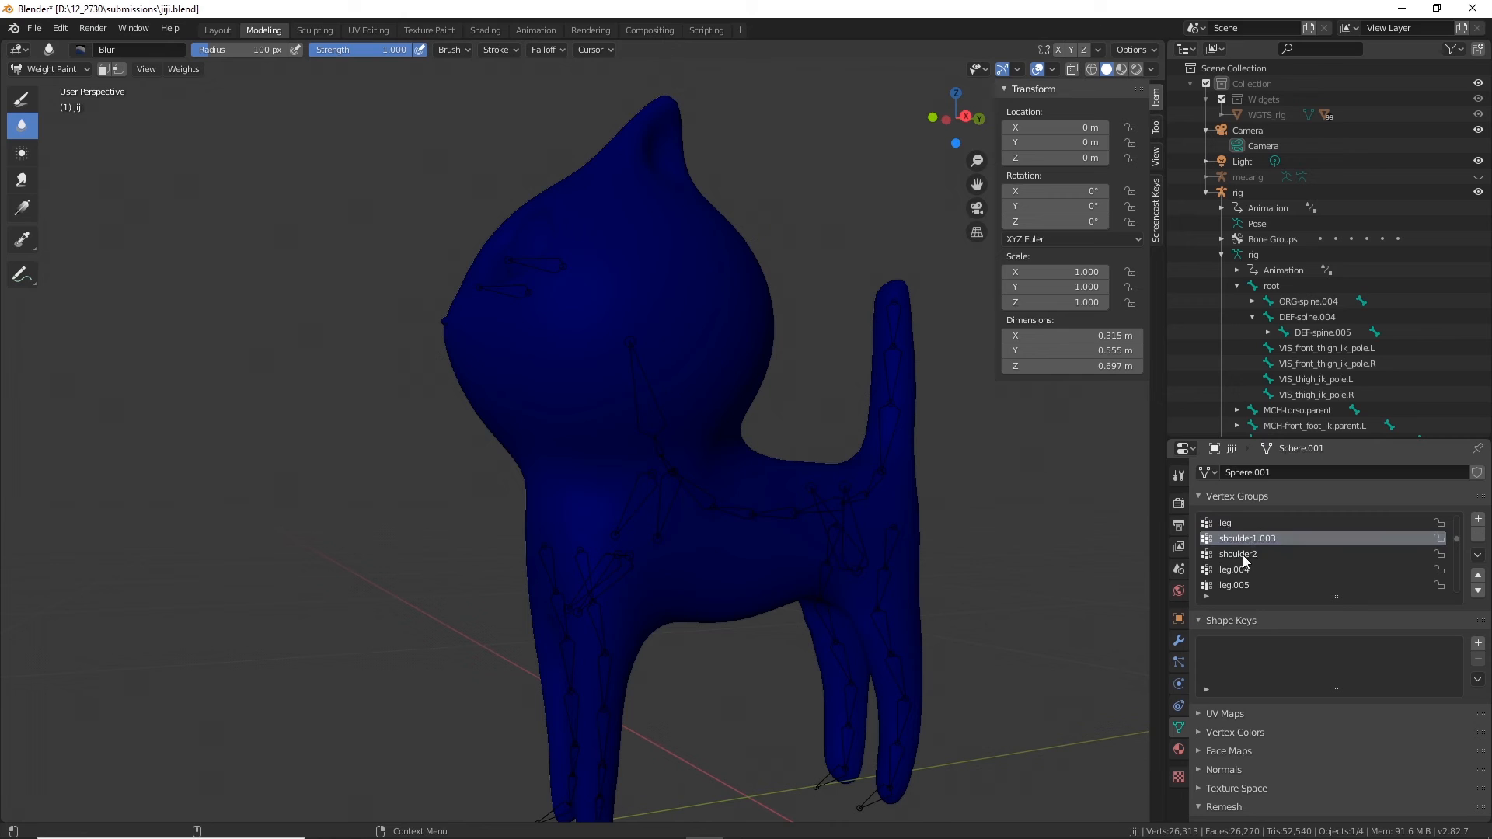
left_click(1227, 525)
scroll(1258, 547, "up", 4)
left_click(1247, 549)
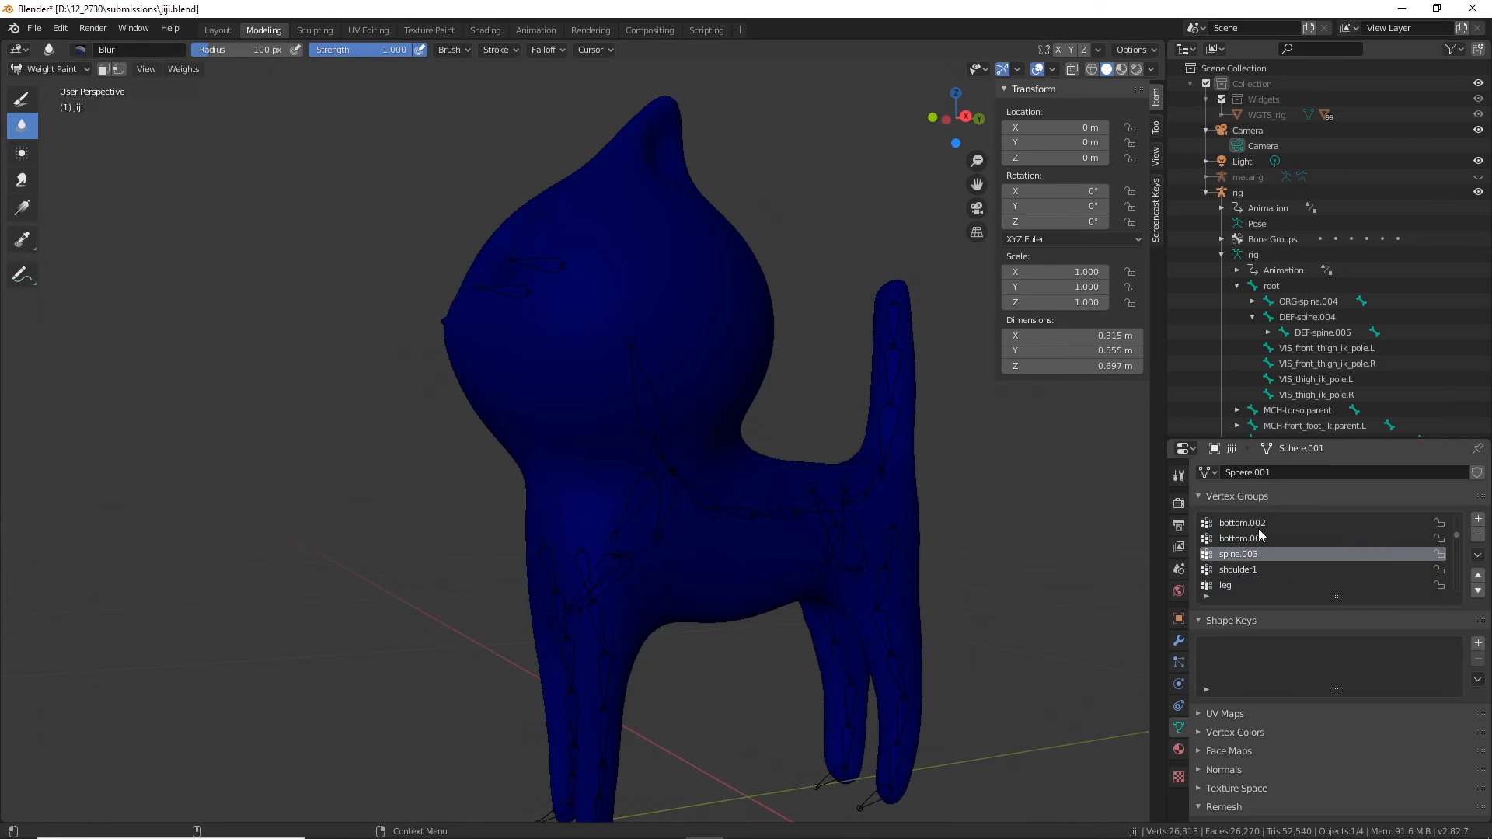
left_click(1257, 524)
left_click(1253, 540)
scroll(1253, 541, "up", 5)
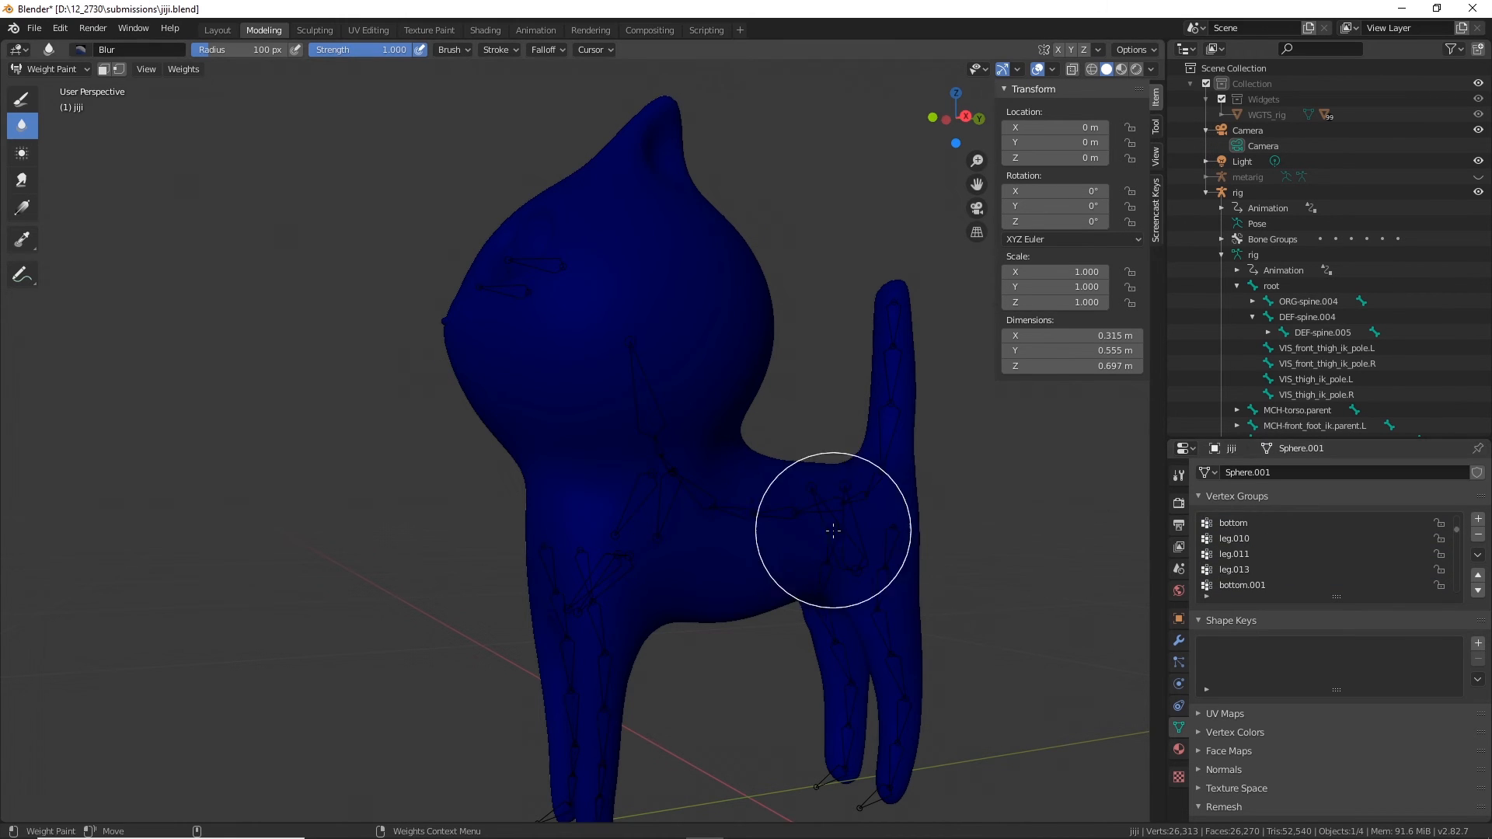
Step: Expand the jiji object in the scene hierarchy and examine its Subdivision and Armature modifier settings
mouse_move(833, 526)
middle_mouse_down()
mouse_move(506, 556)
mouse_move(599, 522)
mouse_move(831, 550)
mouse_move(645, 579)
mouse_move(568, 573)
middle_mouse_up()
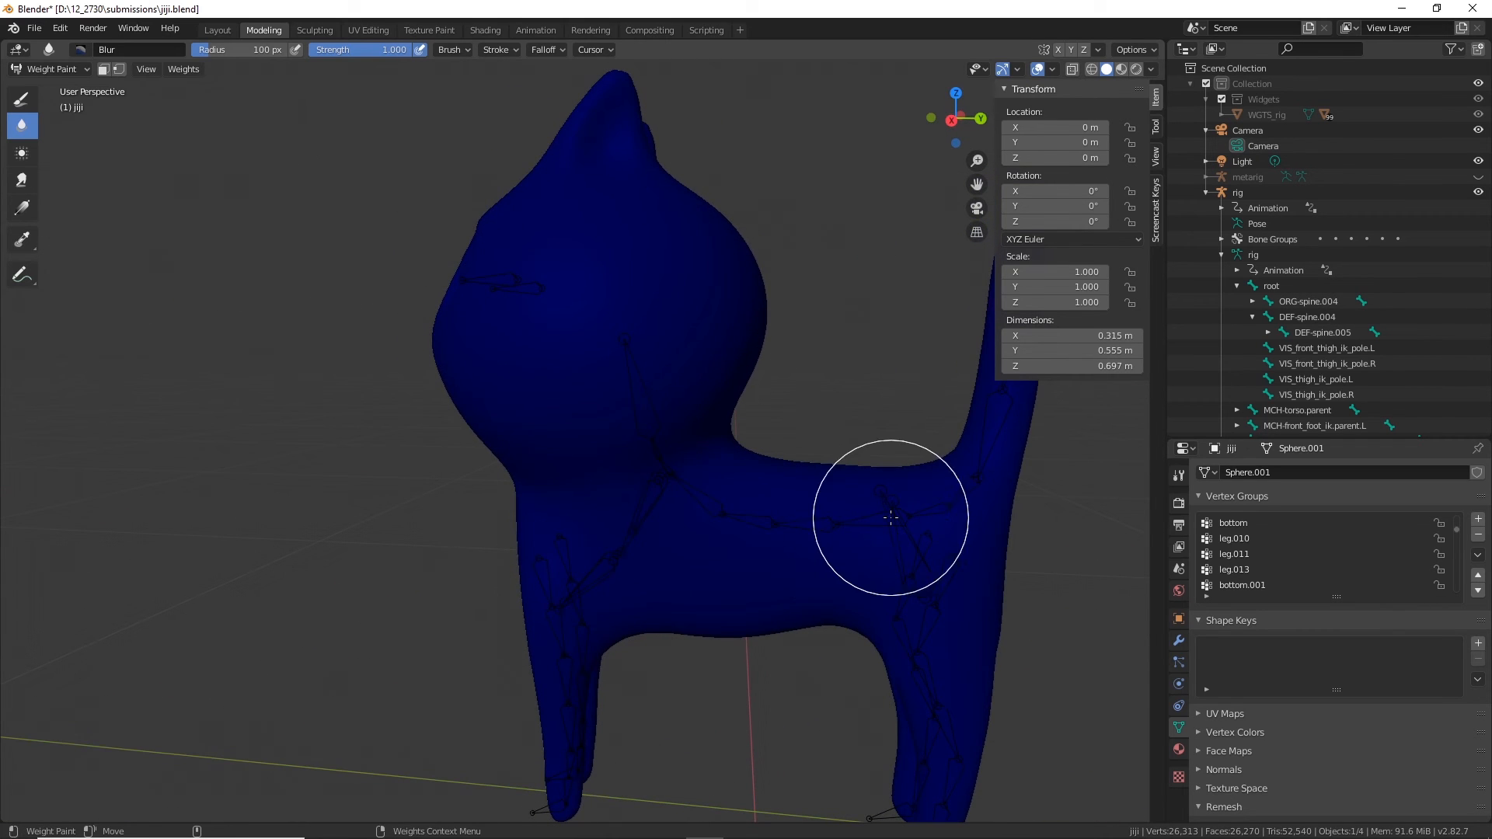
scroll(1243, 357, "down", 5)
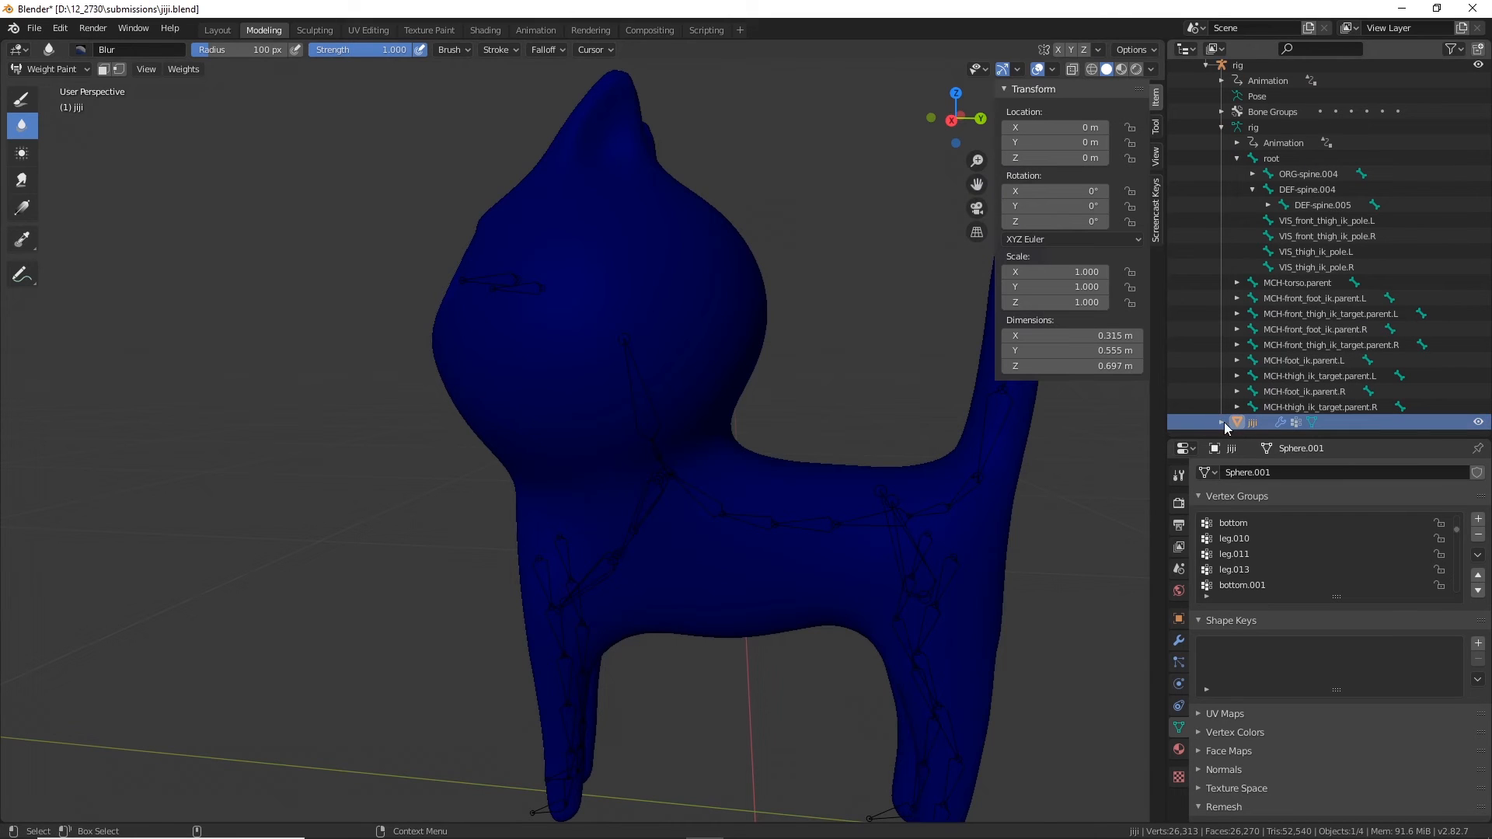
left_click(1222, 422)
scroll(1289, 389, "down", 2)
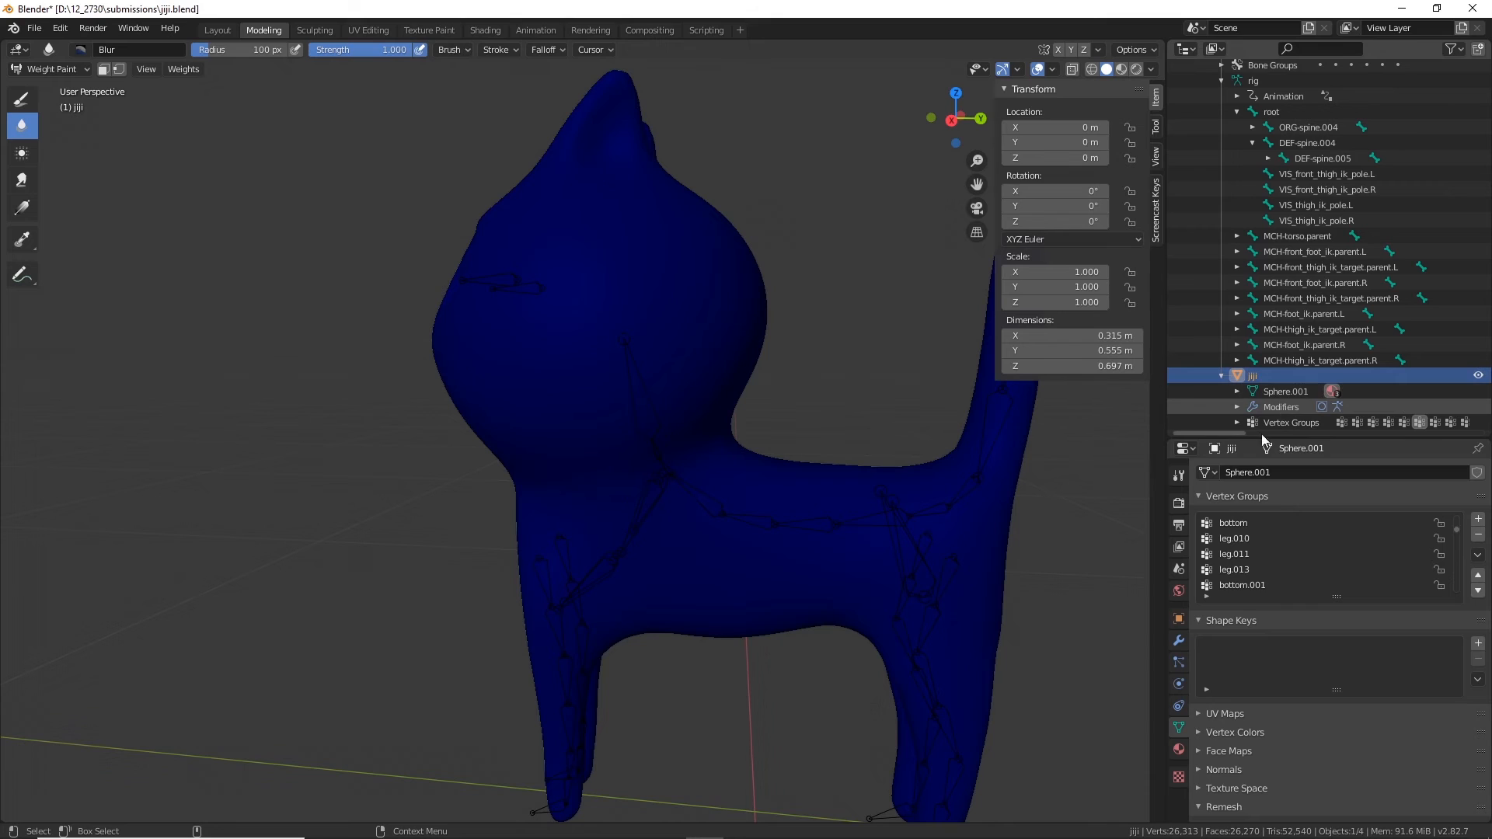
left_click(1178, 642)
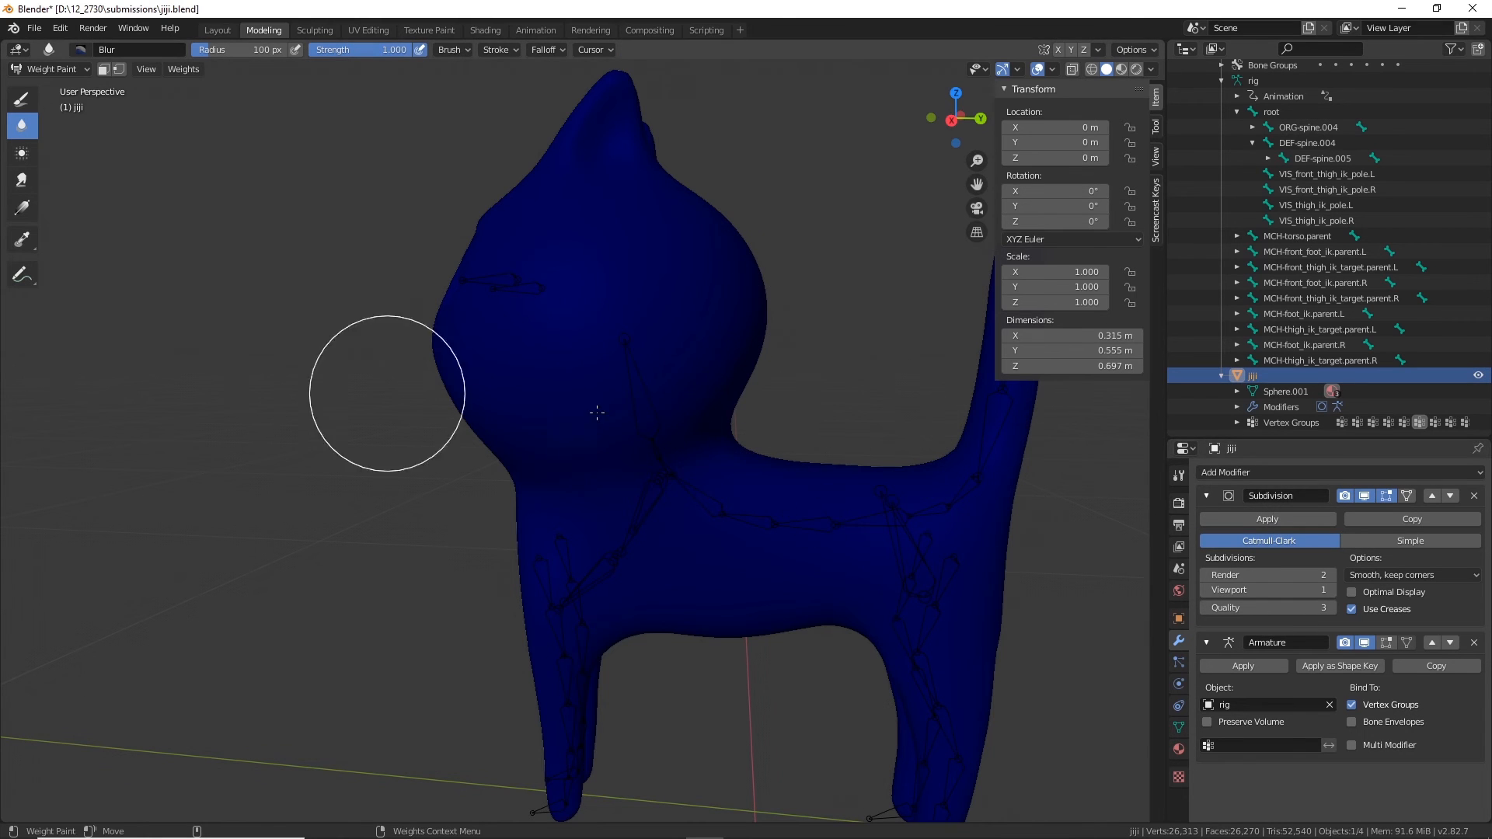
Step: Return the cat mesh to Object Mode with Material Preview shading, and save the file
left_click(51, 69)
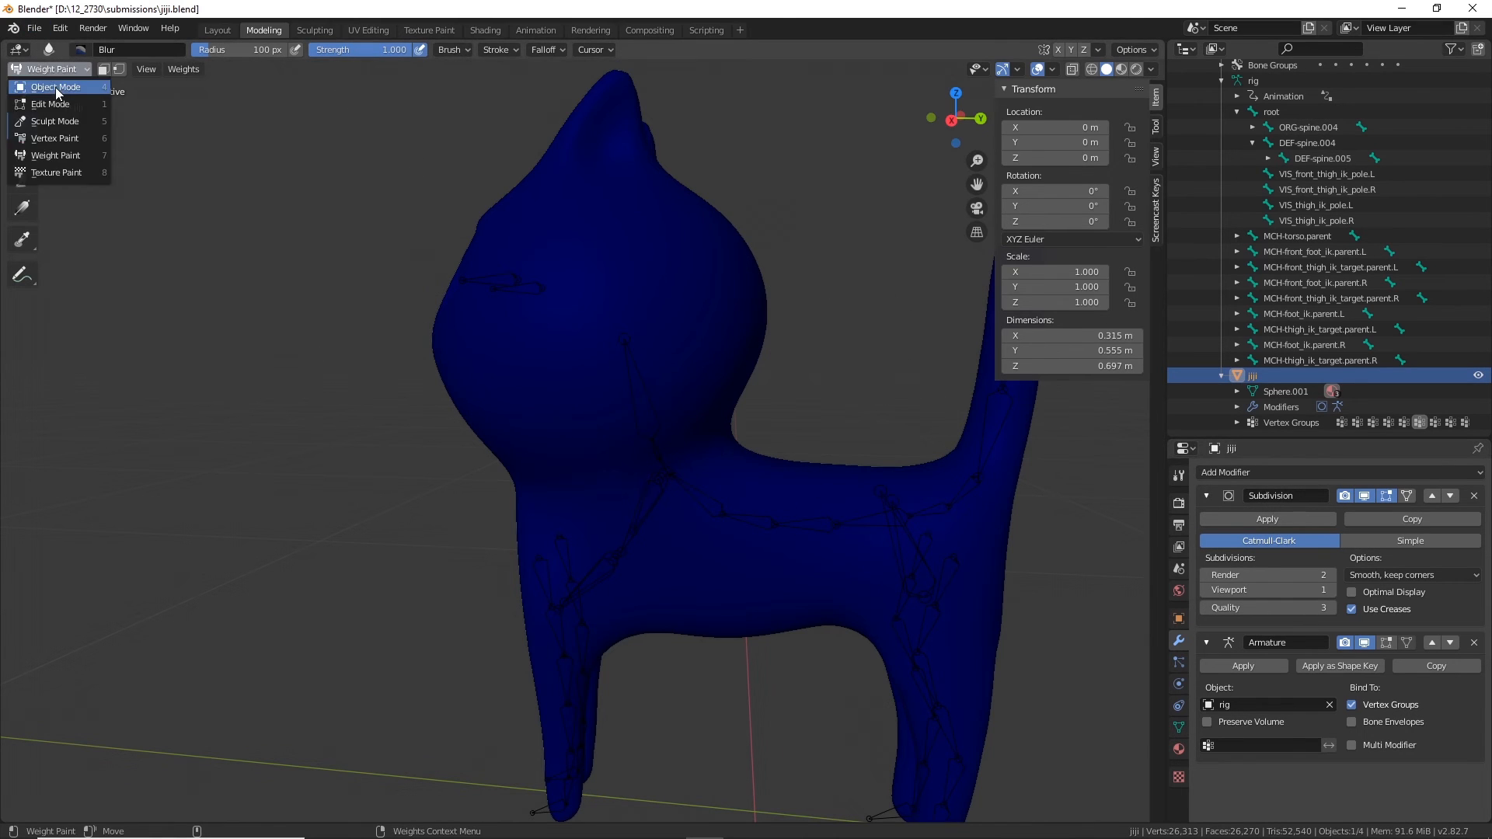
left_click(54, 87)
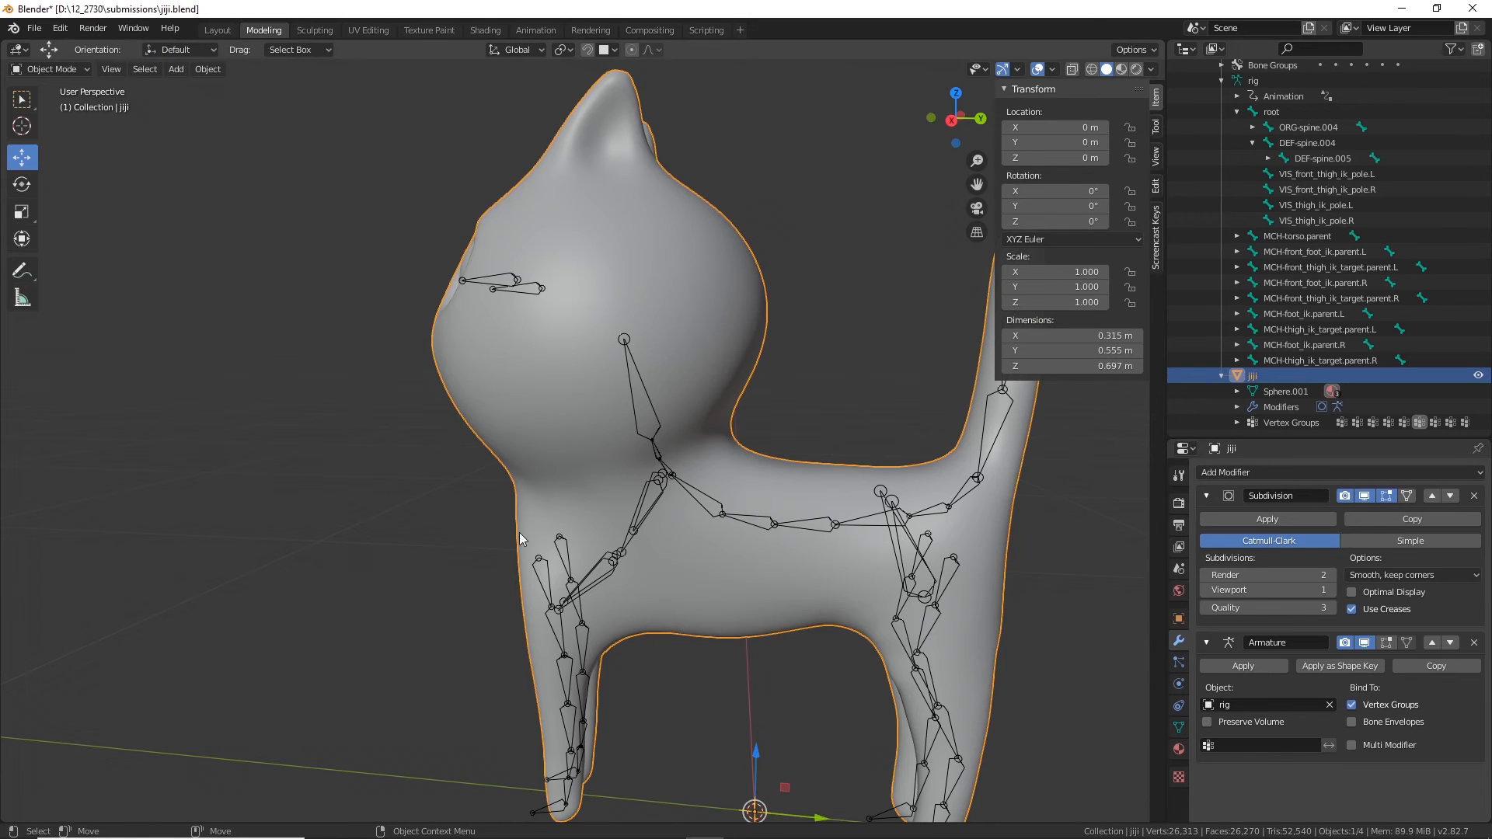
scroll(347, 432, "down", 3)
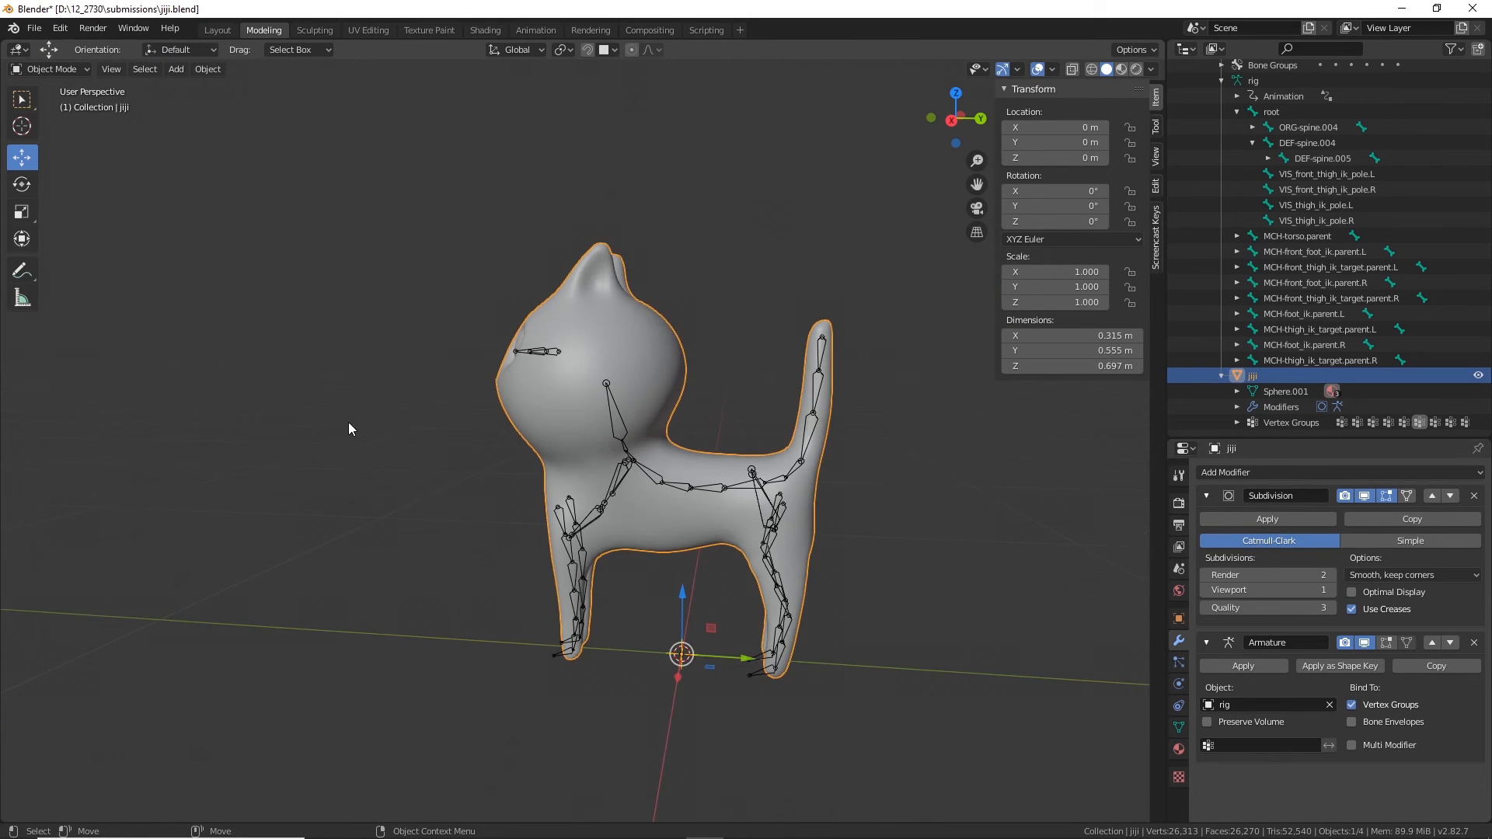
mouse_move(348, 422)
middle_mouse_down()
mouse_move(591, 466)
mouse_move(404, 465)
mouse_move(351, 417)
mouse_move(390, 465)
mouse_move(451, 485)
middle_mouse_up()
left_click(1120, 70)
middle_click_drag(790, 533, 530, 506)
scroll(752, 551, "up", 5)
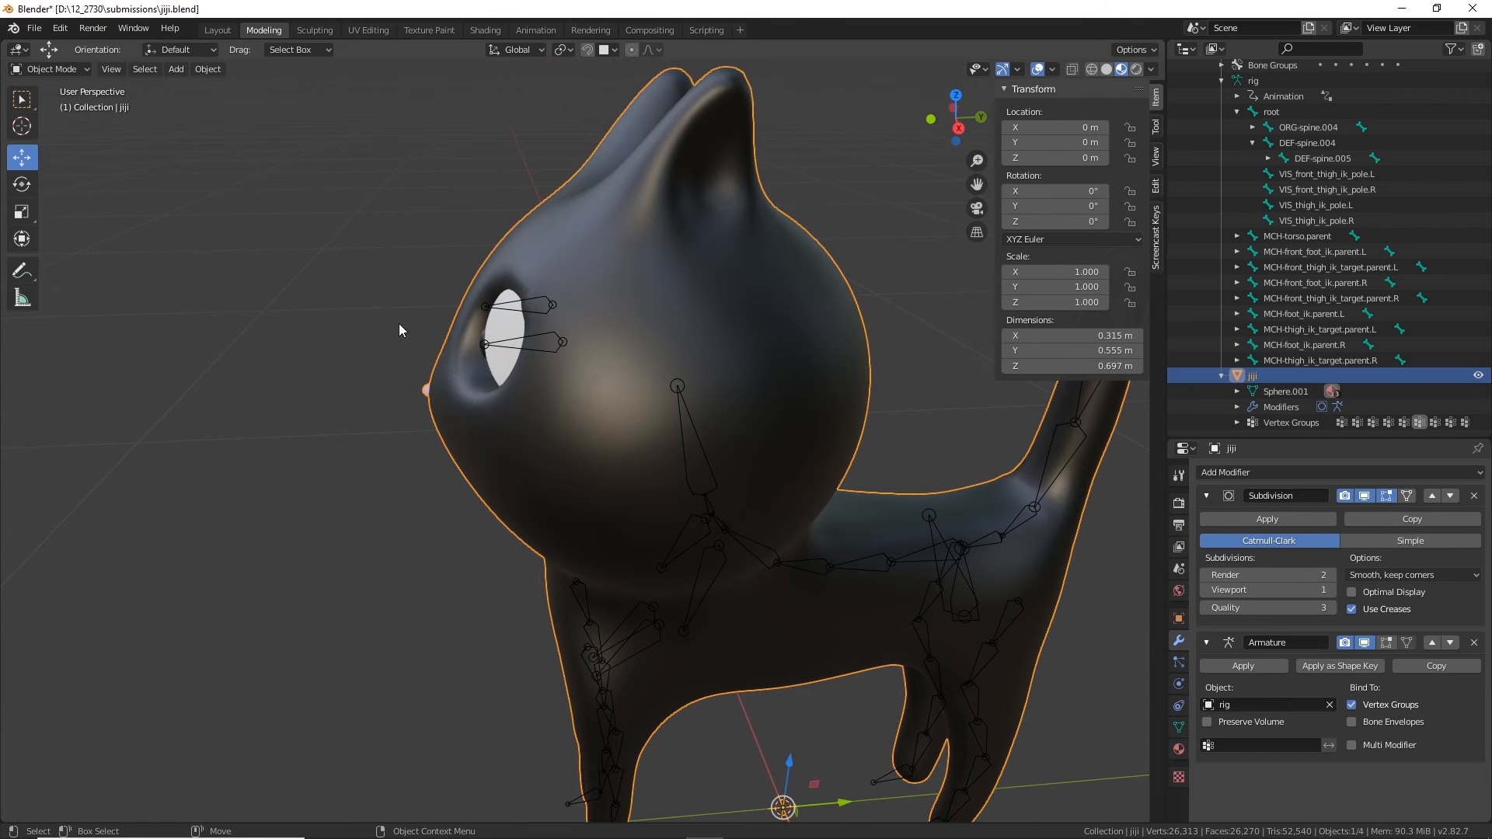
middle_click_drag(561, 551, 465, 310)
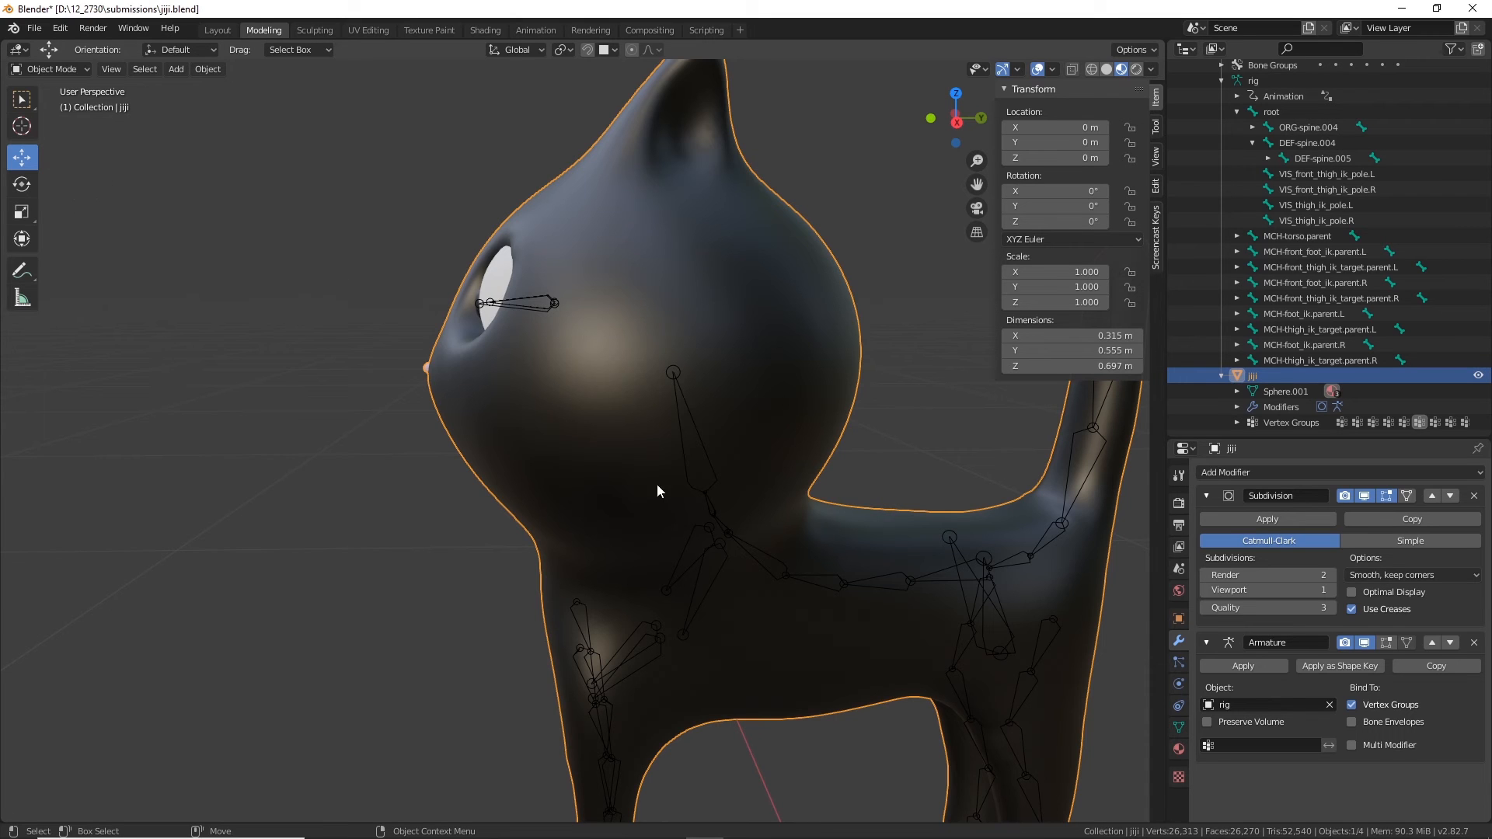
scroll(686, 402, "down", 4)
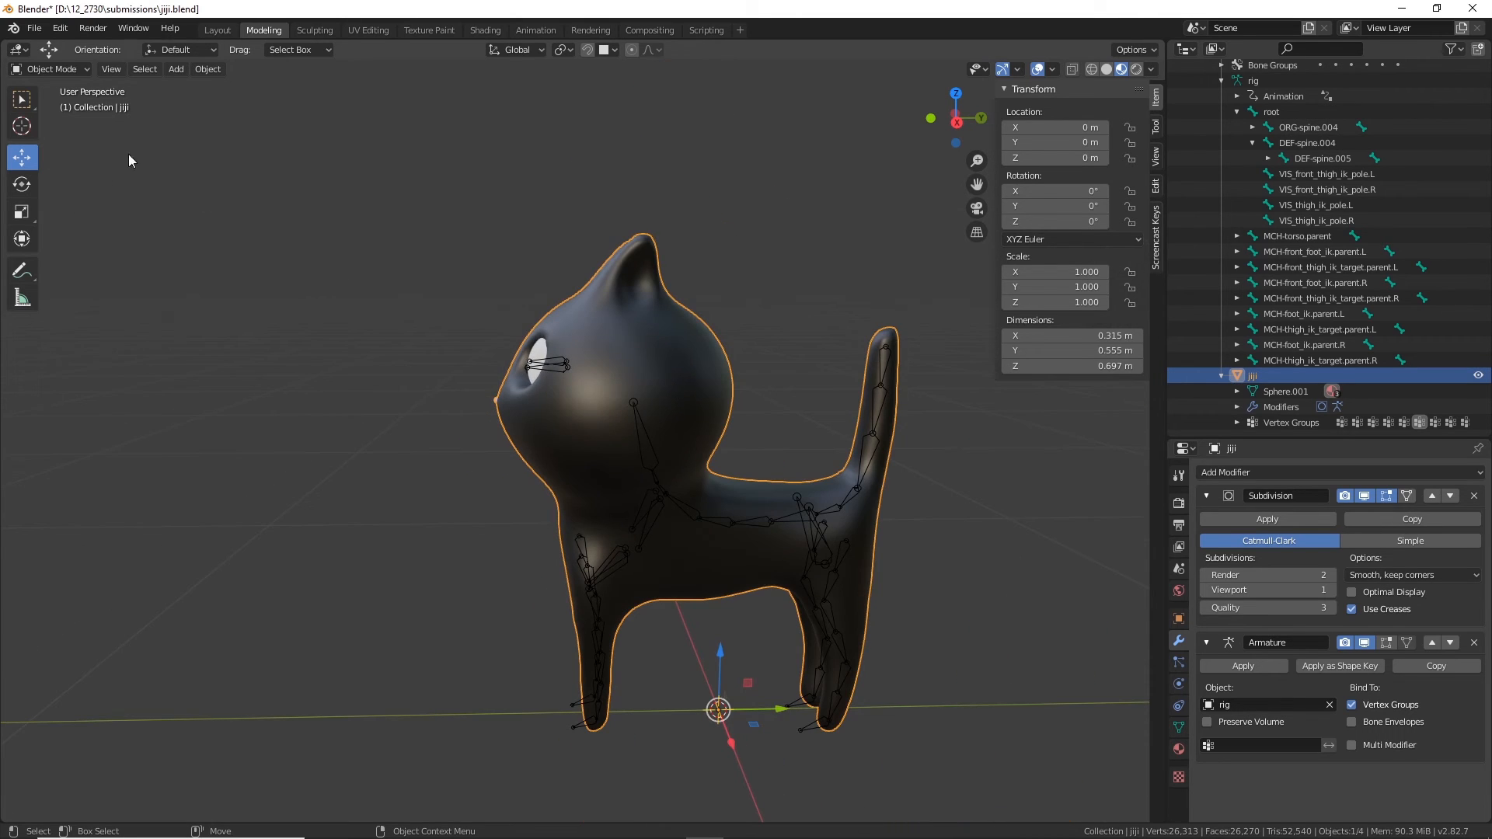
left_click(34, 28)
left_click(66, 131)
Step: Open the rig armature in Edit Mode and show the head from the right orthographic view
left_click(635, 404)
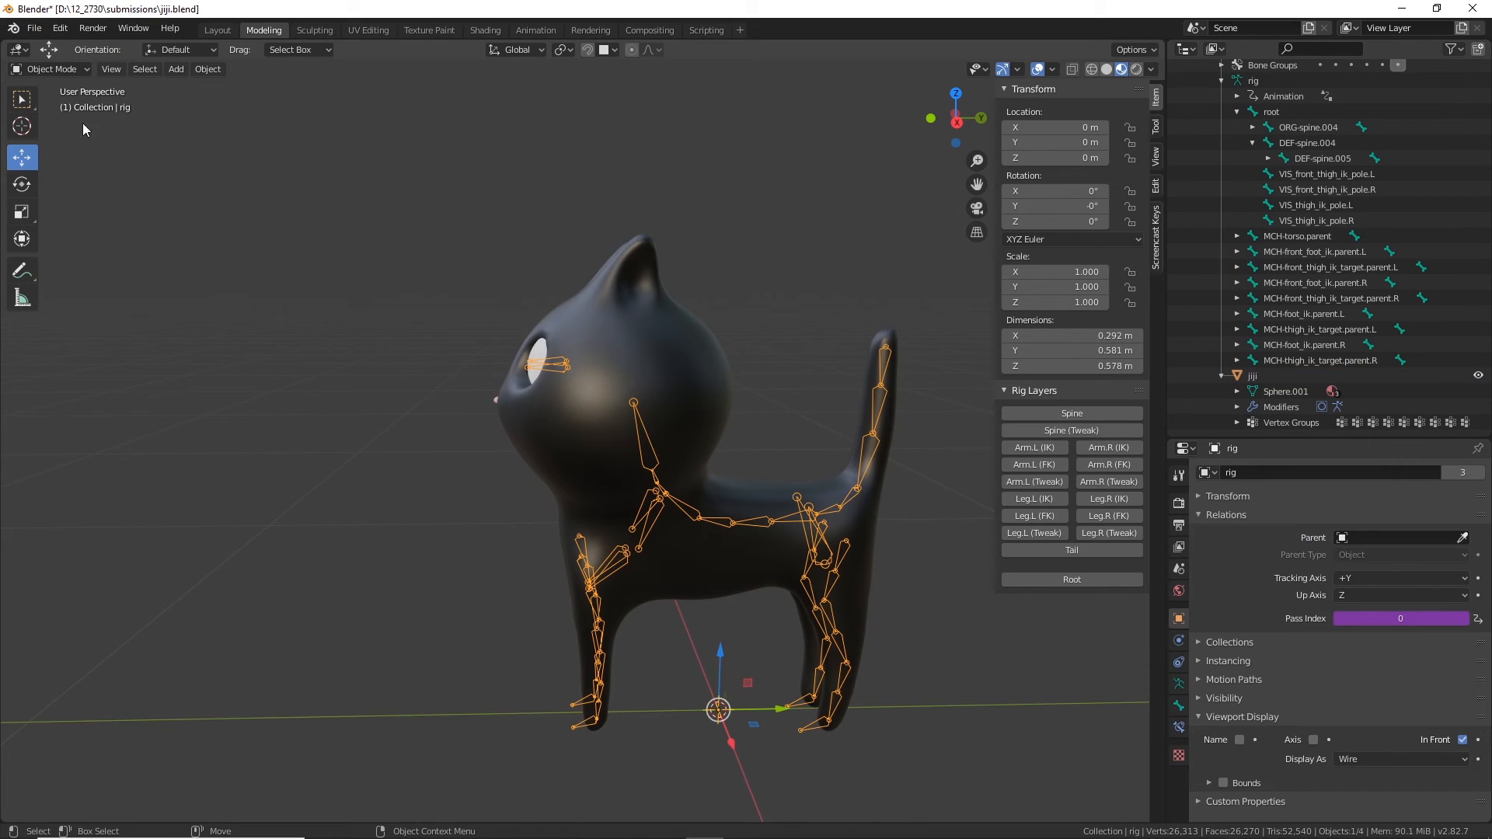
left_click(63, 72)
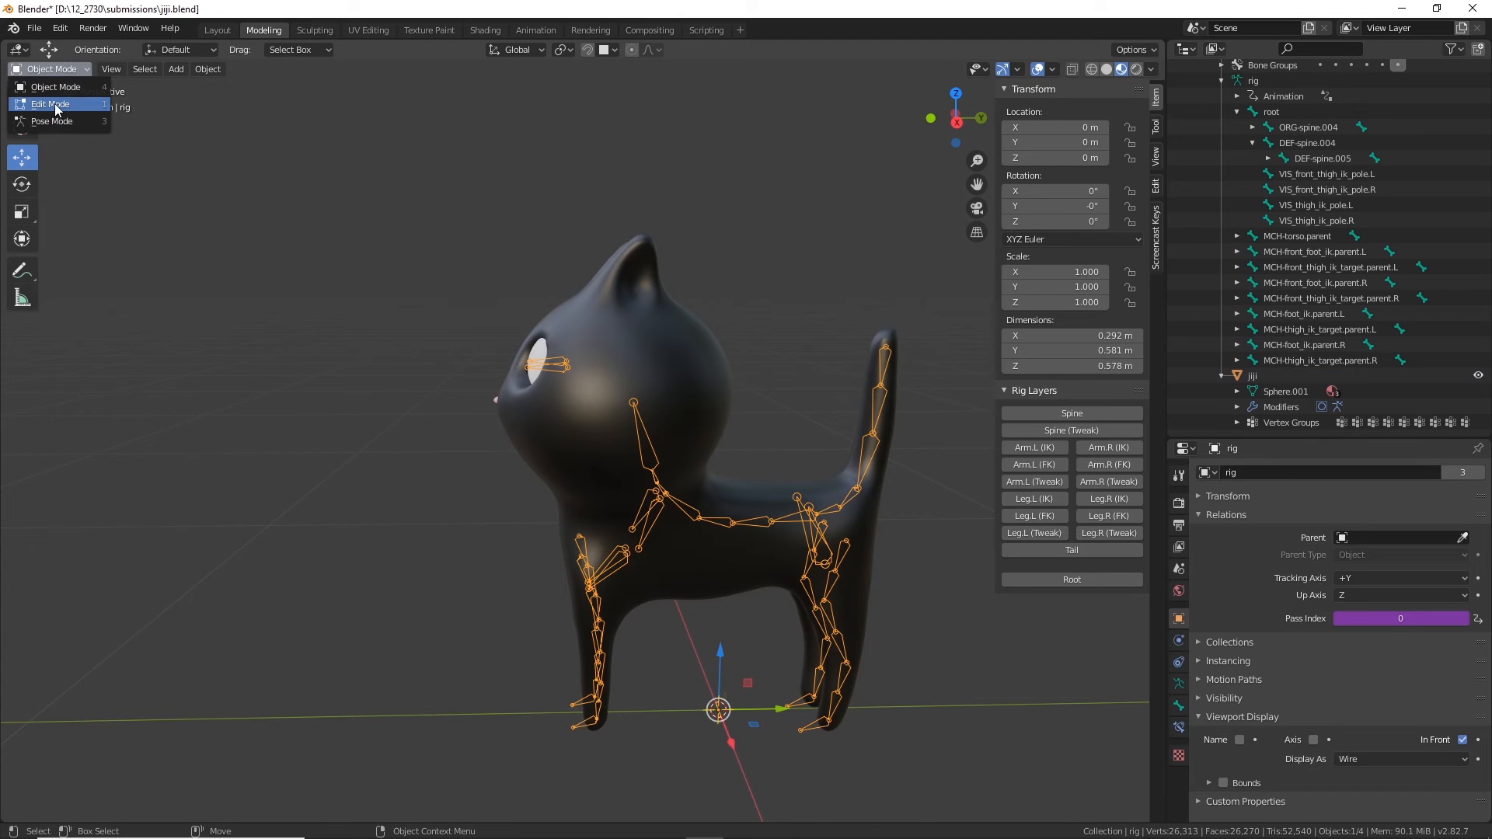
left_click(51, 105)
scroll(682, 355, "up", 4)
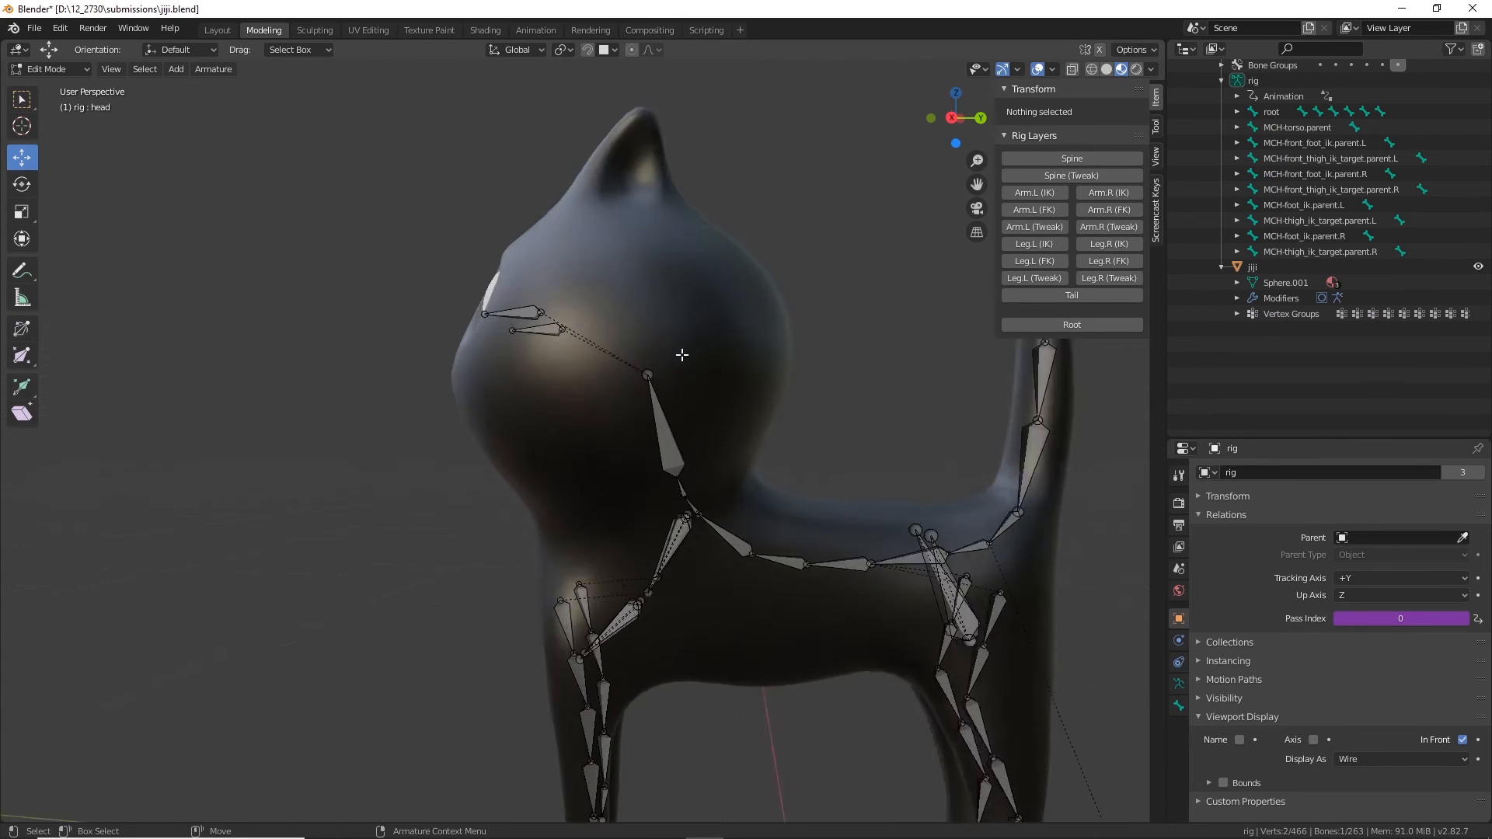
scroll(683, 355, "up", 3)
key("KP_3")
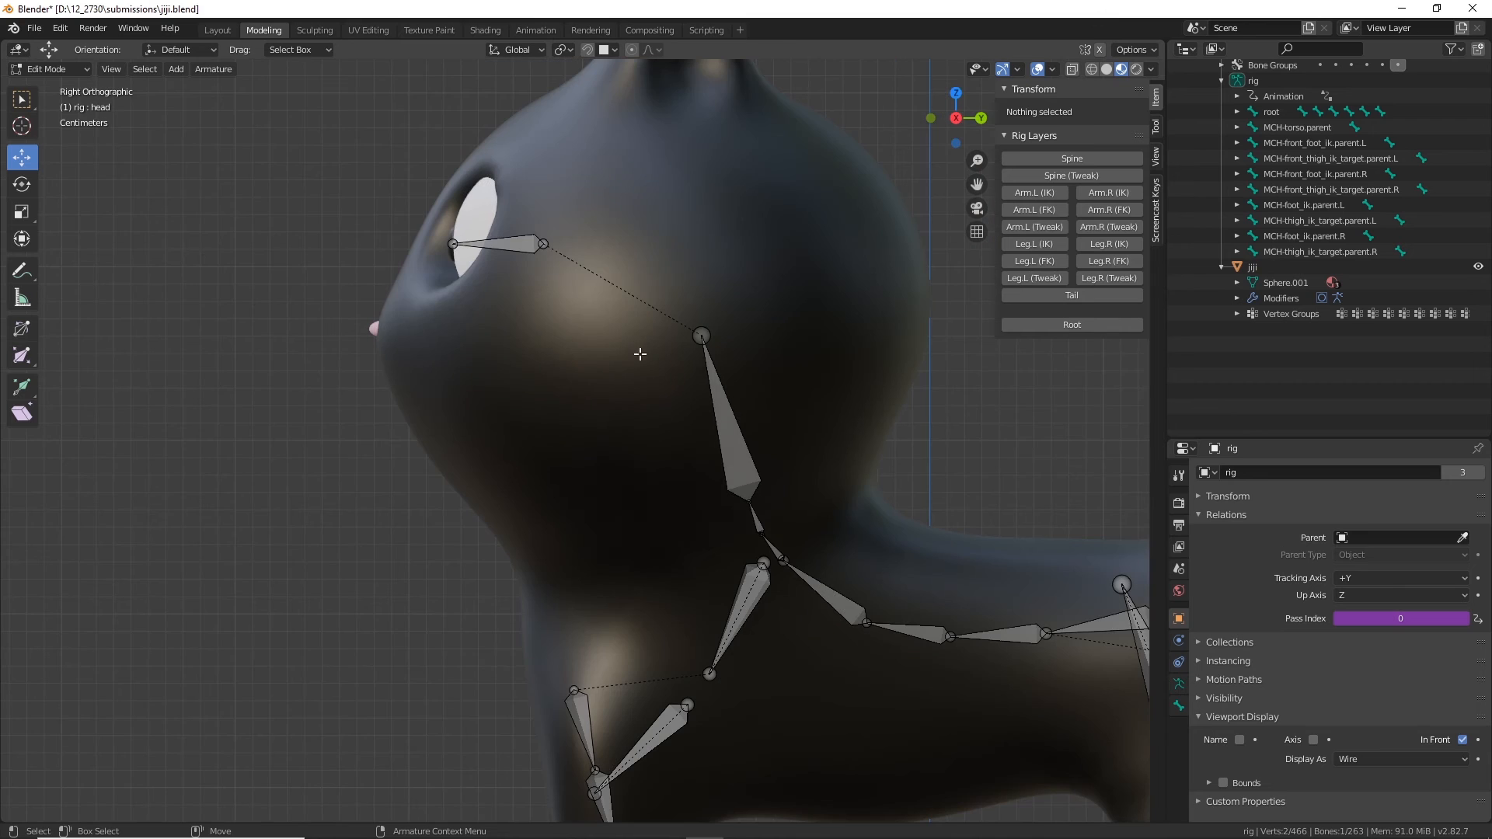
Step: Extrude a new bone about 0.1 m long upward from the tip of the head bone and select it
left_click(701, 333)
scroll(750, 330, "down", 3)
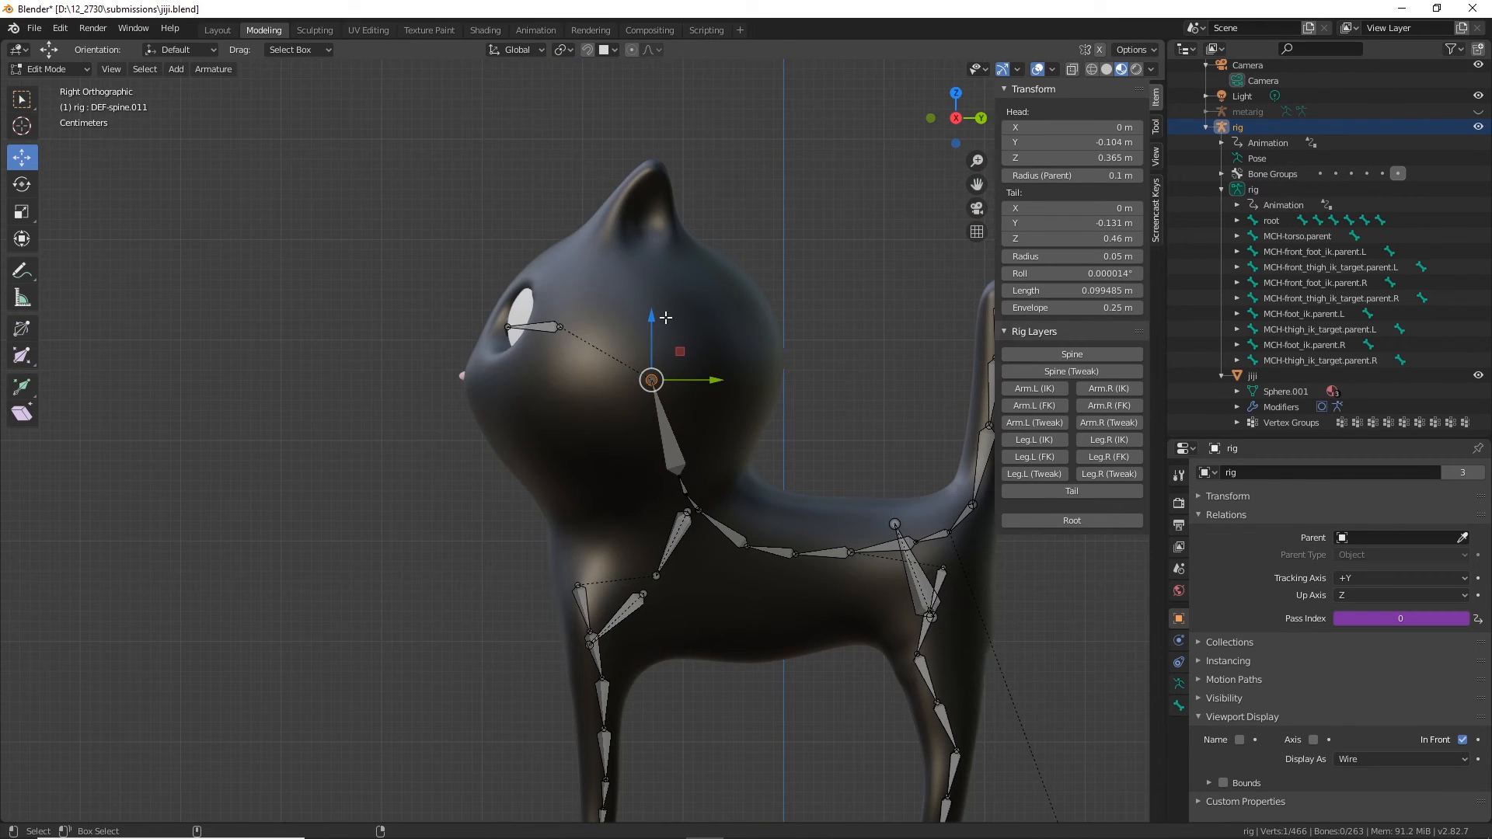
key("ctrl+e")
left_click_drag(635, 323, 627, 246)
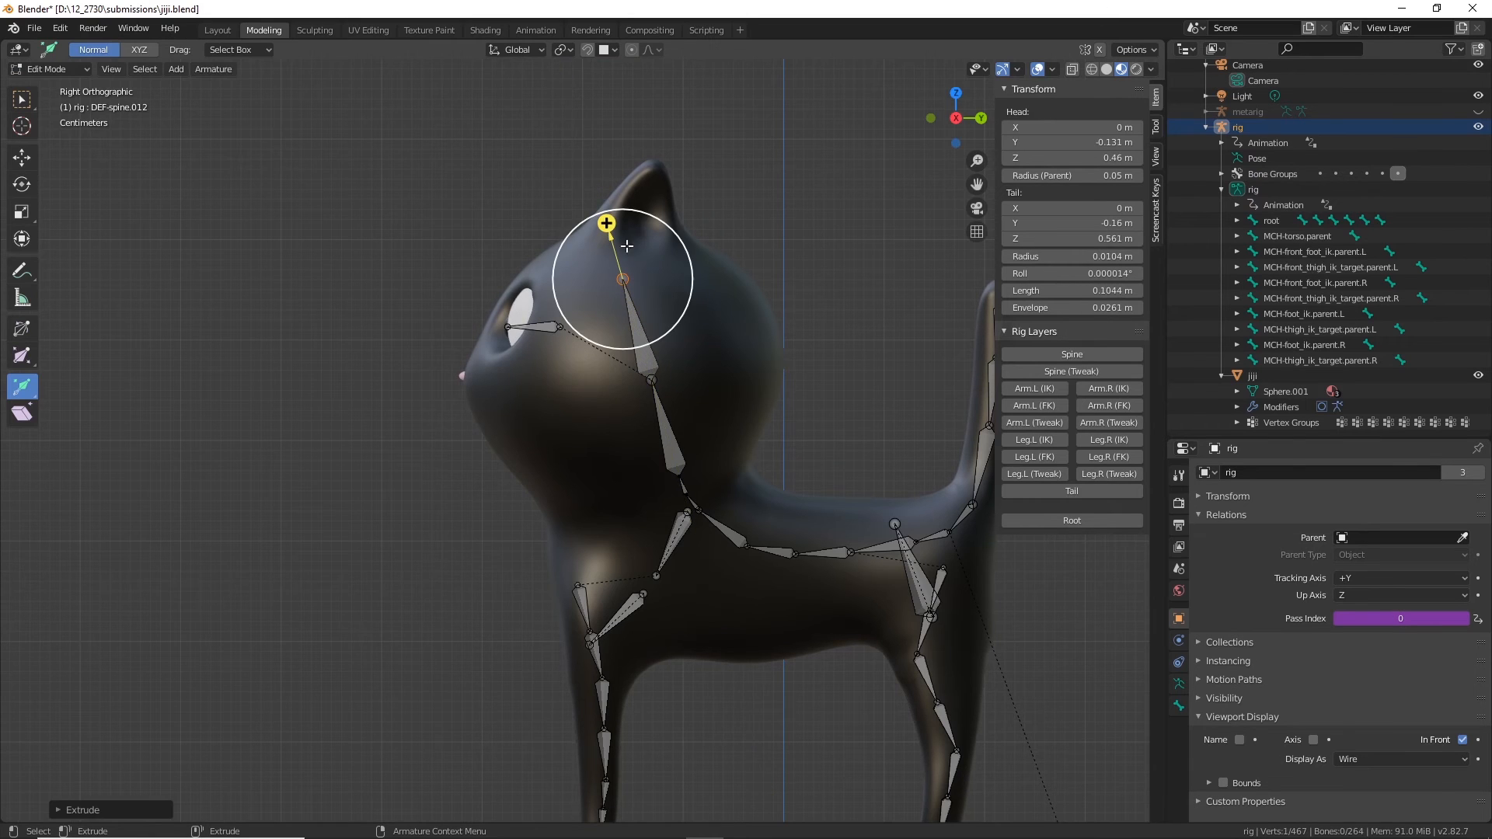
left_click(21, 99)
left_click(630, 344)
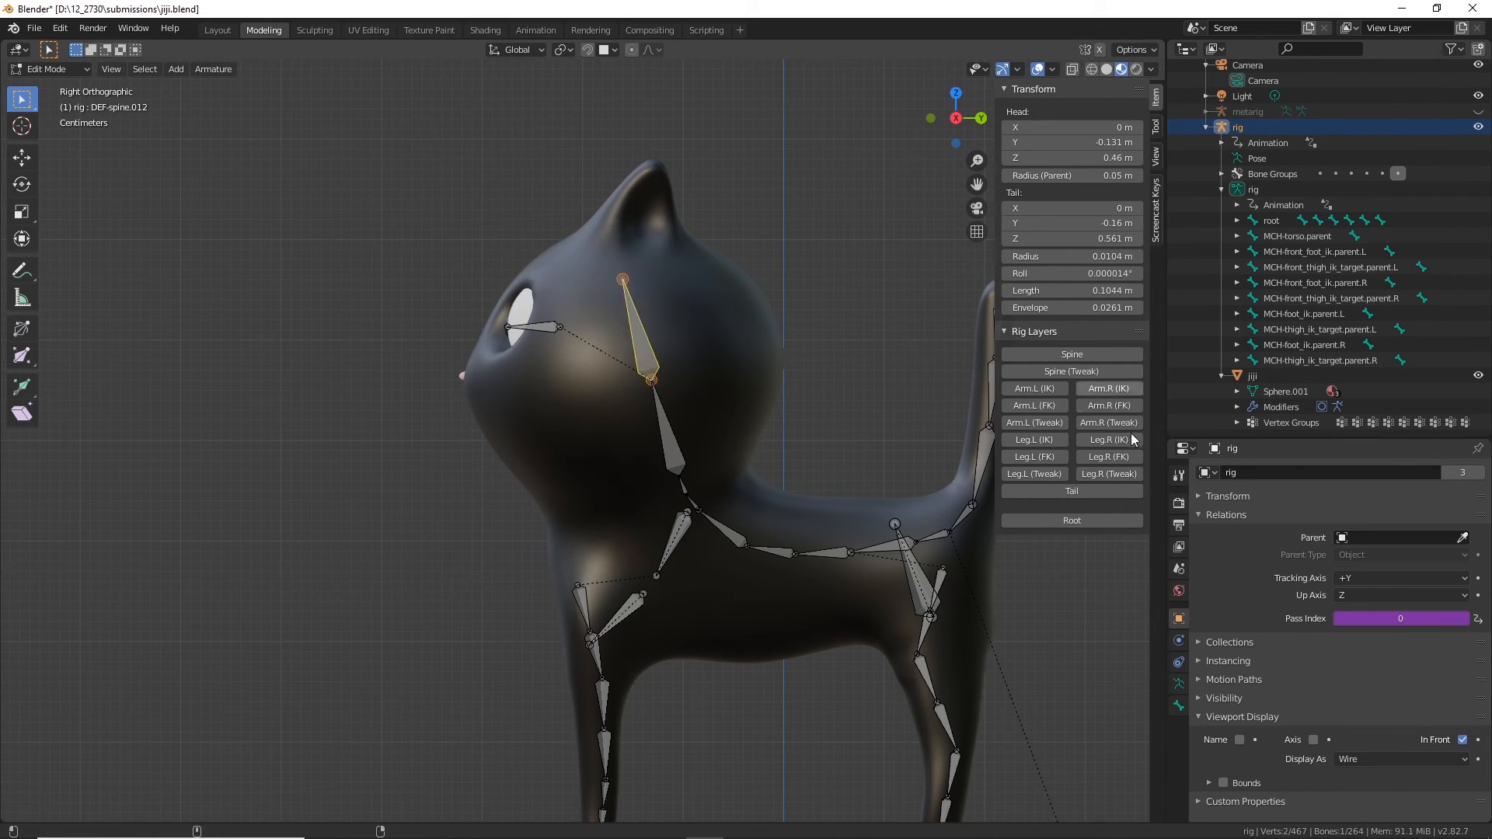
Step: Rename the newly extruded head bone as eyeTarget
left_click(1179, 706)
left_click(1293, 472)
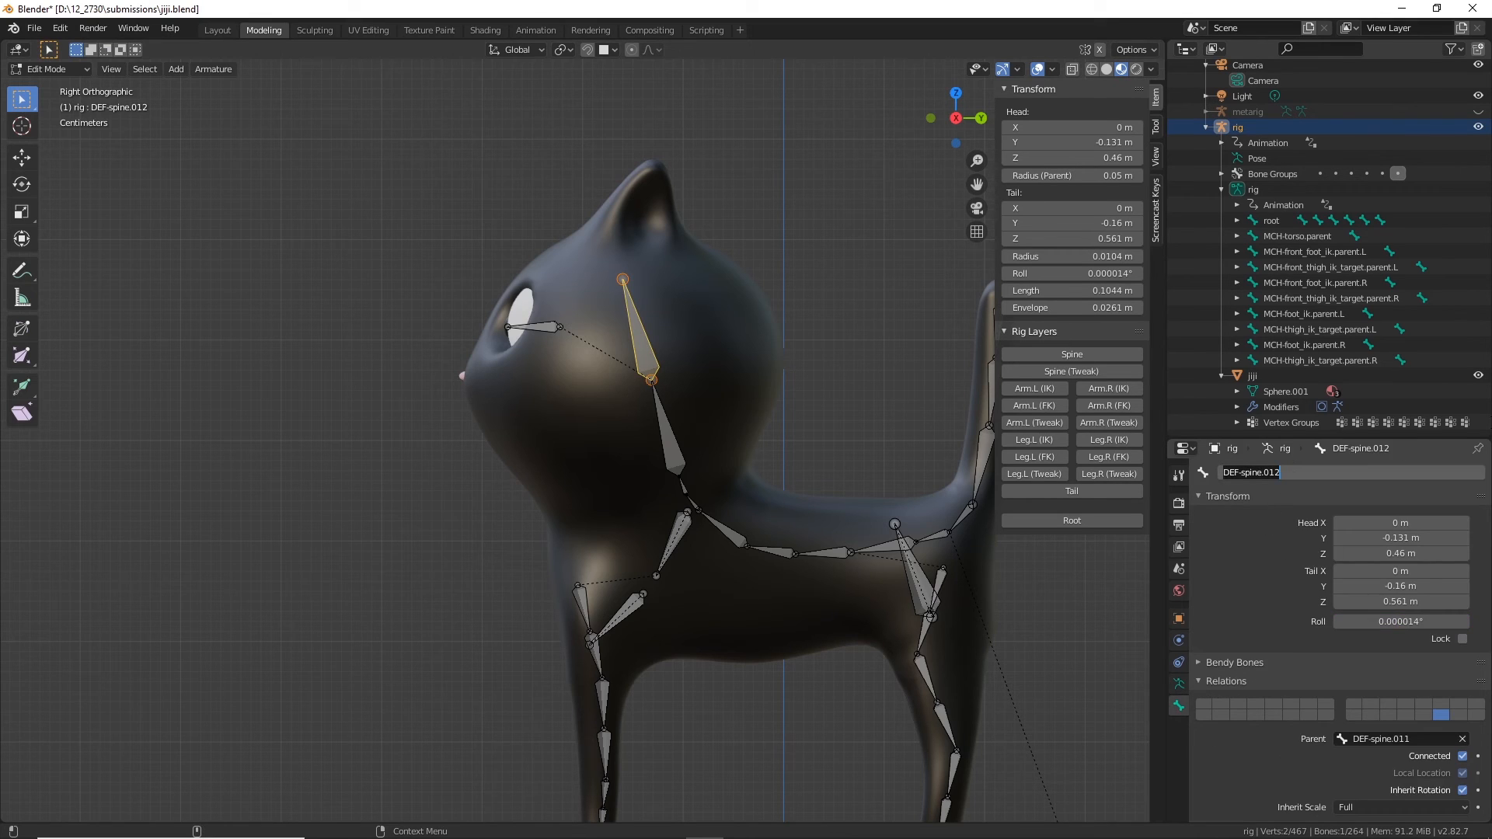
type("eyeTarget")
key("Return")
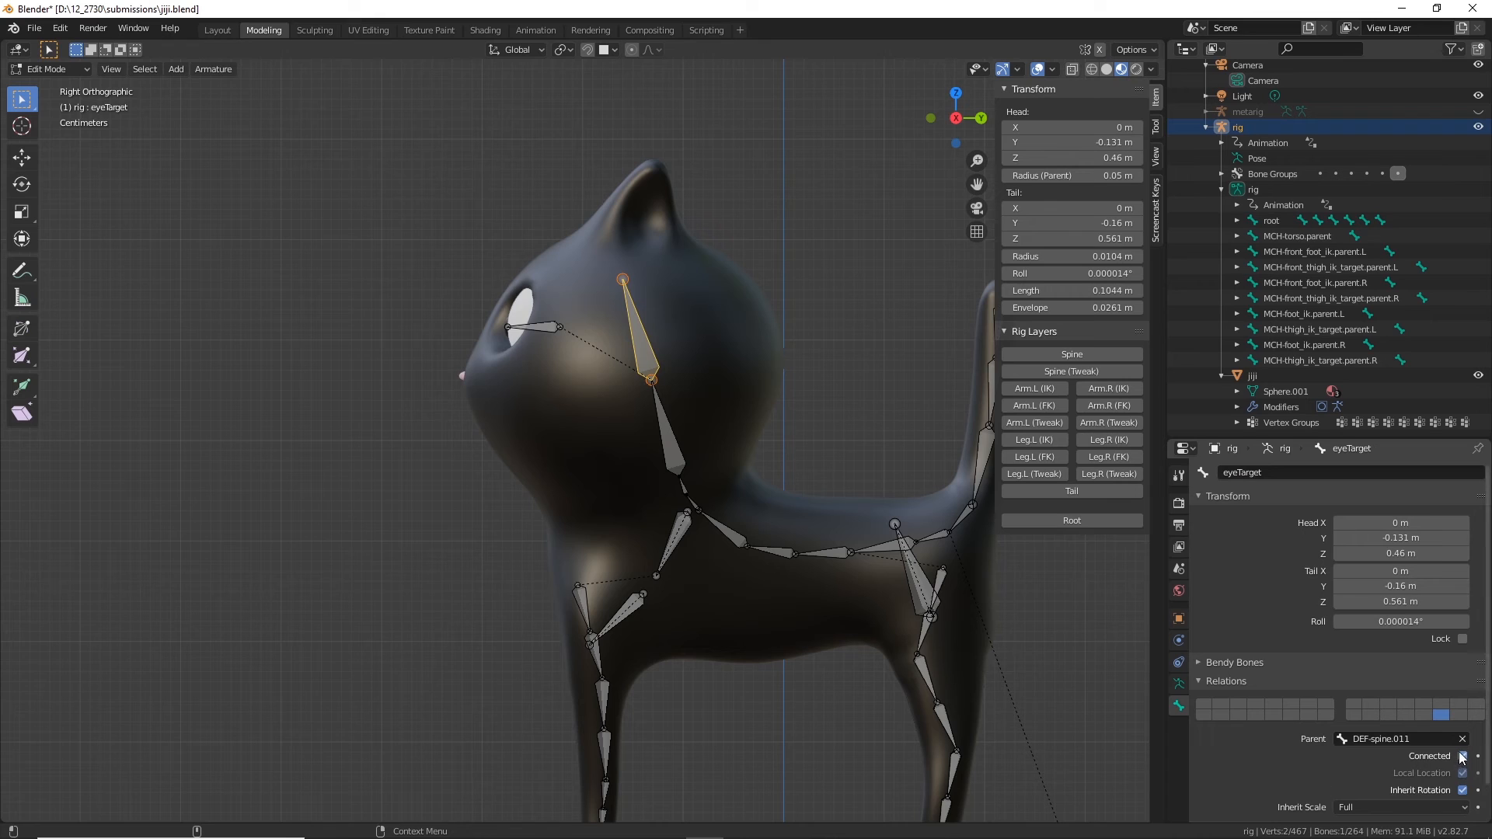
Step: Disconnect the eyeTarget bone from its parent DEF-spine.011 and turn off its Deform option
left_click(1463, 756)
scroll(1275, 762, "down", 2)
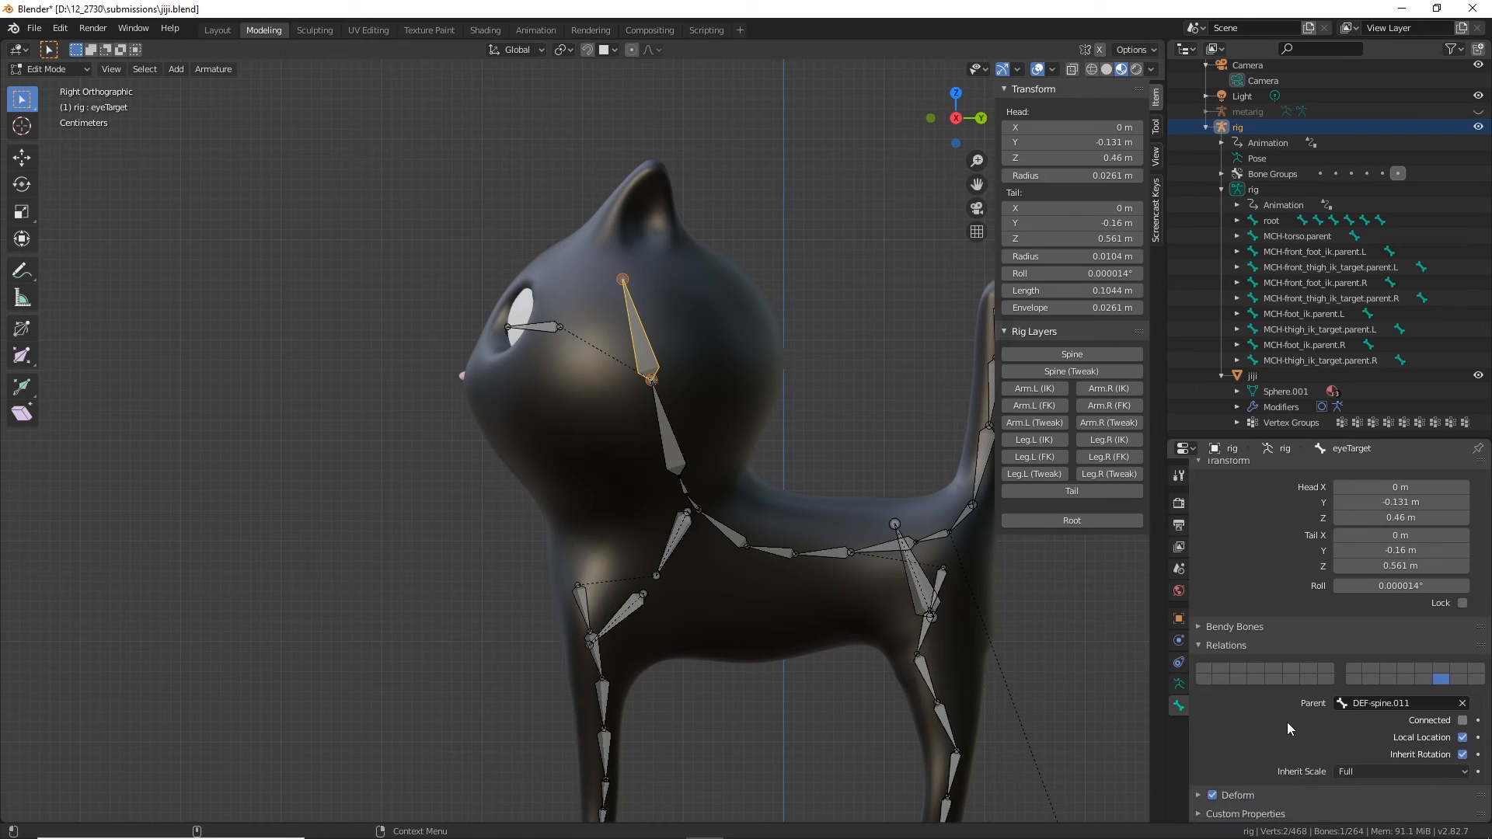
left_click(1214, 795)
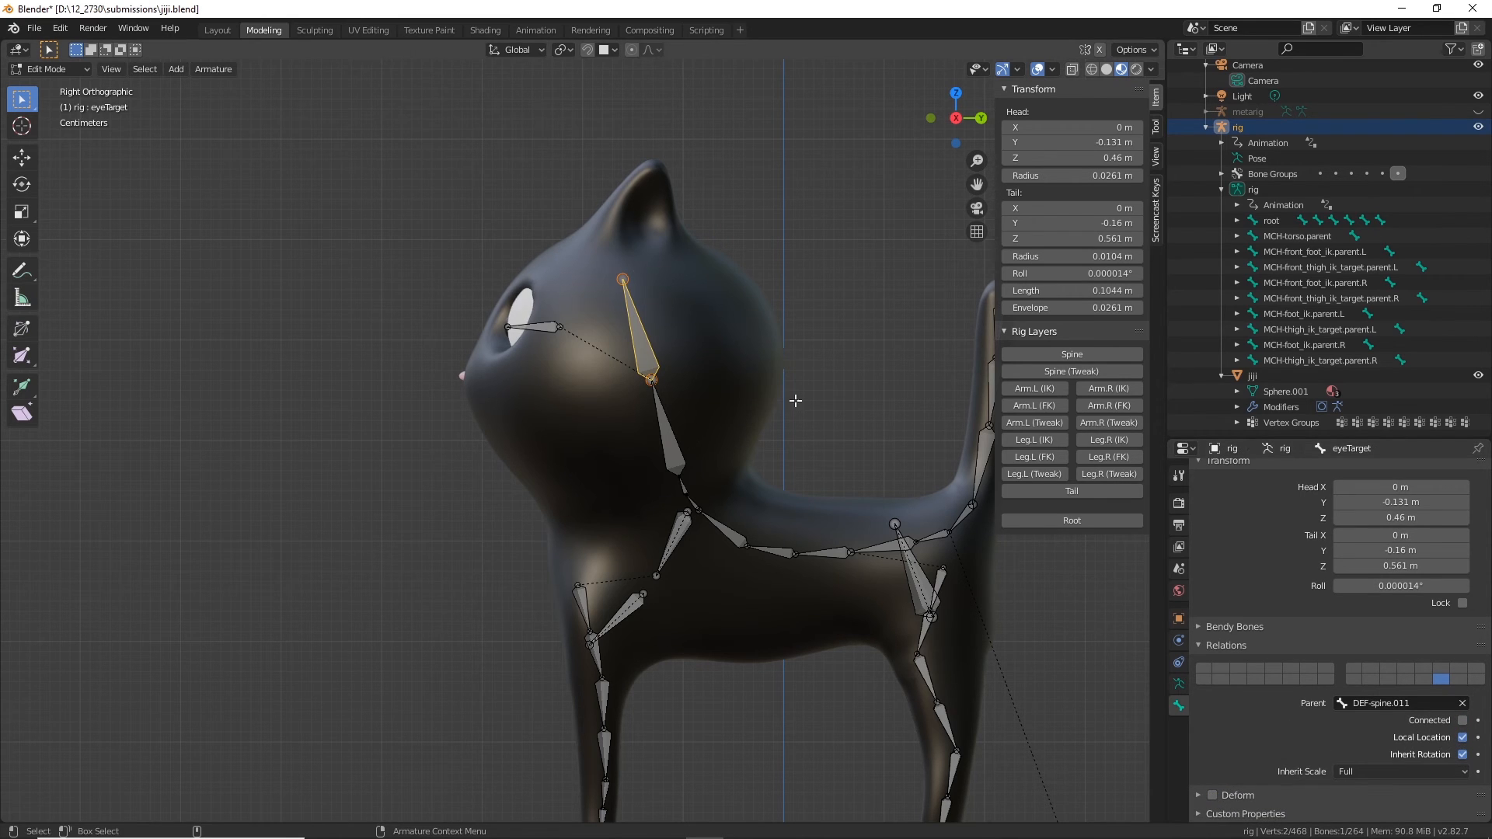
Step: Move the eyeTarget bone out in front of the cat's face and rotate it to lie horizontally at eye level
key("w")
left_click_drag(700, 330, 175, 368)
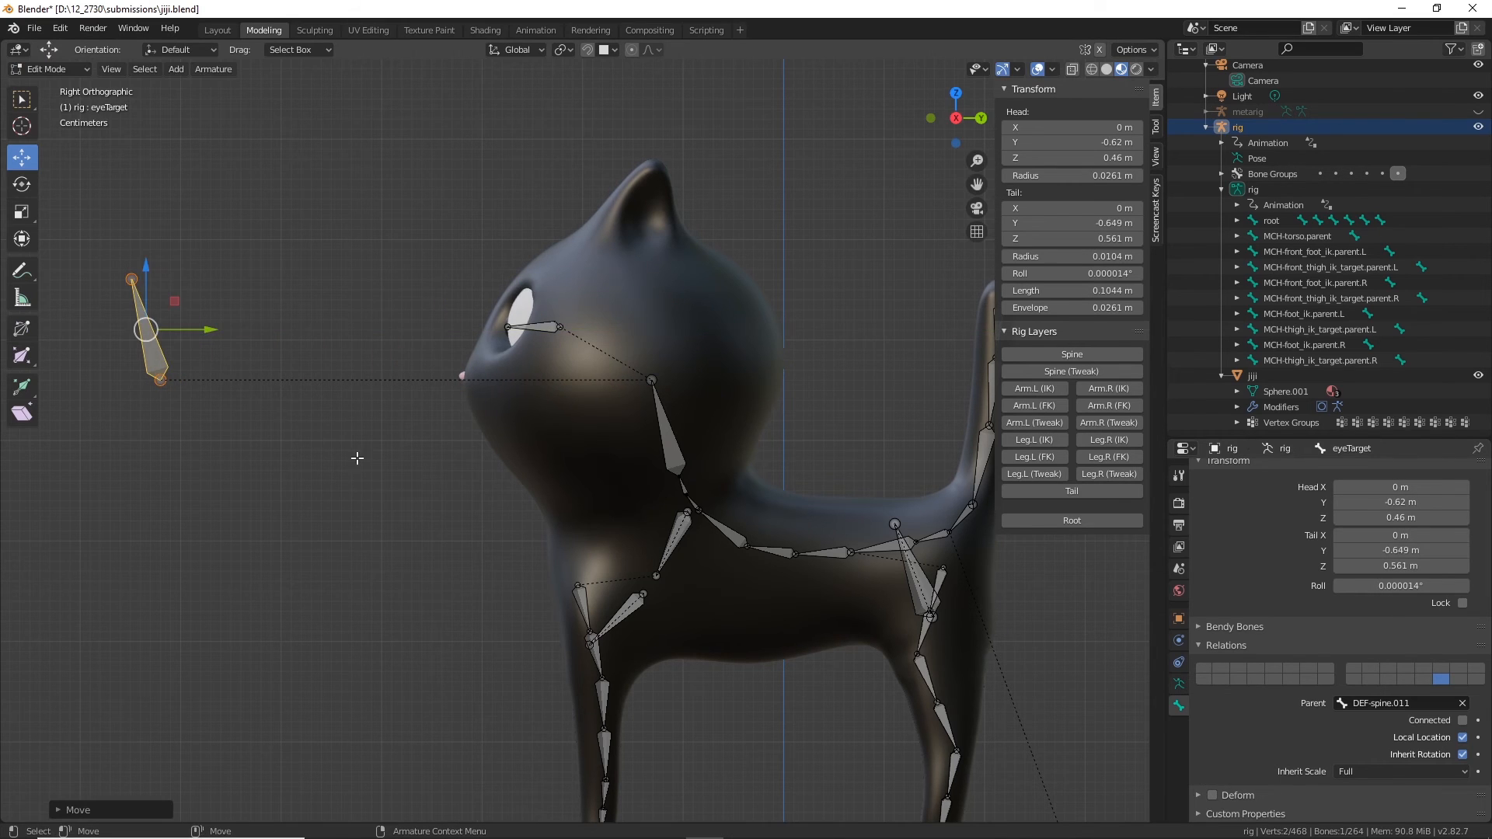
key("e")
left_click_drag(189, 298, 124, 283)
middle_click_drag(327, 452, 460, 467, "shift")
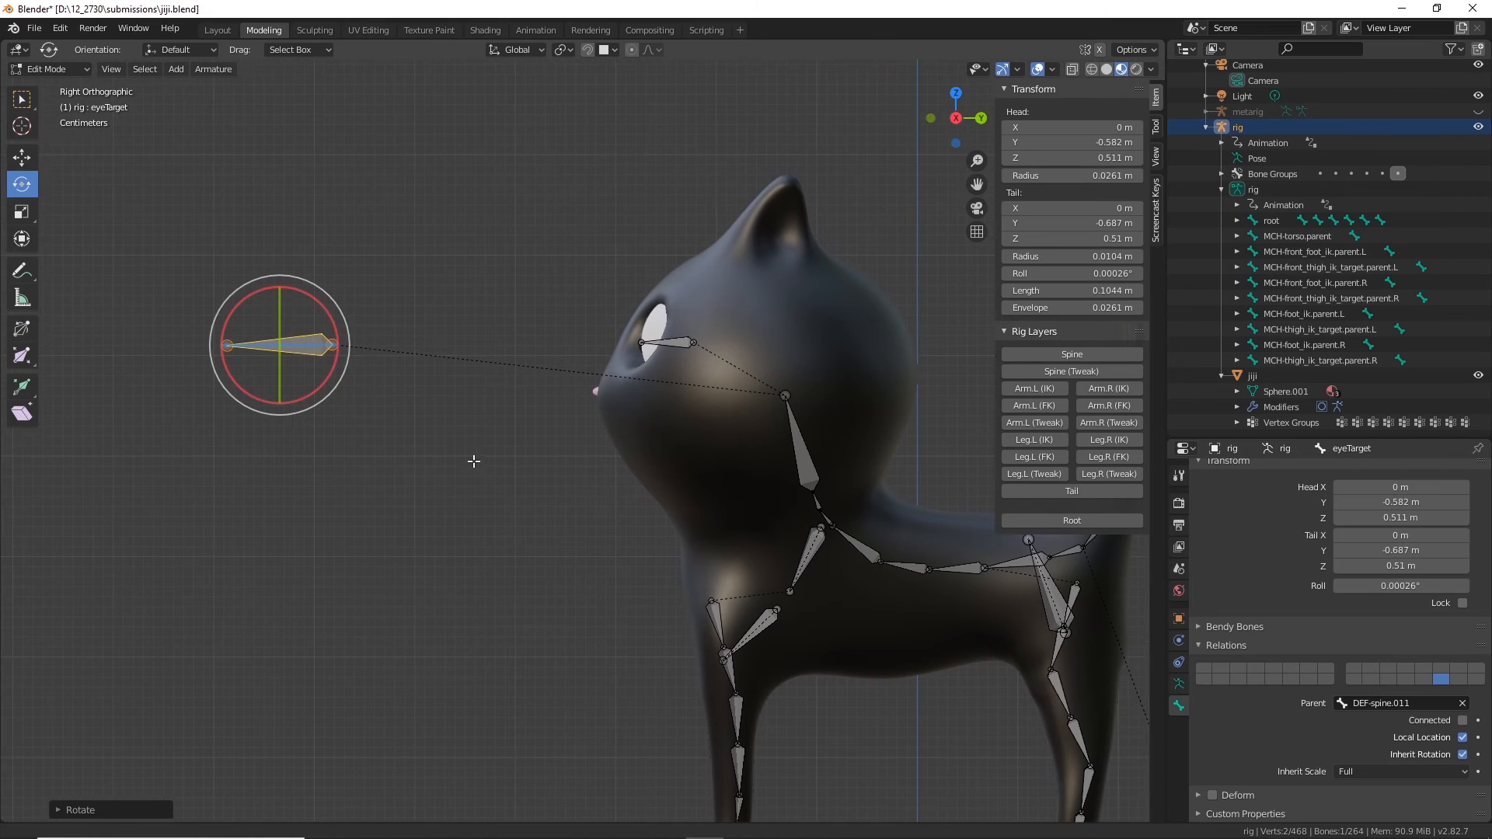
Step: Move the eyeTarget bone farther from the face along Y, placing its head at about -0.7 m
left_click(22, 158)
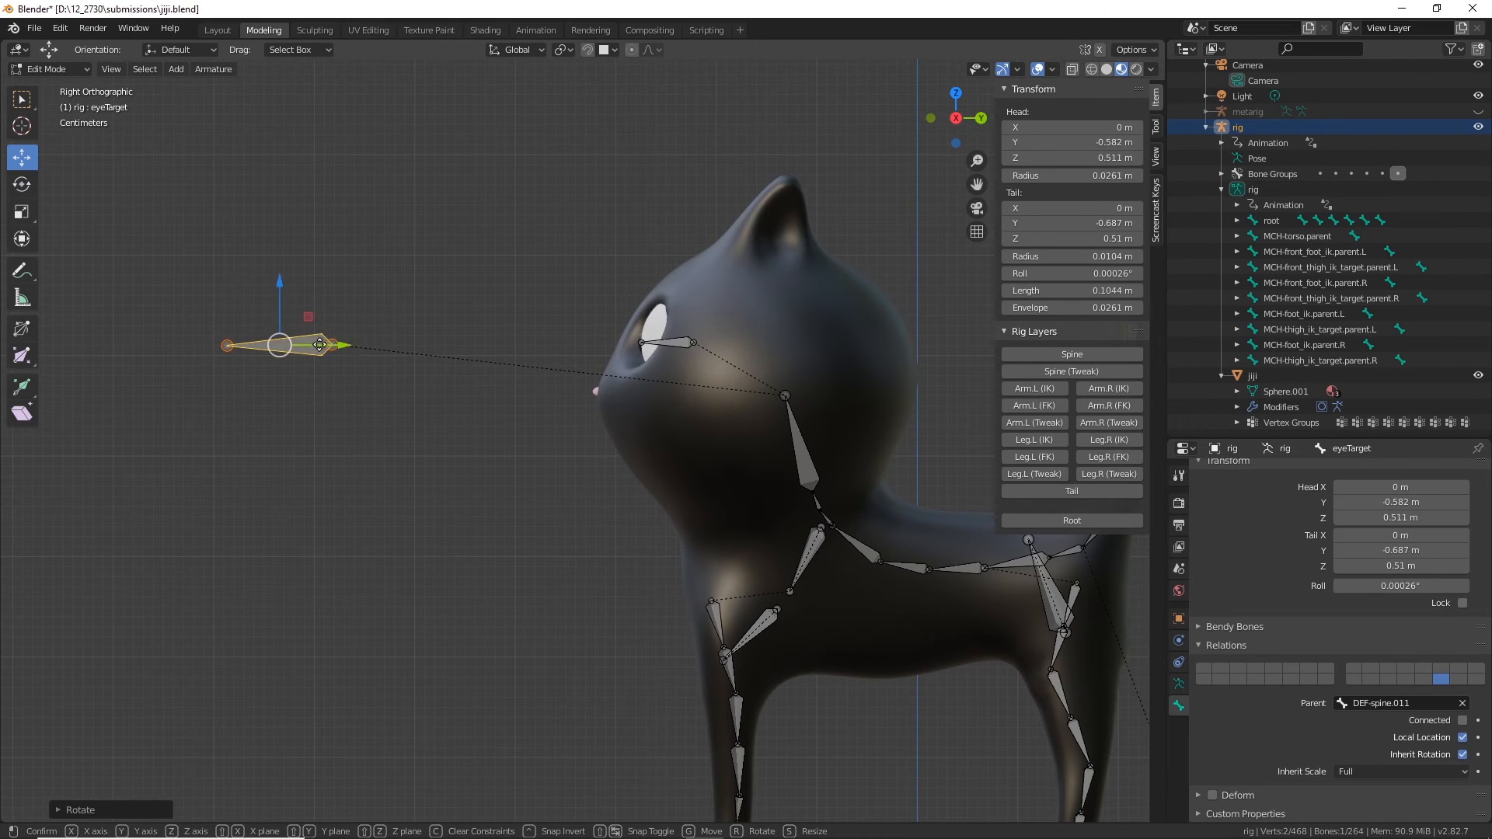
left_click_drag(342, 345, 274, 348)
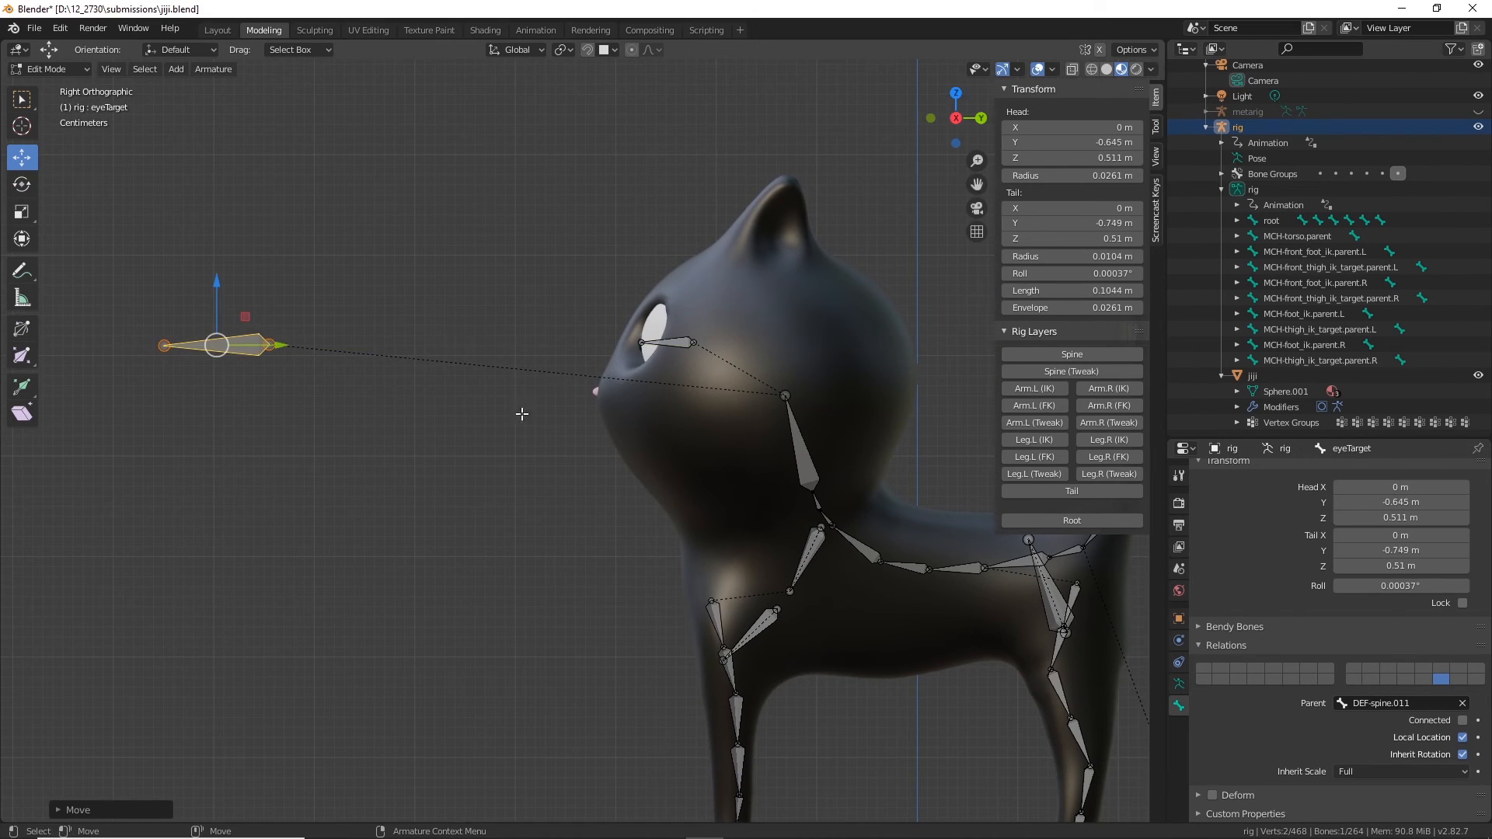
middle_click_drag(353, 412, 429, 436)
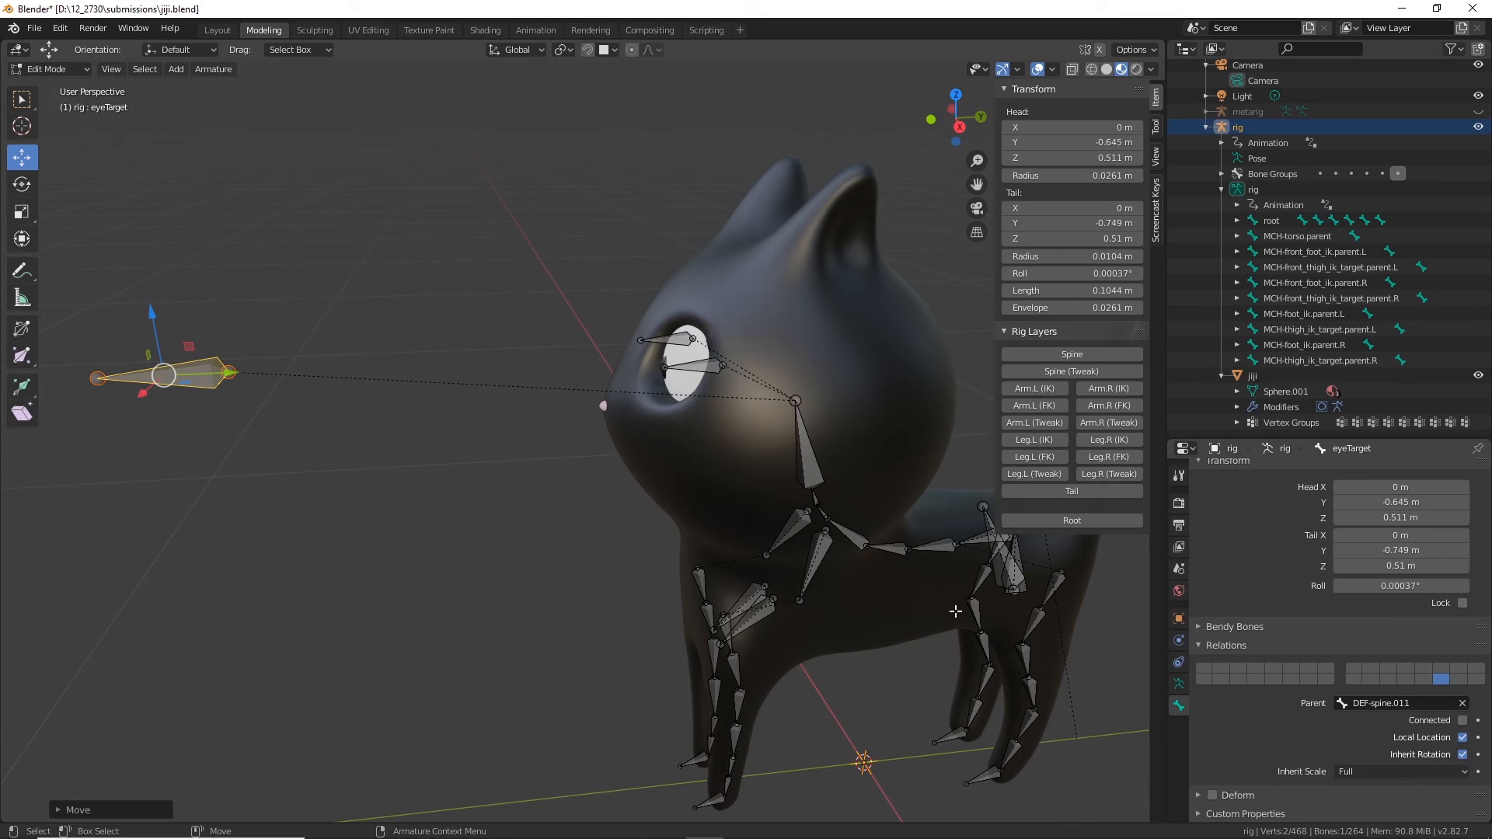
scroll(506, 516, "down", 2)
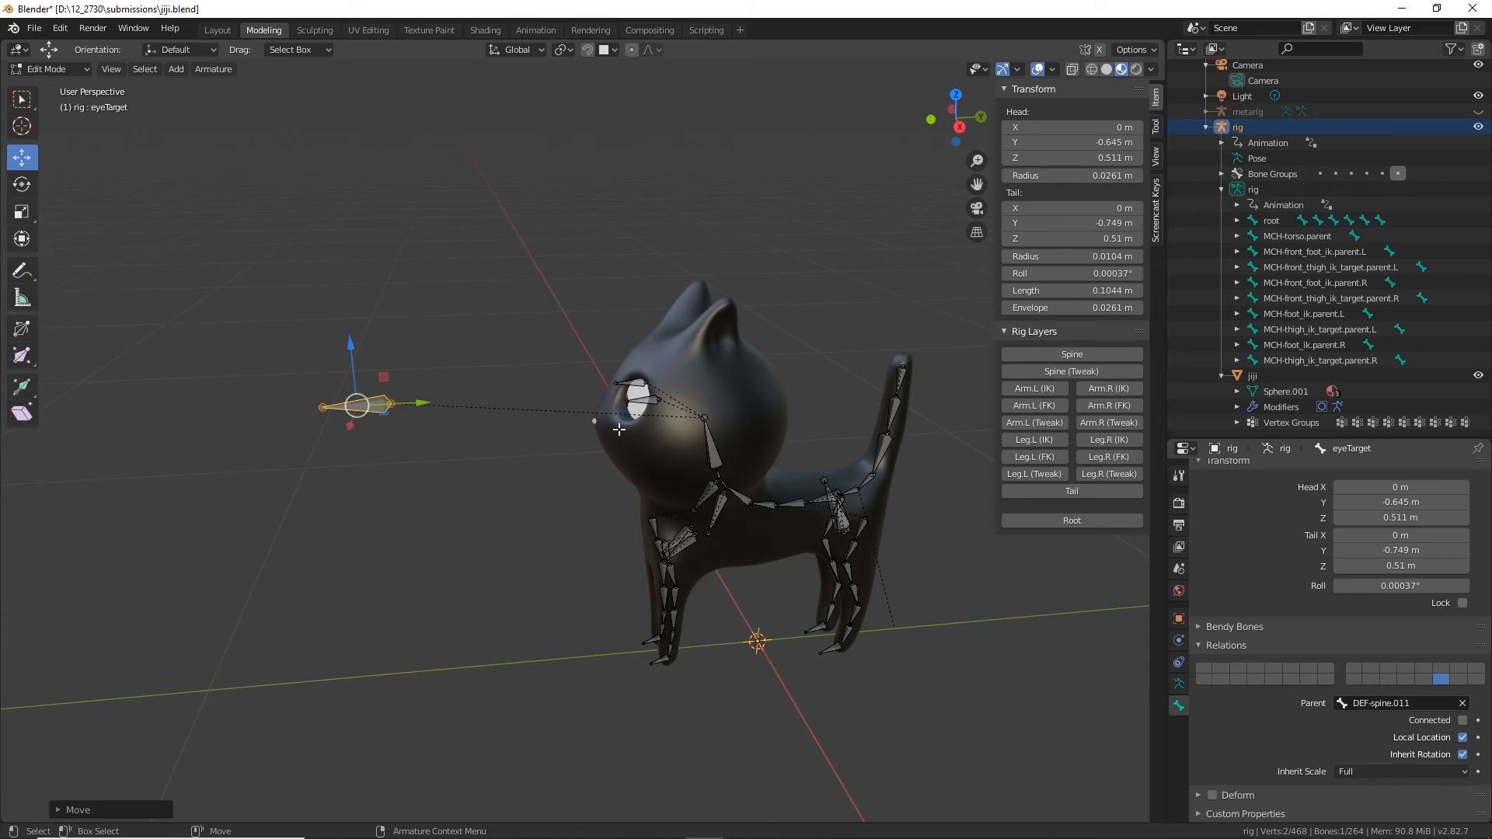
middle_click_drag(618, 429, 384, 427)
left_click_drag(424, 423, 378, 428)
middle_click_drag(377, 427, 744, 483)
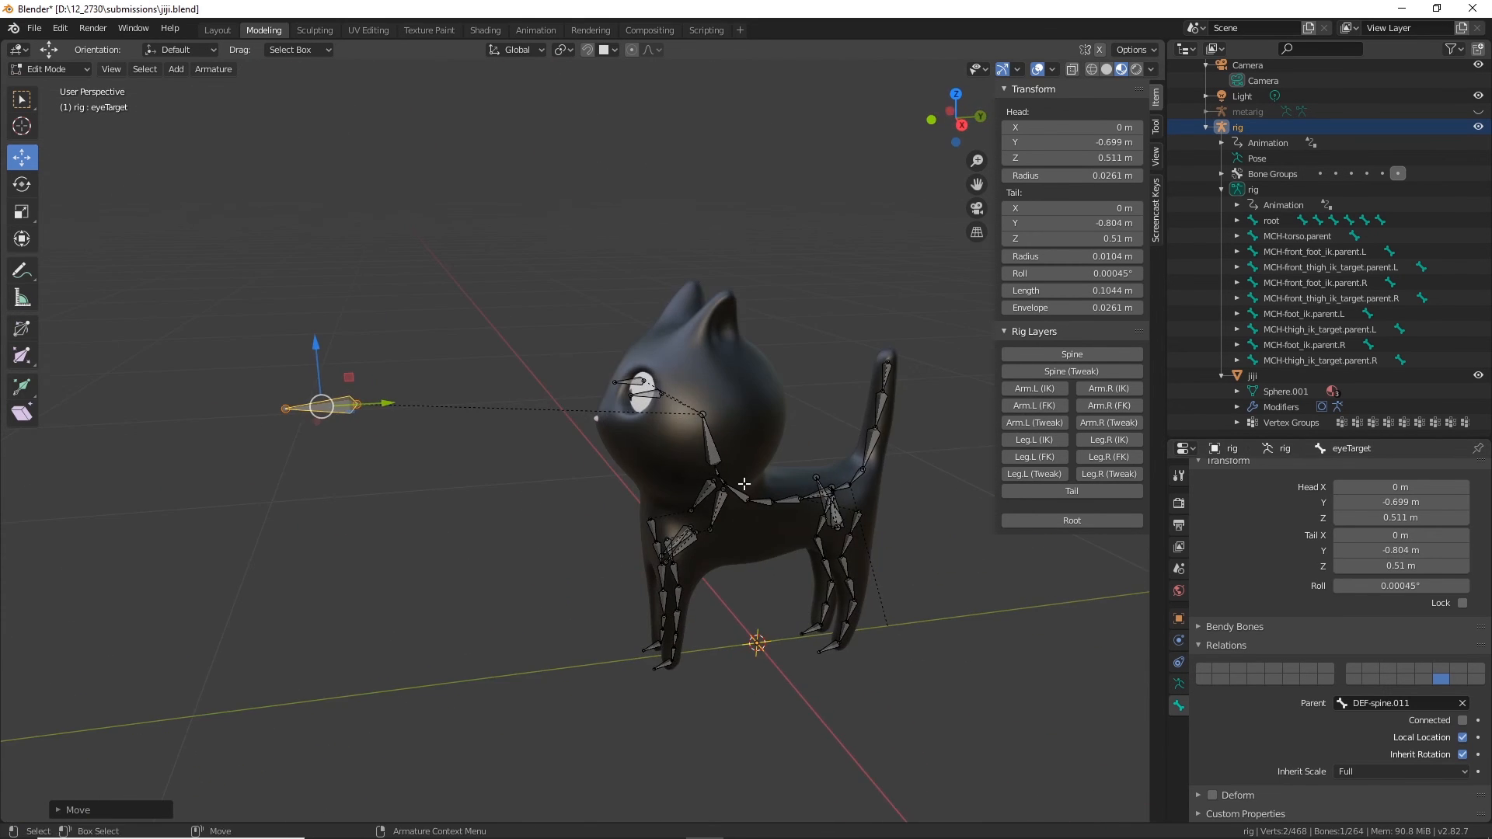
Step: Switch the rig to Pose Mode and bring the eye bones and eyeTarget into close view
left_click(53, 70)
key("Return")
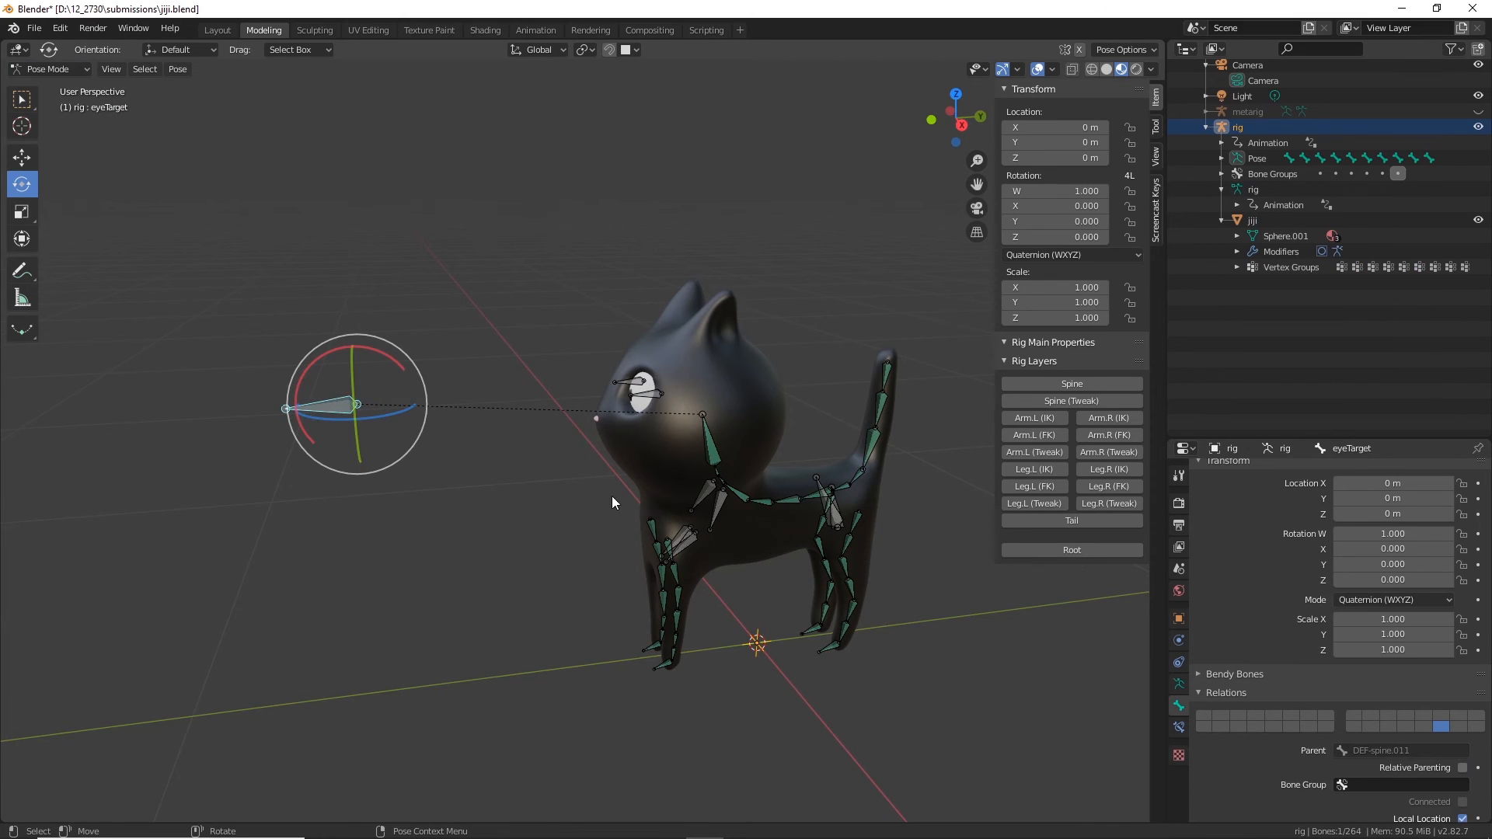
scroll(627, 524, "up", 6)
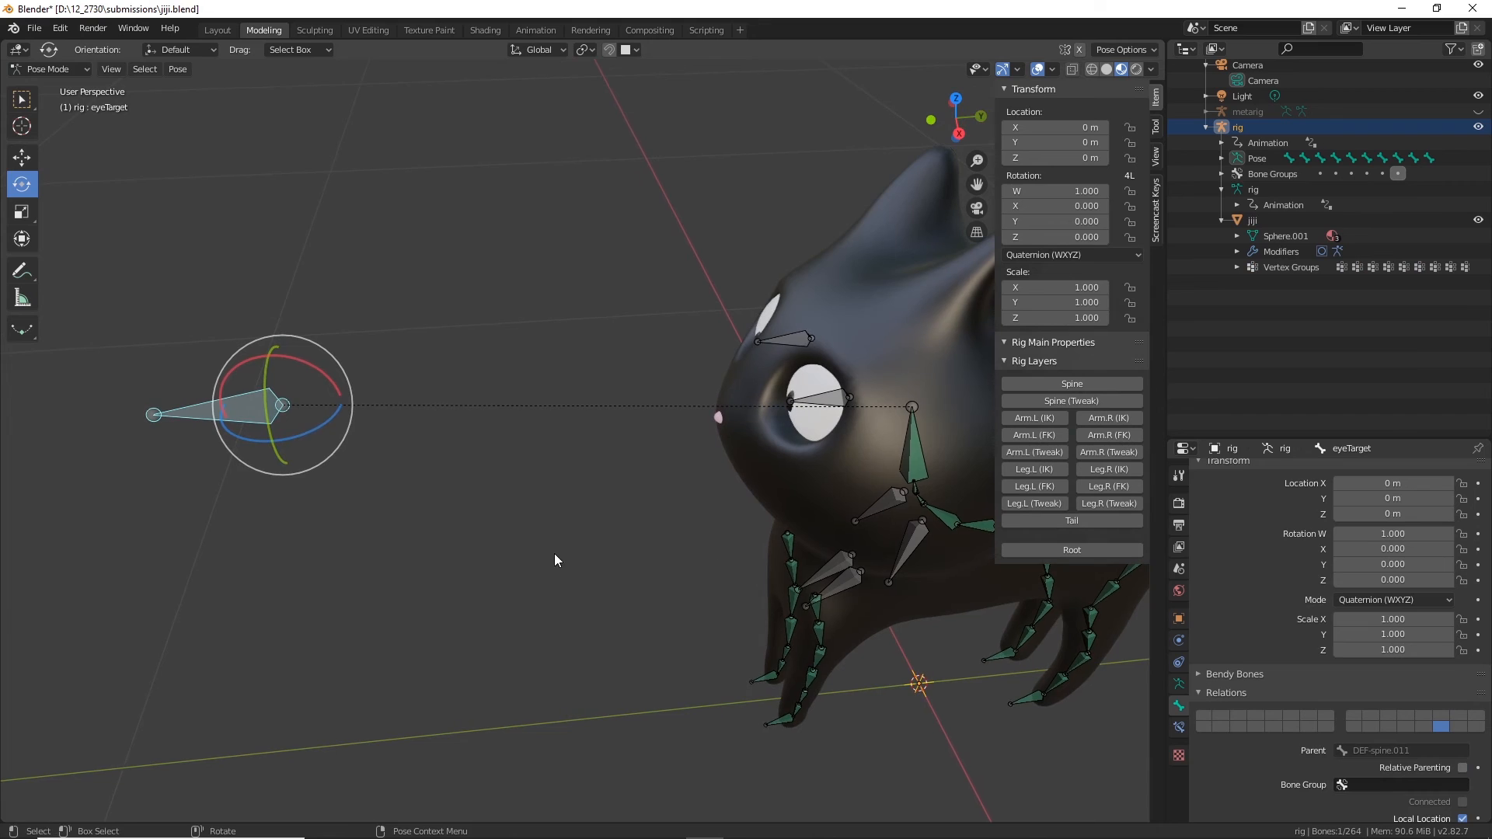
Step: Add a Damped Track constraint to the eye.L bone and set rig as its target
left_click(841, 399)
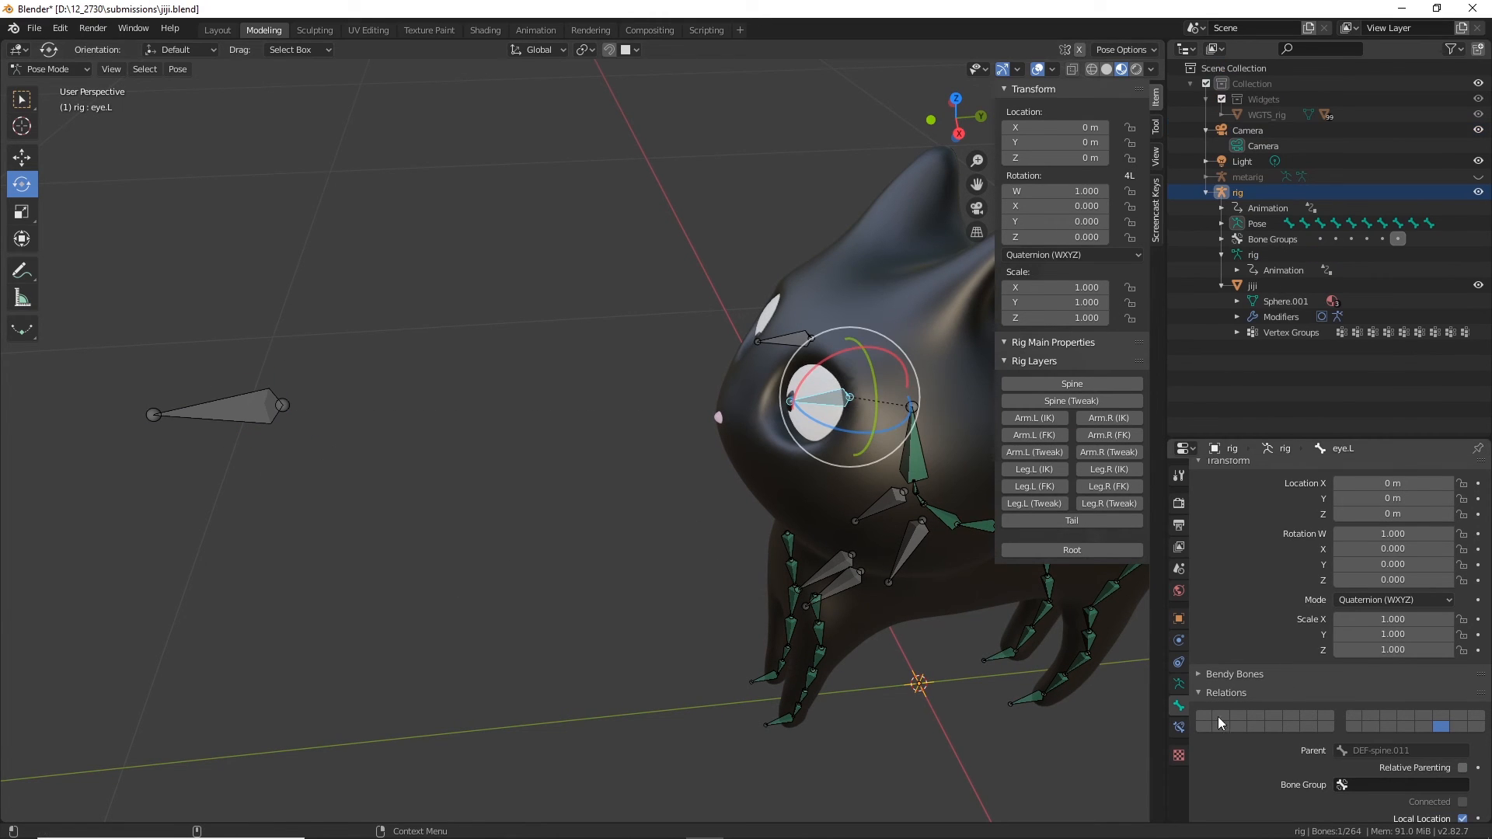
left_click(1178, 729)
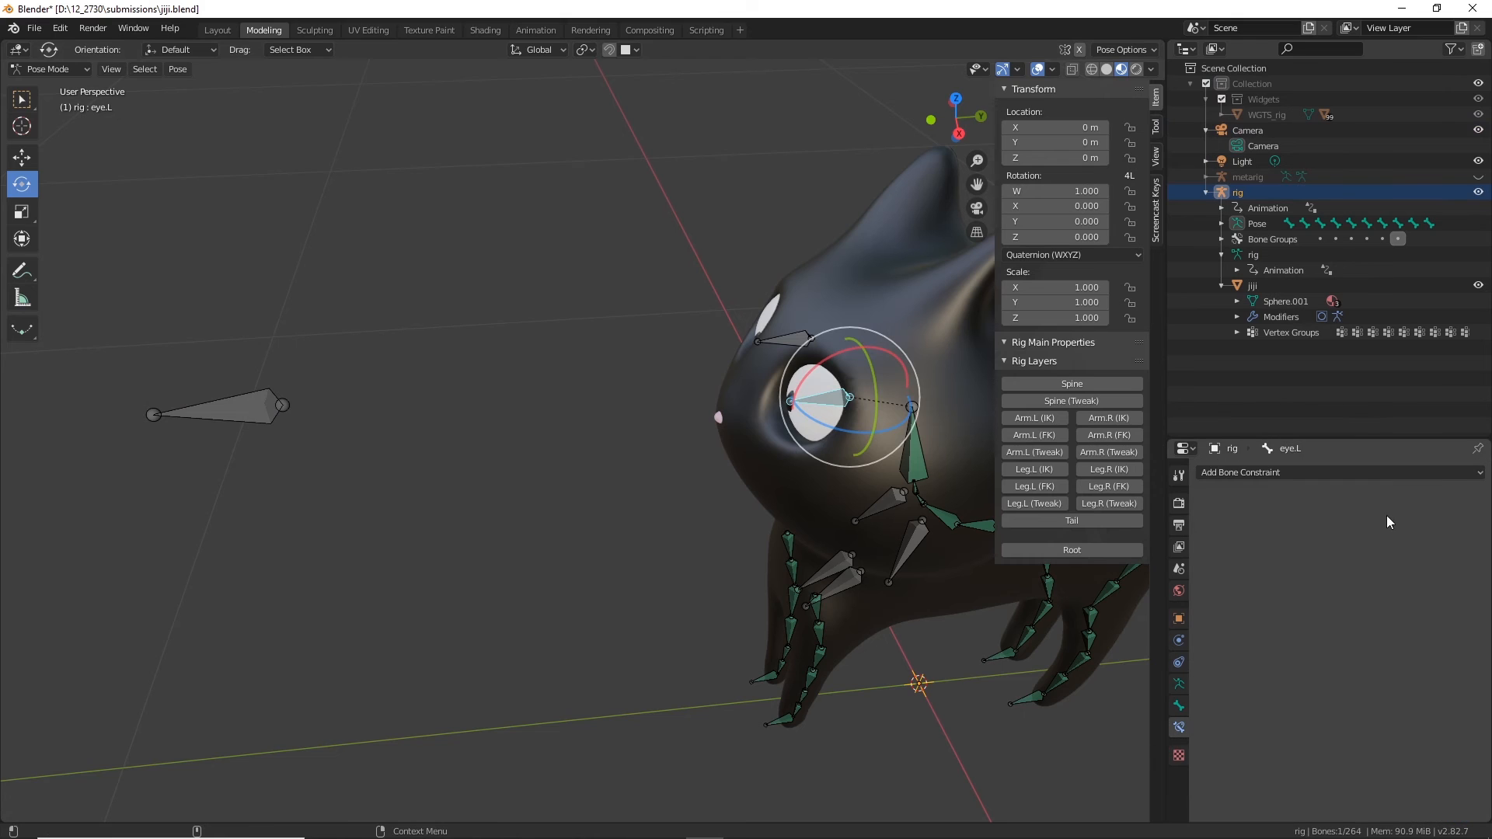
left_click(1291, 471)
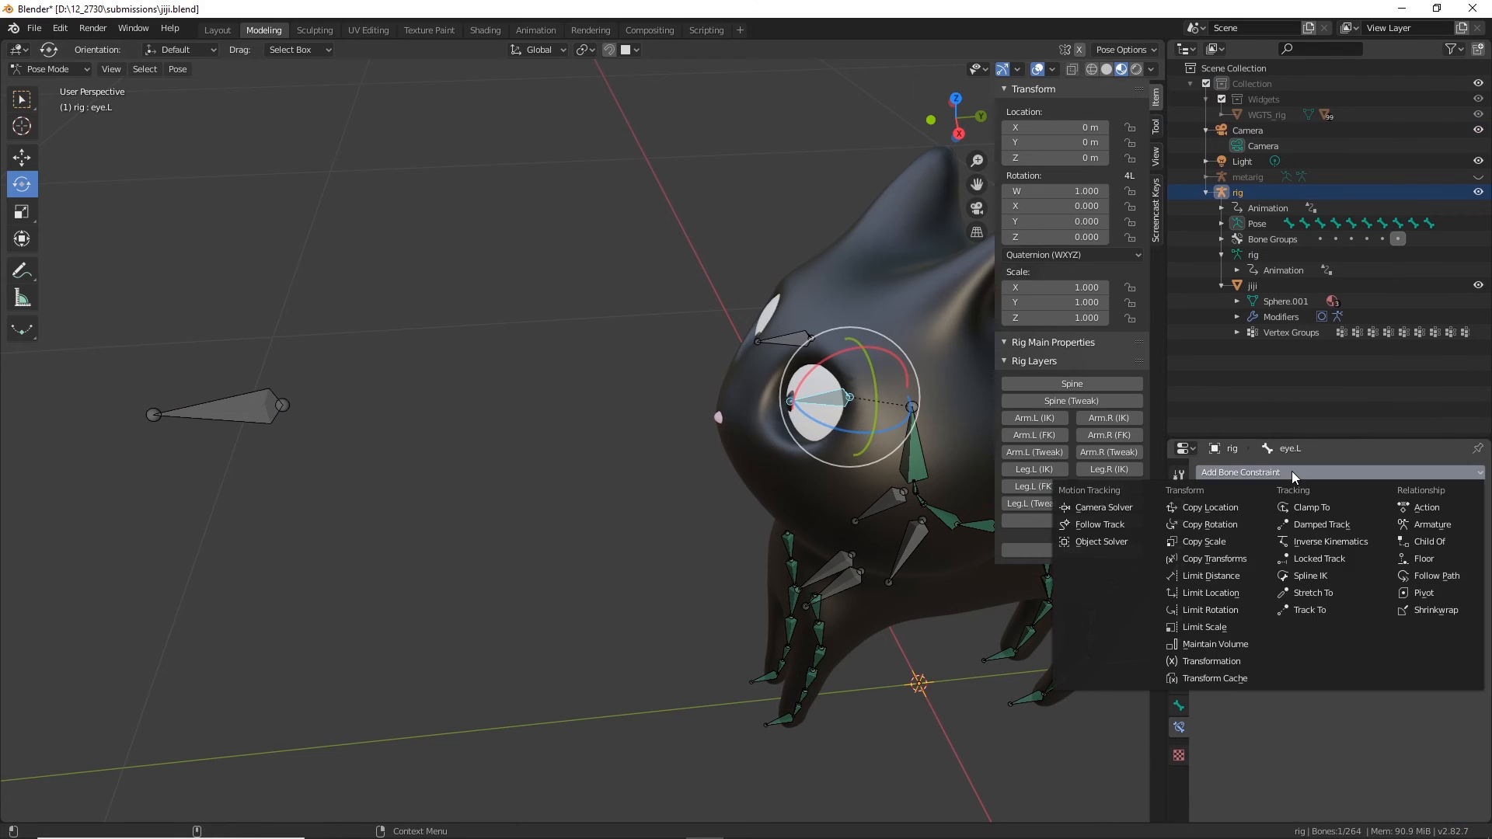
left_click(1338, 526)
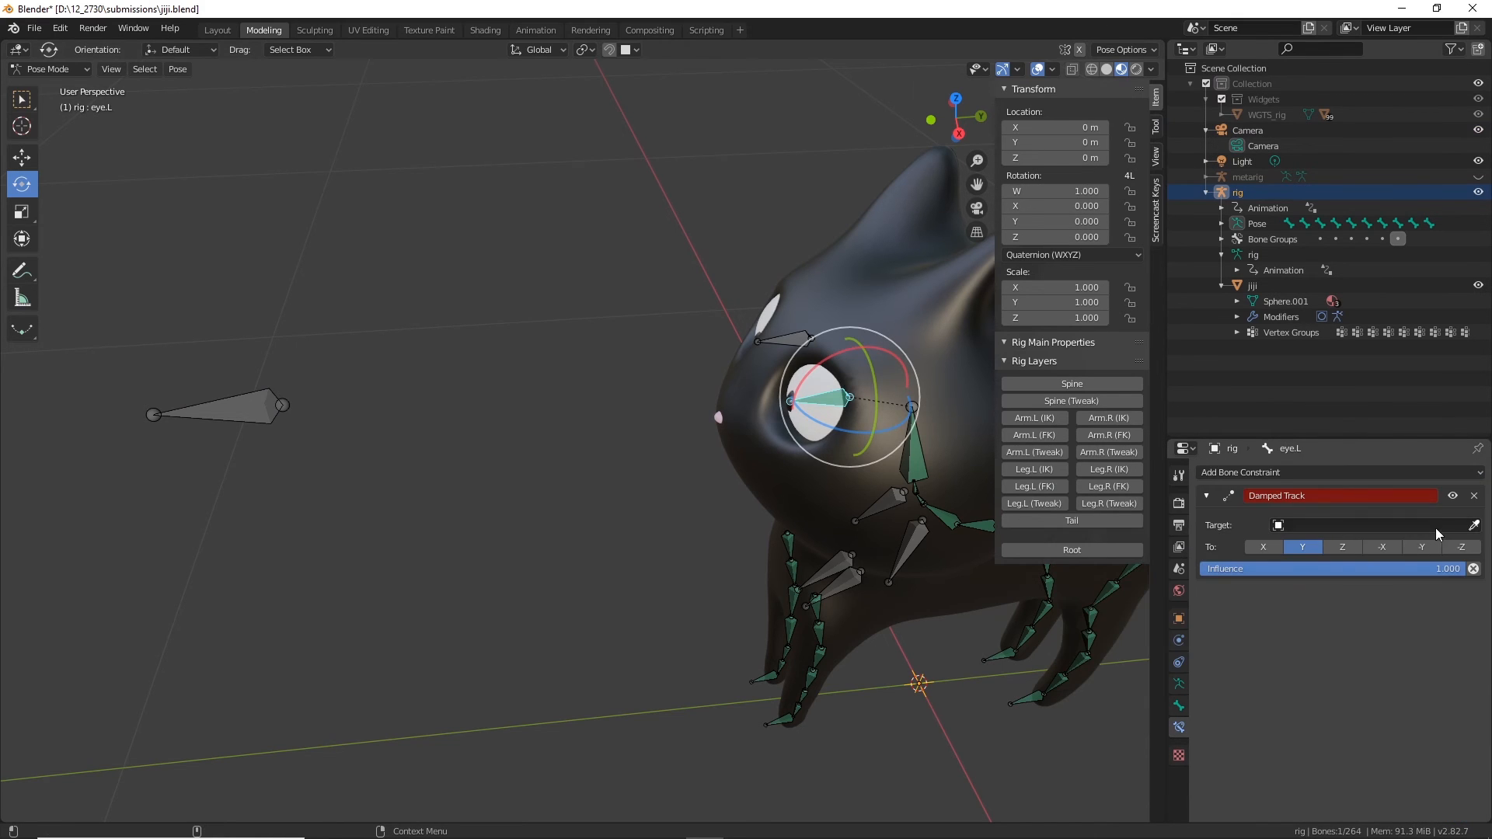
left_click(1474, 526)
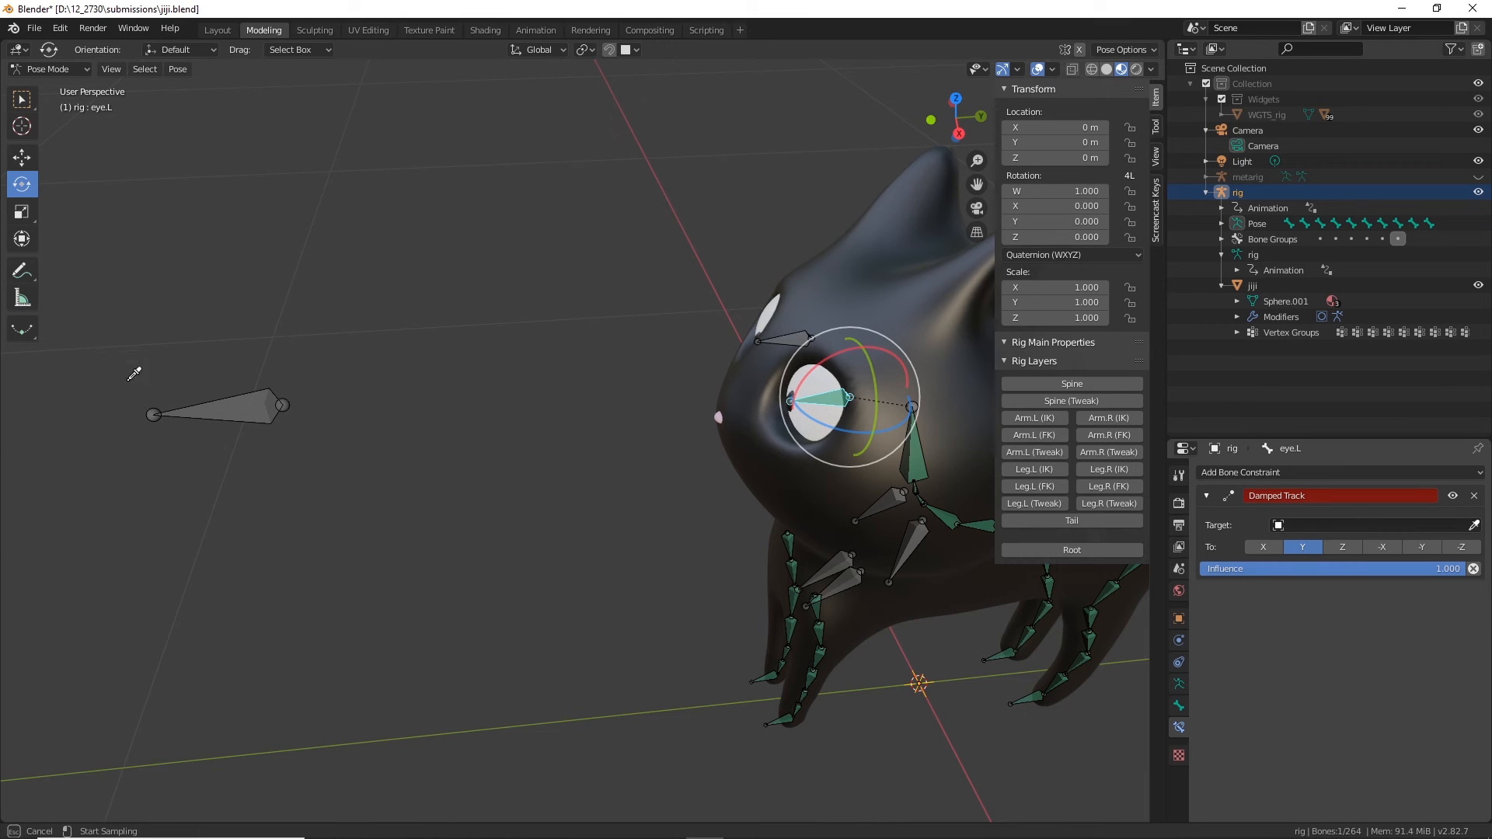
left_click(266, 422)
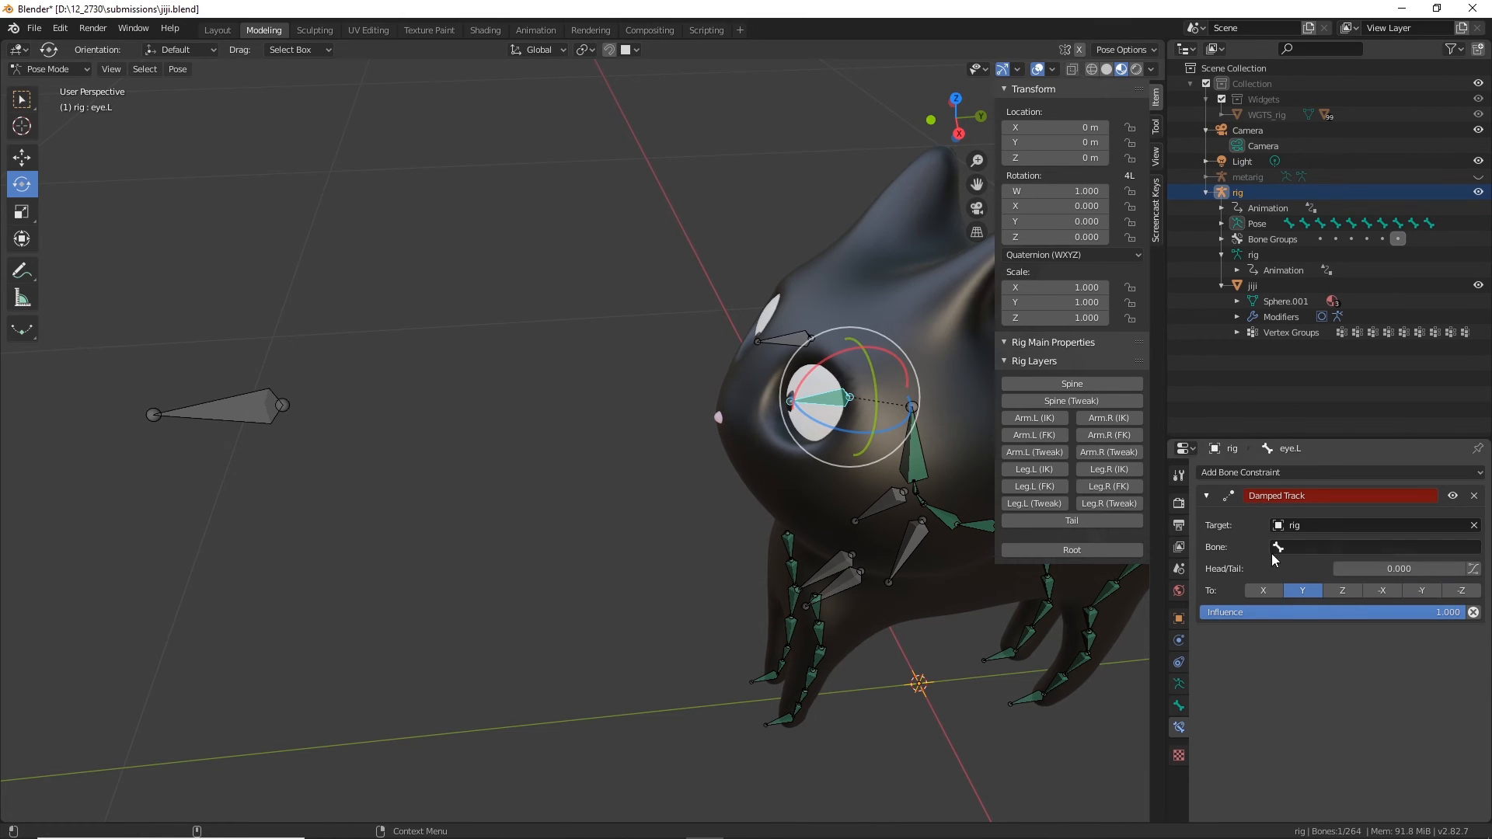
Step: Set eyeTarget as the target bone of eye.L's Damped Track constraint
left_click(1321, 547)
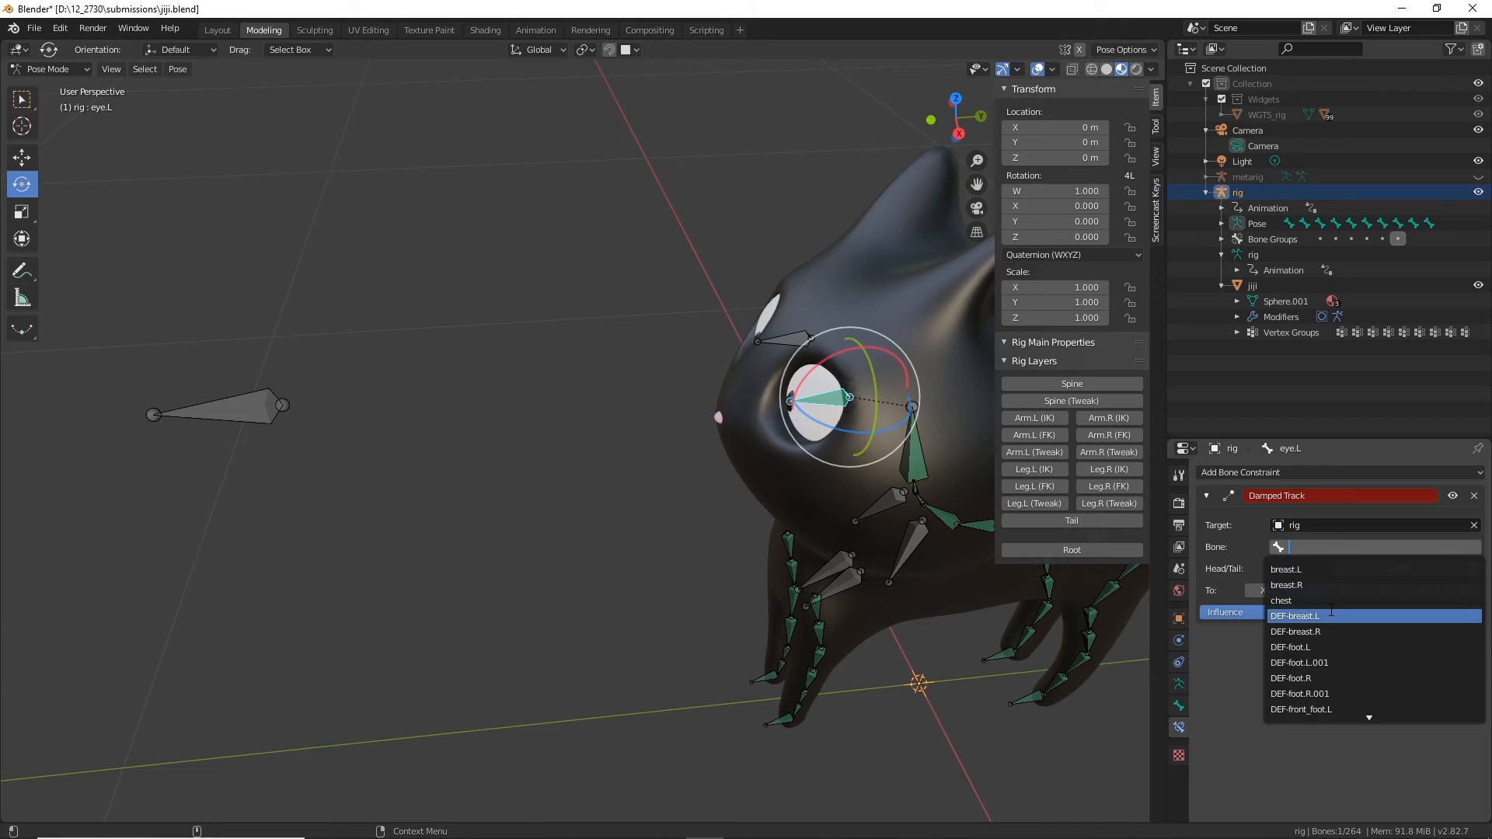
scroll(1332, 611, "down", 3)
scroll(1331, 611, "down", 15)
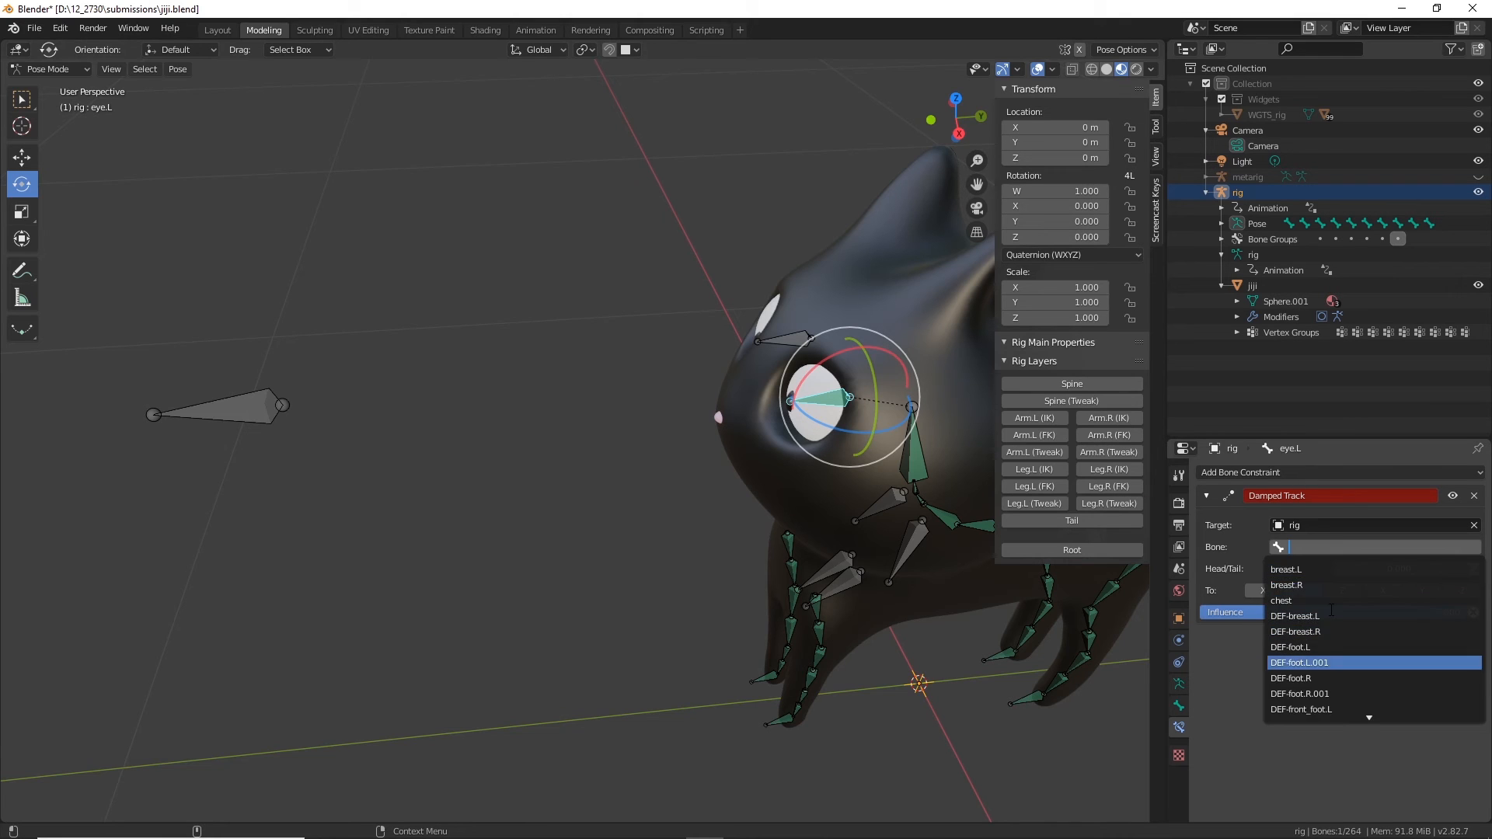
scroll(1331, 611, "down", 20)
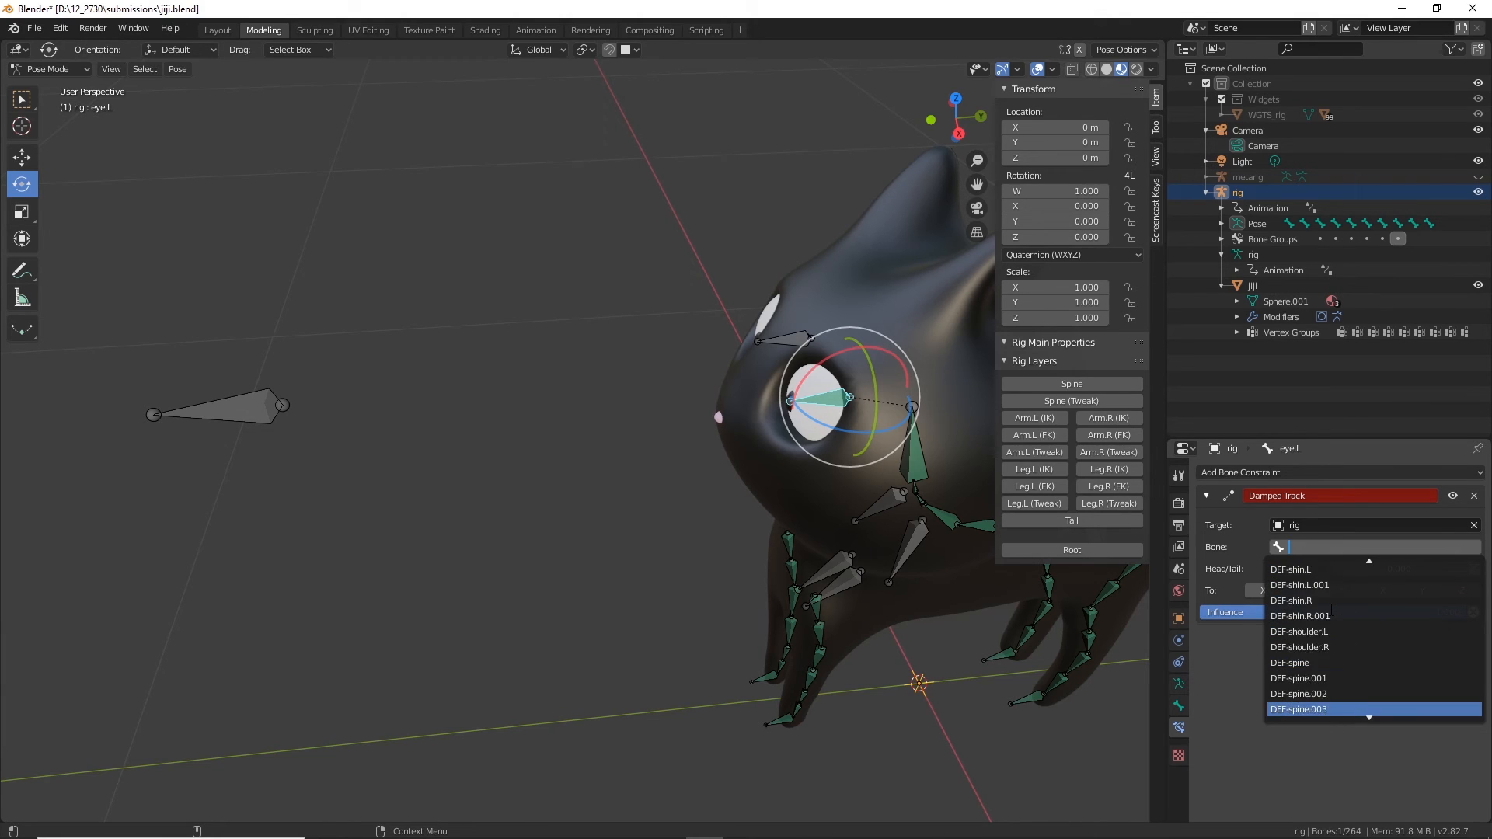
scroll(1331, 611, "down", 2)
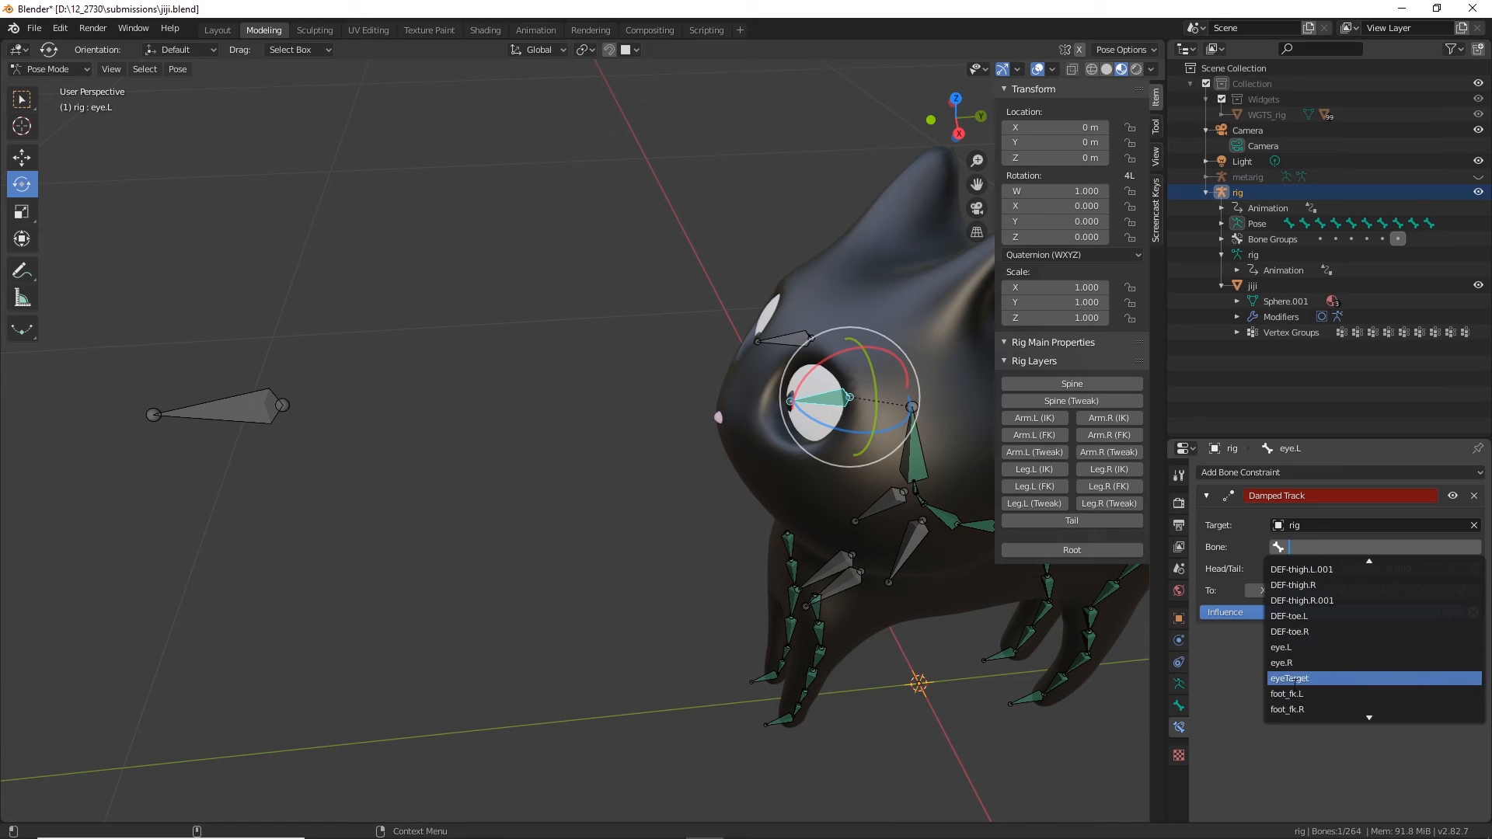
left_click(1300, 680)
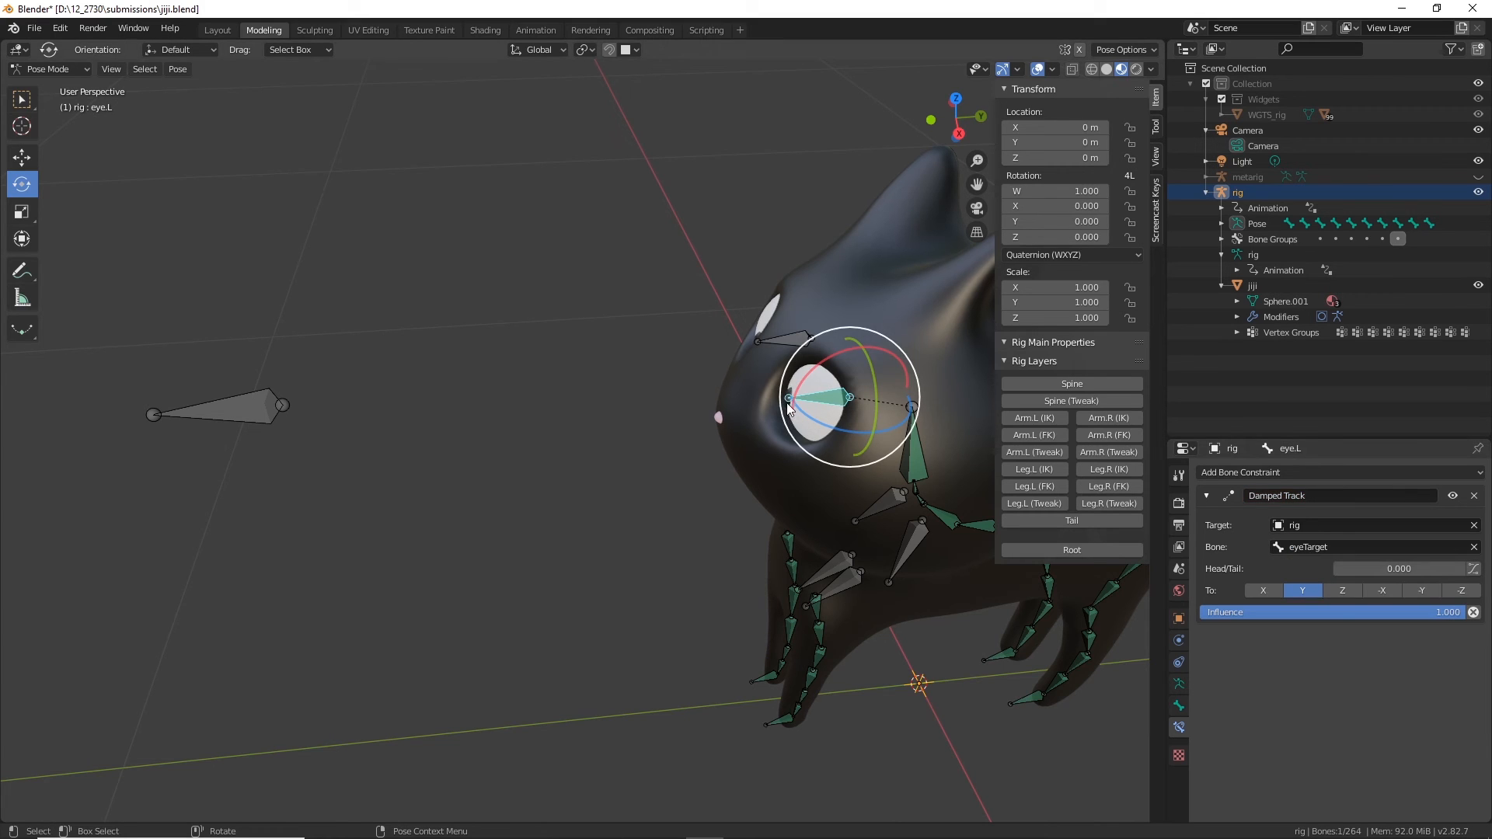
Step: Add a Damped Track constraint to the eye.R bone and set rig as its target
left_click(785, 334)
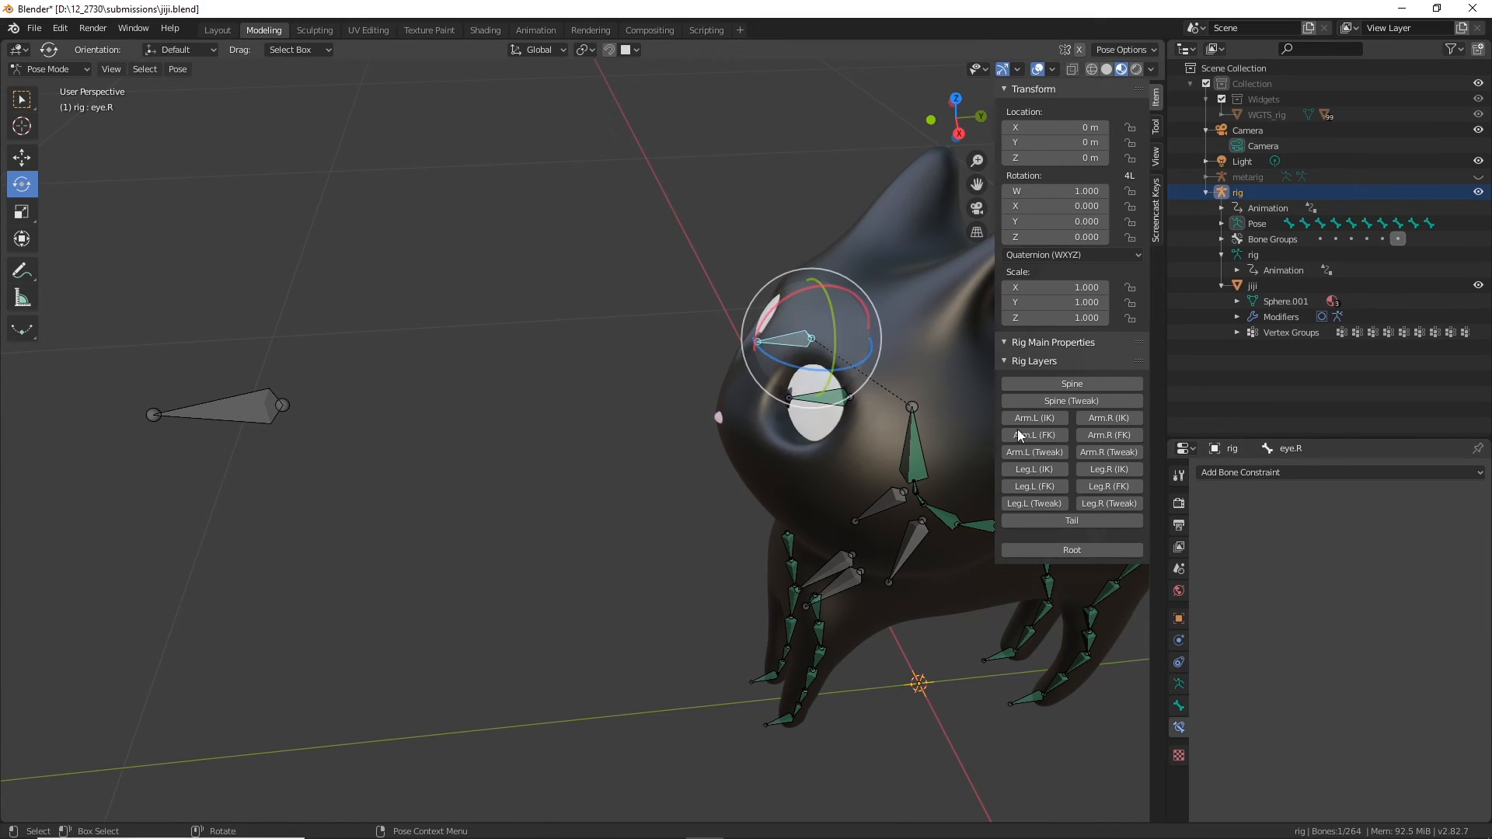
left_click(1333, 473)
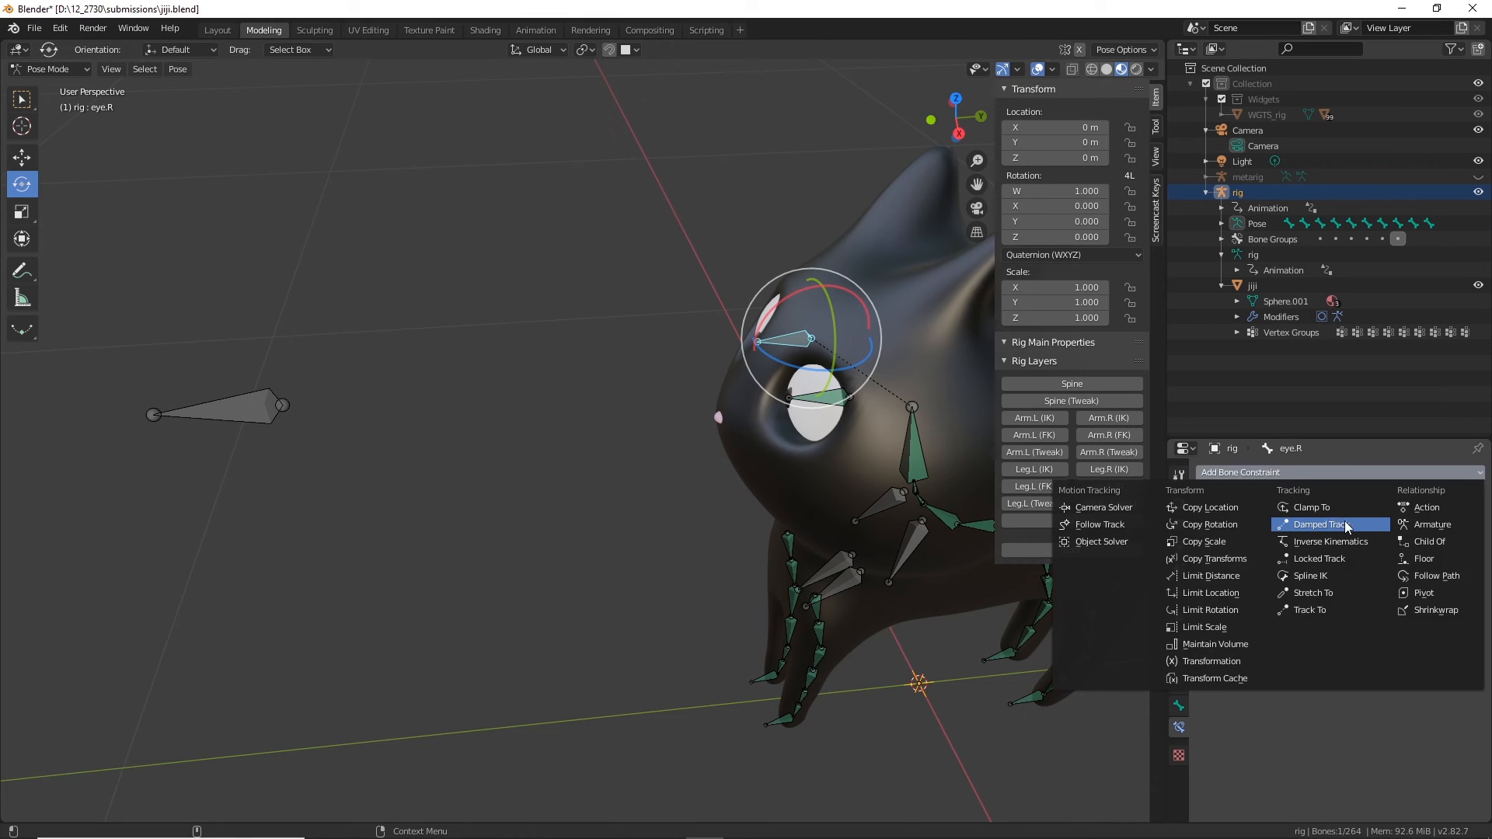
left_click(1320, 525)
left_click(1475, 525)
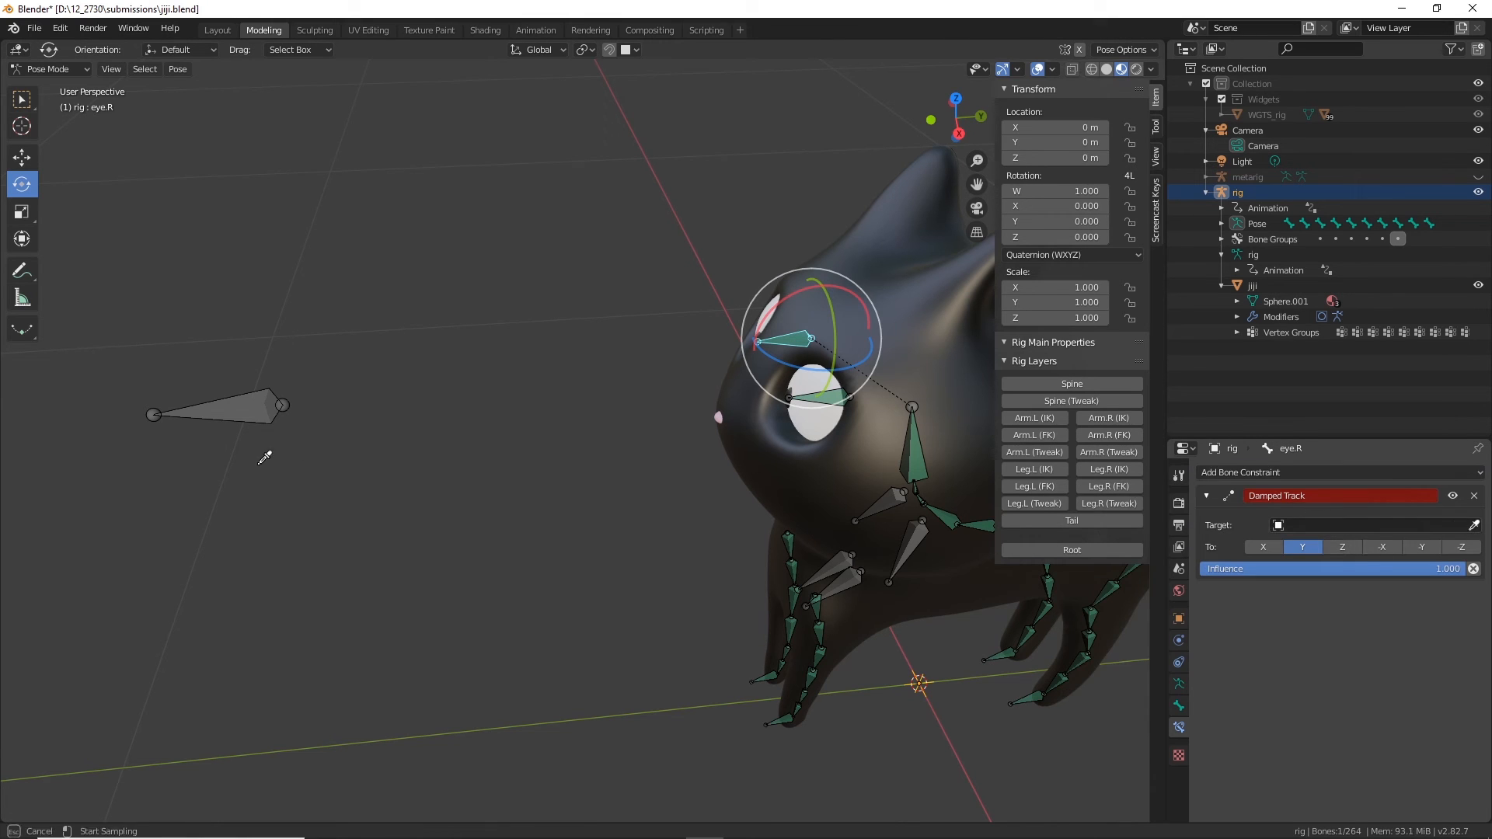
left_click(266, 388)
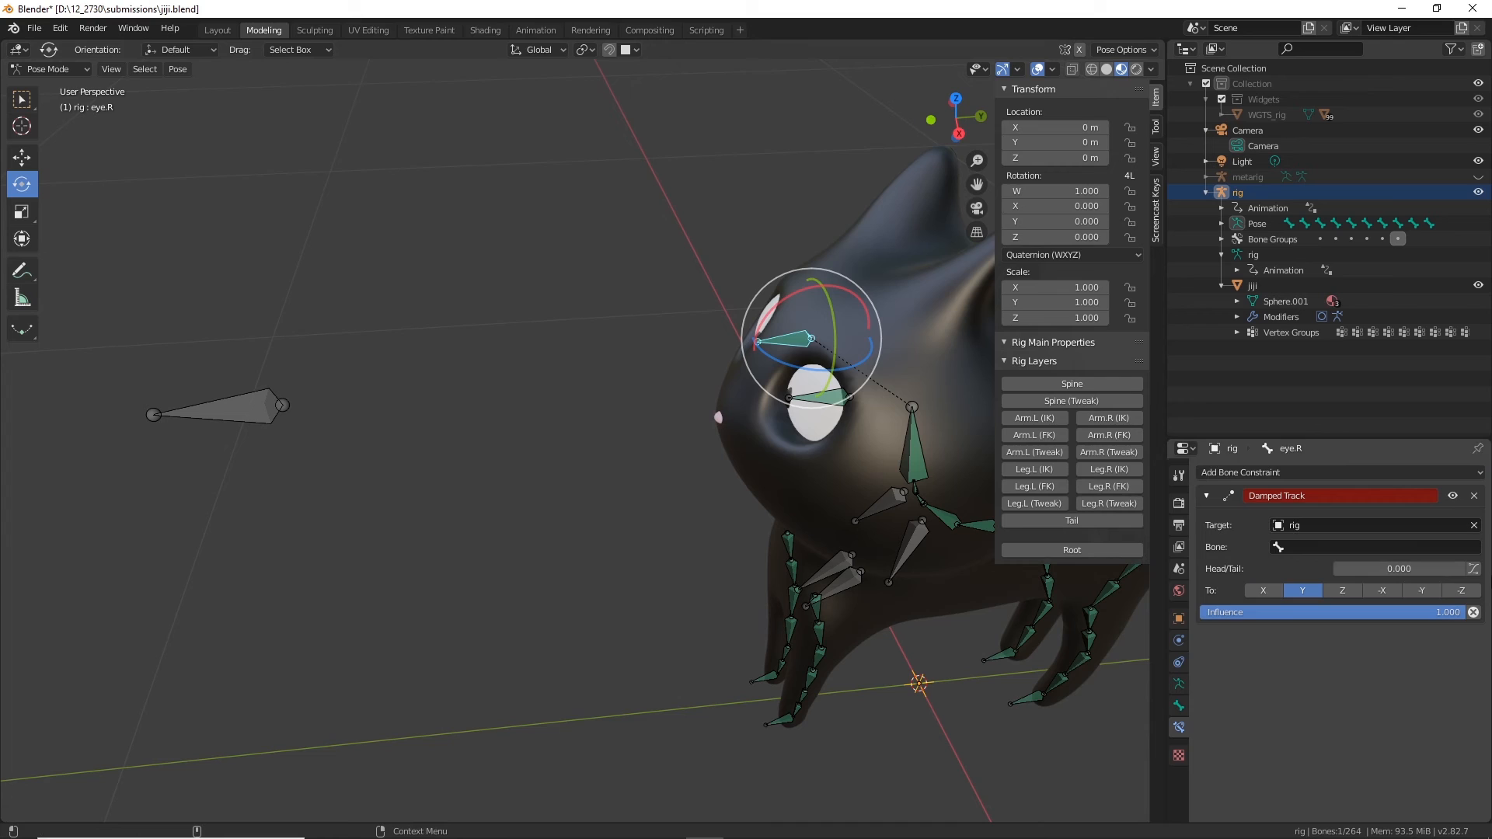
Step: Set eyeTarget as the target bone of eye.R's Damped Track constraint
left_click(1326, 548)
scroll(1331, 649, "down", 20)
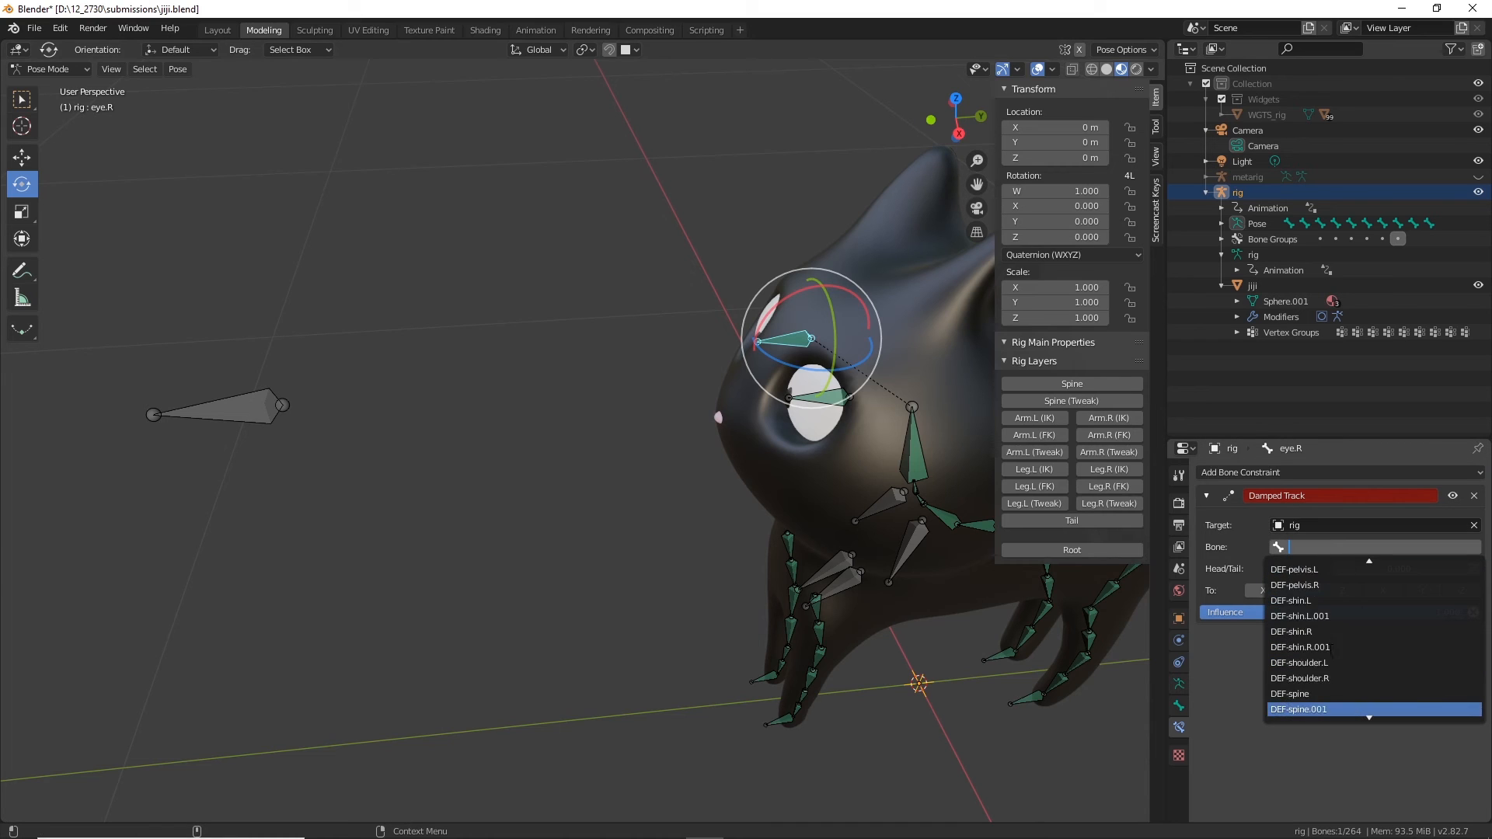
scroll(1330, 649, "down", 12)
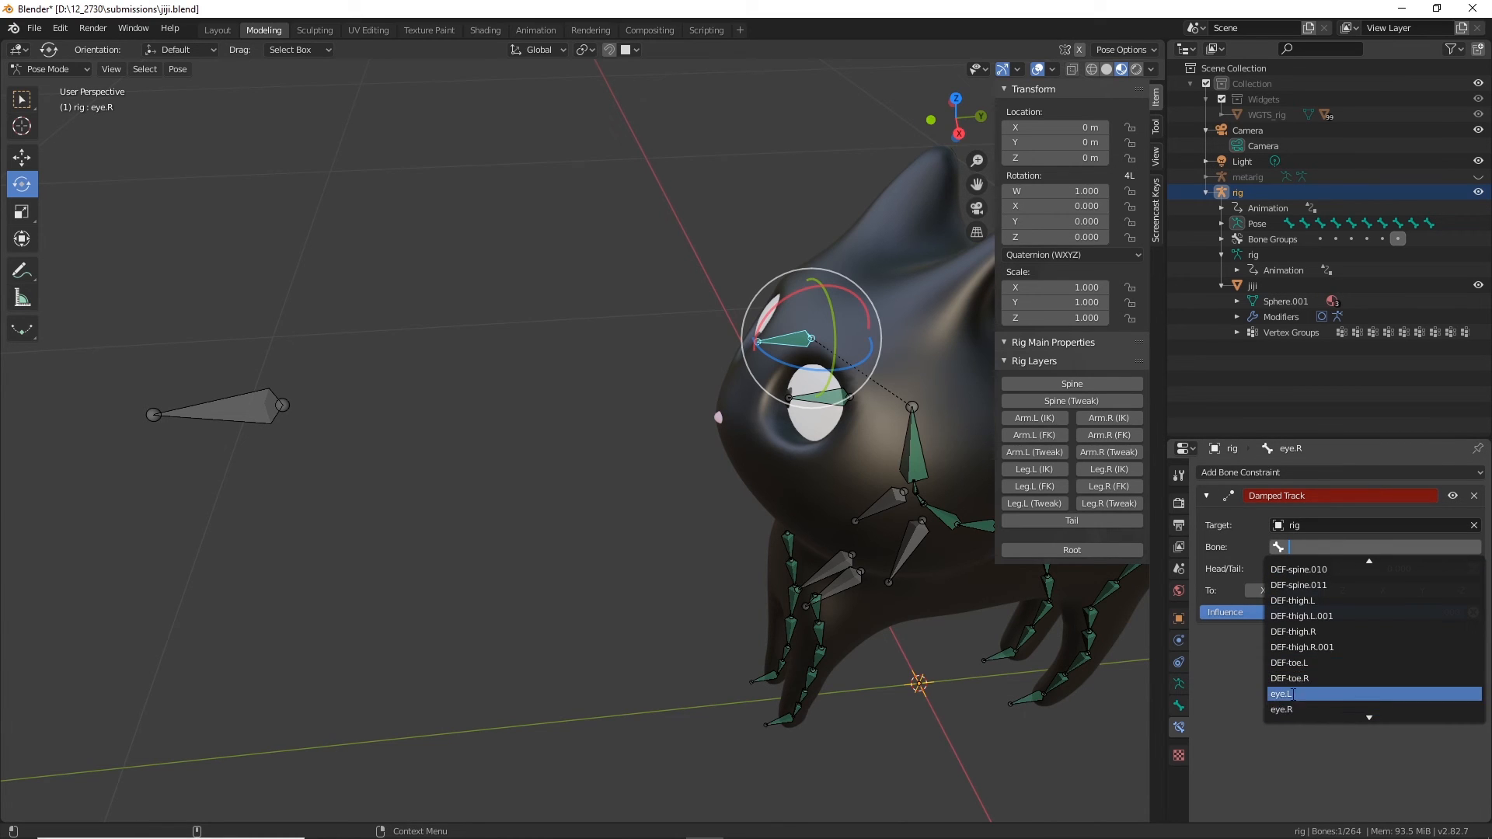
scroll(1314, 692, "down", 5)
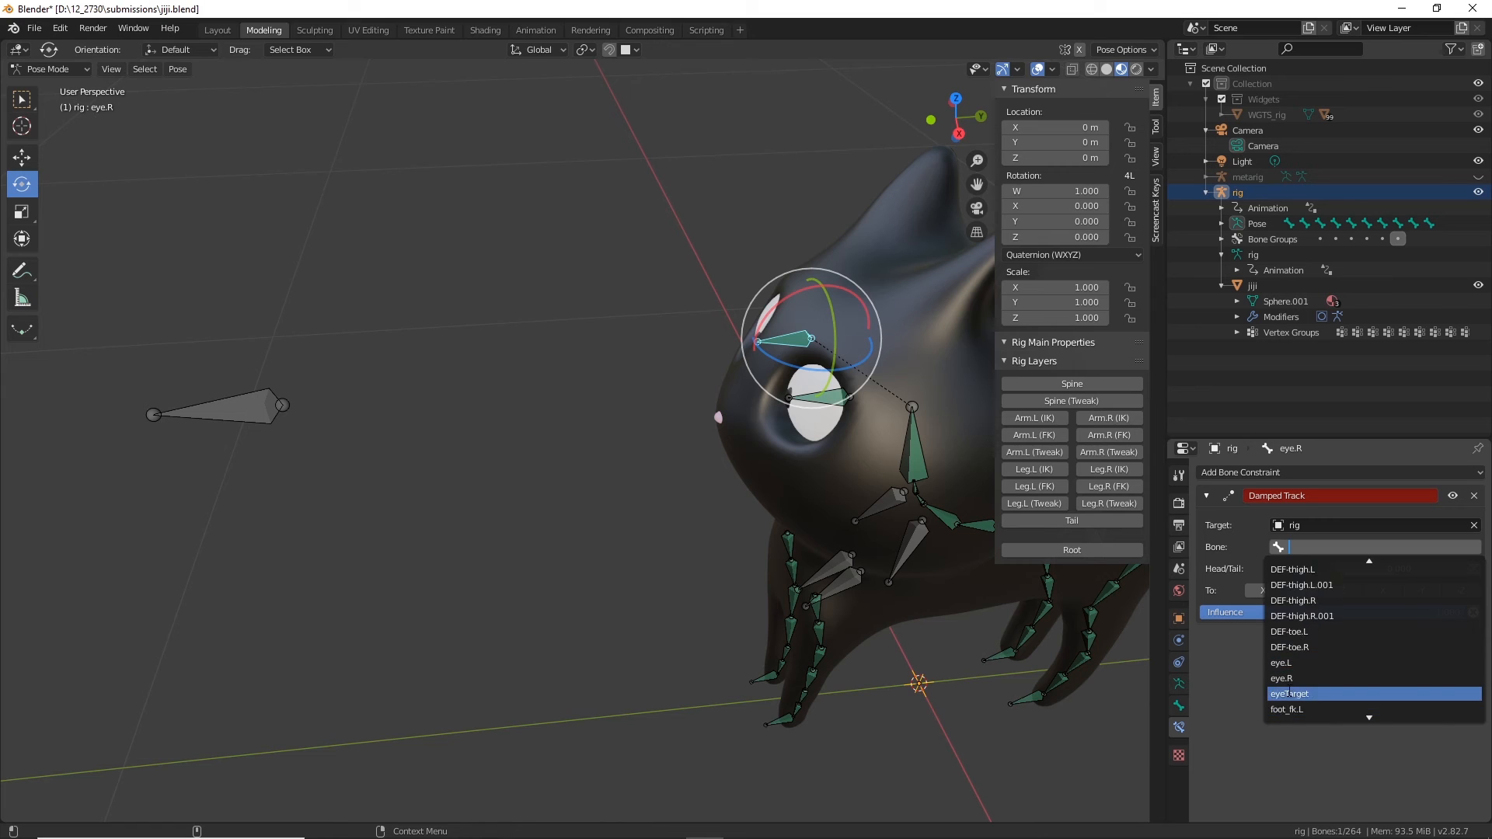
left_click(1288, 693)
Step: Test the eye tracking by moving the eyeTarget bone along Y, along Z and sideways along X
left_click(222, 411)
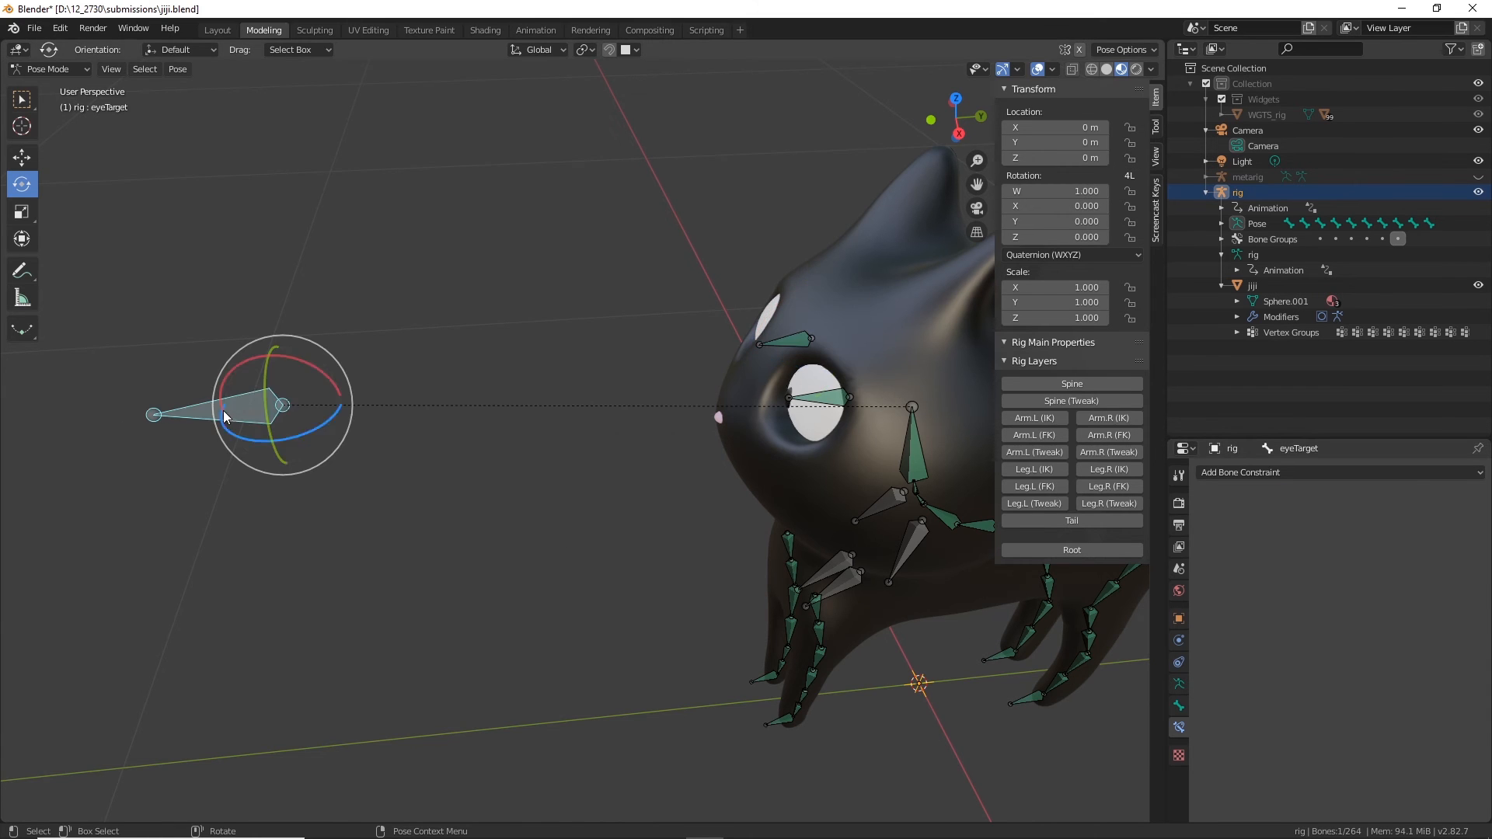
key("shift+space")
key("g")
middle_click_drag(527, 546, 497, 505)
key("g")
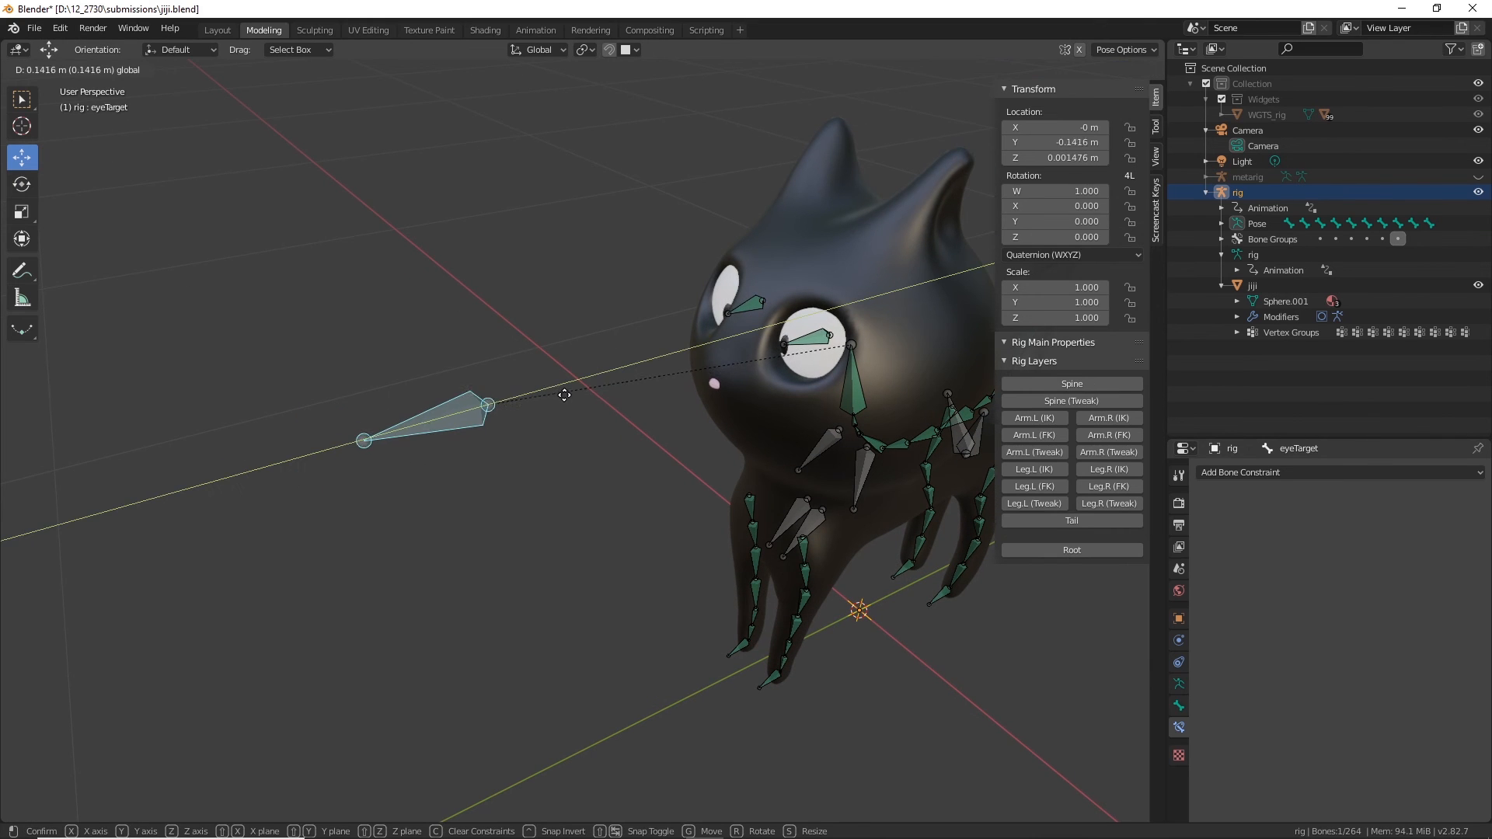
left_click(383, 443)
key("g")
key("z")
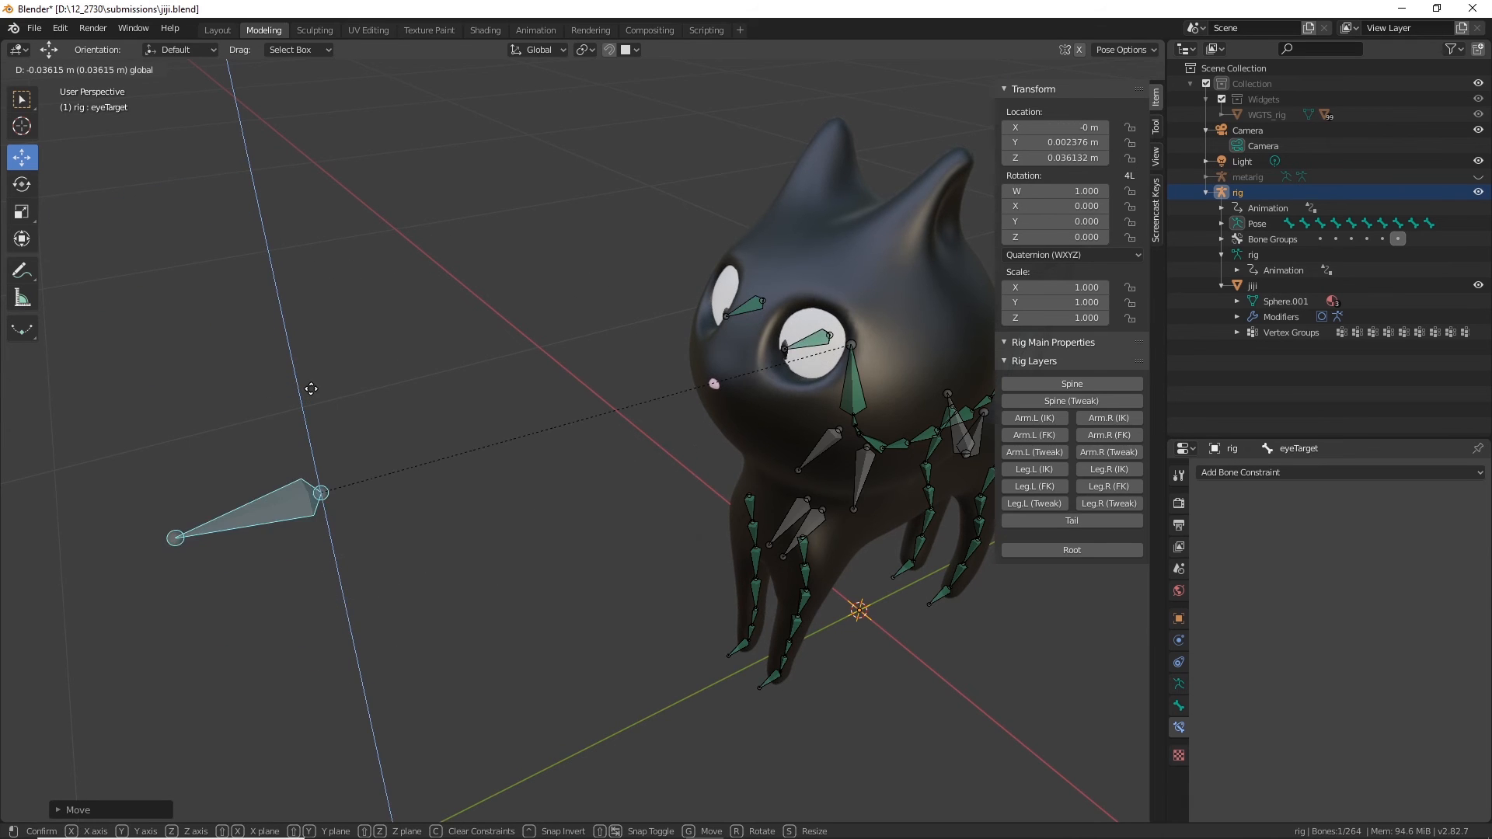
left_click(335, 519)
left_click_drag(325, 475, 224, 354)
left_click(224, 354)
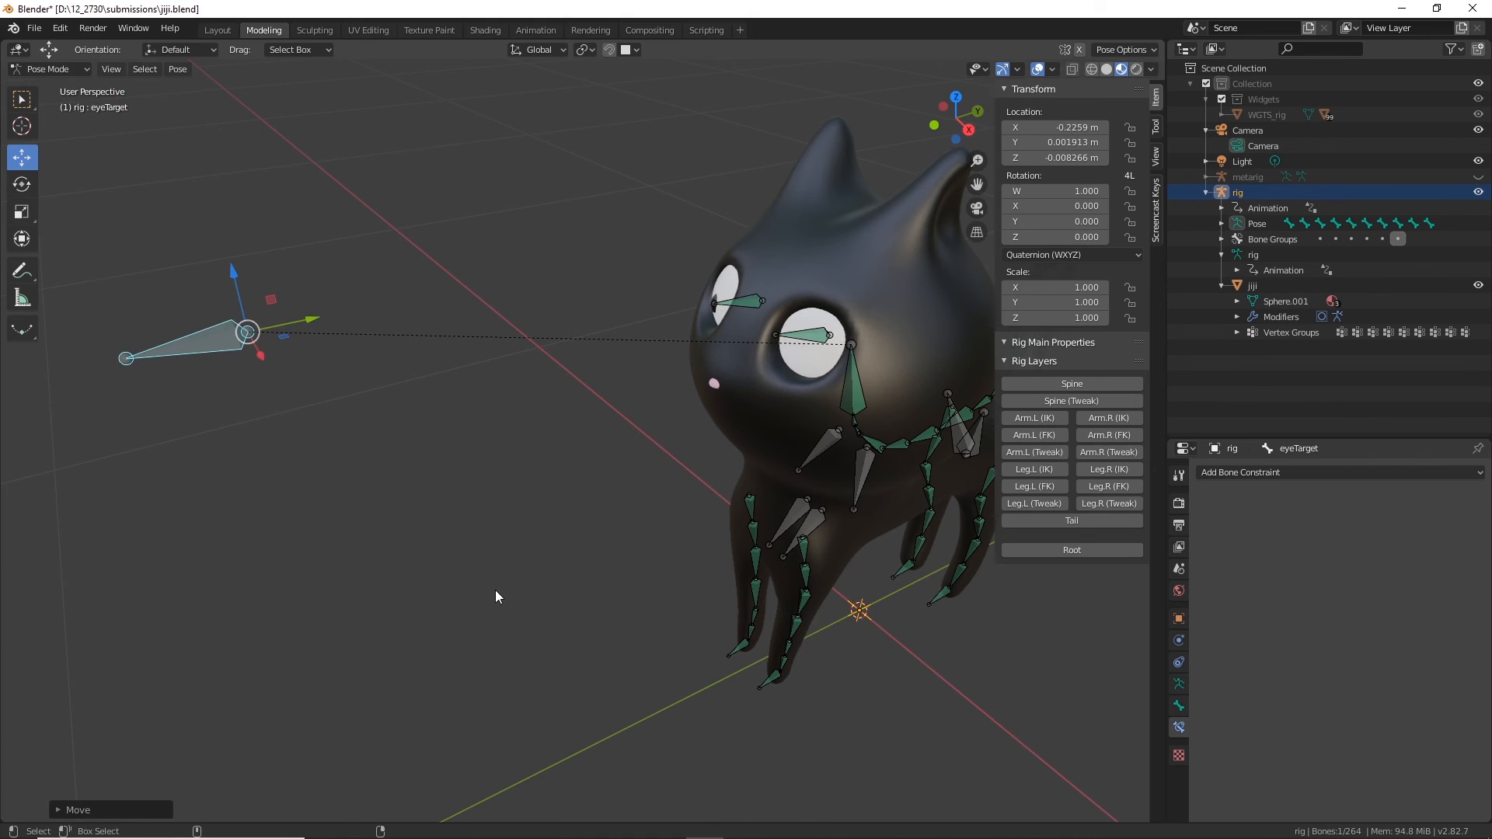
Step: Undo the last test moves of the eyeTarget bone and view the whole cat
key("ctrl+z")
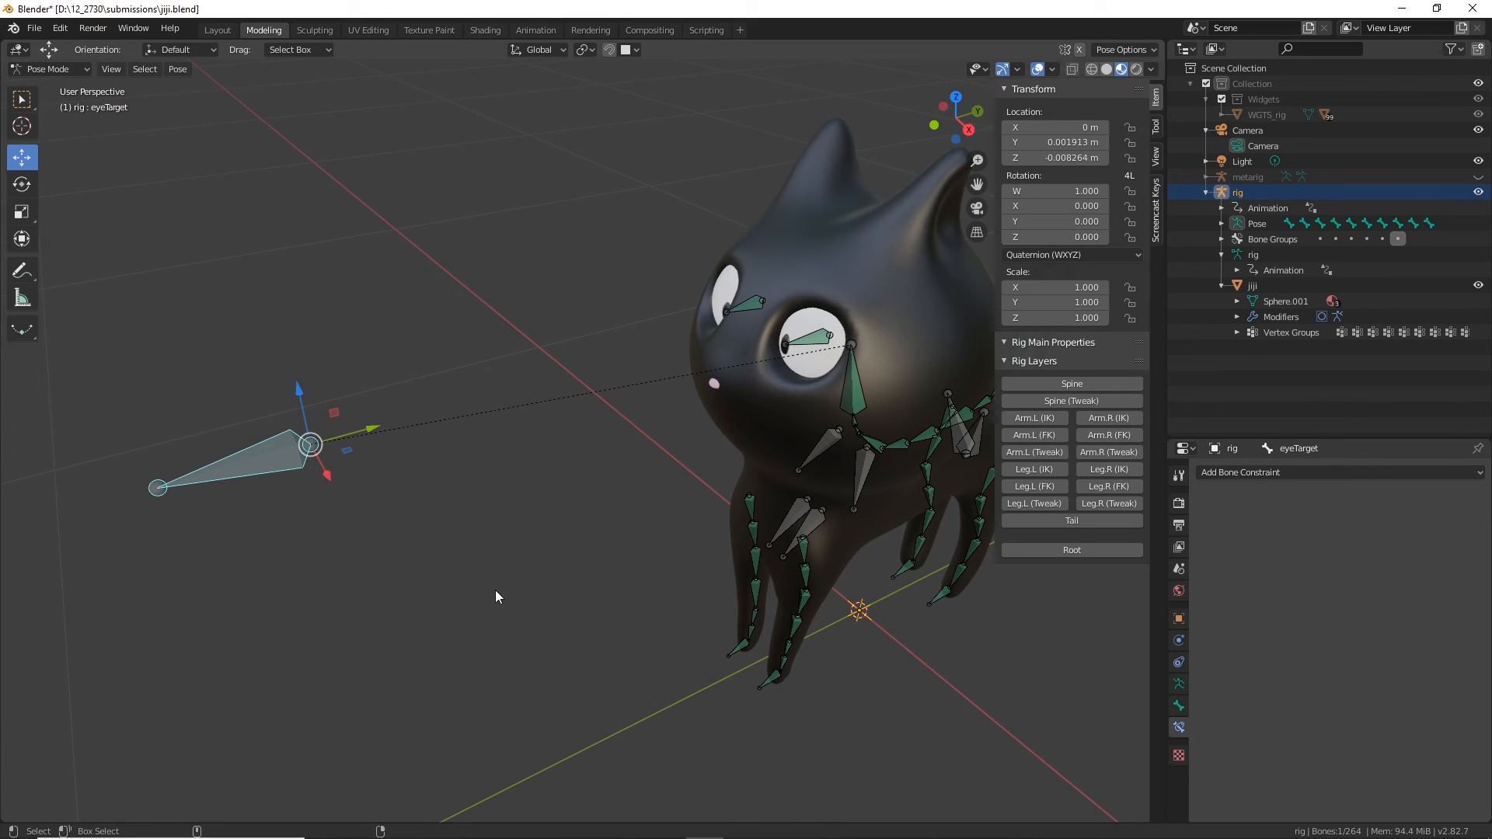
key("ctrl+z")
middle_click_drag(552, 559, 466, 466)
Step: Leave Pose Mode and switch the rig to Edit Mode
left_click(69, 71)
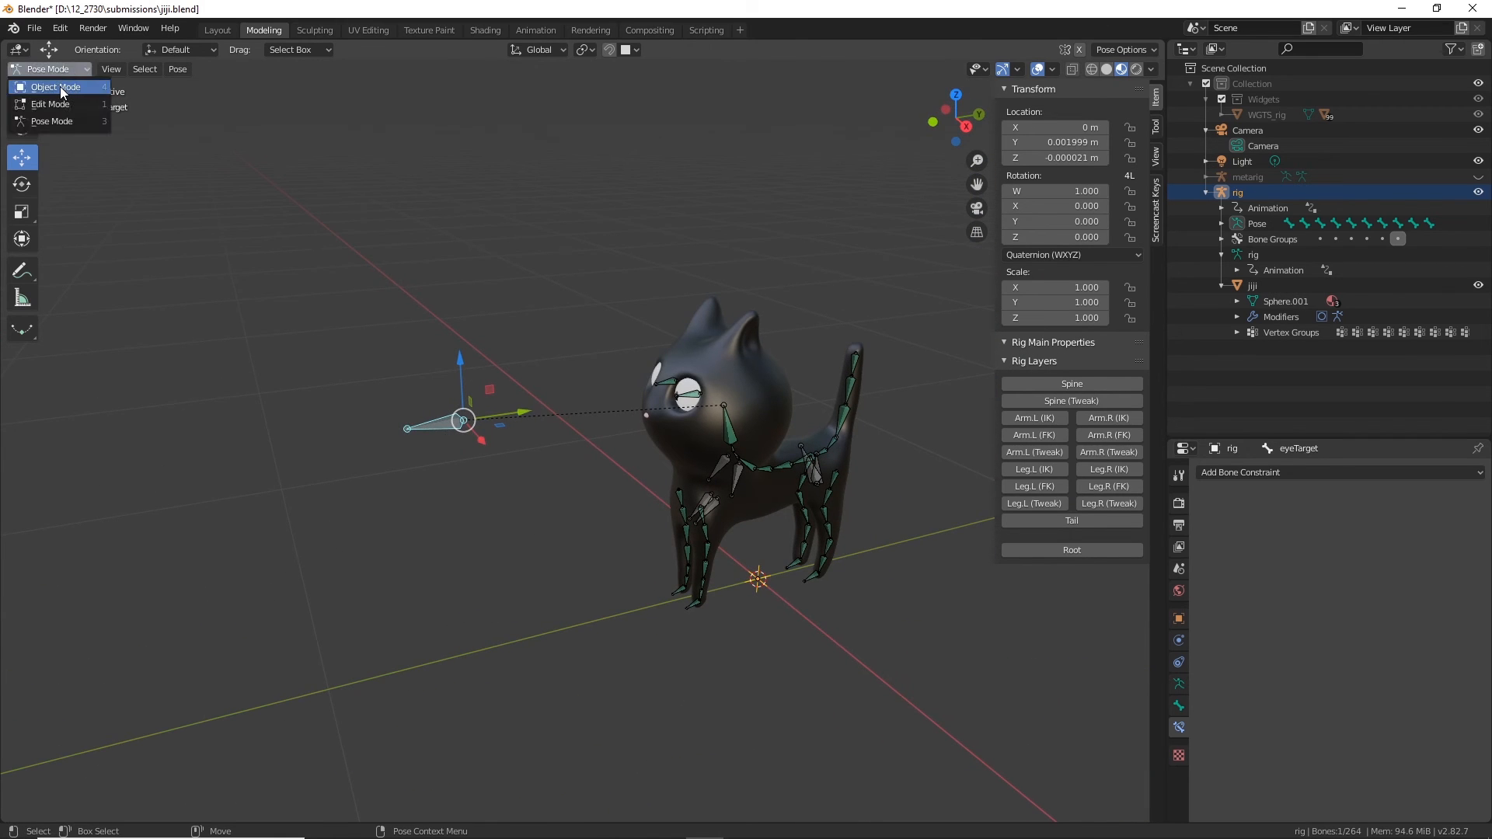
left_click(61, 87)
left_click(454, 417)
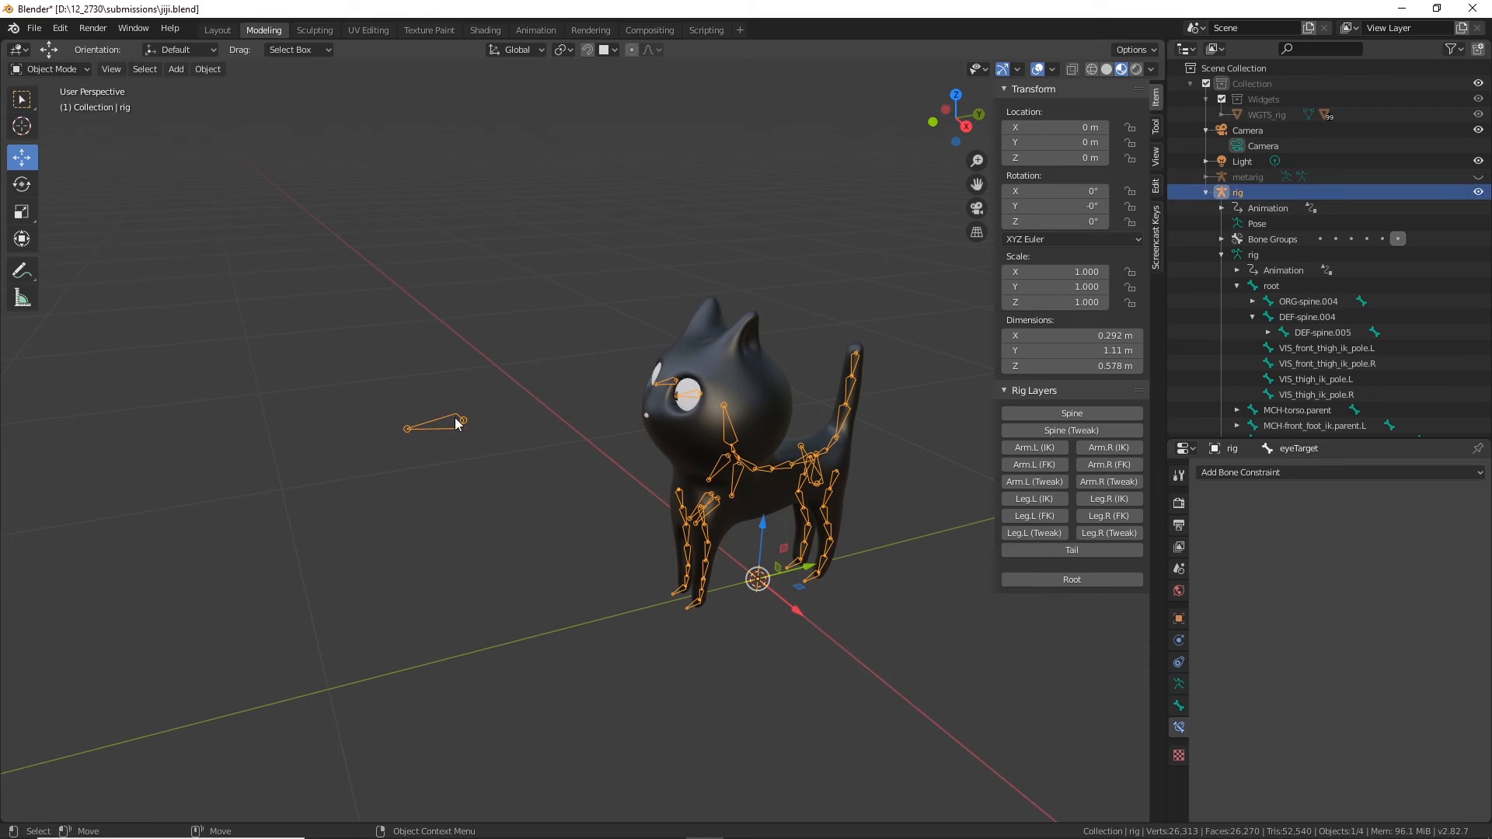
left_click(55, 70)
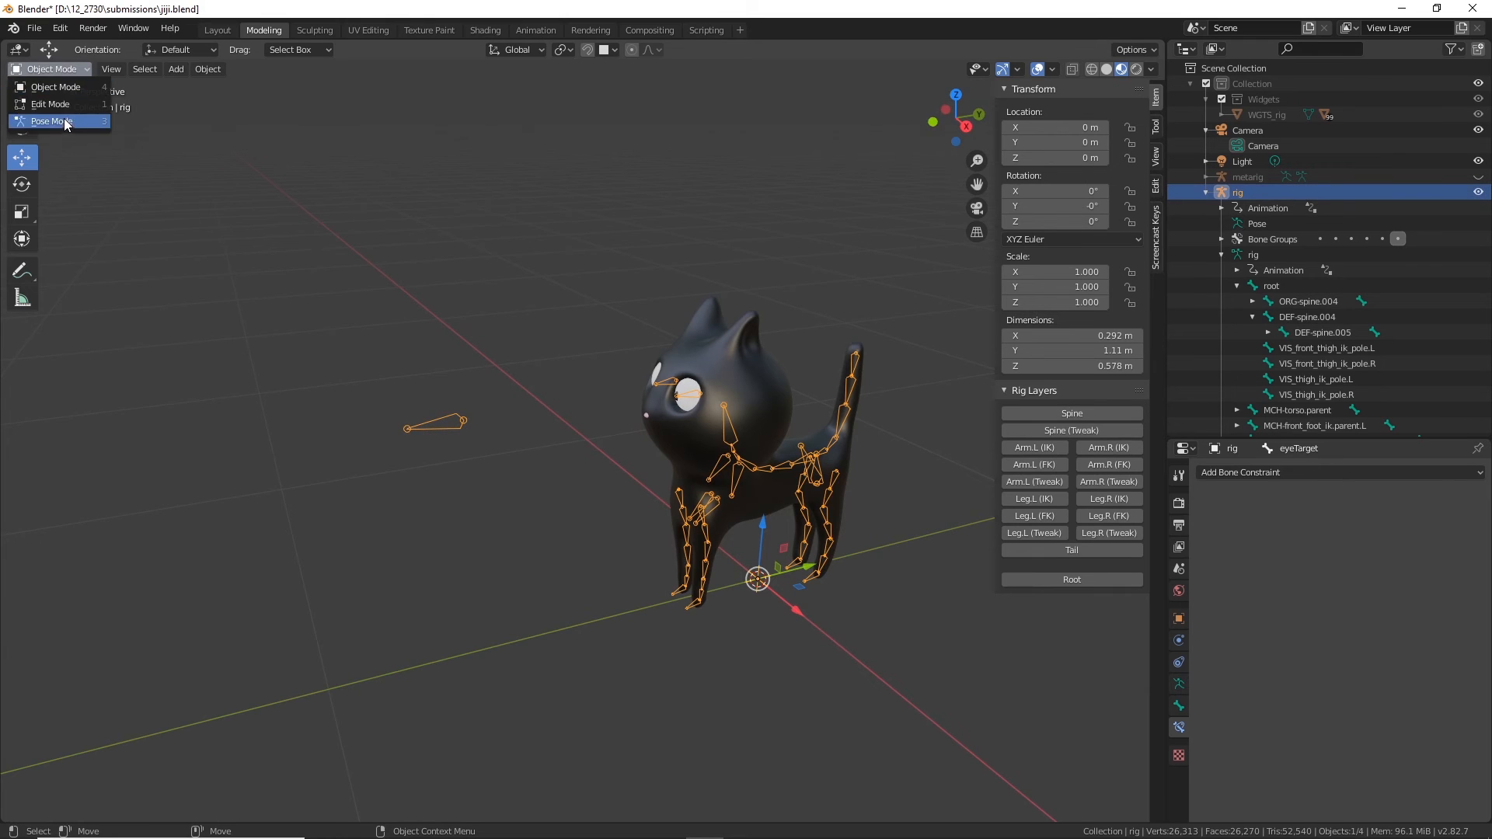
left_click(62, 104)
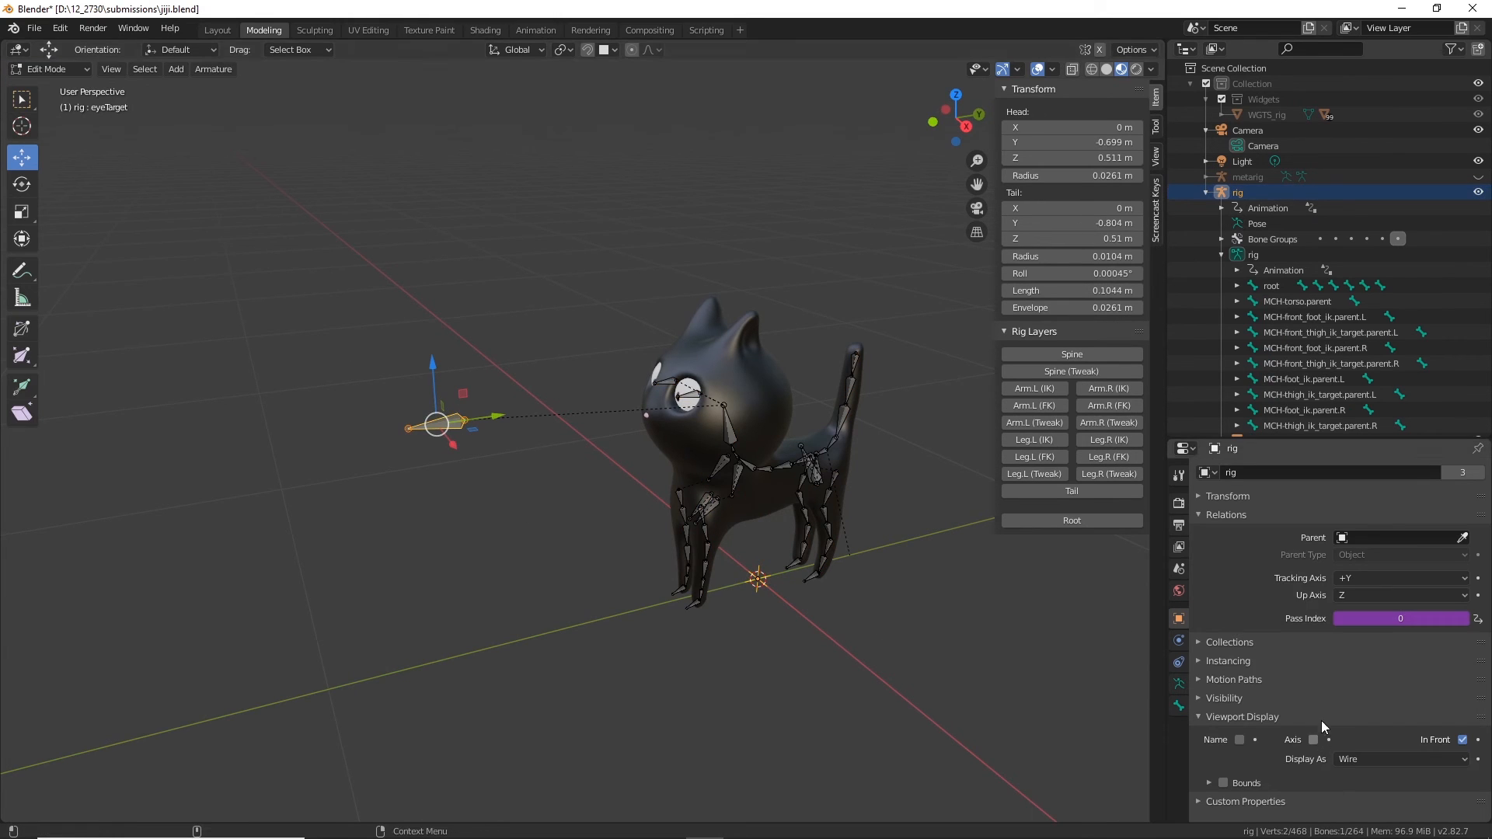
Step: Move the eyeTarget bone to the first bone layer in its Relations settings
left_click(1179, 705)
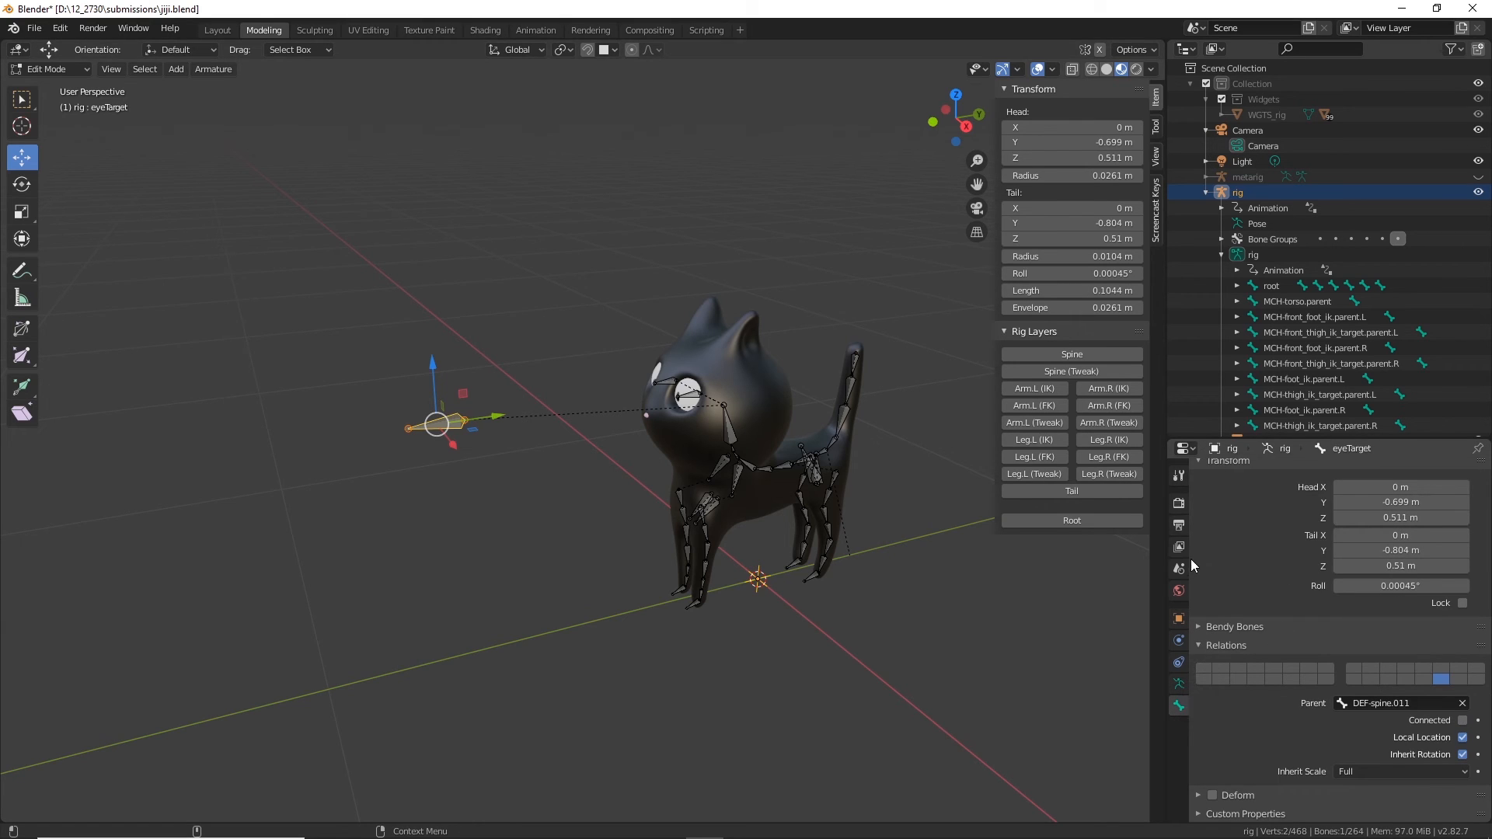
left_click(1179, 683)
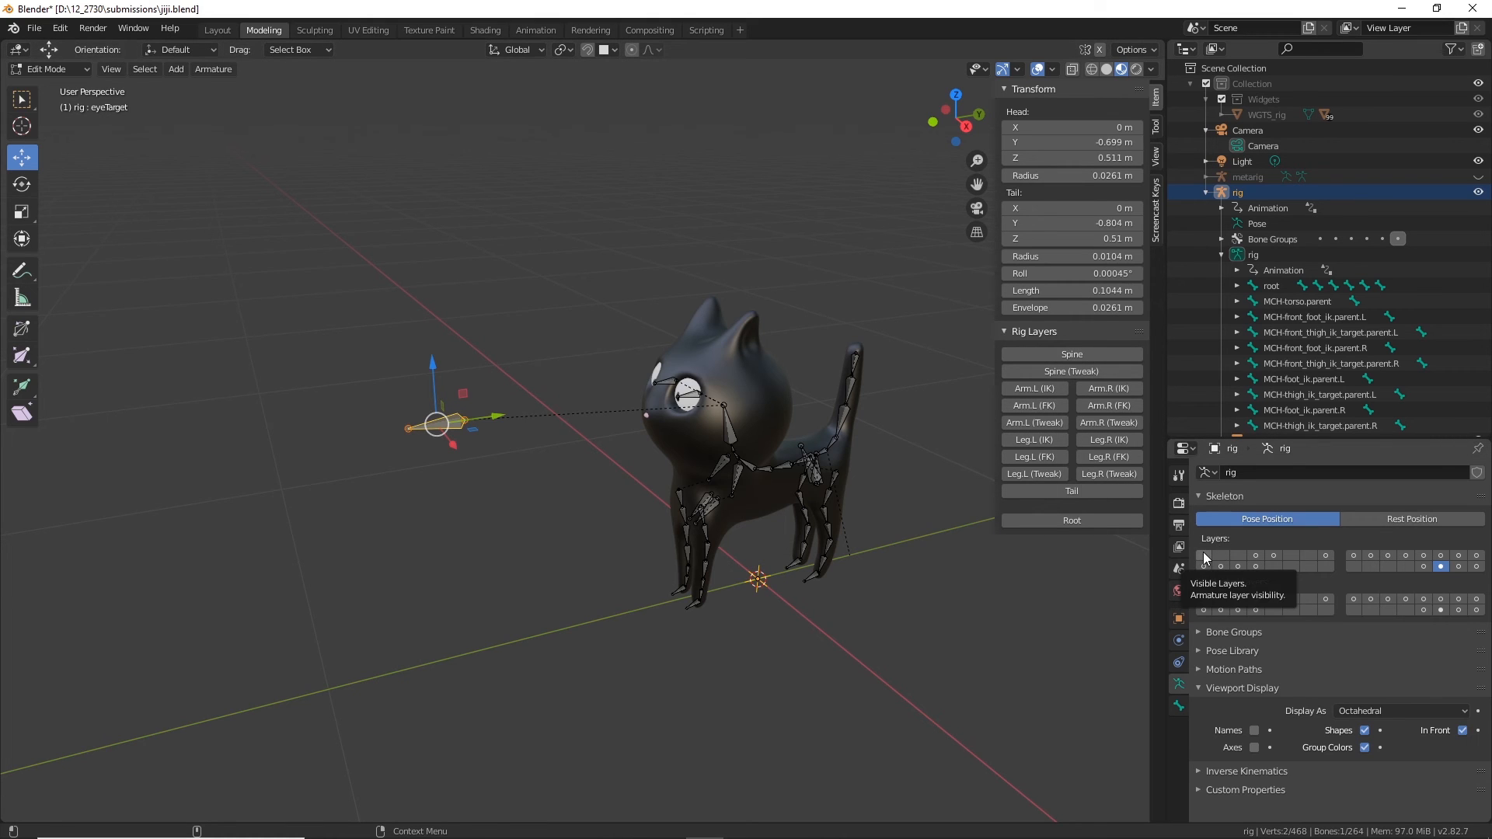
left_click(1179, 705)
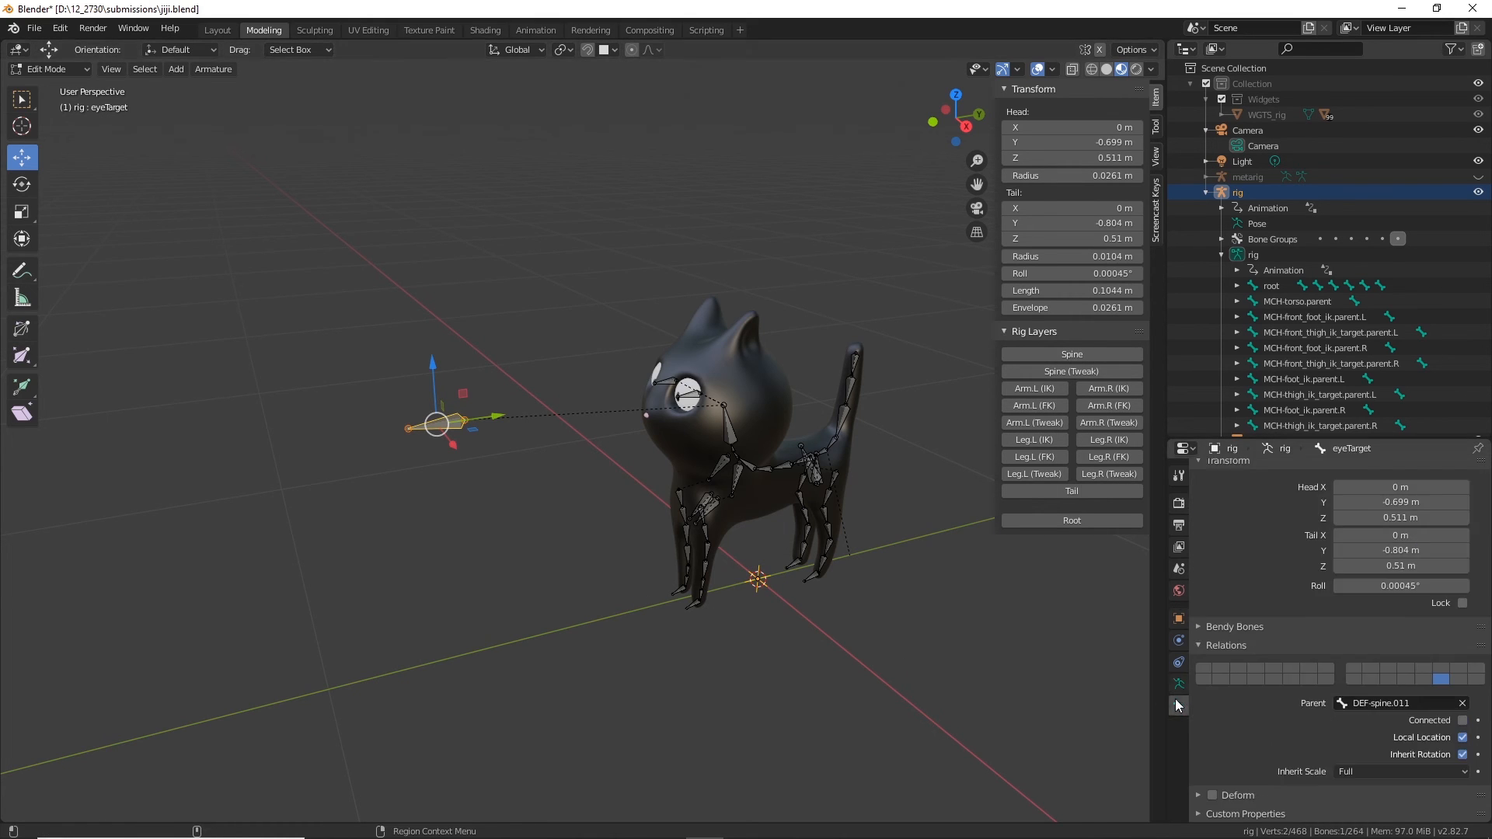
left_click(1203, 670)
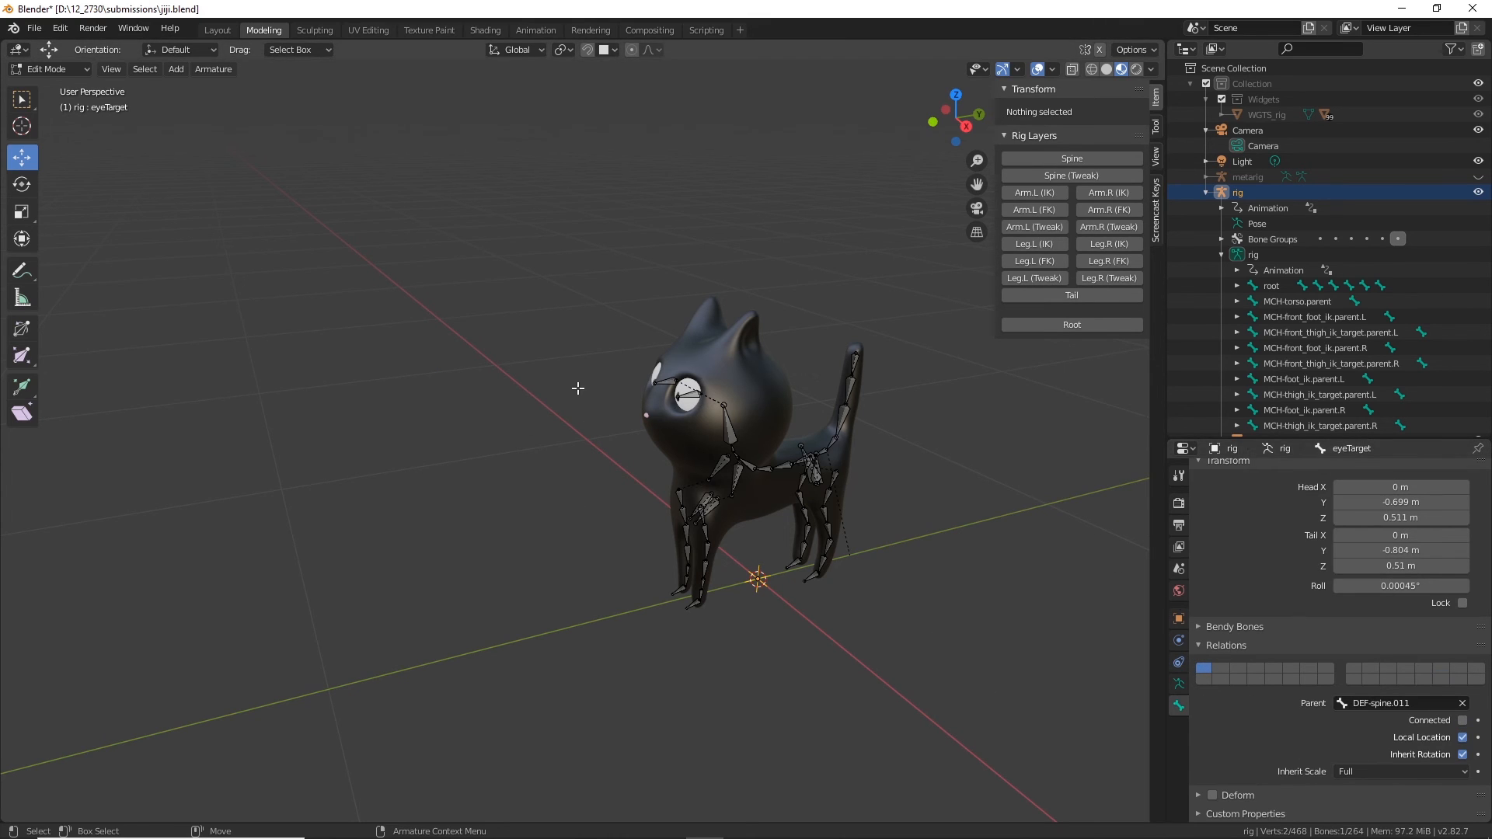
Step: Show and hide the Spine rig layer to check it, and return the rig to Object Mode
left_click(1179, 684)
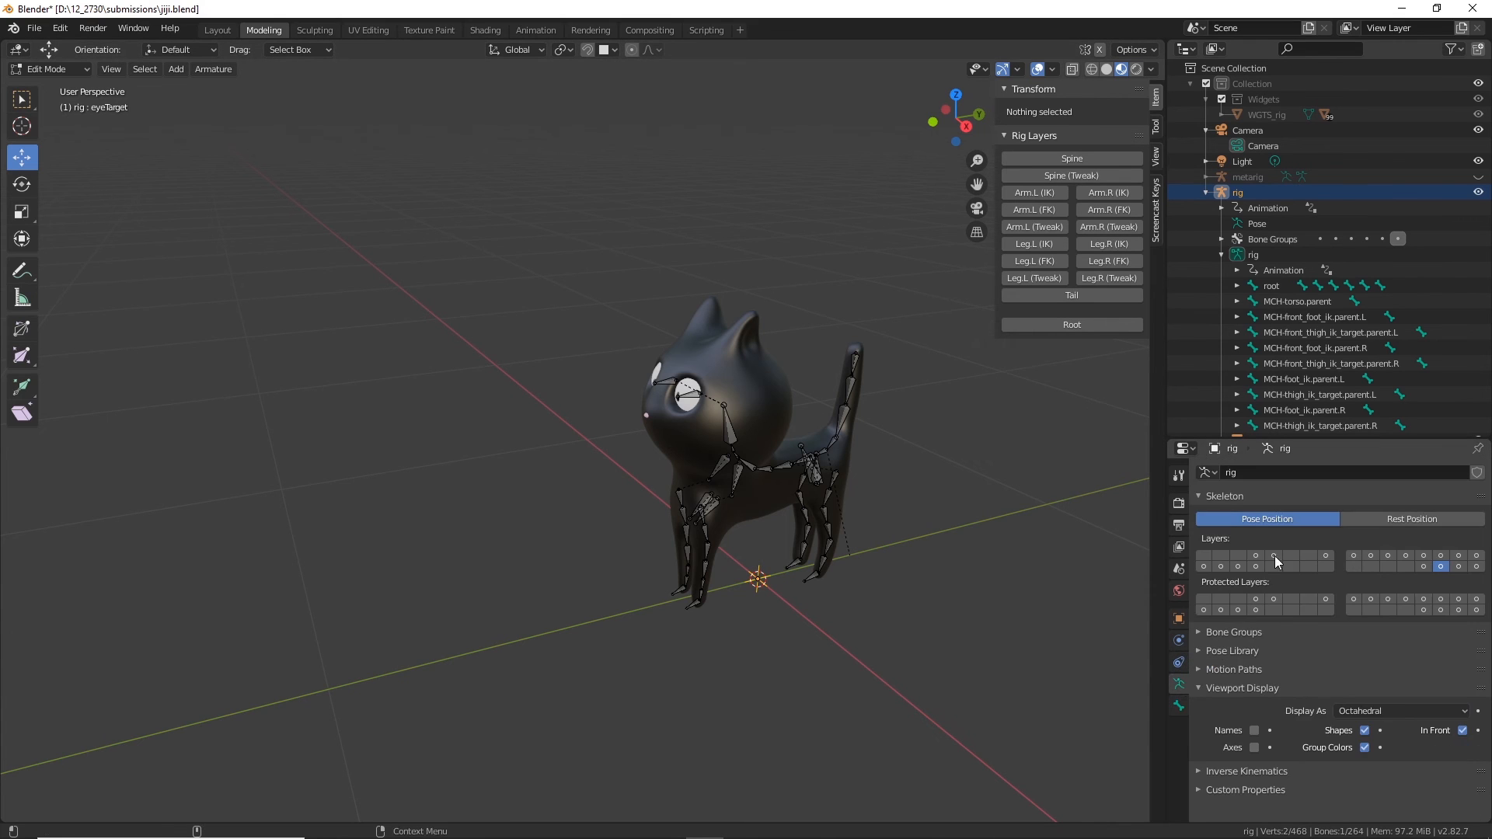
left_click(1080, 158)
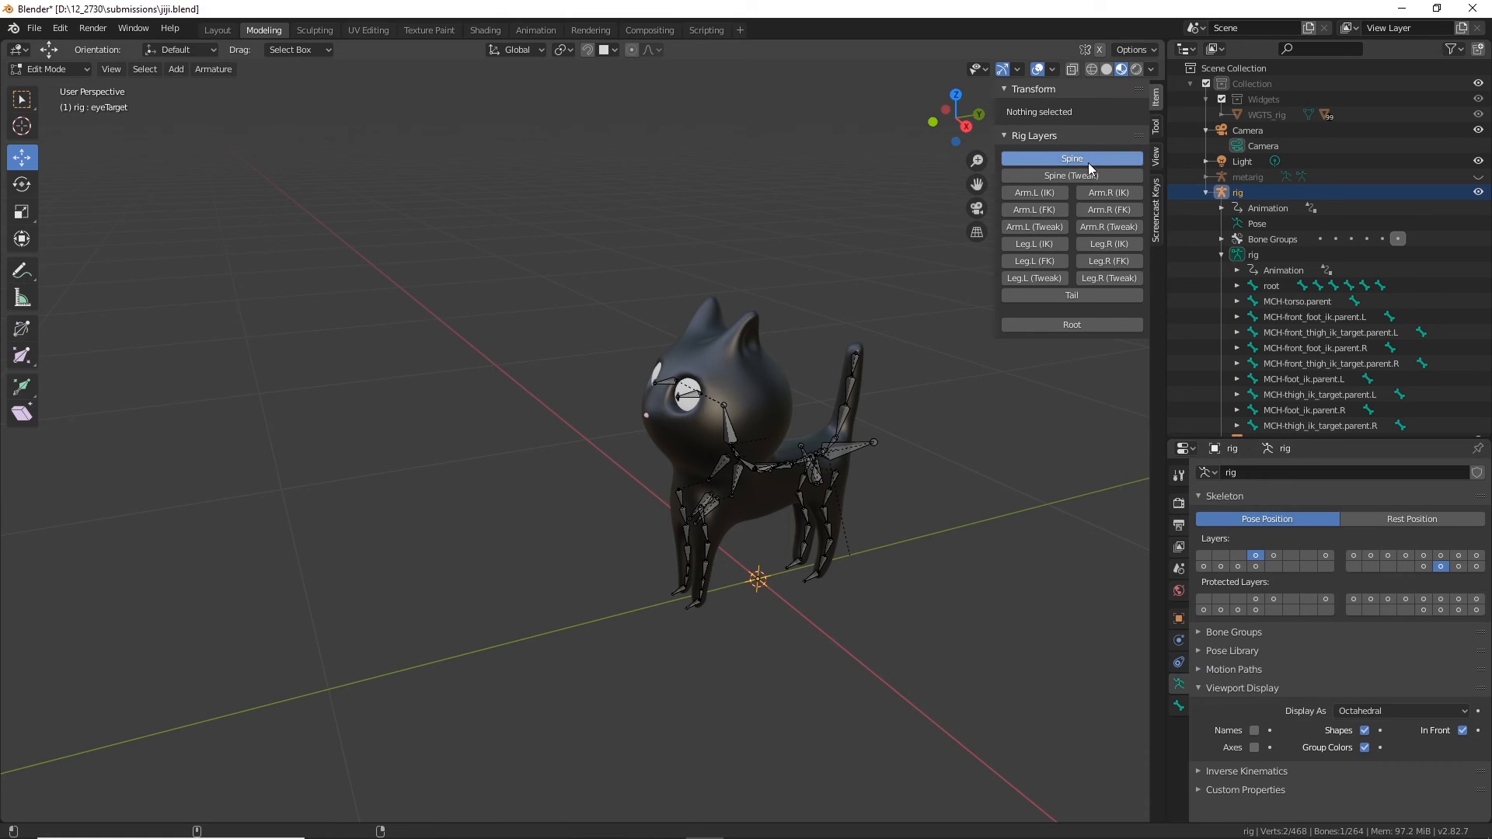
left_click(1083, 161)
left_click(53, 69)
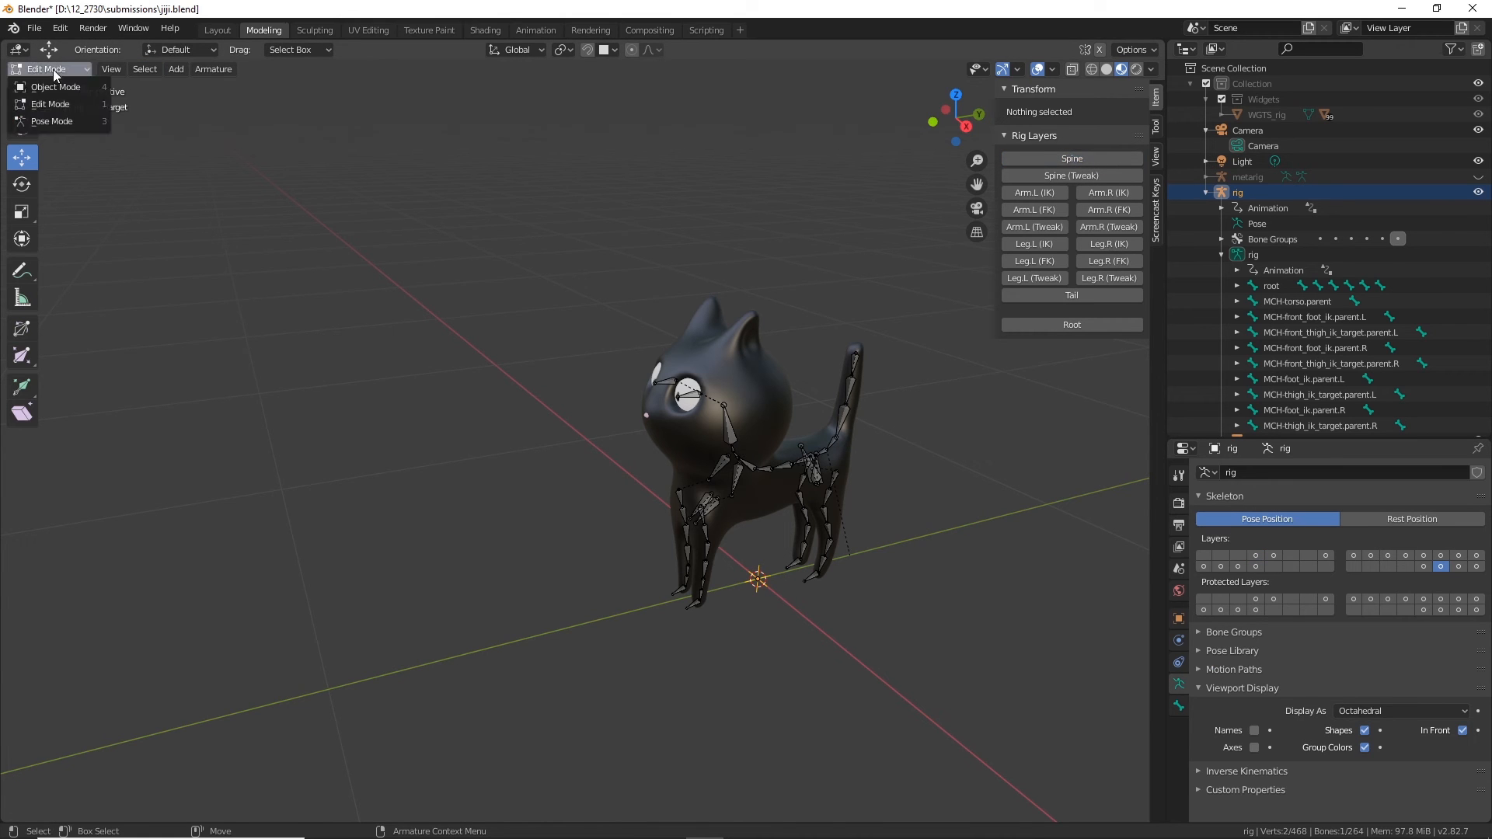
left_click(50, 87)
middle_click_drag(808, 278, 762, 277)
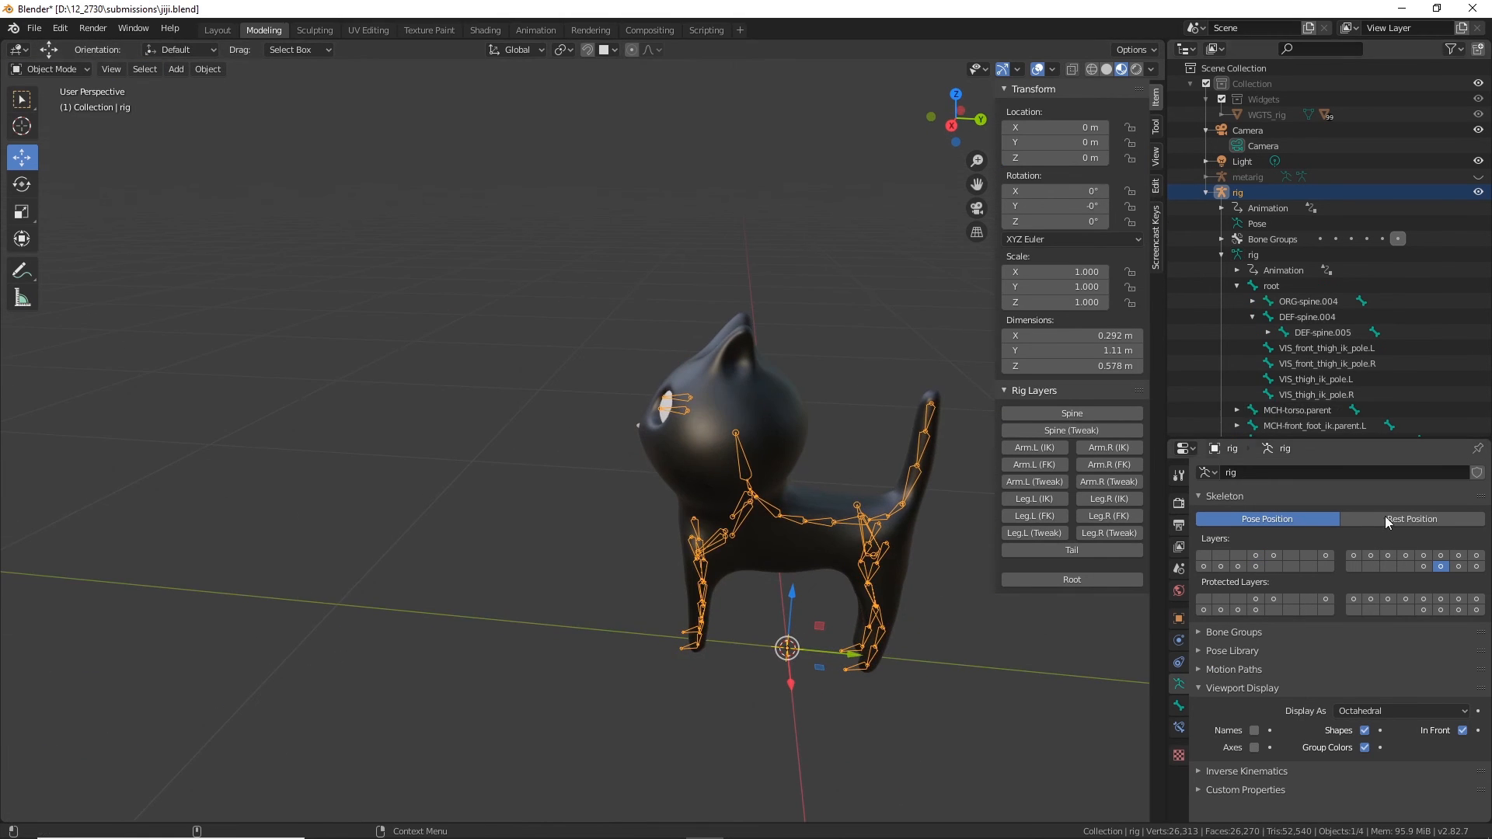
Step: Show only the first bone layer, then add the Spine, Arm.L (IK) and Arm.R (IK) rig layers
left_click(1202, 556)
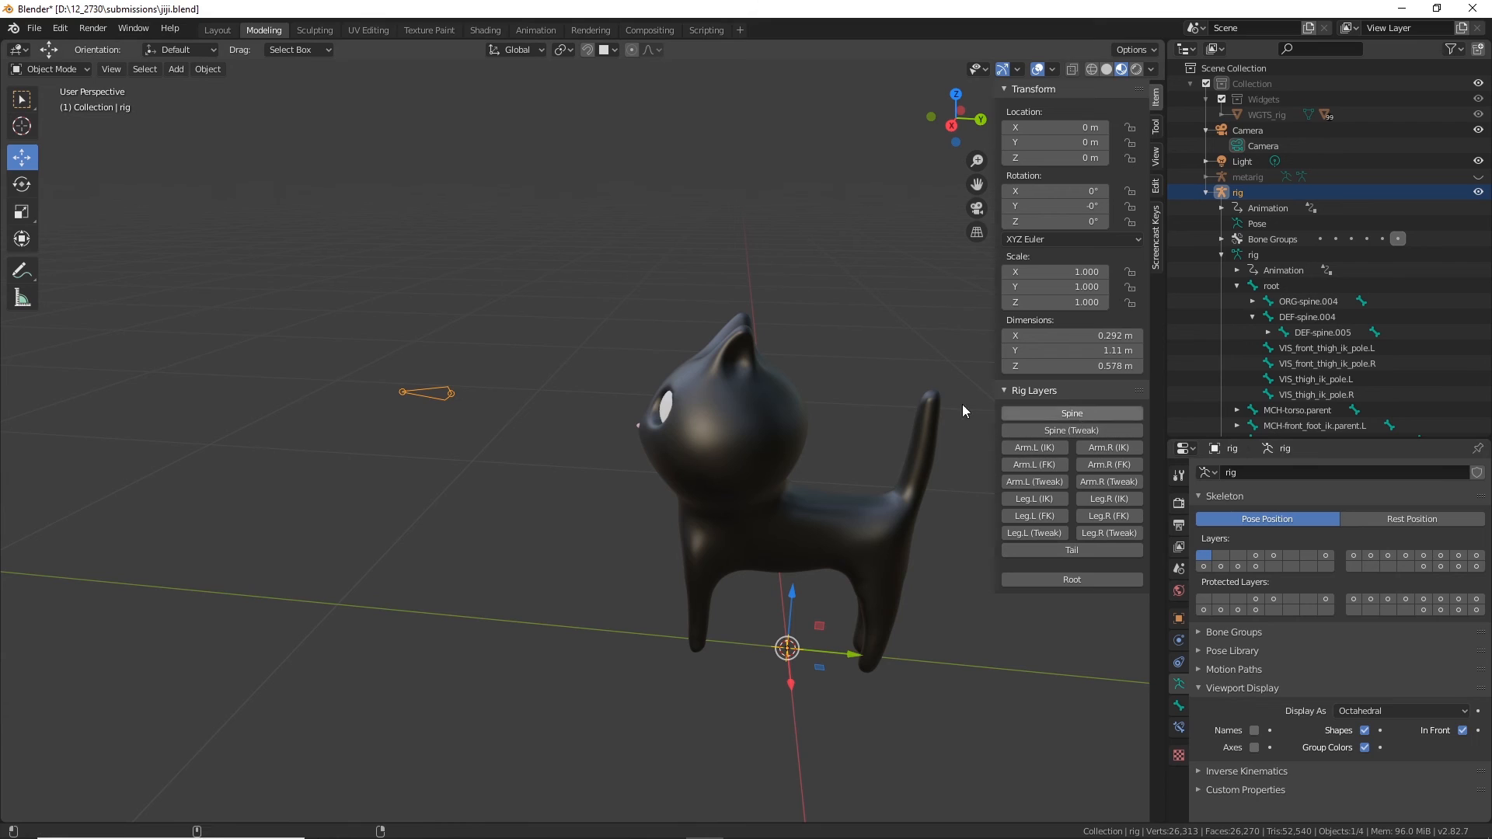
left_click(1074, 418)
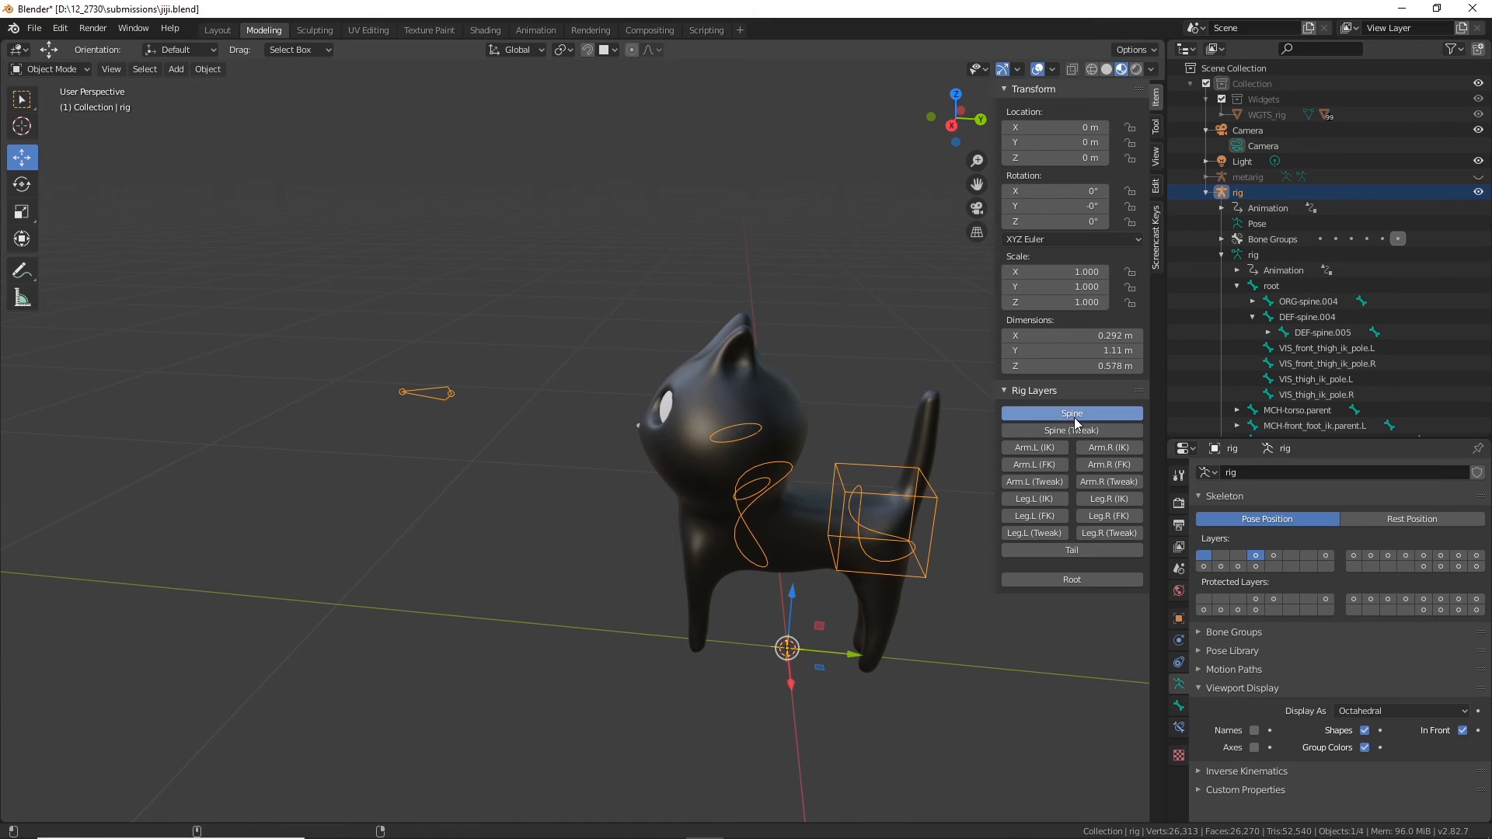
left_click(1039, 449)
left_click(1109, 446)
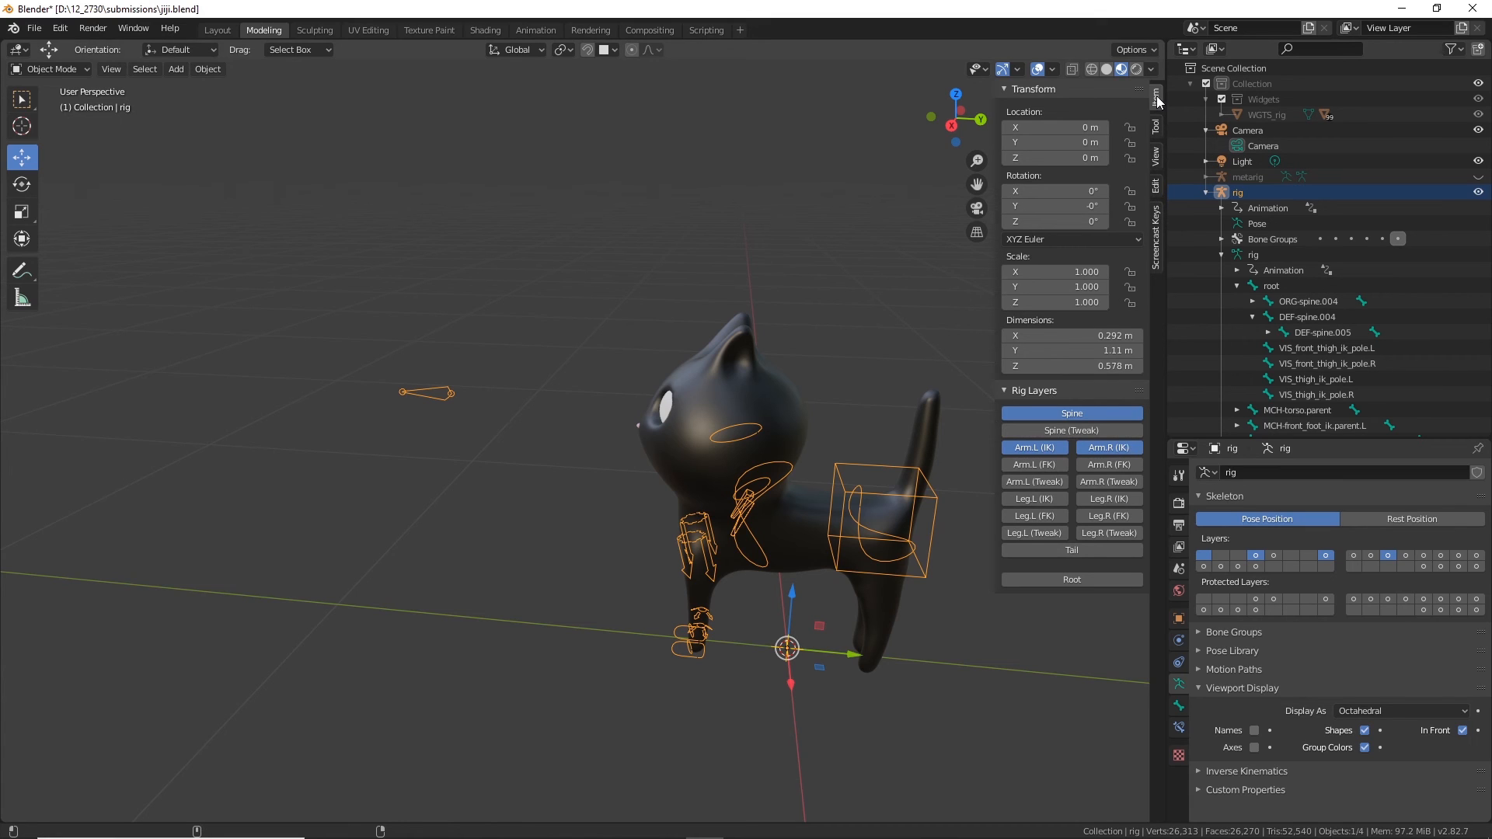
Step: Collapse the Transform settings and show the Leg.L (IK), Leg.R (IK), Tail and Root rig layers
left_click(1001, 87)
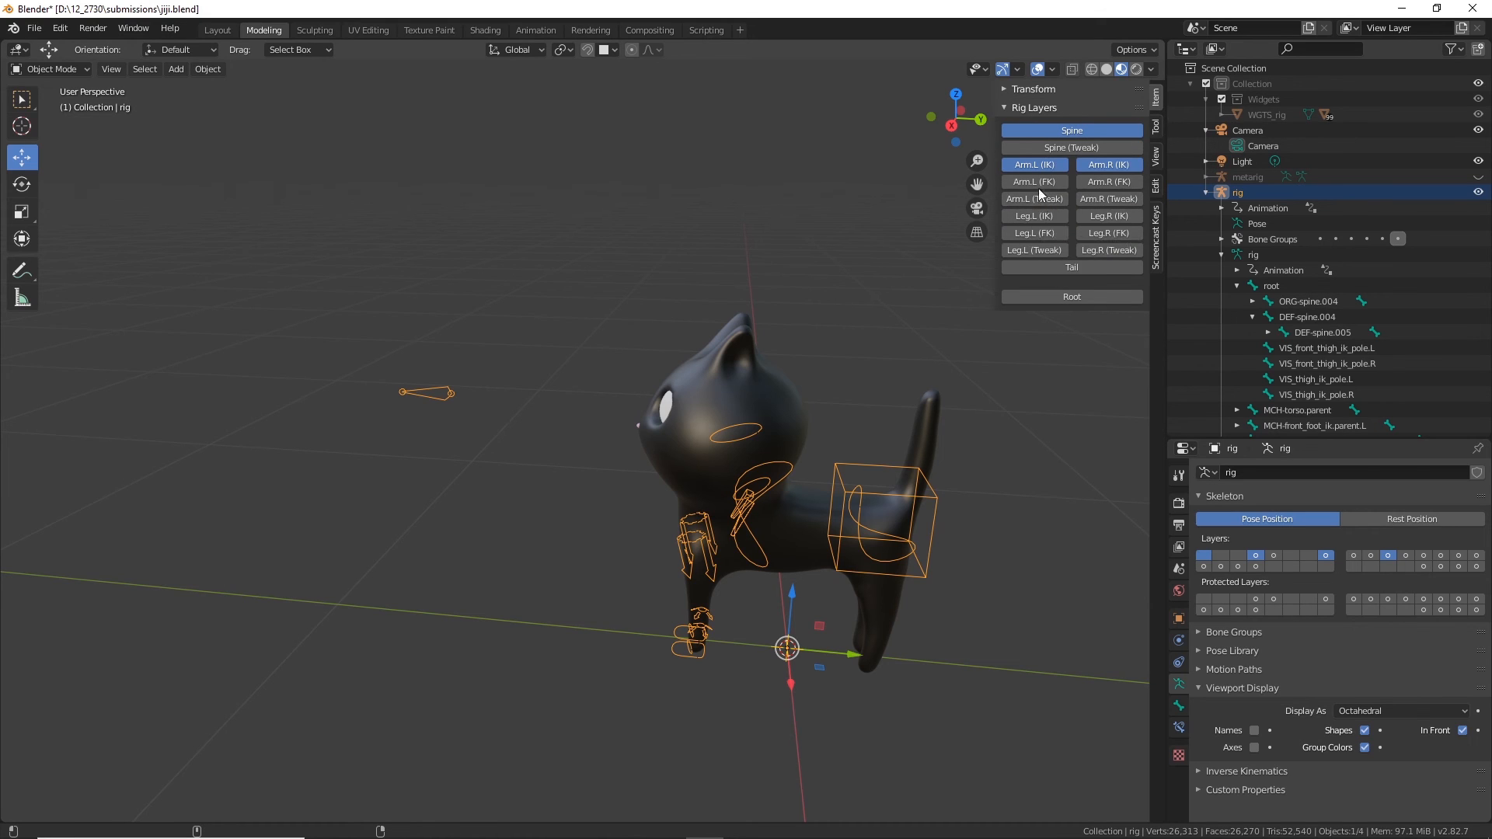
left_click(1035, 216)
left_click(1108, 216)
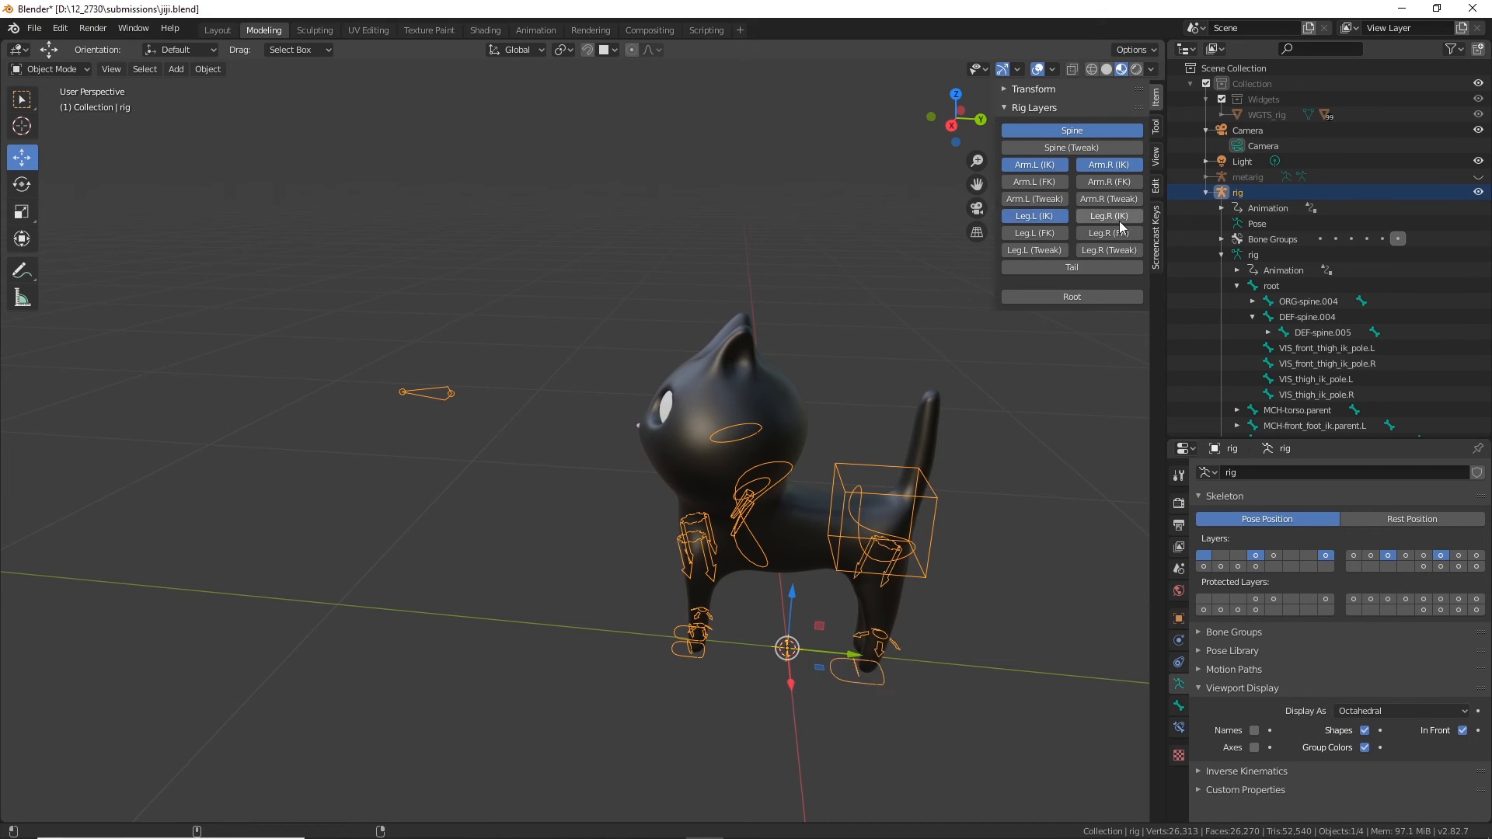
left_click(1081, 268)
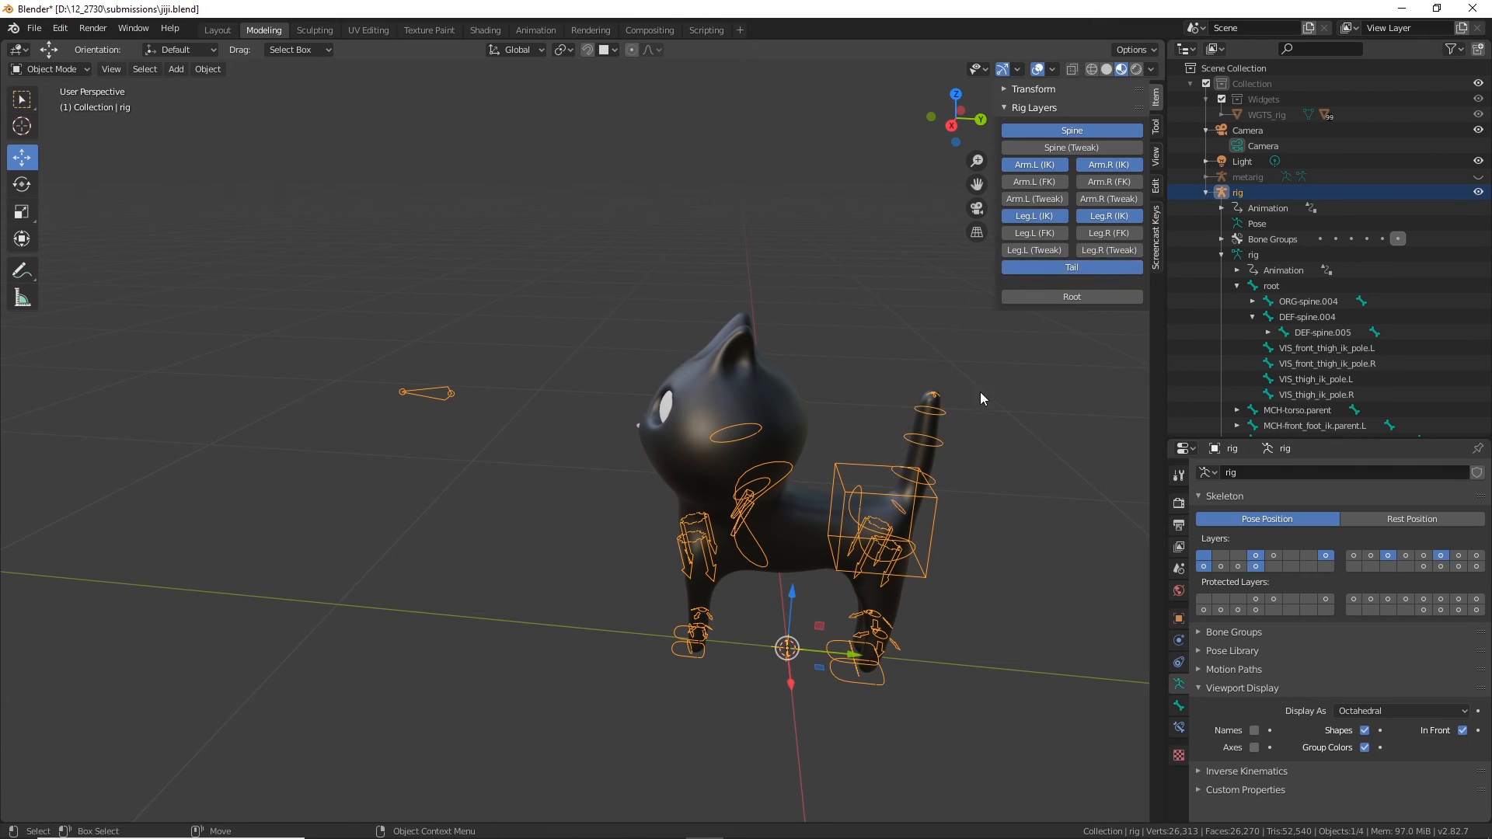
left_click(1076, 296)
Step: Select the rig and switch it to Pose Mode
middle_click_drag(953, 649, 516, 482)
scroll(738, 484, "up", 3)
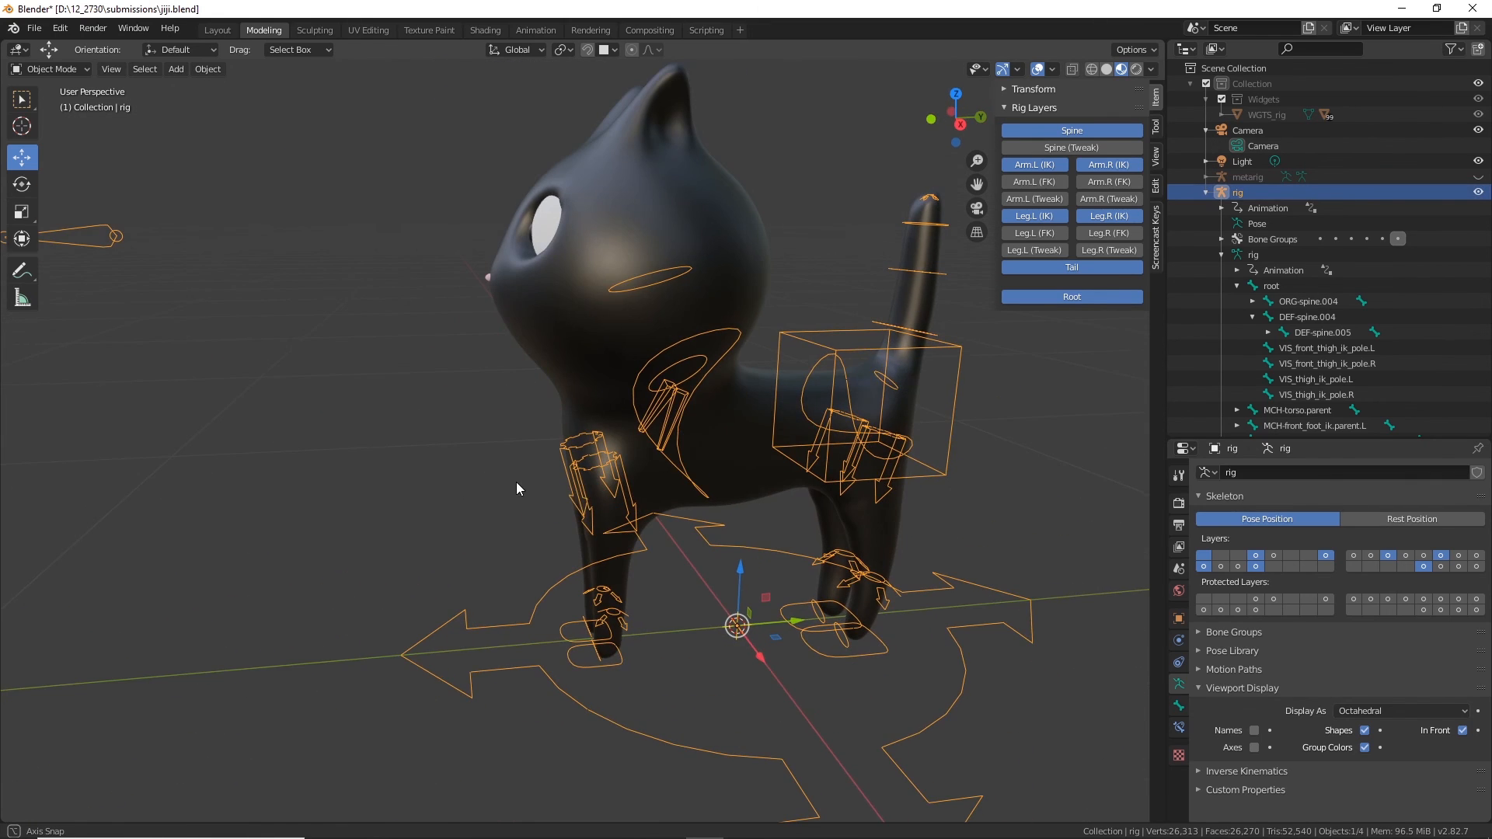
middle_click_drag(667, 573, 632, 487)
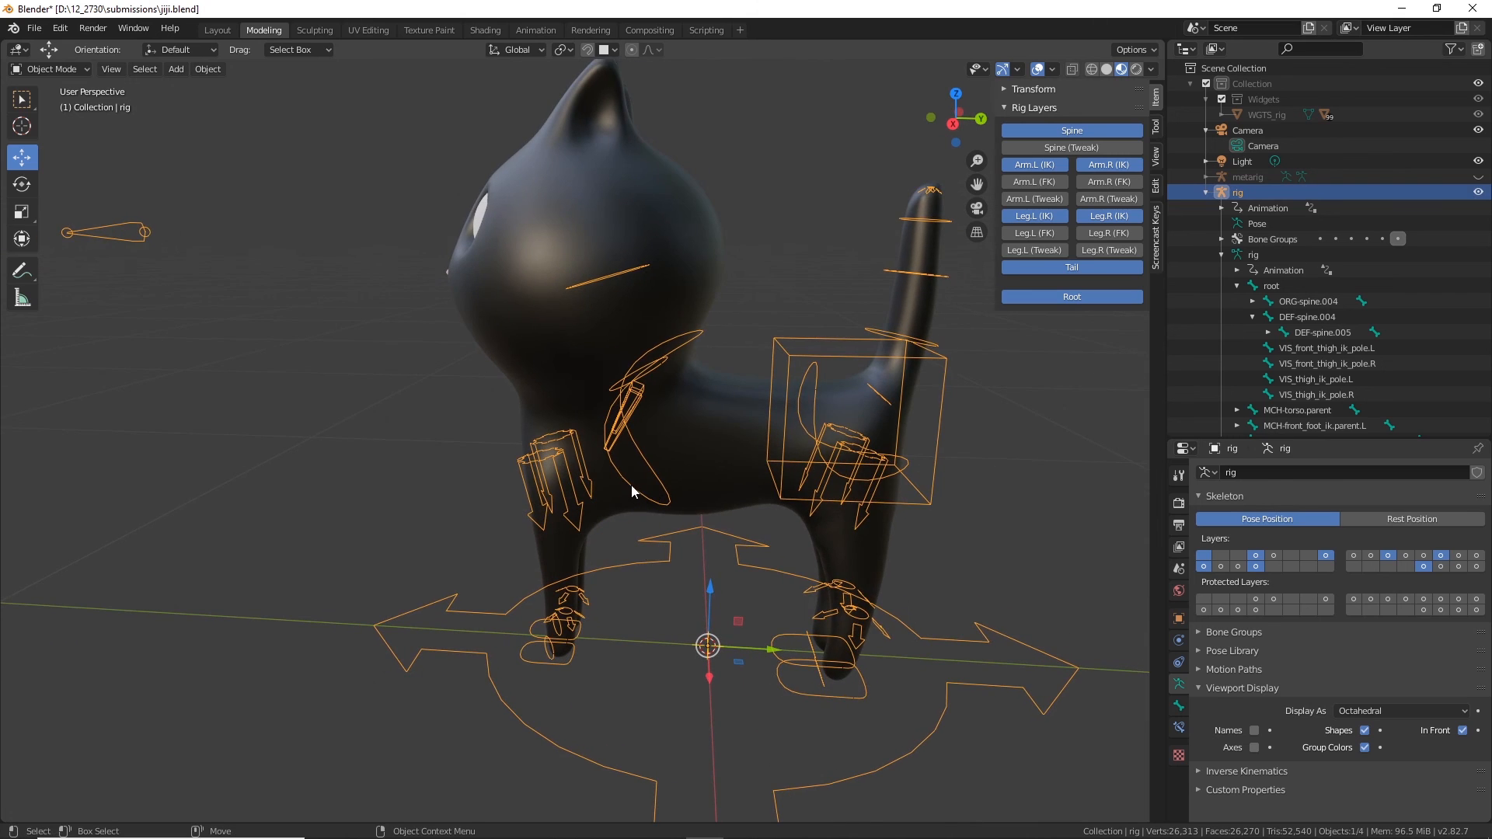
left_click(631, 485)
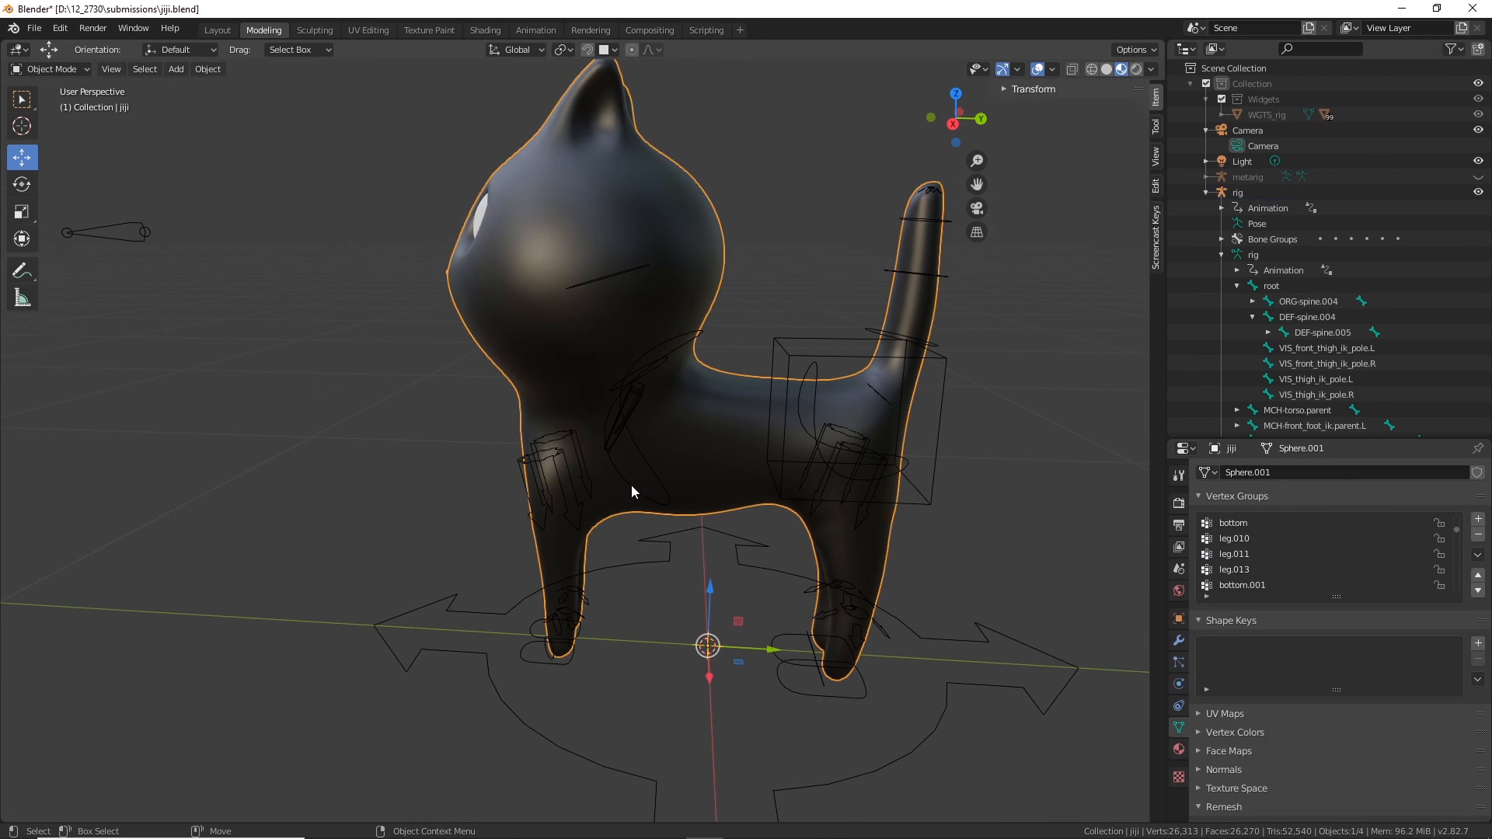
left_click(671, 347)
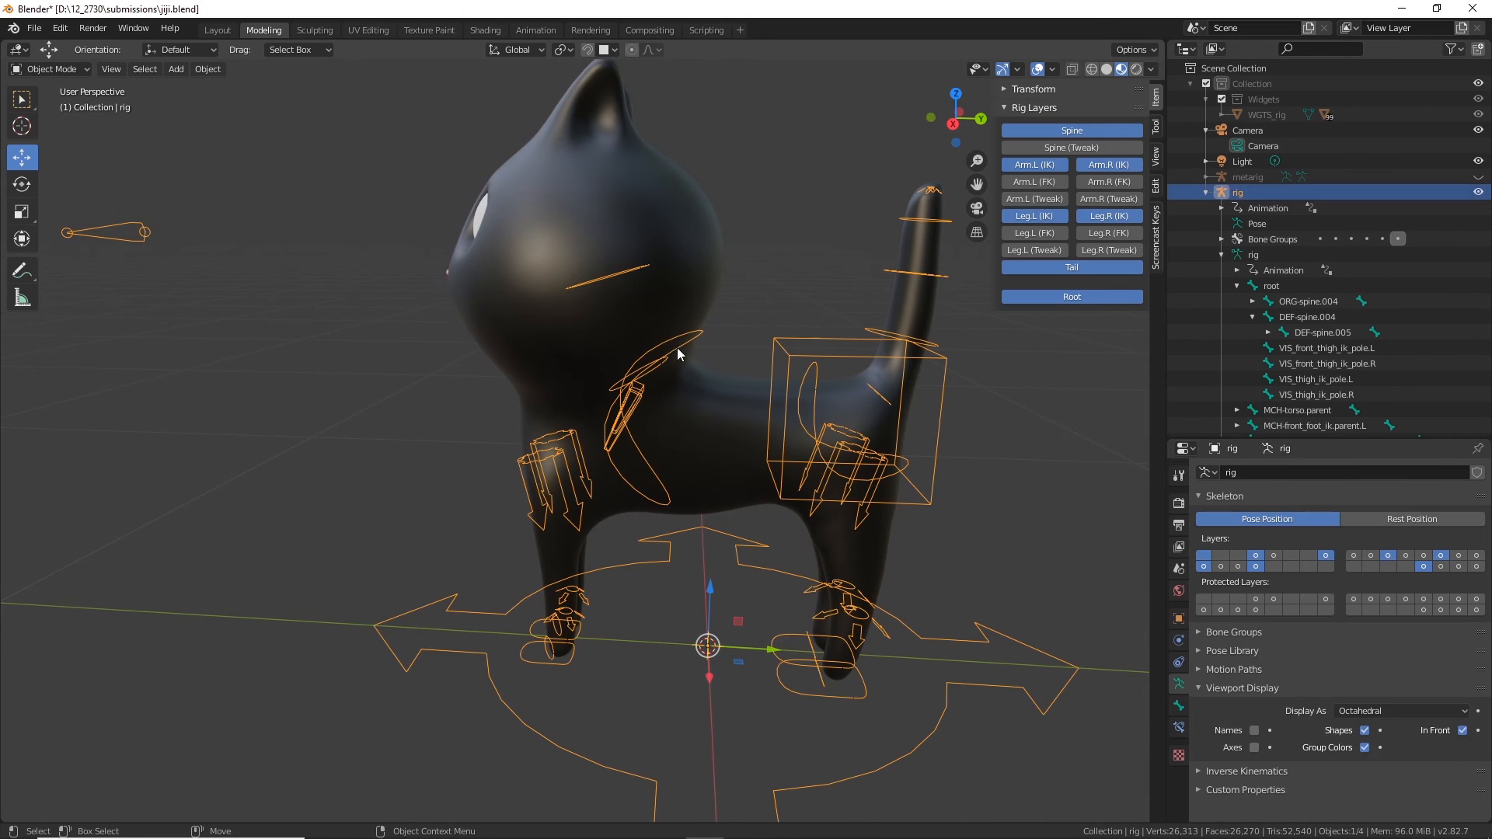
left_click(51, 69)
left_click(59, 126)
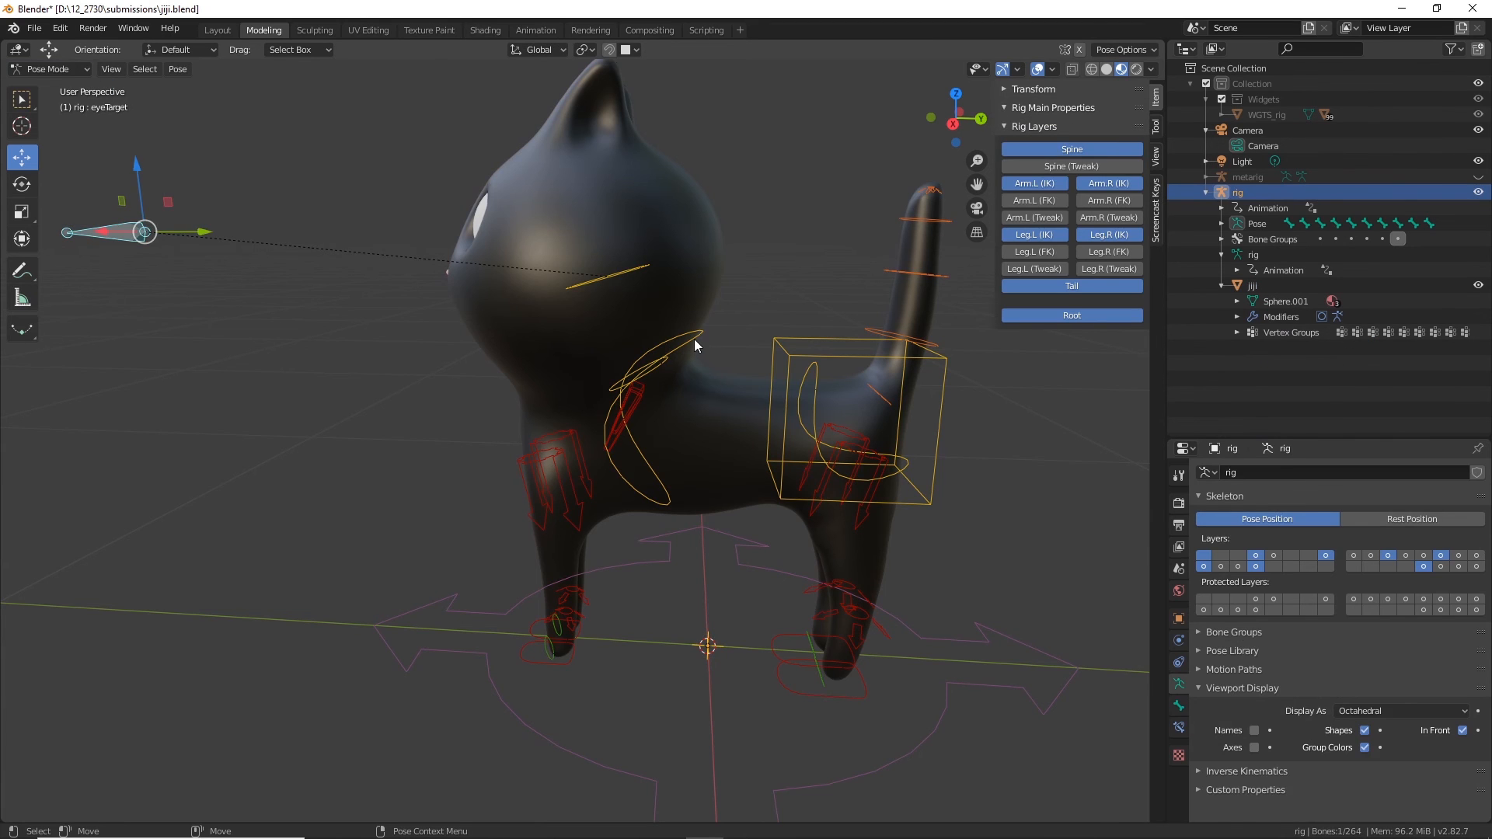
Step: Test-rotate the chest control with the Rotate tool and undo the rotation
left_click(693, 339)
key("shift+space")
key("r")
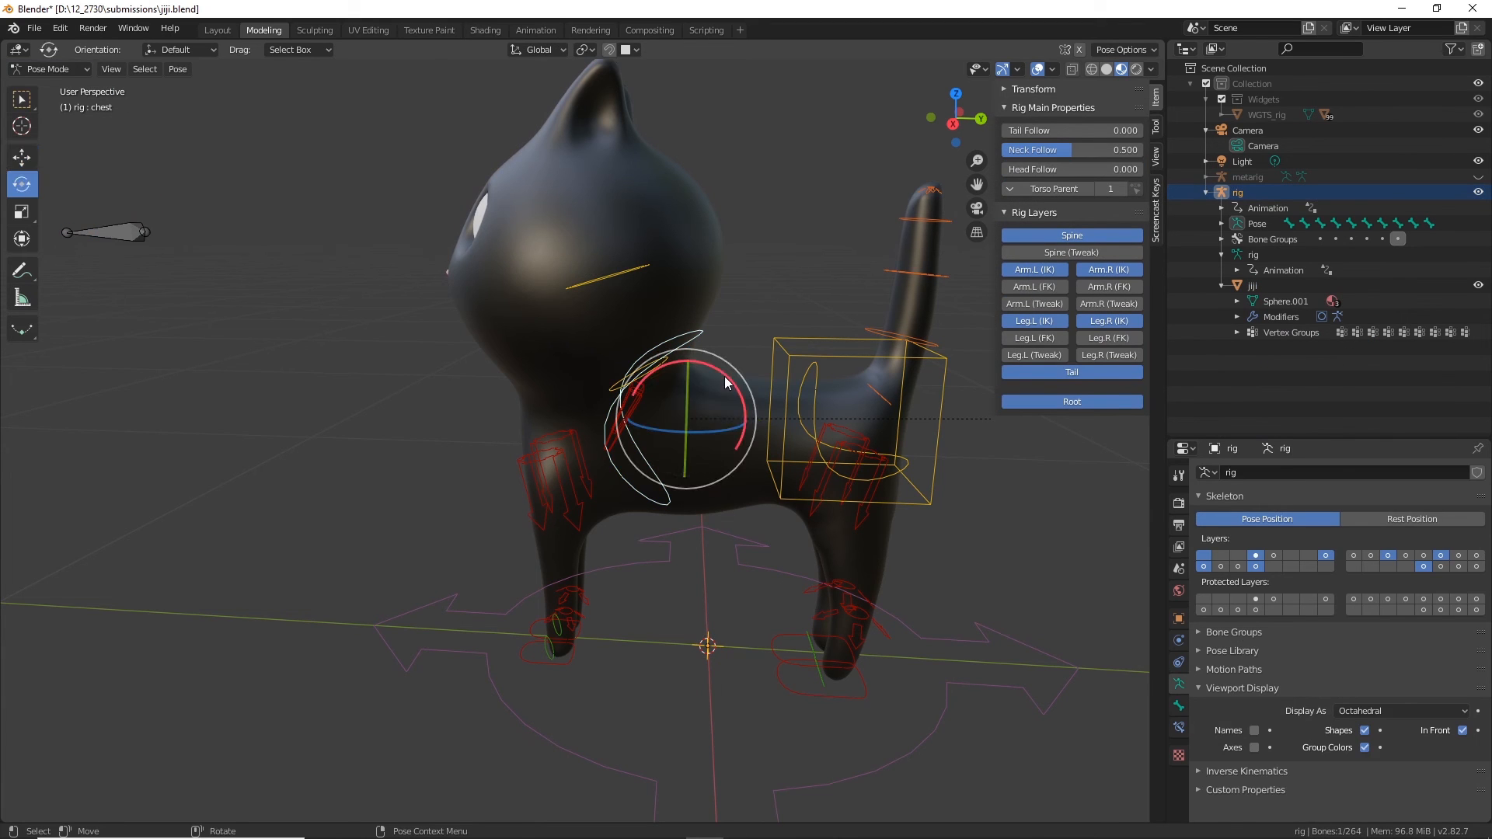
left_click_drag(724, 376, 713, 371)
key("ctrl+z")
Step: Test-rotate the head control around different axes and restore its rest pose
left_click(635, 269)
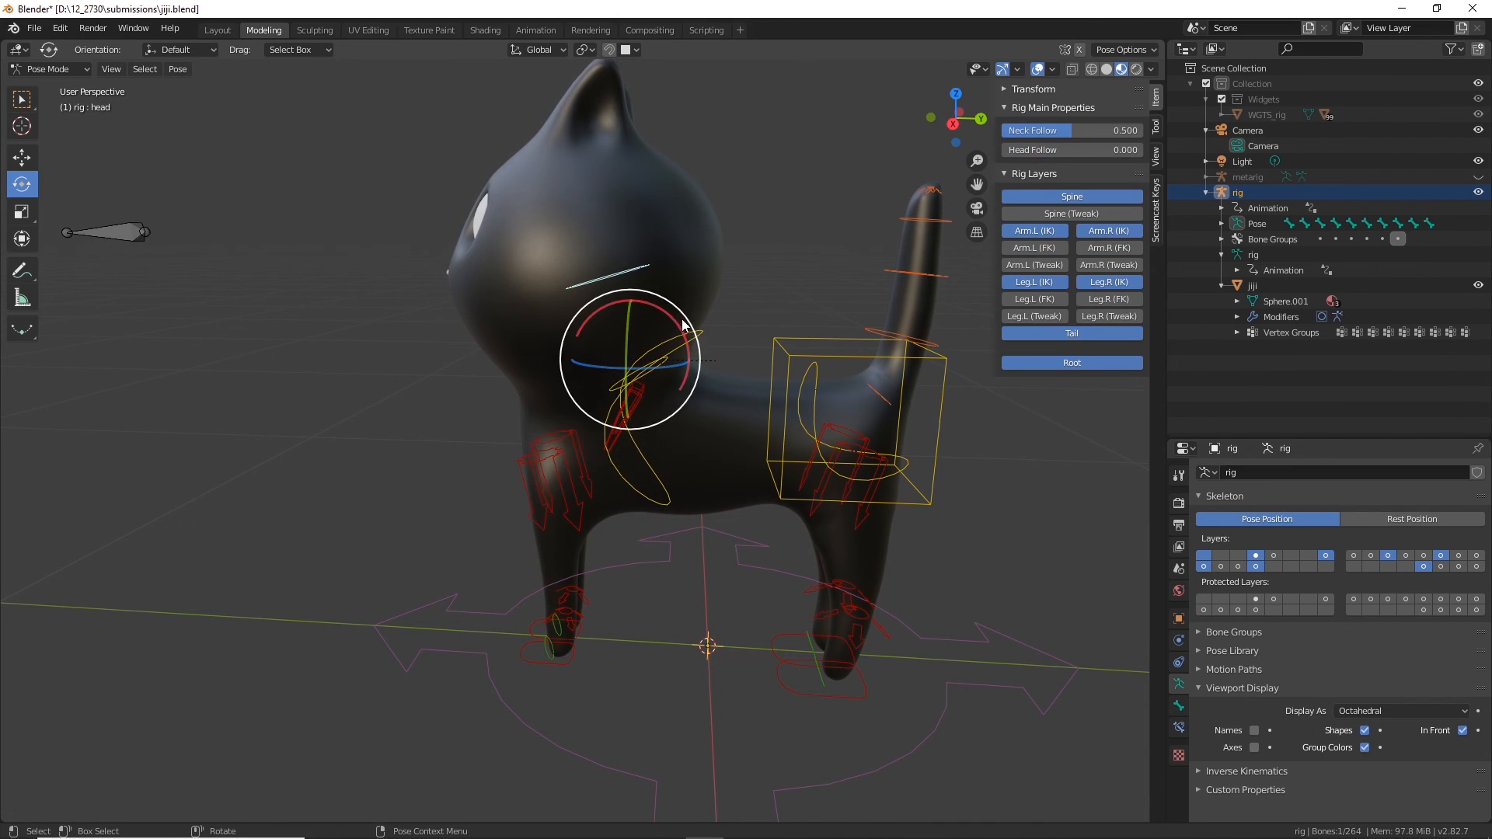
left_click_drag(684, 325, 584, 346)
mouse_move(584, 347)
middle_mouse_down()
mouse_move(548, 378)
mouse_move(572, 359)
middle_mouse_up()
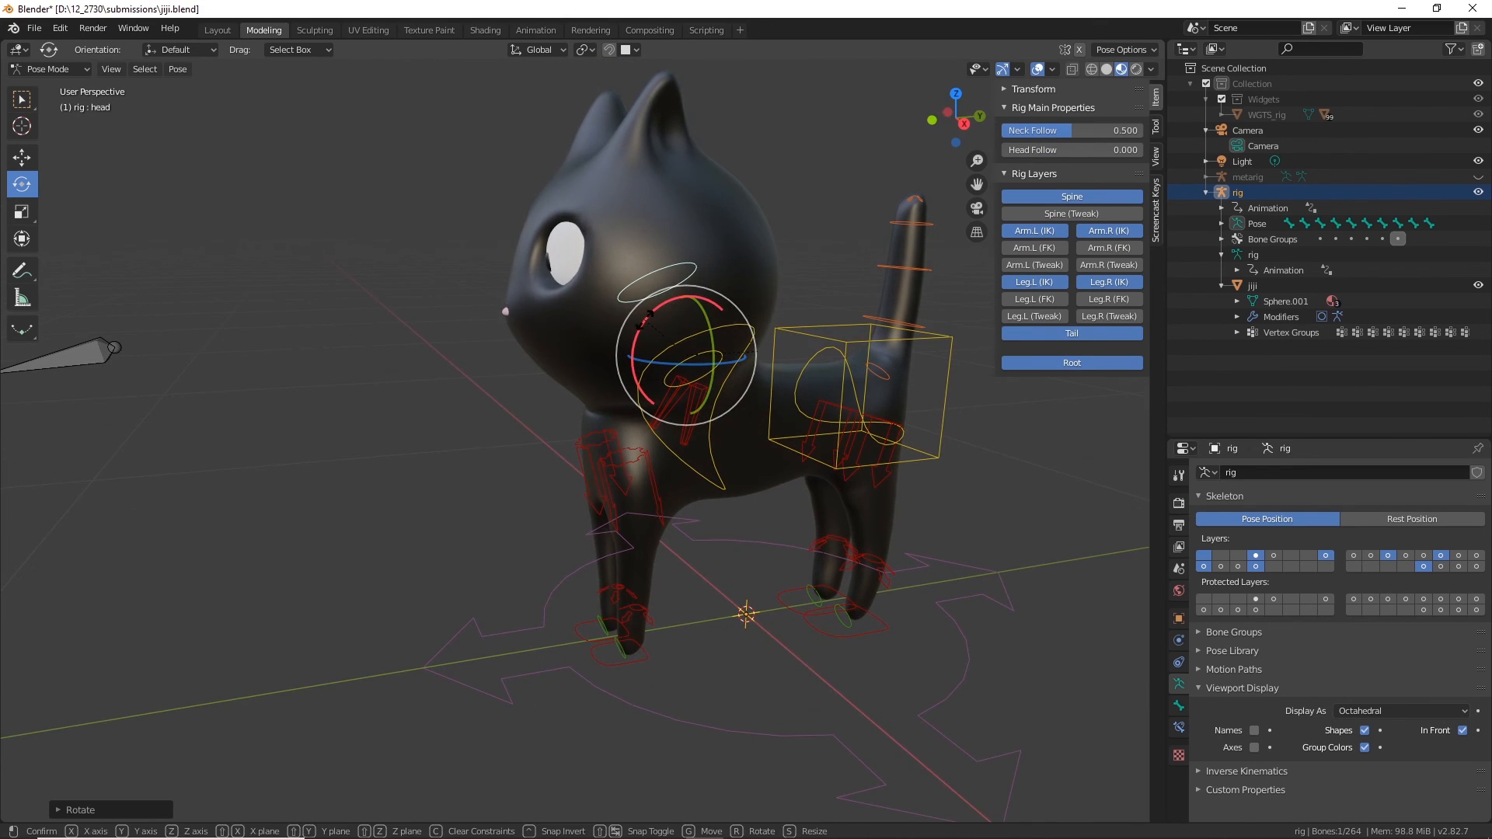
left_click_drag(646, 317, 679, 454)
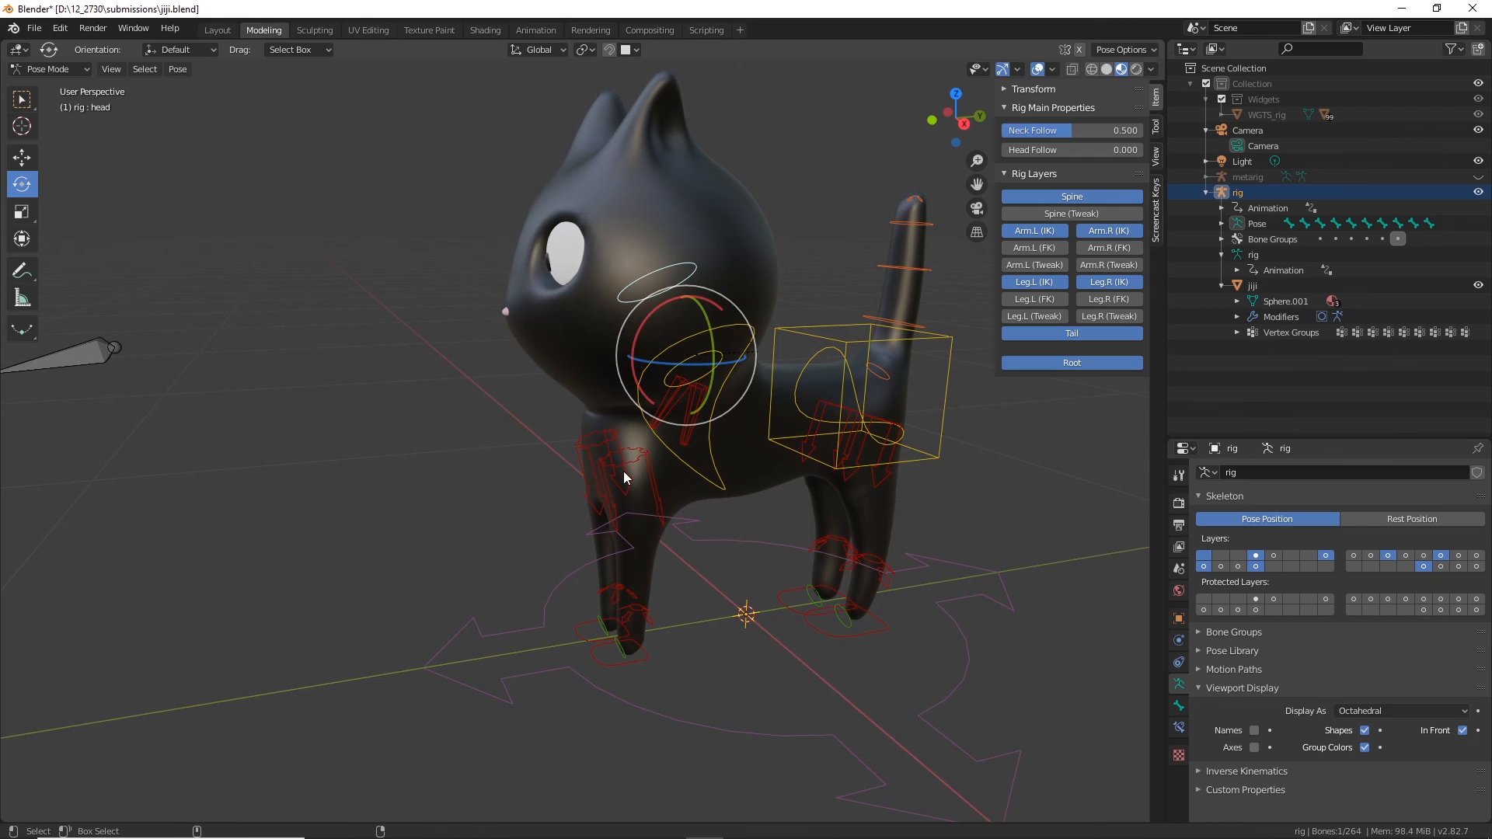
middle_click_drag(629, 419, 513, 454)
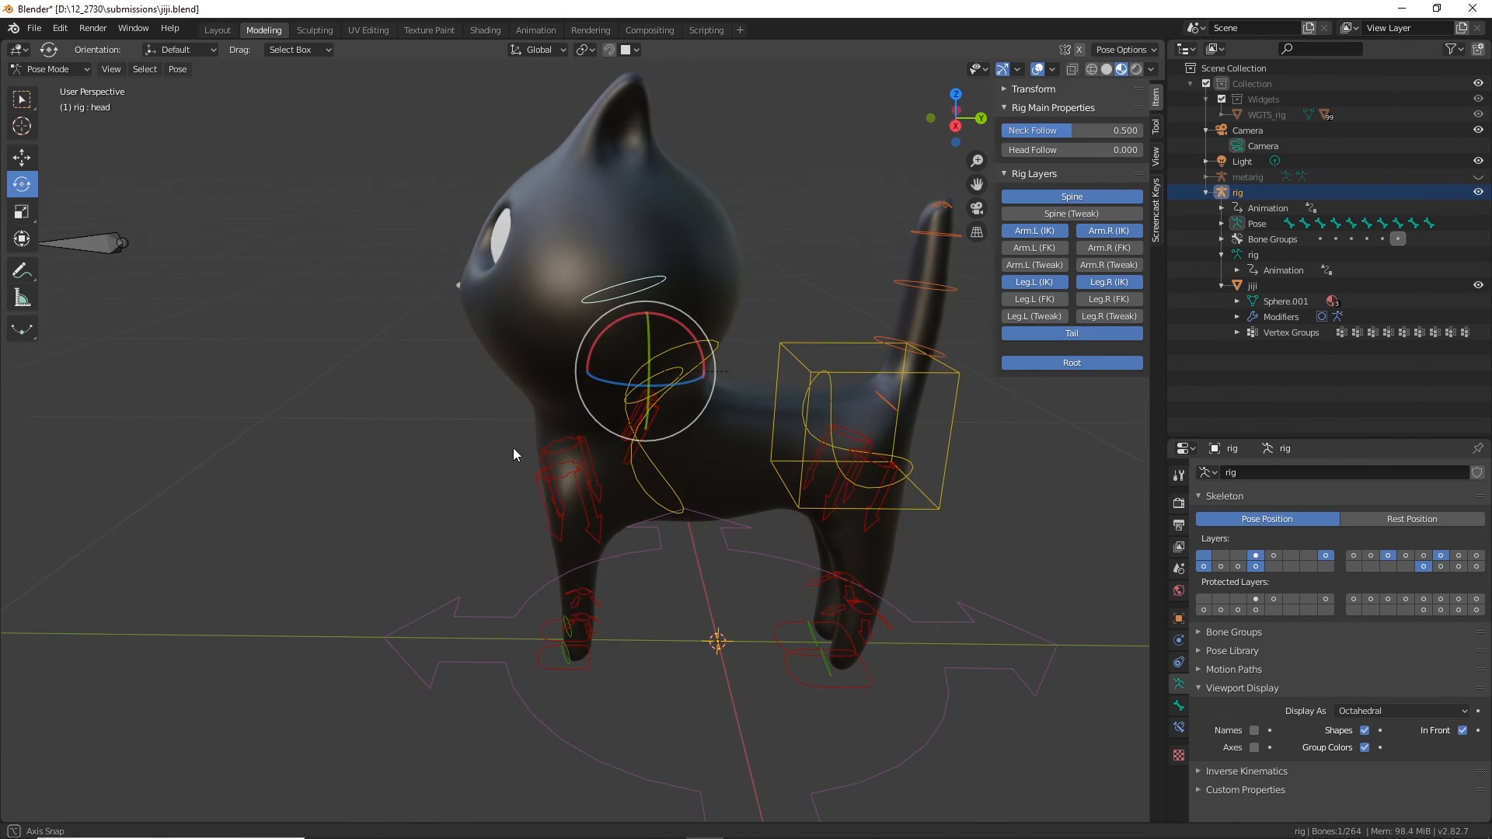
Step: Test-rotate the neck control and restore its rest pose
left_click(678, 372)
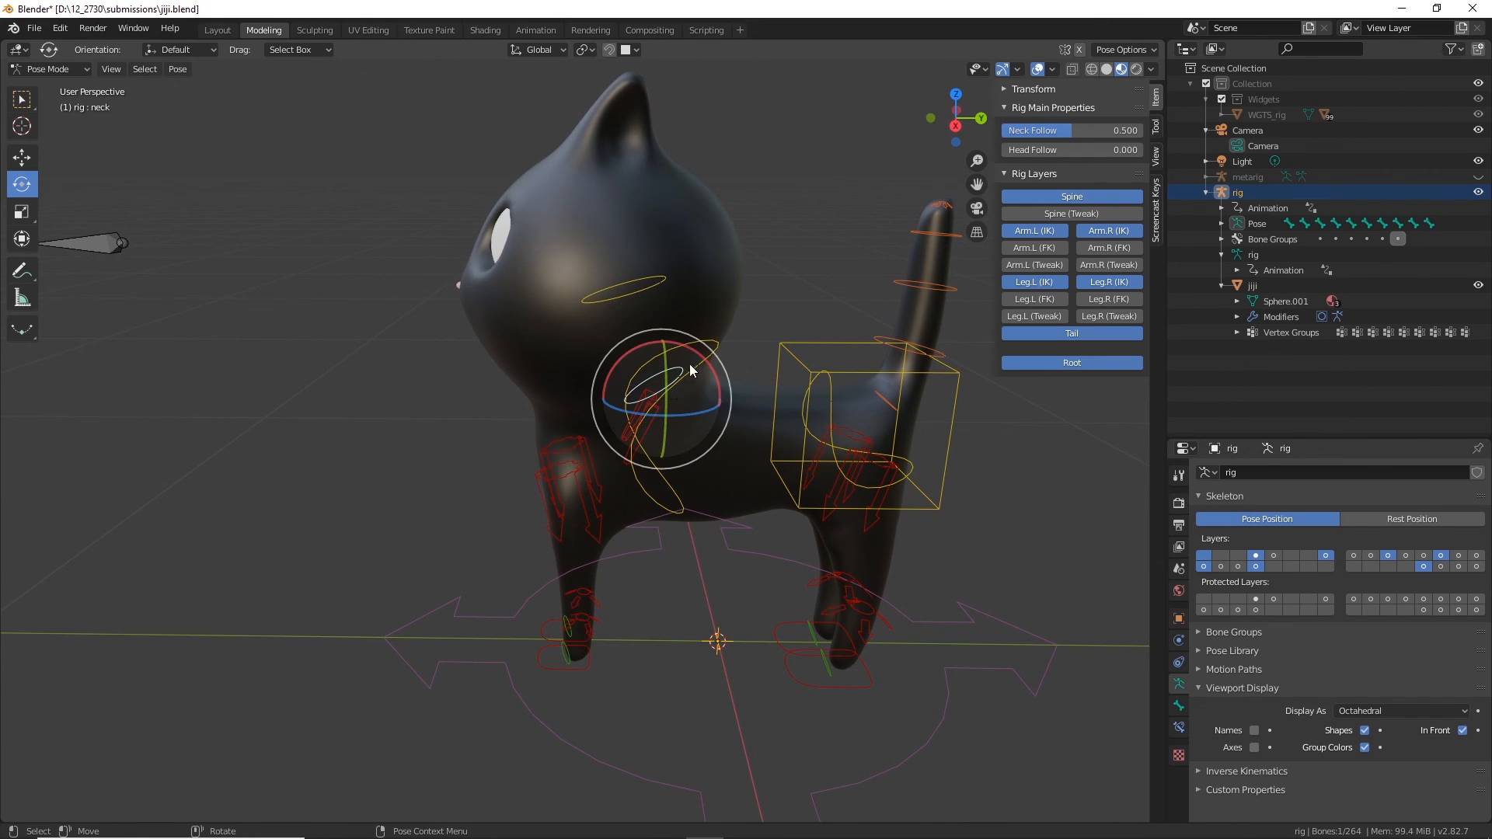
left_click_drag(683, 357, 718, 354)
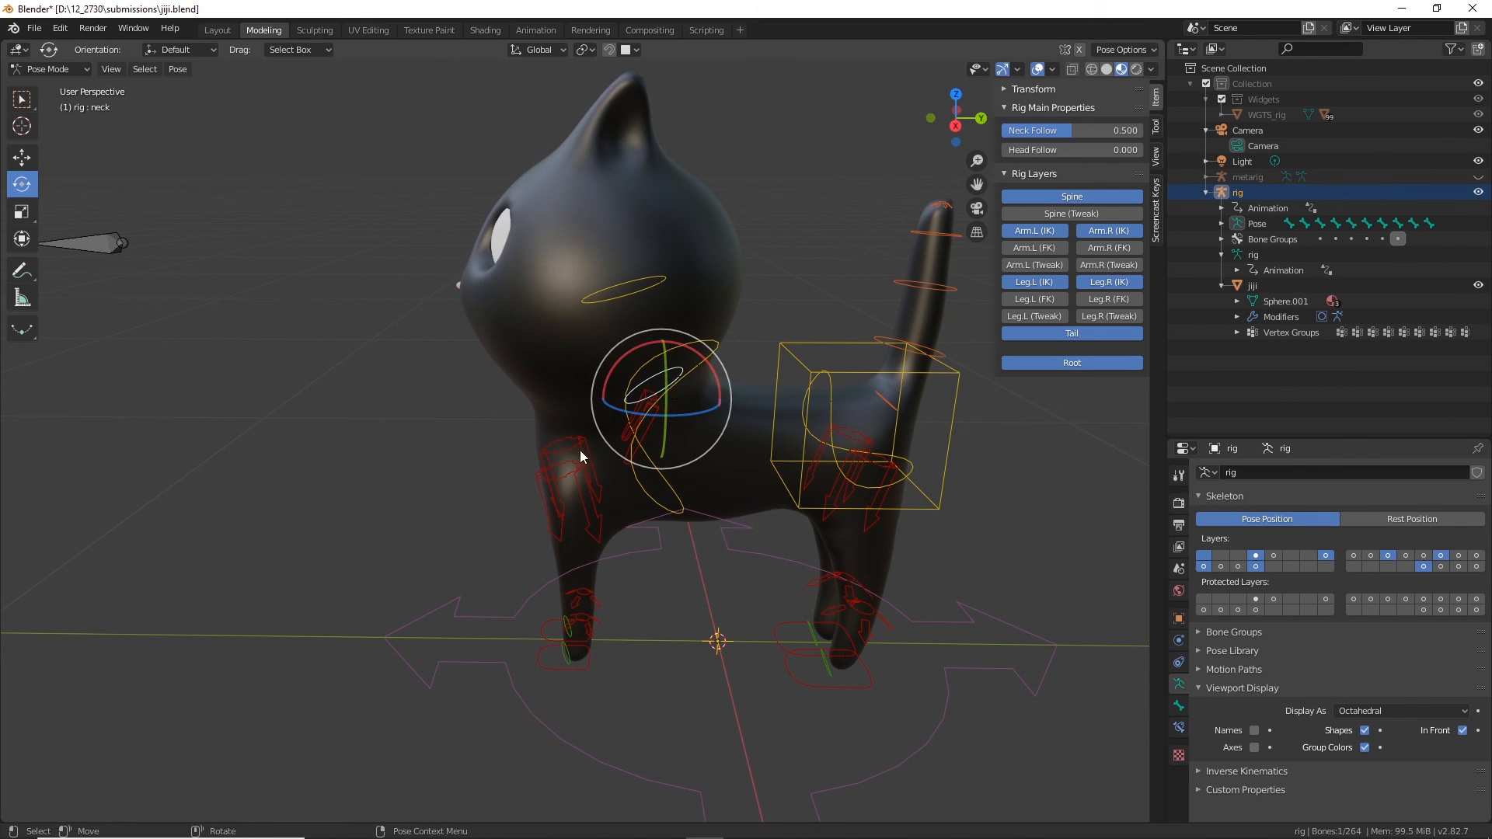
middle_click_drag(544, 507, 564, 482)
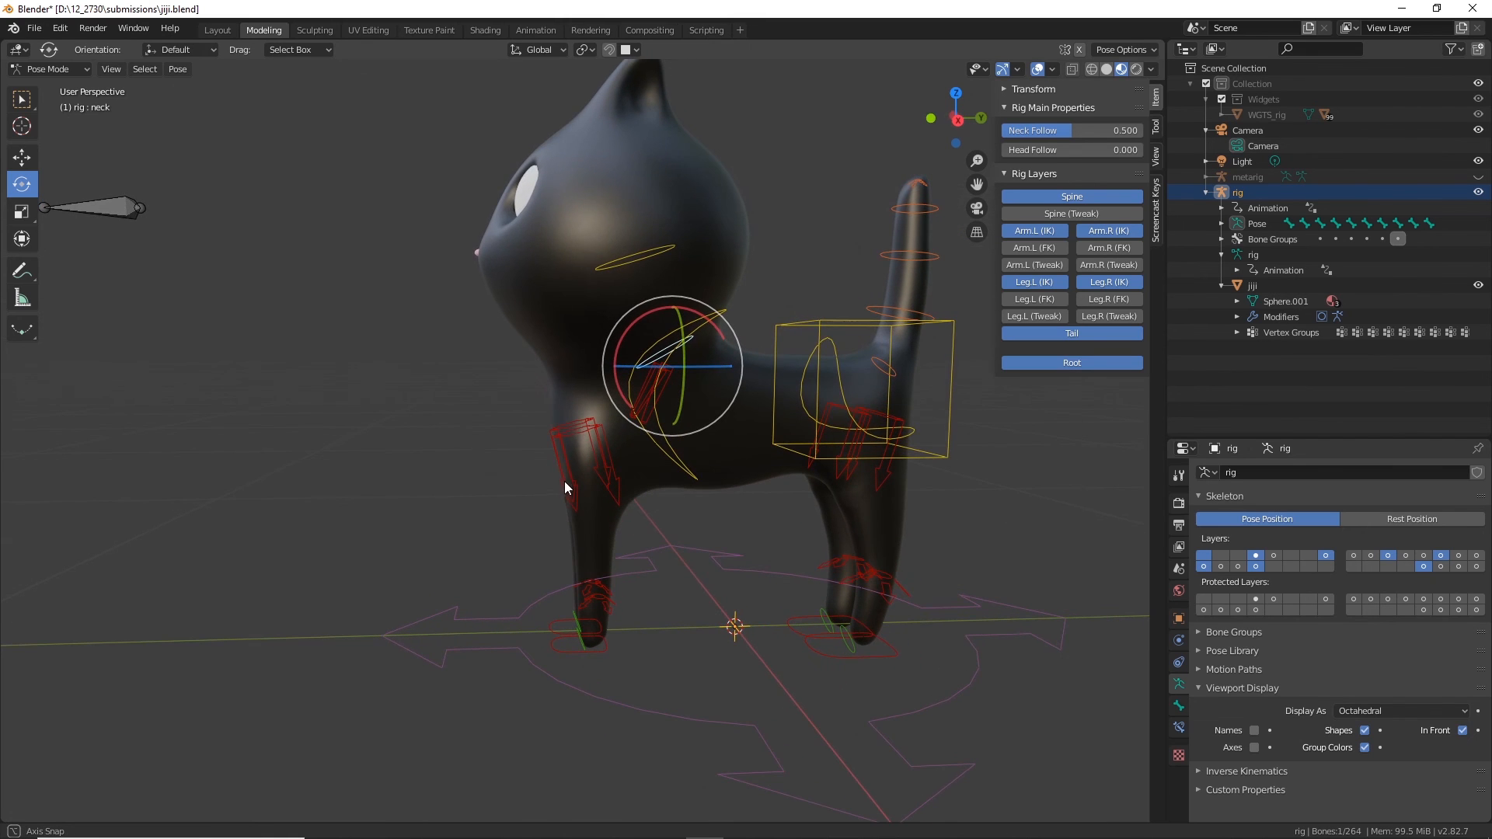
Step: Try moving the front_thigh_parent.L control with the Move tool
left_click(571, 435)
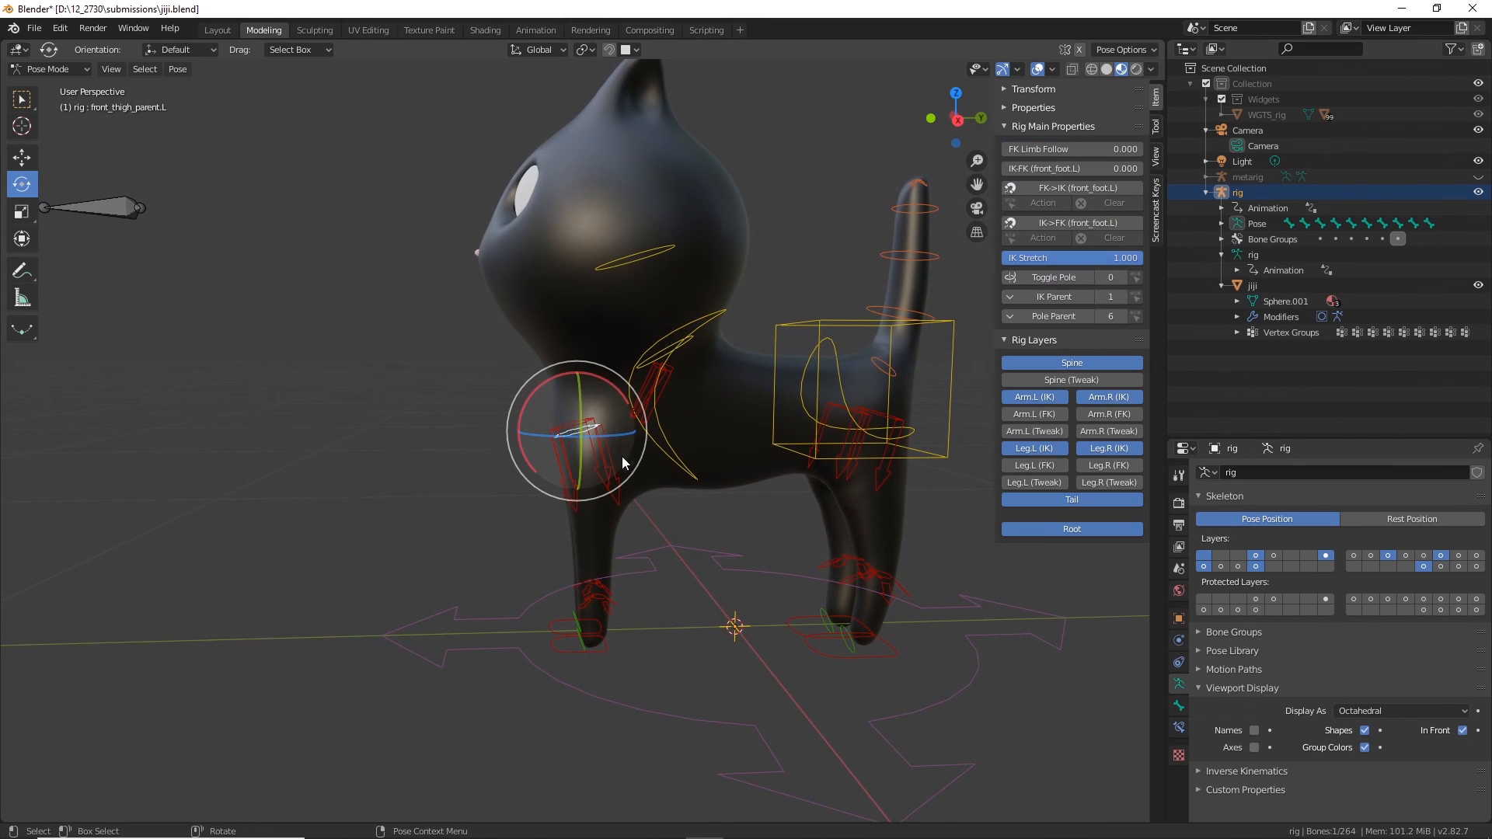
key("shift+space")
key("g")
left_click_drag(584, 365, 628, 524)
middle_click_drag(638, 510, 598, 552)
Step: Test-rotate the front_thigh_ik.L control and undo the rotation
left_click(598, 526)
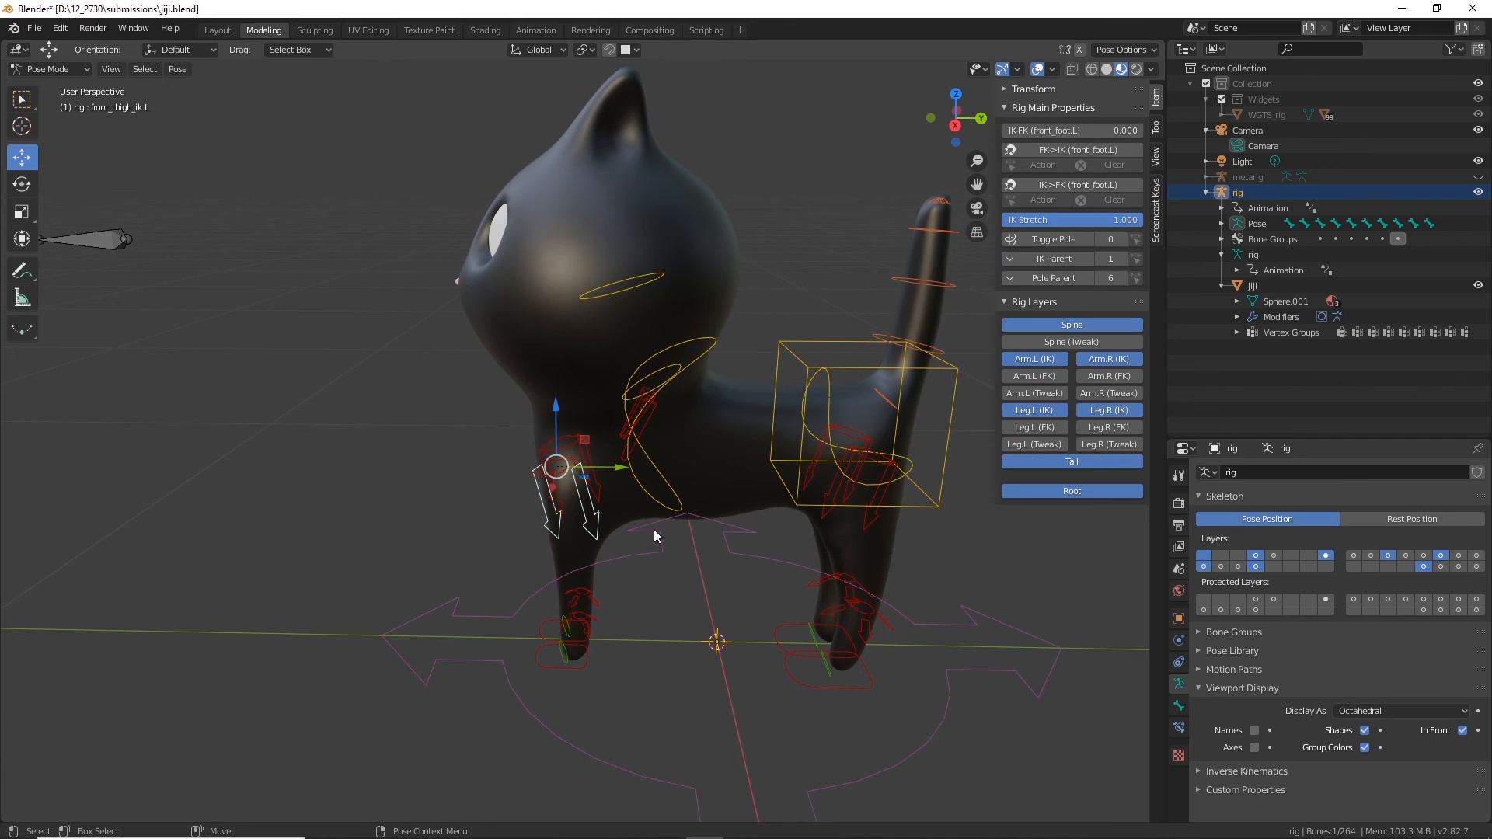
key("r")
left_click_drag(601, 425, 542, 421)
key("ctrl+z")
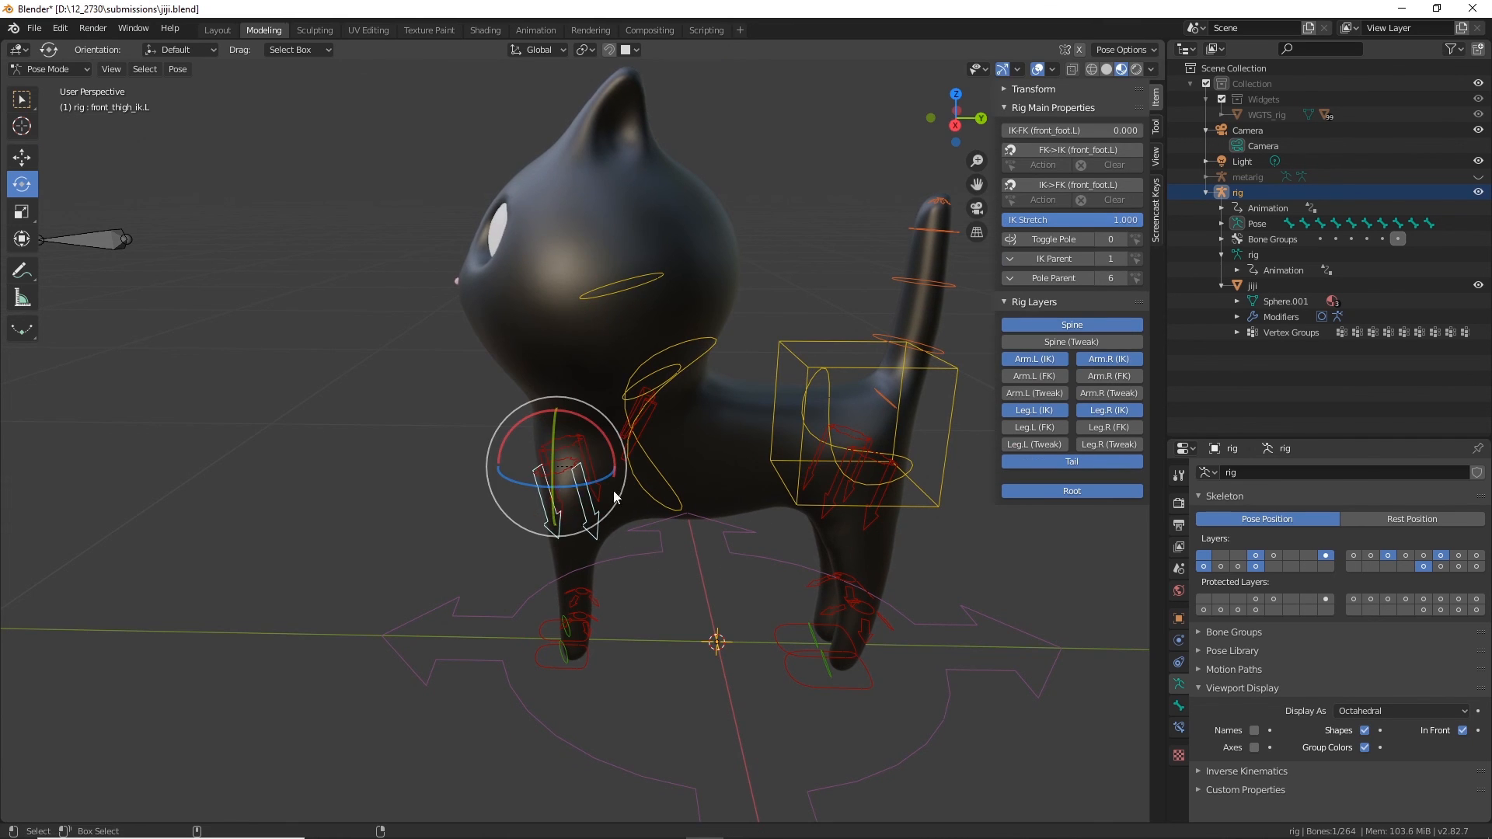
Step: Test-move the front_foot_ik.L control to lift and shift the left front leg, and undo the moves
middle_click_drag(487, 539, 599, 607)
left_click(568, 667)
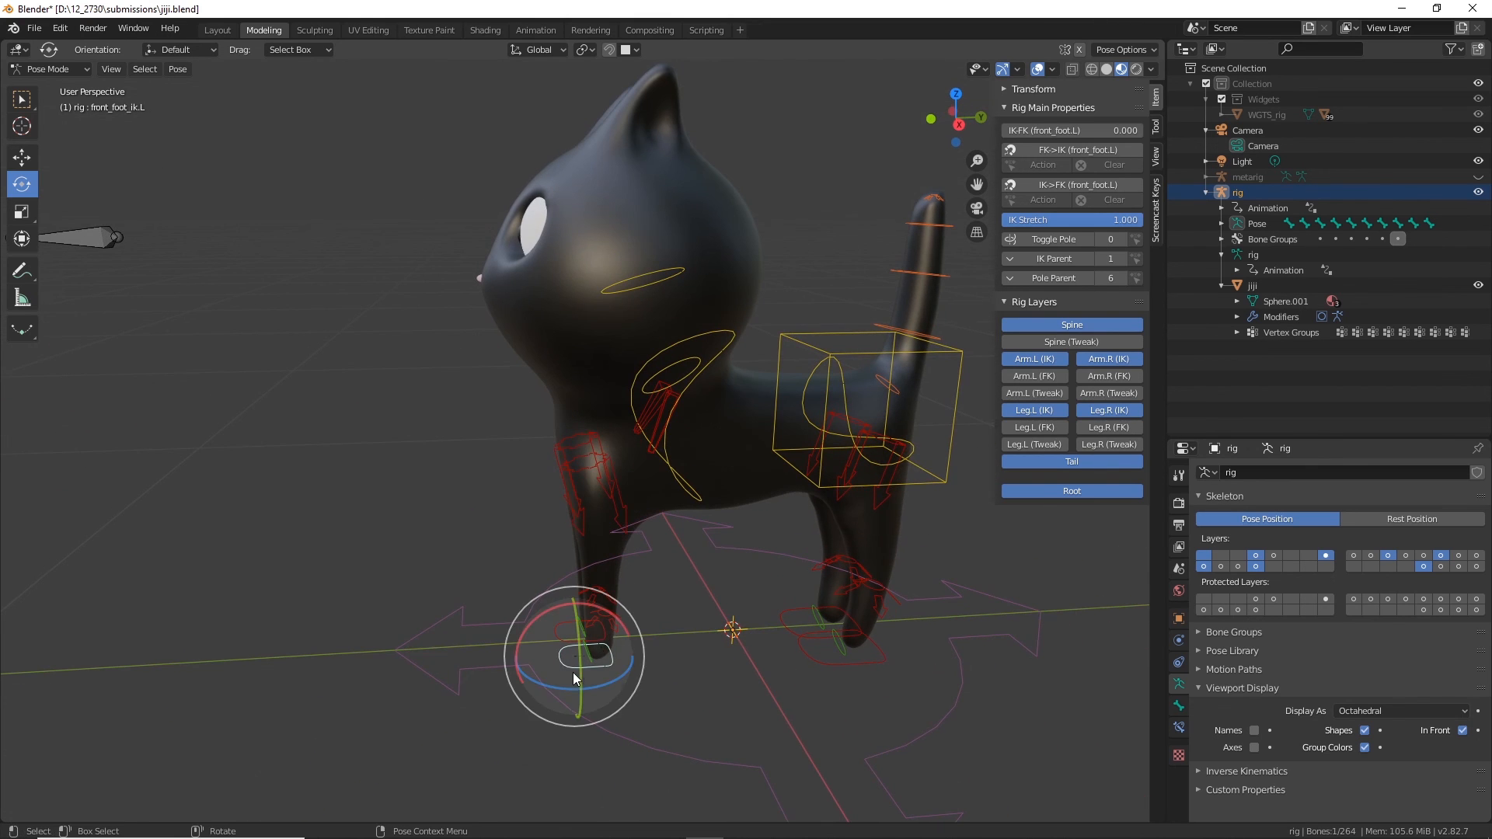
key("g")
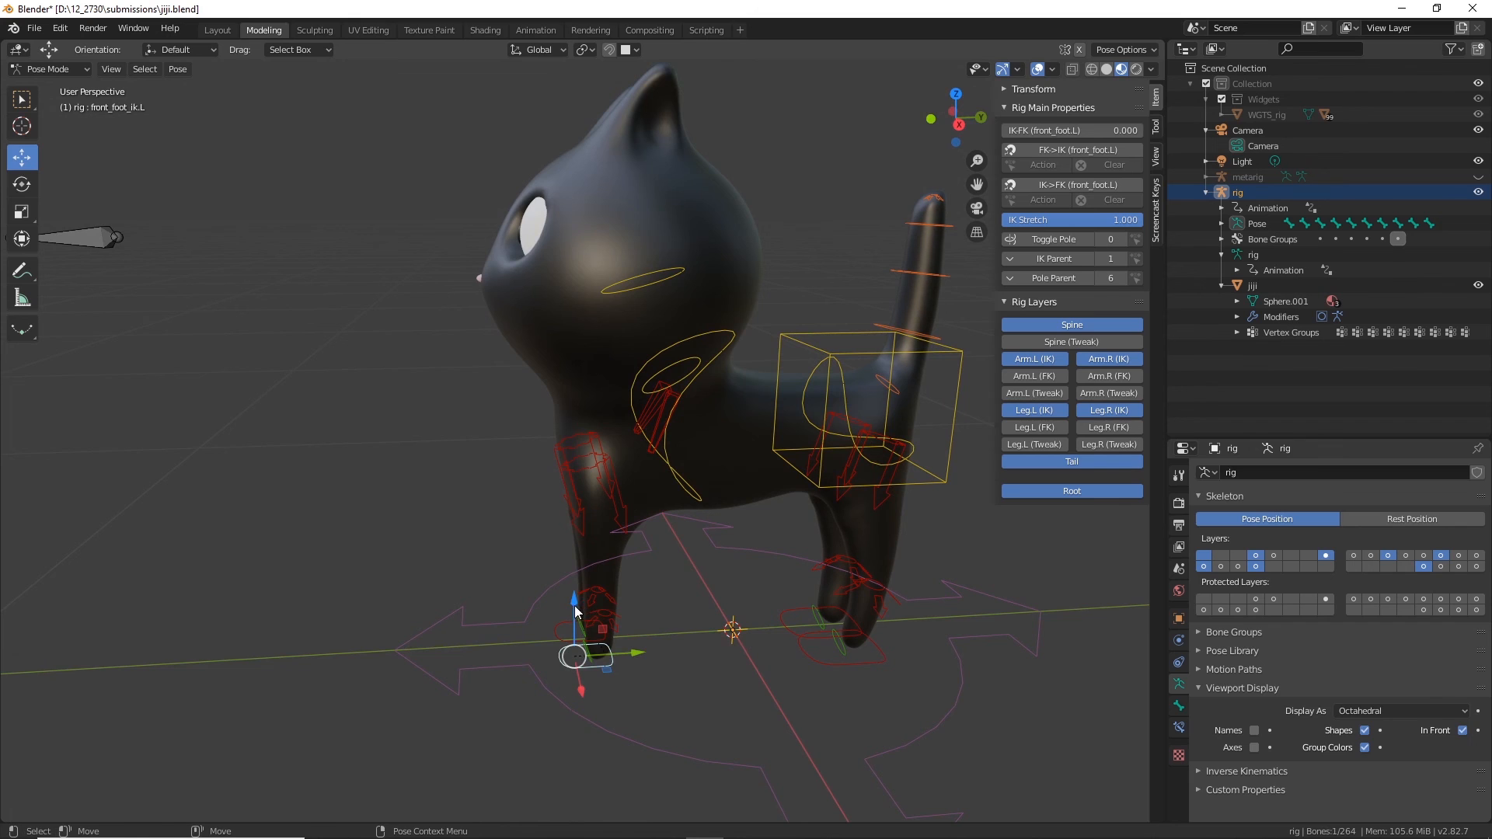
left_click_drag(576, 612, 583, 551)
left_click(584, 551)
middle_click_drag(583, 550, 712, 581)
left_click_drag(781, 554, 857, 617)
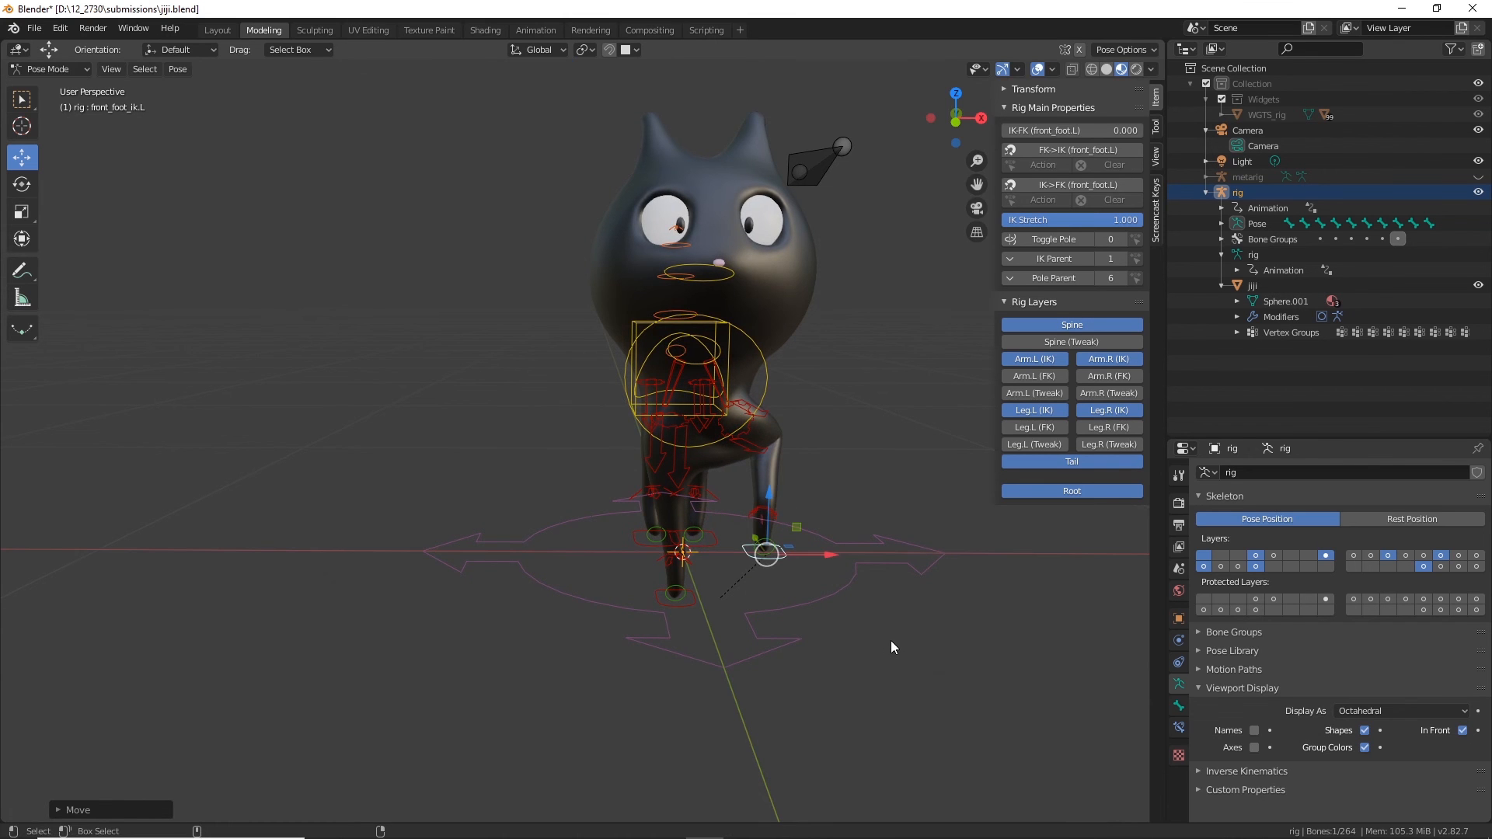
key("ctrl+z")
middle_click_drag(906, 614, 656, 489)
key("ctrl+z")
Step: Test-rotate the front_foot_ik.L control and restore its rest pose
scroll(655, 489, "up", 2)
key("shift+space")
key("r")
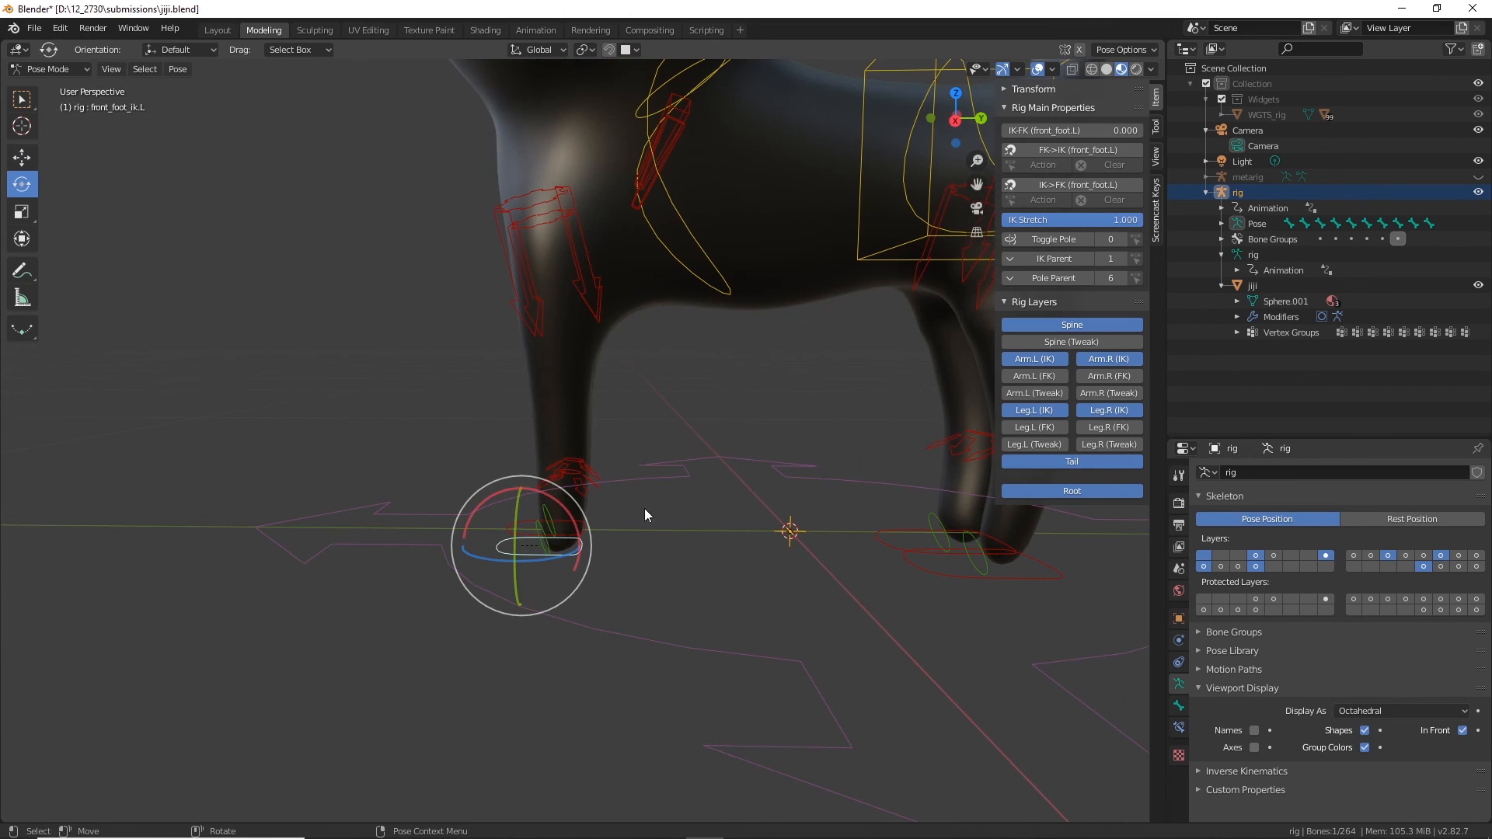
mouse_move(558, 501)
left_mouse_down()
mouse_move(580, 519)
mouse_move(553, 522)
mouse_move(516, 479)
mouse_move(563, 499)
left_mouse_up()
scroll(645, 561, "up", 3)
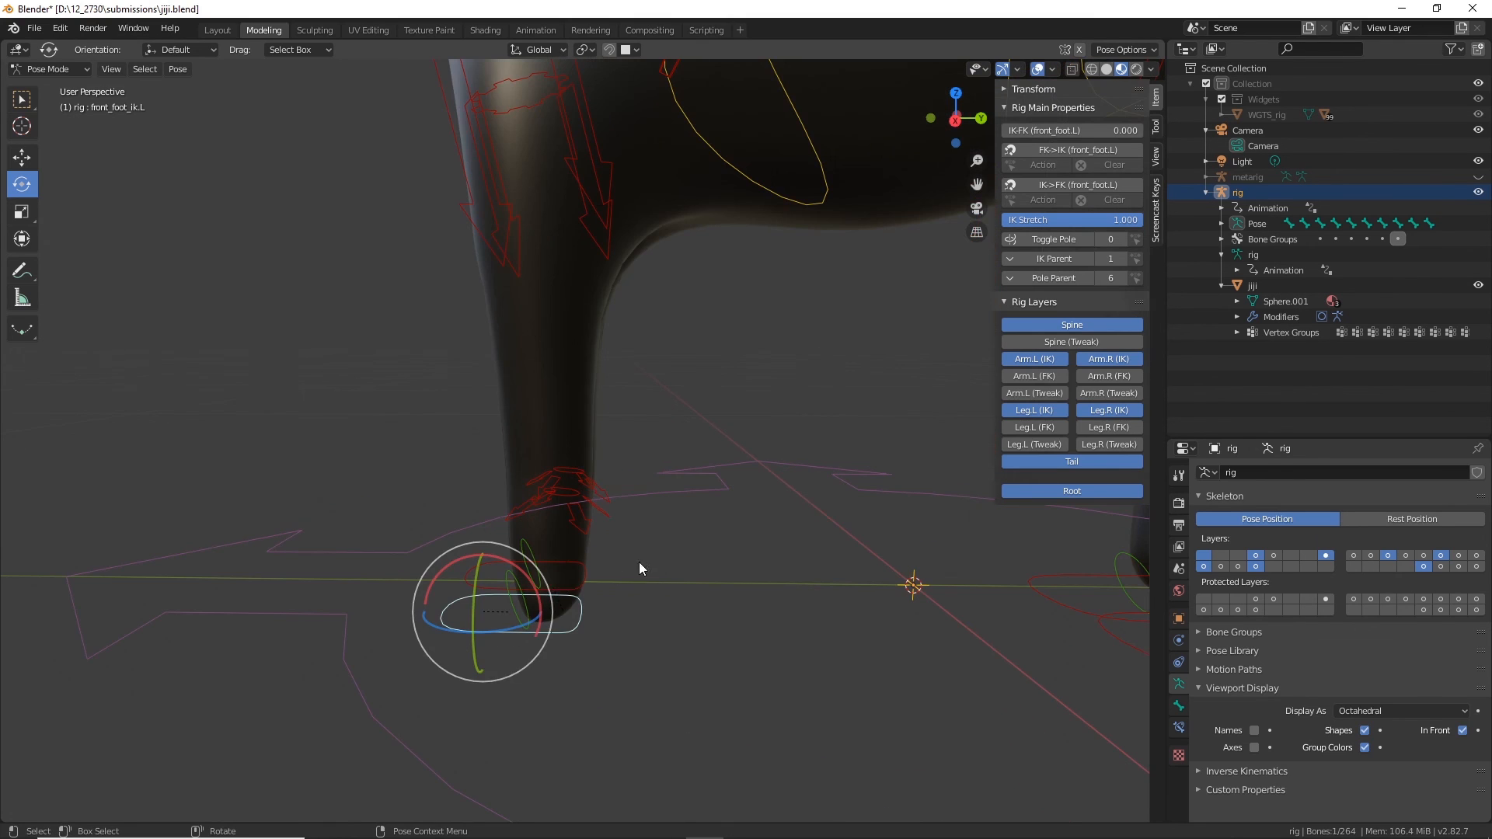
Step: Test-rotate the front_foot_heel_ik.L control twice, undoing each rotation
left_click(564, 575)
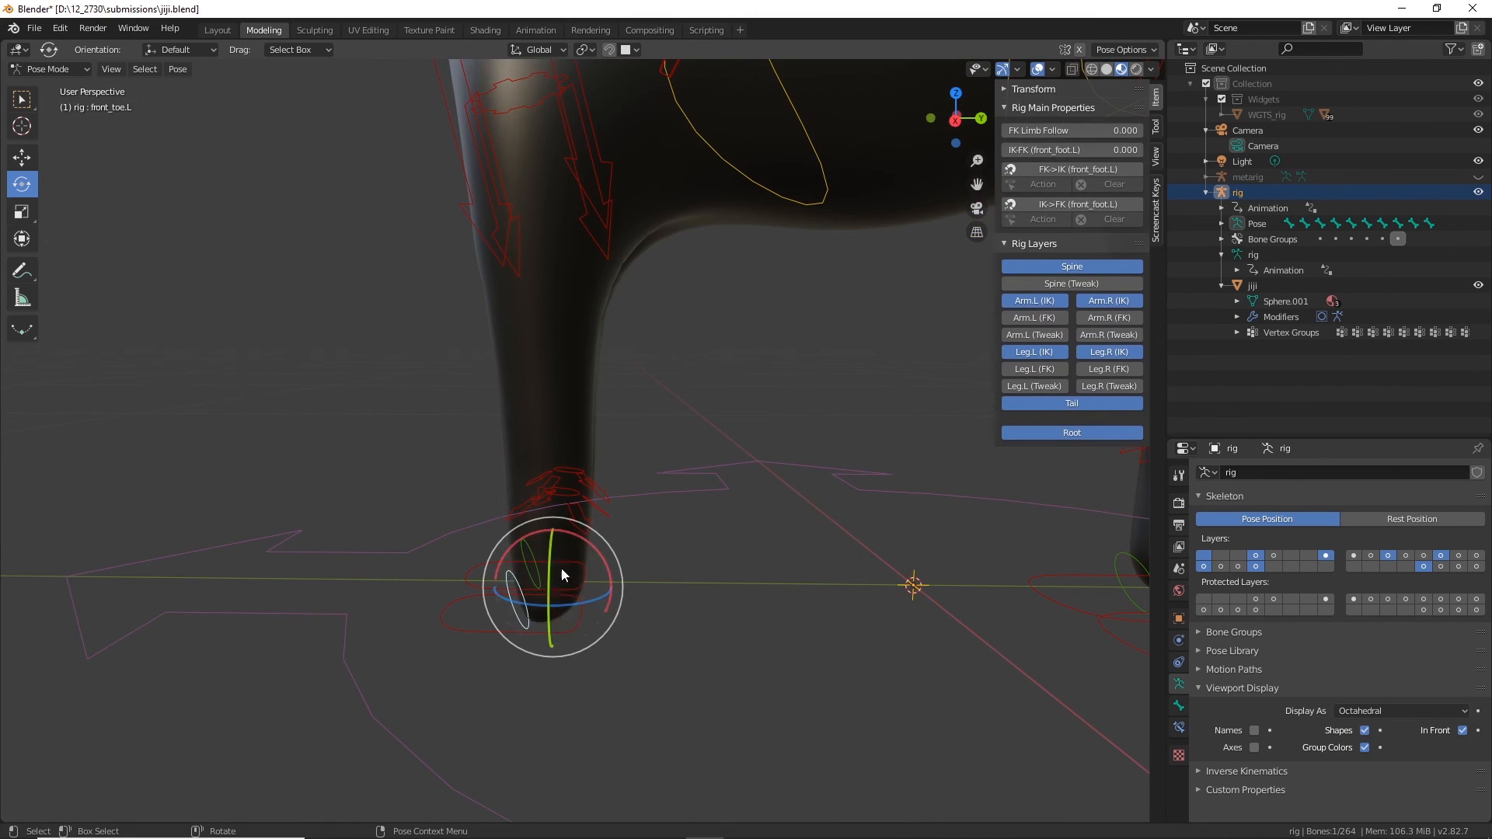
left_click(586, 529)
left_click_drag(585, 545, 656, 631)
key("ctrl+z")
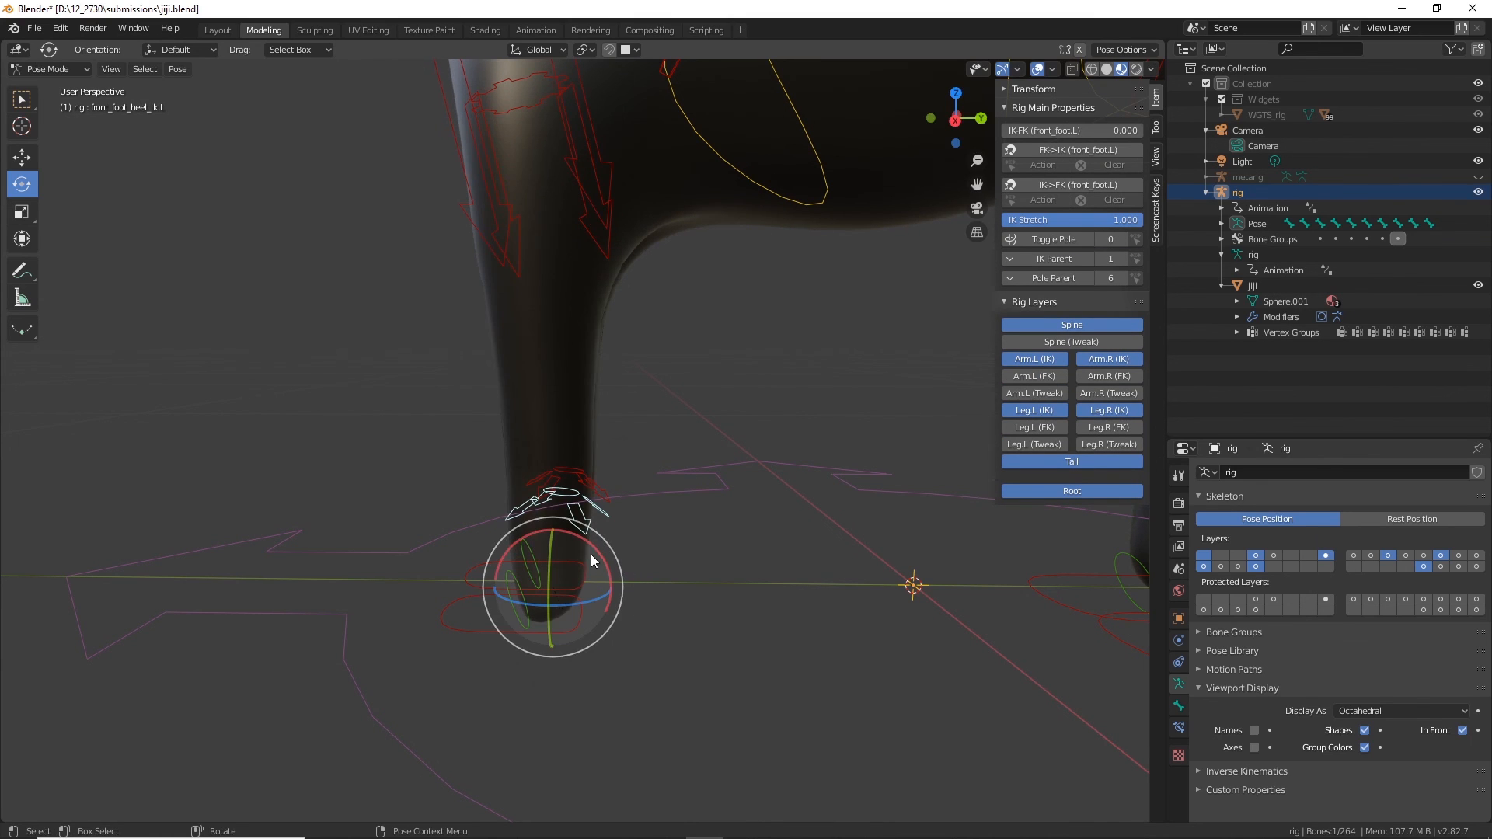
left_click_drag(594, 547, 627, 549)
key("ctrl+z")
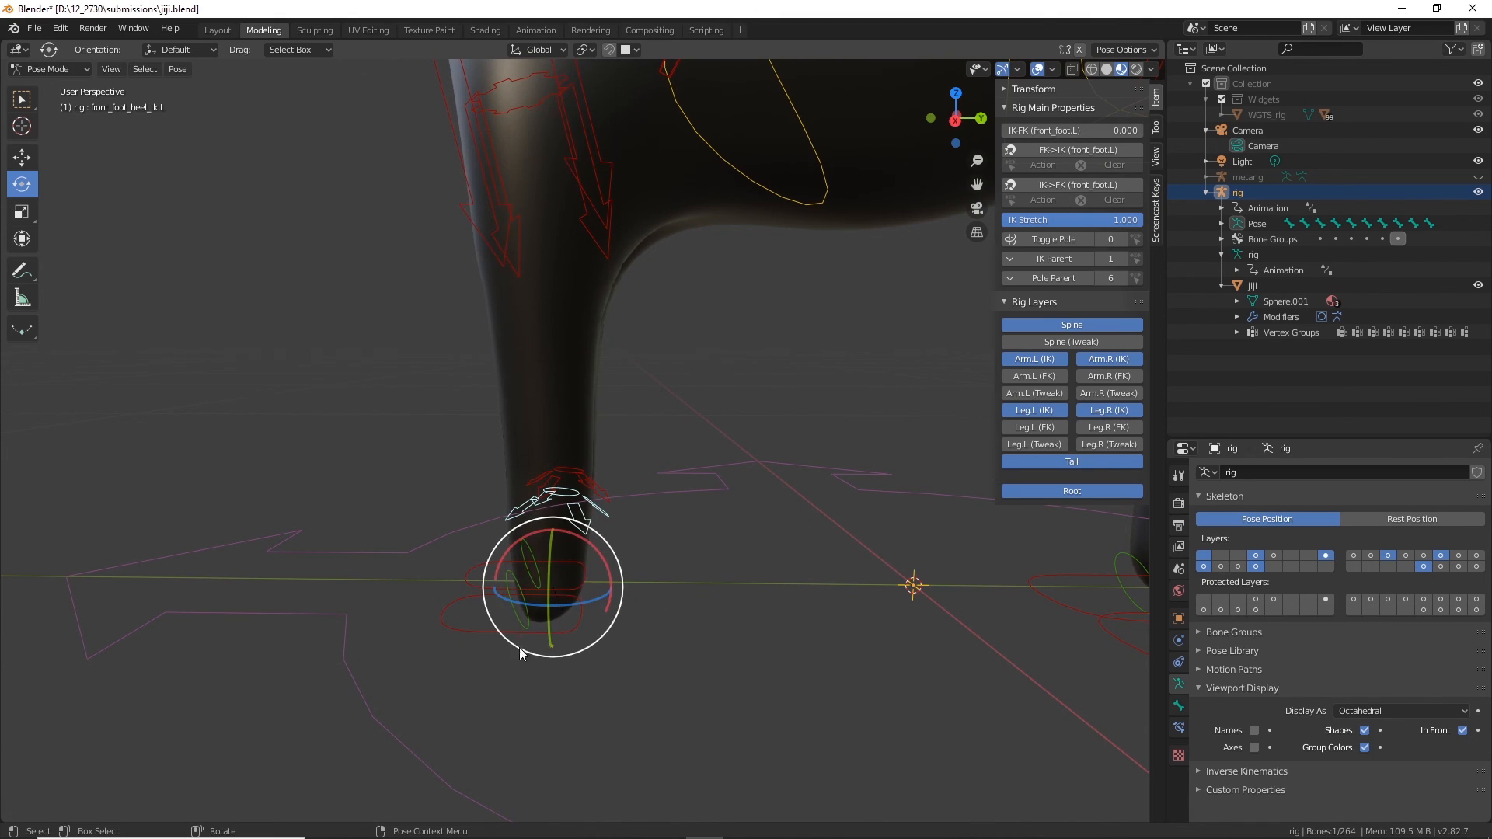
Step: Test-rotate the front_toe.L control and restore its rest pose
left_click(515, 615)
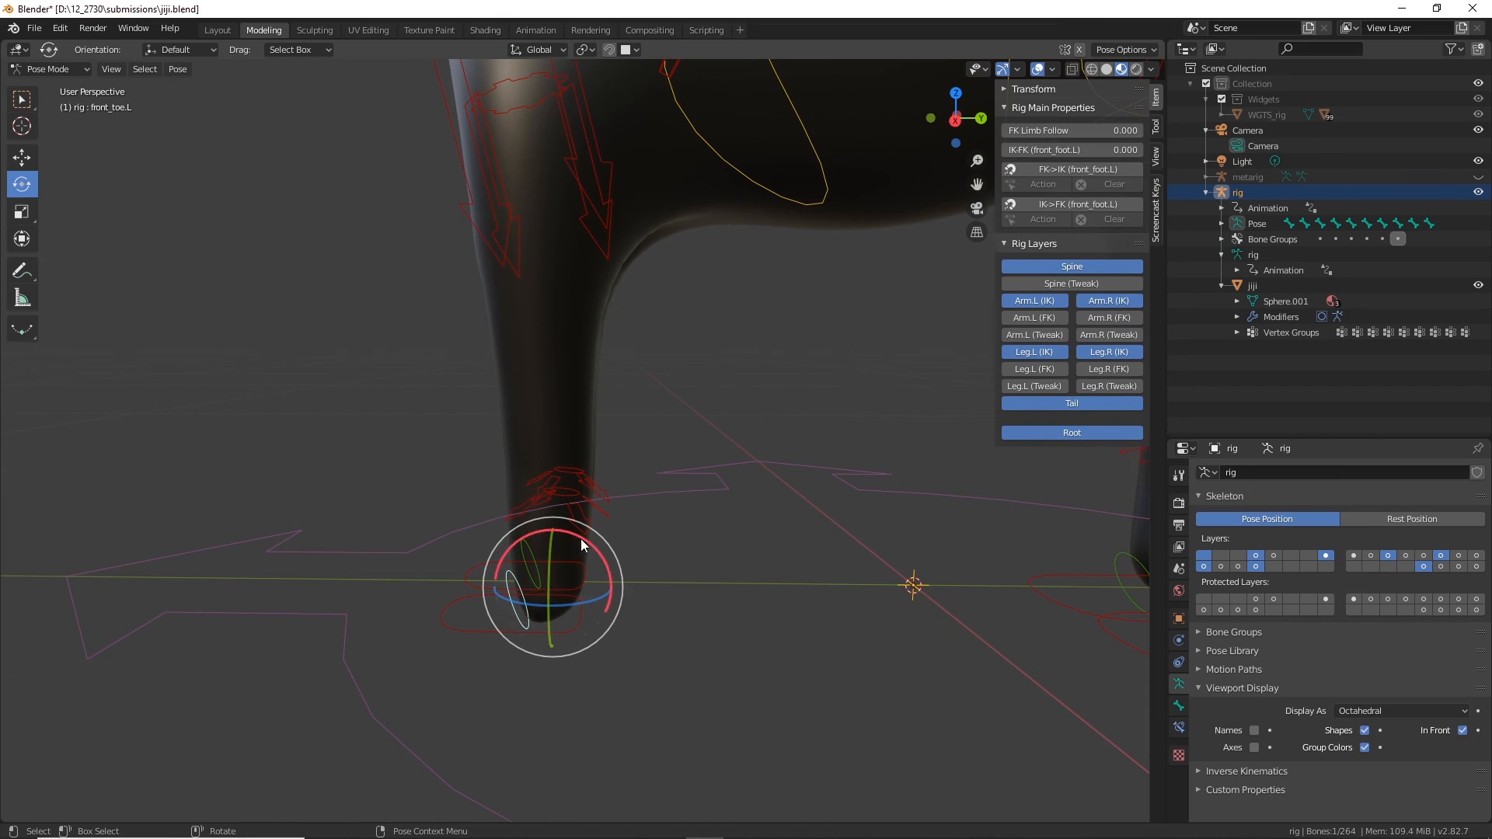
left_click_drag(581, 539, 614, 544)
middle_click_drag(706, 649, 609, 427)
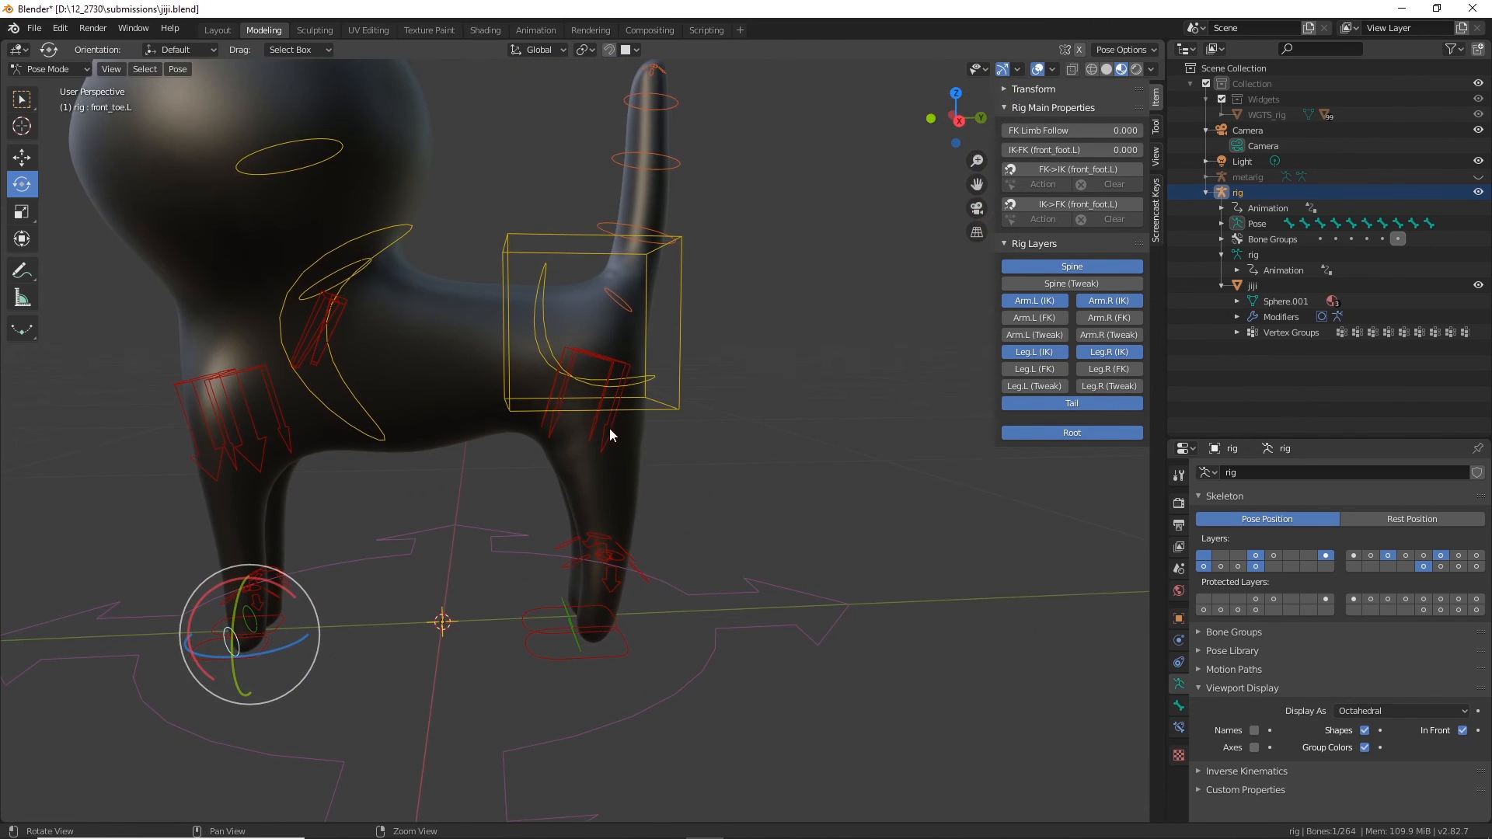
Step: Rotate the spine.003 control at the tail's base to swing the tail backward and down
middle_click_drag(689, 398, 599, 445)
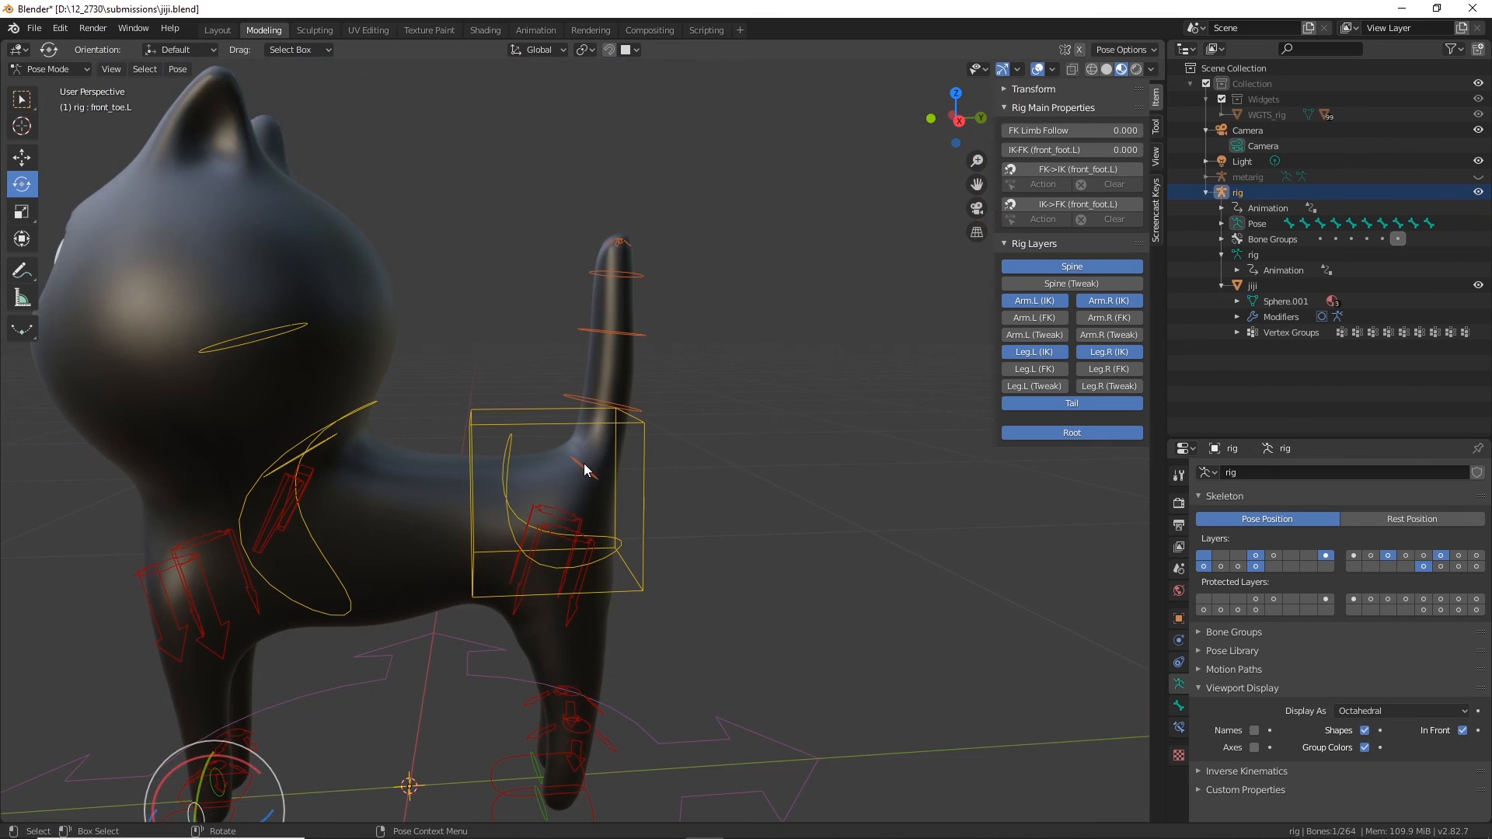
left_click(620, 403)
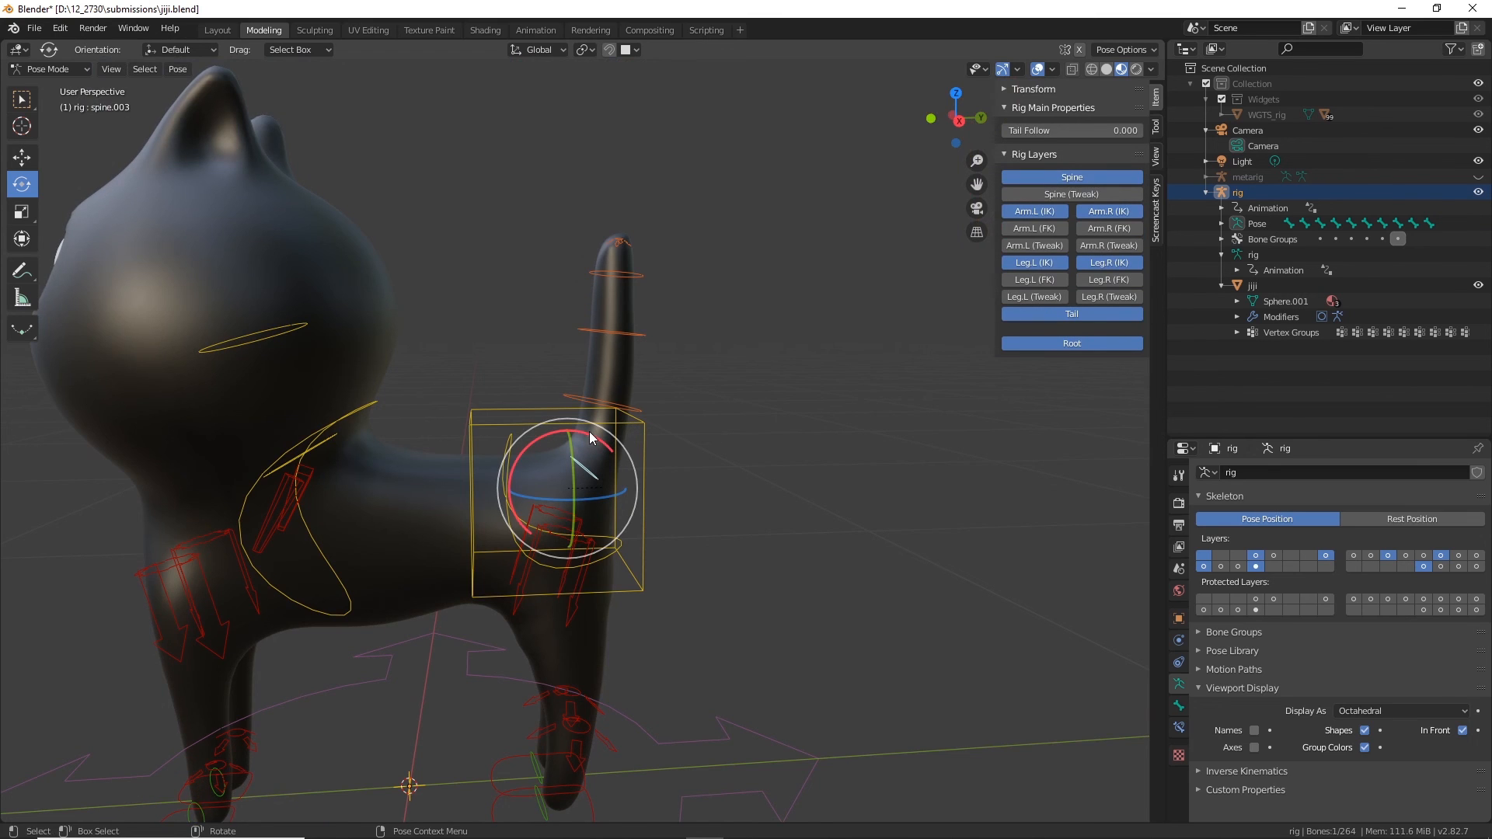
mouse_move(590, 437)
left_mouse_down()
mouse_move(622, 459)
mouse_move(564, 427)
mouse_move(600, 422)
mouse_move(620, 439)
left_mouse_up()
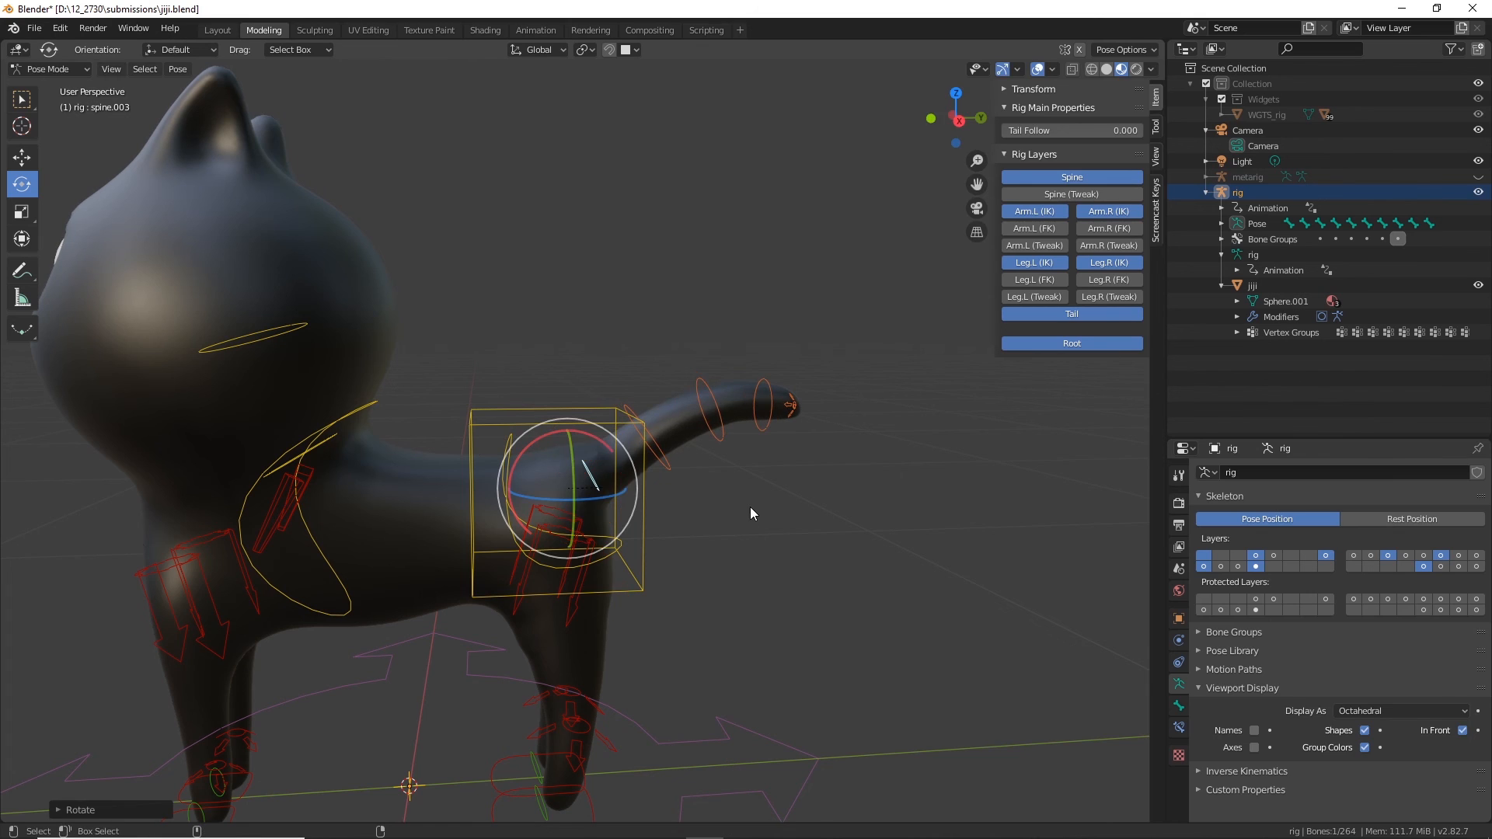
Step: Undo the last tail rotation and show the rig's Spine (Tweak) layer
key("ctrl+z")
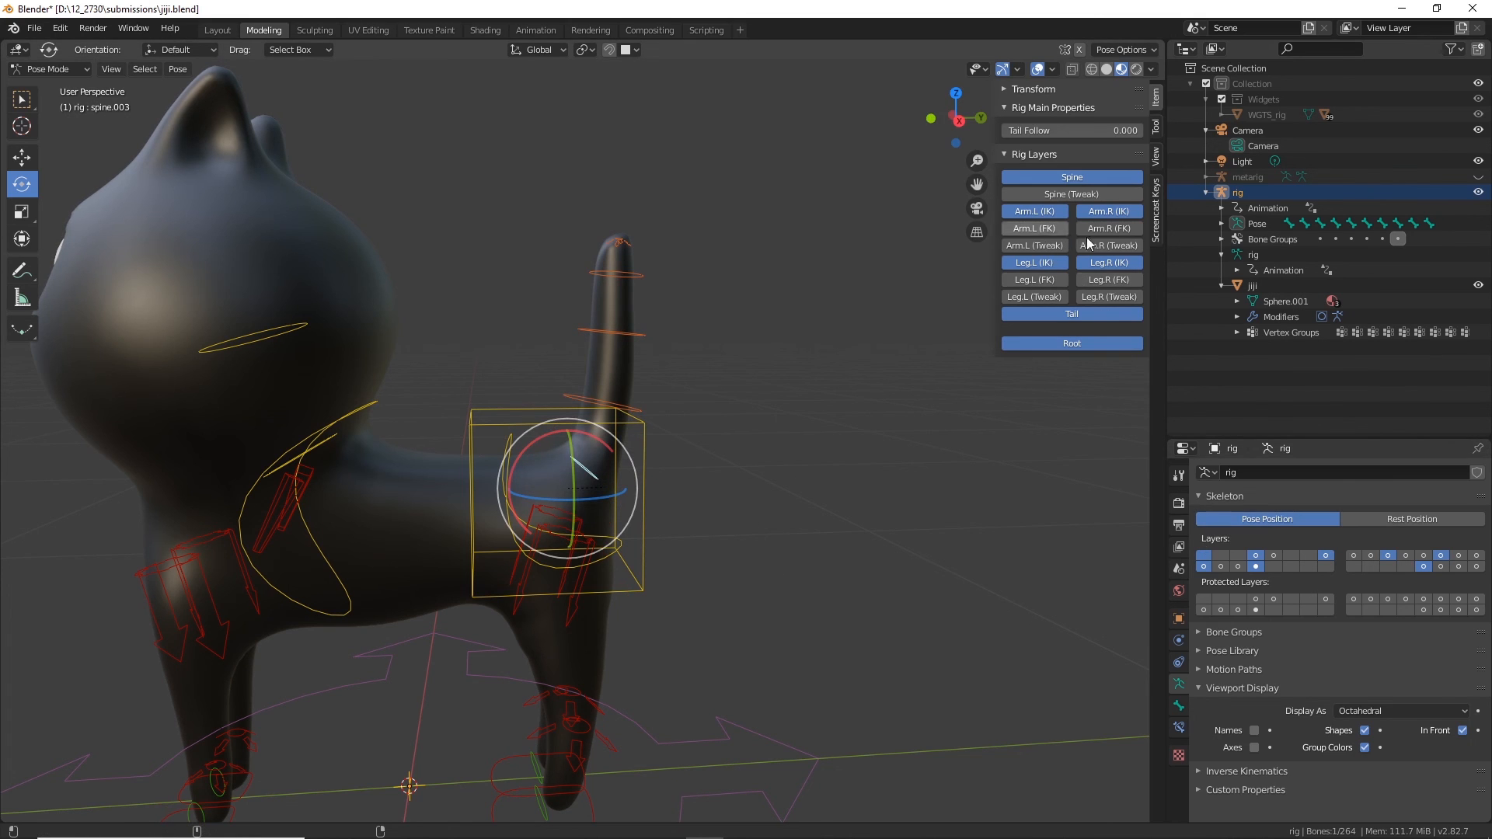
left_click(1079, 196)
middle_click_drag(698, 314, 829, 334)
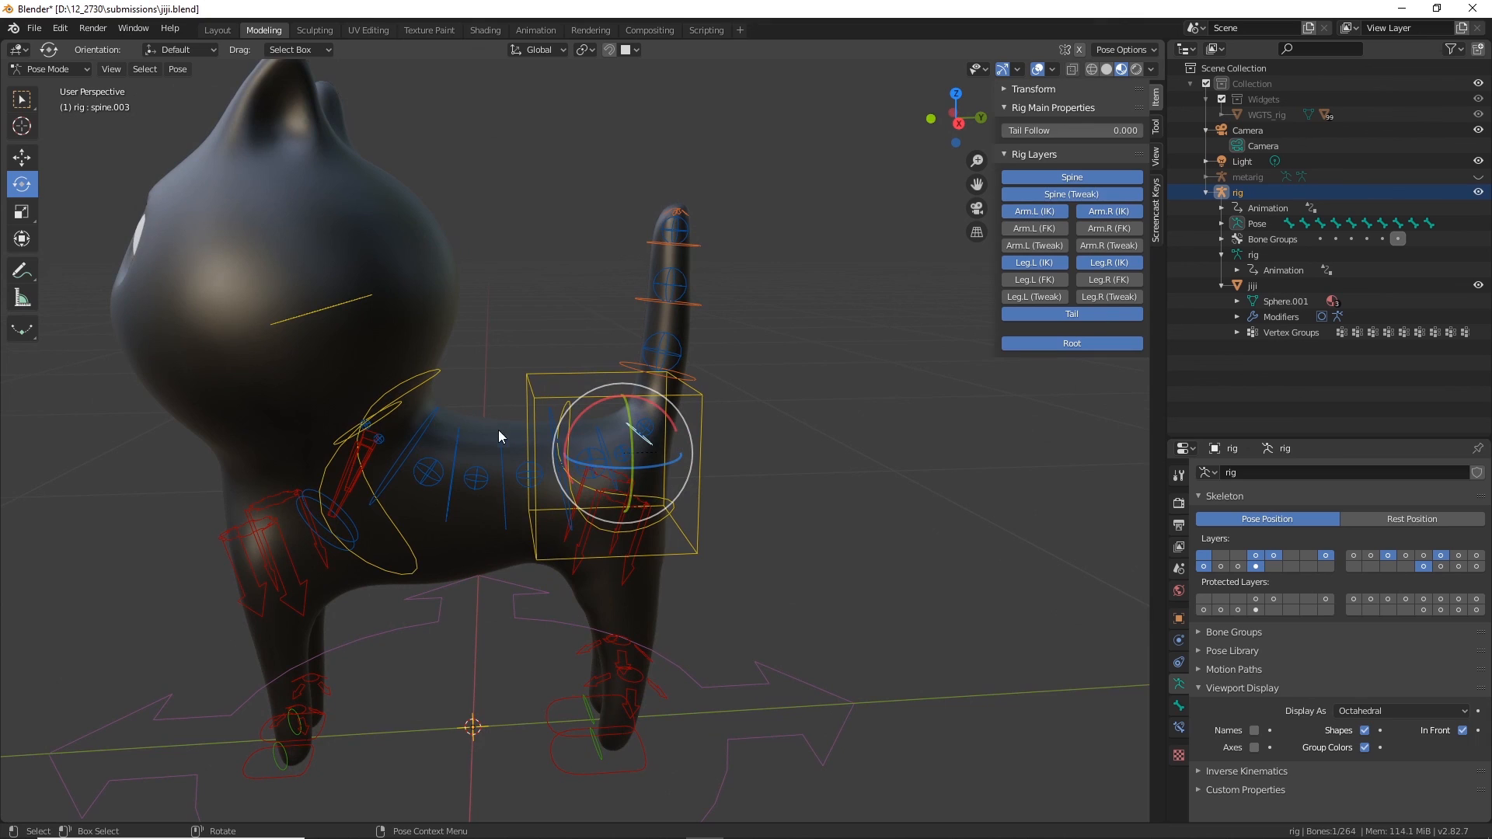
Step: Test-move the spine_fk.006 control upward with the Move tool, pick the neighbouring spine_fk.005 control, and undo these changes
left_click(508, 468)
key("shift+space")
key("g")
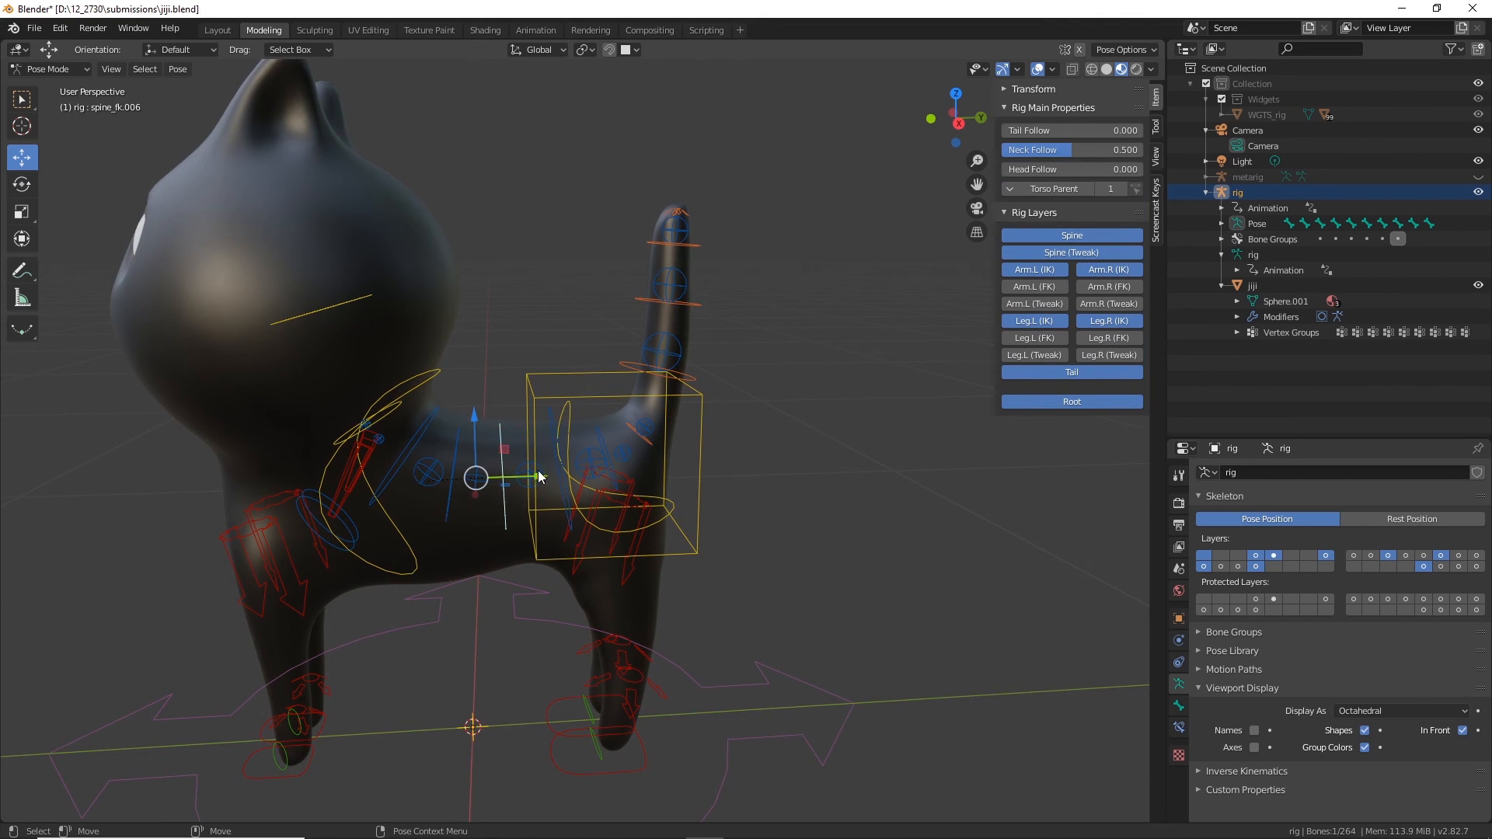
left_click_drag(473, 422, 527, 414)
left_click(554, 405)
middle_click_drag(527, 413, 617, 479)
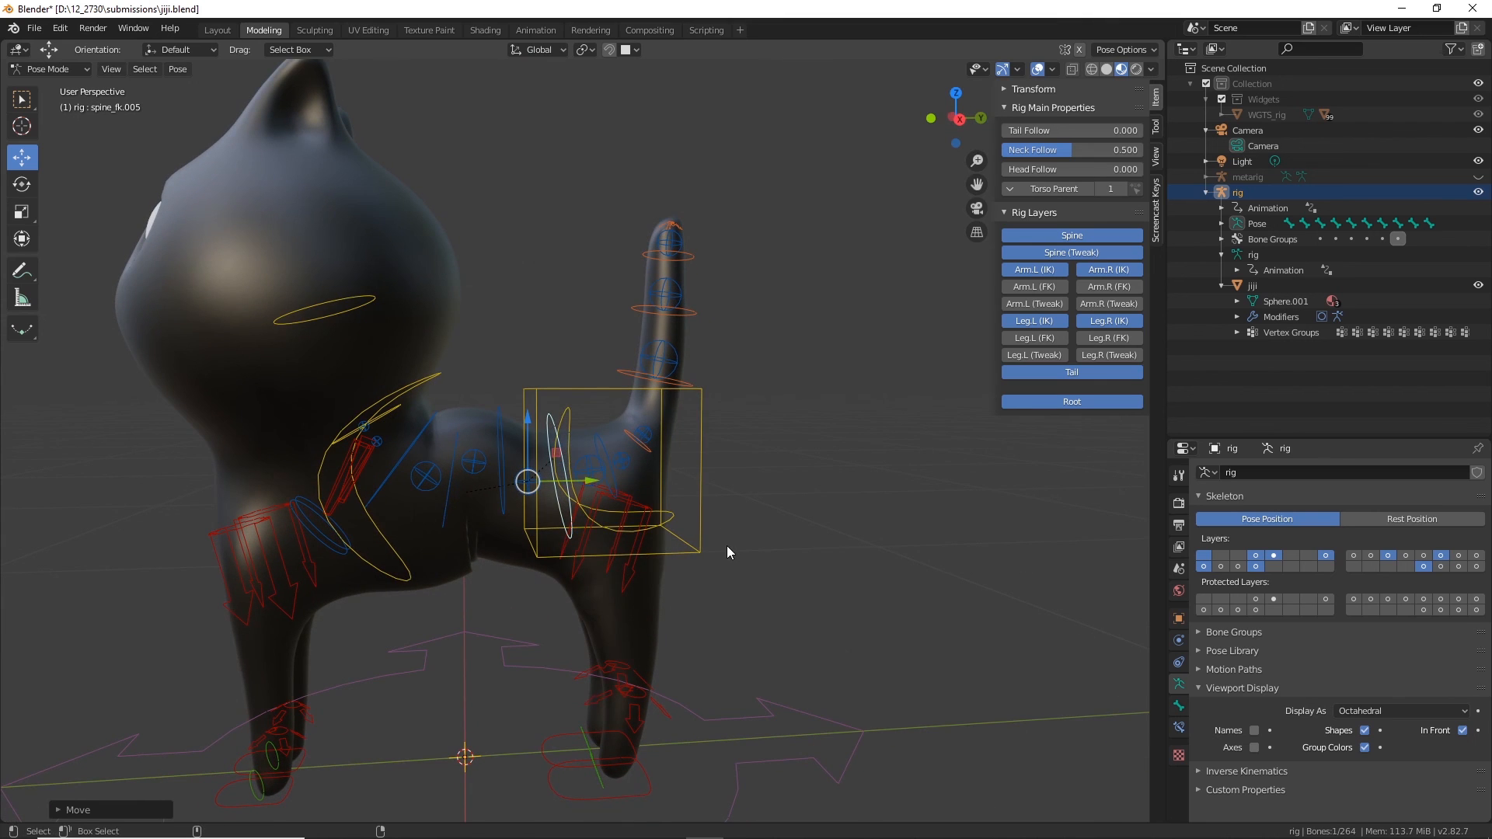
key("ctrl+z")
key("ctrl+z")
key("ctrl+z")
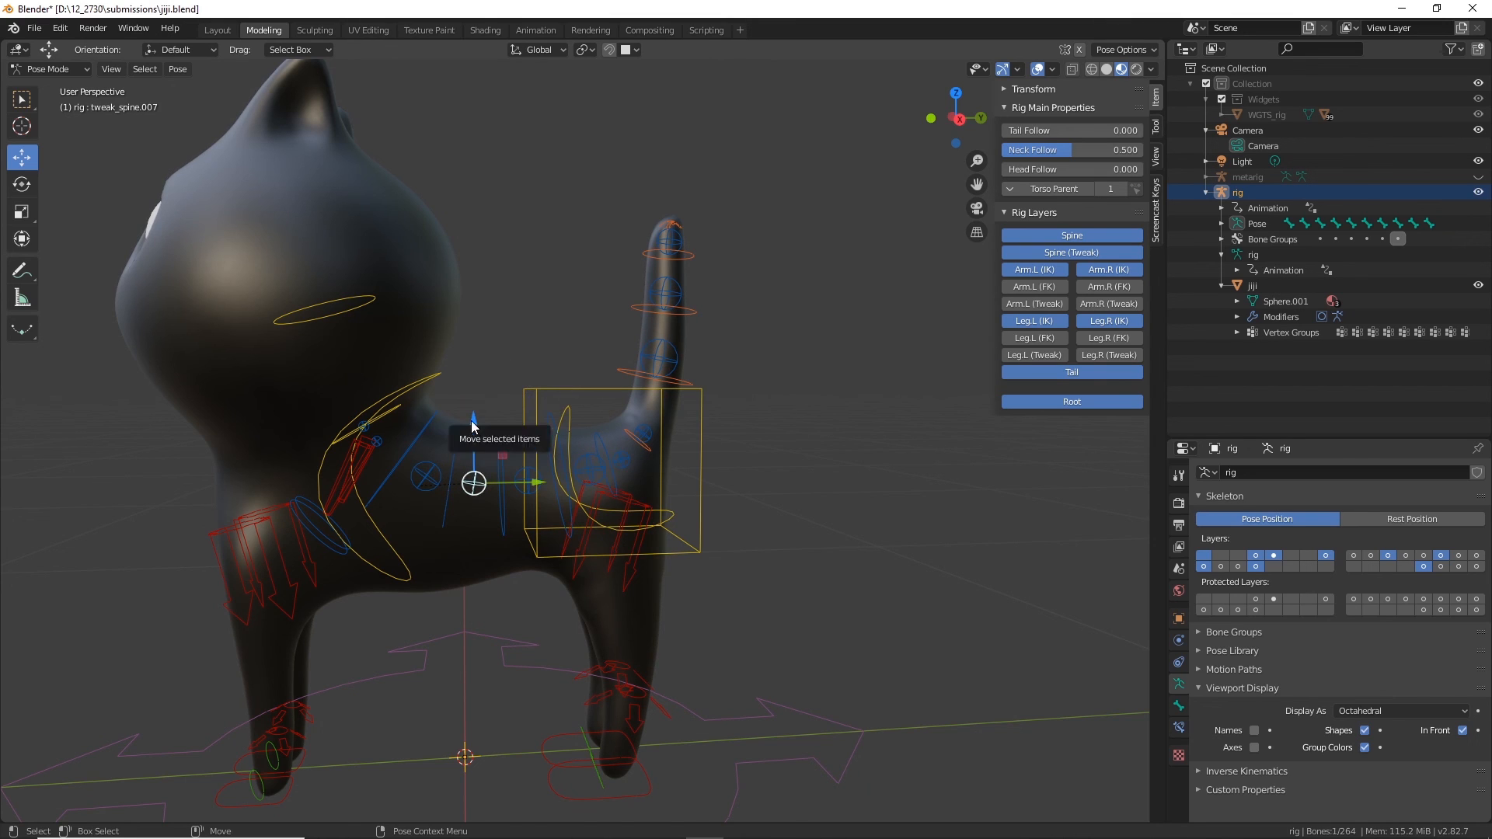
Step: Test-move the tweak_spine.007 control slightly upward and restore its rest pose
left_click_drag(474, 427, 473, 403)
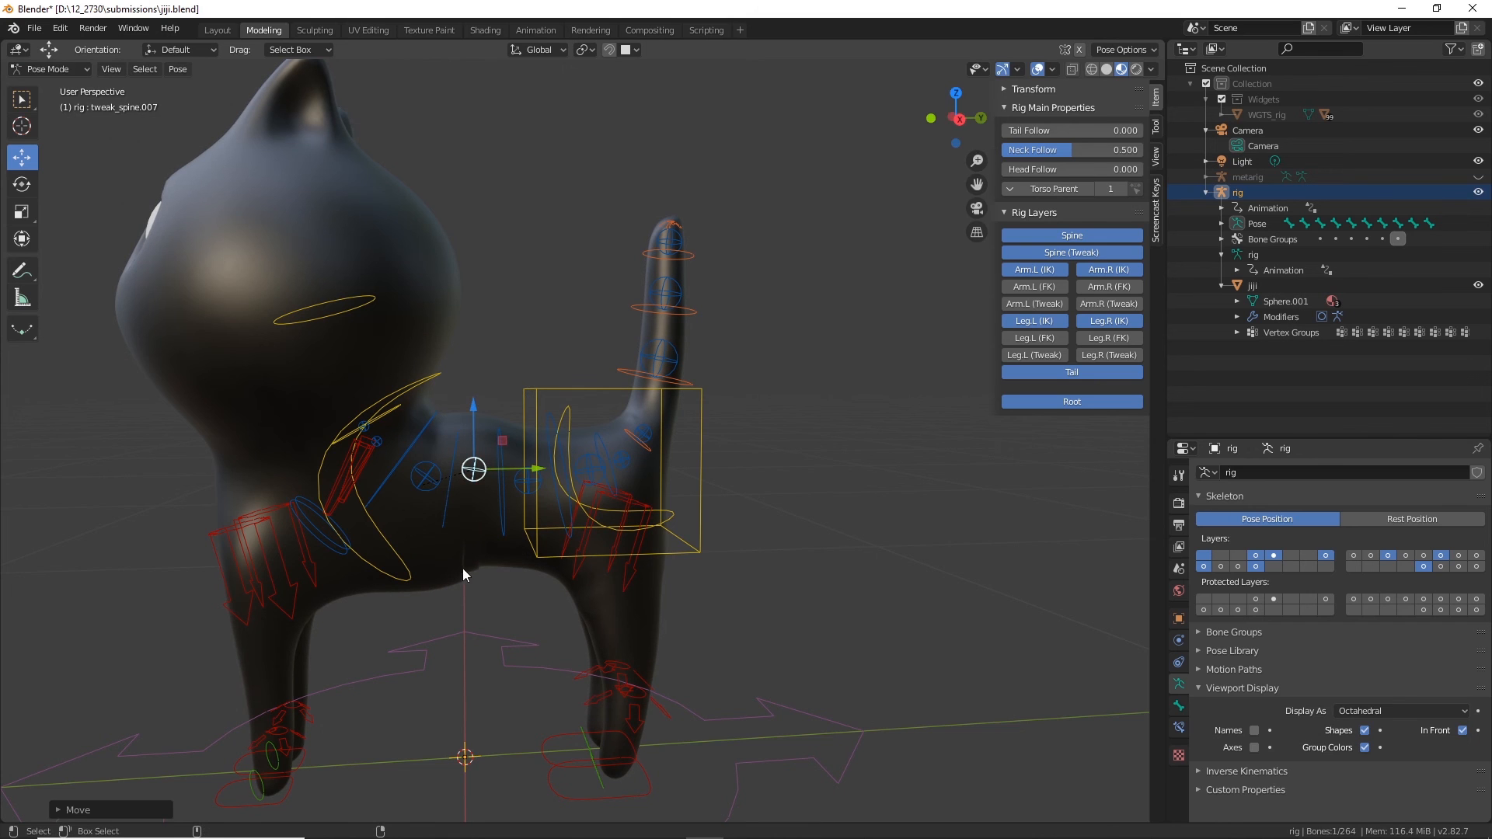
middle_click_drag(620, 543, 576, 561)
scroll(621, 528, "down", 3)
middle_click_drag(687, 548, 708, 521)
scroll(709, 521, "up", 4)
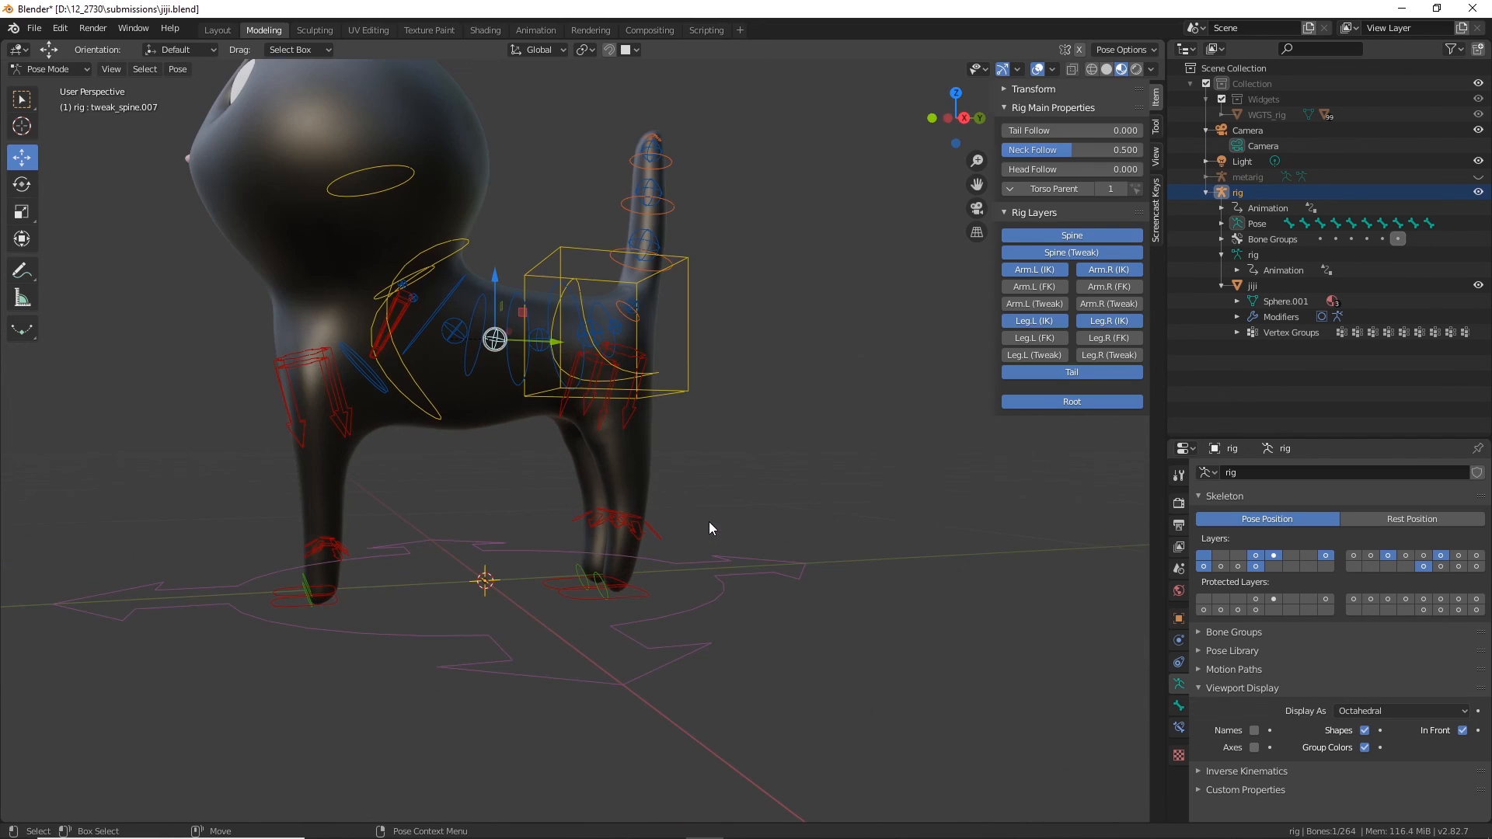
Step: Test-move the foot_ik.L control upward to bend the hind leg, and undo the move
left_click(586, 591)
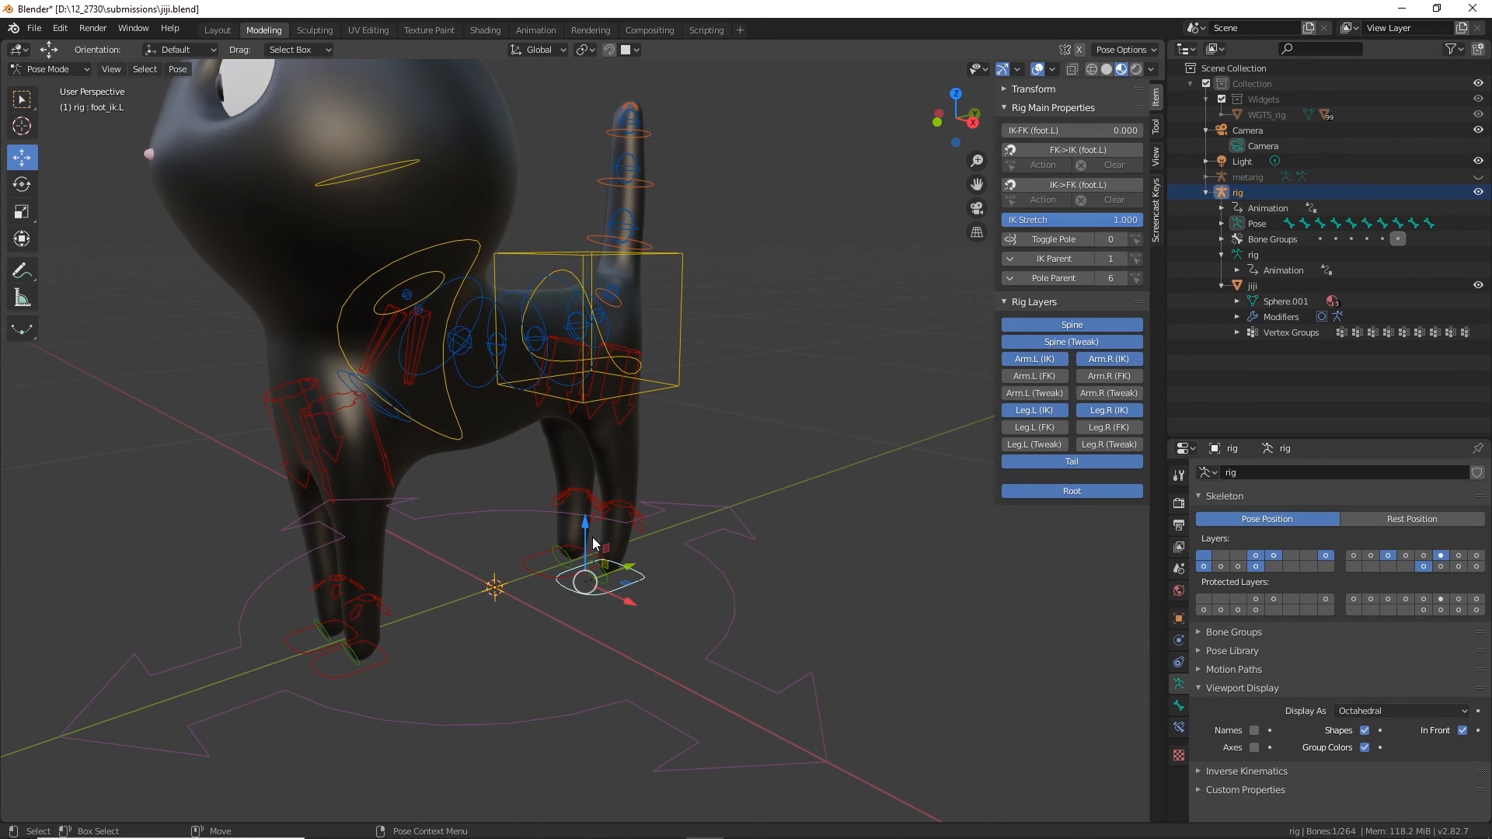
left_click_drag(586, 522, 589, 491)
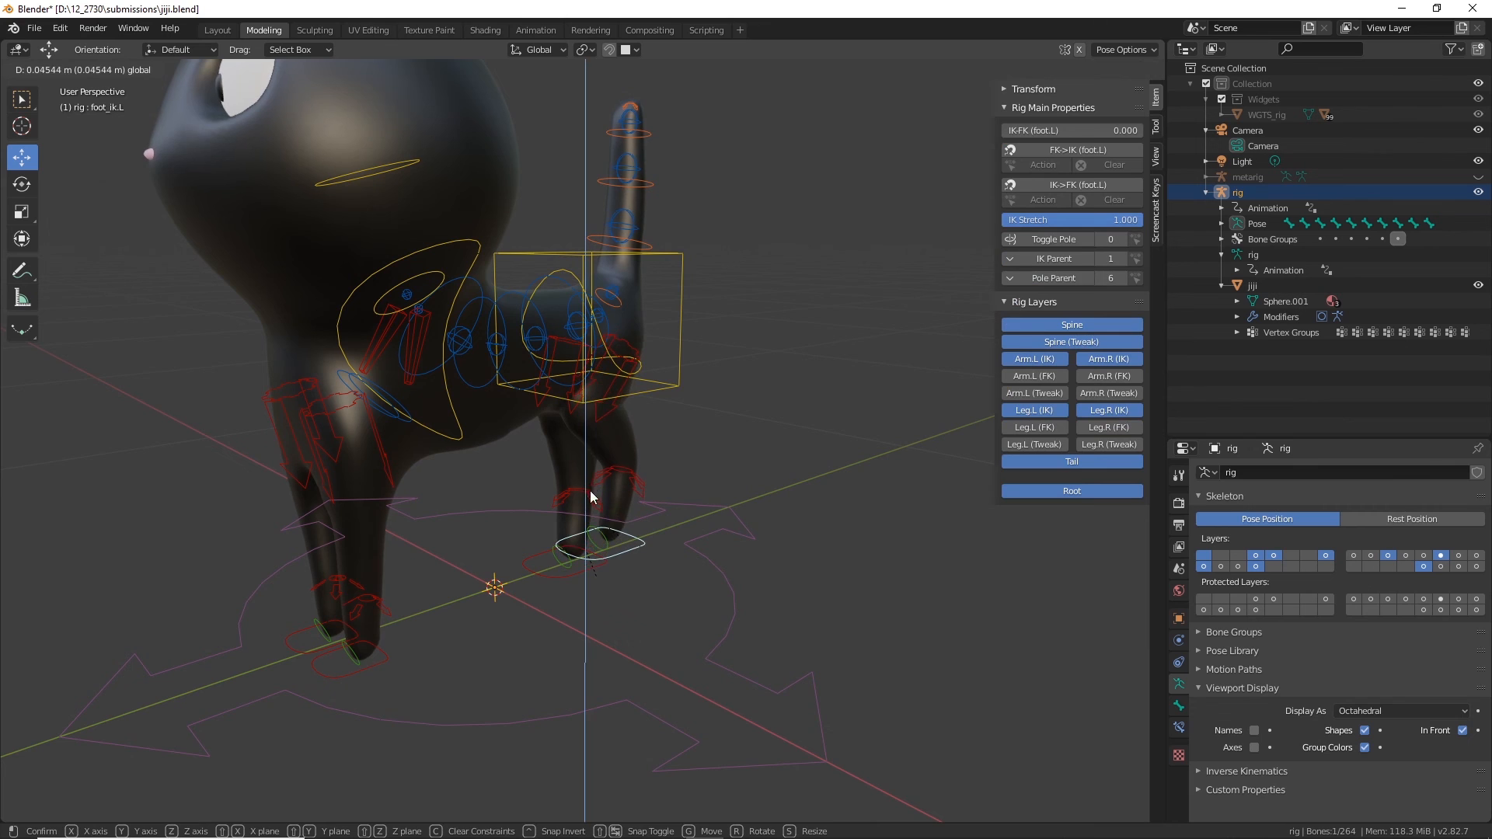
middle_click_drag(589, 491, 704, 528)
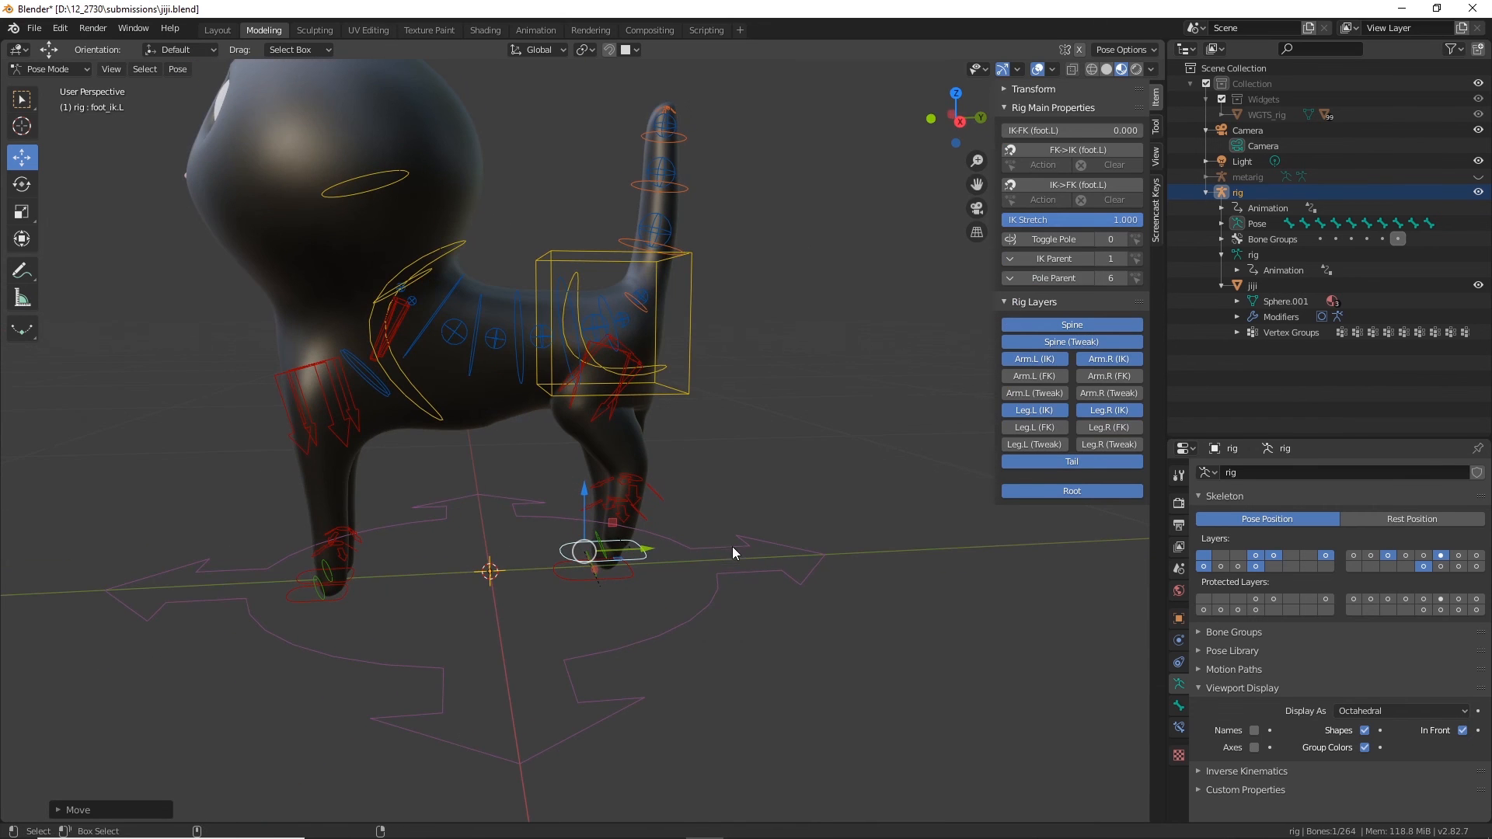
key("ctrl+z")
mouse_move(768, 487)
middle_mouse_down()
mouse_move(654, 515)
mouse_move(782, 494)
middle_mouse_up()
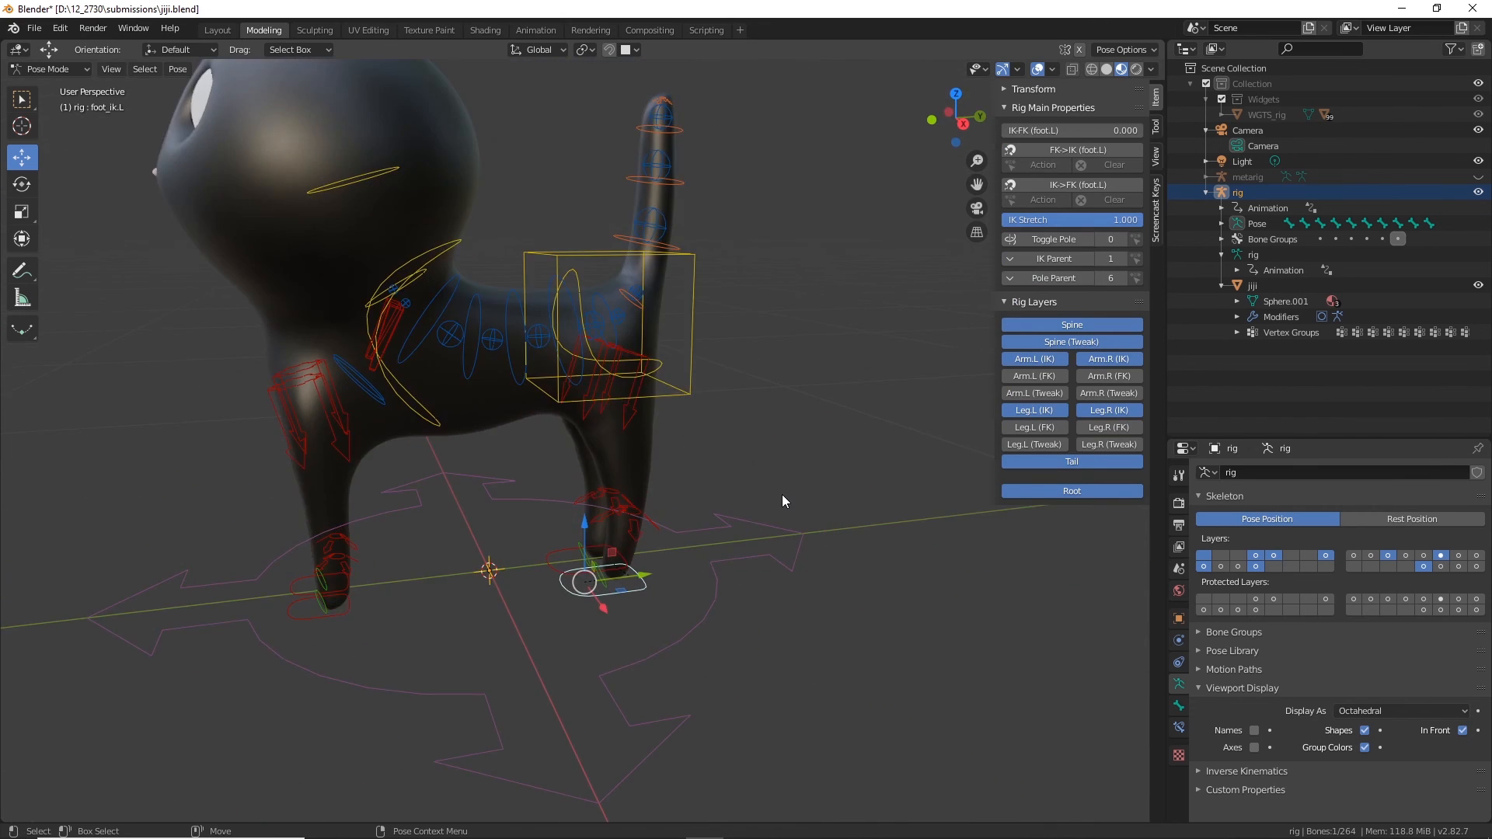
Step: Select the eyeTarget bone in front of the cat's face and move it upward along the global Z axis
scroll(781, 494, "down", 5)
middle_click_drag(732, 561, 638, 568)
right_click_drag(637, 569, 458, 509, "alt")
left_click_drag(458, 509, 543, 494, "alt")
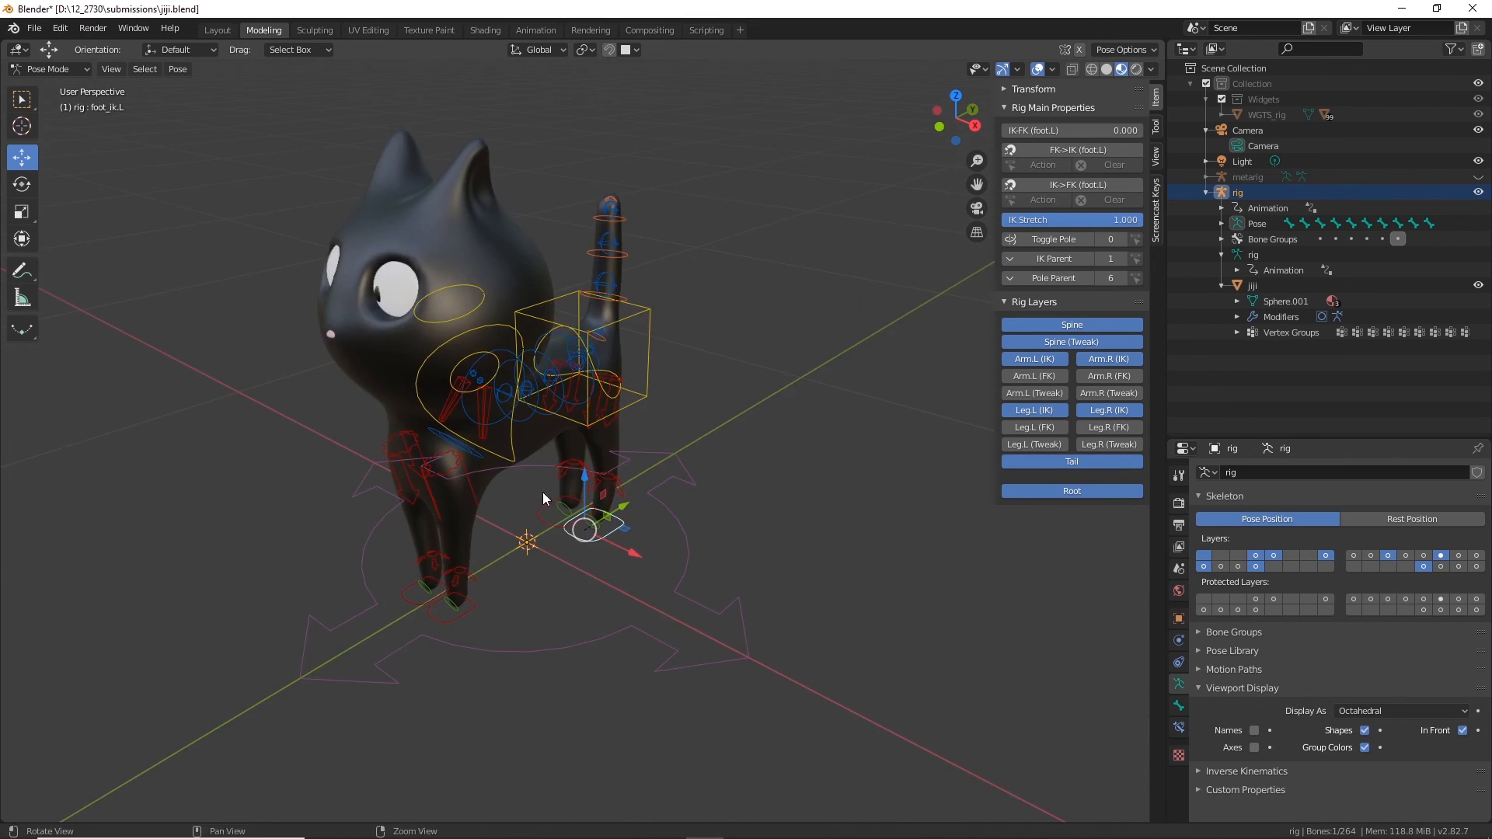
middle_click_drag(542, 493, 765, 493, "alt")
left_click_drag(765, 493, 711, 486, "alt")
left_click(220, 316)
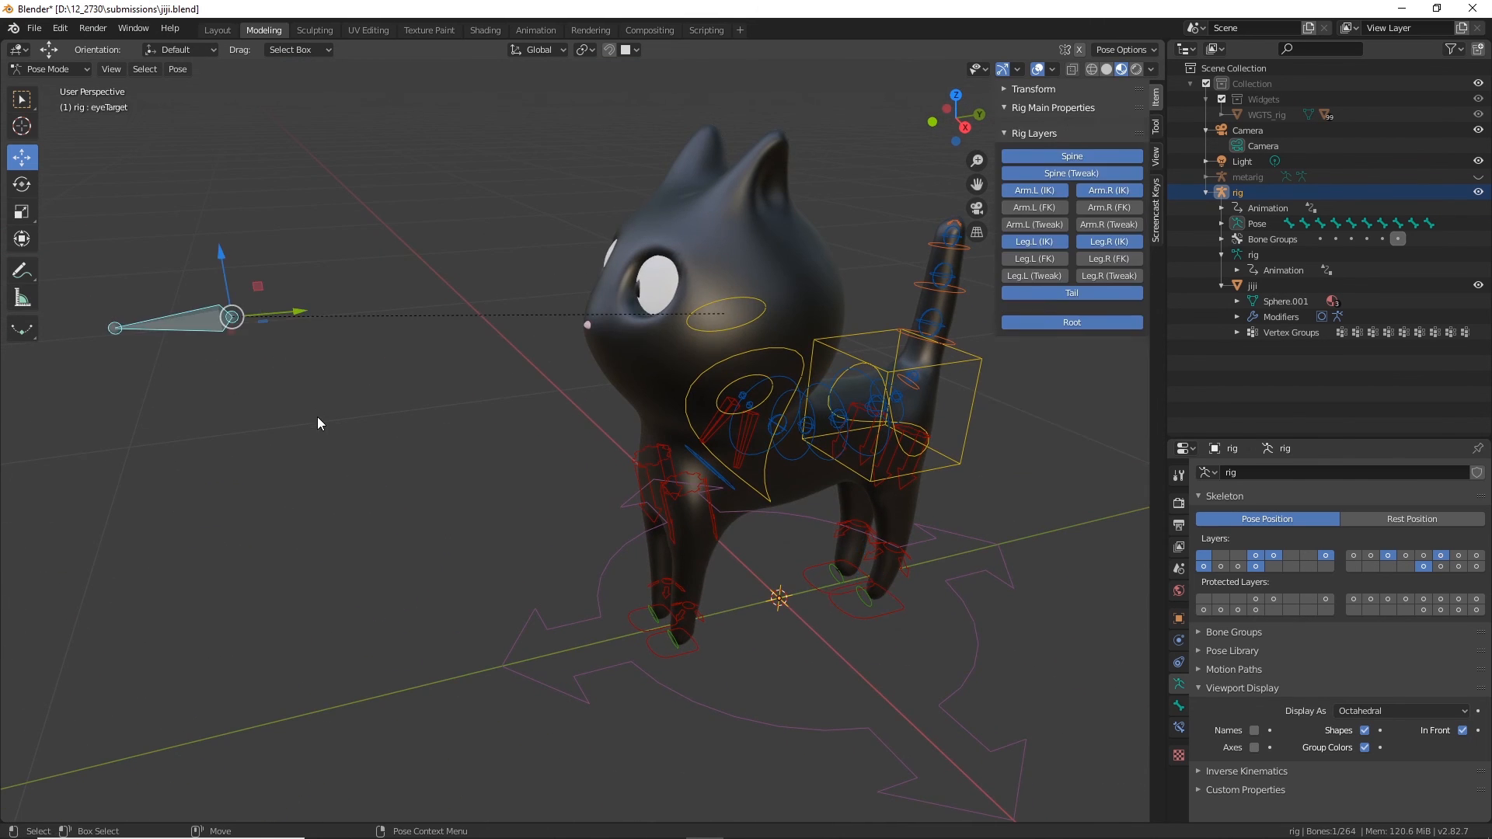
right_click_drag(319, 418, 403, 493, "alt")
left_click_drag(402, 493, 432, 408, "alt")
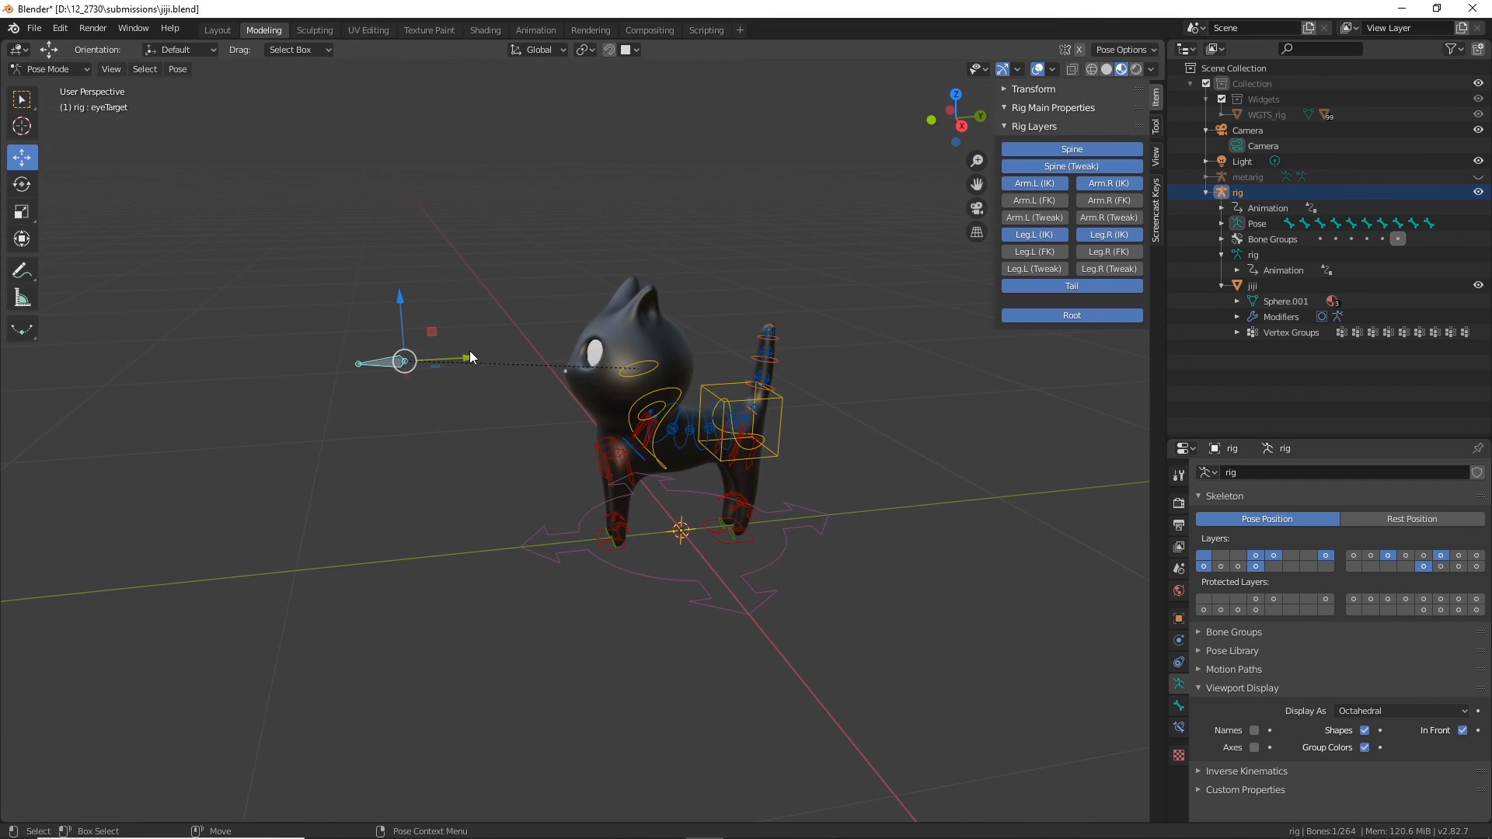
left_click_drag(401, 299, 414, 334)
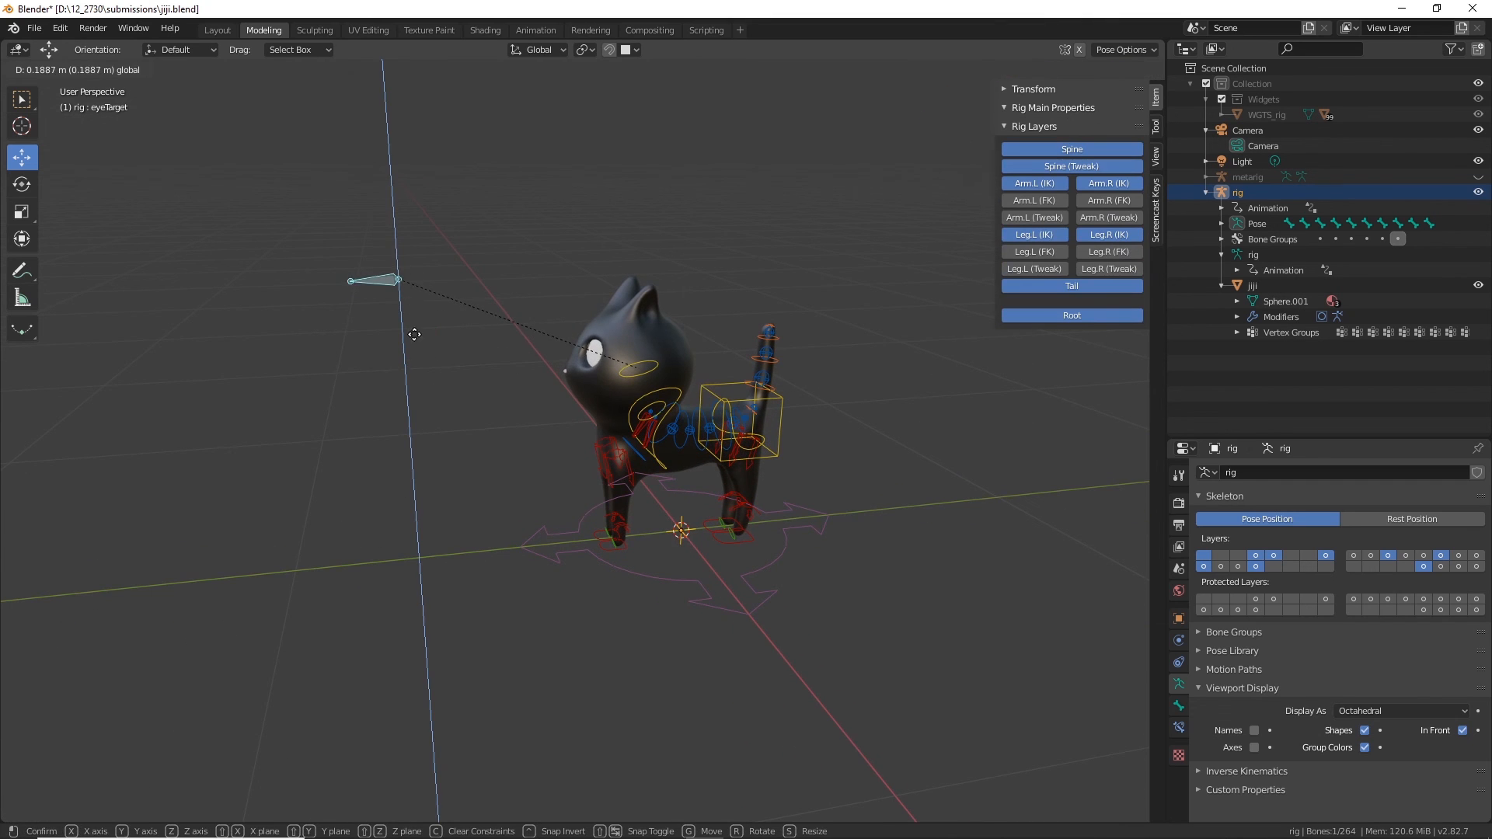
left_click_drag(422, 275, 422, 276)
Step: Test-move the eyeTarget bone sideways along the global X axis and undo the shift
left_click_drag(422, 276, 614, 545, "alt")
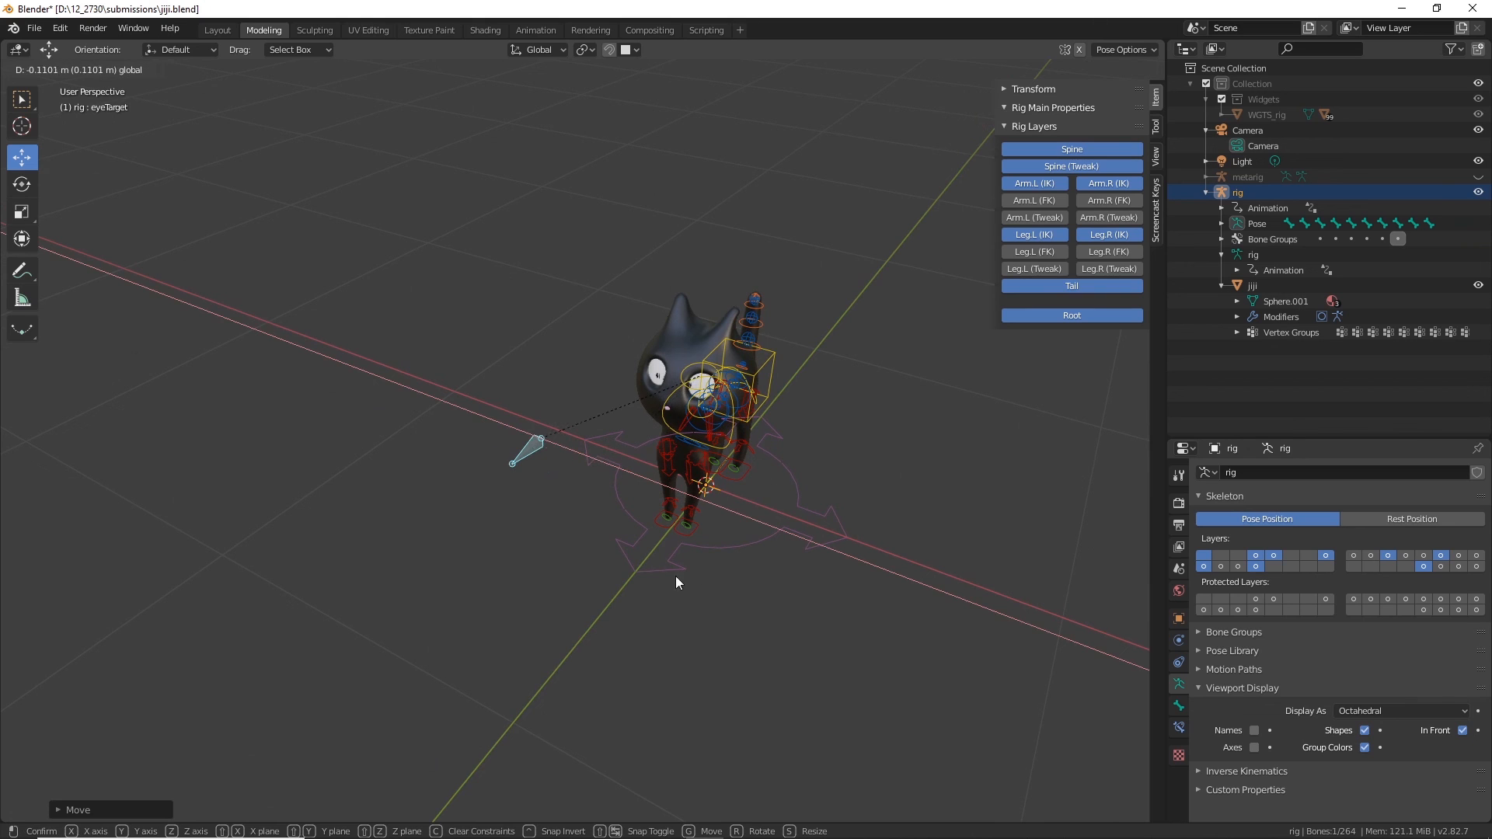
left_click_drag(677, 583, 680, 585)
left_click_drag(802, 609, 651, 551, "alt")
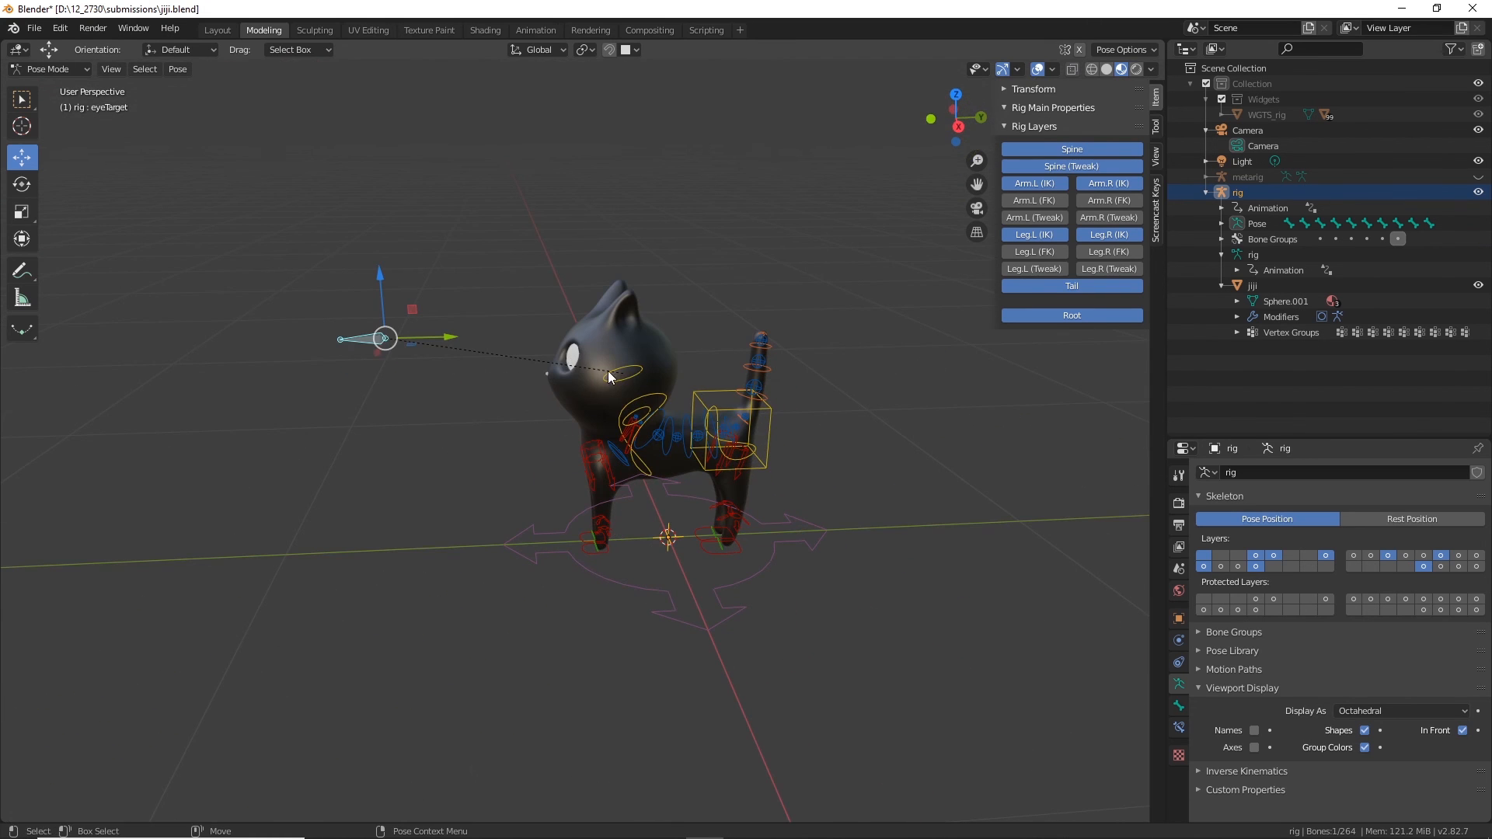
Step: Select the head control and examine the cat, its rig controls and the eye target from several sides and distances
left_click(644, 380)
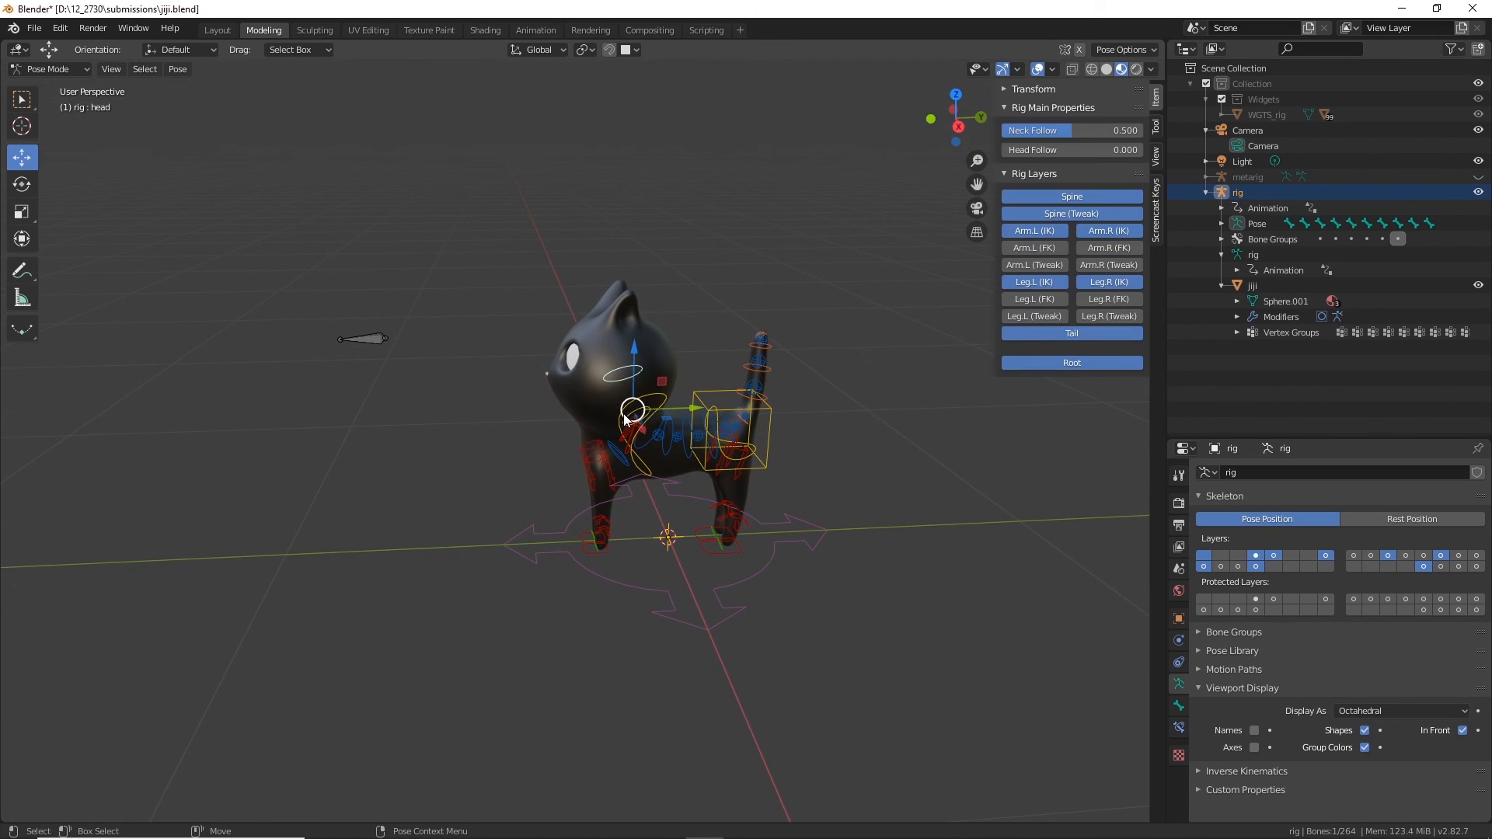
middle_click_drag(477, 487, 565, 538)
scroll(561, 492, "up", 5)
scroll(561, 492, "down", 4)
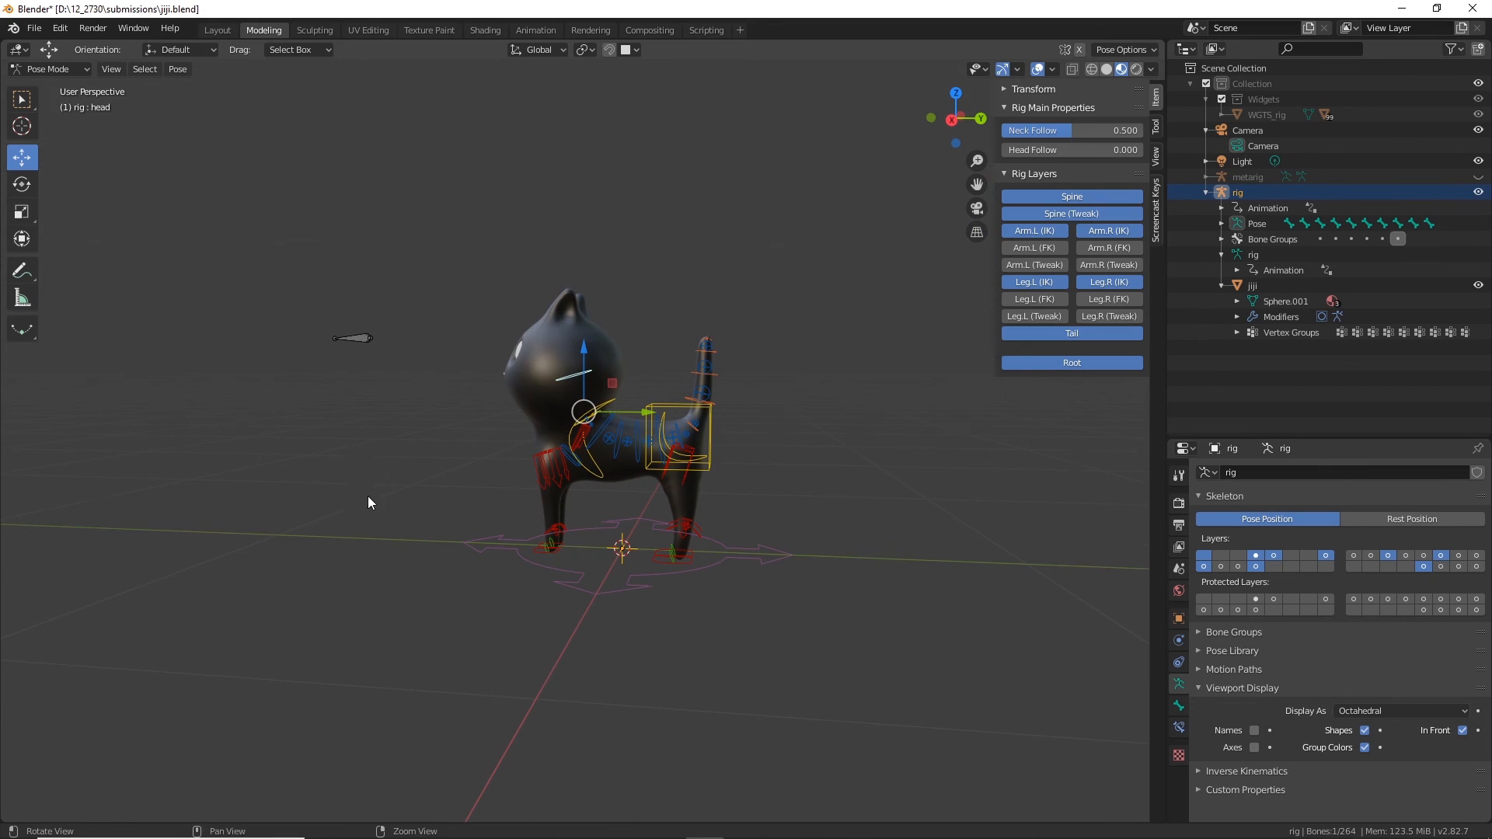
middle_click_drag(369, 497, 911, 508)
middle_click_drag(301, 481, 689, 515)
scroll(689, 515, "up", 4)
middle_click_drag(776, 482, 427, 431)
scroll(571, 465, "down", 3)
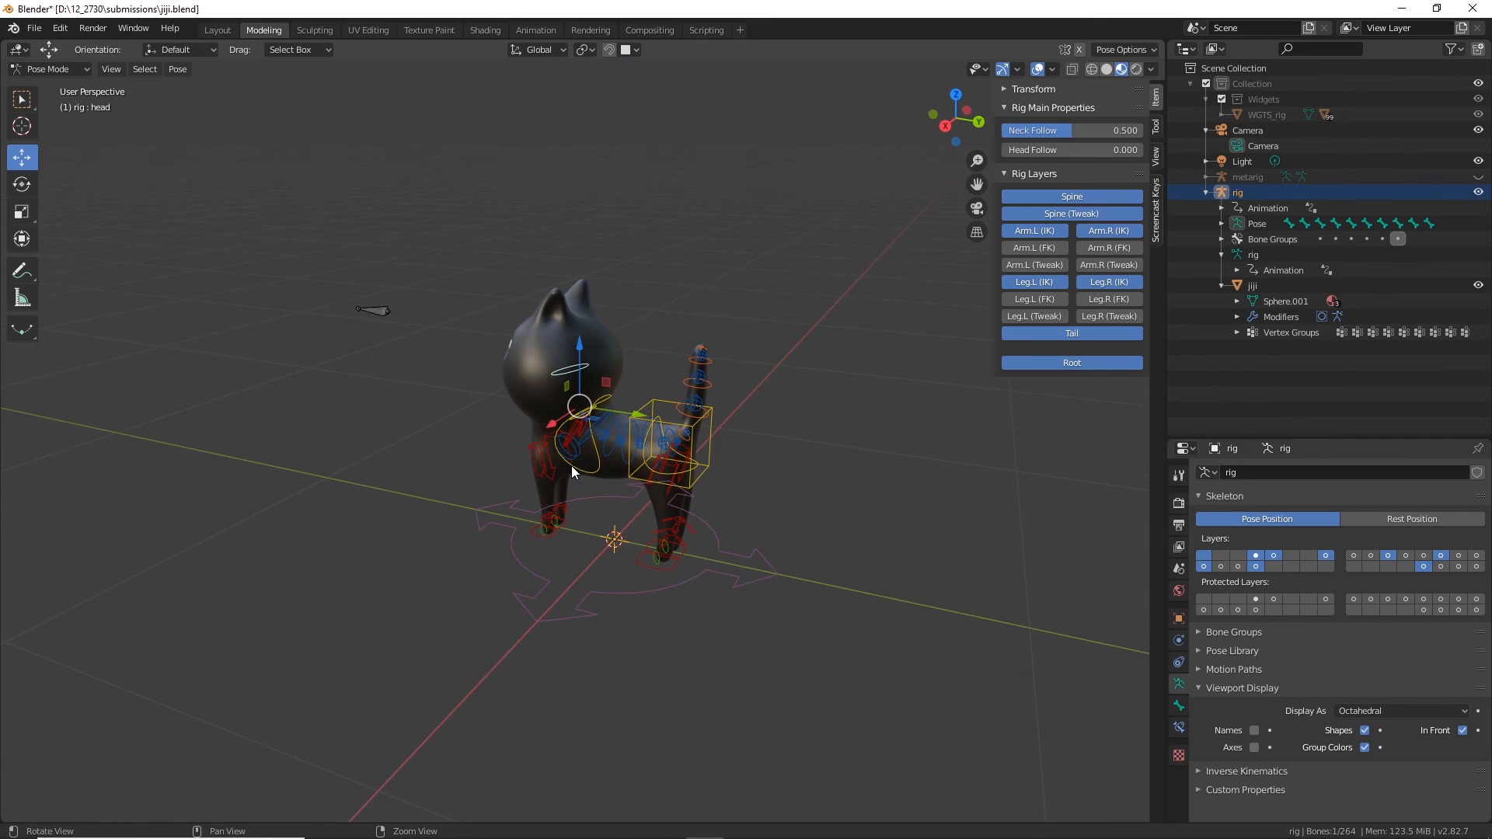
middle_click_drag(571, 465, 665, 495)
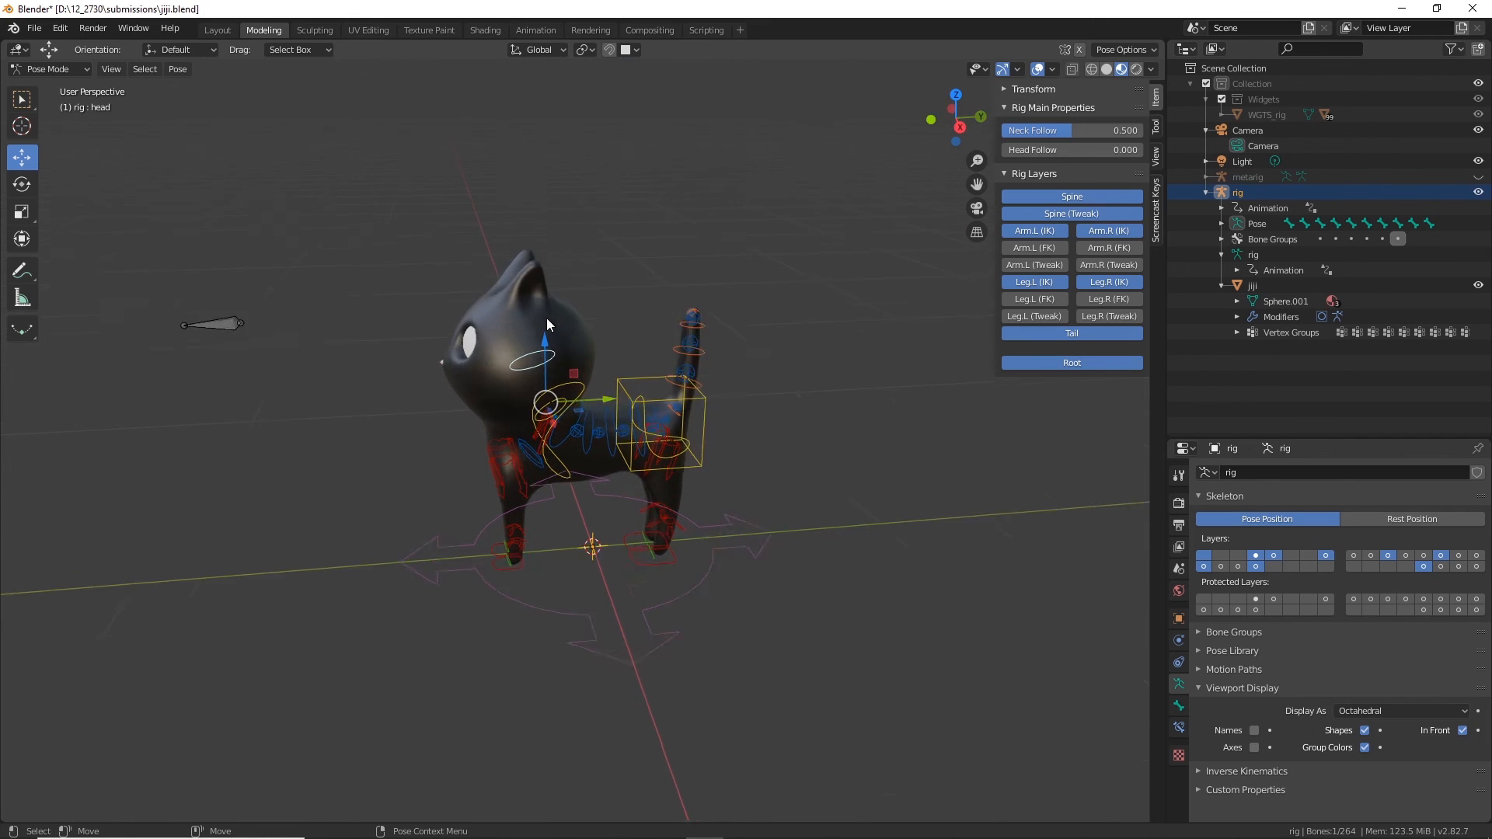
scroll(547, 318, "up", 3)
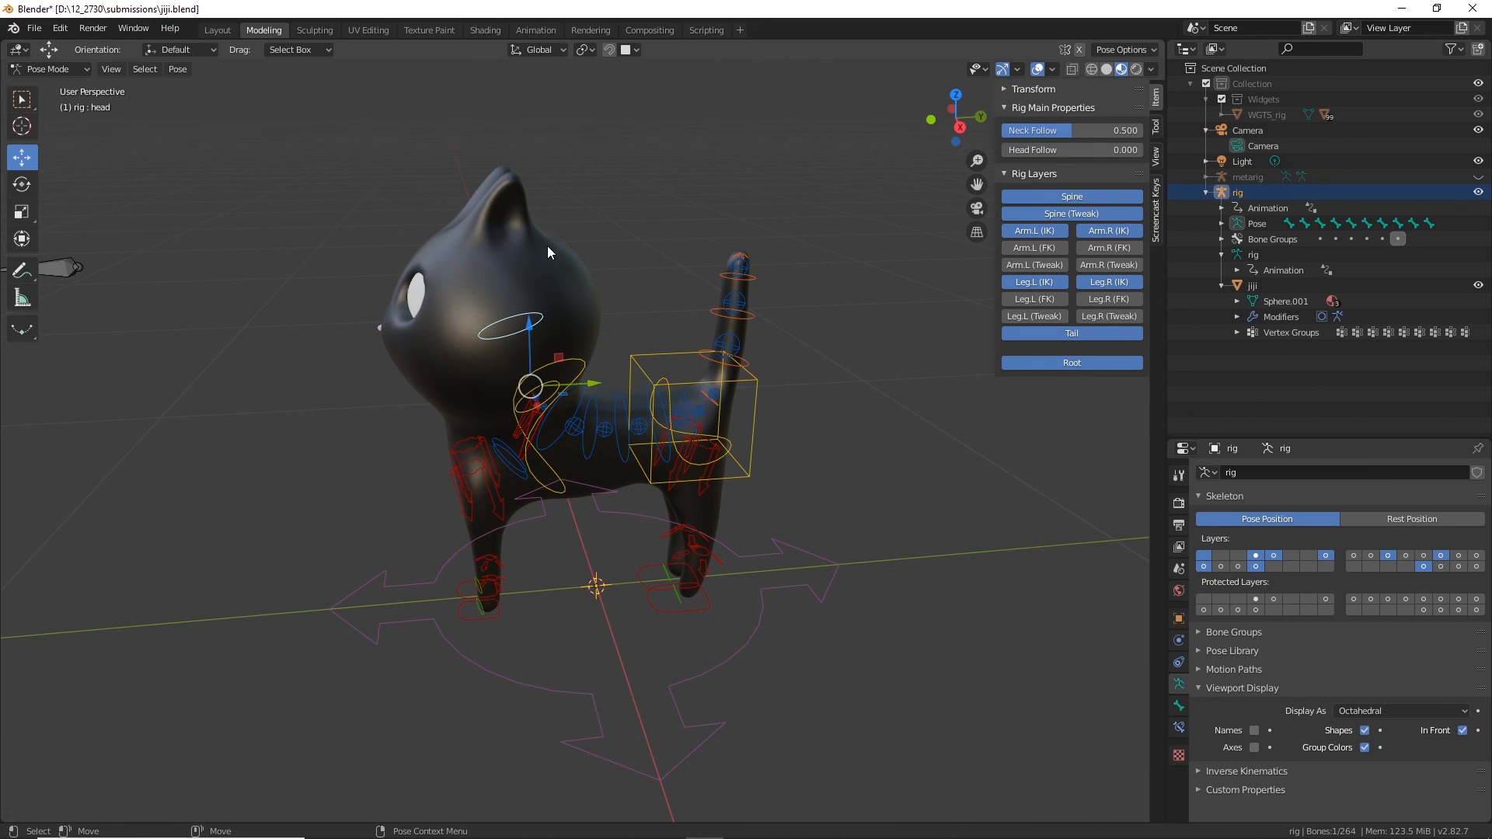
middle_click_drag(511, 265, 480, 241)
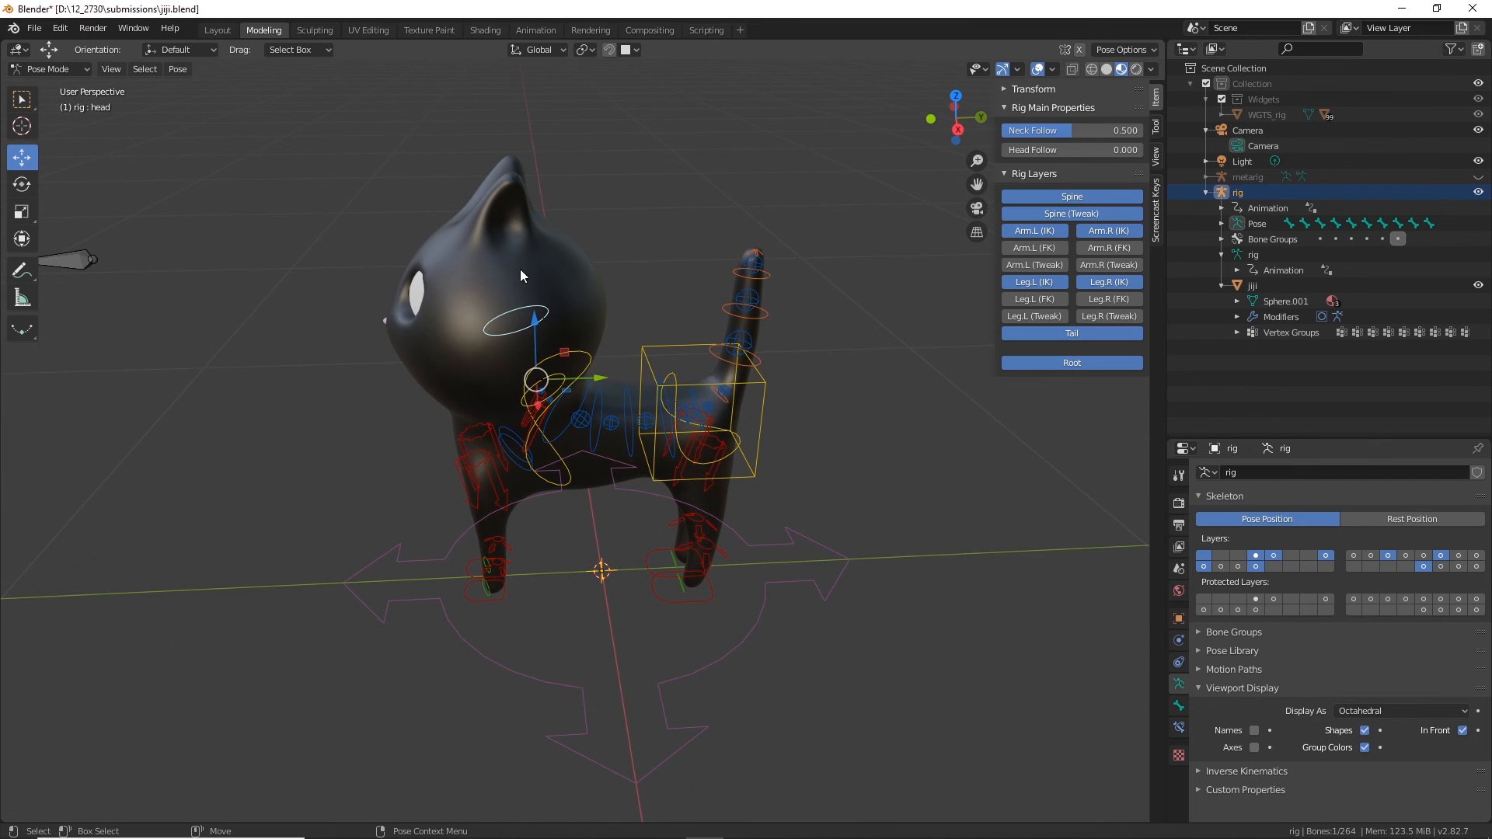
scroll(559, 327, "down", 5)
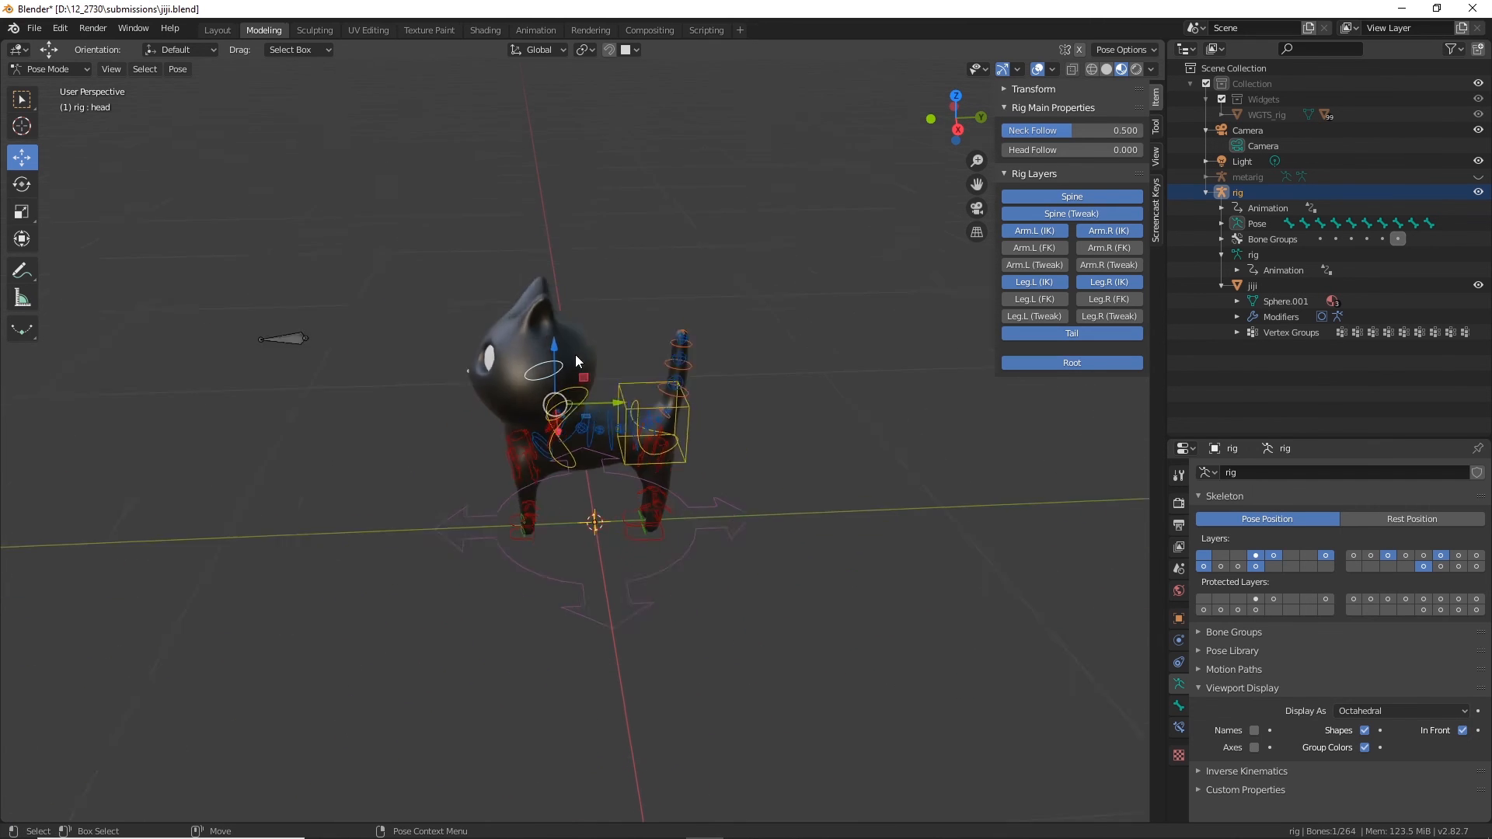
middle_click_drag(575, 354, 751, 463)
scroll(697, 385, "up", 6)
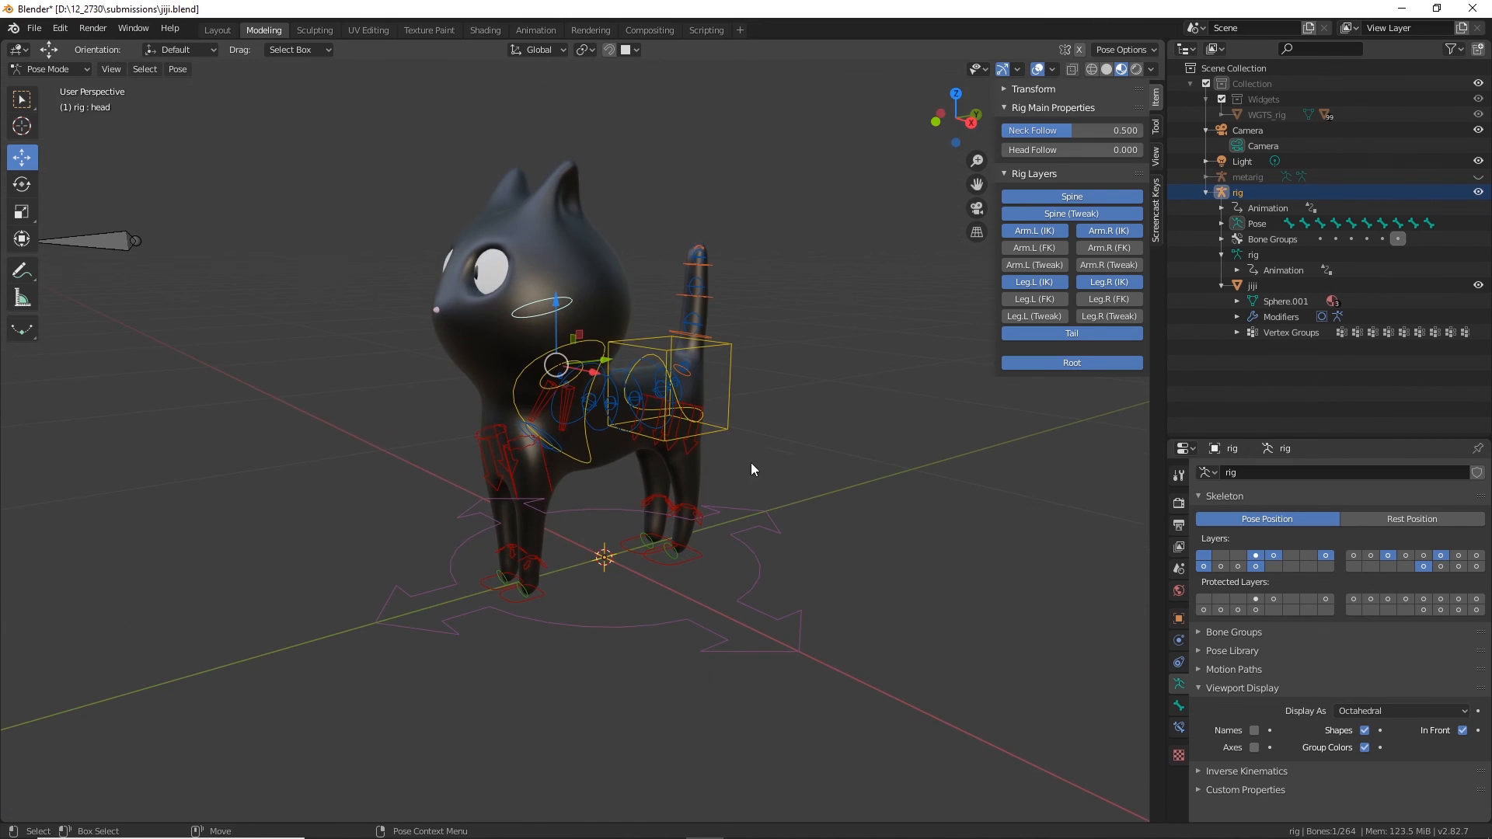
Step: Select the rig object together with its whole hierarchy, including the jiji mesh
right_click(1197, 194)
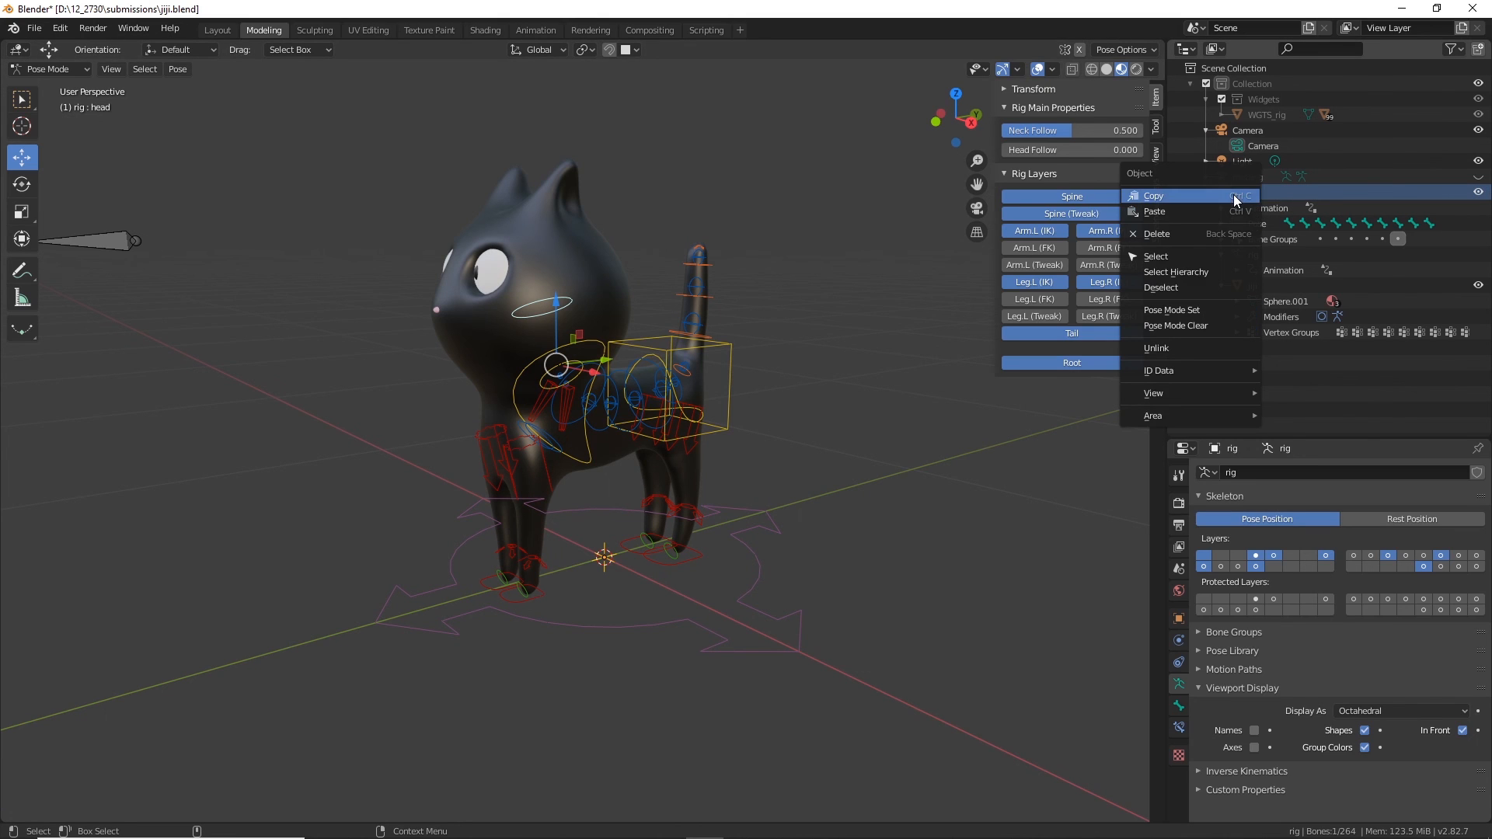
left_click(1198, 272)
scroll(549, 315, "down", 5)
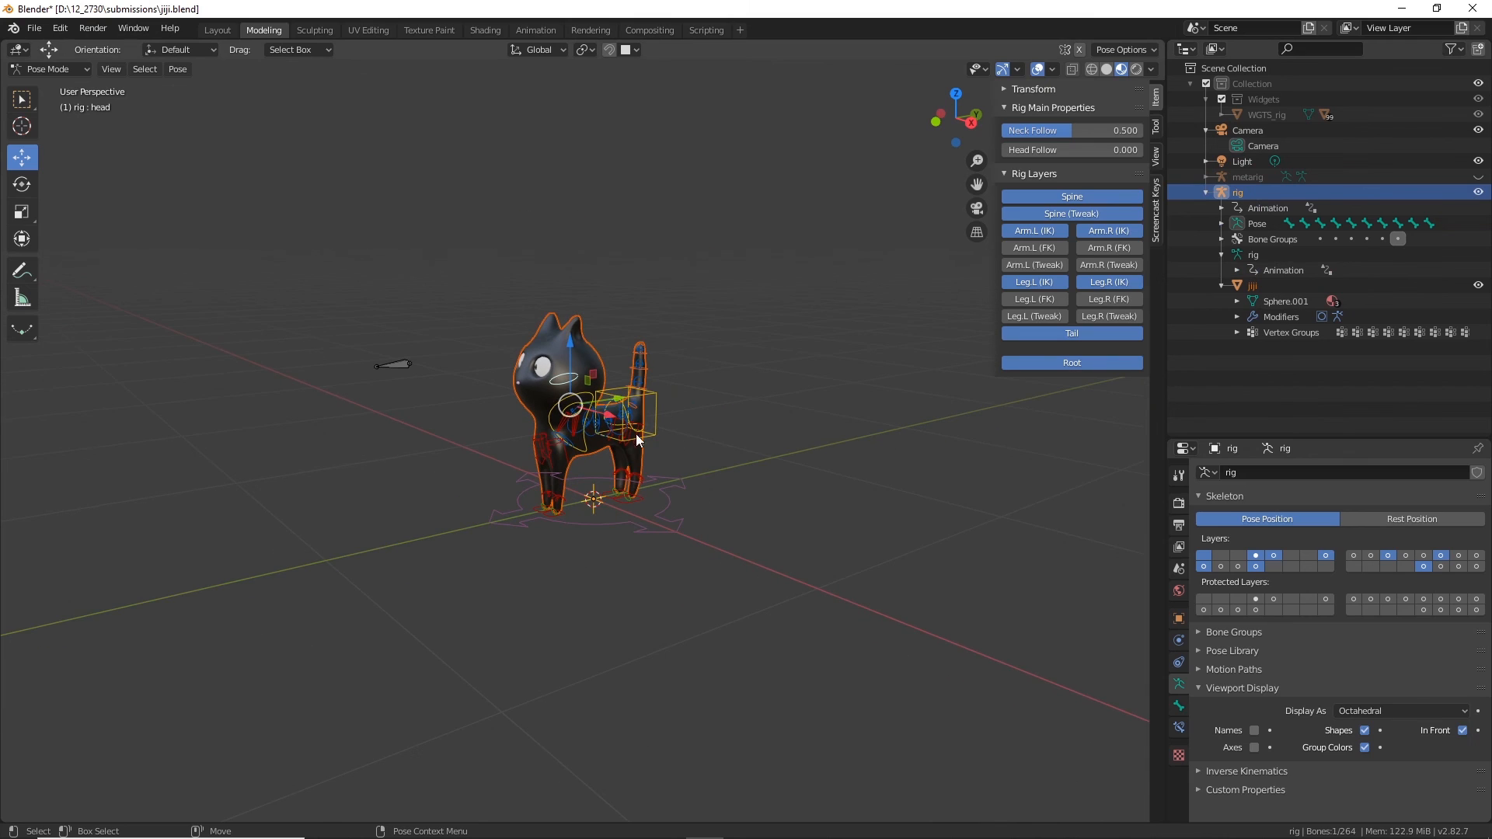
Step: Start an FBX export as jiji.fbx, limit it to selected objects, and expand its armature options
left_click(34, 28)
mouse_move(53, 258)
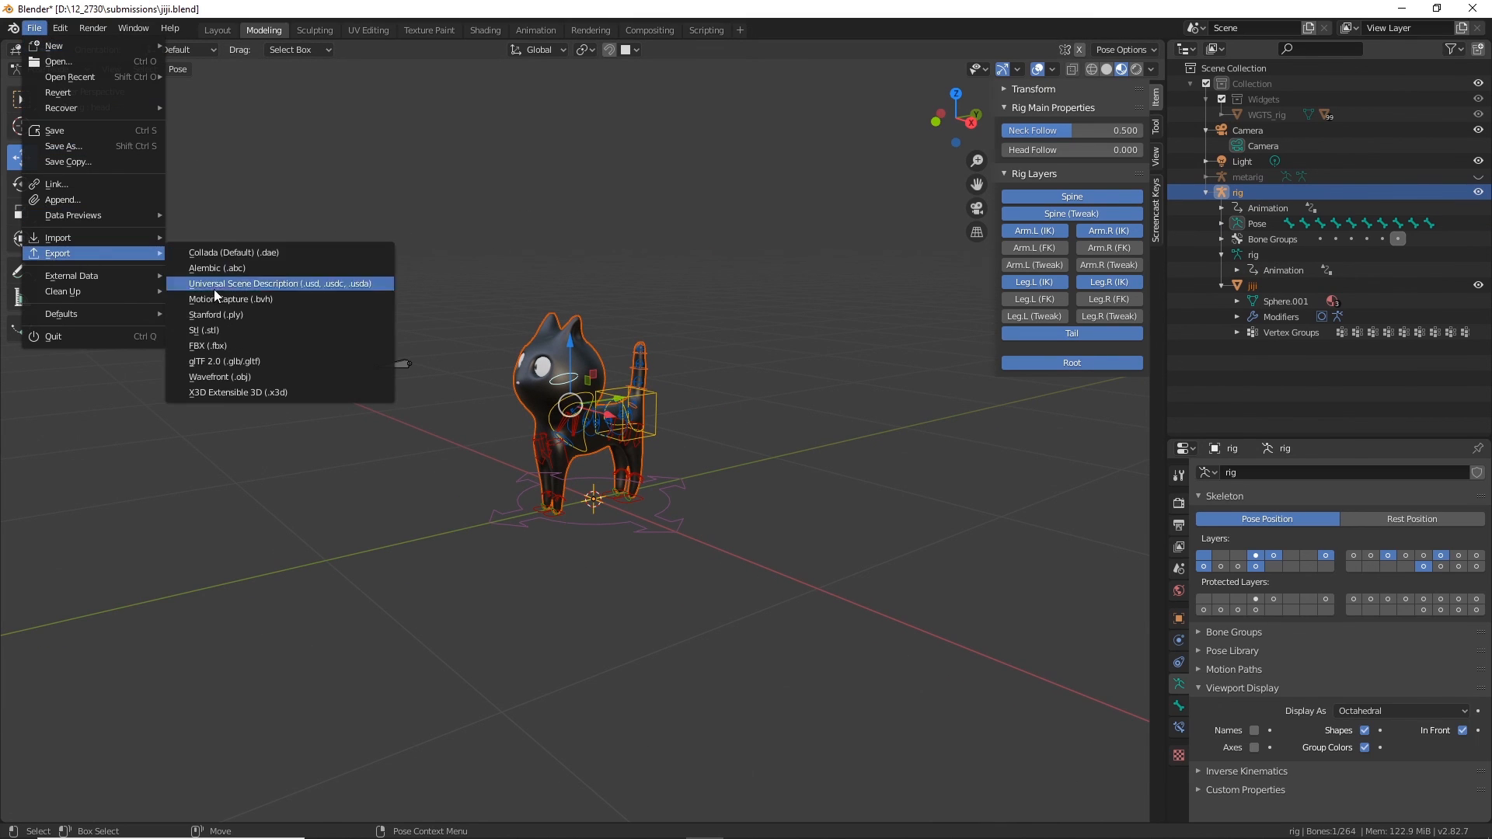
left_click(216, 346)
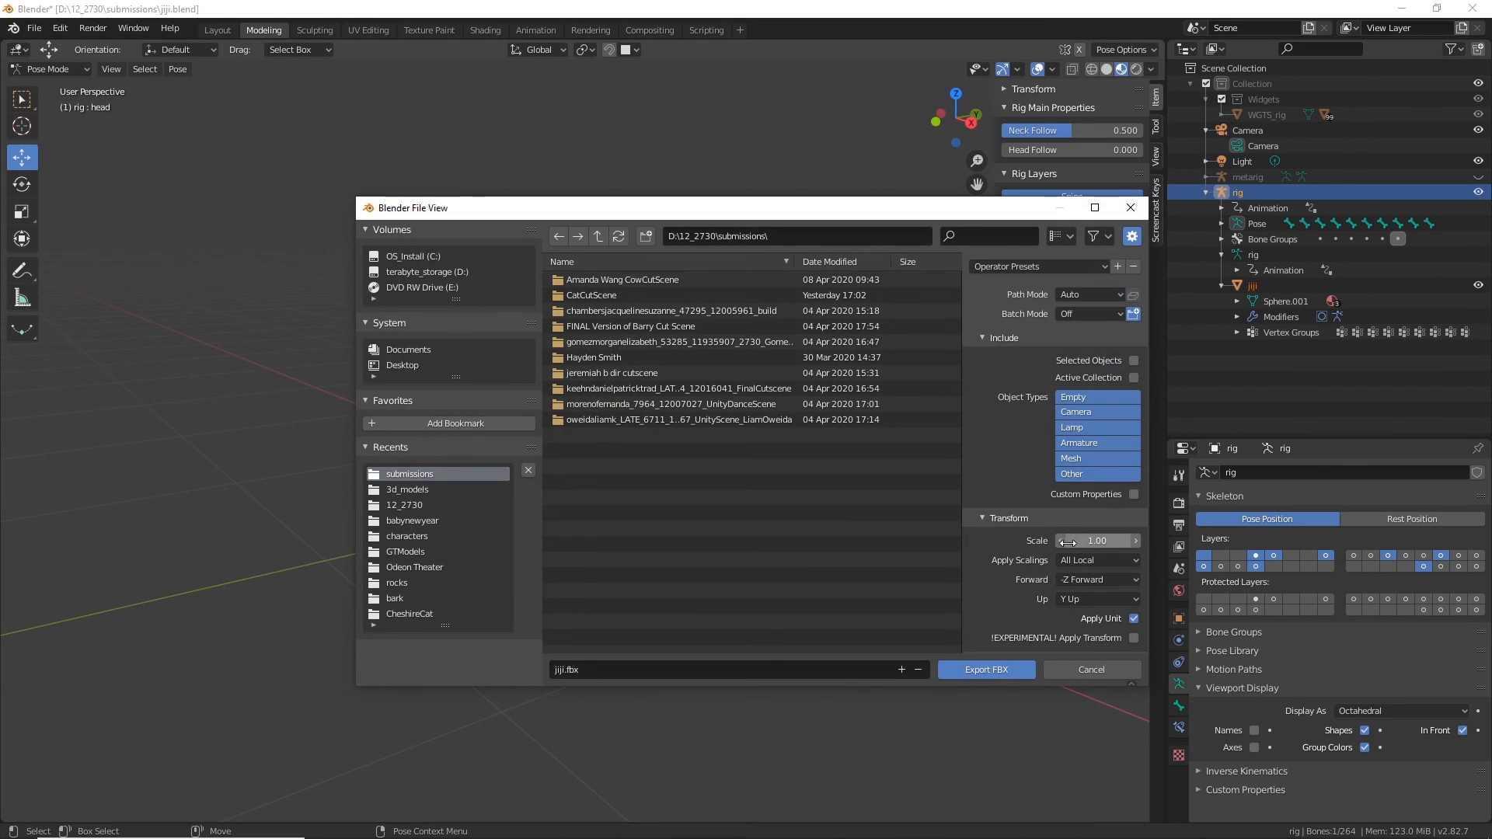
left_click(1135, 360)
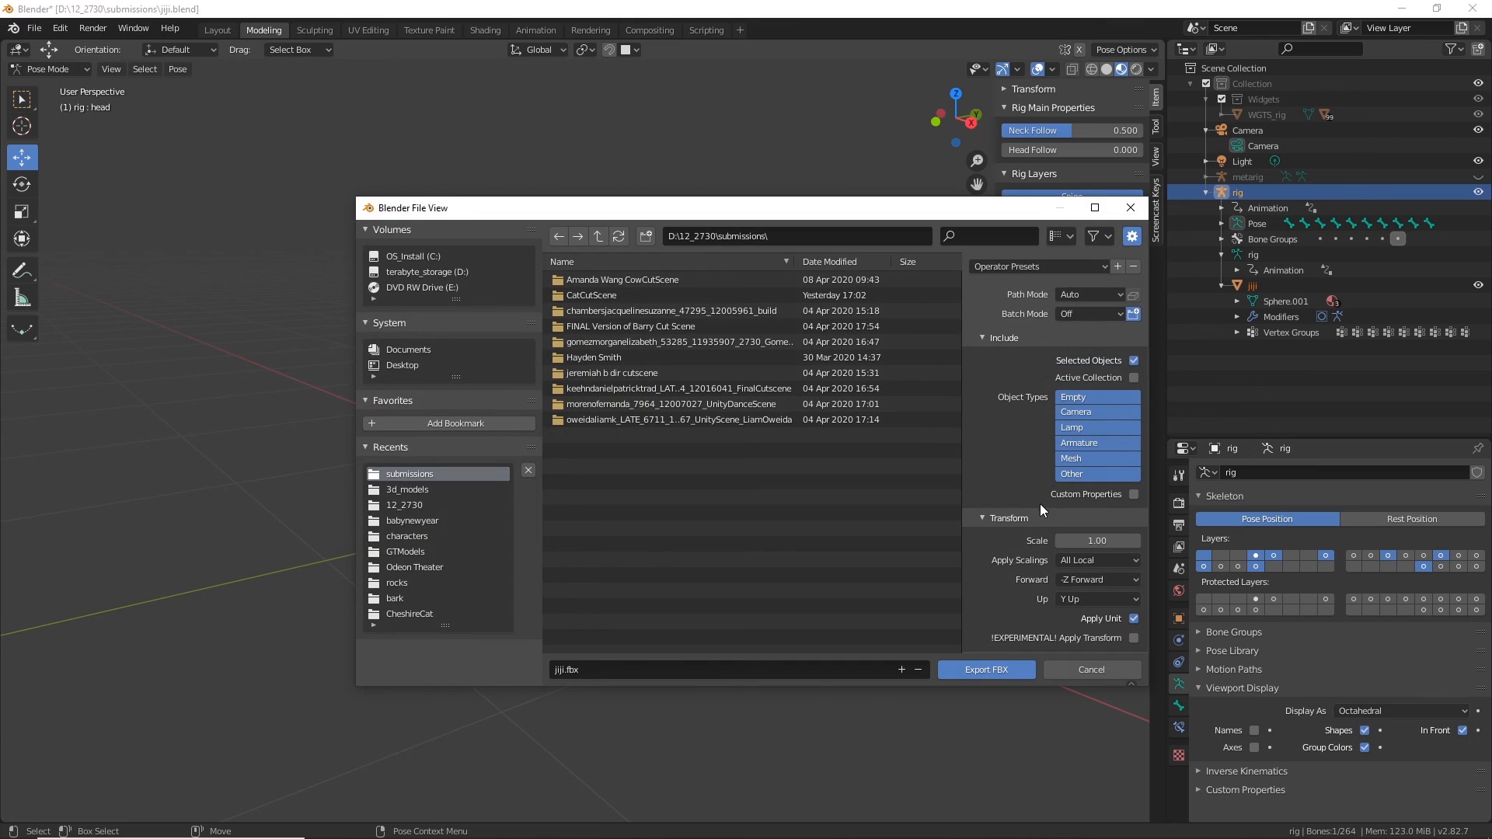
scroll(986, 556, "down", 2)
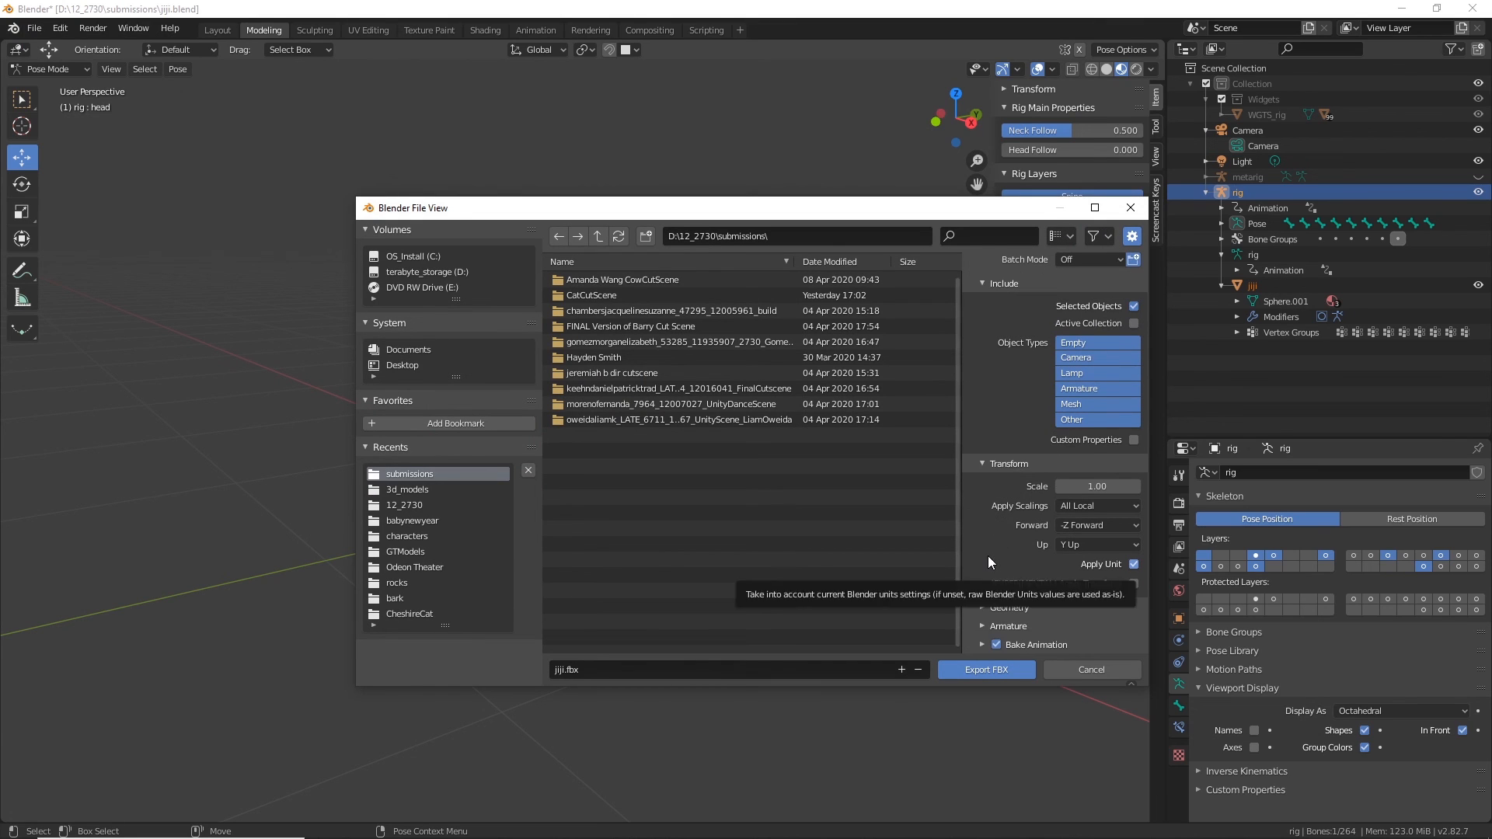
left_click(983, 626)
scroll(1010, 559, "down", 4)
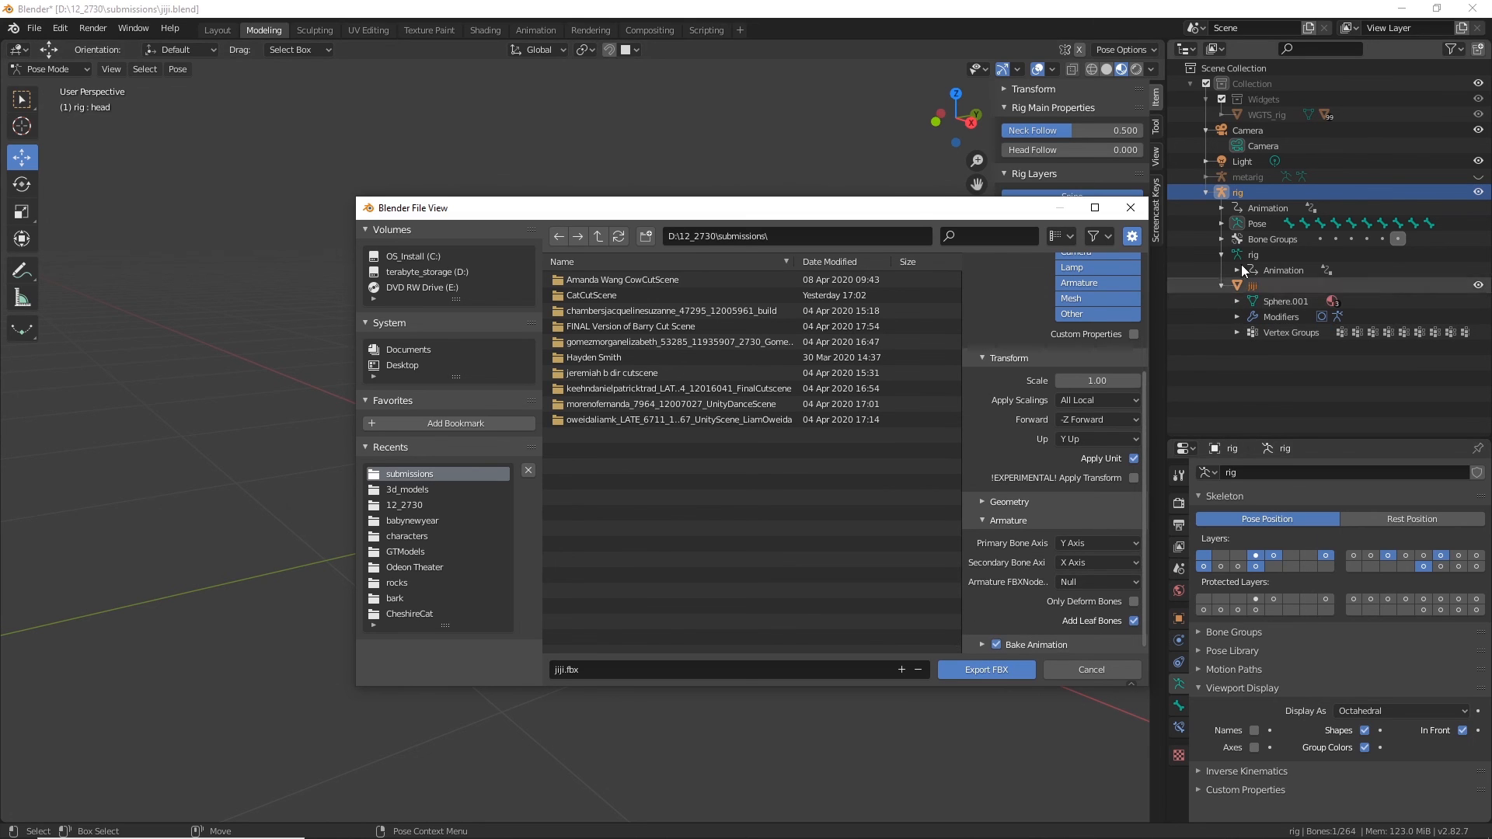
Step: Reposition the export dialog beside the cat, turn Only Deform Bones on and off again, and cancel the export
left_click_drag(911, 209, 689, 483)
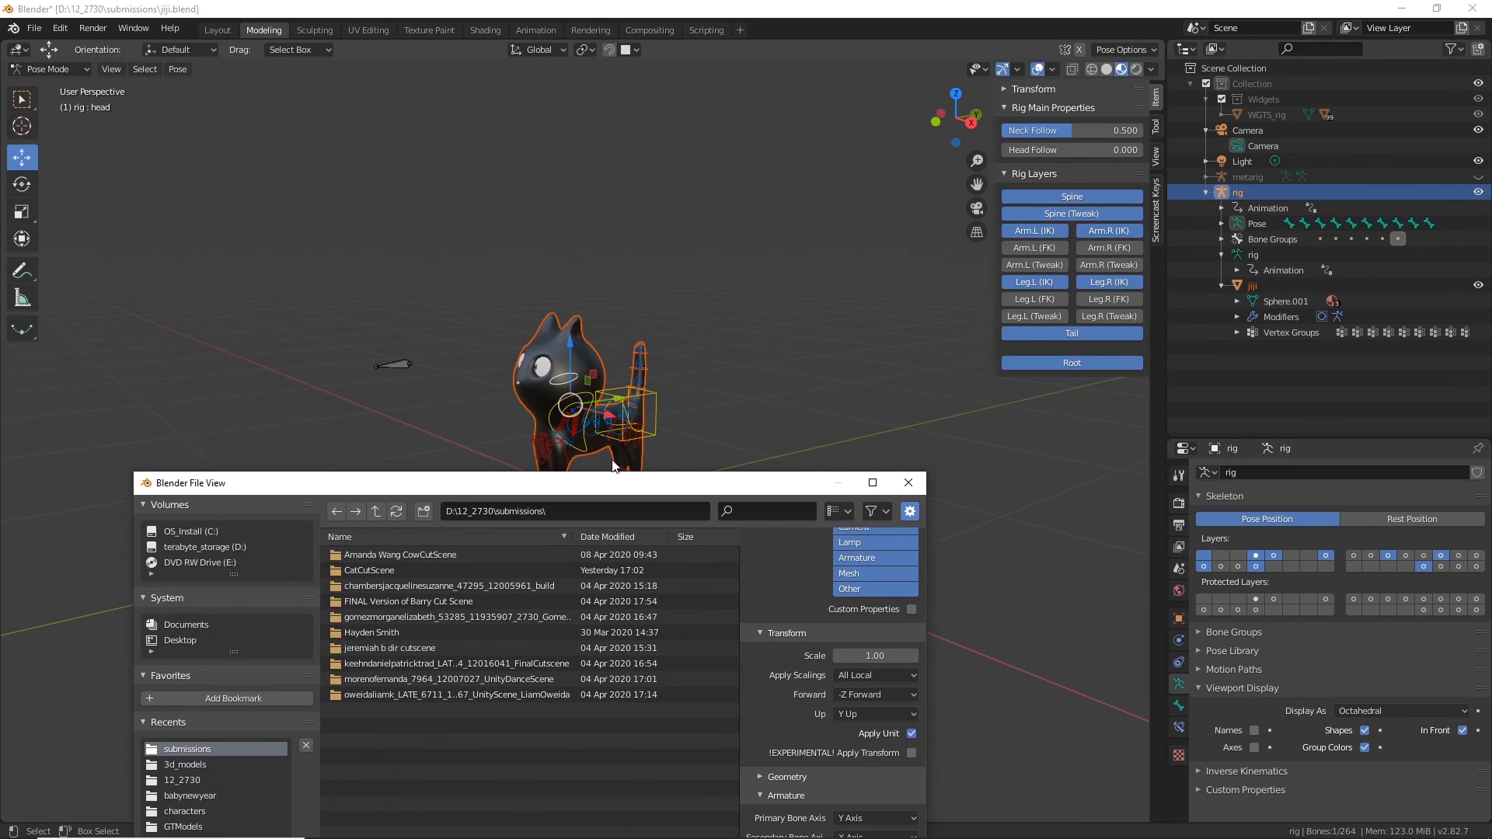
left_click(576, 410)
left_click_drag(727, 486, 1263, 180)
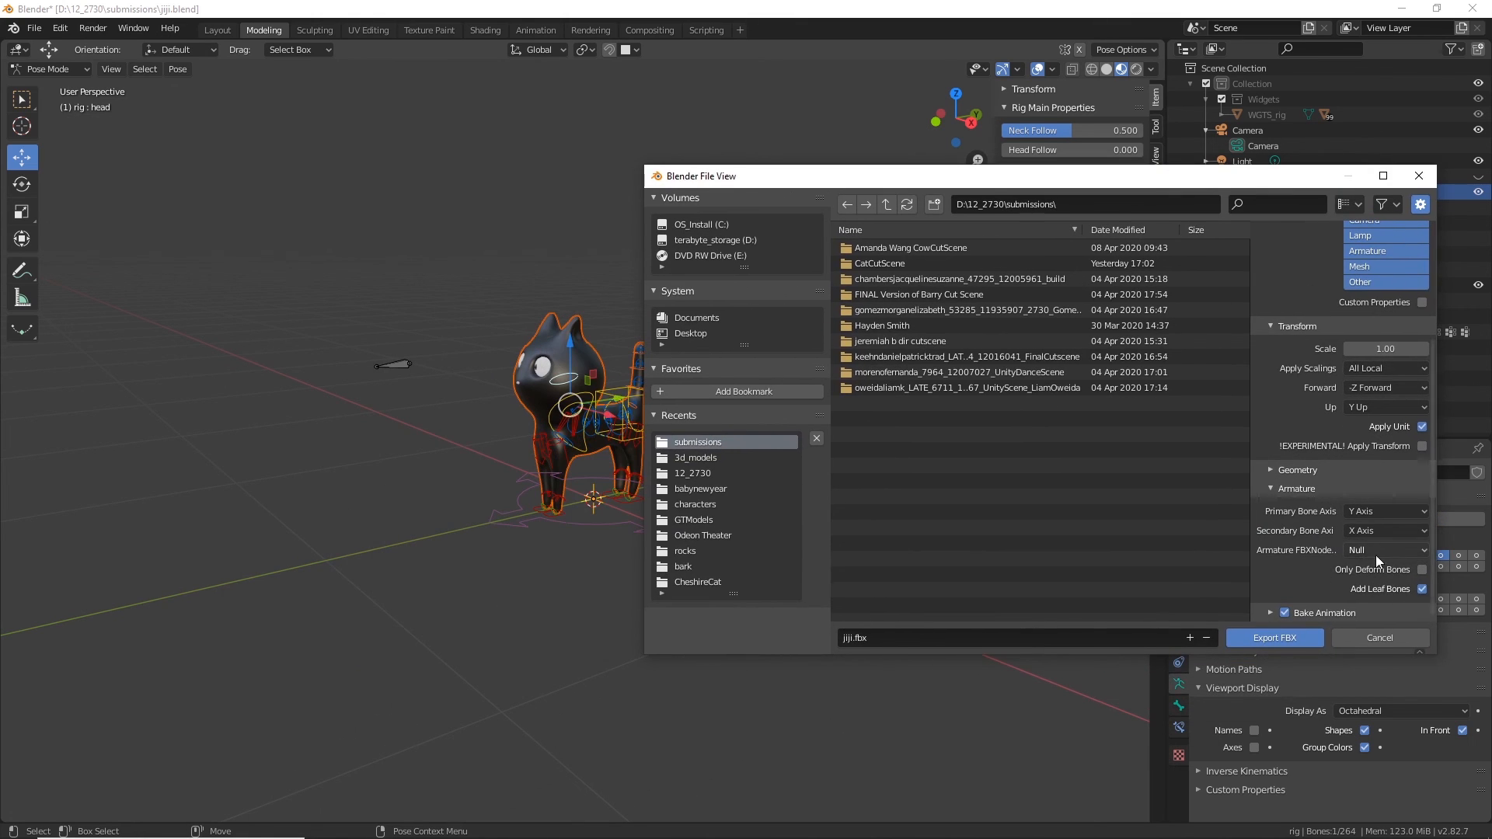
left_click(1422, 570)
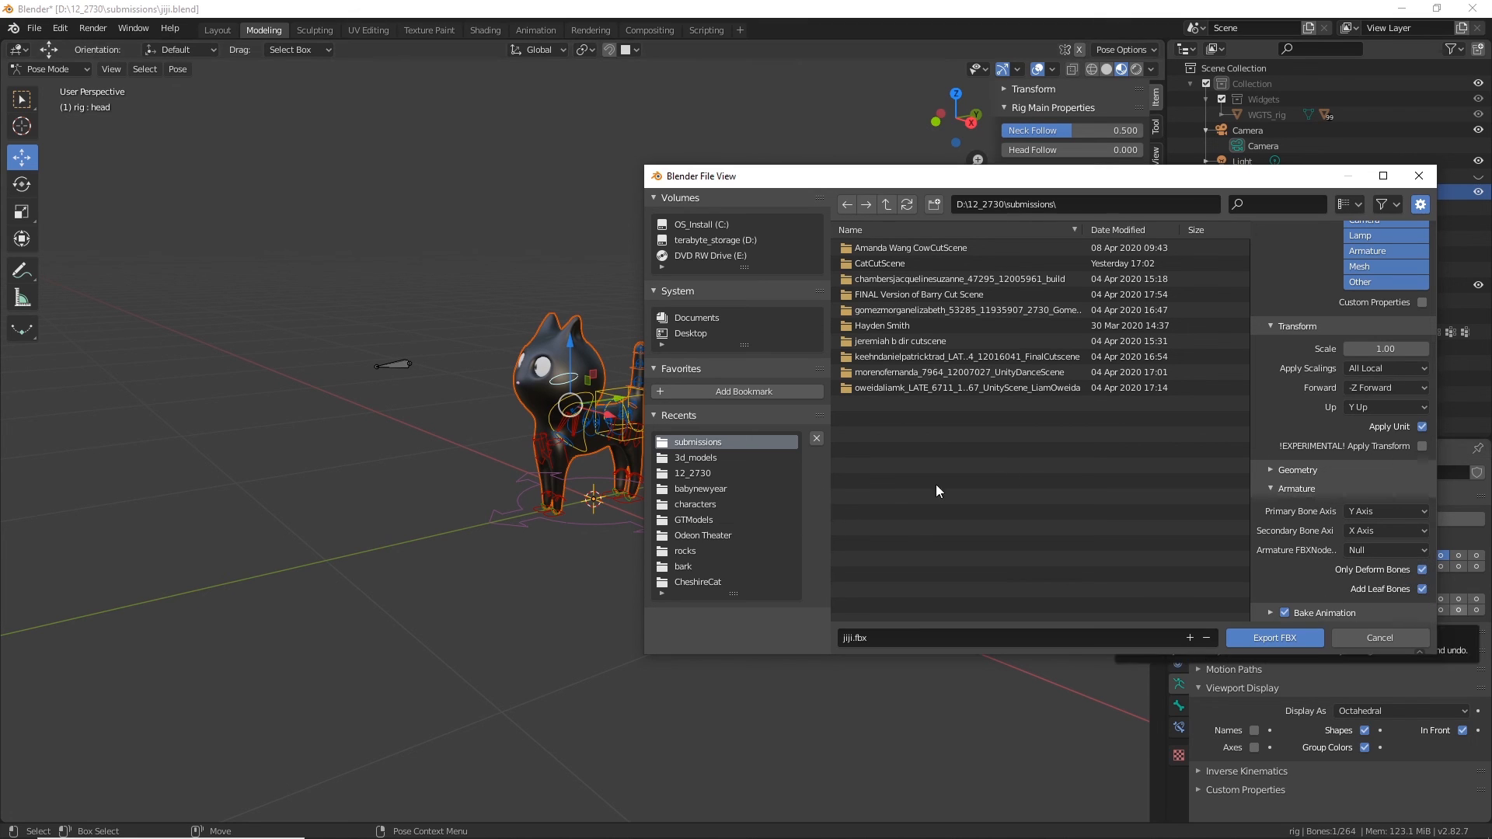
left_click(1423, 570)
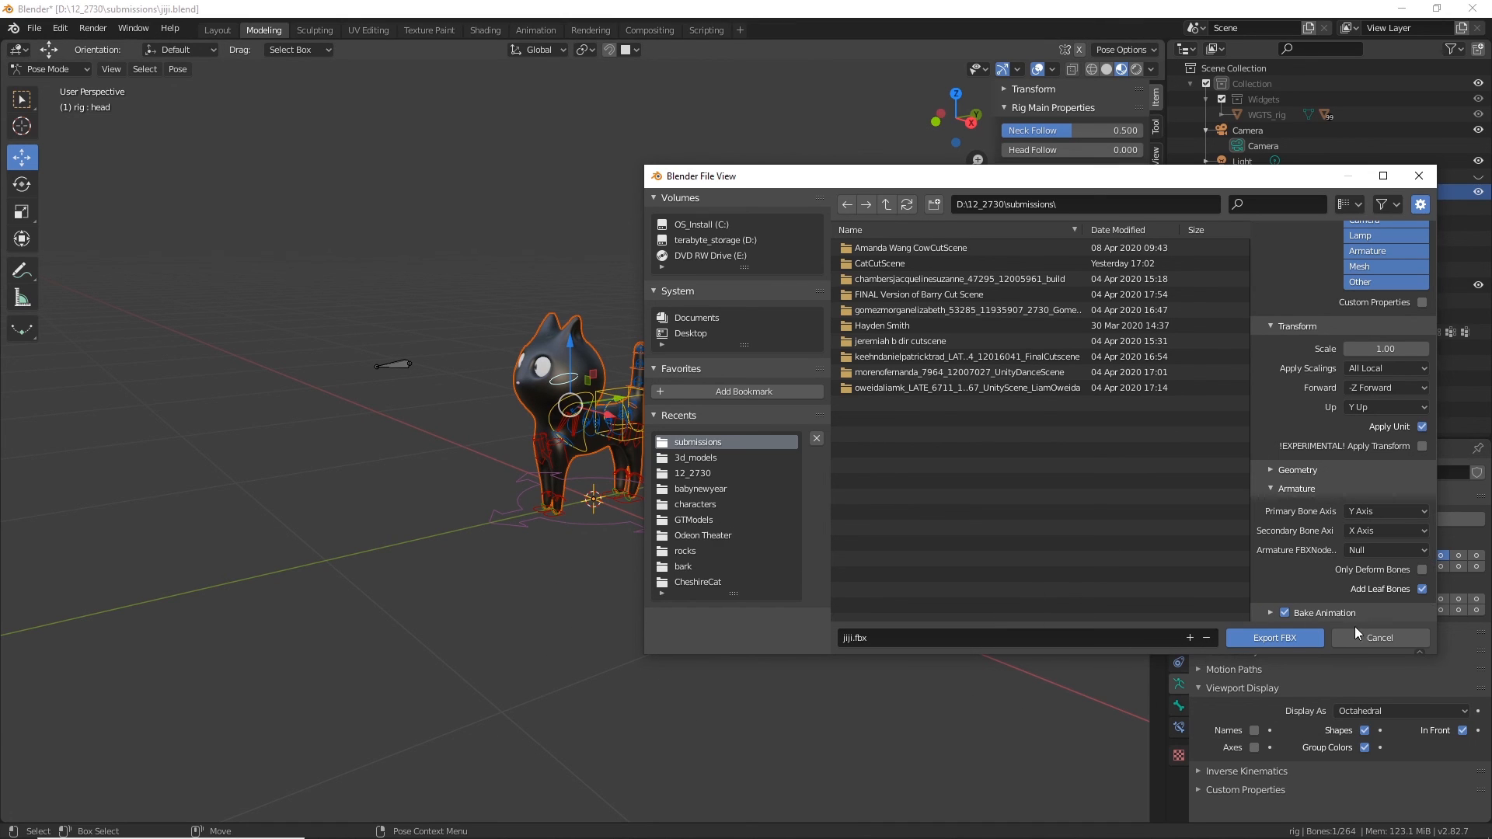
left_click(1399, 638)
middle_click_drag(448, 609, 704, 617)
scroll(499, 620, "up", 5)
scroll(706, 617, "down", 3)
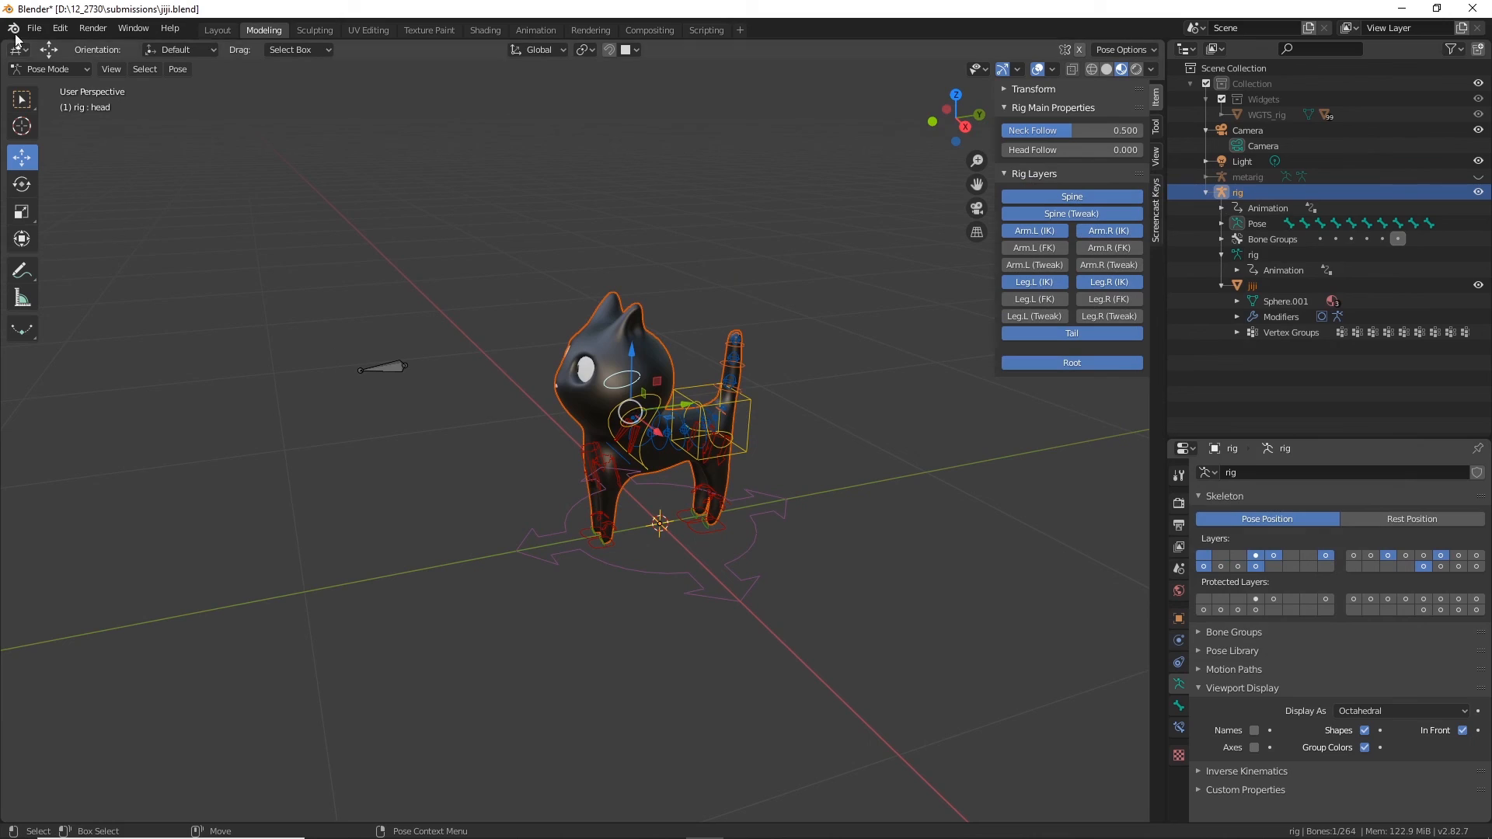